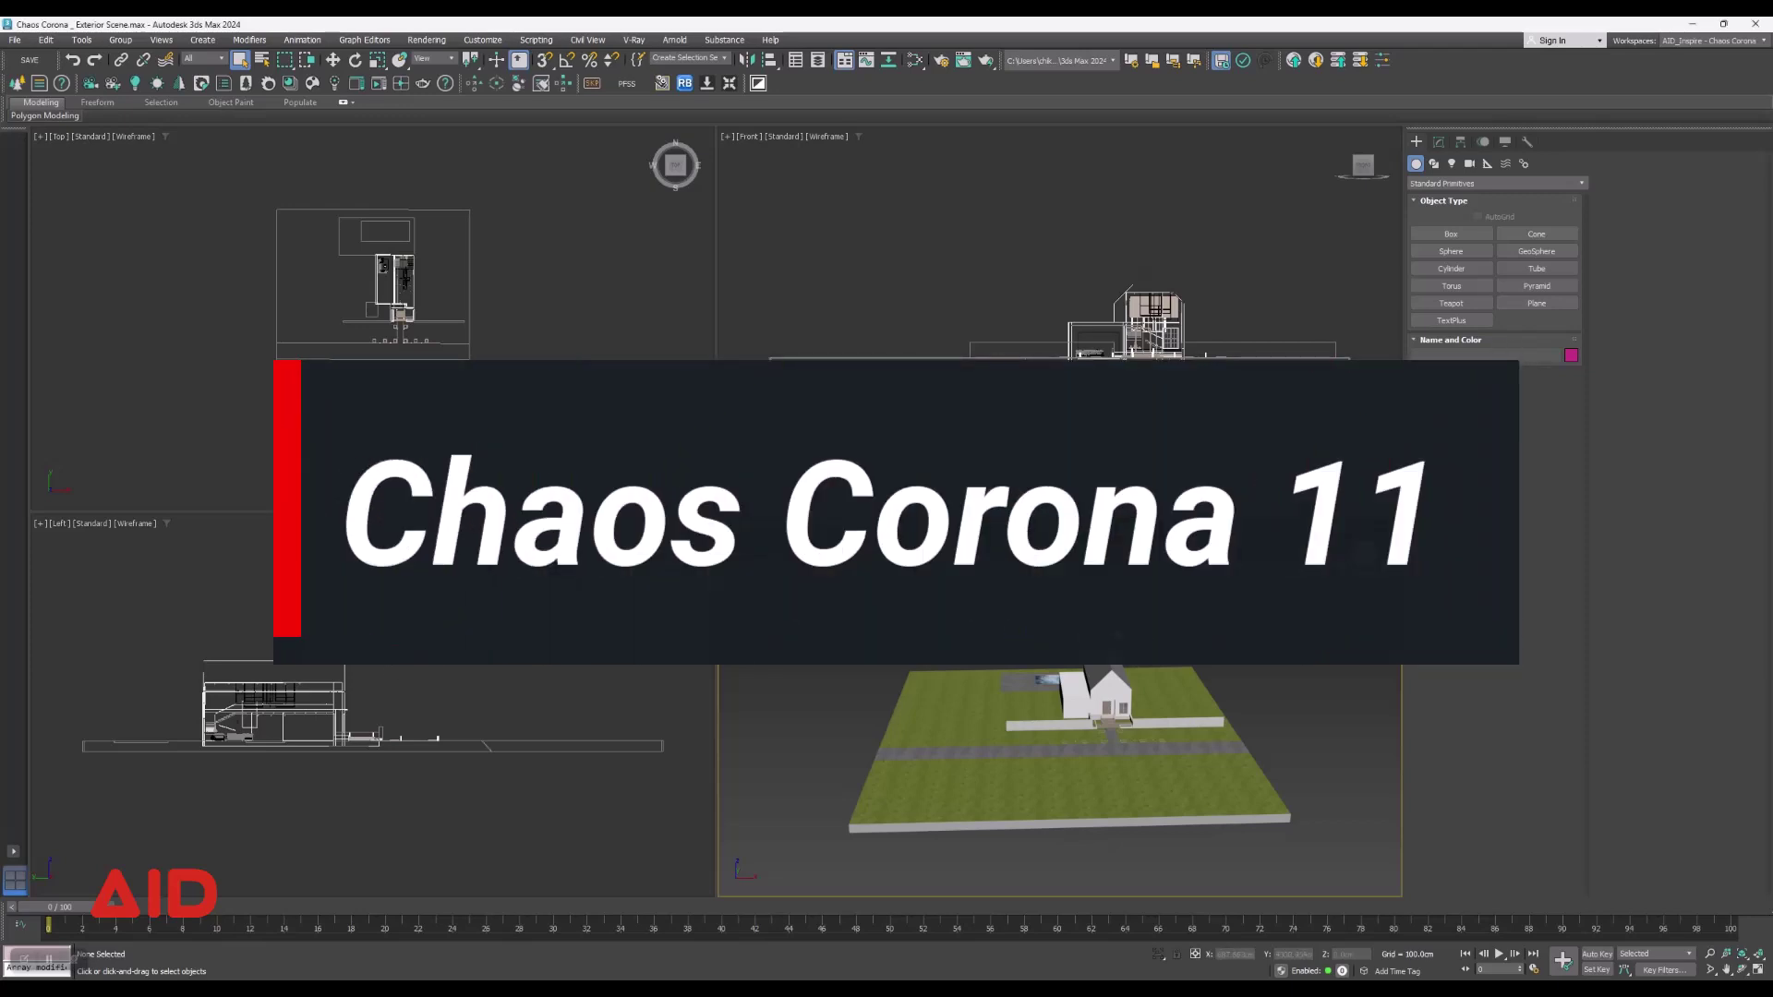
# Select and deselect the SKPCOPY house group, then pan the perspective view across the house.
pyautogui.click(1201, 693)
pyautogui.click(1240, 680)
pyautogui.scroll(5, 1239, 681)
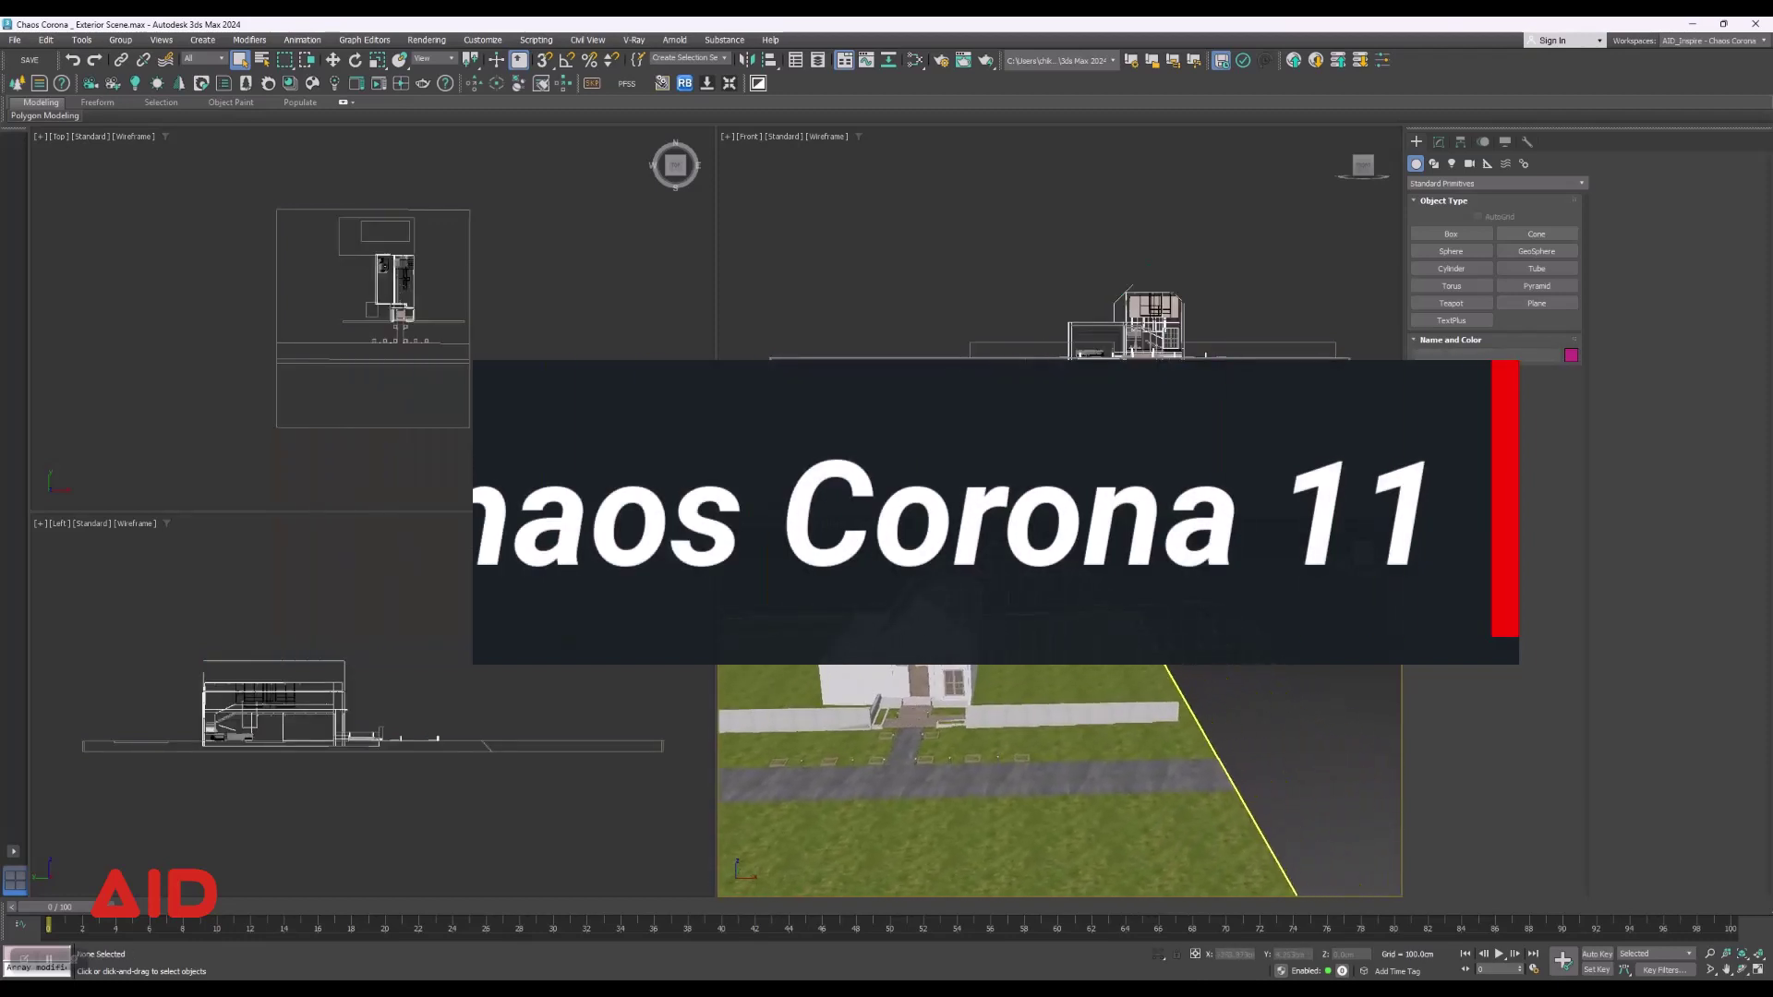
pyautogui.moveTo(1002, 626); pyautogui.dragTo(1080, 653, button='middle')
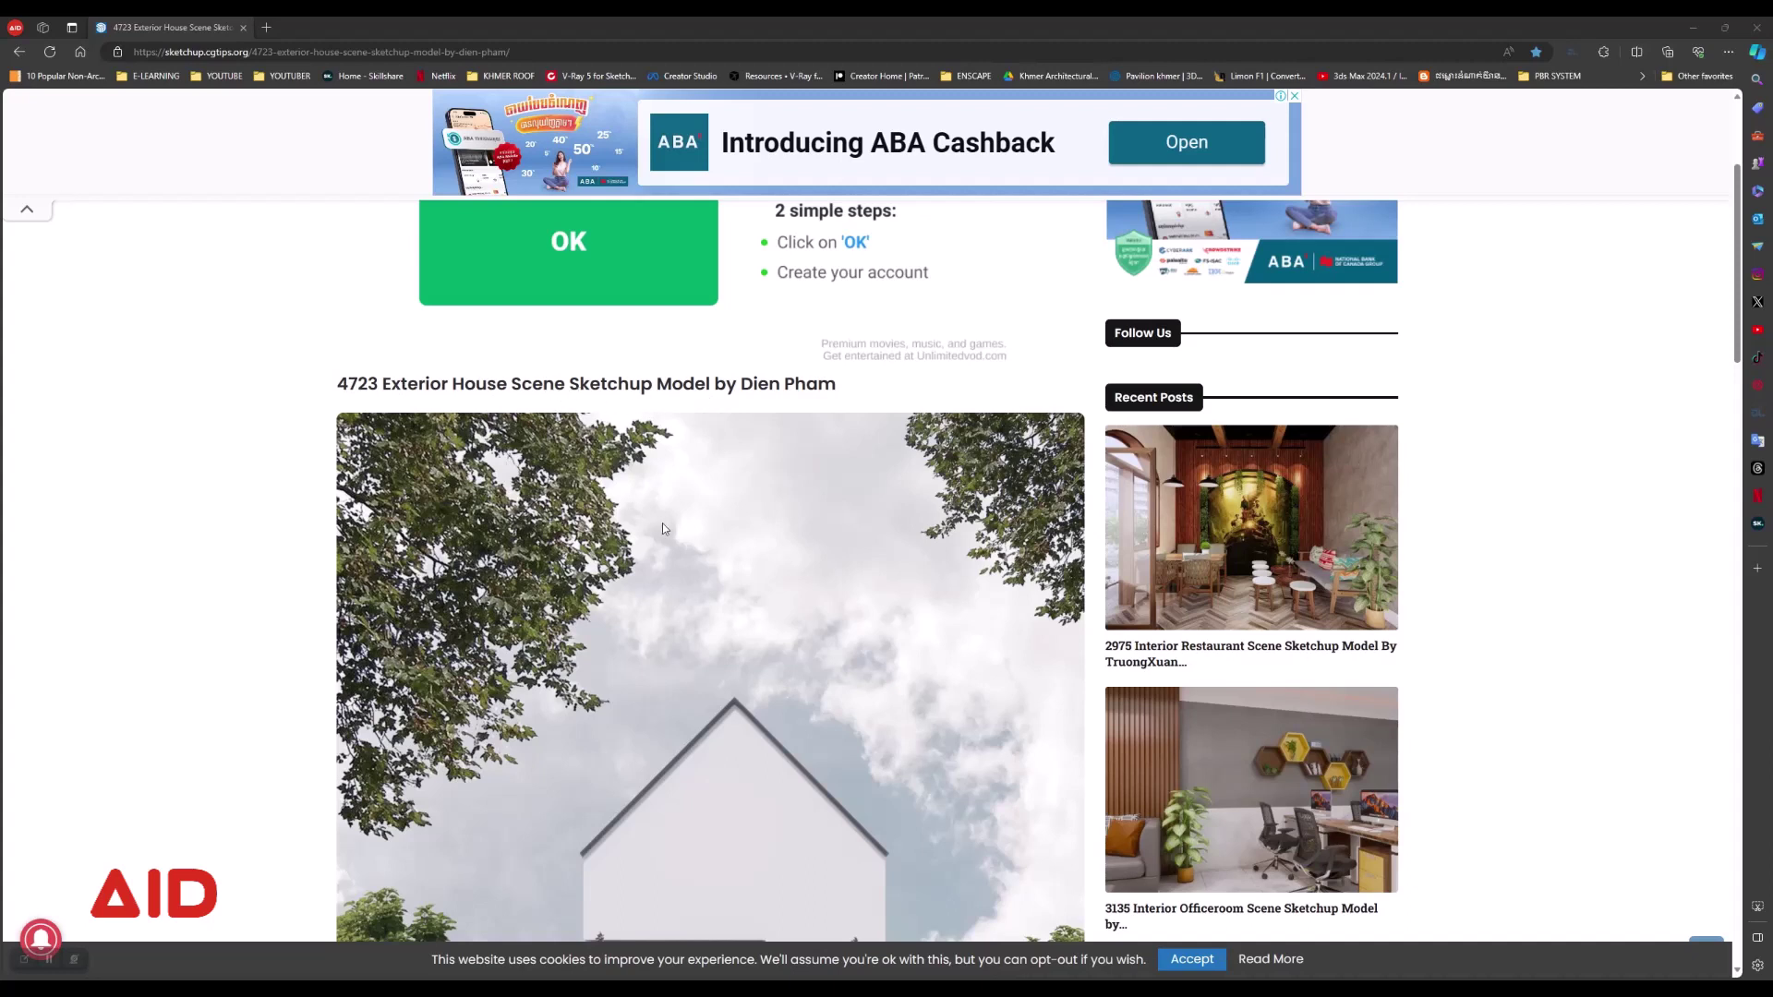
# Scroll the sketchup.cgtips.org article to review the white gabled house, then return to 3ds Max.
pyautogui.scroll(-1, 662, 528)
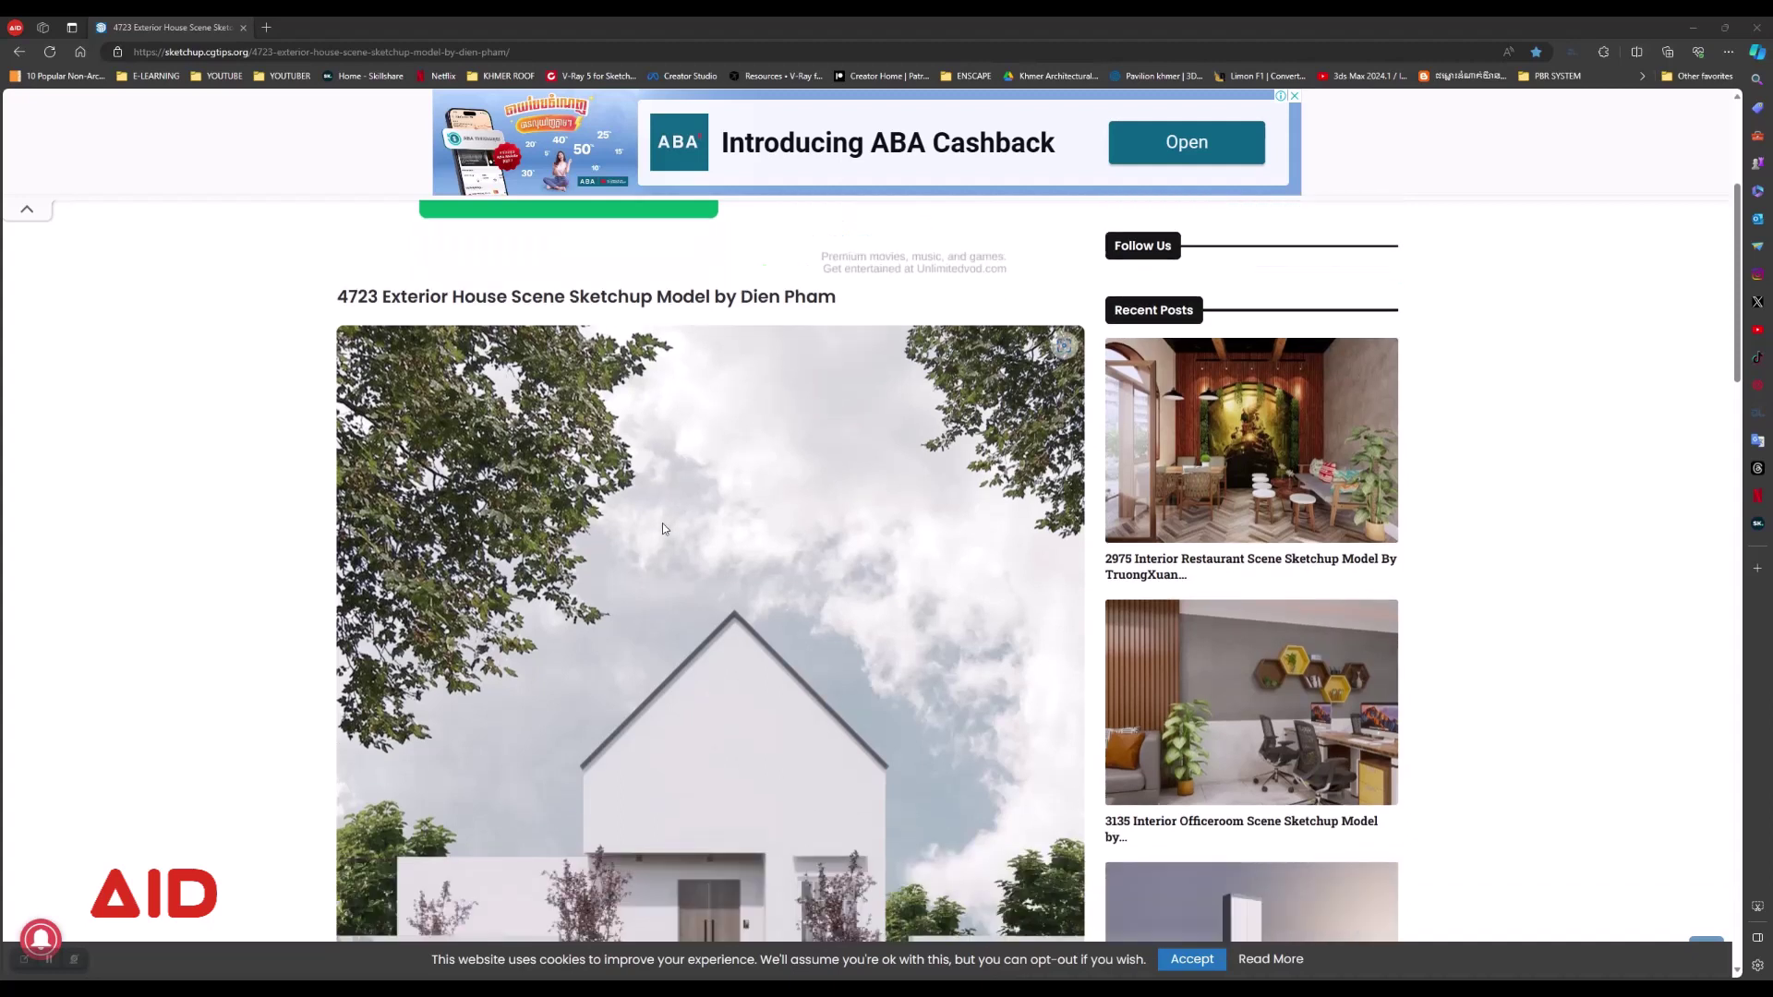
pyautogui.scroll(-2, 820, 393)
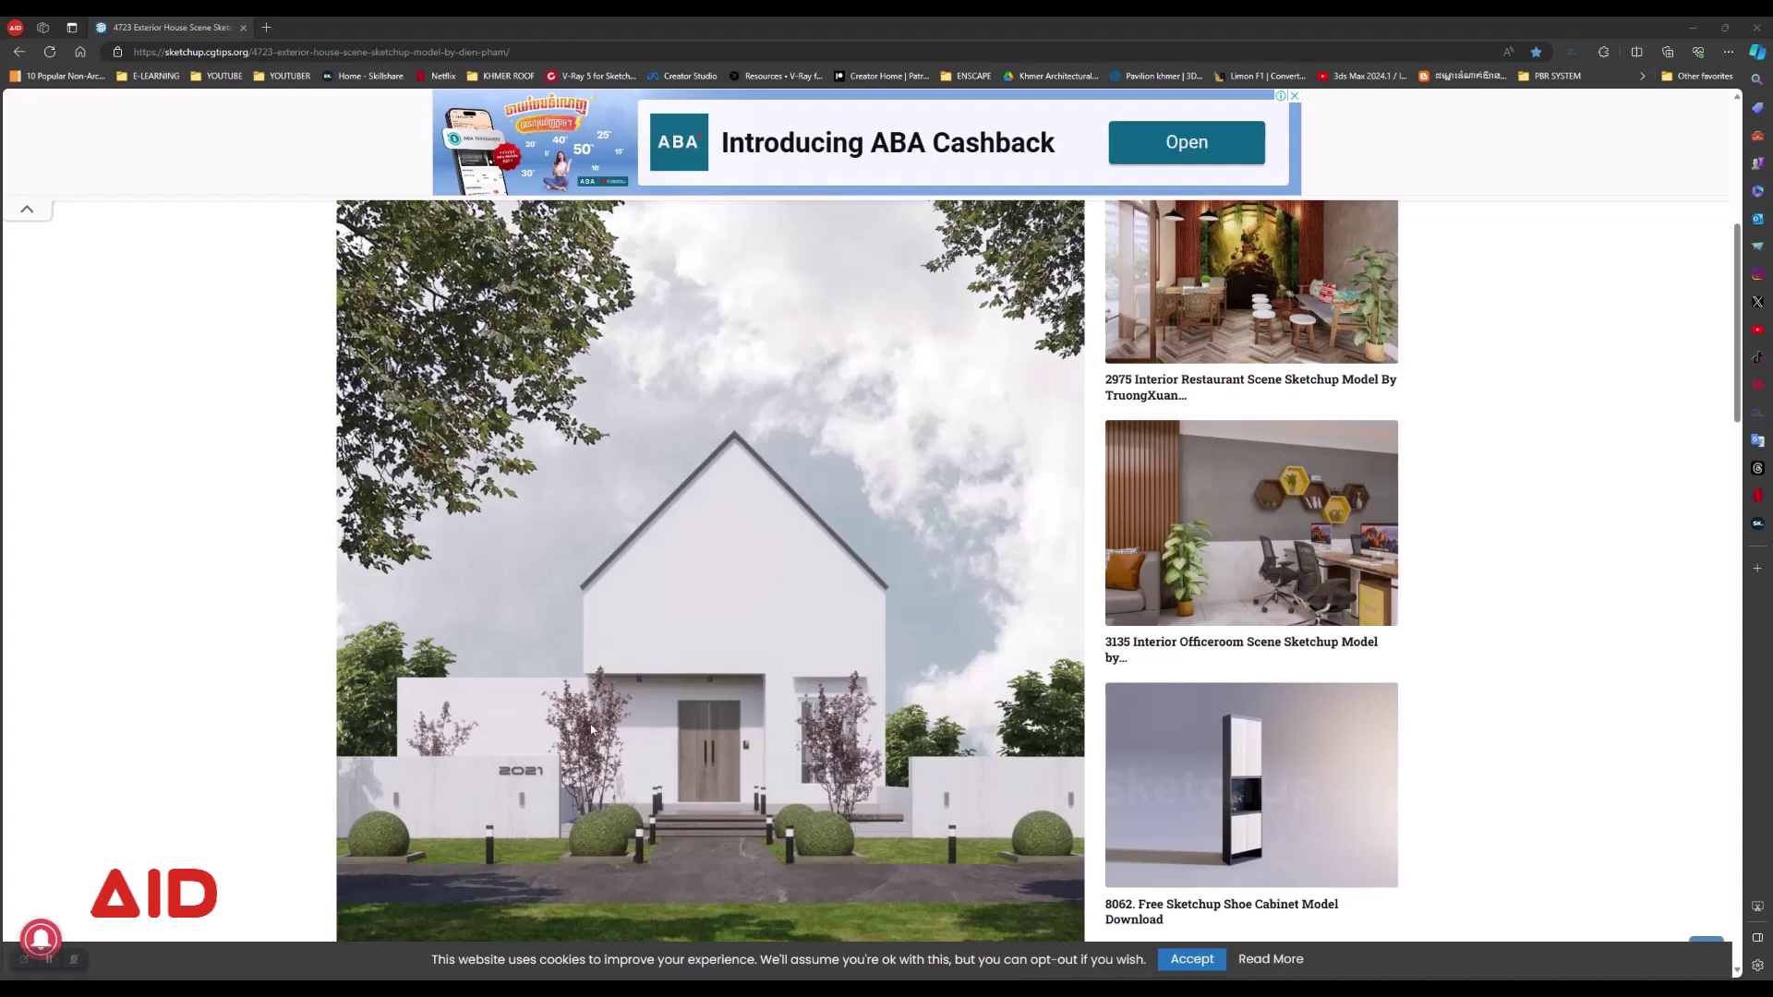
pyautogui.scroll(-3, 822, 780)
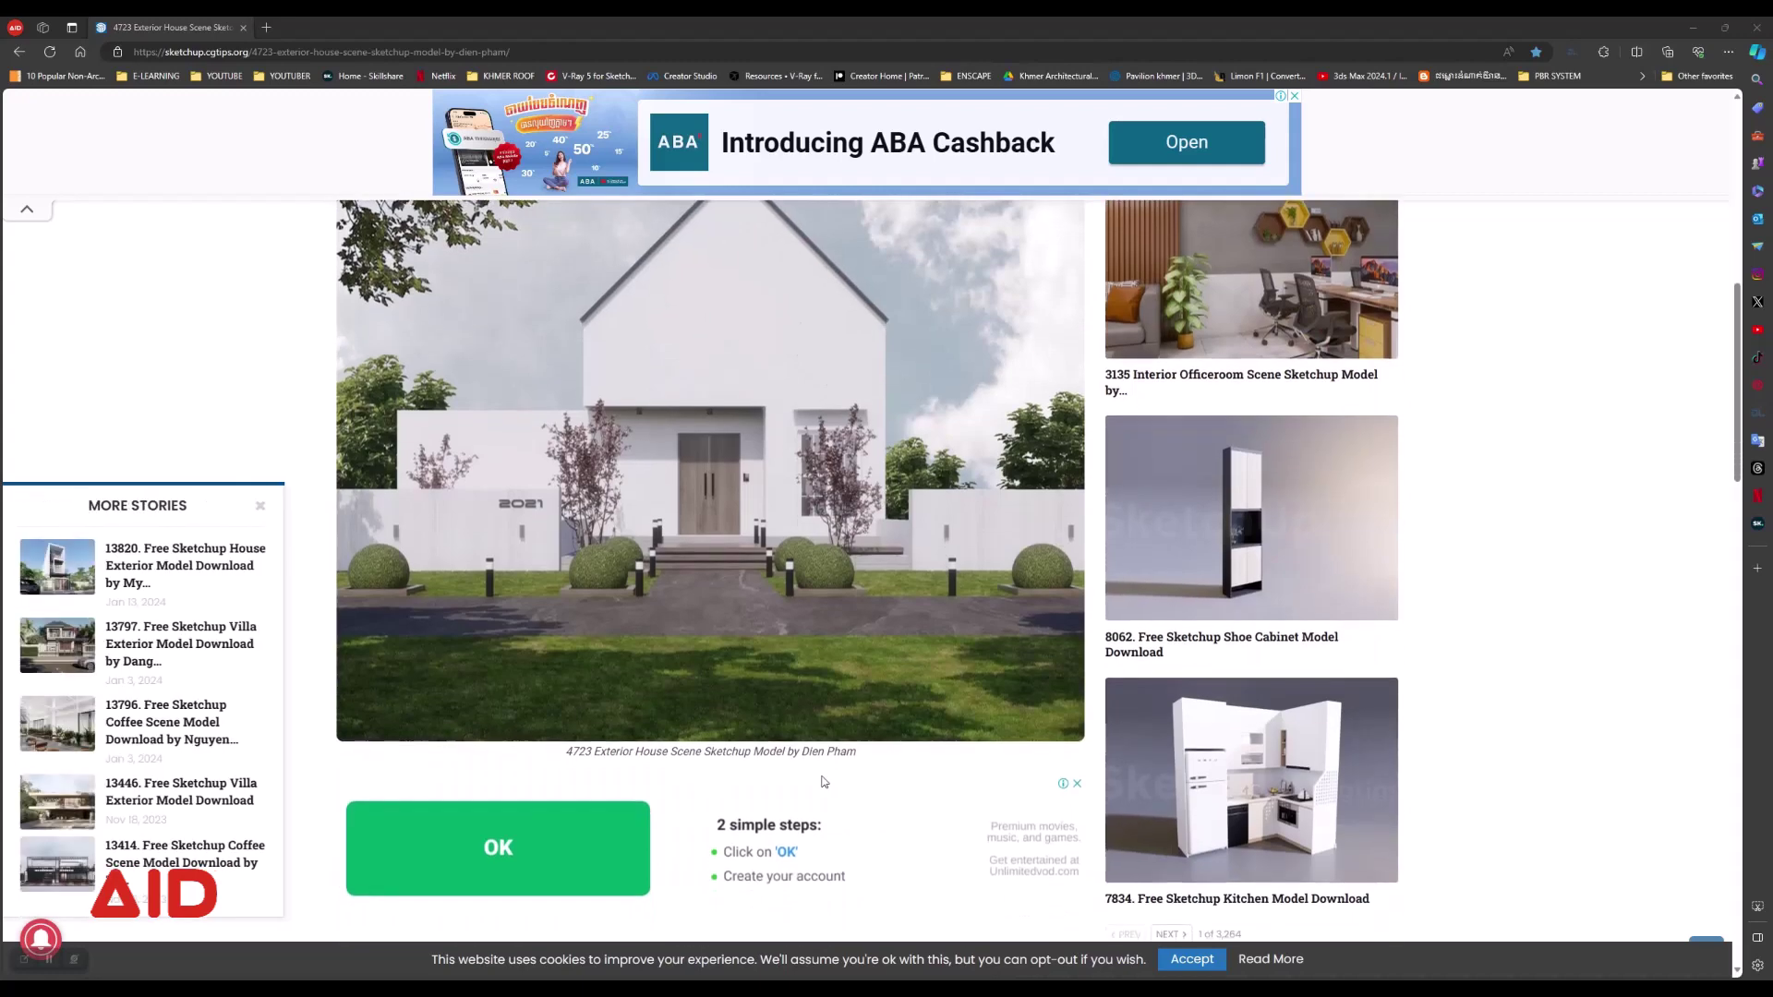
pyautogui.click(1692, 27)
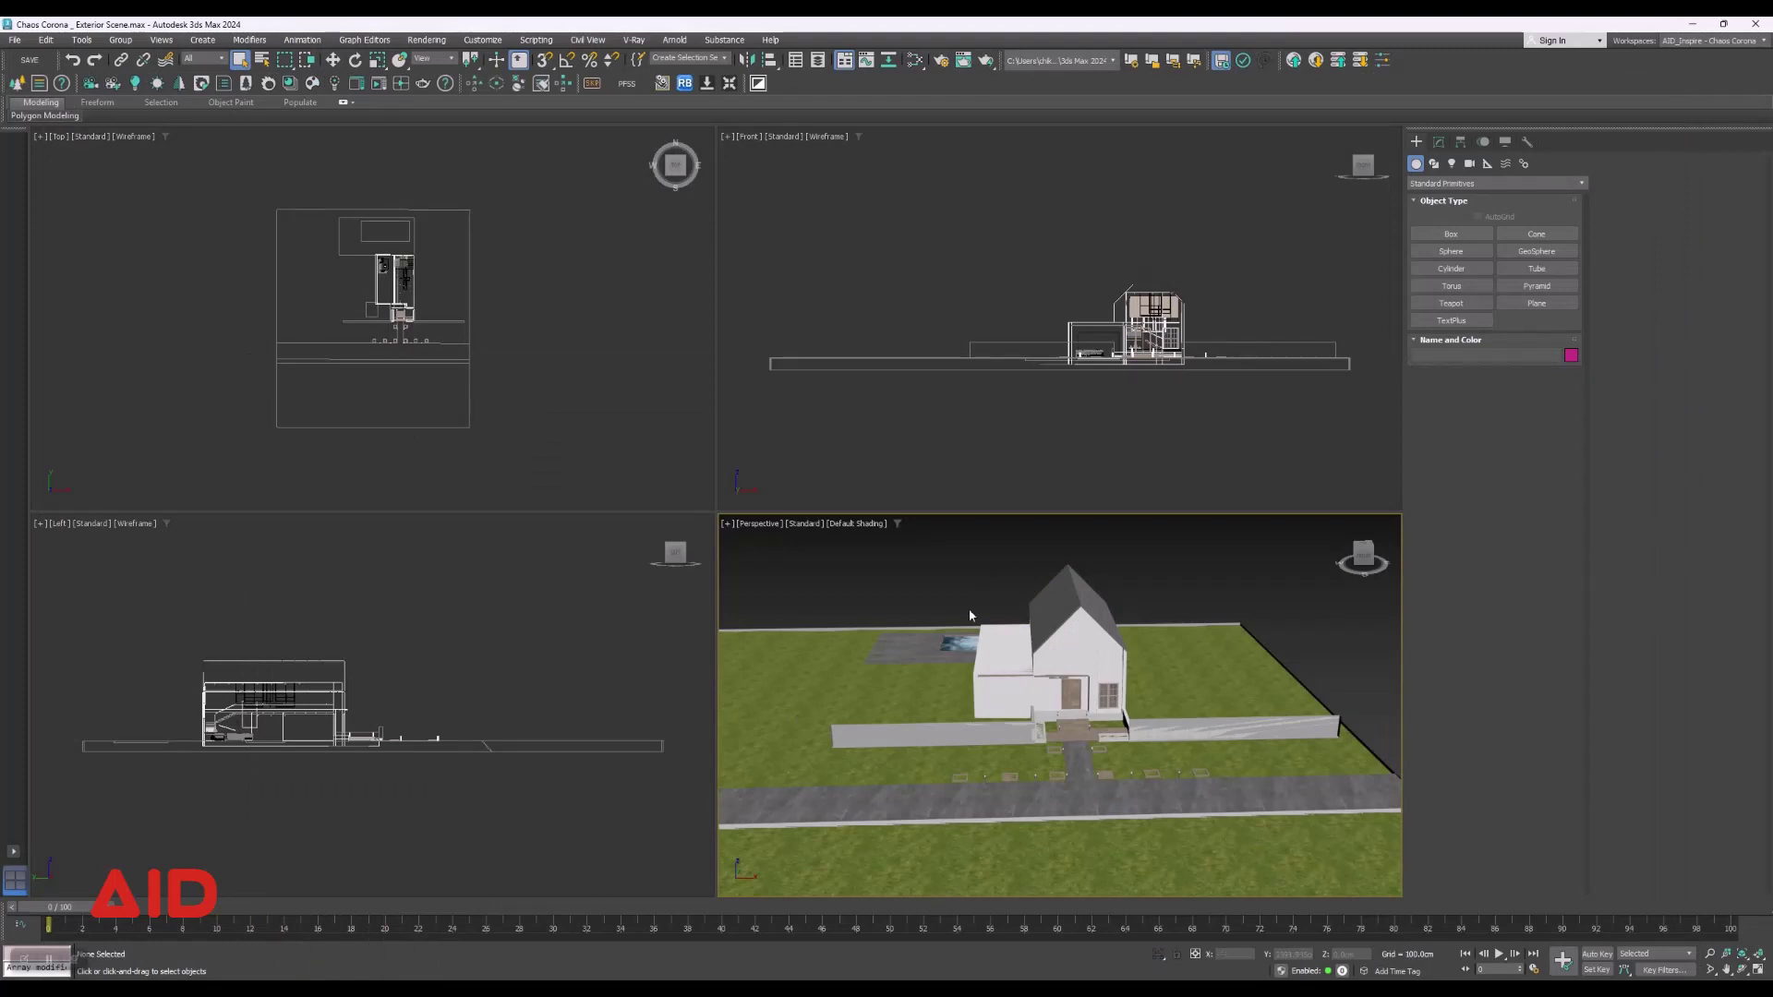
# Ungroup the SKPCOPY house group into separate objects, then orbit to inspect the house.
pyautogui.click(1007, 683)
pyautogui.moveTo(829, 868)
pyautogui.keyDown('alt'); pyautogui.mouseDown(button='middle')
pyautogui.moveTo(926, 791)
pyautogui.moveTo(1291, 745)
pyautogui.moveTo(1063, 774)
pyautogui.moveTo(1172, 731)
pyautogui.mouseUp(button='middle'); pyautogui.keyUp('alt')
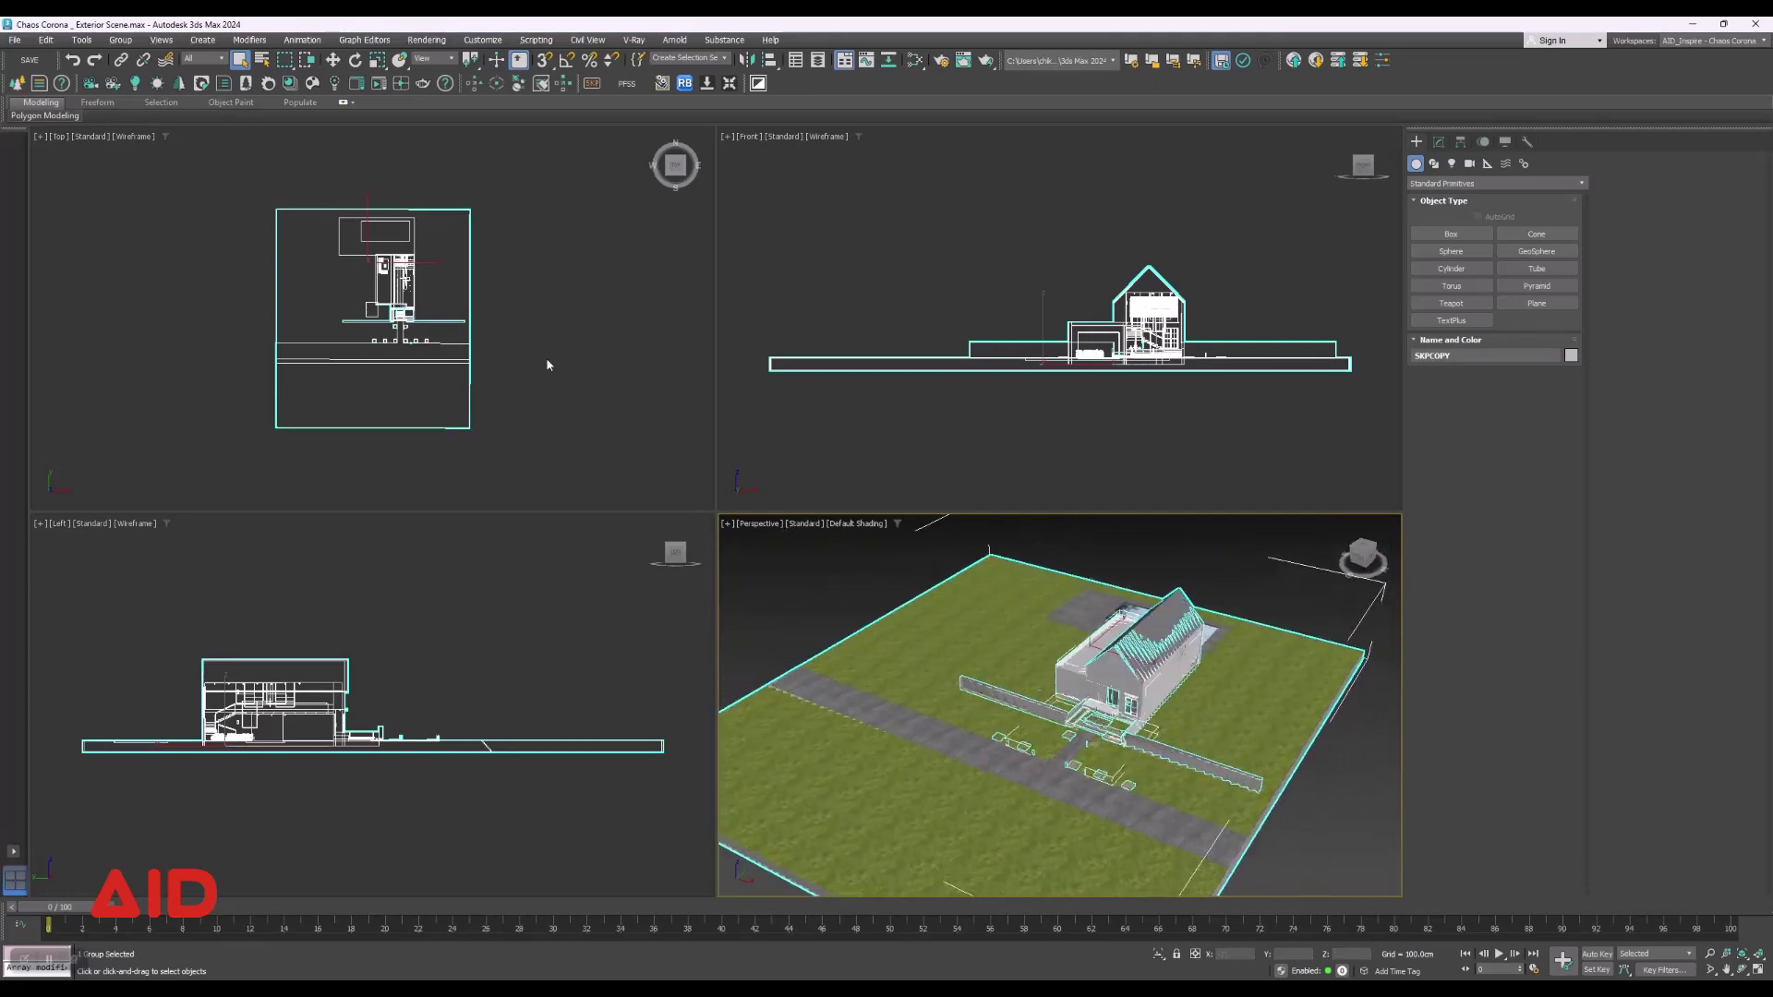
pyautogui.click(120, 39)
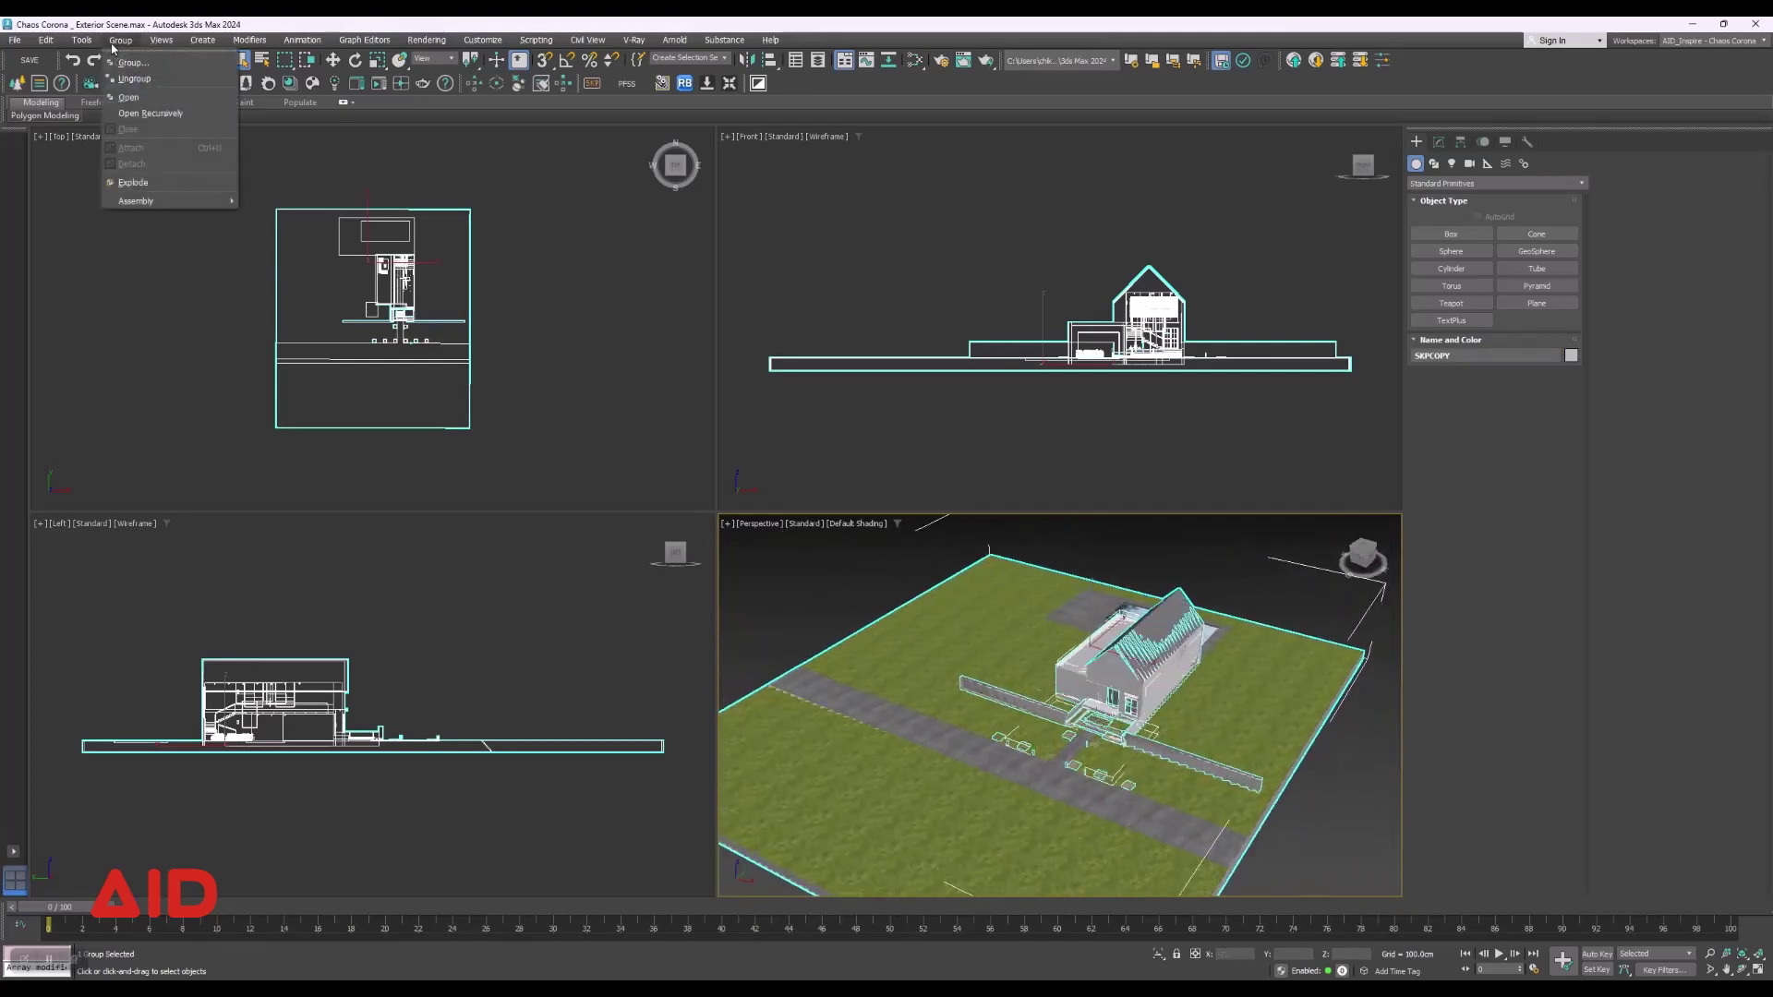
pyautogui.click(145, 82)
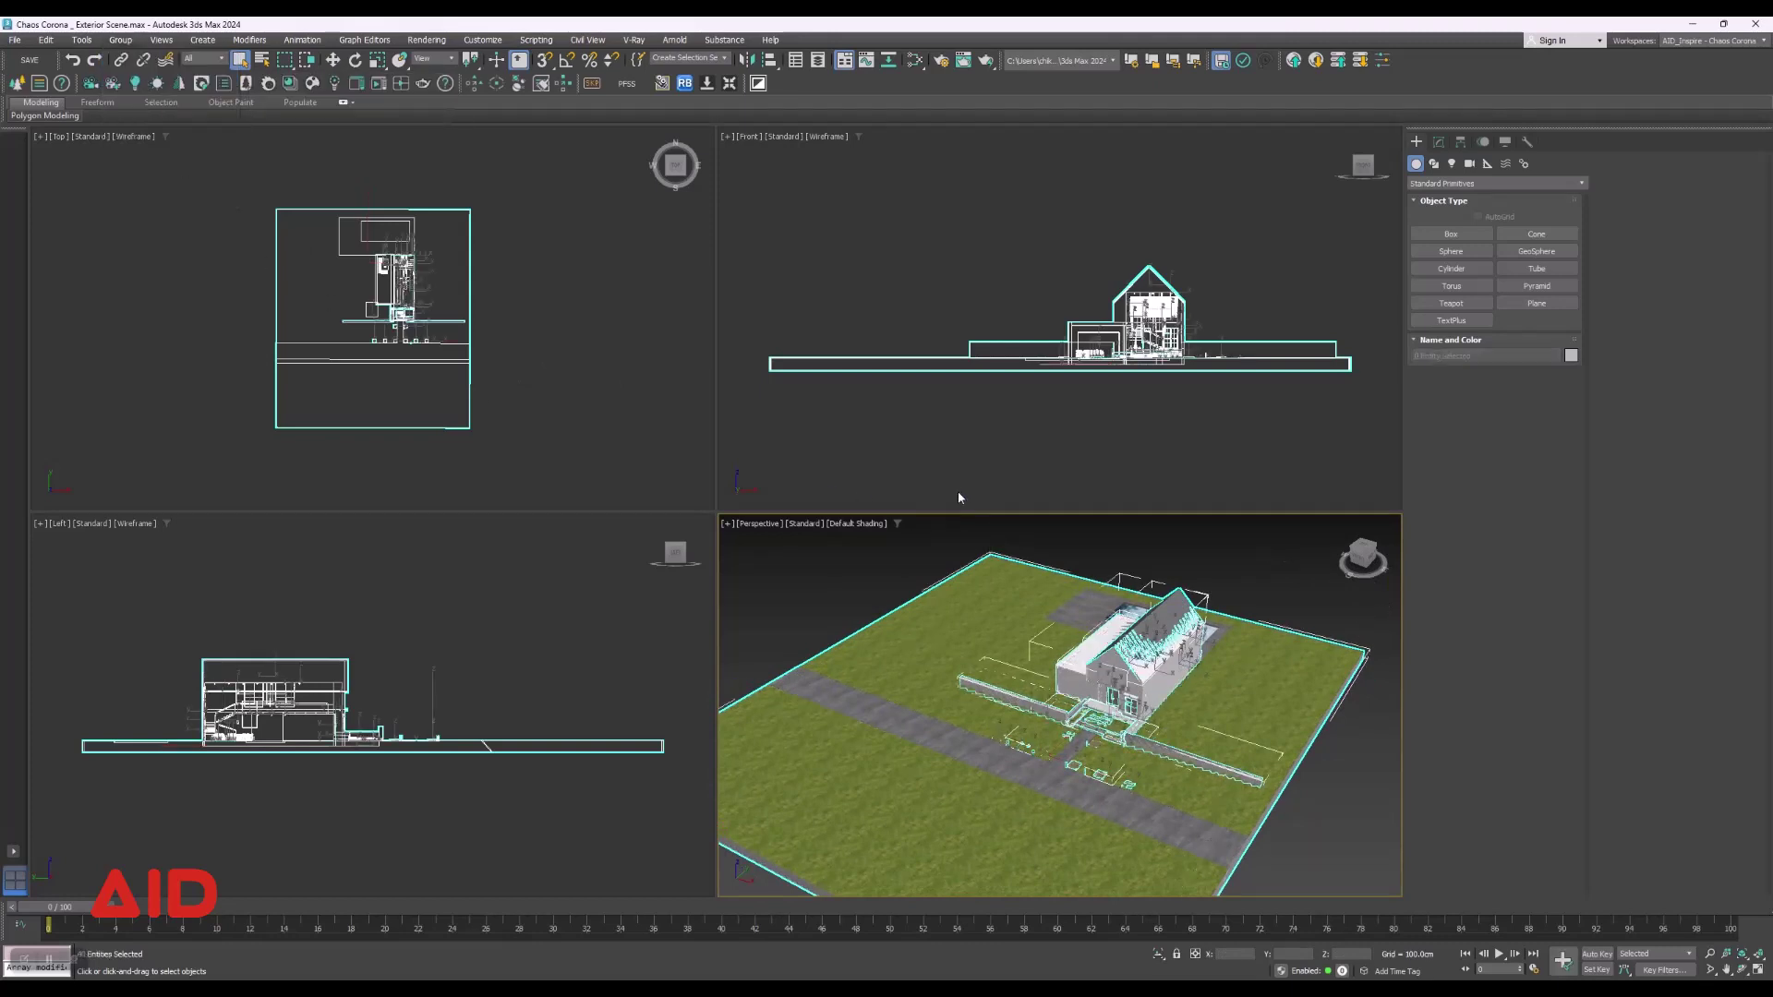
pyautogui.click(1215, 557)
pyautogui.moveTo(1035, 653)
pyautogui.keyDown('alt'); pyautogui.mouseDown(button='middle')
pyautogui.moveTo(1197, 672)
pyautogui.moveTo(931, 709)
pyautogui.moveTo(1040, 699)
pyautogui.mouseUp(button='middle'); pyautogui.keyUp('alt')
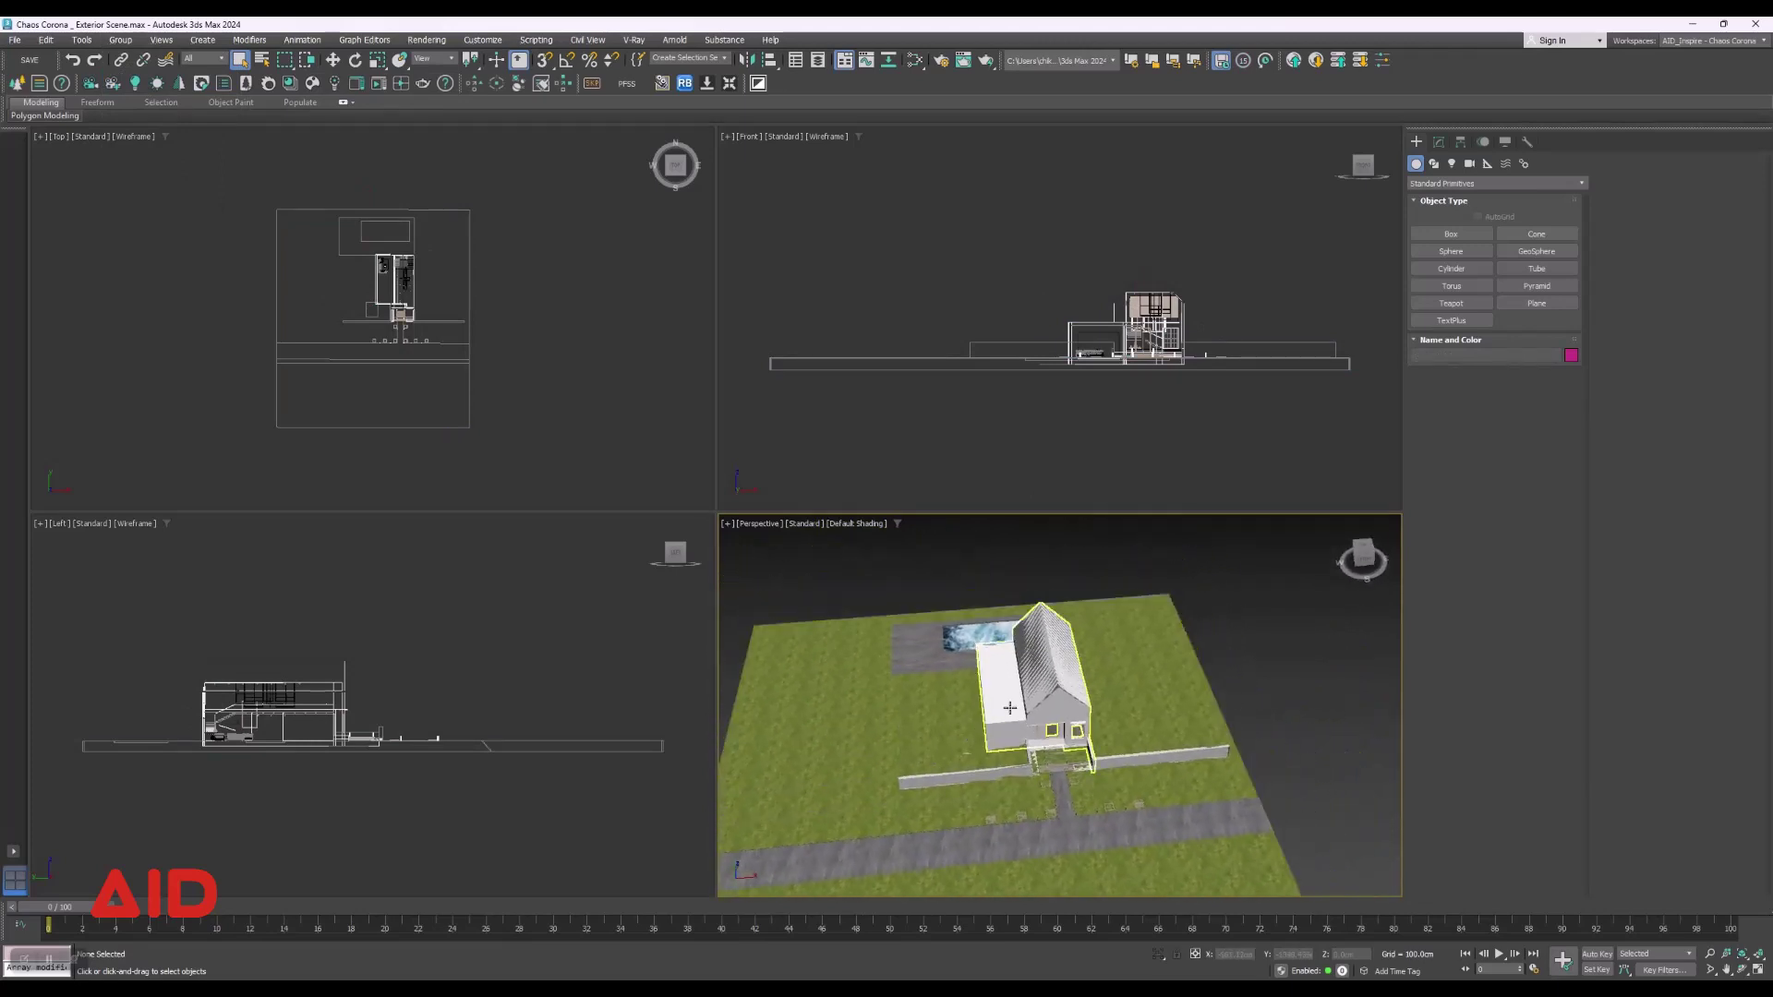
pyautogui.scroll(3, 1041, 699)
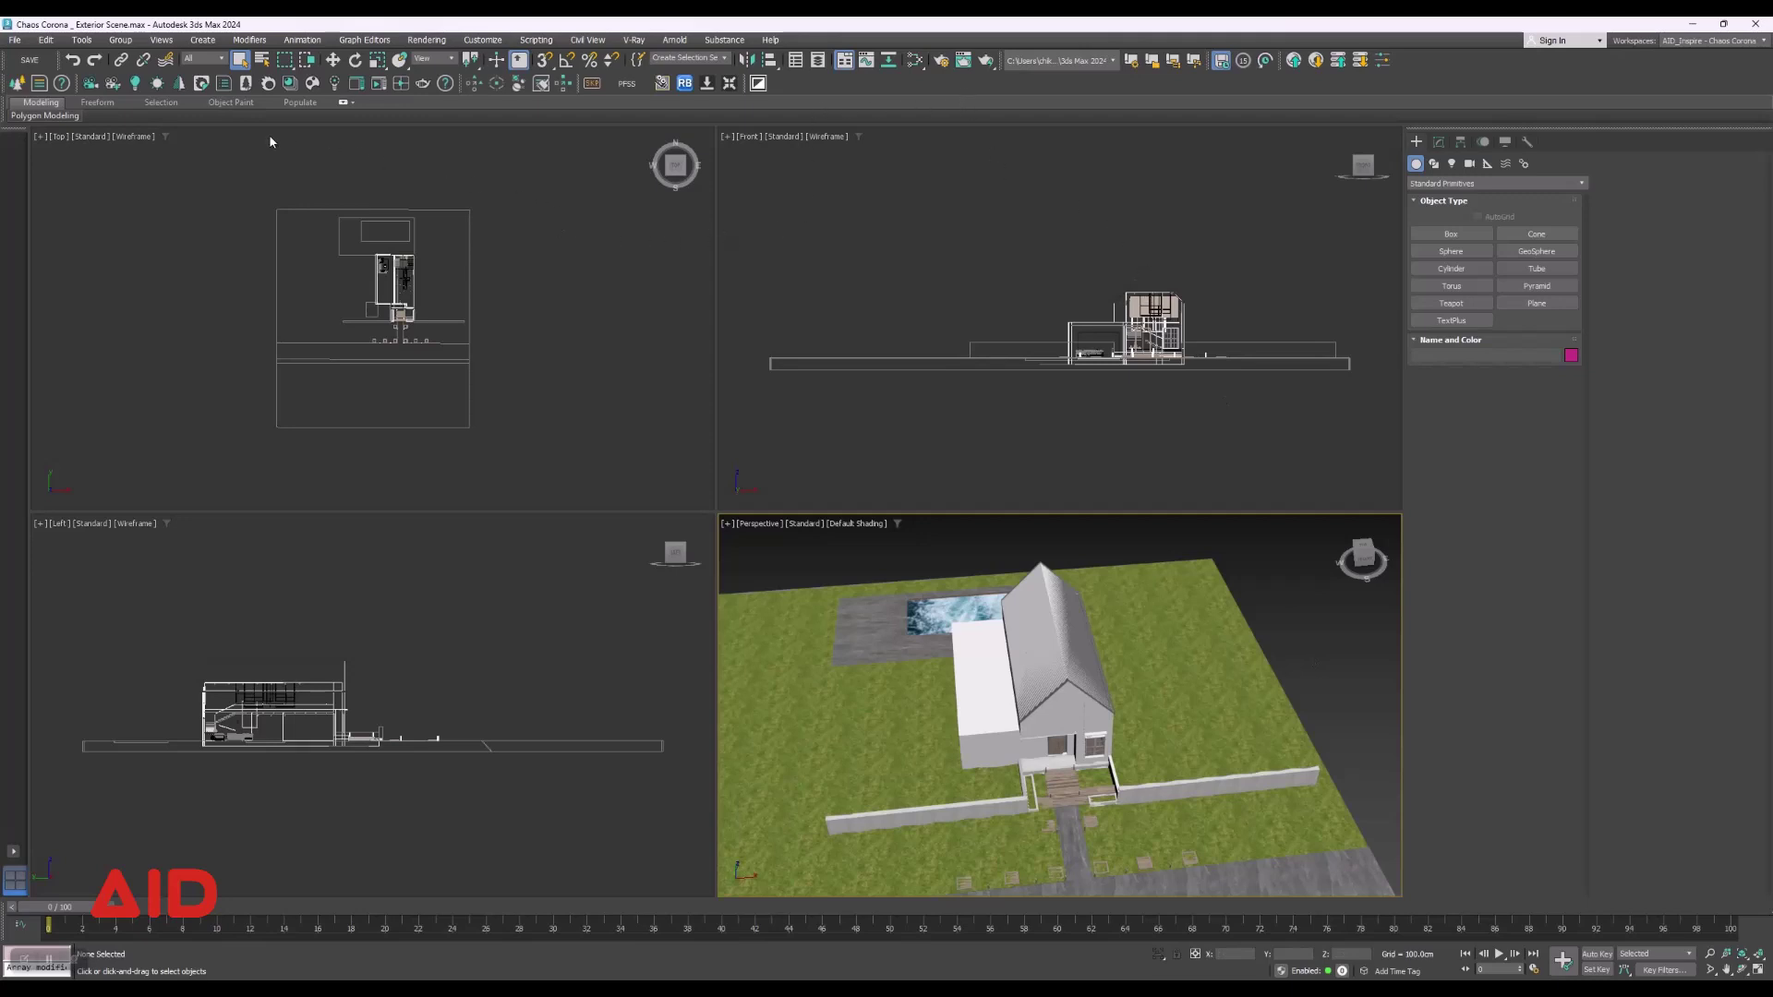
# Run Corona Converter on the whole scene, then close the log and the converter.
pyautogui.click(270, 85)
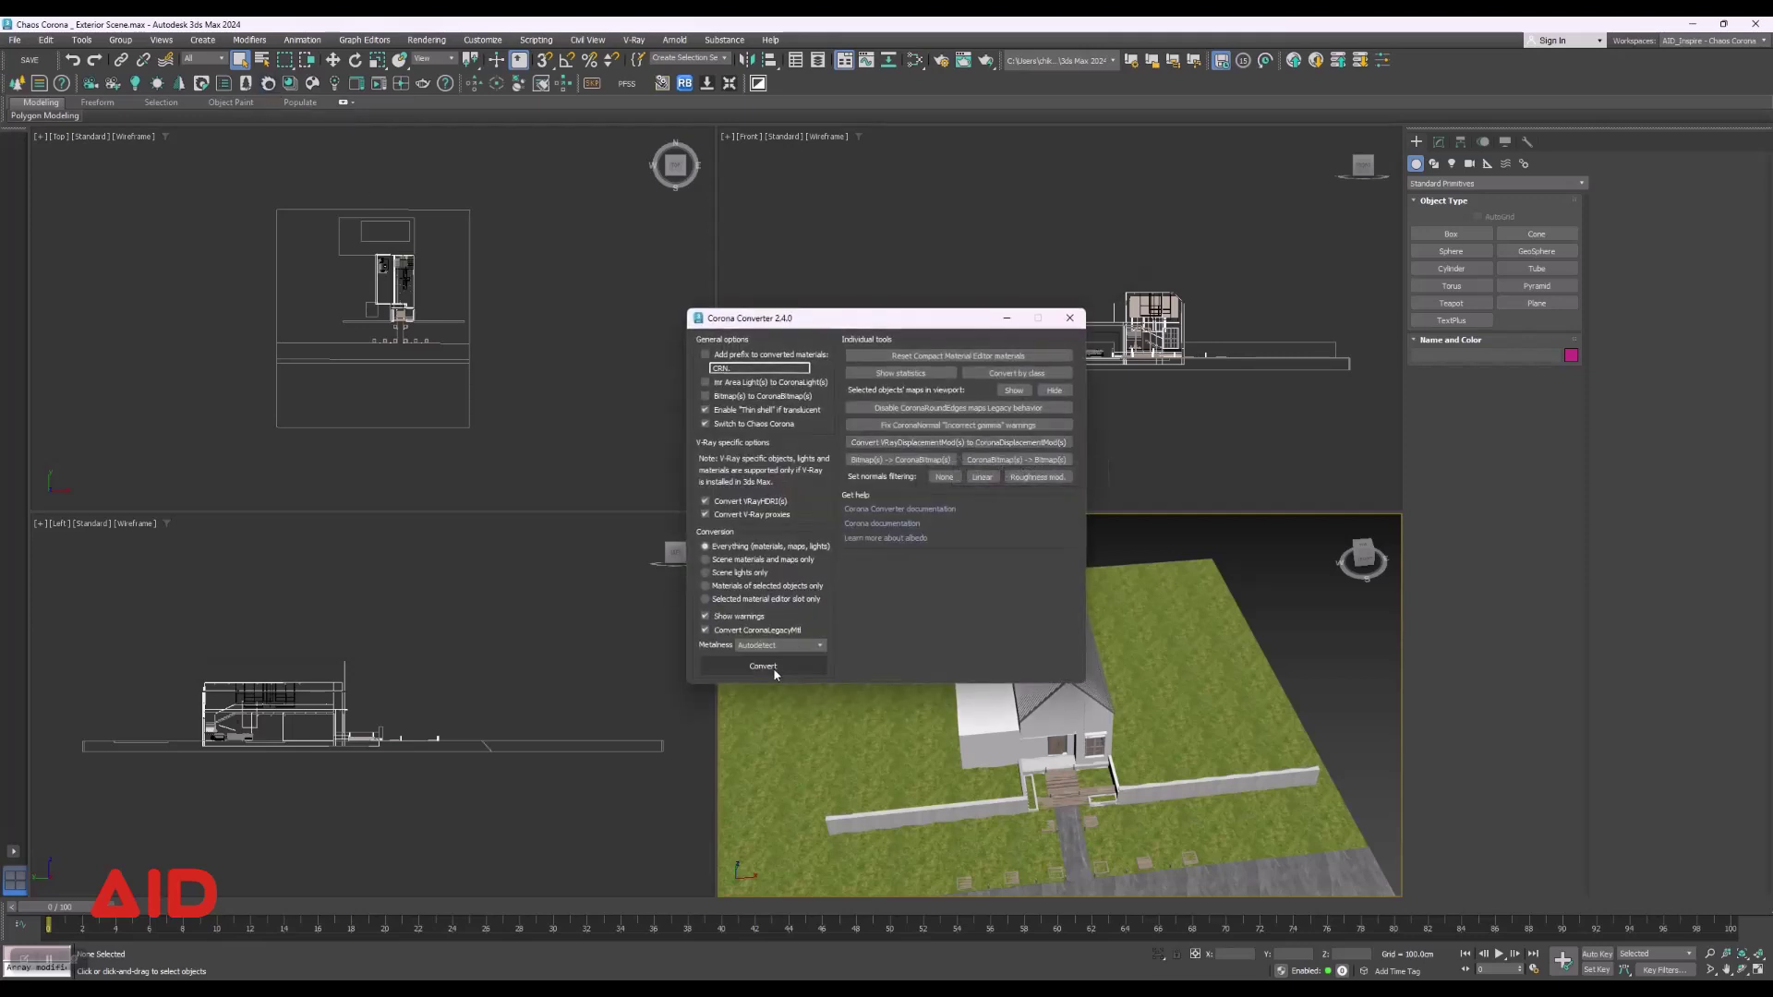
pyautogui.click(774, 671)
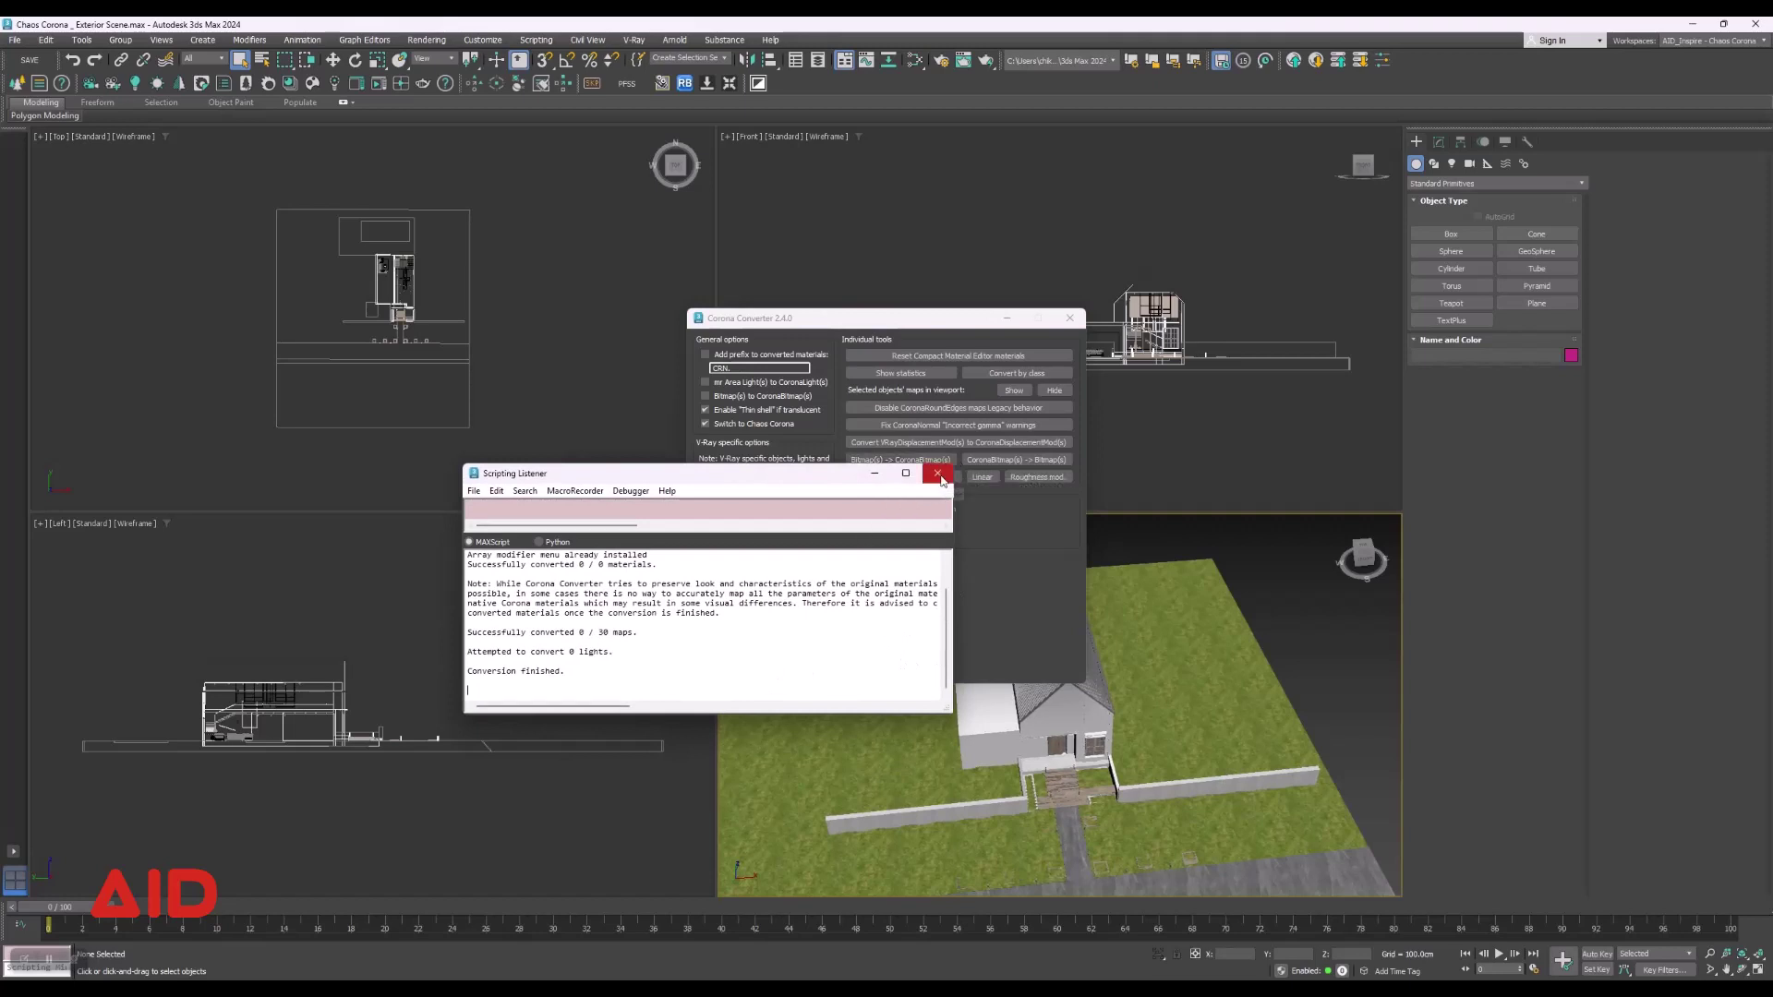
pyautogui.click(938, 474)
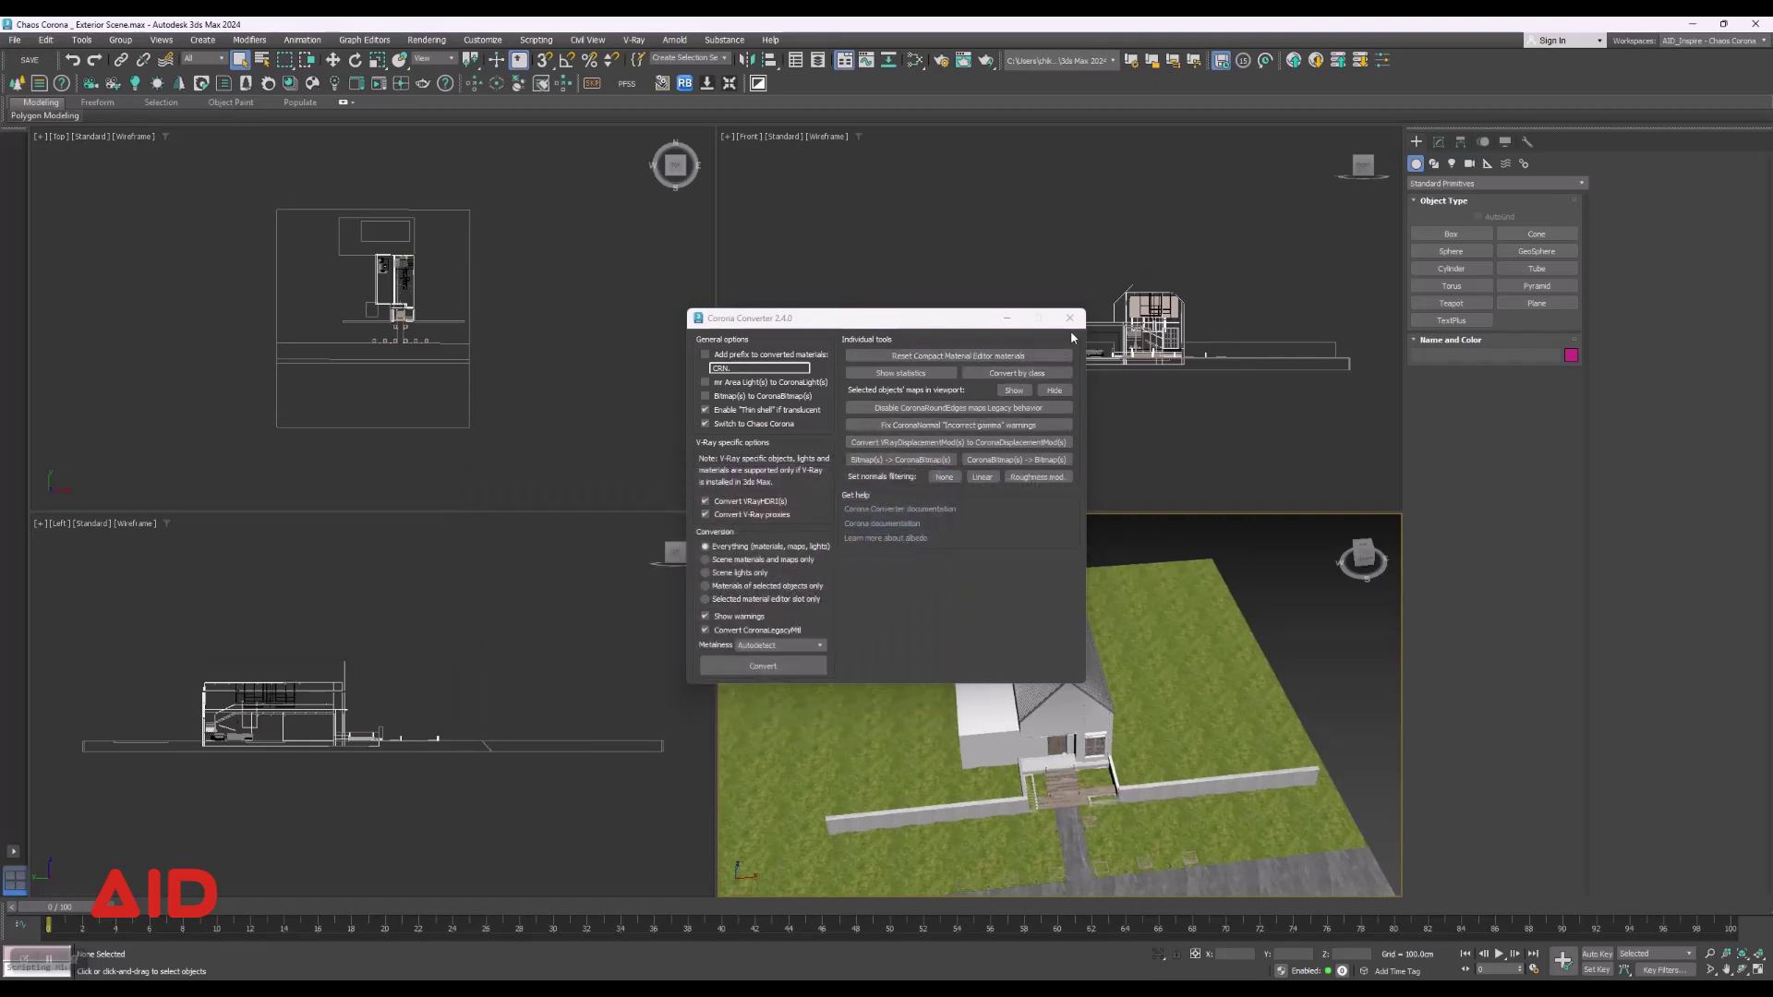
pyautogui.click(1069, 318)
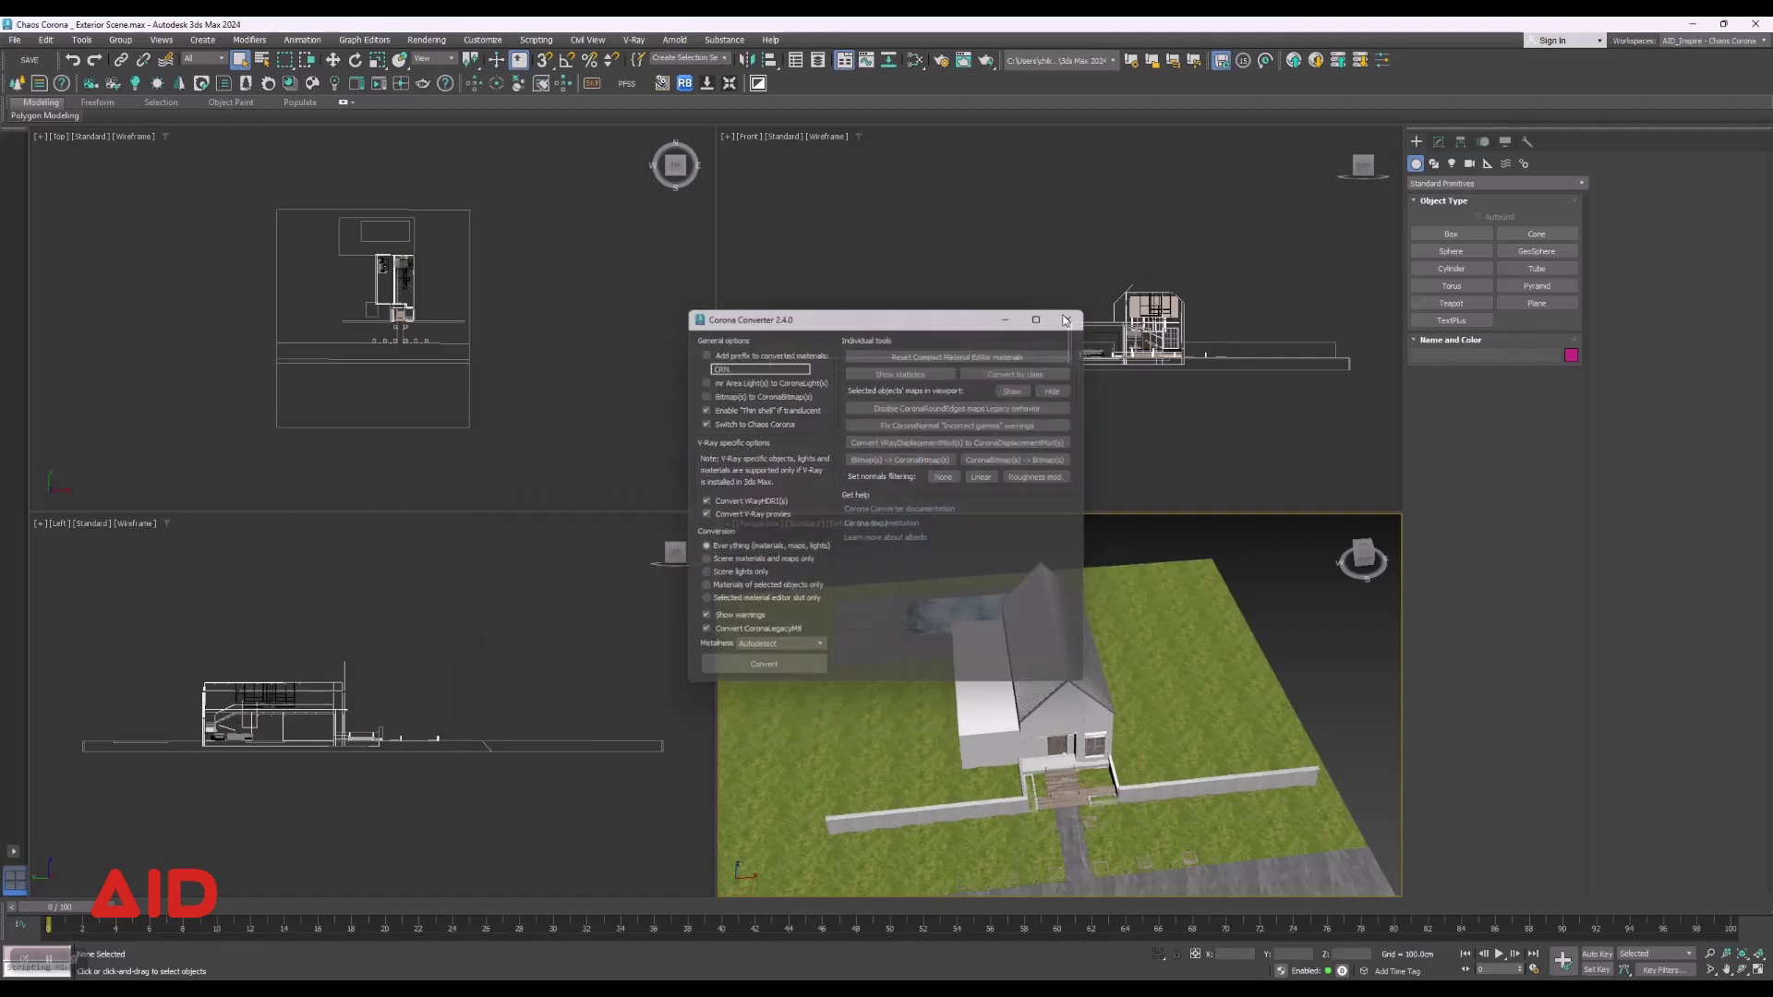
# Open the Material Editor, move it aside, and switch to a 5x3 sample grid.
pyautogui.click(915, 60)
pyautogui.moveTo(863, 178); pyautogui.dragTo(293, 206)
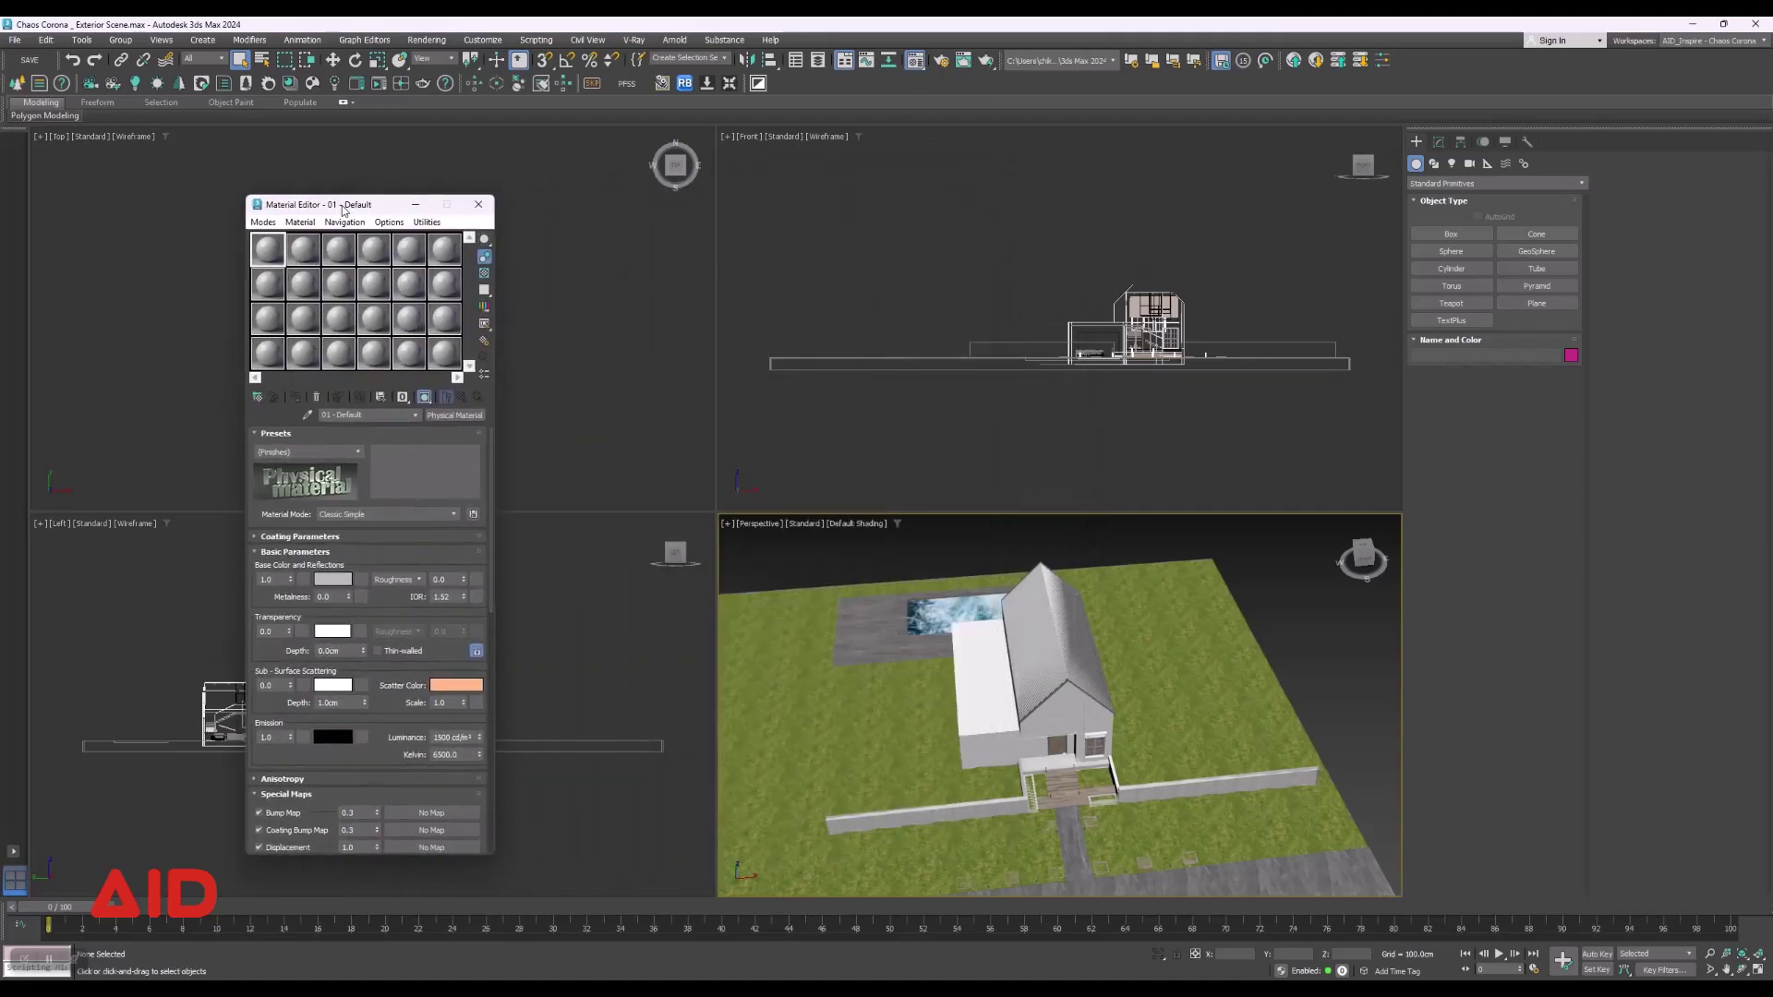
pyautogui.click(390, 353)
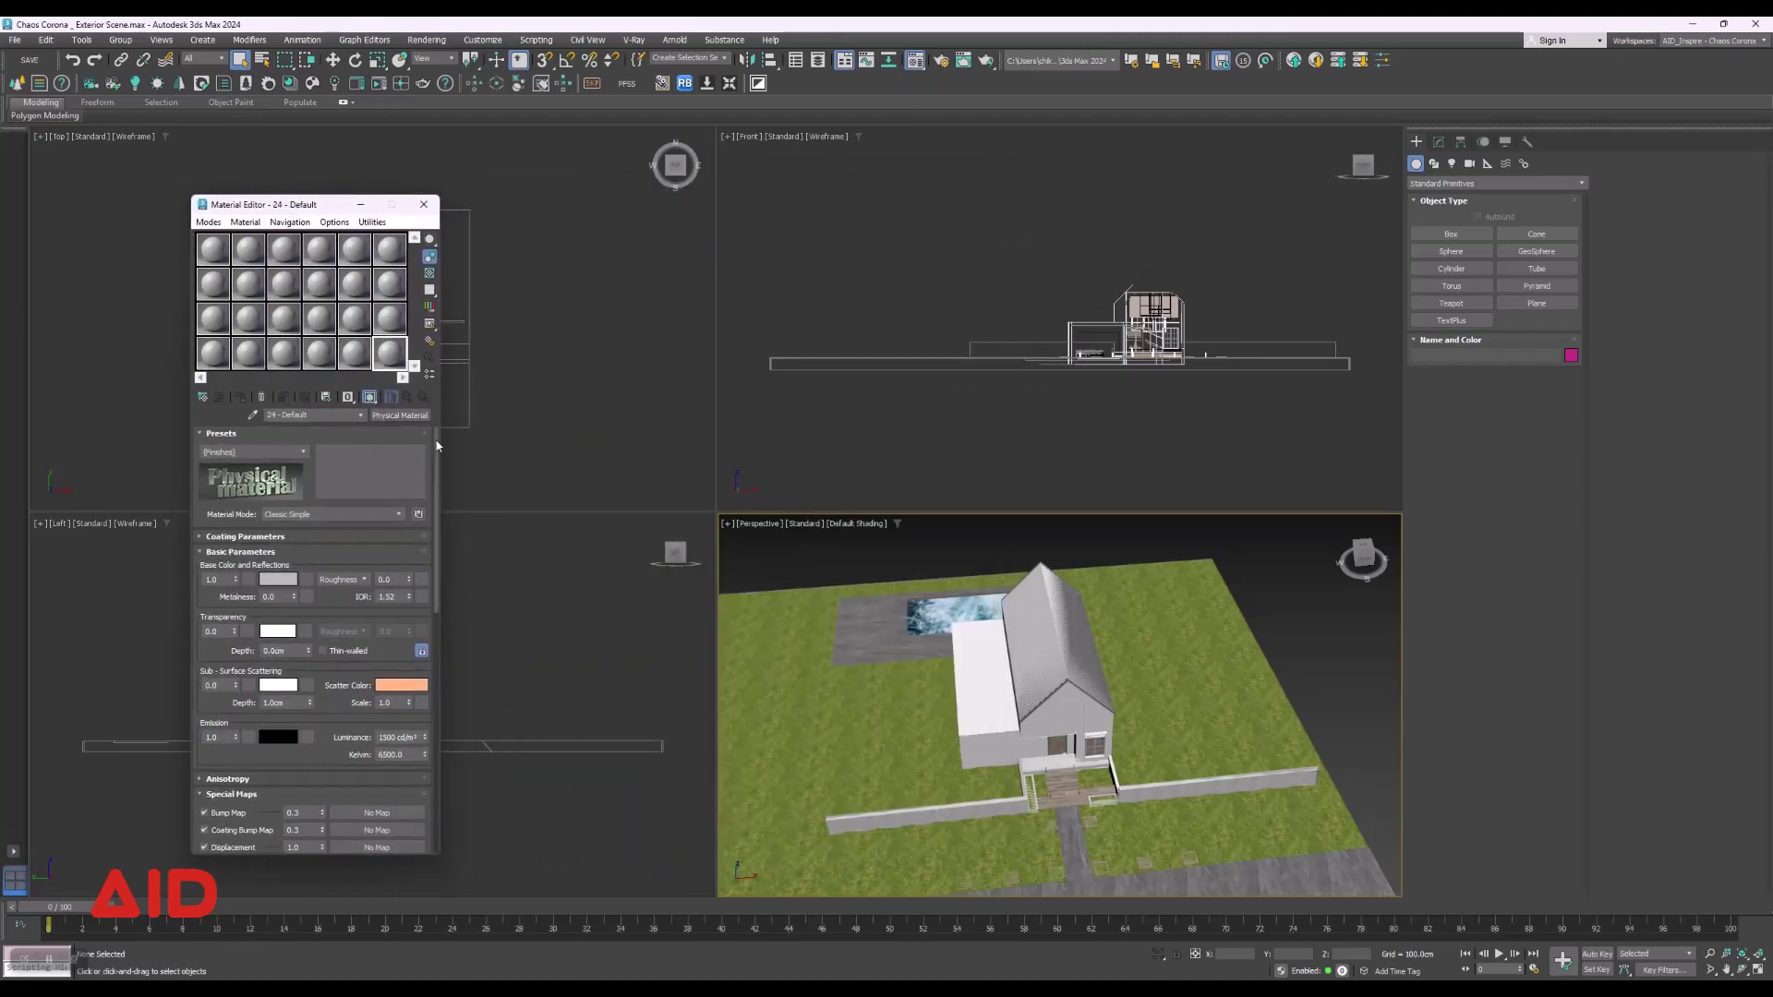
pyautogui.rightClick(388, 358)
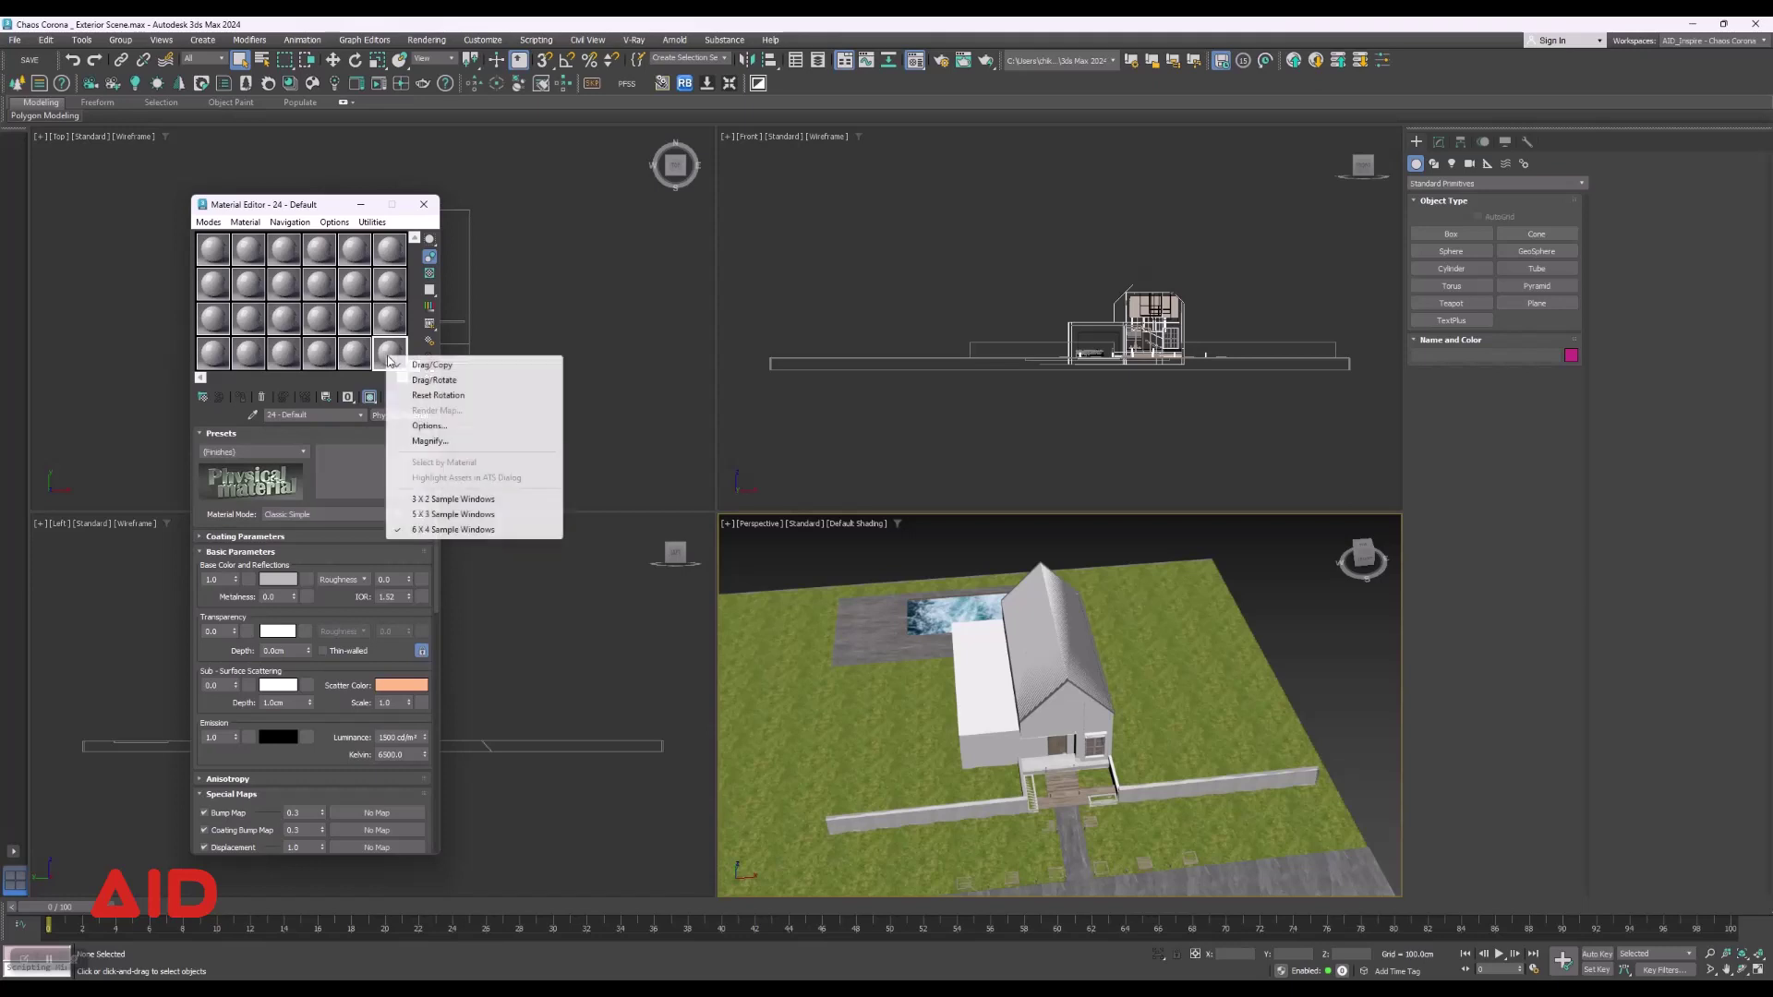
pyautogui.click(453, 514)
# Pick the ground plane's MultiMat_37 into the first slot and open sub-material 7.
pyautogui.click(229, 261)
pyautogui.click(252, 414)
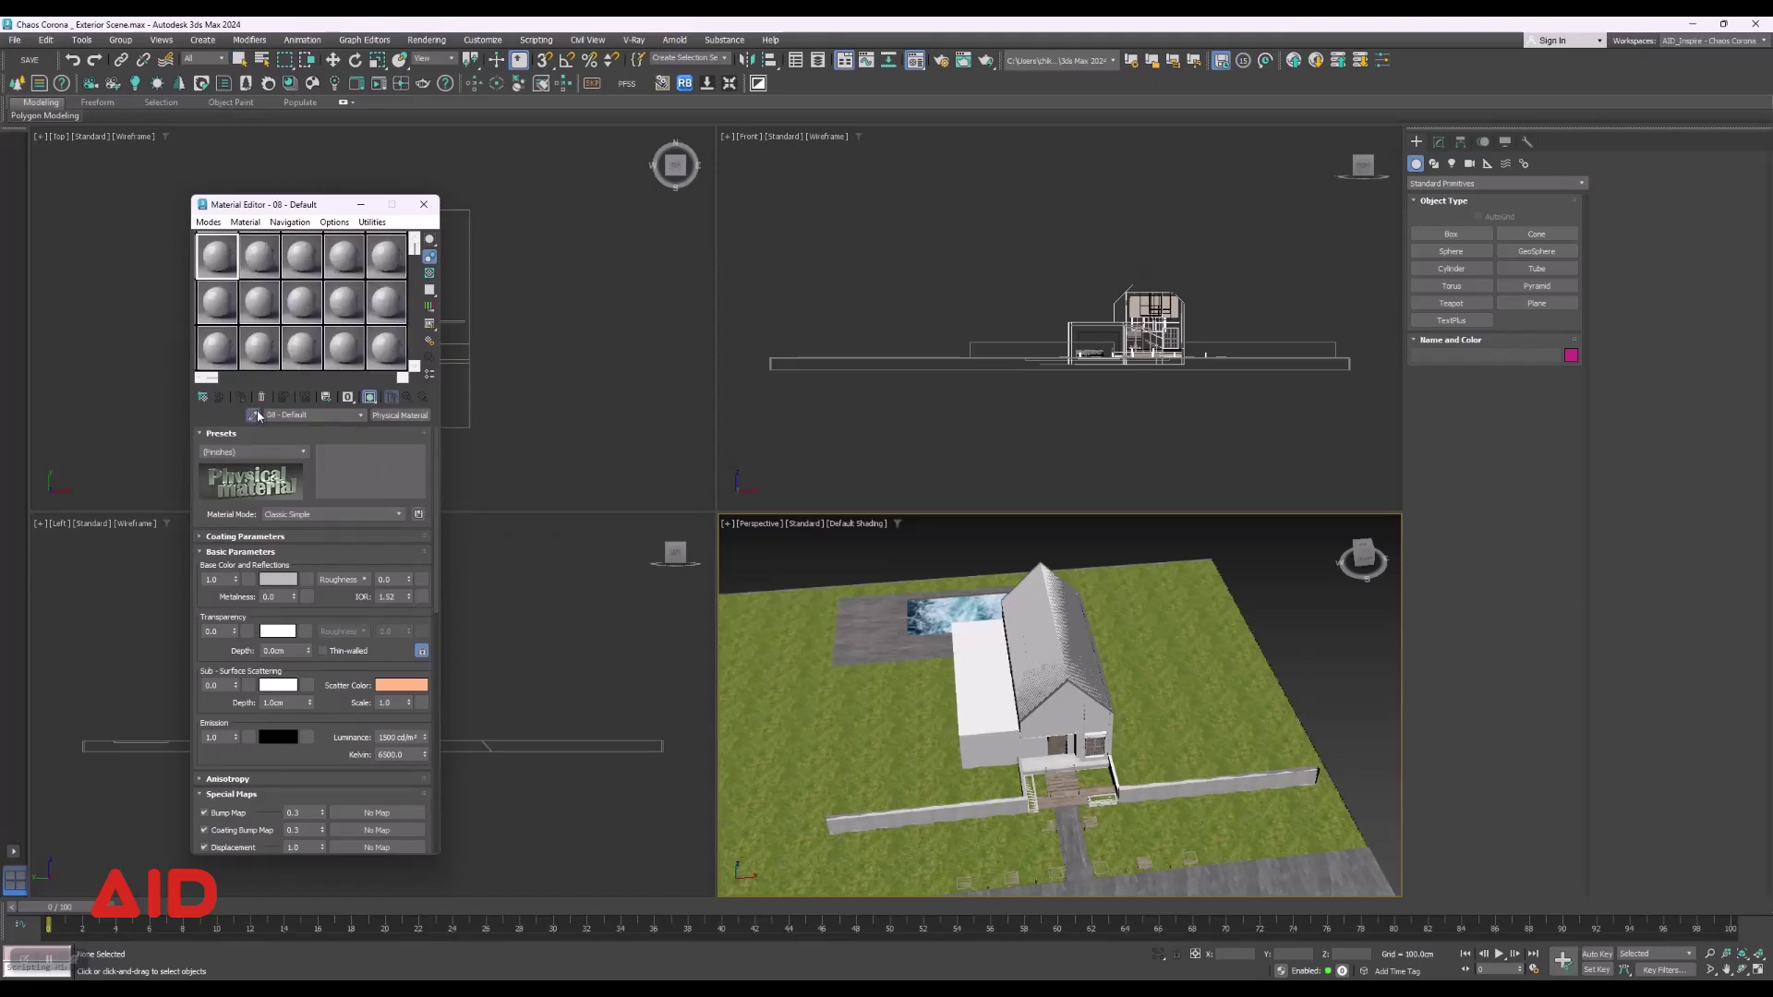
pyautogui.click(1228, 813)
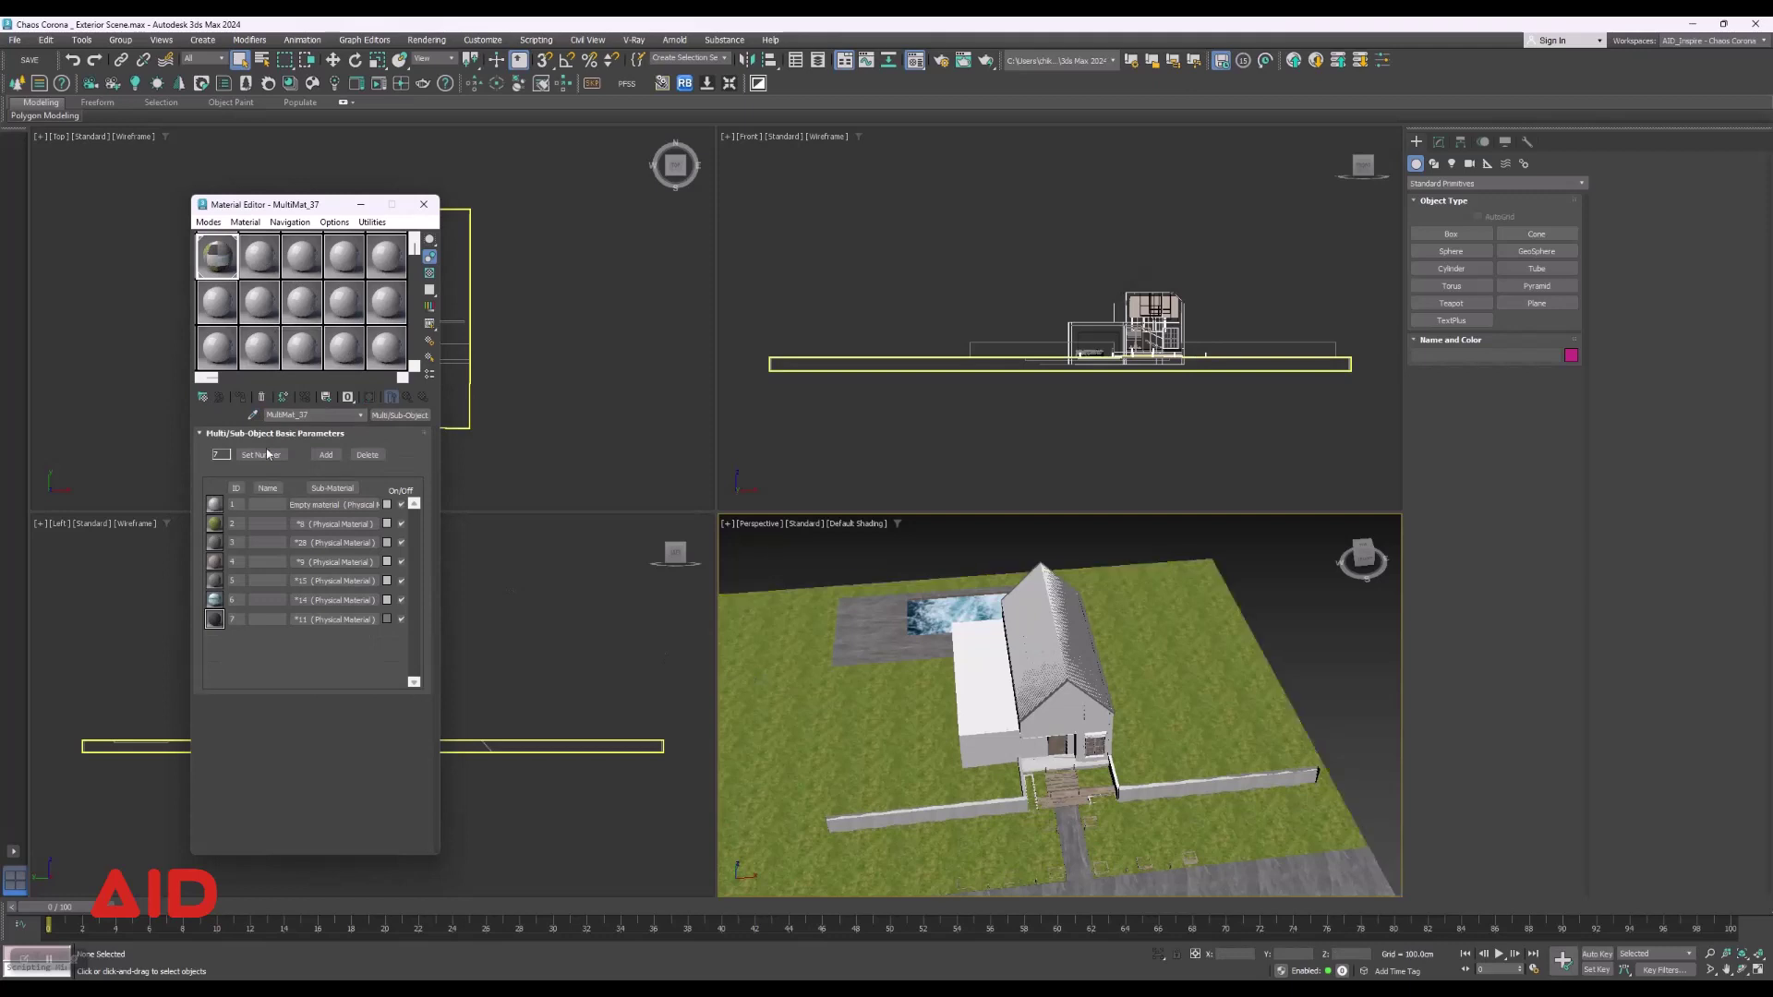
pyautogui.click(354, 621)
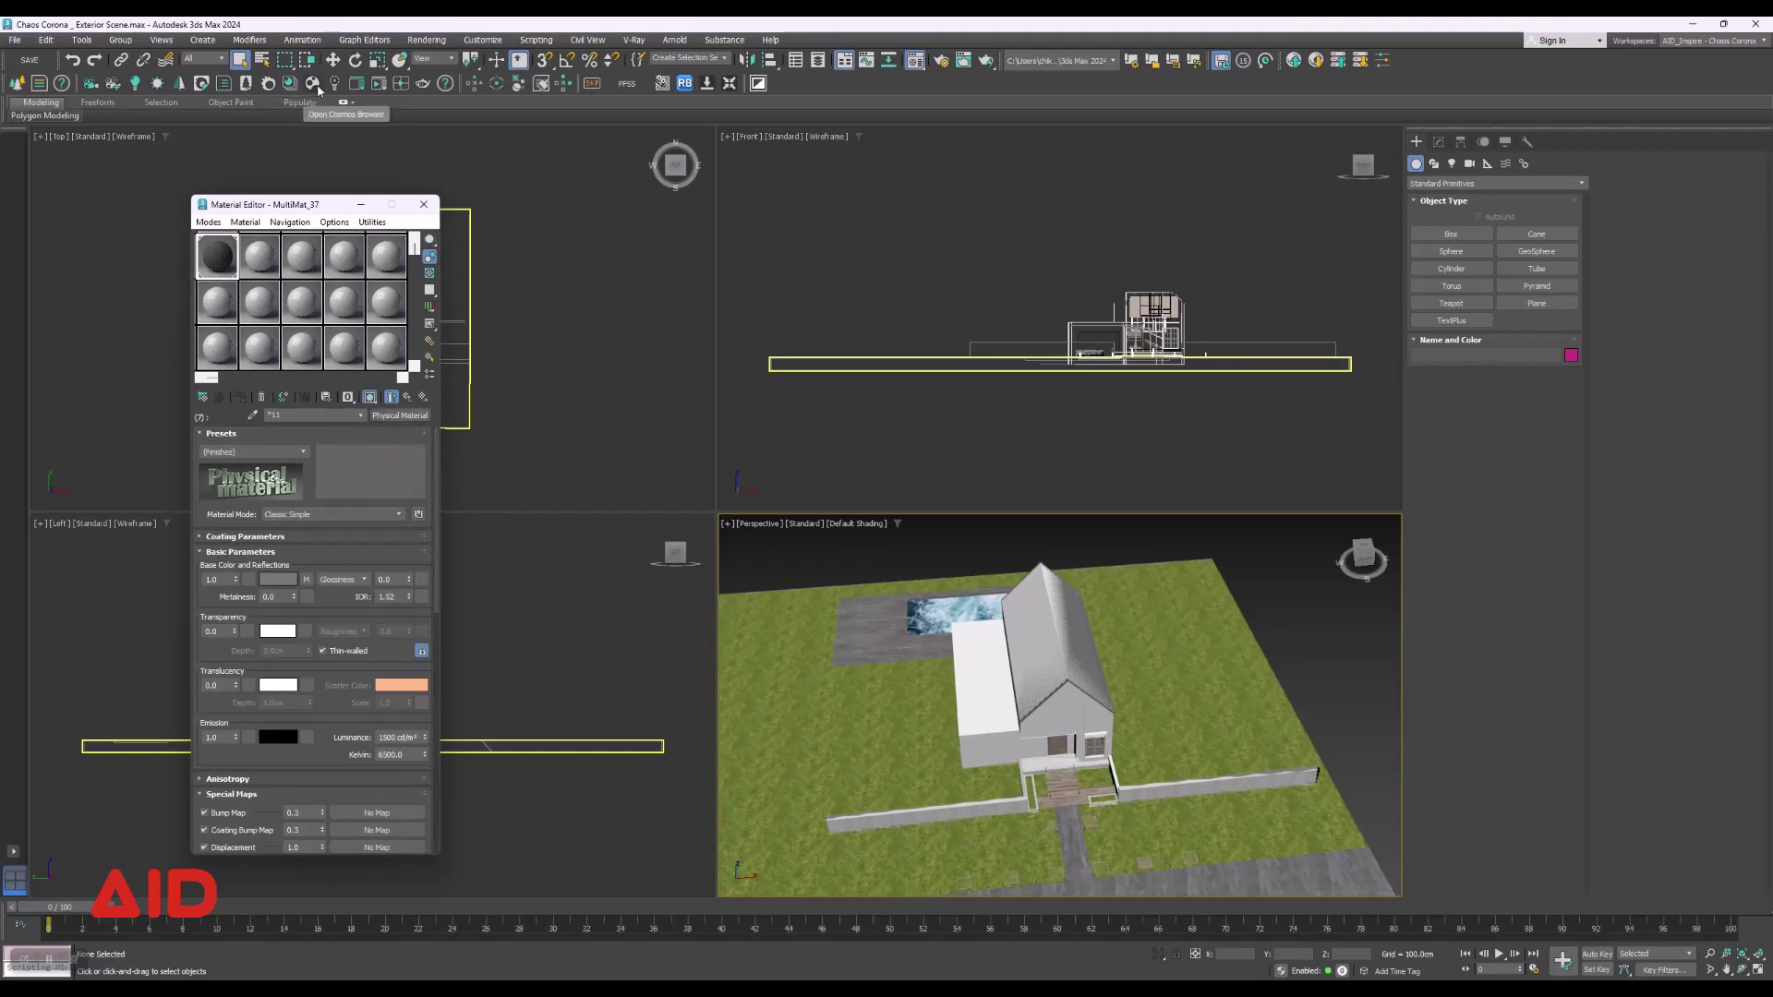
pyautogui.click(269, 83)
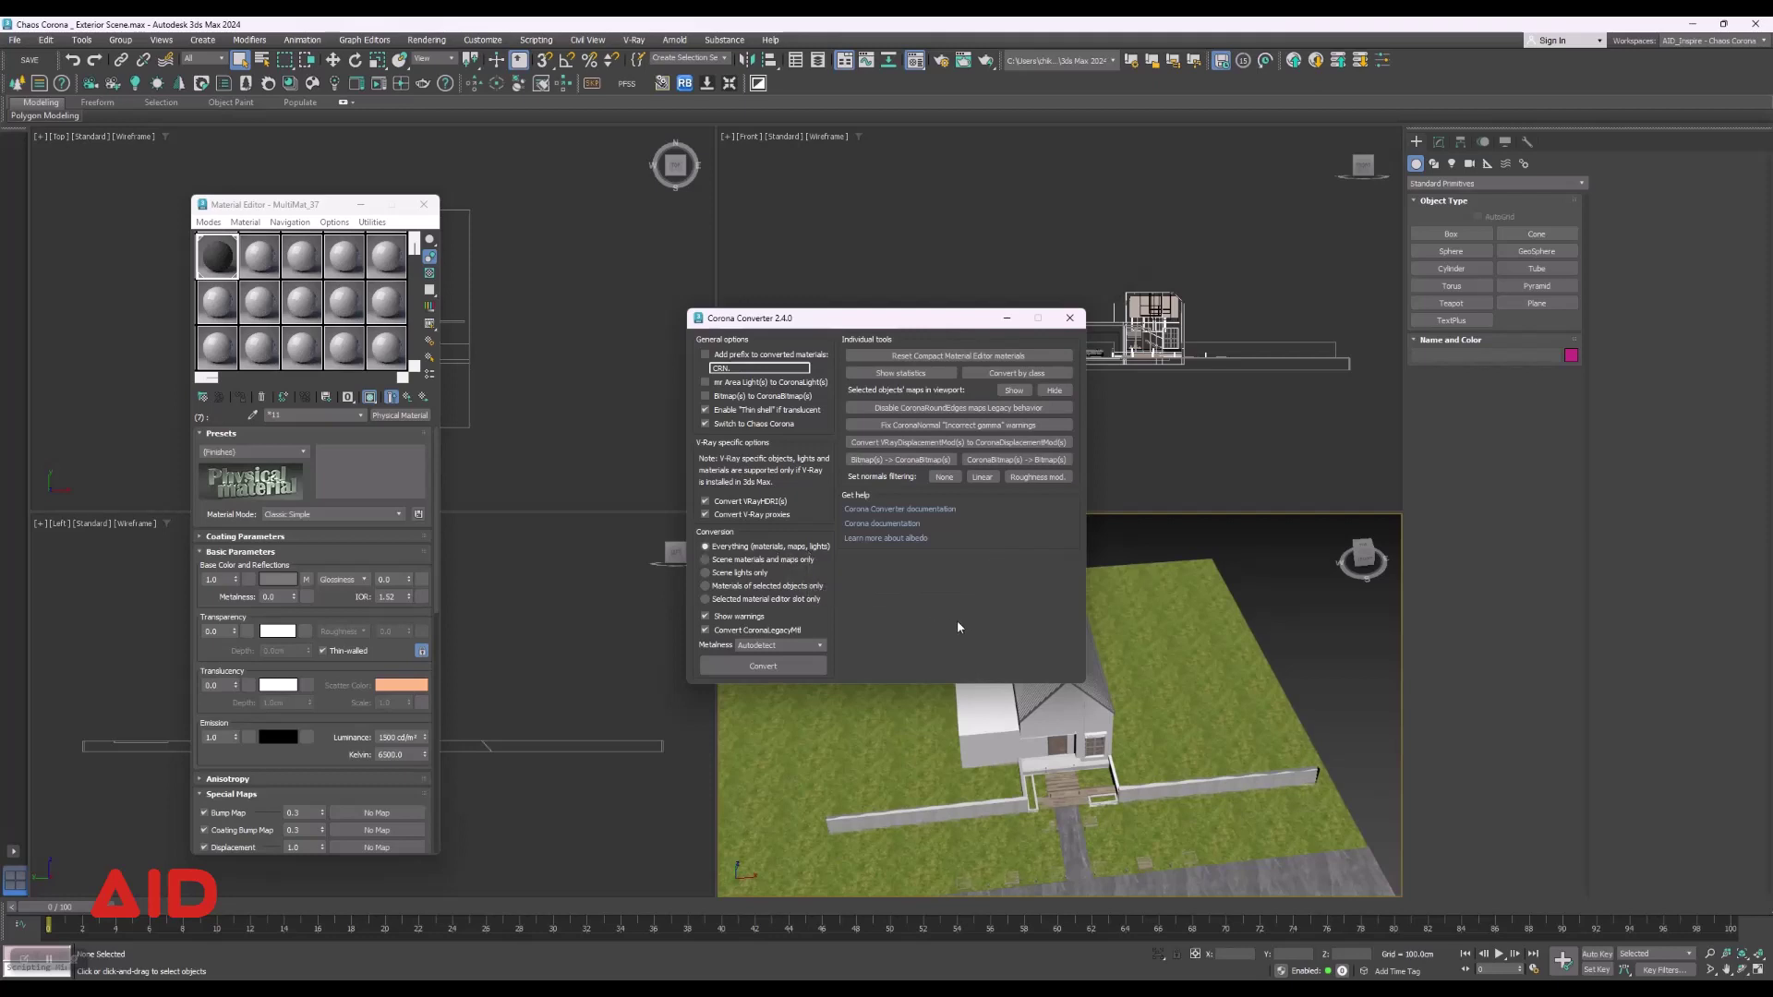
# Rerun the whole-scene conversion, then pick the roof's MultiMat_38 into slot 2 and open its second sub-material.
pyautogui.click(765, 667)
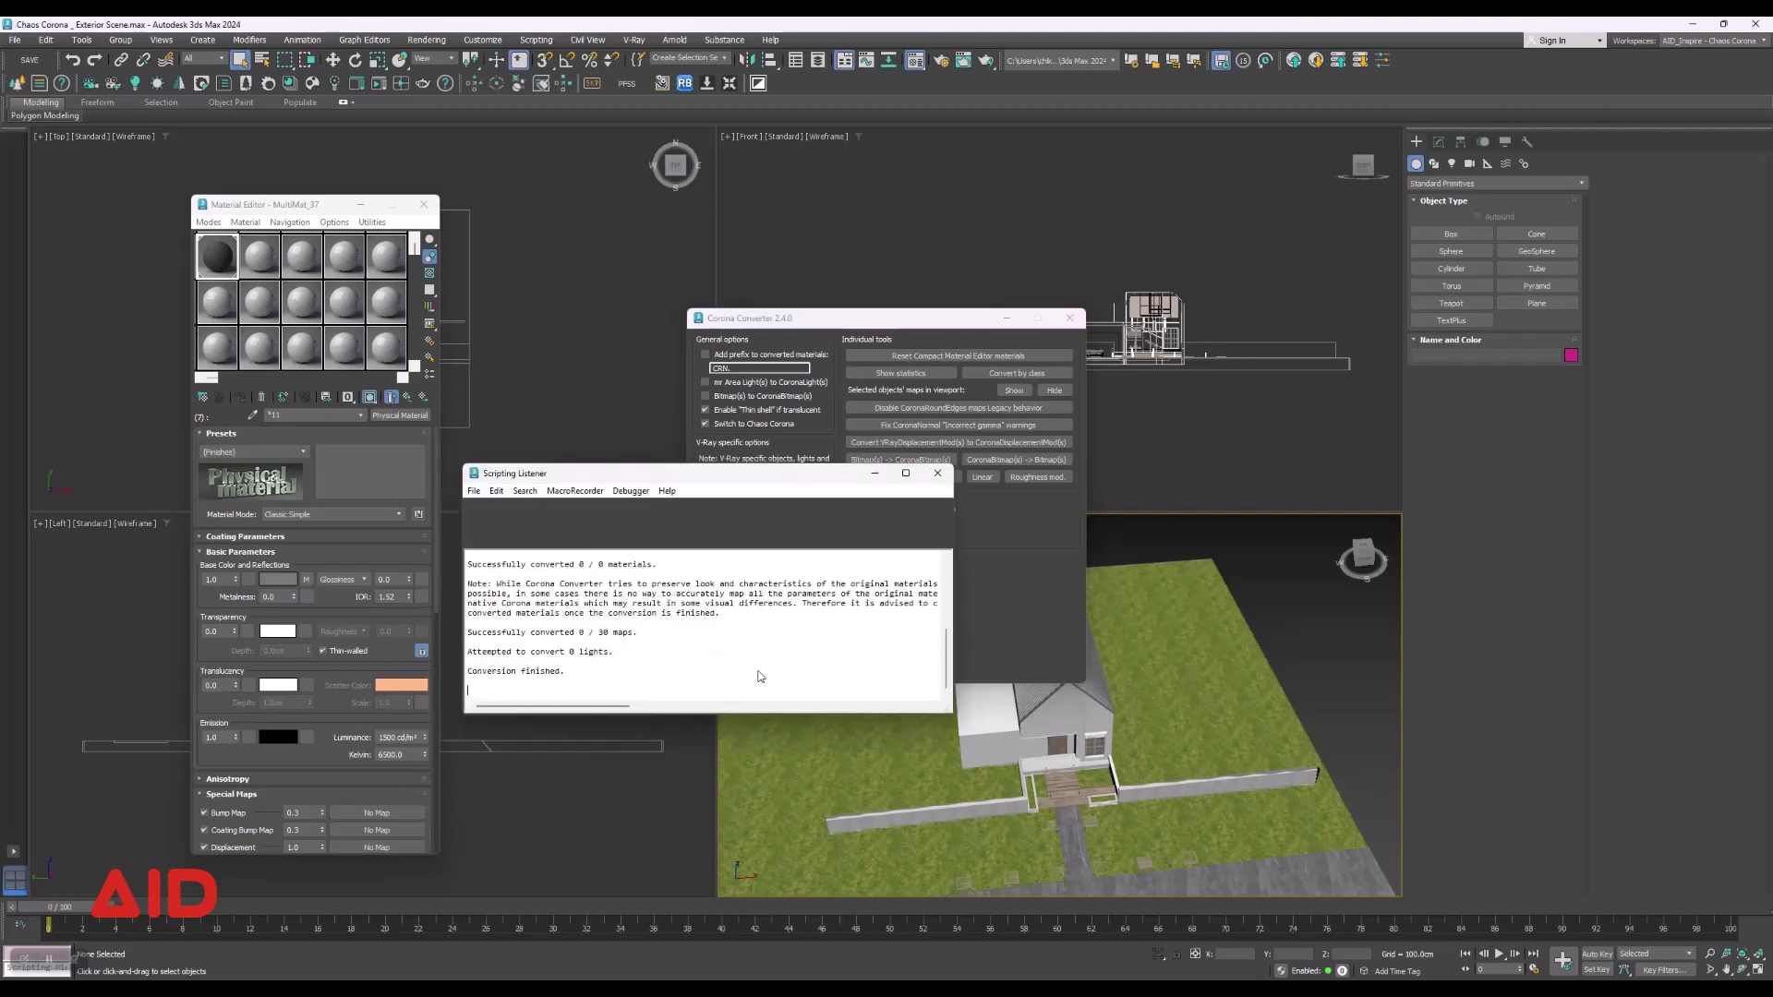
pyautogui.click(938, 474)
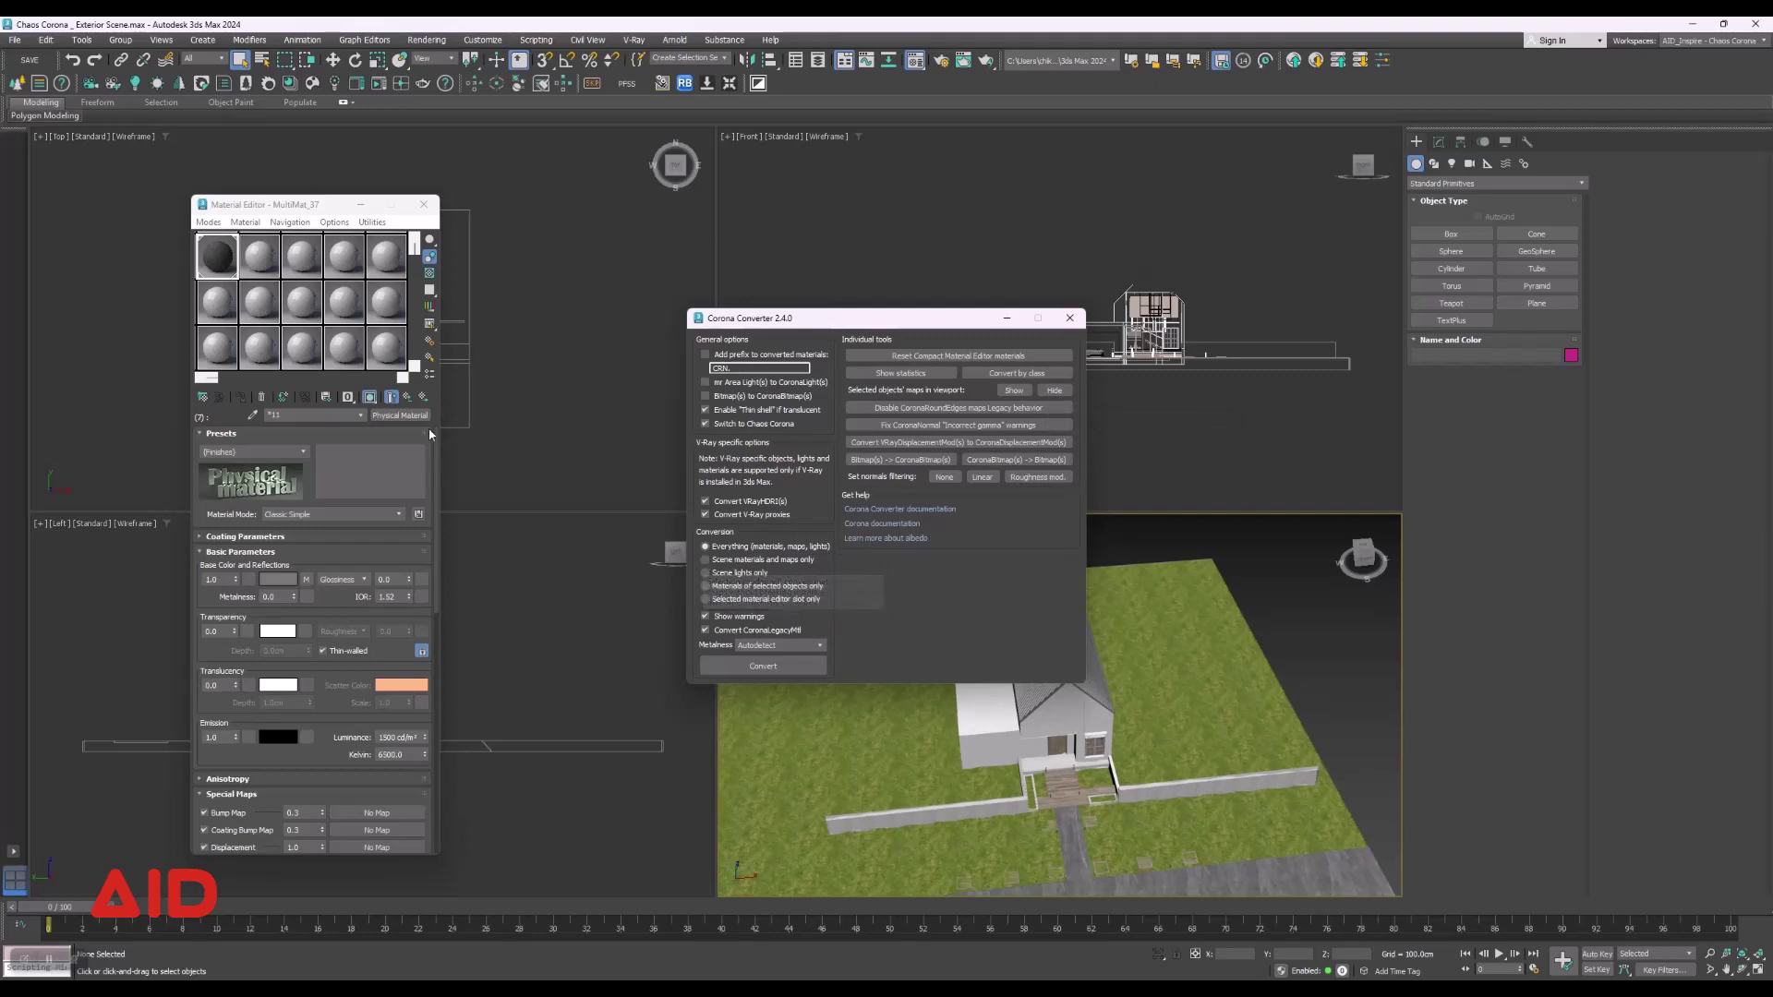
pyautogui.click(272, 266)
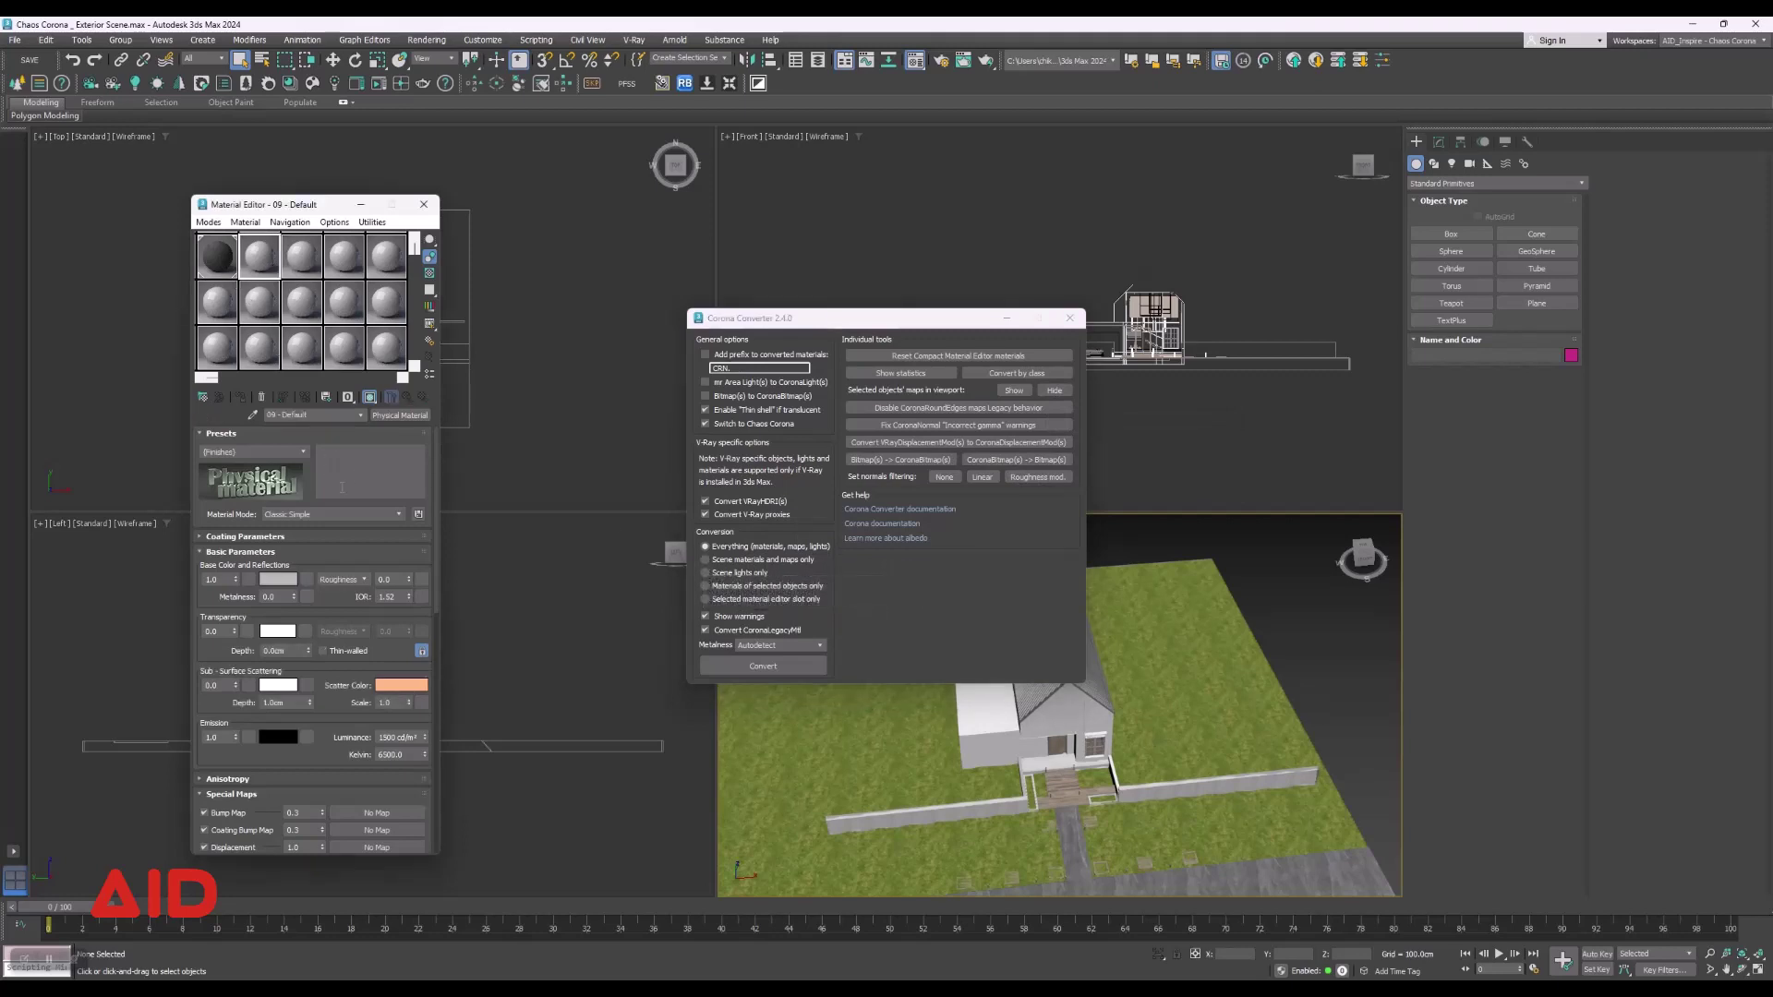
pyautogui.click(252, 414)
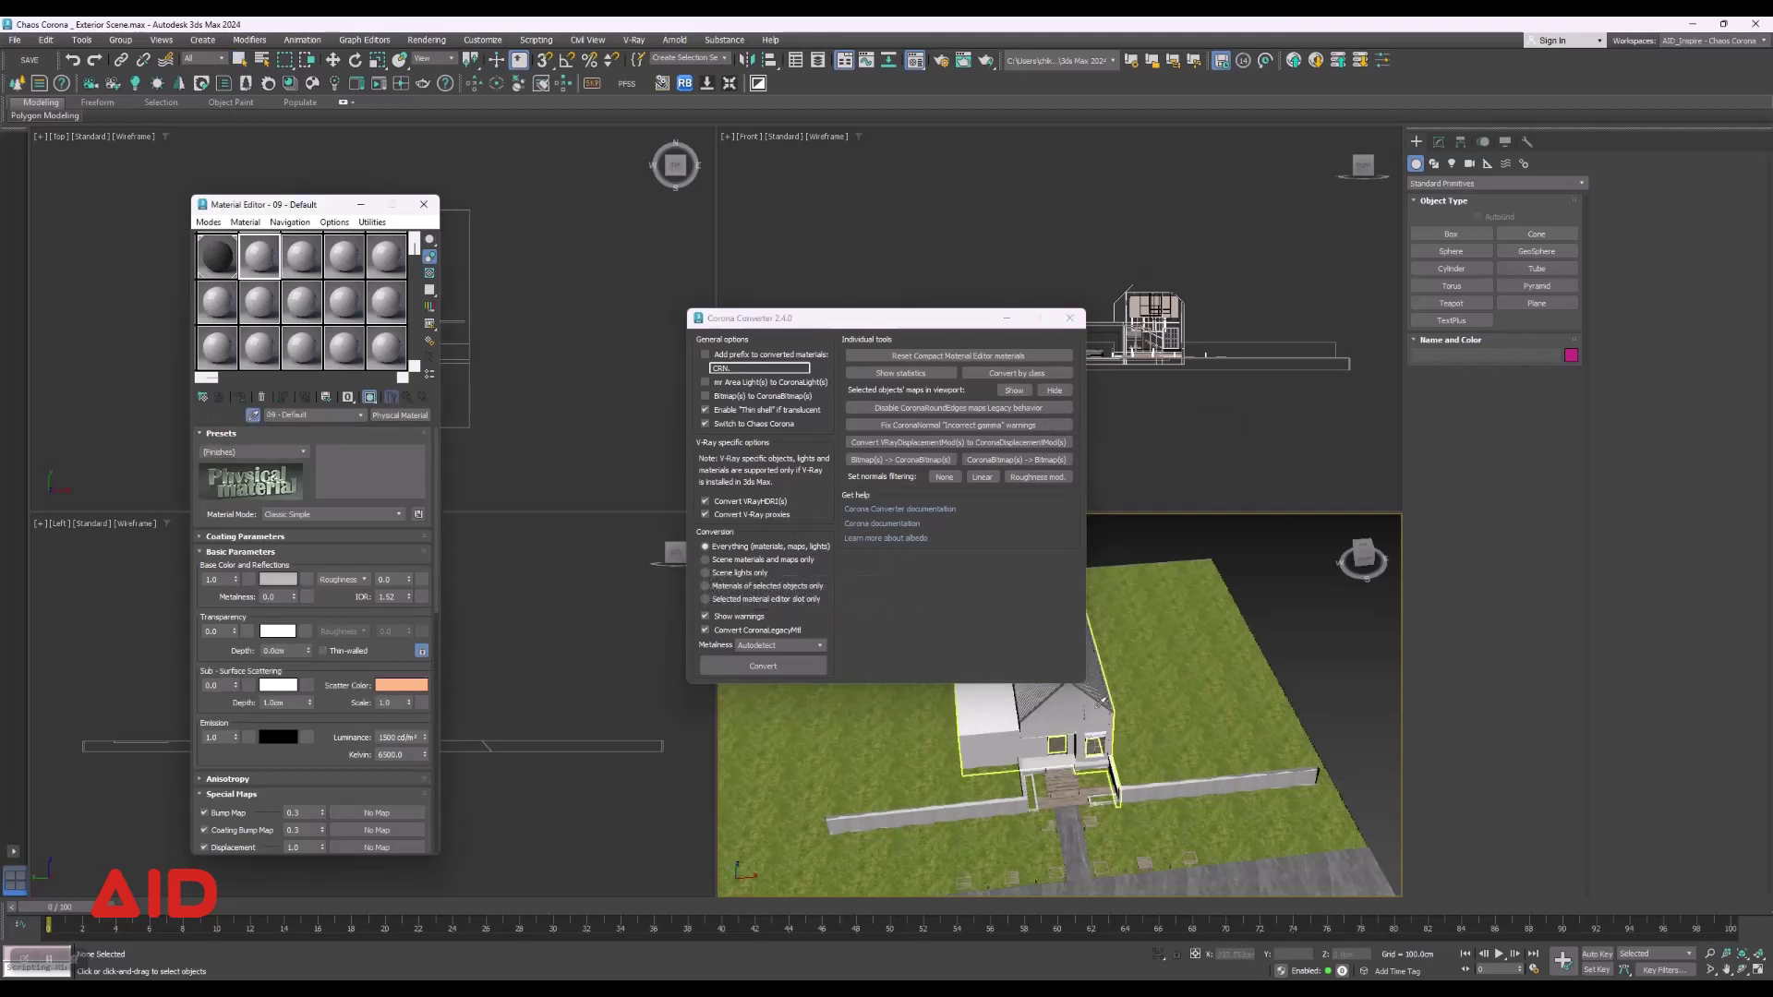
pyautogui.scroll(5, 1098, 700)
pyautogui.click(1106, 745)
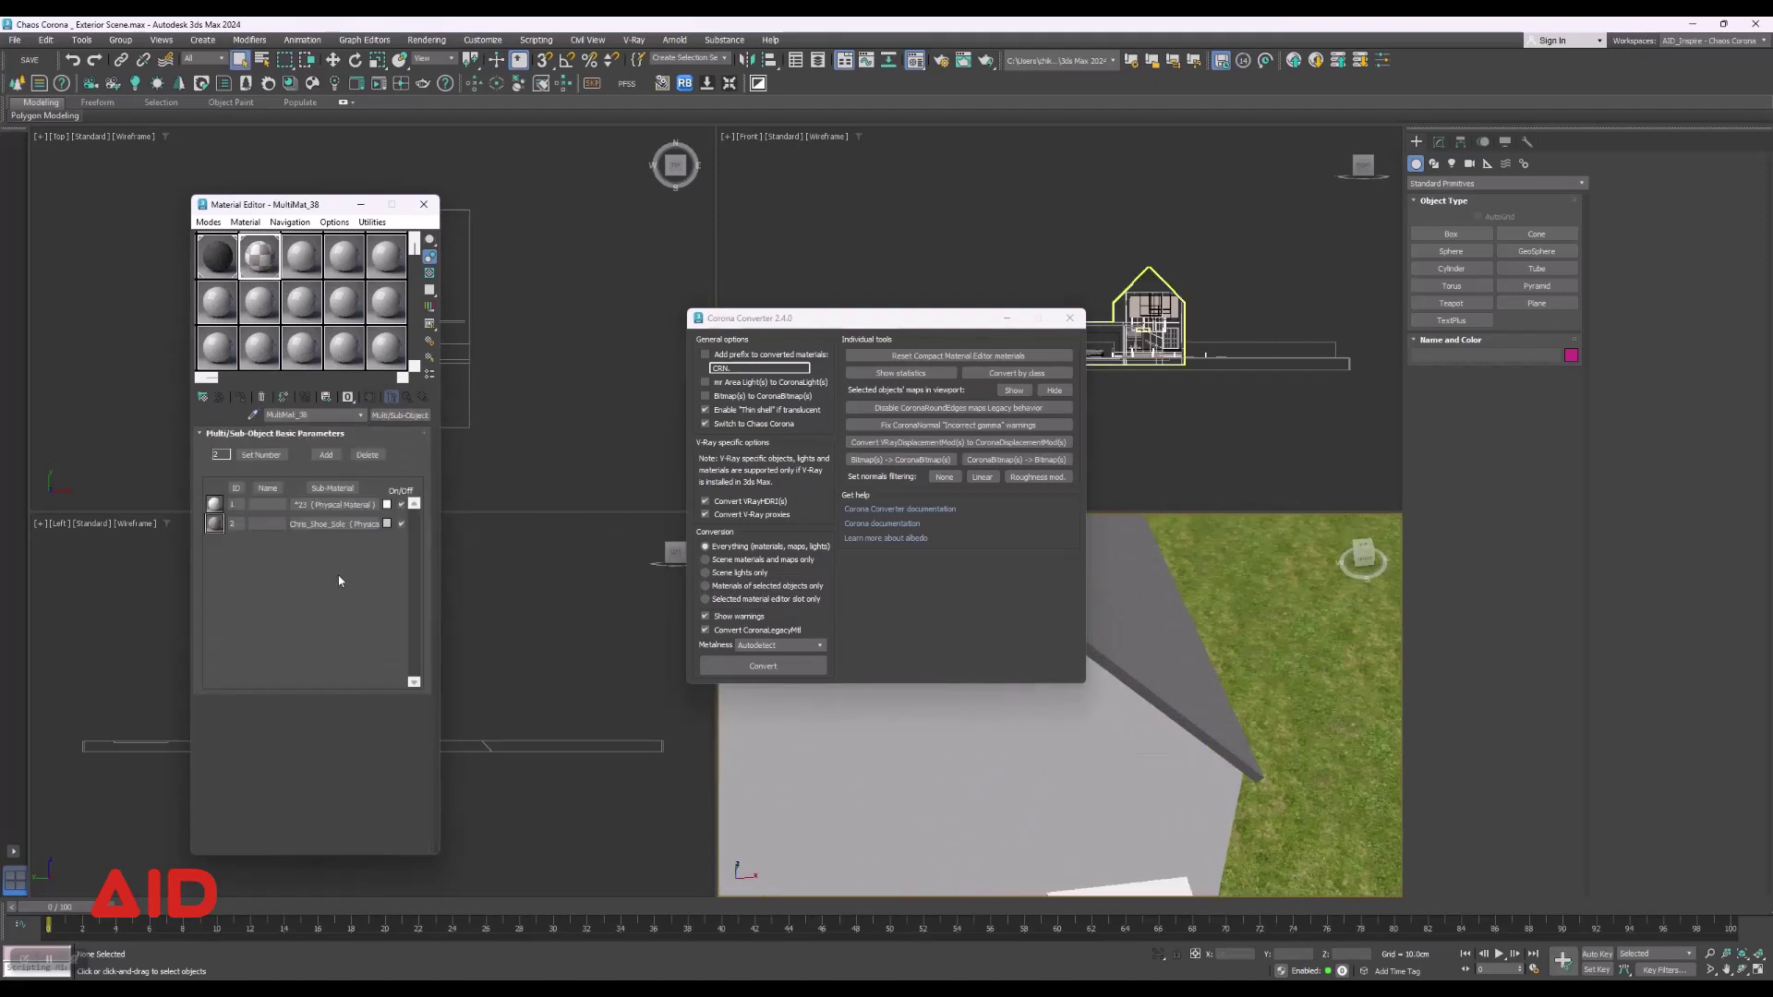
pyautogui.click(333, 523)
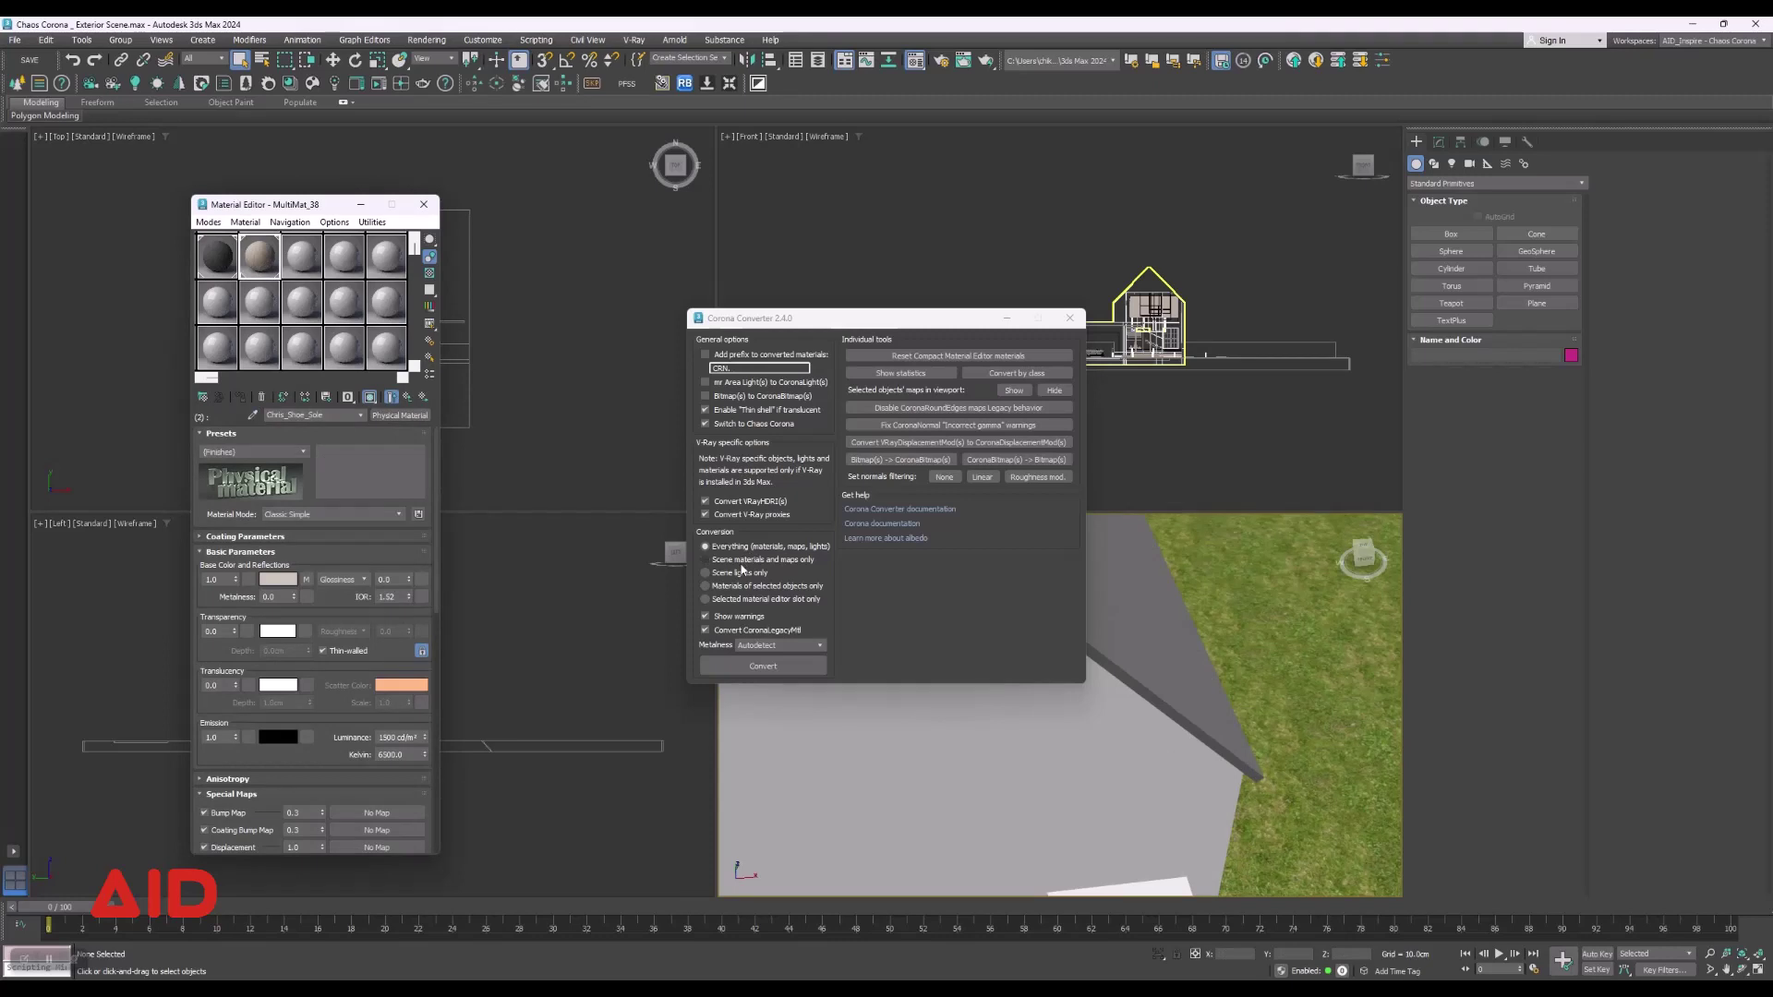
# Convert only scene materials and maps to Corona, then close the log and converter.
pyautogui.click(743, 560)
pyautogui.click(773, 666)
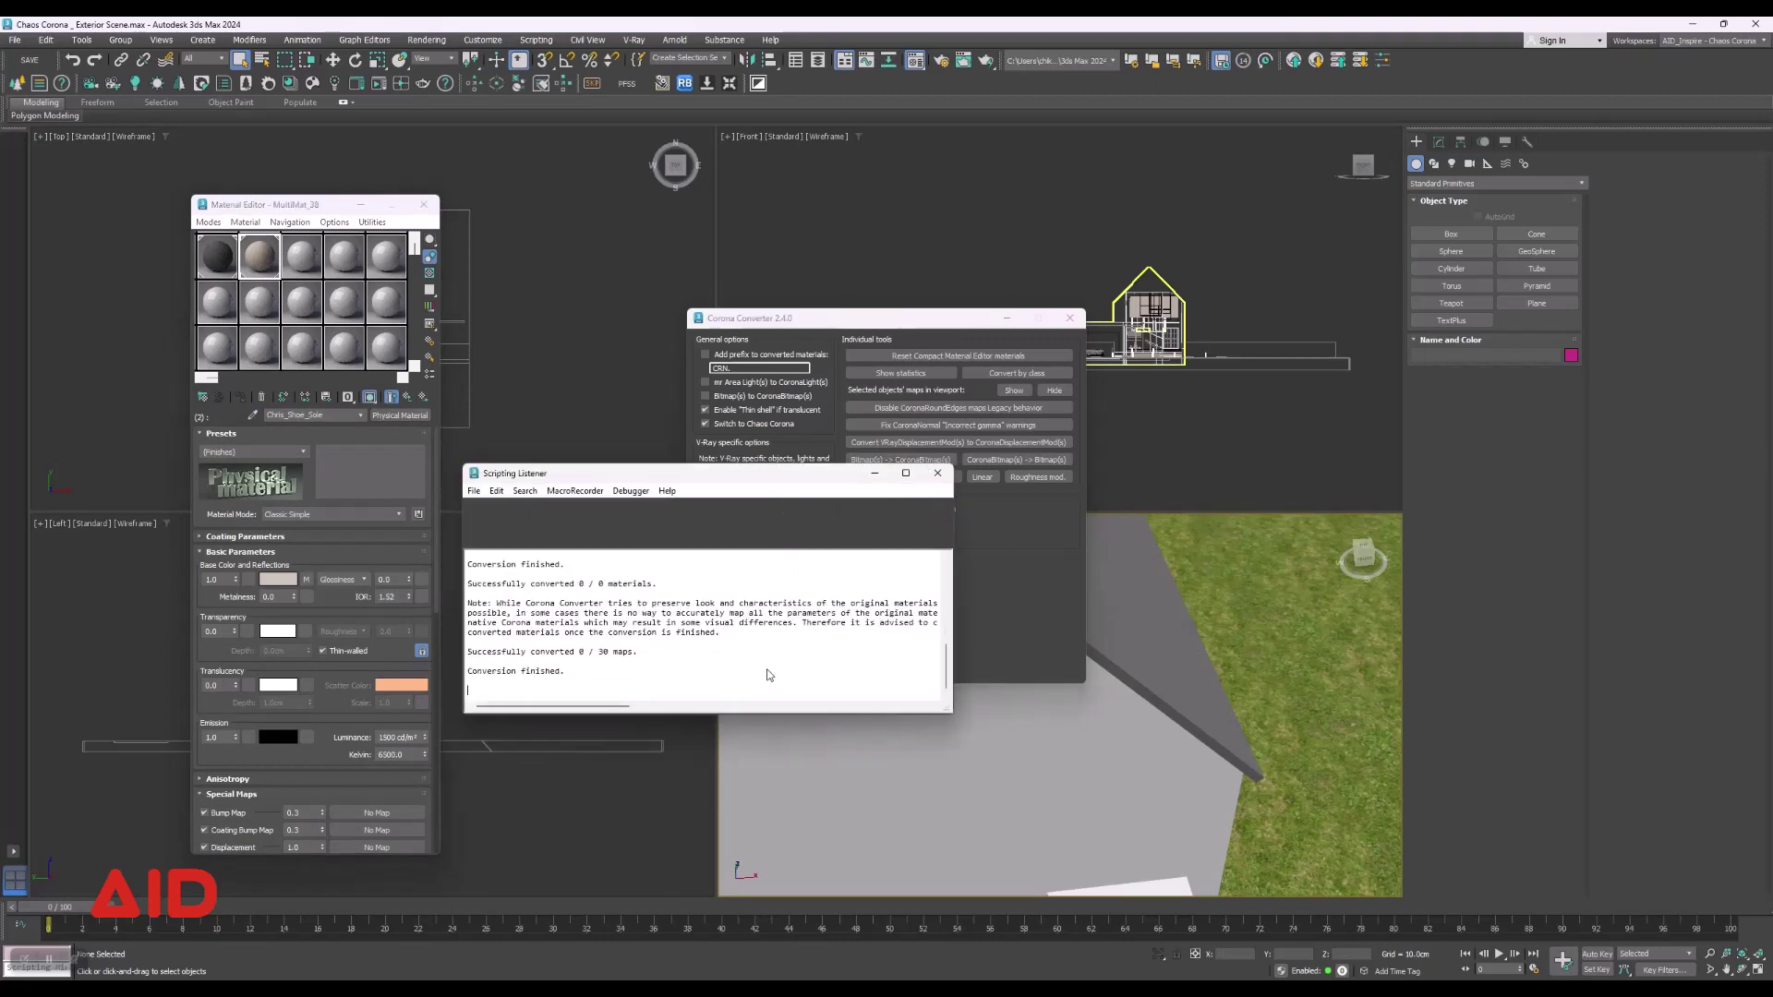
pyautogui.click(938, 474)
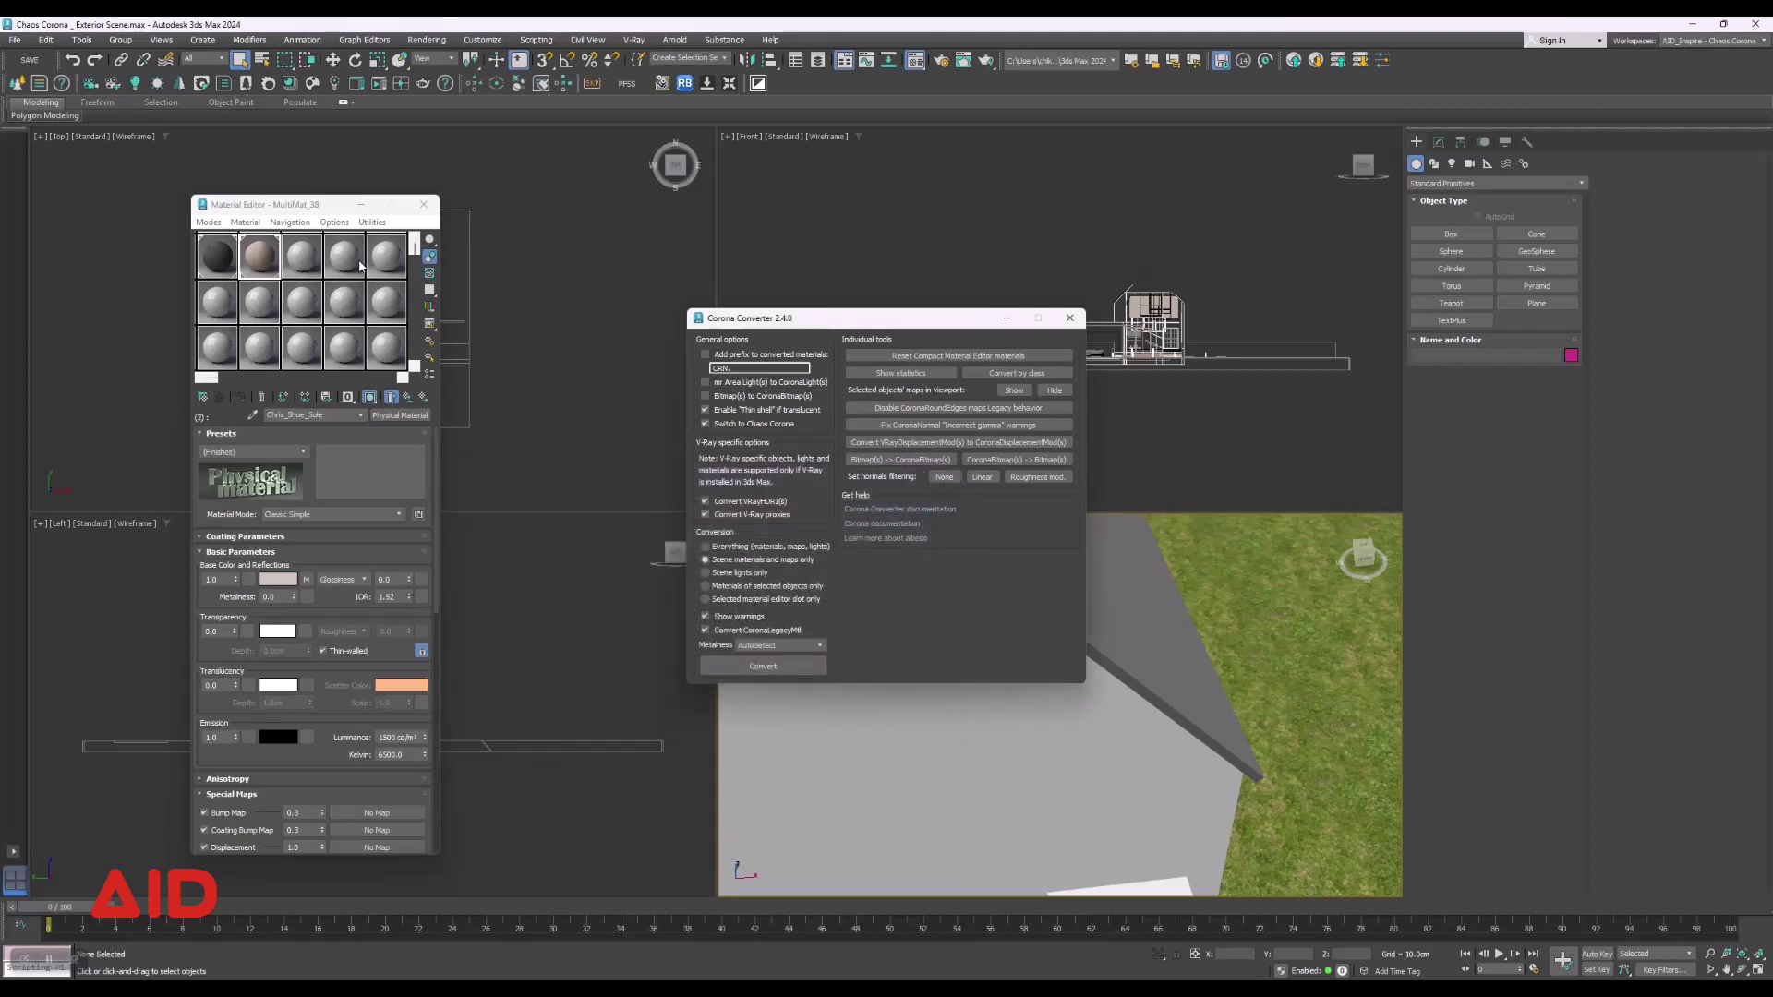
pyautogui.moveTo(312, 208); pyautogui.dragTo(257, 211)
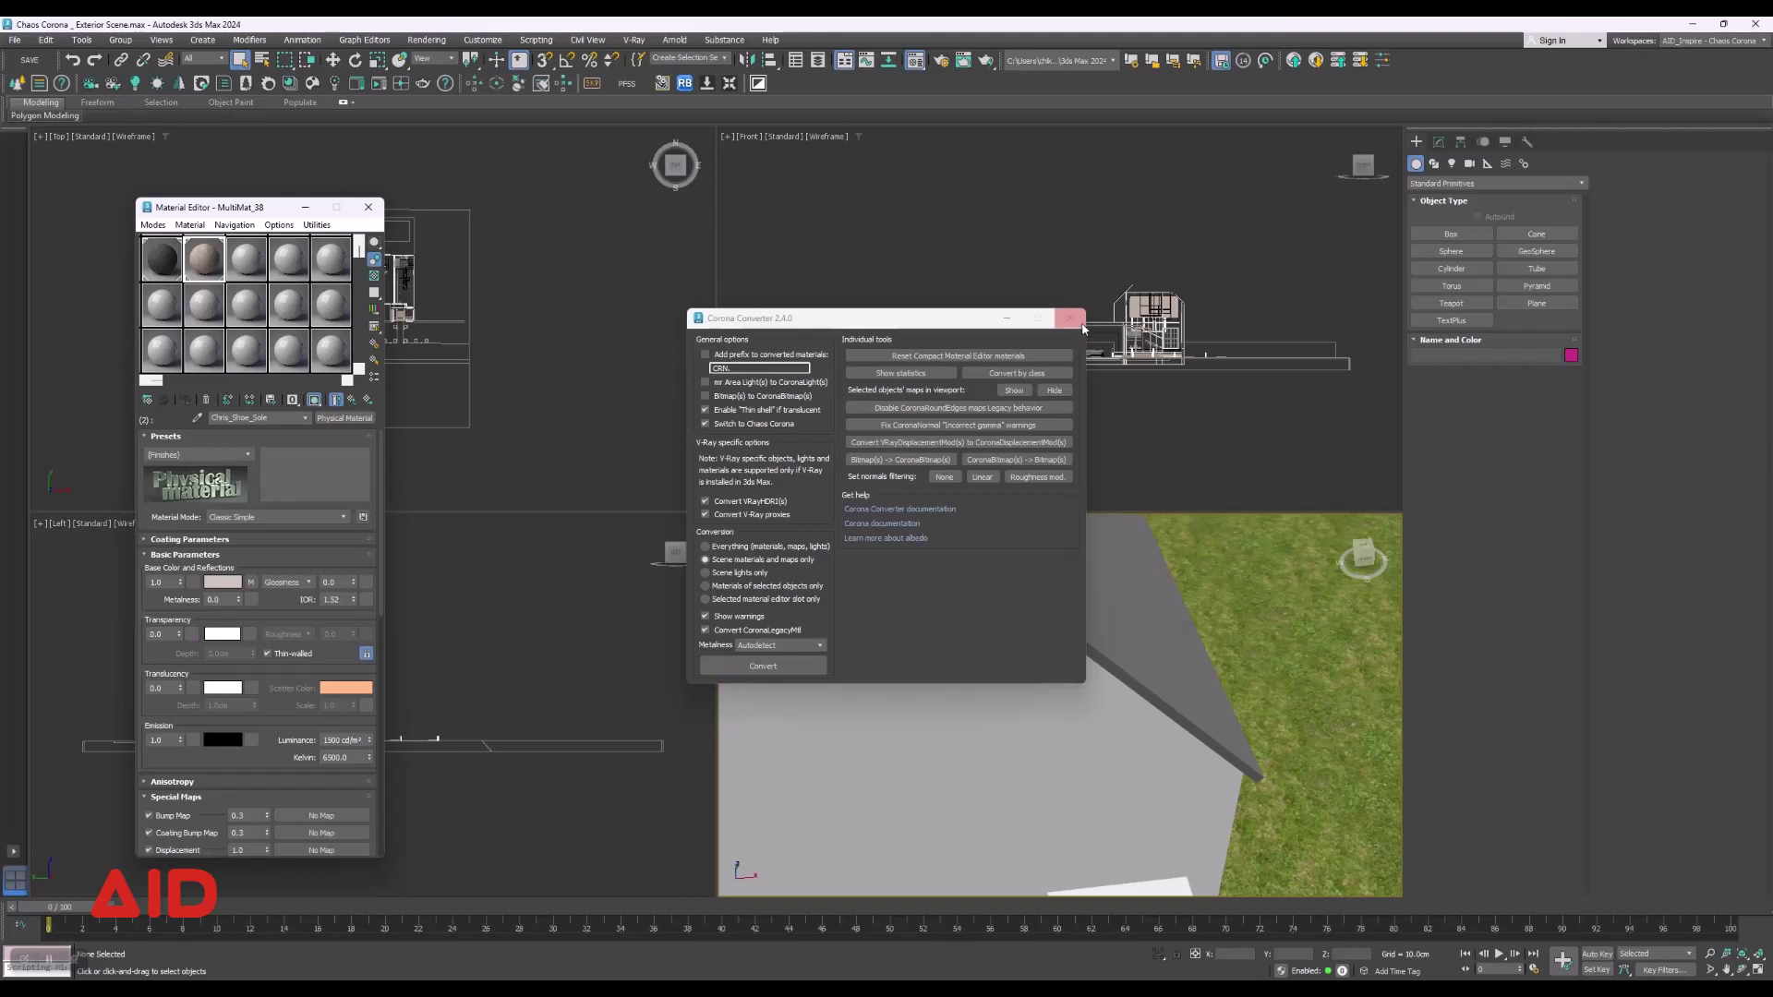
pyautogui.click(1070, 318)
# Run the V-Ray scene converter with V-Ray as renderer and Physical Materials converted to VRayMtl.
pyautogui.click(636, 41)
pyautogui.moveTo(700, 203)
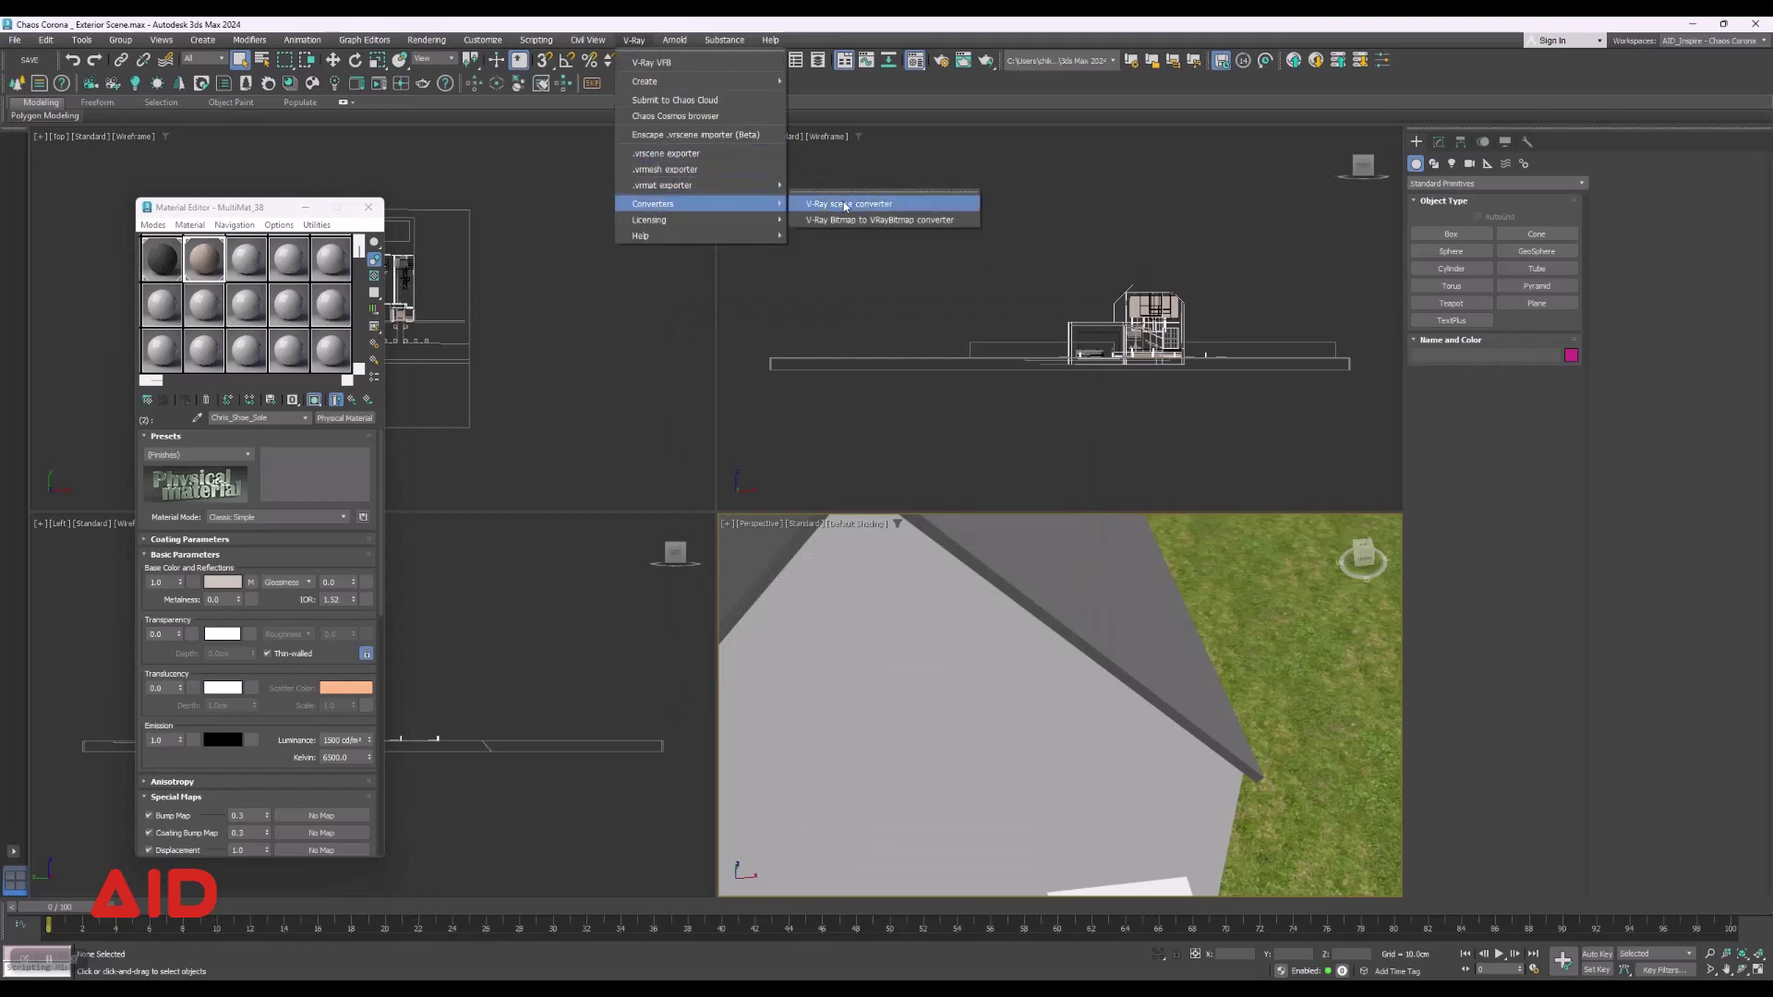
pyautogui.click(849, 203)
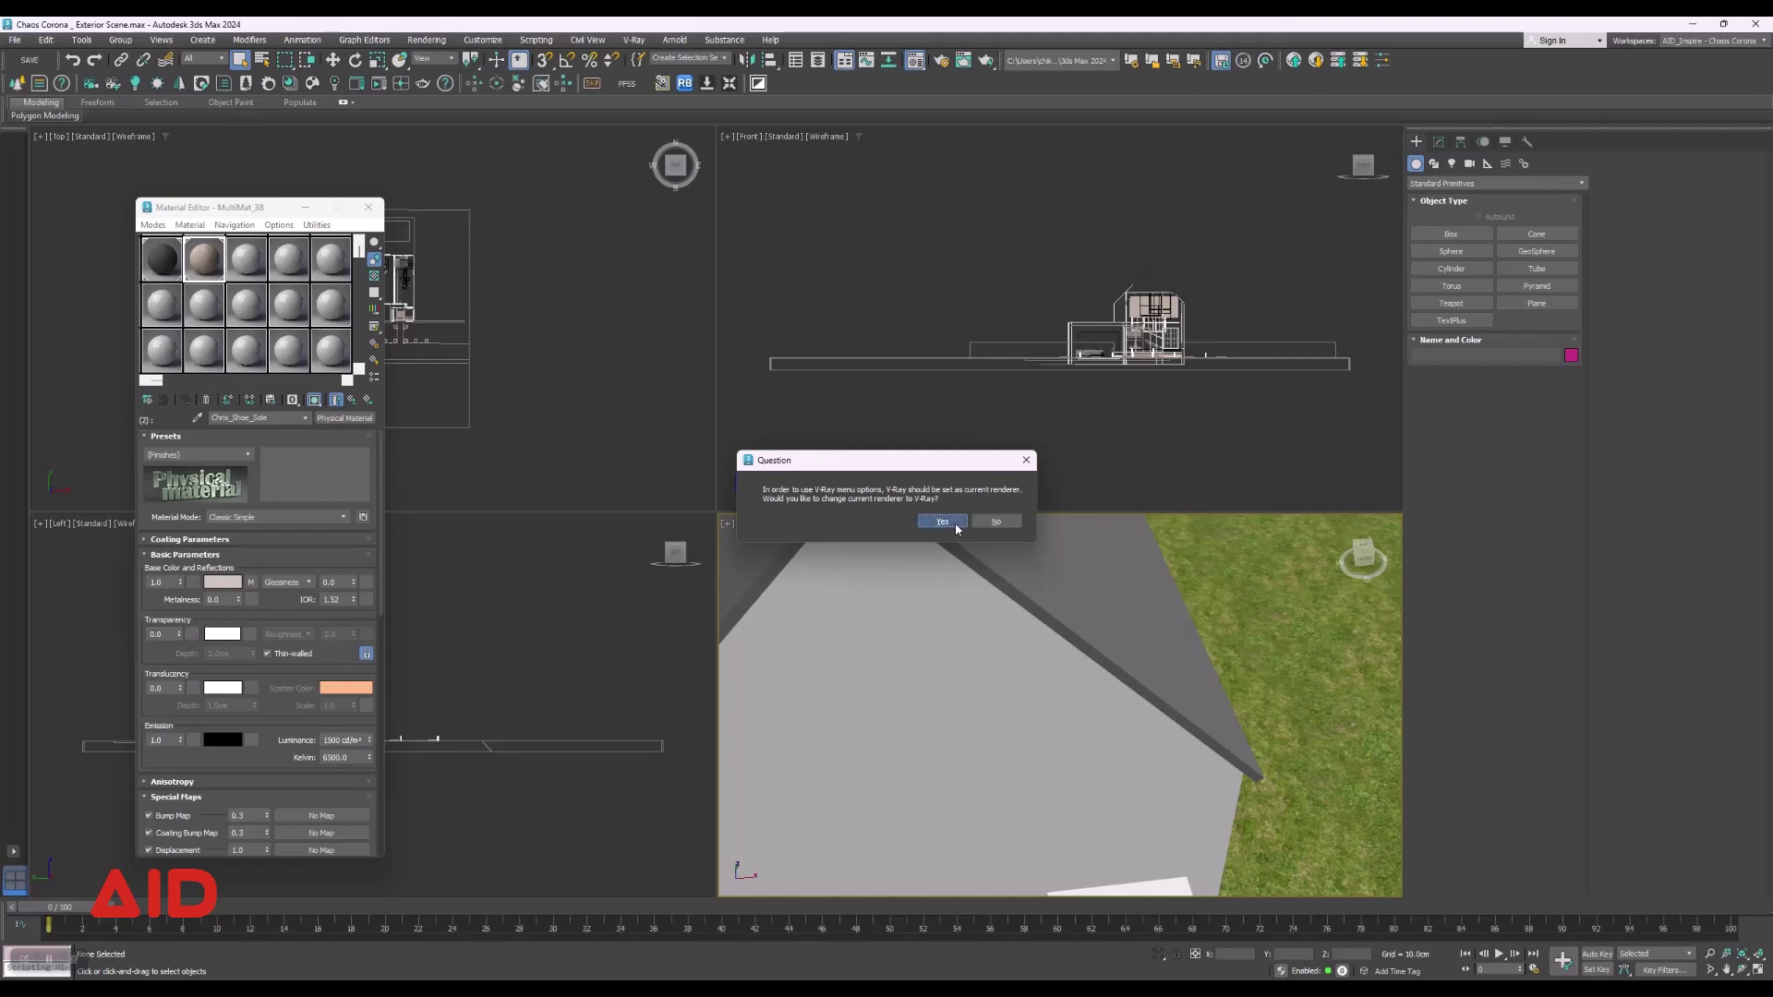
pyautogui.click(955, 522)
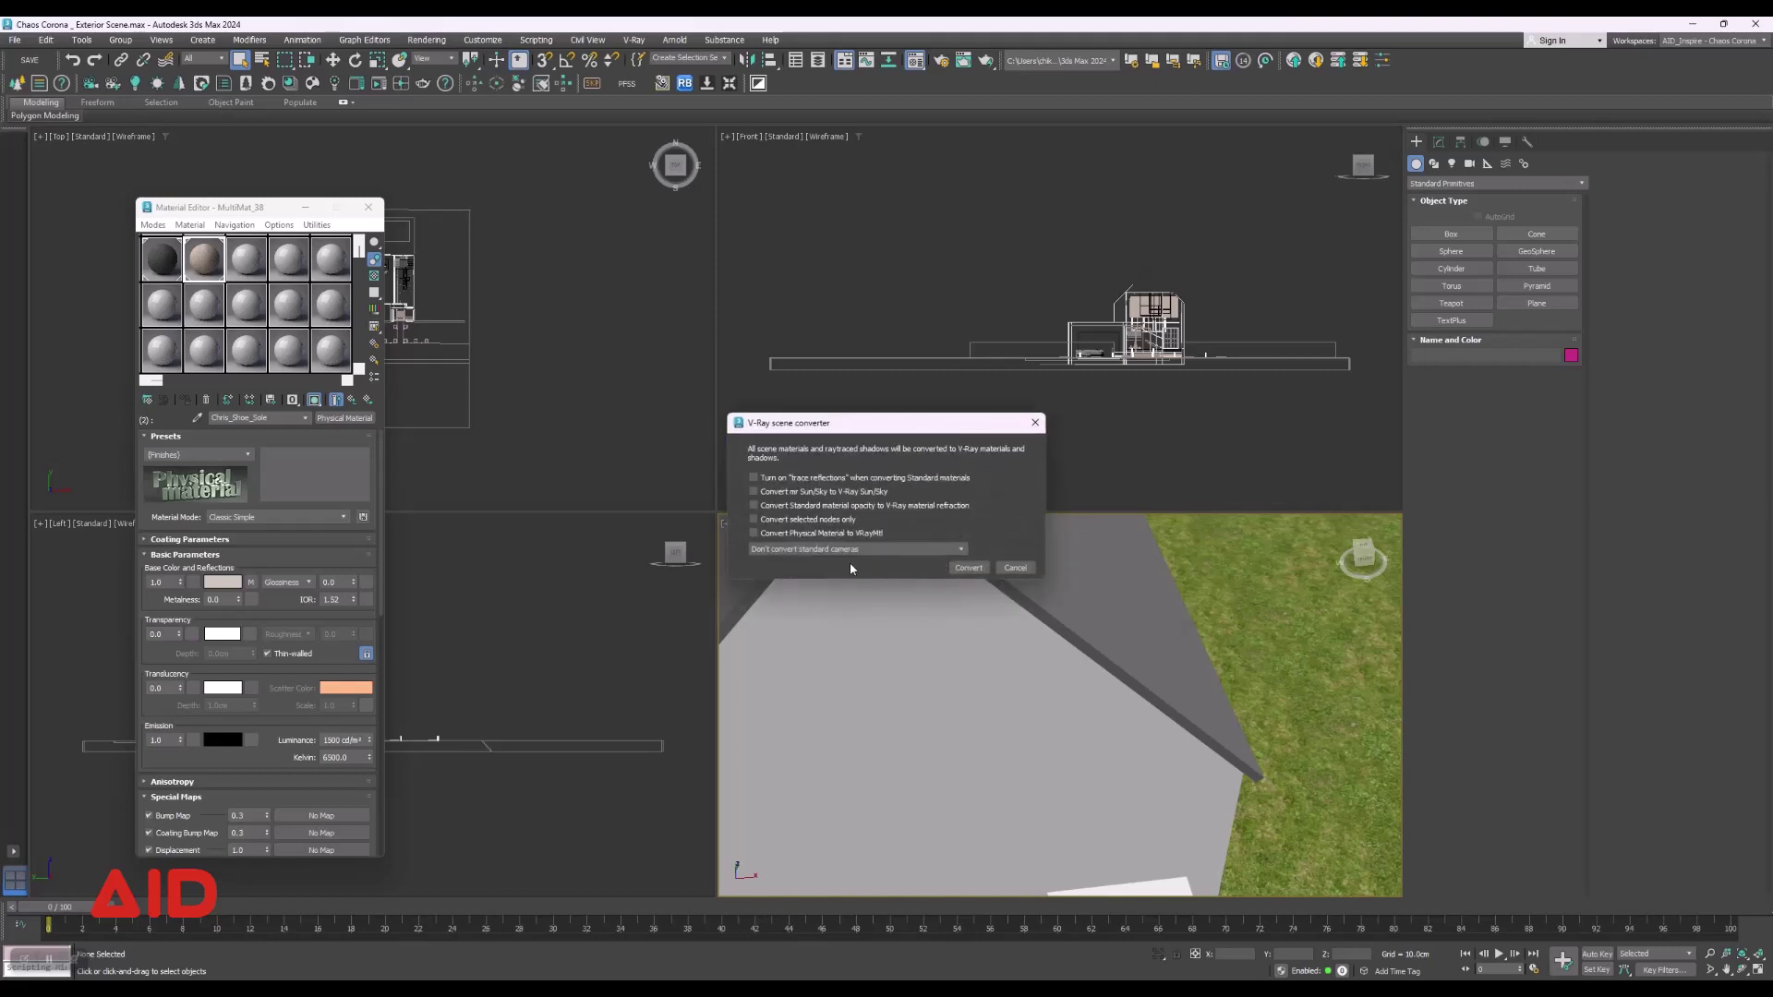
pyautogui.click(829, 534)
pyautogui.click(967, 567)
pyautogui.click(968, 567)
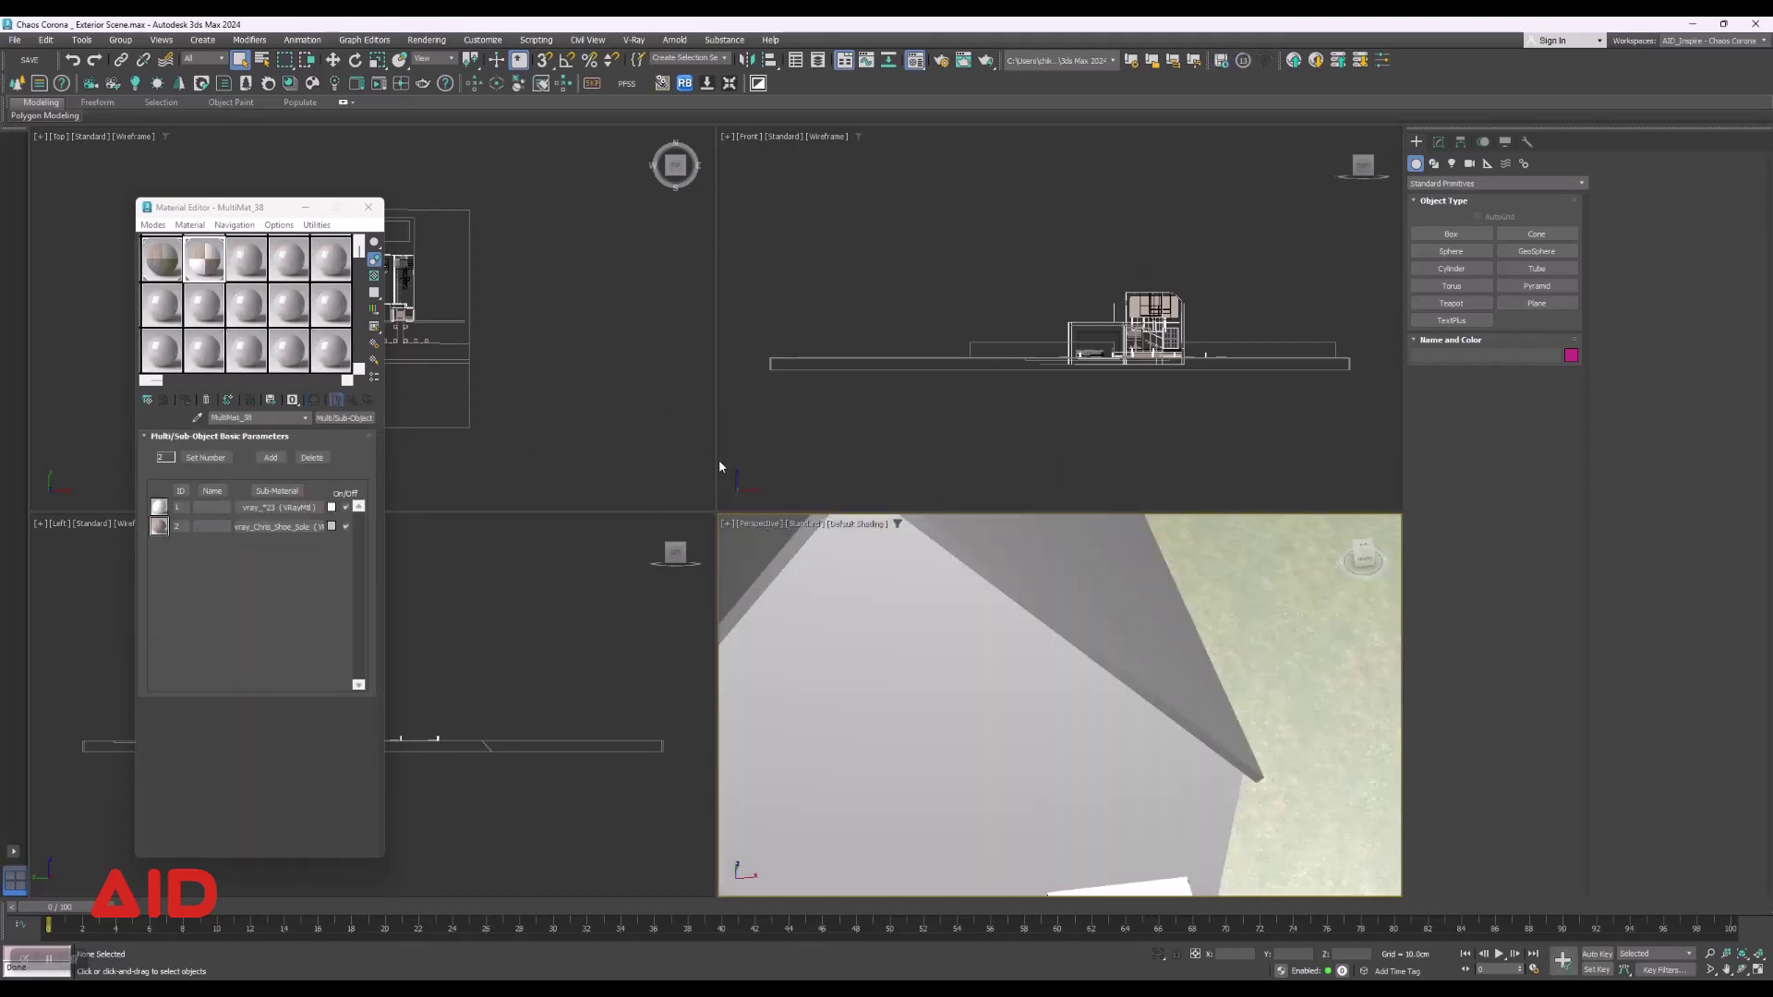
pyautogui.scroll(-5, 1025, 656)
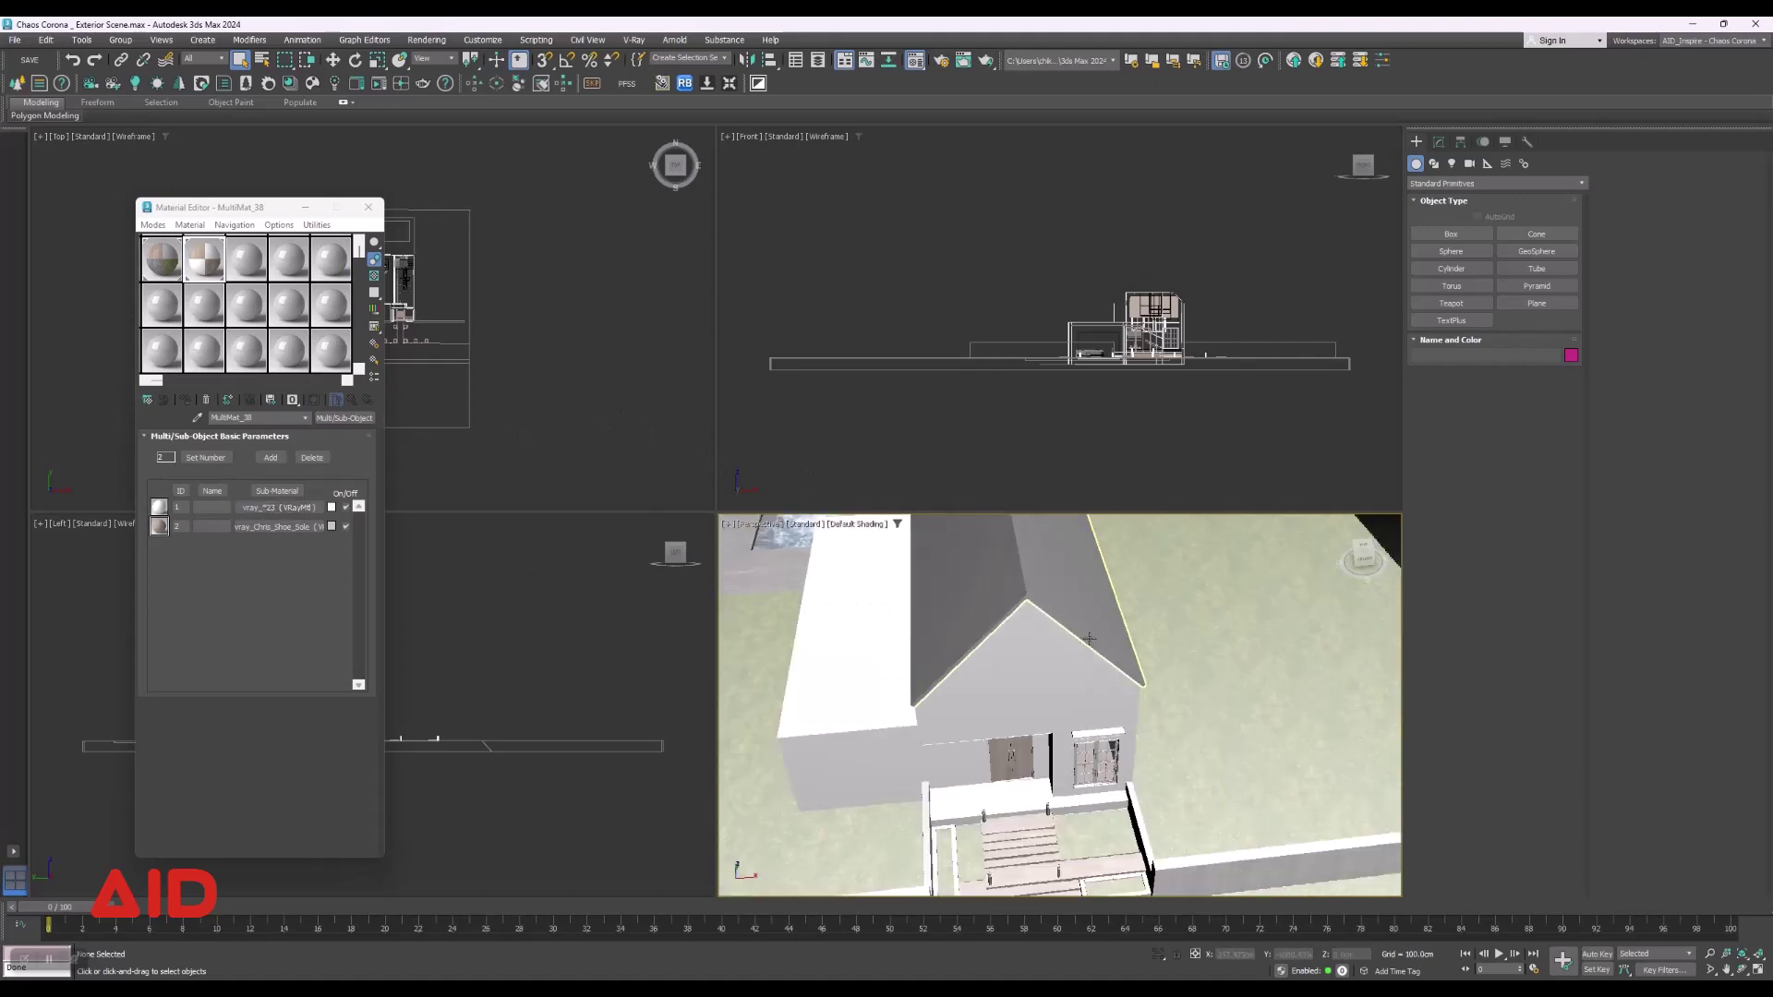
pyautogui.scroll(-5, 979, 706)
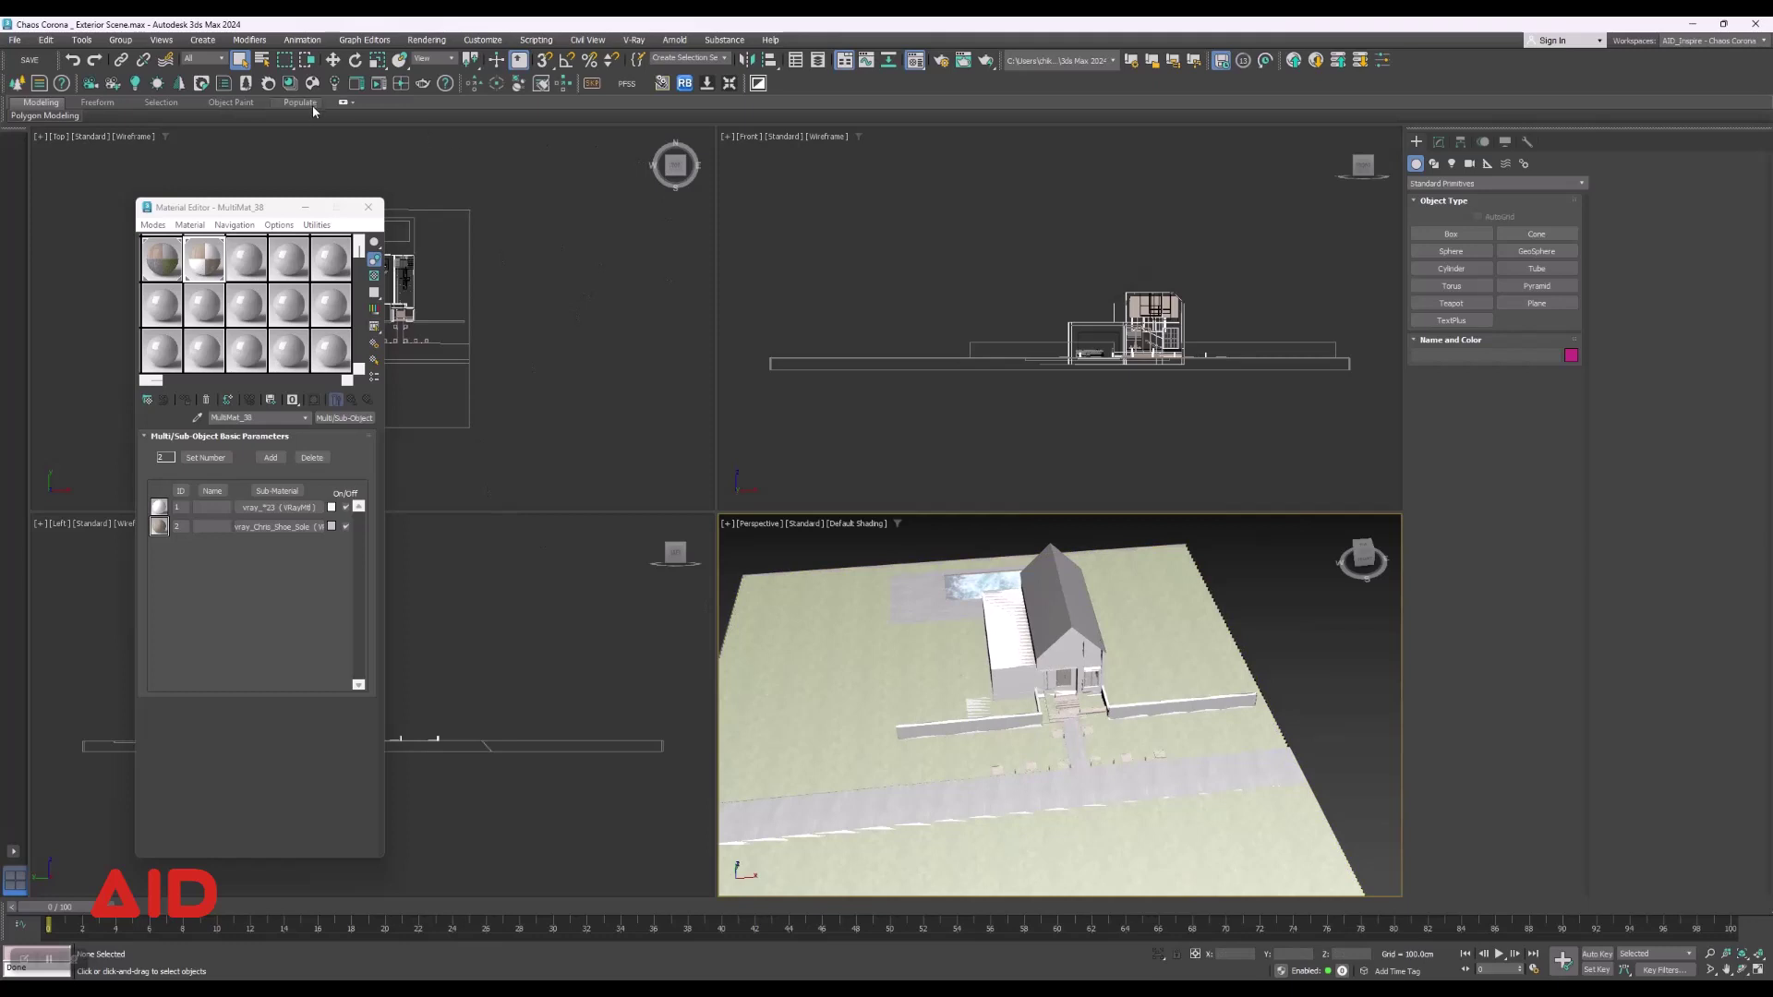
# Run Corona Converter again to convert all 93 scene materials, then close the log and converter.
pyautogui.click(270, 86)
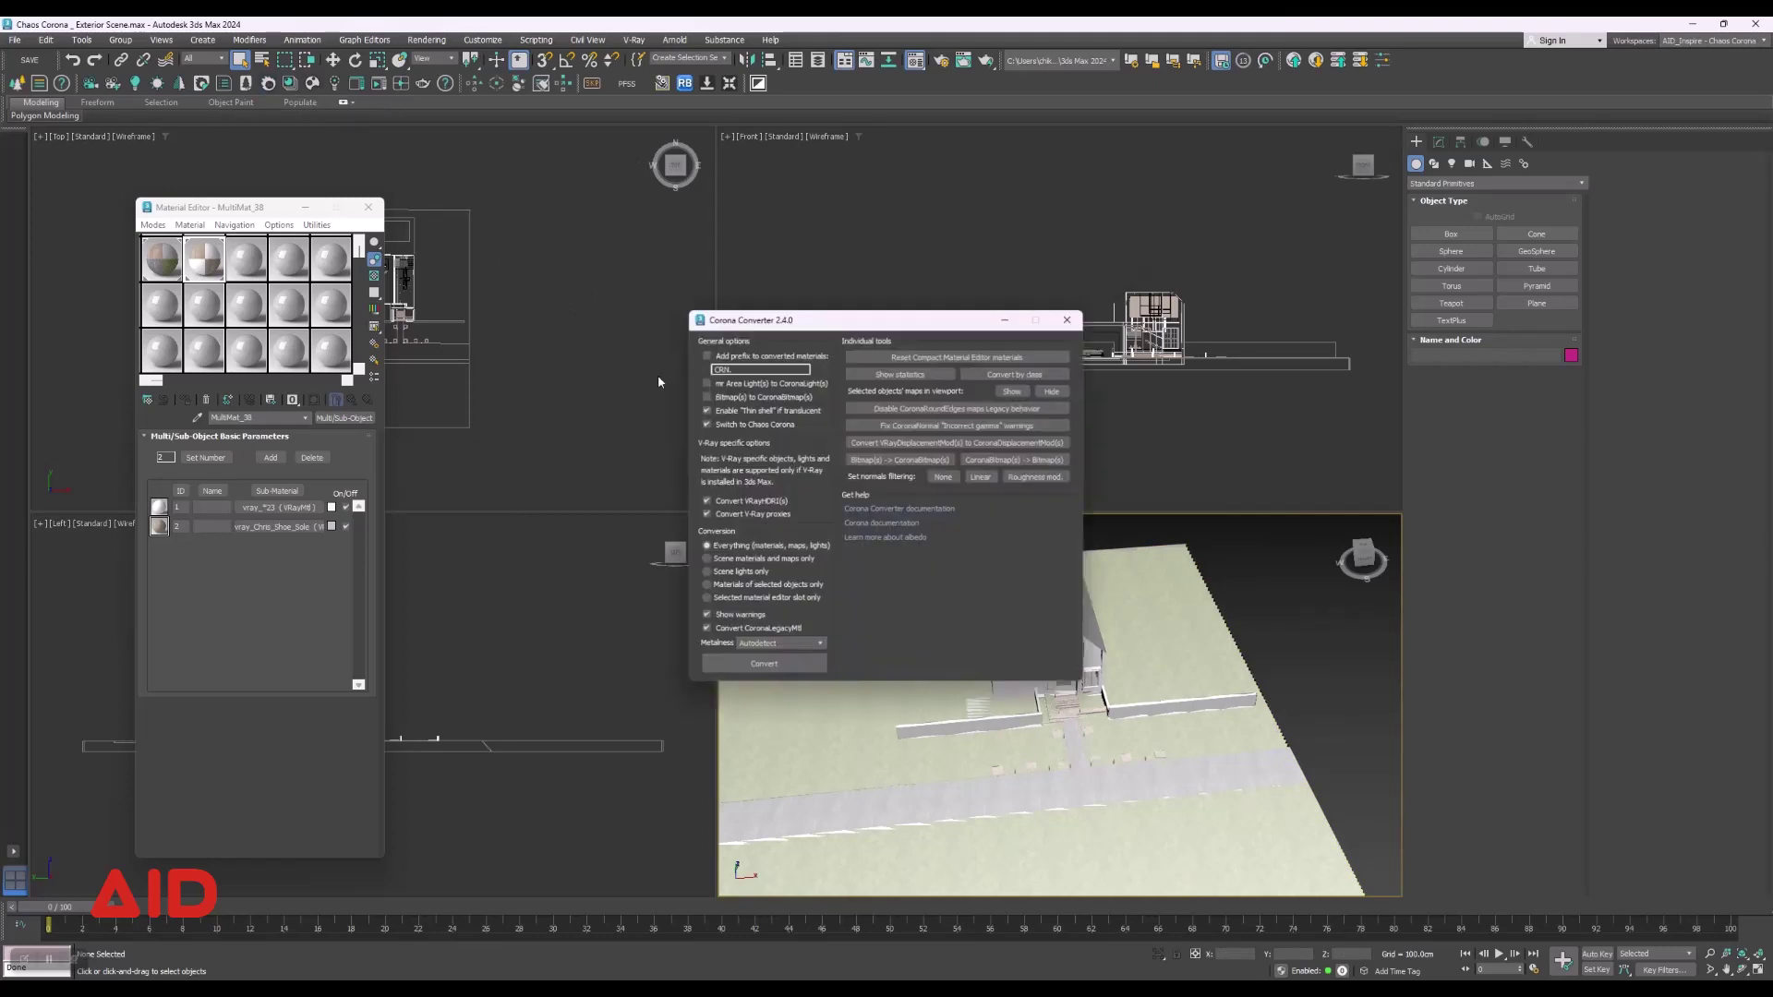
pyautogui.click(786, 667)
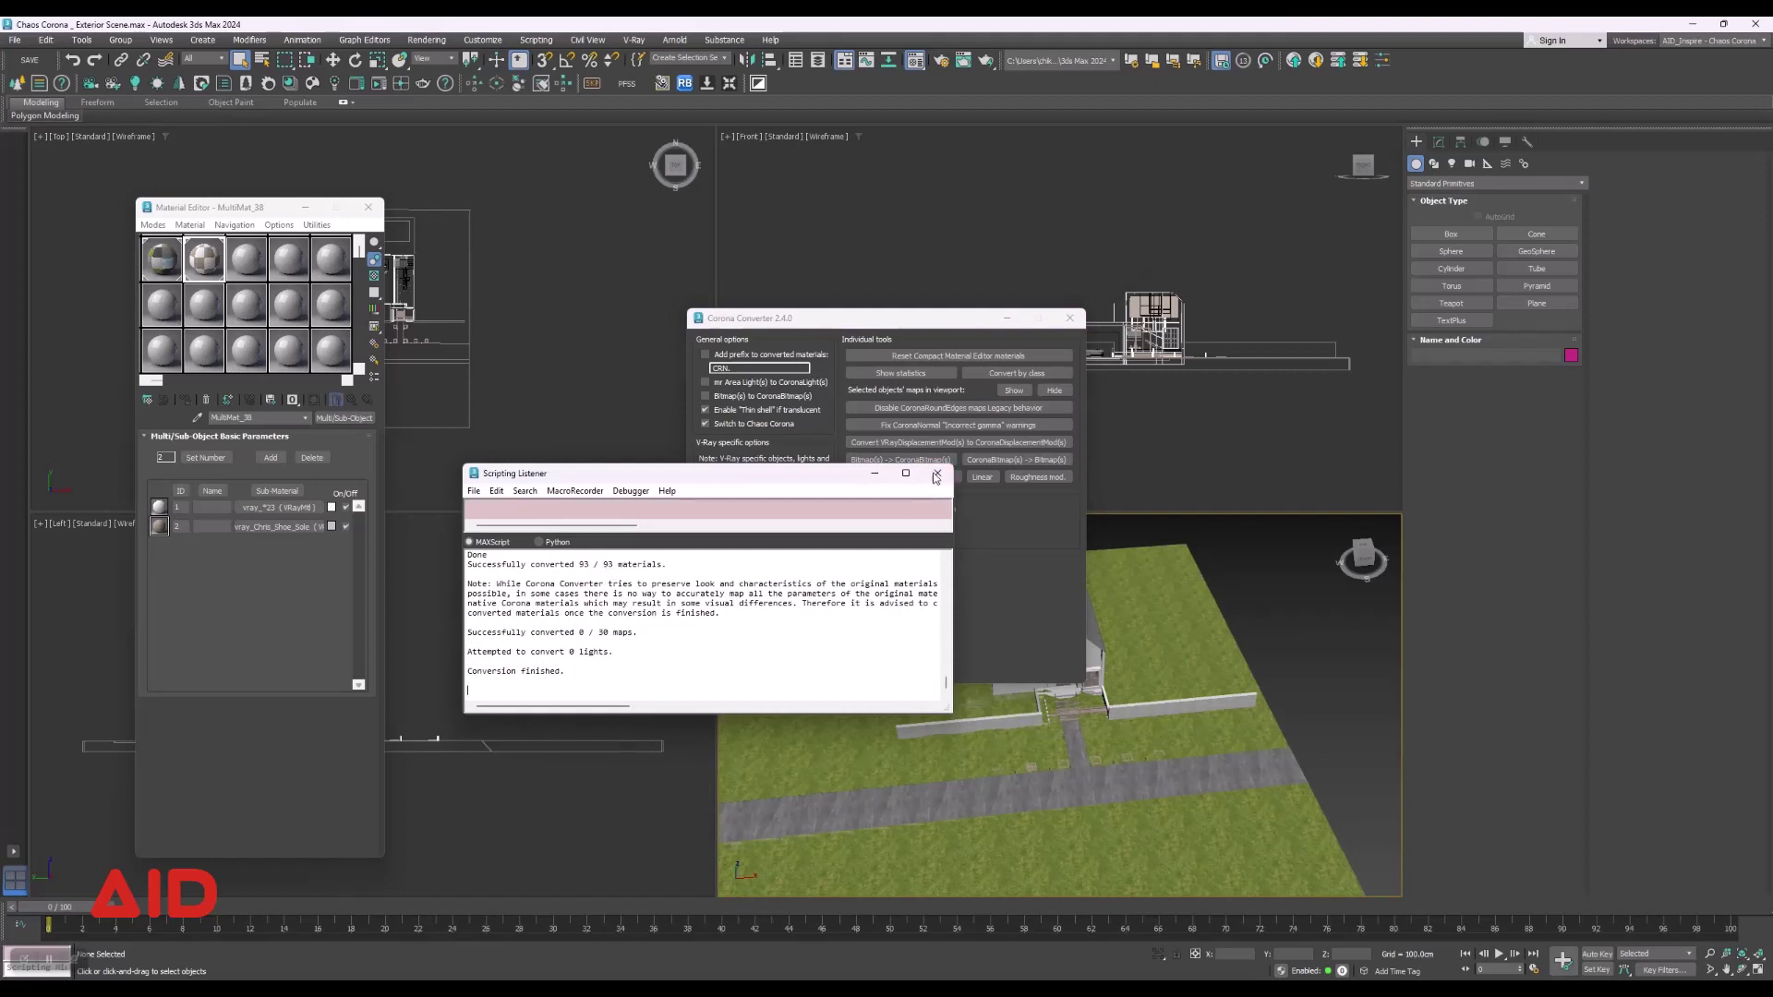
pyautogui.click(938, 472)
pyautogui.click(1070, 318)
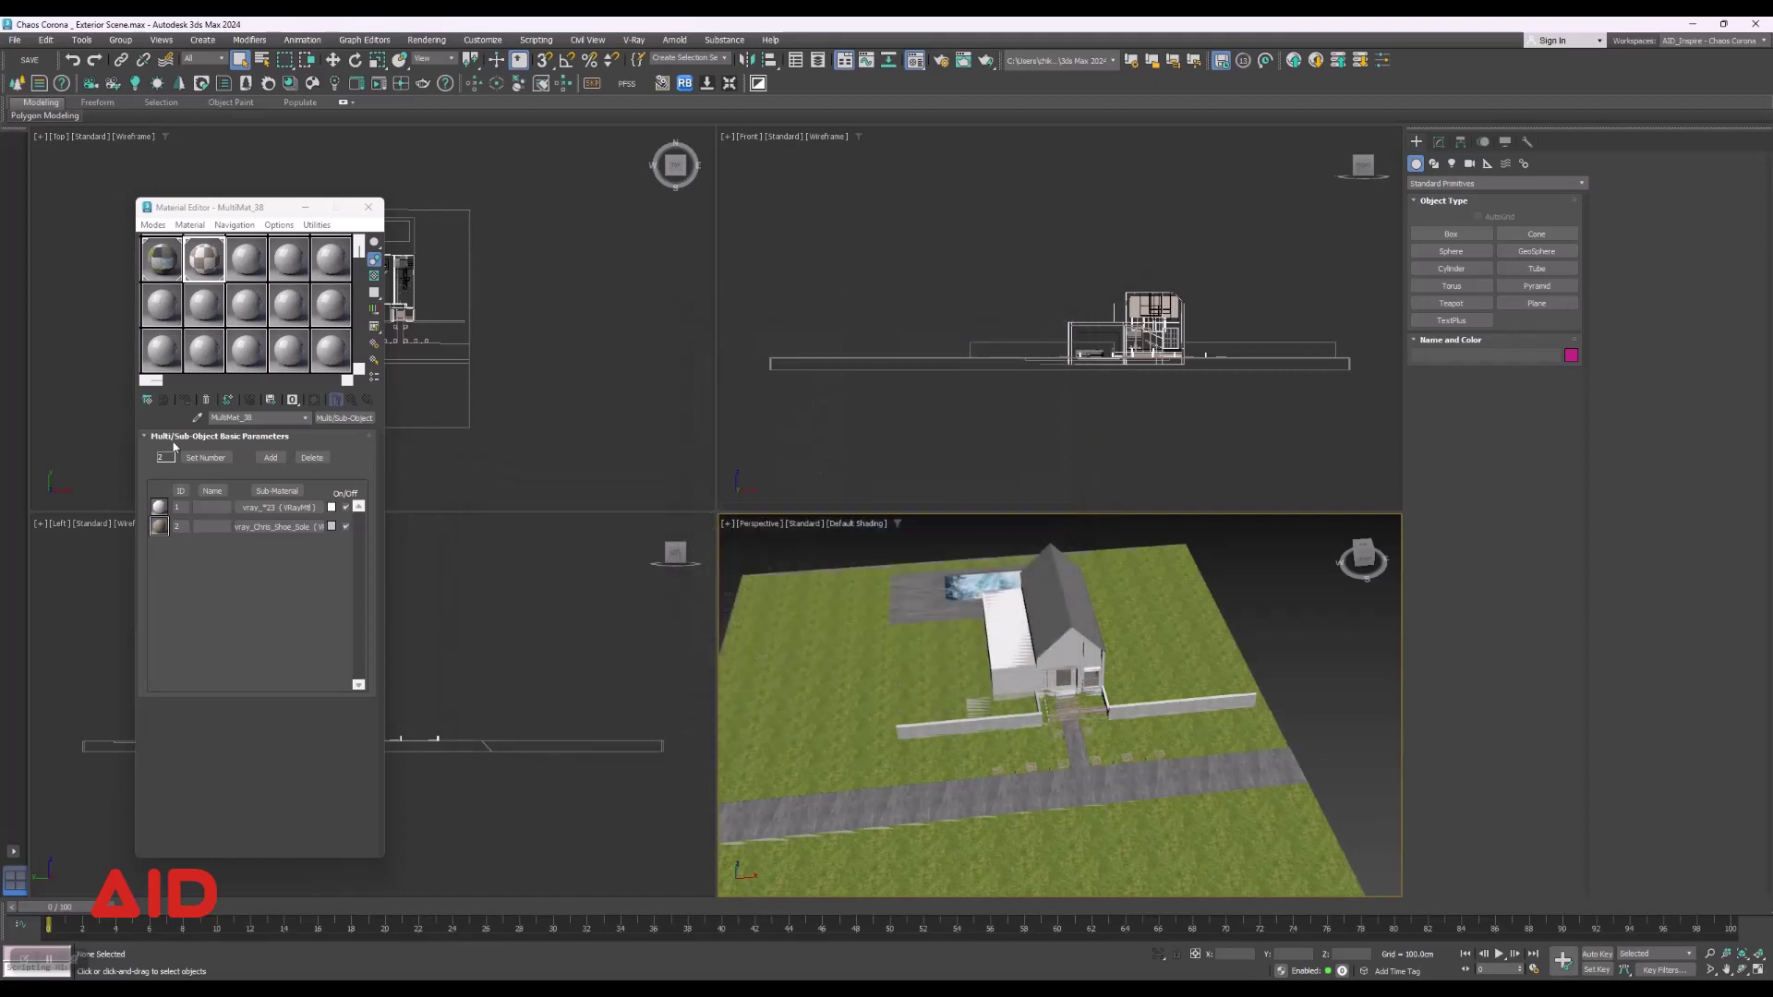
# Load the roof's converted Corona material into the editor, review it, and close the editor.
pyautogui.click(246, 259)
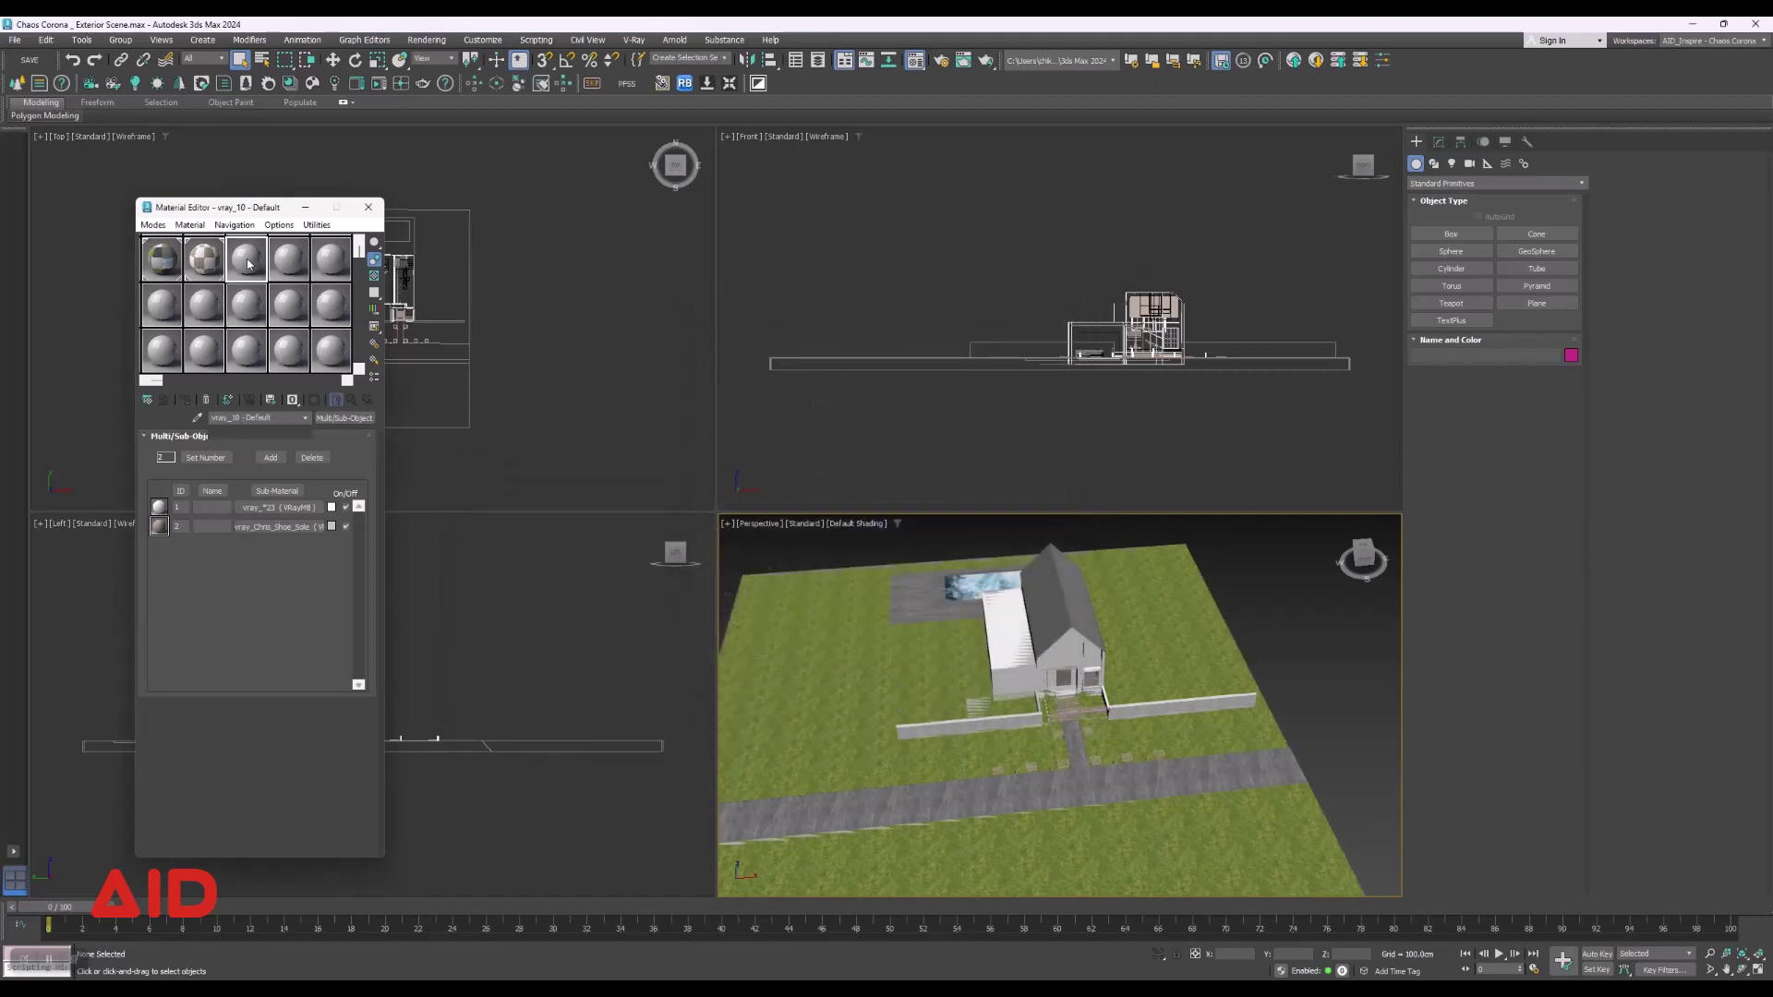
pyautogui.click(195, 421)
pyautogui.click(1034, 627)
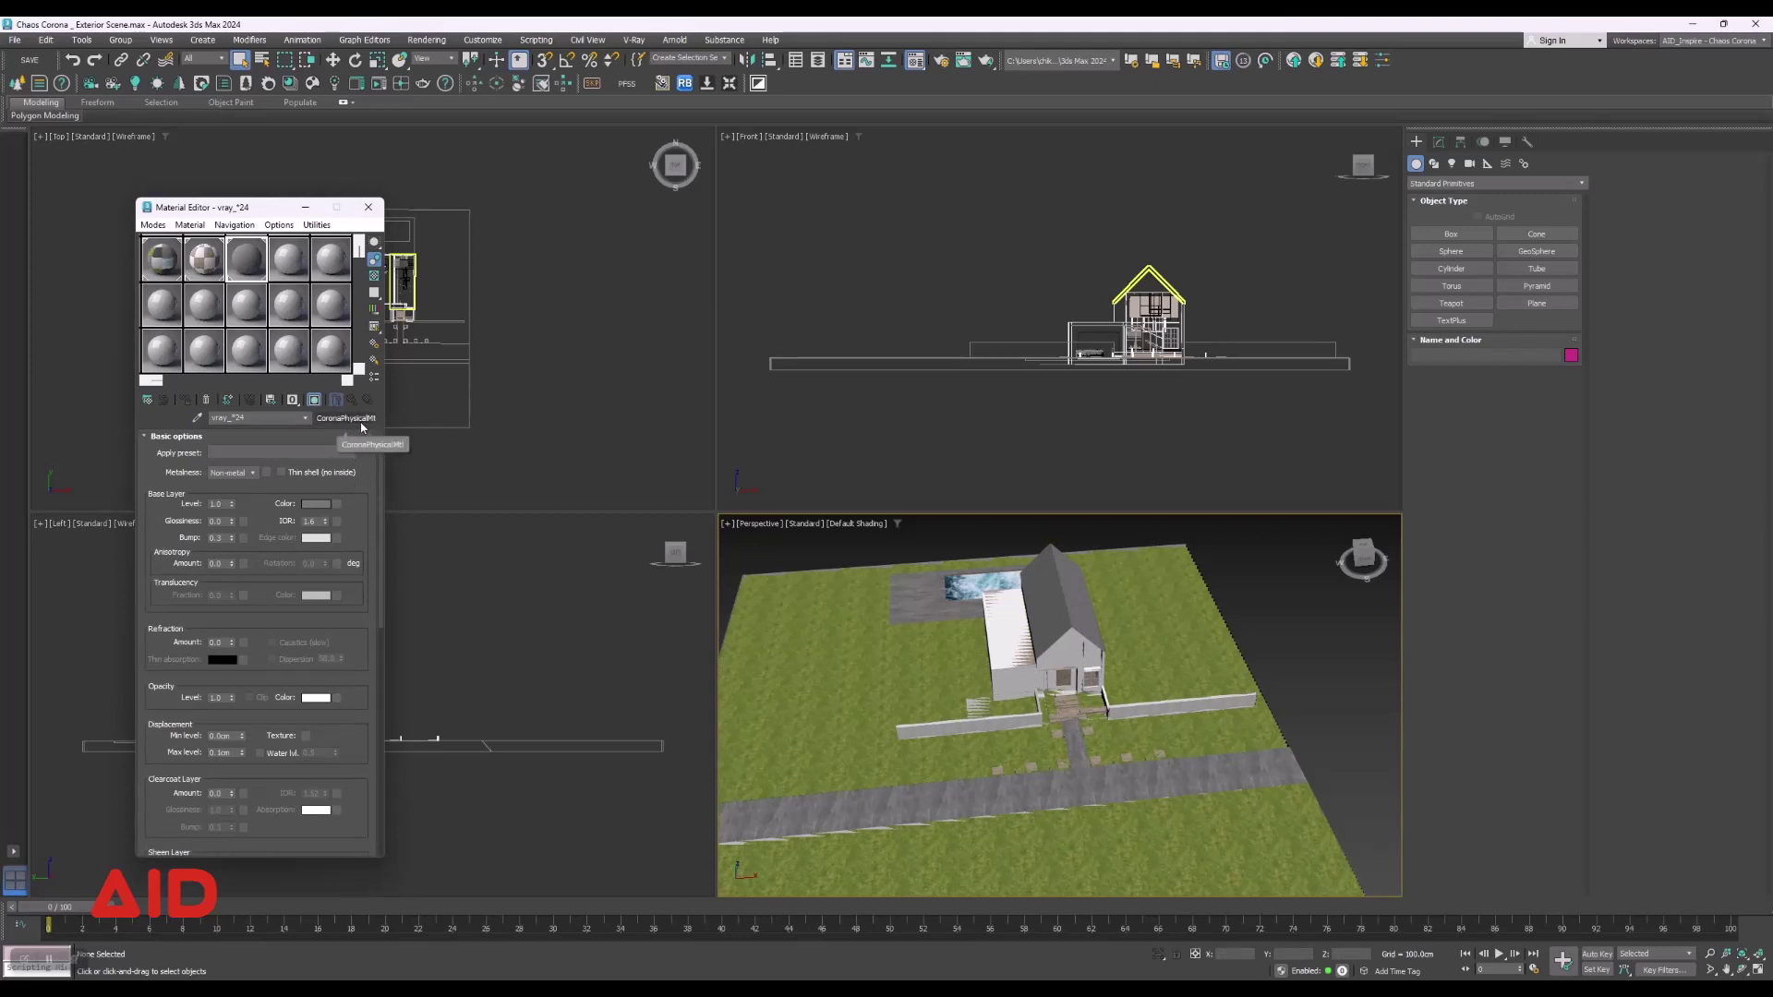
pyautogui.click(366, 211)
# Activate the Perspective view, zoom in, and orbit to face the house and road.
pyautogui.click(585, 424)
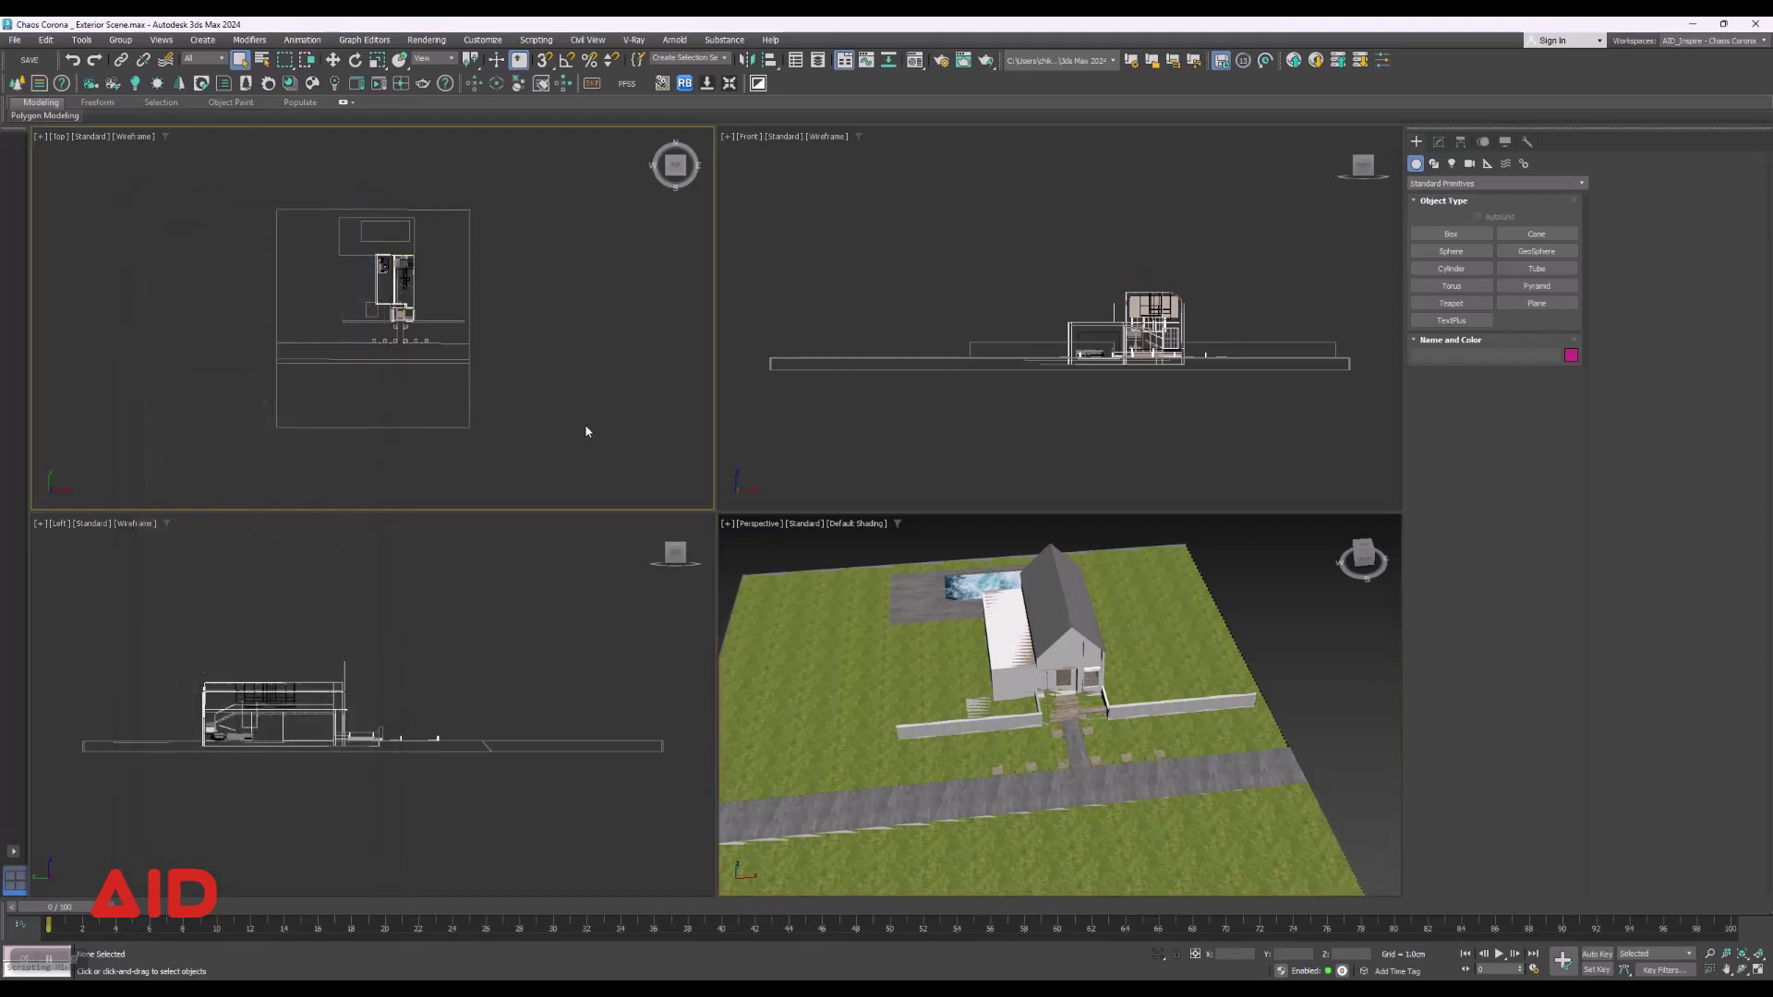
pyautogui.click(922, 732)
pyautogui.scroll(2, 901, 681)
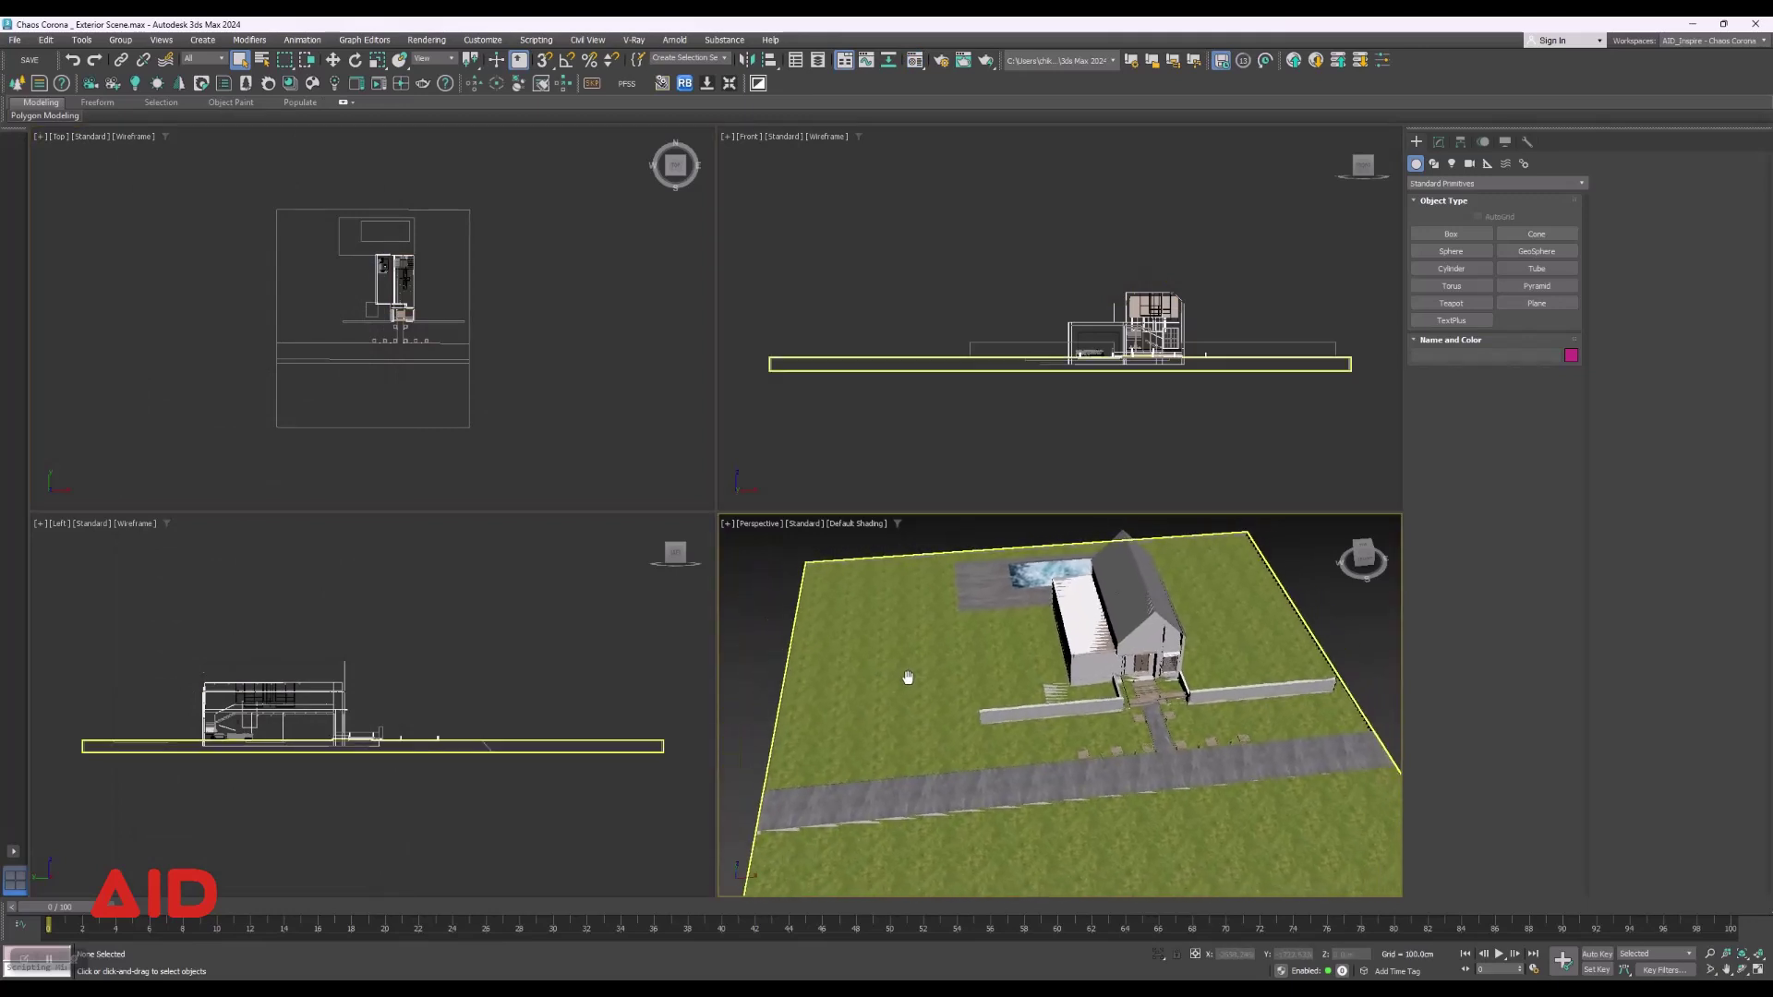
pyautogui.scroll(2, 900, 681)
pyautogui.keyDown('alt'); pyautogui.moveTo(1132, 704); pyautogui.dragTo(1169, 667, button='middle'); pyautogui.keyUp('alt')
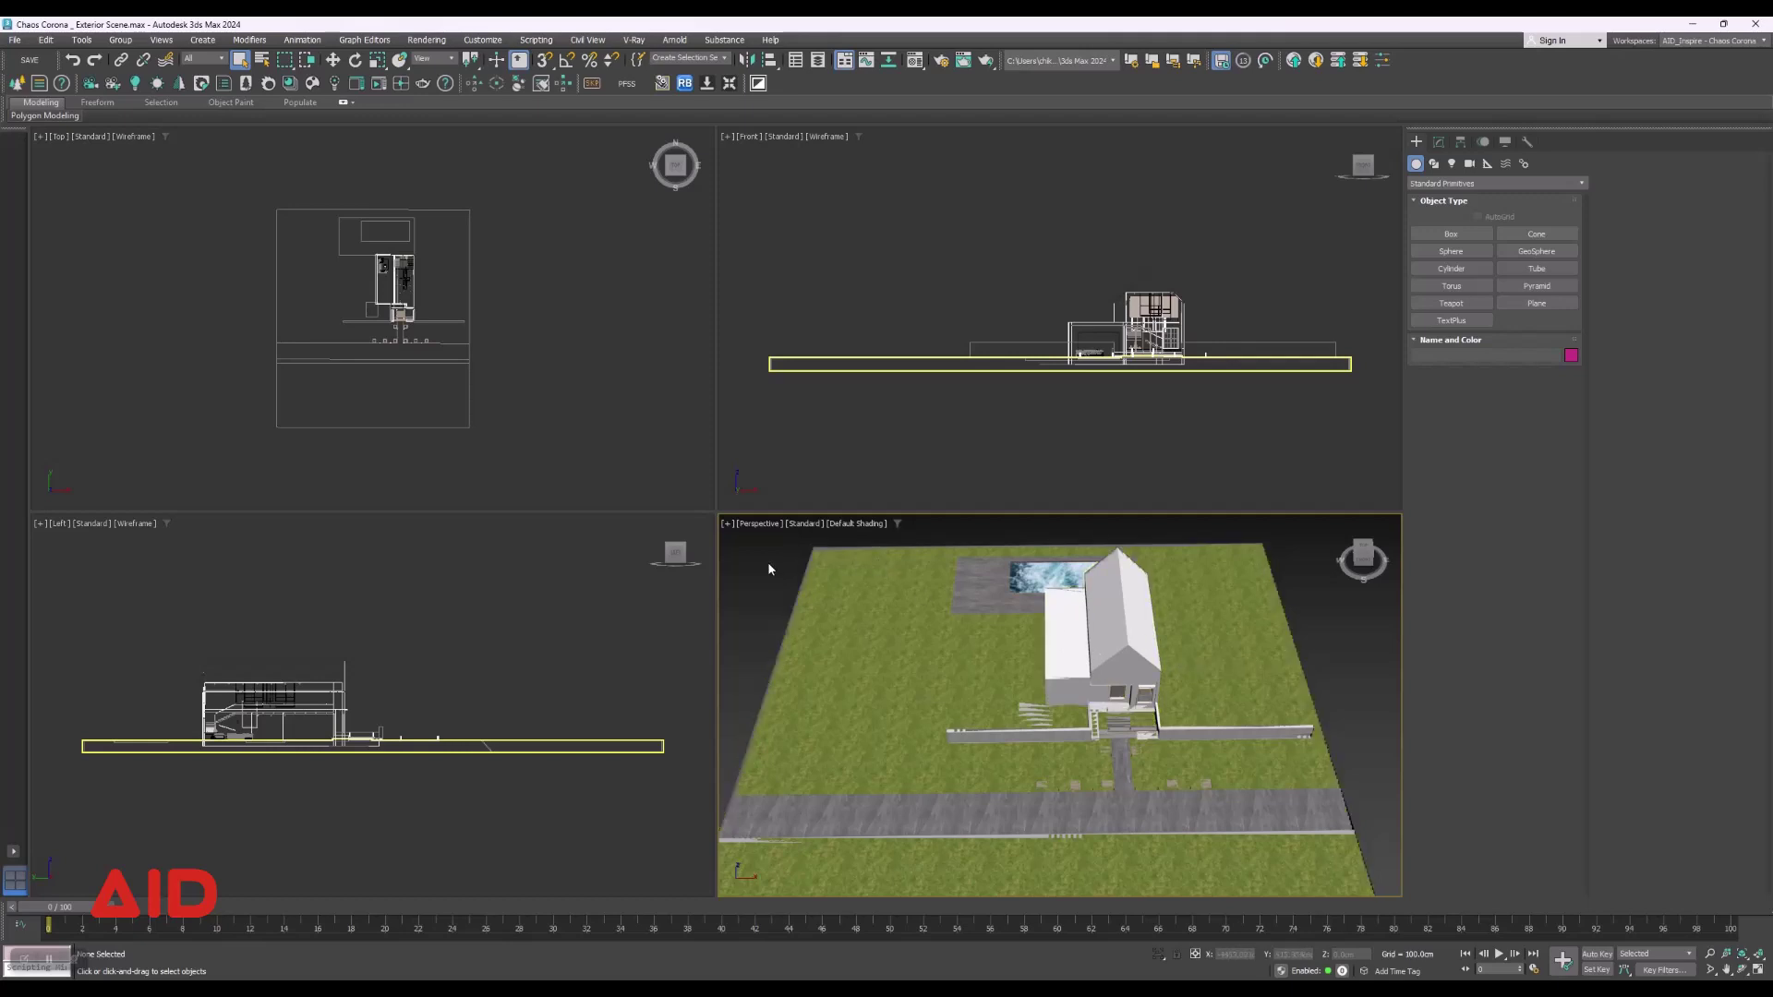
pyautogui.click(650, 407)
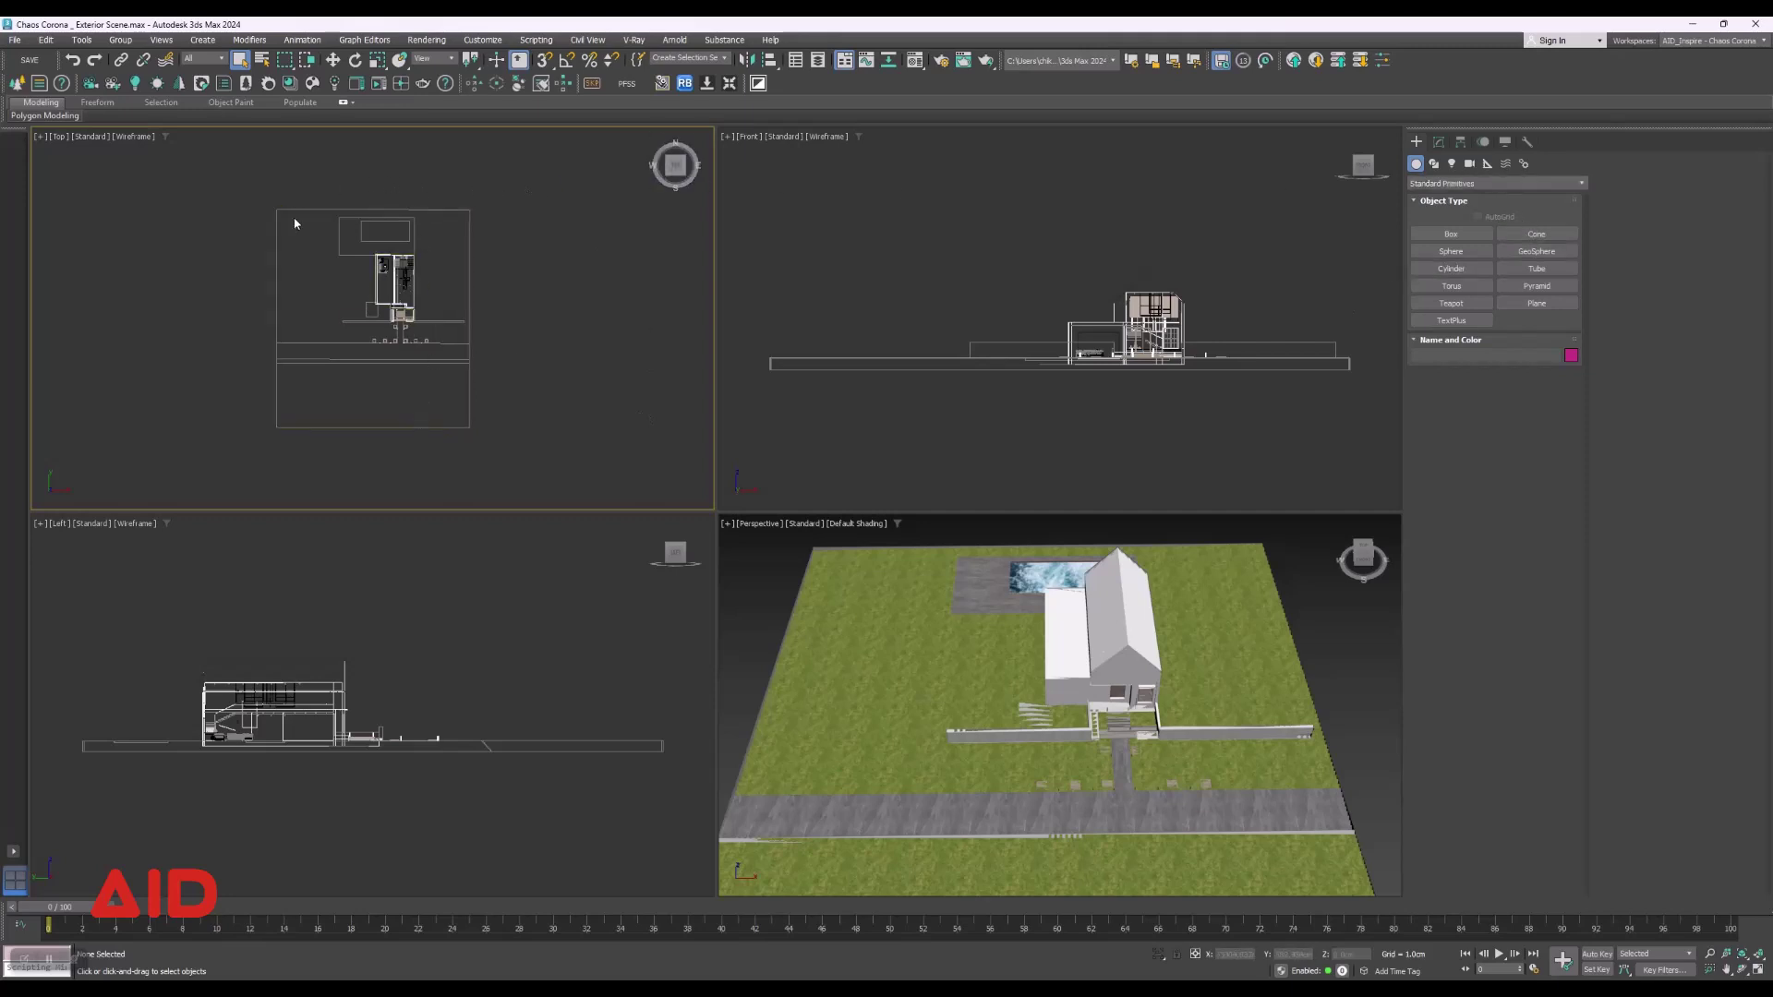
# Create a targeted Corona camera in the Top view, placed in front of the house aiming at it.
pyautogui.click(93, 89)
pyautogui.scroll(4, 404, 305)
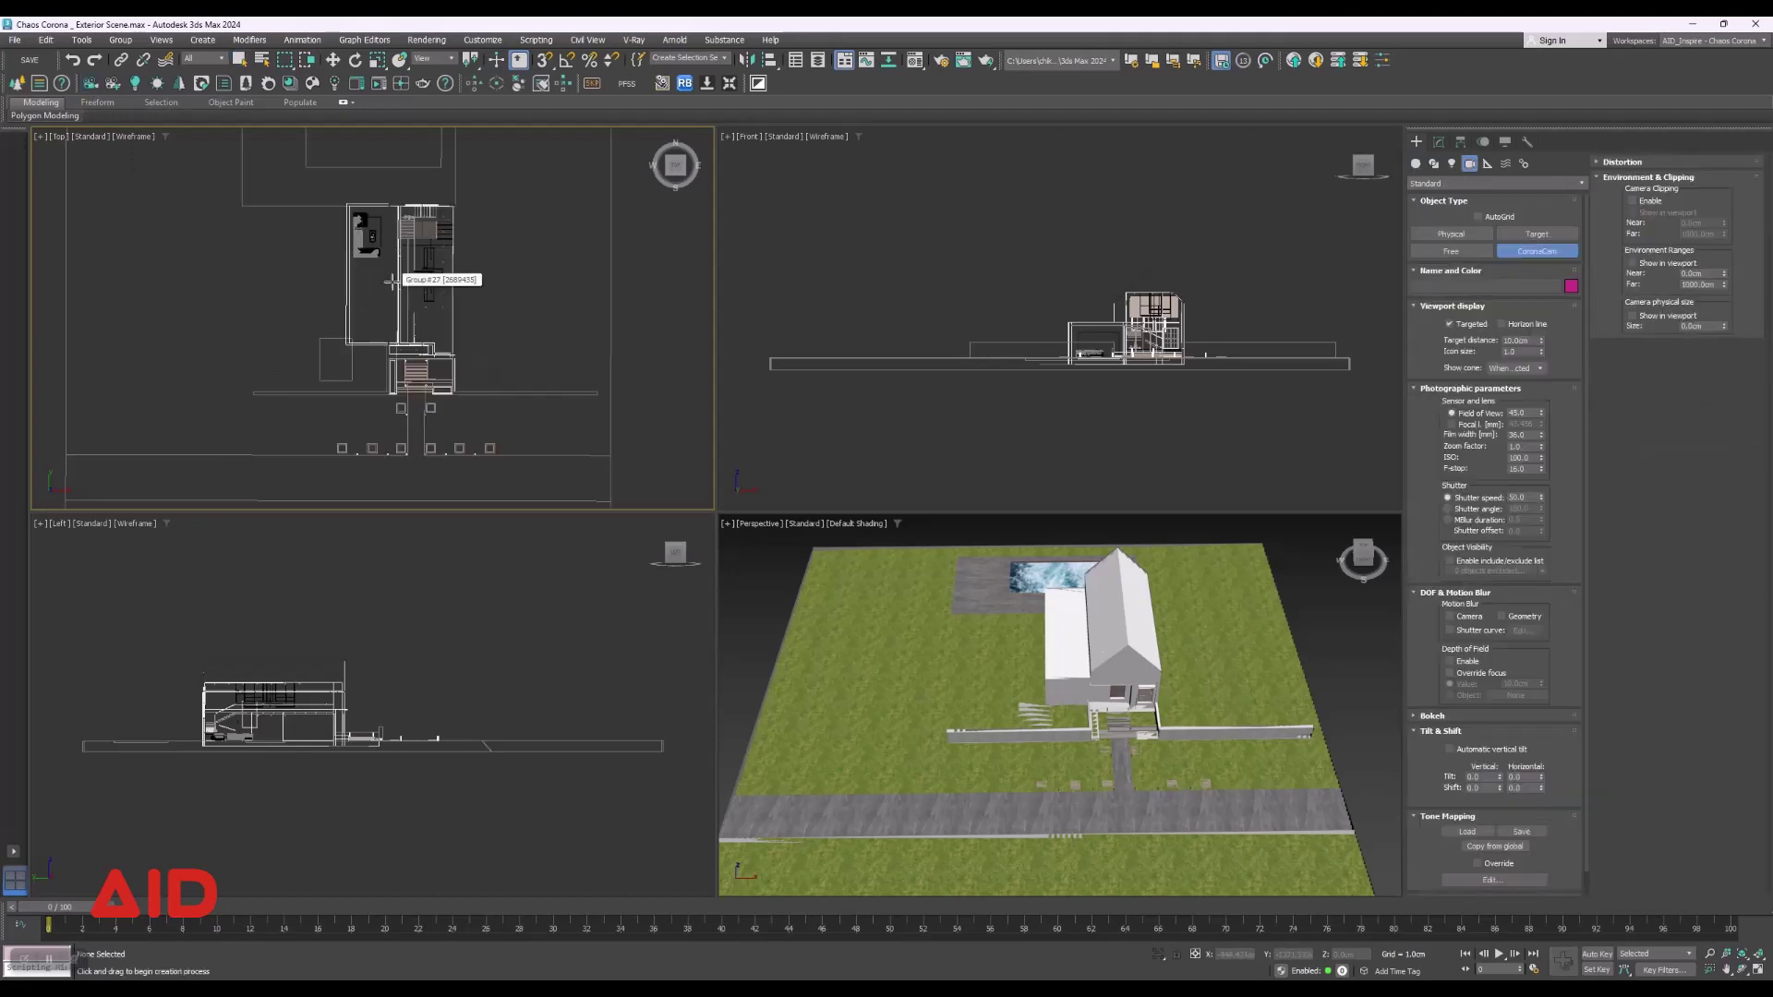
pyautogui.scroll(3, 400, 254)
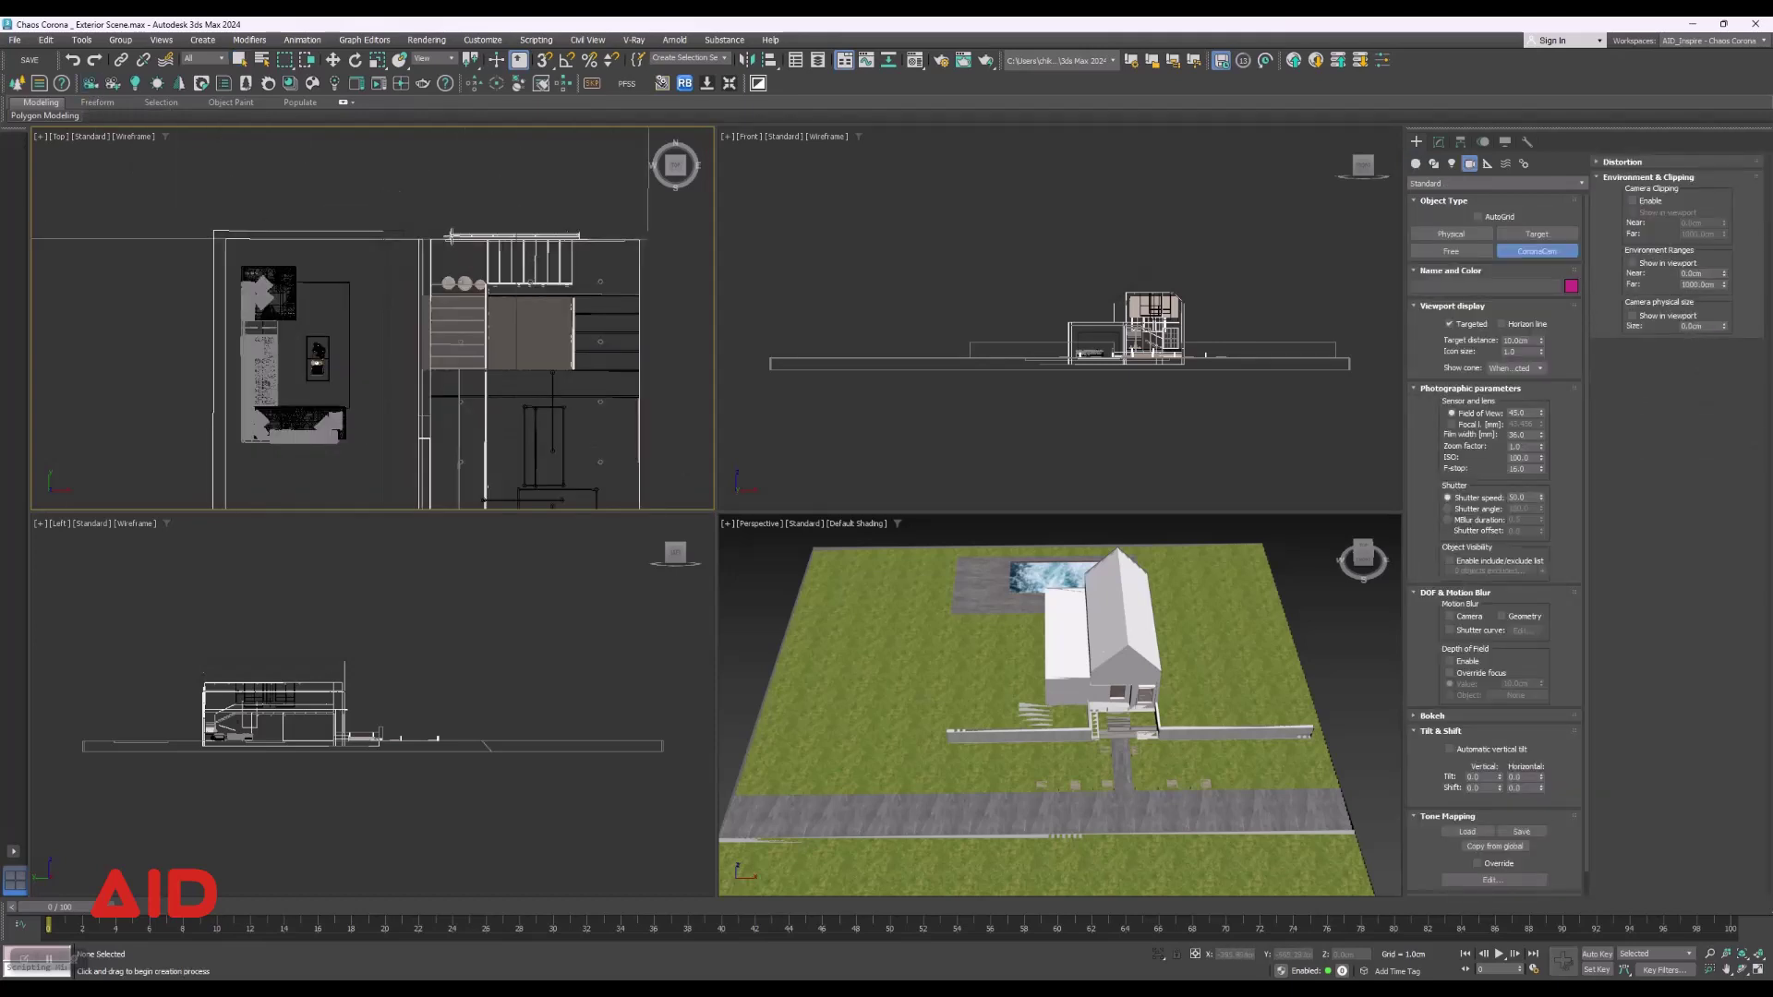
pyautogui.scroll(3, 375, 247)
pyautogui.scroll(-2, 378, 235)
pyautogui.scroll(-3, 388, 221)
pyautogui.scroll(-2, 401, 295)
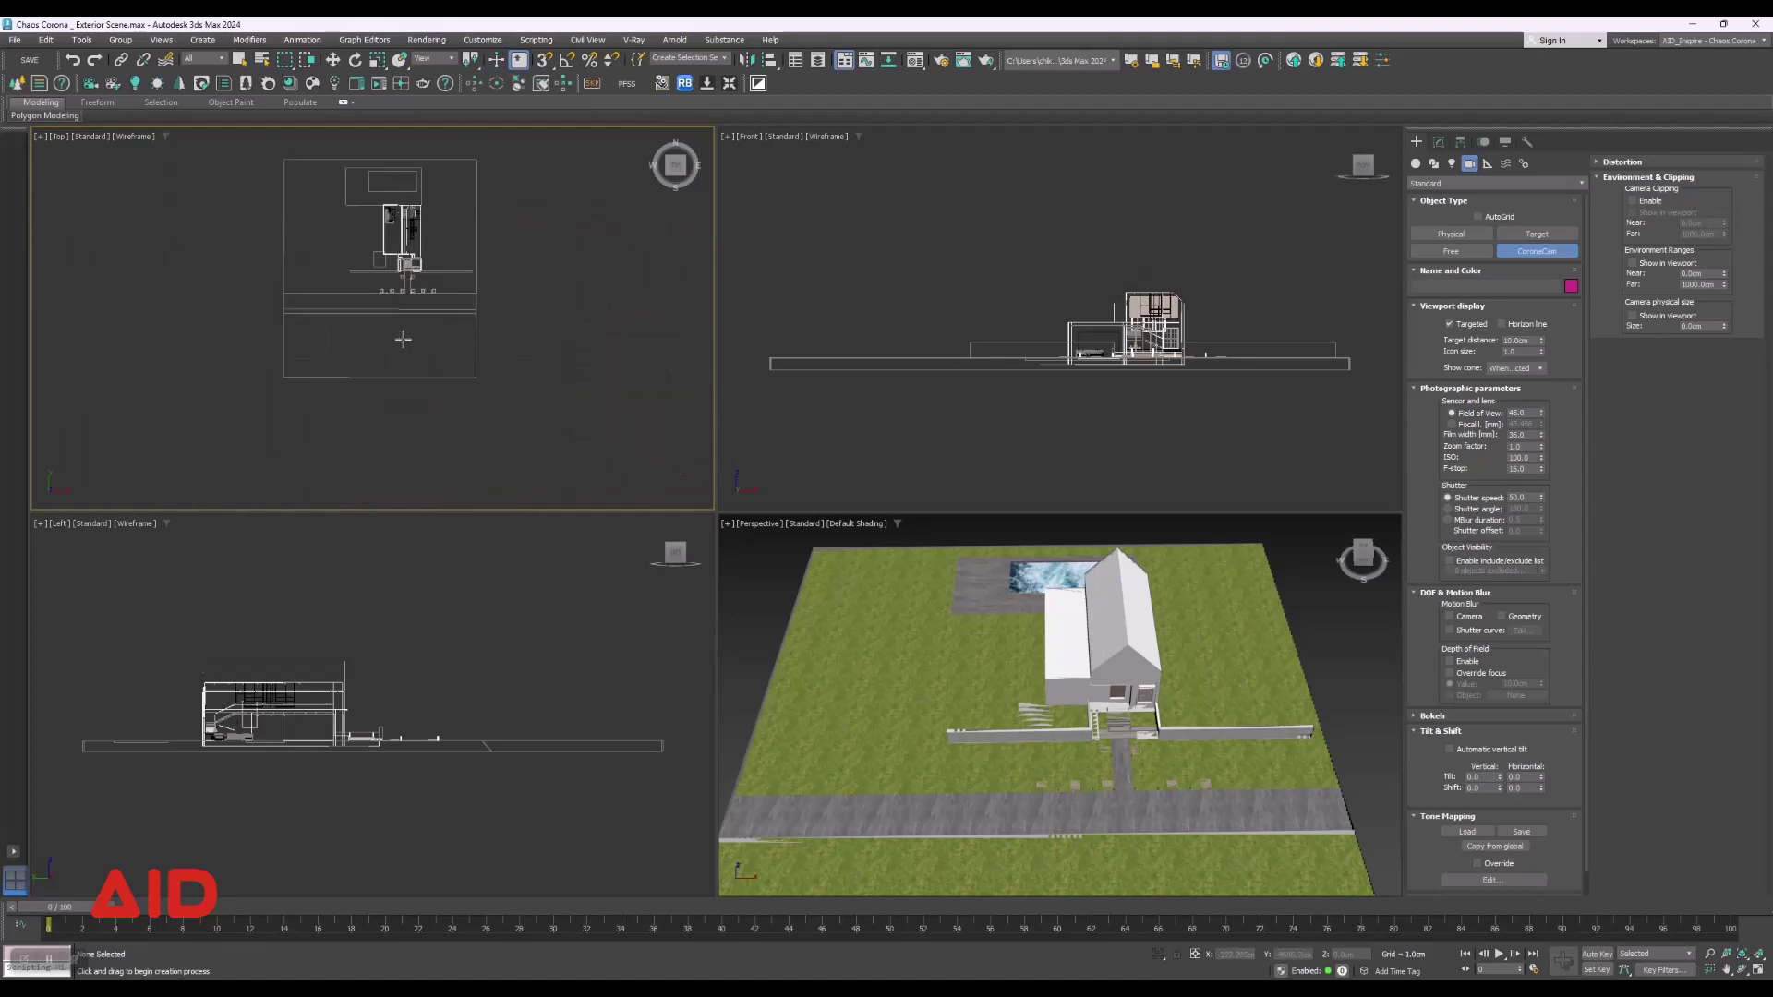
pyautogui.moveTo(403, 340); pyautogui.dragTo(403, 199)
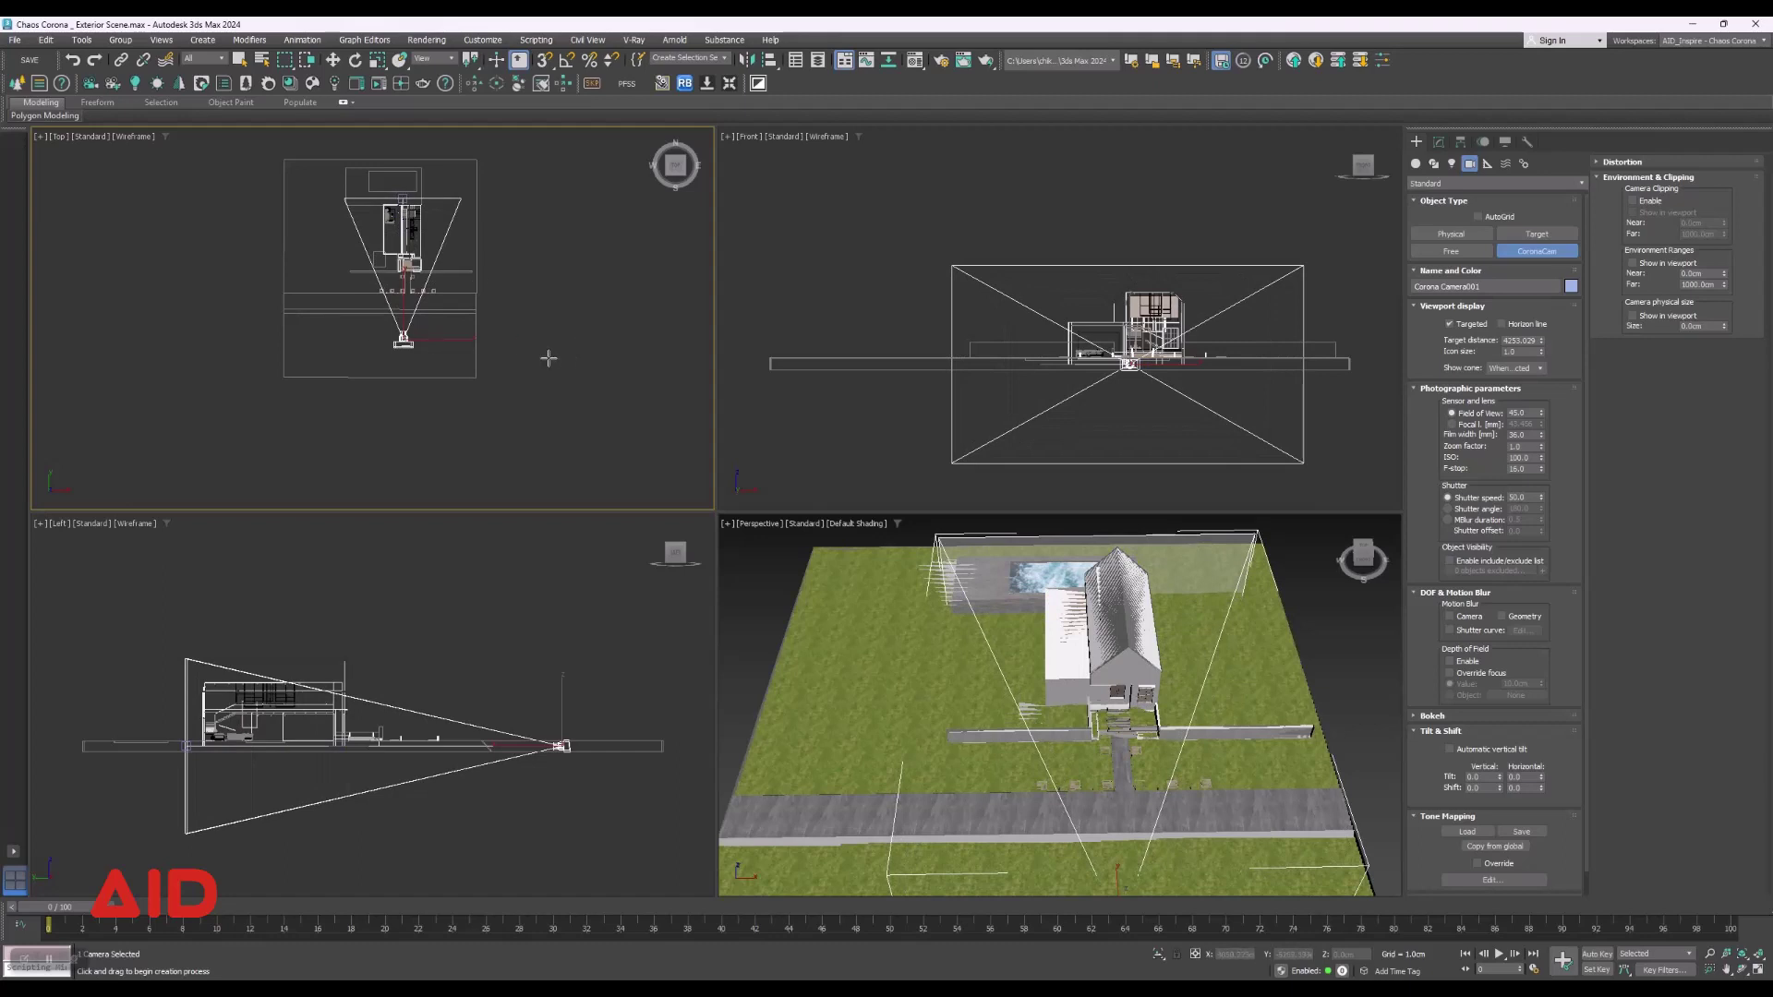
pyautogui.rightClick(548, 358)
pyautogui.scroll(3, 418, 217)
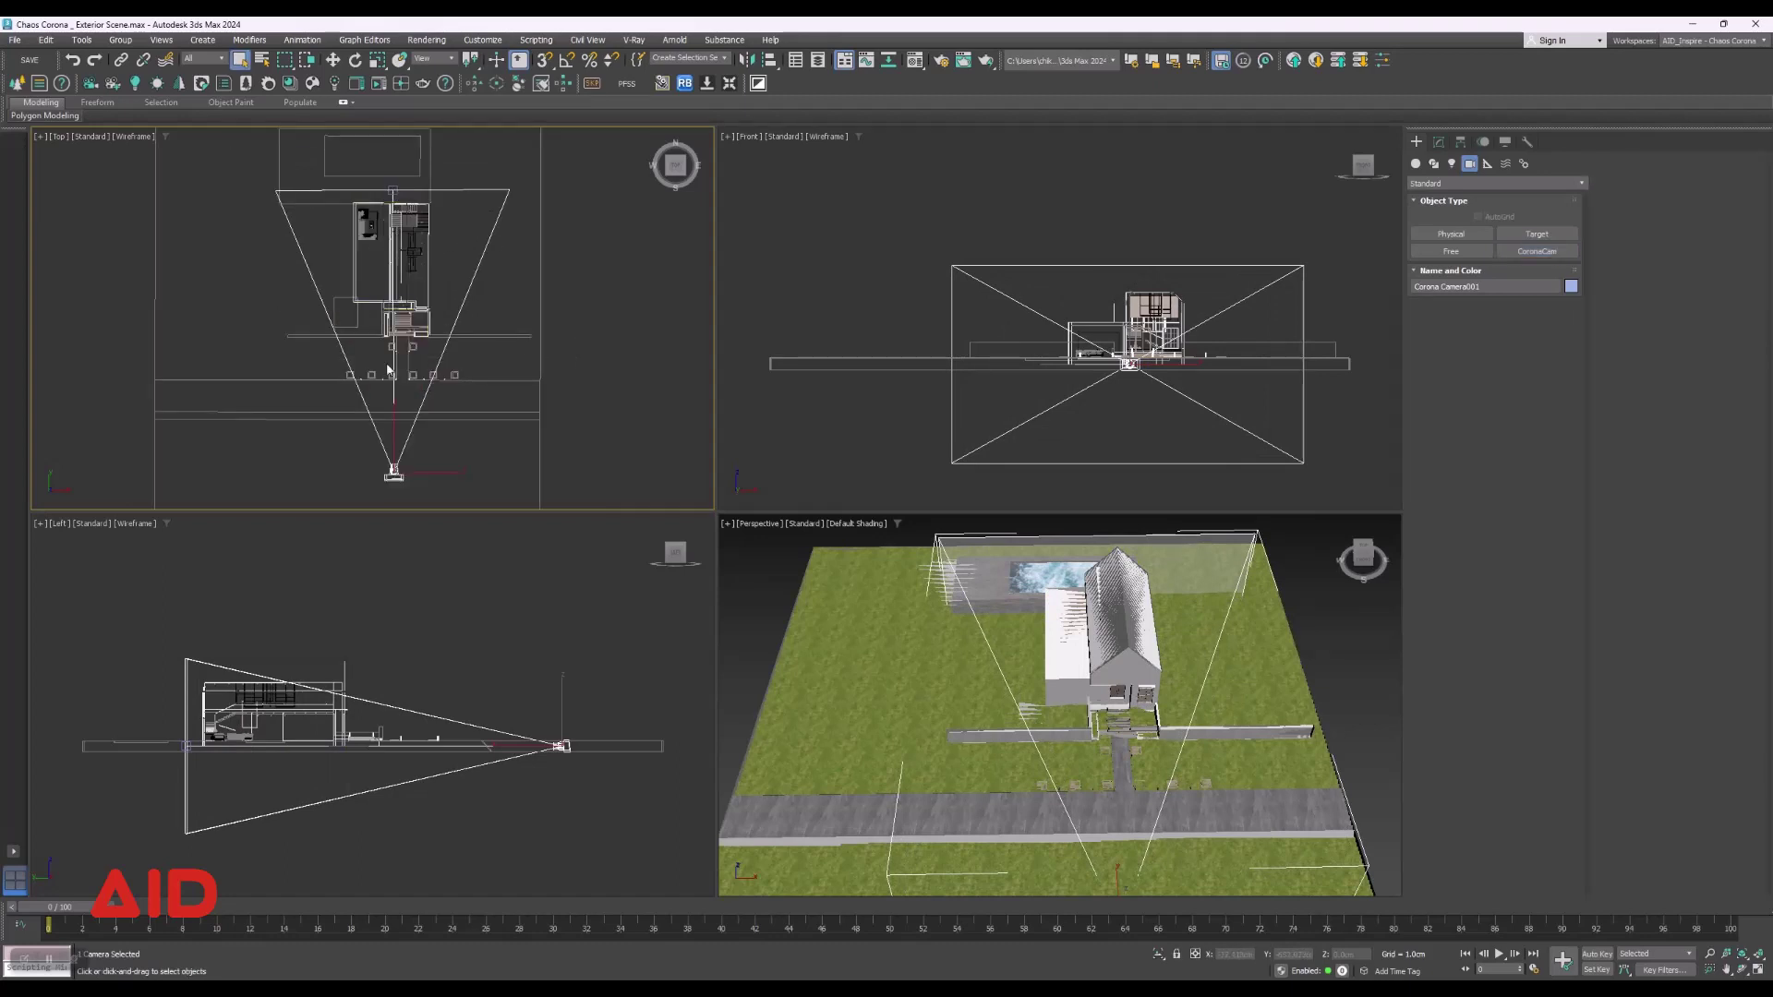
# Align CoronaCamera001 to the house on X Position only, using pivot points.
pyautogui.click(769, 61)
pyautogui.click(394, 192)
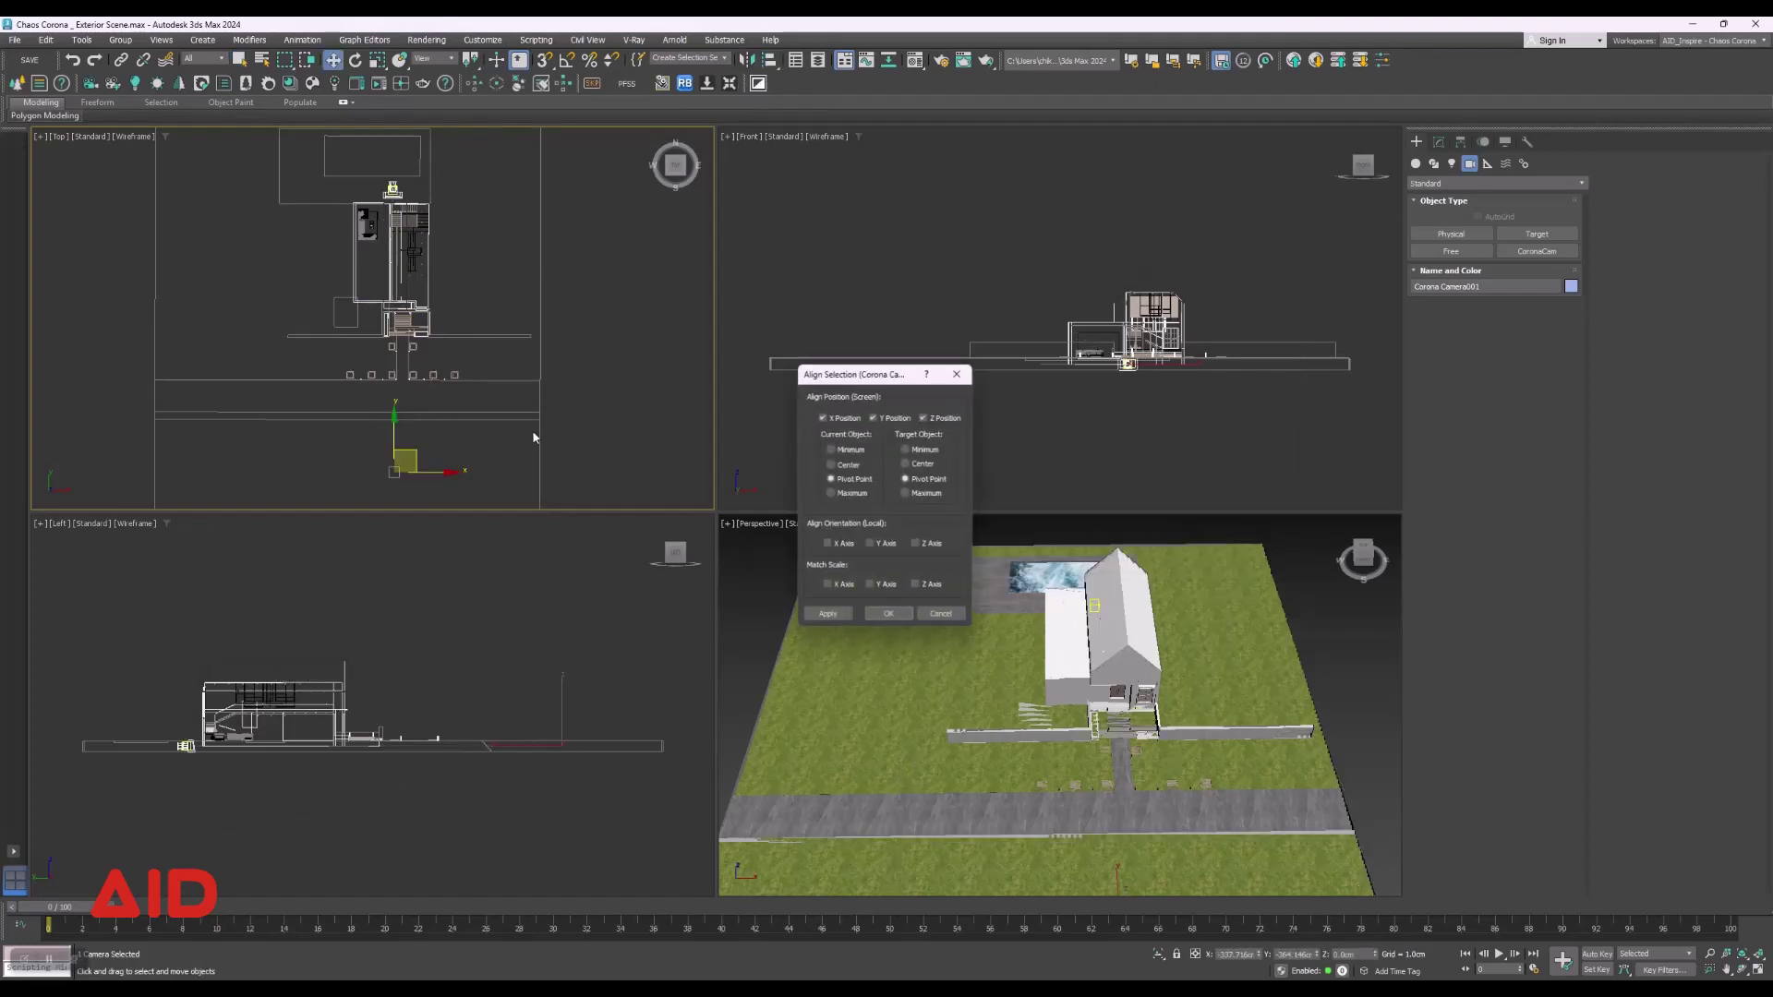
pyautogui.click(874, 417)
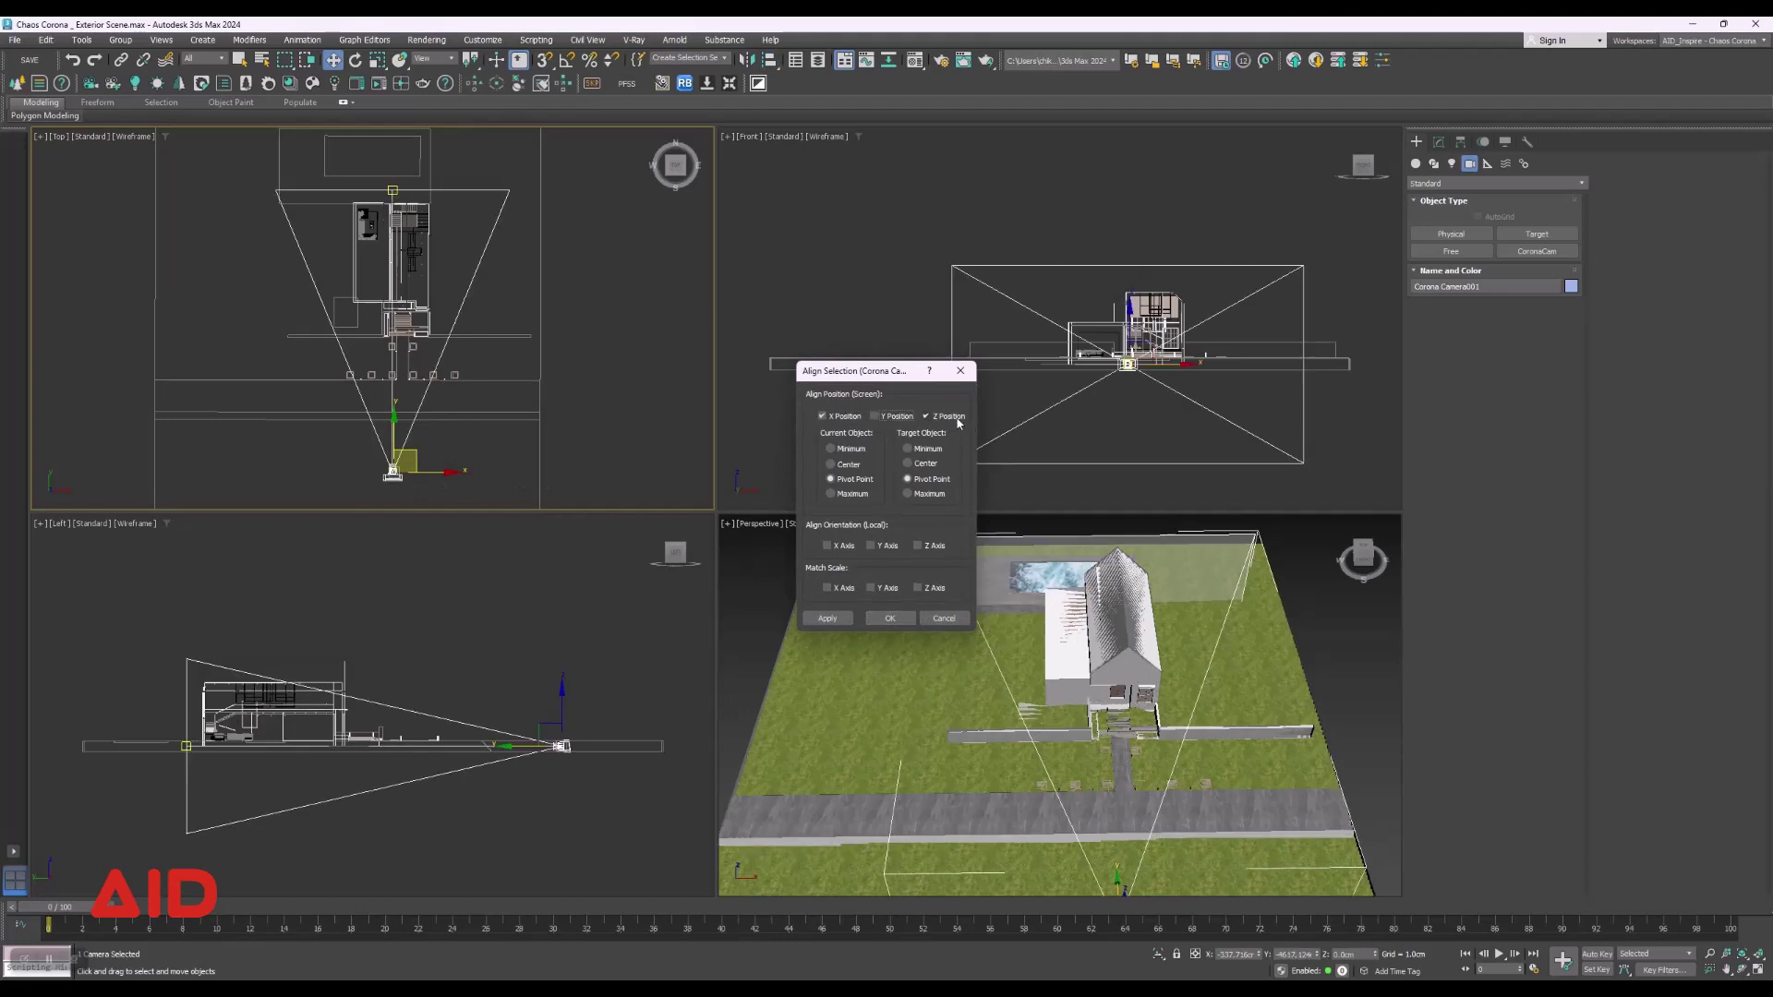
pyautogui.click(890, 618)
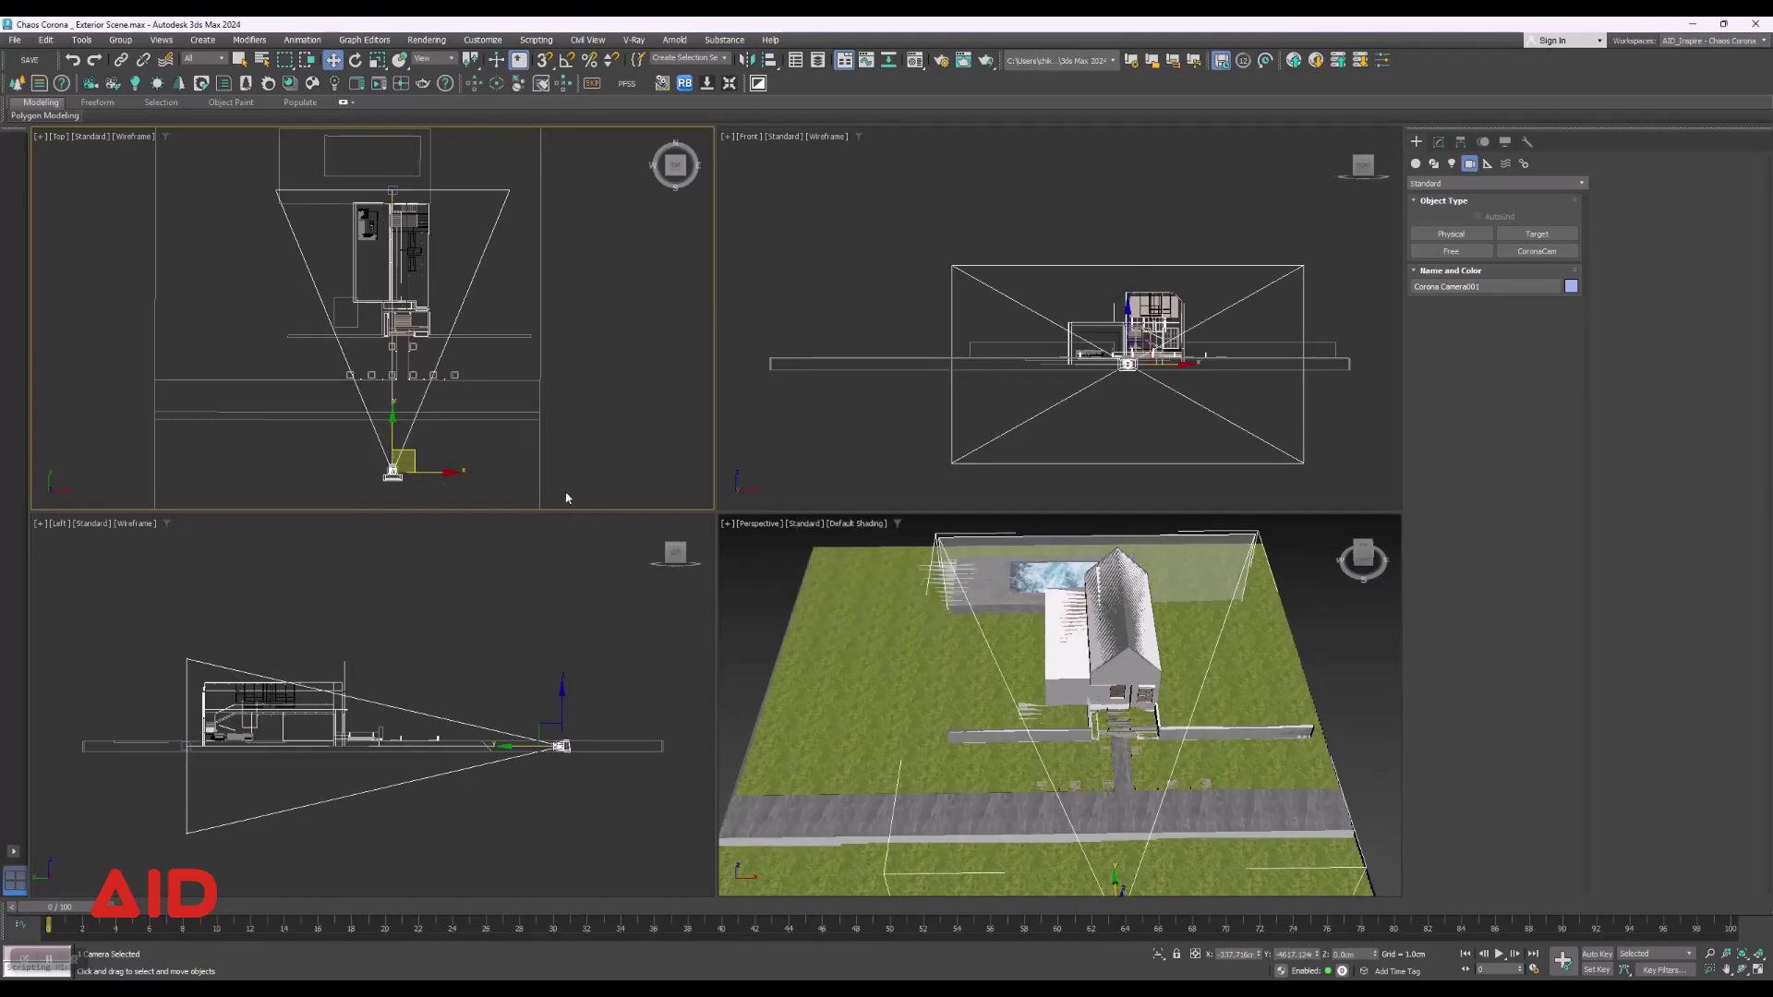
pyautogui.scroll(2, 1127, 297)
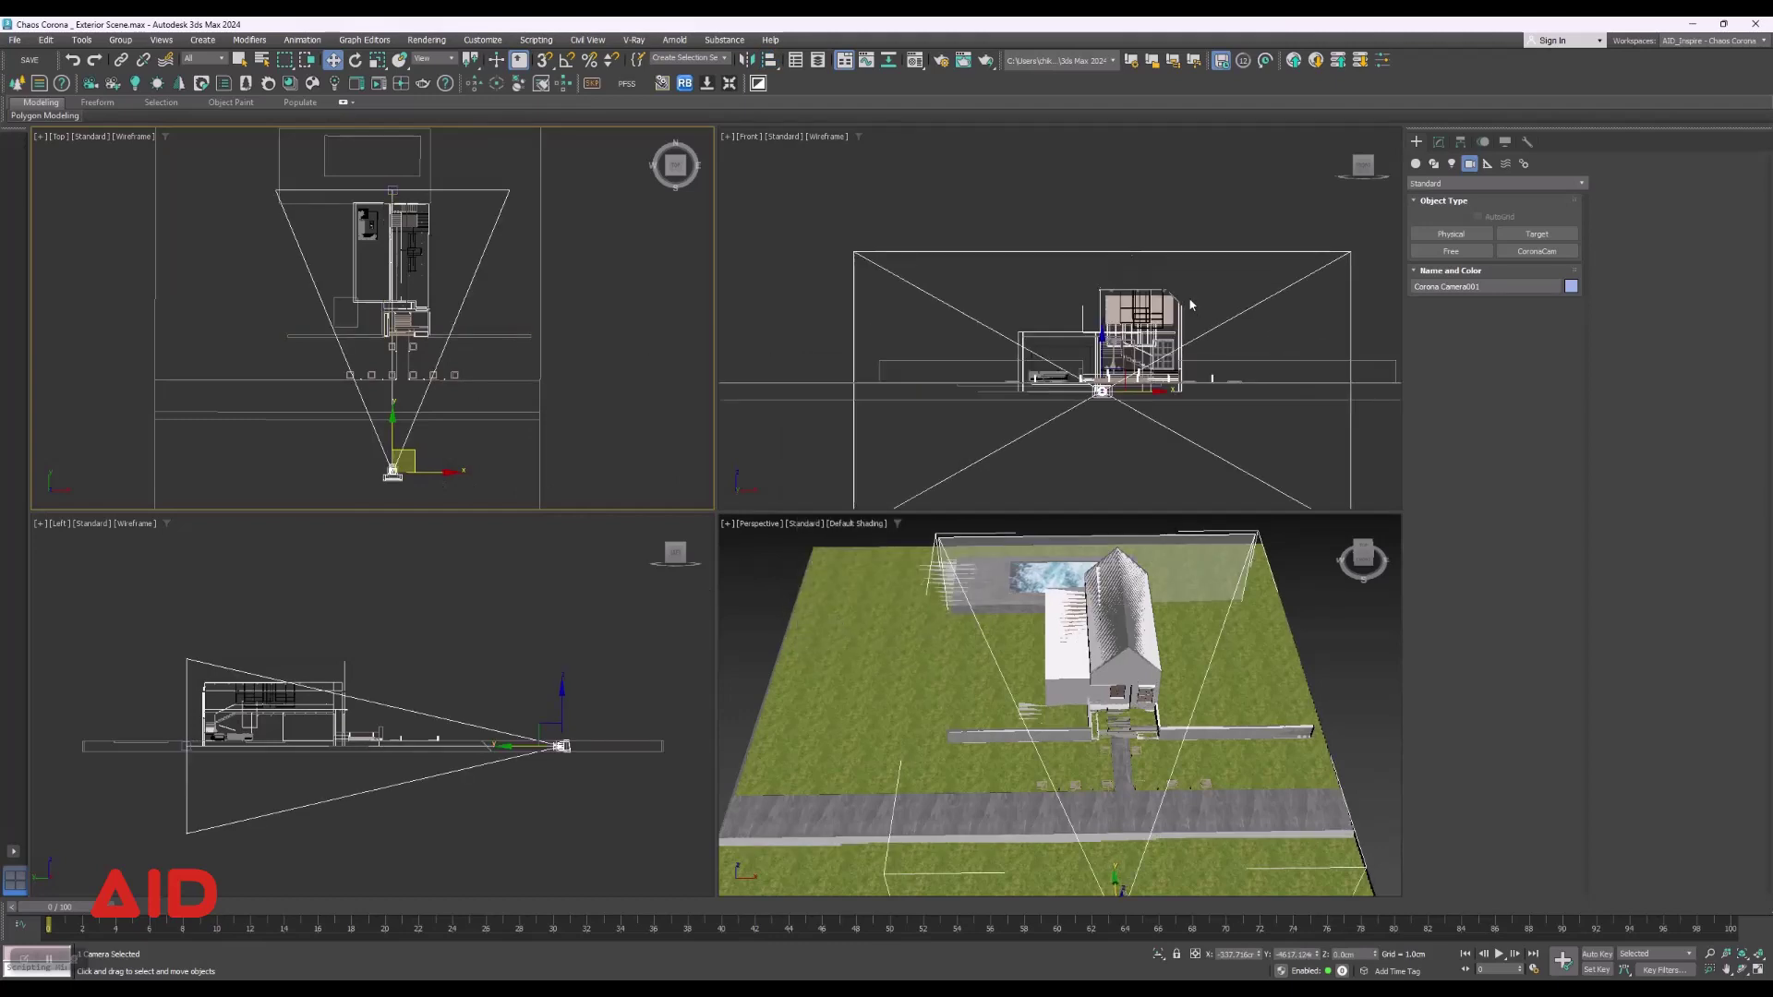
pyautogui.scroll(5, 1127, 296)
pyautogui.scroll(-4, 1055, 249)
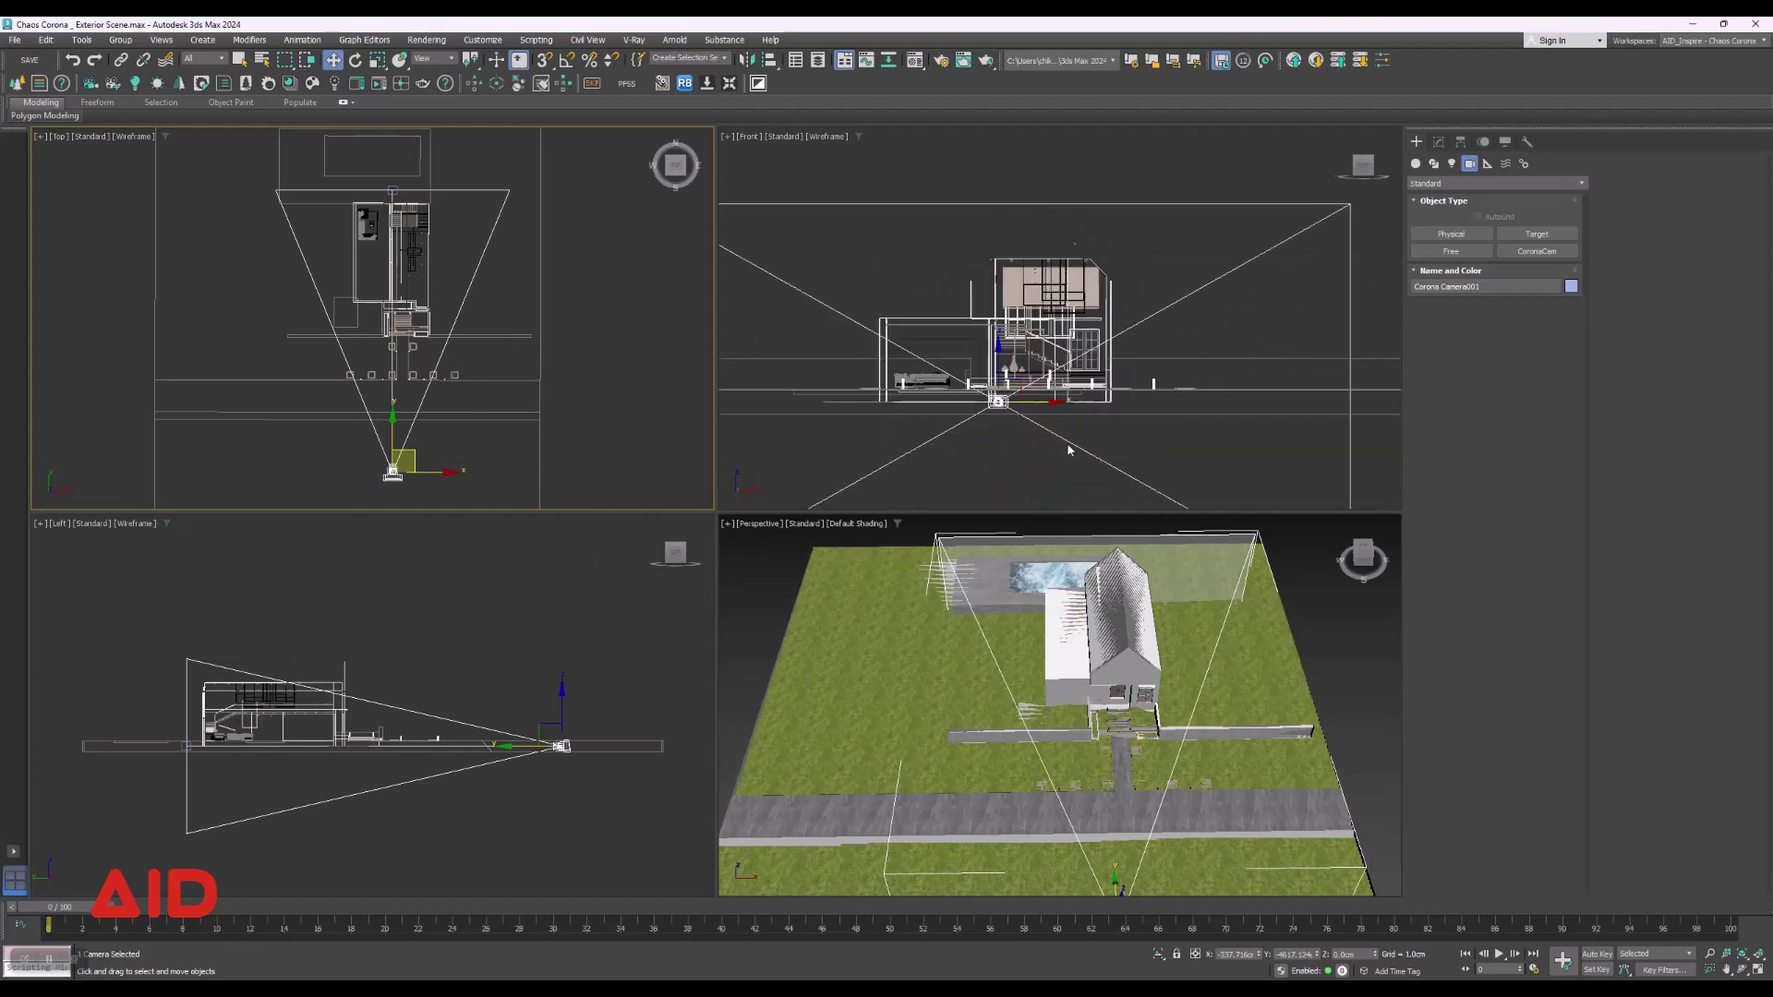
# Zoom out and select CoronaCamera001 standing in front of the house.
pyautogui.click(616, 315)
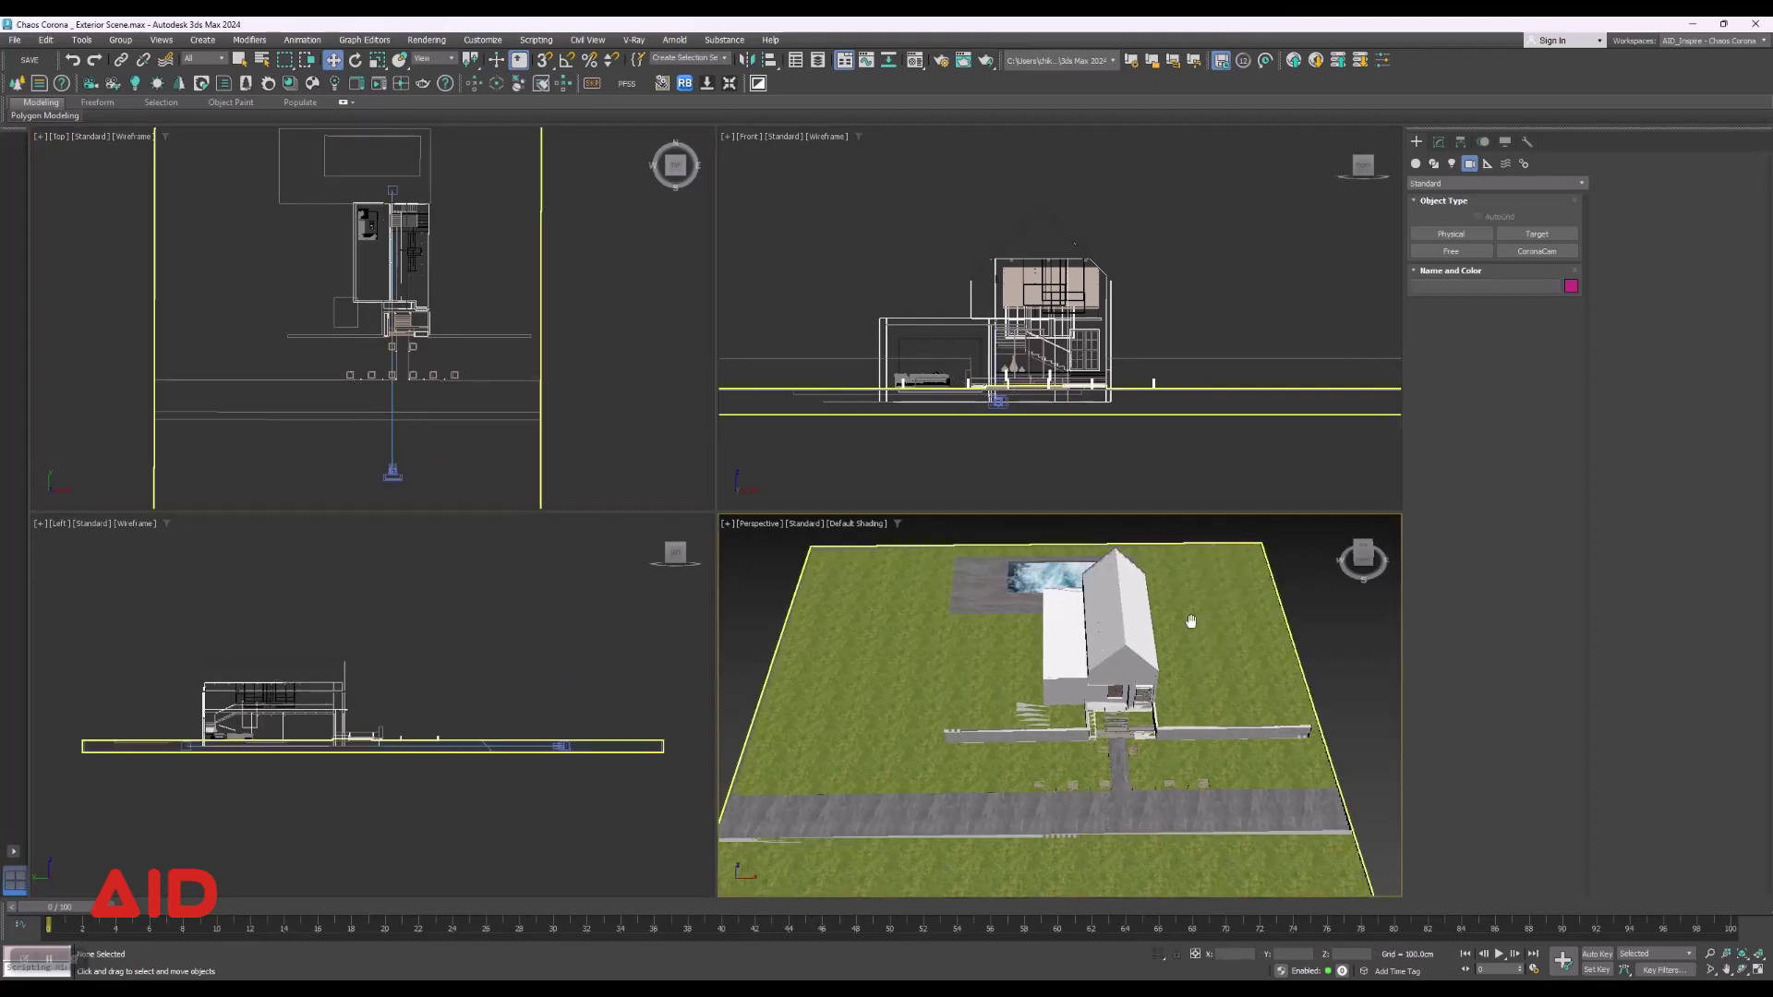
pyautogui.keyDown('alt'); pyautogui.moveTo(1062, 702); pyautogui.dragTo(1094, 656, button='middle'); pyautogui.keyUp('alt')
pyautogui.scroll(5, 1027, 675)
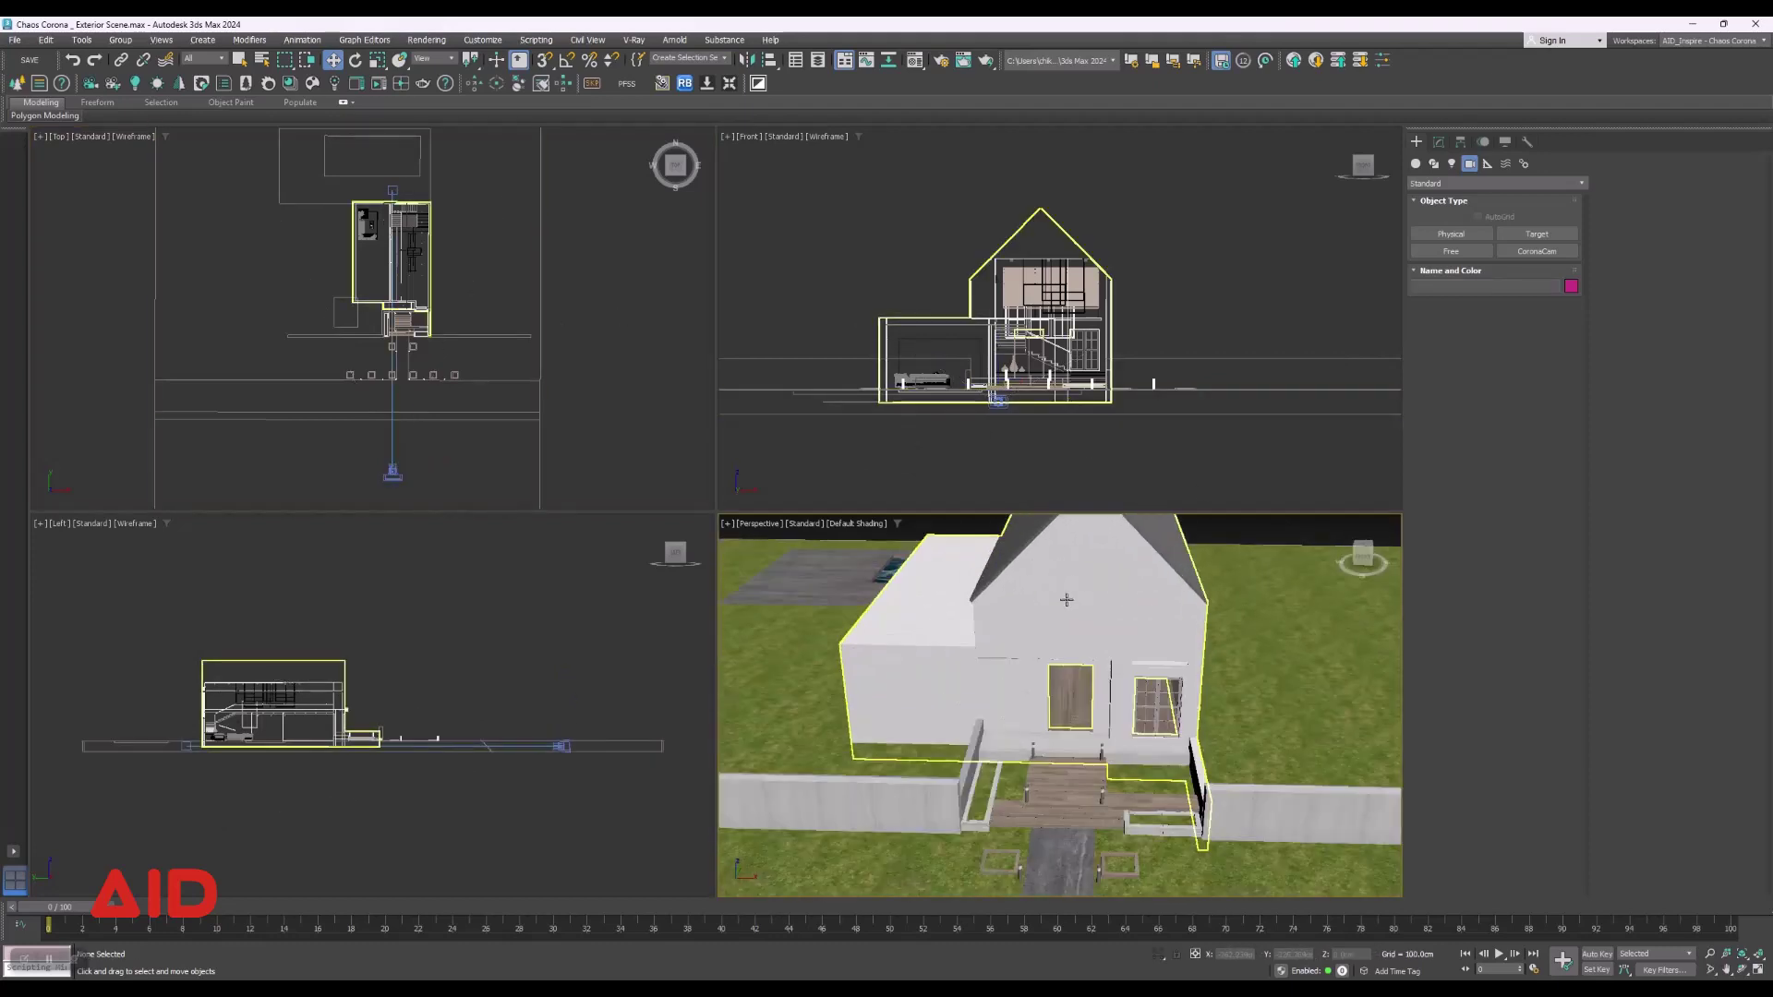
pyautogui.moveTo(1027, 675)
pyautogui.mouseDown(button='middle')
pyautogui.moveTo(1066, 675)
pyautogui.moveTo(1005, 570)
pyautogui.mouseUp(button='middle')
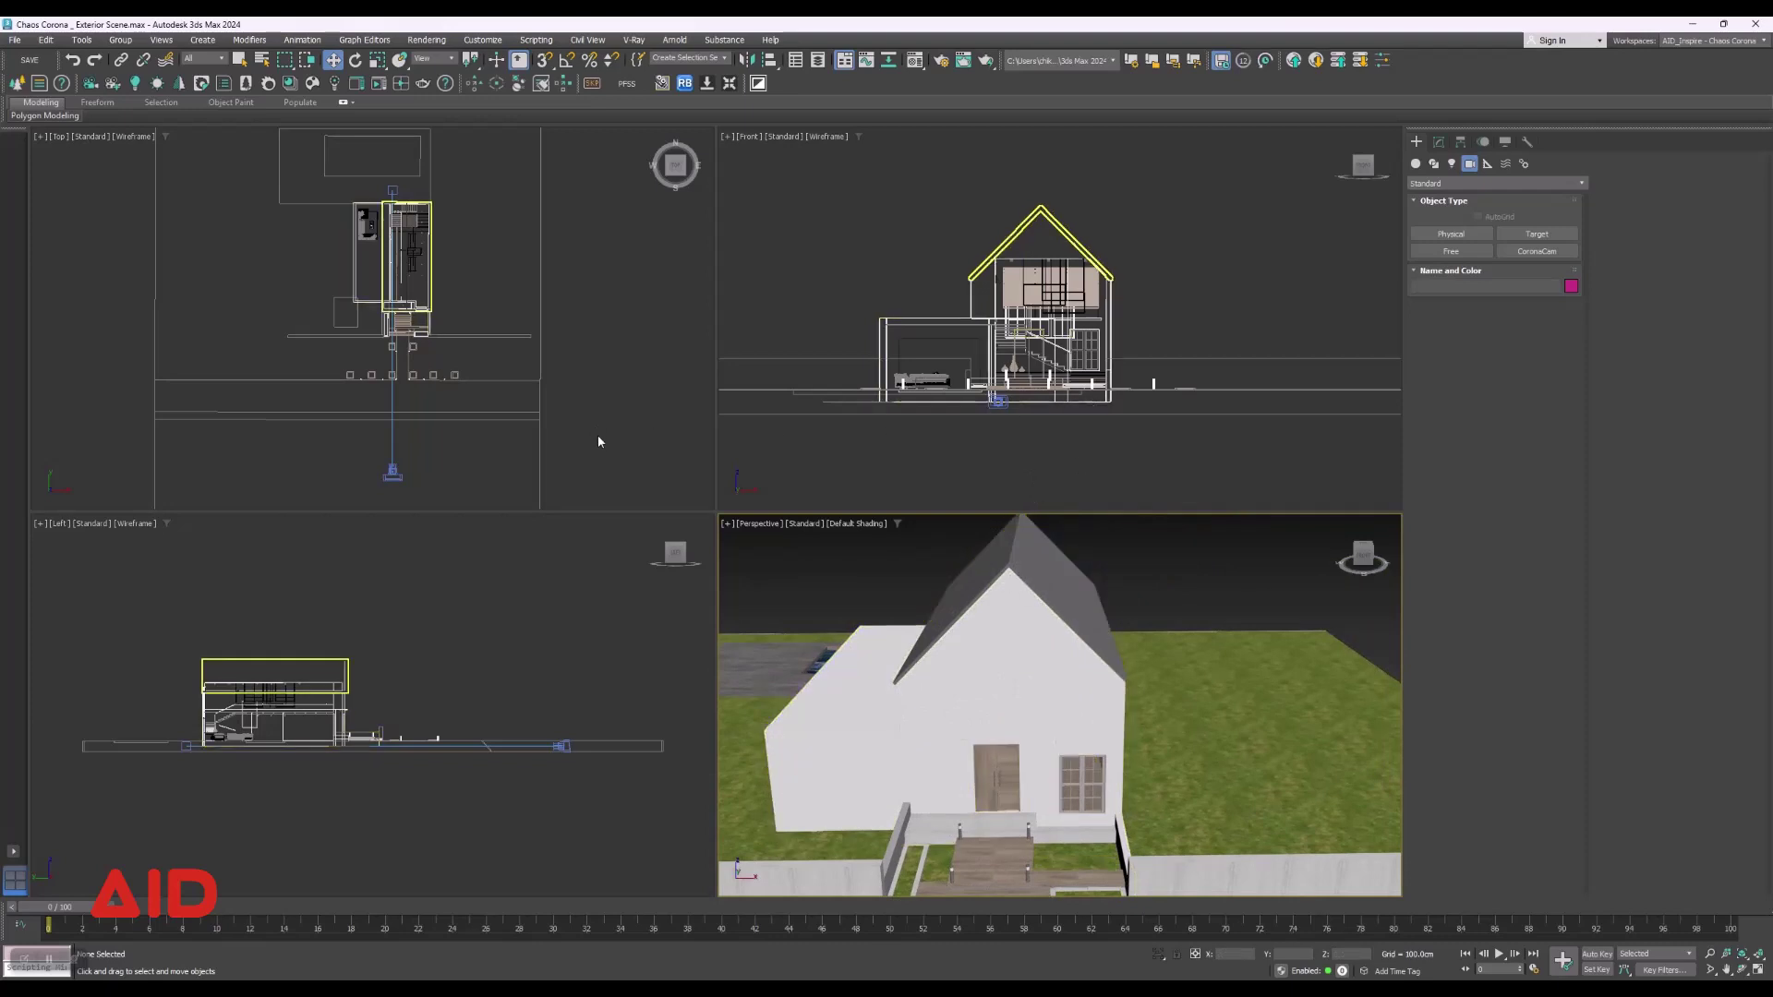
pyautogui.click(389, 391)
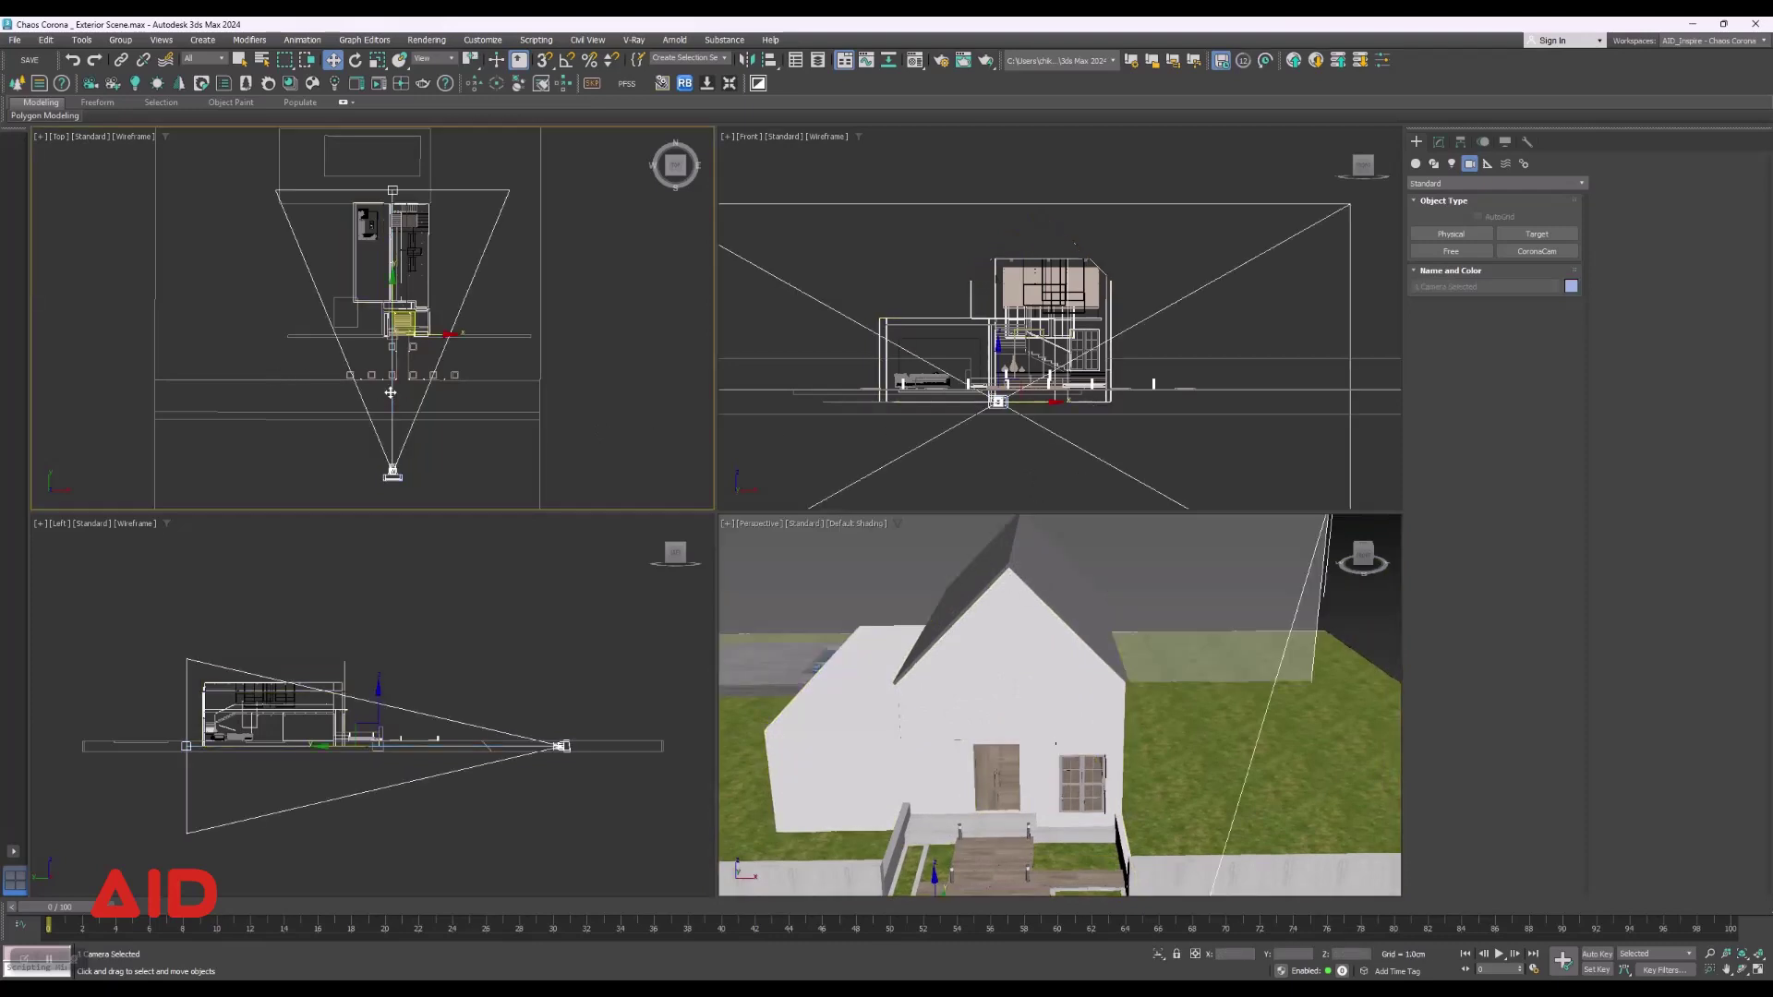
pyautogui.moveTo(1016, 388); pyautogui.dragTo(1016, 420, button='middle')
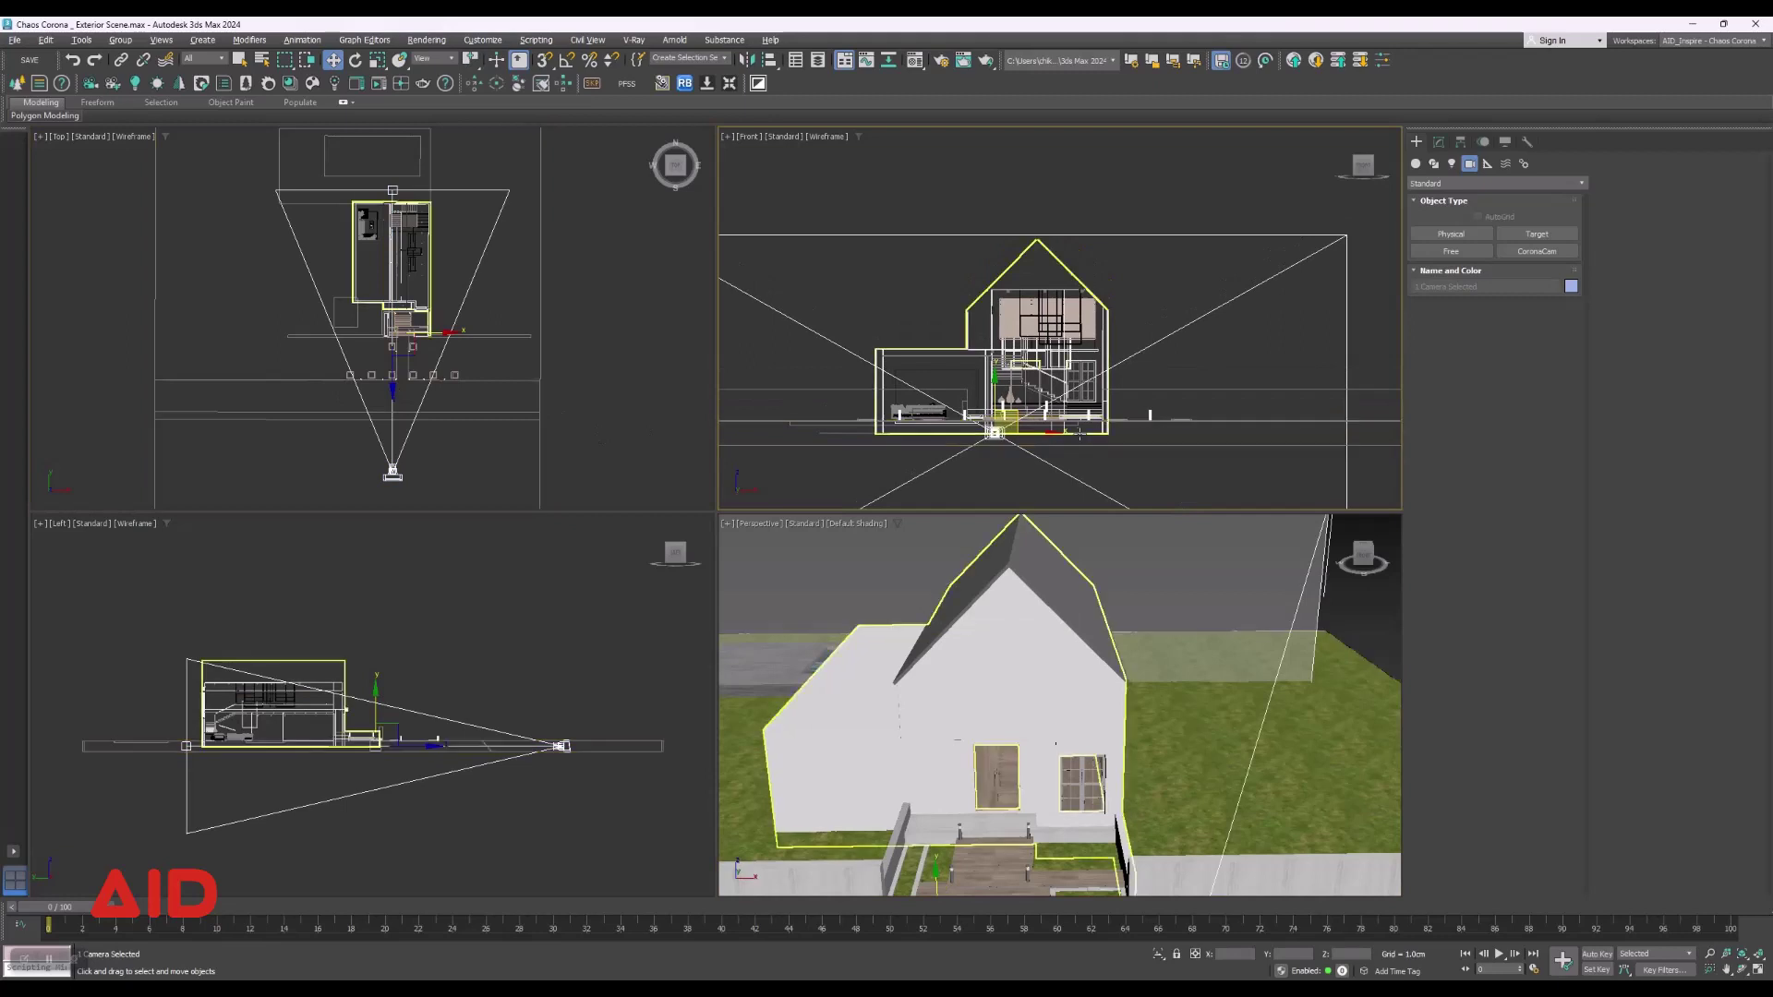
pyautogui.scroll(3, 372, 329)
pyautogui.scroll(3, 360, 336)
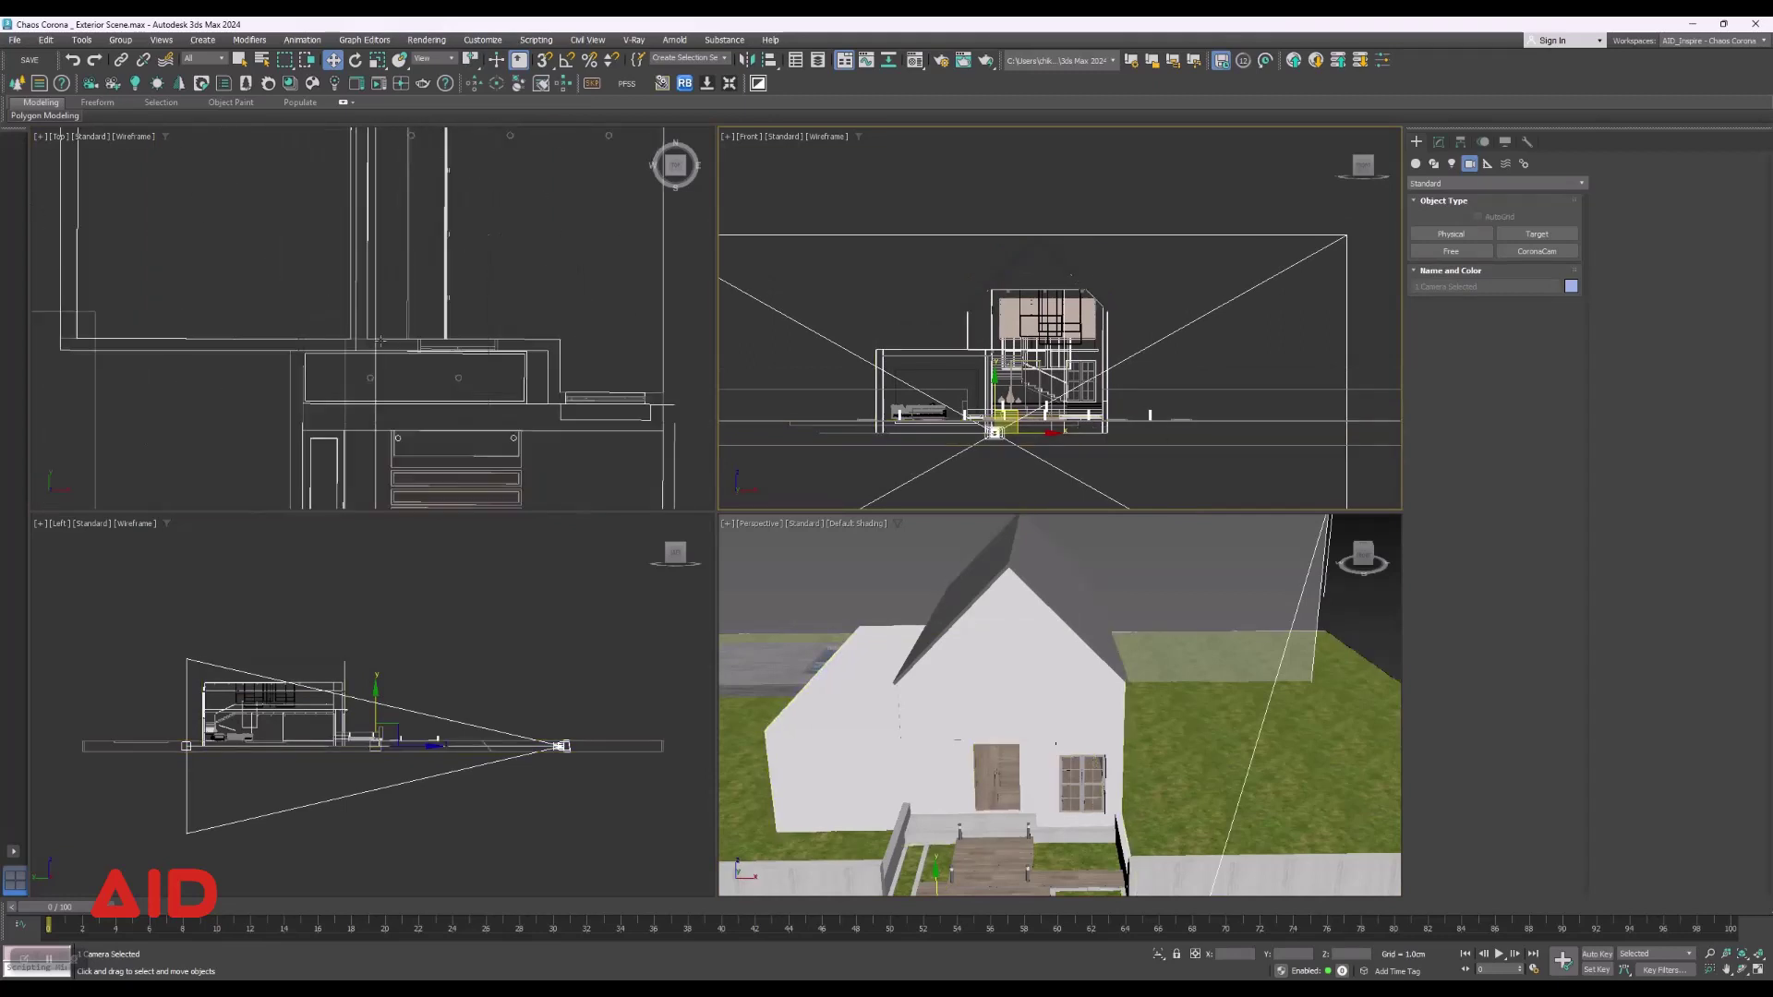
pyautogui.scroll(3, 345, 341)
pyautogui.scroll(-6, 351, 314)
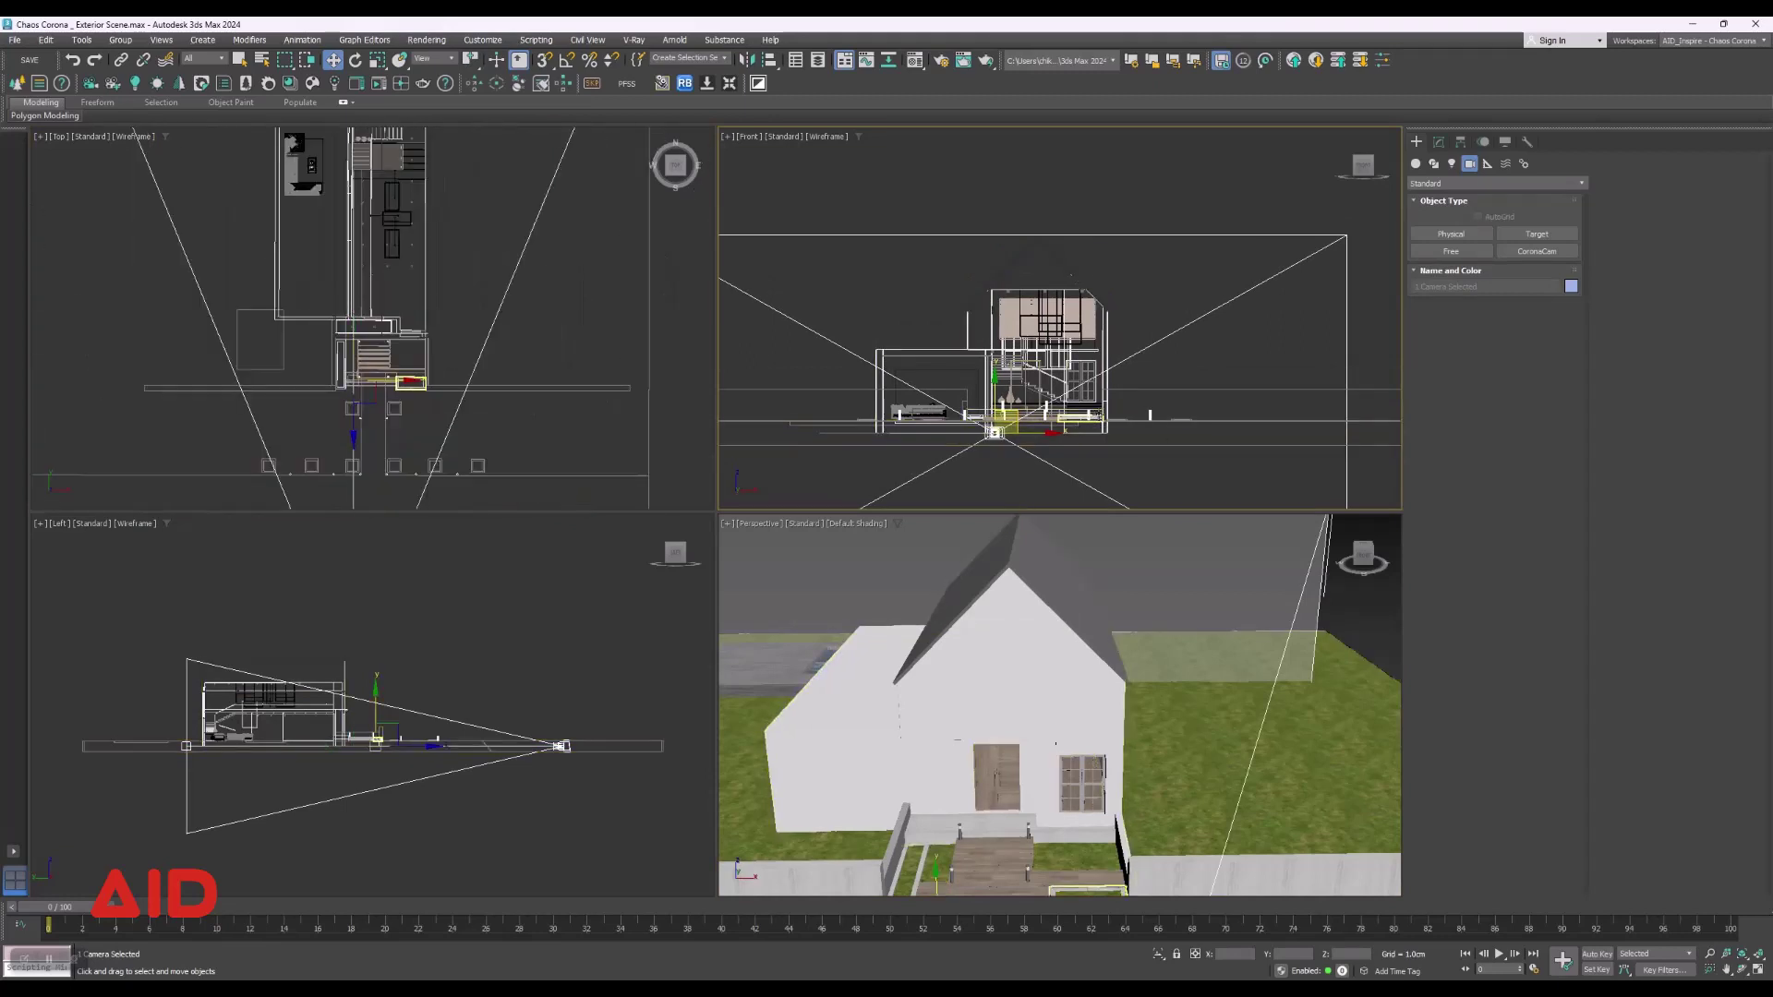
pyautogui.click(388, 365)
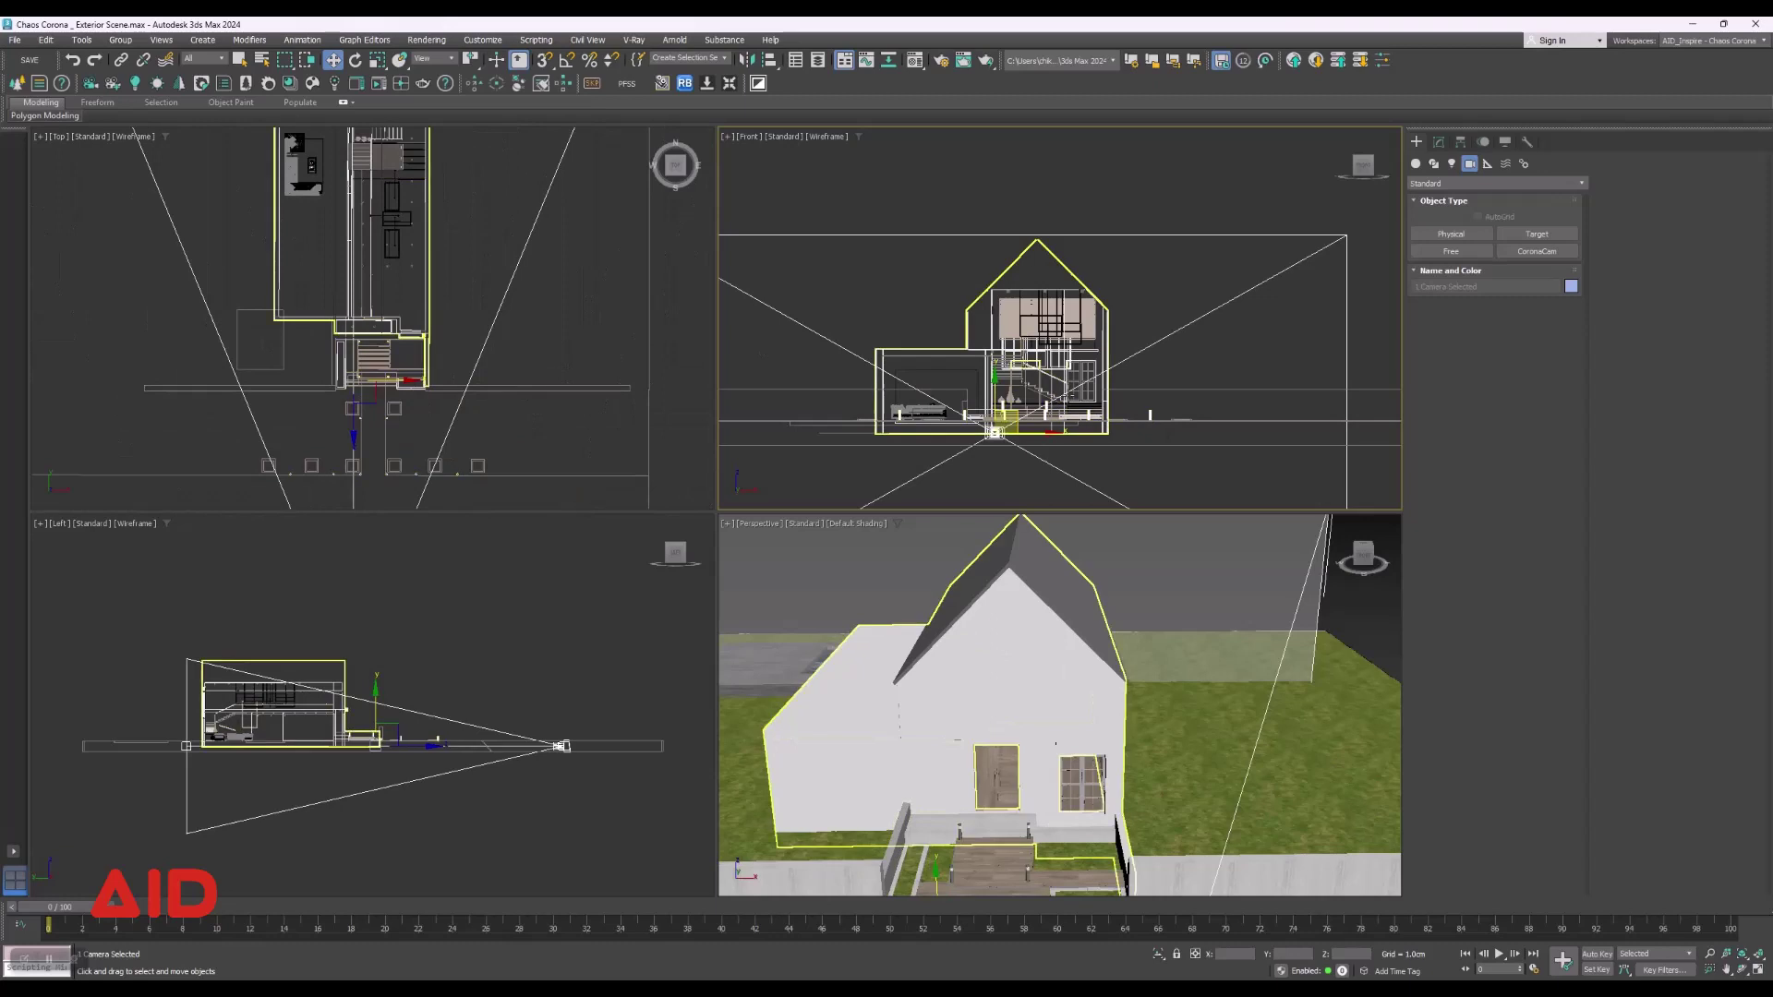
pyautogui.rightClick(1177, 304)
# Maximize the Front viewport and drag the camera sideways to the right along X.
pyautogui.click(1135, 306)
pyautogui.hotkey('alt', 'w')
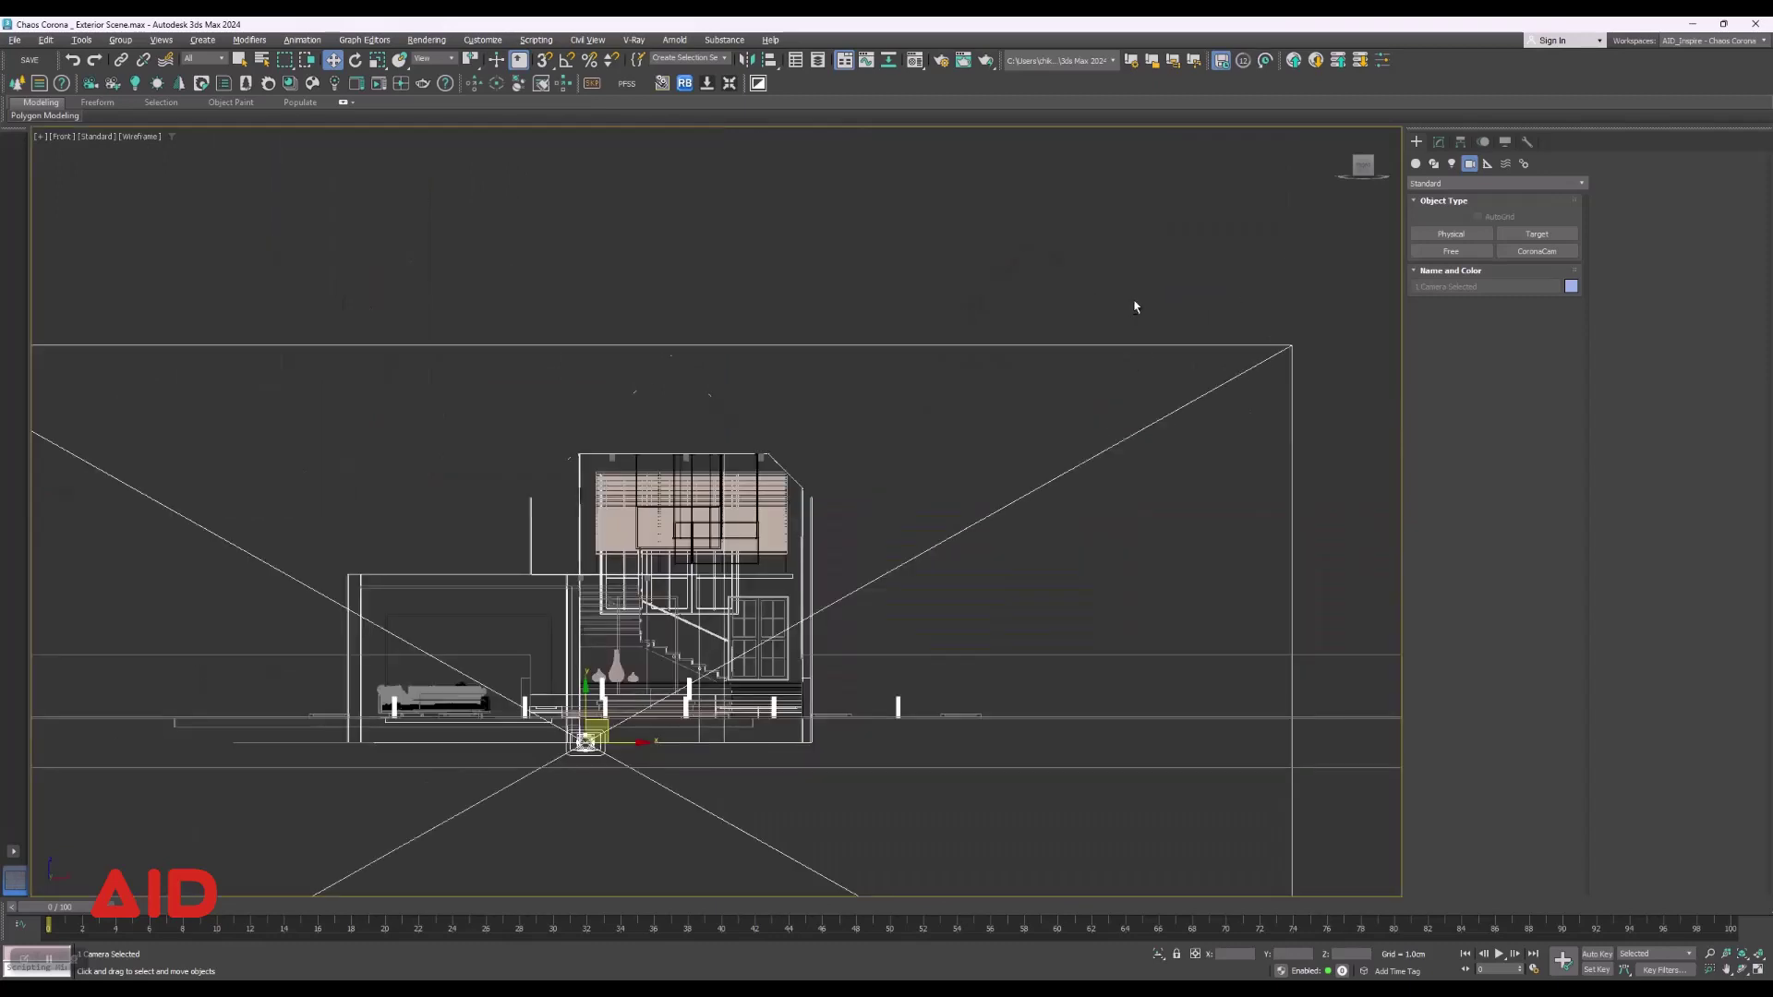
pyautogui.scroll(2, 819, 317)
pyautogui.scroll(1, 819, 317)
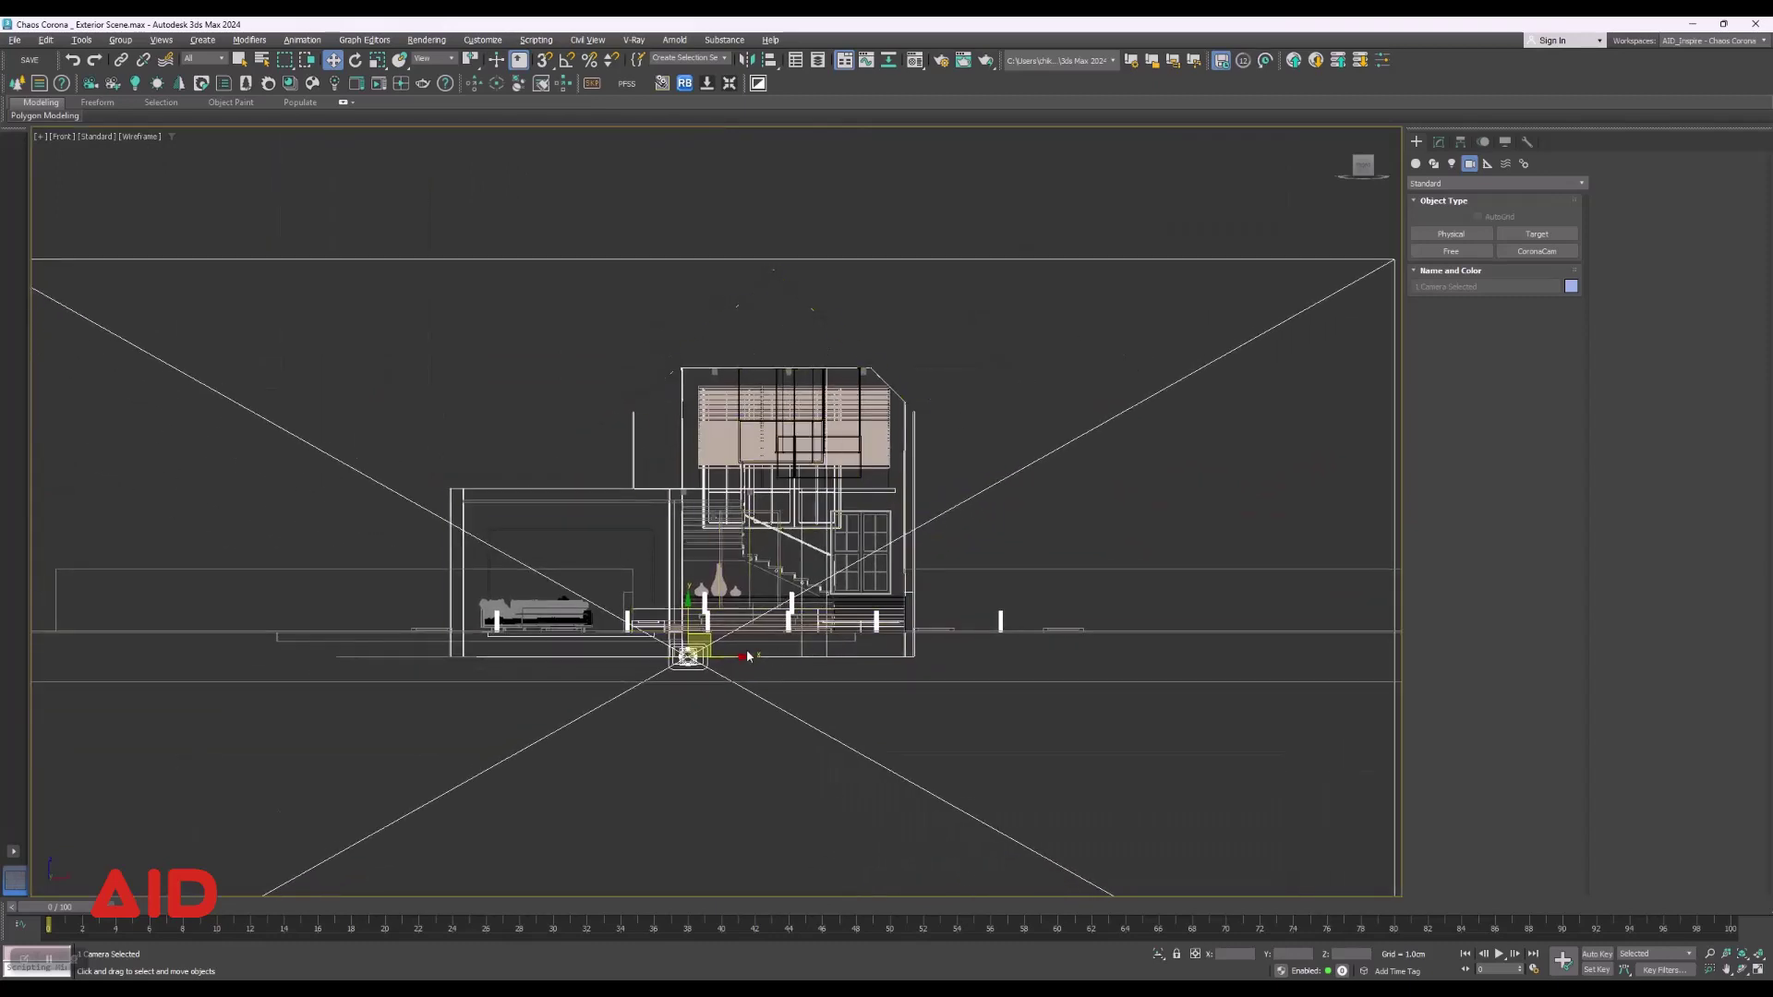
pyautogui.moveTo(737, 656); pyautogui.dragTo(824, 656)
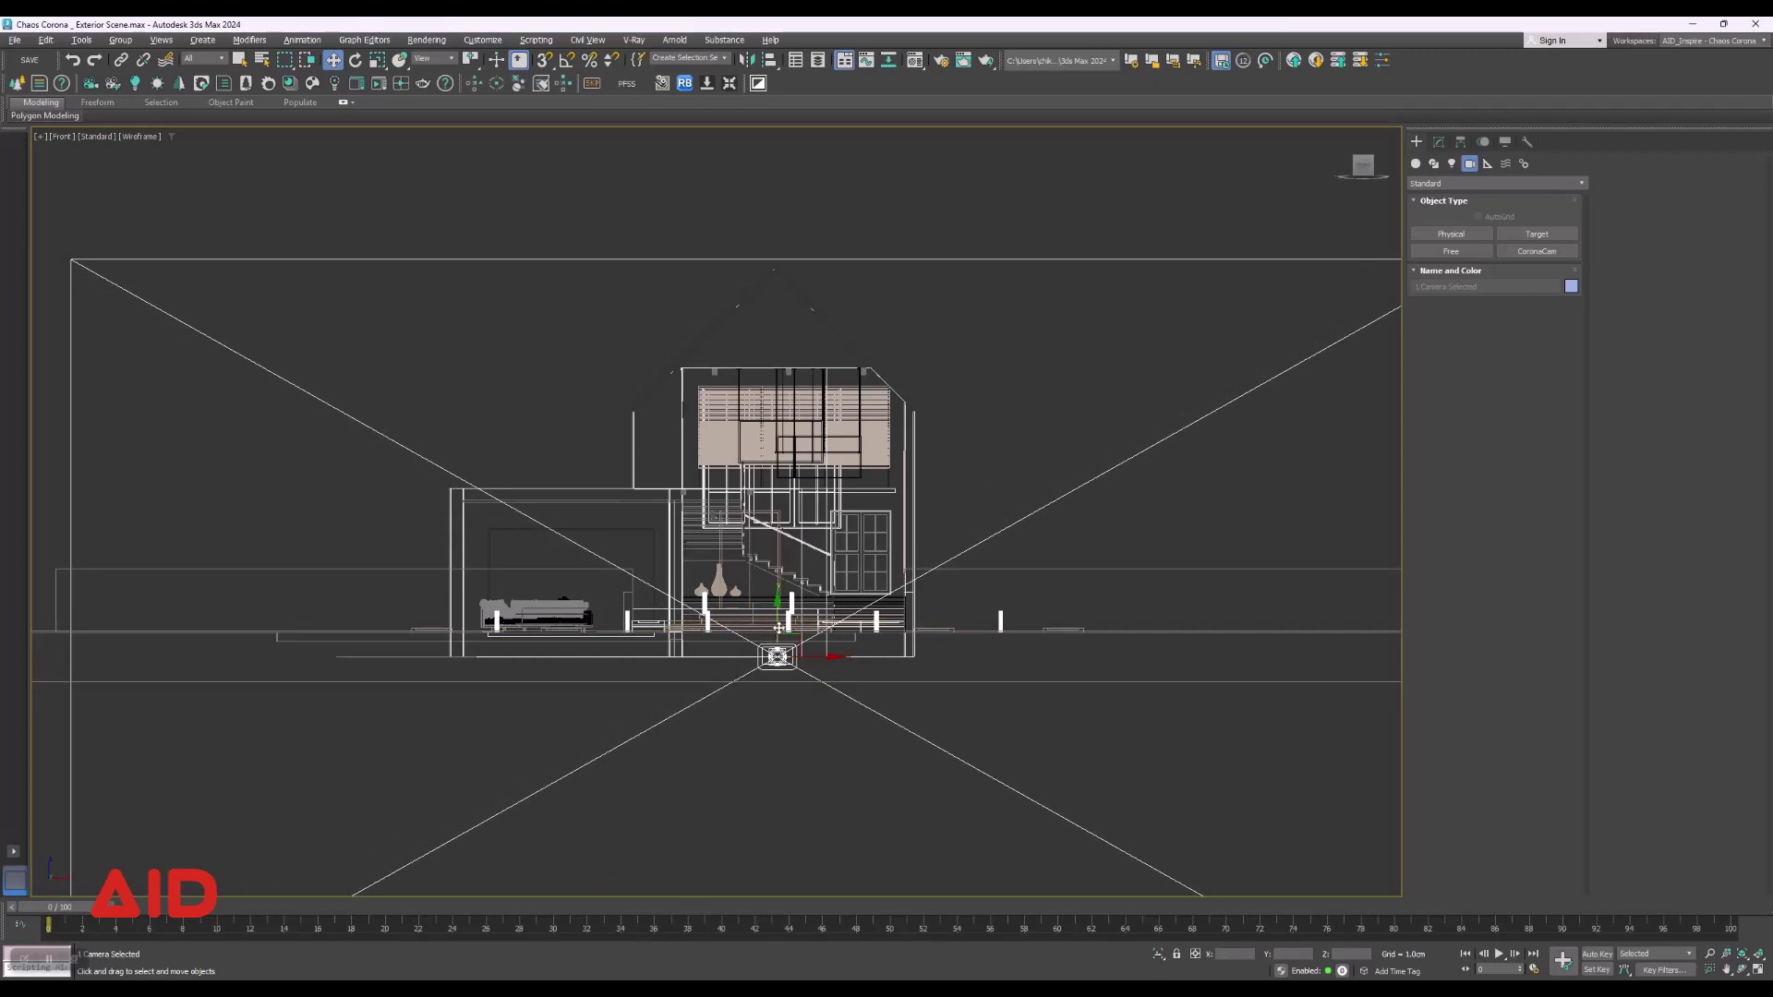
pyautogui.scroll(1, 804, 356)
pyautogui.scroll(3, 807, 362)
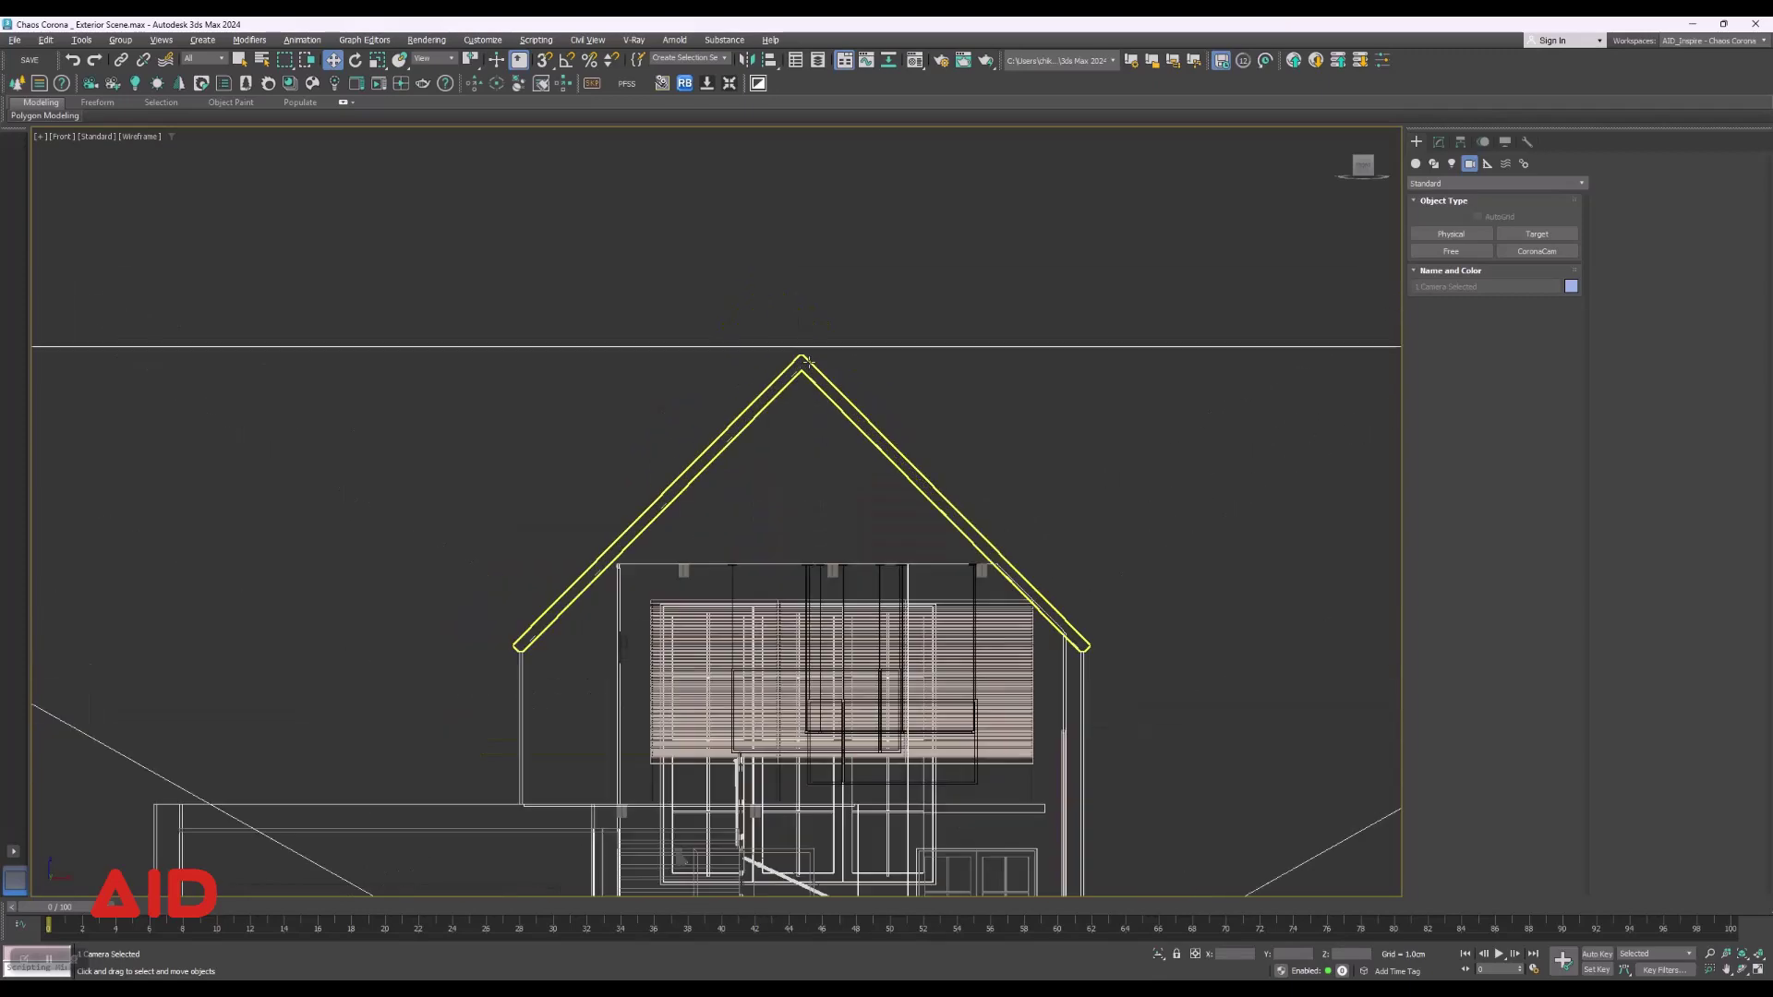
pyautogui.scroll(3, 809, 367)
pyautogui.scroll(-2, 804, 383)
pyautogui.scroll(-4, 874, 341)
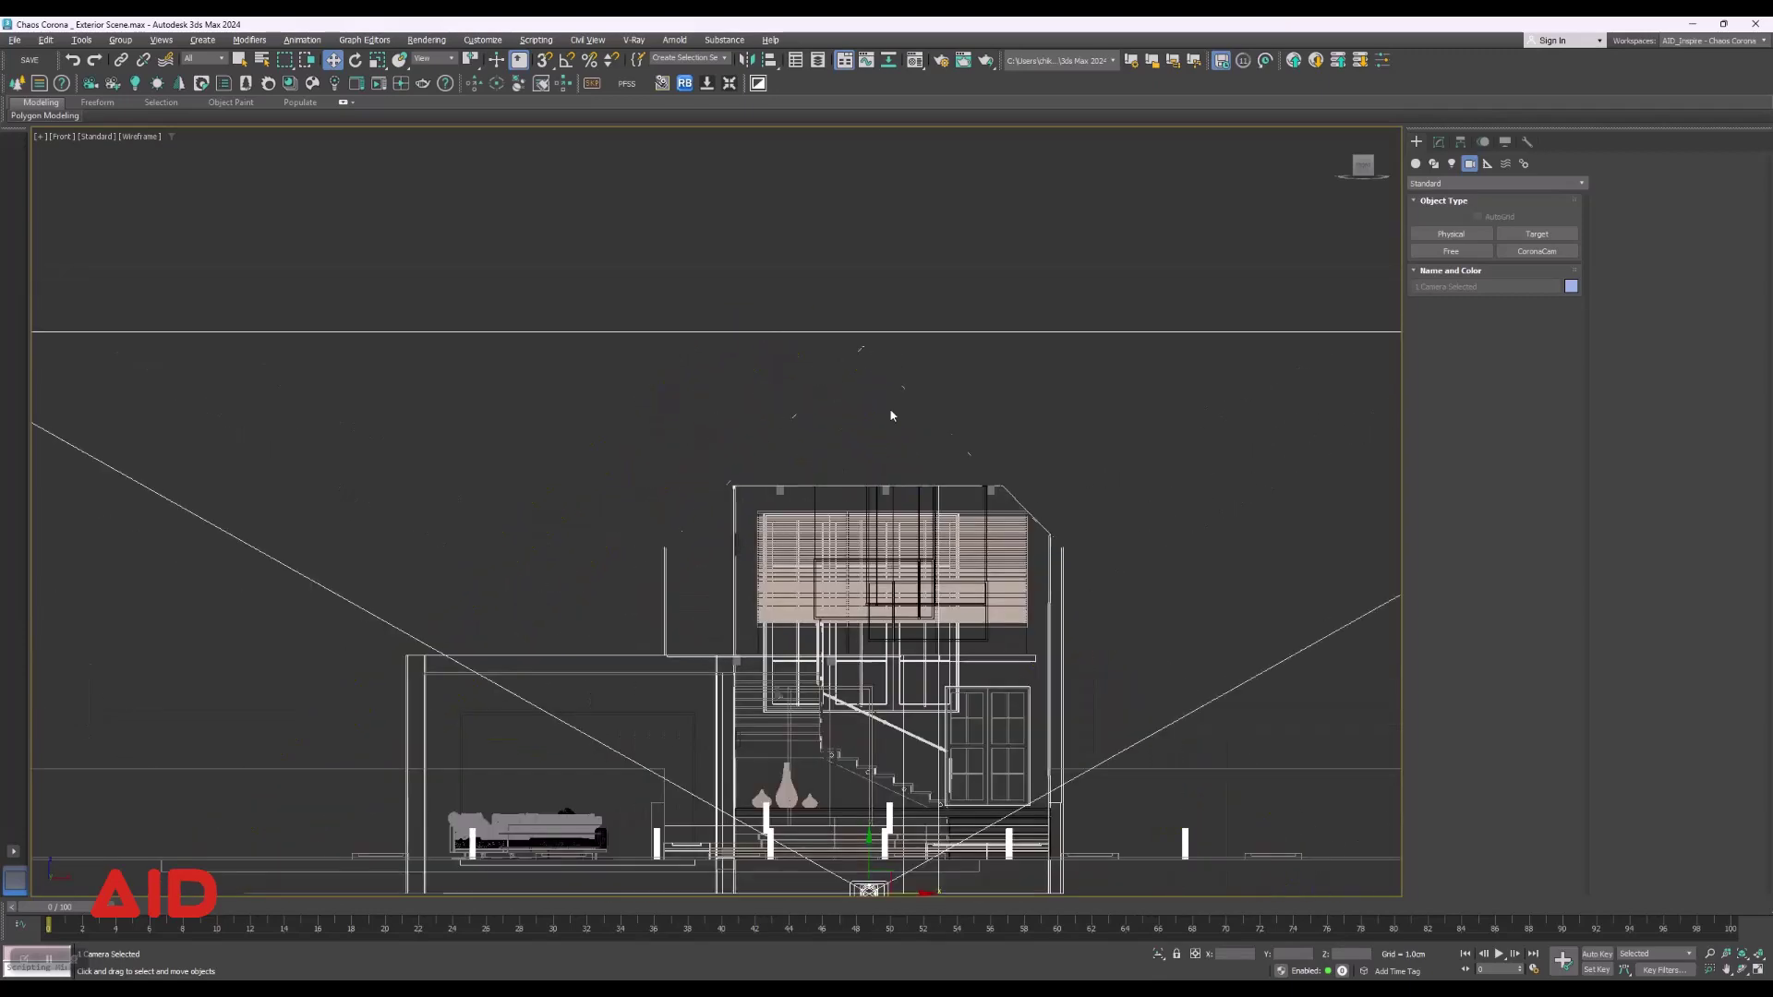
# Nudge the camera slightly left, then restore the four-view layout.
pyautogui.moveTo(958, 894); pyautogui.dragTo(919, 725, button='middle')
pyautogui.scroll(3, 939, 693)
pyautogui.scroll(3, 812, 701)
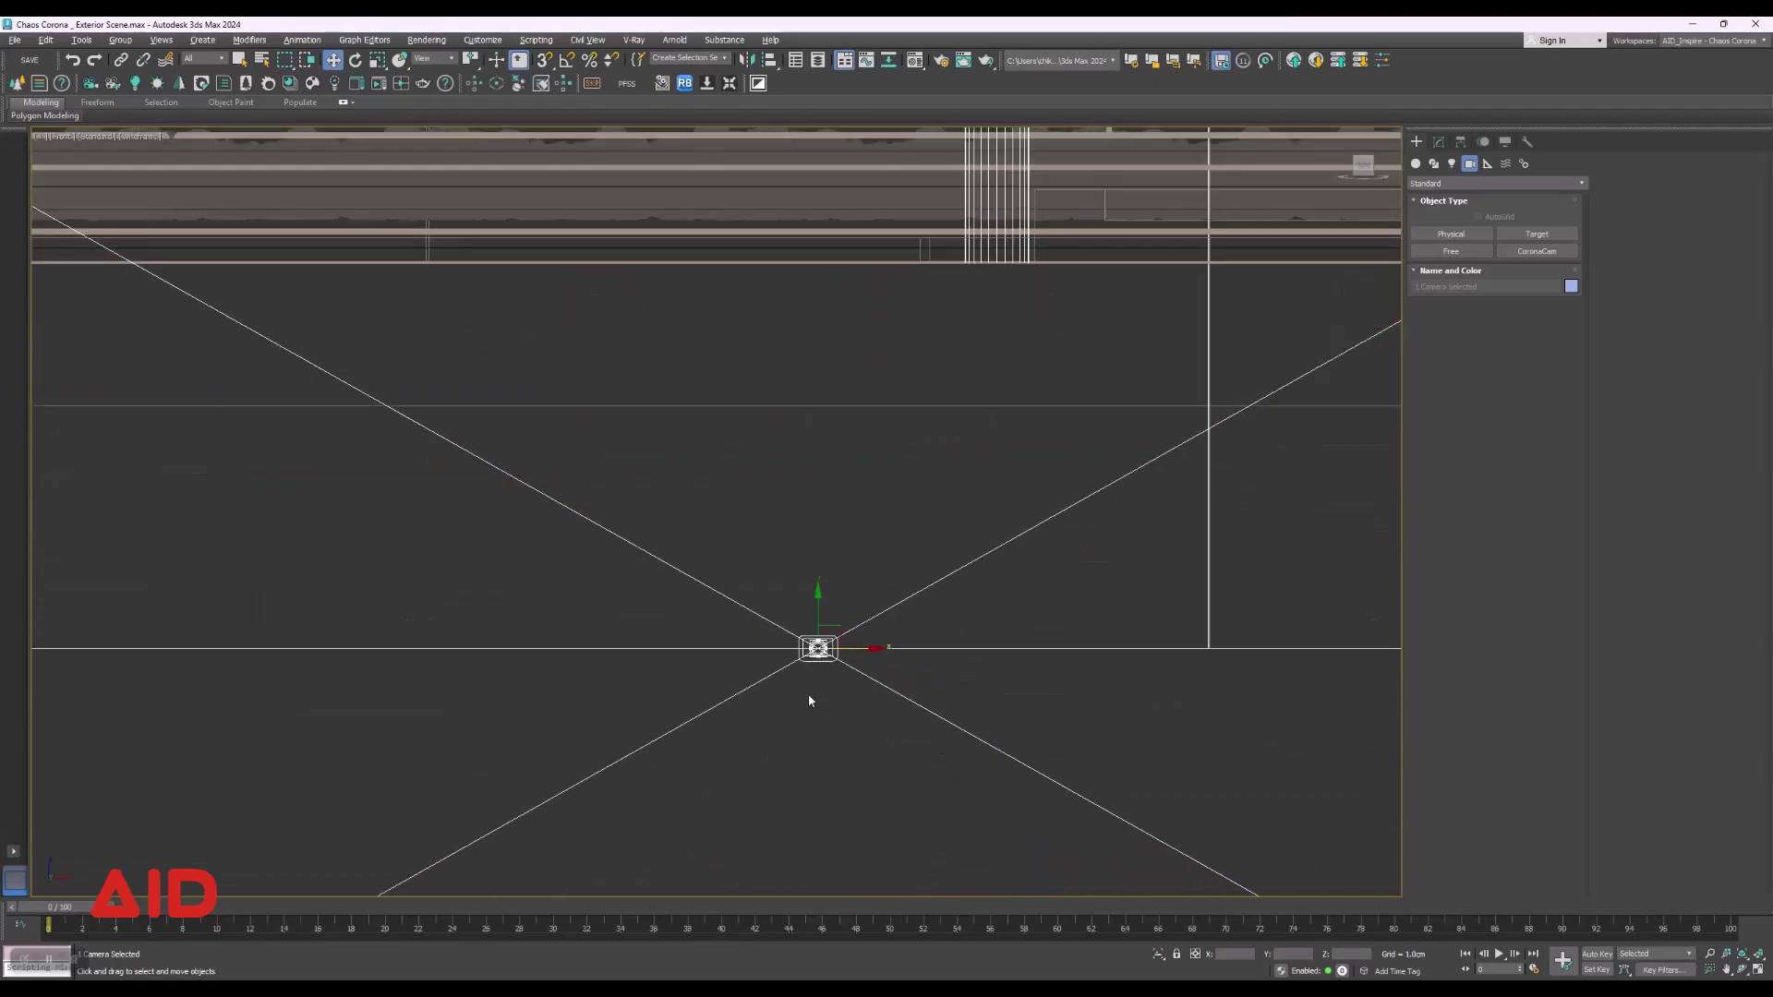
pyautogui.scroll(2, 916, 763)
pyautogui.scroll(-3, 916, 763)
pyautogui.scroll(-2, 914, 752)
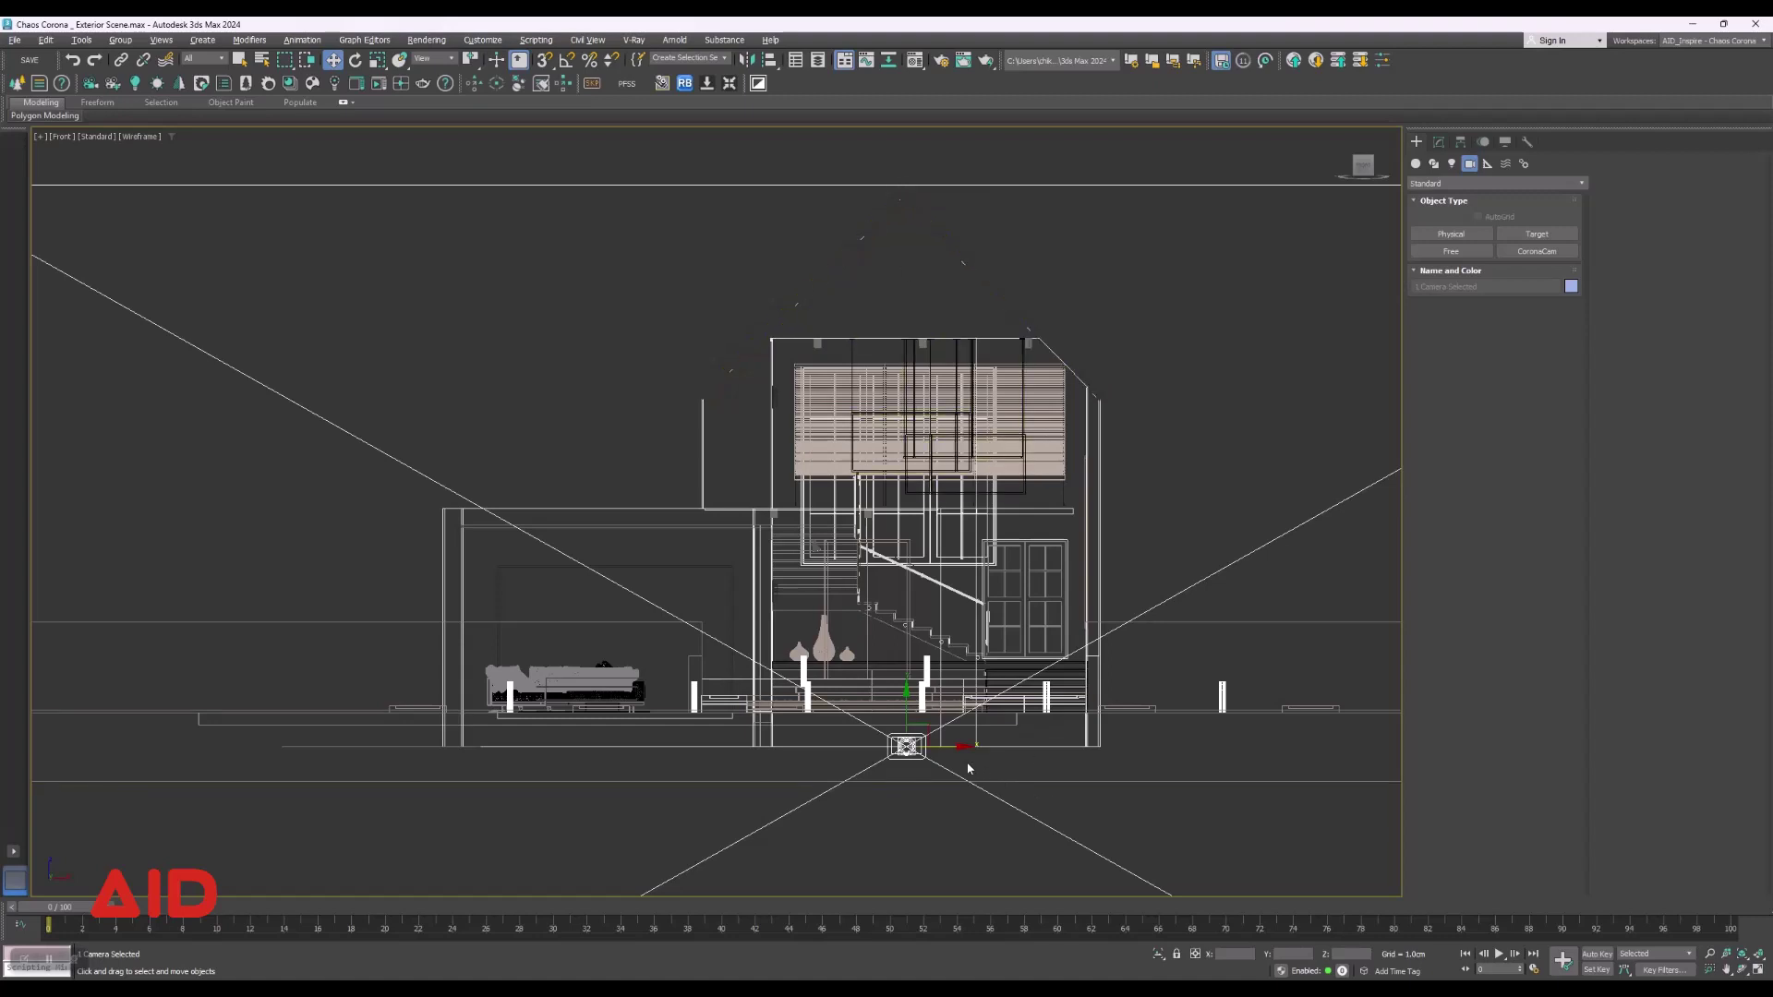
pyautogui.moveTo(962, 750); pyautogui.dragTo(959, 750)
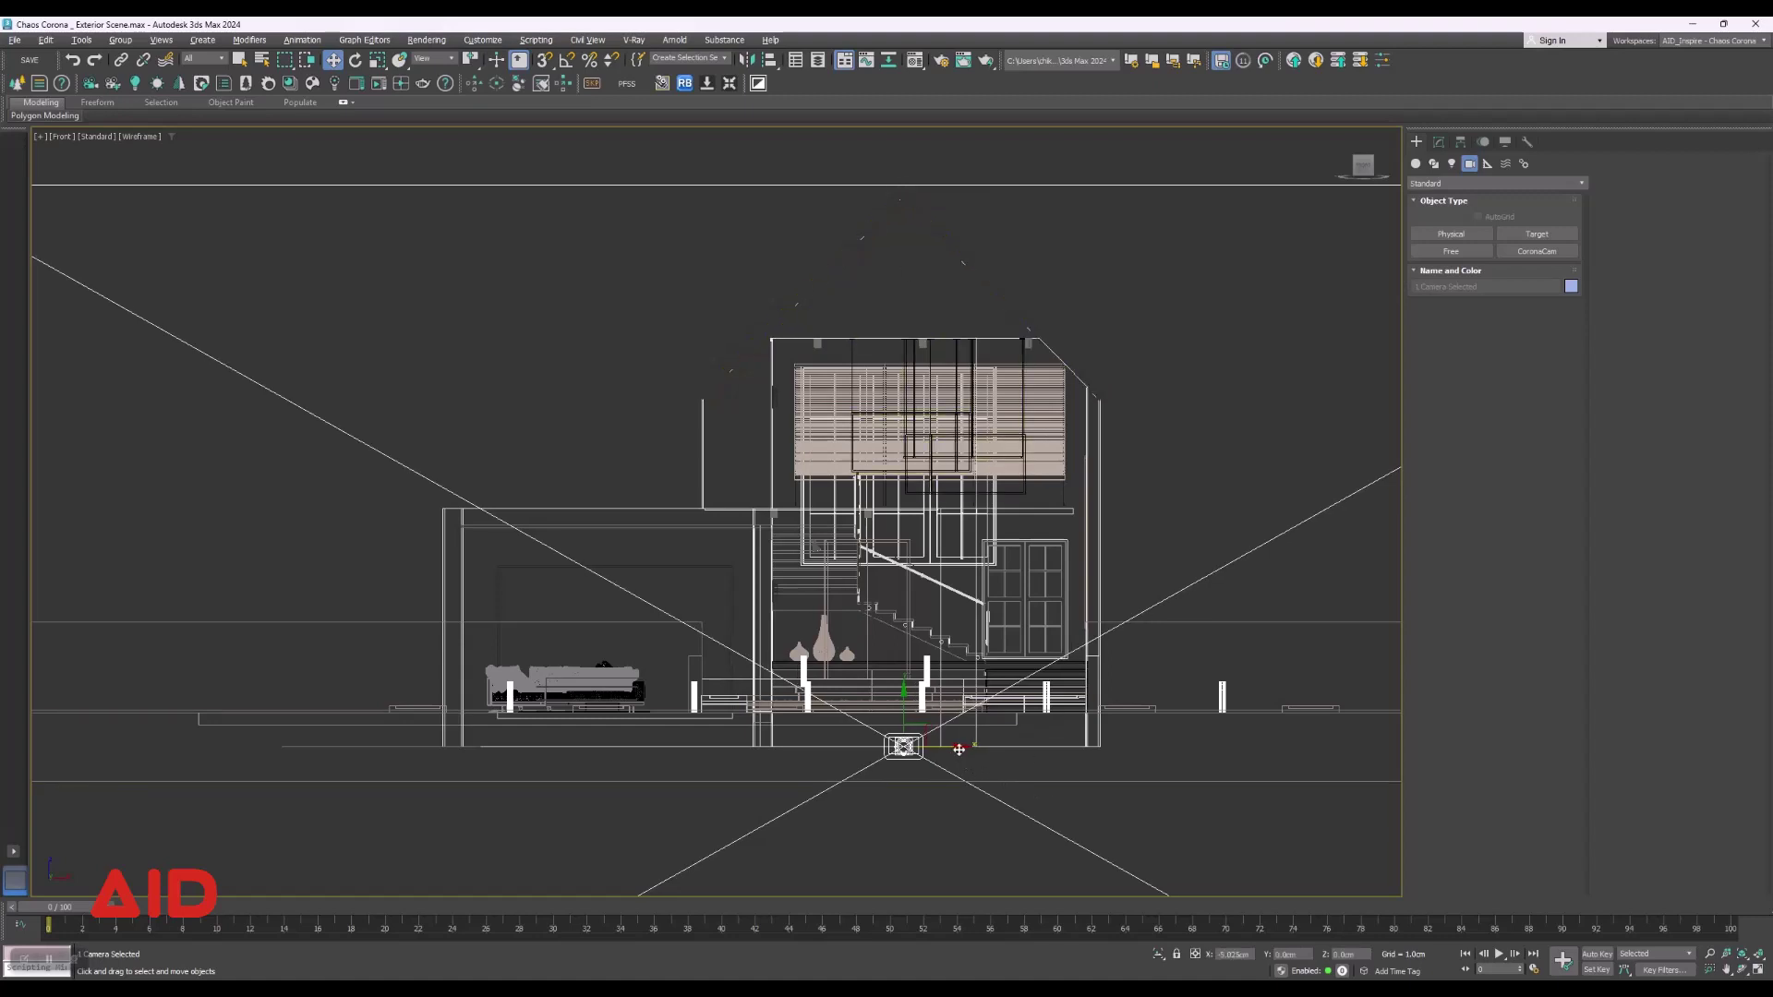
pyautogui.moveTo(1168, 527); pyautogui.dragTo(1109, 517, button='middle')
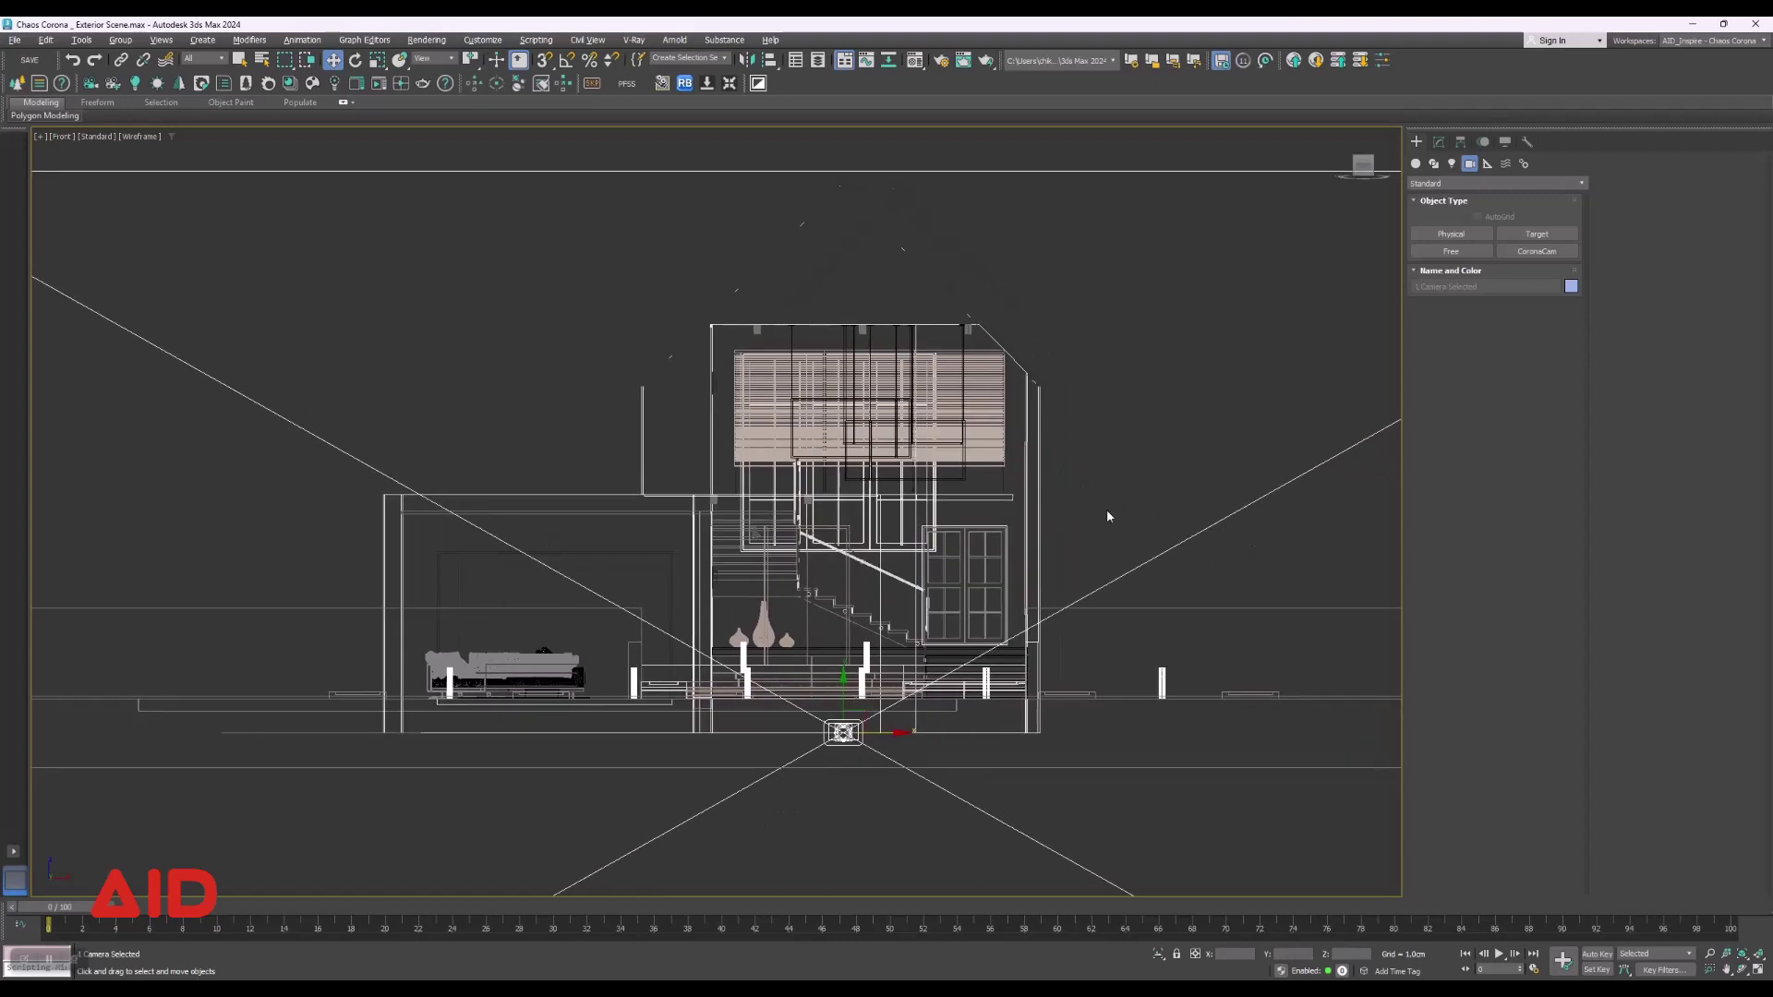
pyautogui.hotkey('alt', 'w')
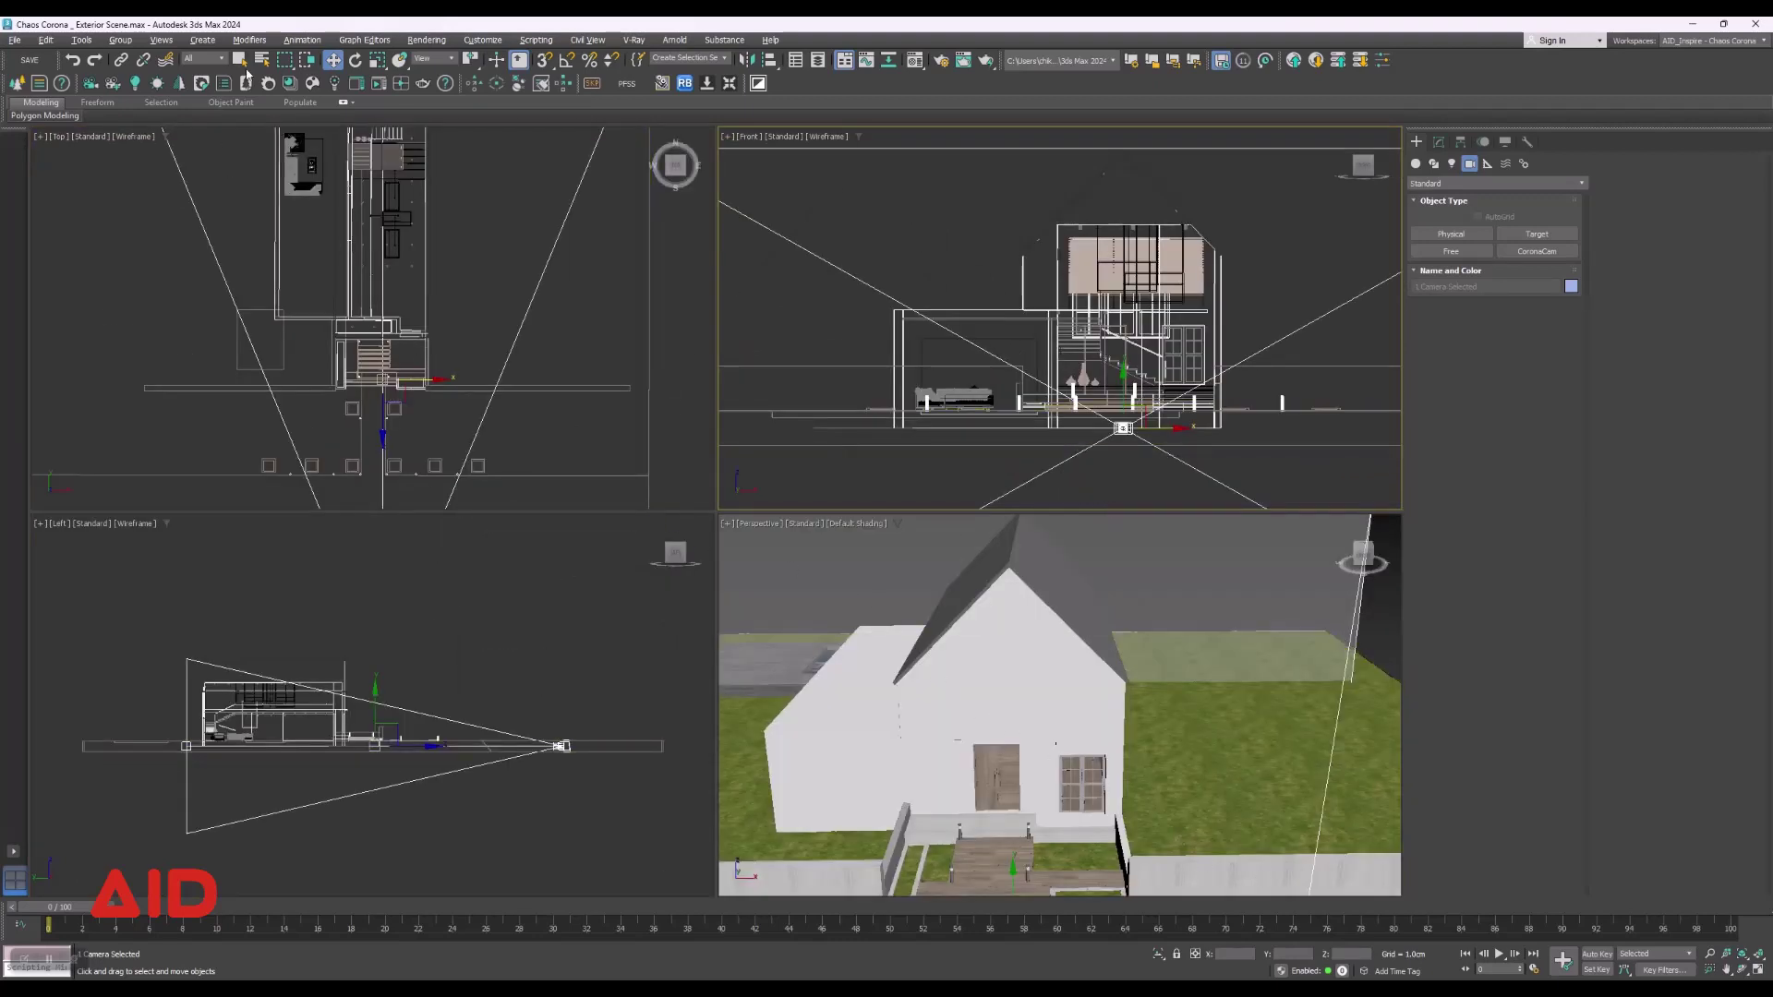
# Raise the camera 1700 cm on Z and switch the Perspective view to Corona Camera001.
pyautogui.rightClick(333, 59)
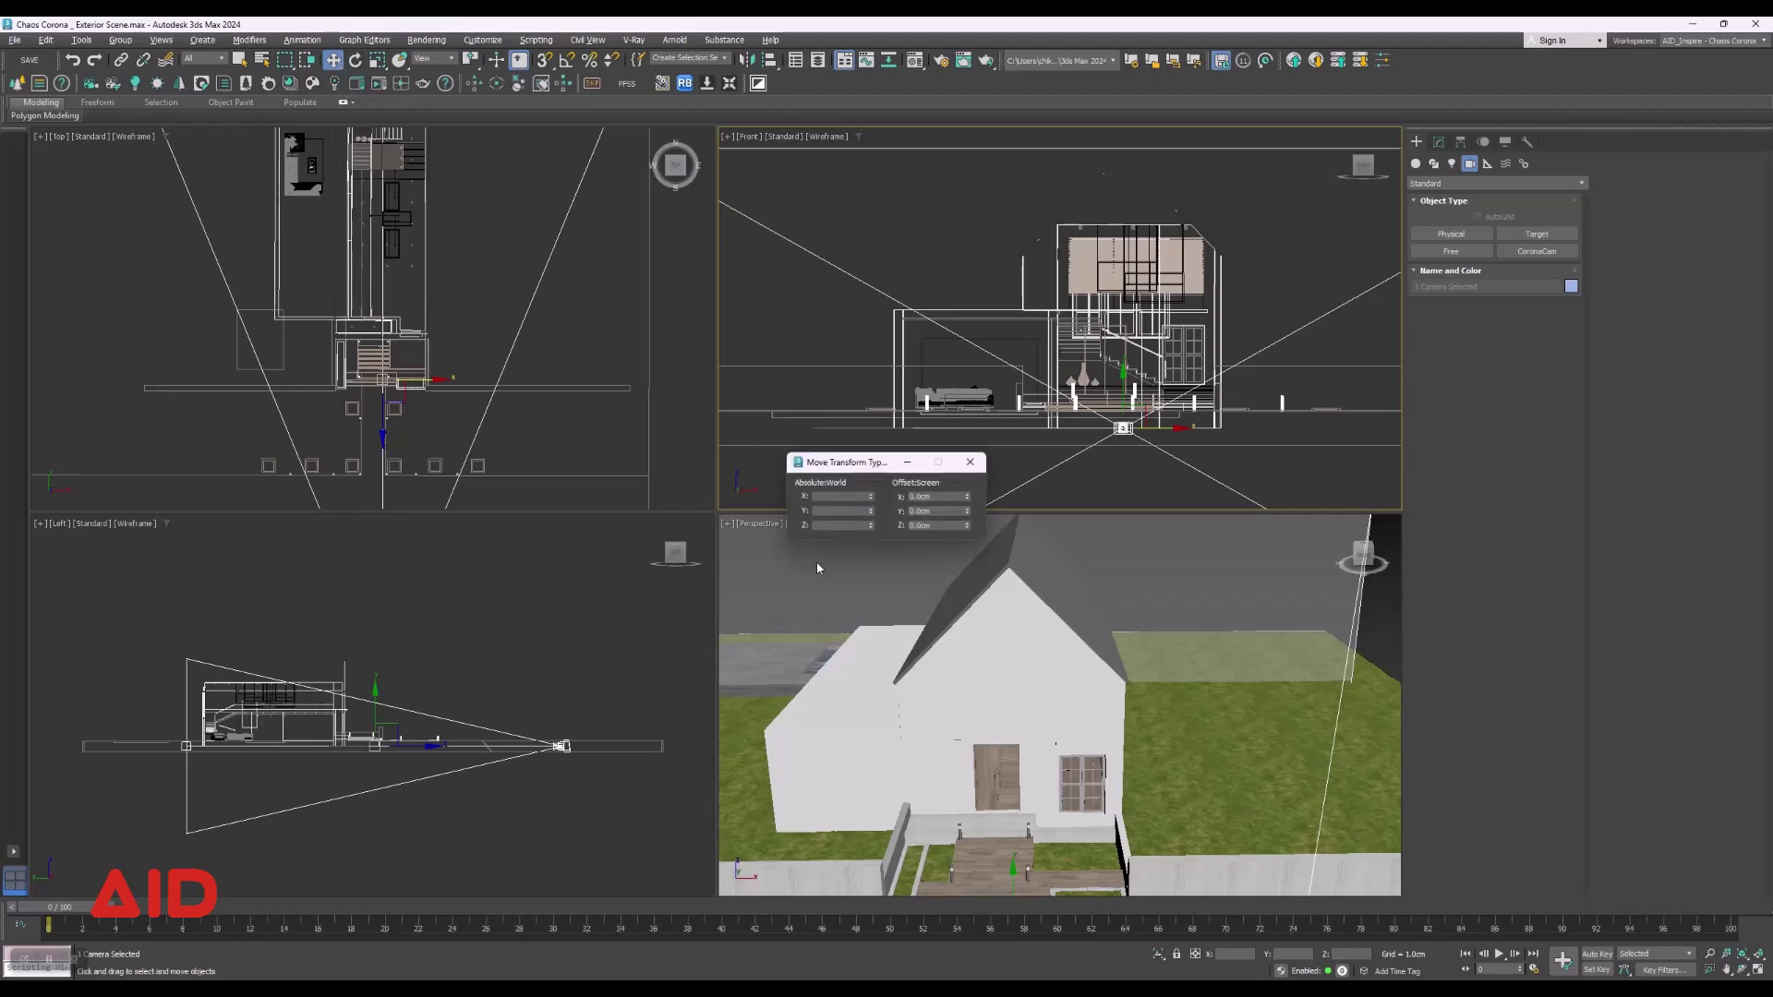
pyautogui.doubleClick(935, 527)
pyautogui.press('Return')
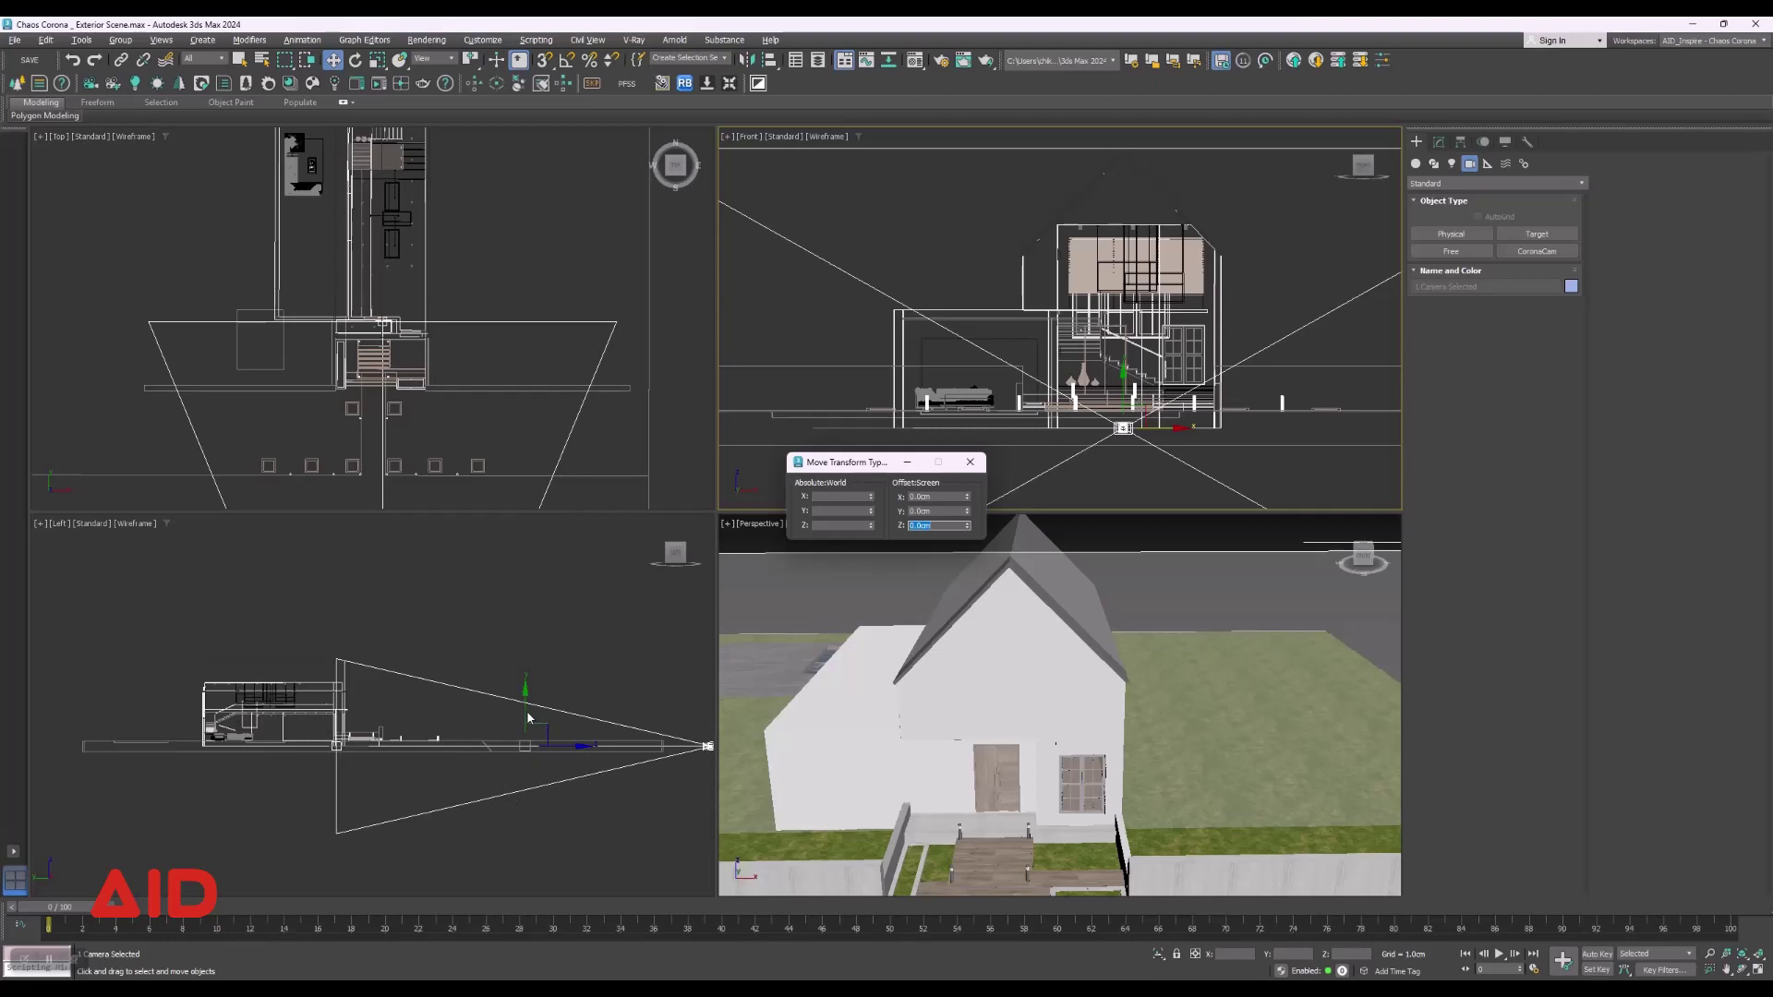
pyautogui.click(969, 462)
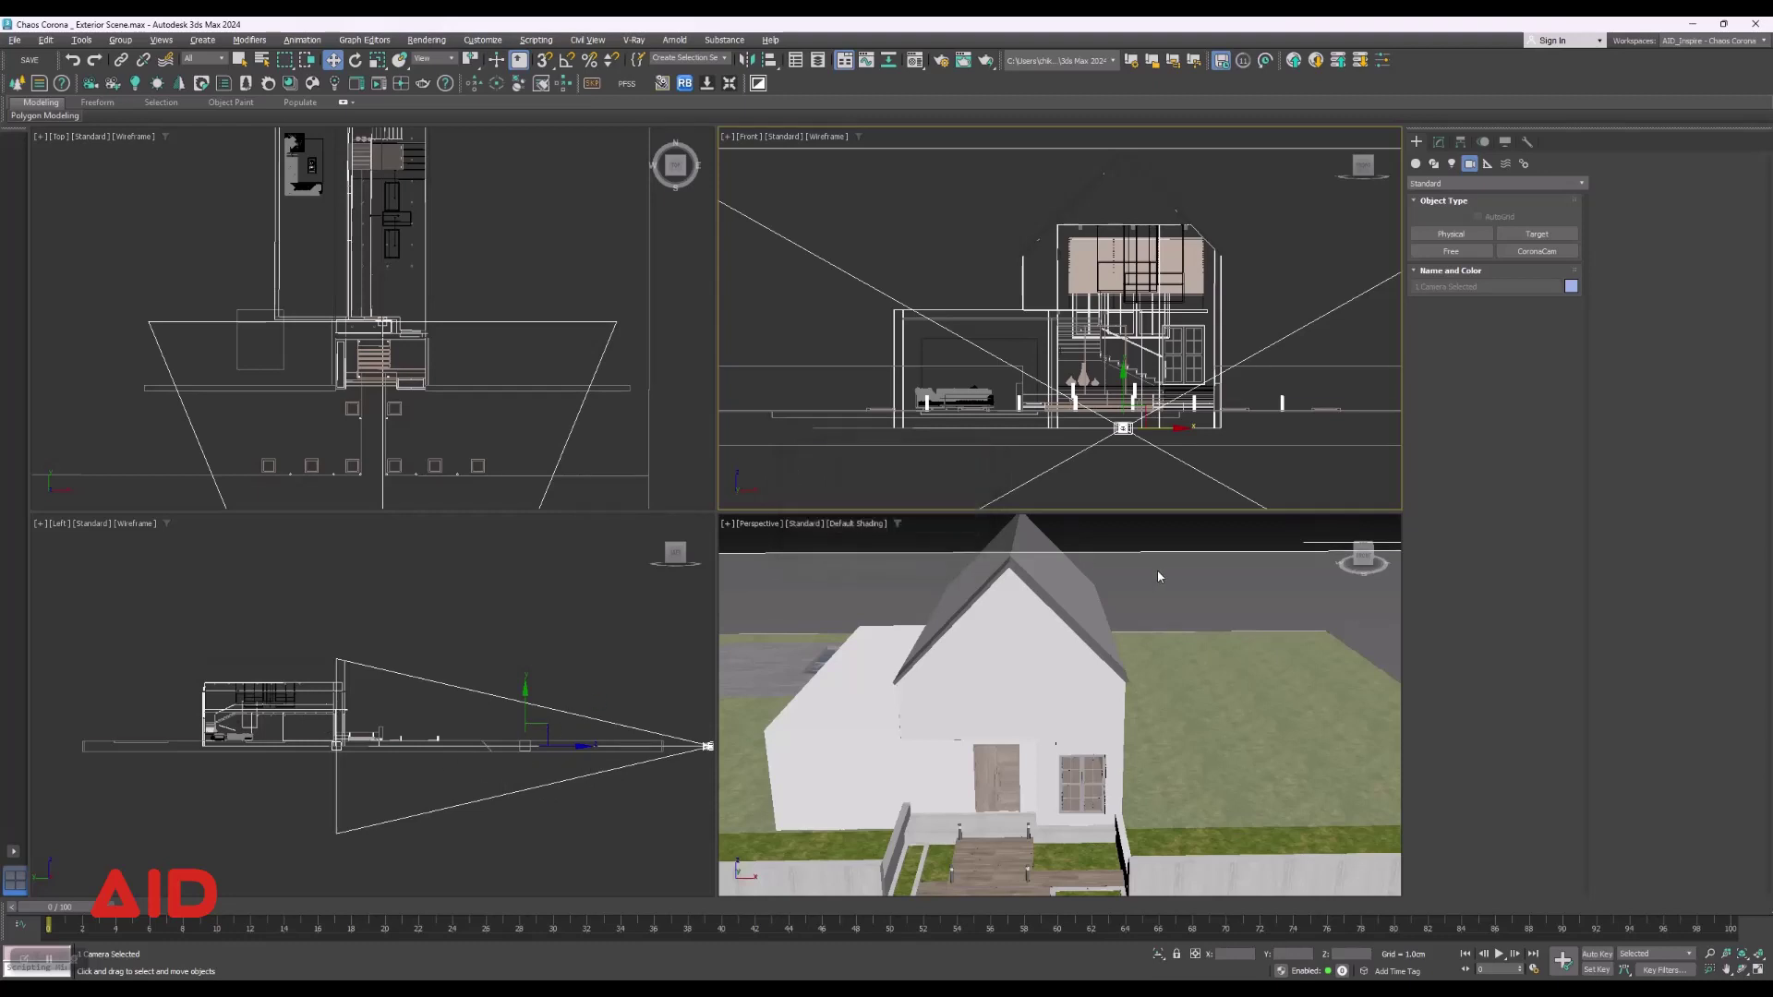
pyautogui.click(1159, 576)
pyautogui.press('c')
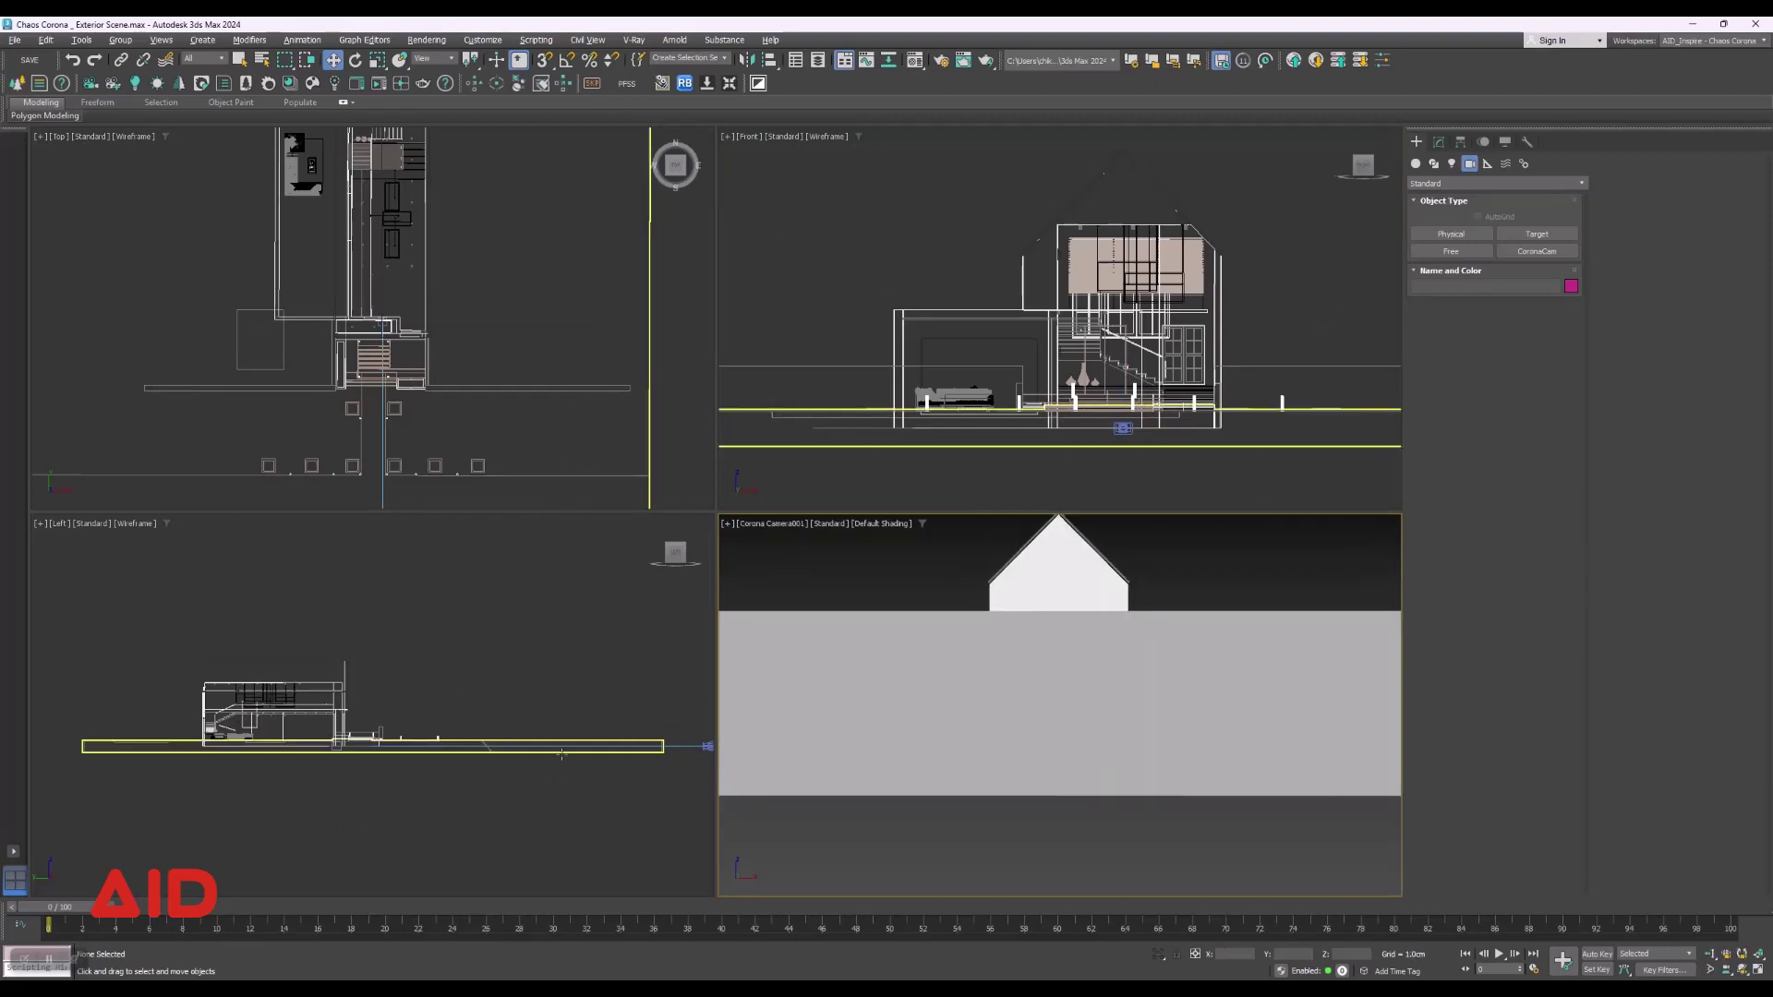
# Frame the sofa in the Left viewport and show the Geometry Standard Primitives list.
pyautogui.click(523, 769)
pyautogui.moveTo(524, 769); pyautogui.dragTo(507, 765, button='middle')
pyautogui.click(506, 755)
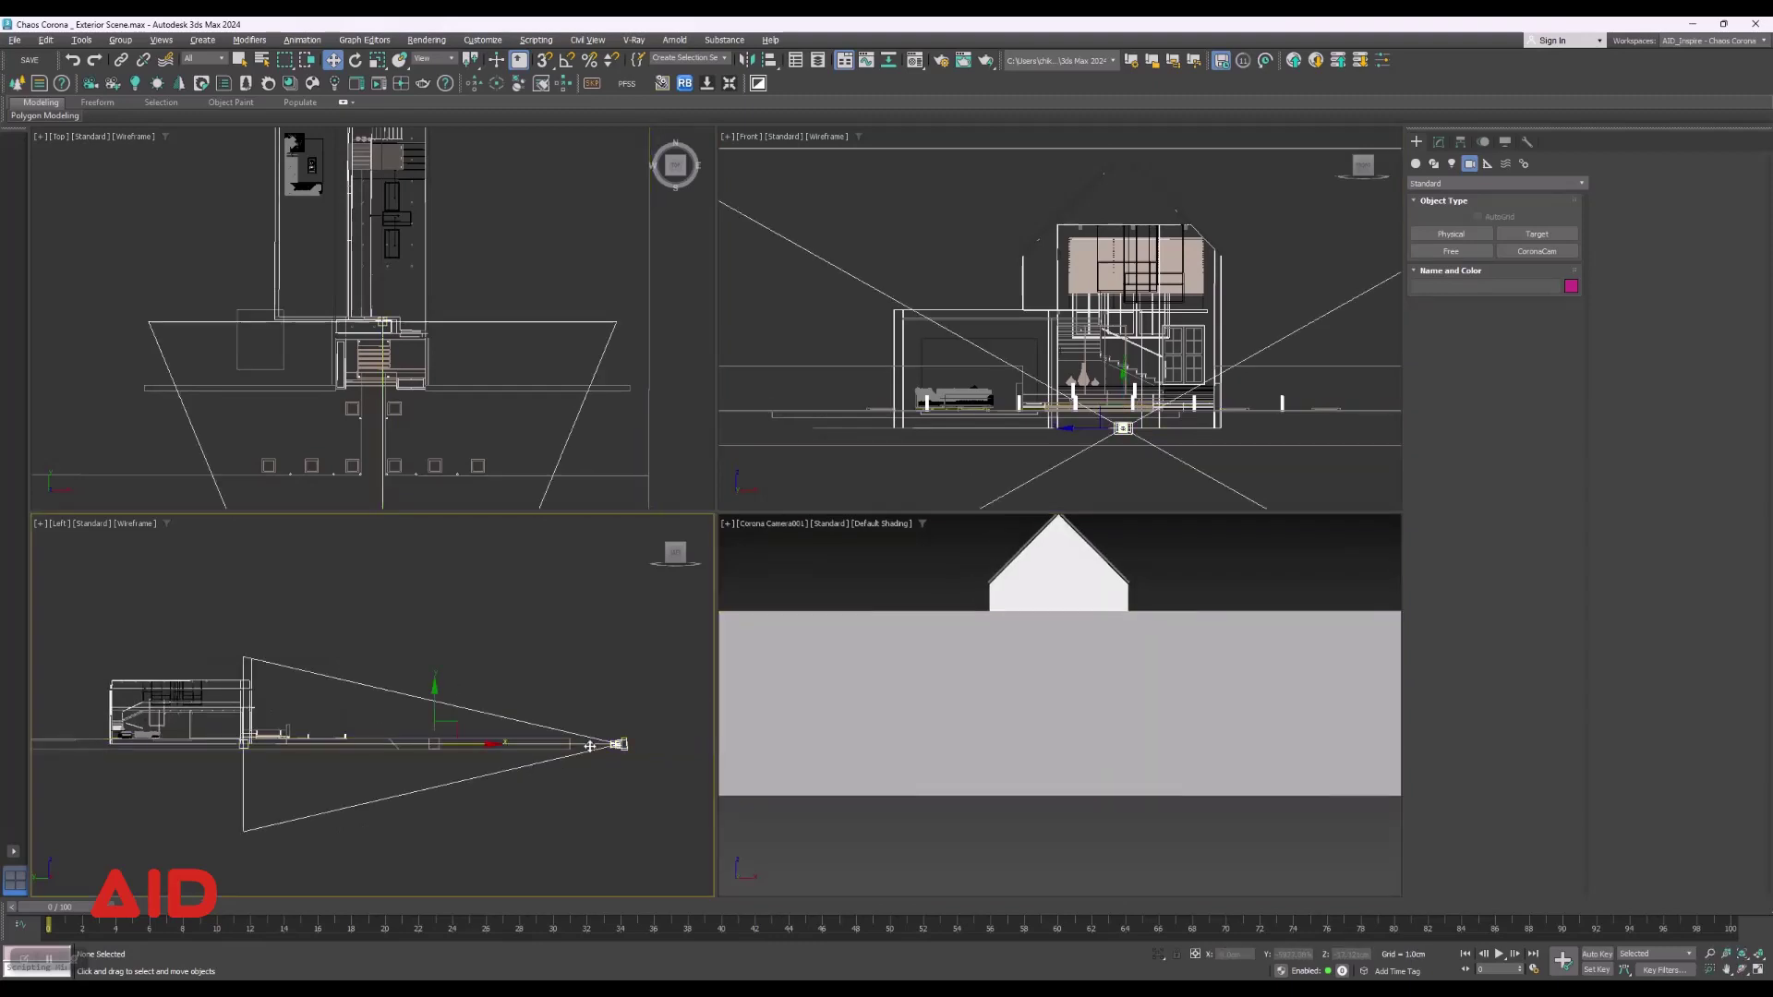
pyautogui.scroll(4, 357, 736)
pyautogui.scroll(3, 357, 736)
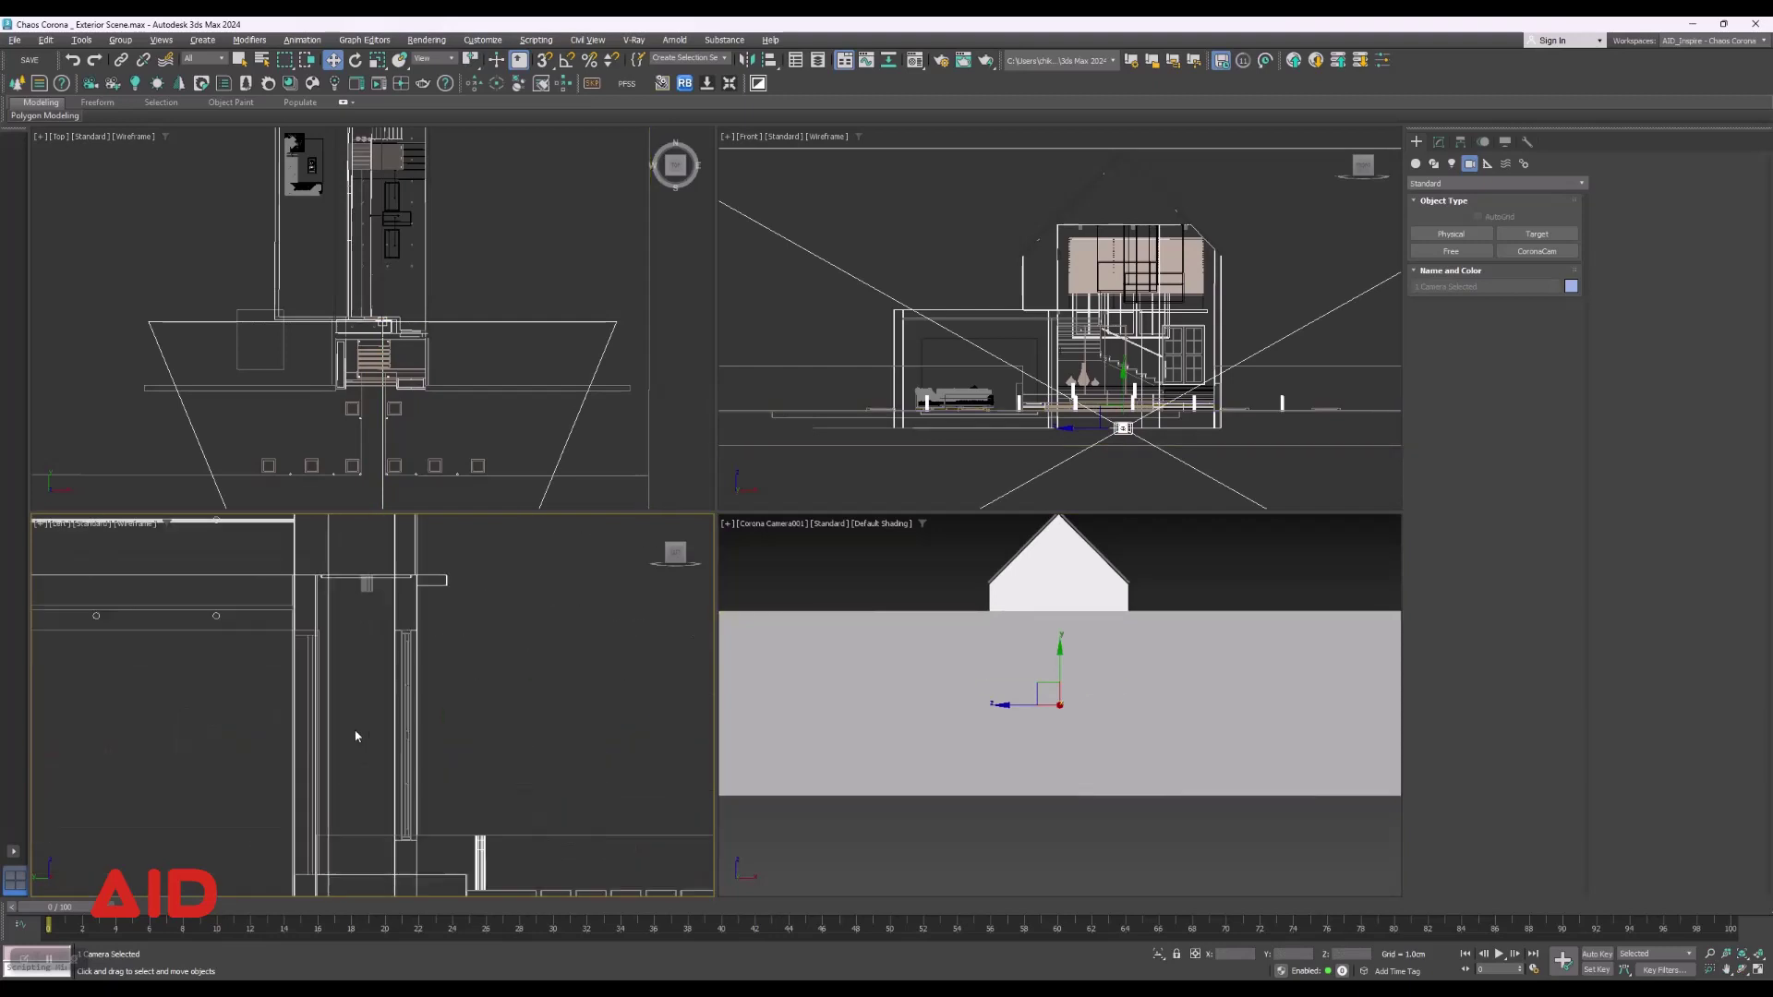
pyautogui.scroll(-3, 518, 626)
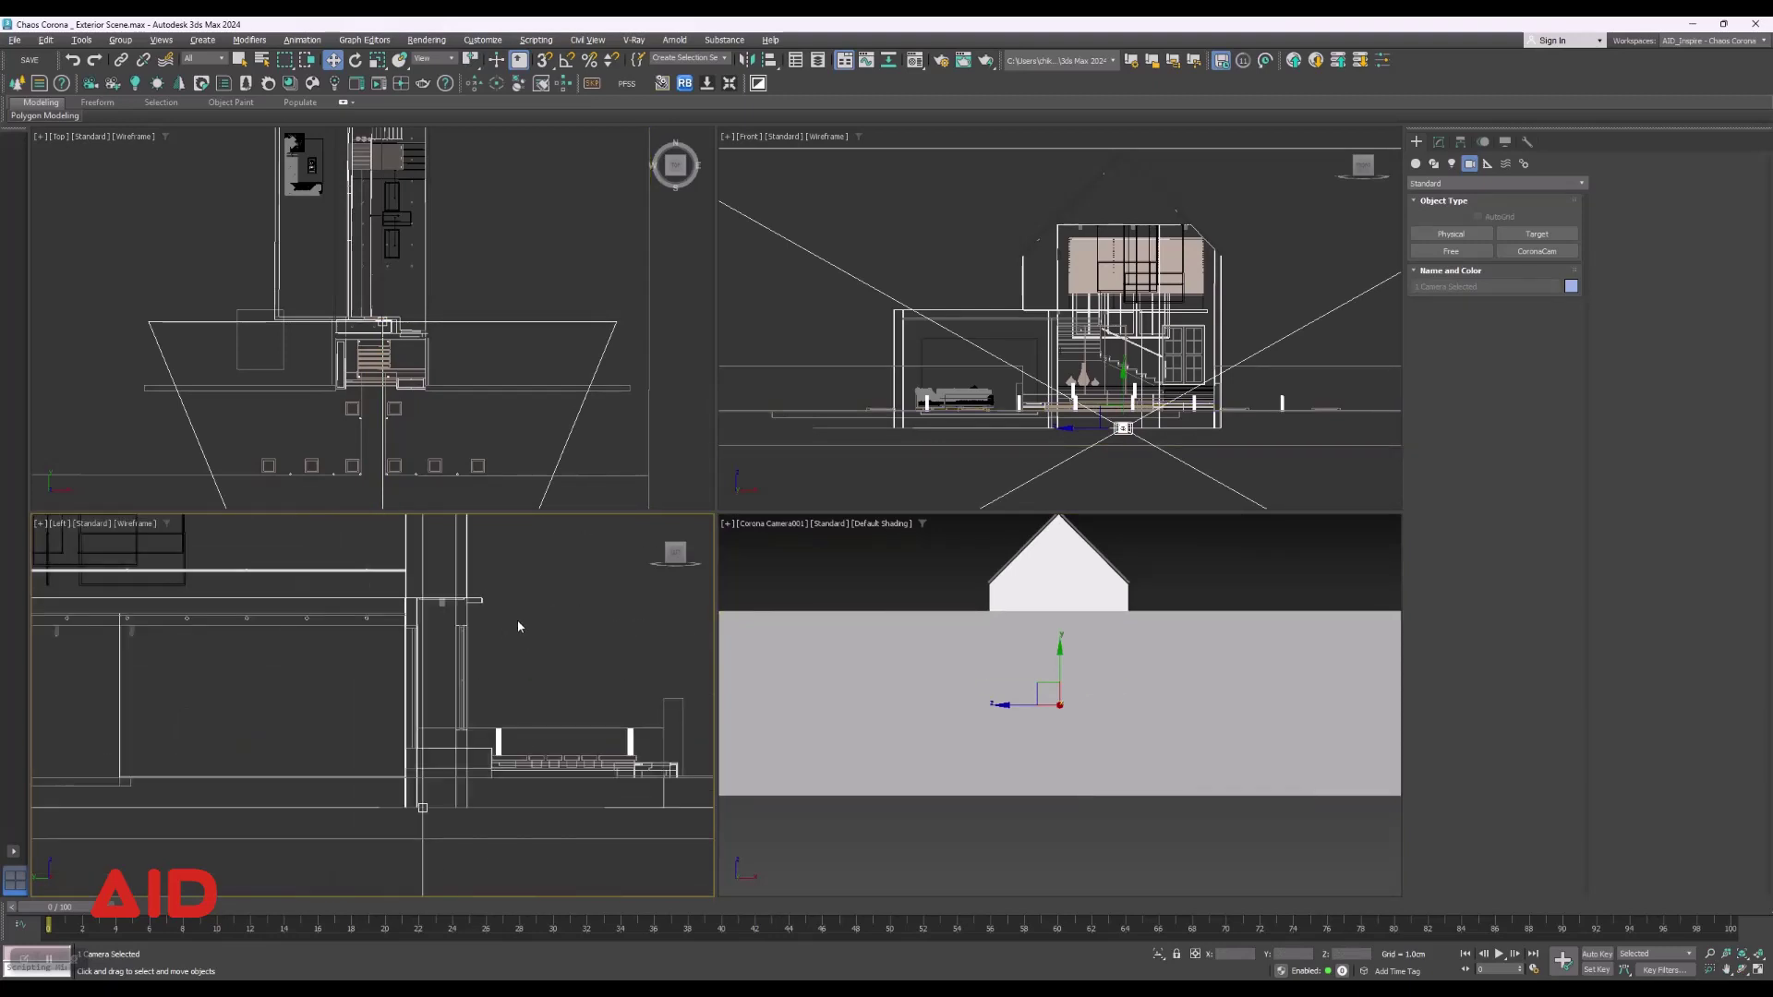
pyautogui.moveTo(516, 622)
pyautogui.mouseDown(button='middle')
pyautogui.moveTo(451, 692)
pyautogui.moveTo(890, 633)
pyautogui.mouseUp(button='middle')
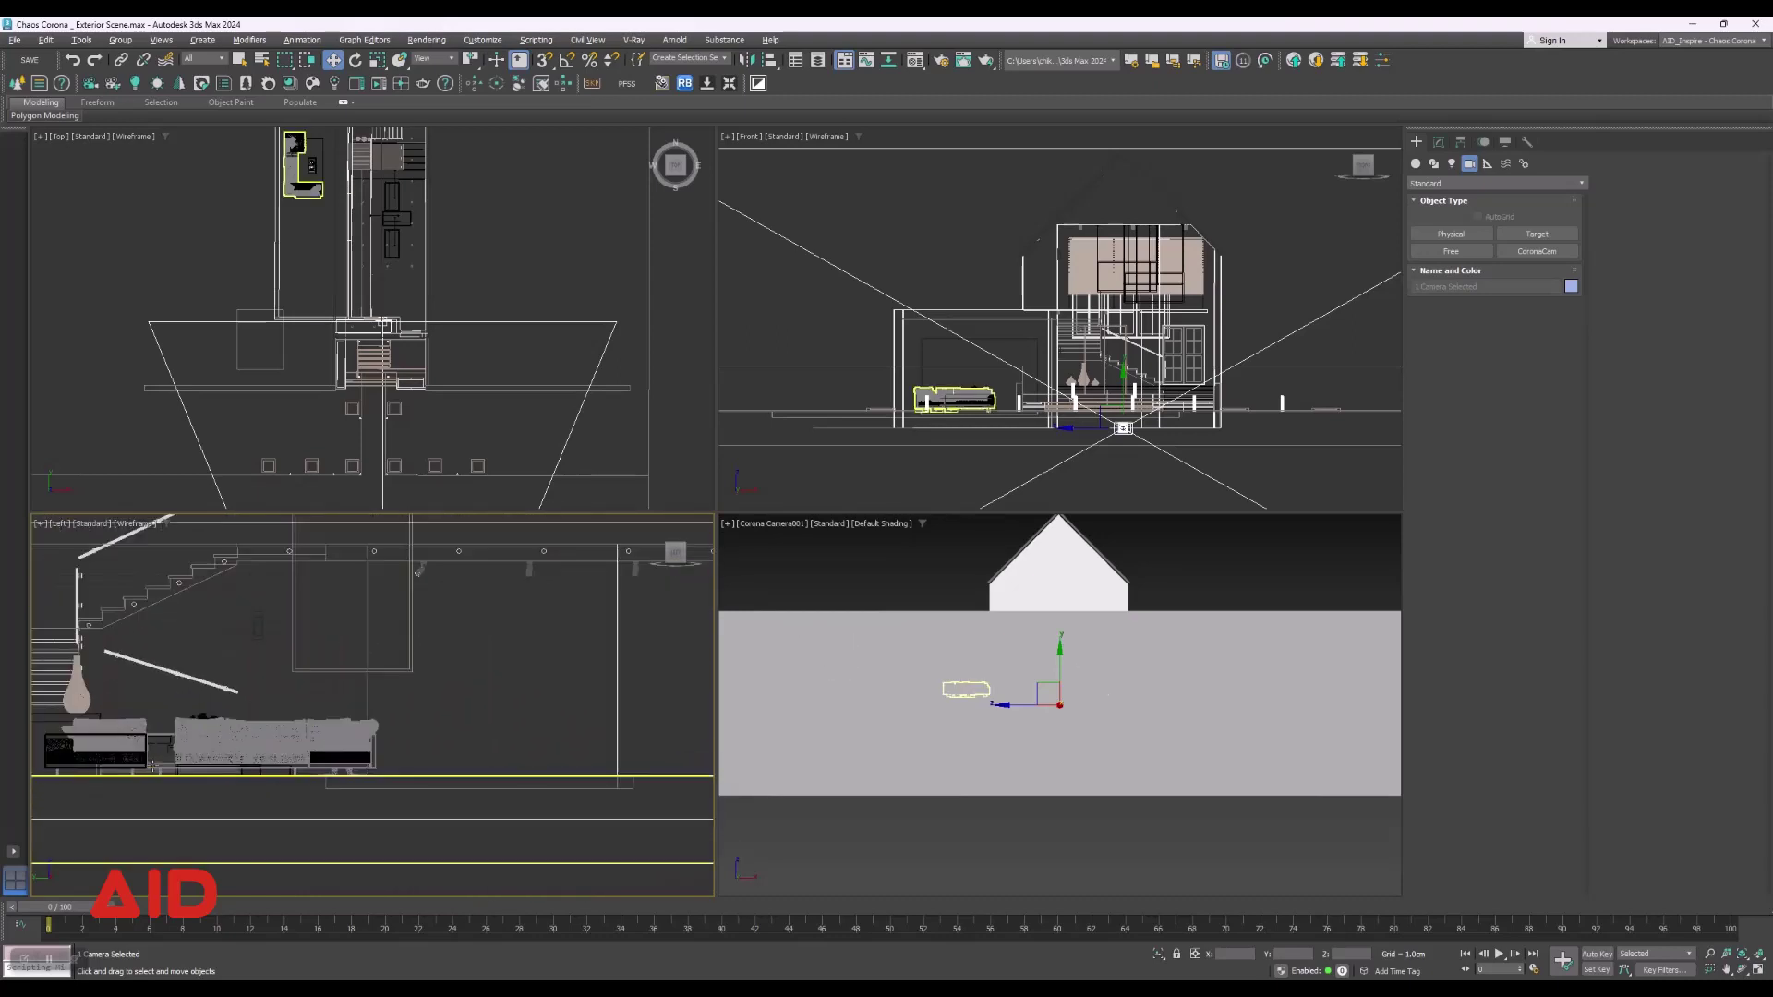
pyautogui.scroll(3, 277, 739)
pyautogui.scroll(5, 399, 778)
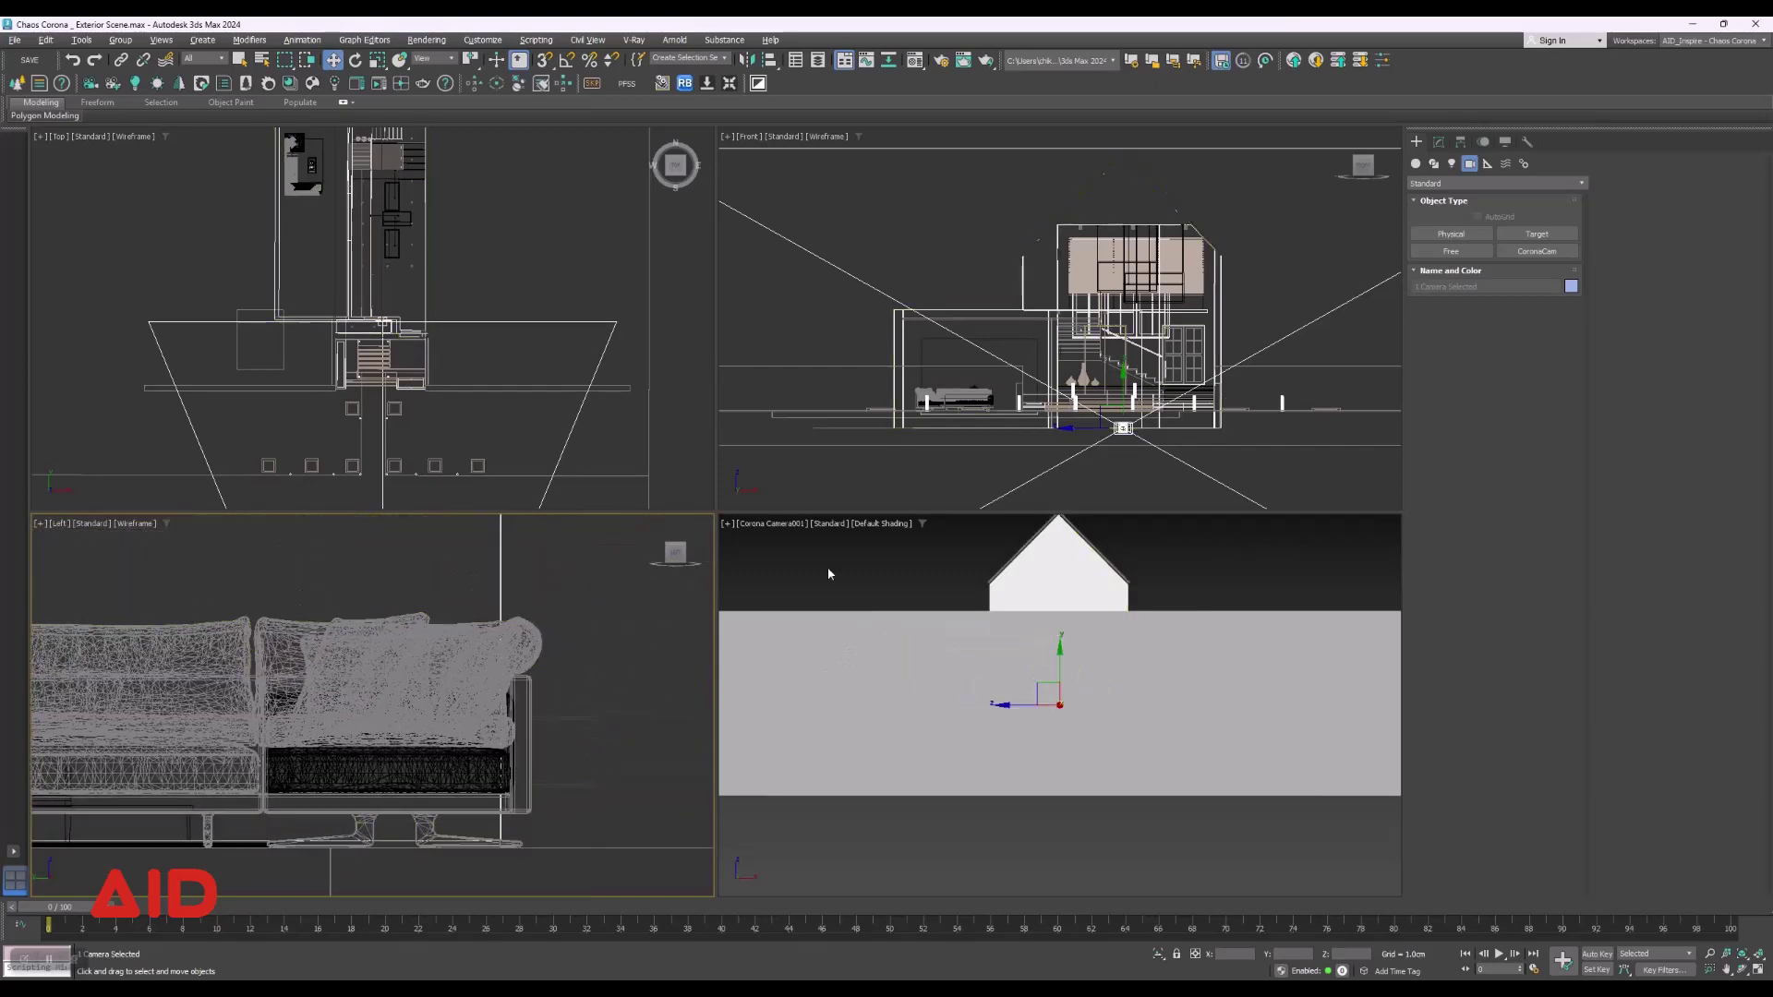
pyautogui.click(1416, 164)
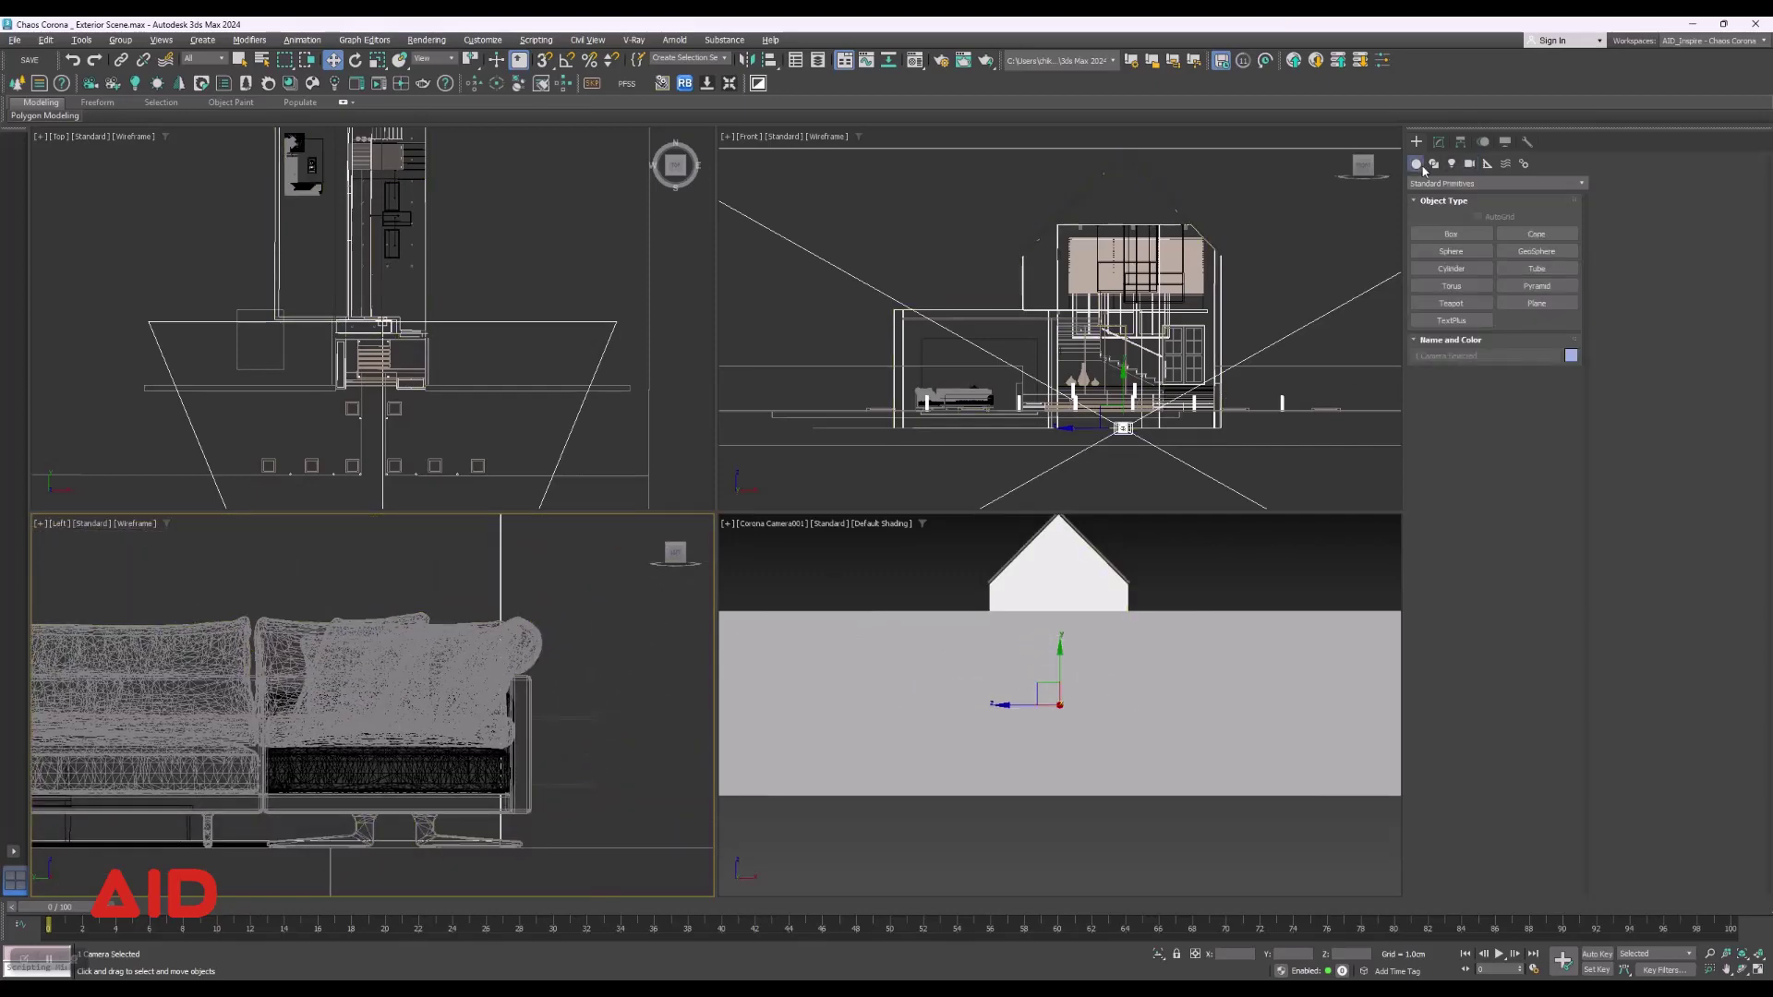
# Draw a test box beside the sofa in the Left viewport, then delete it.
pyautogui.click(1448, 236)
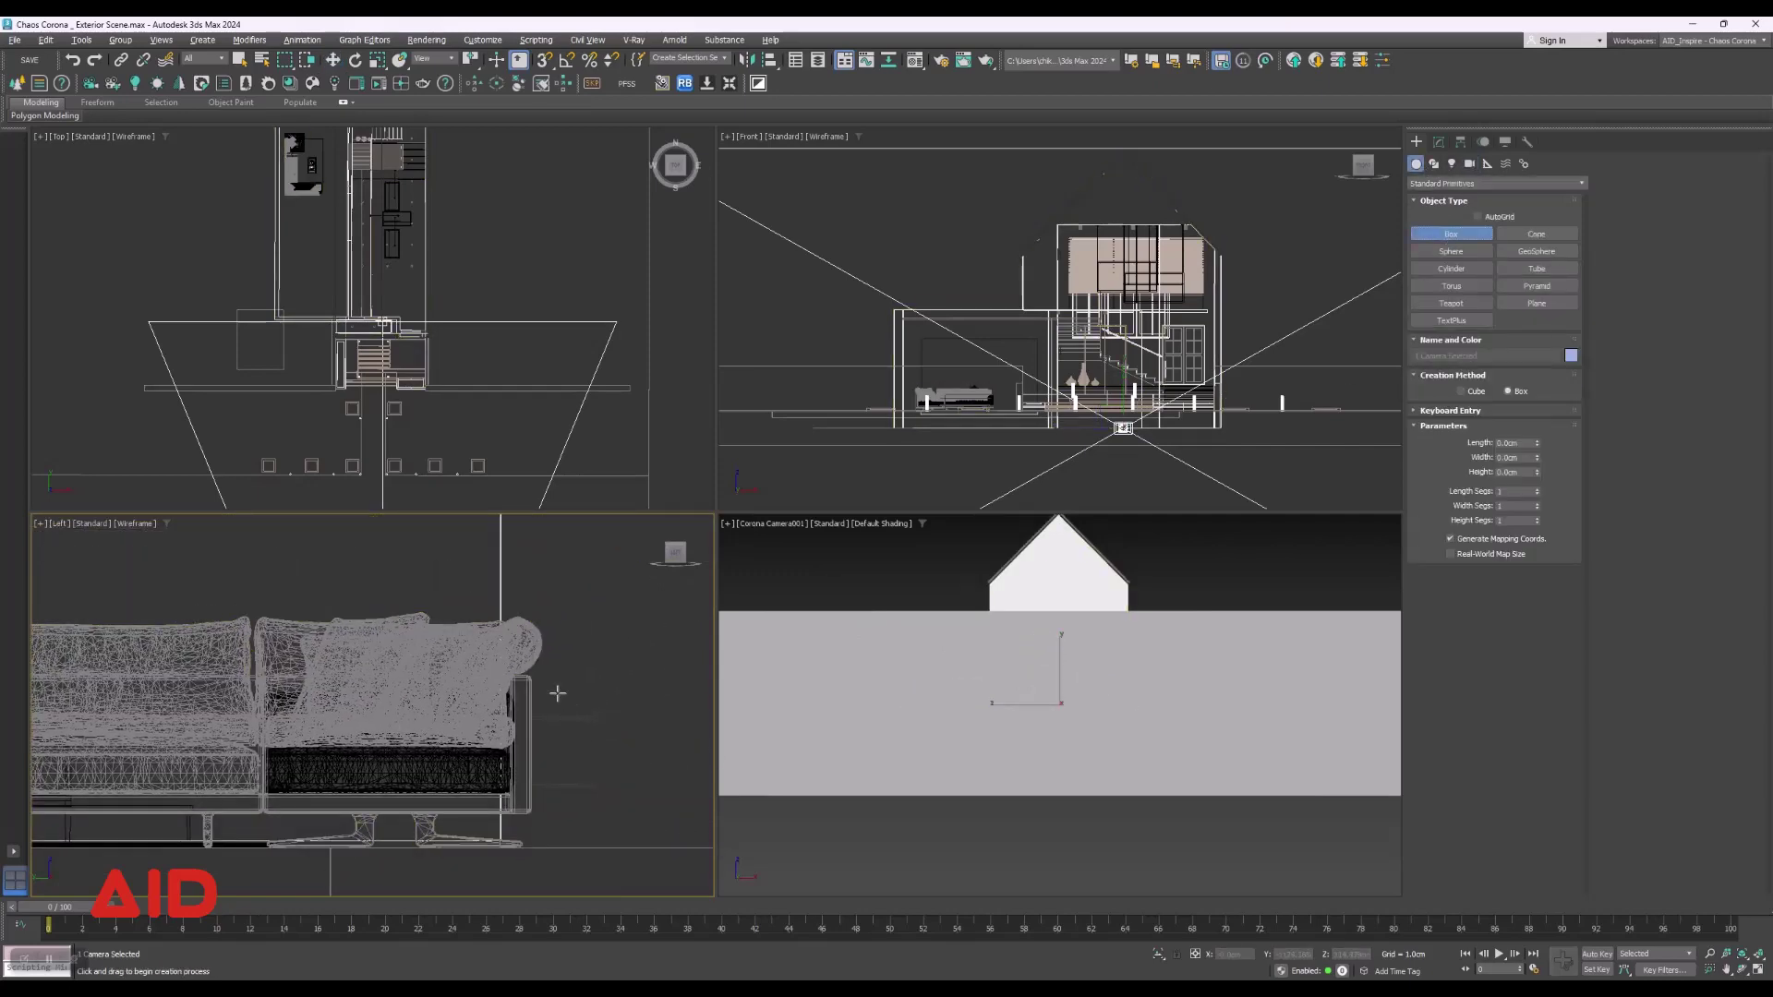
pyautogui.moveTo(536, 679); pyautogui.dragTo(644, 847)
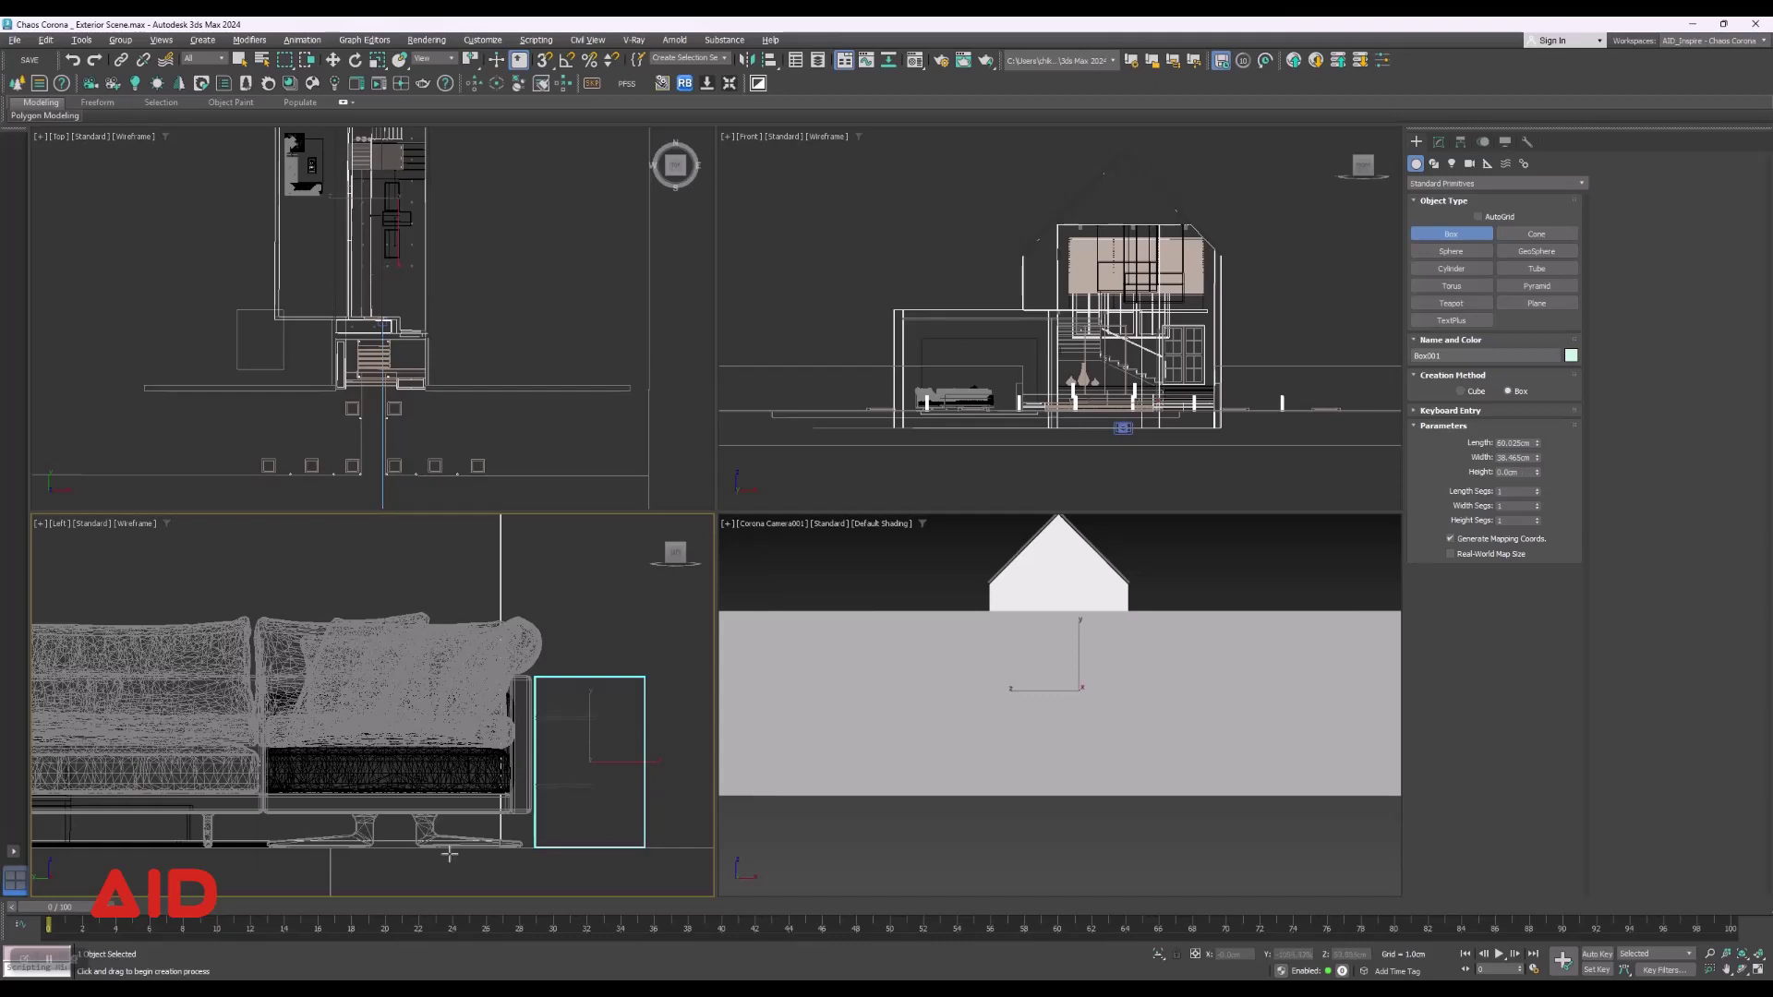
pyautogui.press('w')
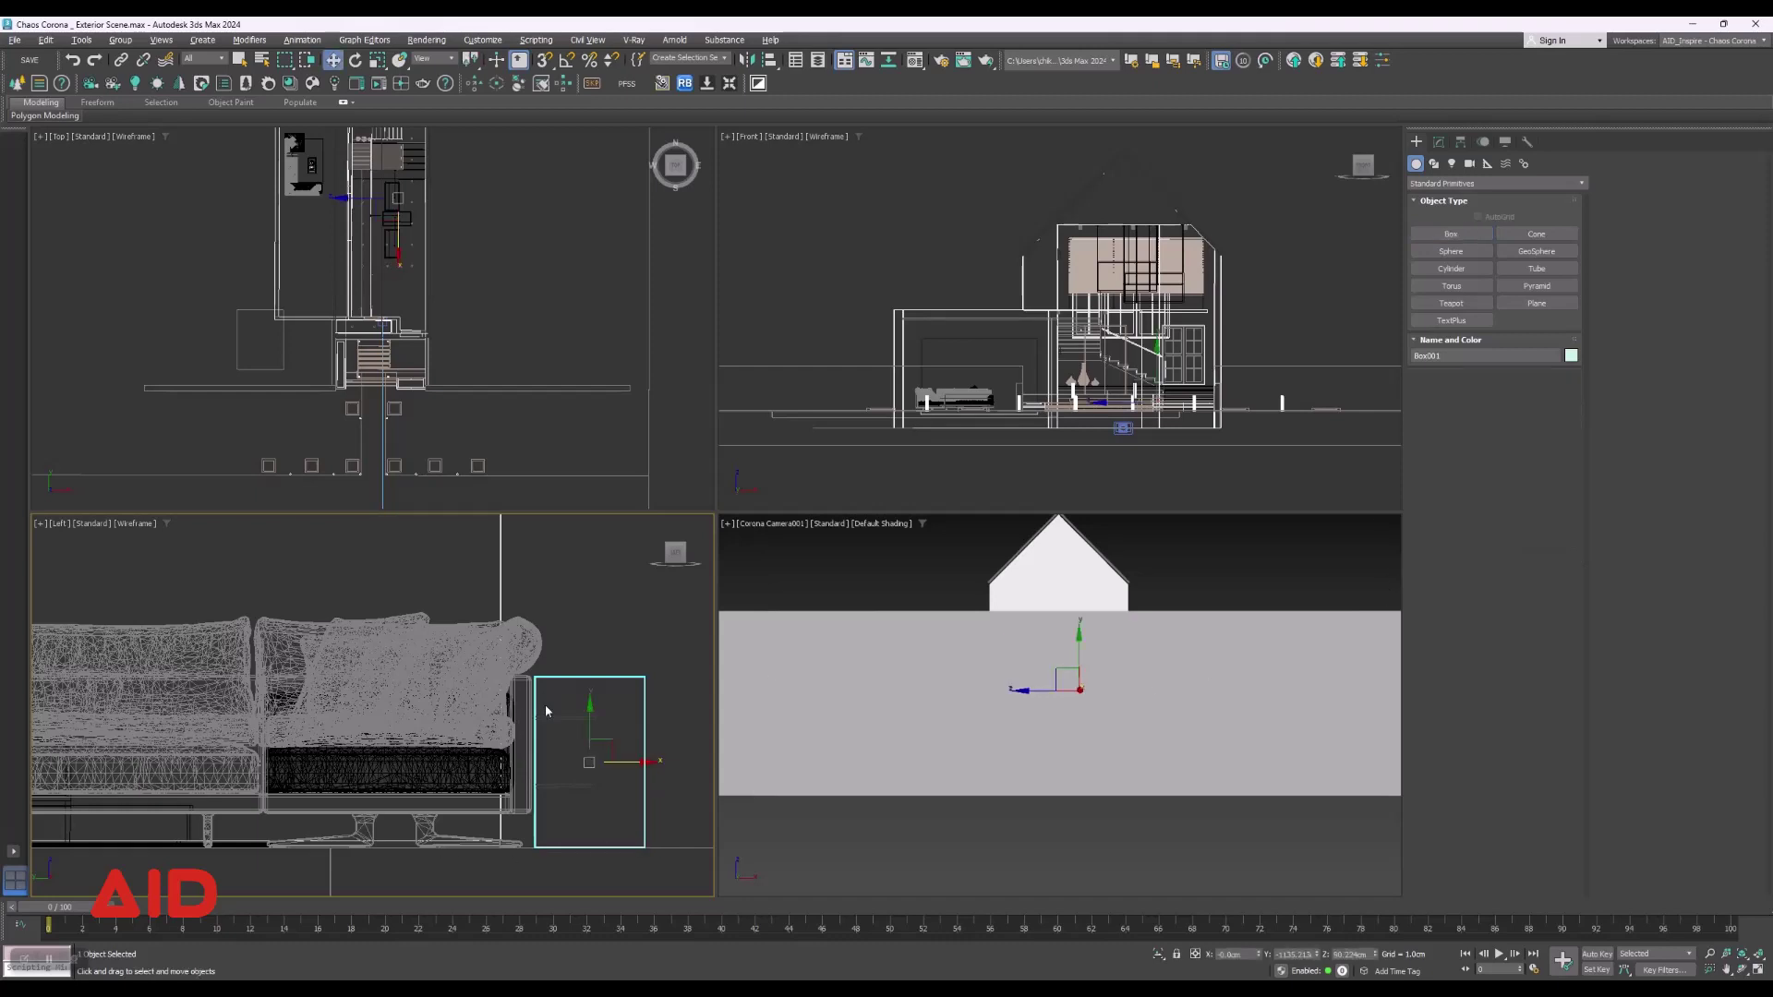
pyautogui.press('Delete')
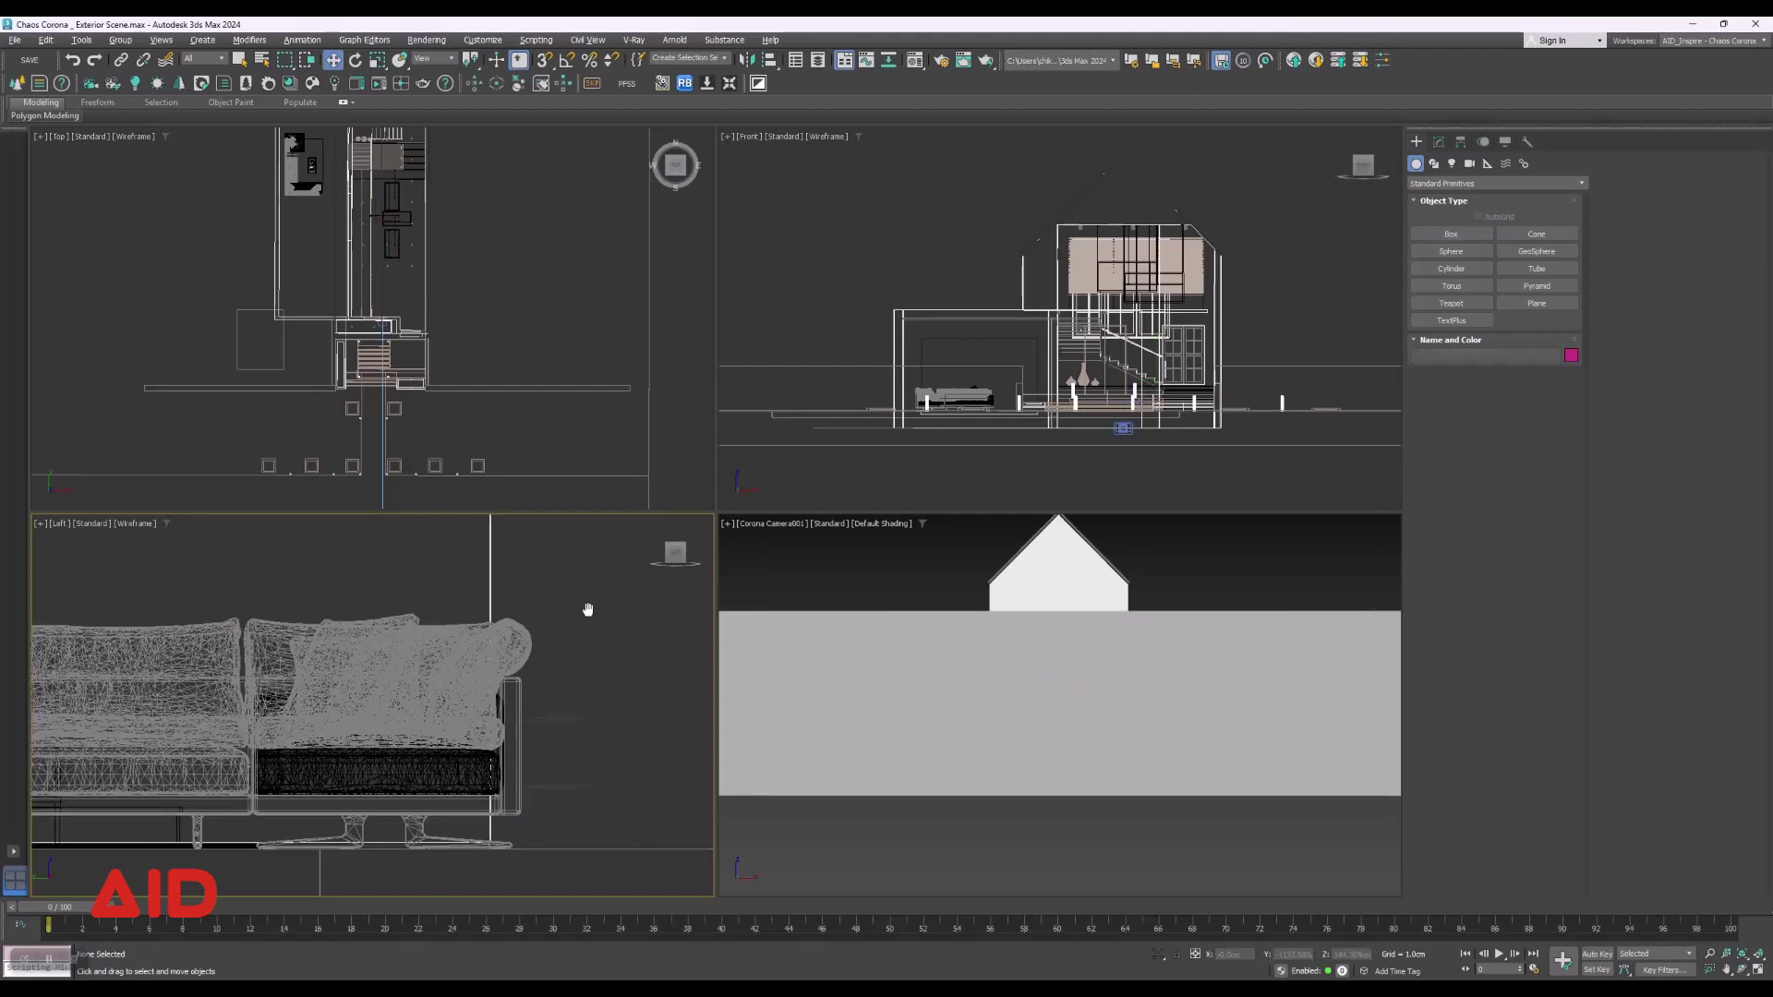
pyautogui.moveTo(607, 662); pyautogui.dragTo(579, 667, button='middle')
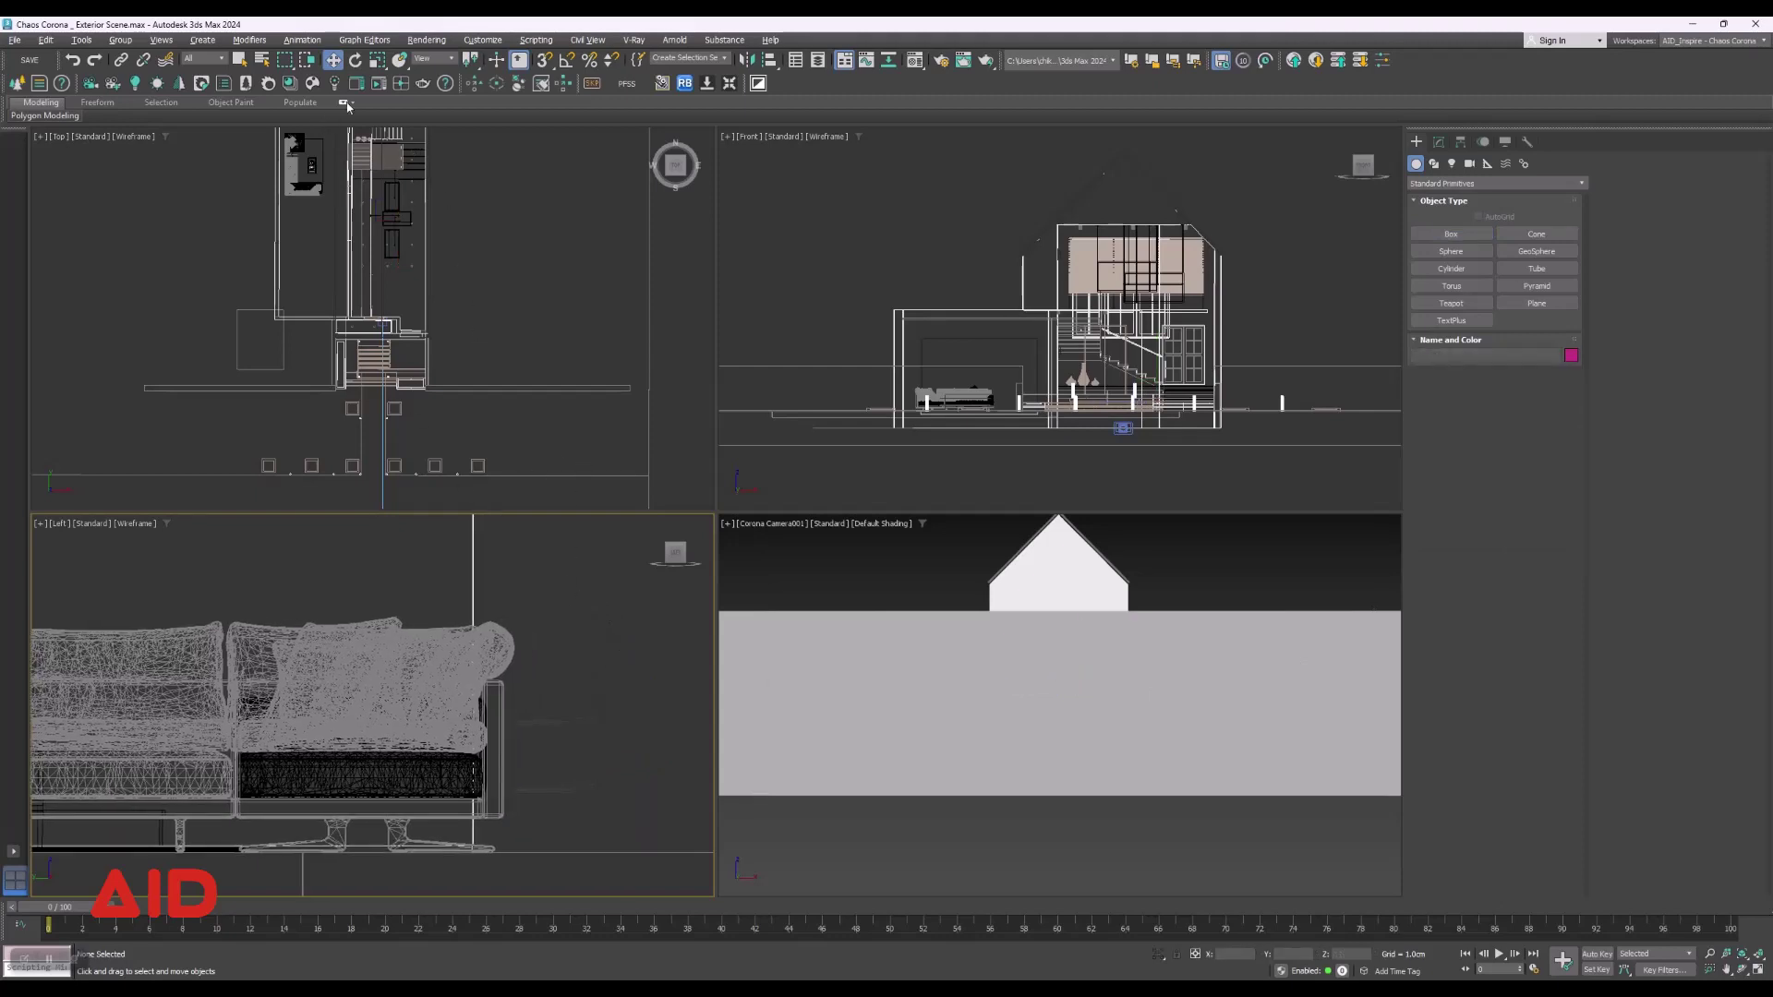
# Set the System Unit Scale to 1 Unit = Centimeters in Units Setup.
pyautogui.click(484, 40)
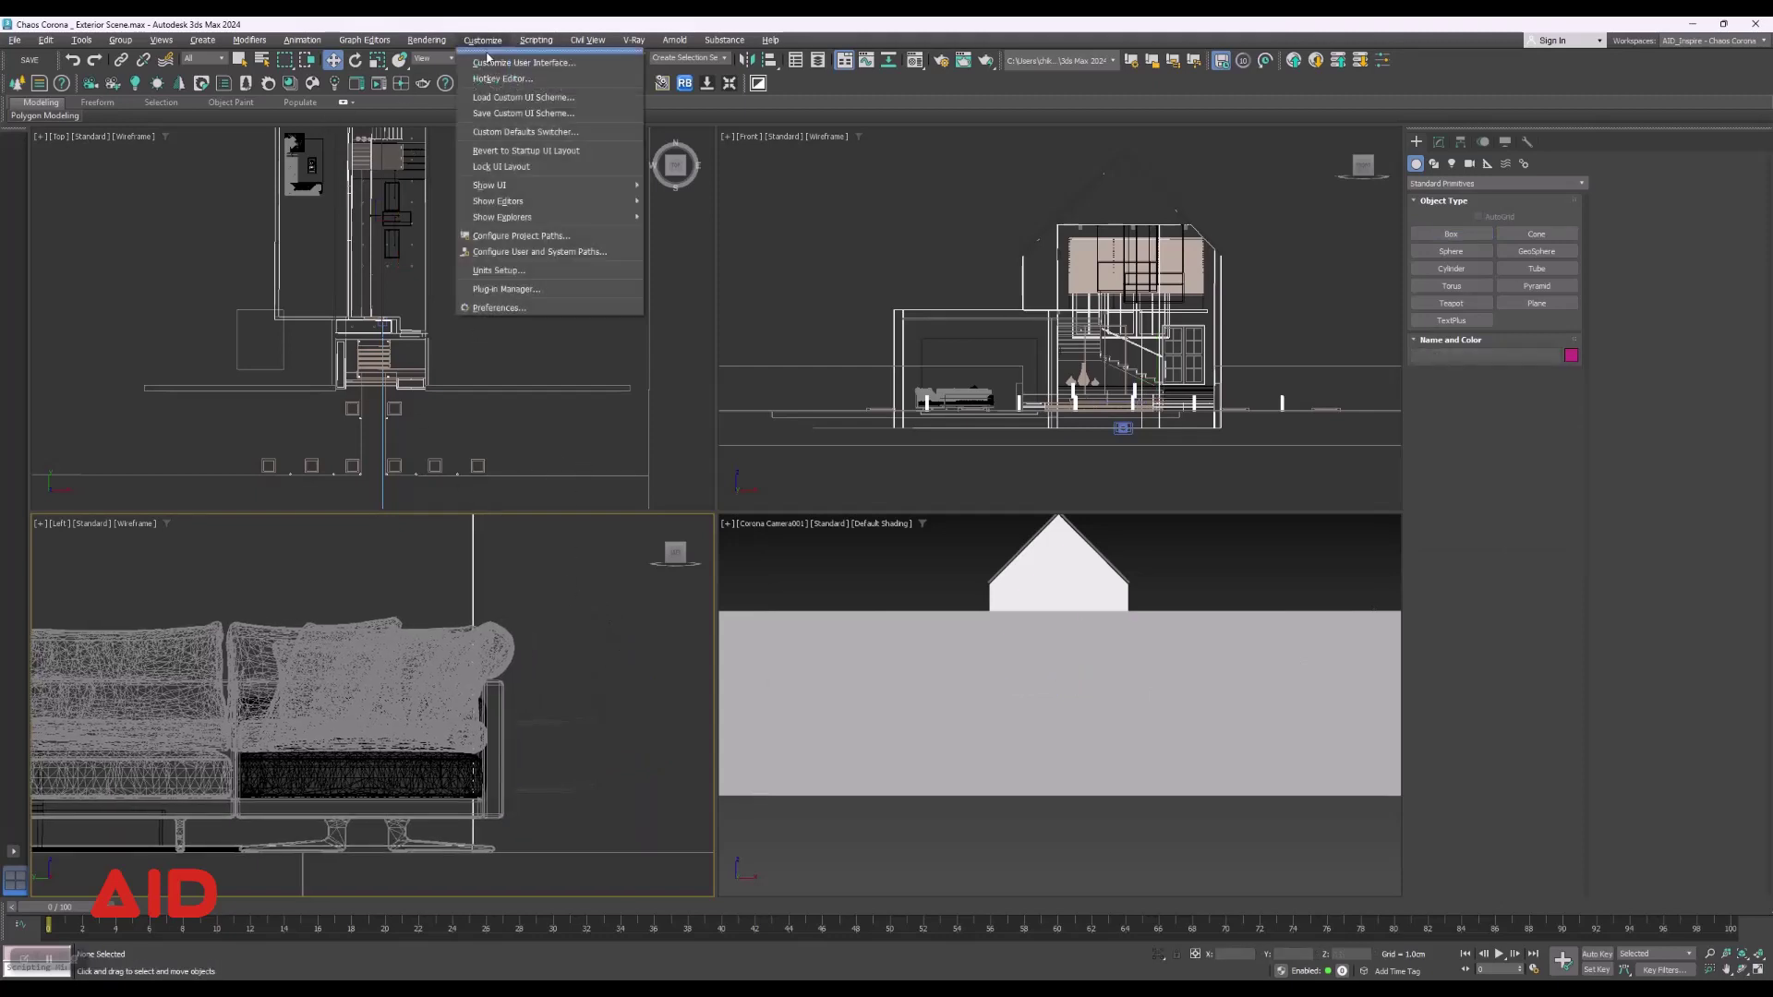
pyautogui.click(498, 270)
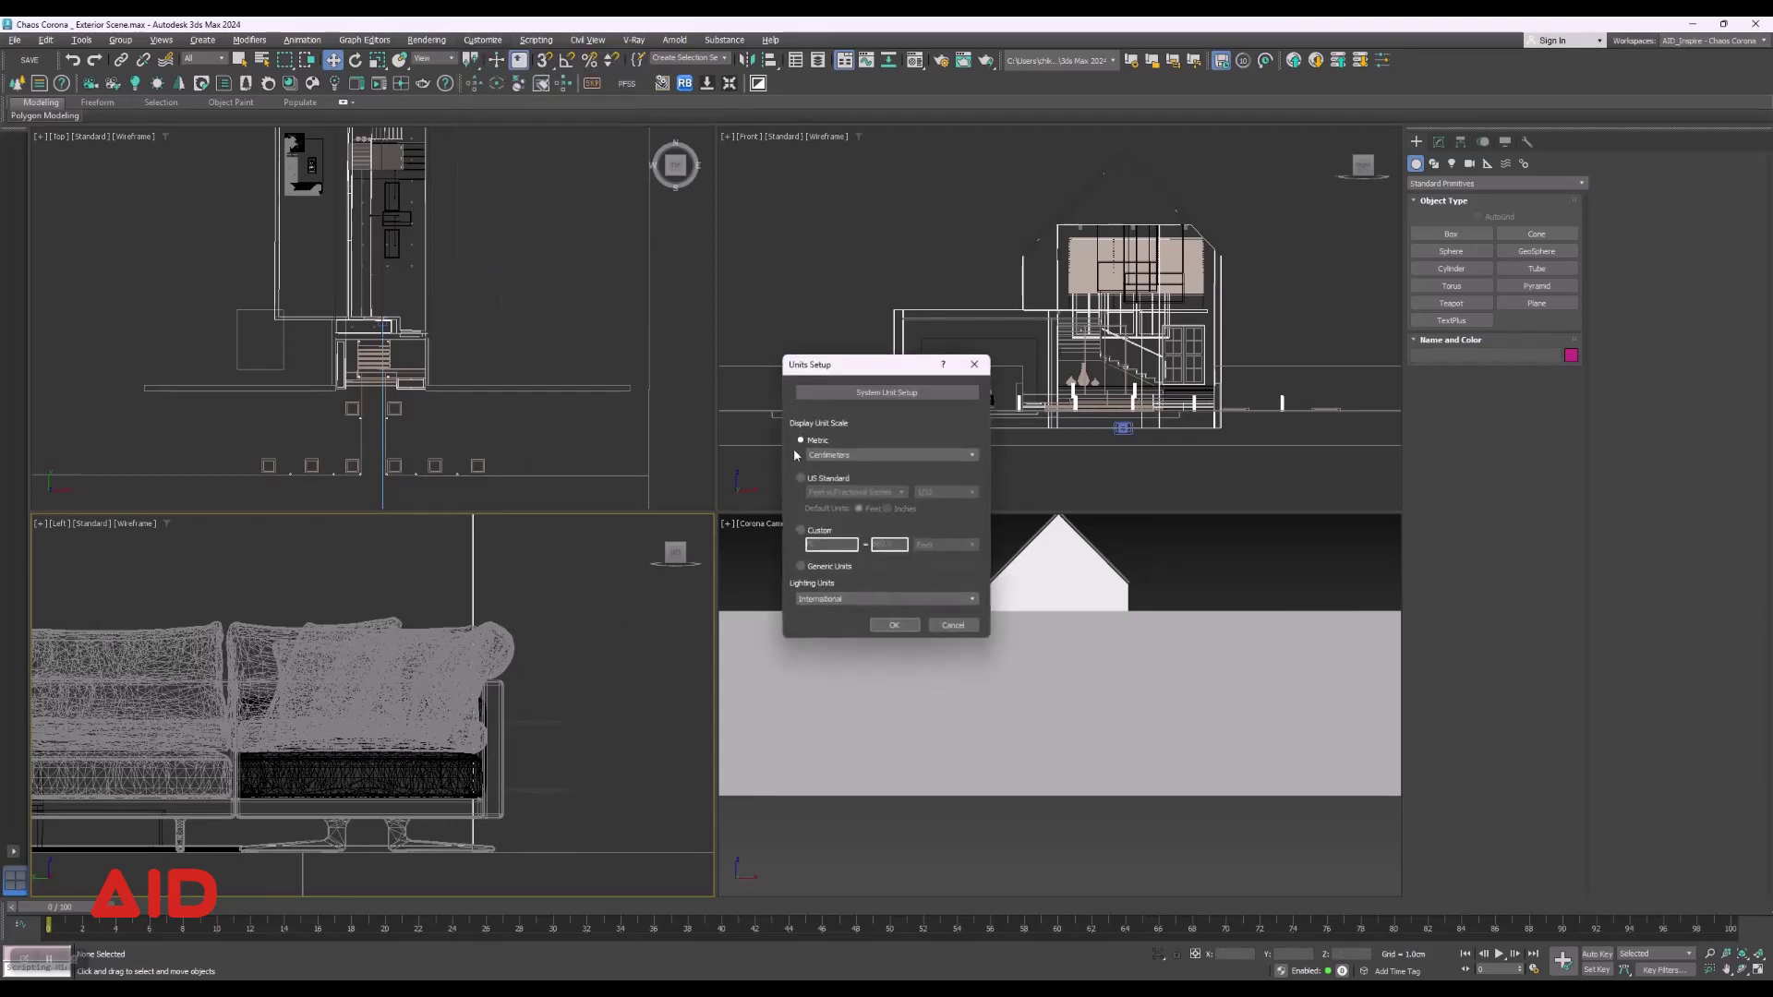
pyautogui.click(887, 394)
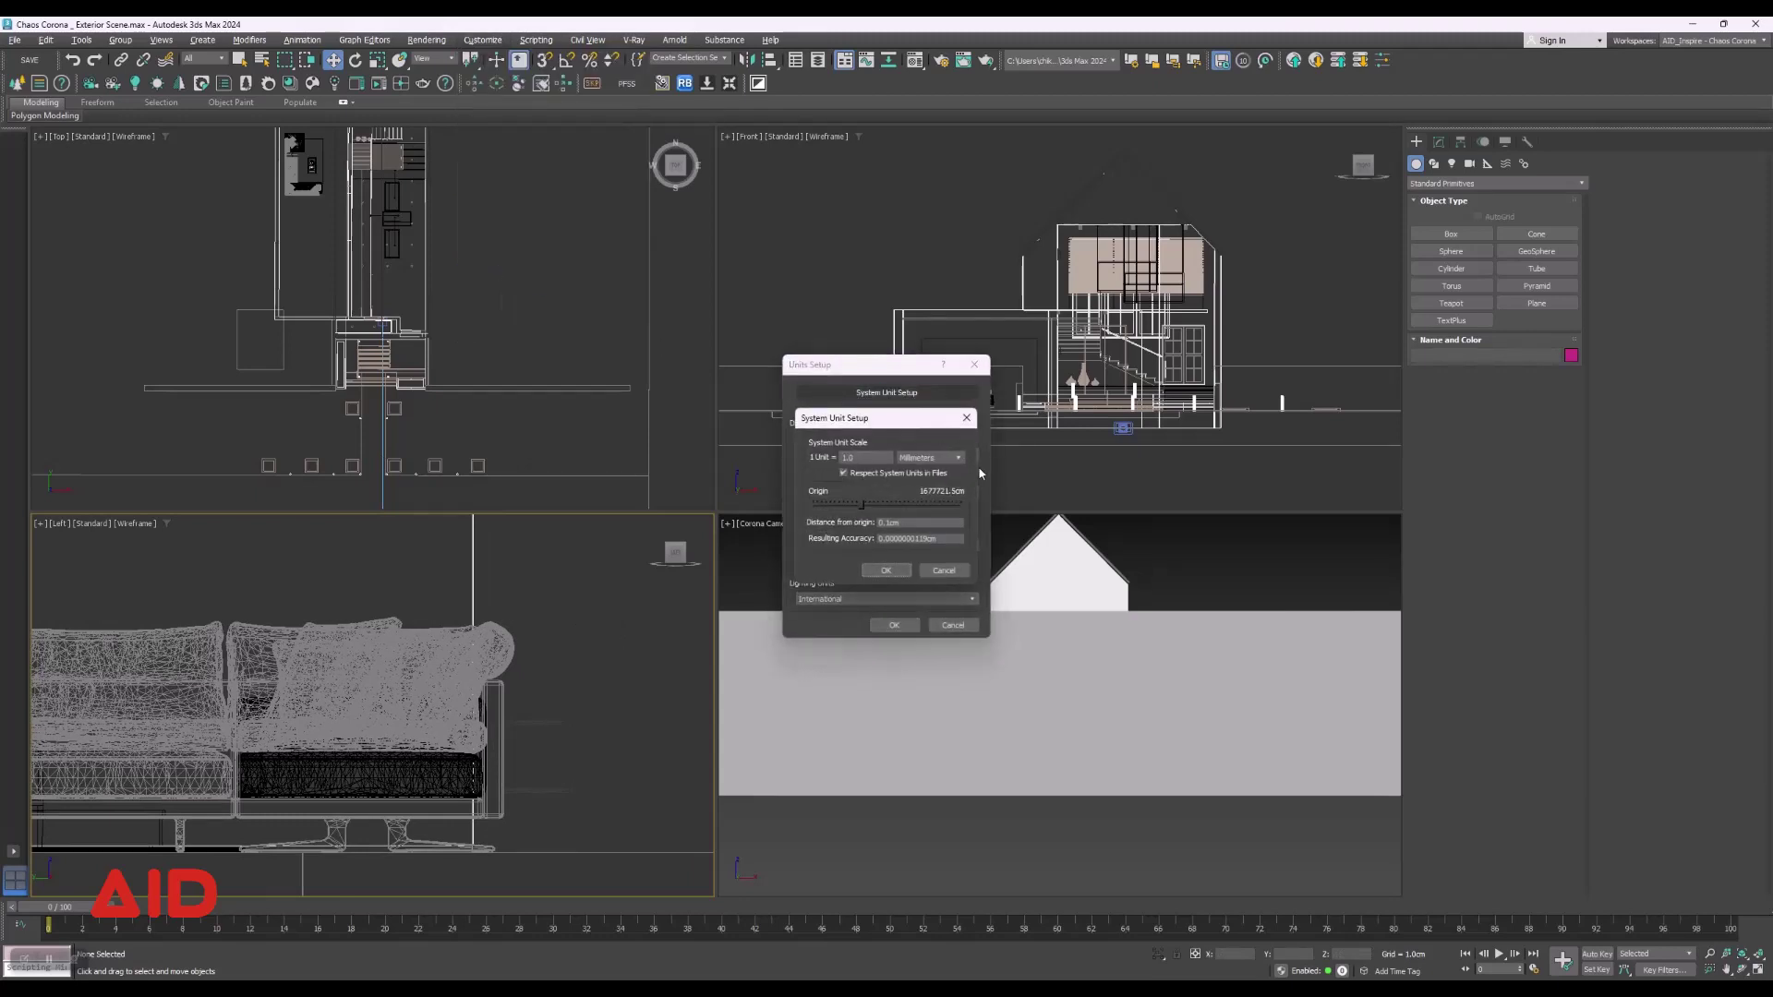
pyautogui.click(931, 458)
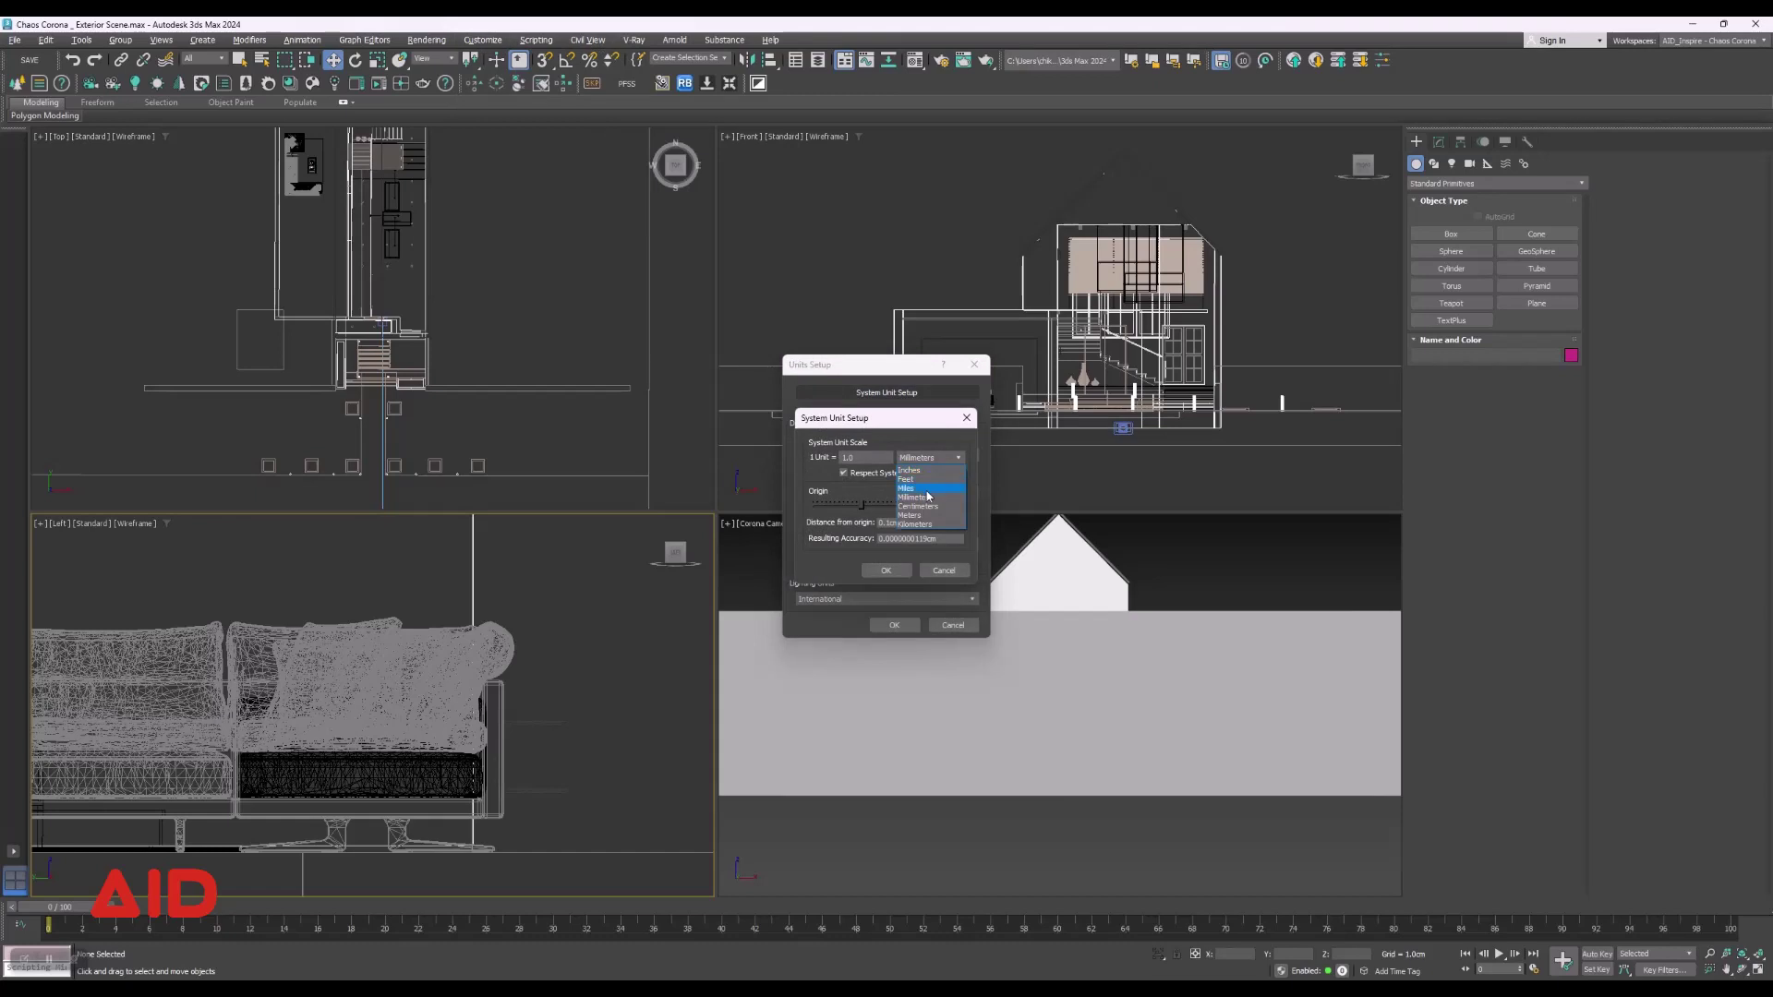
pyautogui.click(919, 506)
pyautogui.click(885, 570)
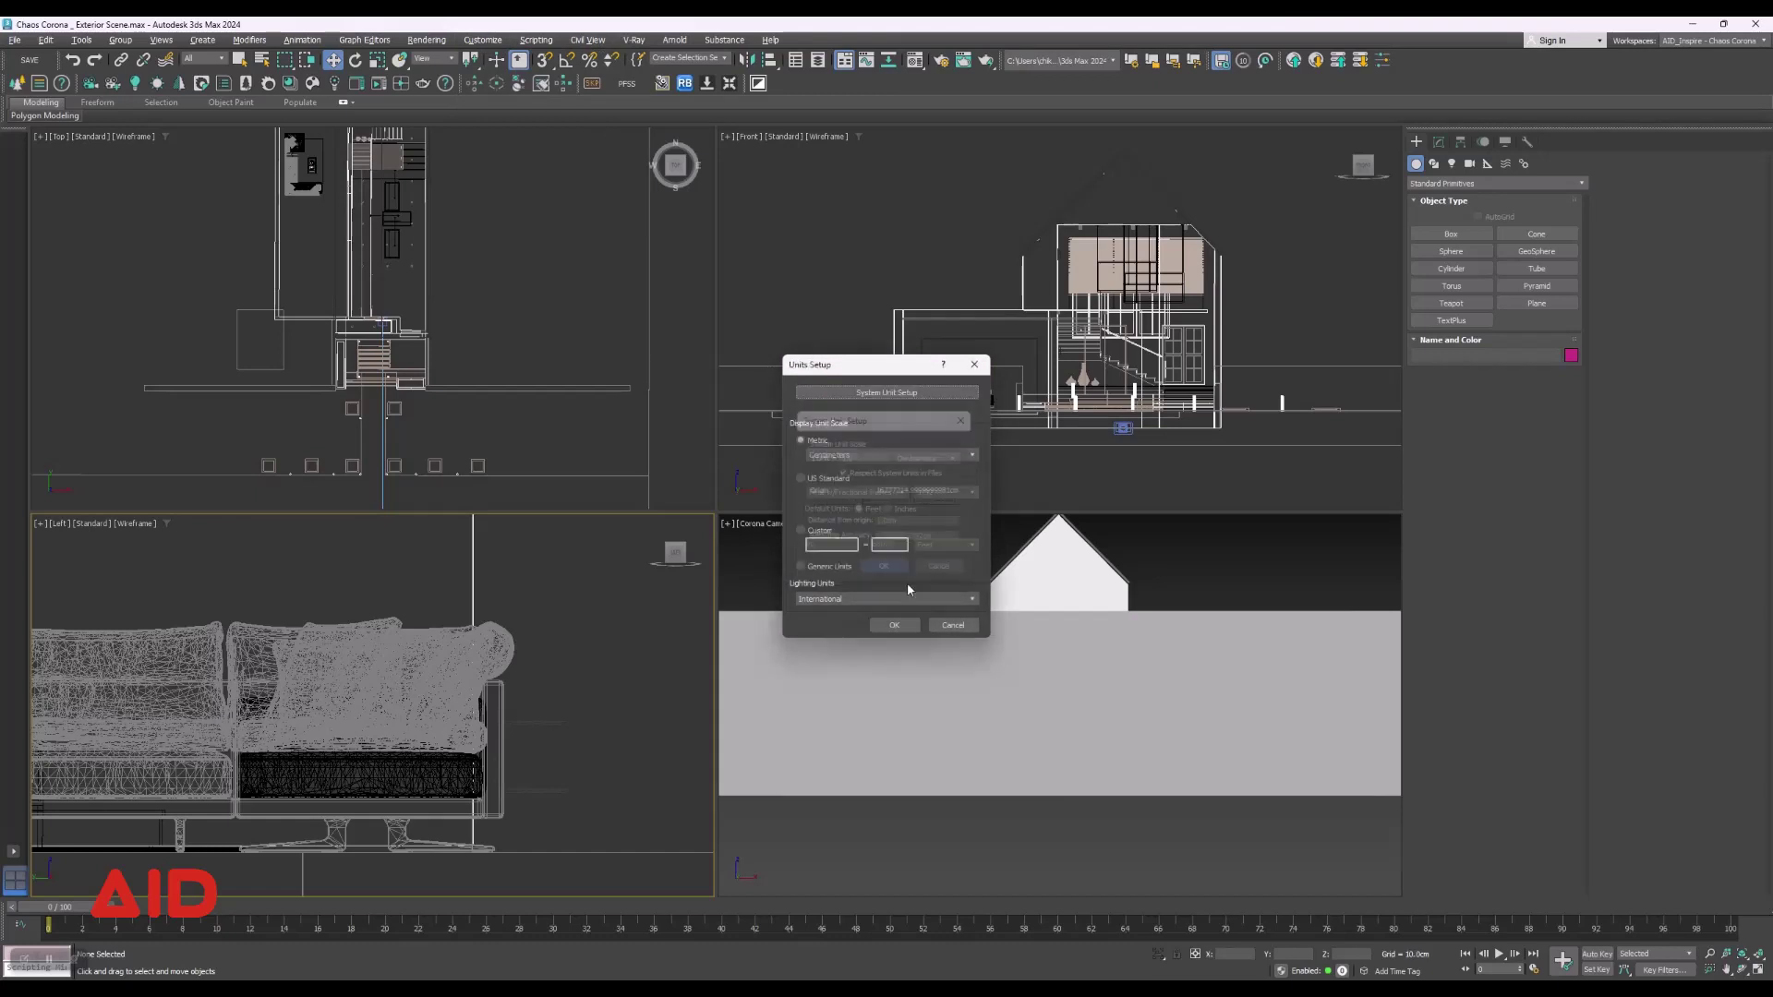
pyautogui.click(894, 625)
# Select CoronaCamera001 and drag it up along Y in the Front viewport to show house, fence and lawn.
pyautogui.scroll(-5, 596, 615)
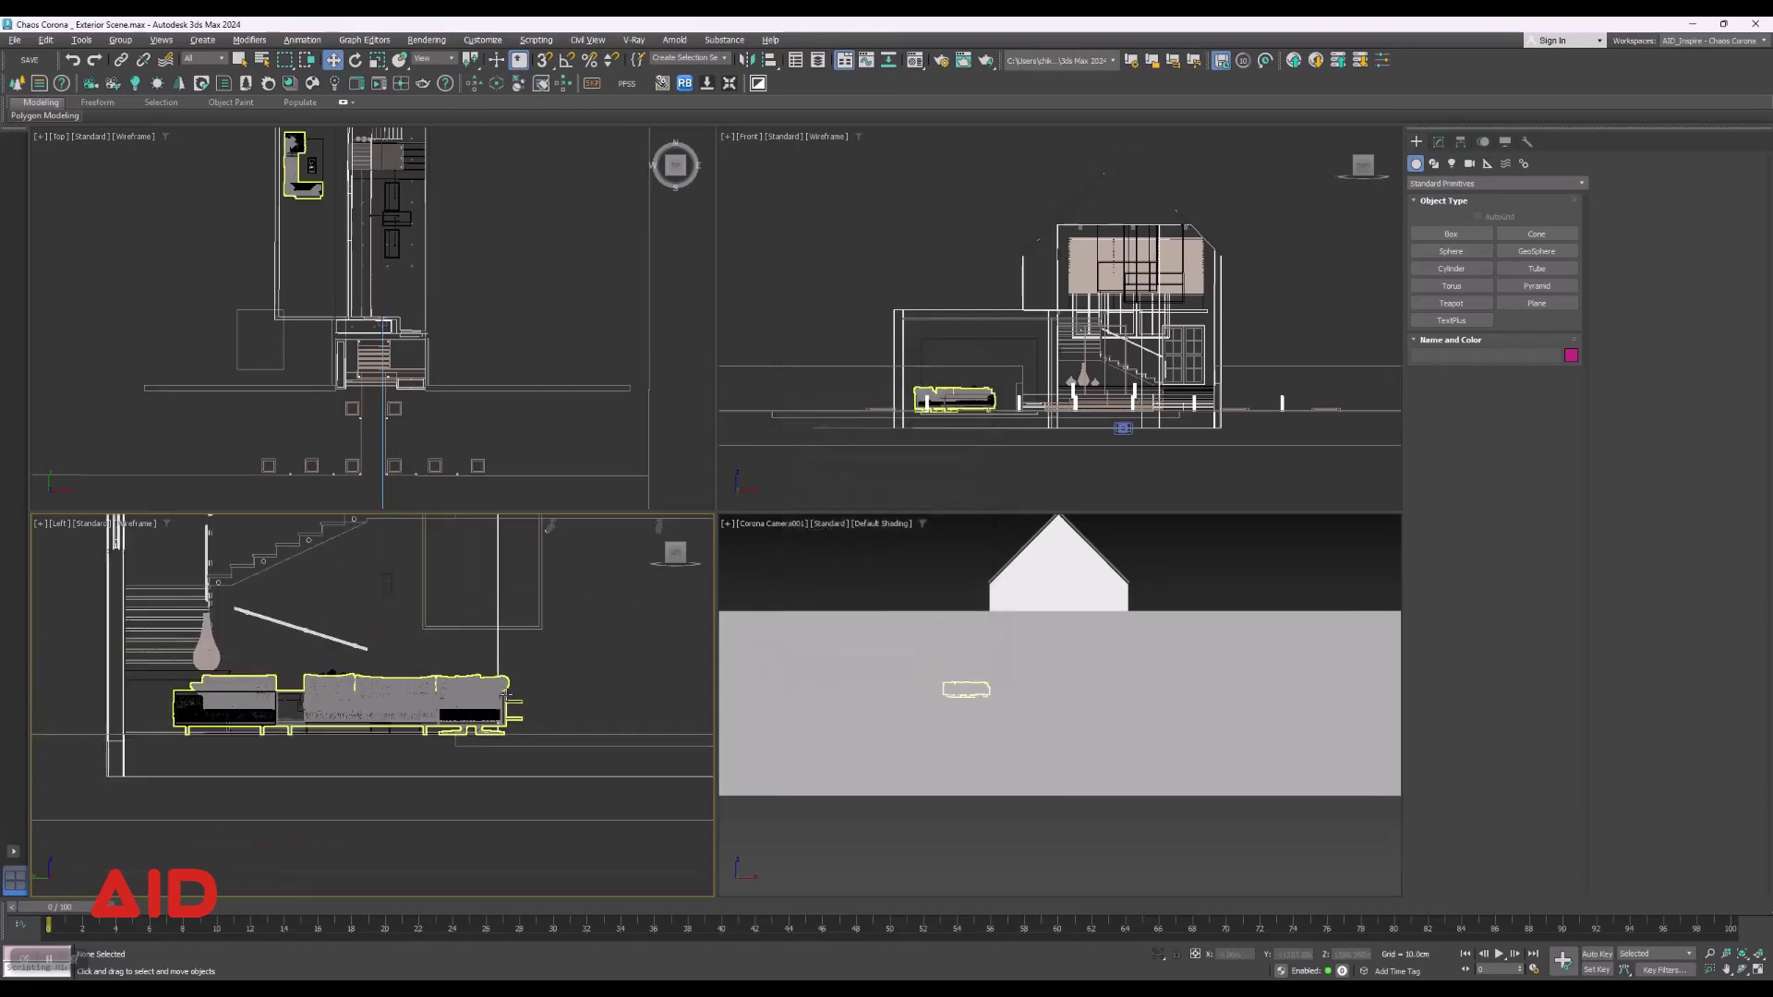
pyautogui.moveTo(407, 736)
pyautogui.mouseDown(button='middle')
pyautogui.moveTo(147, 756)
pyautogui.moveTo(37, 801)
pyautogui.mouseUp(button='middle')
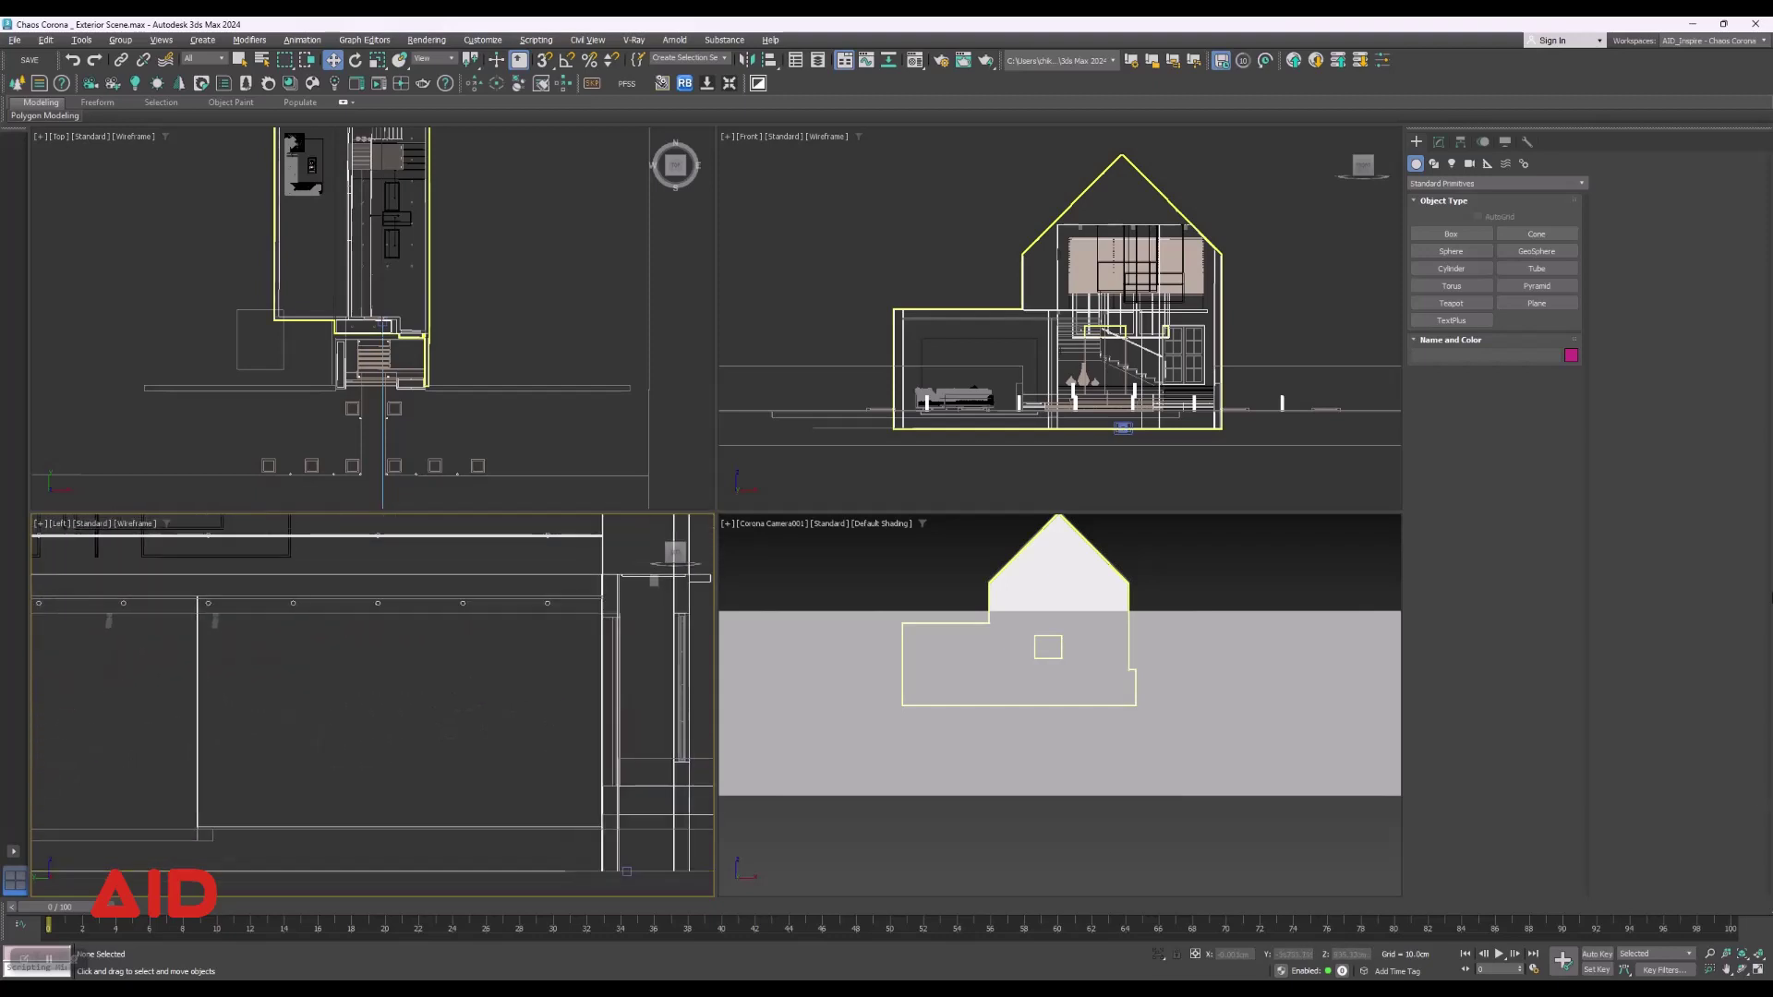
pyautogui.click(383, 494)
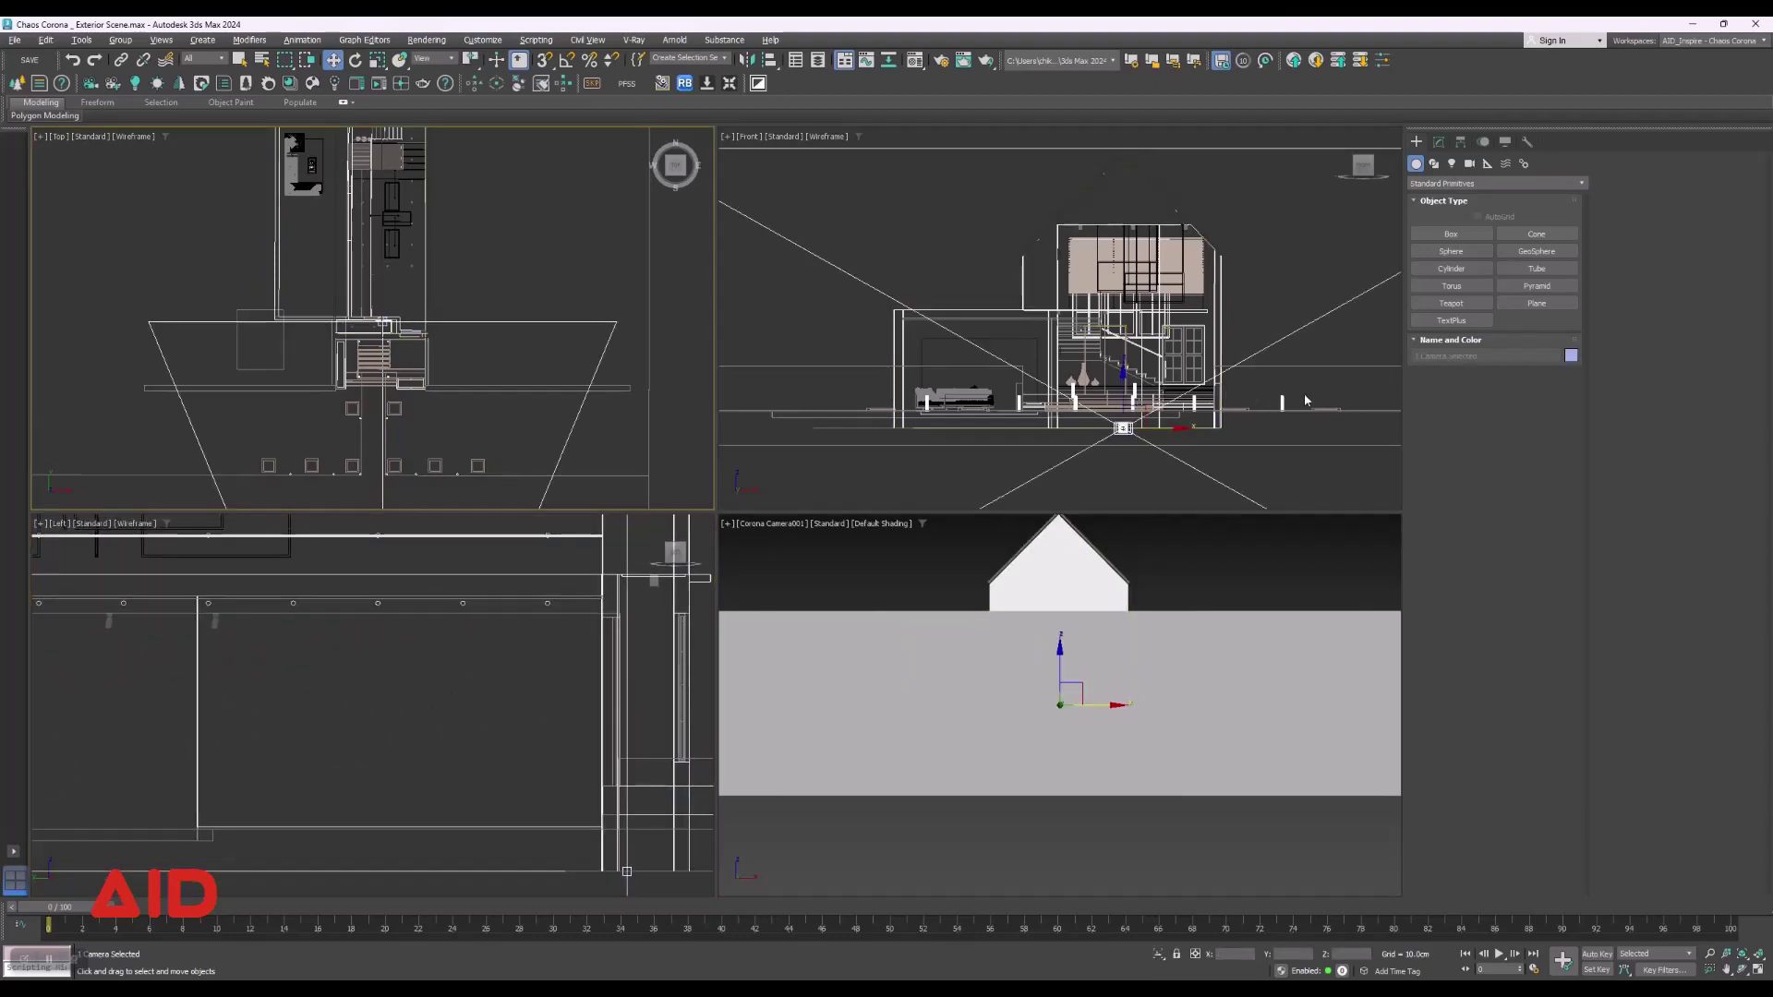
pyautogui.rightClick(1166, 574)
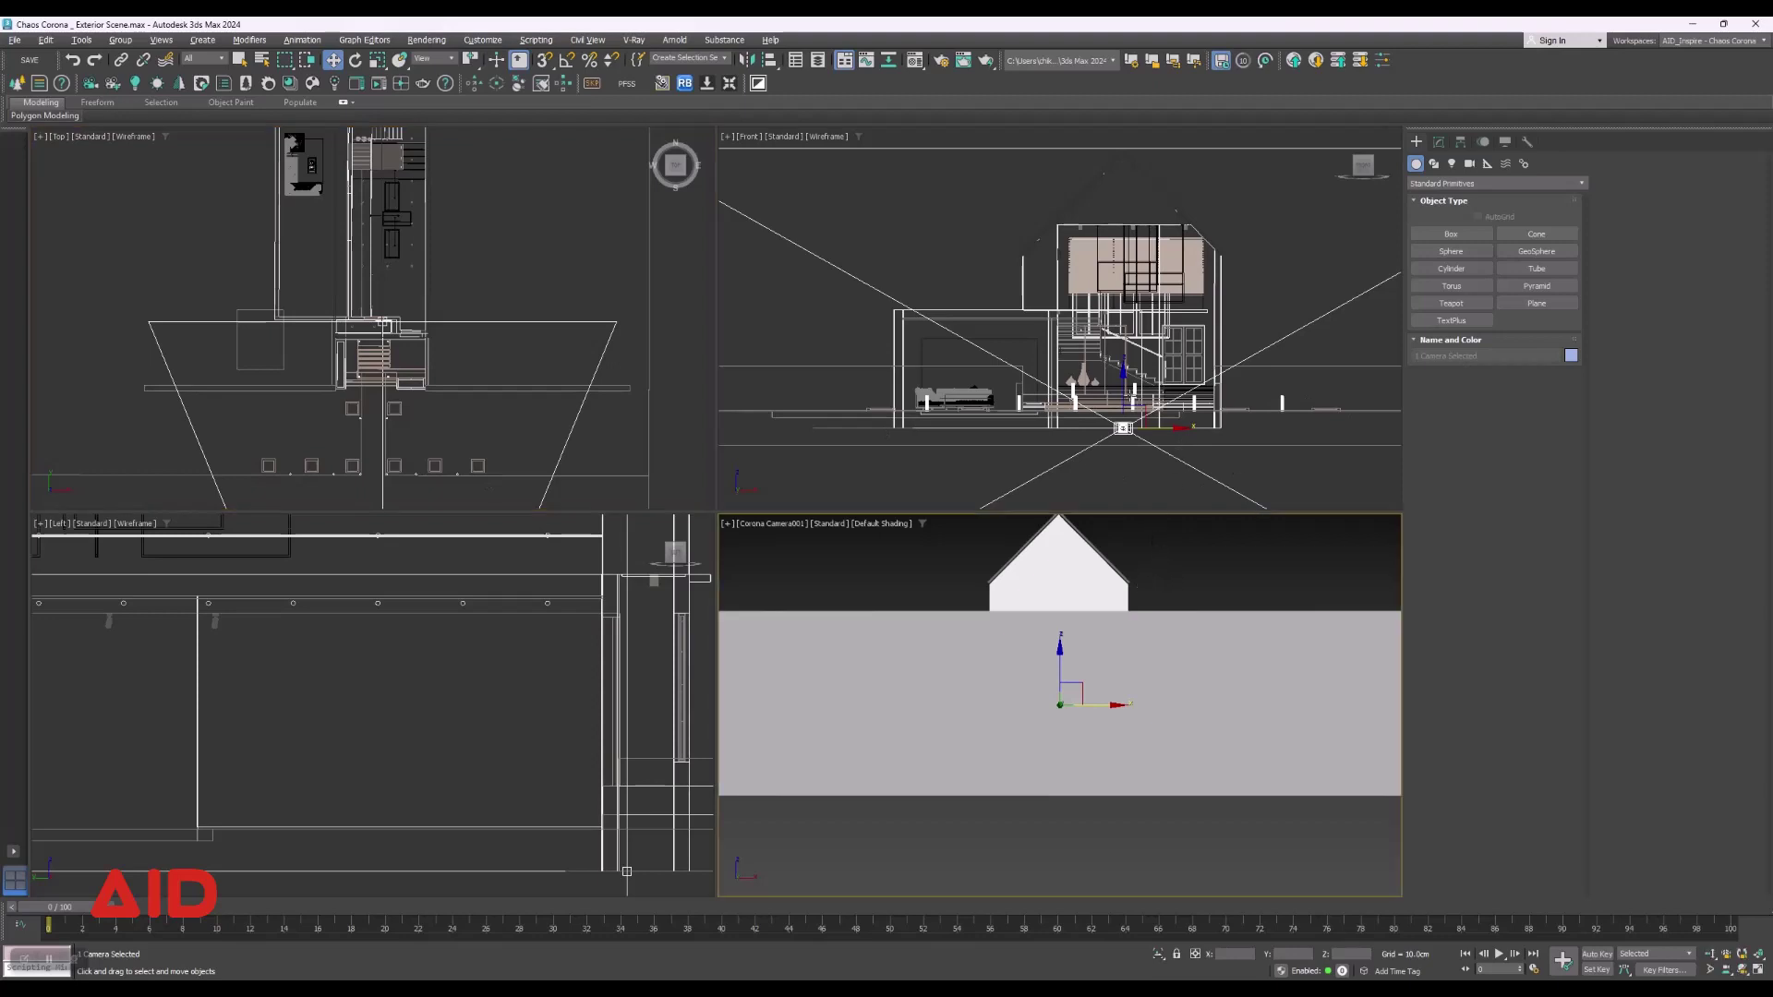
pyautogui.rightClick(1128, 388)
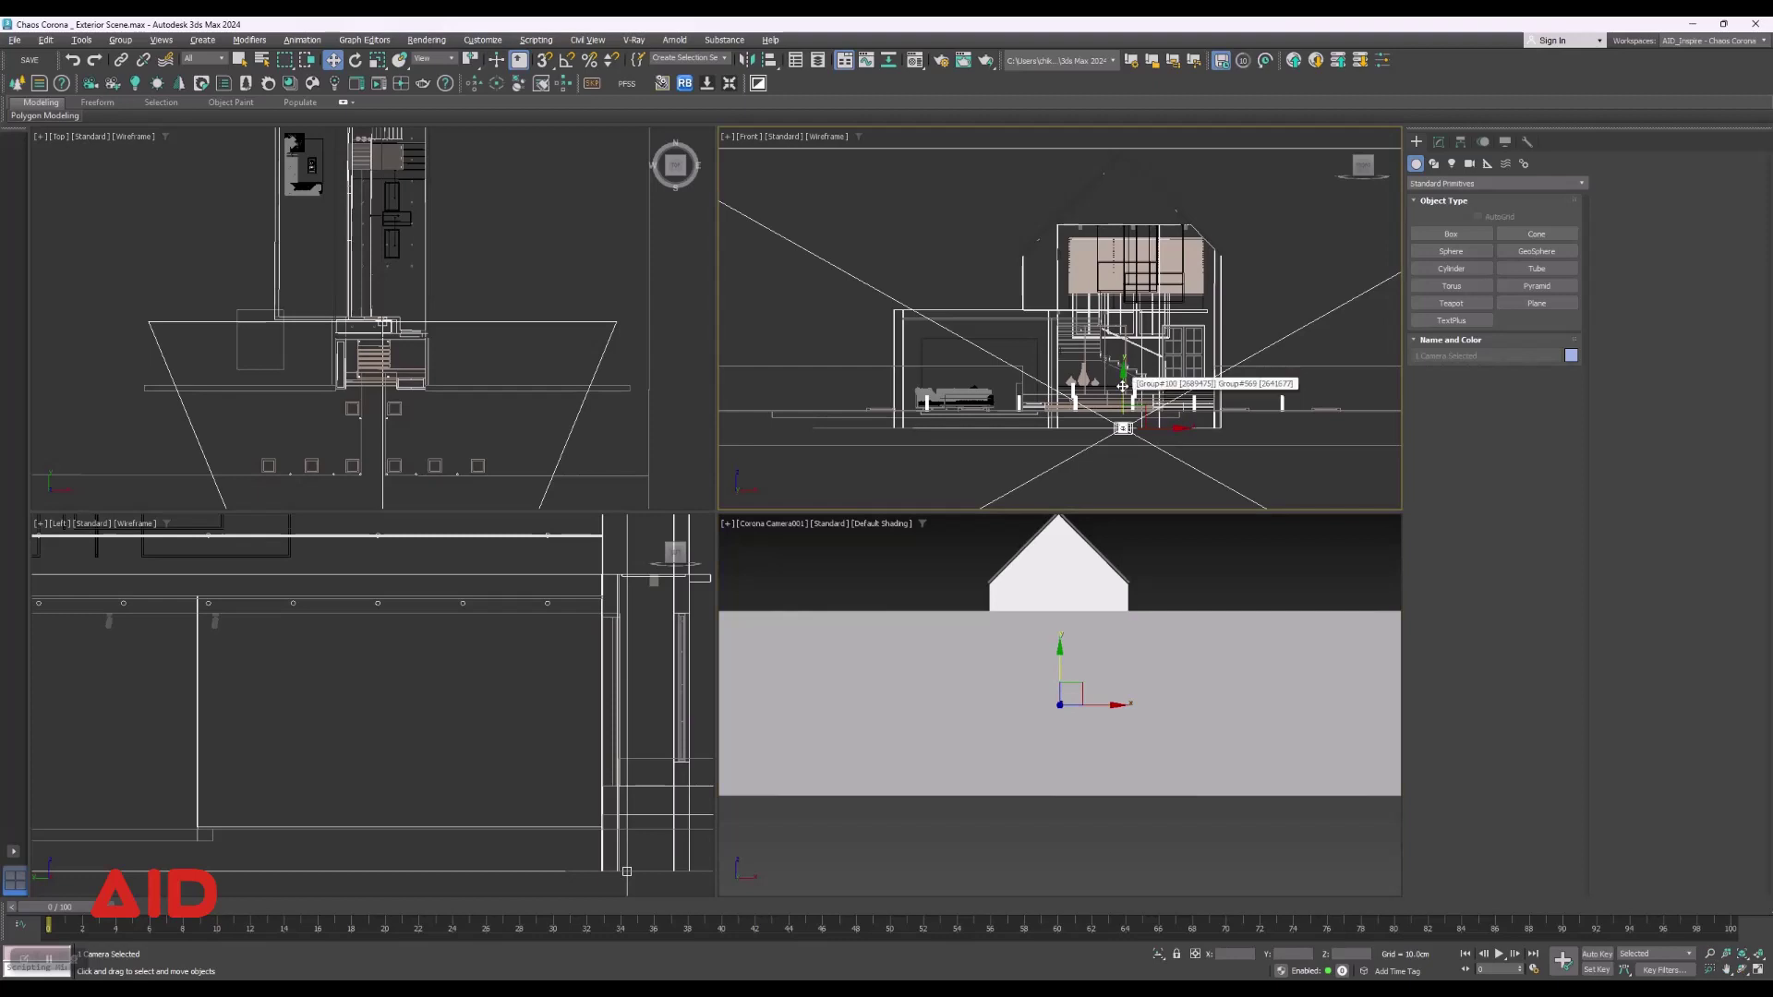
pyautogui.moveTo(1124, 386); pyautogui.dragTo(1126, 341)
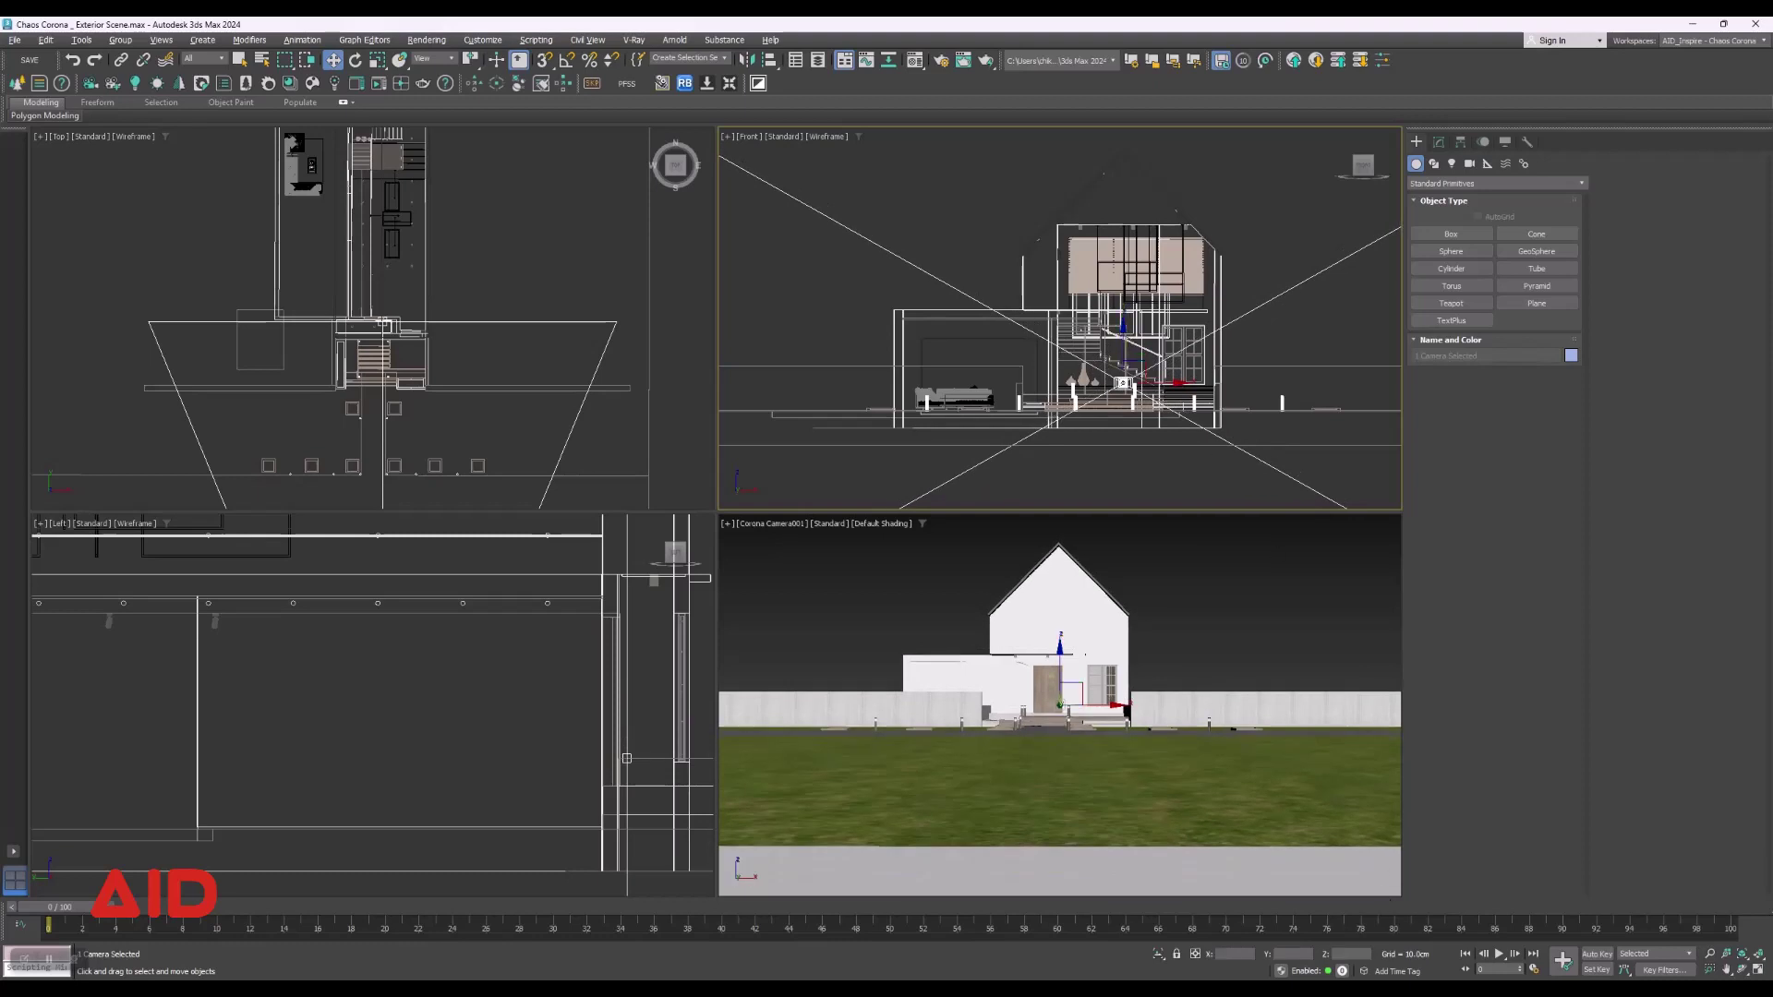
pyautogui.click(1299, 954)
pyautogui.press('Return')
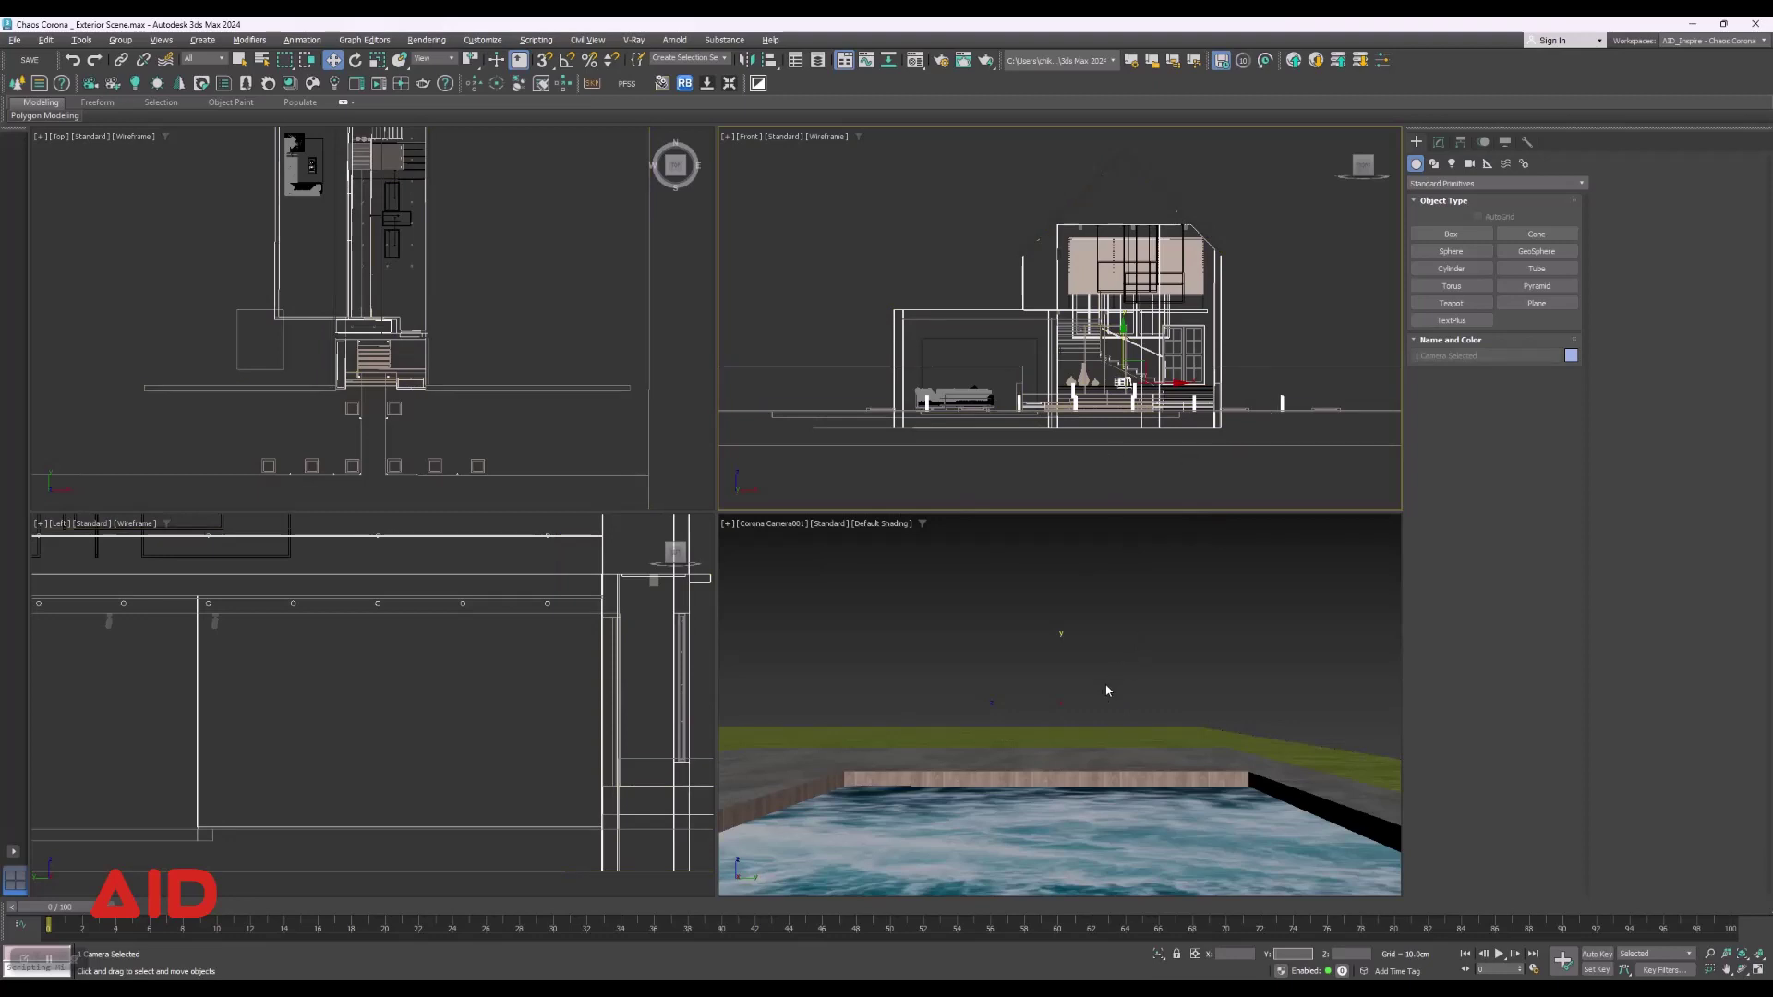
pyautogui.rightClick(1176, 472)
pyautogui.click(1069, 476)
pyautogui.hotkey('ctrl', 'z')
pyautogui.hotkey('ctrl', 'z')
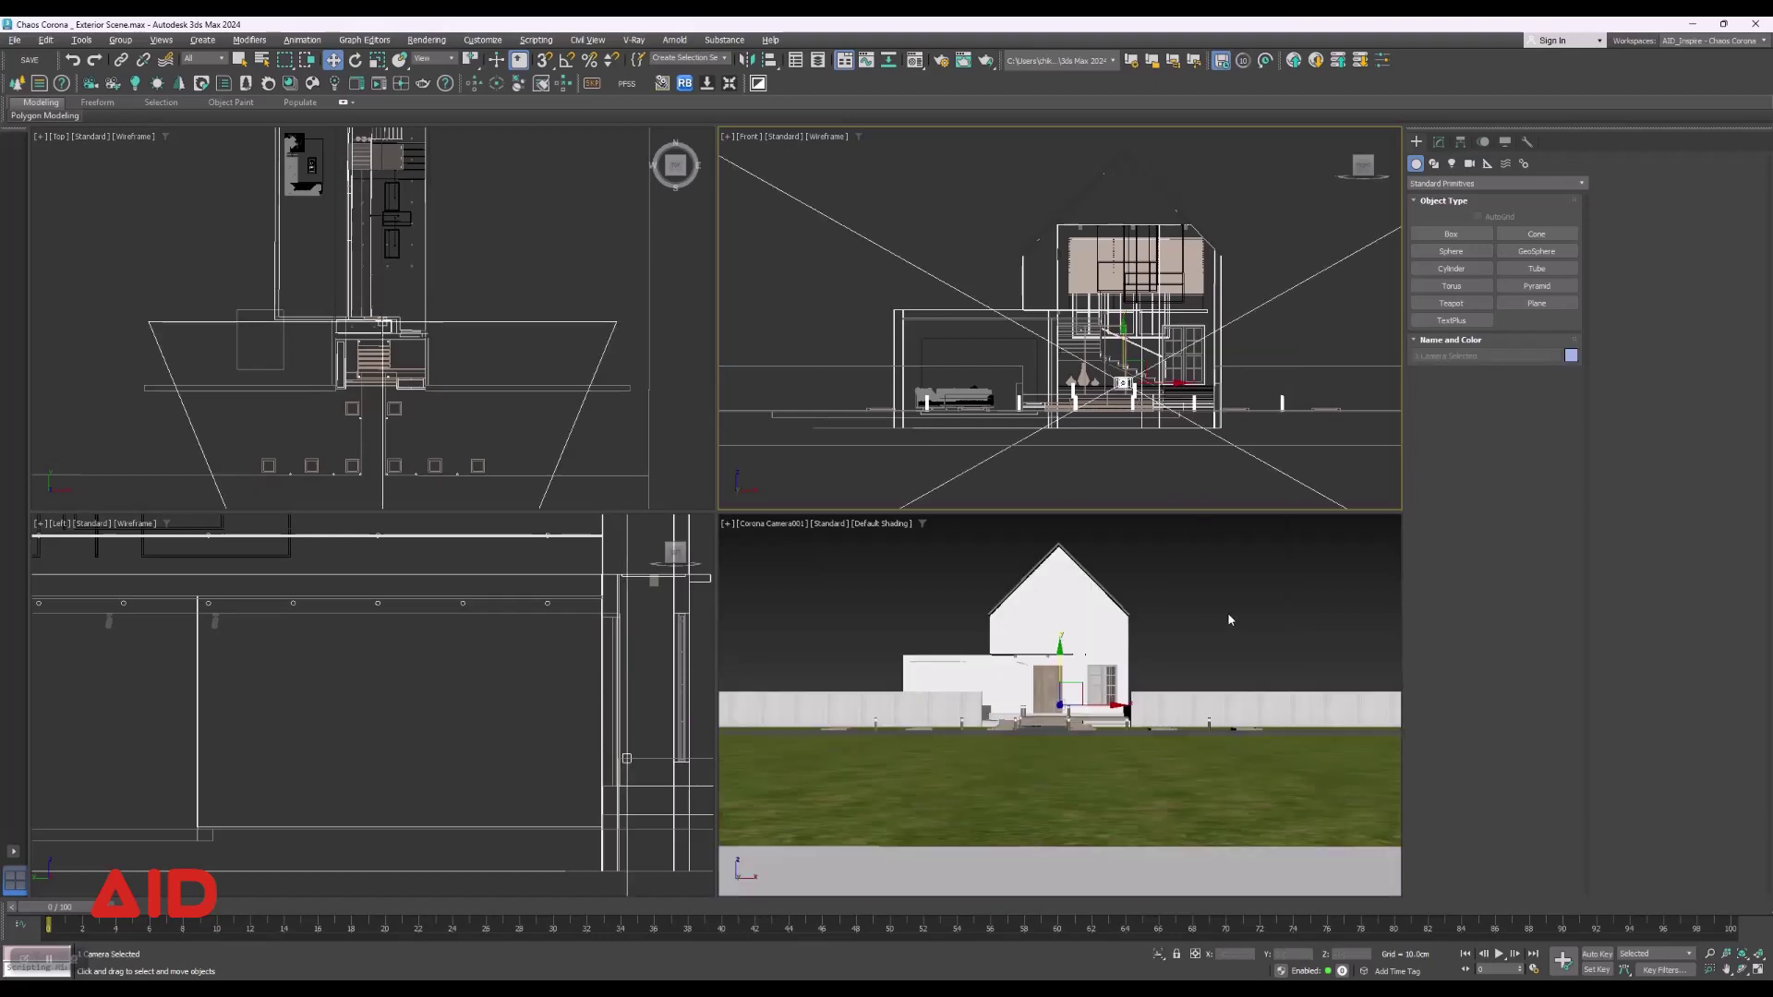
pyautogui.rightClick(1232, 610)
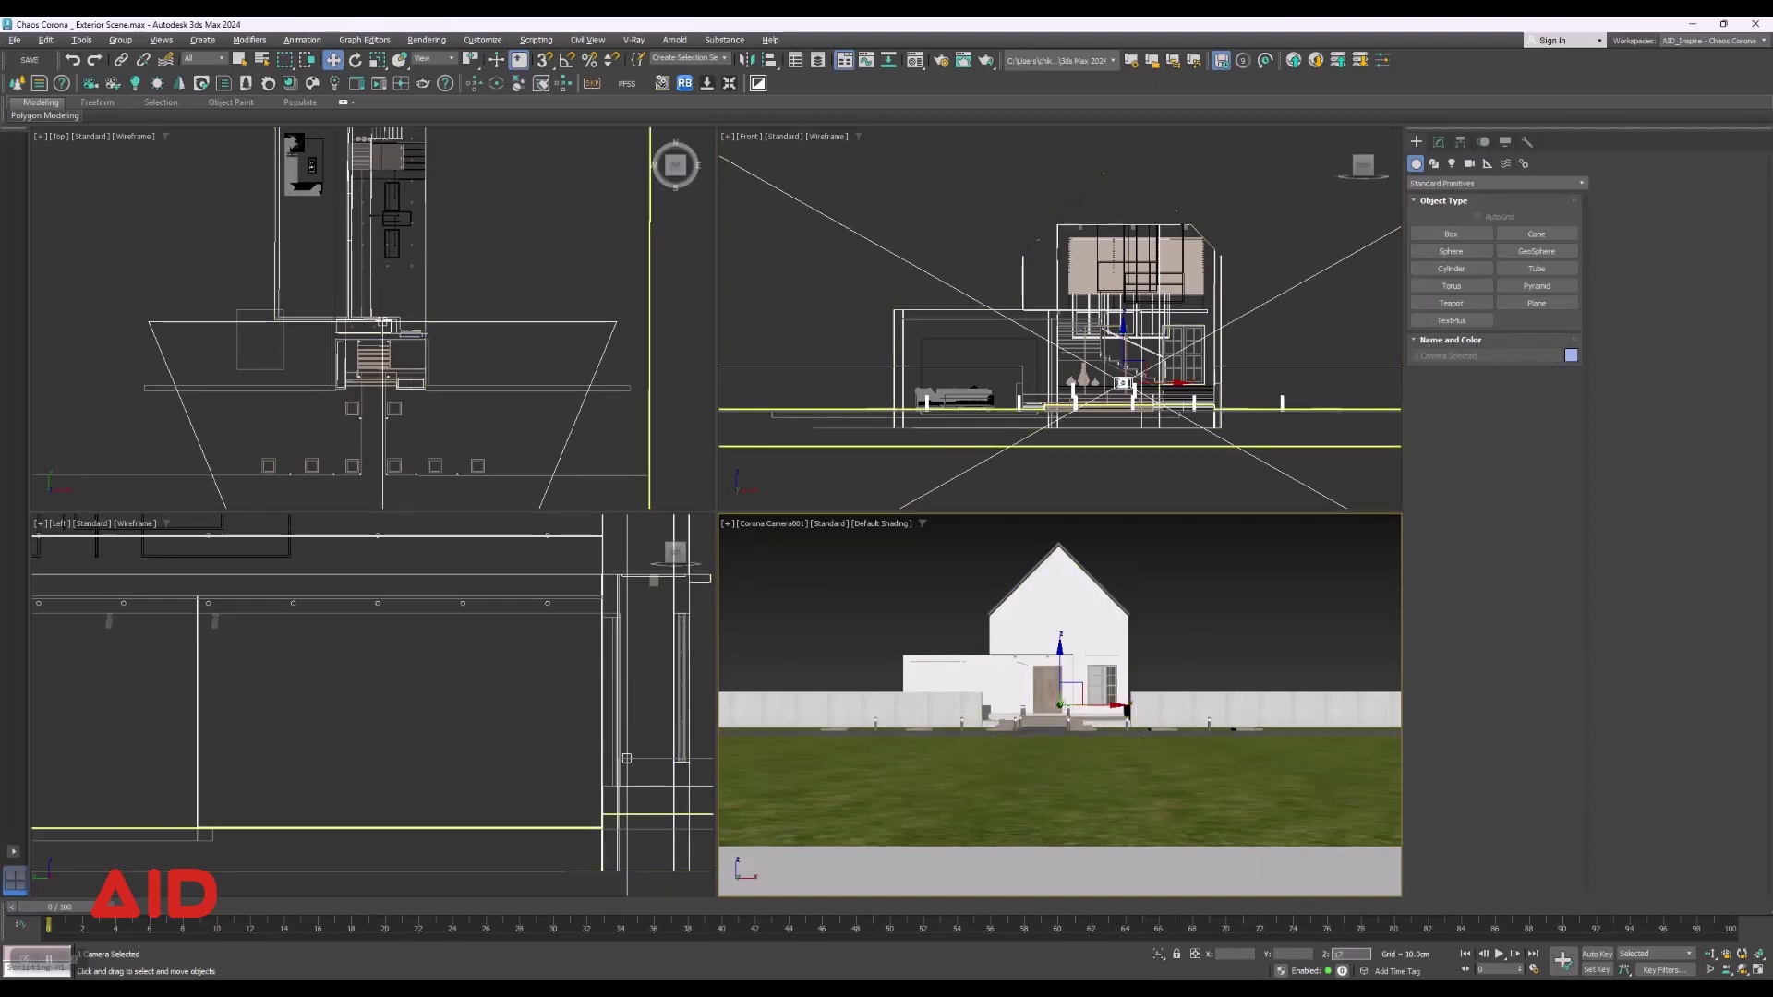
pyautogui.press('Return')
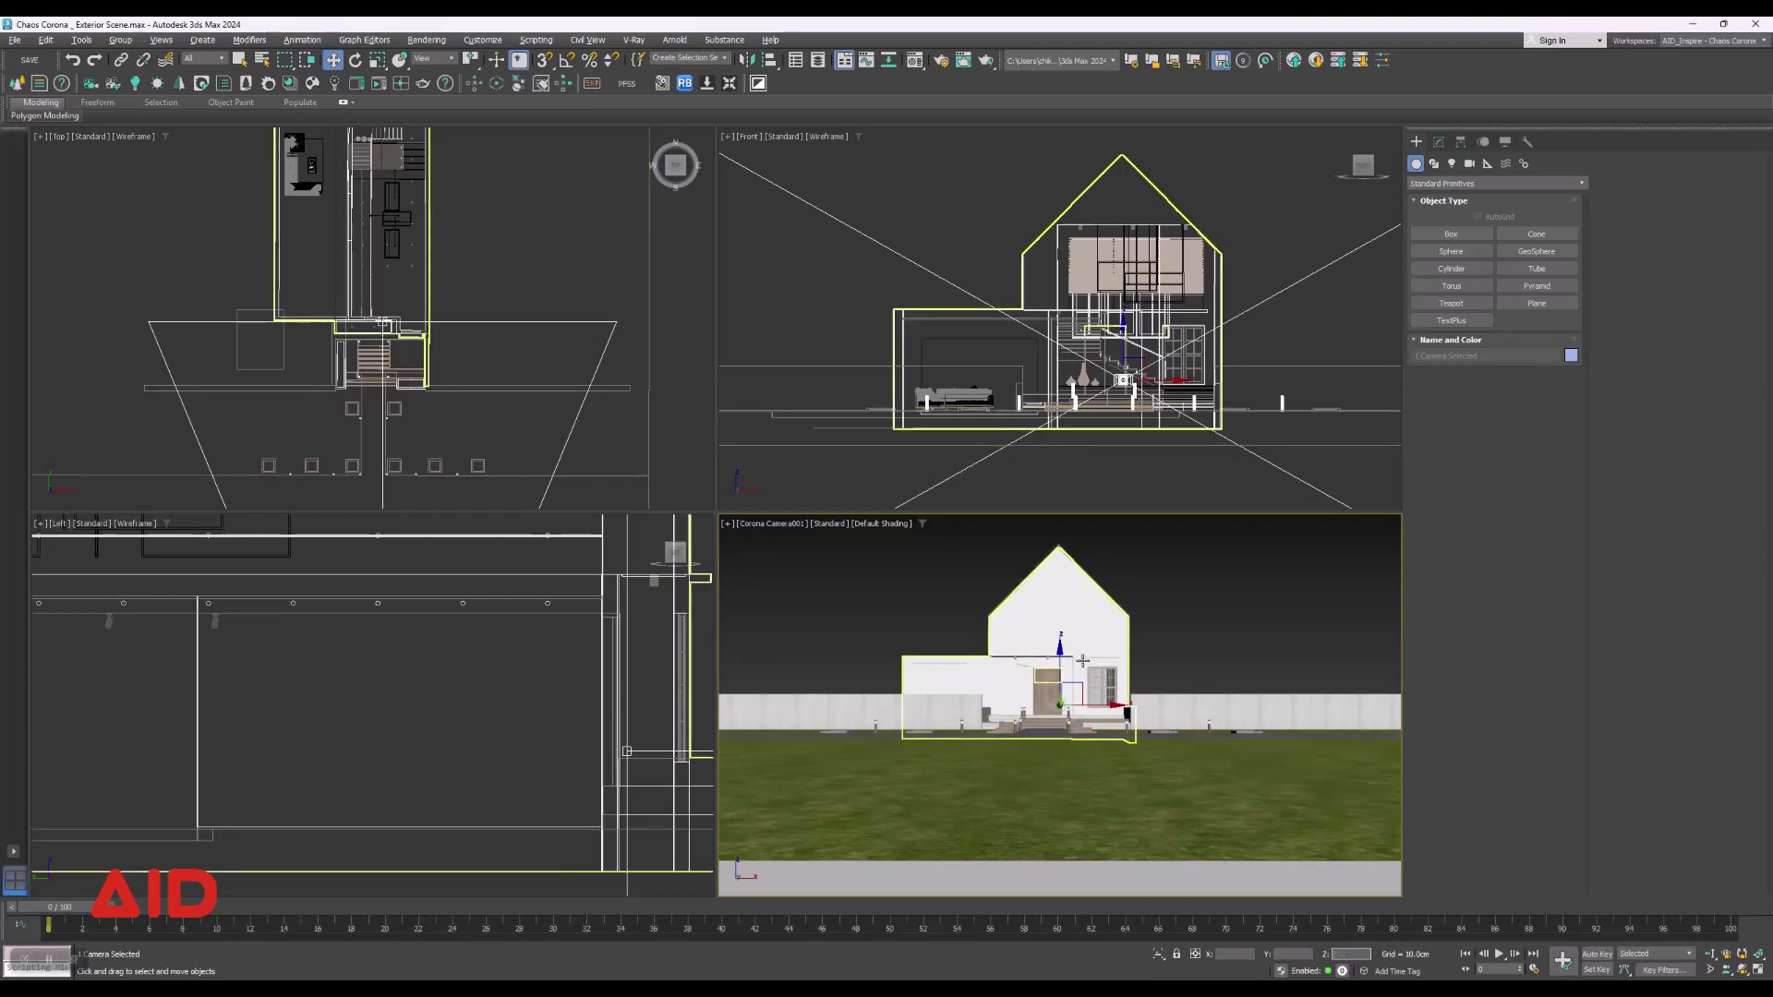
pyautogui.scroll(-5, 457, 284)
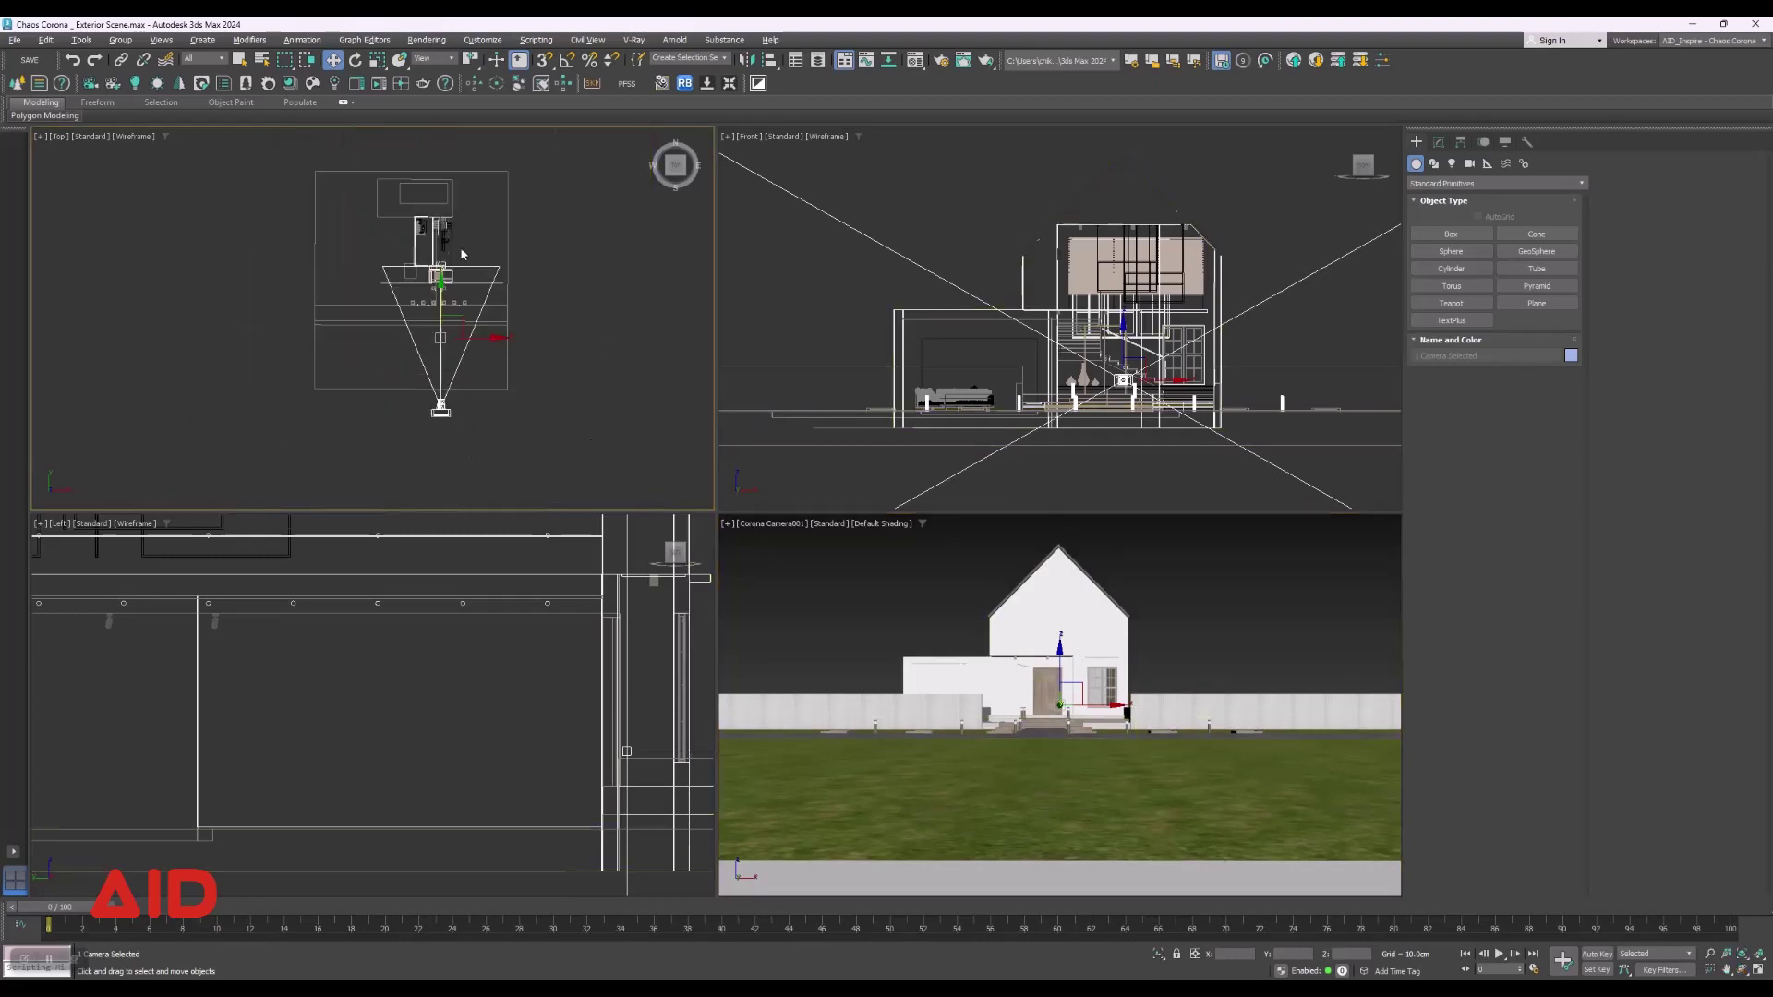
# Drag the camera forward along Y toward the house in the Top viewport.
pyautogui.click(454, 421)
pyautogui.click(444, 409)
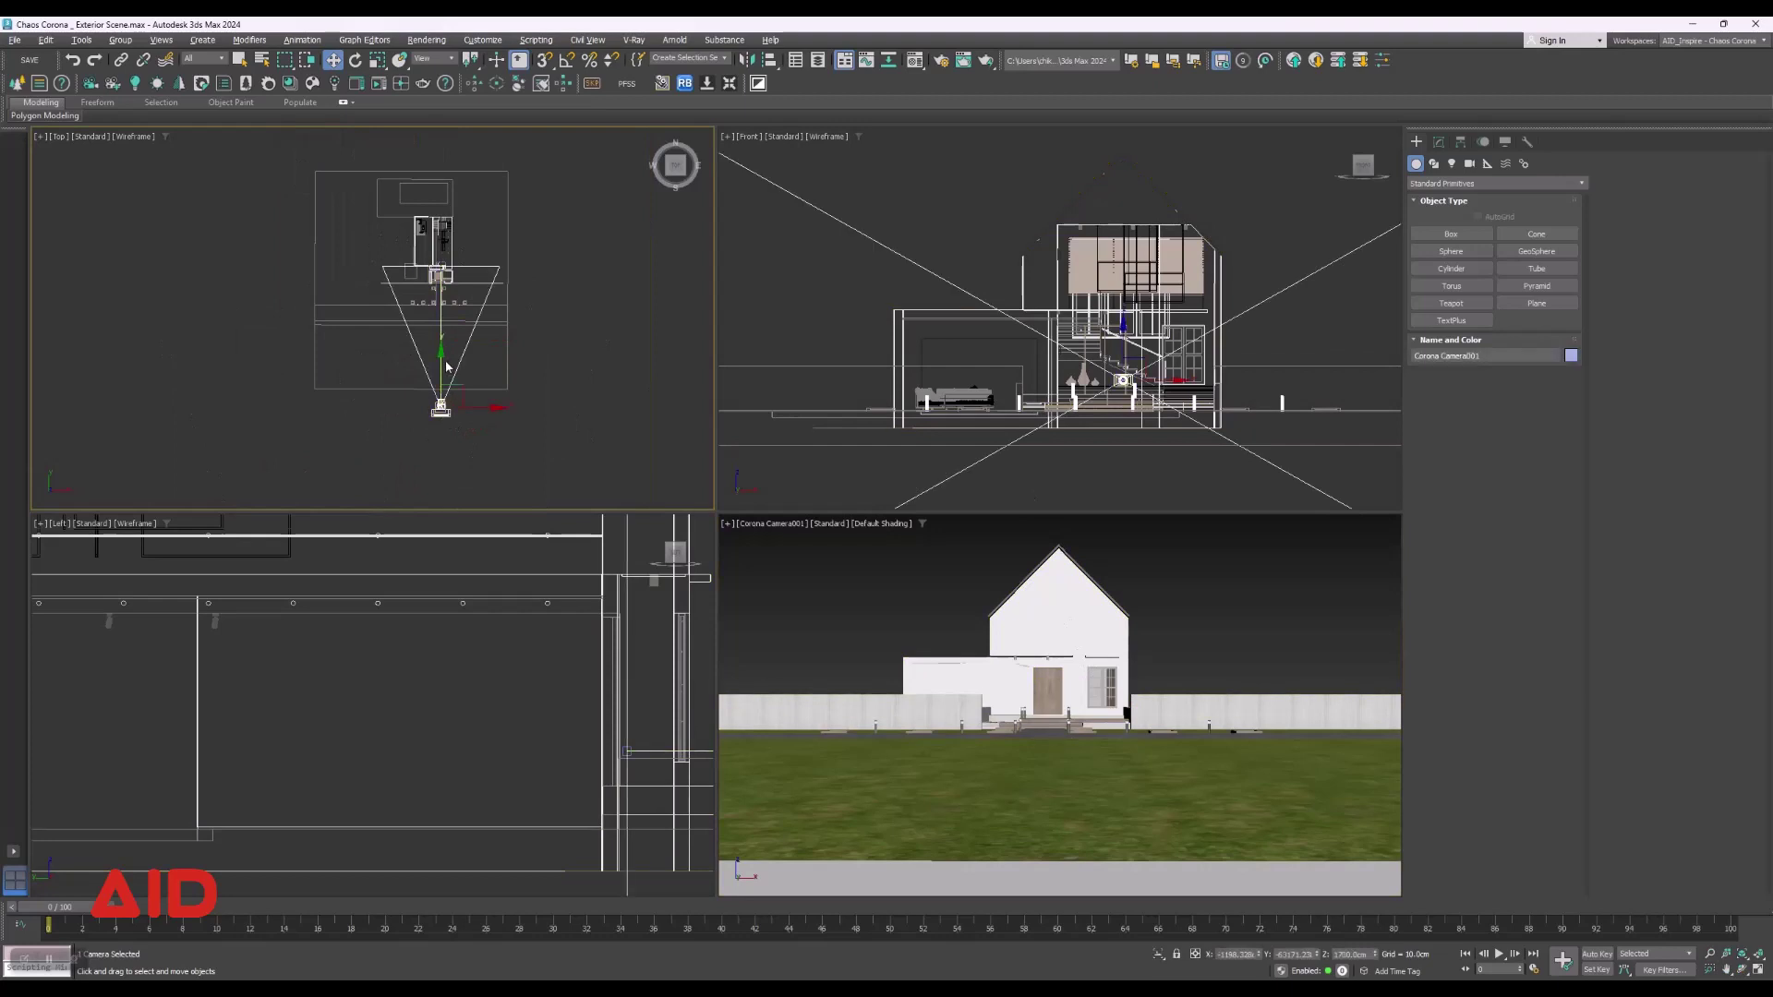
pyautogui.moveTo(446, 367); pyautogui.dragTo(441, 306)
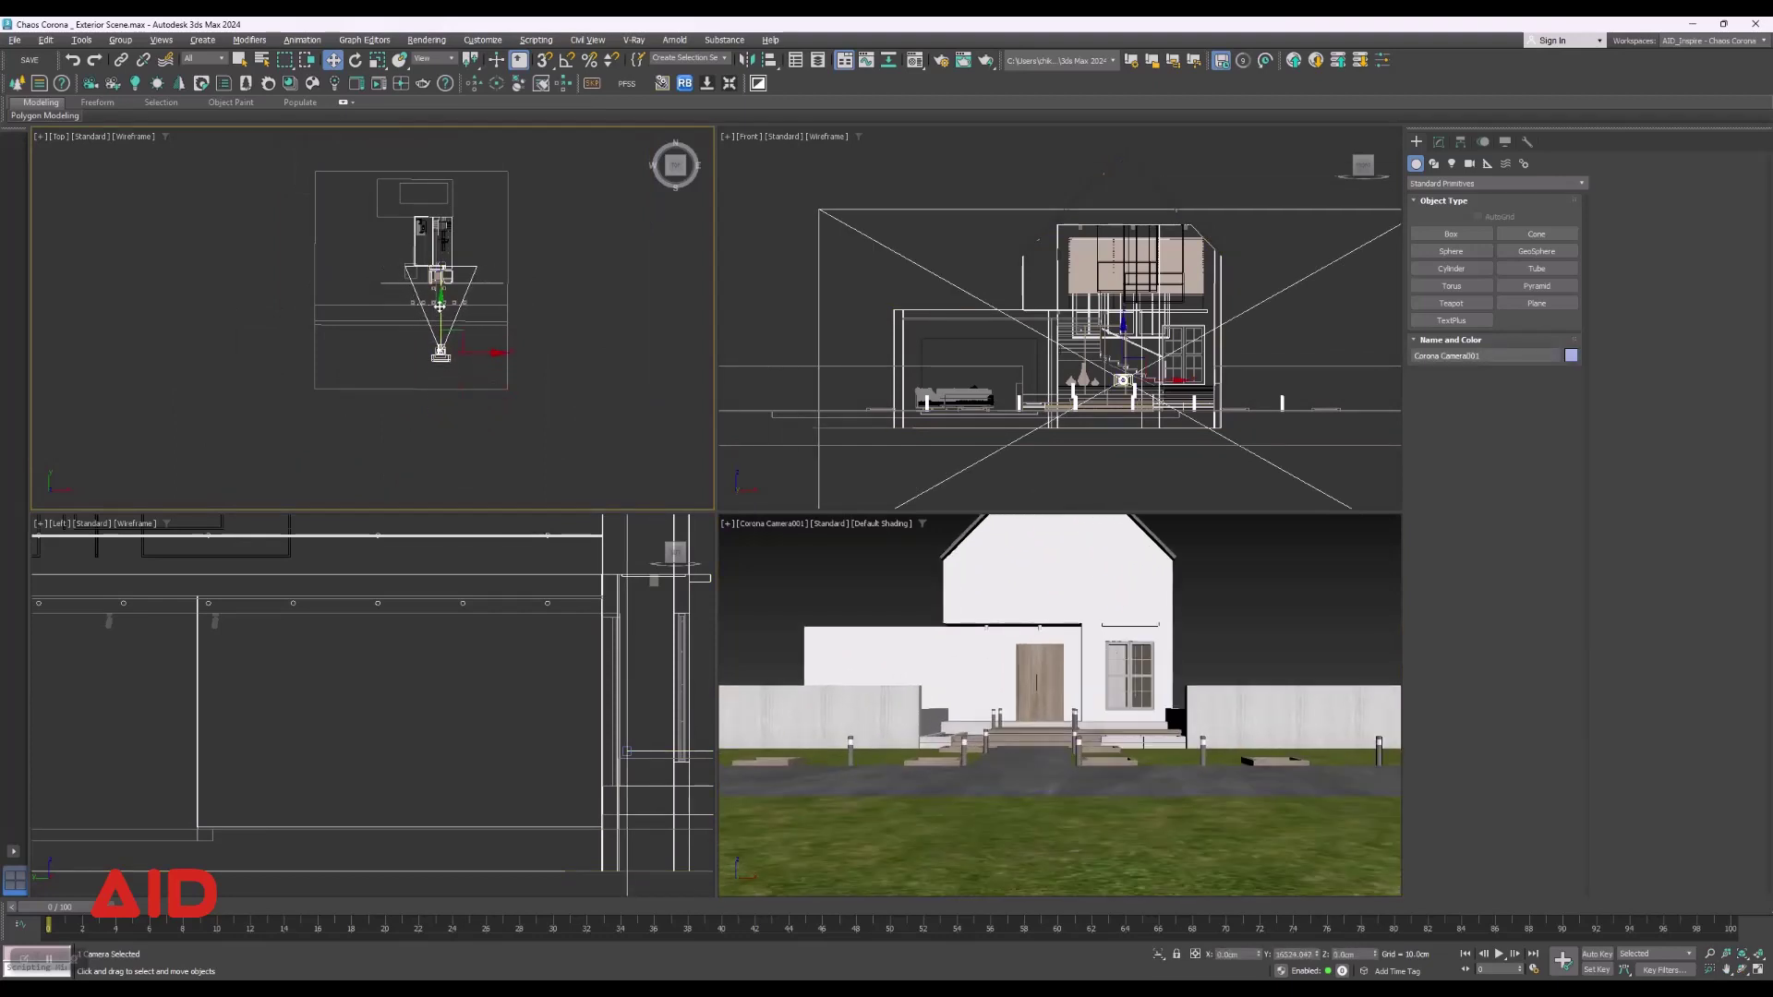
pyautogui.scroll(6, 506, 365)
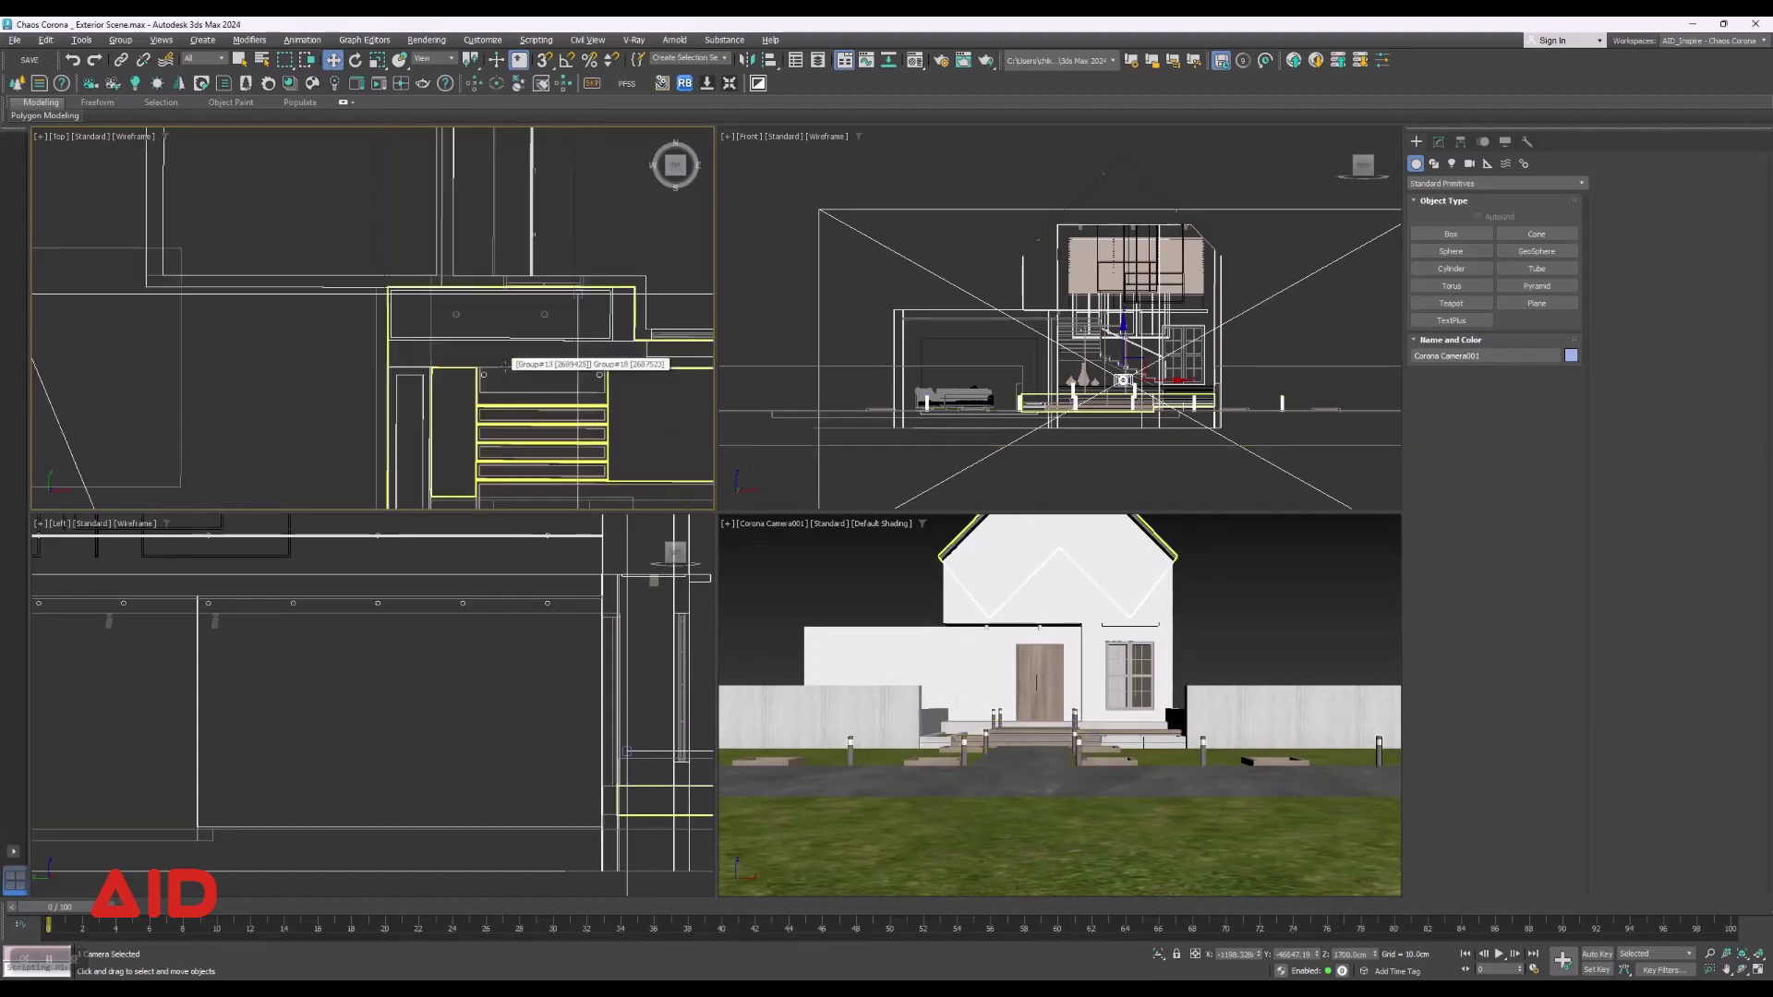
pyautogui.scroll(5, 510, 249)
pyautogui.scroll(-5, 342, 360)
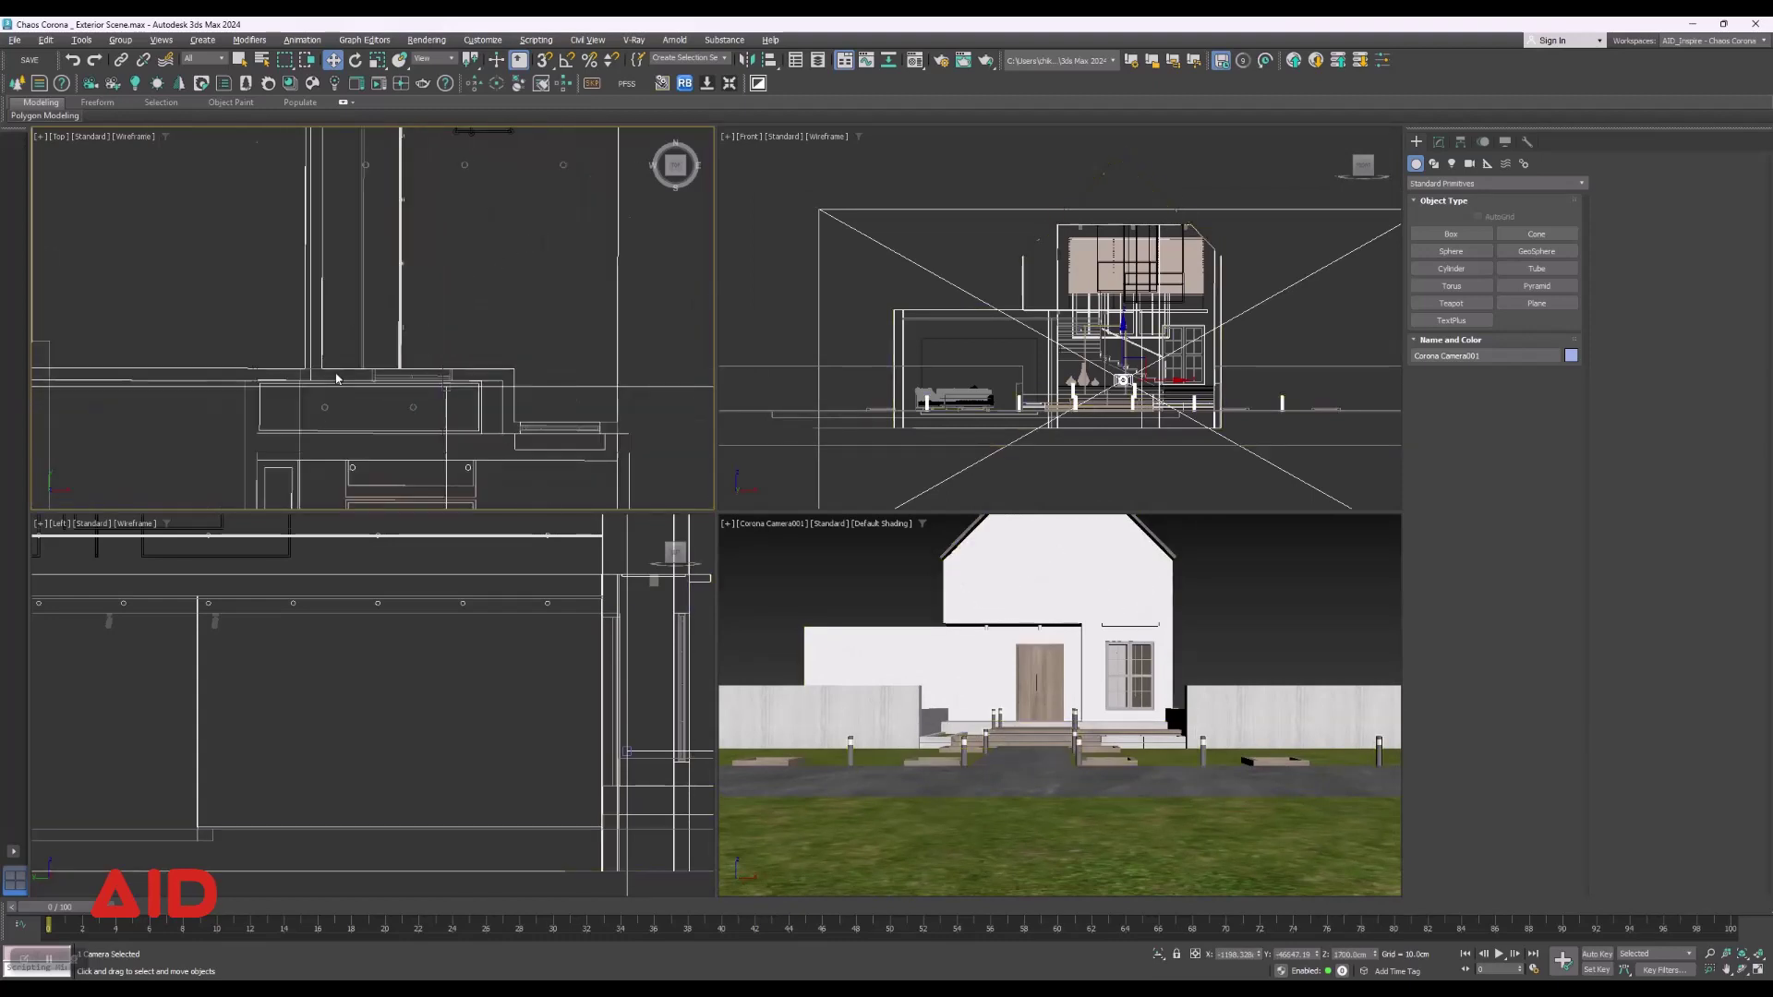
pyautogui.scroll(3, 423, 427)
pyautogui.scroll(2, 423, 426)
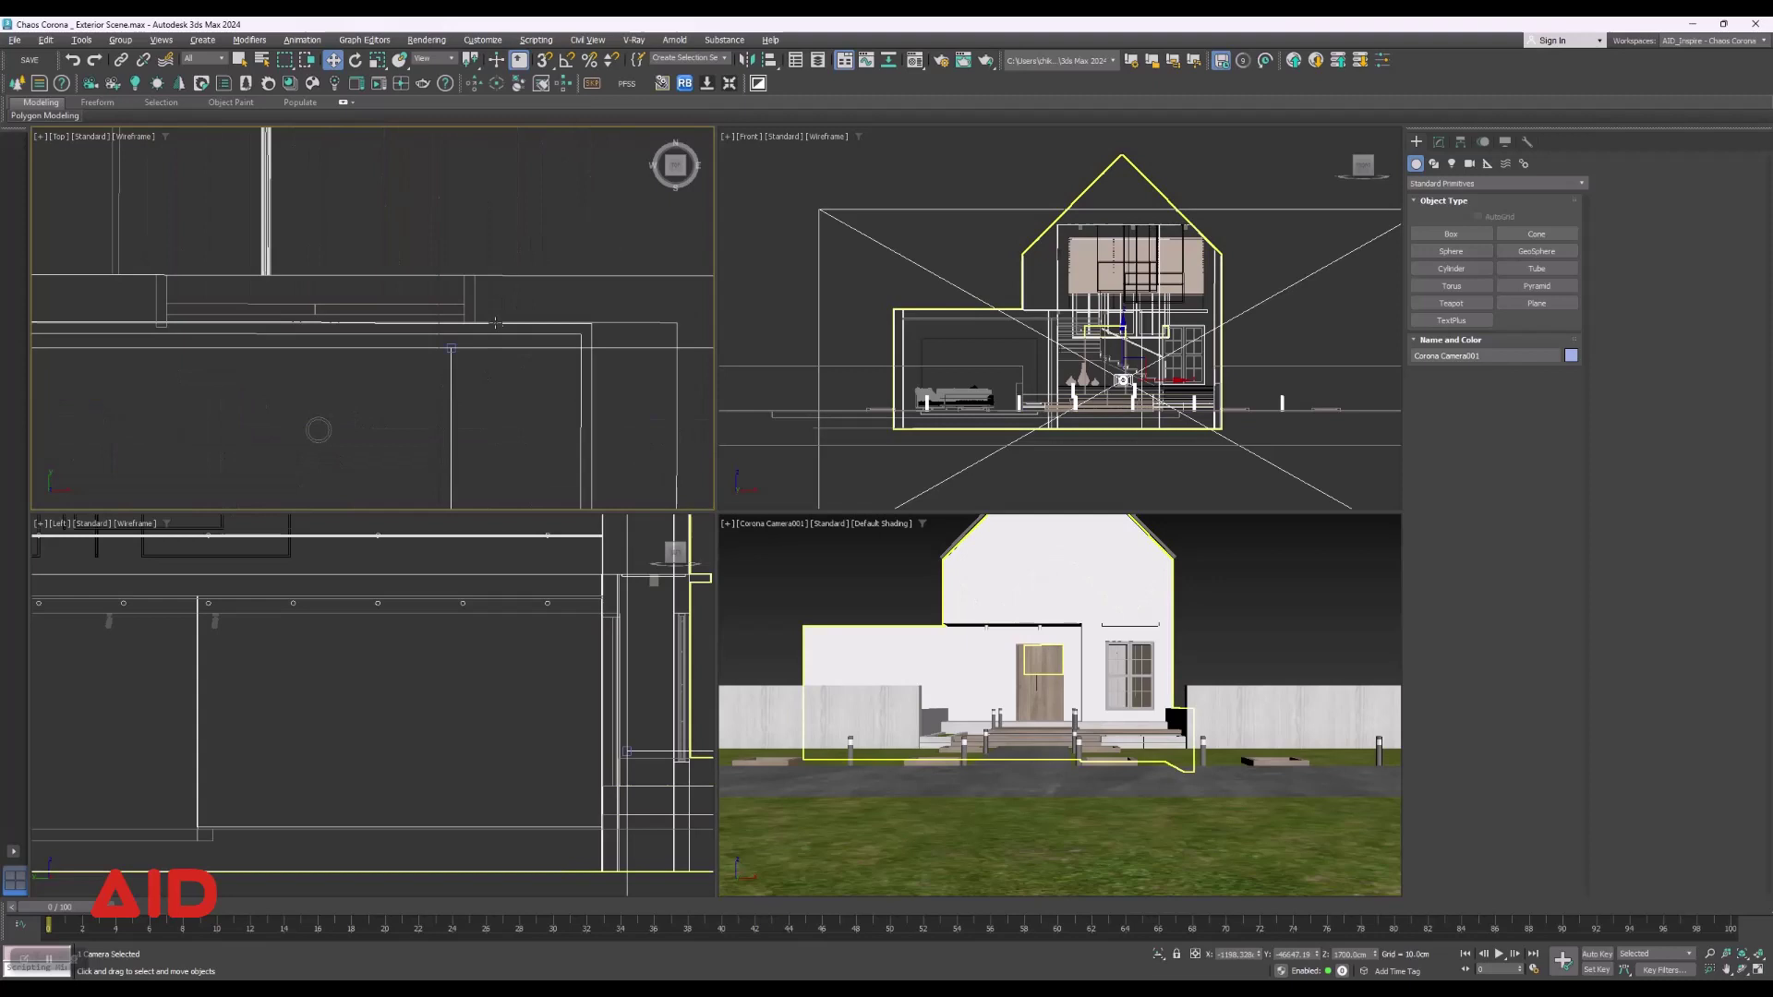
# Reselect the camera and maximize the Top viewport.
pyautogui.click(438, 230)
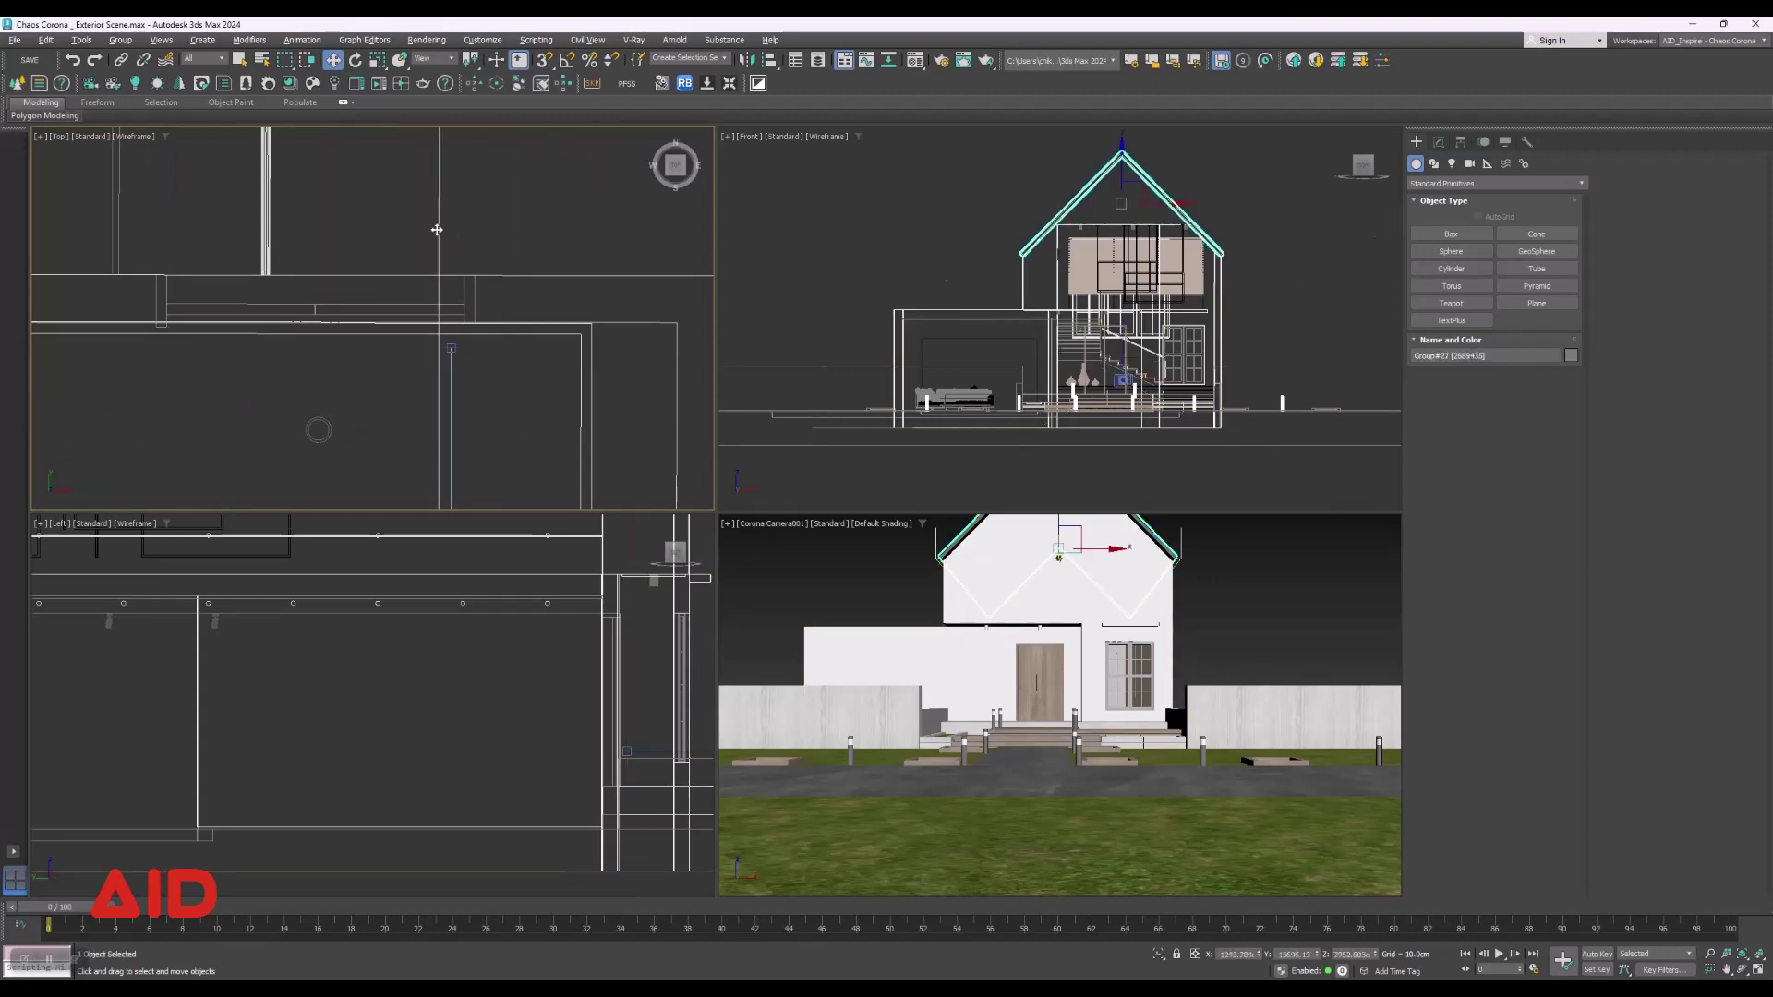
pyautogui.click(451, 390)
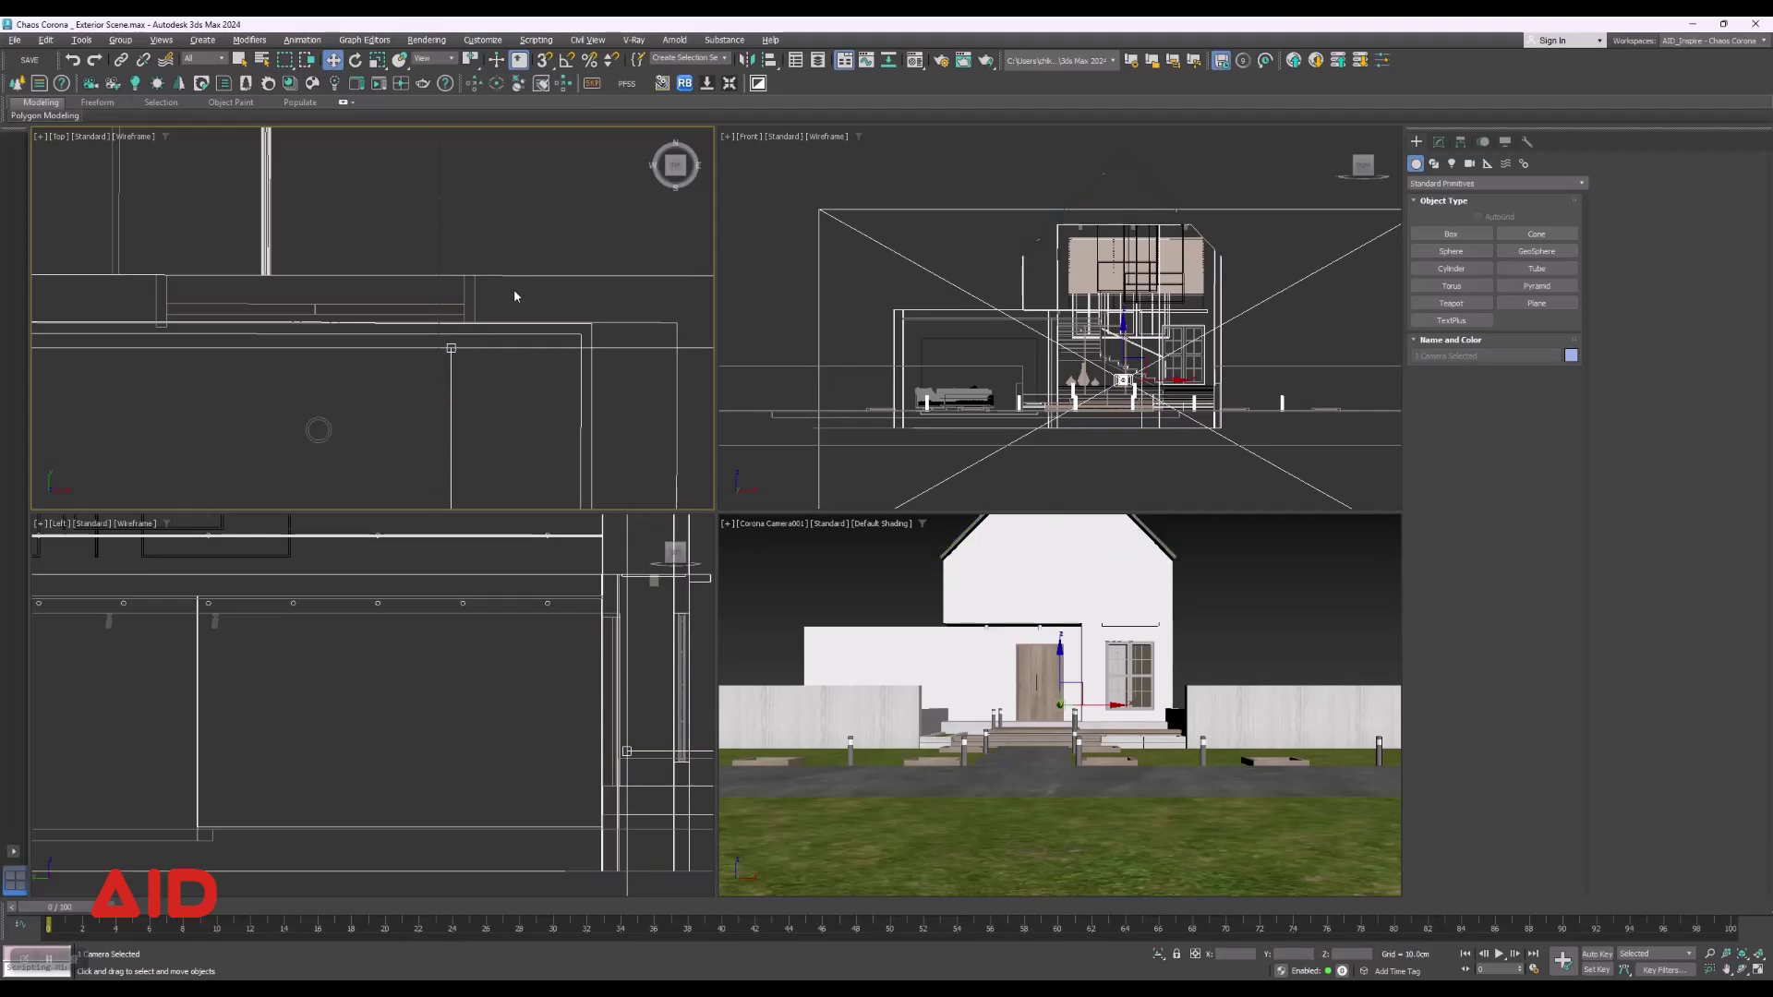
pyautogui.hotkey('alt', 'w')
pyautogui.moveTo(601, 448); pyautogui.dragTo(721, 305, button='middle')
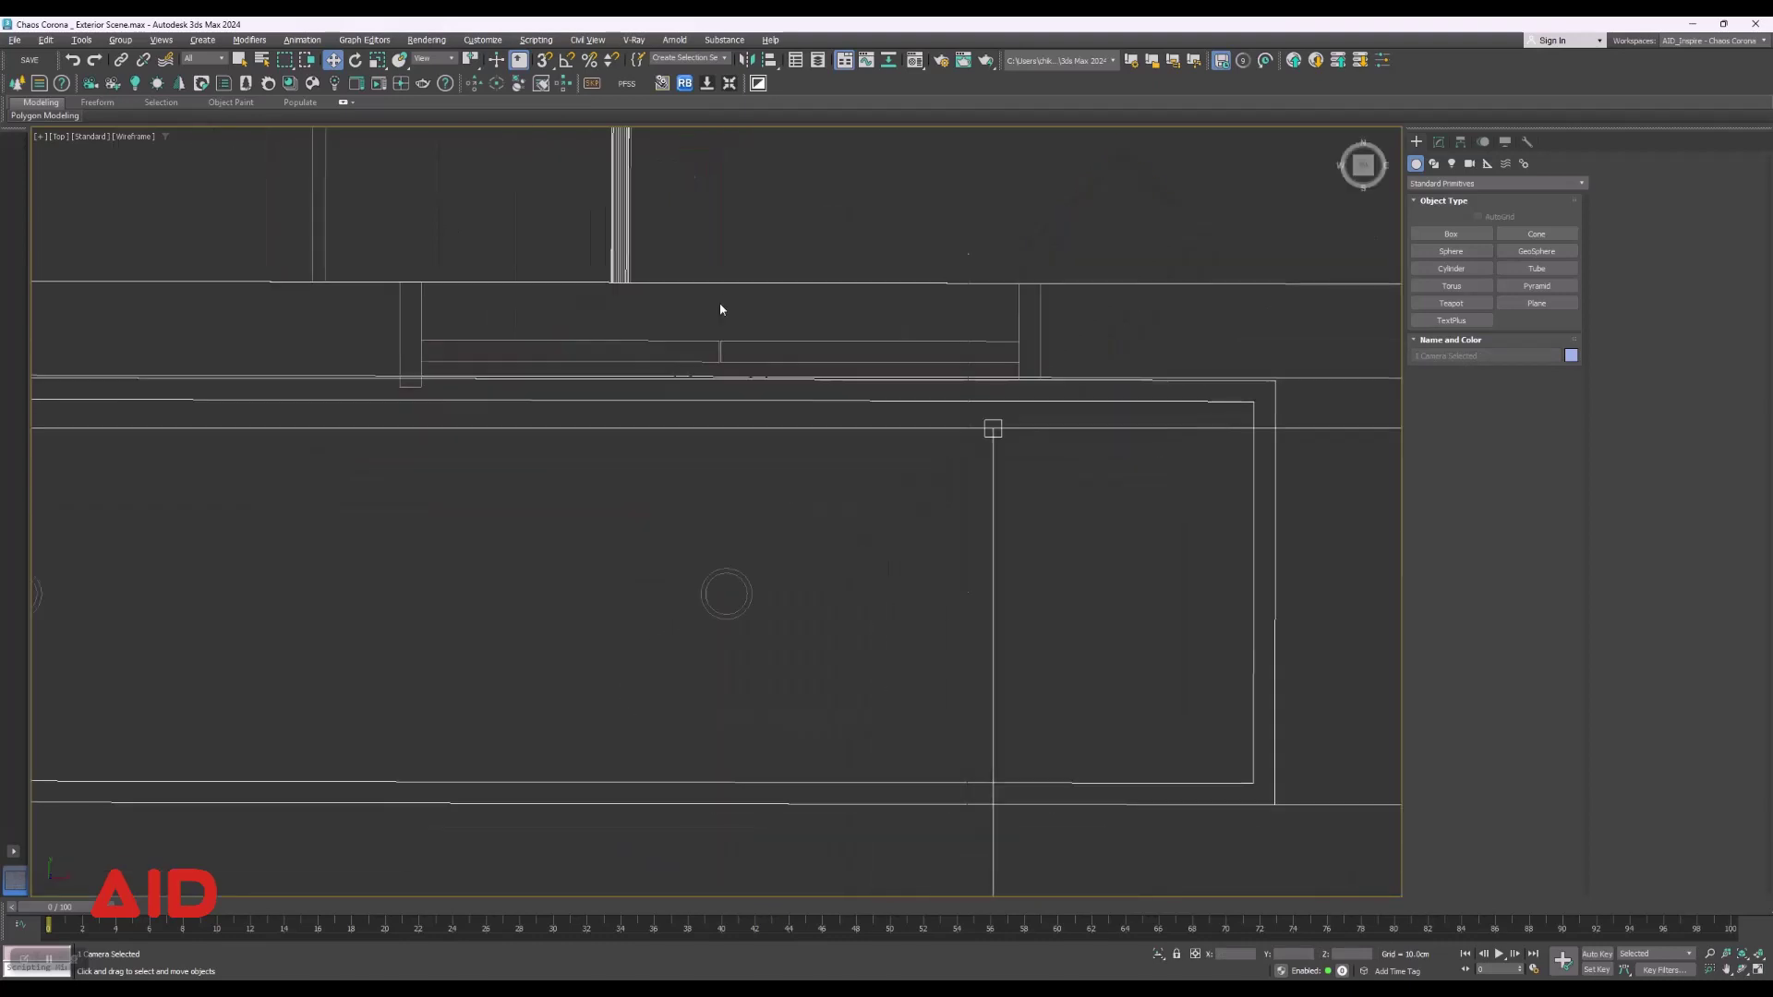
# Zoom the Top view and open the Move Transform Type-In for the camera.
pyautogui.scroll(-3, 974, 709)
pyautogui.scroll(-3, 962, 556)
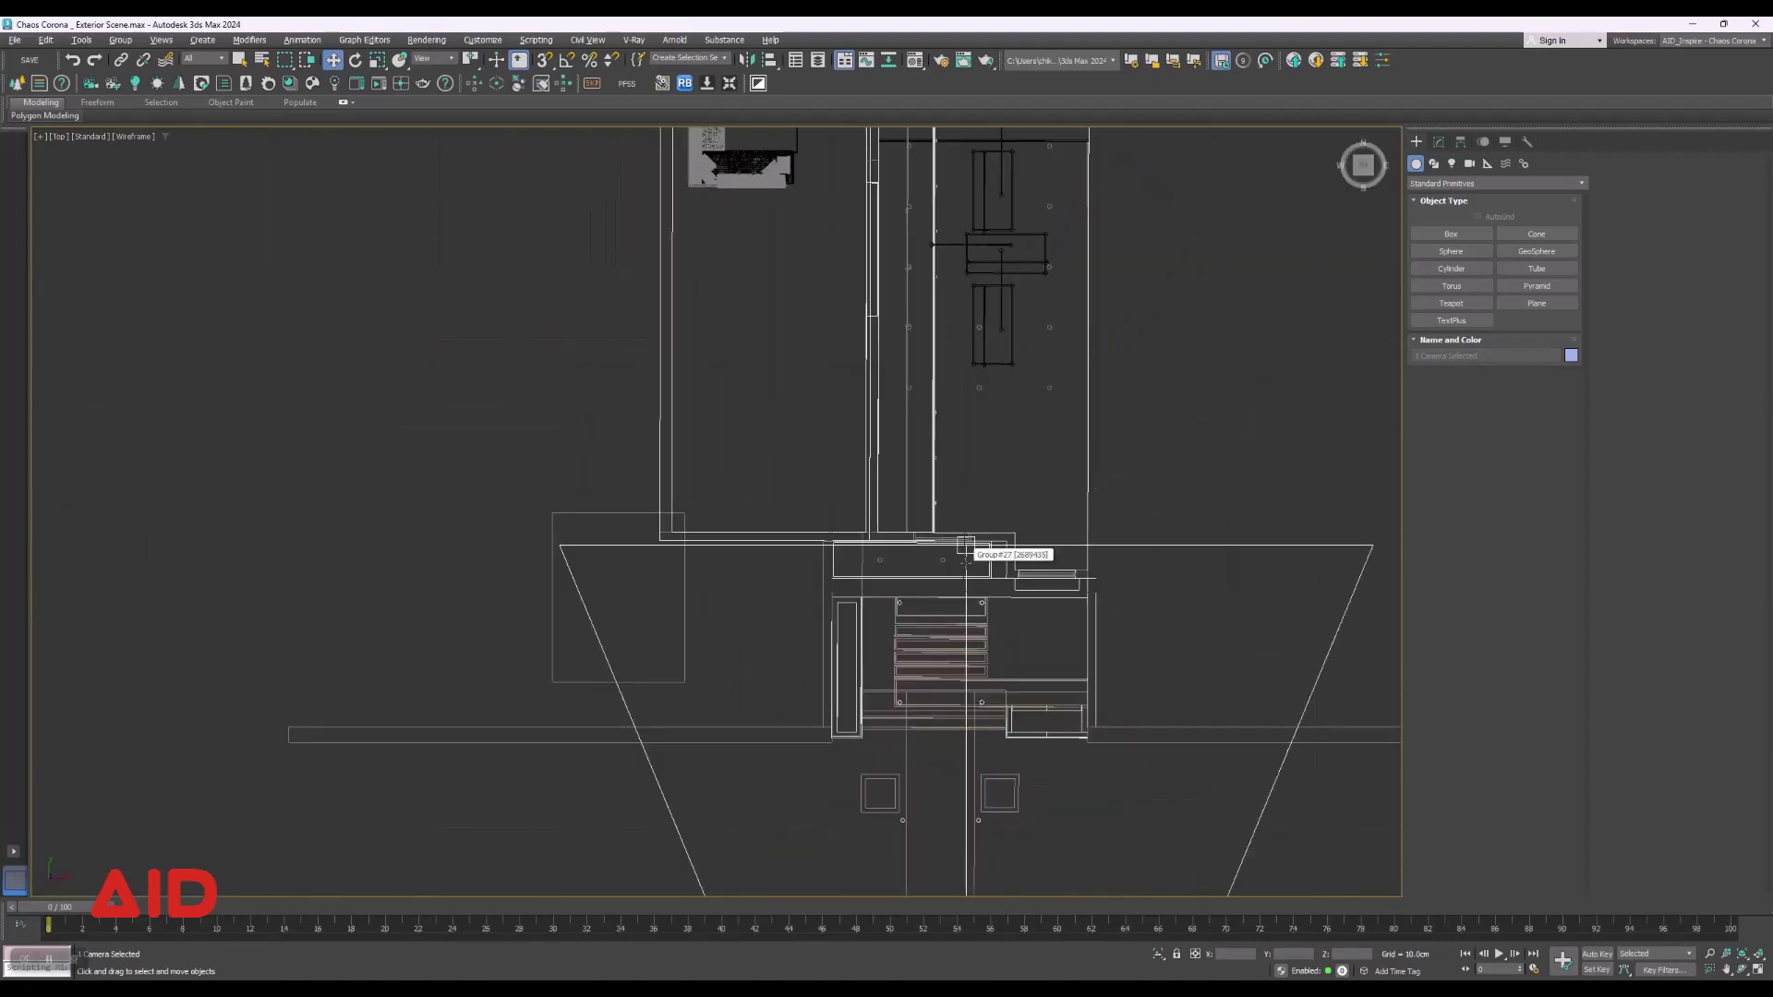
pyautogui.scroll(-2, 1007, 550)
pyautogui.scroll(2, 978, 423)
pyautogui.scroll(2, 965, 416)
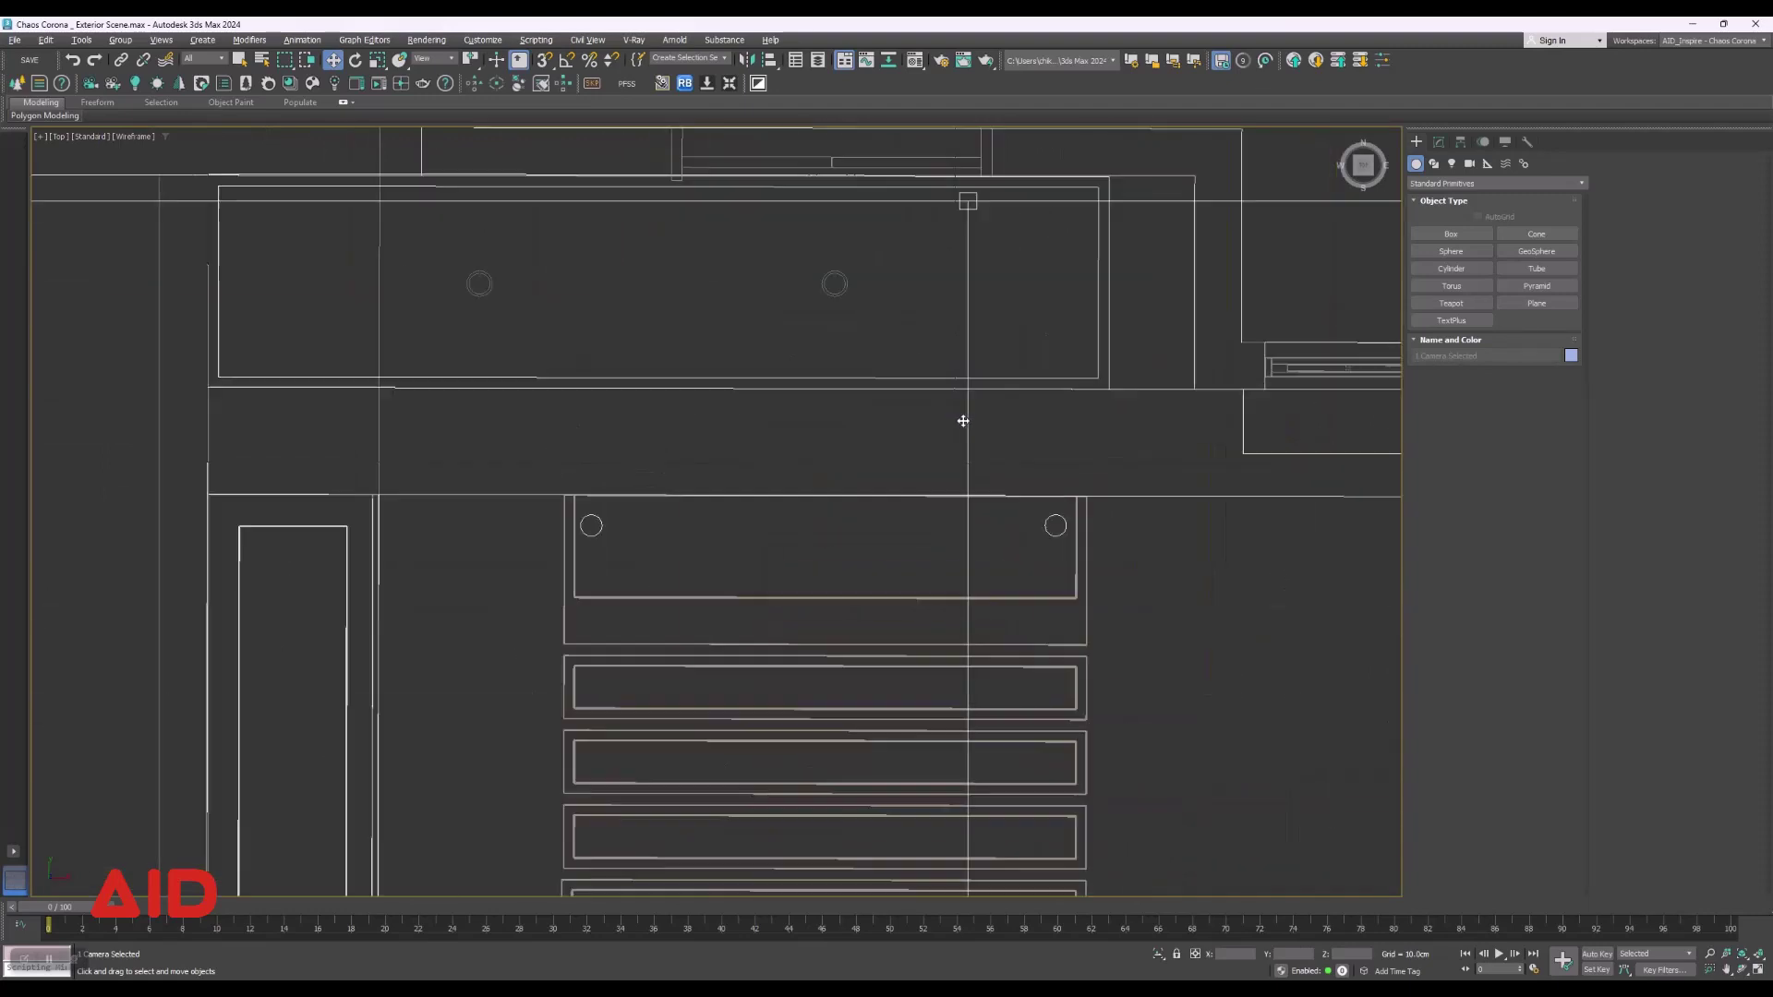
pyautogui.scroll(2, 961, 416)
pyautogui.scroll(2, 924, 495)
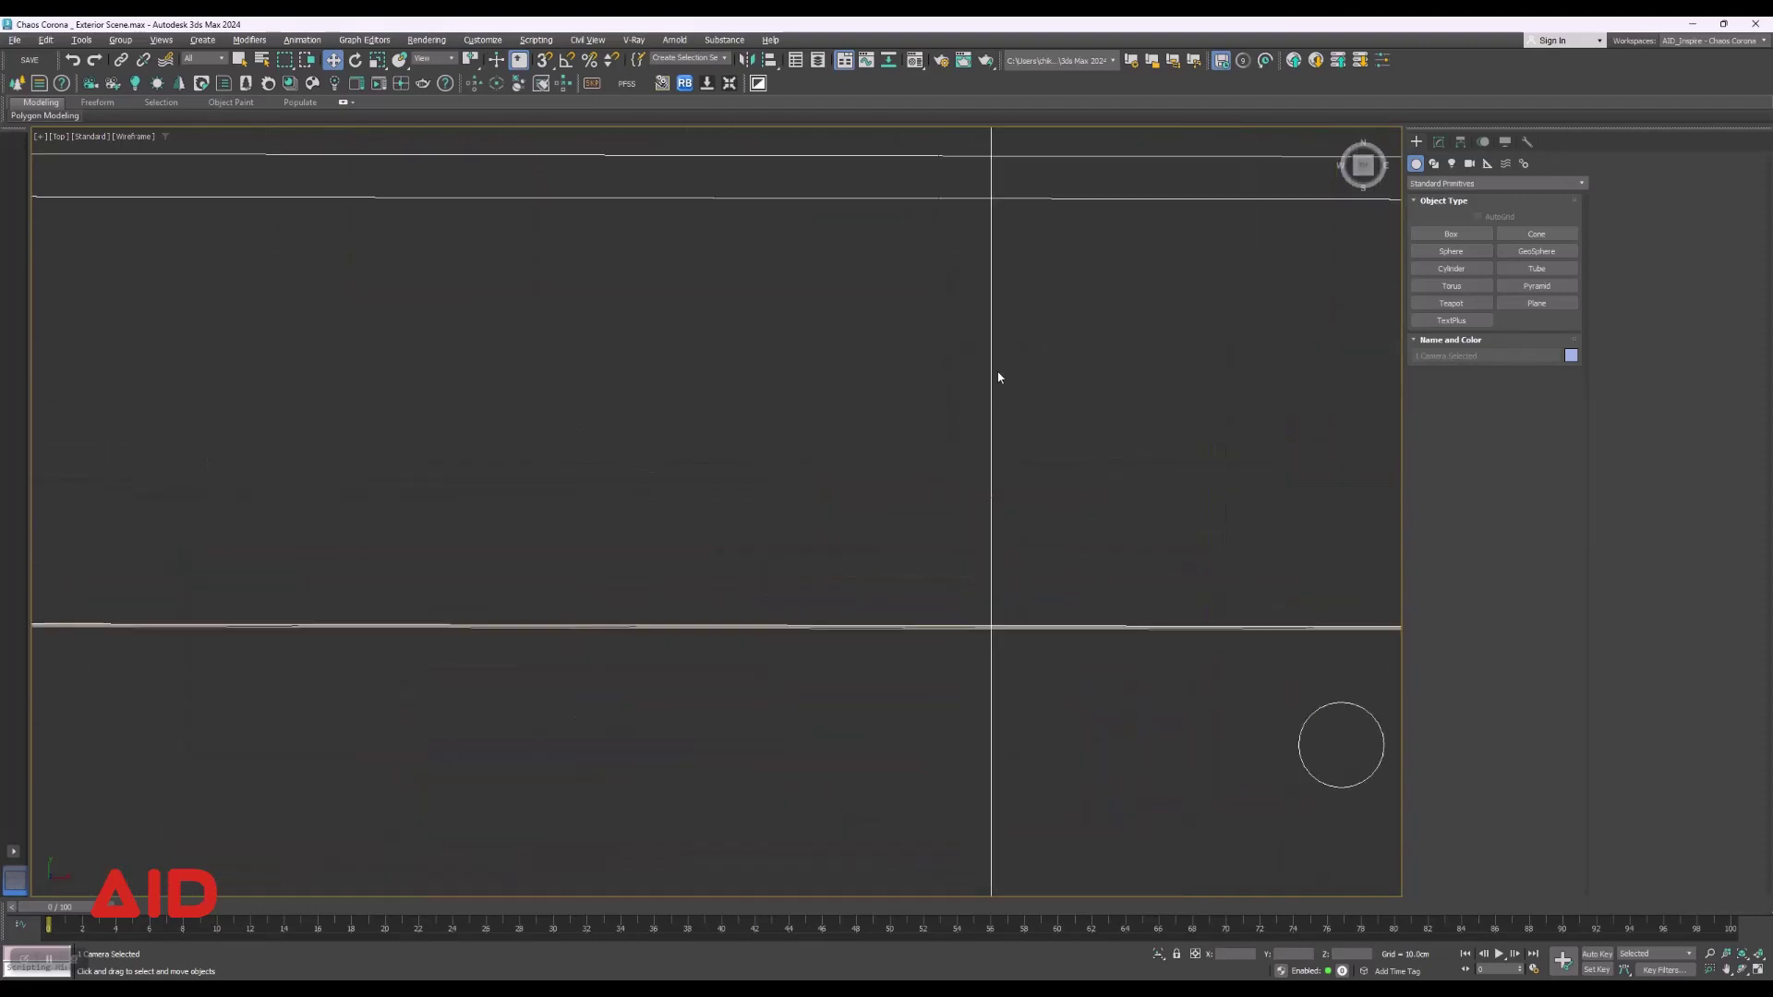
pyautogui.rightClick(334, 59)
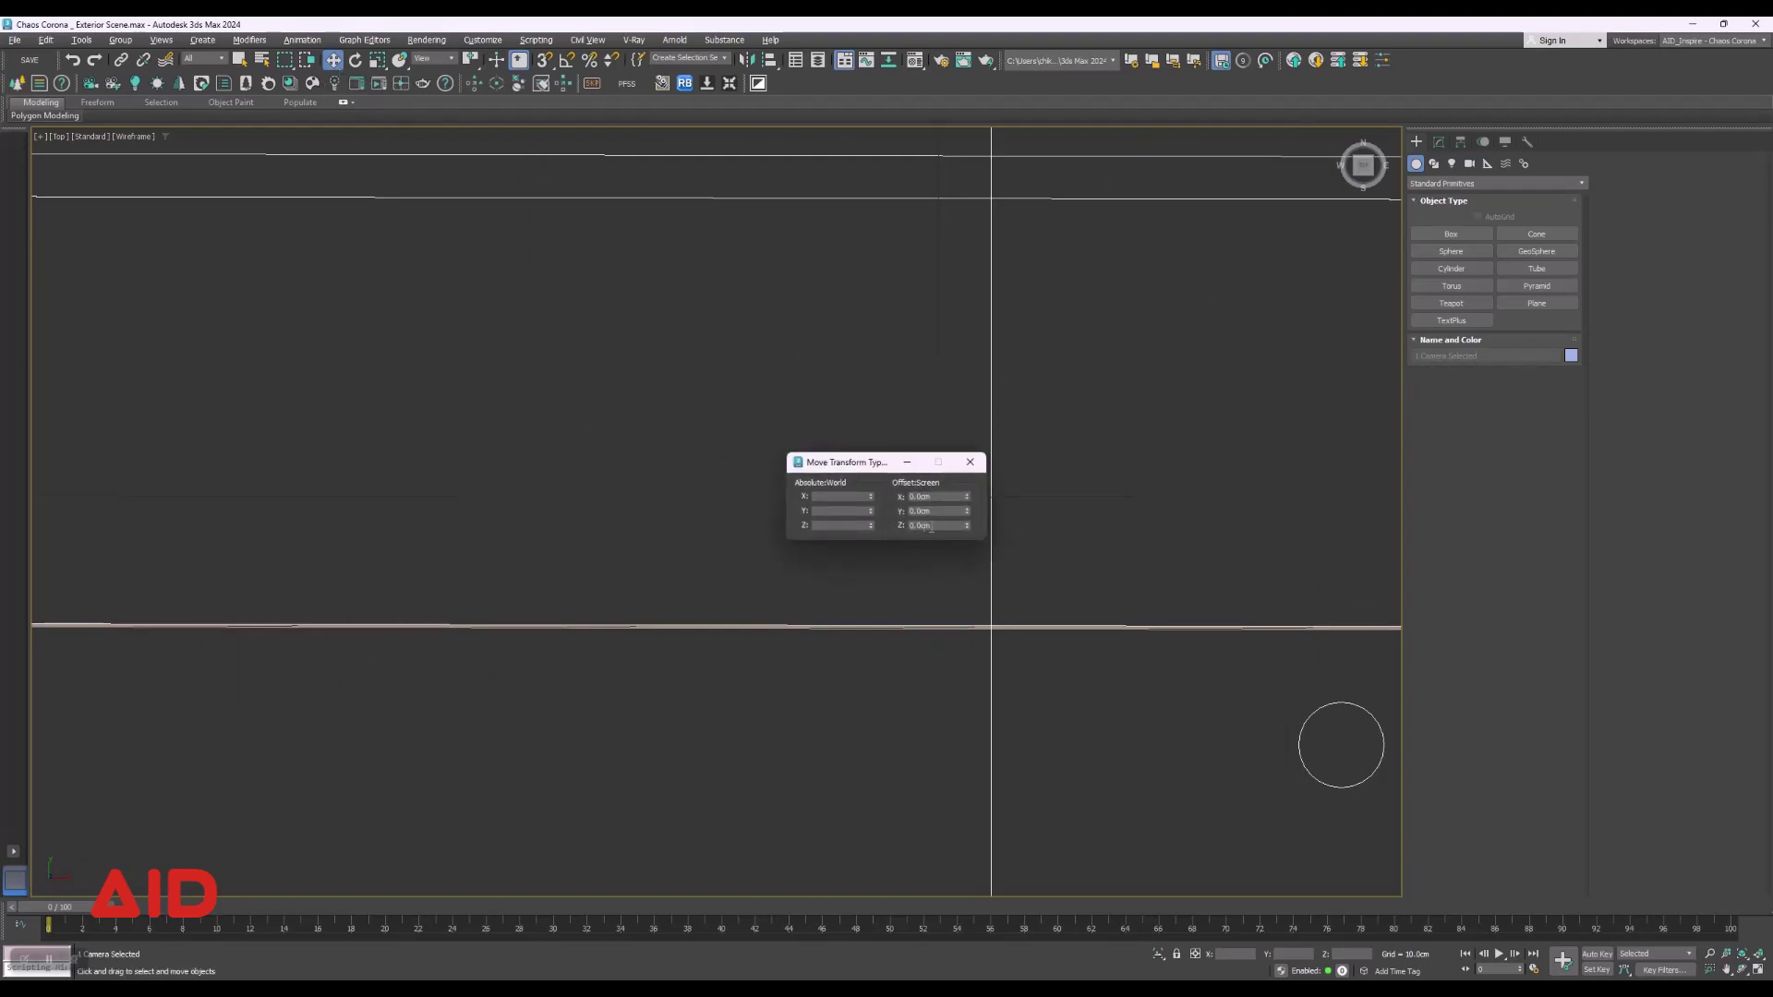
pyautogui.moveTo(894, 473)
pyautogui.mouseDown()
pyautogui.moveTo(759, 489)
pyautogui.moveTo(836, 512)
pyautogui.moveTo(1118, 490)
pyautogui.mouseUp()
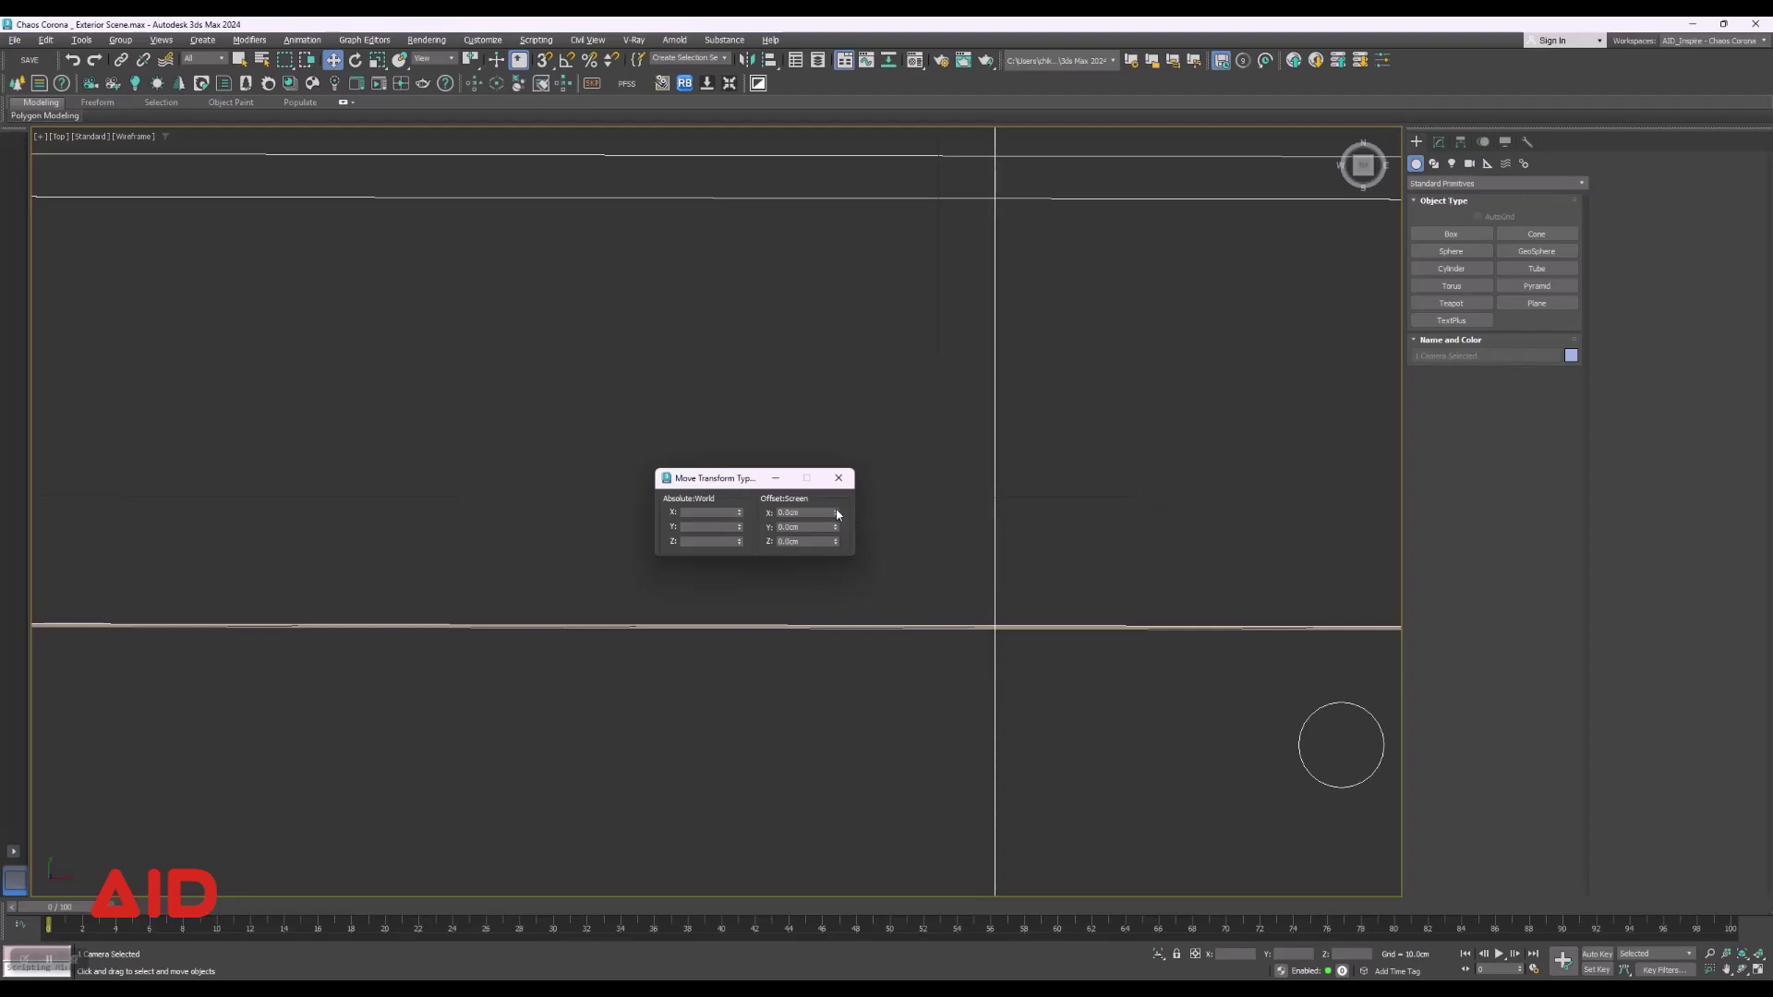
# Set the camera's X offset to -1.12 cm and restore the four-viewport layout.
pyautogui.moveTo(838, 514)
pyautogui.mouseDown()
pyautogui.moveTo(817, 492)
pyautogui.moveTo(972, 494)
pyautogui.mouseUp()
pyautogui.hotkey('ctrl', 'z')
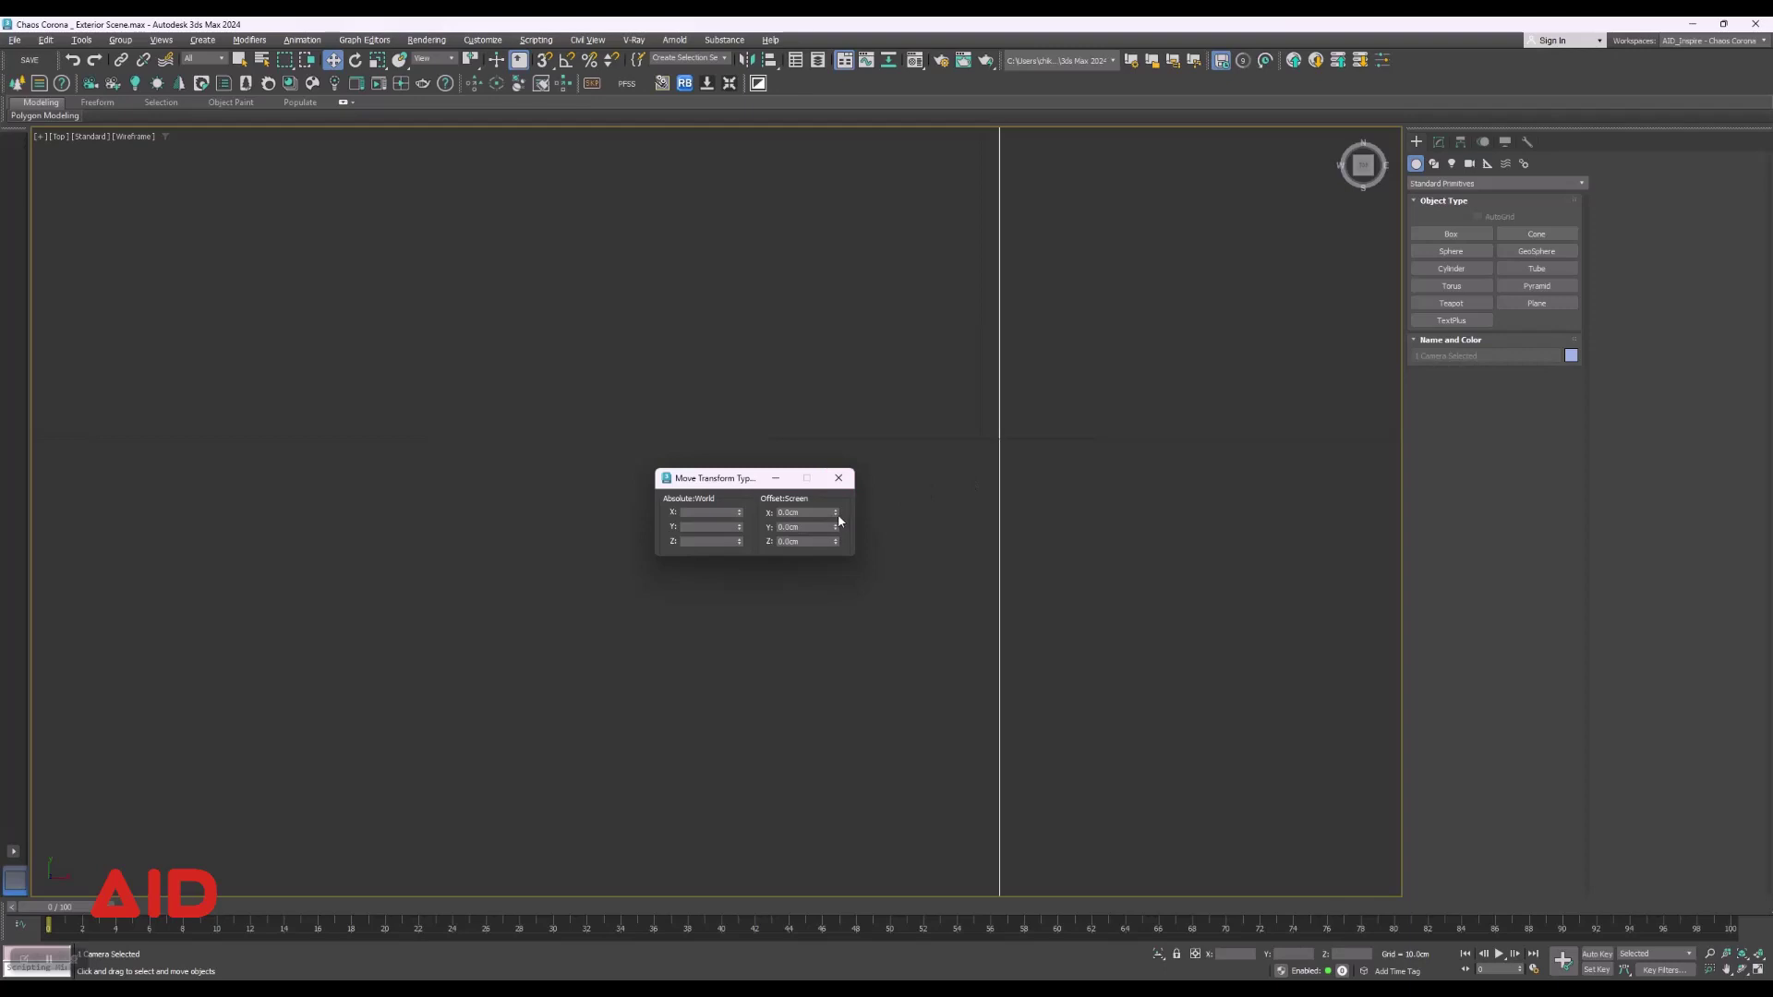
pyautogui.moveTo(839, 513); pyautogui.dragTo(833, 530)
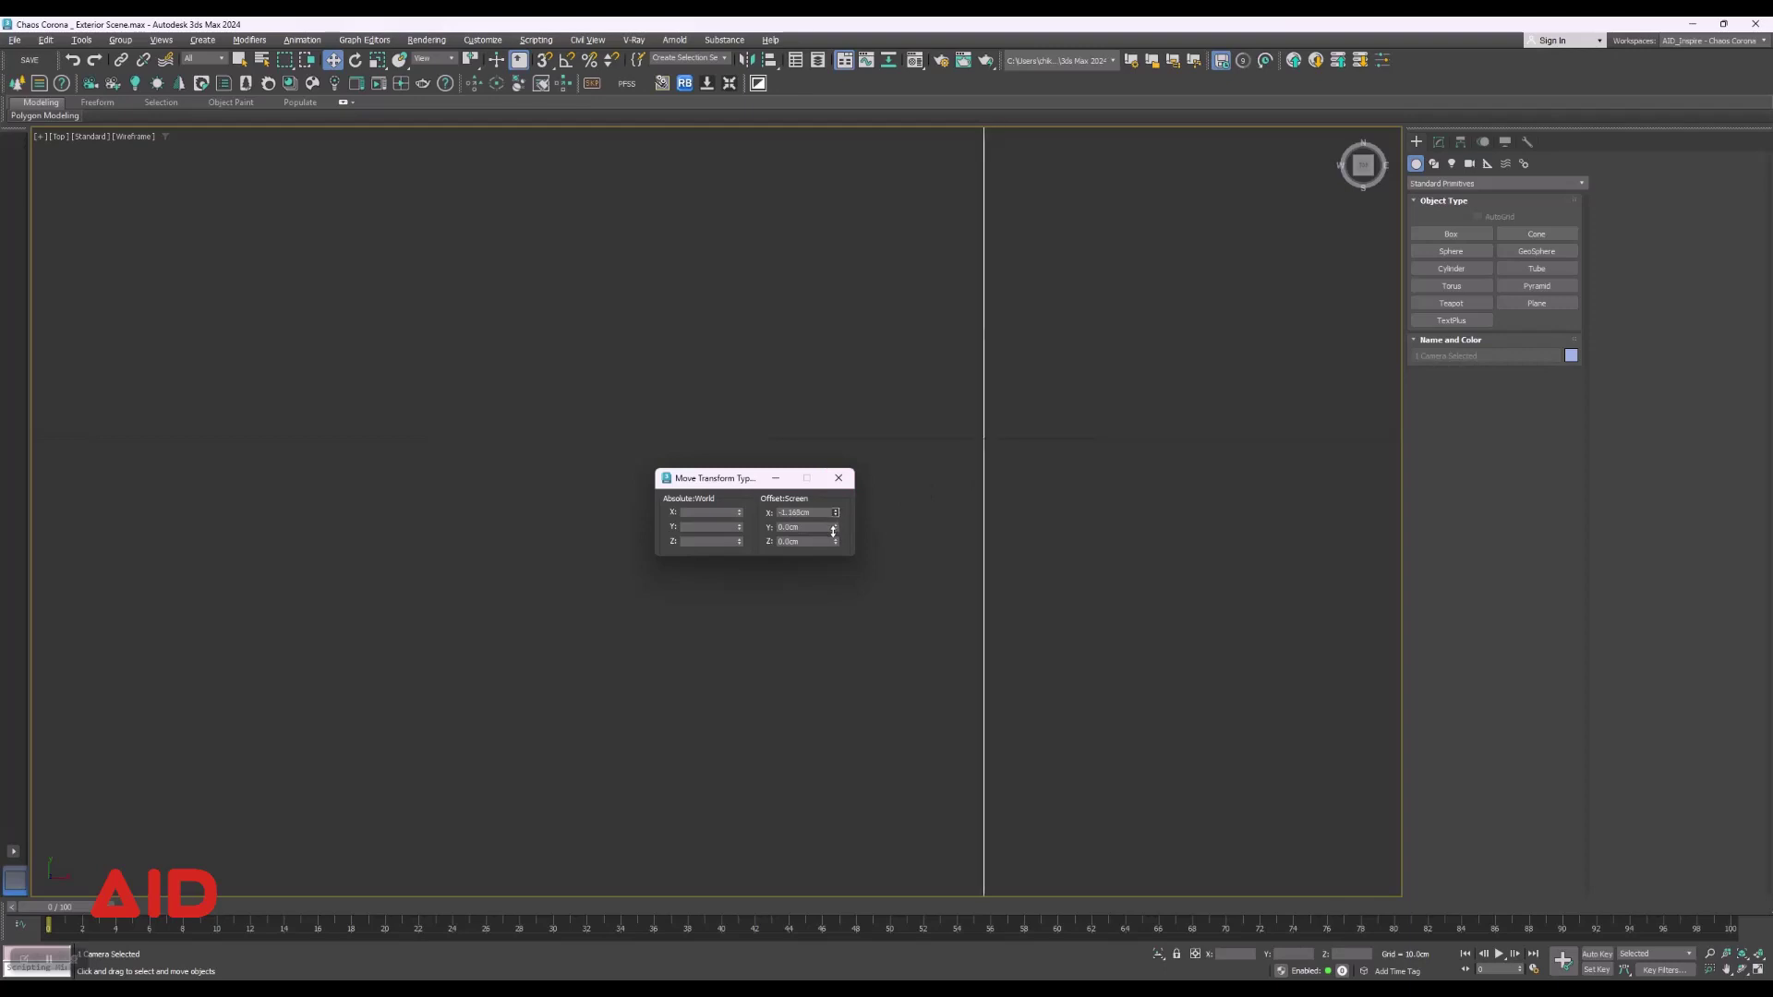
pyautogui.moveTo(832, 531); pyautogui.dragTo(830, 533)
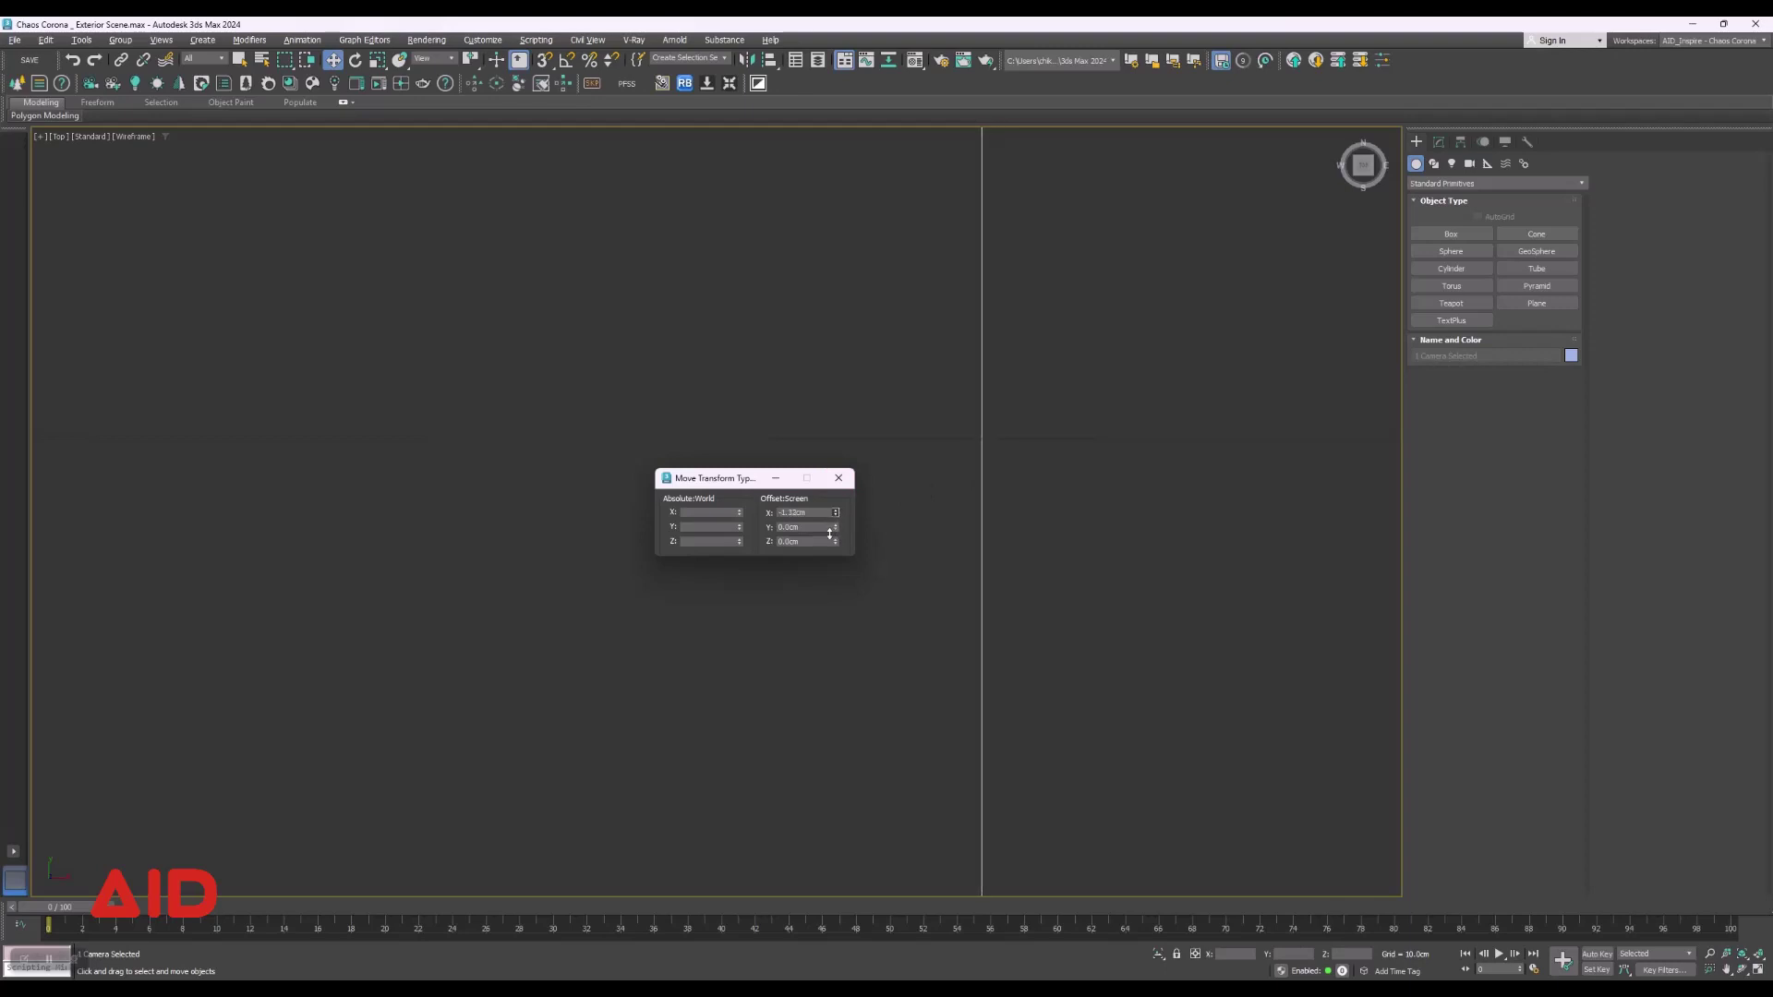
pyautogui.click(839, 477)
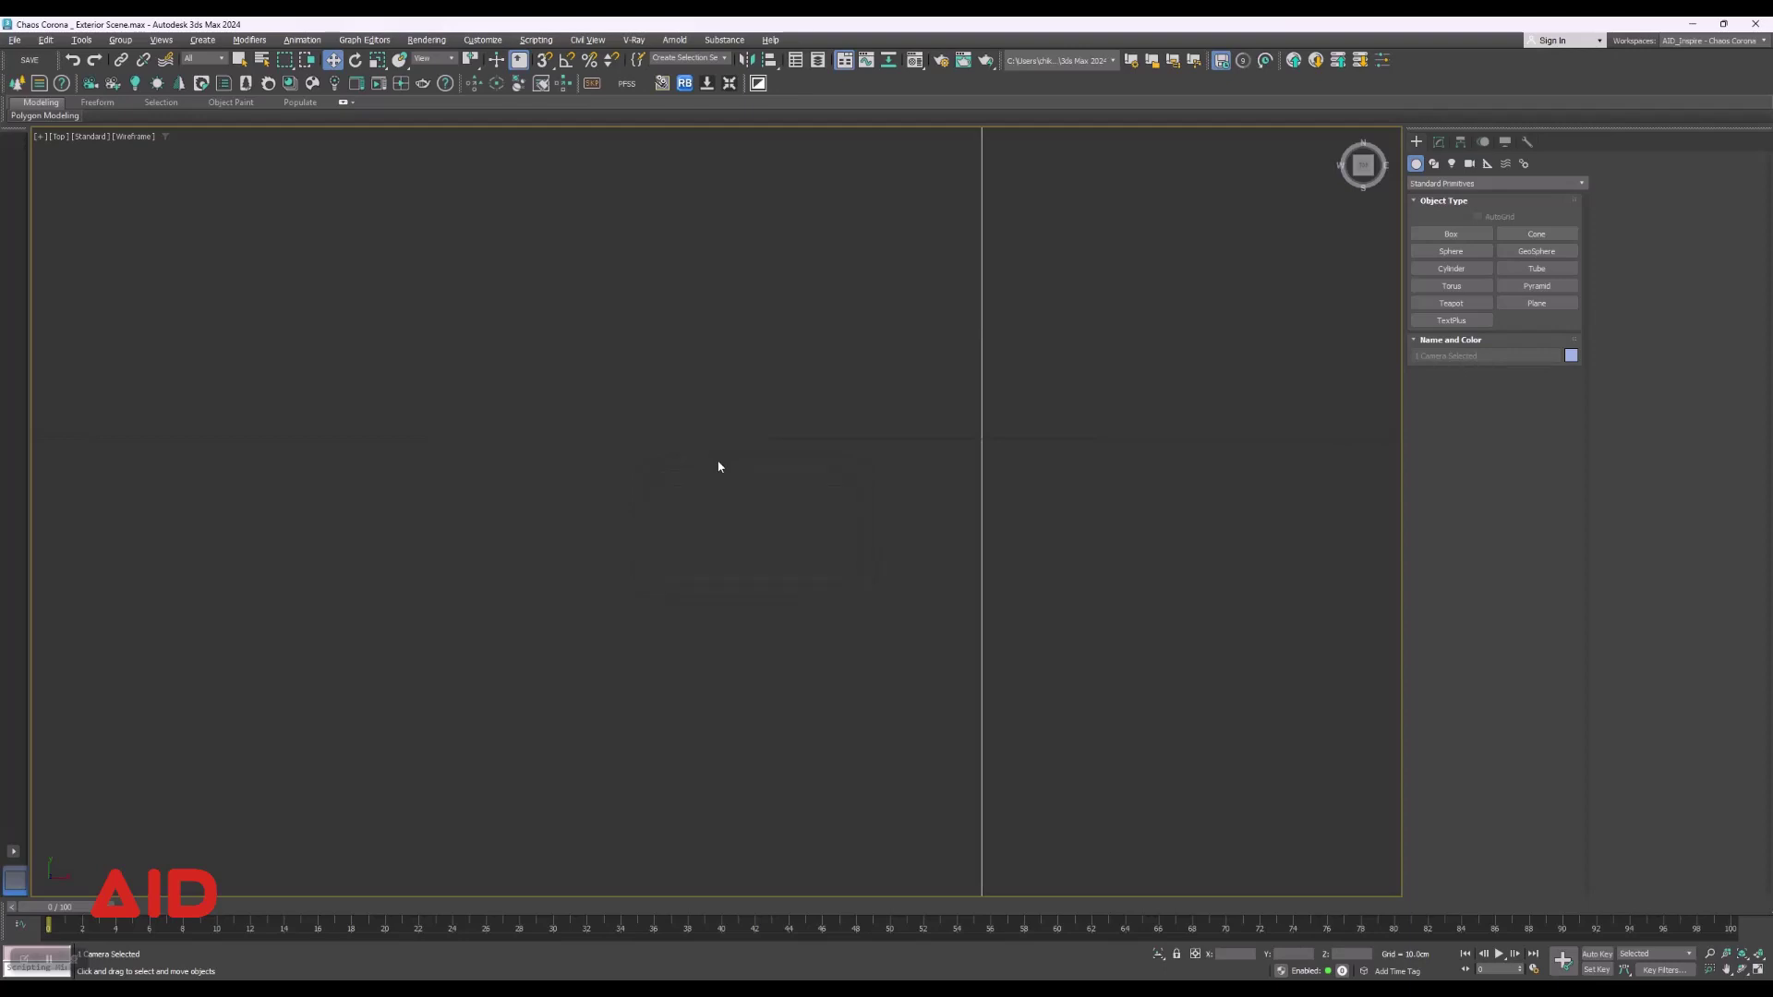
pyautogui.hotkey('alt', 'w')
pyautogui.click(1302, 601)
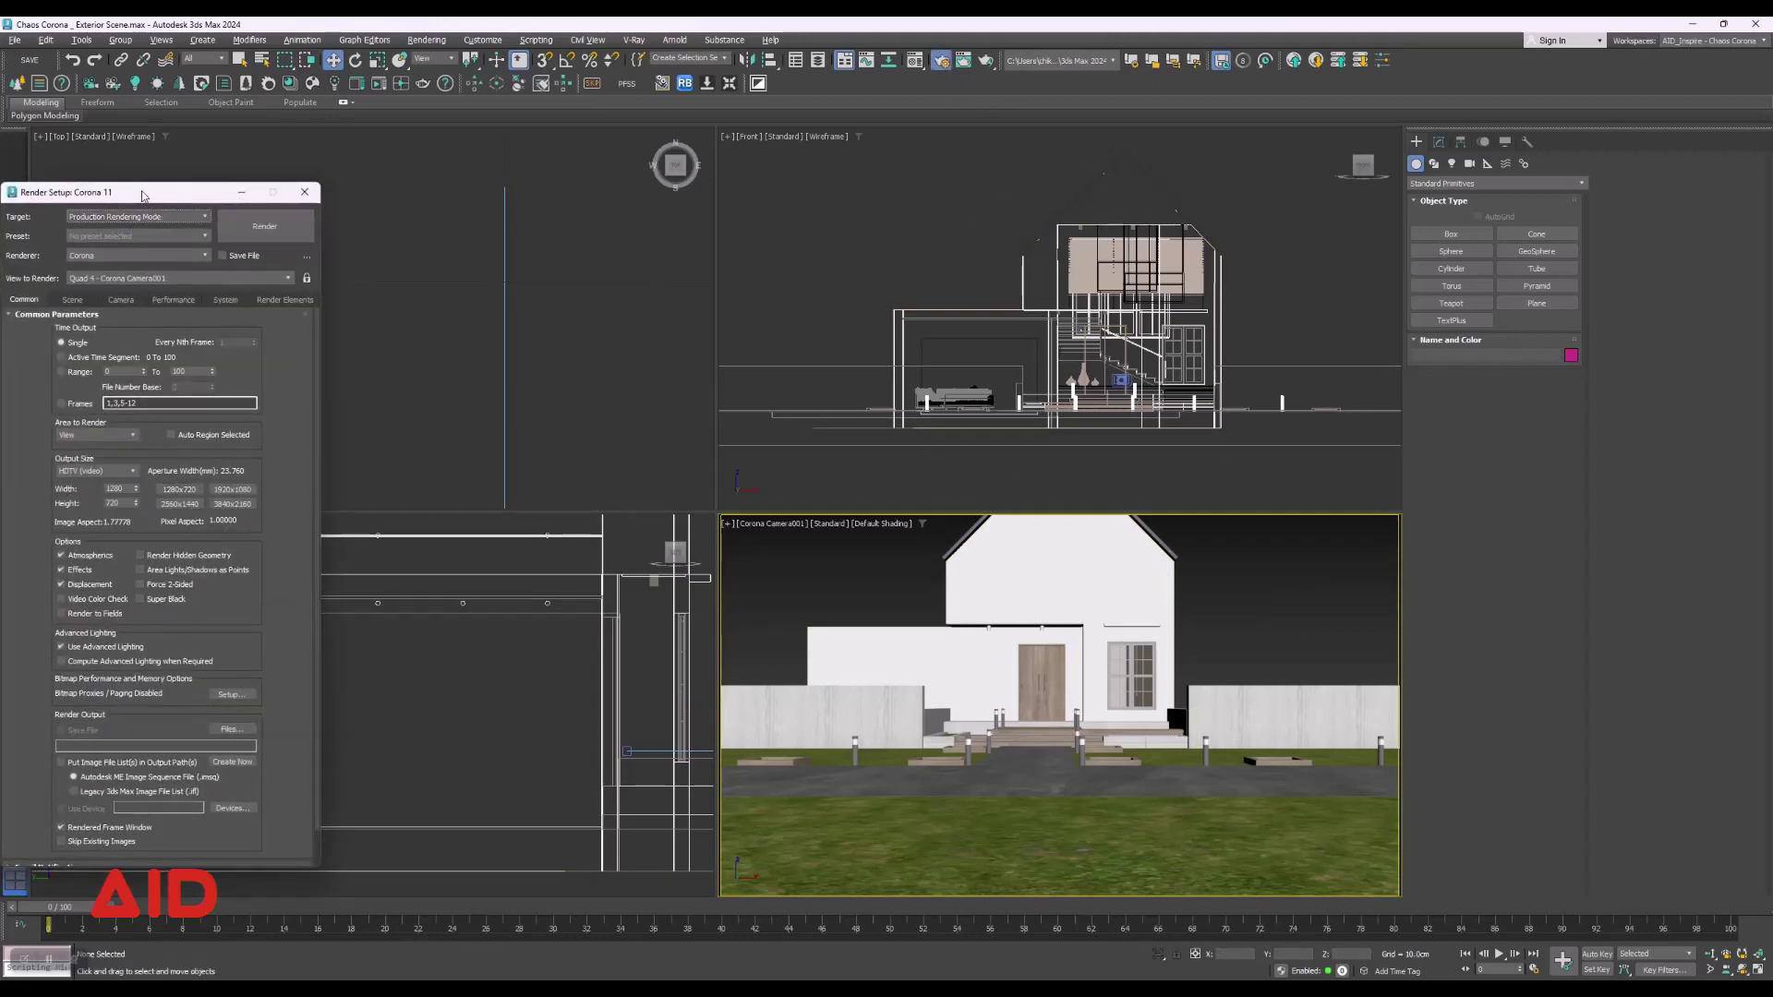
# Set Output Size to Custom, adjust the image aspect, and leave it unlocked.
pyautogui.moveTo(144, 196)
pyautogui.mouseDown()
pyautogui.moveTo(237, 207)
pyautogui.moveTo(246, 188)
pyautogui.mouseUp()
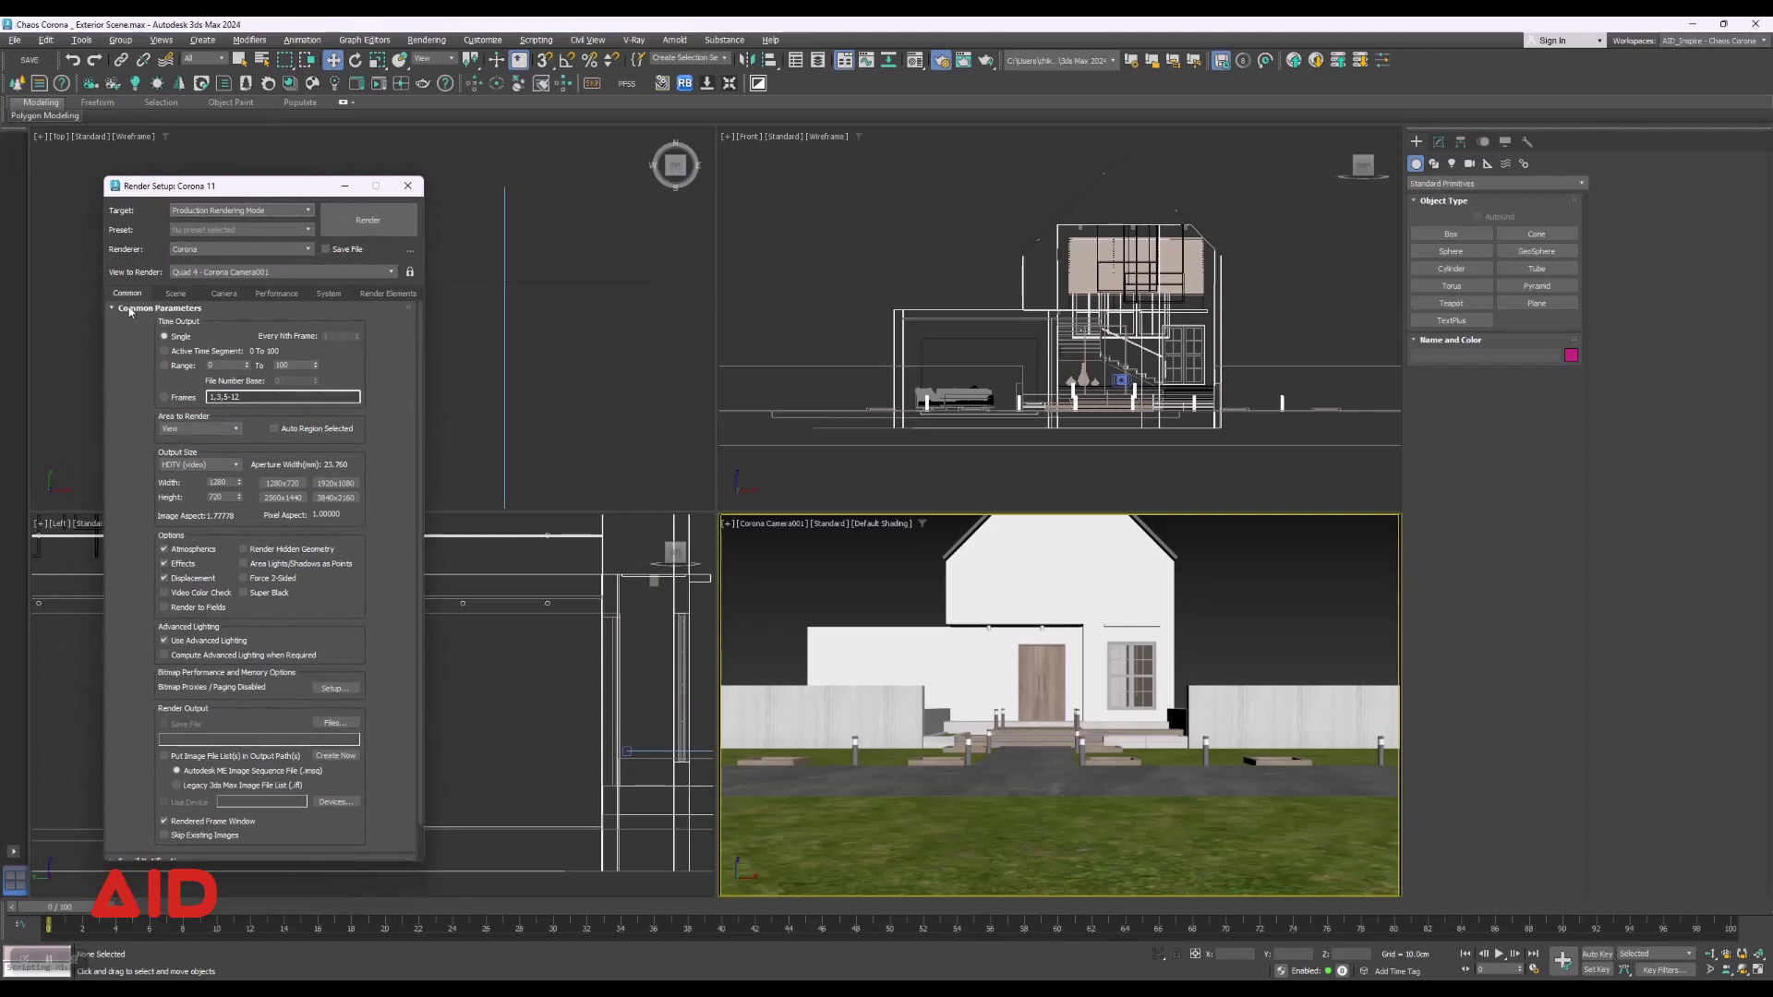
pyautogui.click(206, 468)
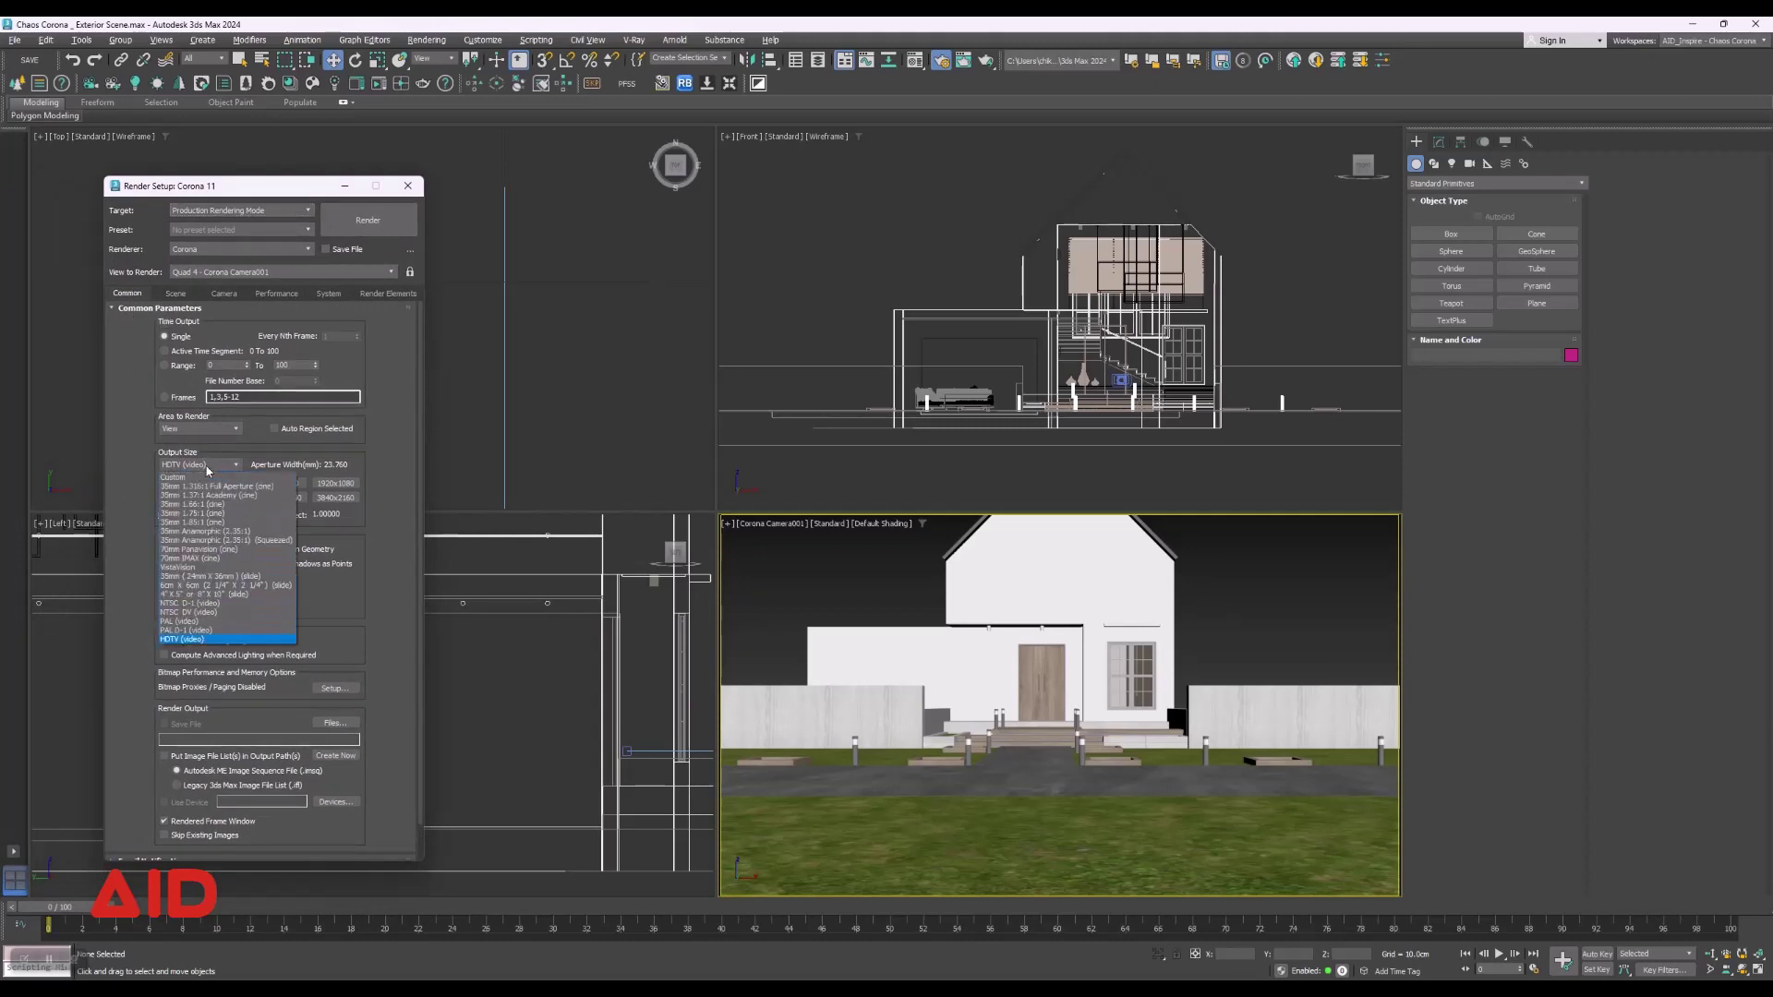
pyautogui.click(202, 478)
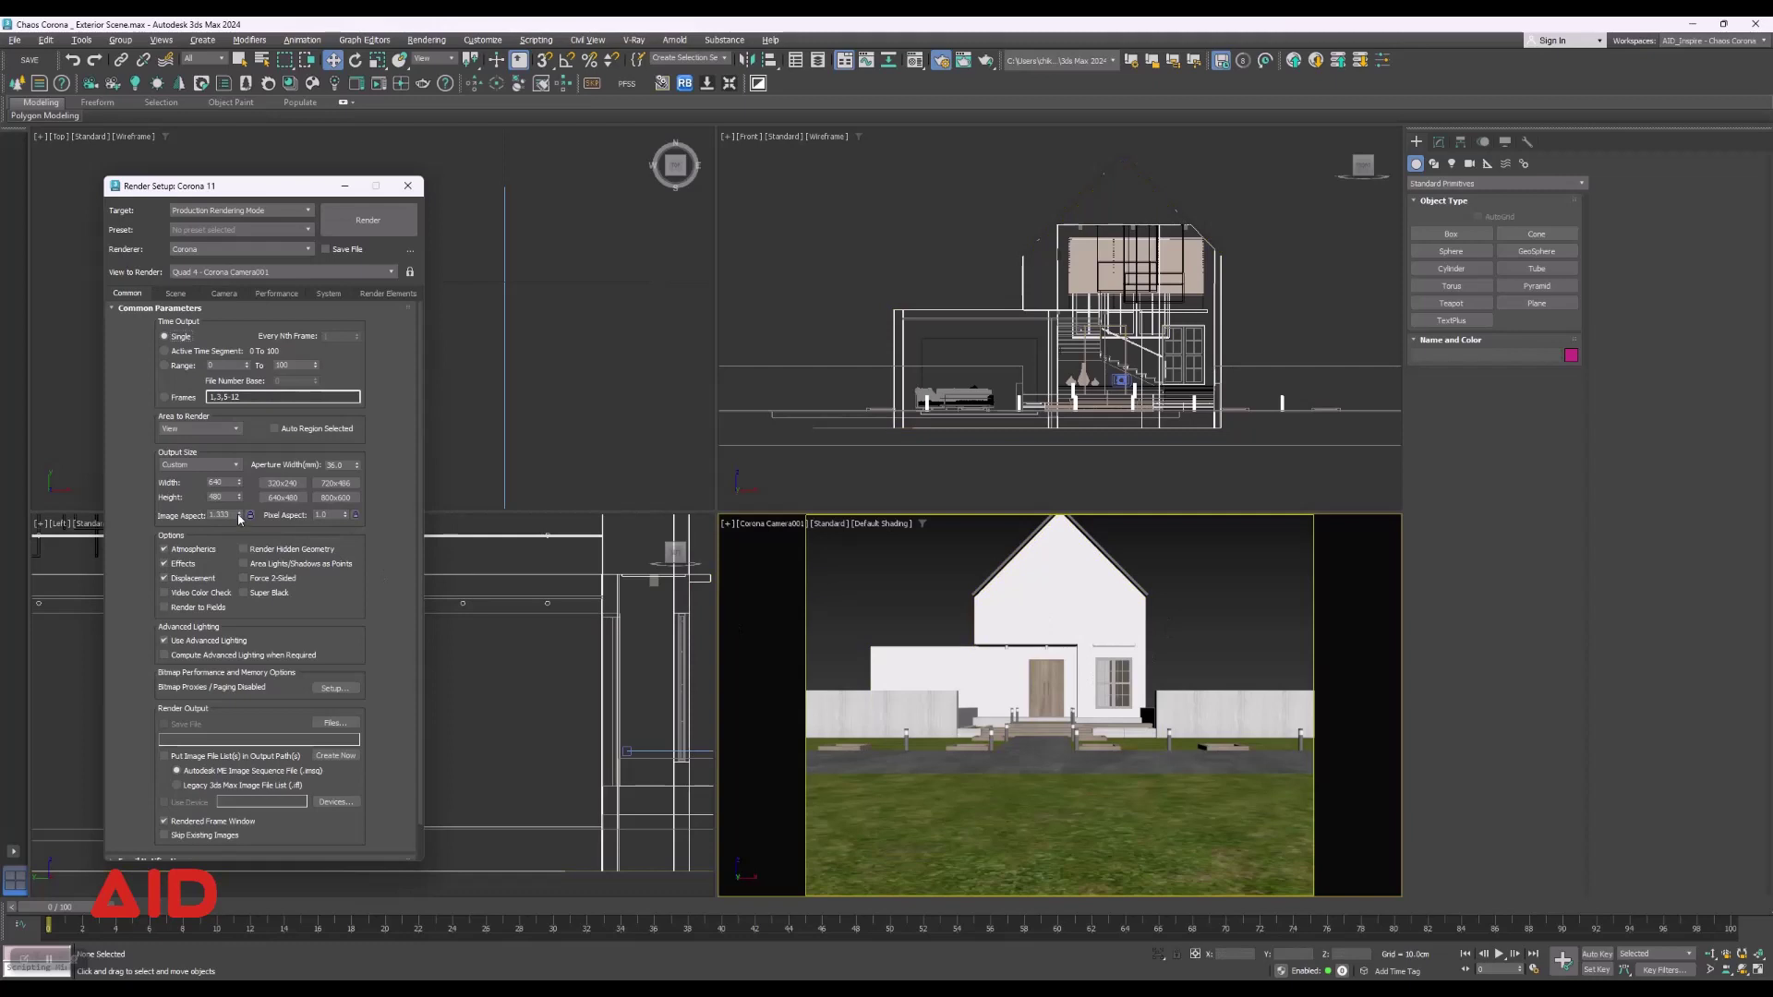
pyautogui.moveTo(240, 519)
pyautogui.mouseDown()
pyautogui.moveTo(242, 547)
pyautogui.moveTo(238, 527)
pyautogui.mouseUp()
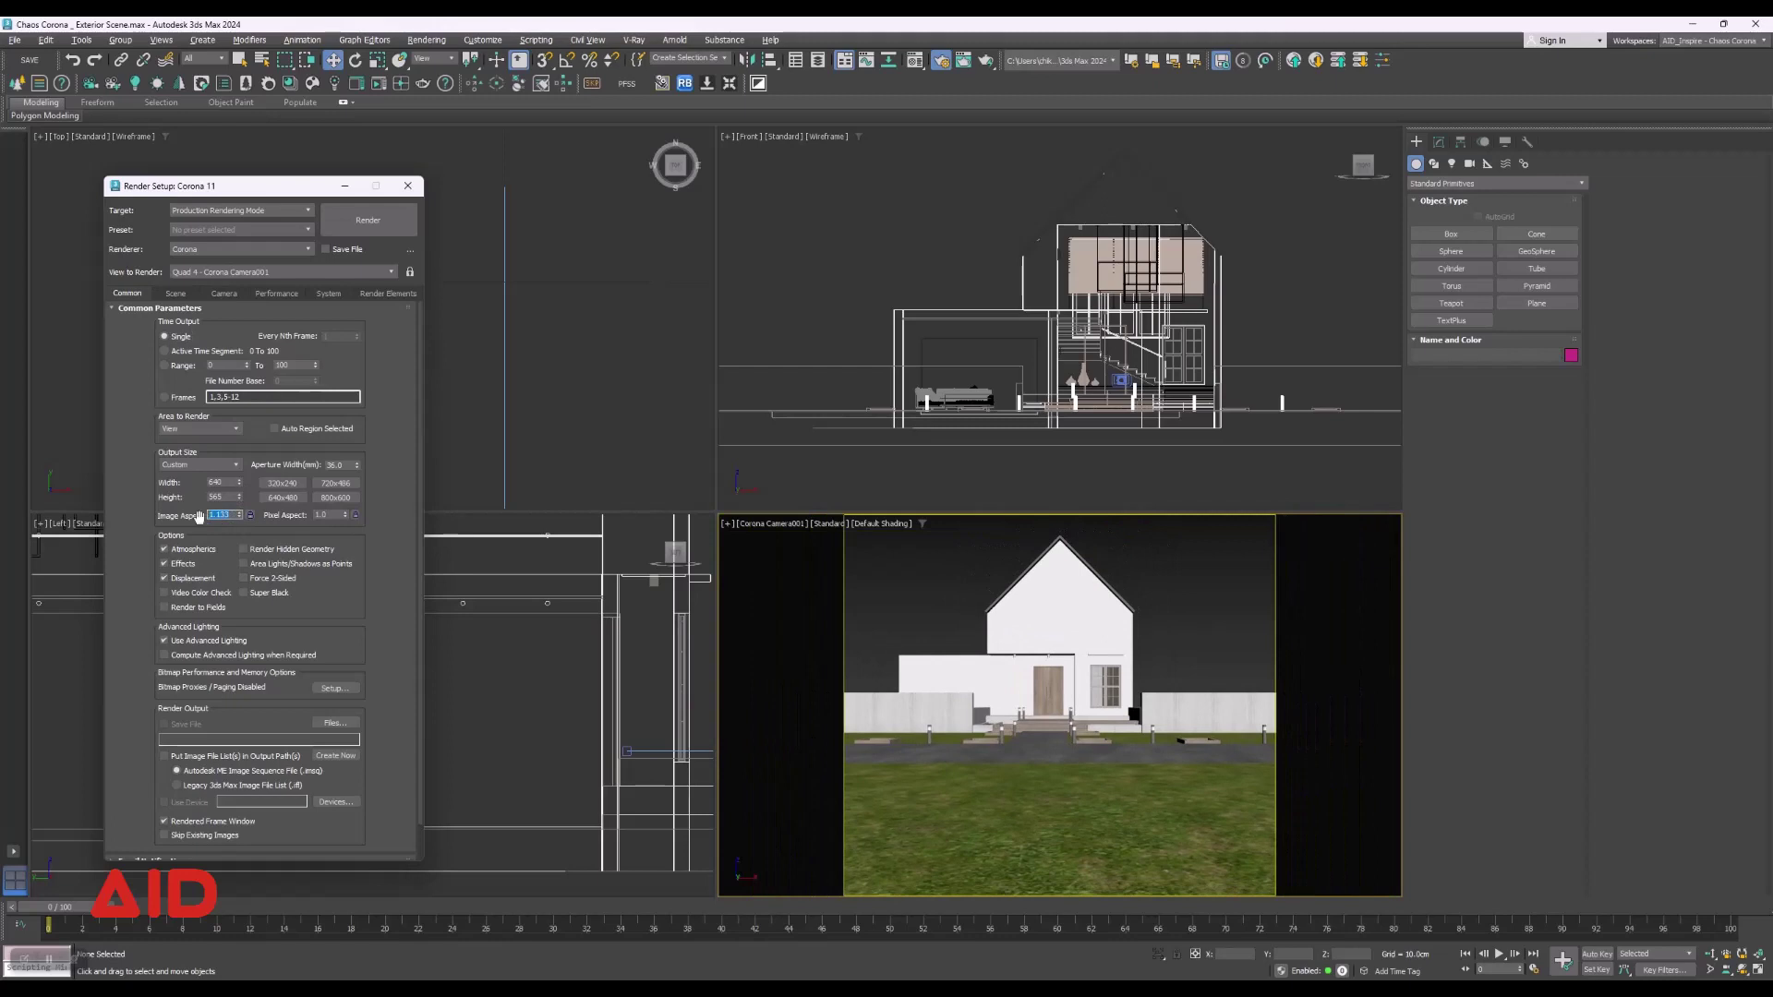
pyautogui.write('0.75')
pyautogui.press('Return')
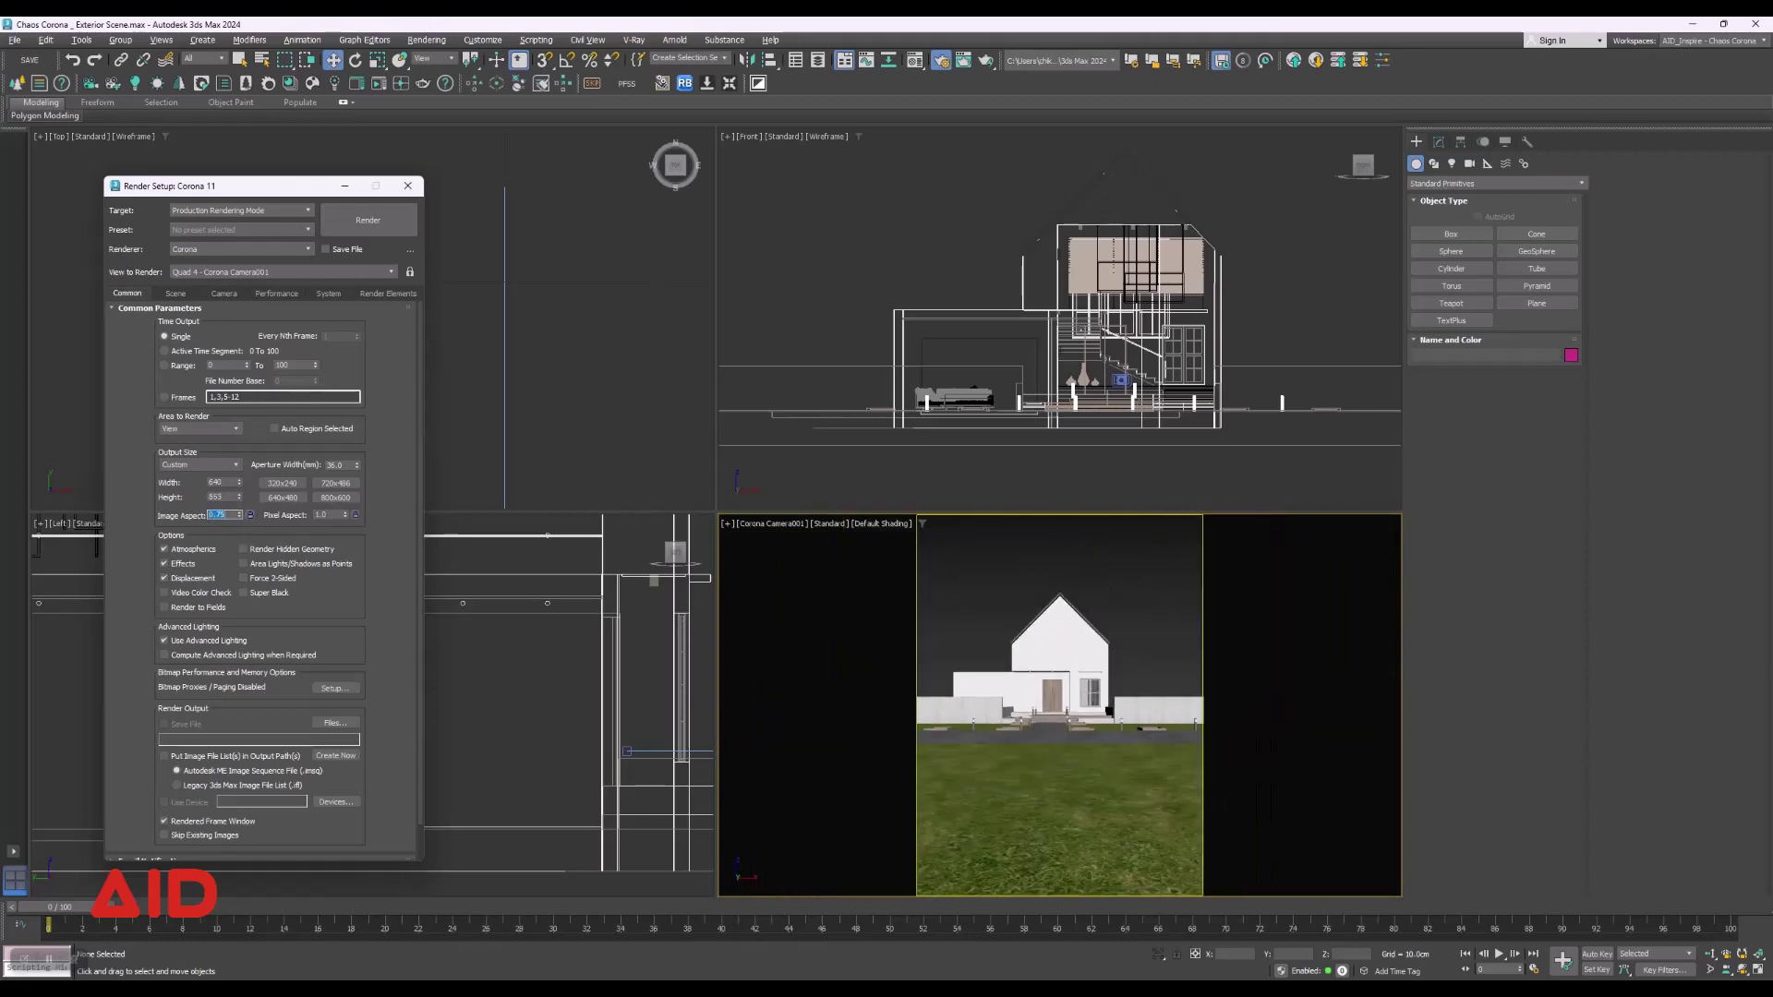
pyautogui.click(251, 516)
pyautogui.click(249, 515)
# Set the output height to 1600 and width to 1400.
pyautogui.doubleClick(221, 498)
pyautogui.write('1600')
pyautogui.doubleClick(232, 482)
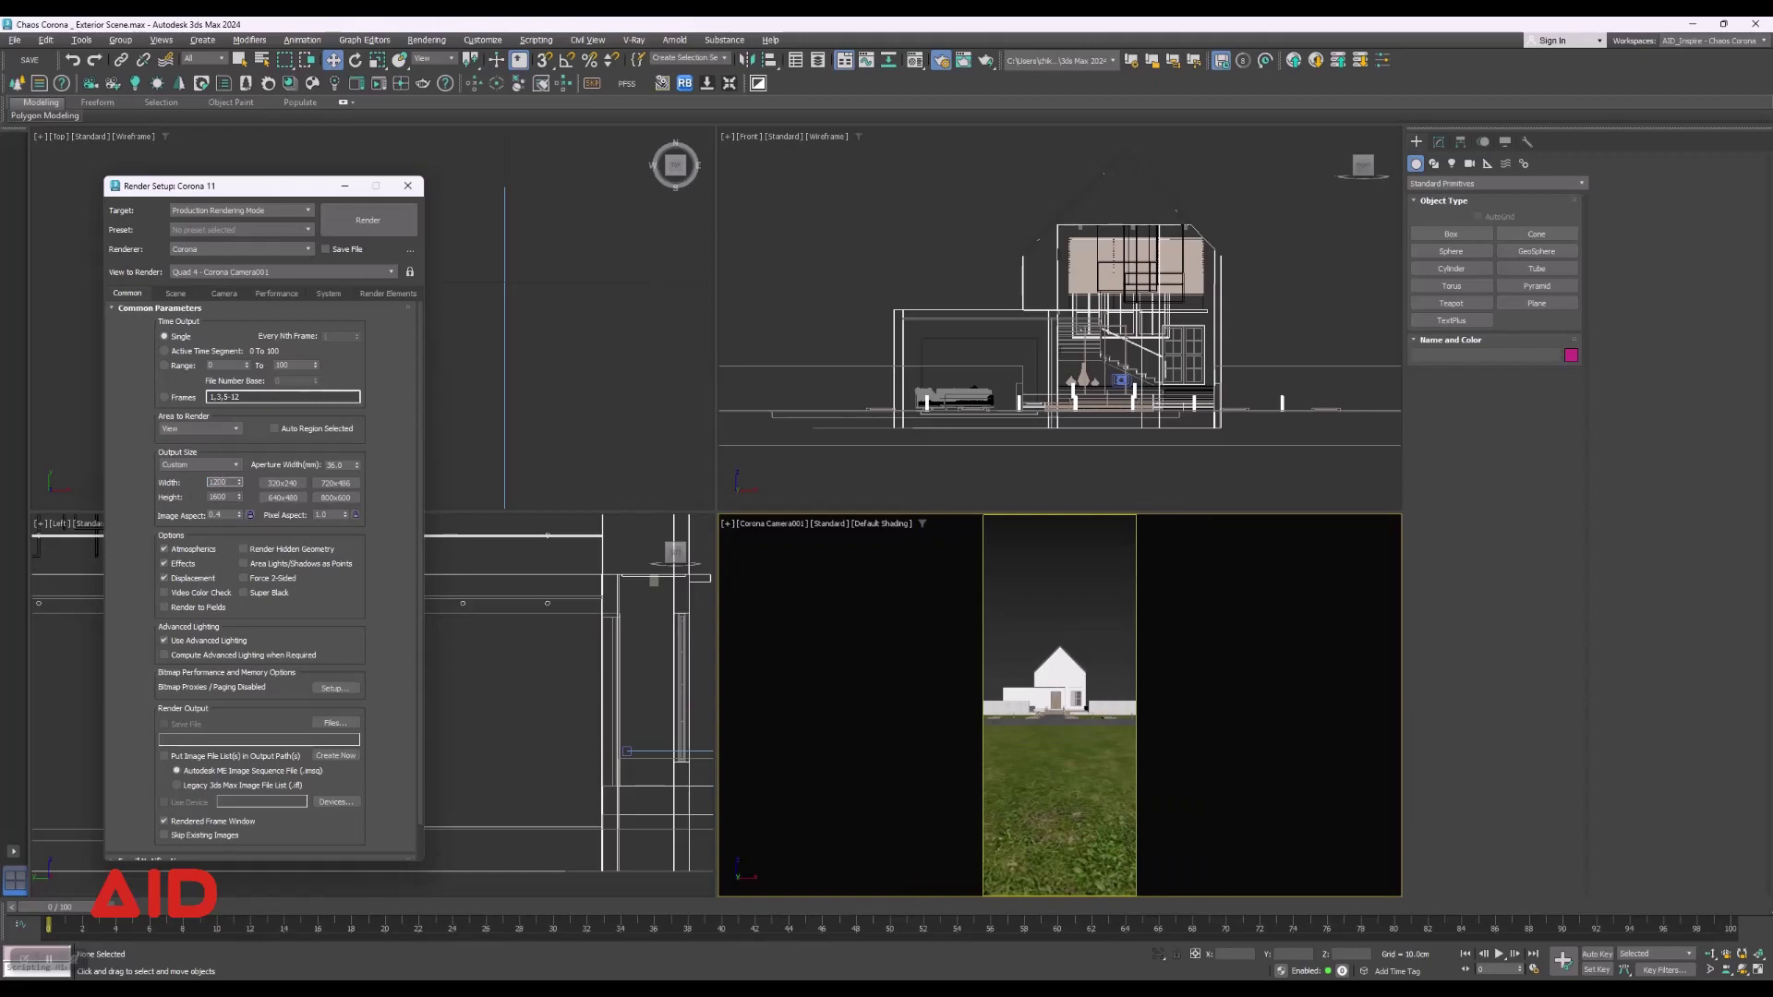
pyautogui.press('Return')
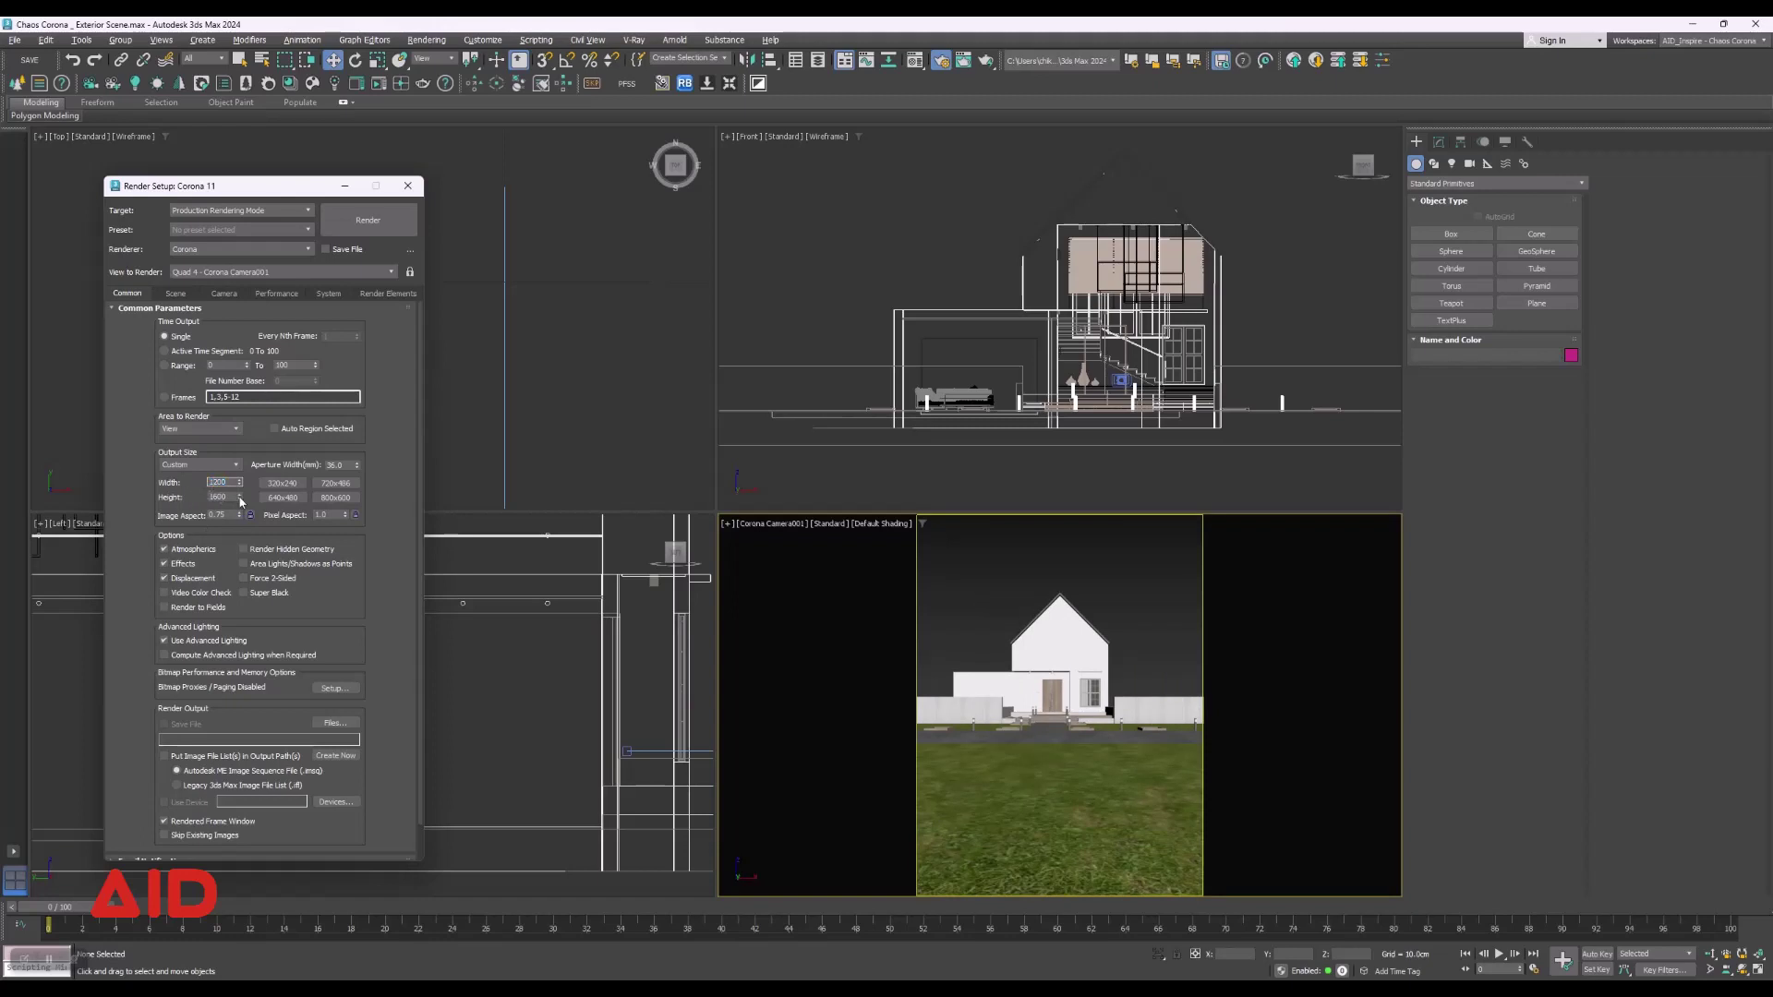
pyautogui.write('1400')
pyautogui.press('Return')
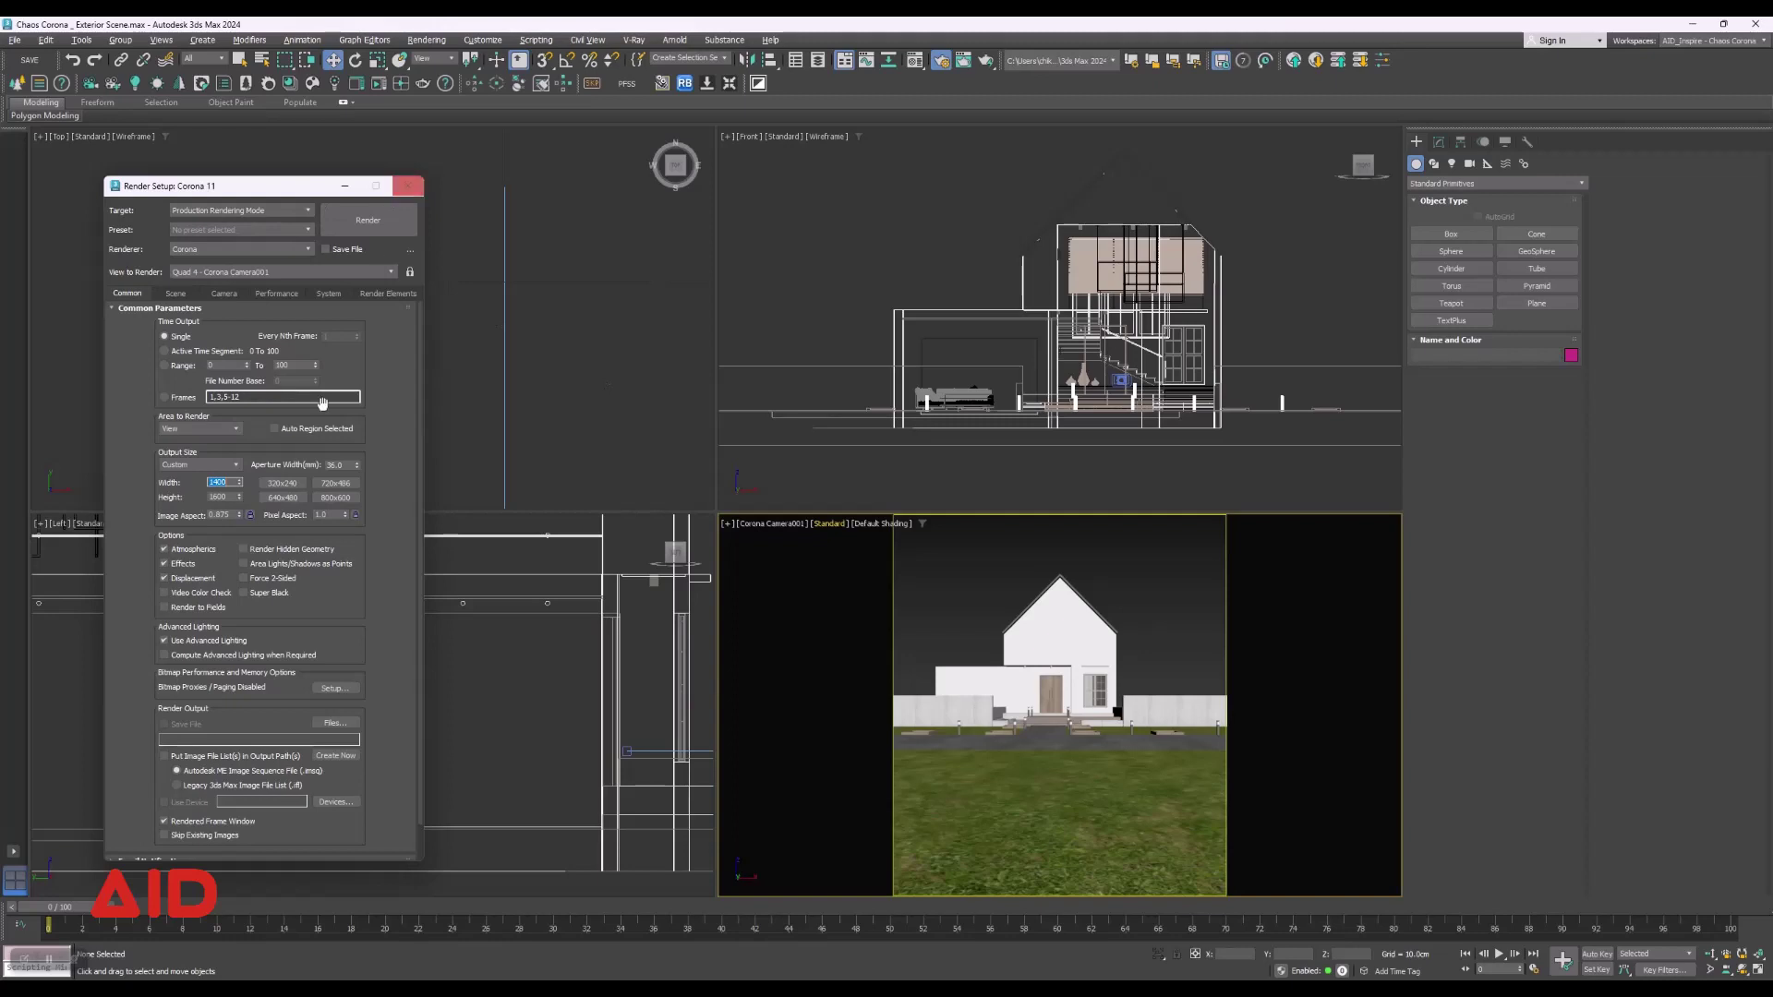
# Lock the image aspect ratio, close Render Setup and zoom out the viewport.
pyautogui.click(250, 516)
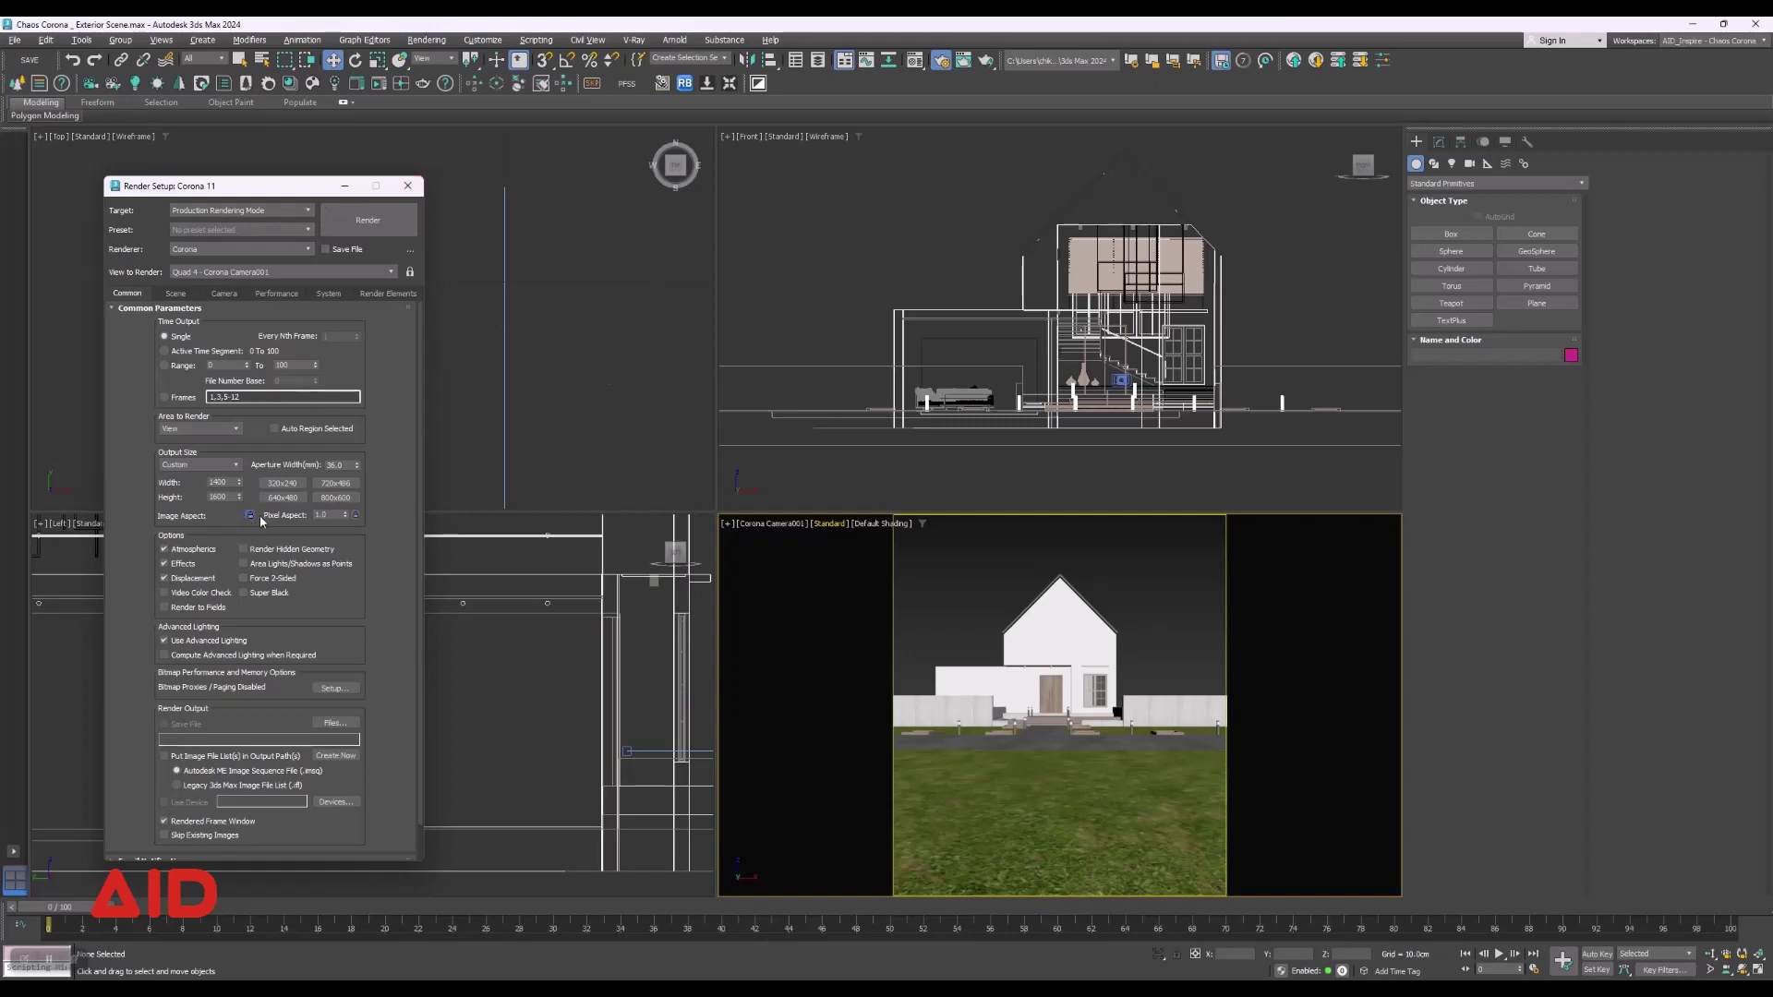
pyautogui.click(407, 186)
pyautogui.scroll(-3, 489, 381)
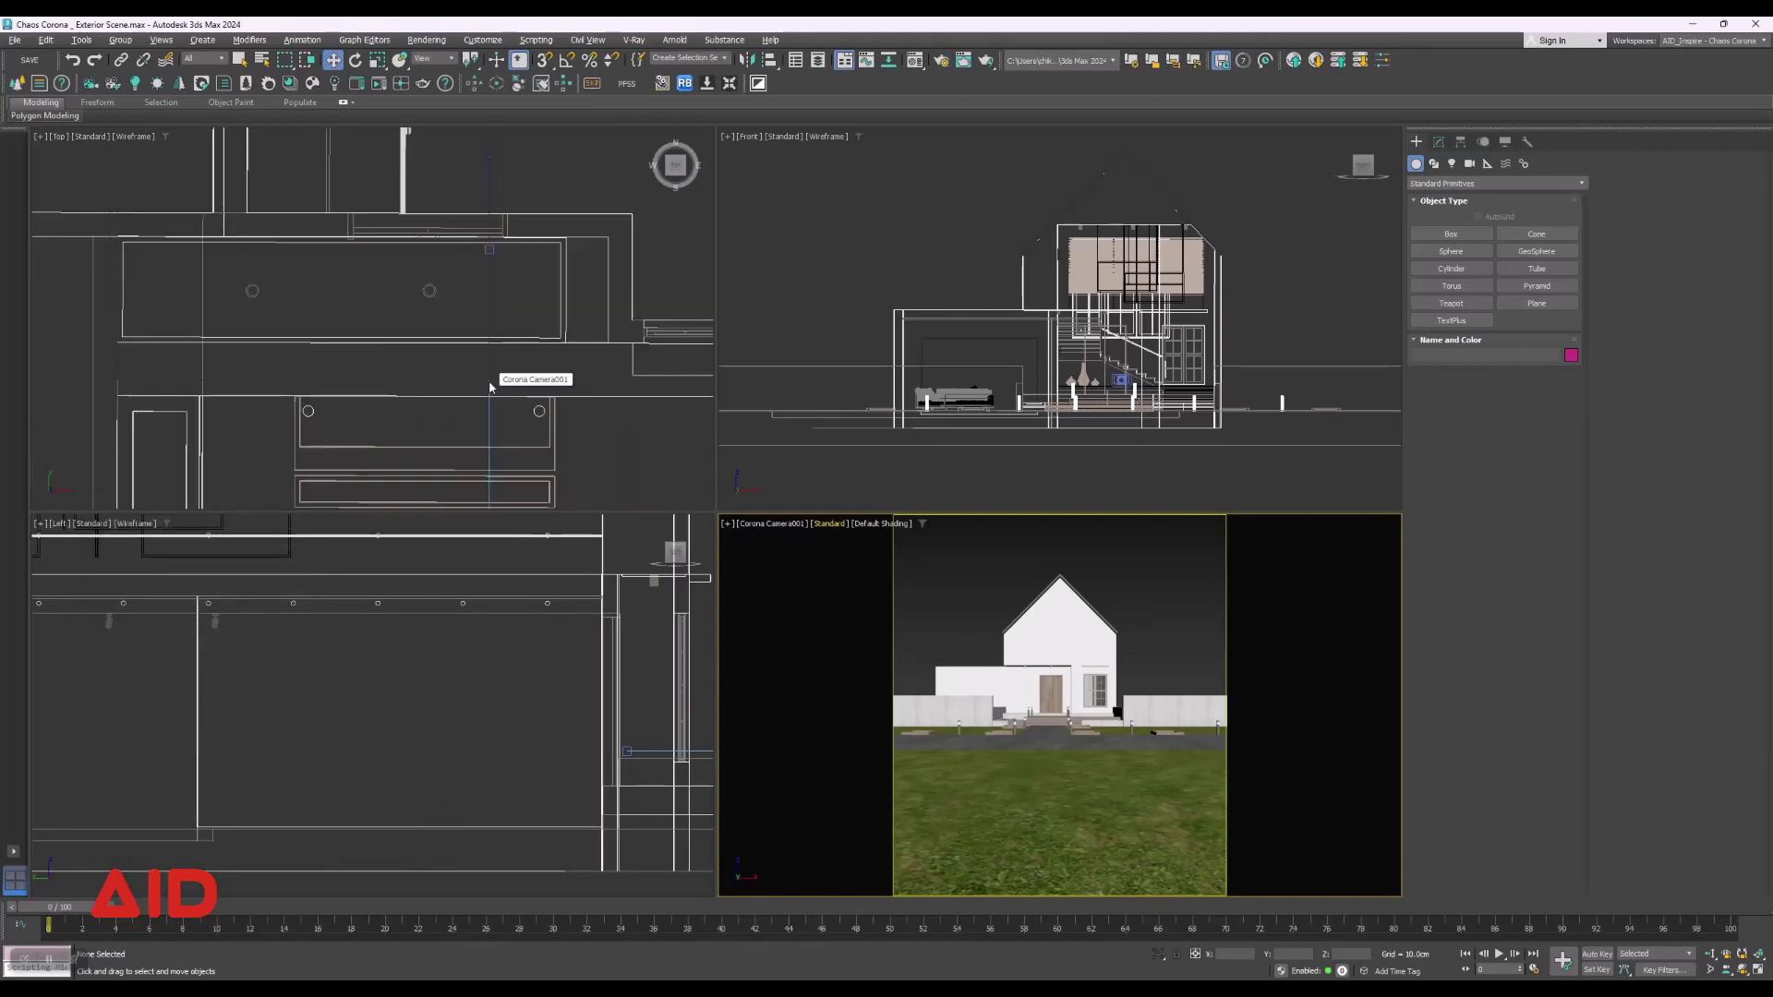
pyautogui.scroll(-2, 480, 355)
pyautogui.scroll(-2, 471, 332)
# Select Corona Camera001 after zooming out in the Top and Left views.
pyautogui.click(463, 327)
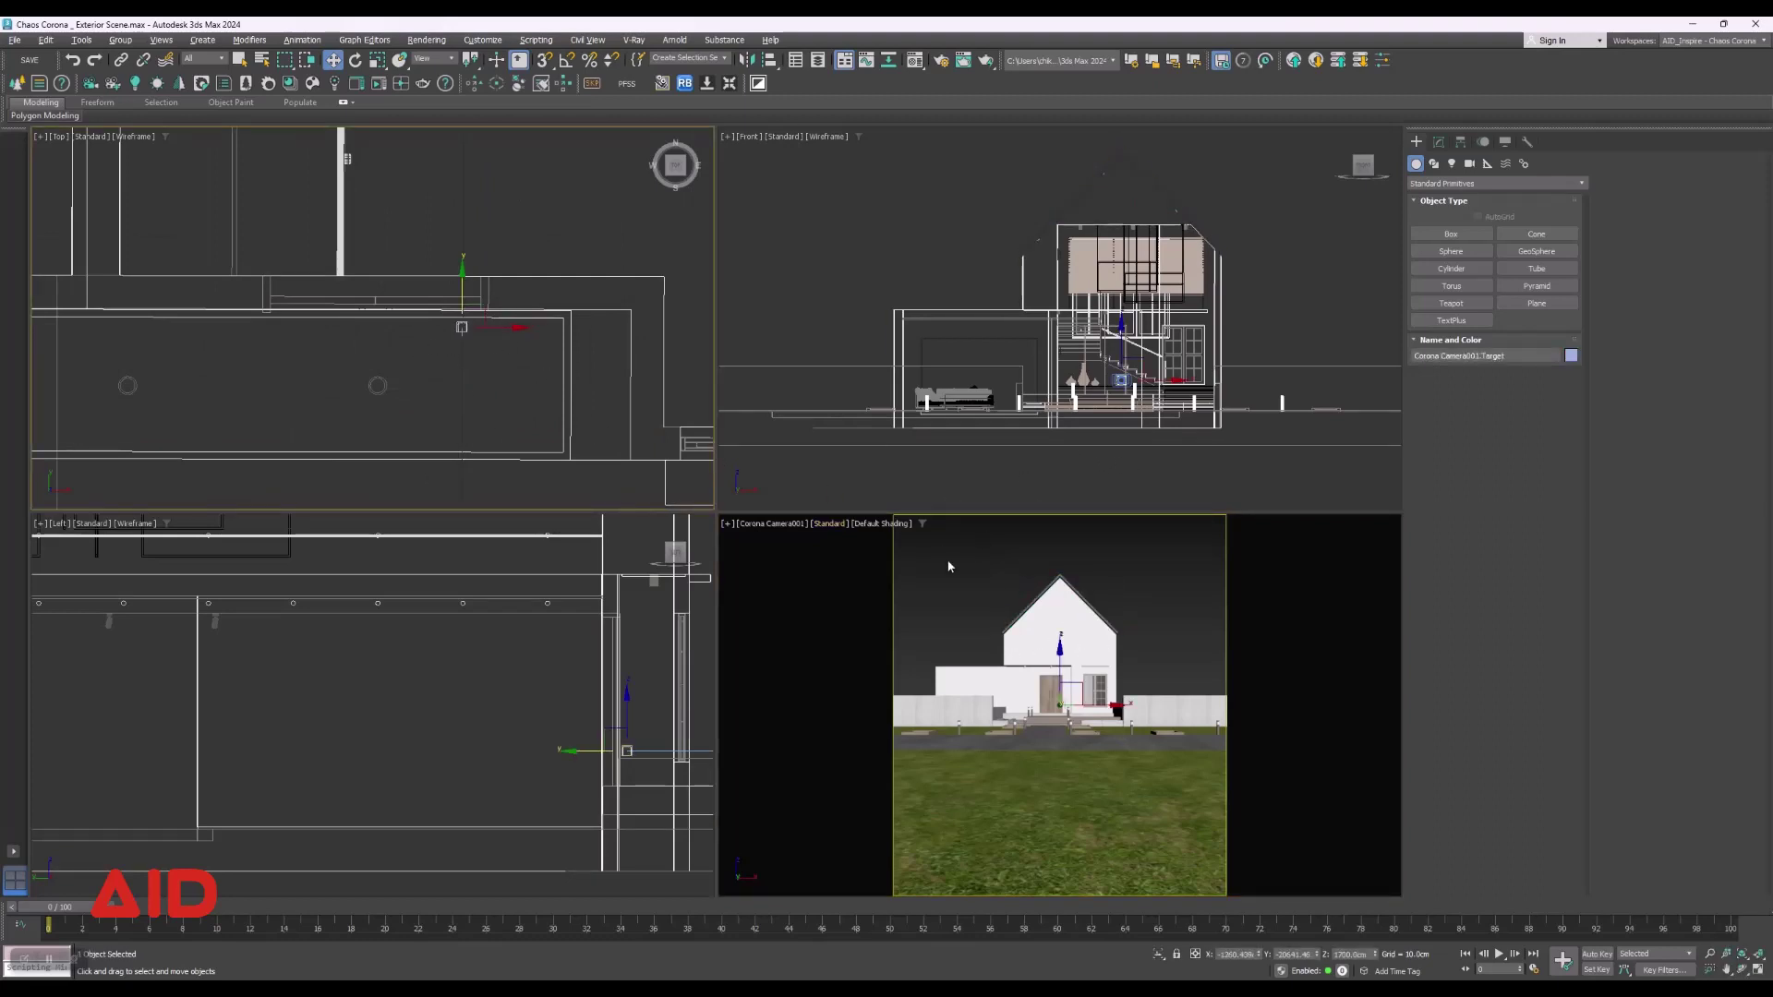
pyautogui.scroll(-5, 393, 596)
pyautogui.scroll(-2, 498, 594)
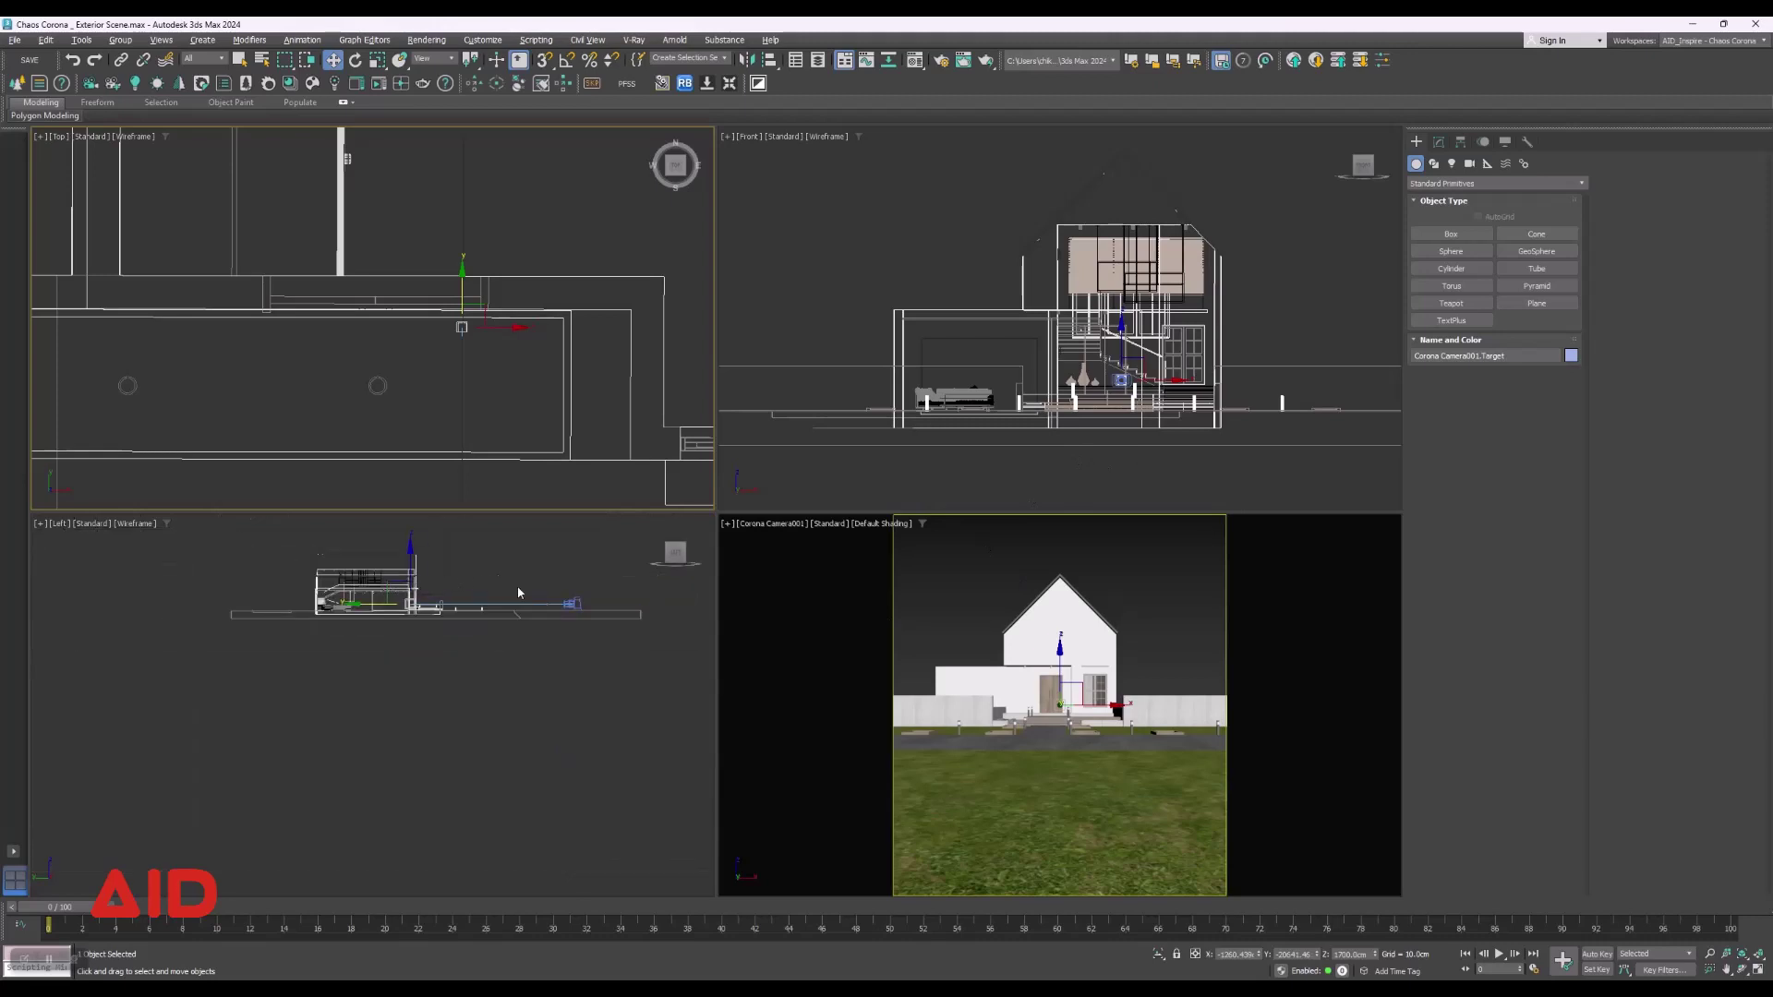
pyautogui.click(572, 604)
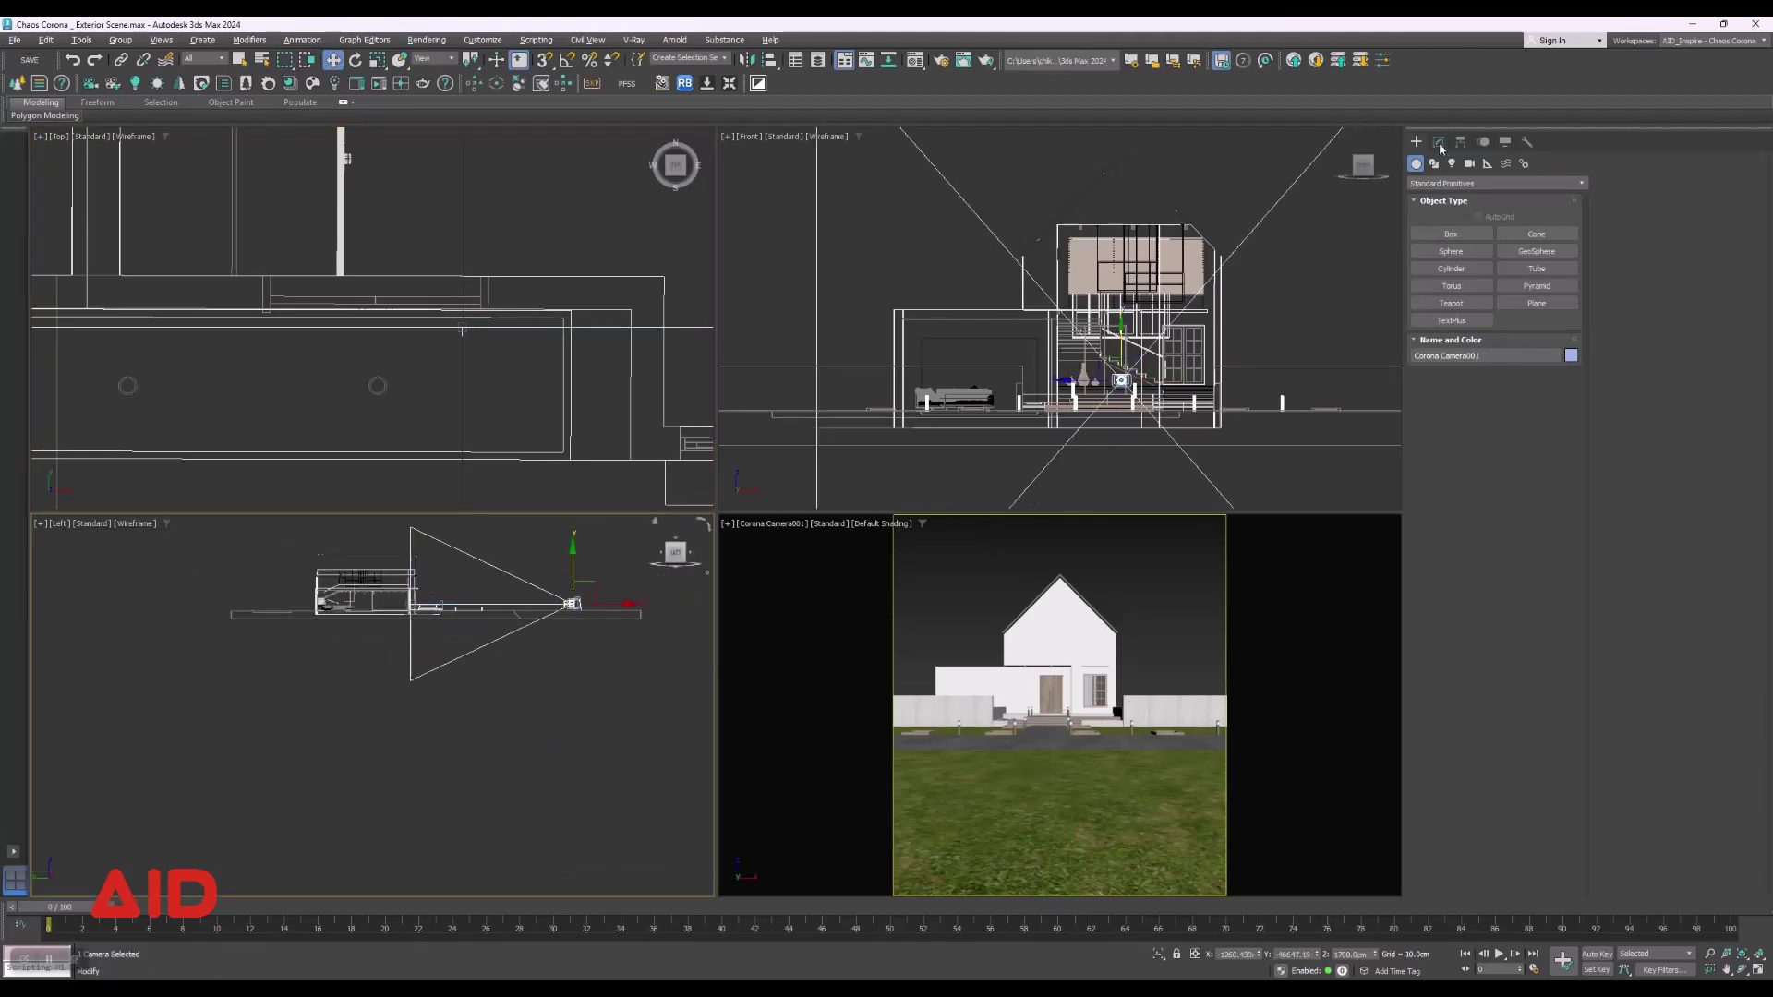
# Enable Automatic vertical tilt in Corona Camera001's Modify panel parameters.
pyautogui.click(1440, 144)
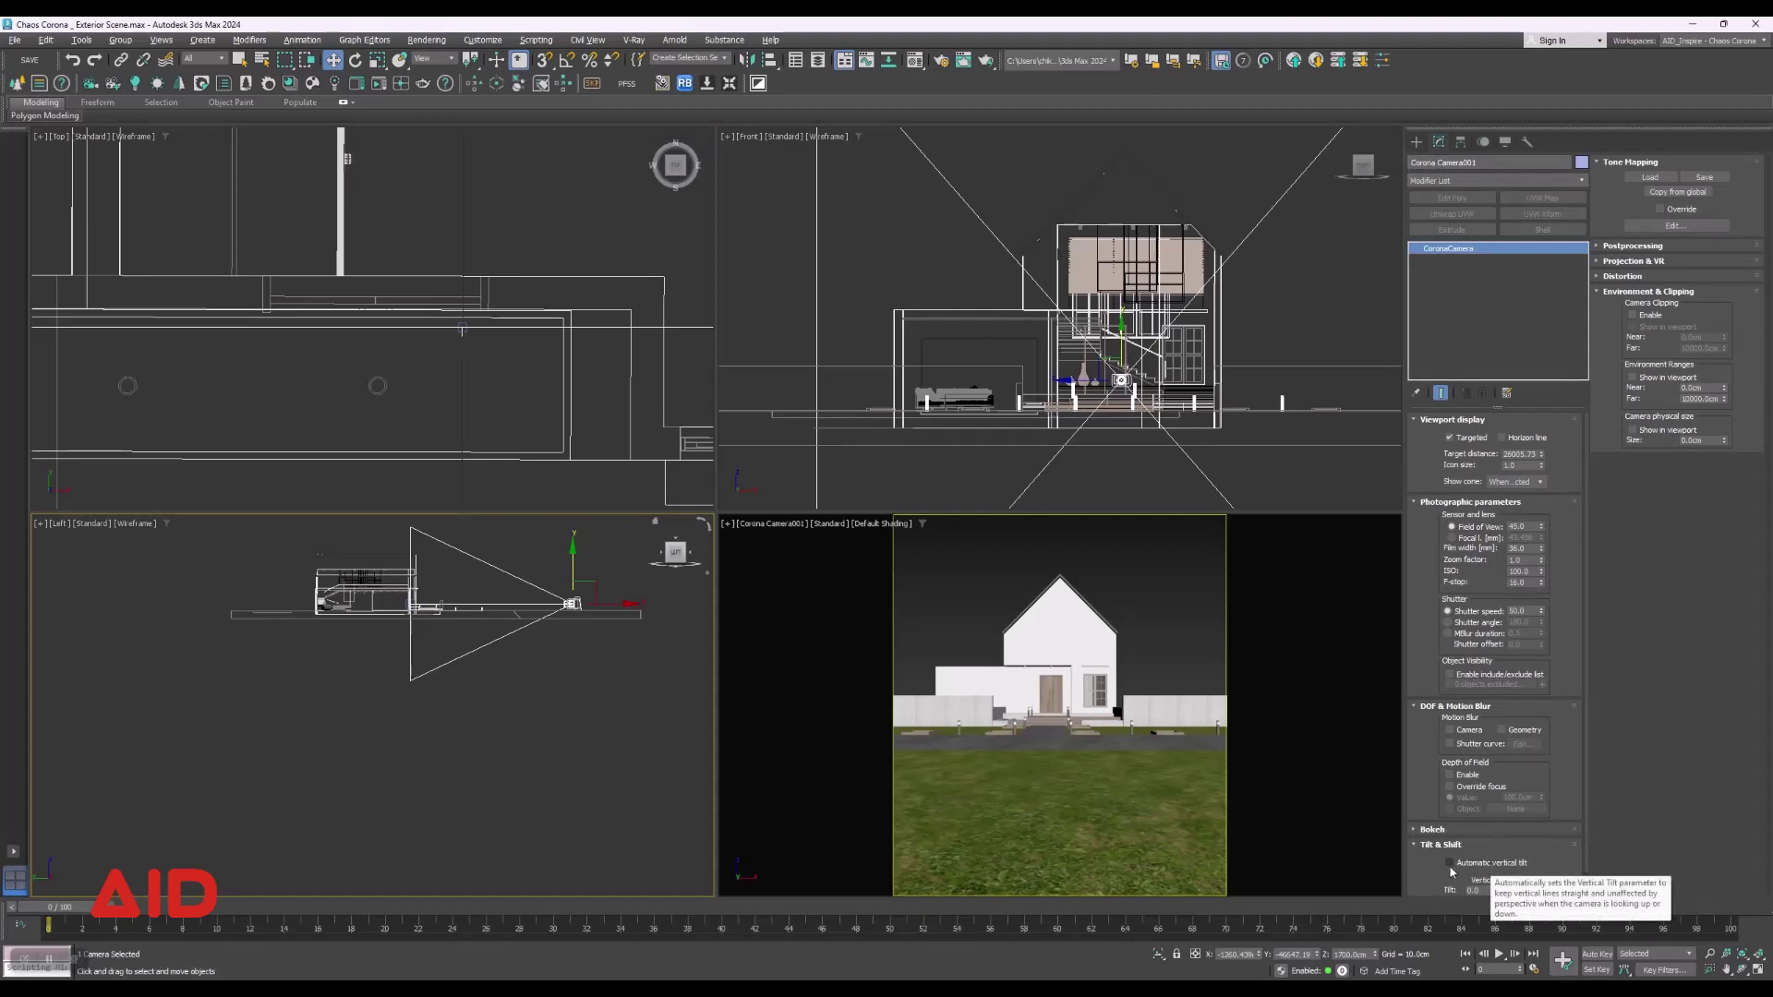
pyautogui.click(1449, 865)
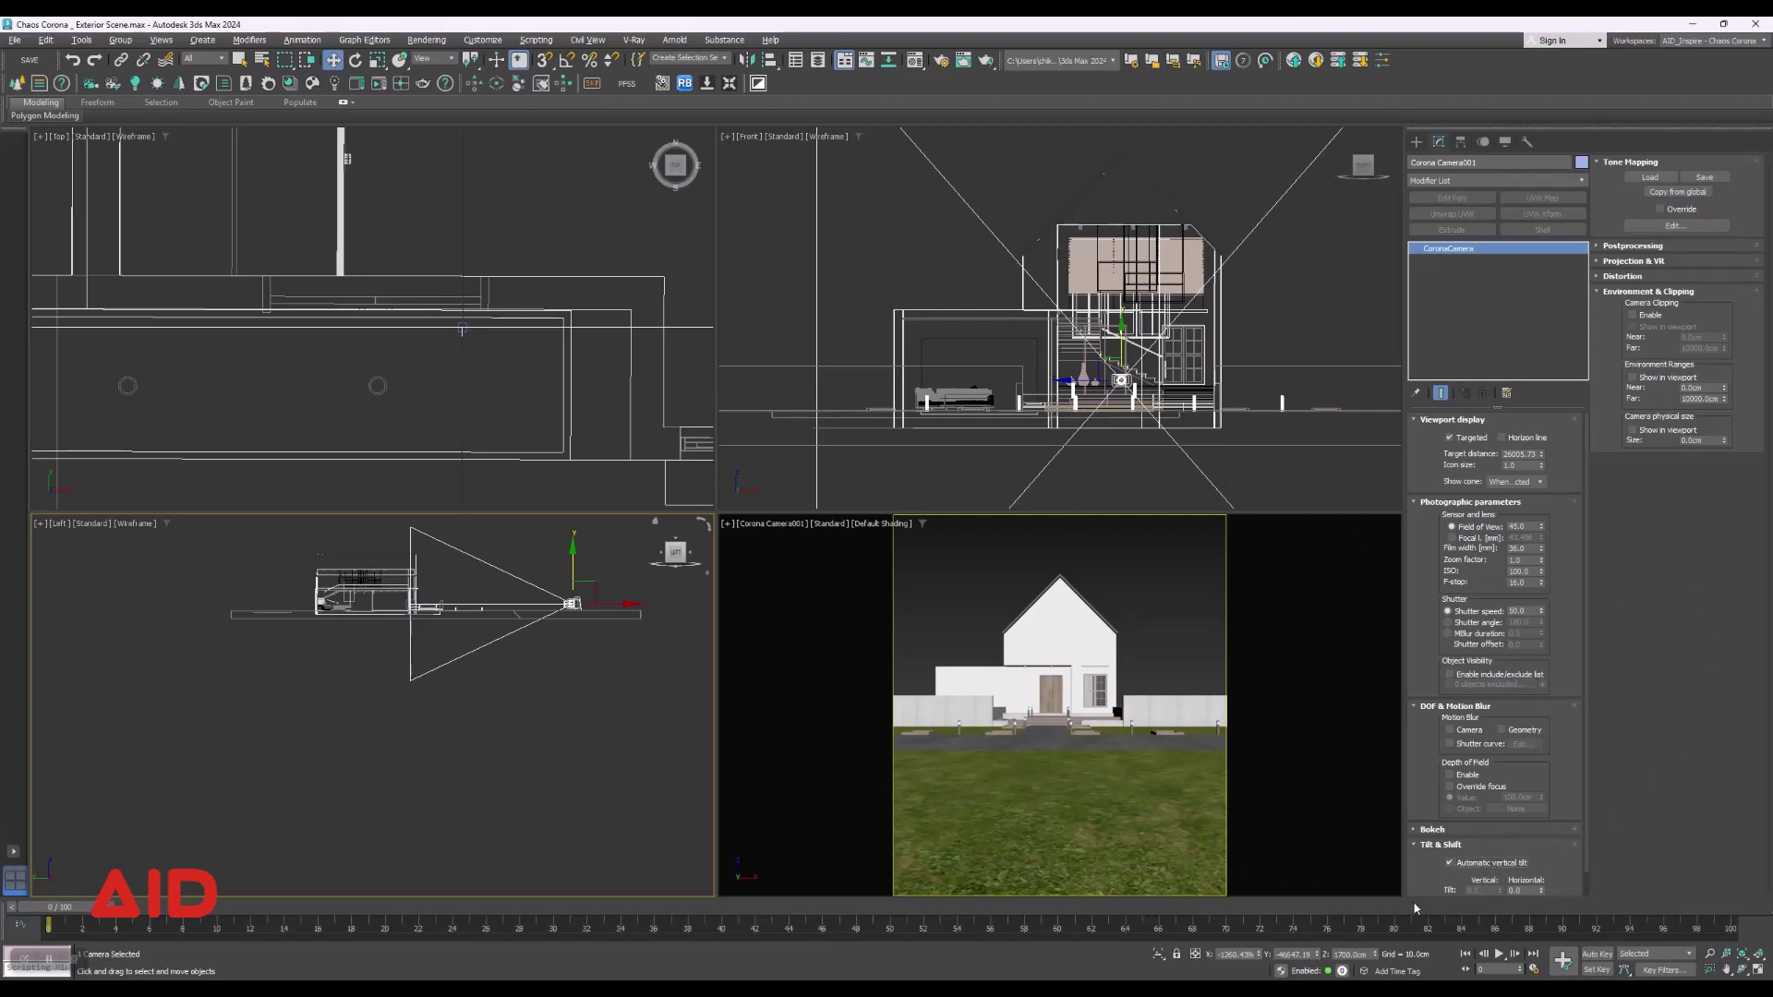
# Move Corona Camera001.Target up along Z to tilt the camera view upward, then deselect.
pyautogui.rightClick(463, 634)
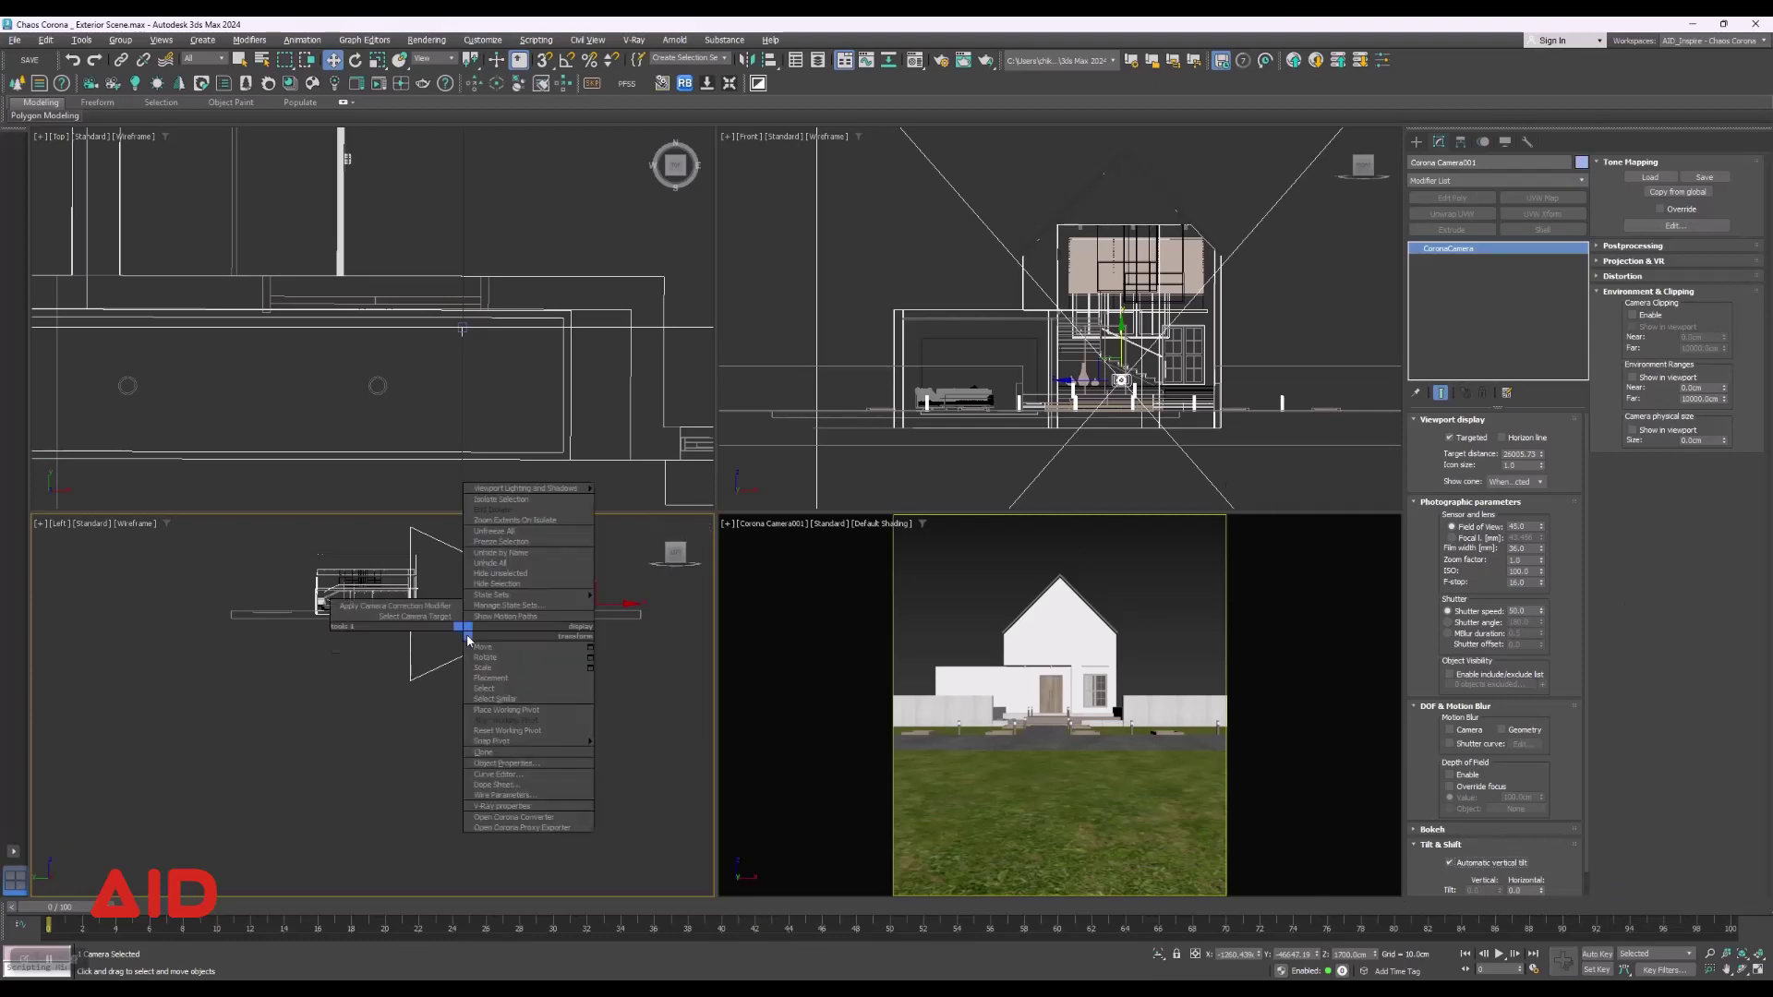
pyautogui.click(392, 692)
pyautogui.scroll(5, 426, 613)
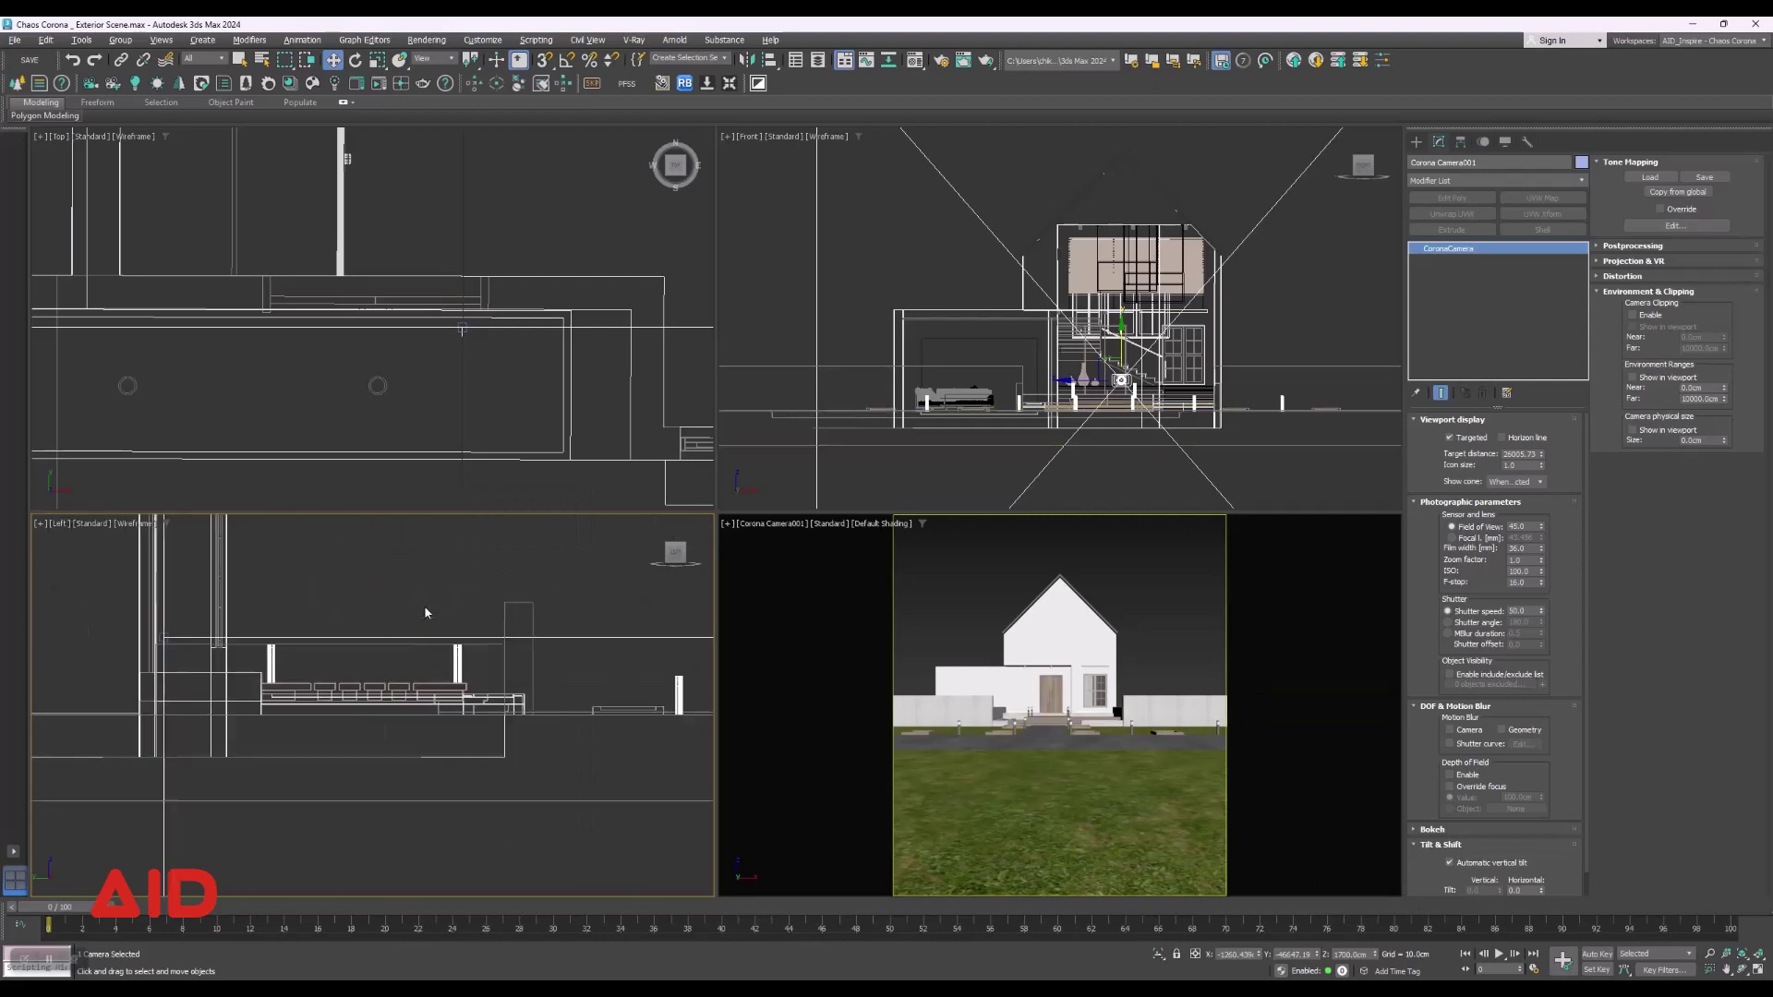
pyautogui.click(163, 637)
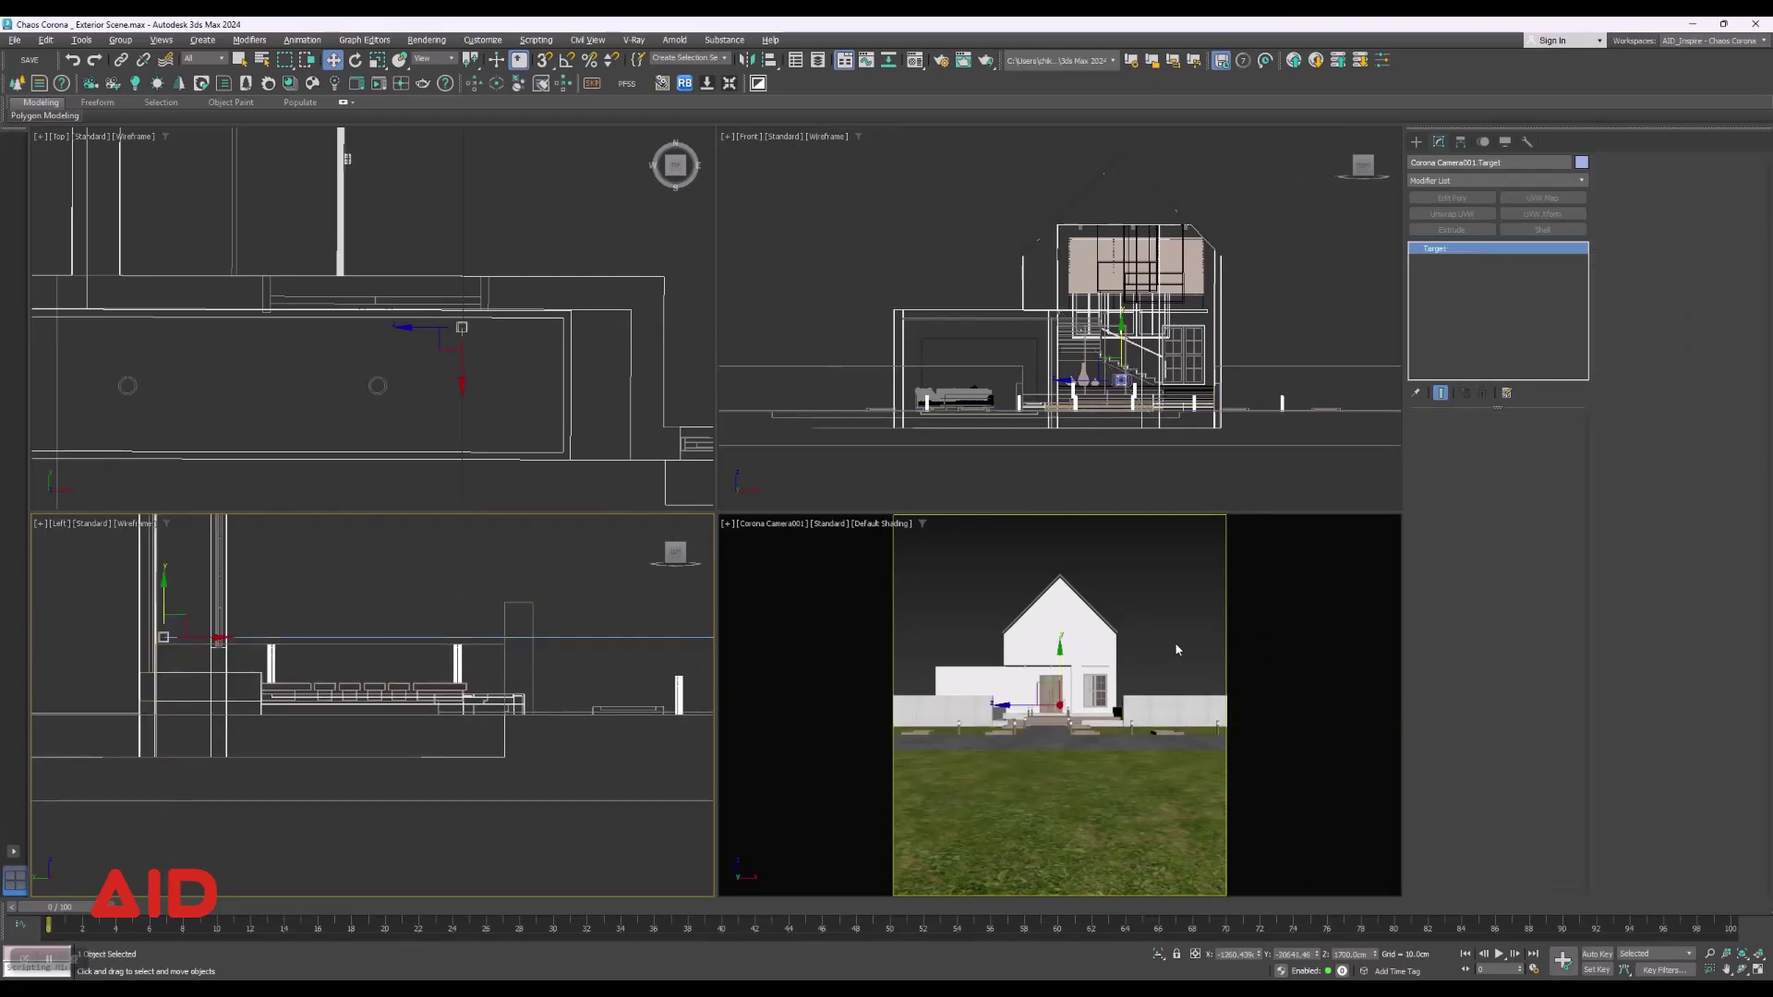
pyautogui.rightClick(1176, 645)
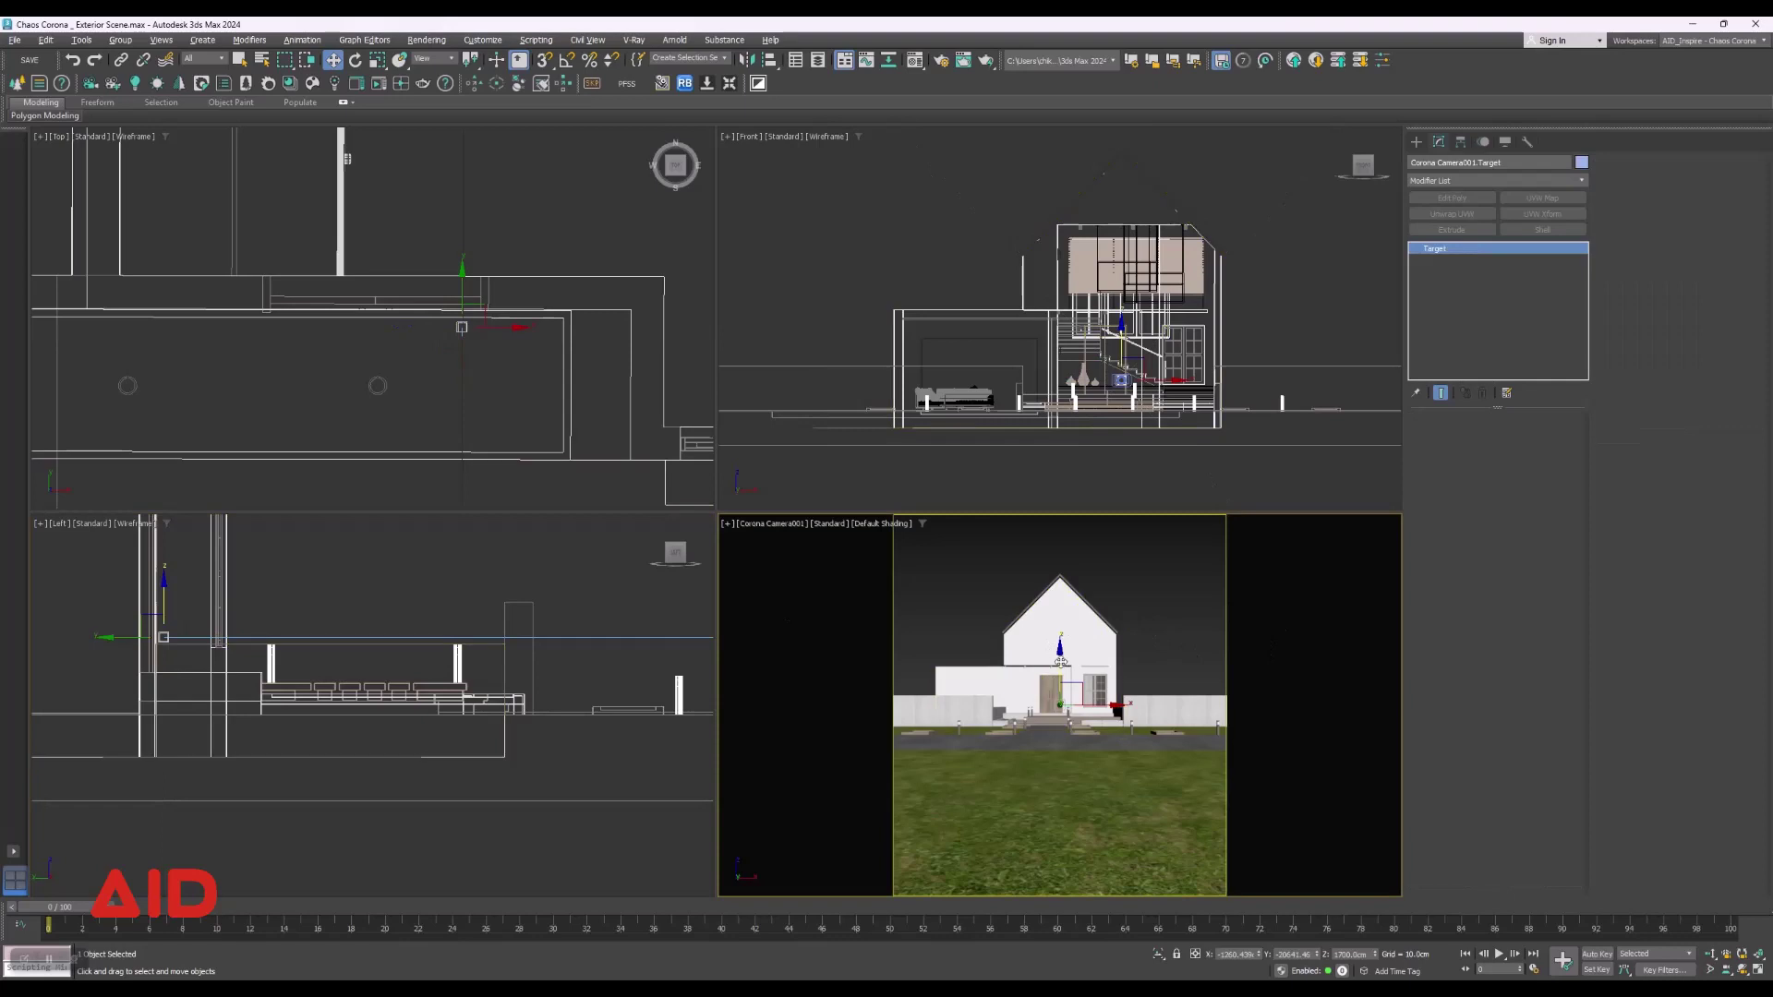
pyautogui.moveTo(1061, 661)
pyautogui.mouseDown()
pyautogui.moveTo(1069, 562)
pyautogui.moveTo(1064, 608)
pyautogui.mouseUp()
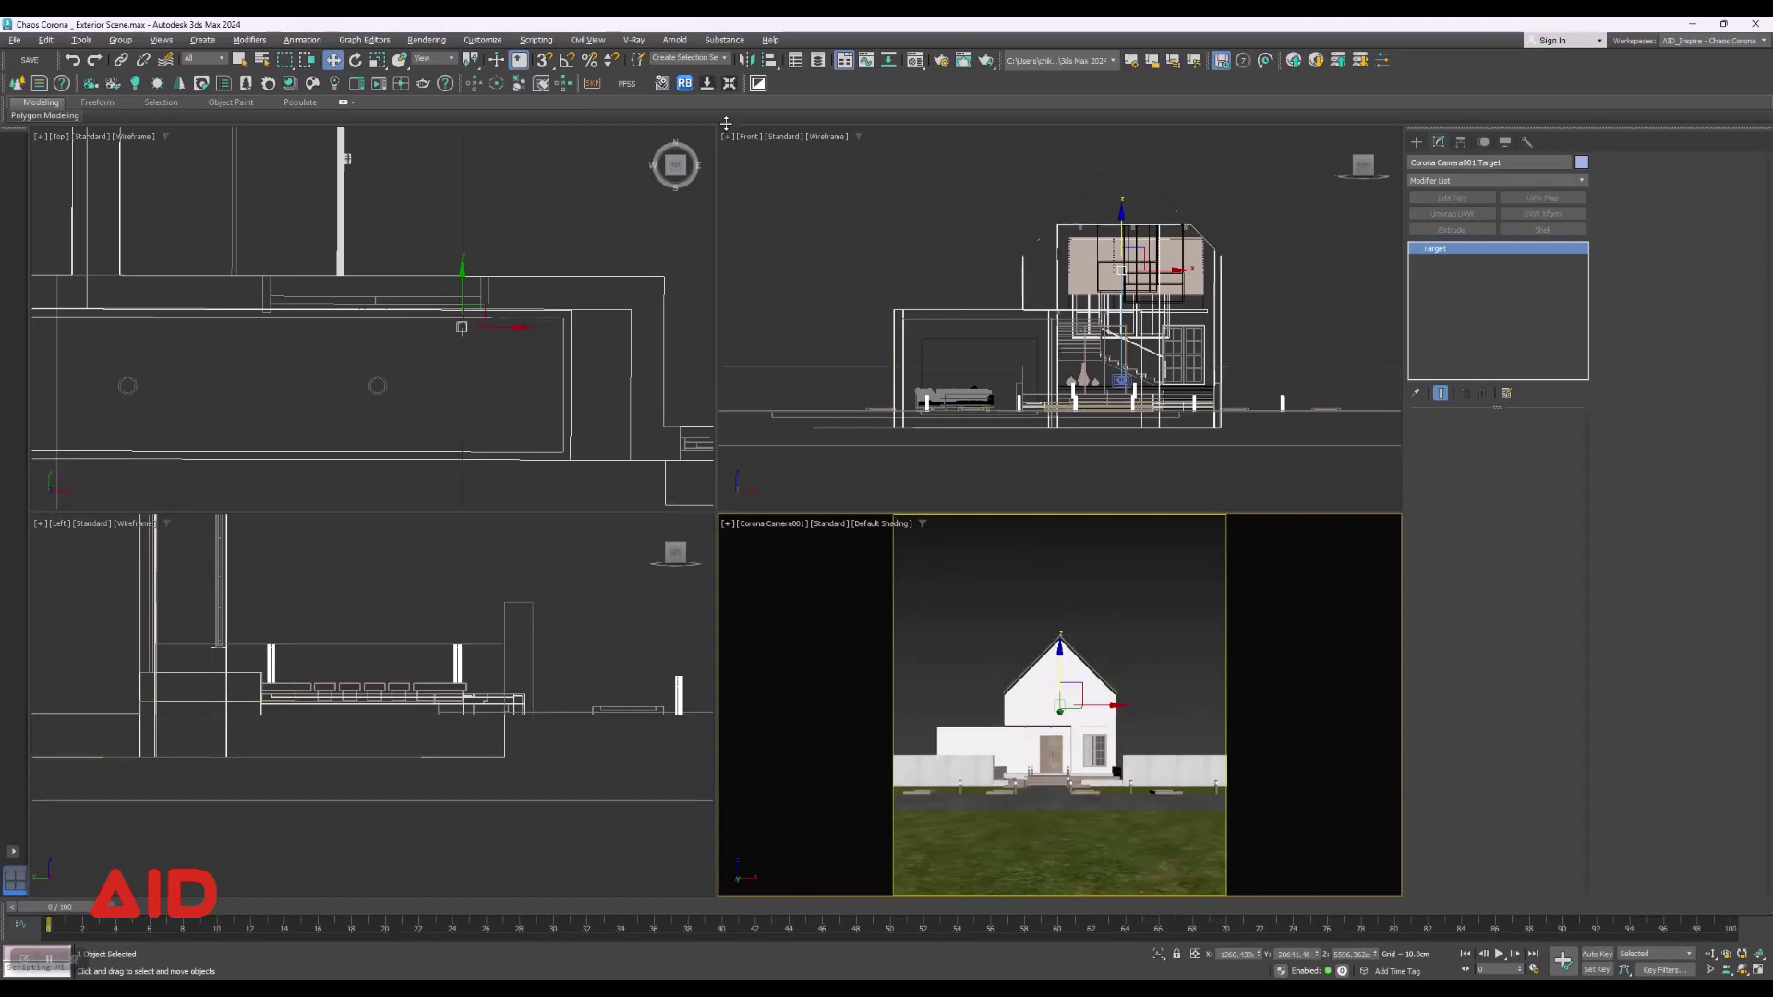
pyautogui.click(809, 647)
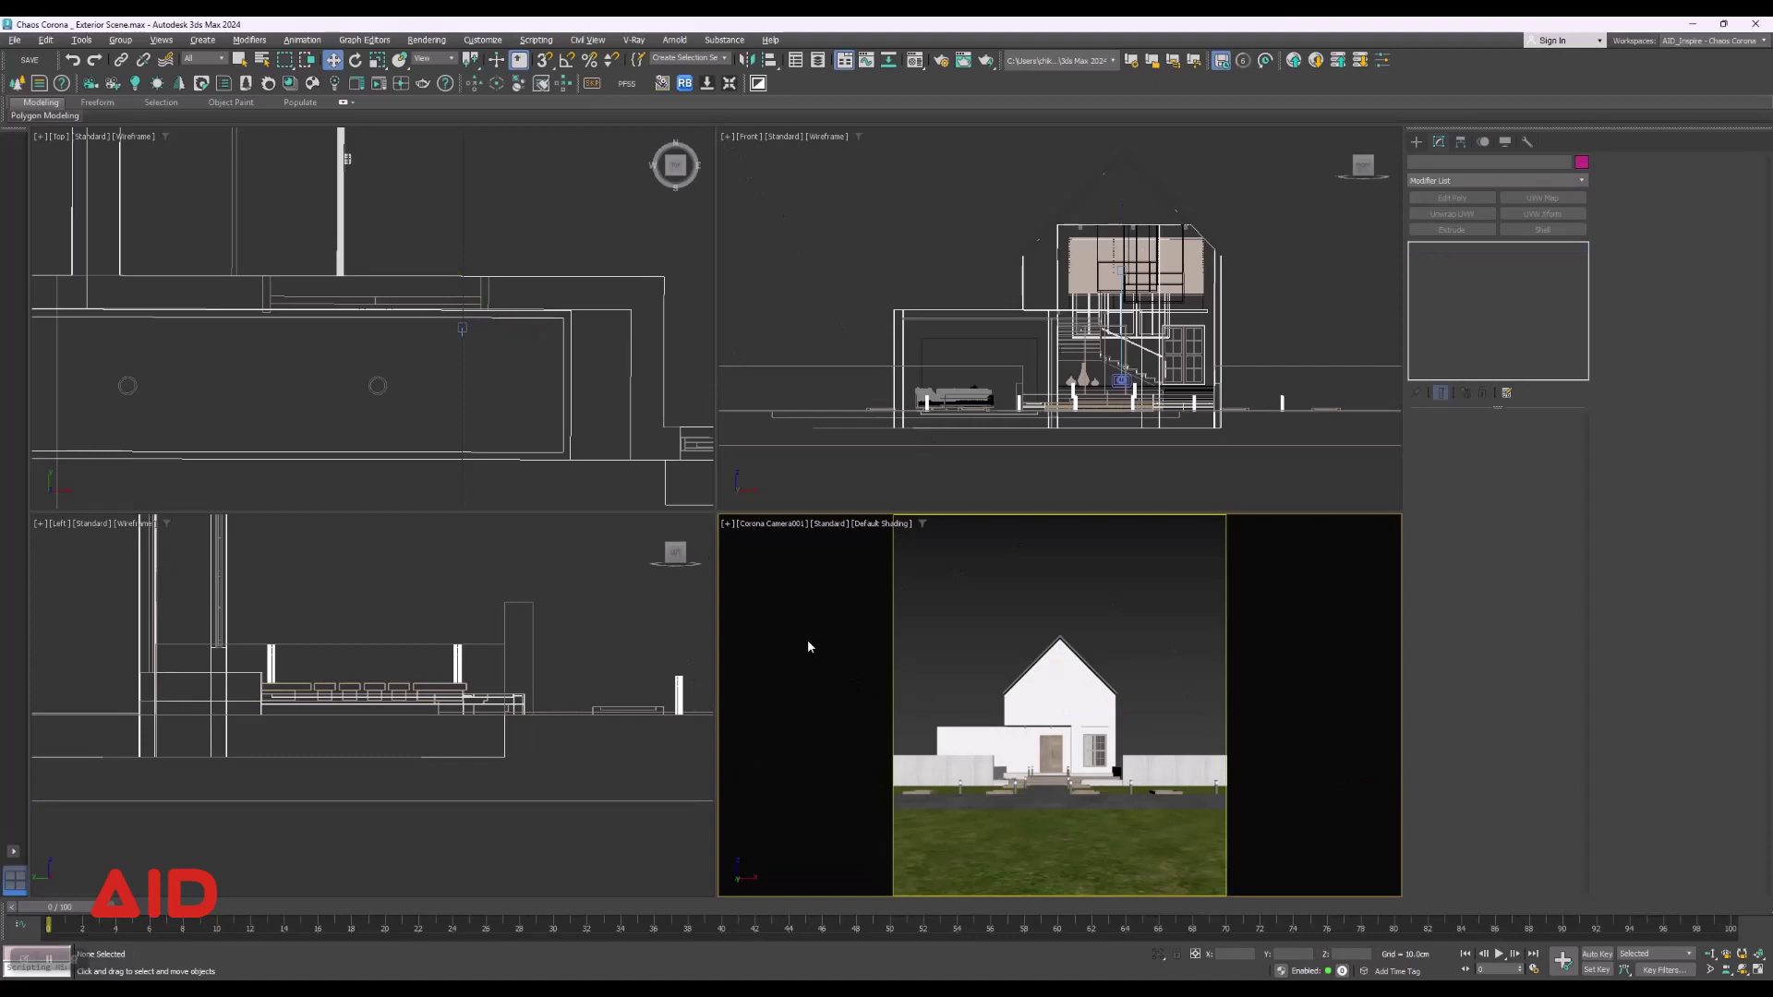
# Use a Top/Front plus large Corona Camera001 layout with Default Shading and Safe Frame.
pyautogui.hotkey('alt', 'b')
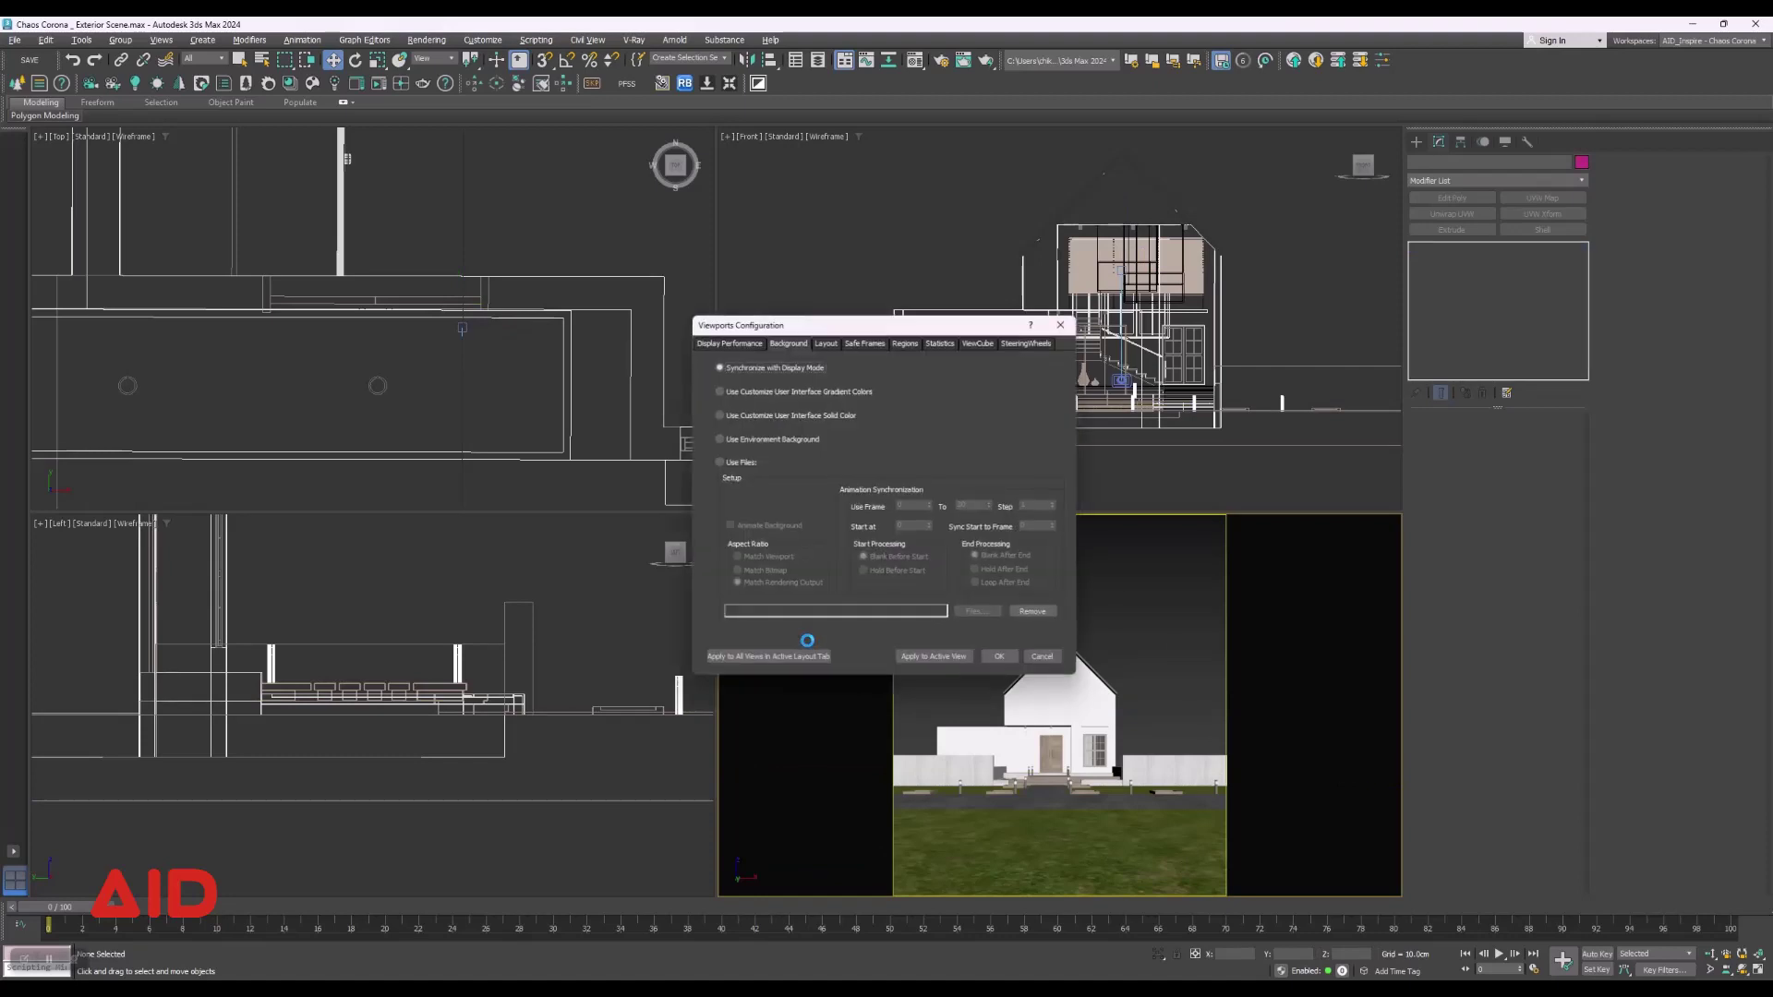
pyautogui.click(826, 338)
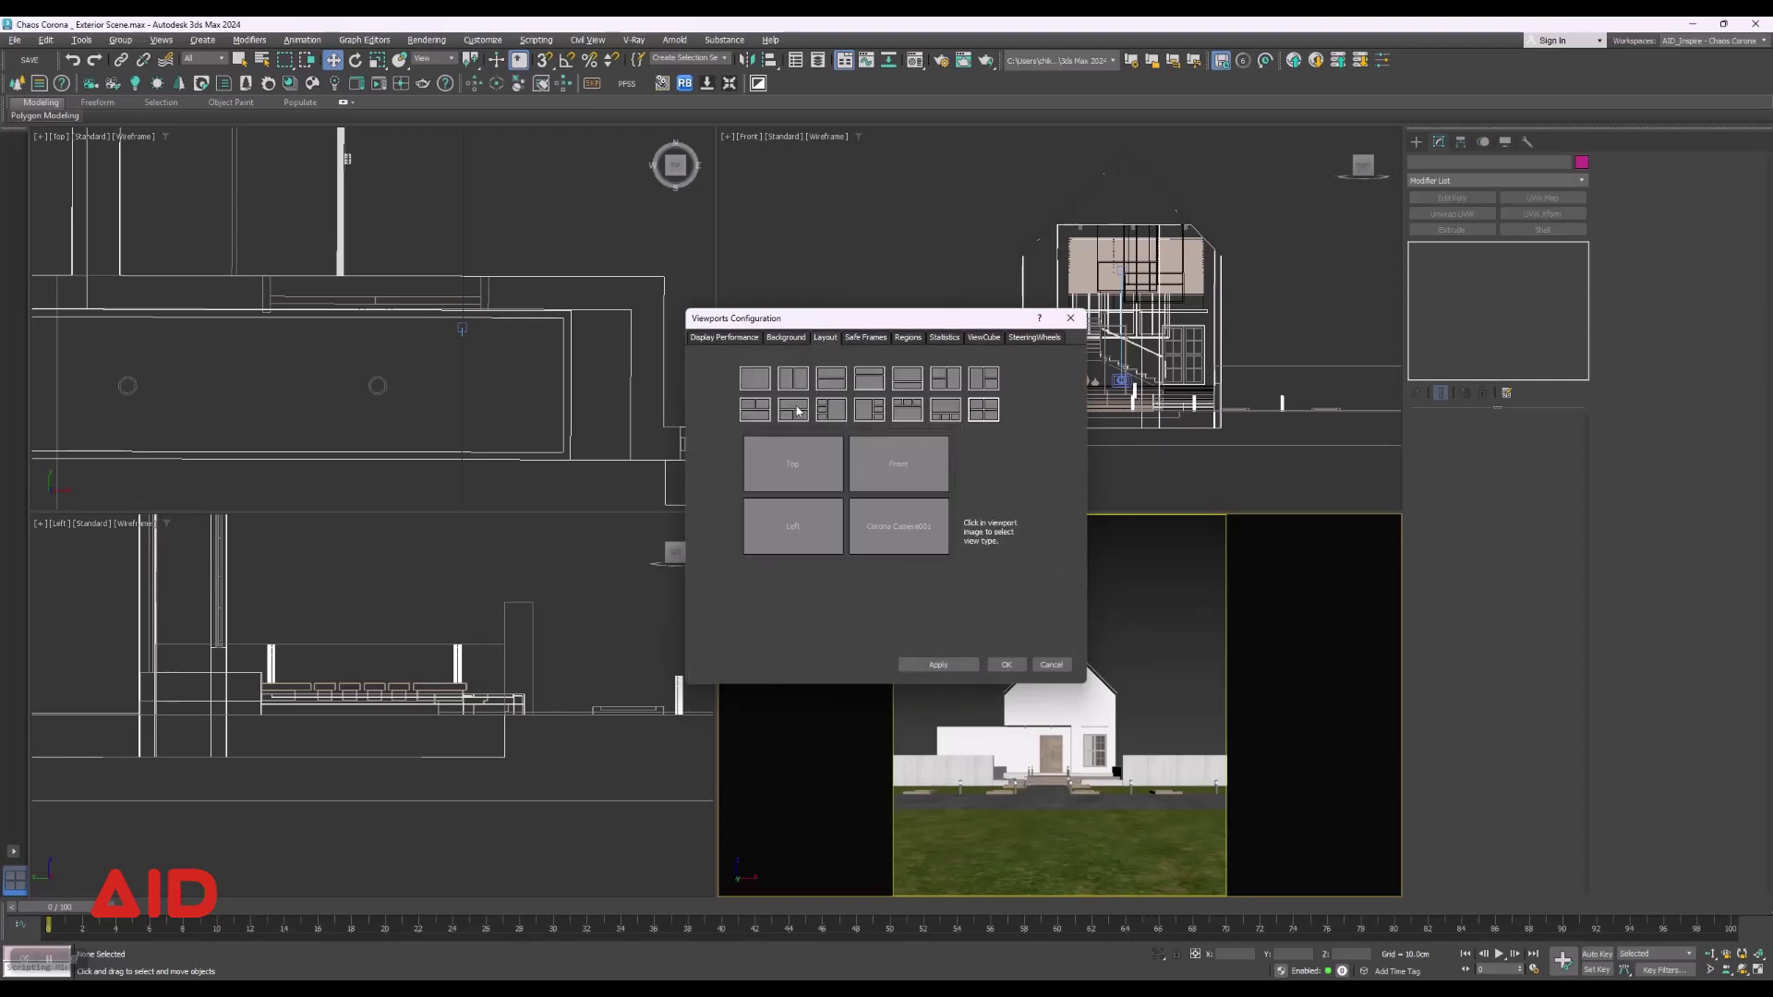
pyautogui.click(945, 380)
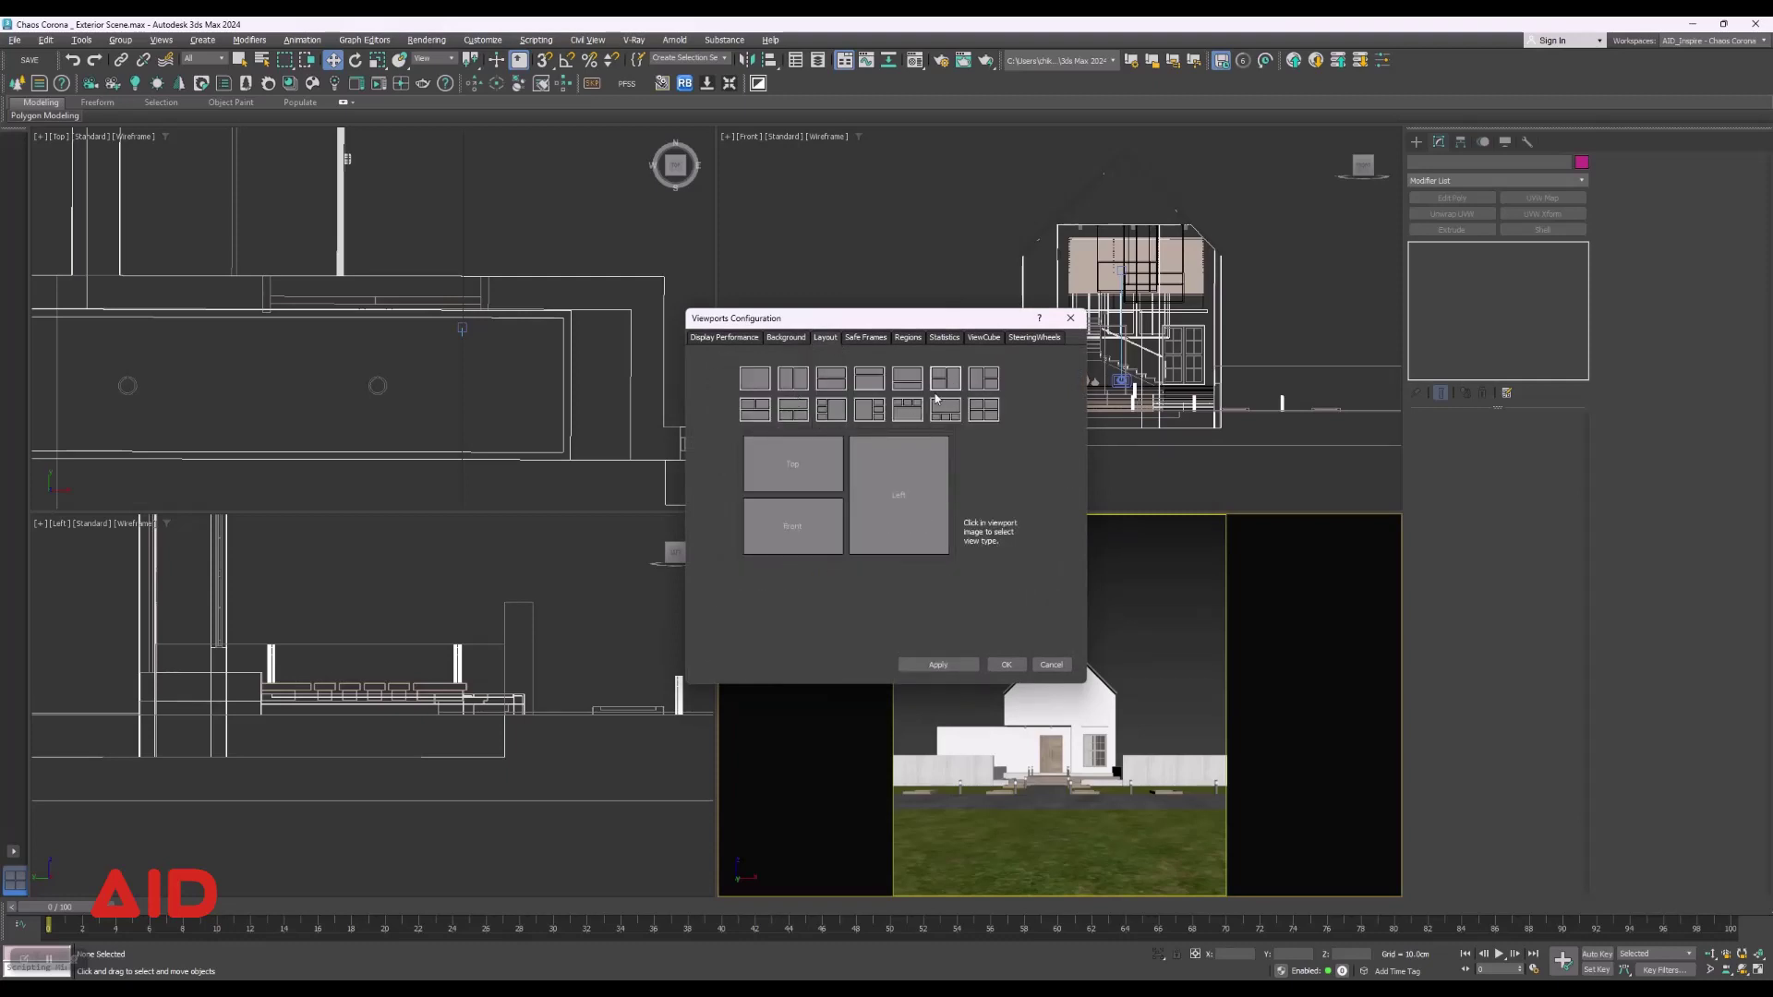
pyautogui.click(889, 502)
pyautogui.click(926, 511)
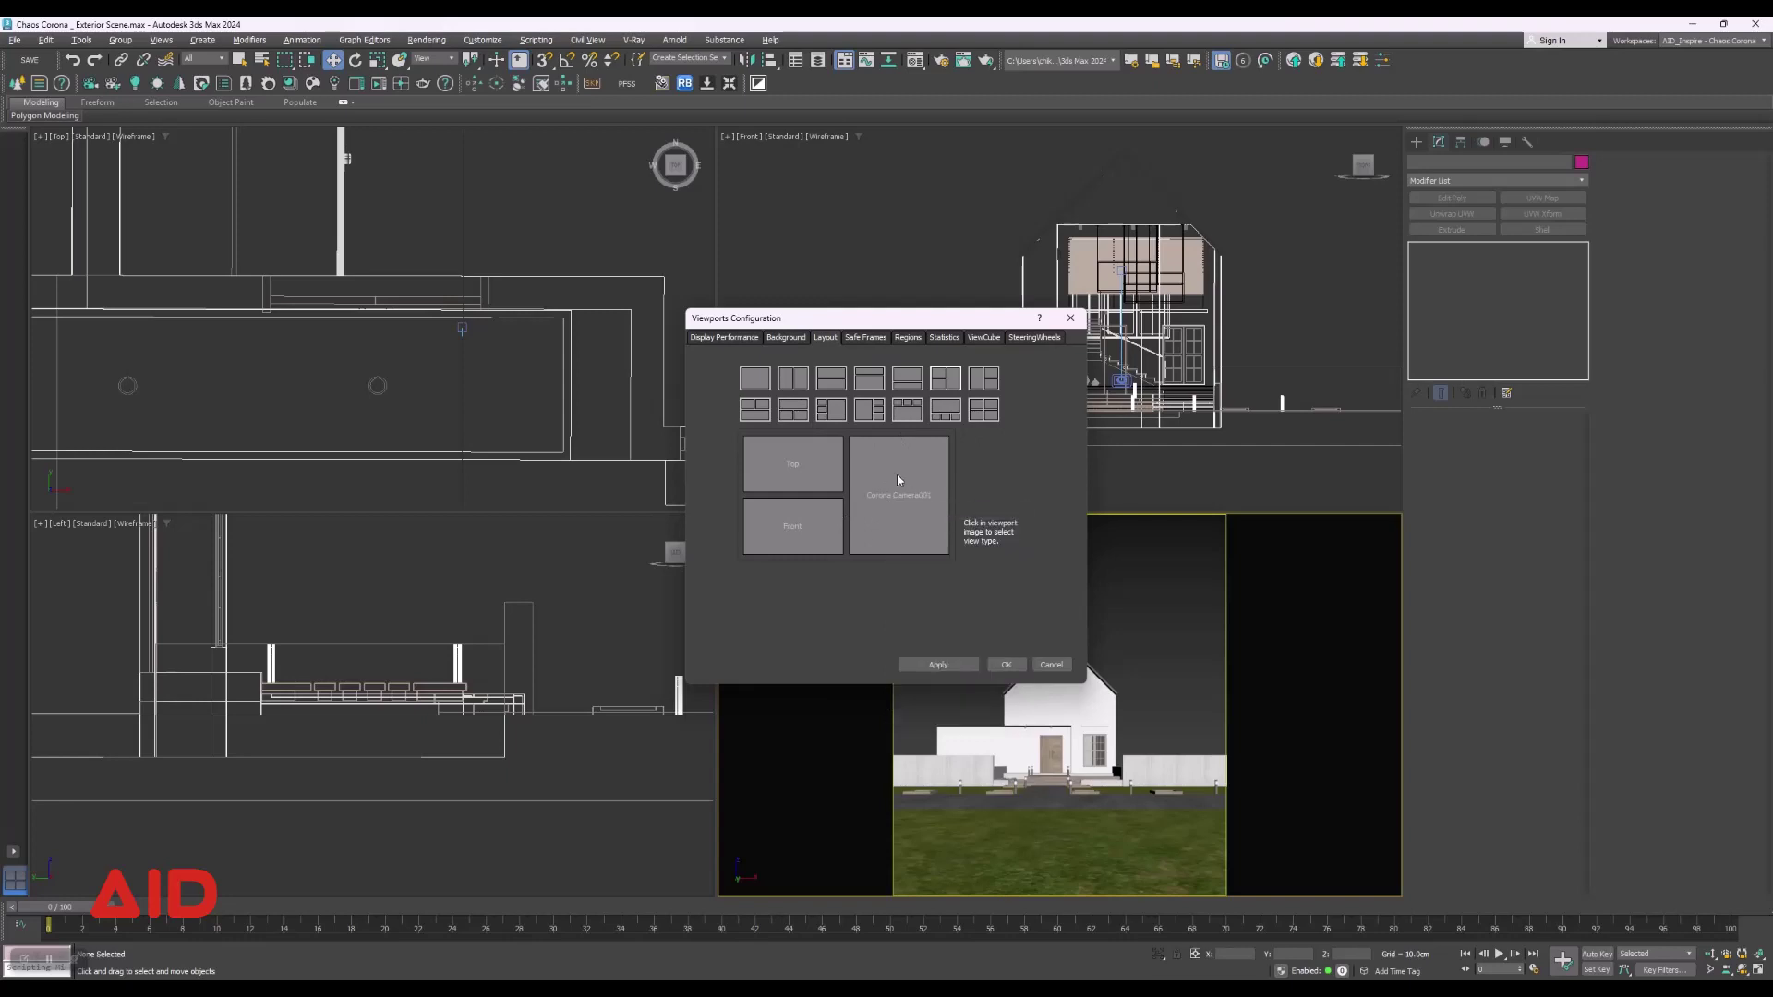
pyautogui.click(938, 664)
pyautogui.click(1006, 665)
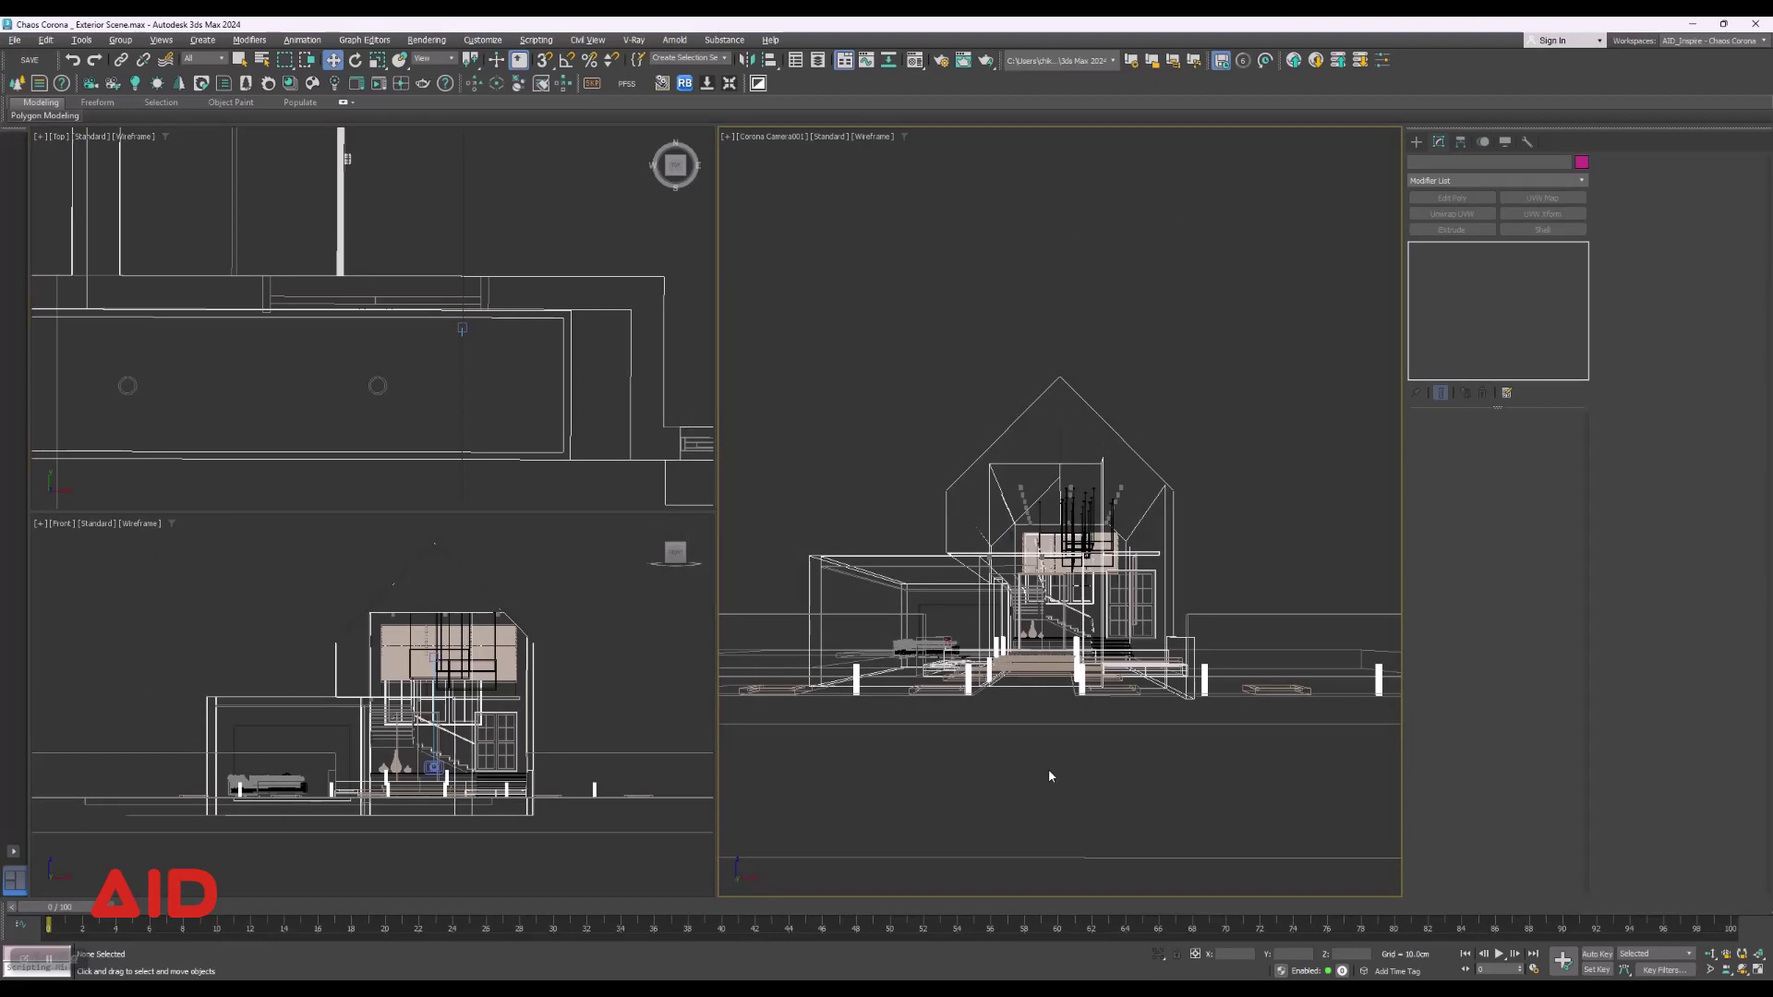
pyautogui.press('F3')
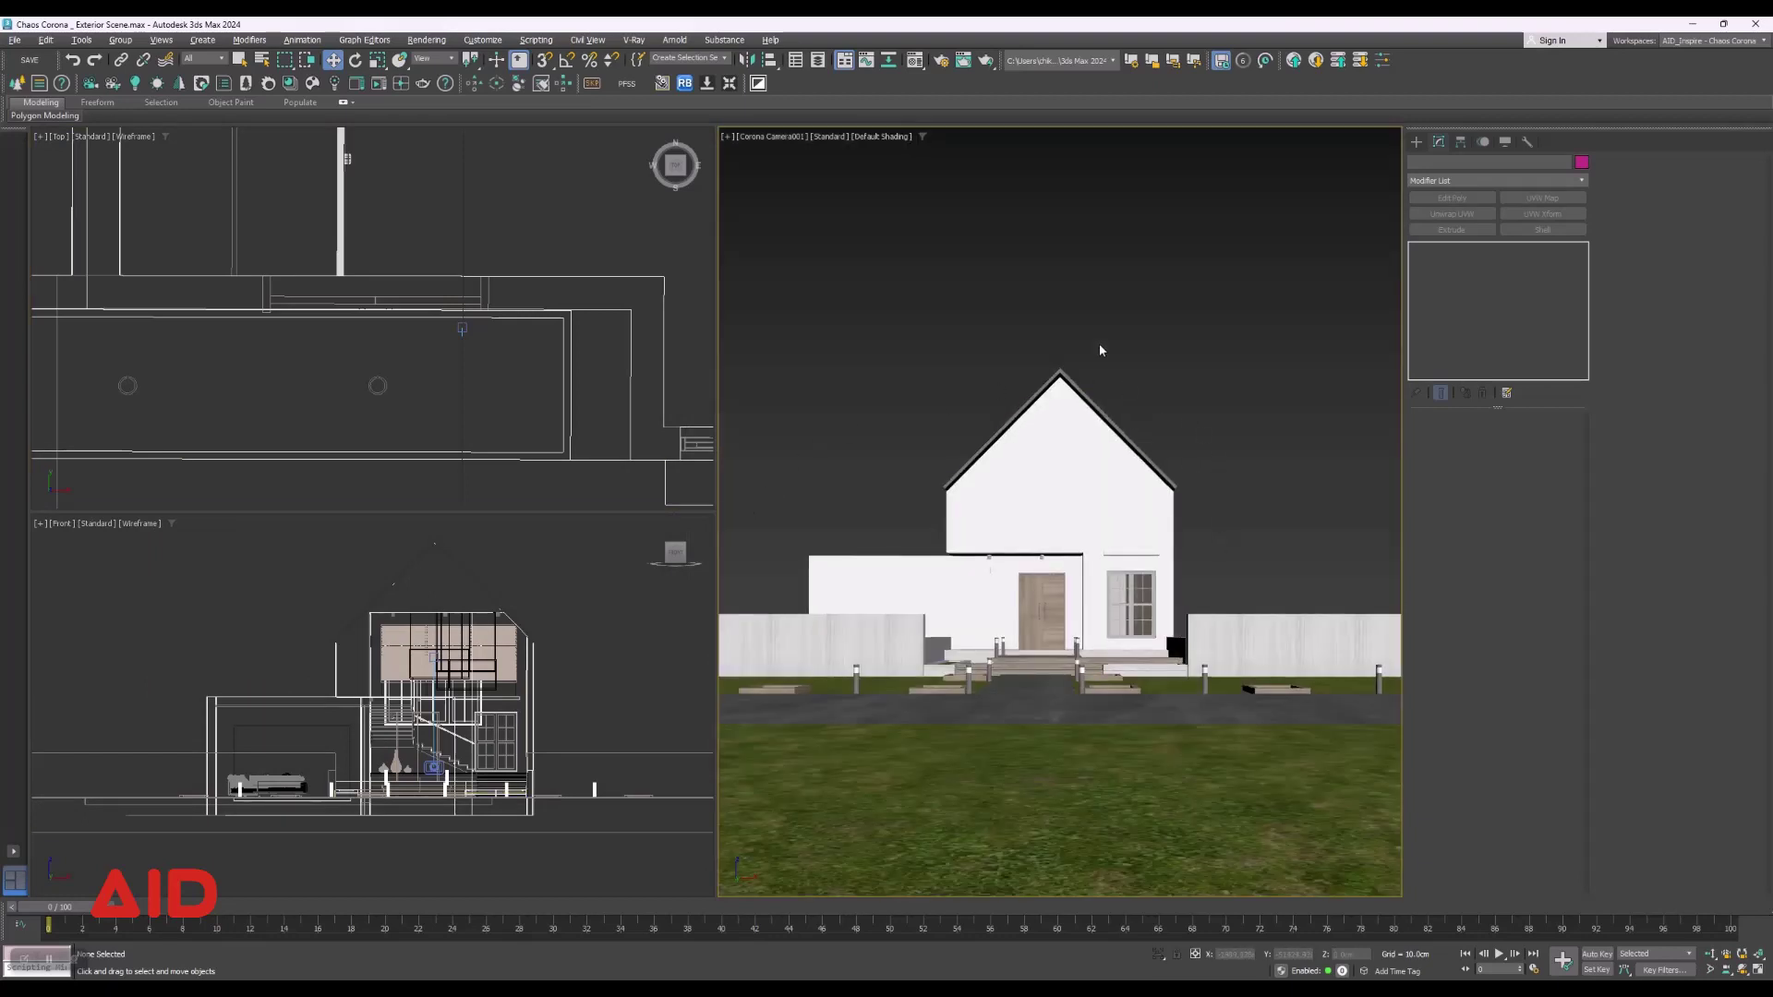
pyautogui.hotkey('shift', 'f')
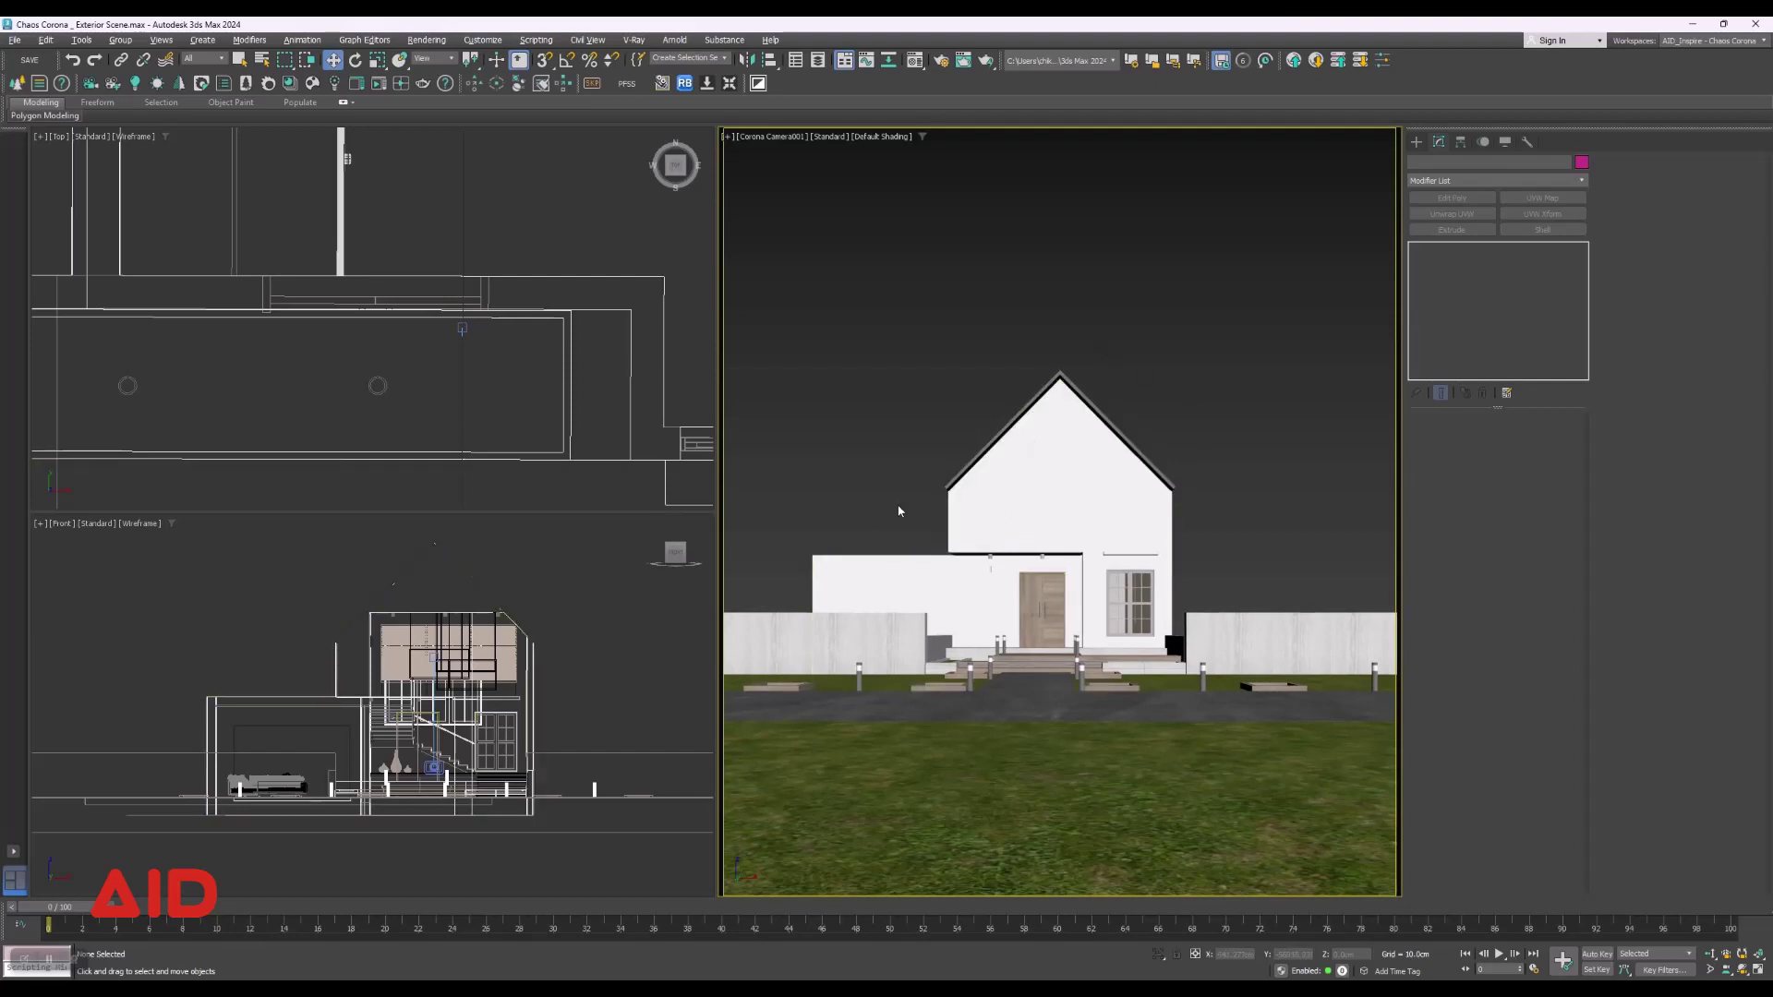
# Select Corona Camera001 in the Top view and drag it closer to the house.
pyautogui.moveTo(508, 184); pyautogui.dragTo(523, 344, button='middle')
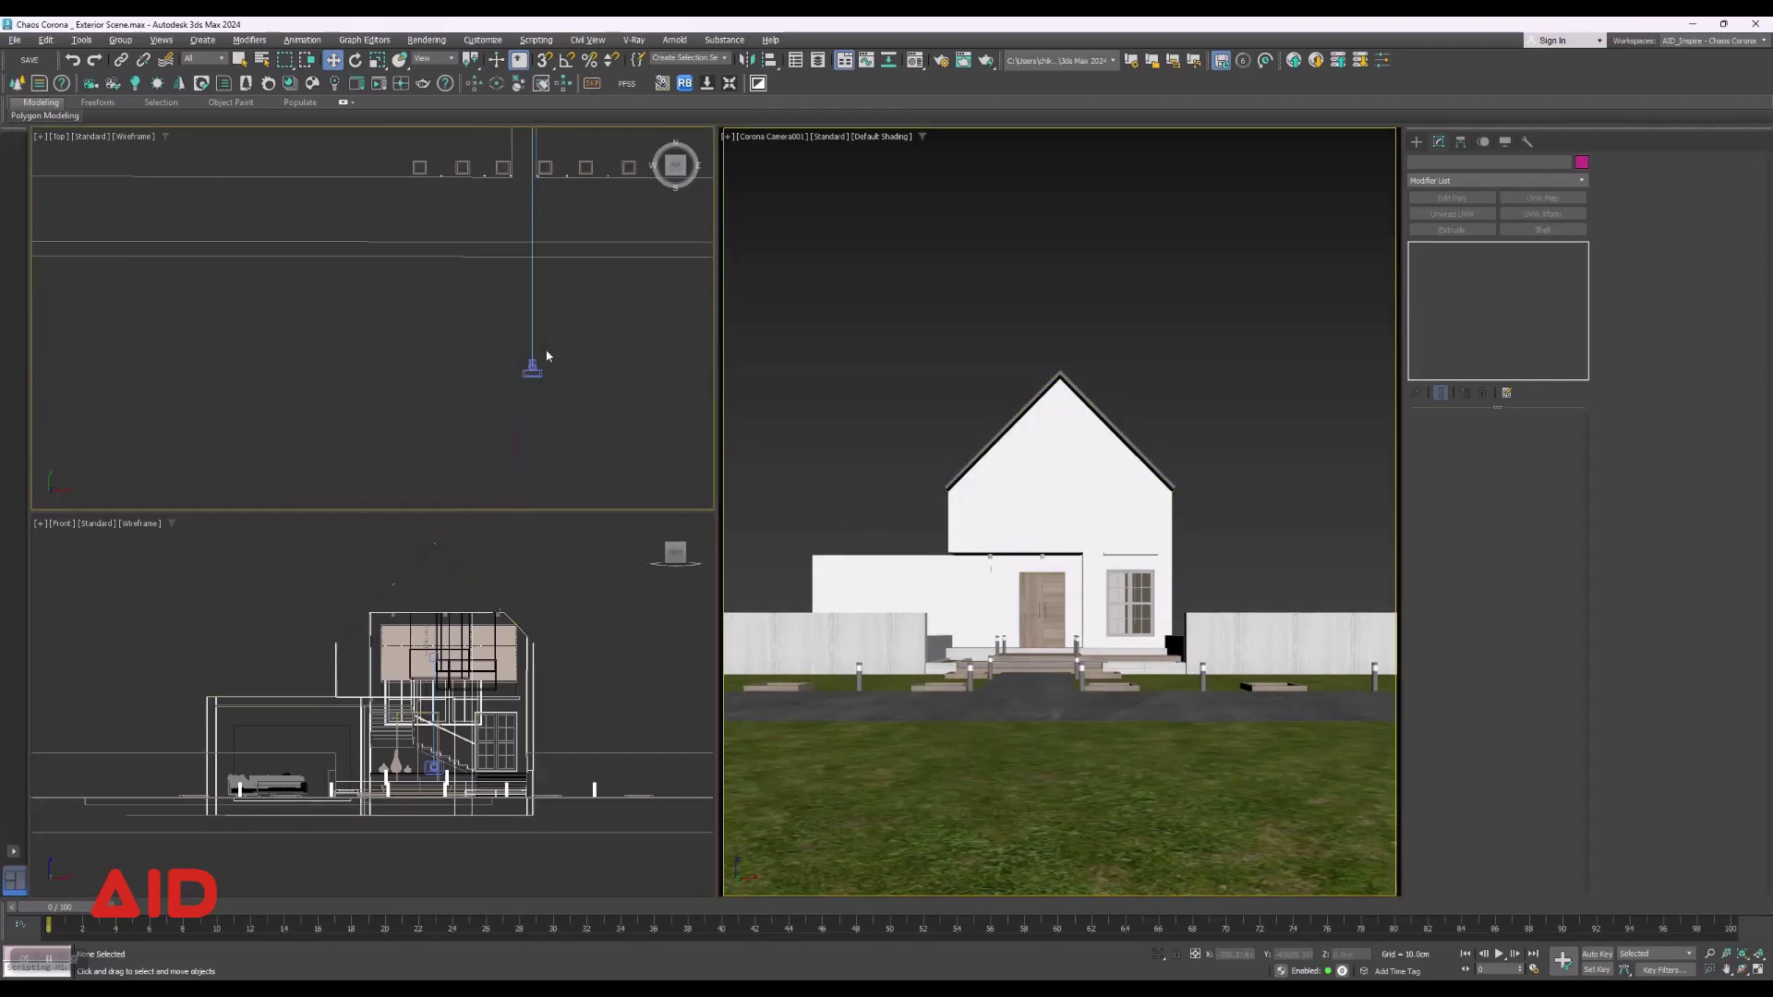
pyautogui.click(533, 372)
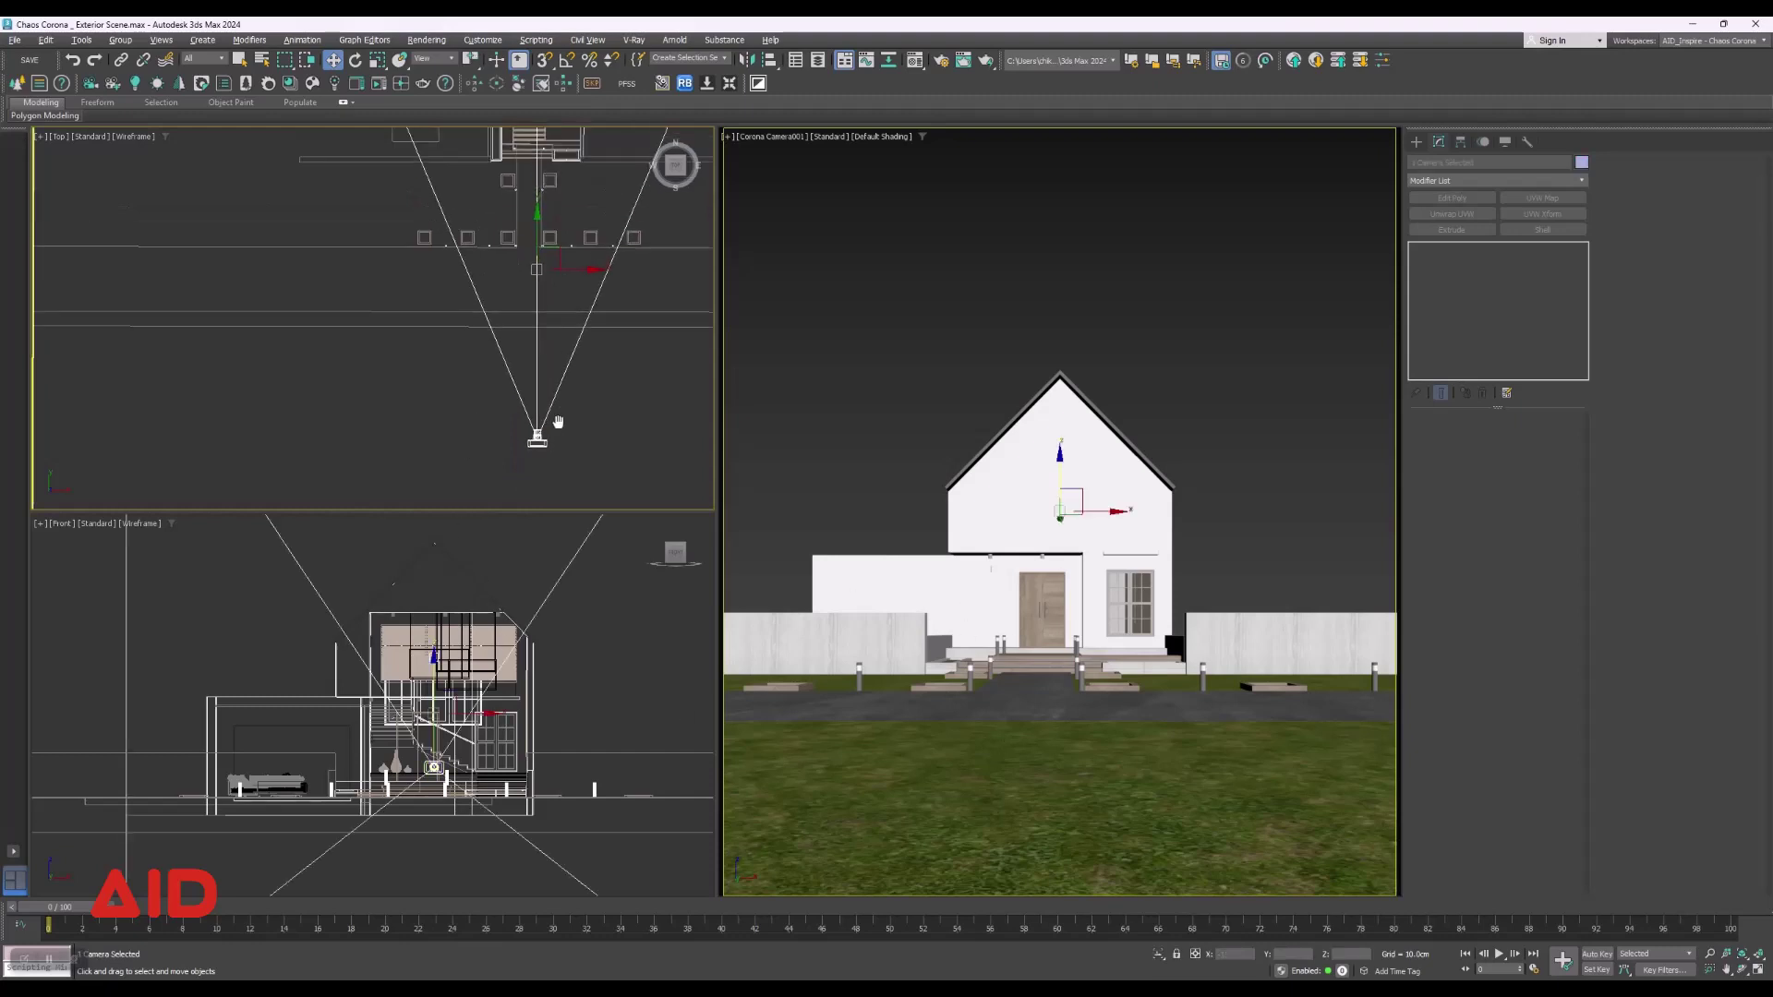
pyautogui.moveTo(558, 422); pyautogui.dragTo(585, 468, button='middle')
pyautogui.click(586, 467)
pyautogui.click(539, 484)
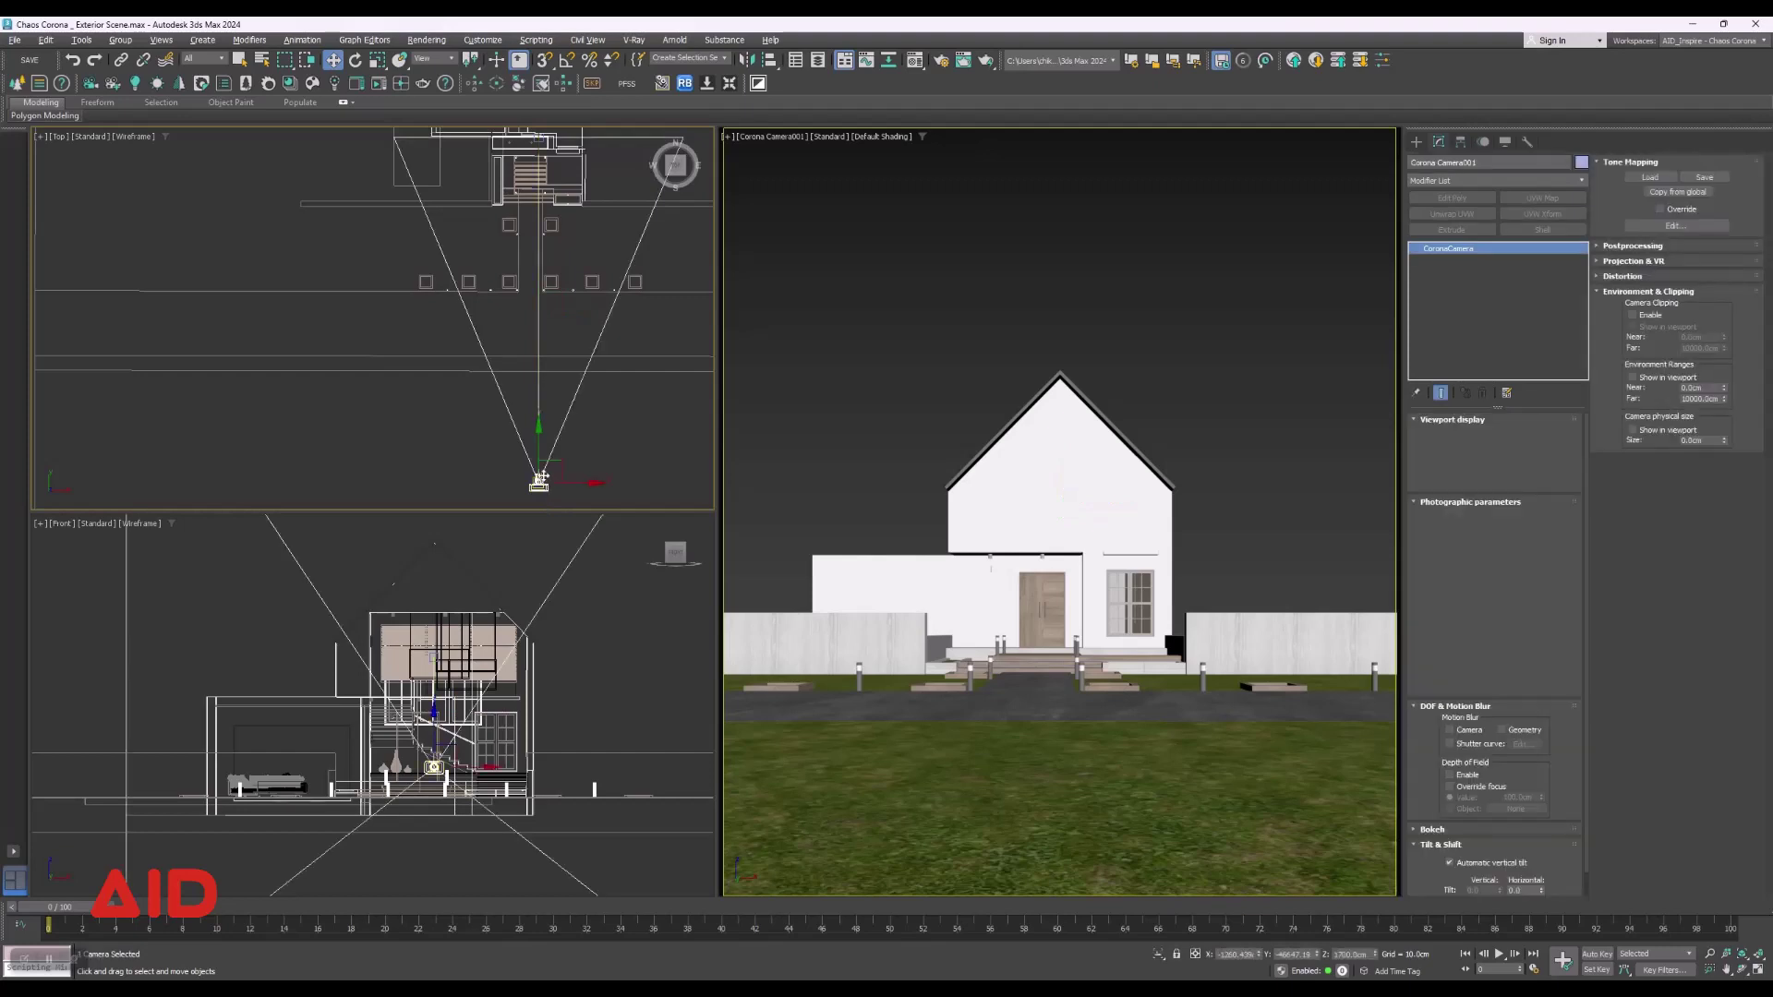
pyautogui.moveTo(536, 447); pyautogui.dragTo(537, 386)
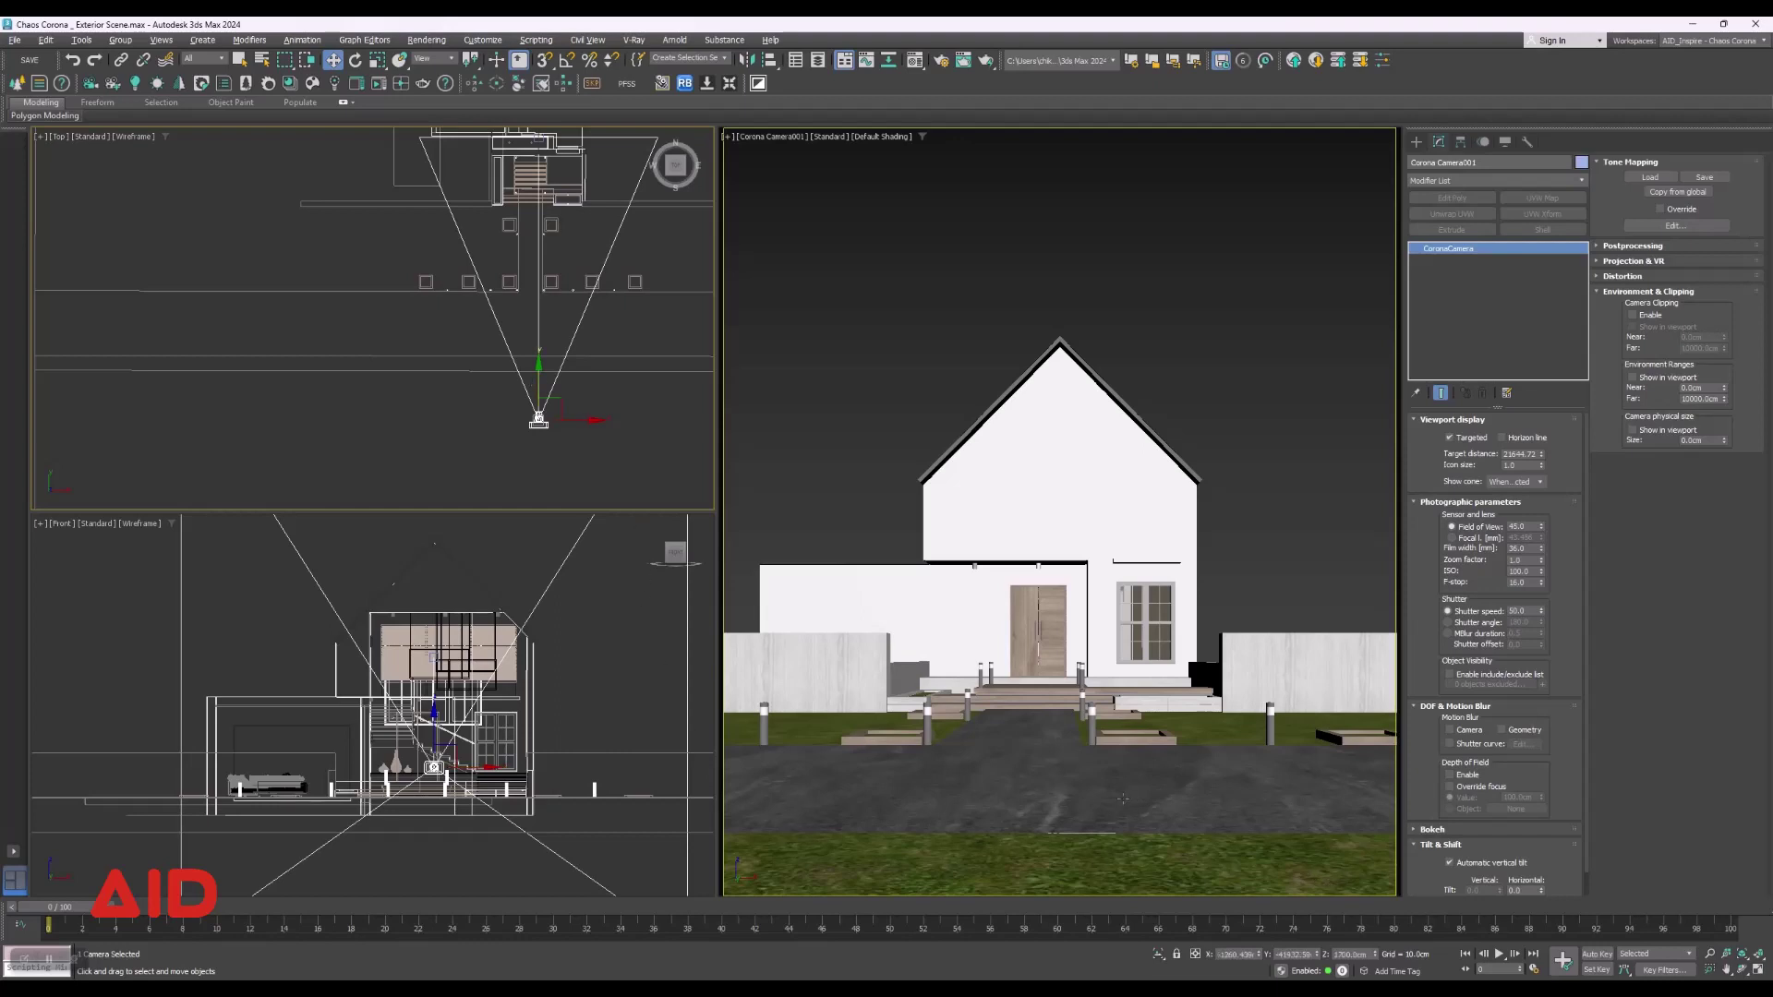
# Set the camera focal length to 50 mm and nudge the camera closer to the house.
pyautogui.click(1458, 540)
pyautogui.doubleClick(1524, 537)
pyautogui.write('50')
pyautogui.press('Return')
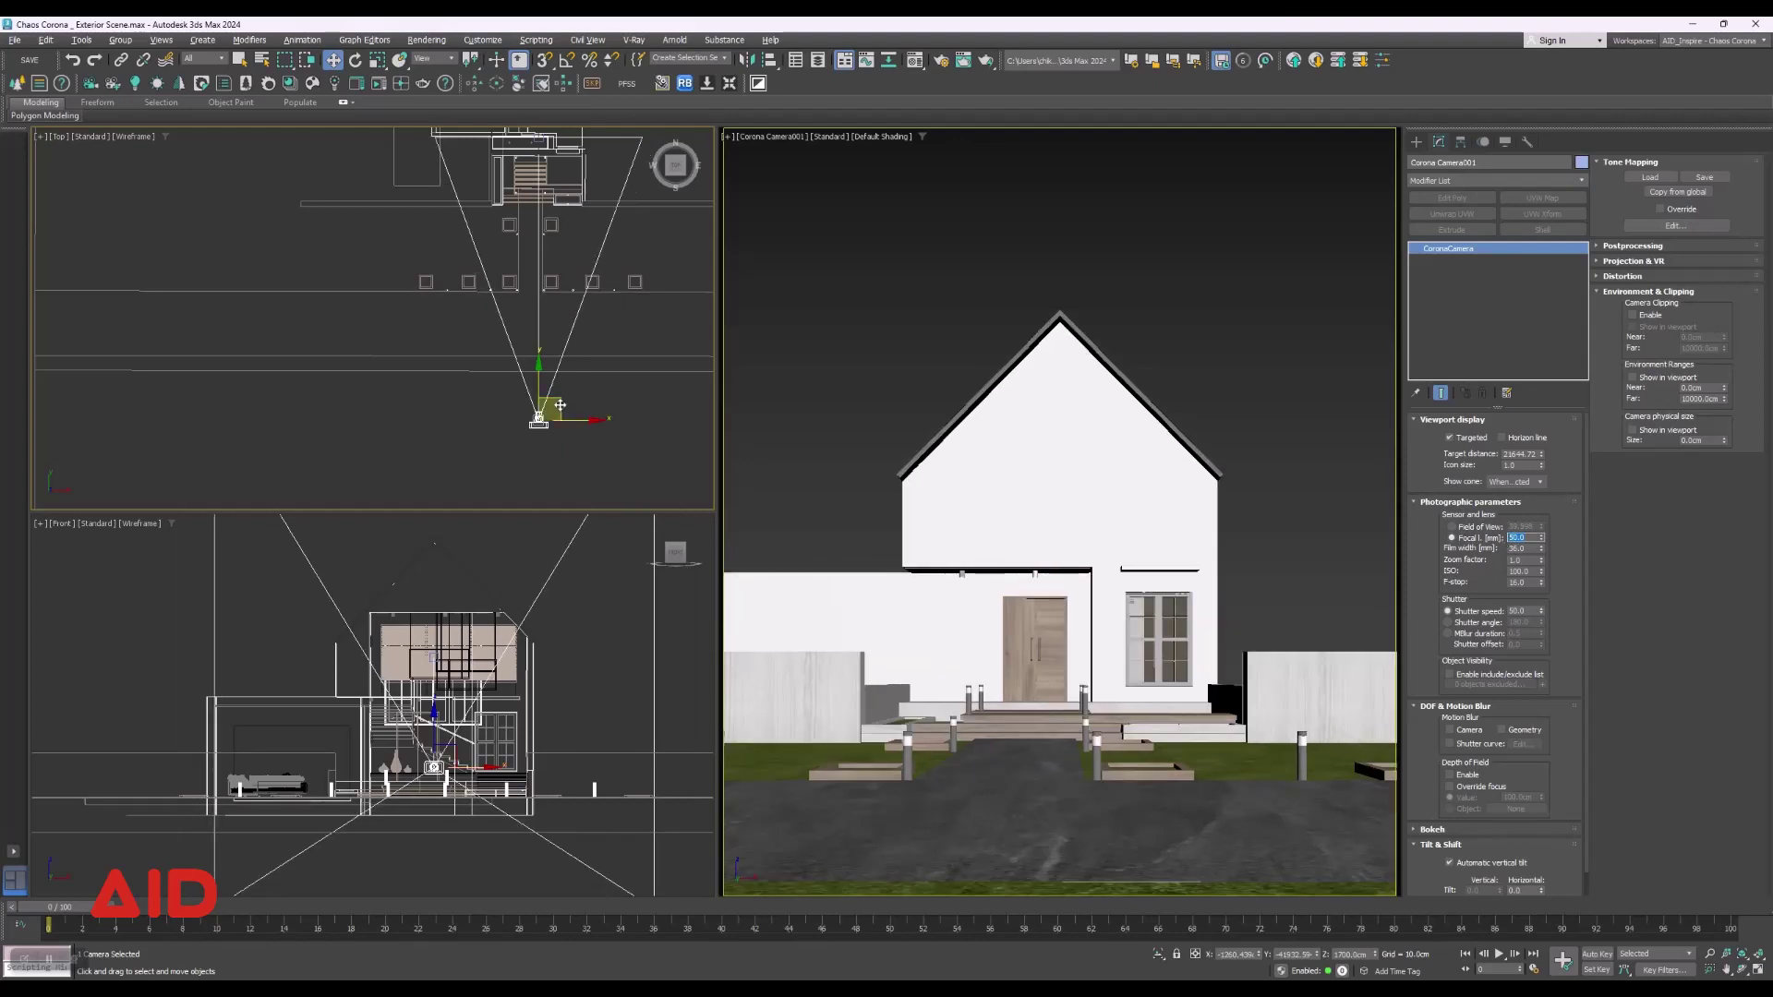
pyautogui.moveTo(536, 379); pyautogui.dragTo(525, 404)
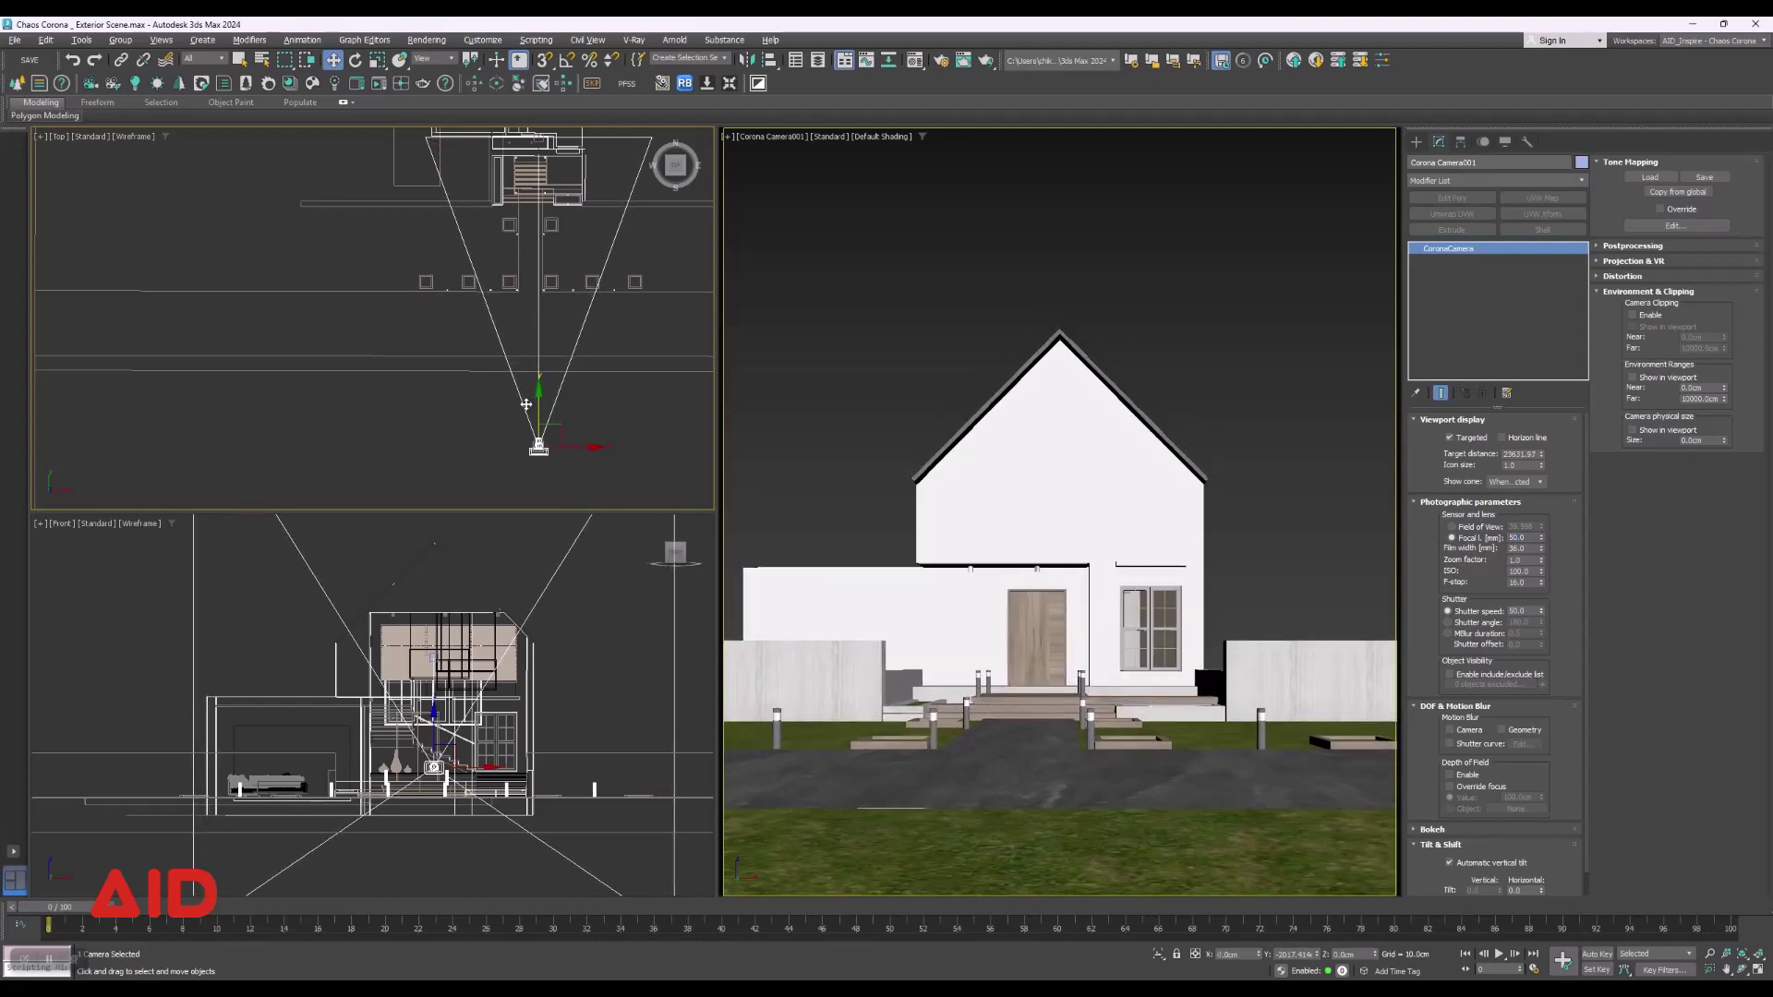
pyautogui.moveTo(525, 405); pyautogui.dragTo(526, 397)
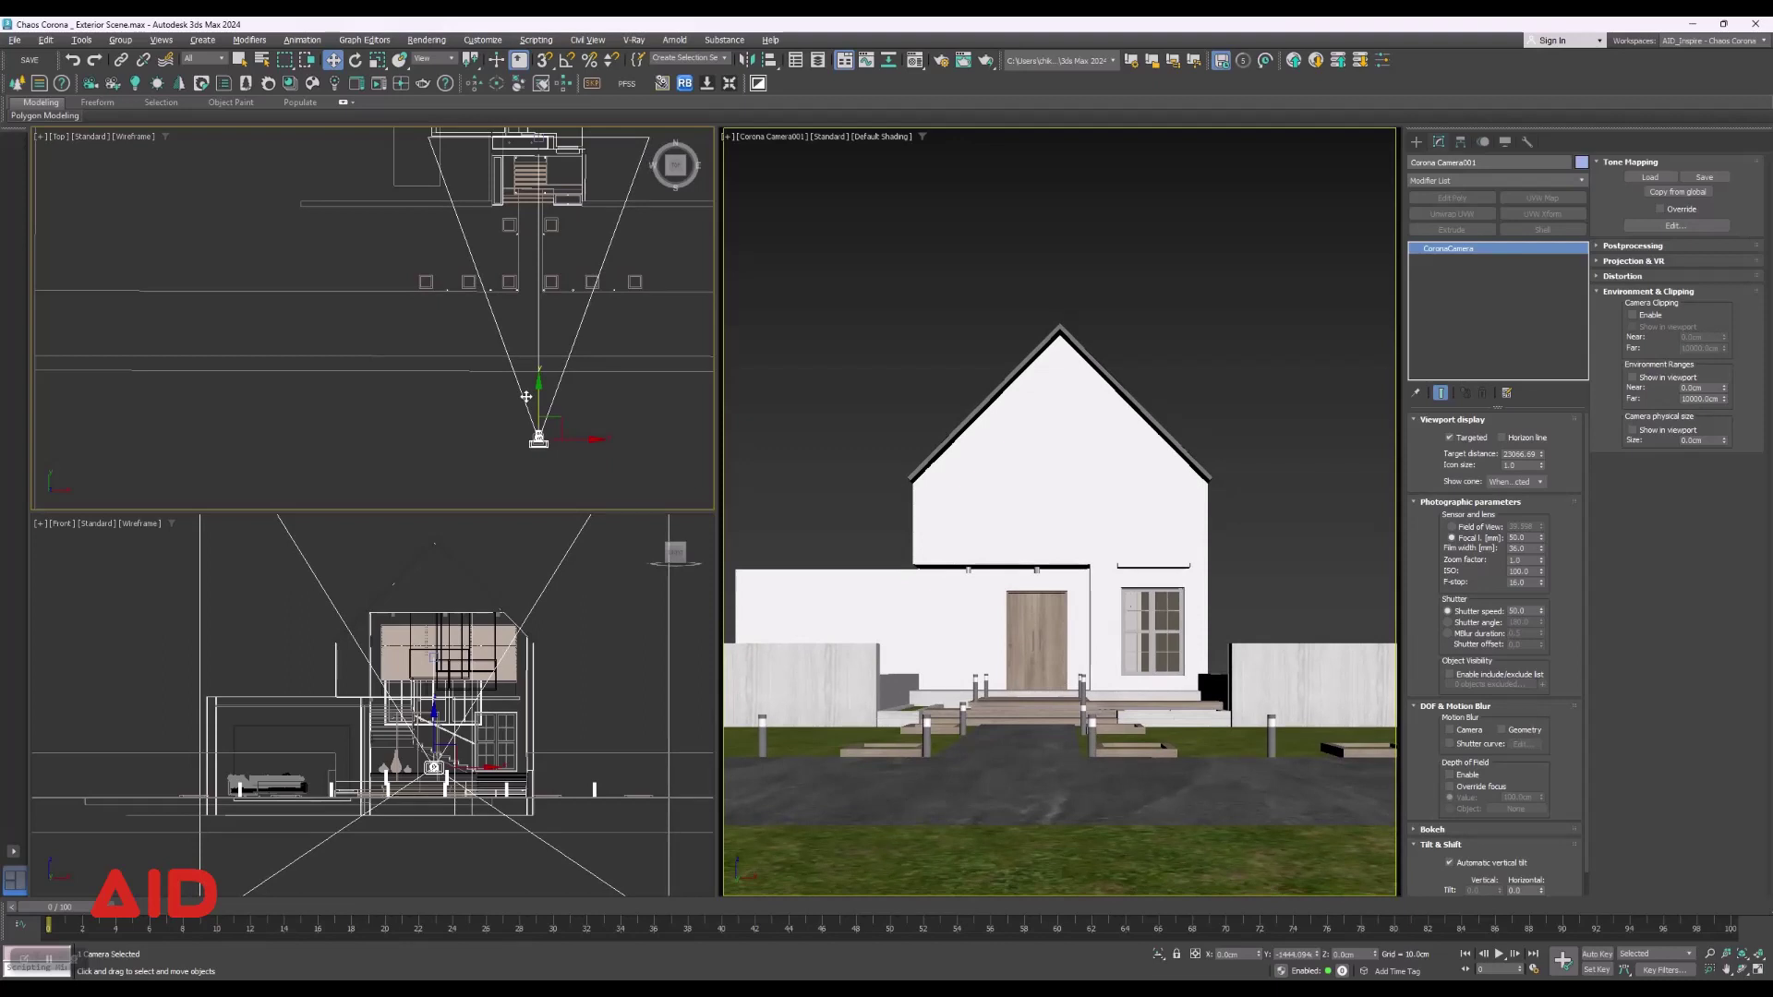
pyautogui.moveTo(527, 397); pyautogui.dragTo(526, 384)
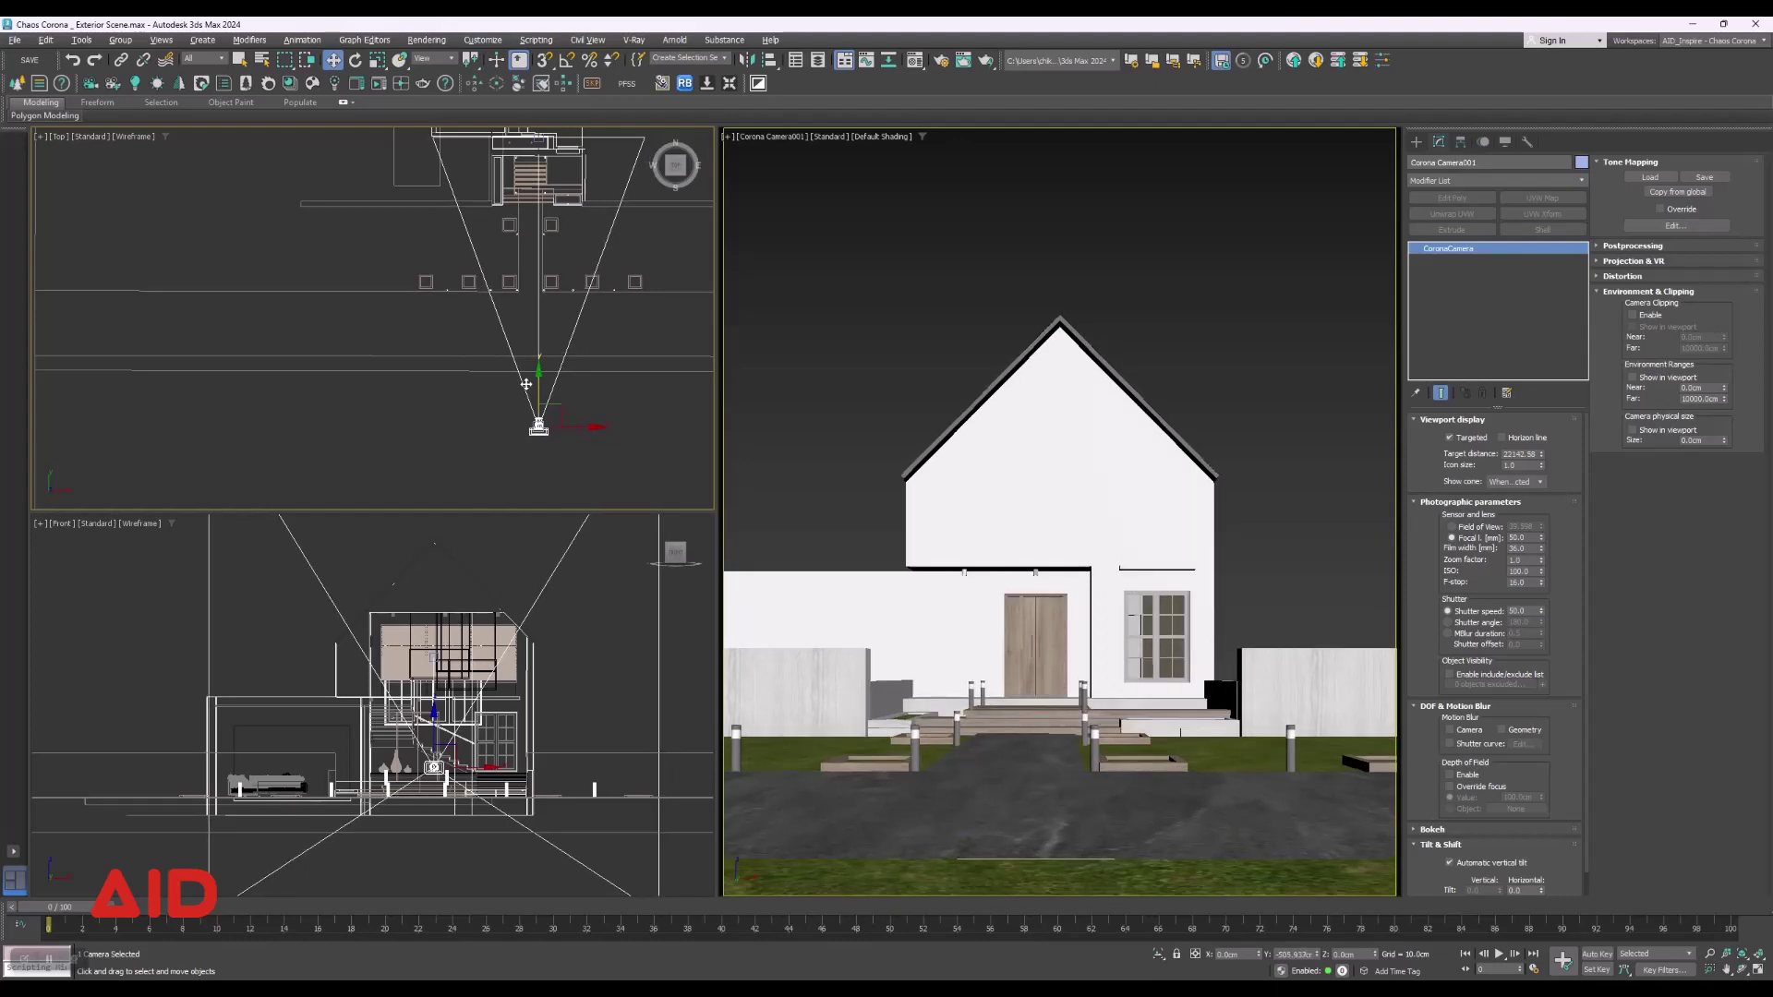
# Try 60 mm, settle on a 55 mm focal length, fine-tune position and deselect.
pyautogui.doubleClick(1524, 537)
pyautogui.press('Return')
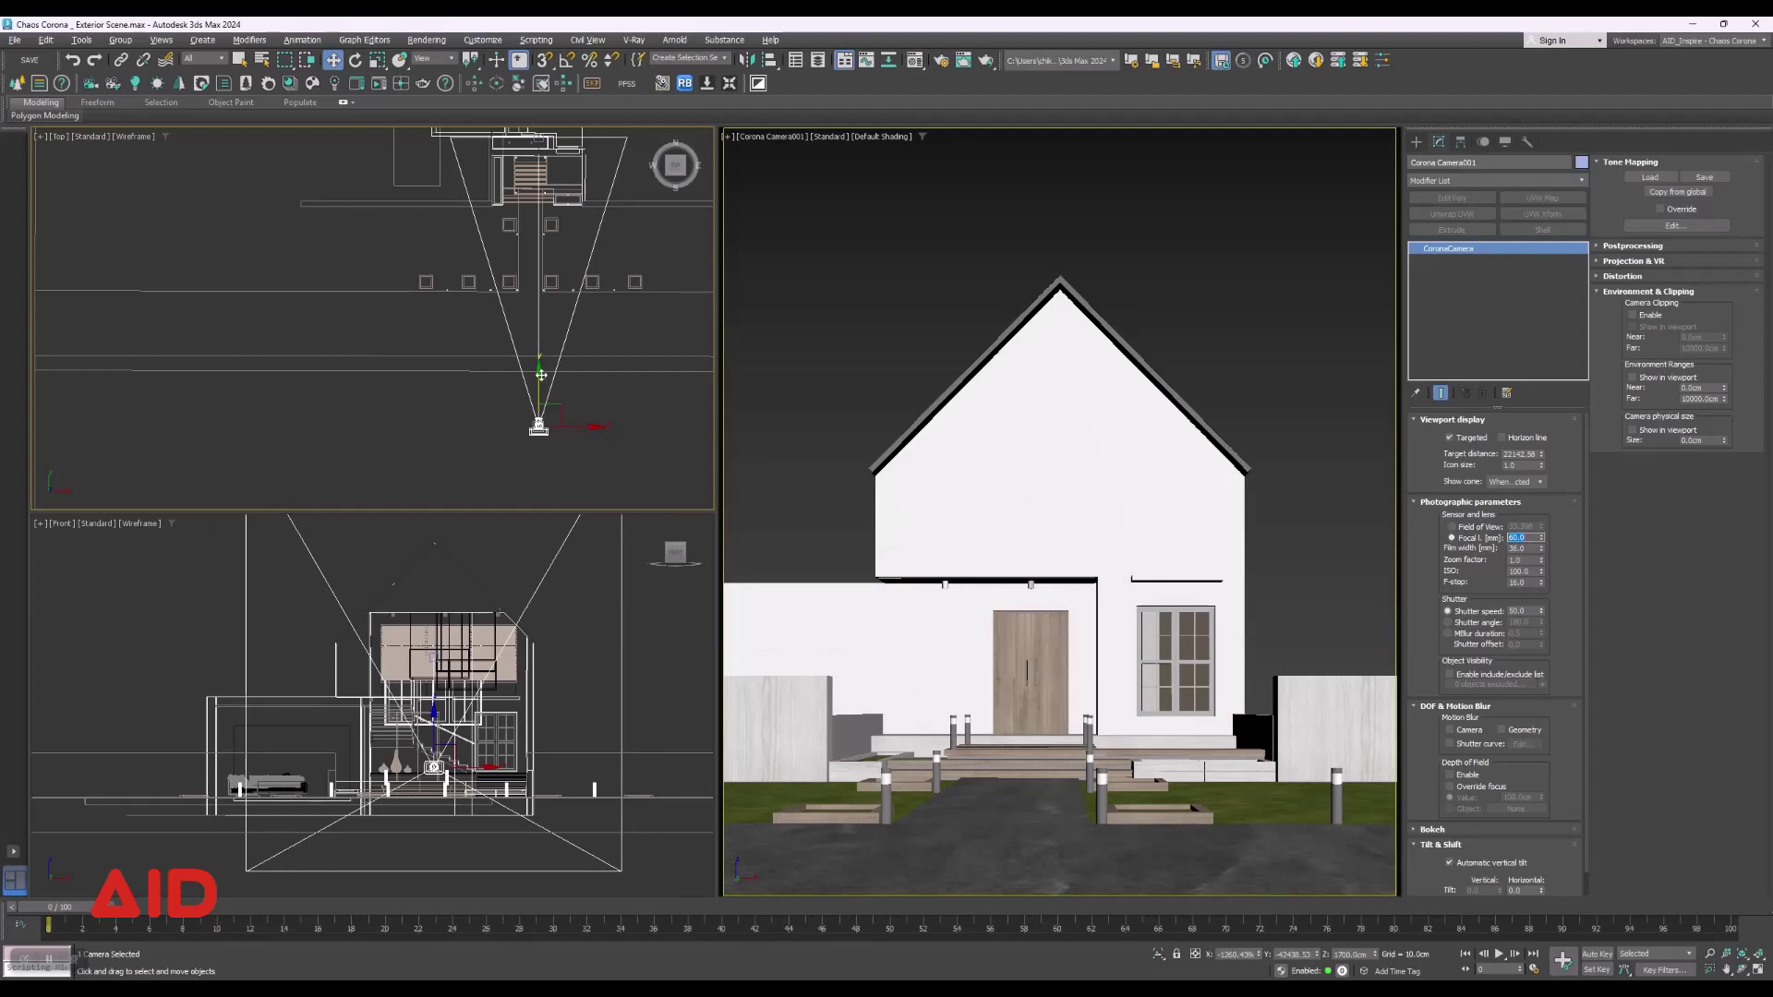
pyautogui.moveTo(540, 375); pyautogui.dragTo(523, 402)
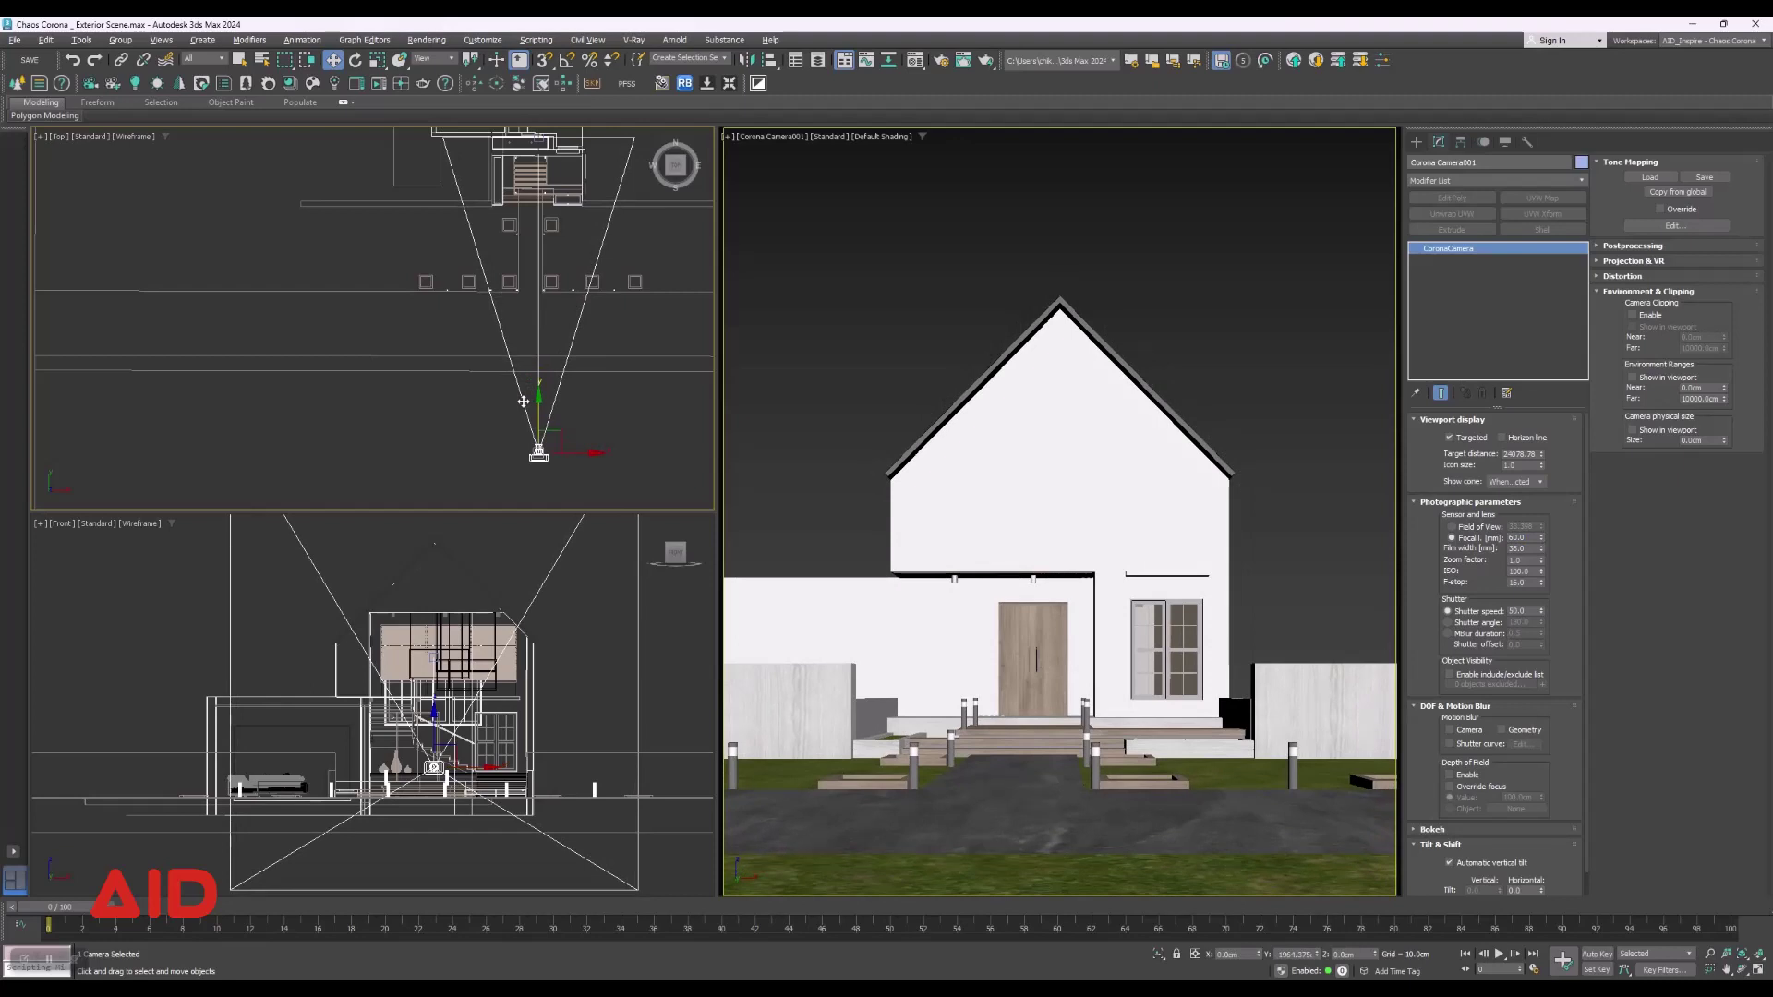
pyautogui.doubleClick(1522, 538)
pyautogui.write('5')
pyautogui.press('Return')
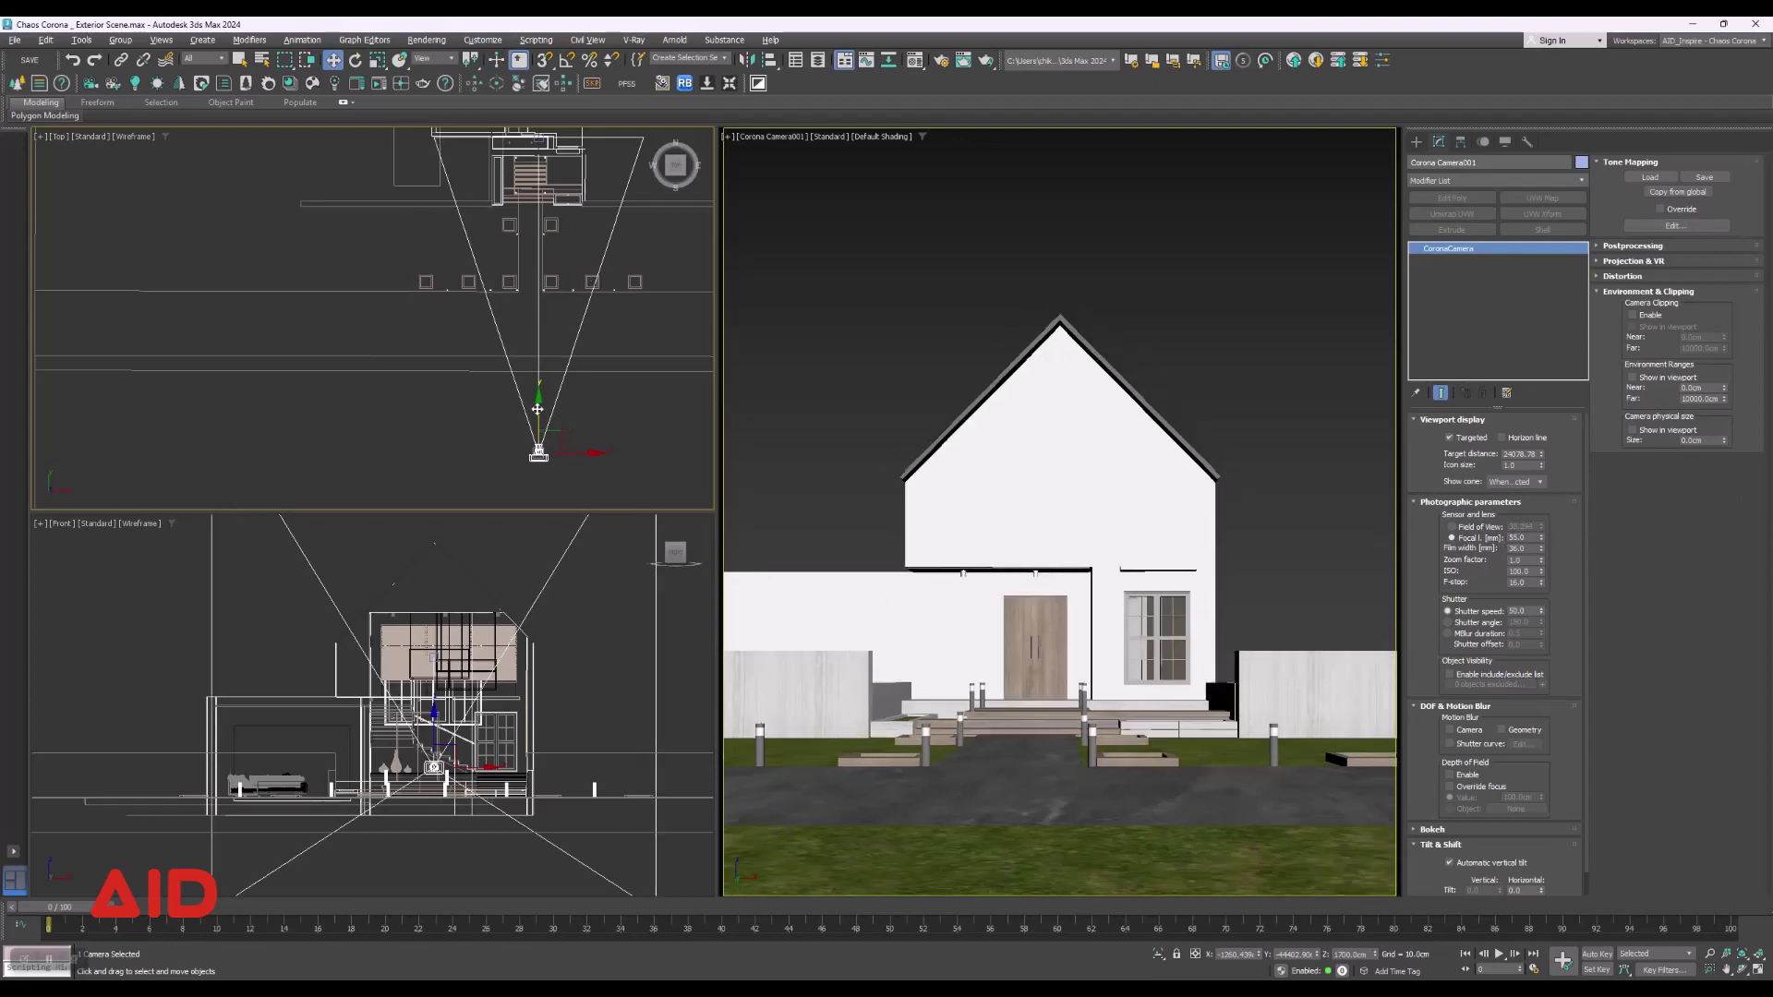
pyautogui.moveTo(537, 409); pyautogui.dragTo(537, 405)
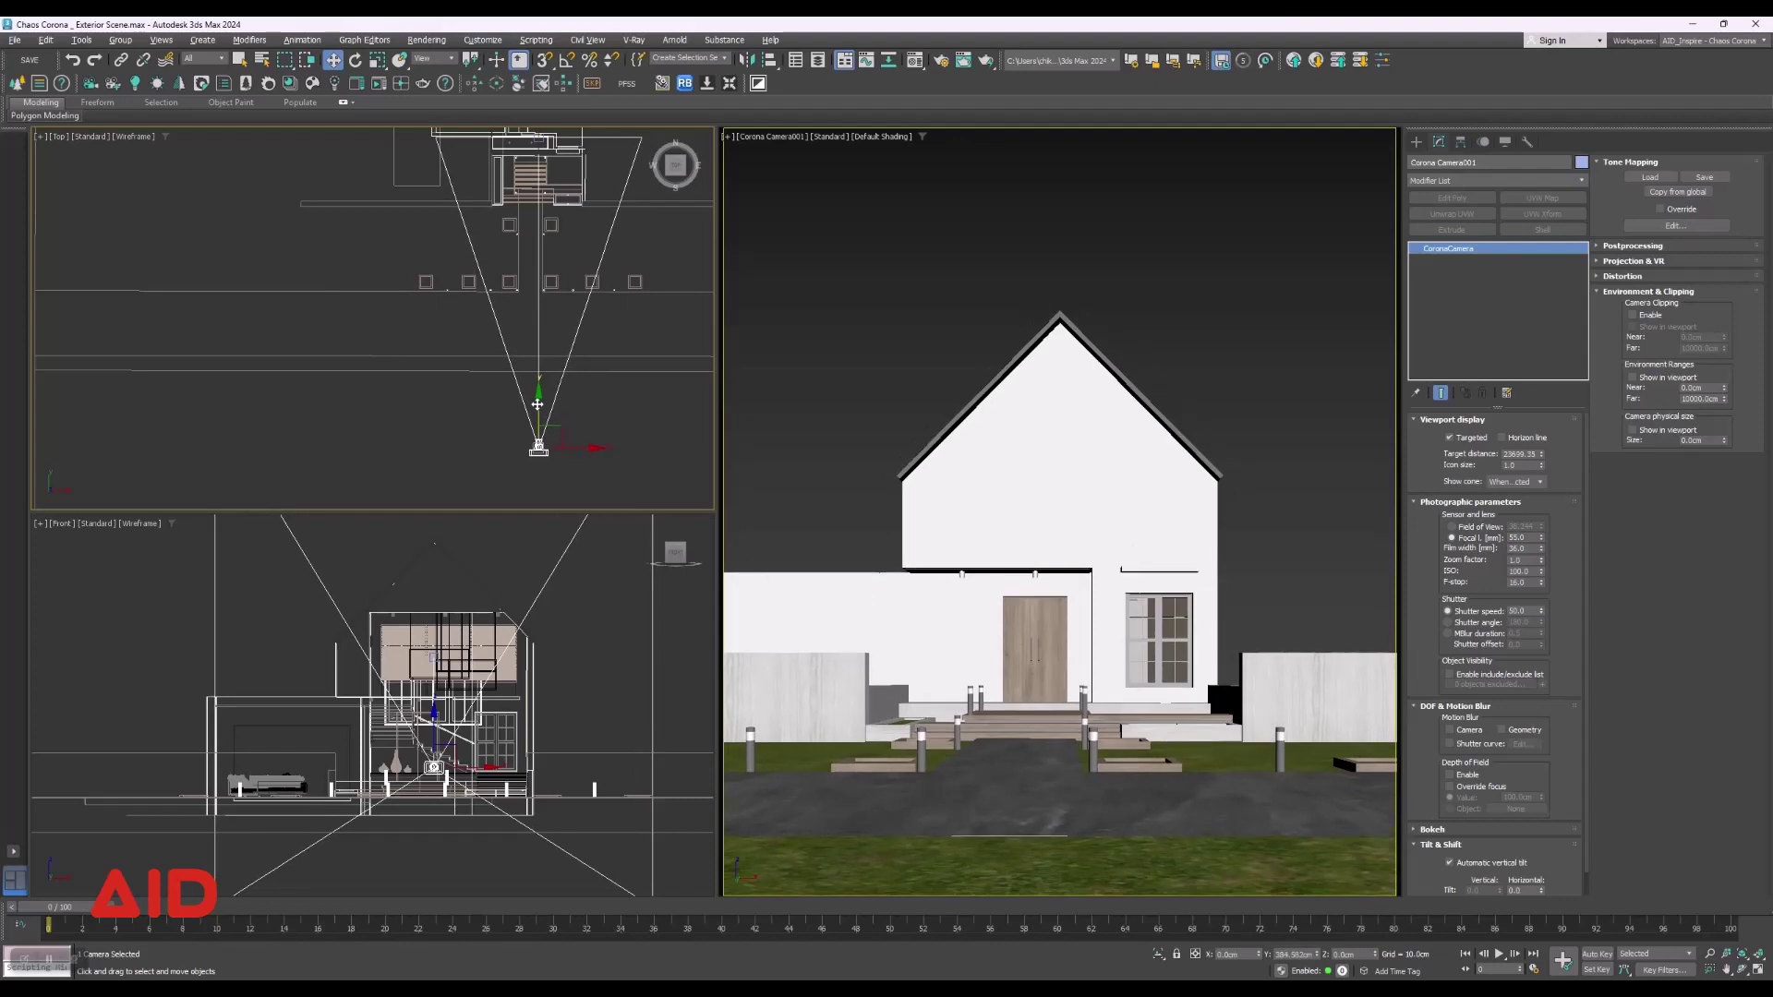
pyautogui.middleClick(819, 399)
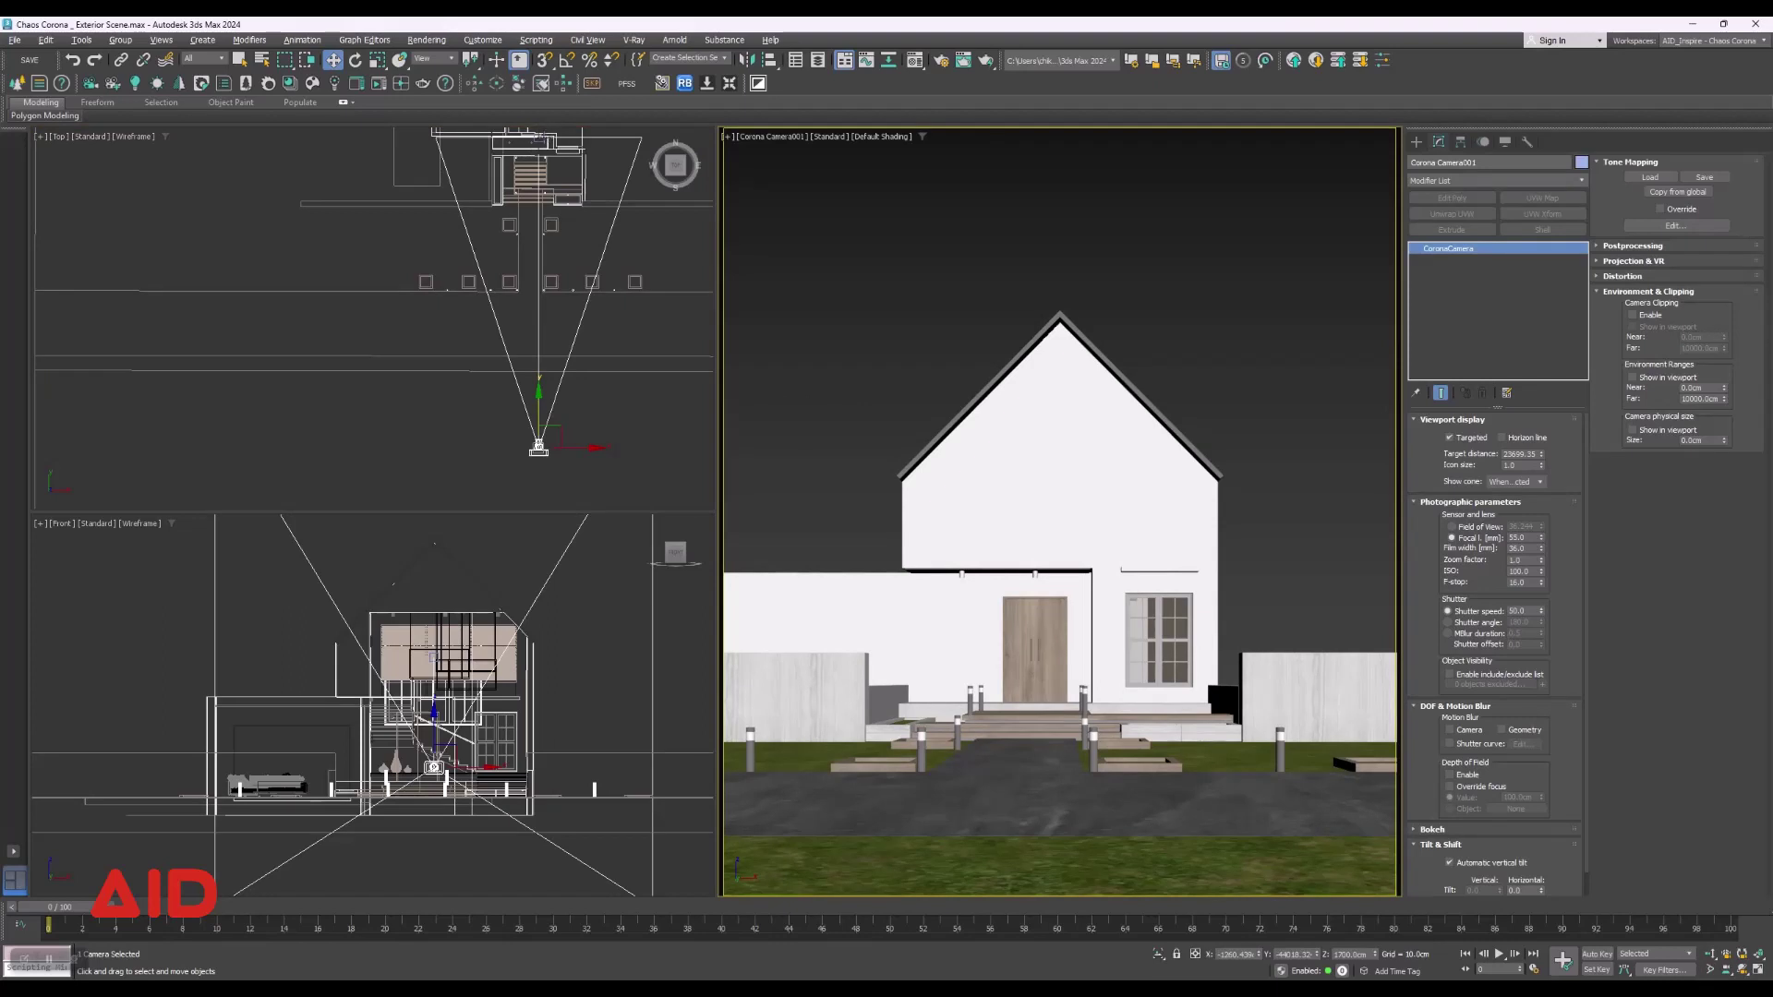
pyautogui.click(543, 139)
pyautogui.click(1131, 285)
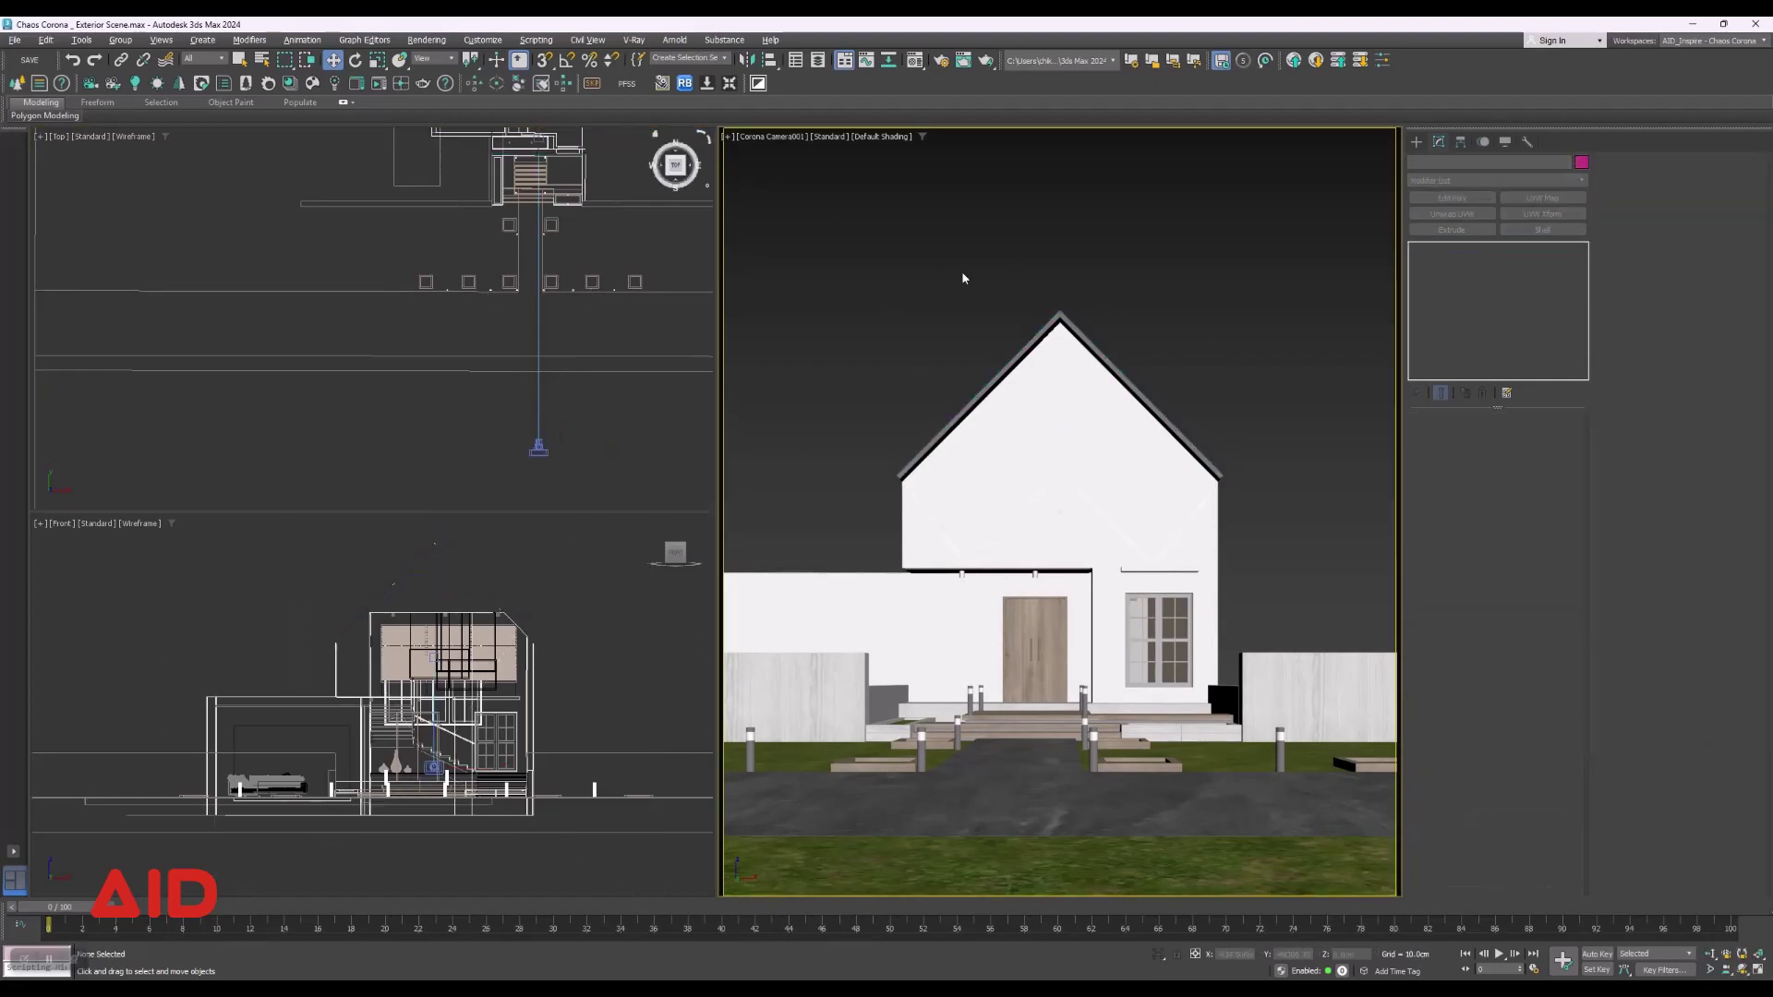
# Raise Corona Camera001.Target along Z to tilt the view up, then deselect it.
pyautogui.click(766, 141)
pyautogui.click(795, 420)
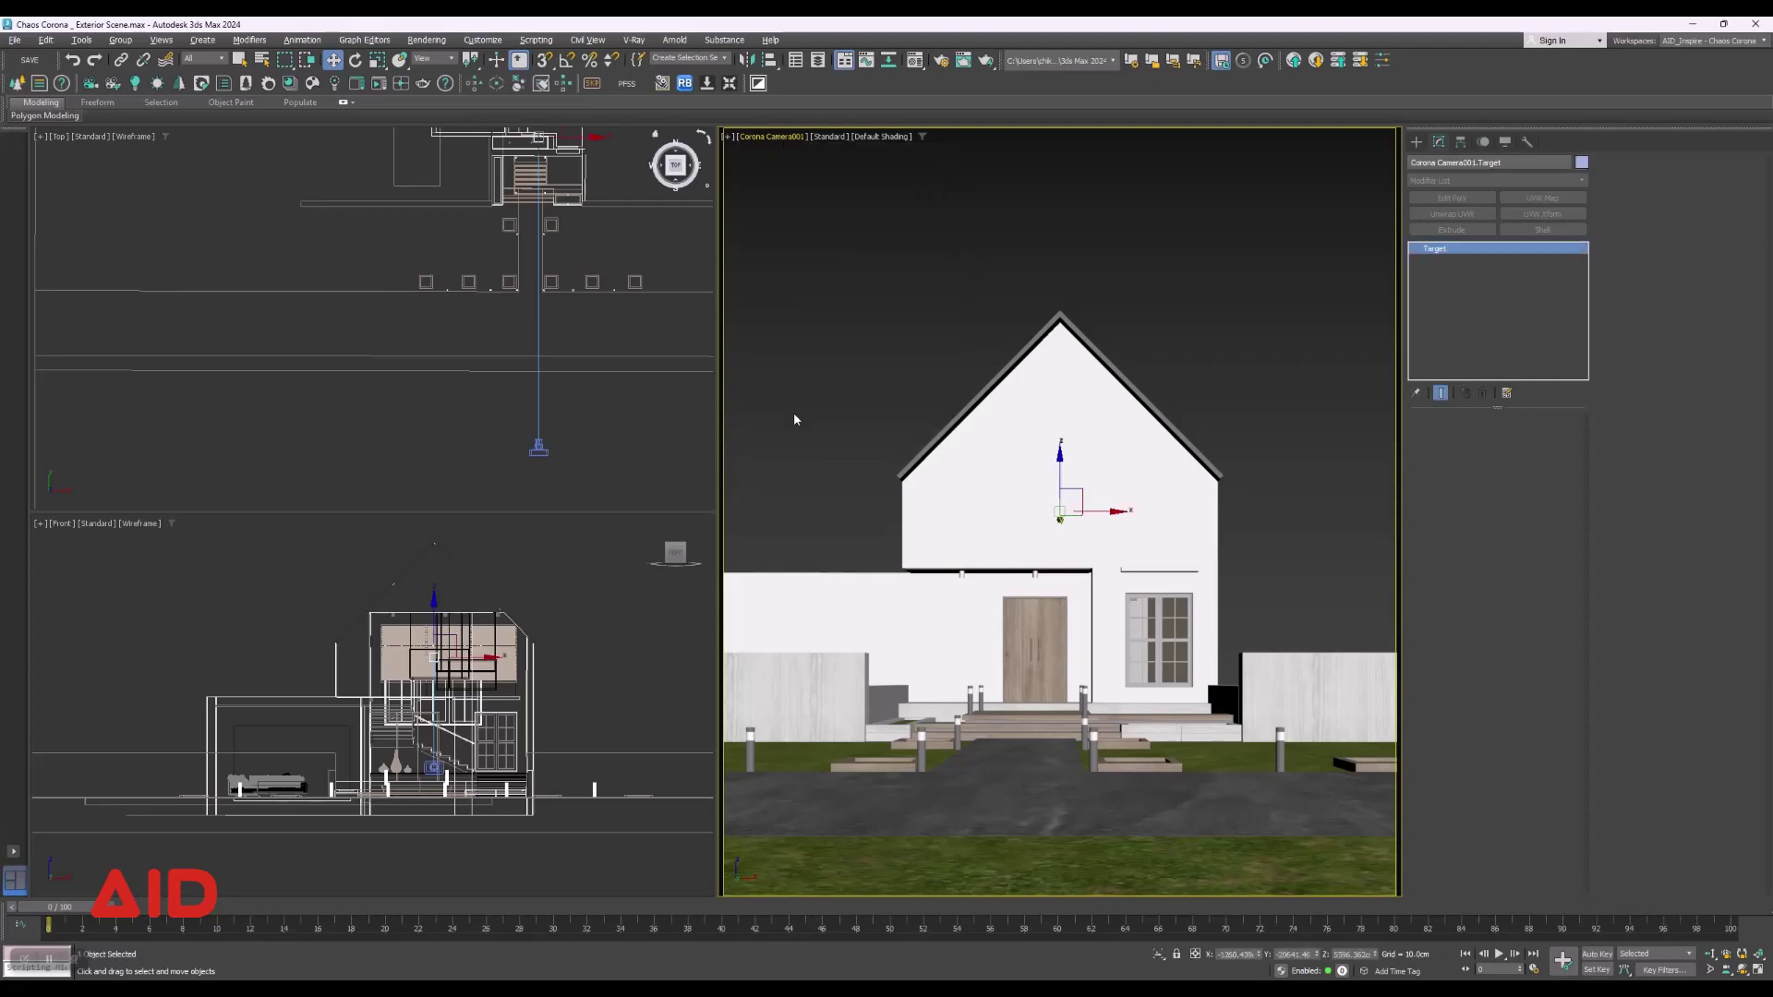
pyautogui.moveTo(1060, 477); pyautogui.dragTo(1053, 450)
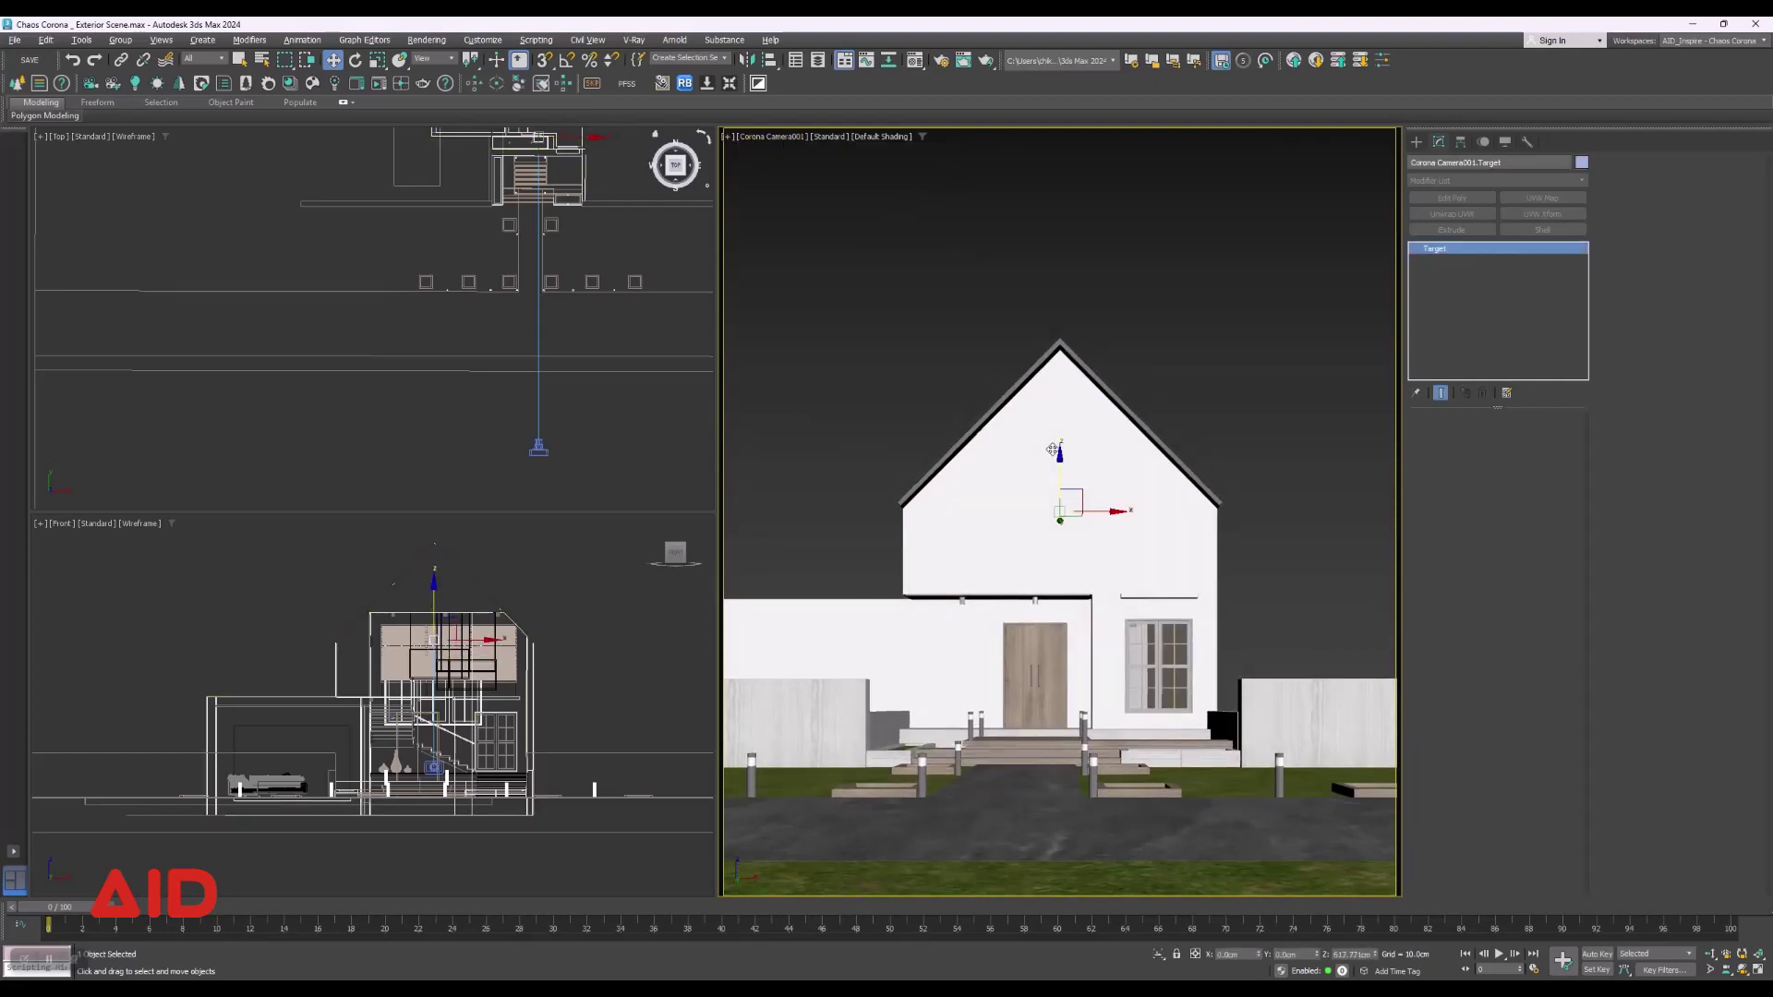
pyautogui.moveTo(1053, 450); pyautogui.dragTo(1052, 451)
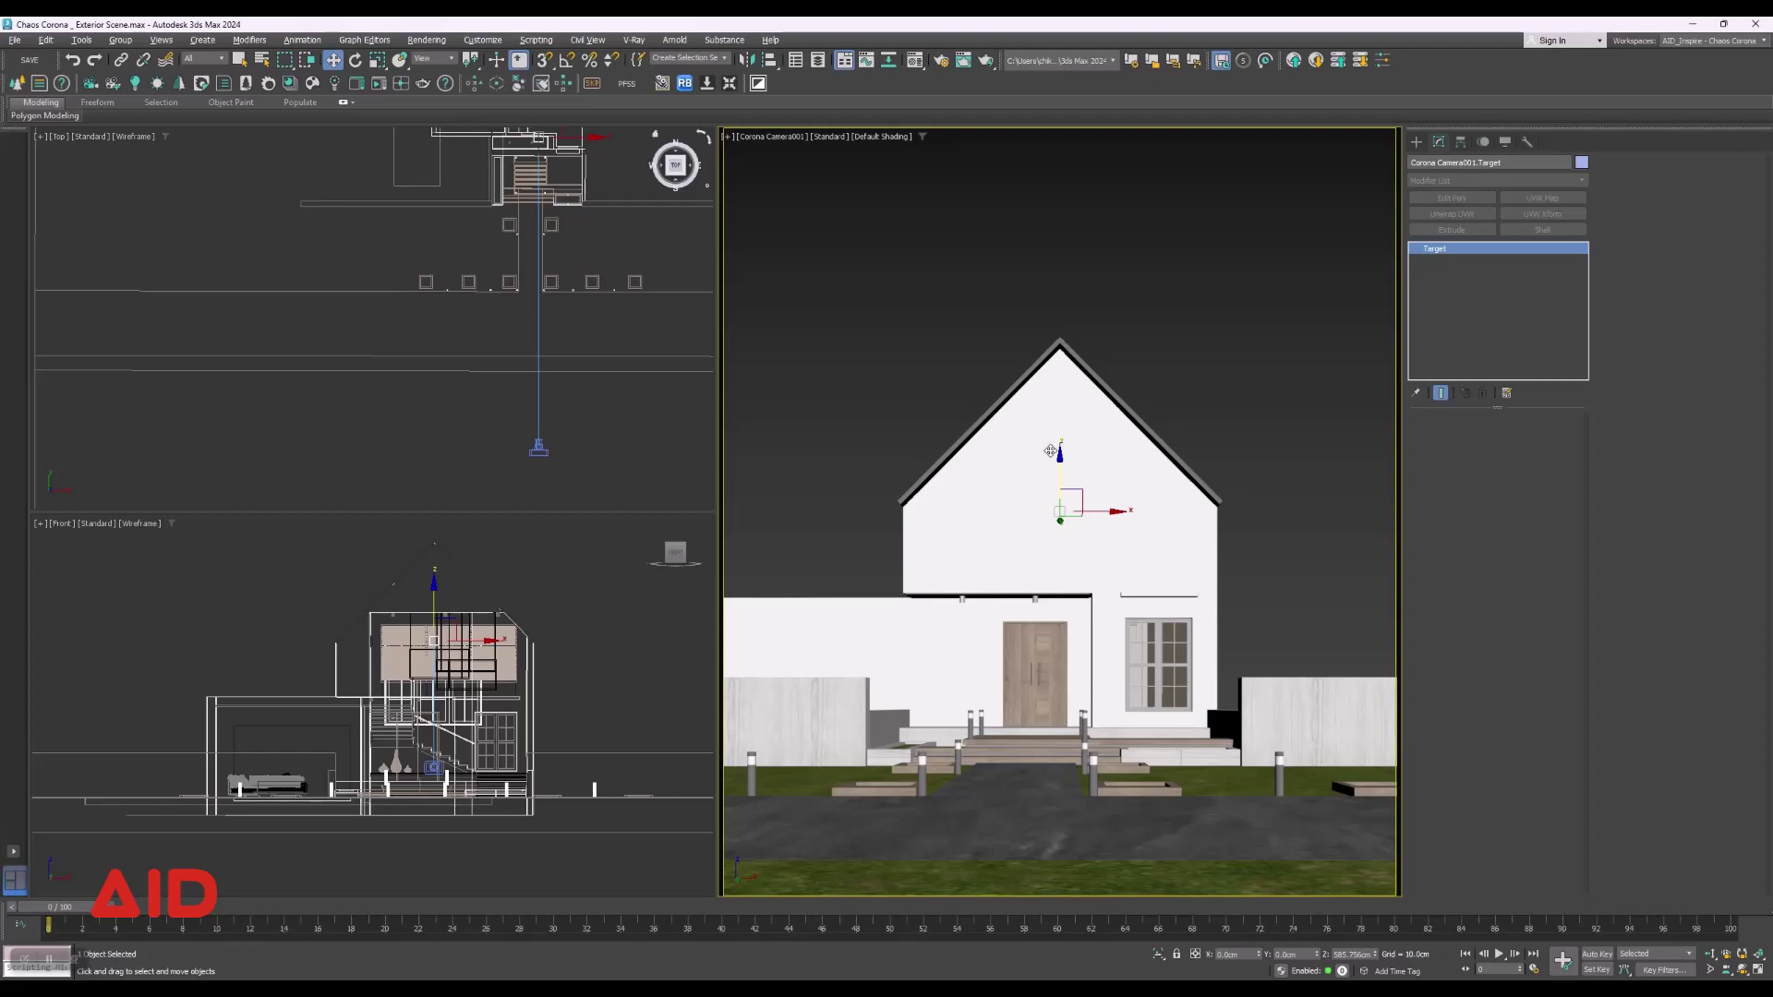
pyautogui.click(1259, 435)
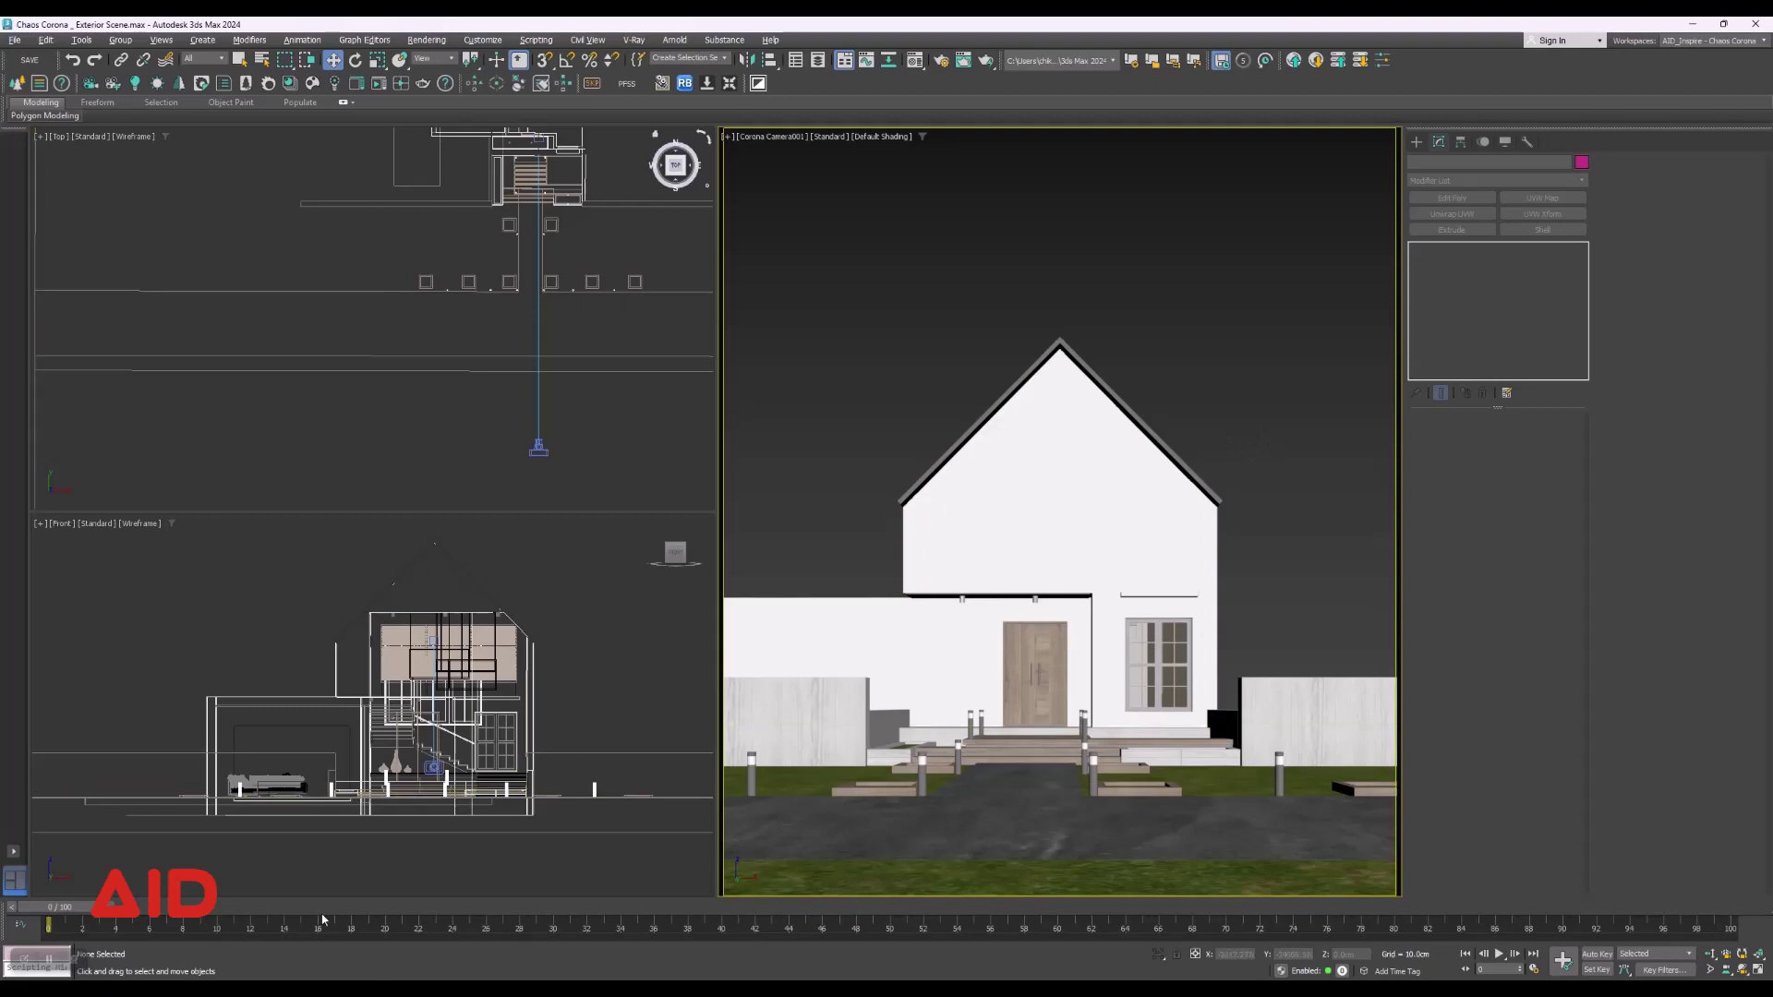
pyautogui.moveTo(41, 960)
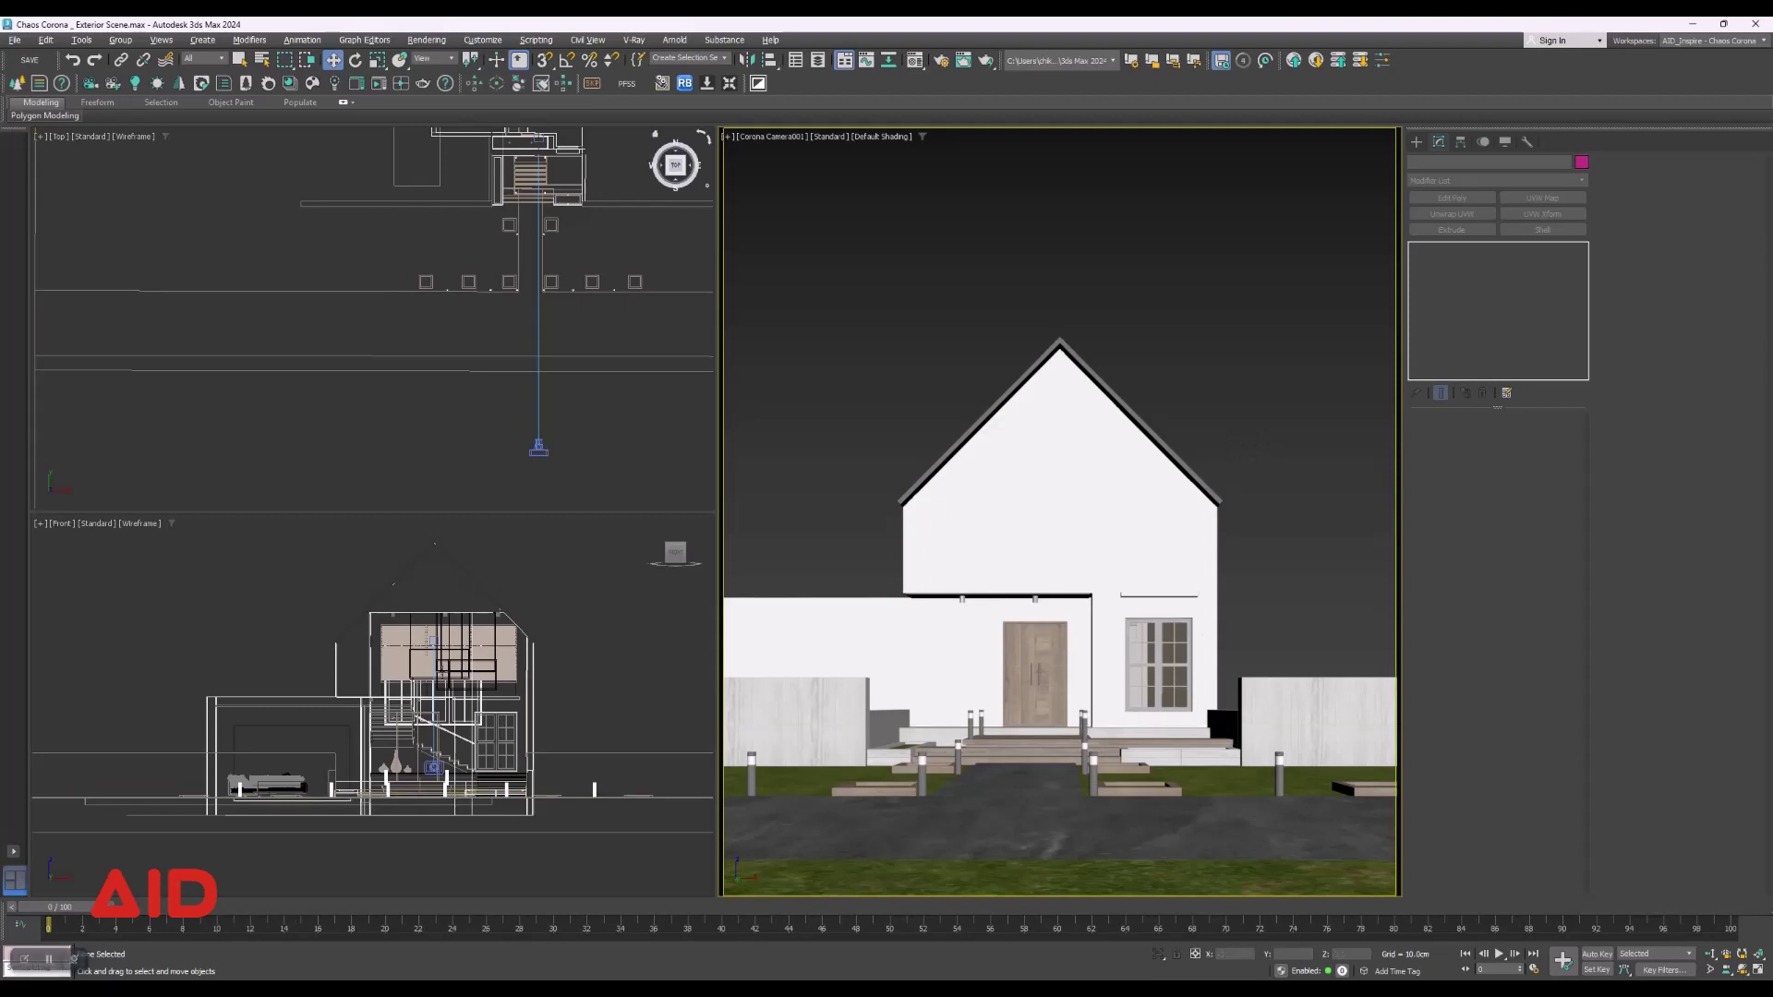
# Rename Corona Camera001 to RenderCam and deselect it.
pyautogui.click(539, 450)
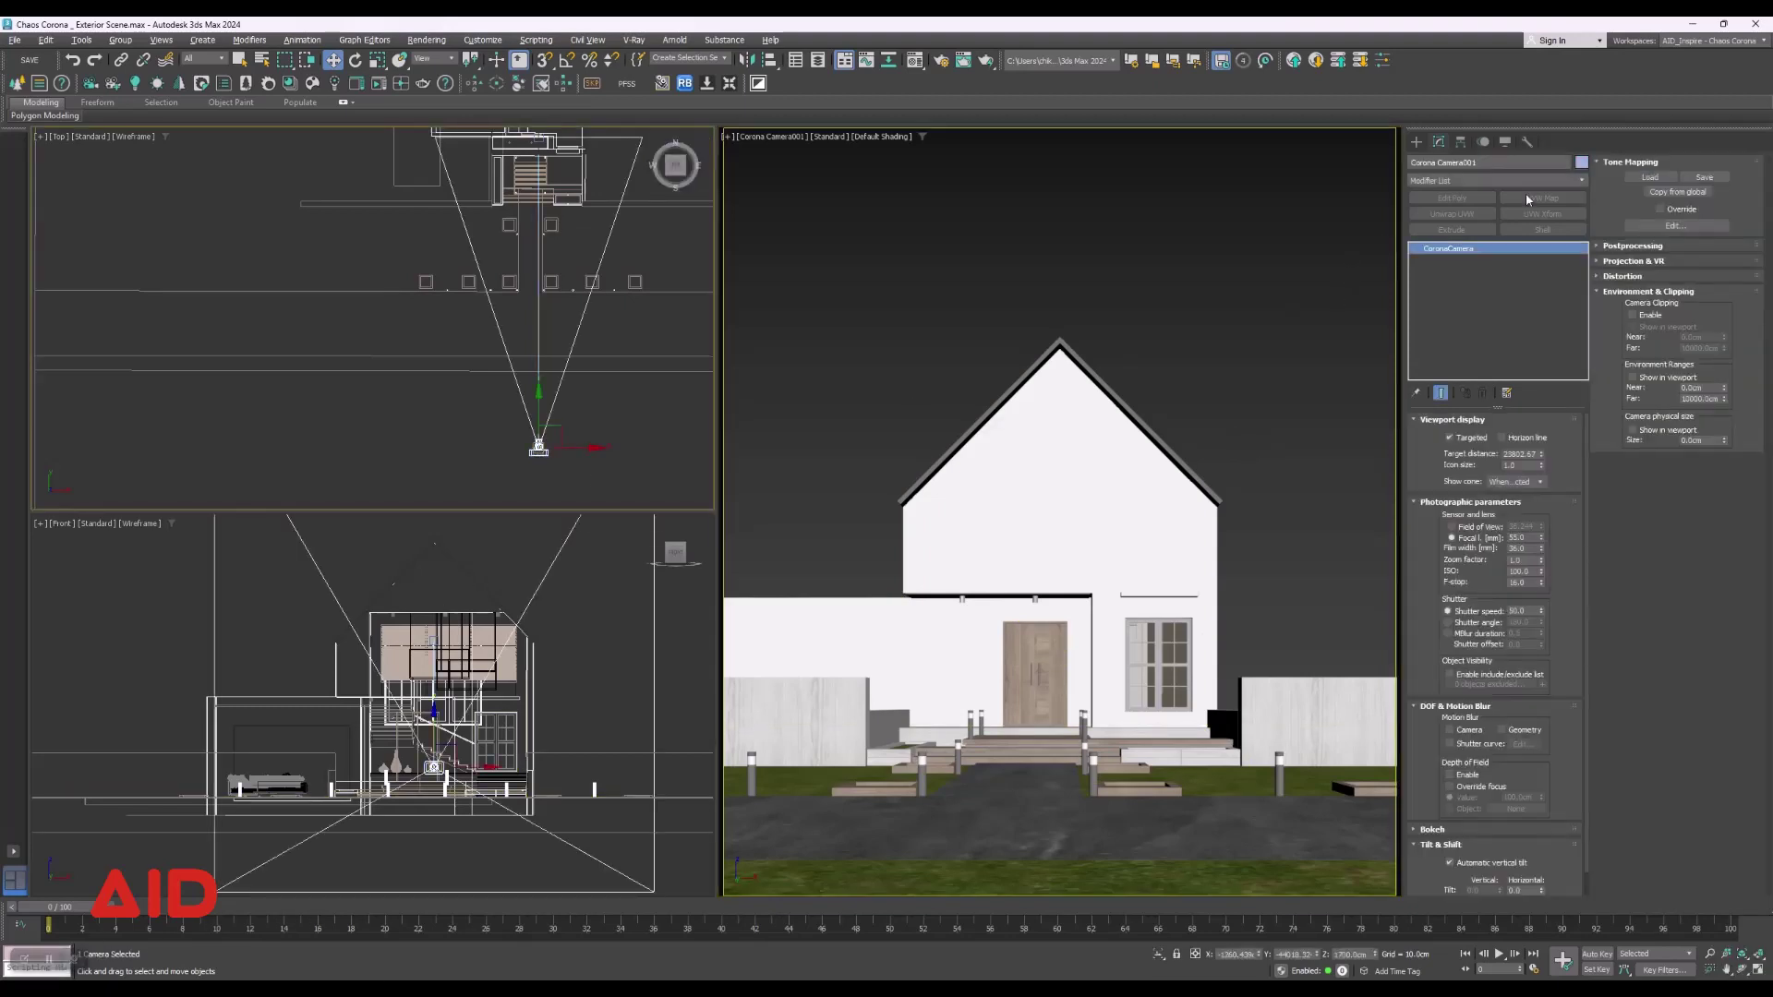
pyautogui.moveTo(1478, 163); pyautogui.dragTo(1461, 163)
pyautogui.write('Ri')
pyautogui.write('Casm')
pyautogui.press('Return')
pyautogui.click(1483, 162)
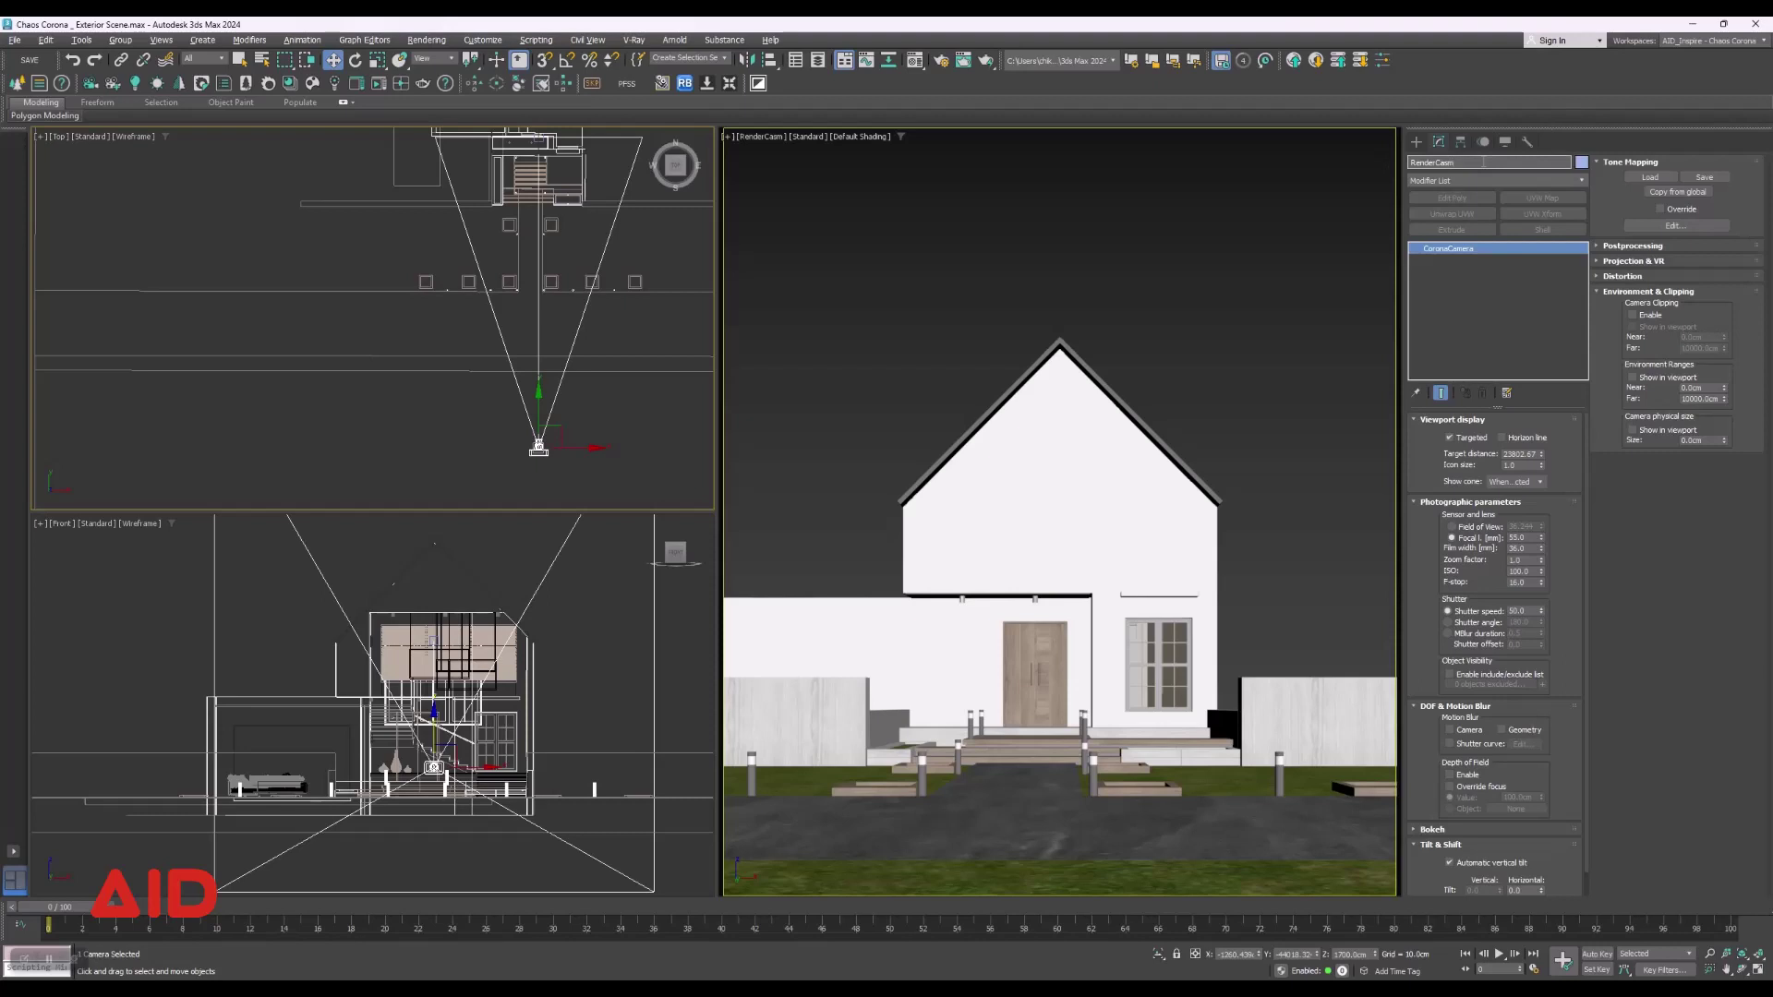
pyautogui.press('Return')
pyautogui.click(239, 60)
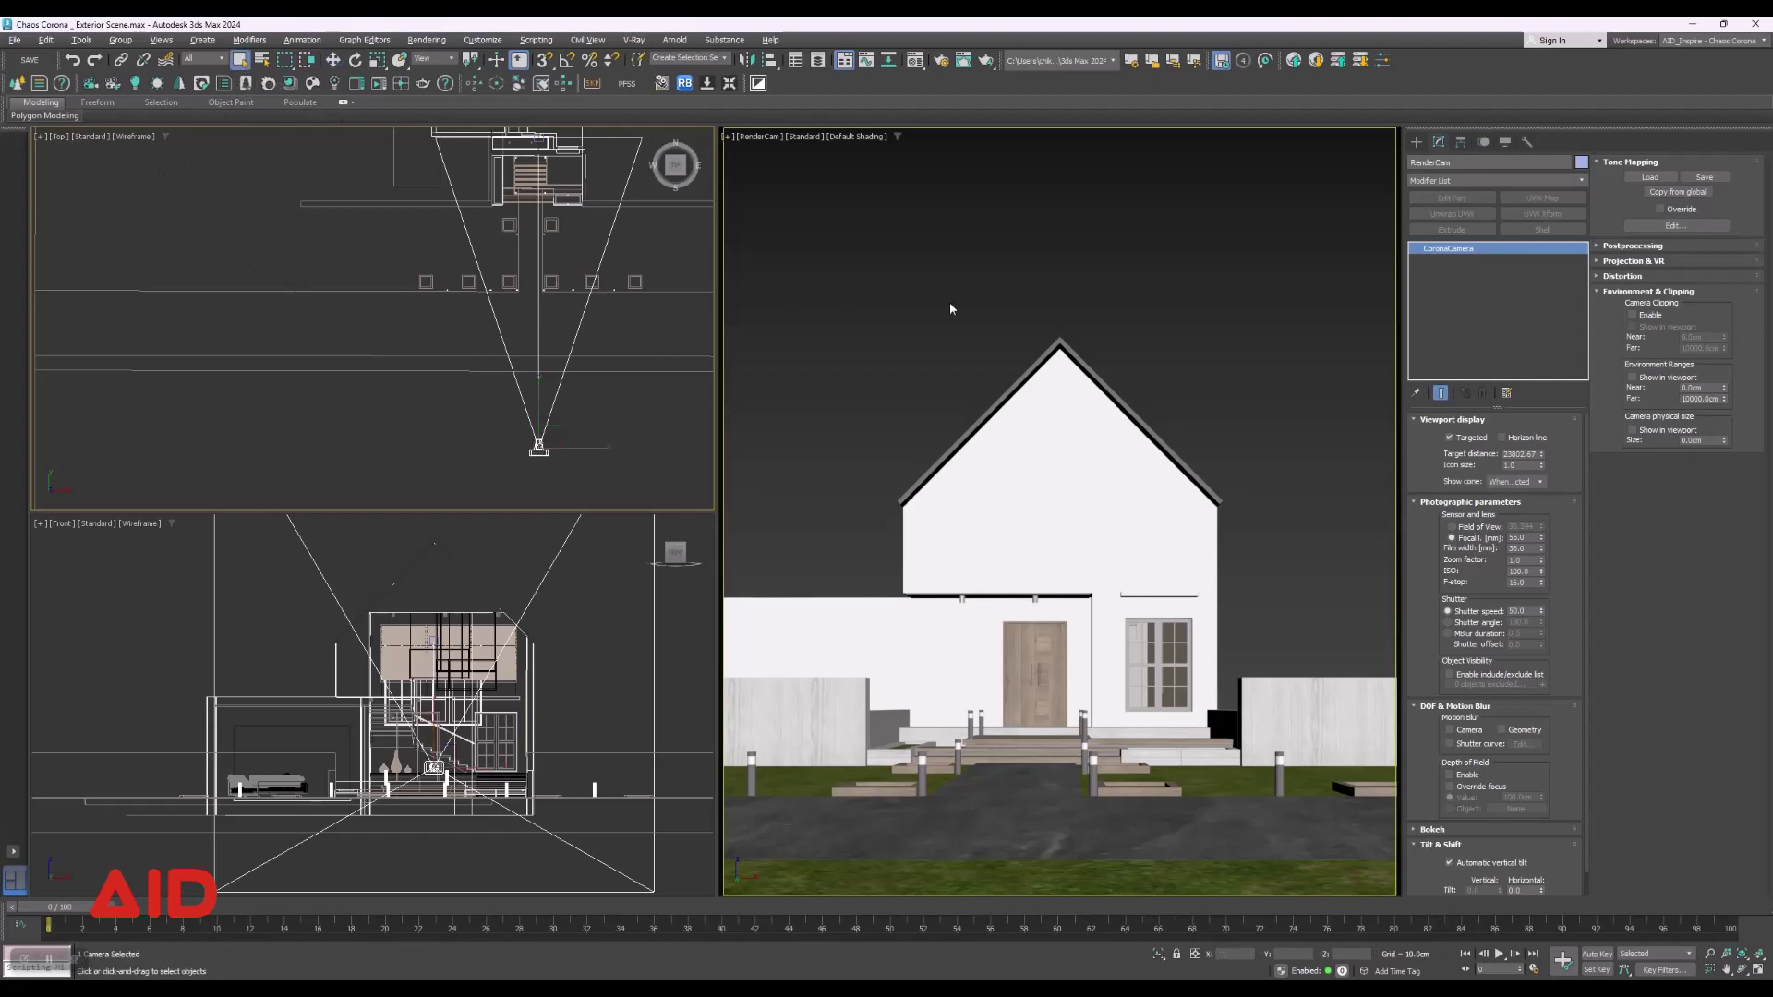
pyautogui.click(1000, 301)
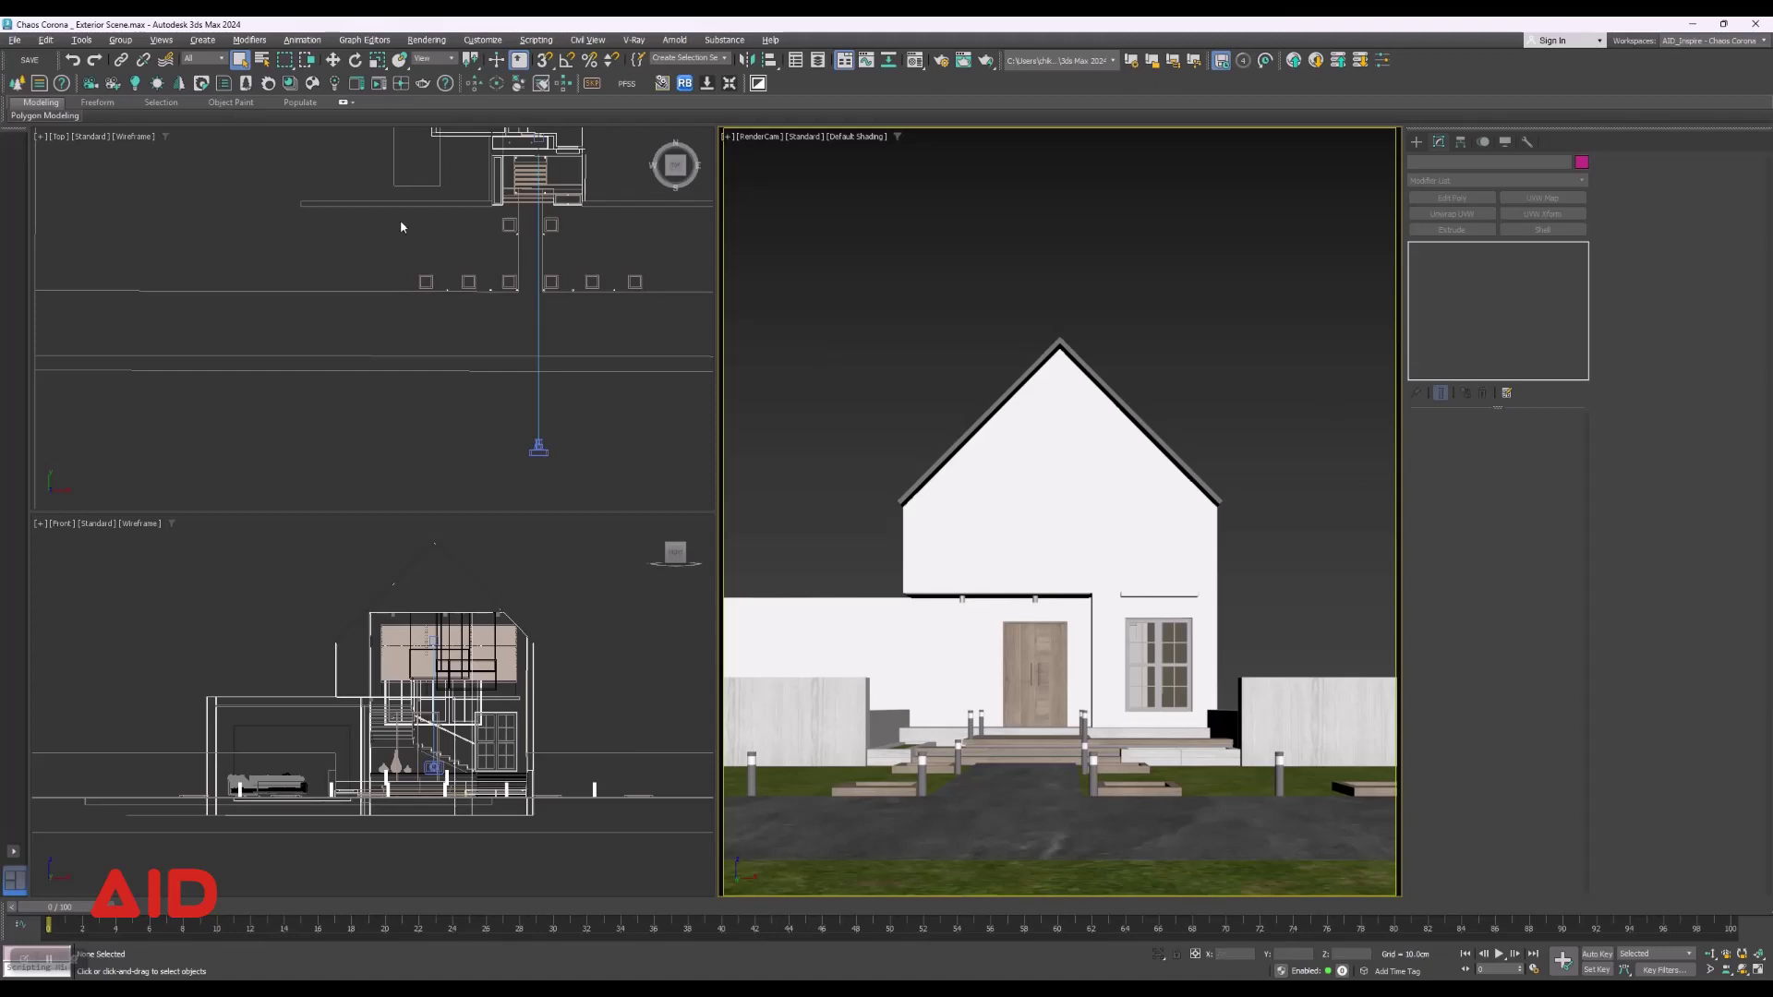
# Save the Exterior Scene file via File > Save.
pyautogui.click(14, 40)
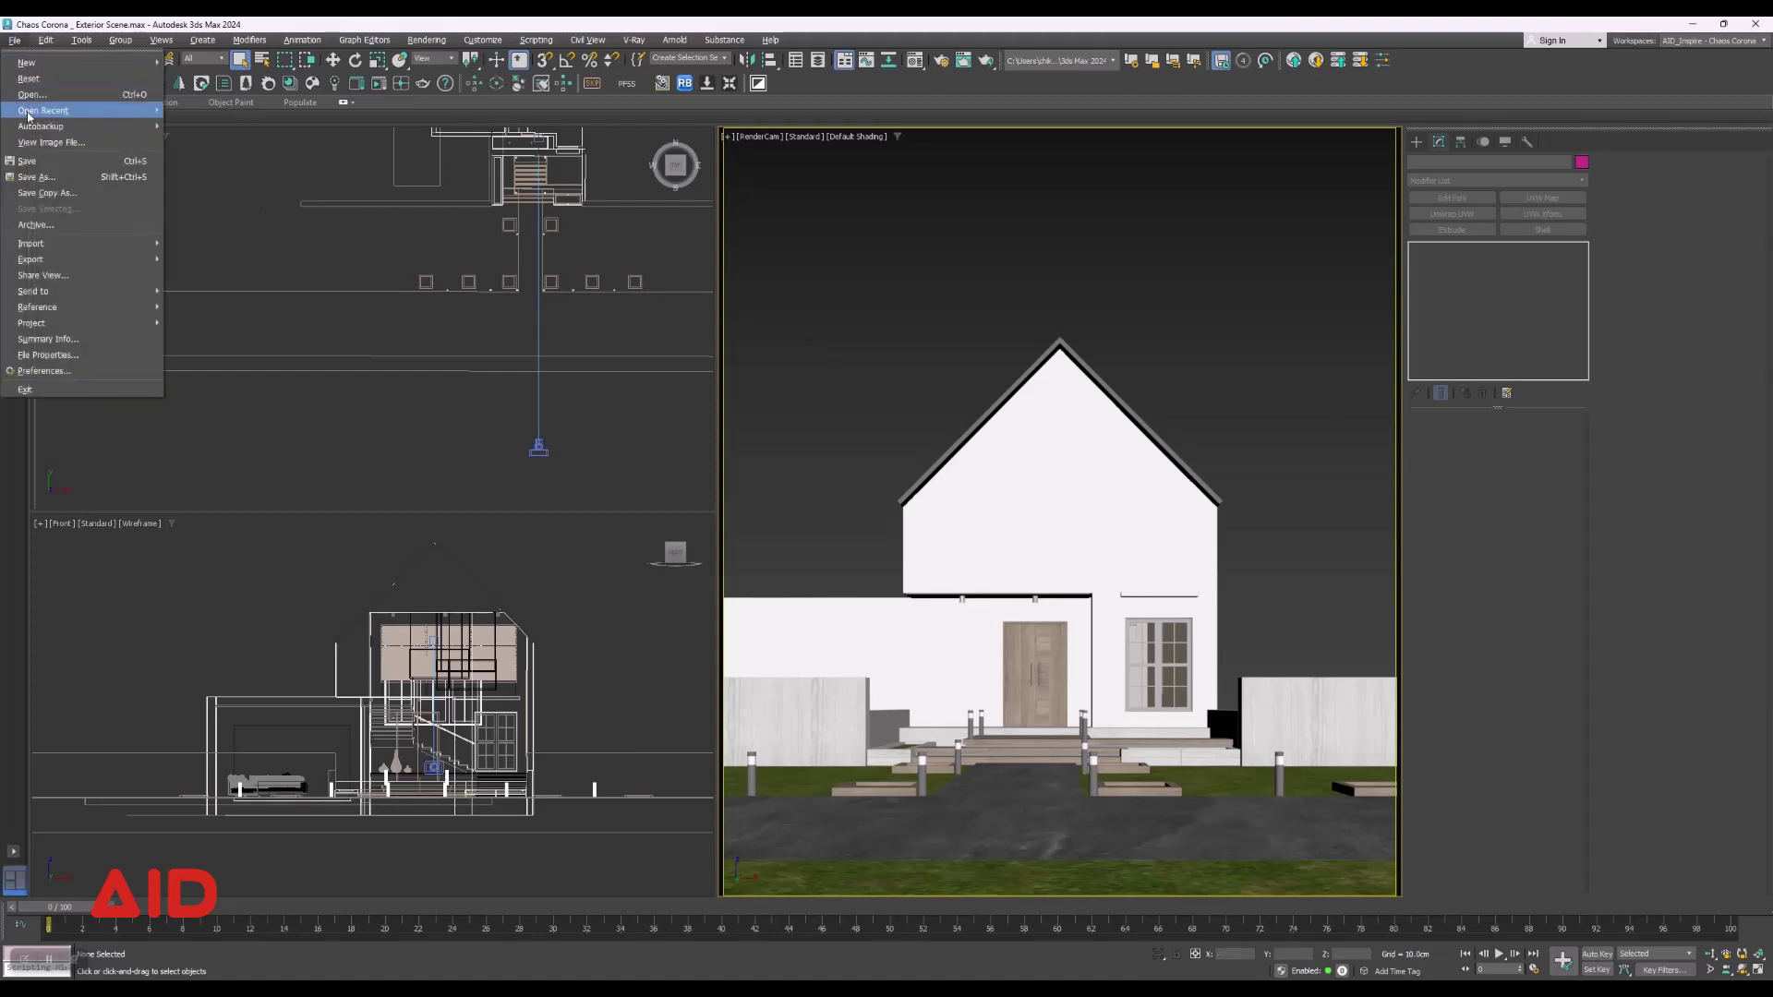
pyautogui.click(37, 162)
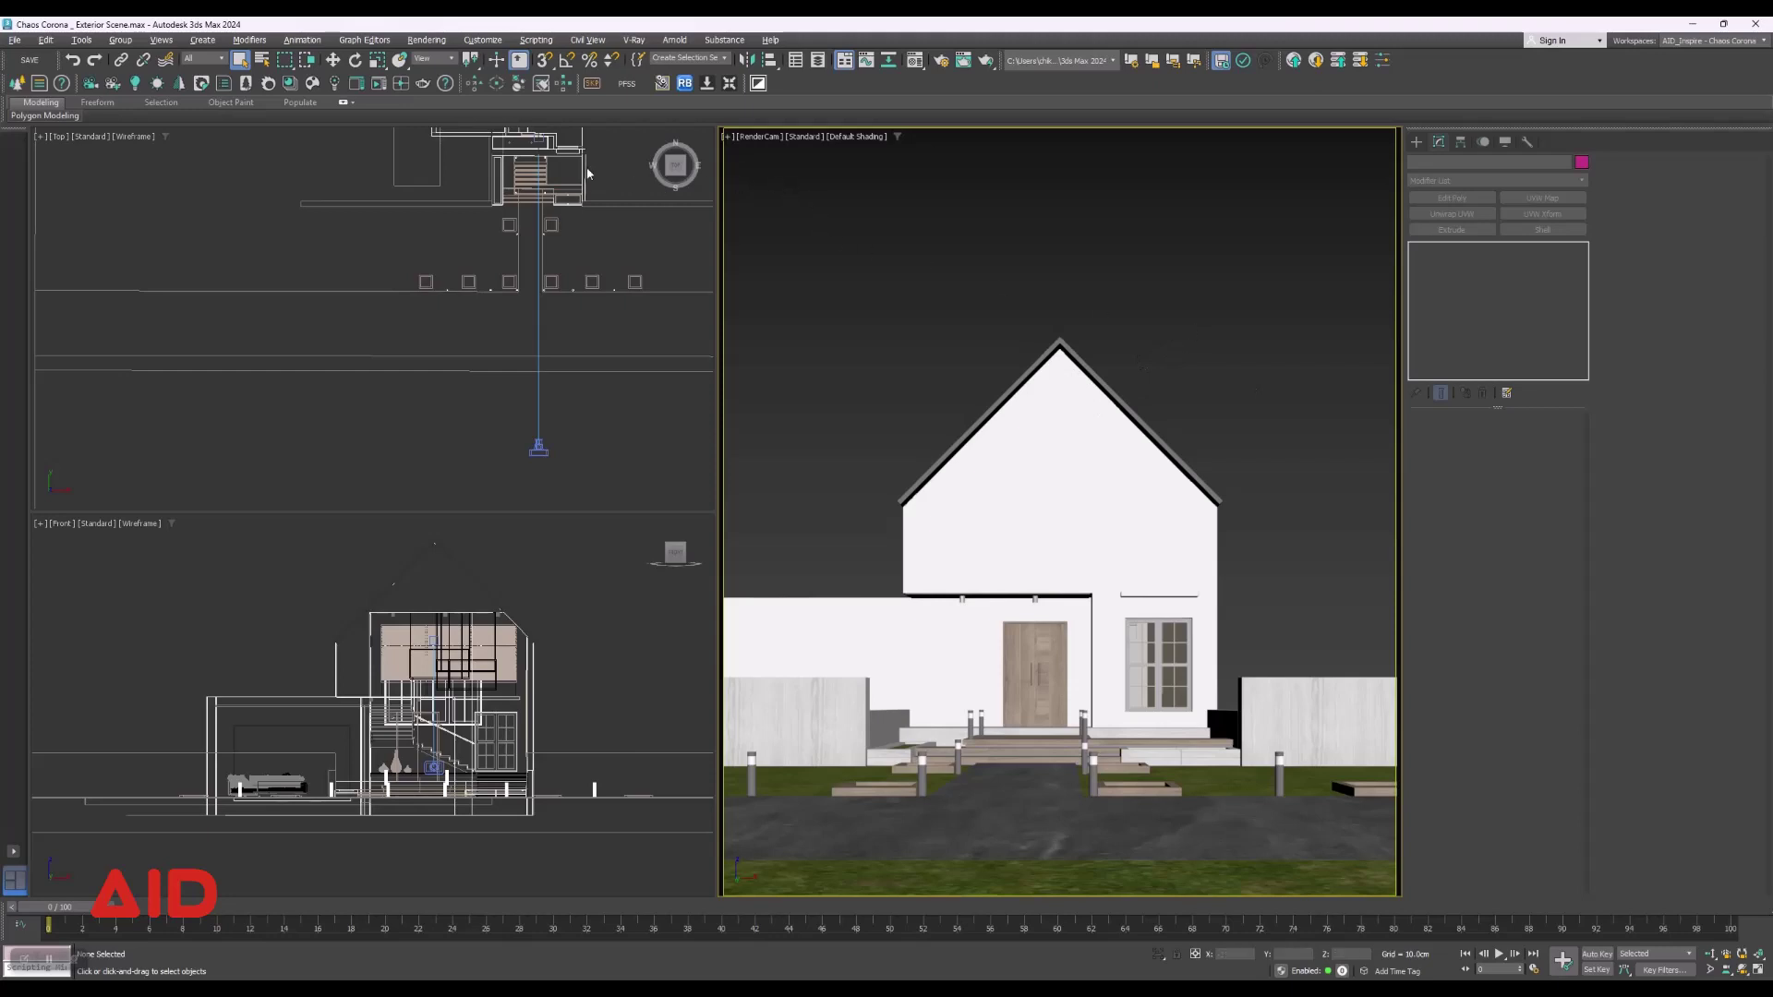
# Open the Chaos Cosmos asset library and browse the Home page collections.
pyautogui.click(312, 83)
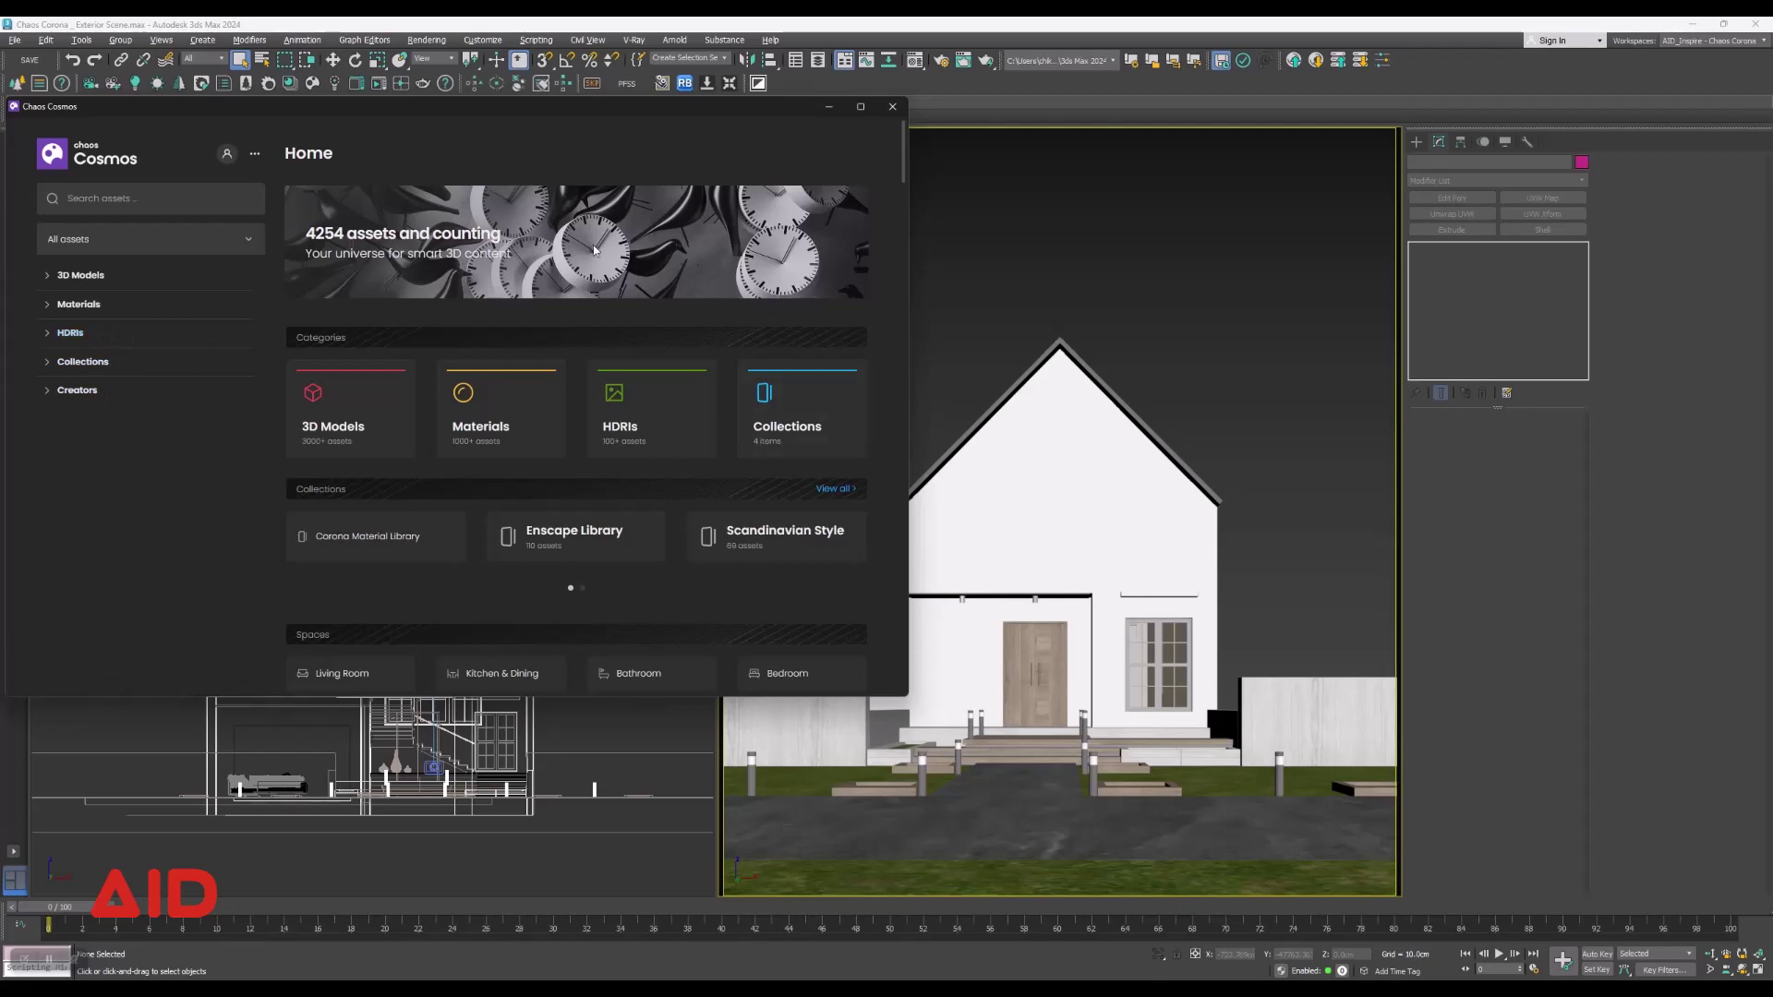
pyautogui.scroll(-3, 596, 250)
pyautogui.scroll(-2, 596, 250)
pyautogui.scroll(5, 834, 418)
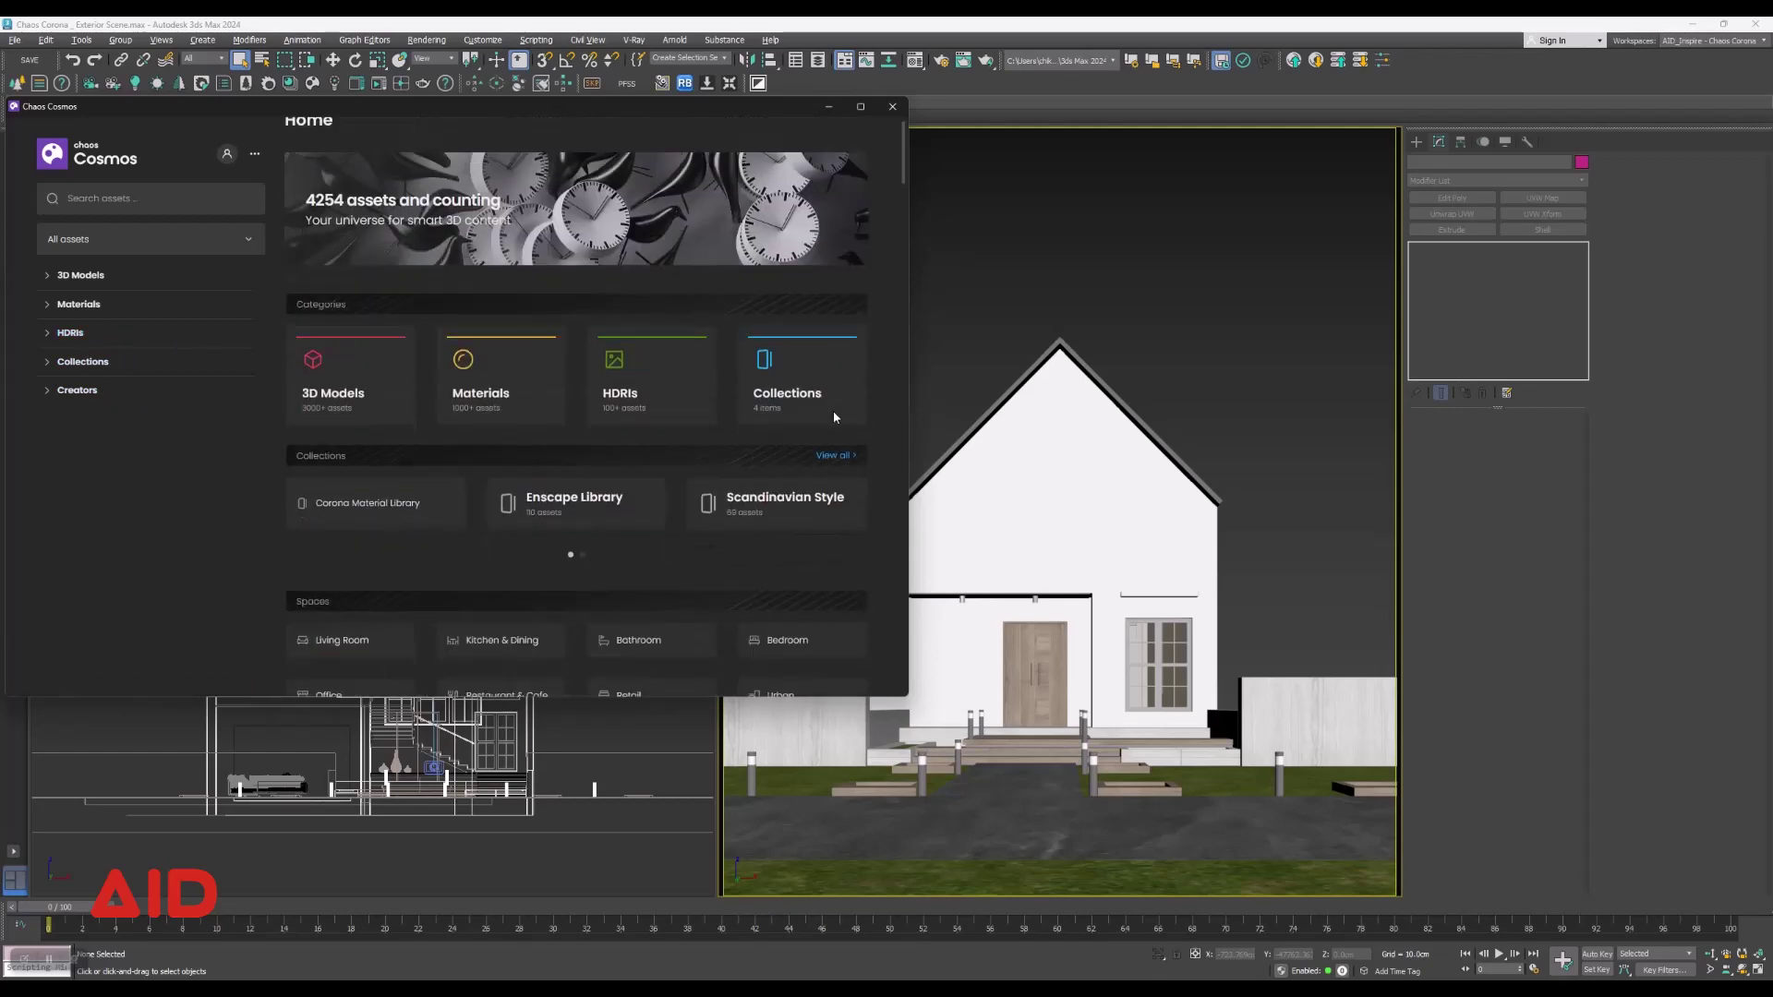
pyautogui.scroll(-7, 834, 417)
pyautogui.scroll(-5, 834, 418)
pyautogui.scroll(5, 834, 416)
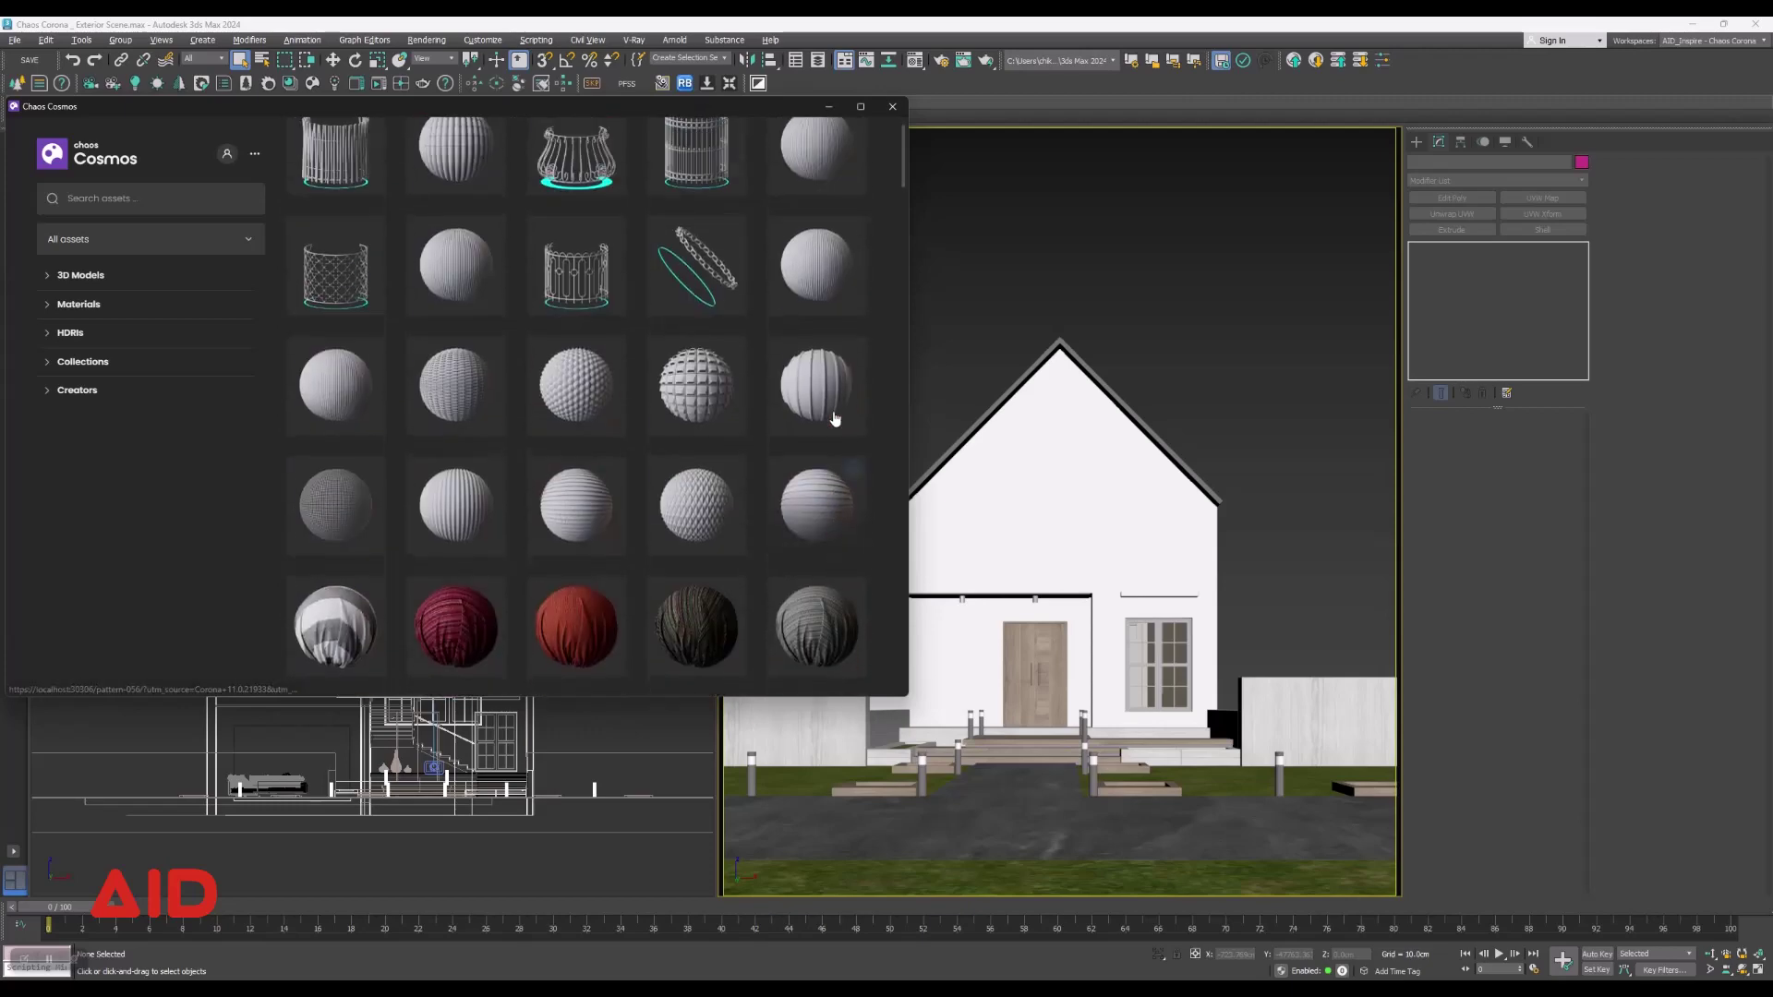
pyautogui.scroll(8, 834, 412)
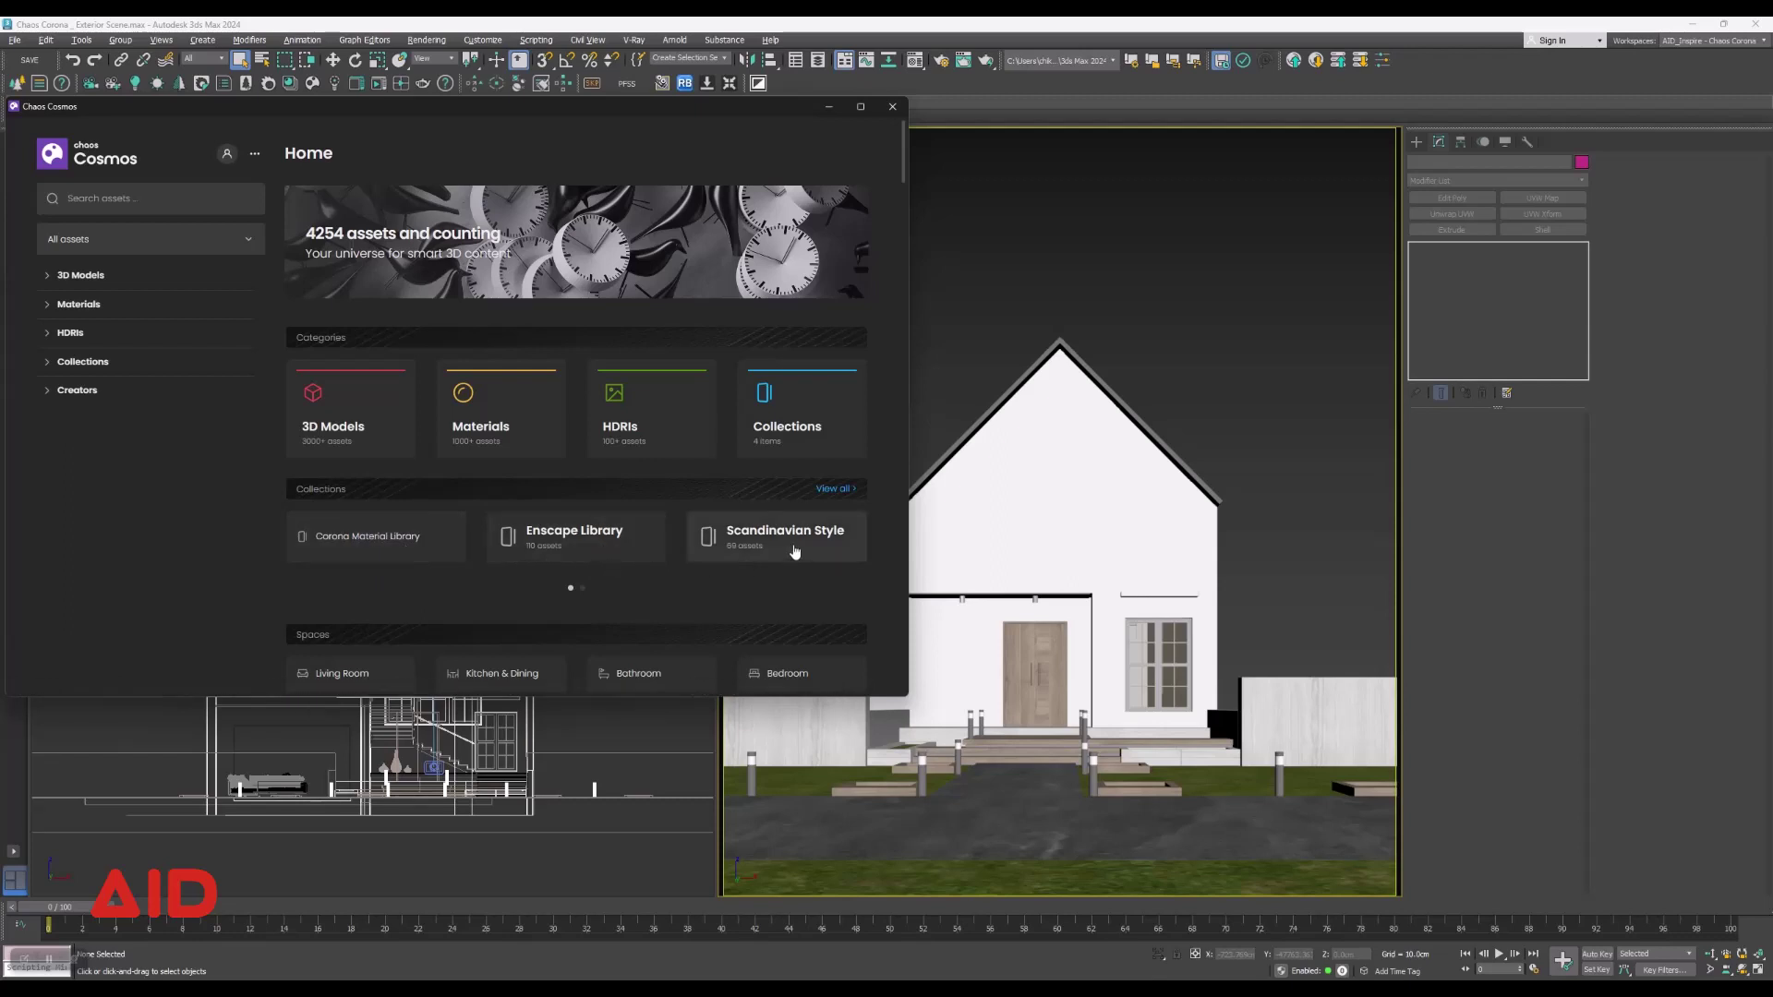
pyautogui.click(583, 591)
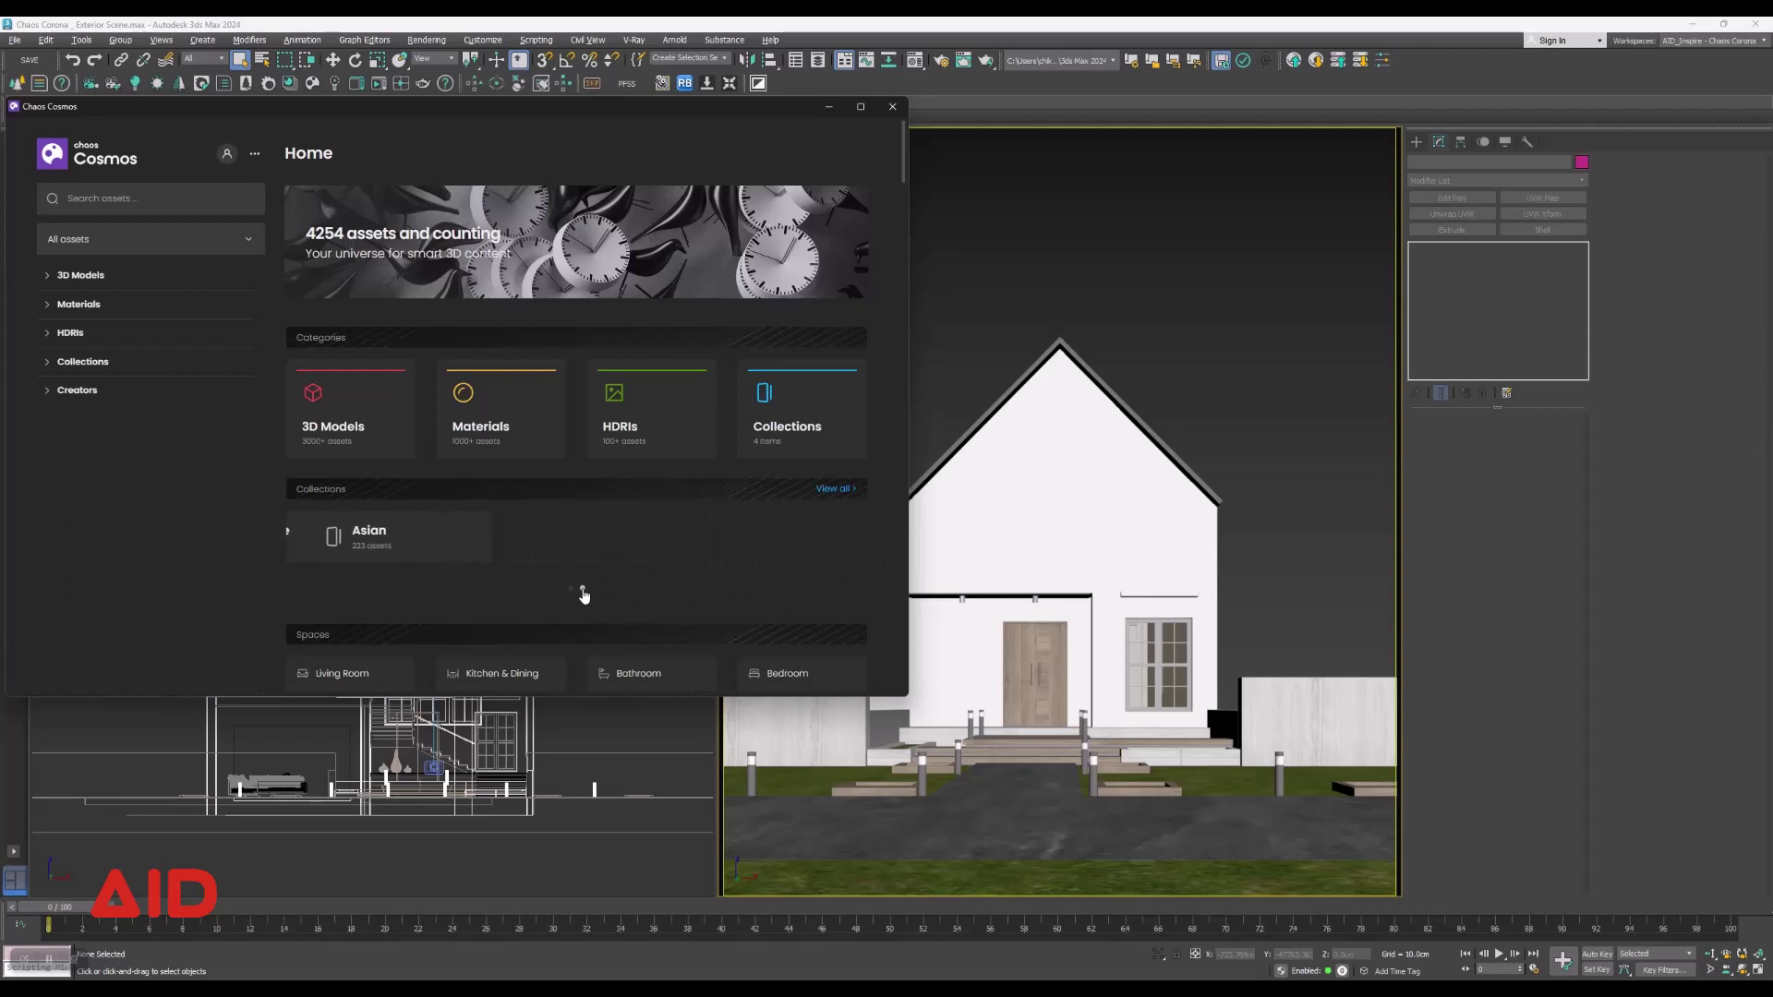
pyautogui.click(570, 589)
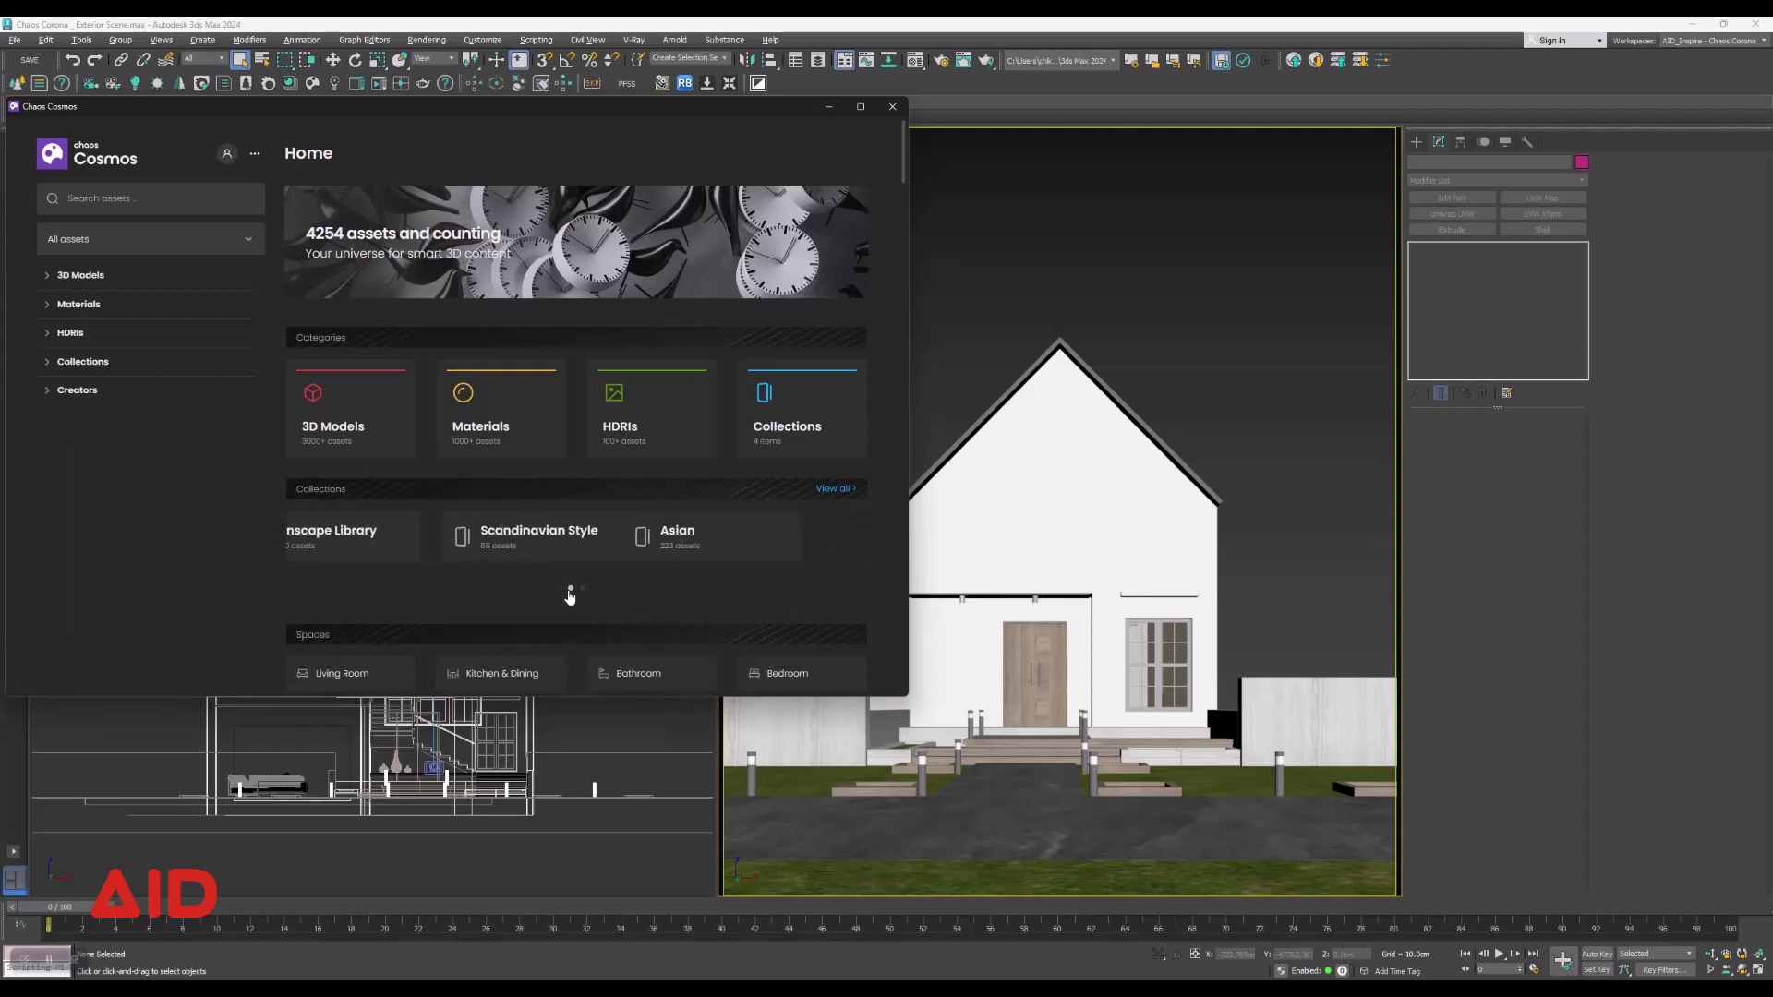
# Browse the Materials and Collections sidebar categories, then show all HDRI skies.
pyautogui.click(45, 312)
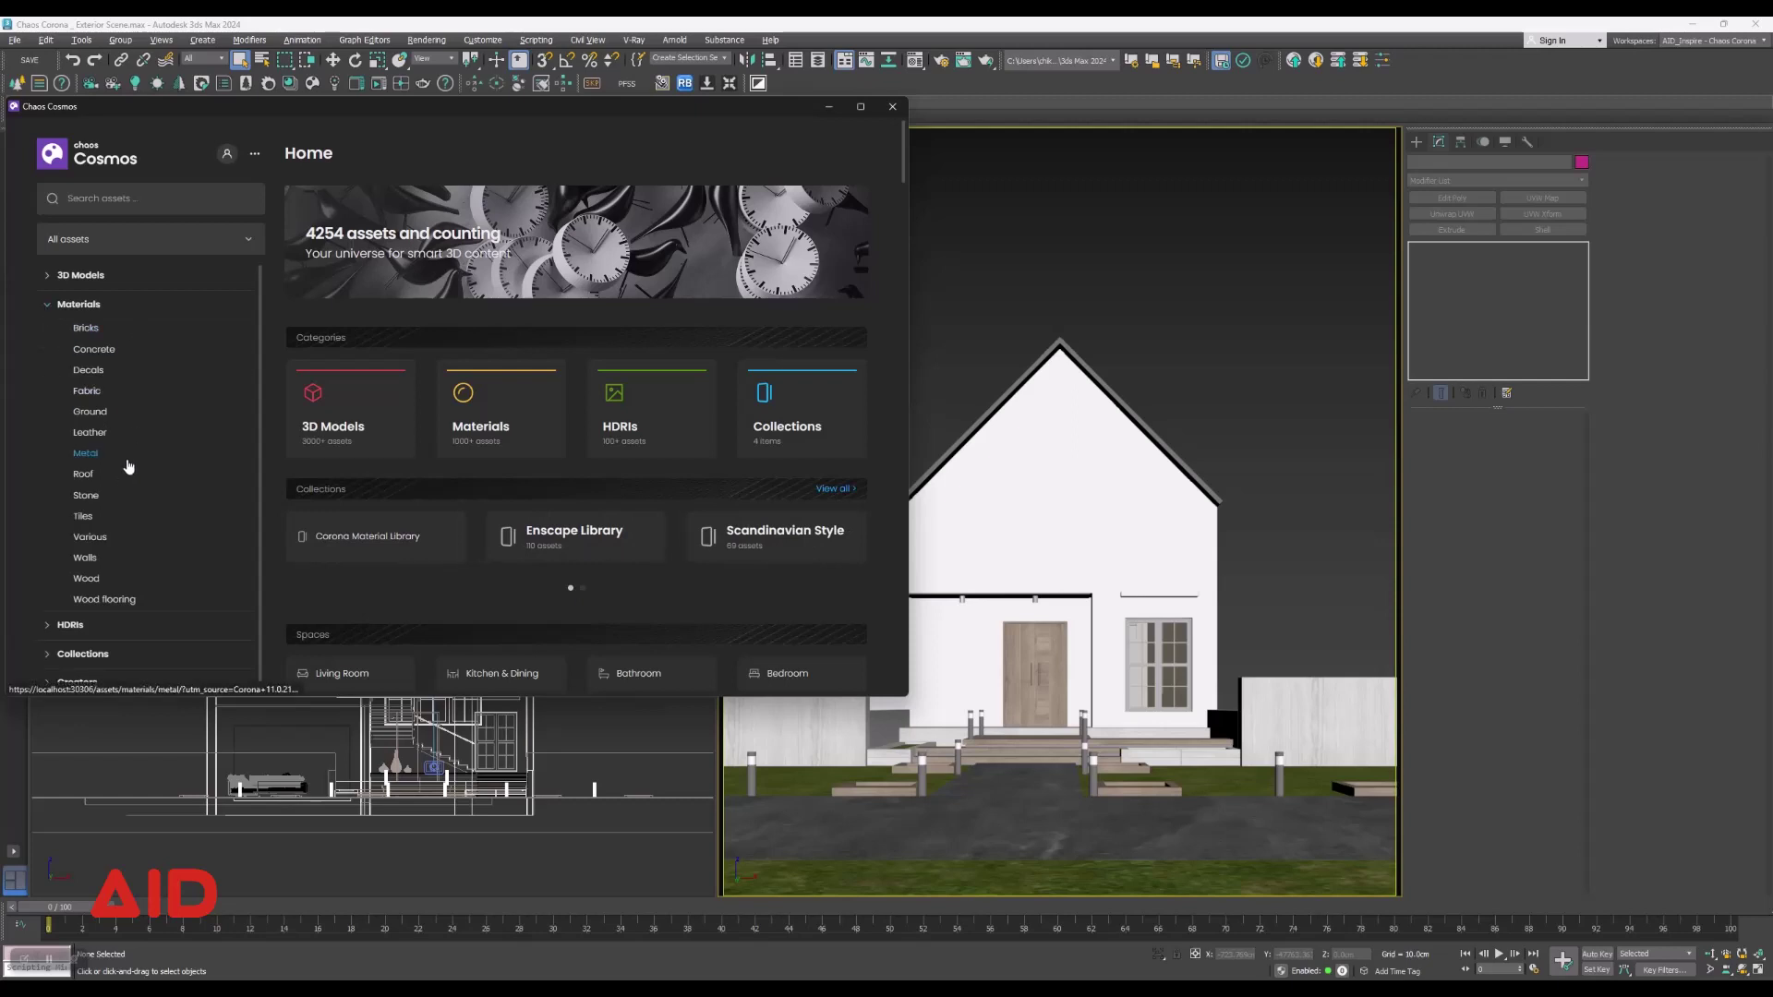
pyautogui.click(46, 308)
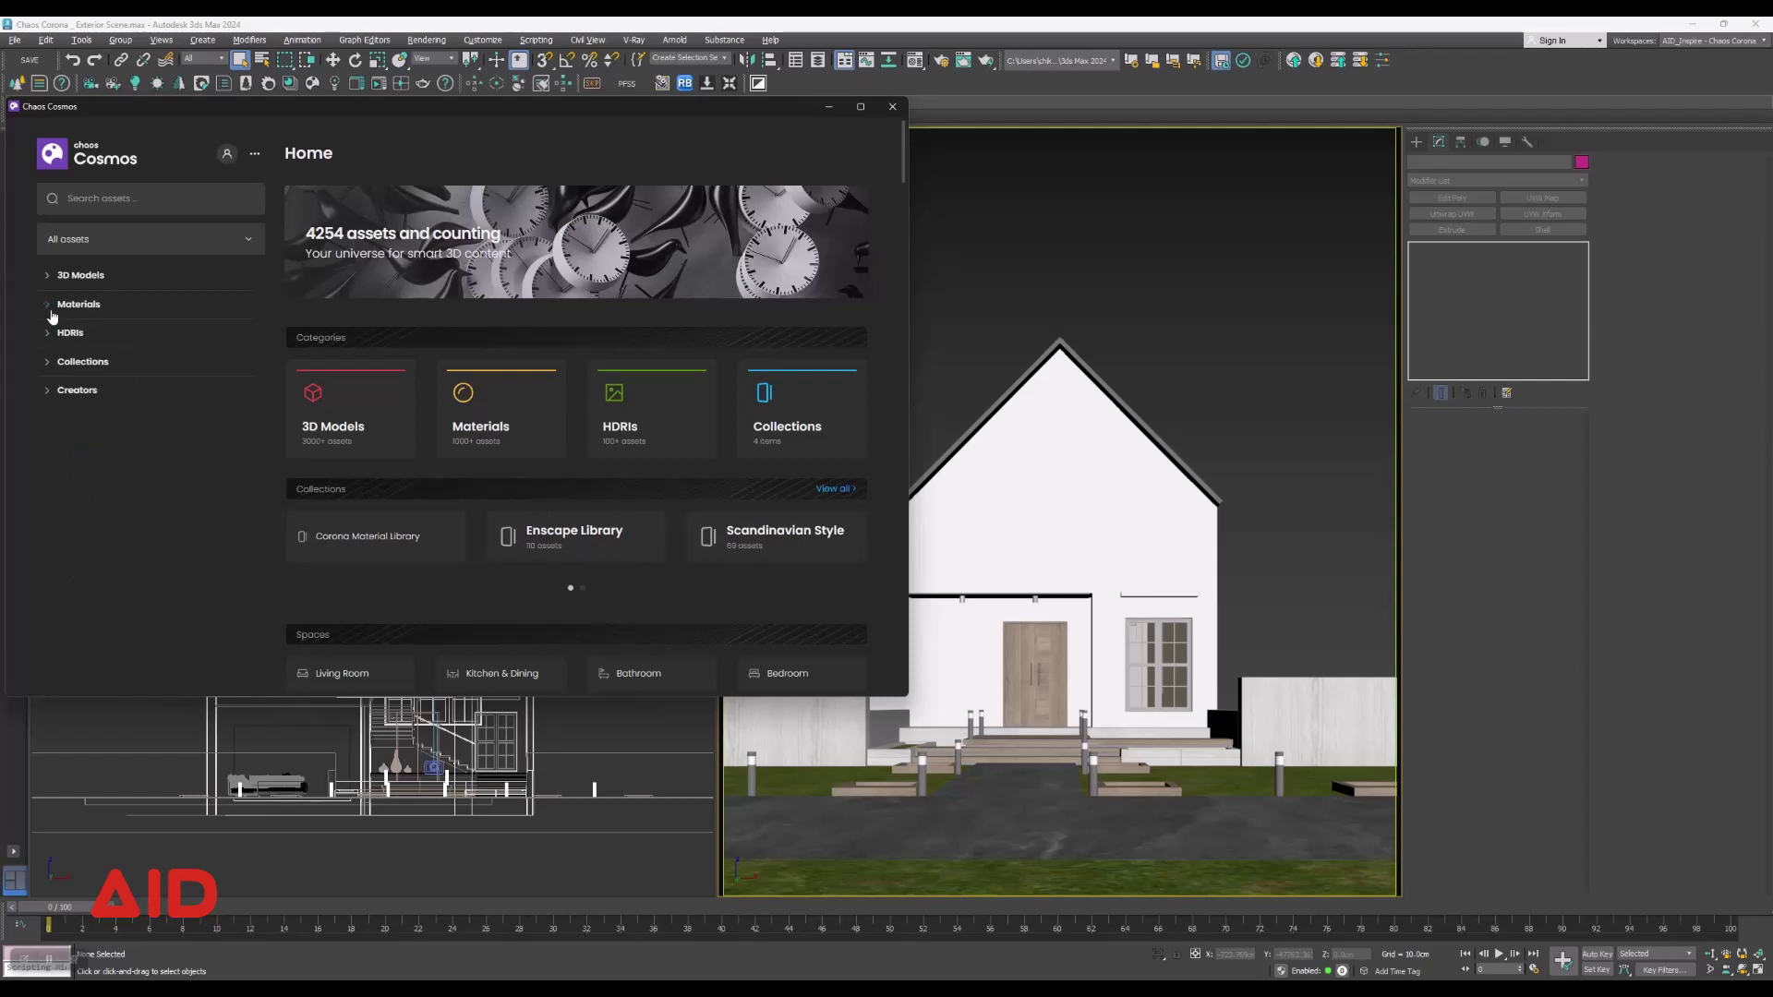
pyautogui.click(48, 365)
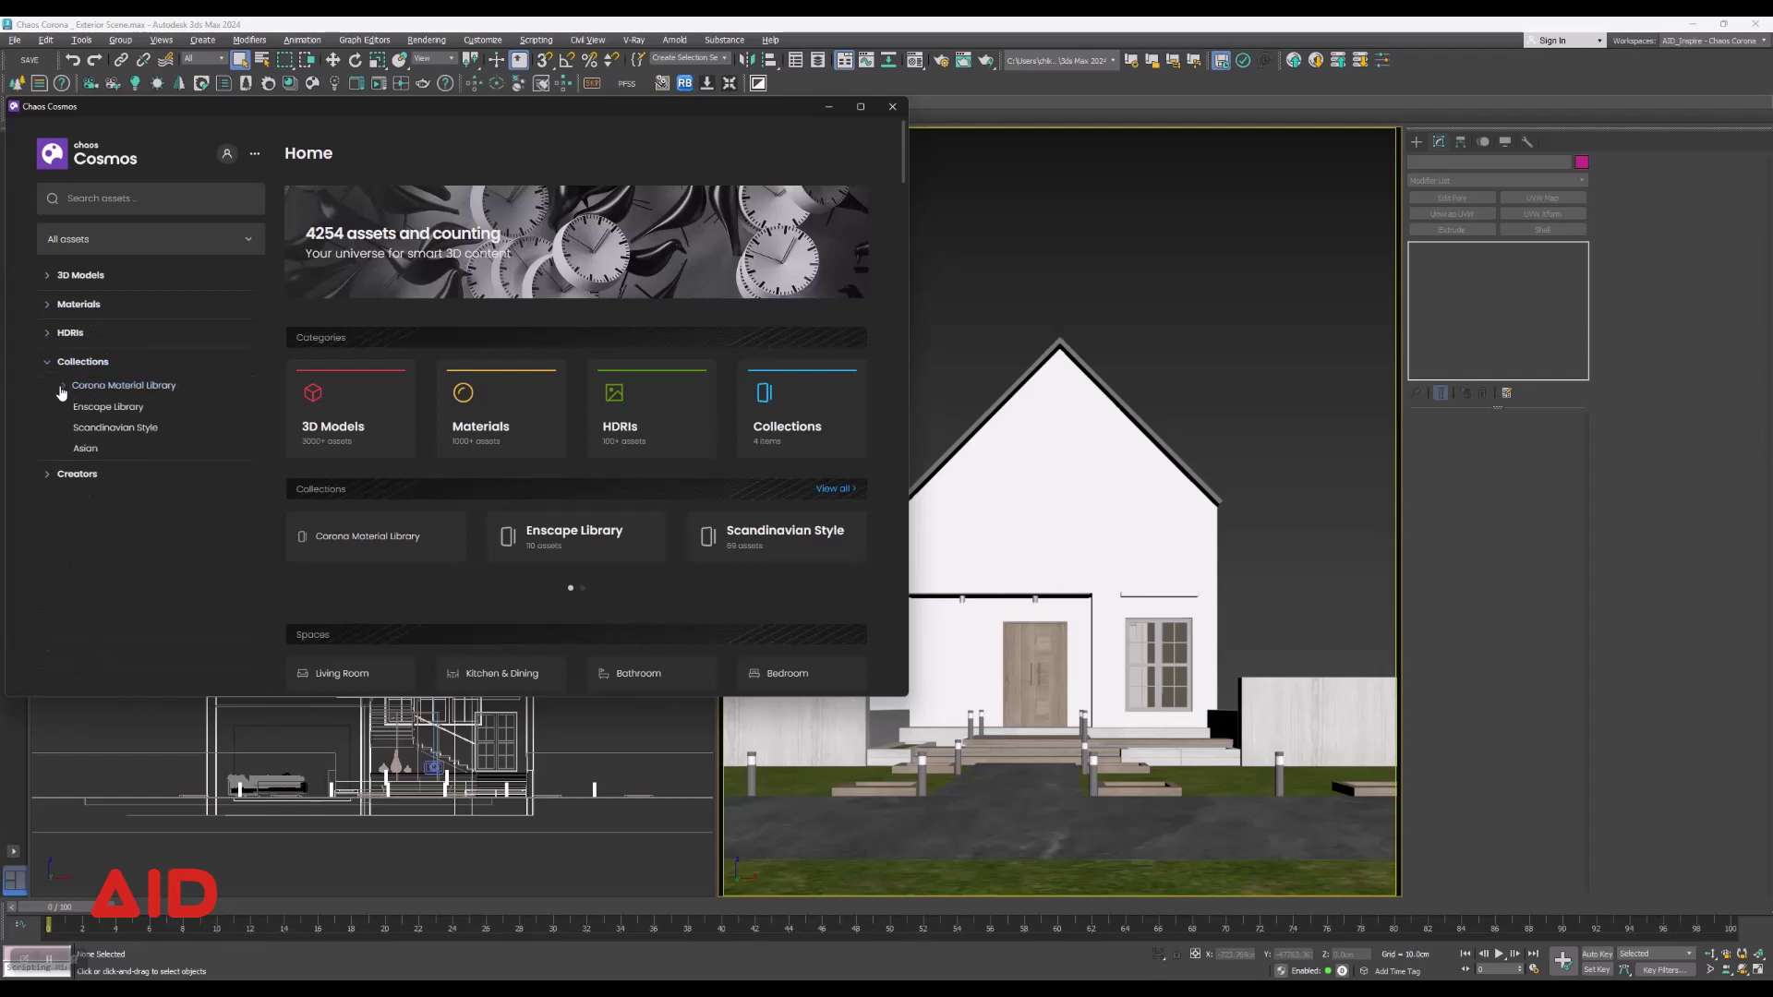
pyautogui.click(61, 387)
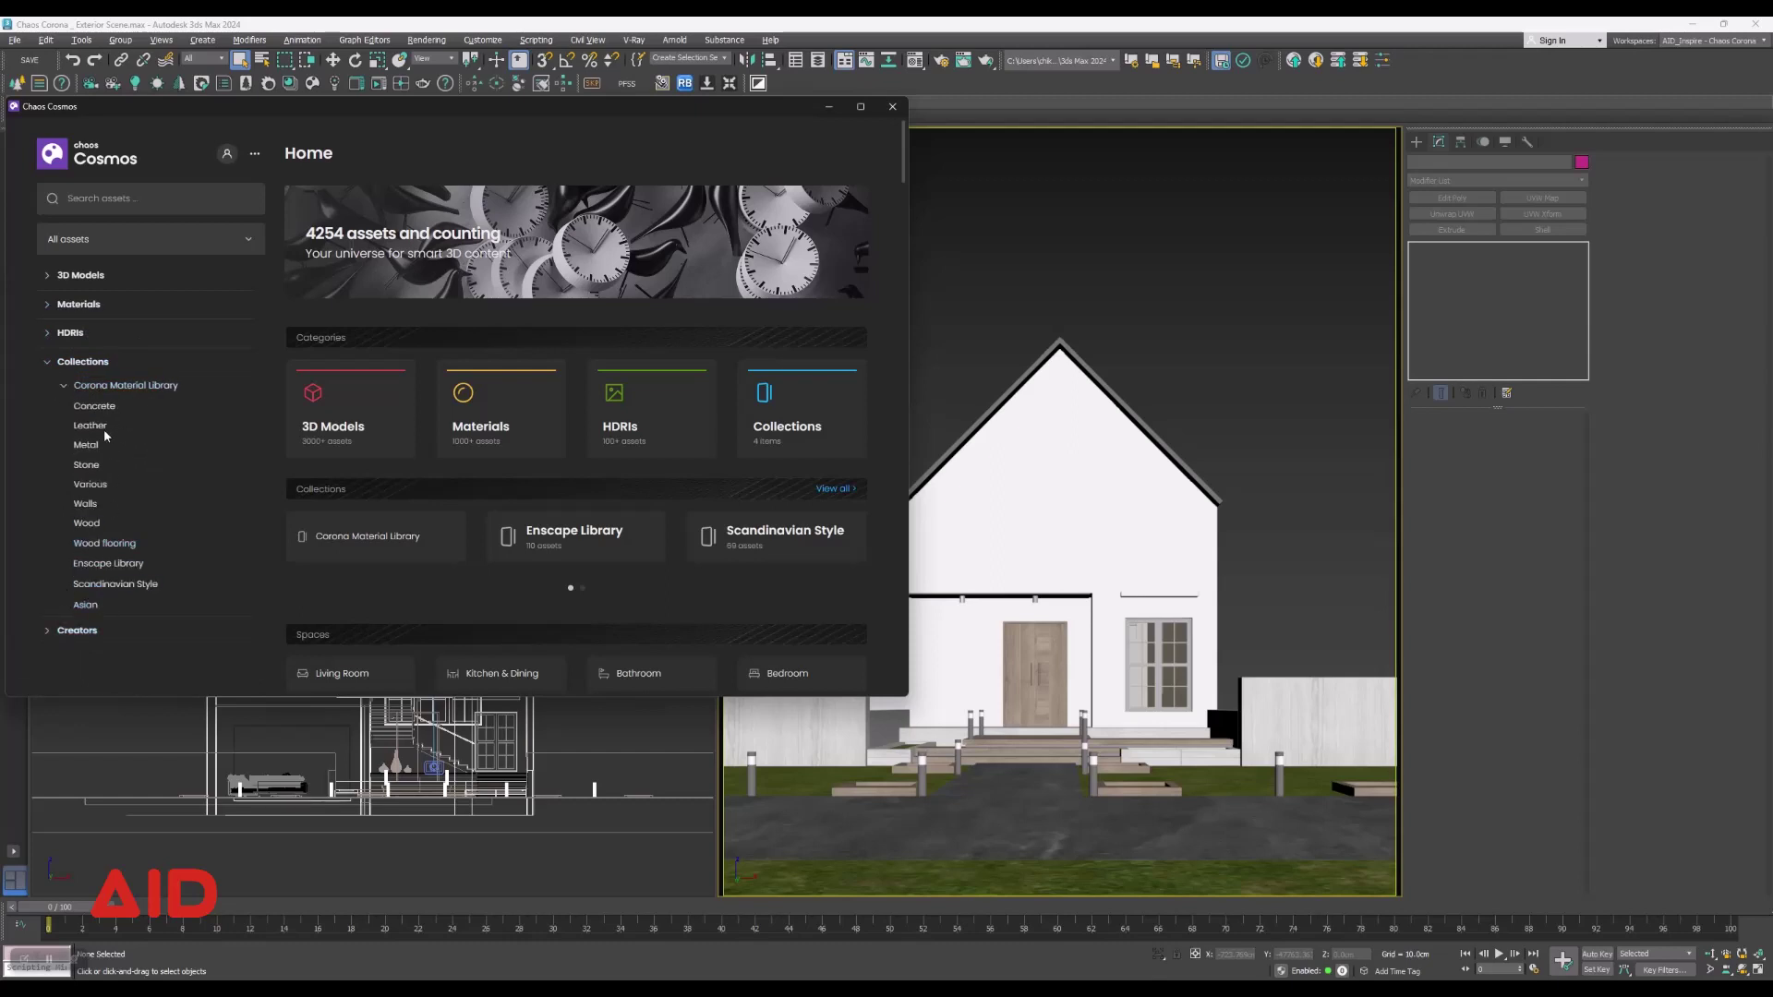
pyautogui.click(61, 386)
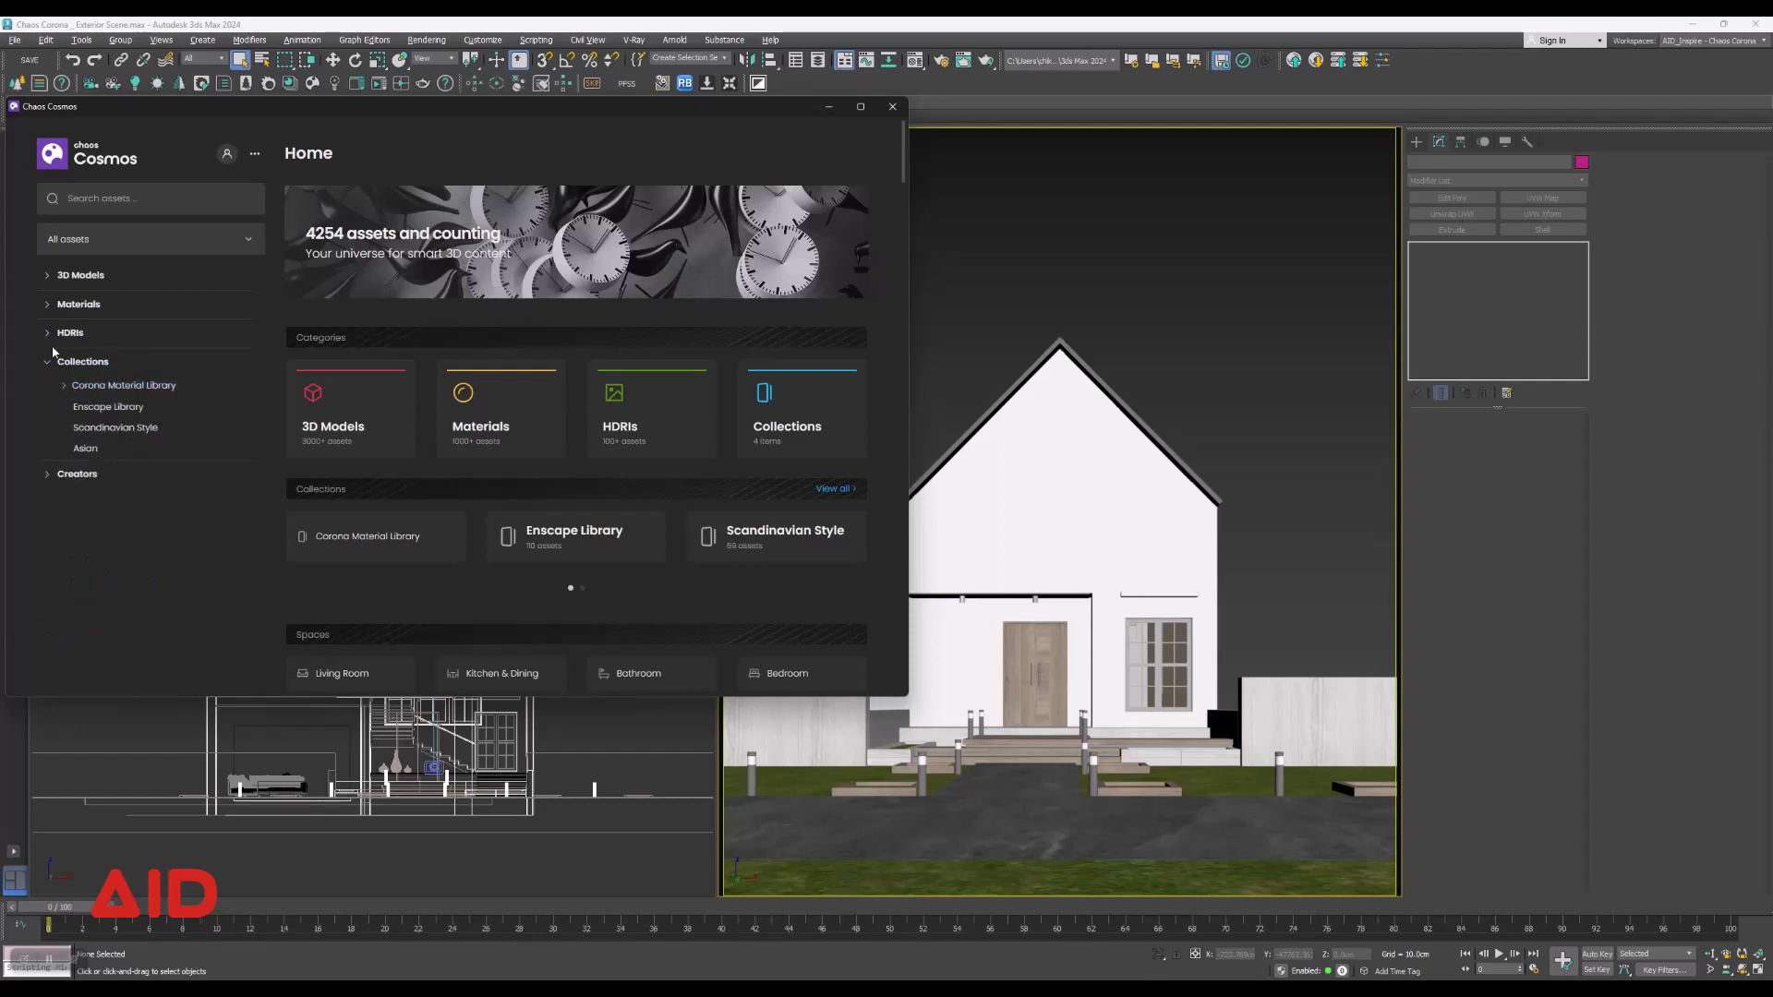
pyautogui.click(47, 363)
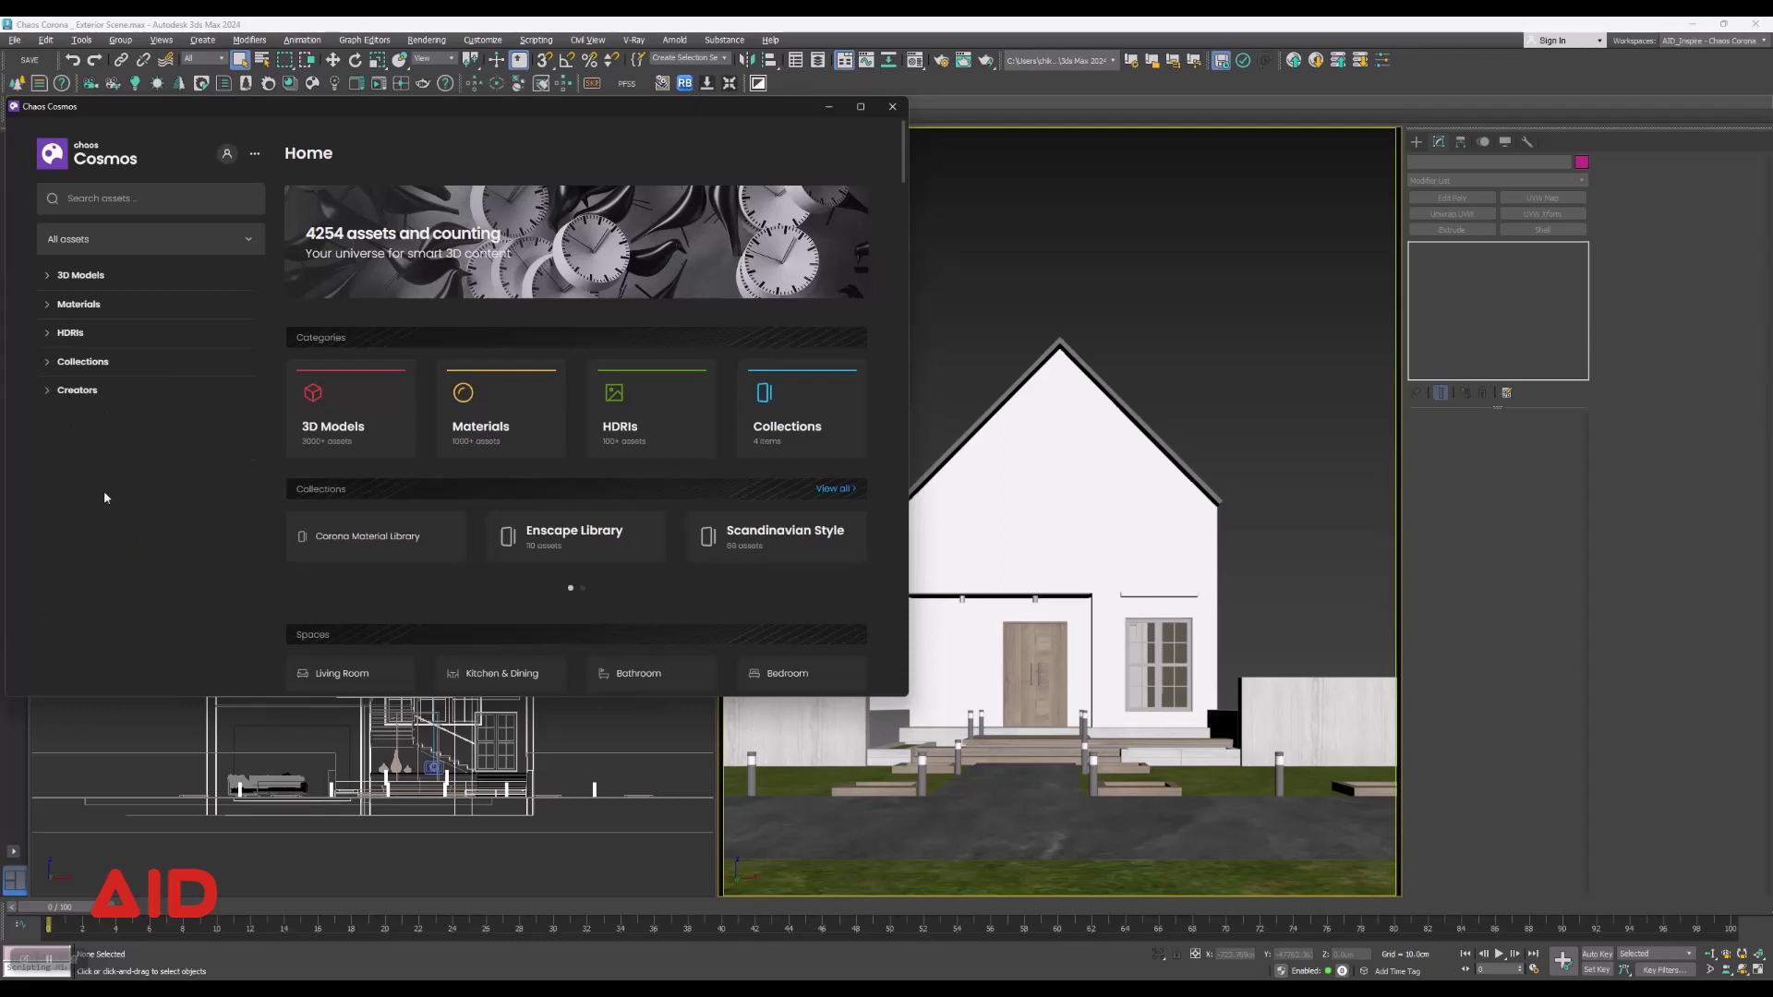
pyautogui.click(74, 333)
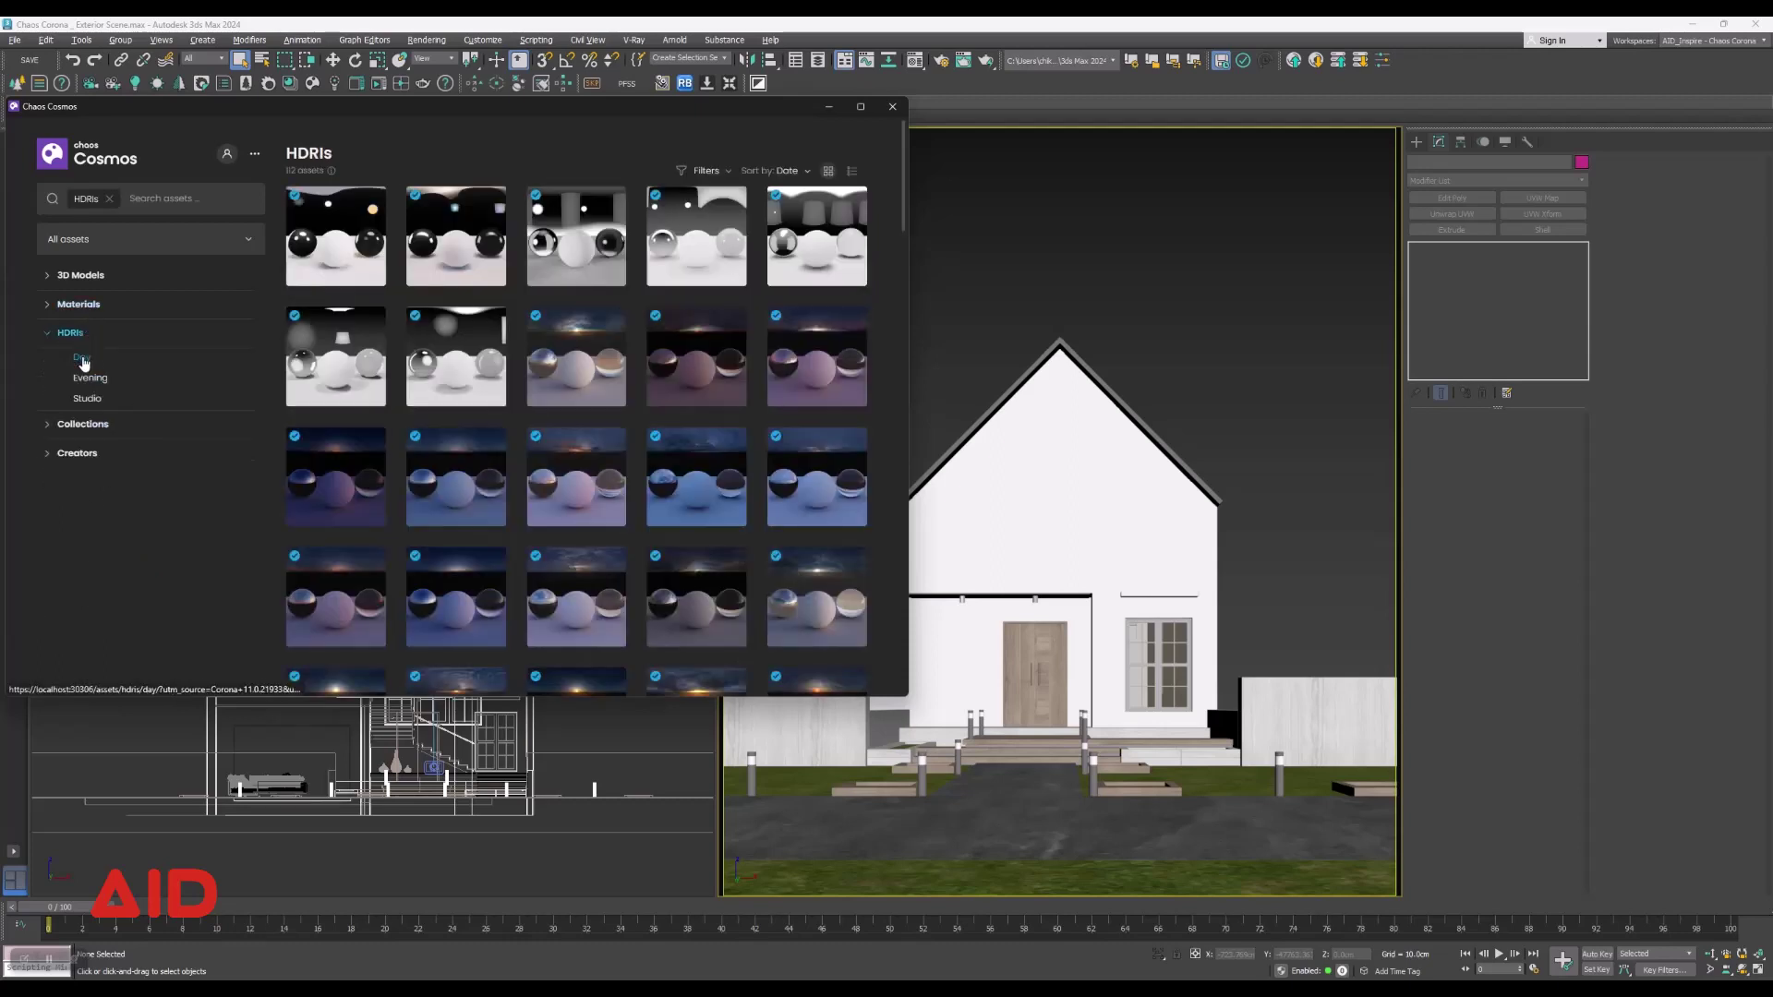
# Browse the Day category of Cosmos HDRI skies, then close the asset library.
pyautogui.click(82, 359)
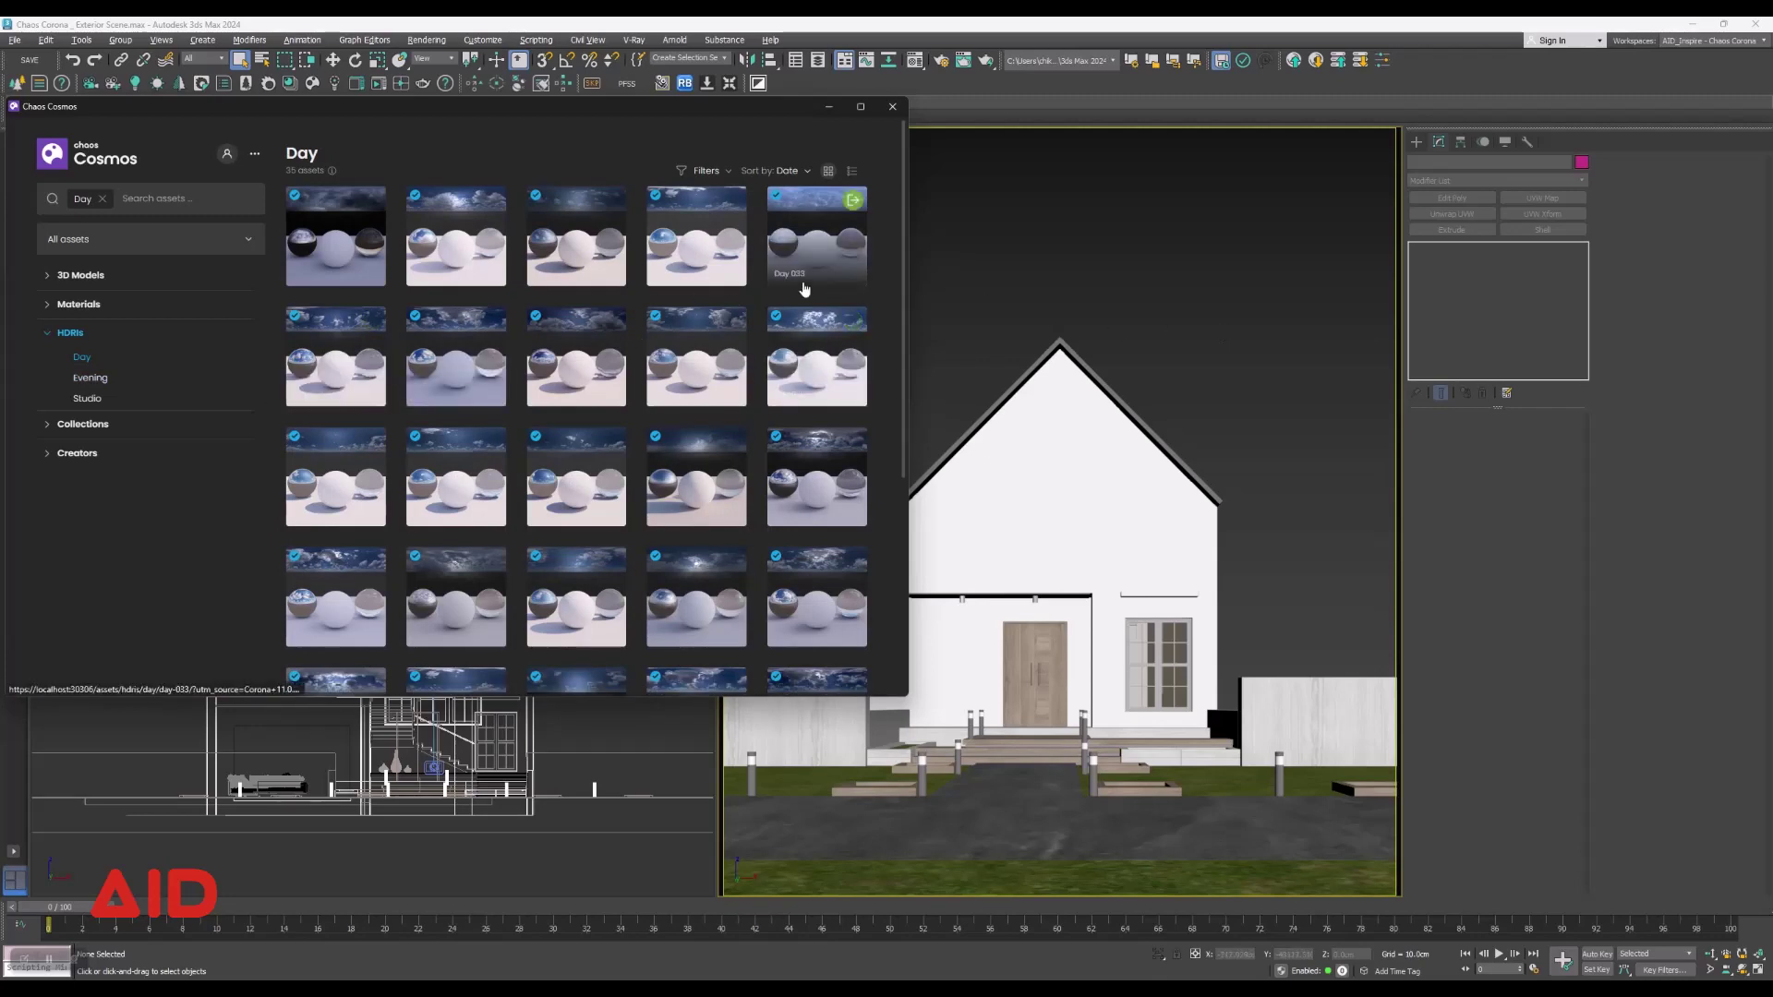
pyautogui.scroll(-3, 804, 277)
pyautogui.scroll(-1, 804, 288)
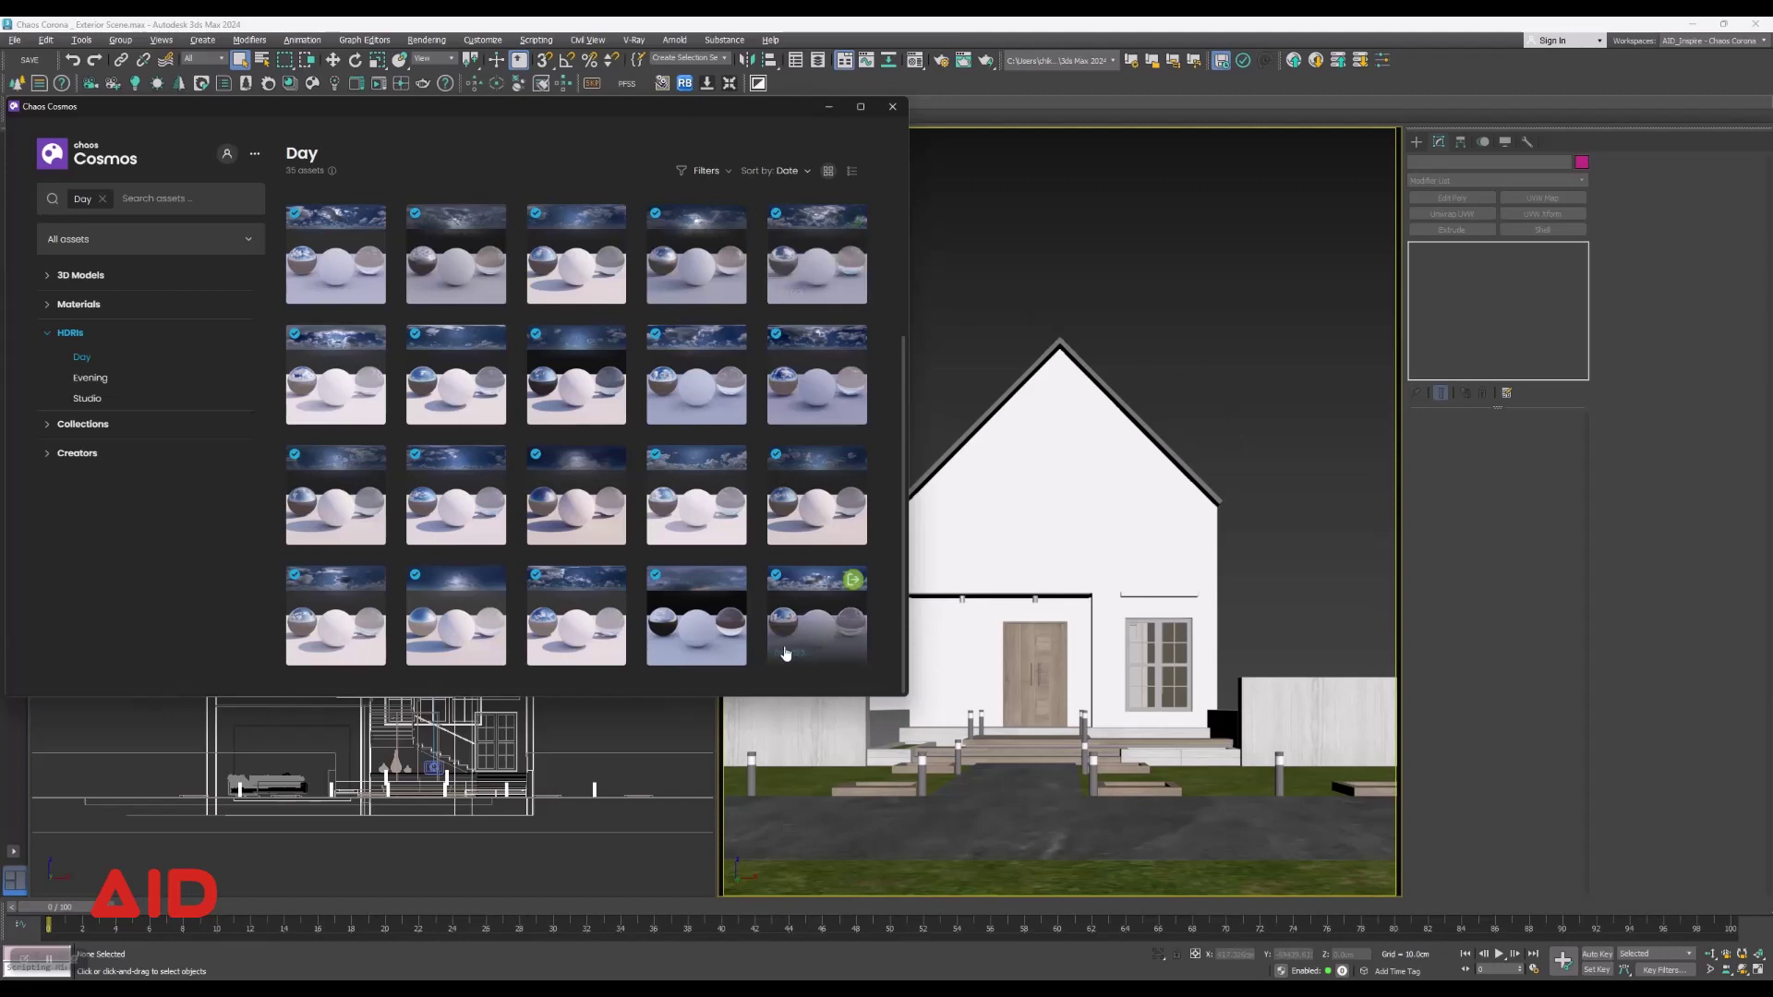
pyautogui.moveTo(818, 615)
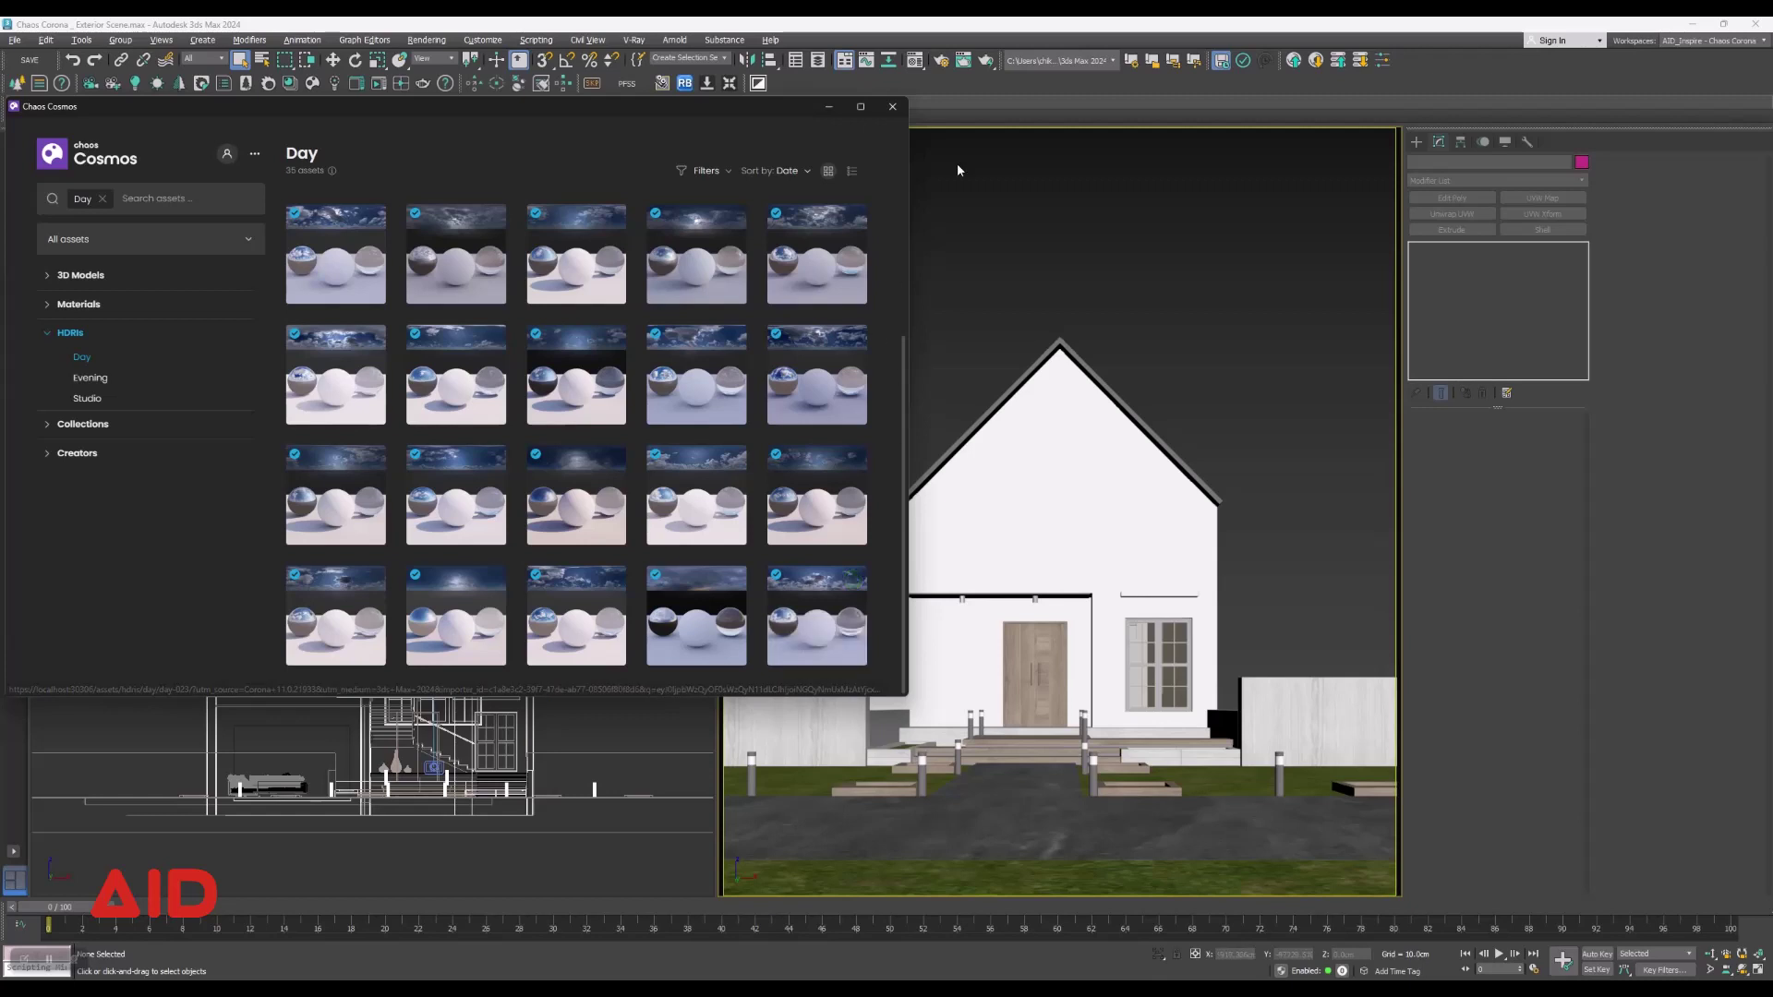
pyautogui.click(1092, 244)
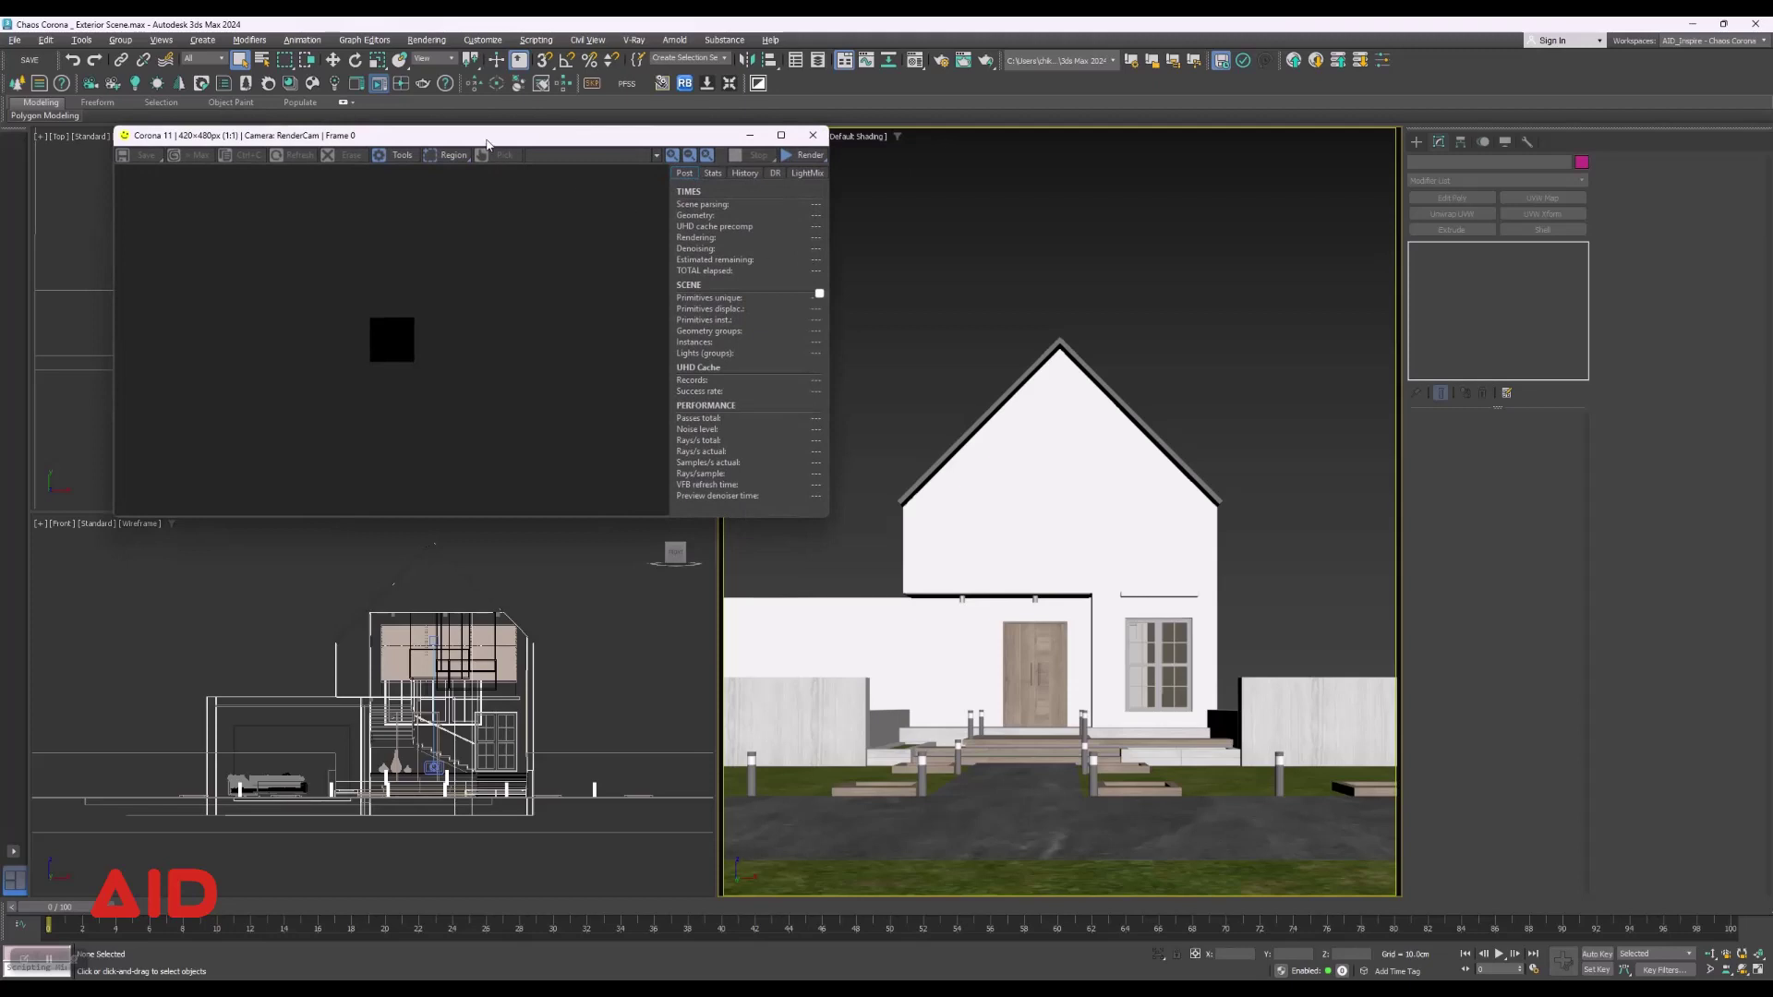
# Move the Corona frame buffer over the RenderCam view and resize it to 865×988.
pyautogui.moveTo(486, 143); pyautogui.dragTo(1128, 325)
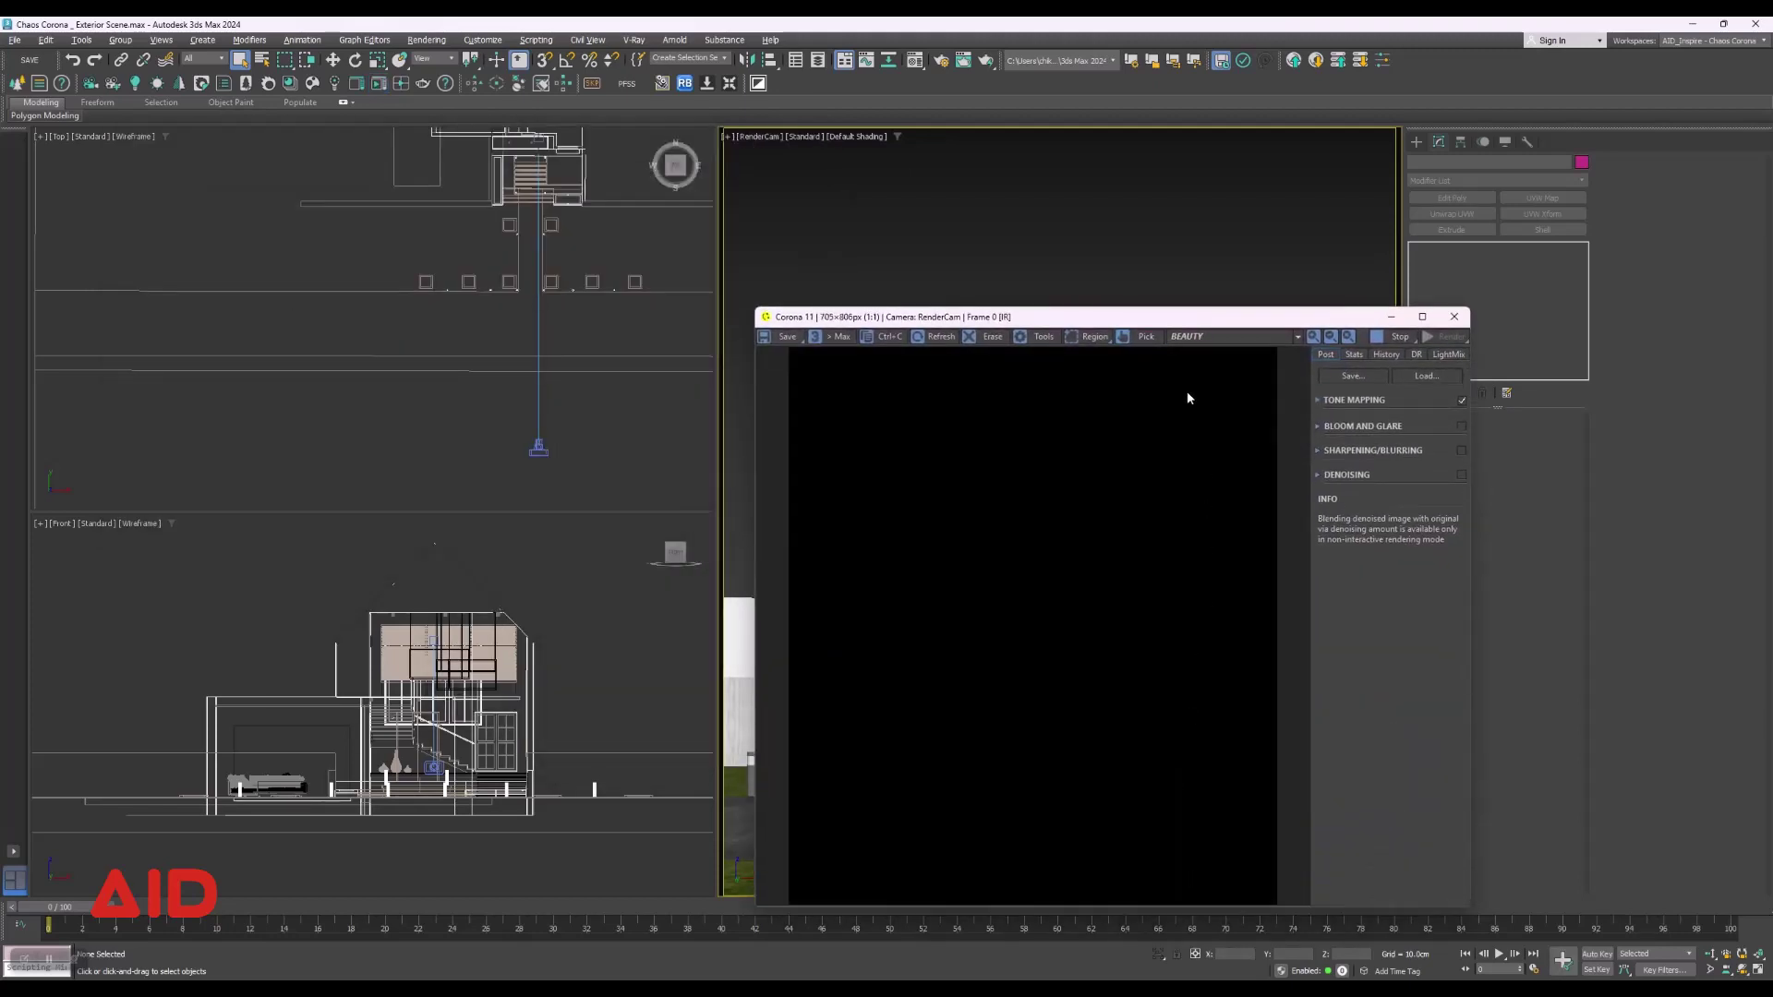
pyautogui.moveTo(1170, 322)
pyautogui.mouseDown()
pyautogui.moveTo(1268, 142)
pyautogui.moveTo(1237, 307)
pyautogui.mouseUp()
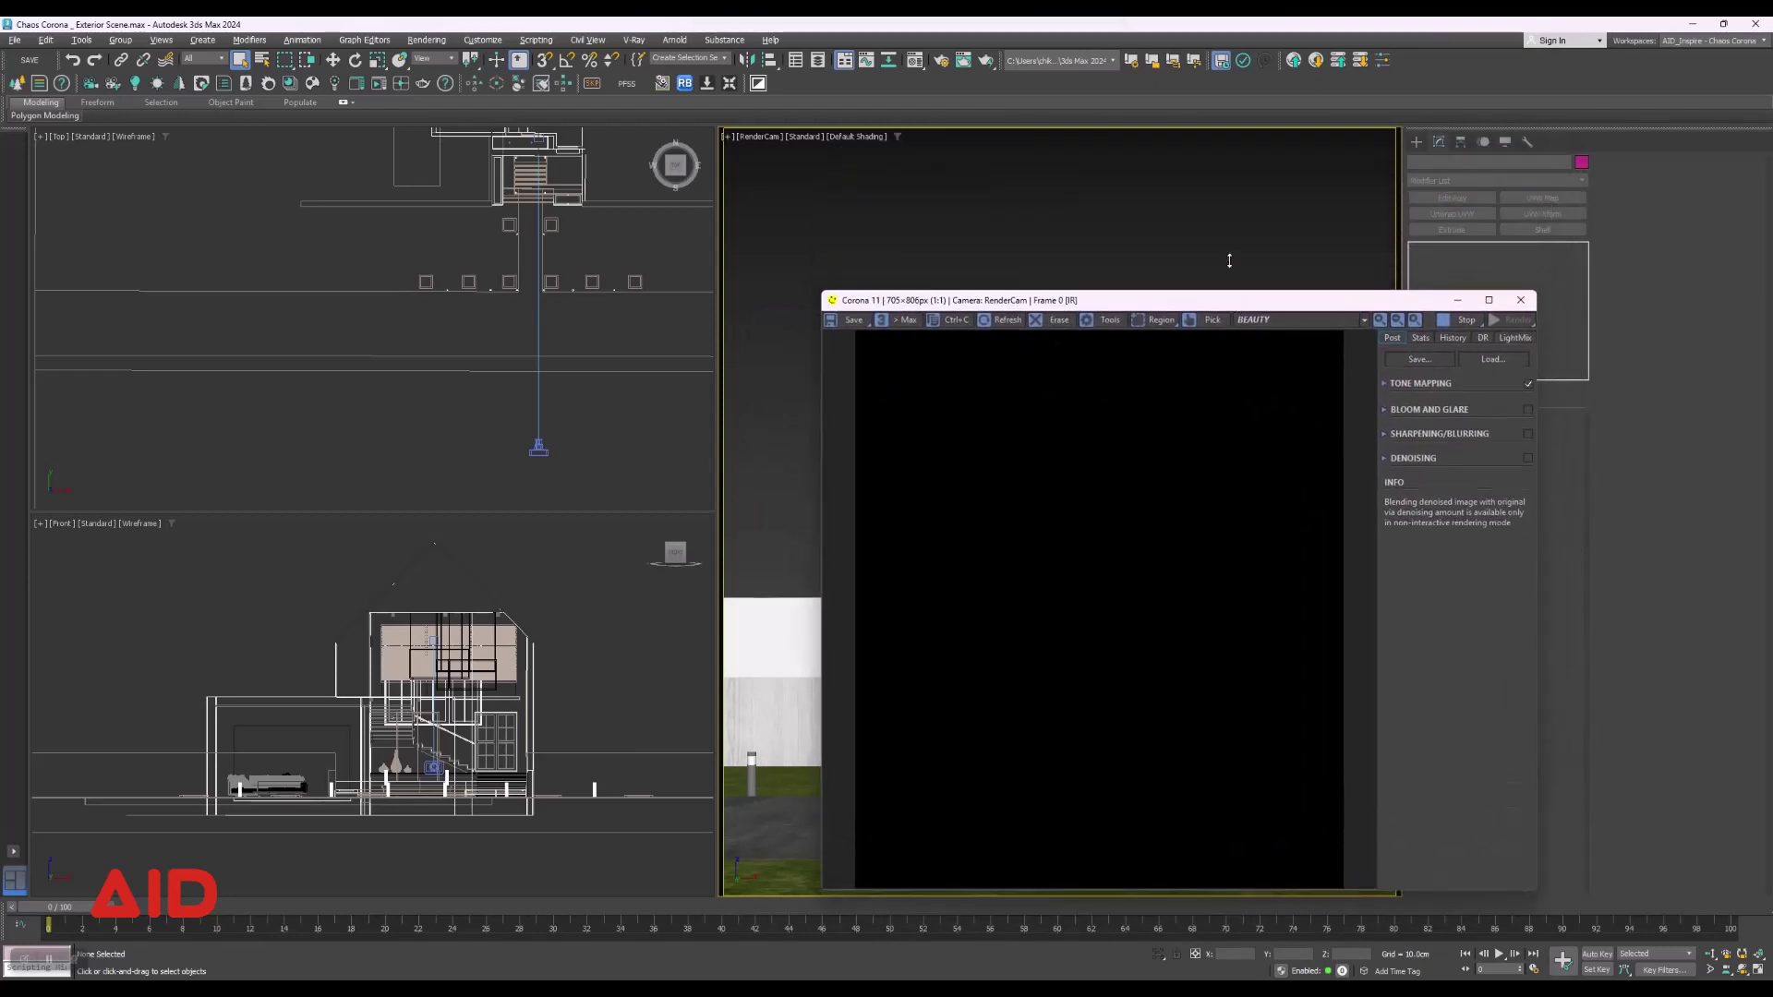
pyautogui.moveTo(1225, 145); pyautogui.dragTo(1182, 182)
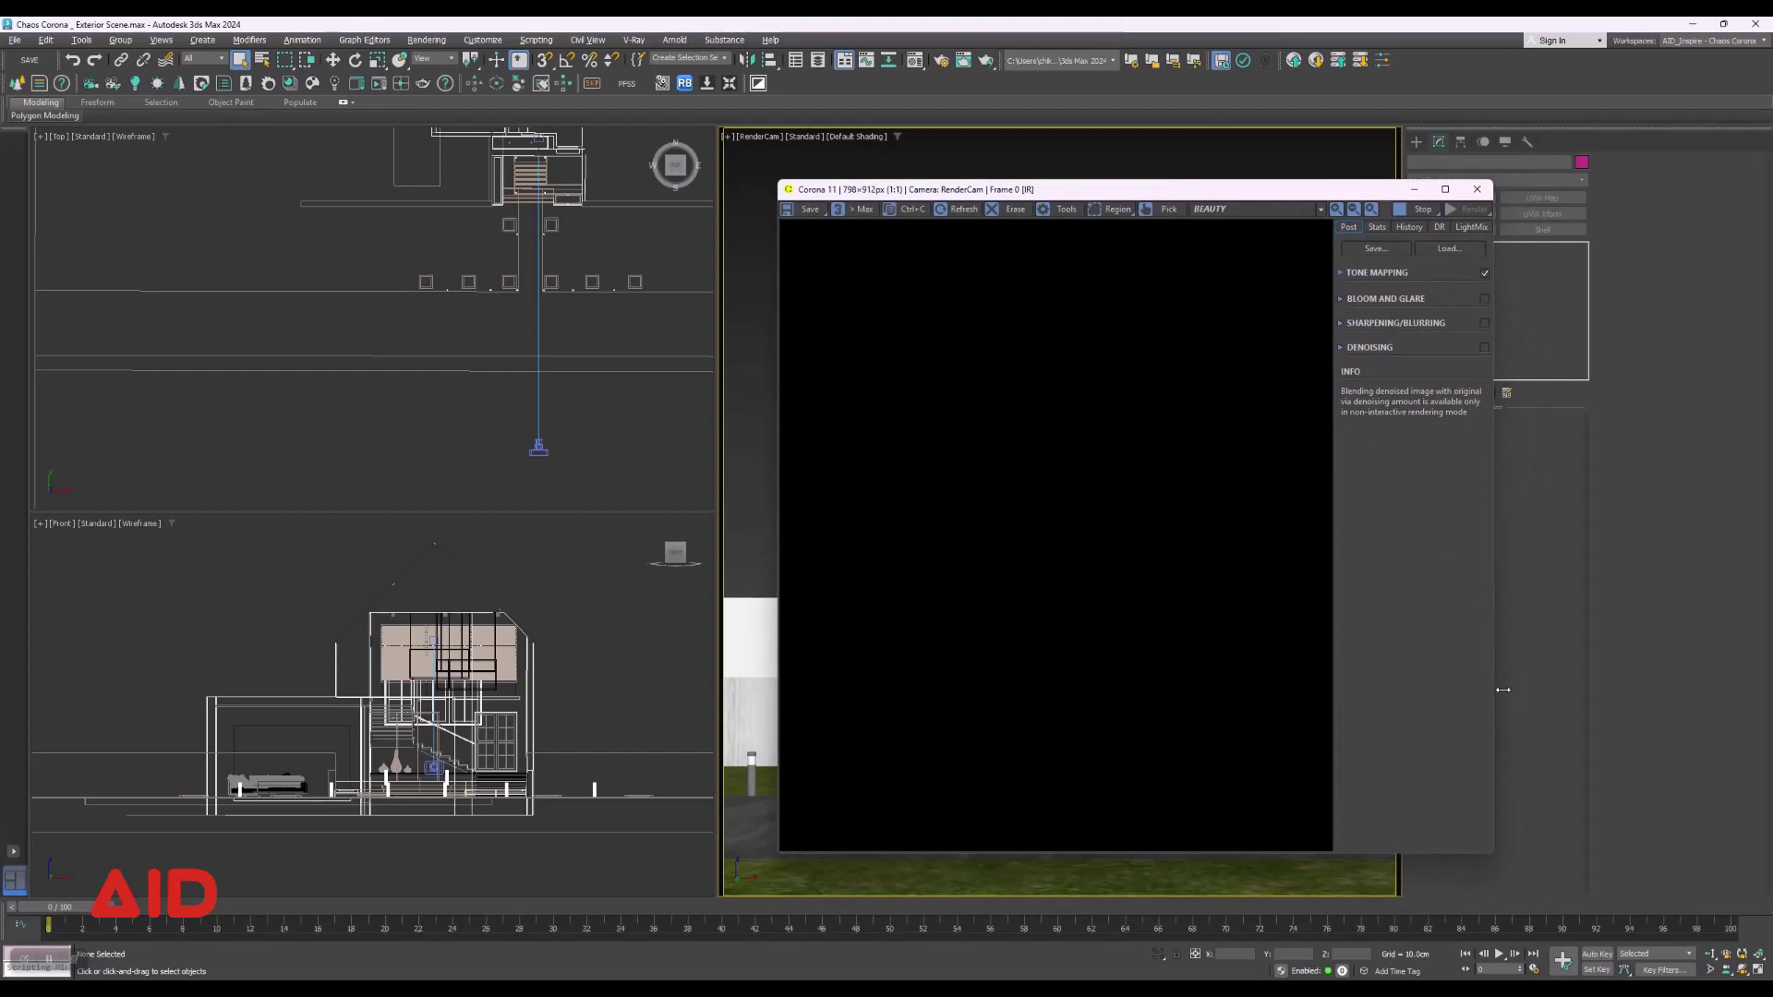
pyautogui.moveTo(1492, 689); pyautogui.dragTo(1589, 693)
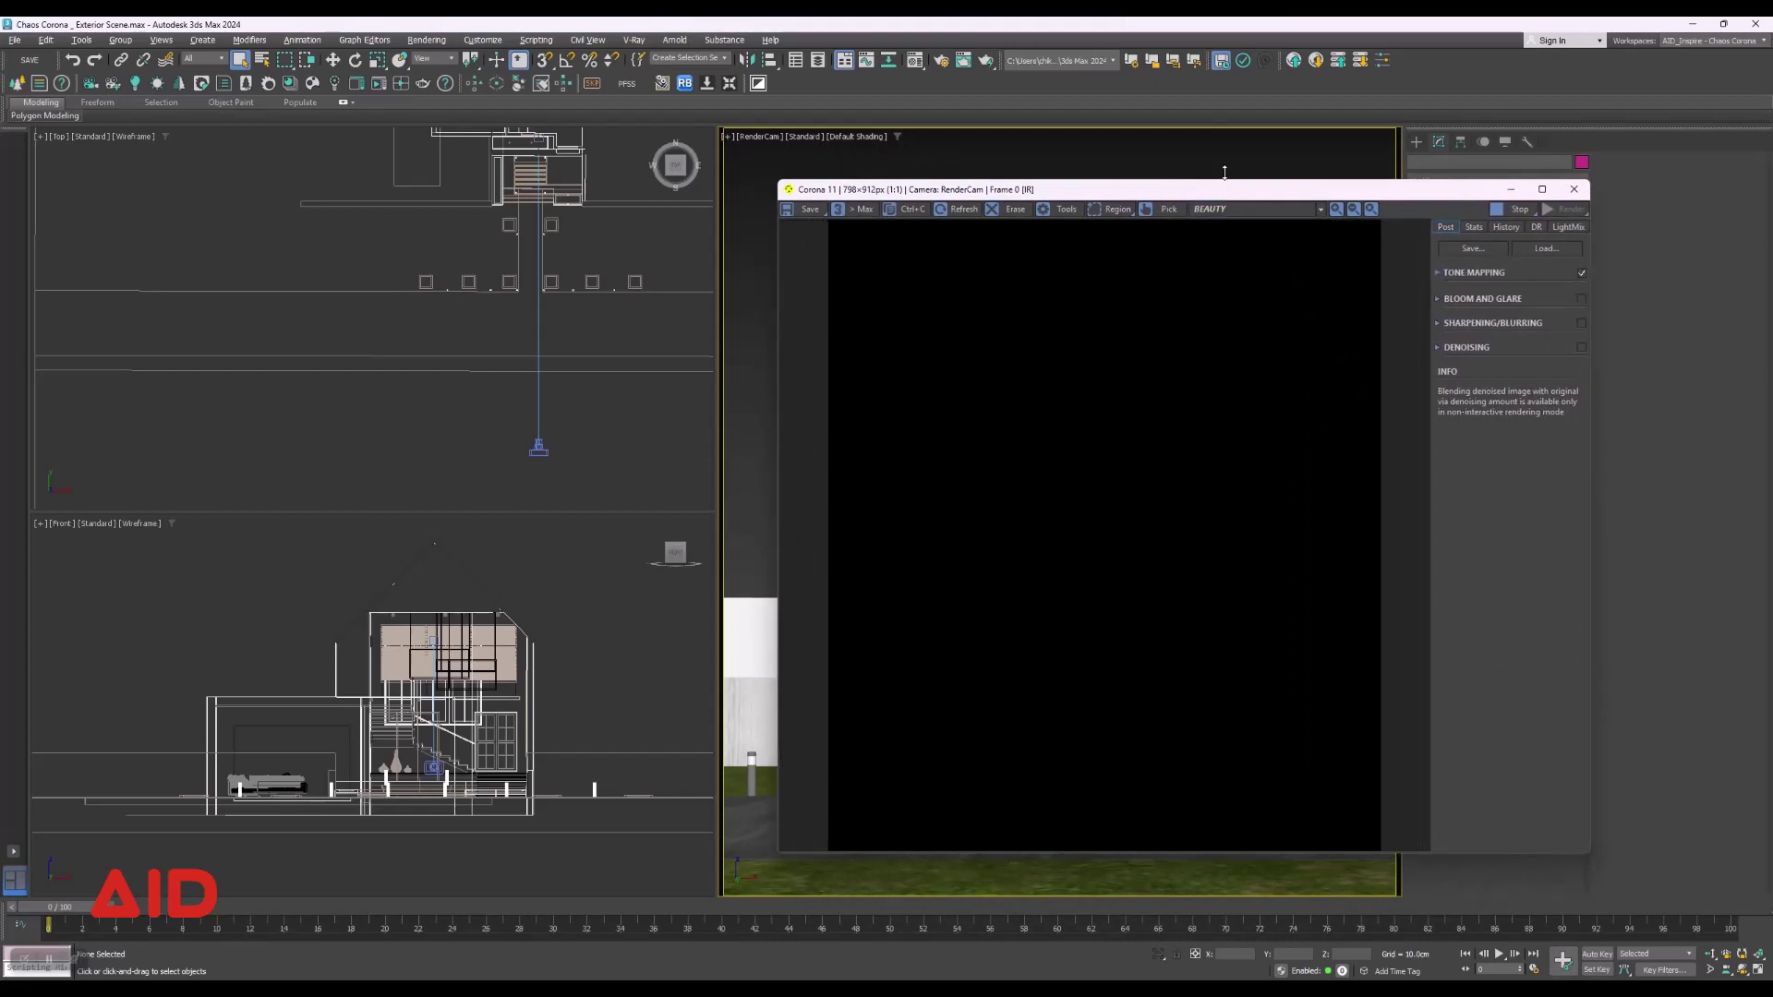
pyautogui.moveTo(1231, 182)
pyautogui.mouseDown()
pyautogui.moveTo(1217, 146)
pyautogui.moveTo(1205, 189)
pyautogui.mouseUp()
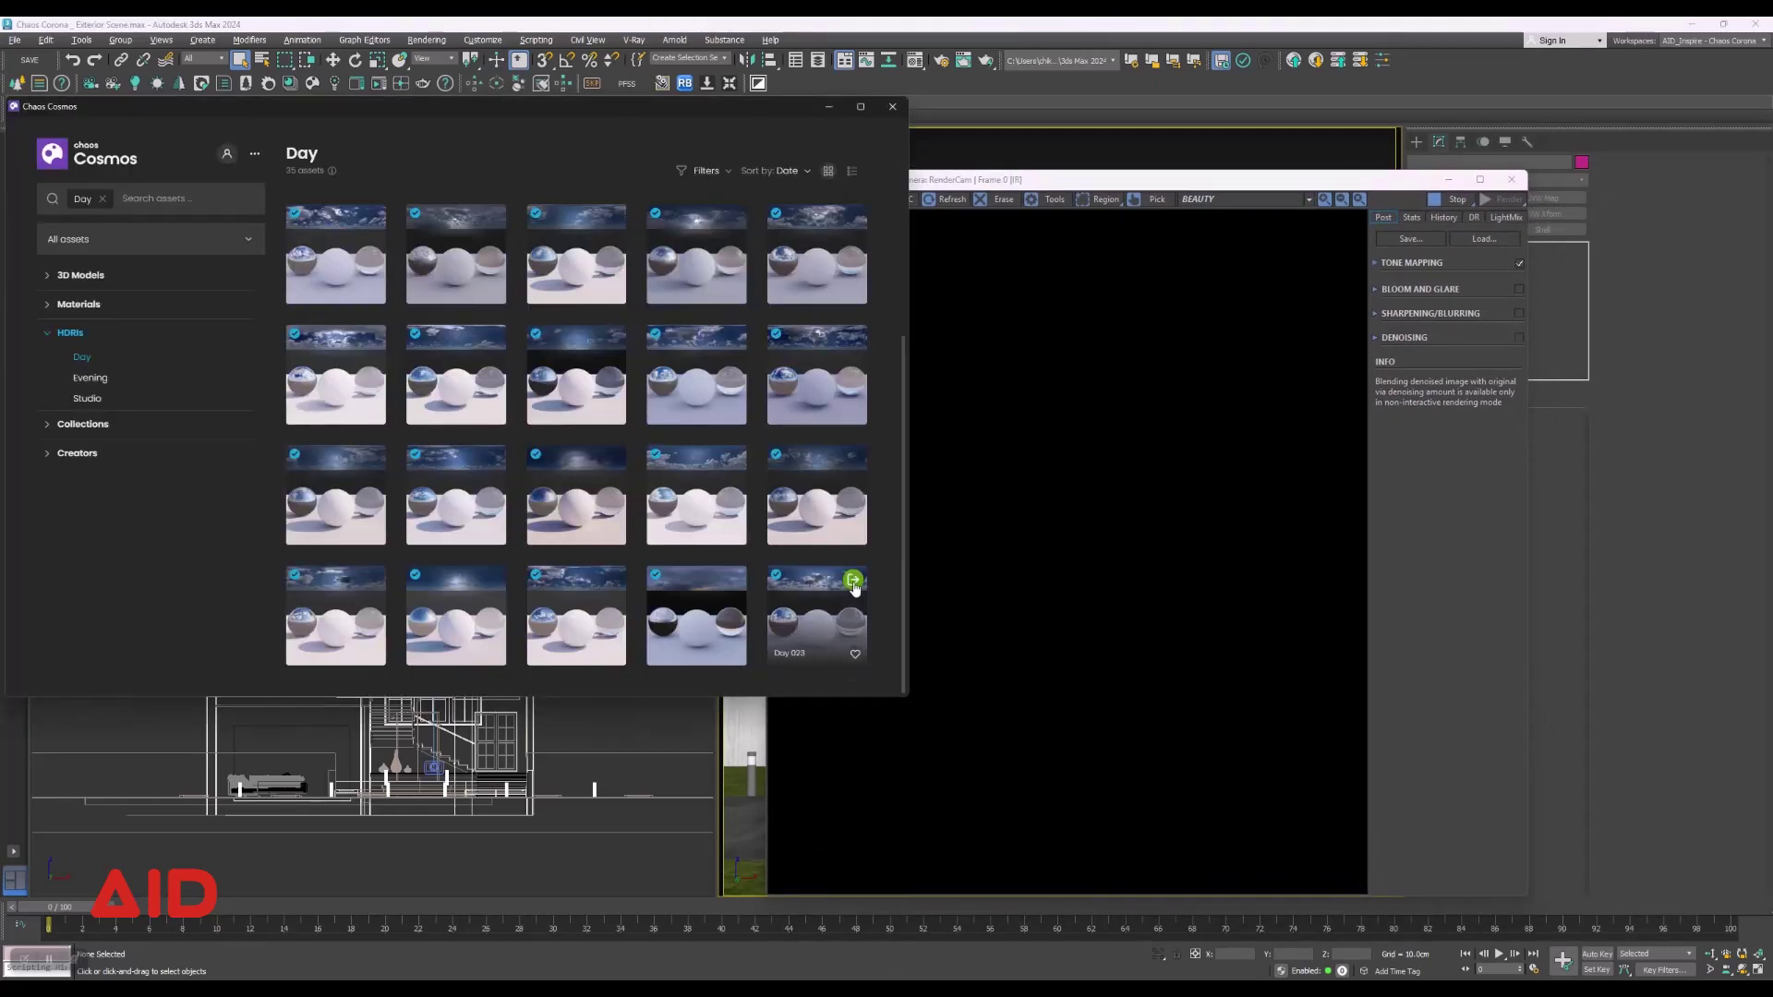
# Import the Day 023 HDRI sky from Cosmos and close the library.
pyautogui.click(853, 582)
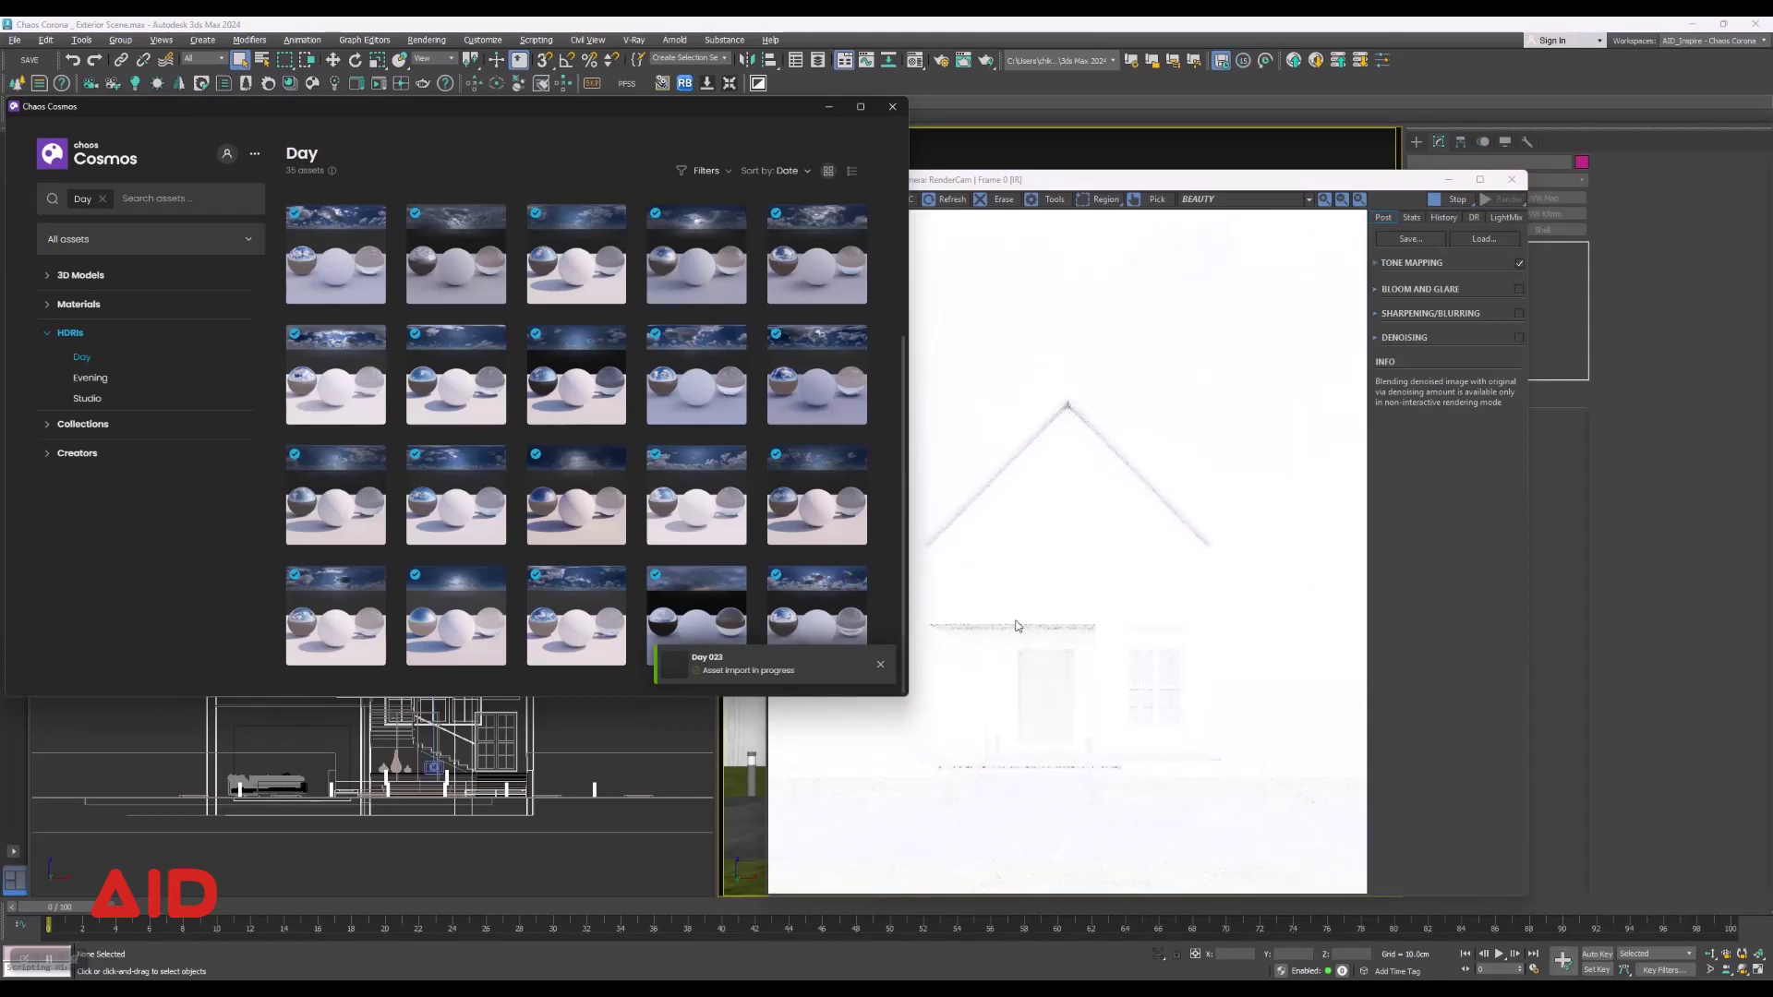
pyautogui.click(881, 666)
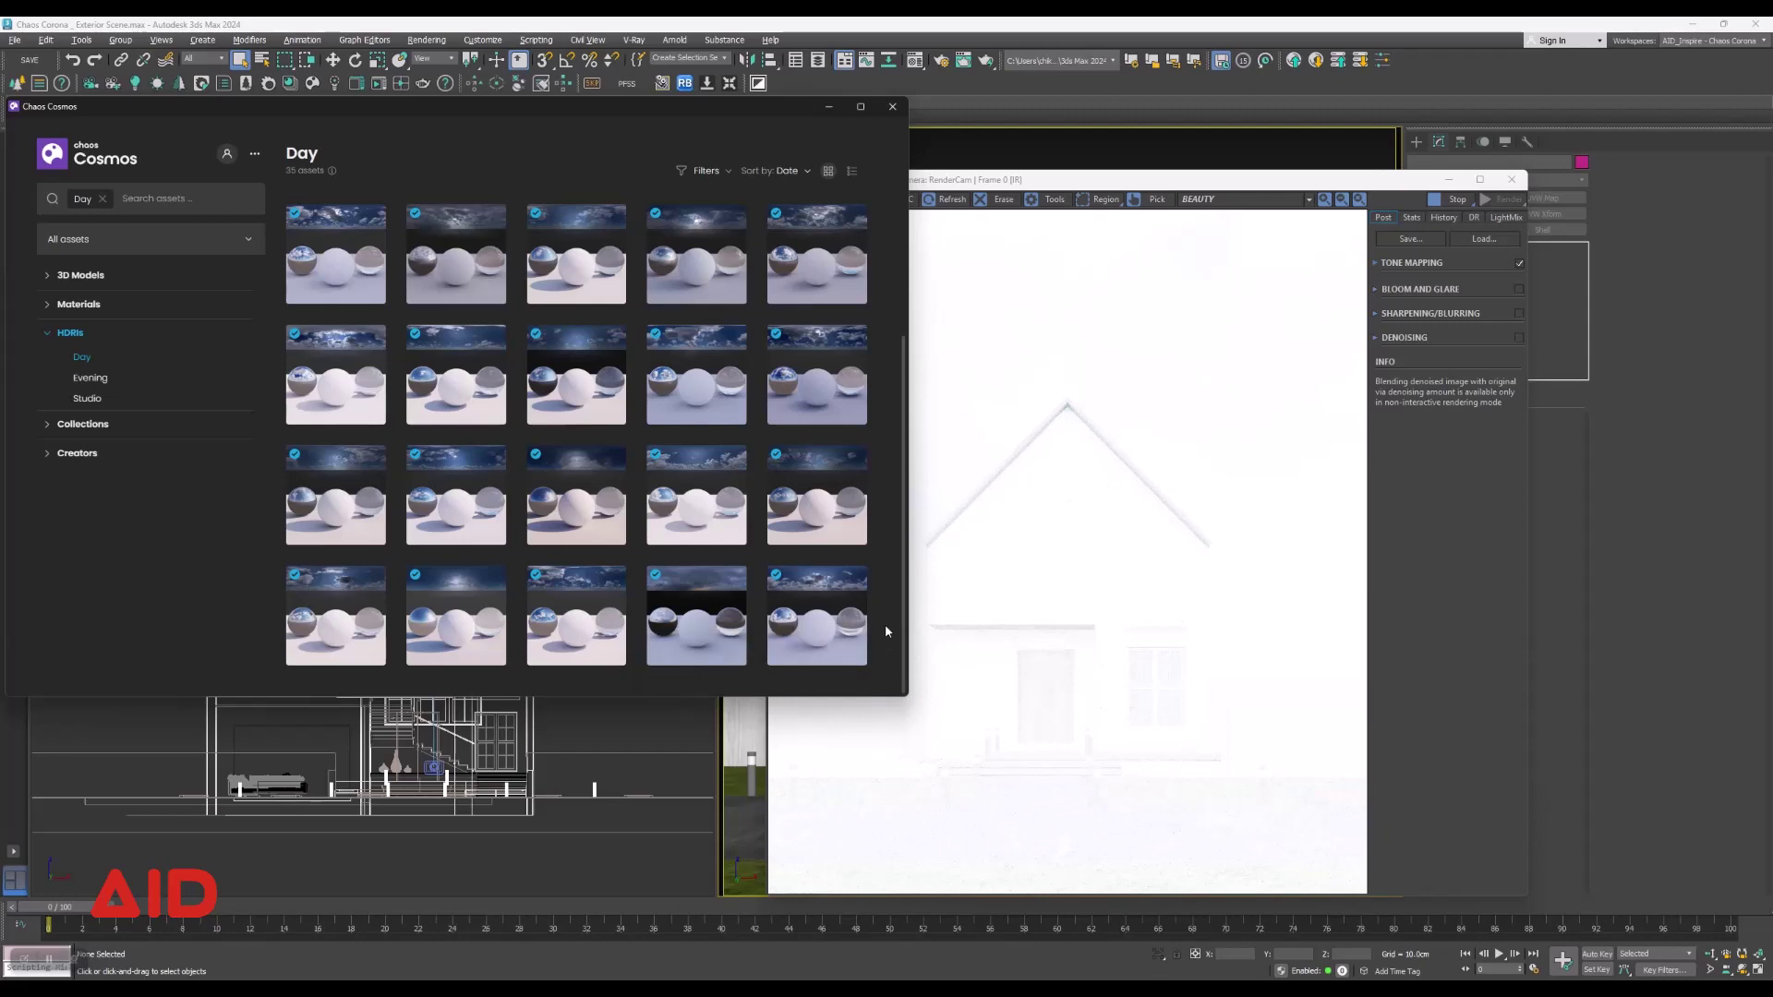
pyautogui.click(893, 107)
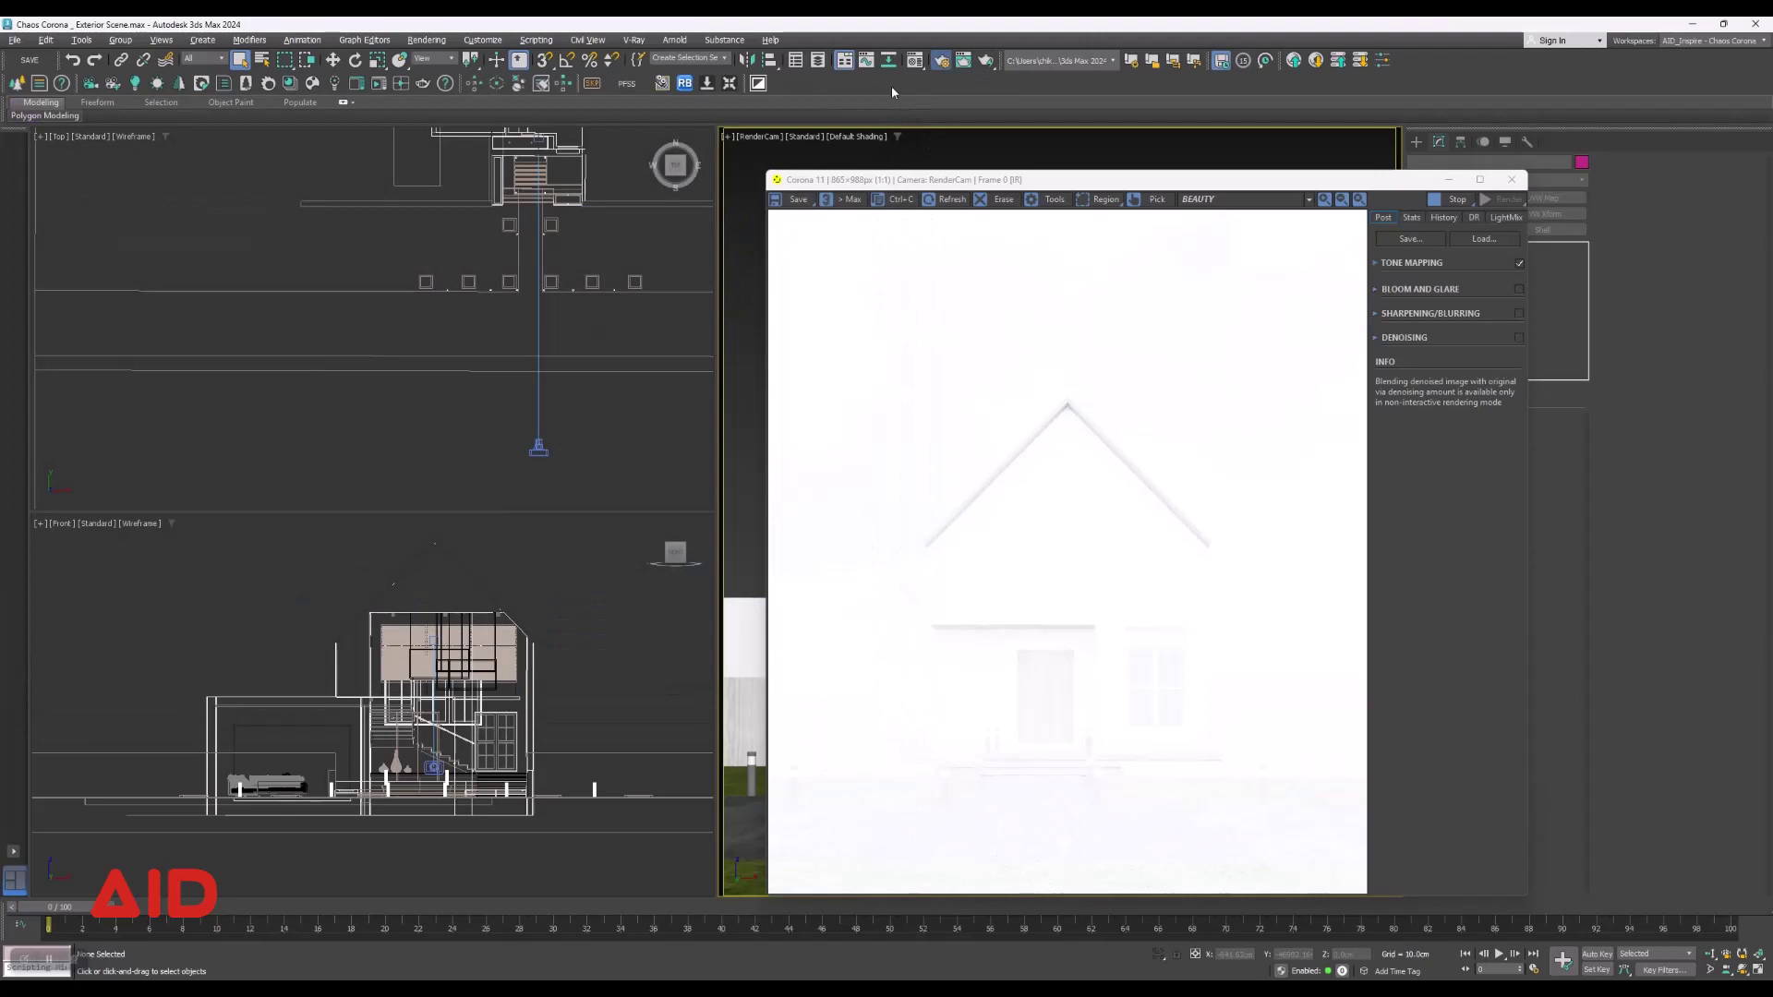
pyautogui.press('F10')
# Enable the Scene material override using a CoronaPhysicalMtl.
pyautogui.click(189, 296)
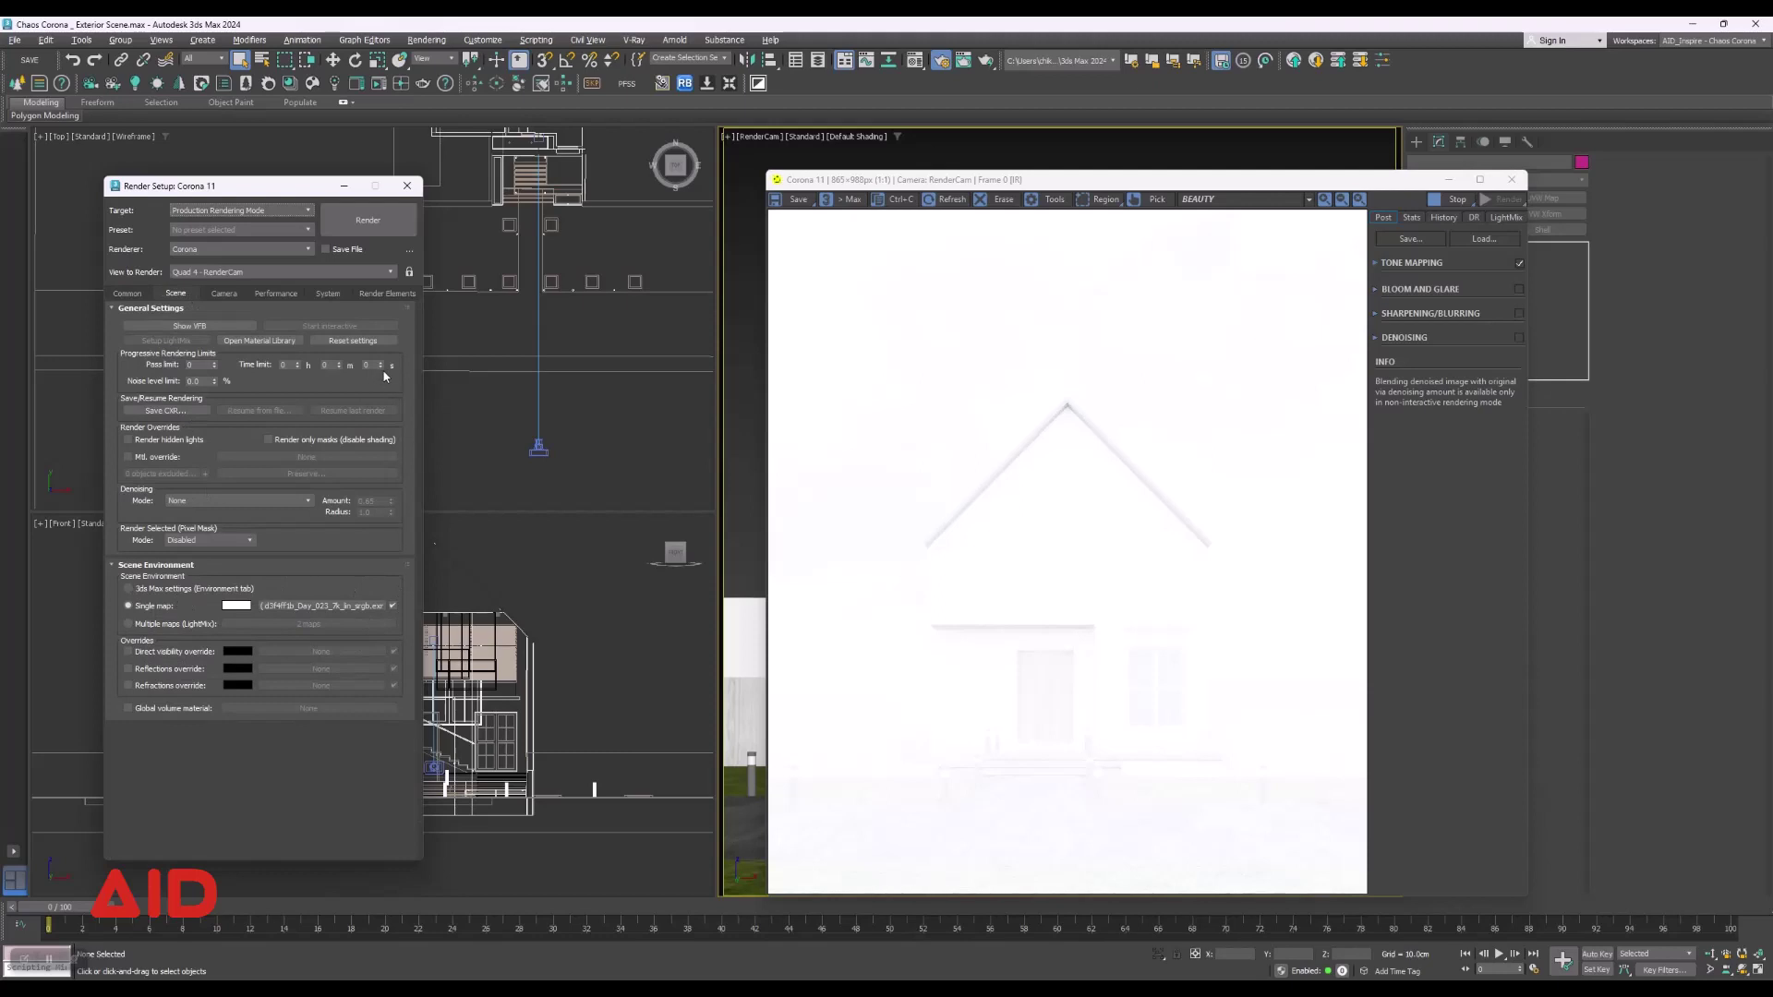
pyautogui.click(125, 457)
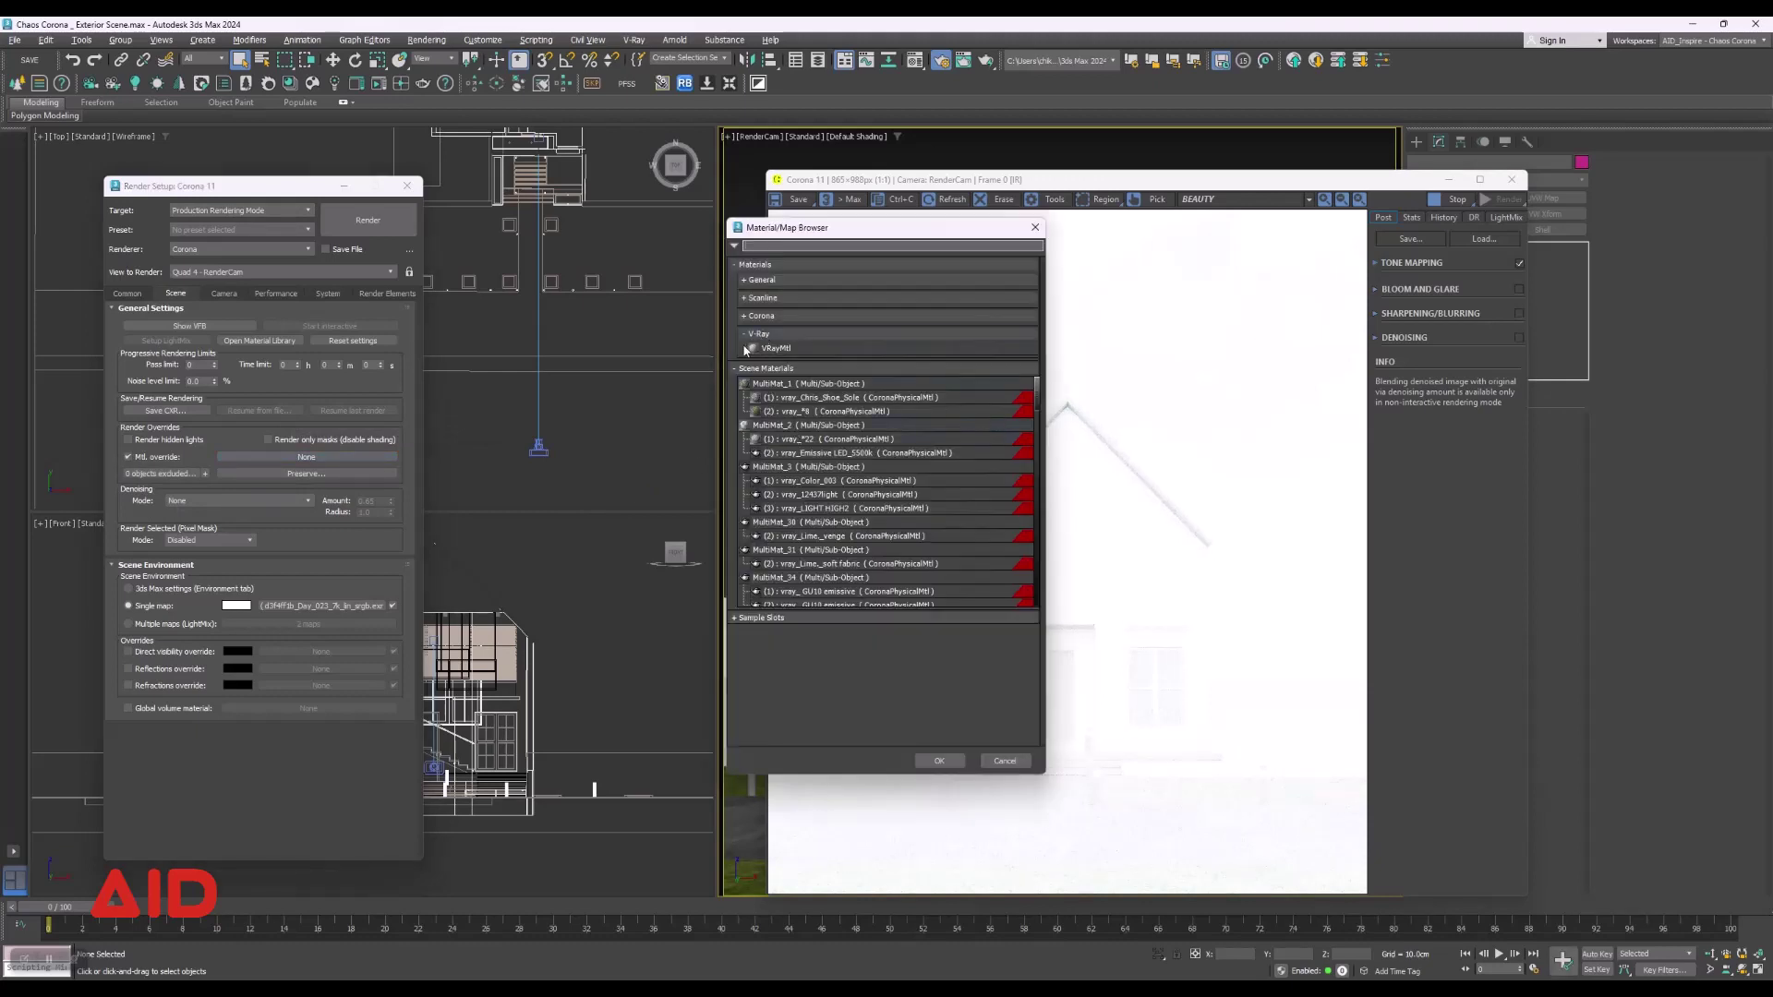
pyautogui.click(744, 367)
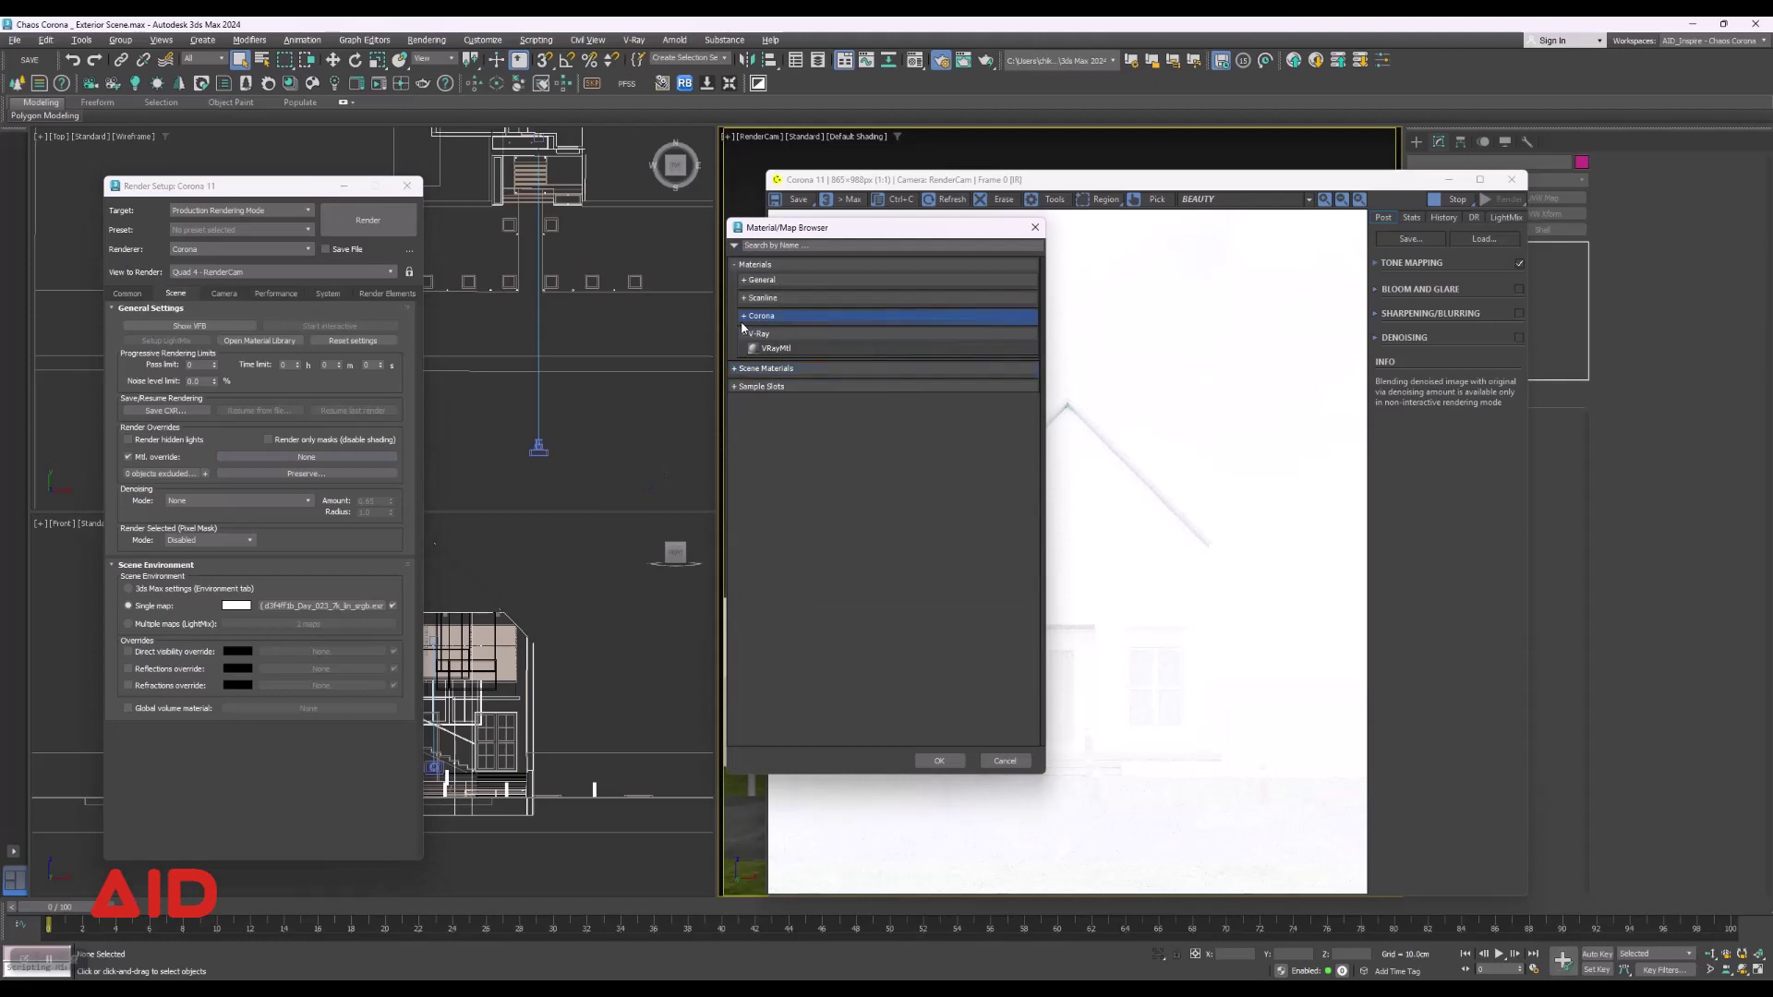
pyautogui.click(743, 318)
pyautogui.doubleClick(785, 332)
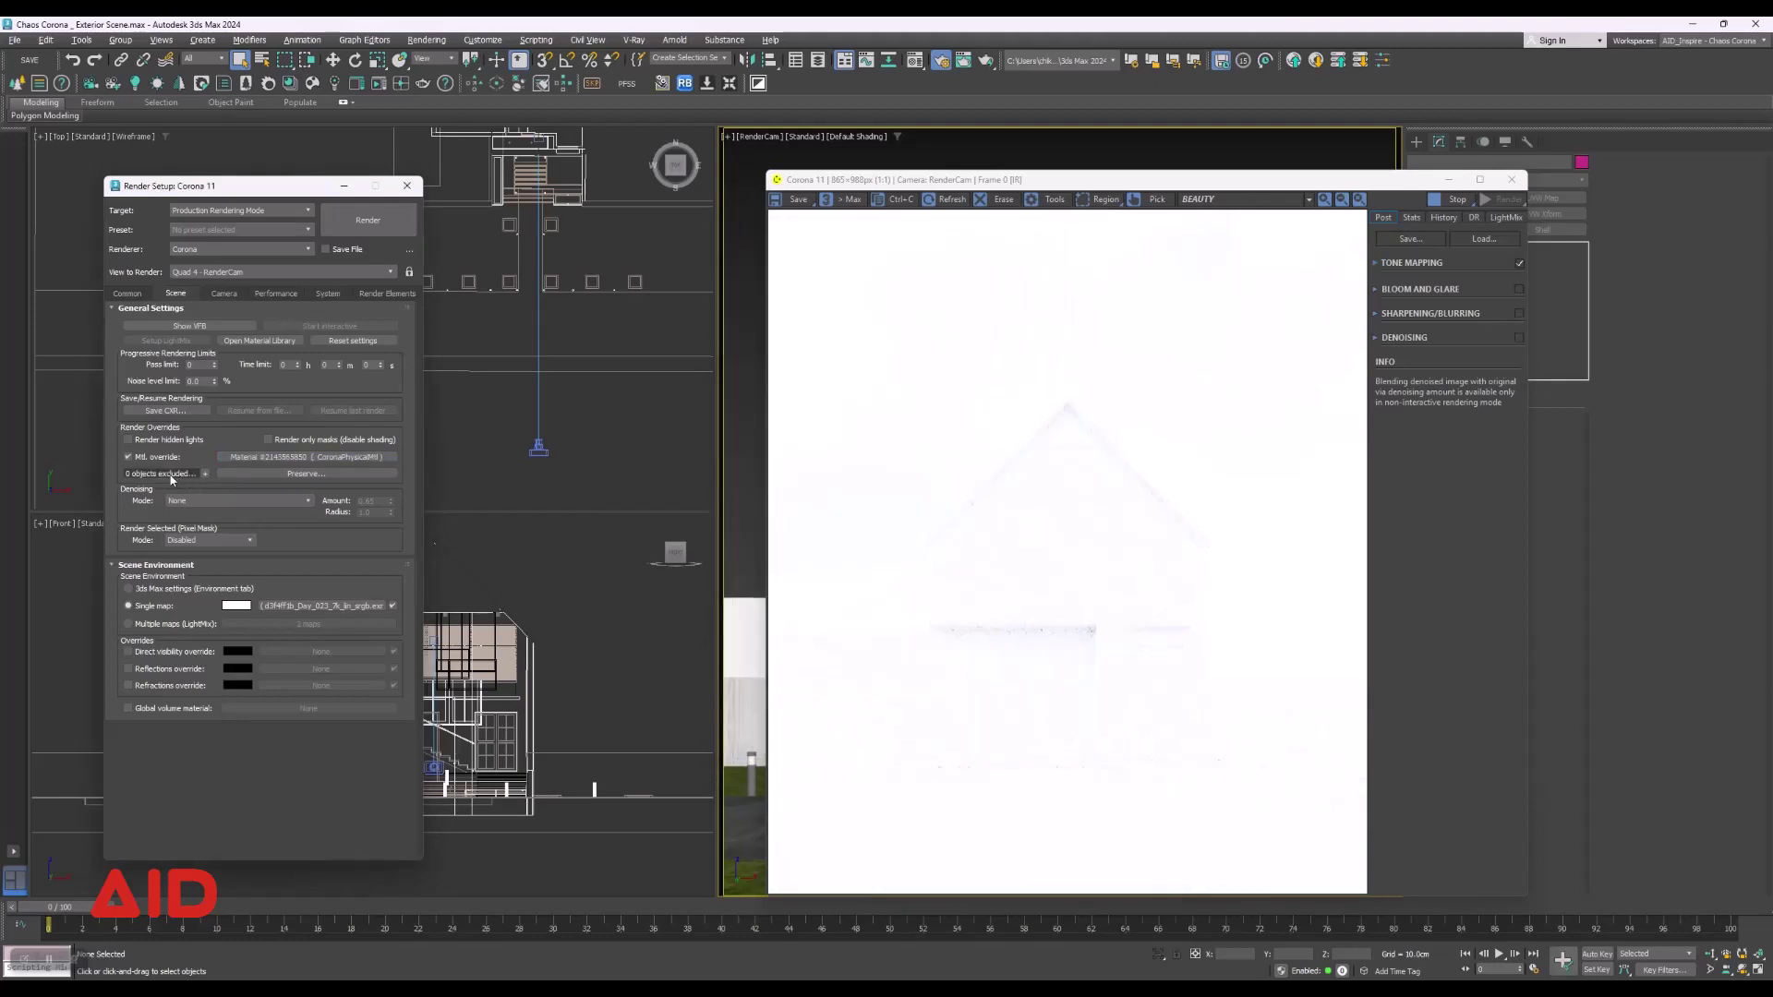
# Preserve glass materials from the override and close Render Setup.
pyautogui.click(320, 475)
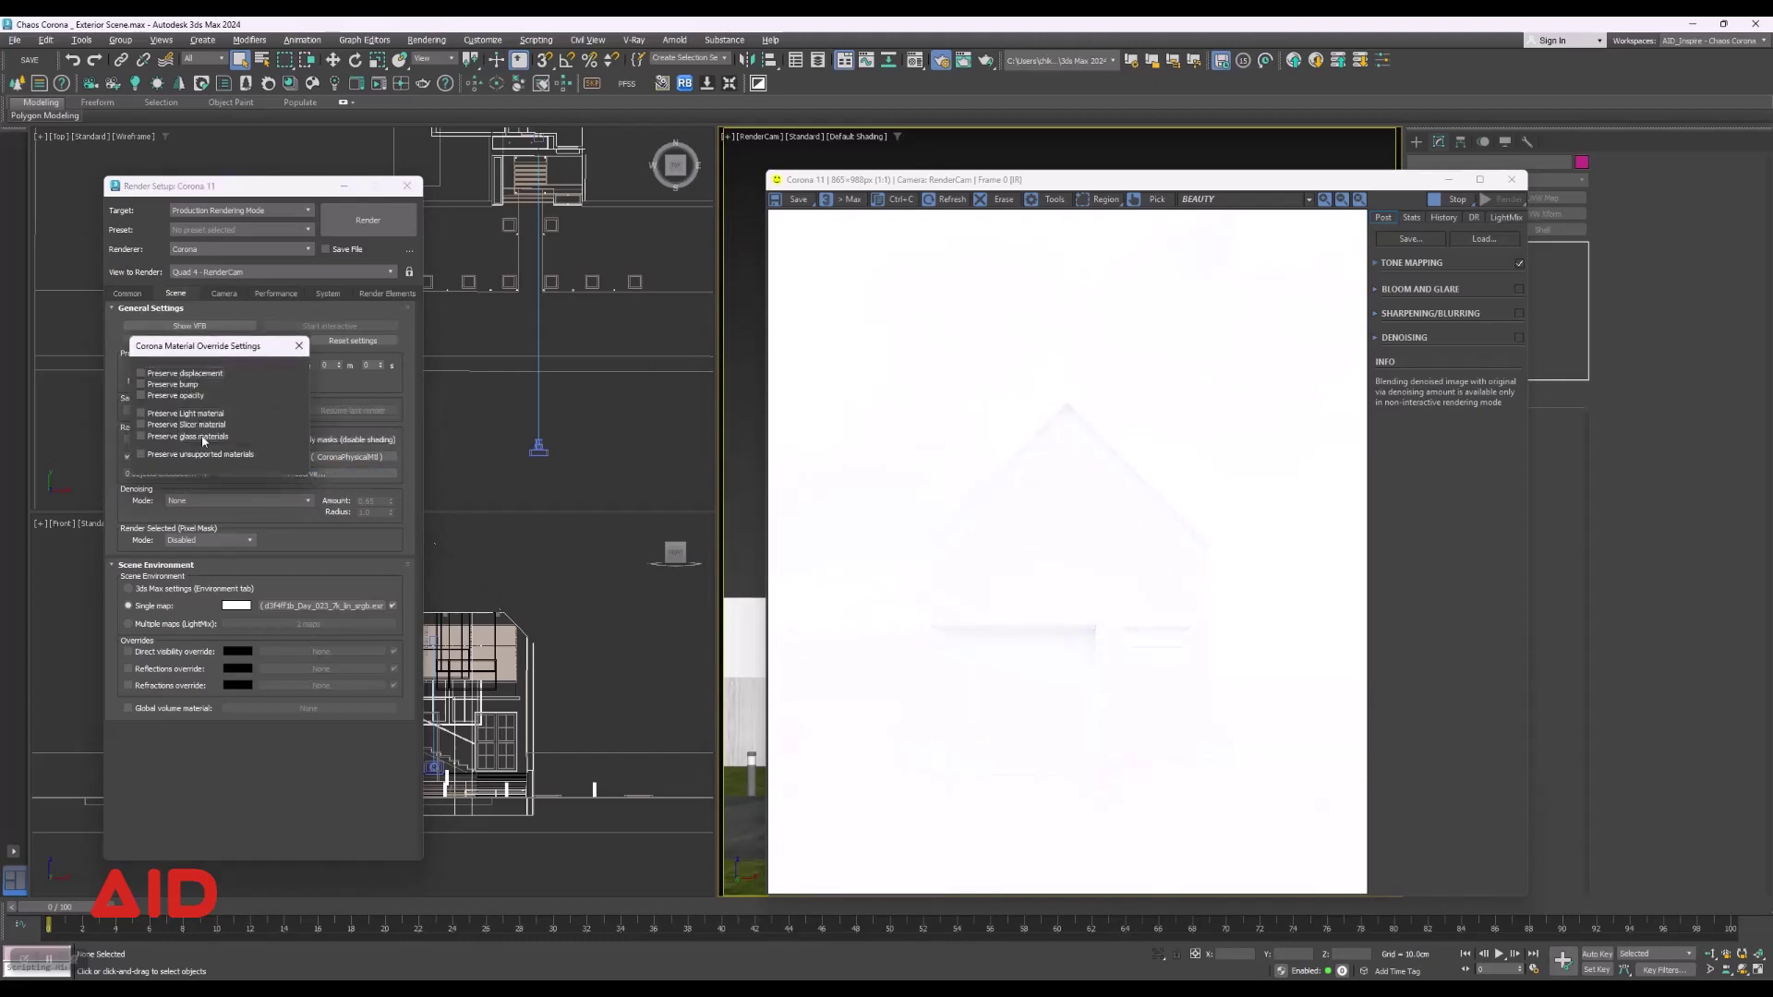
pyautogui.click(142, 435)
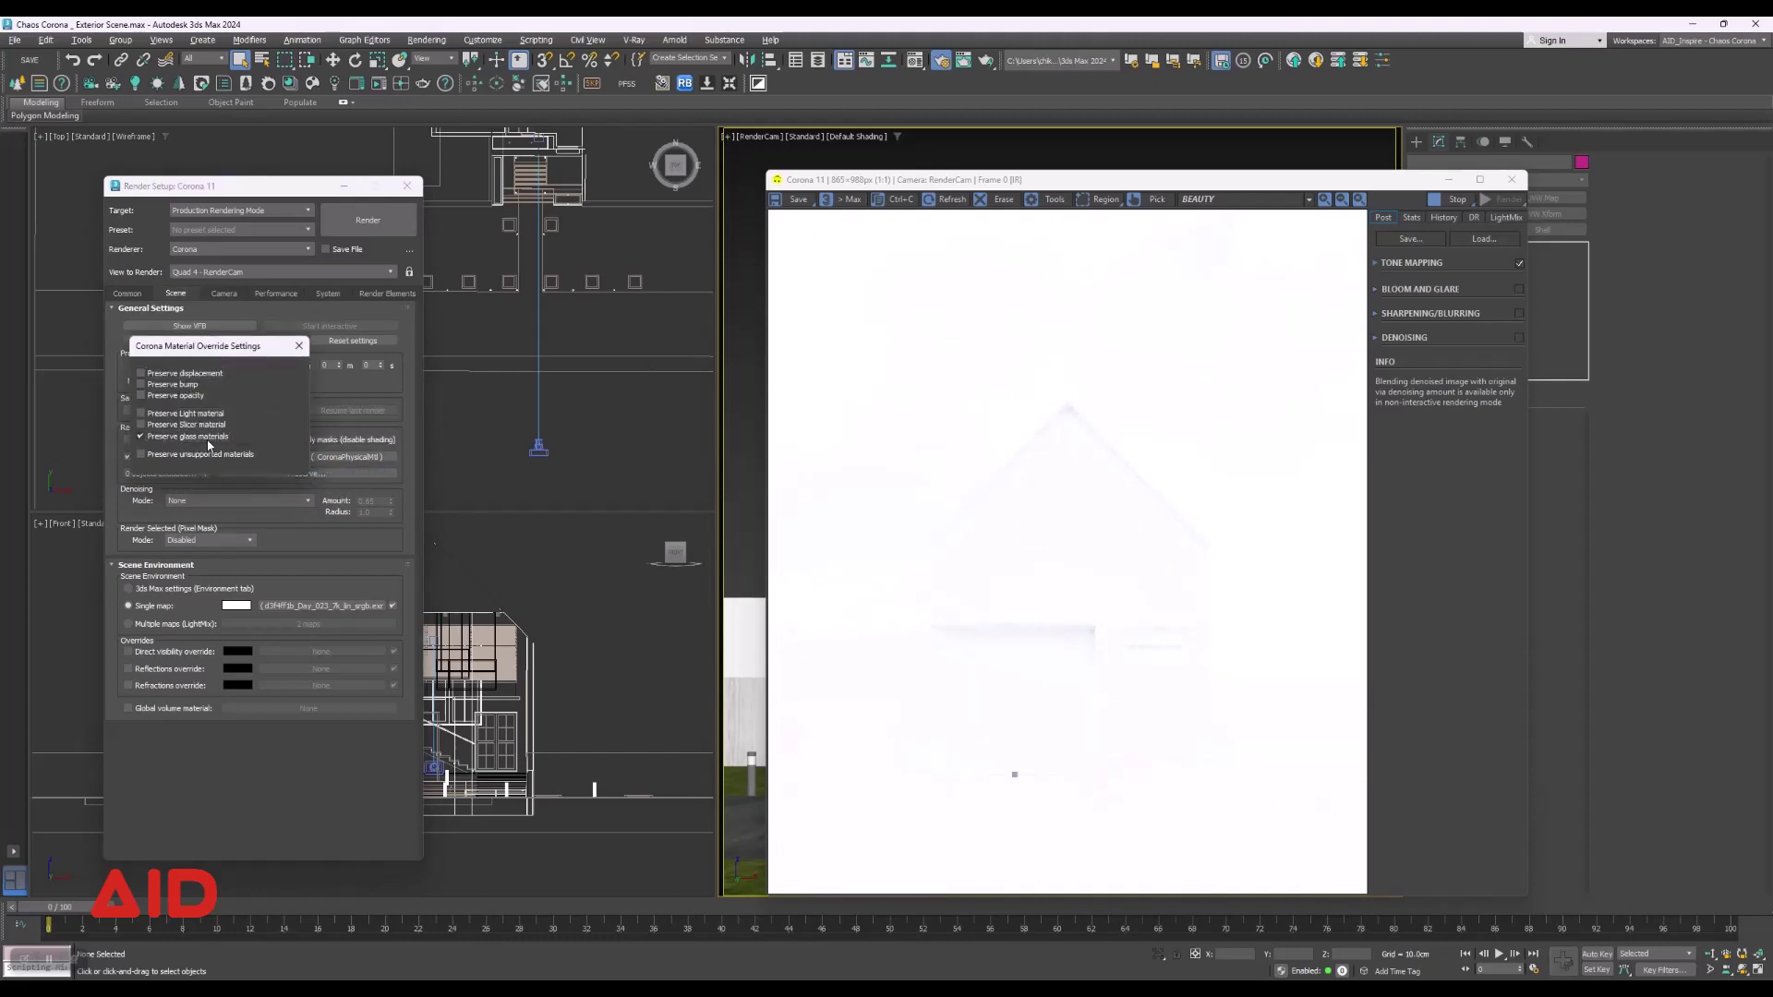
pyautogui.click(299, 347)
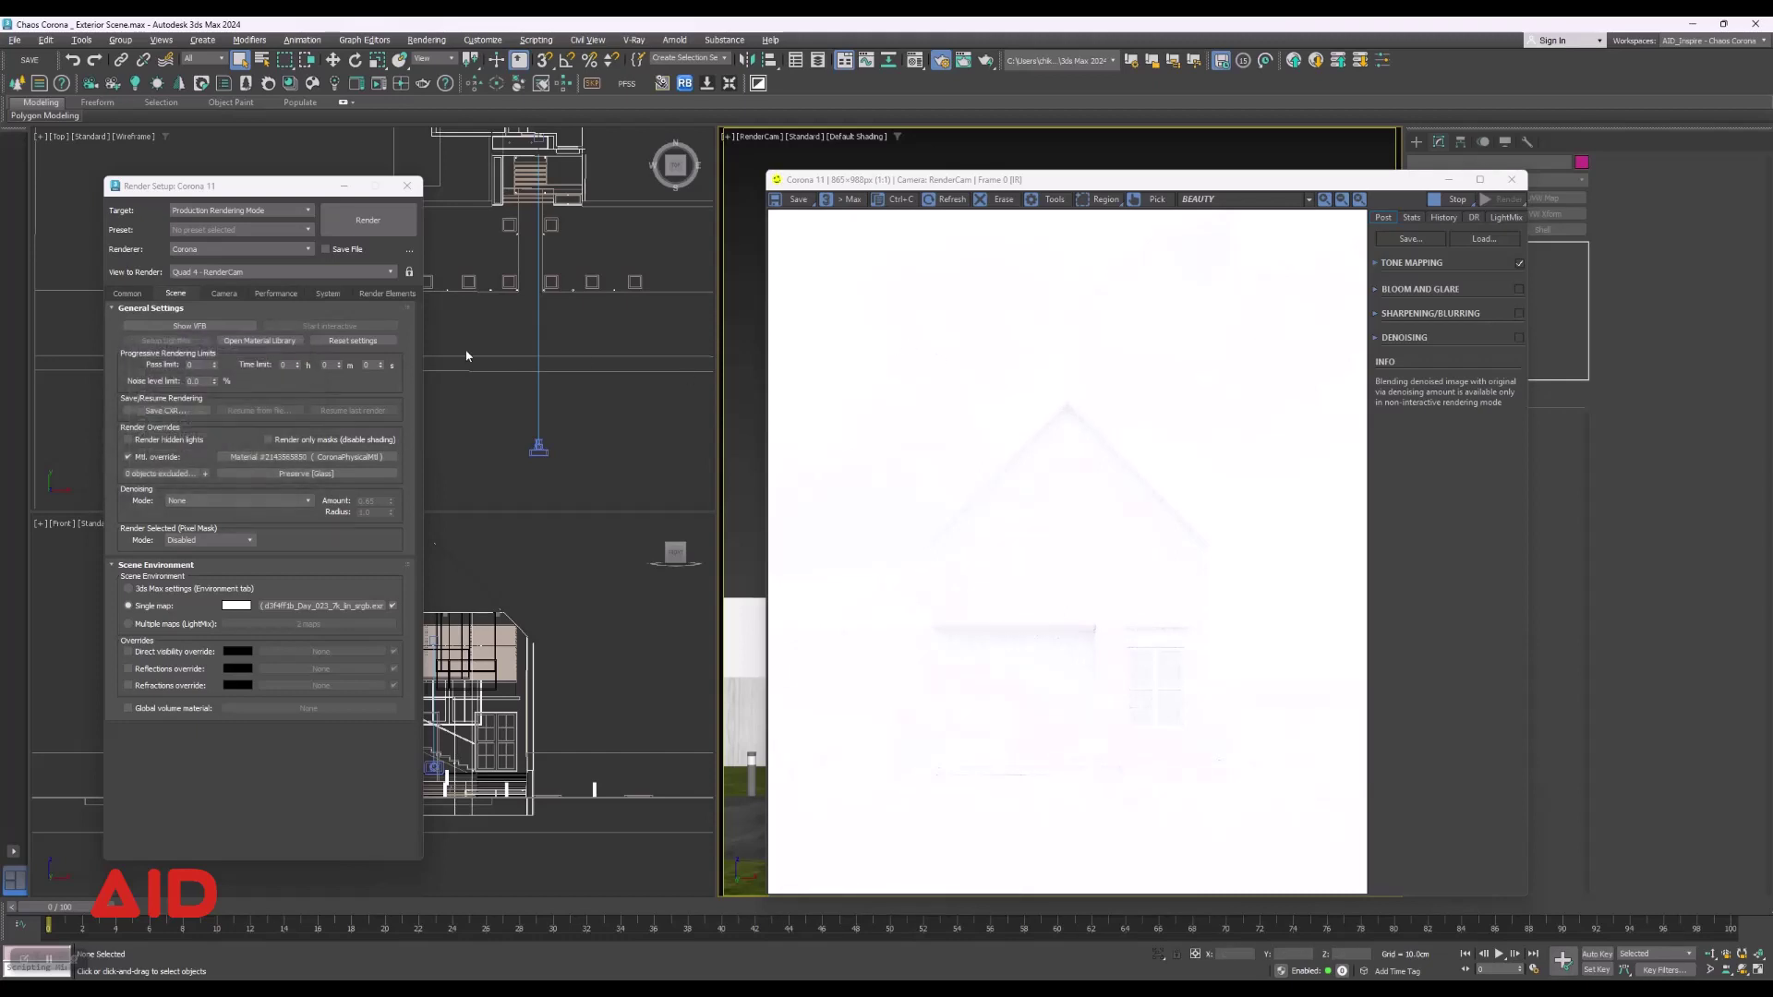
pyautogui.click(407, 187)
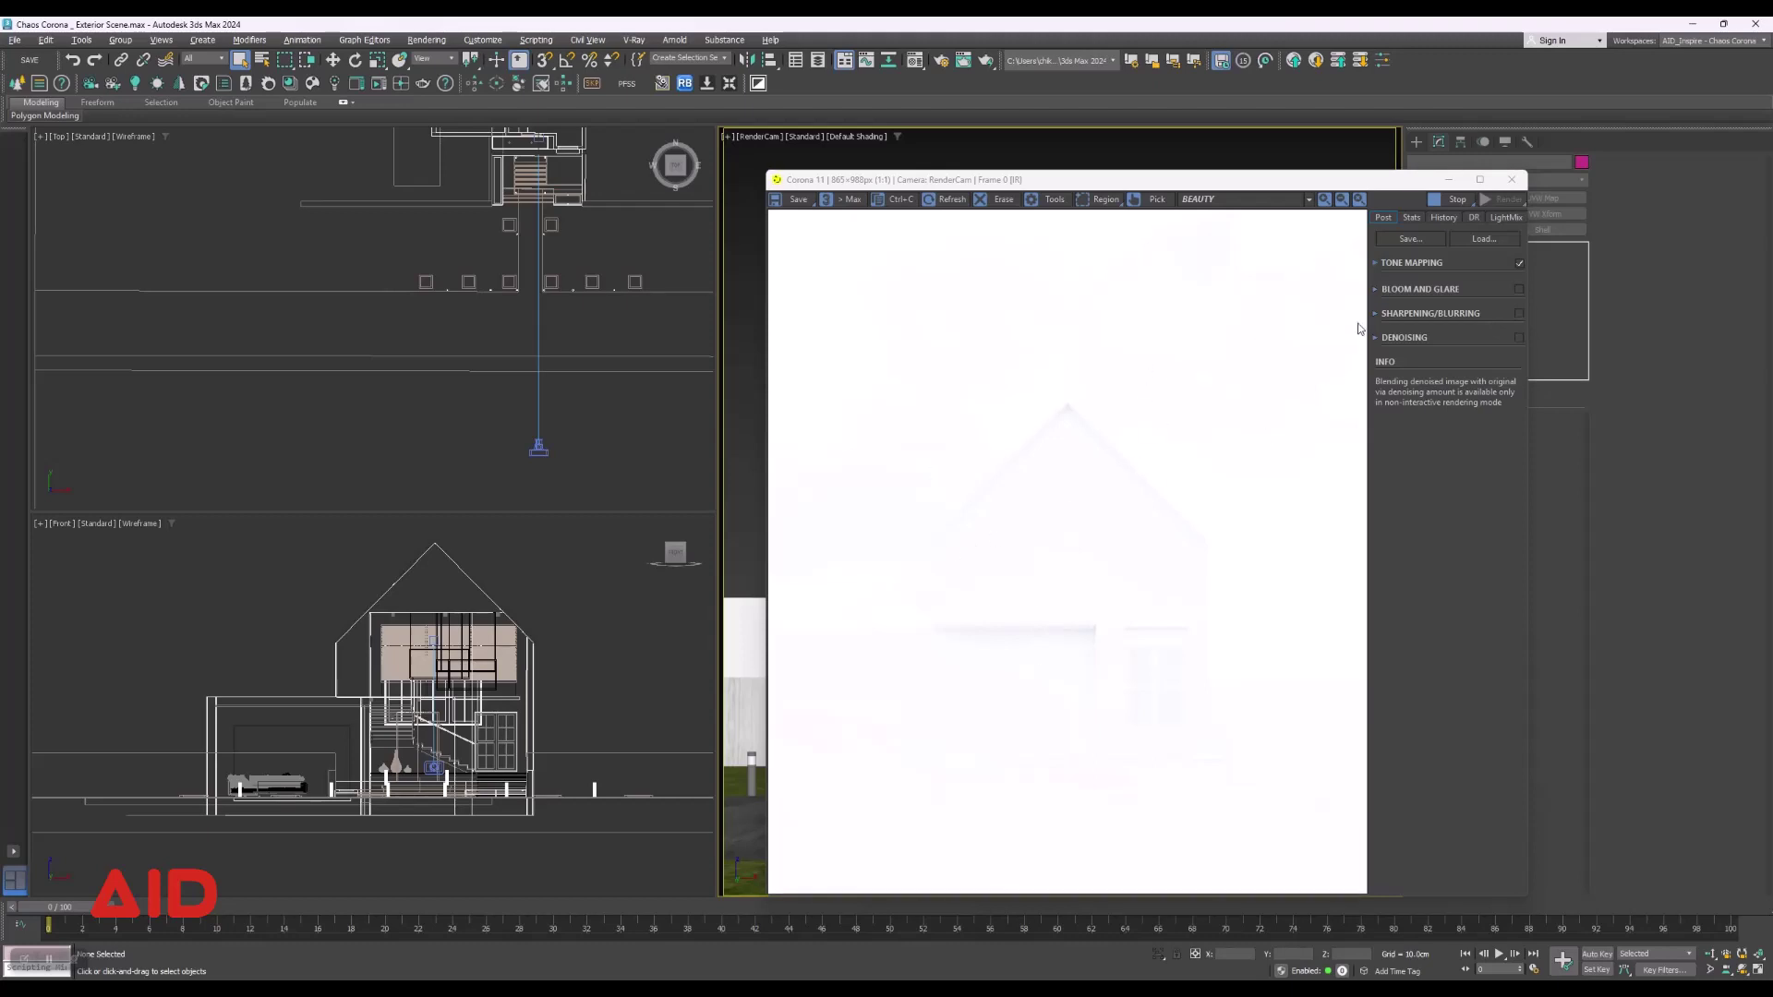
# Set Simple Exposure in the Corona VFB Tone Mapping to -4.0.
pyautogui.click(1374, 263)
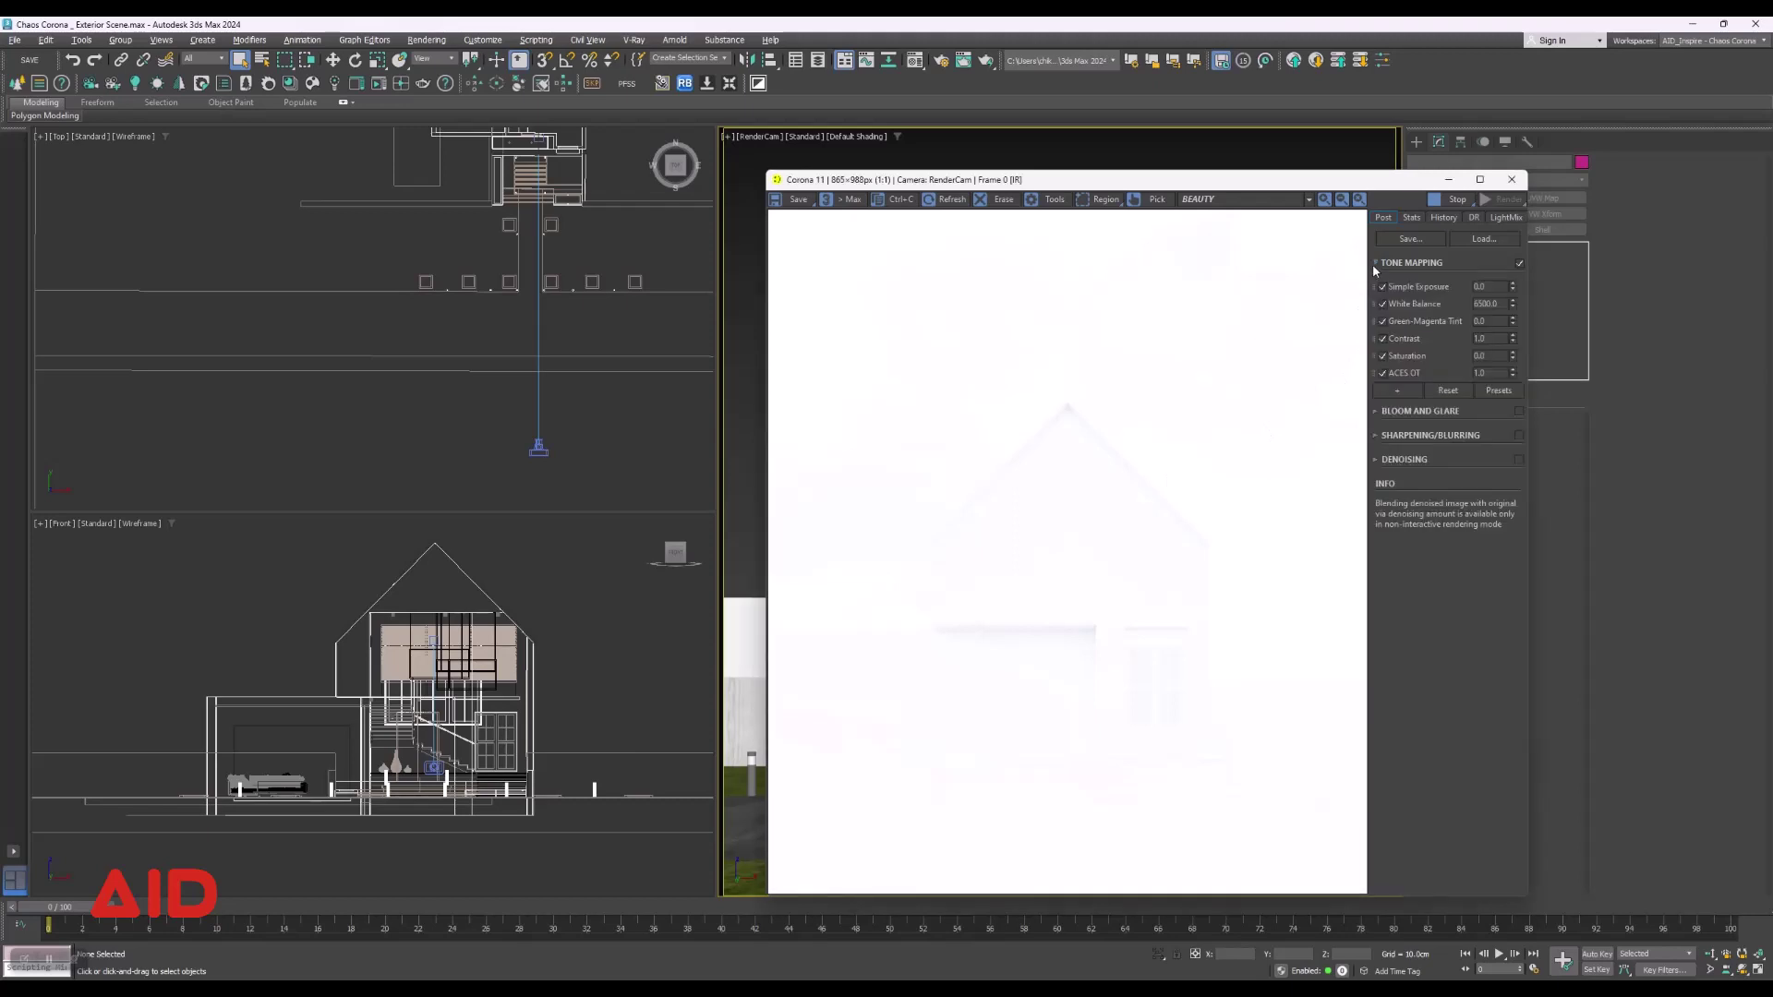
pyautogui.doubleClick(1480, 286)
pyautogui.moveTo(1511, 288); pyautogui.dragTo(1511, 743)
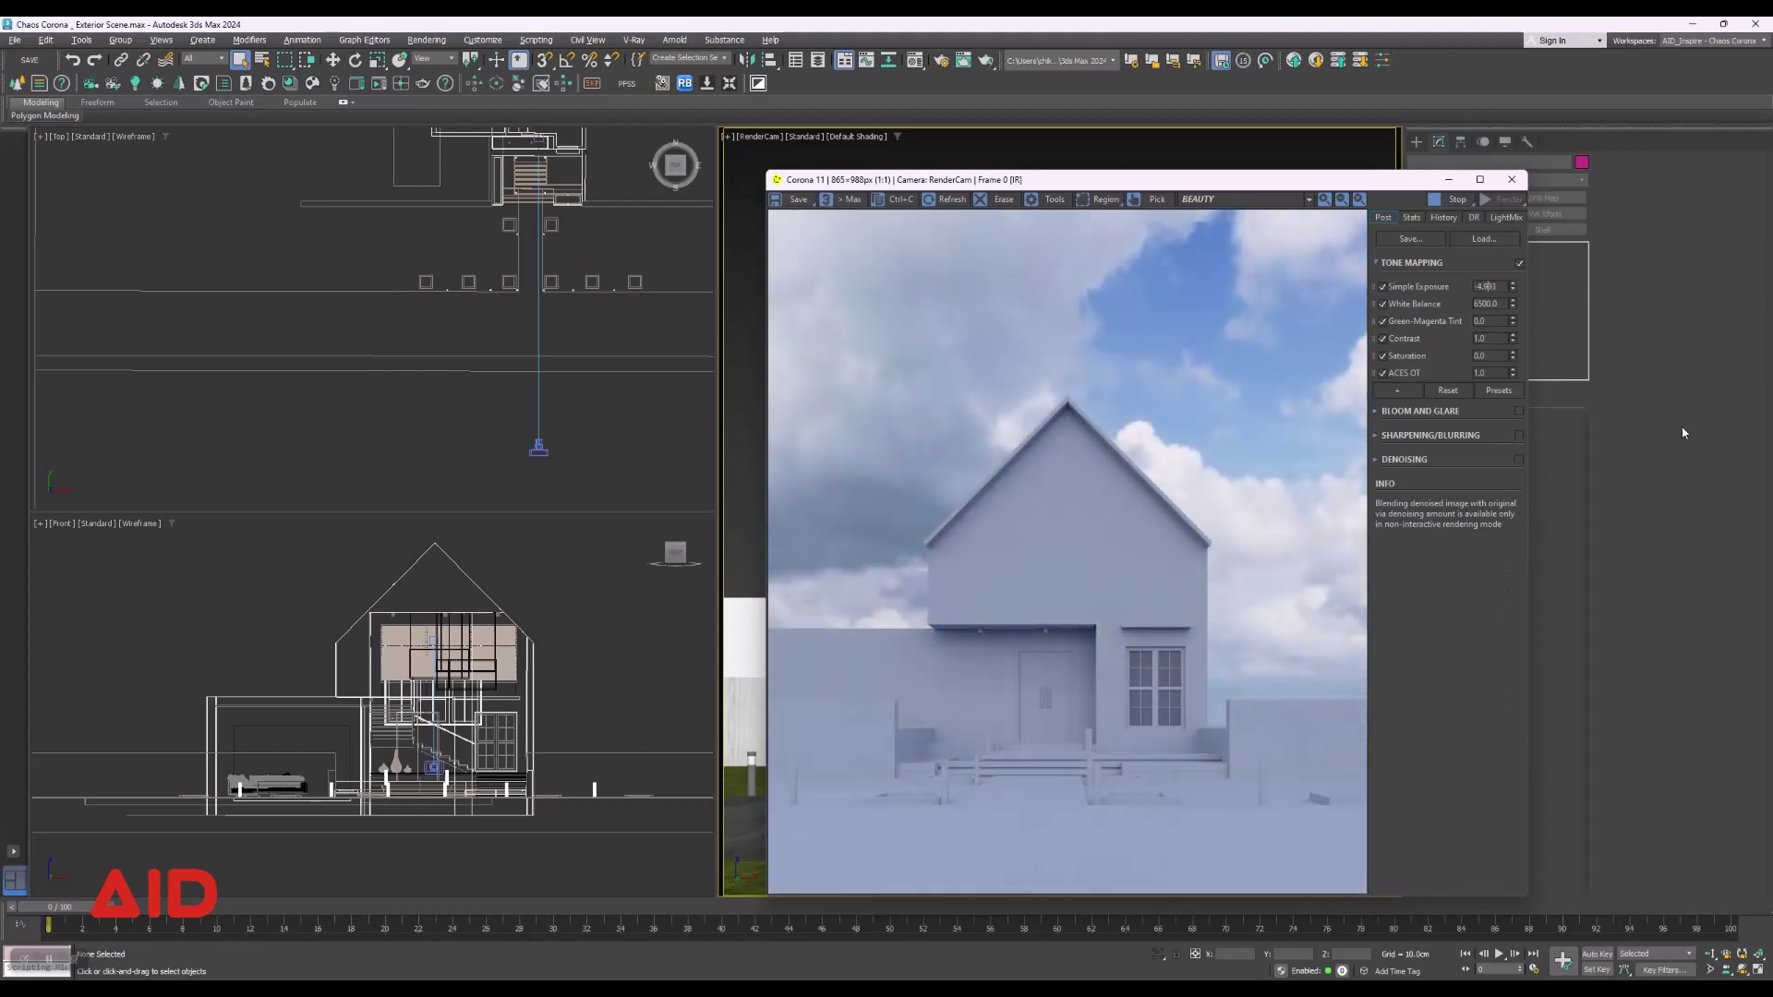
pyautogui.doubleClick(1486, 287)
pyautogui.write('-4')
pyautogui.press('Return')
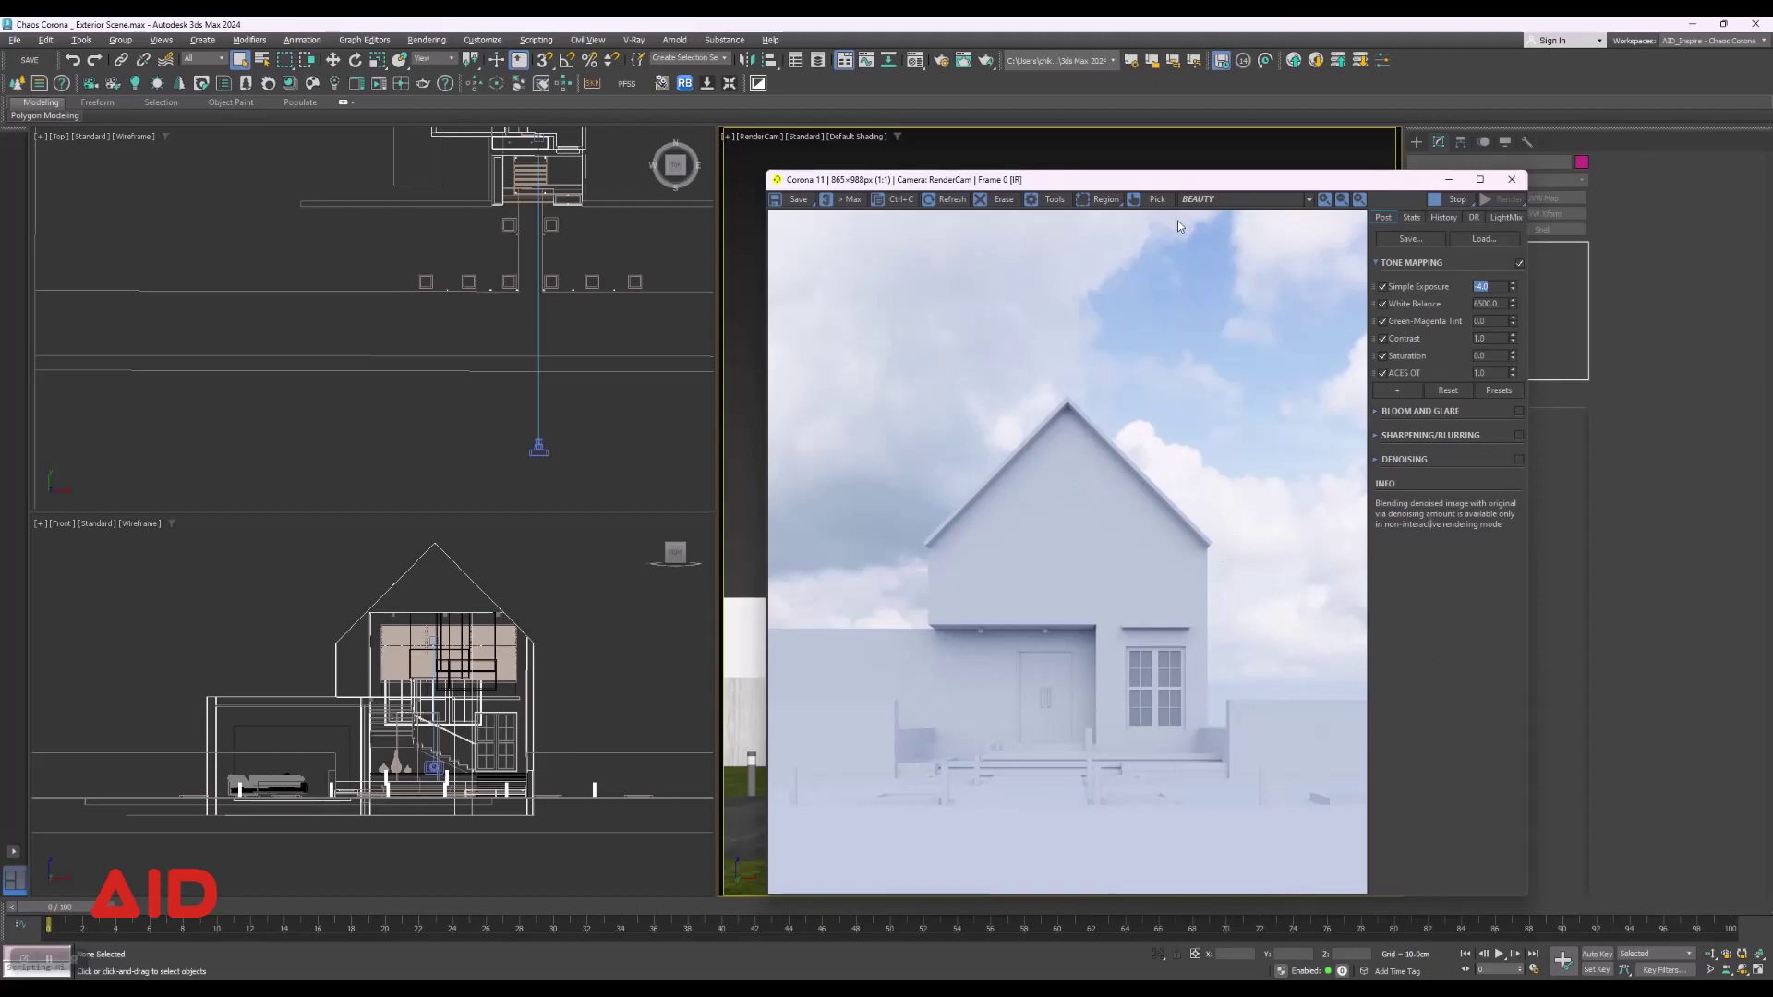
pyautogui.moveTo(1183, 190); pyautogui.dragTo(1256, 179)
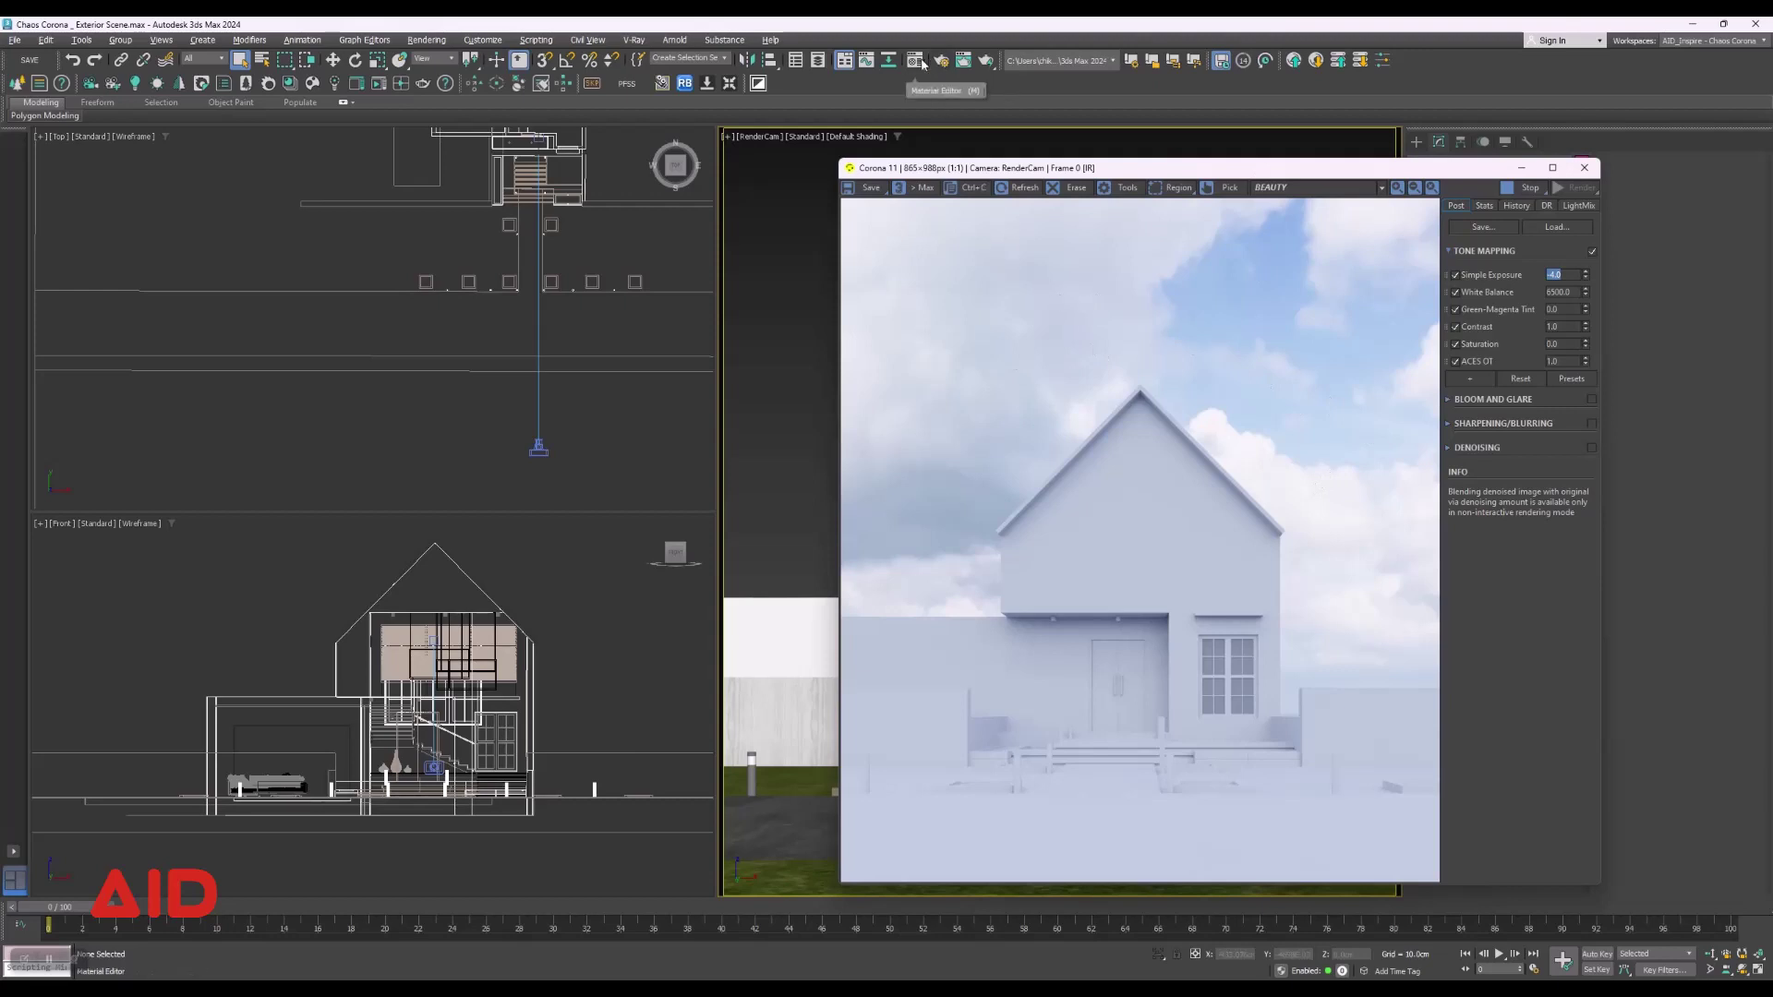
# Instance the Scene Environment Day 023 map into an empty Material Editor slot.
pyautogui.click(733, 205)
pyautogui.press('m')
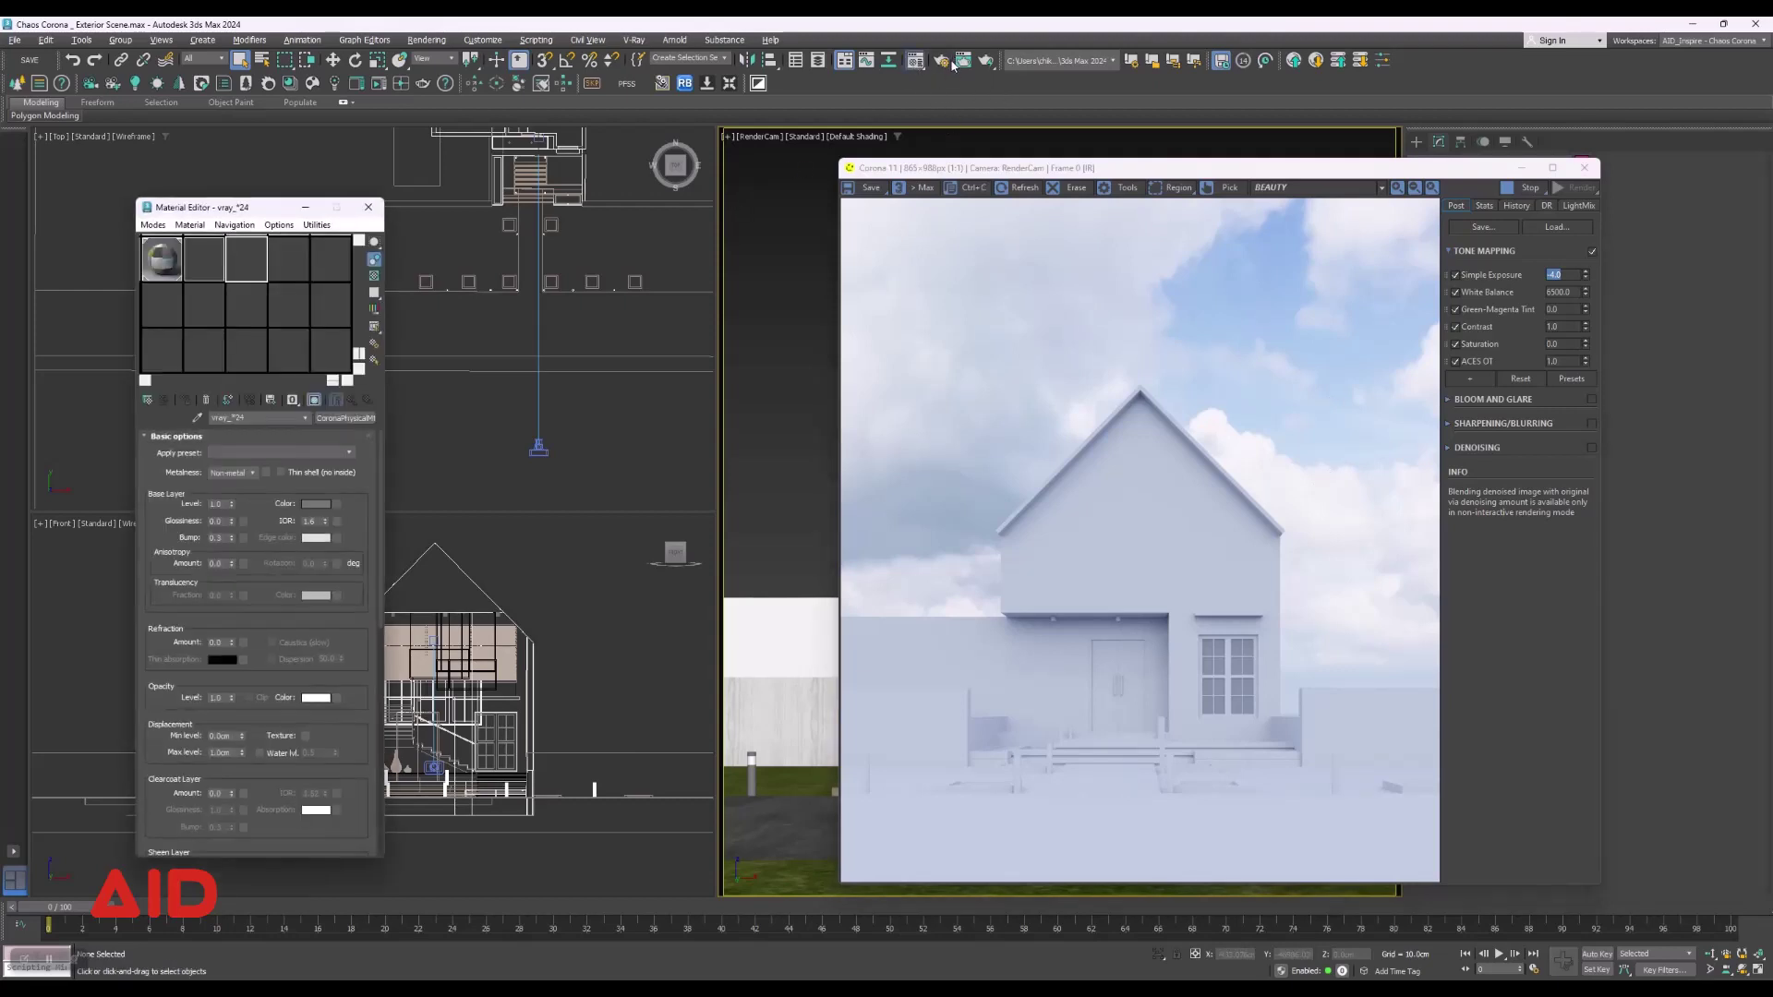
pyautogui.click(945, 70)
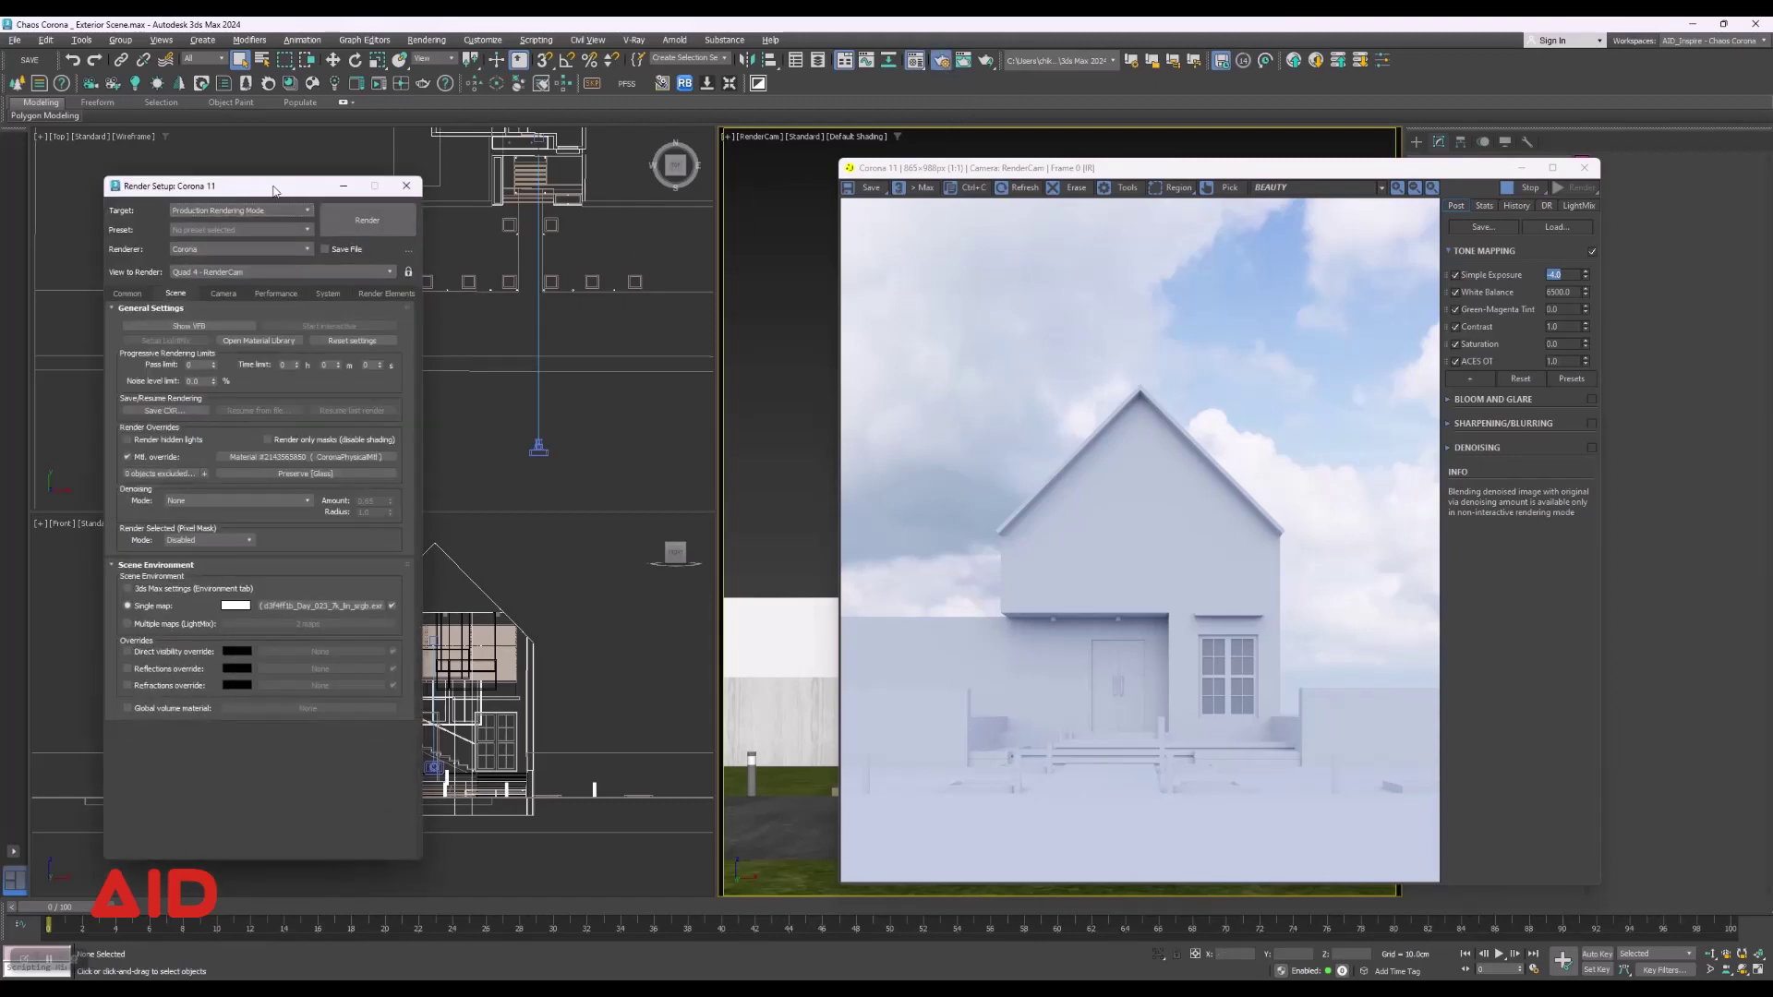
pyautogui.moveTo(274, 190); pyautogui.dragTo(722, 191)
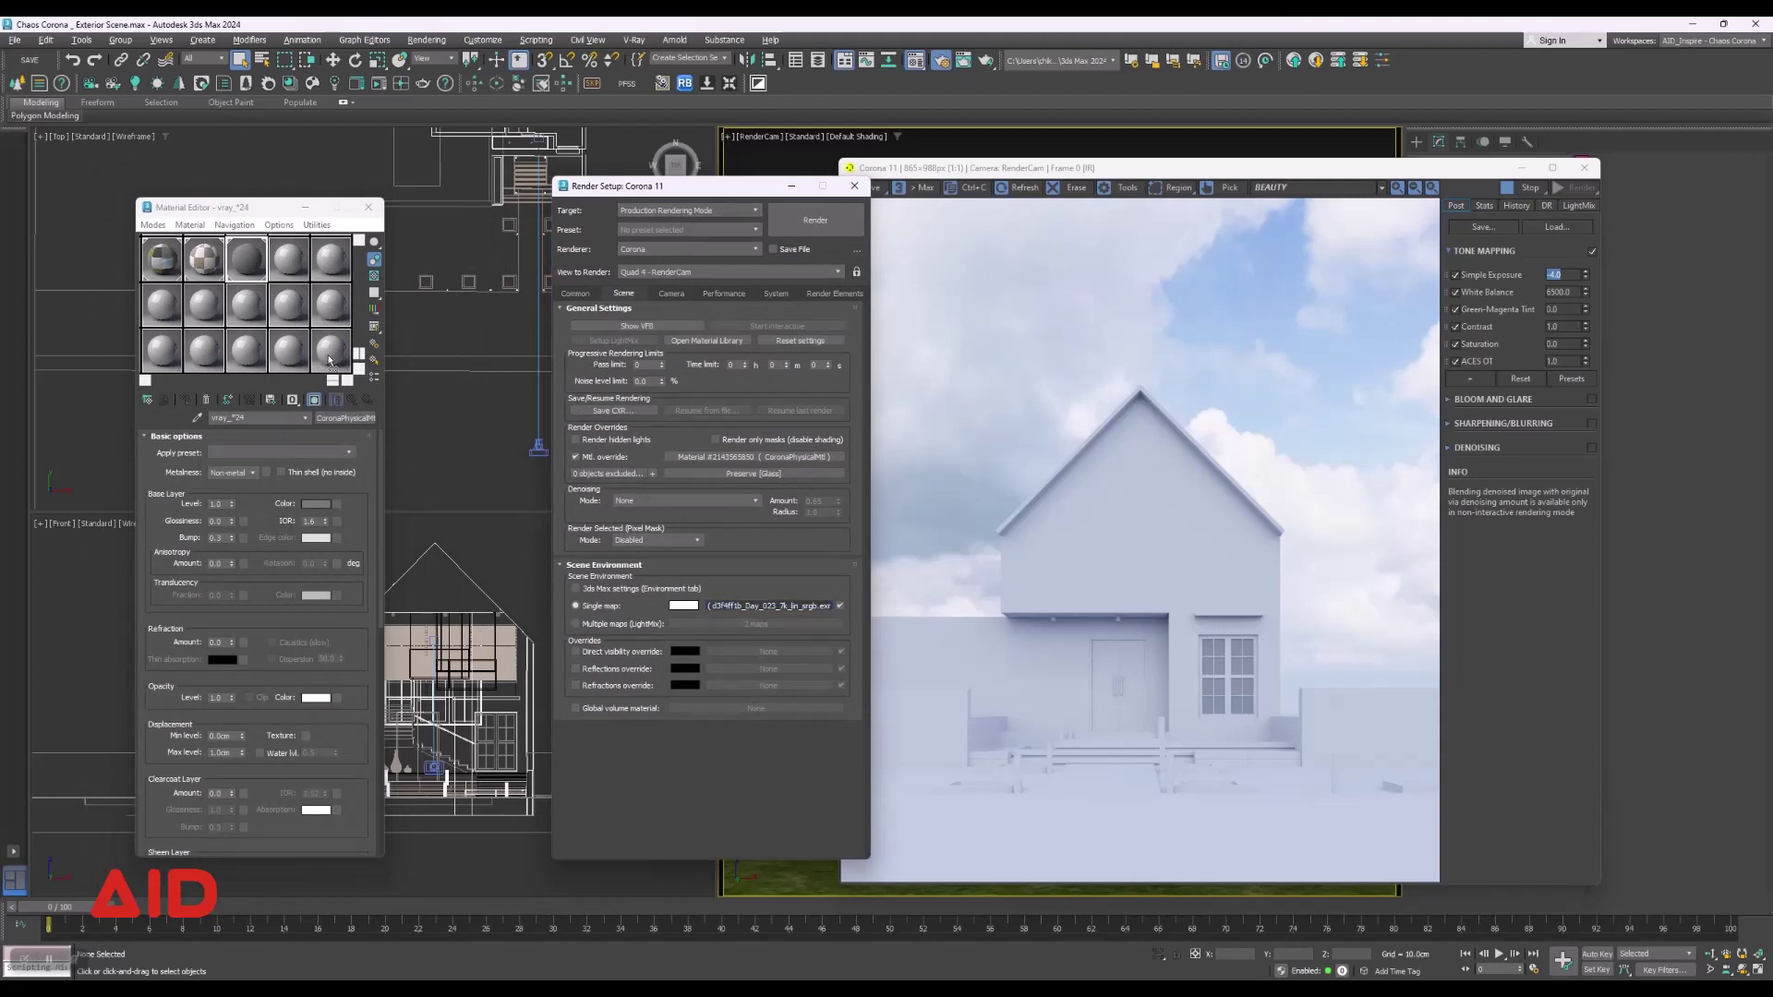
pyautogui.moveTo(683, 606); pyautogui.dragTo(330, 360)
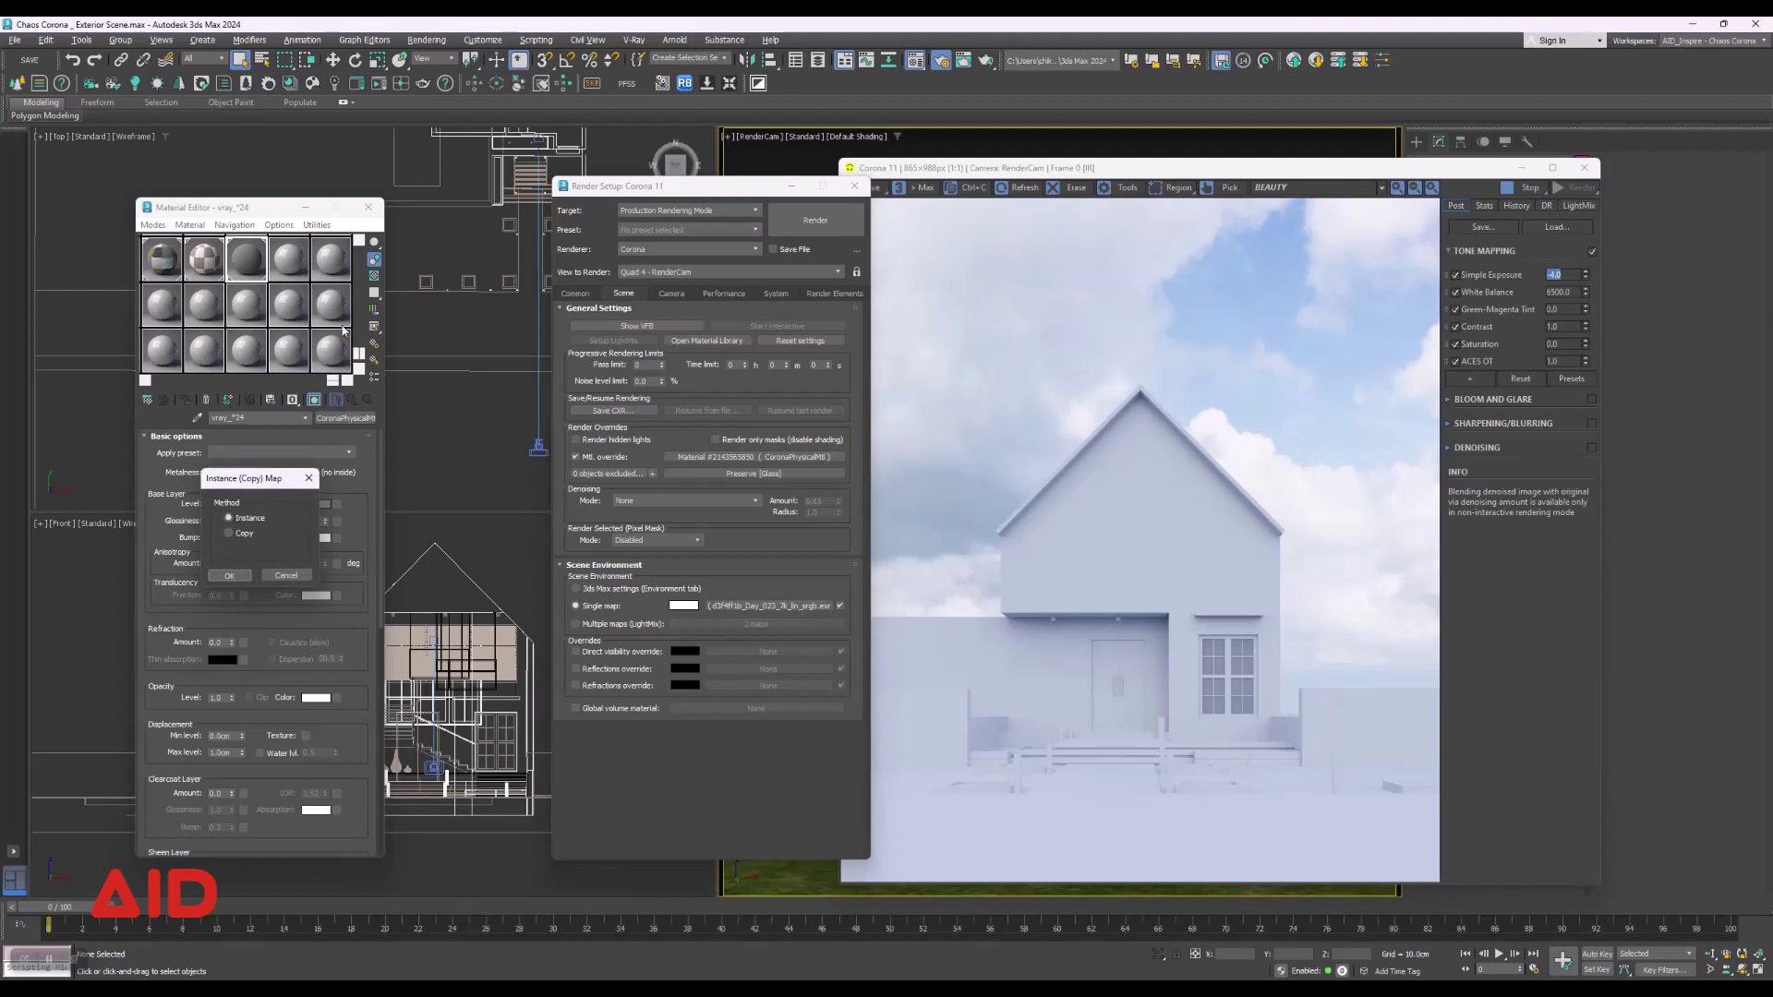
pyautogui.click(237, 579)
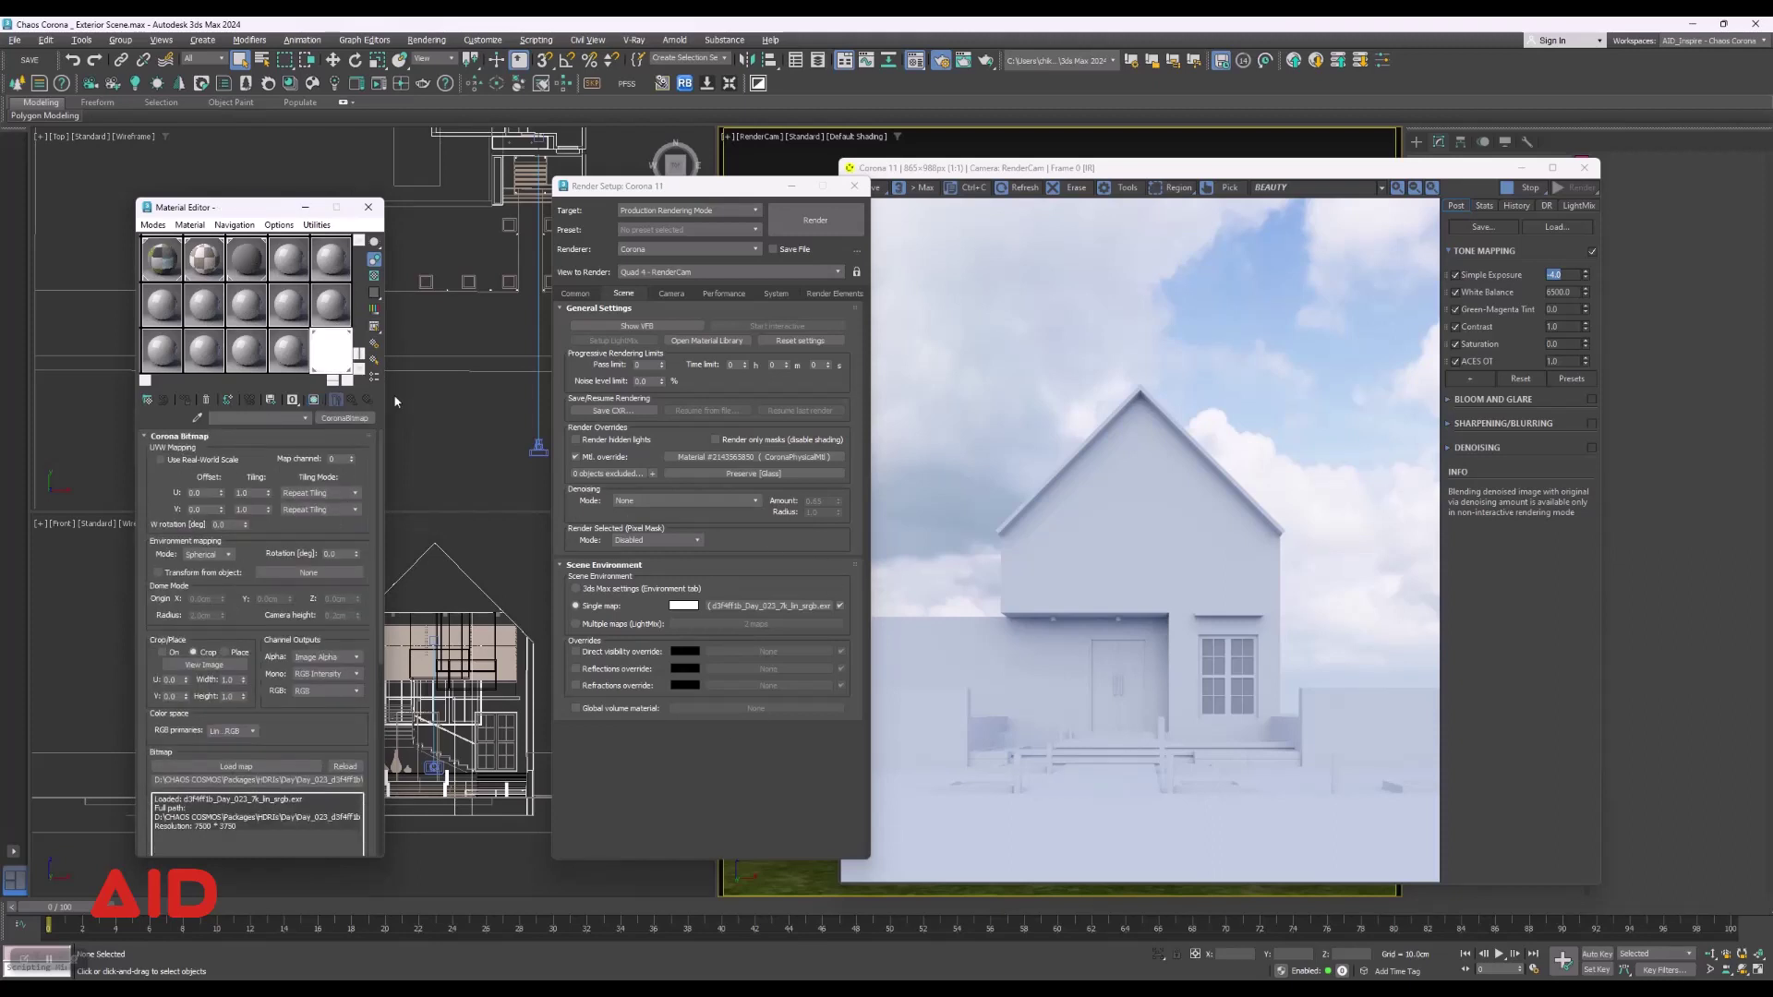
# Set the Corona Bitmap environment rotation to 60 degrees.
pyautogui.click(853, 186)
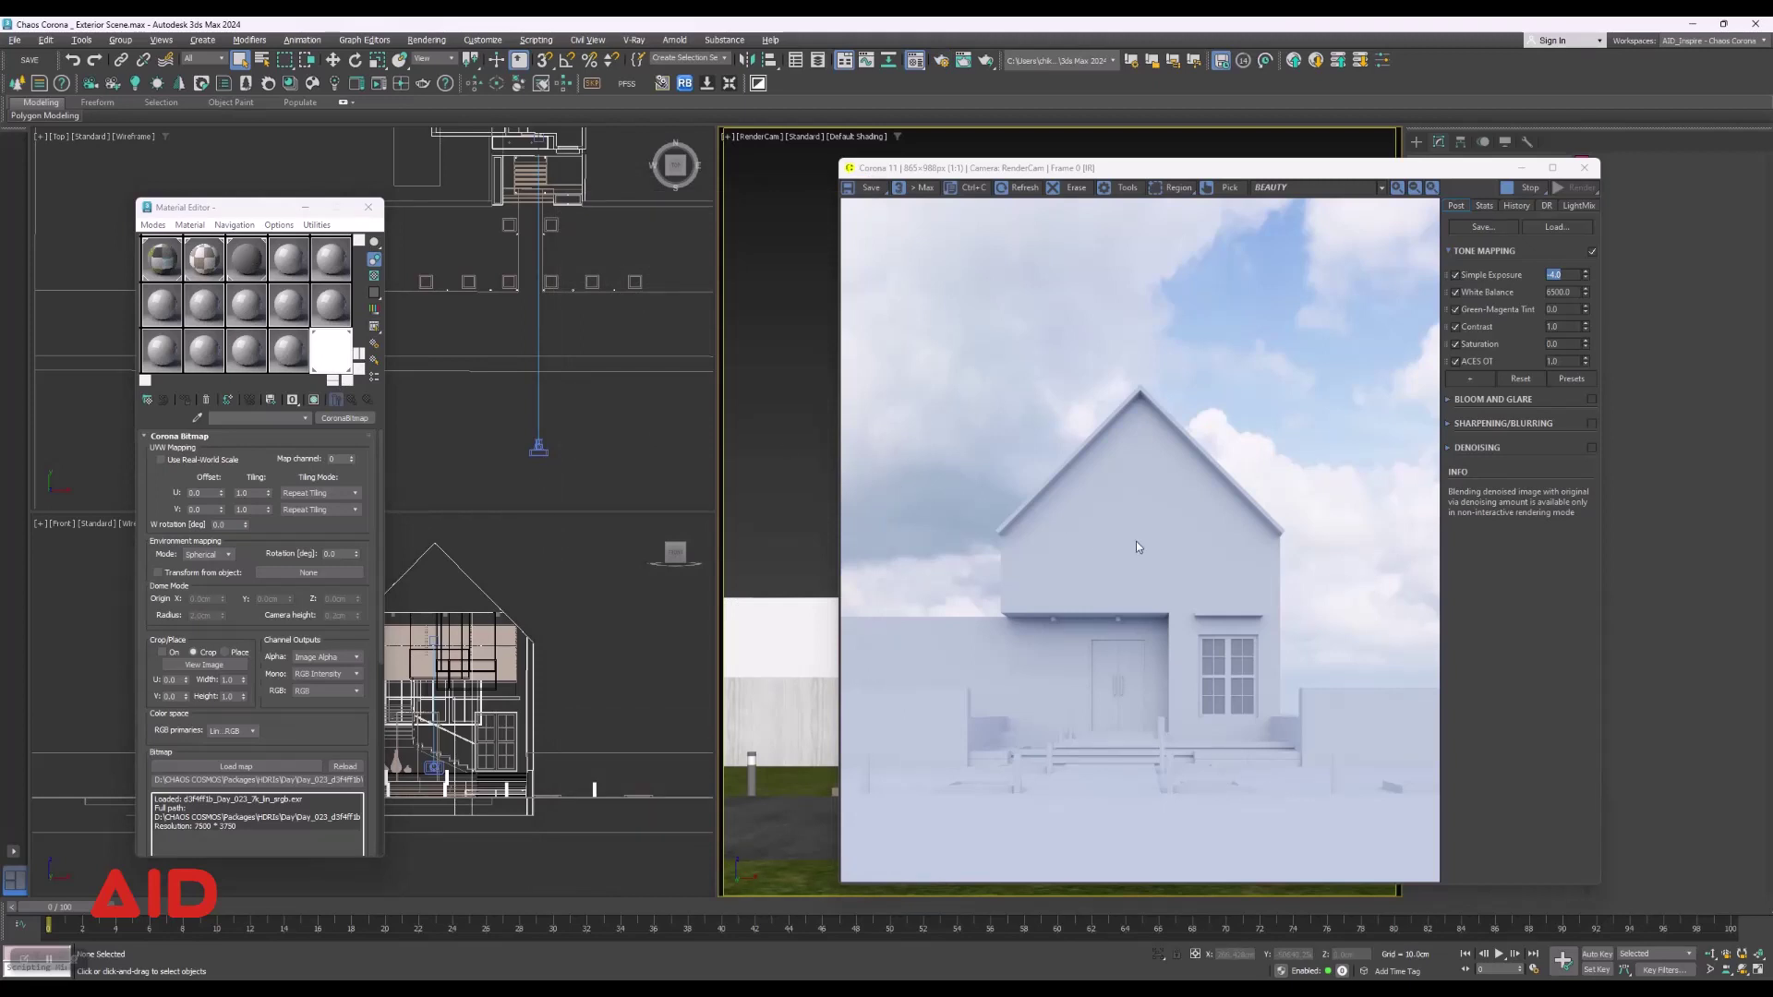
pyautogui.click(349, 555)
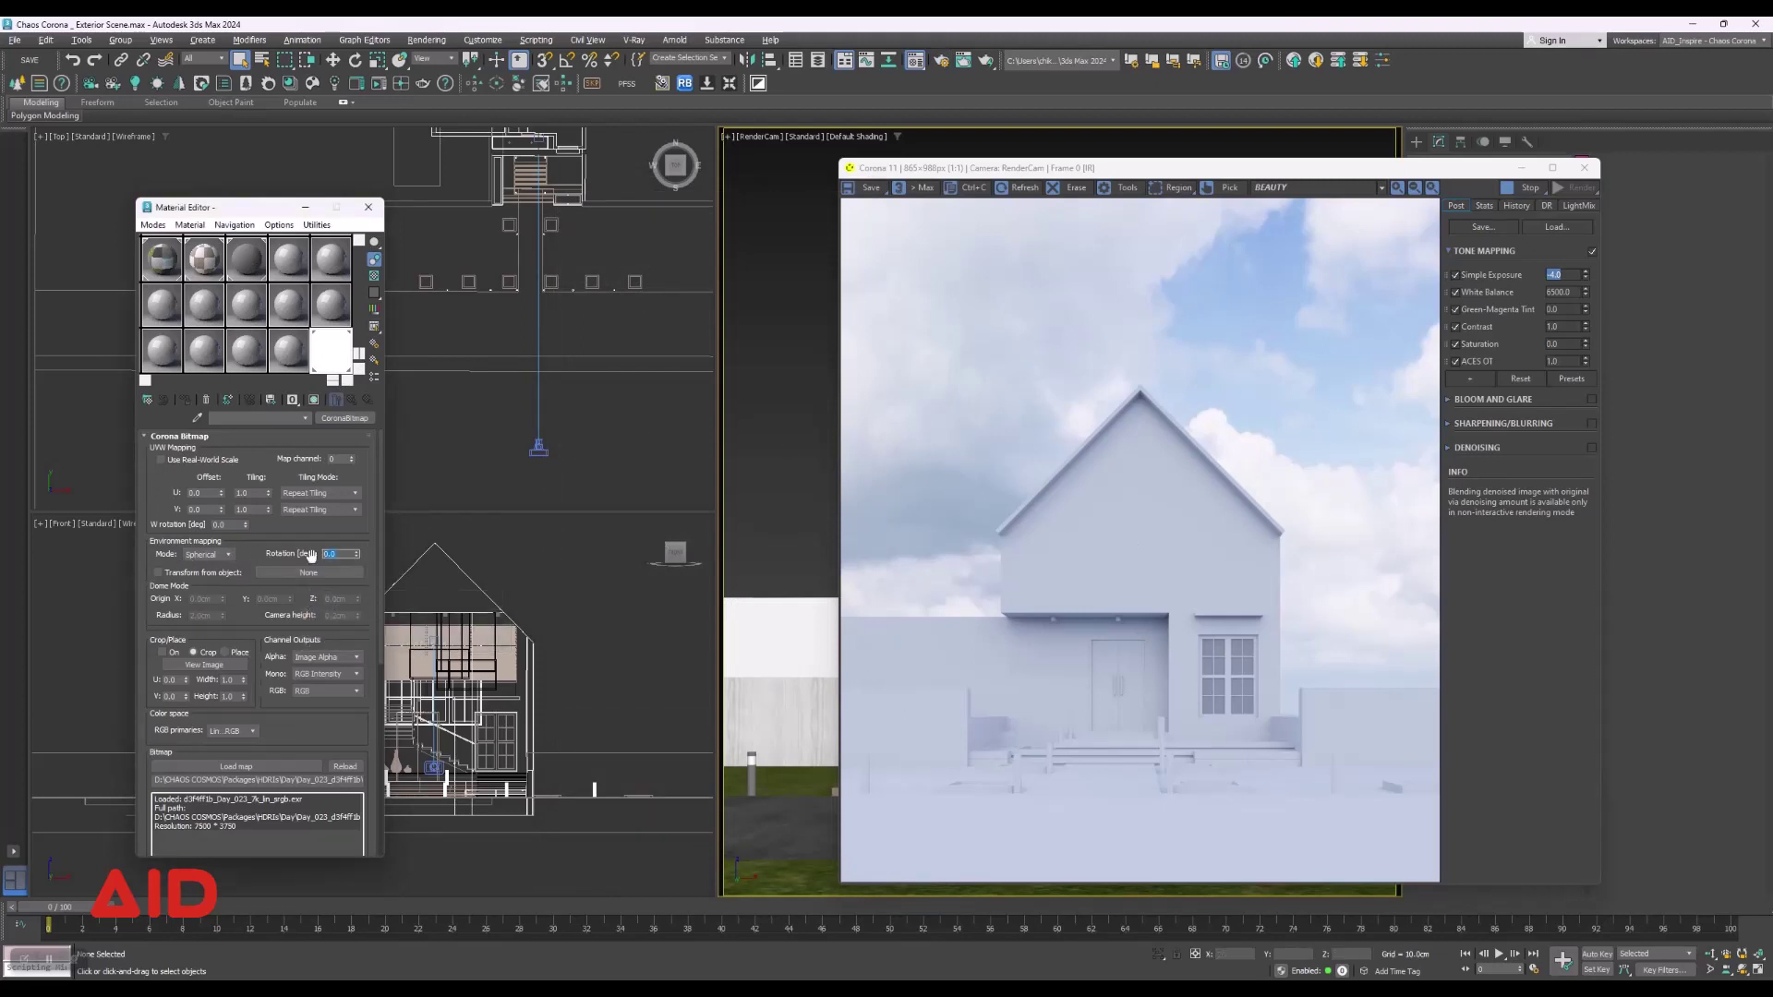
pyautogui.write('60')
pyautogui.press('Return')
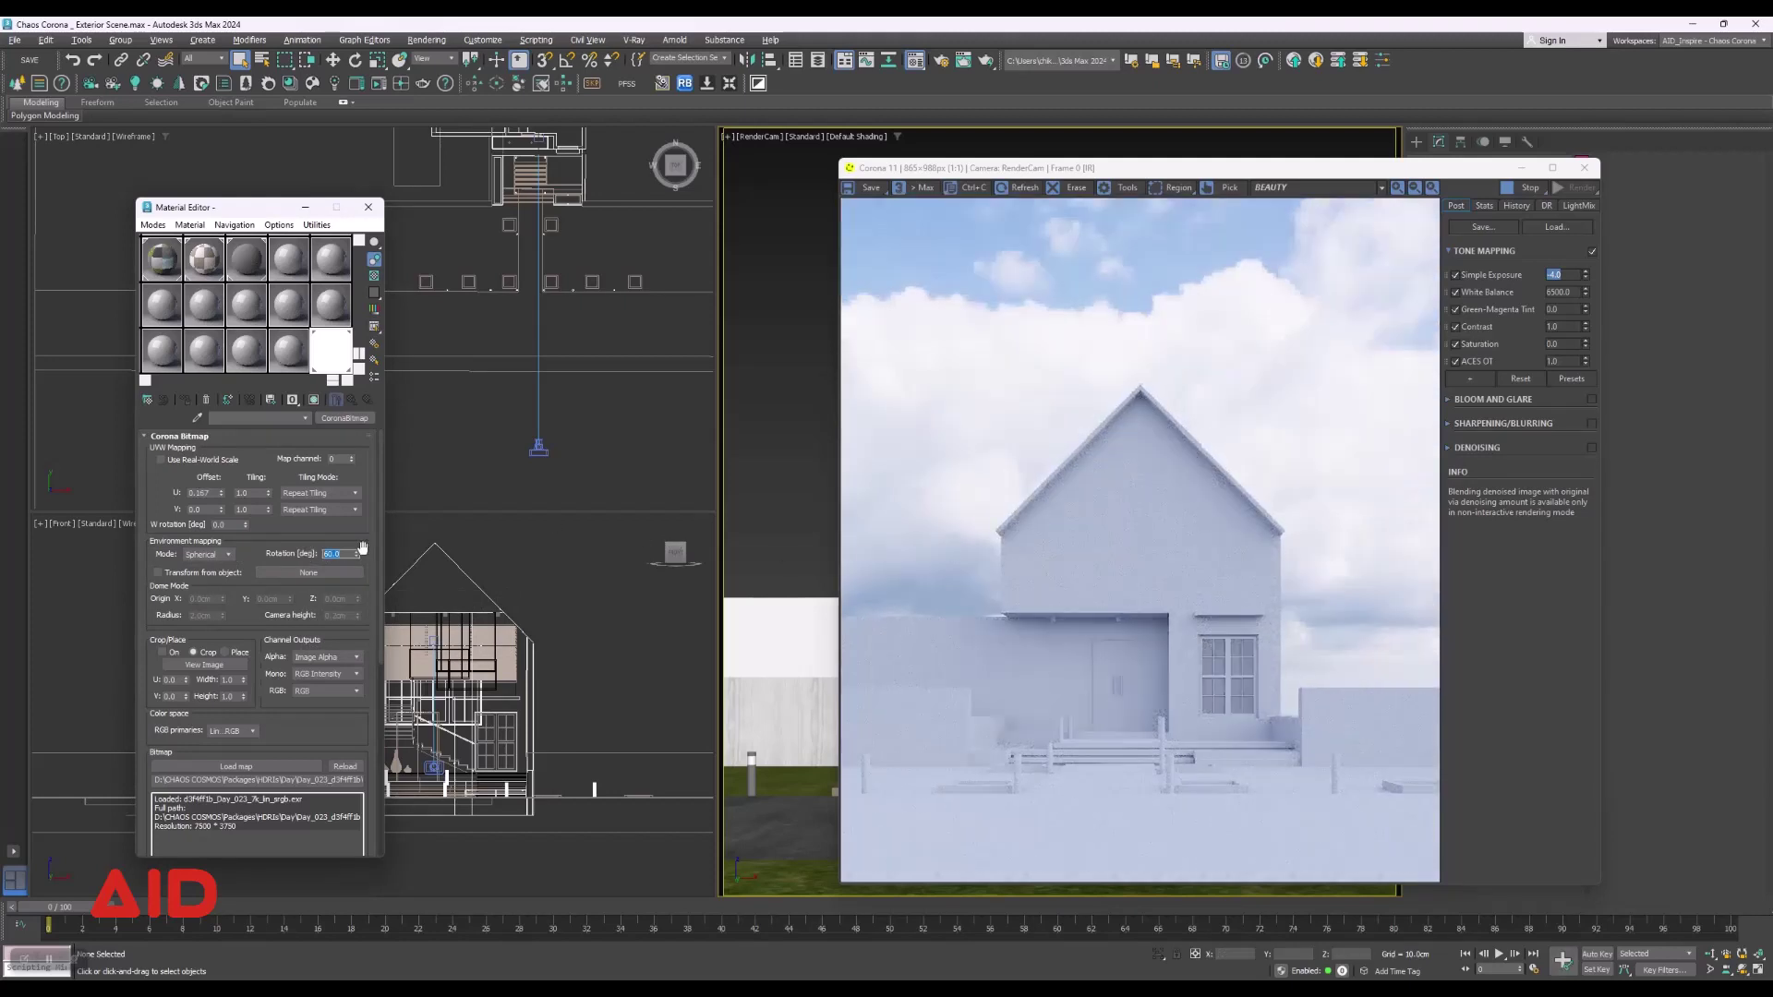
# Spin the HDRI rotation through several values, settling near 255.85 degrees.
pyautogui.moveTo(360, 551); pyautogui.dragTo(358, 530)
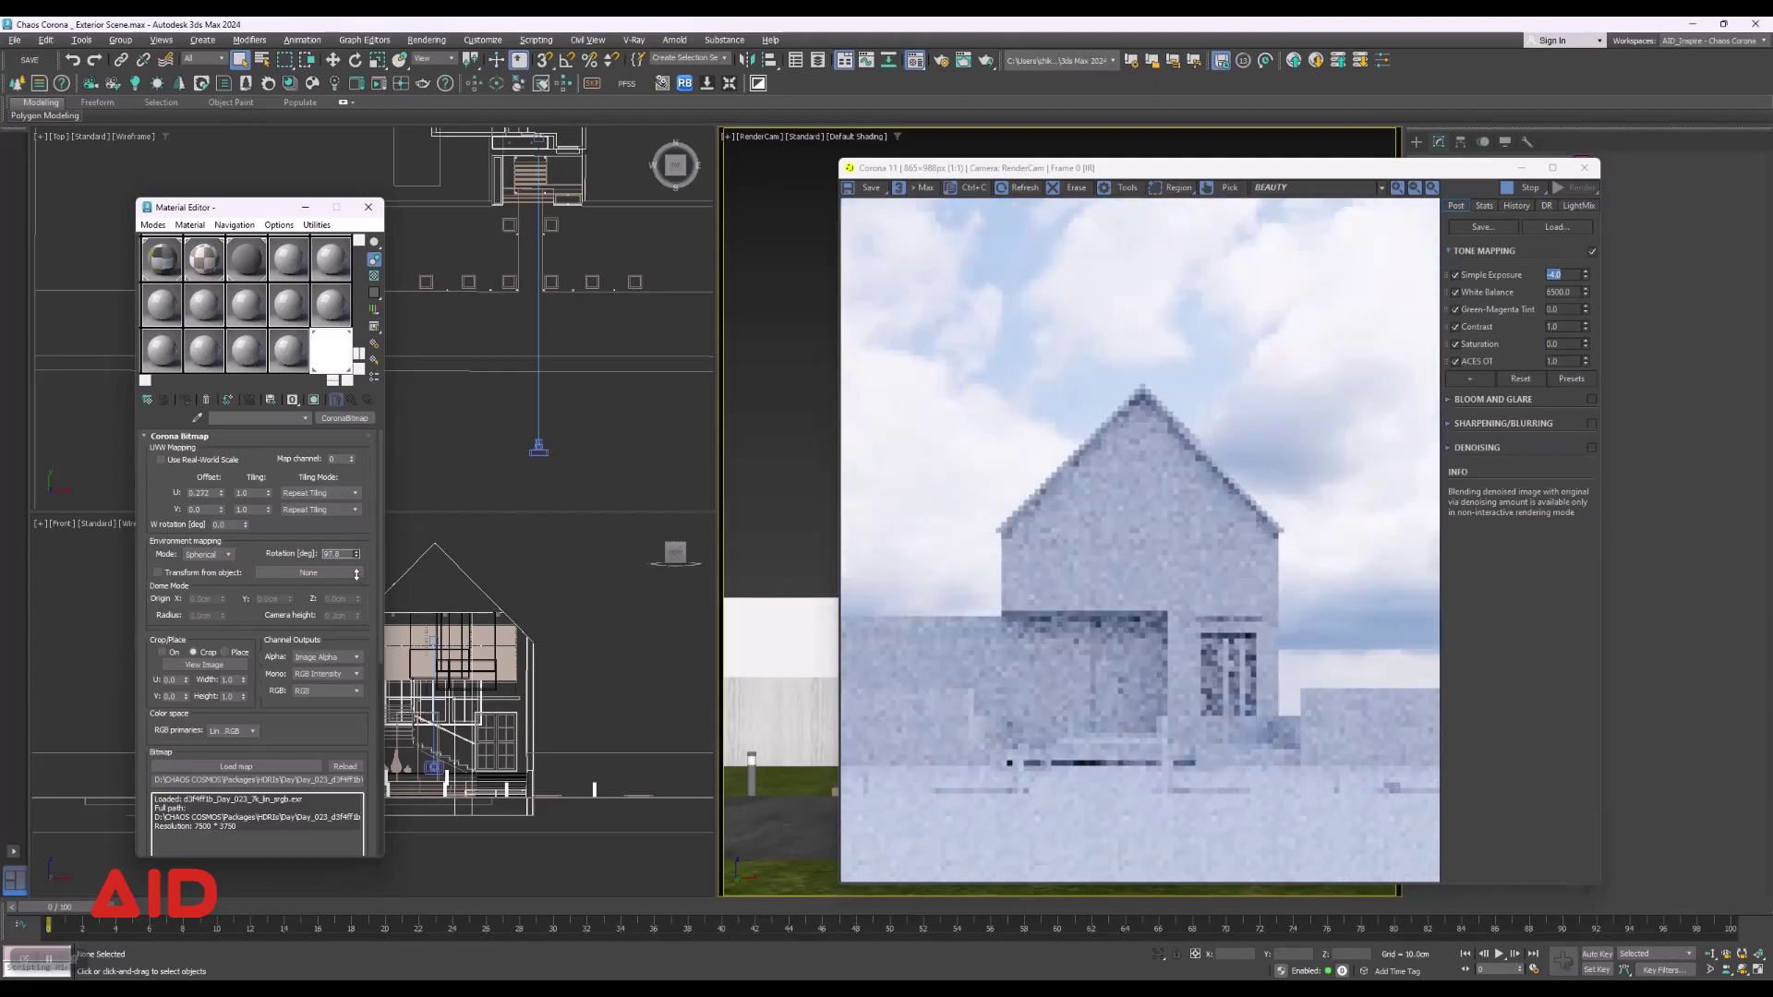
pyautogui.moveTo(356, 583); pyautogui.dragTo(361, 521)
pyautogui.moveTo(360, 585); pyautogui.dragTo(358, 545)
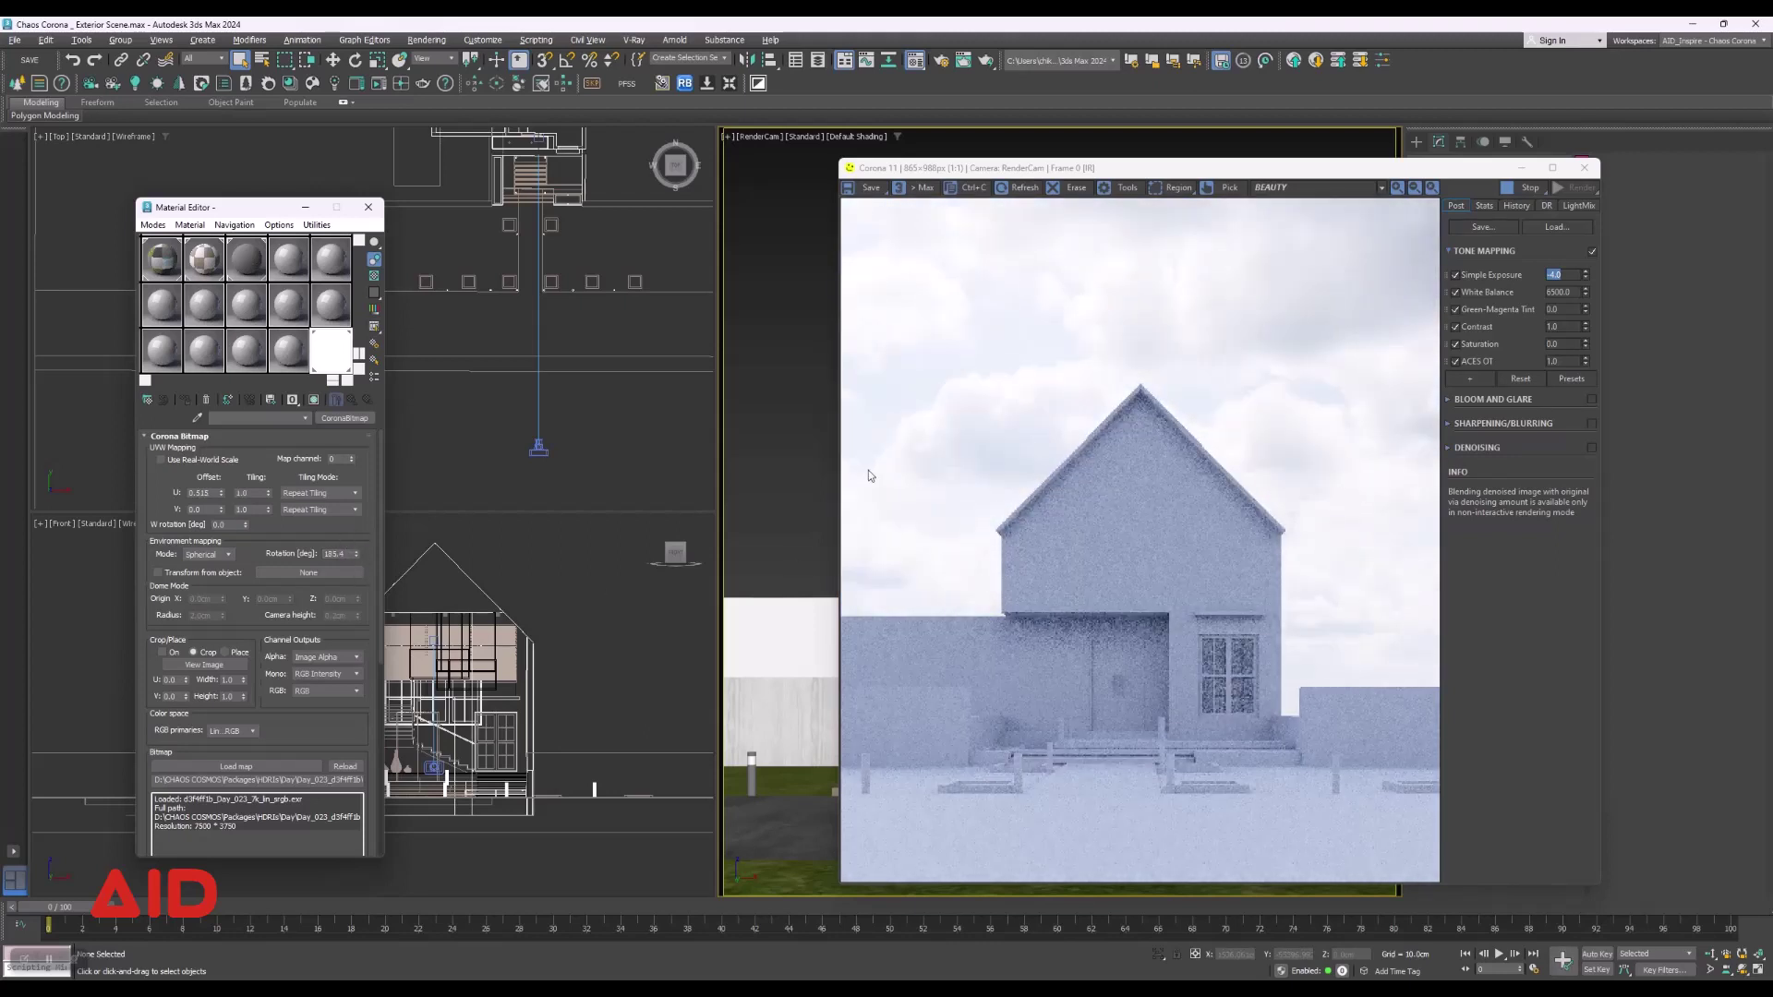
pyautogui.moveTo(360, 554)
pyautogui.mouseDown()
pyautogui.moveTo(363, 526)
pyautogui.moveTo(367, 584)
pyautogui.mouseUp()
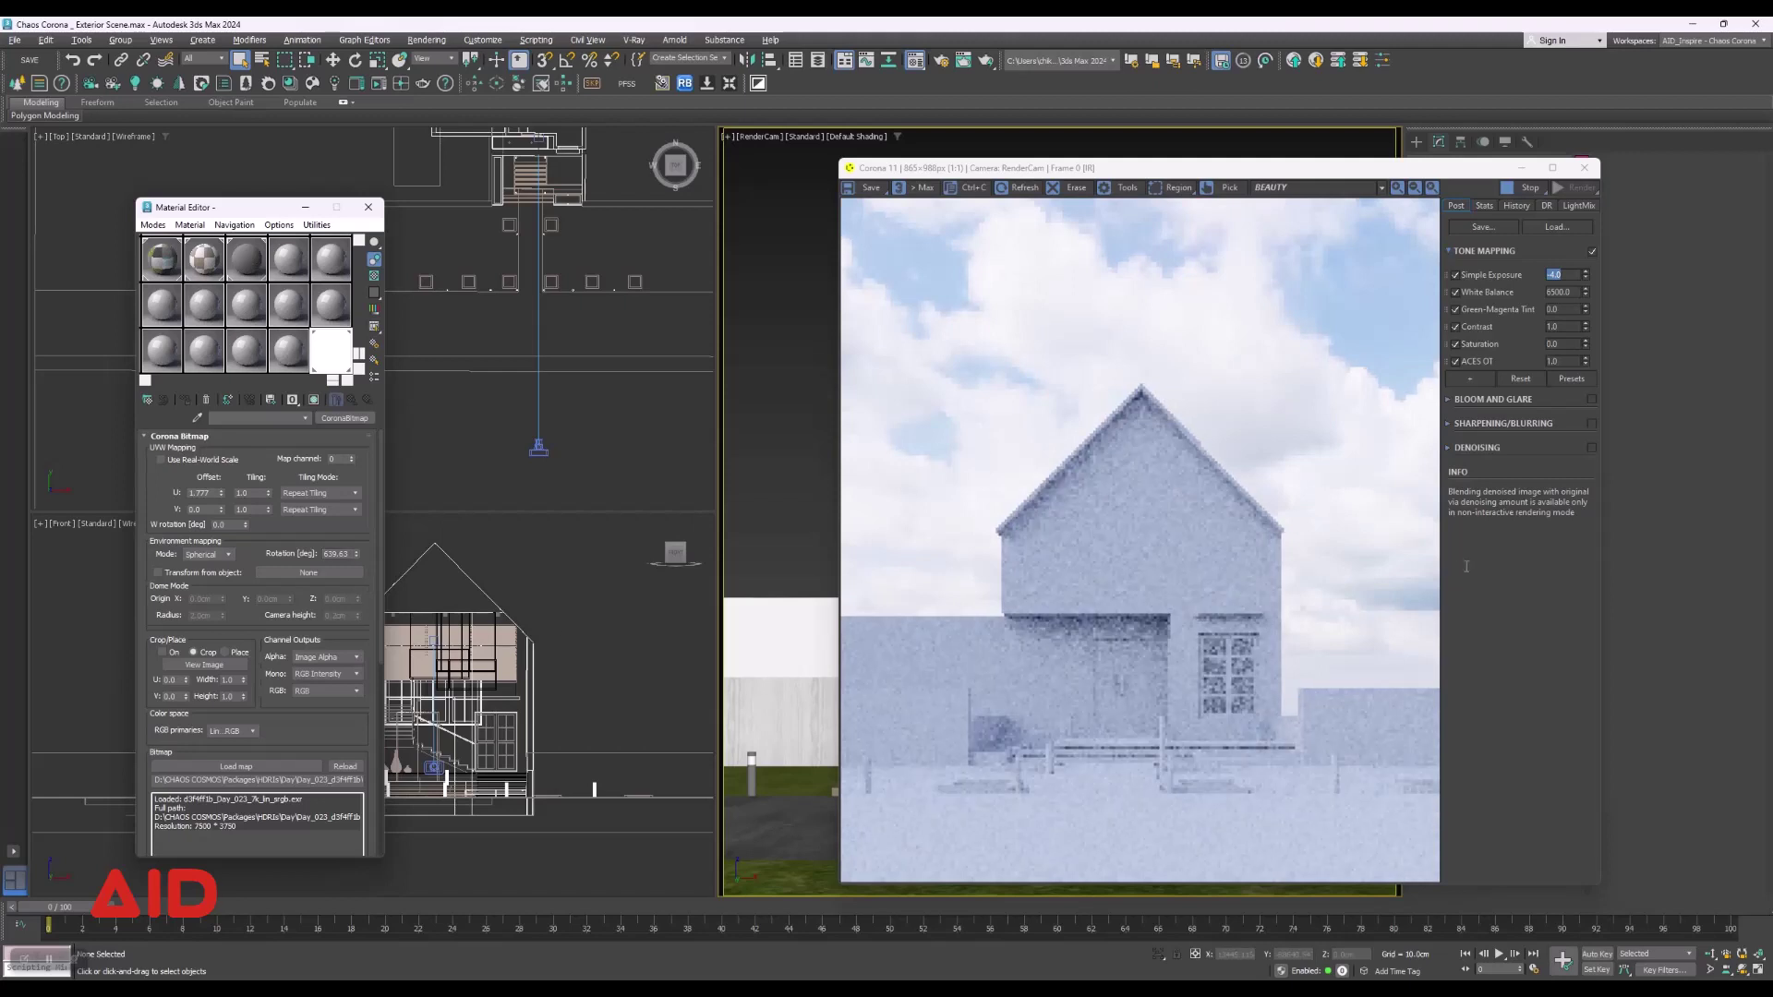
pyautogui.moveTo(1266, 178)
pyautogui.mouseDown()
pyautogui.moveTo(1286, 179)
pyautogui.moveTo(1245, 181)
pyautogui.mouseUp()
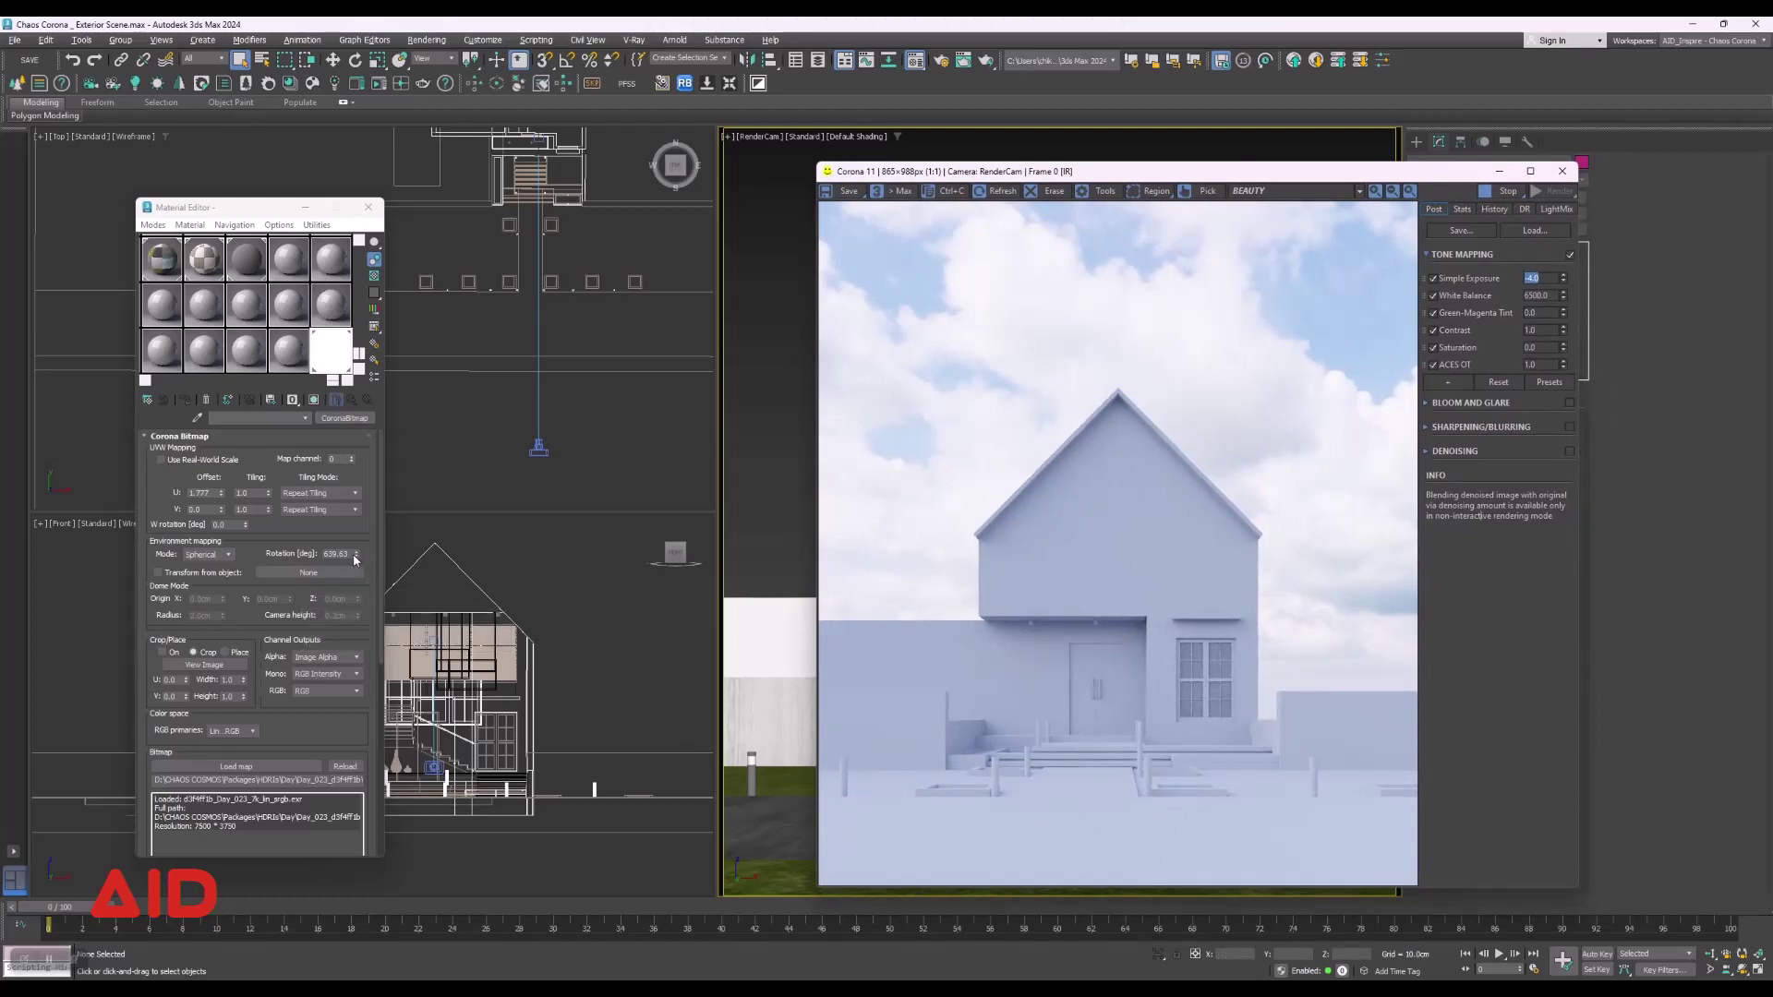
pyautogui.moveTo(354, 558)
pyautogui.mouseDown()
pyautogui.moveTo(359, 588)
pyautogui.moveTo(361, 524)
pyautogui.mouseUp()
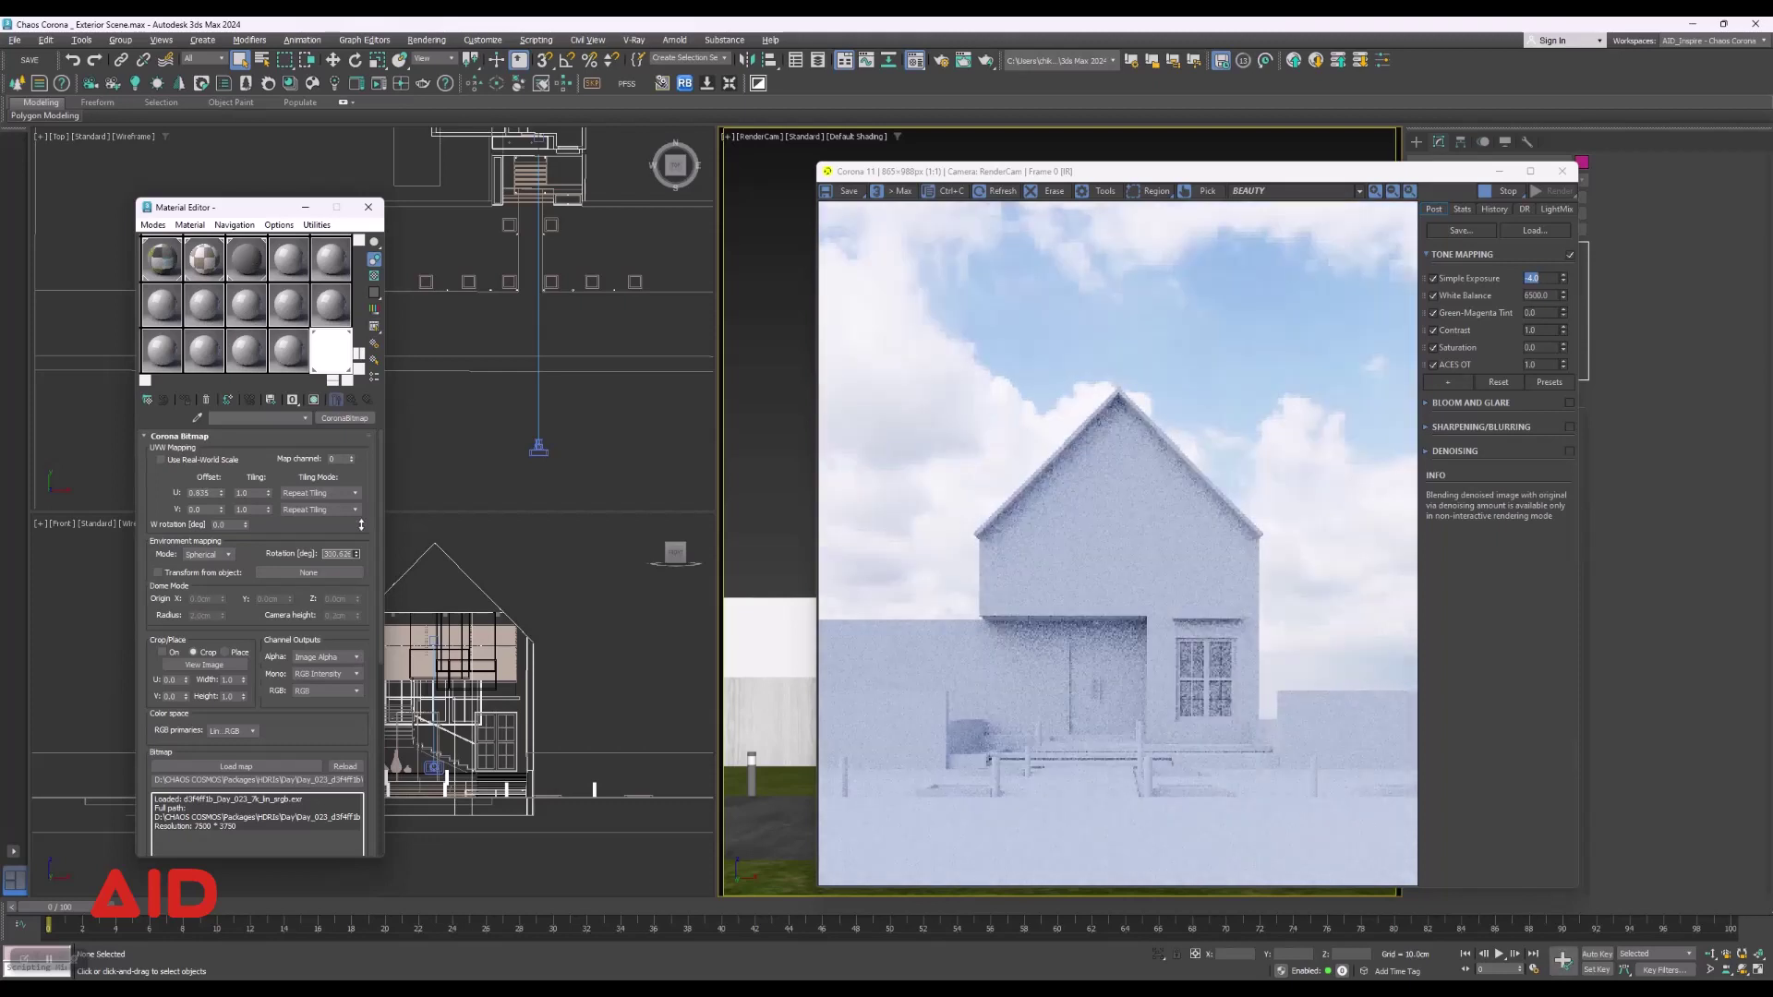
pyautogui.moveTo(361, 524); pyautogui.dragTo(363, 530)
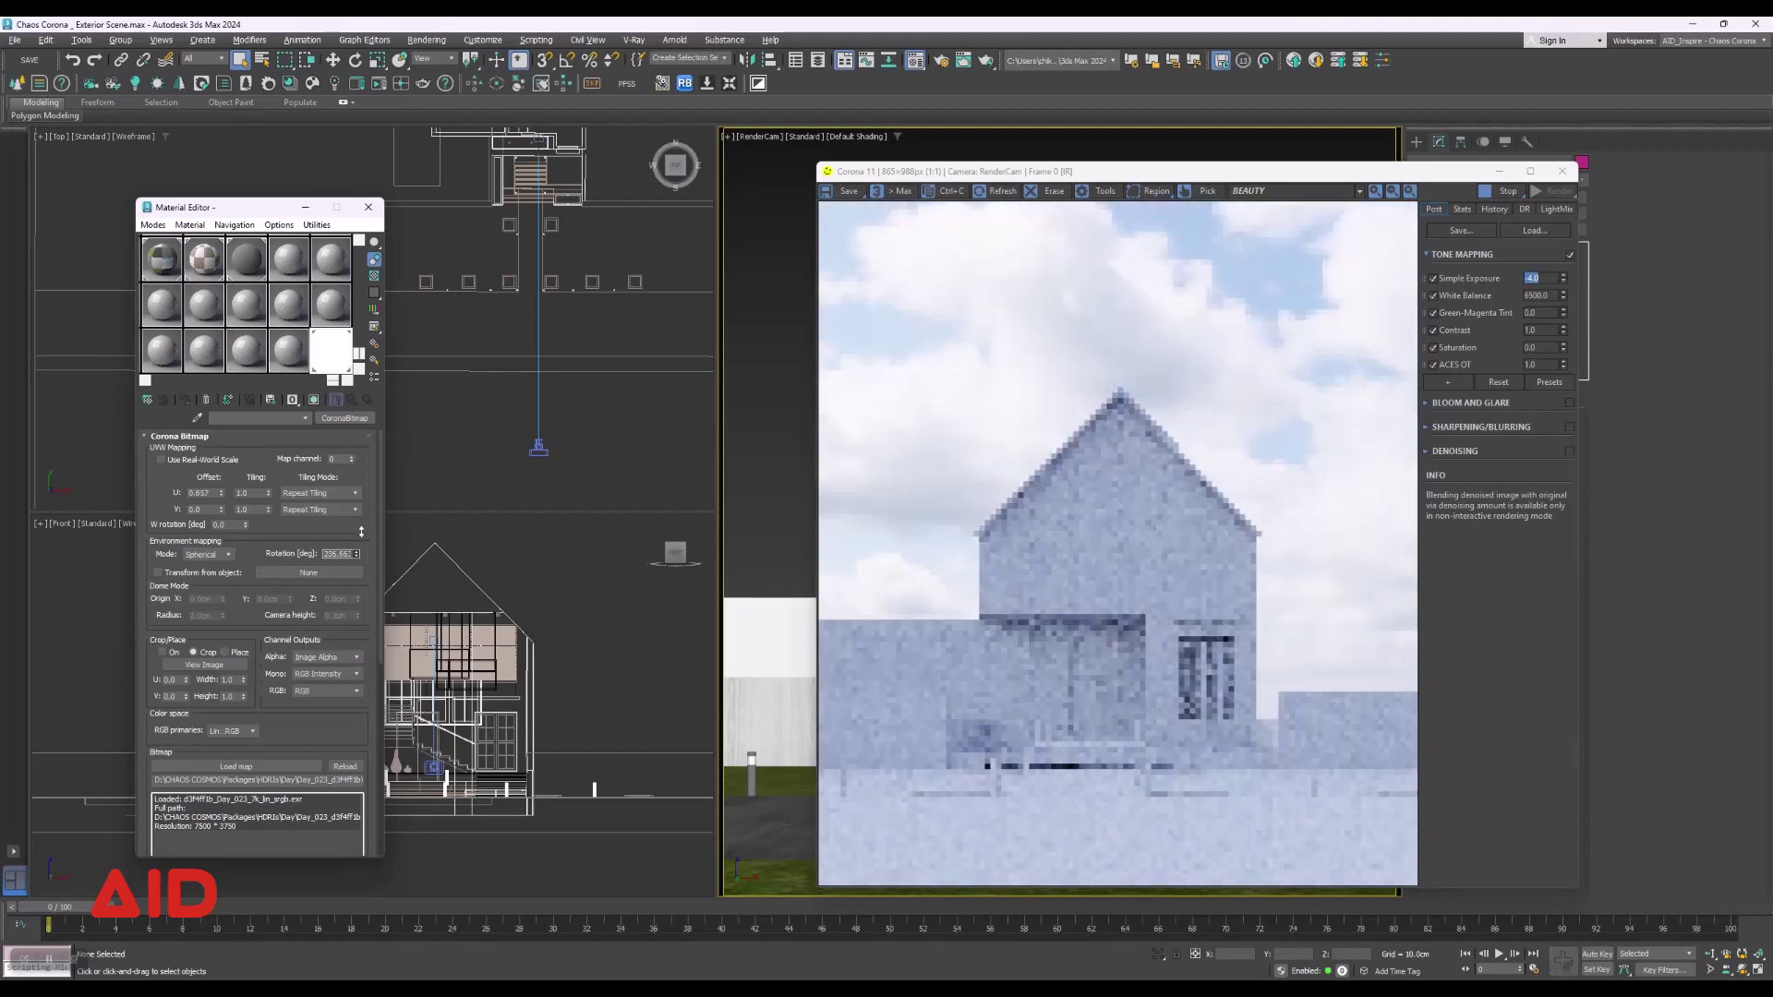
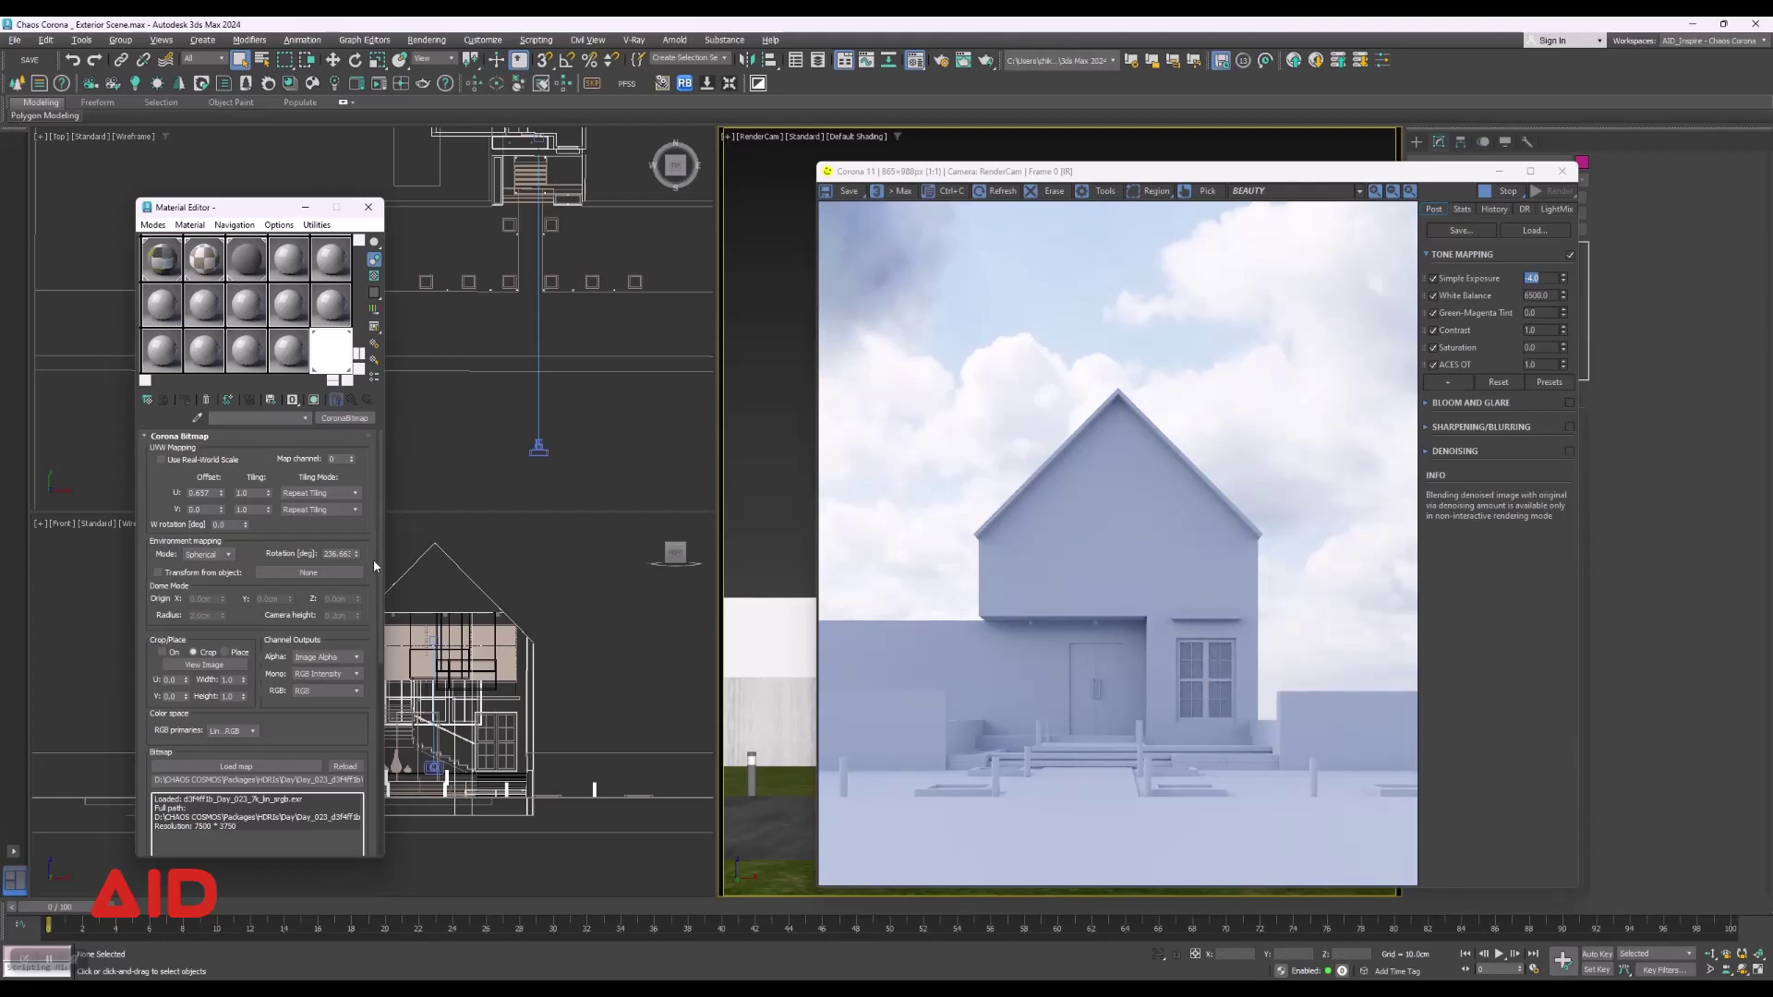
# Rotate the CoronaBitmap HDRI sky to 35 degrees, after trying 0 and 25.
pyautogui.moveTo(357, 557); pyautogui.dragTo(357, 563)
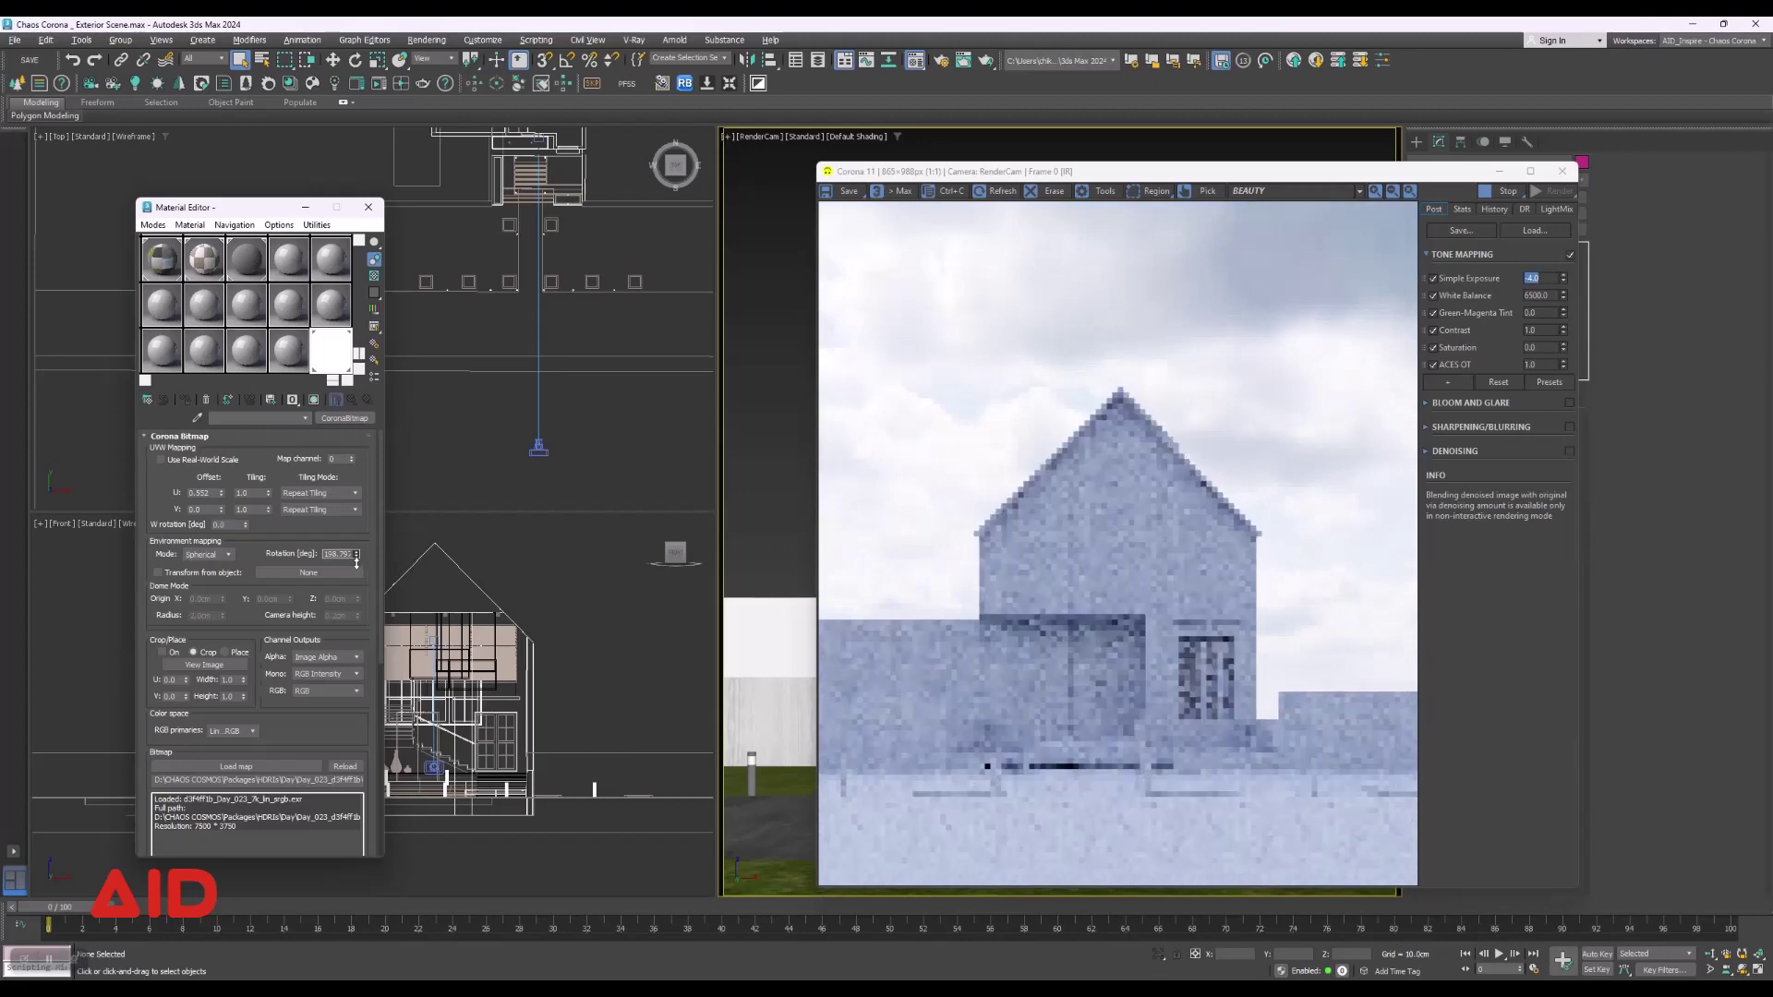
pyautogui.moveTo(357, 563)
pyautogui.mouseDown()
pyautogui.moveTo(354, 524)
pyautogui.moveTo(354, 541)
pyautogui.mouseUp()
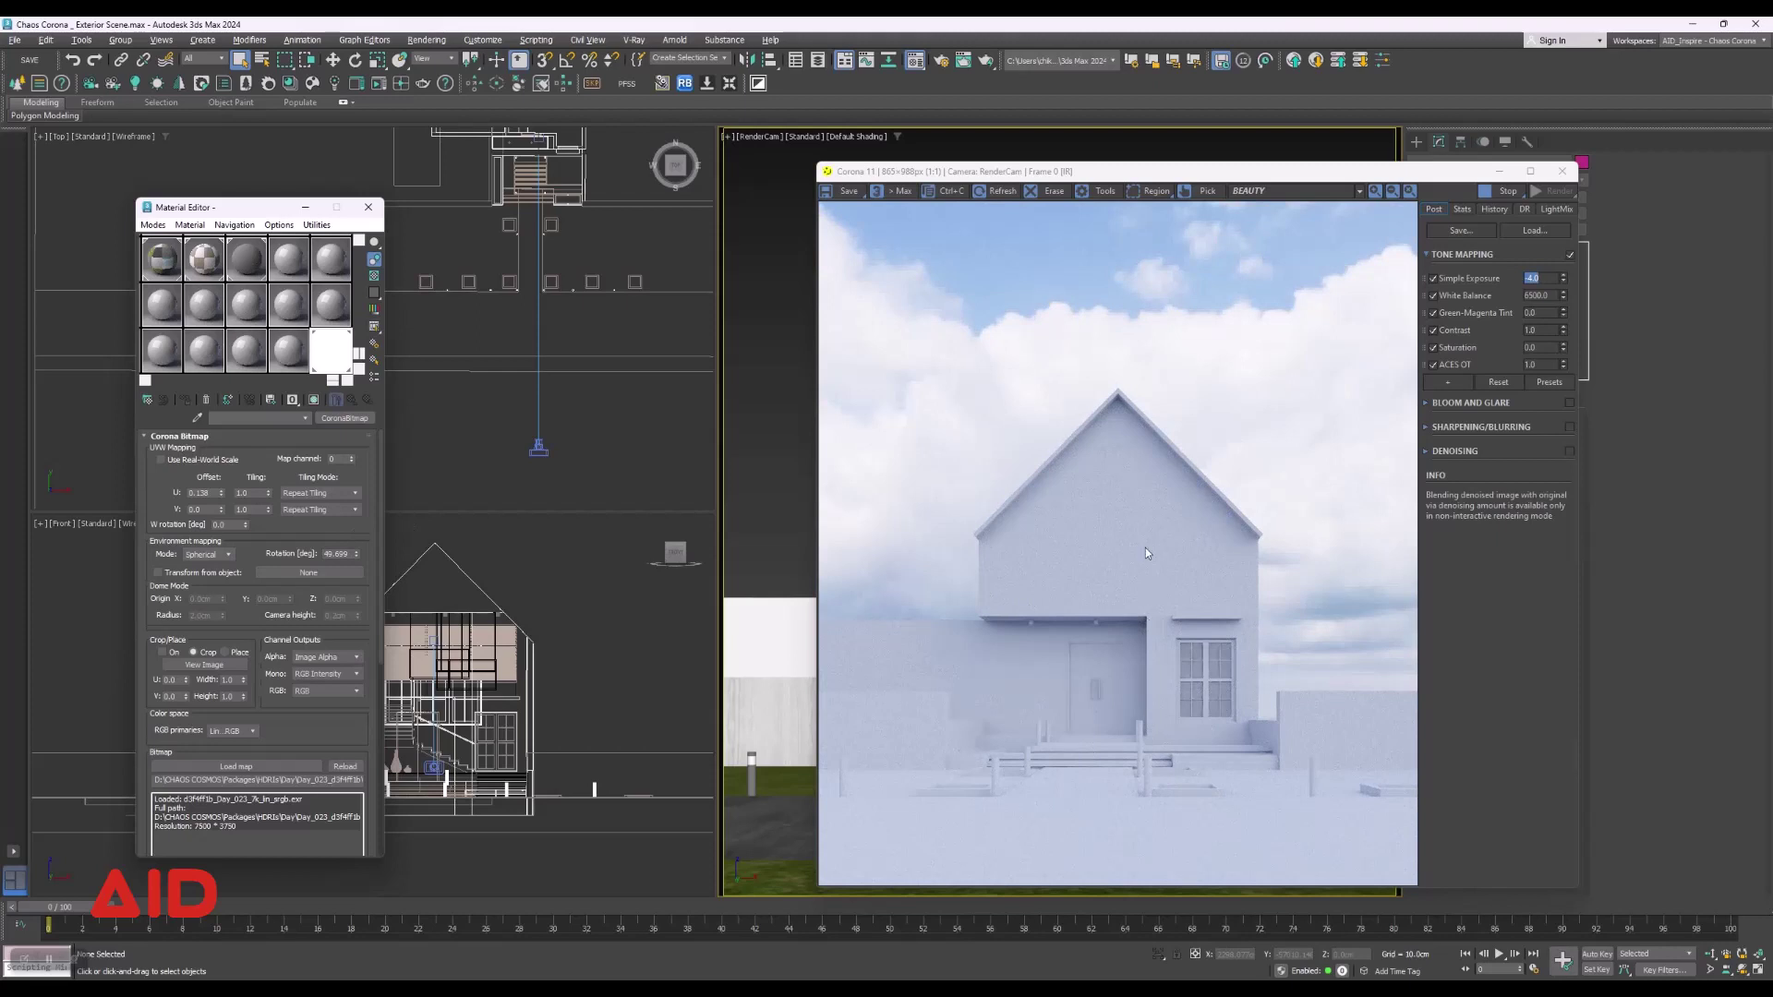
pyautogui.doubleClick(338, 555)
pyautogui.write('0')
pyautogui.press('Return')
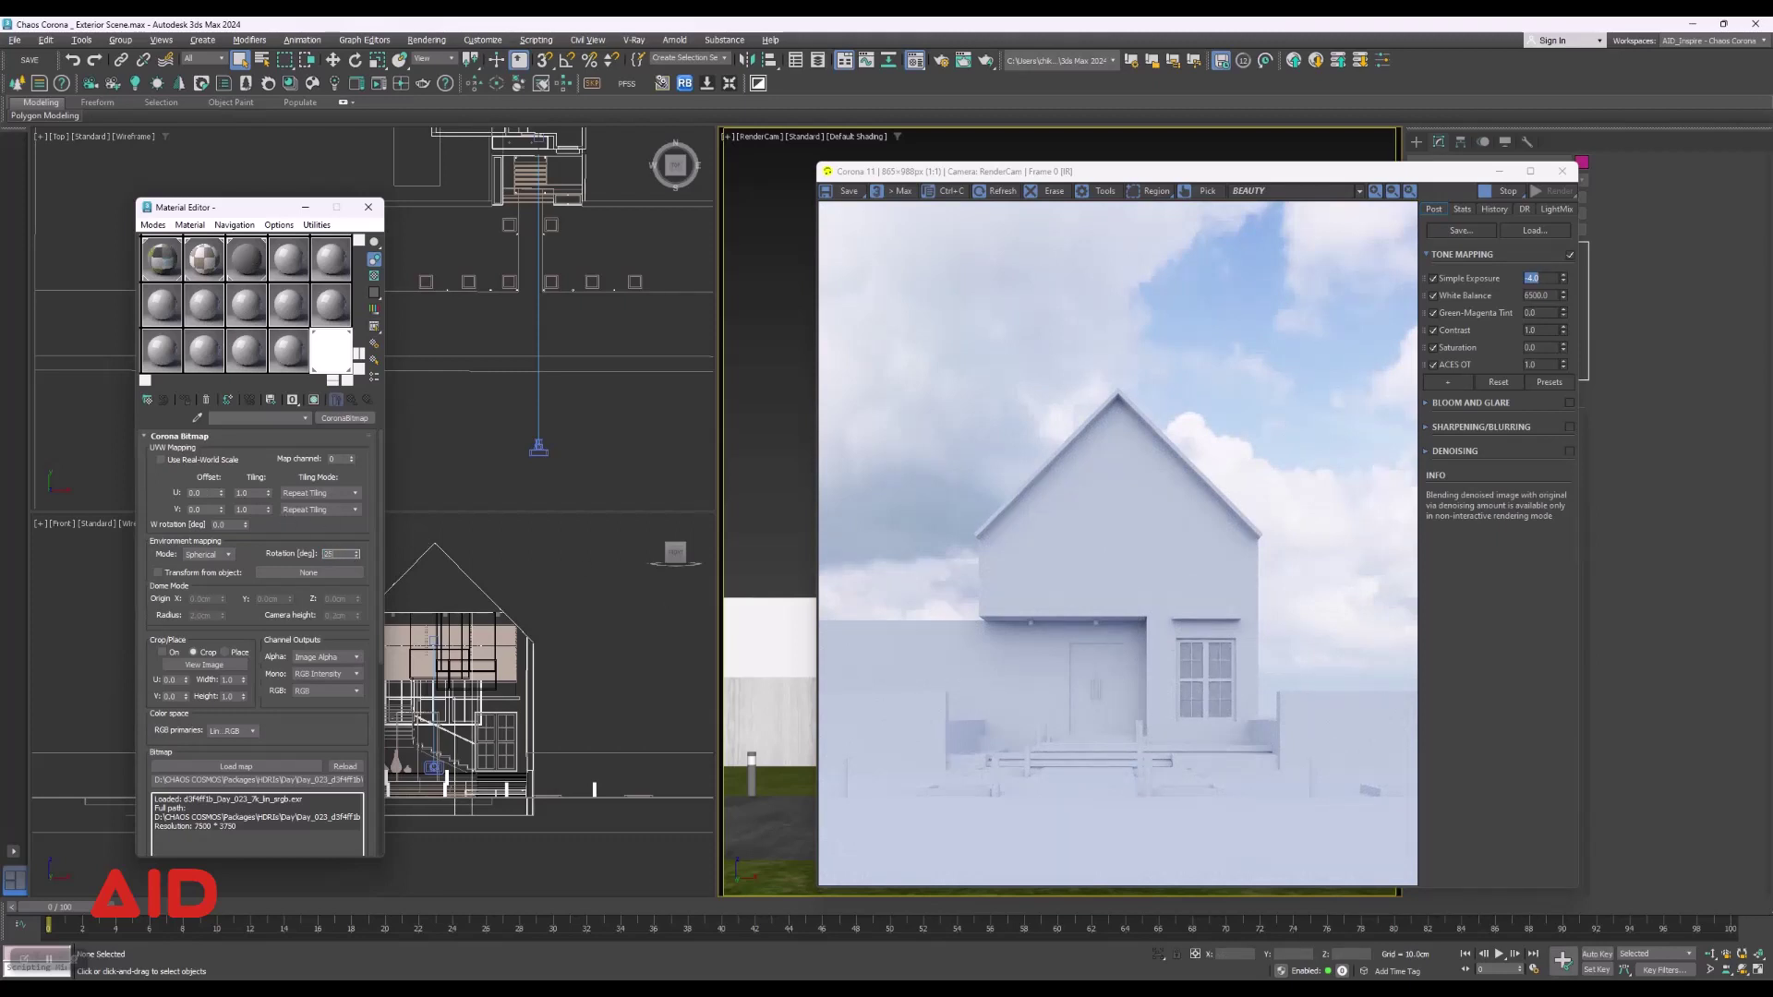
pyautogui.press('Return')
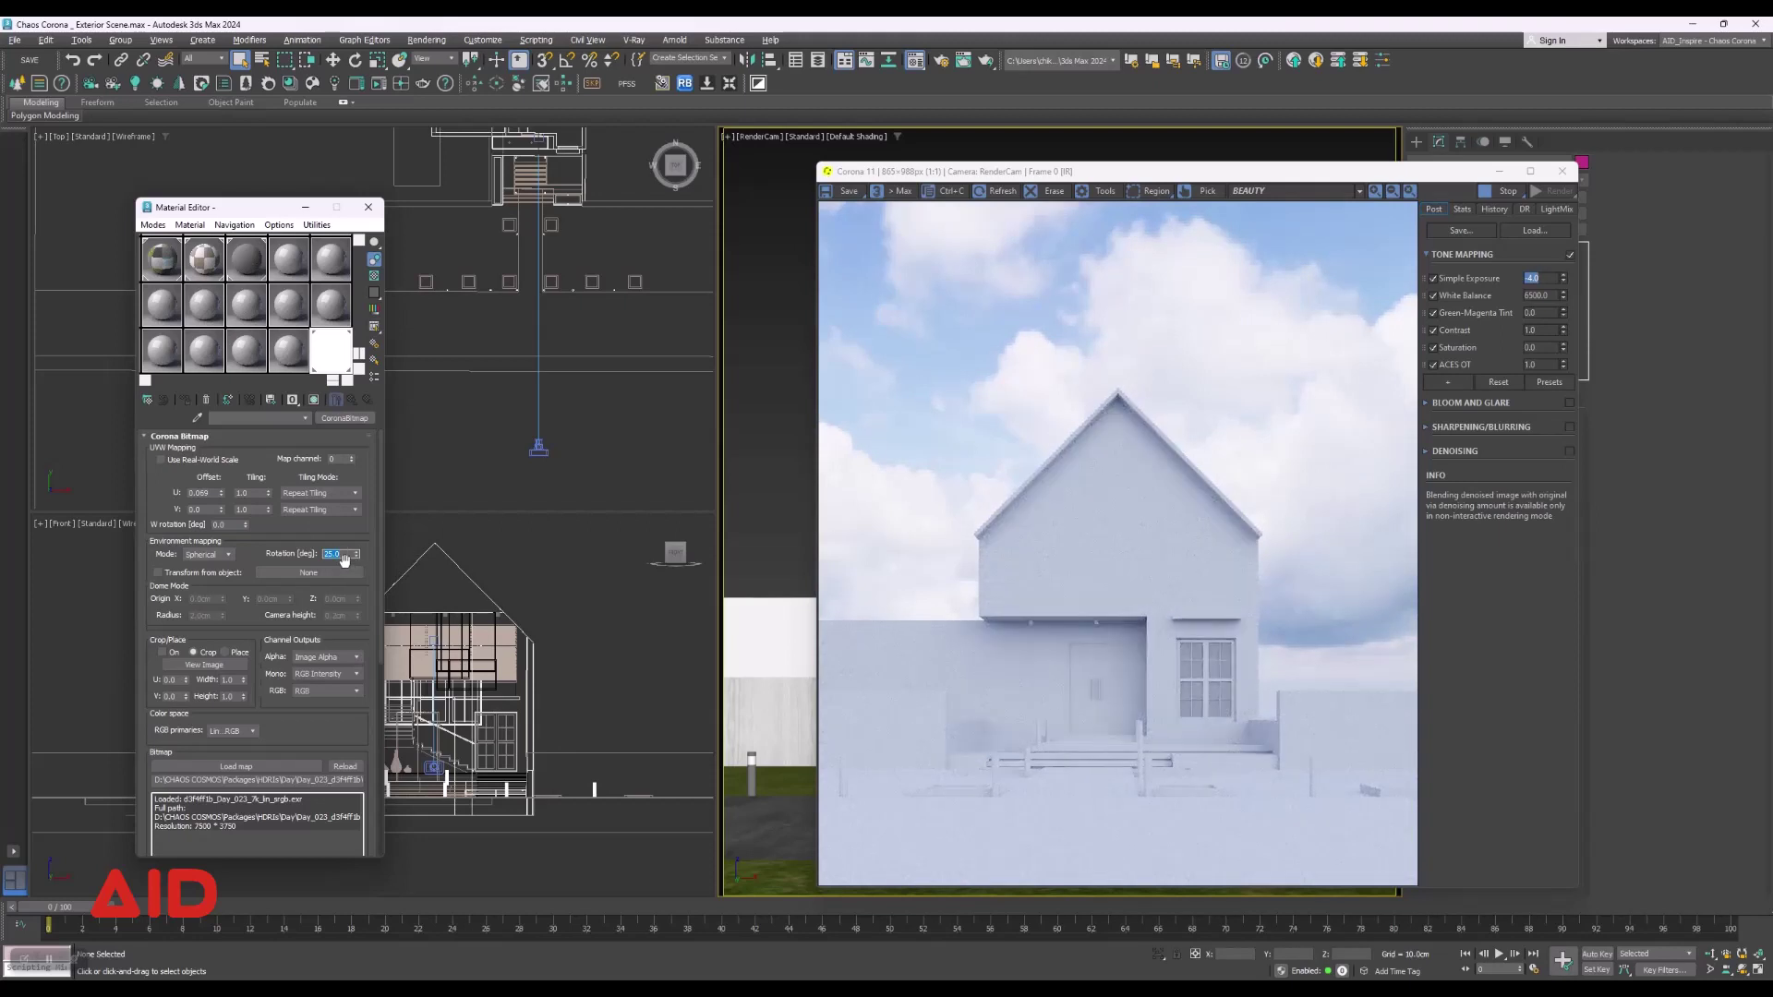
pyautogui.write('35')
pyautogui.press('Return')
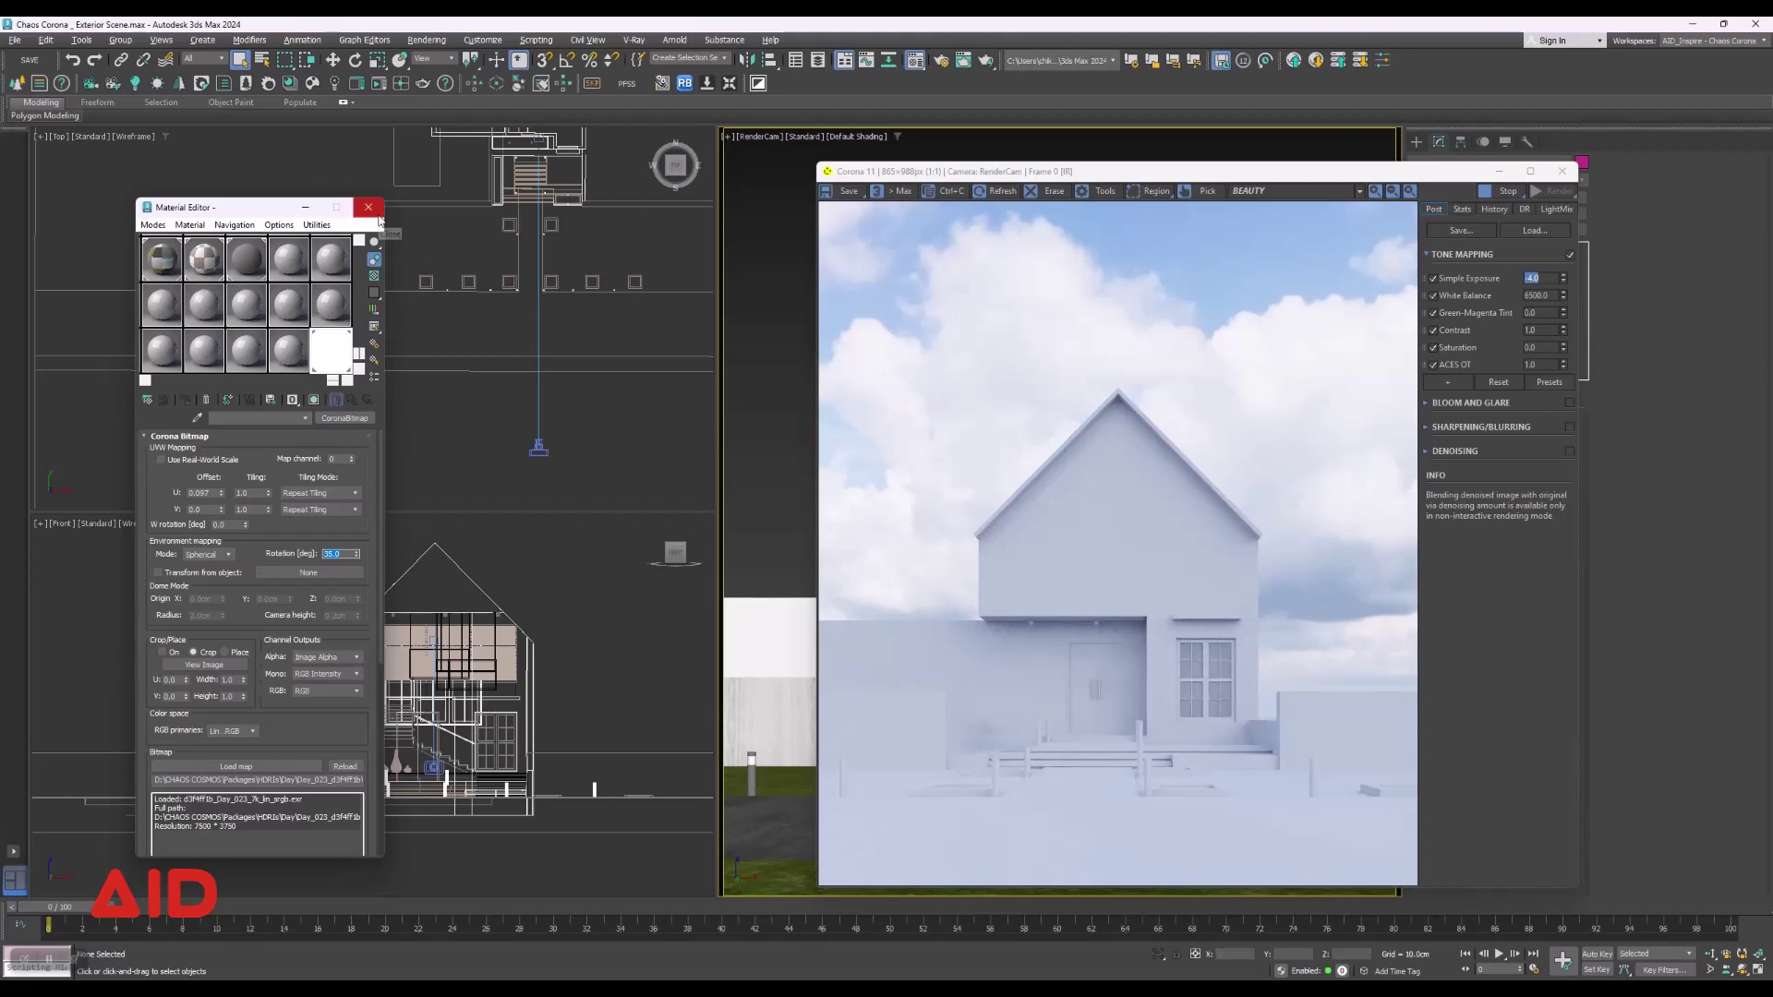
# Close the Material Editor and set the Corona VFB white balance to 8250.
pyautogui.click(377, 214)
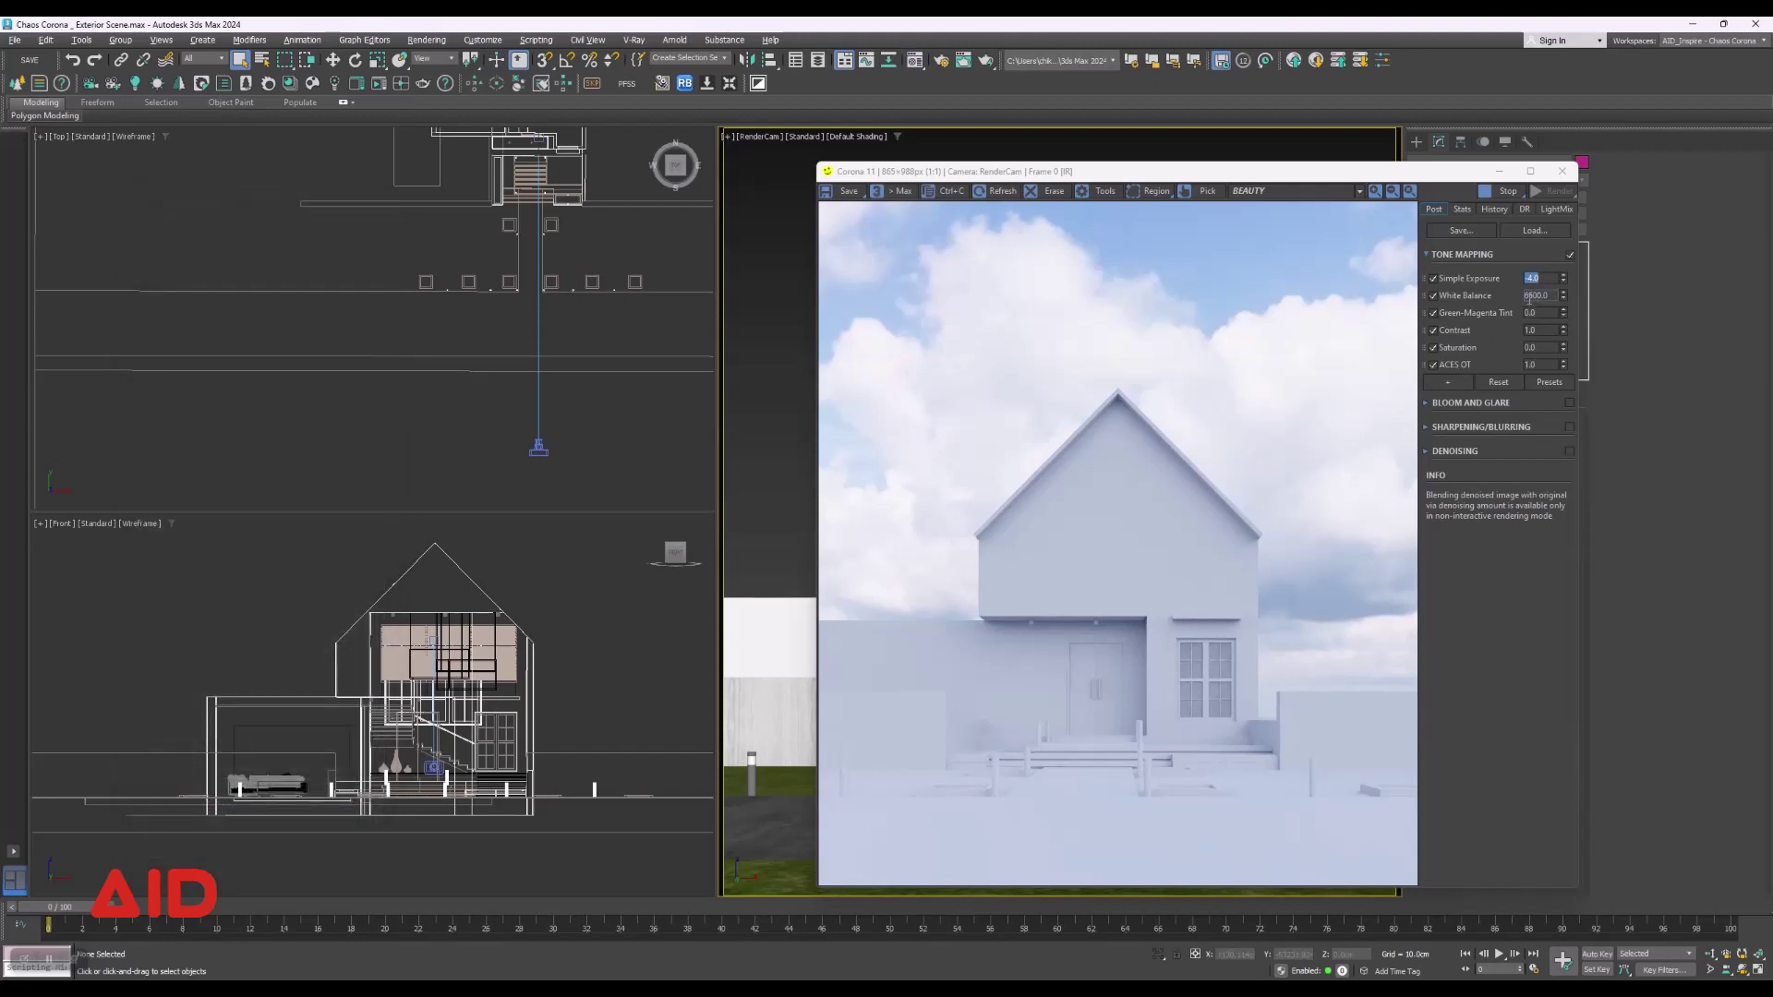
pyautogui.click(1530, 295)
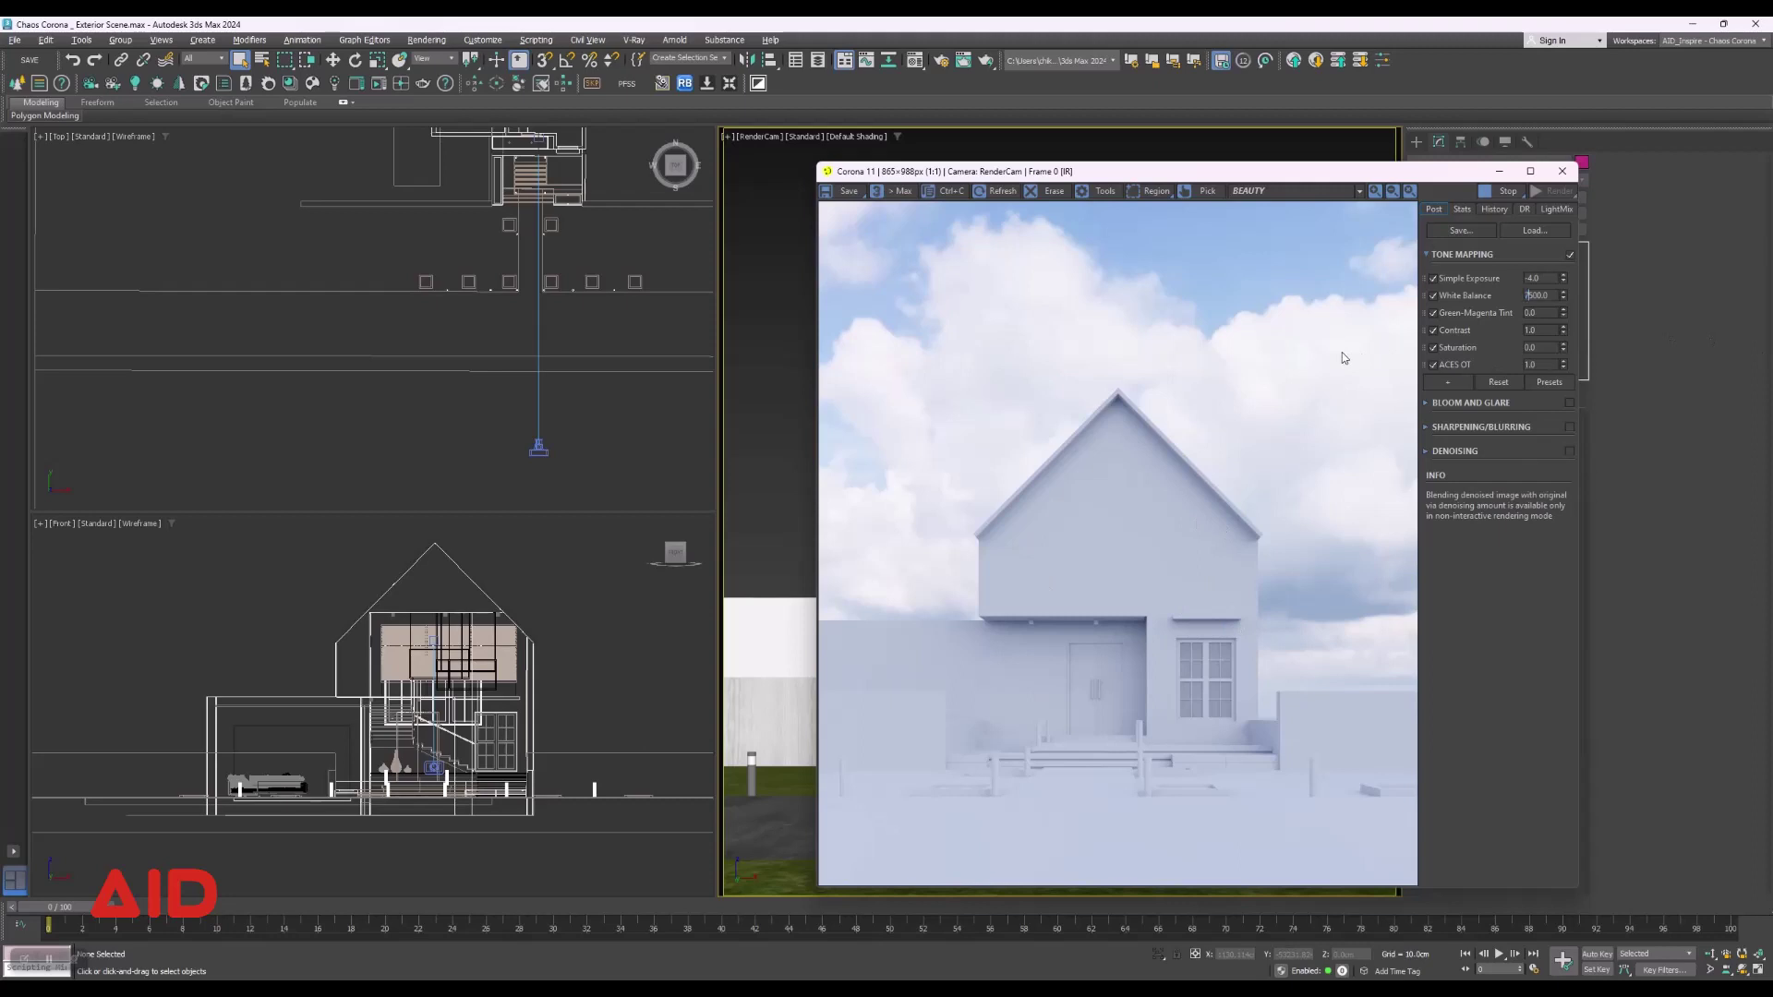
pyautogui.hotkey('ctrl', 'a')
pyautogui.press('Return')
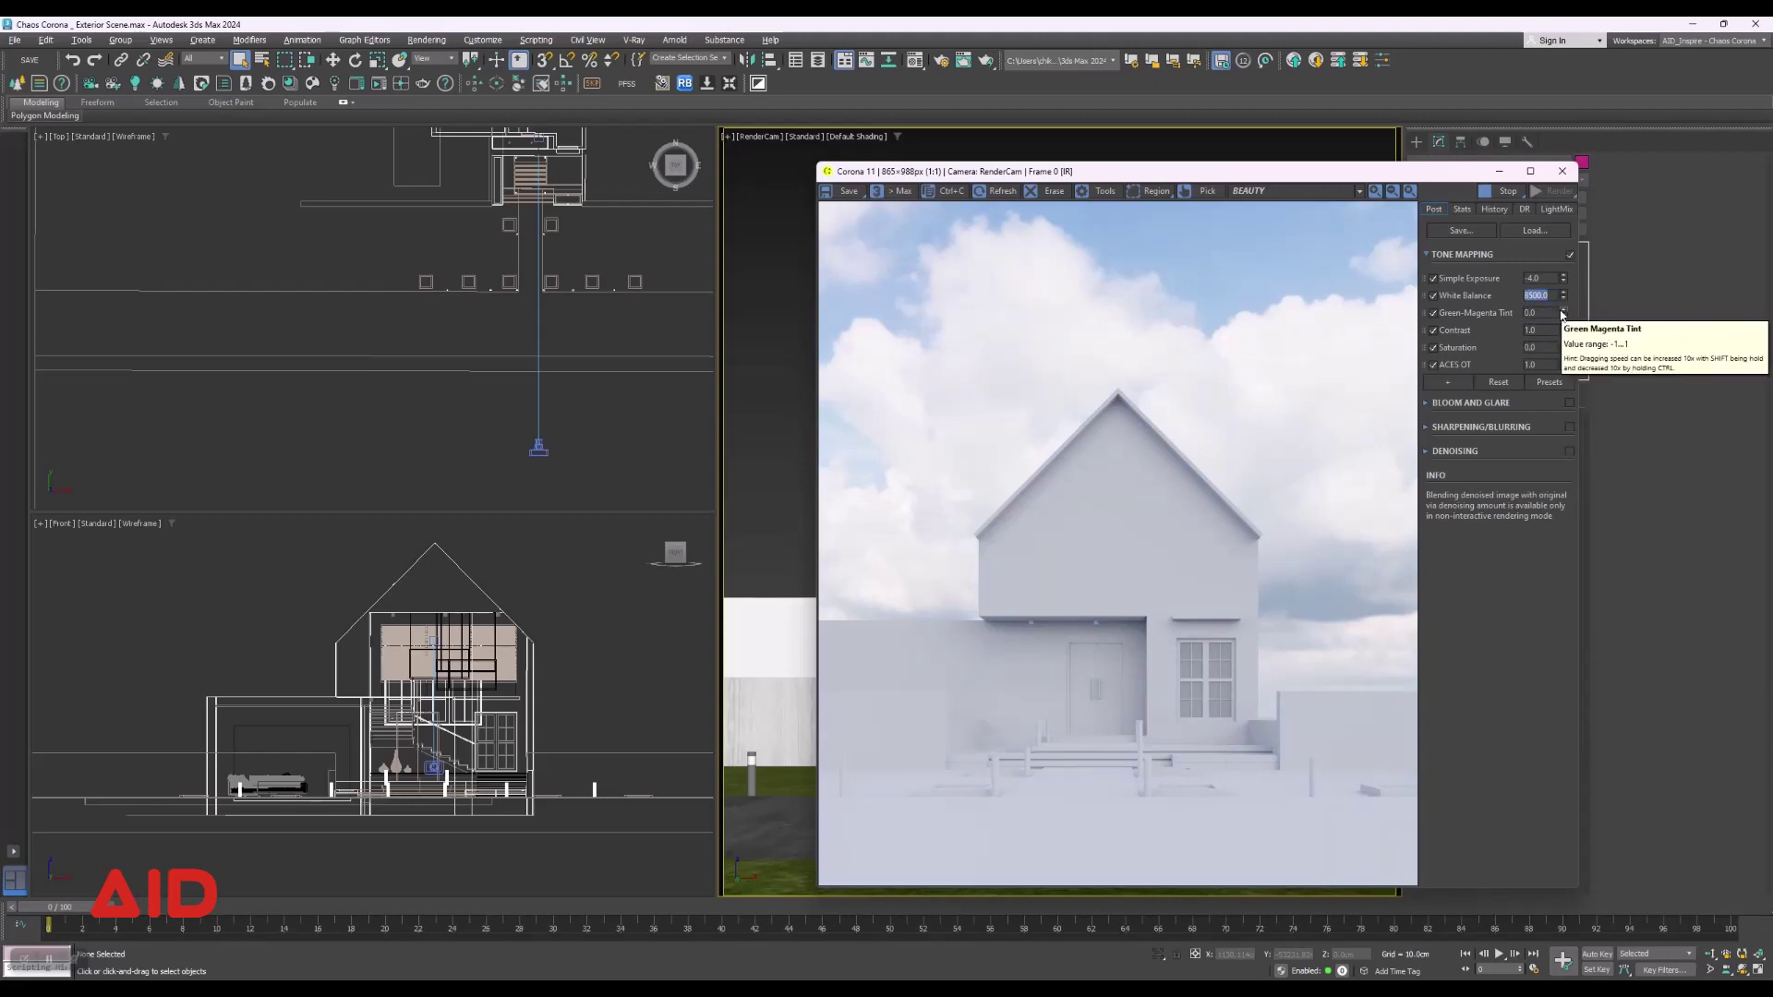
pyautogui.write('825')
pyautogui.write('0')
pyautogui.press('Return')
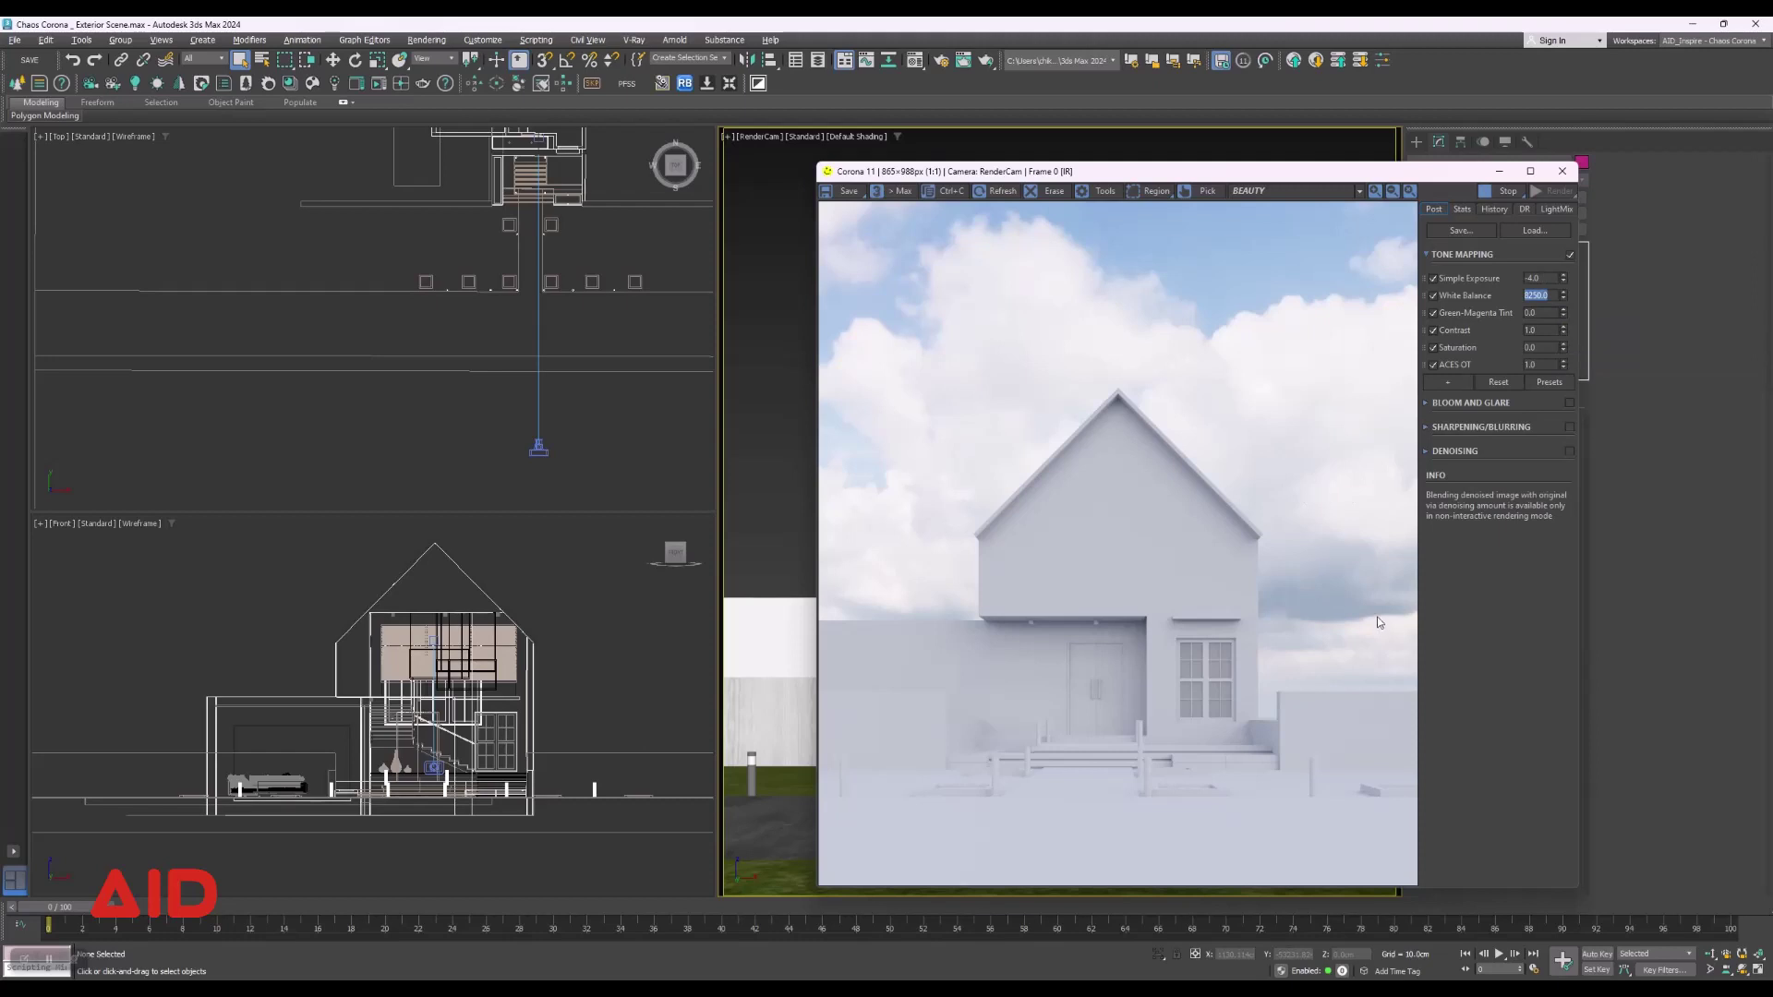
# Toggle white balance off and on to compare, then sample wall pixel colours.
pyautogui.click(1436, 296)
pyautogui.click(1435, 296)
pyautogui.rightClick(1074, 522)
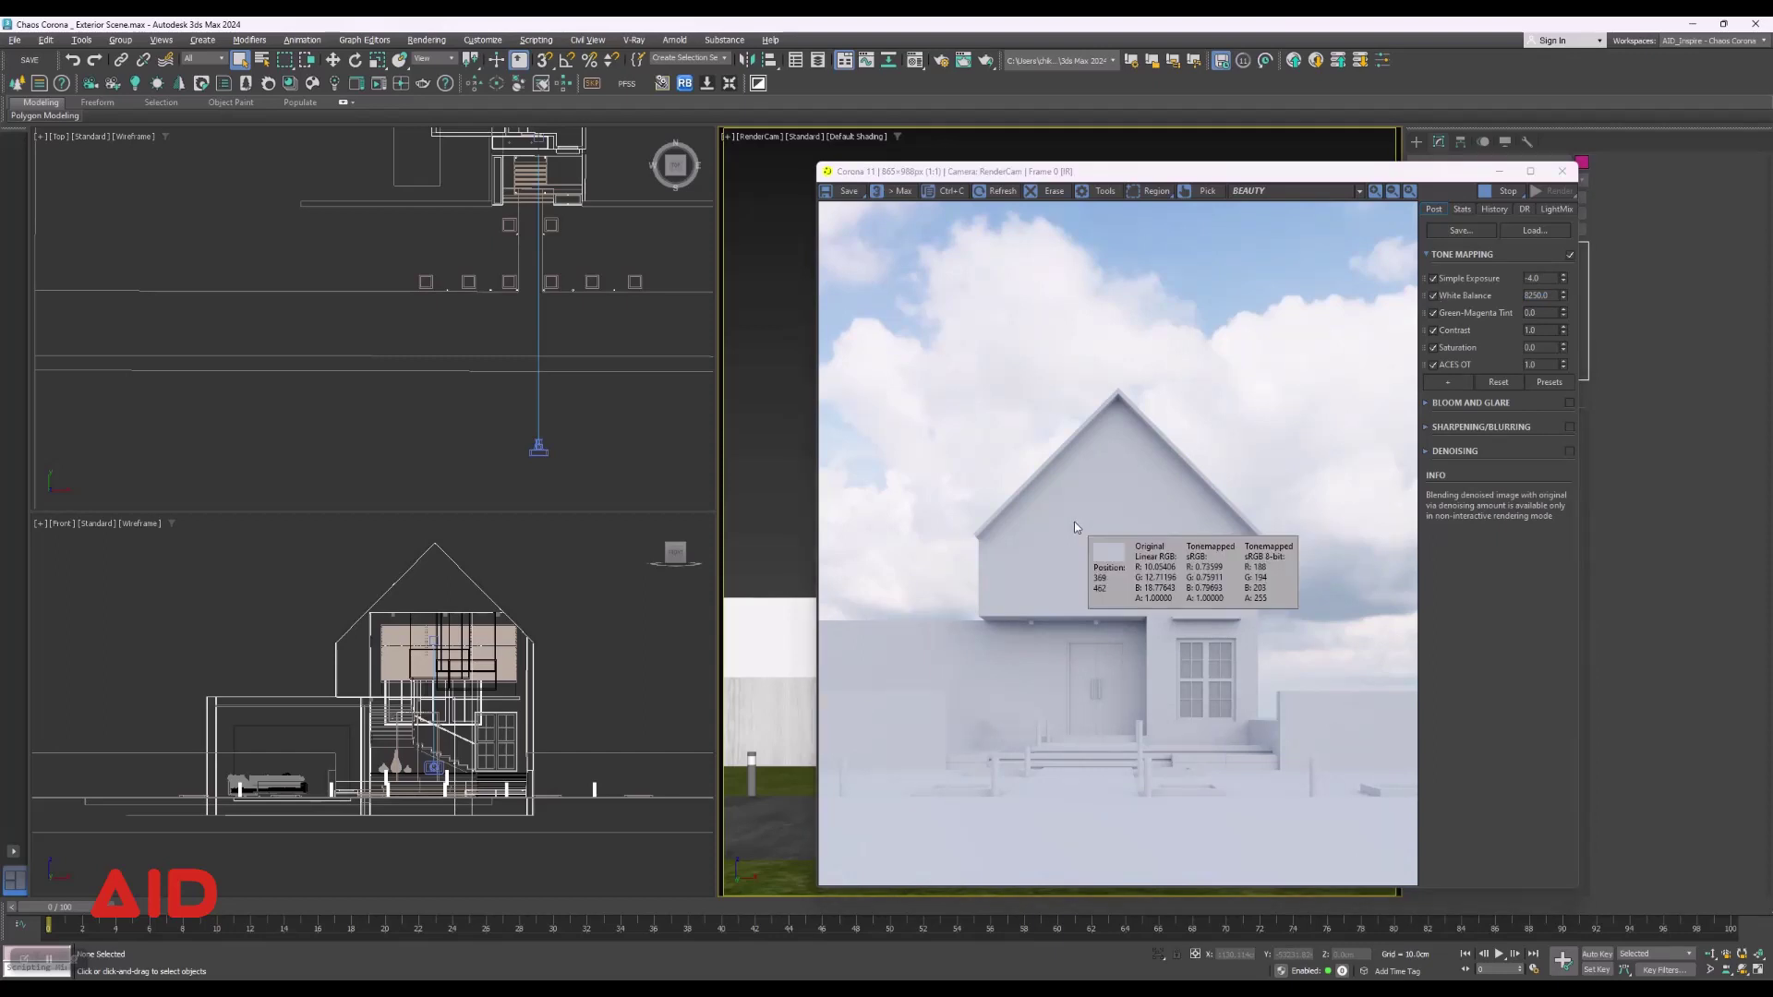
pyautogui.moveTo(1074, 526); pyautogui.dragTo(1117, 540, button='right')
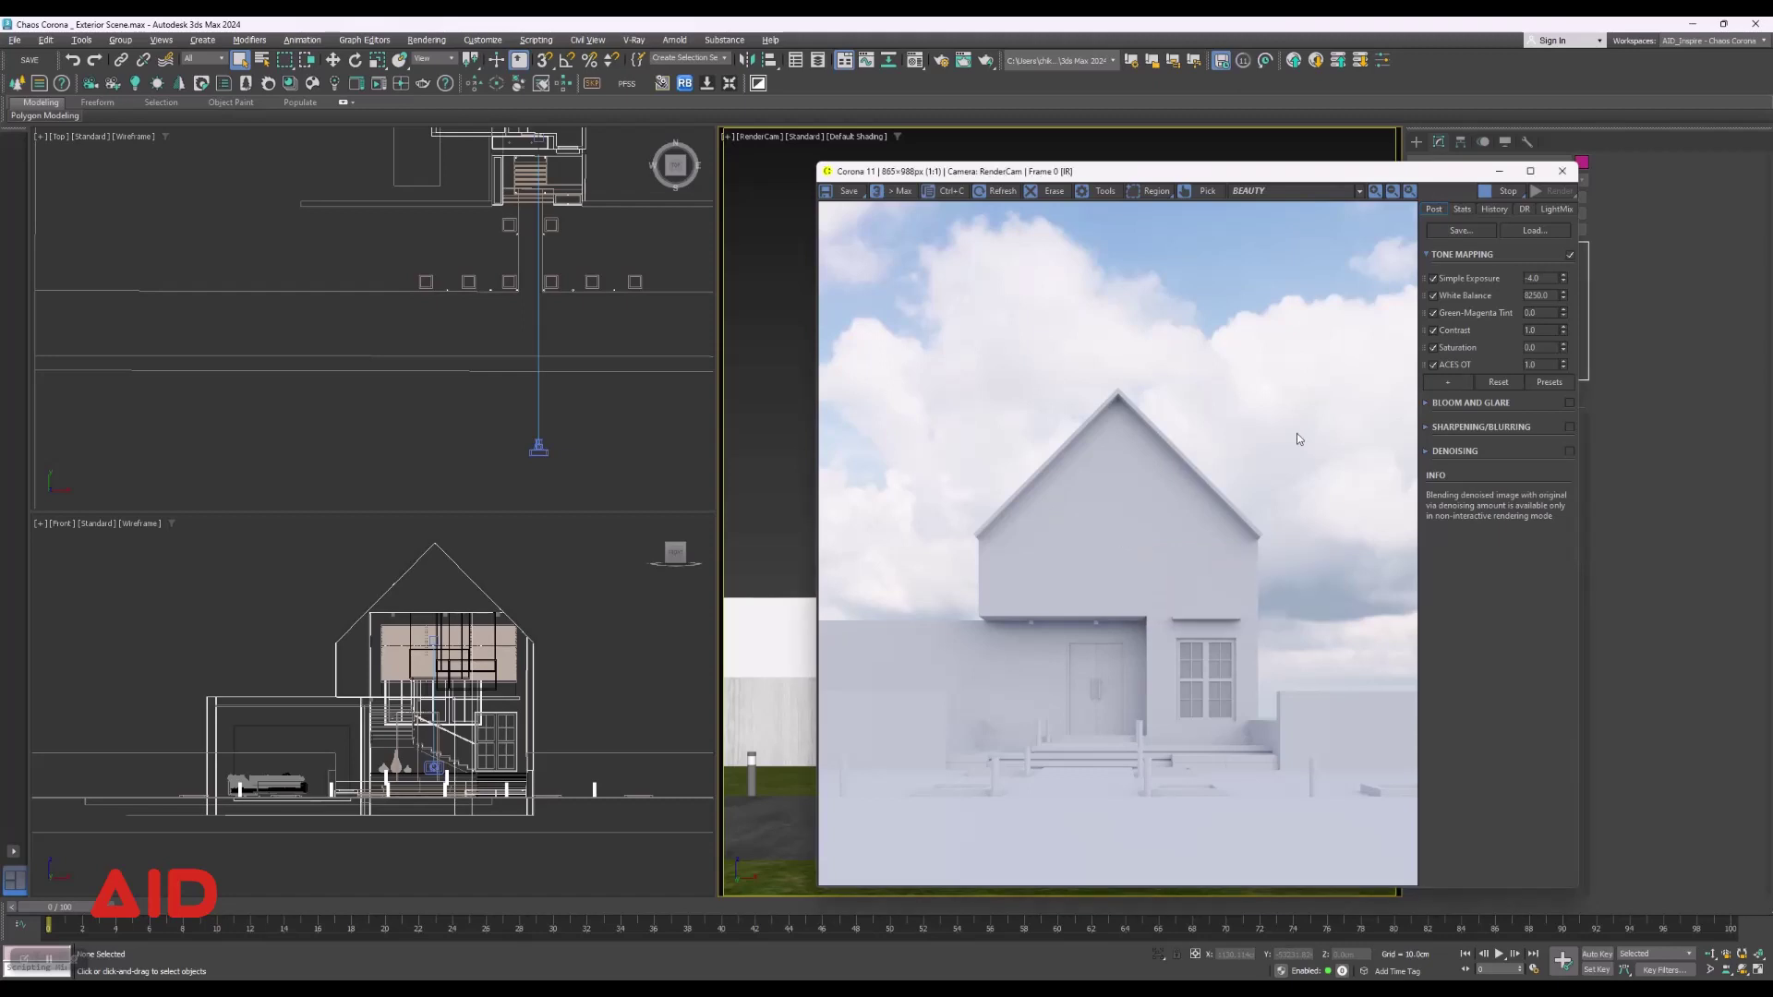
# Try a white balance of 8000 and check pixel colours on the house facade.
pyautogui.click(1550, 297)
pyautogui.moveTo(1532, 295); pyautogui.dragTo(1530, 296)
pyautogui.write('800')
pyautogui.press('Return')
pyautogui.click(1150, 534)
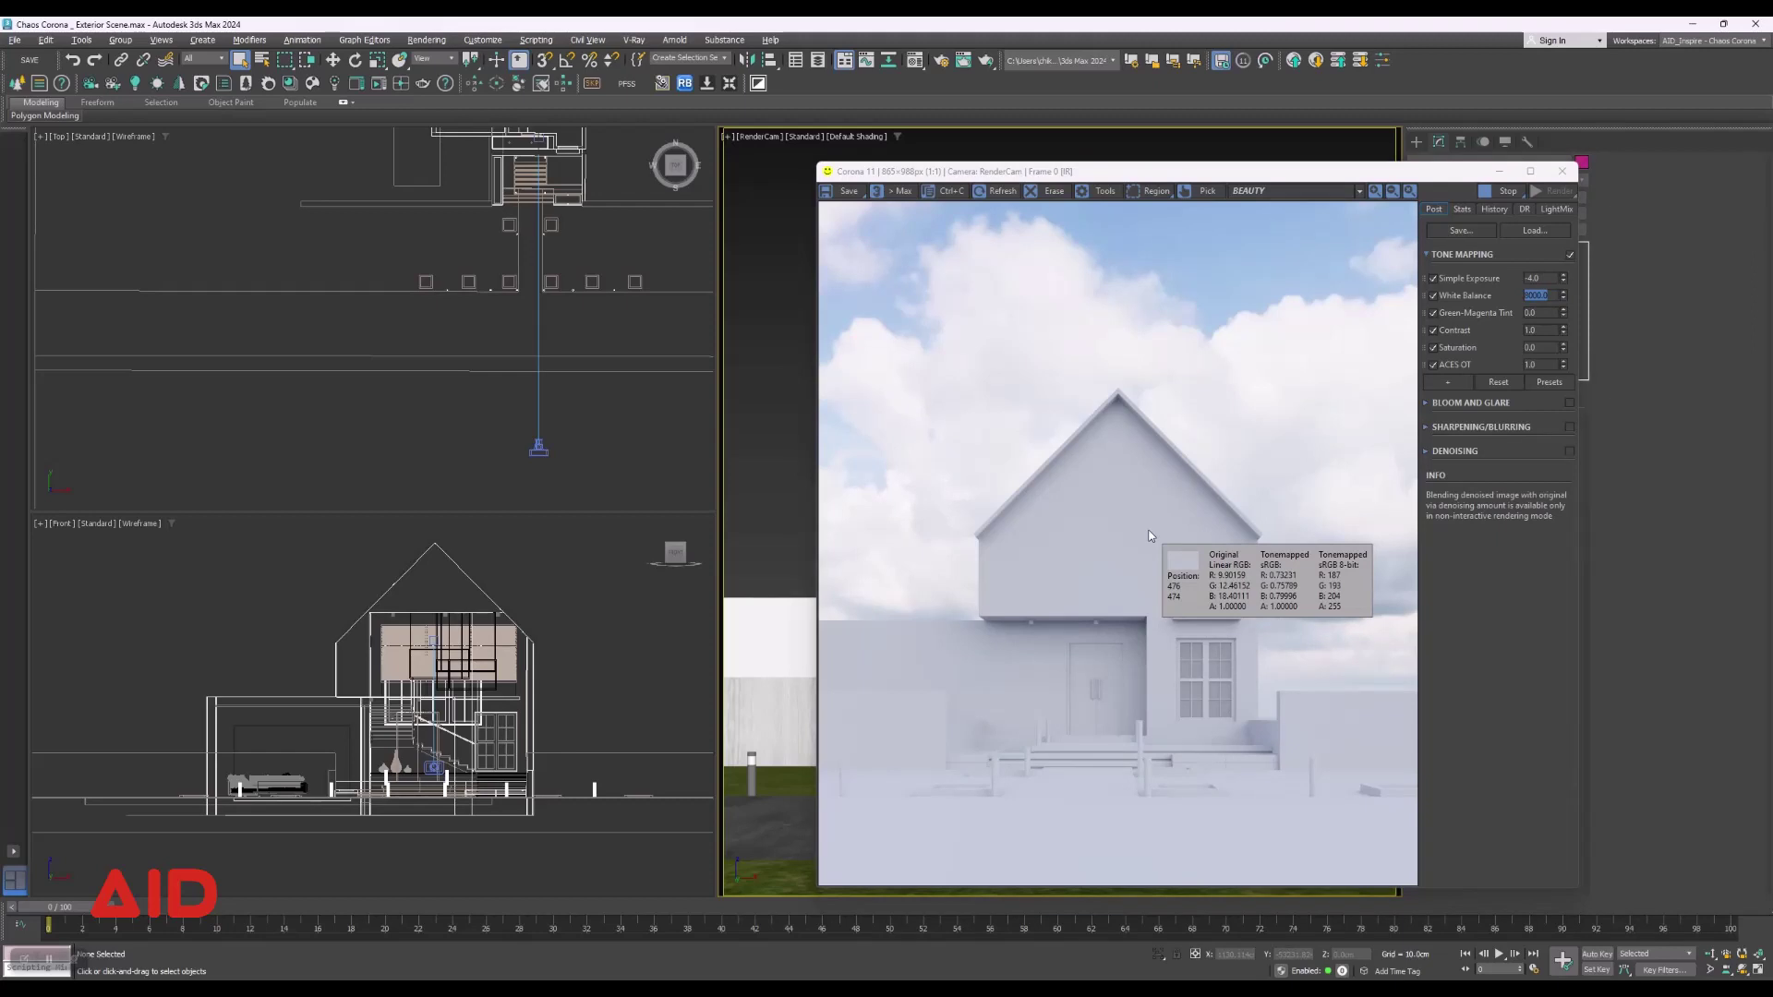
pyautogui.moveTo(1525, 295)
pyautogui.mouseDown()
pyautogui.moveTo(1541, 295)
pyautogui.moveTo(1523, 297)
pyautogui.mouseUp()
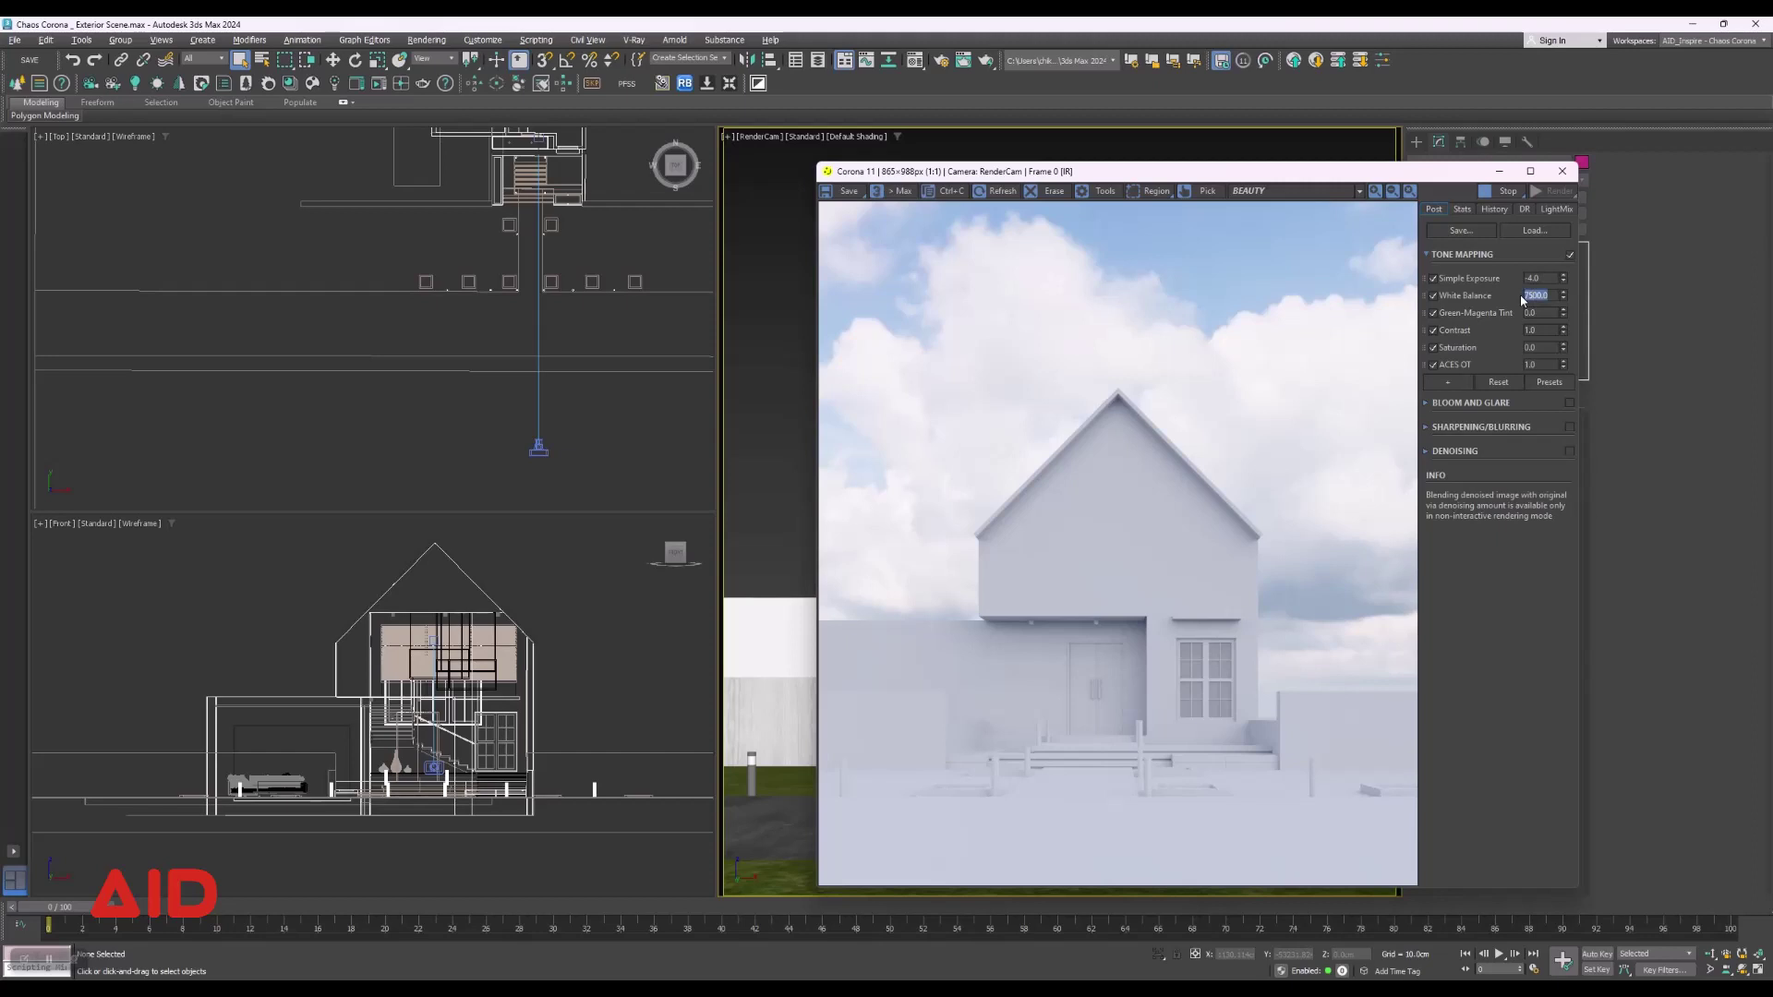
pyautogui.click(1172, 514)
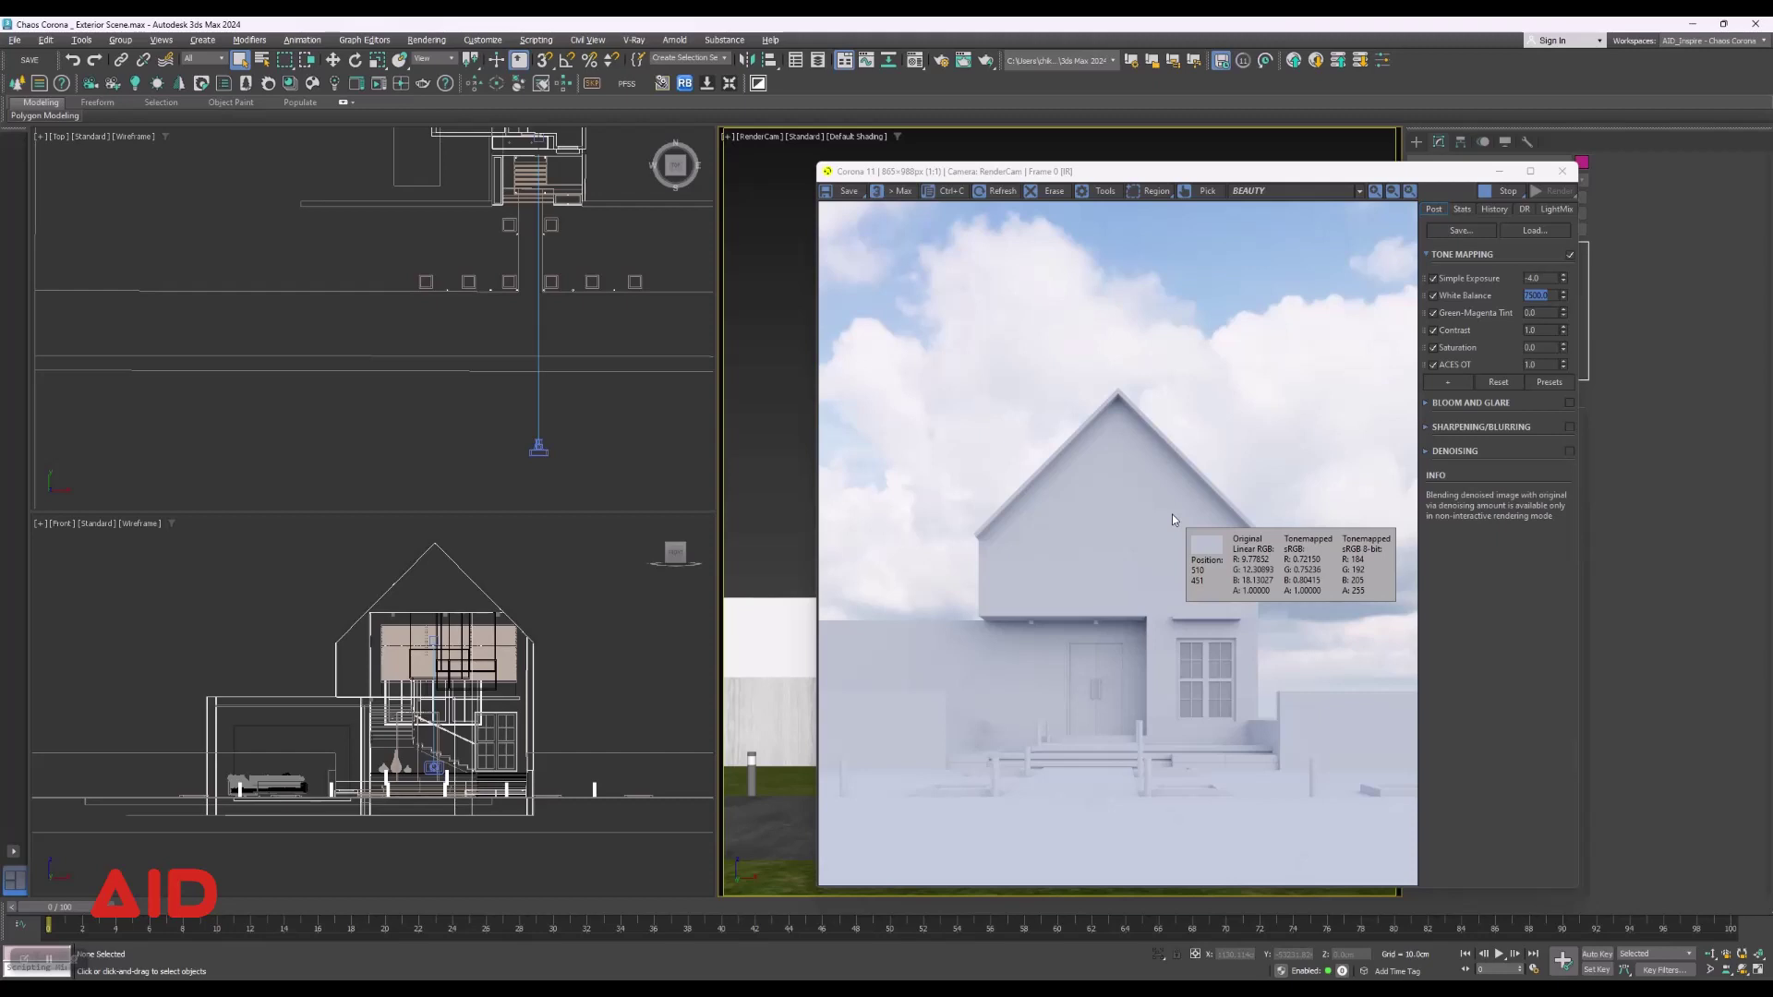
pyautogui.click(1172, 514)
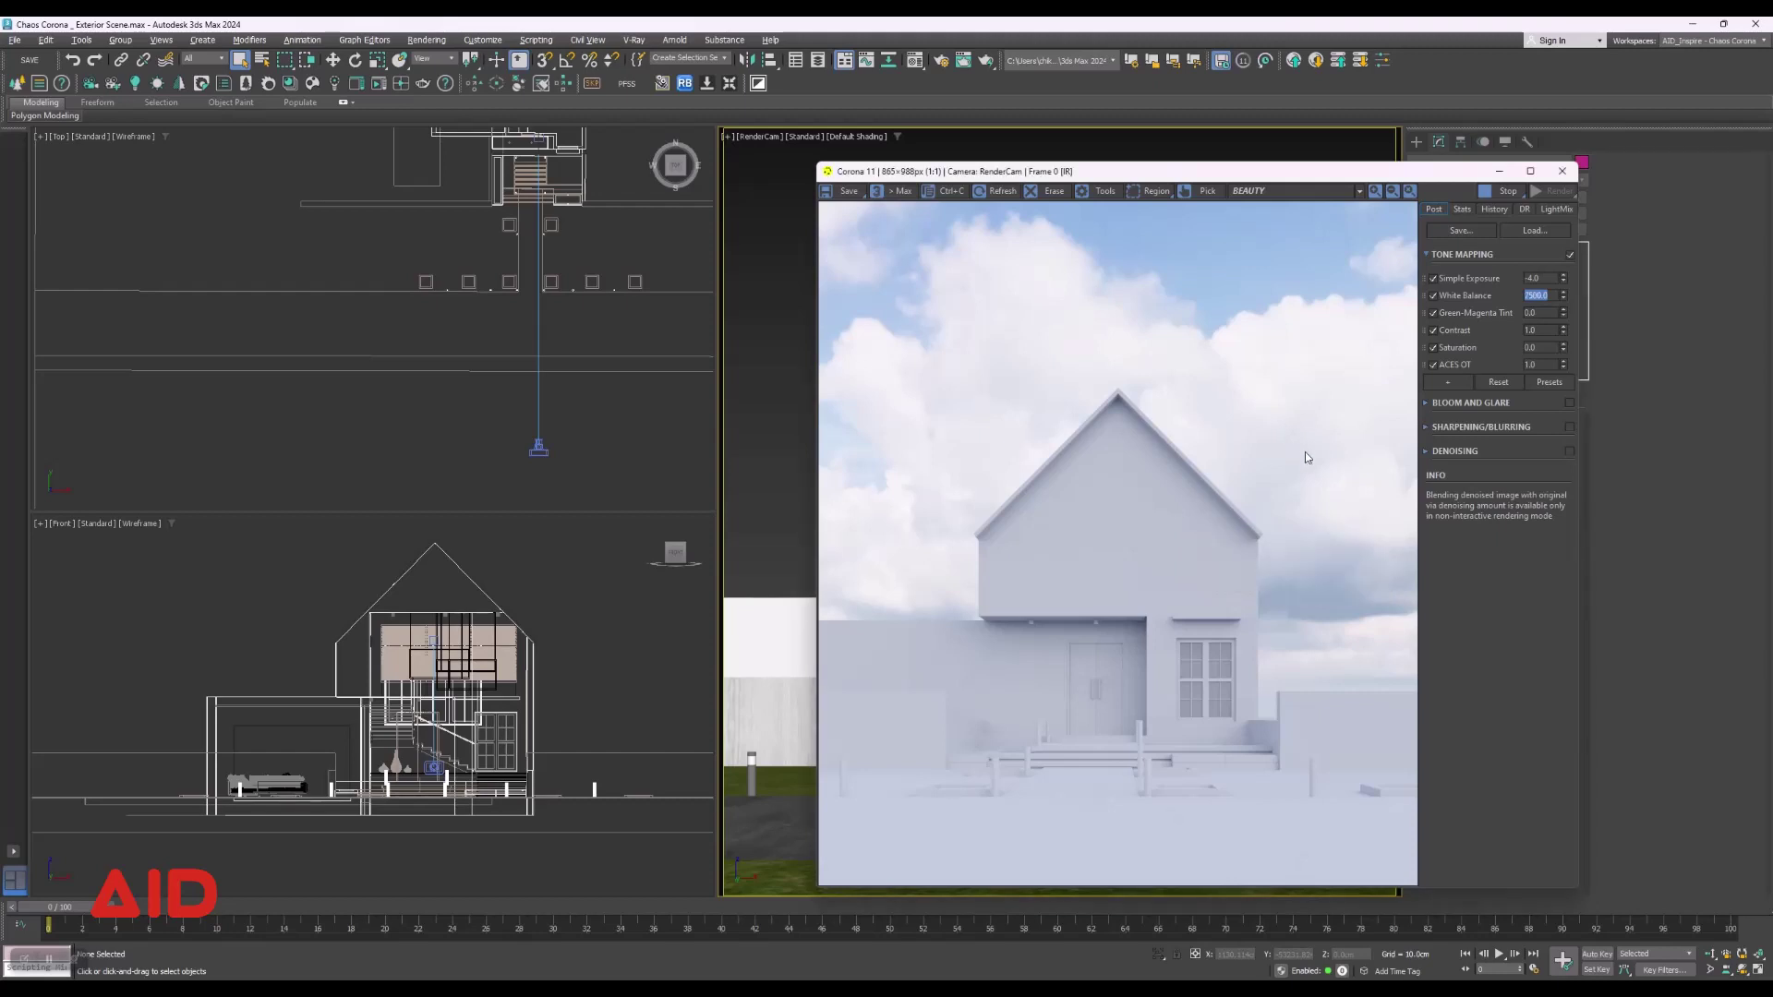
pyautogui.click(1177, 540)
# Try 8500, settle on 8700 white balance after reading wall pixels, and nudge the VFB up.
pyautogui.write('850')
pyautogui.press('Return')
pyautogui.rightClick(1126, 508)
pyautogui.press('Return')
pyautogui.press('Up')
pyautogui.press('Up')
pyautogui.rightClick(1102, 522)
pyautogui.rightClick(1138, 551)
pyautogui.moveTo(1216, 175); pyautogui.dragTo(1217, 155)
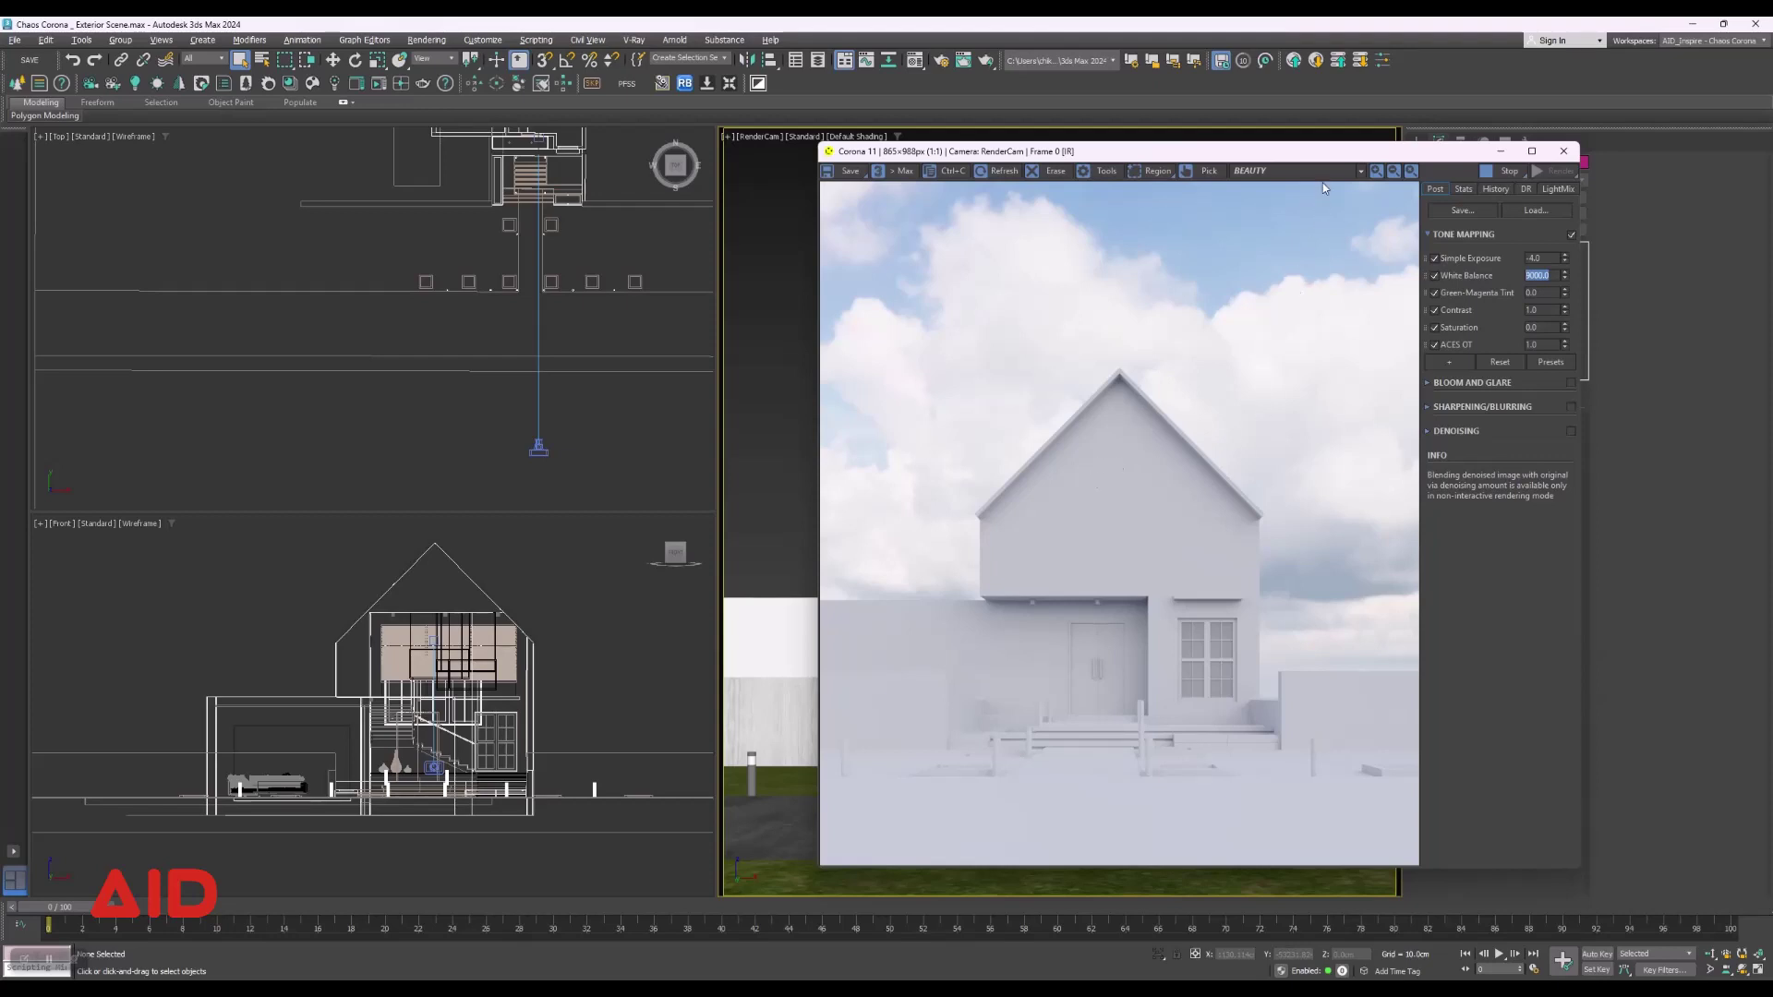
# Load the house window's material into the Material Editor with the eyedropper.
pyautogui.moveTo(1331, 155)
pyautogui.mouseDown()
pyautogui.moveTo(1400, 151)
pyautogui.moveTo(694, 117)
pyautogui.moveTo(1433, 143)
pyautogui.mouseUp()
pyautogui.press('m')
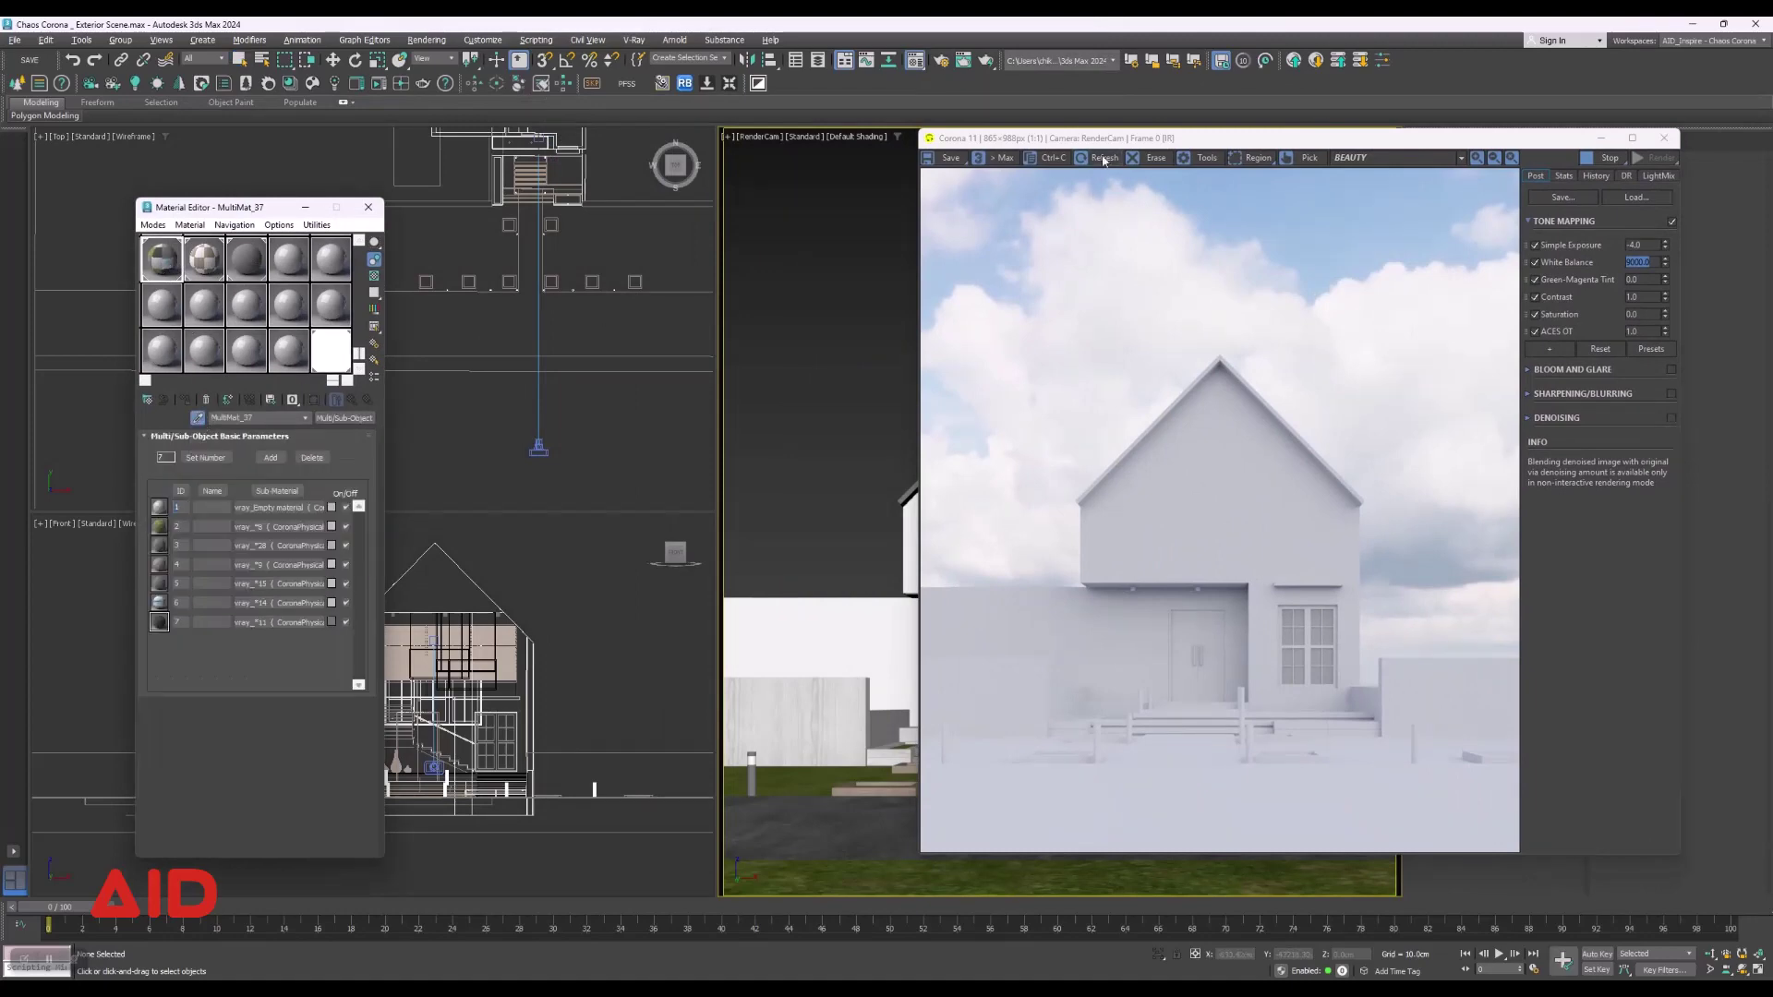
pyautogui.moveTo(1108, 139); pyautogui.dragTo(1069, 695)
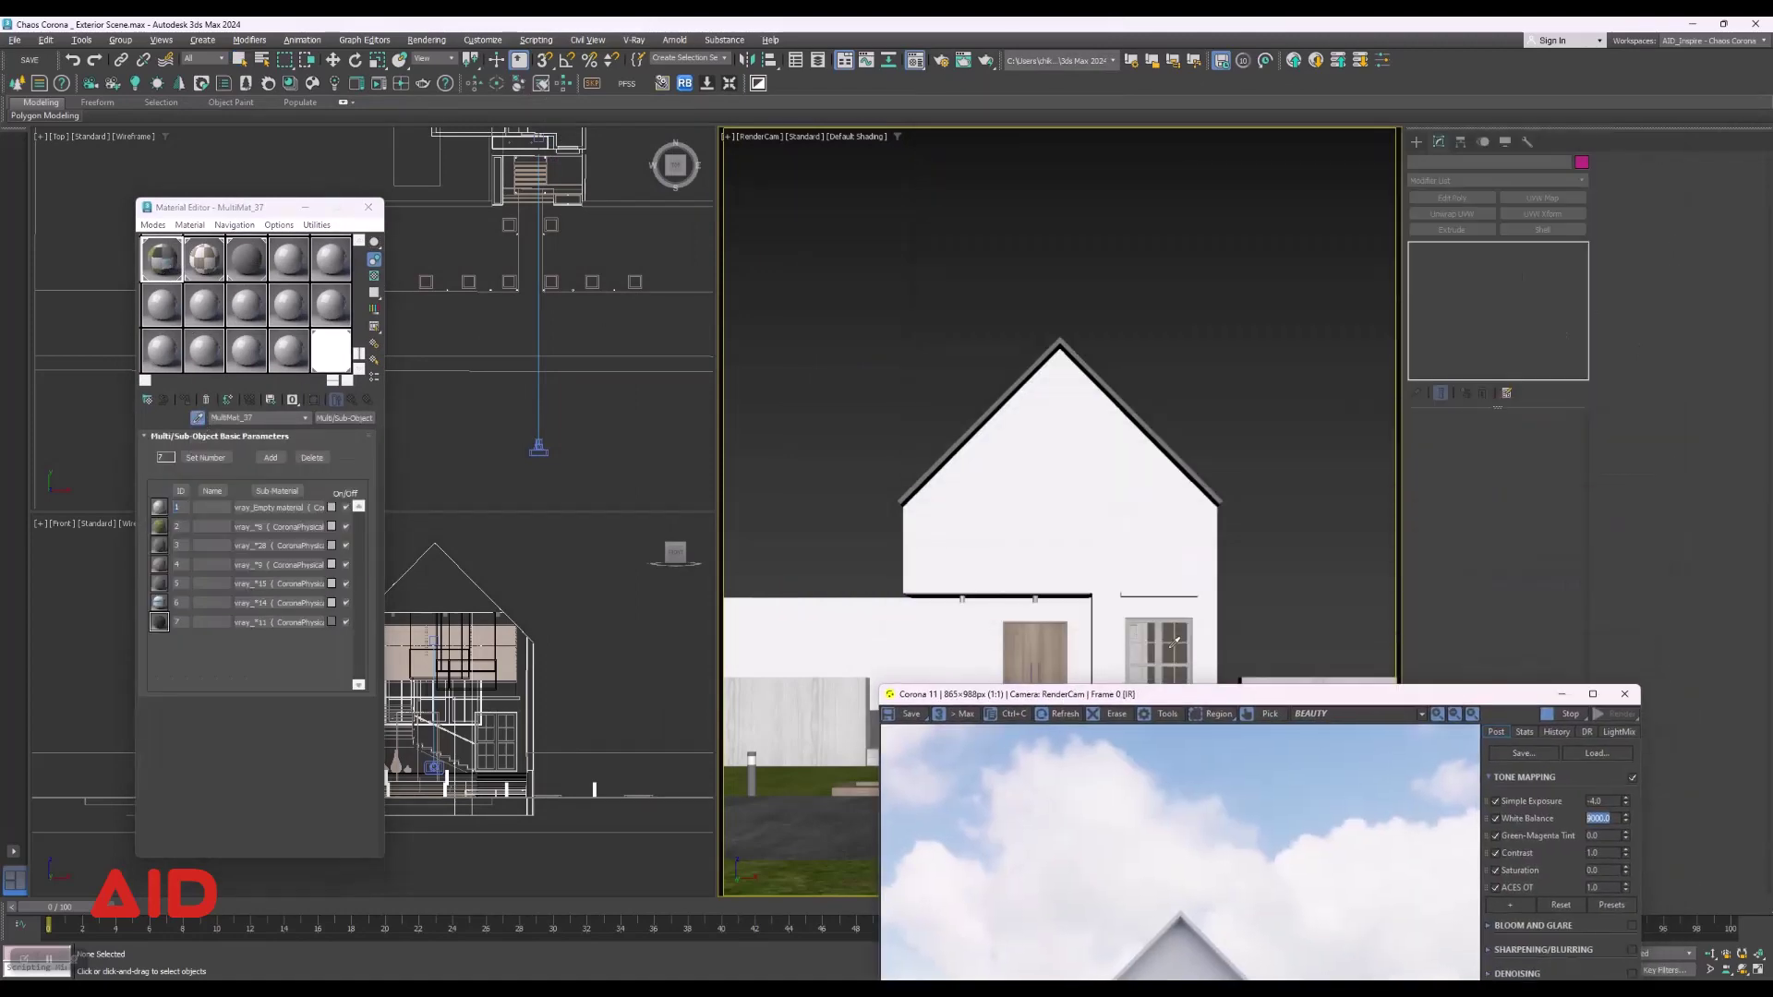
pyautogui.click(1174, 642)
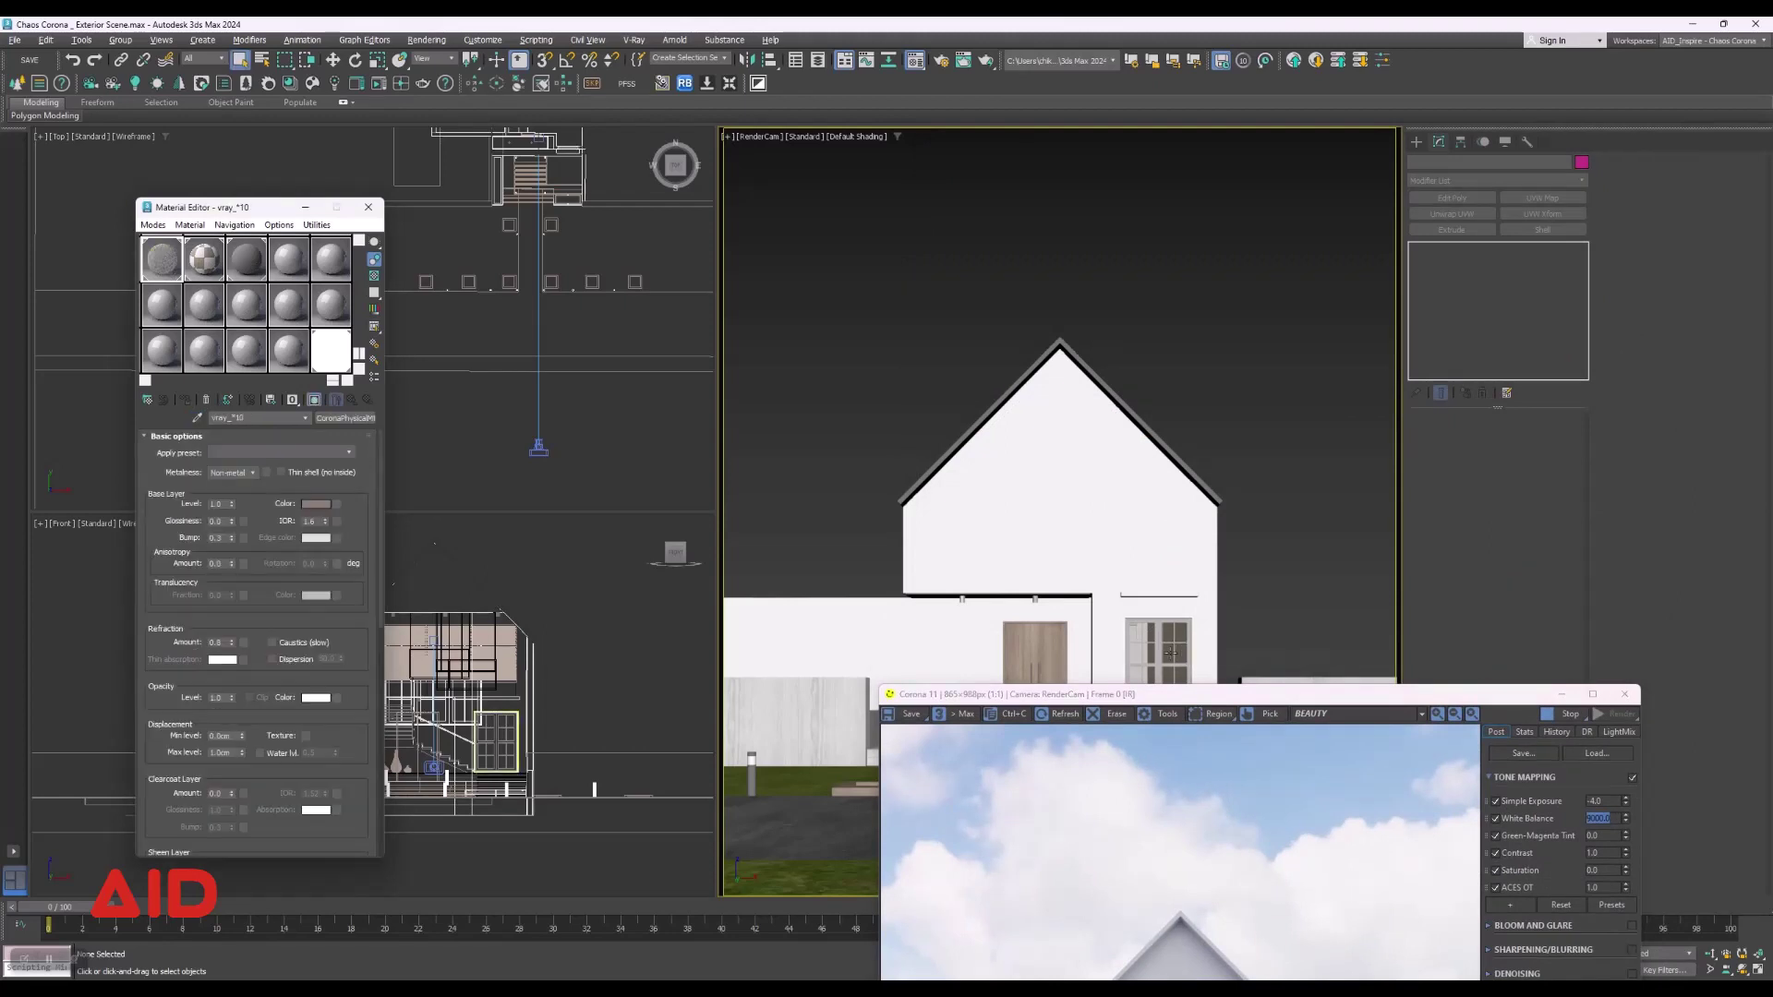
pyautogui.moveTo(1160, 699); pyautogui.dragTo(1484, 179)
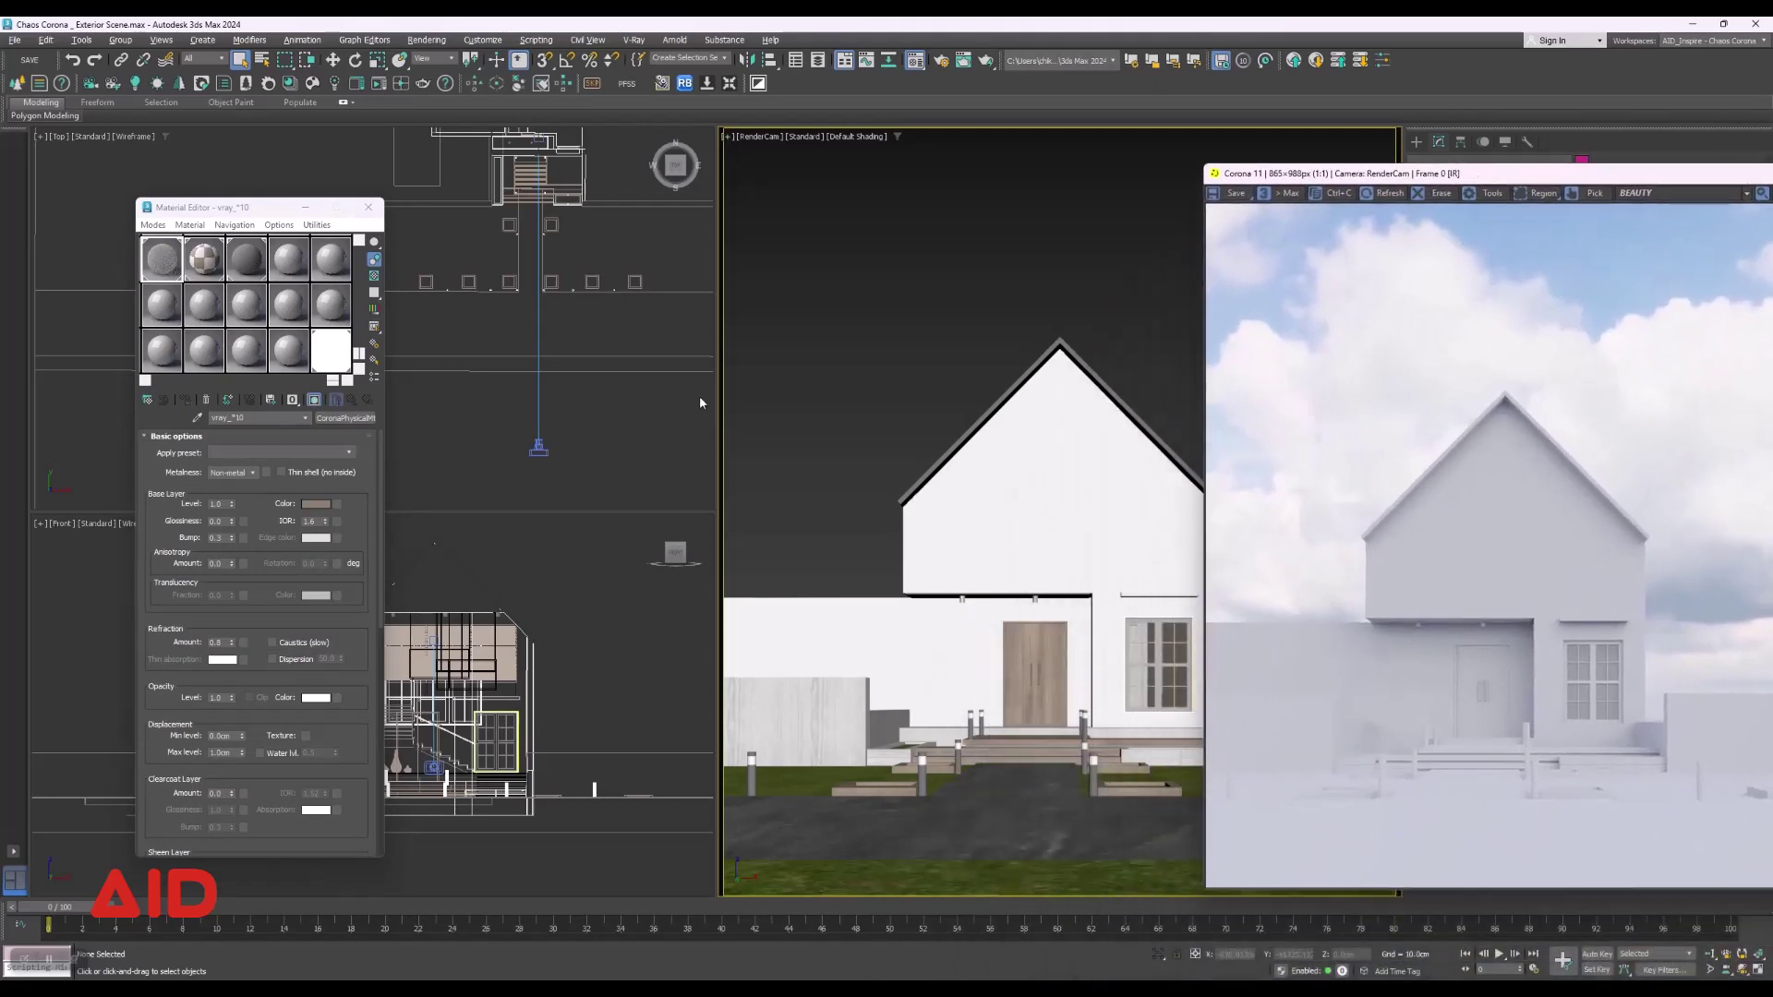
# Switch the interactive render from Front back to RenderCam, then bring up Render Setup.
pyautogui.click(589, 678)
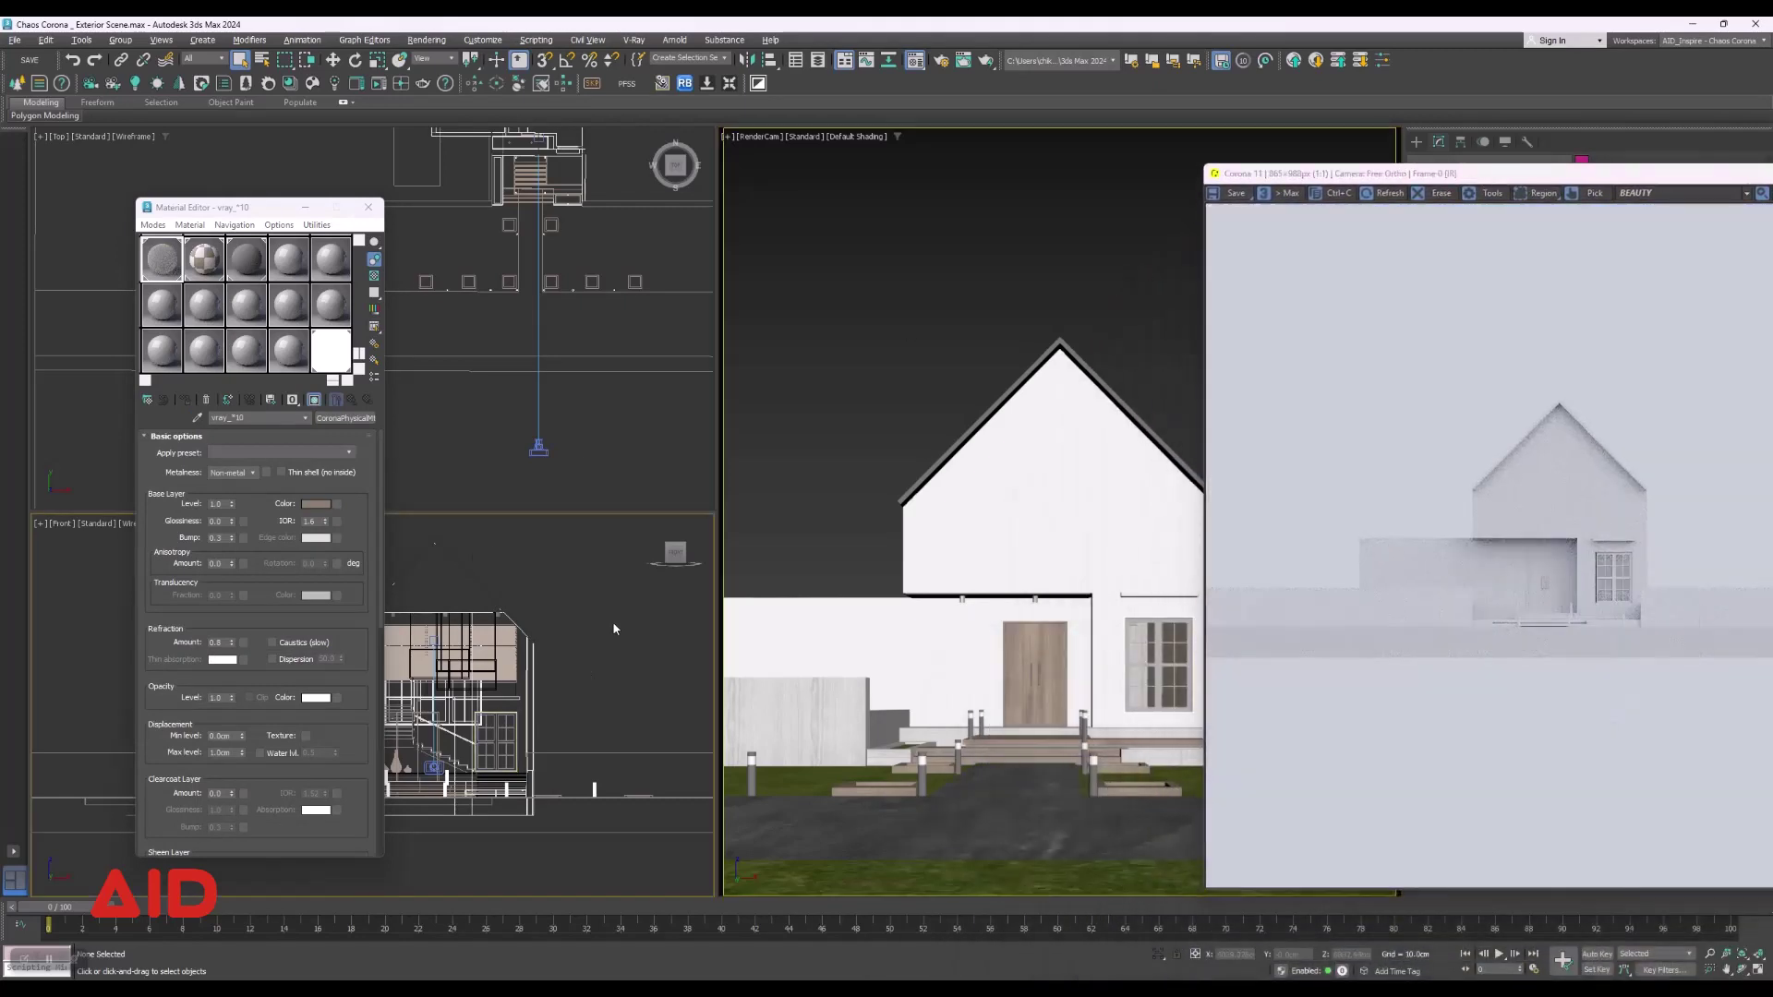
pyautogui.click(930, 407)
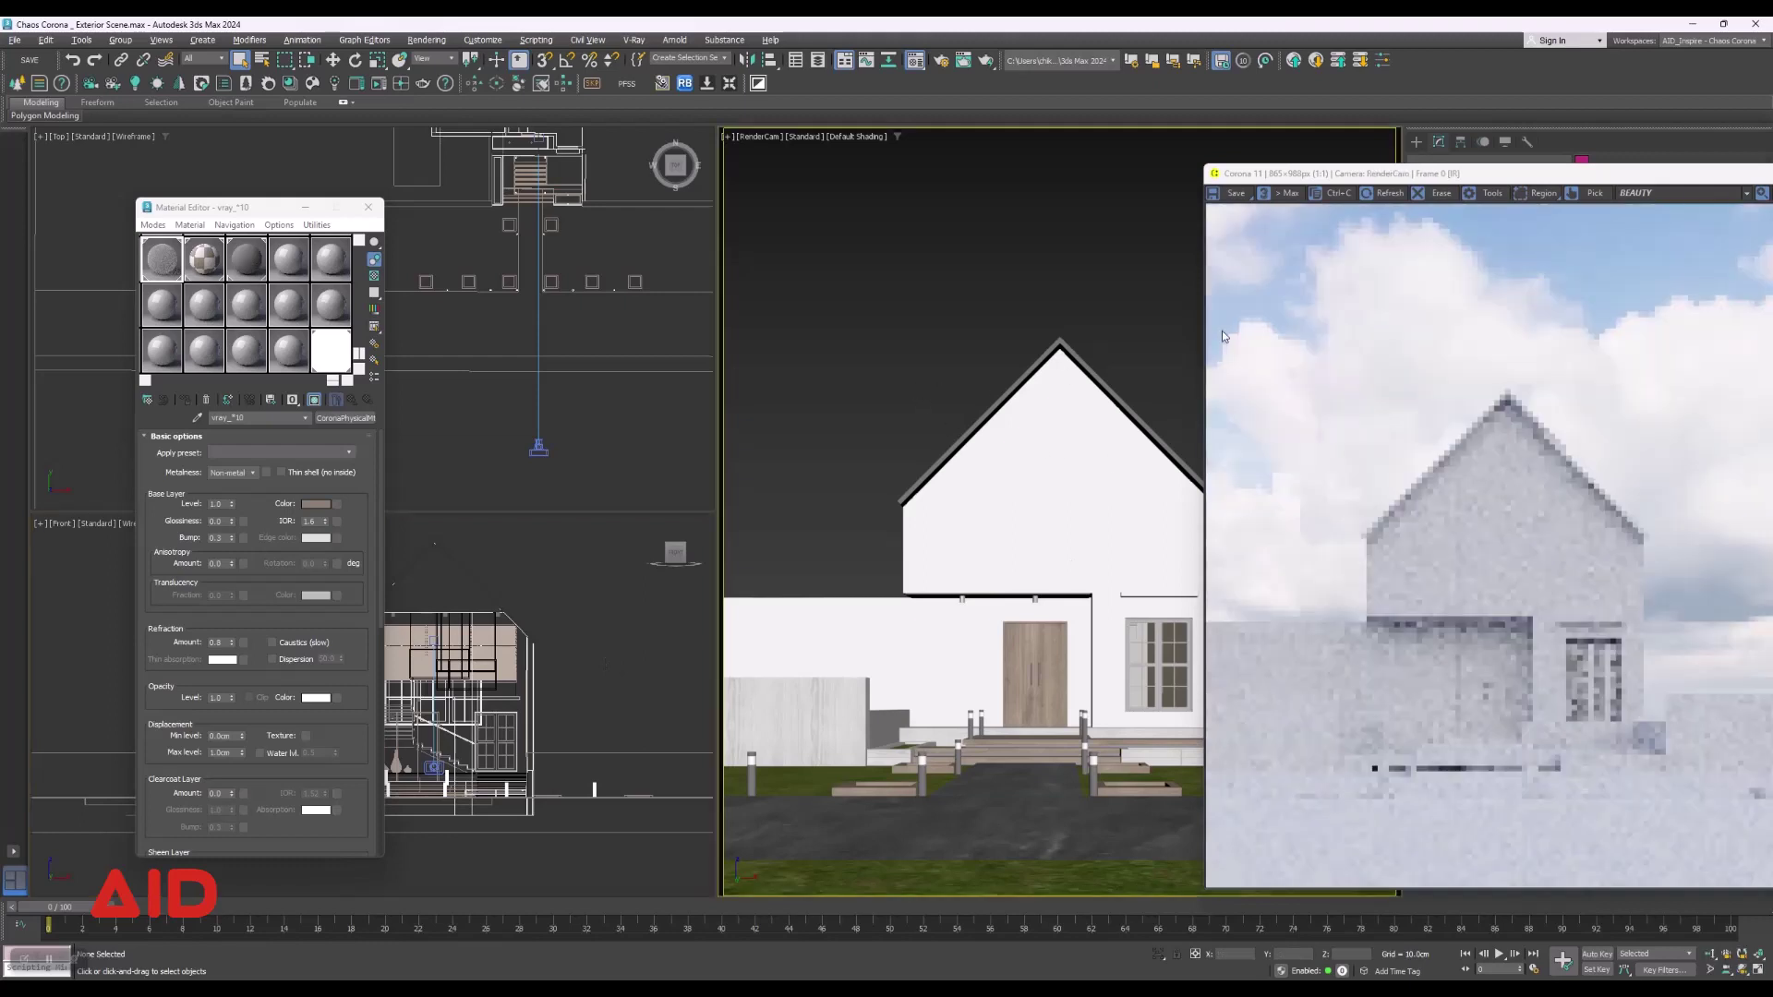
pyautogui.moveTo(1579, 175); pyautogui.dragTo(1213, 164)
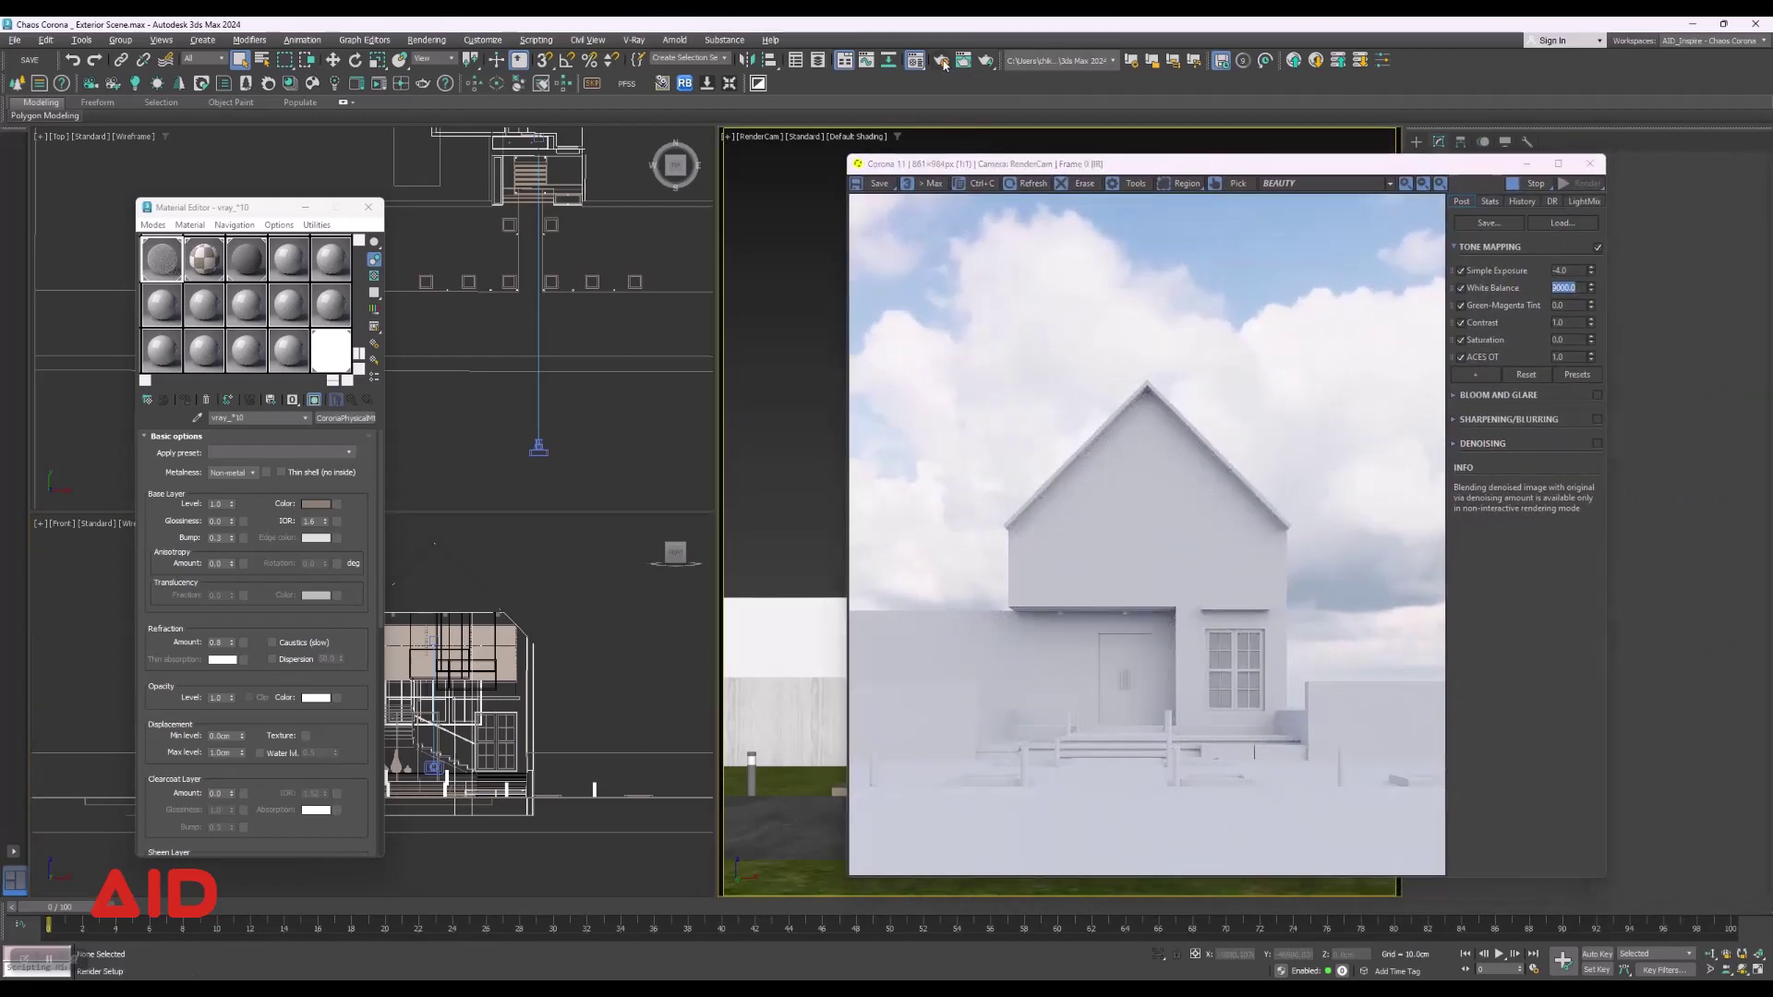
pyautogui.press('F10')
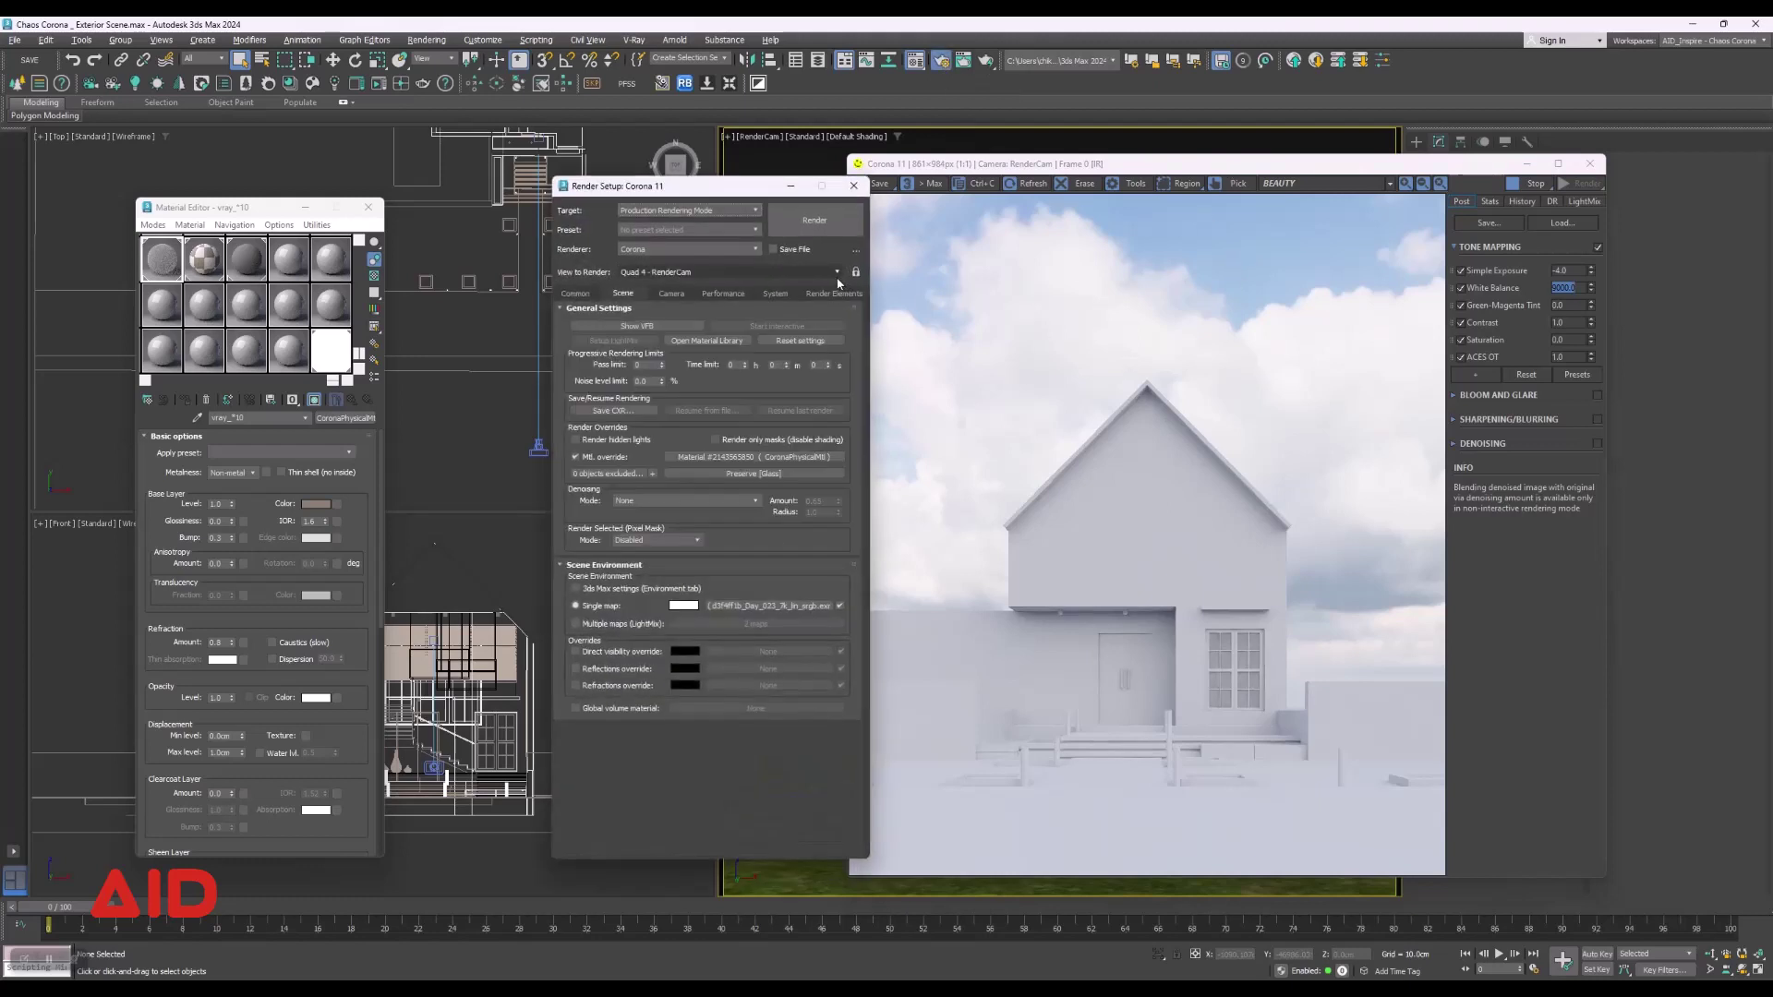
# Lock rendering to the render camera, close Render Setup, and maximize a Perspective view.
pyautogui.click(856, 271)
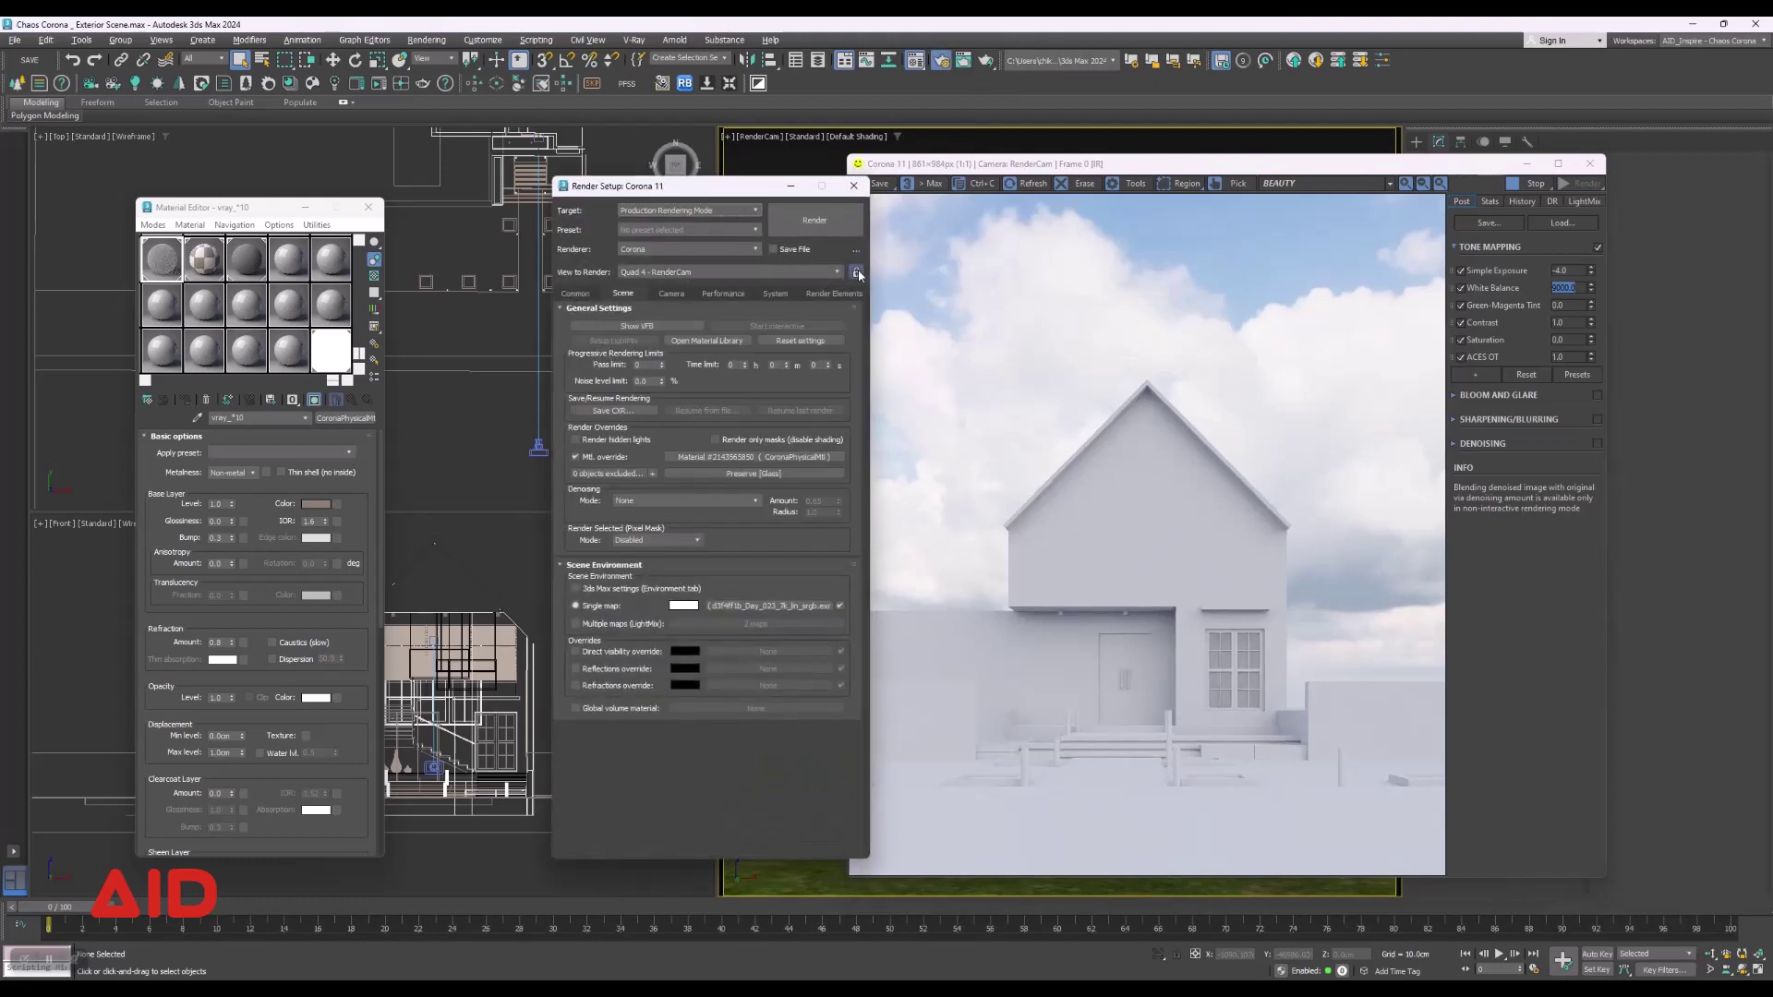
pyautogui.click(853, 185)
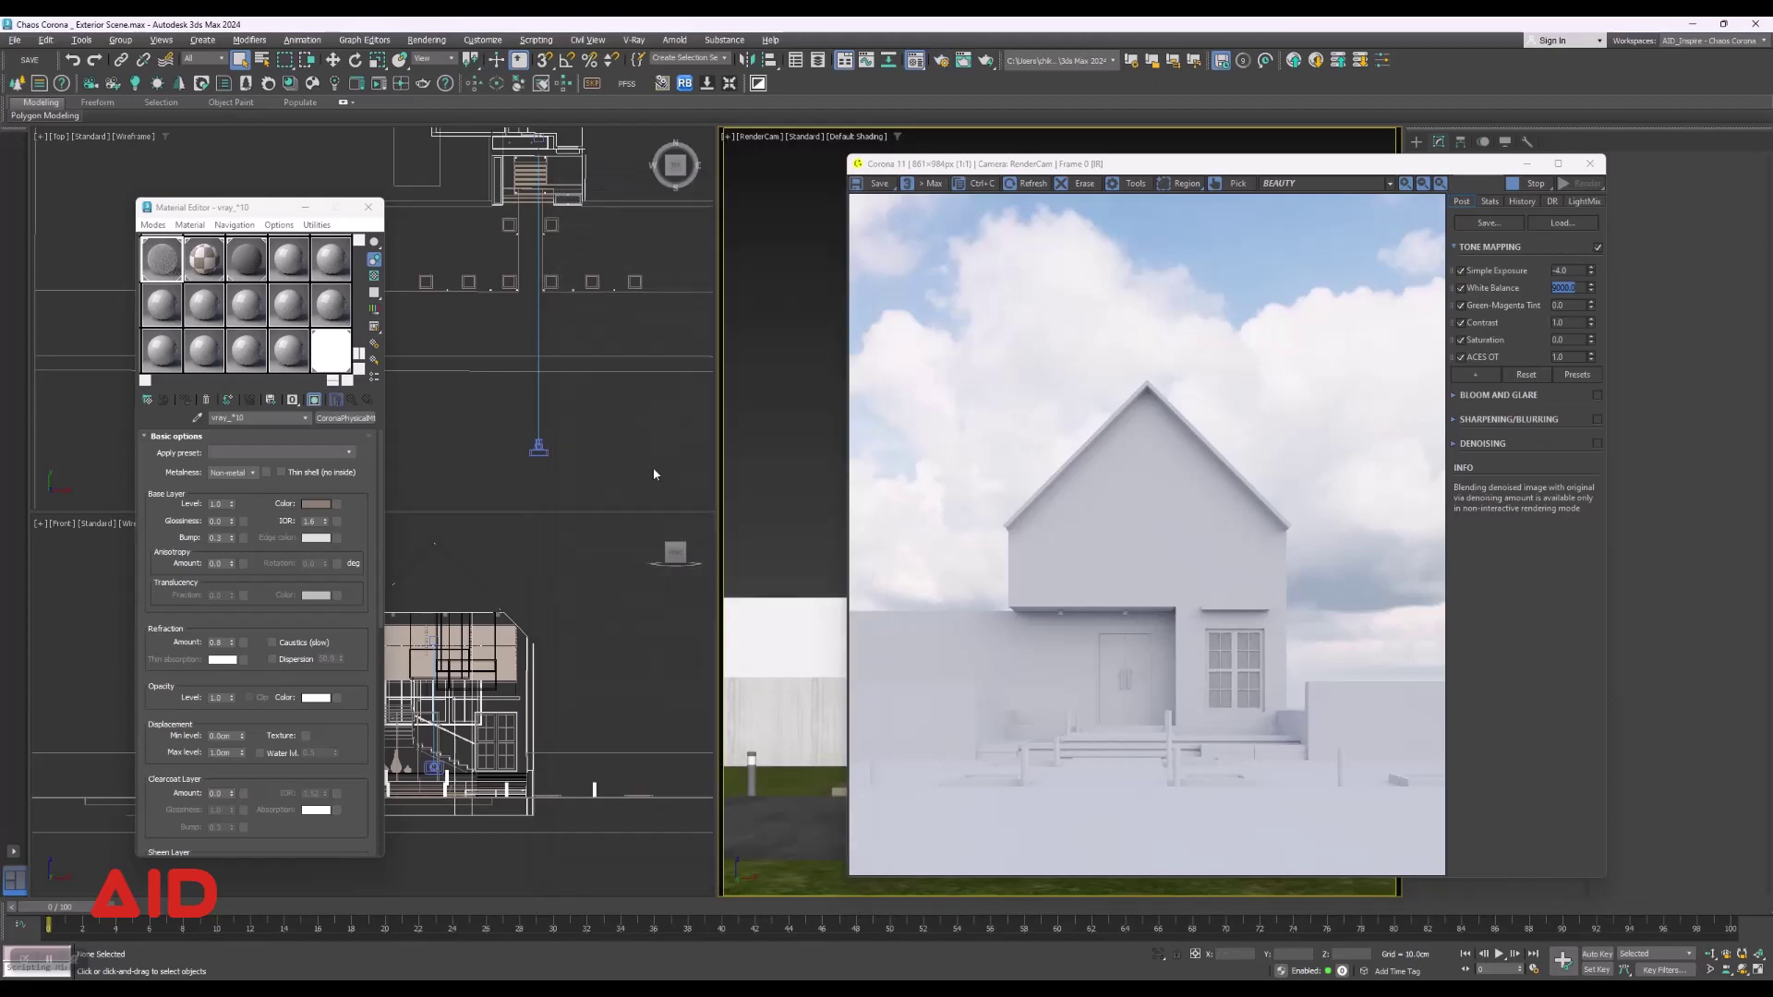
pyautogui.scroll(2, 571, 607)
pyautogui.scroll(3, 538, 606)
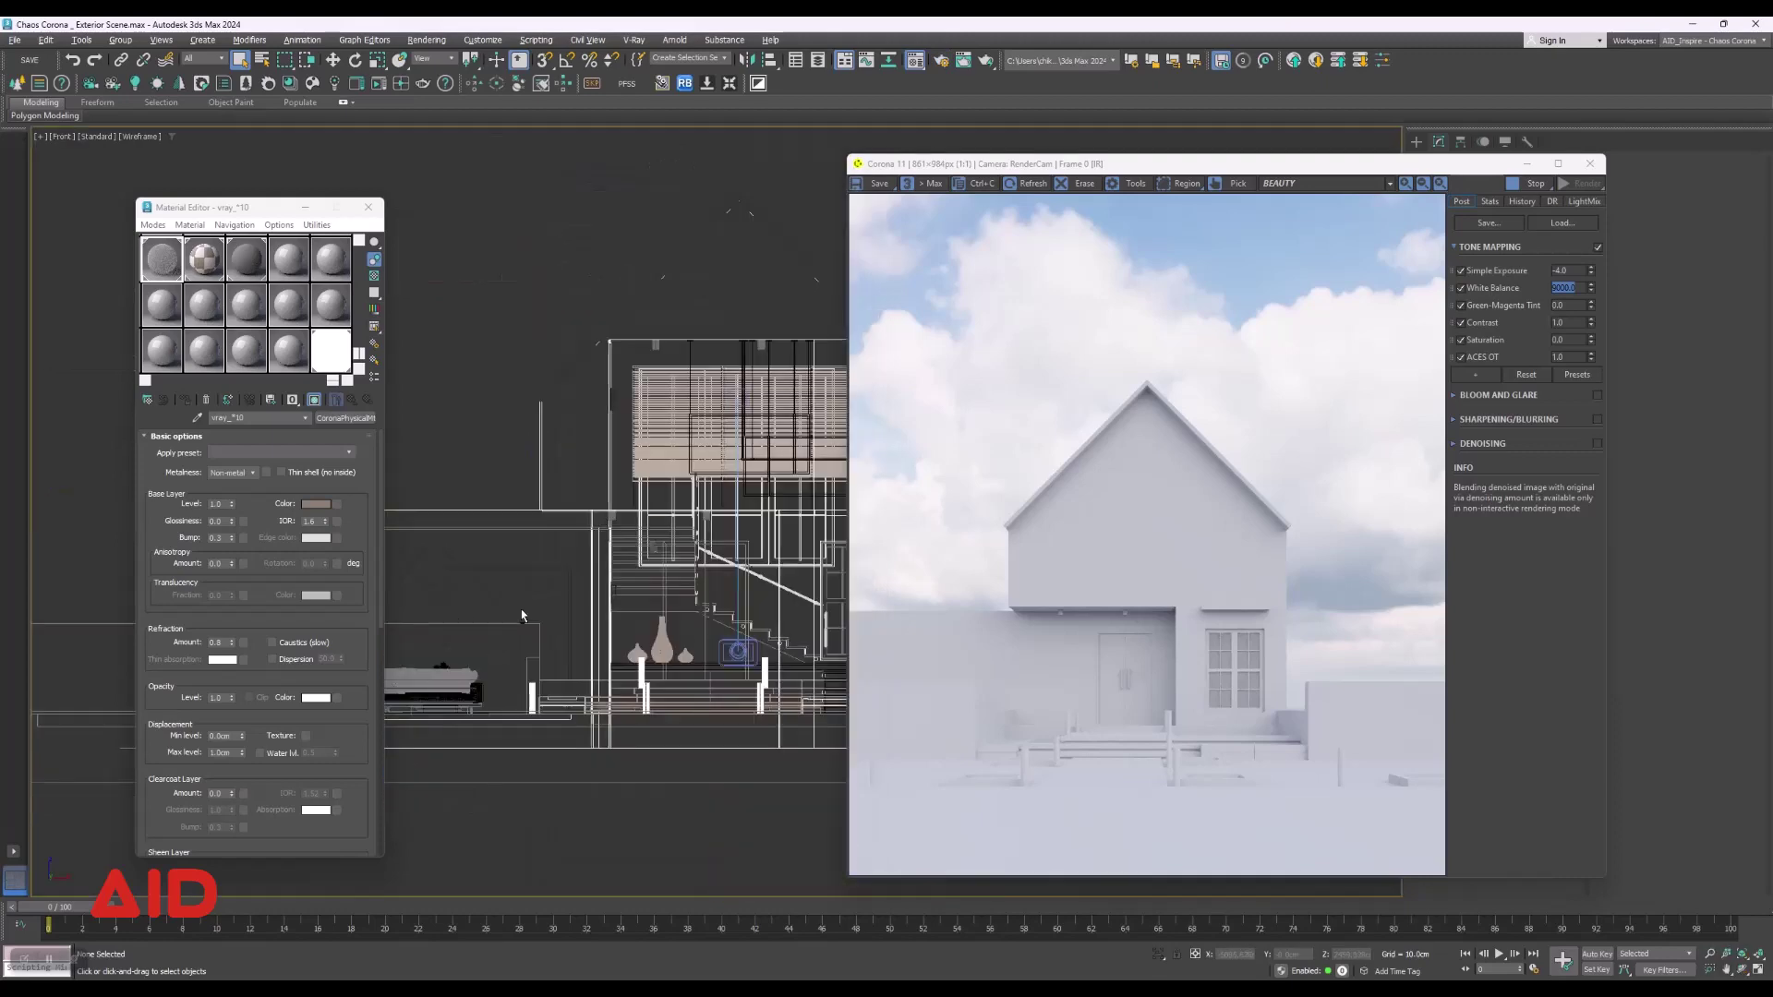
pyautogui.hotkey('alt', 'w')
pyautogui.press('p')
# Switch the viewport to Default Shading and zoom in on the front window.
pyautogui.scroll(2, 678, 580)
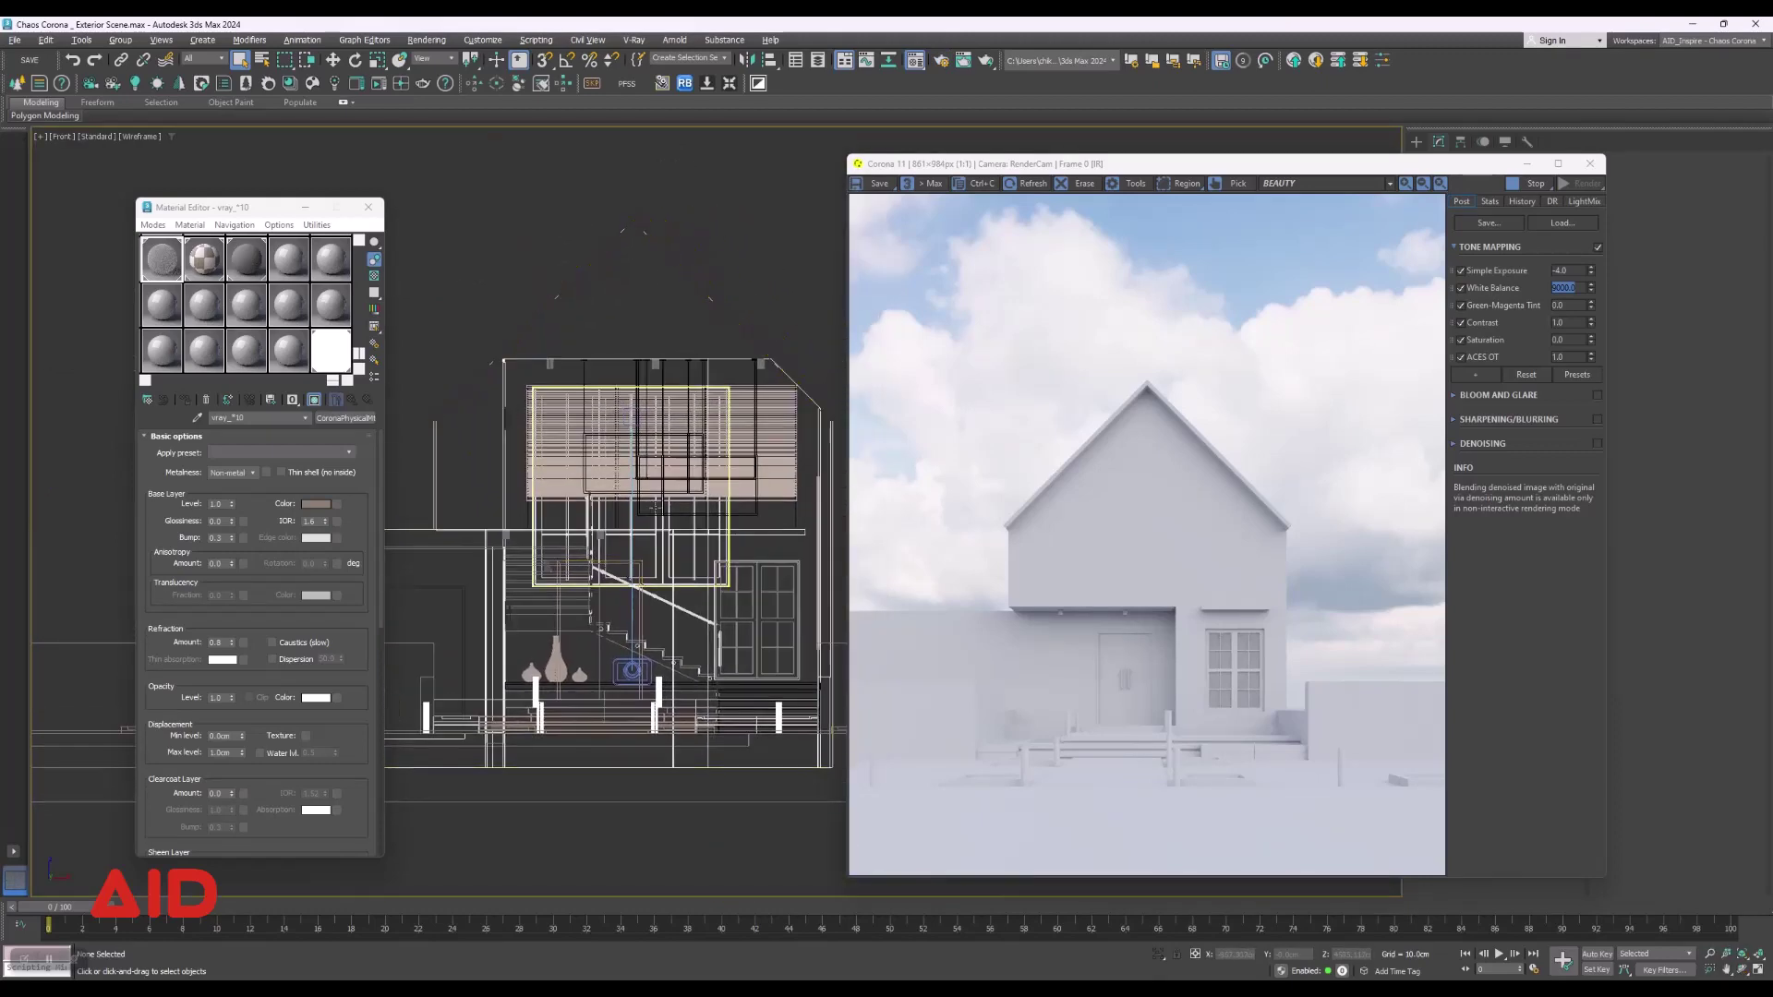
pyautogui.scroll(3, 678, 580)
pyautogui.scroll(-3, 678, 580)
pyautogui.scroll(-2, 631, 585)
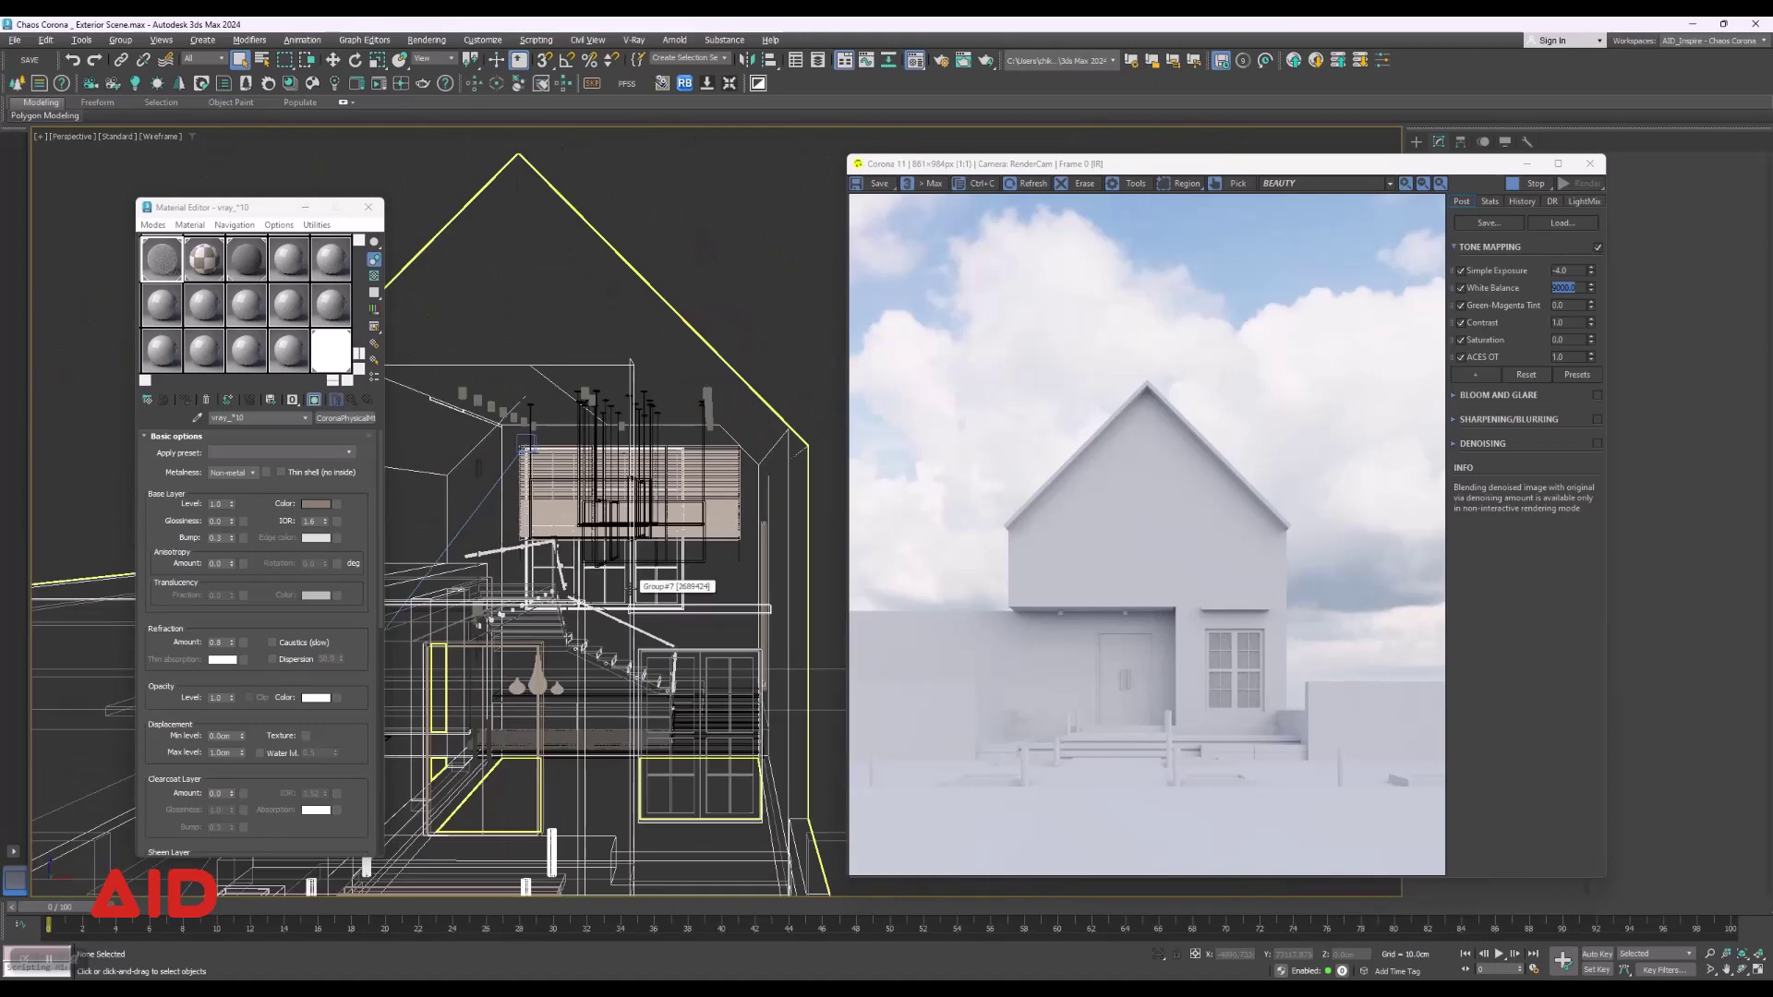
pyautogui.press('F3')
pyautogui.moveTo(630, 584)
pyautogui.keyDown('alt'); pyautogui.mouseDown(button='middle')
pyautogui.moveTo(635, 662)
pyautogui.moveTo(646, 517)
pyautogui.moveTo(702, 554)
pyautogui.mouseUp(button='middle'); pyautogui.keyUp('alt')
pyautogui.scroll(5, 720, 554)
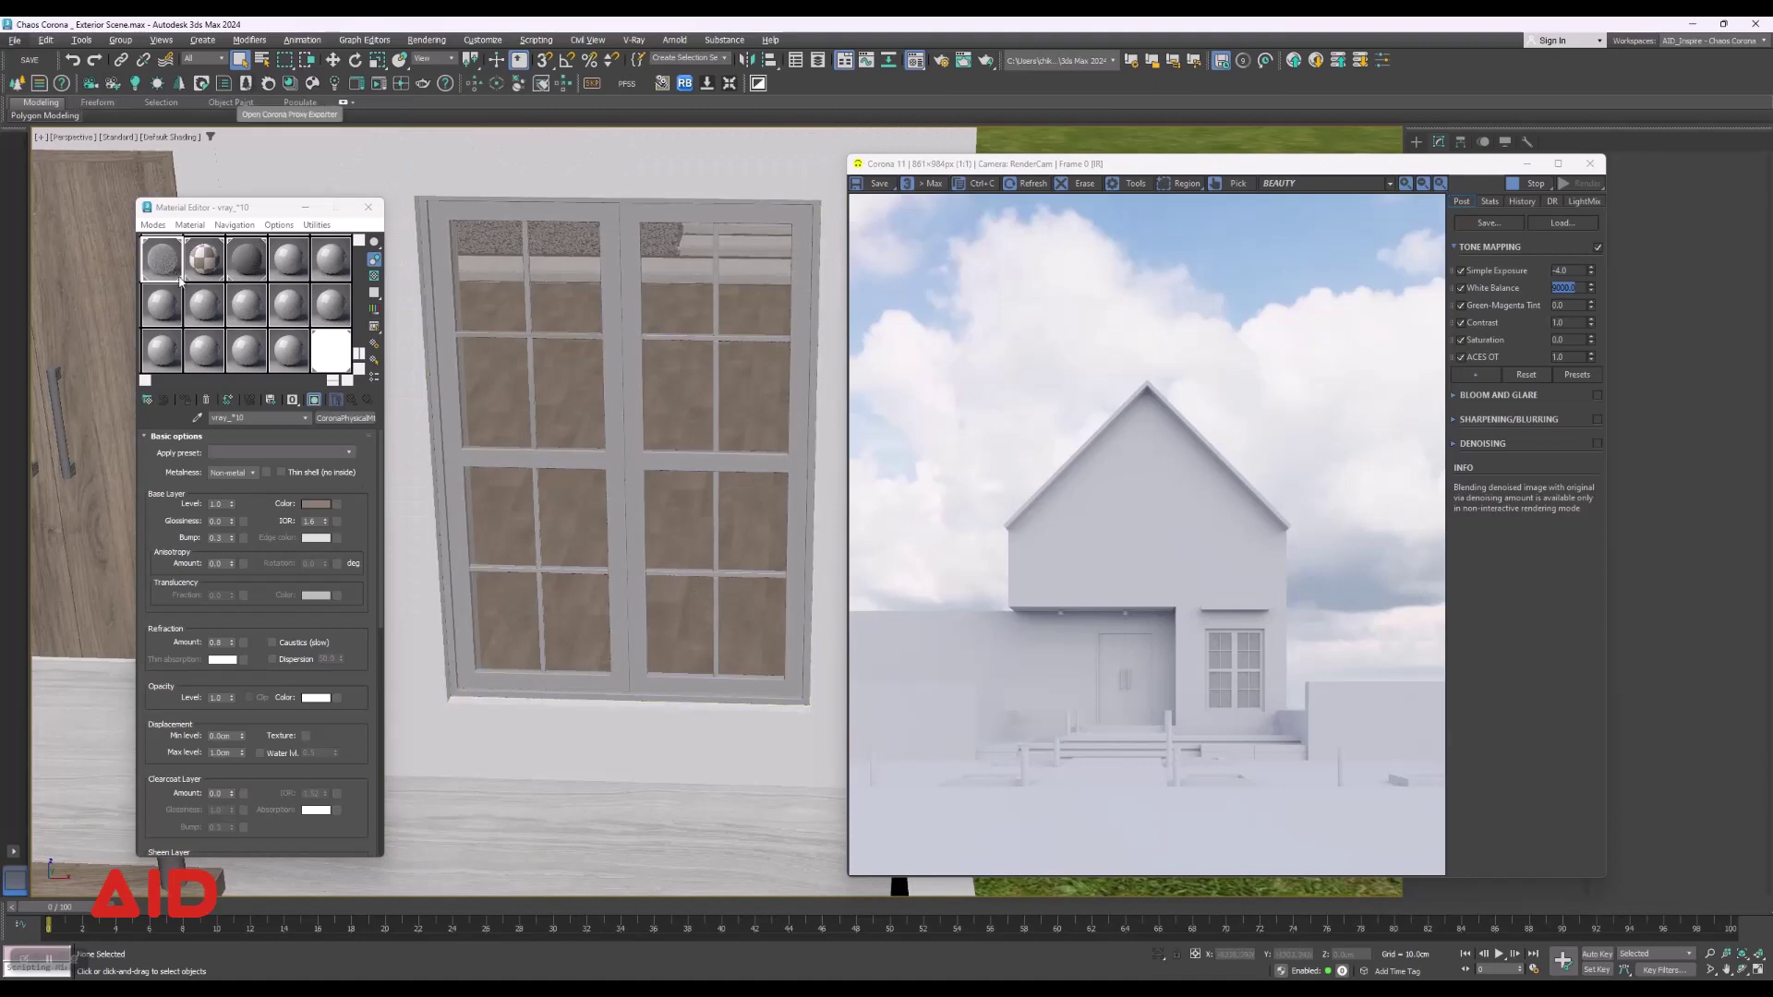
# Pick the window's material from the scene and apply the Corona Glass preset, accepting the reset.
pyautogui.click(199, 421)
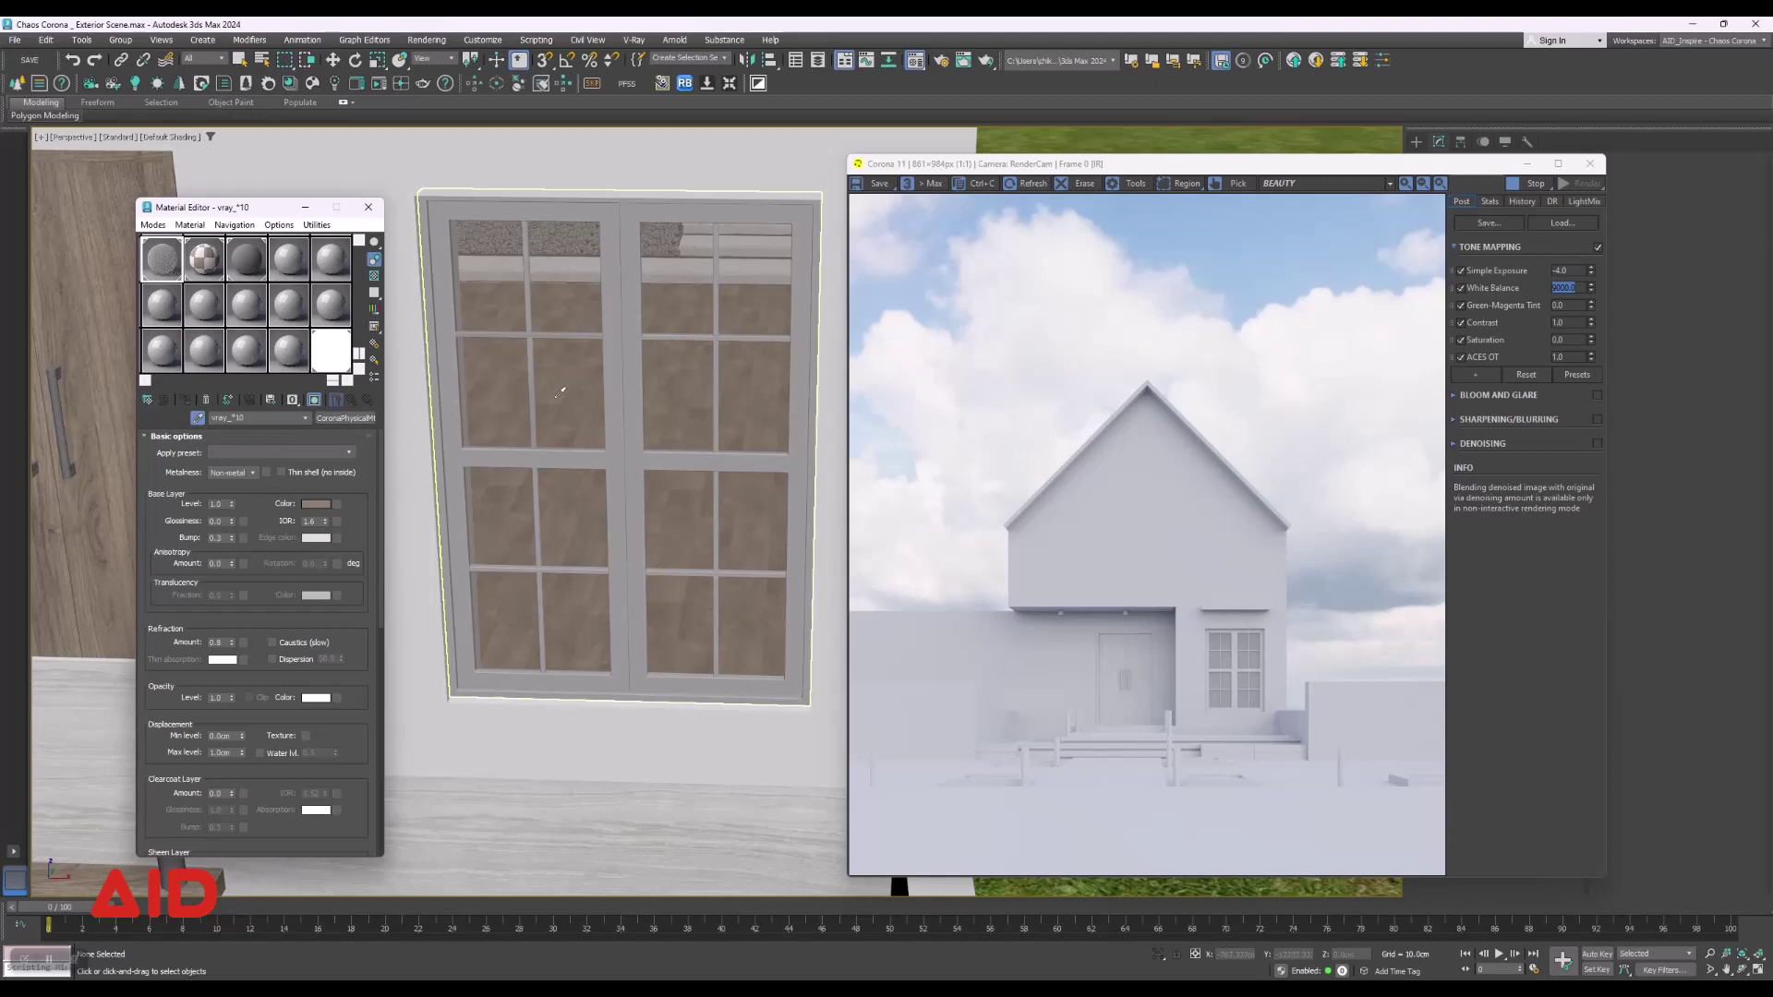
pyautogui.click(560, 392)
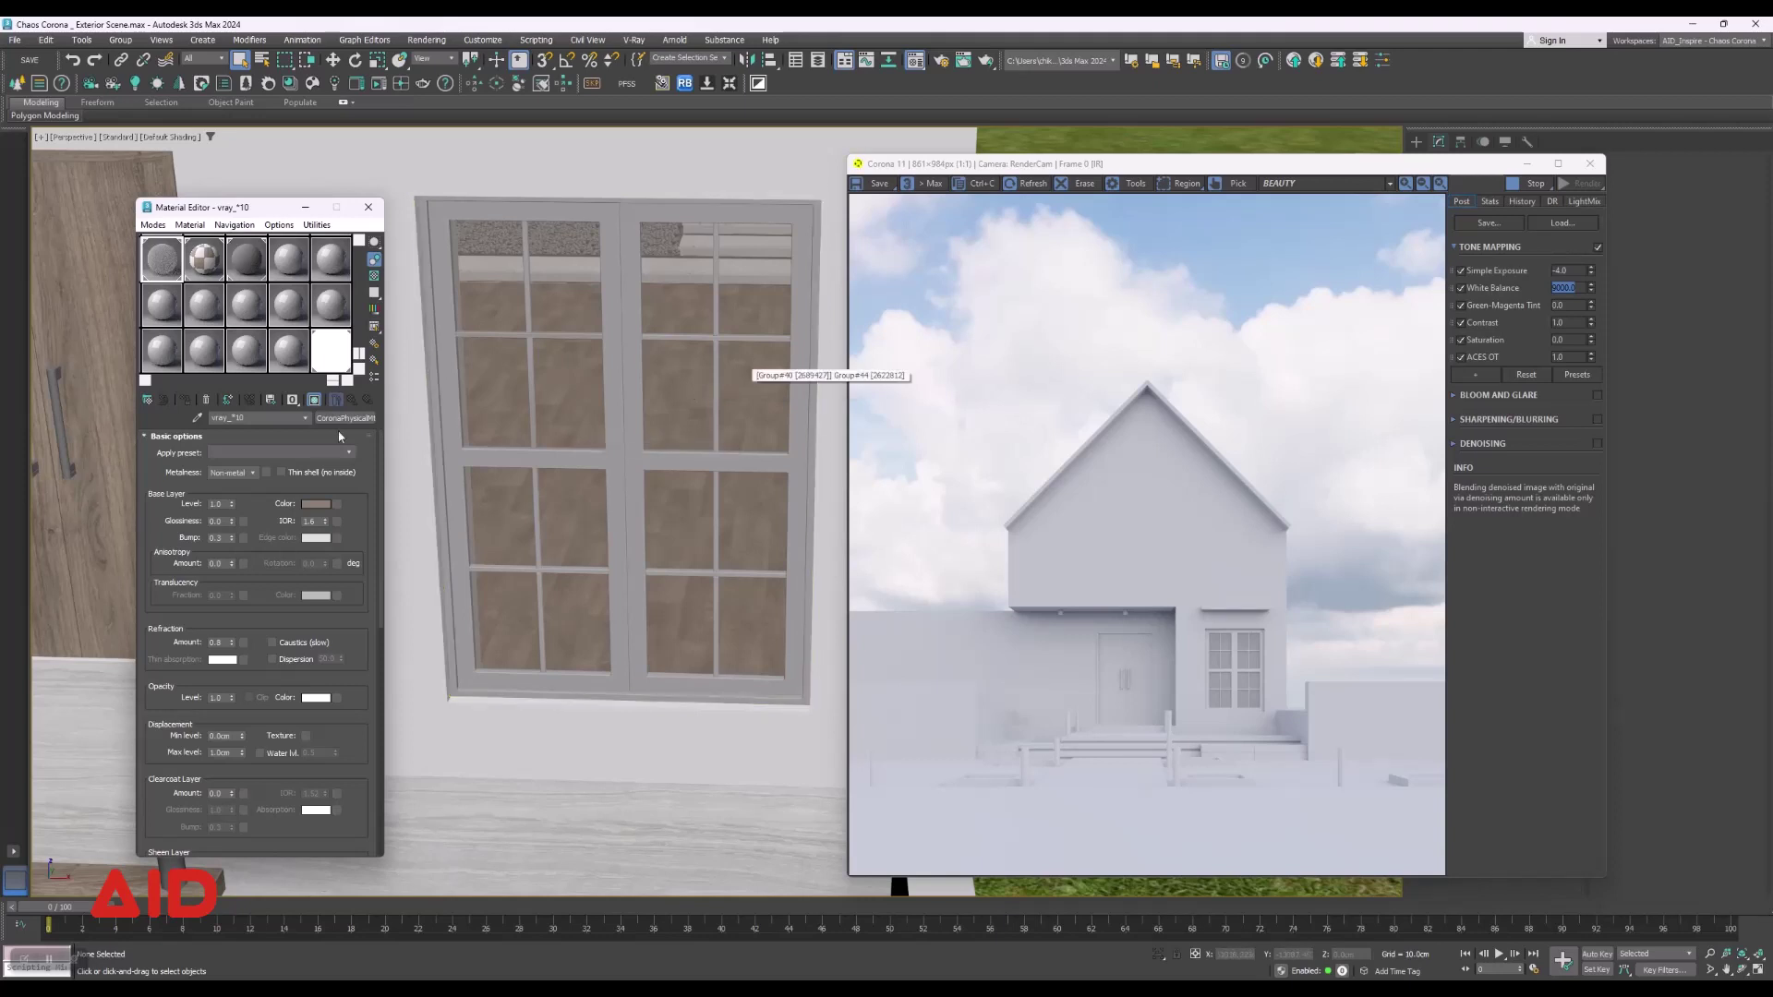
pyautogui.click(351, 452)
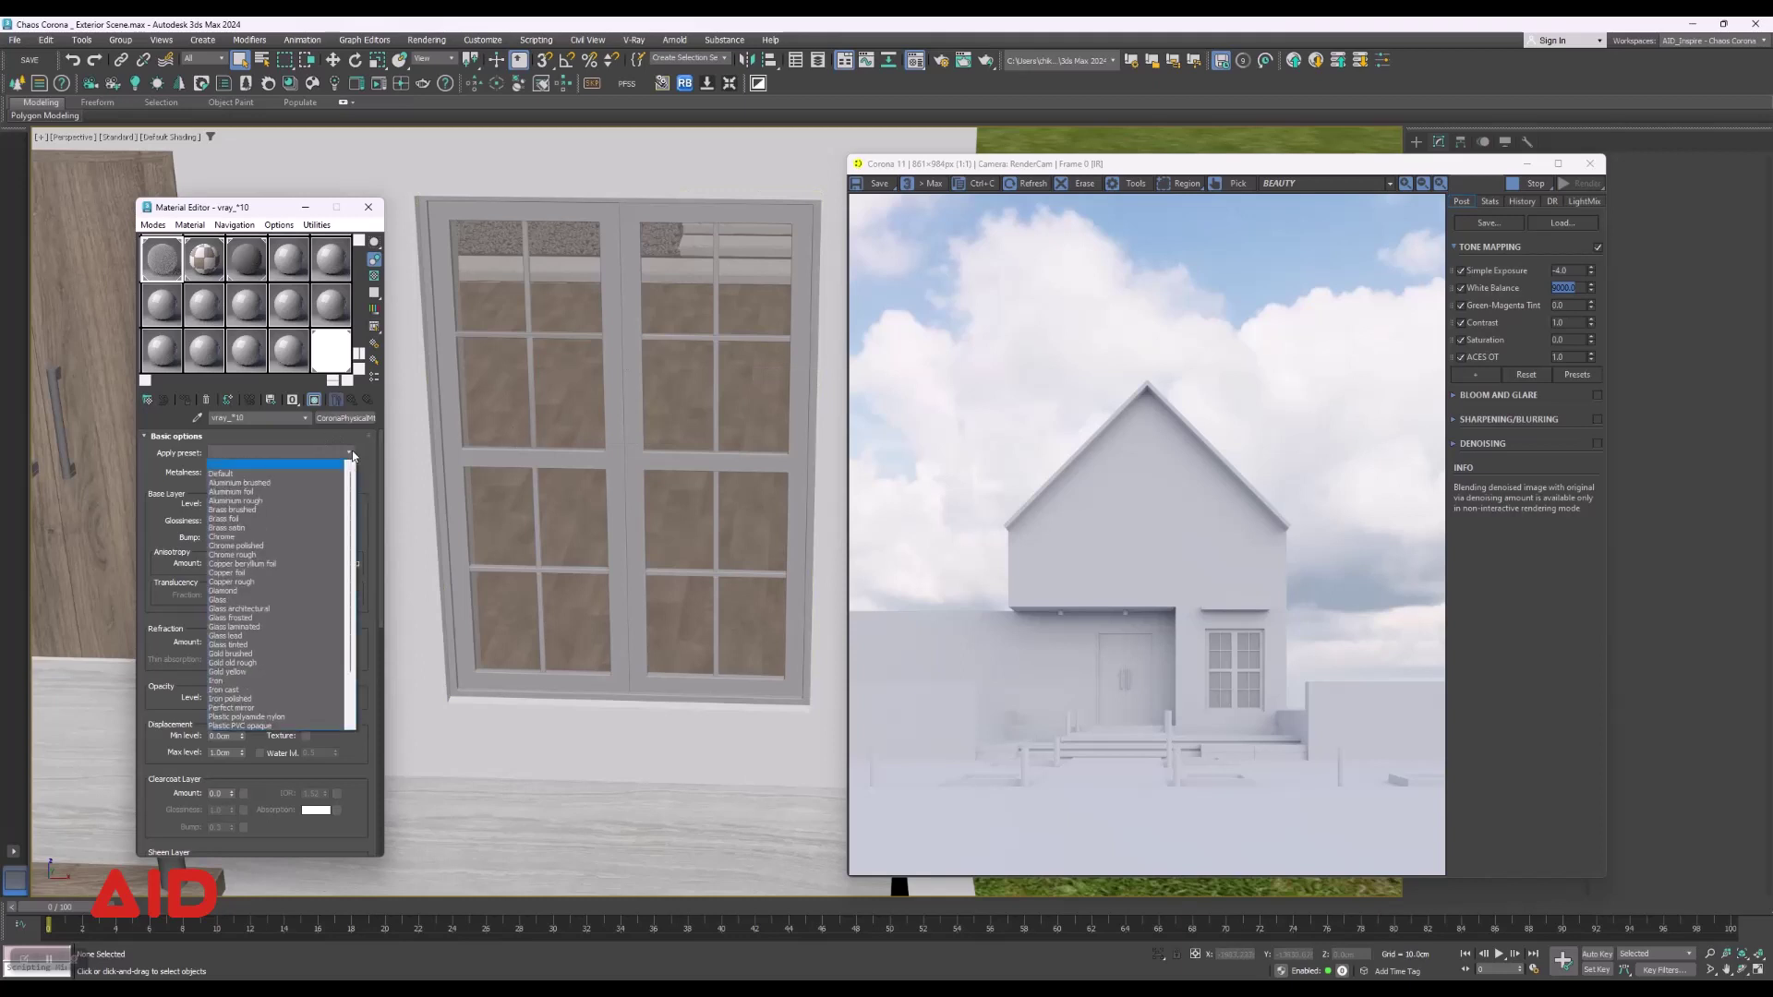
pyautogui.click(249, 601)
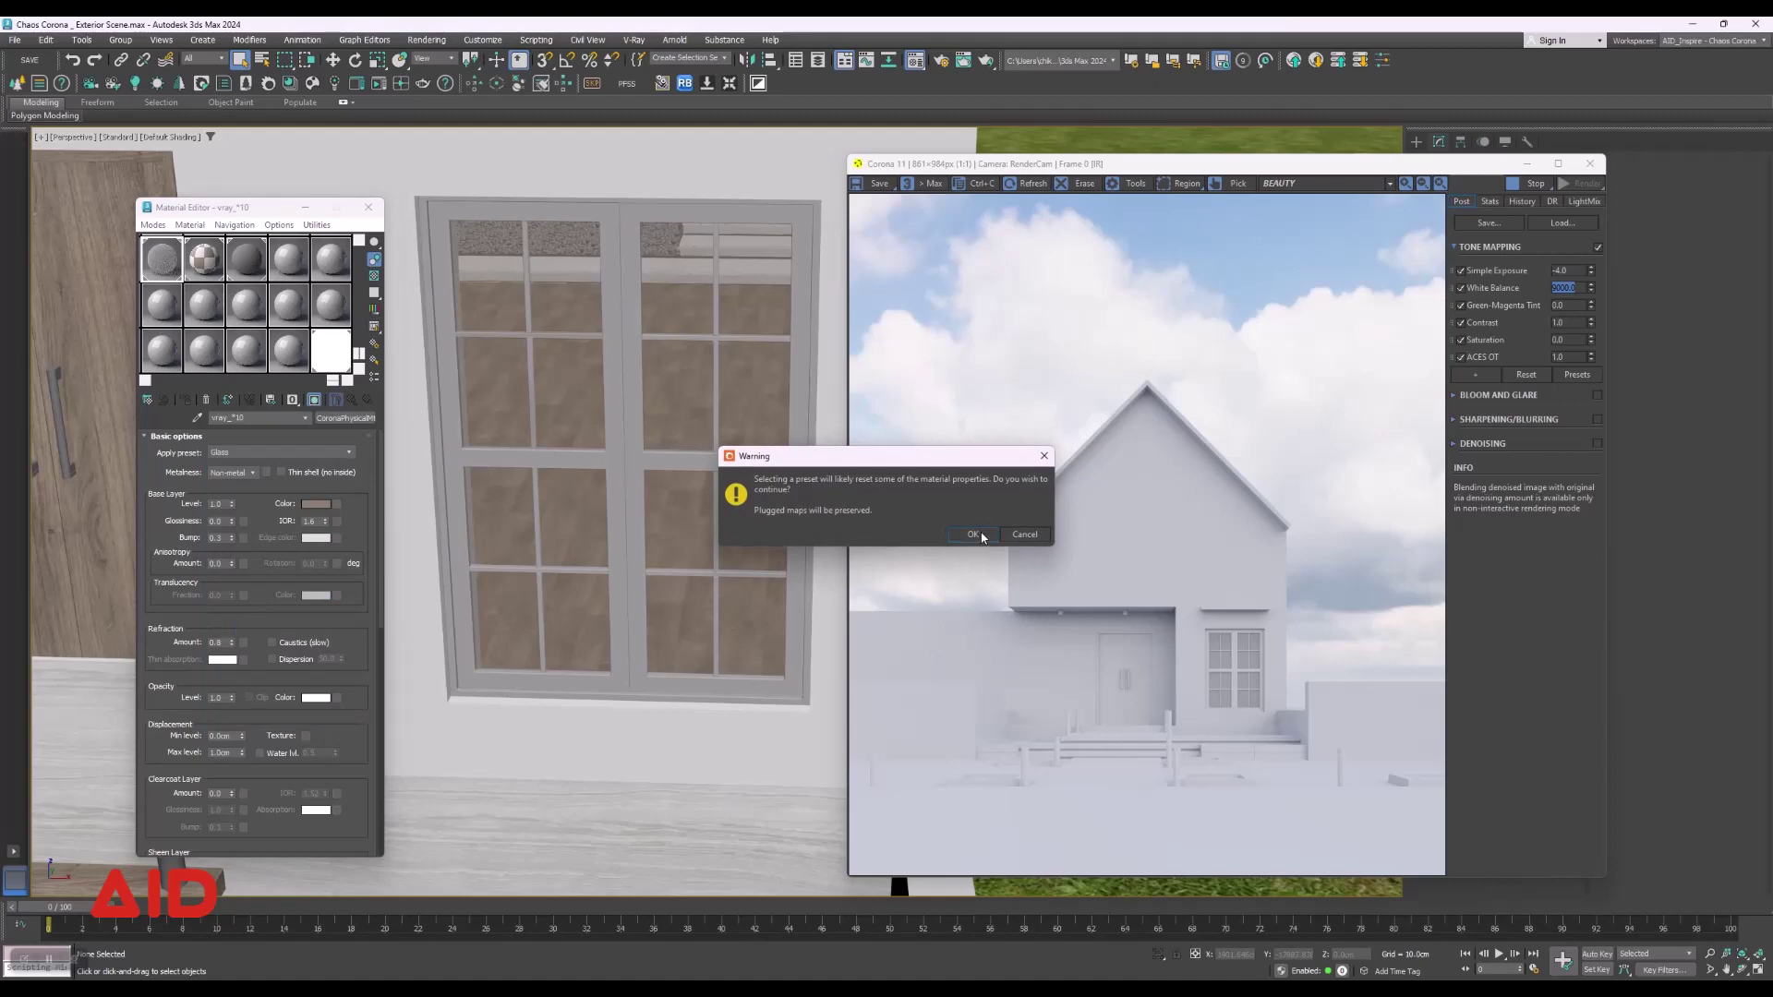
pyautogui.click(974, 534)
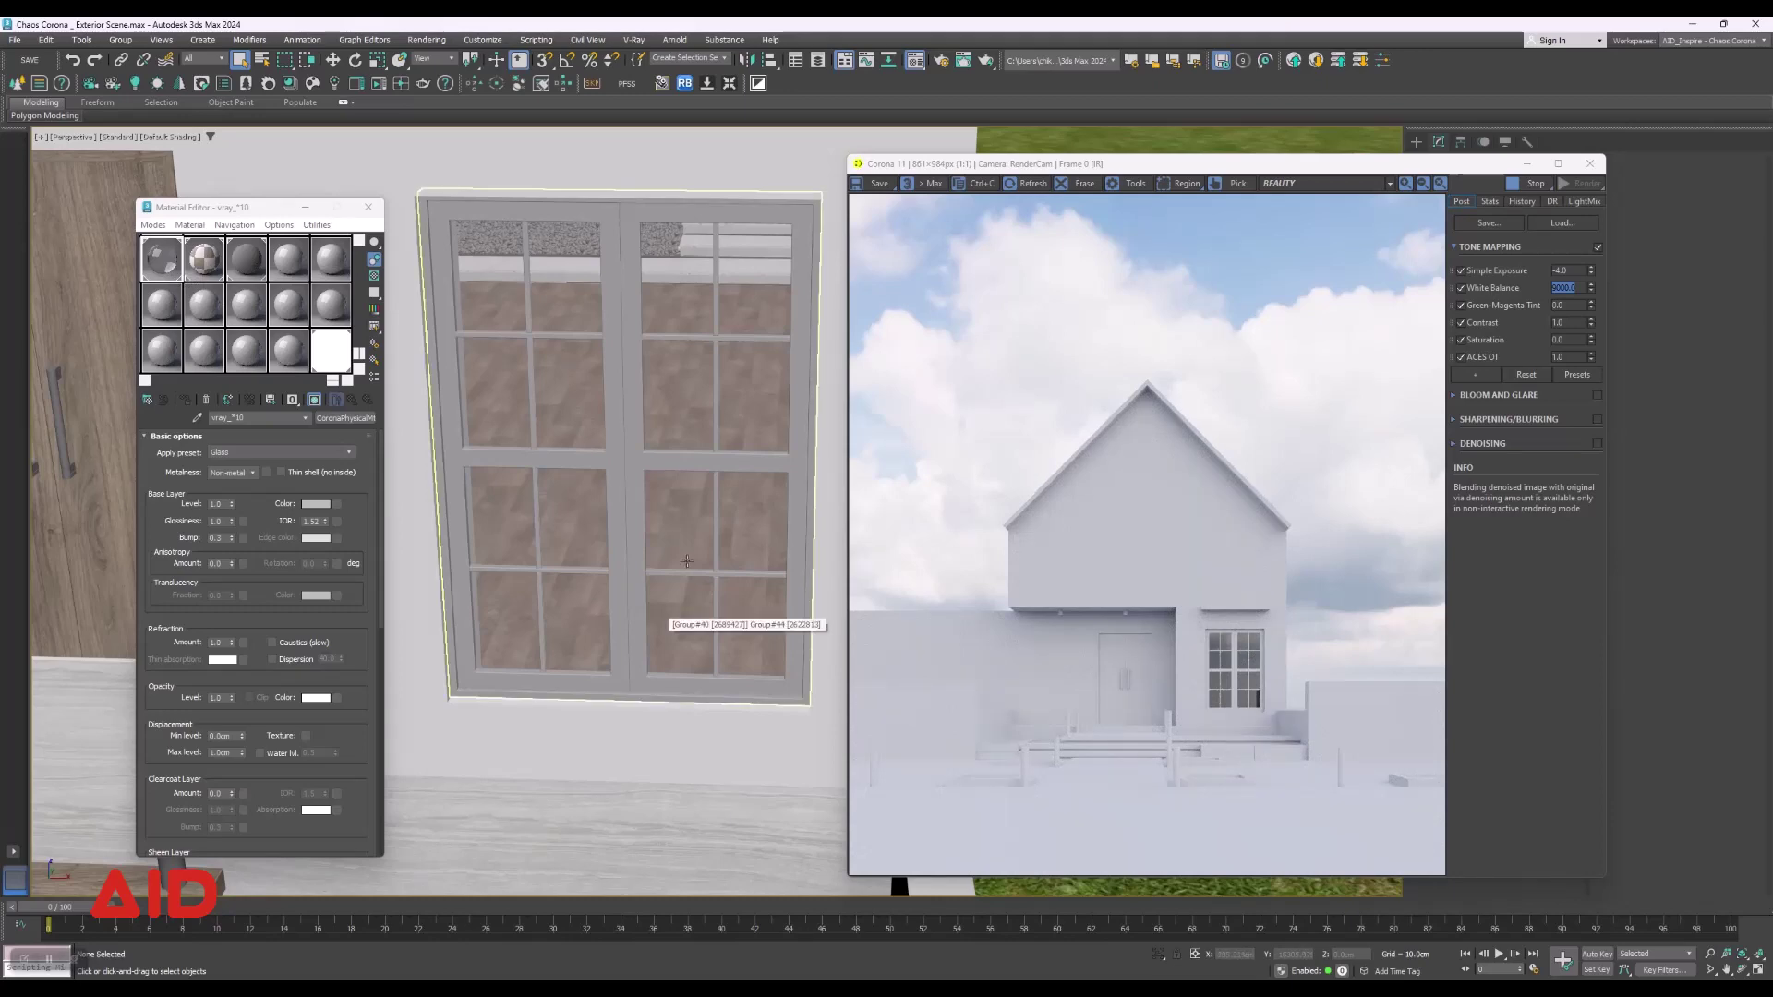
# Uncheck Mtl. override under Render Overrides in Corona Render Setup.
pyautogui.scroll(-2, 687, 560)
pyautogui.scroll(-4, 683, 554)
pyautogui.scroll(-5, 708, 444)
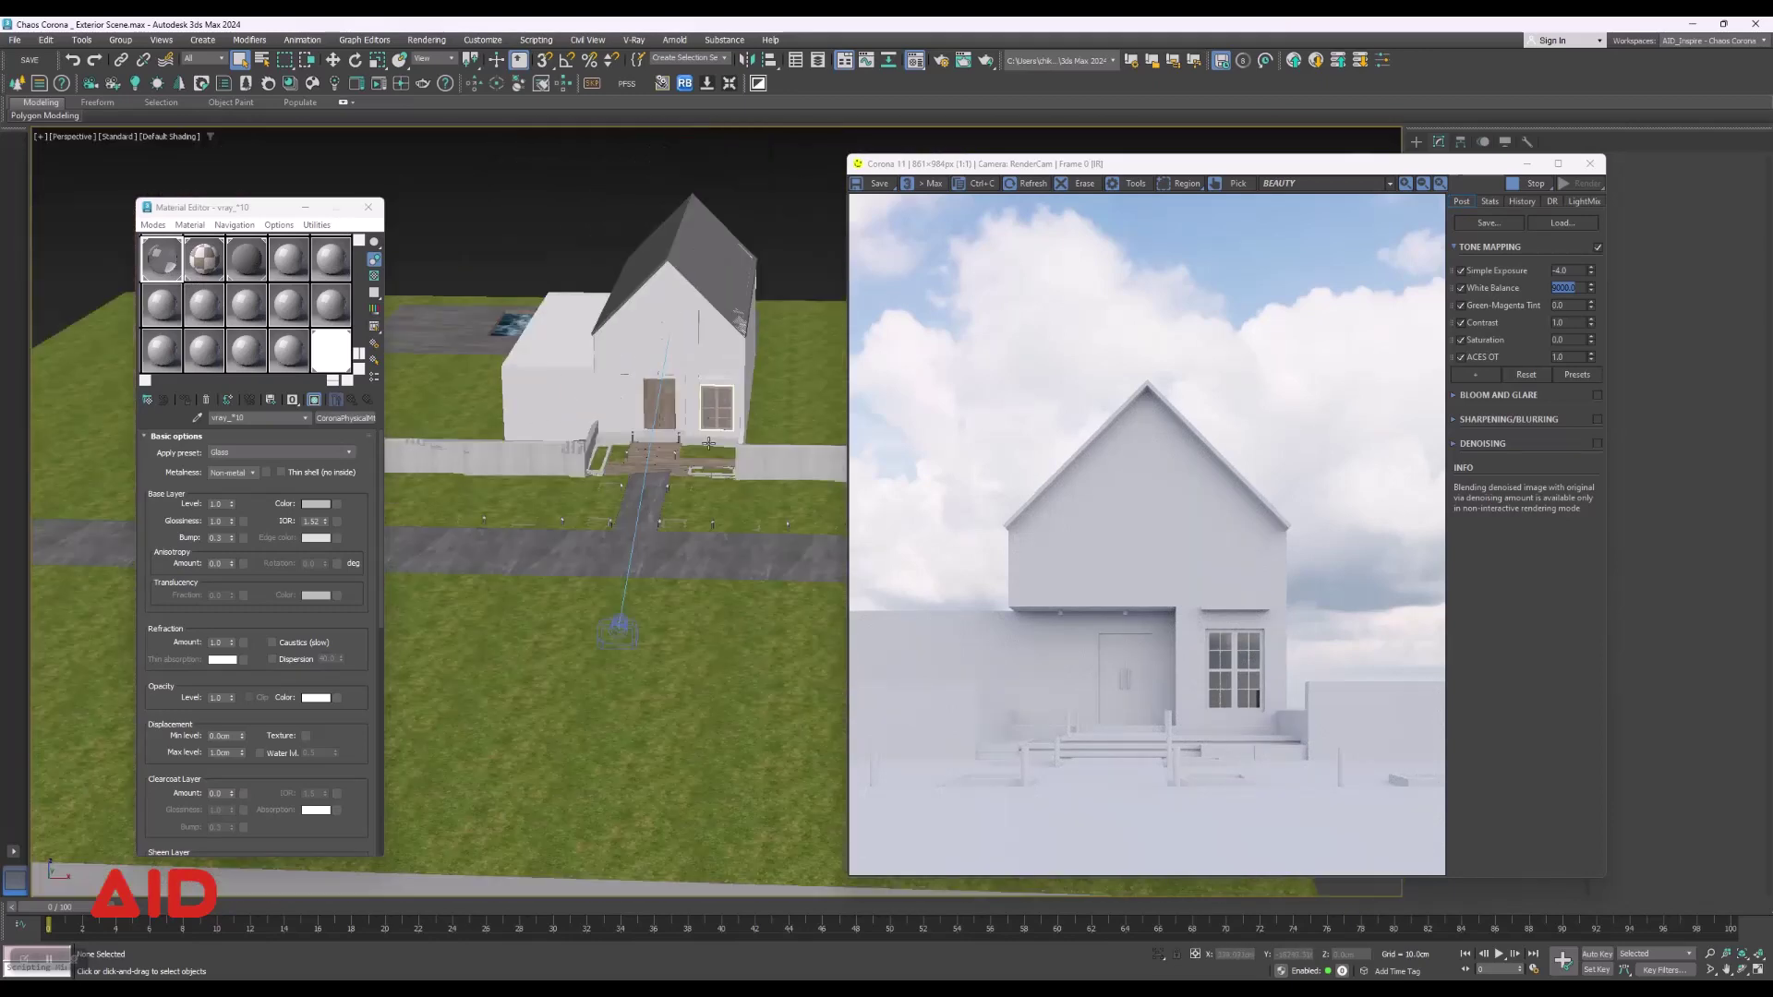
pyautogui.scroll(-1, 709, 443)
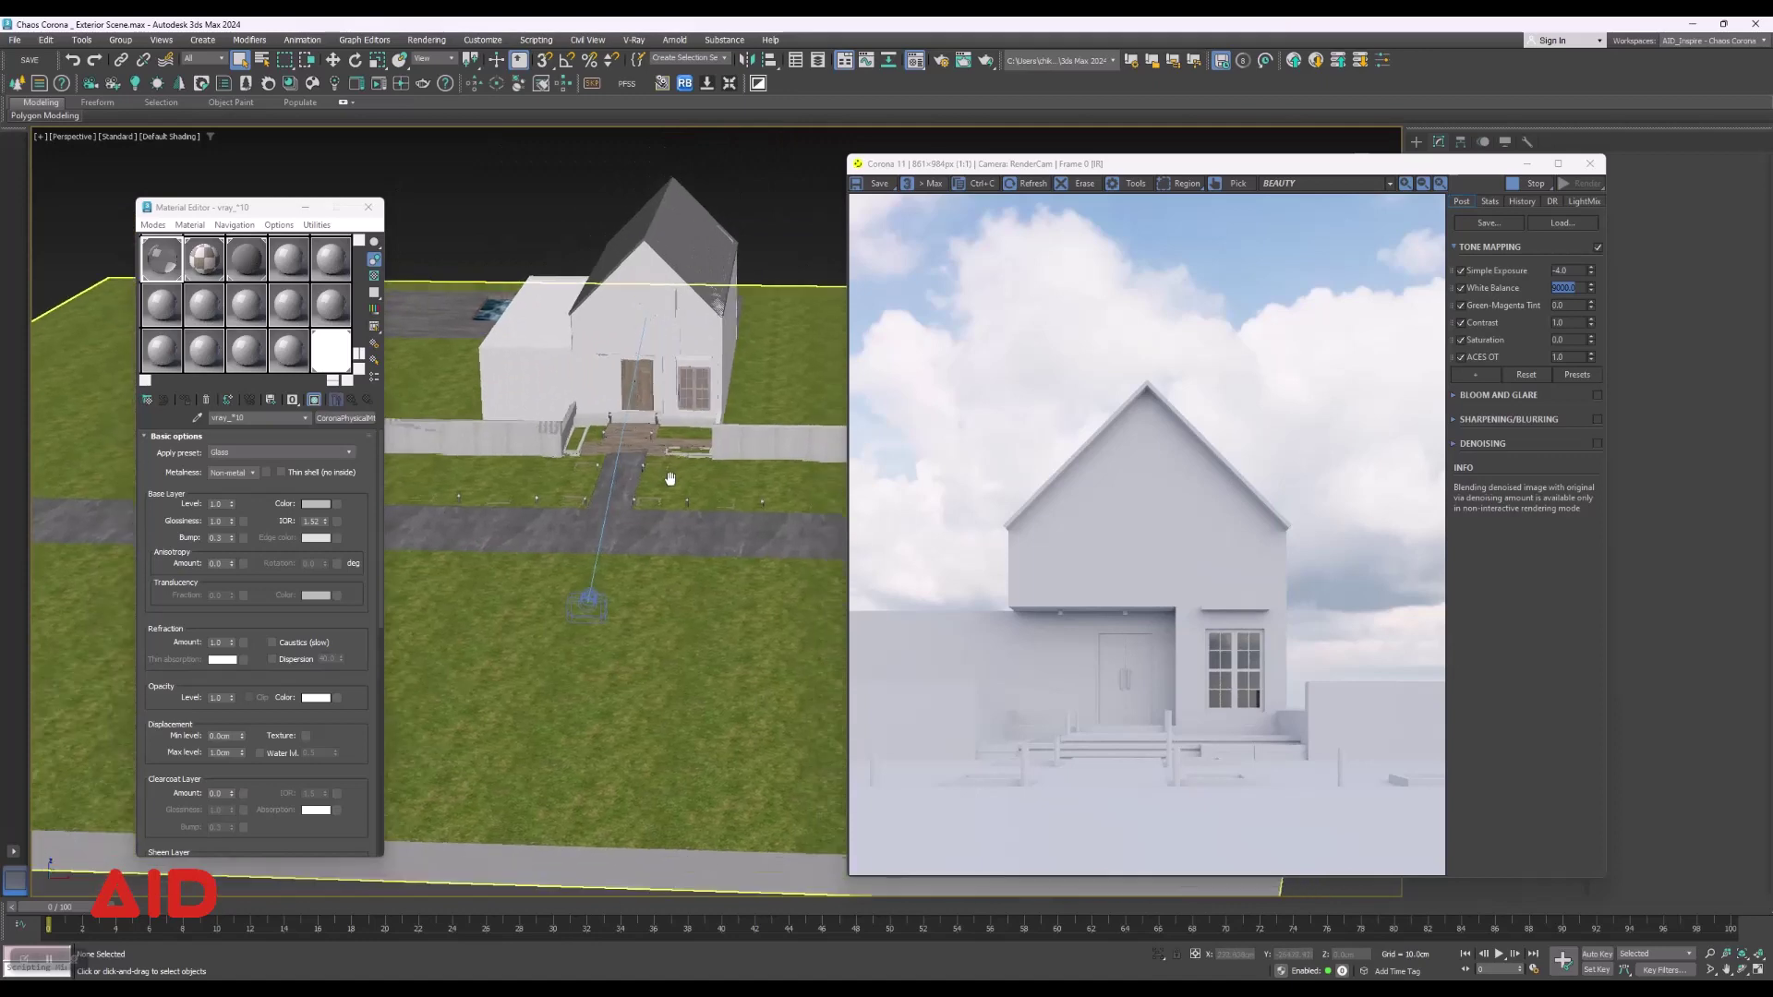
pyautogui.click(943, 61)
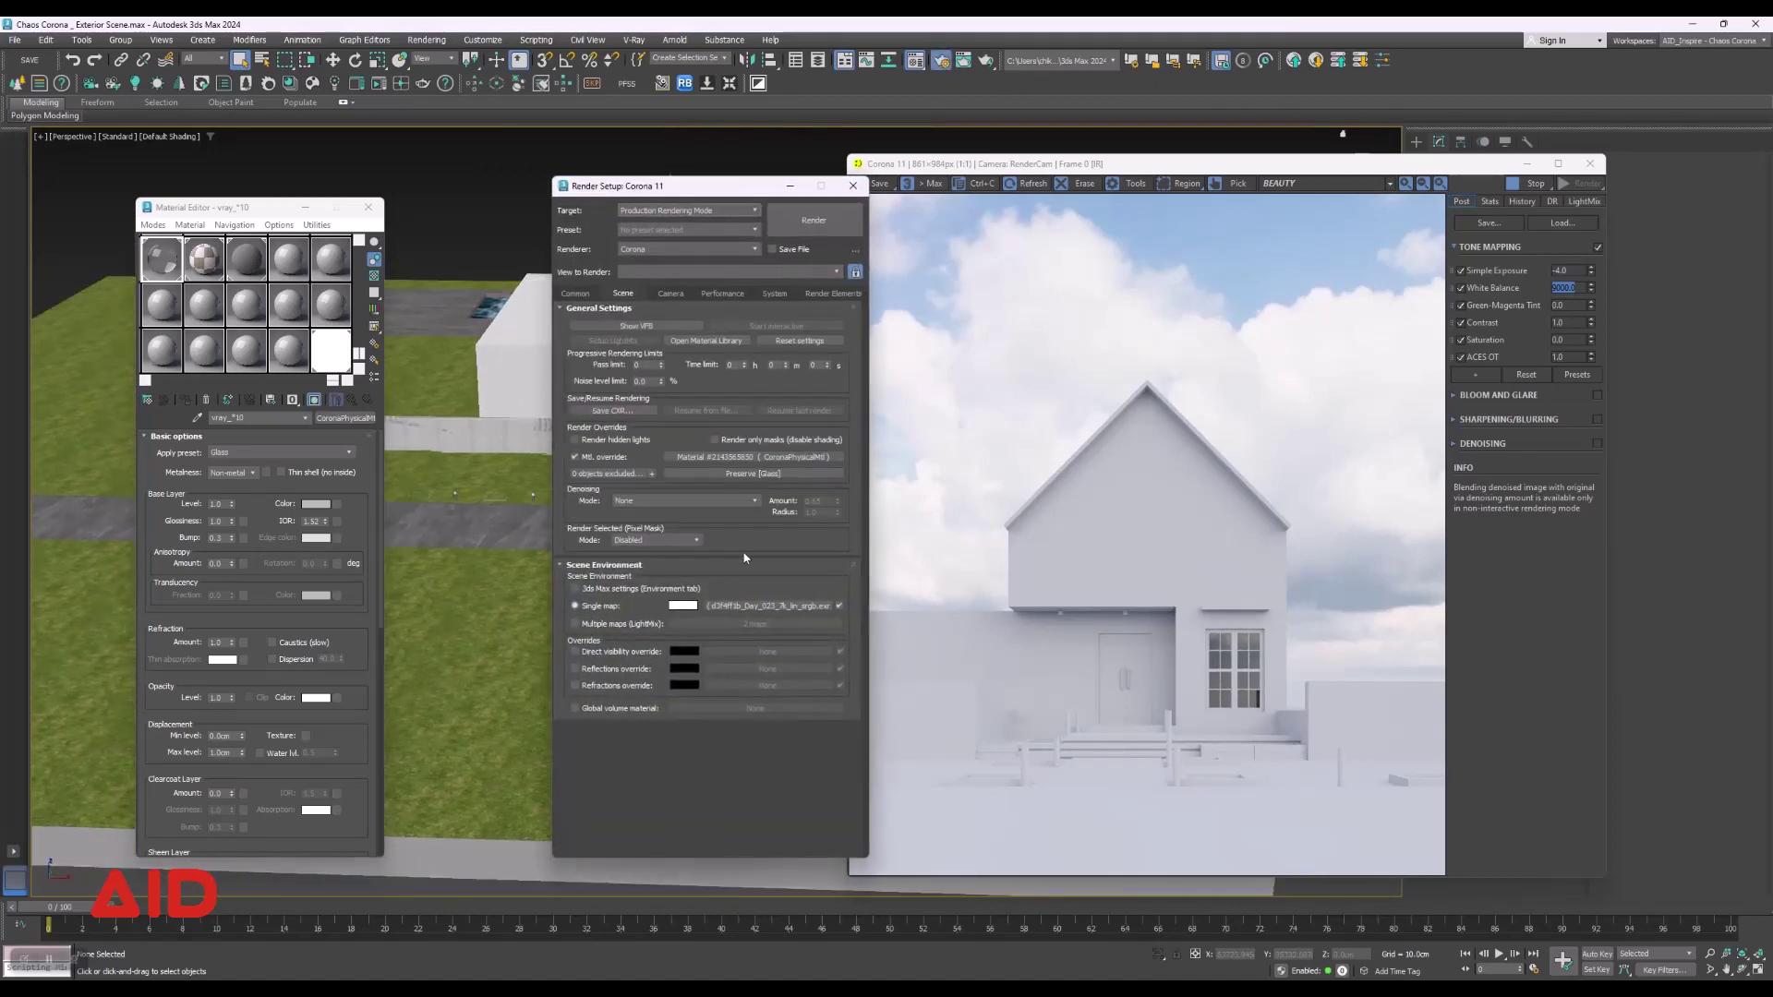
pyautogui.click(576, 456)
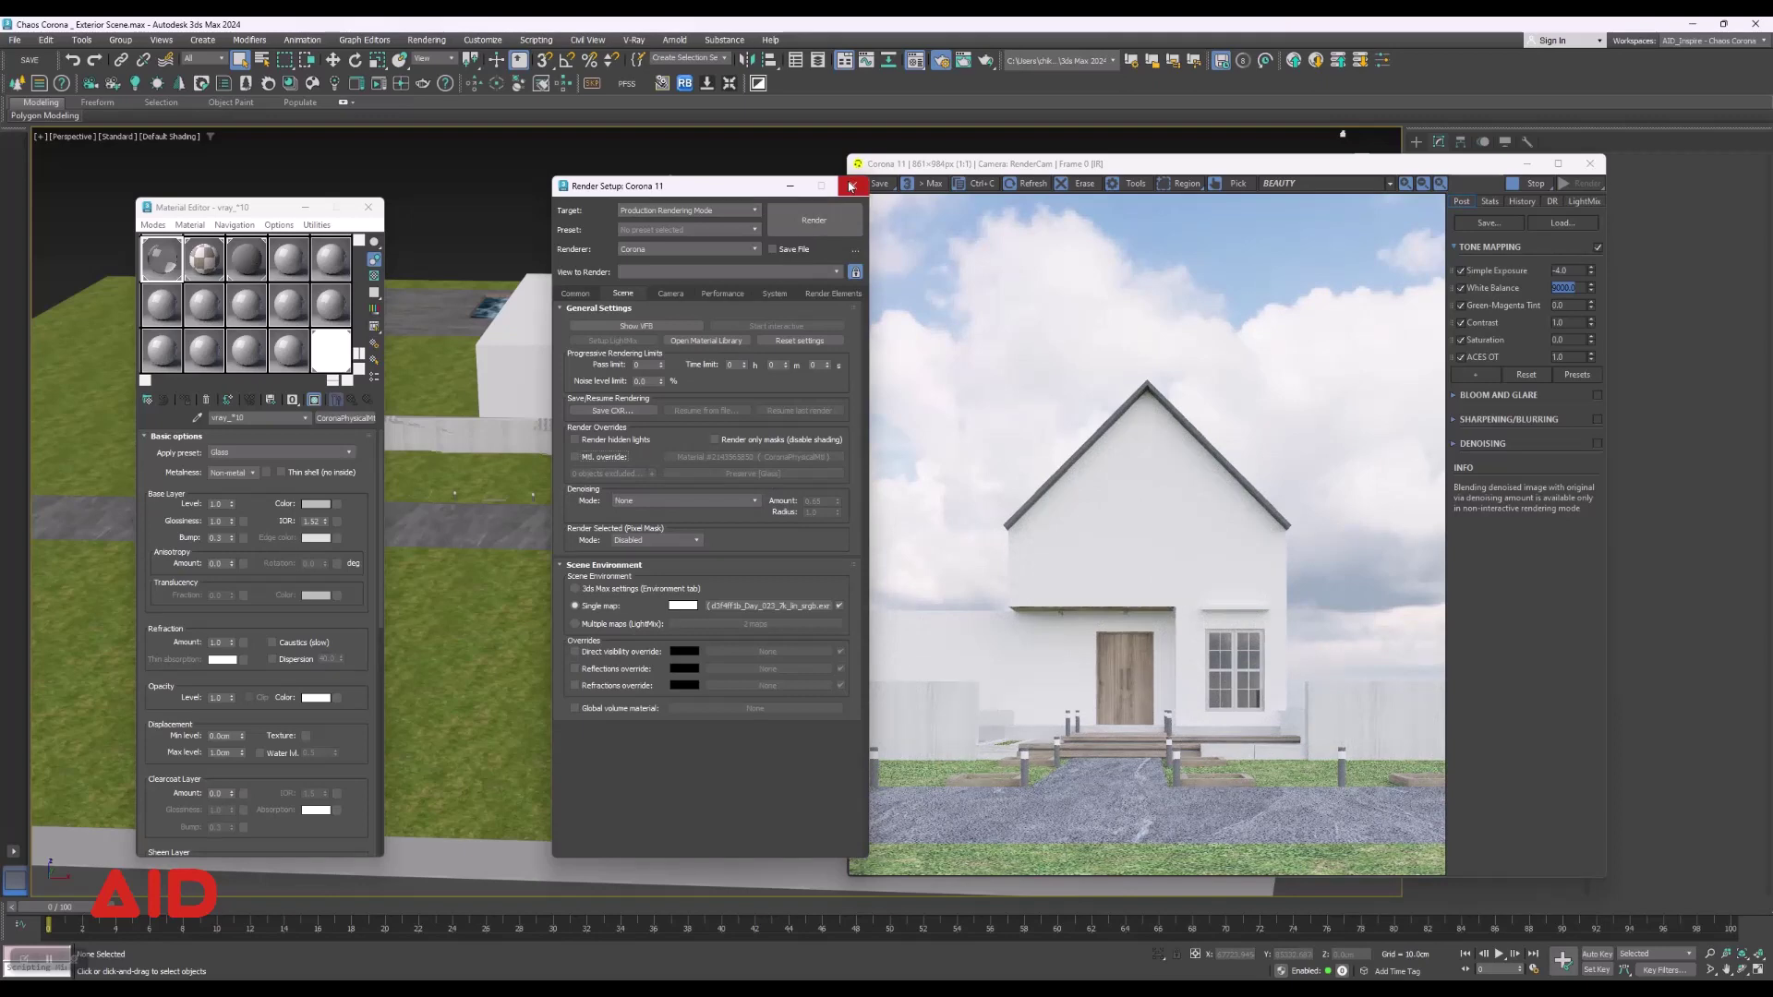
pyautogui.click(852, 187)
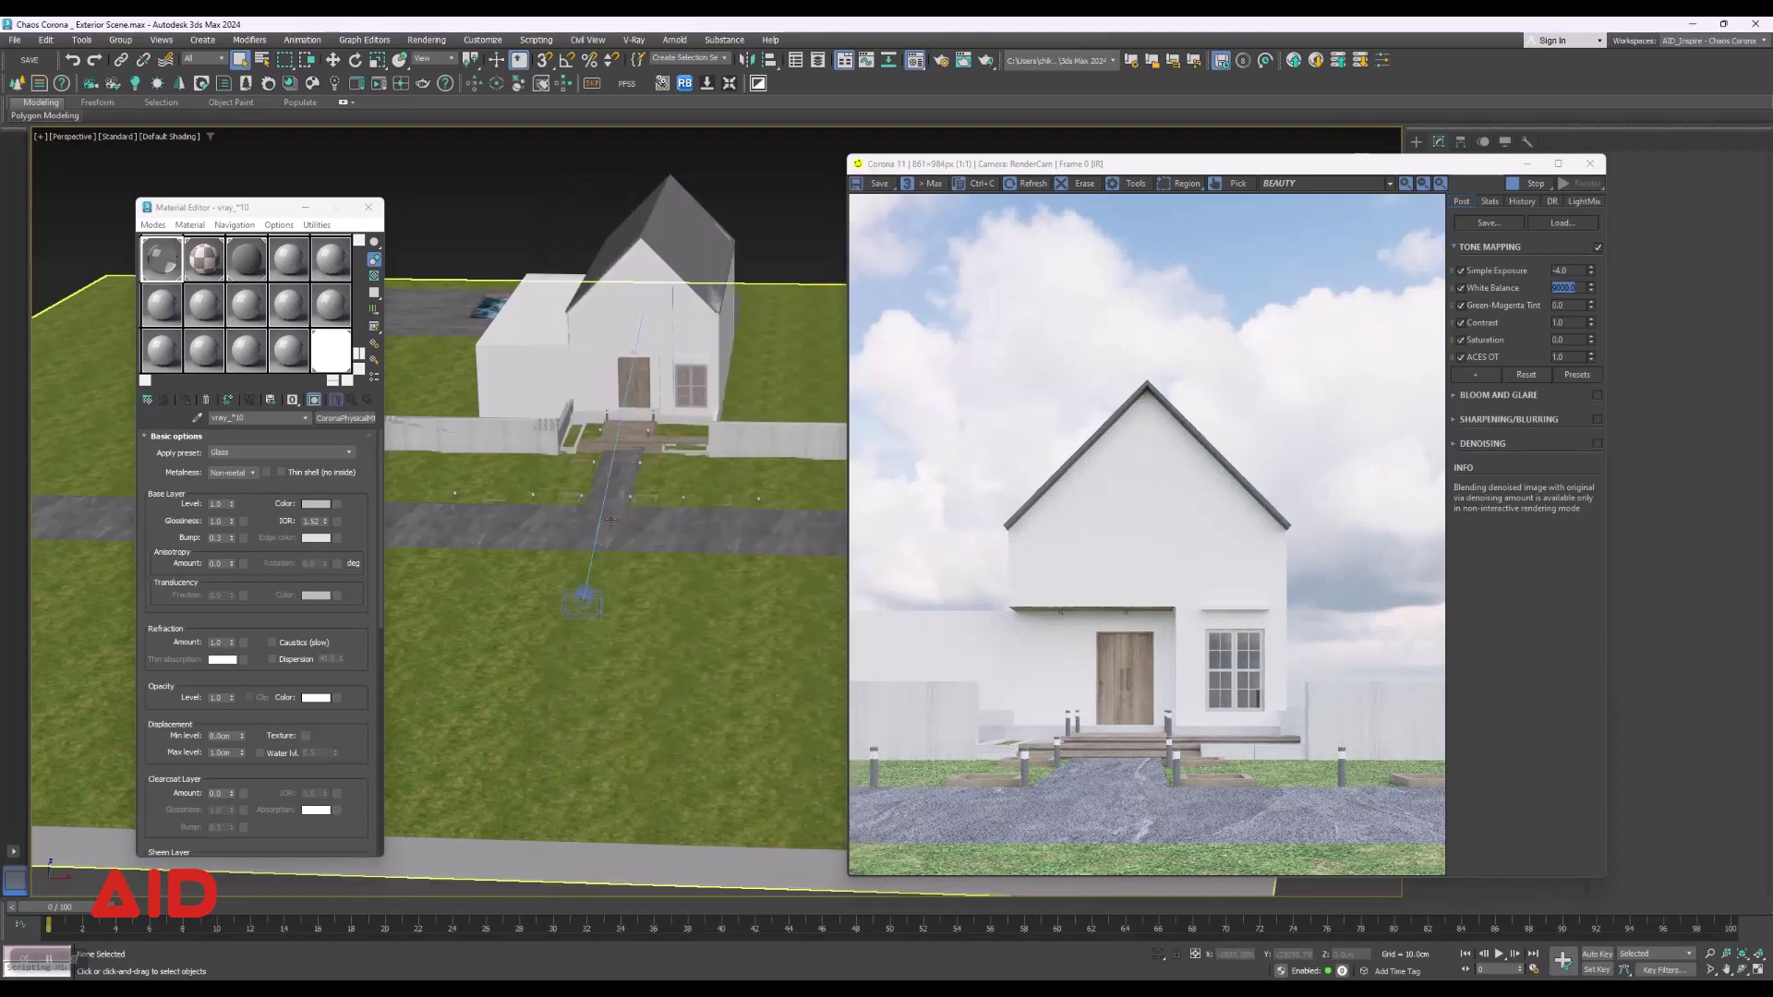
# Pan toward the house entrance and select the ground object beside the path.
pyautogui.moveTo(565, 535)
pyautogui.mouseDown(button='middle')
pyautogui.moveTo(565, 573)
pyautogui.moveTo(640, 626)
pyautogui.mouseUp(button='middle')
pyautogui.scroll(5, 644, 632)
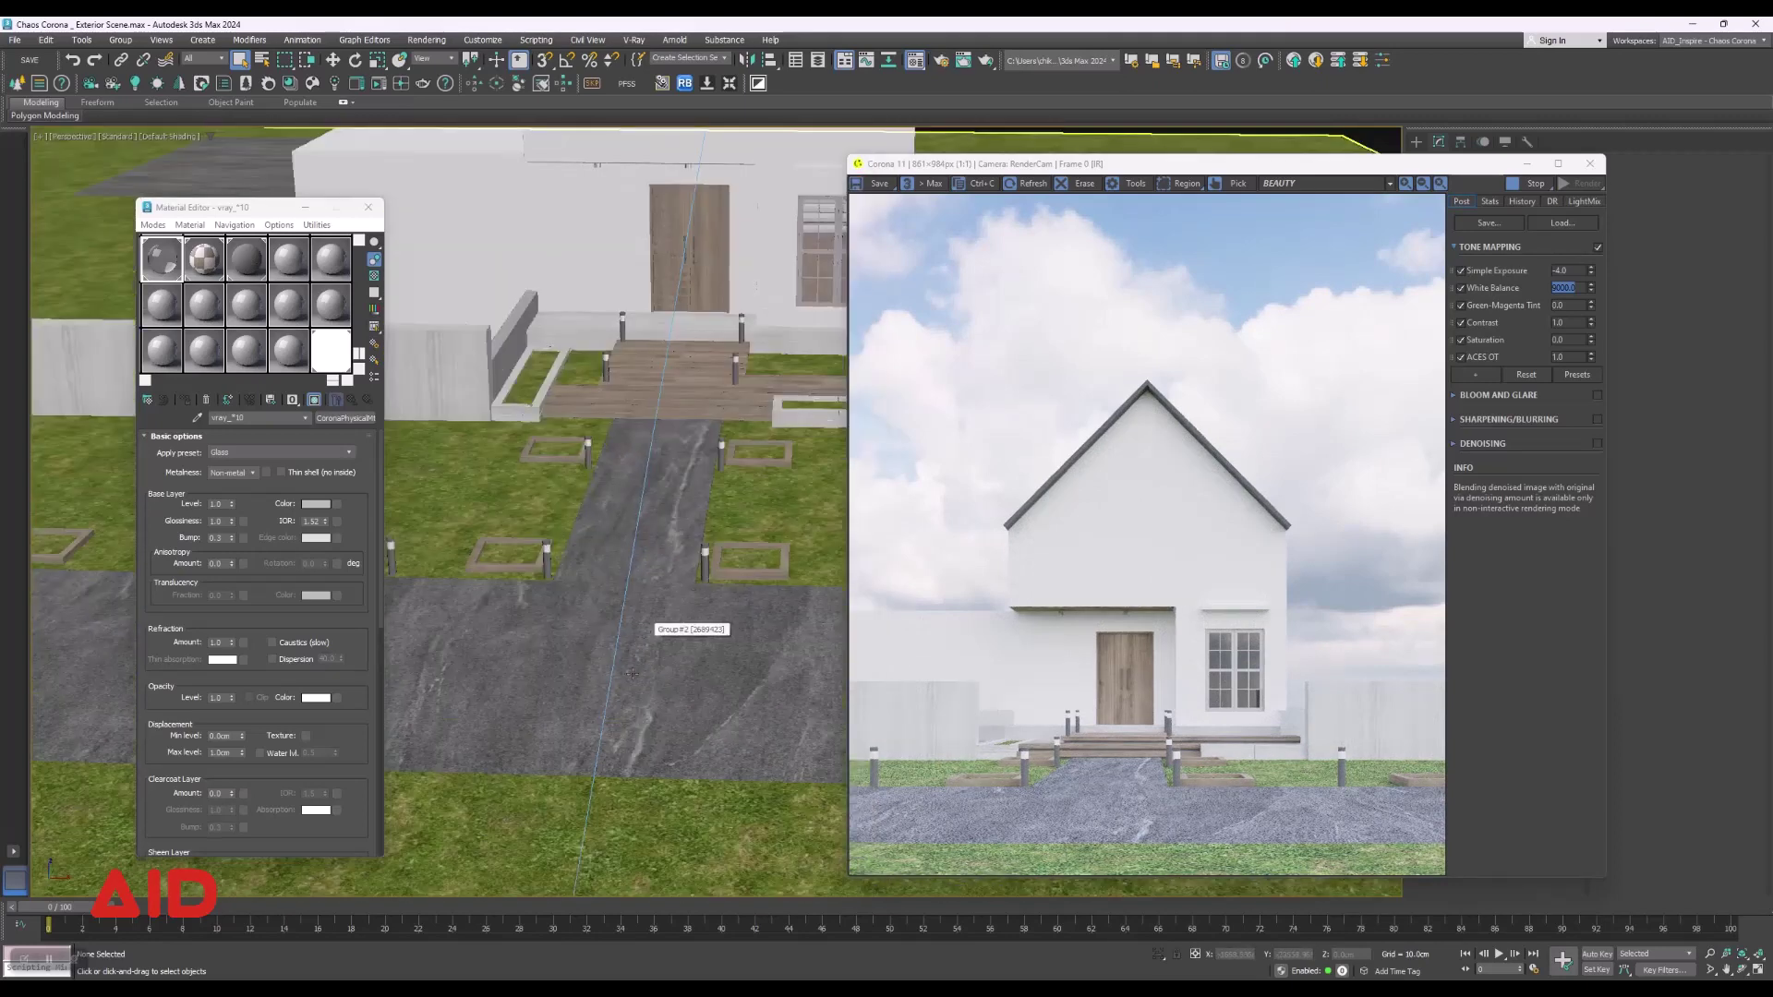
pyautogui.click(632, 673)
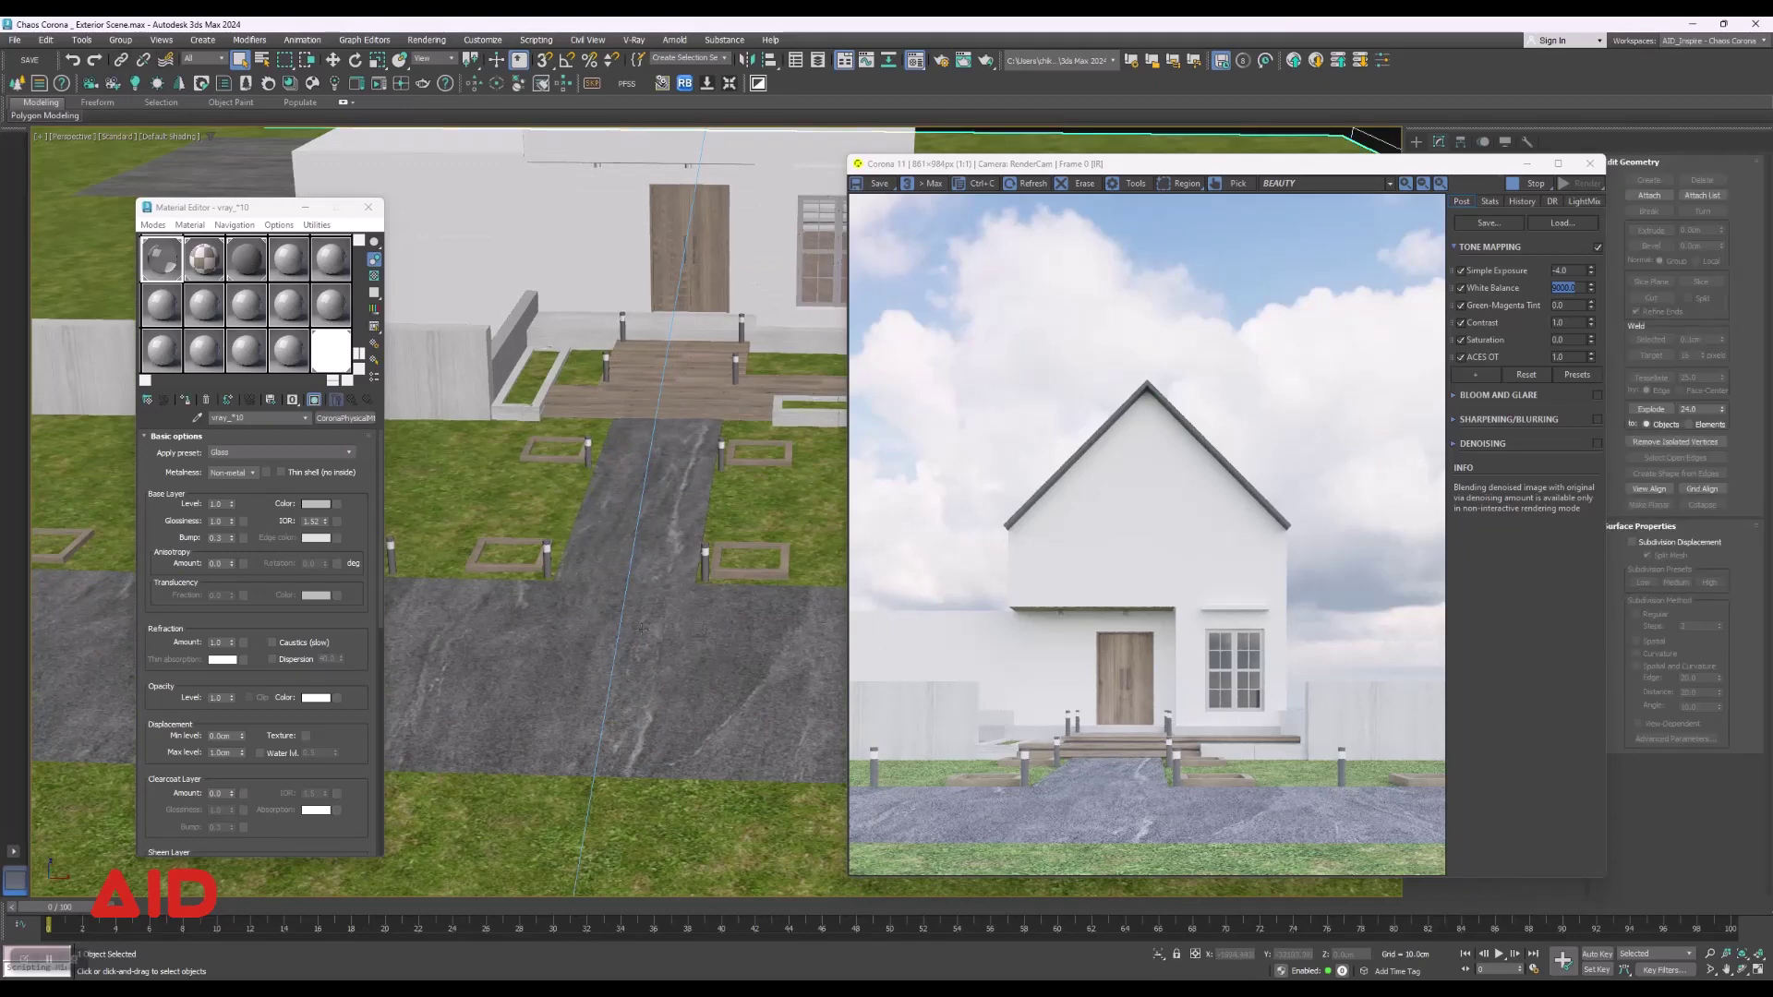
pyautogui.scroll(-3, 659, 655)
pyautogui.scroll(-5, 658, 655)
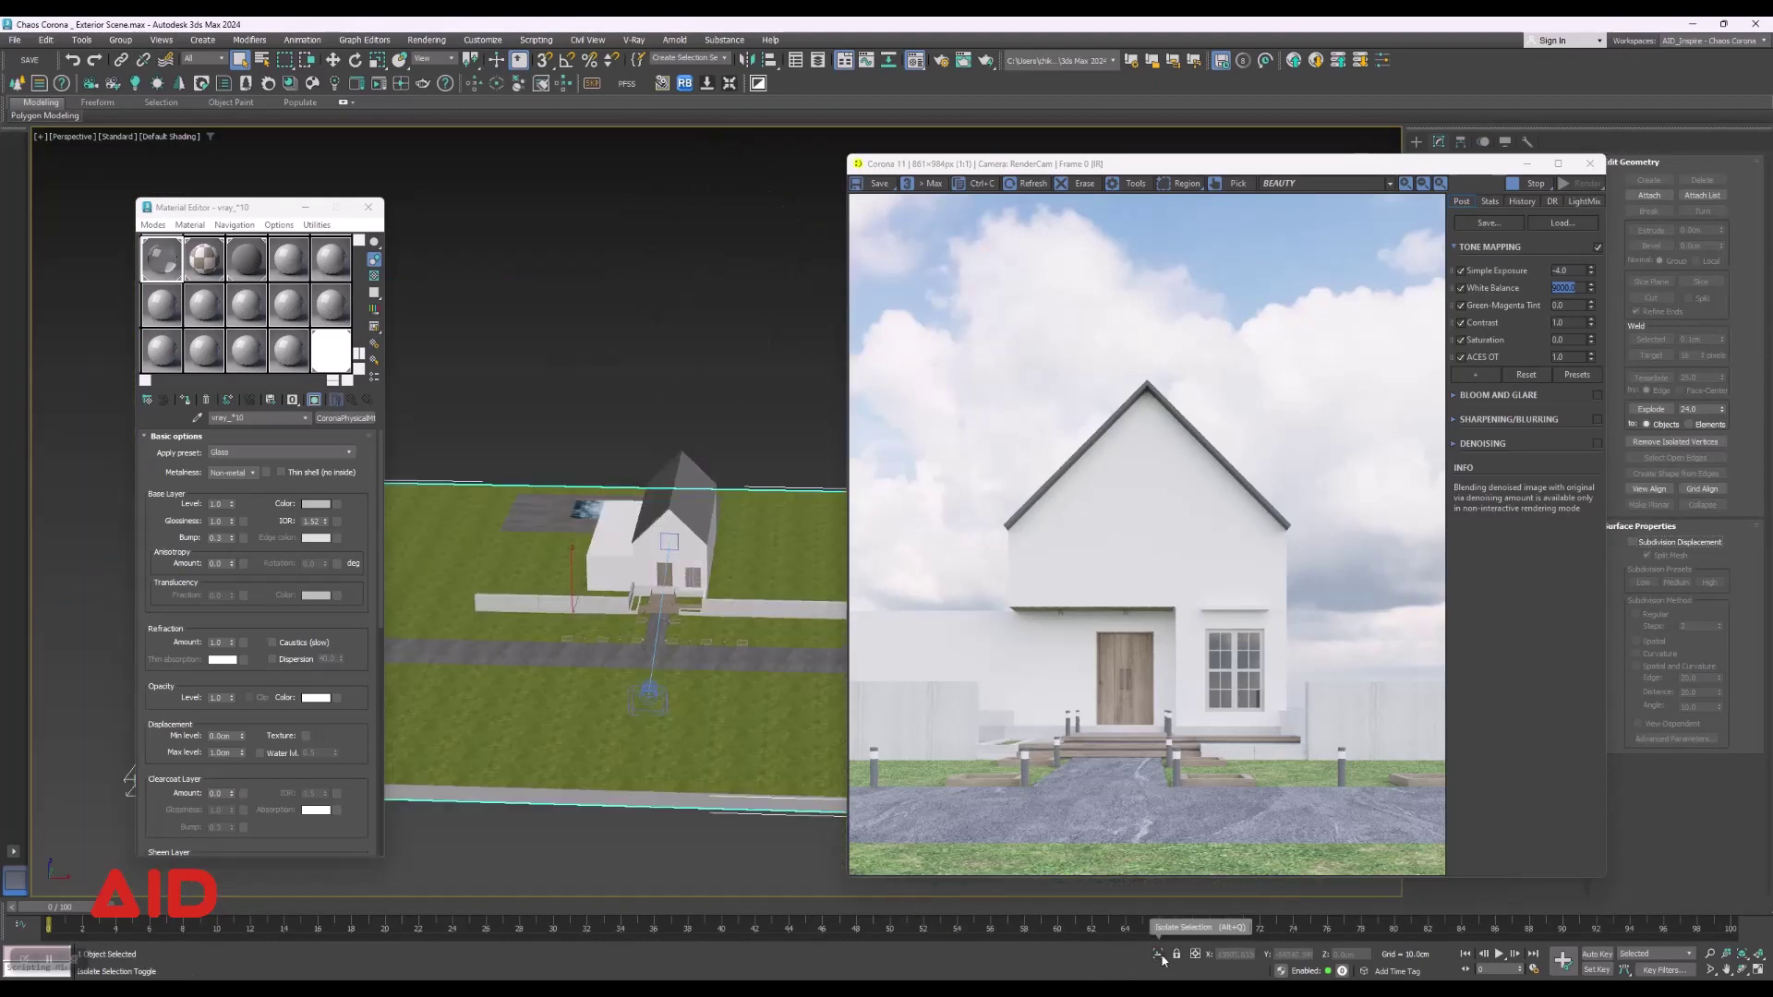
# Isolate the ground to hide the house, reframe it, and select the second Material Editor slot.
pyautogui.press('Delete')
pyautogui.keyDown('alt'); pyautogui.moveTo(712, 699); pyautogui.dragTo(449, 666, button='middle'); pyautogui.keyUp('alt')
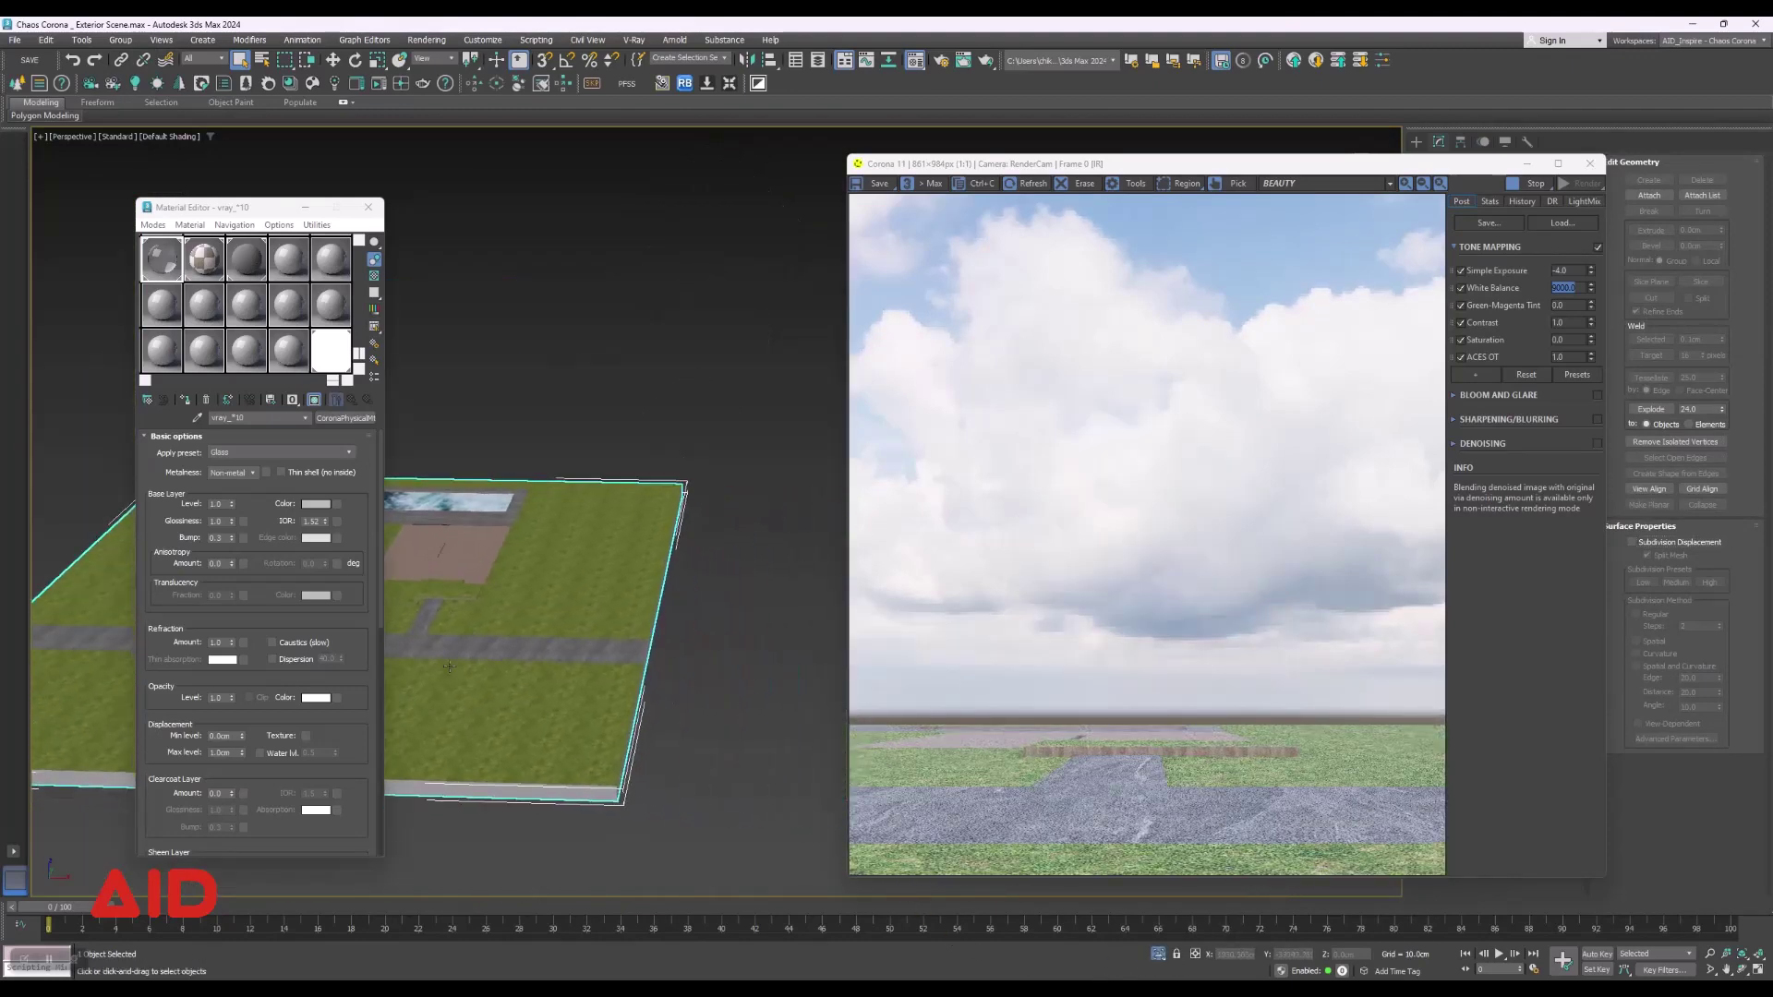
pyautogui.click(120, 40)
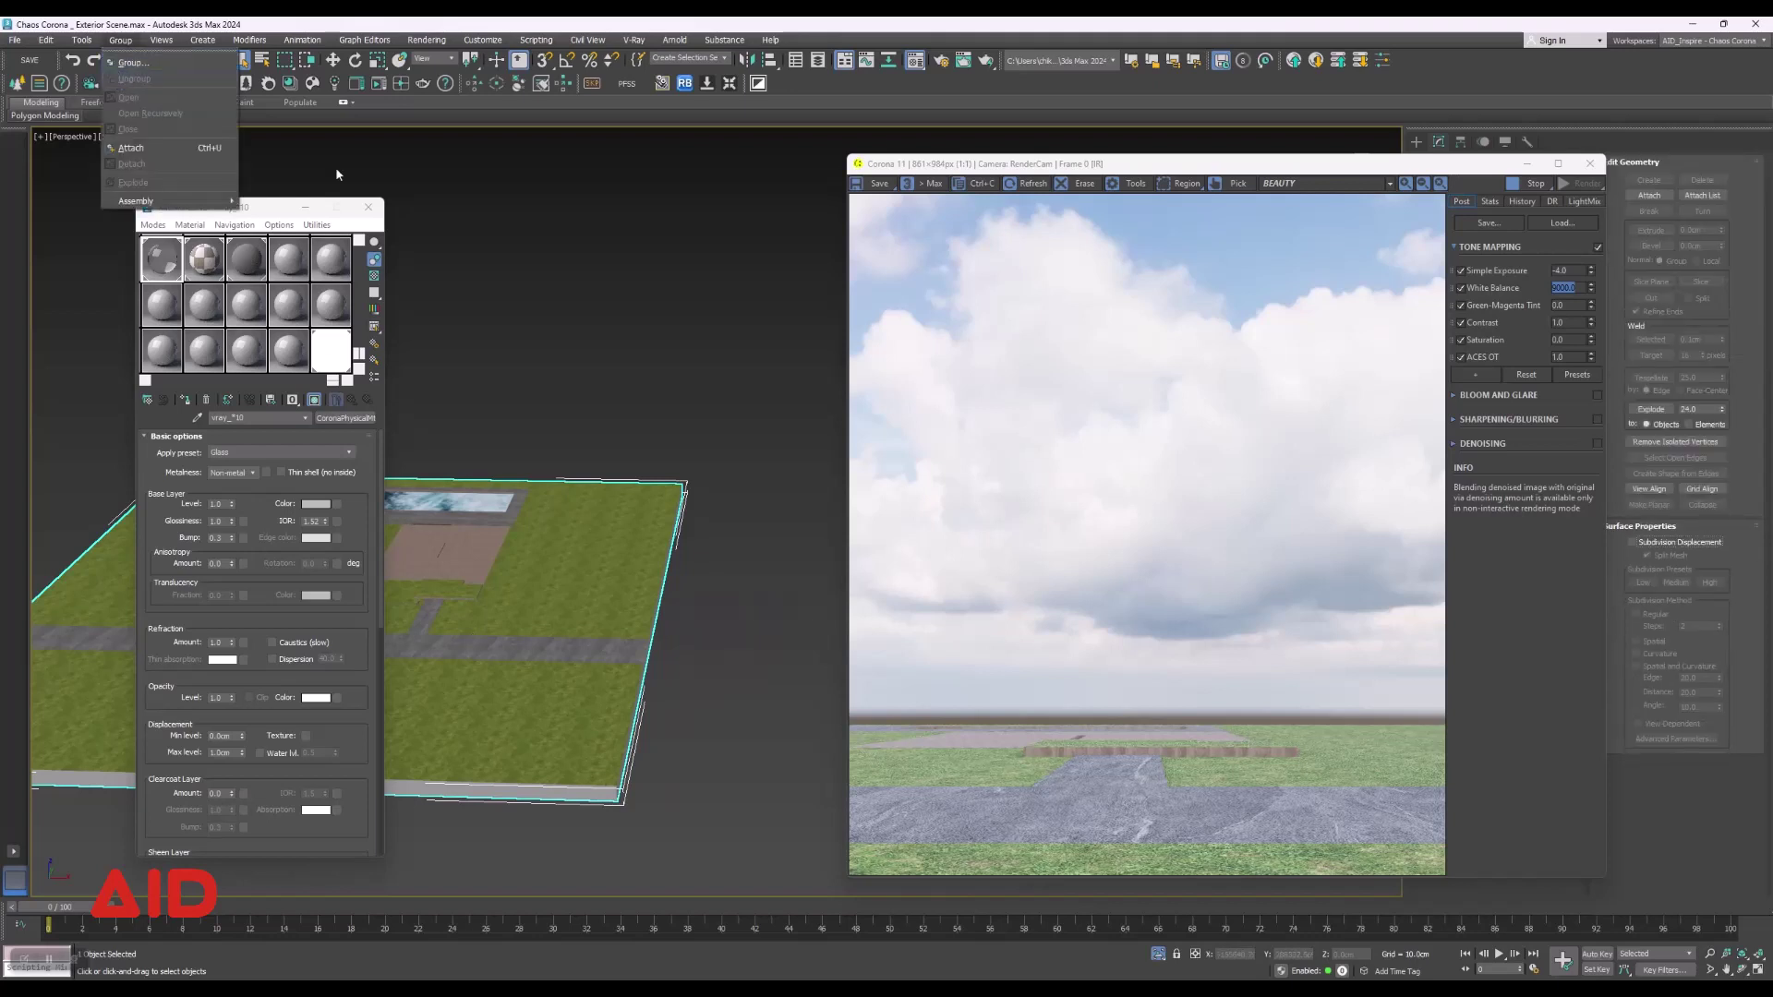
pyautogui.click(386, 190)
pyautogui.keyDown('alt'); pyautogui.moveTo(646, 591); pyautogui.dragTo(743, 582, button='middle'); pyautogui.keyUp('alt')
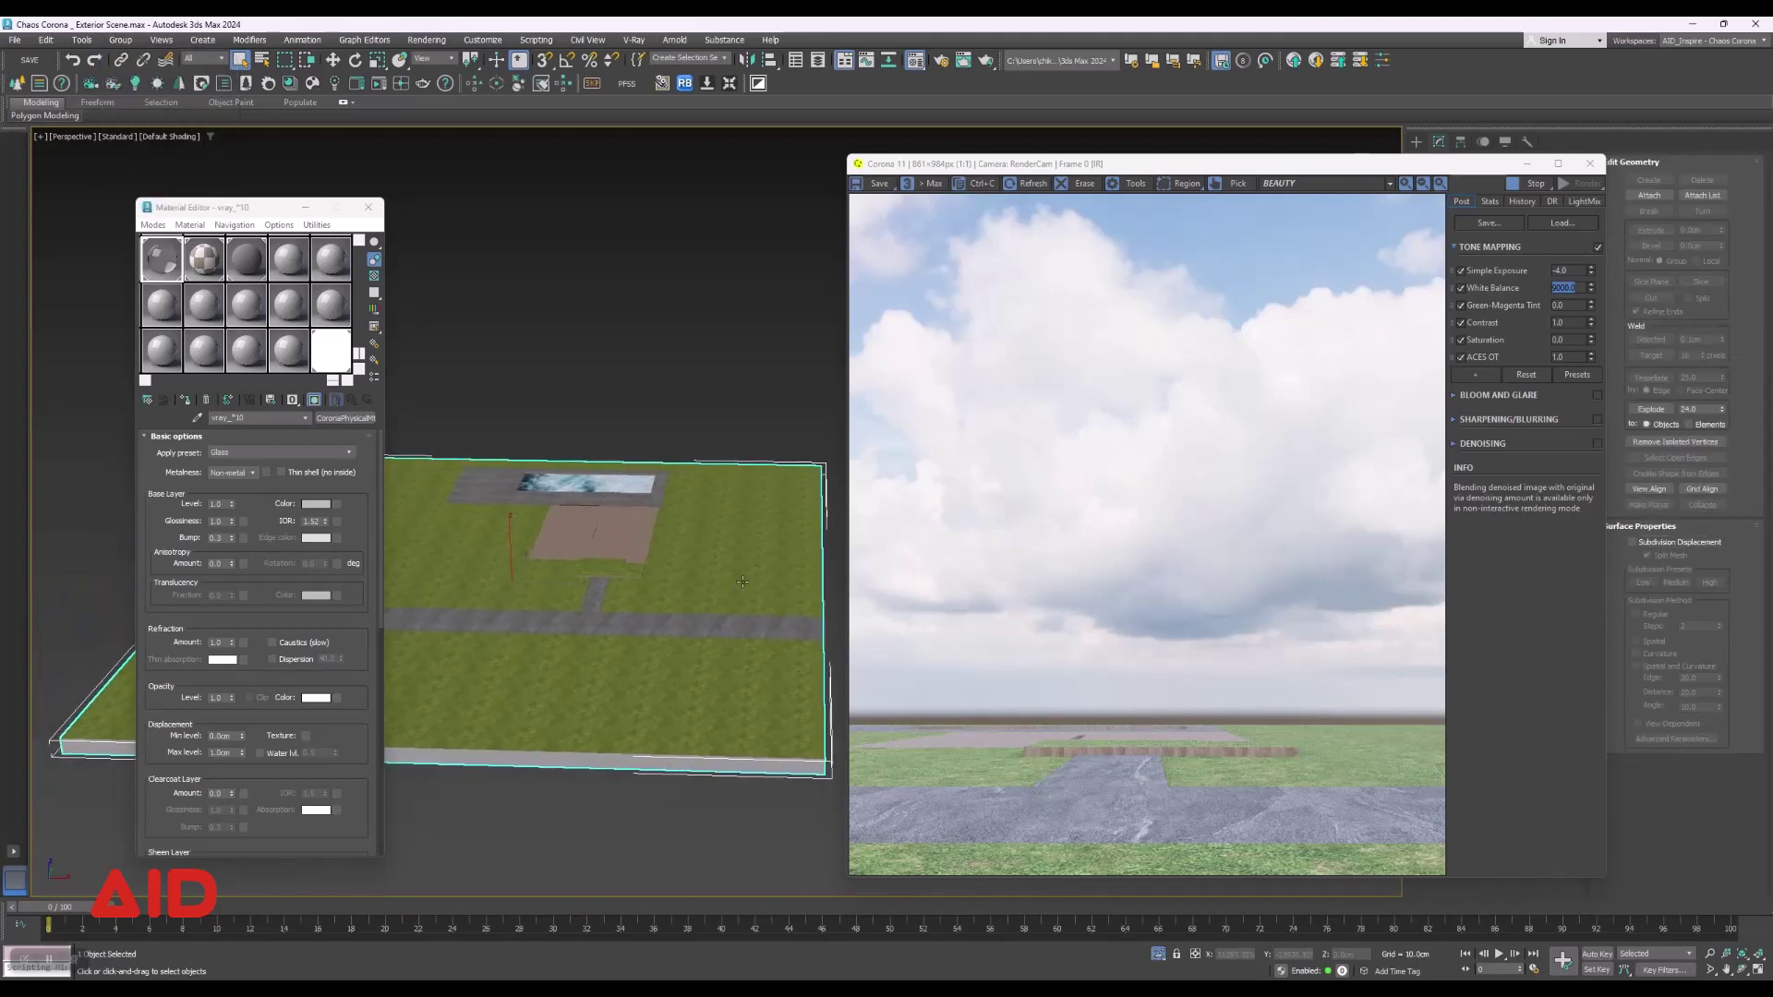
pyautogui.moveTo(570, 598); pyautogui.dragTo(638, 600, button='middle')
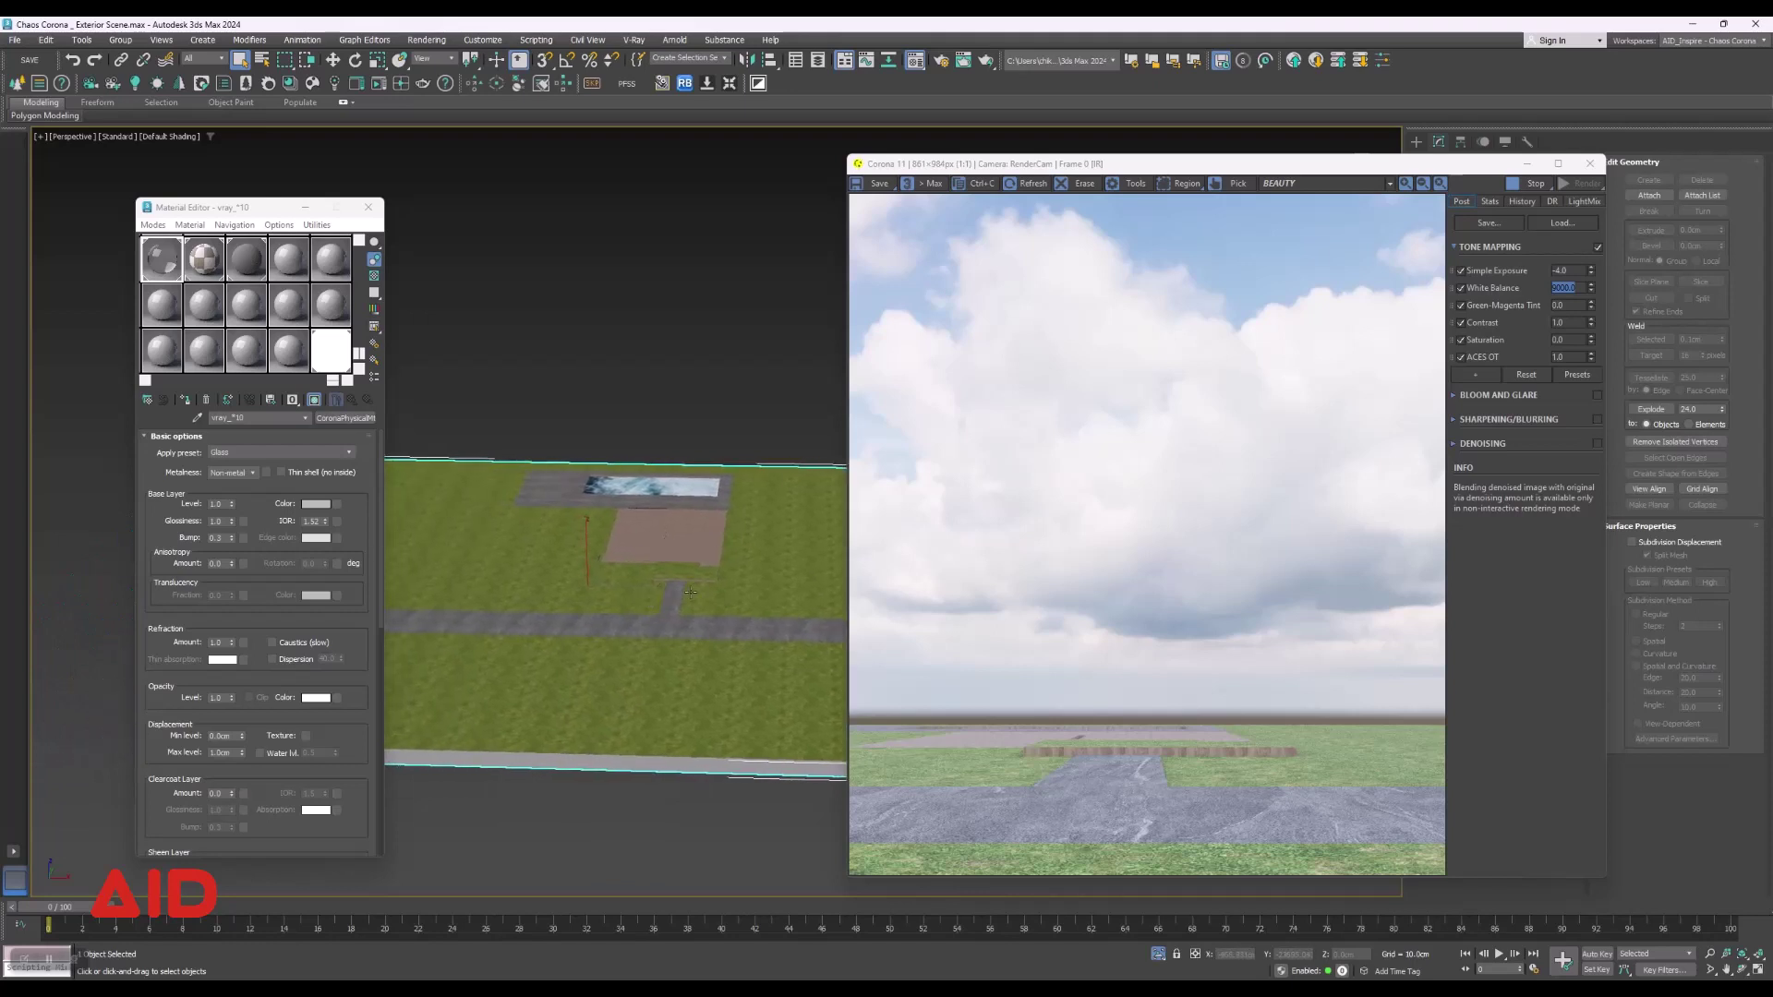
pyautogui.moveTo(201, 208); pyautogui.dragTo(142, 201)
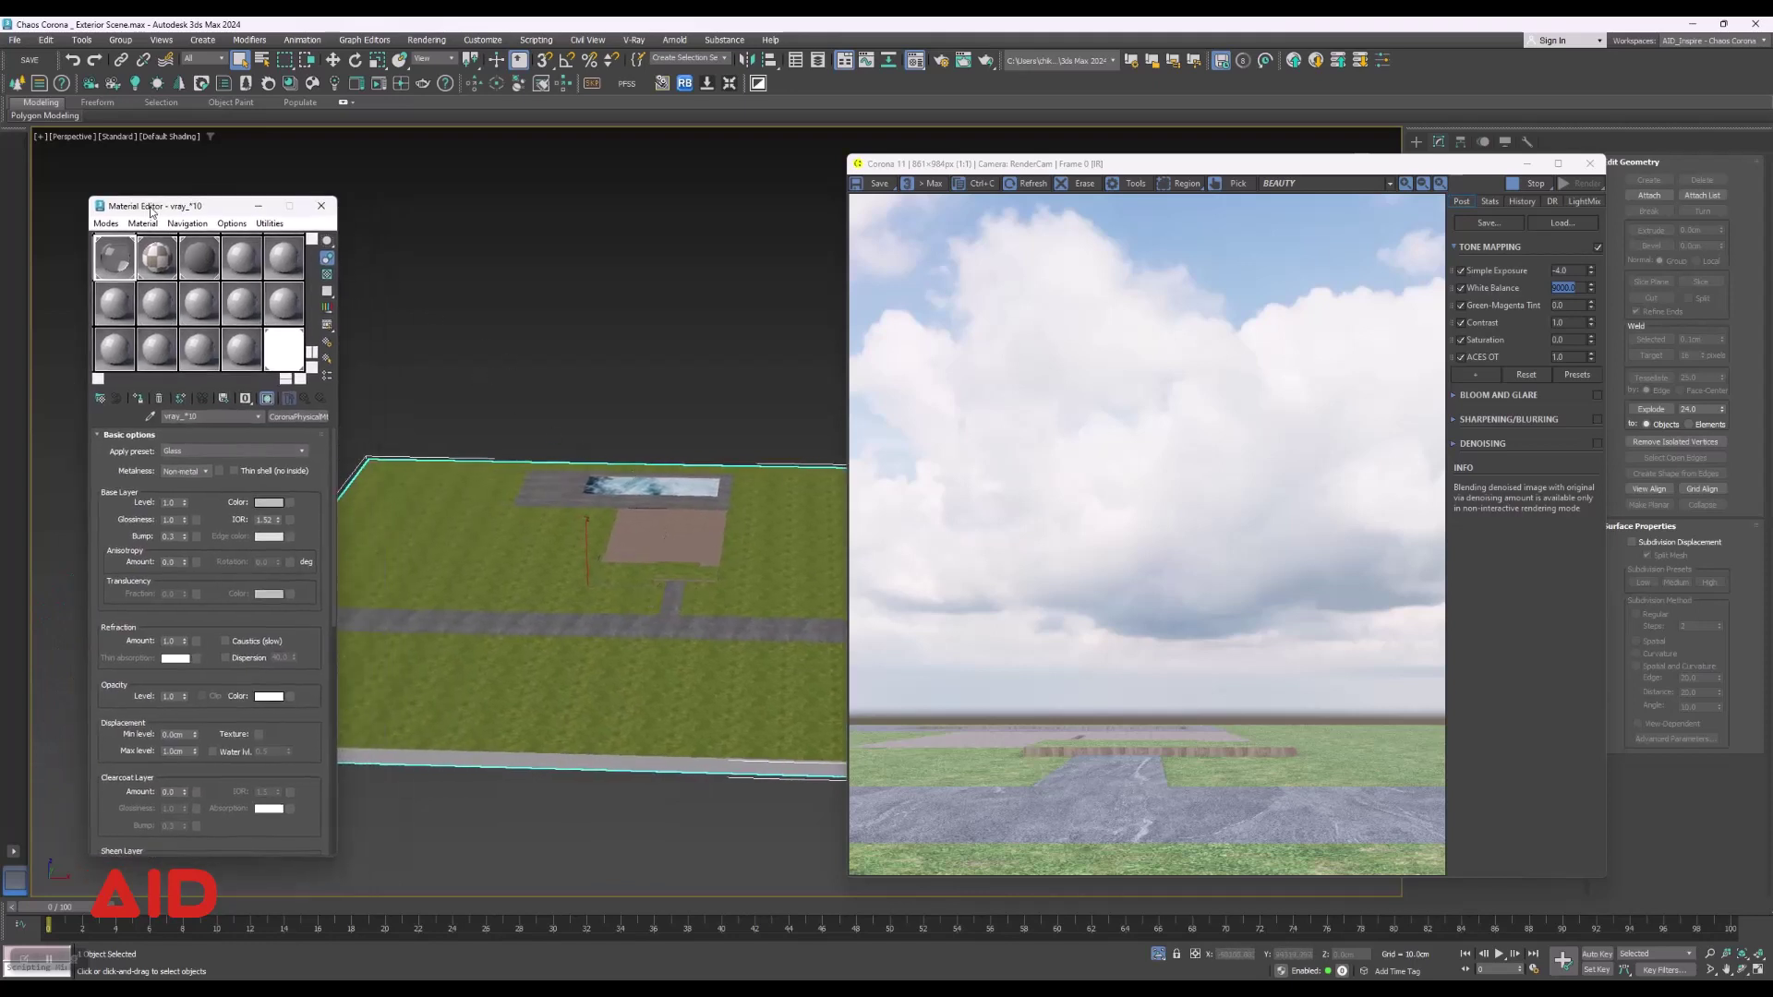
pyautogui.click(143, 262)
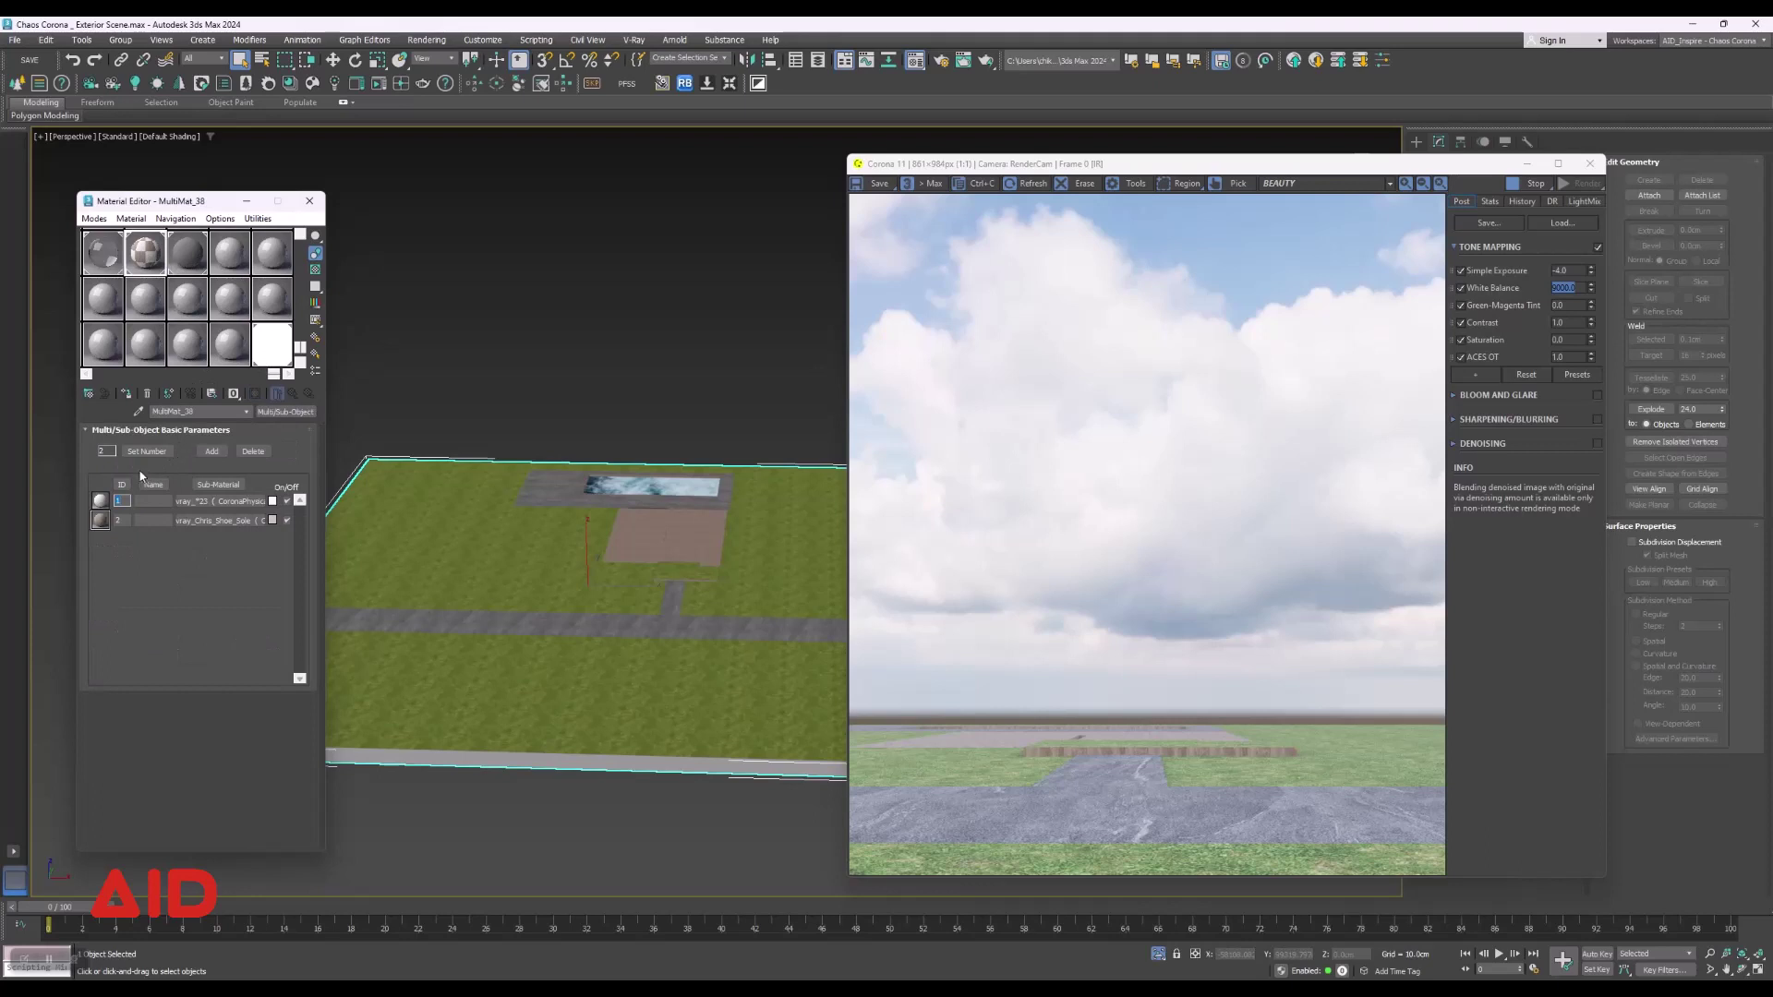
# Eyedrop the ground to load MultiMat_37 and open its sub-material 7.
pyautogui.click(138, 412)
pyautogui.click(442, 619)
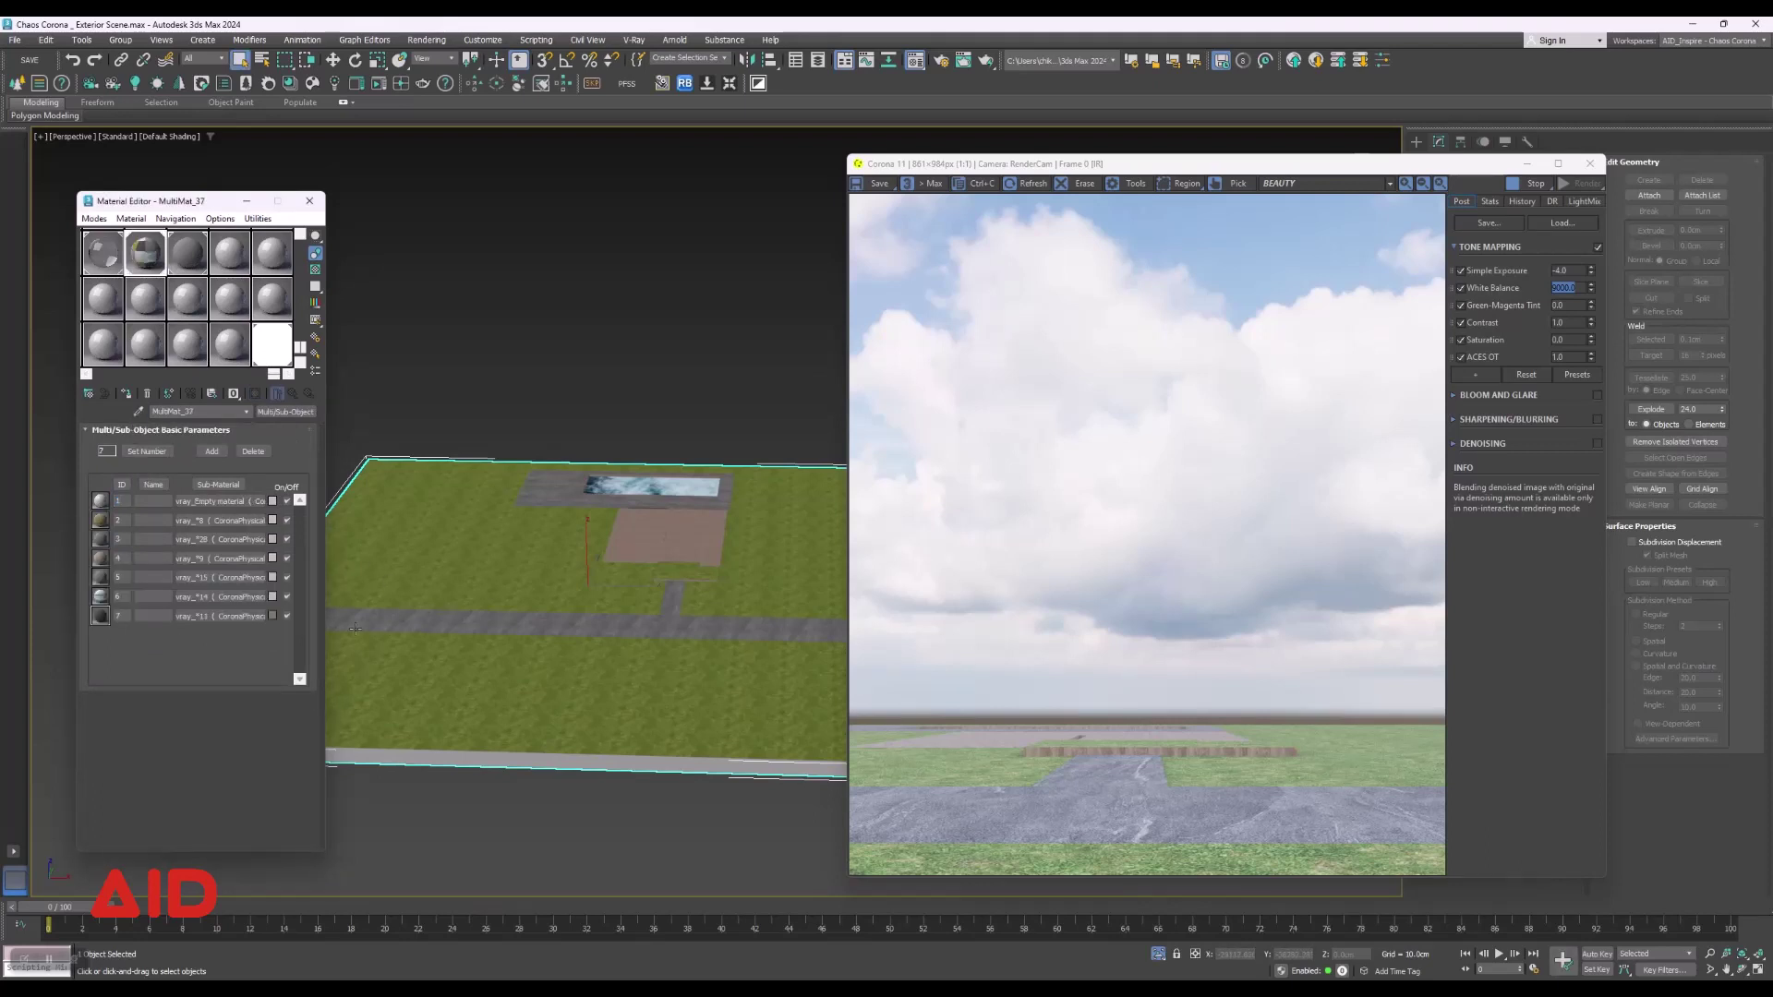
pyautogui.click(247, 617)
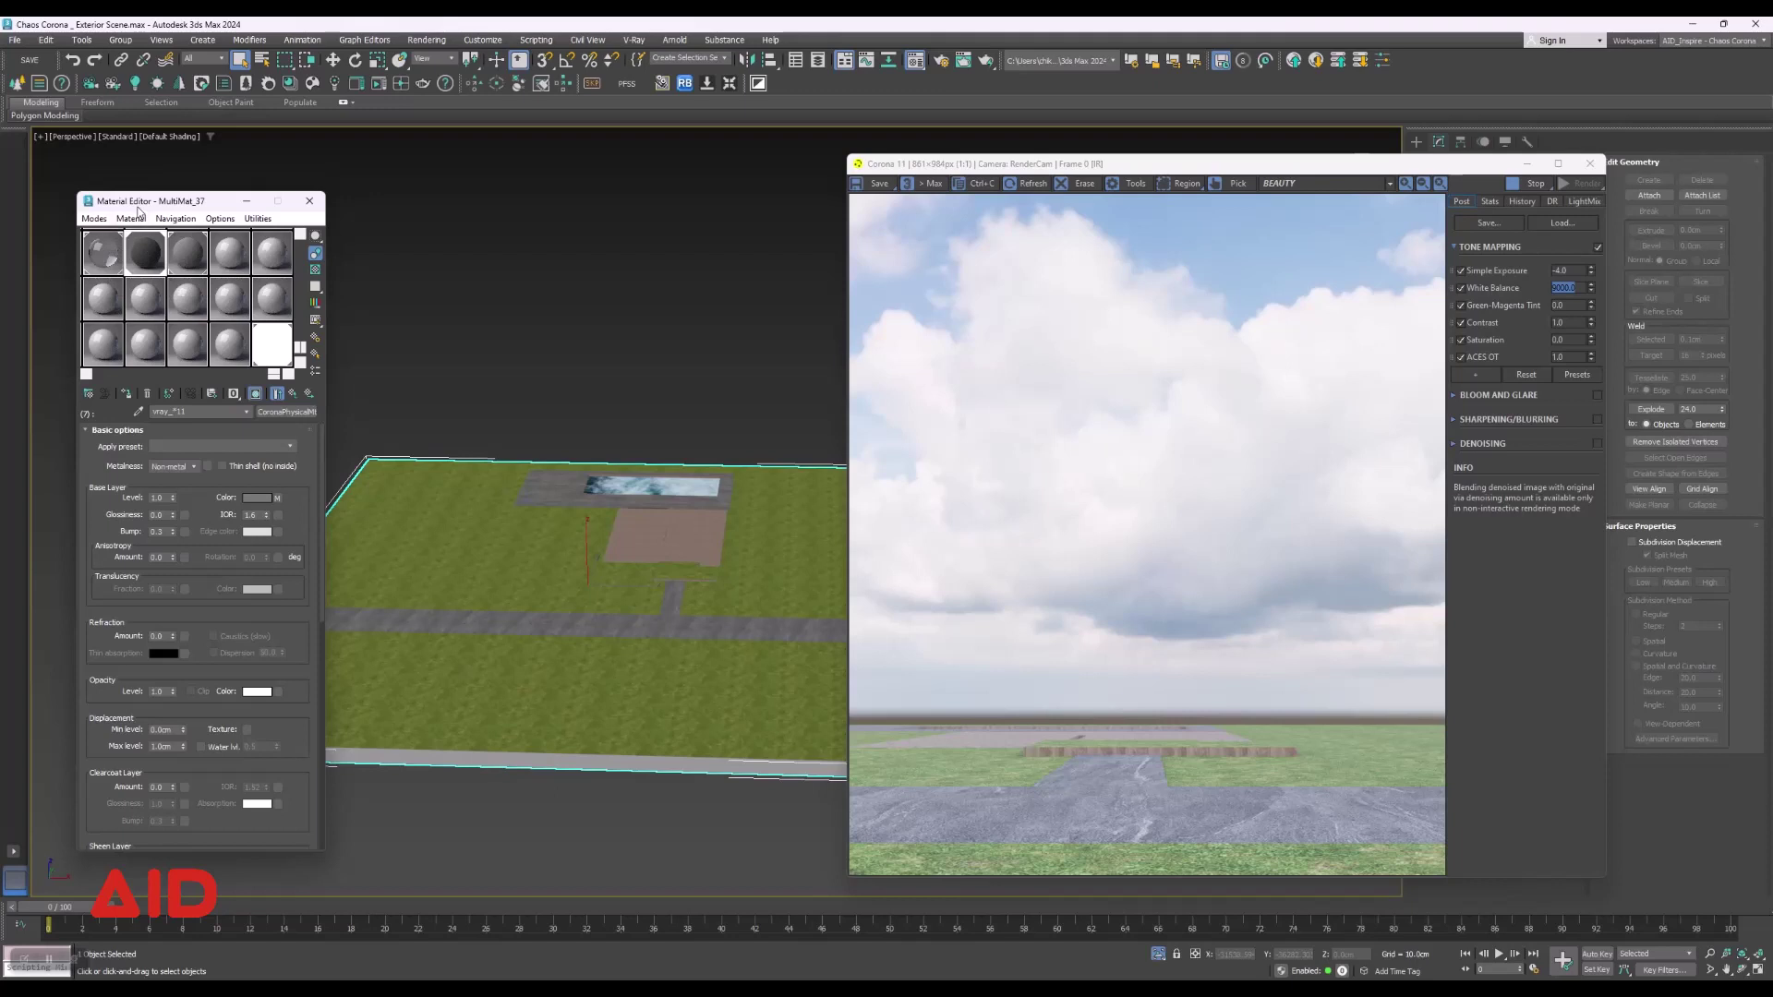
pyautogui.moveTo(138, 208); pyautogui.dragTo(113, 206)
pyautogui.click(418, 647)
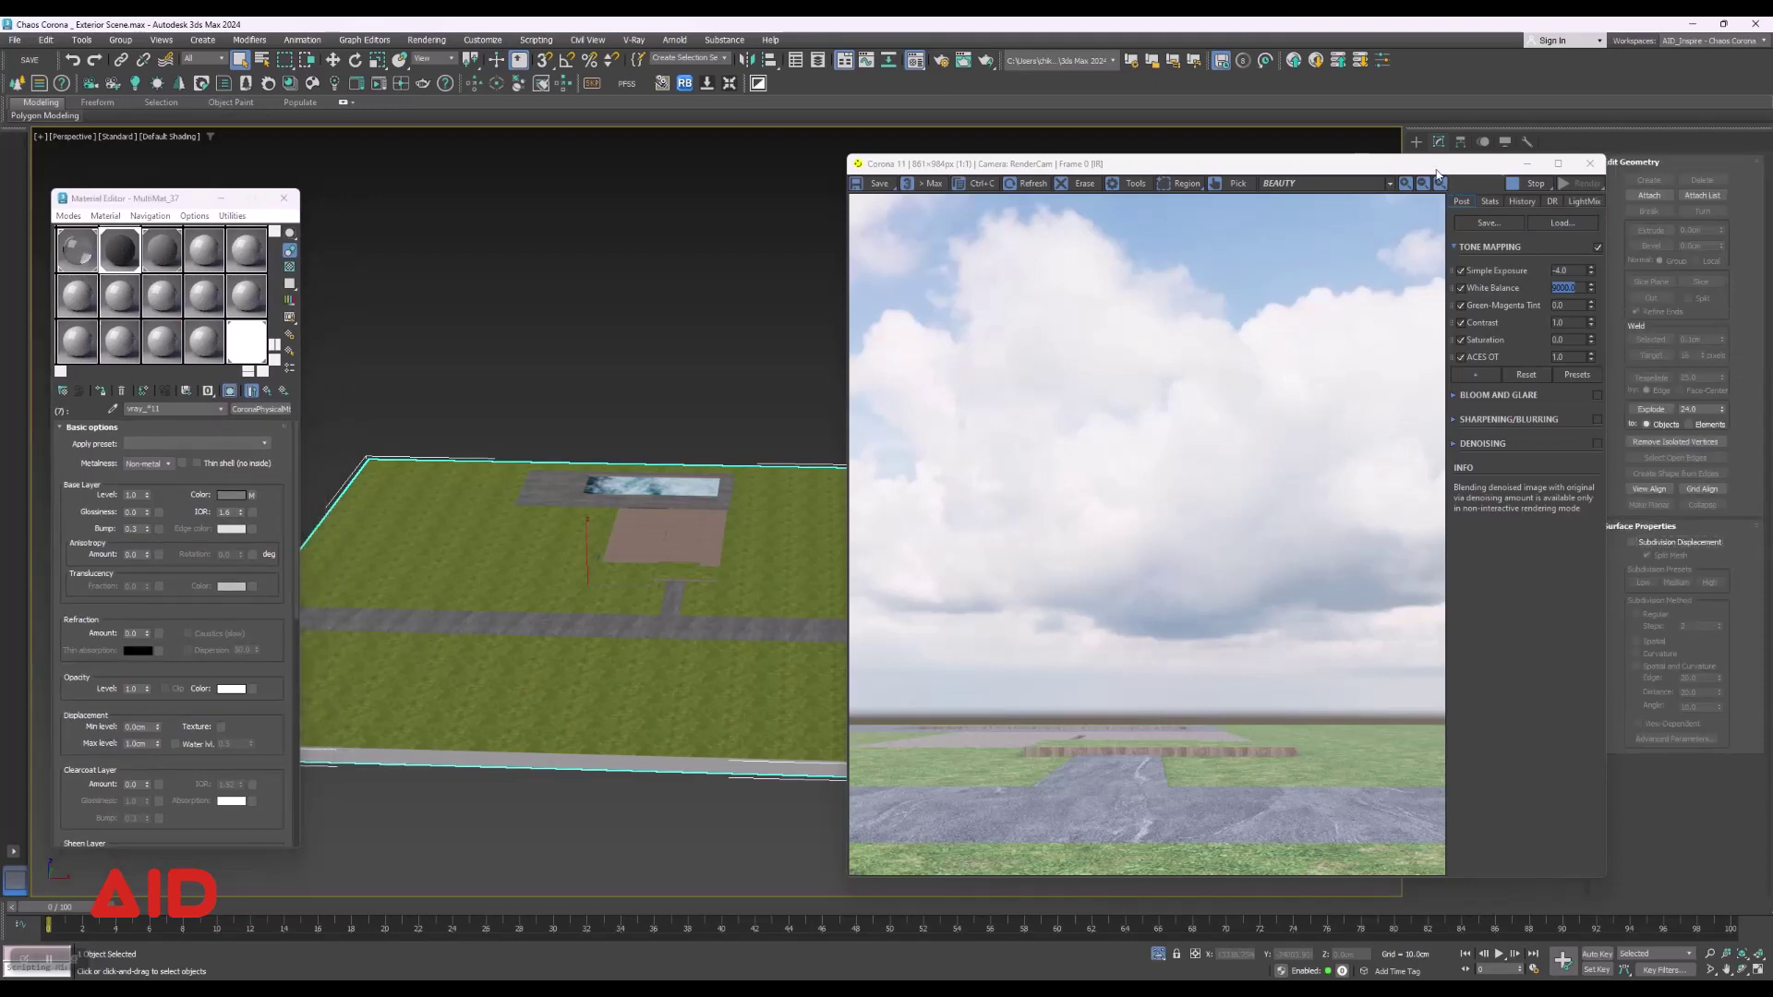
# Select the ground element of the mesh in Element sub-object mode.
pyautogui.moveTo(1439, 165); pyautogui.dragTo(1080, 170)
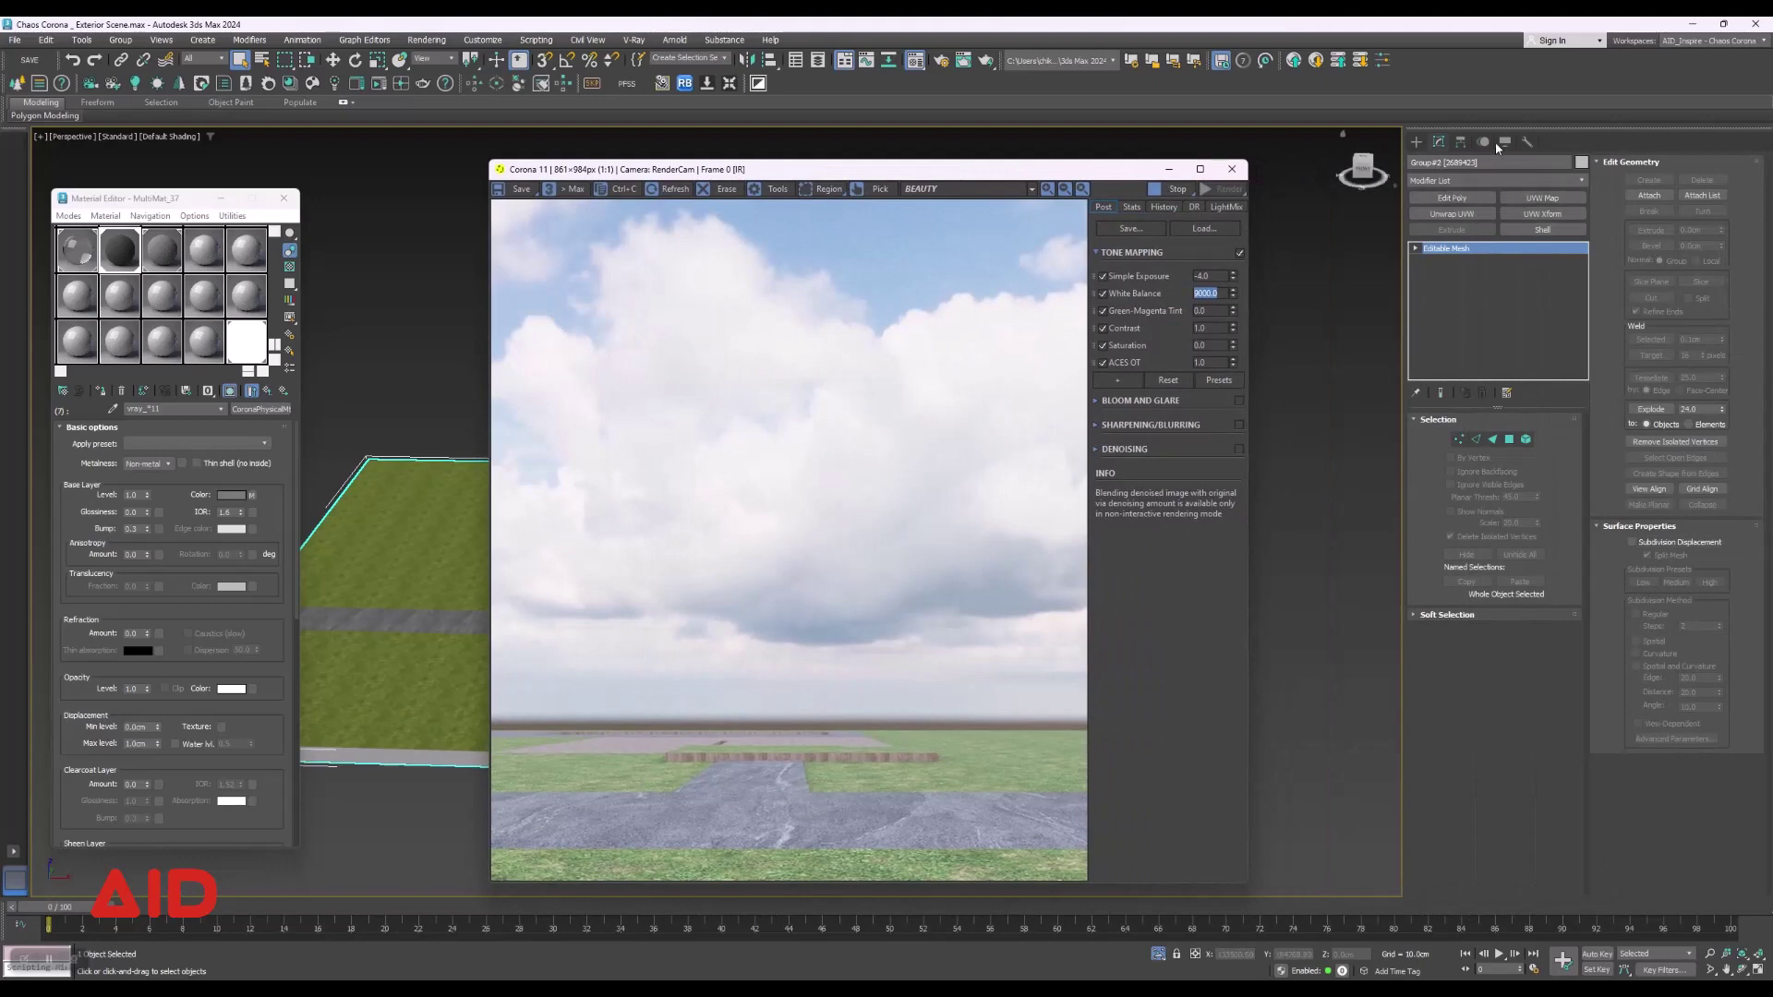
pyautogui.click(1524, 441)
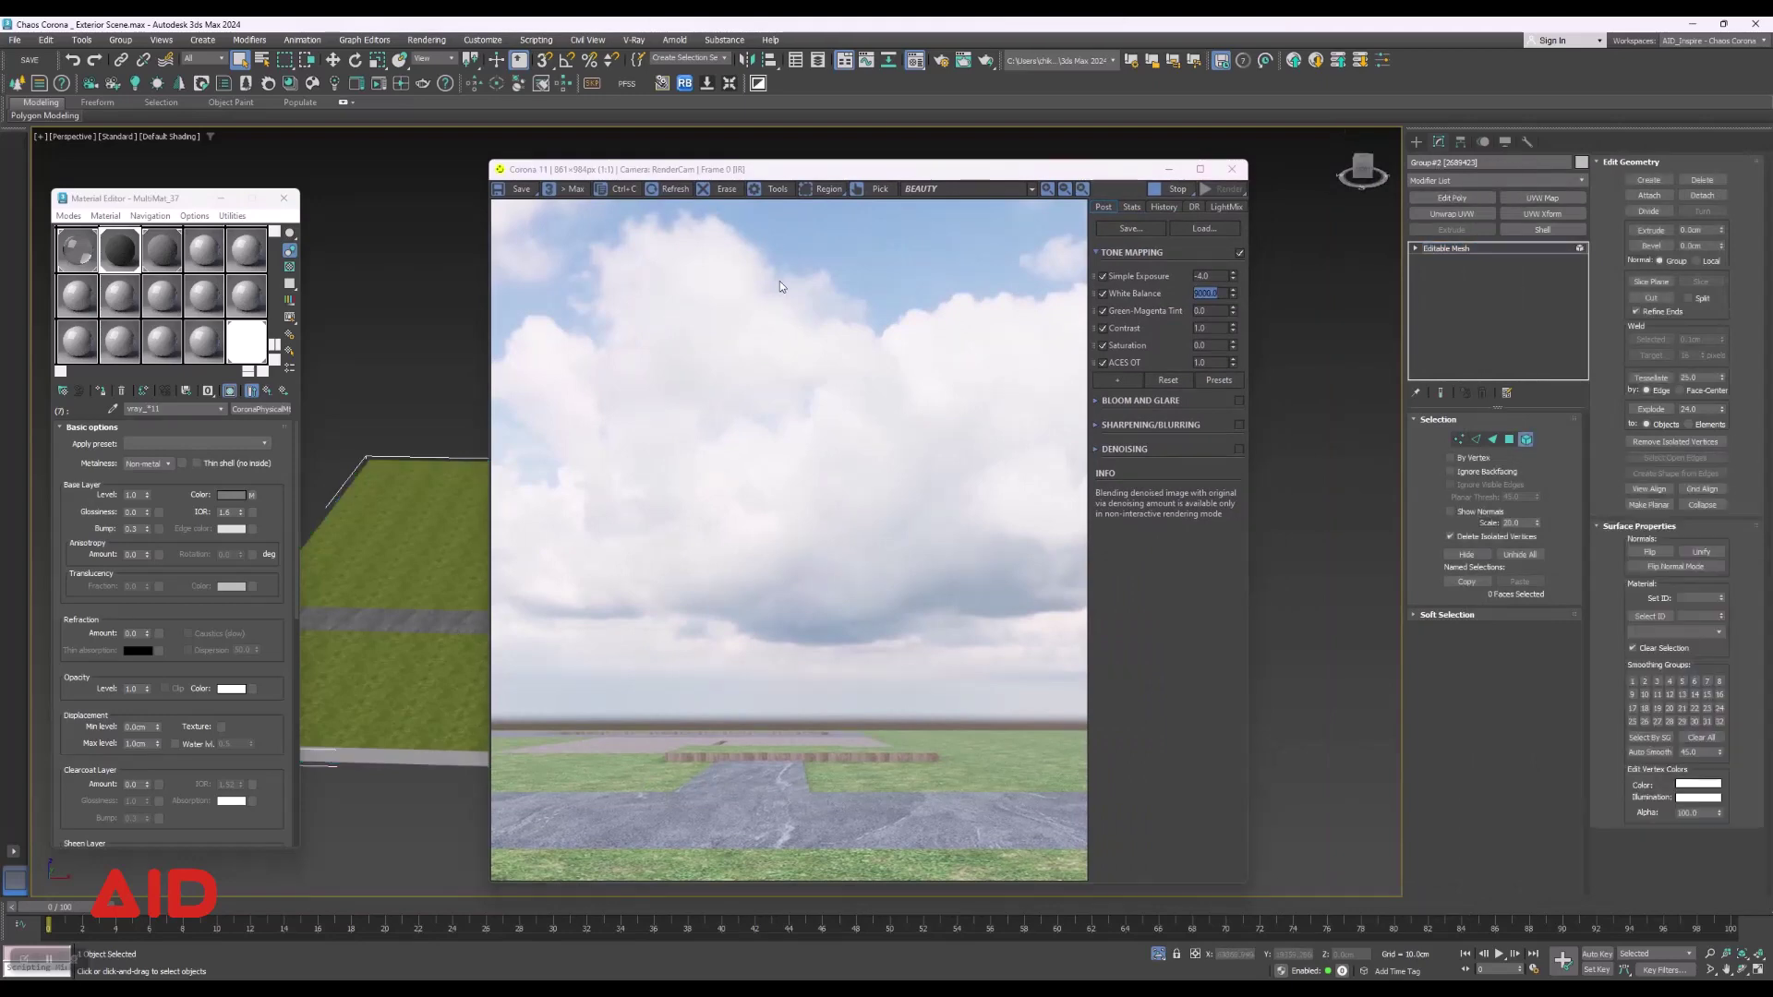
pyautogui.moveTo(810, 176); pyautogui.dragTo(1153, 164)
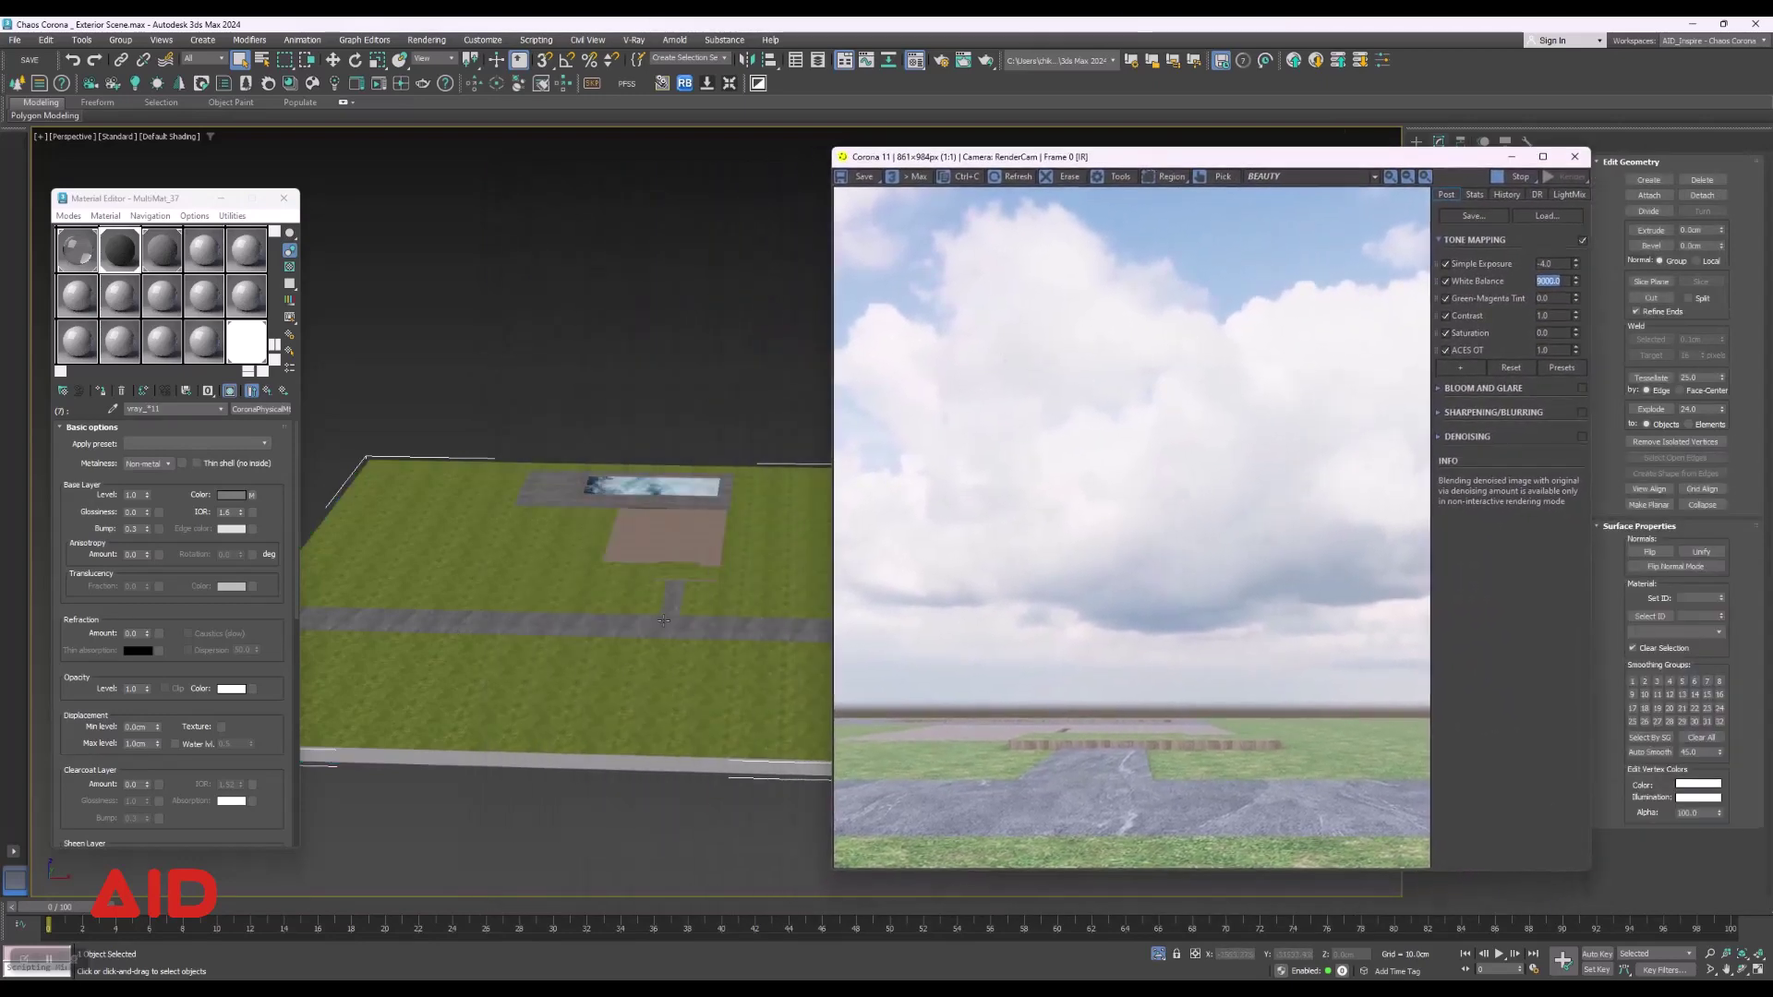
pyautogui.click(663, 621)
pyautogui.scroll(5, 662, 621)
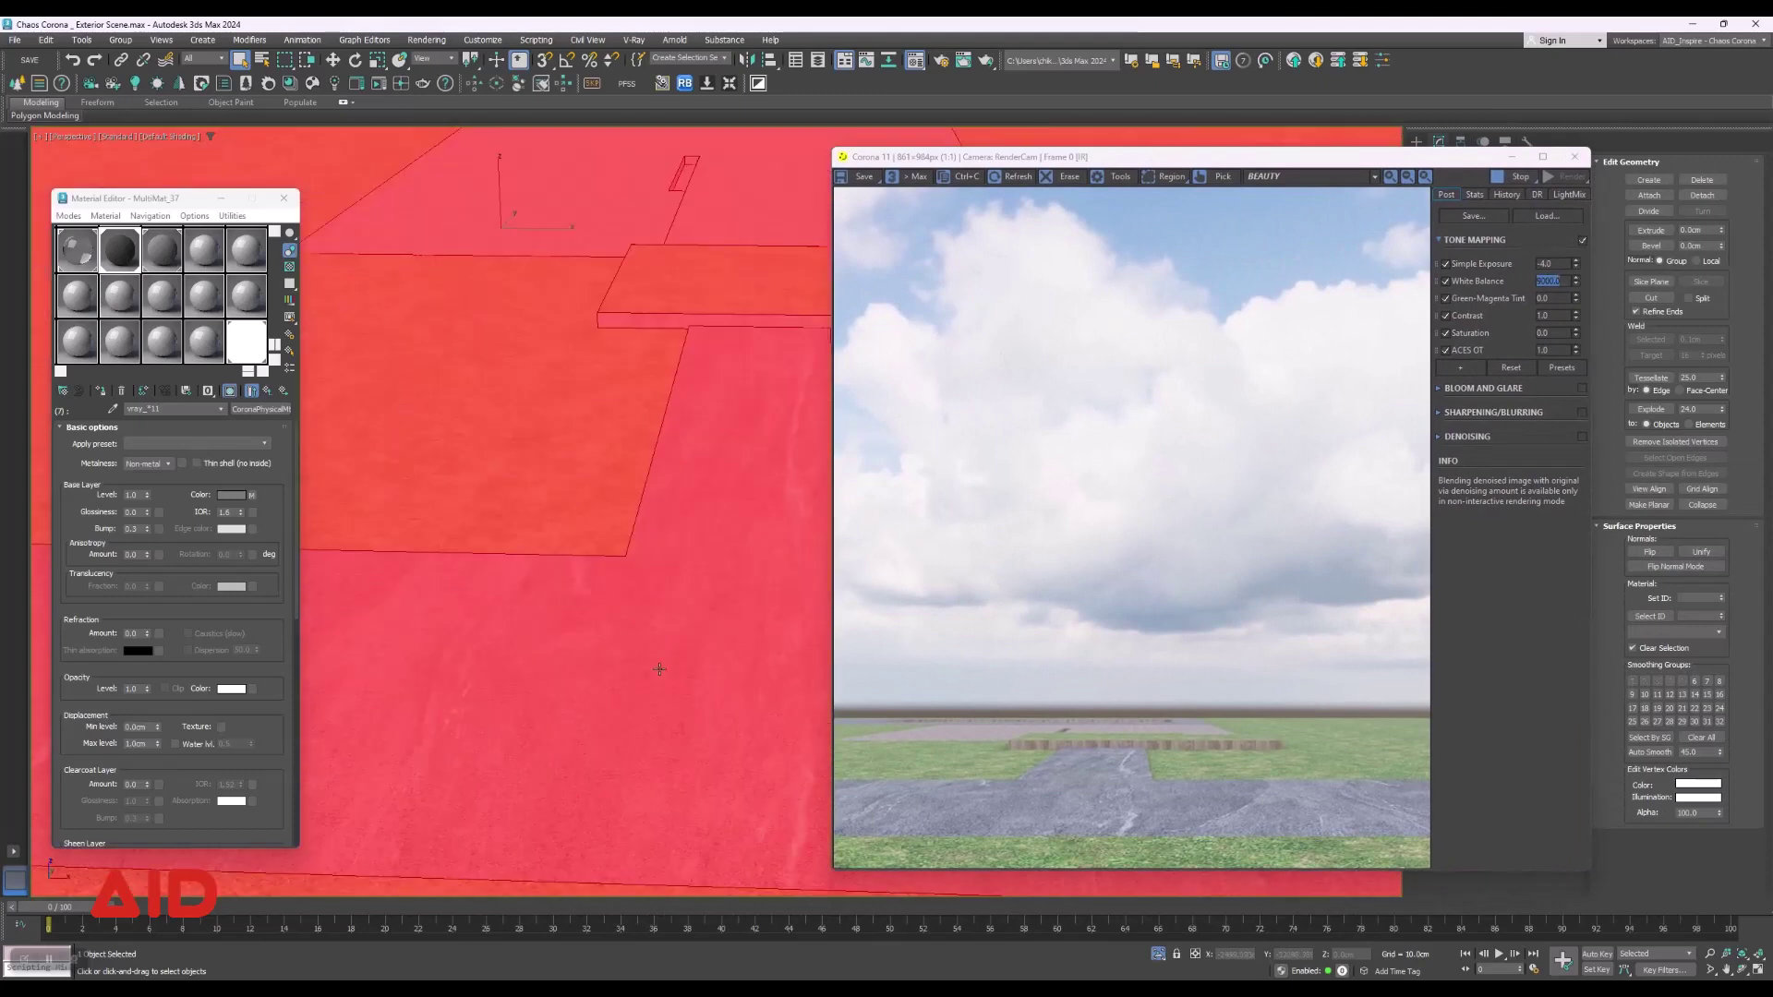
# In Polygon mode, use Select ID to select all path faces with material ID 5.
pyautogui.moveTo(1374, 161); pyautogui.dragTo(1128, 164)
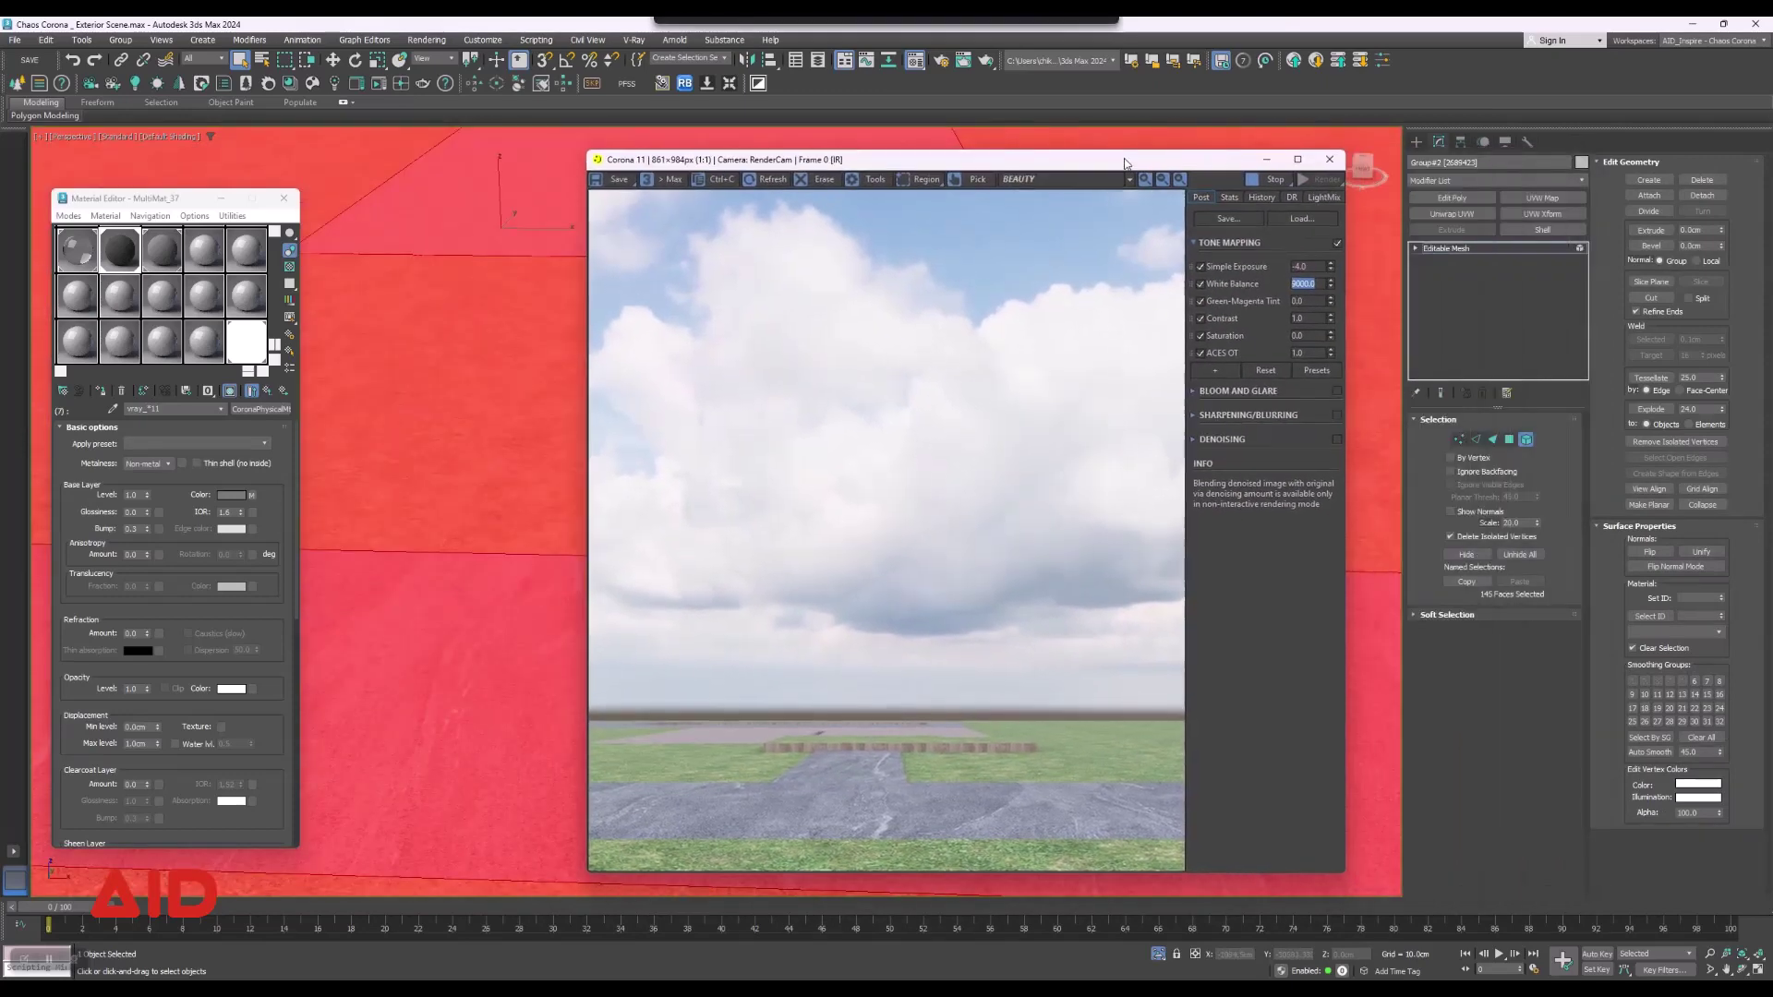
pyautogui.click(1509, 439)
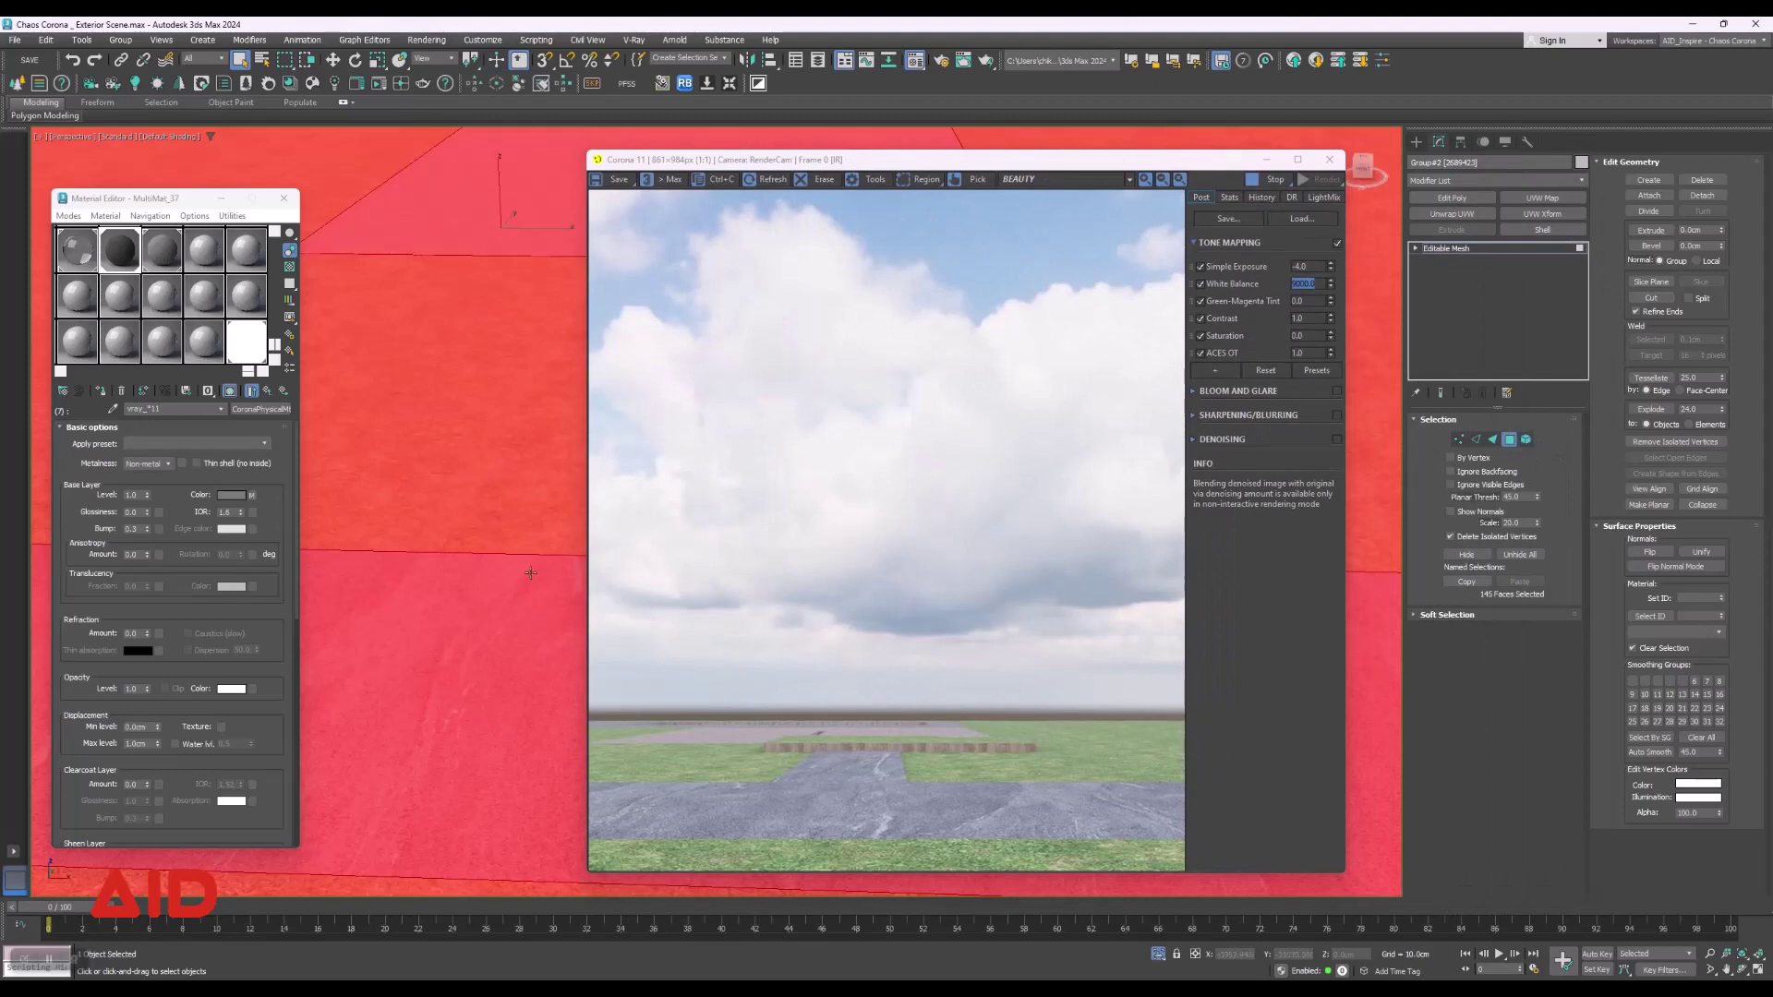
pyautogui.click(413, 640)
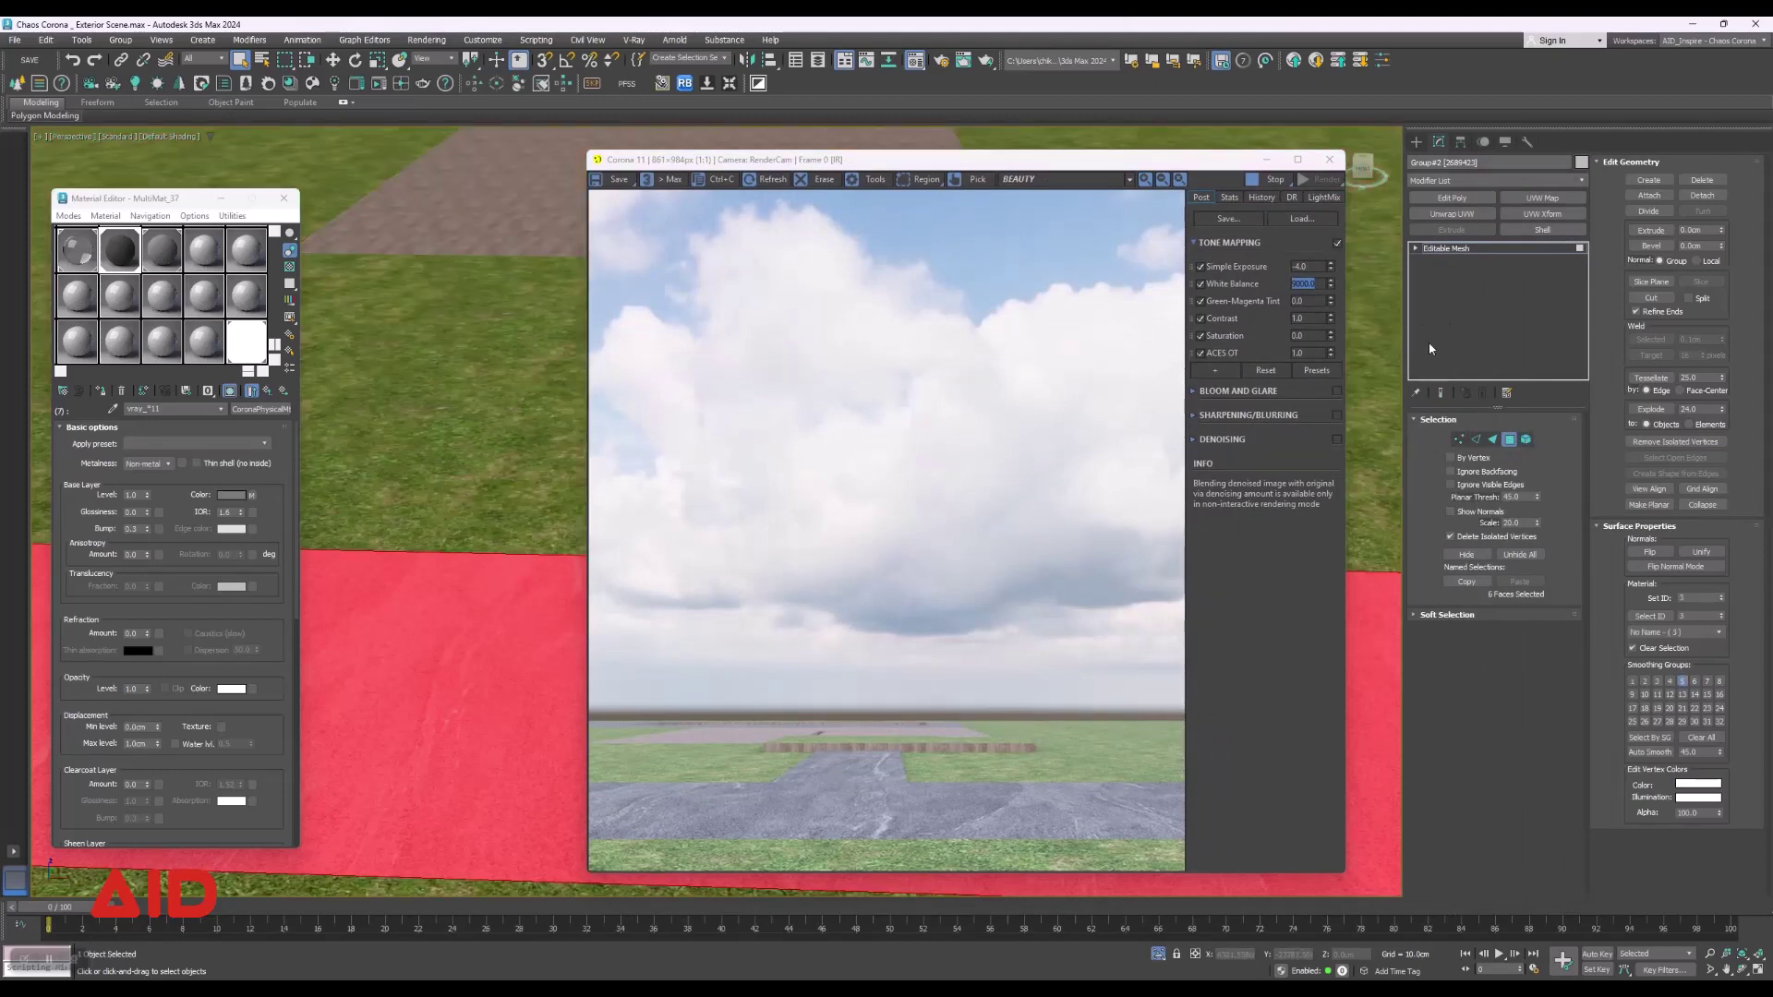
pyautogui.moveTo(1177, 165)
pyautogui.mouseDown()
pyautogui.moveTo(1609, 165)
pyautogui.moveTo(1150, 164)
pyautogui.mouseUp()
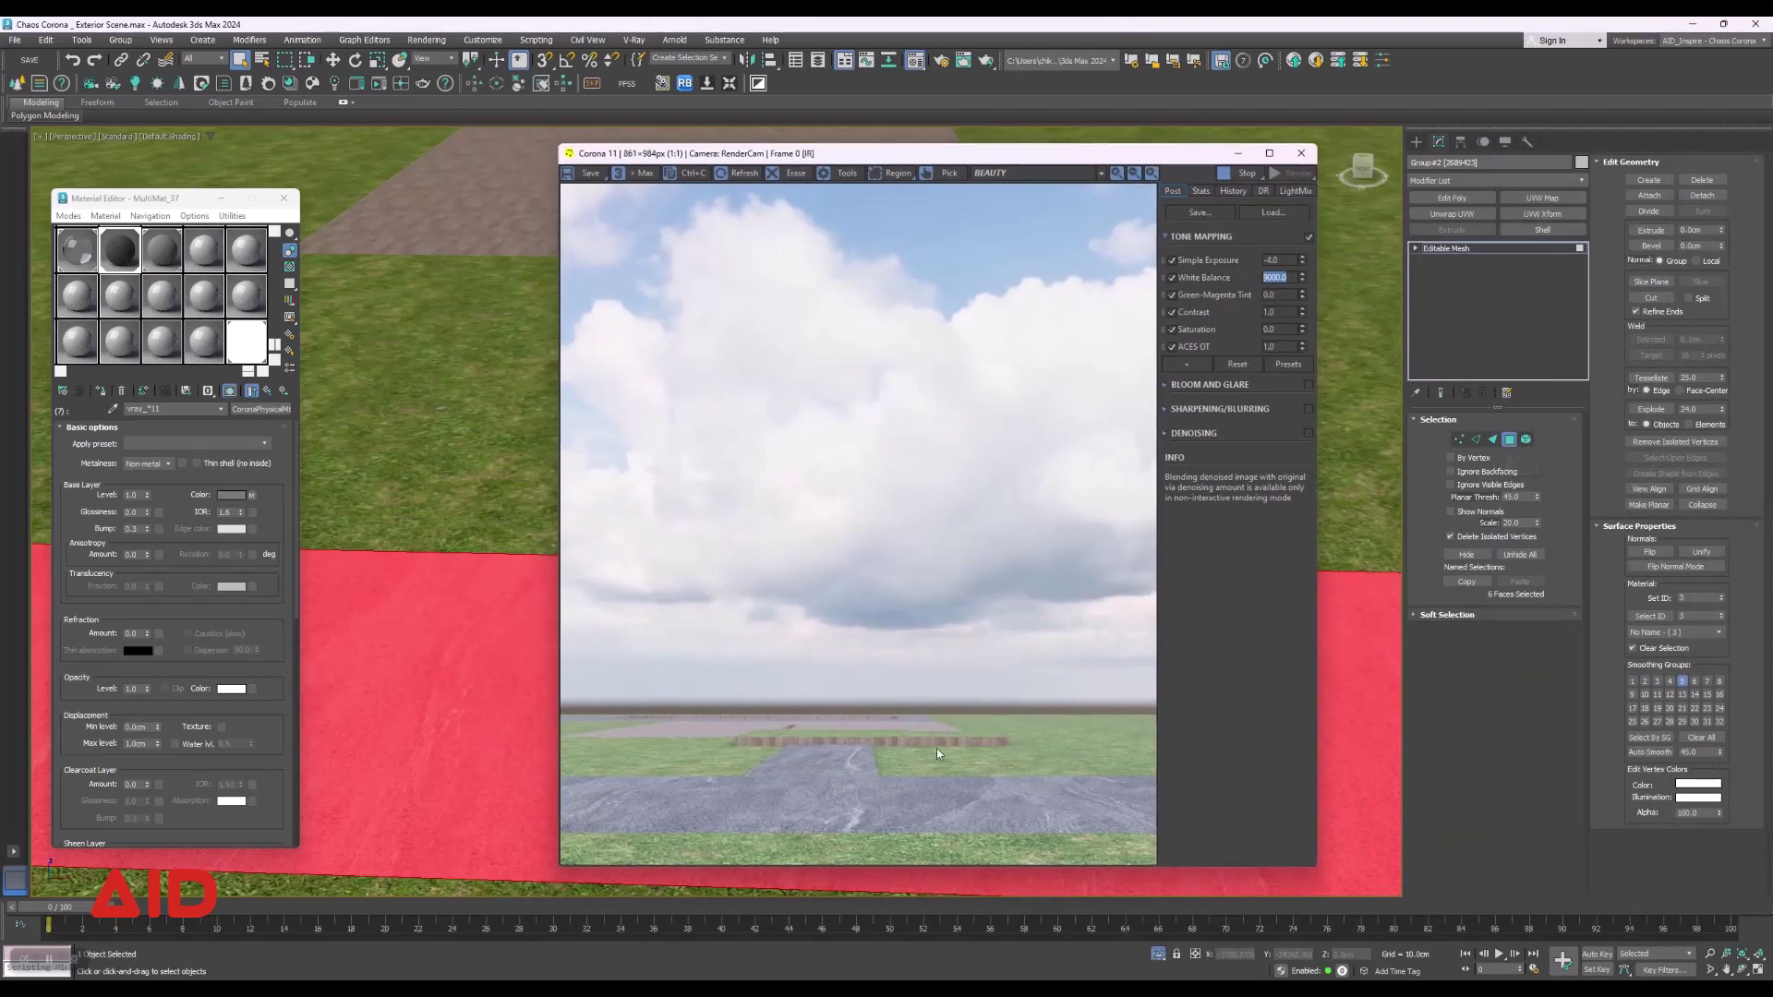
pyautogui.click(1652, 617)
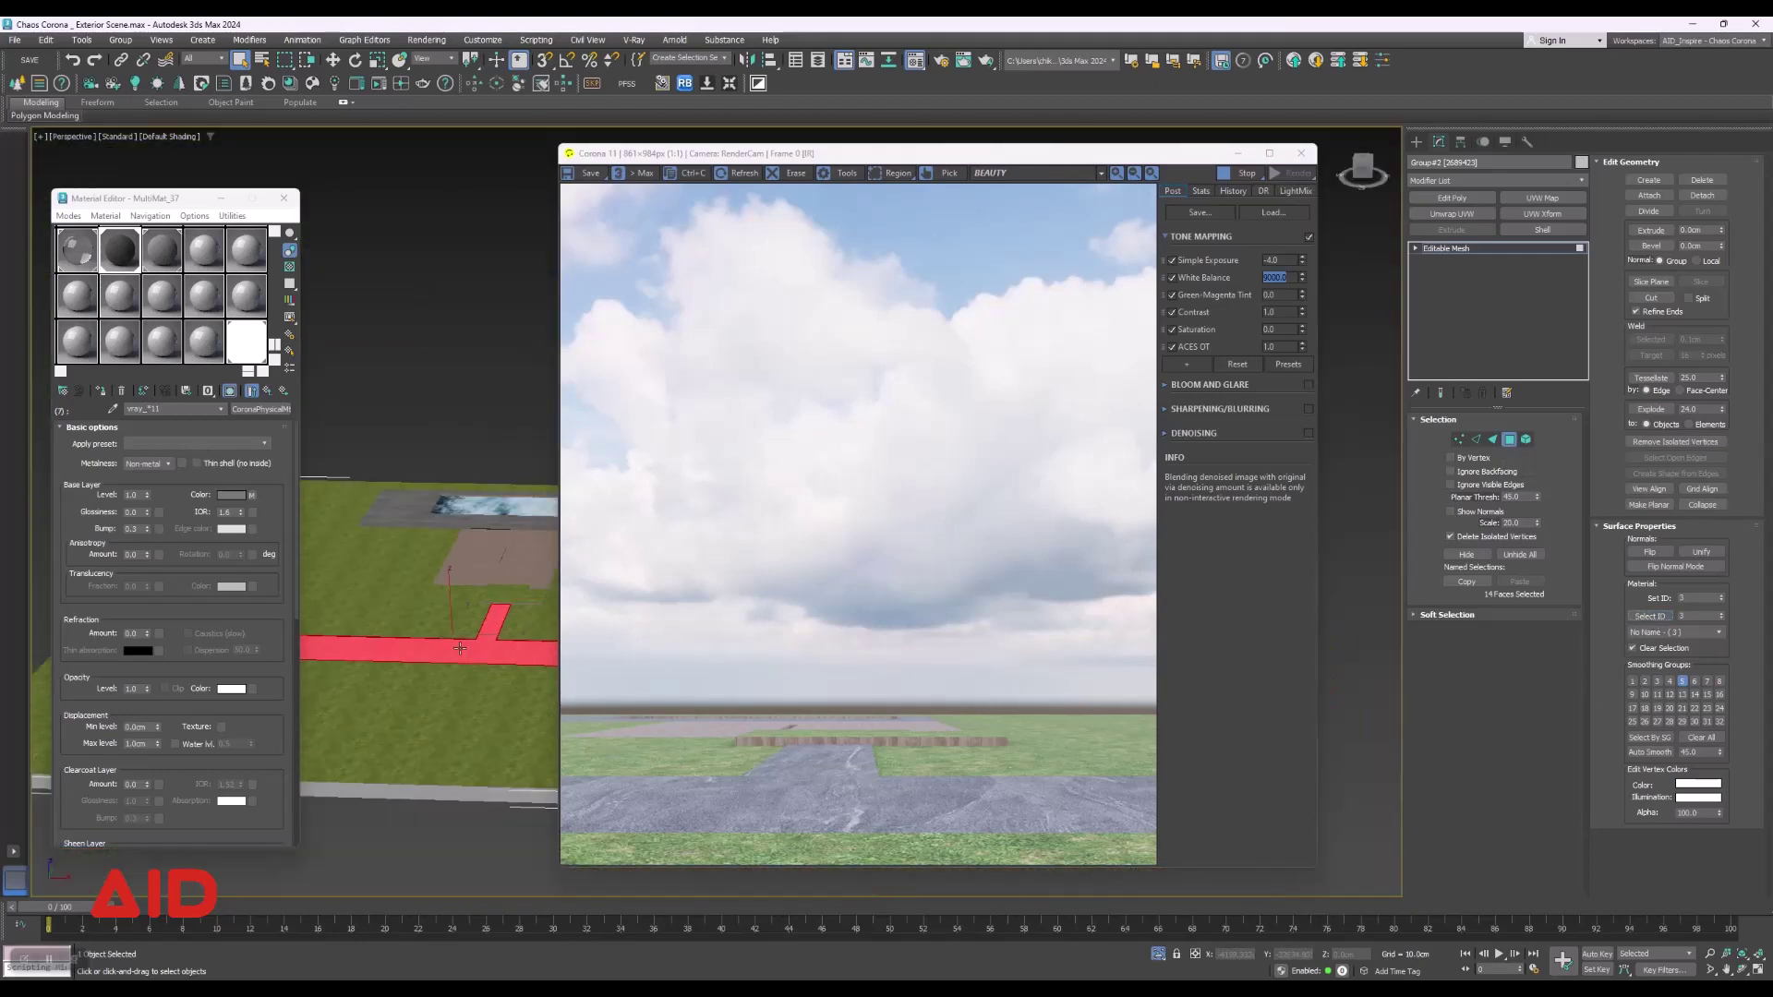
pyautogui.moveTo(842, 159); pyautogui.dragTo(1293, 174)
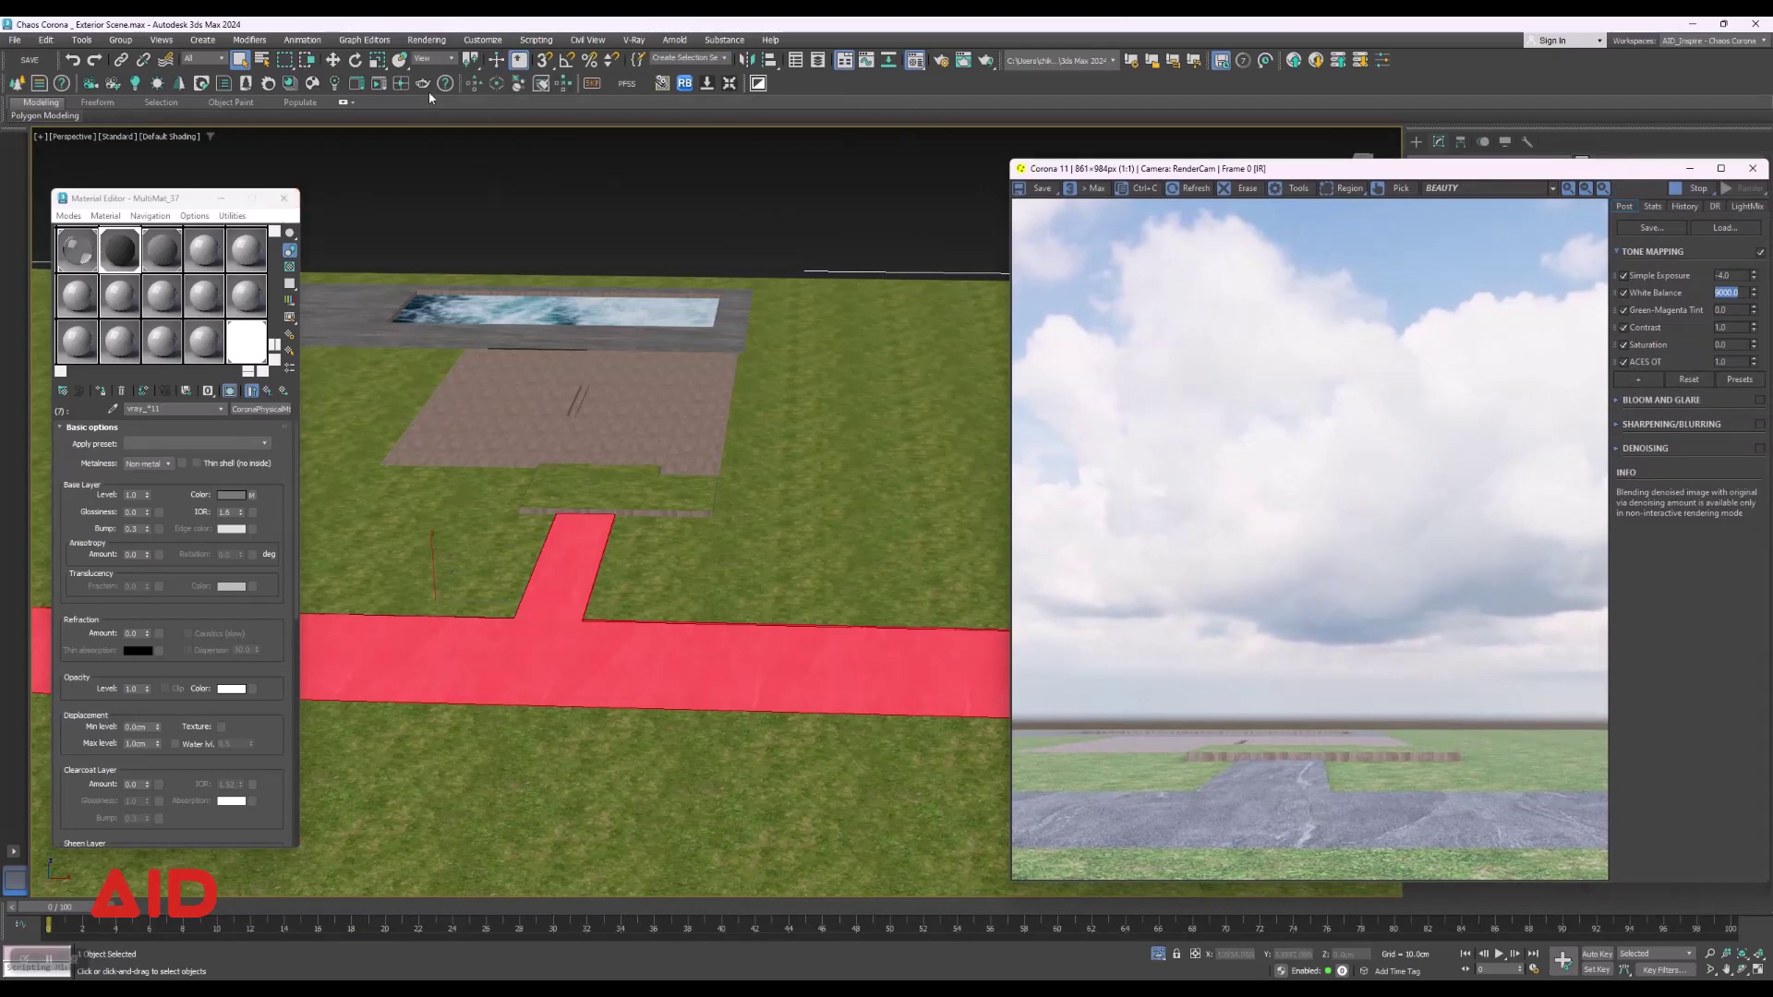
# Open Chaos Cosmos beside the scene and browse its Materials category.
pyautogui.click(312, 83)
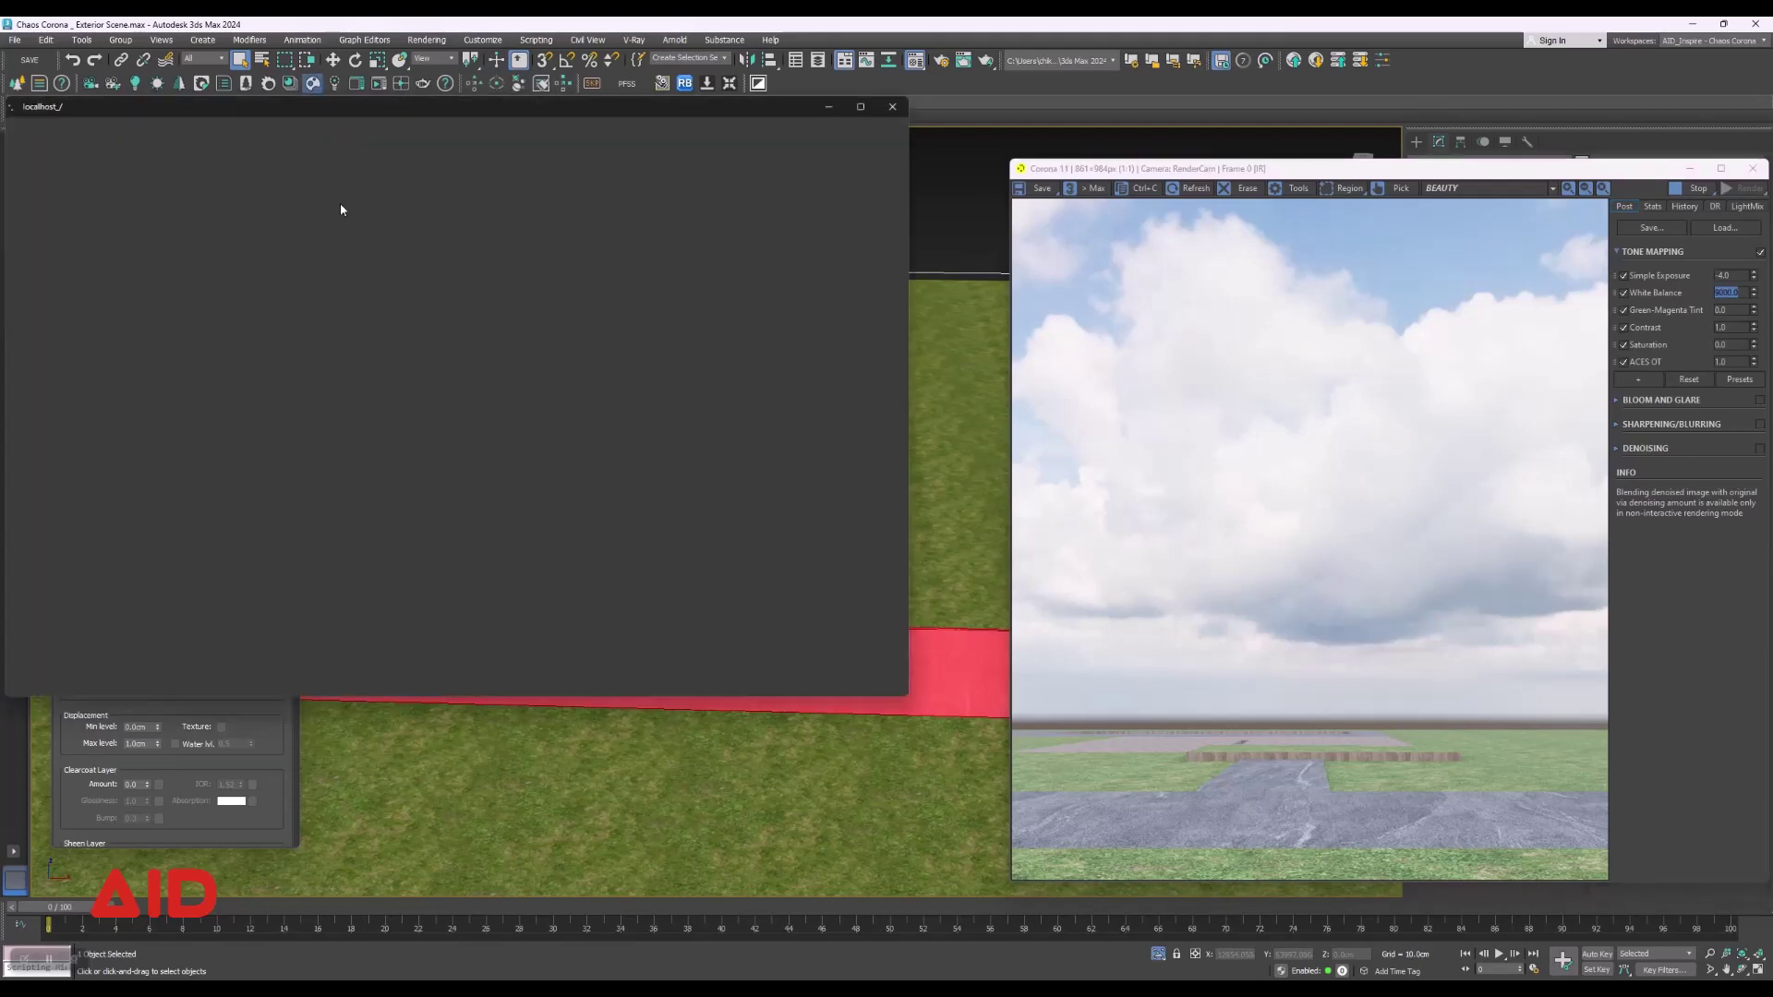
pyautogui.moveTo(423, 118)
pyautogui.mouseDown()
pyautogui.moveTo(1189, 139)
pyautogui.moveTo(1165, 148)
pyautogui.mouseUp()
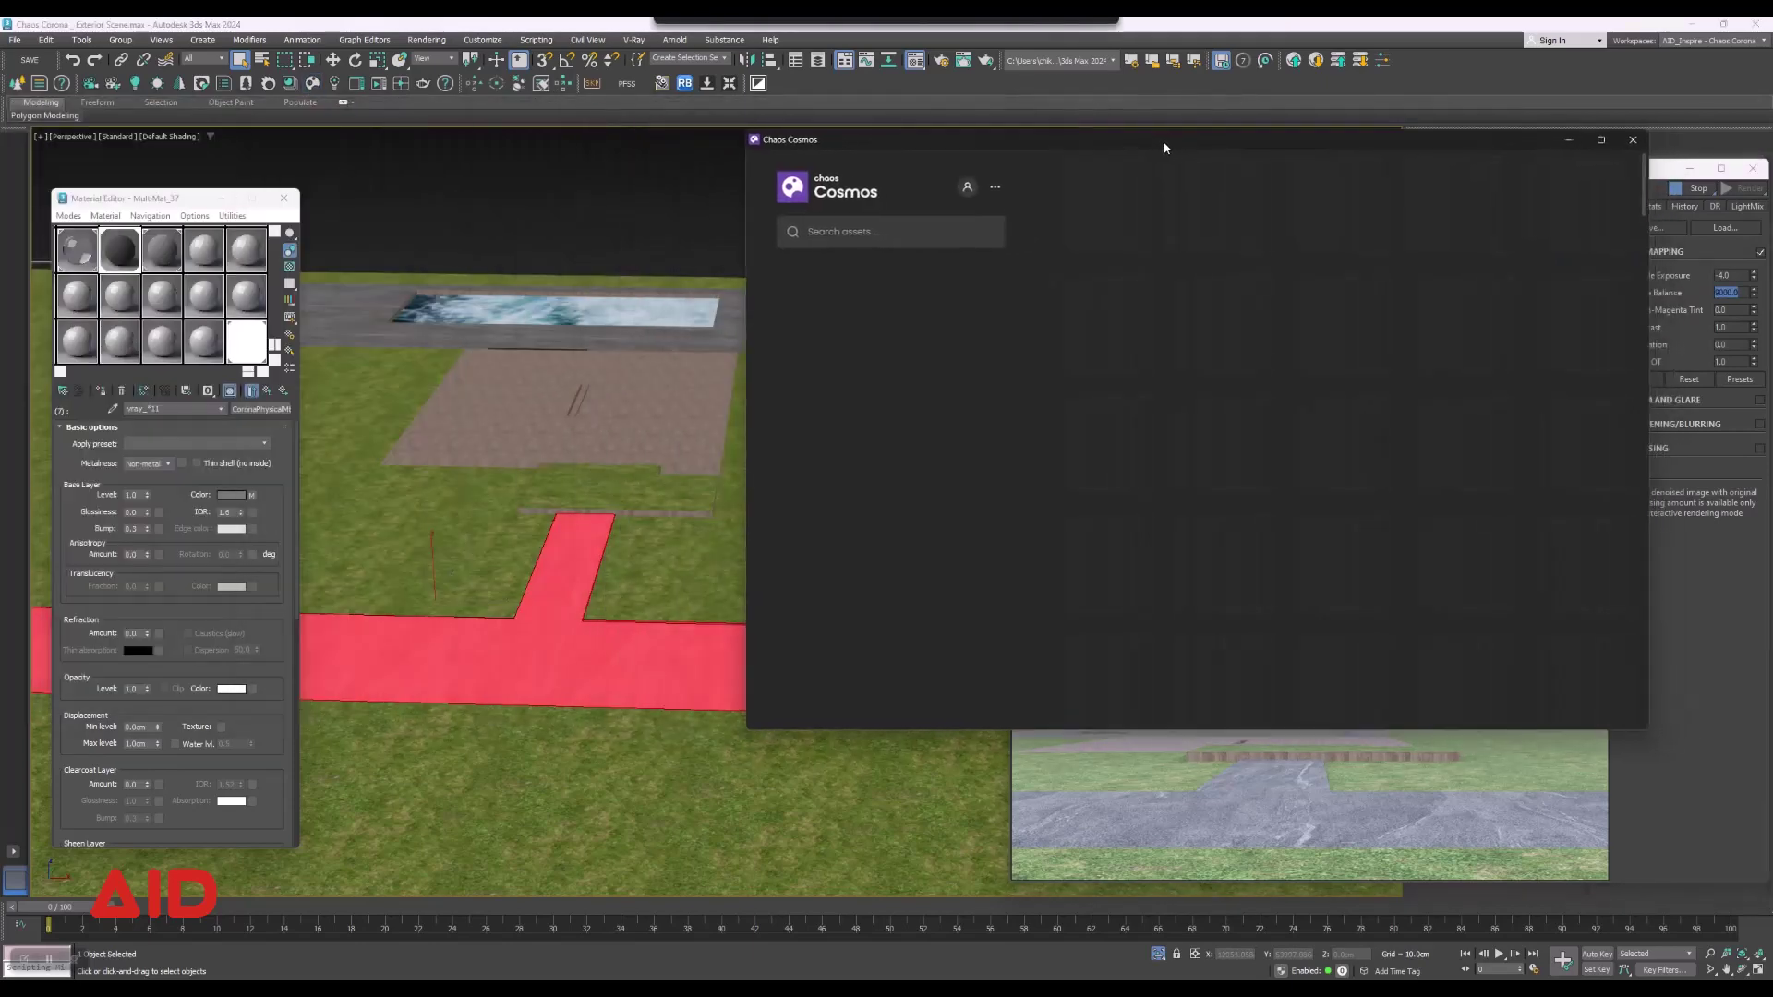
pyautogui.click(289, 205)
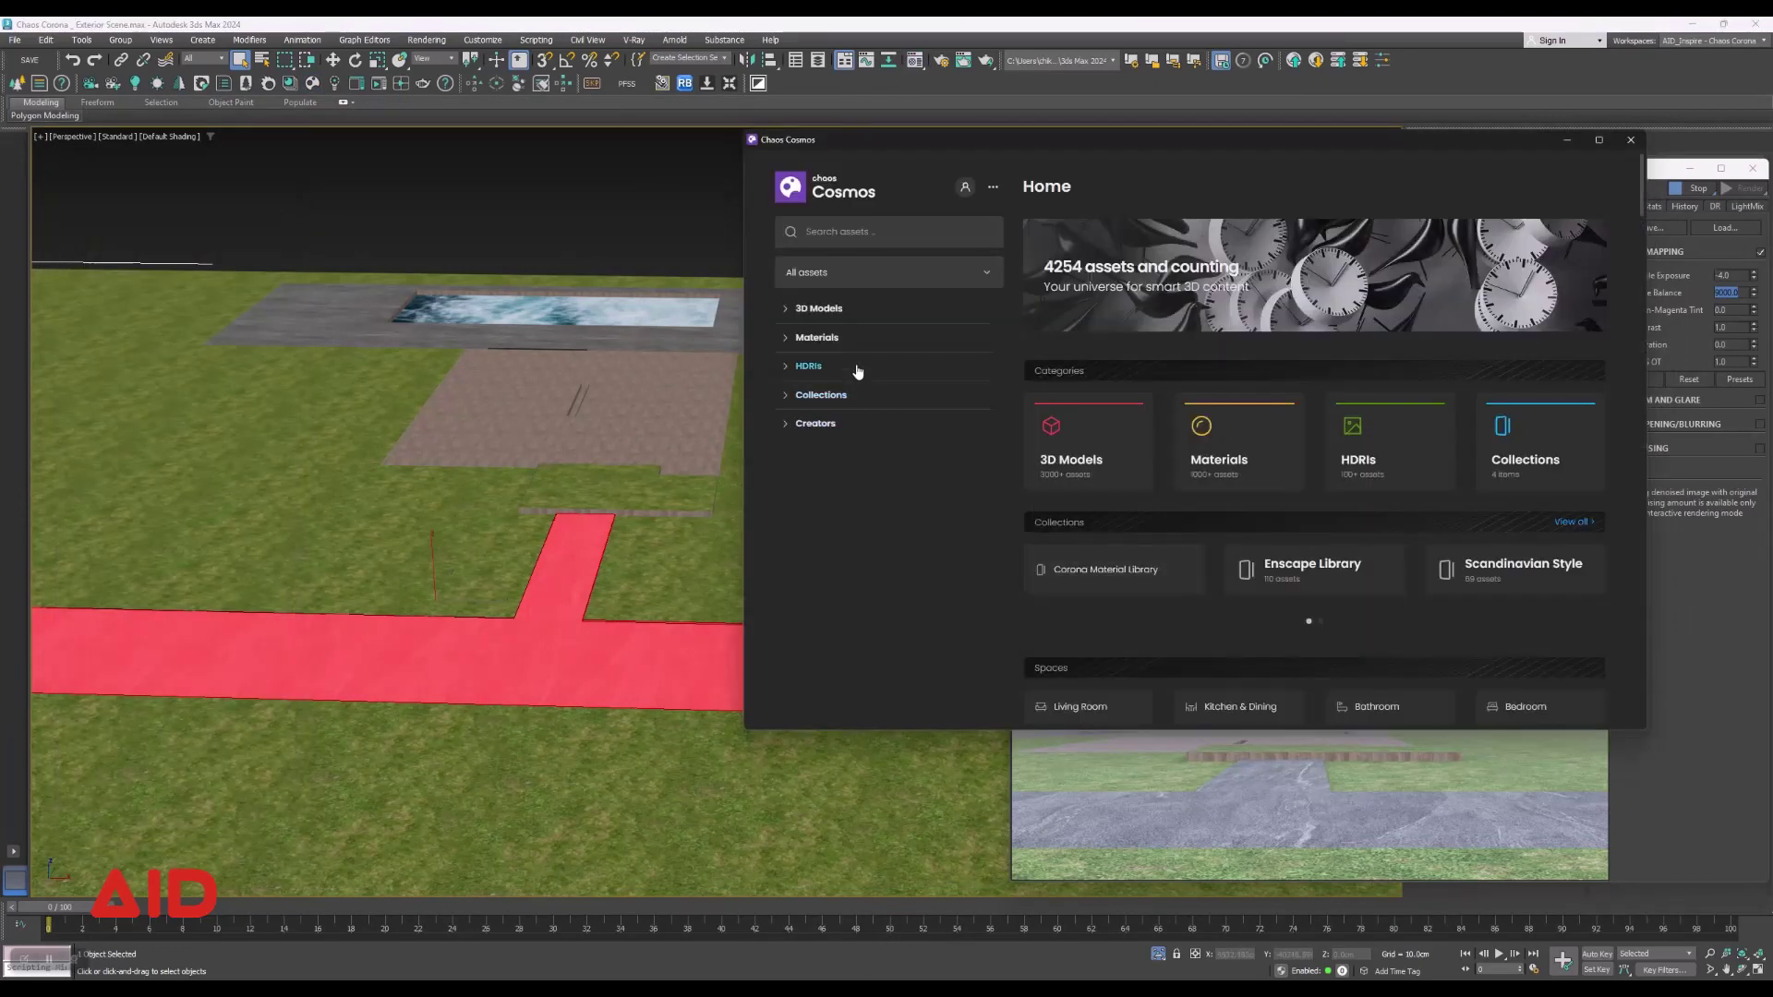
pyautogui.click(841, 340)
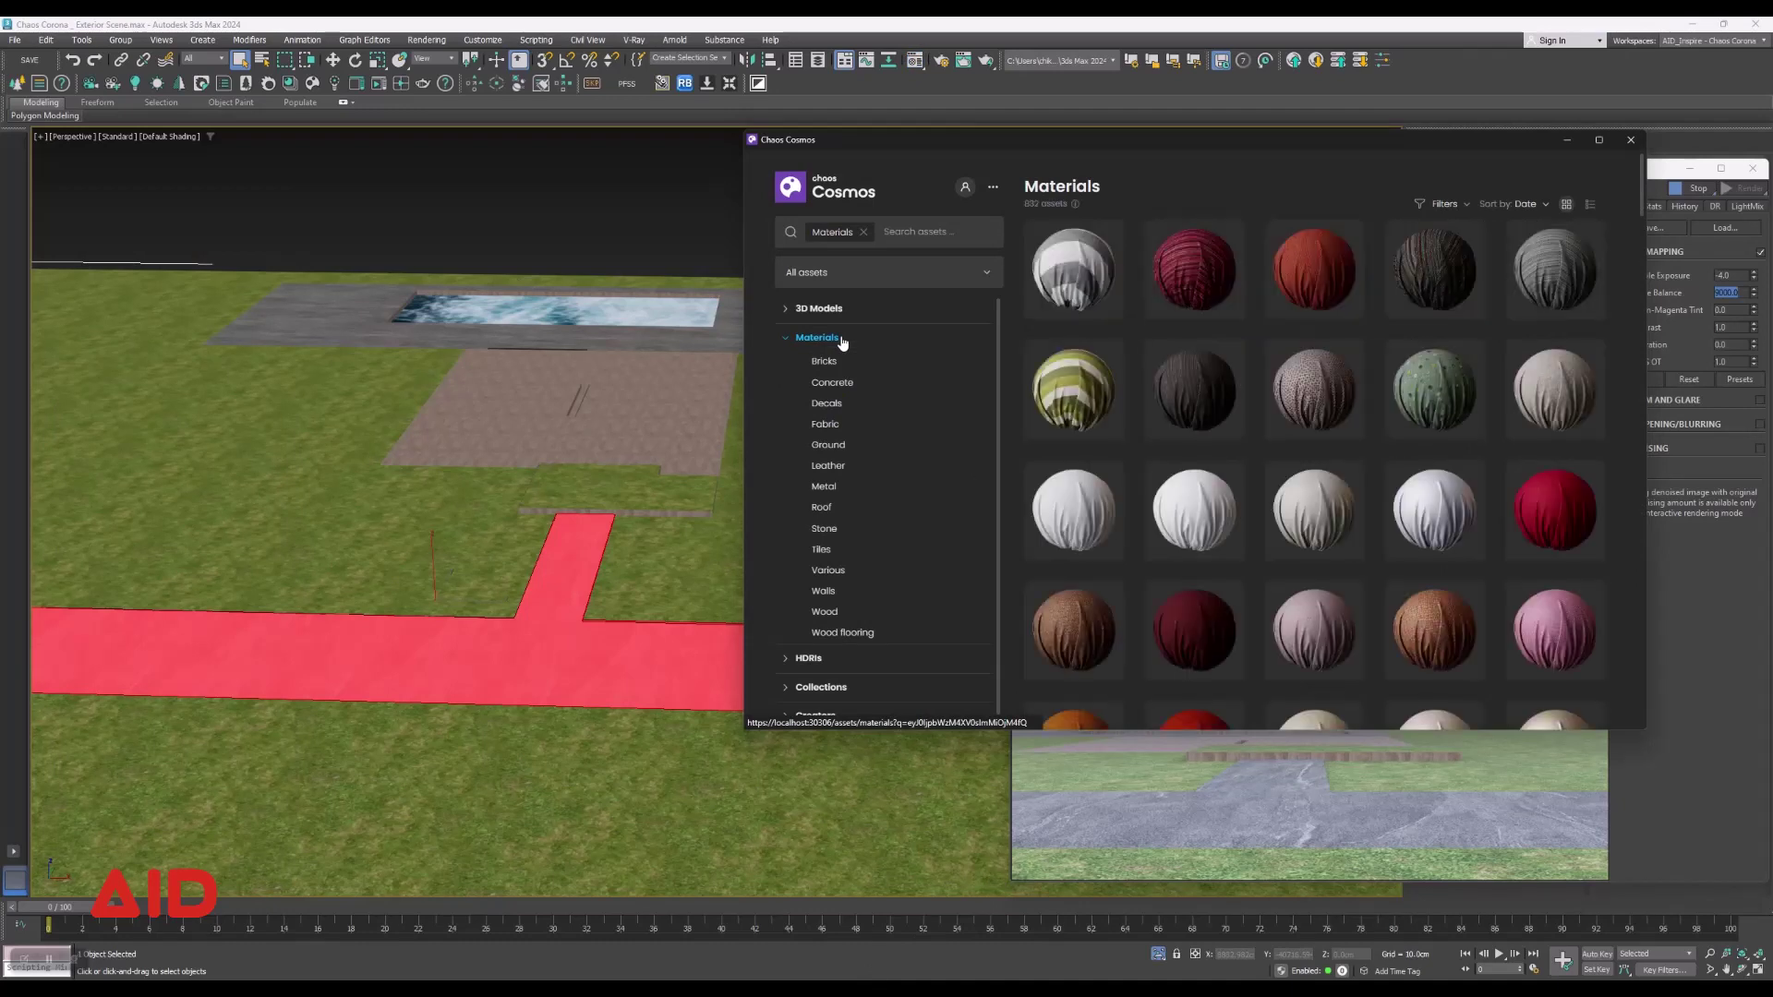
pyautogui.click(821, 386)
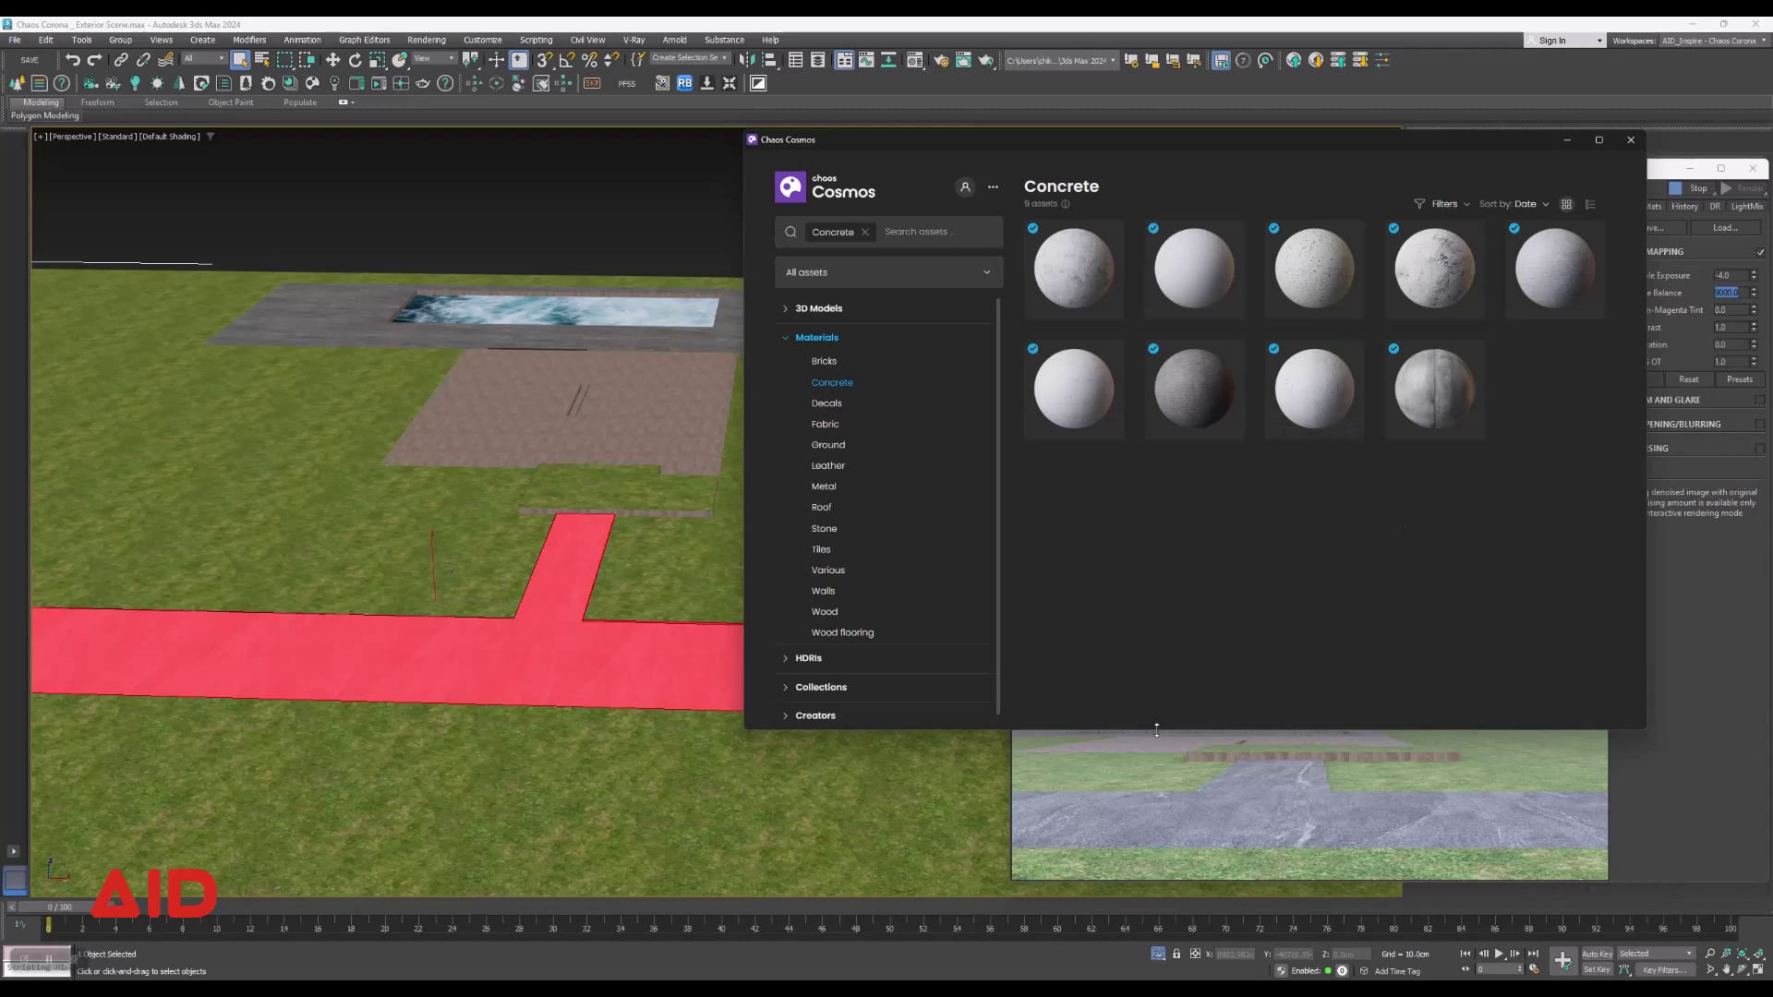
# Import Asphalt Black 15-01 100cm from the Ground materials with real-world scale on.
pyautogui.moveTo(1156, 730); pyautogui.dragTo(1127, 840)
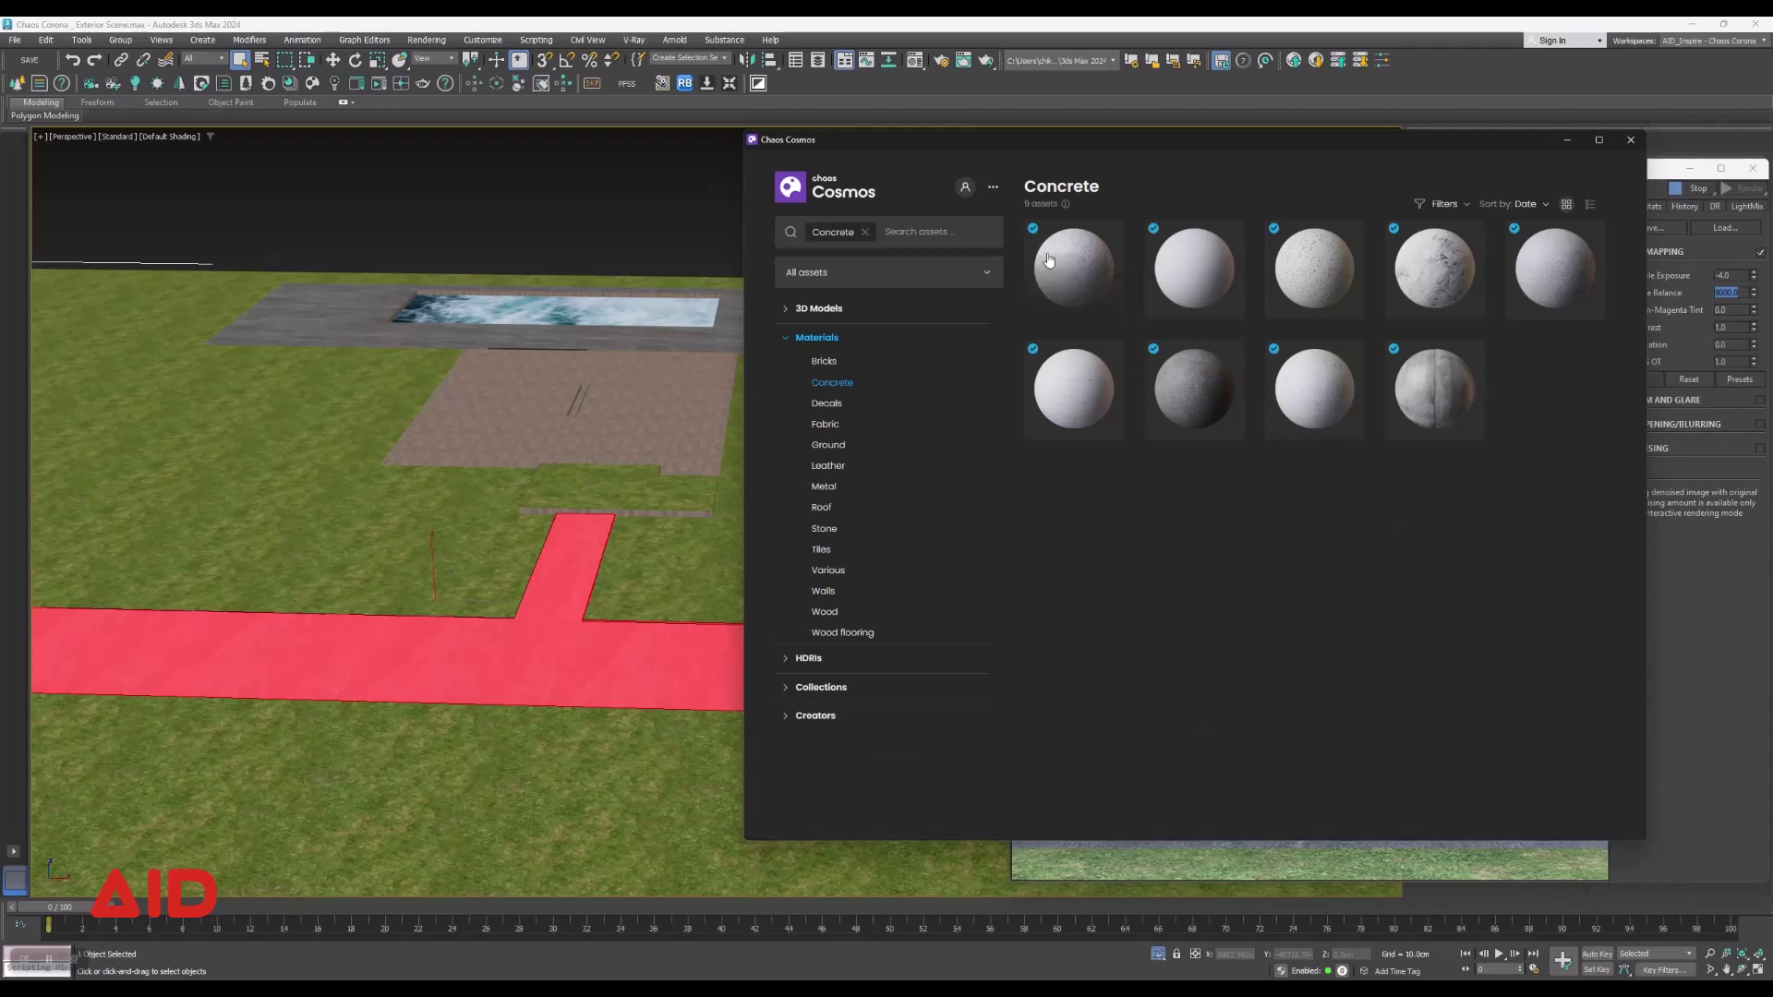
pyautogui.click(984, 279)
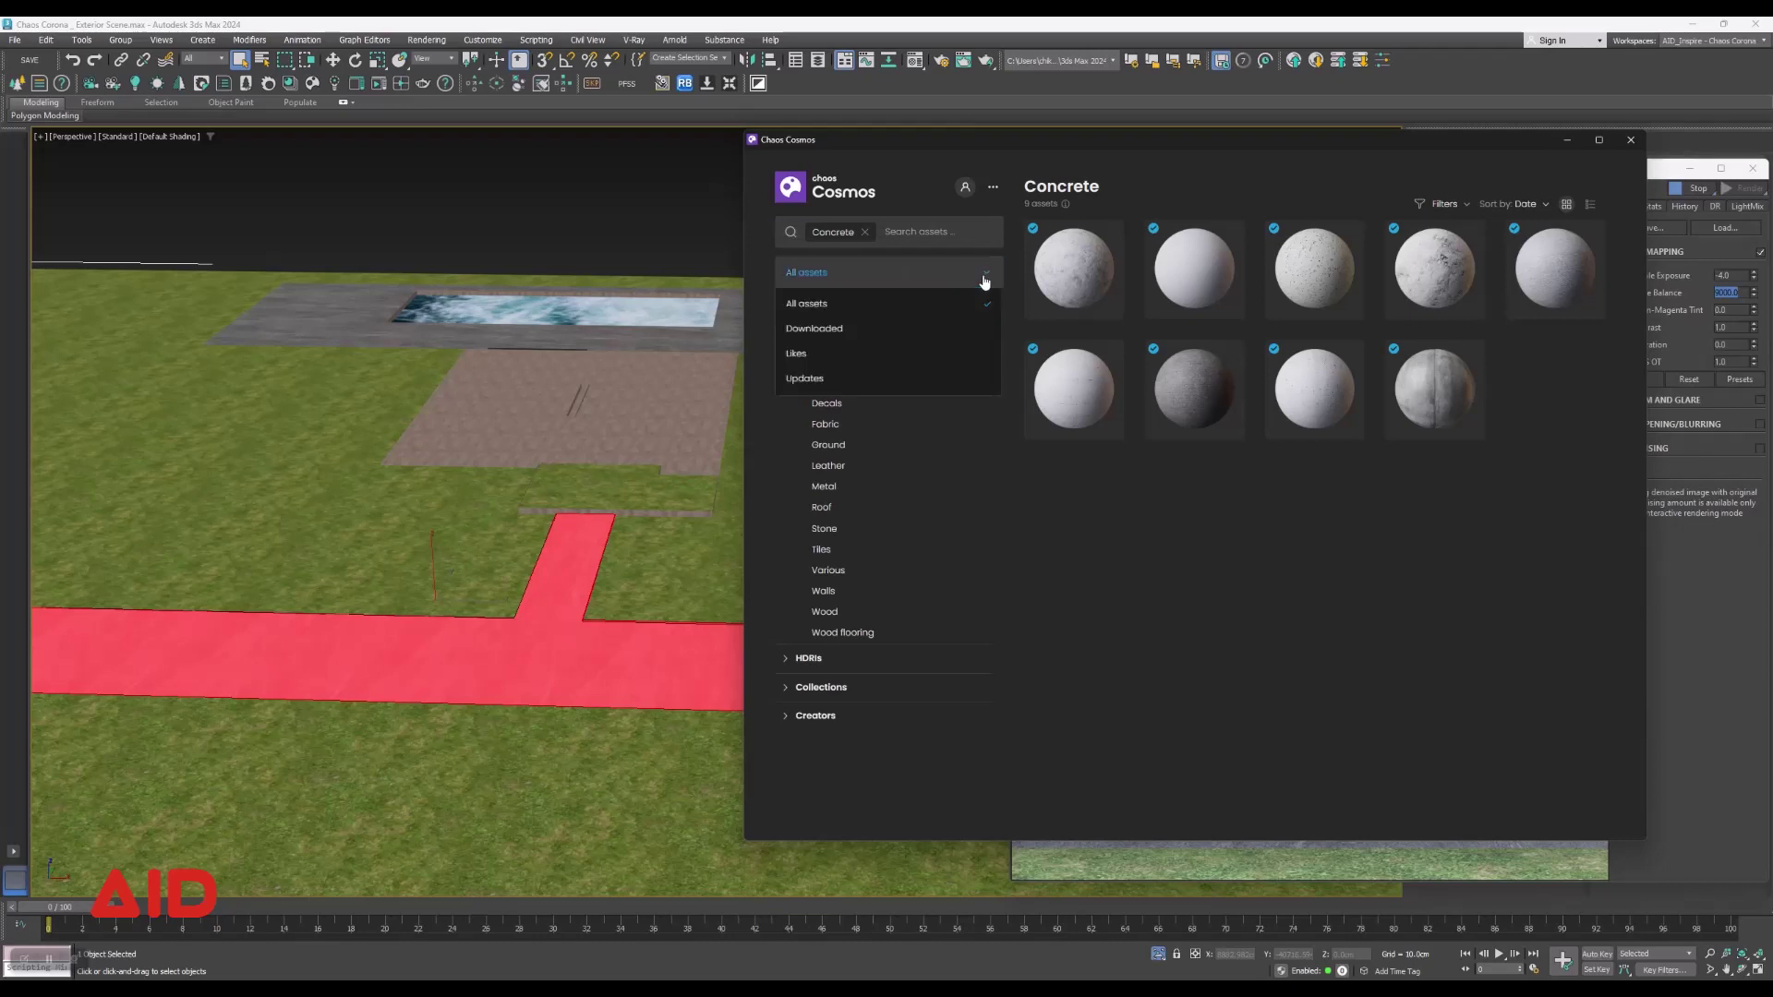
pyautogui.click(842, 312)
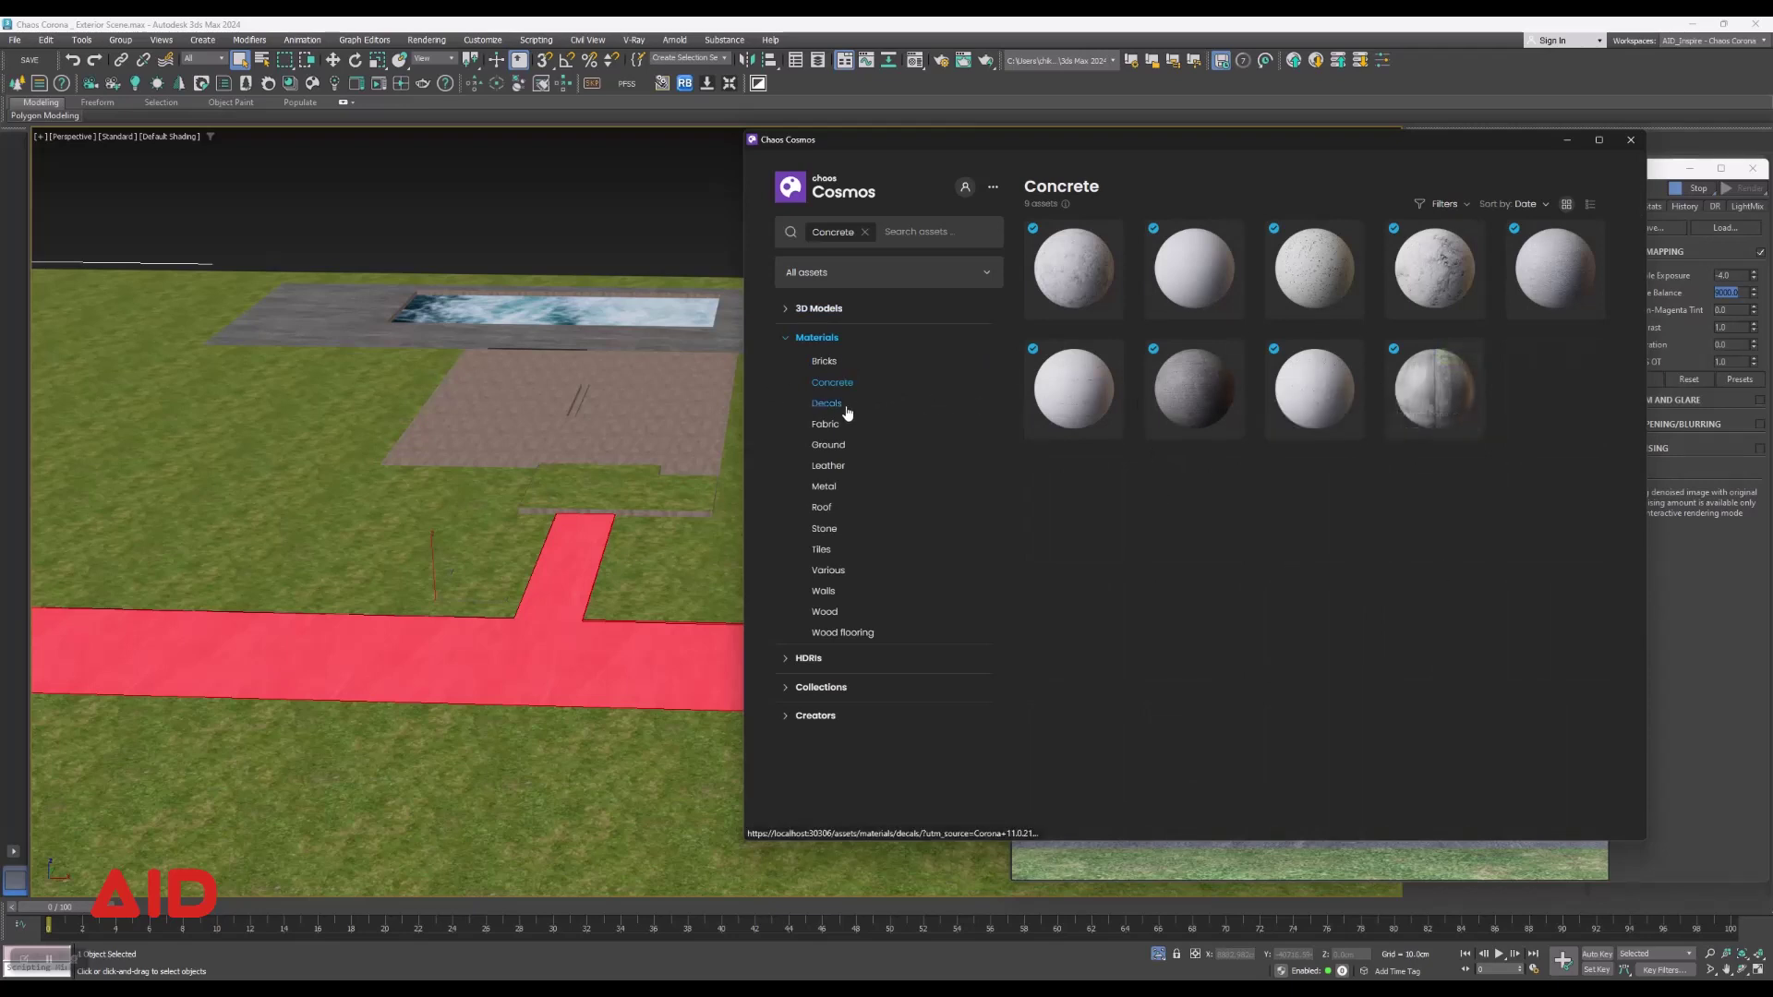
pyautogui.click(834, 445)
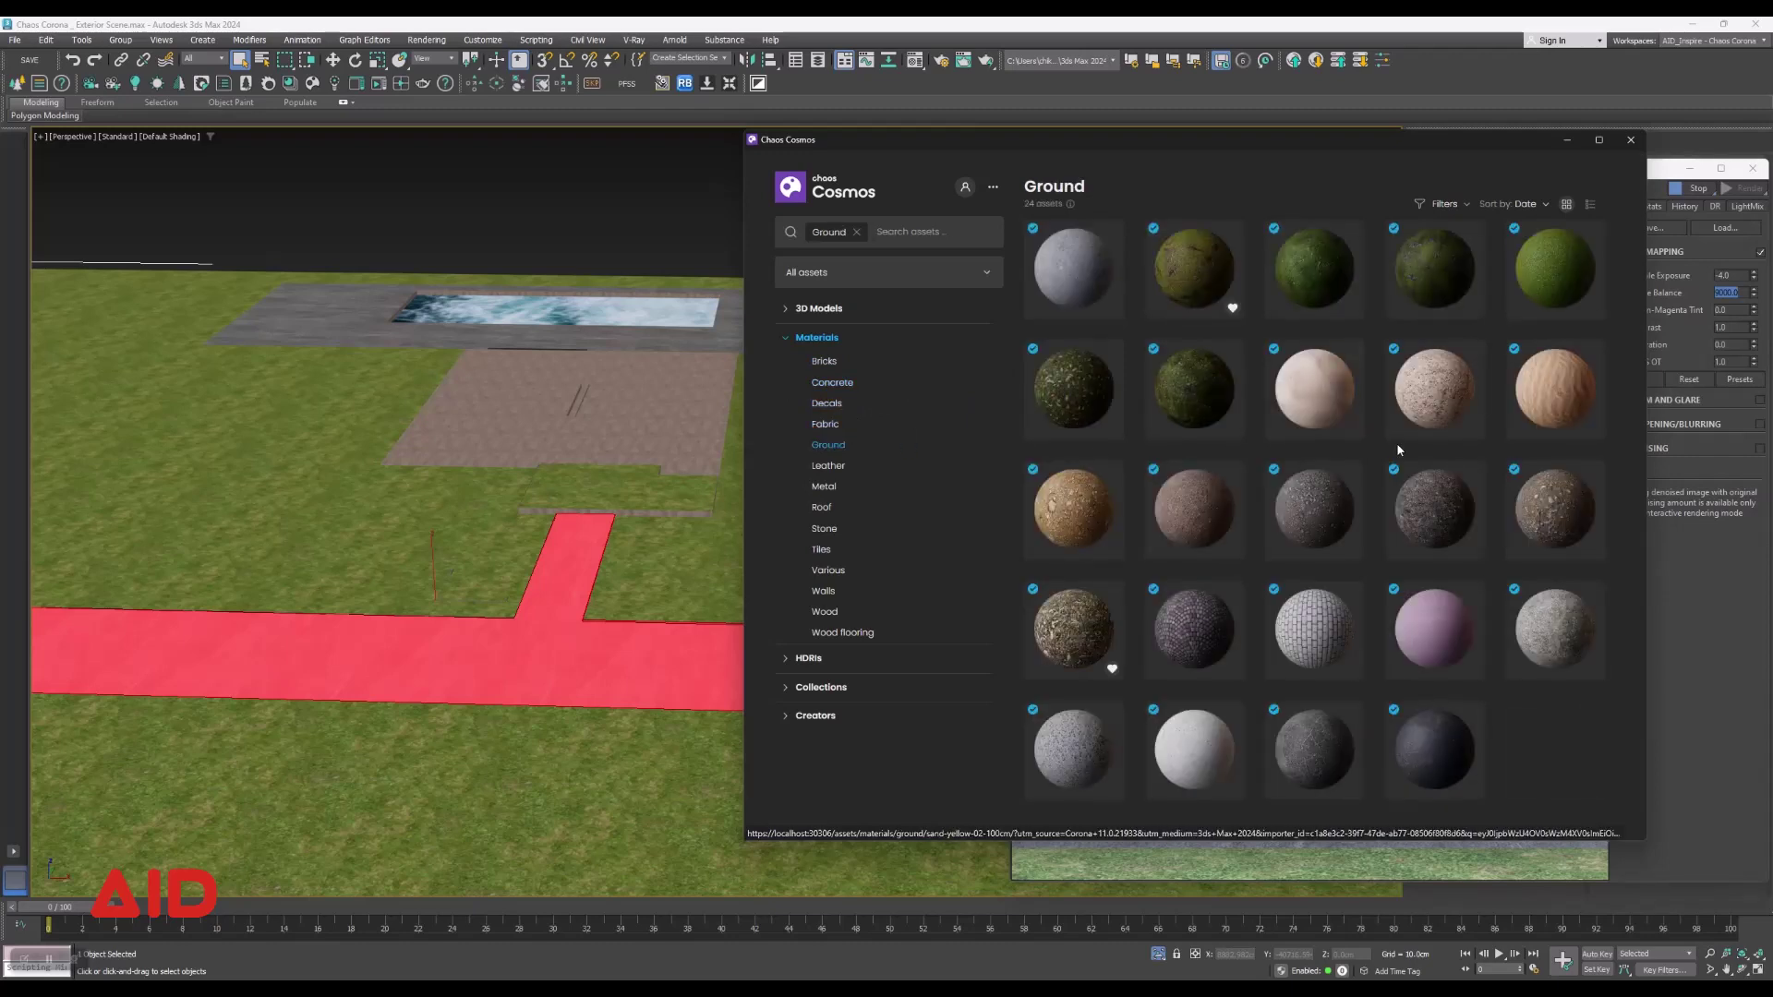
pyautogui.moveTo(1434, 748)
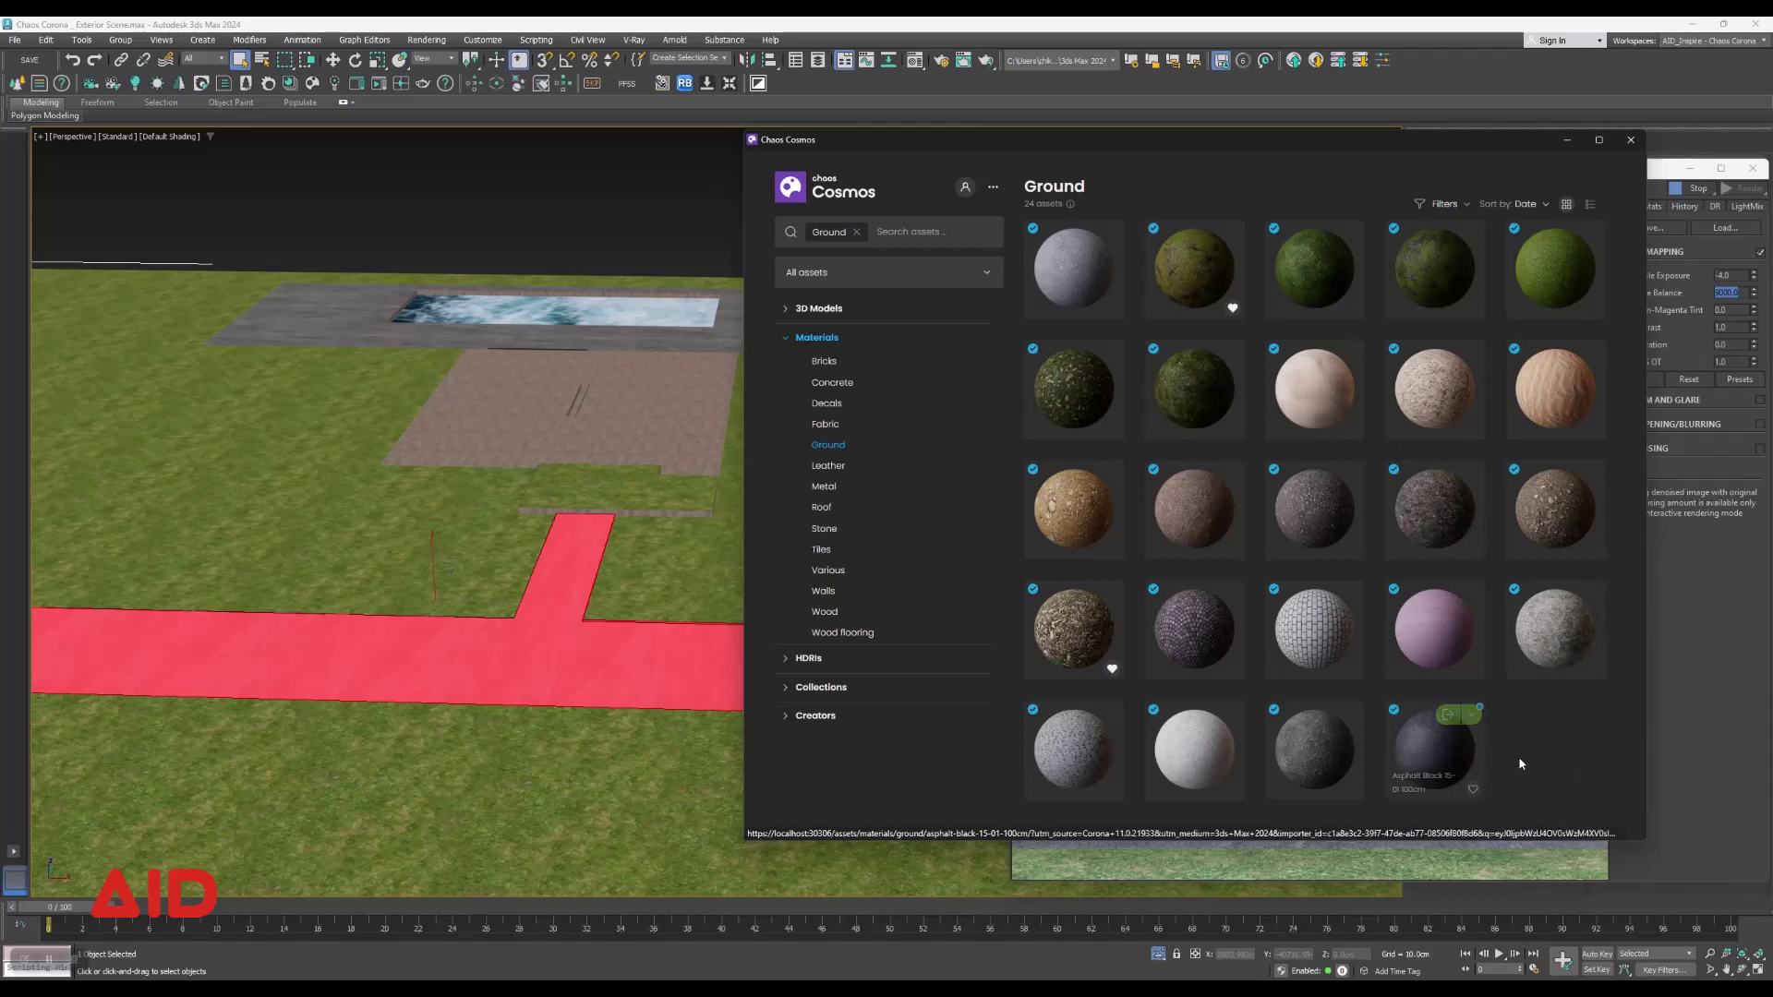
pyautogui.click(1475, 717)
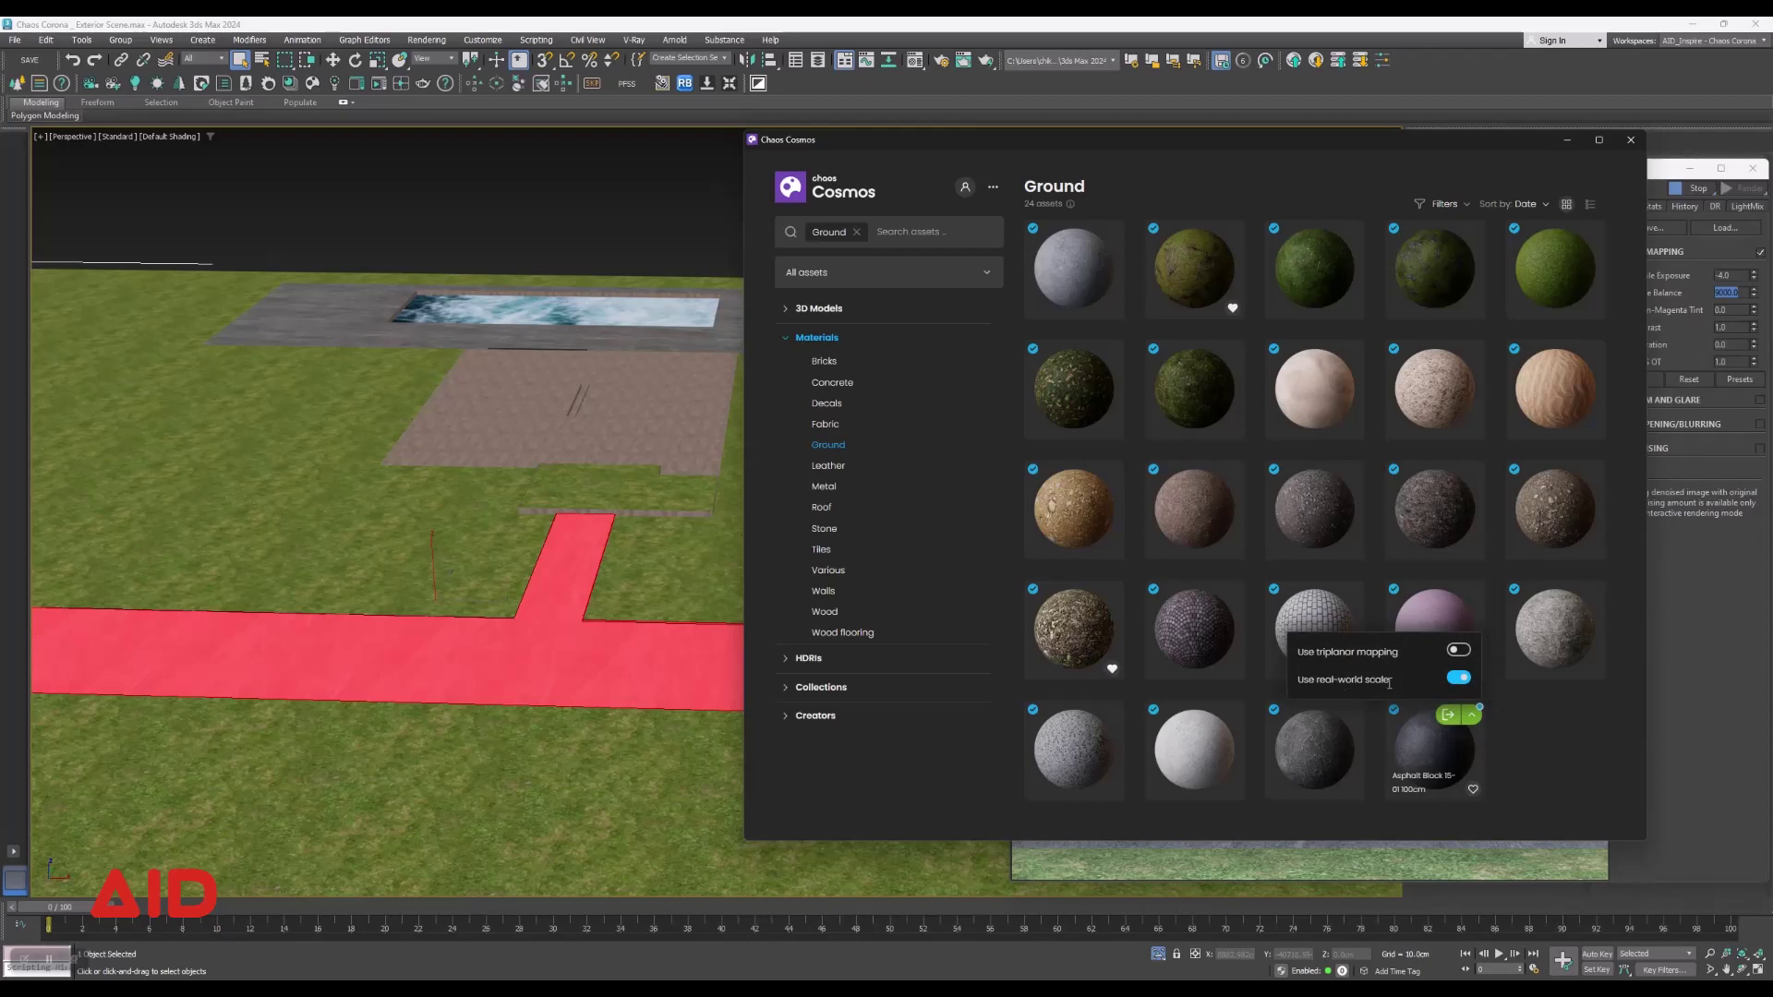
pyautogui.click(1448, 715)
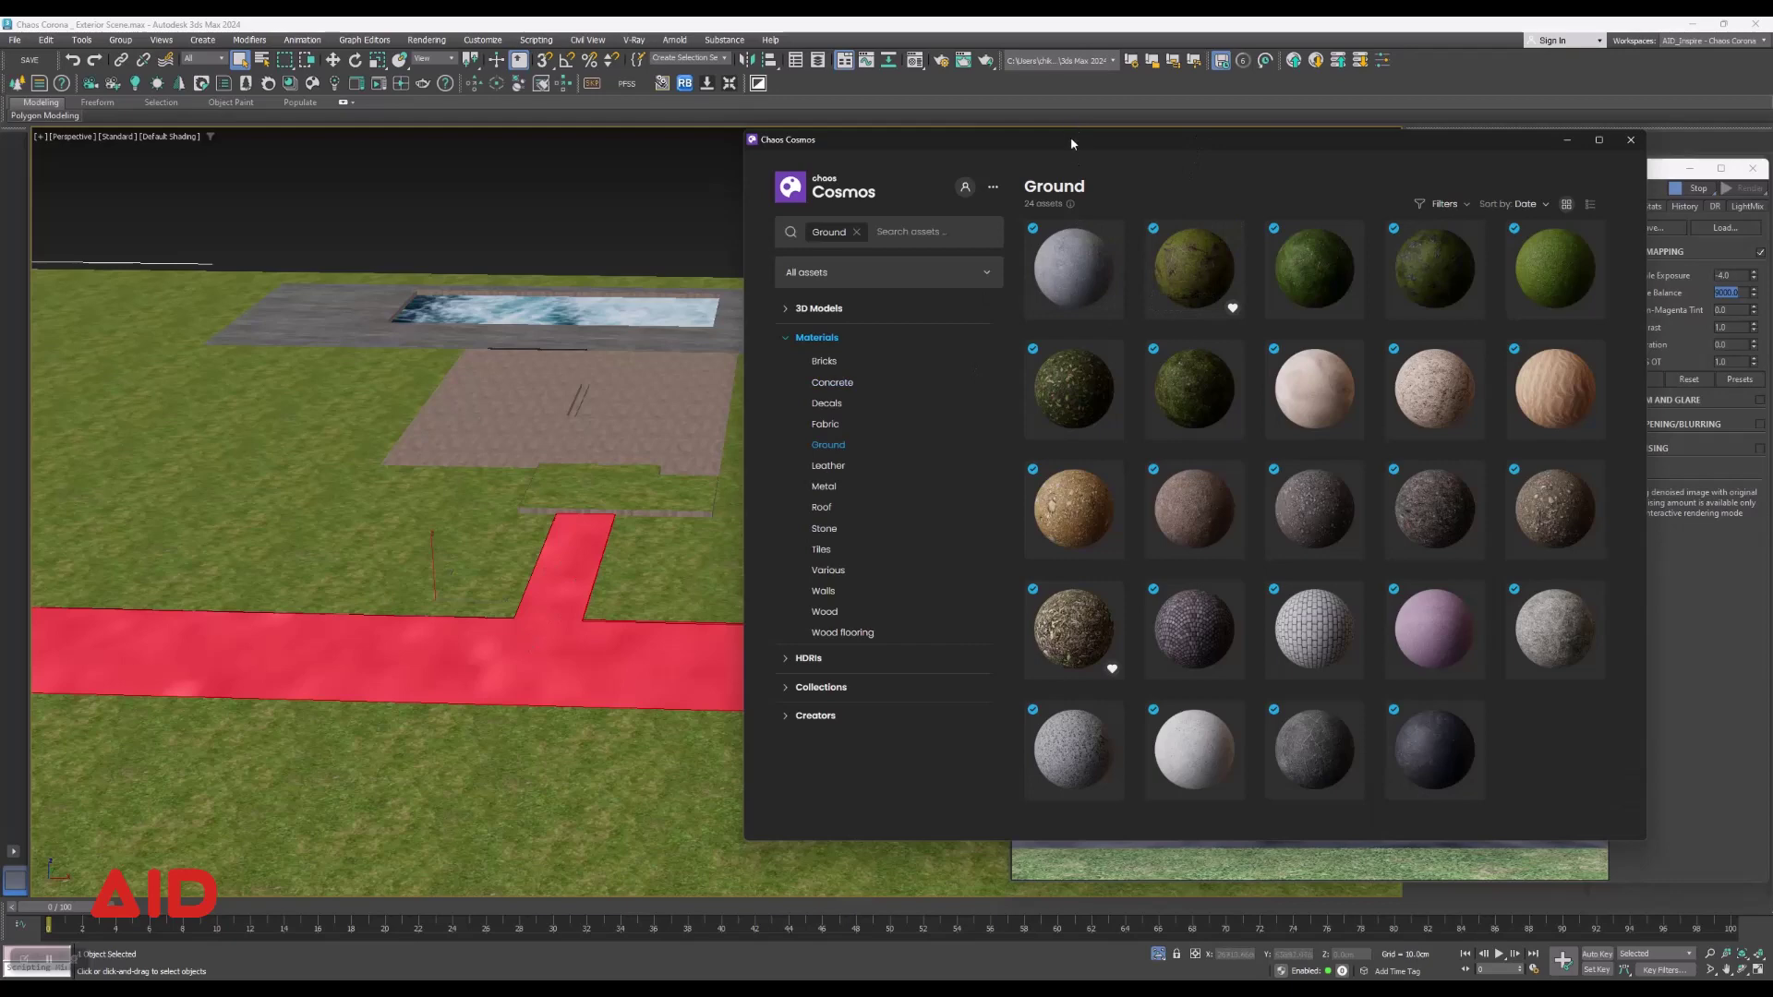
pyautogui.moveTo(1071, 143); pyautogui.dragTo(485, 136)
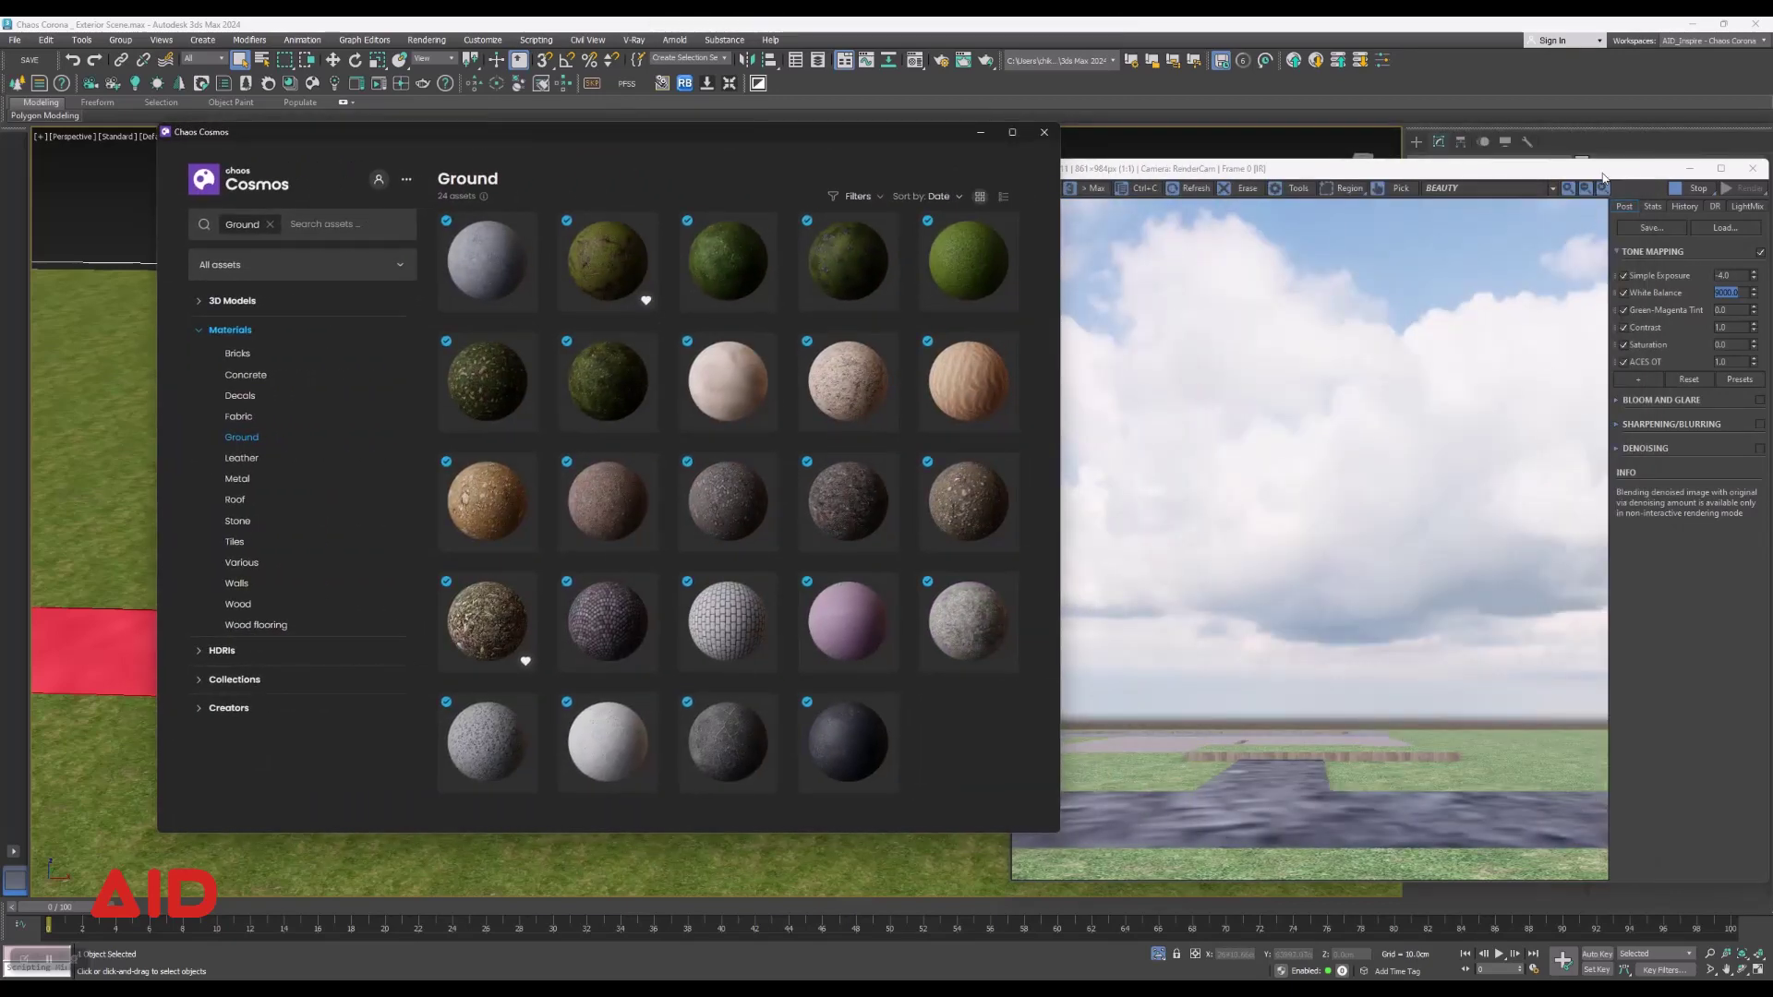
# Add a UVW Map modifier to the ground mesh with box mapping and real-world map size.
pyautogui.moveTo(1604, 171); pyautogui.dragTo(996, 151)
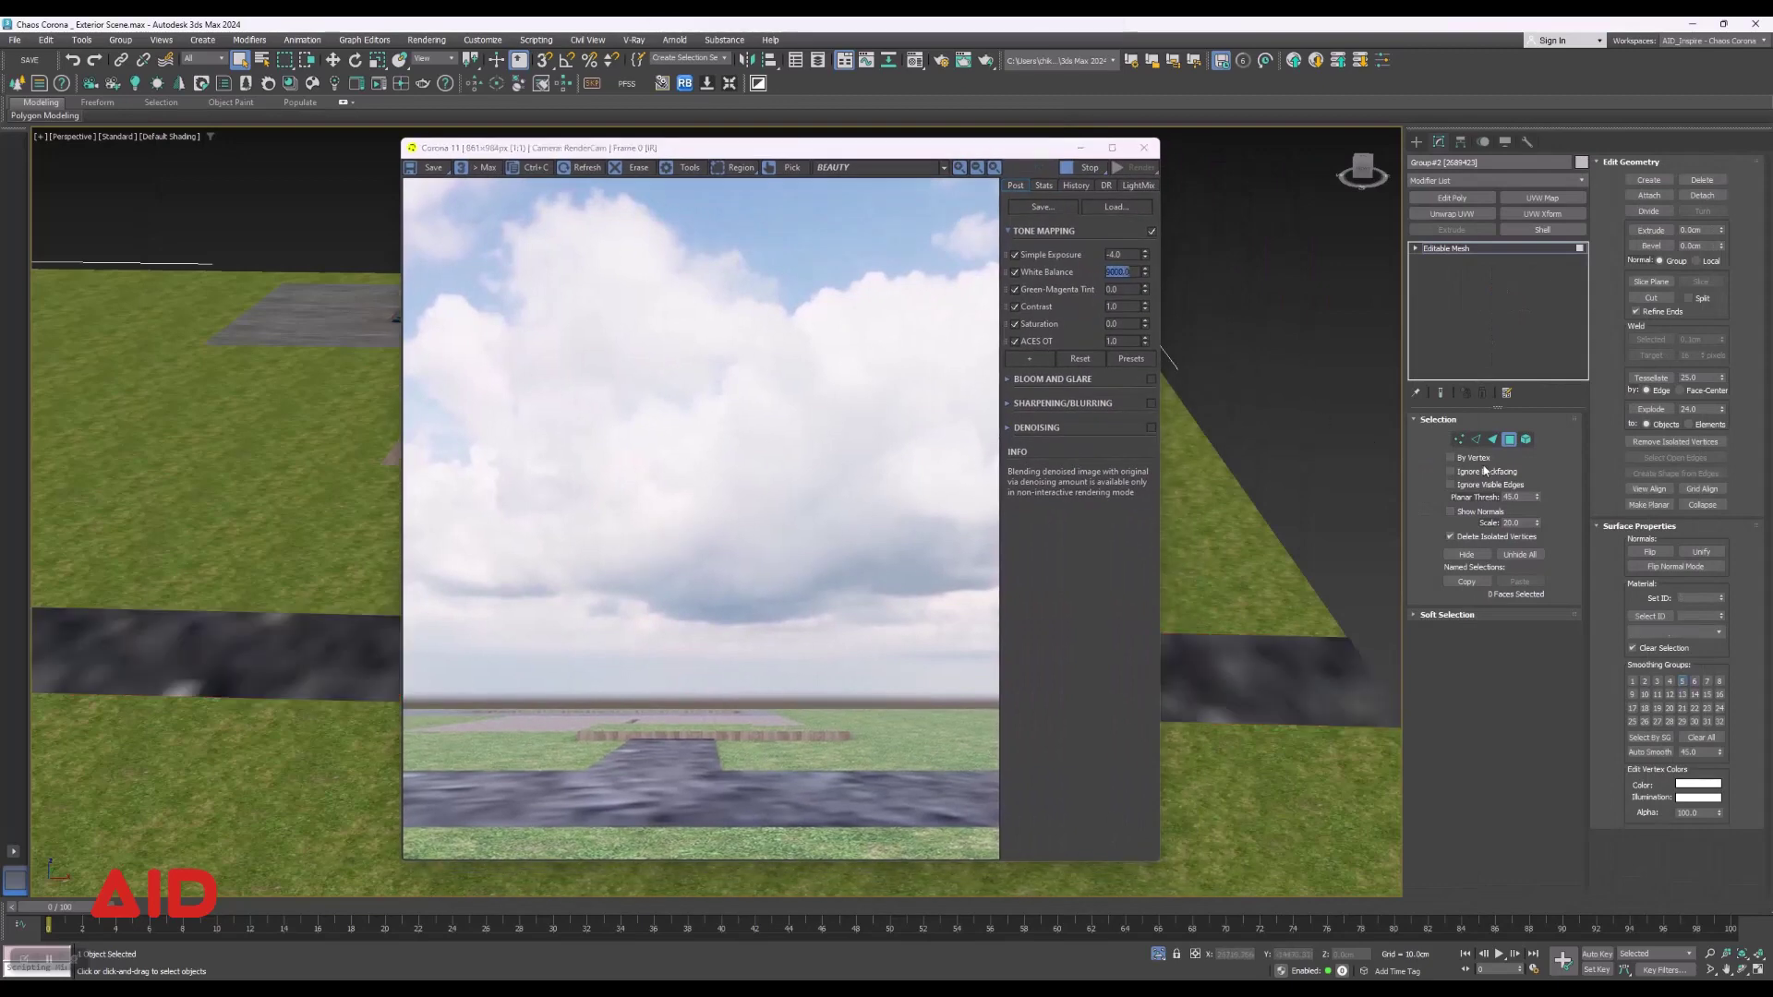
pyautogui.click(1509, 439)
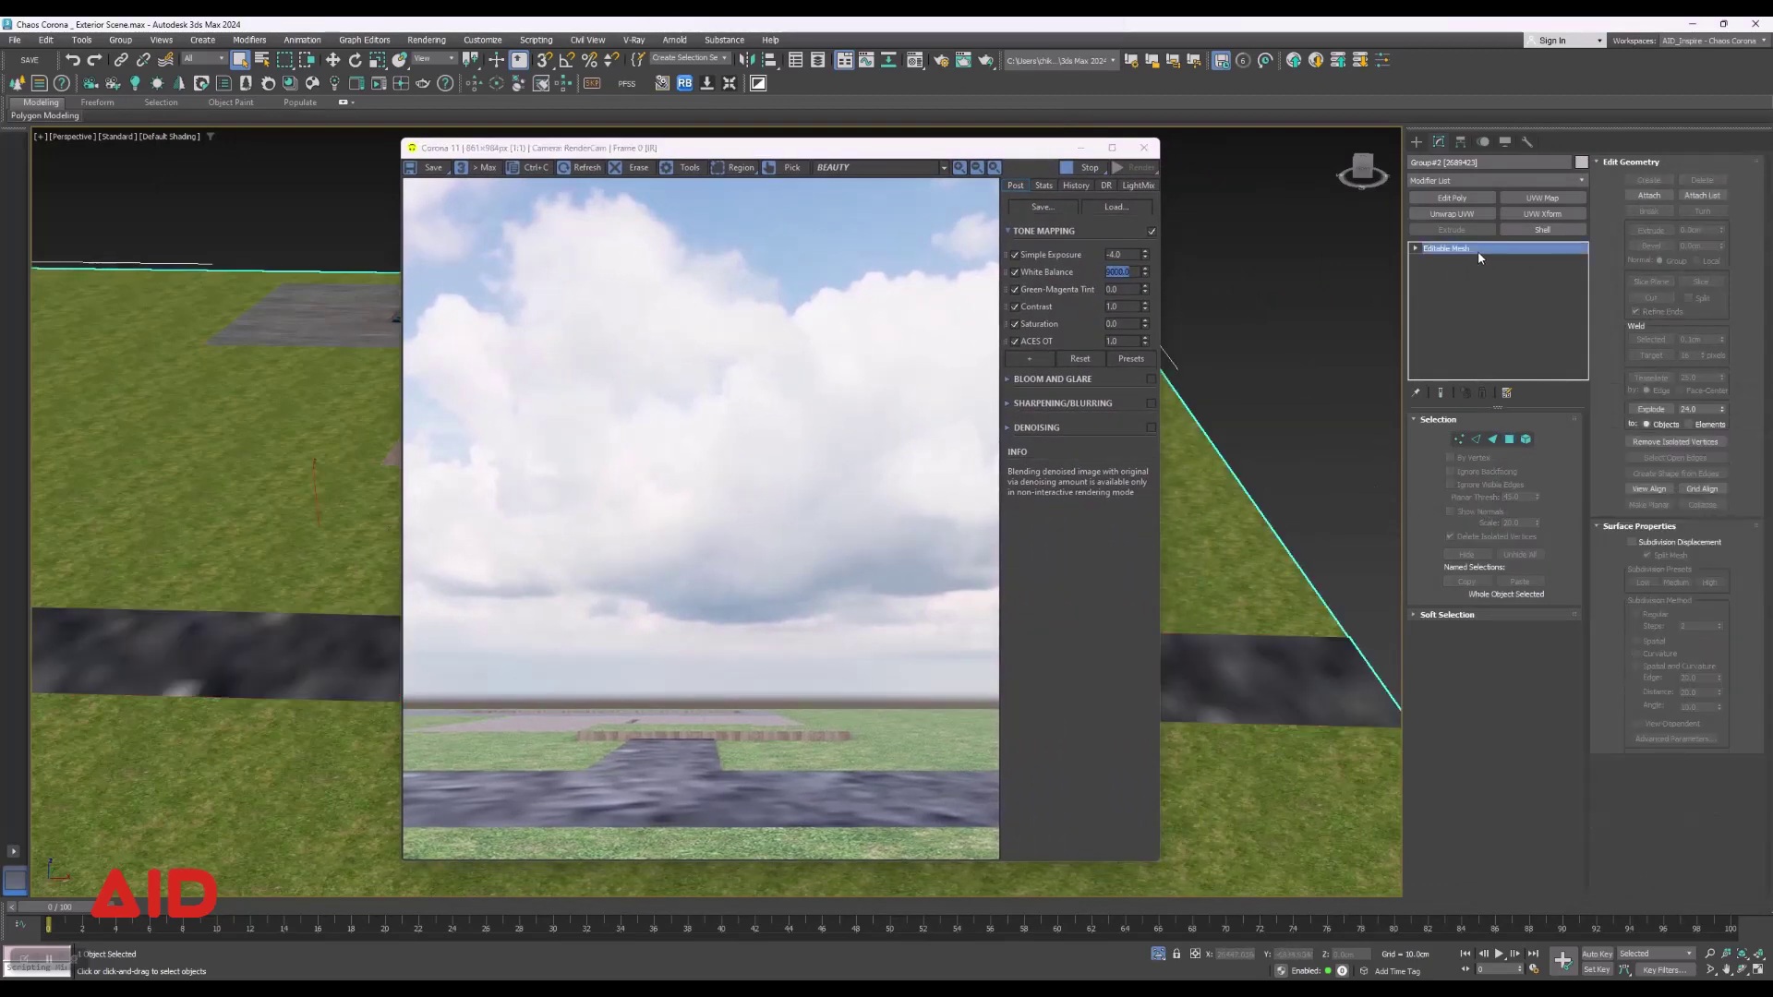
pyautogui.click(1455, 178)
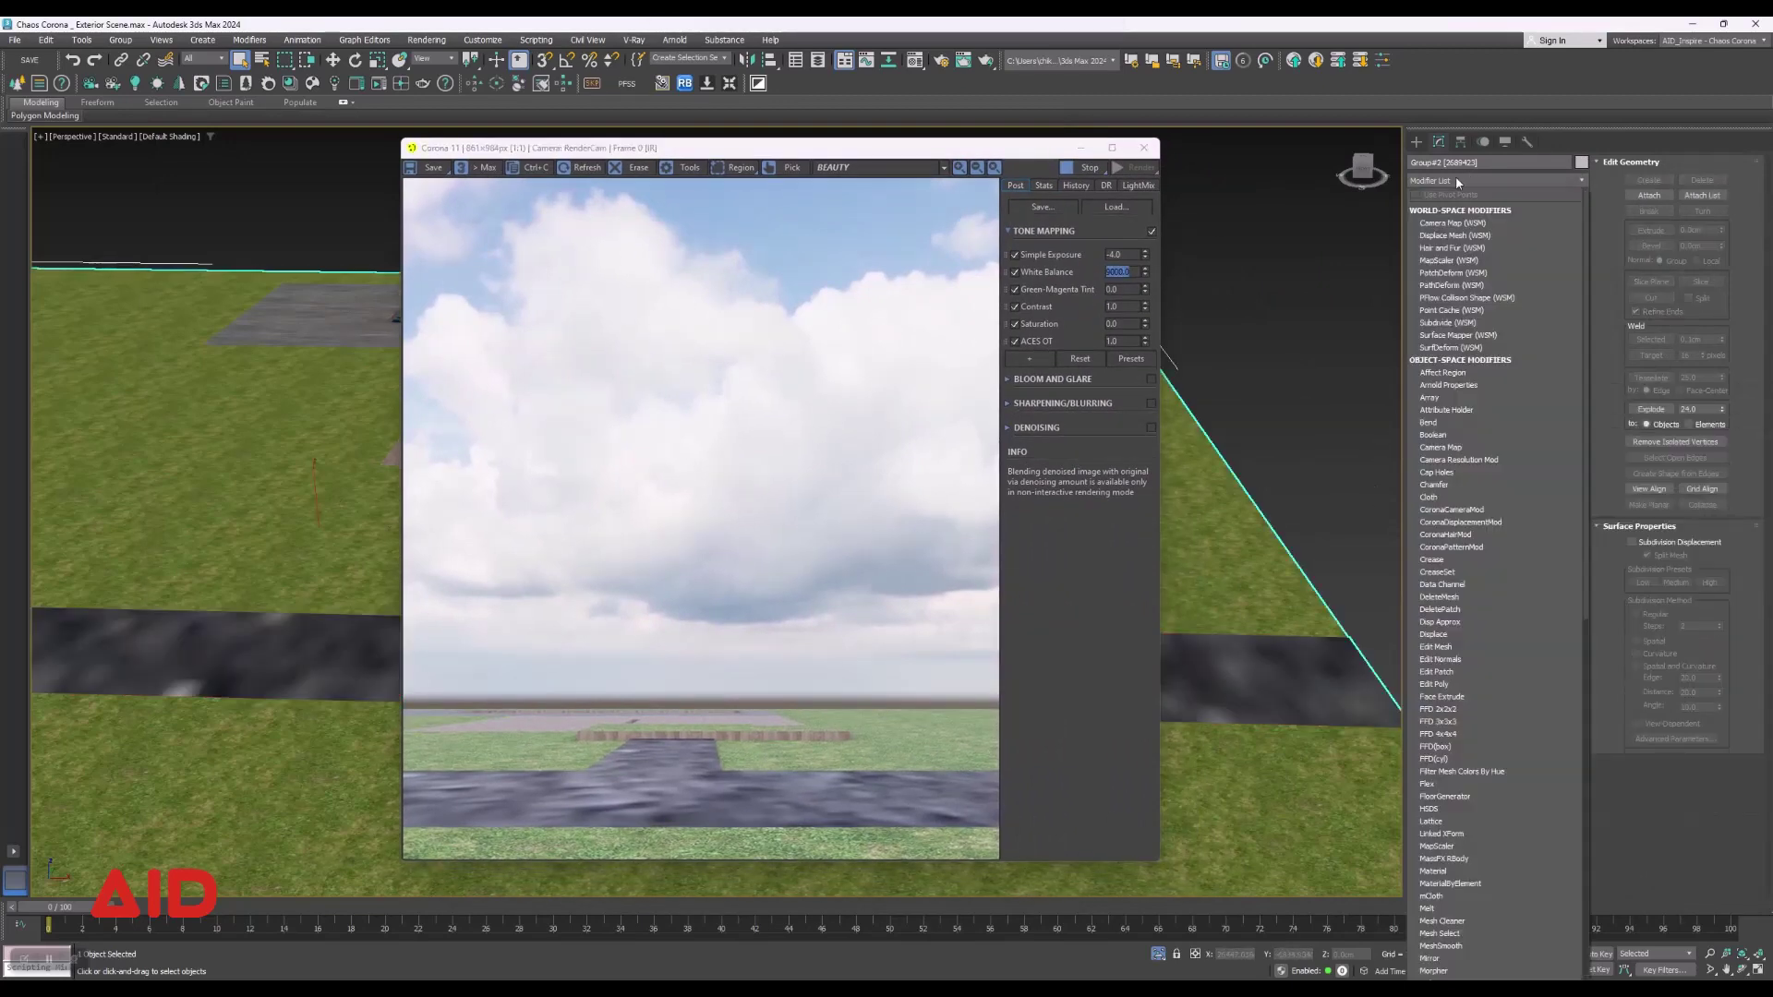
pyautogui.write('u')
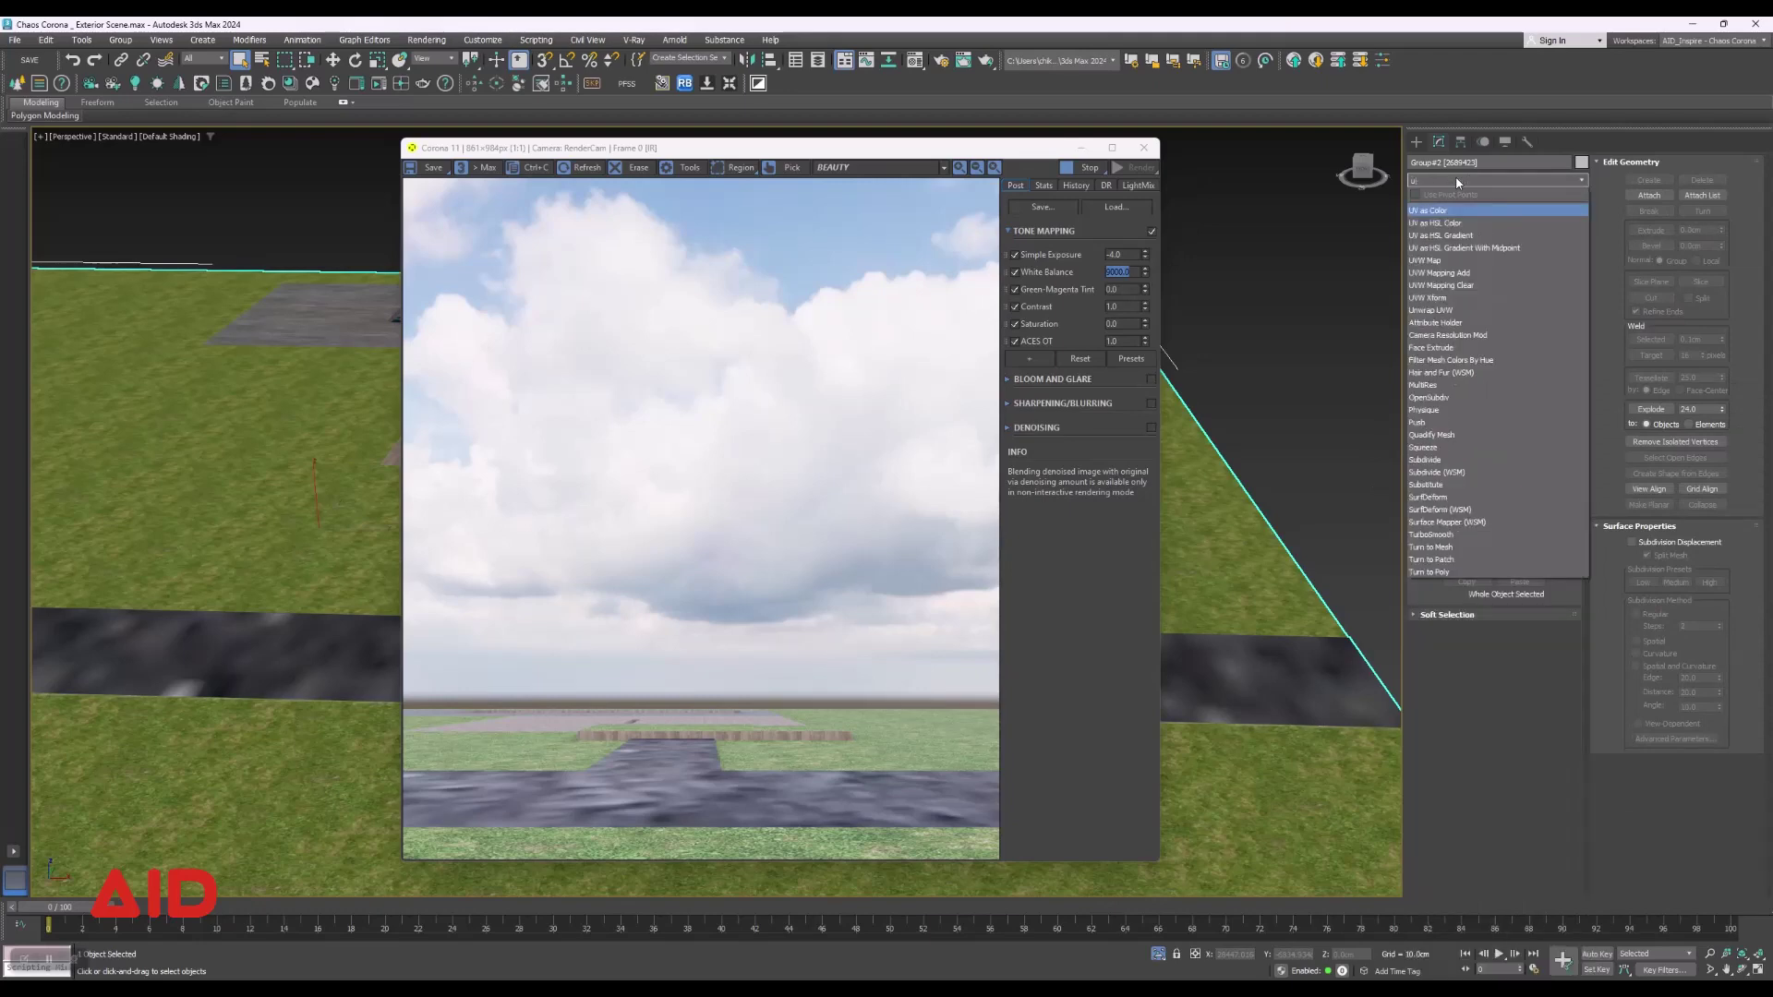
pyautogui.write('vw')
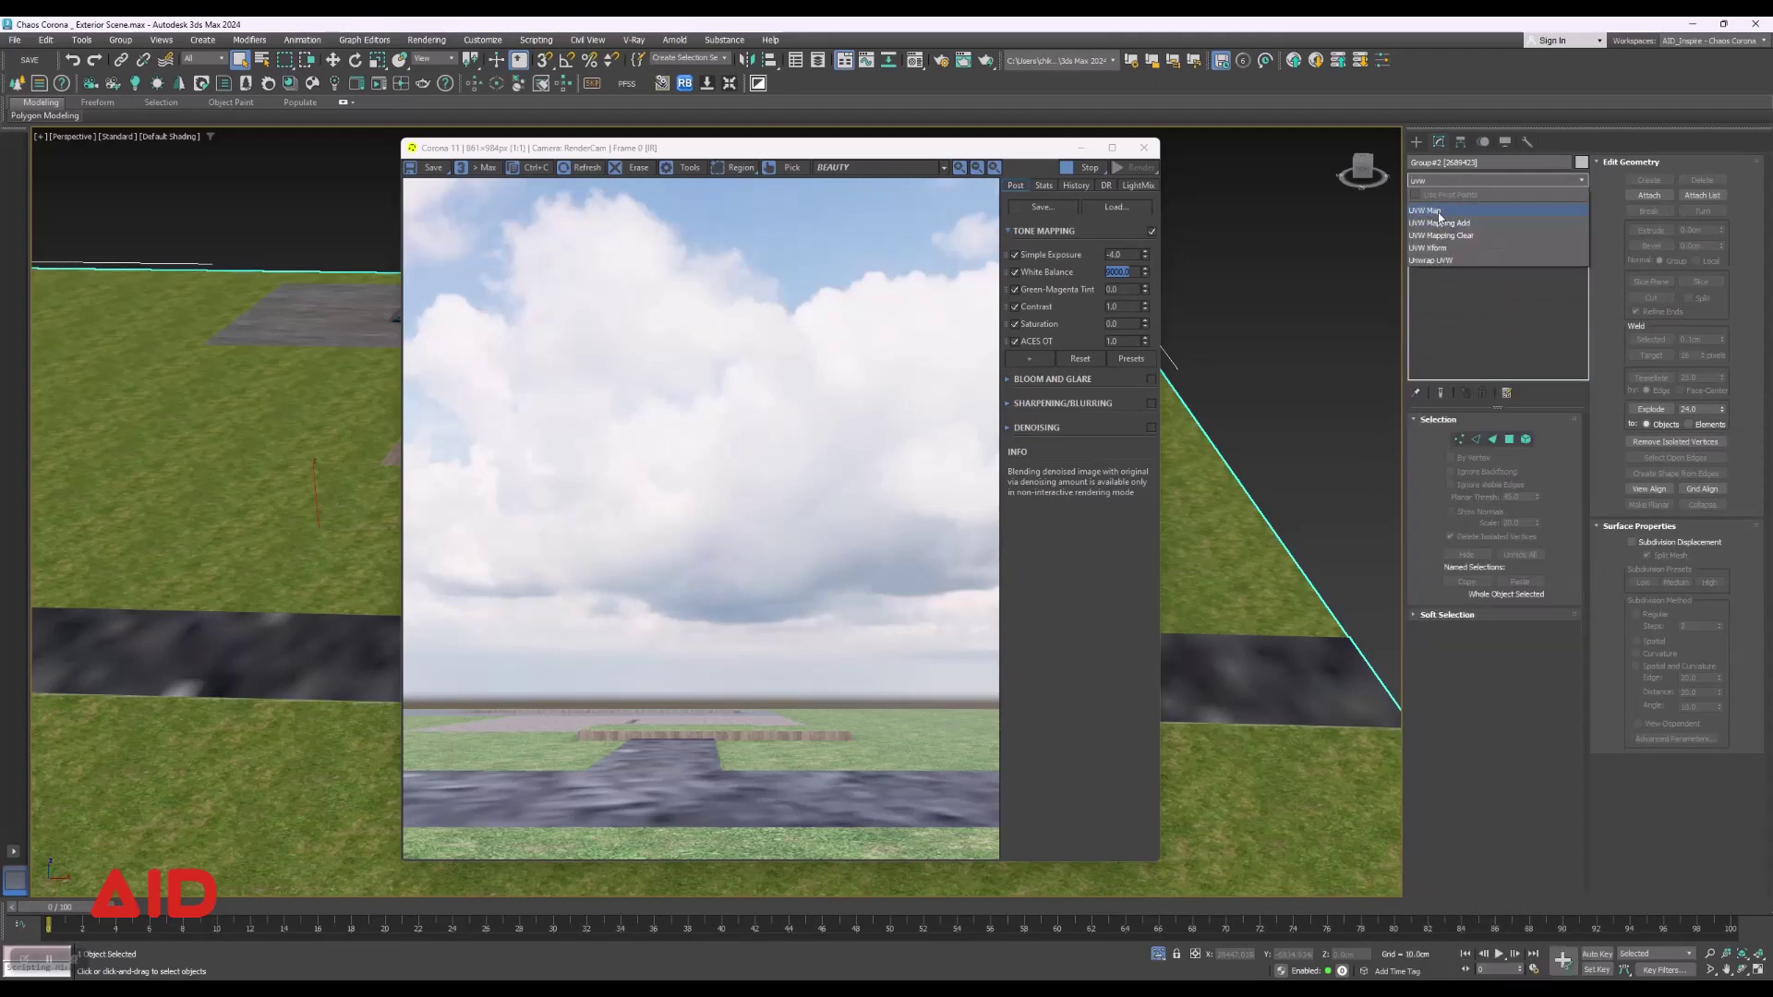
pyautogui.click(1438, 212)
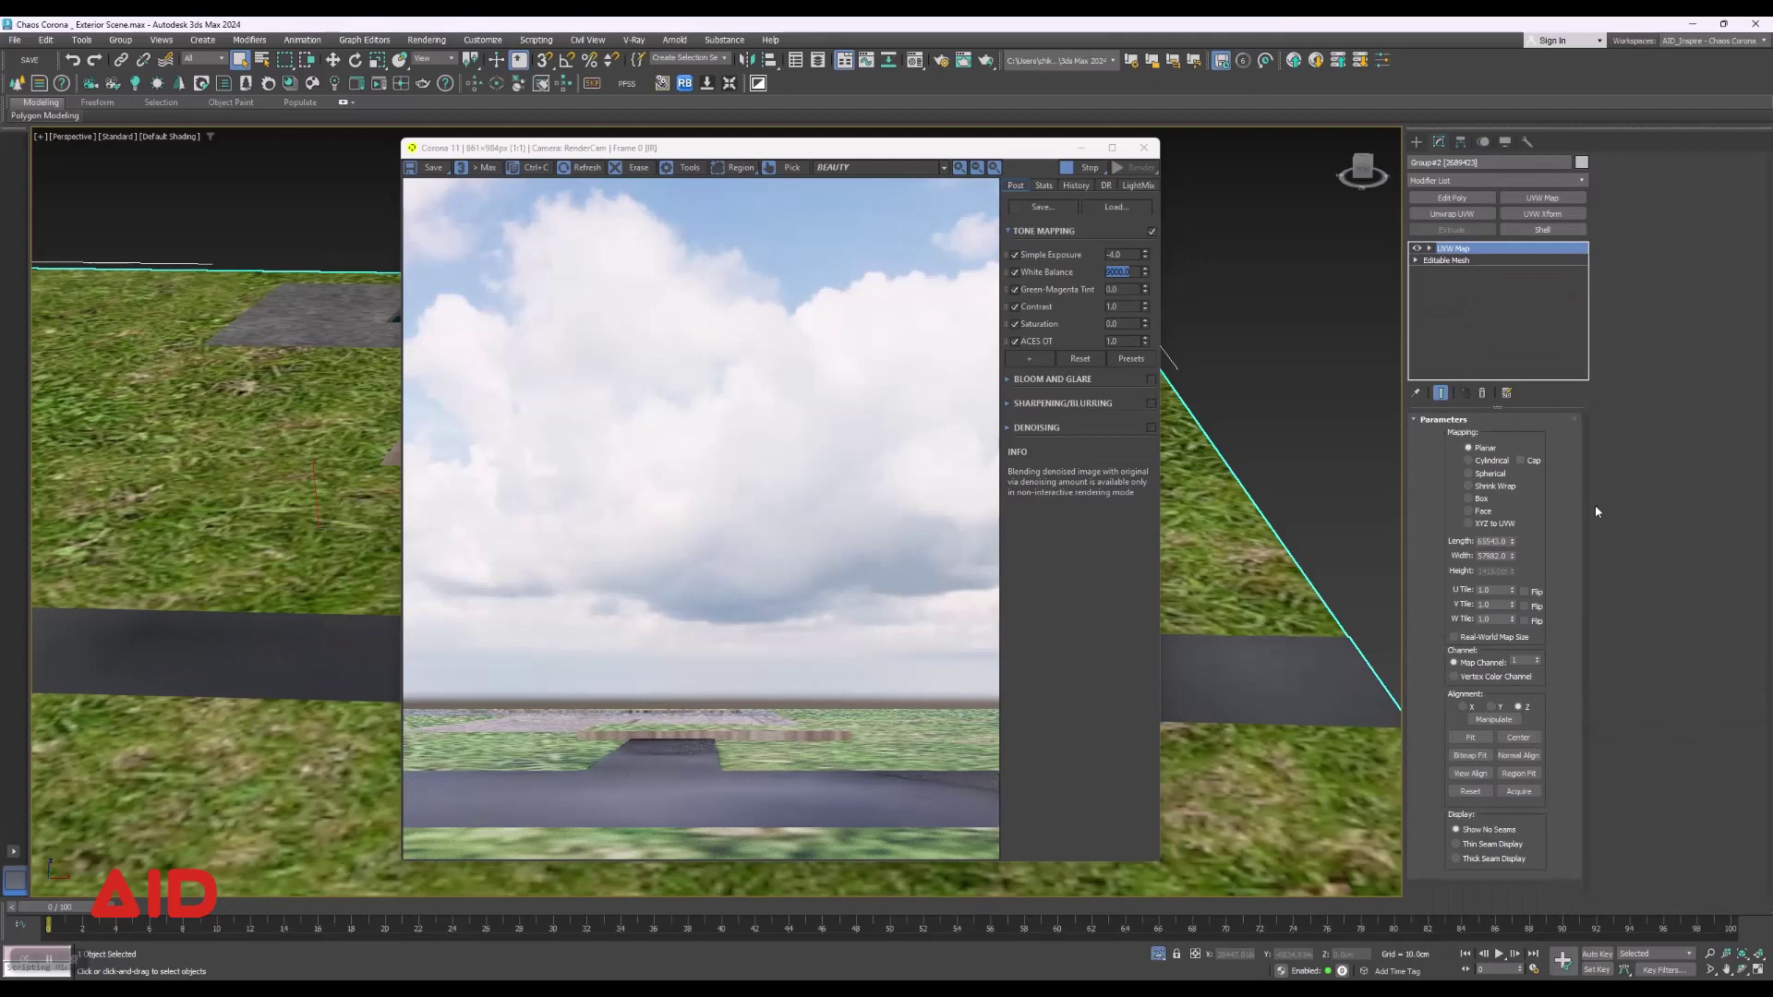
pyautogui.click(1469, 498)
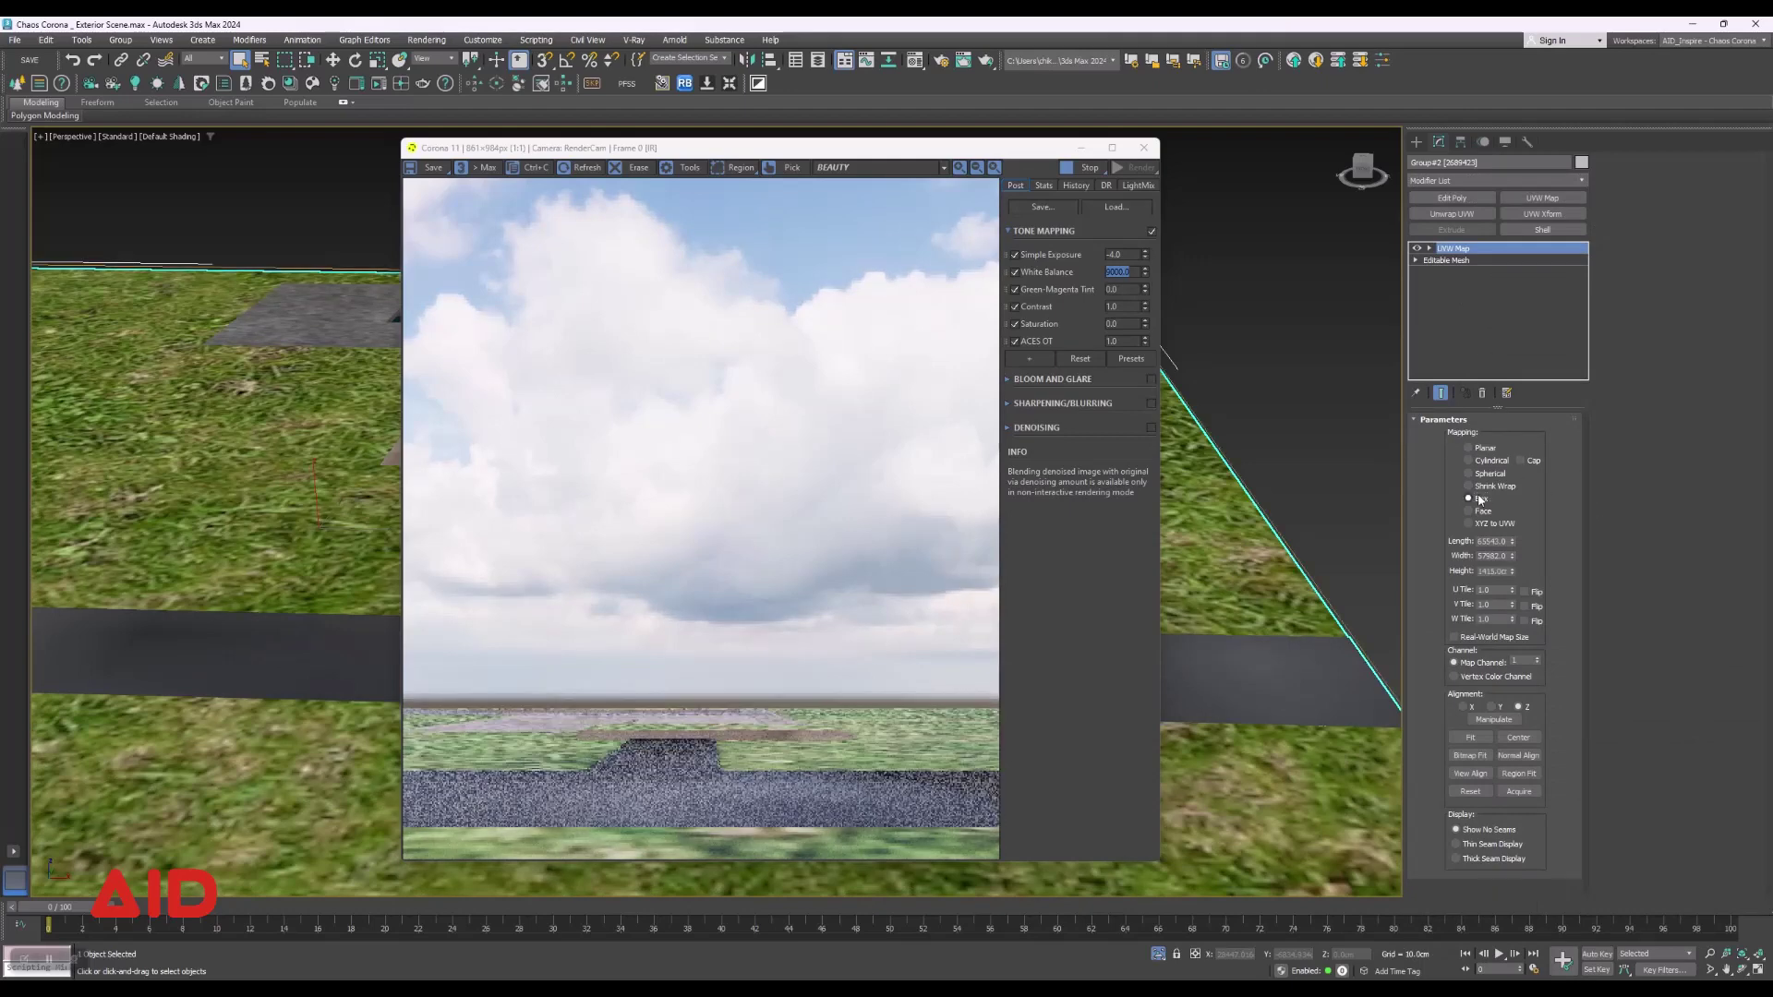
pyautogui.click(1455, 637)
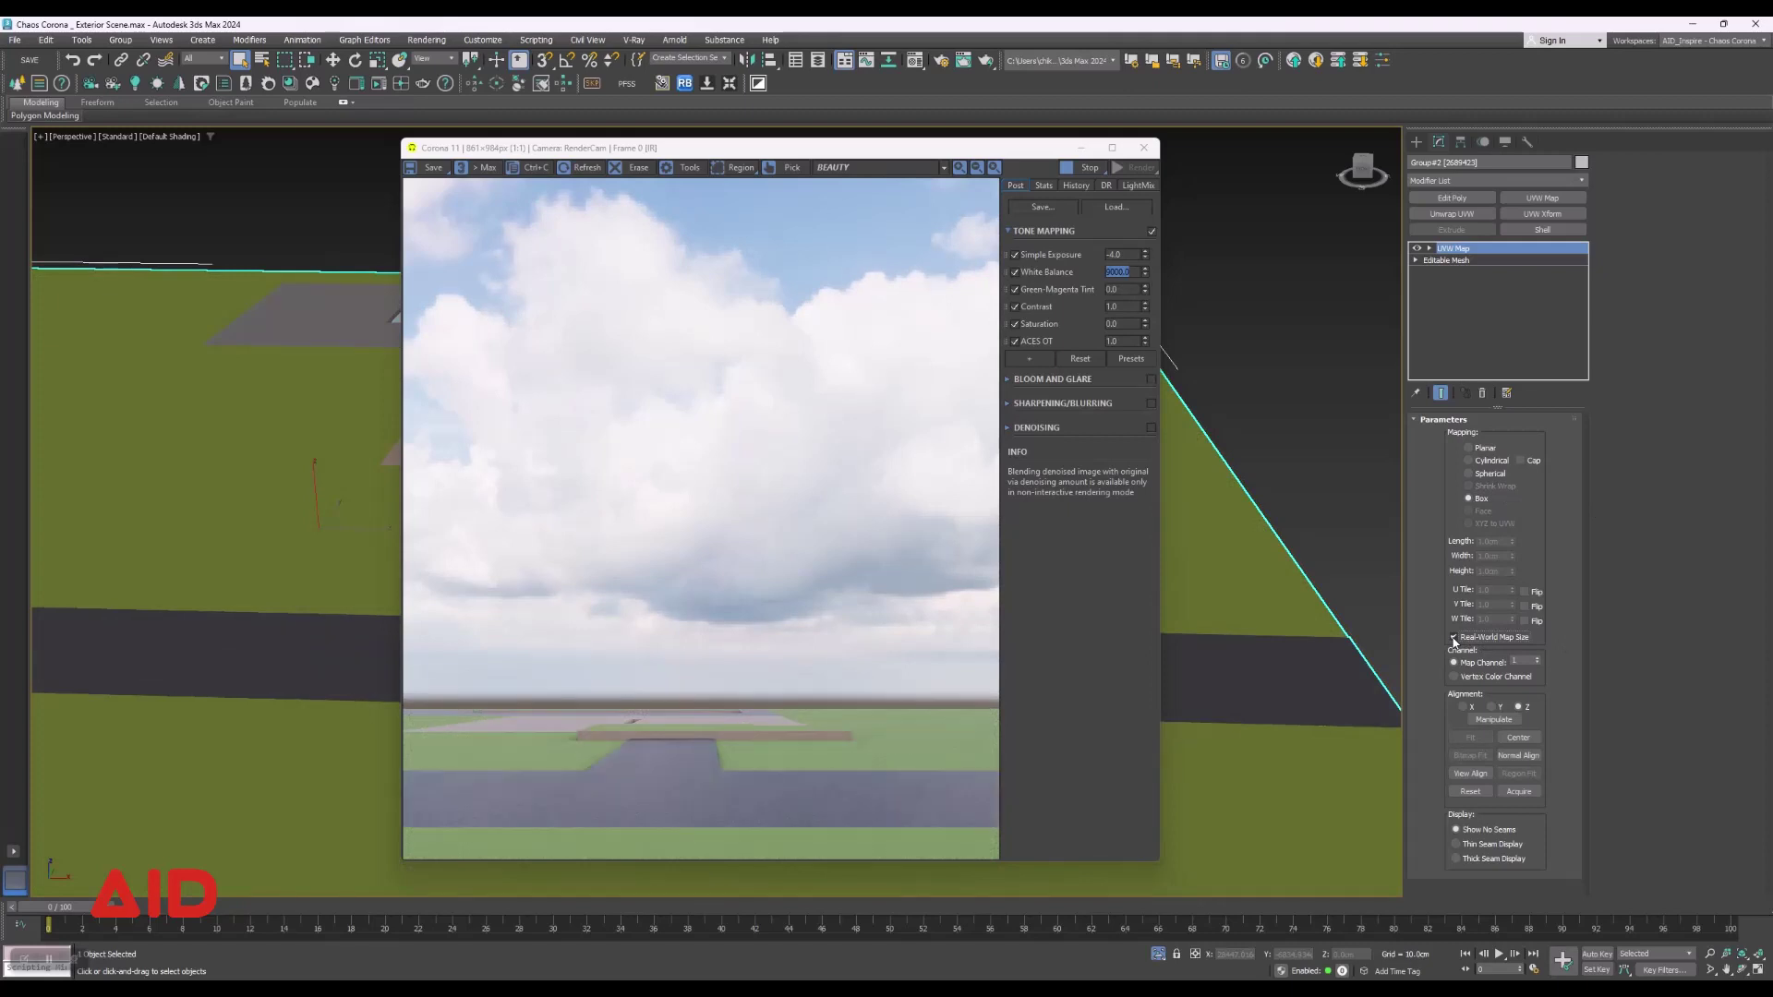
# Orbit the view along the road and frame the selected ground plane with Z.
pyautogui.scroll(2, 1370, 680)
pyautogui.scroll(2, 1349, 684)
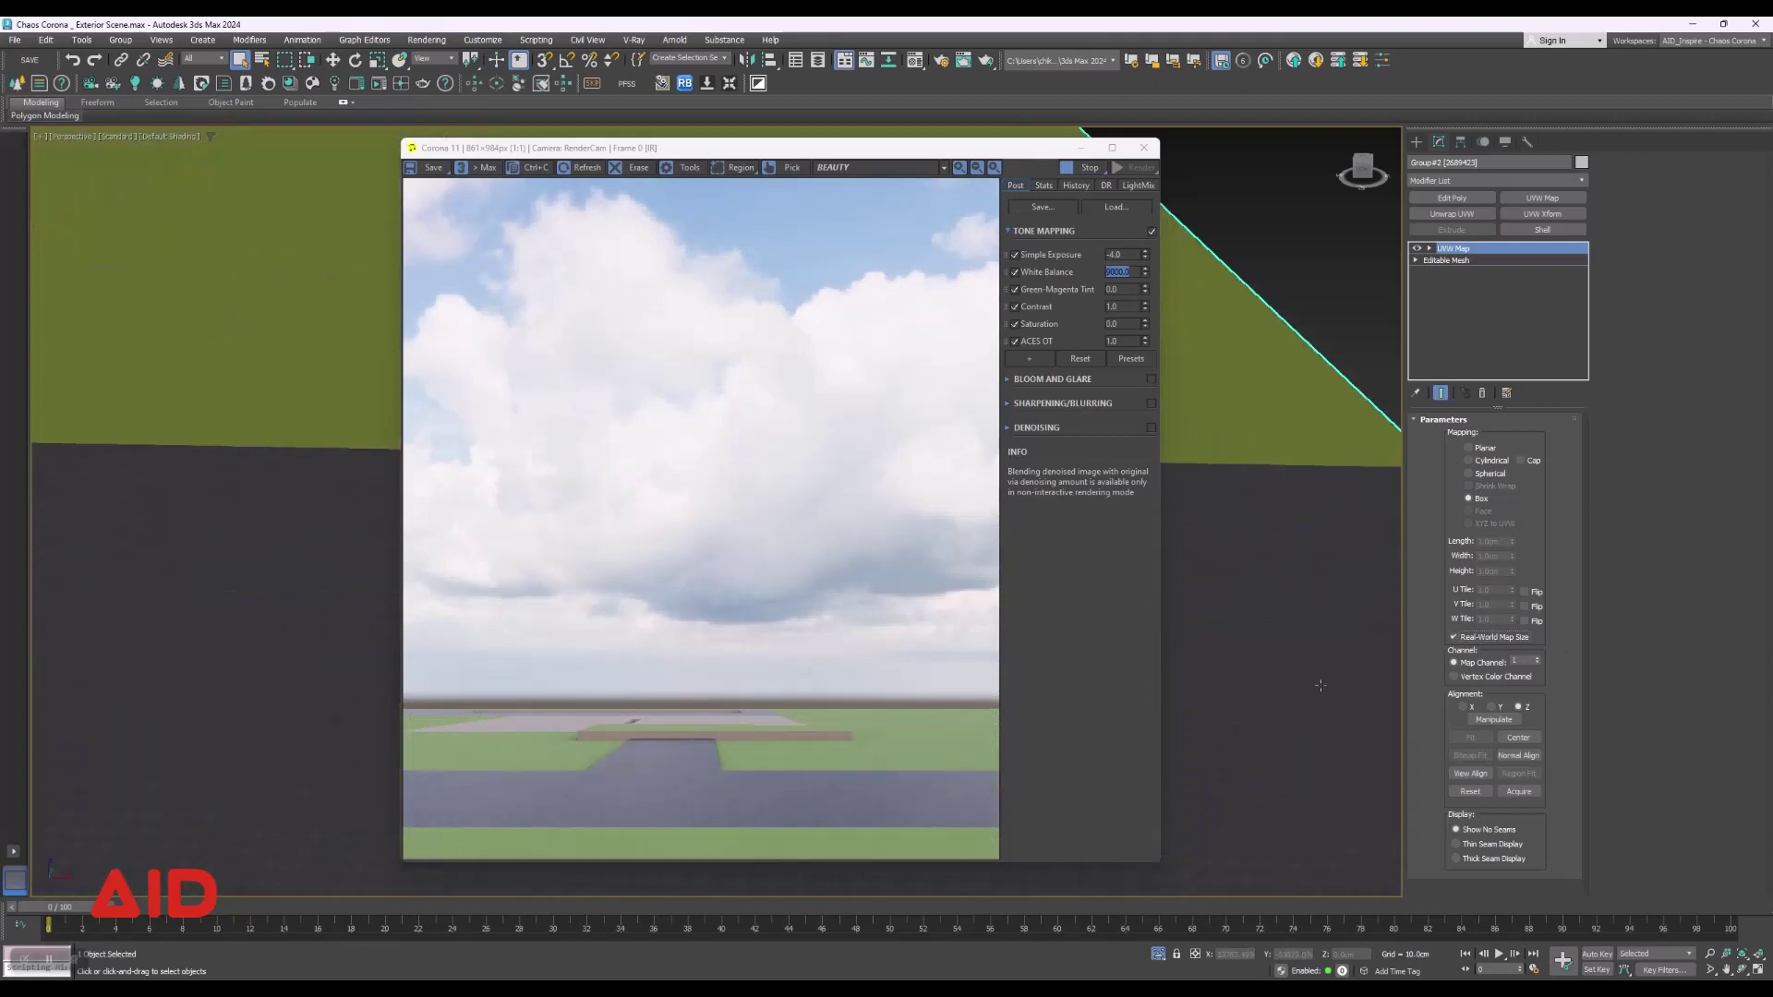
pyautogui.scroll(2, 1320, 685)
pyautogui.scroll(-4, 1265, 806)
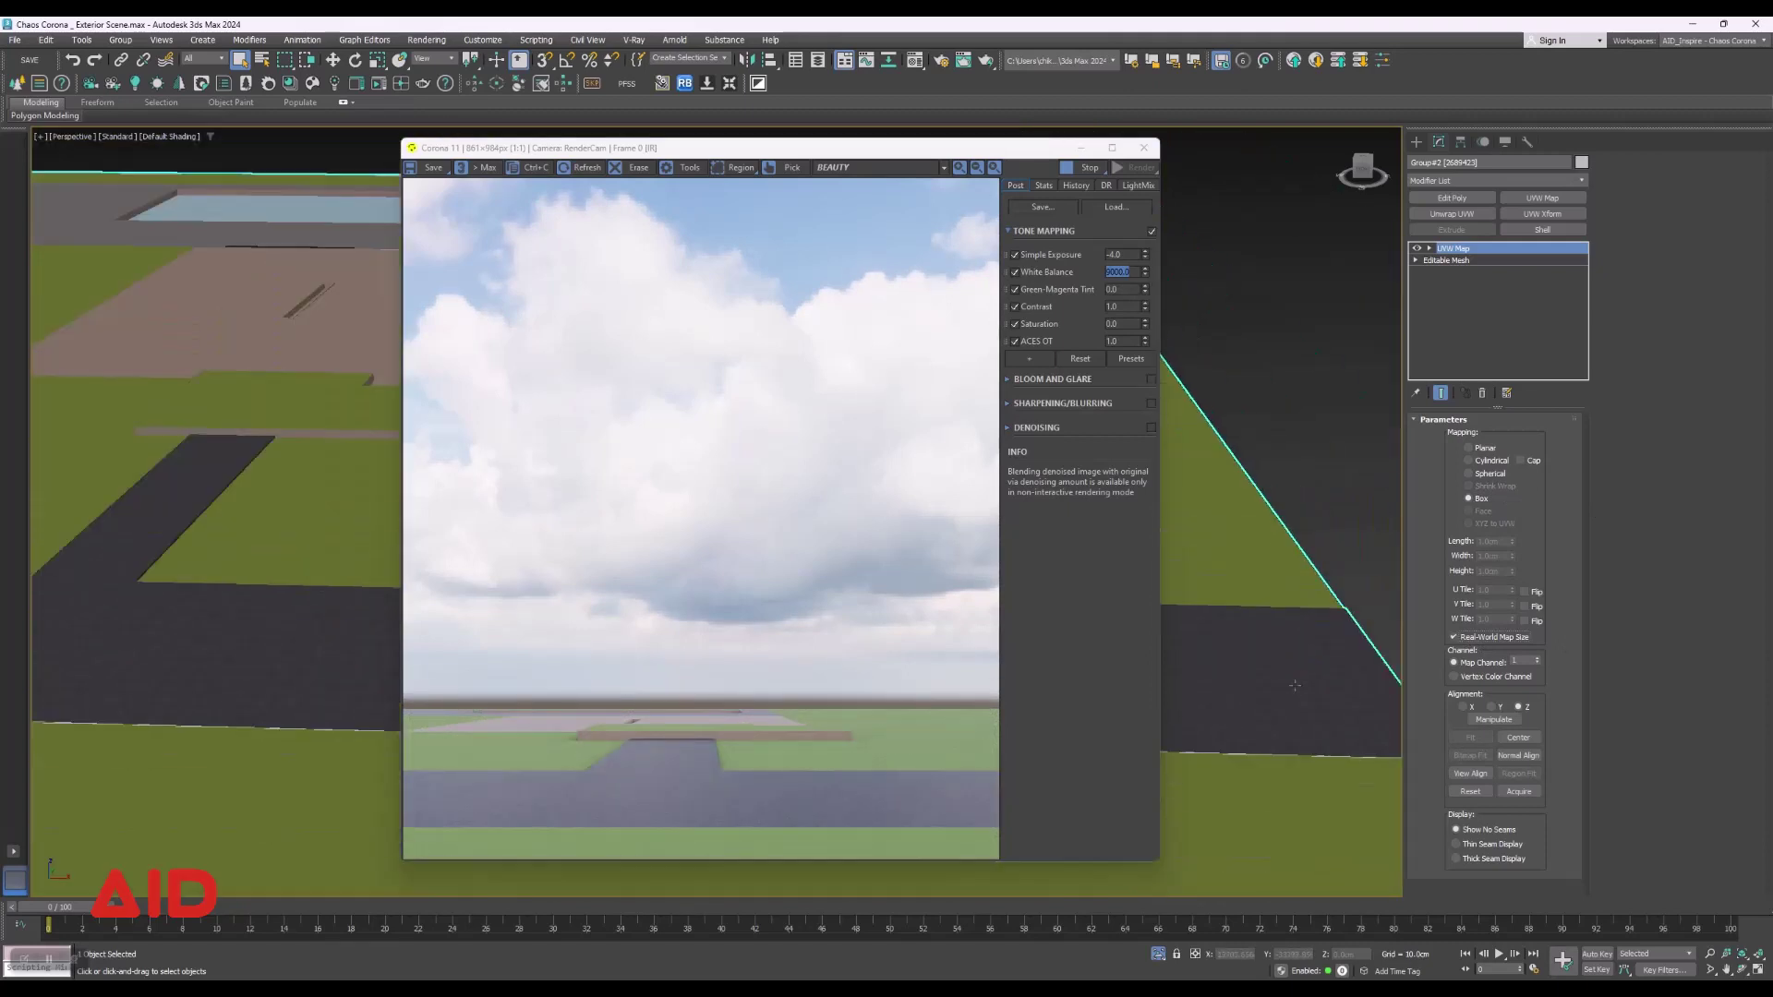
pyautogui.scroll(2, 1265, 806)
pyautogui.click(1545, 325)
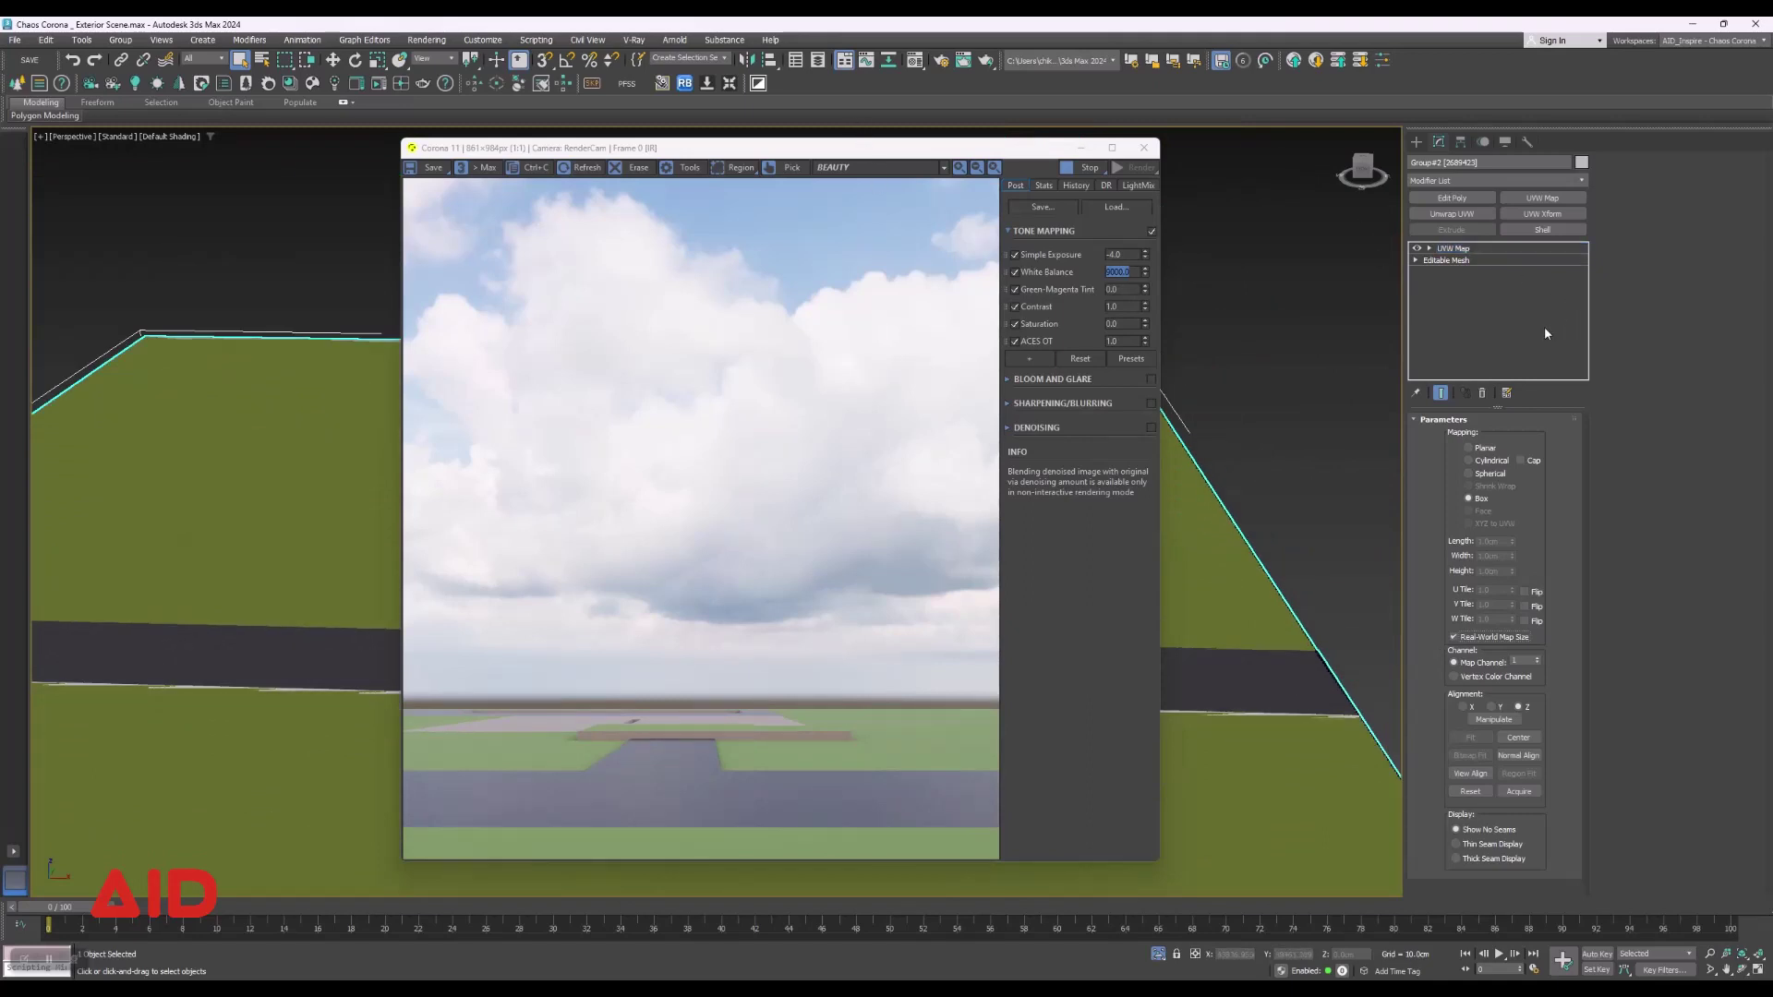
pyautogui.moveTo(980, 154); pyautogui.dragTo(1481, 150)
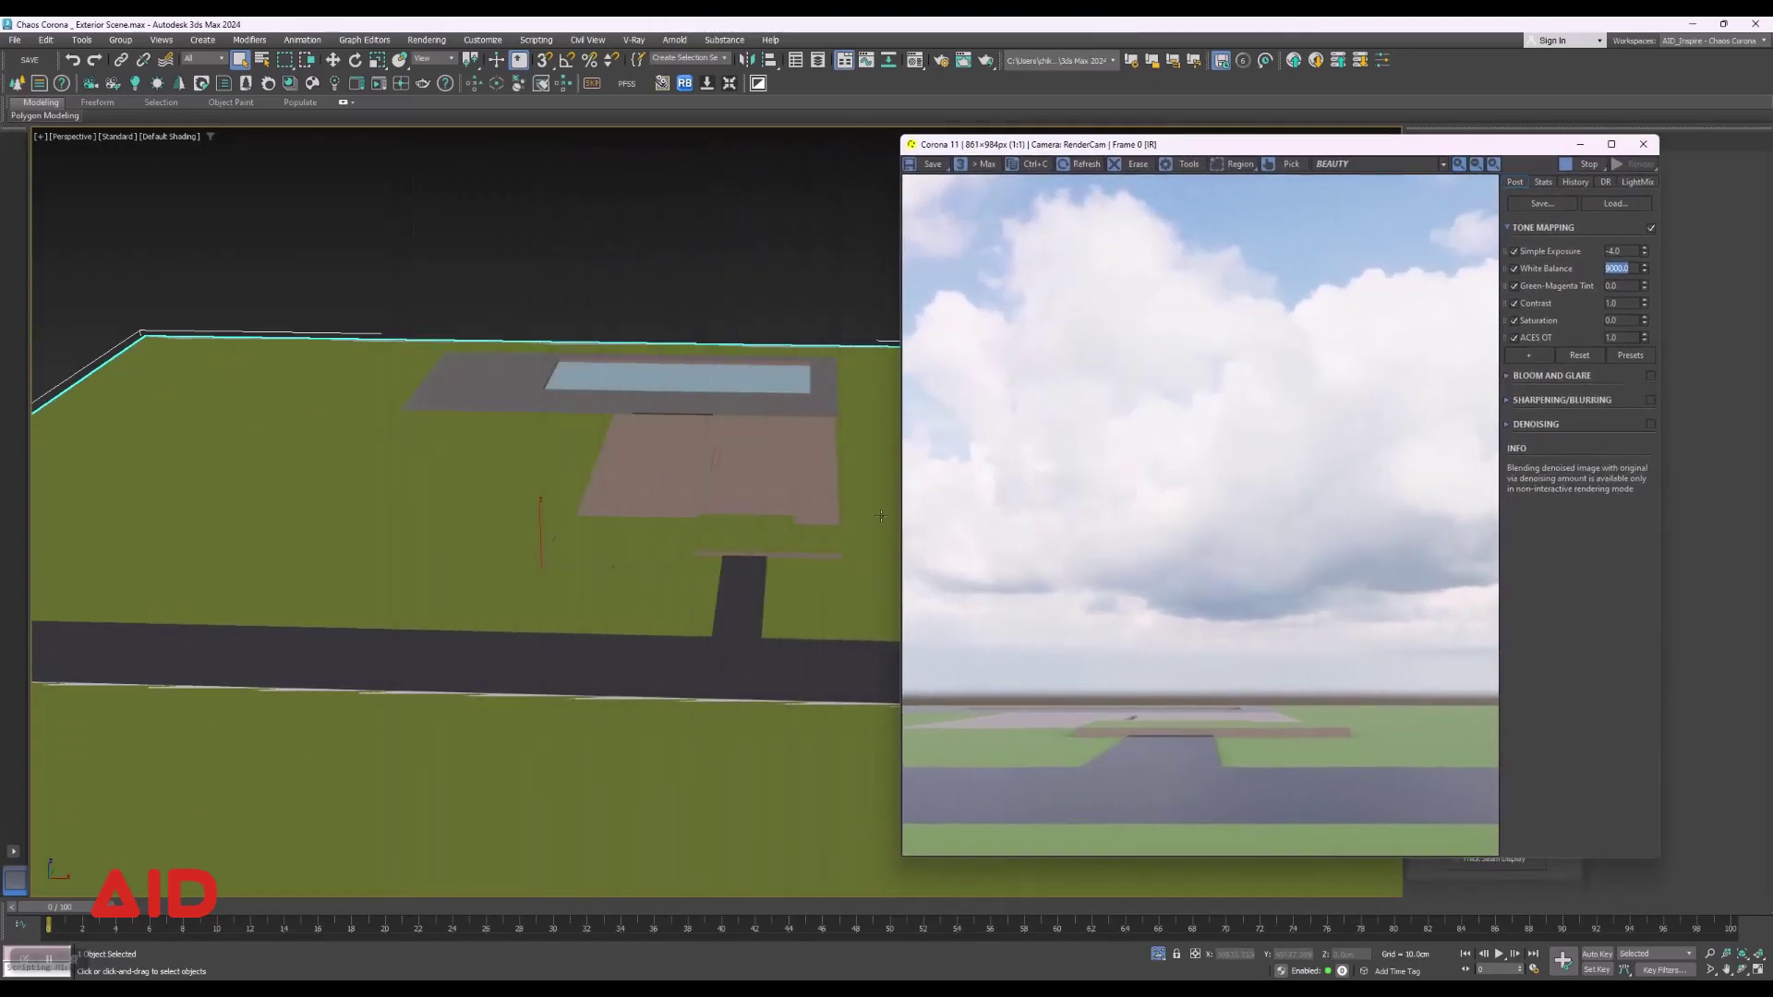
pyautogui.scroll(-1, 771, 561)
pyautogui.scroll(-1, 738, 543)
pyautogui.scroll(3, 646, 564)
pyautogui.scroll(2, 646, 564)
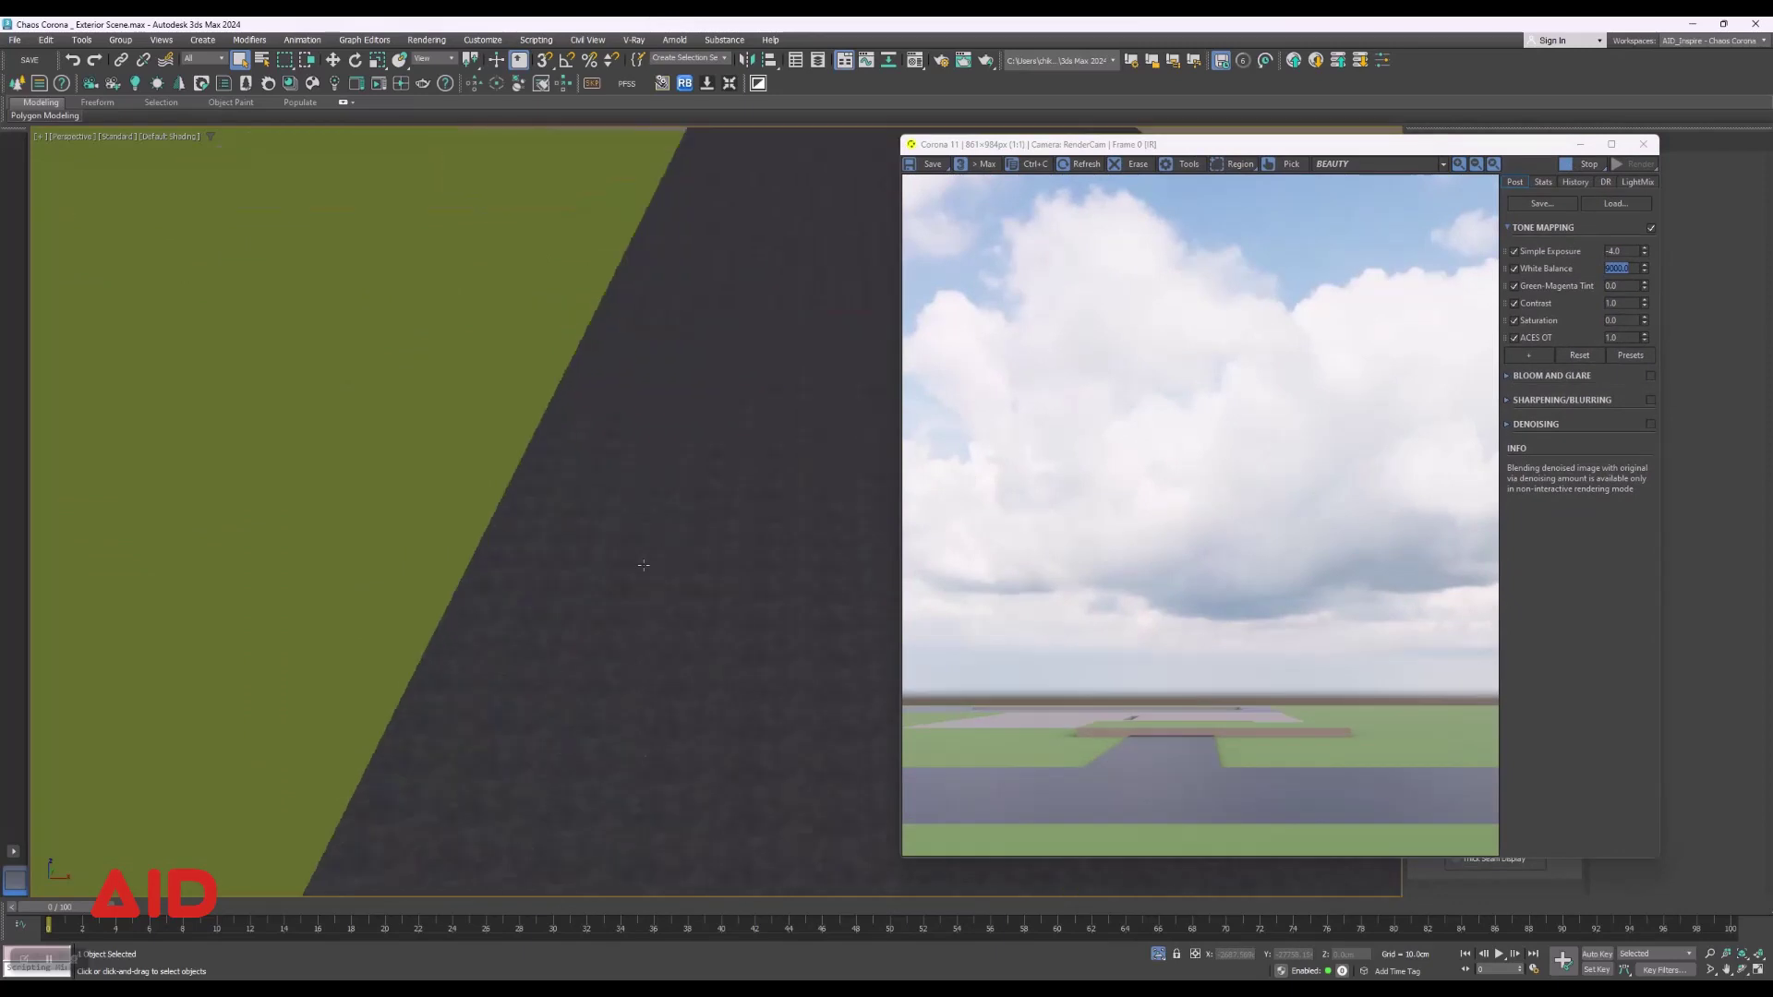
pyautogui.scroll(-2, 644, 566)
pyautogui.scroll(-2, 643, 565)
pyautogui.moveTo(644, 565)
pyautogui.keyDown('alt'); pyautogui.mouseDown(button='middle')
pyautogui.moveTo(647, 536)
pyautogui.moveTo(670, 586)
pyautogui.moveTo(629, 579)
pyautogui.mouseUp(button='middle'); pyautogui.keyUp('alt')
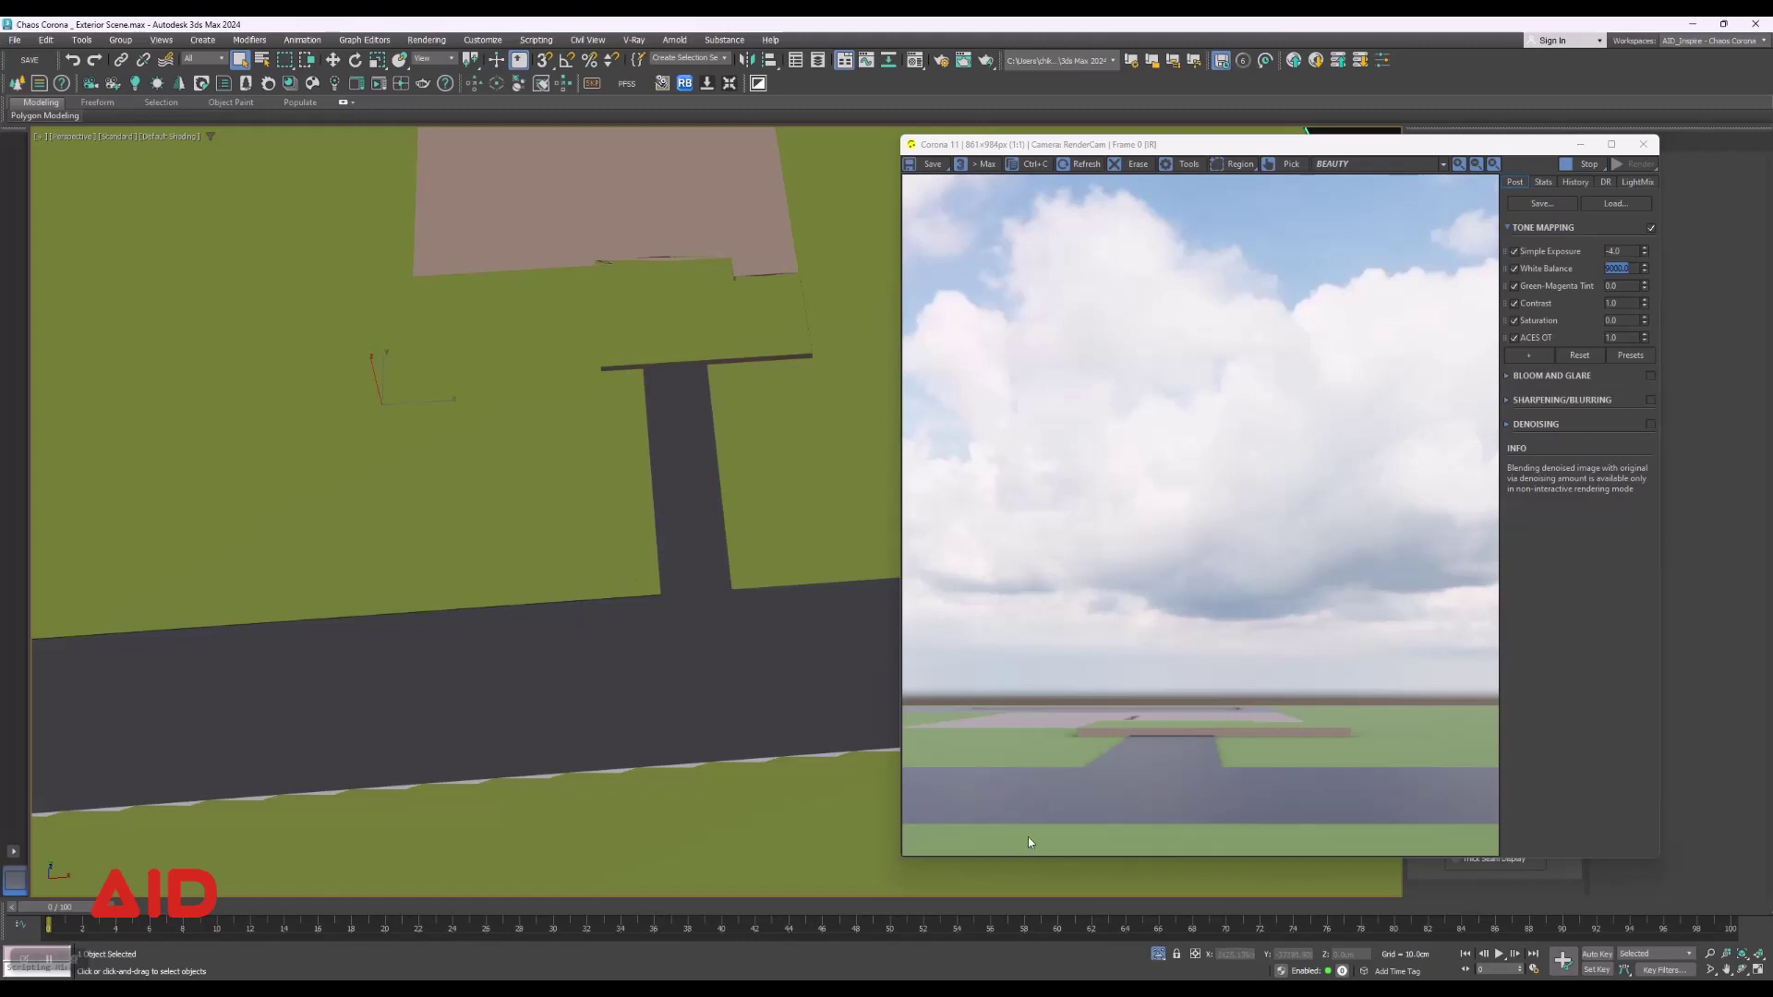
pyautogui.press('z')
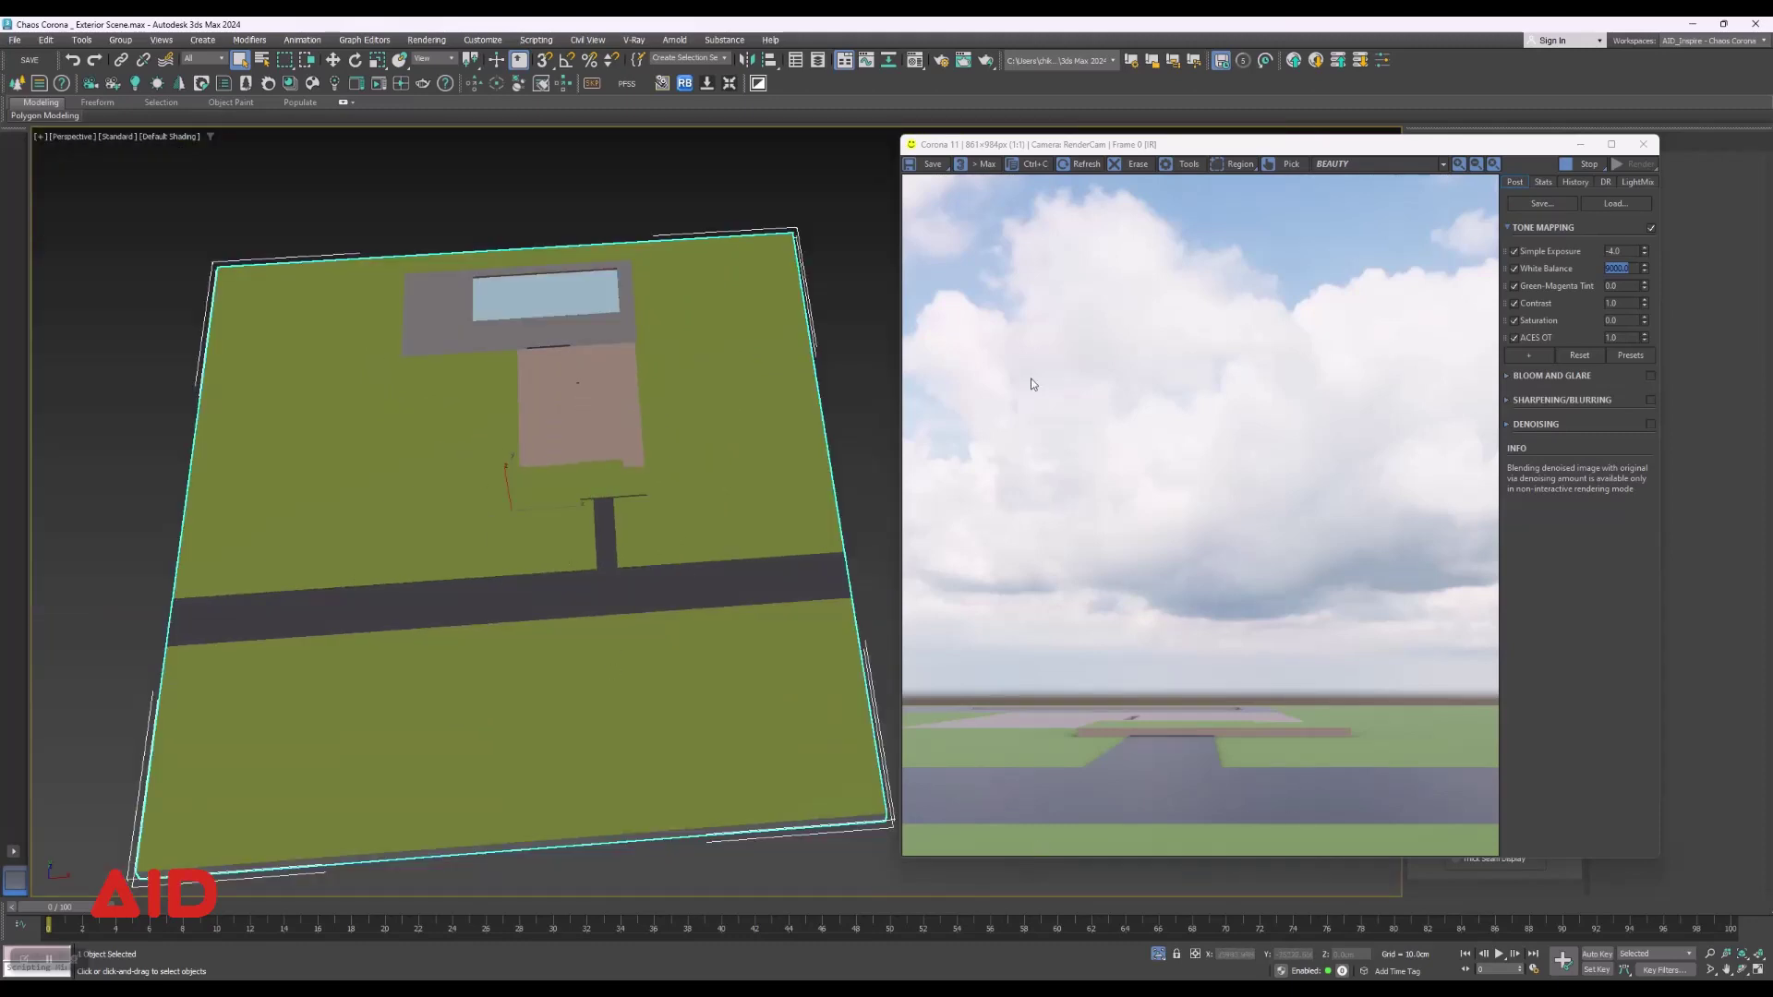
pyautogui.moveTo(1076, 155); pyautogui.dragTo(528, 165)
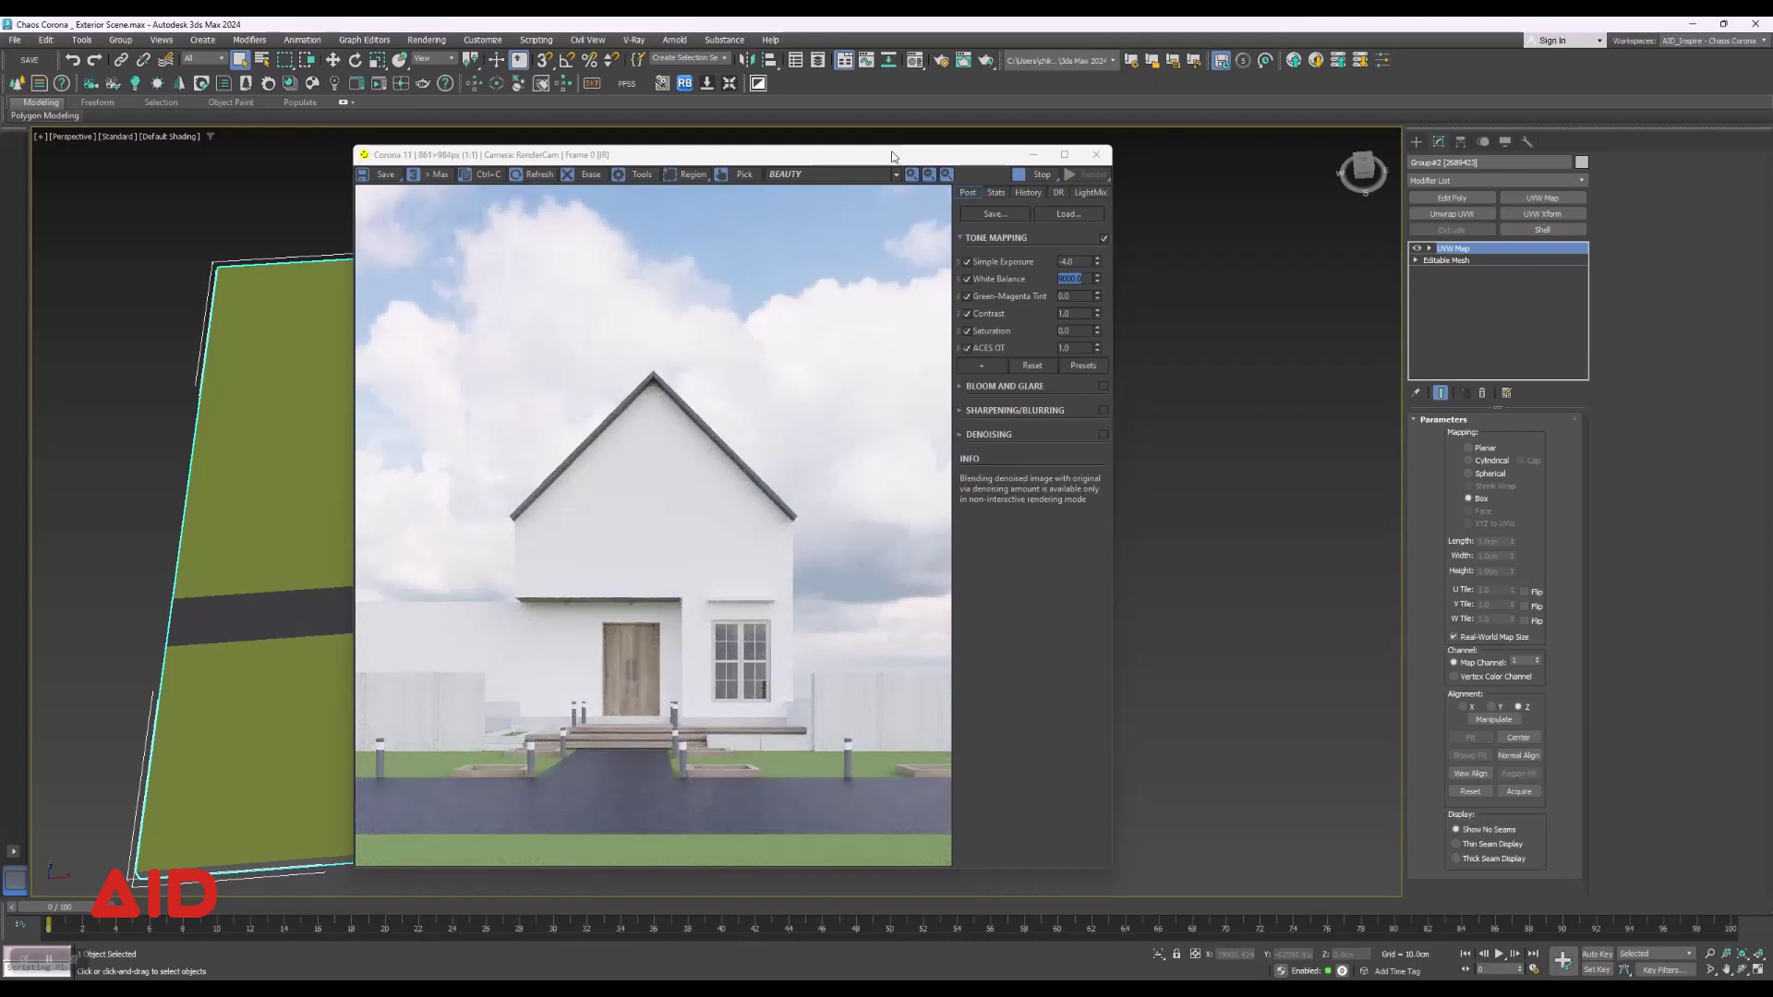
# Select the upper and lower lawn faces of the ground mesh in face mode.
pyautogui.moveTo(890, 152); pyautogui.dragTo(1410, 126)
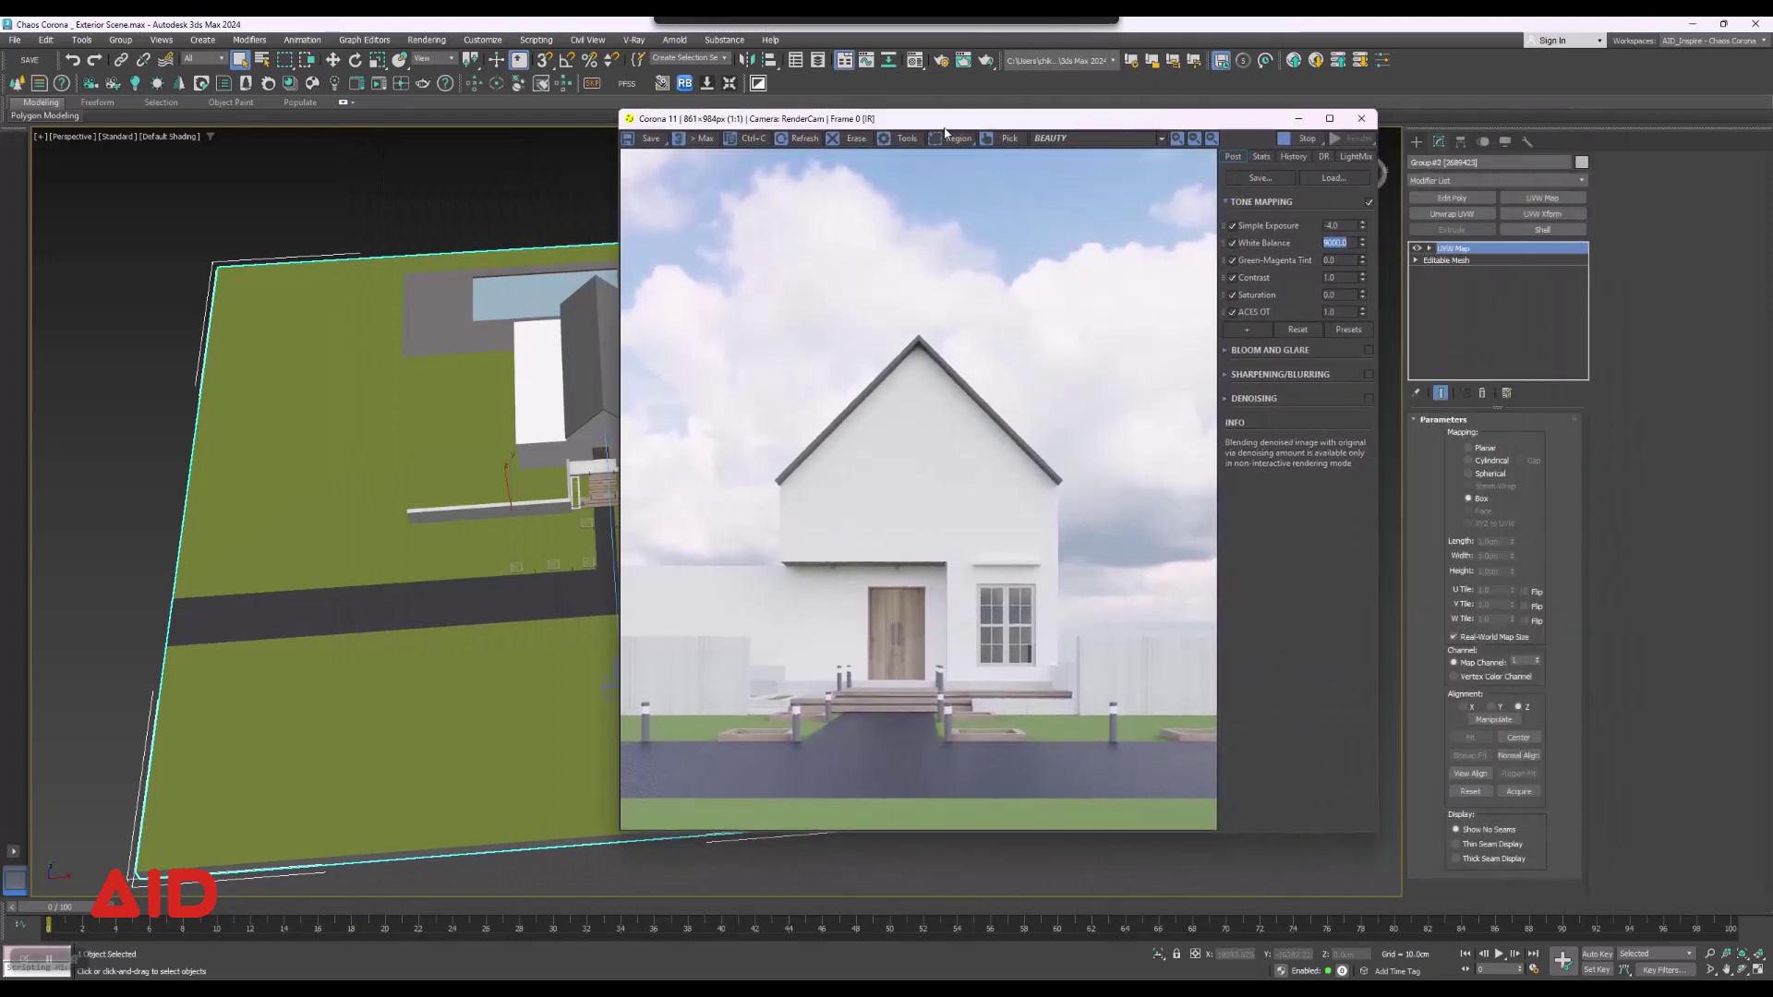
pyautogui.moveTo(1199, 141); pyautogui.dragTo(917, 130)
pyautogui.click(1478, 261)
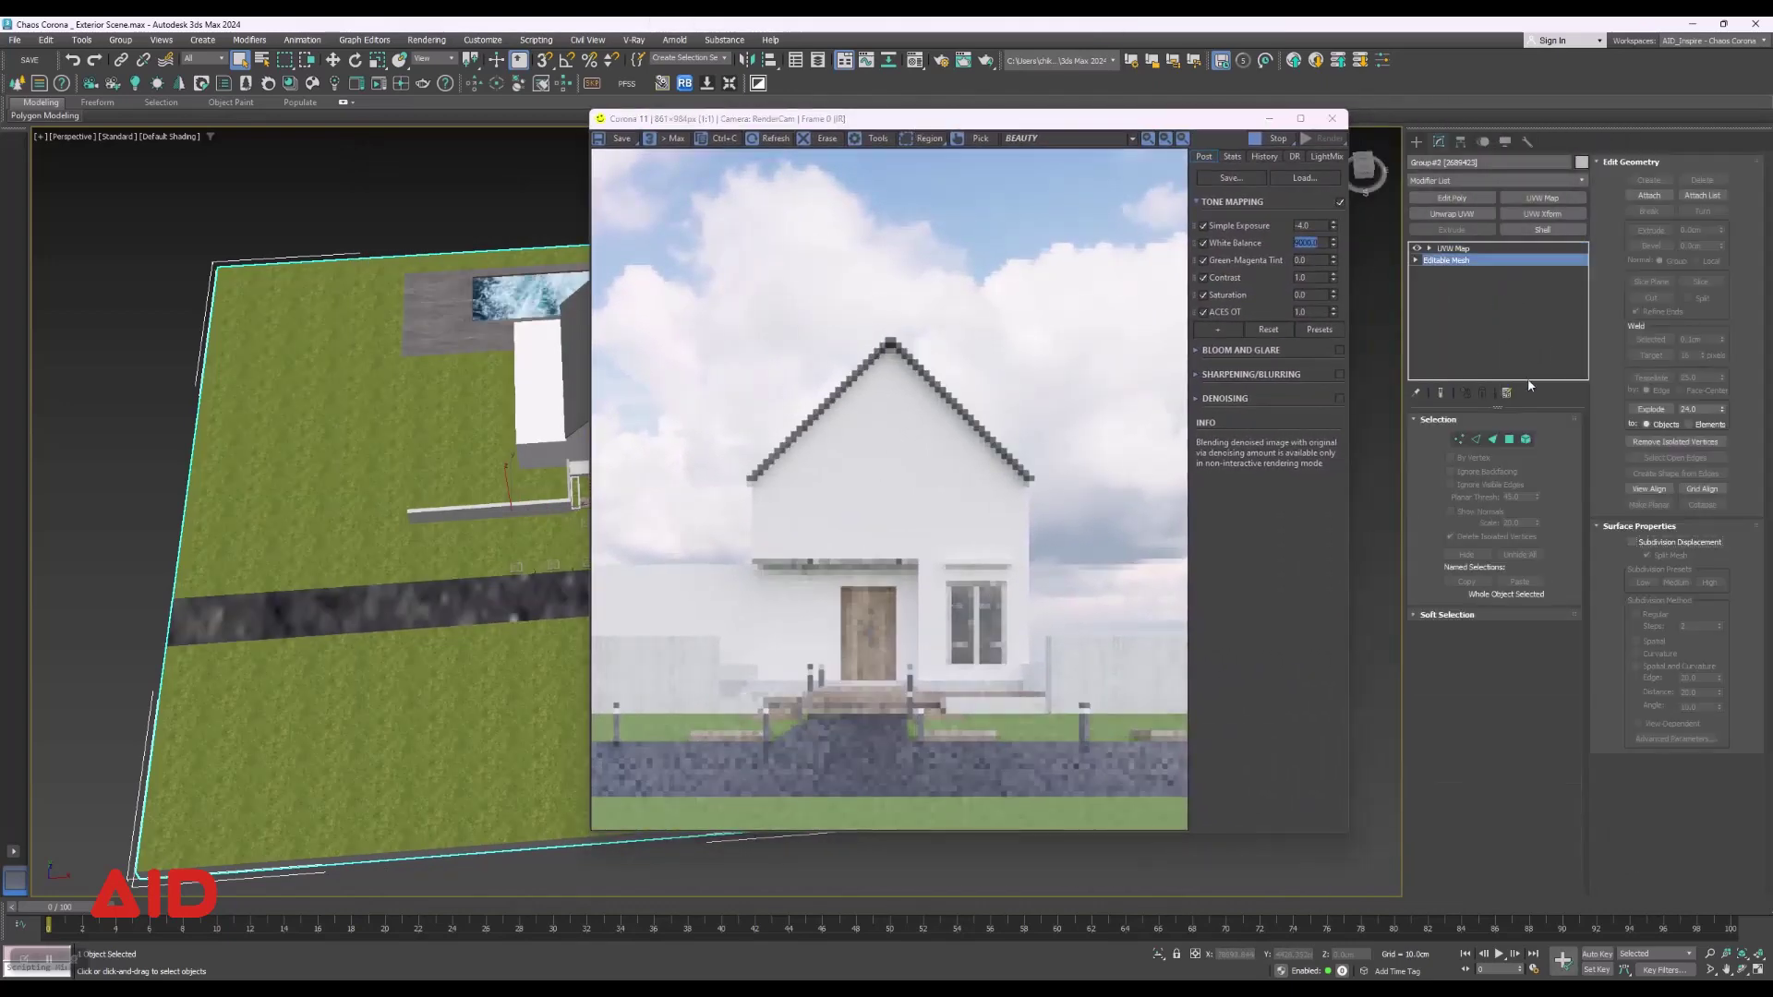
pyautogui.click(1510, 440)
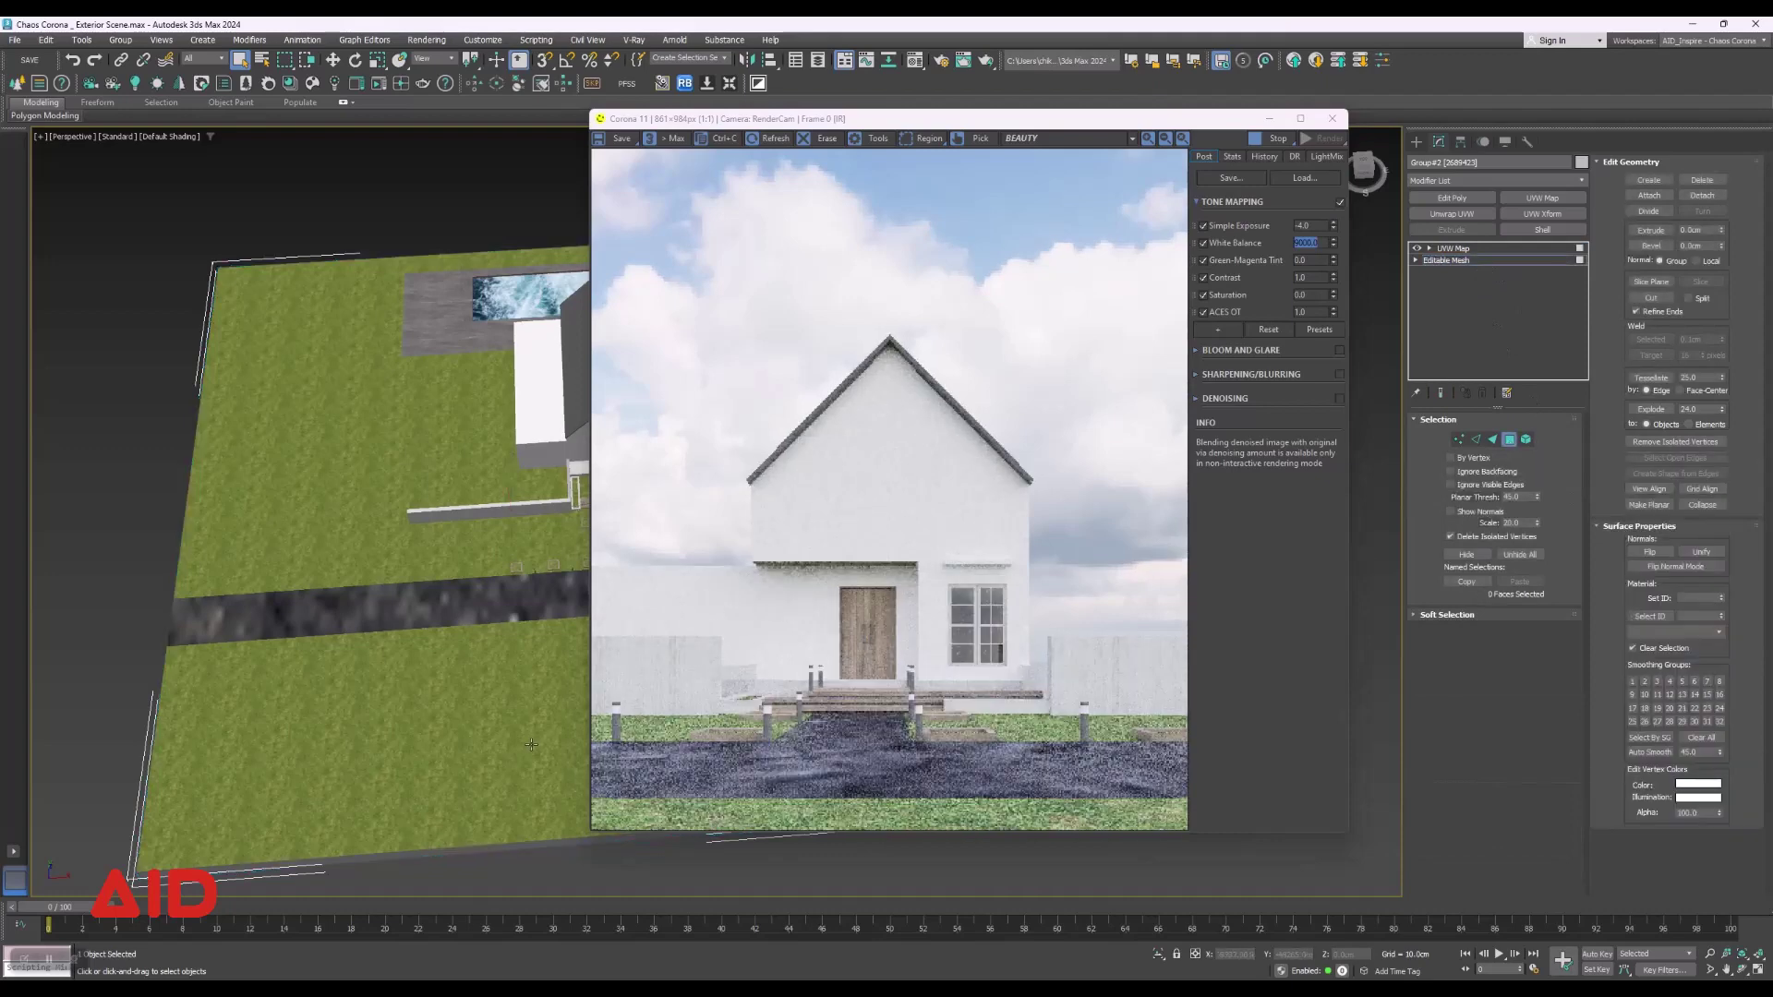
pyautogui.click(408, 655)
pyautogui.keyDown('ctrl'); pyautogui.click(330, 526); pyautogui.keyUp('ctrl')
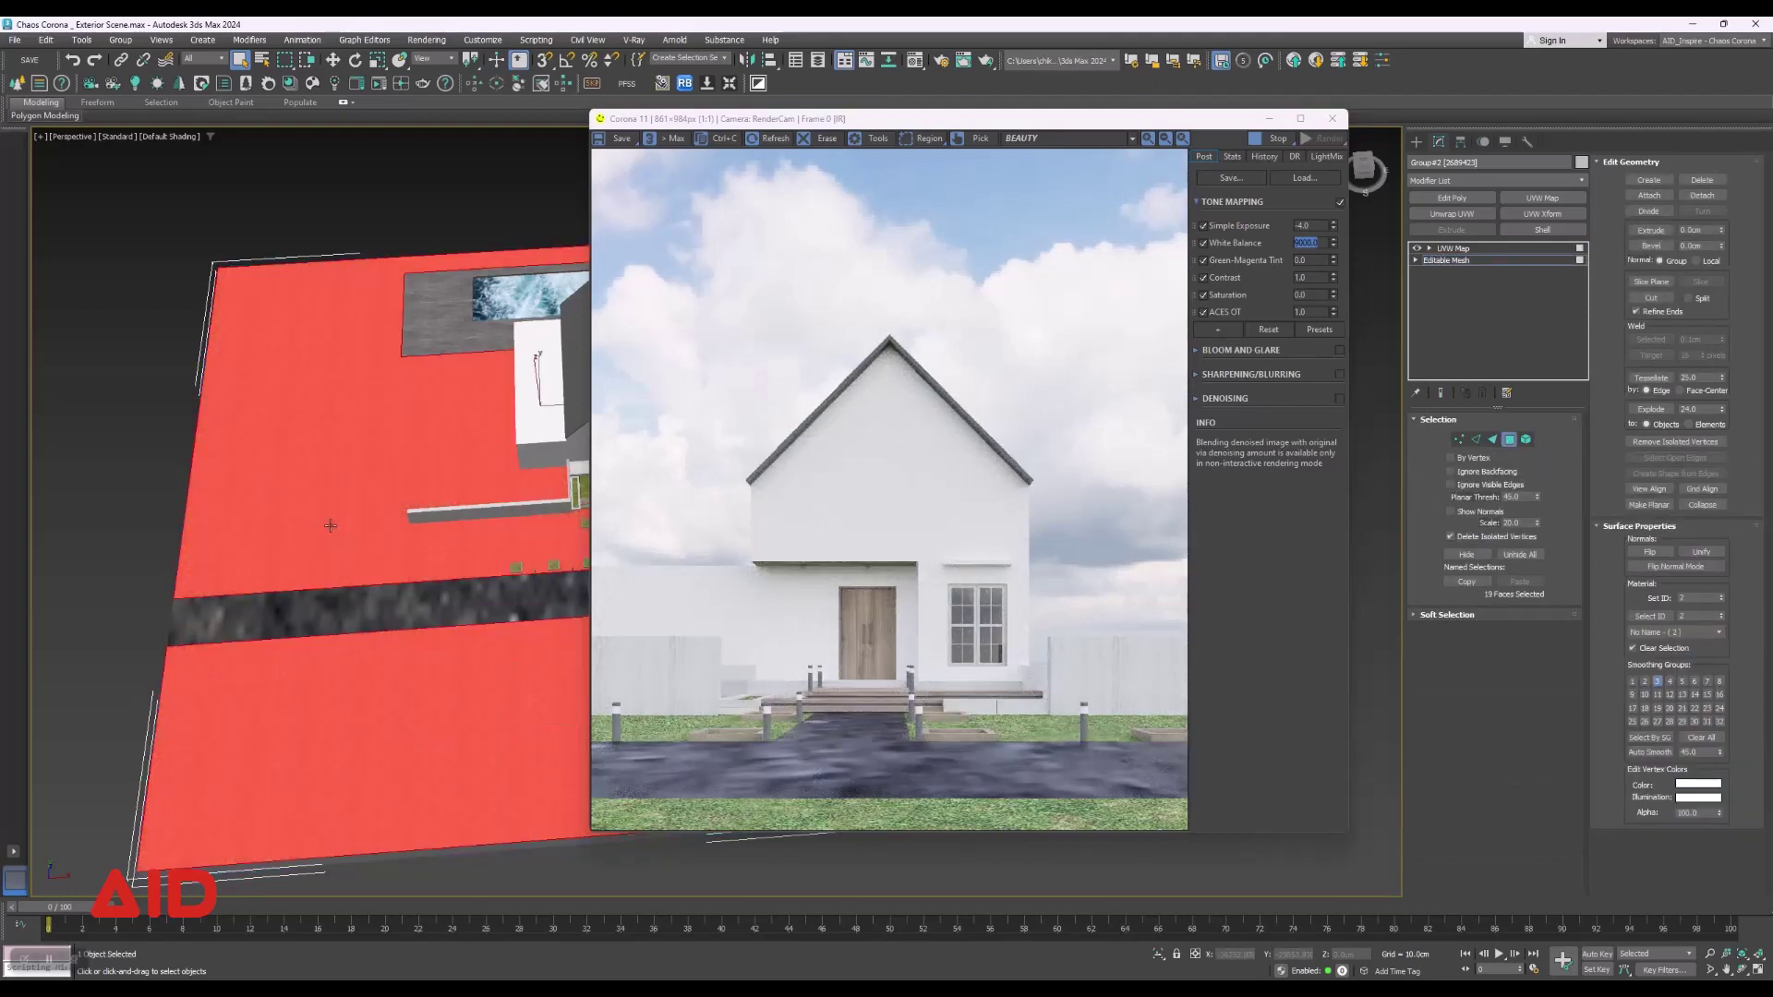
pyautogui.scroll(-5, 330, 527)
pyautogui.scroll(3, 441, 509)
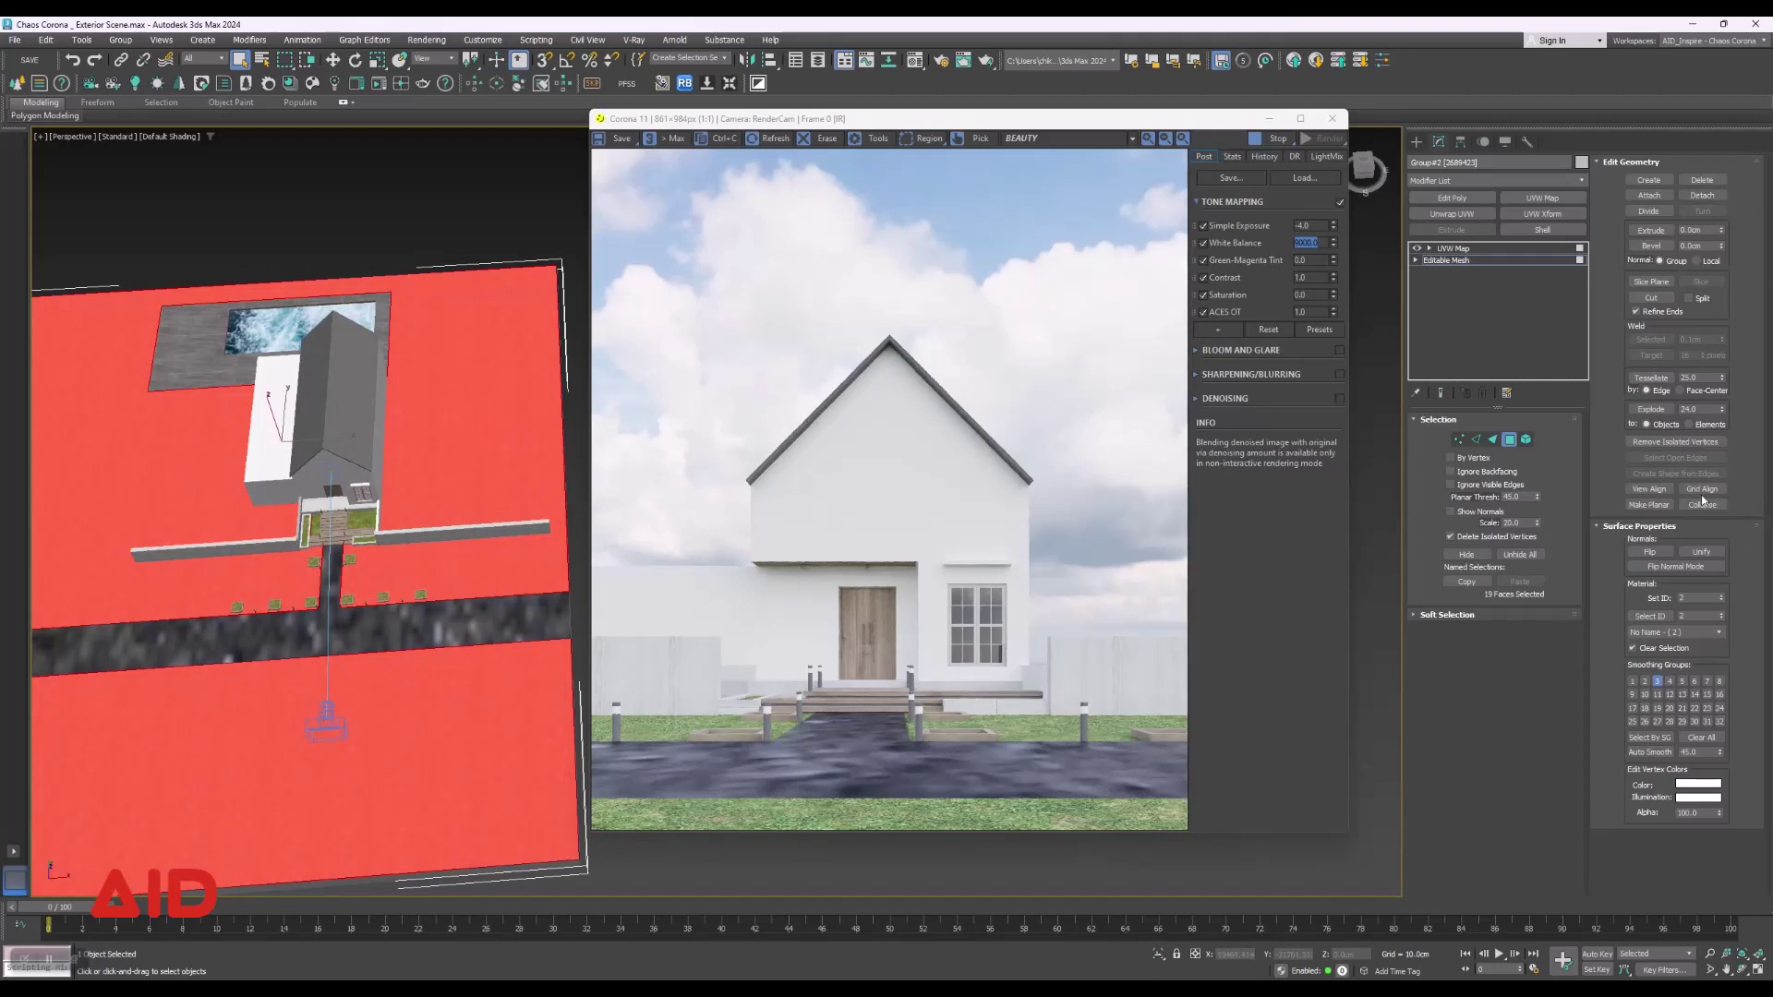
# Detach the selected lawn faces as a new object named 'Grass' and select it.
pyautogui.click(1440, 616)
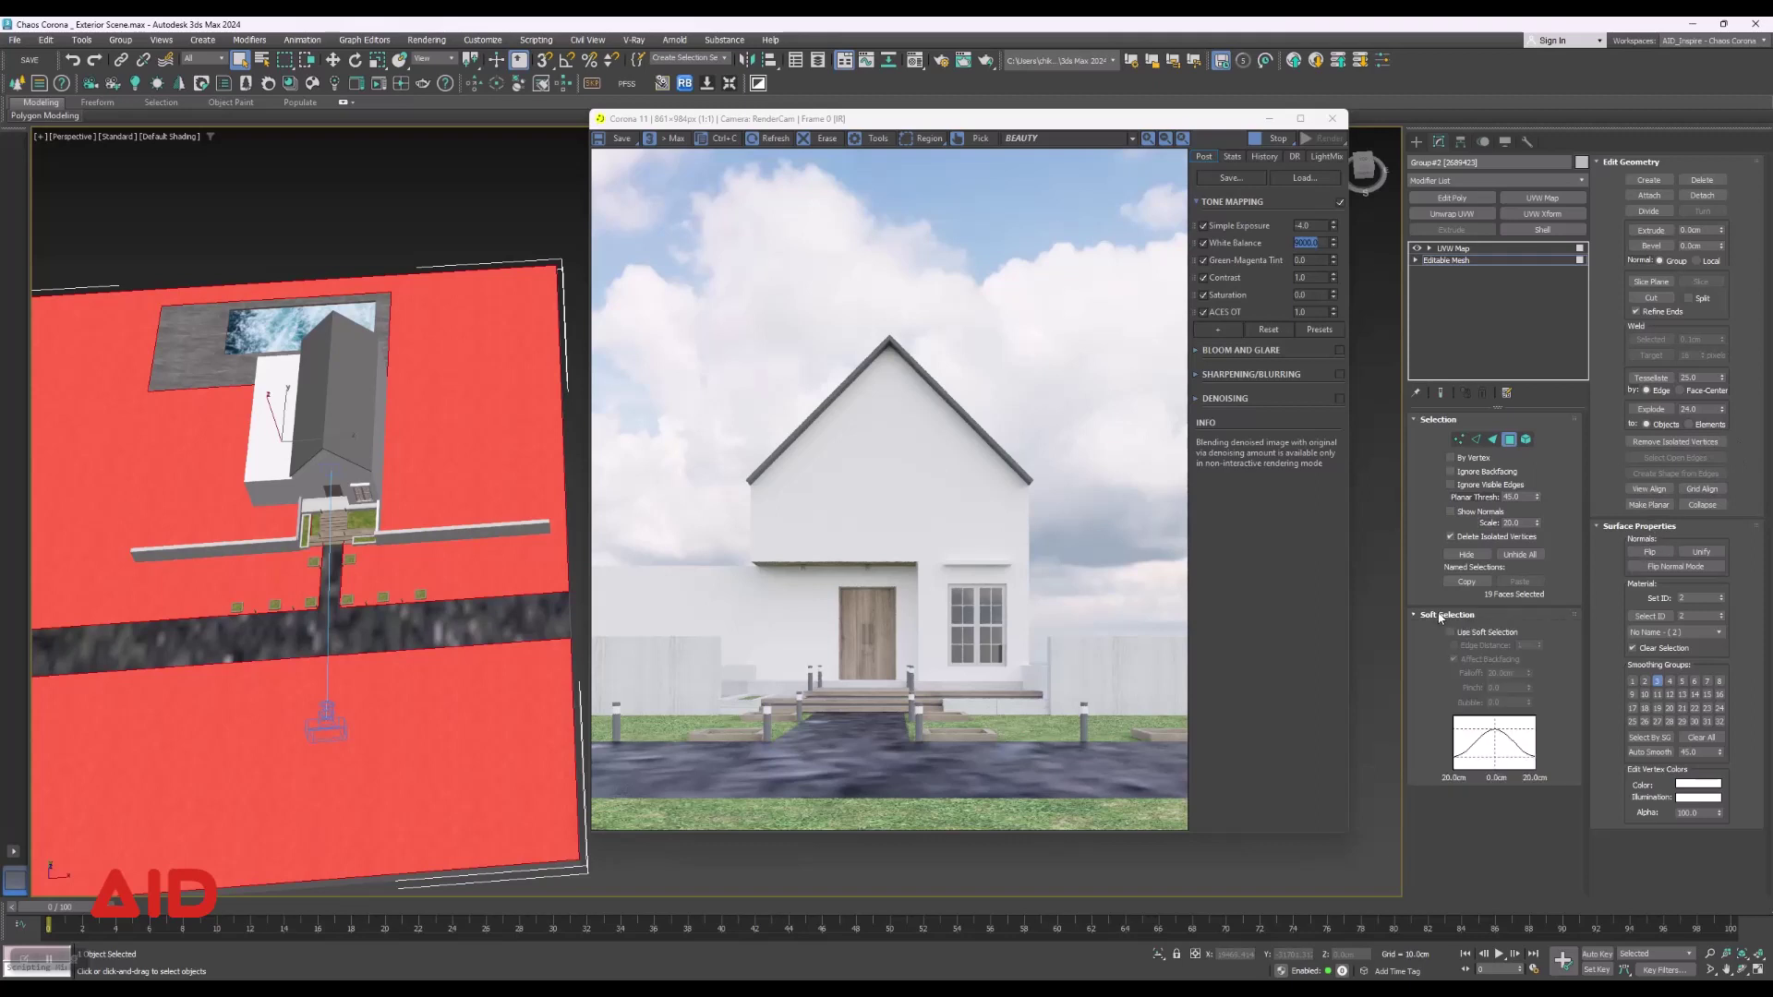
pyautogui.click(1440, 616)
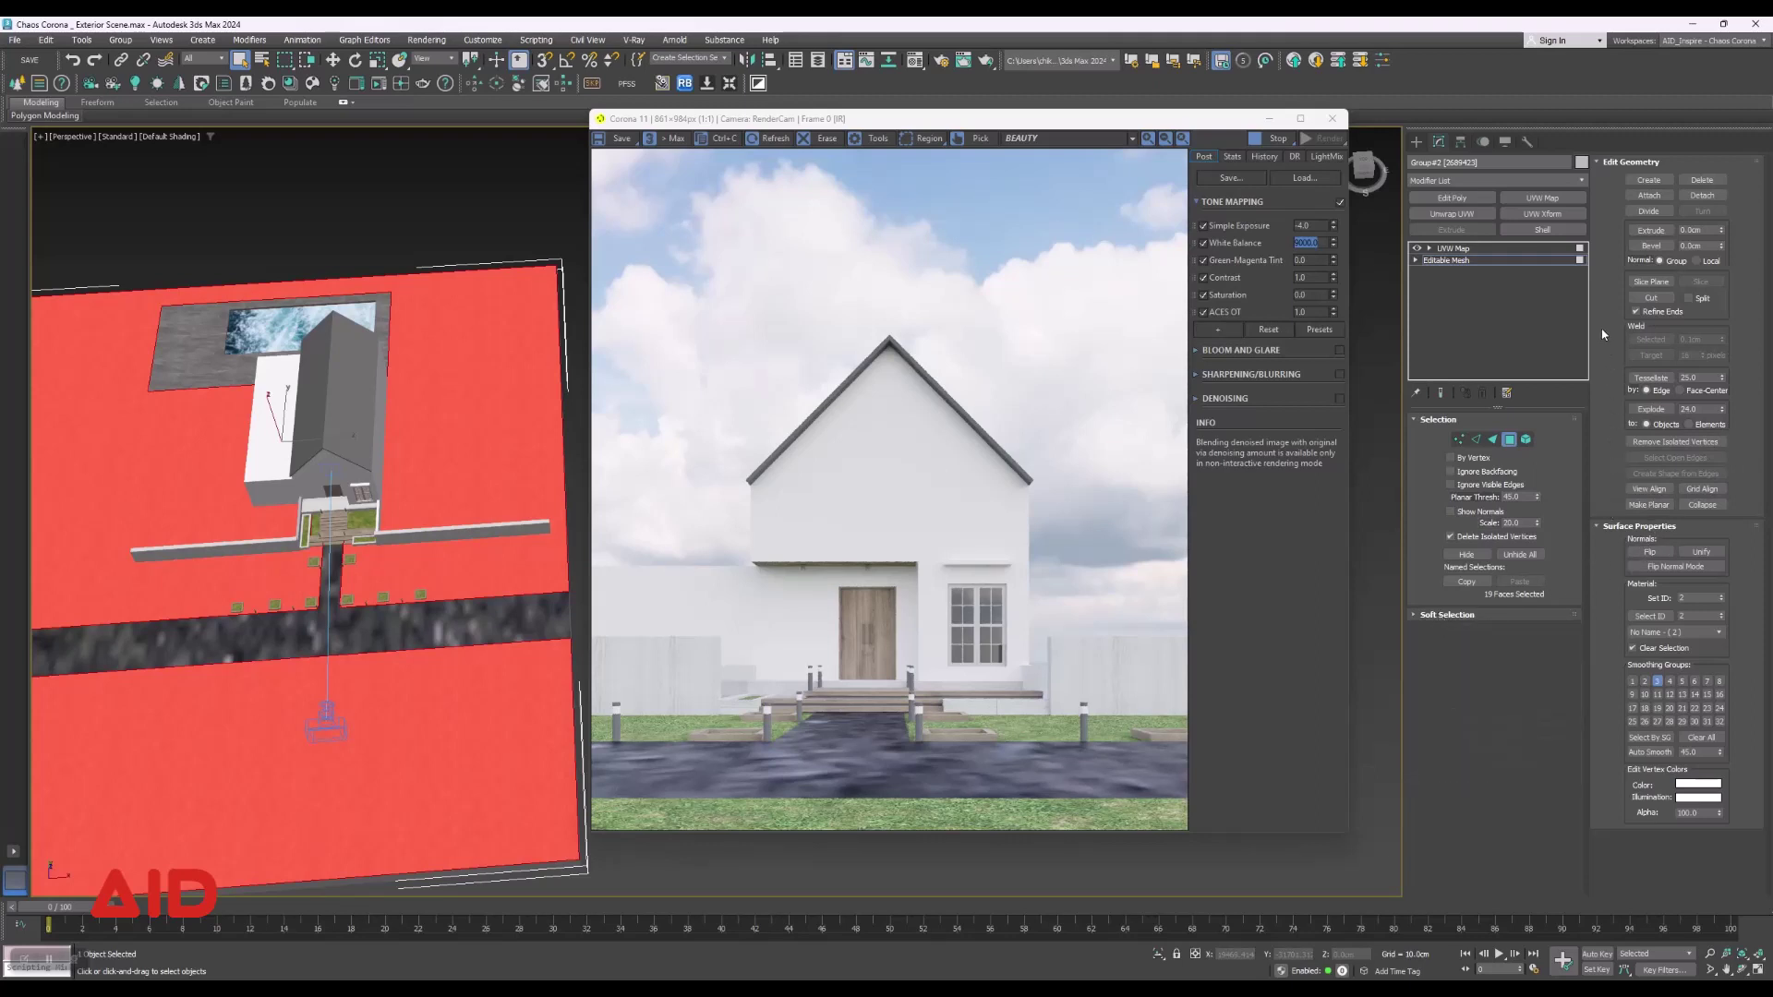
pyautogui.click(1702, 195)
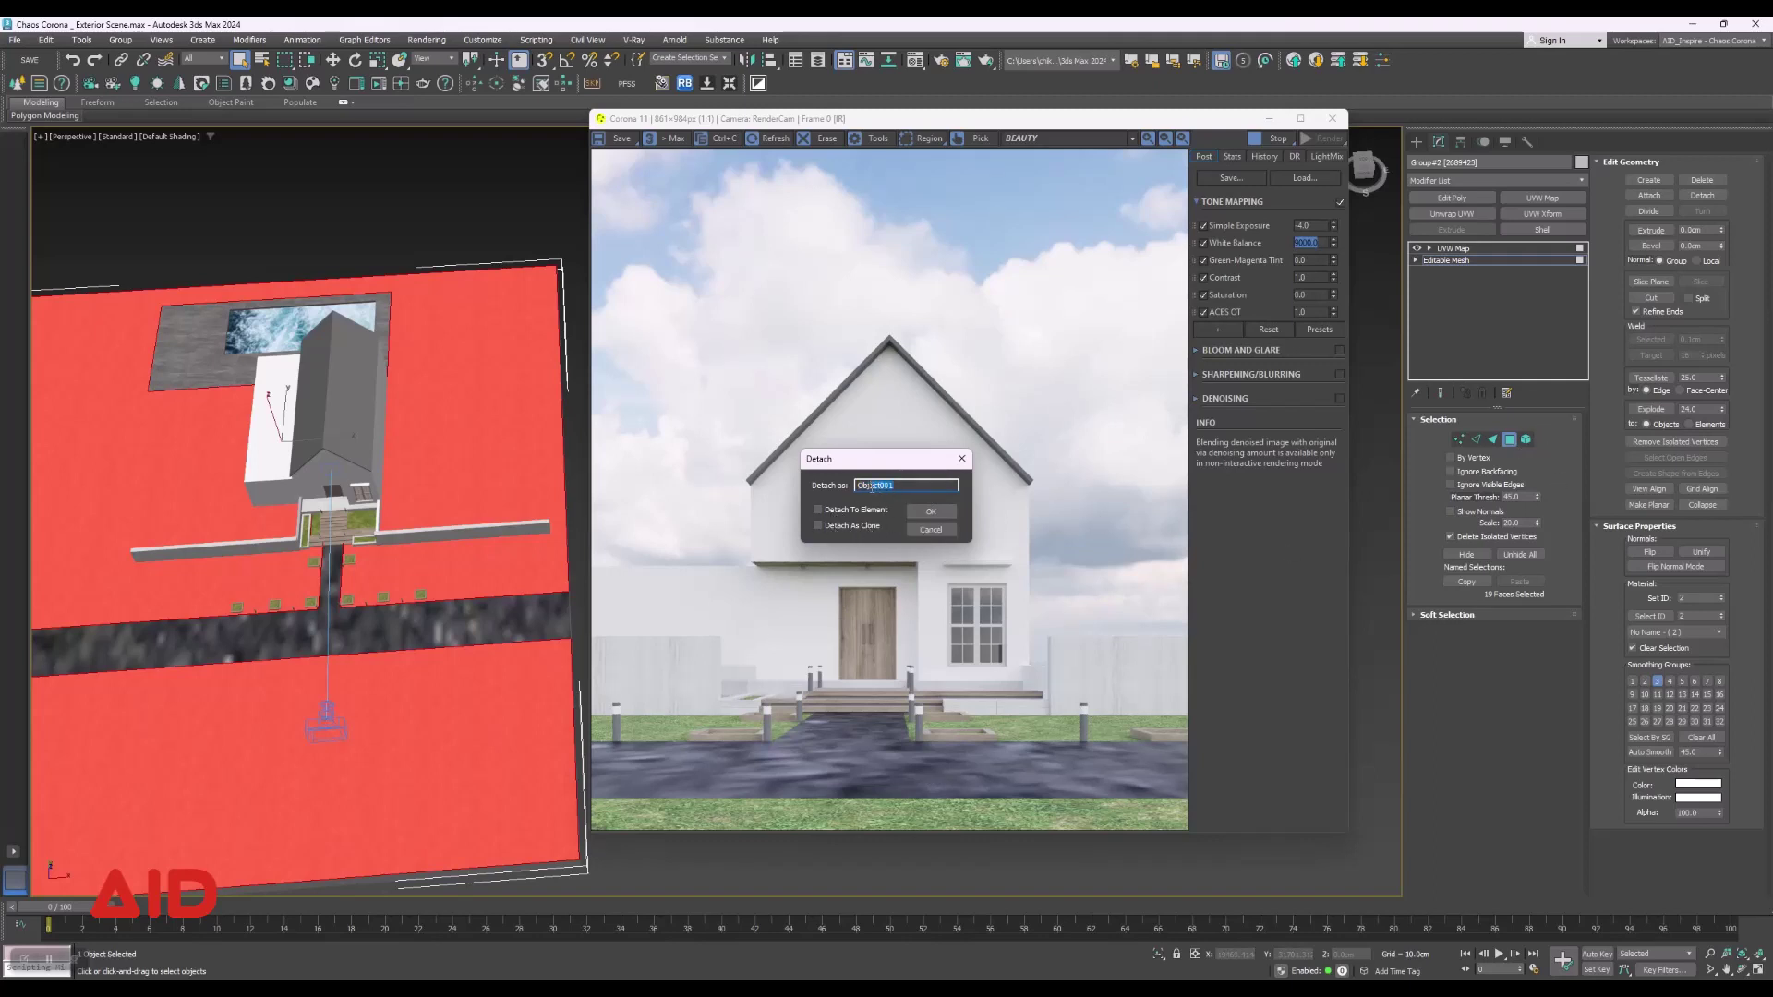
pyautogui.write('Grass')
pyautogui.press('Return')
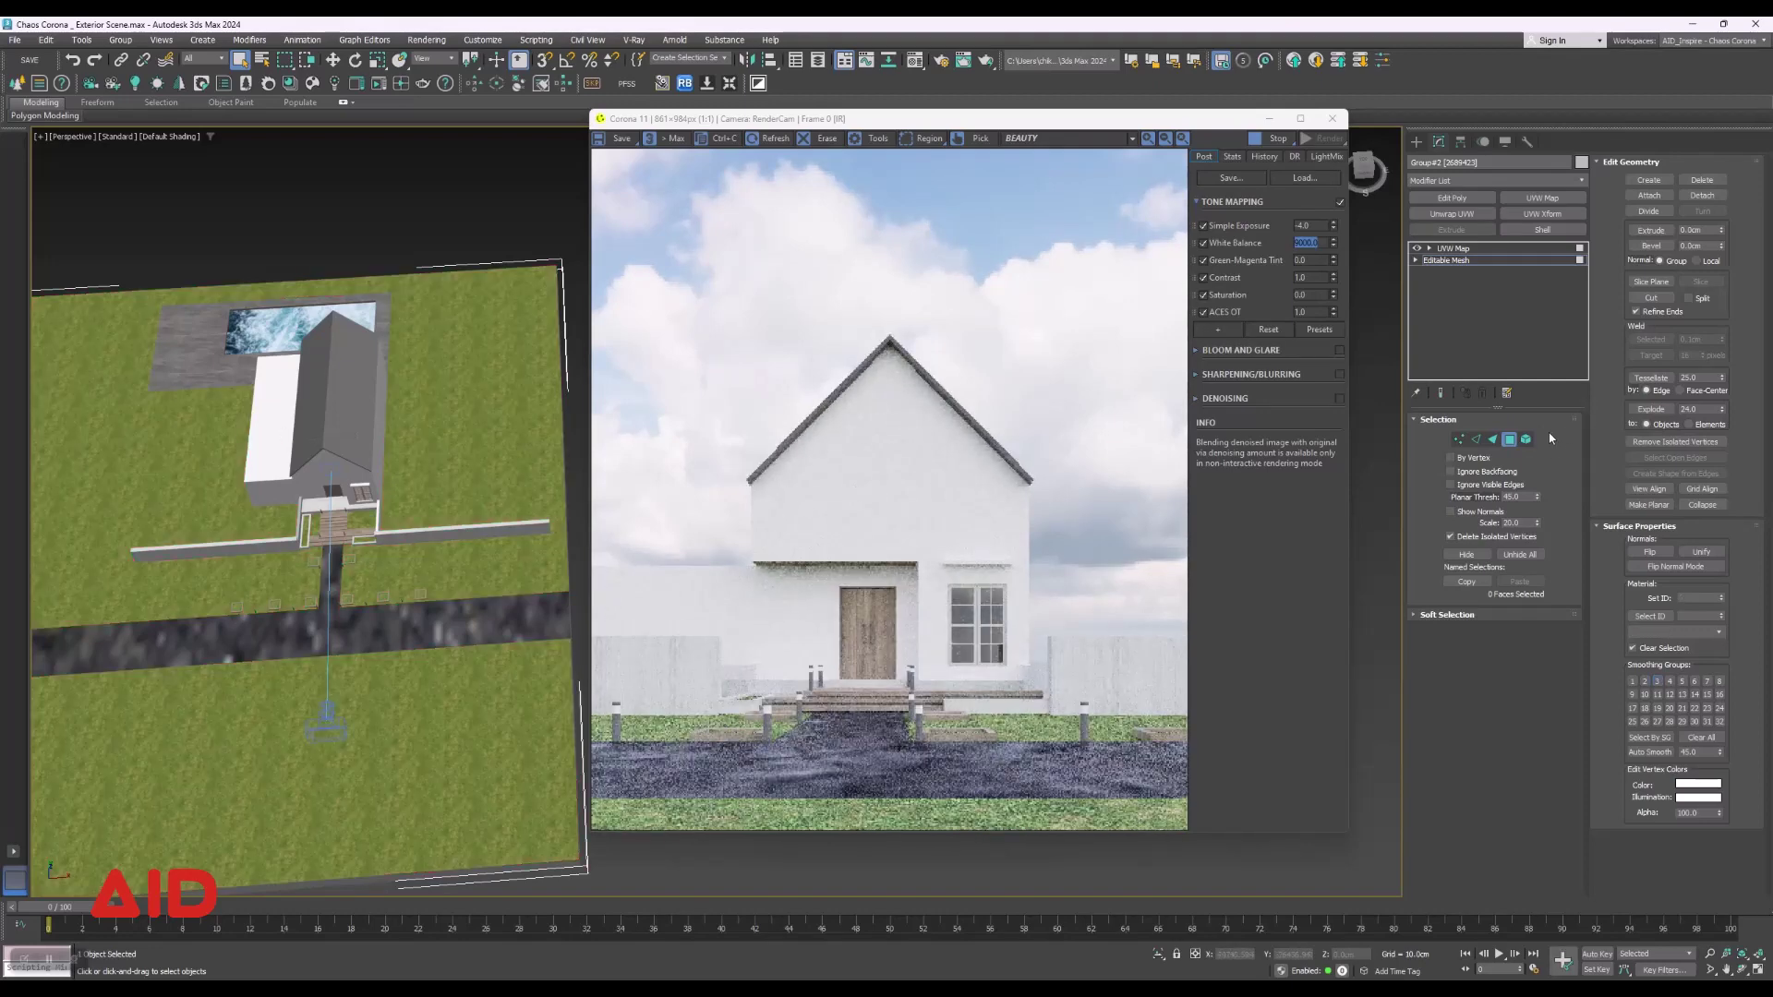
pyautogui.click(1509, 439)
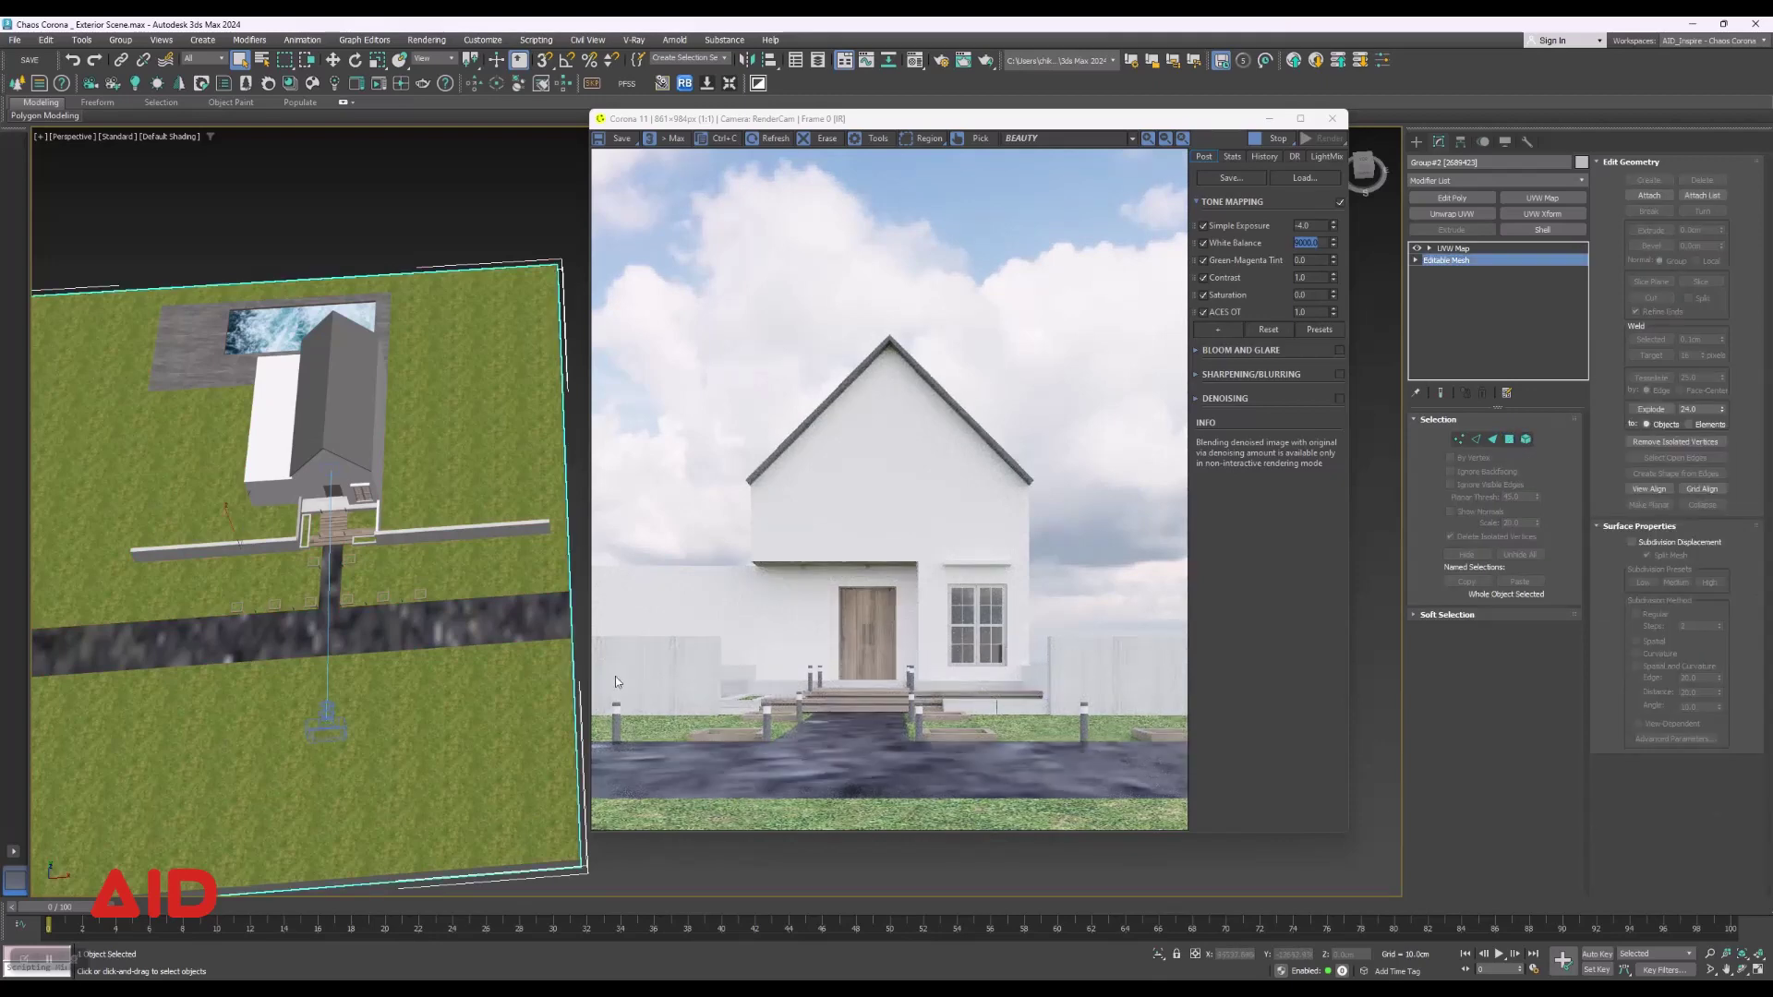
pyautogui.click(549, 717)
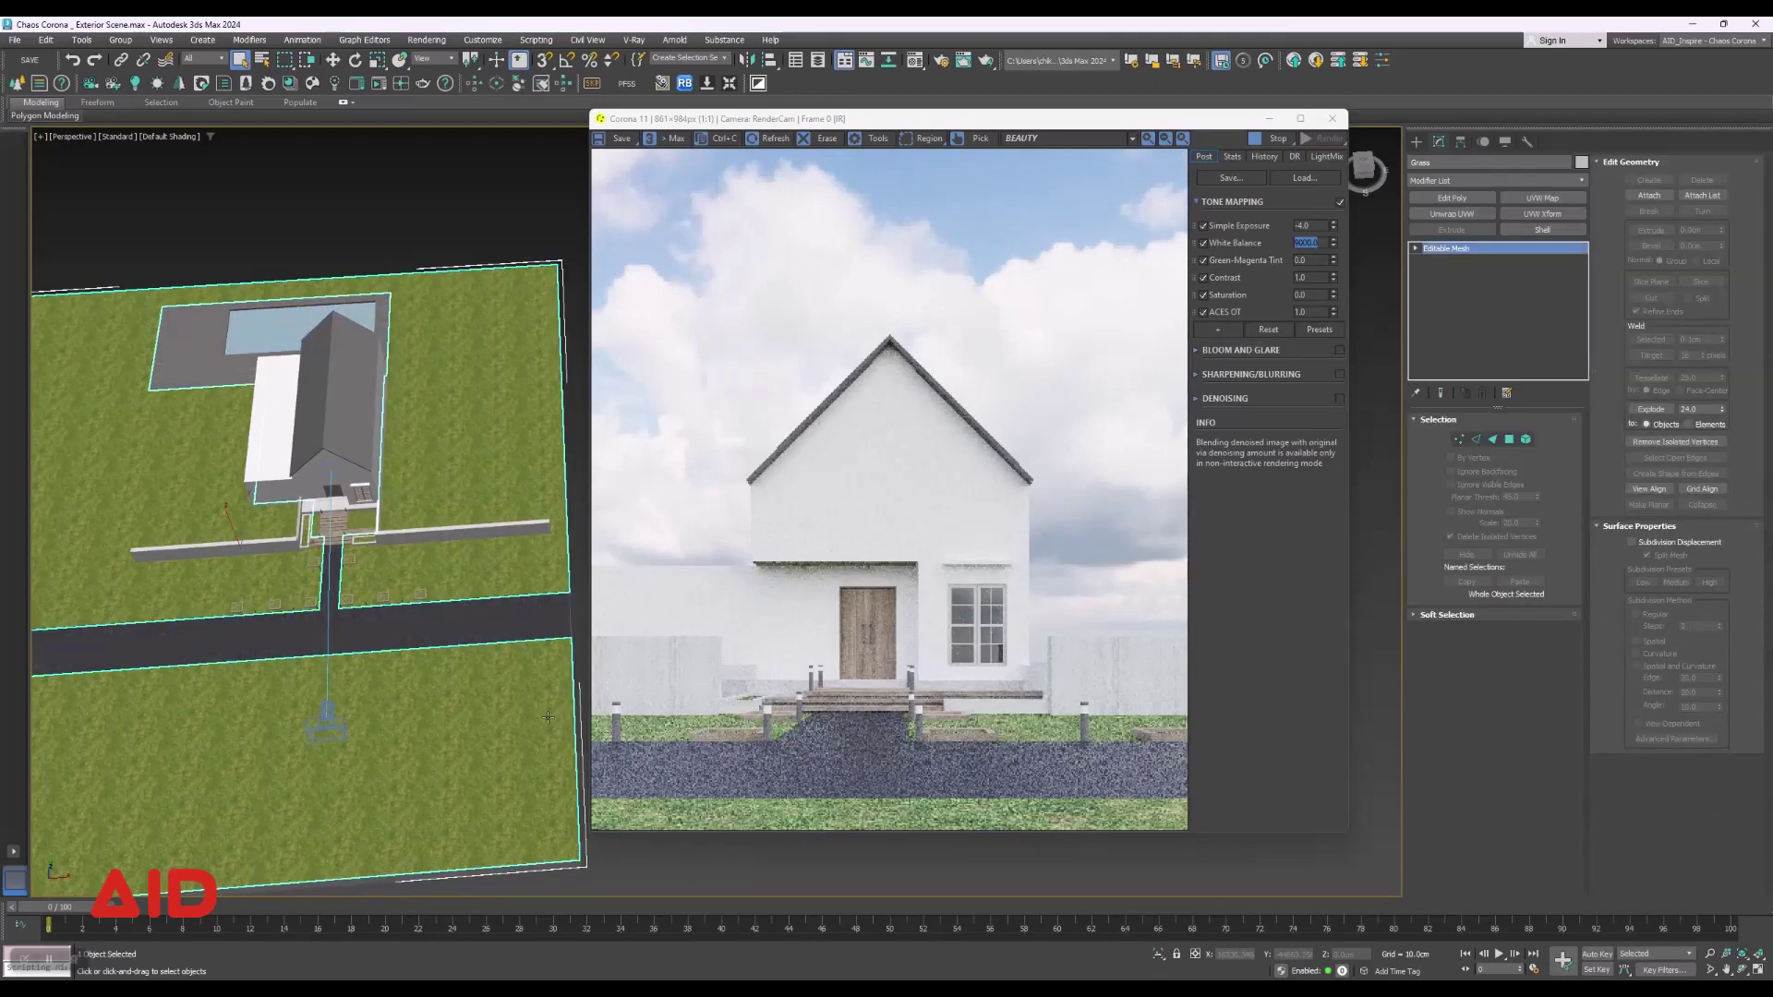
# Orbit in close on the grass and road and reopen the Chaos Cosmos browser.
pyautogui.click(448, 667)
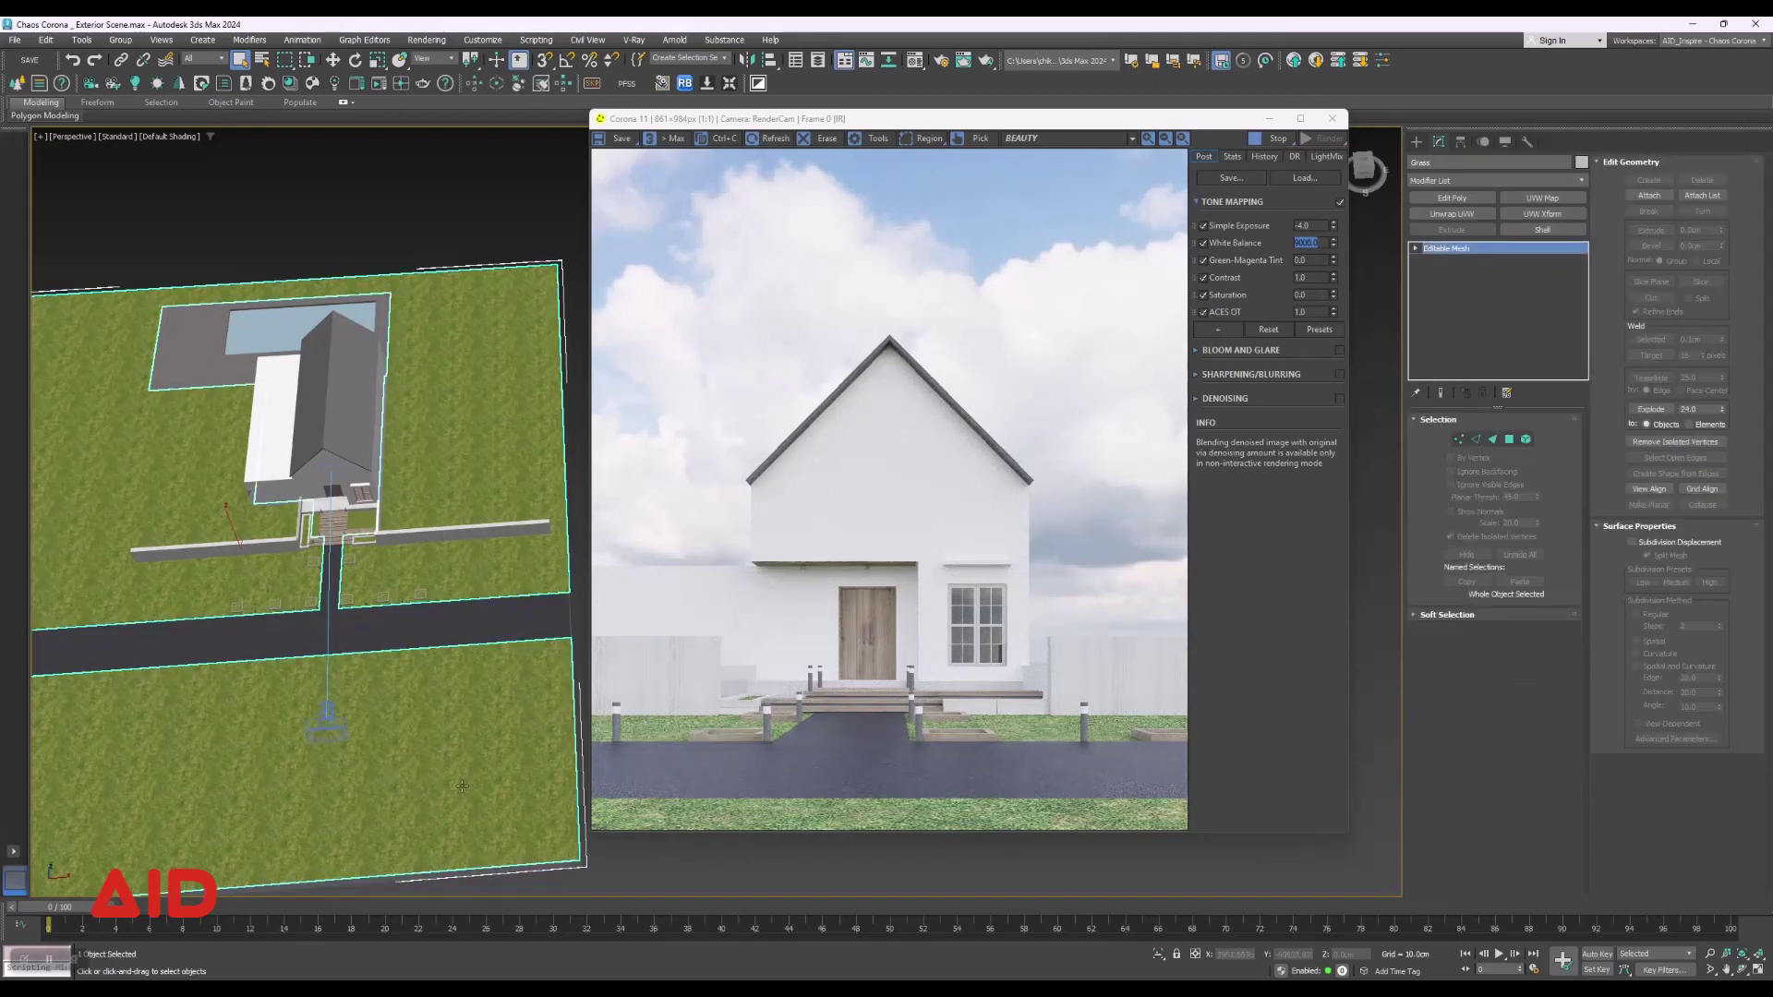
pyautogui.keyDown('alt'); pyautogui.moveTo(206, 765); pyautogui.dragTo(357, 720, button='middle'); pyautogui.keyUp('alt')
pyautogui.scroll(3, 442, 579)
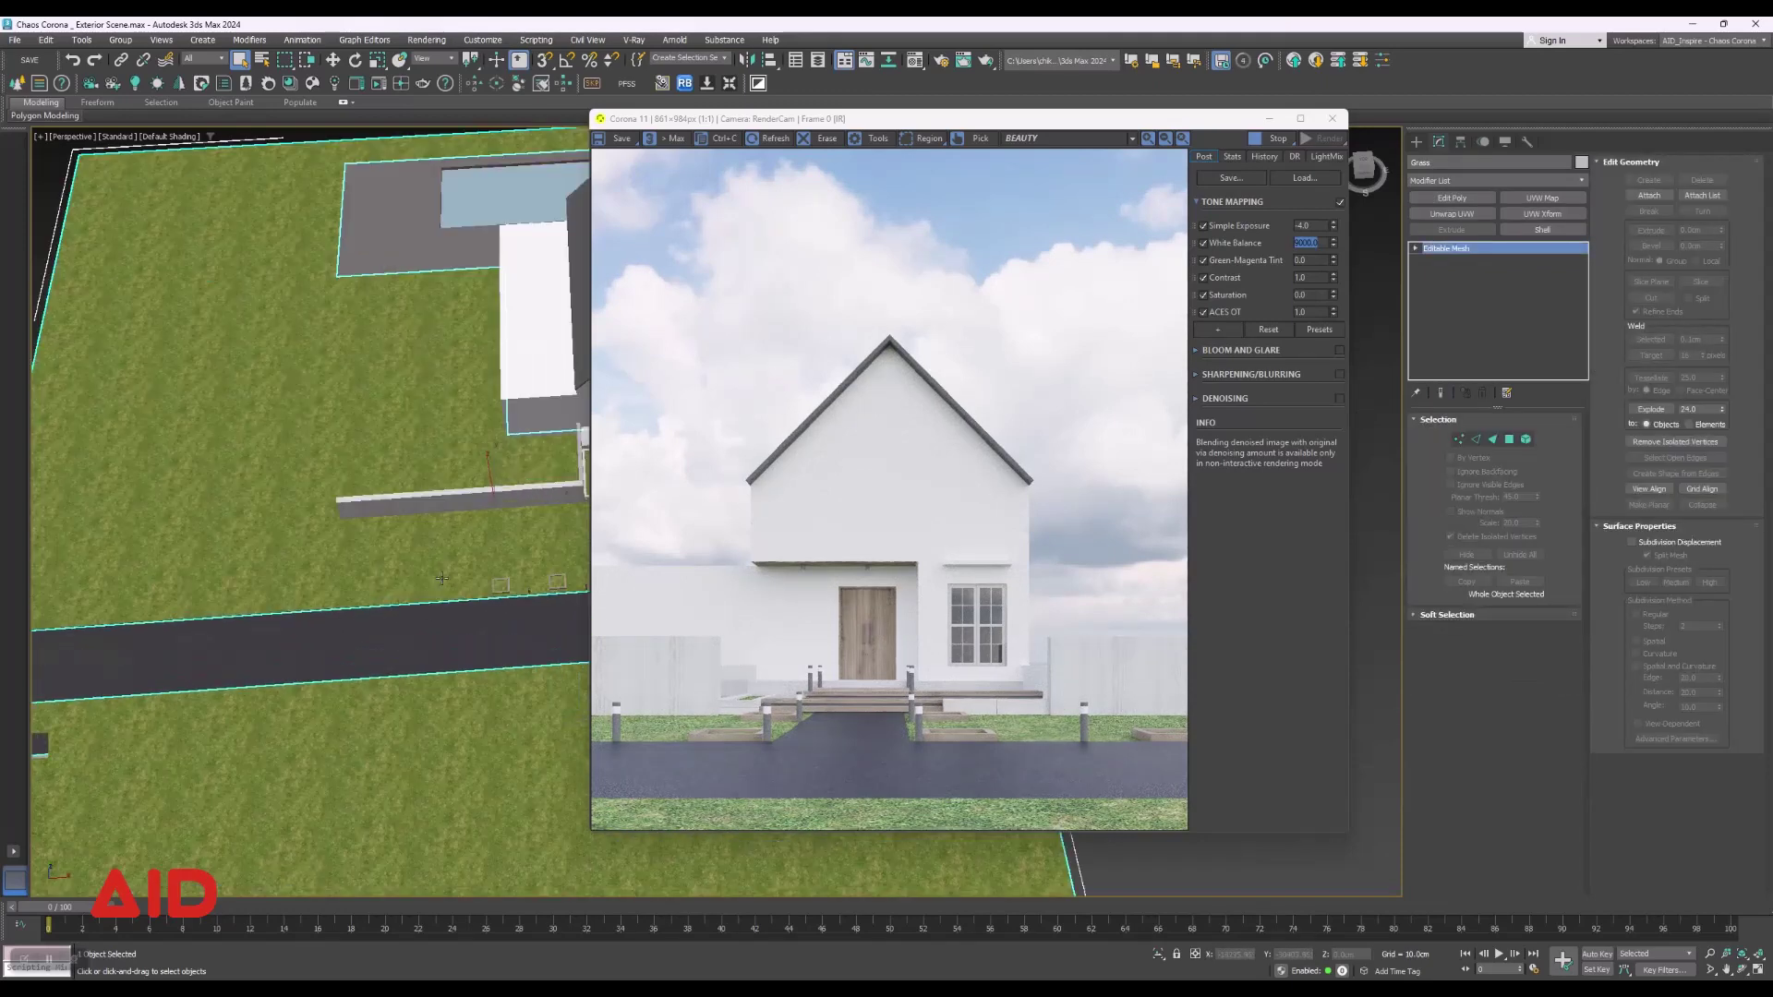
pyautogui.scroll(3, 442, 579)
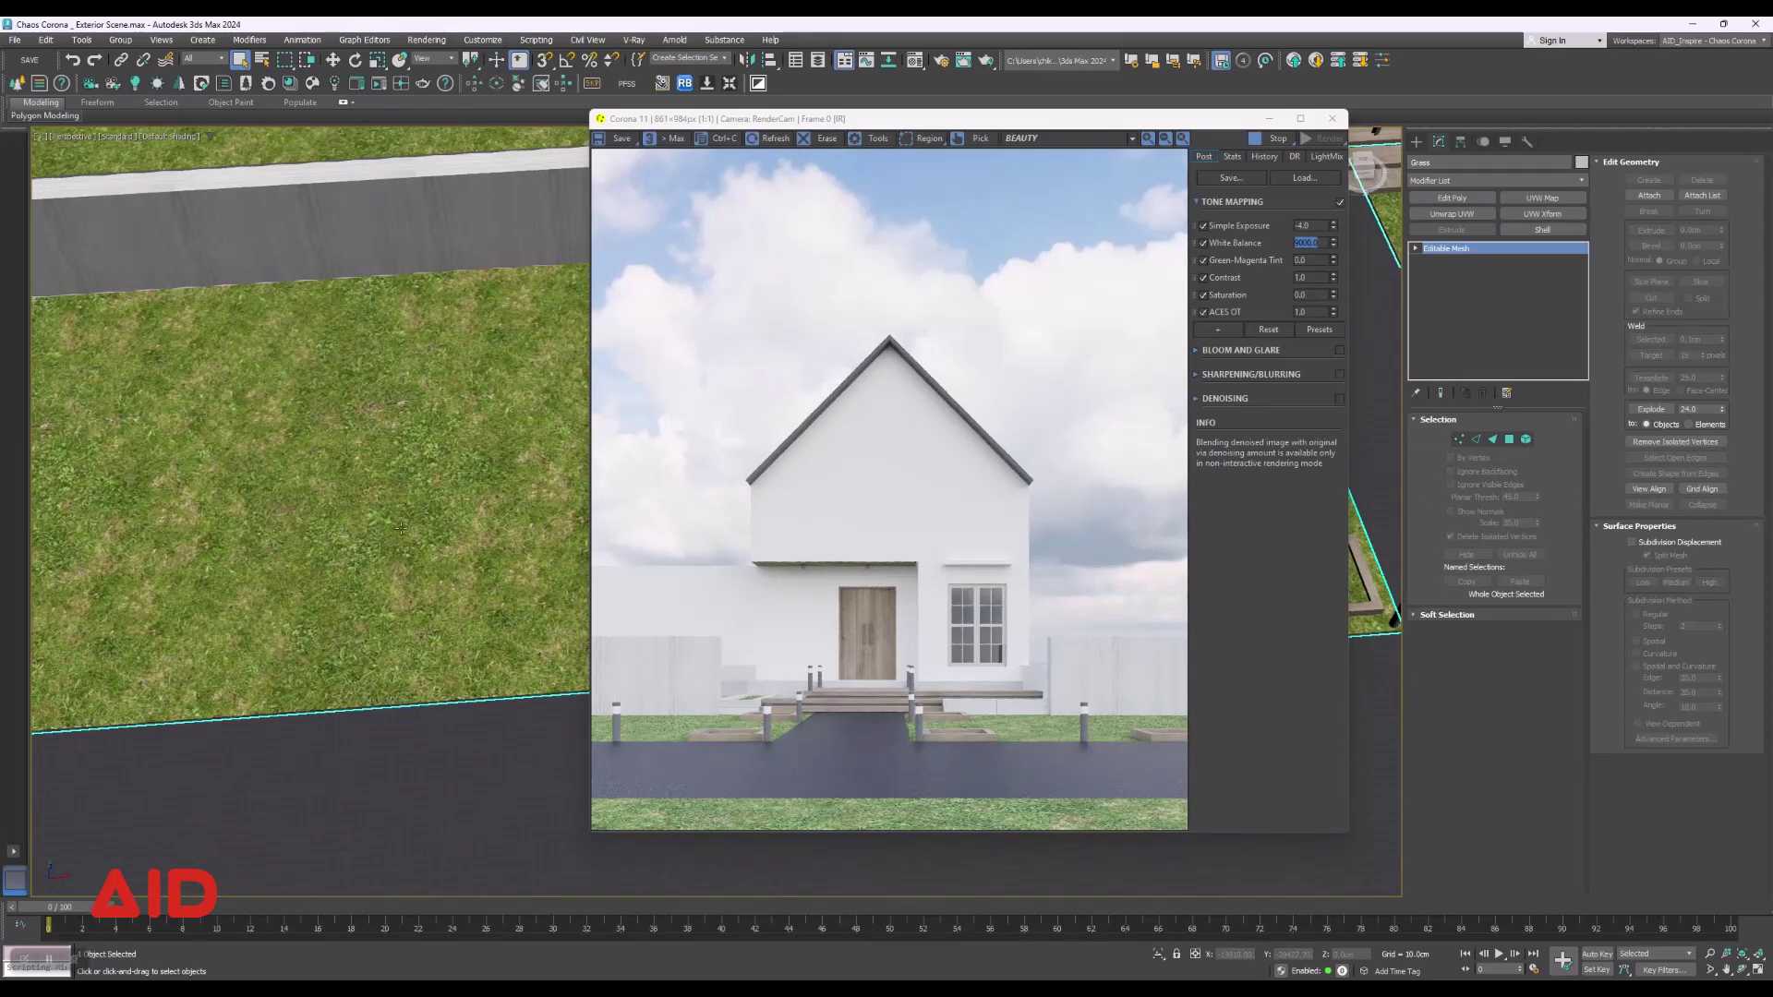
pyautogui.scroll(-3, 416, 546)
pyautogui.scroll(-5, 369, 628)
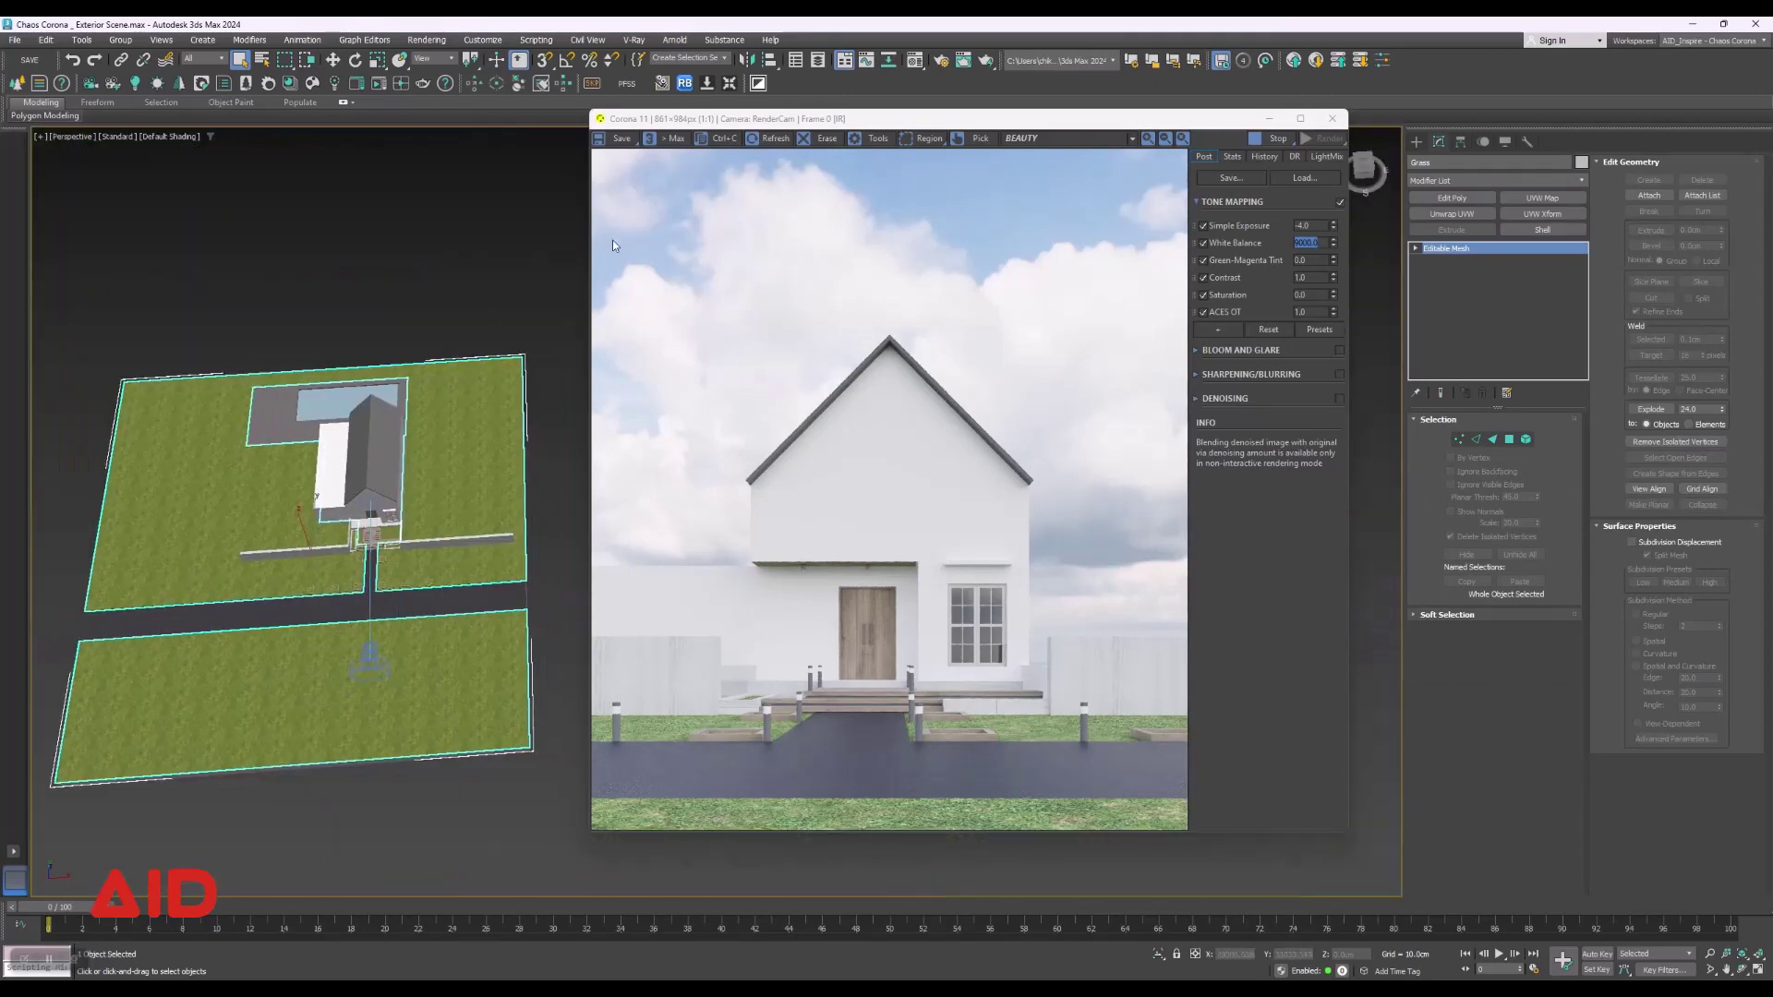
pyautogui.moveTo(787, 124)
pyautogui.mouseDown()
pyautogui.moveTo(1039, 118)
pyautogui.moveTo(1022, 154)
pyautogui.mouseUp()
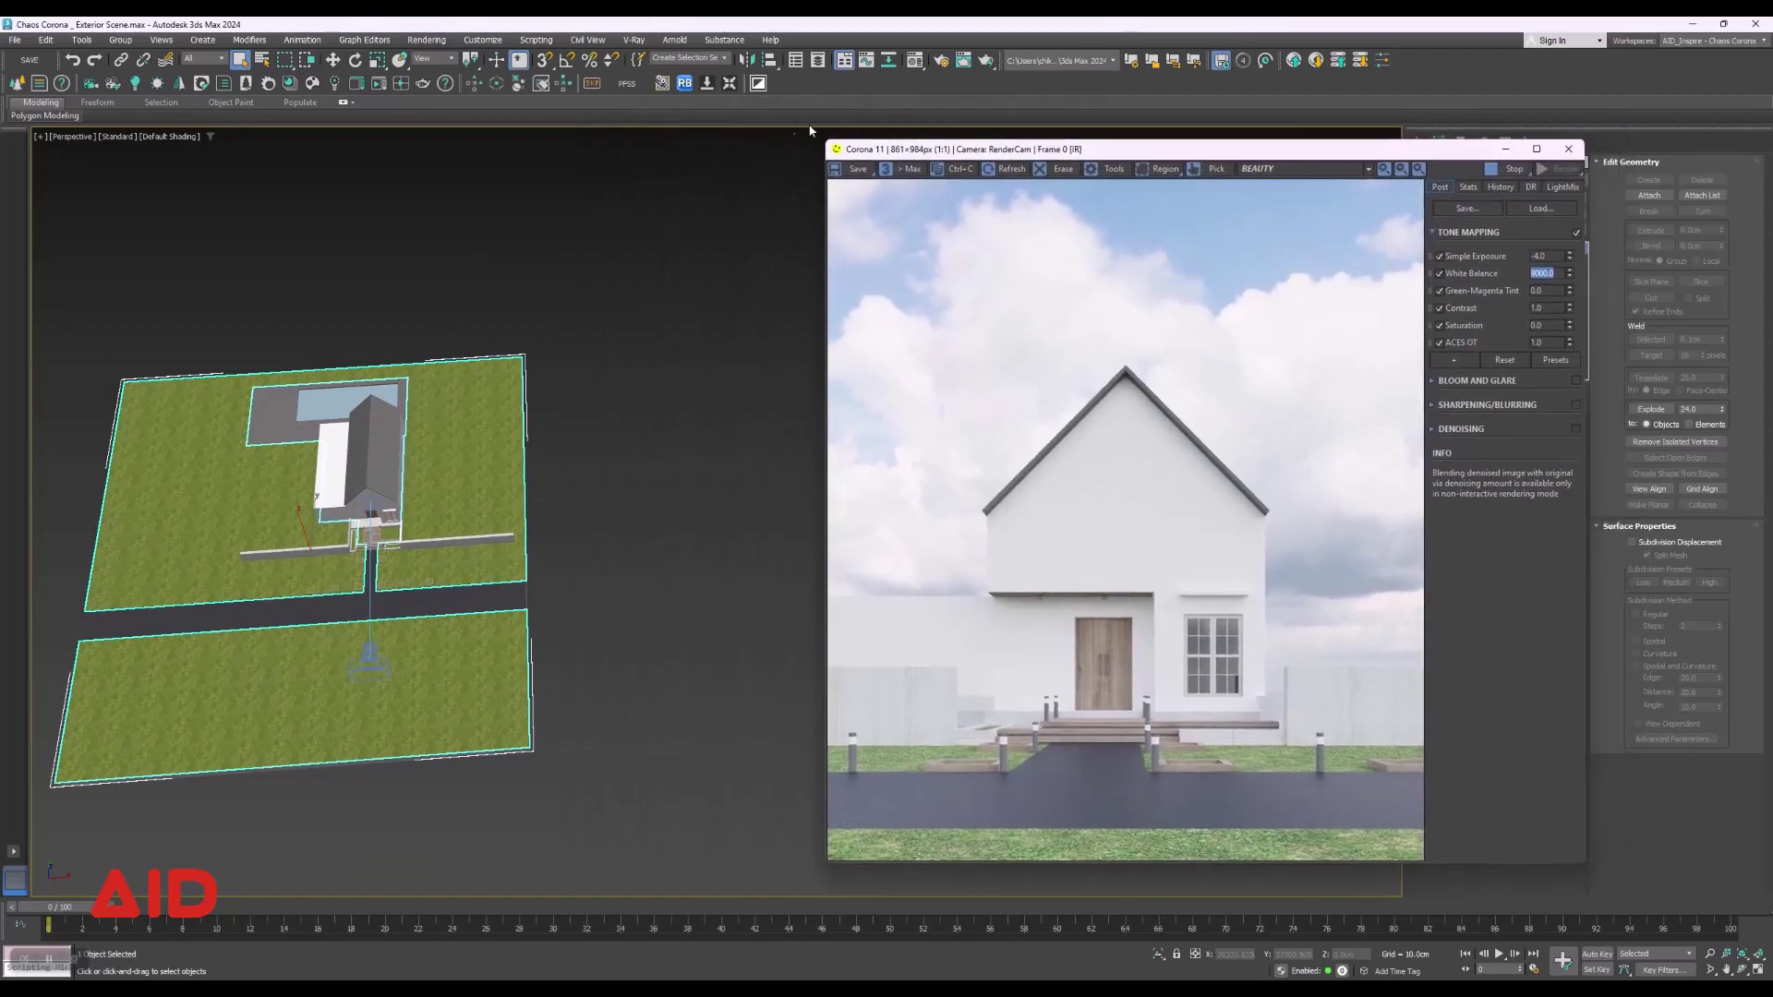
pyautogui.click(345, 102)
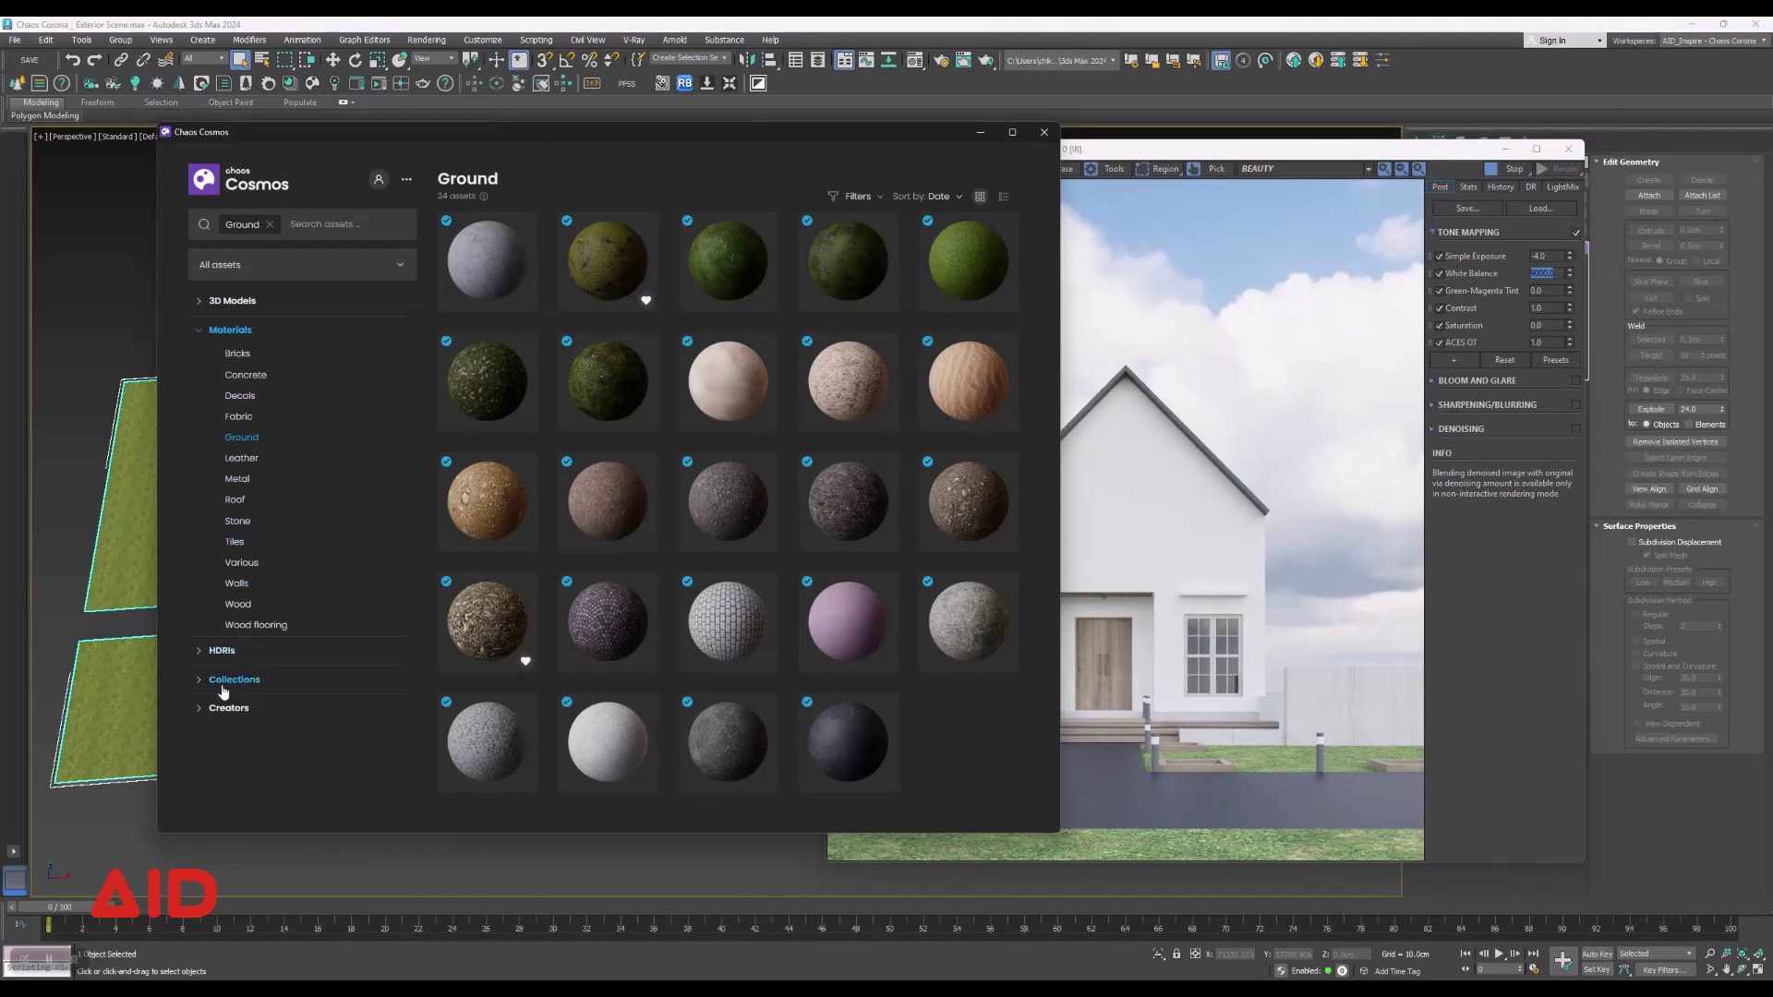
# Import the Grass Wild 001 preset from Cosmos 3D Models > Presets > Surfaces.
pyautogui.click(200, 331)
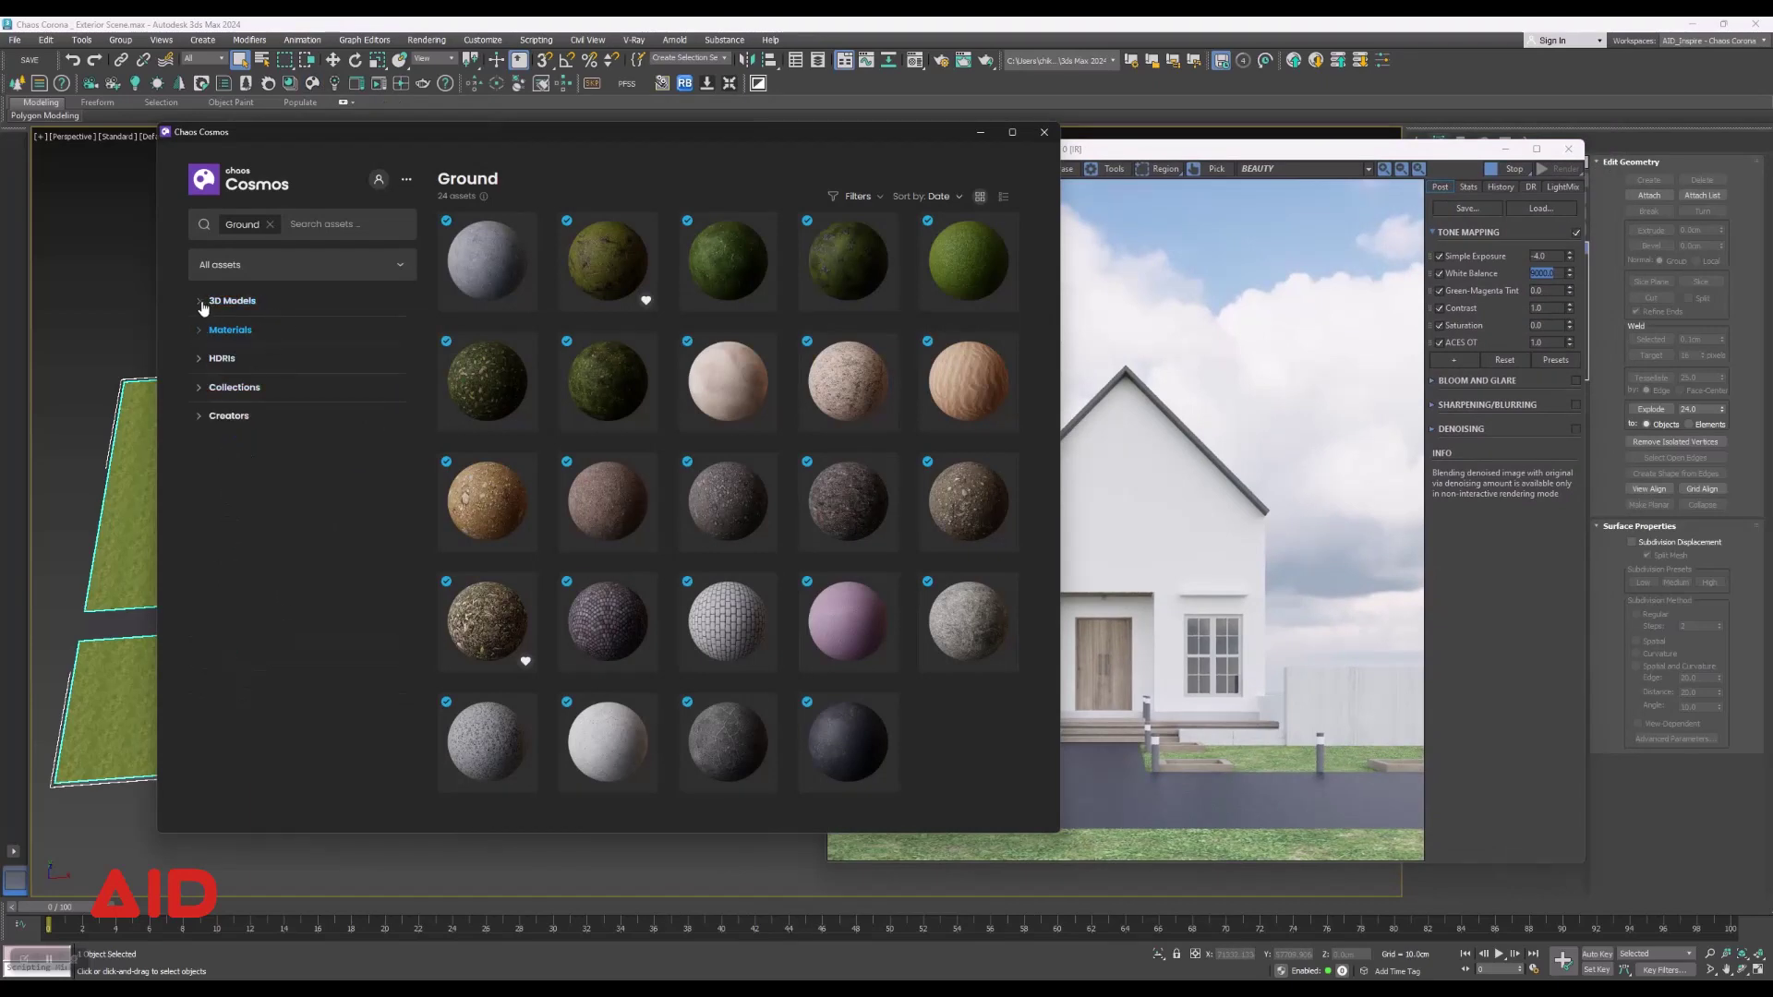
pyautogui.click(202, 303)
pyautogui.click(242, 473)
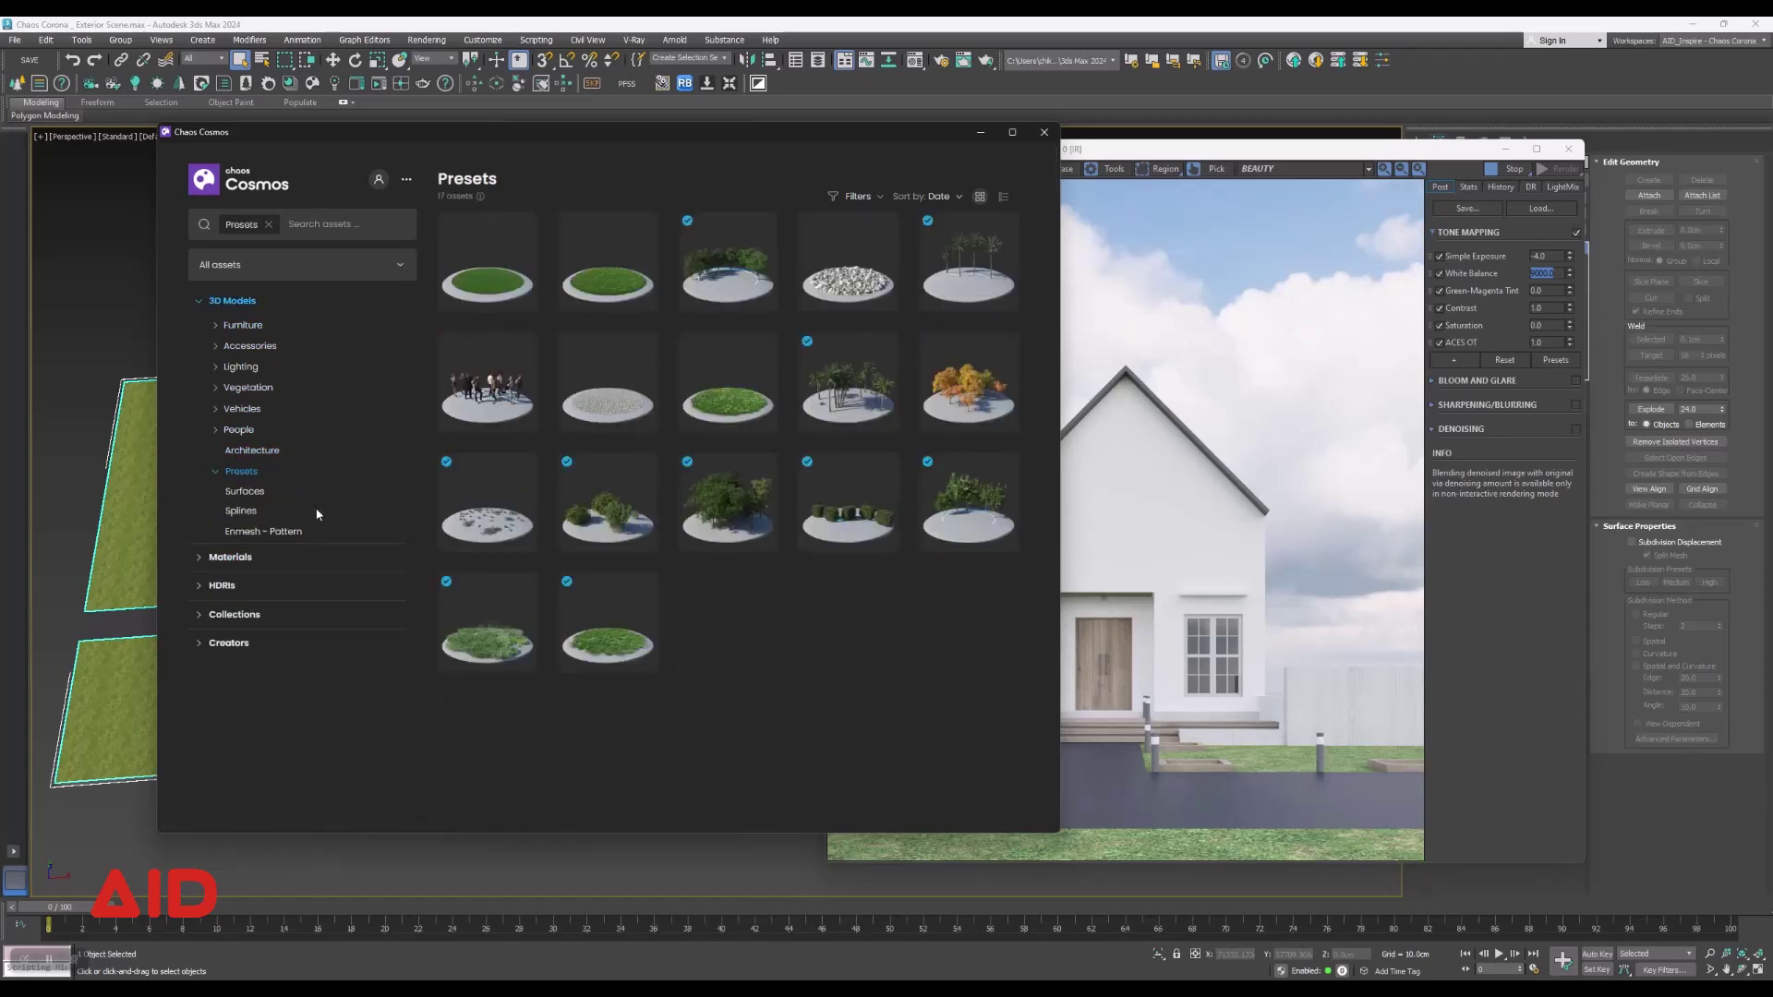
pyautogui.click(282, 494)
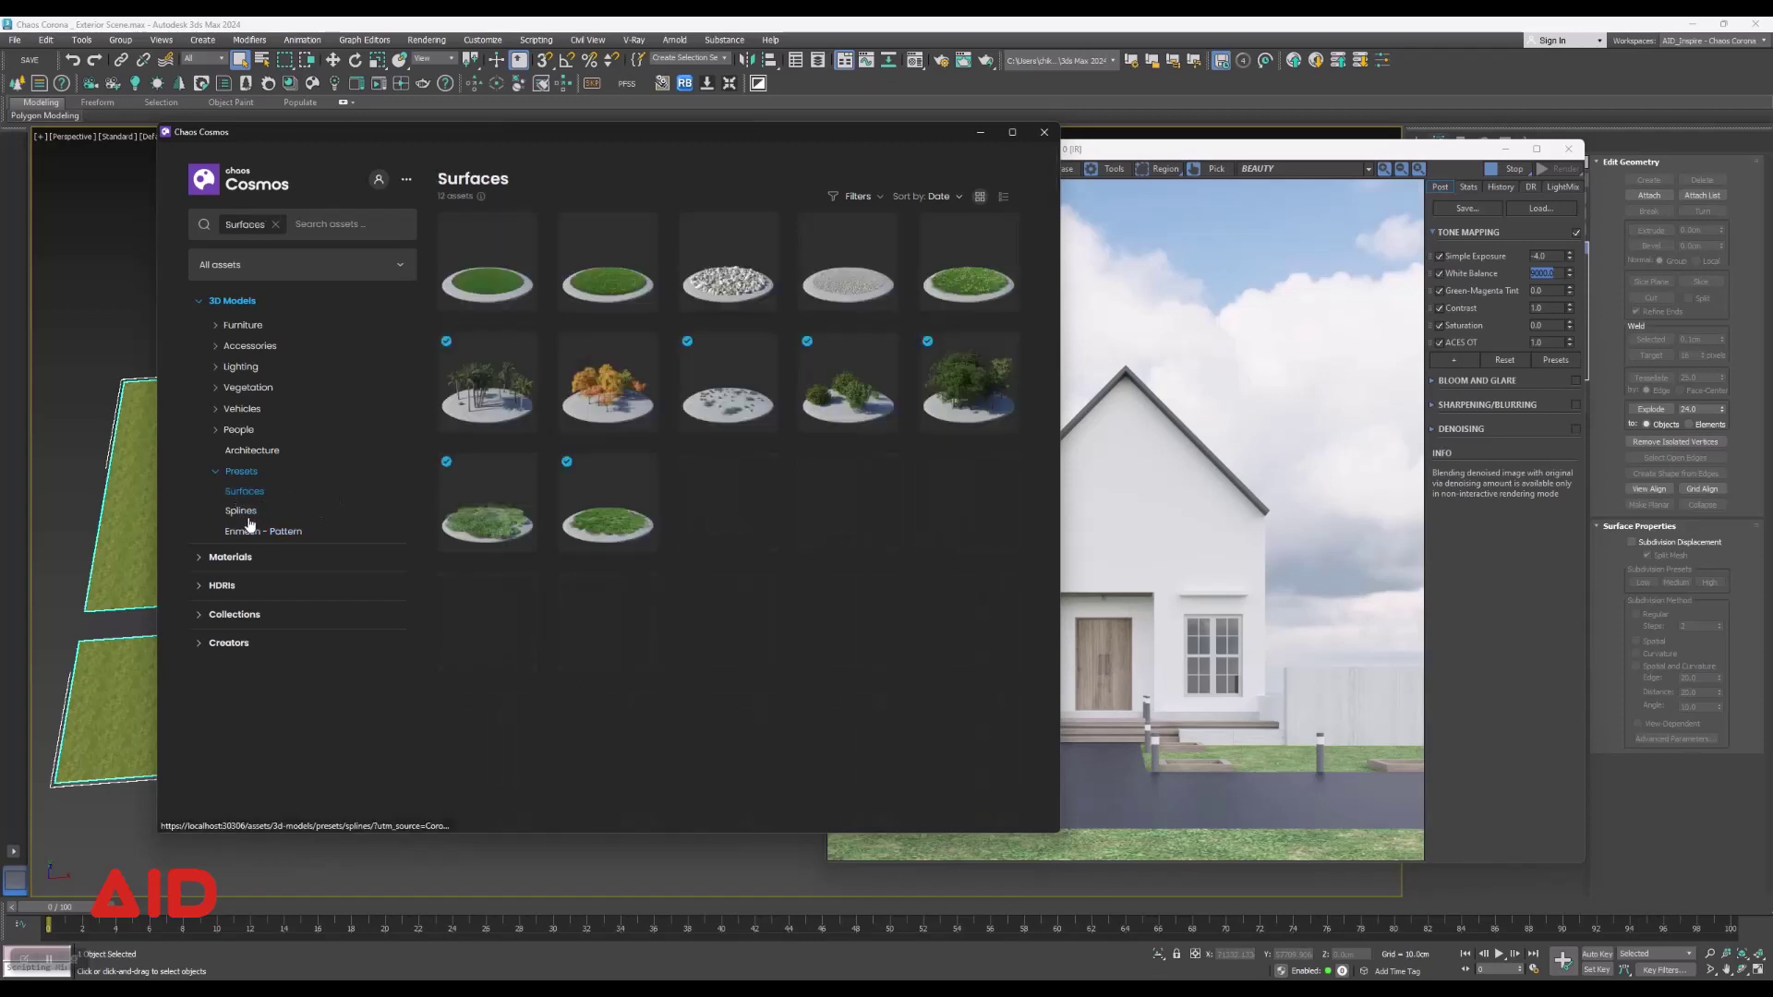
pyautogui.click(246, 513)
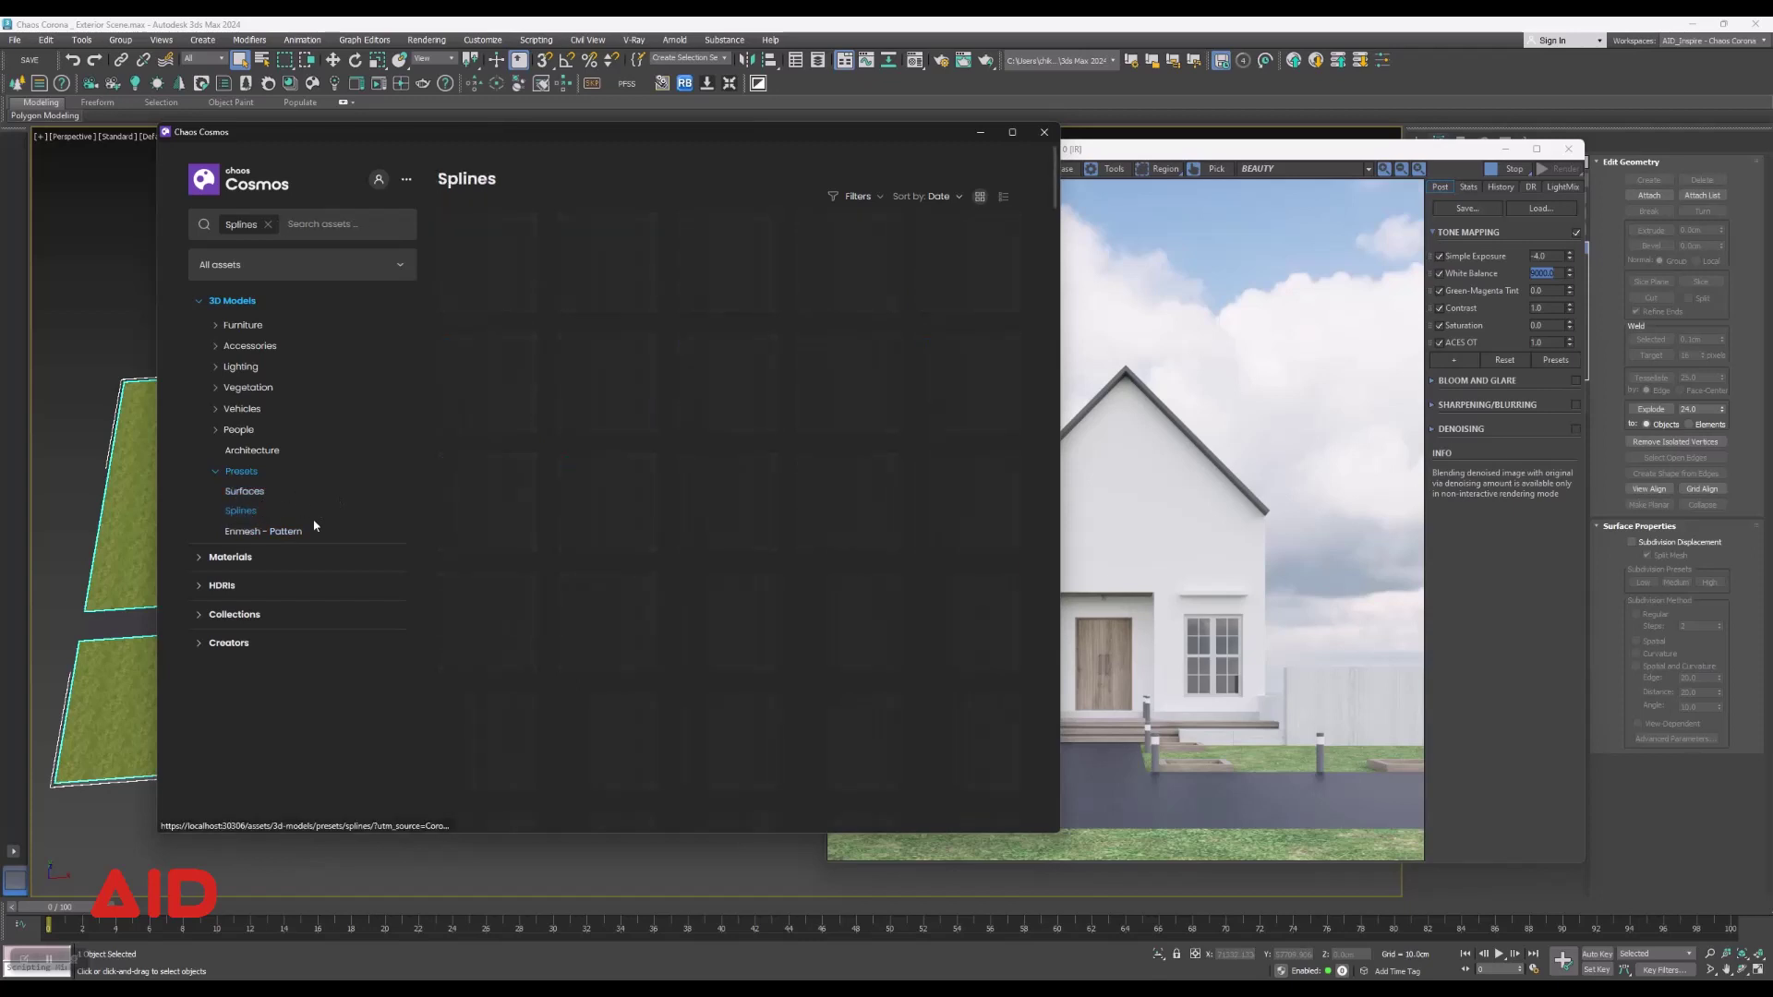
pyautogui.click(248, 497)
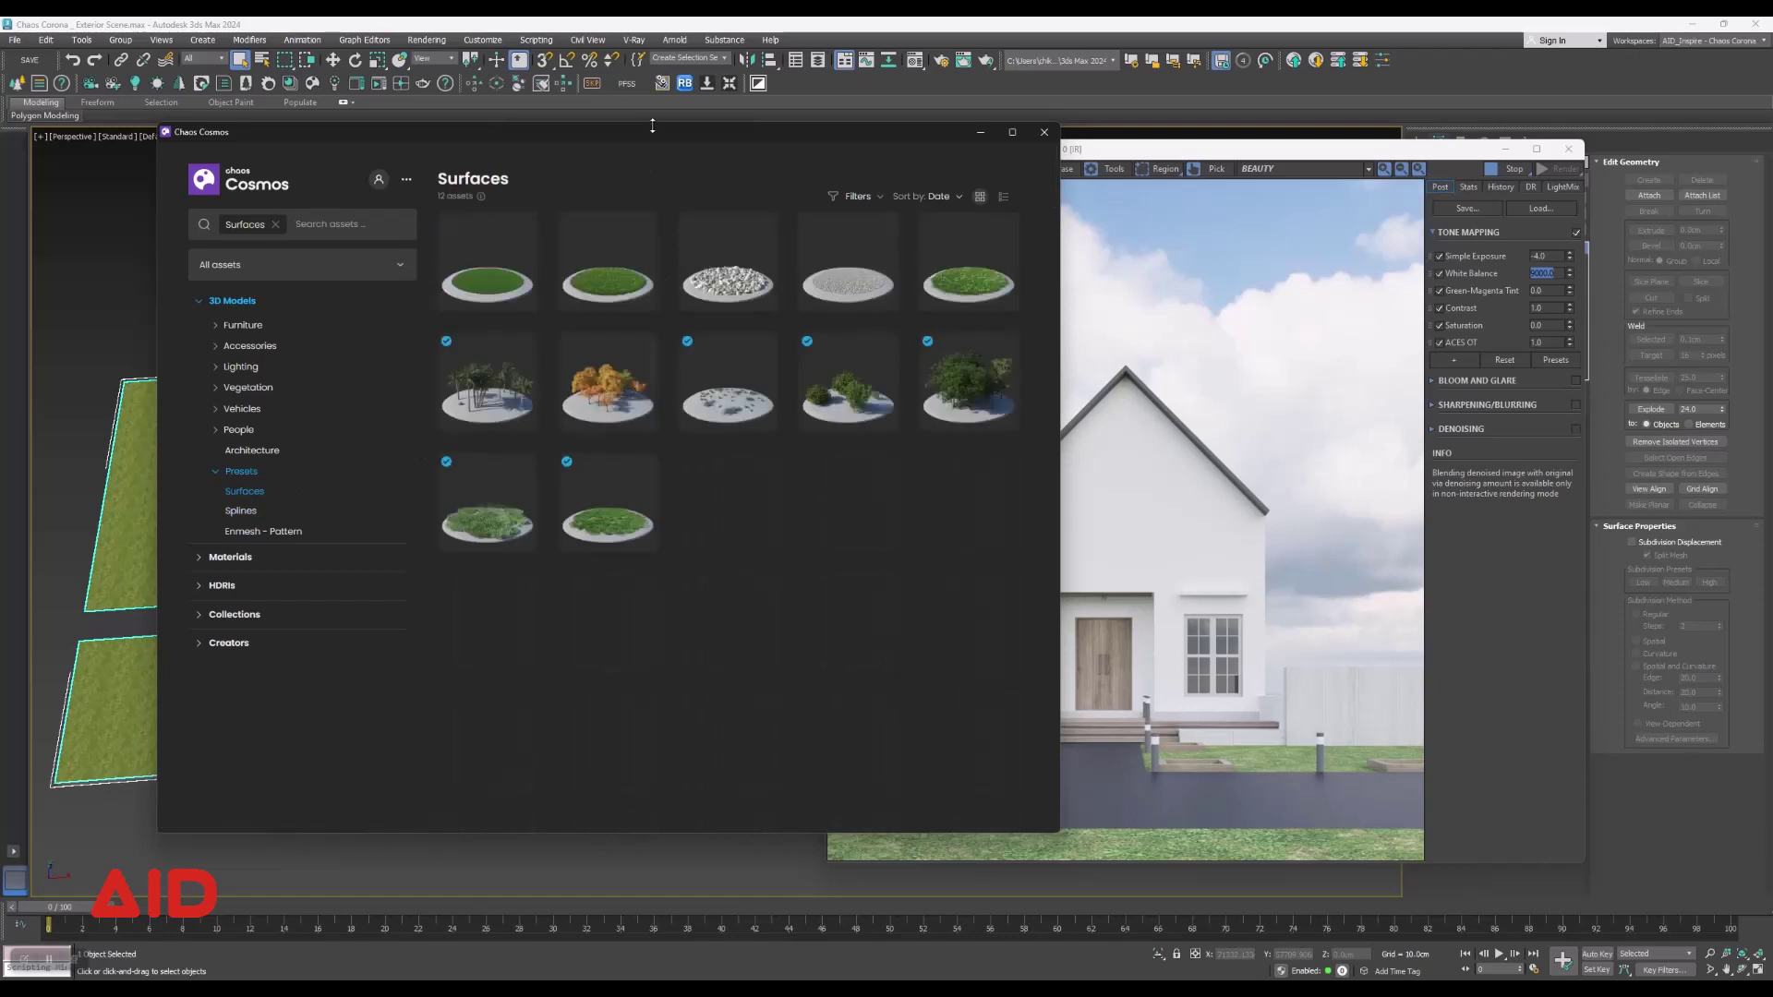
pyautogui.moveTo(657, 133); pyautogui.dragTo(1176, 163)
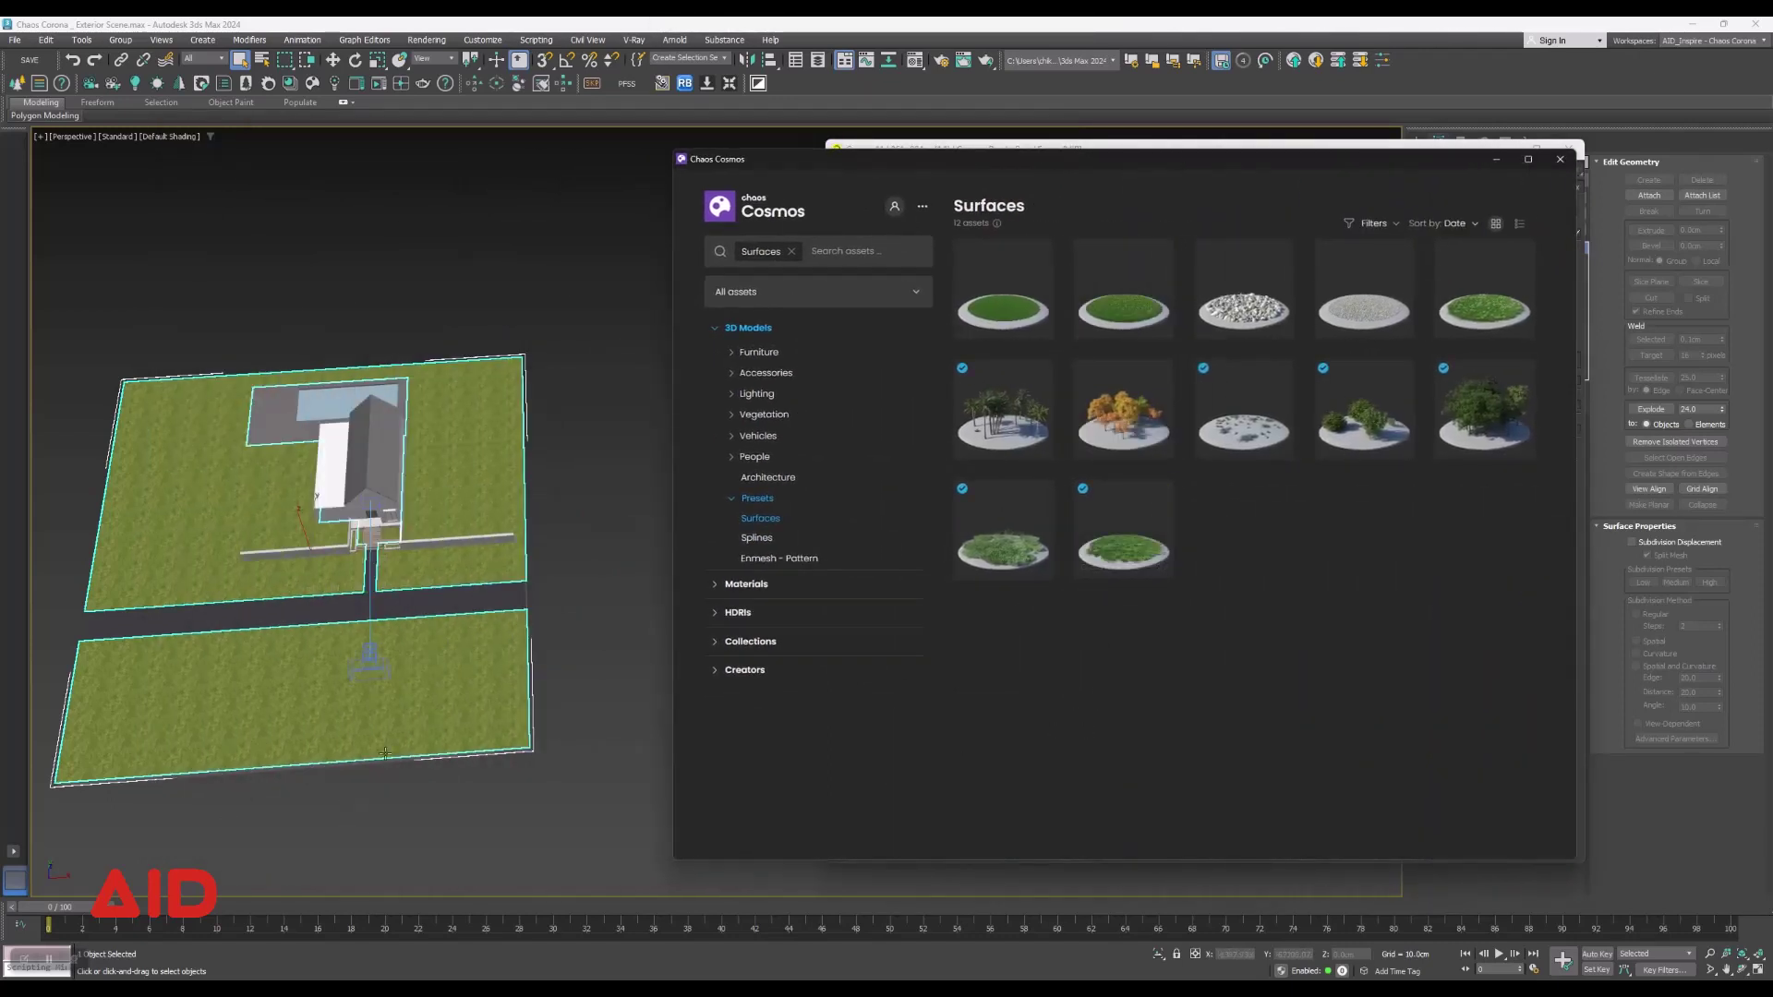
pyautogui.moveTo(1001, 534)
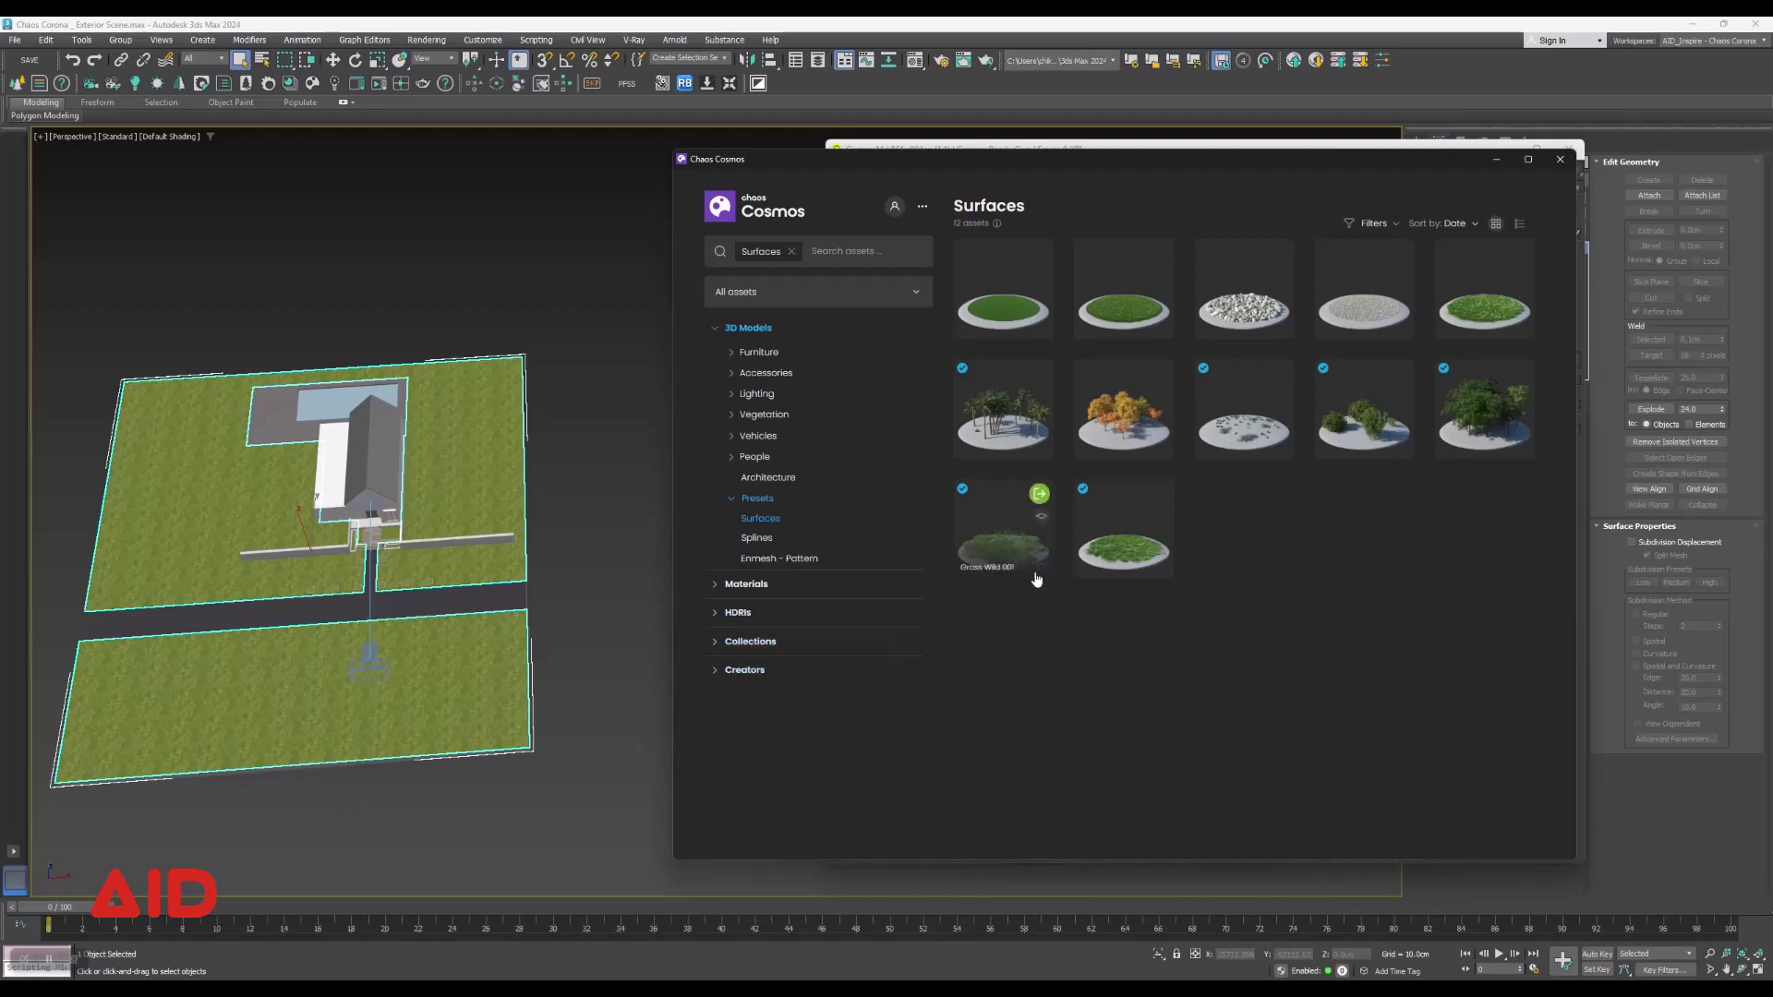
pyautogui.click(1039, 495)
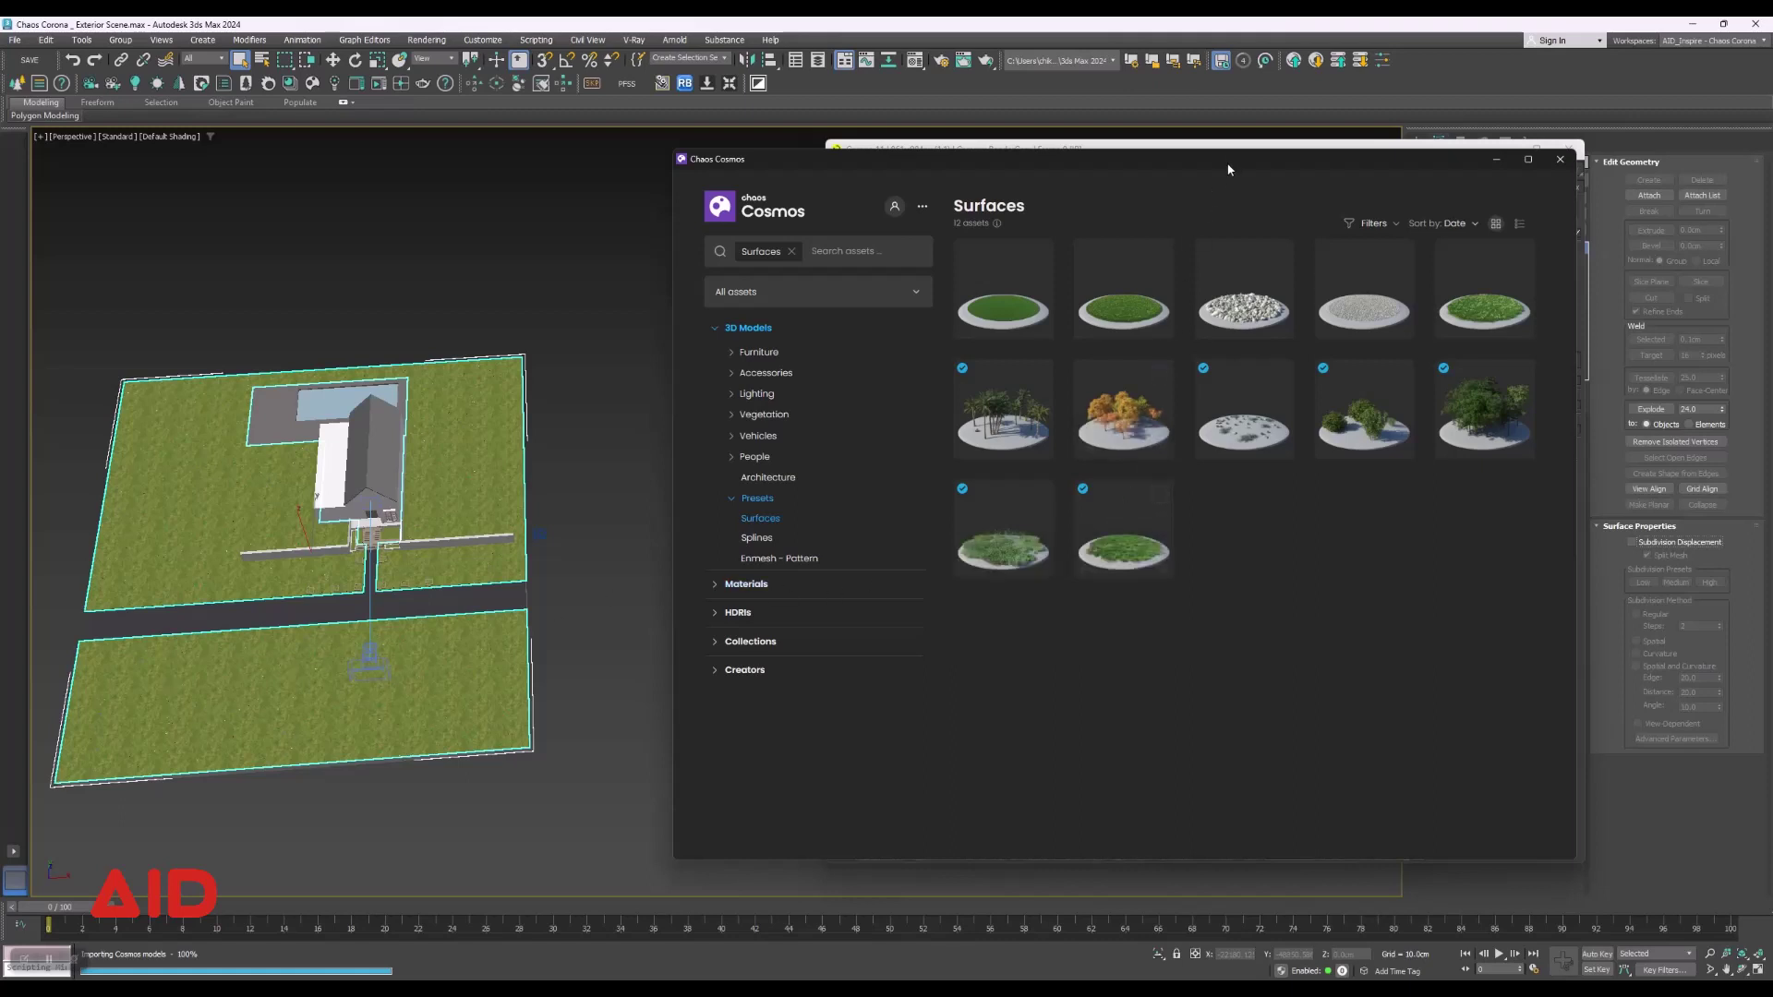
pyautogui.moveTo(1228, 169)
pyautogui.mouseDown()
pyautogui.moveTo(1270, 735)
pyautogui.moveTo(1137, 911)
pyautogui.mouseUp()
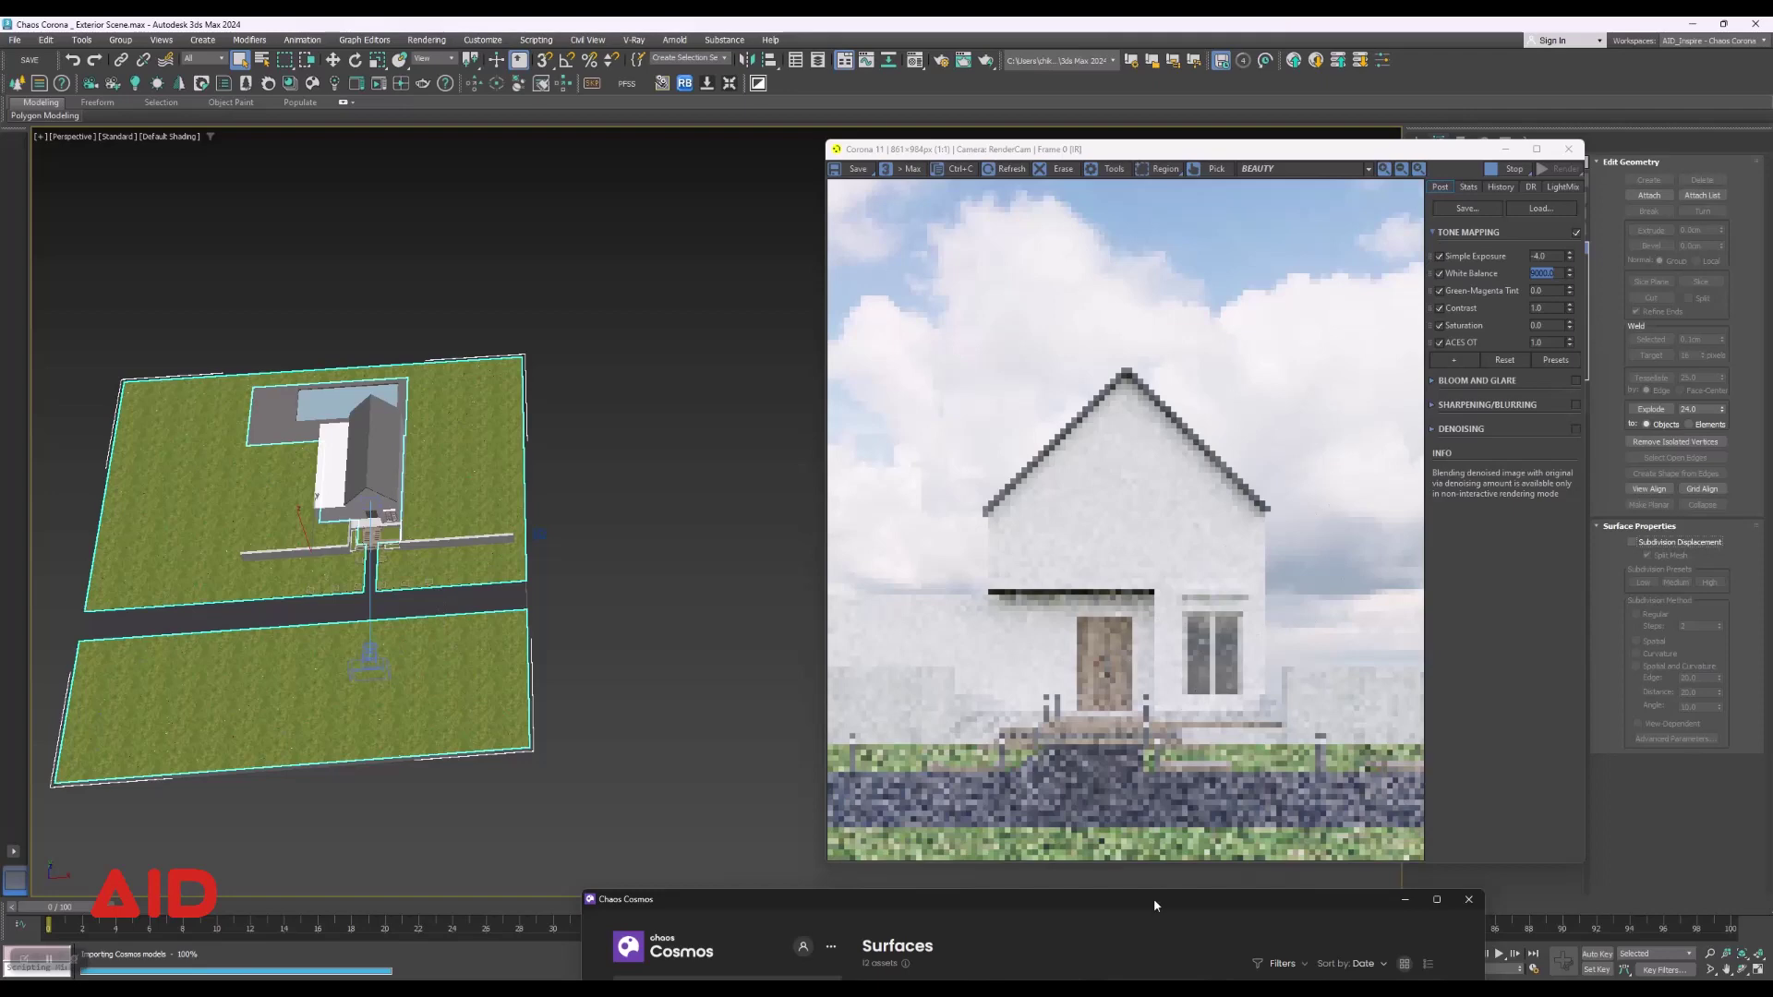
# Close Cosmos and restart the Corona interactive render, confirming the exposure value.
pyautogui.moveTo(1154, 899)
pyautogui.mouseDown()
pyautogui.moveTo(689, 188)
pyautogui.moveTo(1264, 888)
pyautogui.moveTo(1283, 287)
pyautogui.mouseUp()
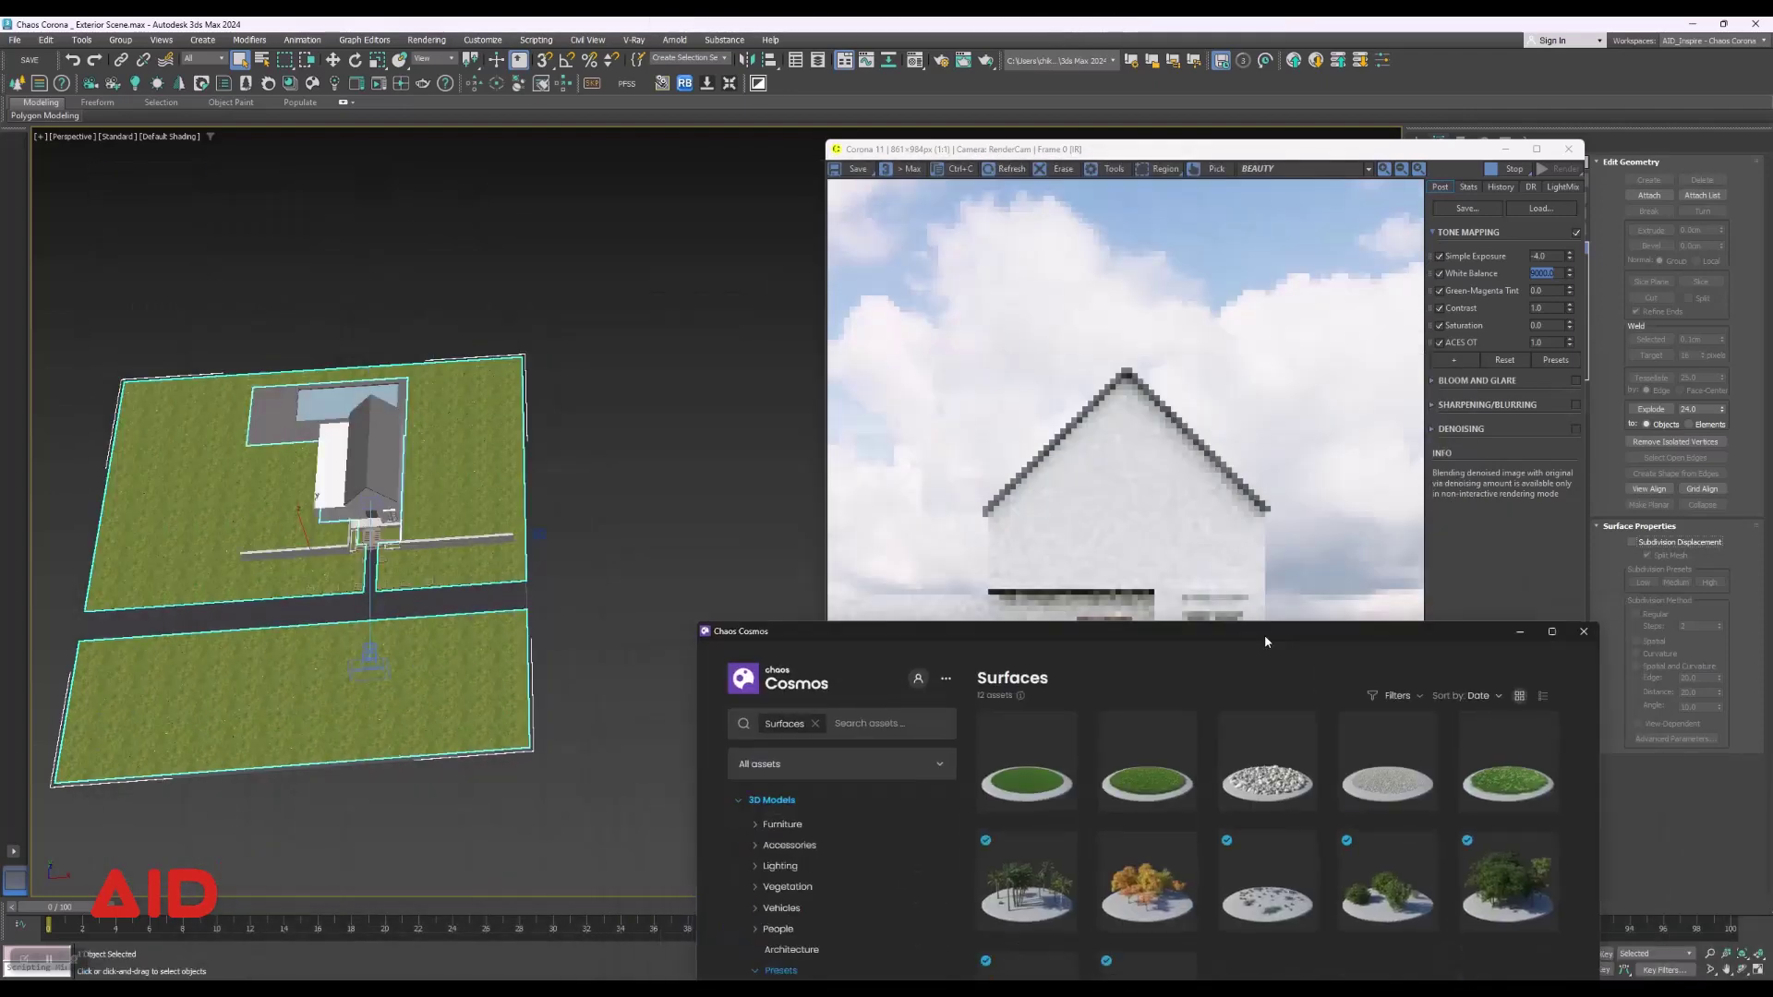
pyautogui.click(1278, 152)
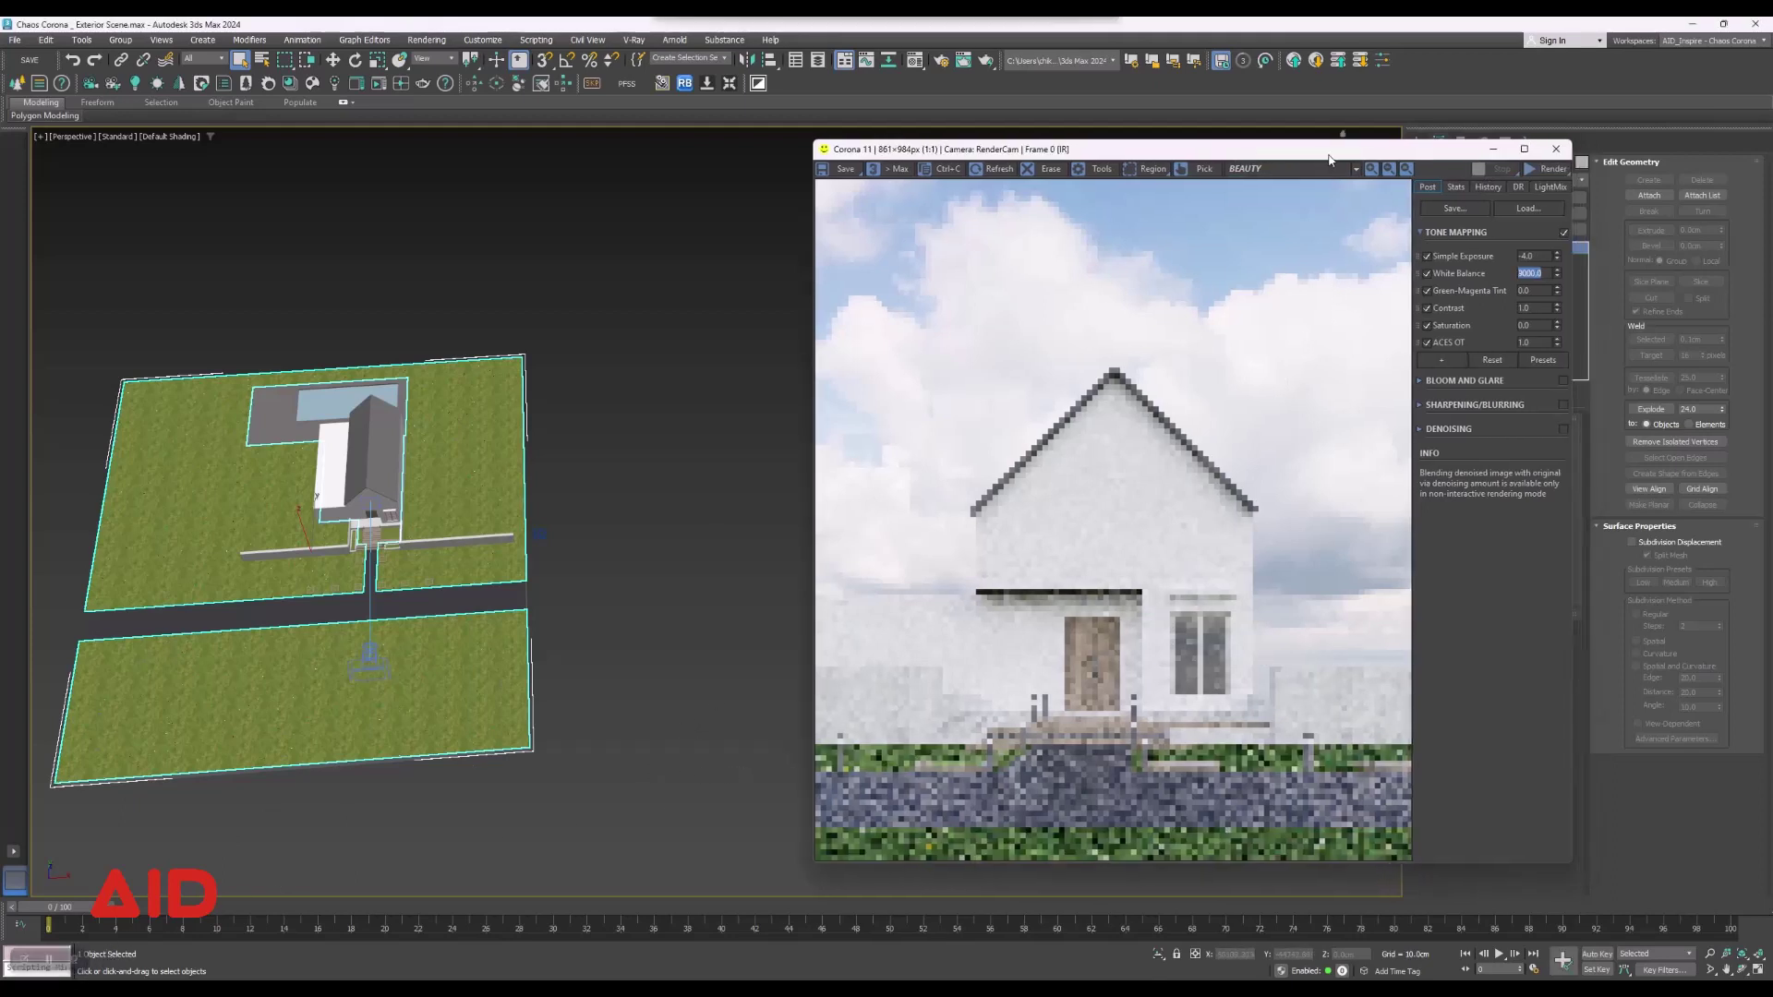
pyautogui.click(1537, 167)
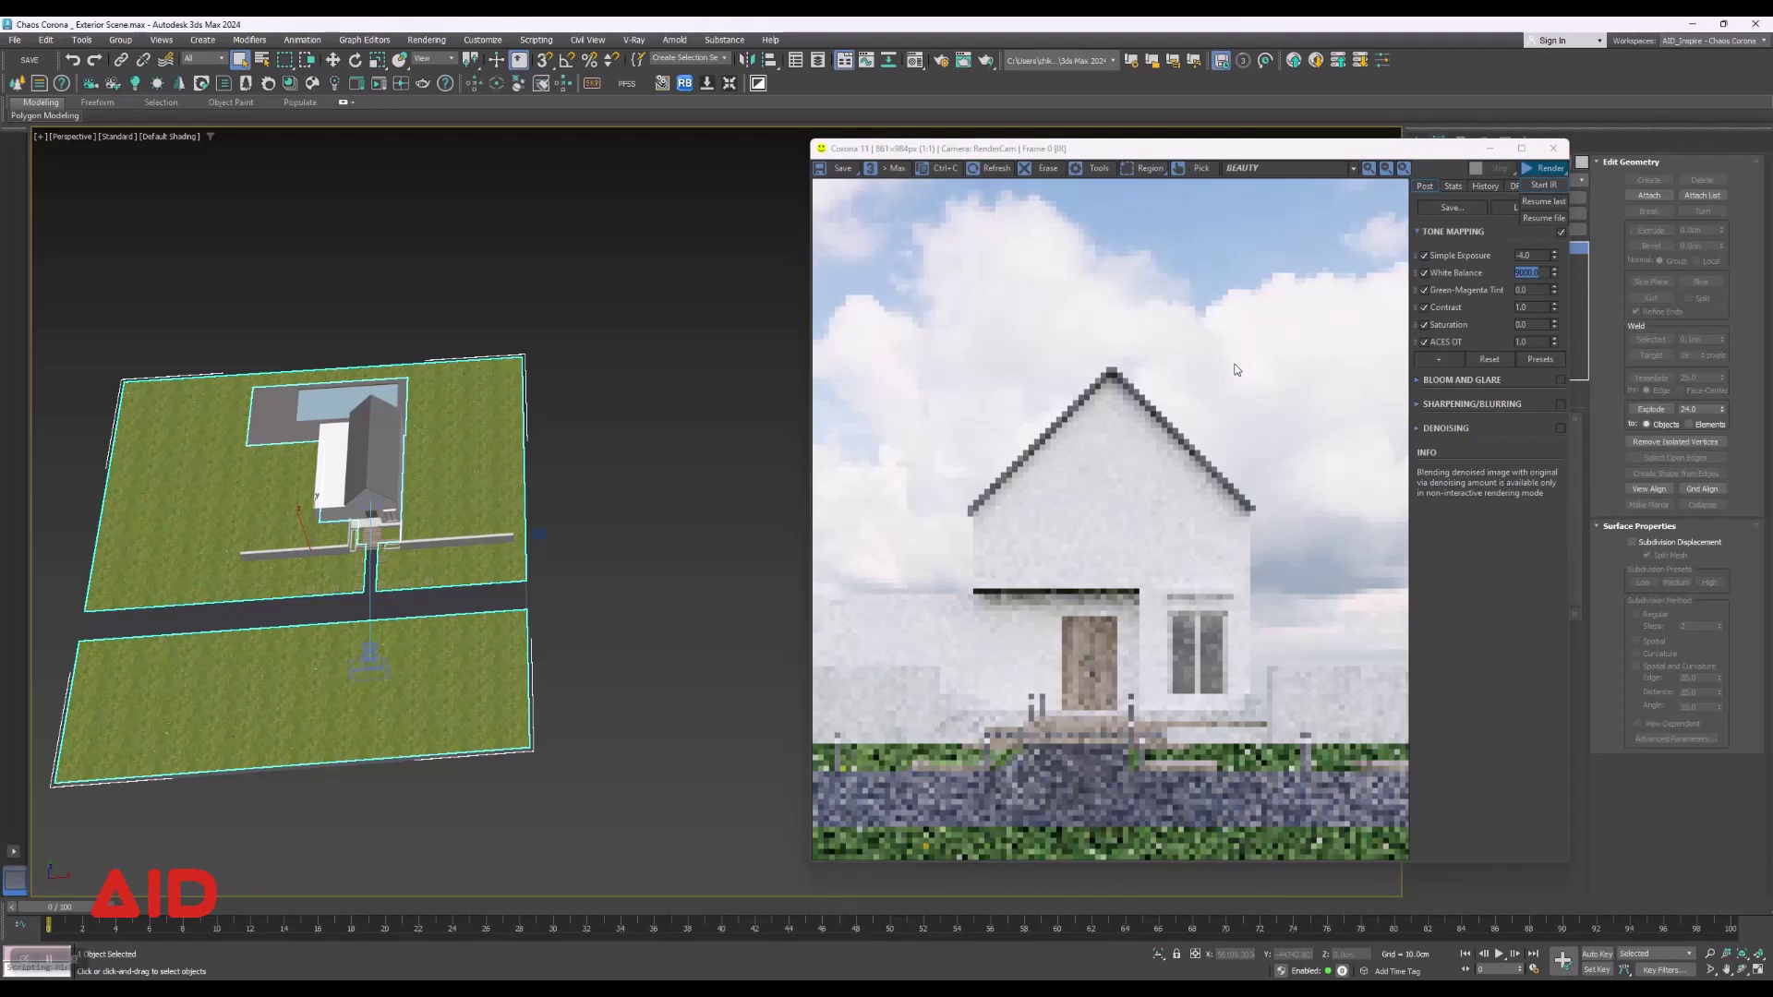
pyautogui.click(1549, 189)
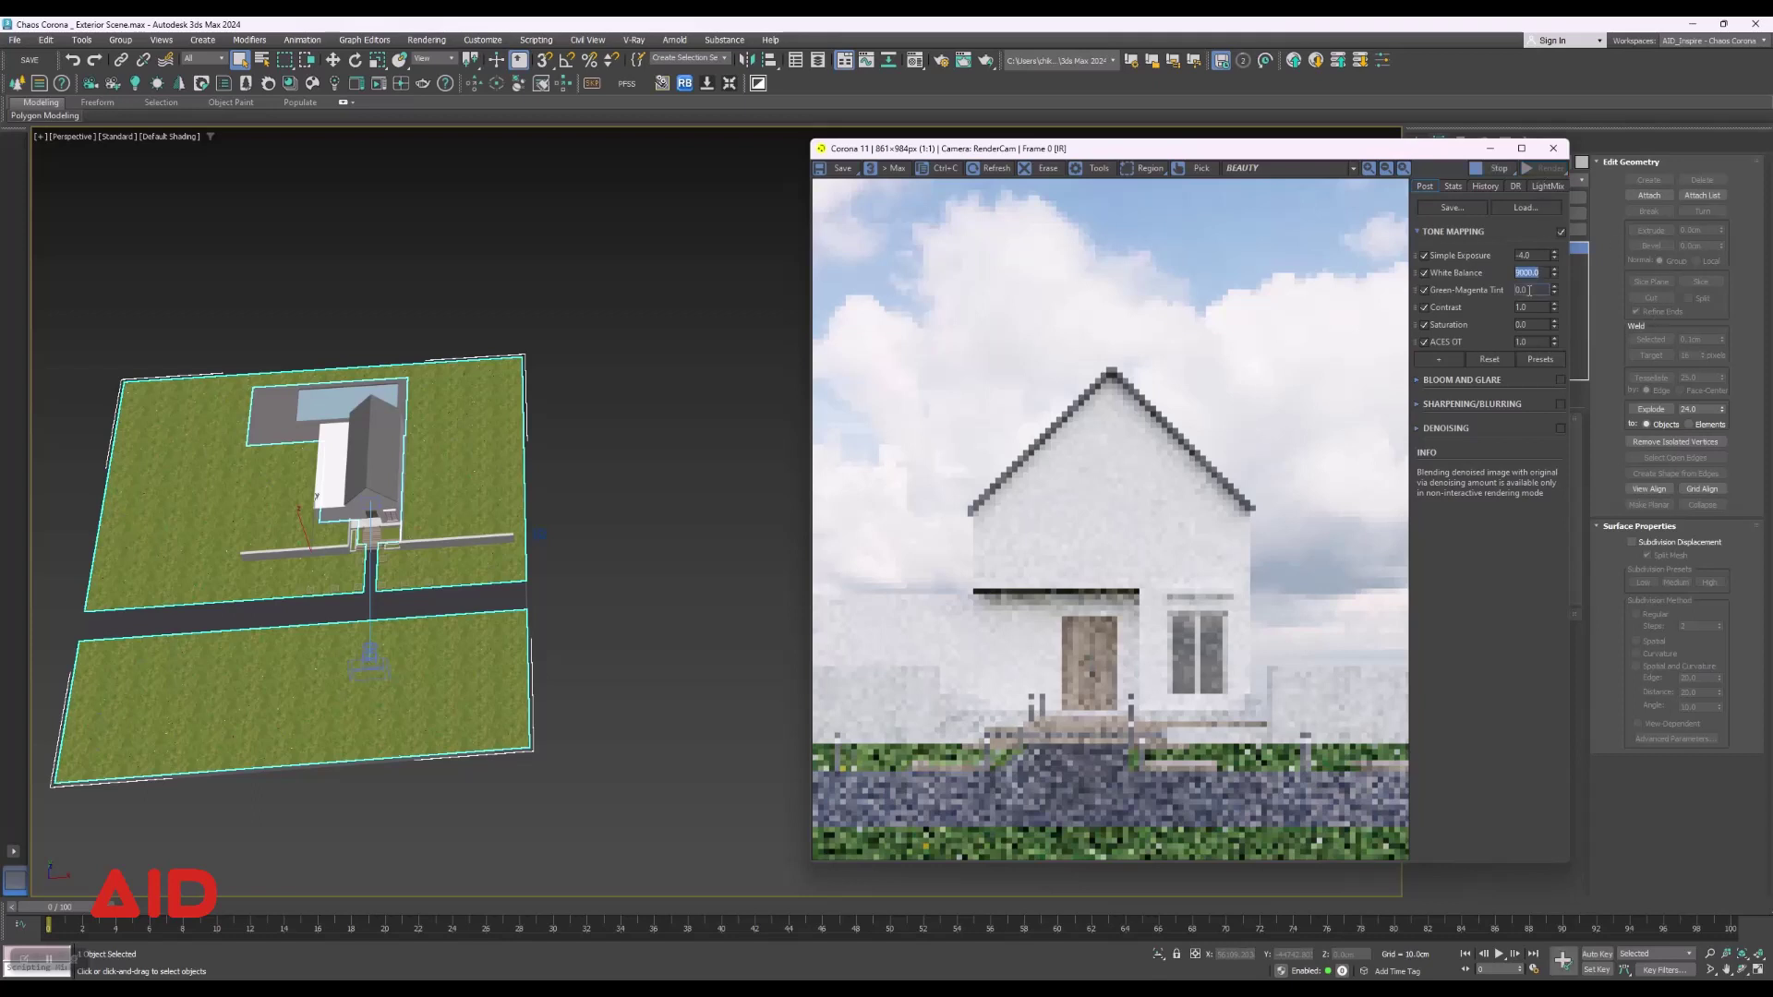
pyautogui.click(1539, 255)
pyautogui.press('Return')
# Set a render region over the bottom strip covering the path and lawn.
pyautogui.moveTo(949, 154)
pyautogui.mouseDown()
pyautogui.moveTo(914, 153)
pyautogui.moveTo(928, 141)
pyautogui.mouseUp()
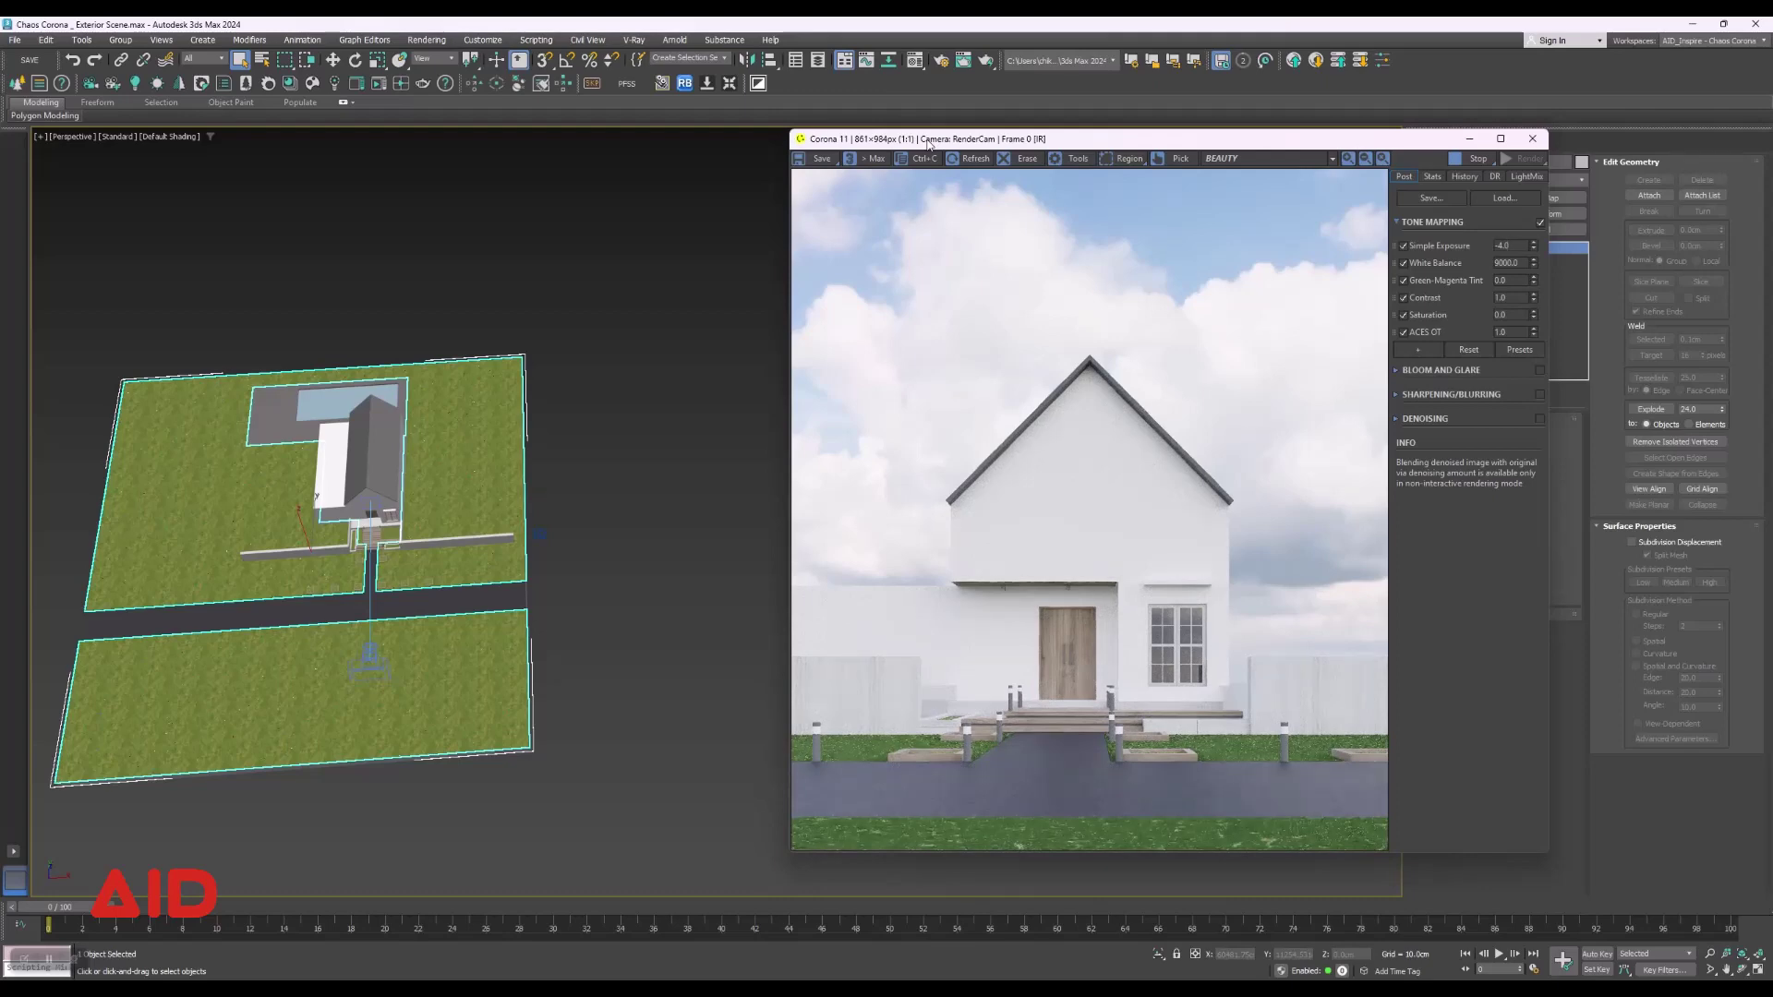
pyautogui.click(1120, 161)
pyautogui.moveTo(795, 726); pyautogui.dragTo(1396, 865)
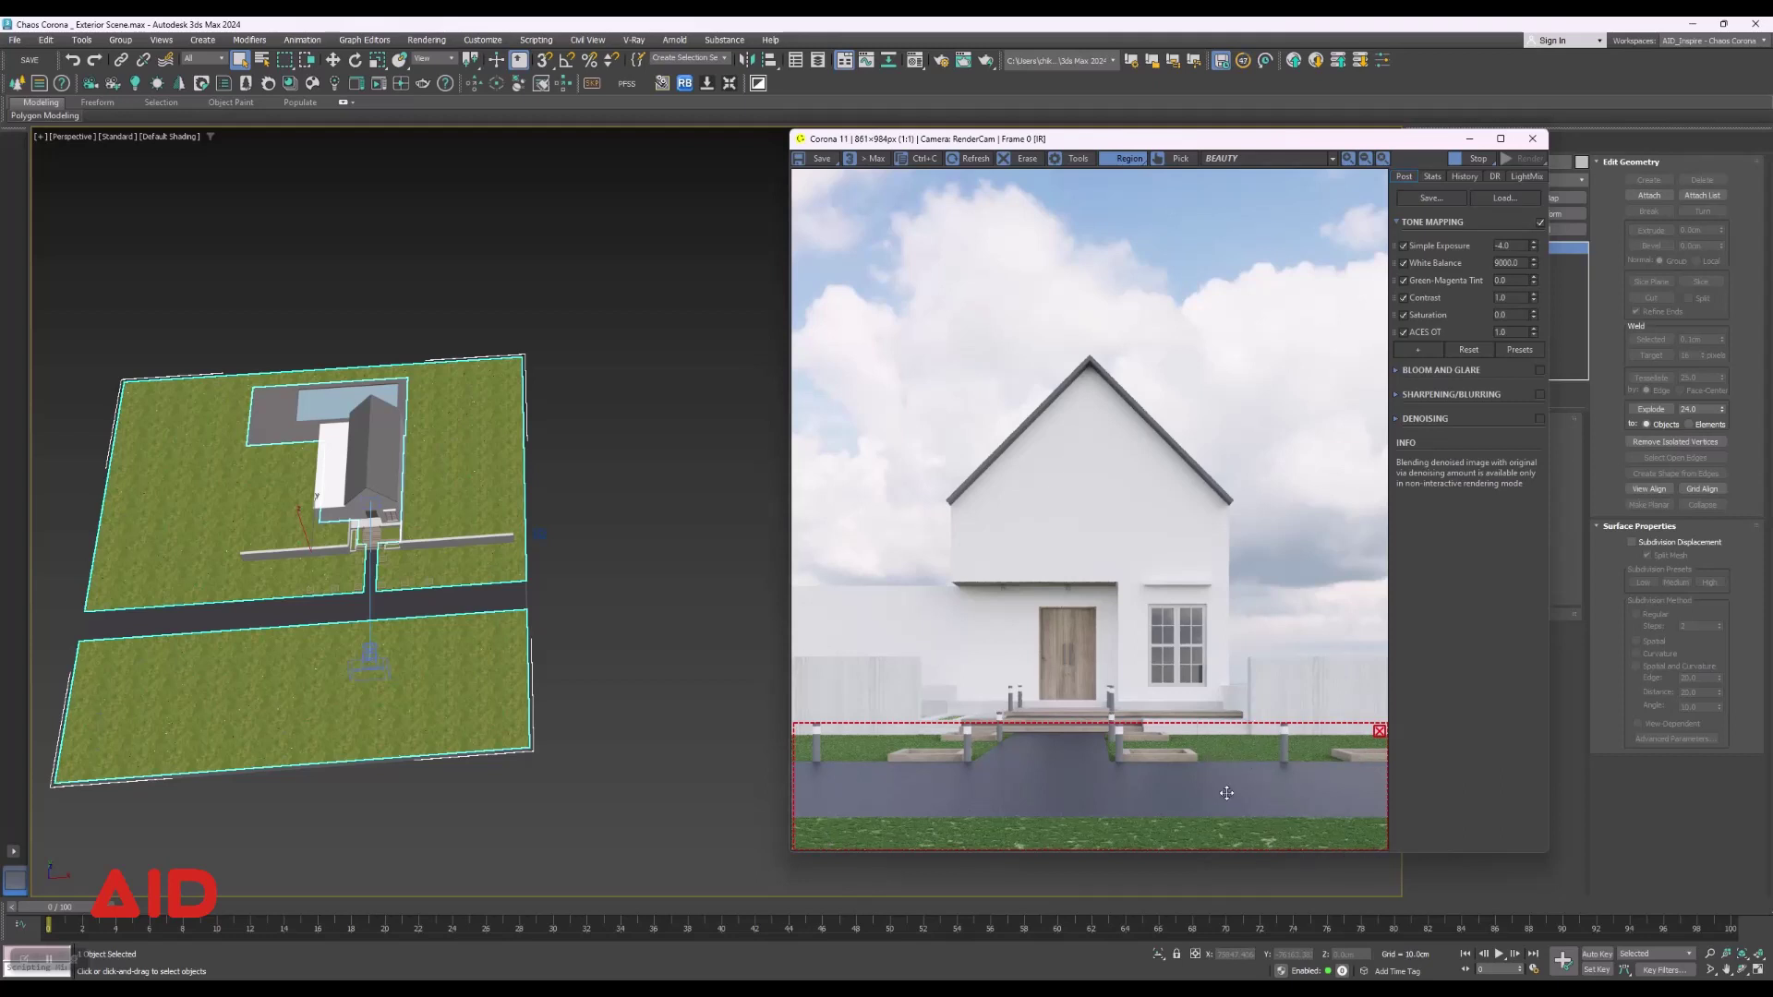
pyautogui.scroll(1, 1226, 793)
pyautogui.moveTo(1230, 796); pyautogui.dragTo(1202, 728)
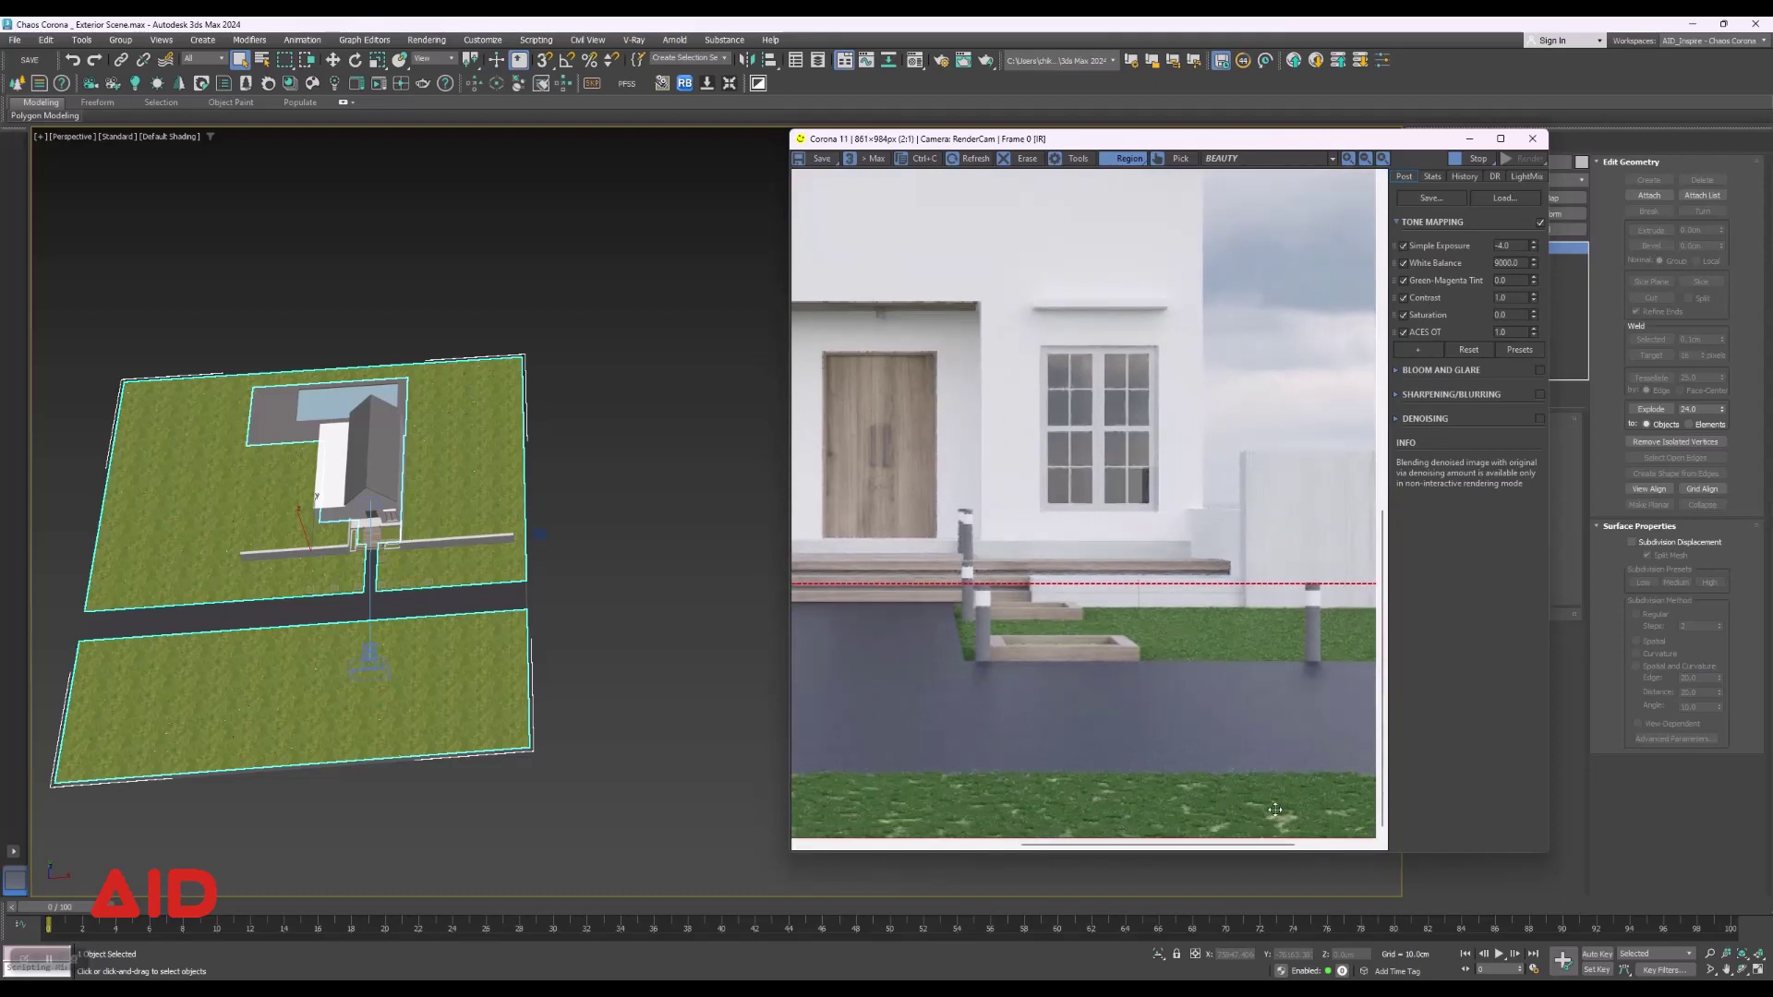
pyautogui.scroll(-1, 1304, 810)
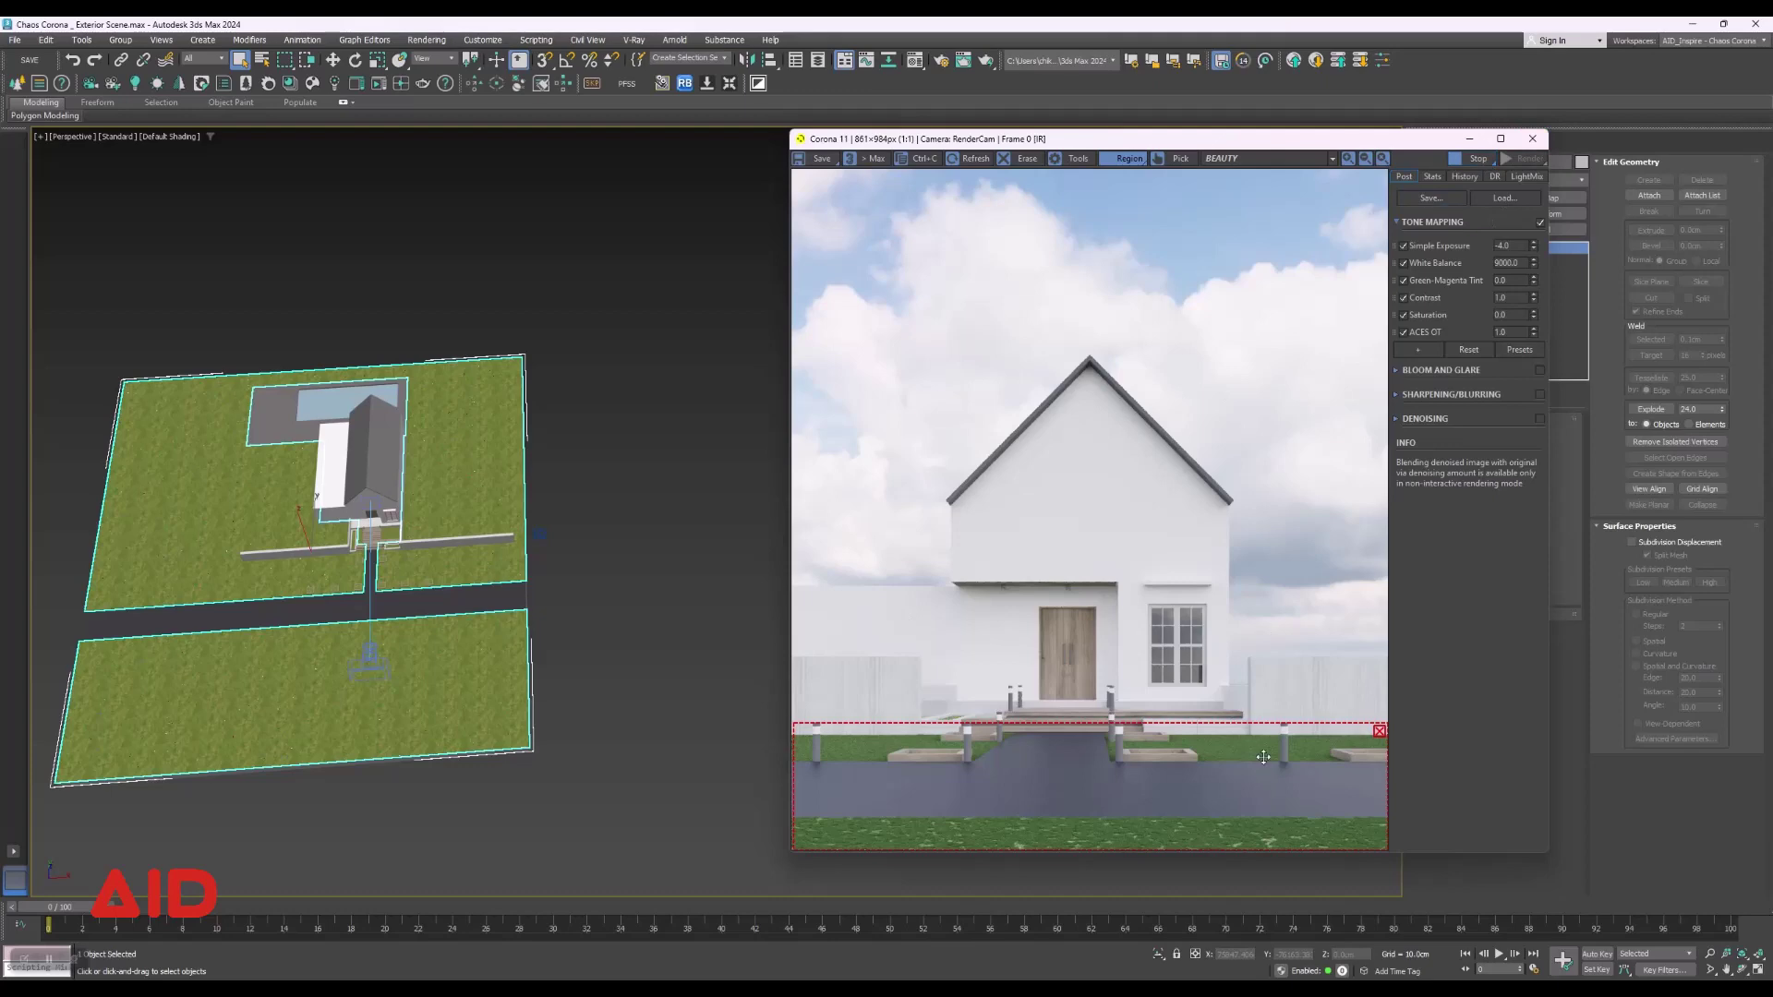
pyautogui.scroll(3, 554, 542)
# Select the Chaos Scatter grass object and toggle its Enable option in Scattering.
pyautogui.scroll(5, 493, 534)
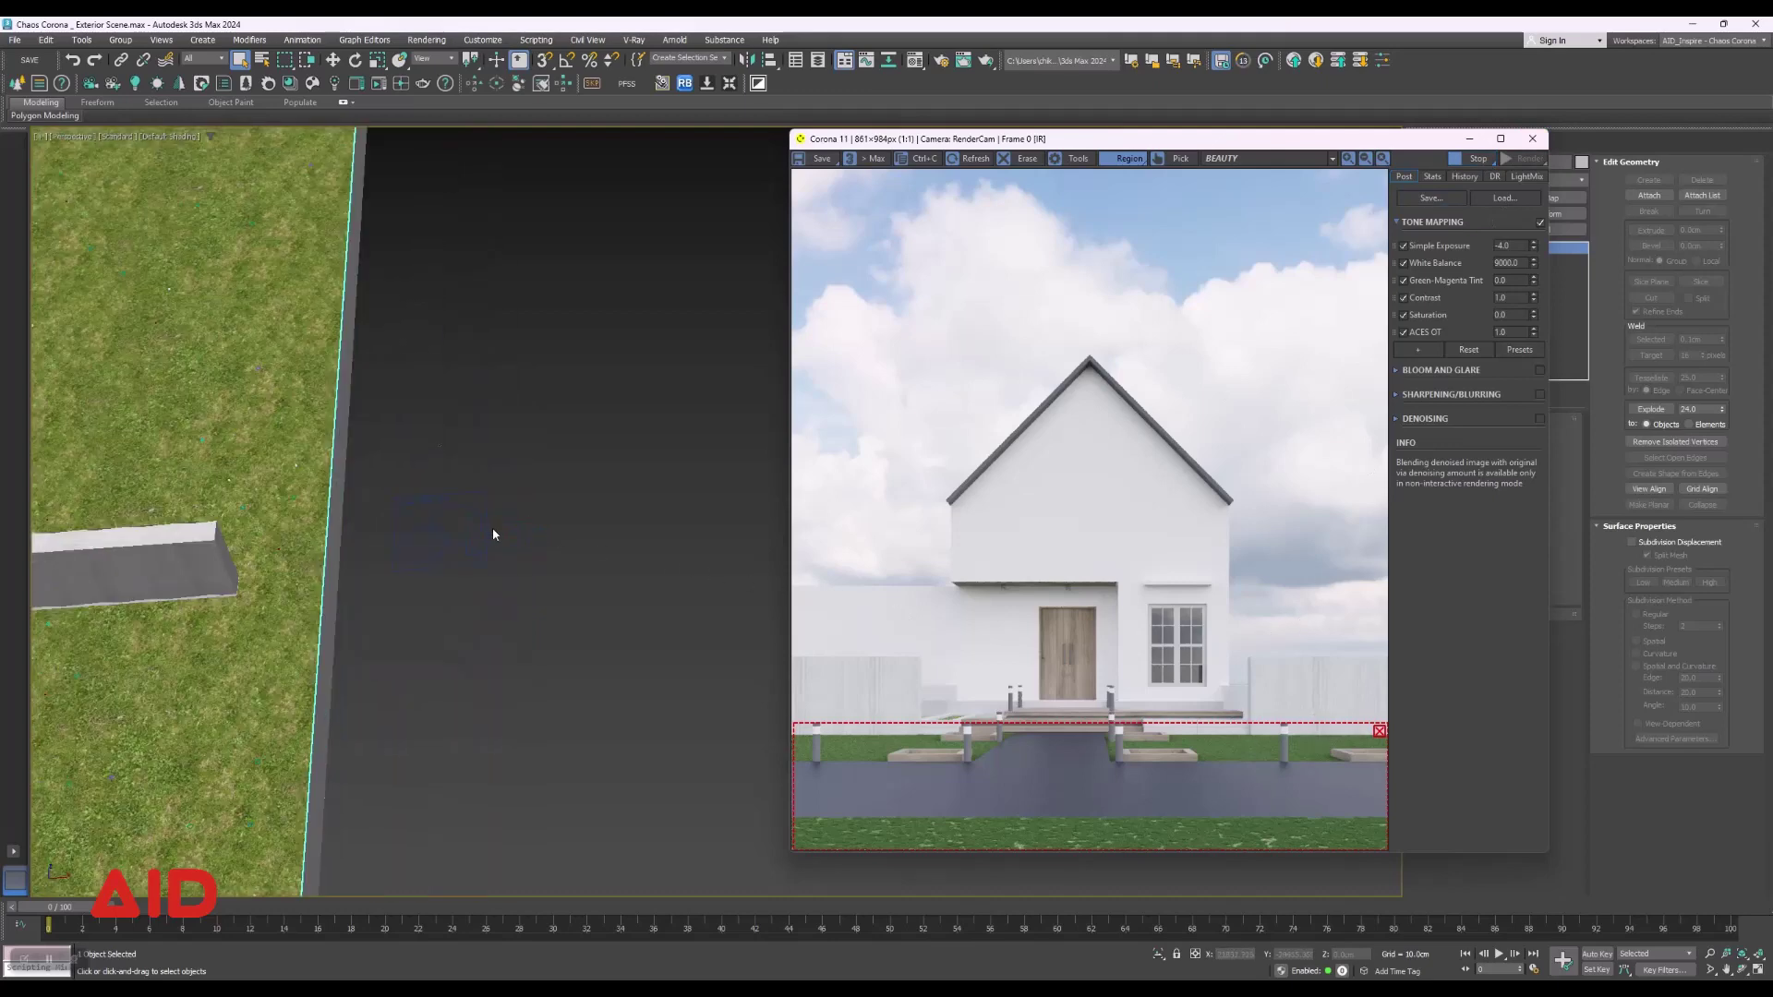
pyautogui.click(425, 502)
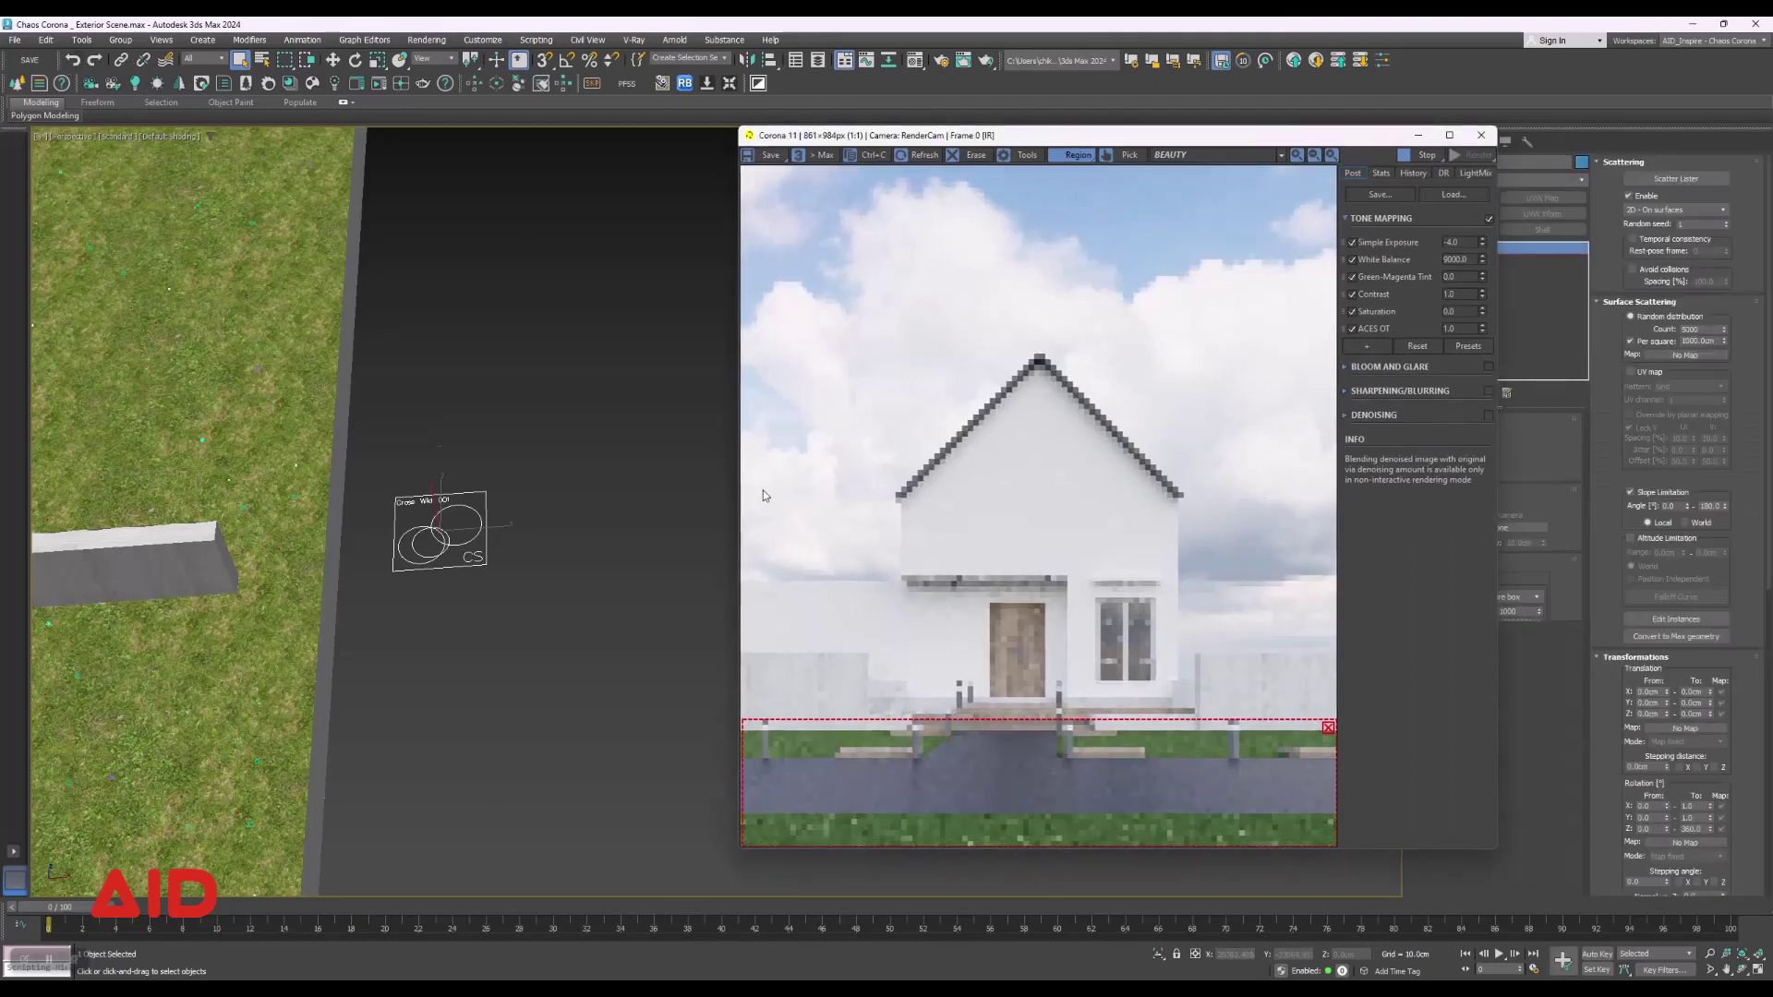
pyautogui.moveTo(923, 134); pyautogui.dragTo(711, 161)
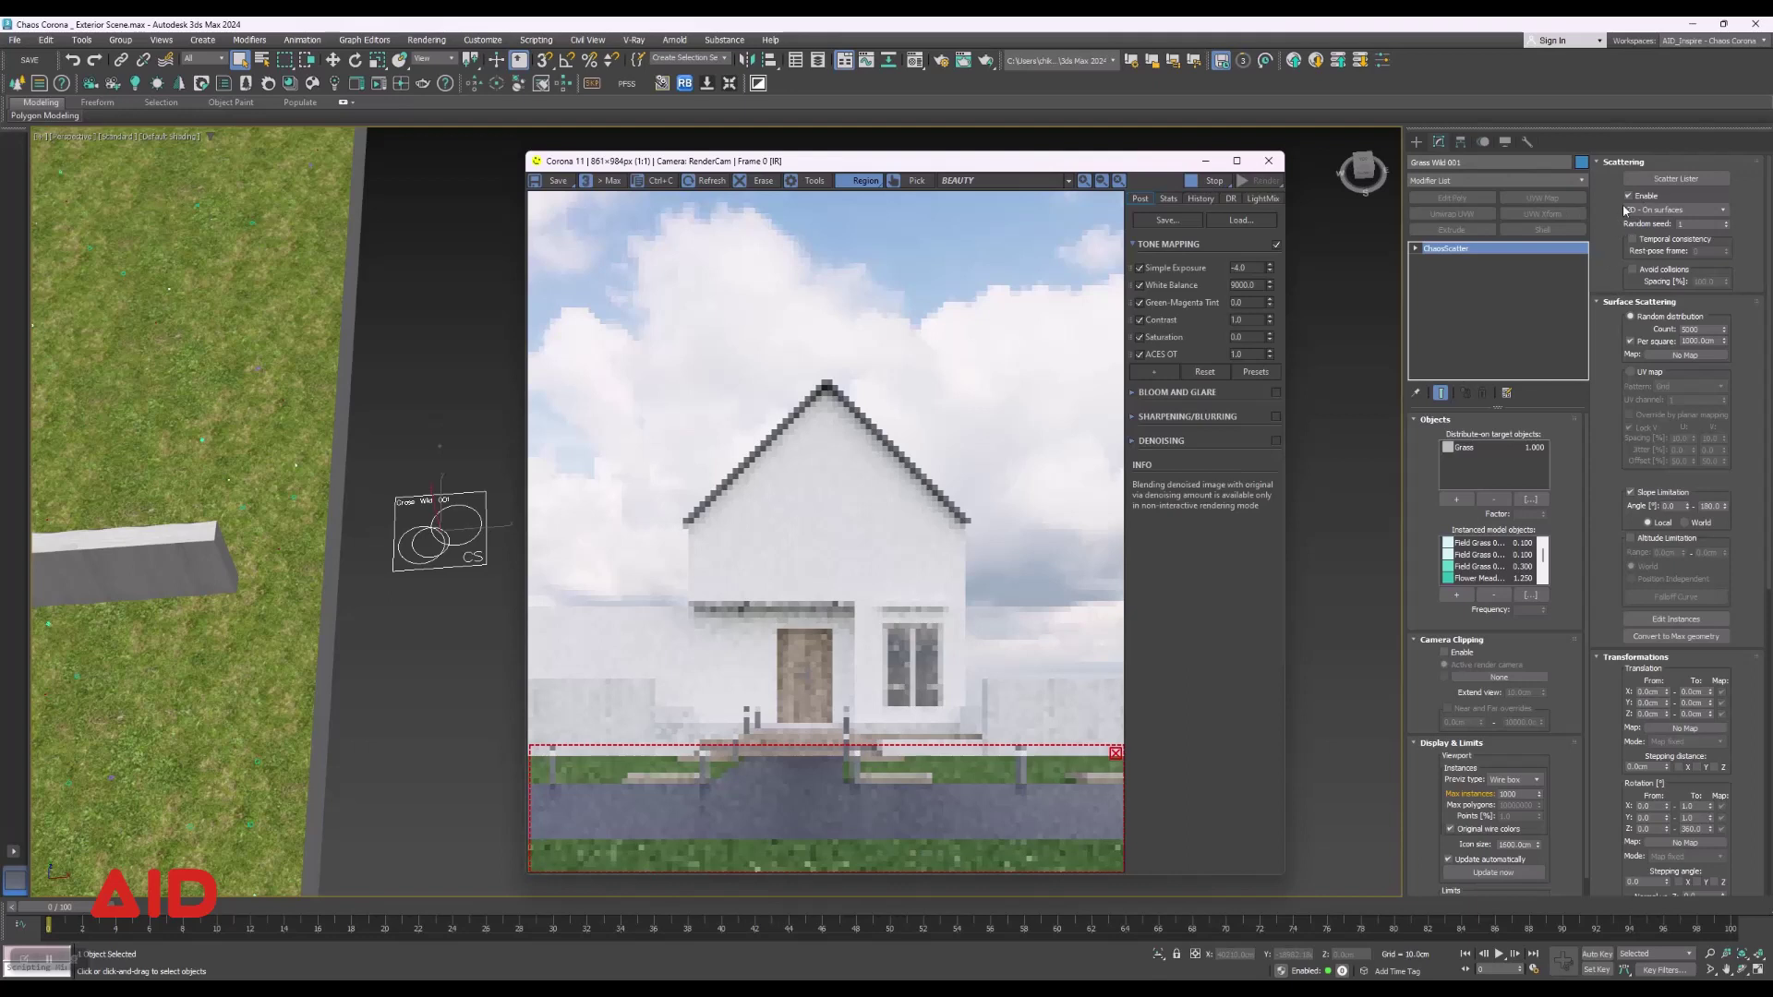
pyautogui.click(1629, 197)
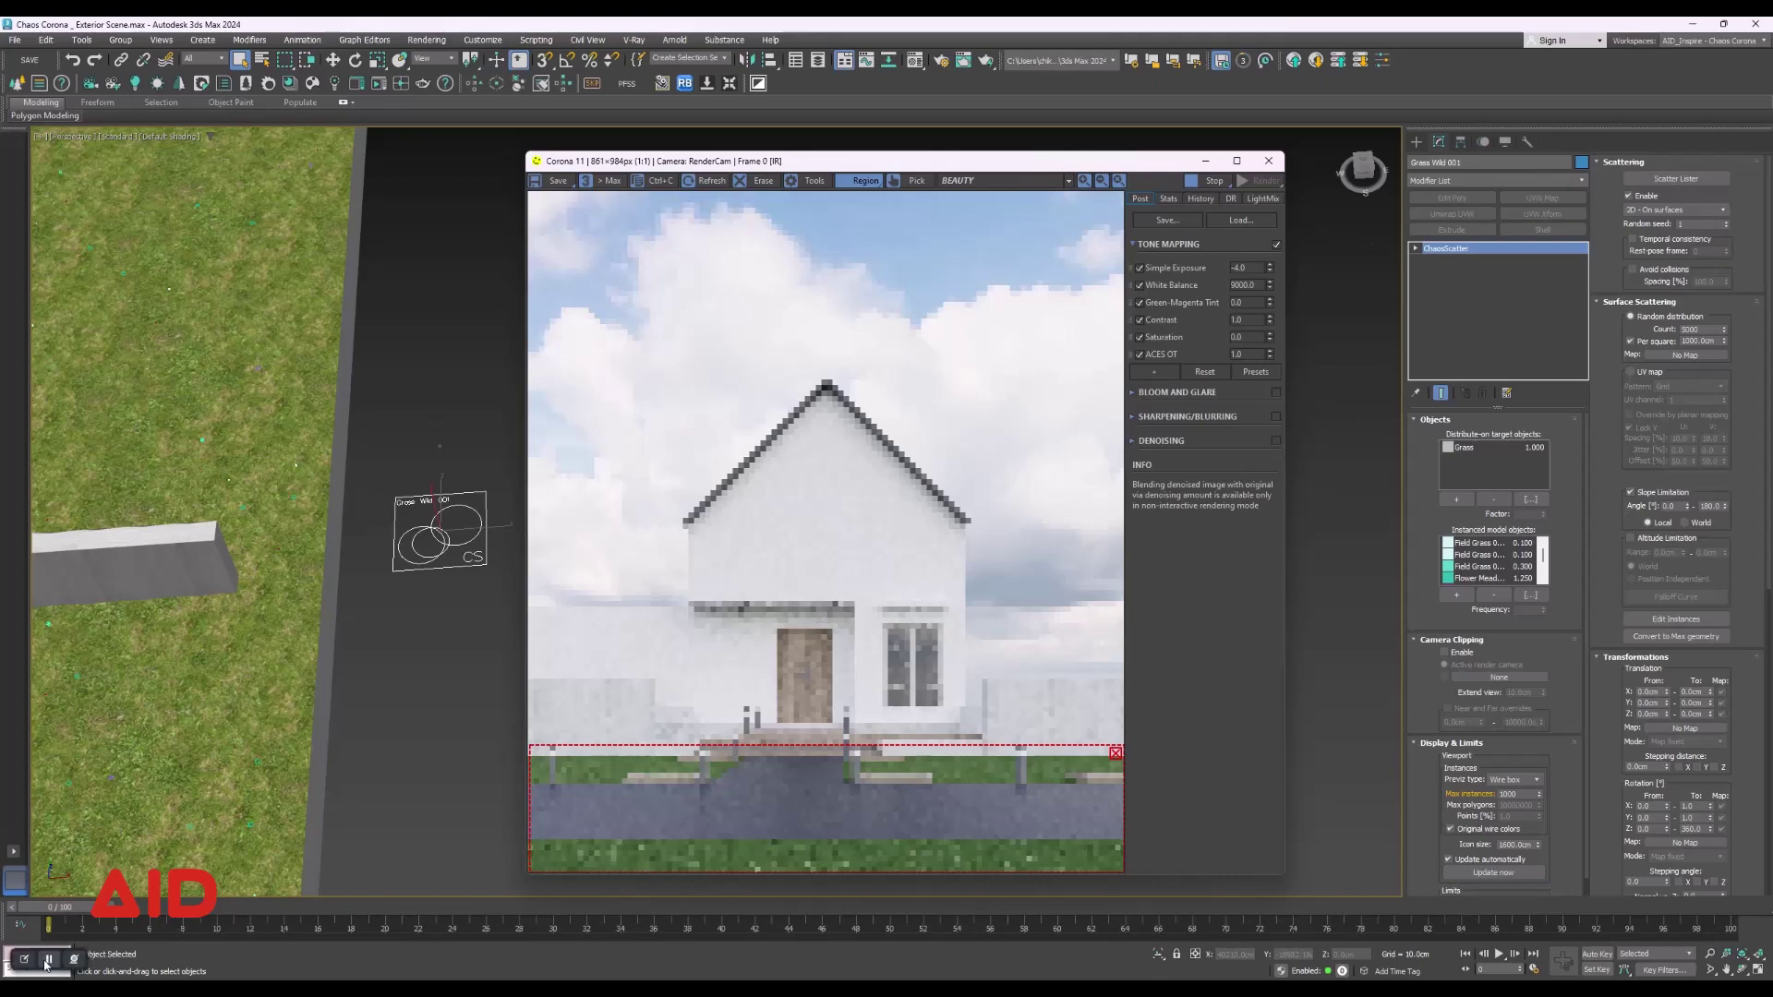
pyautogui.moveTo(831, 161); pyautogui.dragTo(966, 139)
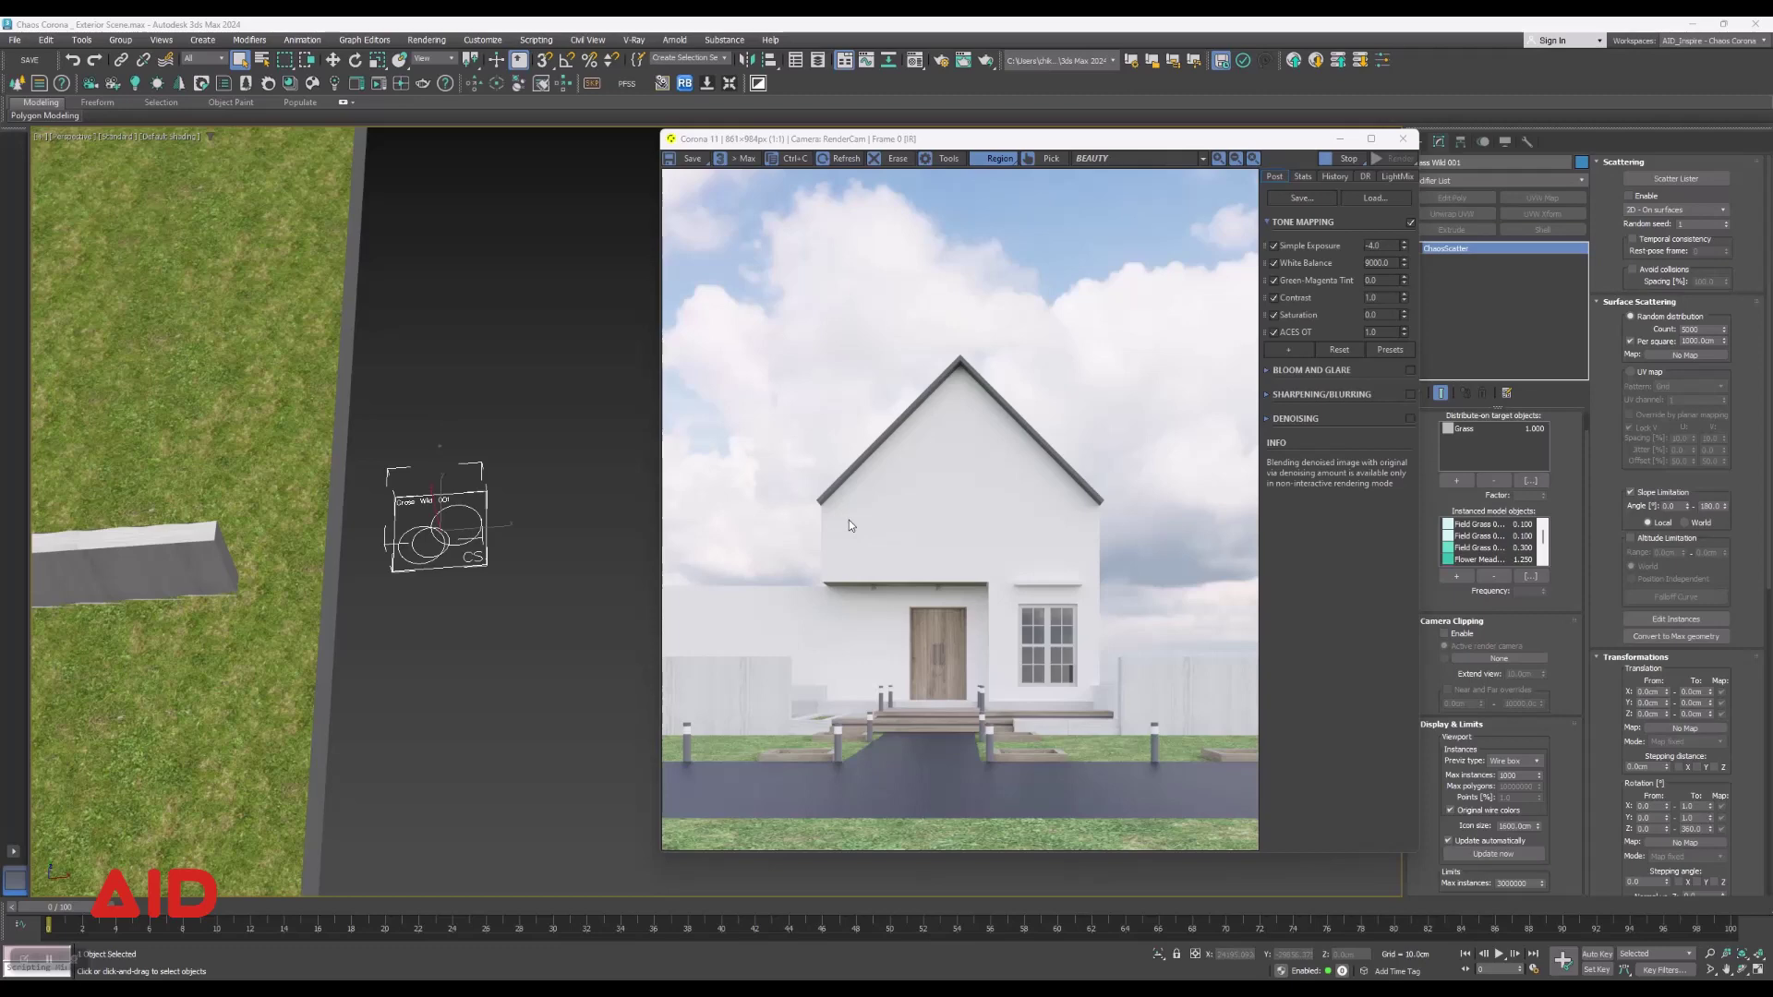
# Select and frame the front boundary walls, isolate them, and zoom in closer.
pyautogui.click(213, 571)
pyautogui.press('z')
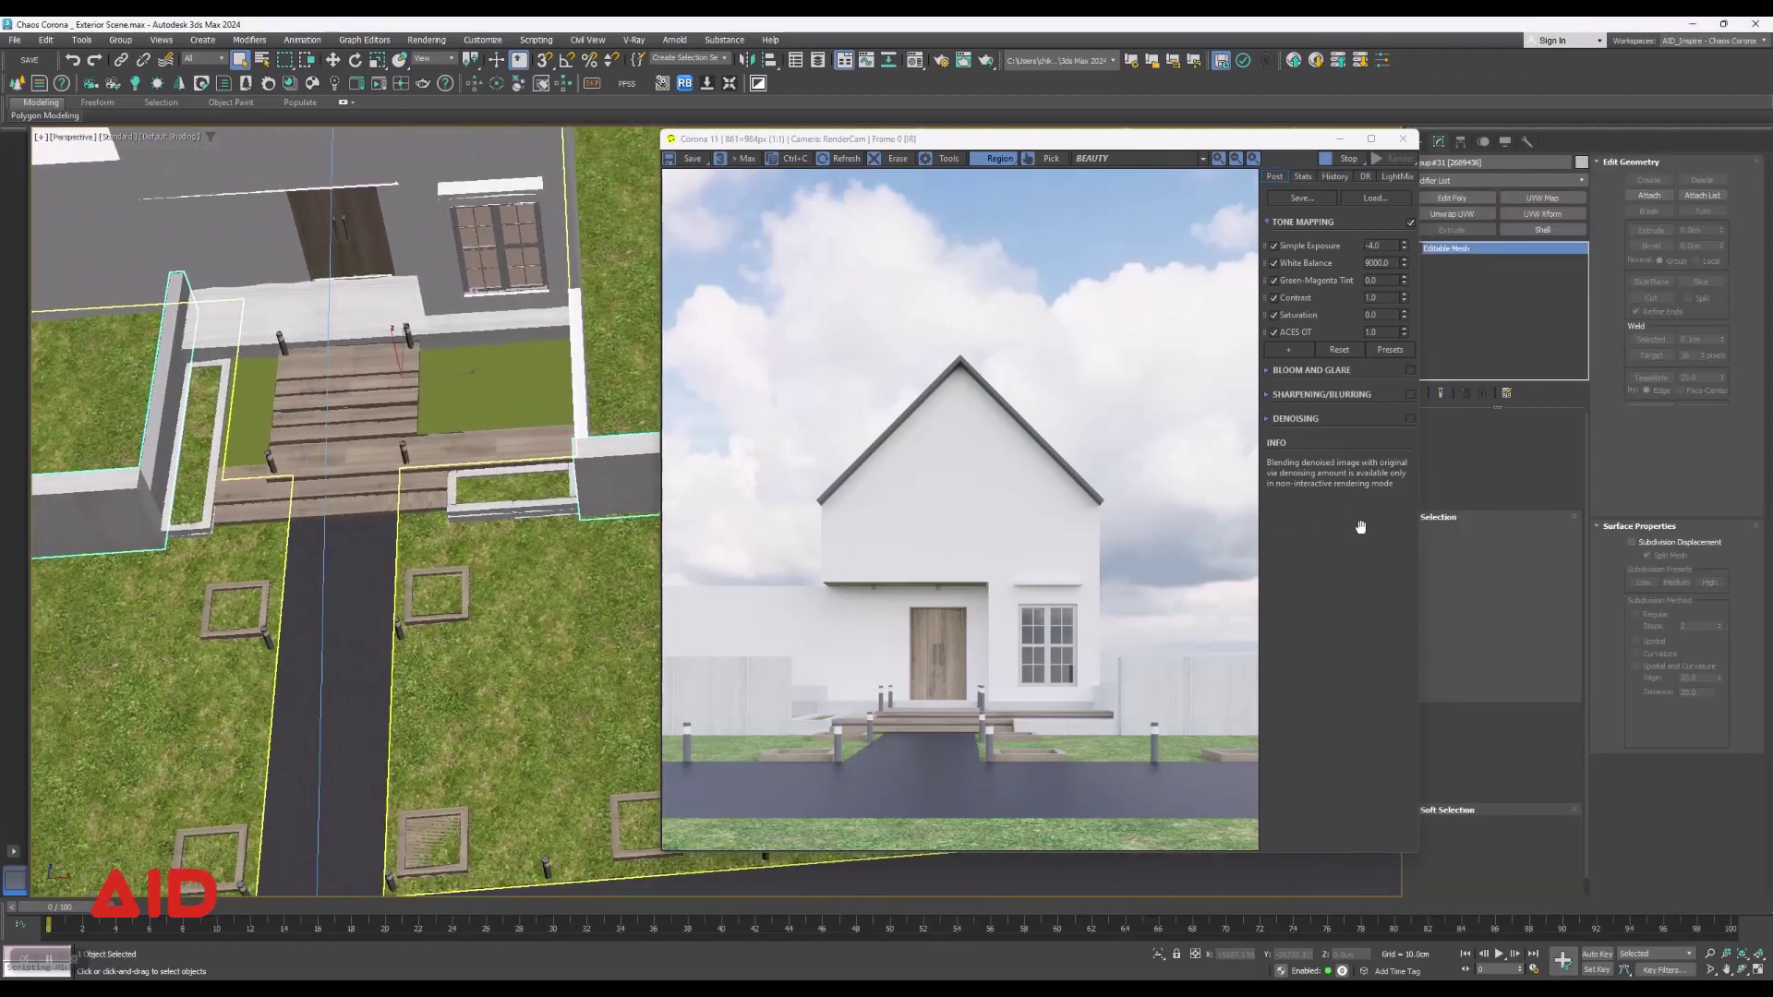
pyautogui.scroll(-5, 600, 555)
pyautogui.scroll(2, 541, 541)
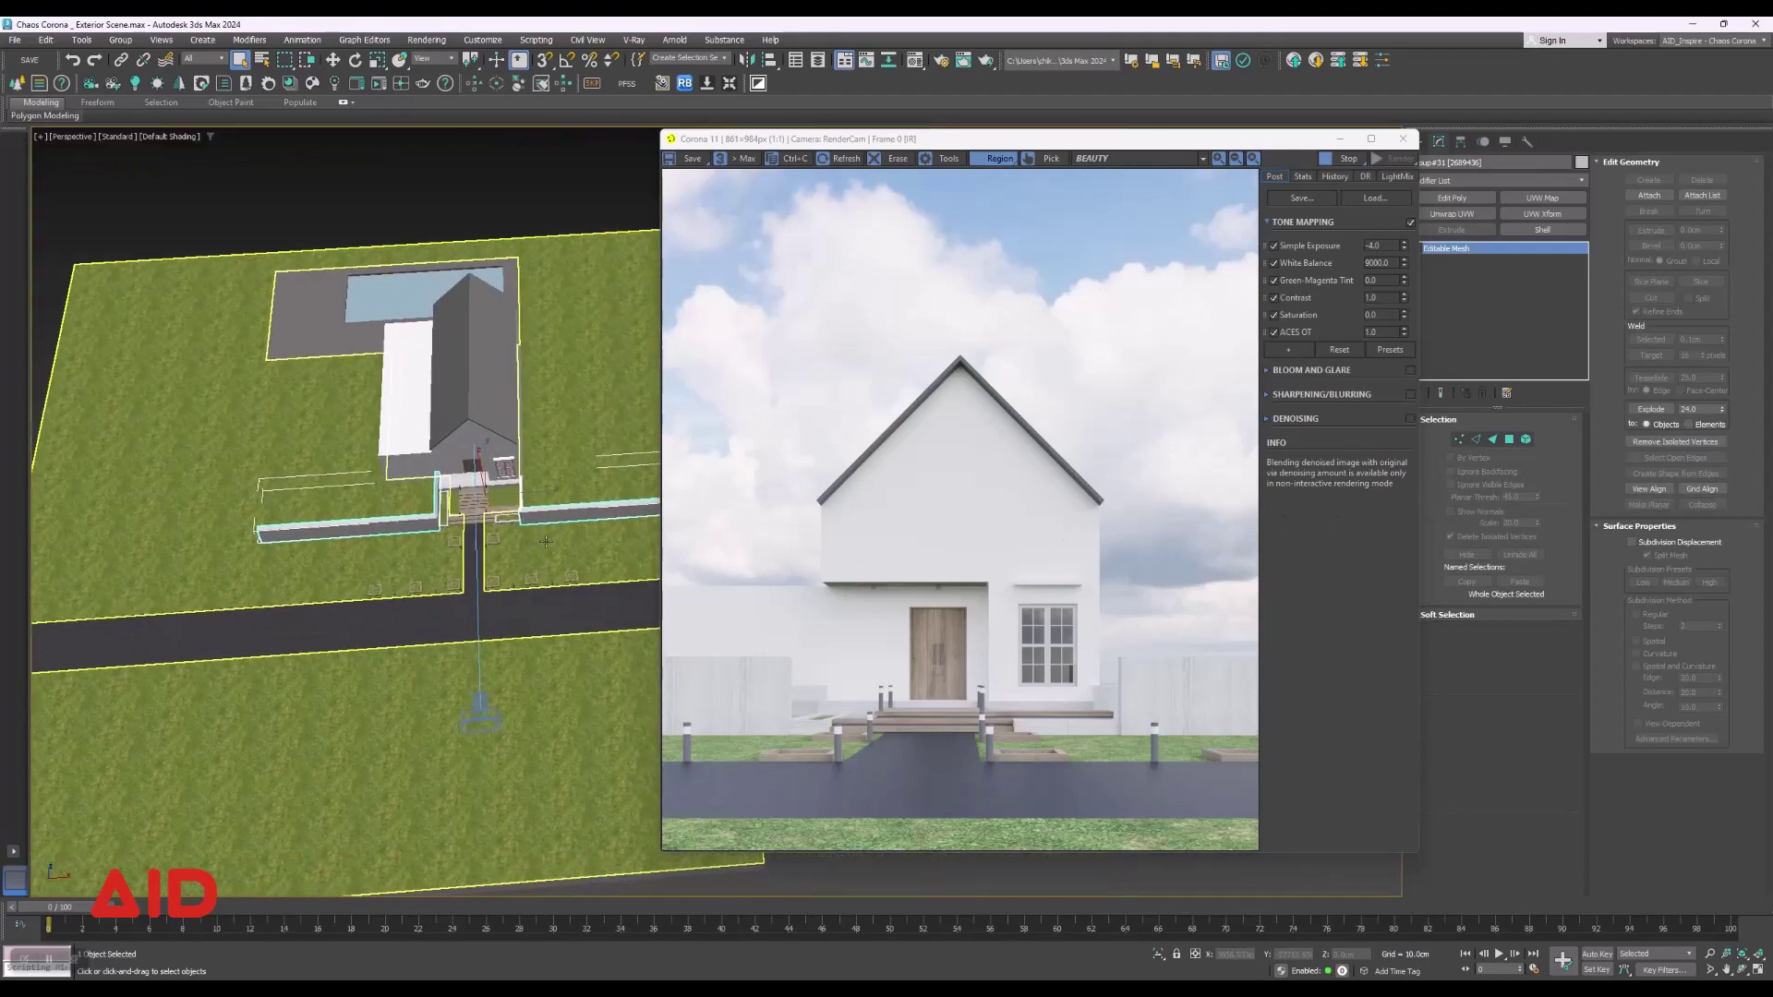
pyautogui.scroll(4, 534, 543)
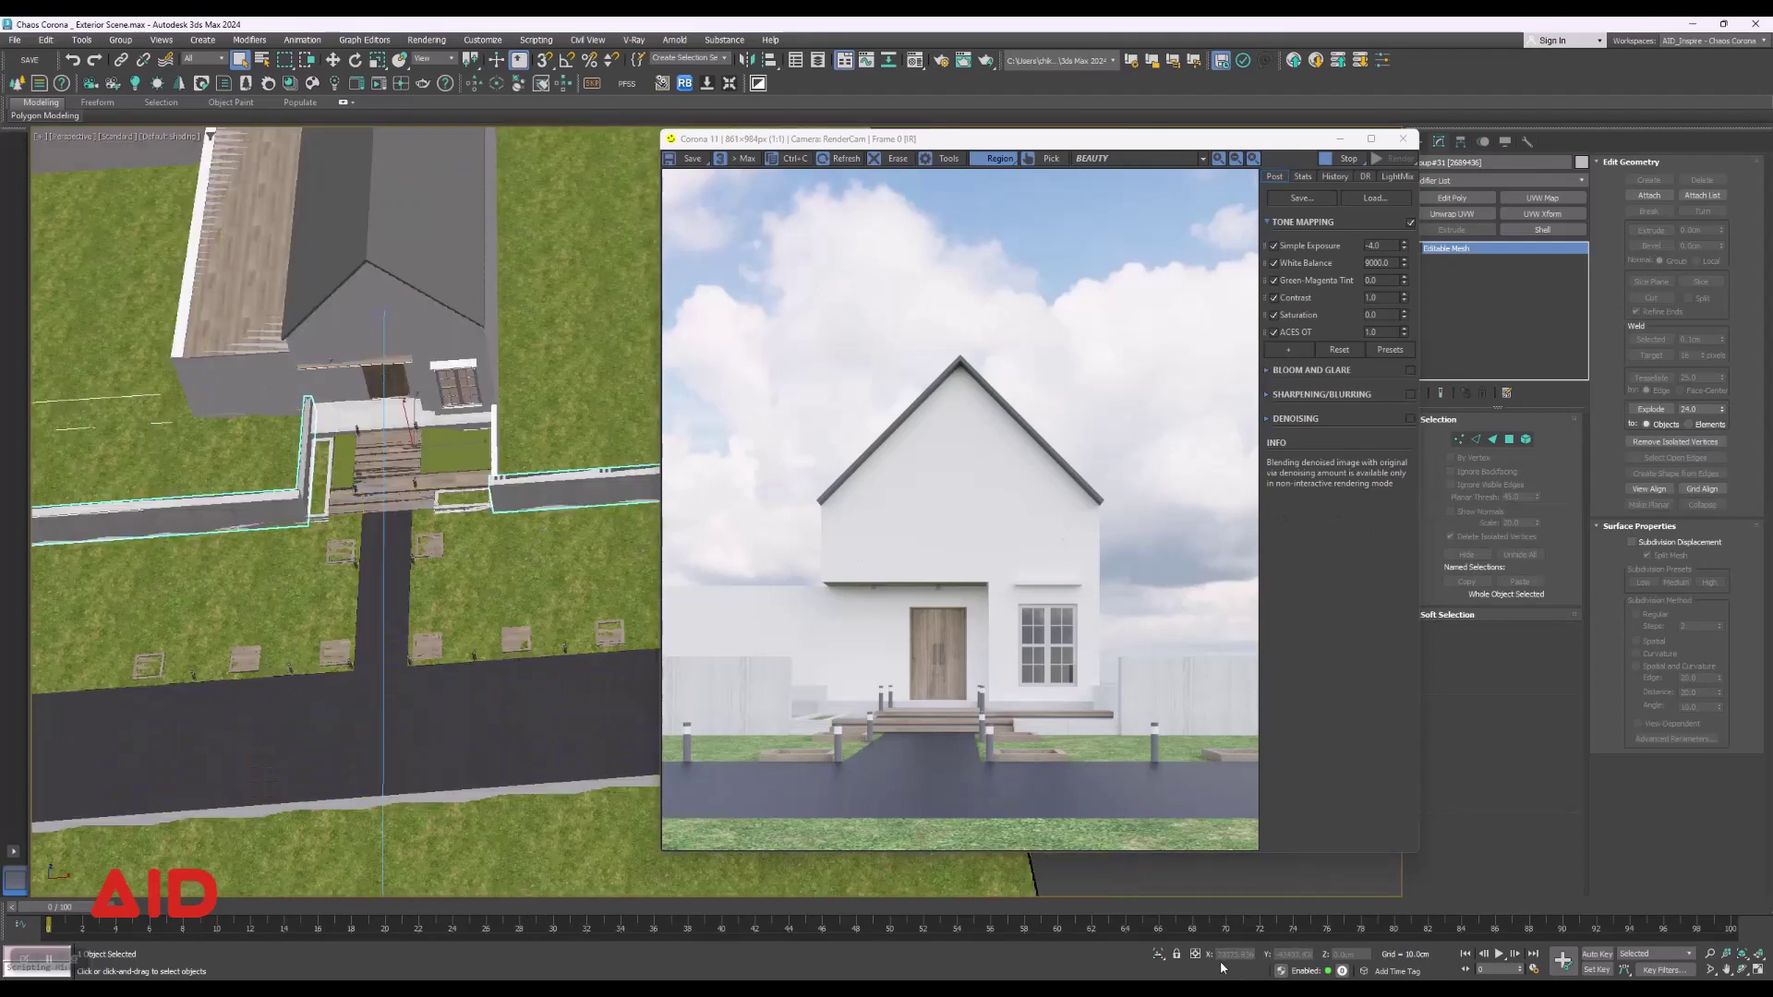
pyautogui.click(1158, 954)
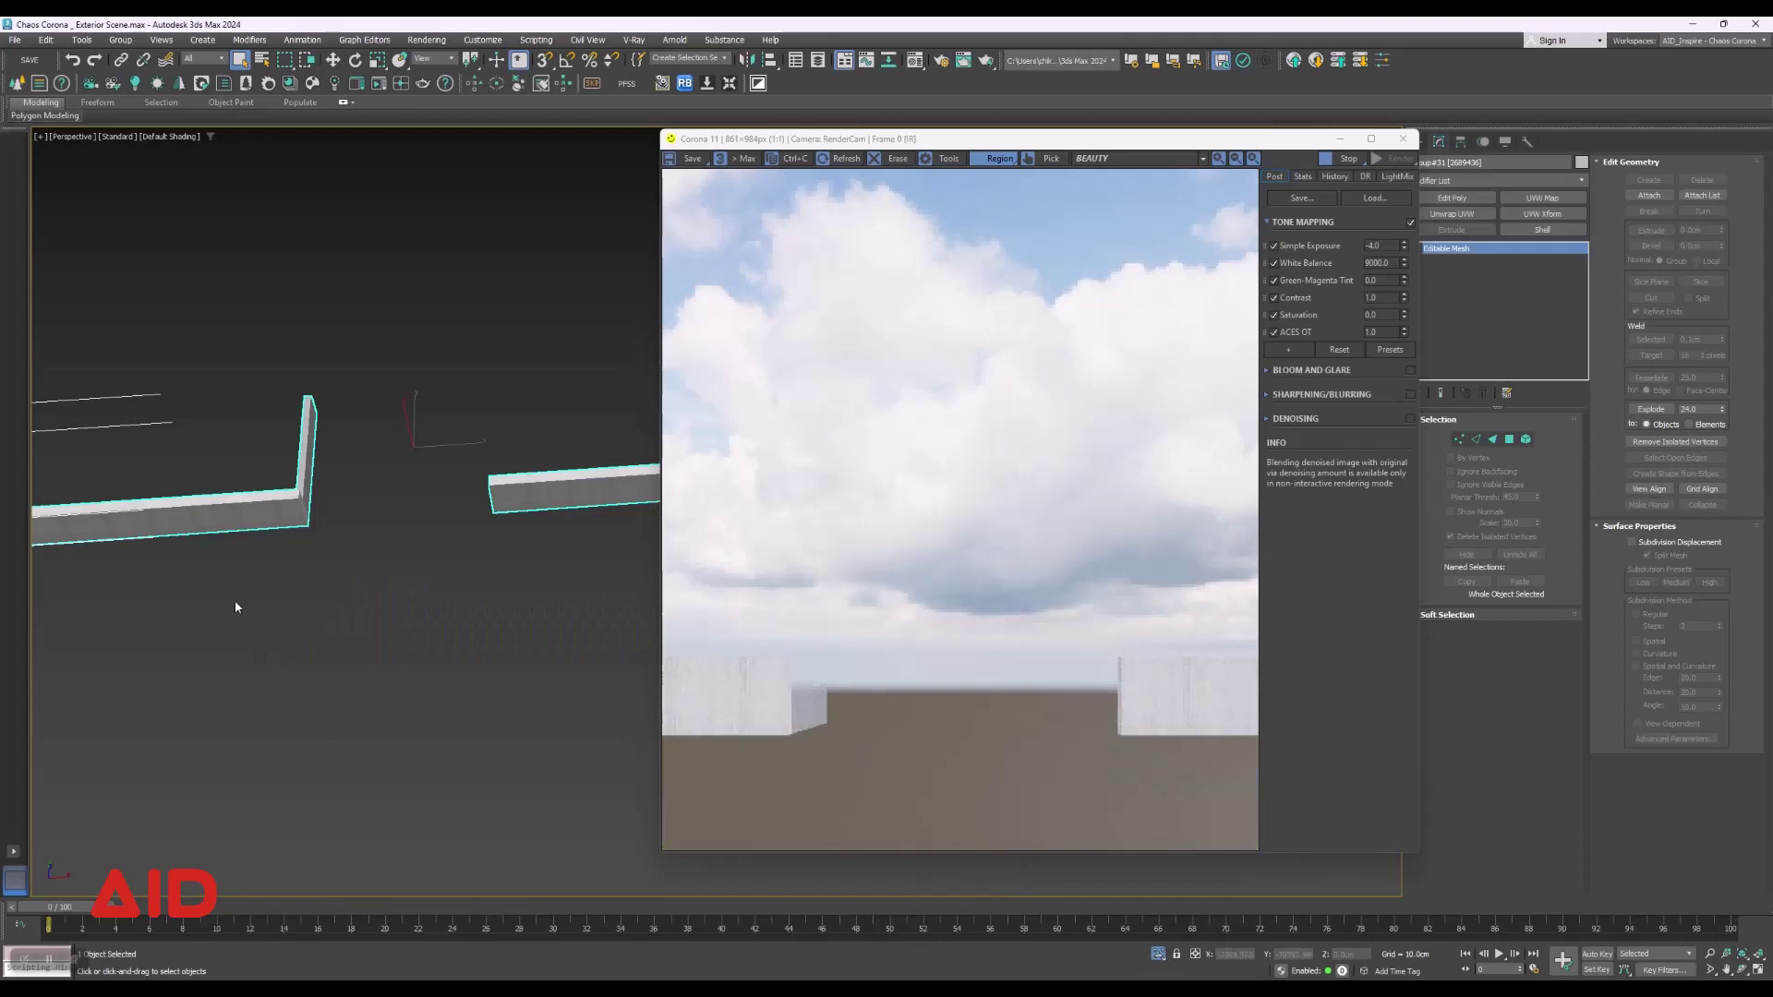
pyautogui.scroll(-3, 235, 600)
pyautogui.moveTo(381, 607)
pyautogui.mouseDown(button='middle')
pyautogui.moveTo(511, 578)
pyautogui.moveTo(480, 527)
pyautogui.moveTo(277, 573)
pyautogui.moveTo(205, 526)
pyautogui.moveTo(462, 531)
pyautogui.mouseUp(button='middle')
pyautogui.scroll(3, 455, 537)
pyautogui.scroll(2, 462, 531)
pyautogui.scroll(2, 461, 531)
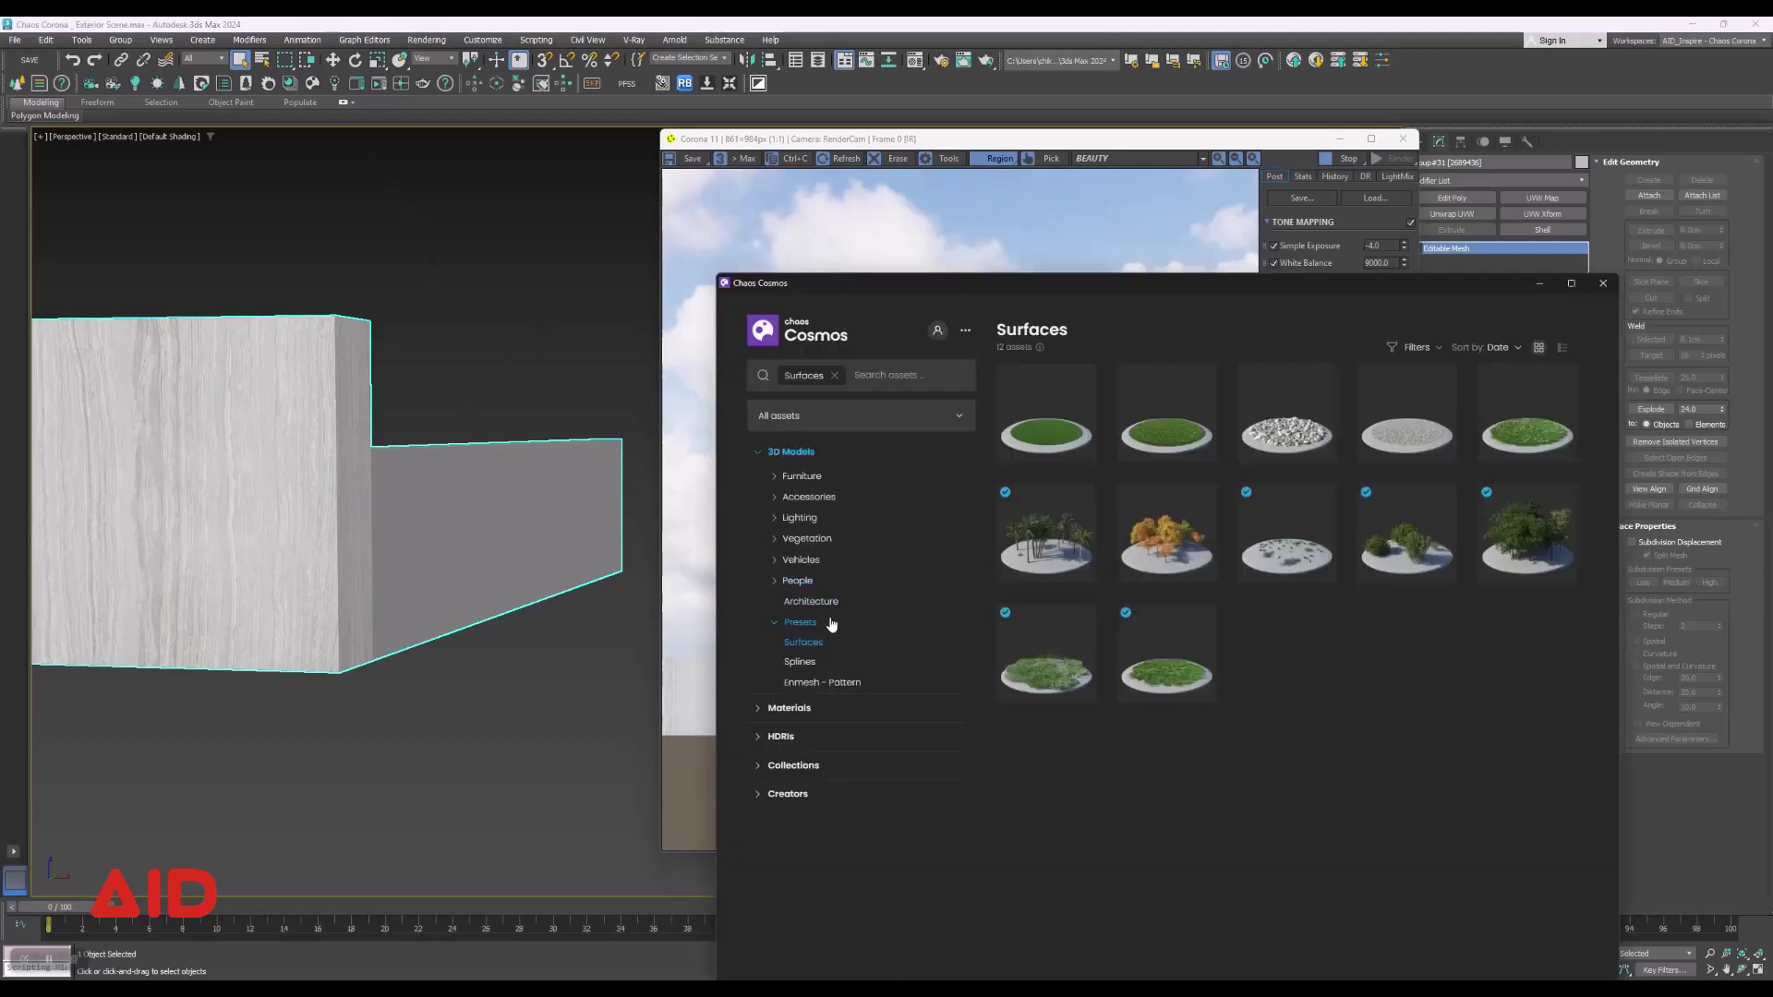
# Import Concrete White 01 from Materials > Concrete with real-world scale onto the walls.
pyautogui.click(757, 453)
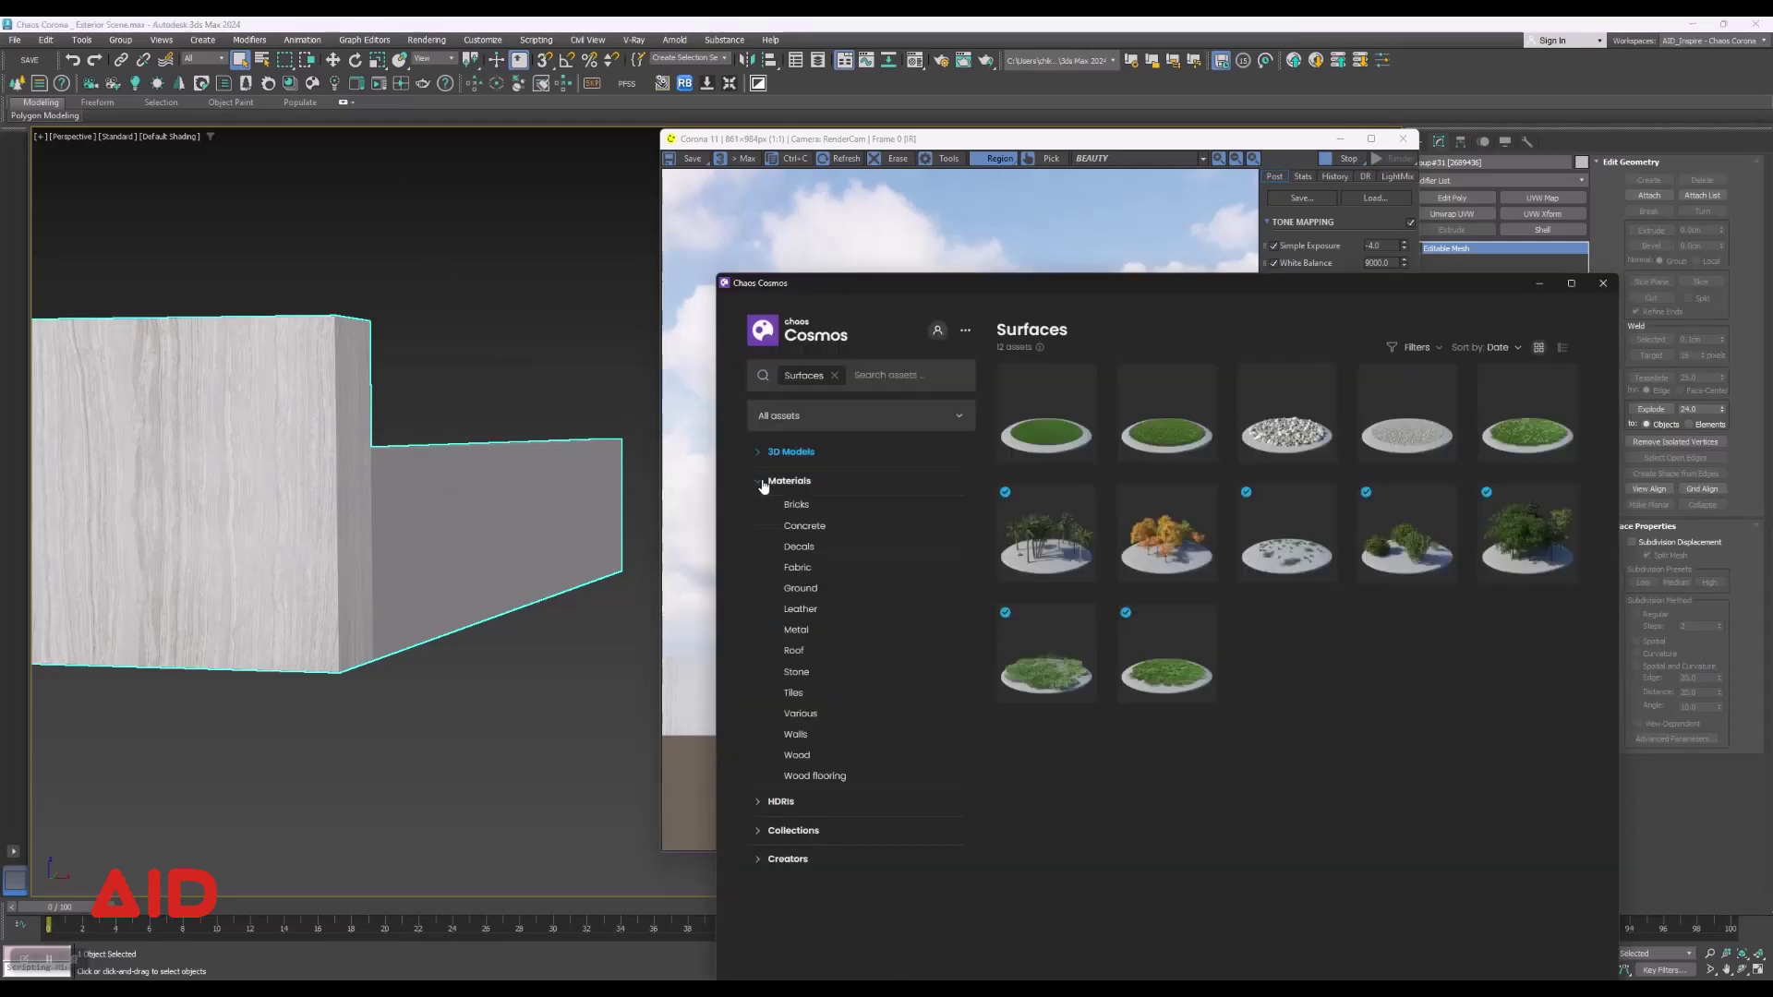
pyautogui.click(819, 524)
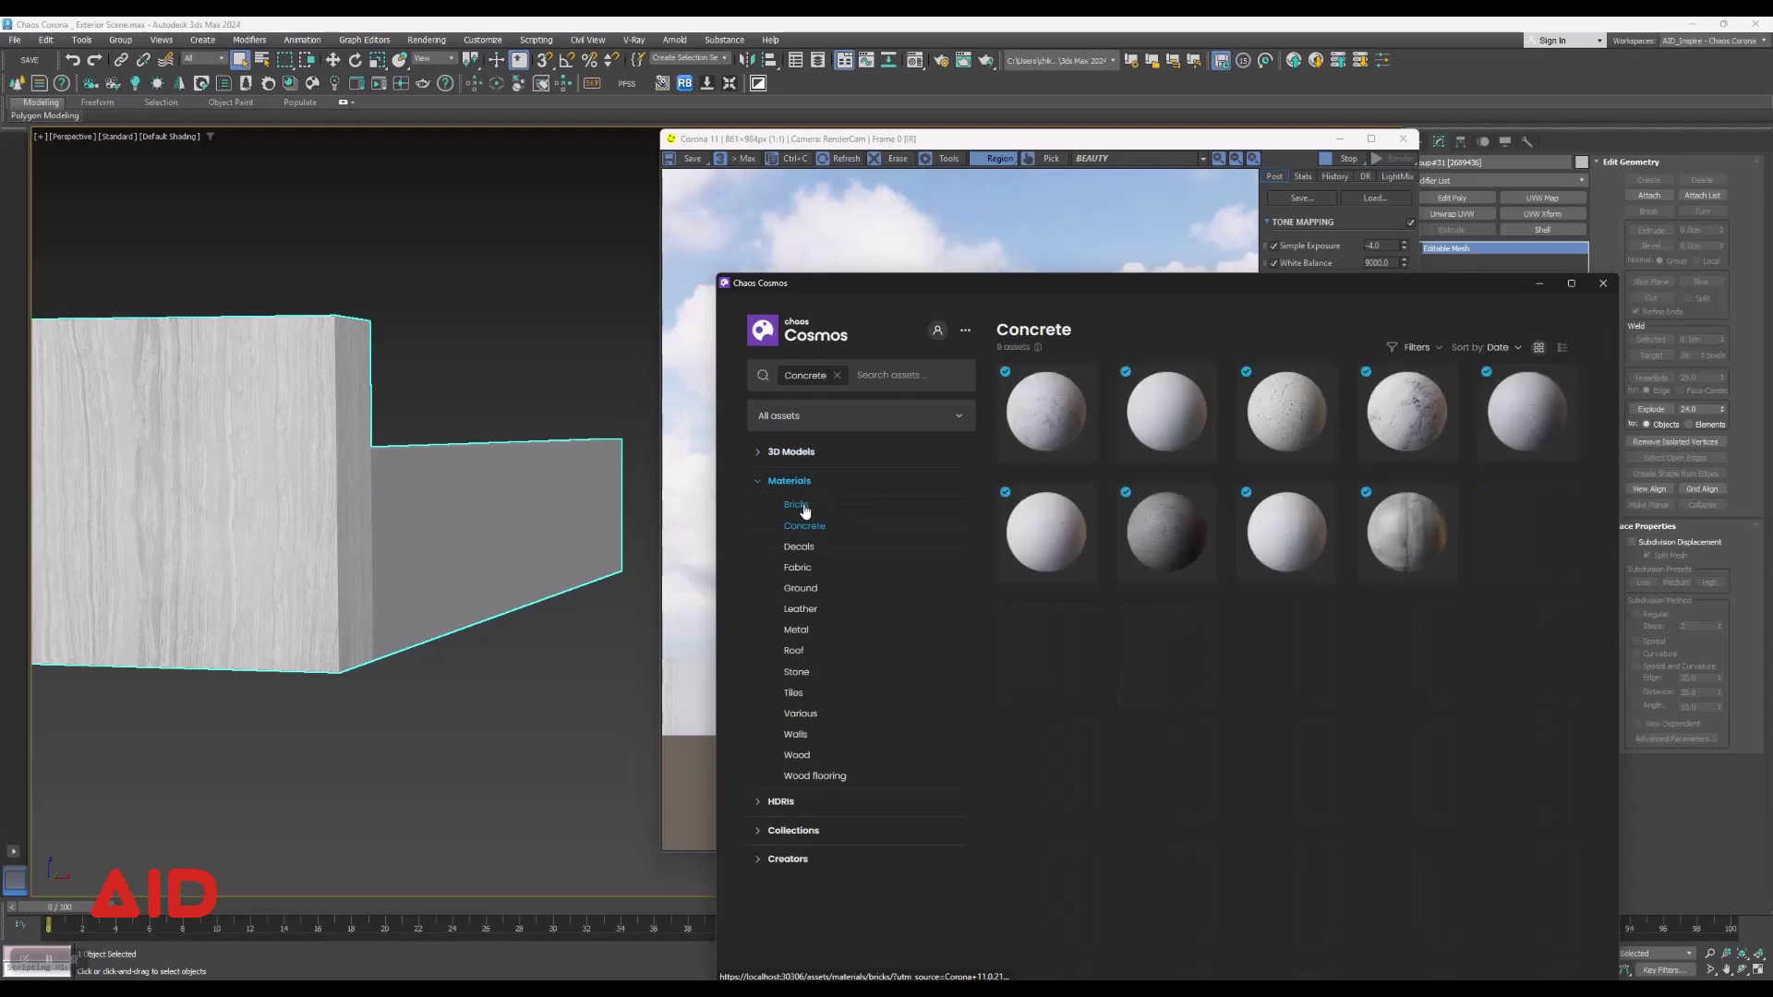
pyautogui.click(796, 506)
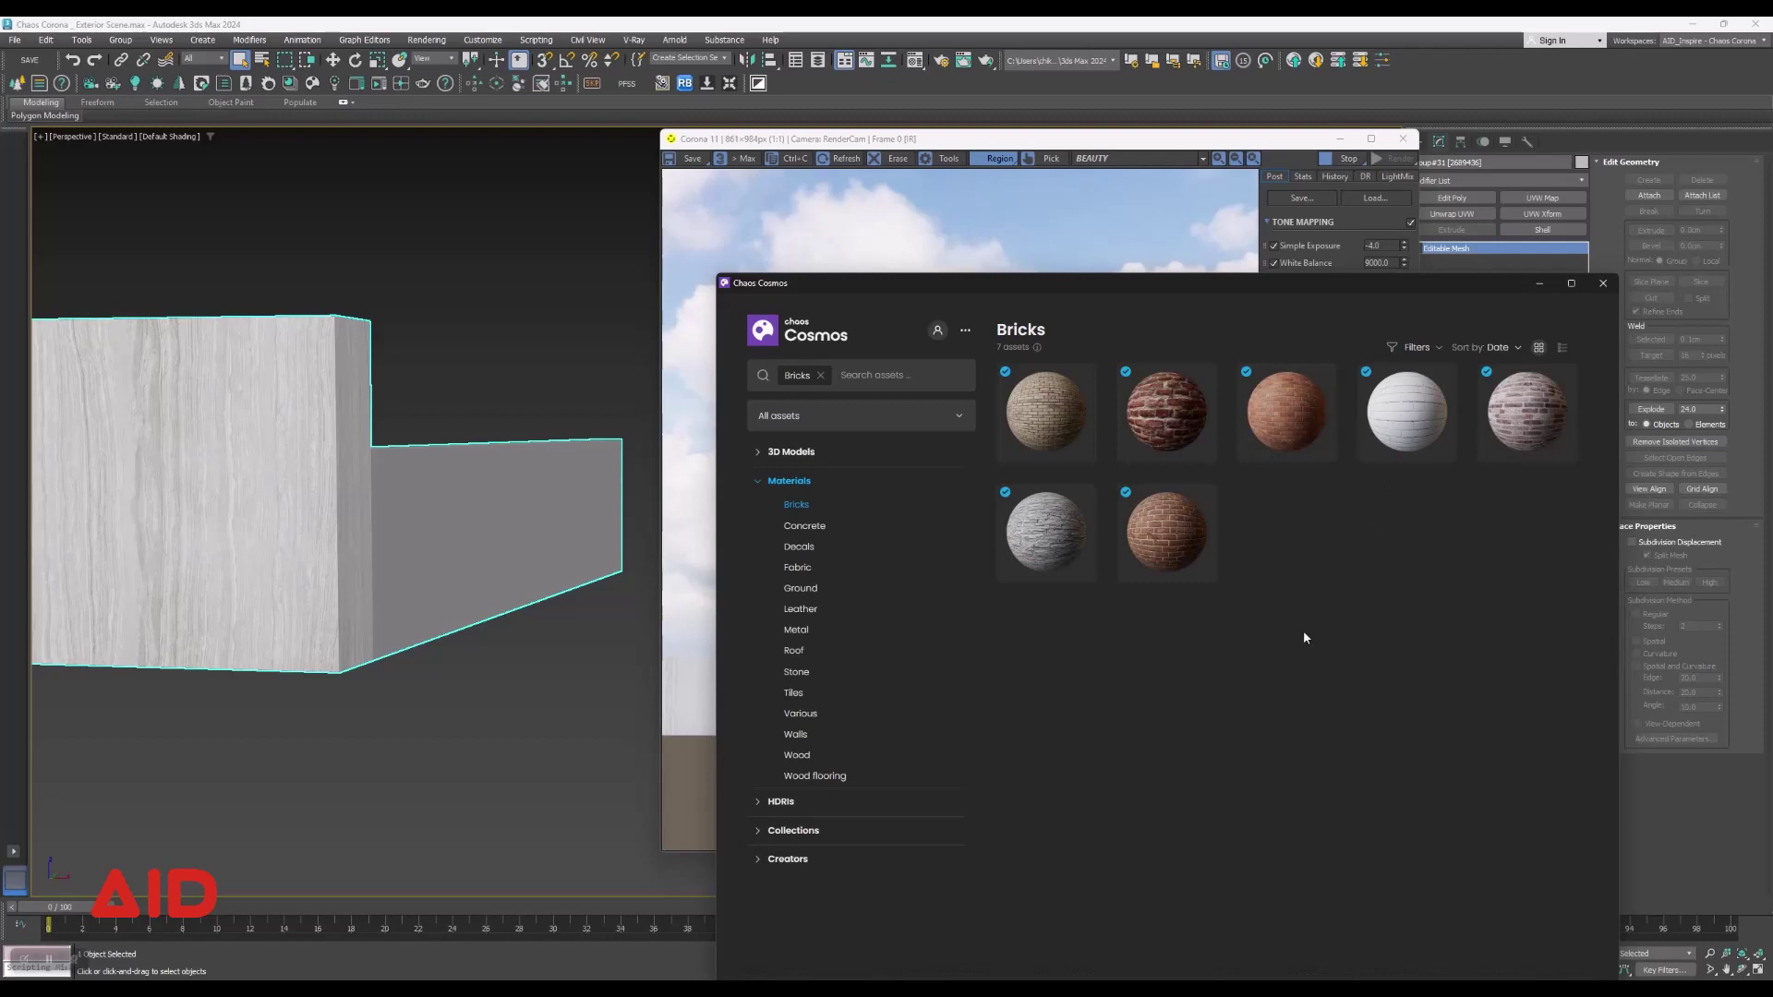
pyautogui.click(807, 524)
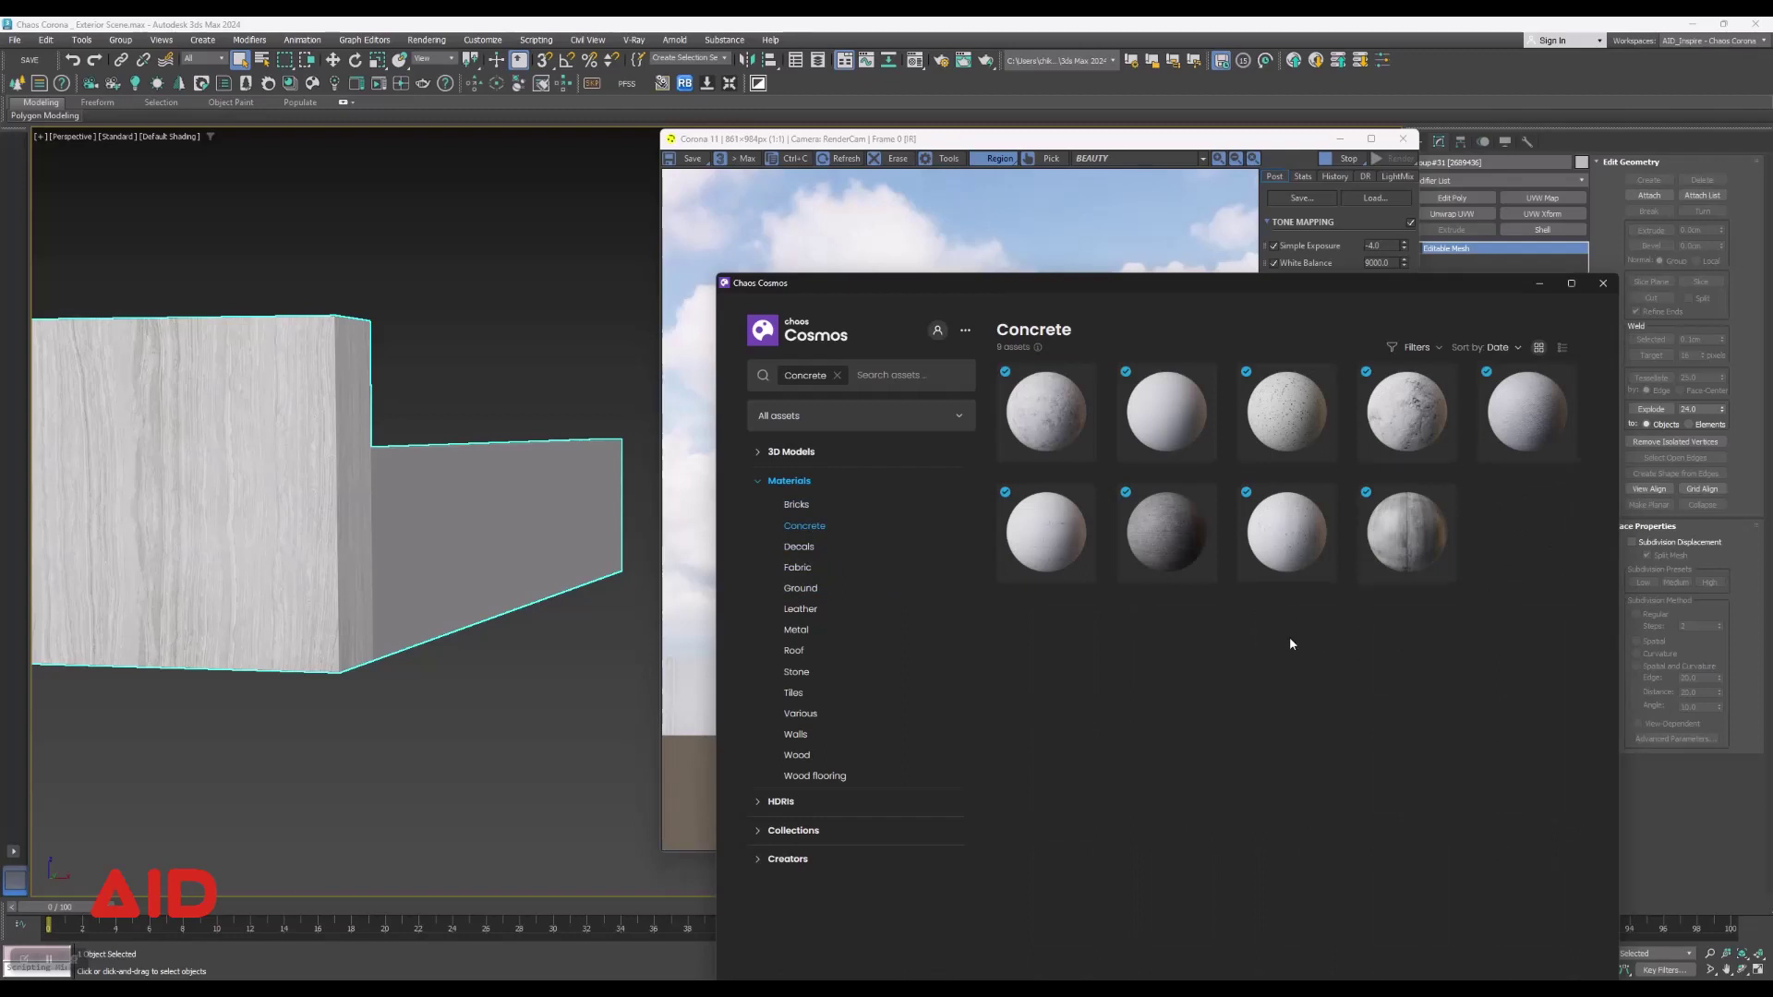
pyautogui.moveTo(1527, 408)
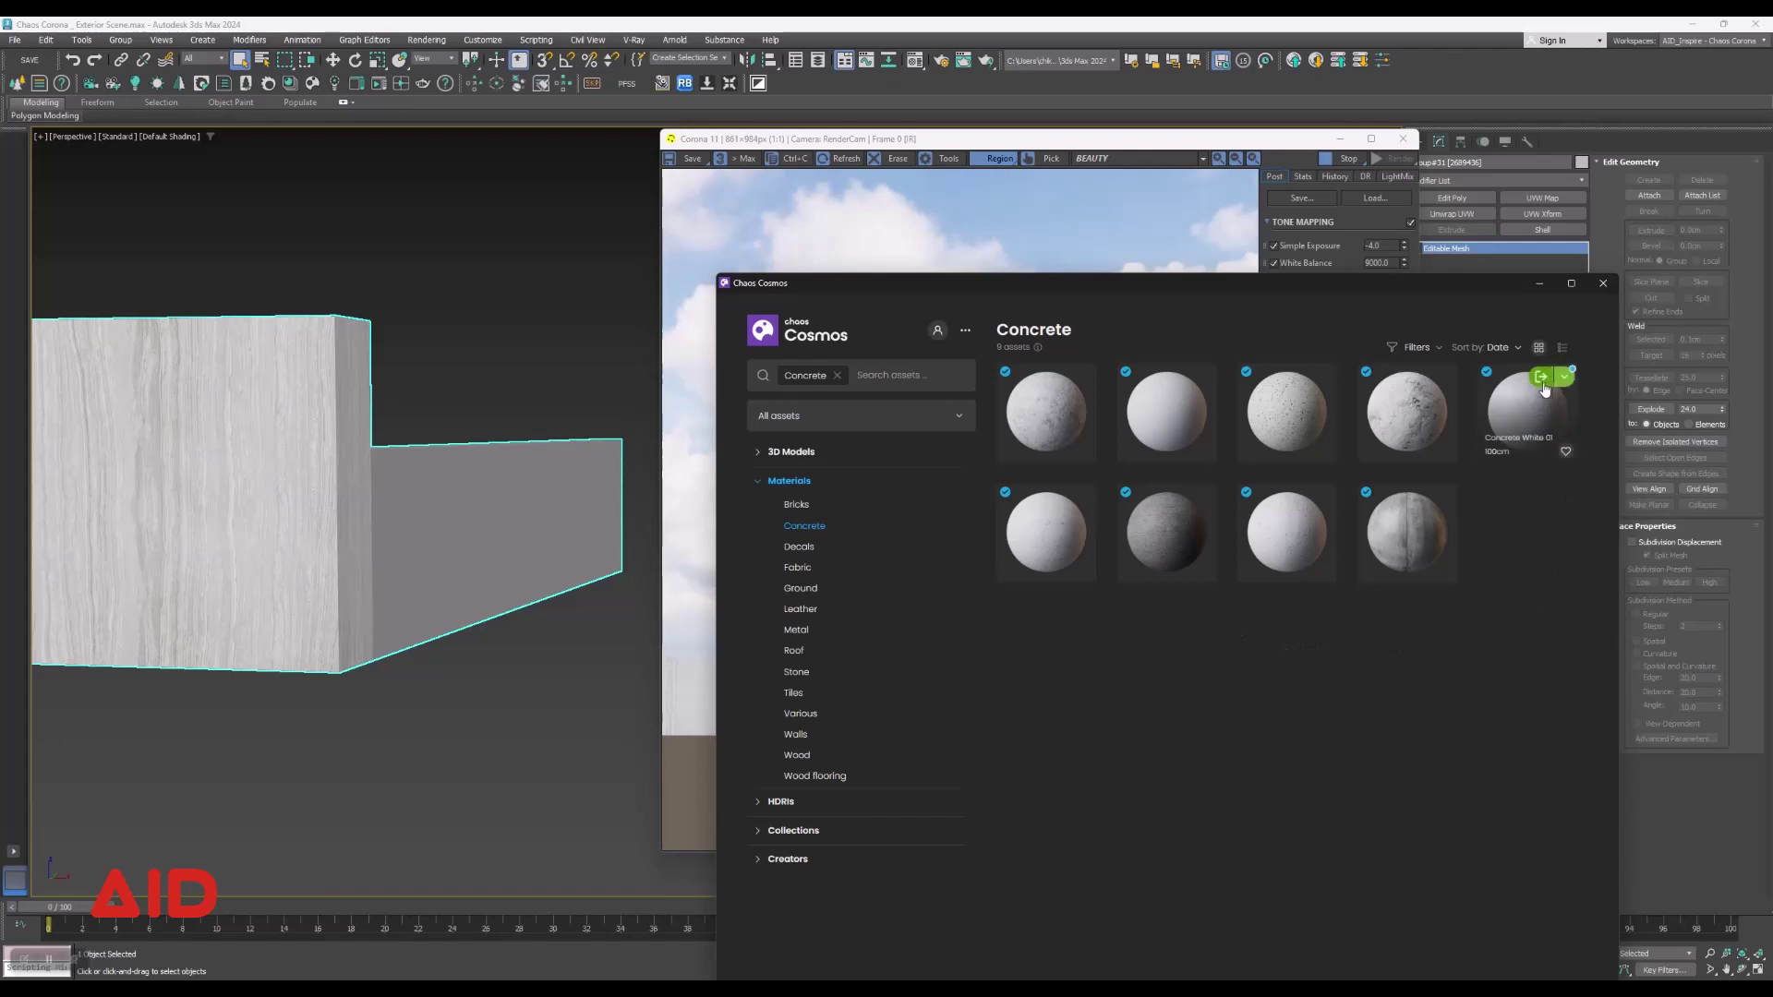
pyautogui.click(1568, 379)
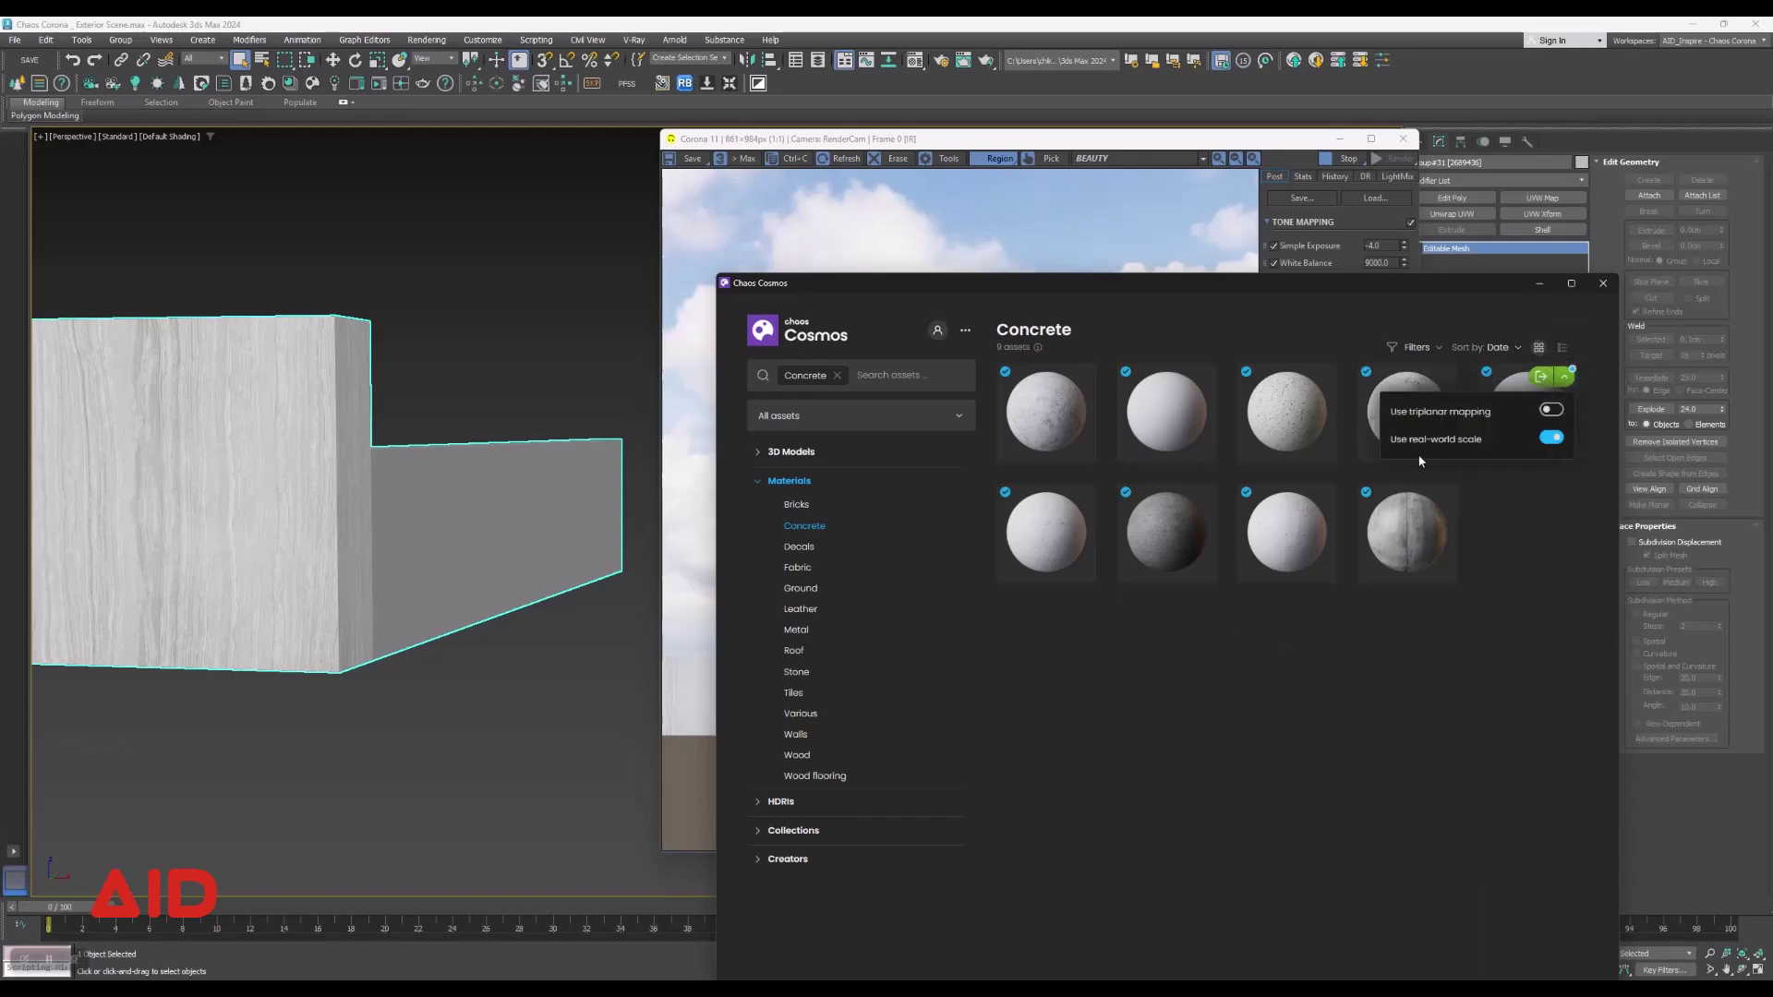
pyautogui.click(1538, 380)
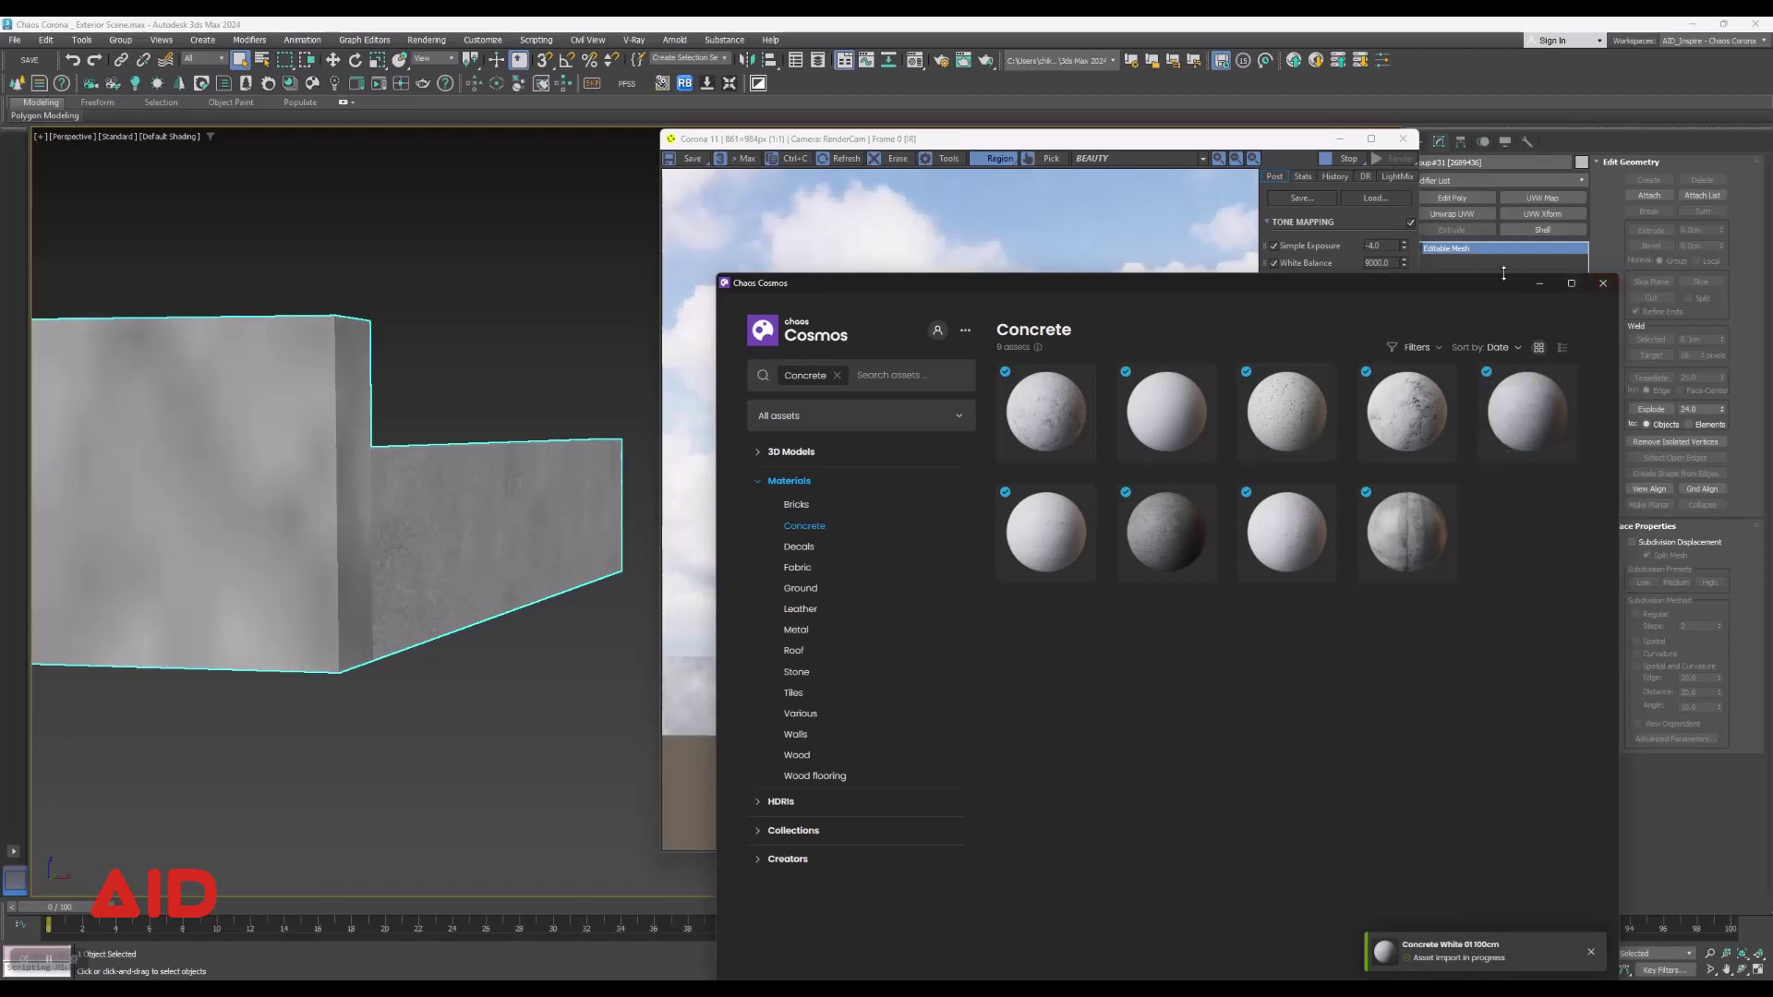
# Close Cosmos, add a box UVW Map at real-world size to the walls, and end isolation.
pyautogui.click(1516, 78)
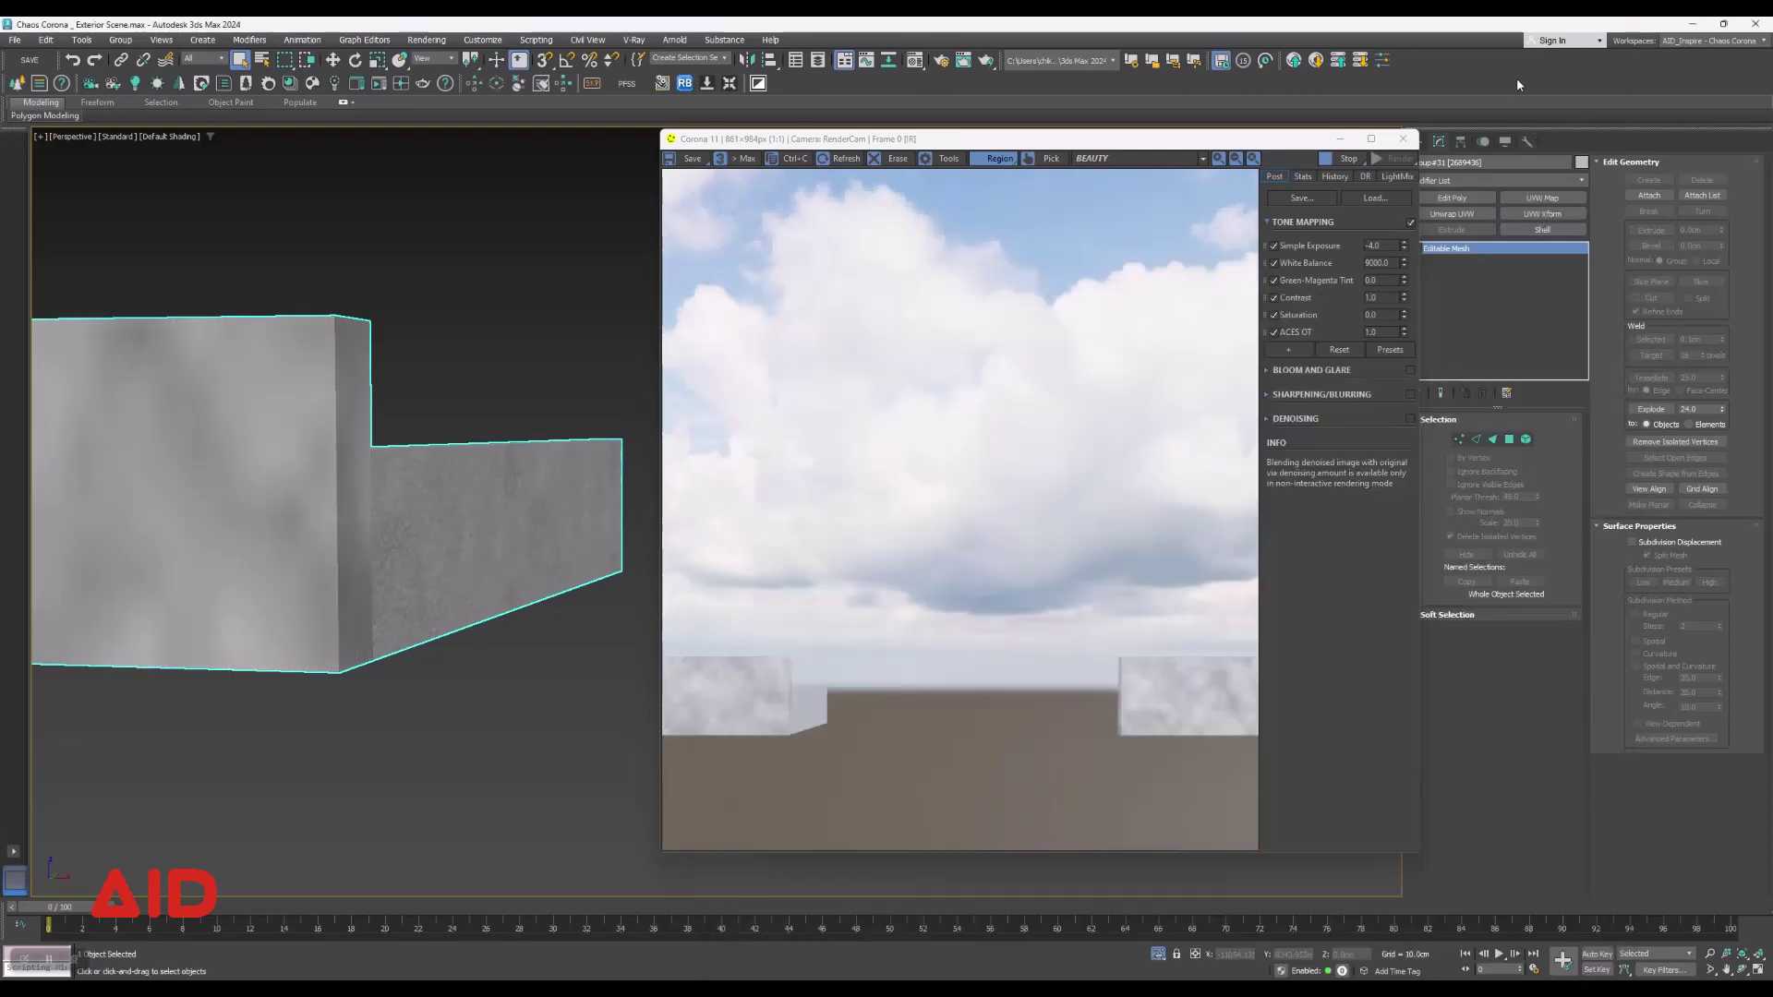
pyautogui.click(1555, 200)
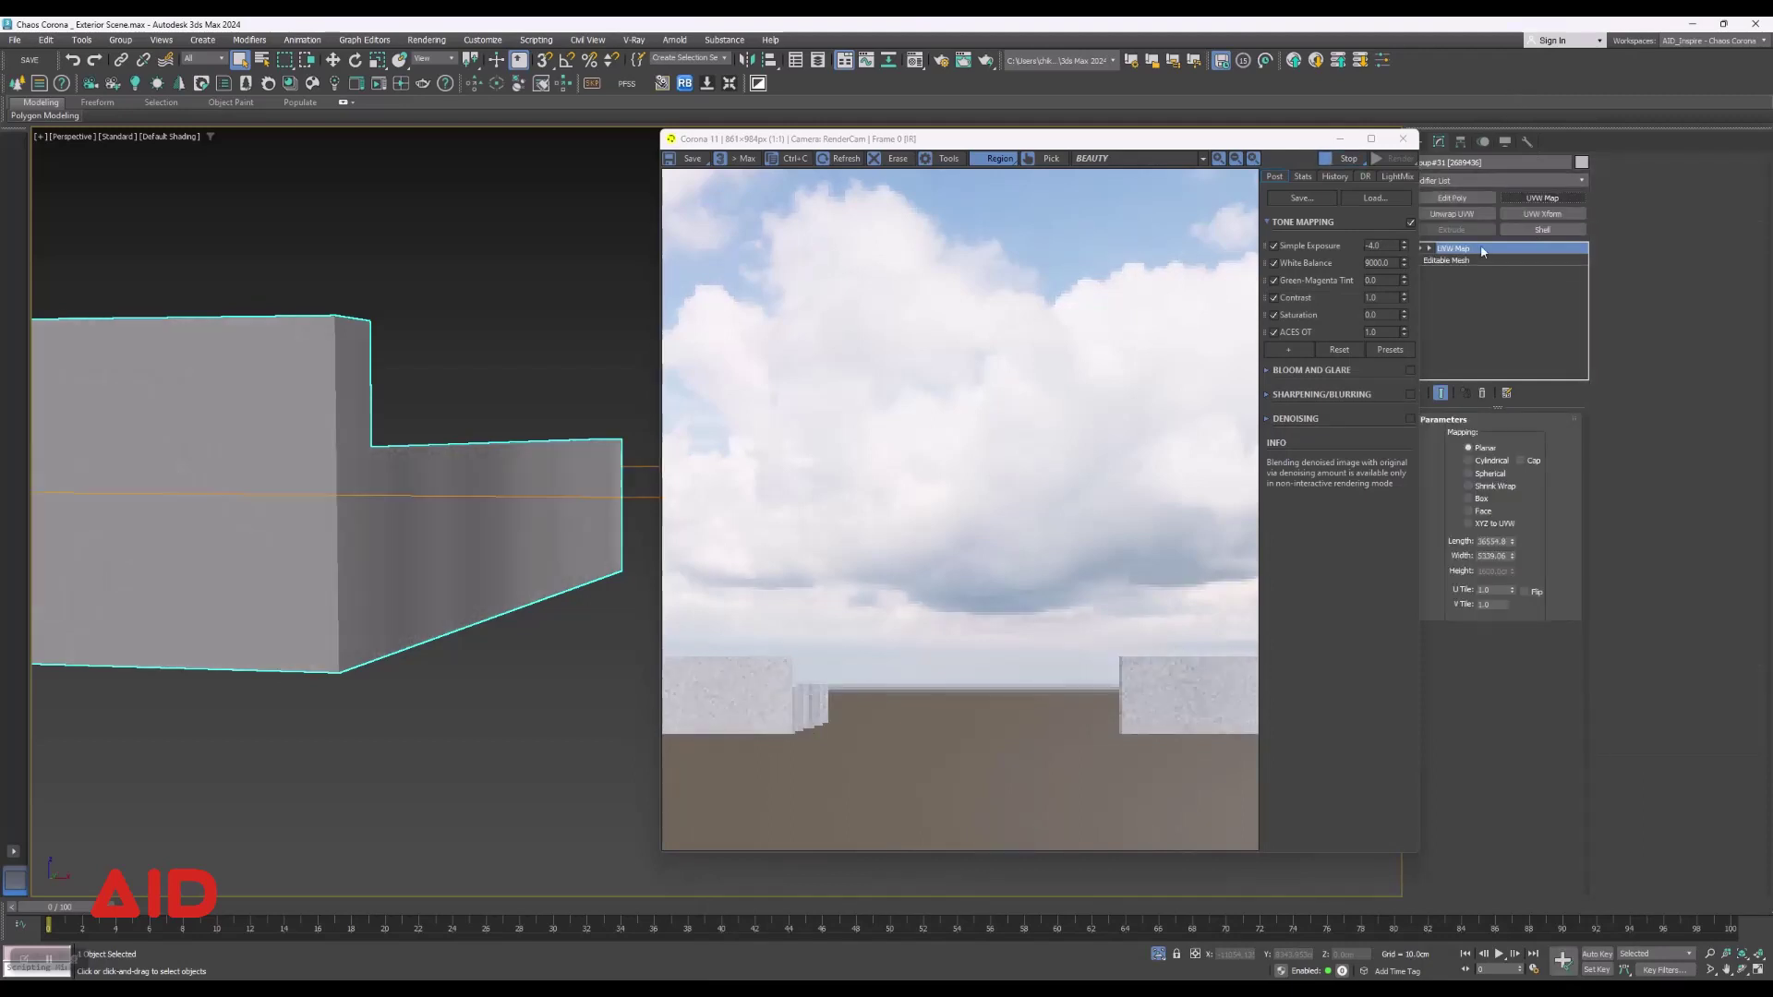
pyautogui.click(1473, 500)
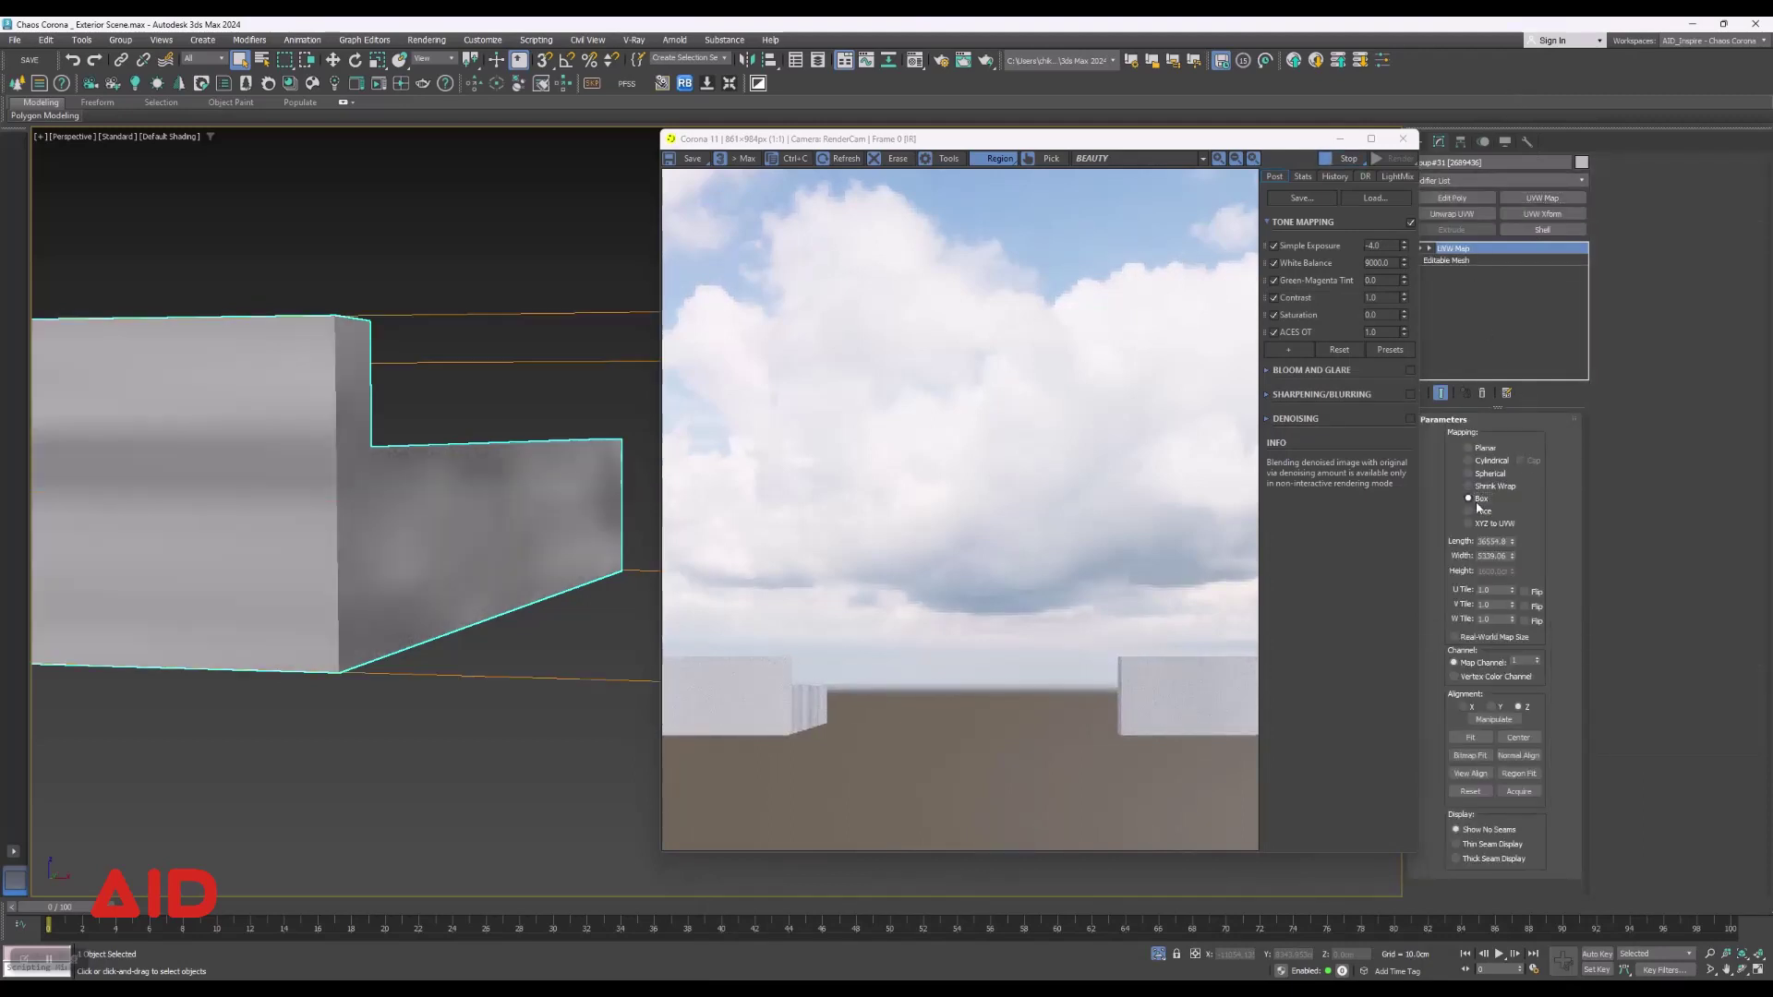
pyautogui.click(1453, 637)
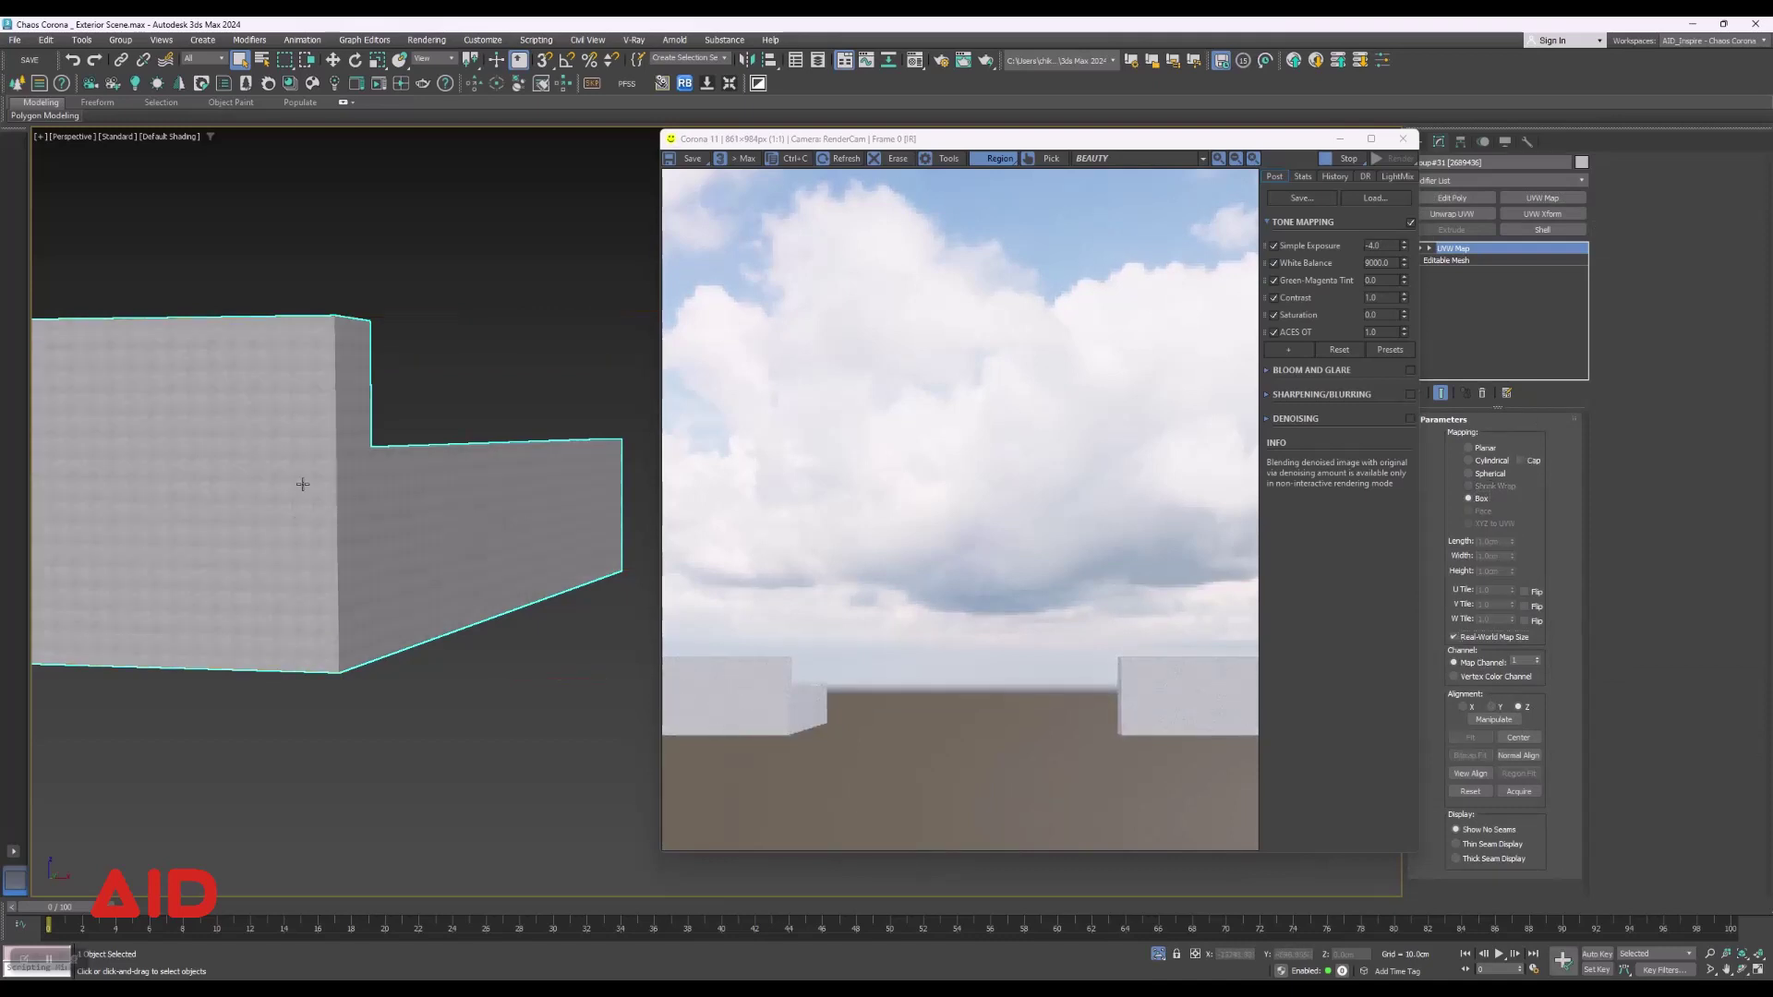
pyautogui.scroll(5, 302, 481)
pyautogui.scroll(-2, 259, 484)
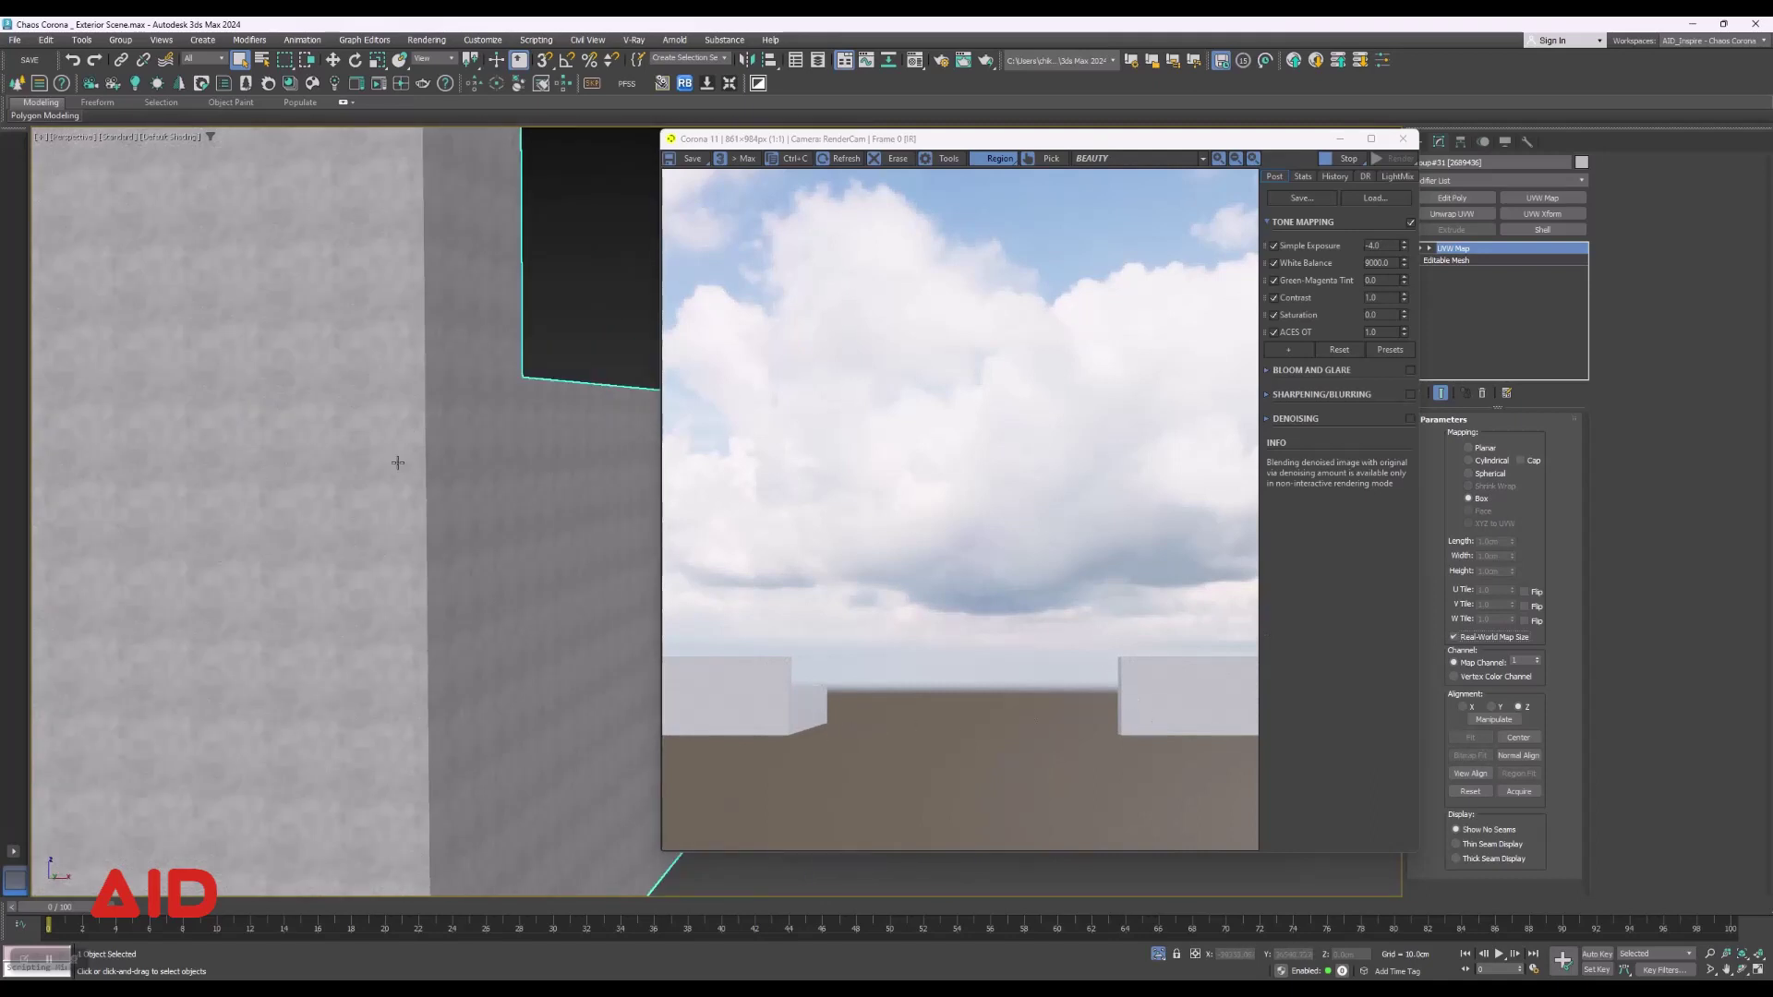
pyautogui.click(1156, 953)
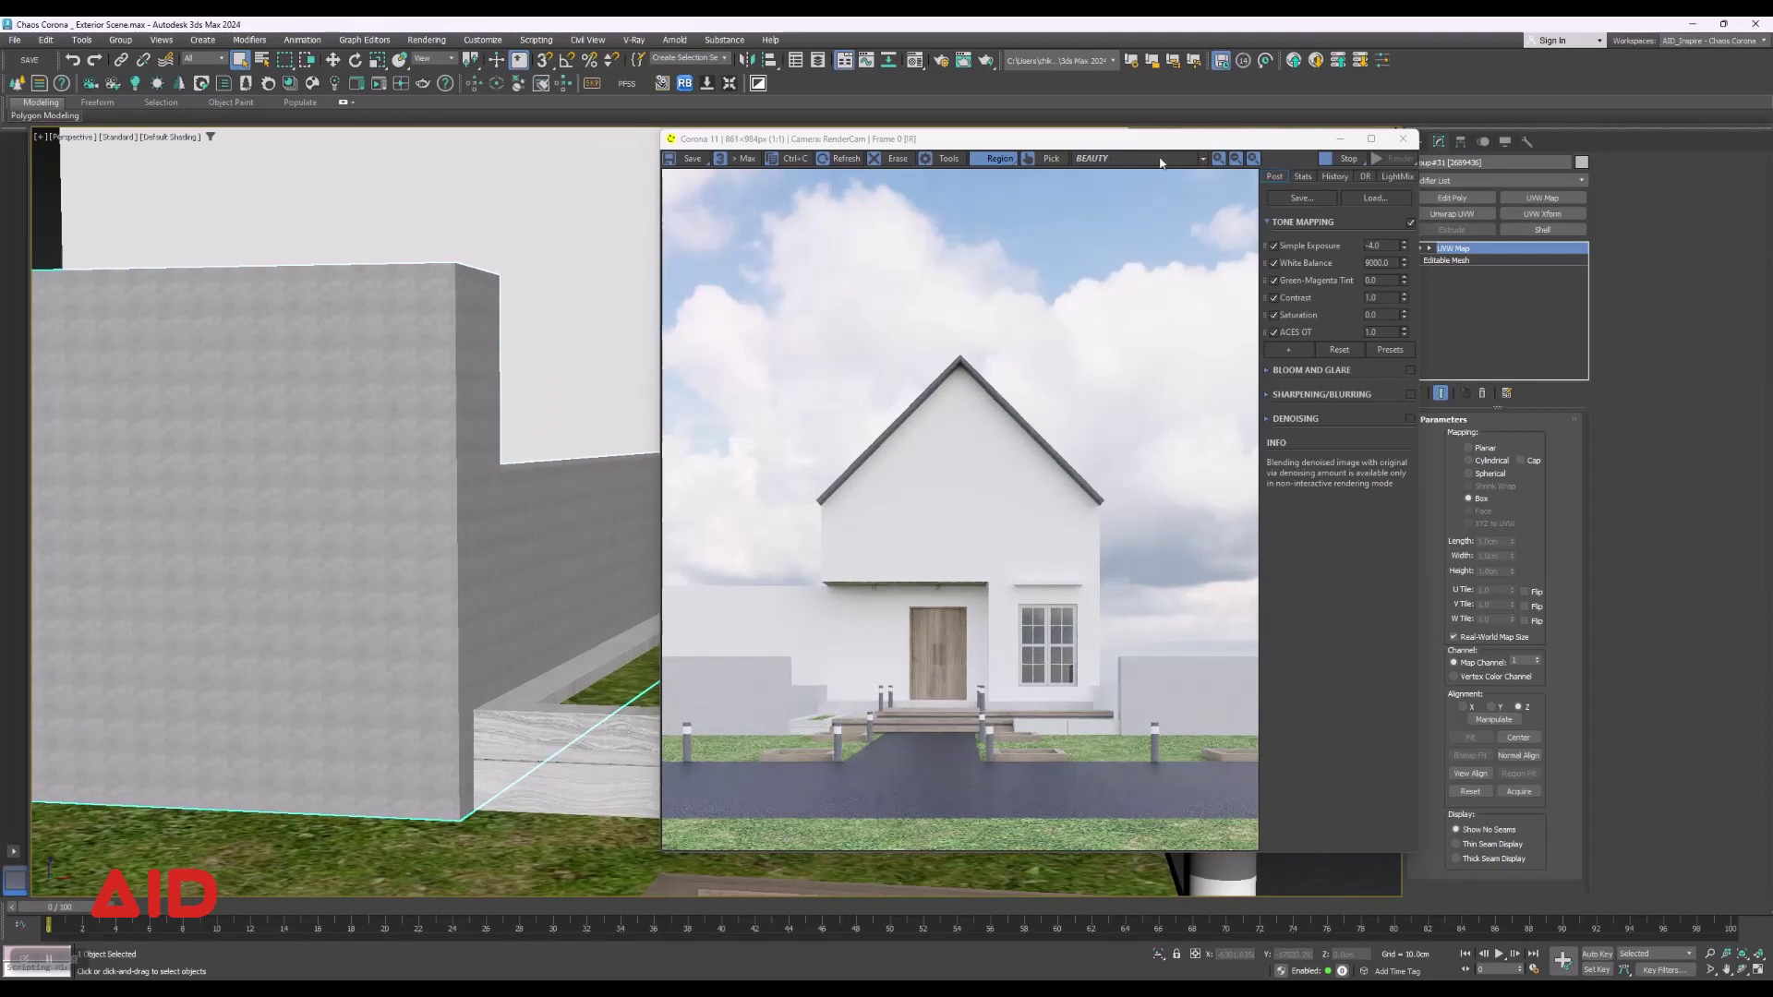
# Turn off contrast and set its value to 5.0.
pyautogui.moveTo(1164, 144); pyautogui.dragTo(1188, 153)
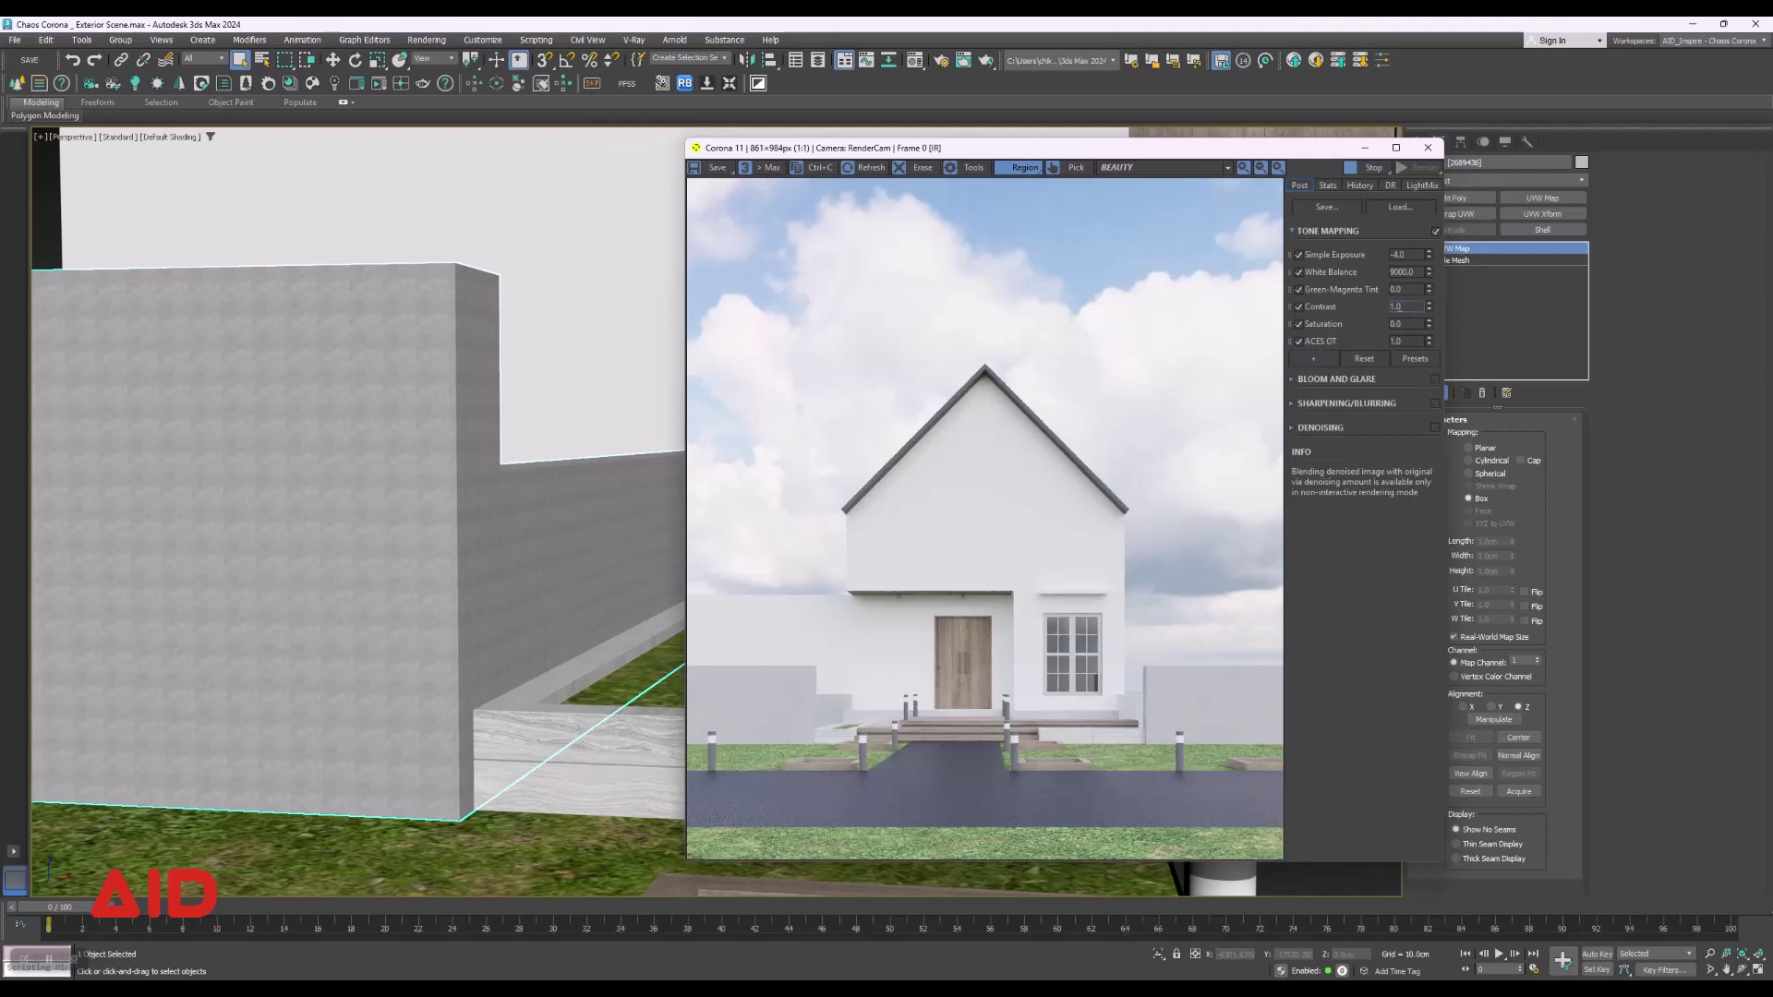
pyautogui.doubleClick(1396, 306)
pyautogui.click(1302, 308)
pyautogui.doubleClick(1390, 307)
pyautogui.write('5')
pyautogui.press('Return')
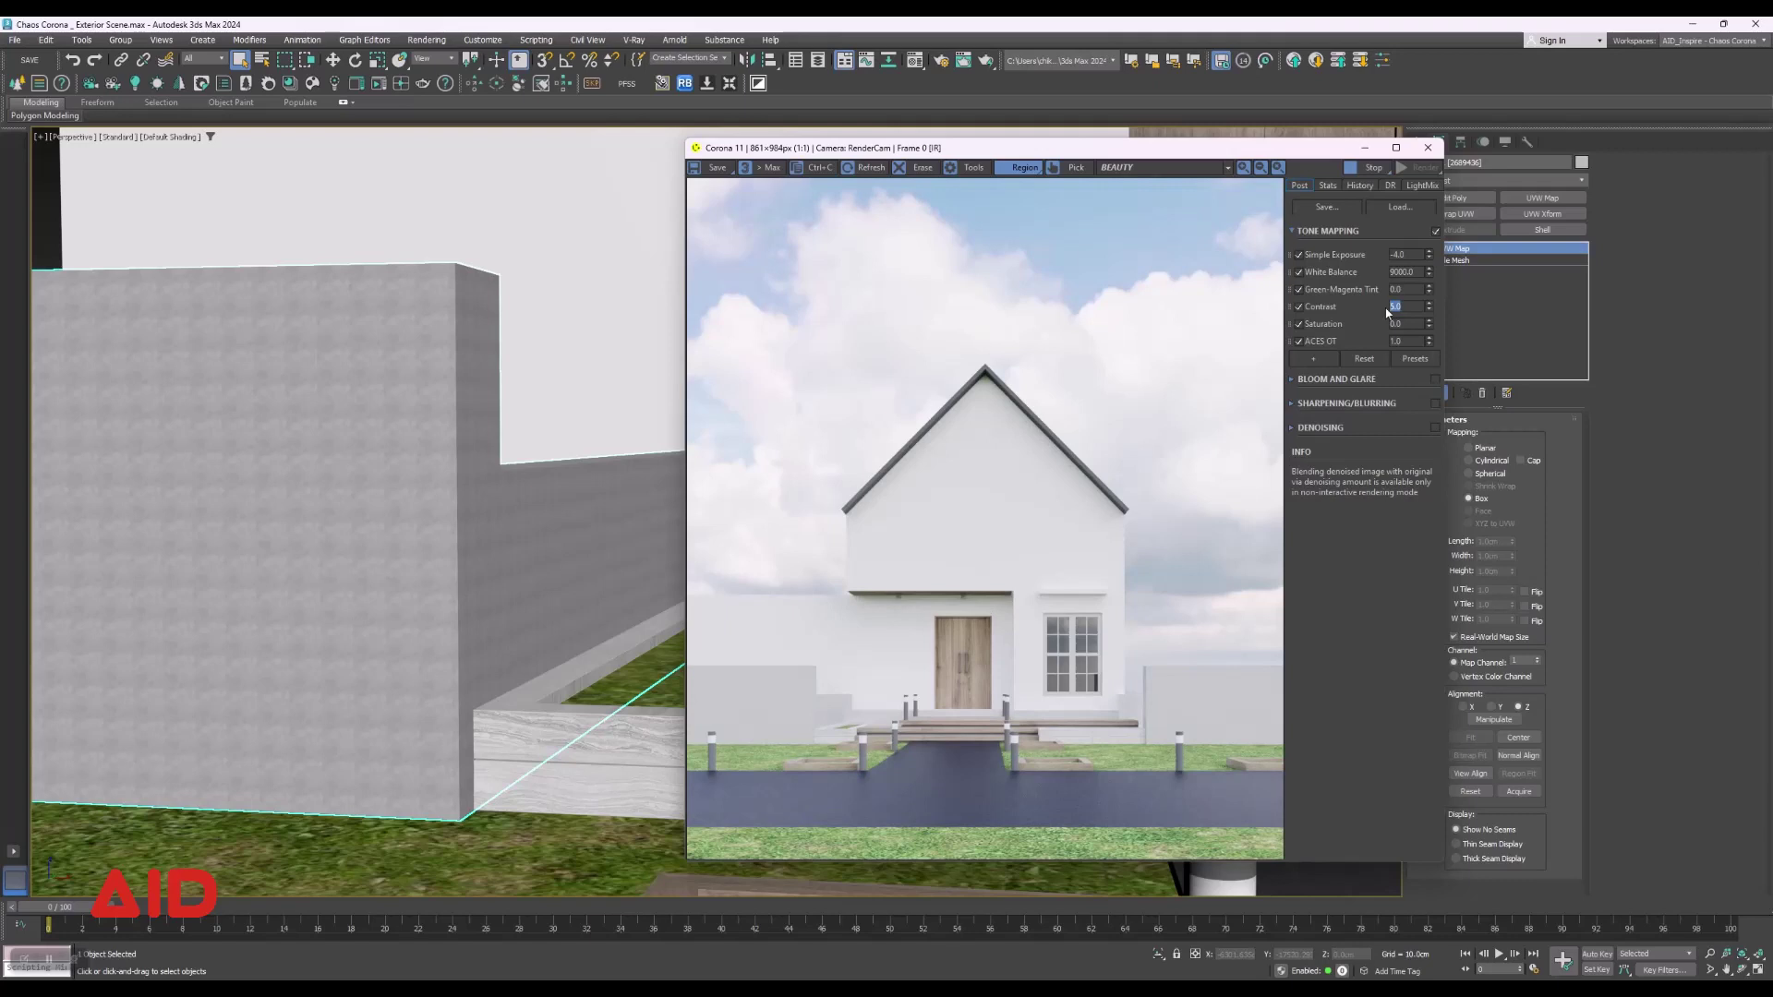
# Set Simple Exposure to -4.50 after briefly trying -5.0.
pyautogui.doubleClick(1403, 254)
pyautogui.write('-5')
pyautogui.press('Return')
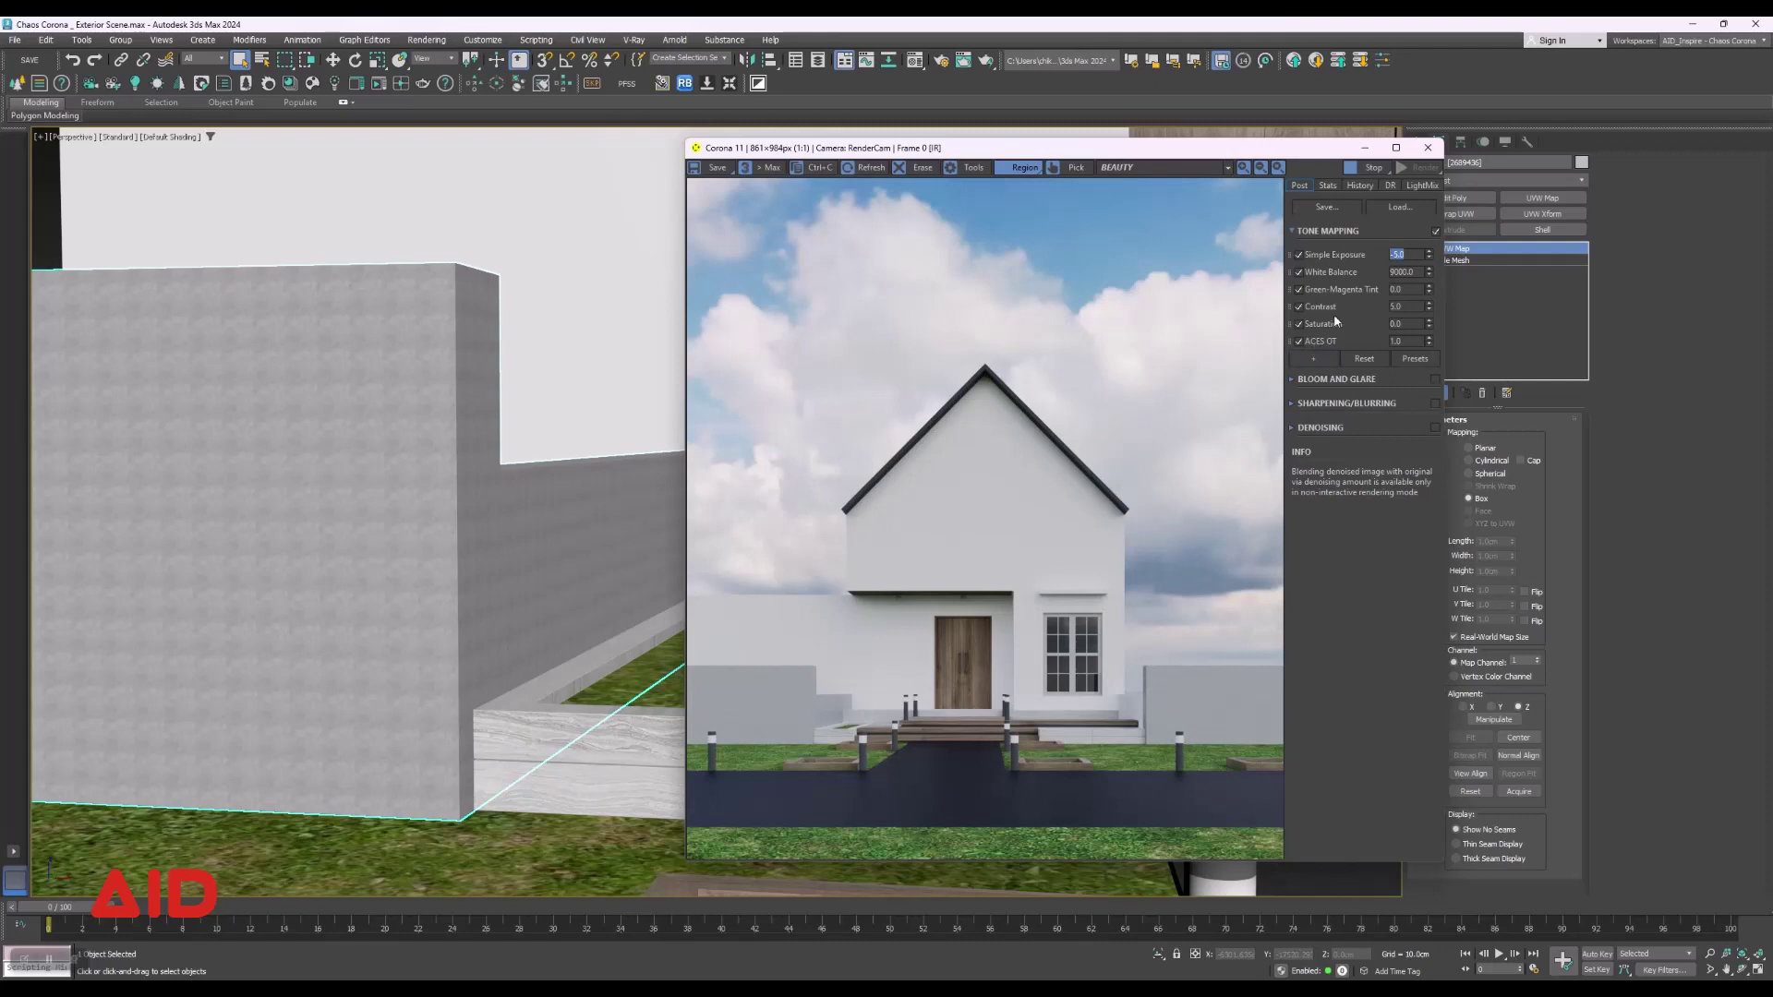
pyautogui.click(1330, 314)
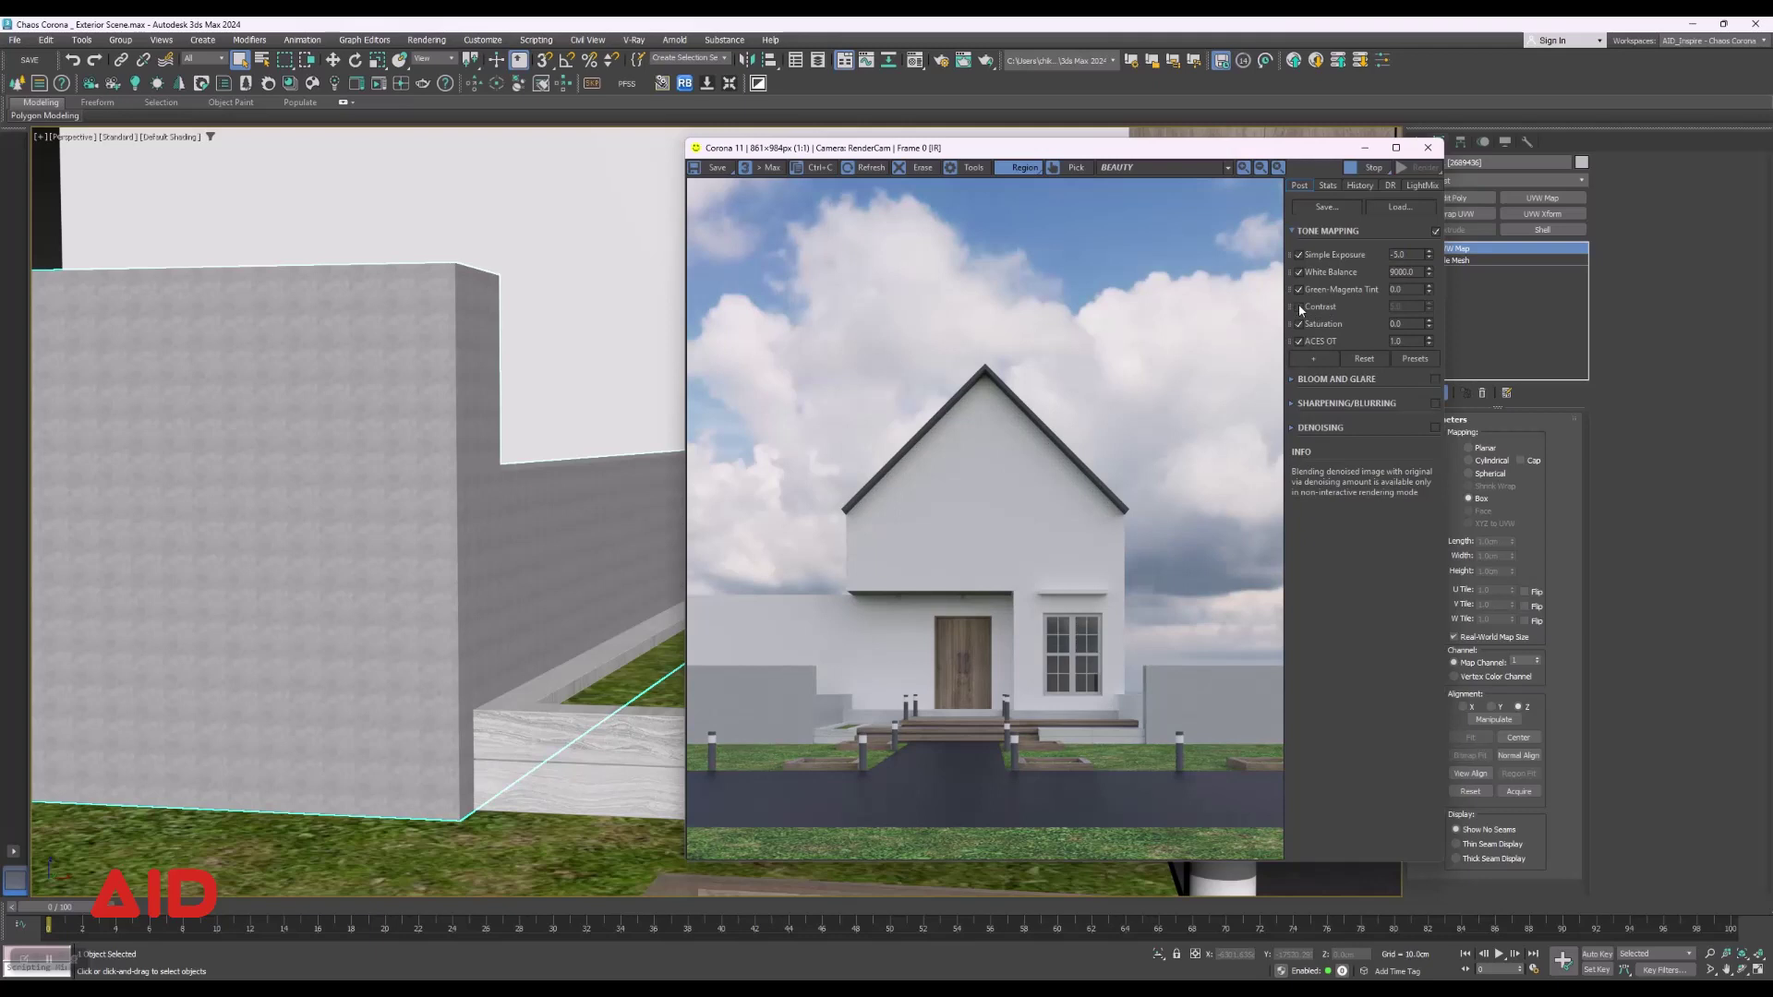
pyautogui.click(1402, 289)
pyautogui.moveTo(1409, 255); pyautogui.dragTo(1389, 255)
pyautogui.write('0')
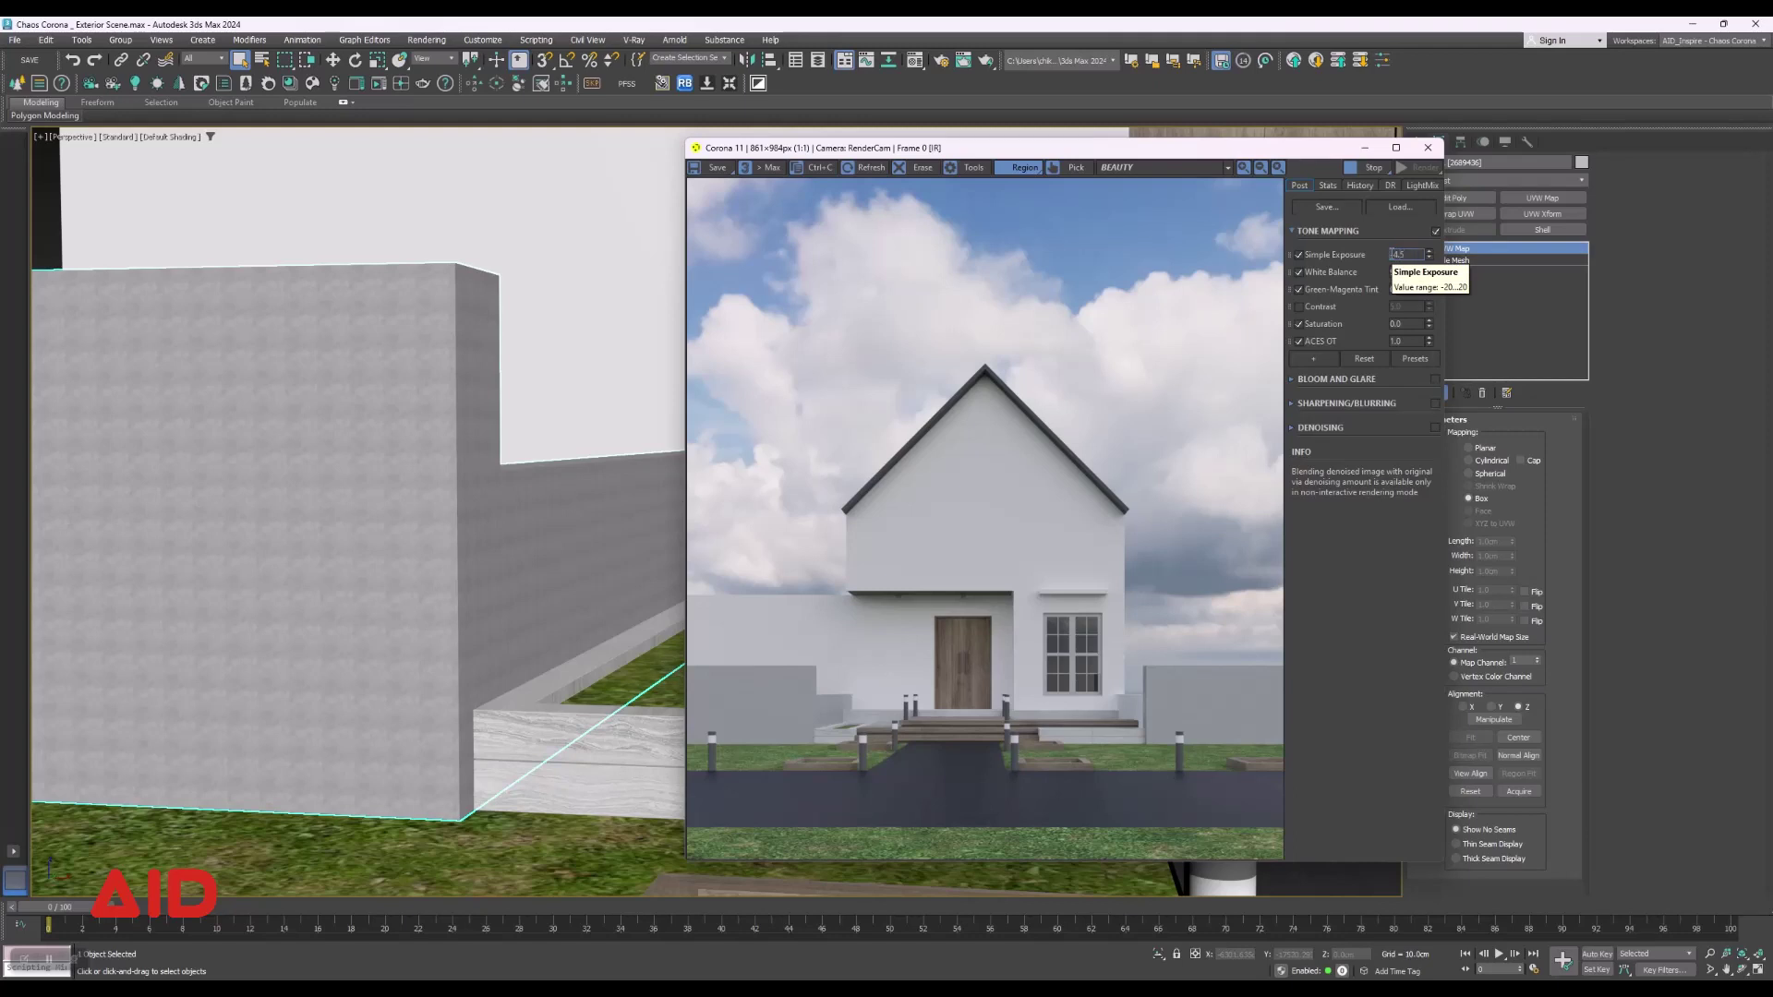
pyautogui.press('Return')
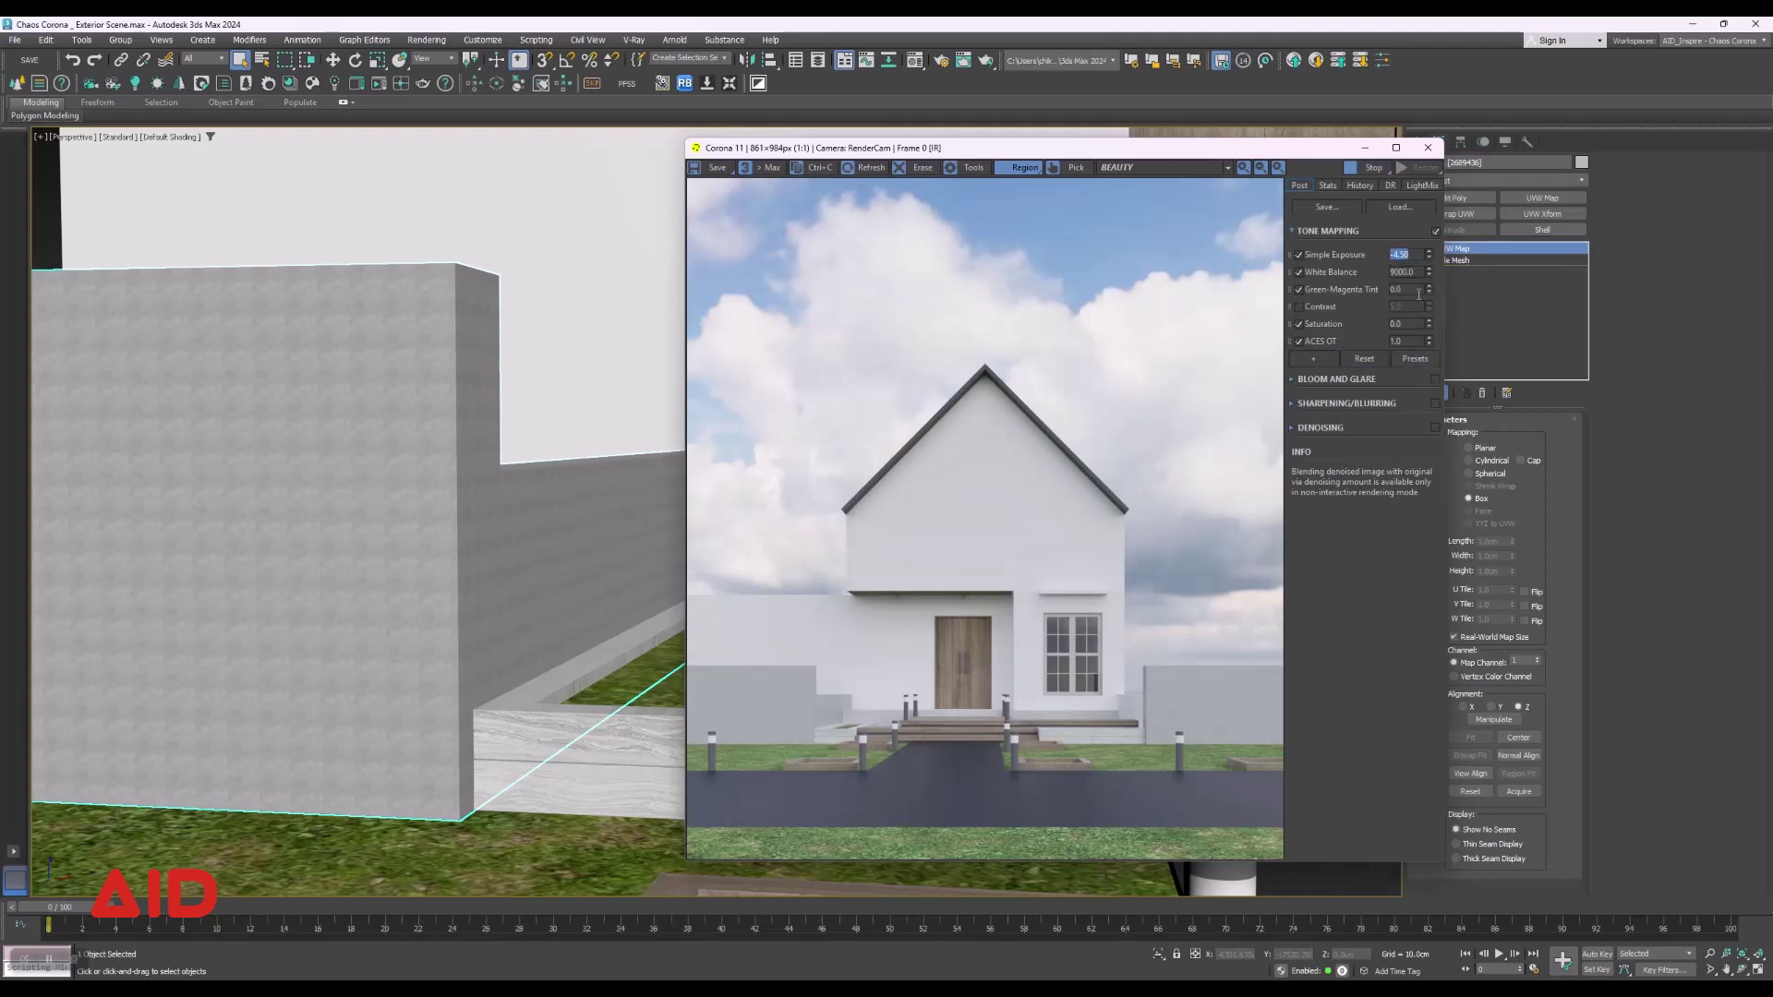
# Re-enable contrast and settle its value at 3.0.
pyautogui.click(1301, 308)
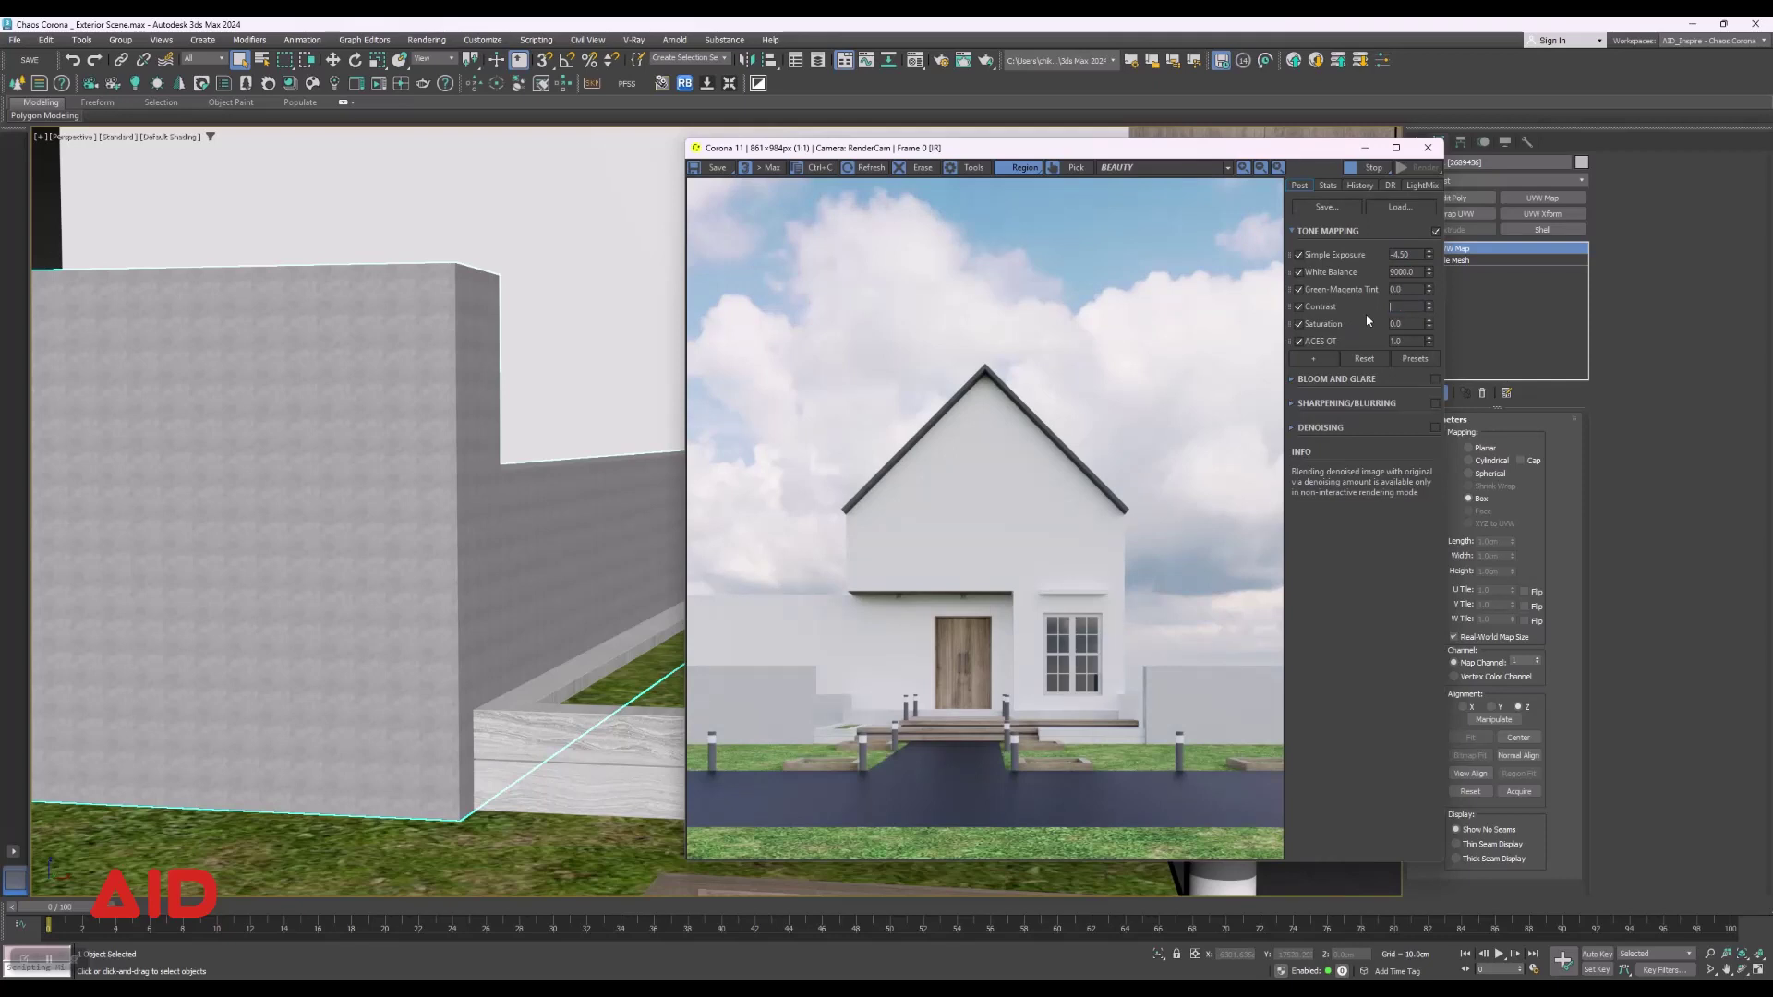
pyautogui.click(1389, 309)
pyautogui.write('3')
pyautogui.press('Return')
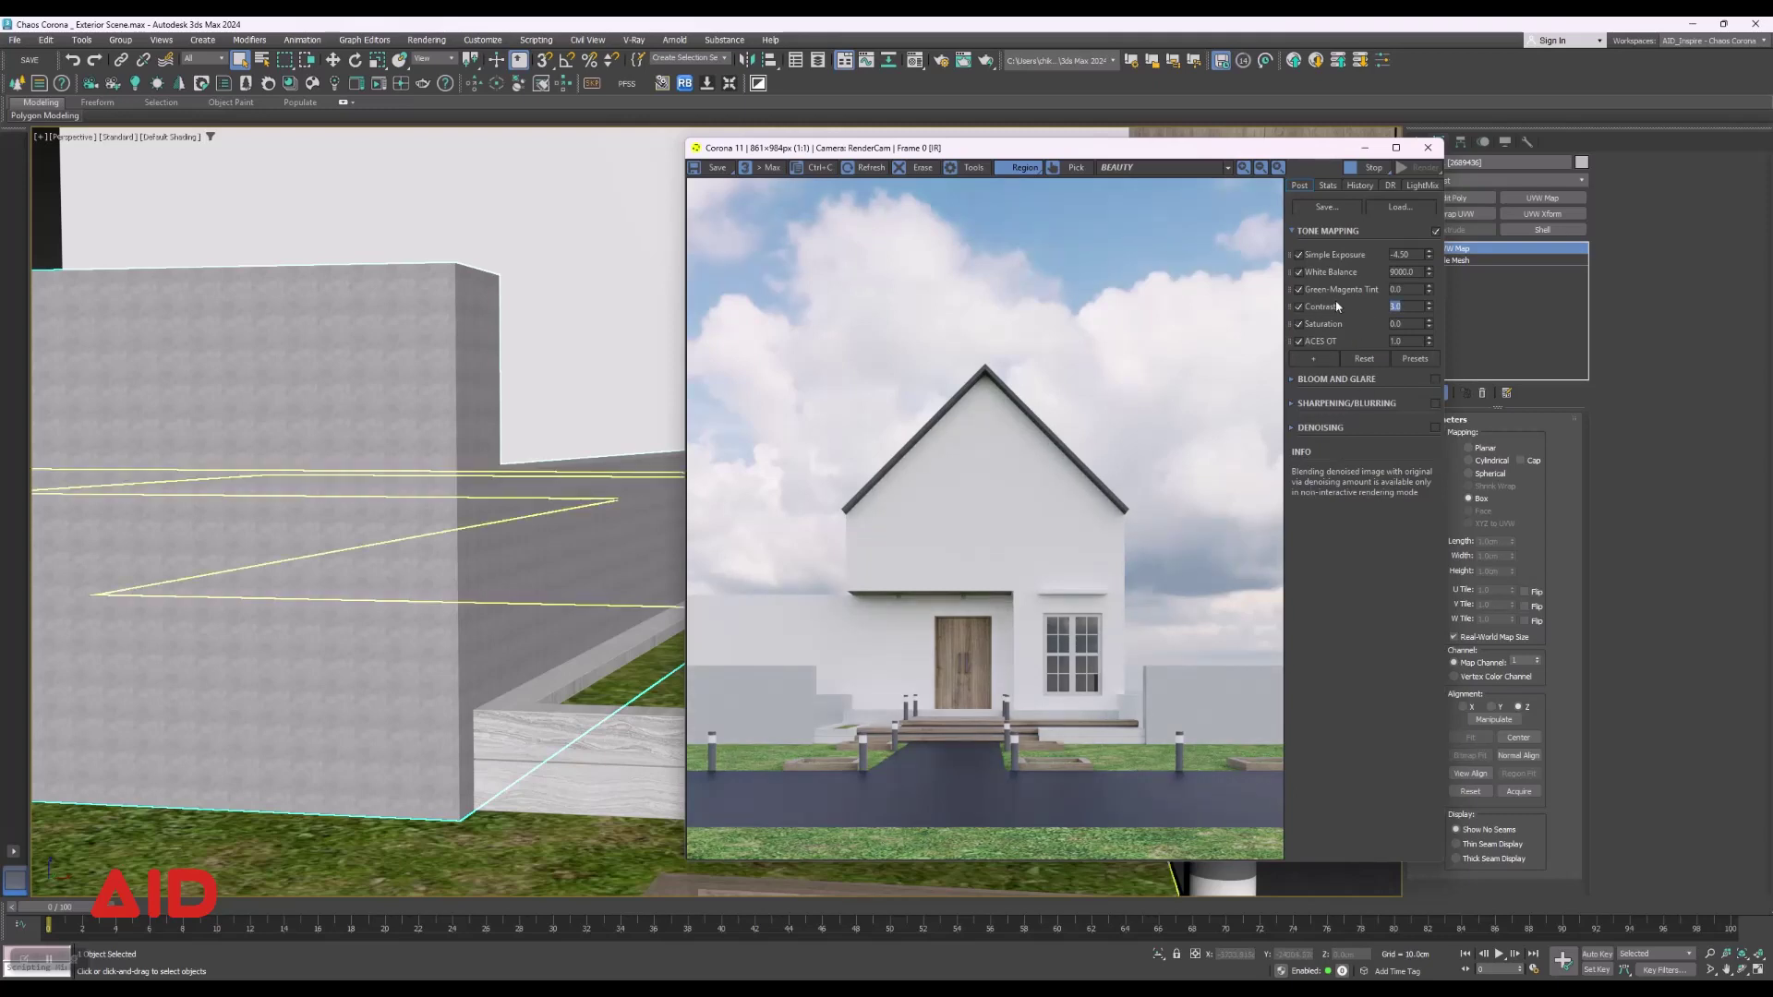
pyautogui.write('1')
pyautogui.press('Return')
pyautogui.write('3')
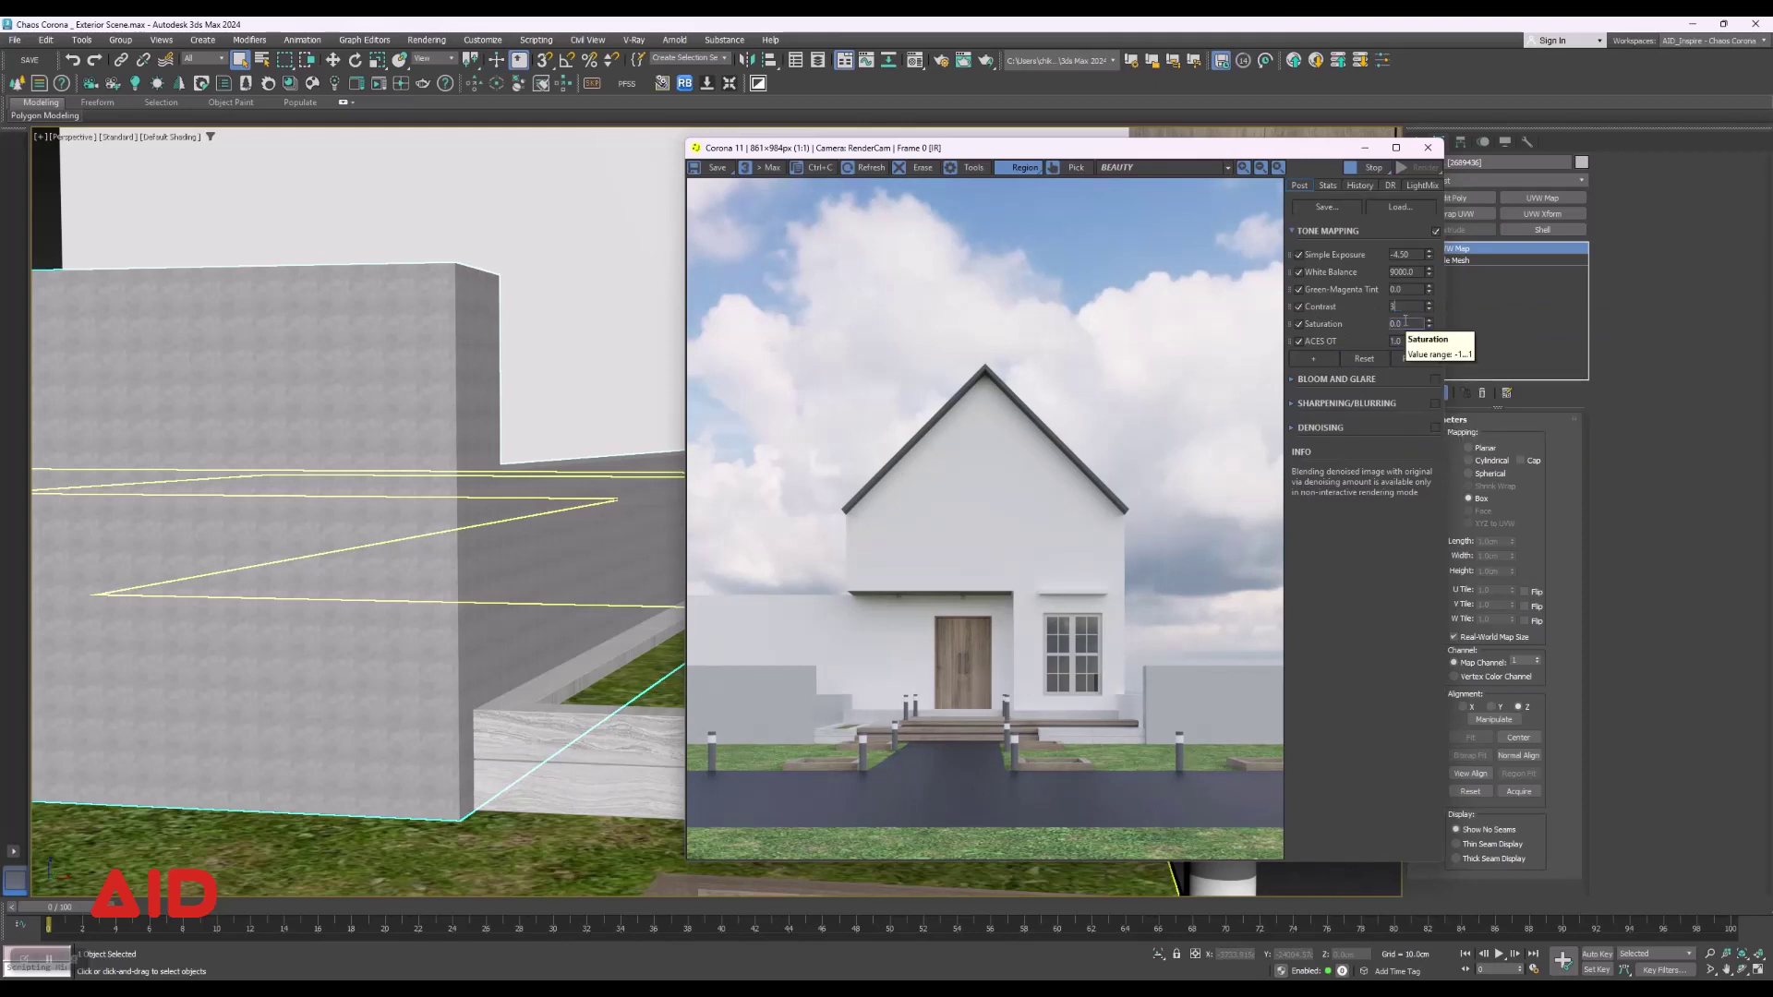
pyautogui.press('Return')
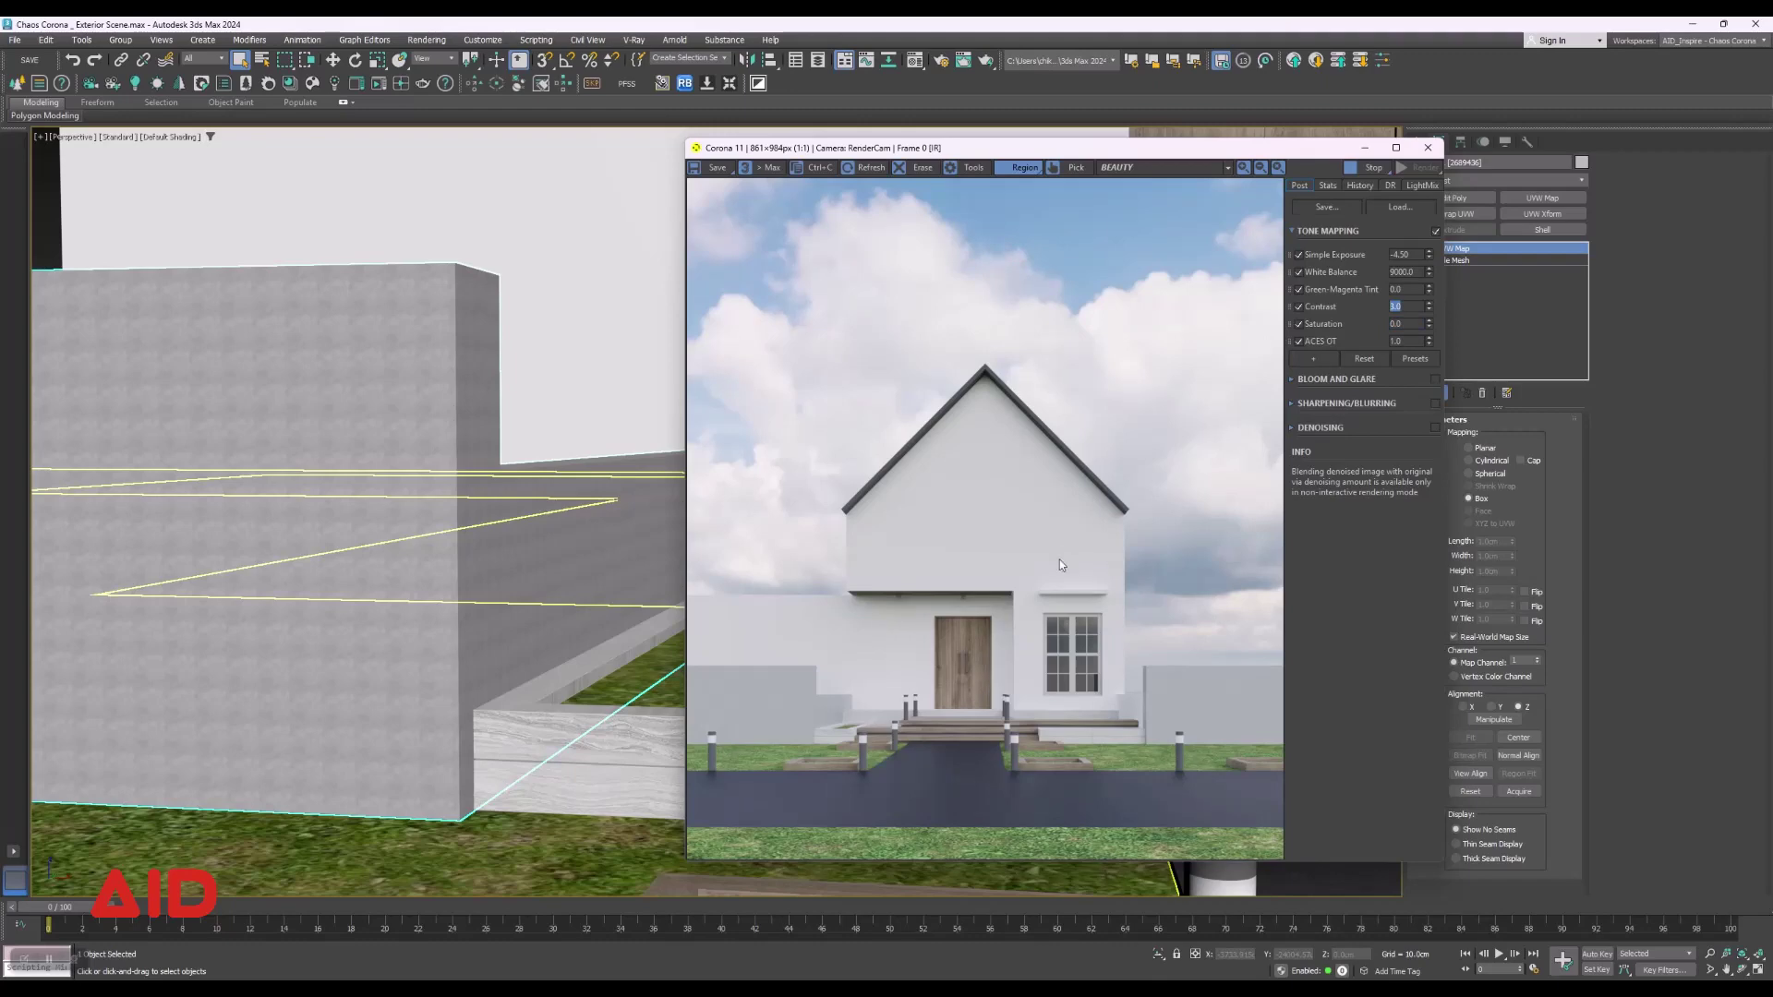
# Frame the house front in the Perspective view, select the house, and move the Corona VFB right.
pyautogui.scroll(-5, 522, 662)
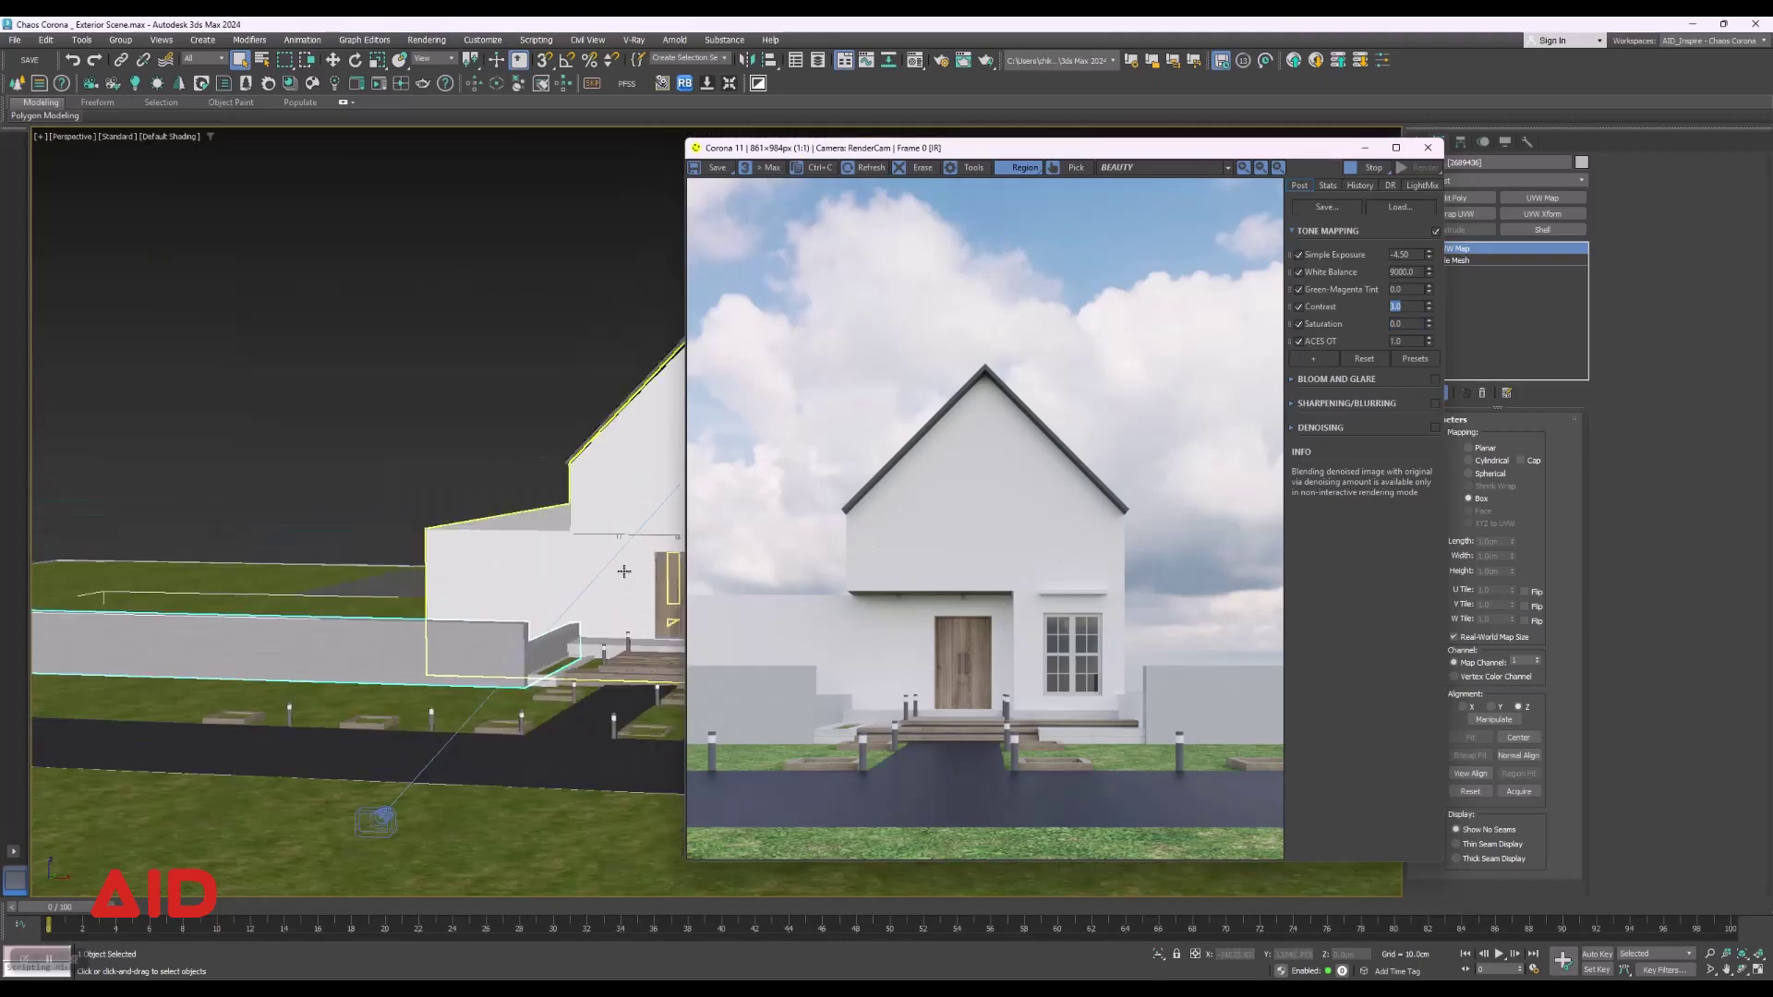
pyautogui.keyDown('alt'); pyautogui.moveTo(521, 662); pyautogui.dragTo(470, 626, button='middle'); pyautogui.keyUp('alt')
pyautogui.scroll(3, 470, 625)
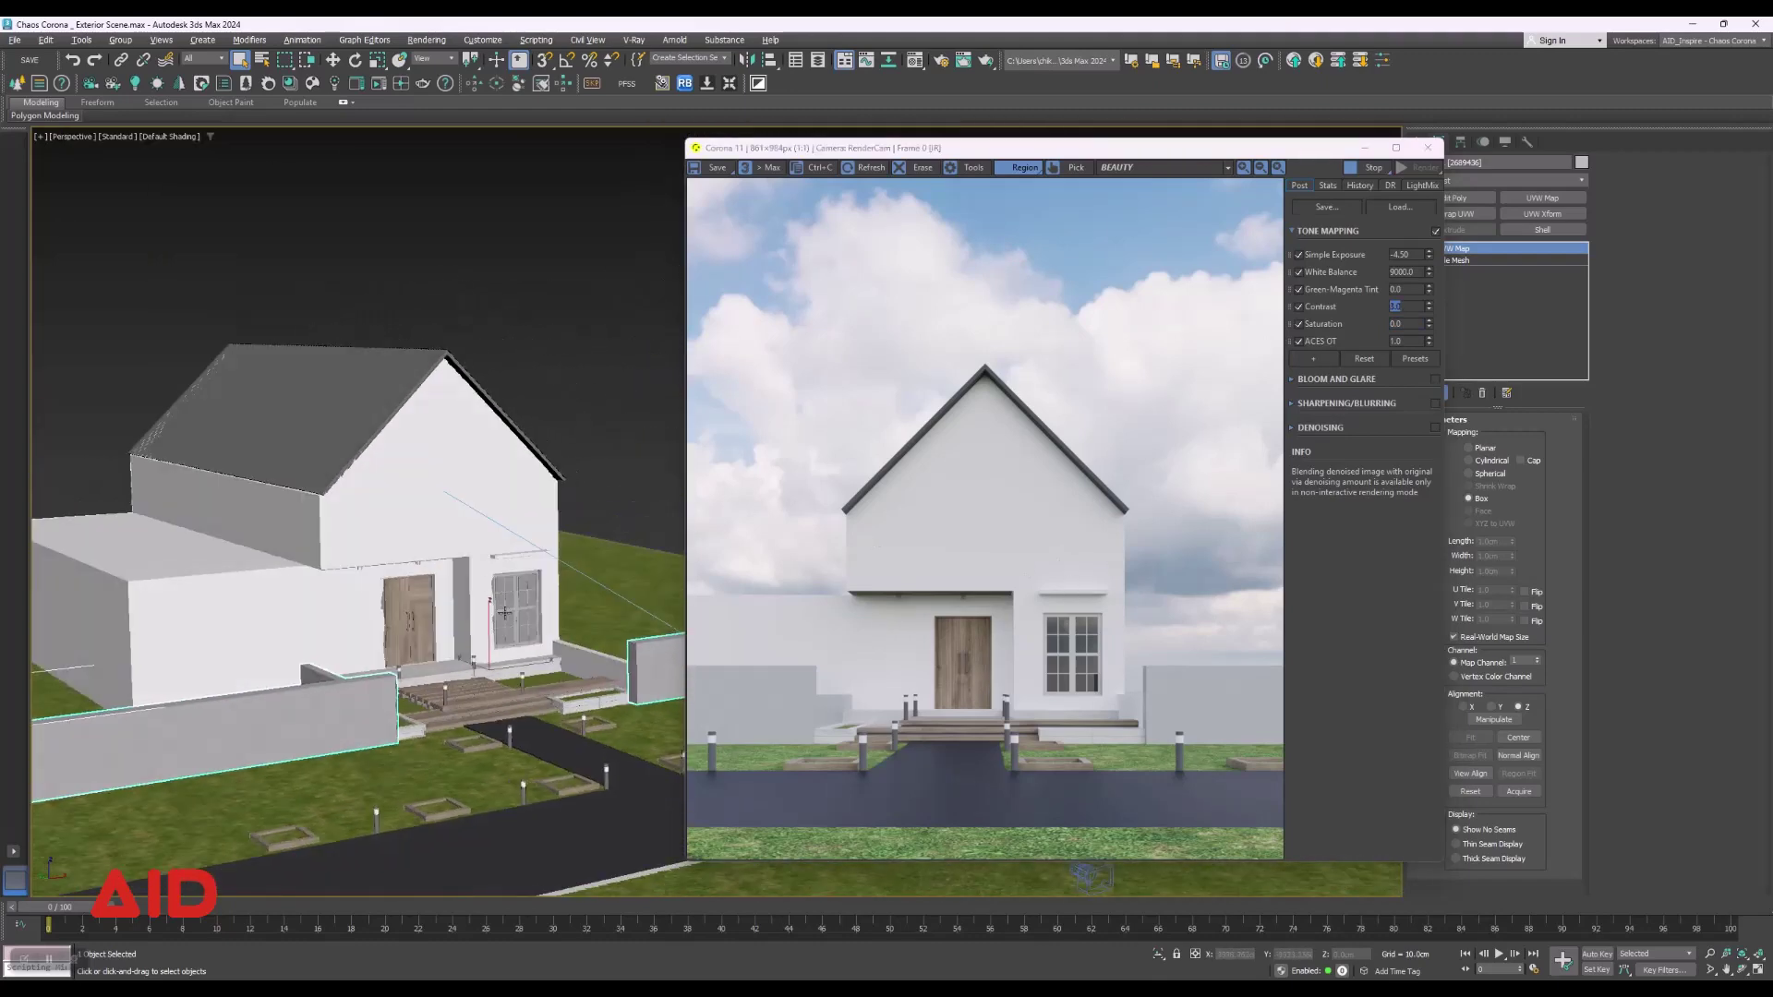
pyautogui.click(450, 529)
pyautogui.scroll(3, 423, 529)
pyautogui.moveTo(423, 529); pyautogui.dragTo(553, 468, button='middle')
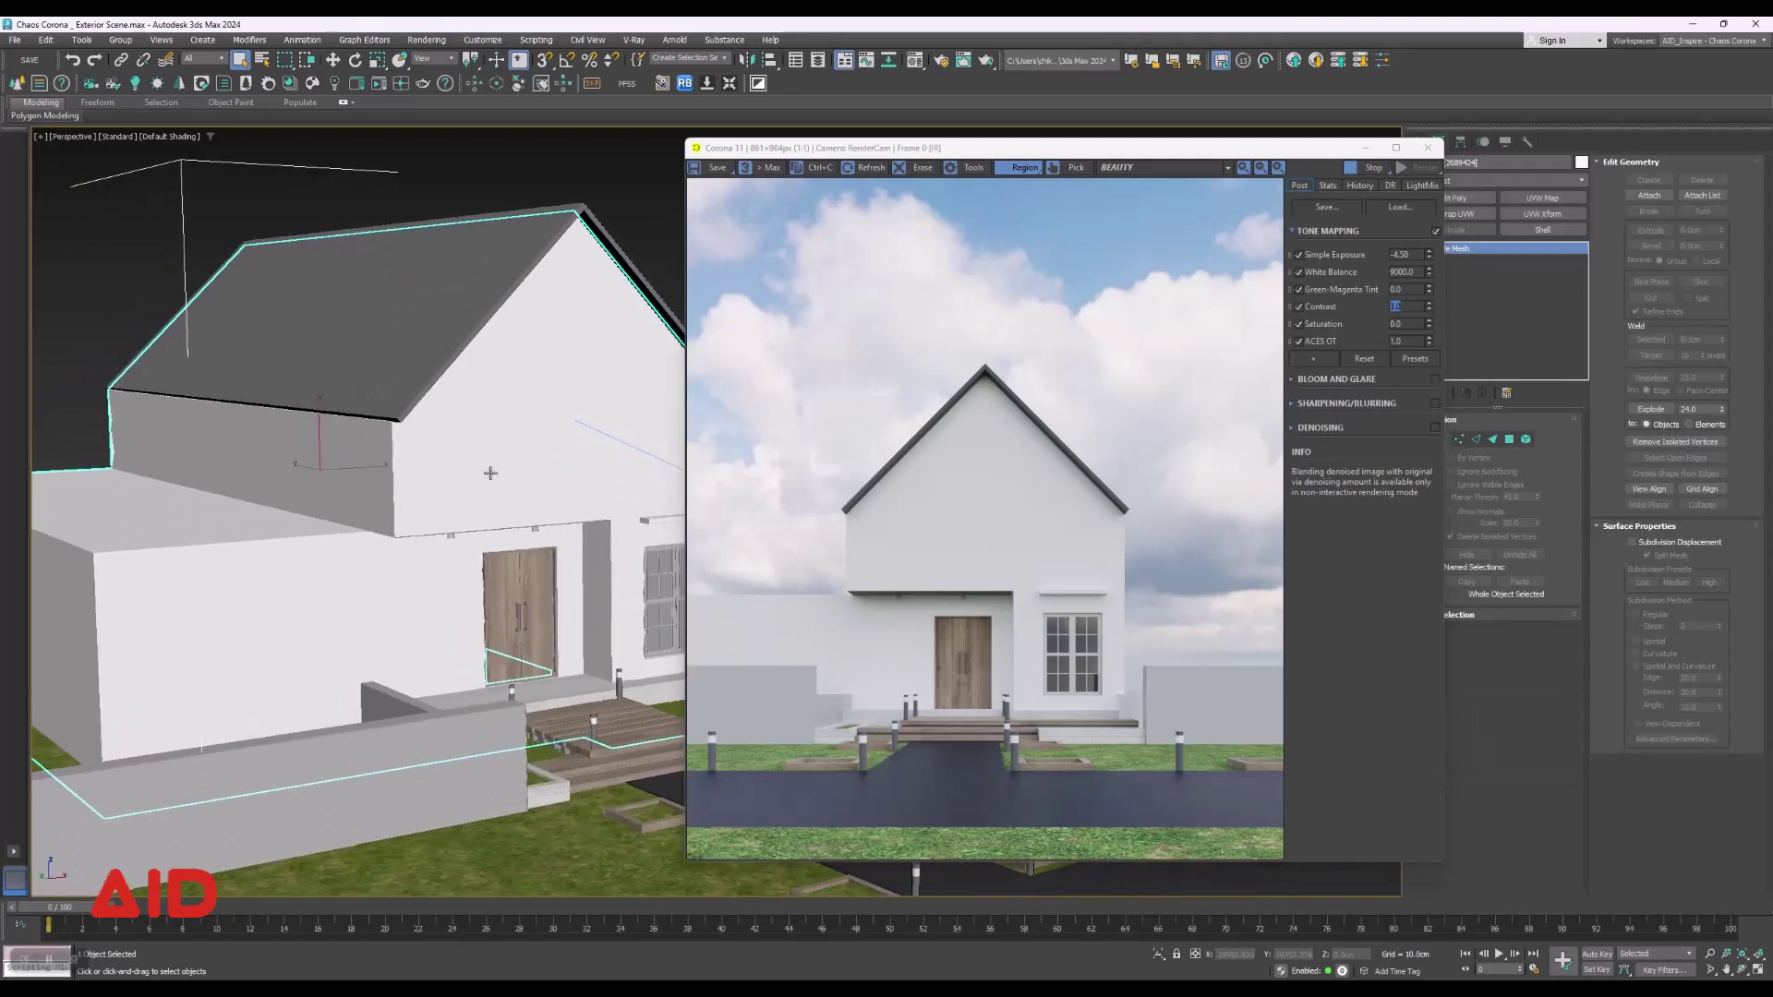
pyautogui.moveTo(995, 155); pyautogui.dragTo(1200, 143)
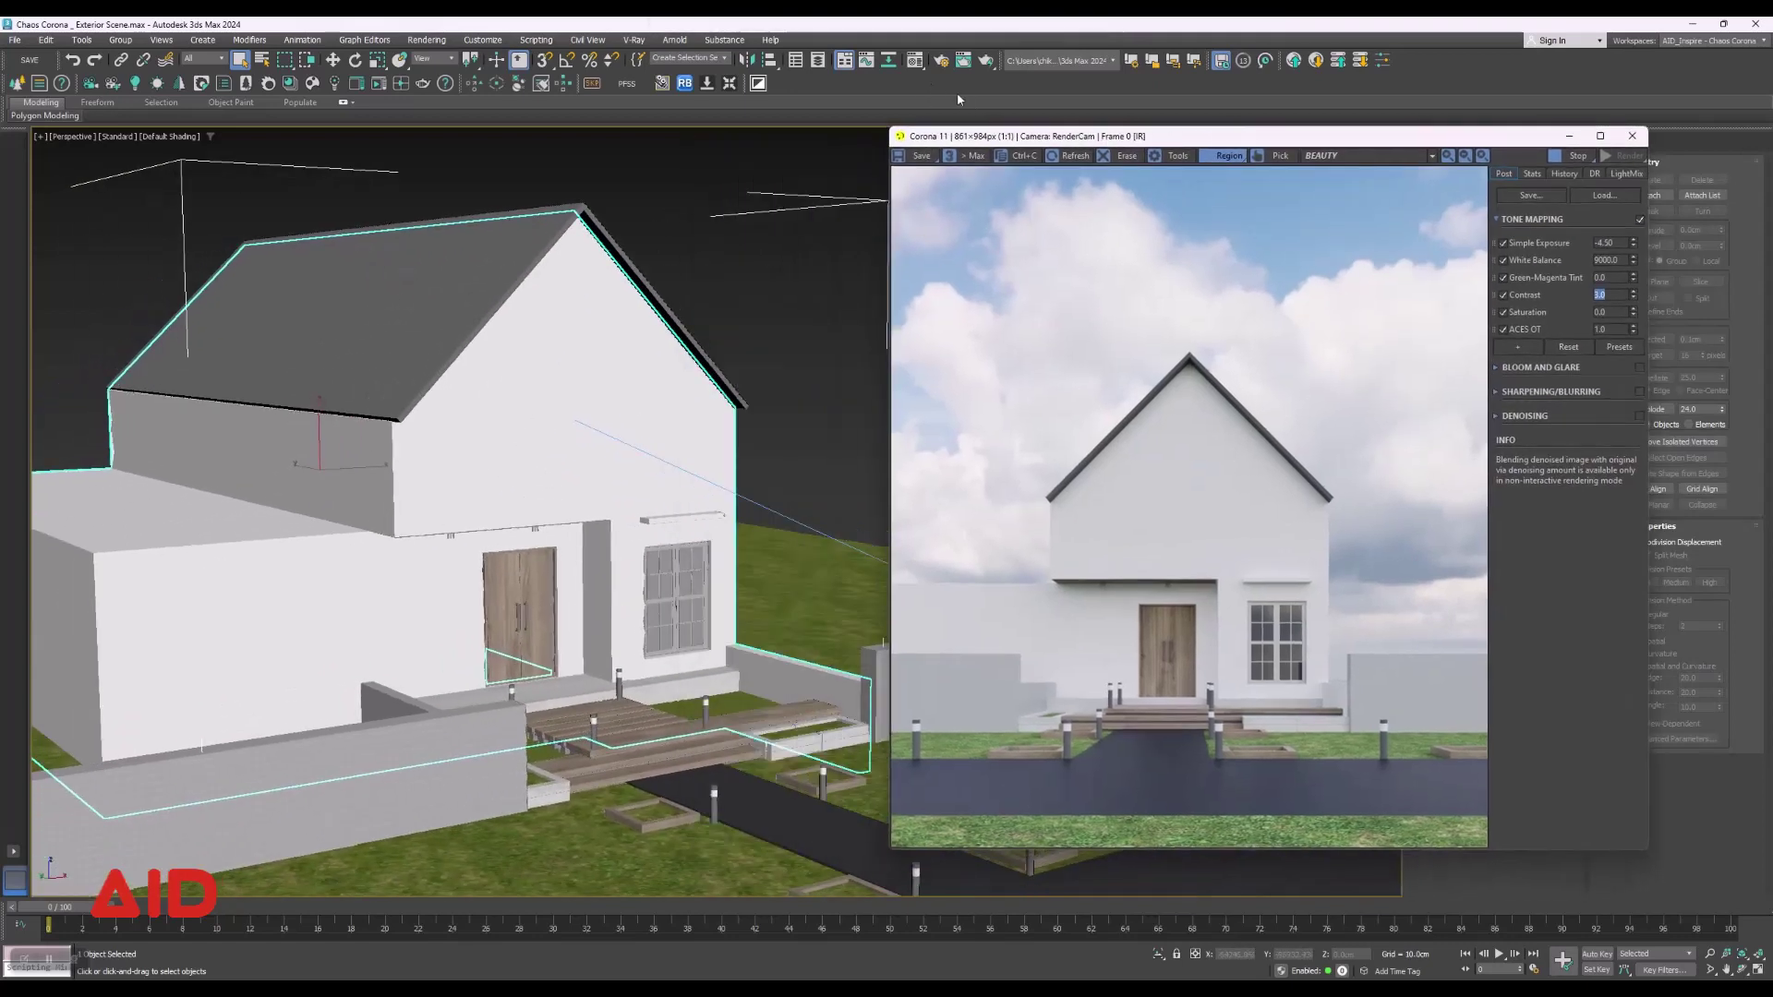
# Eyedrop the house's MultiMat_38 into a free Material Editor slot and open wooden door sub-material 2.
pyautogui.click(915, 61)
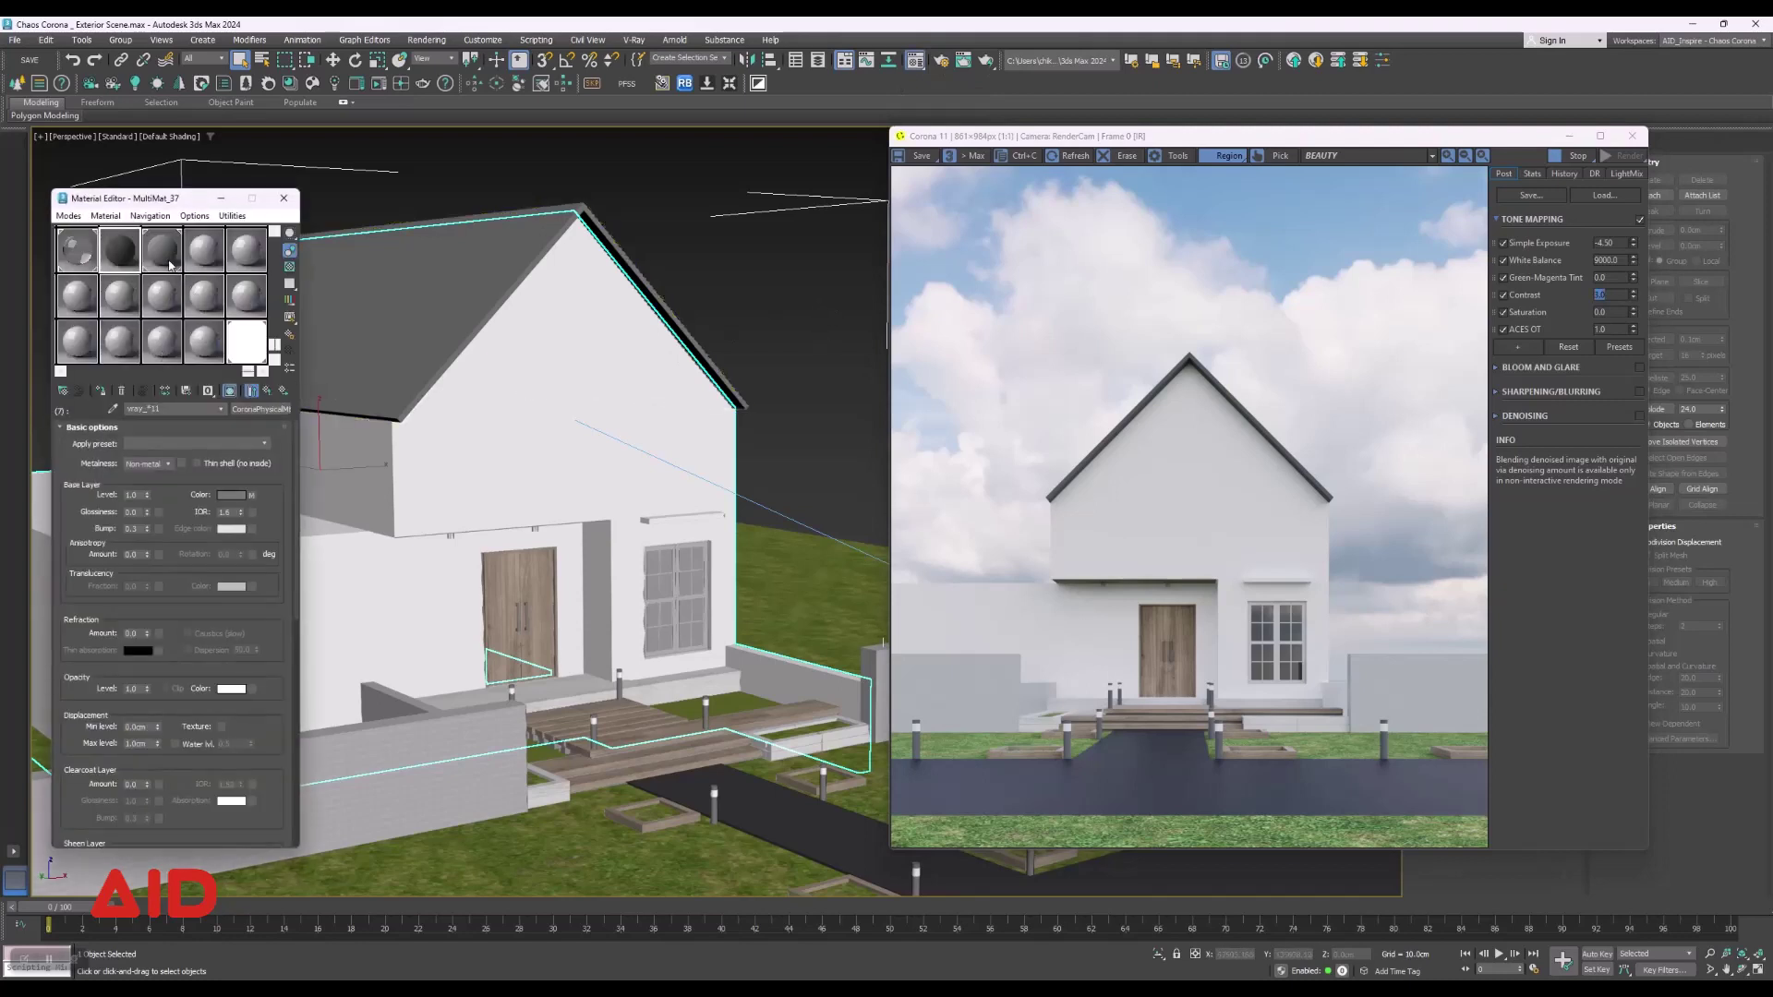
pyautogui.click(197, 268)
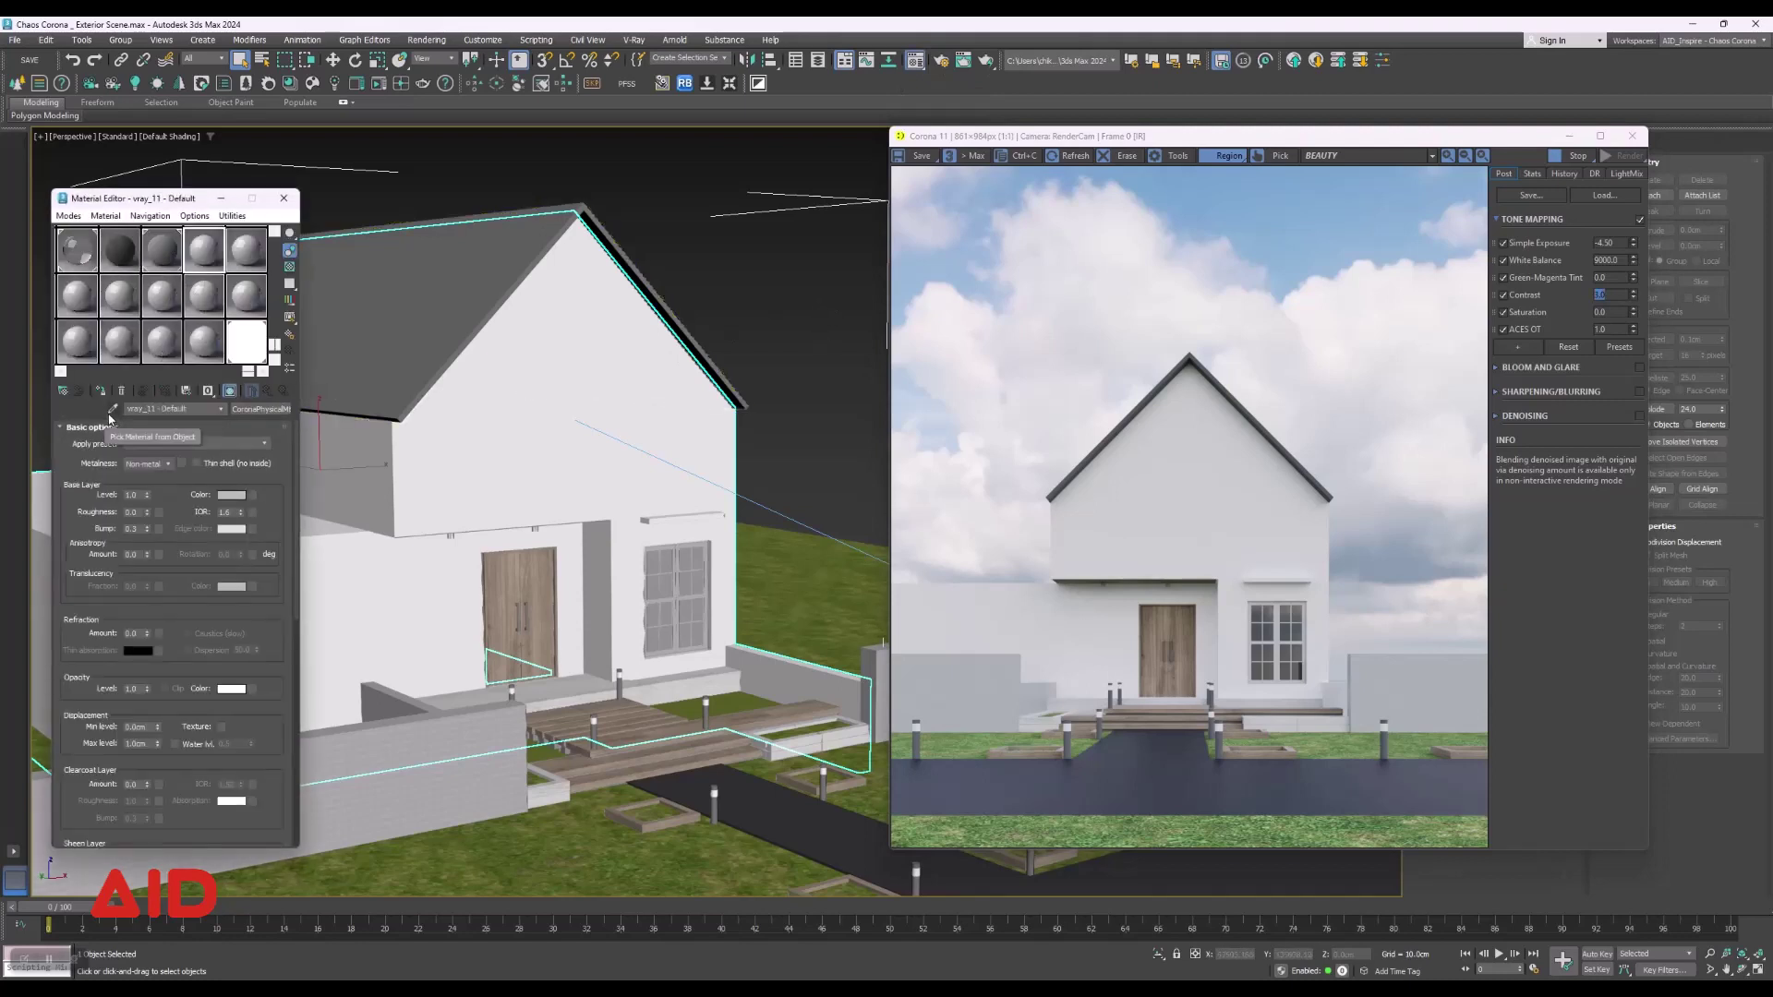
pyautogui.click(112, 408)
pyautogui.click(464, 470)
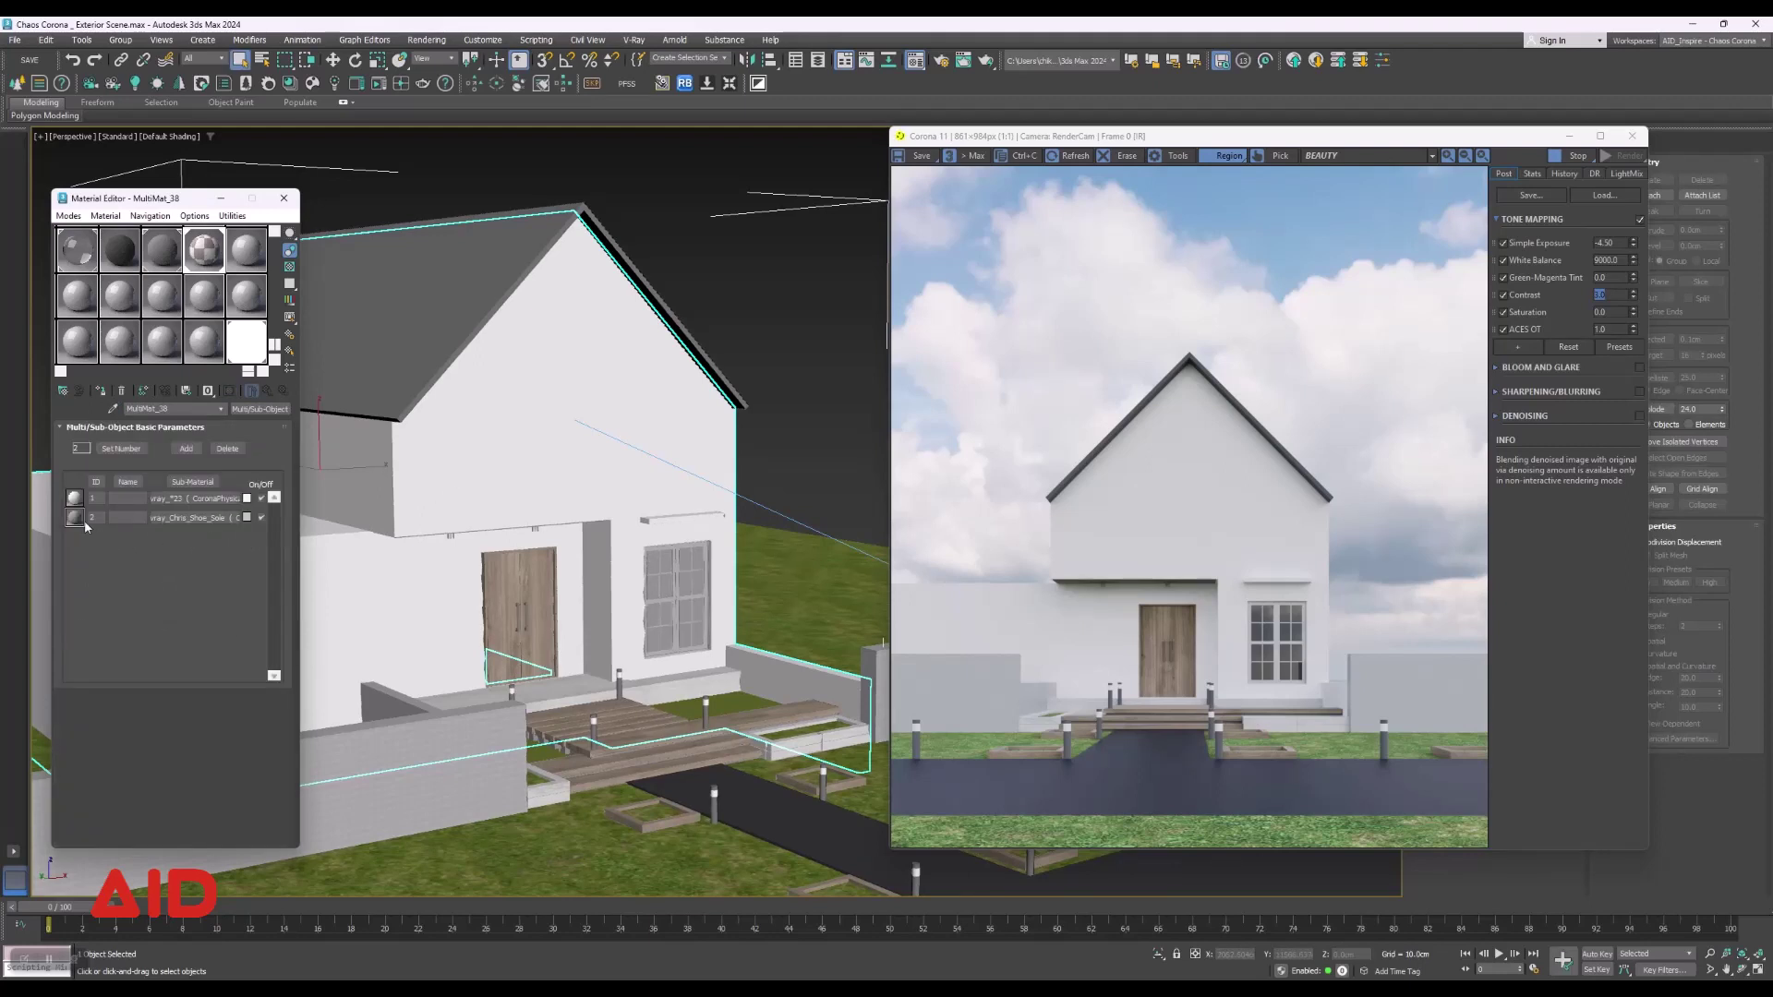
pyautogui.click(194, 517)
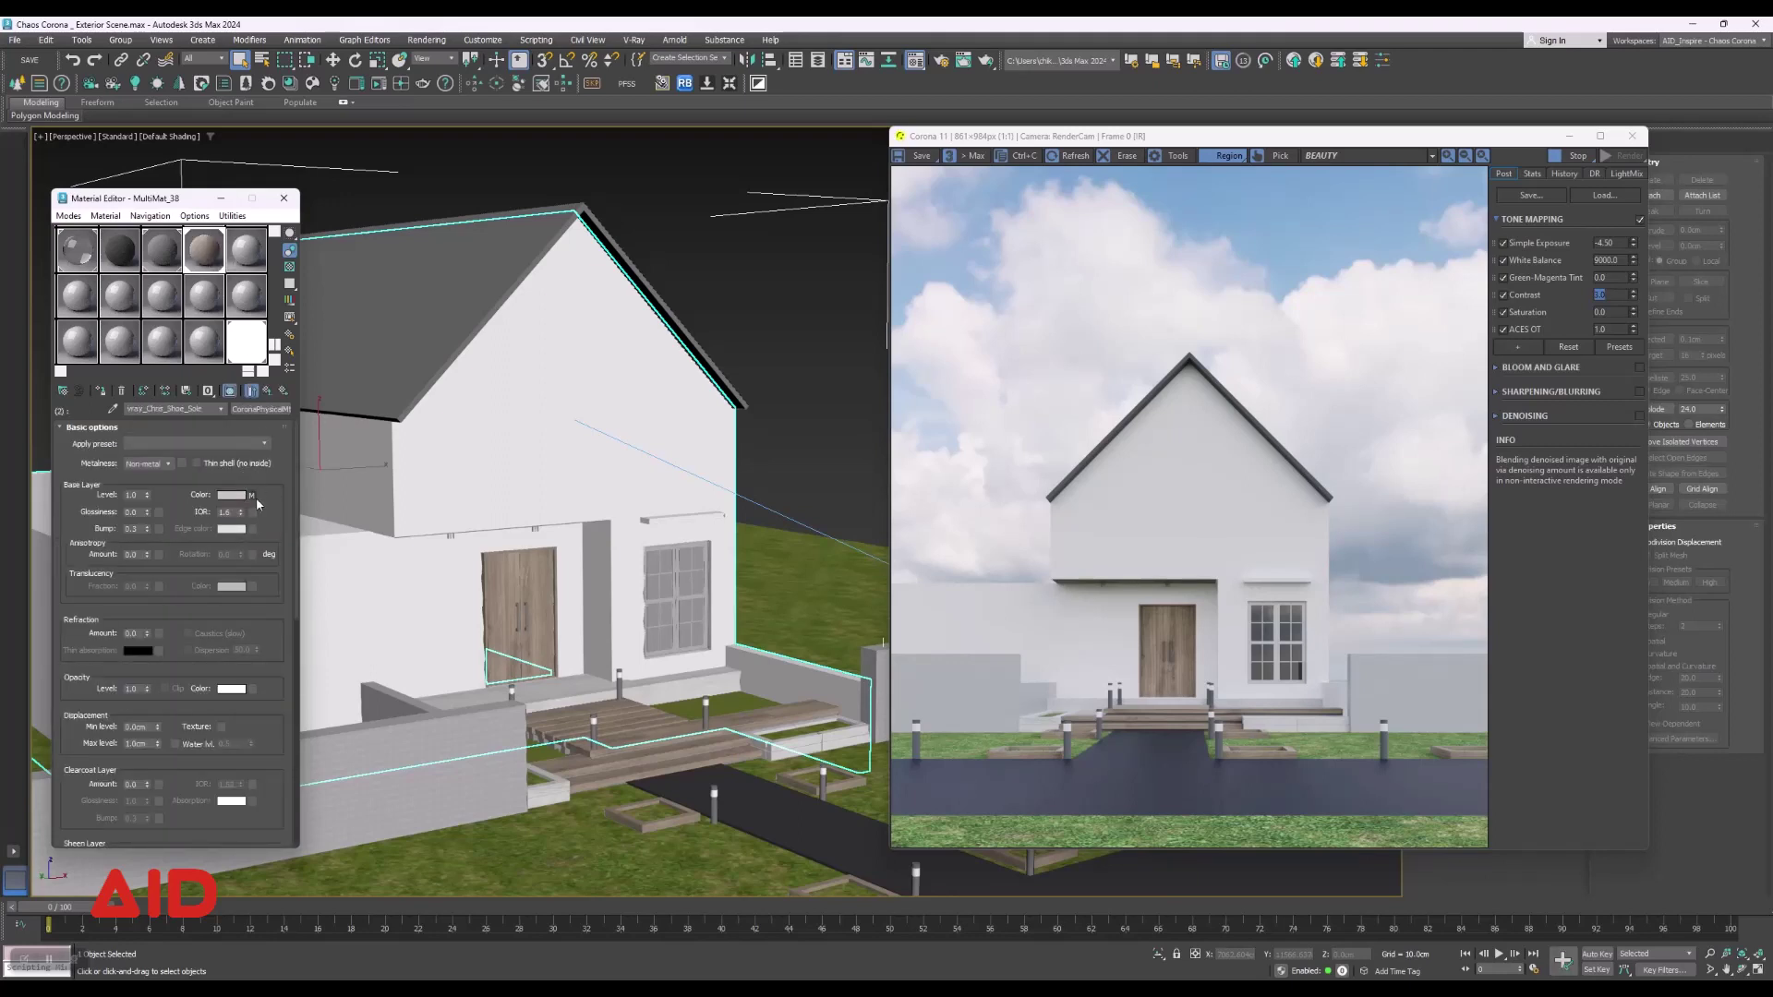
# Set the door sub-material's Glossiness to 0.75.
pyautogui.moveTo(267, 521); pyautogui.dragTo(266, 499)
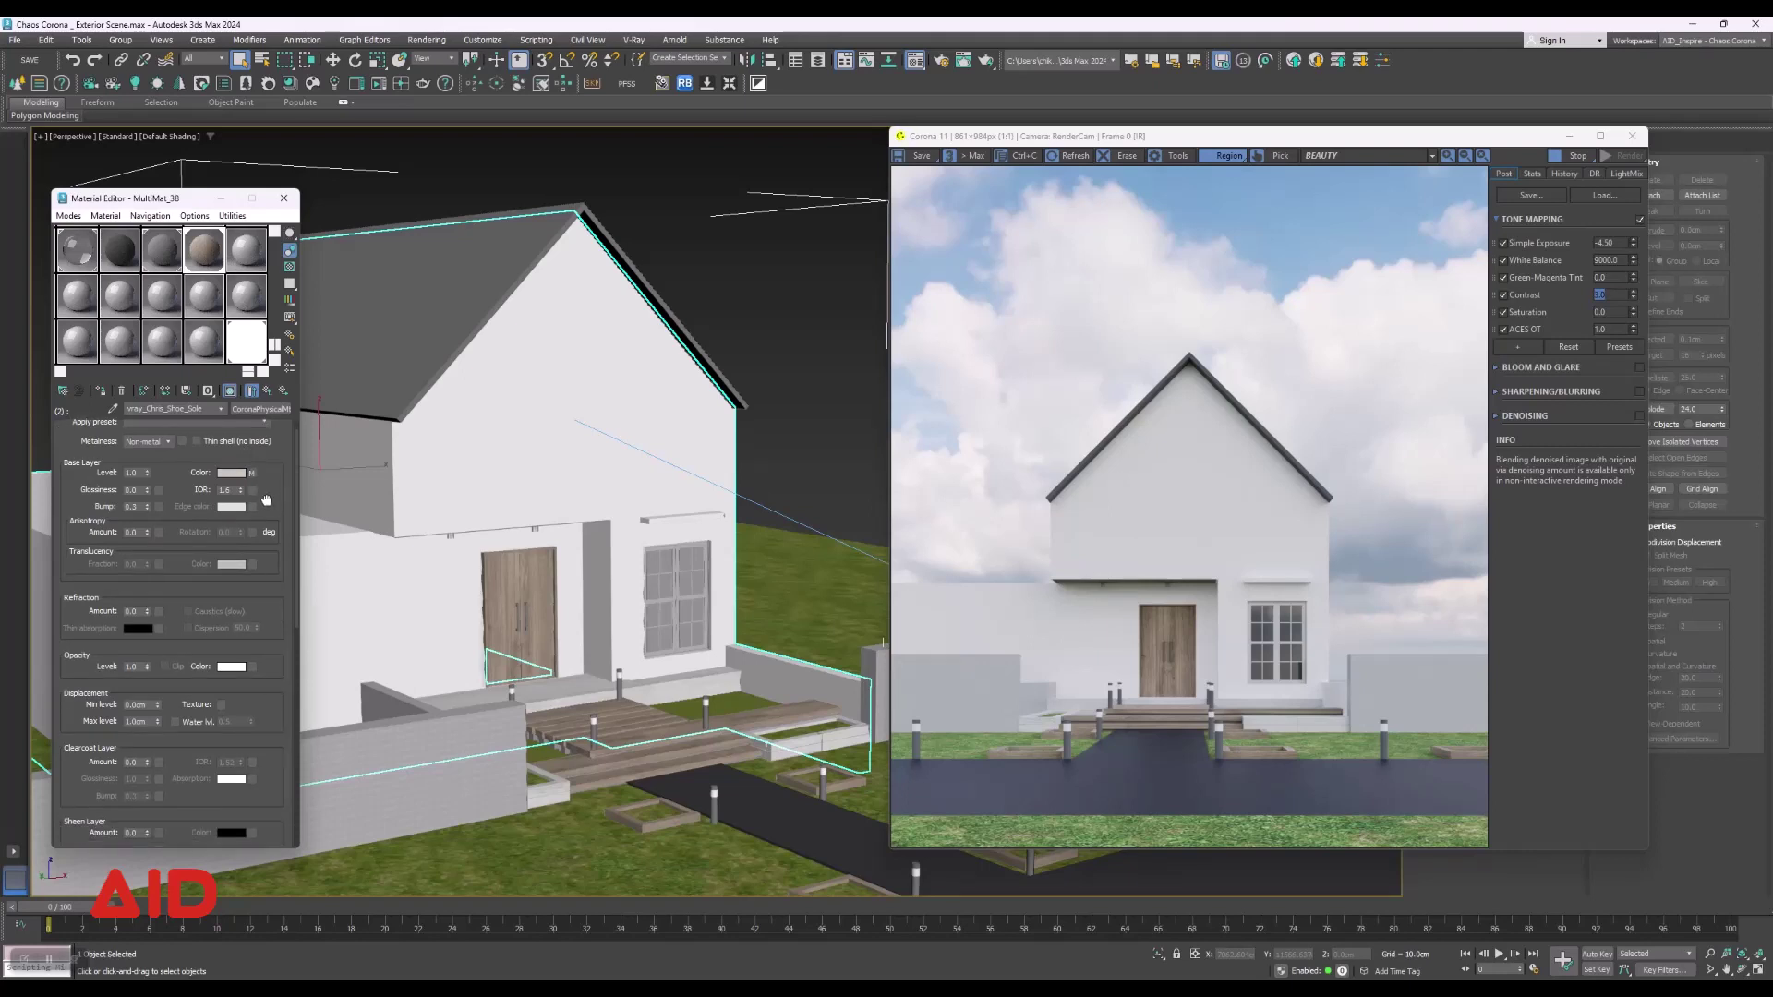
pyautogui.moveTo(266, 500); pyautogui.dragTo(266, 521)
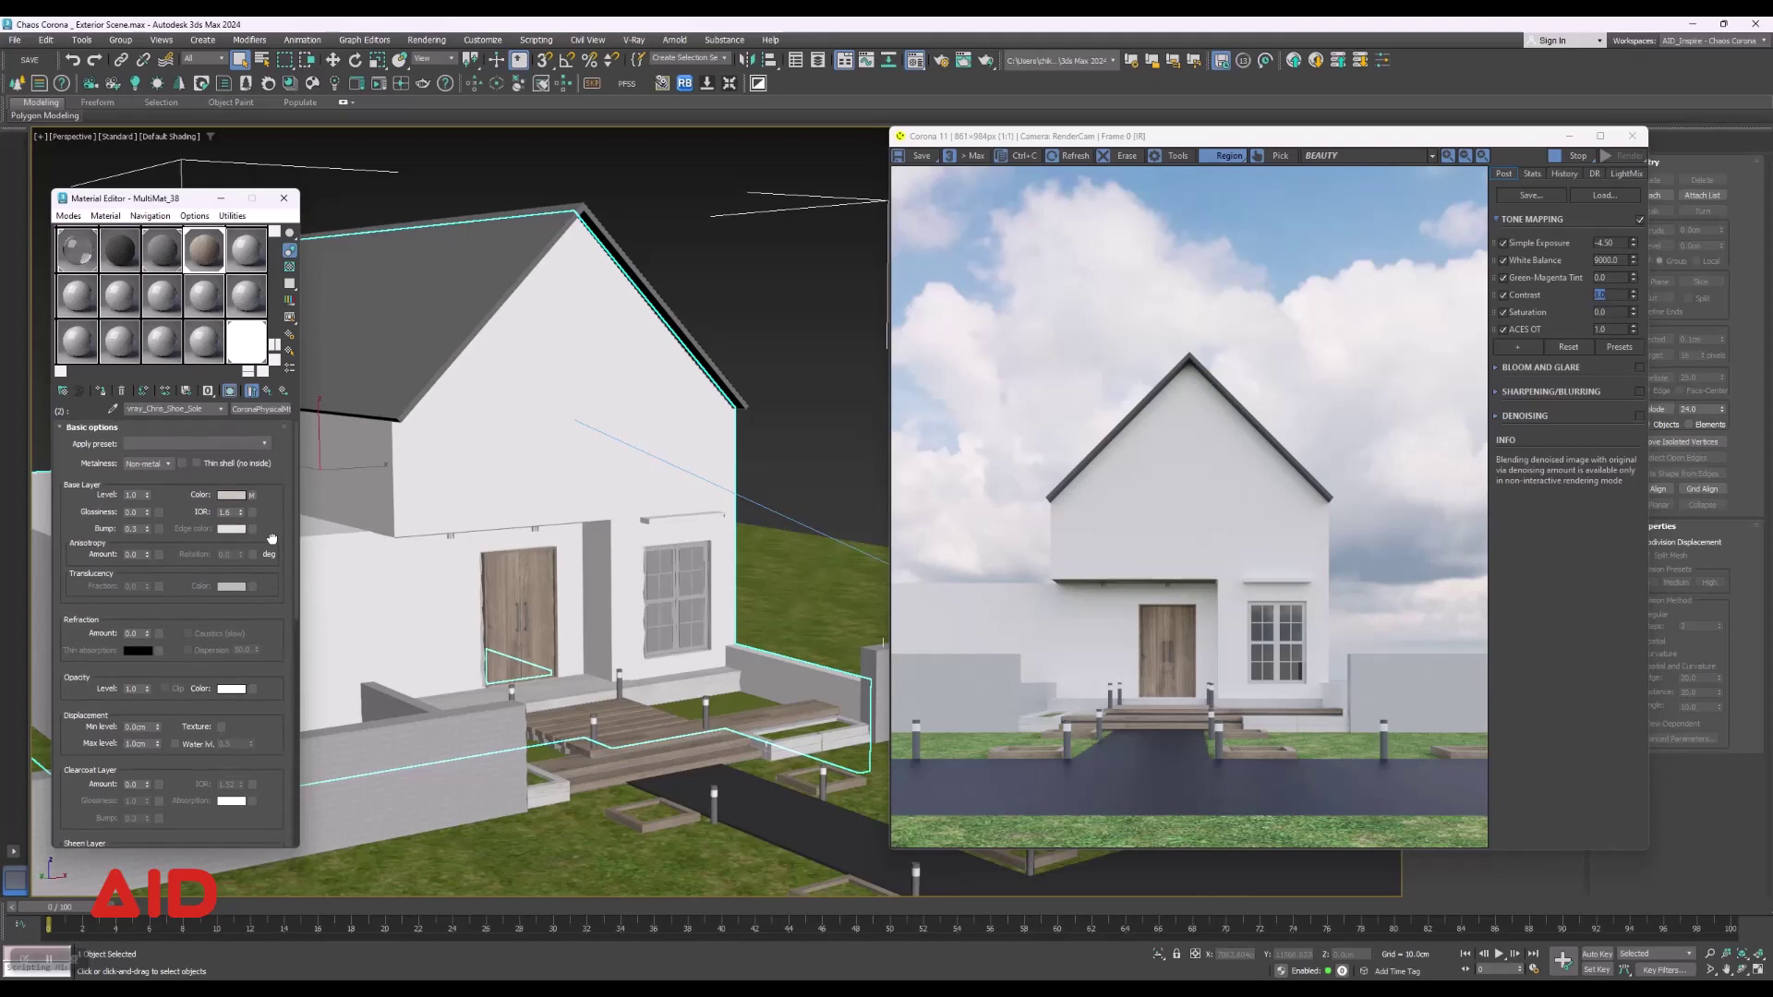
pyautogui.doubleClick(134, 512)
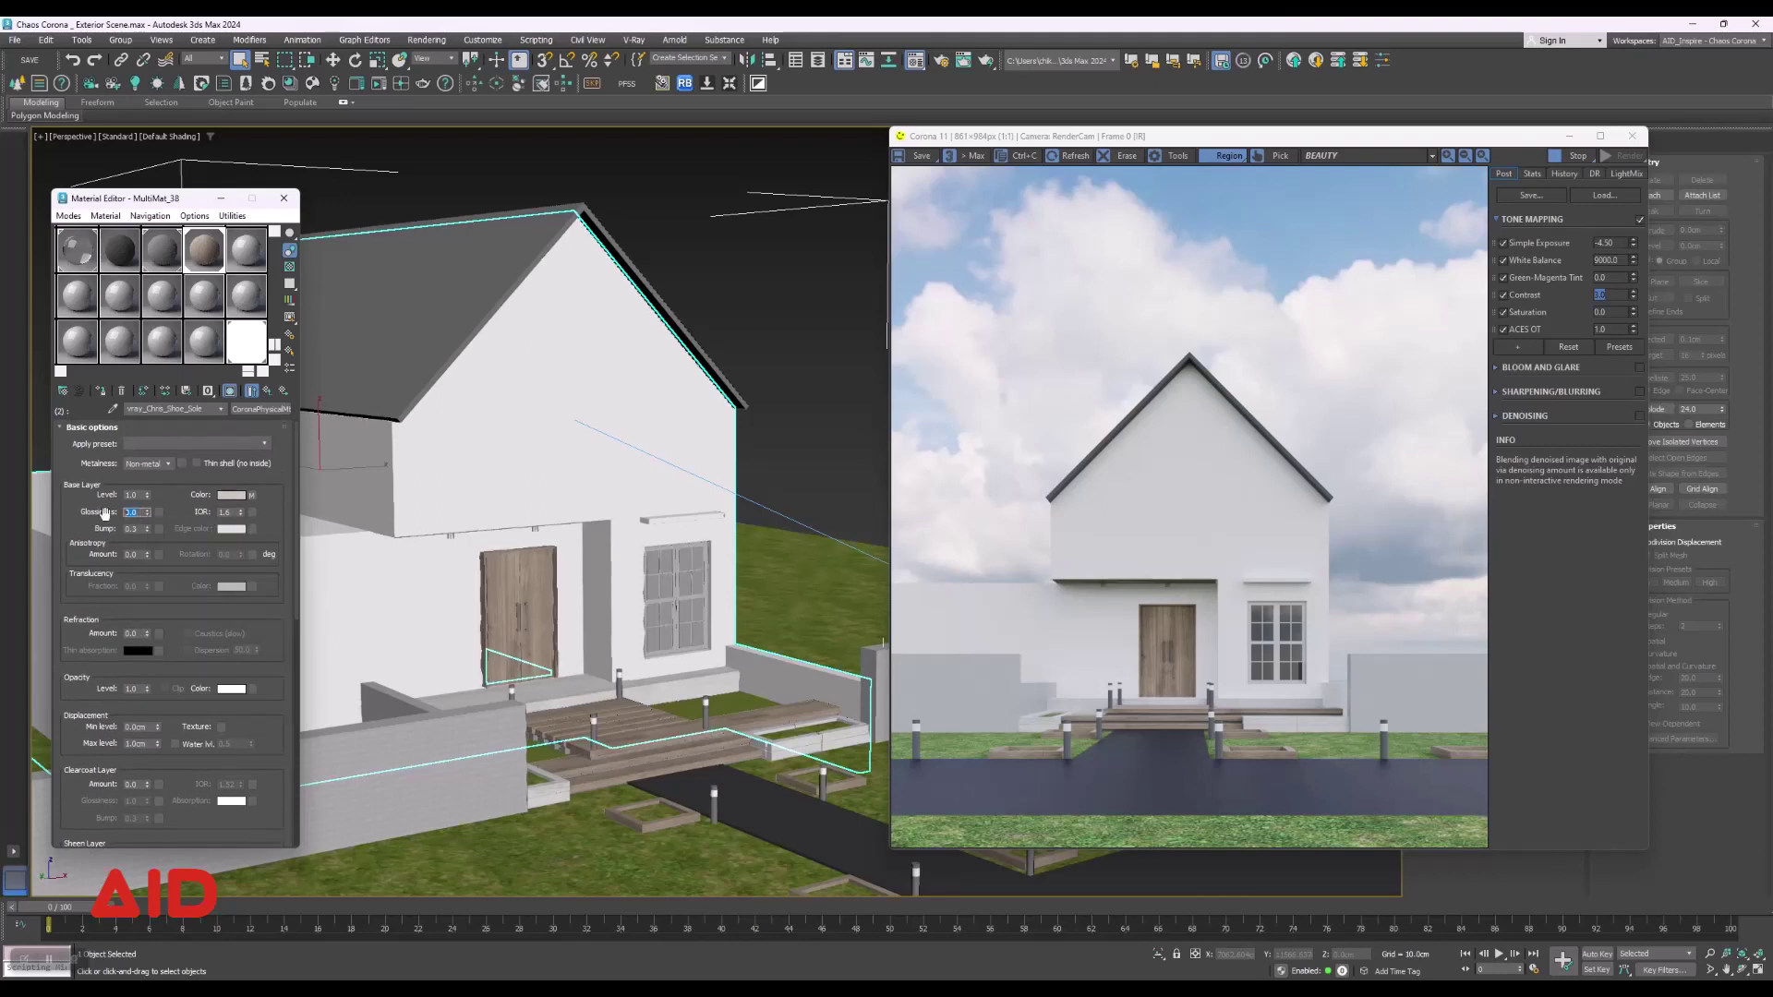
pyautogui.write('0.7')
pyautogui.press('Return')
pyautogui.press('Return')
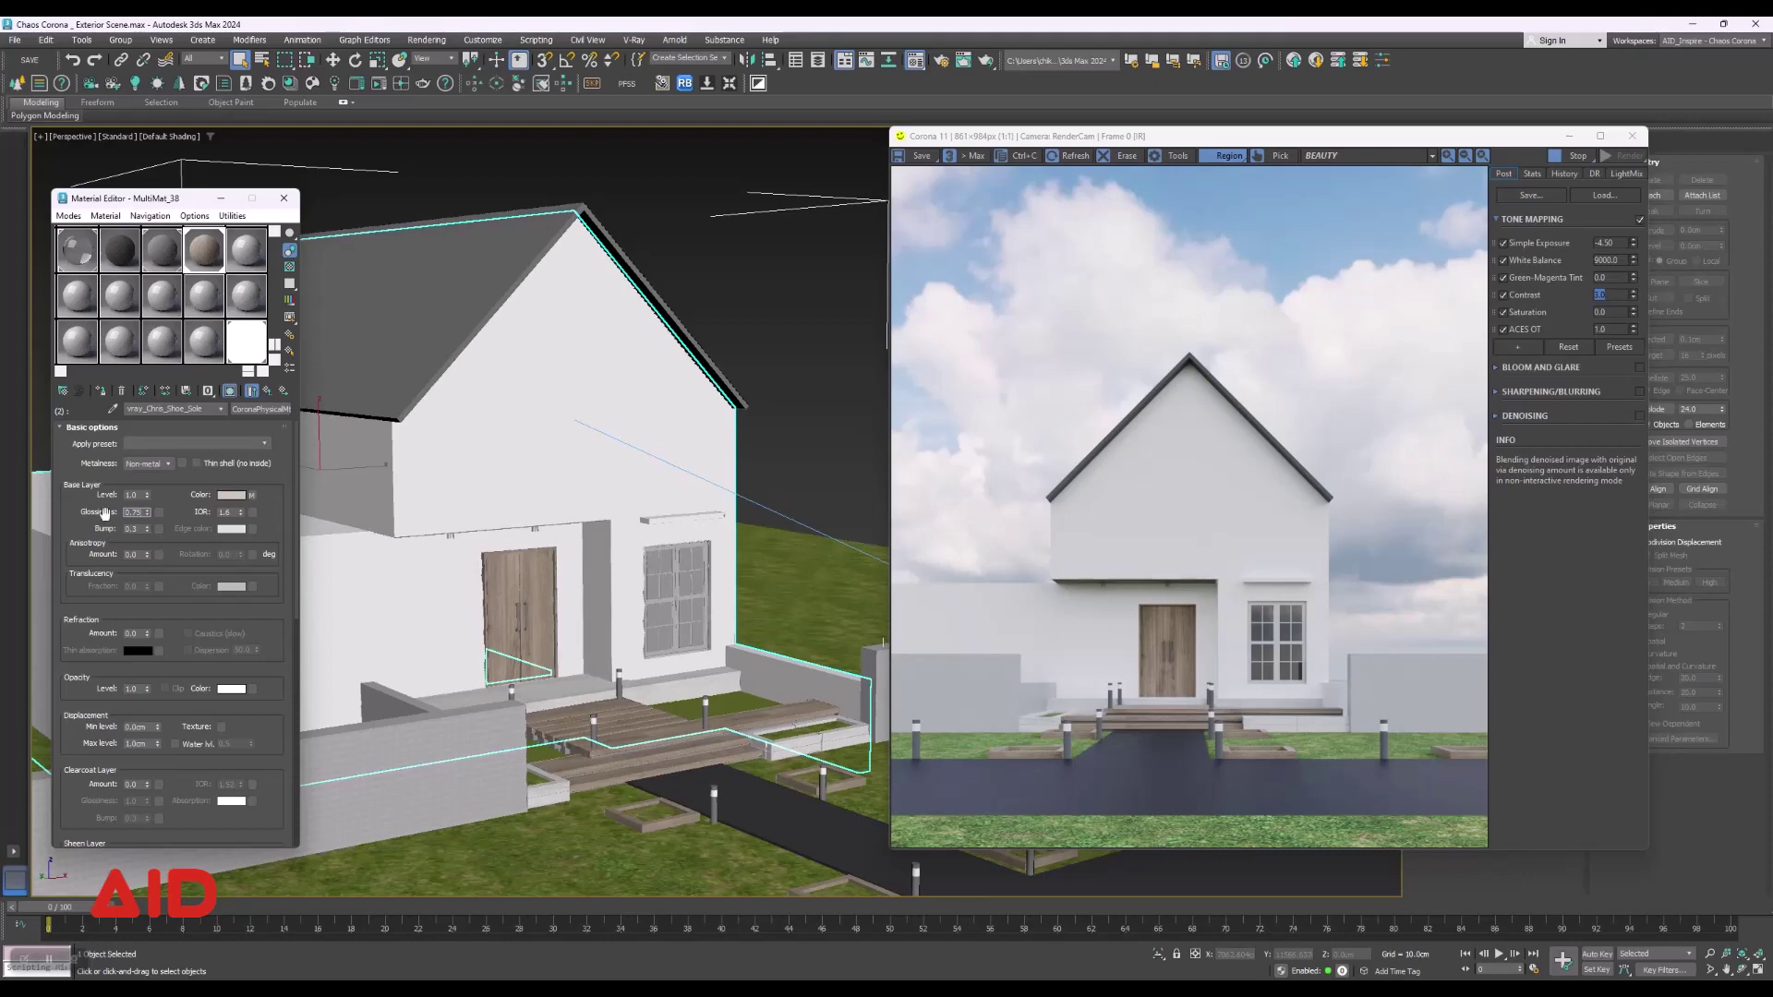
# Preview the door material in a magnified sample window, then close it.
pyautogui.doubleClick(218, 258)
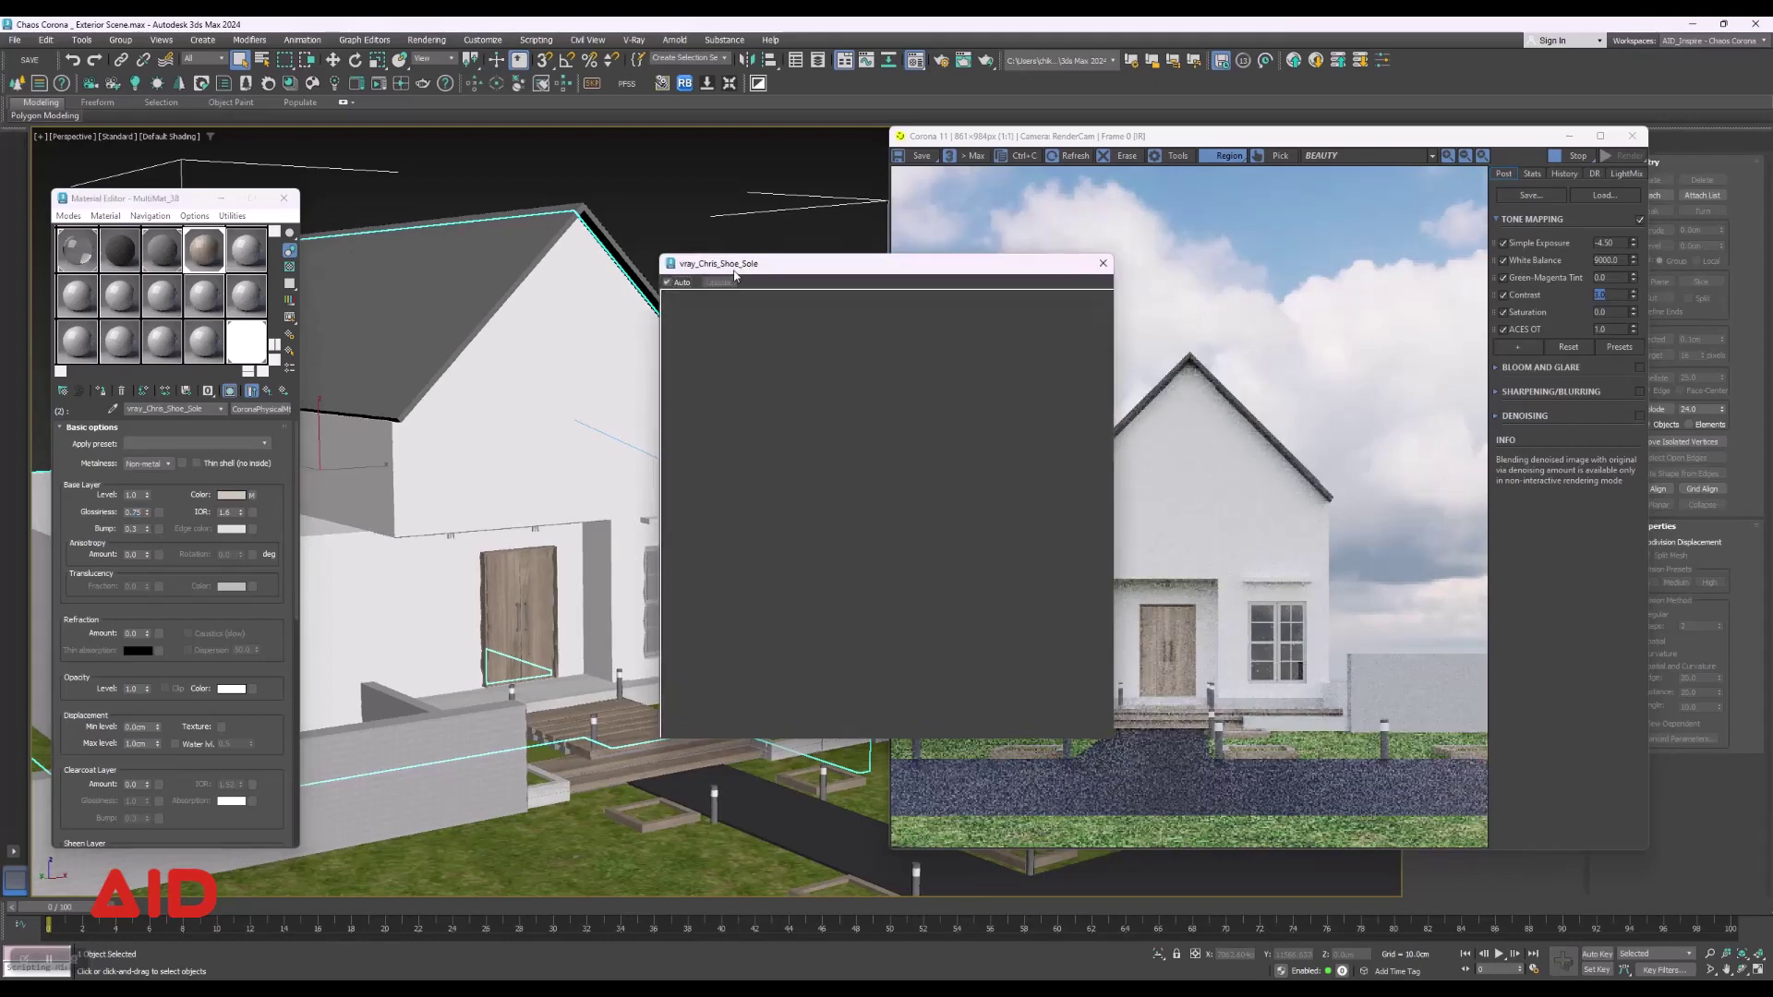
pyautogui.moveTo(746, 267); pyautogui.dragTo(680, 270)
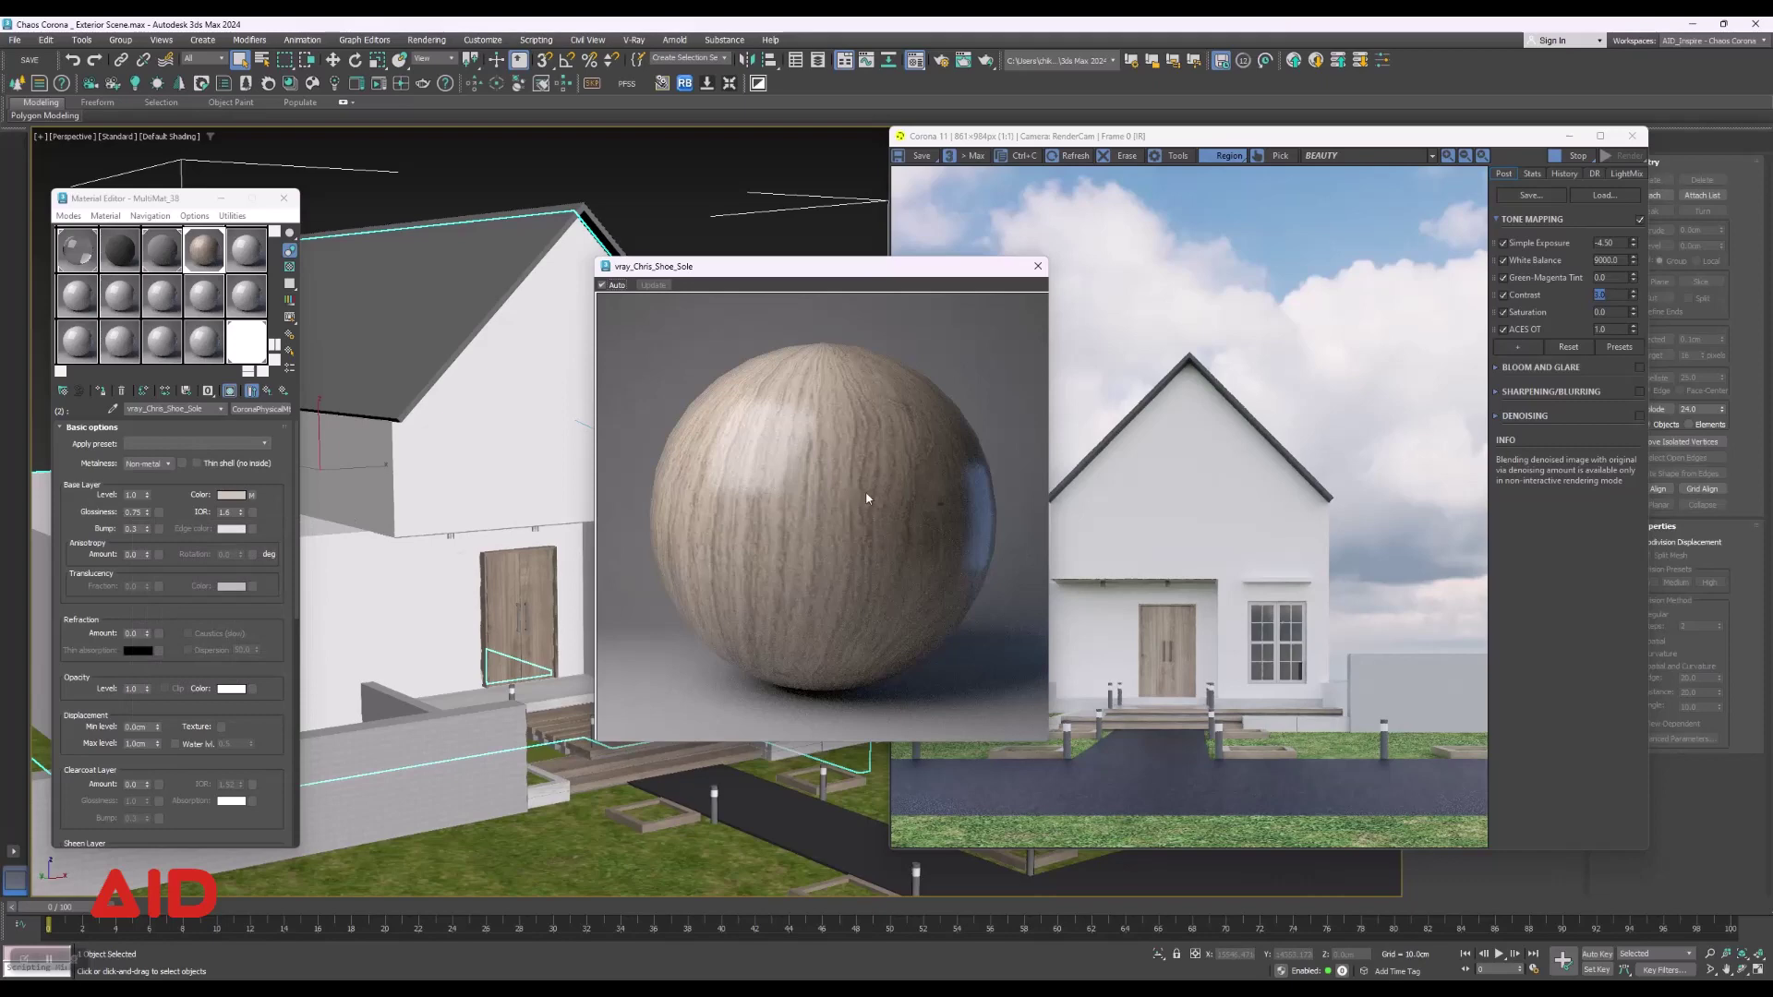
pyautogui.click(1037, 266)
pyautogui.moveTo(581, 637); pyautogui.dragTo(692, 616, button='middle')
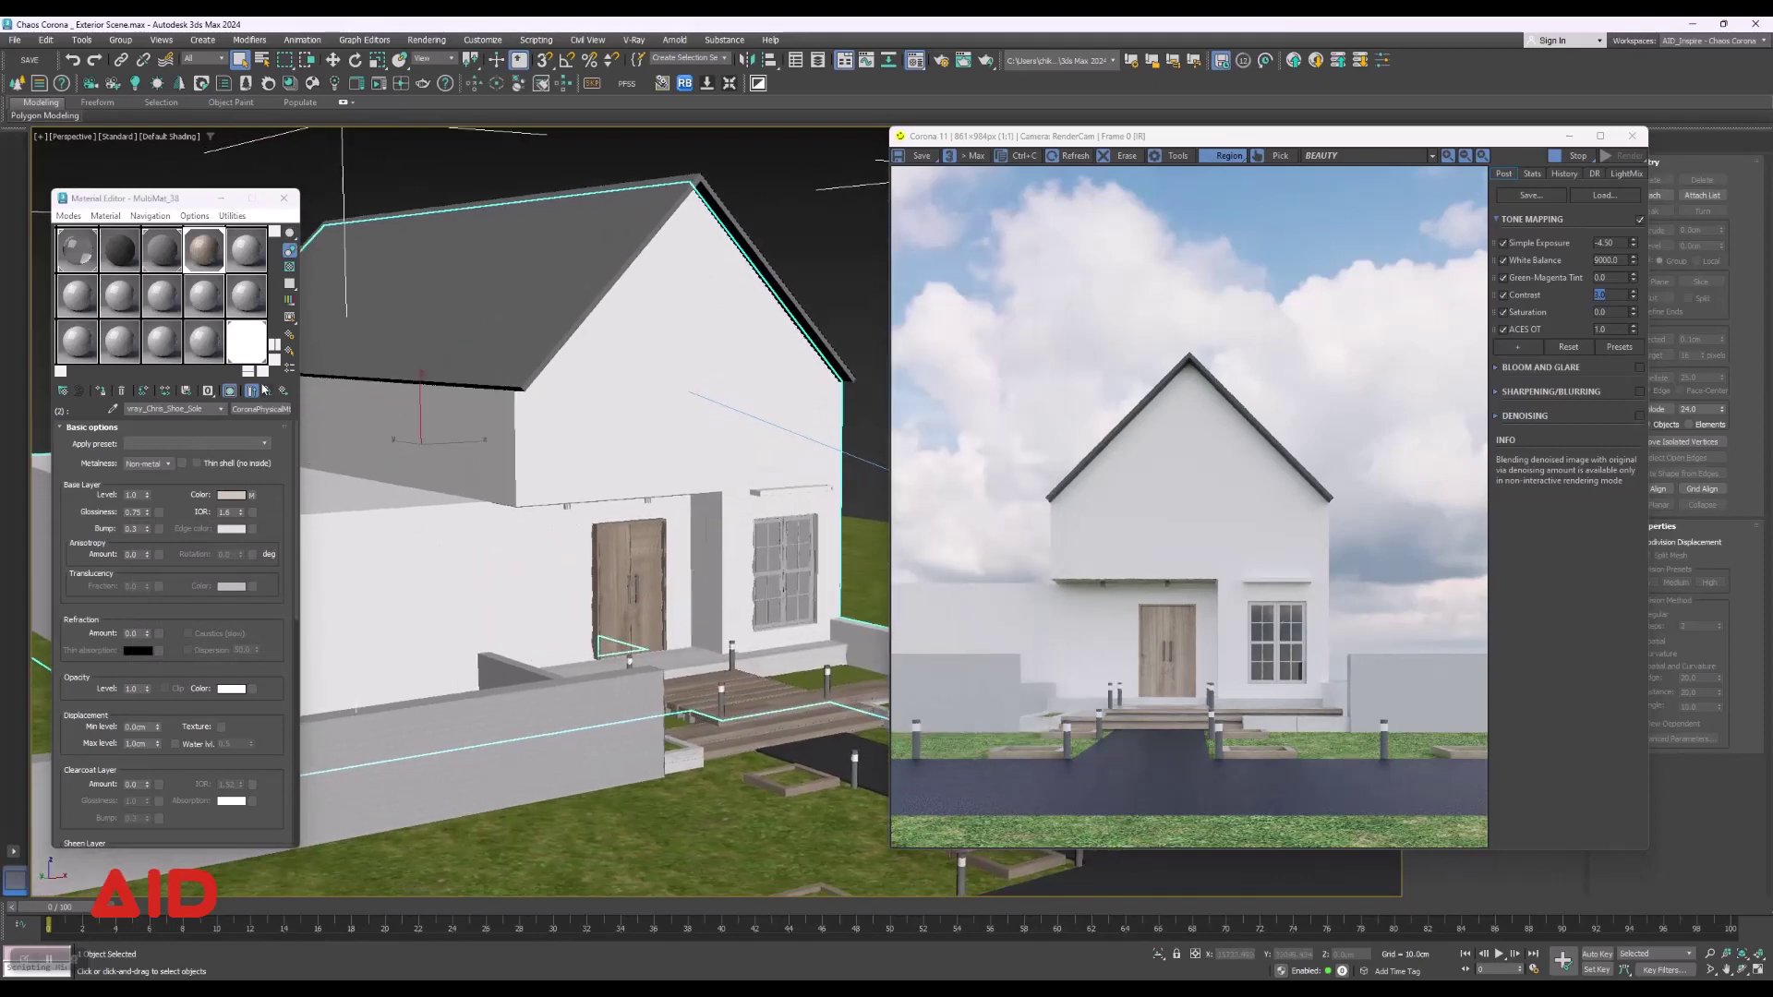
# Reset wall sub-material 1 to a default CoronaPhysicalMtl and open its Base Layer Color selector.
pyautogui.click(268, 393)
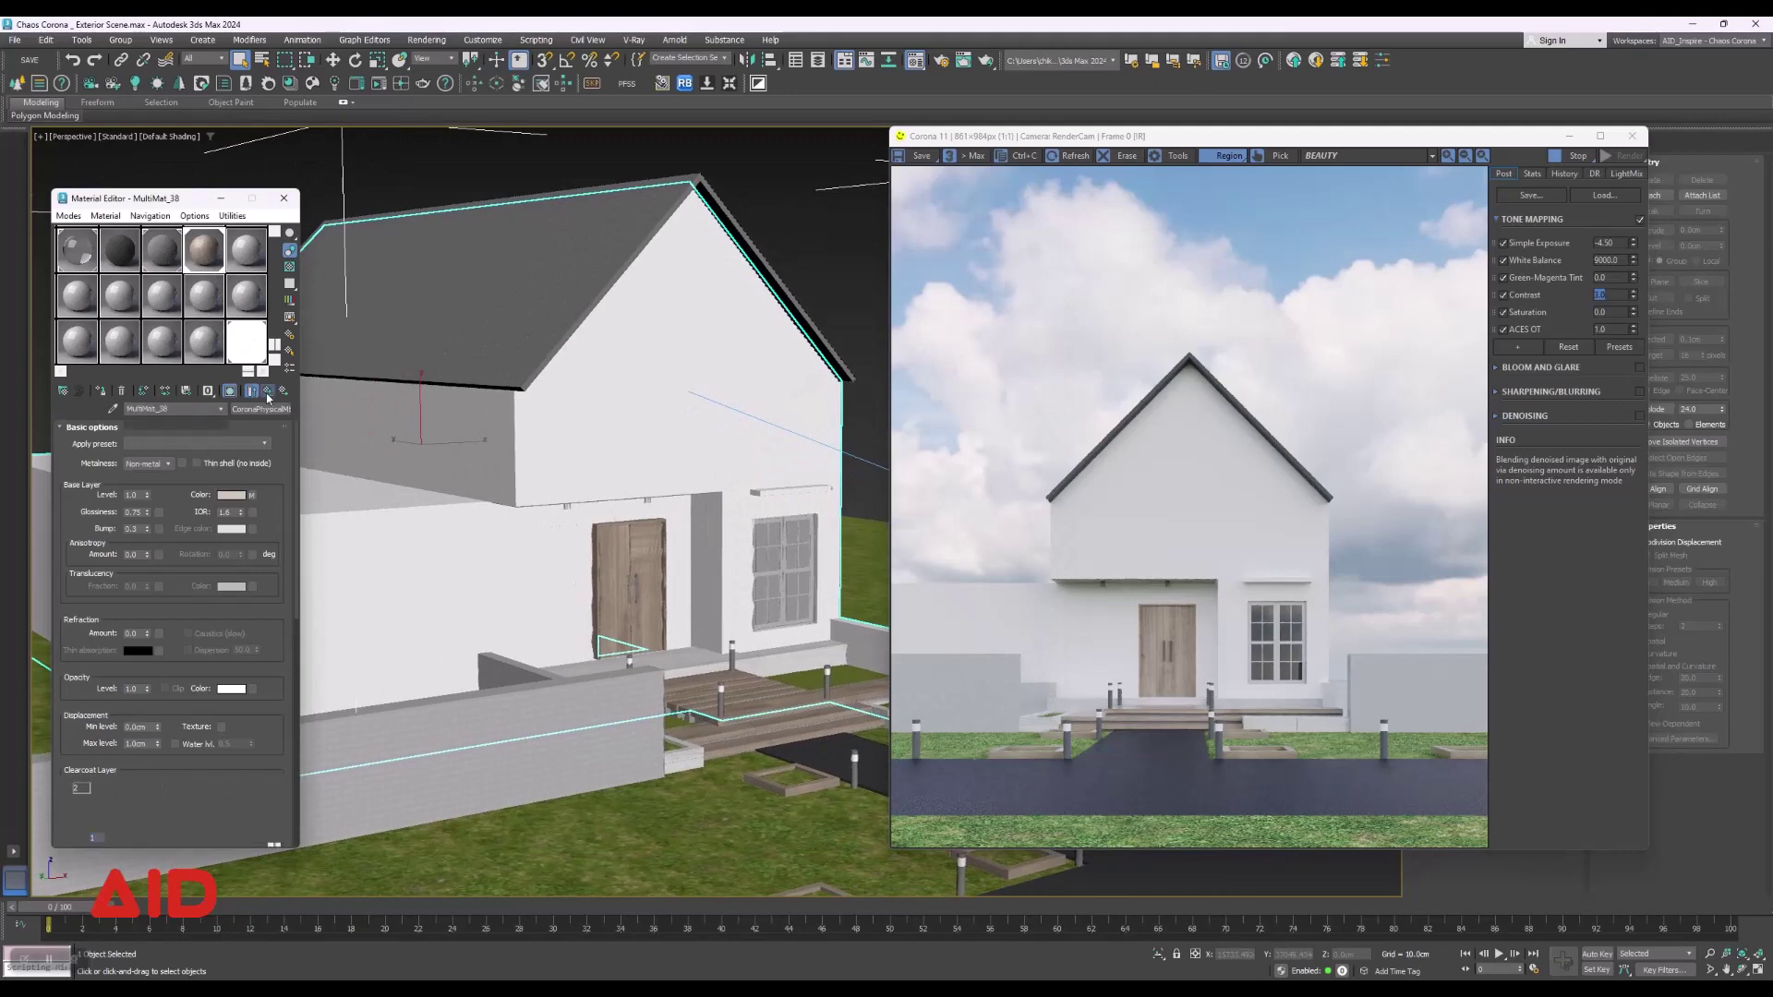
pyautogui.click(194, 499)
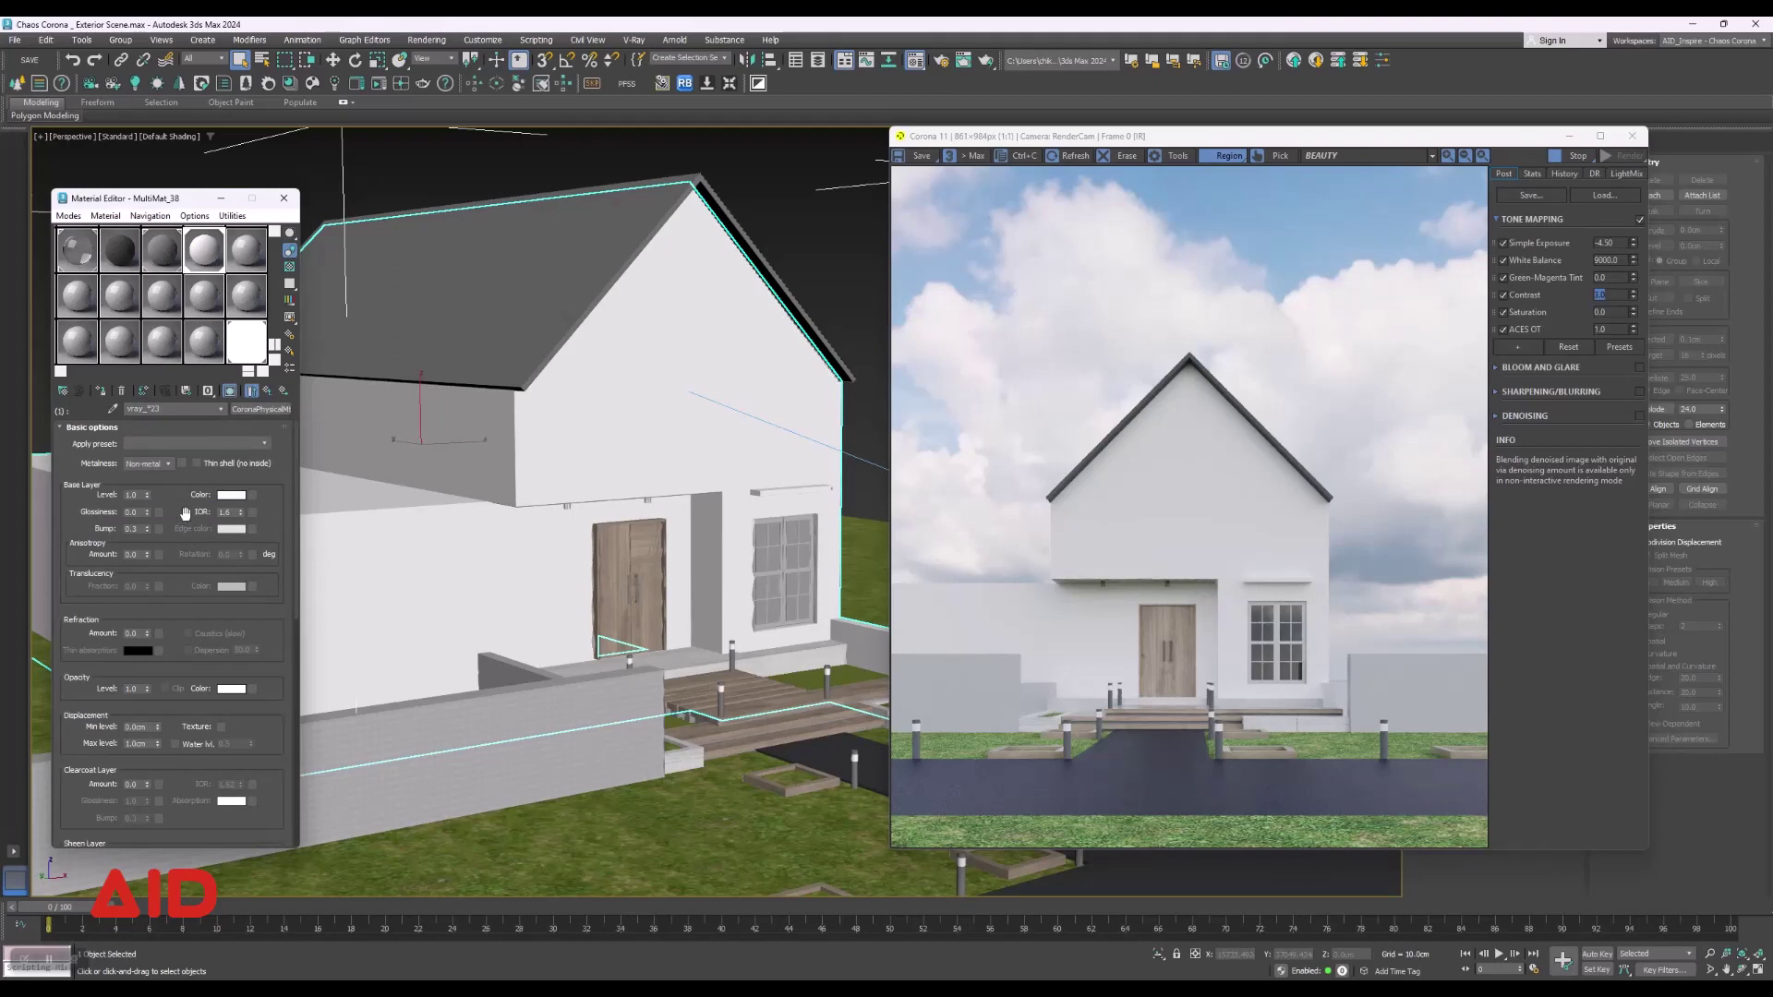
pyautogui.click(283, 412)
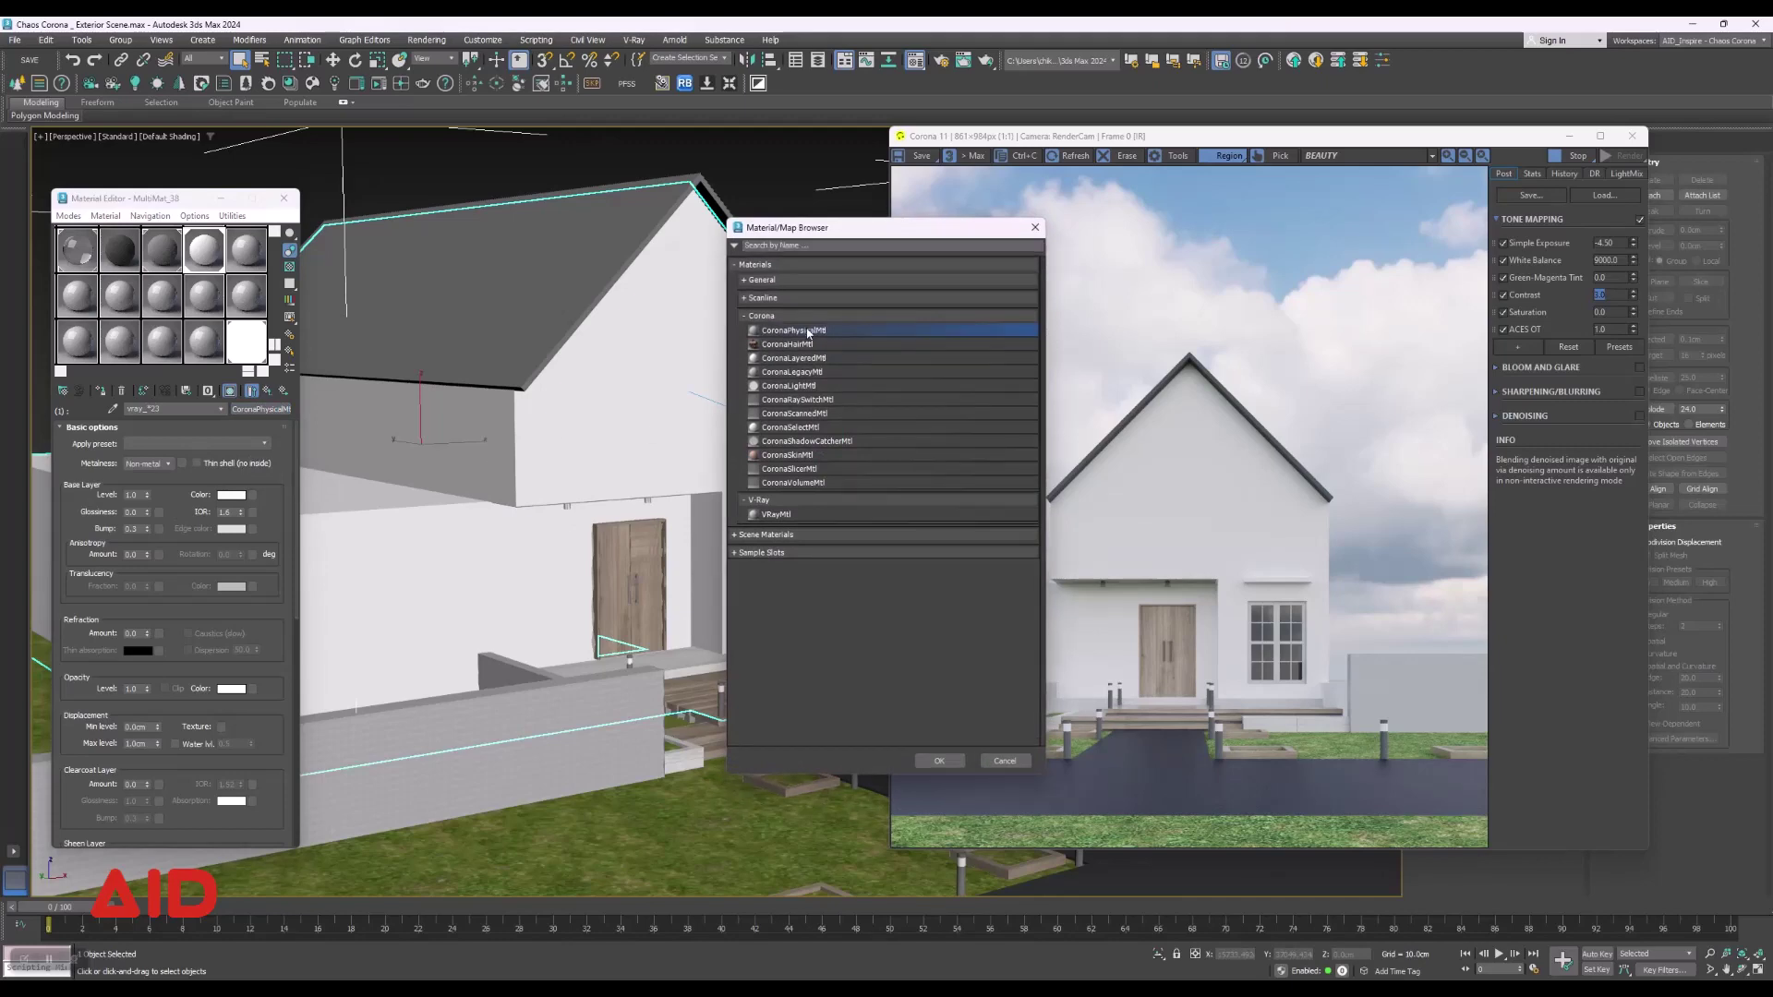
pyautogui.doubleClick(808, 333)
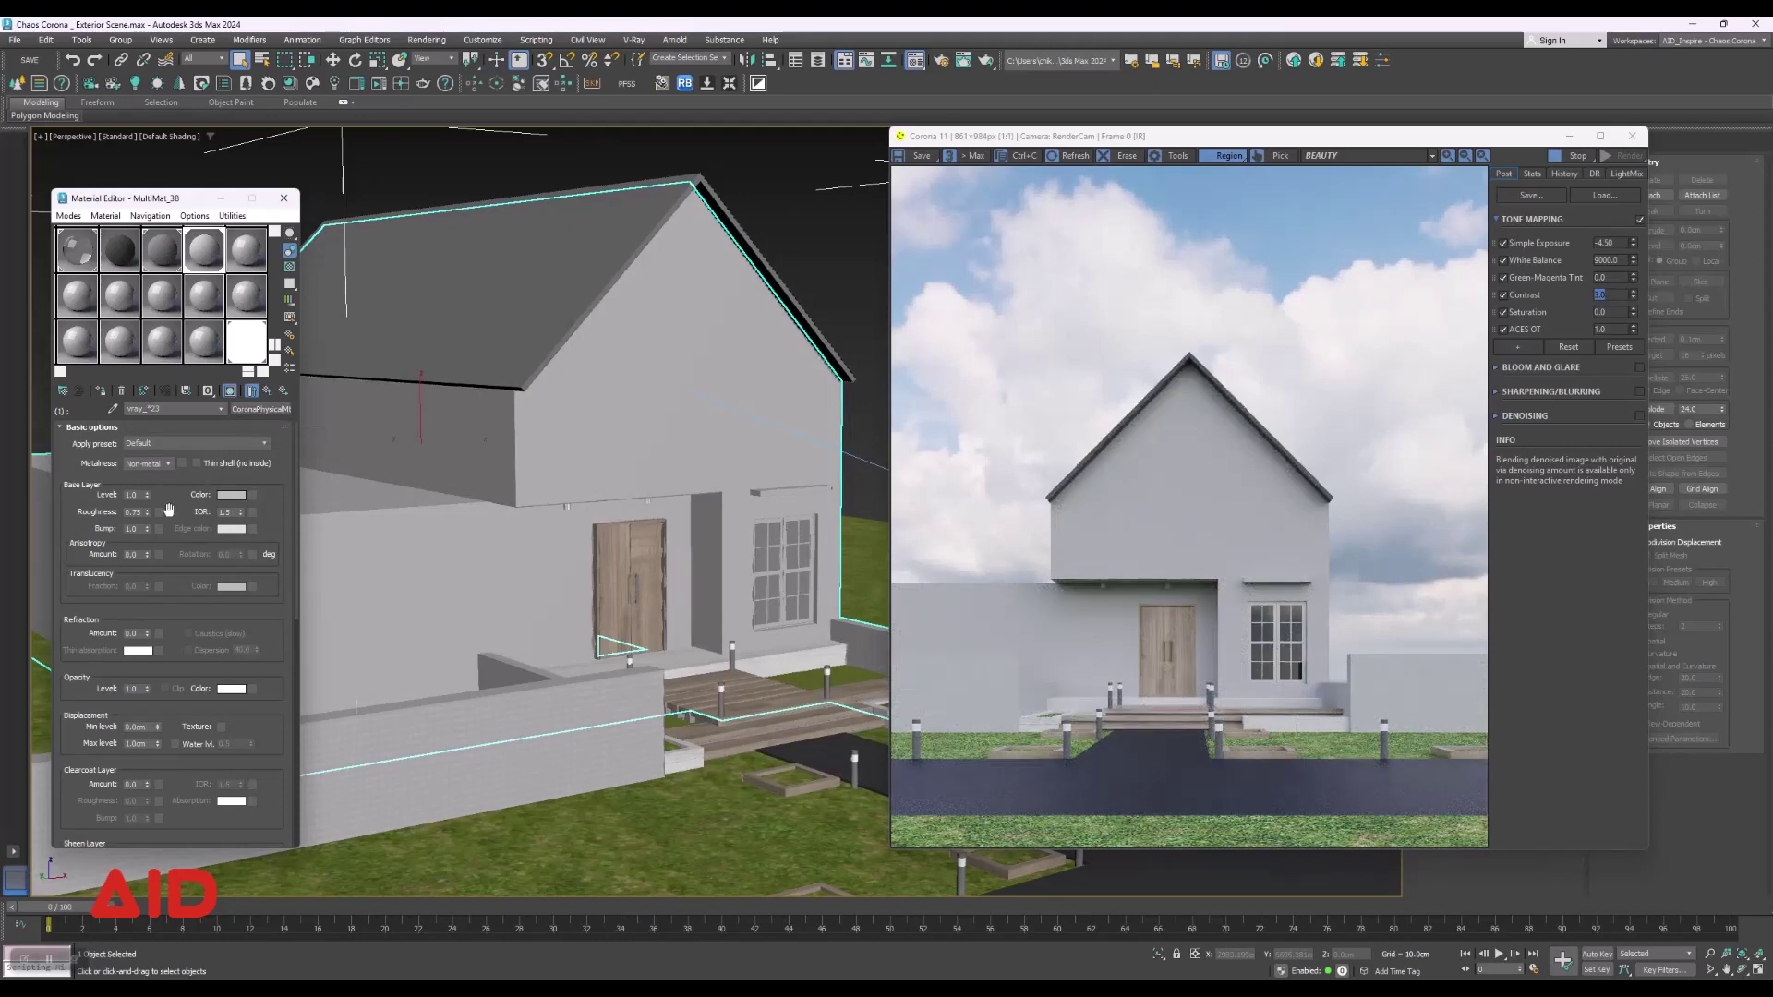
pyautogui.click(232, 498)
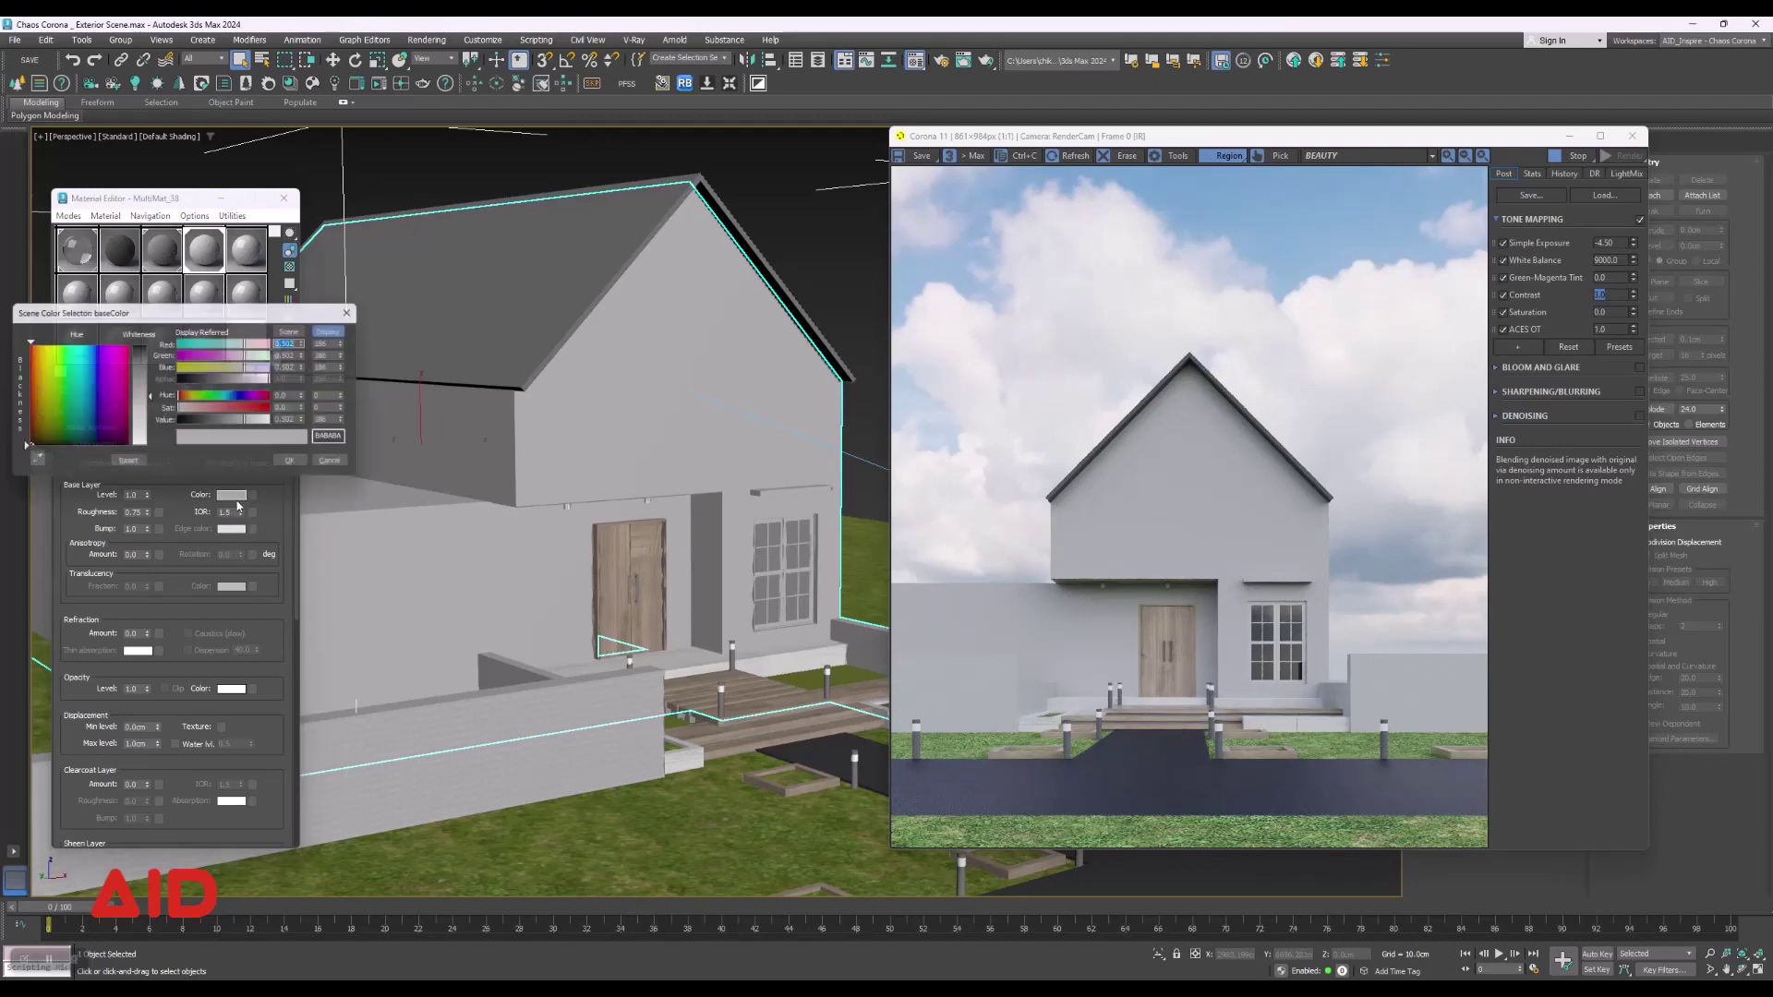
# Set the wall base colour to near-white grey Value 235 (EBEBEB) and confirm it.
pyautogui.click(148, 424)
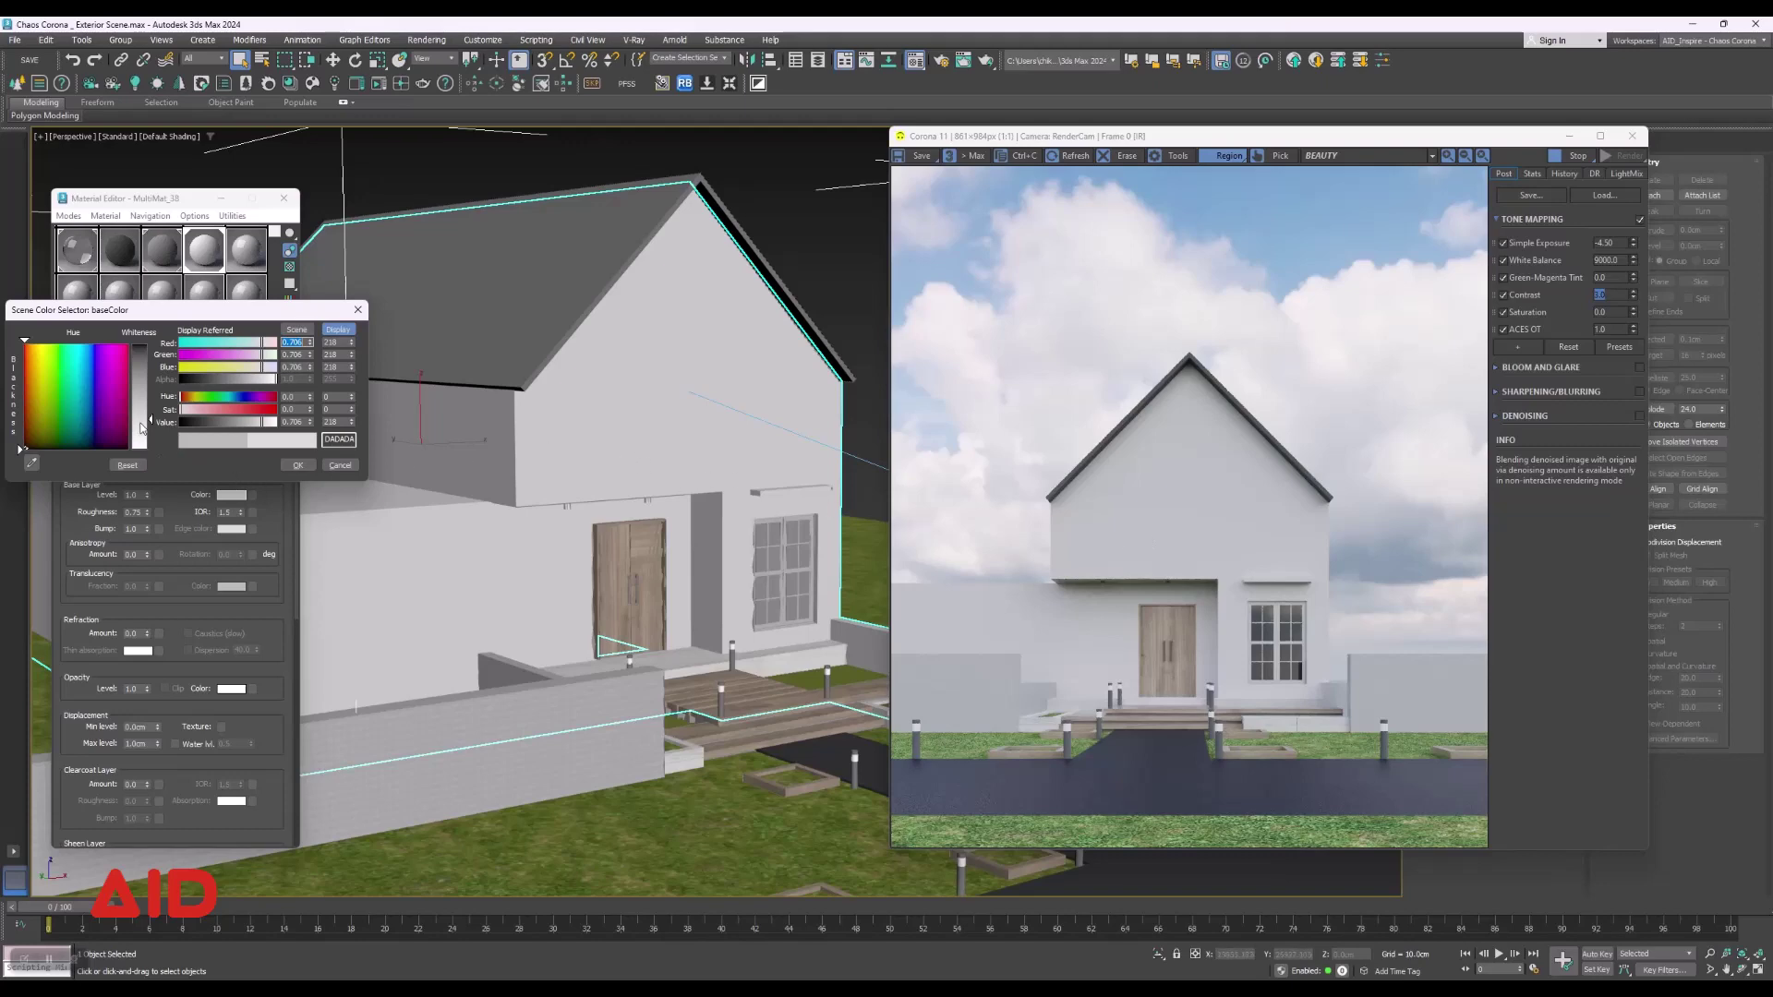
pyautogui.moveTo(153, 425); pyautogui.dragTo(301, 421)
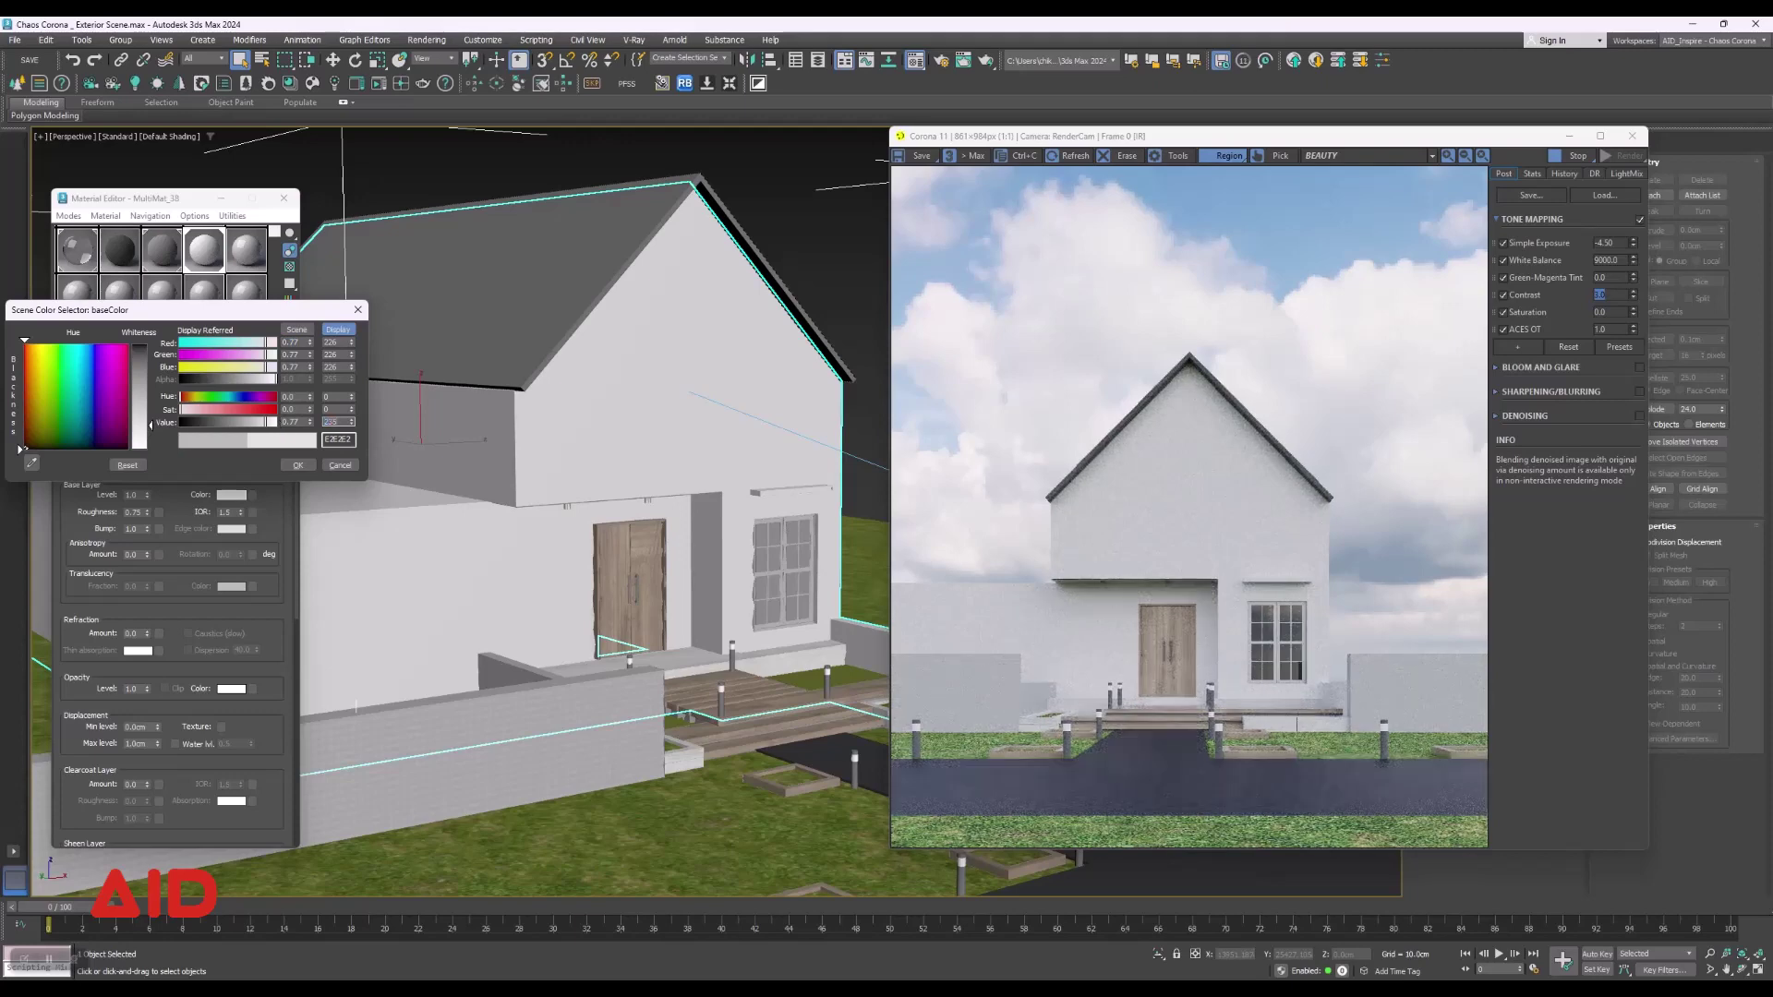
pyautogui.write('235')
pyautogui.press('Return')
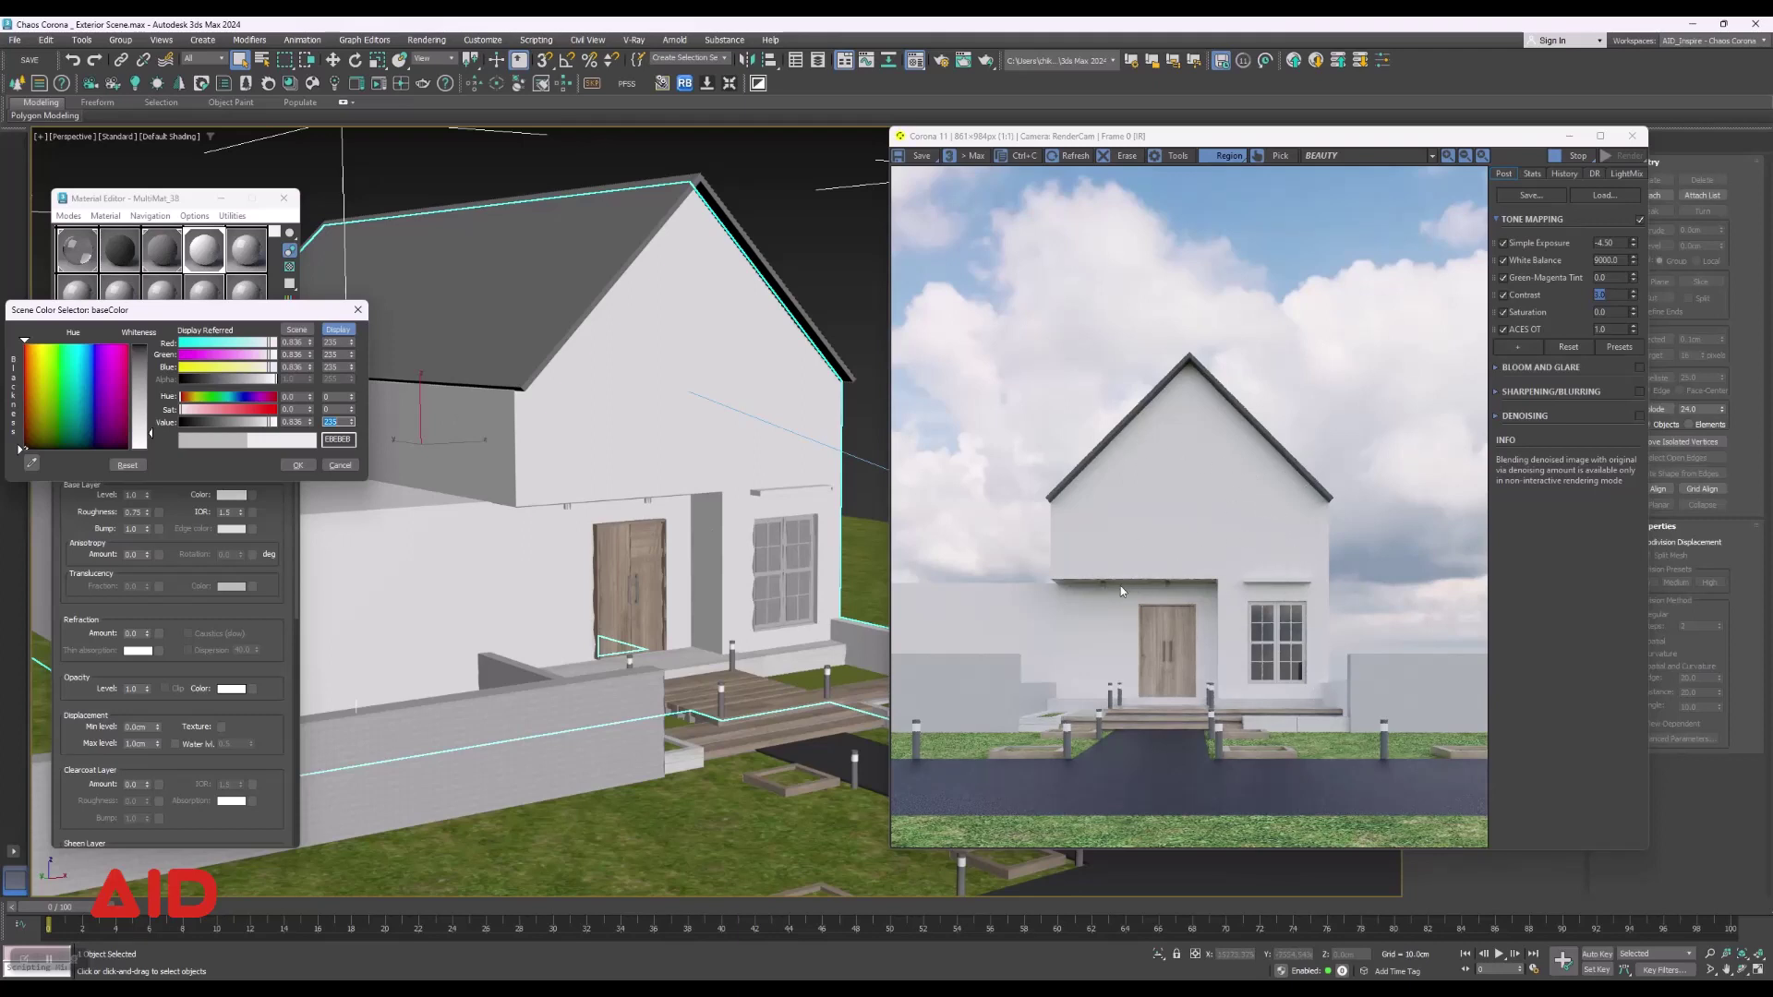
pyautogui.click(307, 468)
pyautogui.click(299, 466)
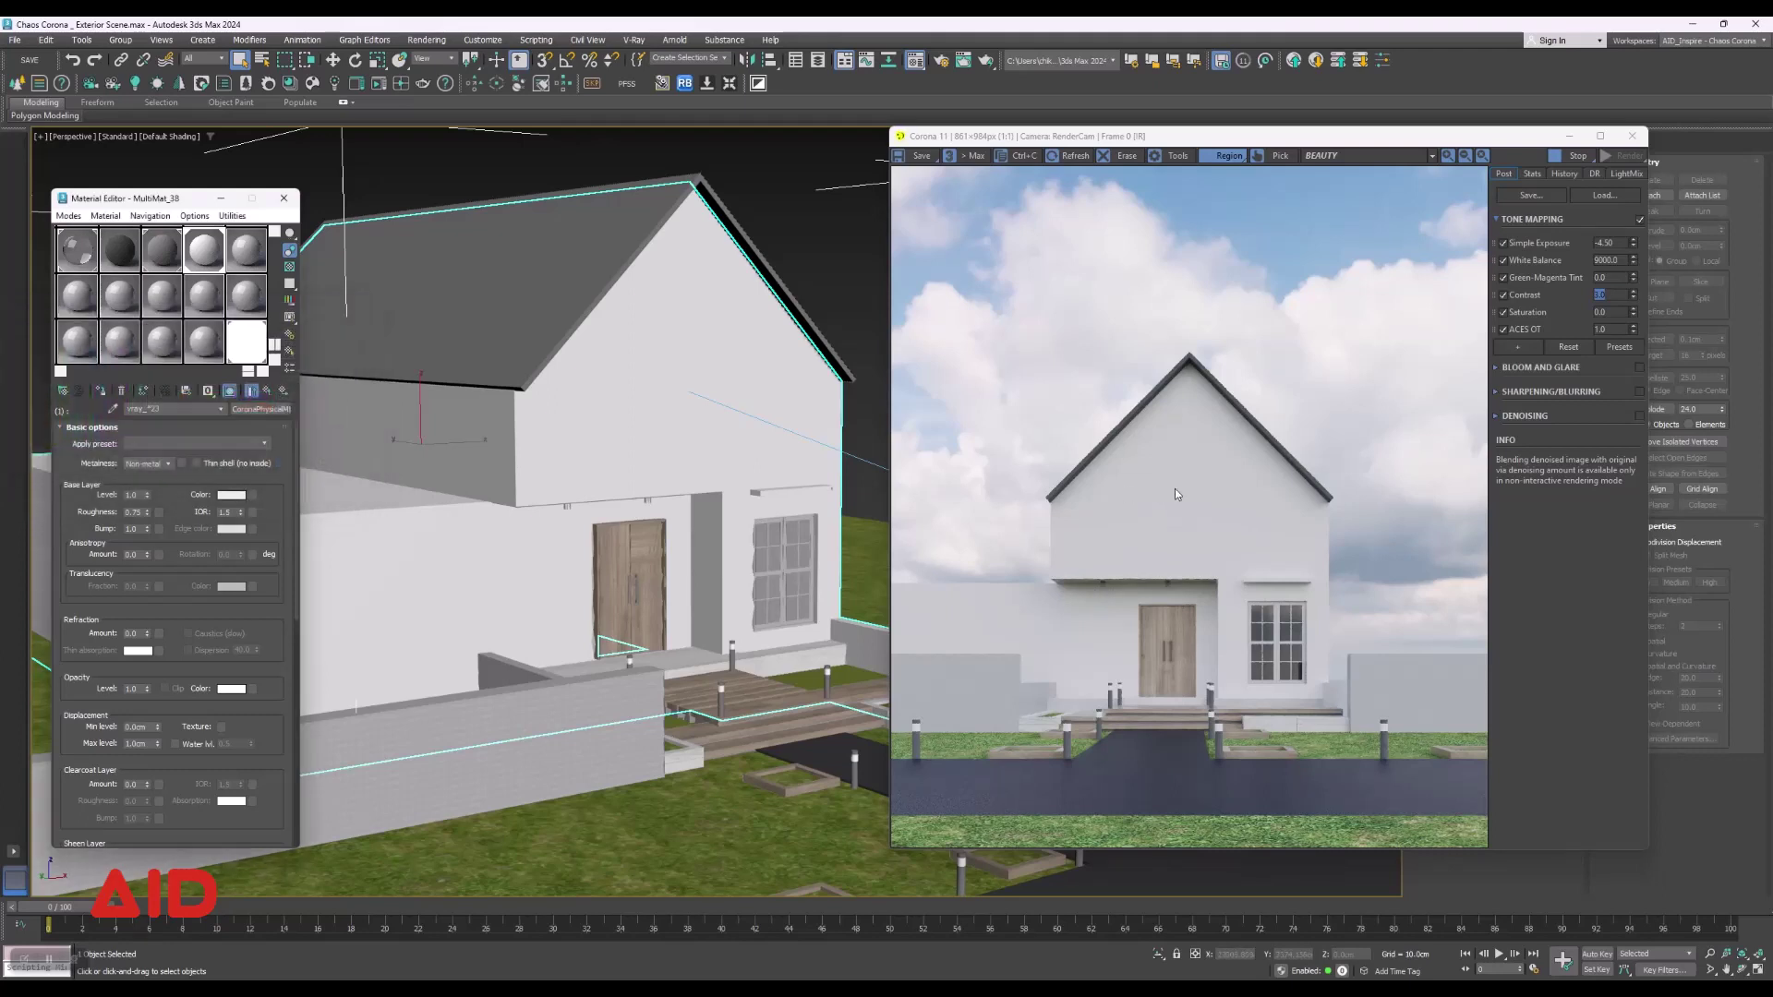
# Eyedrop the roof material into a free slot and reset it to a fresh CoronaPhysicalMtl.
pyautogui.click(245, 249)
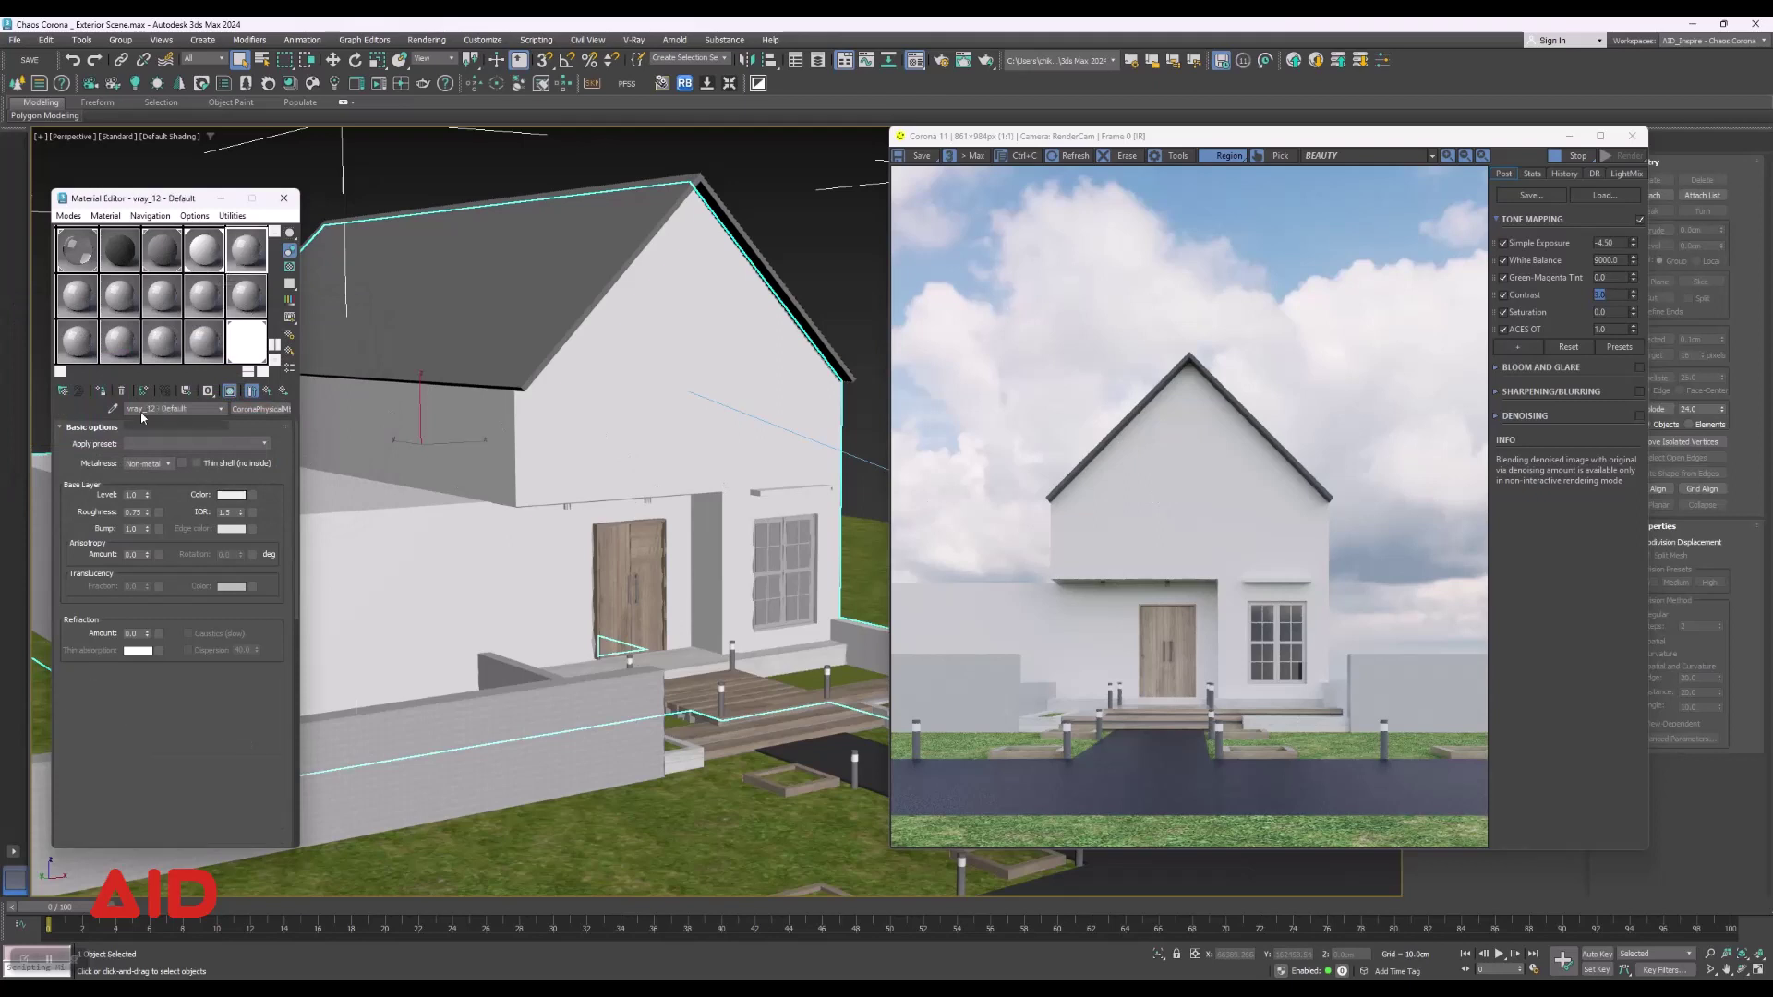
pyautogui.click(114, 410)
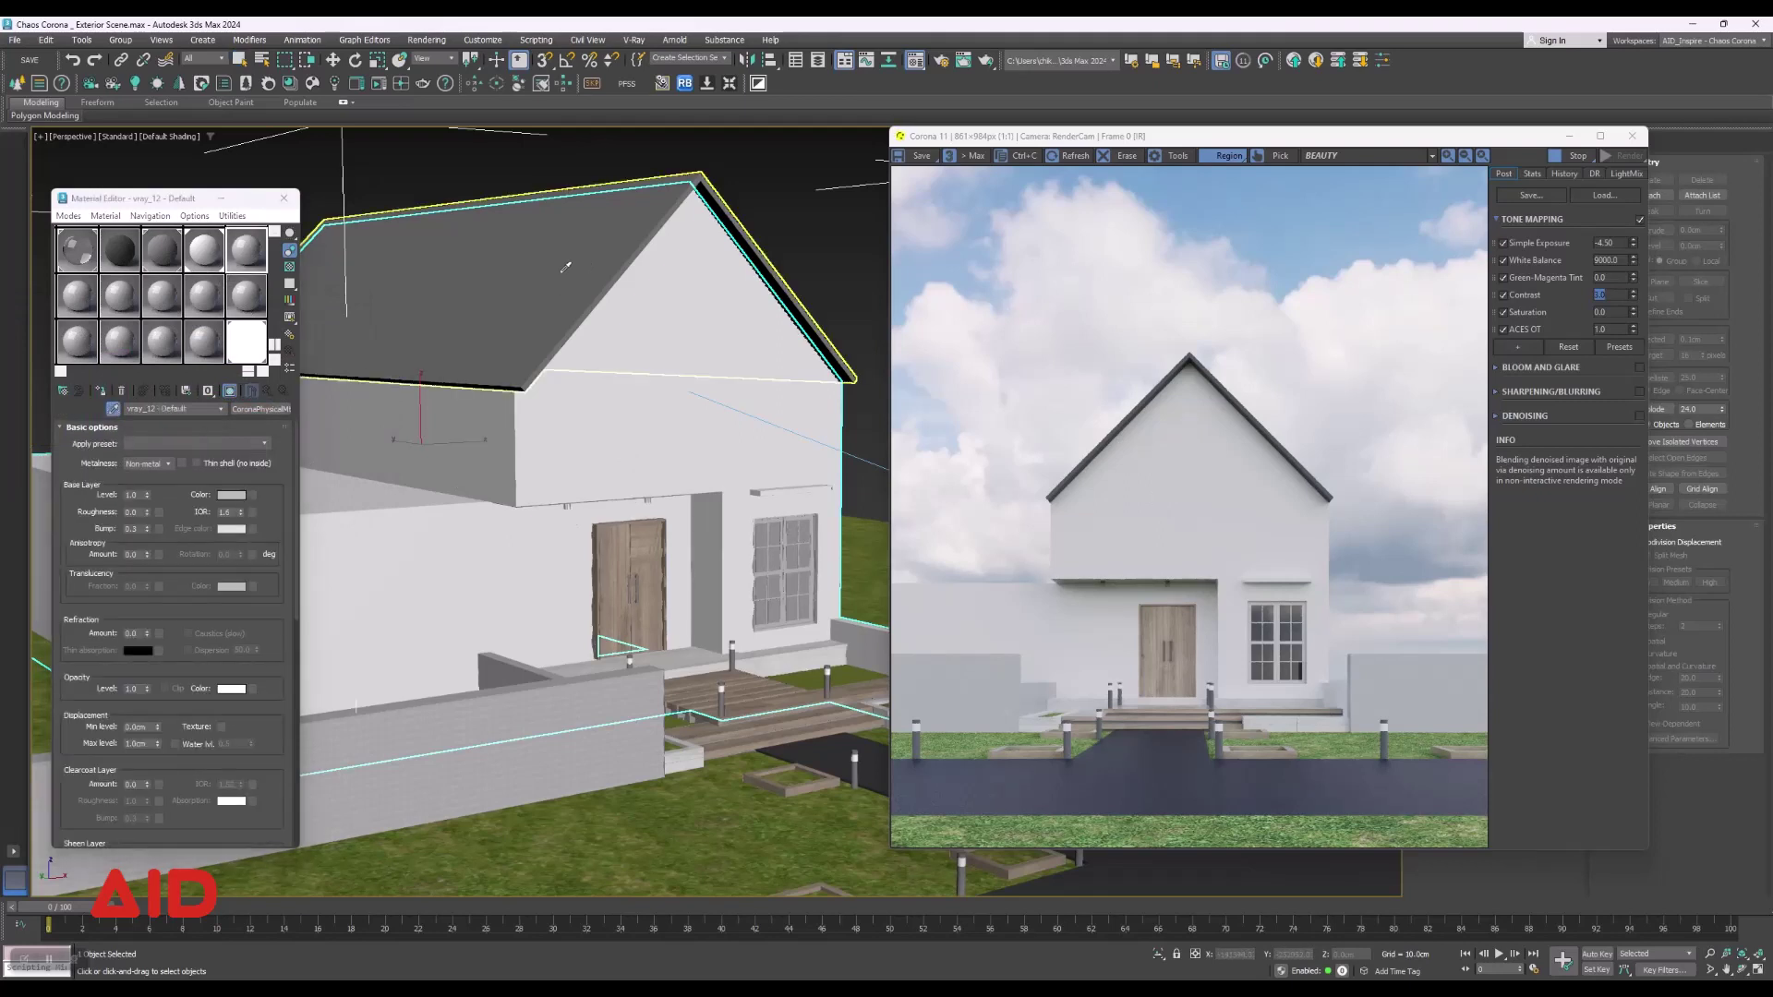
pyautogui.click(565, 268)
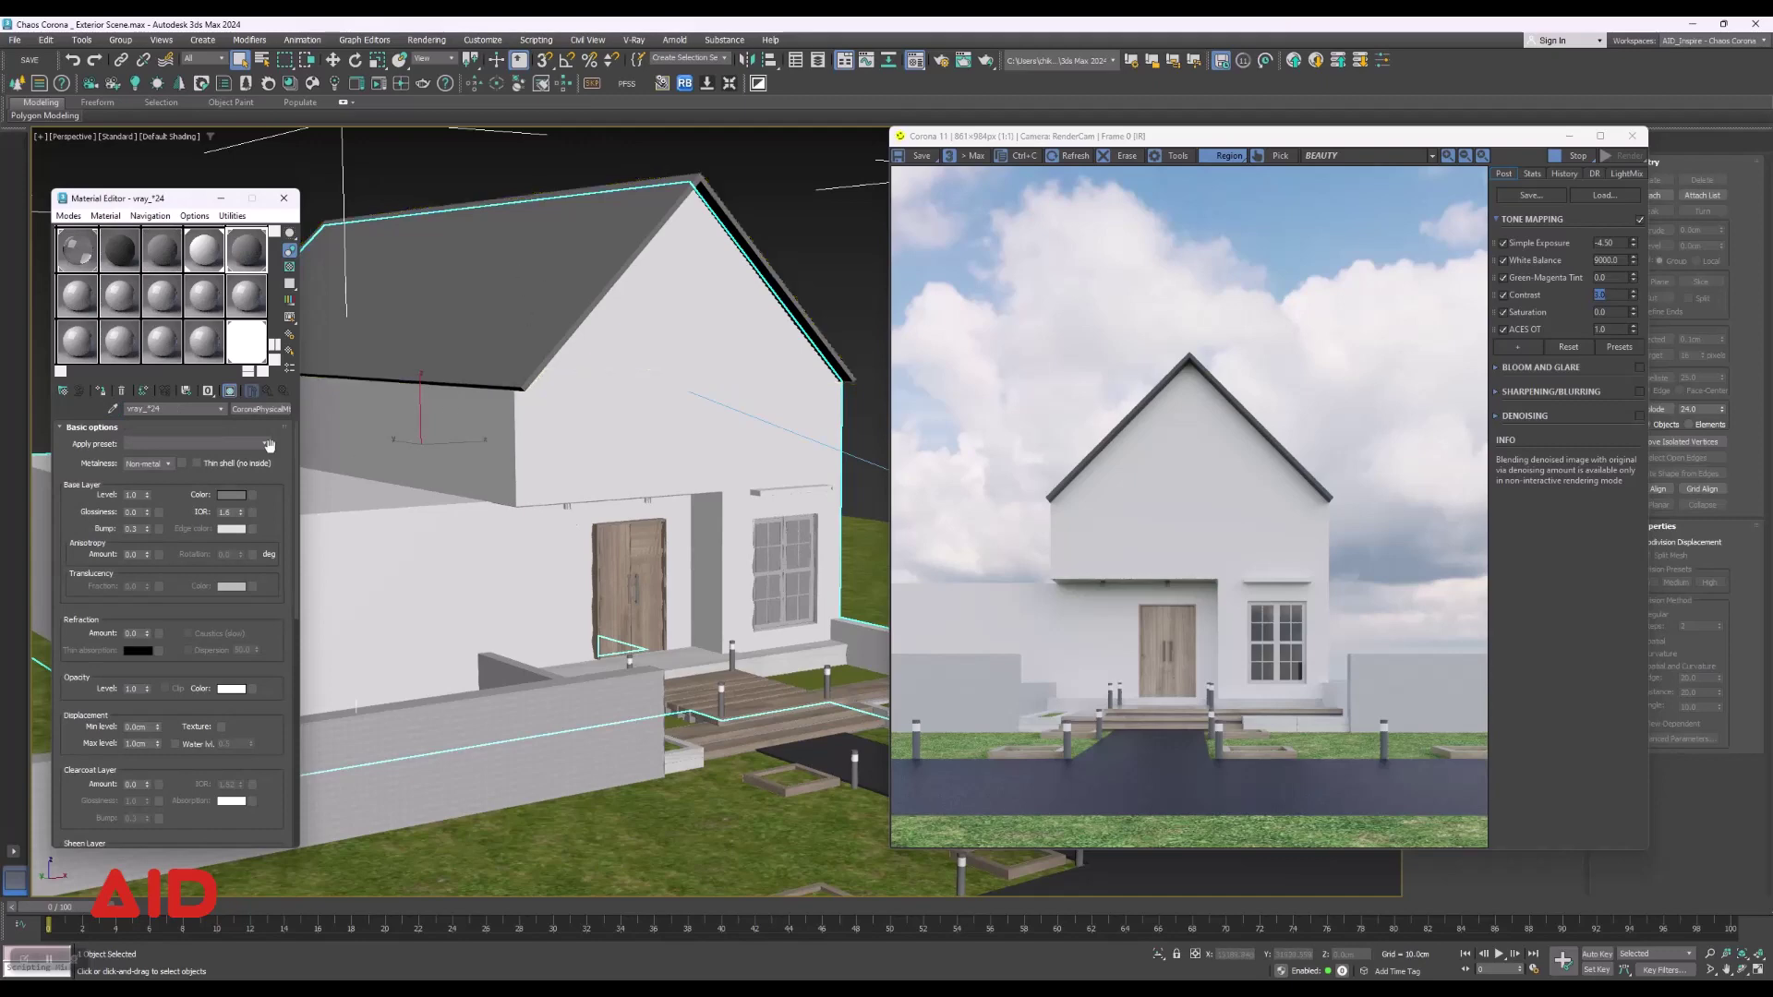
pyautogui.click(261, 411)
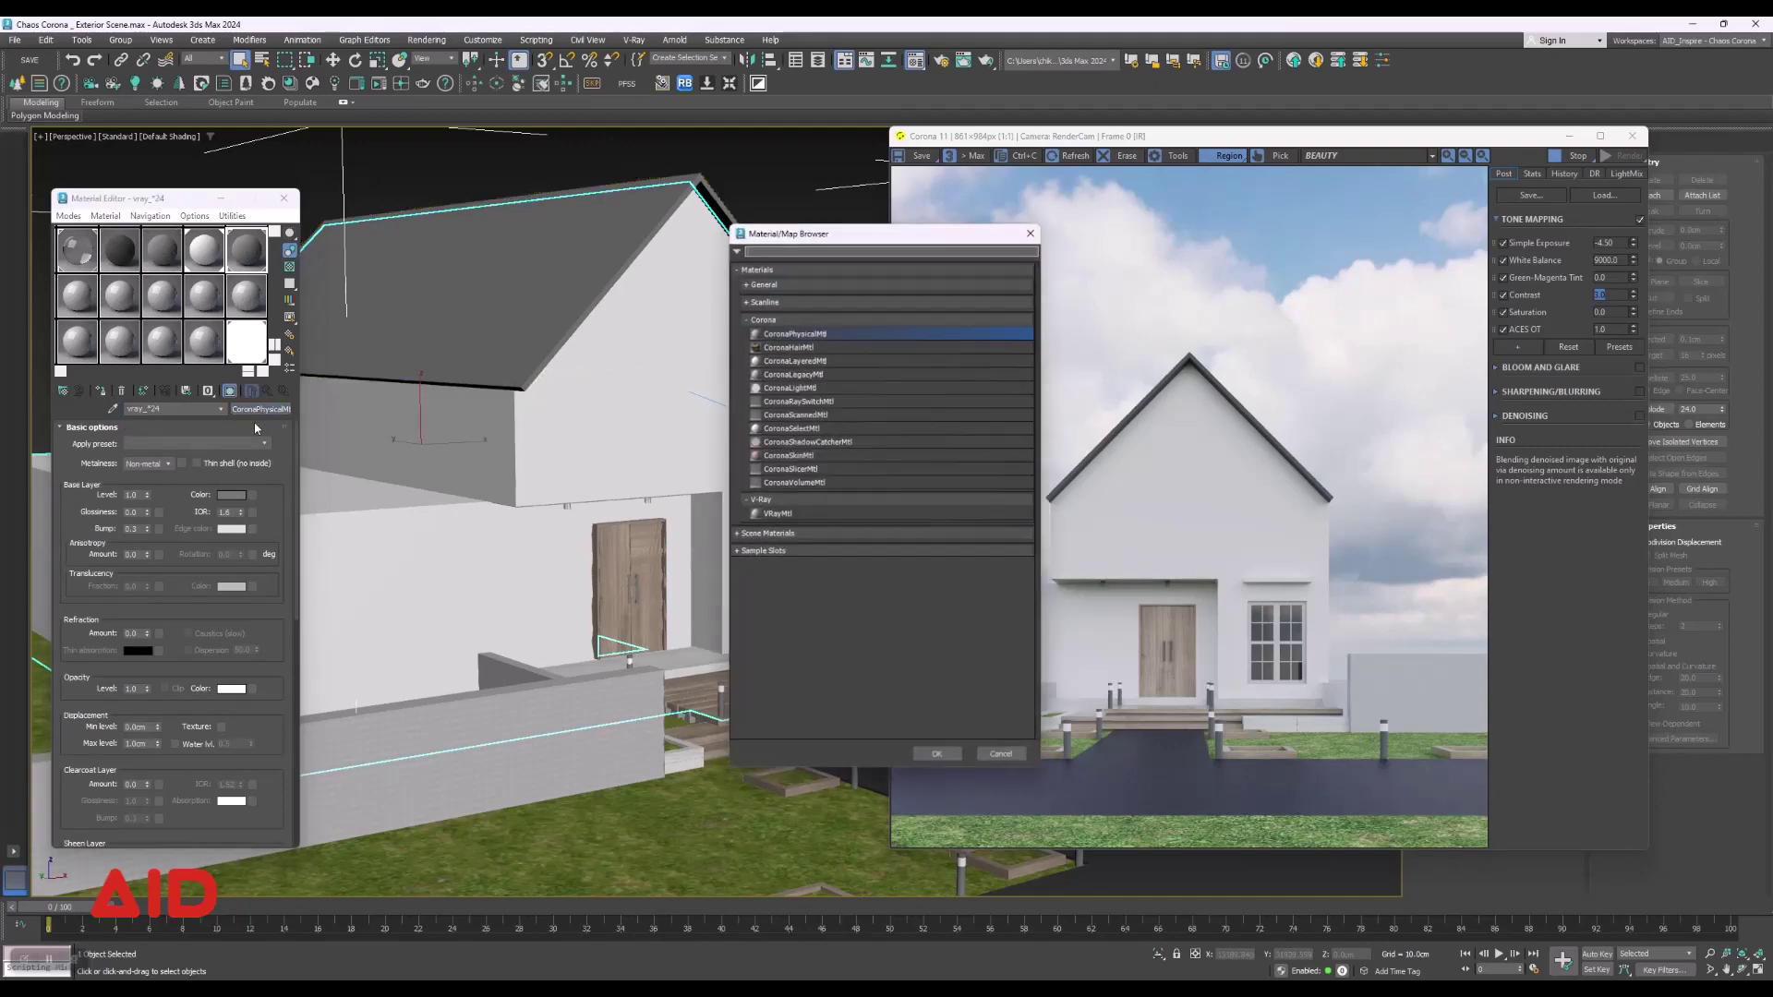
pyautogui.doubleClick(792, 331)
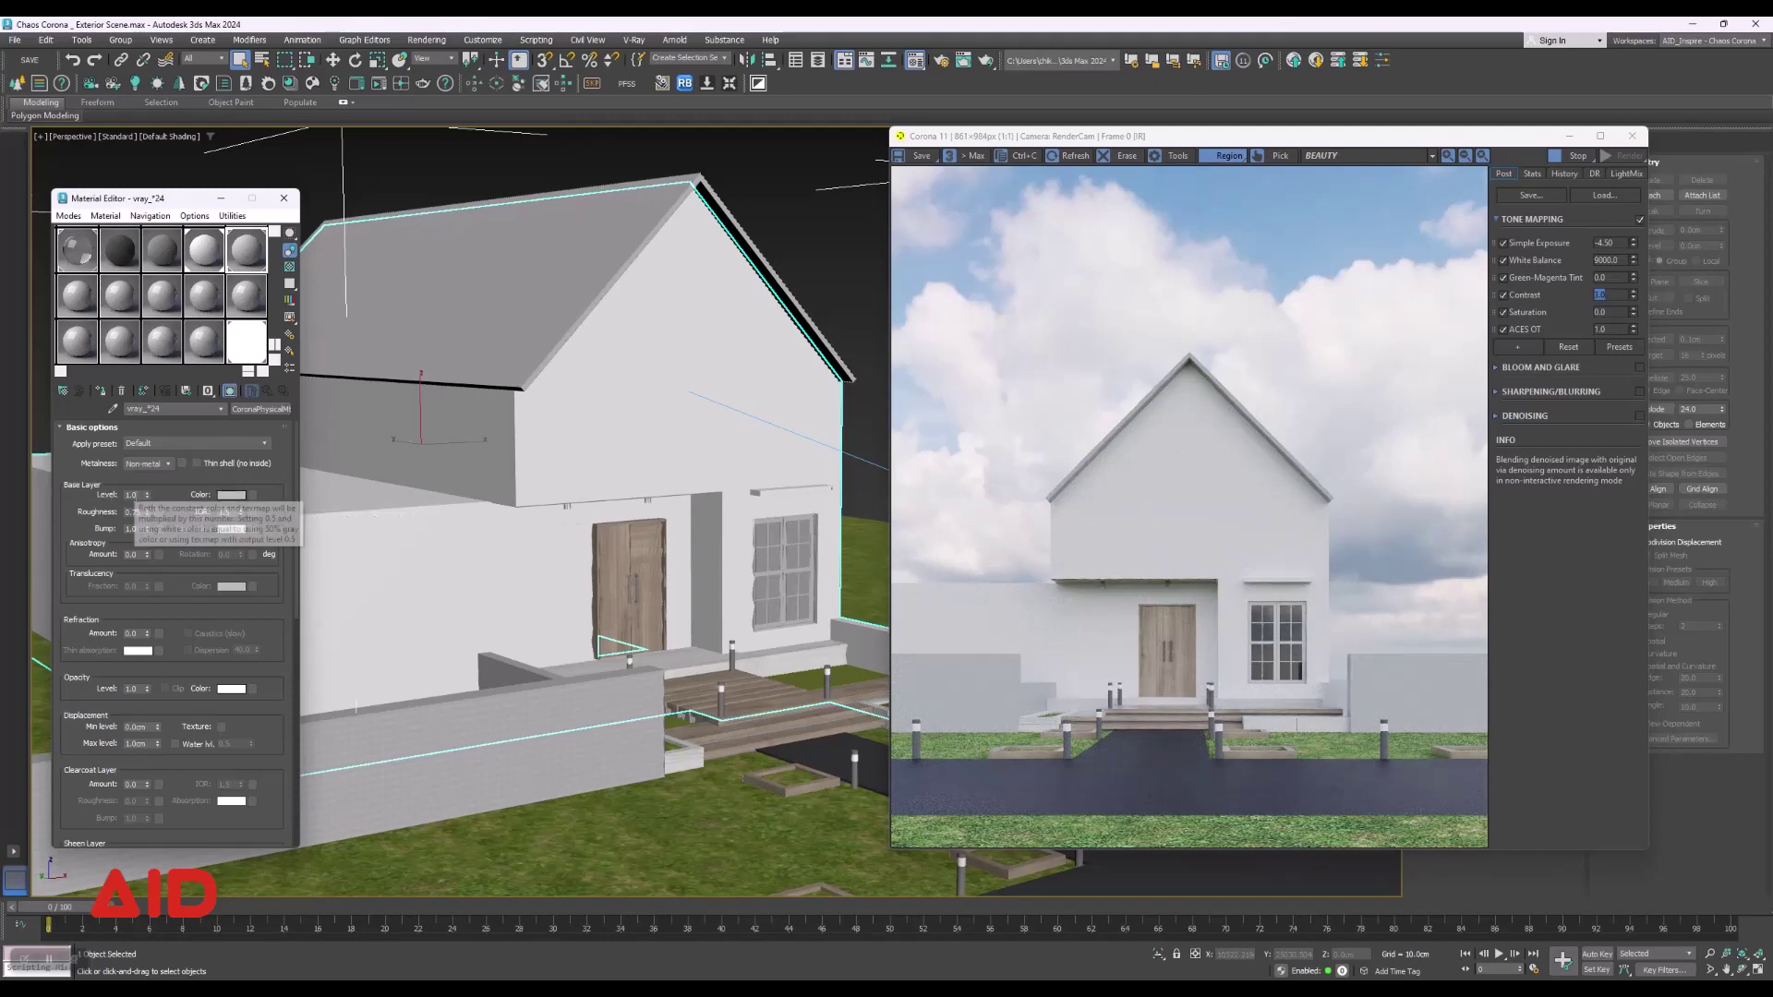
# Lower the roof's Base Layer Level to 0.5, then further to 0.35.
pyautogui.moveTo(146, 497); pyautogui.dragTo(146, 517)
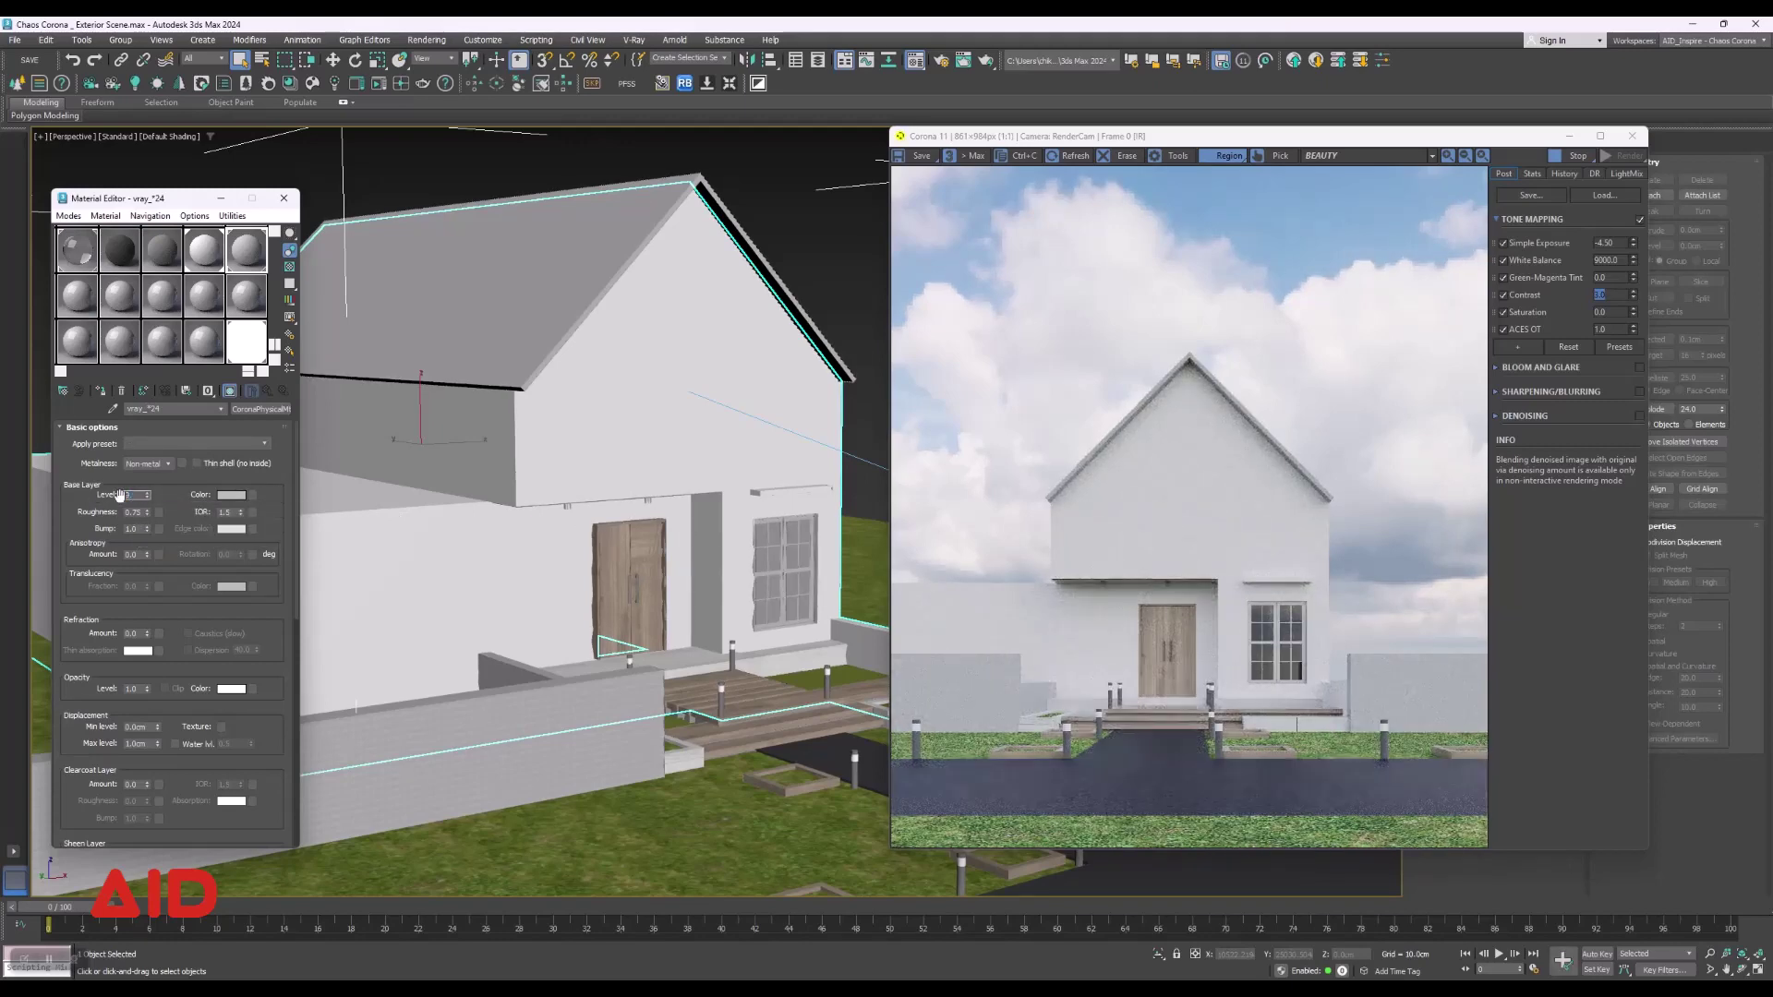
pyautogui.write('0.5')
pyautogui.press('Return')
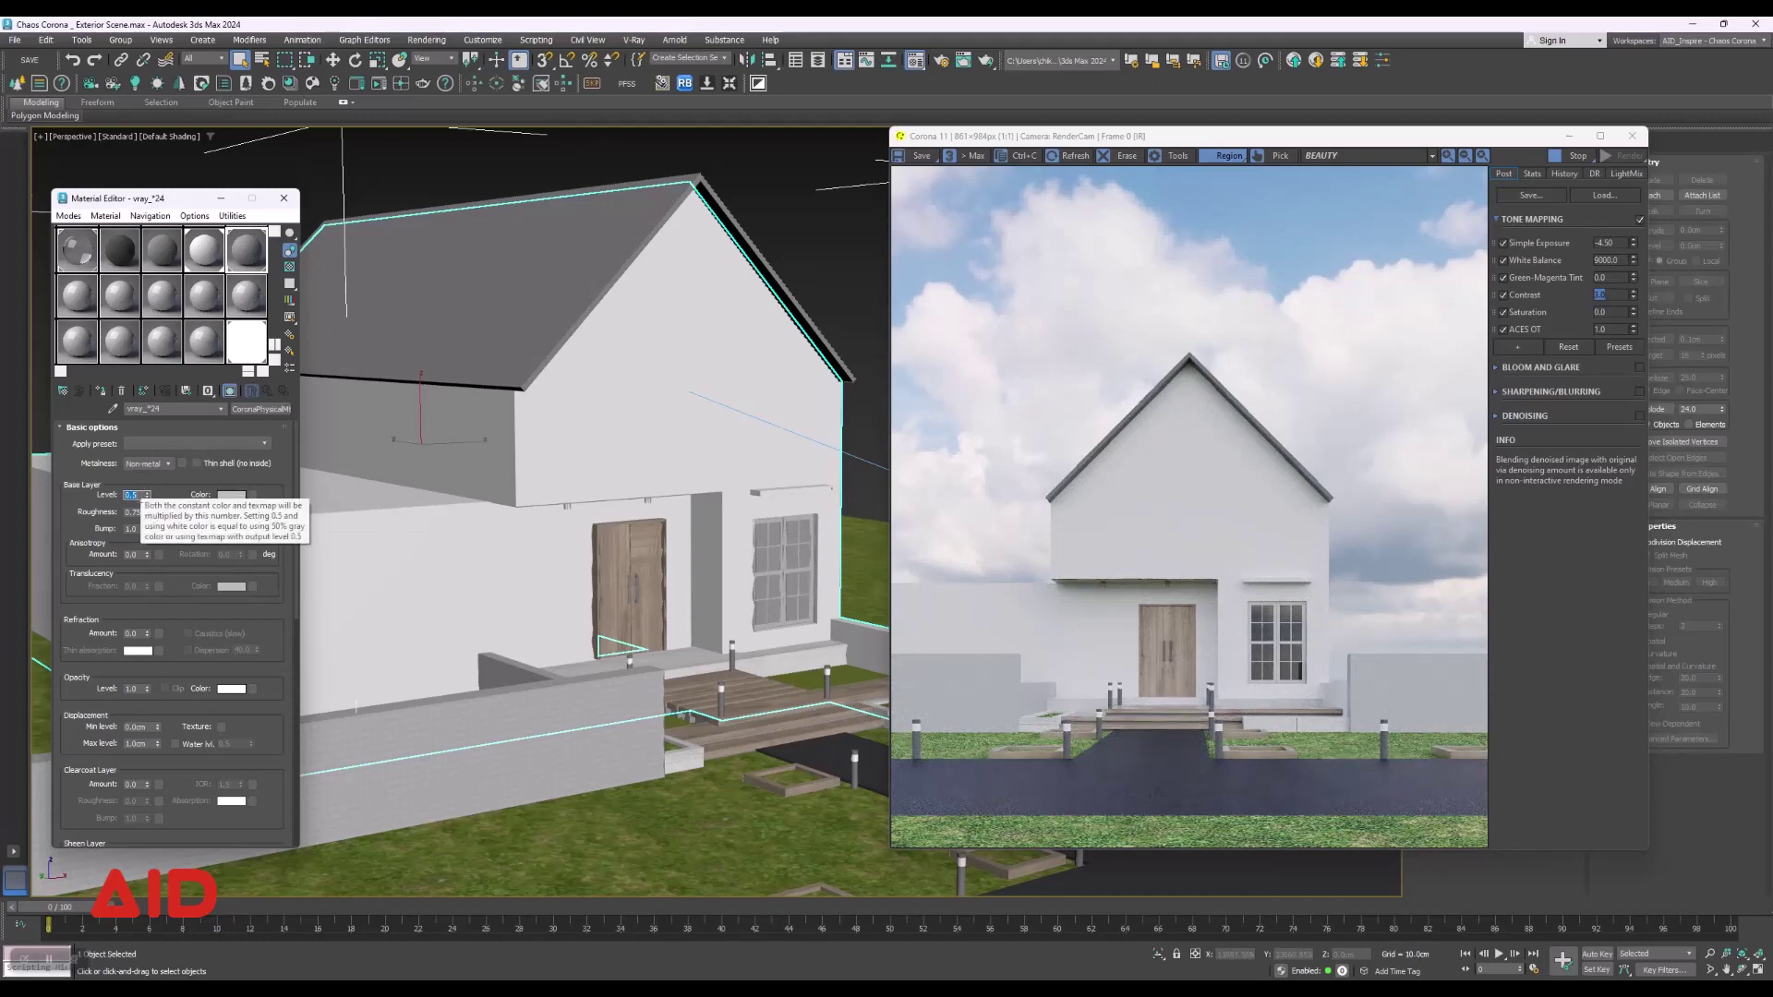
pyautogui.moveTo(145, 499); pyautogui.dragTo(145, 517)
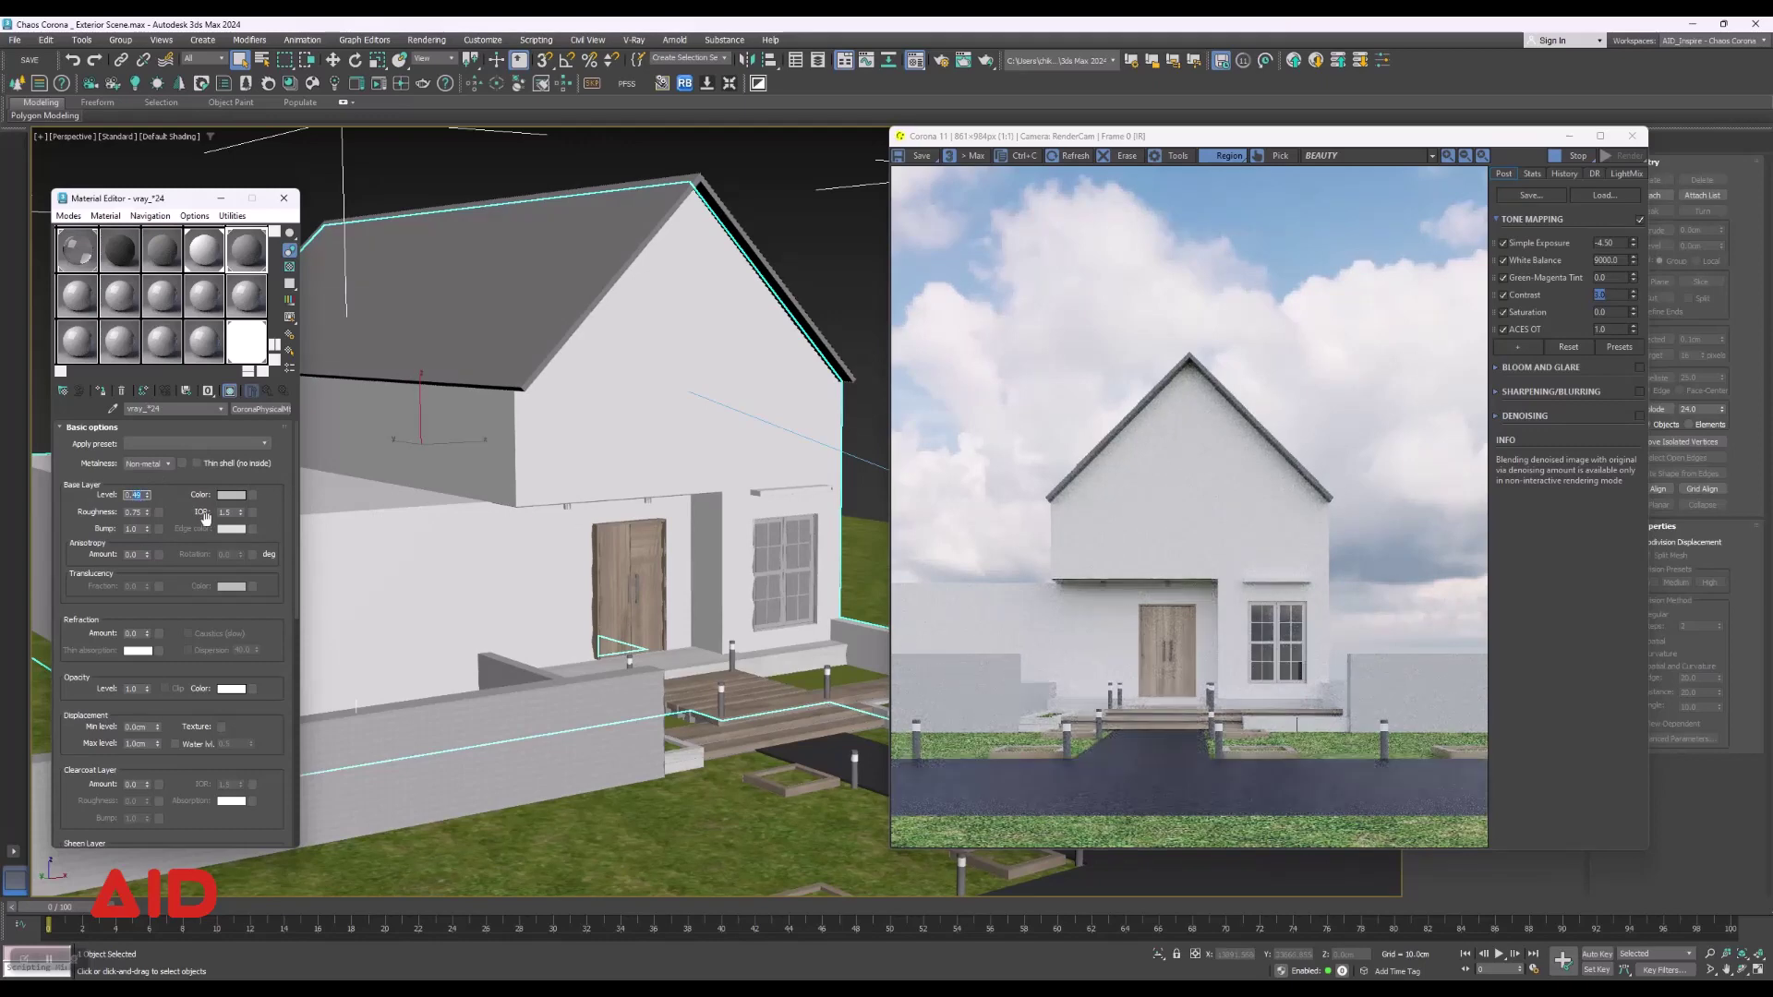
pyautogui.write('0.35')
pyautogui.press('Return')
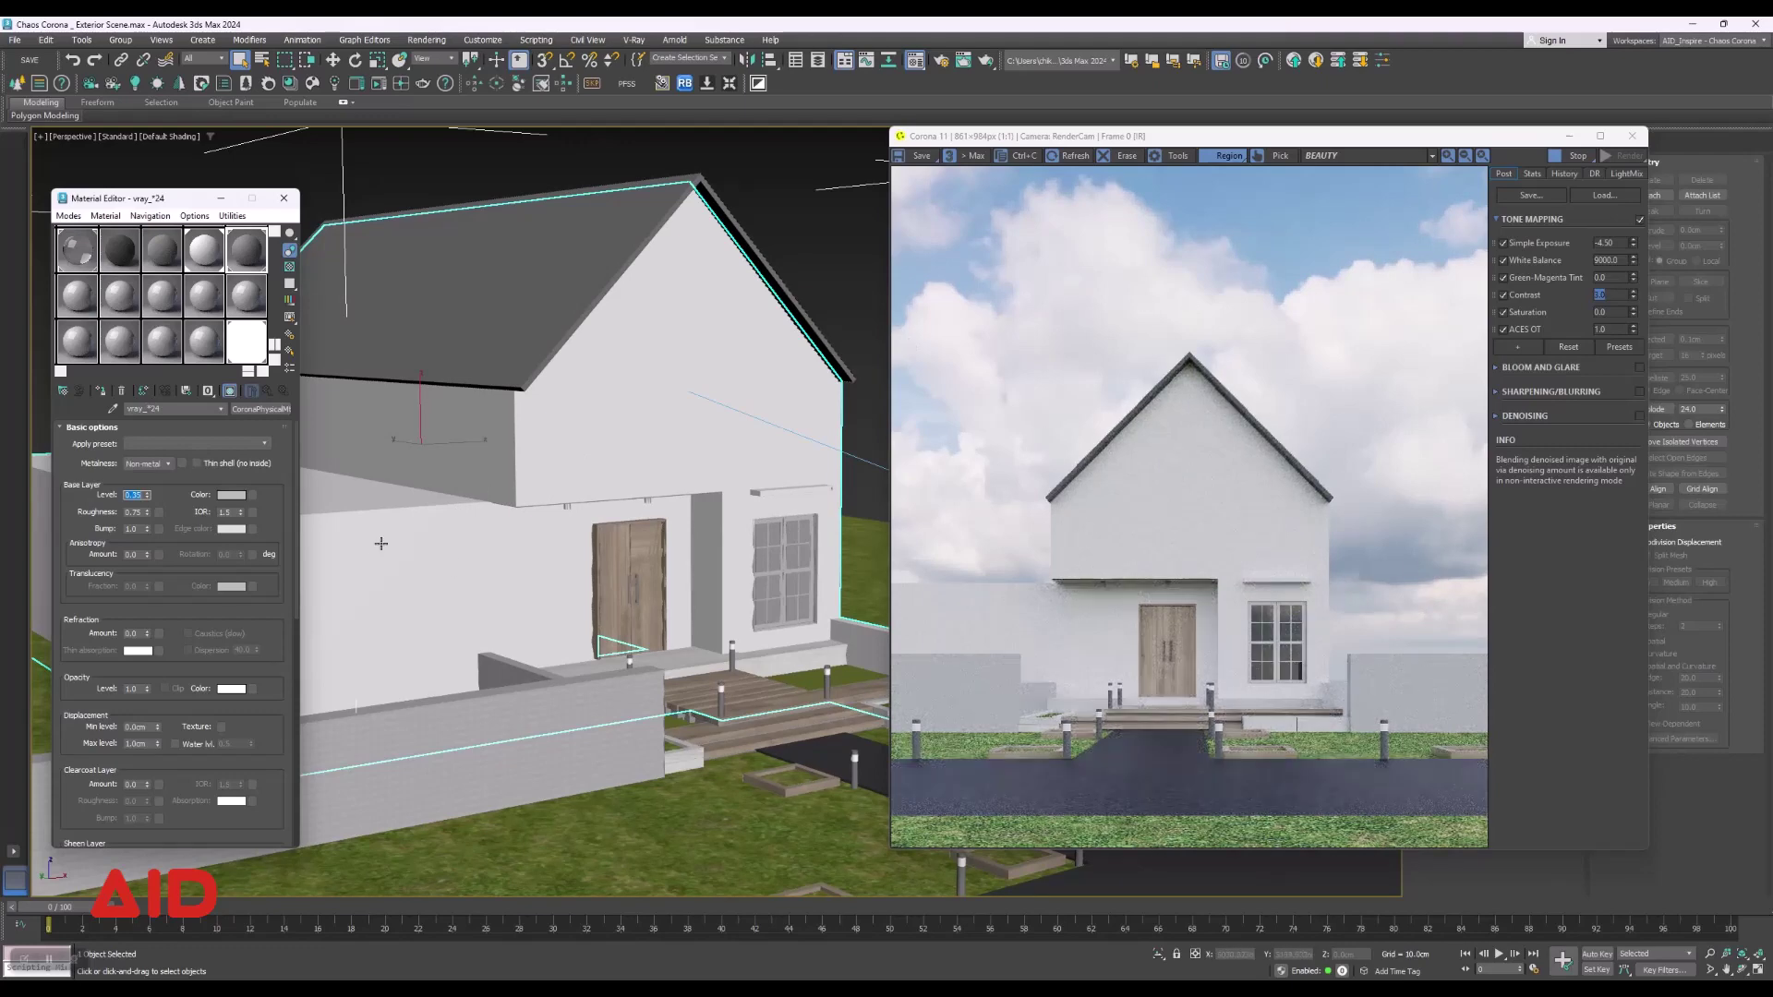
# Eyedrop a bollard's Multi/Sub-Object material into another free slot.
pyautogui.click(88, 293)
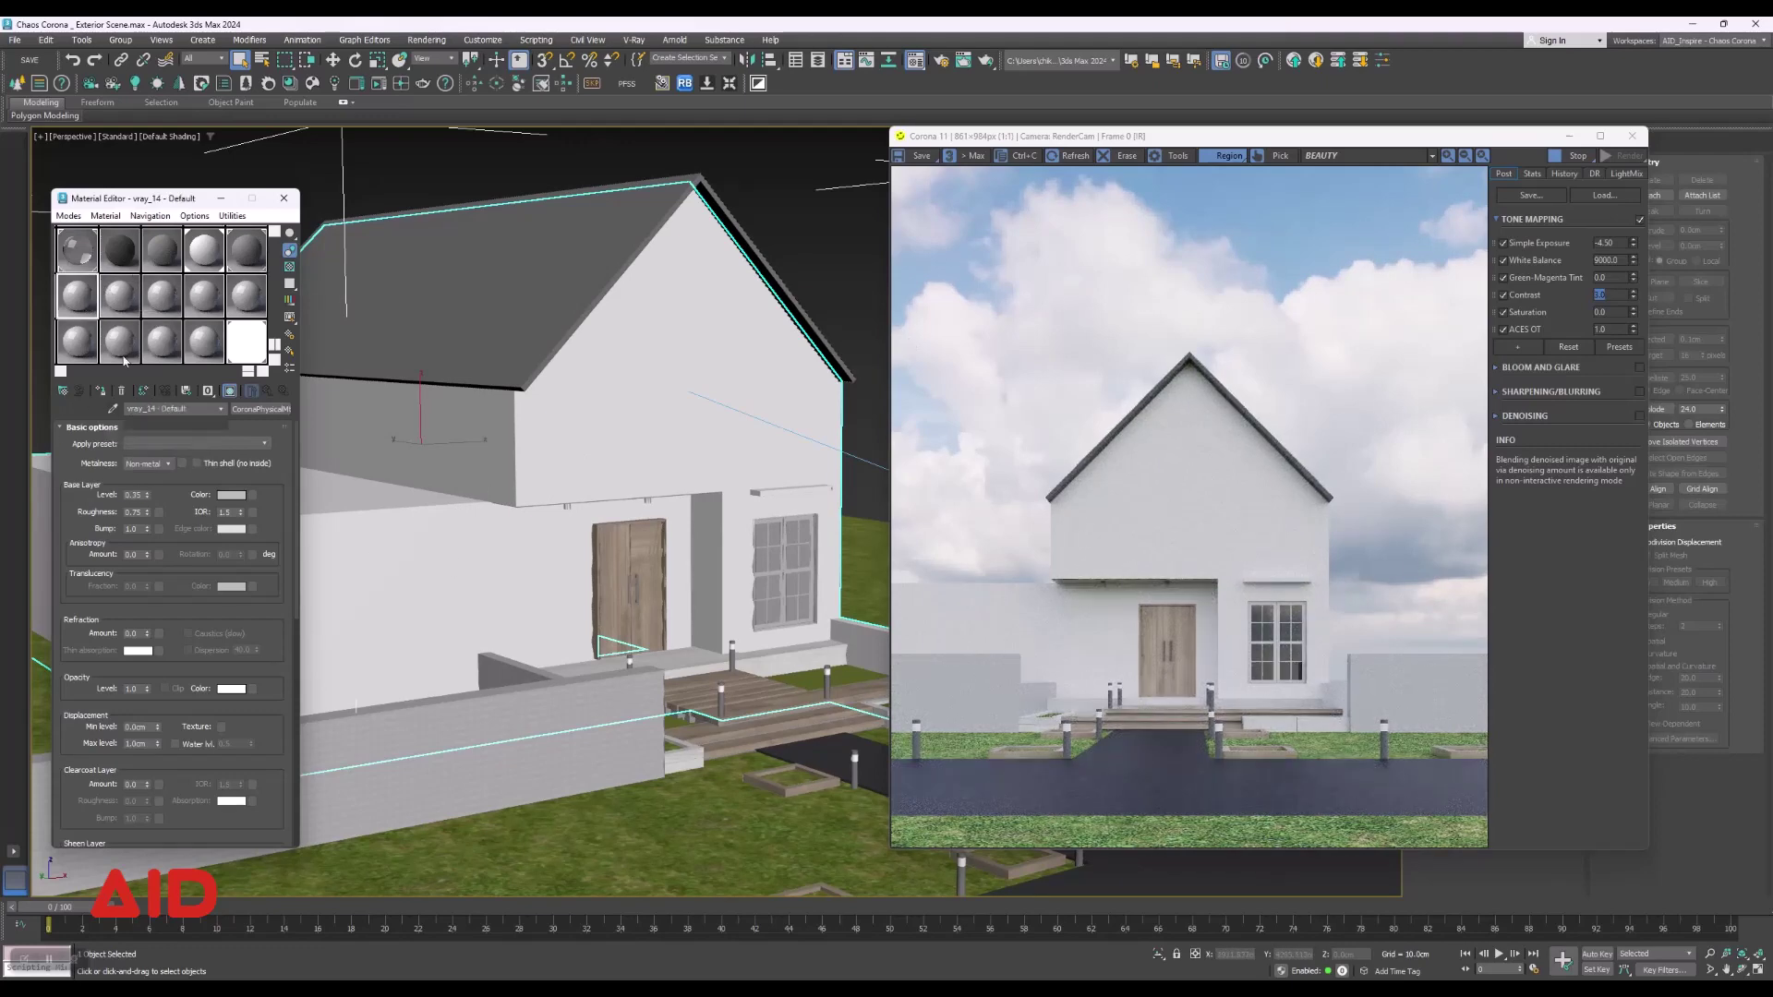
pyautogui.click(113, 408)
pyautogui.scroll(-3, 714, 776)
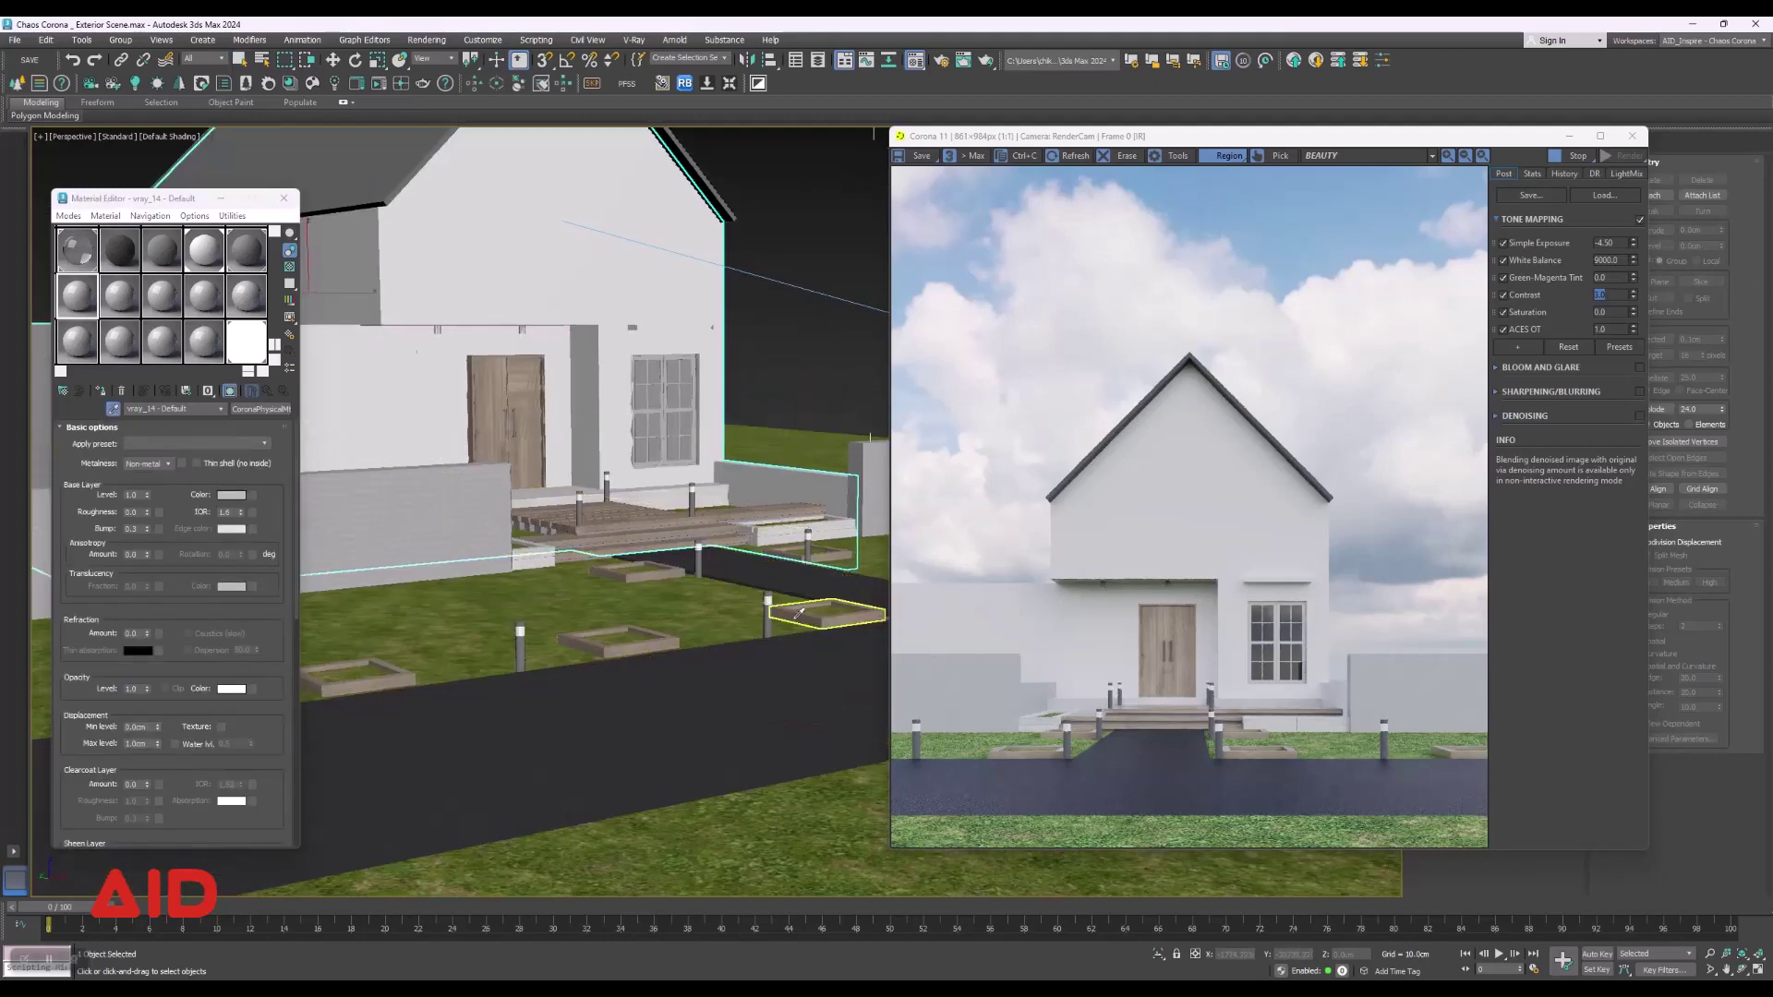
pyautogui.scroll(5, 799, 613)
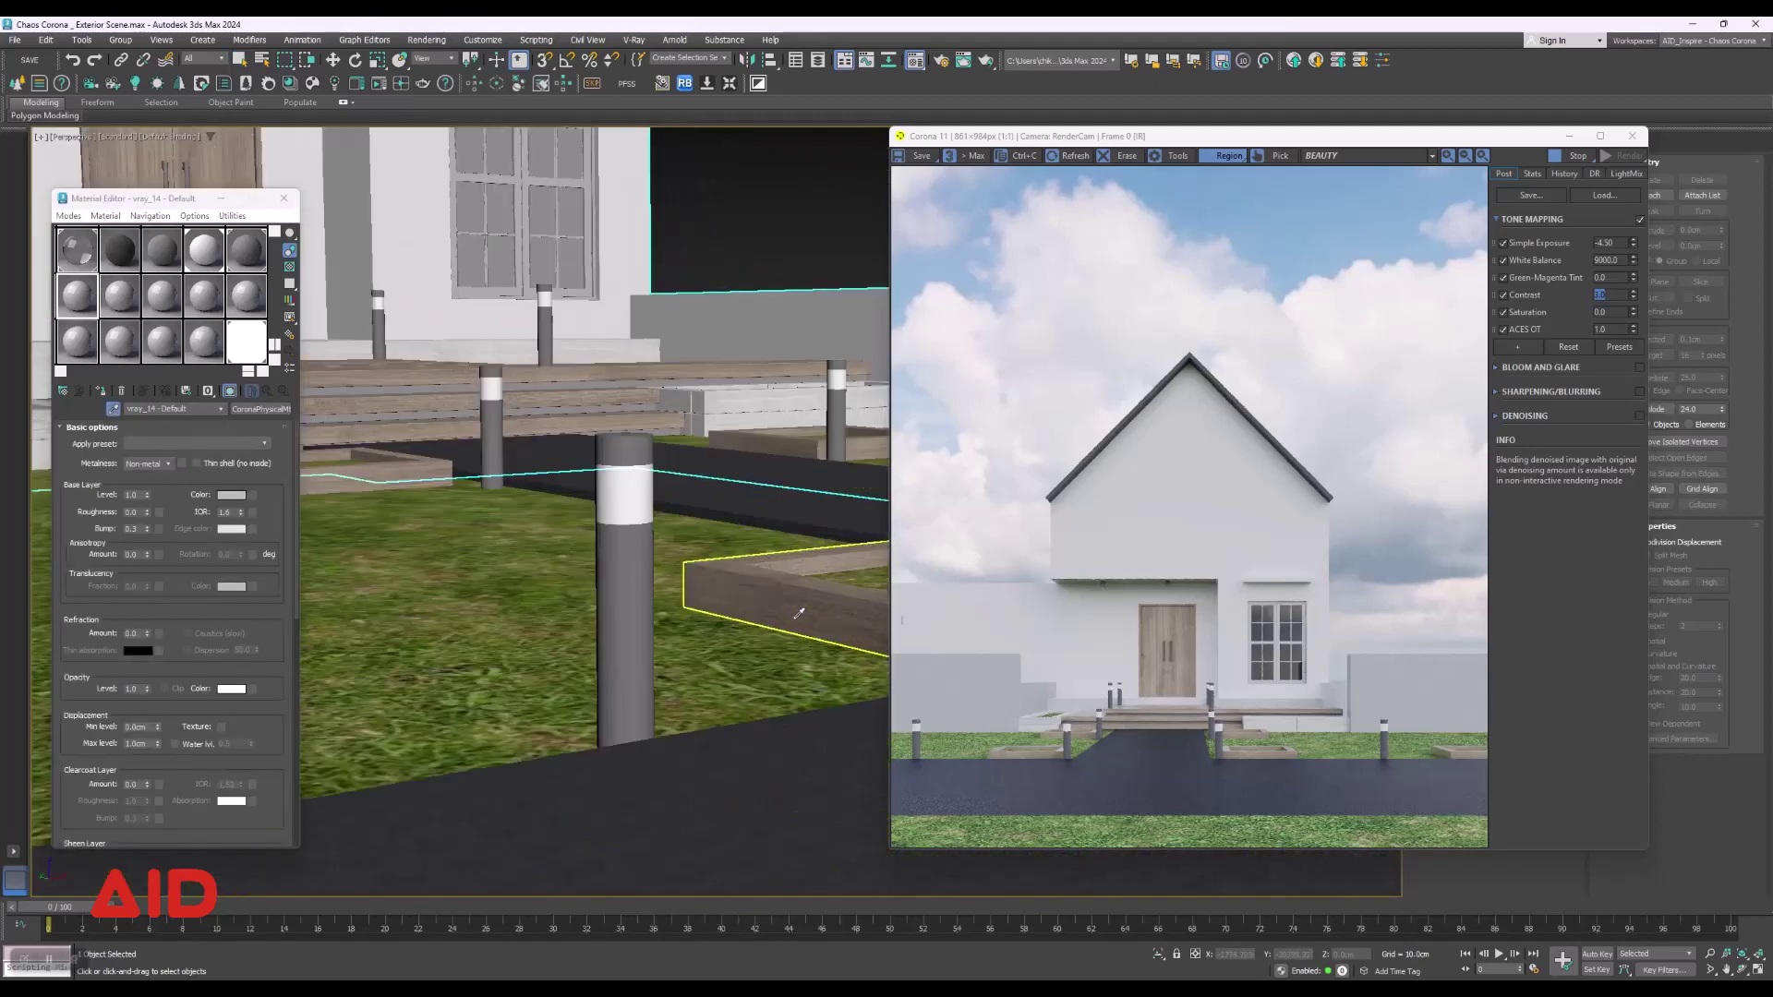
pyautogui.click(637, 609)
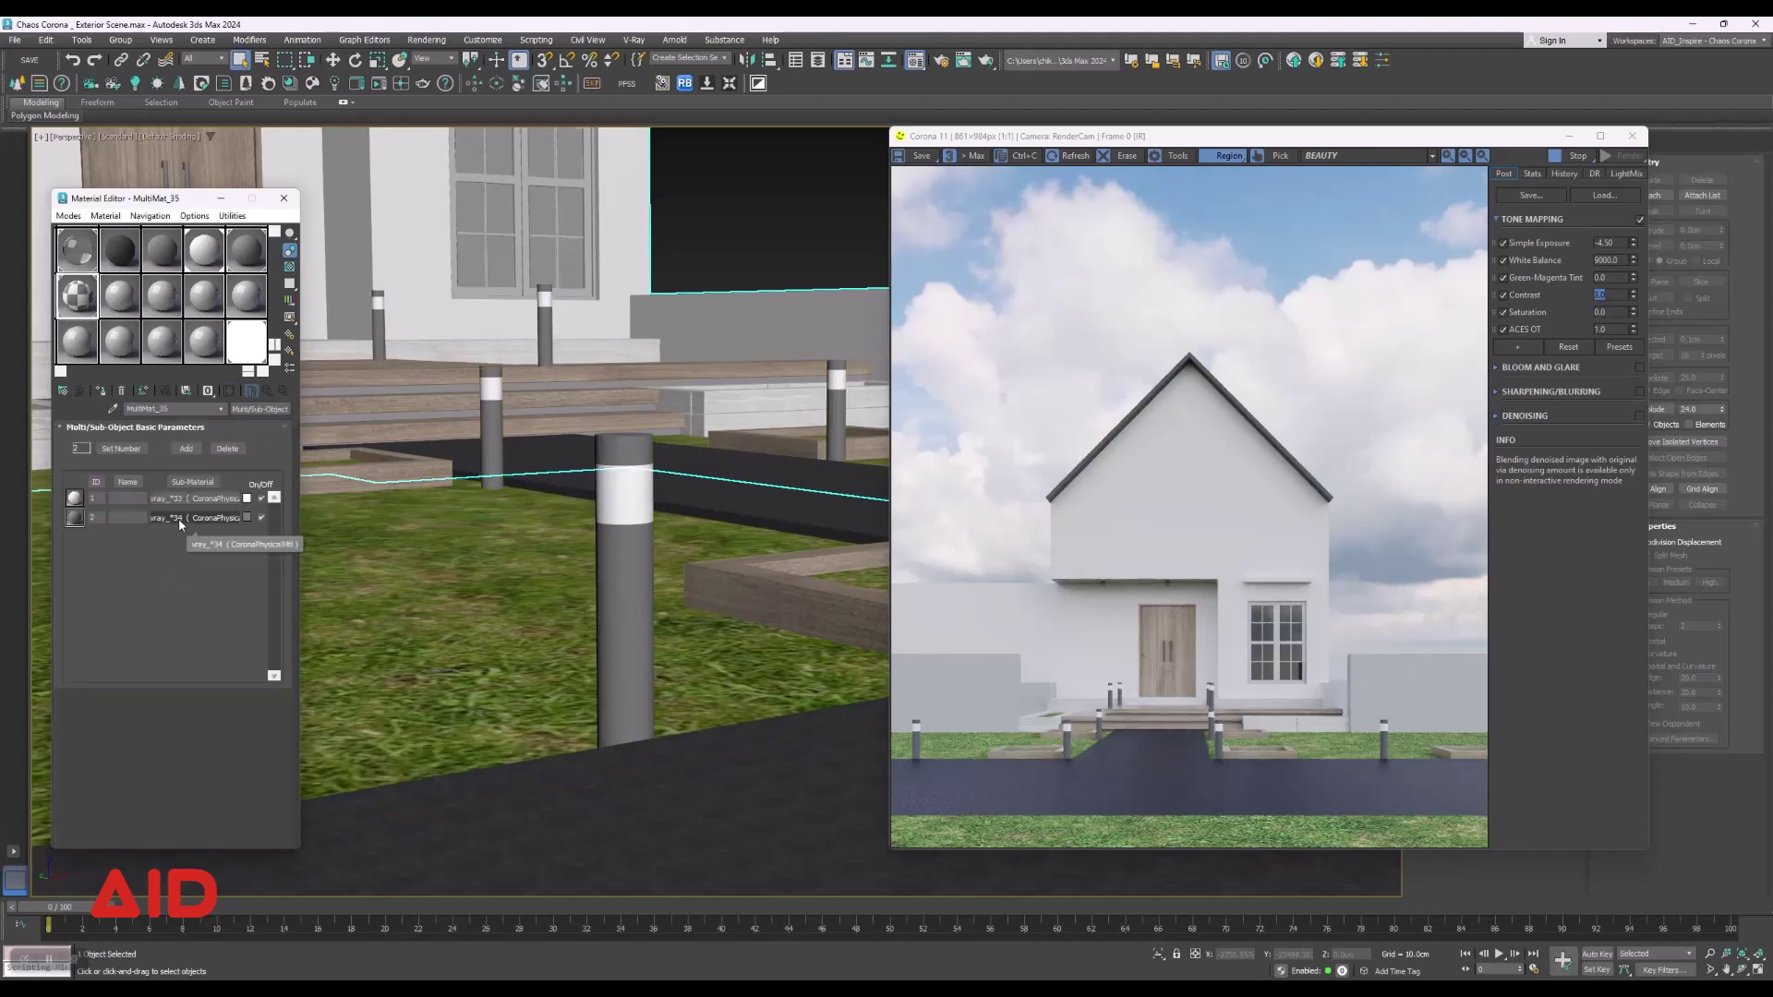
# Reset bollard sub-material 2 to a fresh CoronaPhysicalMtl with Base Layer Level 0.25.
pyautogui.click(180, 520)
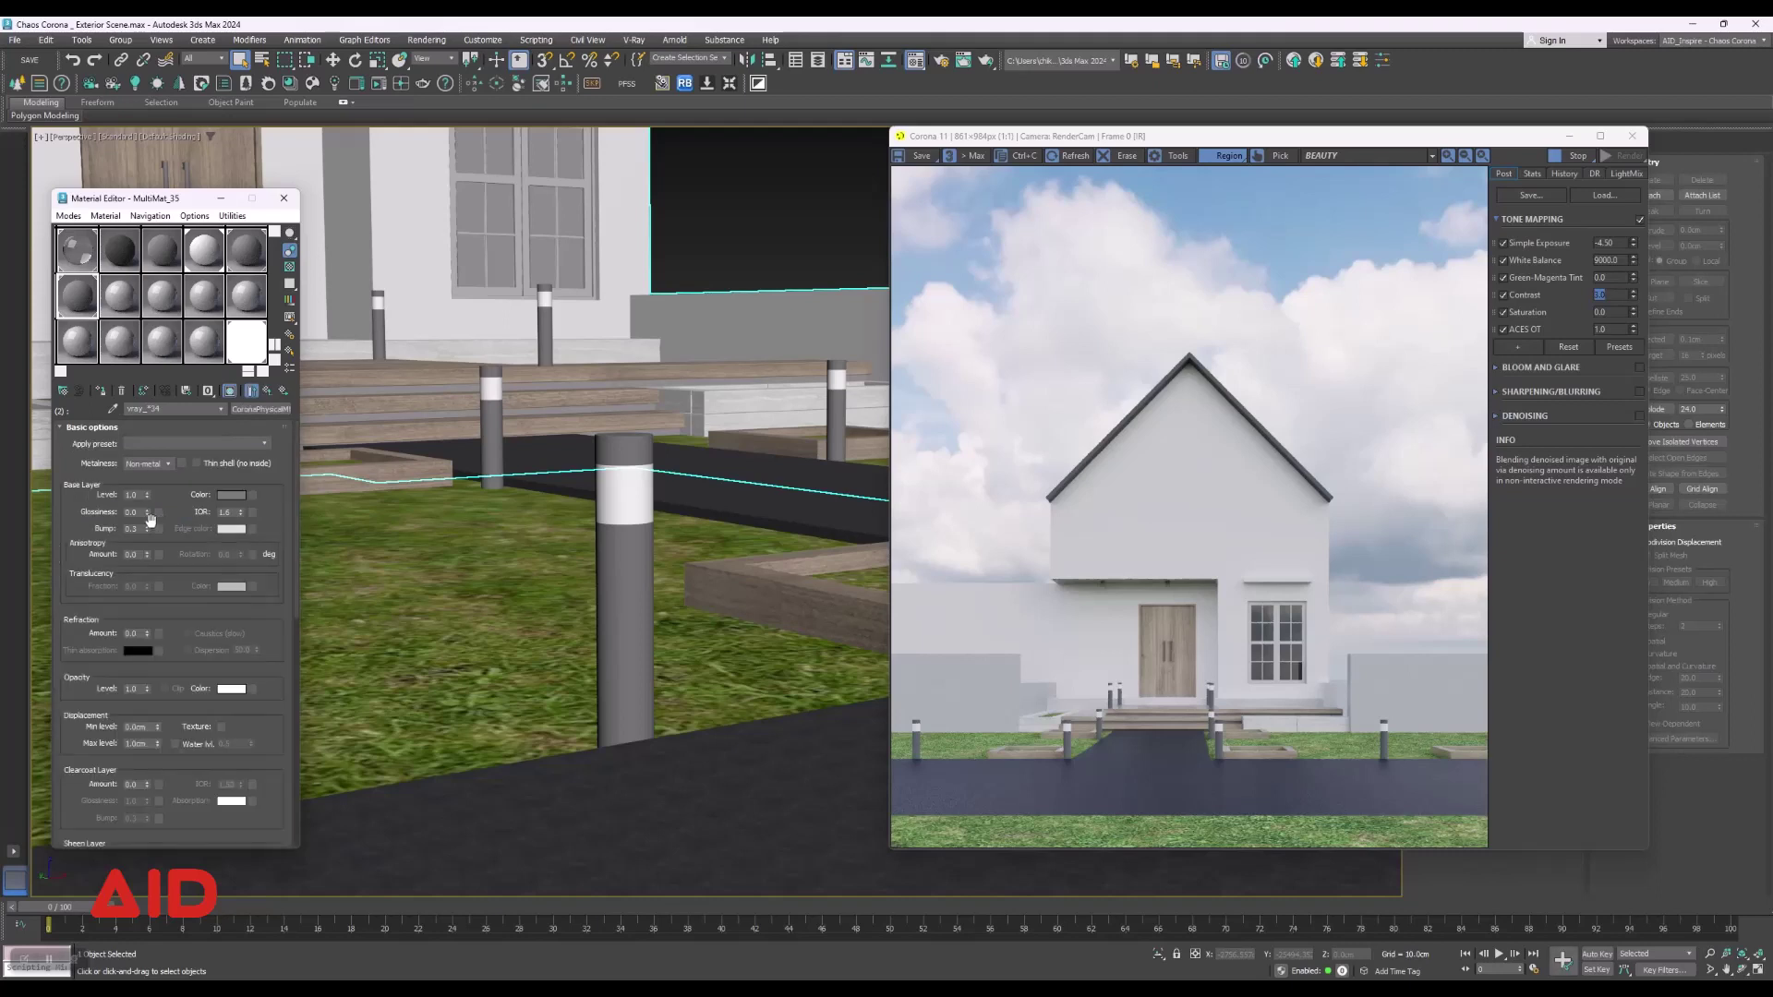
pyautogui.click(262, 409)
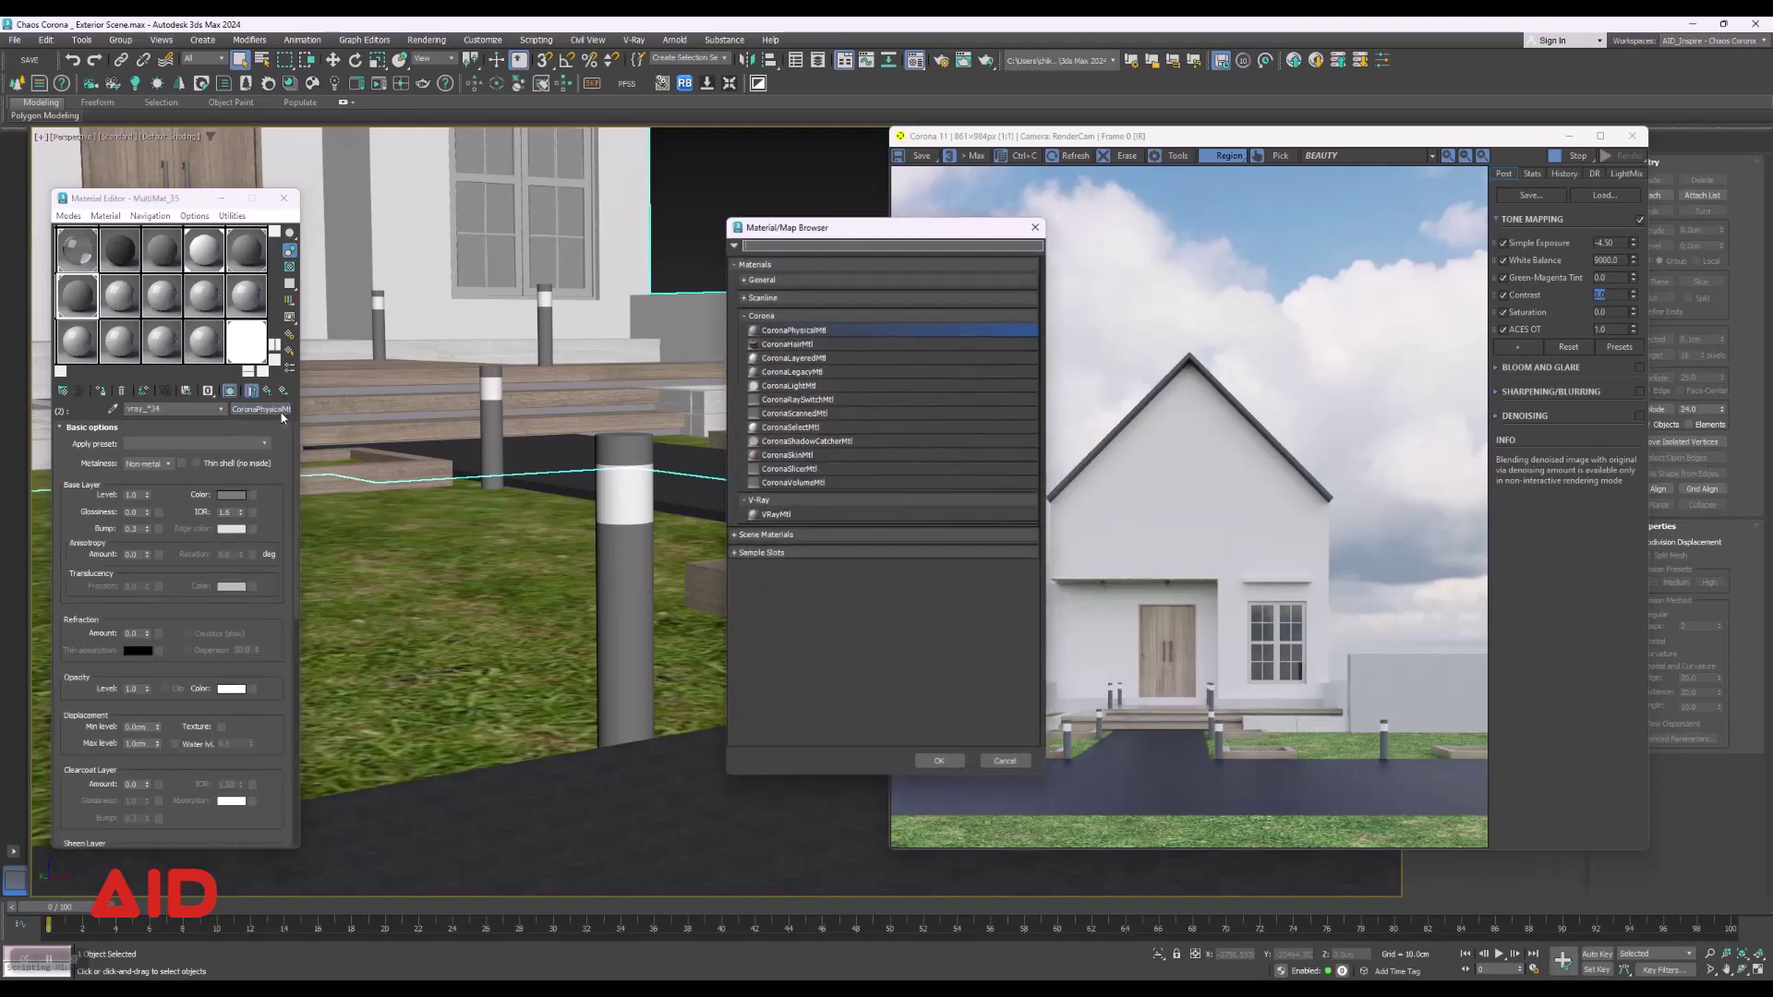
pyautogui.doubleClick(844, 330)
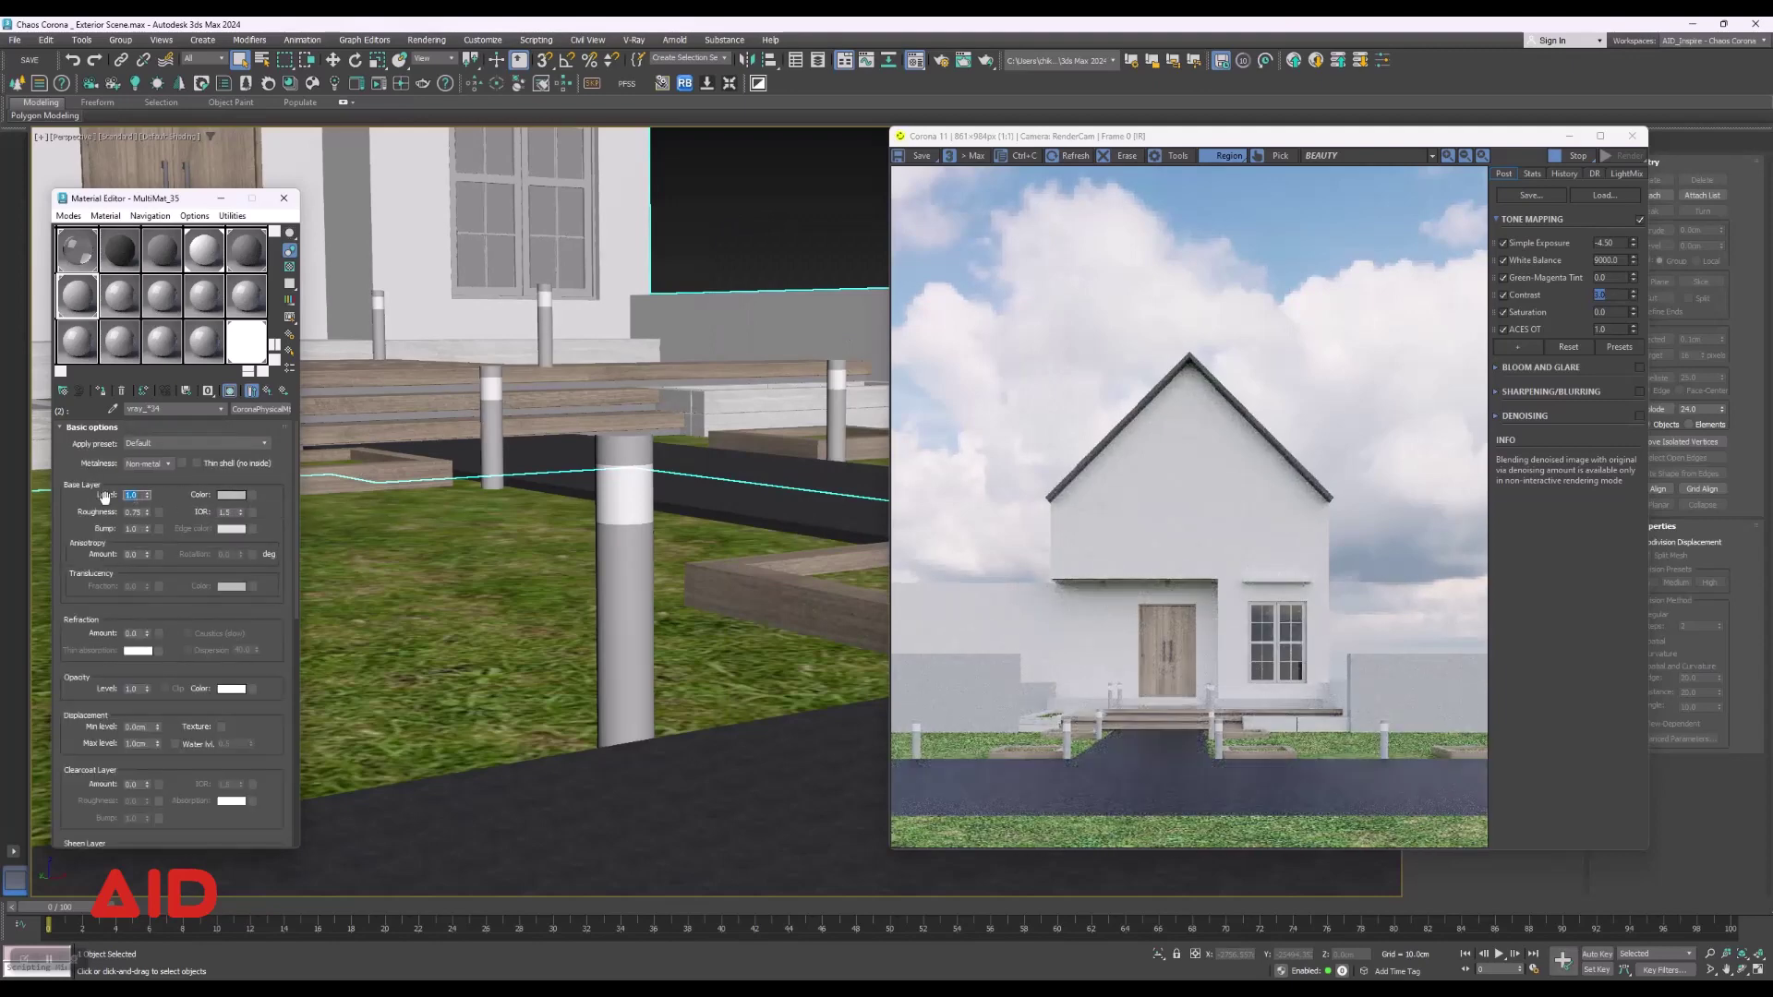
pyautogui.write('0.25')
pyautogui.press('Return')
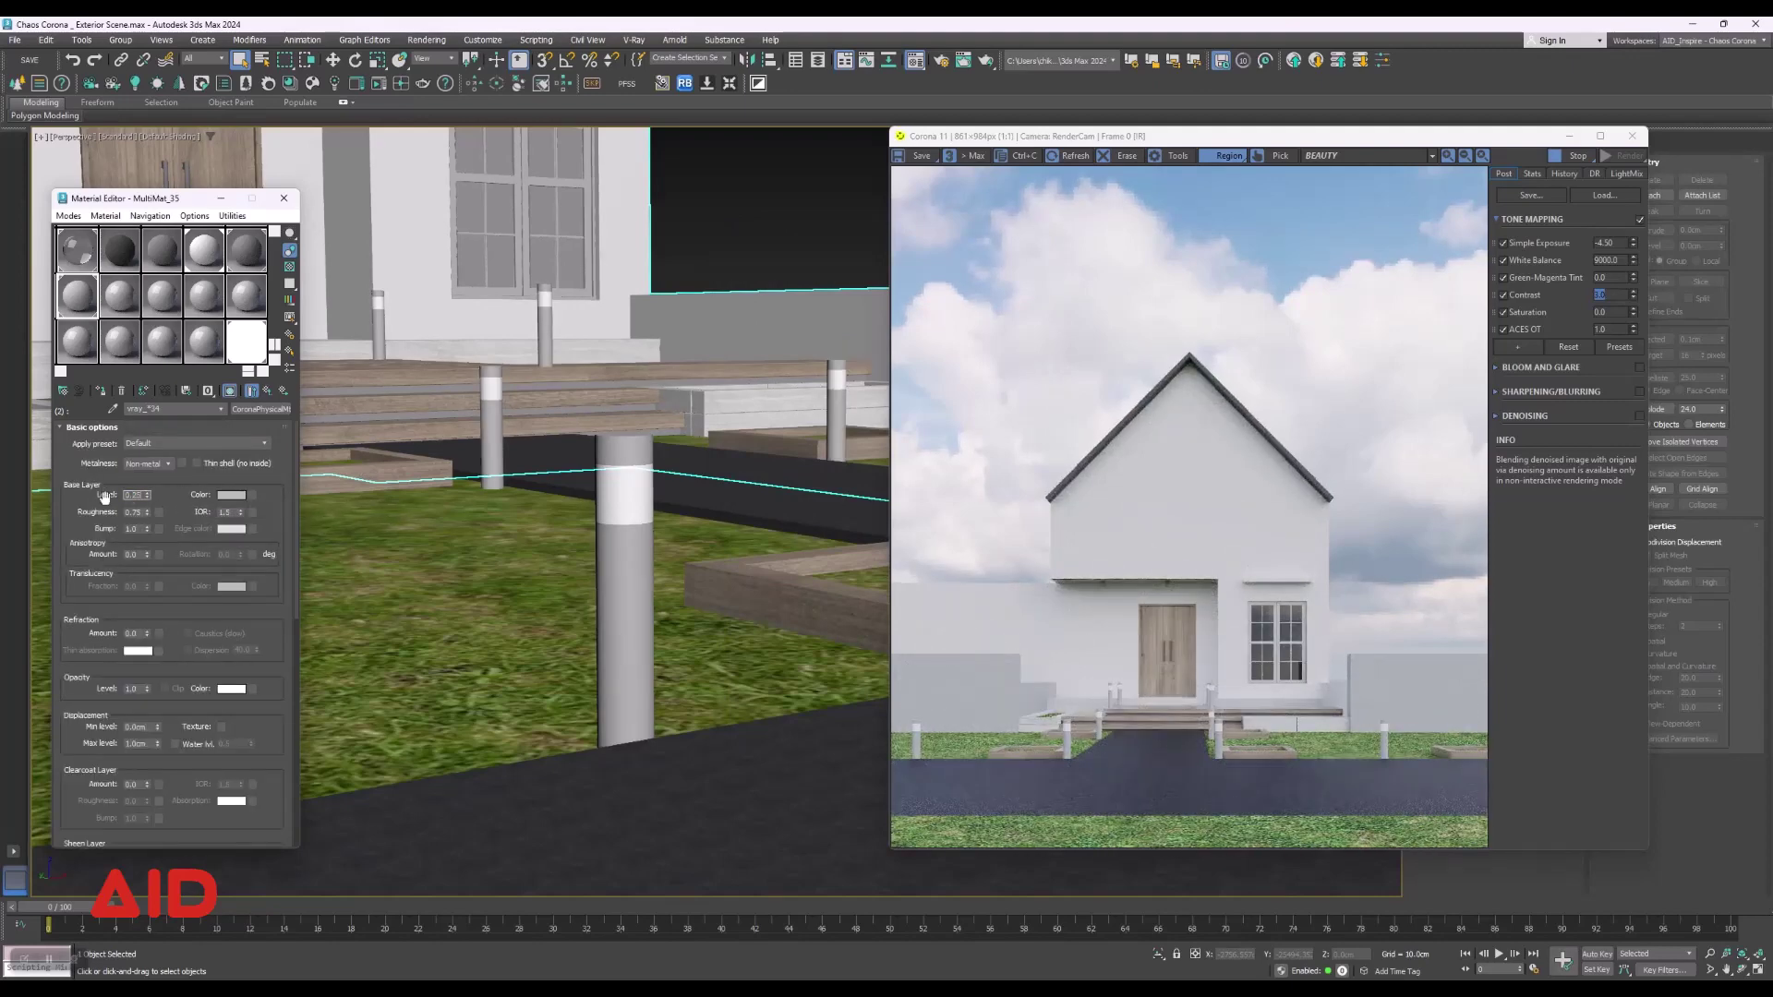
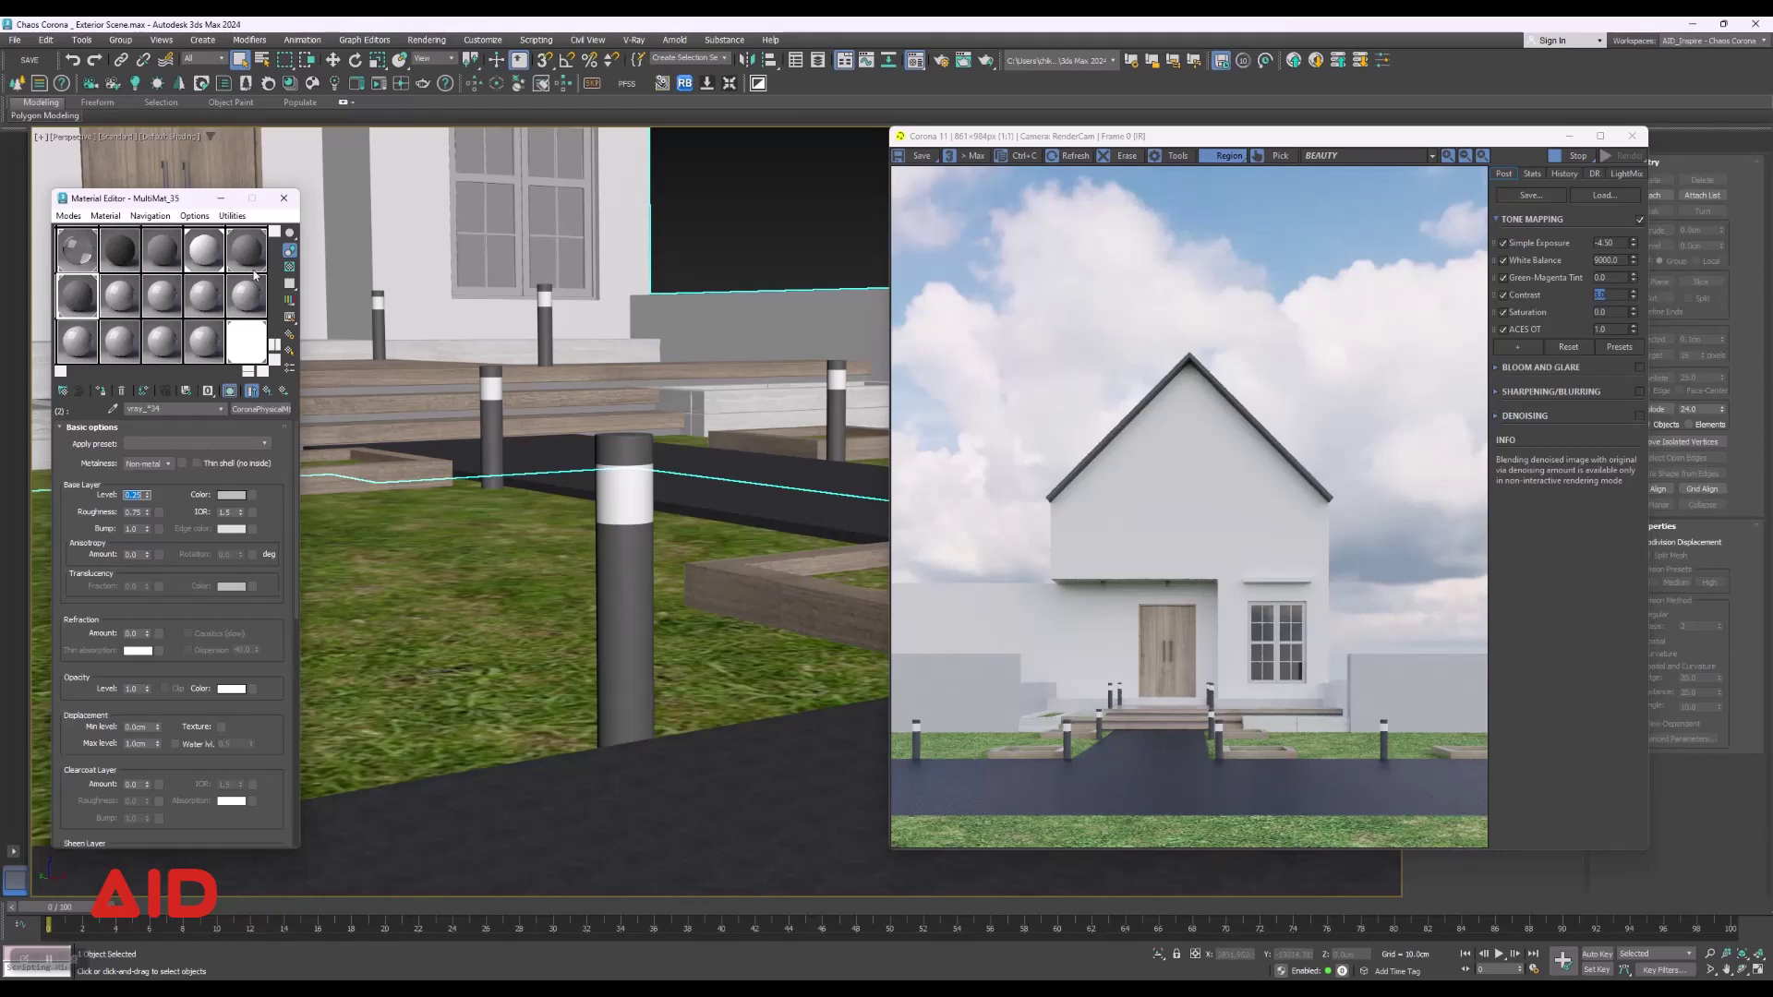
# Close the Material Editor and browse Cosmos to 3D Models > Vegetation > Shrubs & bushes.
pyautogui.click(284, 198)
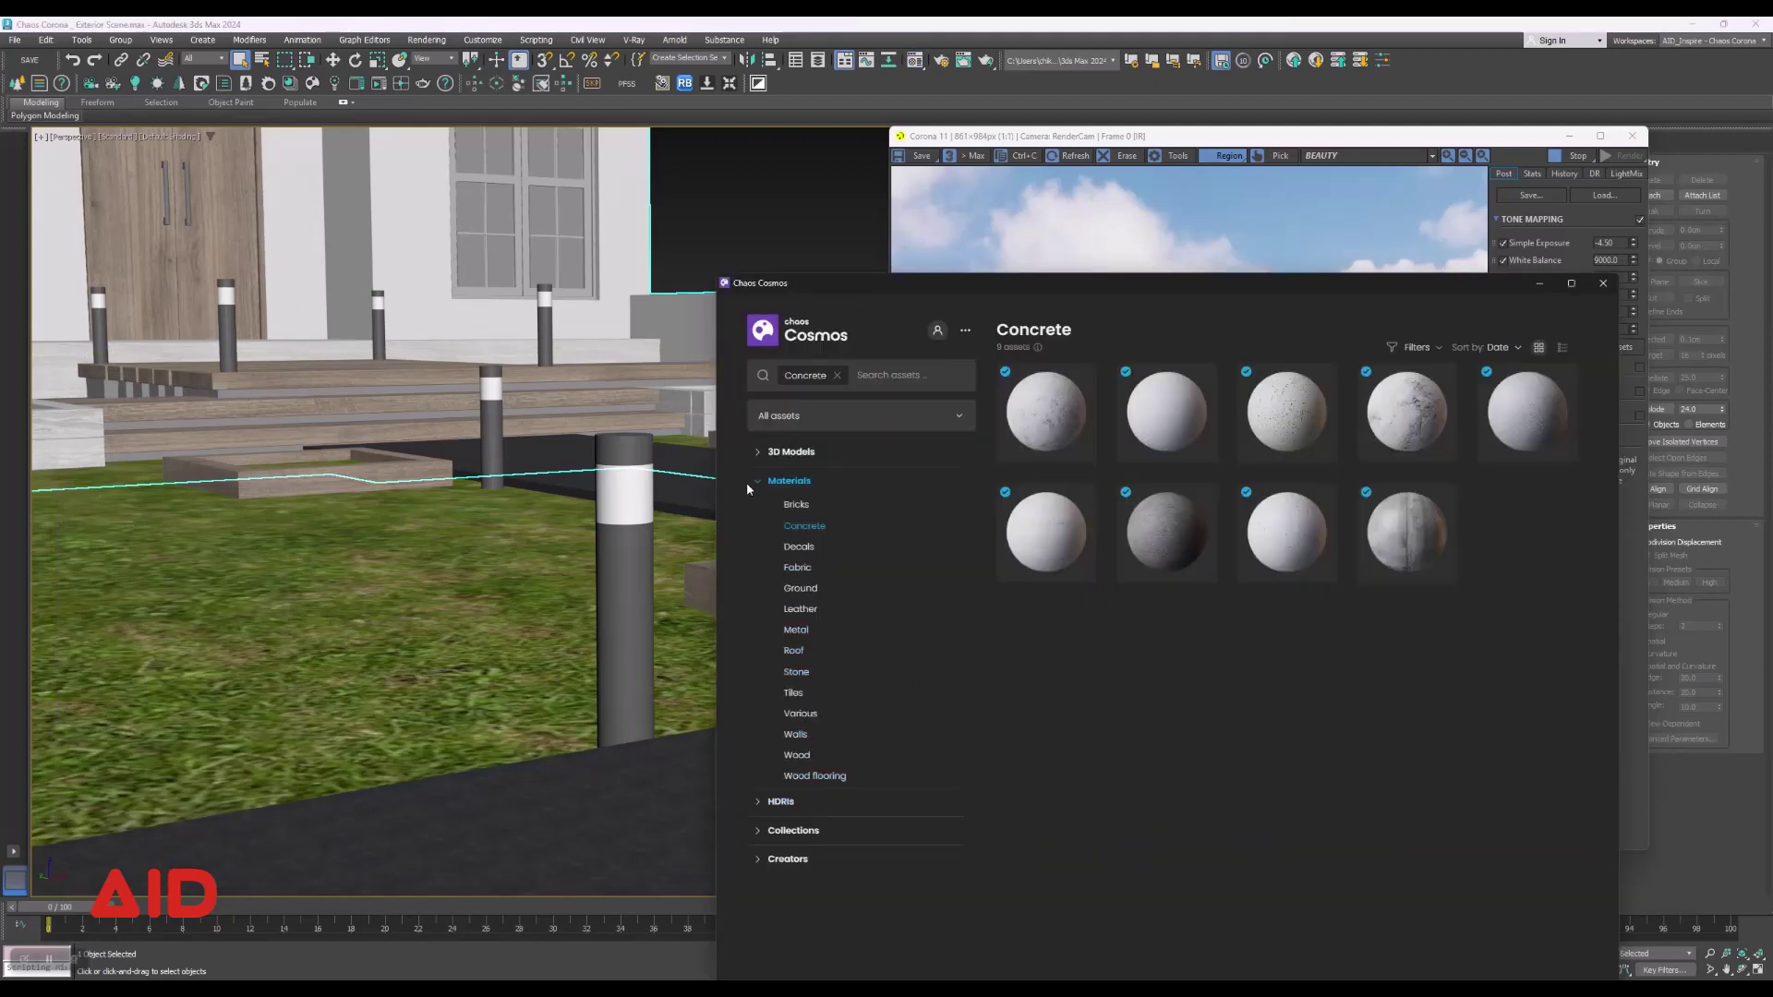
pyautogui.click(757, 481)
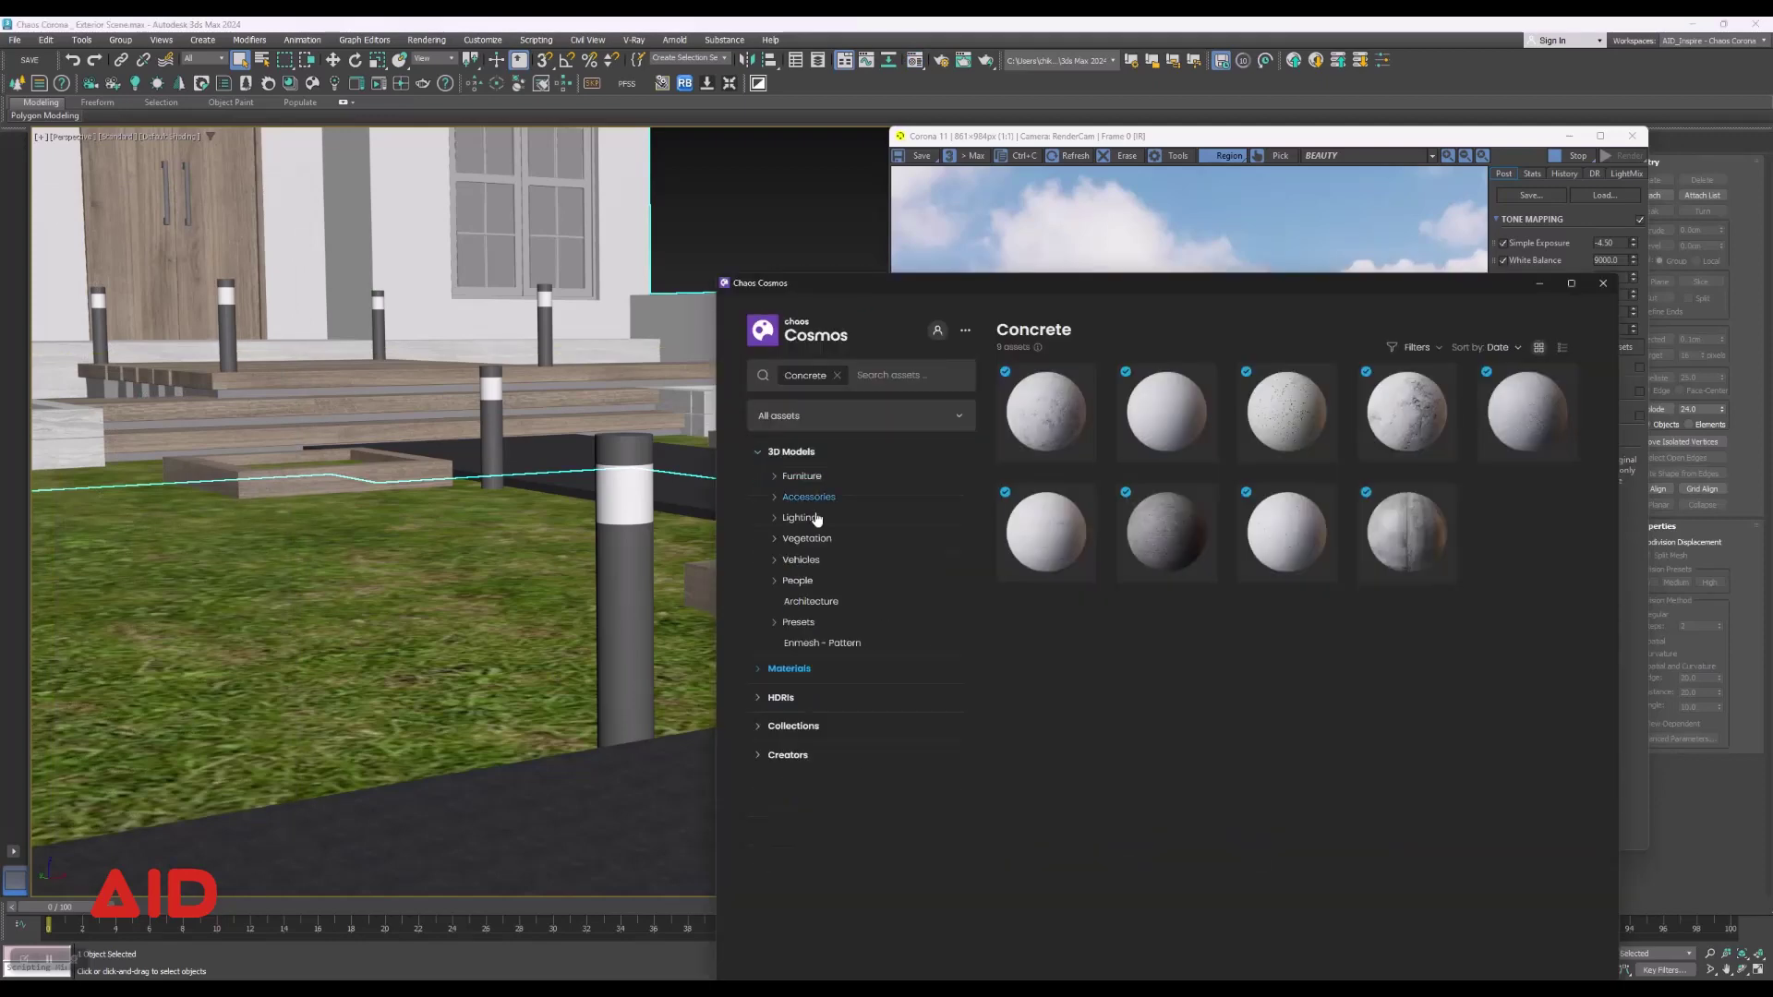
pyautogui.click(827, 540)
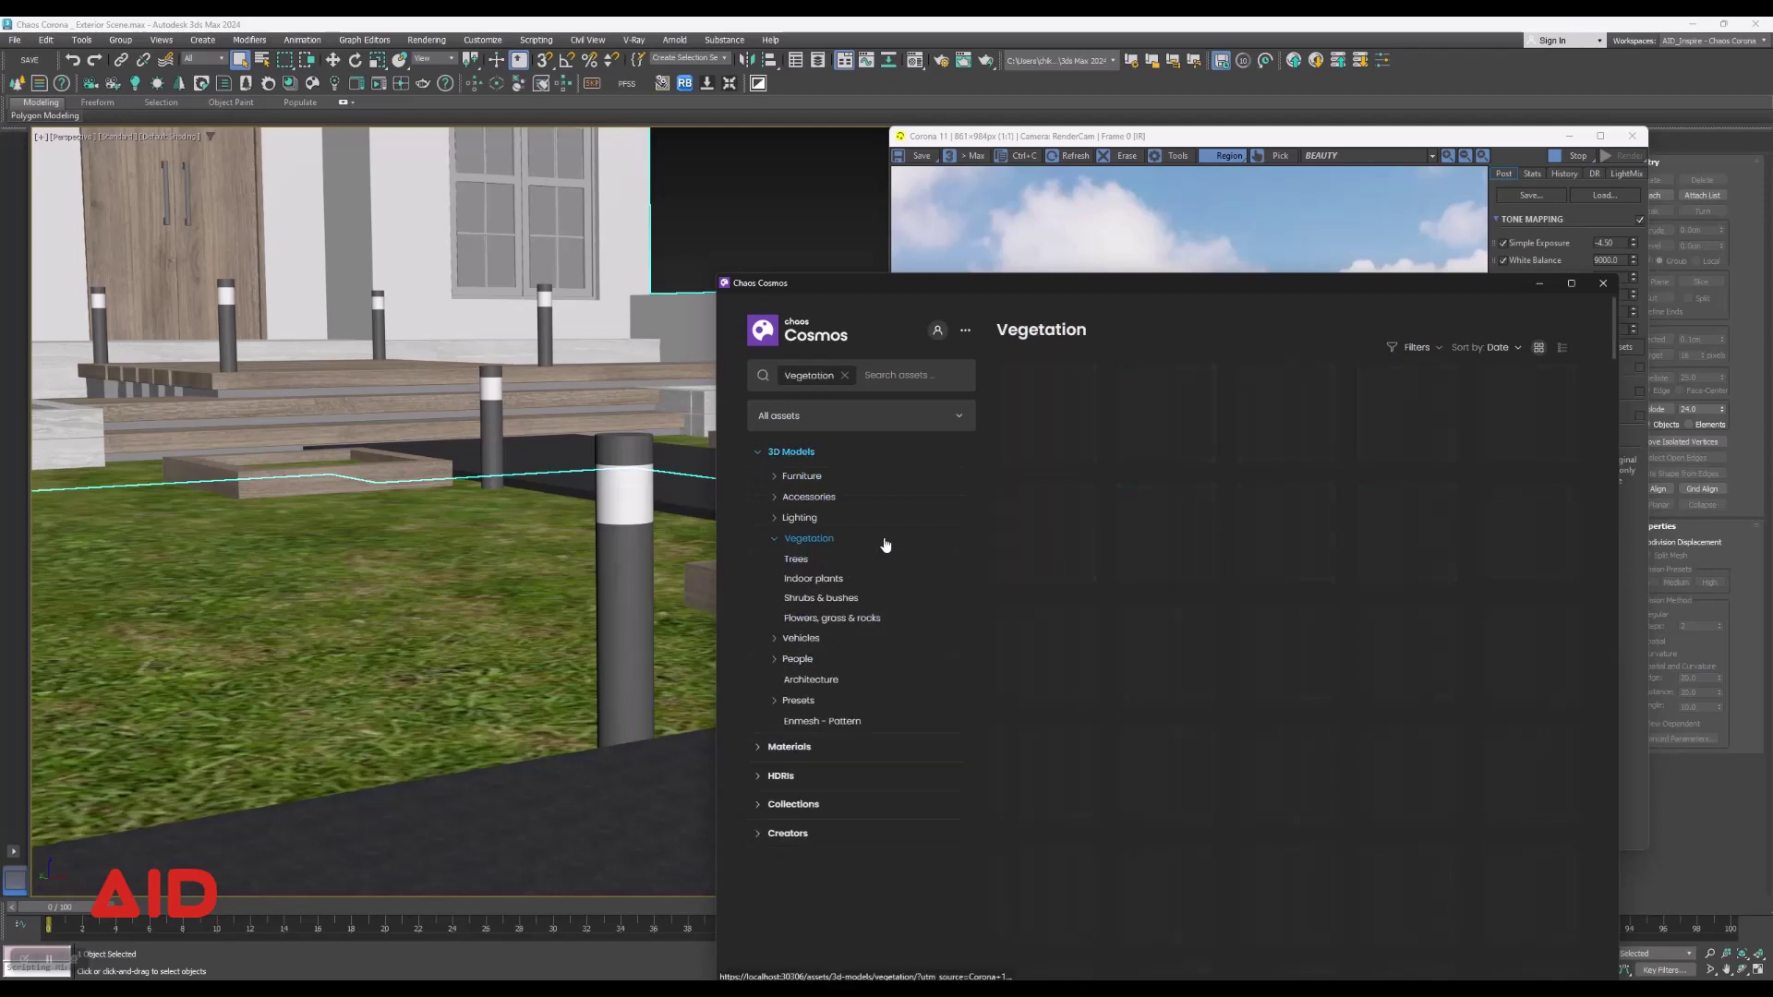
pyautogui.click(831, 598)
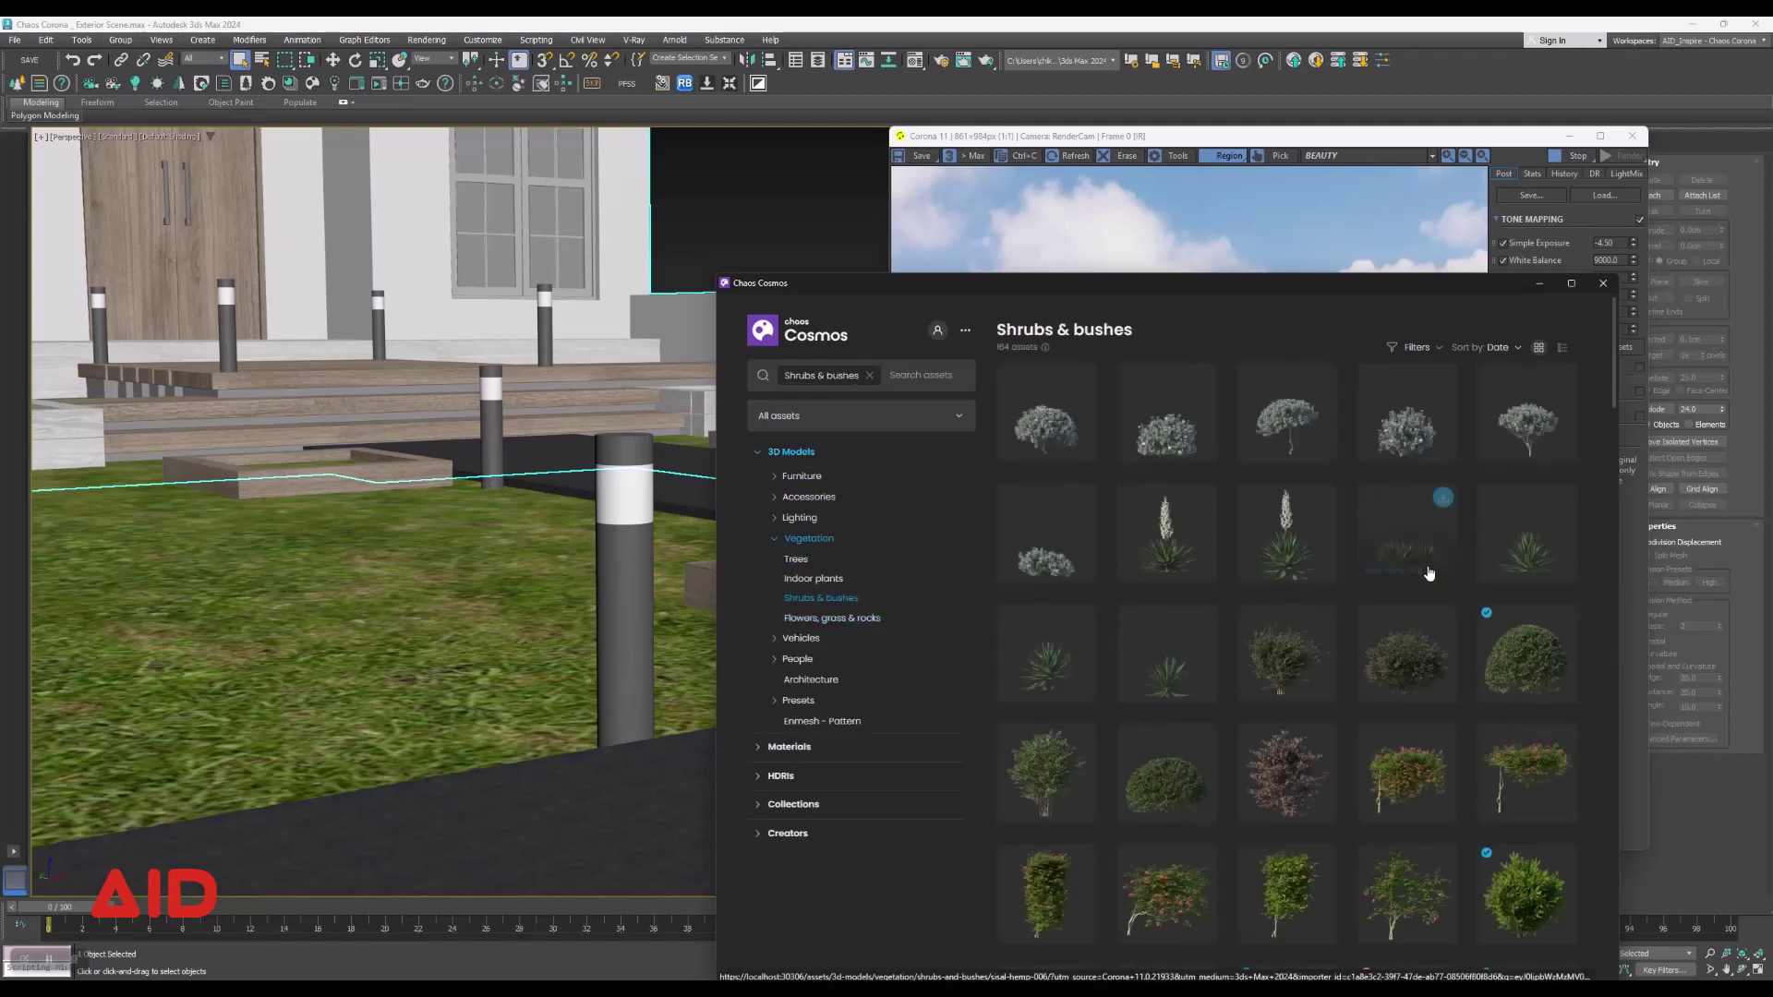
pyautogui.scroll(-3, 1428, 572)
pyautogui.scroll(-3, 1429, 573)
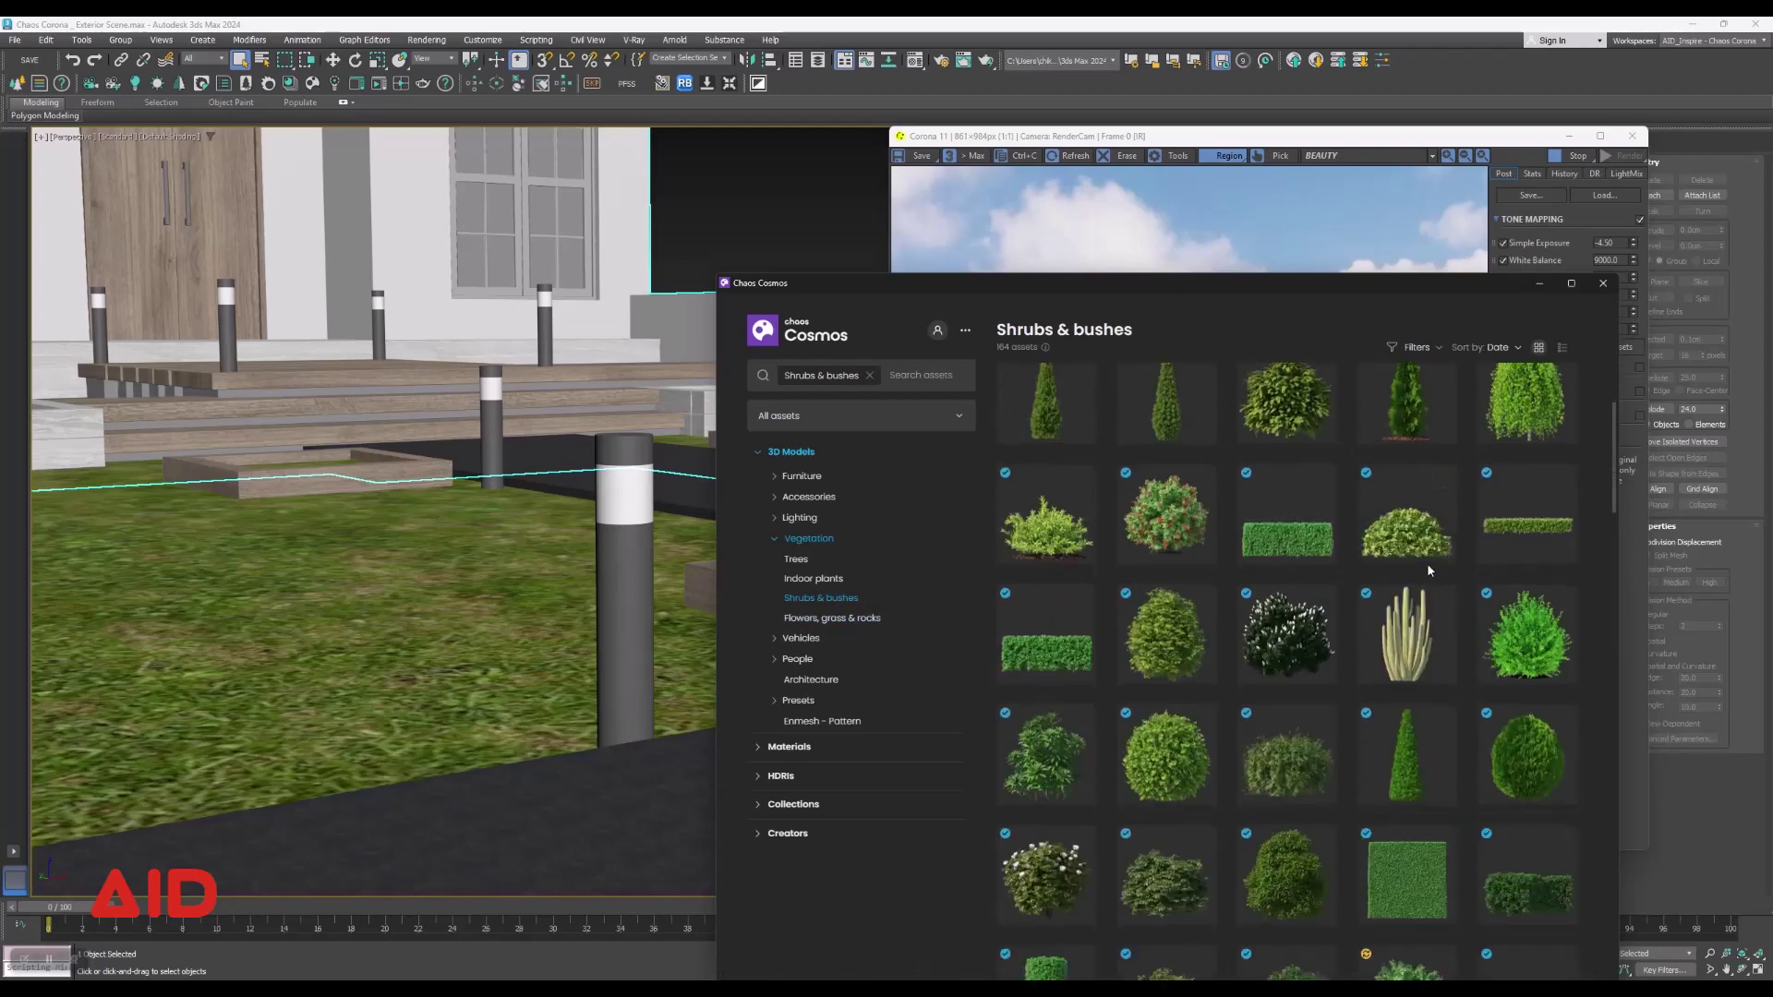
pyautogui.scroll(-2, 1426, 562)
pyautogui.scroll(-2, 1426, 562)
pyautogui.scroll(-2, 1426, 562)
pyautogui.scroll(-2, 1426, 563)
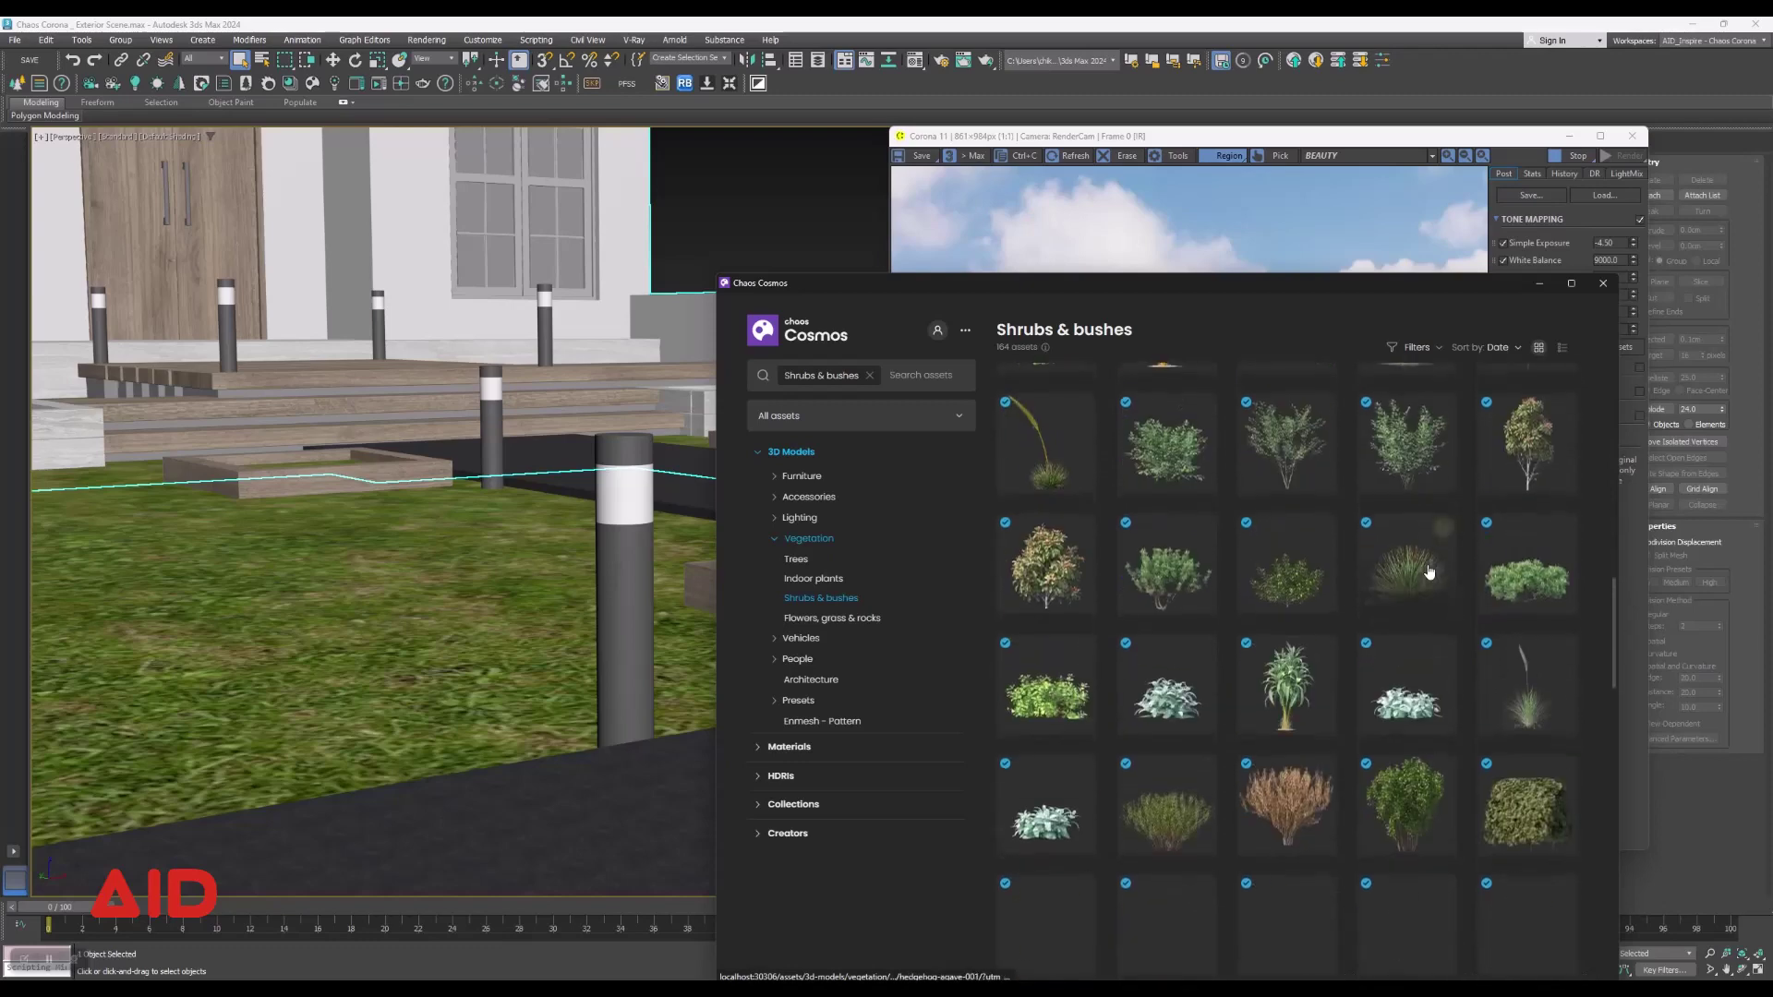
# Drag the Common Lilac into the square planter beside the driveway and close Cosmos.
pyautogui.moveTo(1332, 284); pyautogui.dragTo(645, 119)
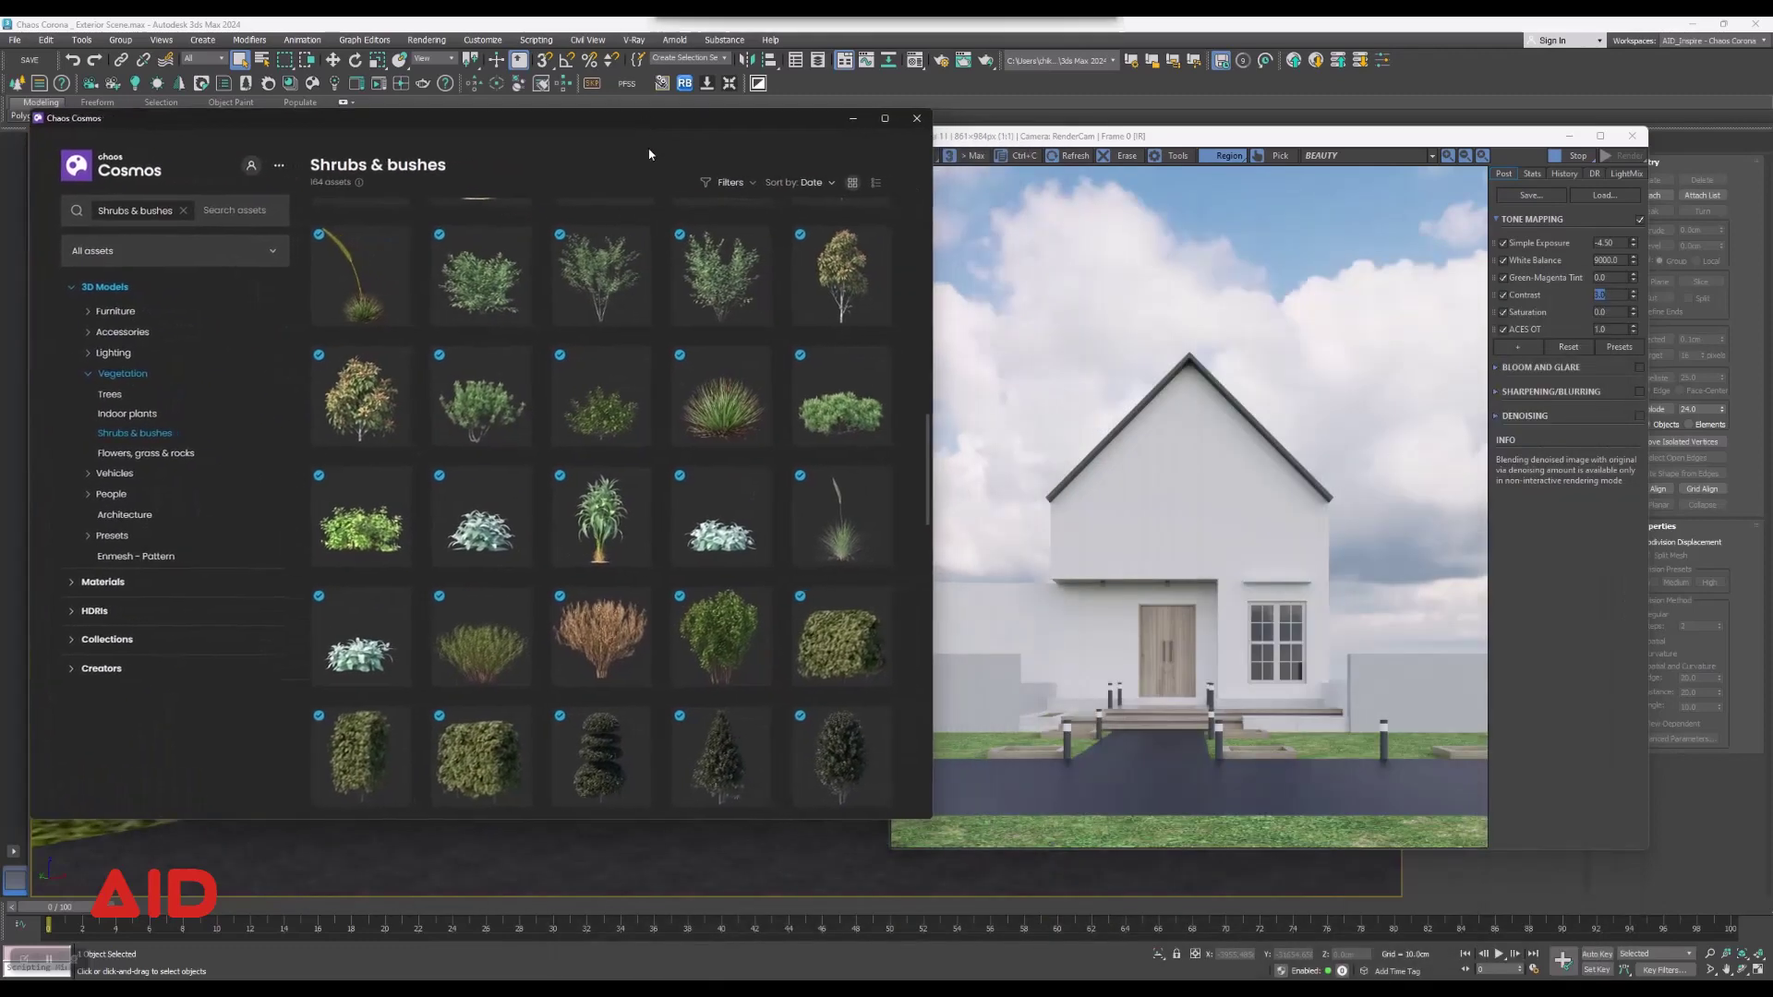
pyautogui.scroll(-2, 724, 495)
pyautogui.scroll(-2, 752, 407)
pyautogui.scroll(-2, 724, 468)
pyautogui.scroll(-2, 729, 471)
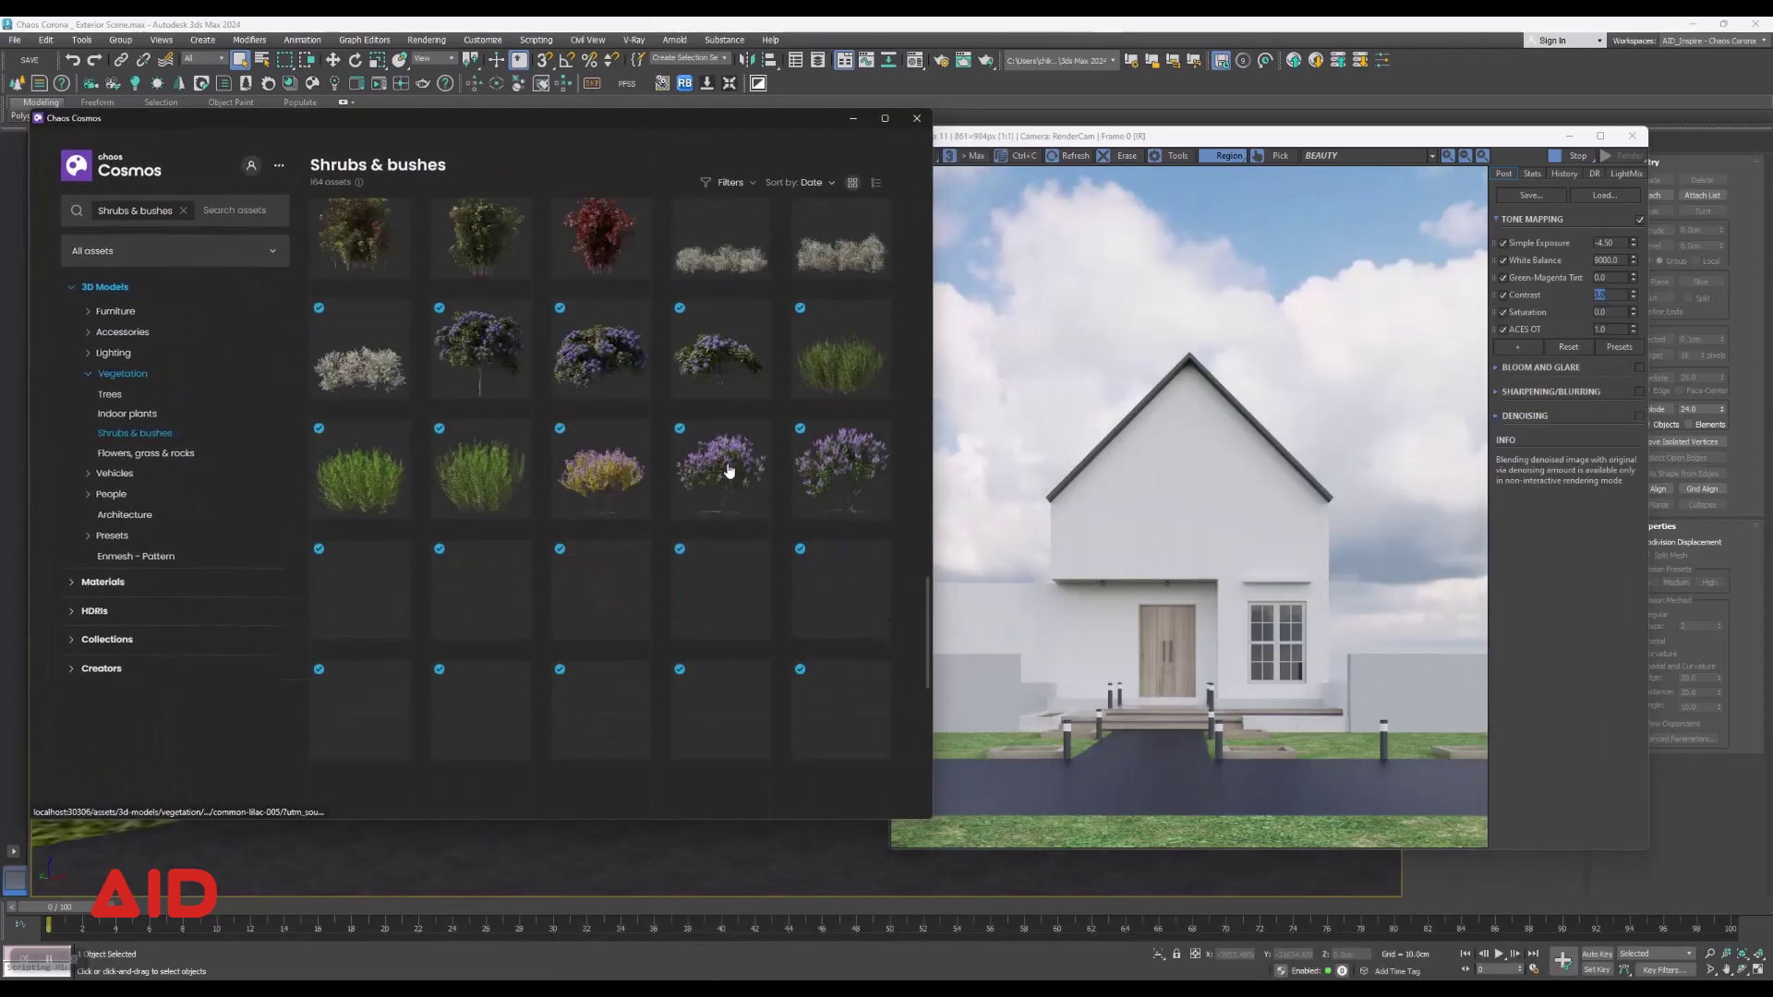
pyautogui.scroll(-2, 729, 471)
pyautogui.scroll(-2, 729, 471)
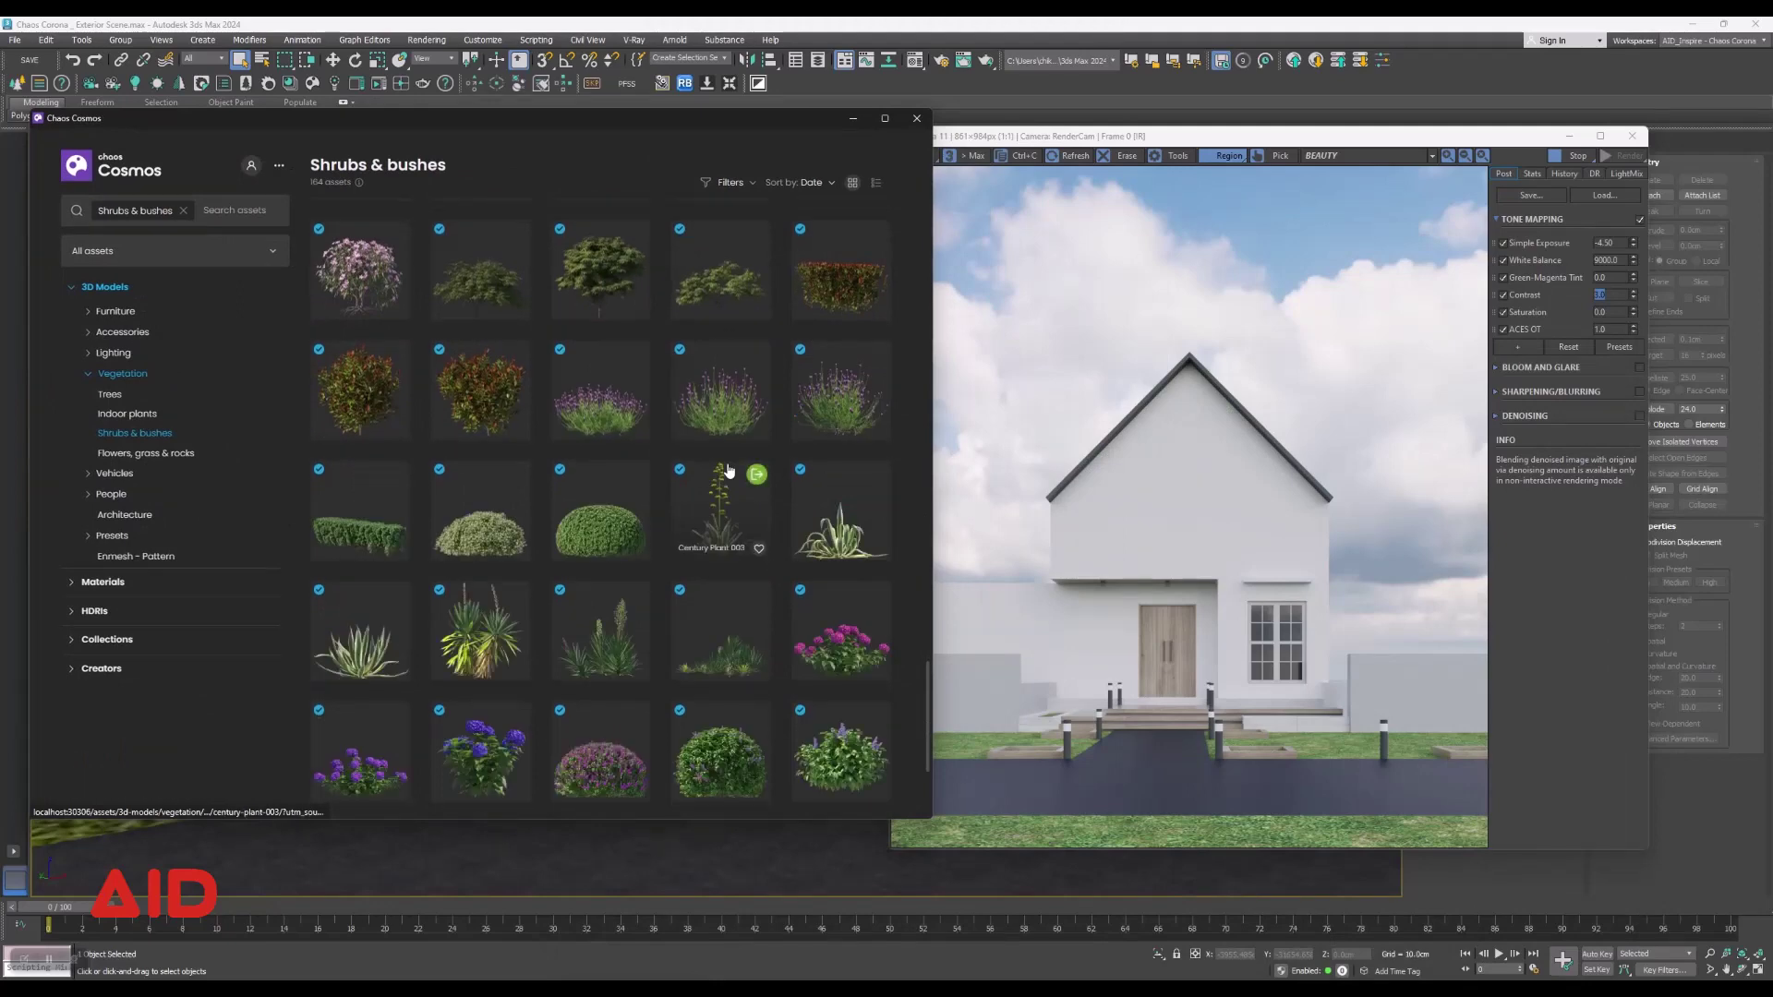
pyautogui.scroll(-2, 729, 471)
pyautogui.scroll(-1, 728, 471)
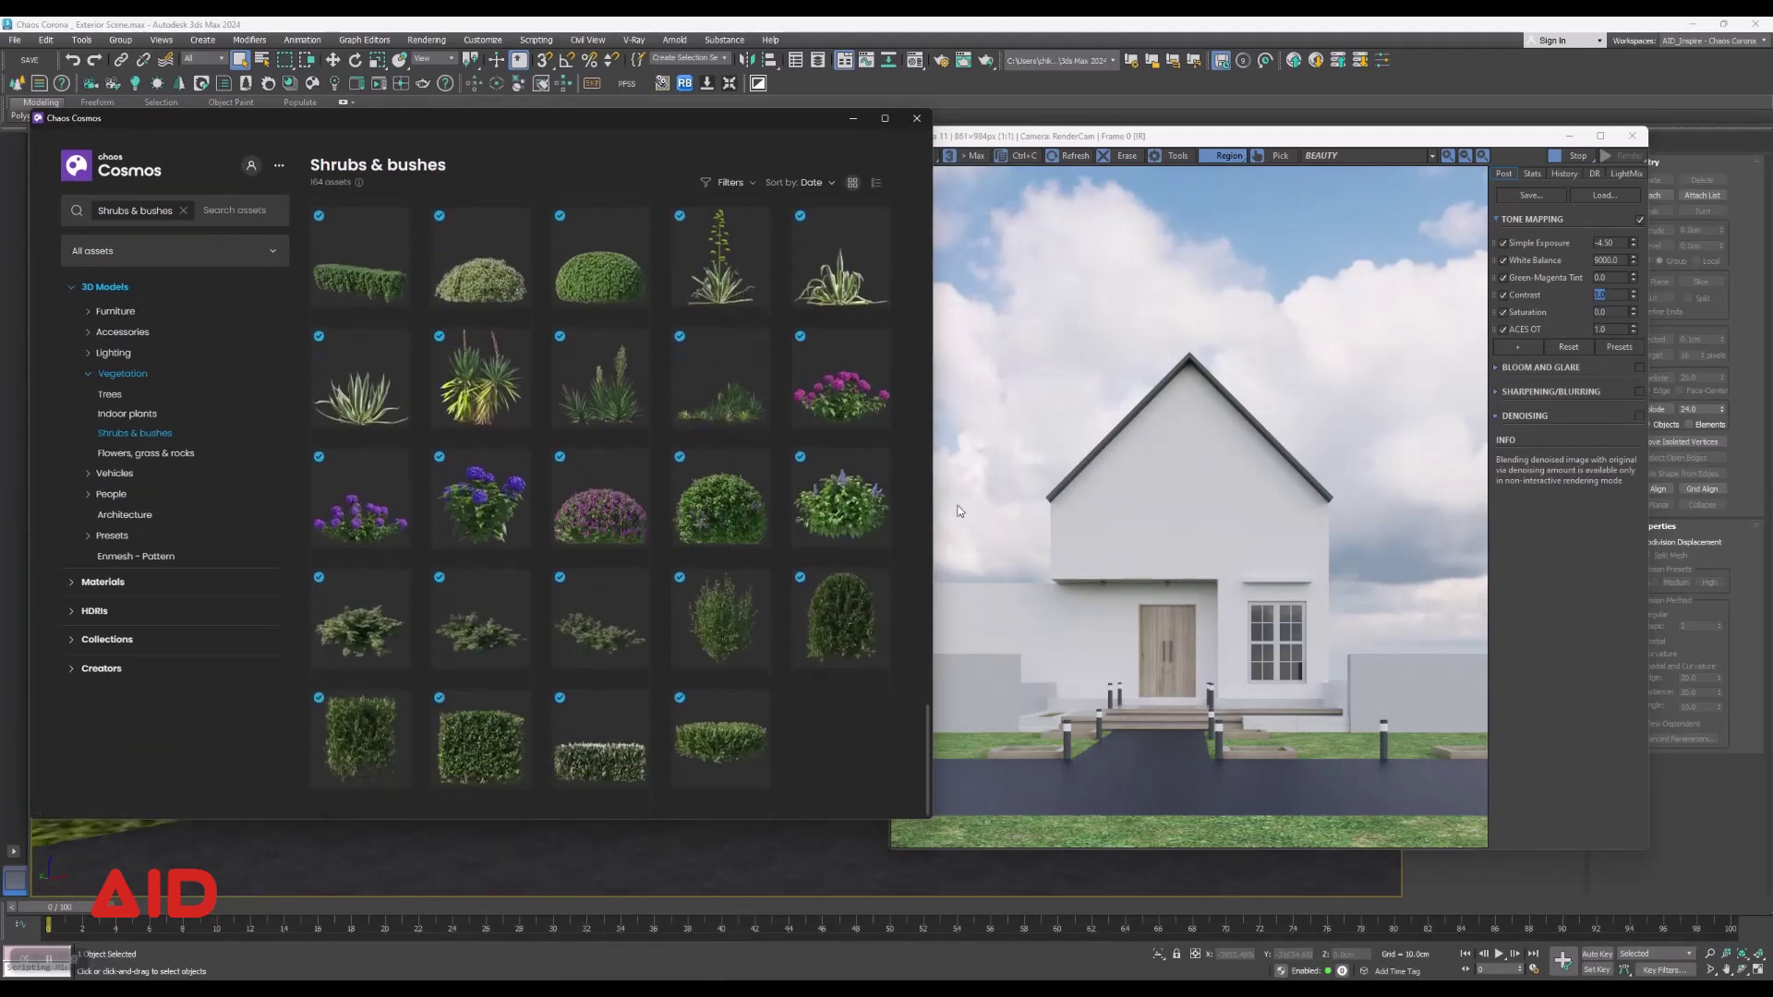
pyautogui.moveTo(718, 499)
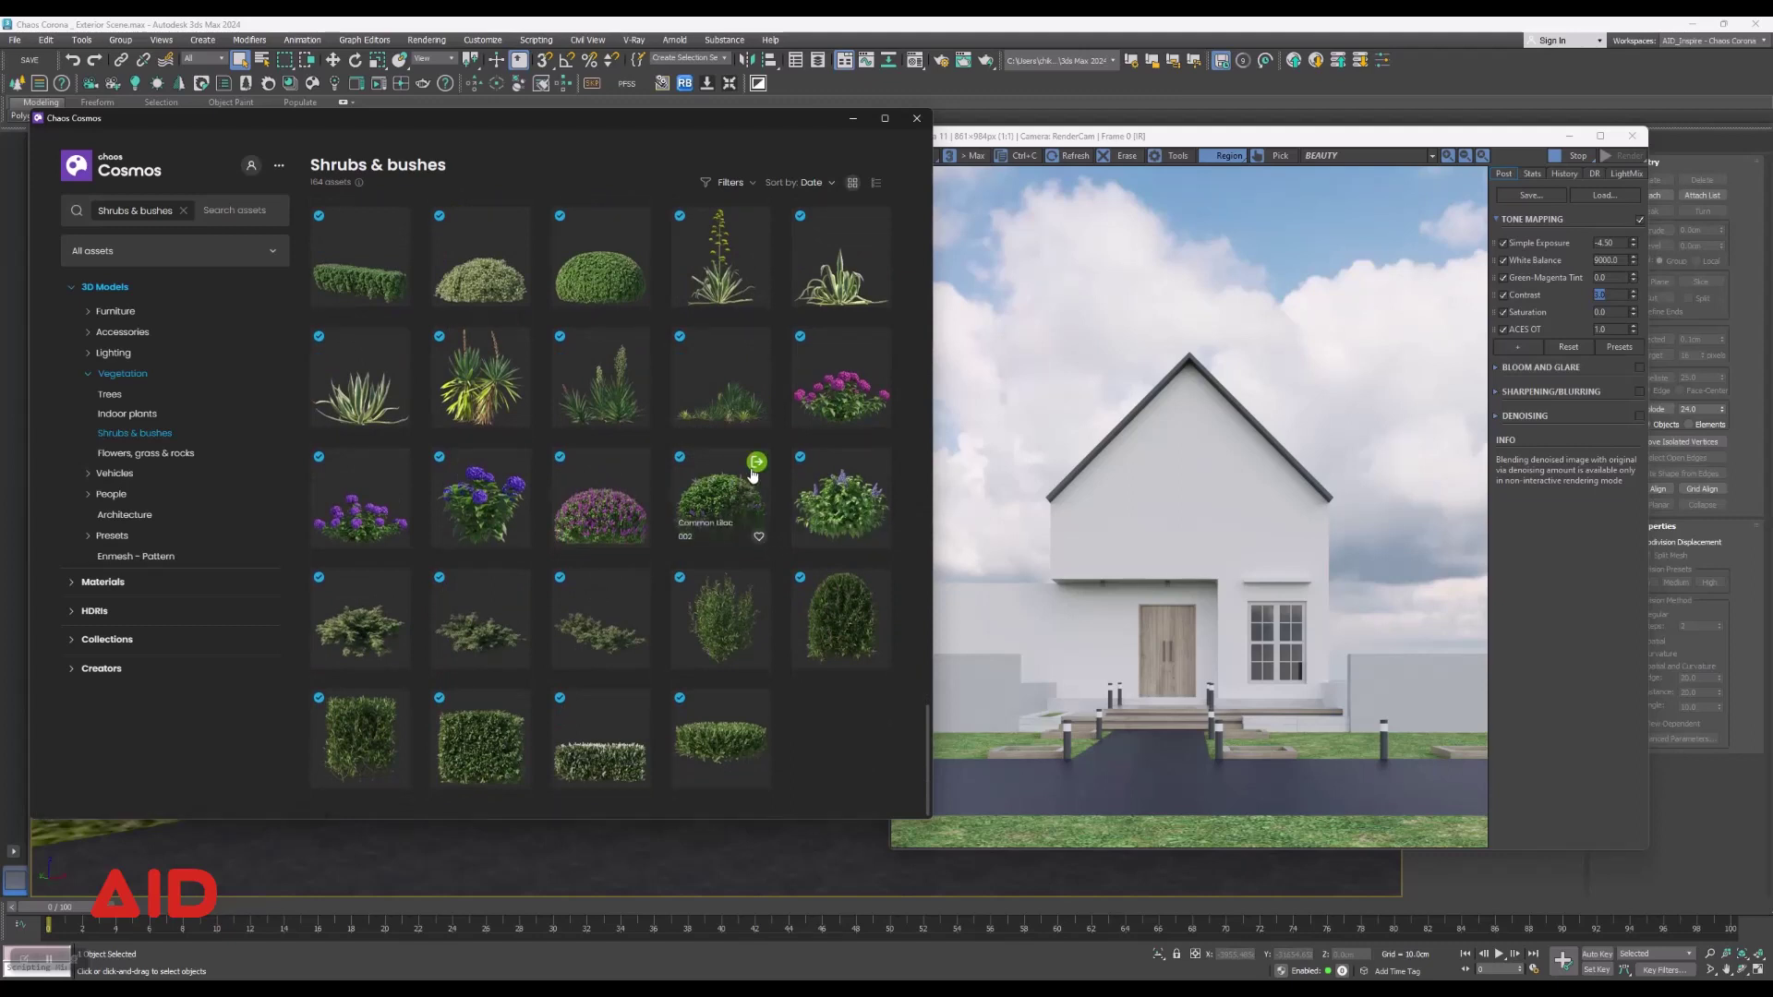
pyautogui.click(755, 466)
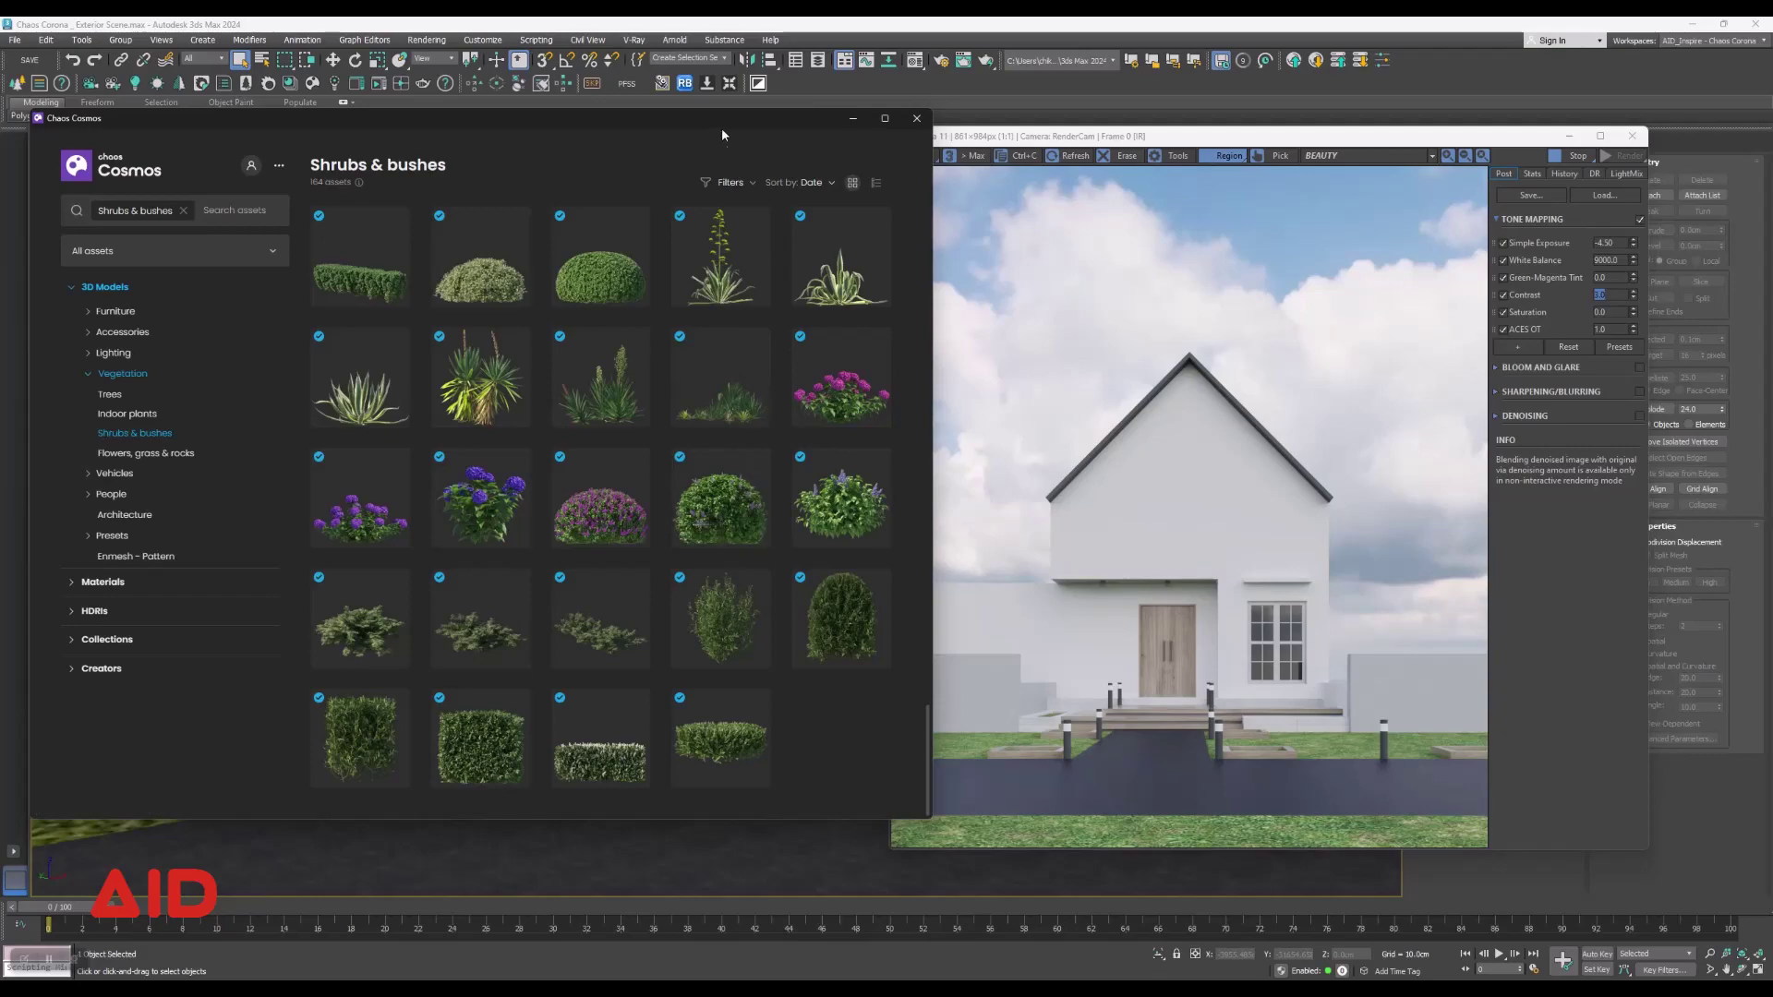
pyautogui.moveTo(725, 124); pyautogui.dragTo(1505, 141)
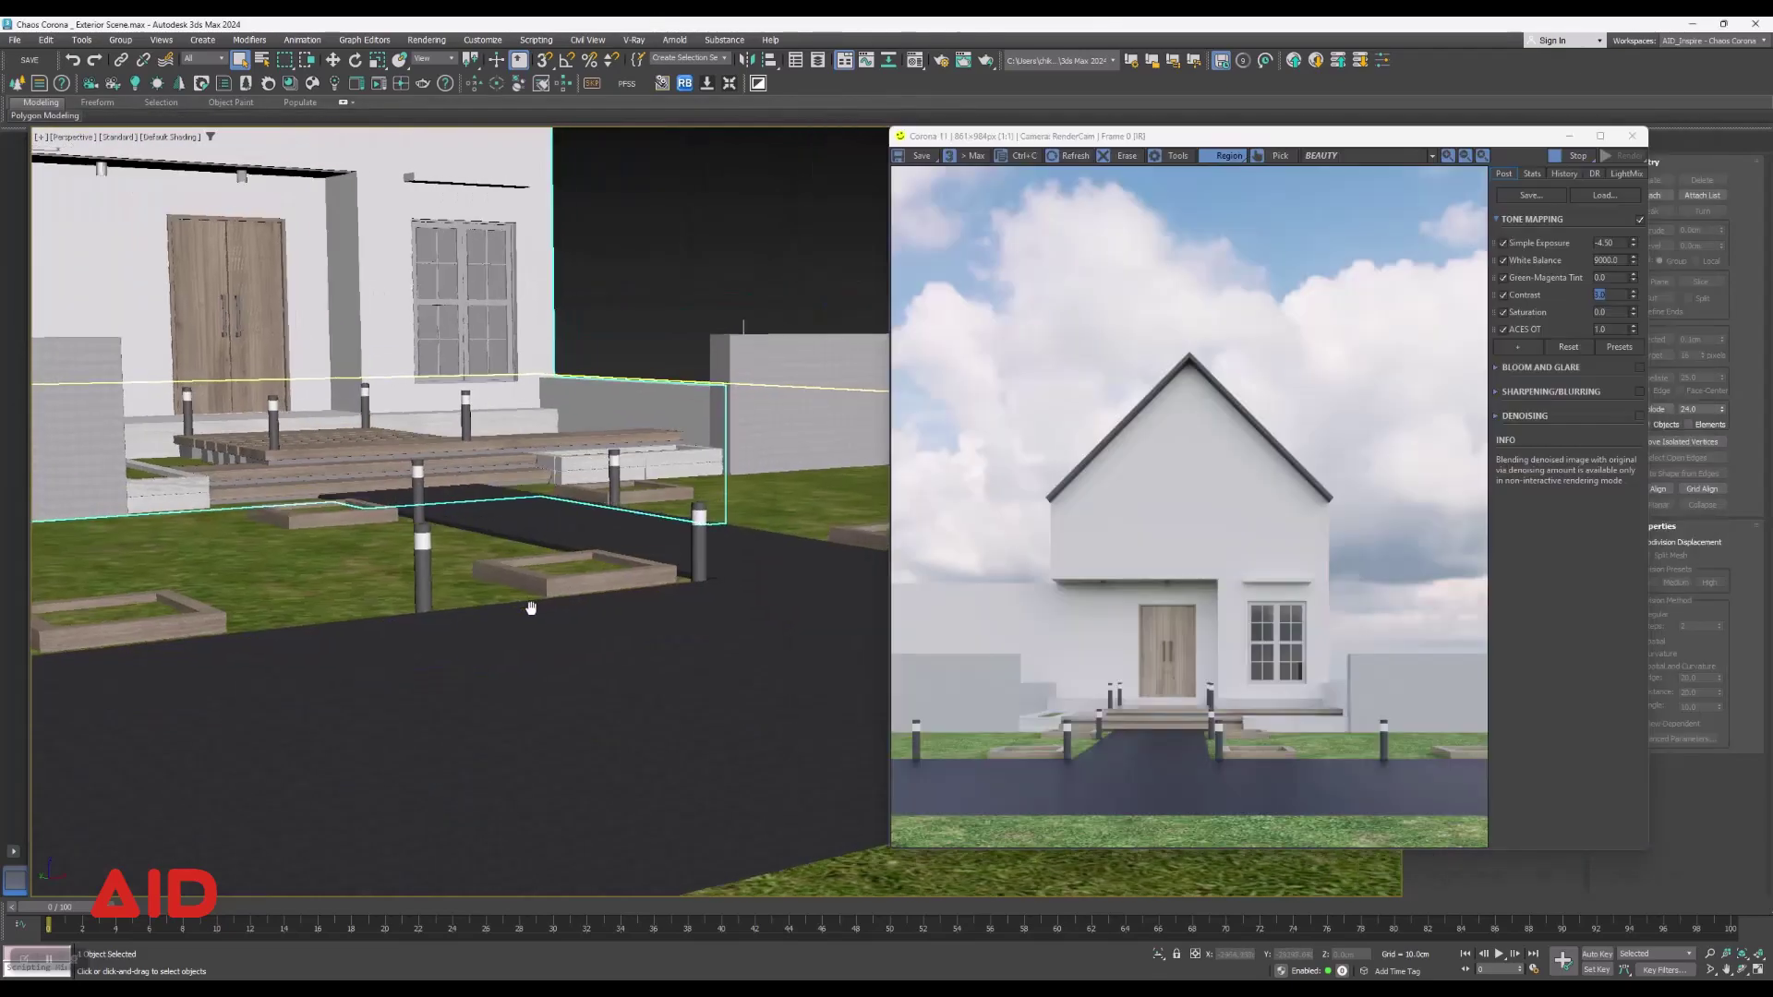
pyautogui.moveTo(480, 591)
pyautogui.keyDown('alt'); pyautogui.mouseDown(button='middle')
pyautogui.moveTo(515, 665)
pyautogui.moveTo(517, 212)
pyautogui.mouseUp(button='middle'); pyautogui.keyUp('alt')
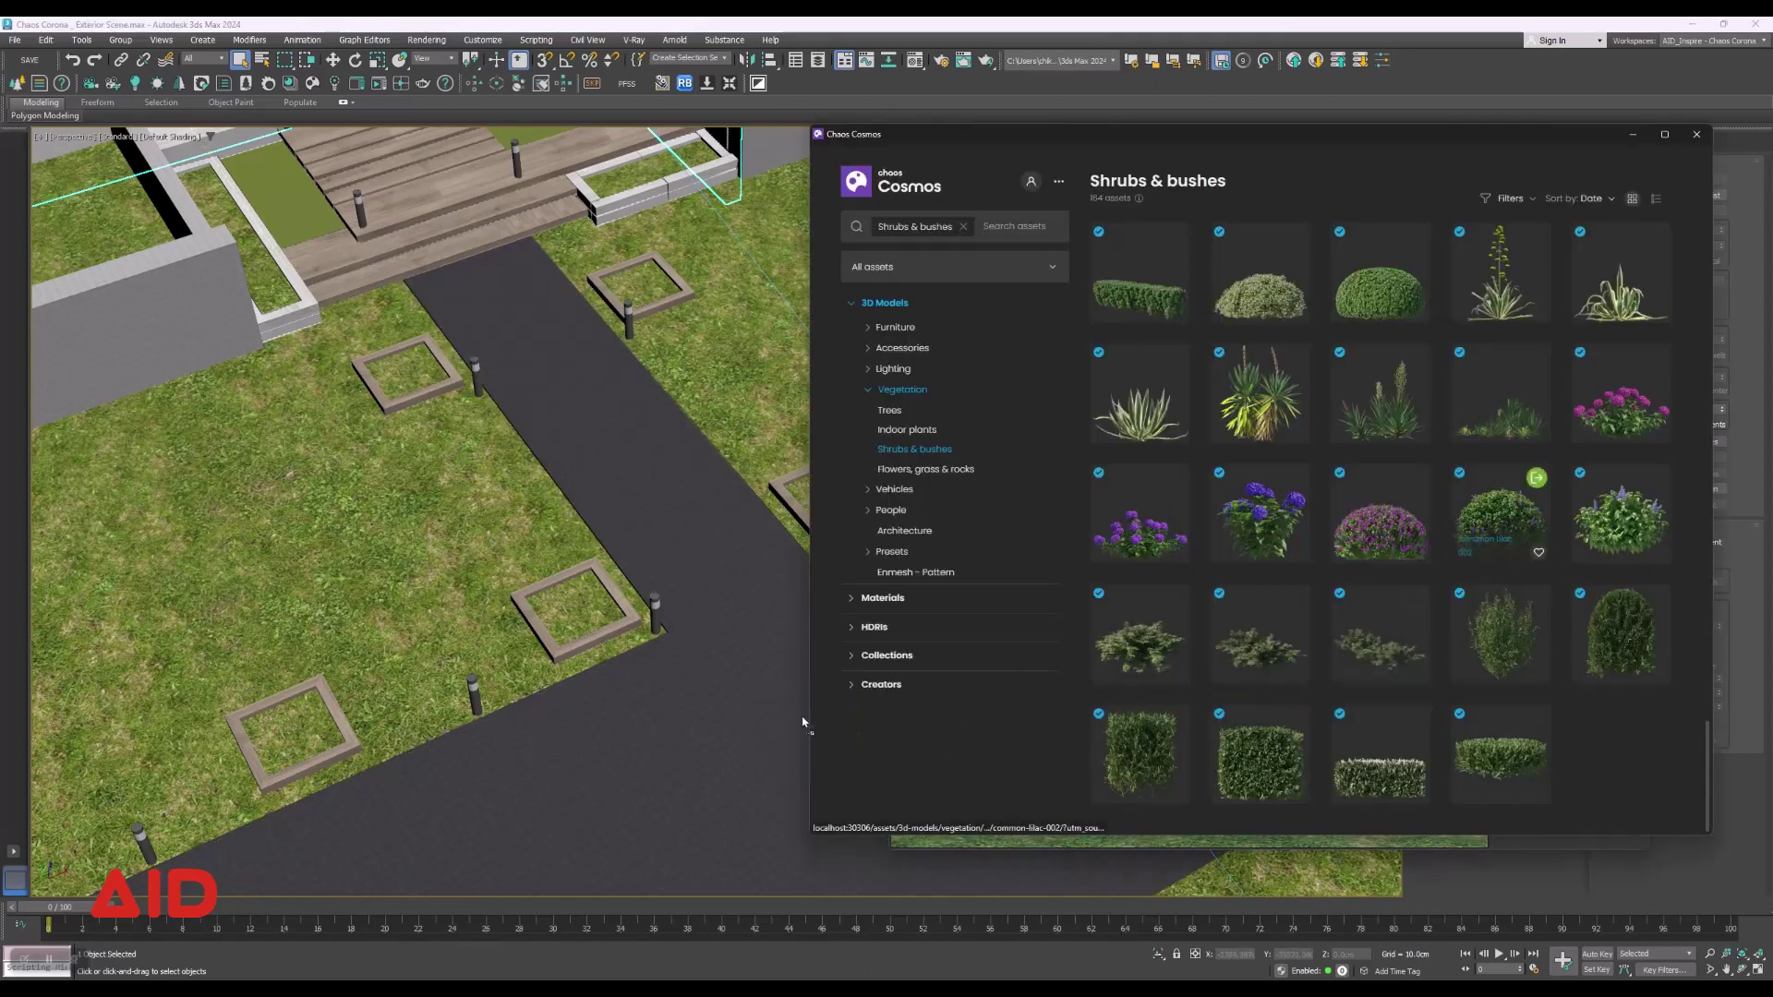
pyautogui.moveTo(712, 688); pyautogui.dragTo(582, 626)
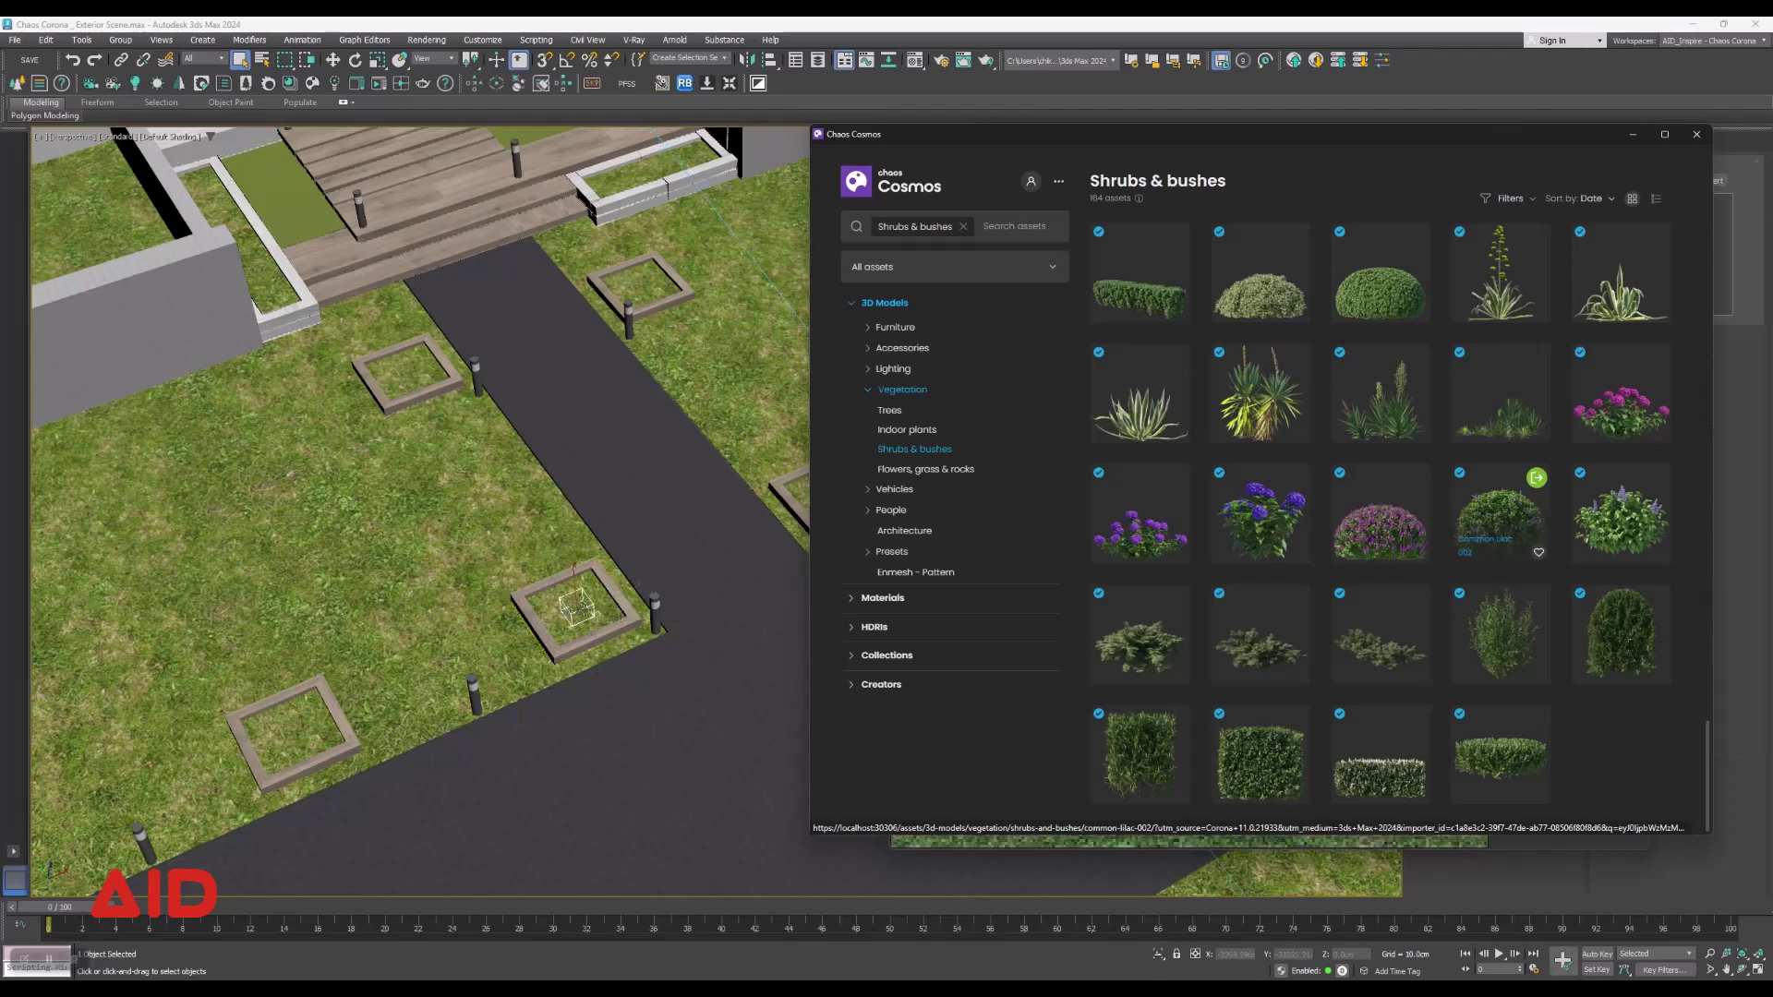
pyautogui.click(1696, 136)
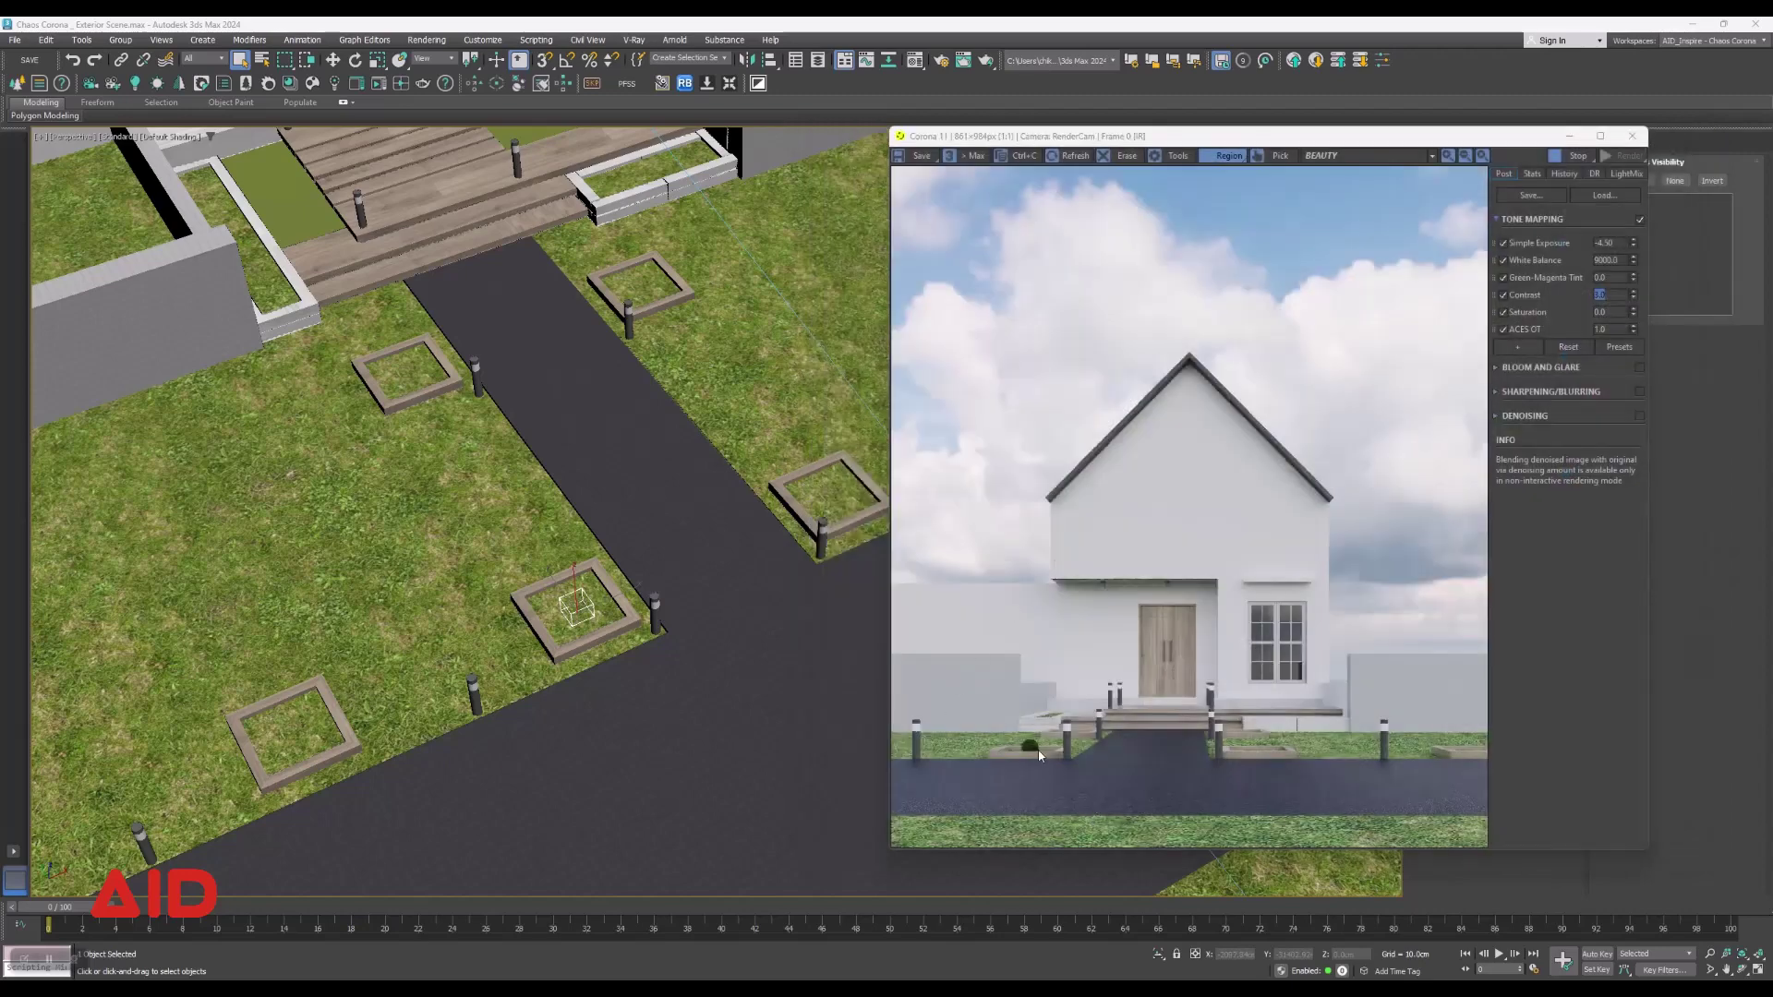
# Frame the lilac and scale it uniformly to 350%, passing through 250%, then return to Select Object.
pyautogui.press('z')
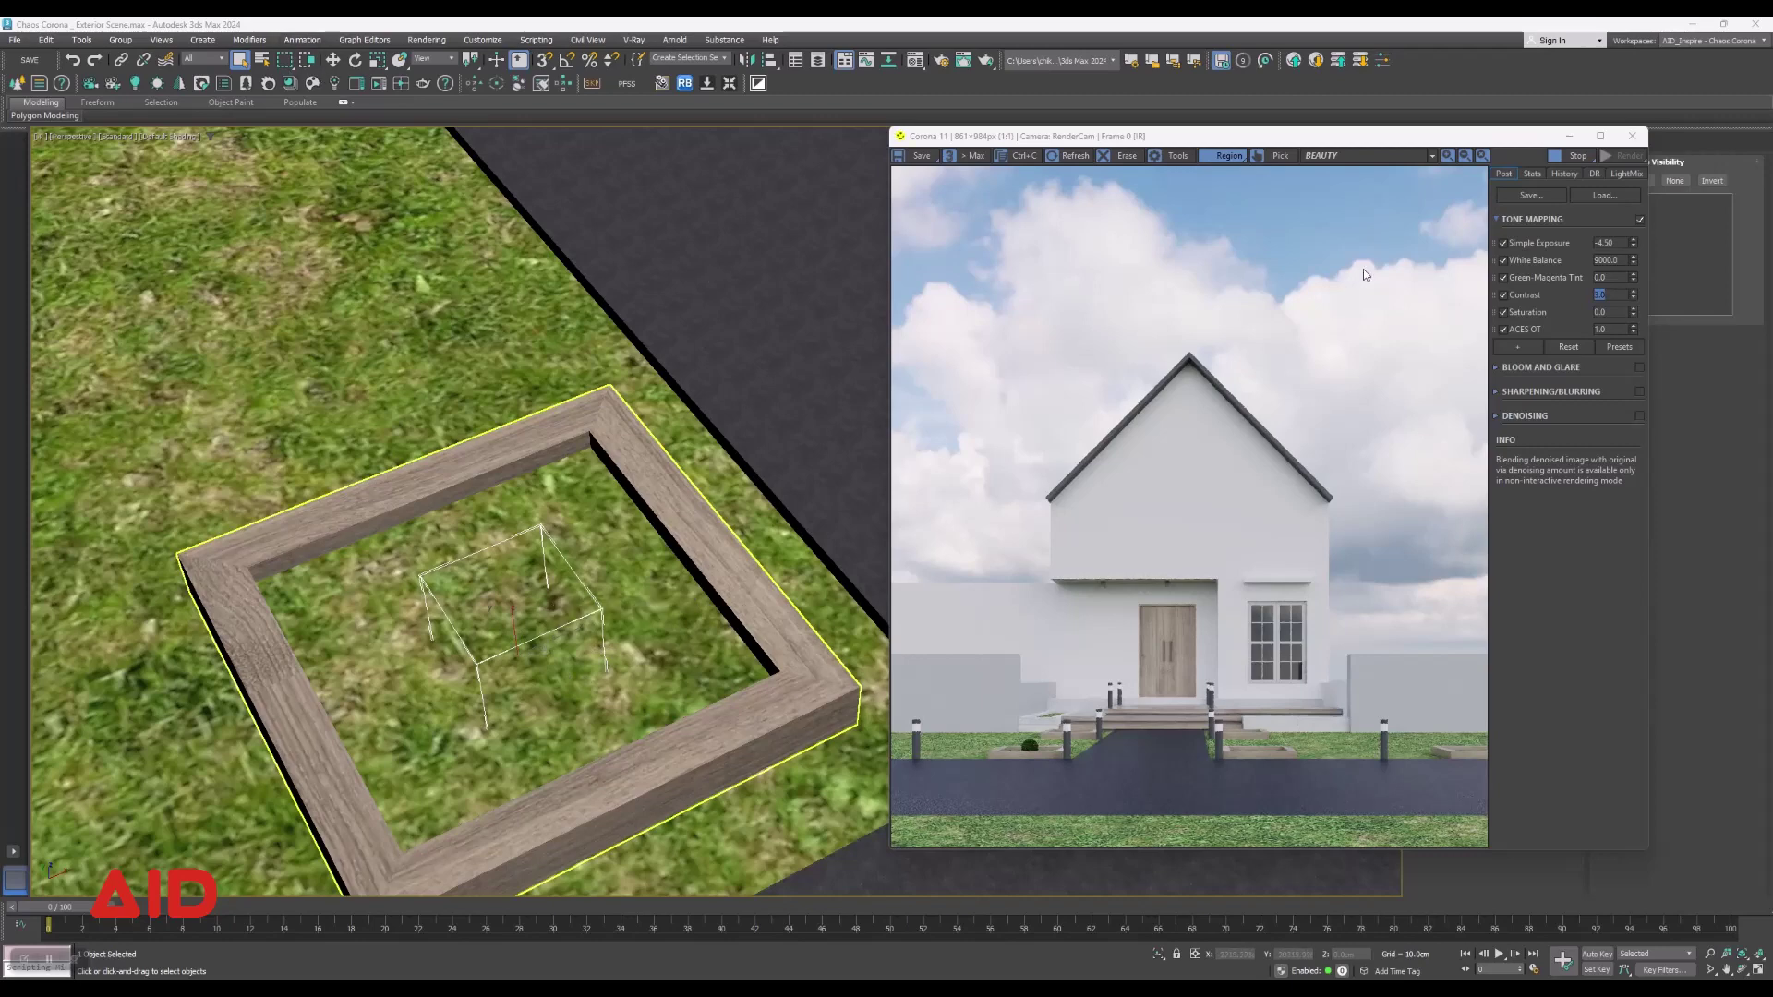
pyautogui.moveTo(1422, 140); pyautogui.dragTo(1180, 157)
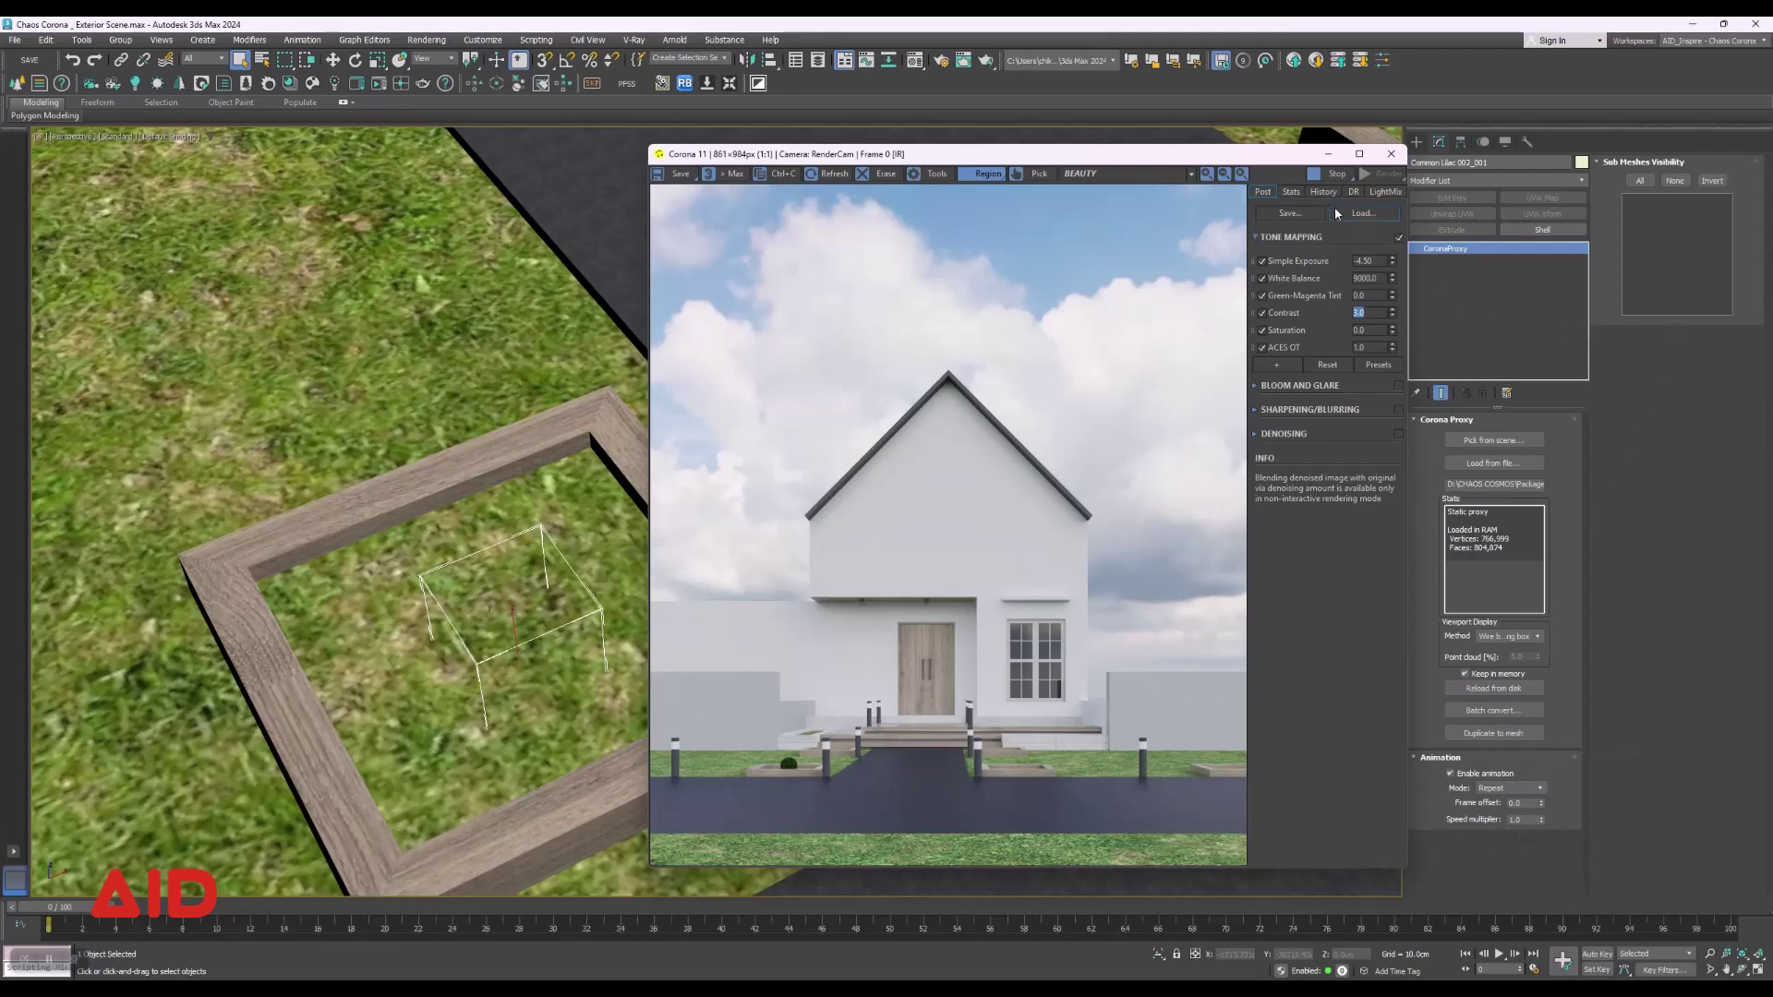
pyautogui.moveTo(1279, 169)
pyautogui.mouseDown()
pyautogui.moveTo(1074, 185)
pyautogui.moveTo(1395, 181)
pyautogui.moveTo(1215, 181)
pyautogui.moveTo(1564, 132)
pyautogui.mouseUp()
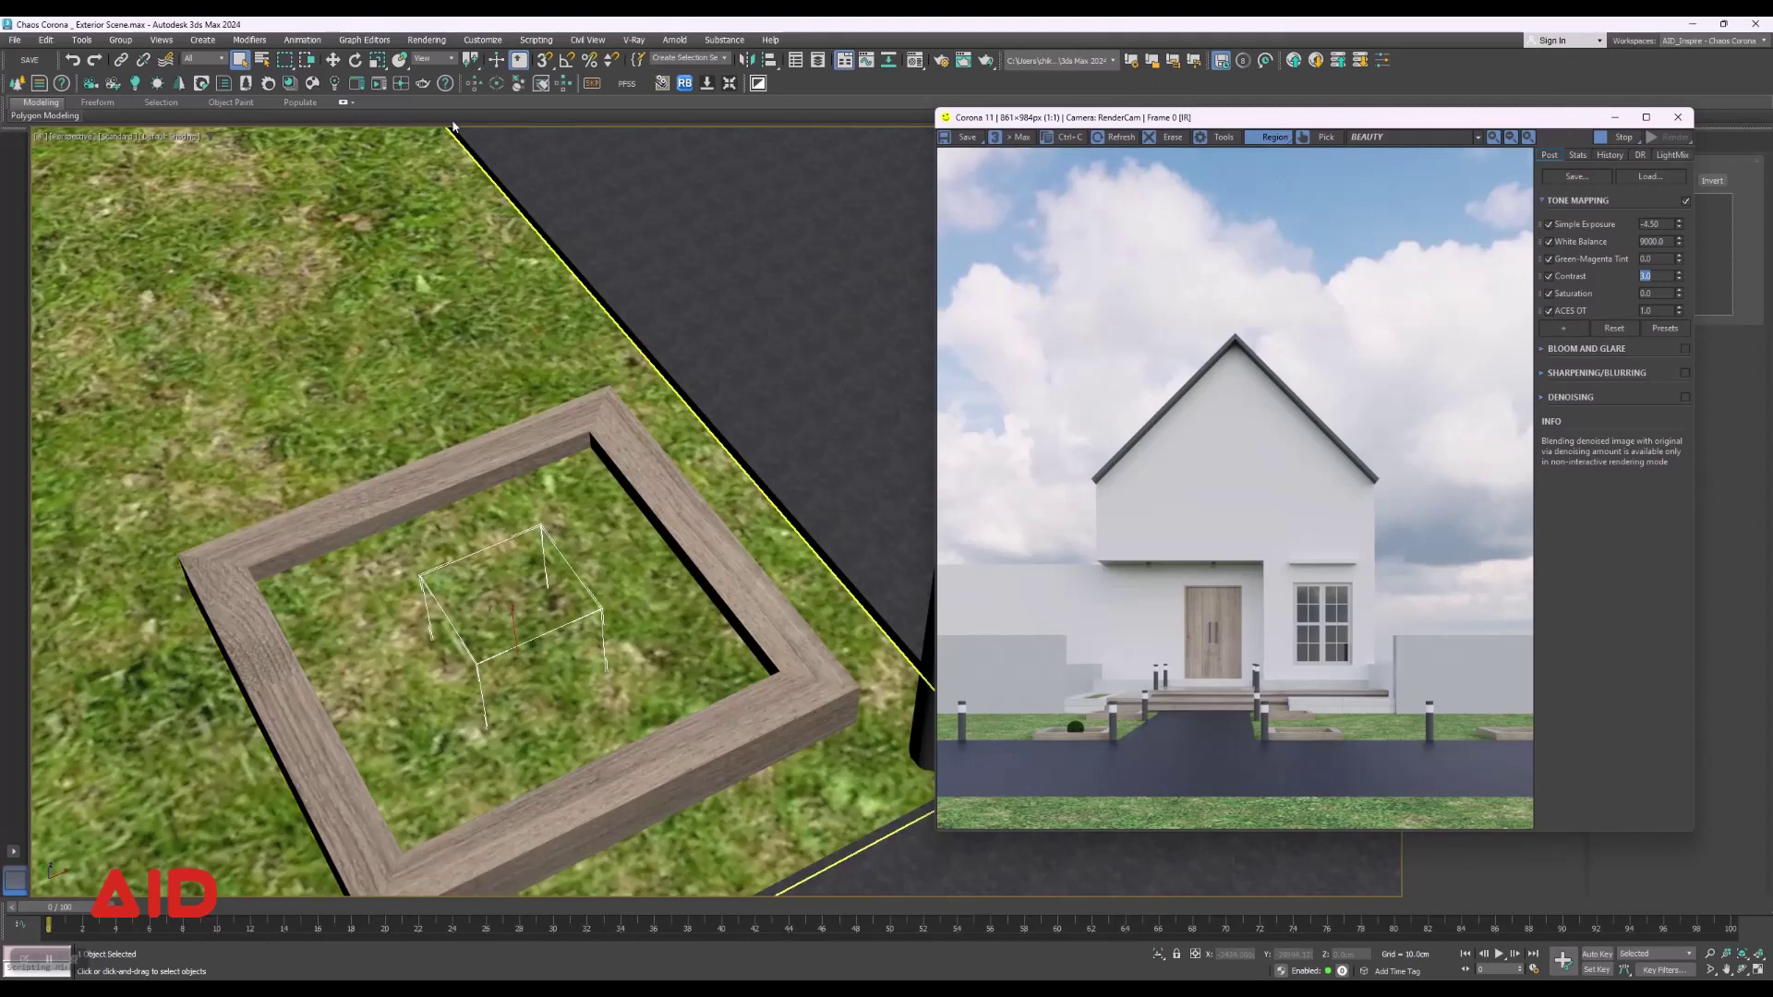
pyautogui.press('r')
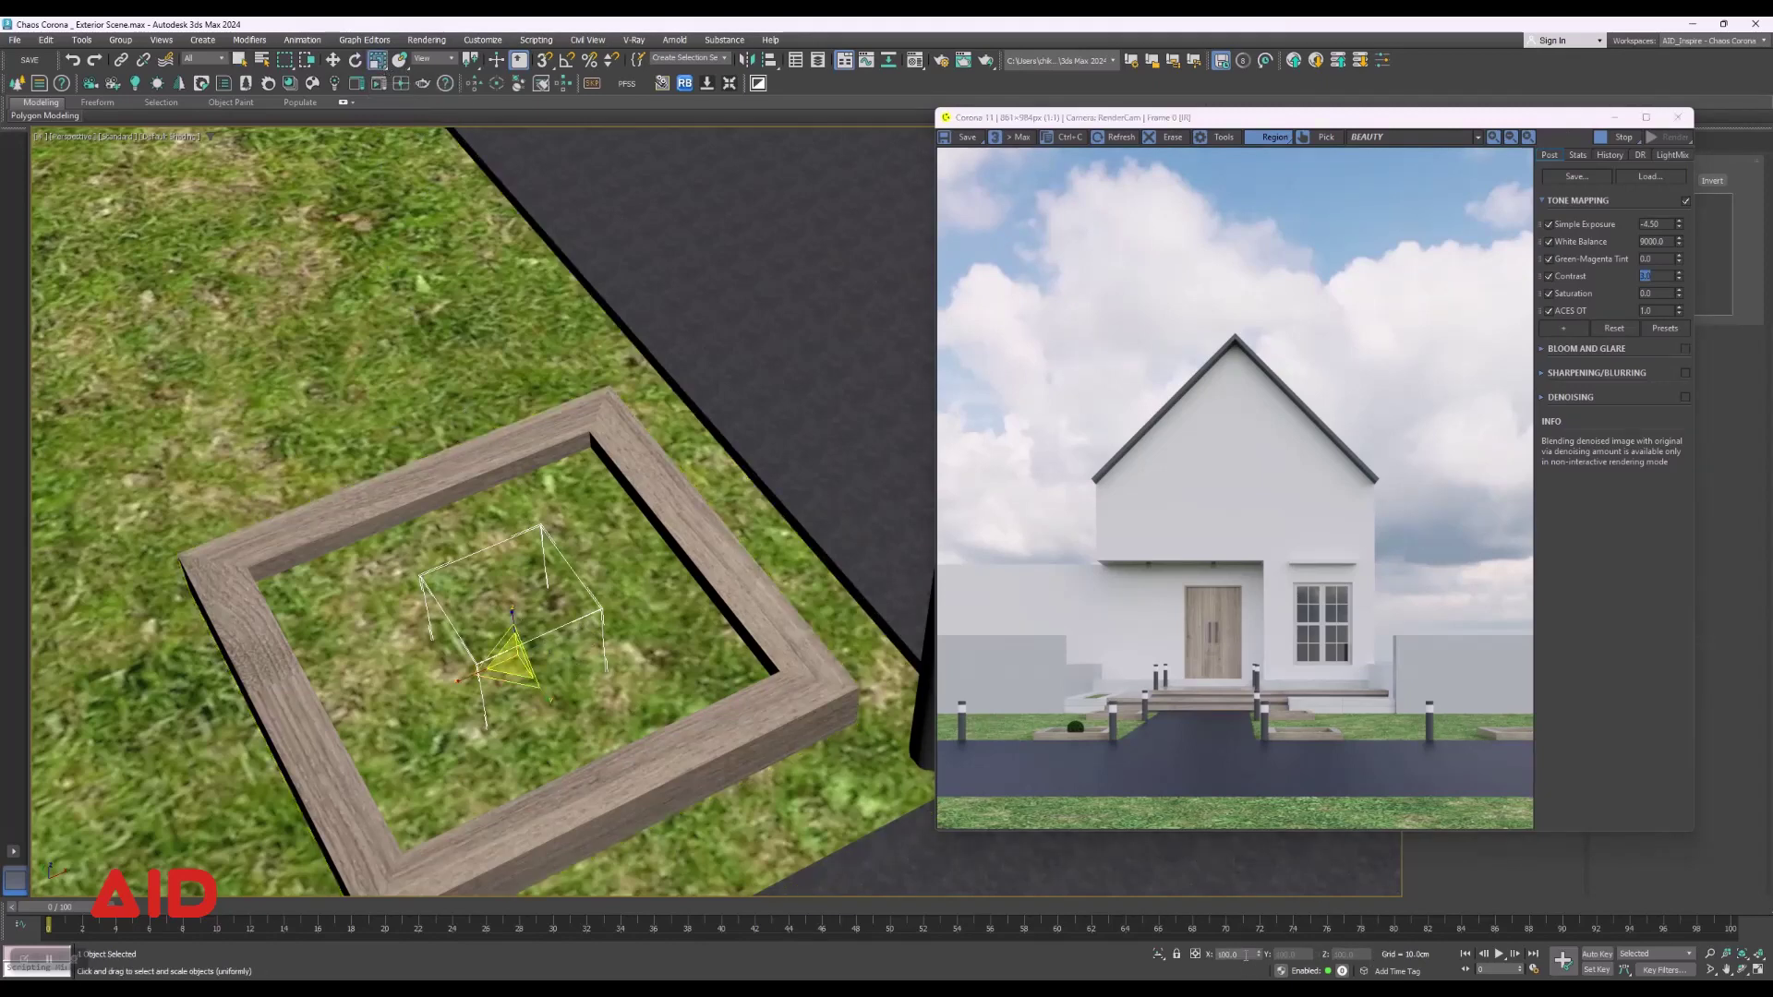
pyautogui.click(1246, 956)
pyautogui.press('Return')
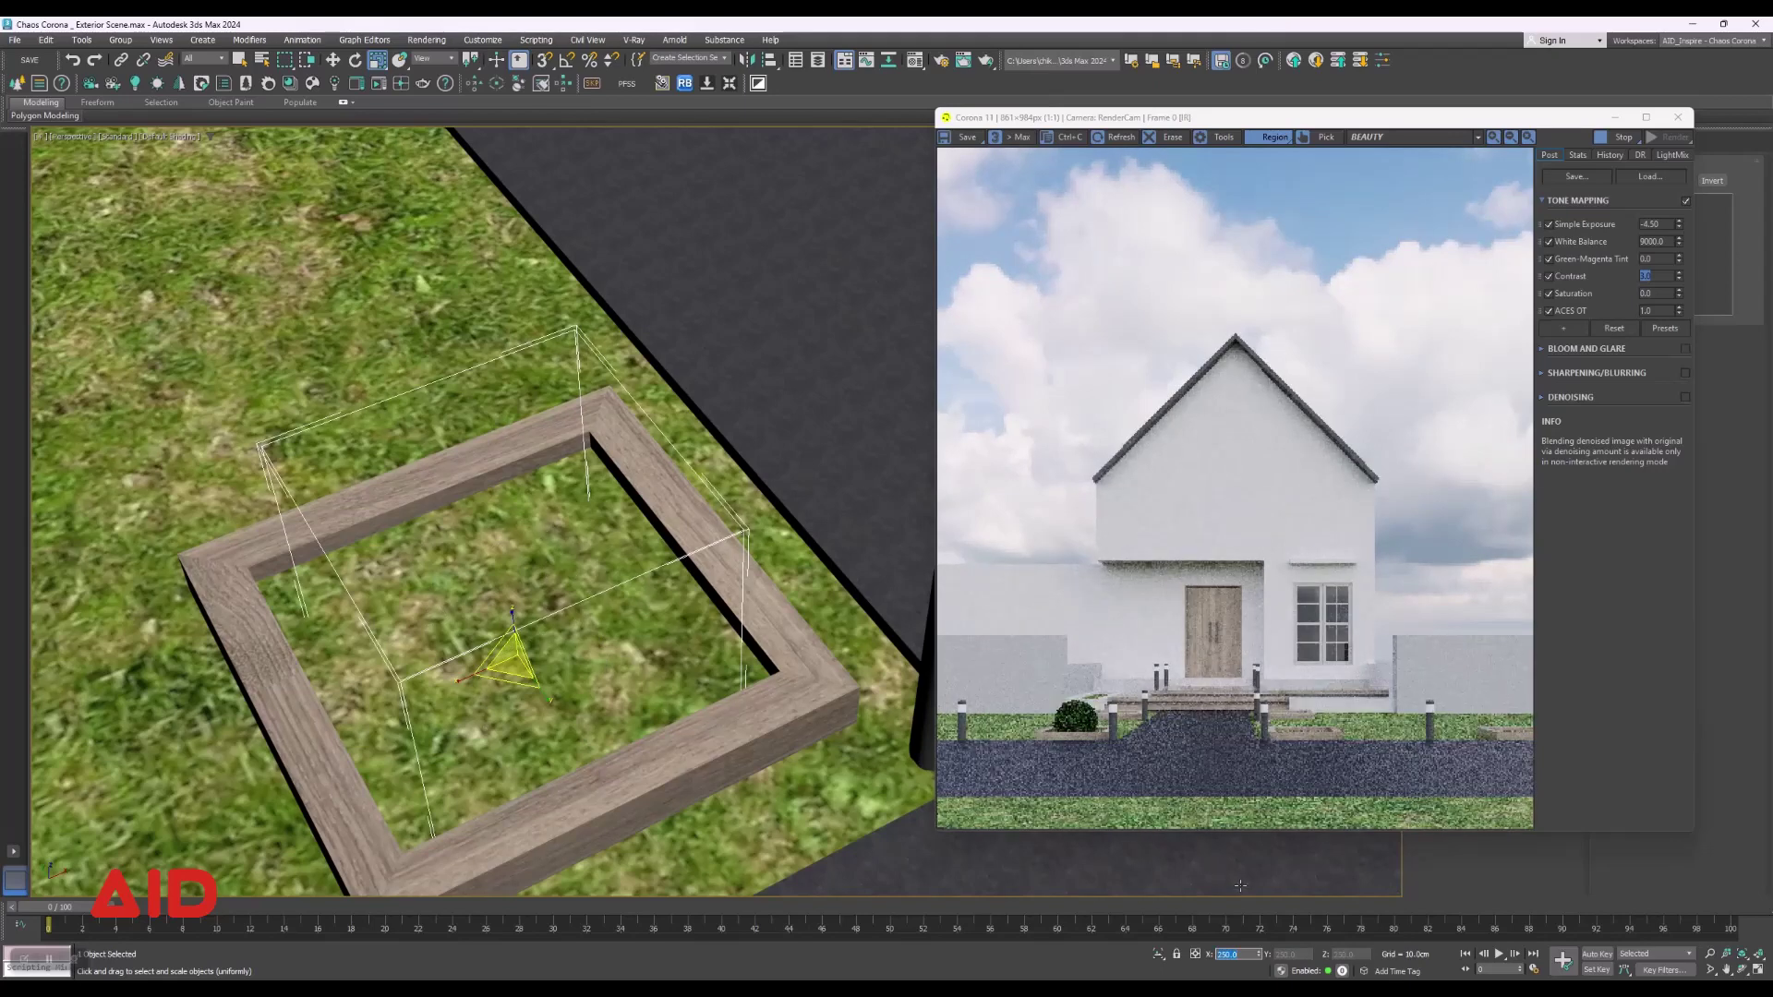
pyautogui.write('0')
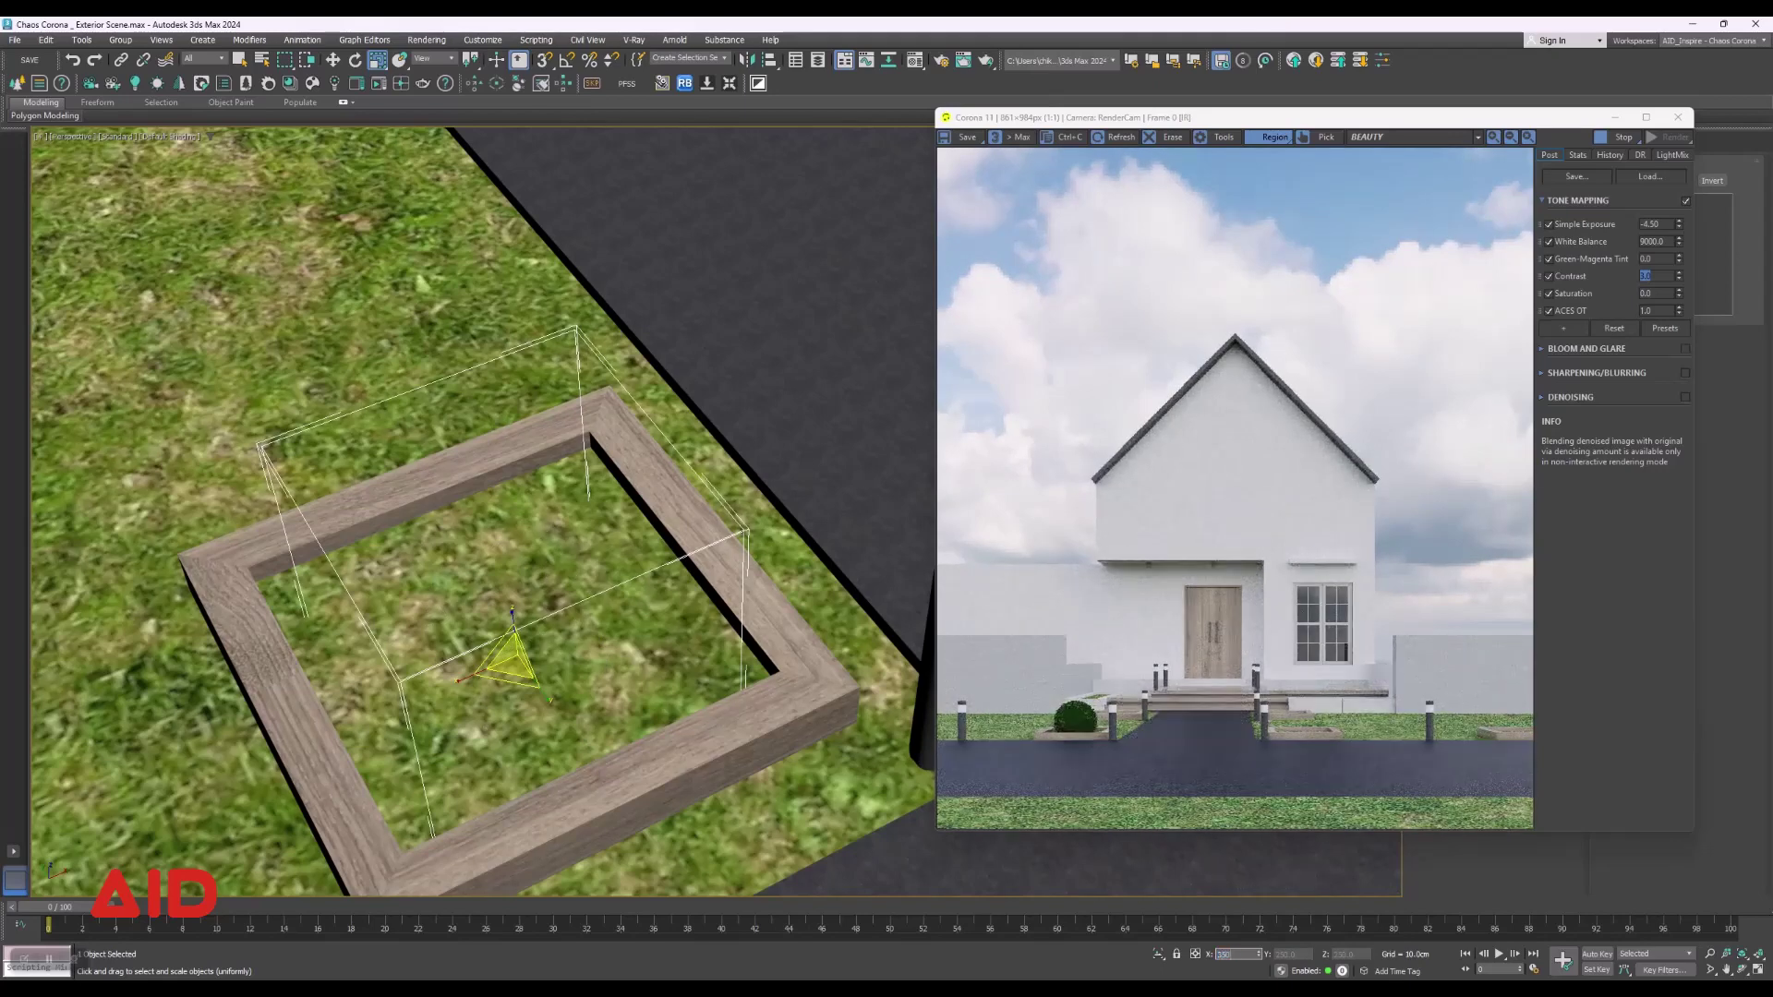
pyautogui.press('Return')
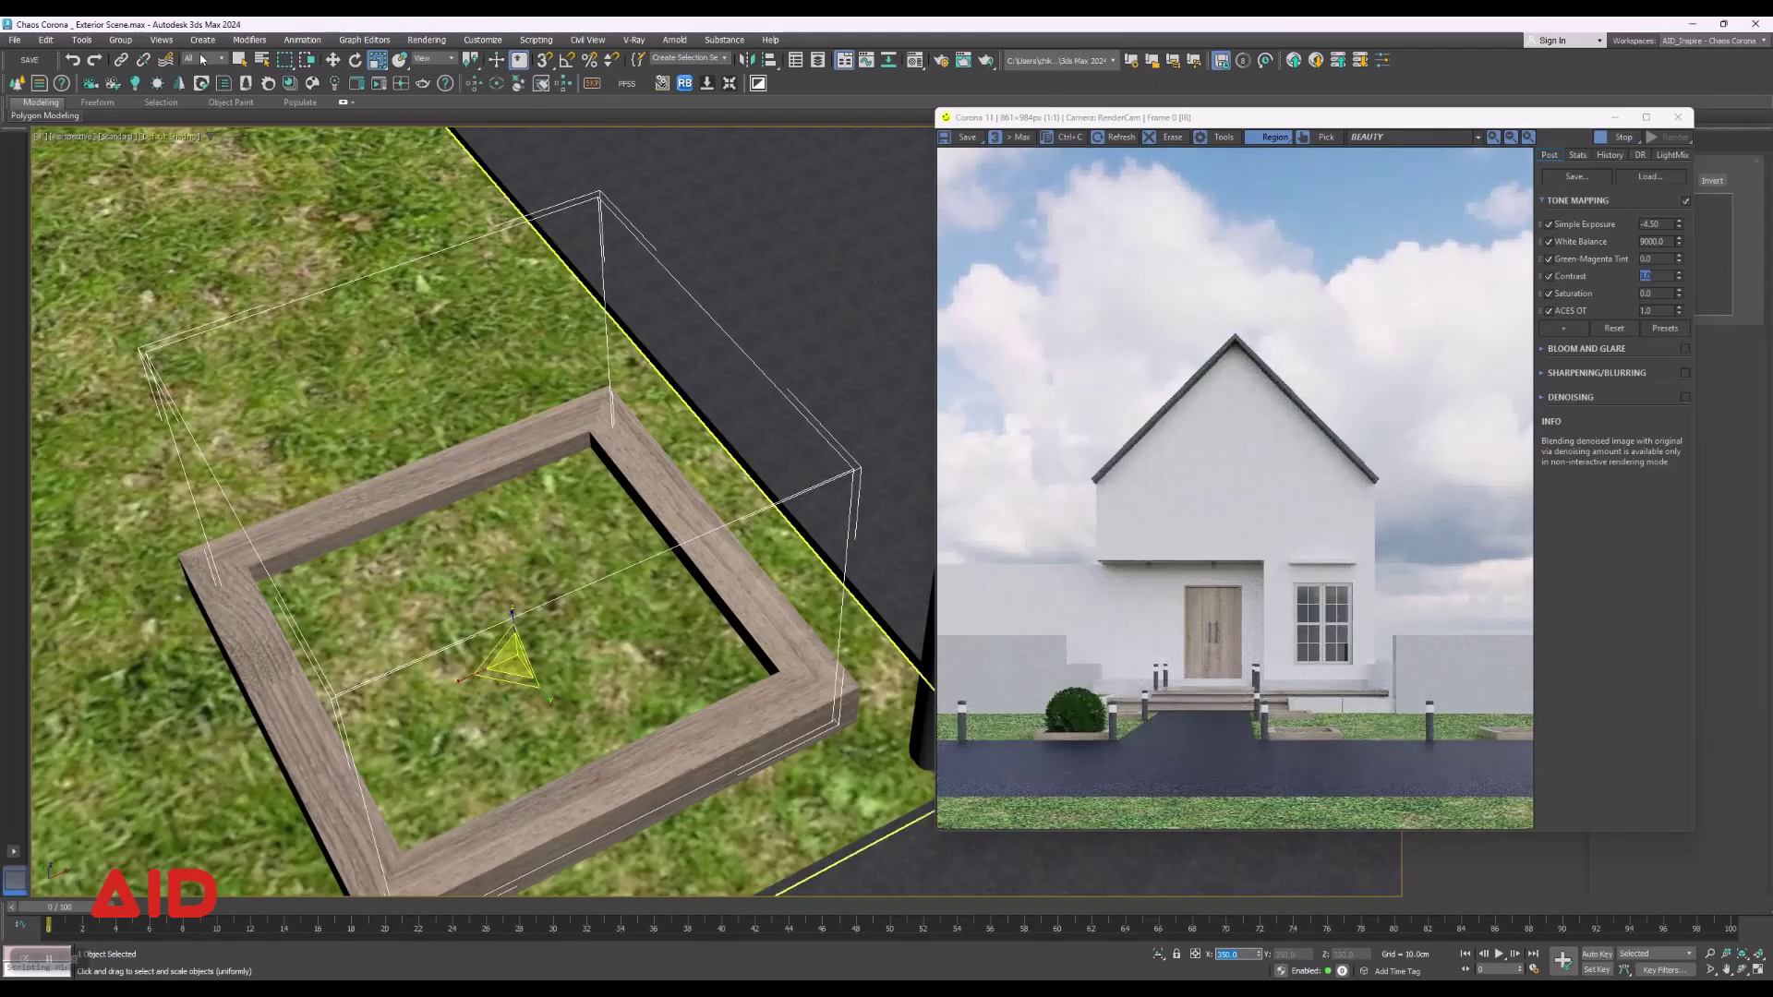
pyautogui.click(241, 59)
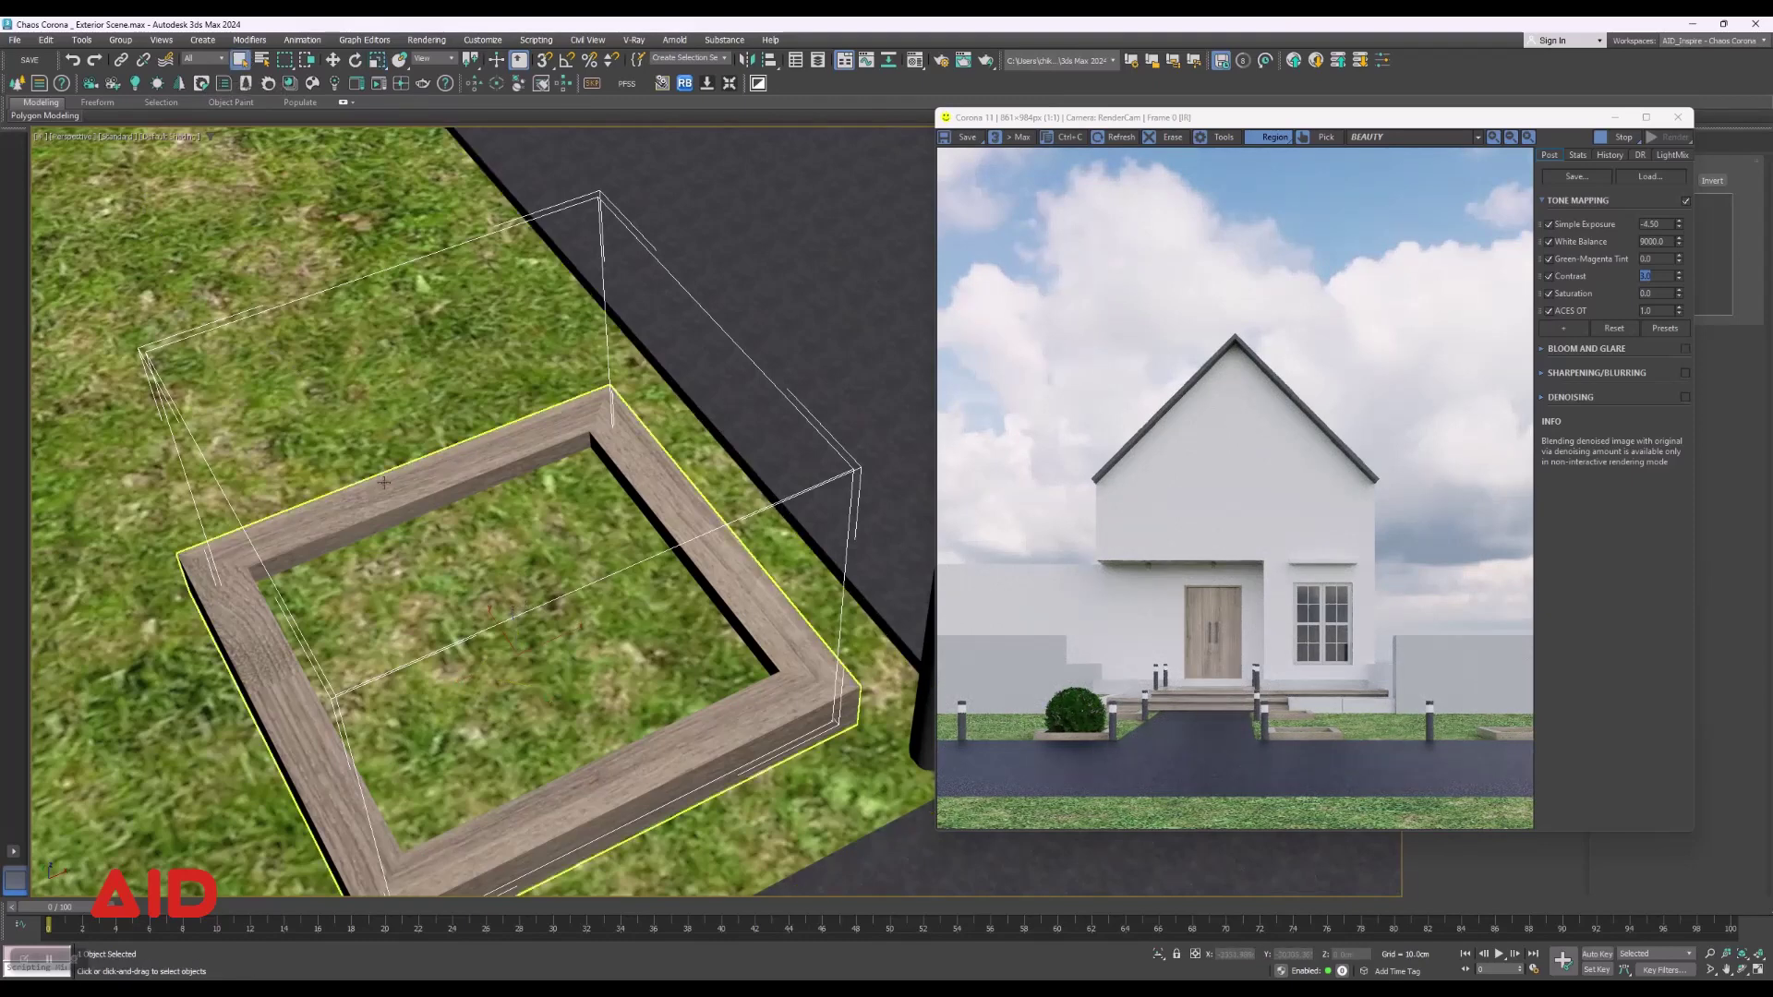
pyautogui.moveTo(552, 445); pyautogui.dragTo(497, 430, button='middle')
# In Top view, nudge the shrub upward and move it into the next planter to the left.
pyautogui.scroll(-3, 496, 431)
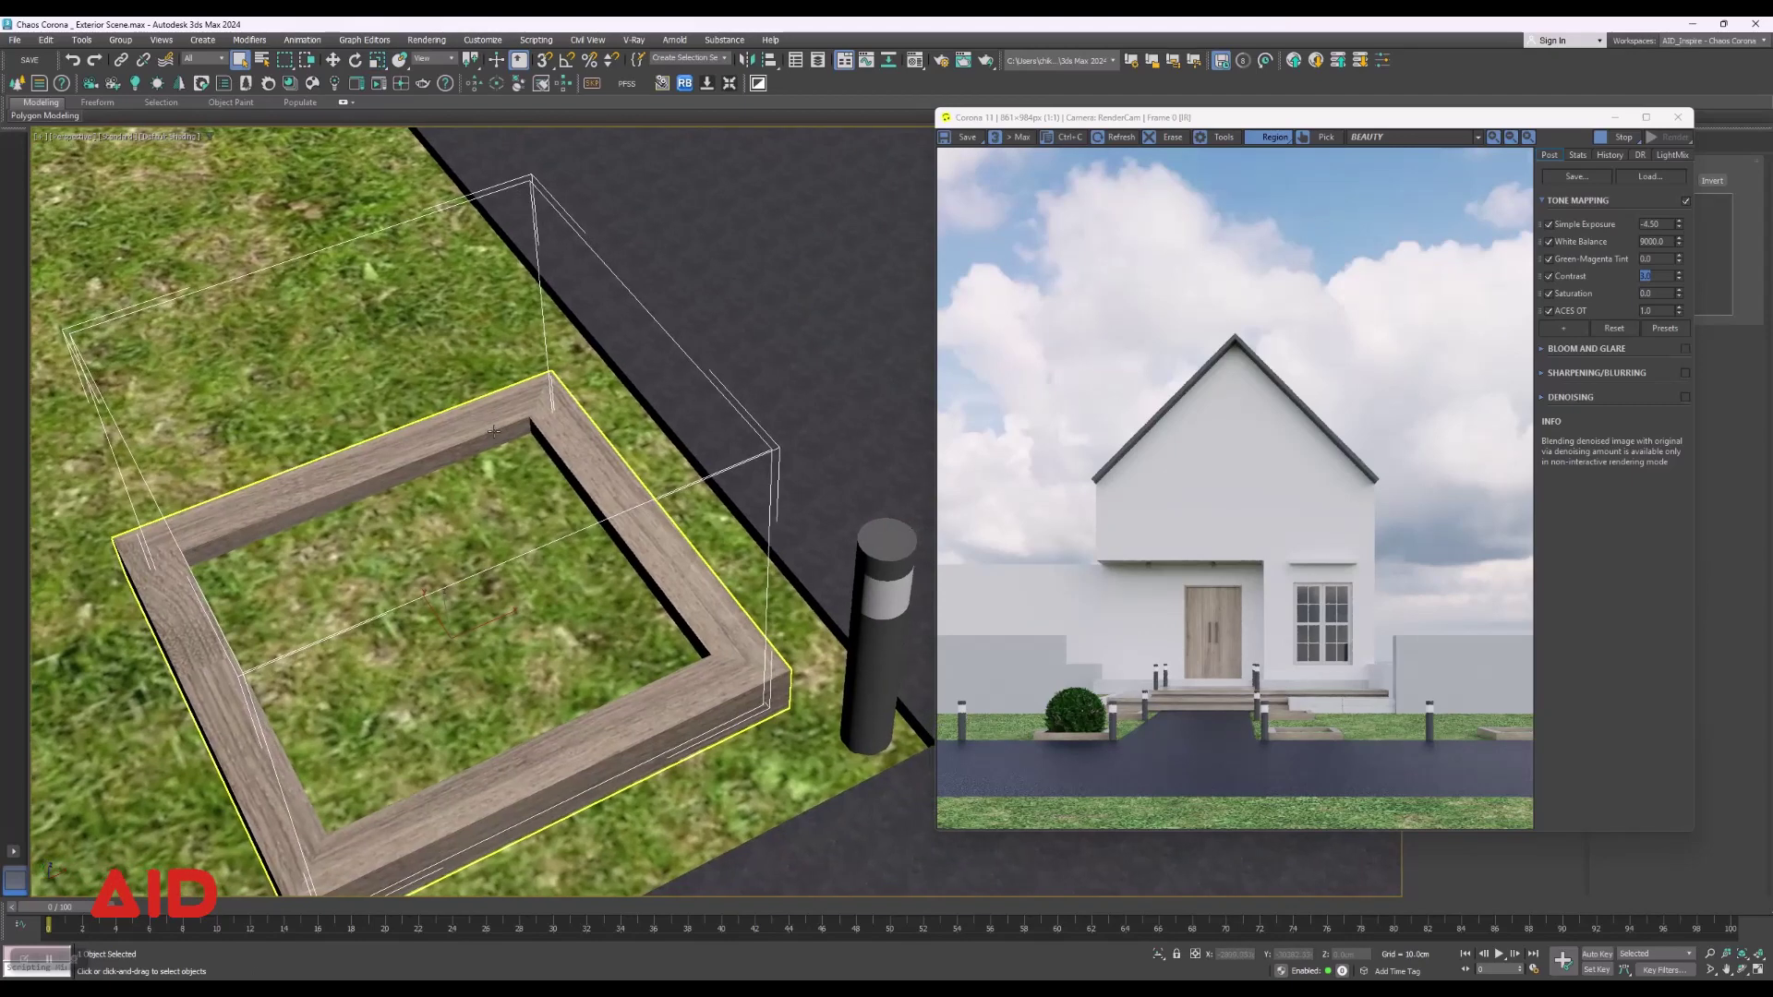
pyautogui.press('t')
pyautogui.scroll(-5, 514, 518)
pyautogui.scroll(2, 629, 507)
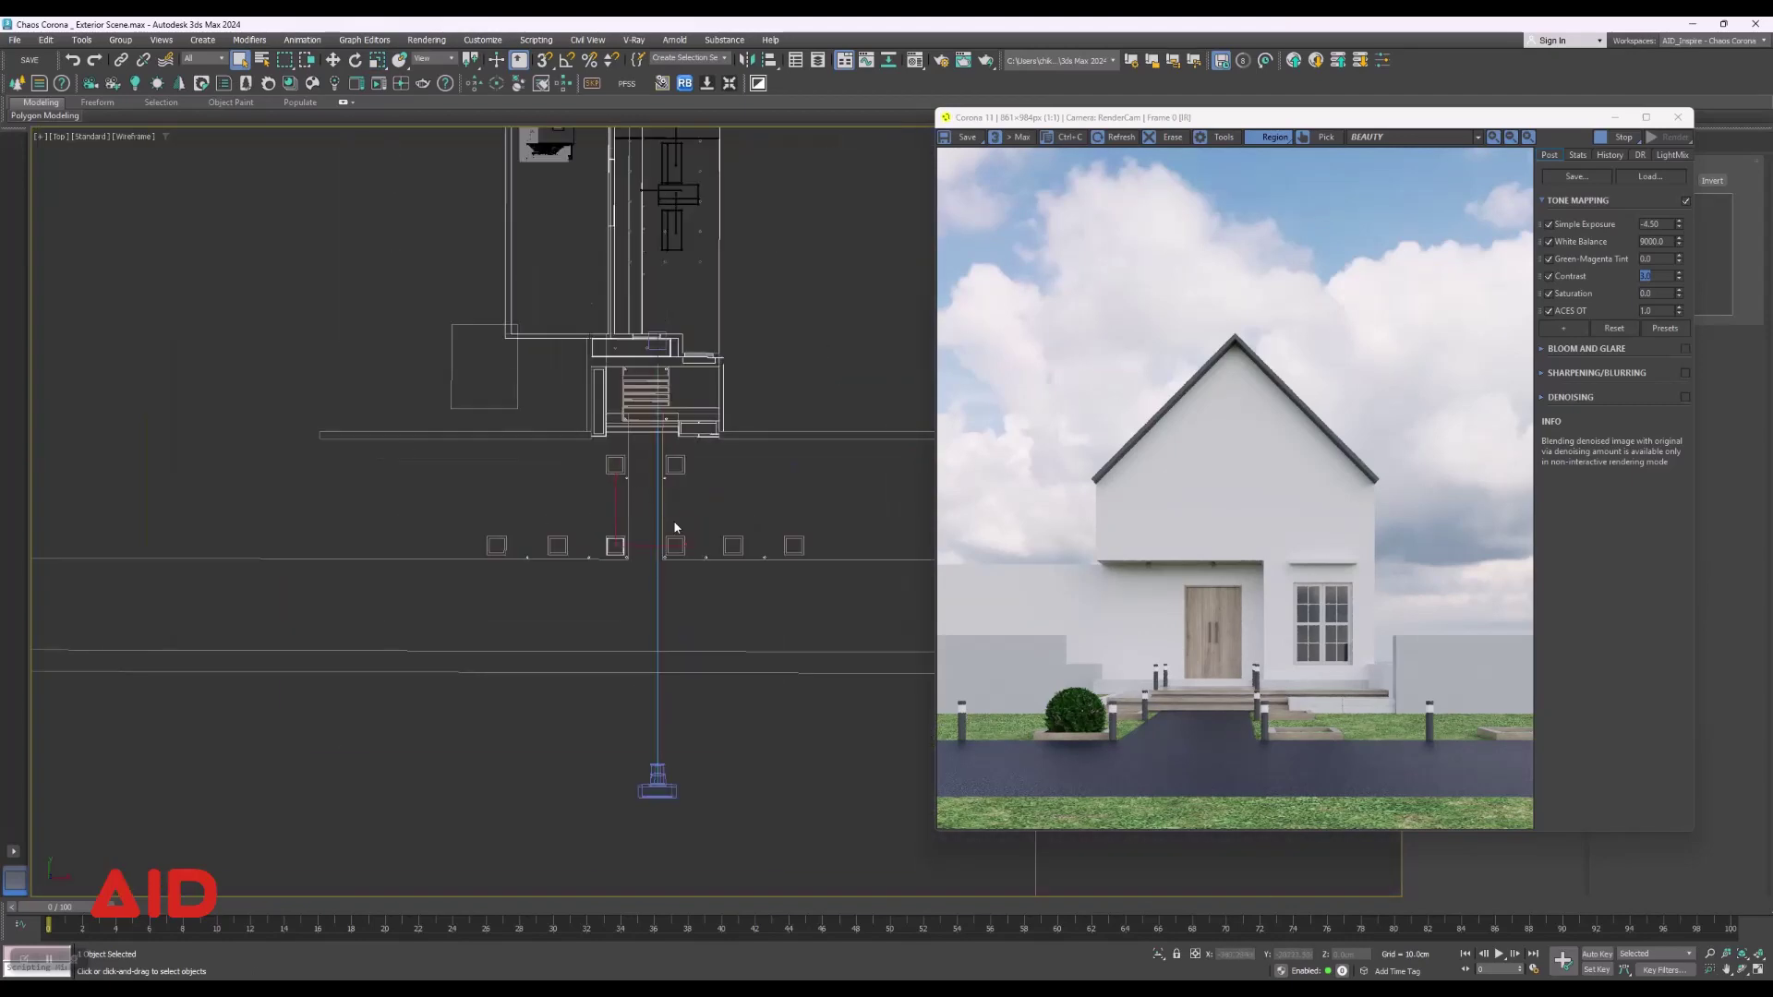
pyautogui.scroll(2, 554, 573)
pyautogui.scroll(2, 555, 570)
pyautogui.scroll(2, 554, 563)
pyautogui.scroll(2, 558, 561)
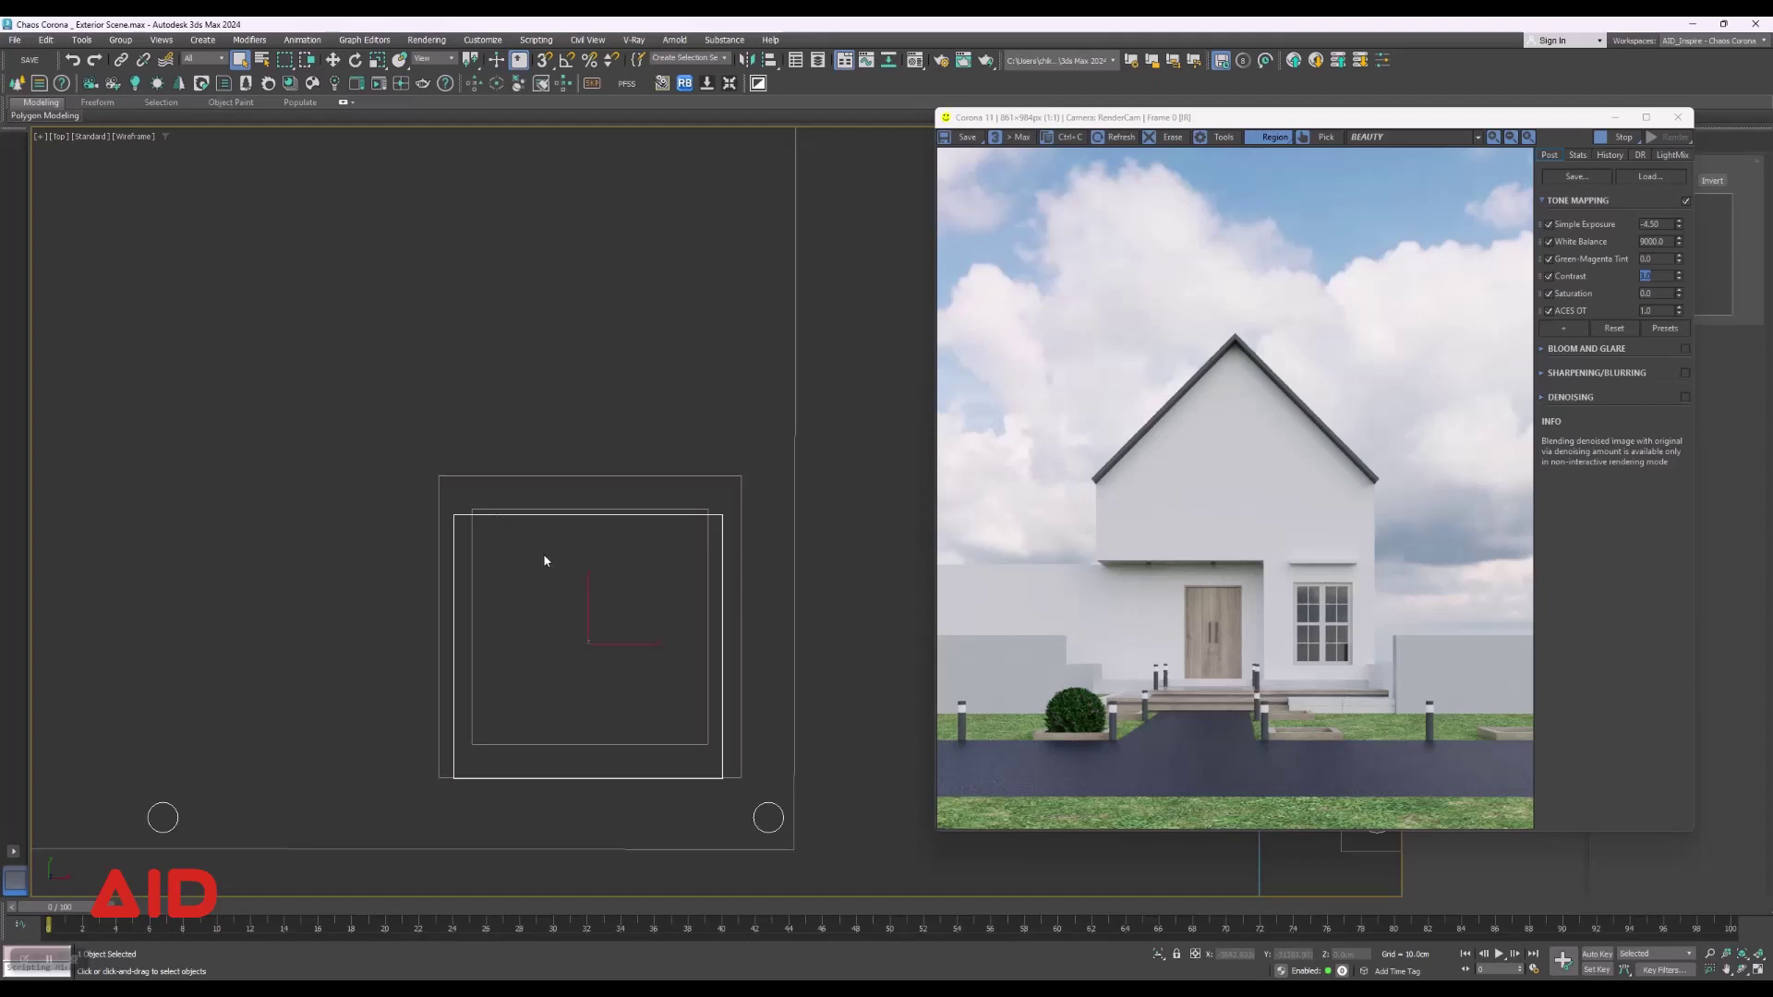
pyautogui.press('w')
pyautogui.moveTo(587, 595); pyautogui.dragTo(585, 579)
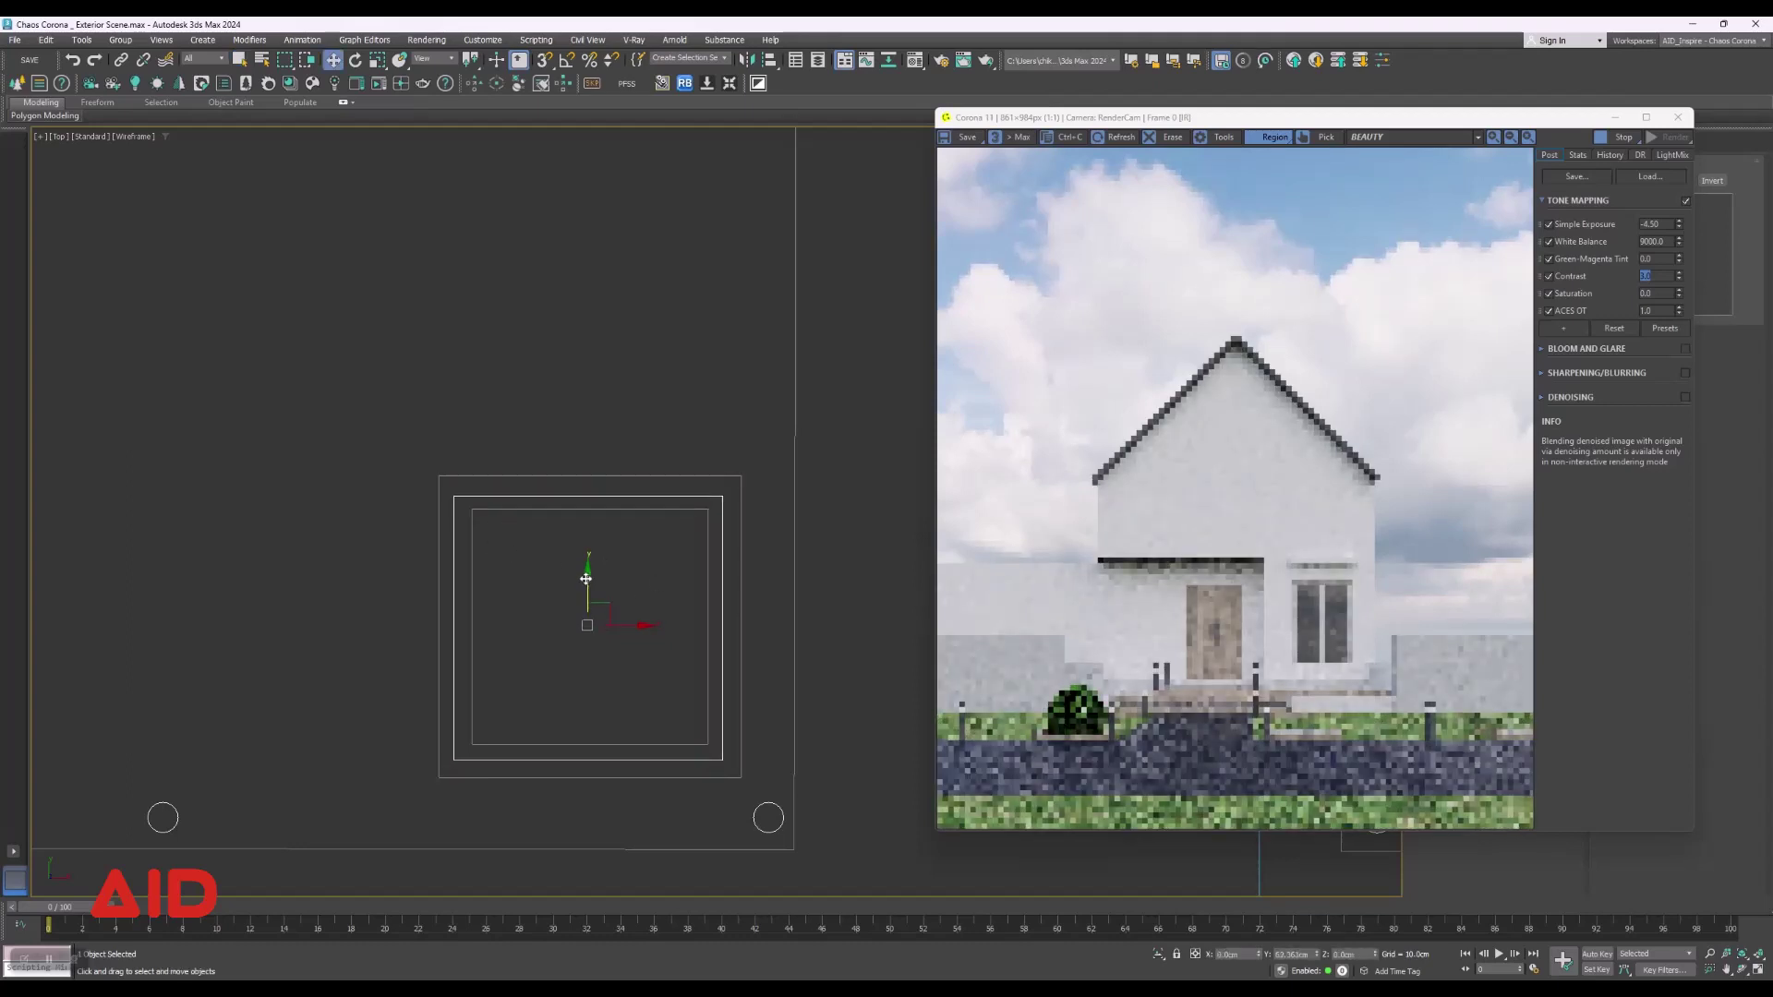
pyautogui.scroll(-10, 535, 573)
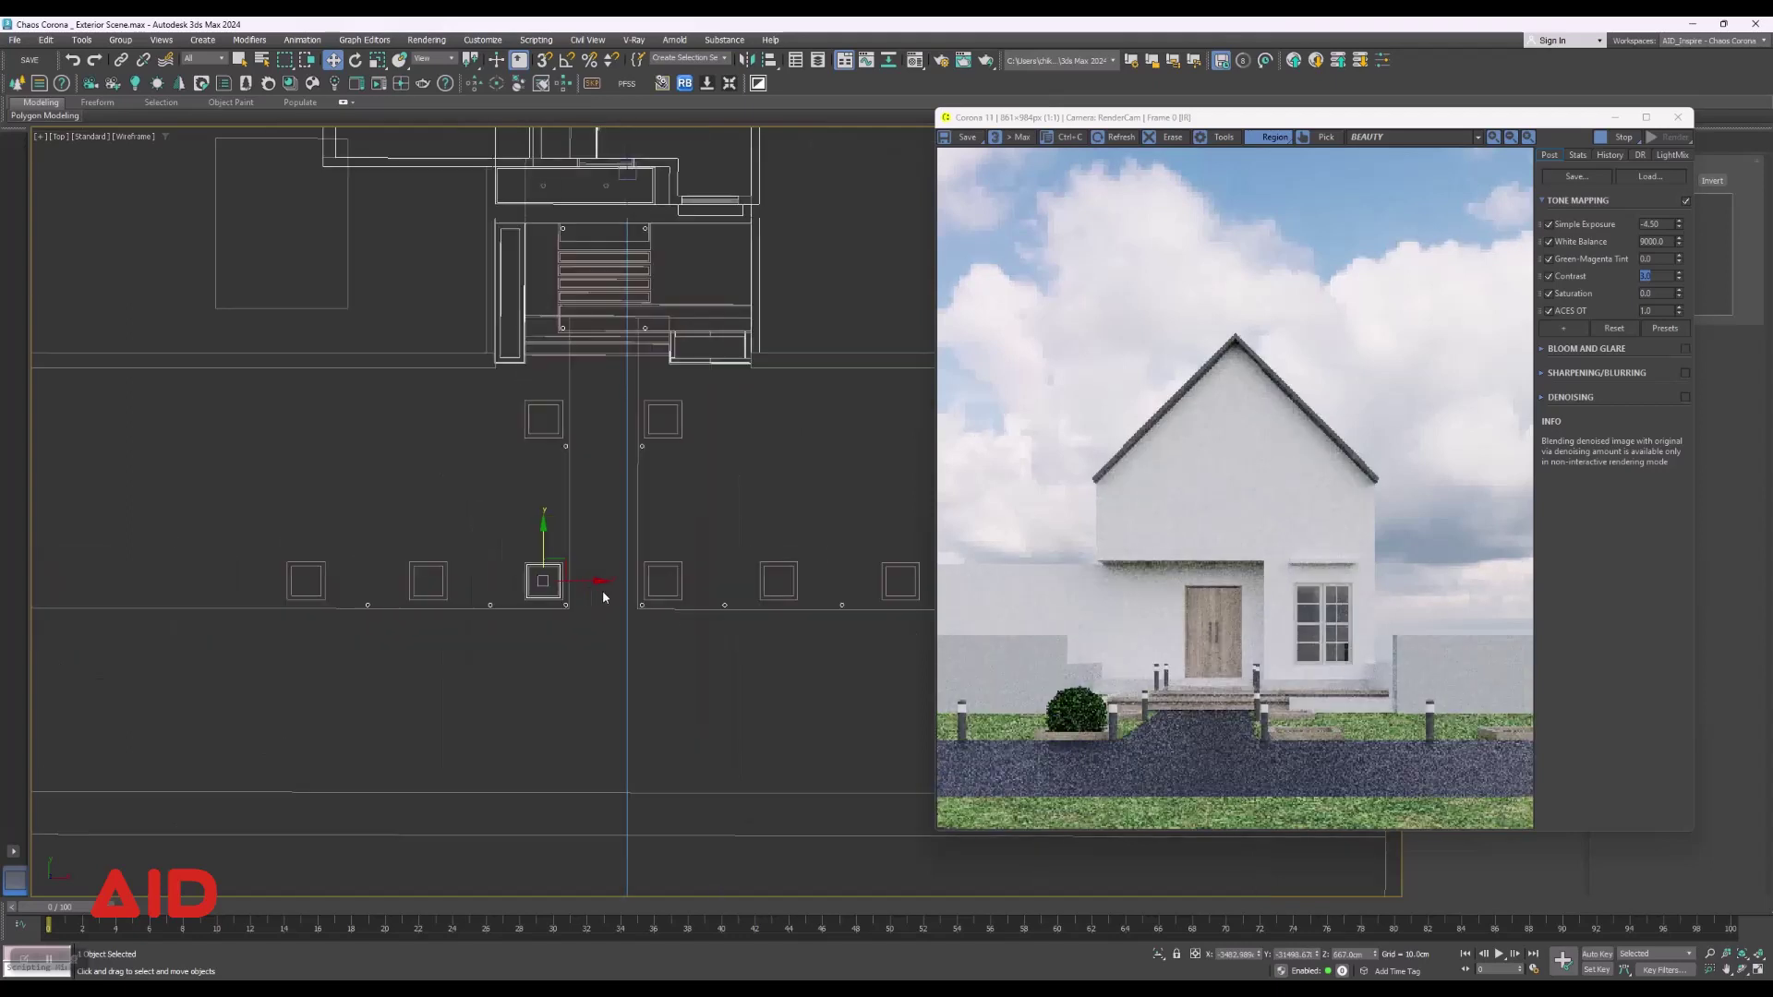
pyautogui.moveTo(604, 598); pyautogui.dragTo(449, 609, button='middle')
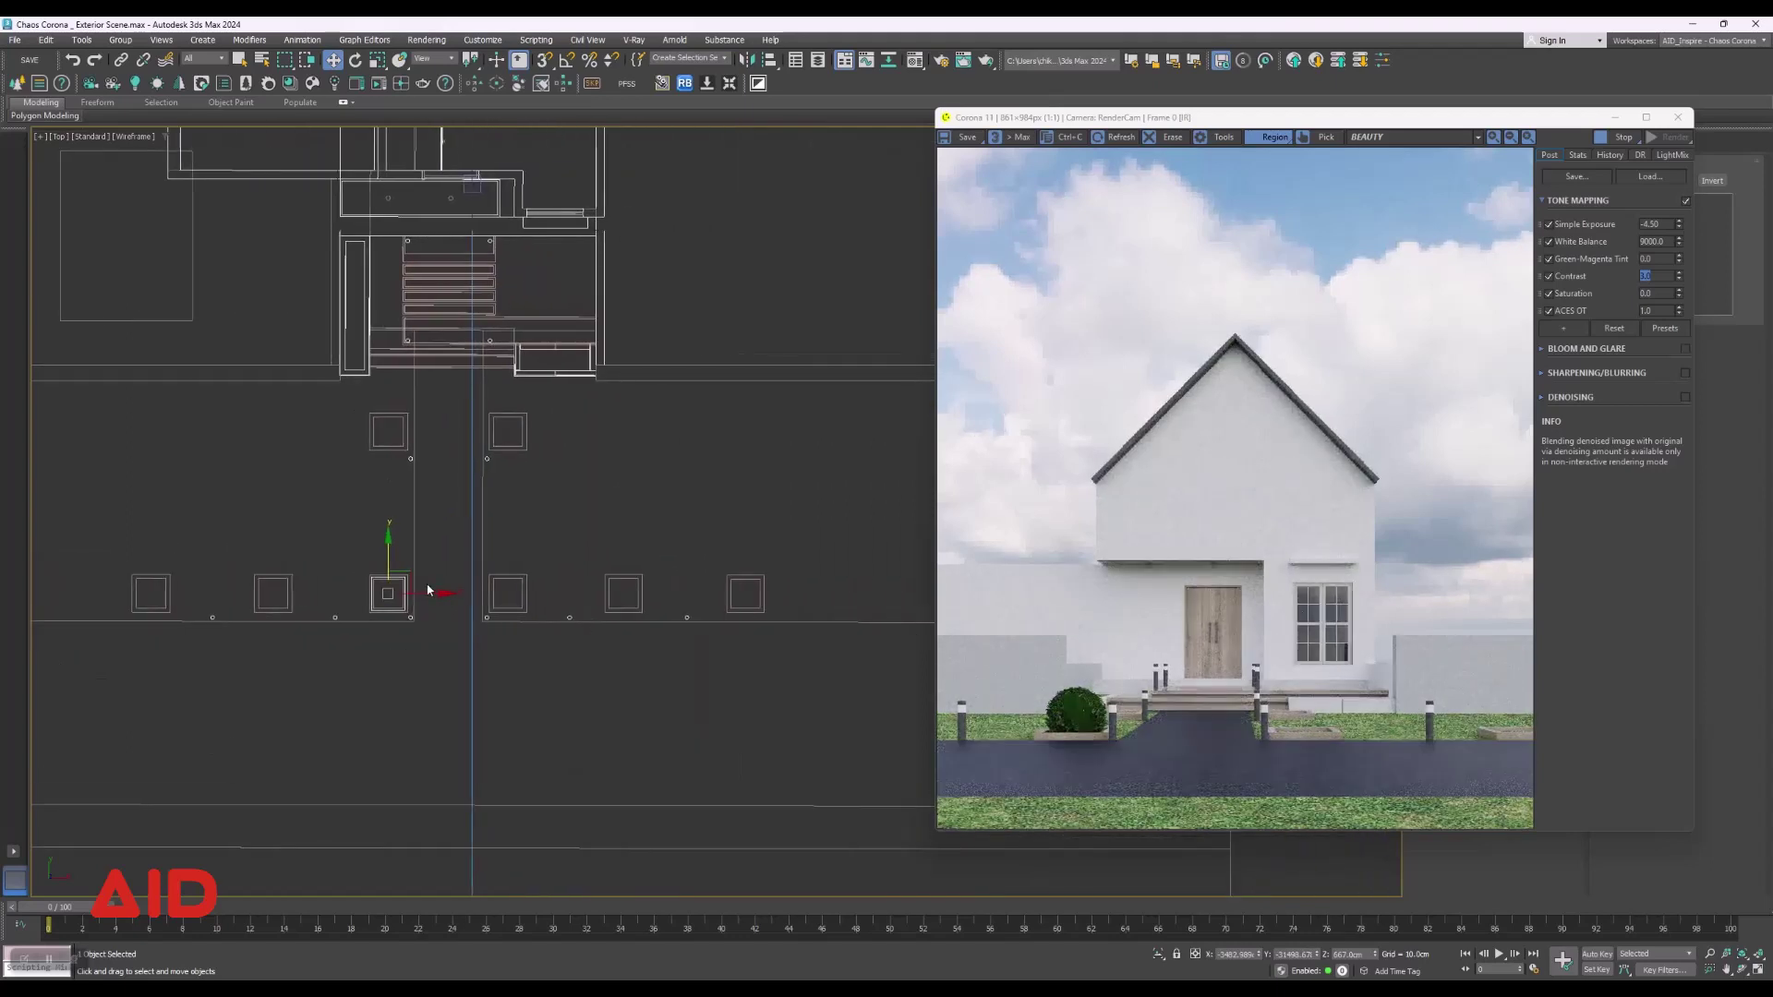
pyautogui.moveTo(427, 589); pyautogui.dragTo(318, 603)
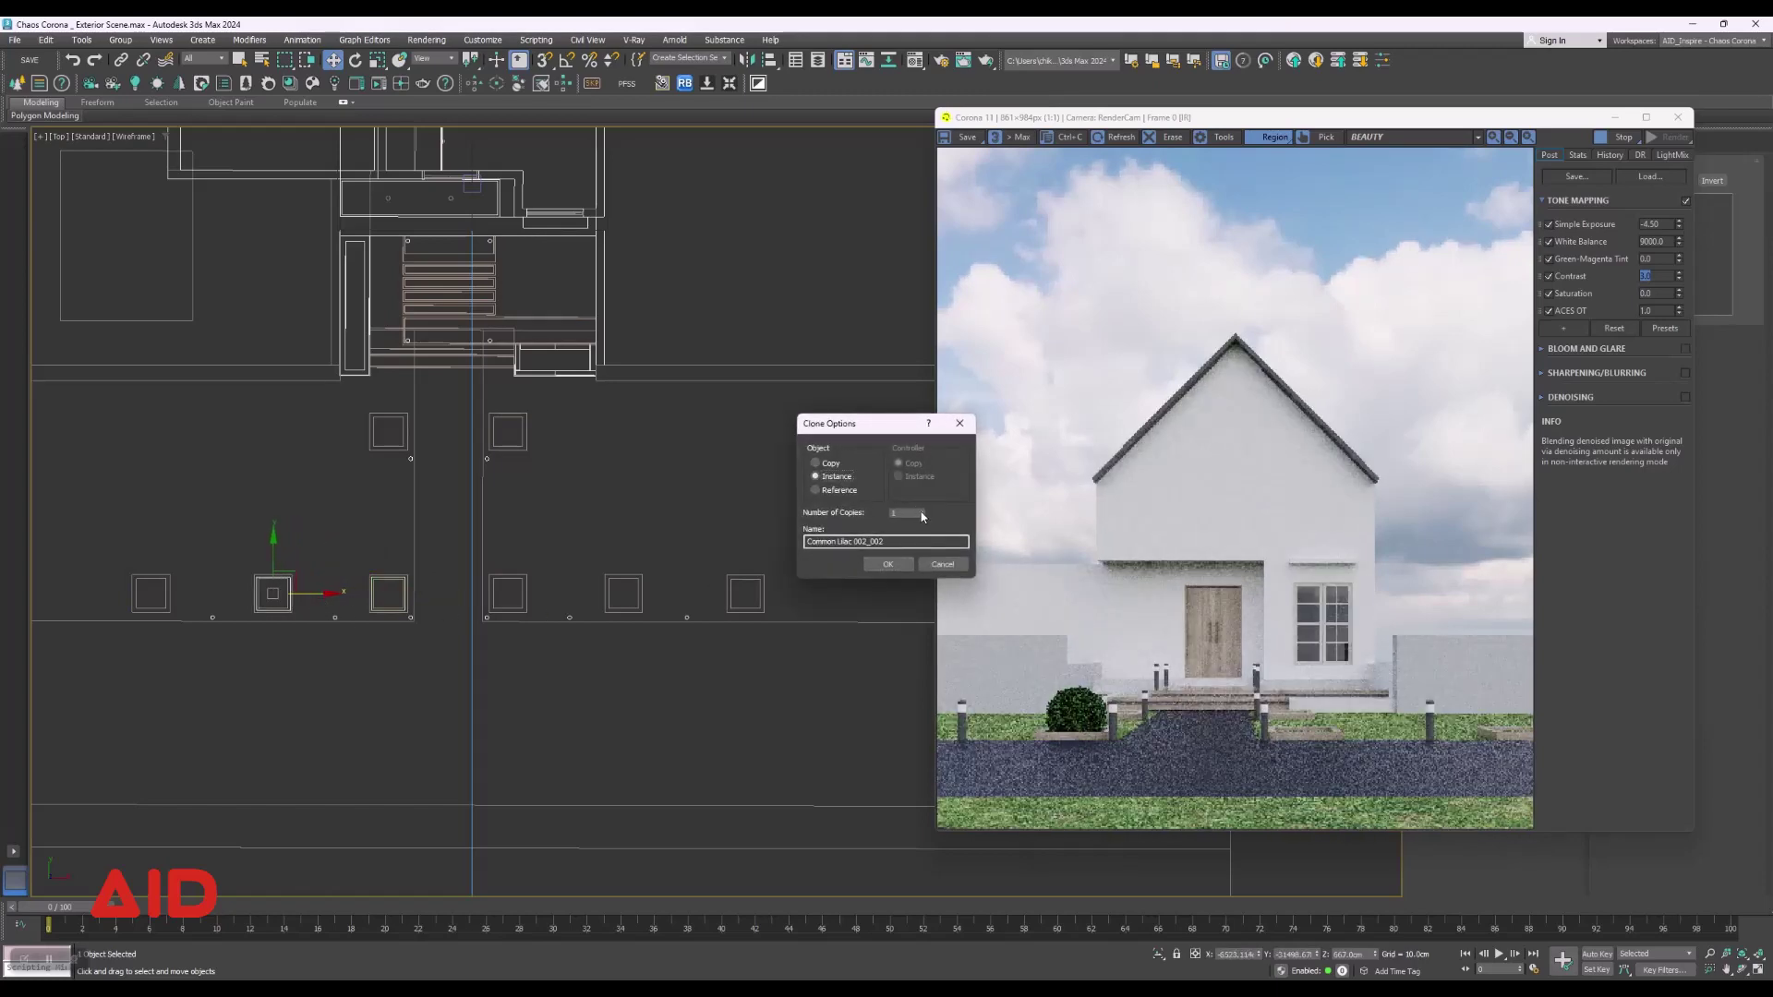
# Confirm the instance clone and shift the new and right-hand planters along X.
pyautogui.click(887, 564)
pyautogui.moveTo(240, 619); pyautogui.dragTo(125, 618)
pyautogui.press('z')
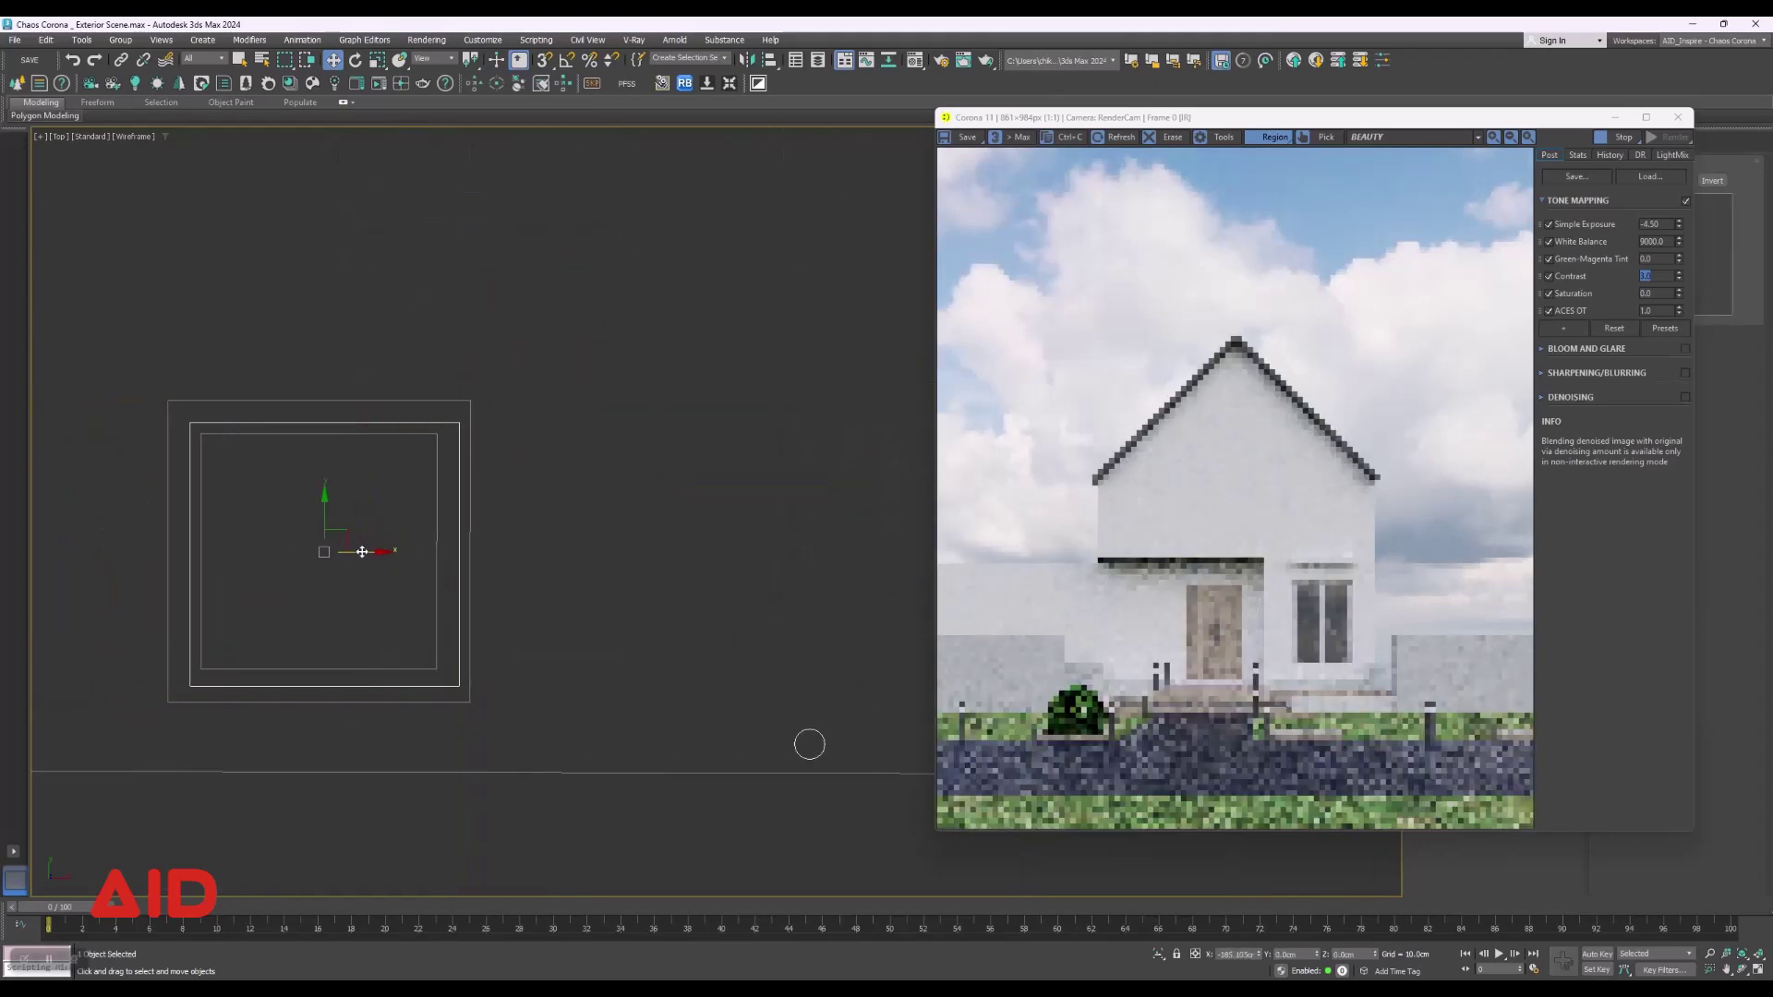
pyautogui.moveTo(417, 553); pyautogui.dragTo(358, 551)
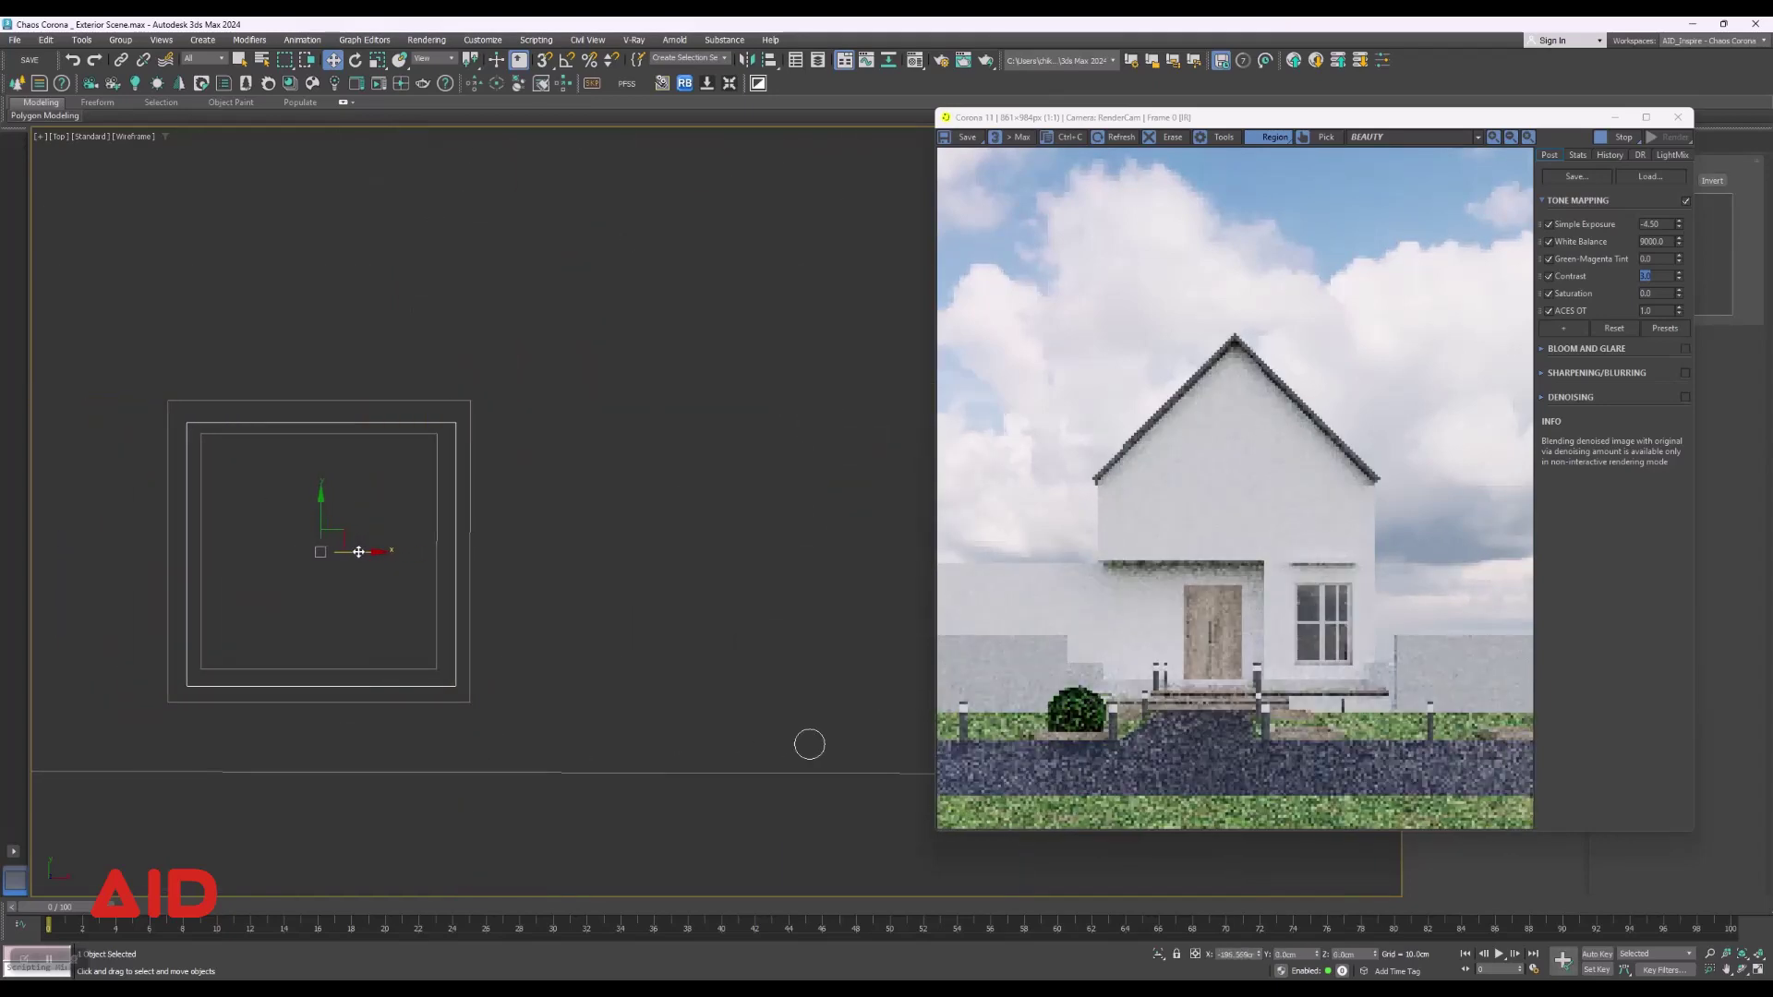
pyautogui.scroll(-3, 208, 568)
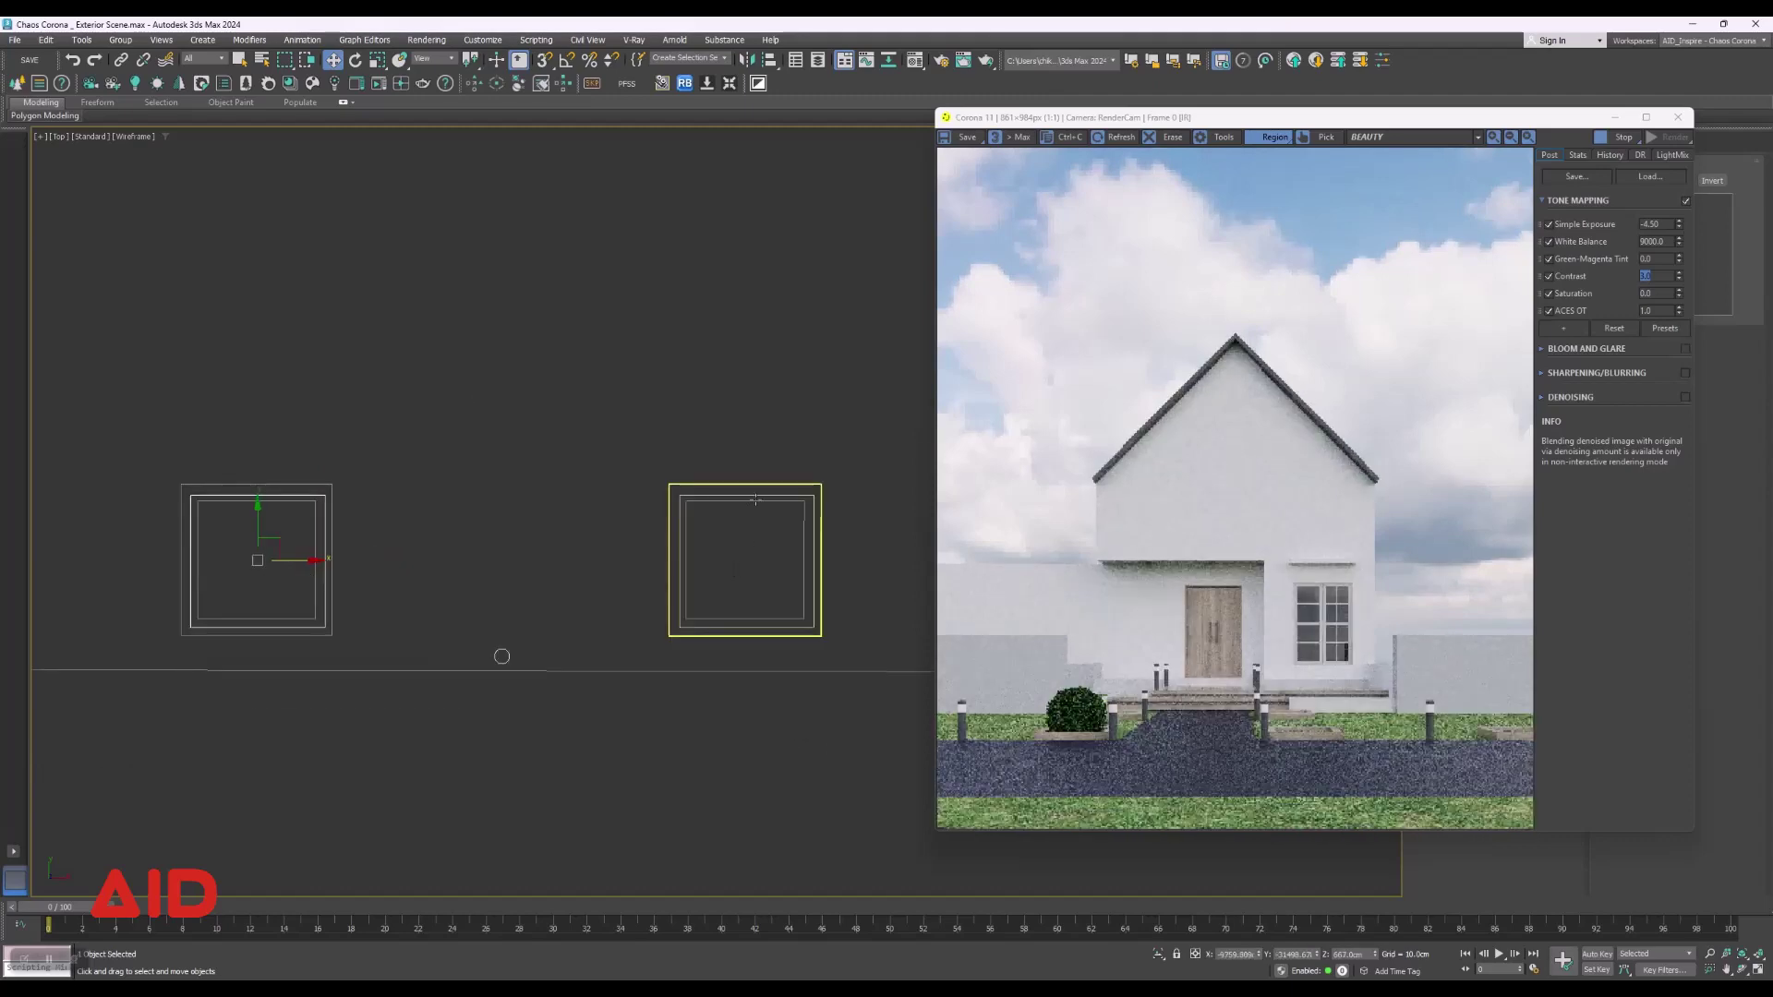
pyautogui.click(774, 525)
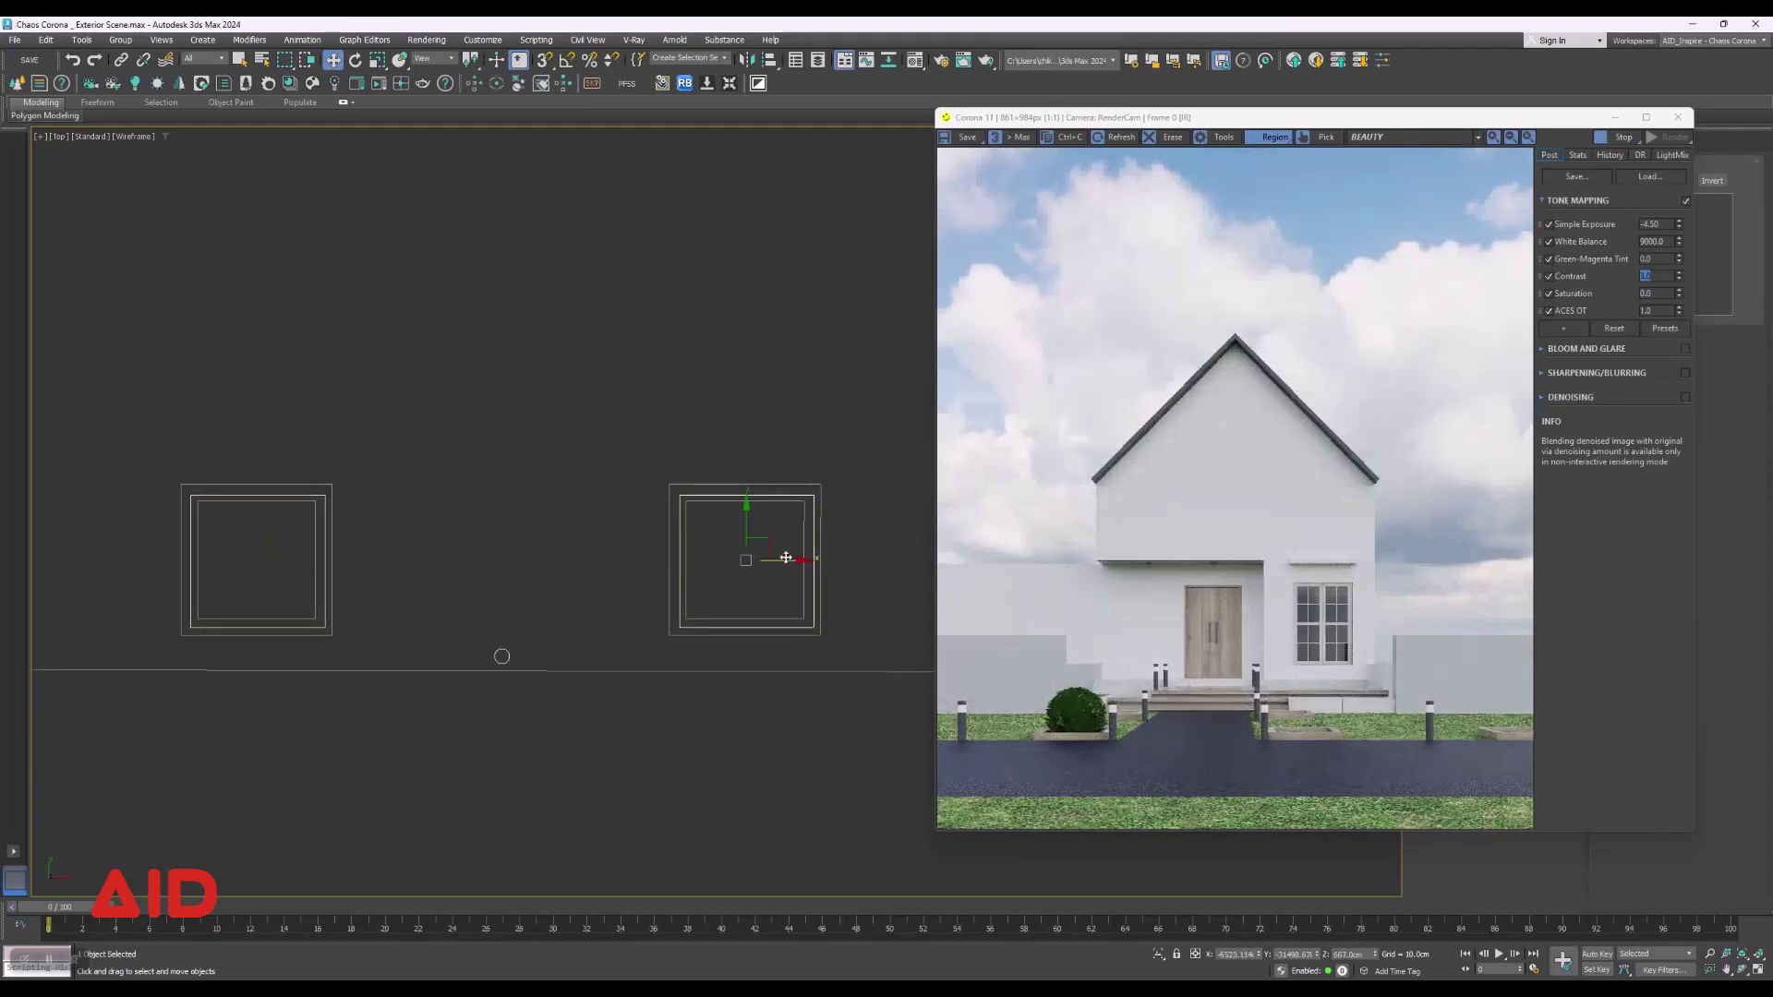
pyautogui.moveTo(785, 558); pyautogui.dragTo(783, 562)
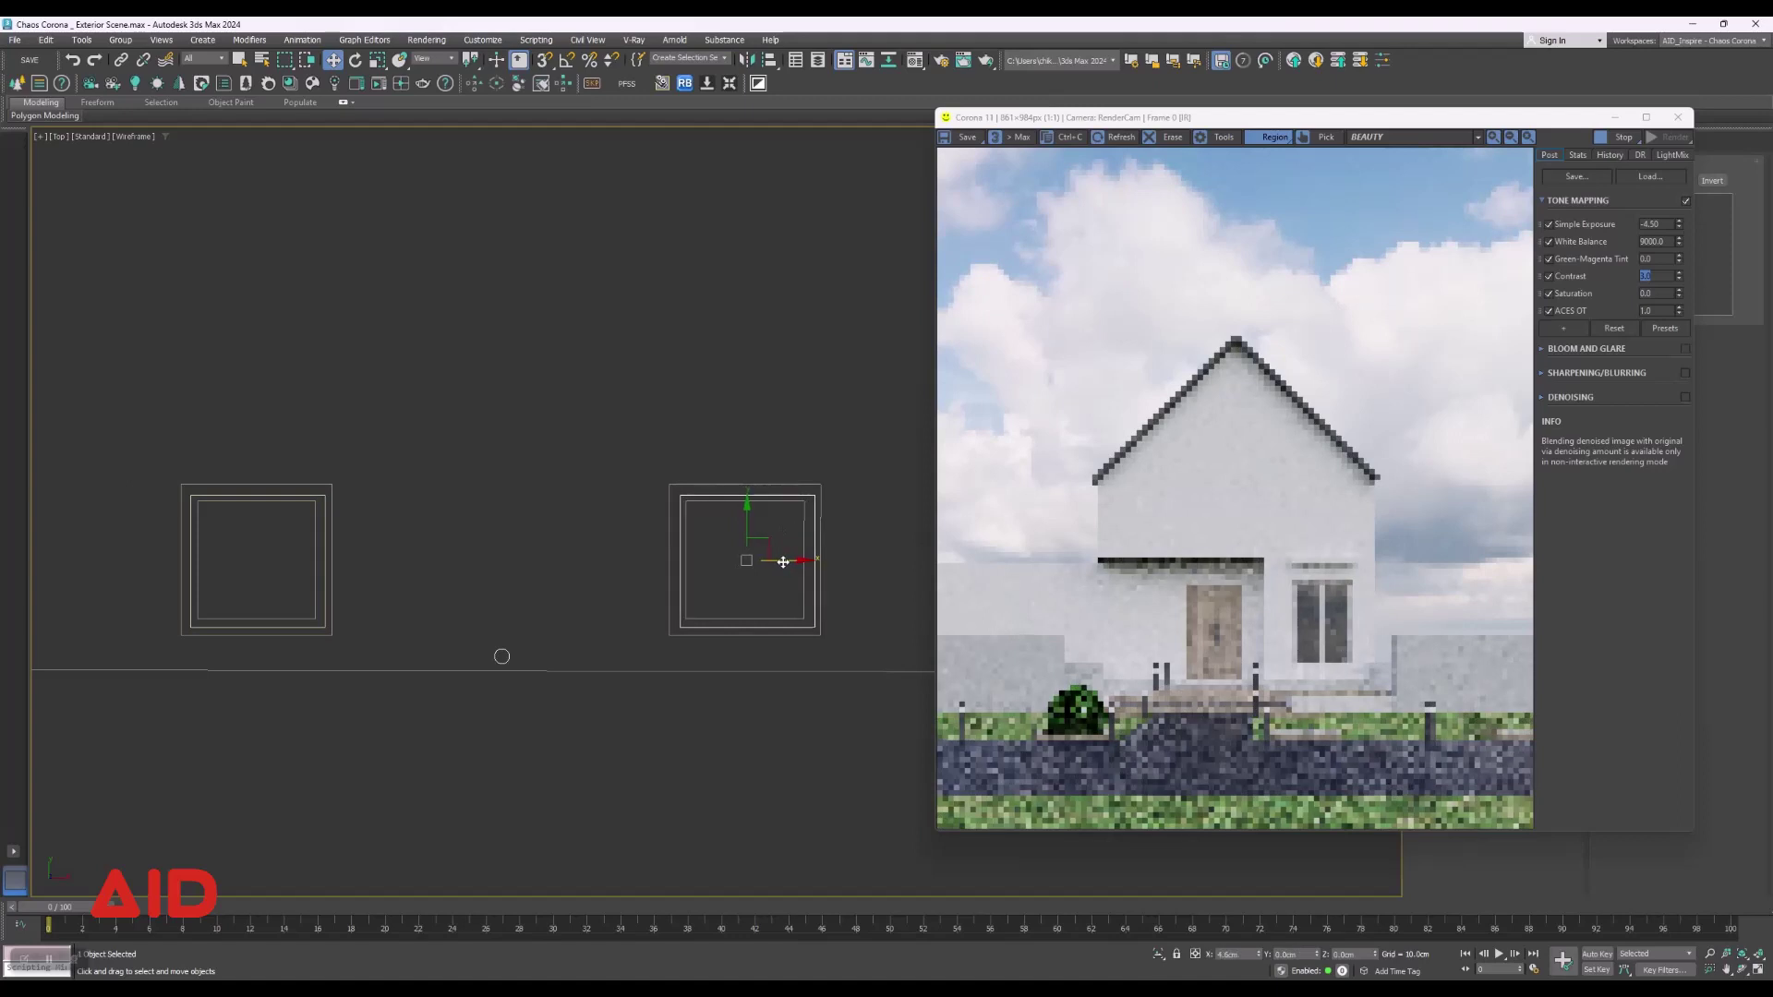
# Shift+drag the right-hand planter upward to clone it onto the upper spot by the entrance.
pyautogui.scroll(-4, 783, 561)
pyautogui.moveTo(702, 573); pyautogui.dragTo(724, 634, button='middle')
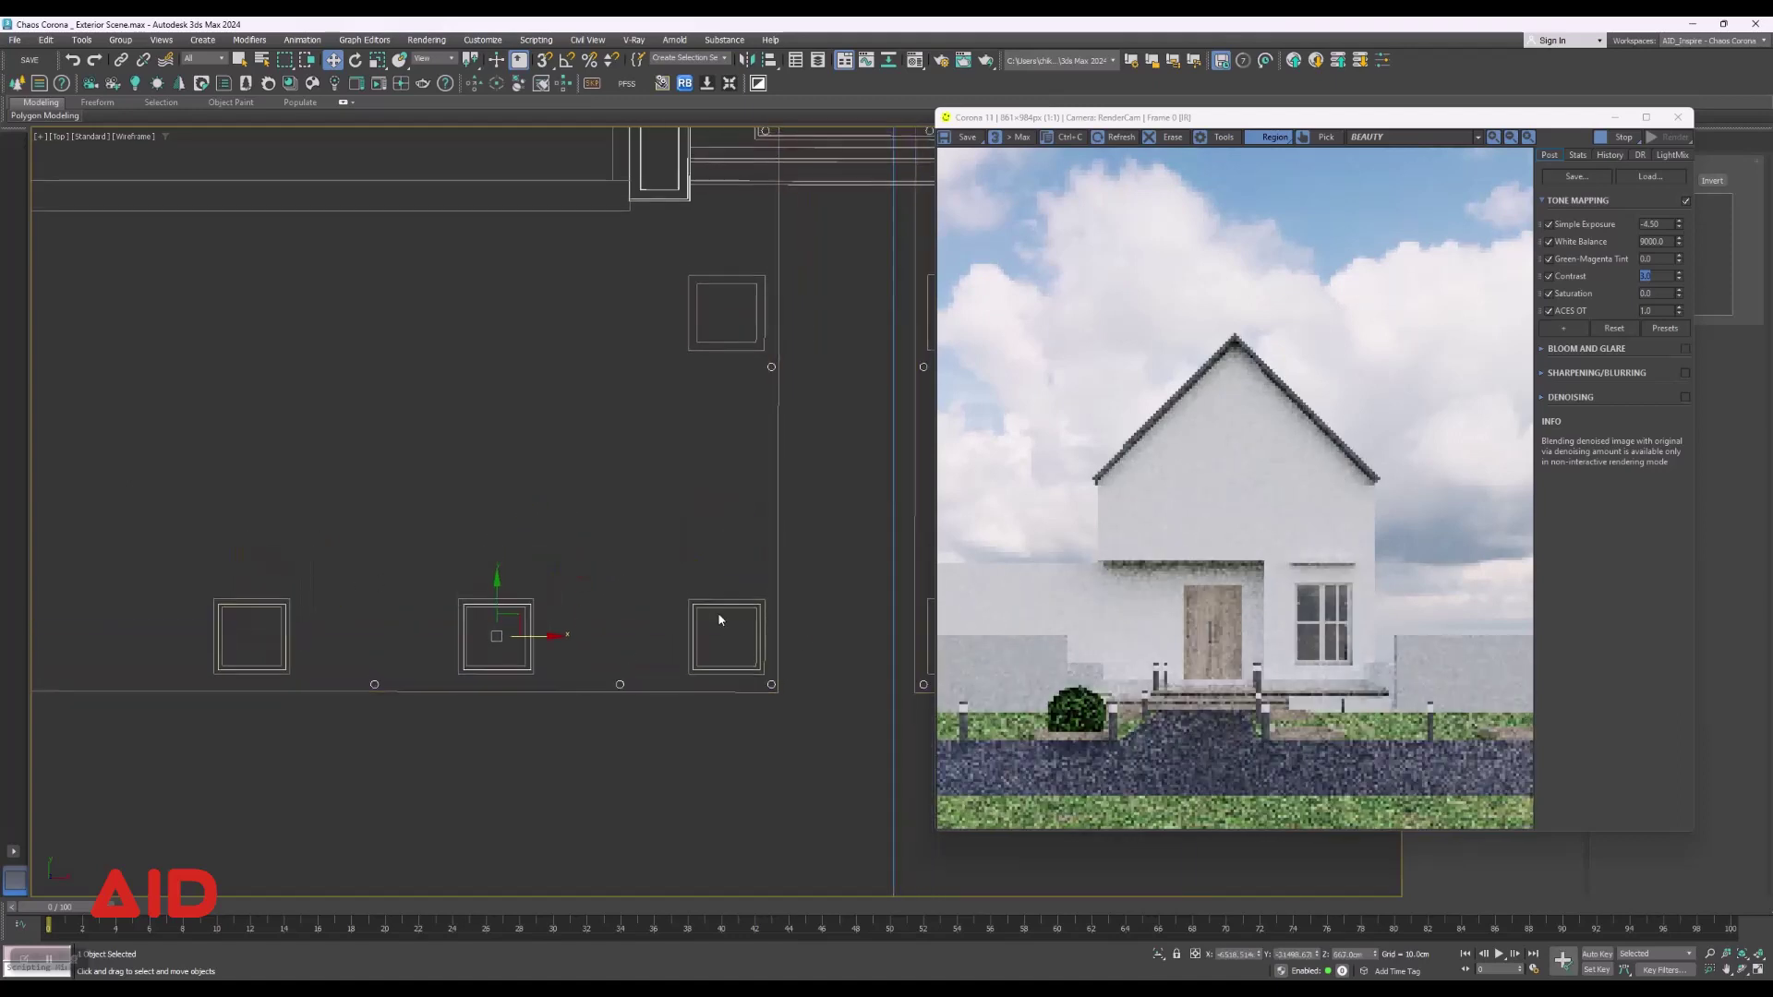
pyautogui.scroll(5, 726, 630)
pyautogui.click(723, 644)
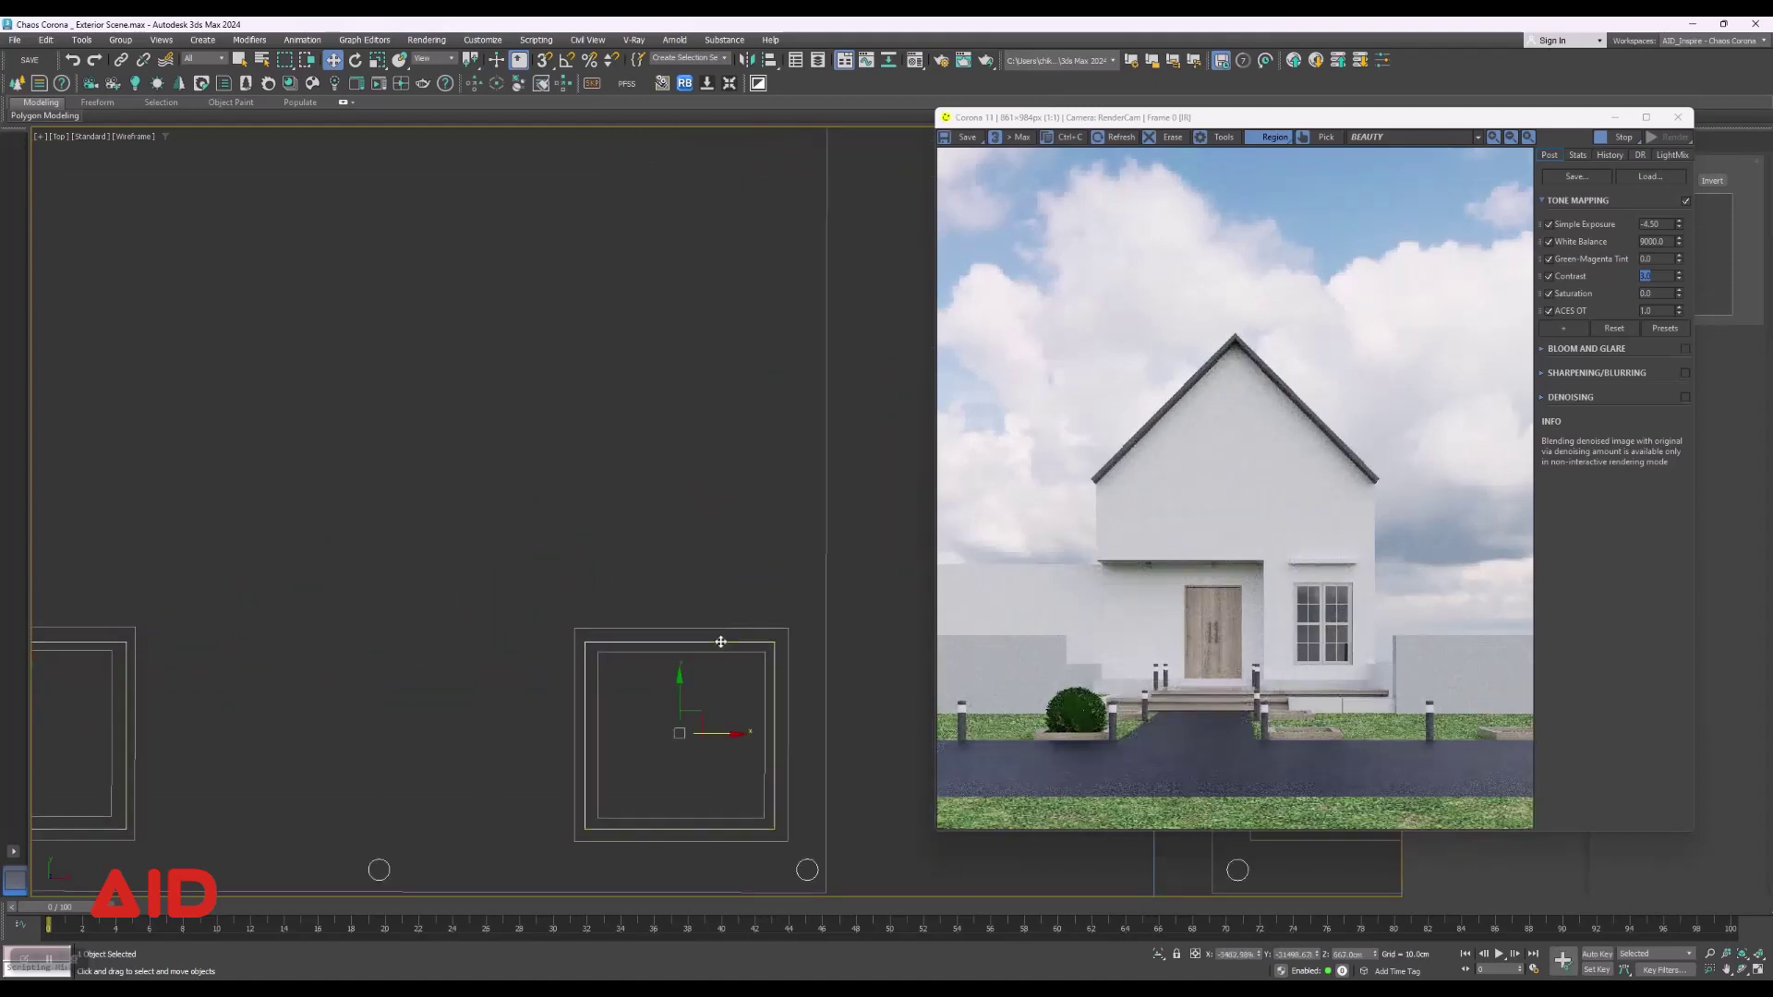
pyautogui.scroll(-4, 711, 637)
pyautogui.keyDown('shift'); pyautogui.moveTo(706, 630); pyautogui.dragTo(707, 306); pyautogui.keyUp('shift')
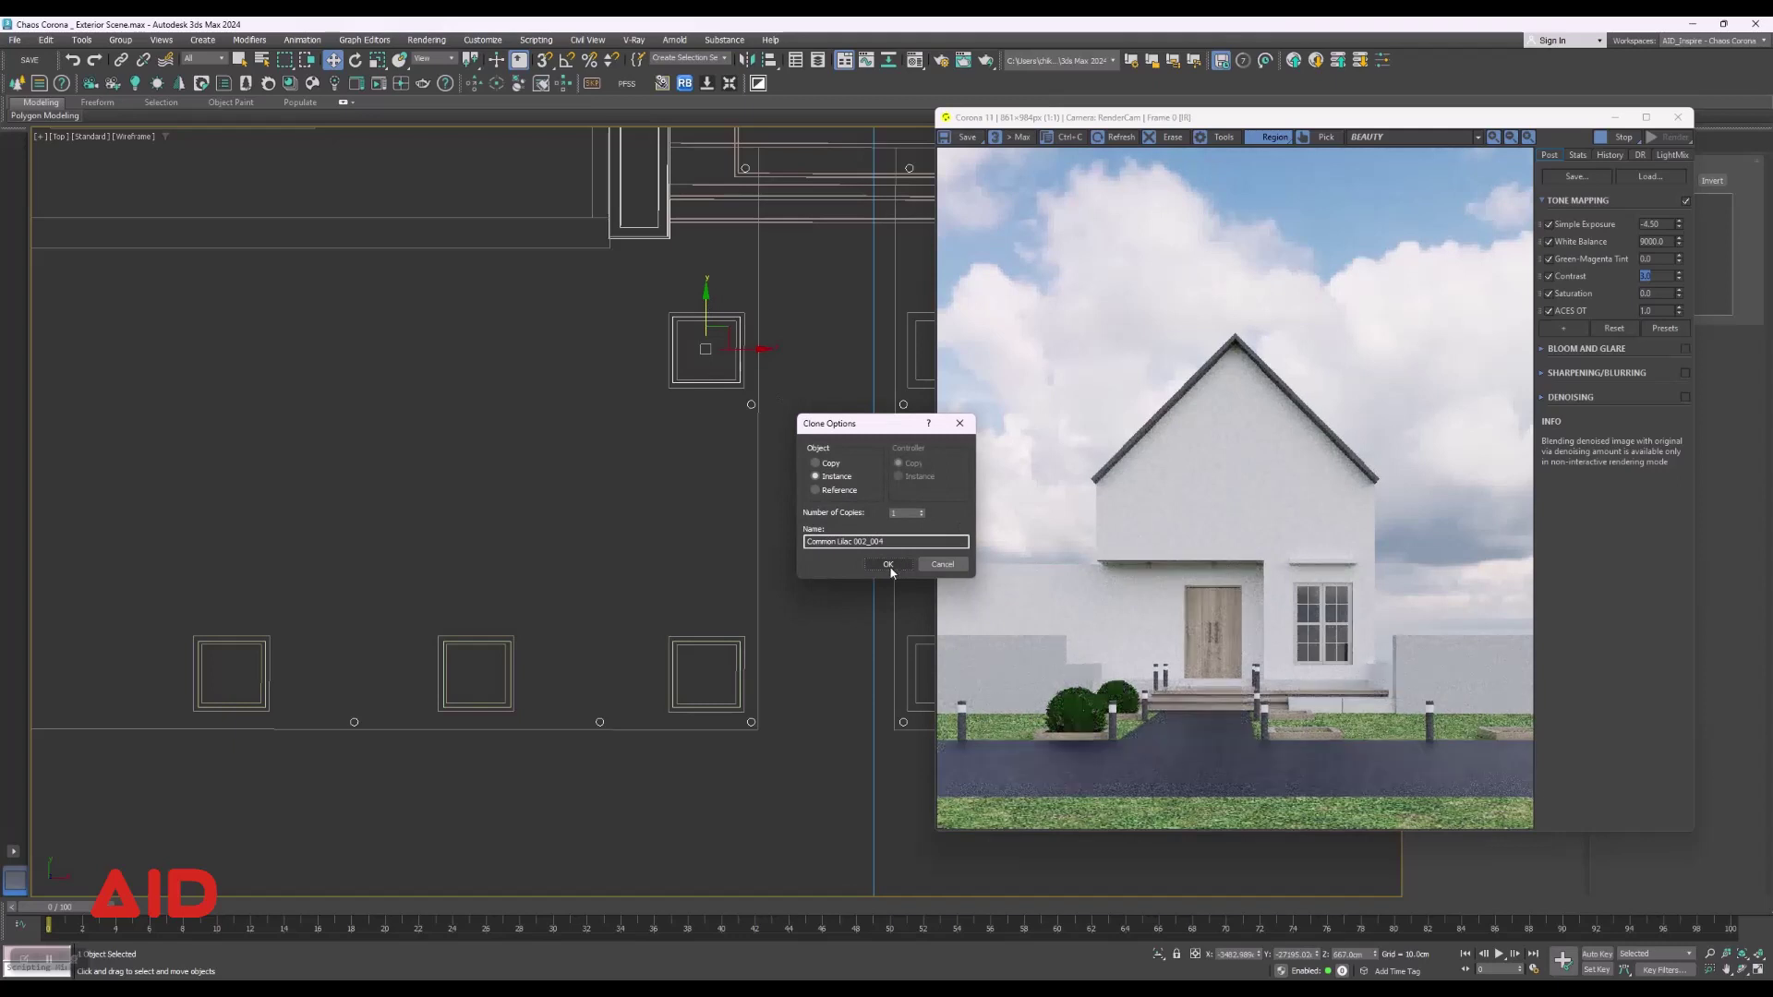
# Confirm the instance clone and rotate the new planter 90° about Z.
pyautogui.click(890, 566)
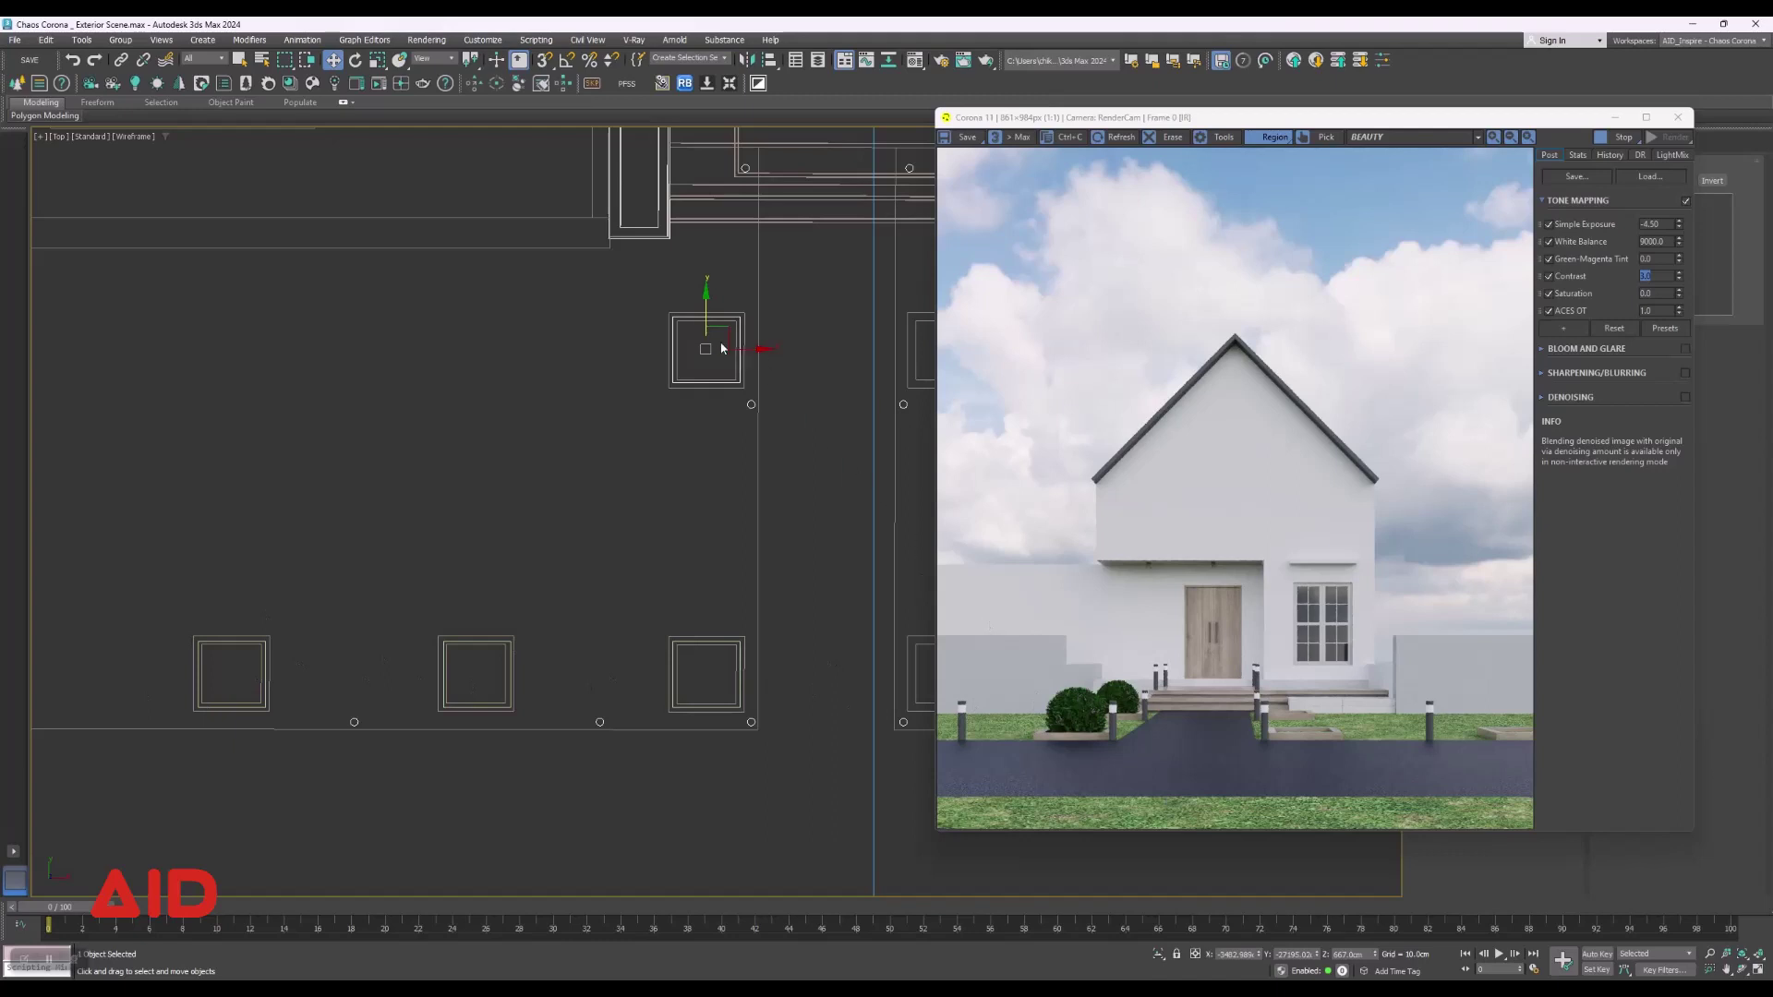
pyautogui.click(356, 60)
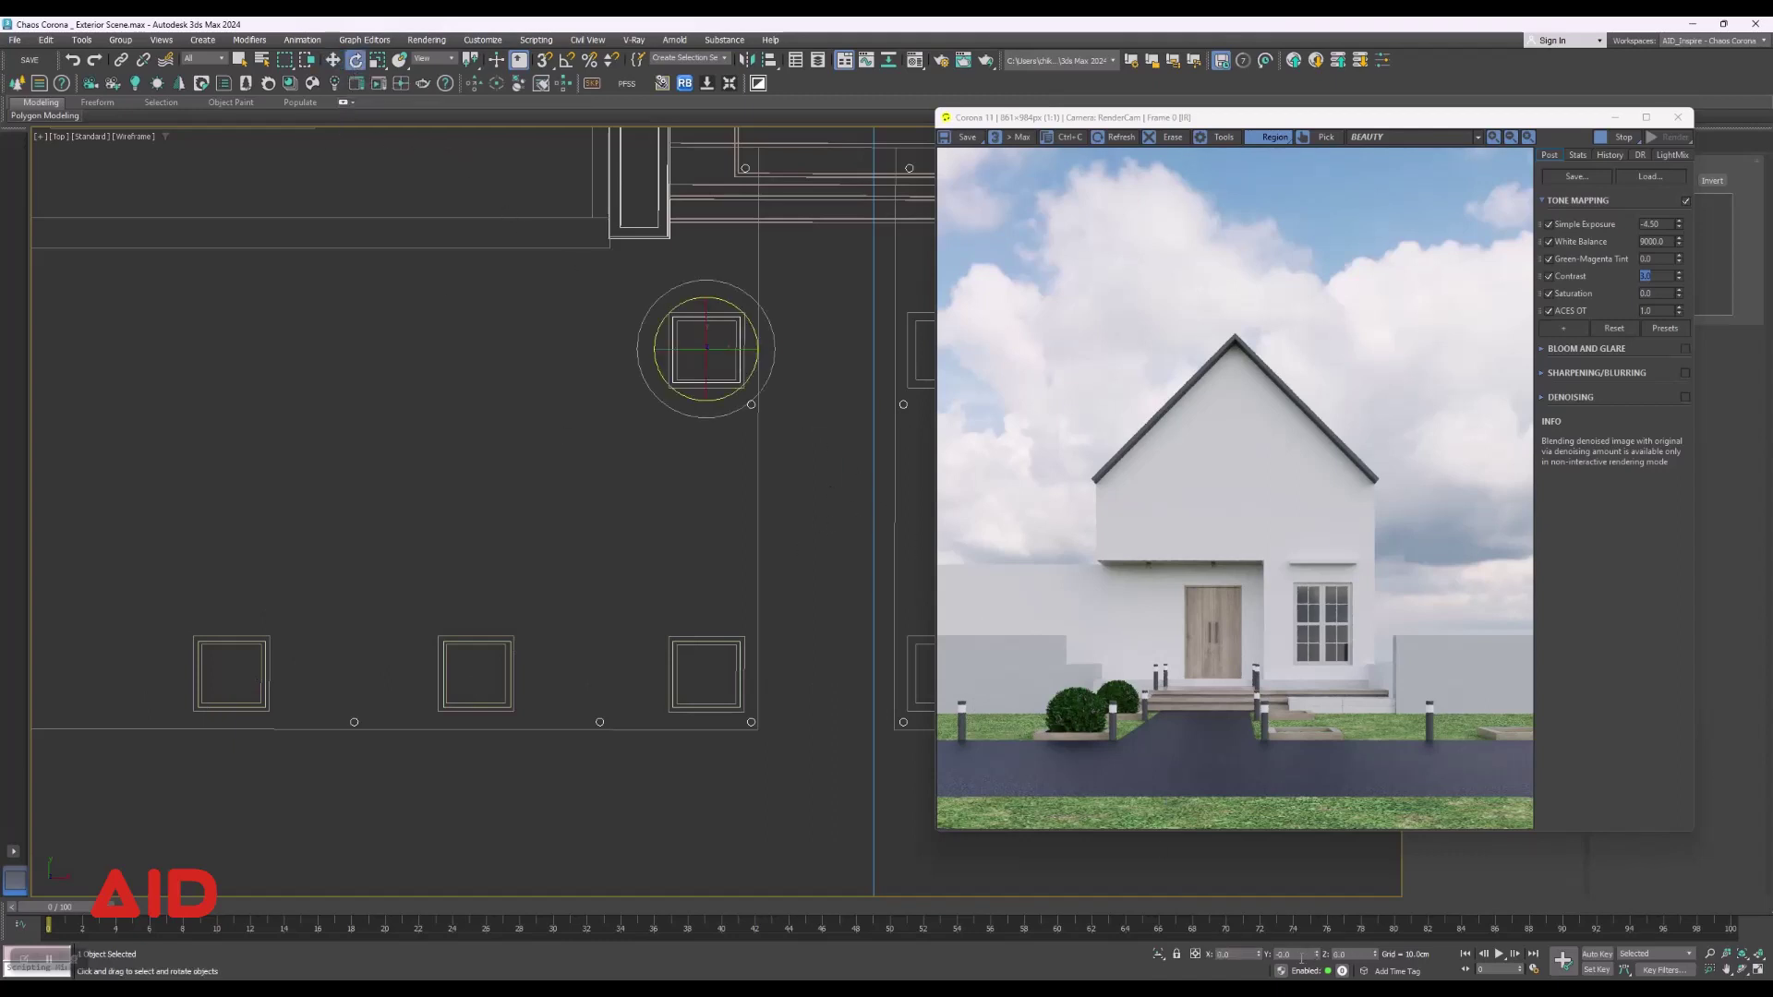
pyautogui.click(1341, 954)
pyautogui.write('90')
pyautogui.press('Return')
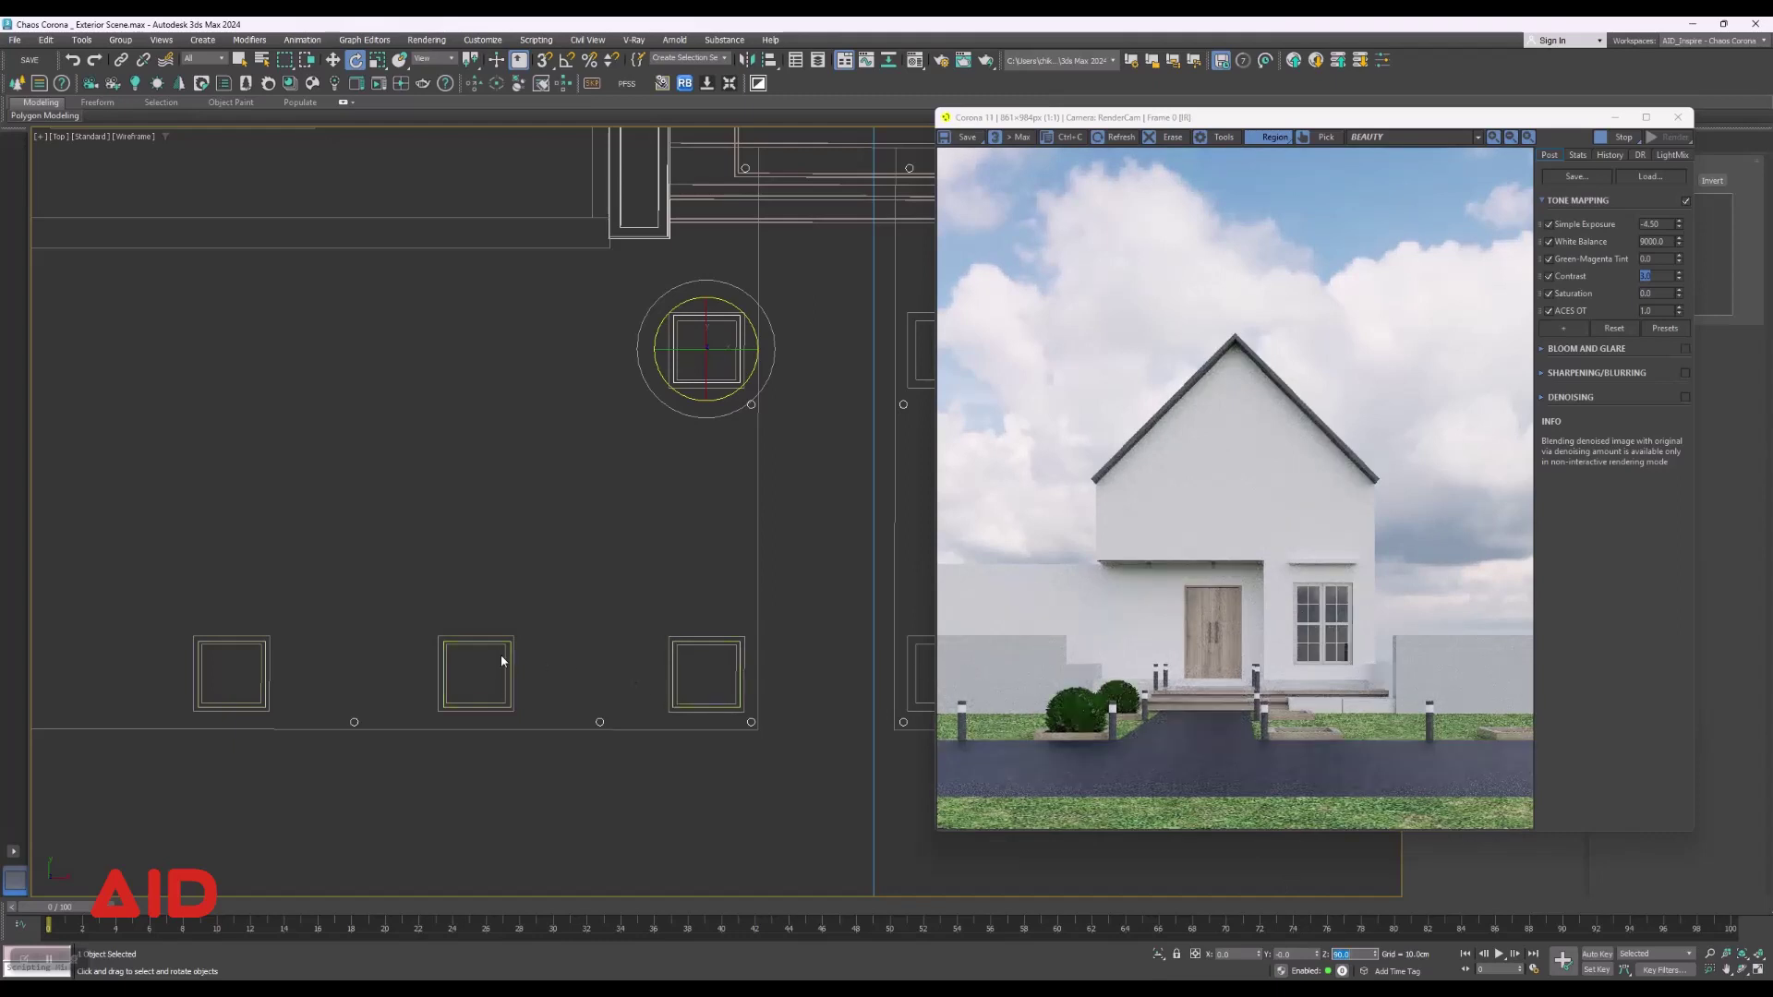
pyautogui.click(240, 59)
# Select the three left-side planters together.
pyautogui.scroll(3, 725, 673)
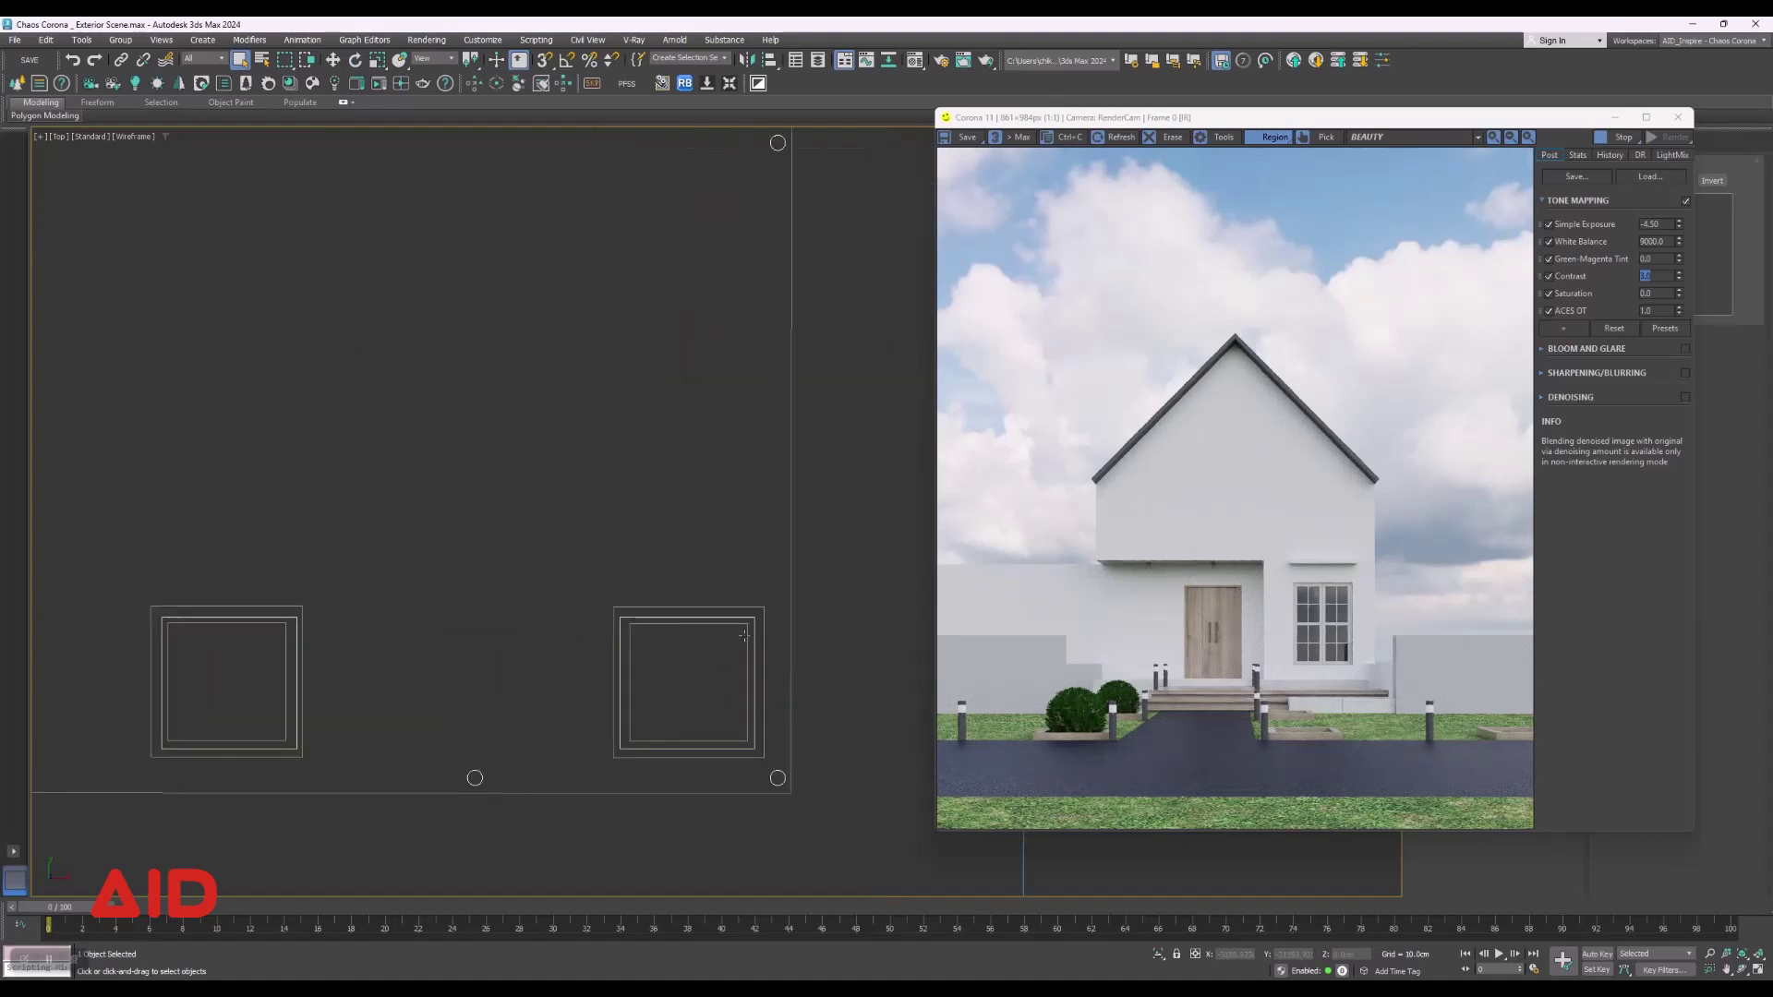
pyautogui.scroll(-4, 588, 535)
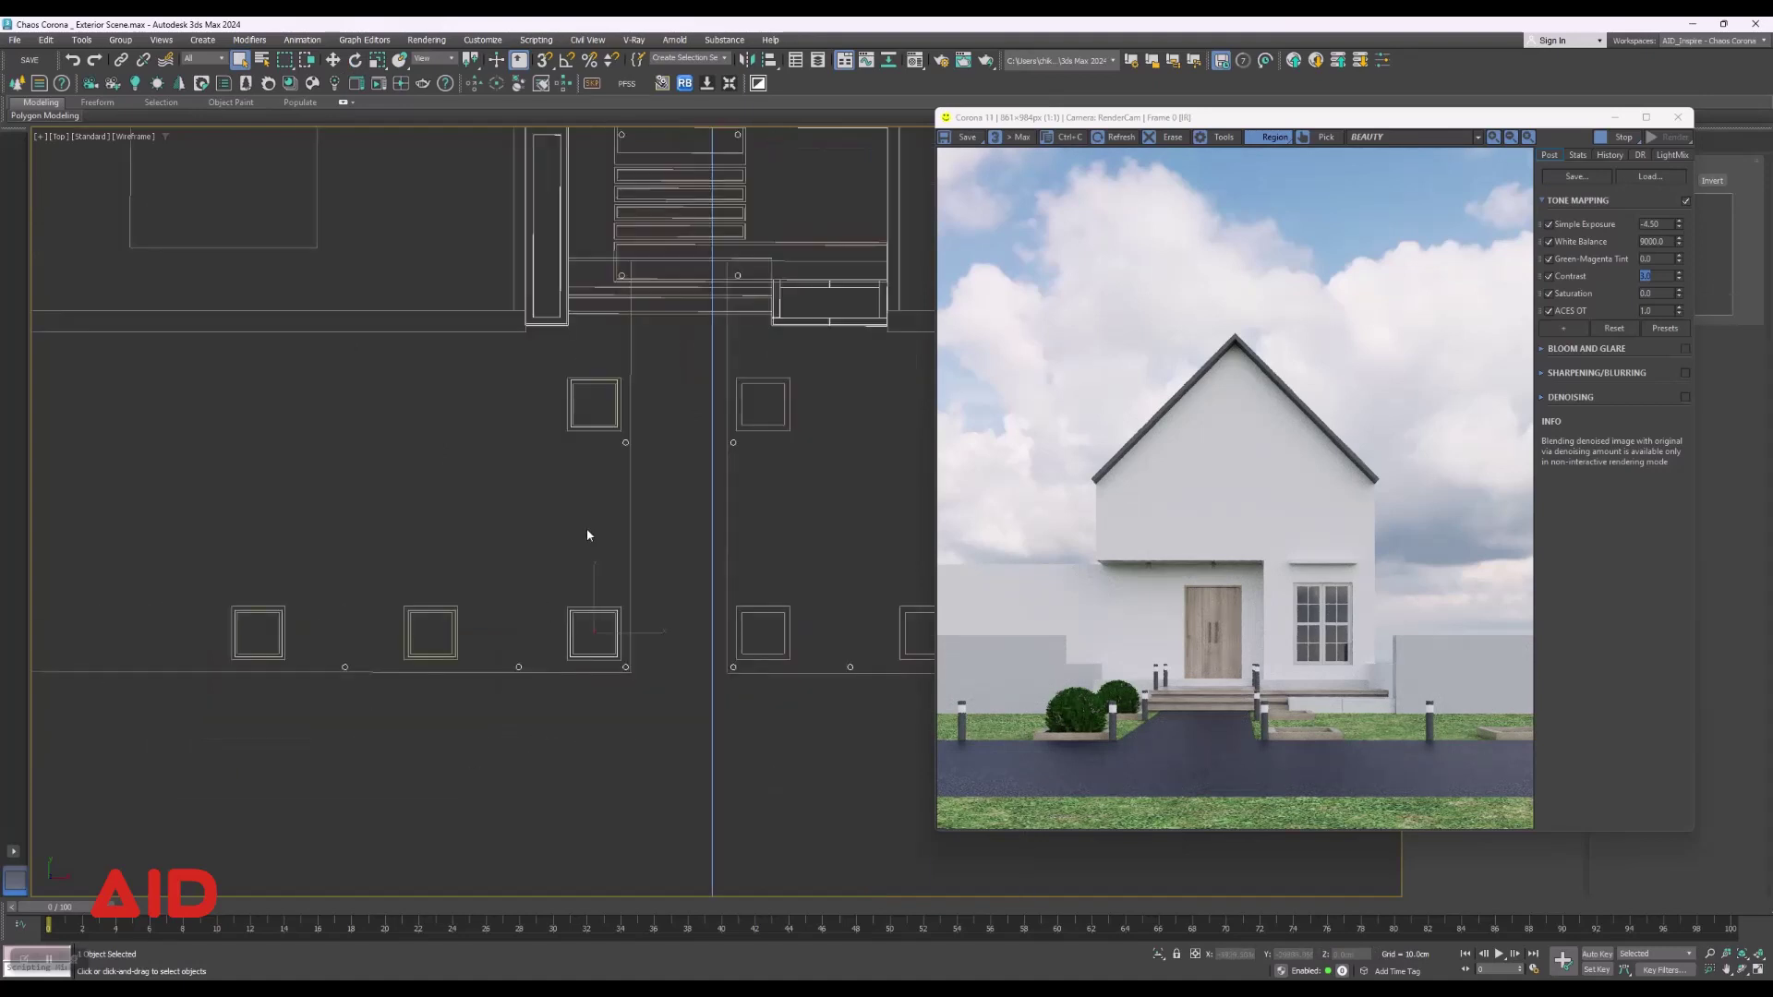
pyautogui.scroll(4, 609, 380)
pyautogui.keyDown('ctrl'); pyautogui.click(771, 388); pyautogui.keyUp('ctrl')
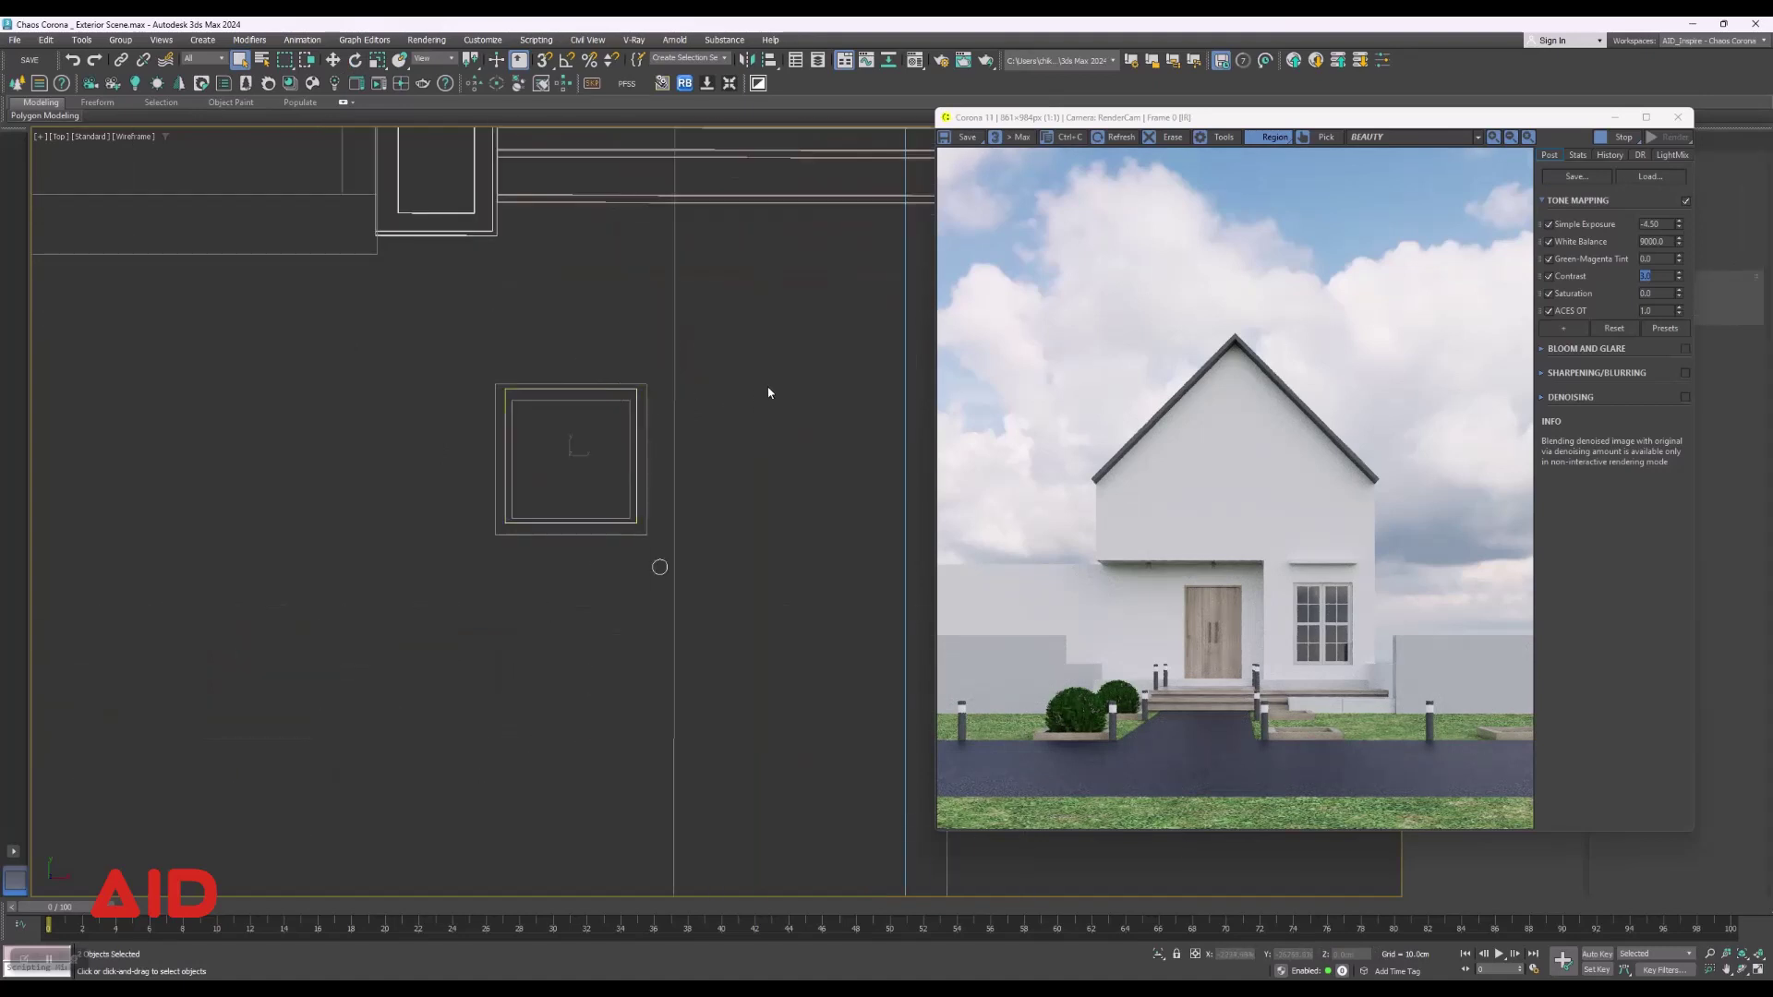
pyautogui.scroll(-4, 579, 637)
pyautogui.scroll(5, 579, 637)
pyautogui.scroll(2, 568, 697)
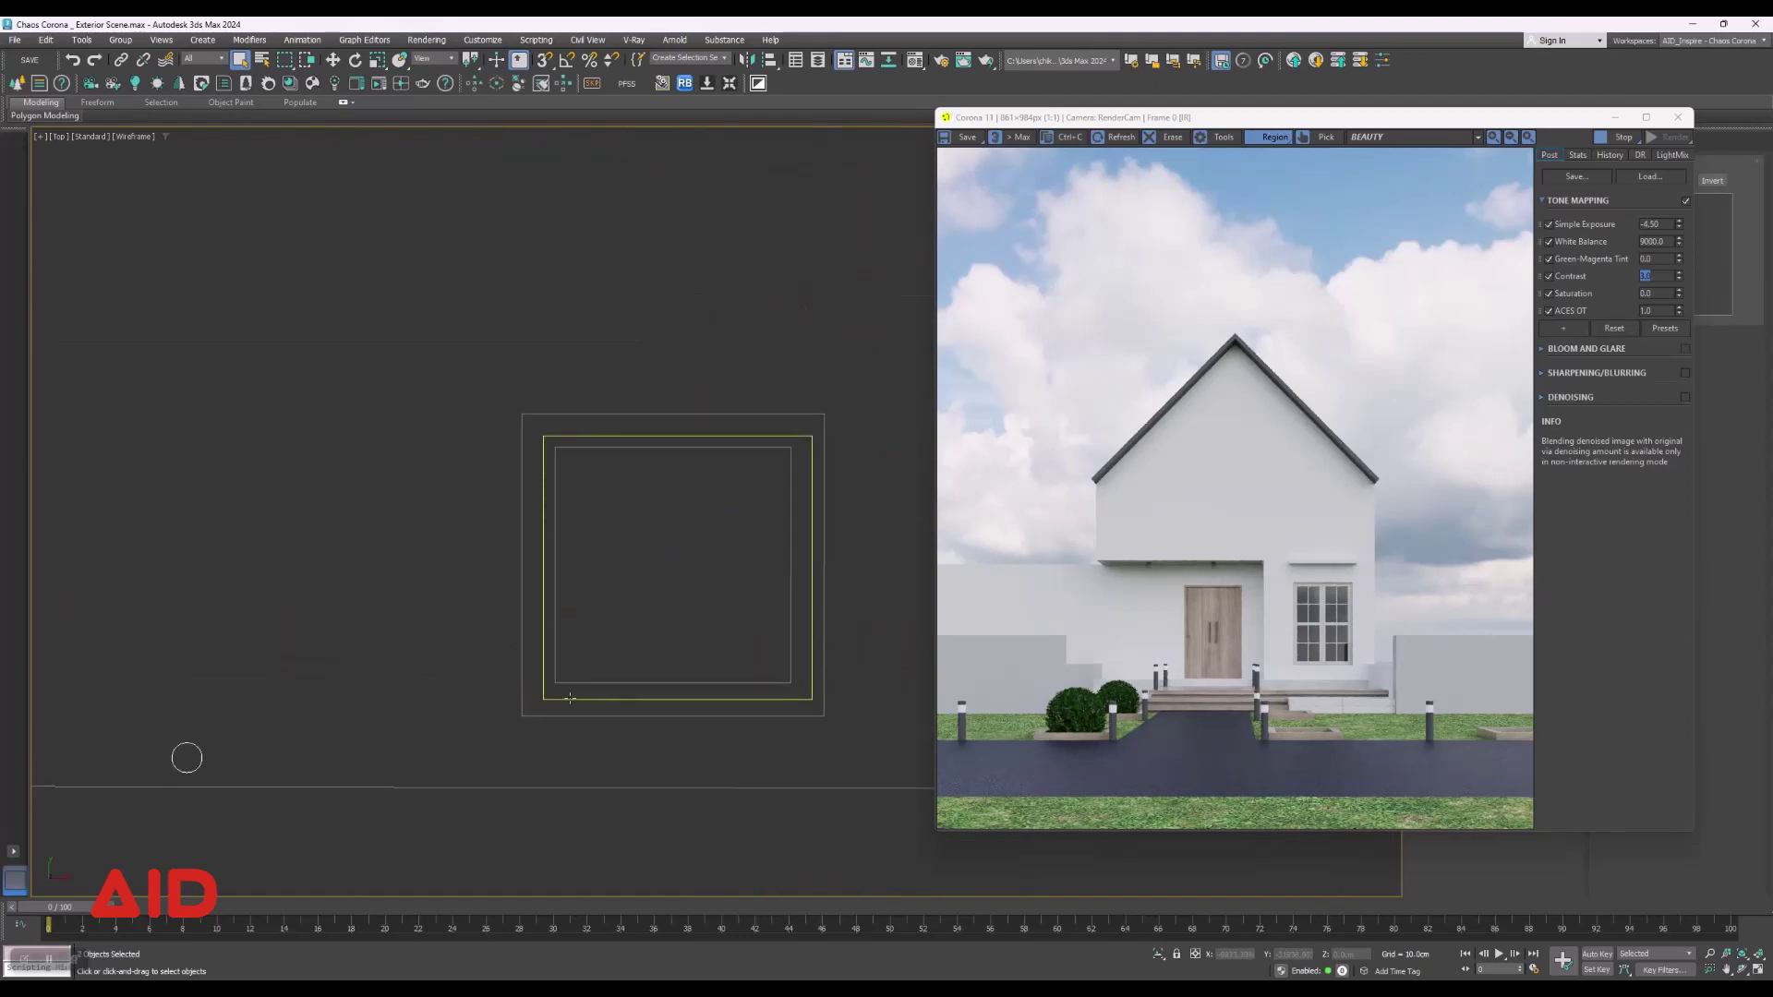
pyautogui.scroll(-5, 716, 594)
pyautogui.scroll(5, 448, 633)
pyautogui.keyDown('ctrl'); pyautogui.click(314, 627); pyautogui.keyUp('ctrl')
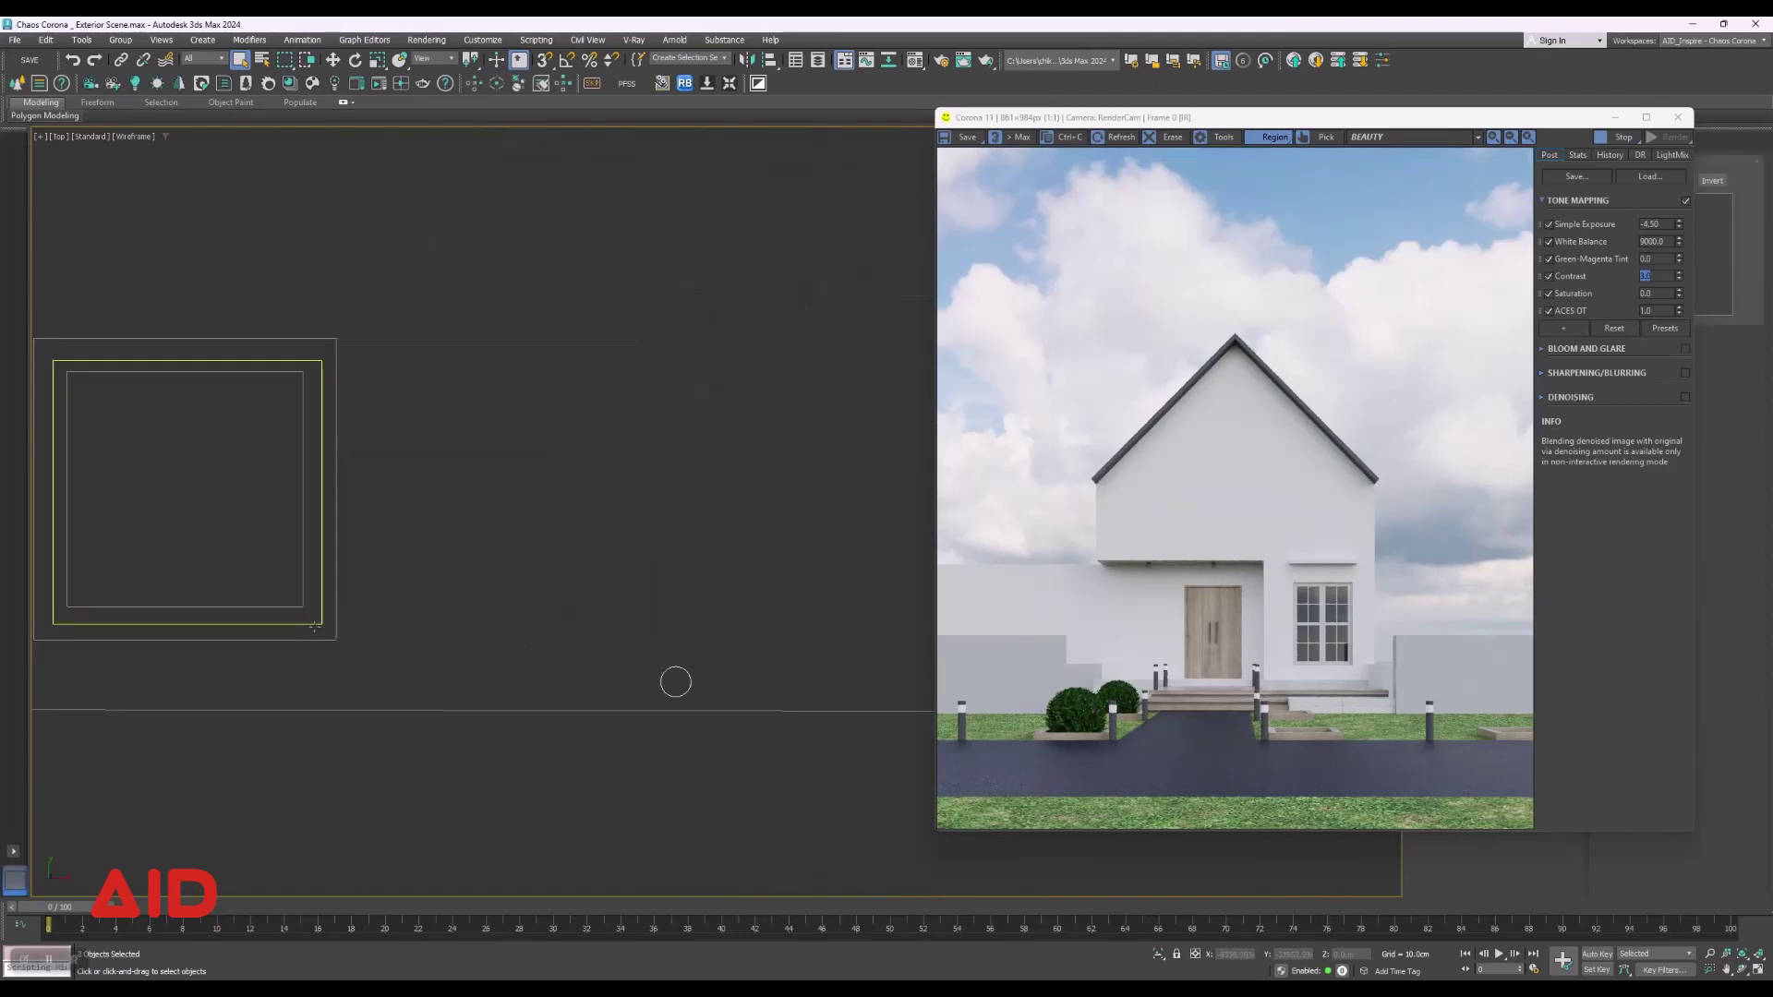
pyautogui.scroll(-5, 258, 637)
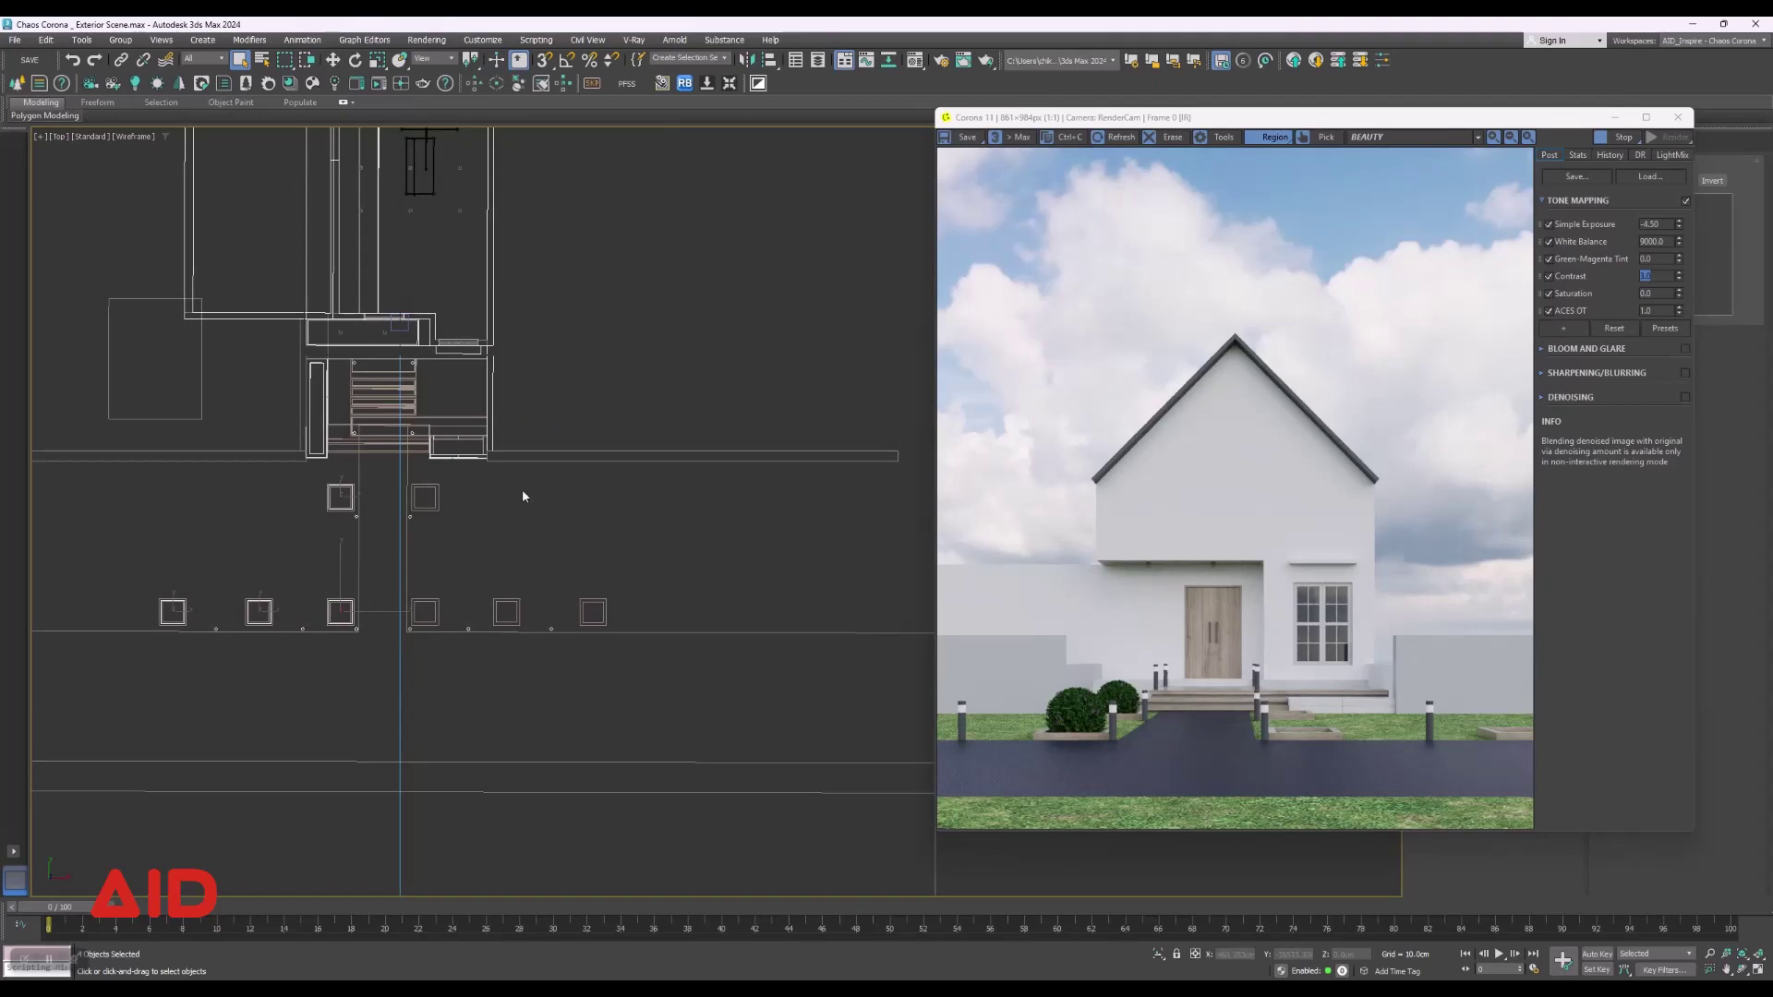
# Mirror the selected planters on the X axis as instances with a 5000cm offset.
pyautogui.click(746, 59)
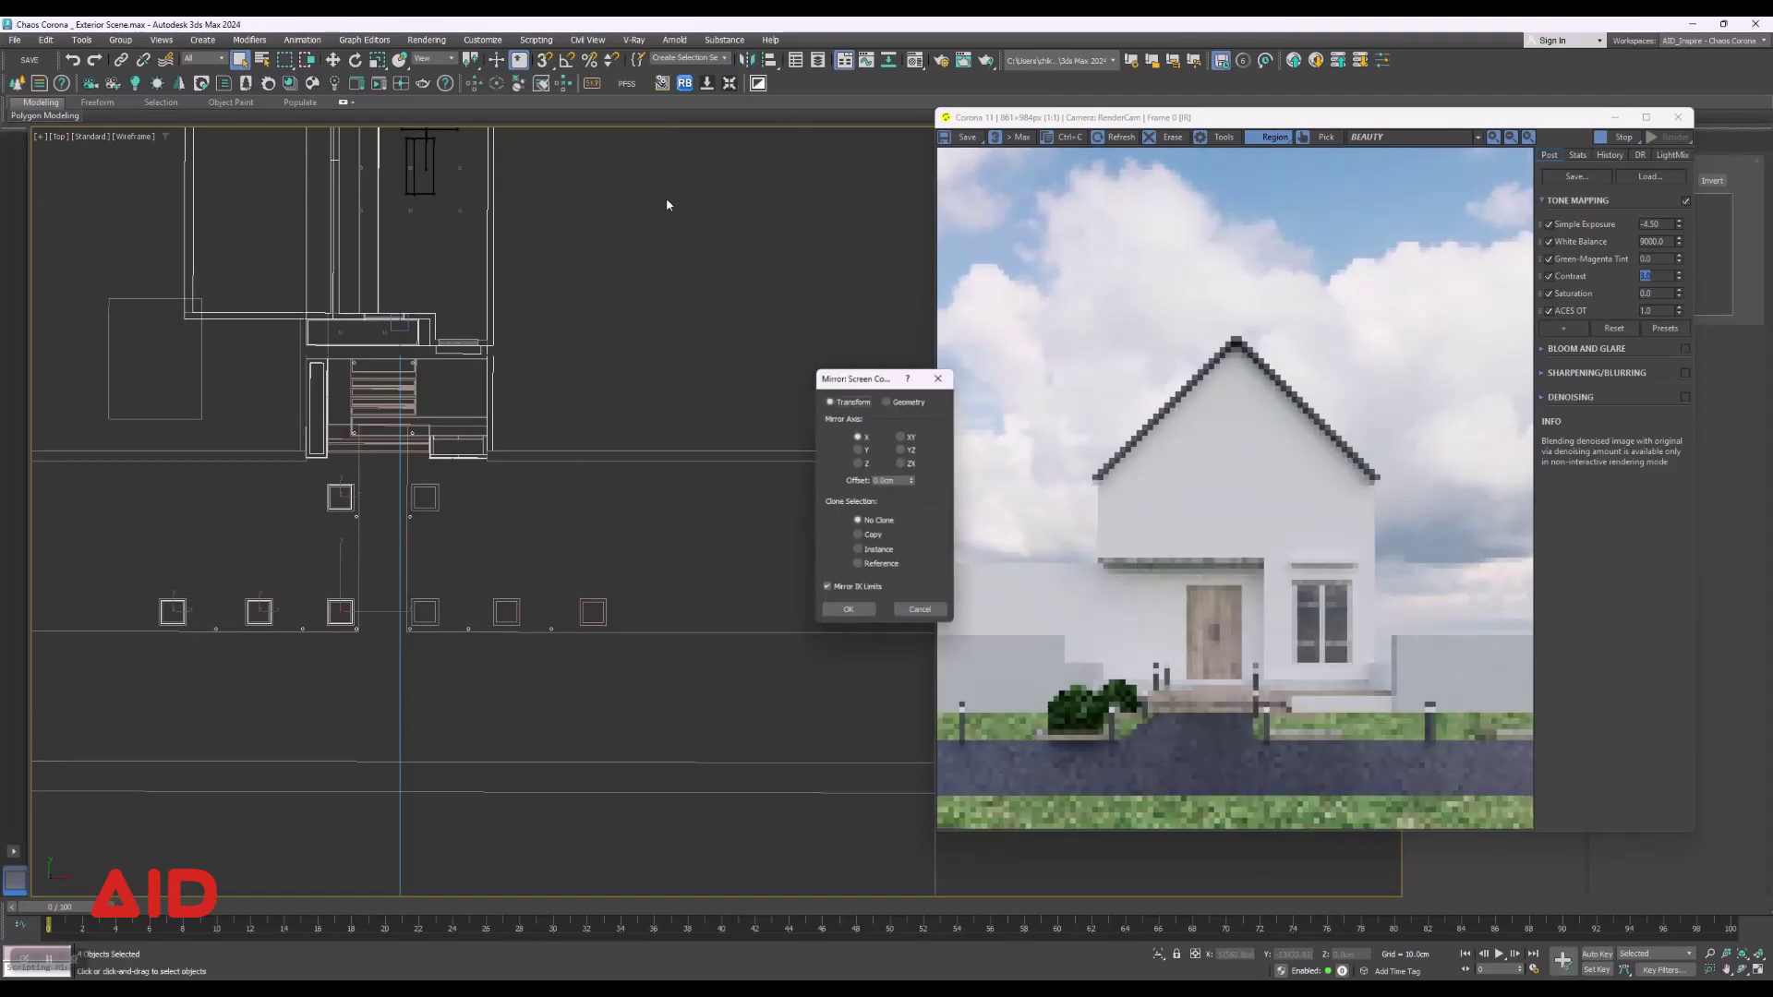
pyautogui.click(859, 550)
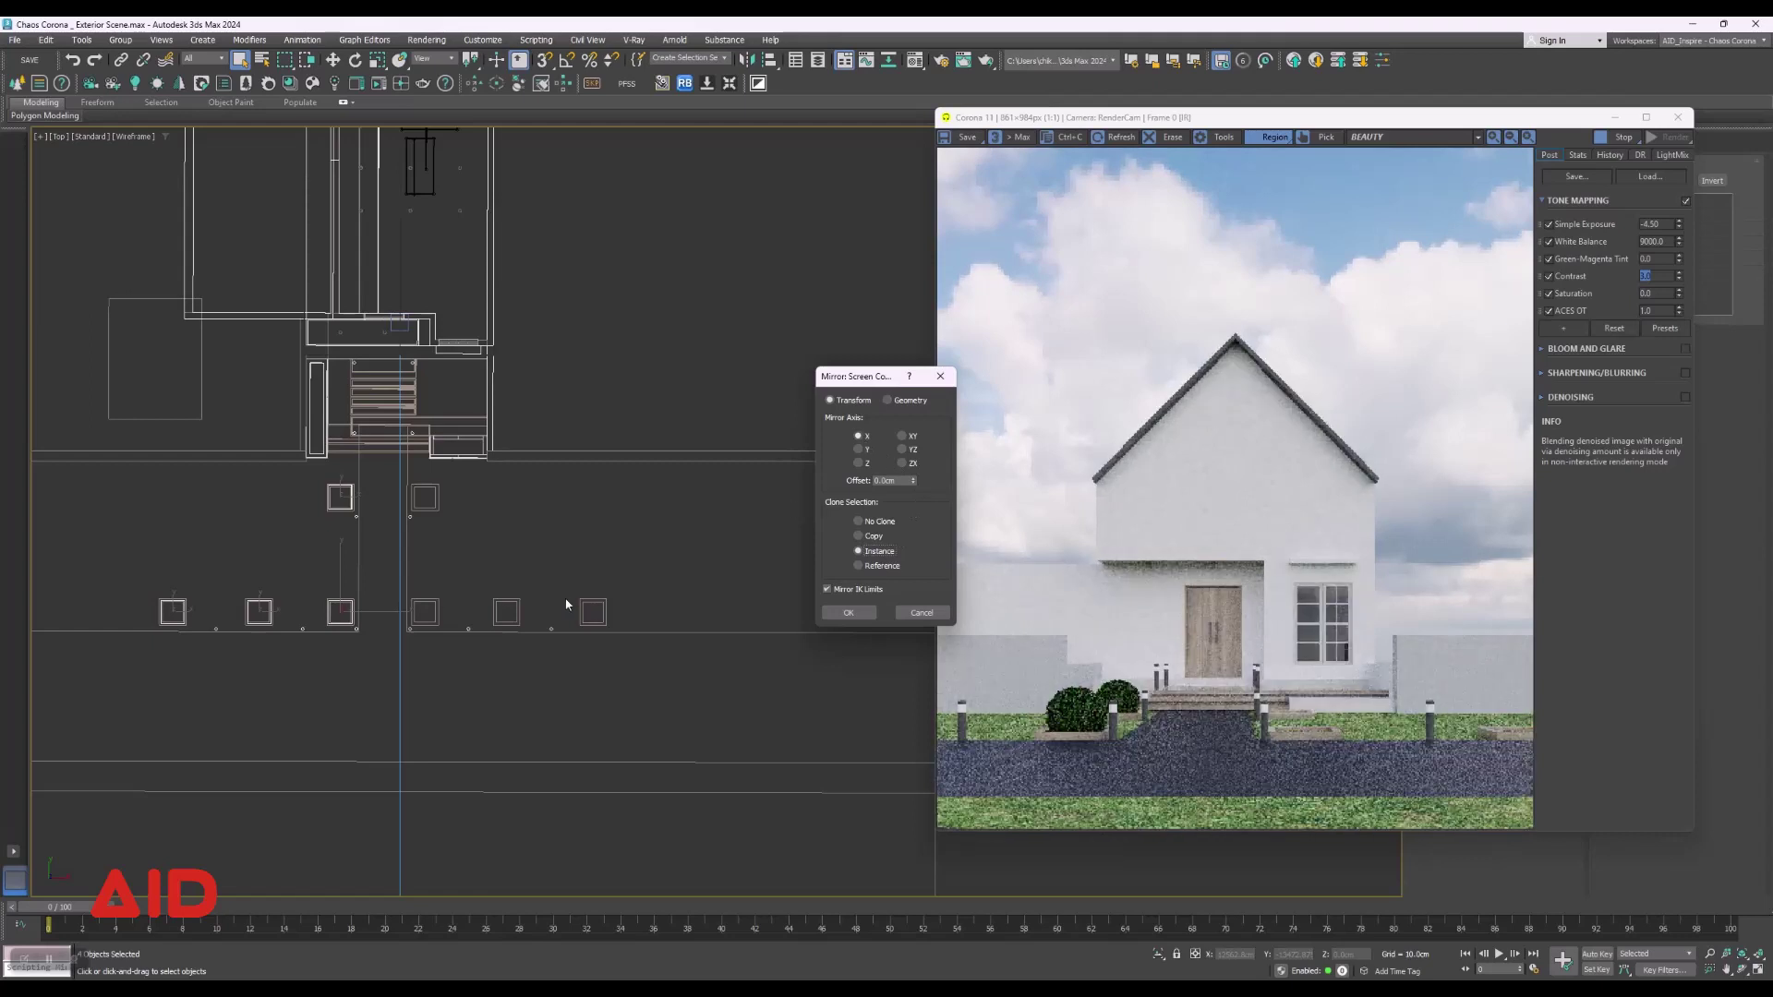
pyautogui.moveTo(914, 481)
pyautogui.mouseDown()
pyautogui.moveTo(967, 479)
pyautogui.moveTo(596, 482)
pyautogui.moveTo(1357, 514)
pyautogui.mouseUp()
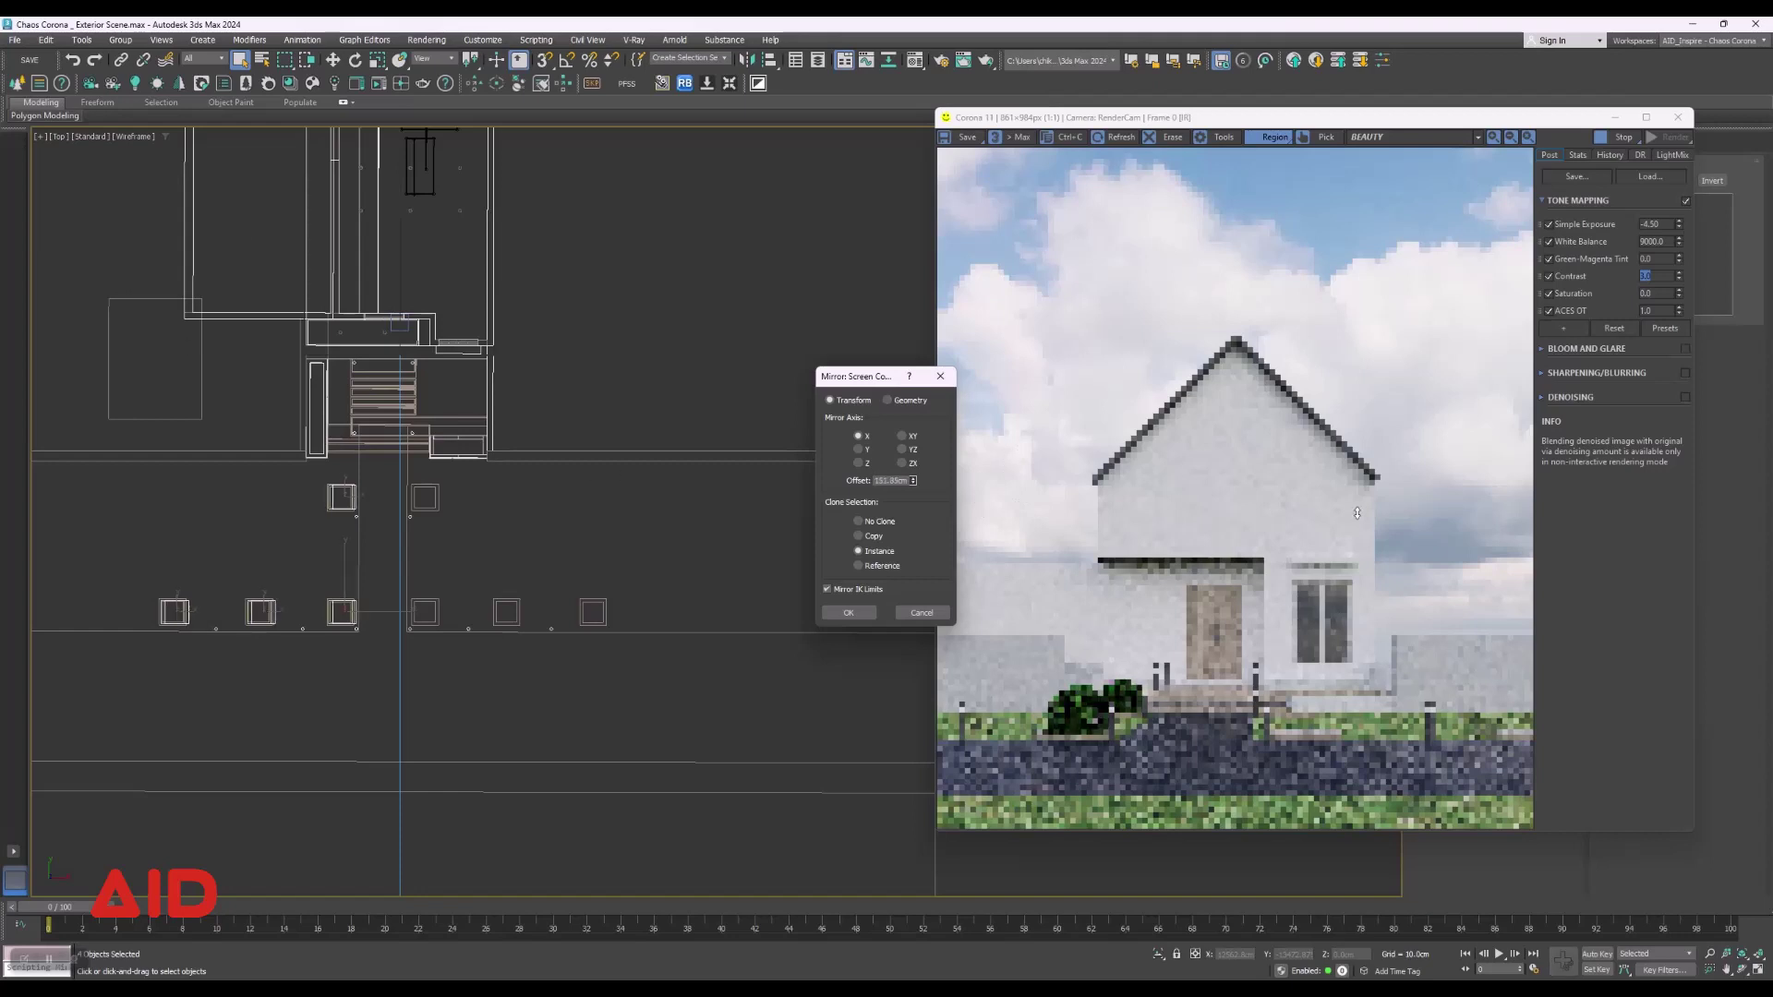
pyautogui.moveTo(1214, 19)
pyautogui.mouseDown()
pyautogui.moveTo(1011, 487)
pyautogui.moveTo(1059, 465)
pyautogui.mouseUp()
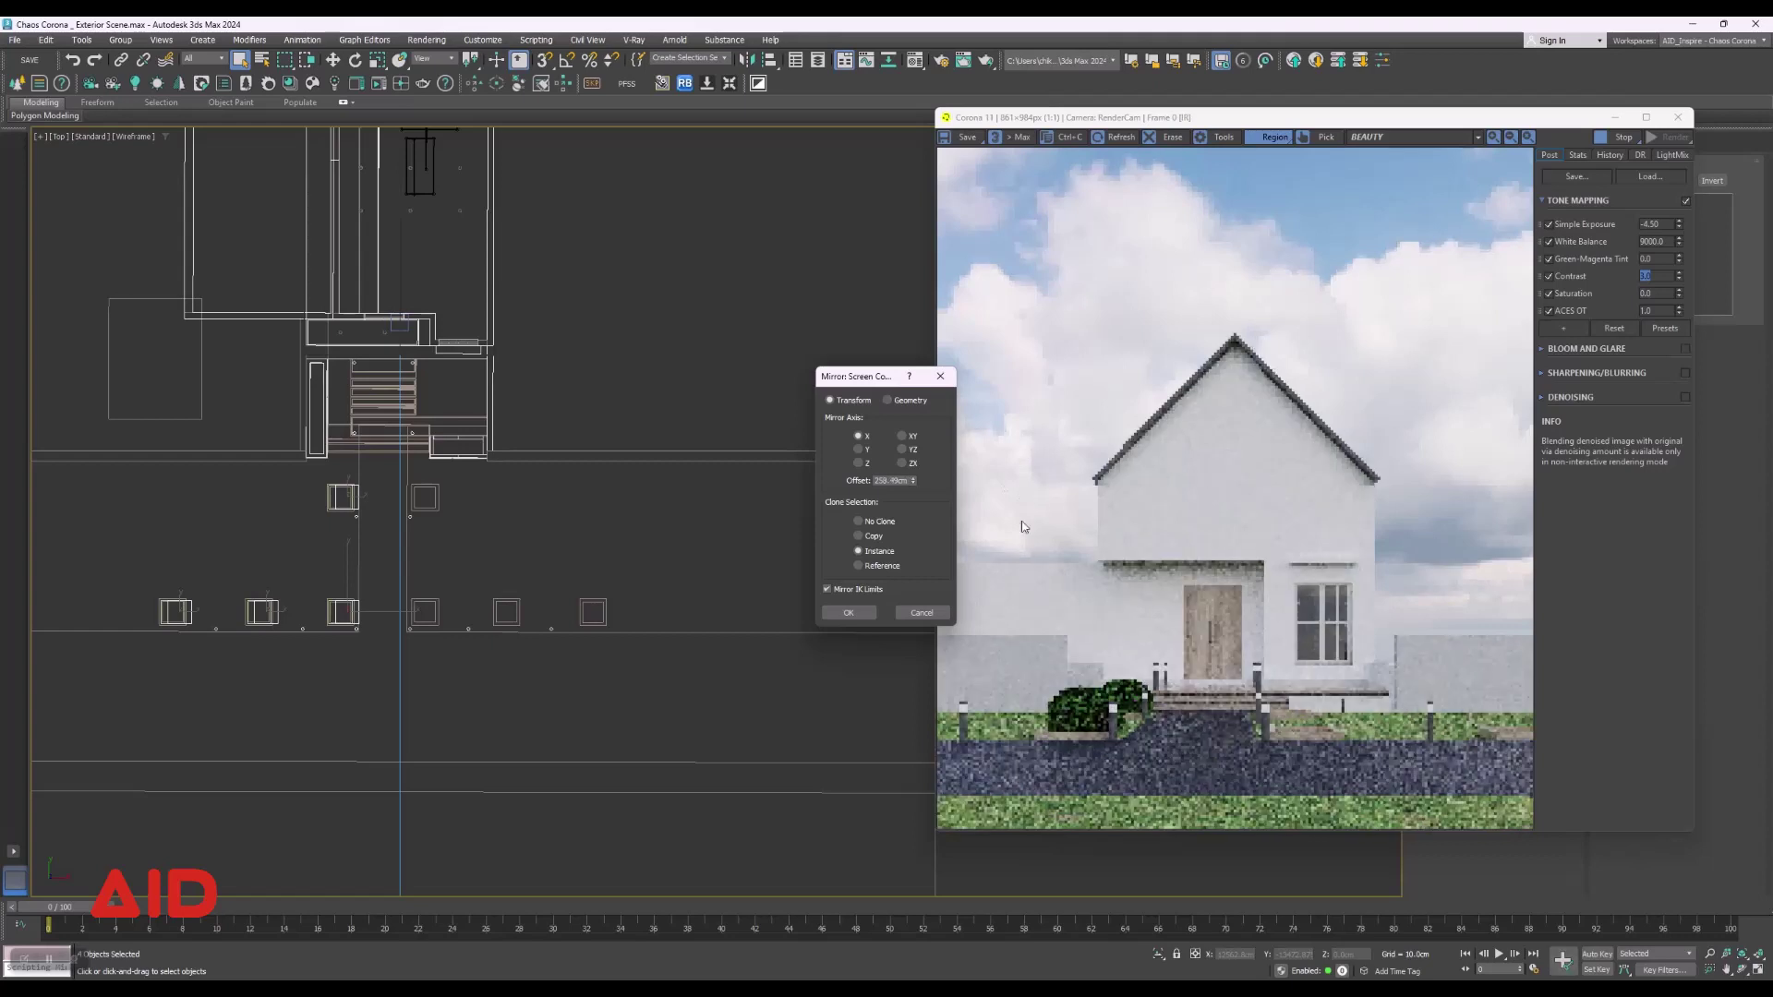
pyautogui.doubleClick(898, 481)
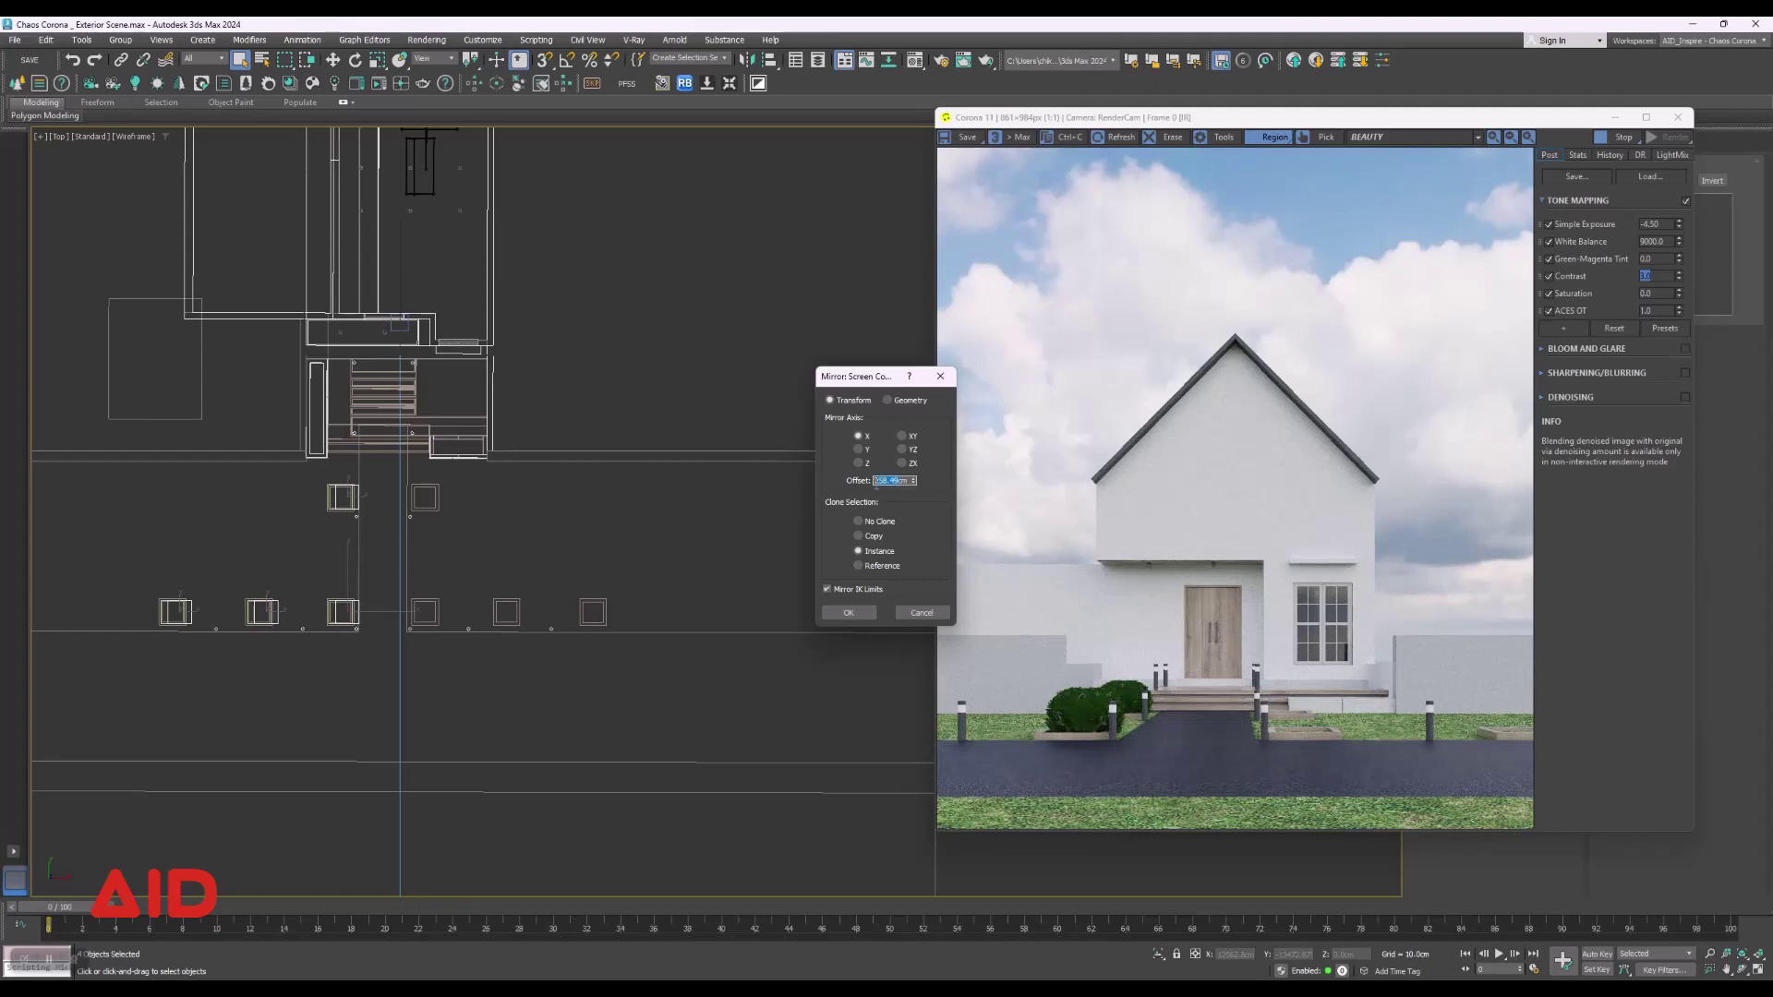
pyautogui.write('5000')
pyautogui.press('Return')
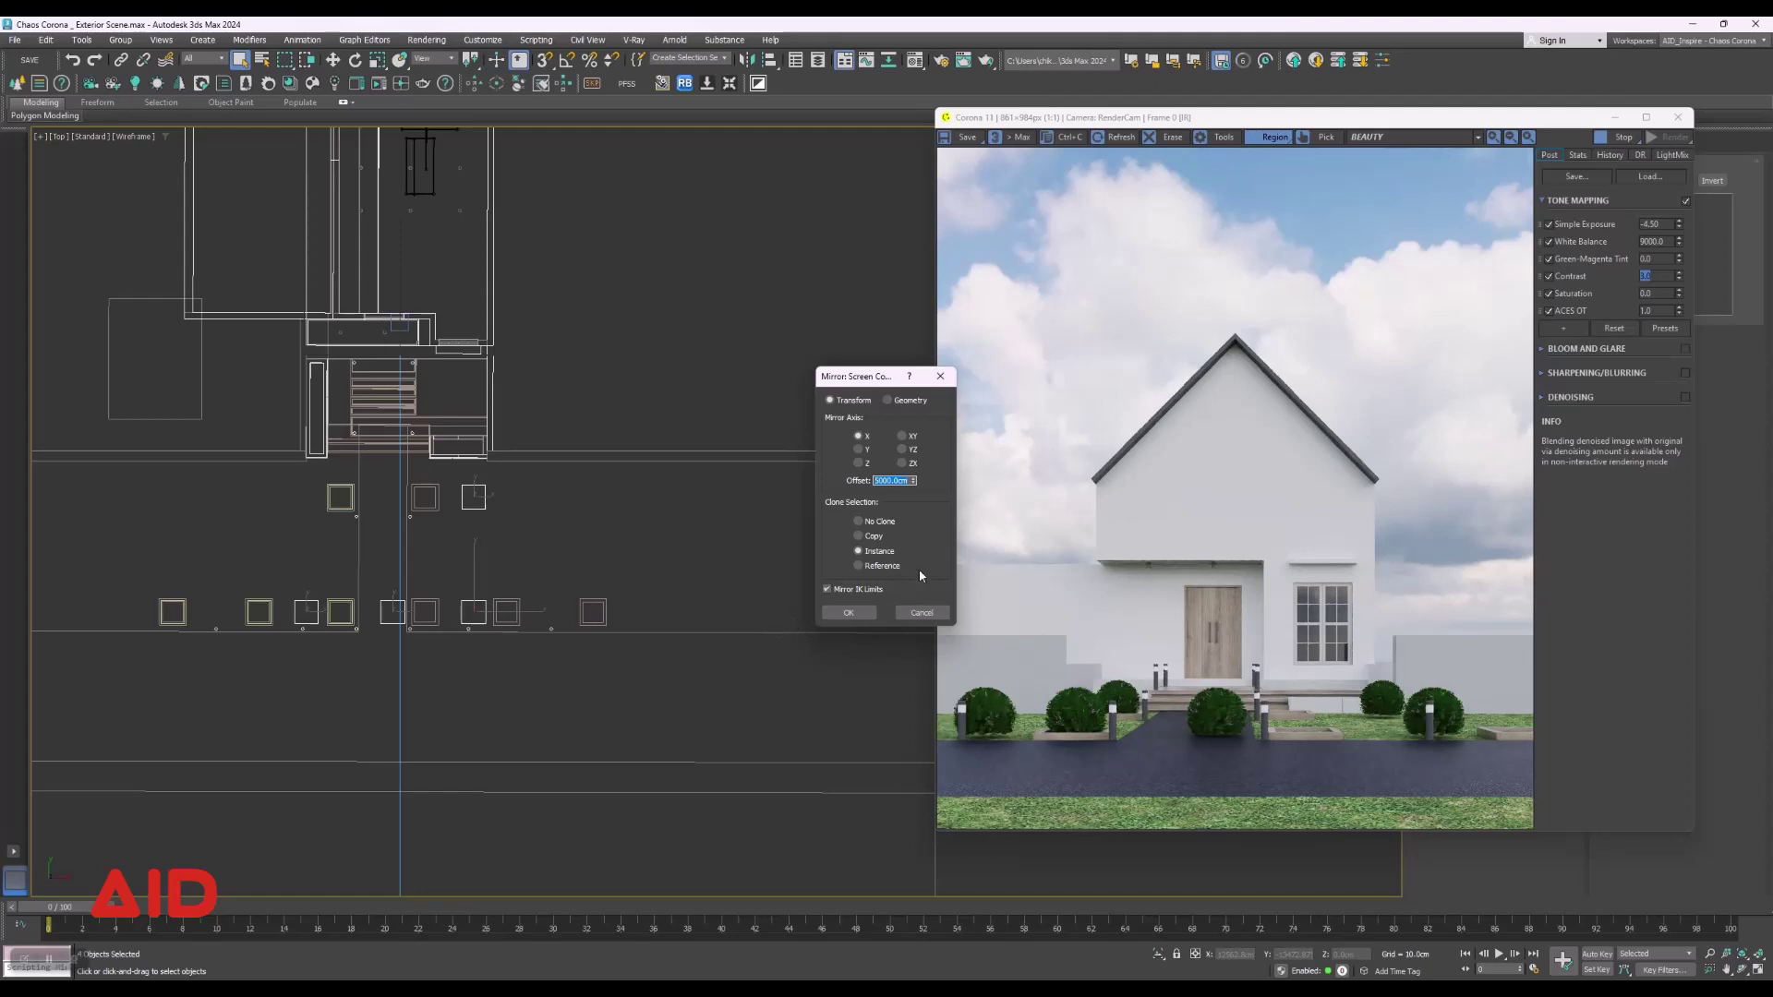
pyautogui.click(875, 524)
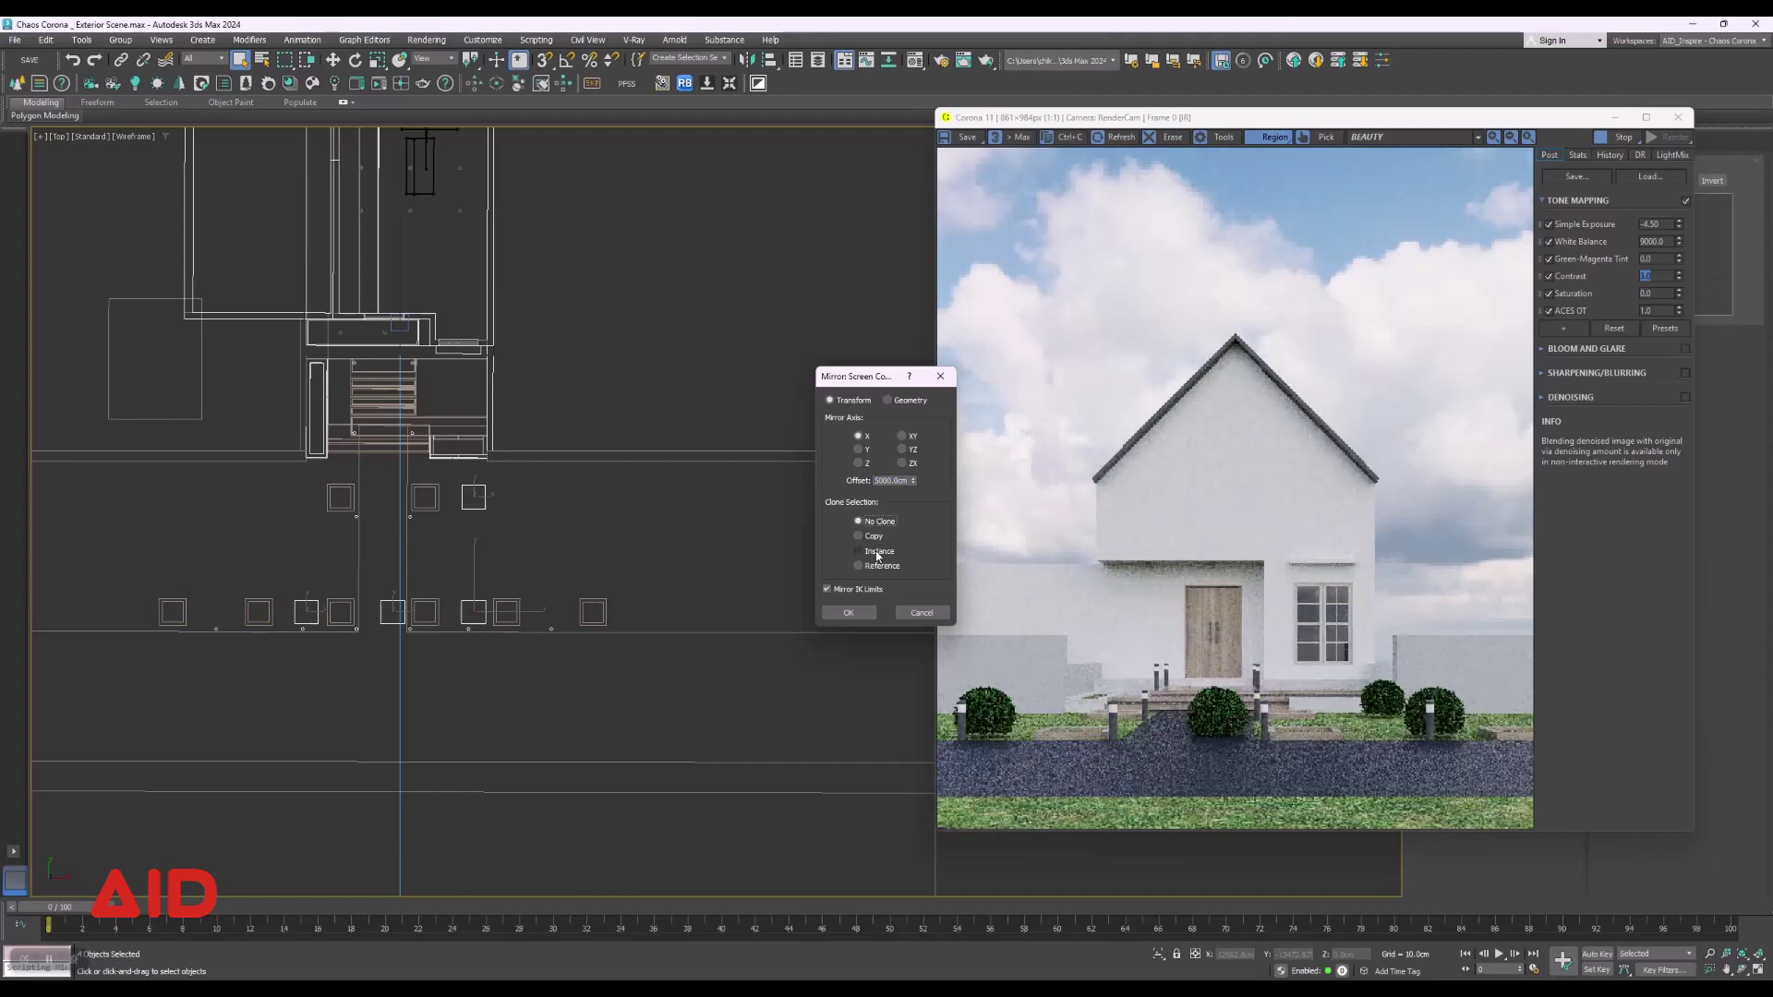
pyautogui.click(878, 554)
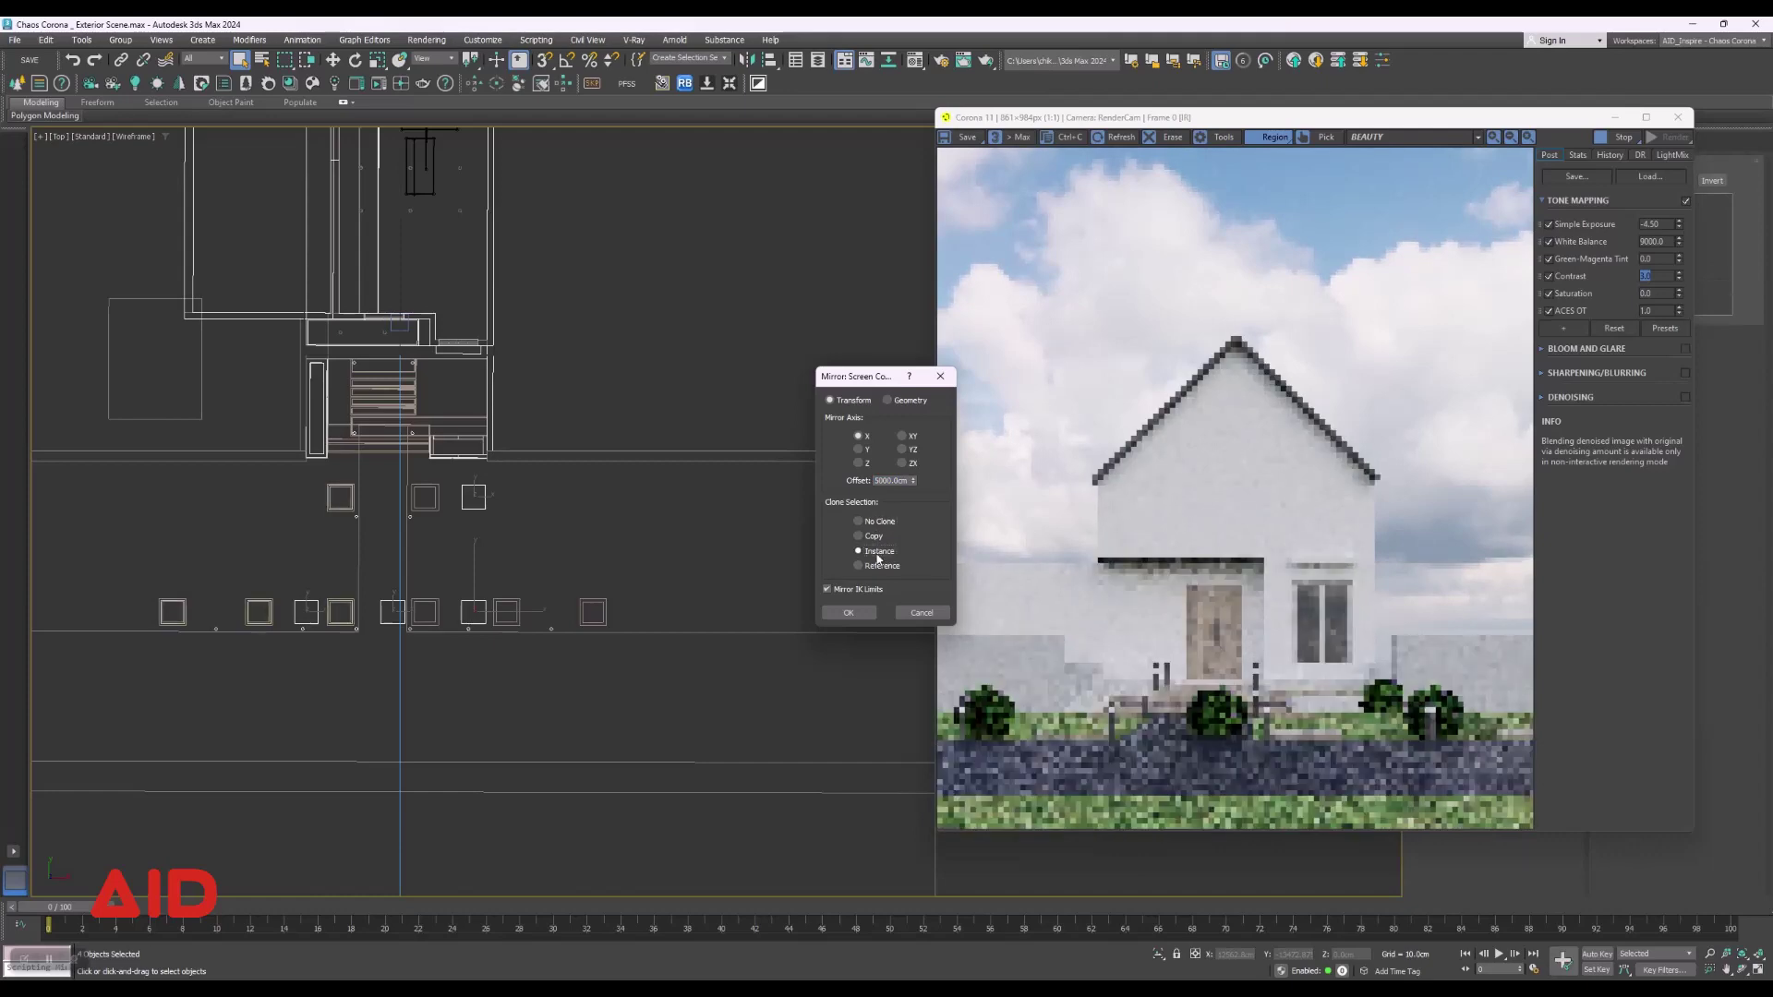
pyautogui.click(848, 613)
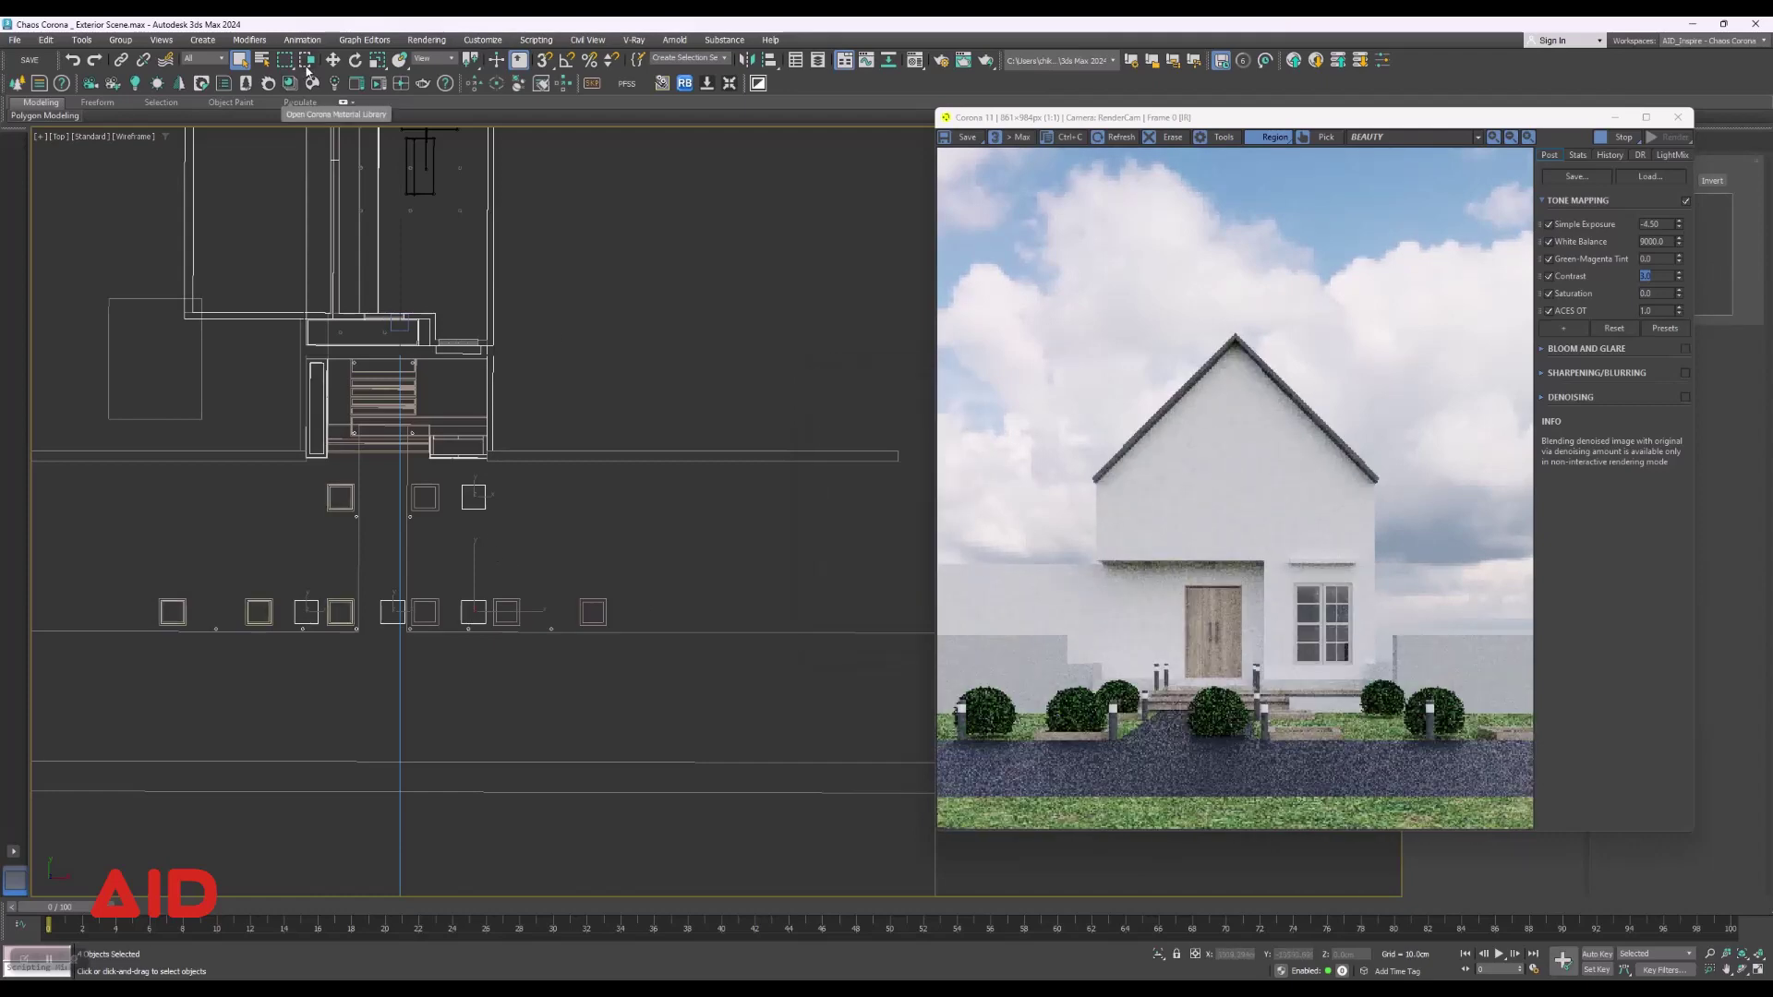
# Move the mirrored planters along X, mirror the squares with No Clone, and shift them left into line.
pyautogui.click(333, 60)
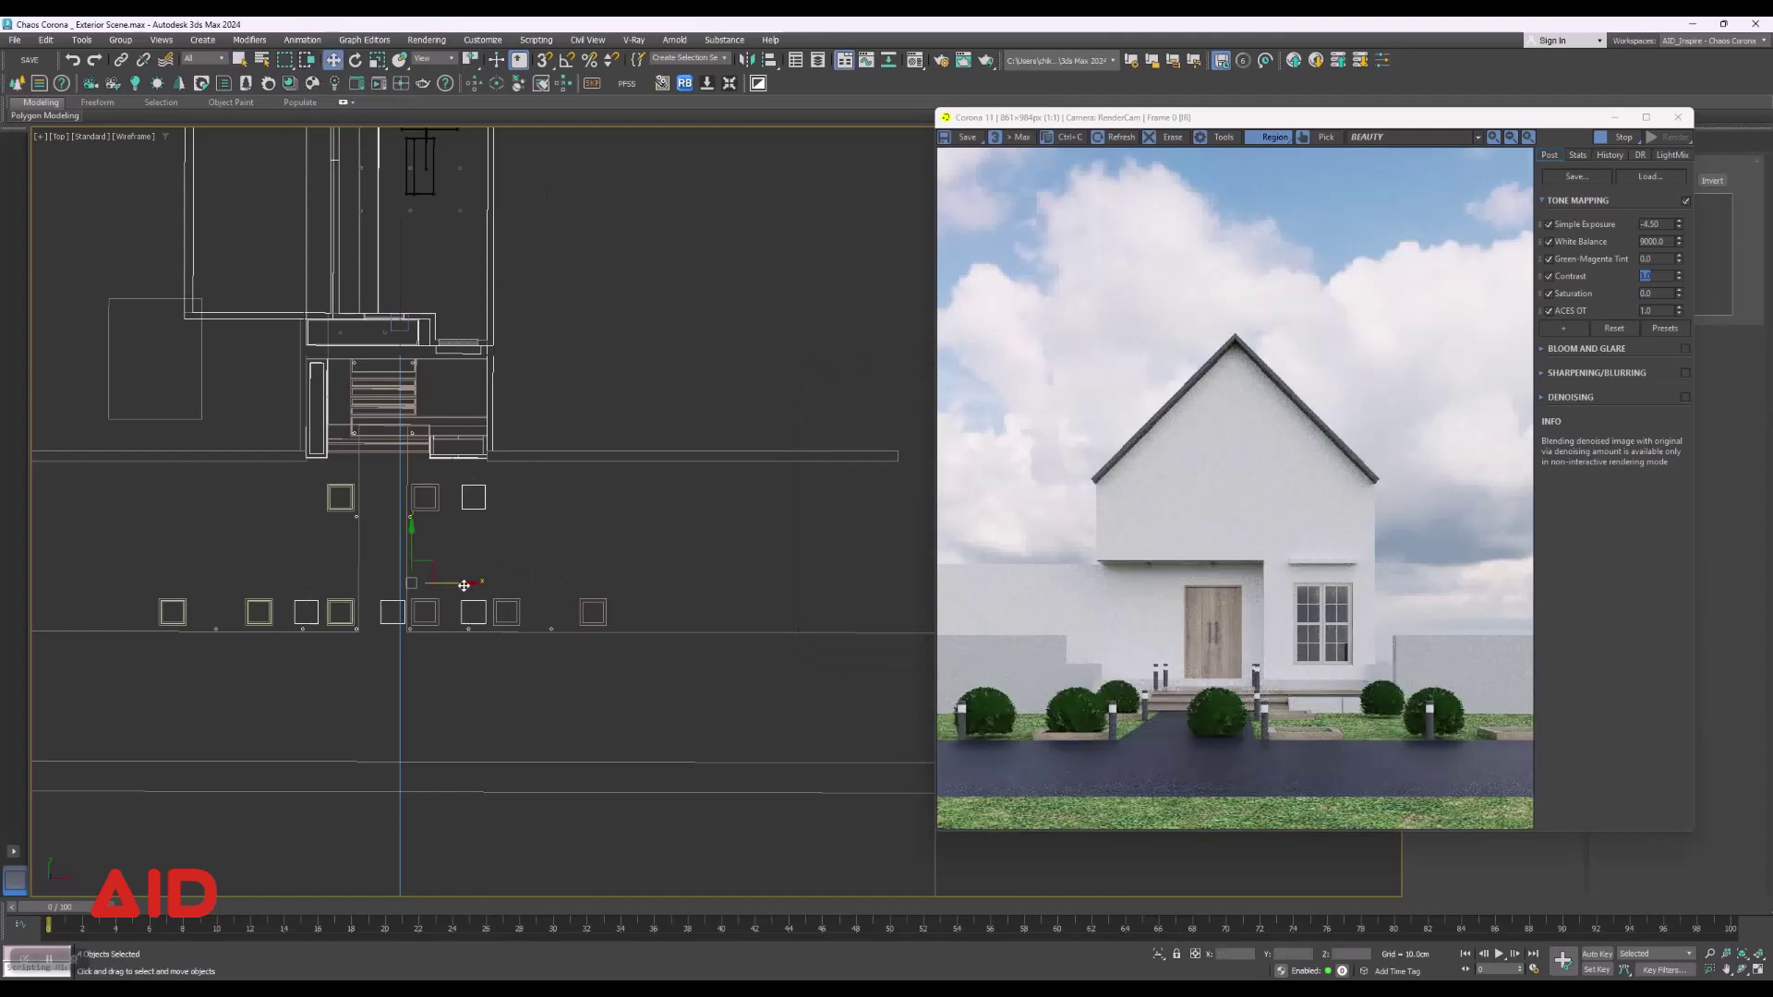
pyautogui.moveTo(466, 583)
pyautogui.mouseDown()
pyautogui.moveTo(641, 579)
pyautogui.moveTo(618, 583)
pyautogui.mouseUp()
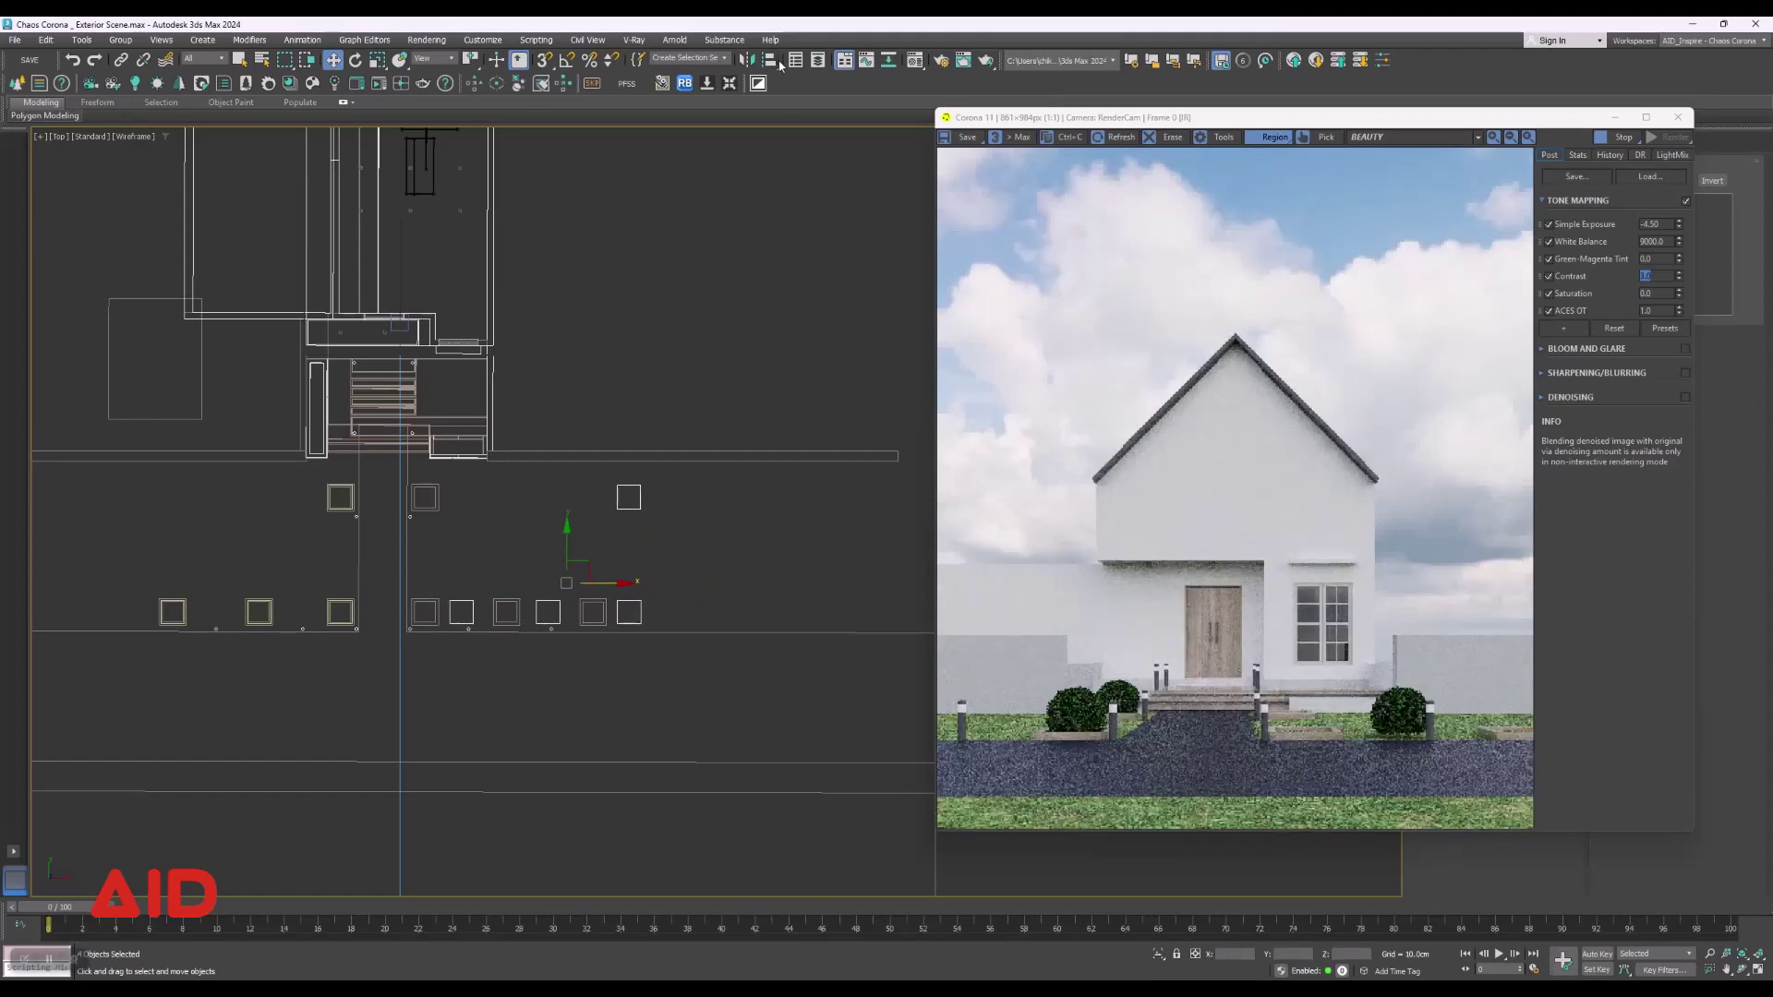
pyautogui.click(746, 61)
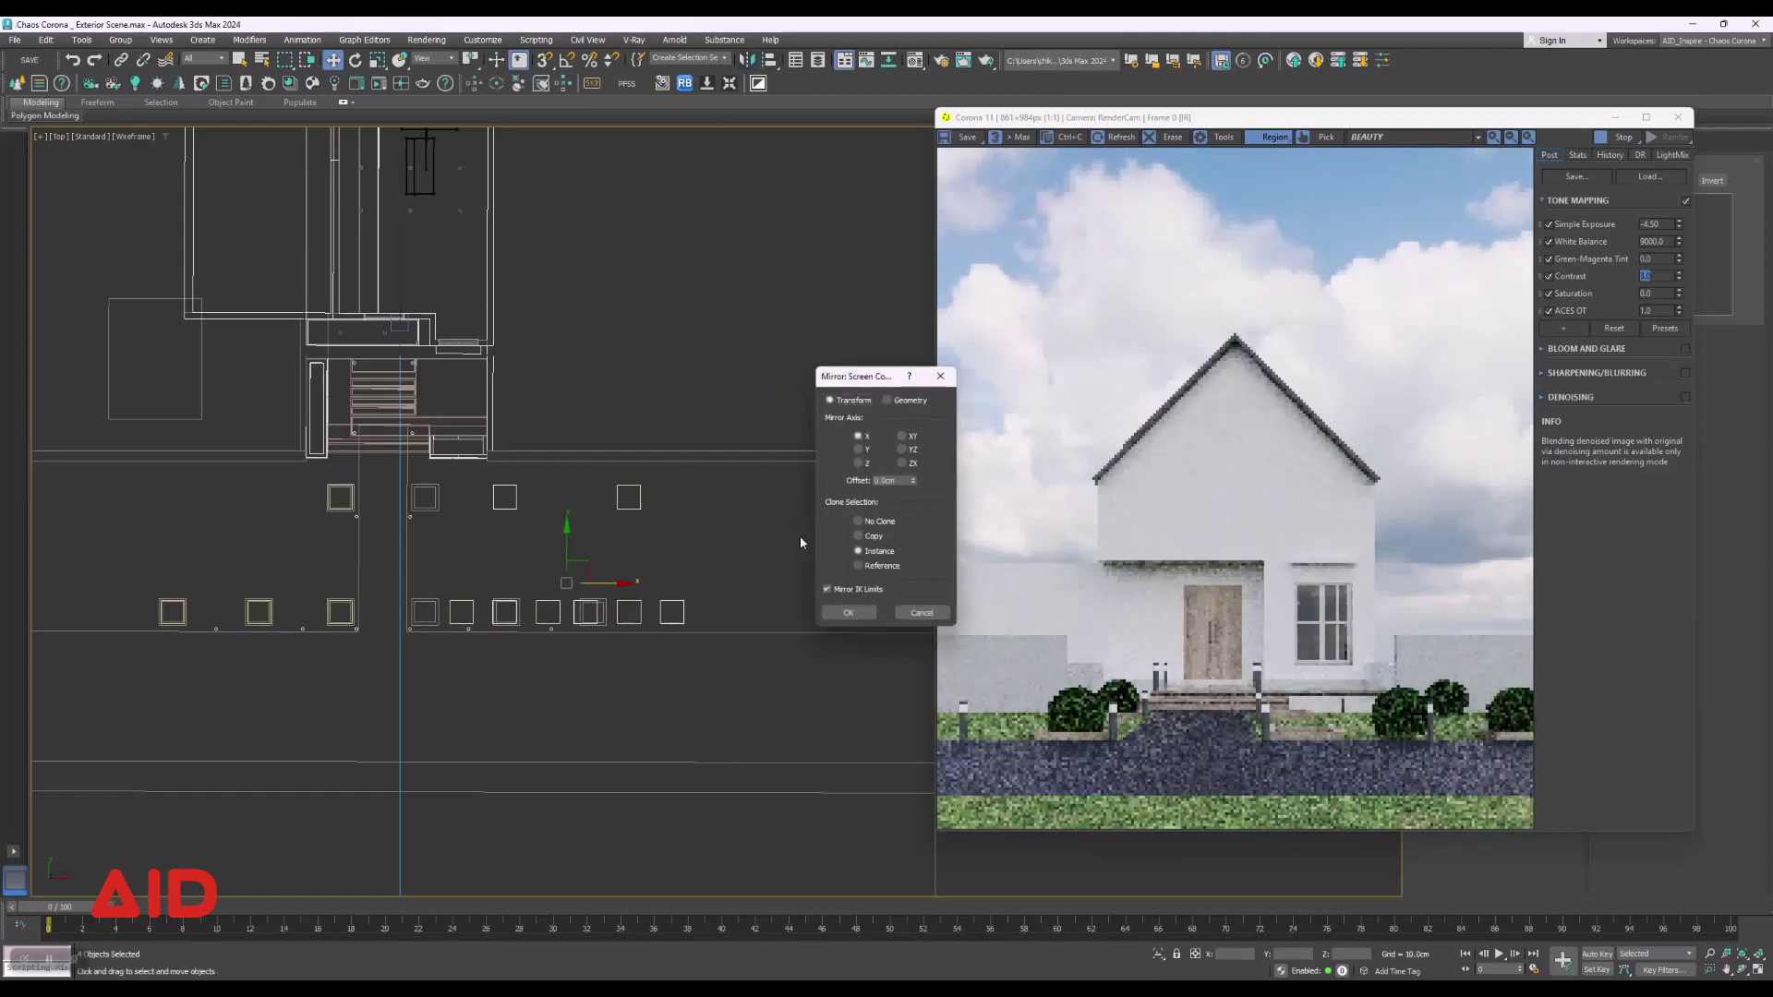
pyautogui.click(880, 522)
pyautogui.click(860, 612)
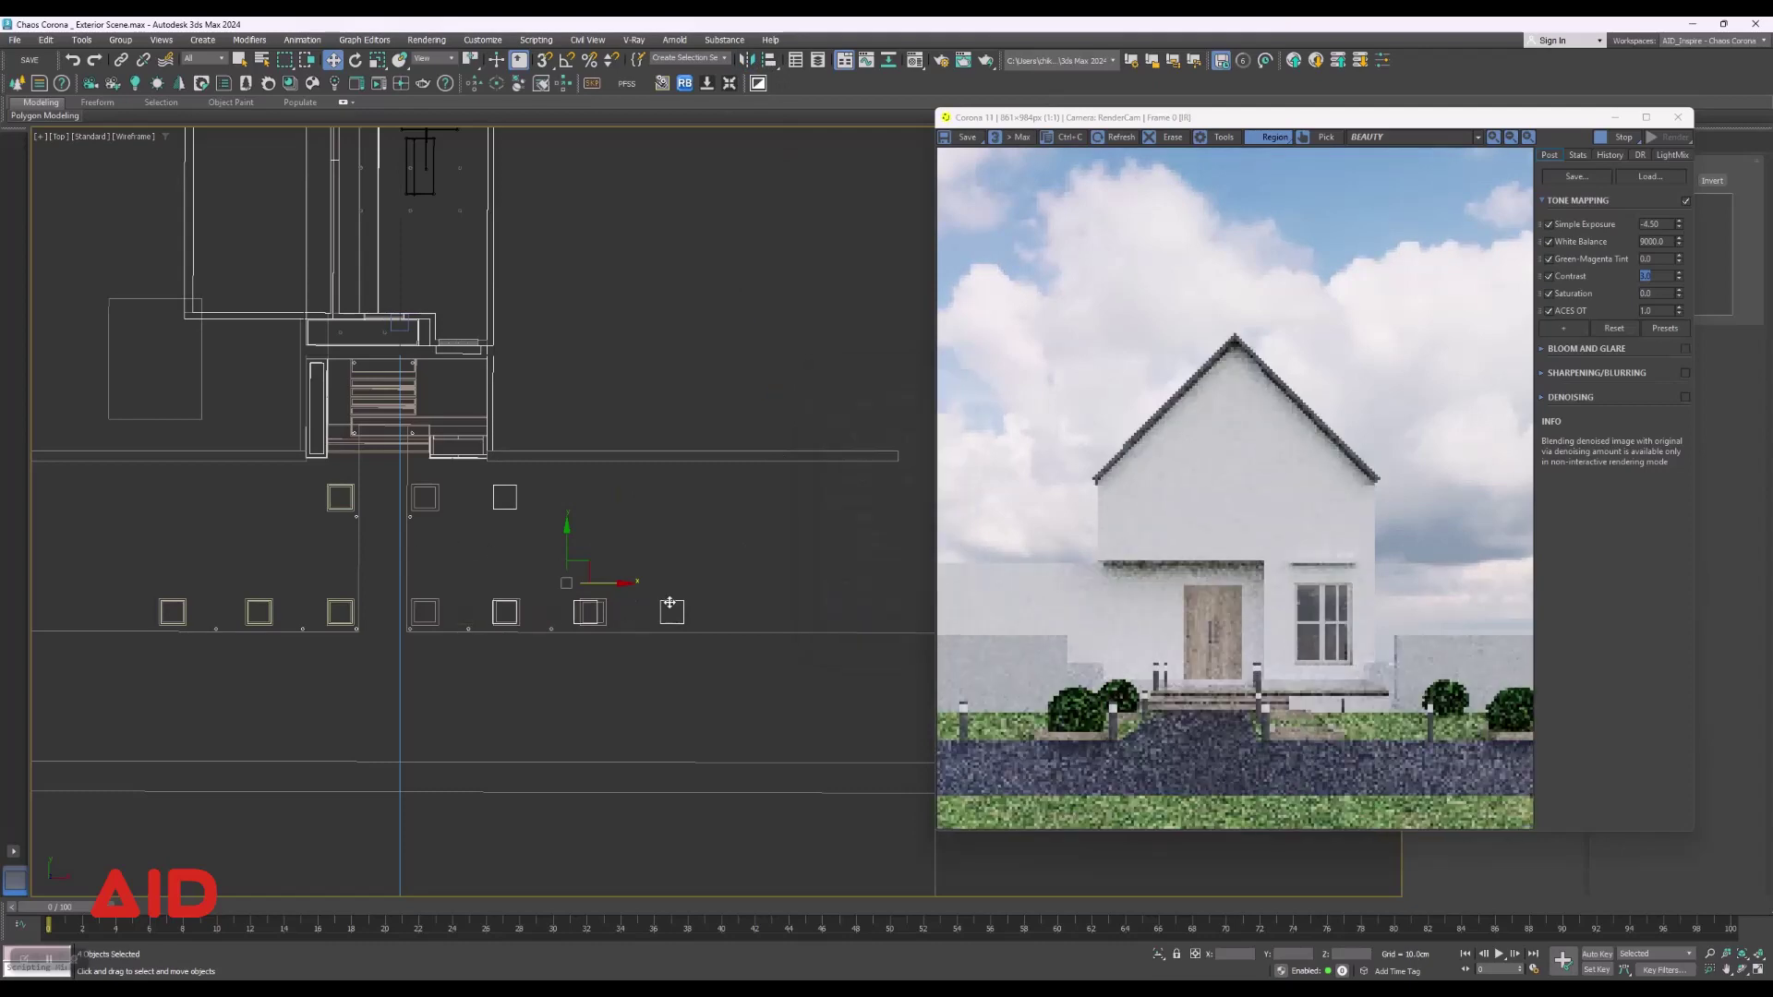
pyautogui.moveTo(615, 582); pyautogui.dragTo(537, 578)
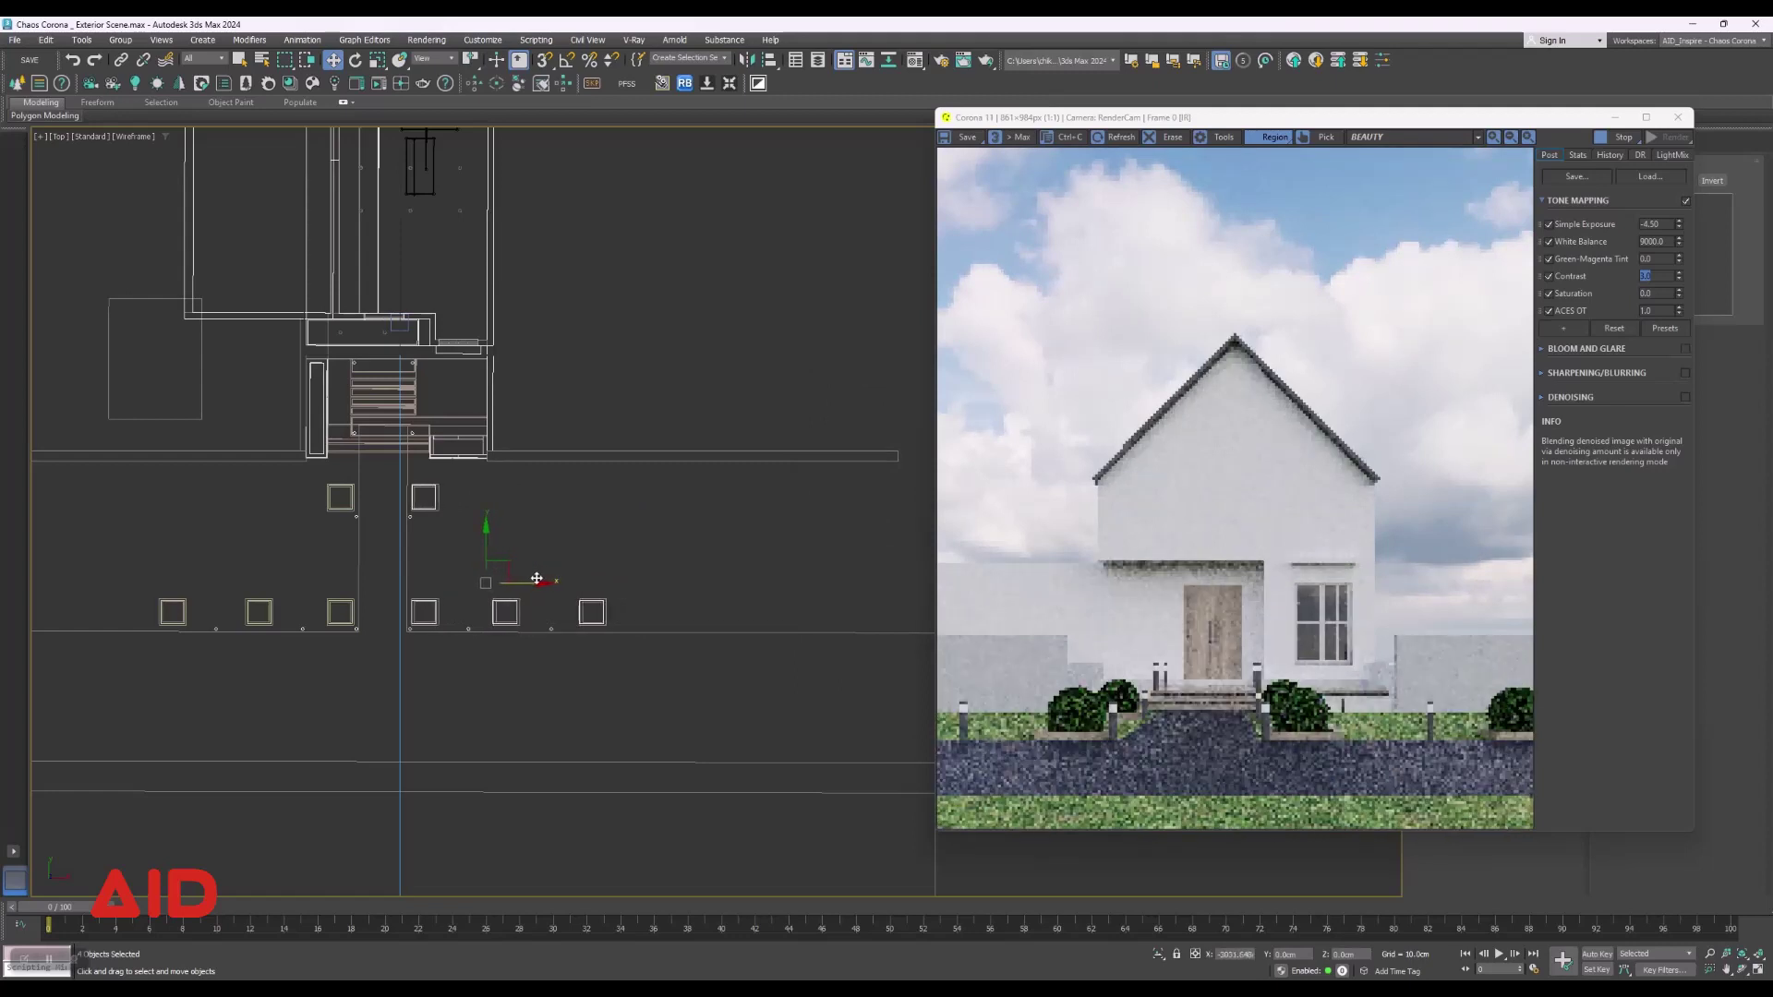
pyautogui.scroll(5, 432, 616)
# Move a square right along the walkway and rotate the lower-left square 180° about Z.
pyautogui.scroll(5, 424, 614)
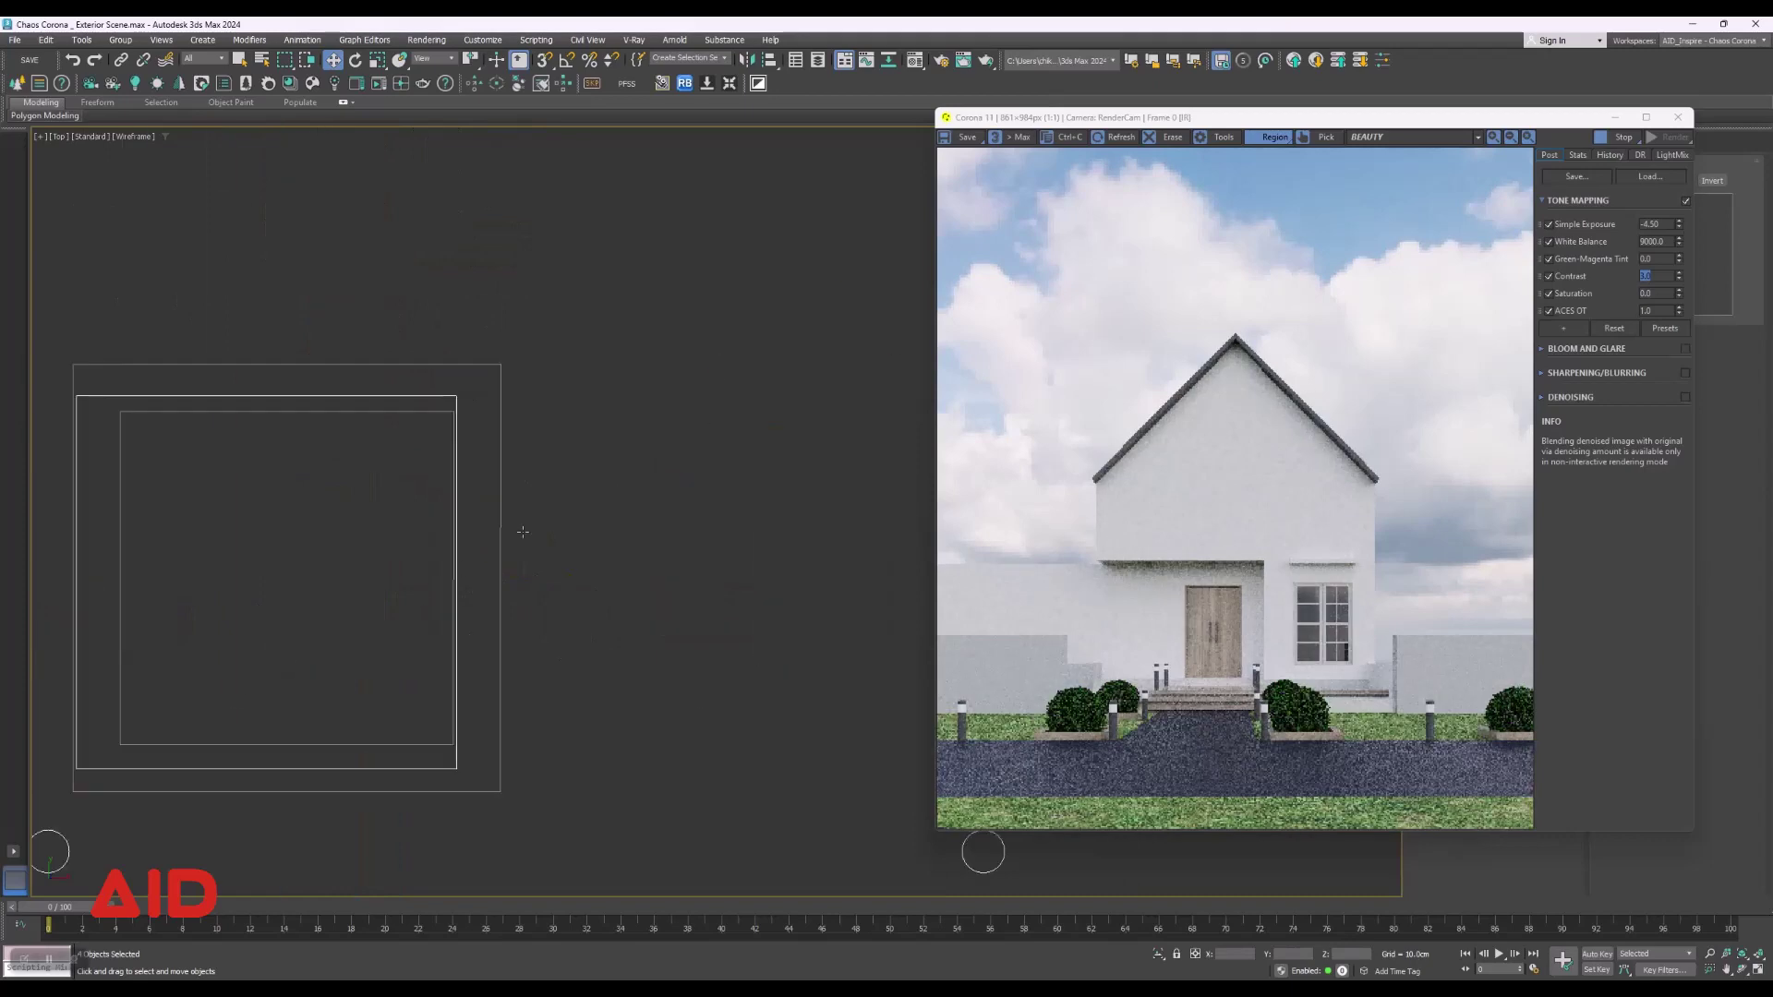
pyautogui.scroll(-3, 450, 581)
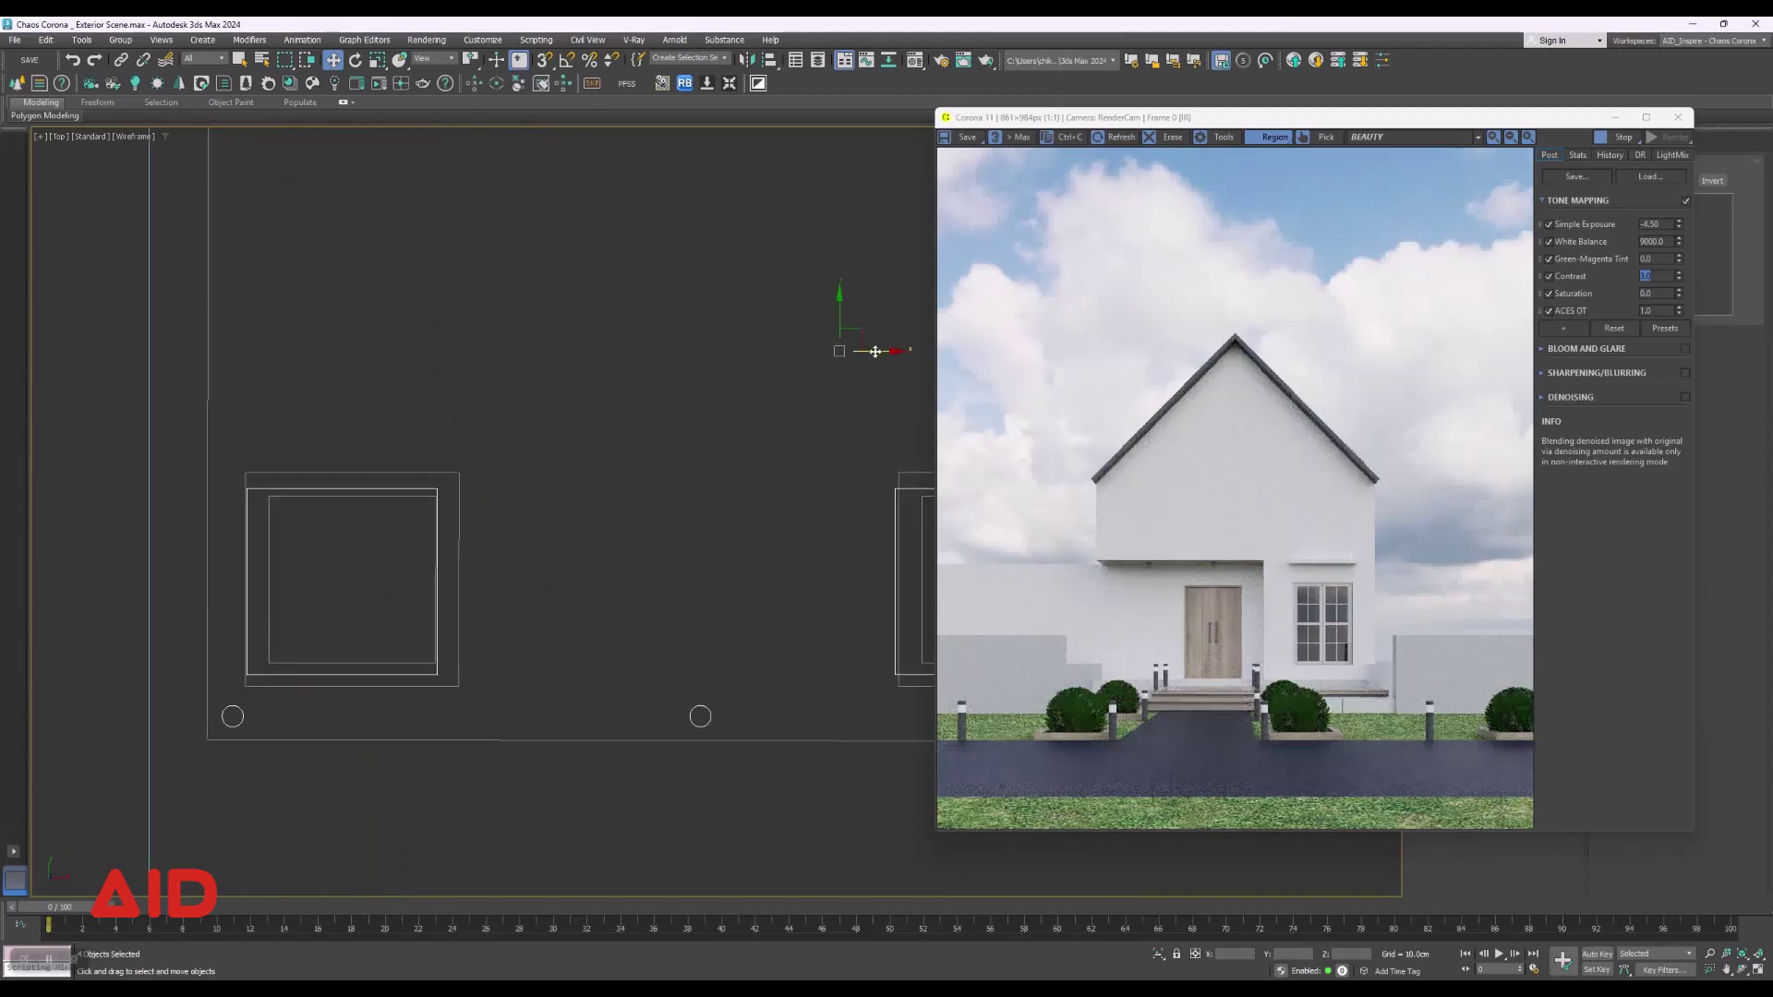
pyautogui.moveTo(875, 351); pyautogui.dragTo(884, 353)
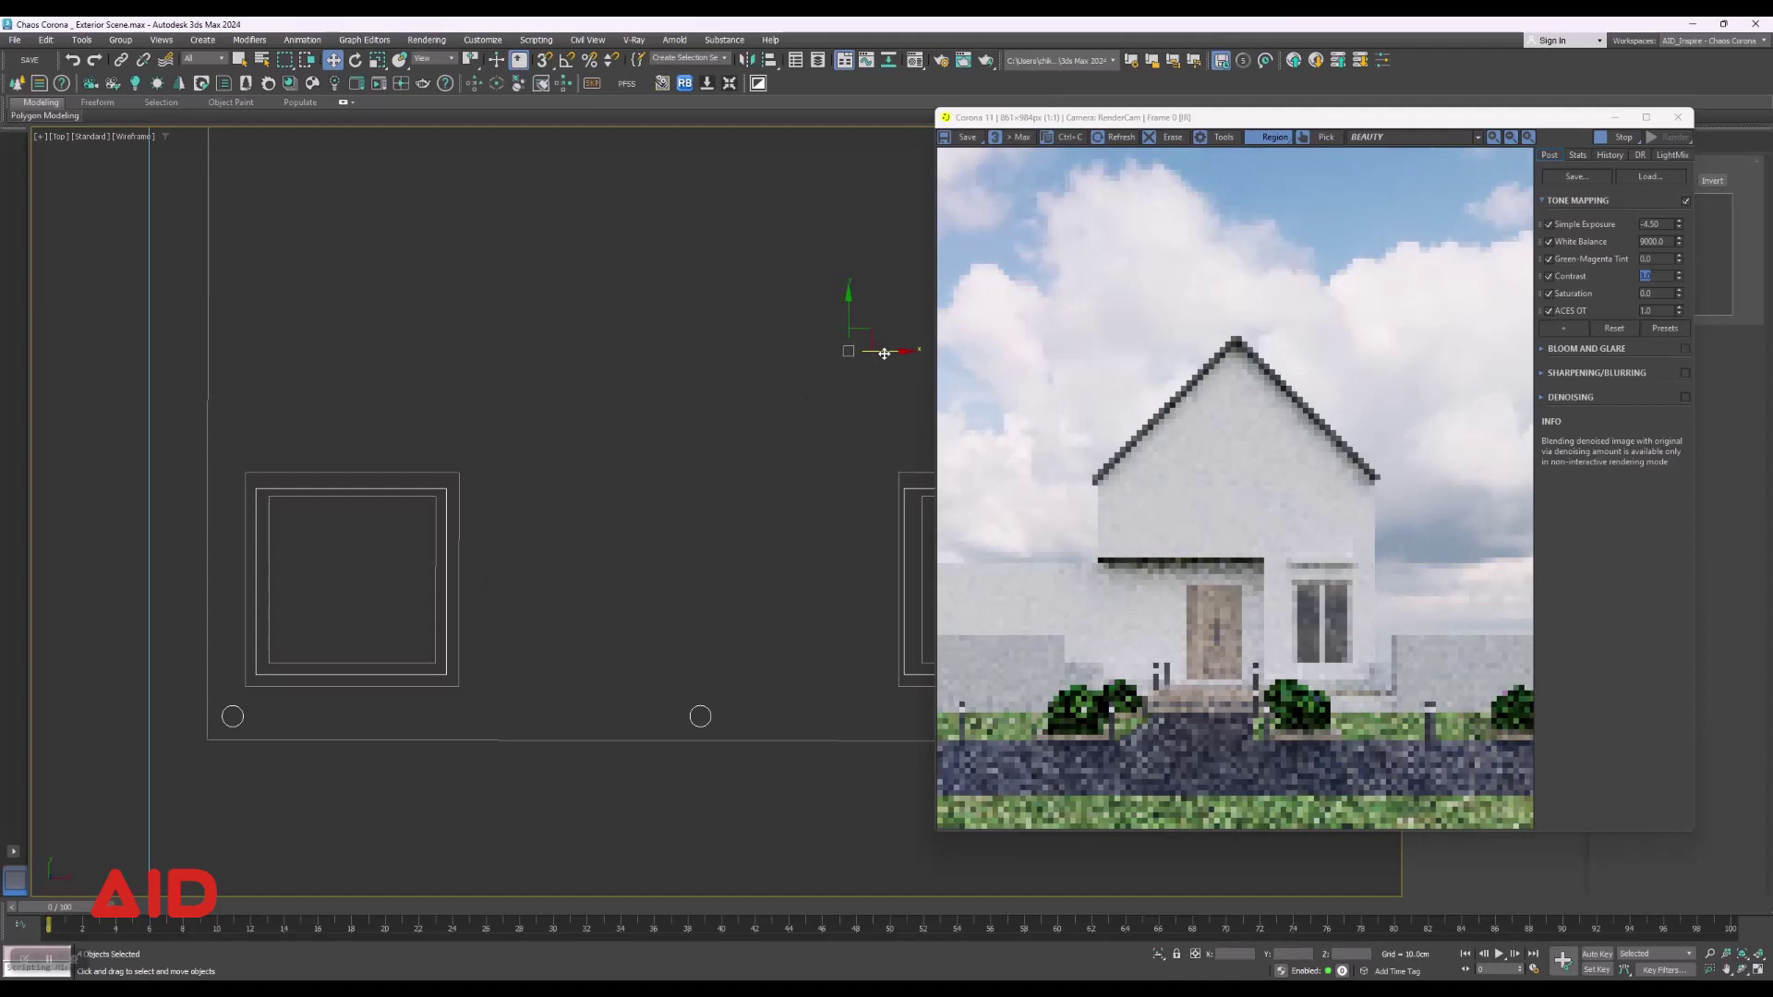
pyautogui.click(437, 490)
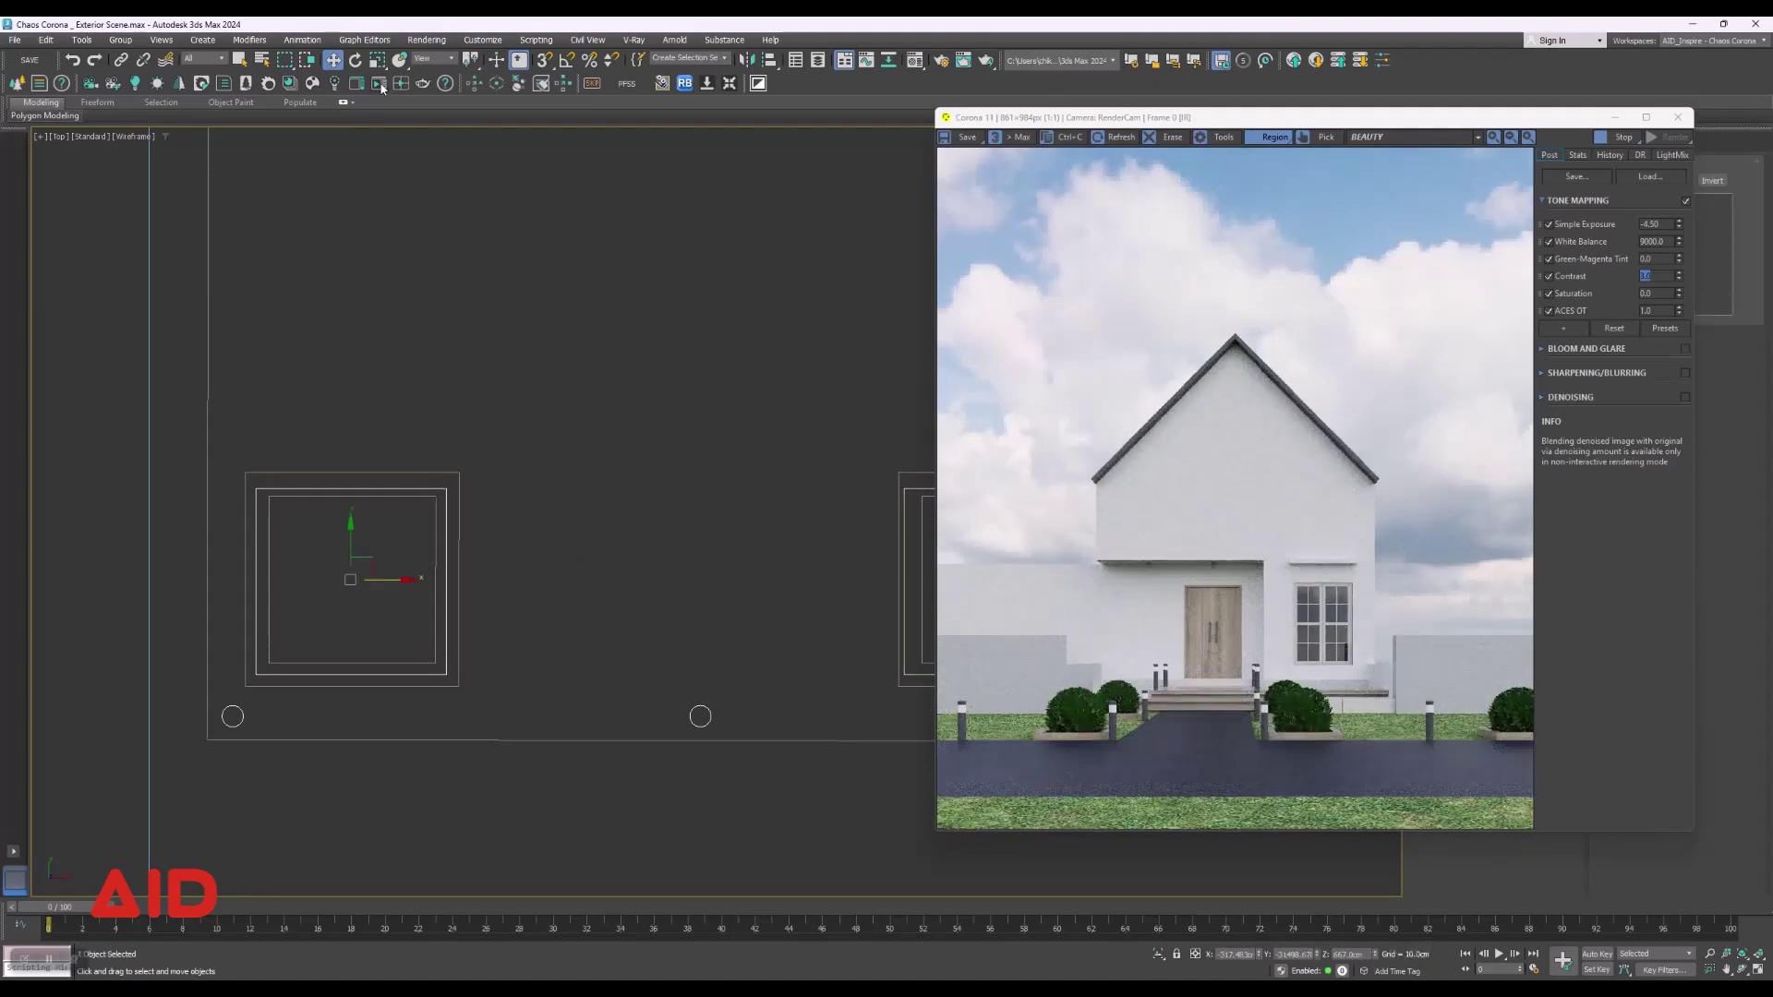
pyautogui.click(354, 60)
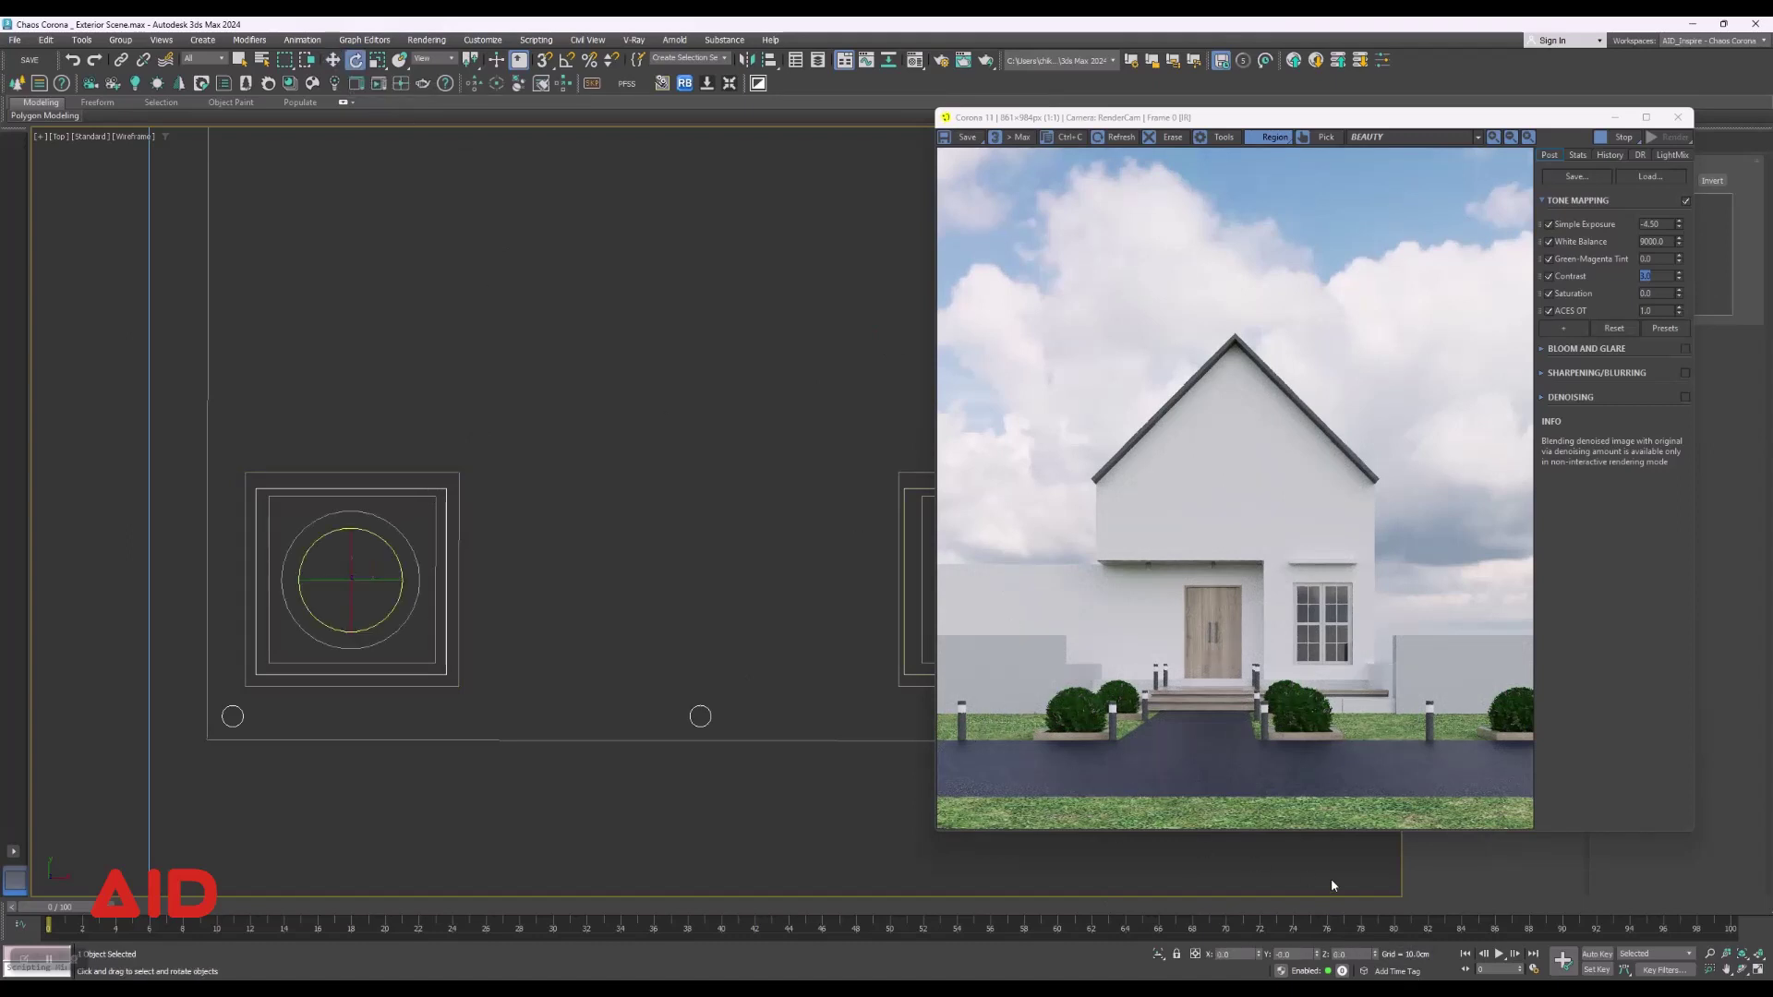
pyautogui.doubleClick(1356, 953)
pyautogui.press('Return')
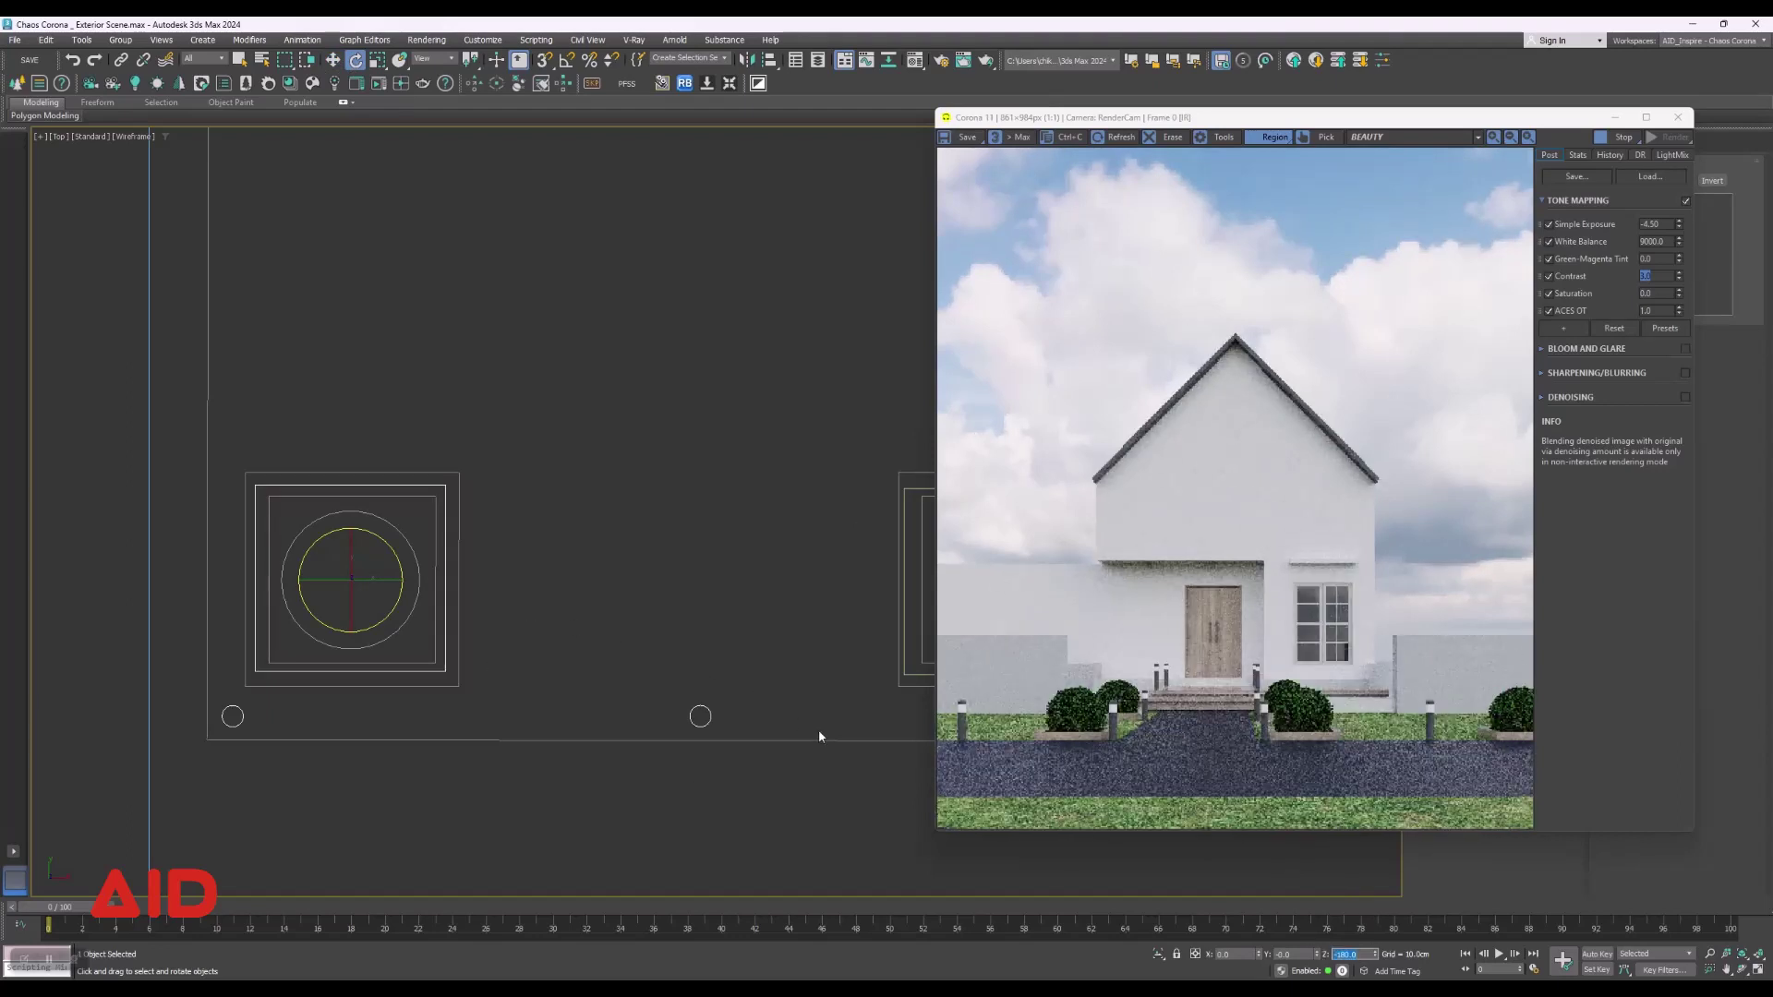
# Set the next square's Z rotation to -90, then 0, then 90, and return to Select Object.
pyautogui.scroll(-3, 818, 736)
pyautogui.scroll(5, 724, 545)
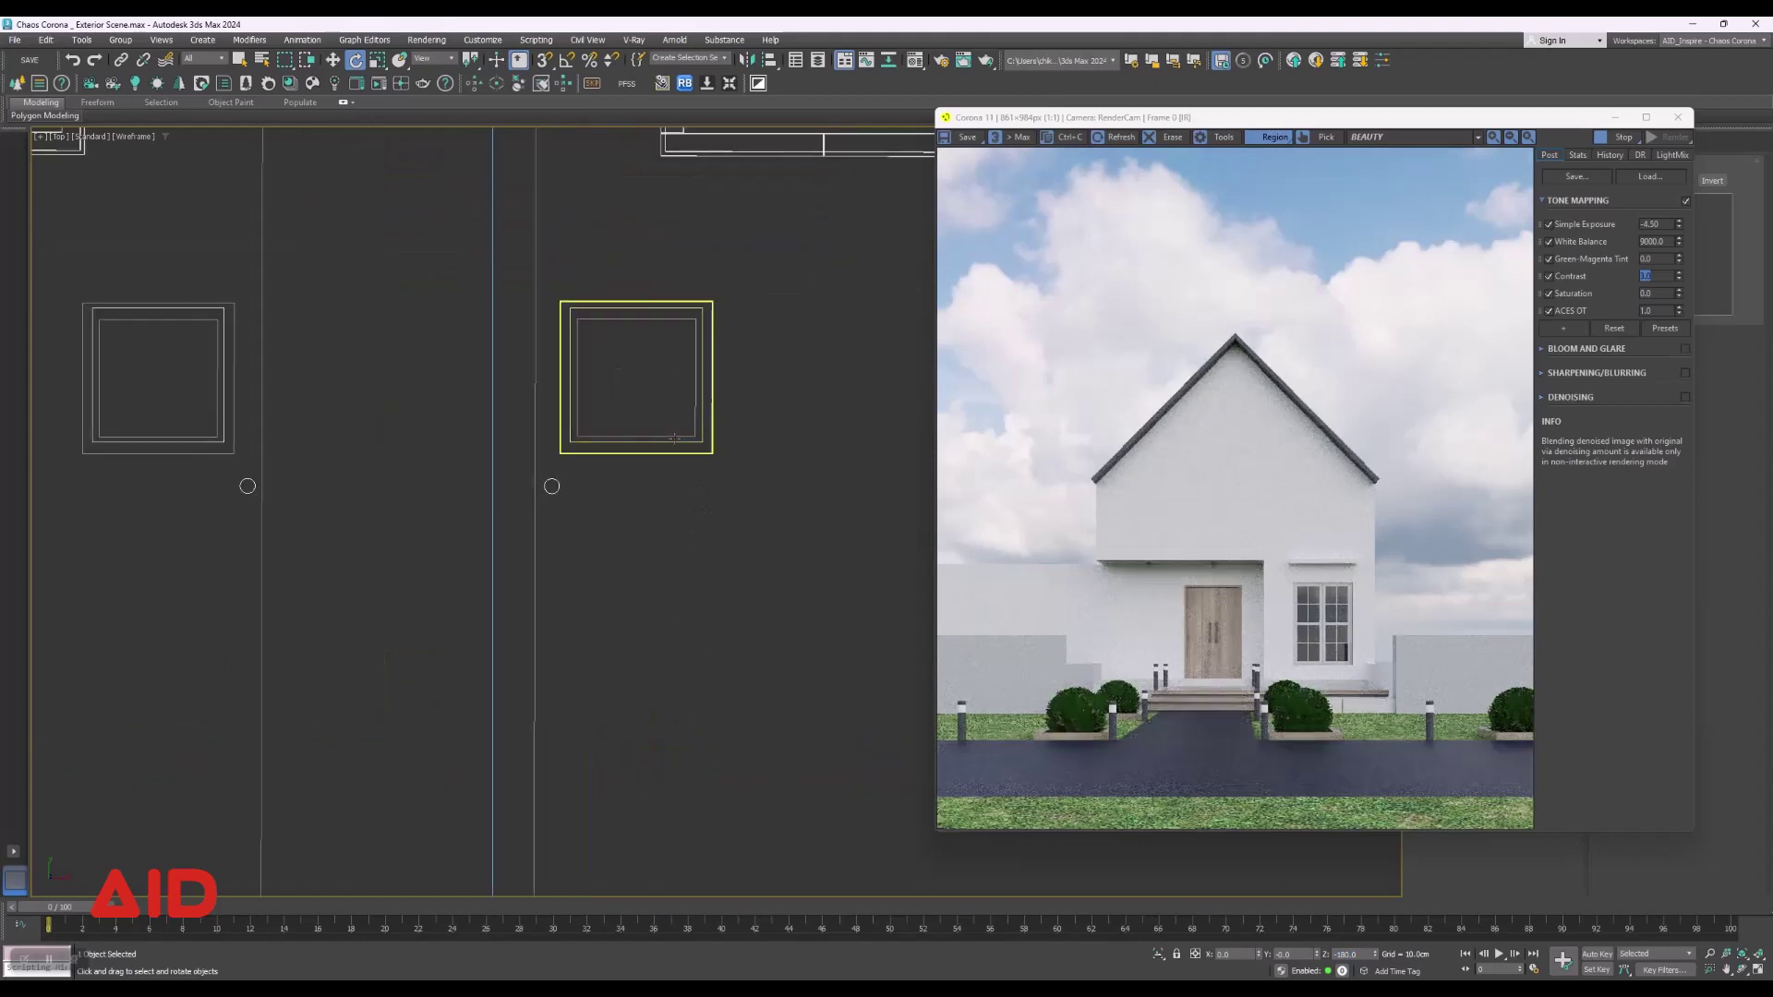
pyautogui.click(675, 440)
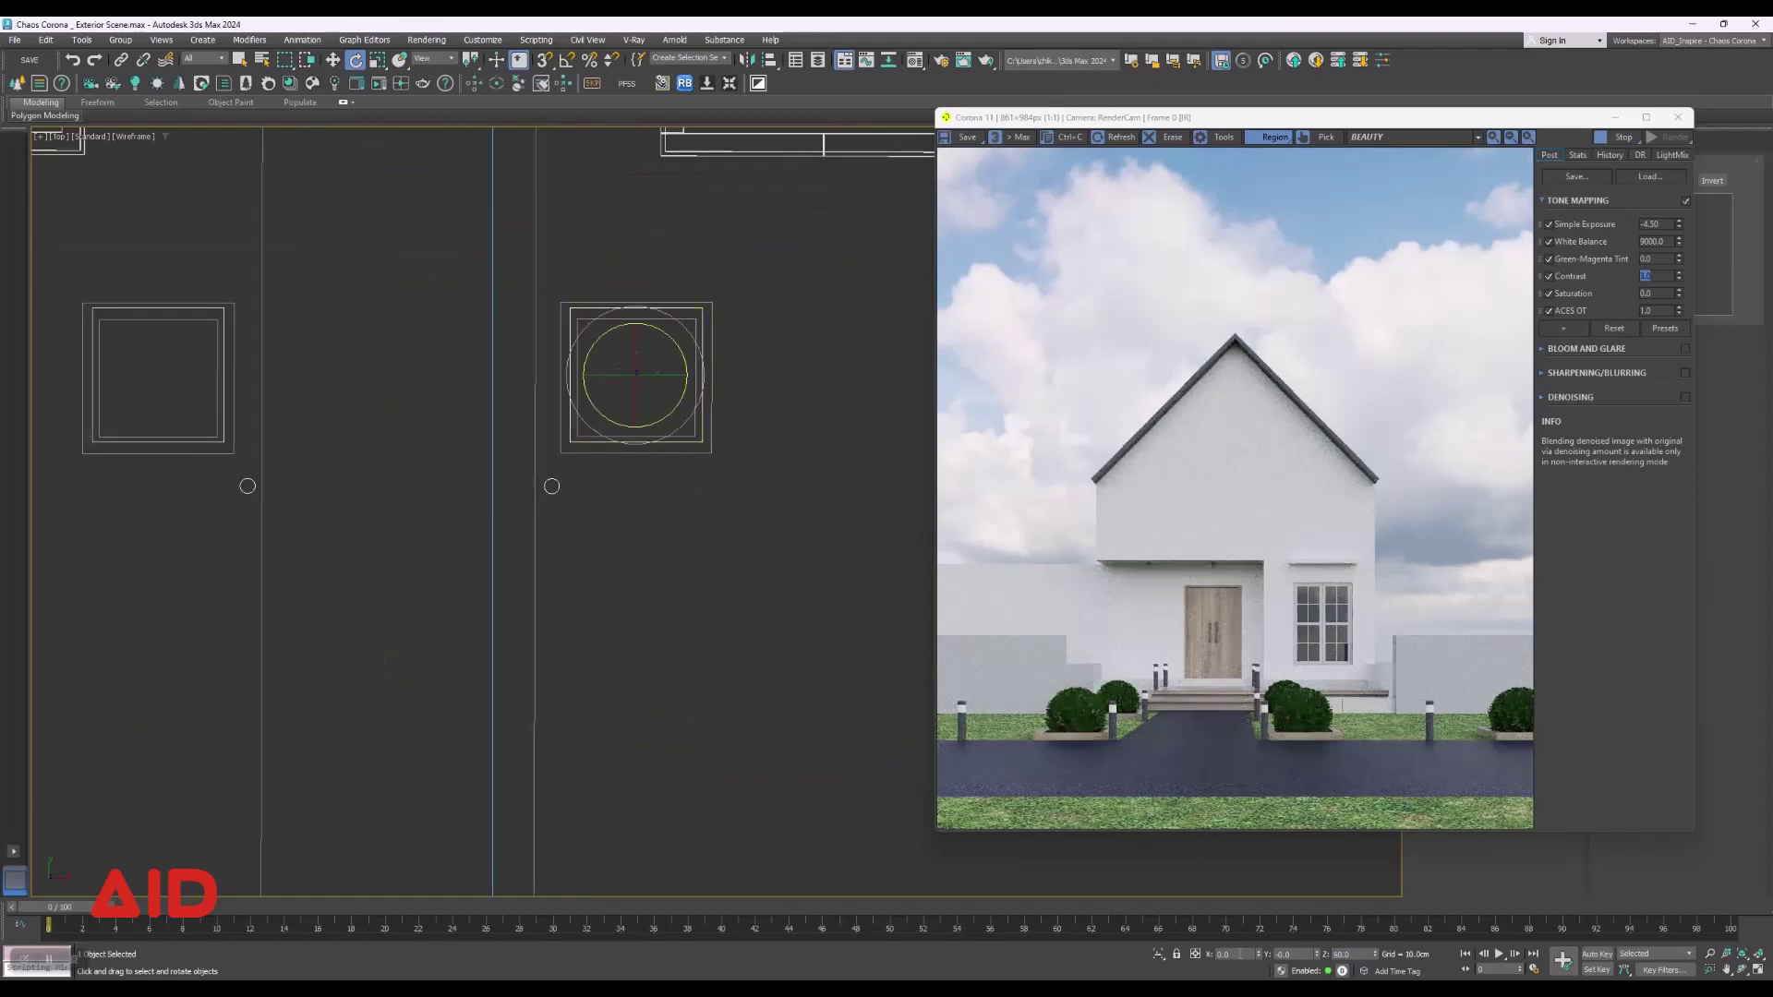
pyautogui.doubleClick(1241, 954)
pyautogui.doubleClick(1362, 955)
pyautogui.press('Return')
pyautogui.scroll(-5, 445, 459)
pyautogui.scroll(6, 585, 605)
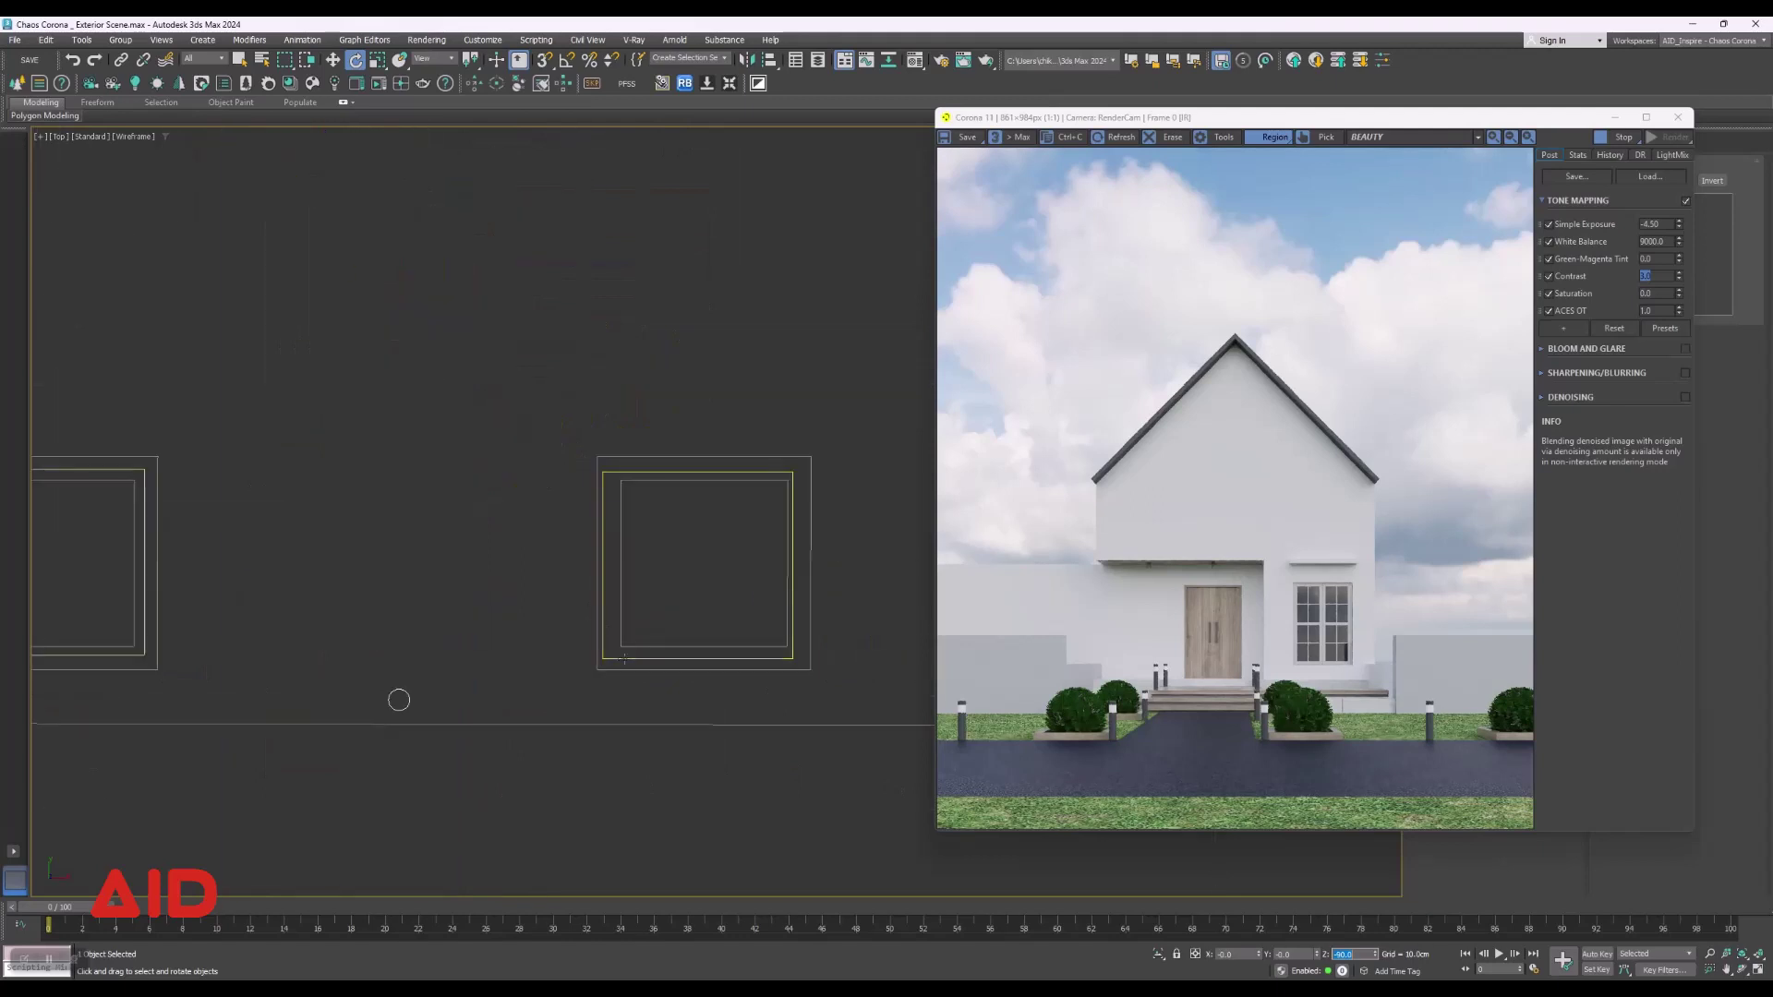
pyautogui.write('0')
pyautogui.press('Return')
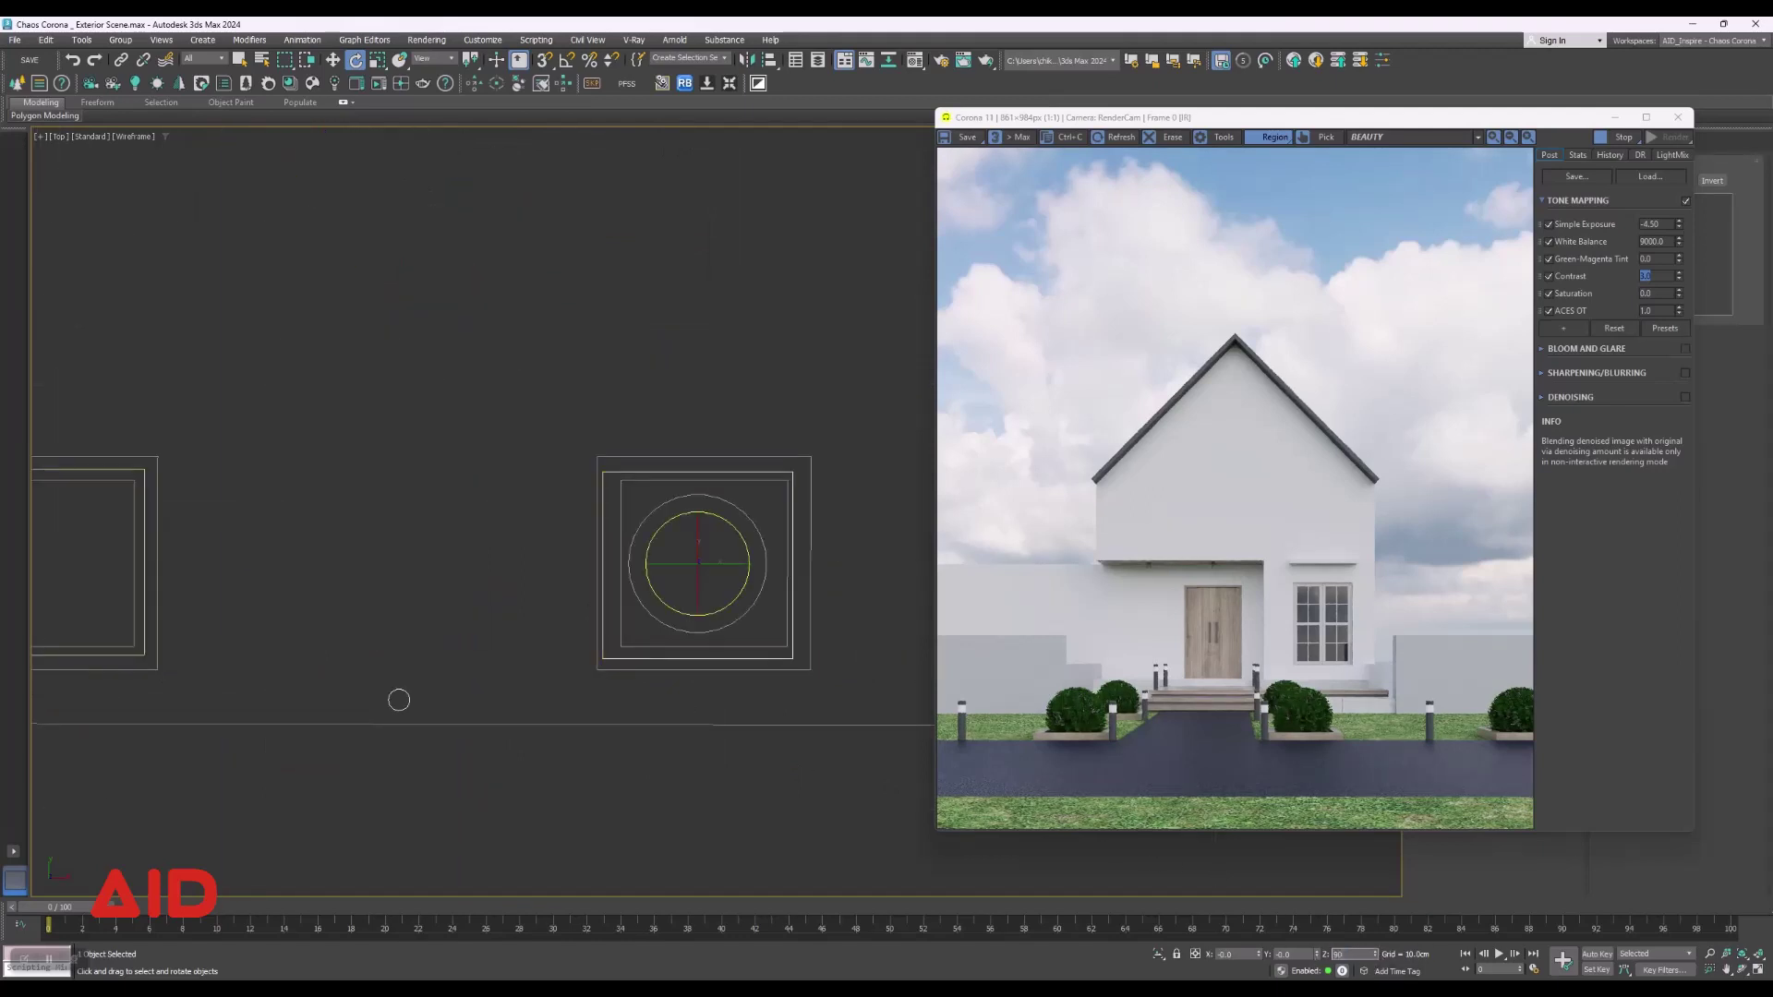
pyautogui.press('Return')
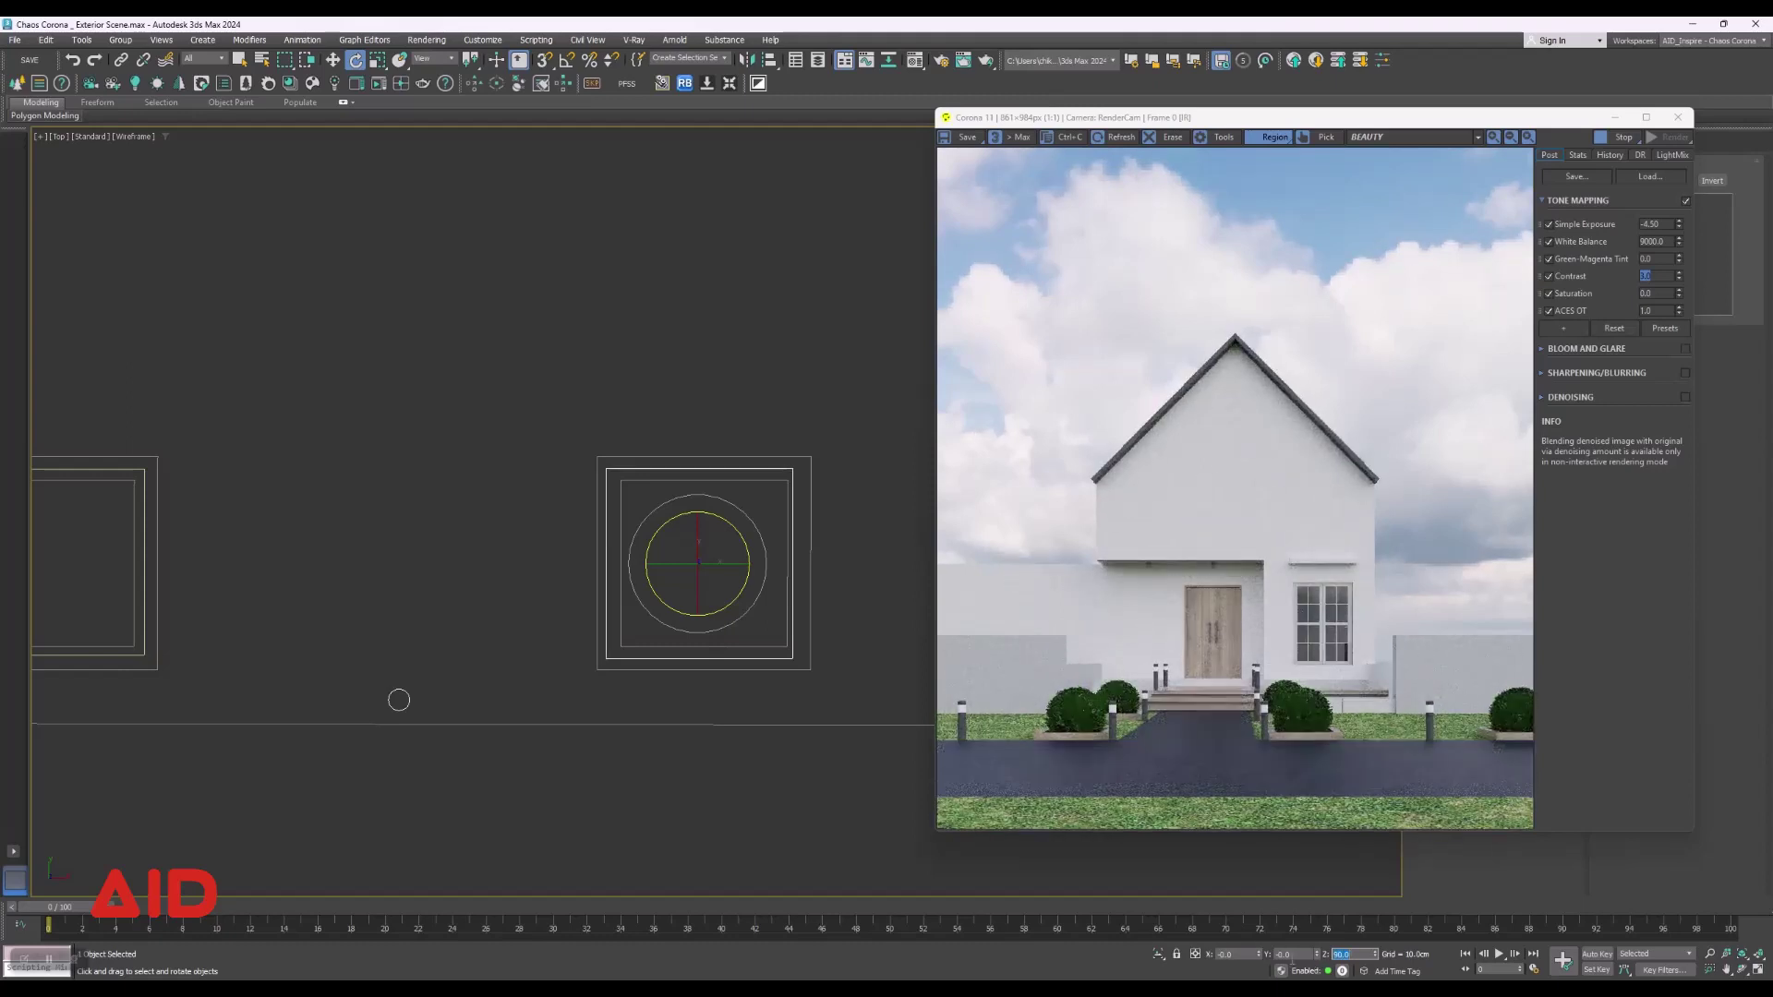
pyautogui.click(239, 60)
pyautogui.click(876, 595)
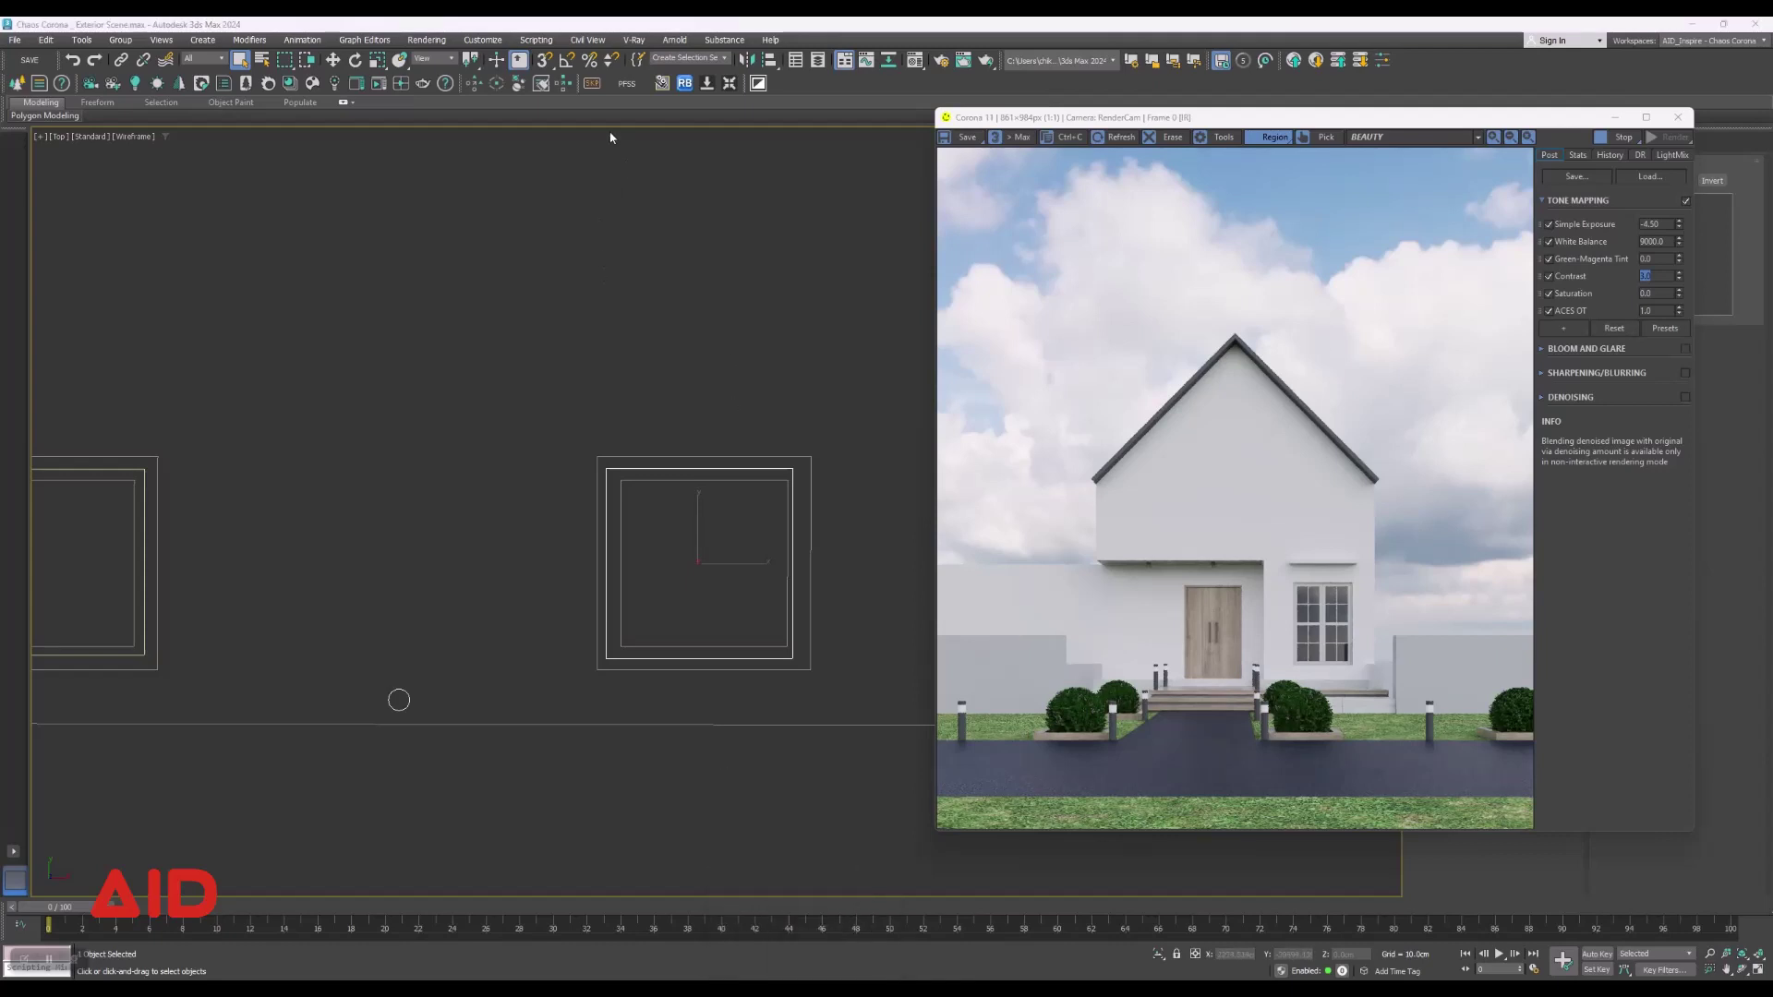
# Open Chaos Cosmos and pan the perspective view to show the whole site.
pyautogui.click(312, 83)
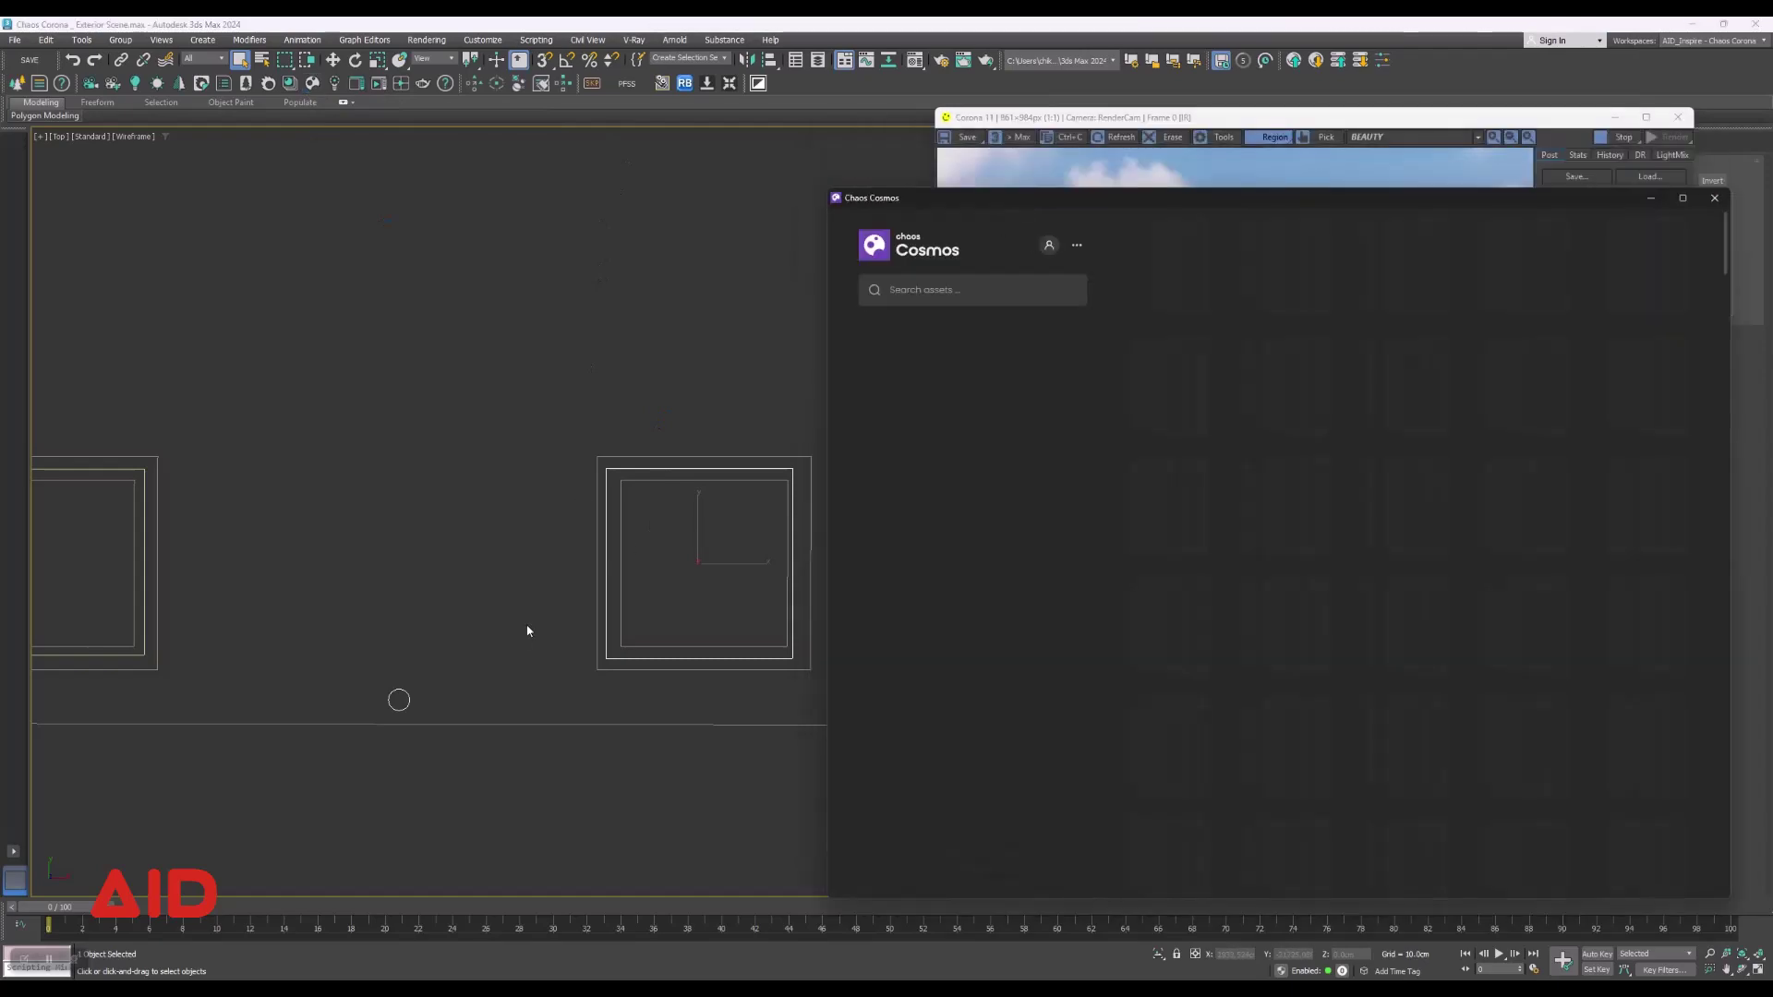
pyautogui.scroll(-3, 523, 629)
pyautogui.scroll(-3, 523, 636)
pyautogui.press('p')
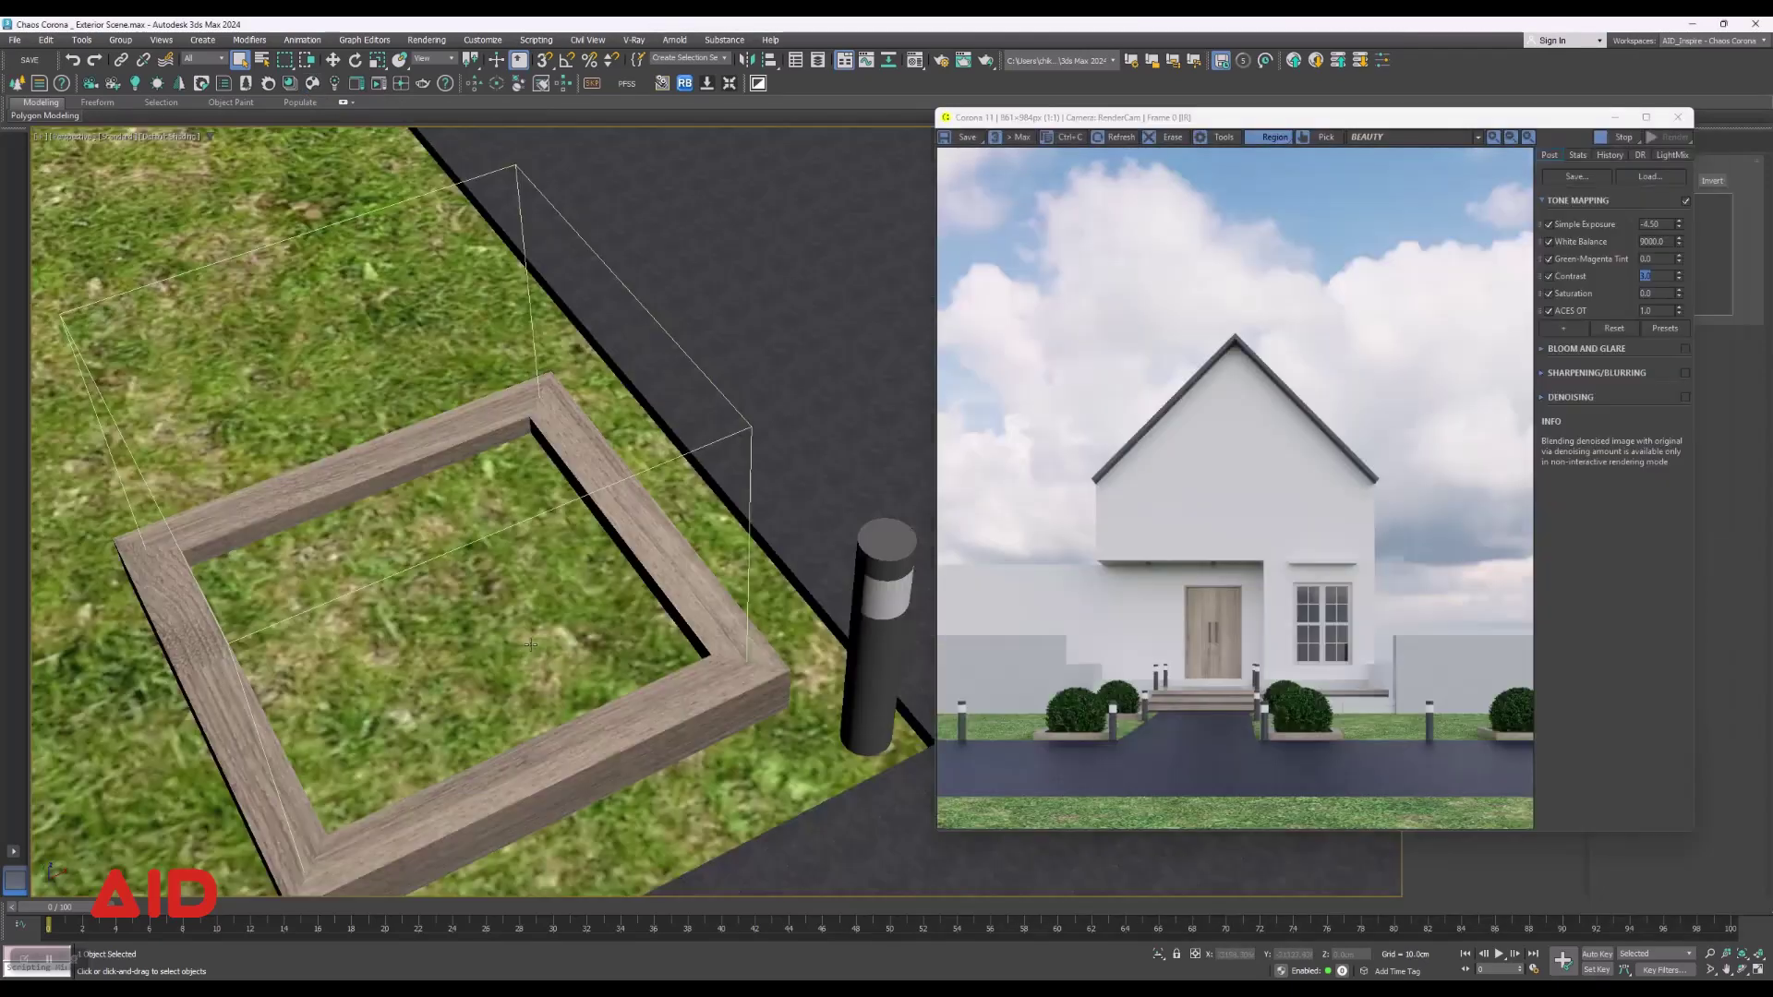
pyautogui.scroll(-5, 666, 610)
pyautogui.scroll(-5, 666, 609)
pyautogui.moveTo(666, 610); pyautogui.dragTo(638, 593, button='middle')
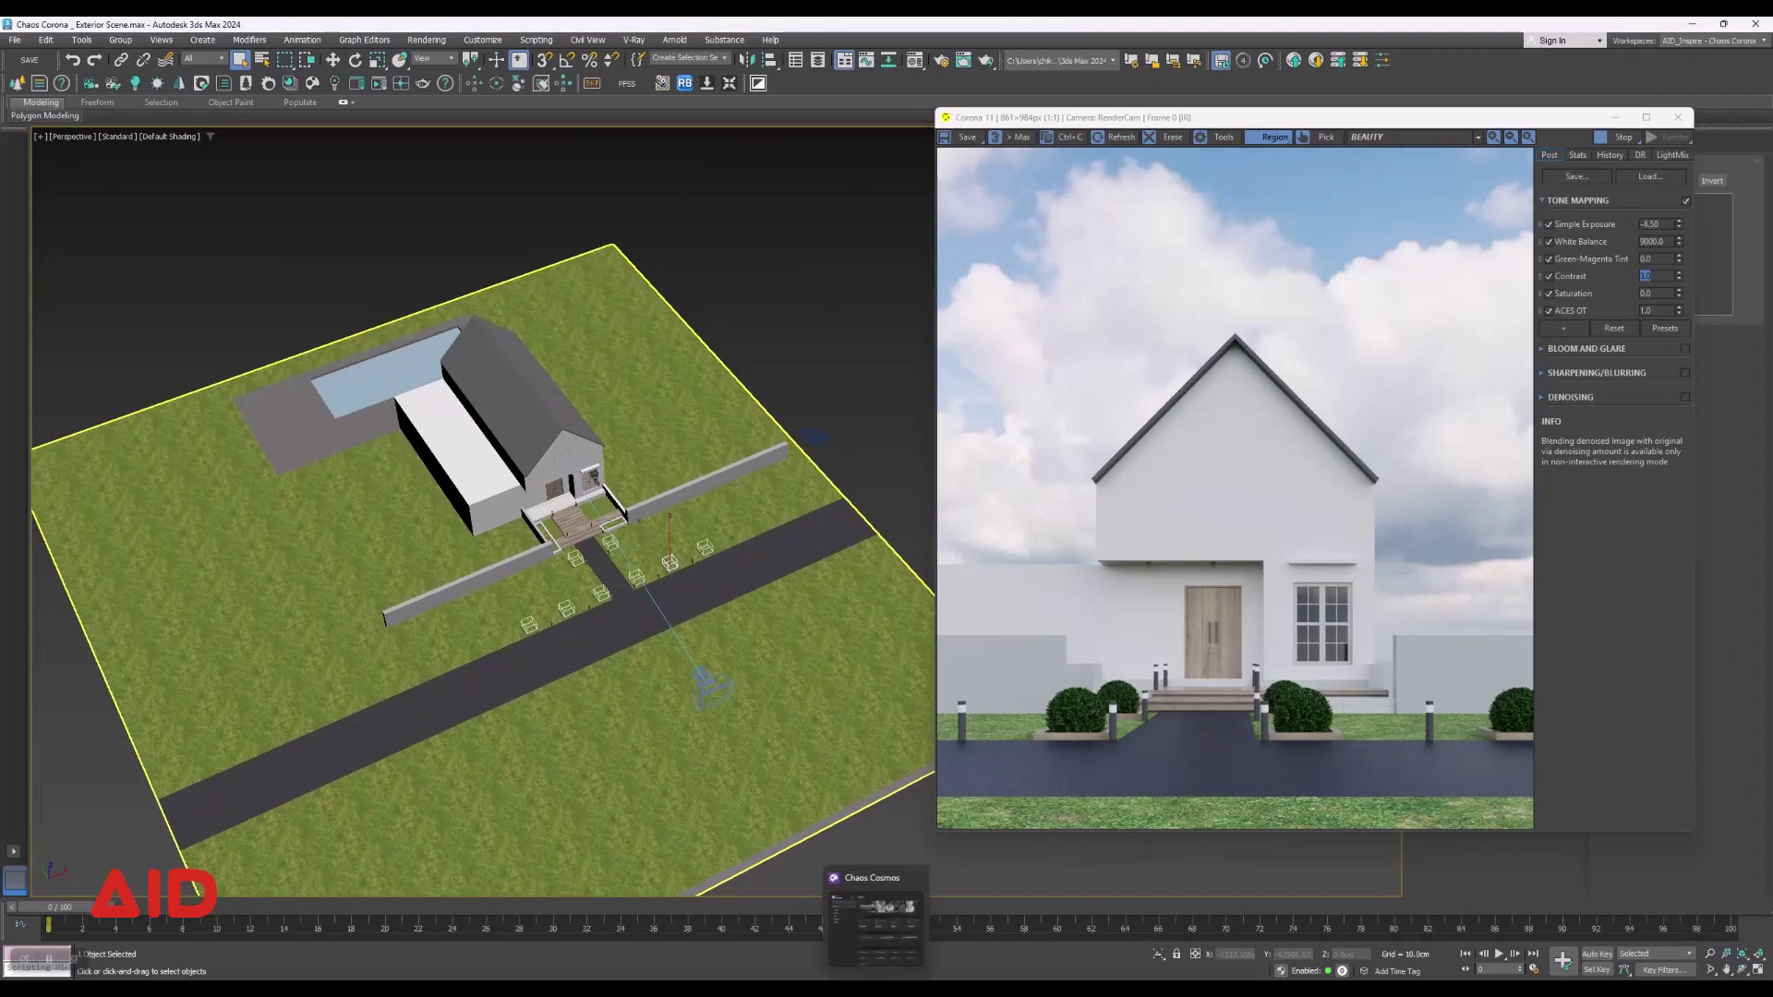
# Browse Cosmos 3D Models > Vegetation > Trees and scroll to Pine Tree 98-33.
pyautogui.click(876, 928)
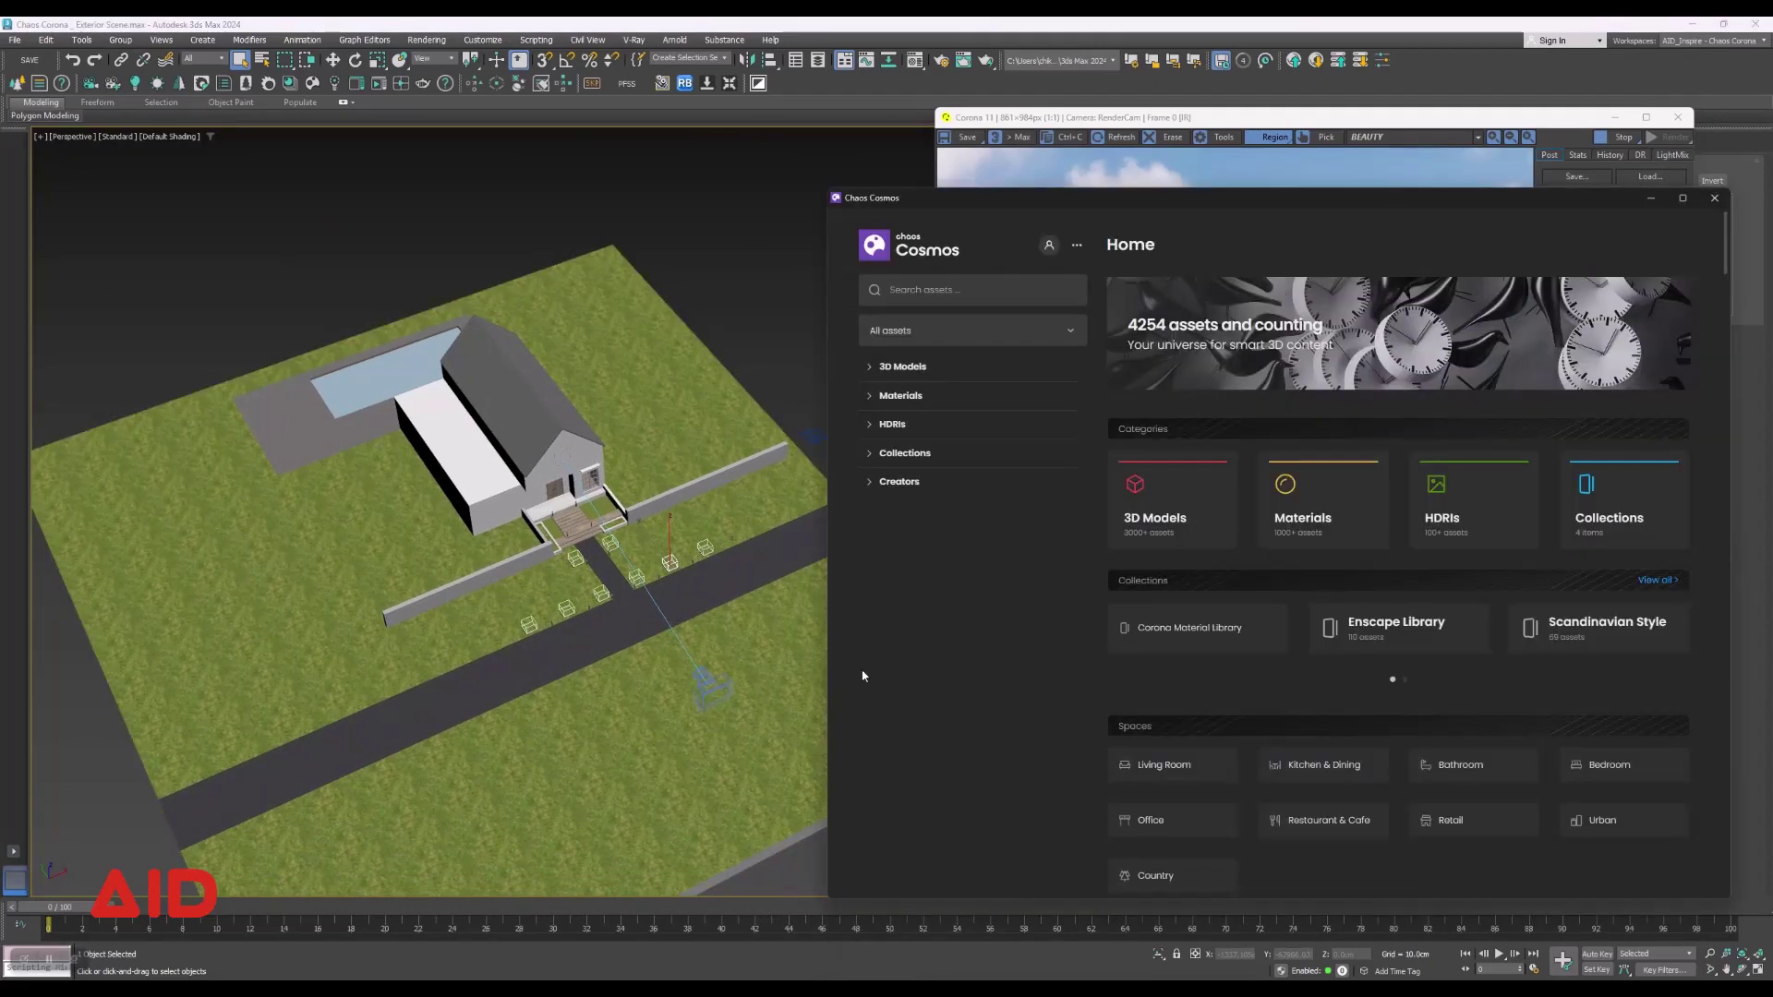
pyautogui.click(901, 366)
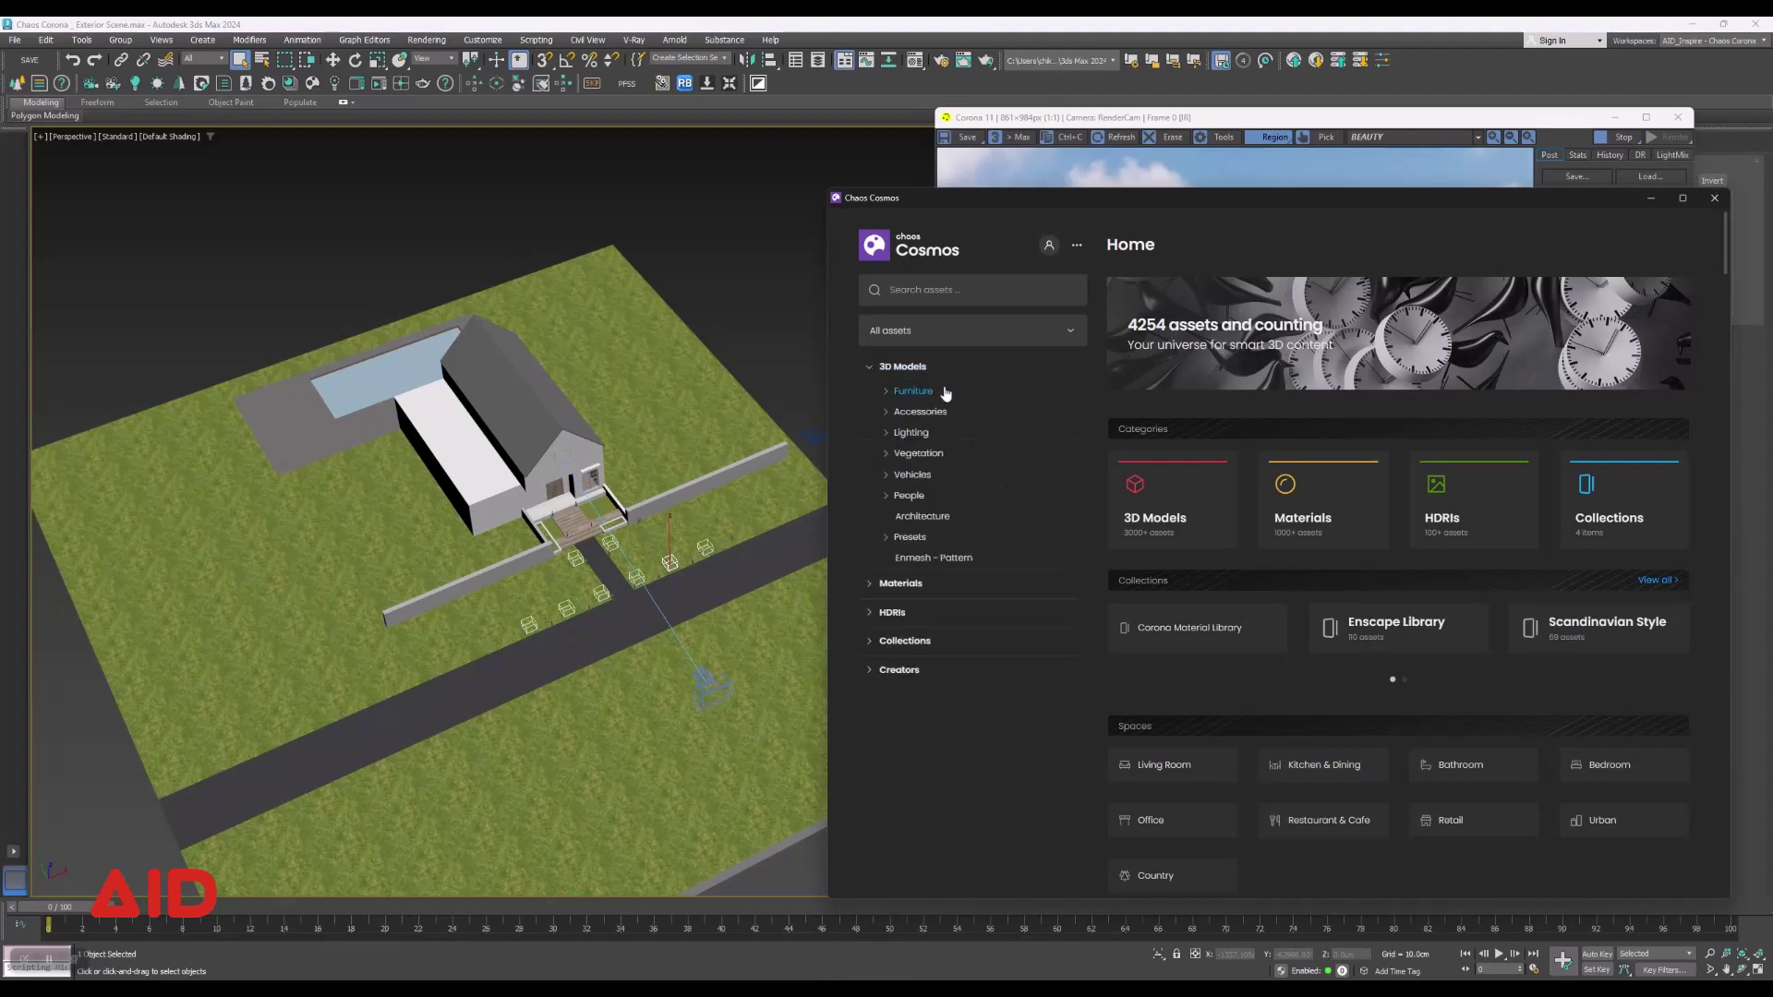
pyautogui.click(919, 454)
pyautogui.click(908, 475)
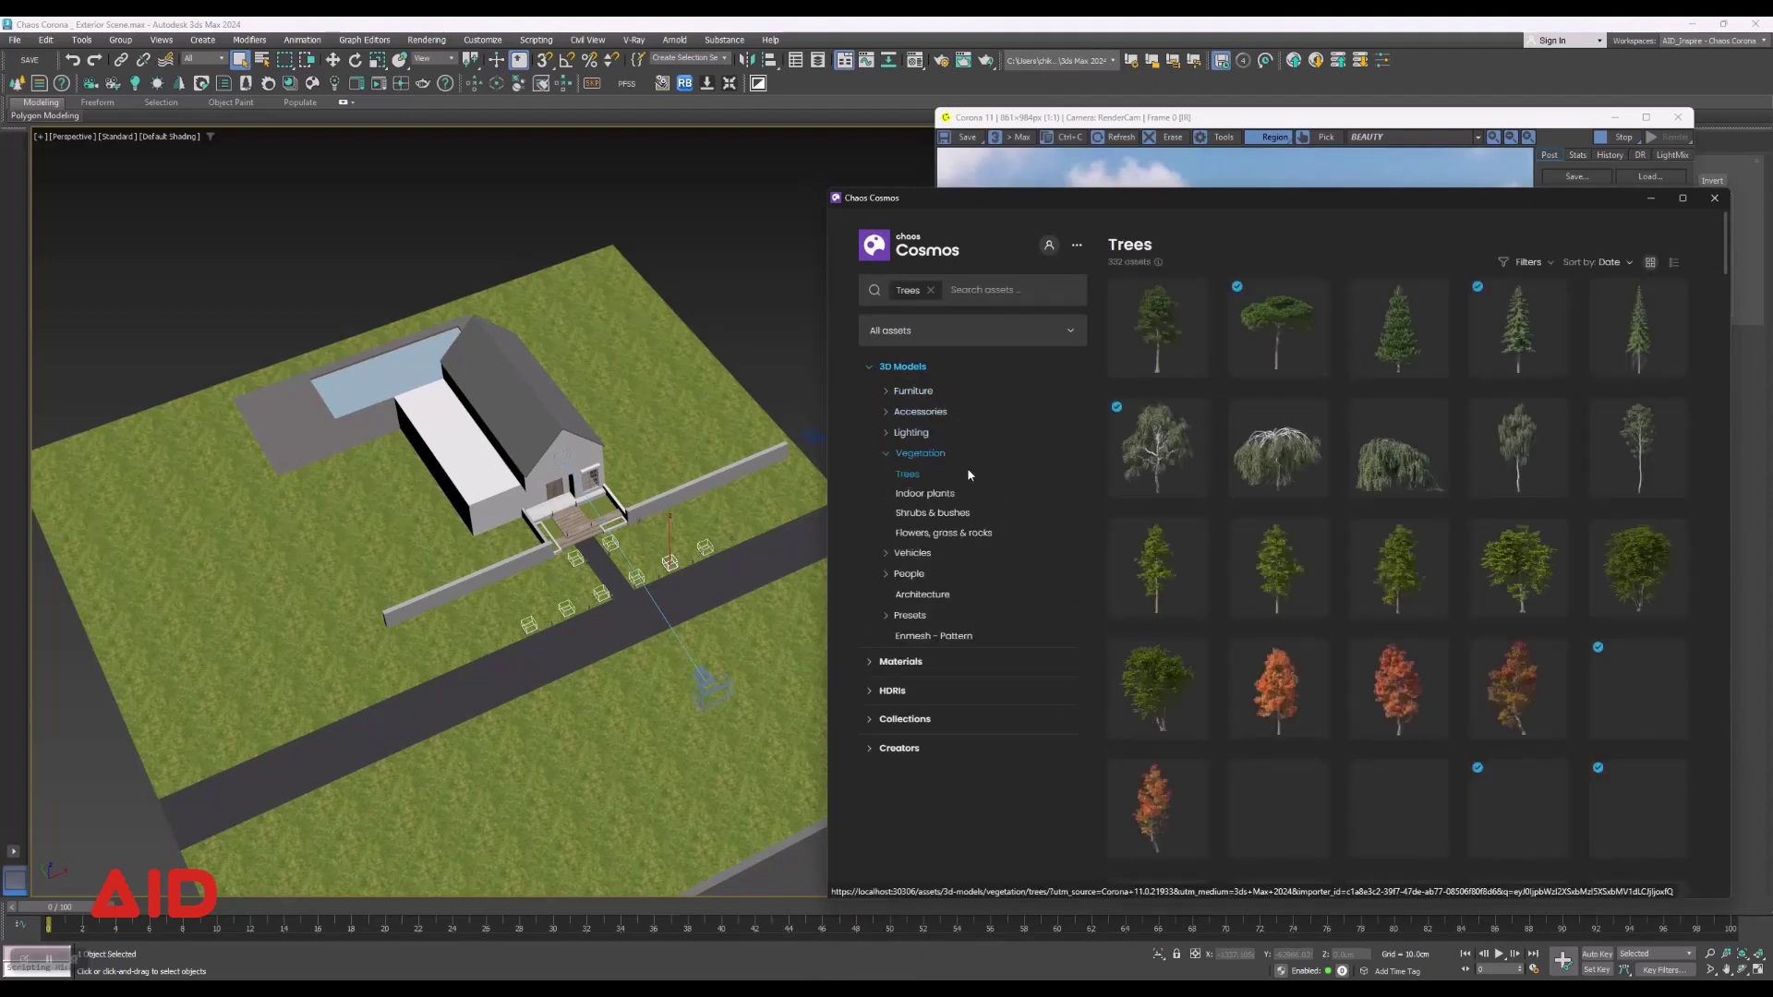
pyautogui.moveTo(1446, 228)
pyautogui.mouseDown()
pyautogui.moveTo(1381, 249)
pyautogui.moveTo(589, 293)
pyautogui.moveTo(924, 190)
pyautogui.moveTo(1352, 119)
pyautogui.mouseUp()
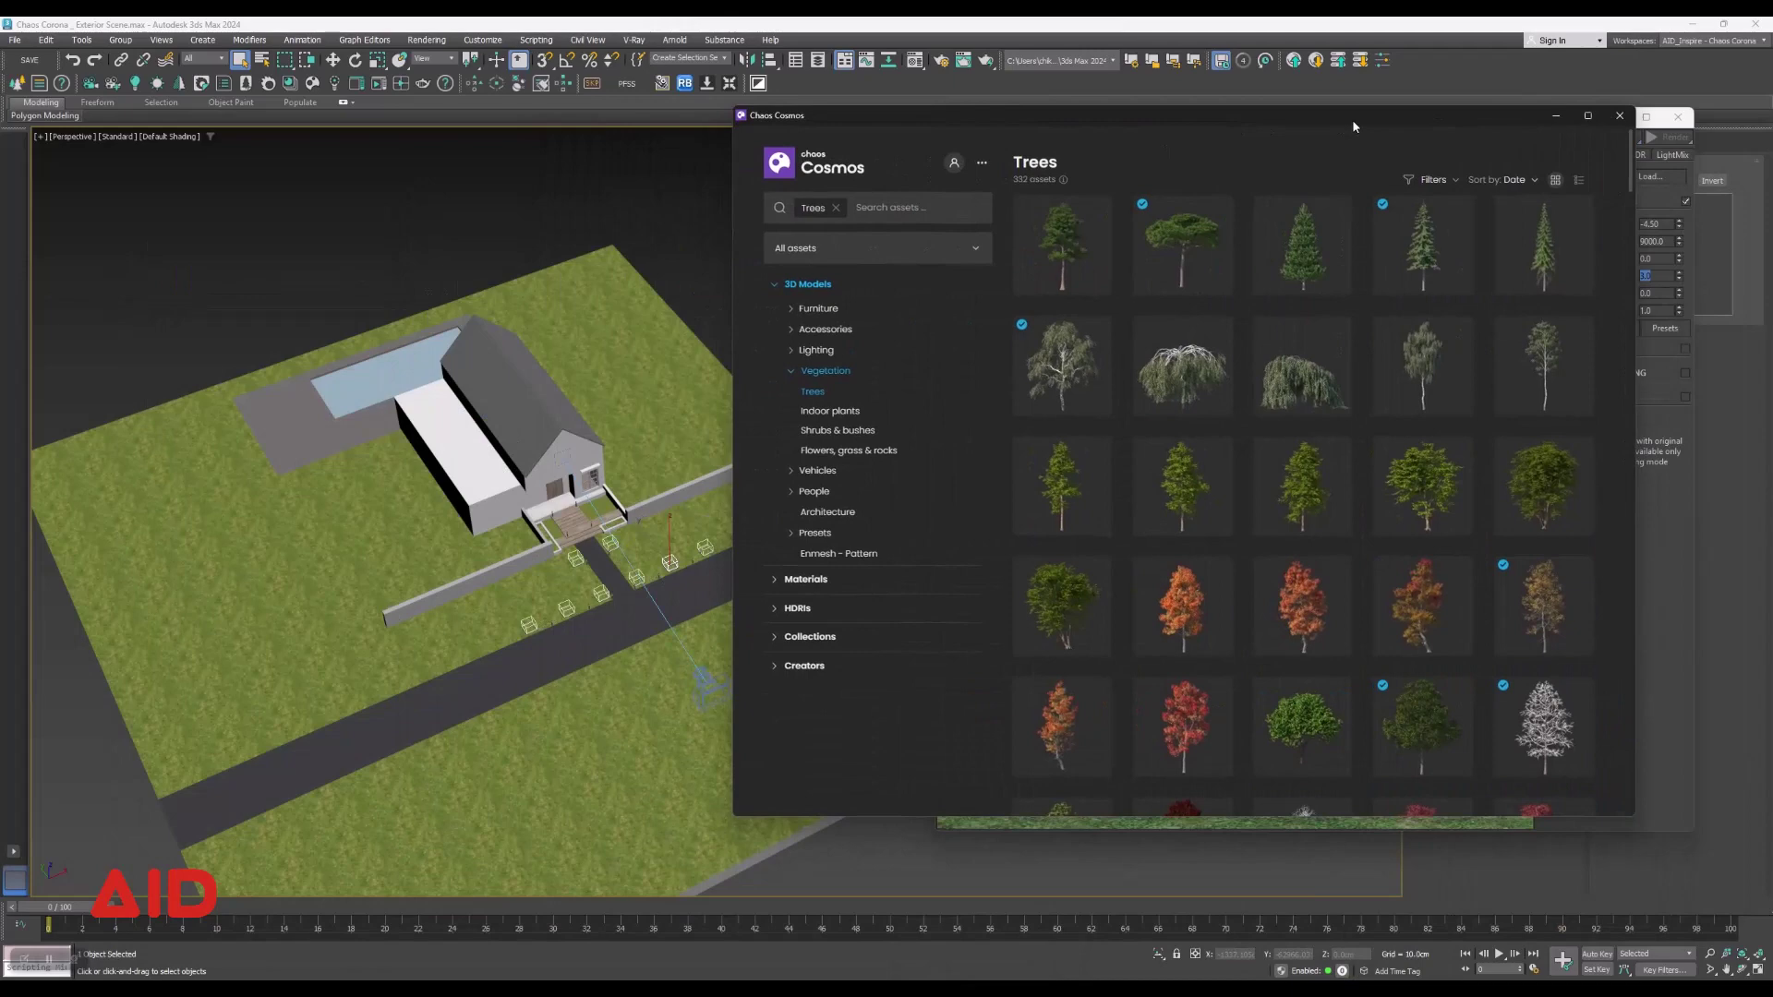
pyautogui.scroll(-3, 1553, 474)
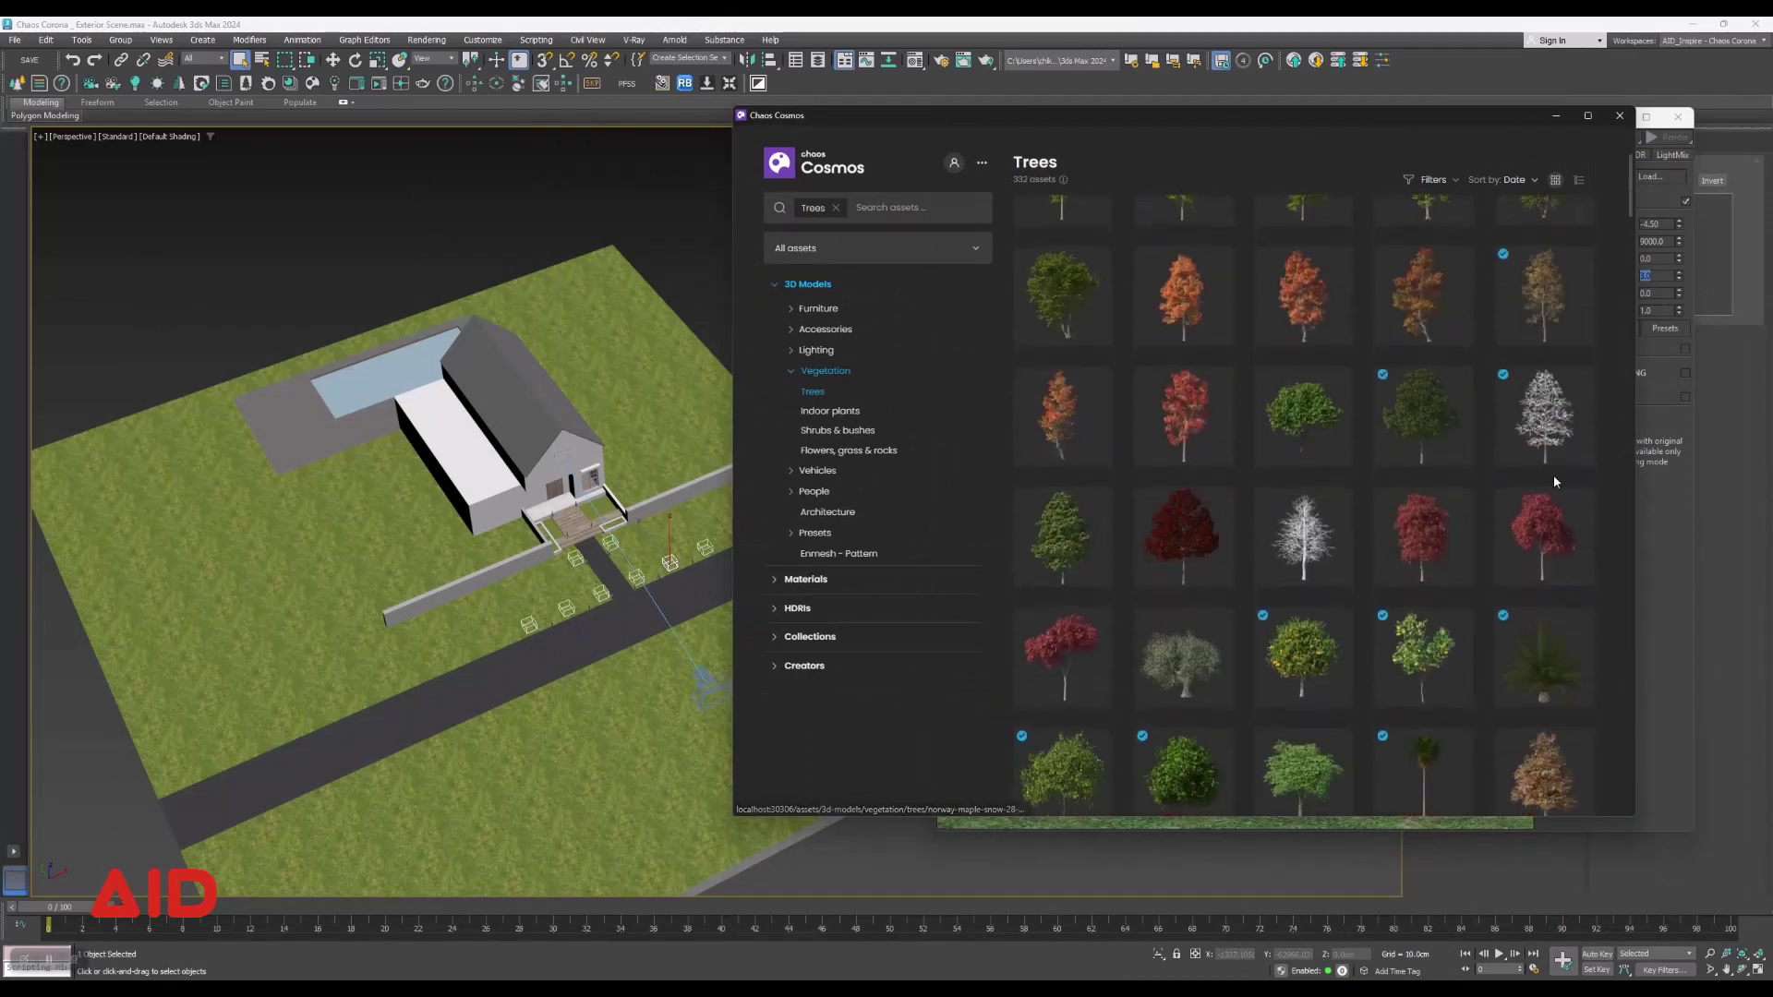
pyautogui.scroll(-3, 1554, 475)
pyautogui.scroll(-3, 1553, 475)
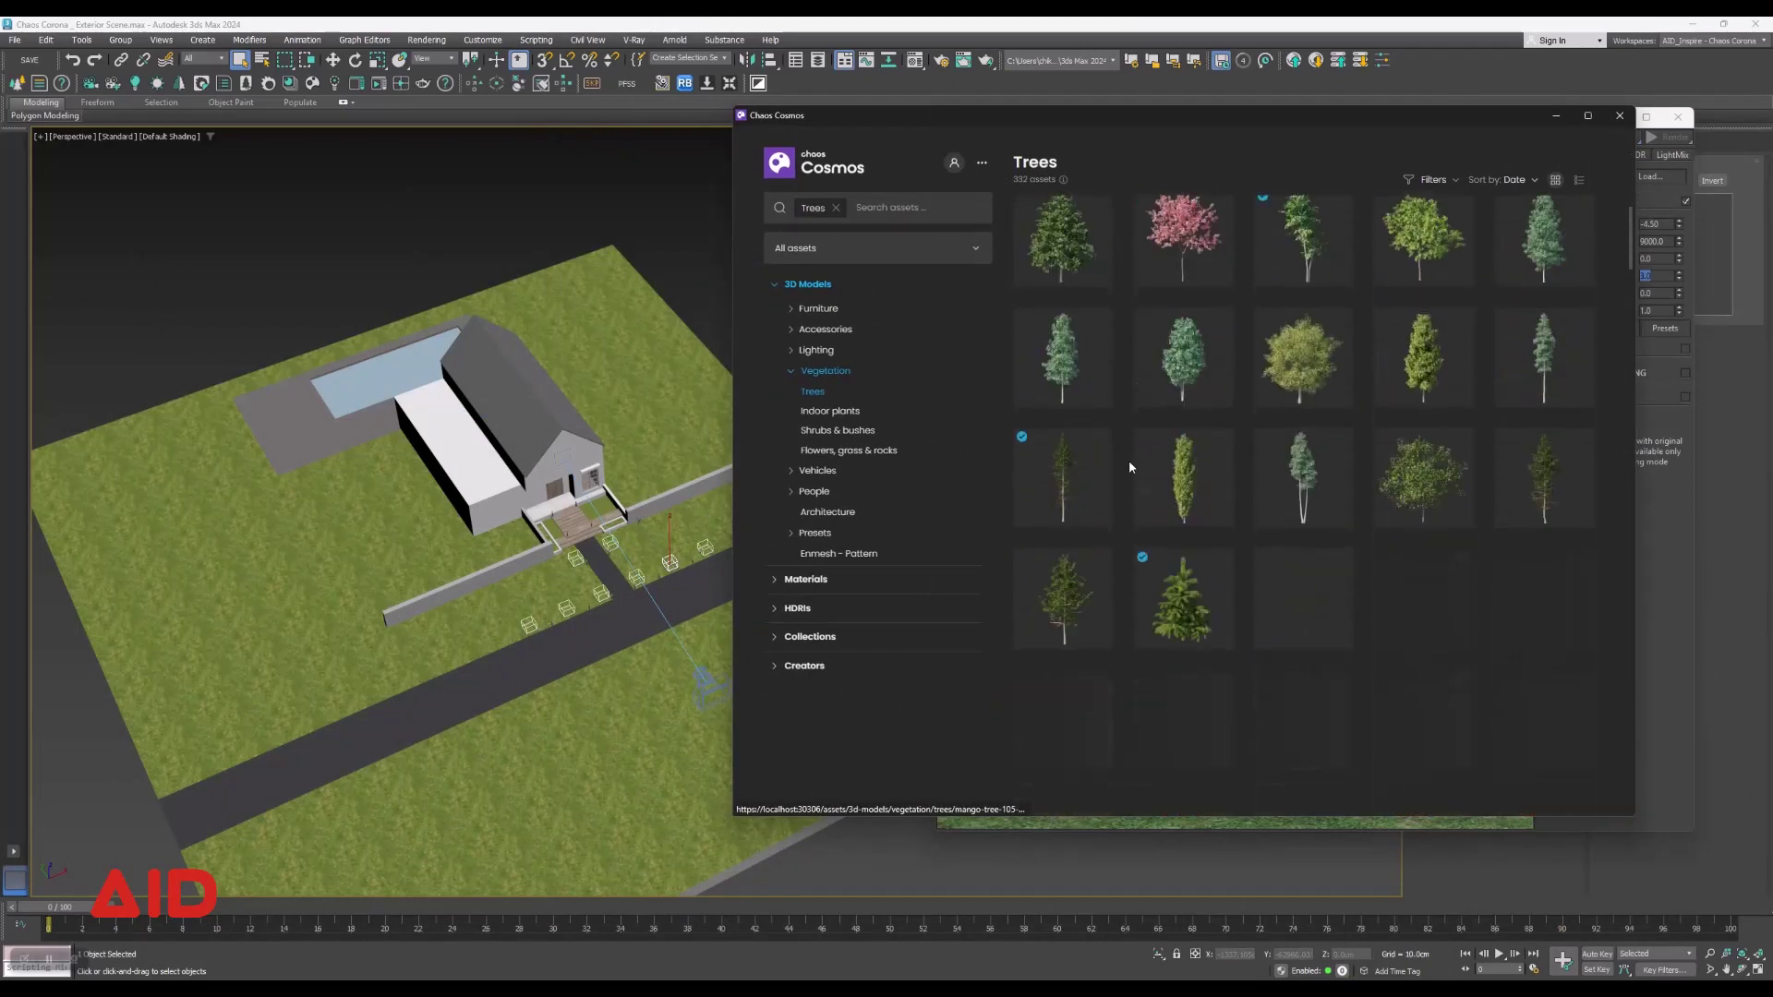
pyautogui.scroll(-1, 1128, 467)
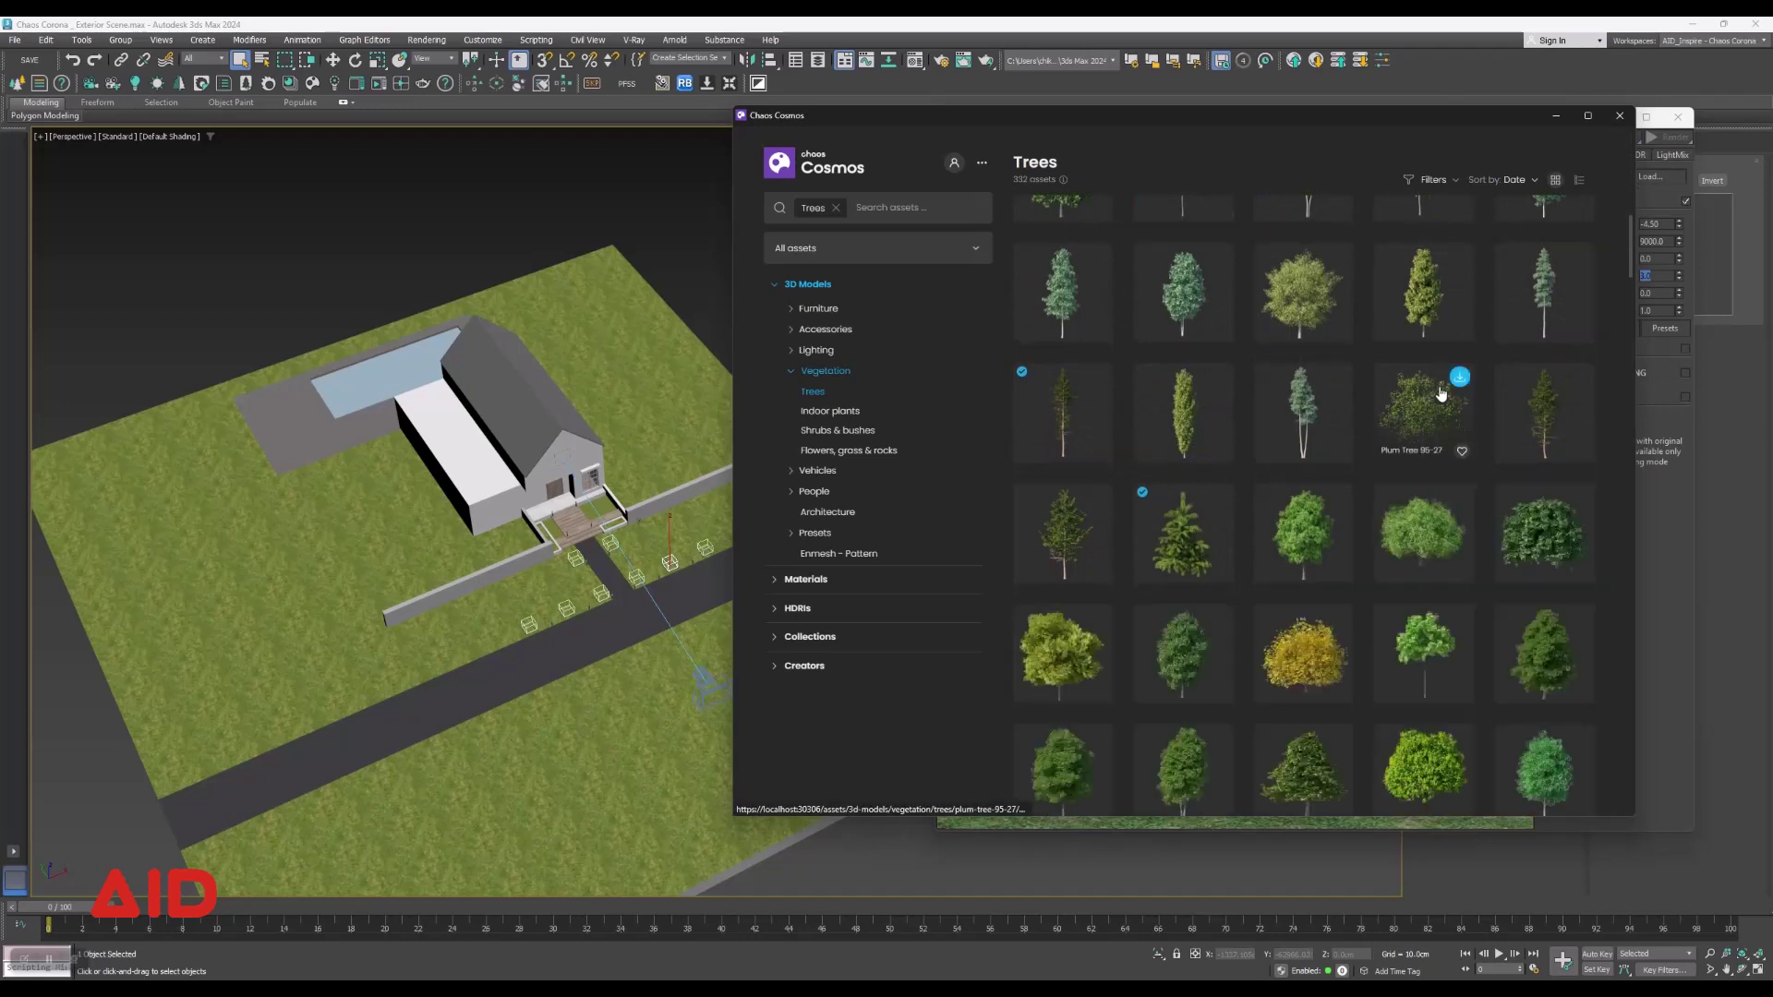
pyautogui.moveTo(1061, 524)
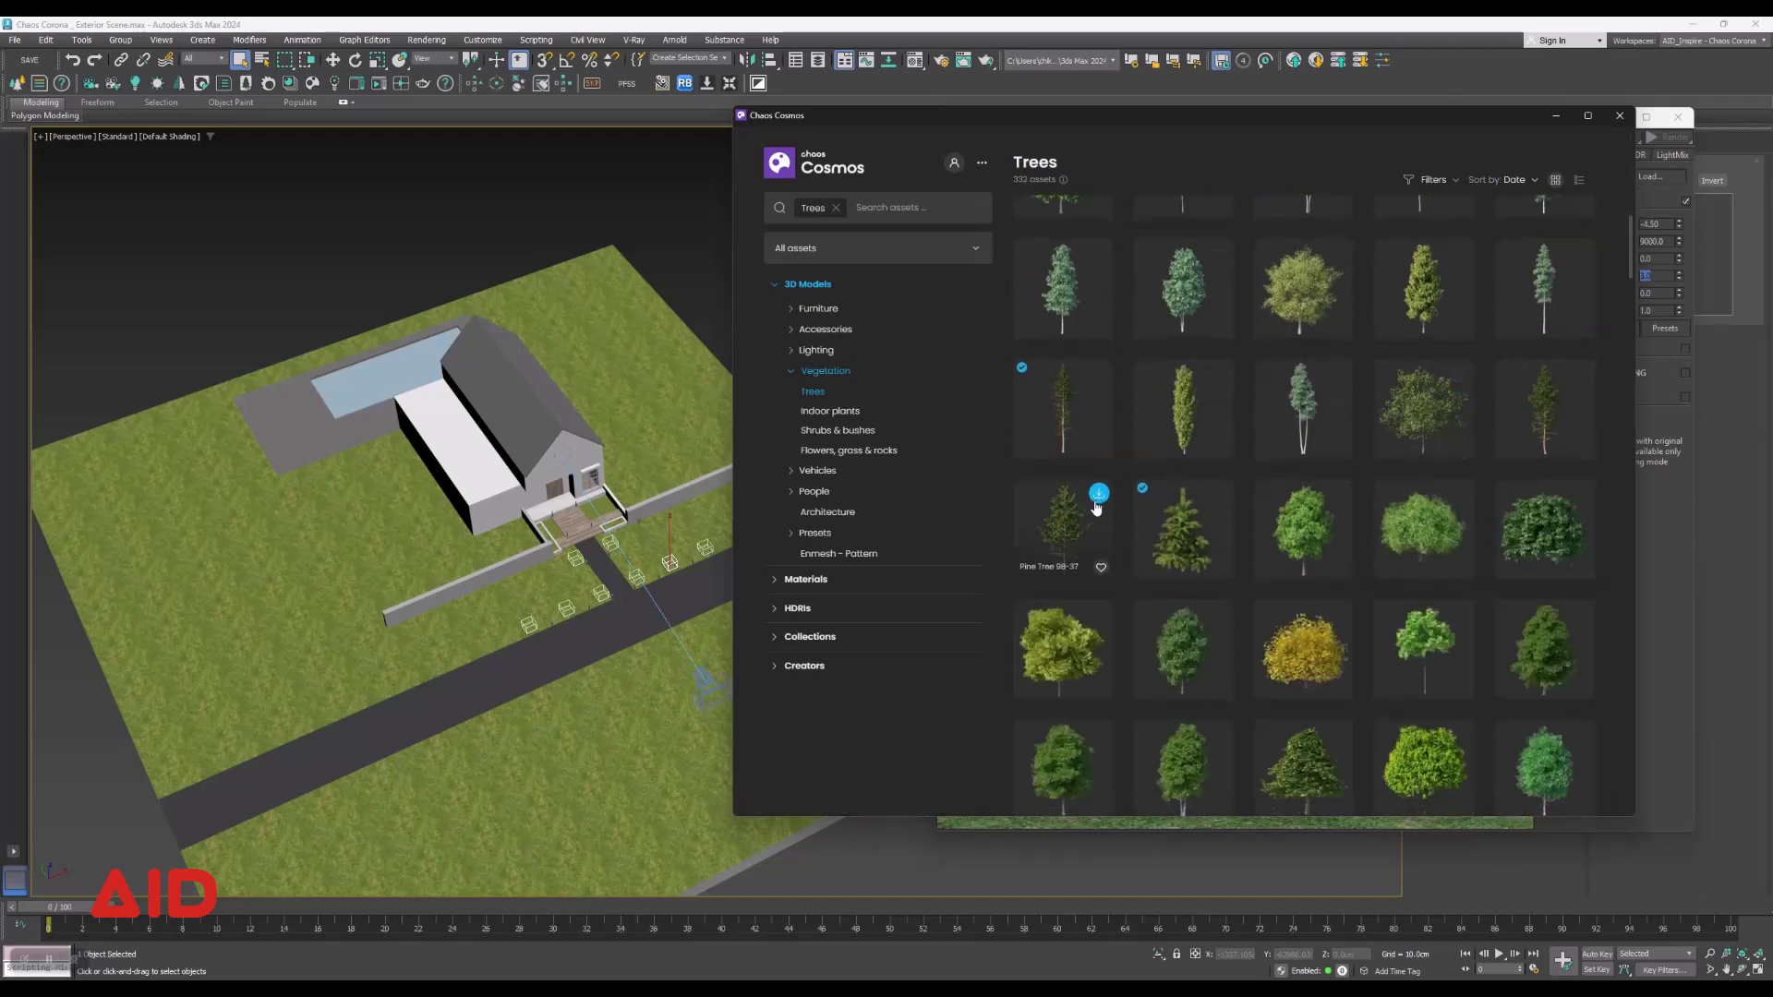
pyautogui.scroll(-2, 1096, 507)
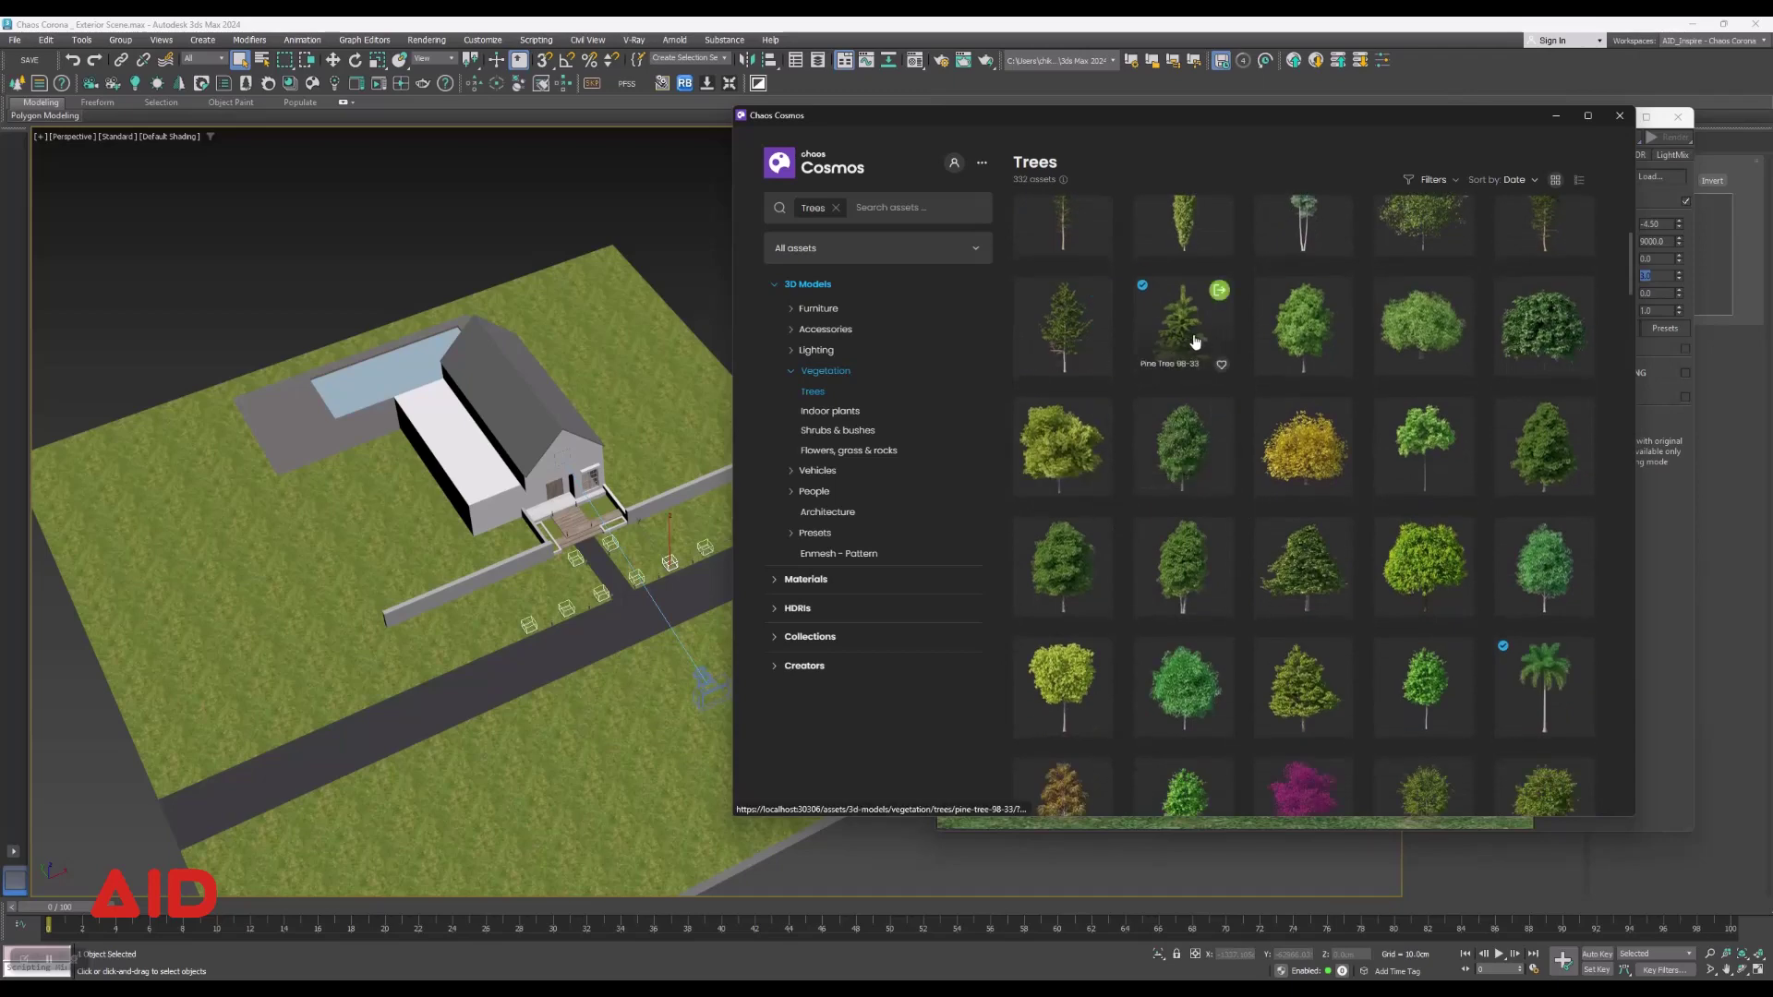
pyautogui.press('z')
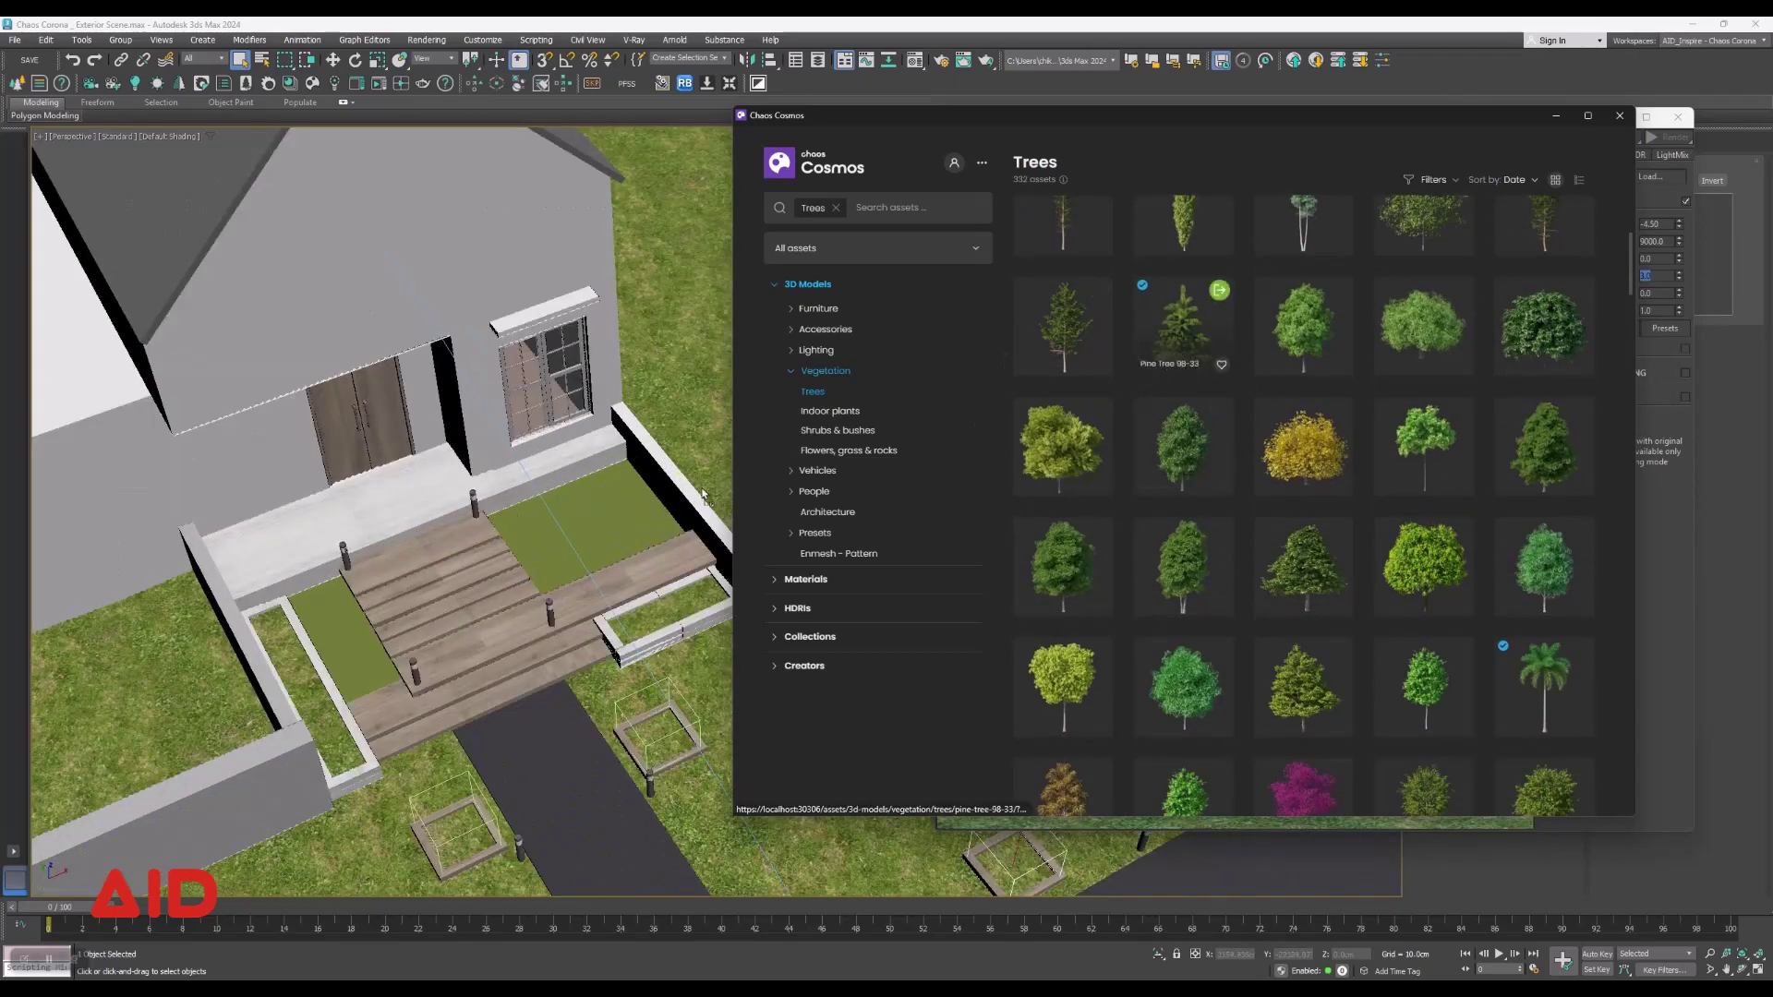
# Drop Cosmos Pine Tree 98-33 into the scene and move the Cosmos browser off the viewport.
pyautogui.moveTo(596, 545); pyautogui.dragTo(615, 543)
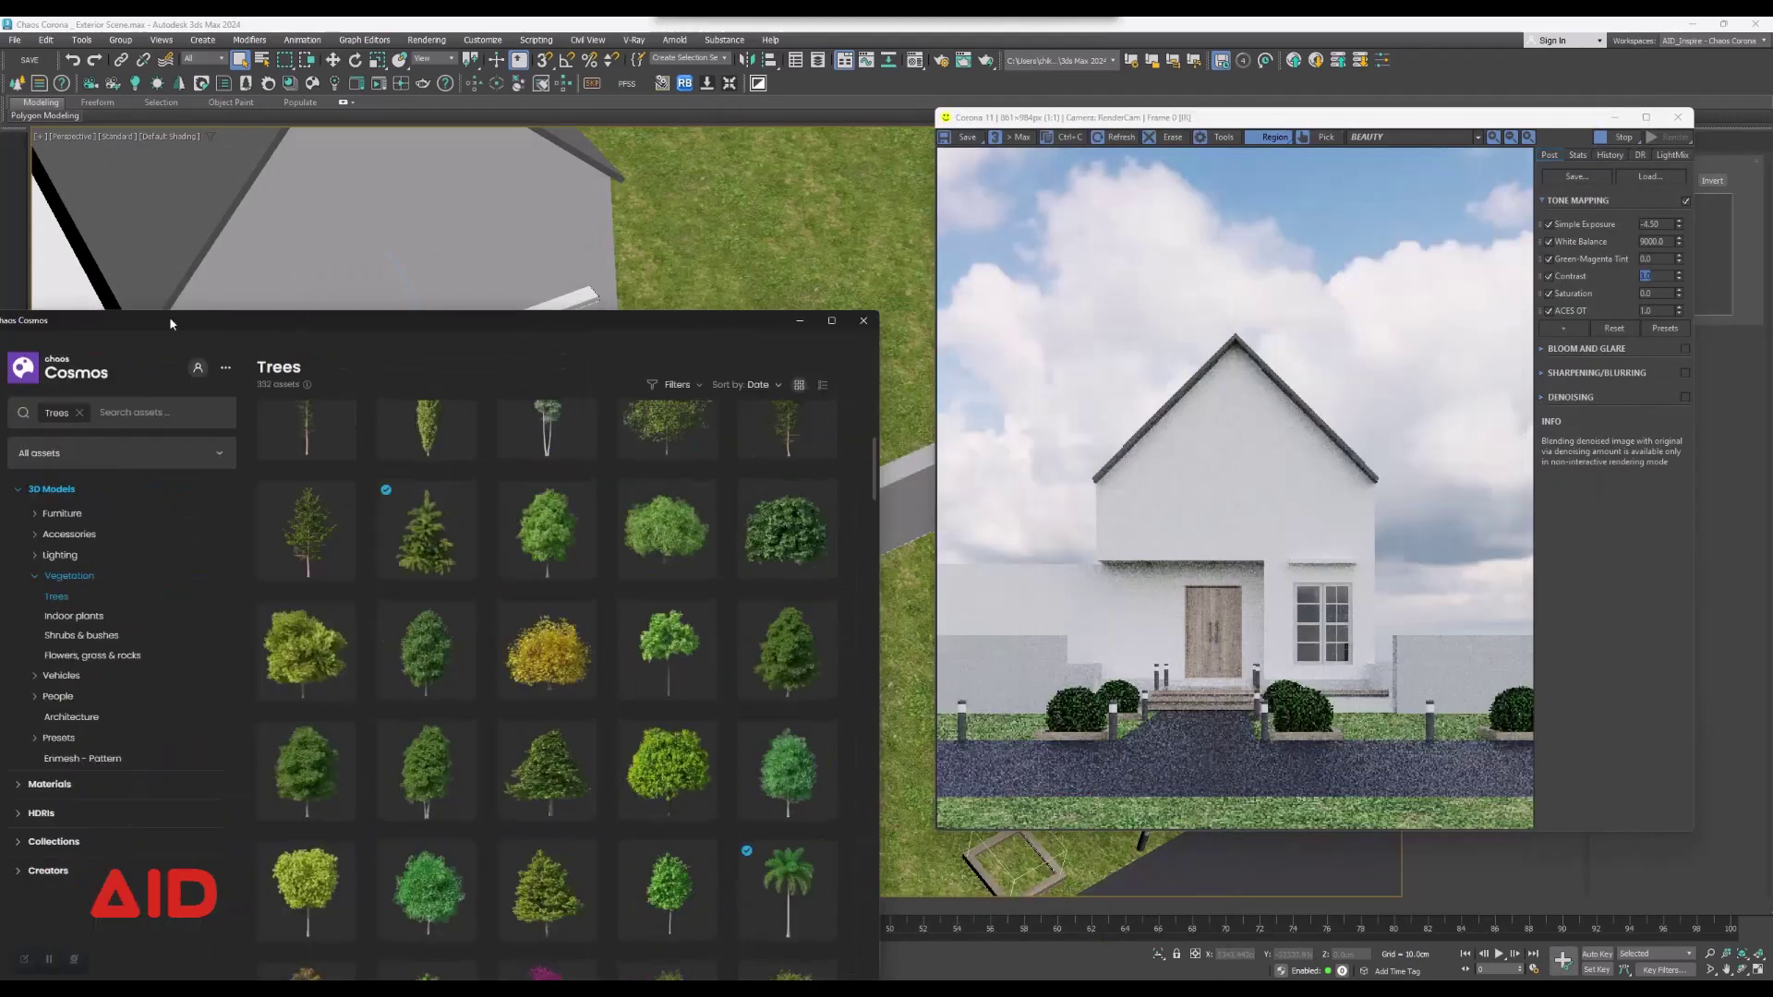
pyautogui.moveTo(169, 323)
pyautogui.mouseDown()
pyautogui.moveTo(48, 325)
pyautogui.moveTo(662, 212)
pyautogui.moveTo(1091, 166)
pyautogui.moveTo(1046, 154)
pyautogui.mouseUp()
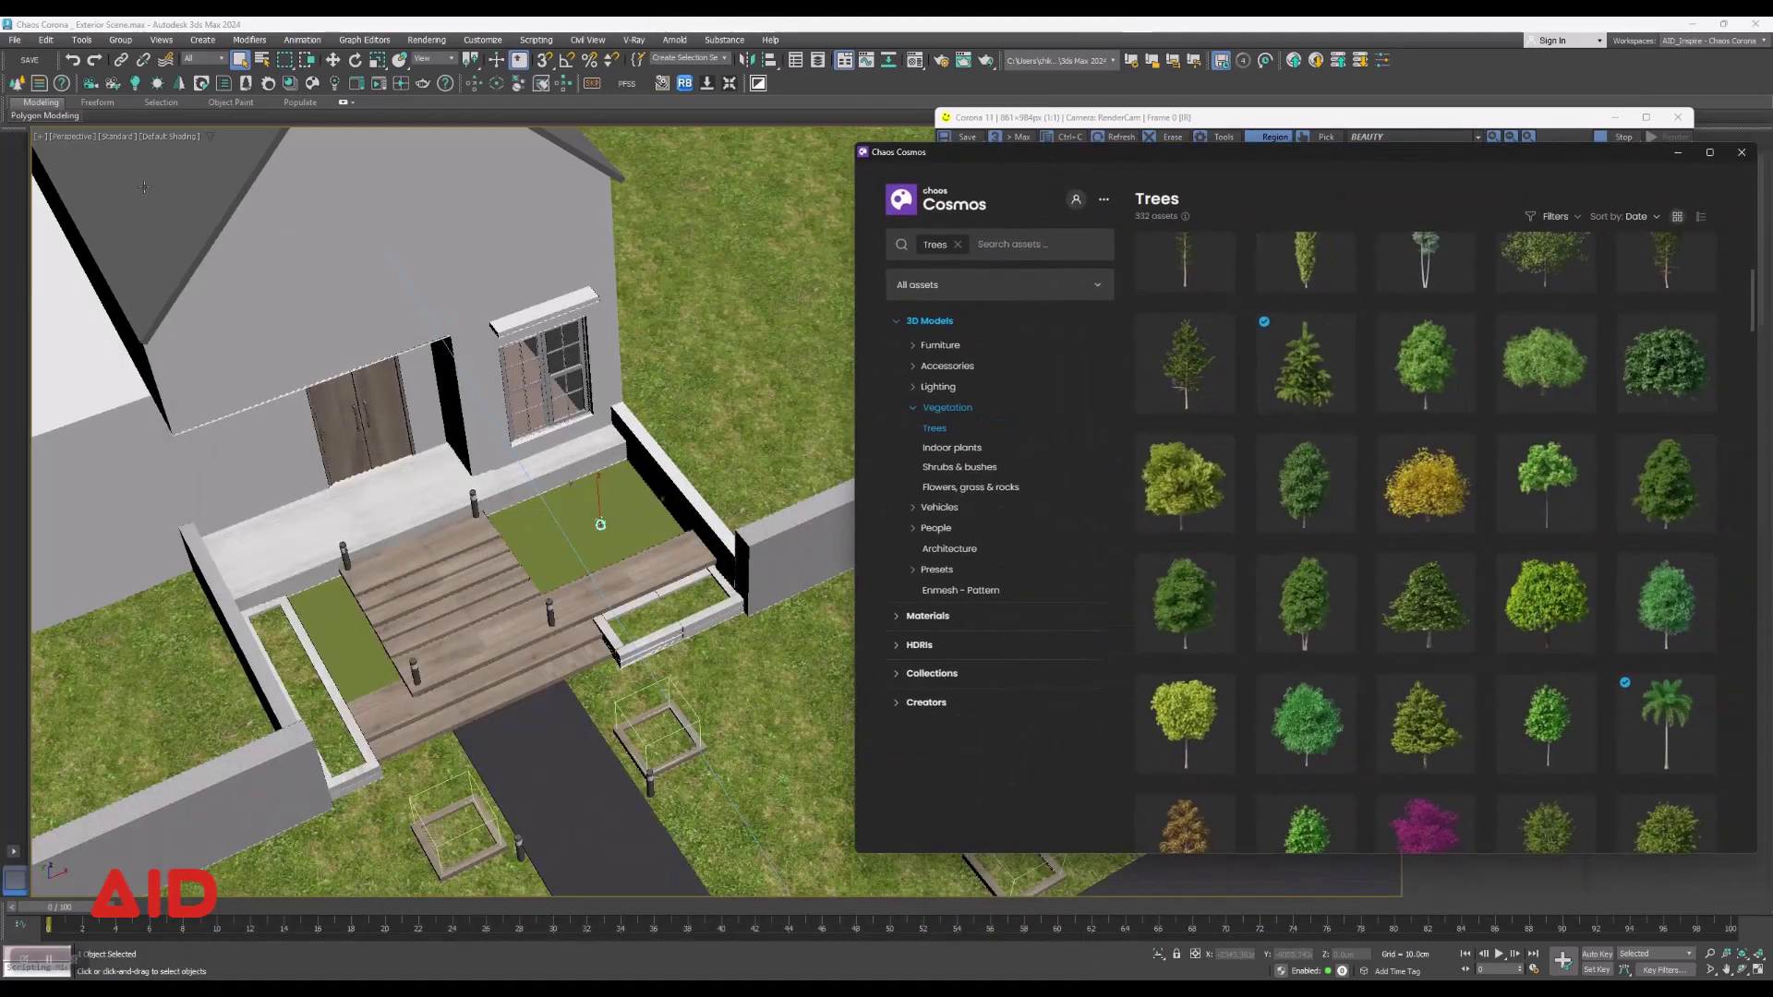
pyautogui.scroll(10, 617, 546)
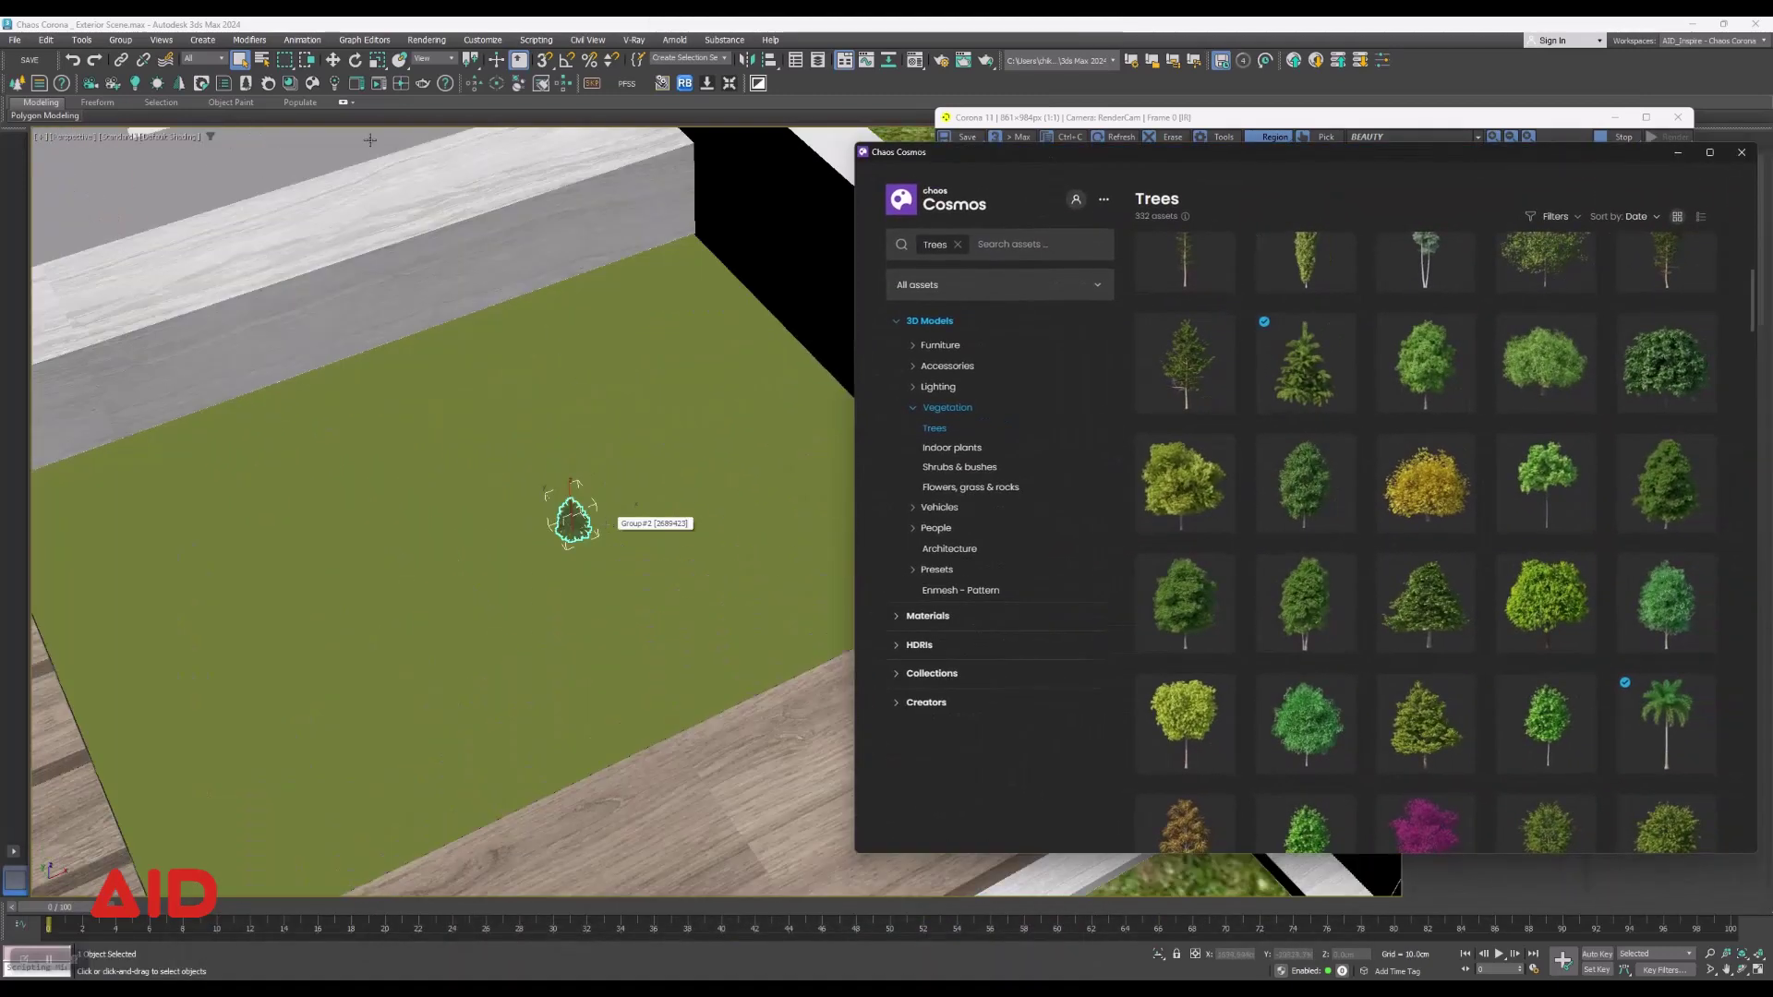
# Uniformly scale the pine tree up to 1000%.
pyautogui.click(375, 62)
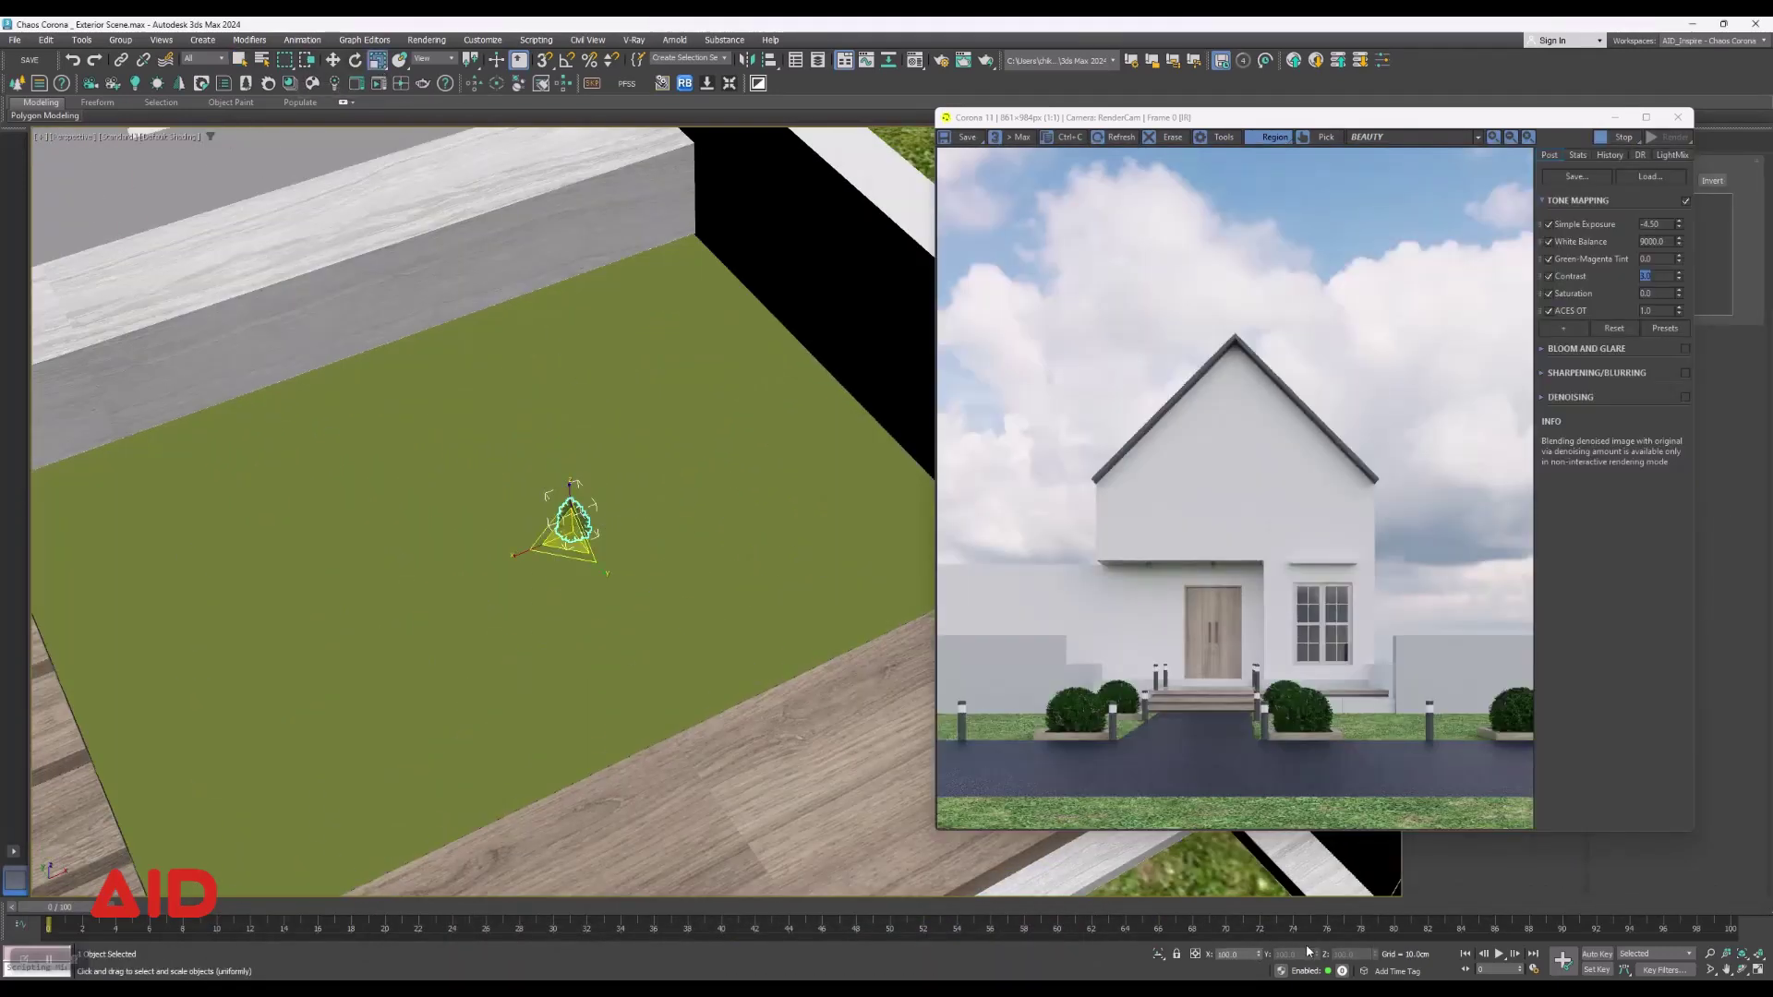
pyautogui.doubleClick(1237, 955)
pyautogui.write('350')
pyautogui.press('Return')
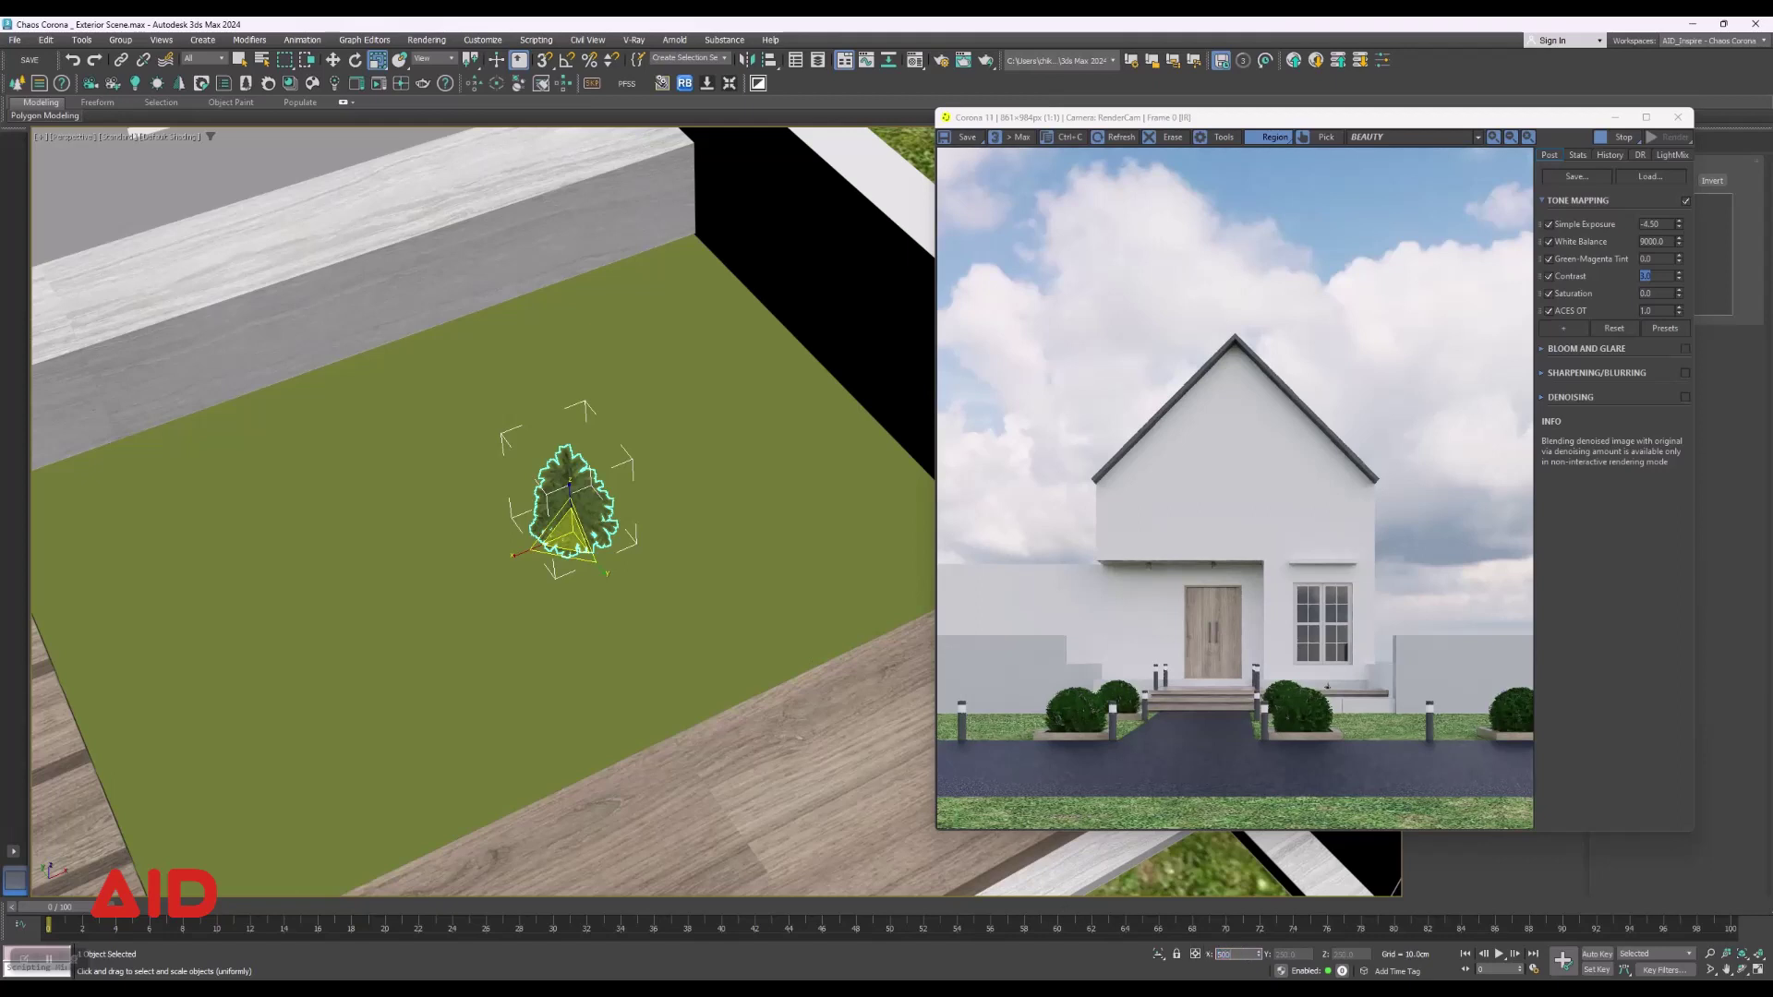
pyautogui.press('Return')
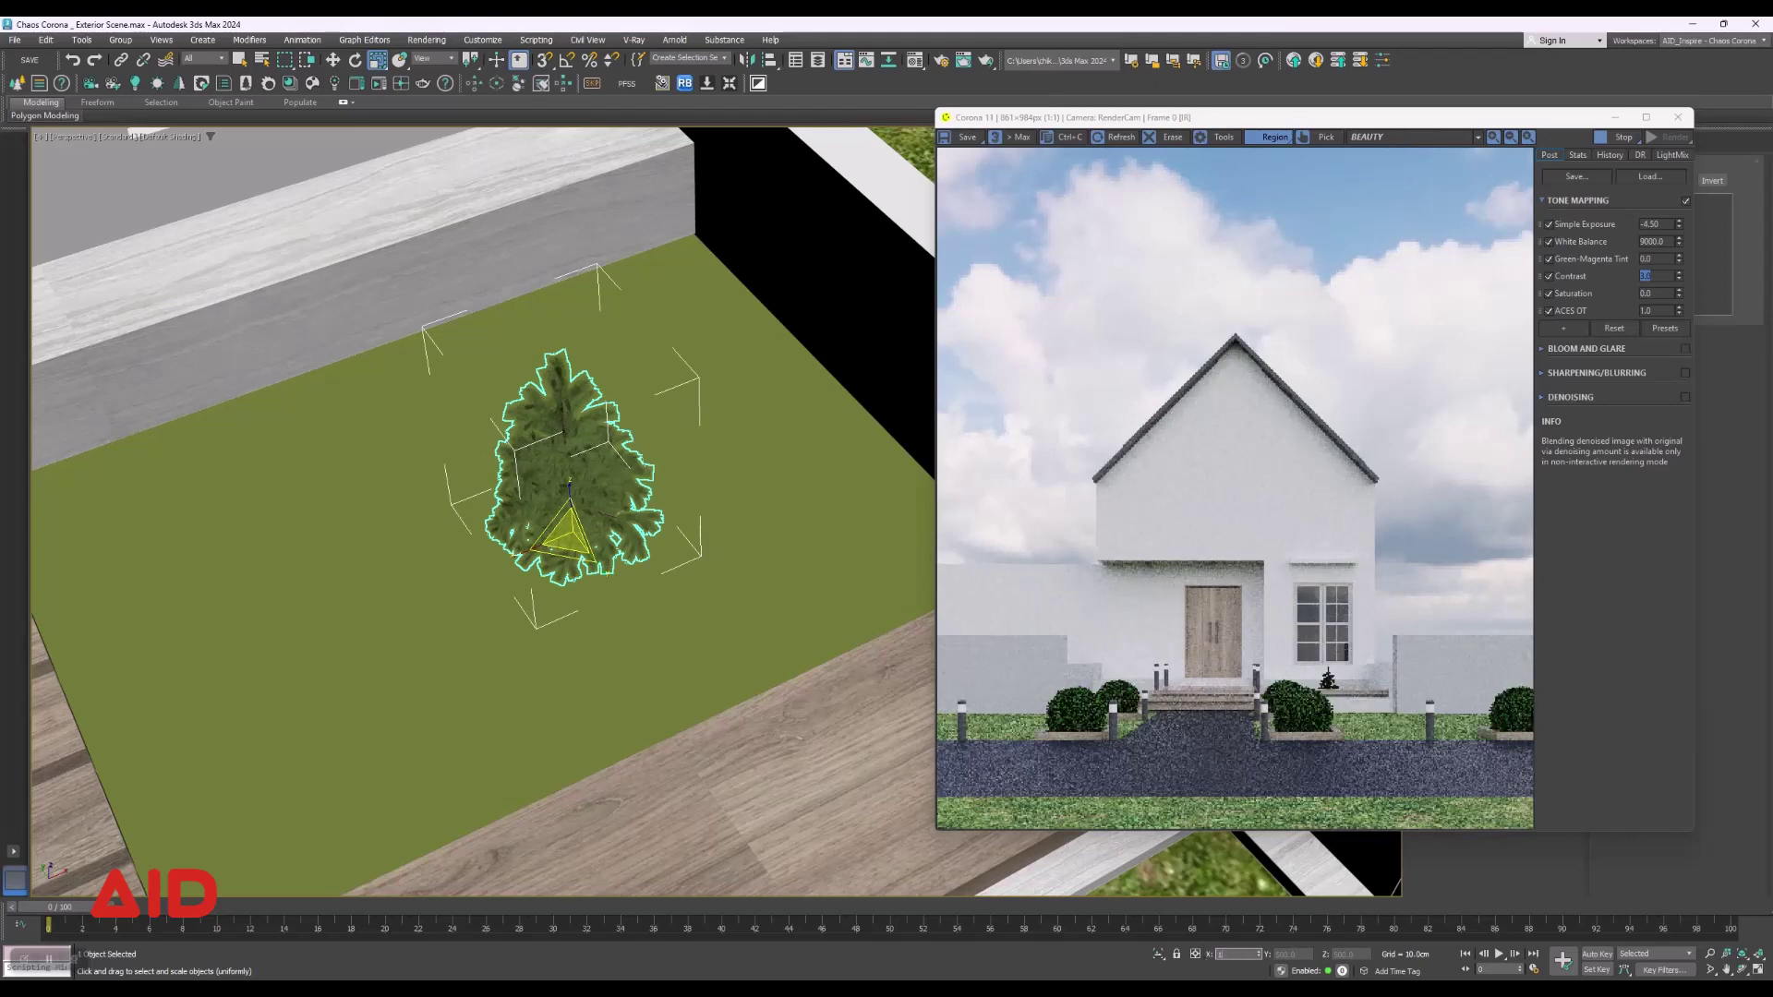
pyautogui.write('000')
pyautogui.press('Return')
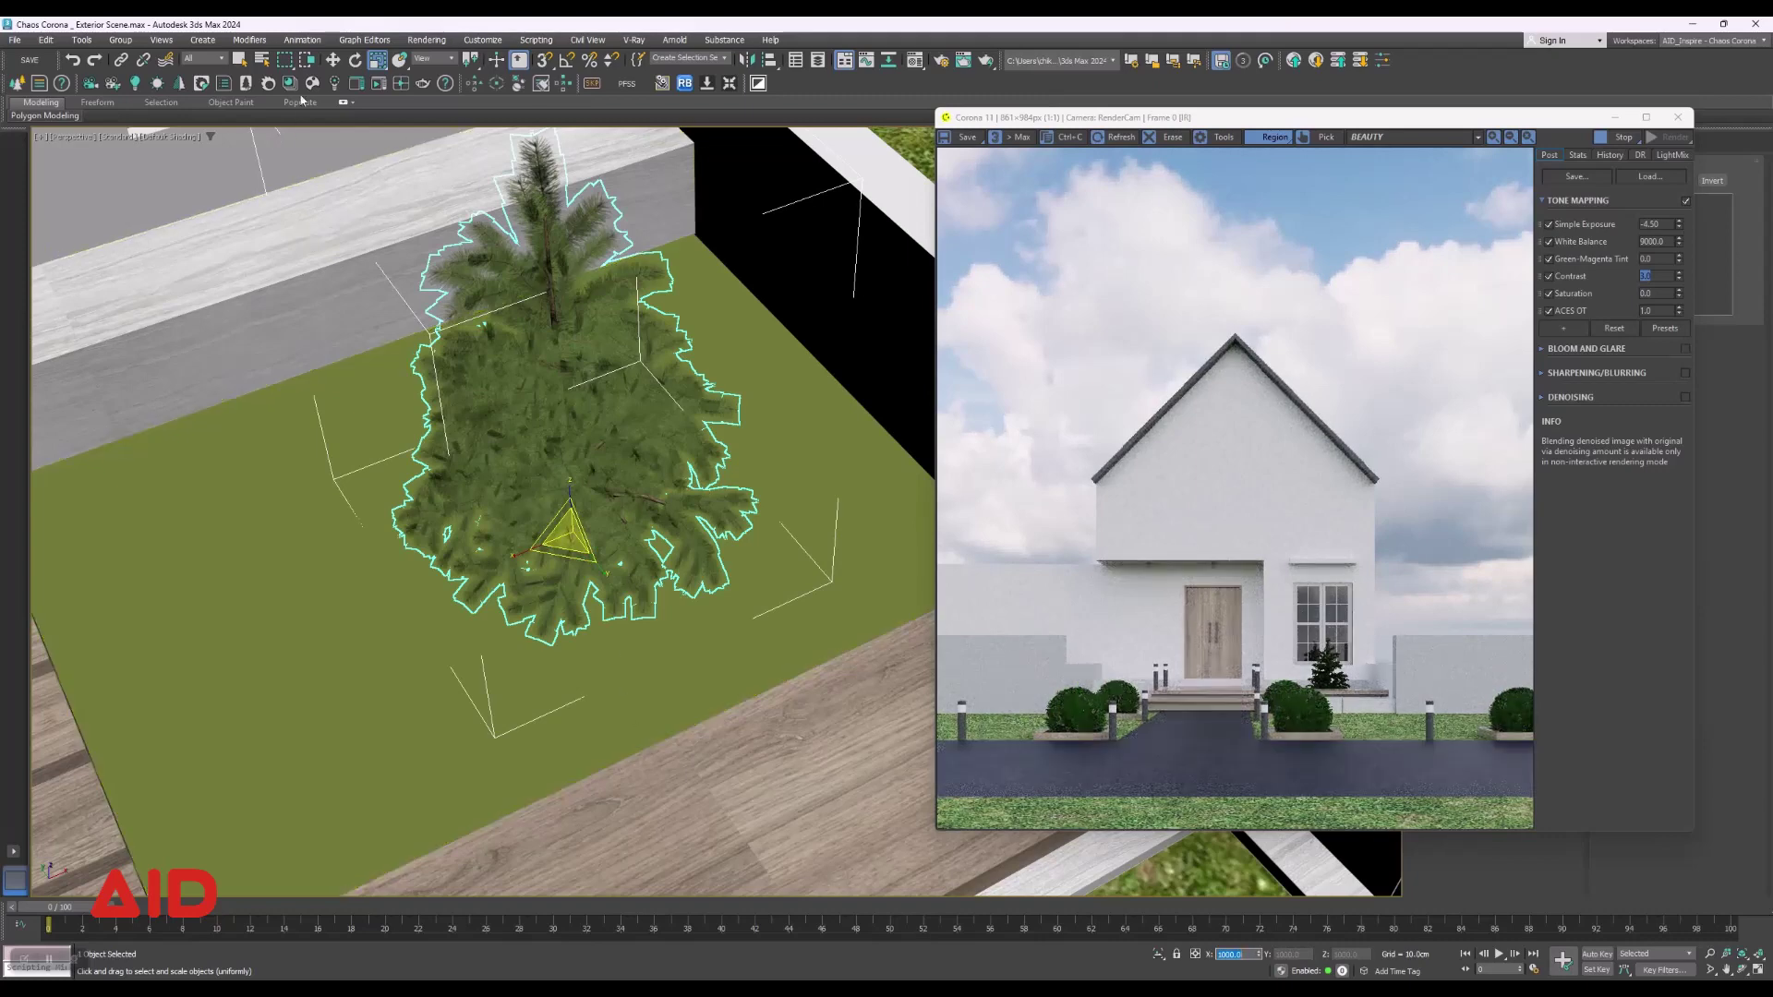
# Move the enlarged pine along X onto the lawn bed right of the entrance steps.
pyautogui.click(335, 65)
pyautogui.moveTo(614, 513); pyautogui.dragTo(736, 494)
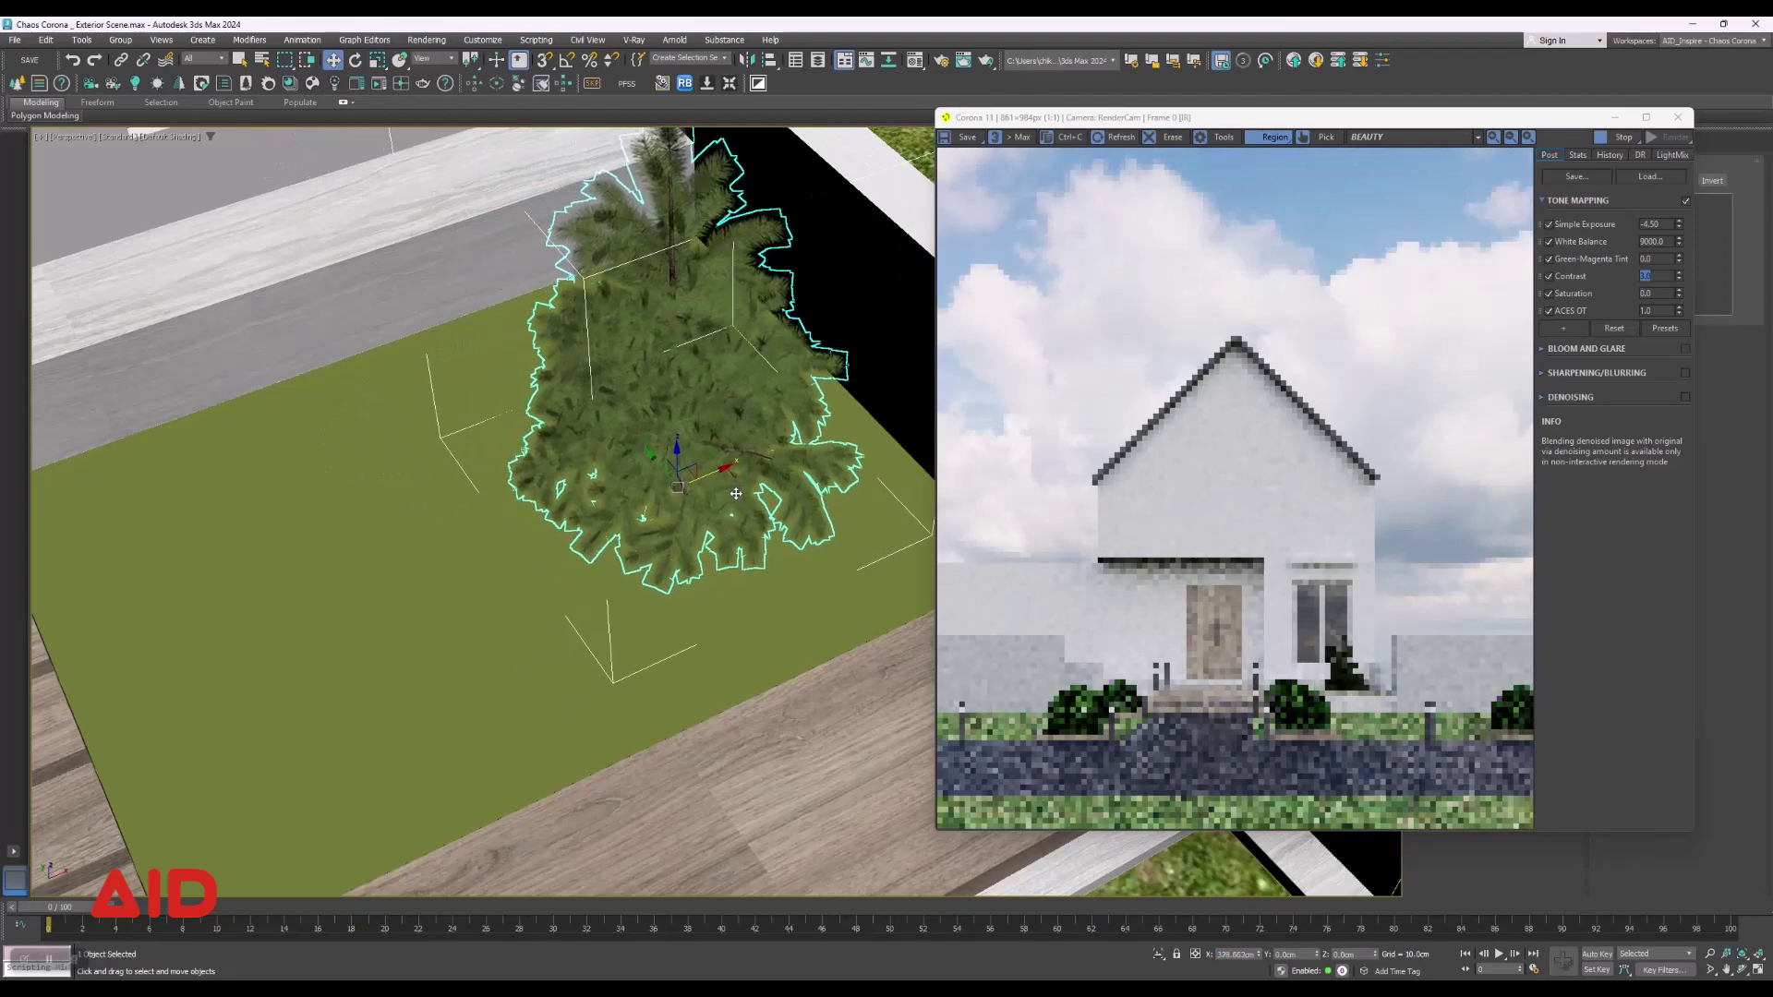
pyautogui.moveTo(741, 493); pyautogui.dragTo(826, 471)
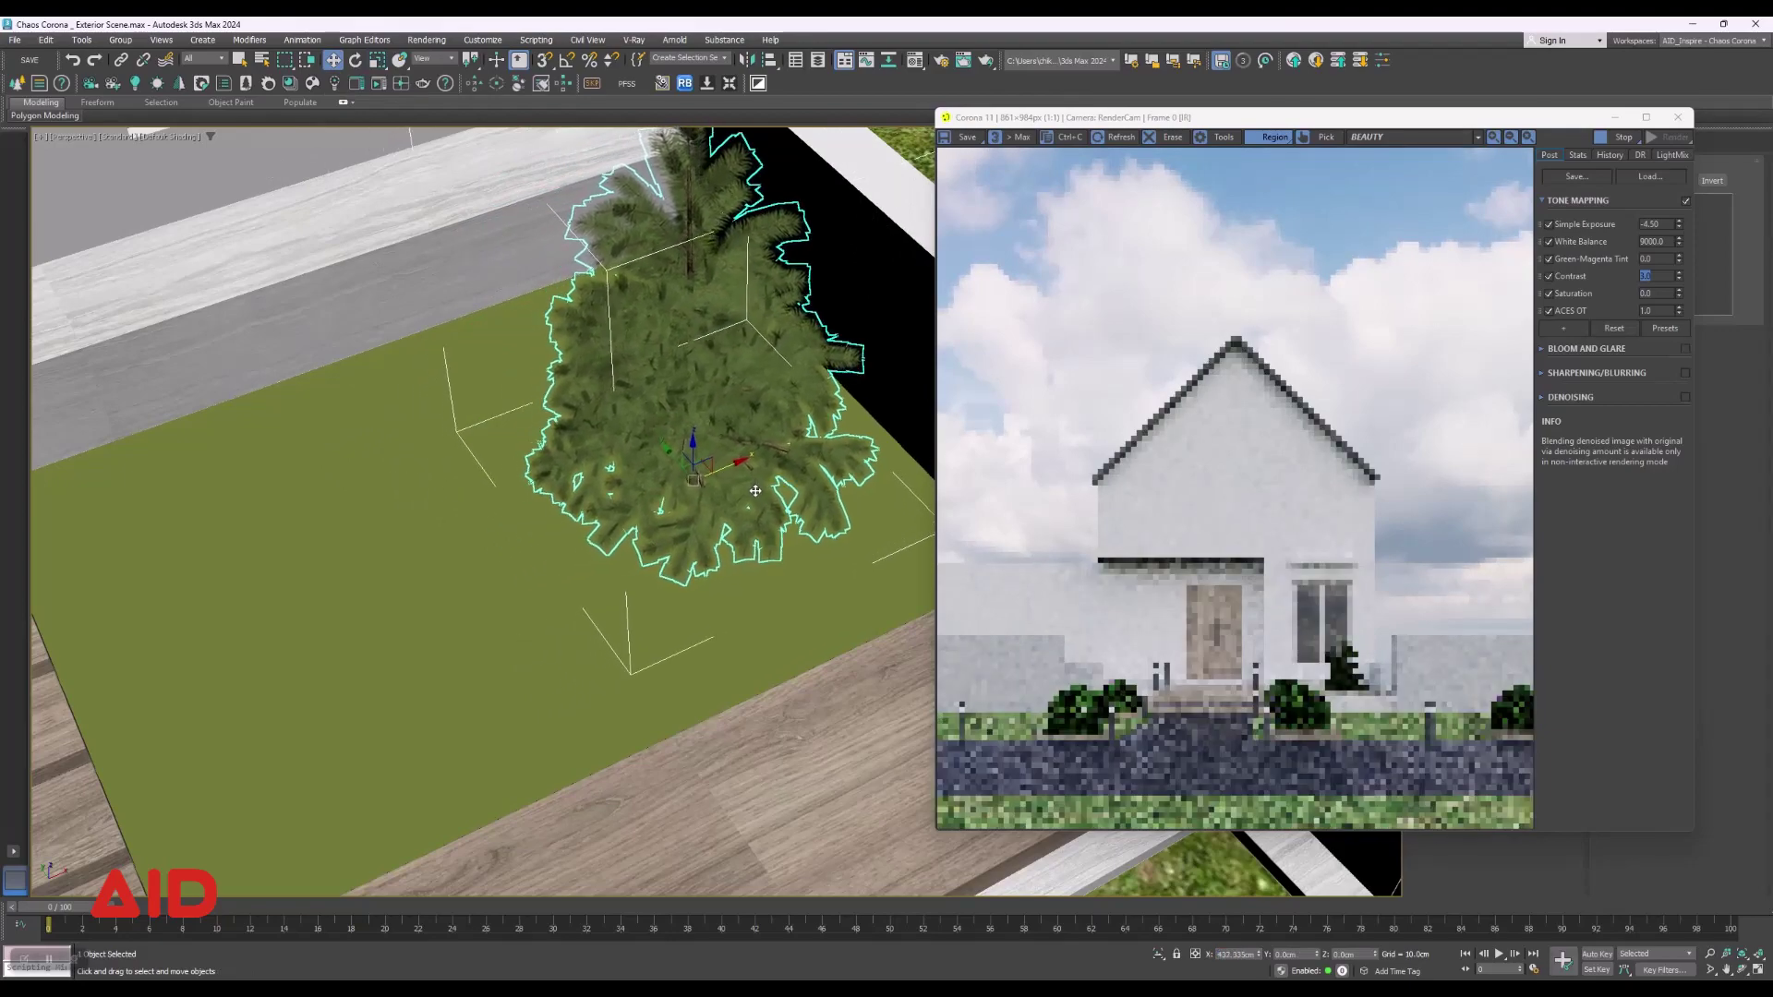
pyautogui.scroll(-2, 827, 471)
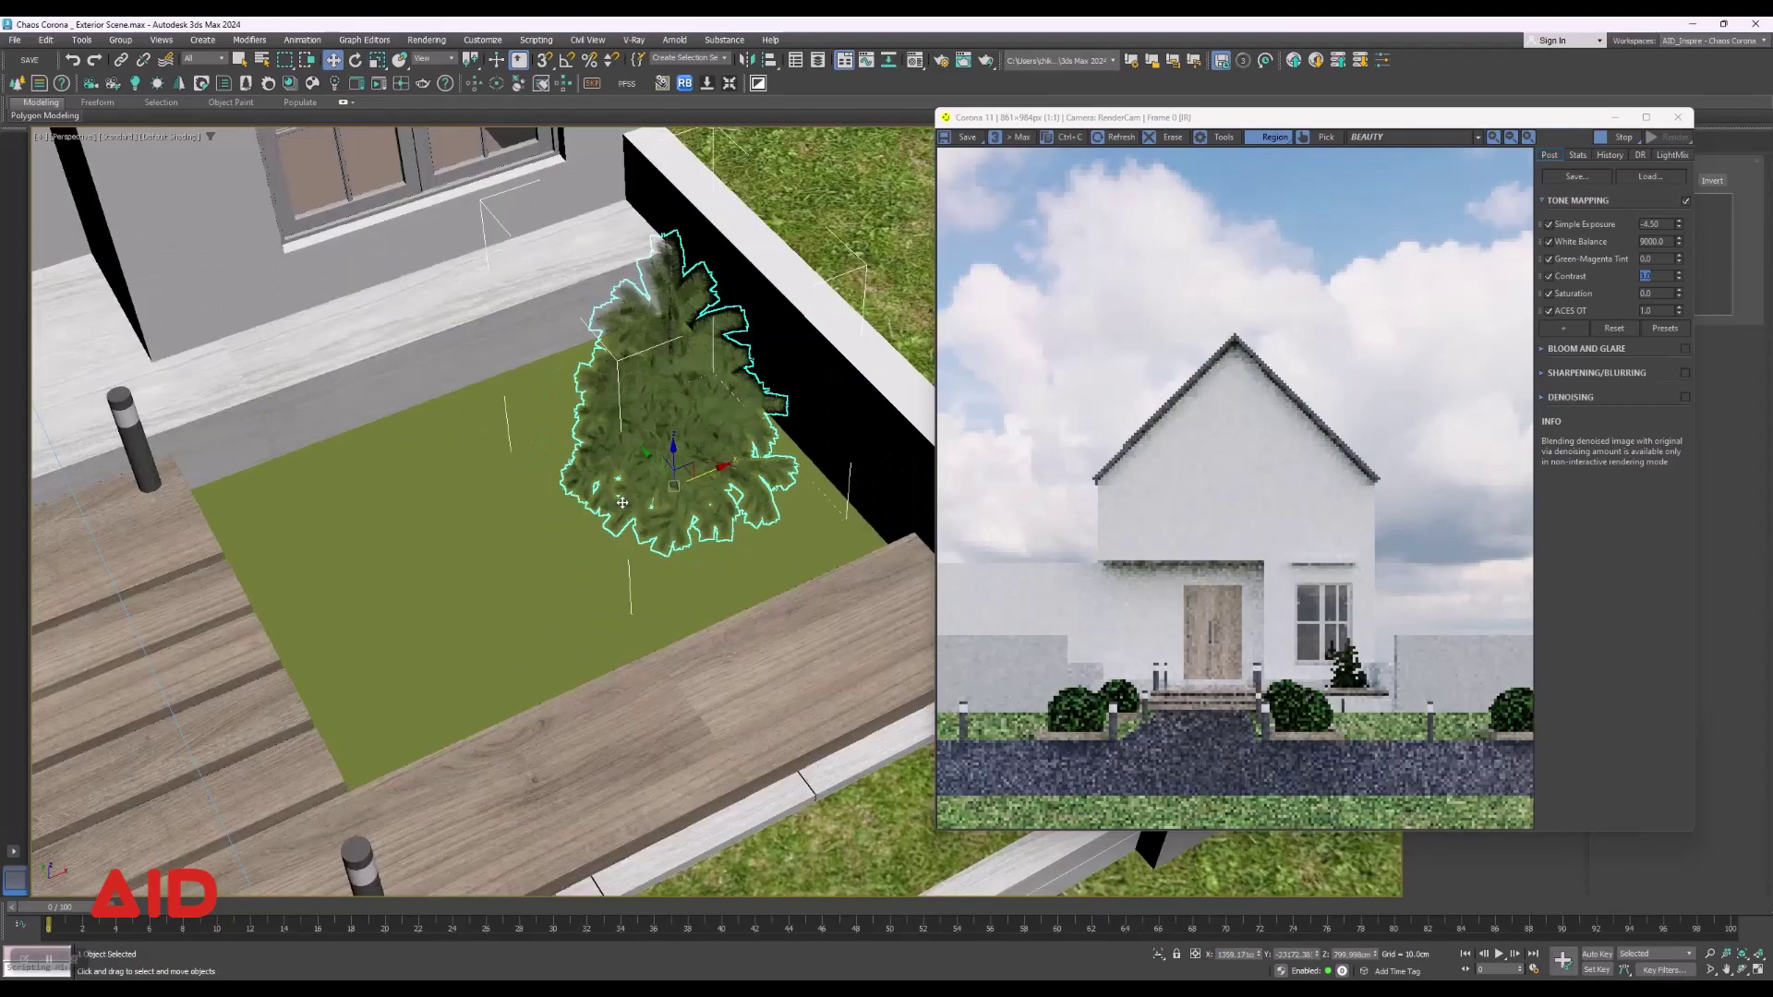
pyautogui.scroll(-5, 826, 471)
pyautogui.scroll(6, 682, 507)
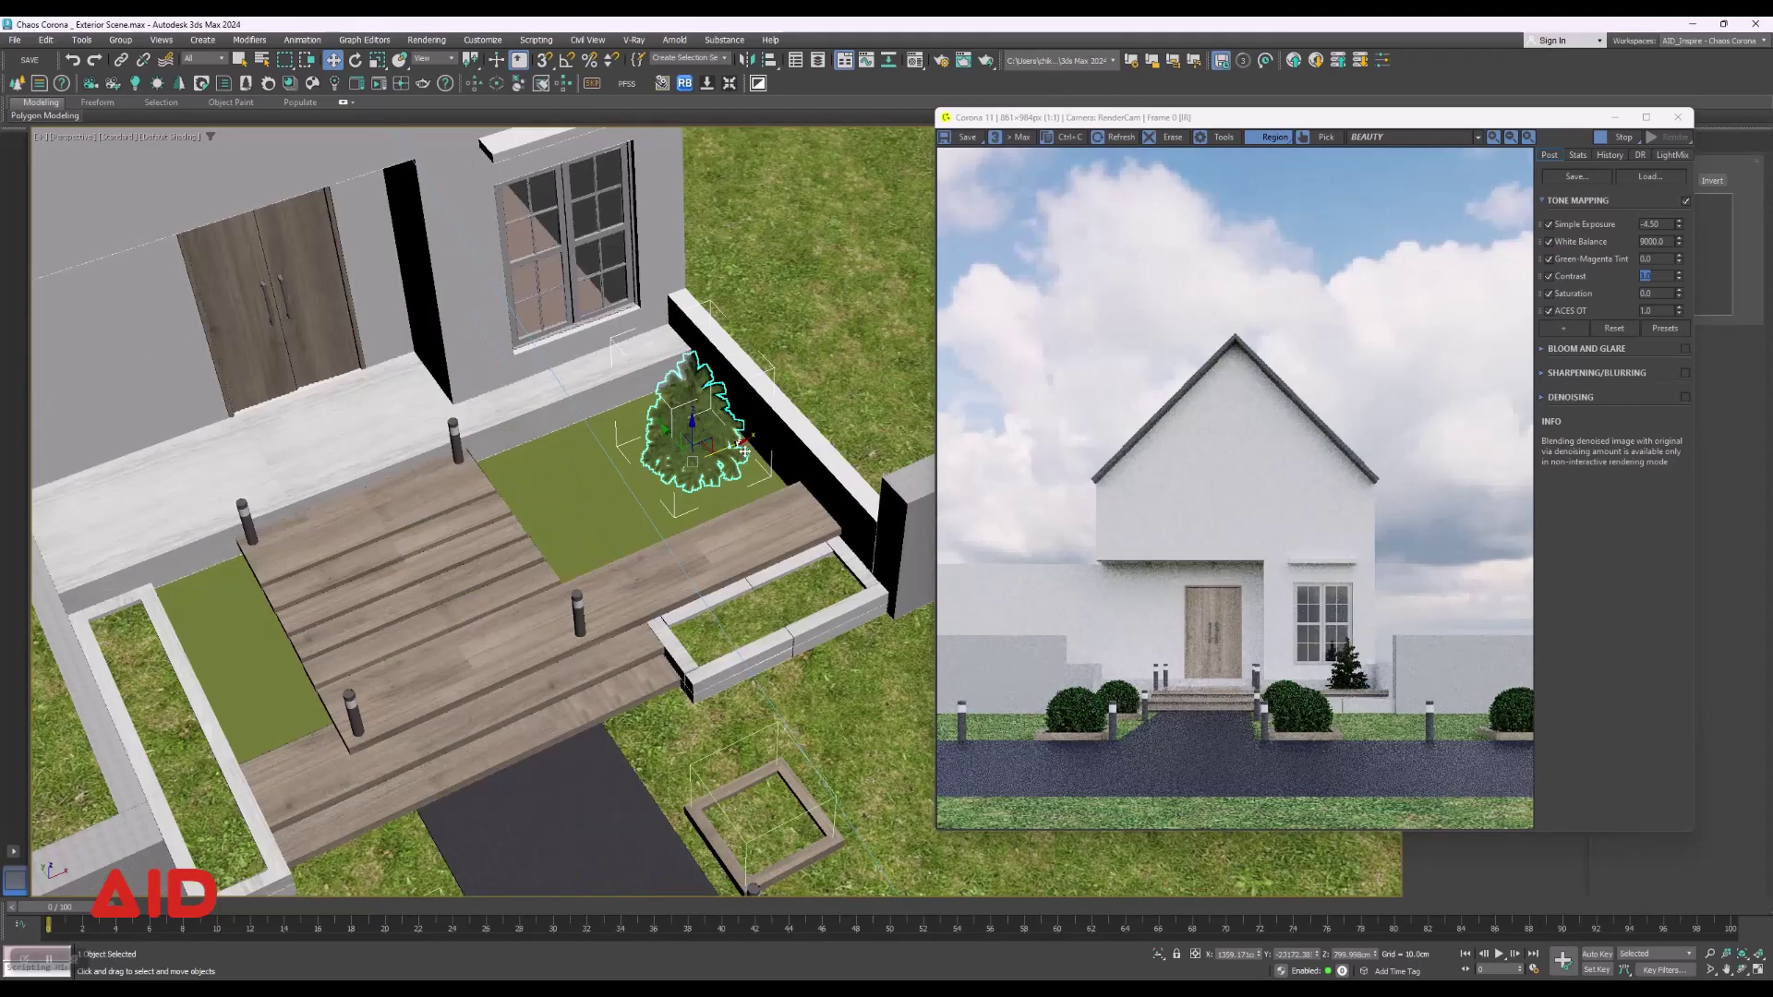
# Shift-drag an Instance copy of the pine onto the lawn bed left of the steps.
pyautogui.moveTo(737, 445); pyautogui.dragTo(262, 600)
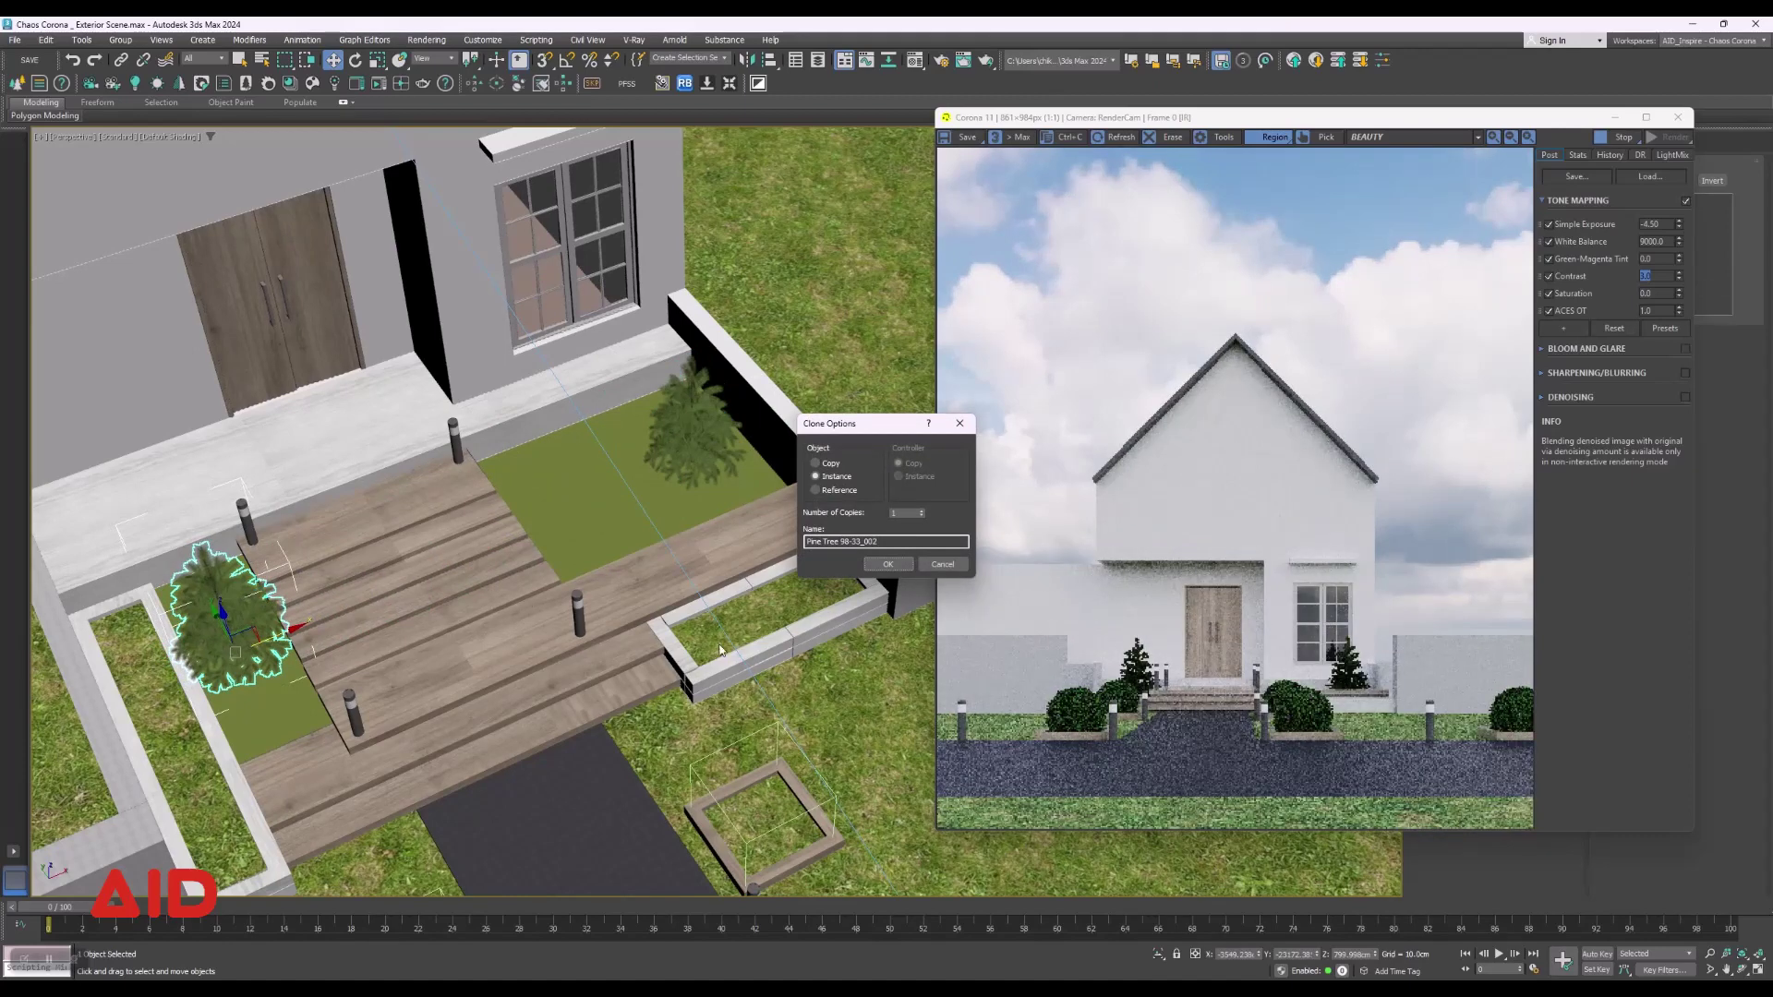
pyautogui.click(888, 564)
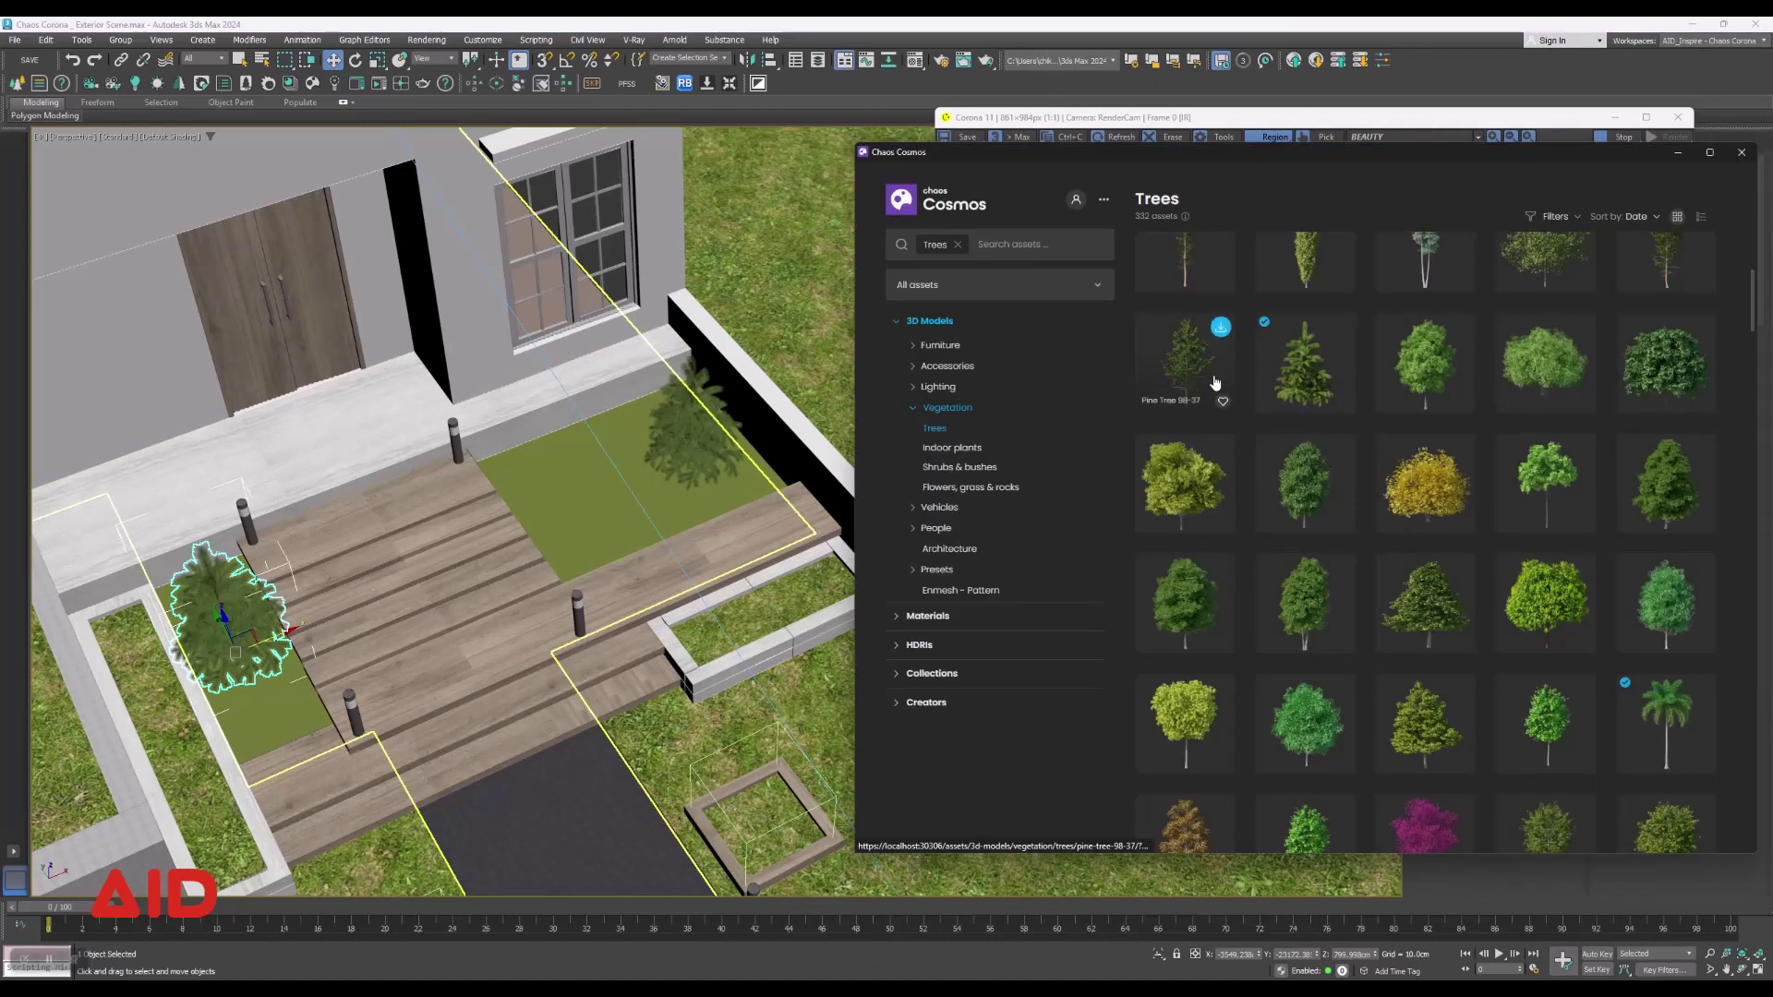
# Download Pine Tree 98-37 from the Cosmos Trees category.
pyautogui.scroll(-3, 1216, 382)
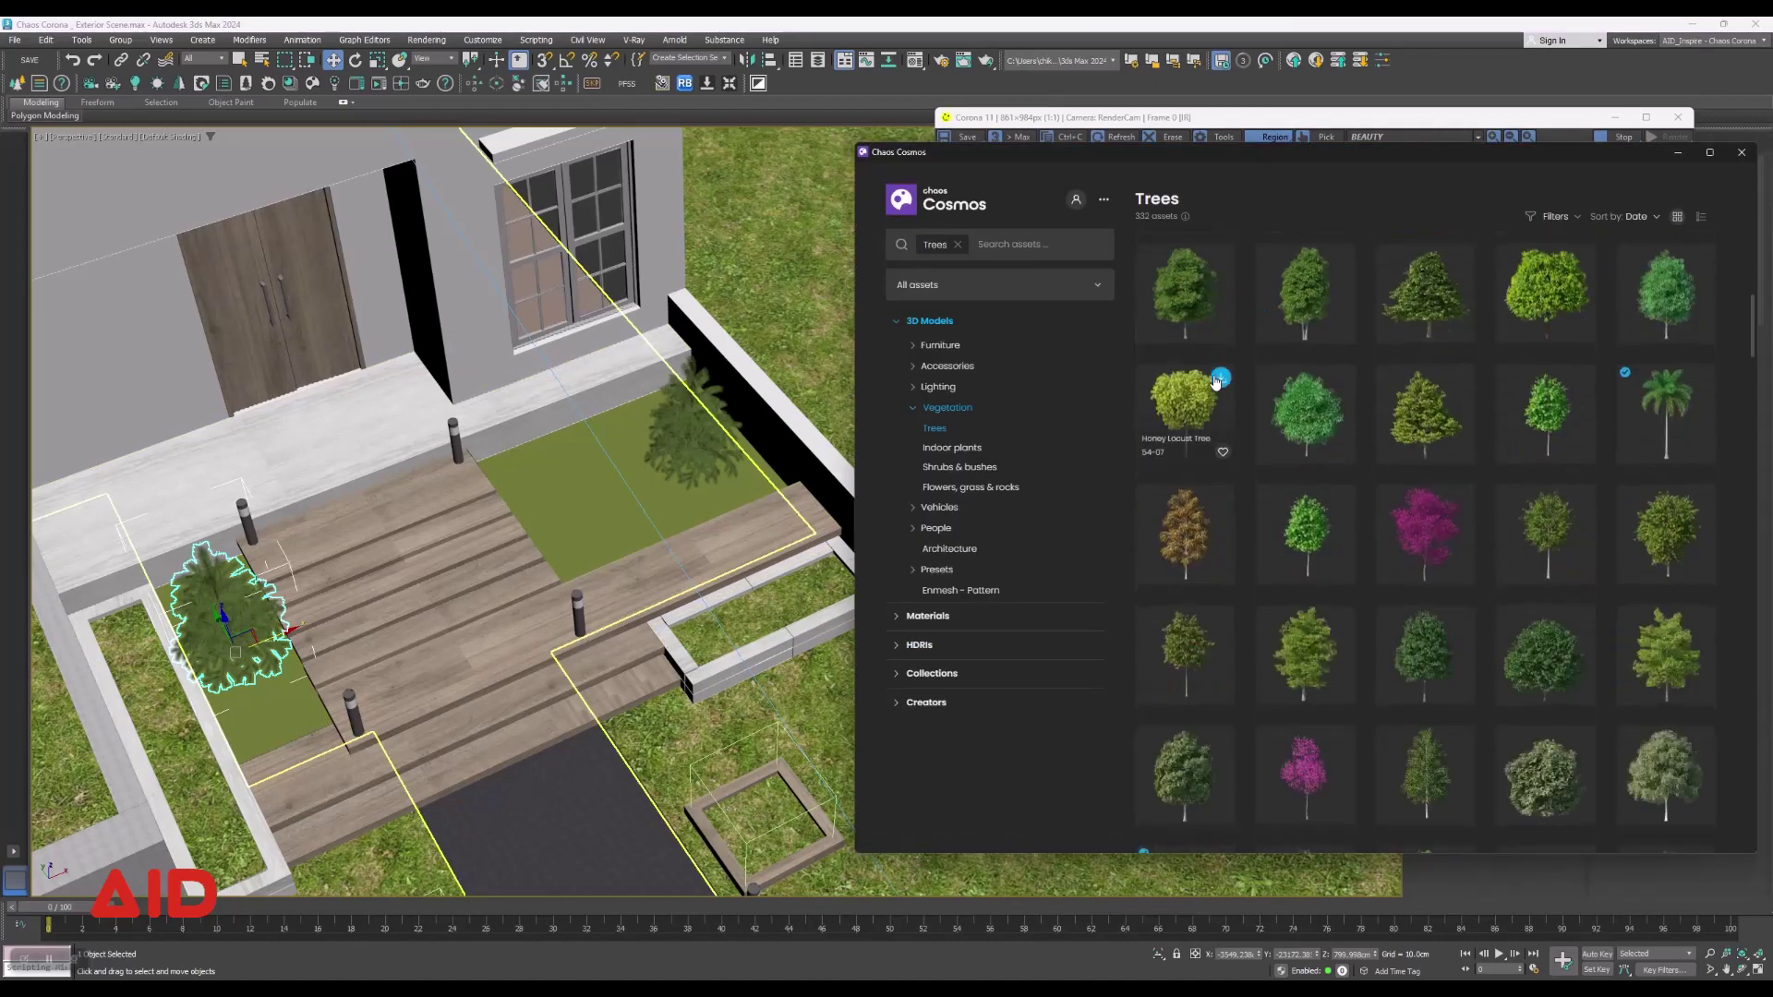
pyautogui.scroll(3, 1216, 382)
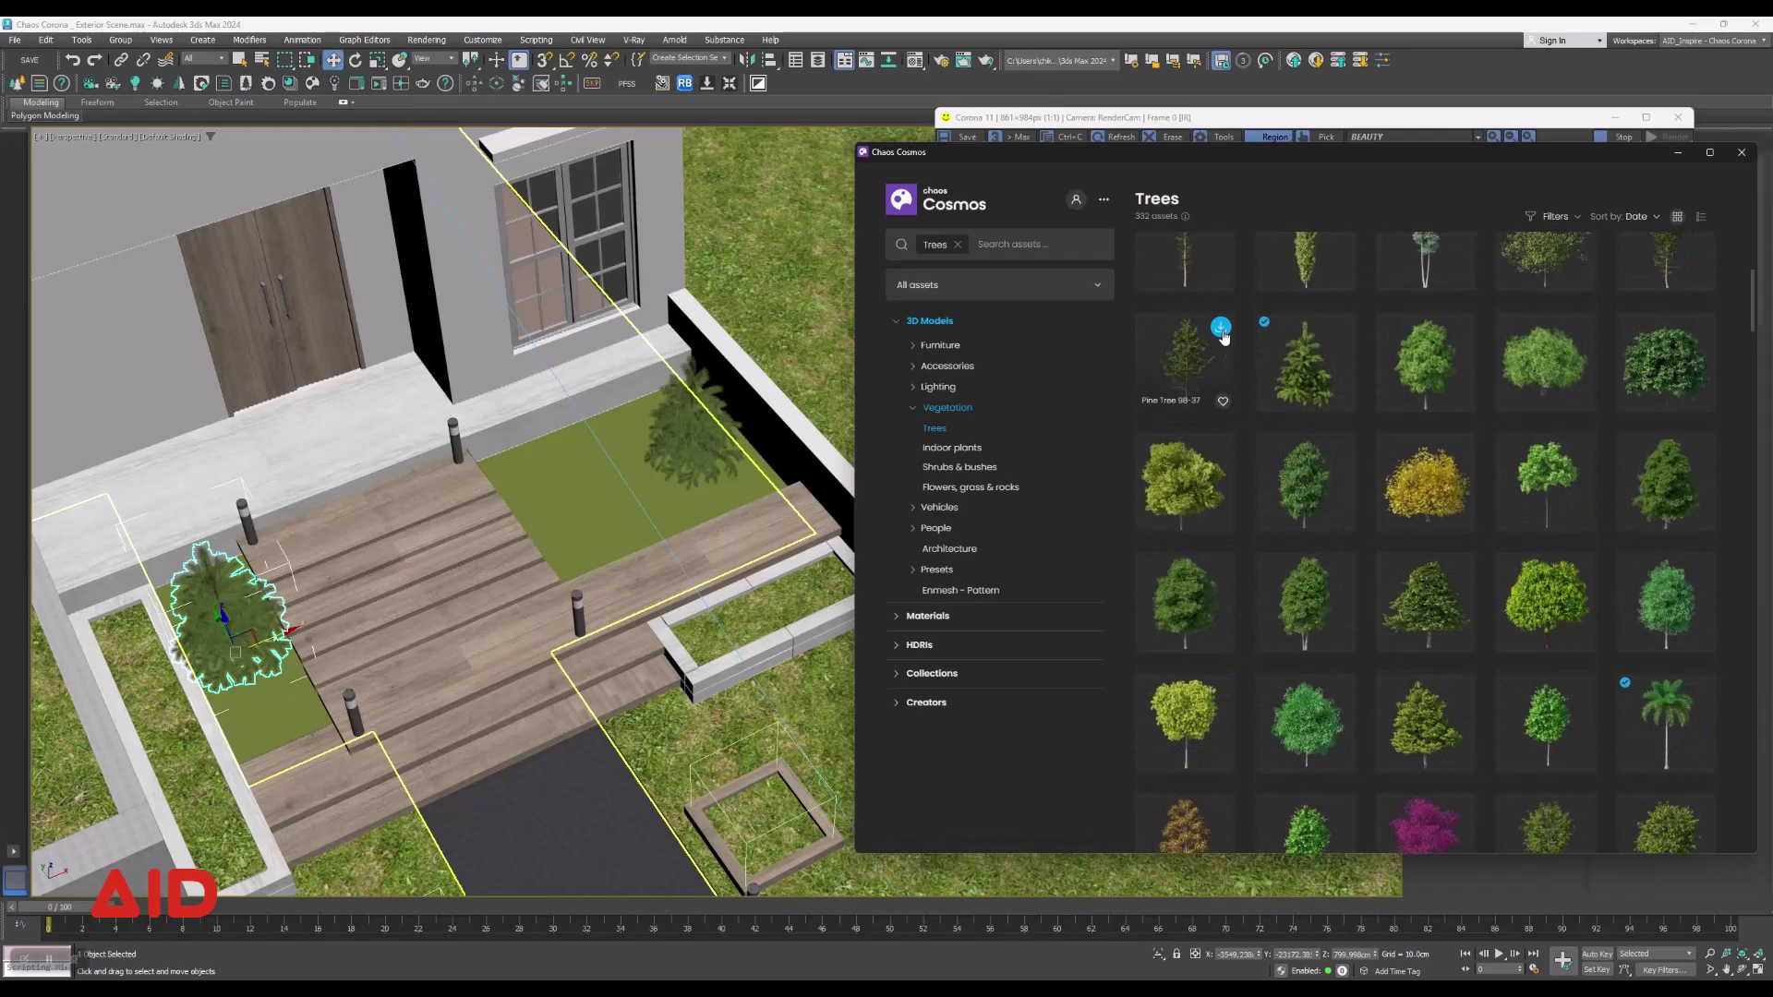
pyautogui.click(1220, 328)
# Drag the Pine Tree 98-37 card onto the lawn beside the side wall.
pyautogui.scroll(-2, 1462, 476)
pyautogui.scroll(-1, 1463, 479)
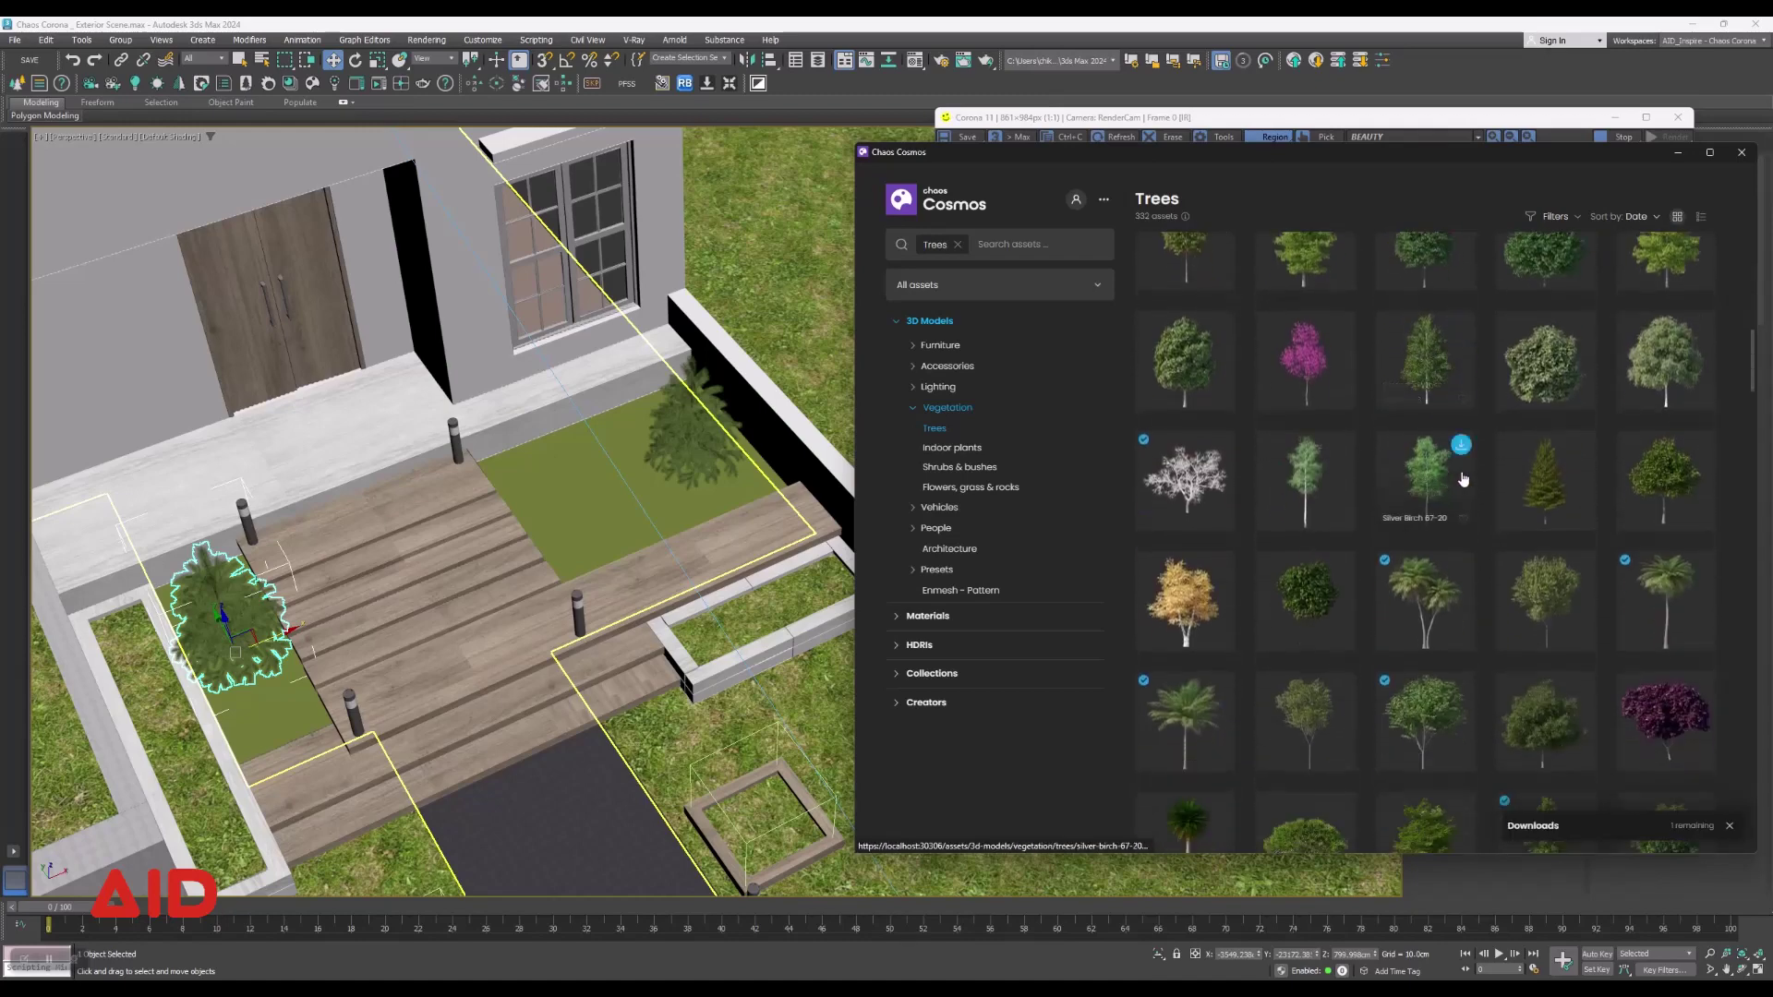
pyautogui.scroll(-3, 1463, 478)
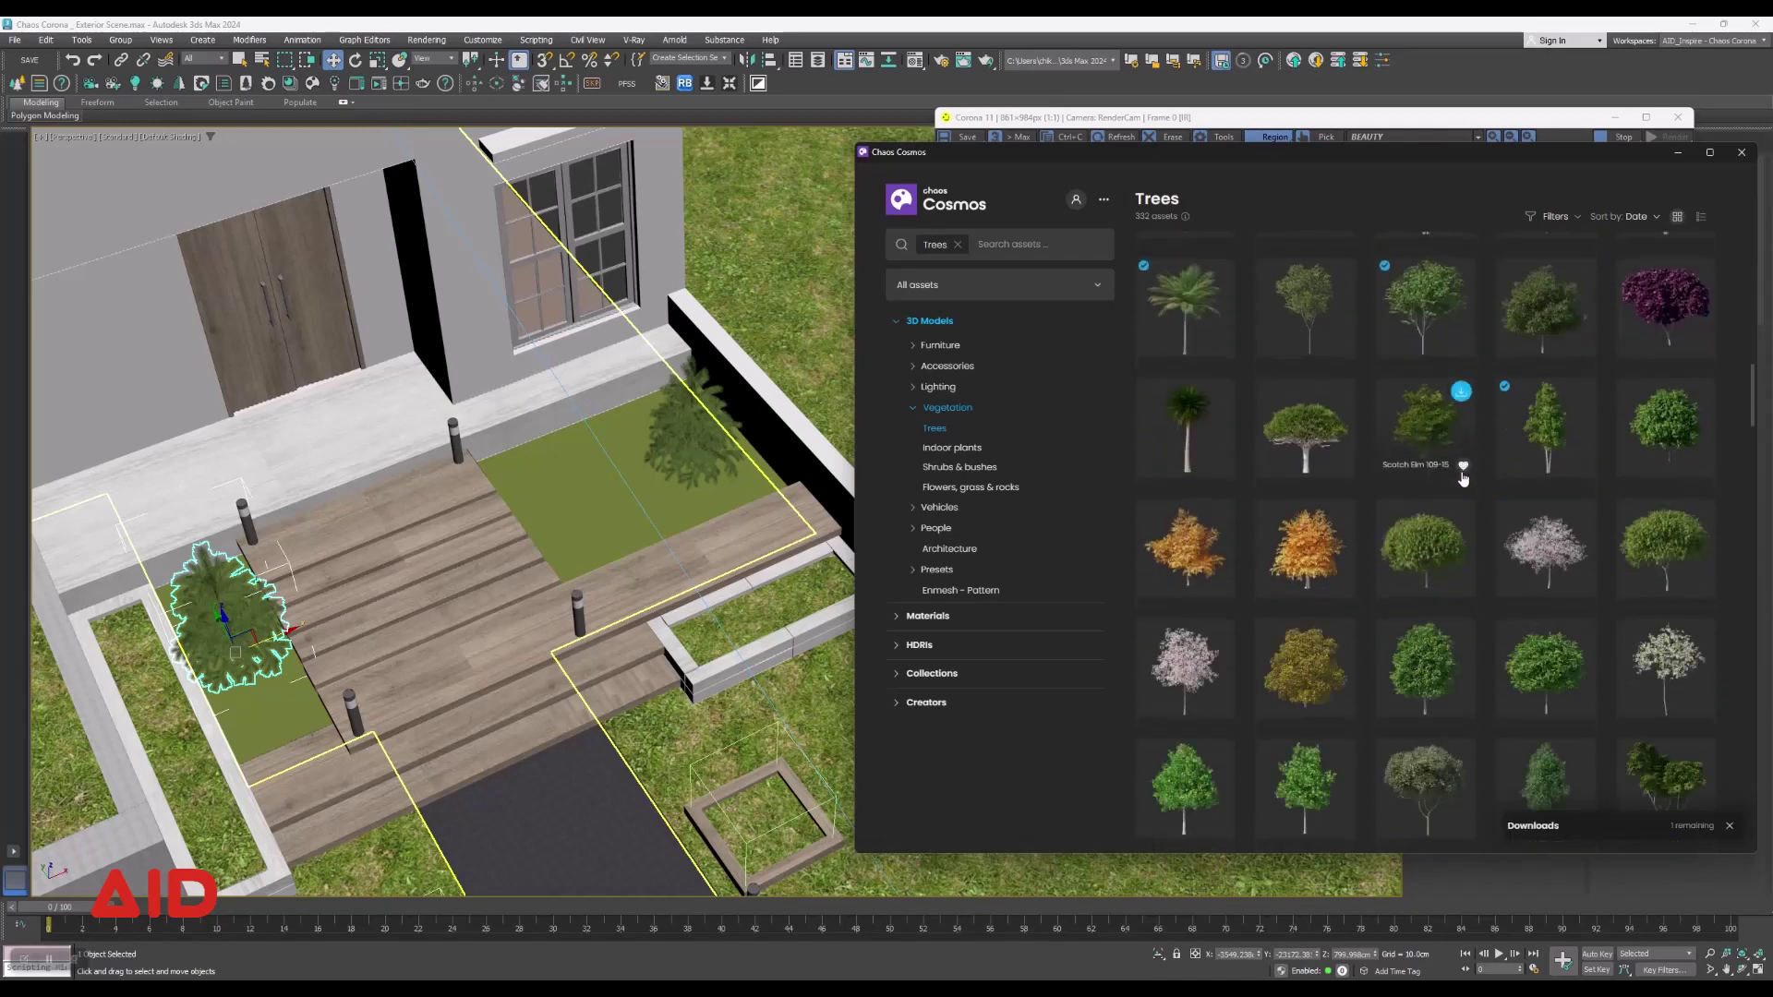
pyautogui.scroll(-1, 1463, 478)
pyautogui.scroll(-2, 1462, 478)
pyautogui.scroll(-3, 1463, 479)
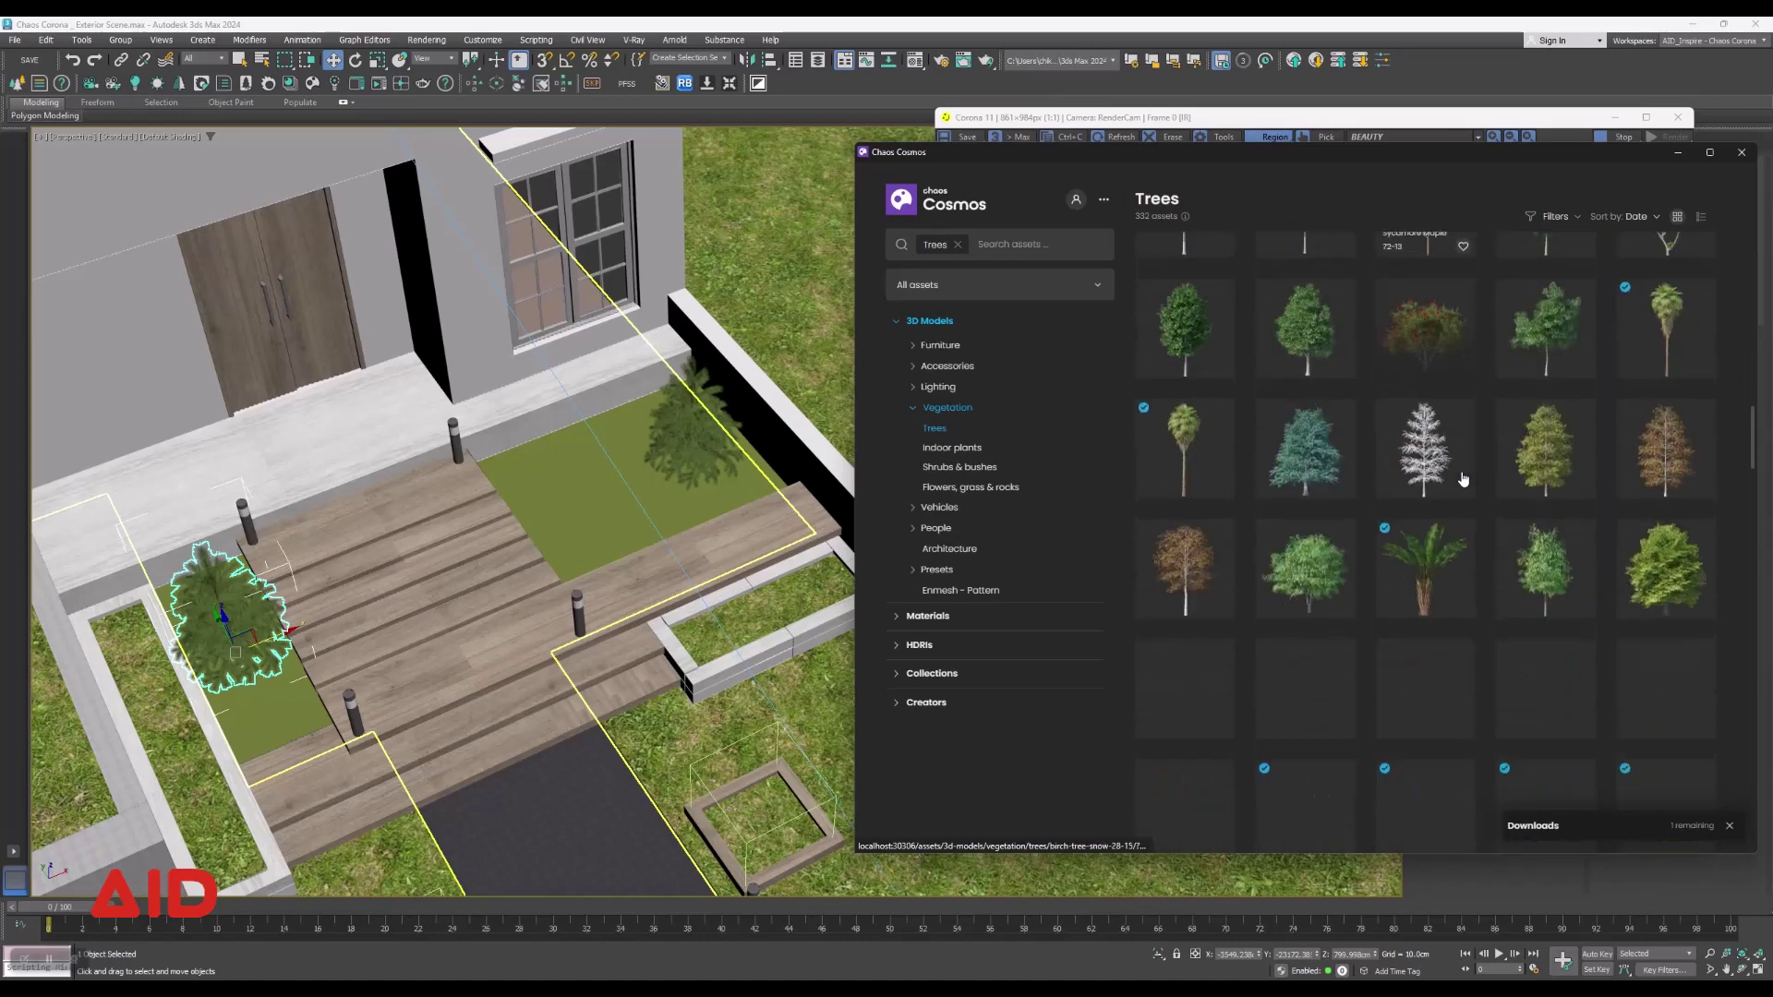
pyautogui.scroll(-1, 1463, 479)
pyautogui.scroll(-3, 1463, 479)
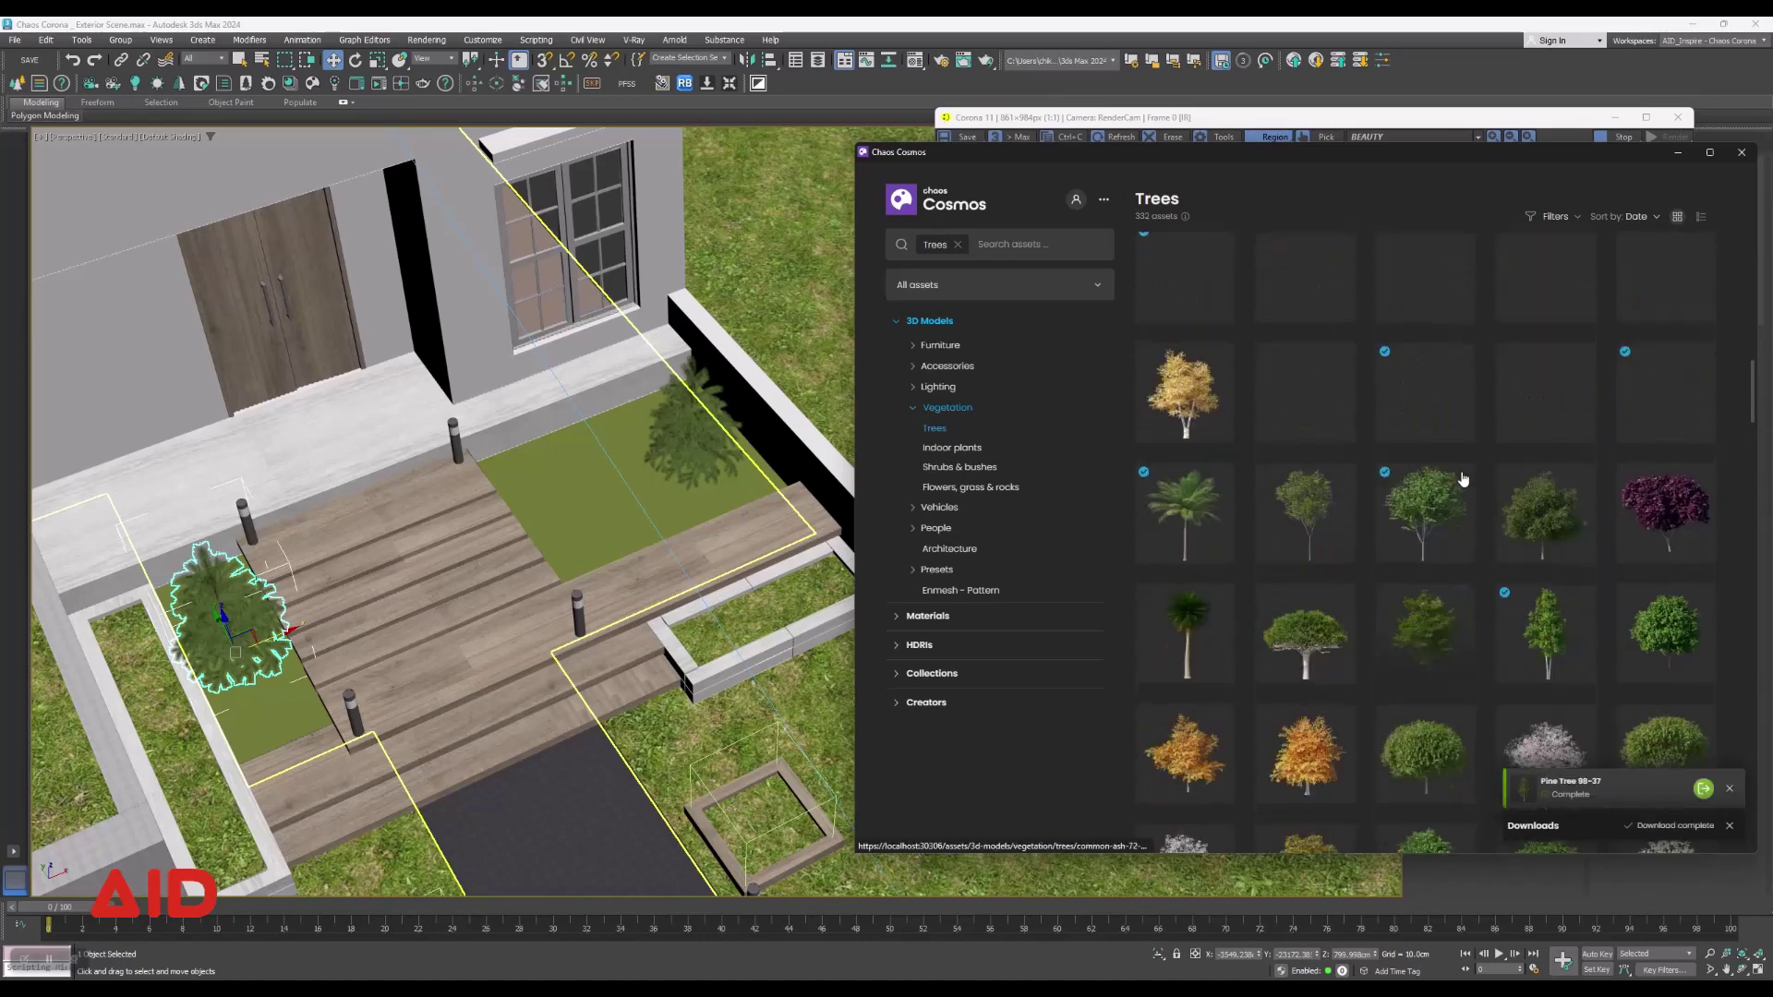
pyautogui.scroll(-2, 1463, 478)
pyautogui.scroll(3, 1462, 479)
pyautogui.scroll(1, 1463, 478)
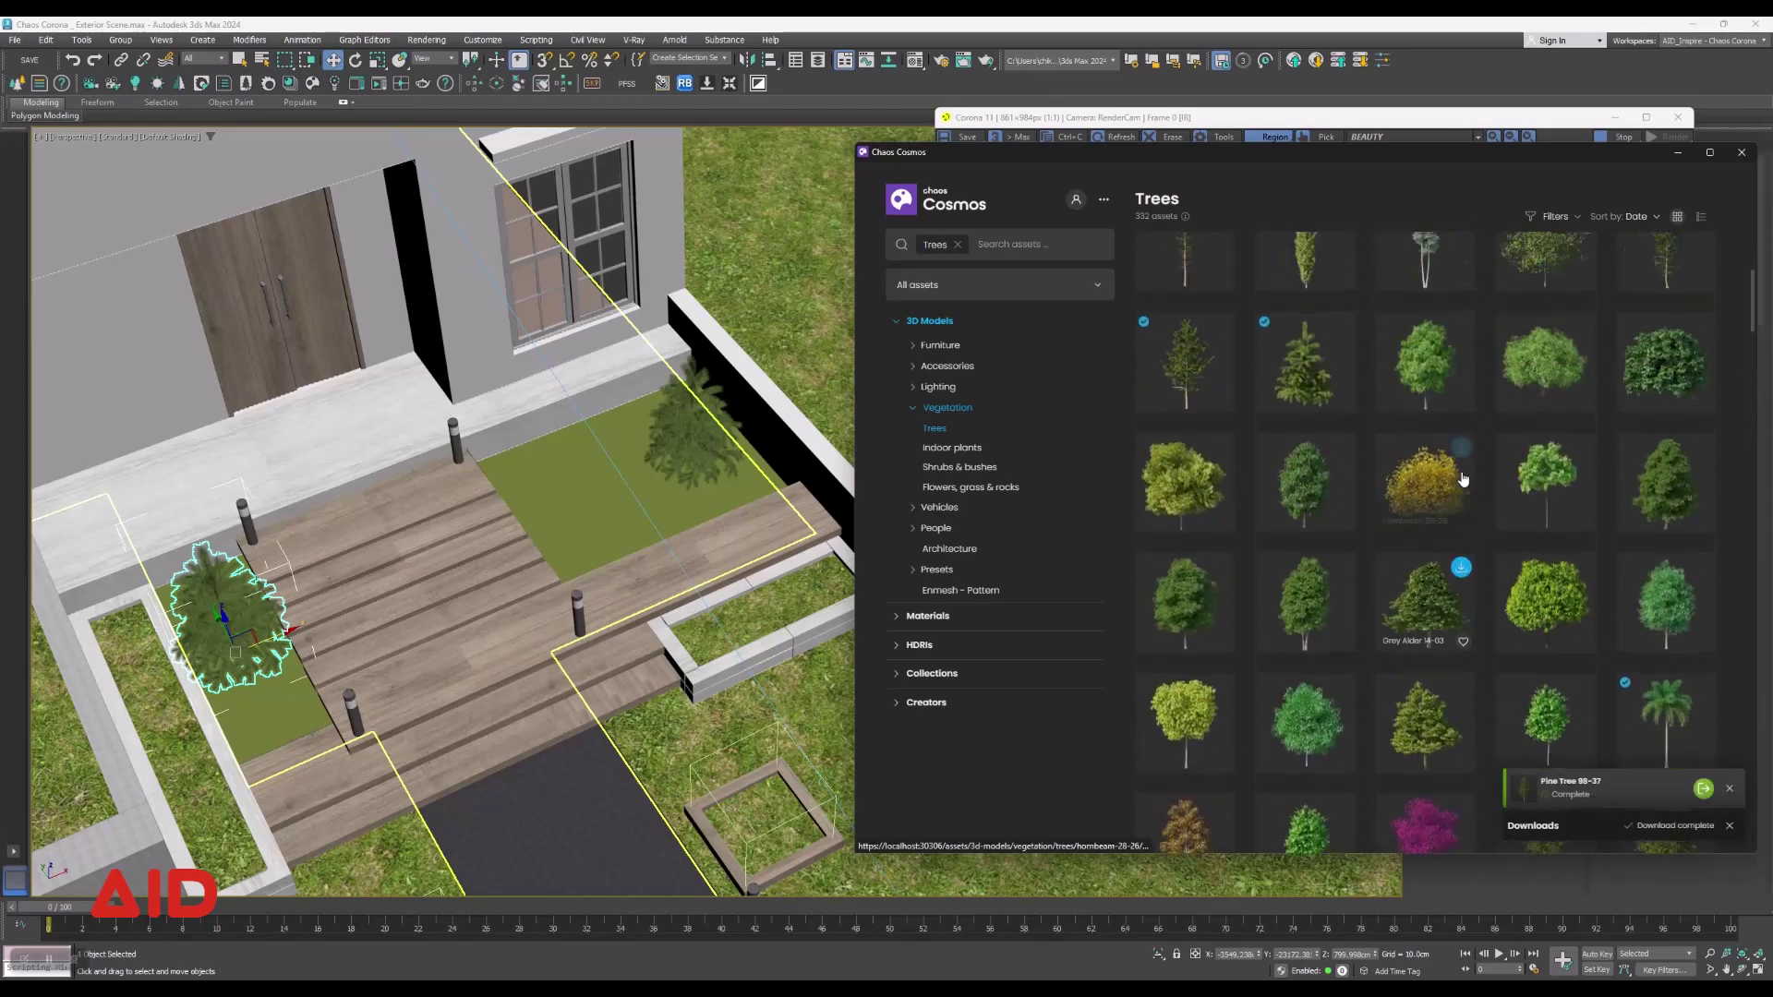
pyautogui.moveTo(1197, 403); pyautogui.dragTo(1187, 404)
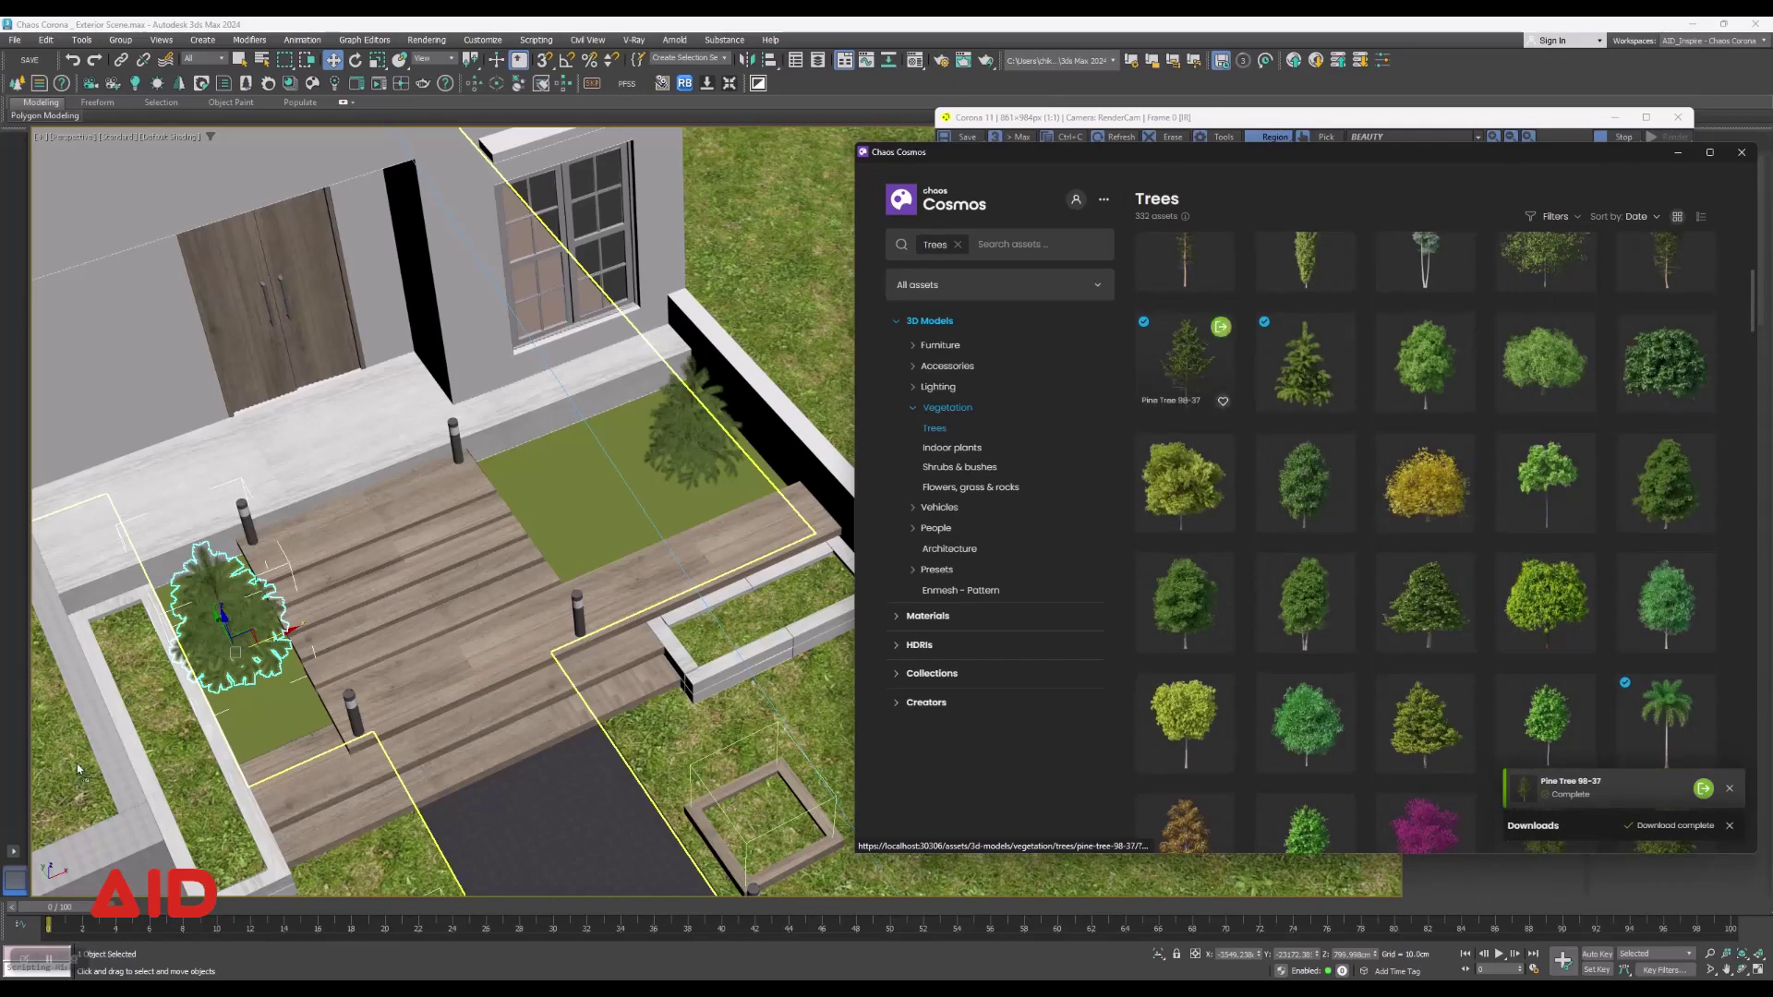
pyautogui.moveTo(79, 768); pyautogui.dragTo(72, 766)
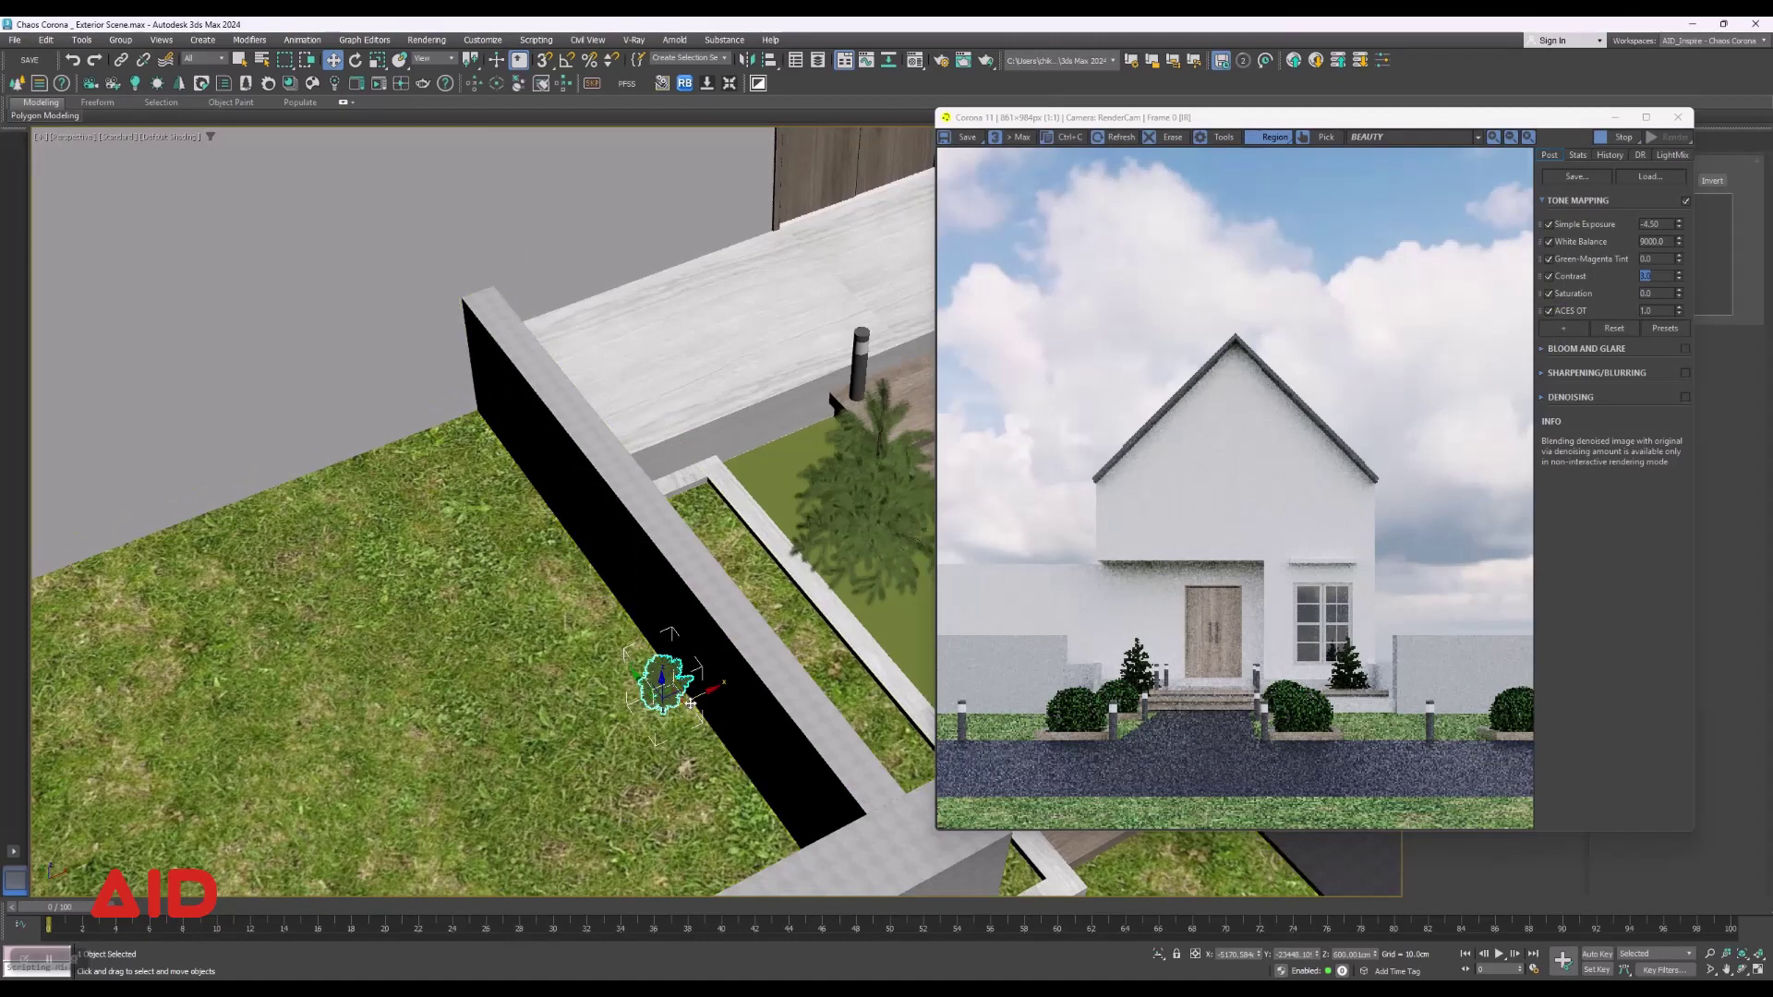
# Scale Pine Tree 98-37 to 1000%, then roughly double it again.
pyautogui.moveTo(693, 698); pyautogui.dragTo(546, 767)
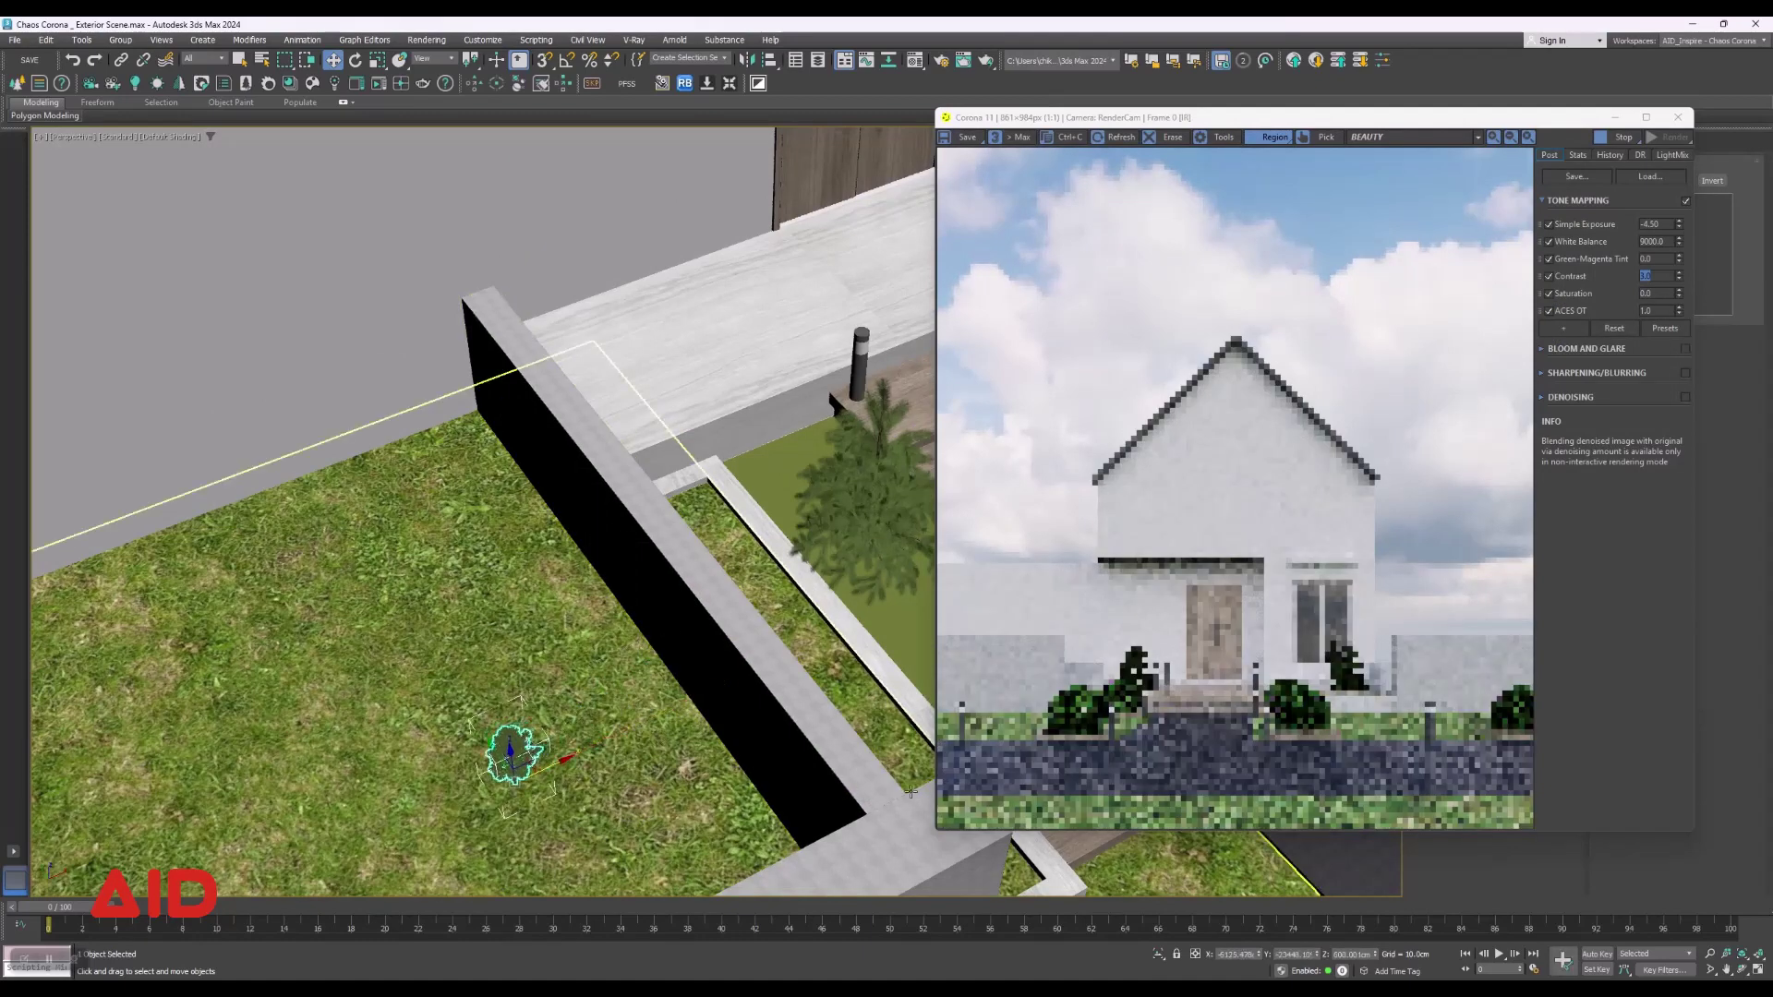
pyautogui.click(378, 60)
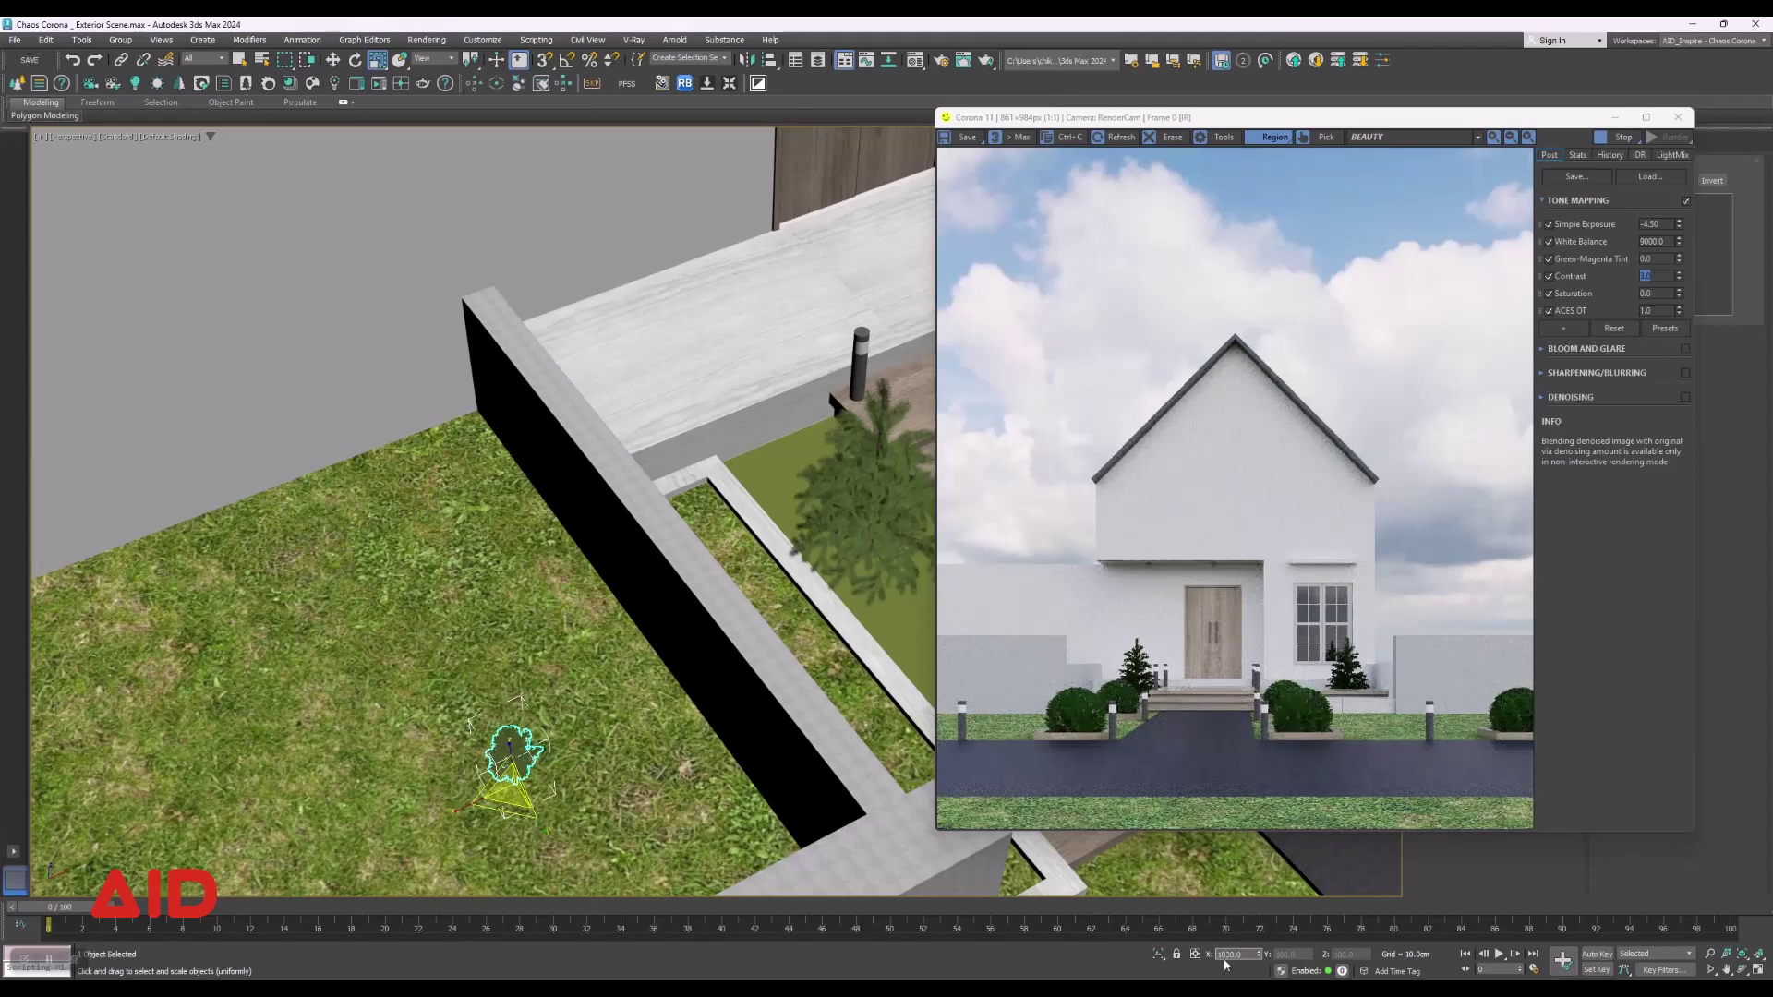
pyautogui.press('Return')
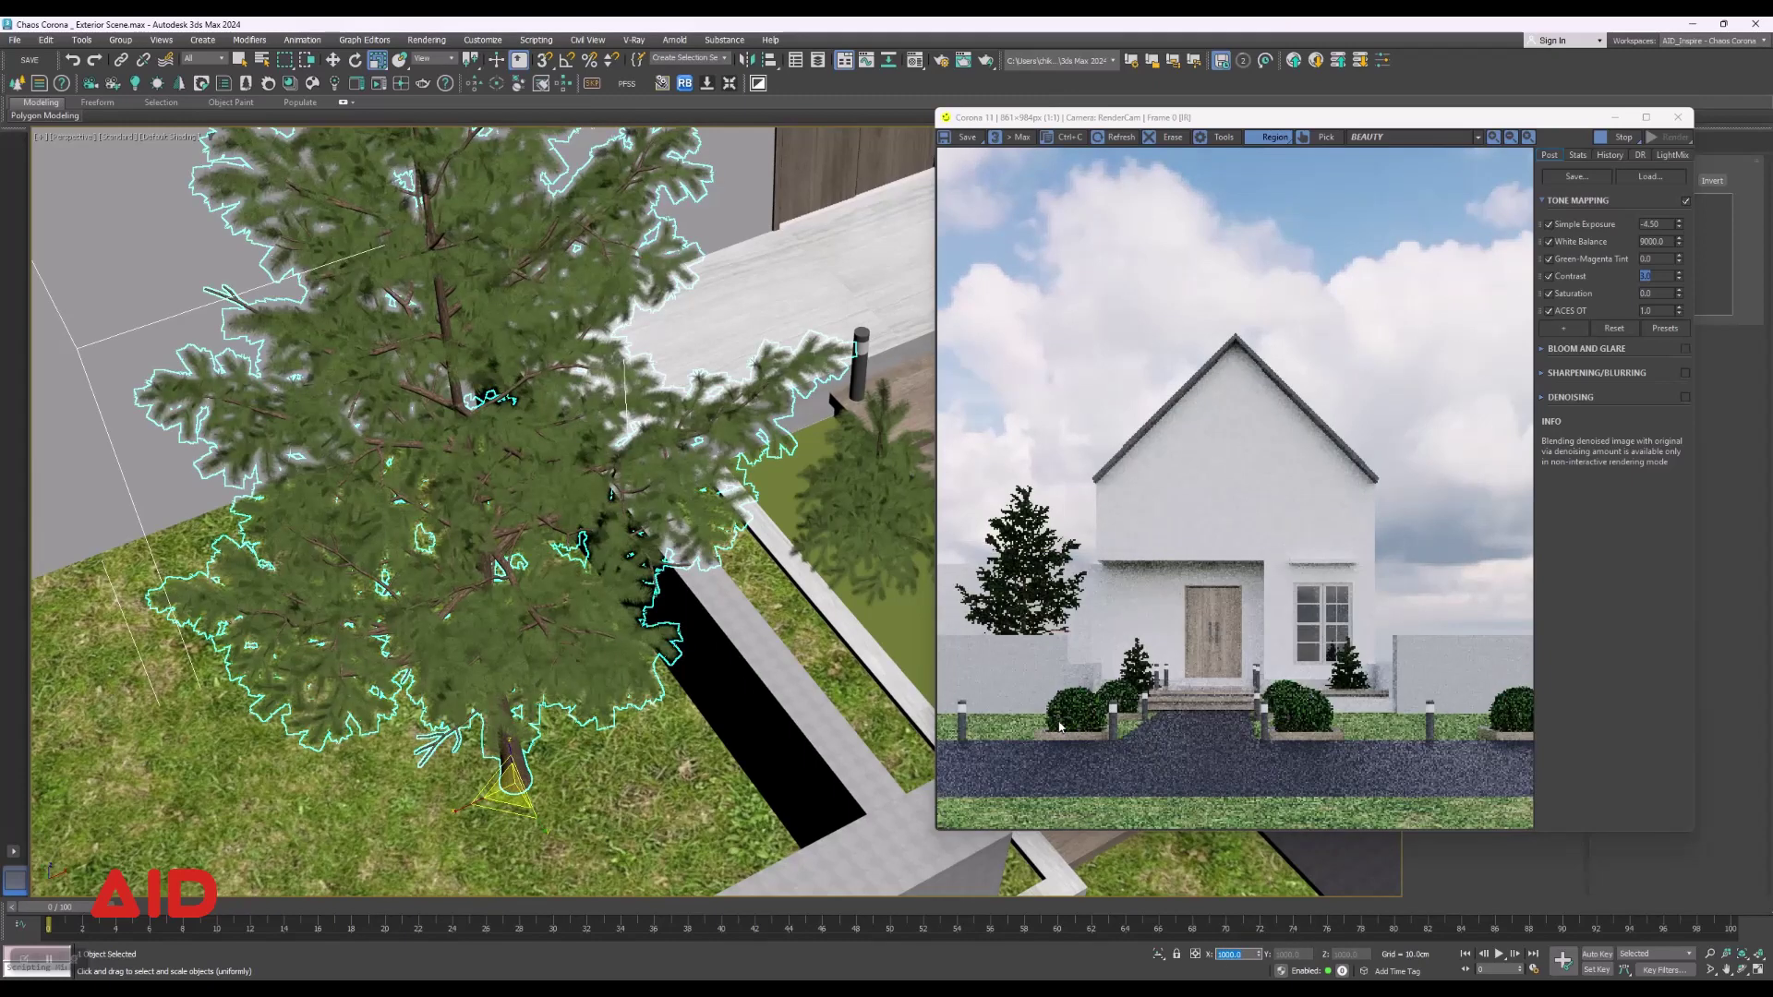
pyautogui.scroll(-5, 440, 652)
pyautogui.moveTo(440, 652)
pyautogui.keyDown('alt'); pyautogui.mouseDown(button='middle')
pyautogui.moveTo(404, 569)
pyautogui.moveTo(431, 569)
pyautogui.mouseUp(button='middle'); pyautogui.keyUp('alt')
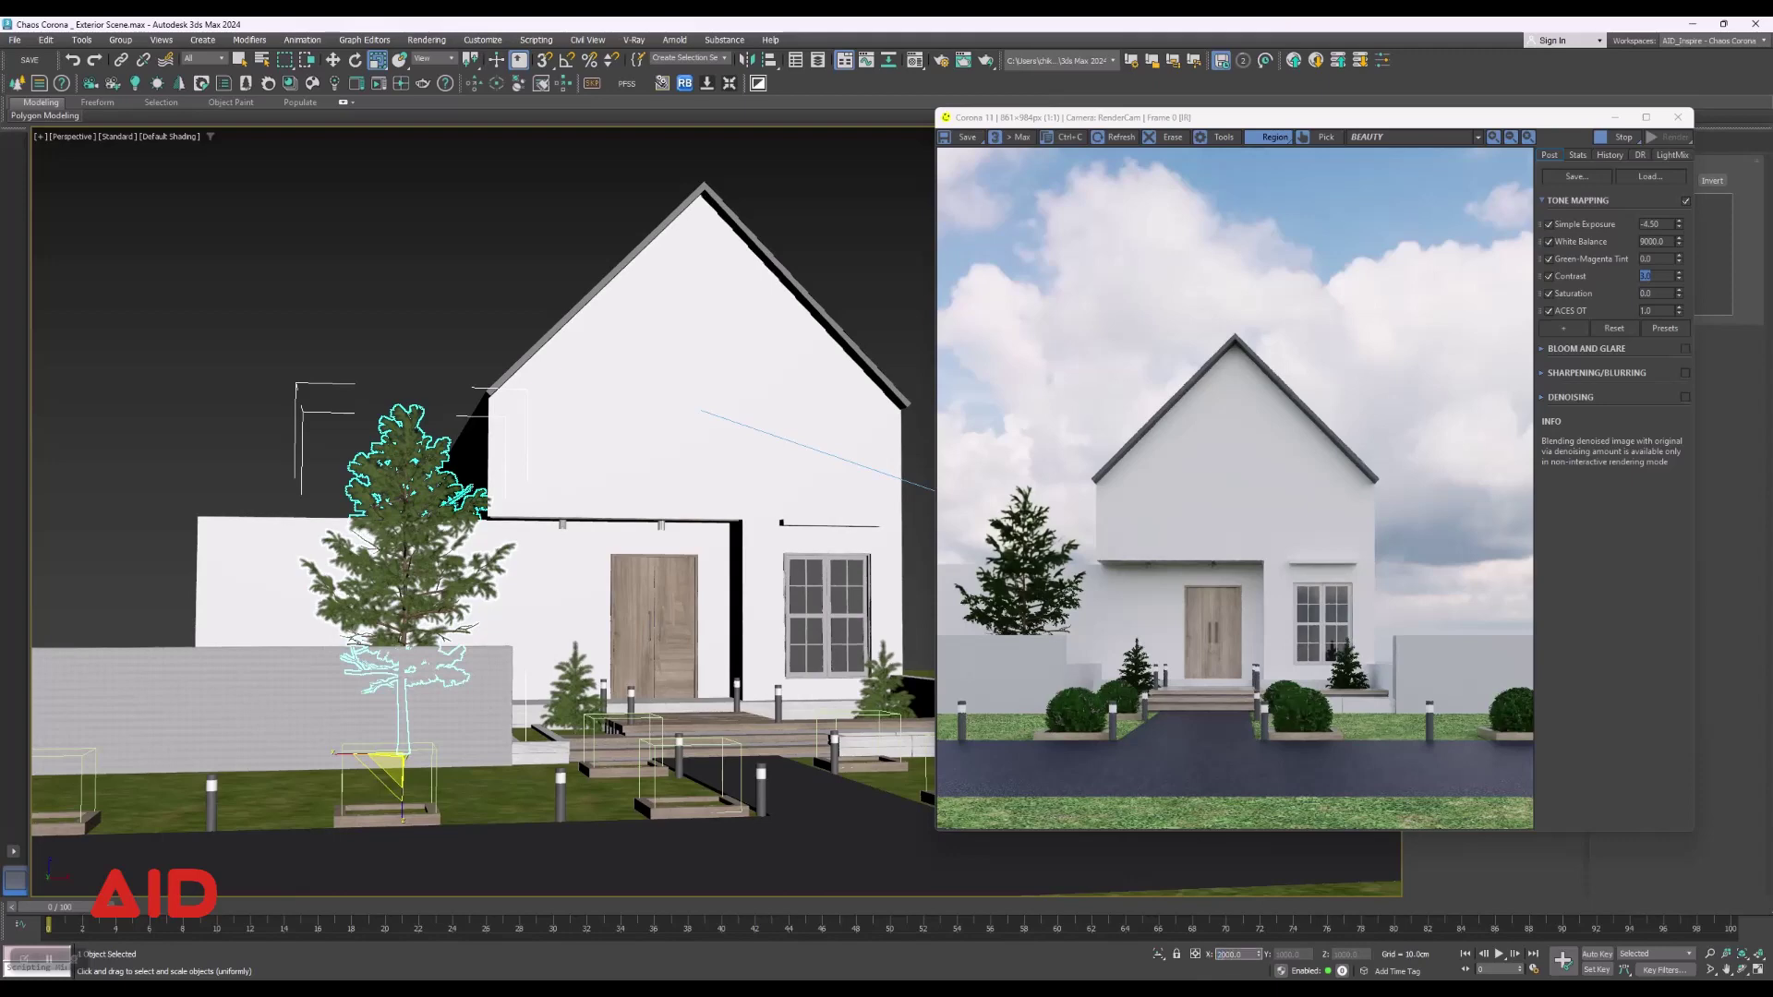
pyautogui.press('Return')
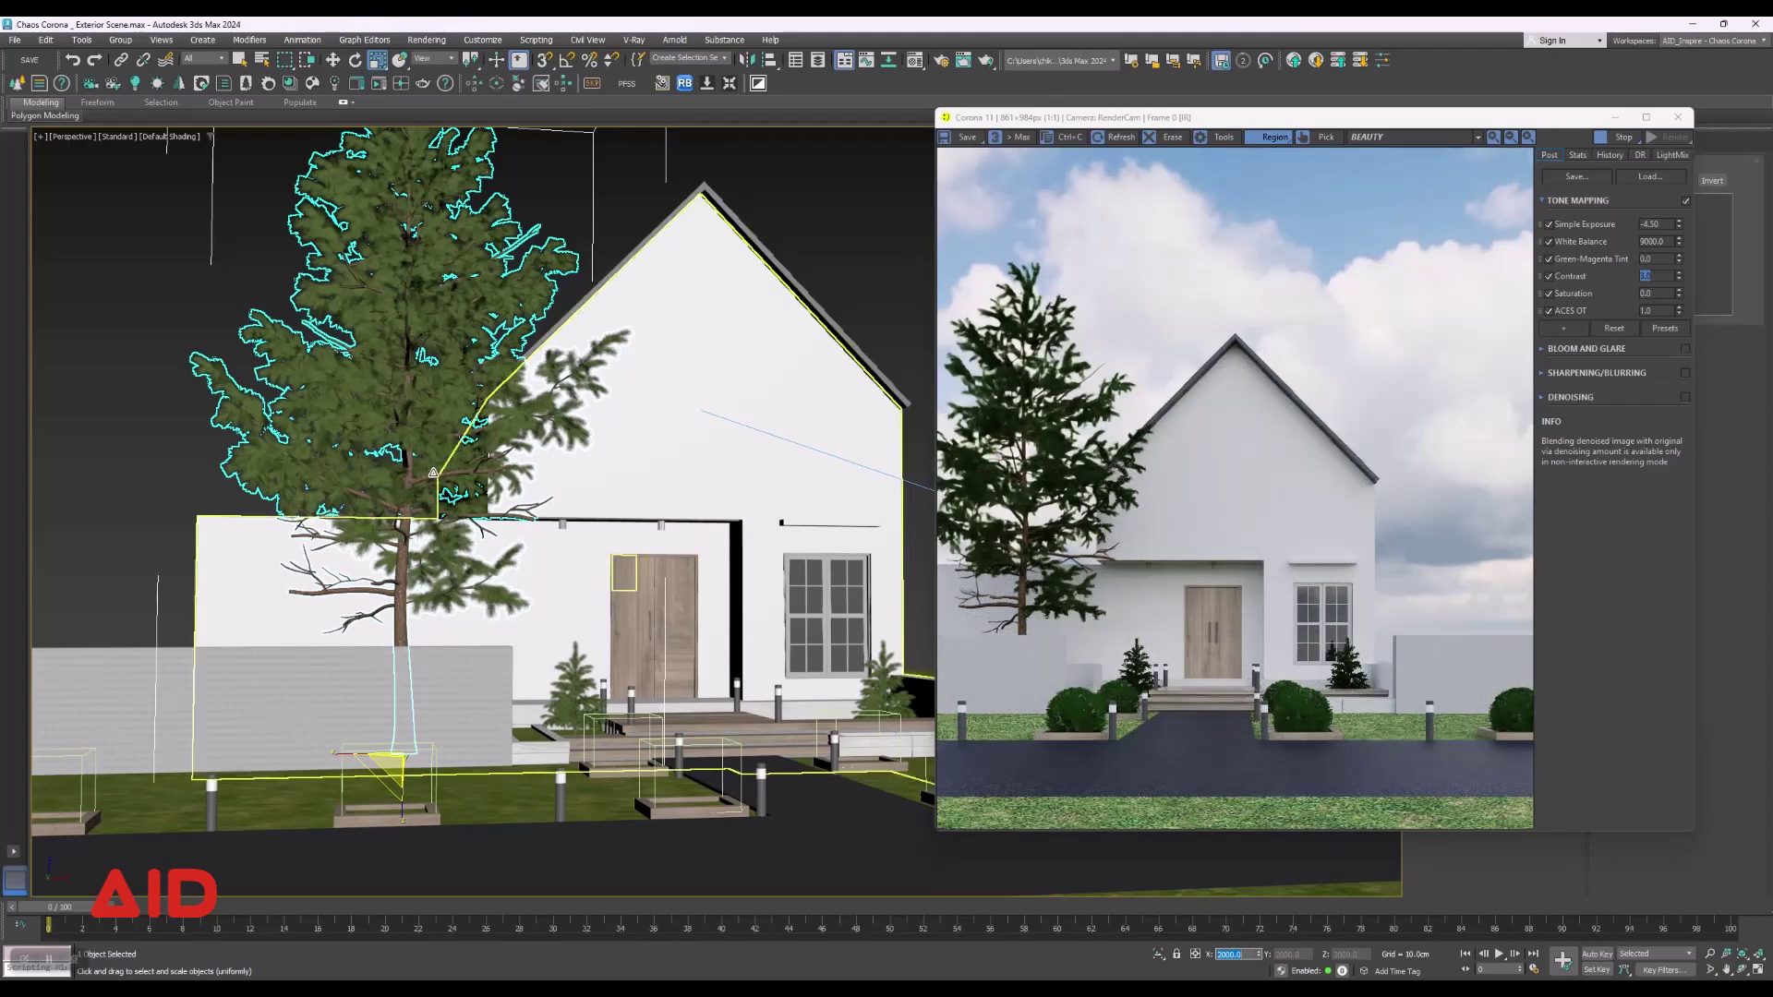
# From a high view, move the tall pine onto the lawn left of the house.
pyautogui.moveTo(433, 472)
pyautogui.keyDown('alt'); pyautogui.mouseDown(button='middle')
pyautogui.moveTo(445, 577)
pyautogui.moveTo(423, 567)
pyautogui.mouseUp(button='middle'); pyautogui.keyUp('alt')
pyautogui.press('w')
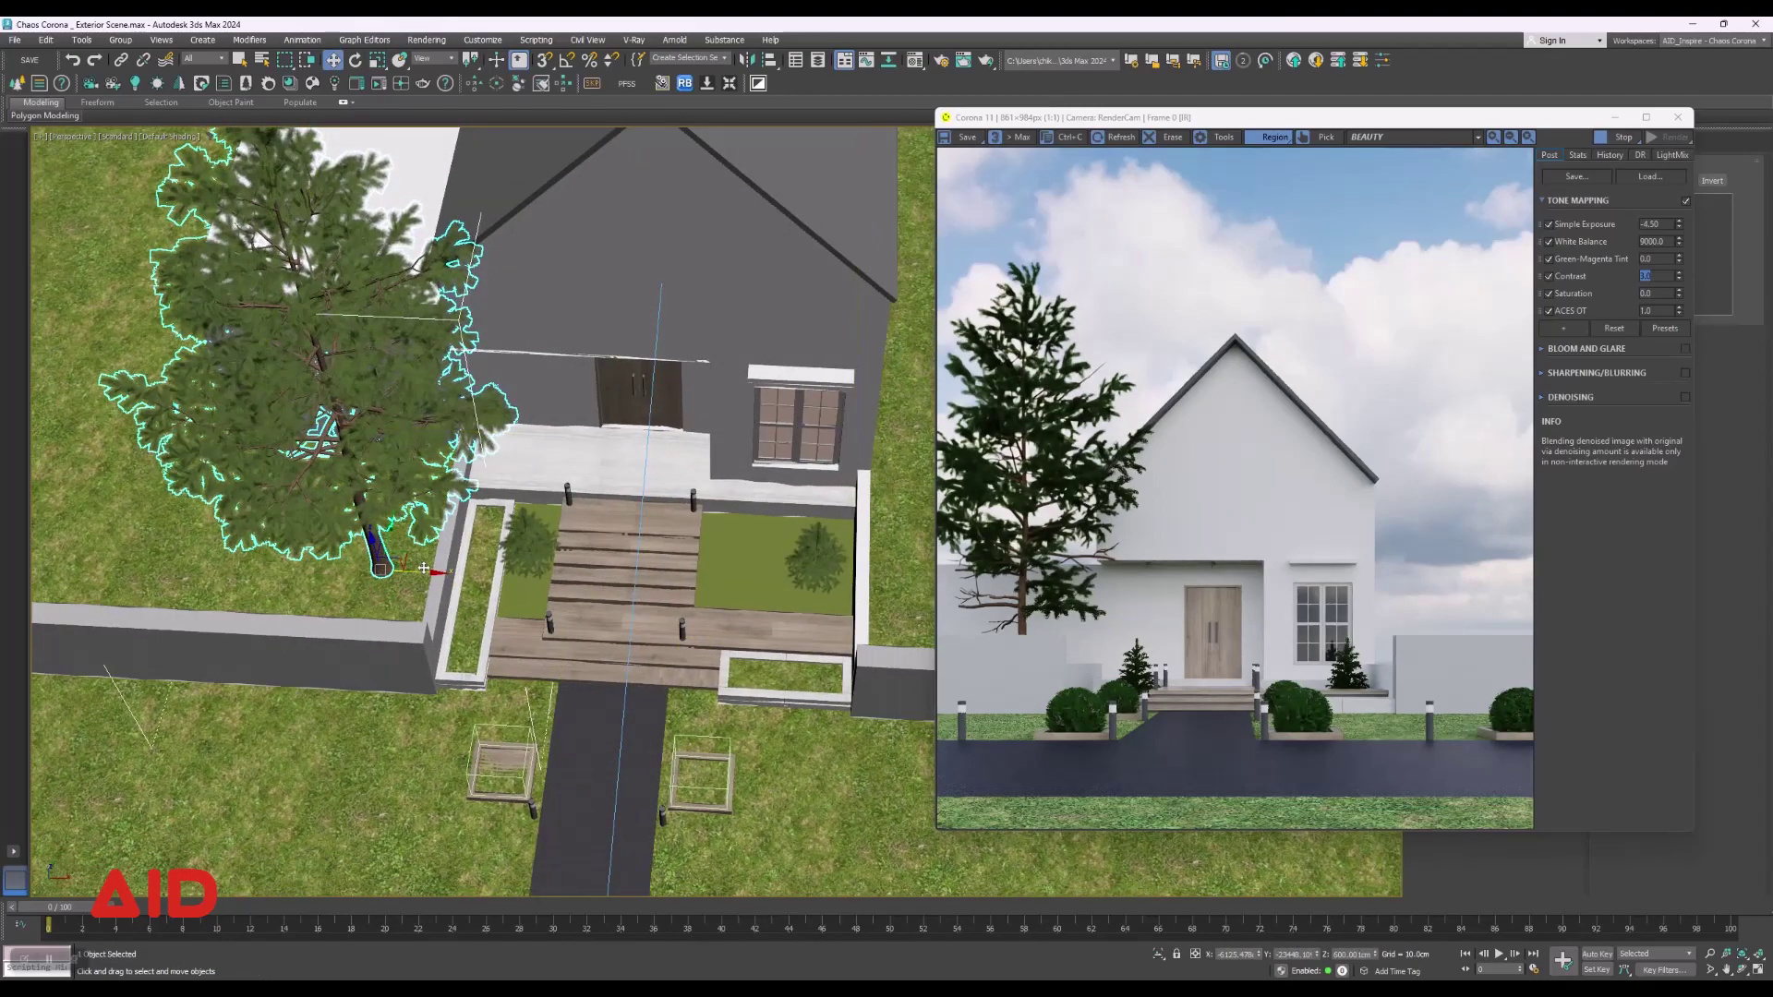
pyautogui.moveTo(421, 569); pyautogui.dragTo(410, 571)
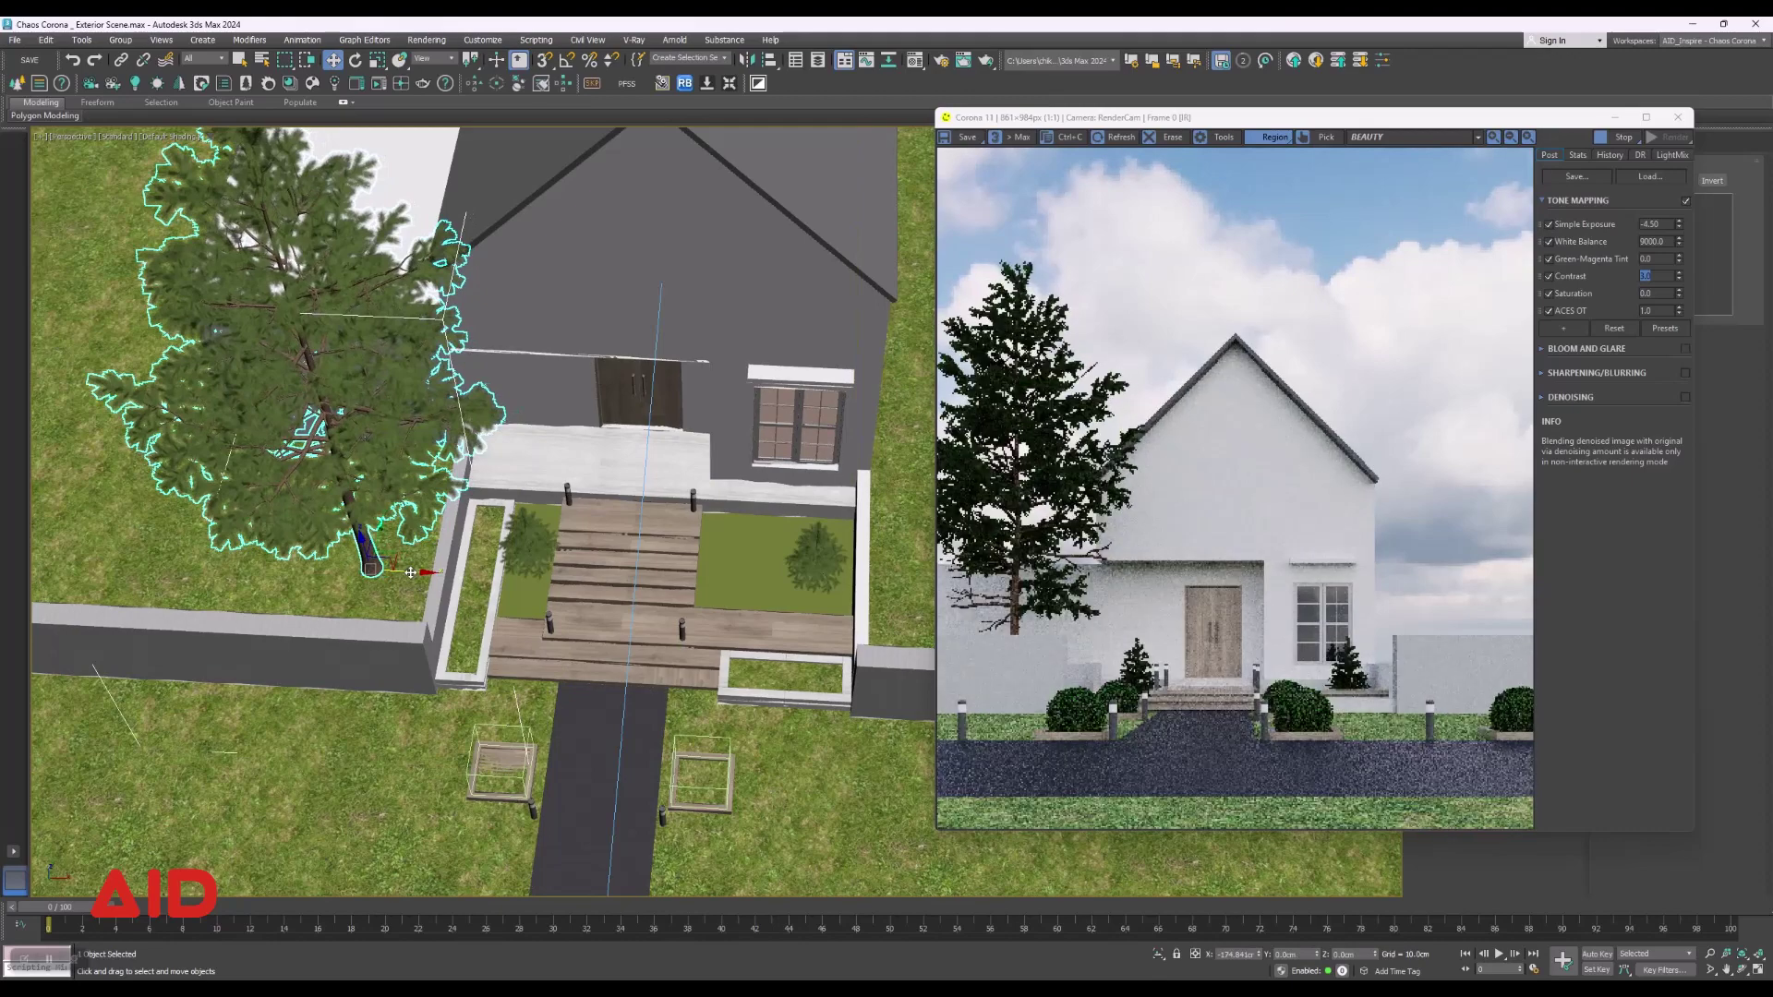
pyautogui.moveTo(411, 572); pyautogui.dragTo(411, 572)
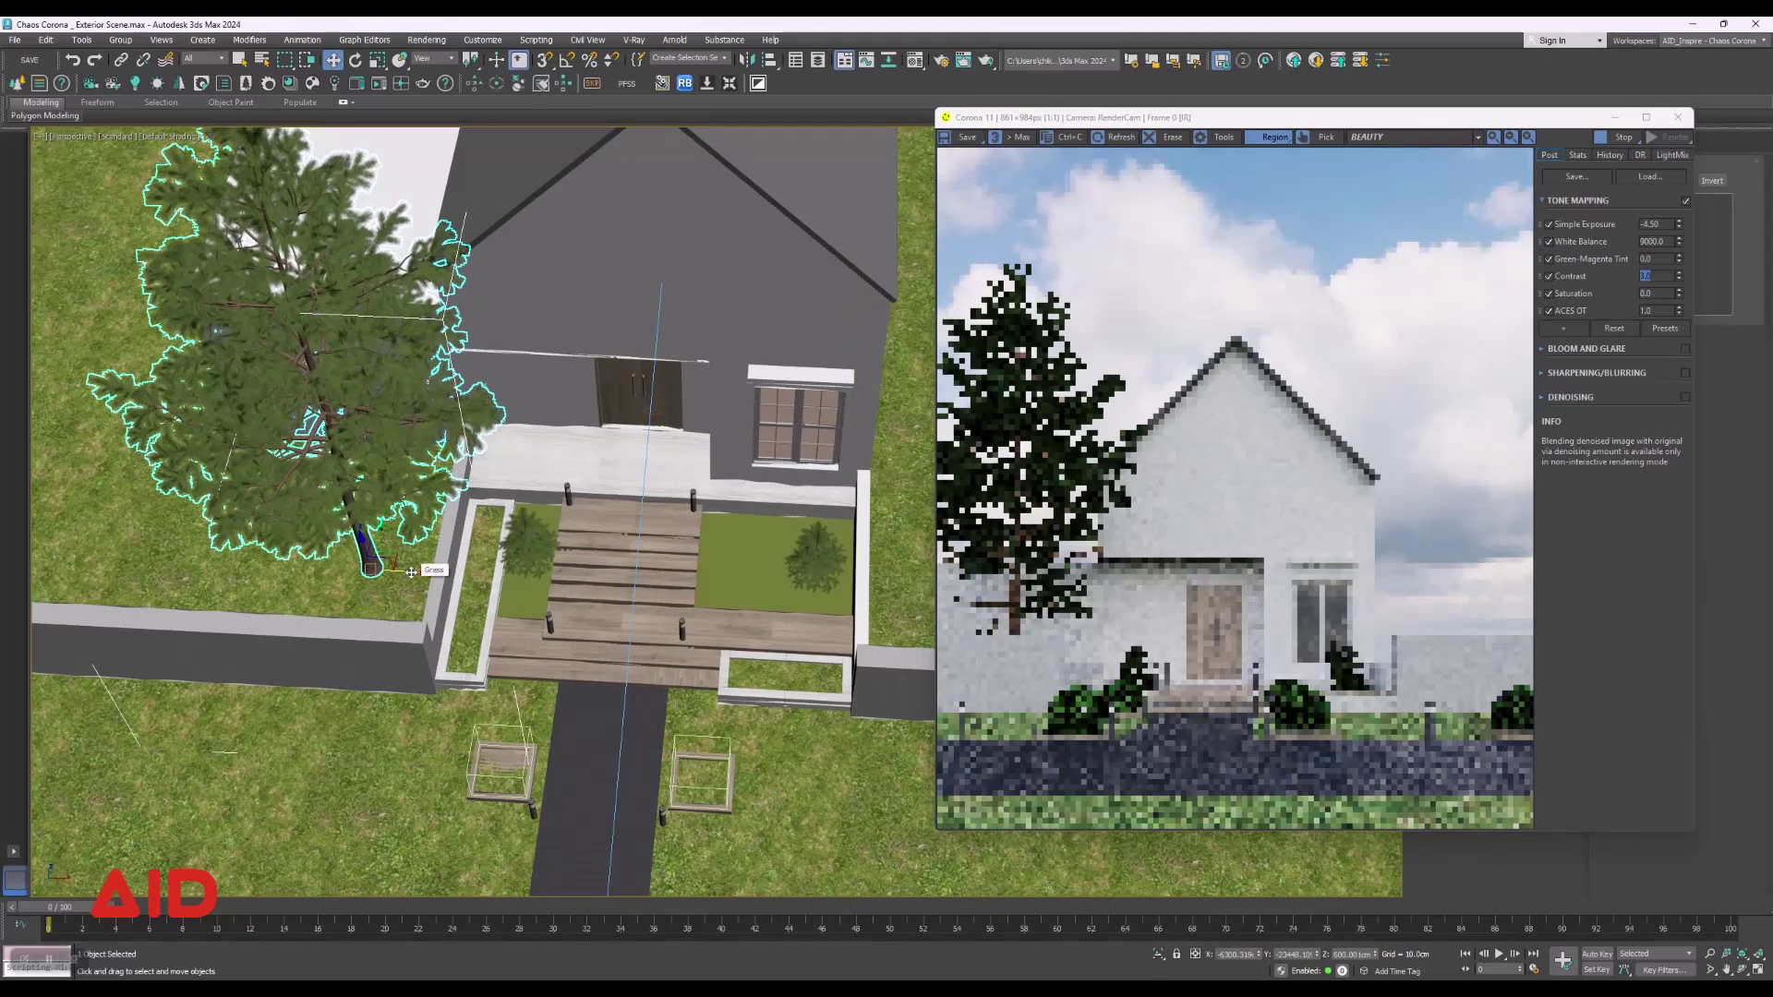
pyautogui.scroll(-10, 411, 572)
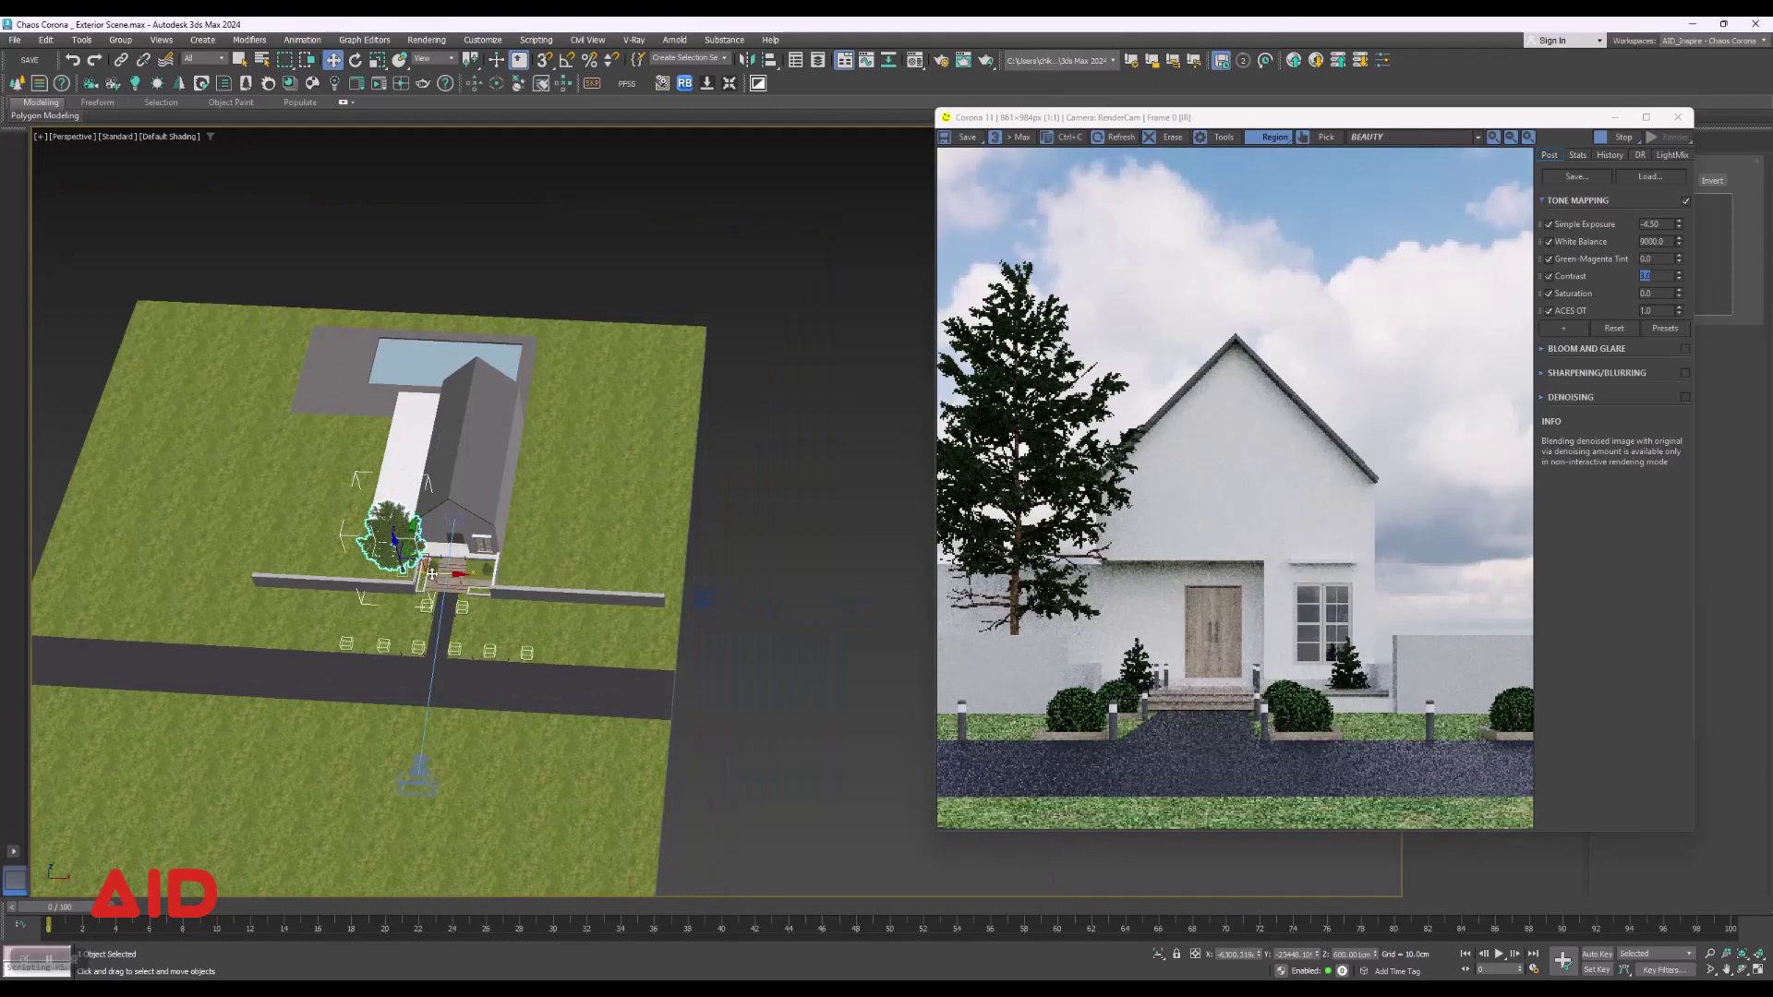
# Instance-copy the pine to the right of the house and slide it to the wall's front corner.
pyautogui.keyDown('shift'); pyautogui.moveTo(431, 573); pyautogui.dragTo(544, 572); pyautogui.keyUp('shift')
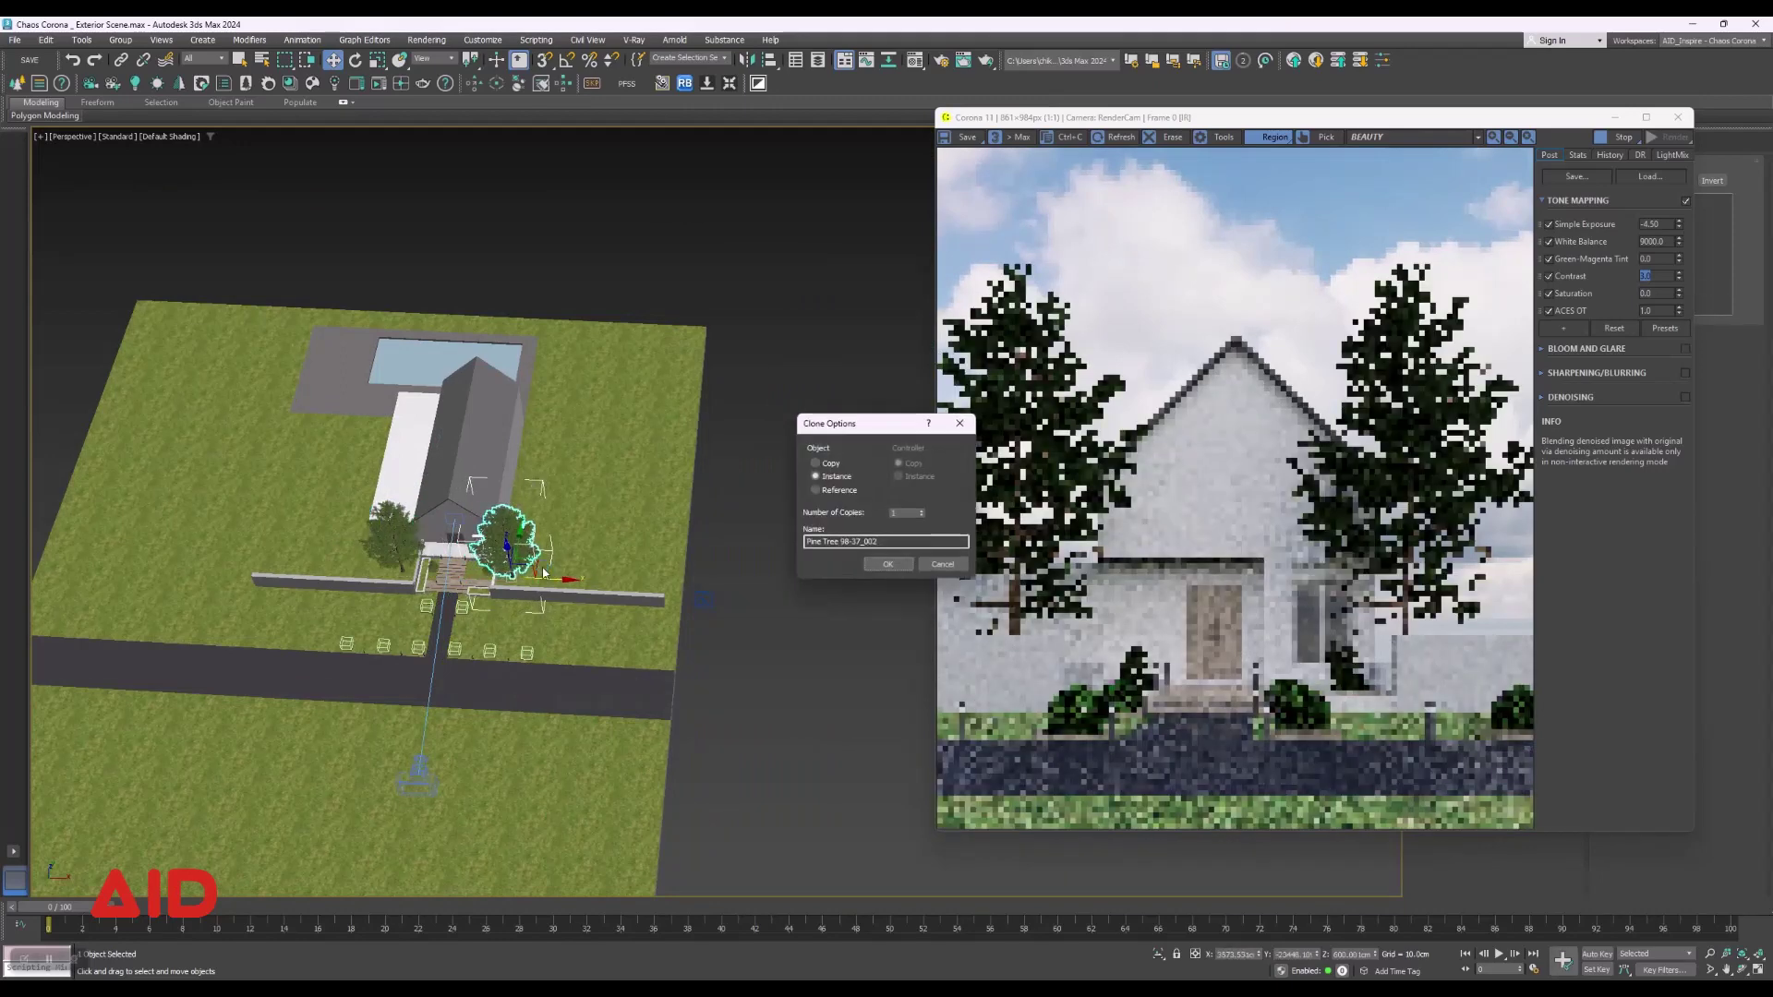
pyautogui.click(888, 564)
pyautogui.moveTo(466, 563)
pyautogui.mouseDown(button='middle')
pyautogui.moveTo(496, 543)
pyautogui.moveTo(537, 551)
pyautogui.mouseUp(button='middle')
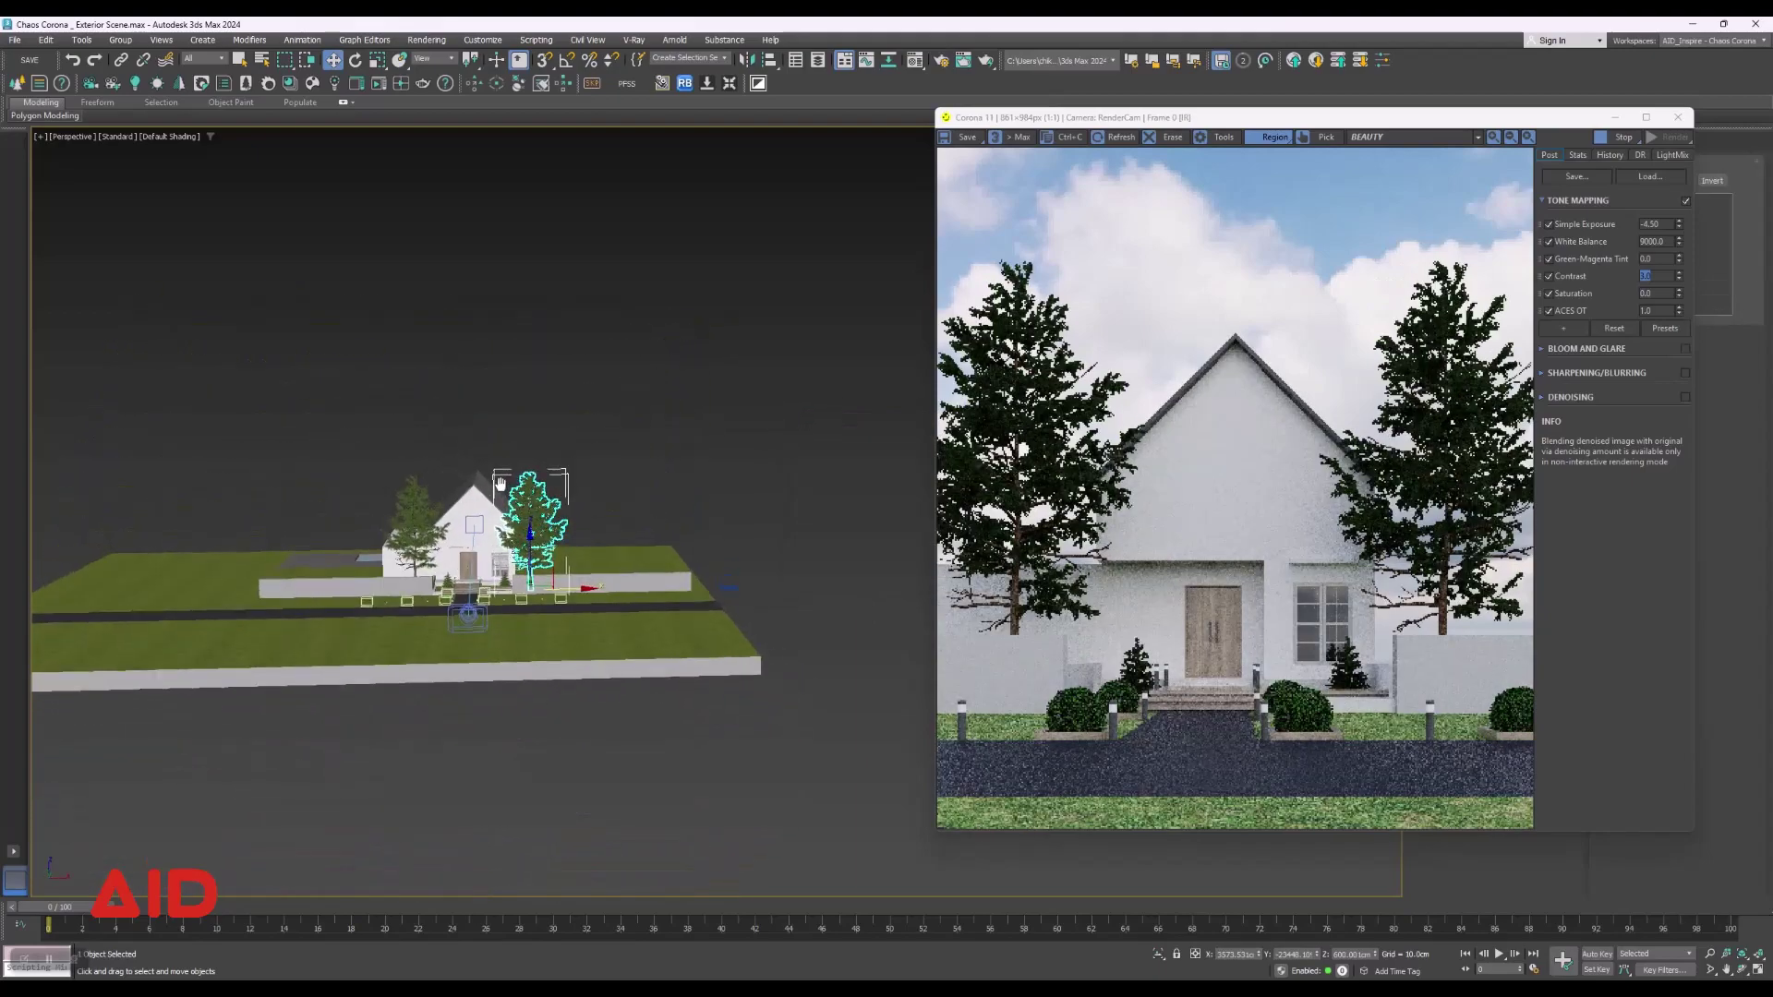
pyautogui.scroll(5, 537, 552)
pyautogui.scroll(3, 566, 618)
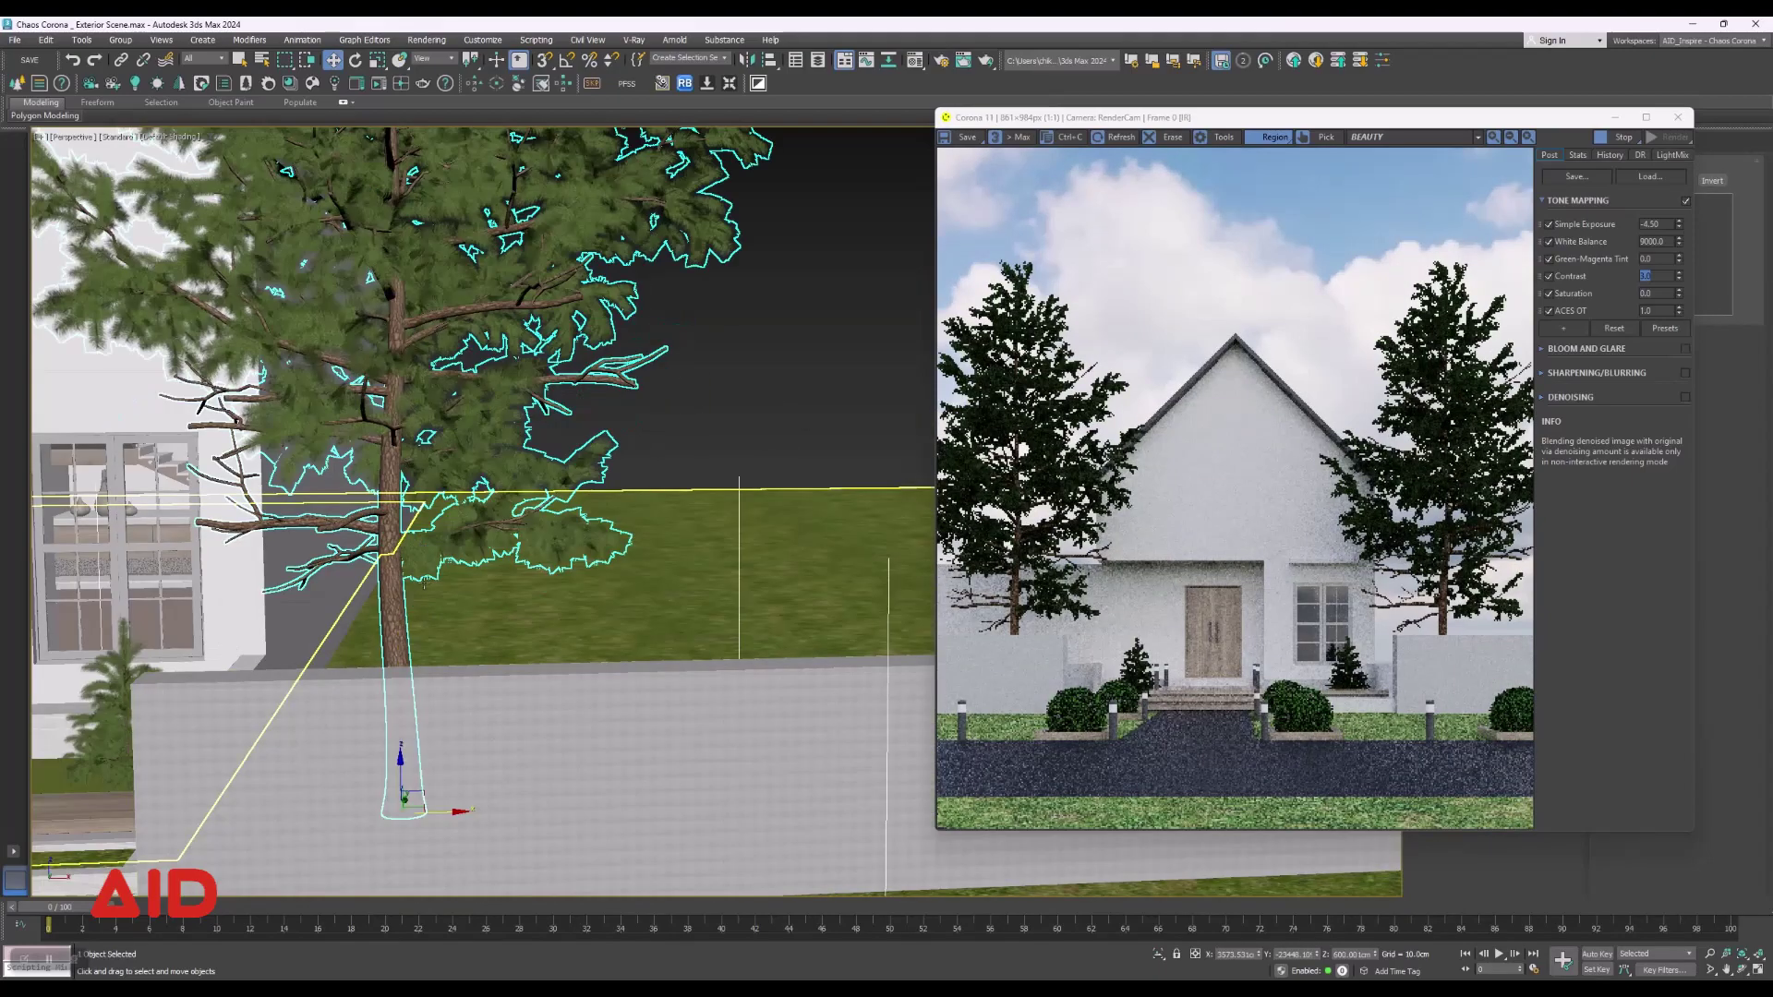
pyautogui.keyDown('alt'); pyautogui.moveTo(567, 619); pyautogui.dragTo(490, 637, button='middle'); pyautogui.keyUp('alt')
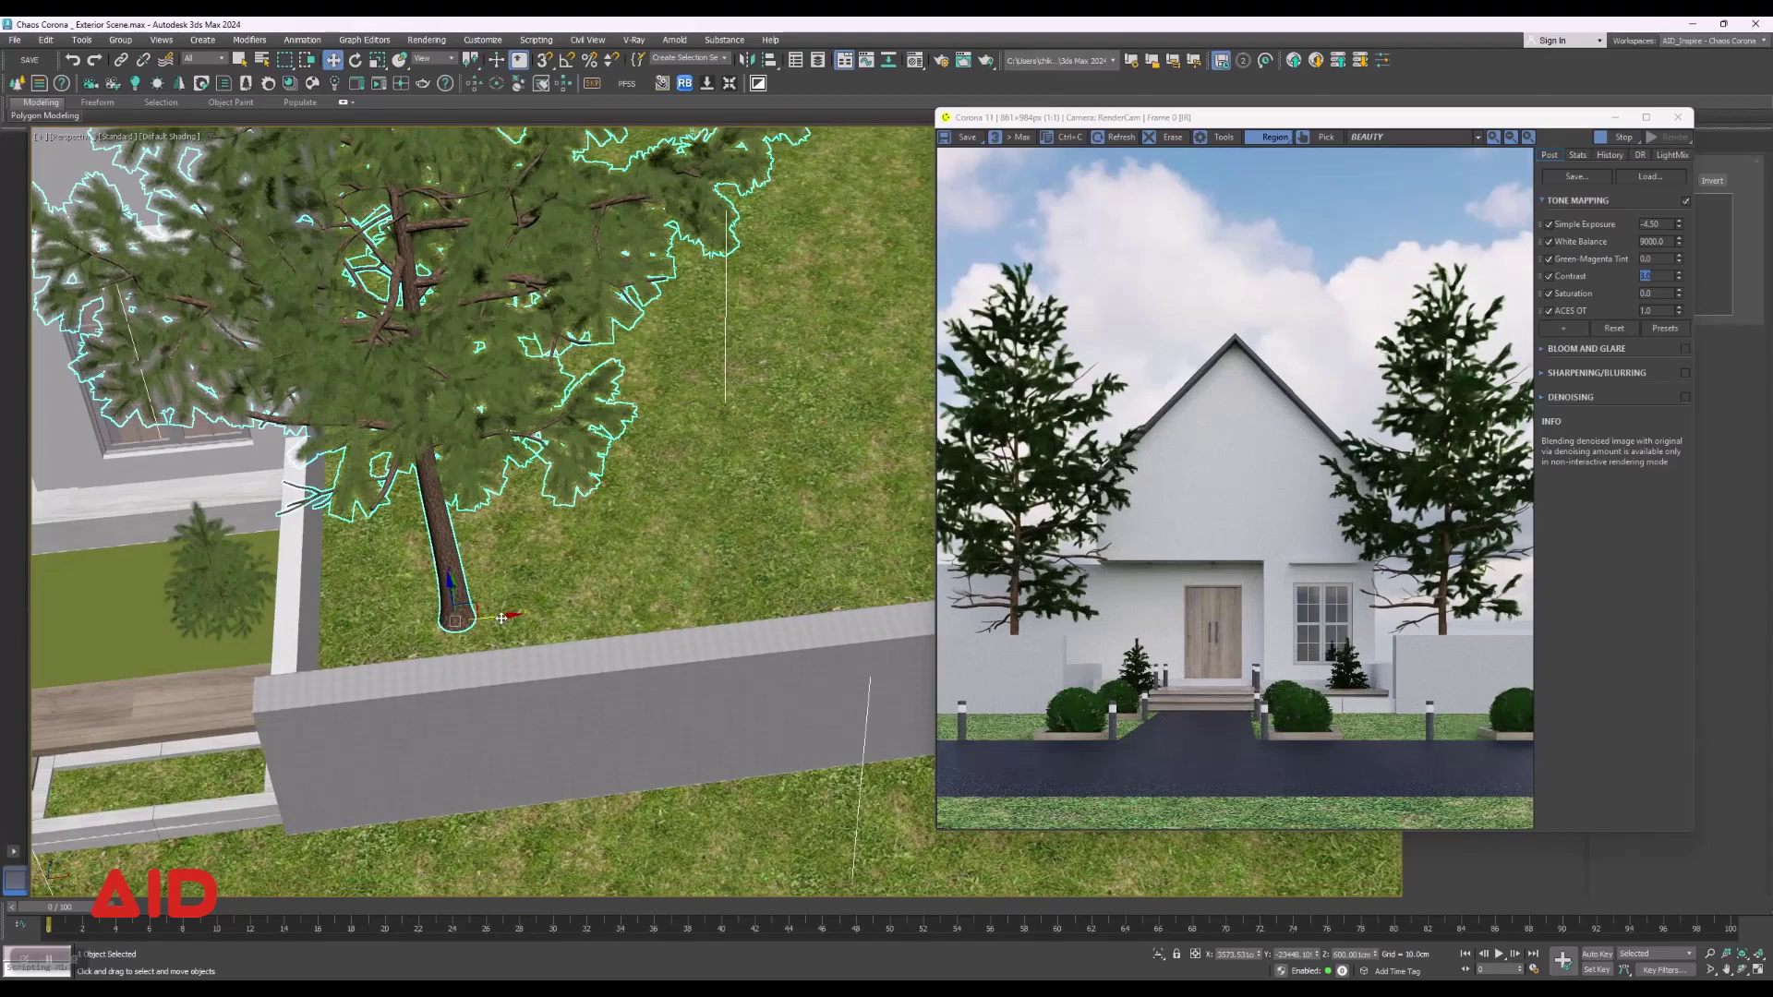
pyautogui.moveTo(499, 617); pyautogui.dragTo(540, 614)
pyautogui.moveTo(541, 614)
pyautogui.keyDown('alt'); pyautogui.mouseDown(button='middle')
pyautogui.moveTo(523, 576)
pyautogui.moveTo(586, 598)
pyautogui.mouseUp(button='middle'); pyautogui.keyUp('alt')
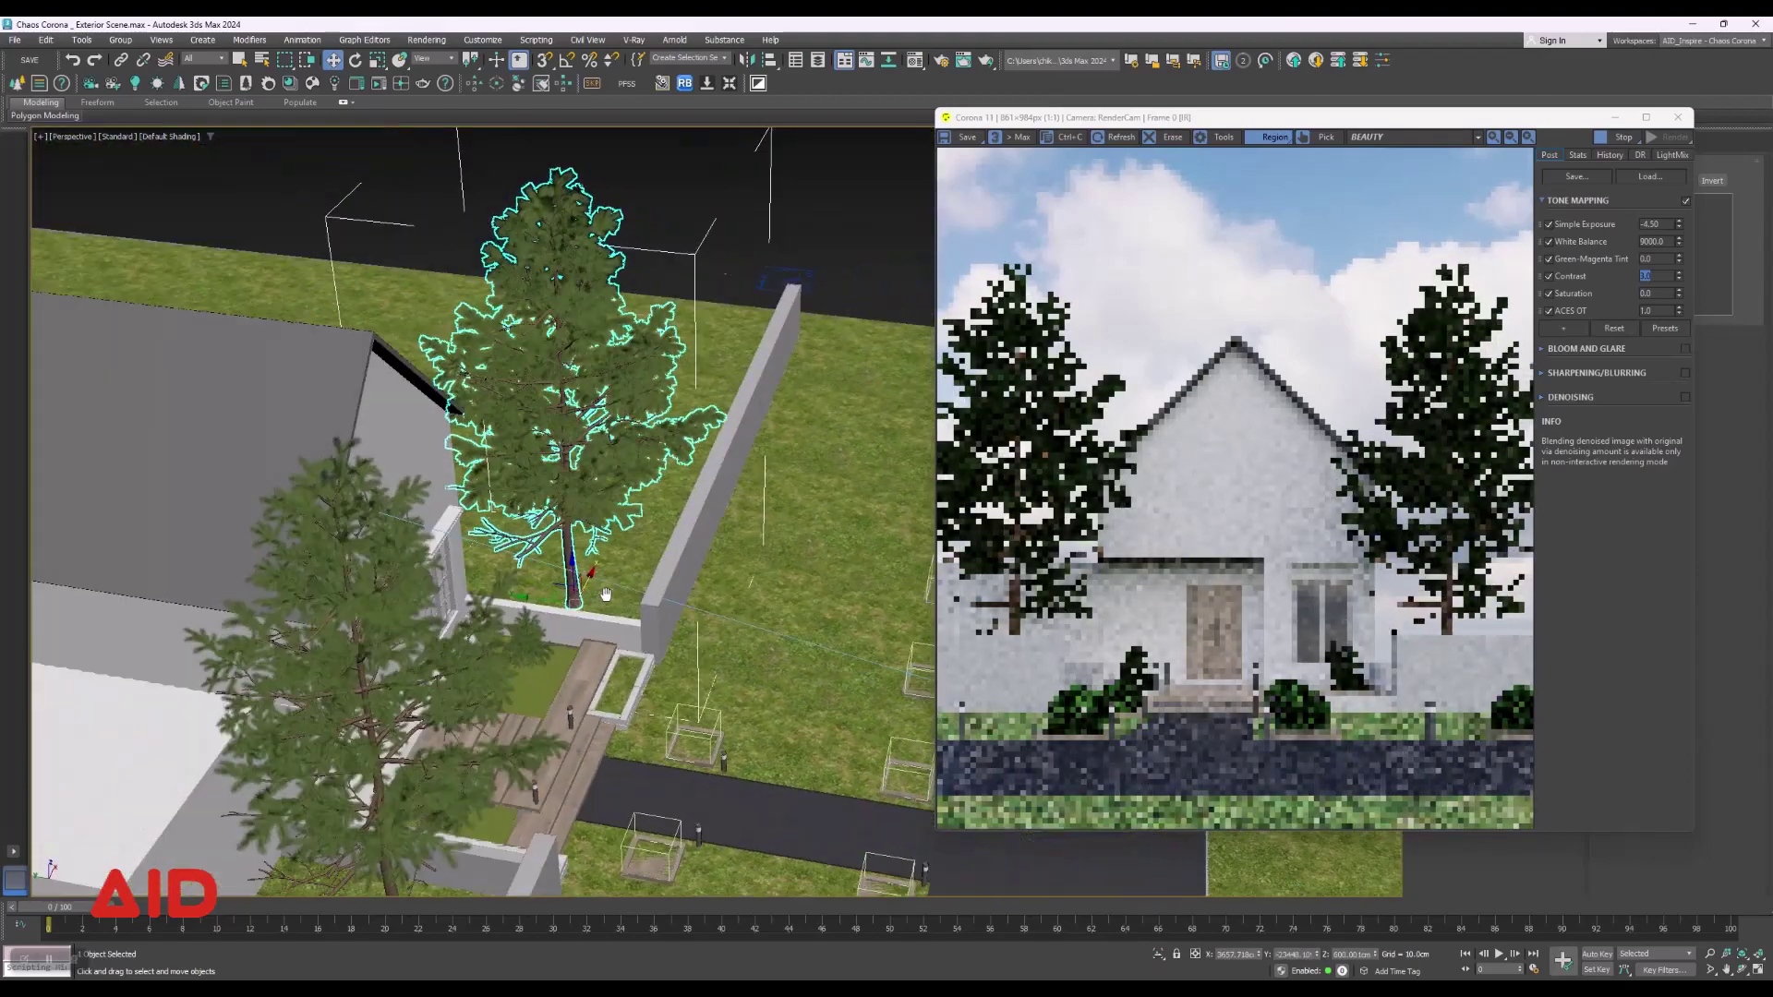
pyautogui.moveTo(542, 583); pyautogui.dragTo(691, 641)
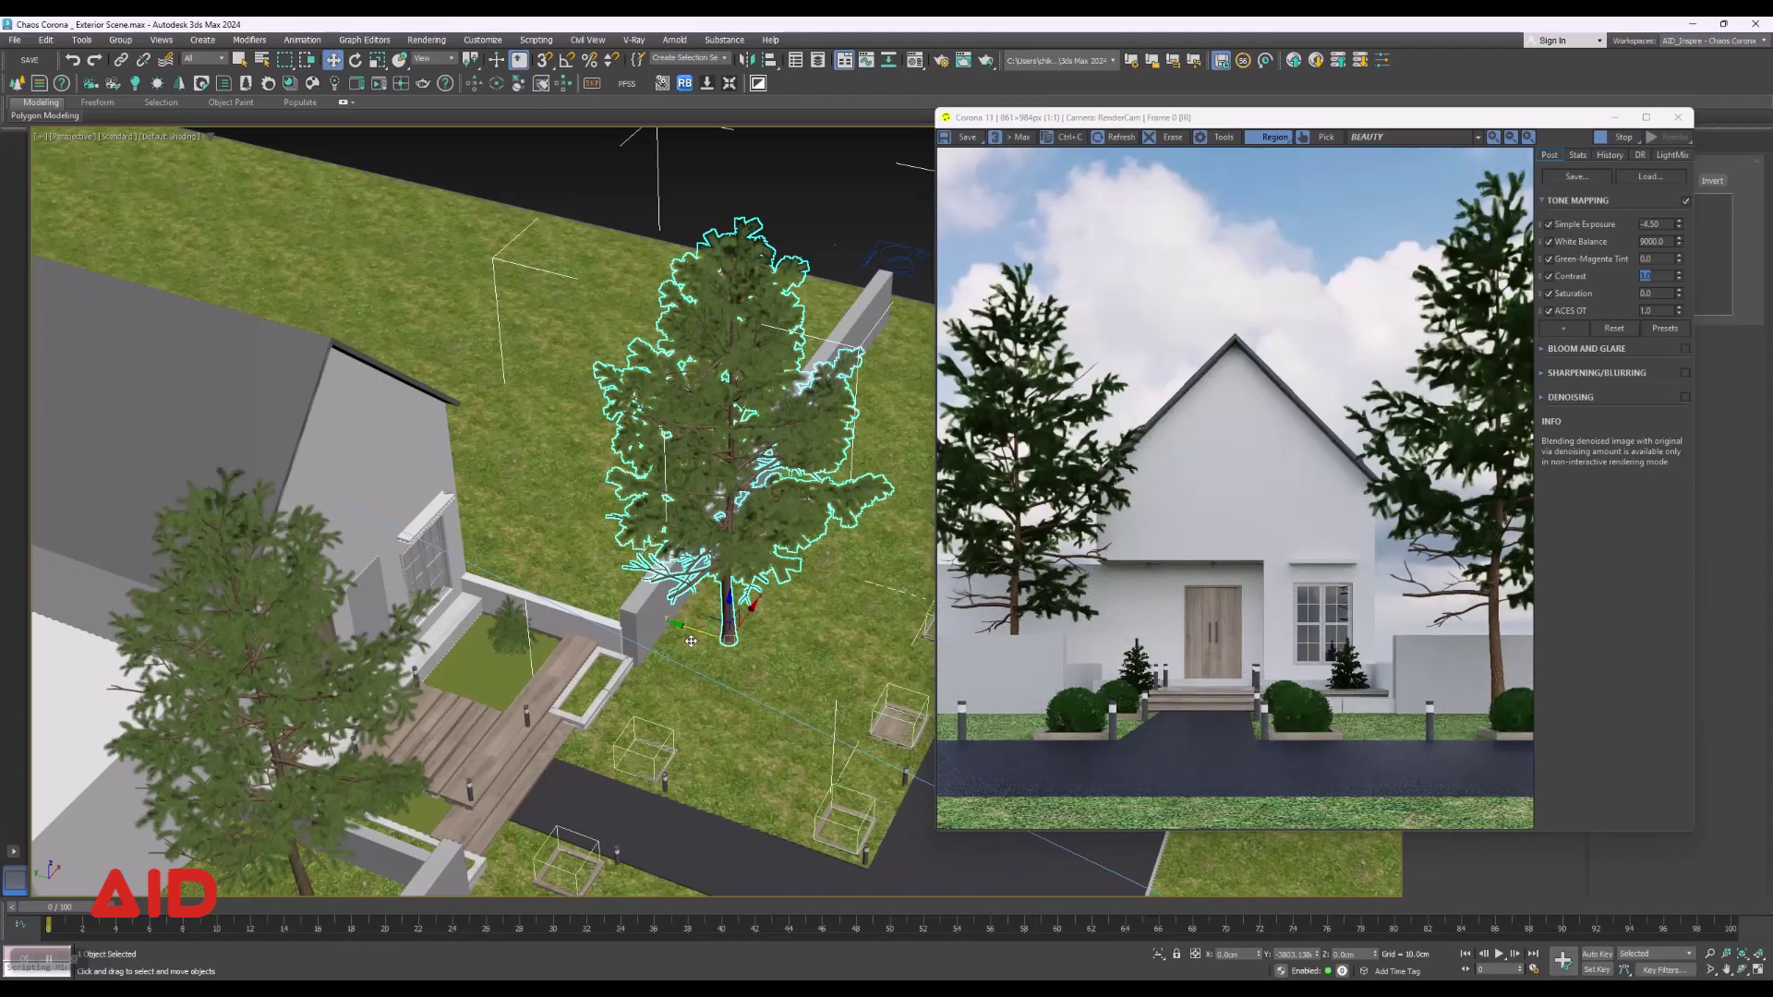
# Move the tree left of the path down and to the left.
pyautogui.moveTo(691, 641)
pyautogui.keyDown('alt'); pyautogui.mouseDown(button='middle')
pyautogui.moveTo(688, 661)
pyautogui.moveTo(431, 600)
pyautogui.mouseUp(button='middle'); pyautogui.keyUp('alt')
pyautogui.click(289, 510)
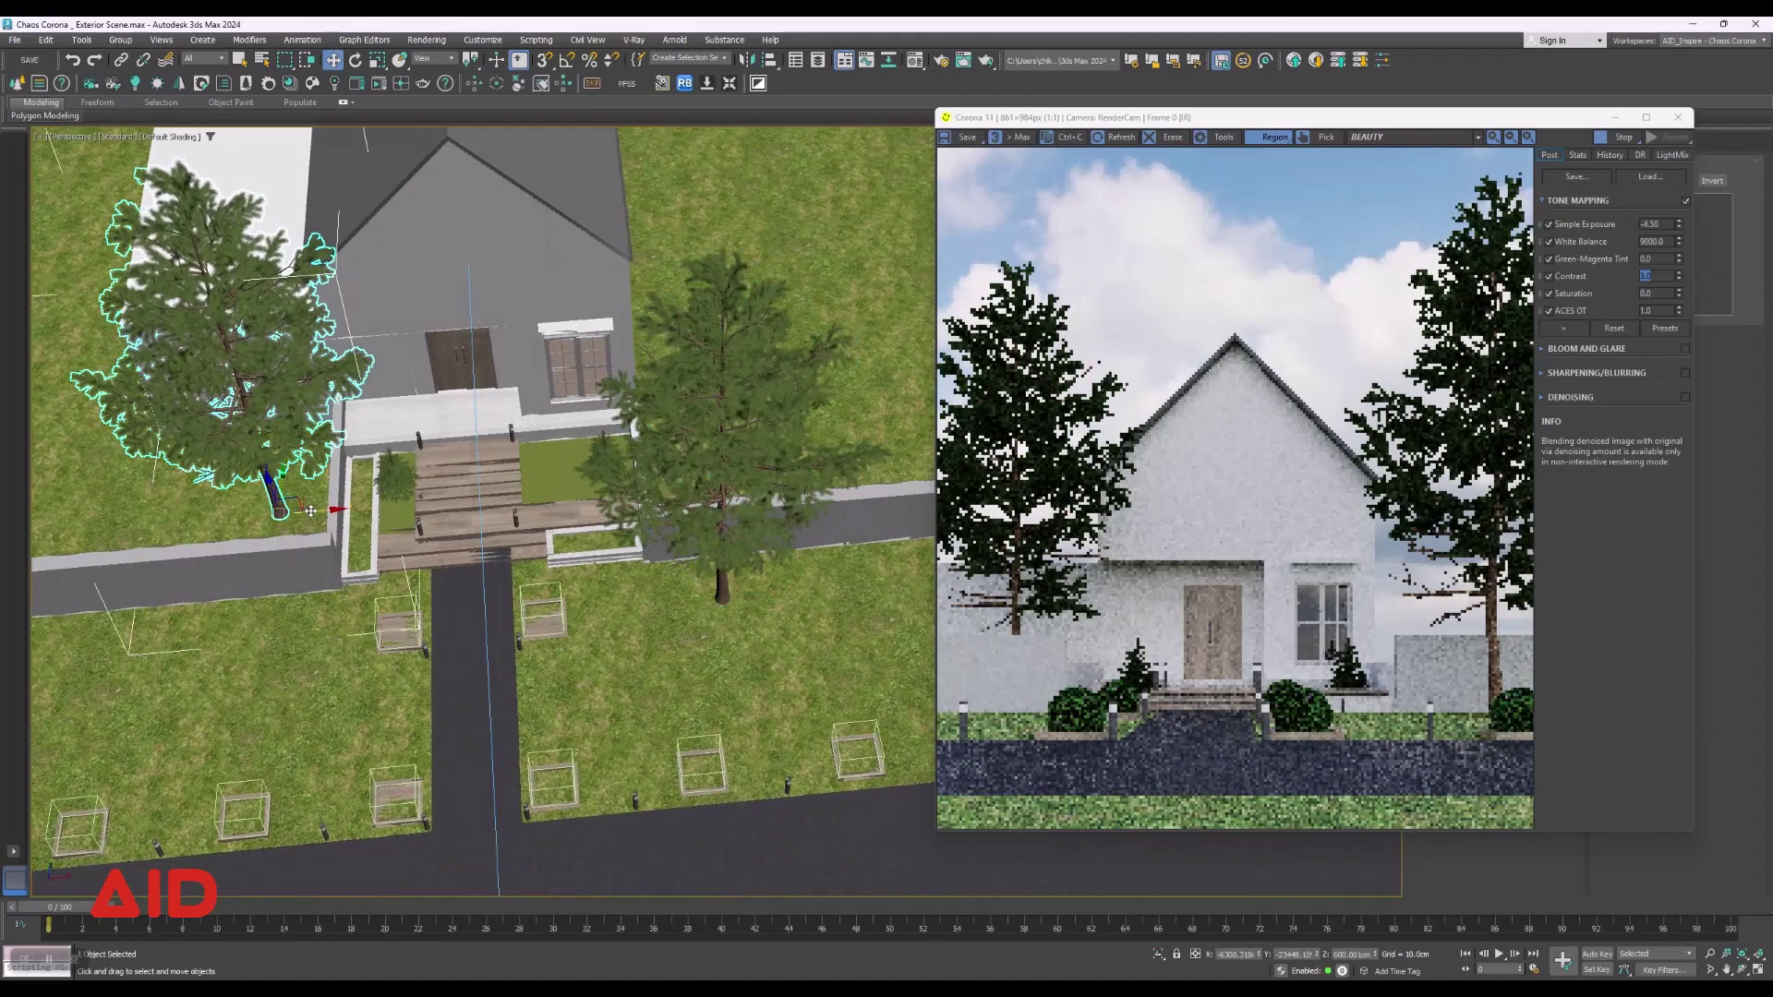
pyautogui.moveTo(311, 510)
pyautogui.mouseDown()
pyautogui.moveTo(267, 528)
pyautogui.moveTo(260, 591)
pyautogui.mouseUp()
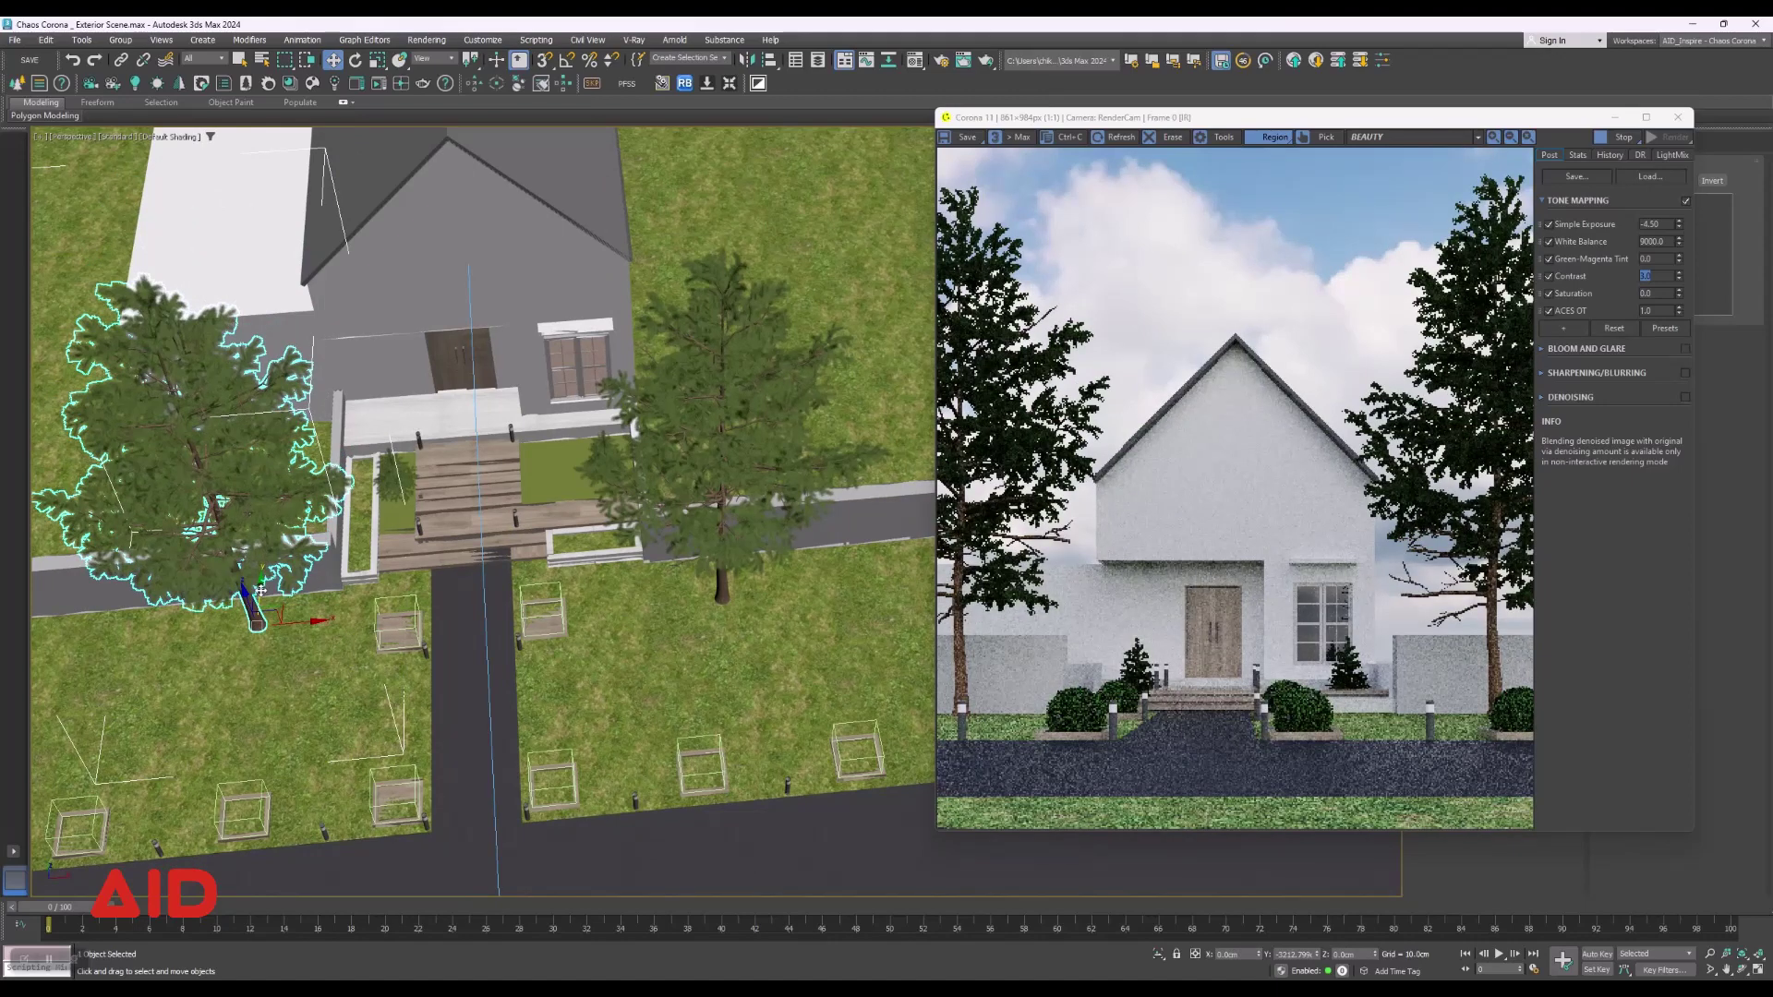
pyautogui.moveTo(260, 591); pyautogui.dragTo(295, 624)
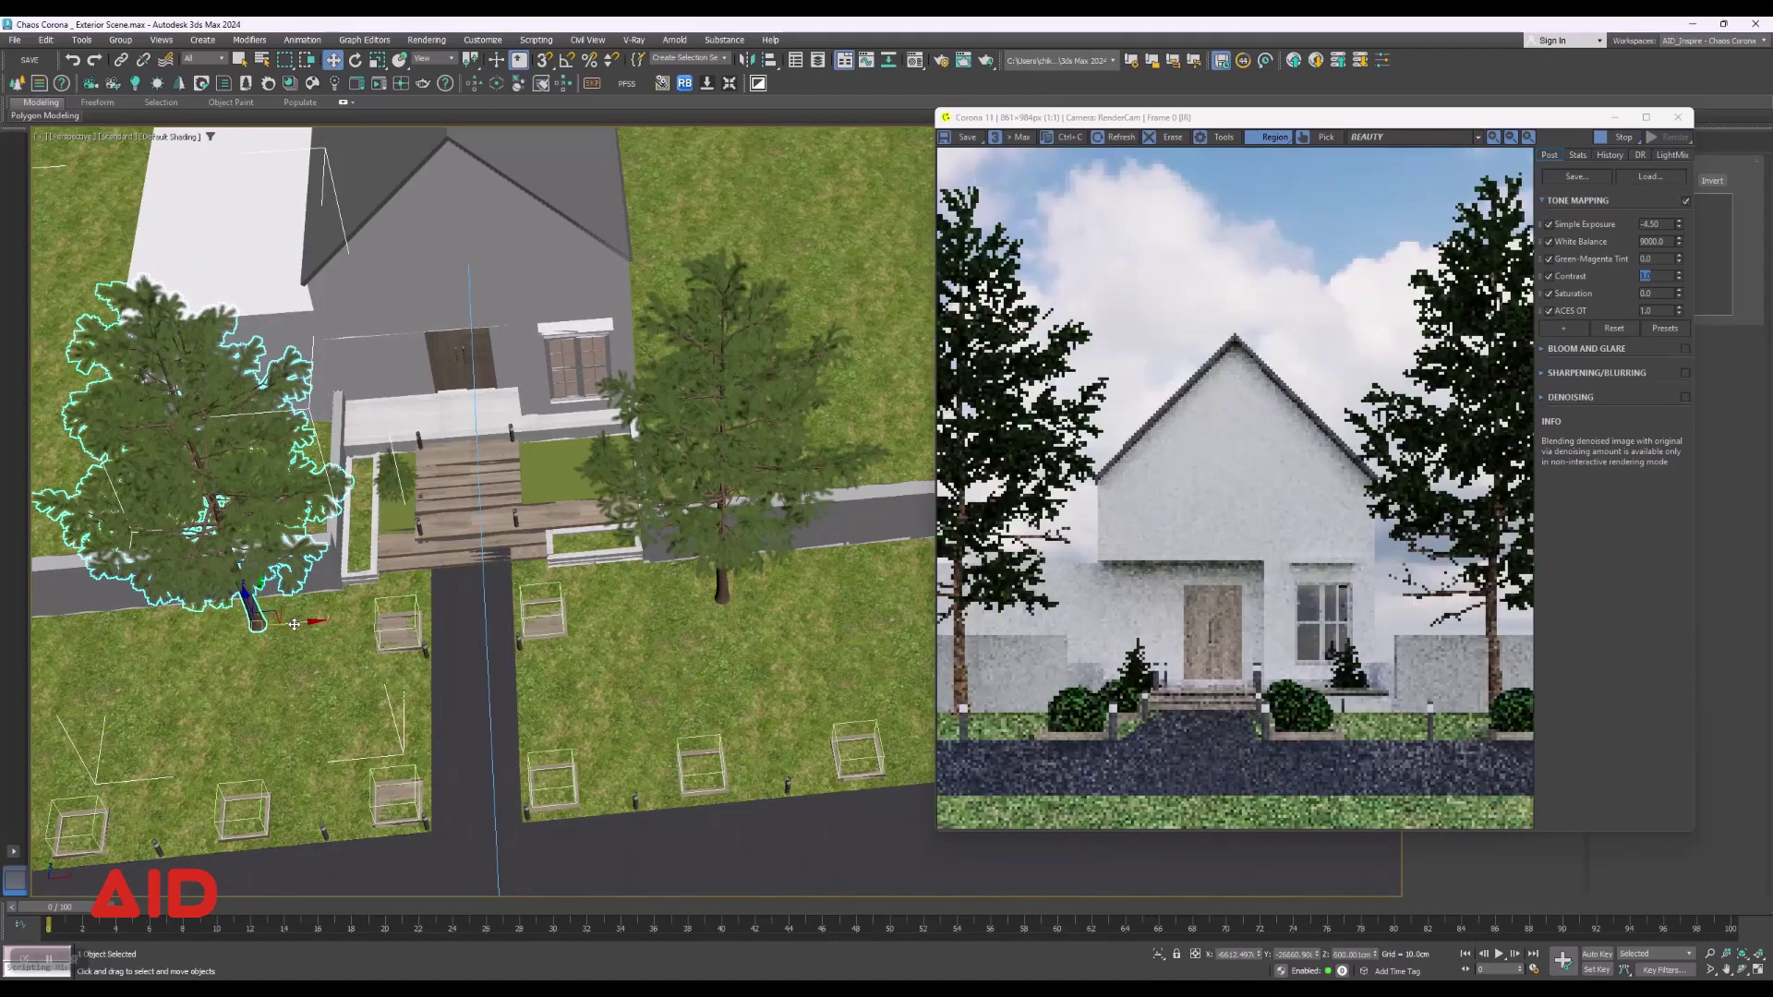
# Shrink the right tree to about 1873 and rotate it -28.61° about Z.
pyautogui.click(736, 476)
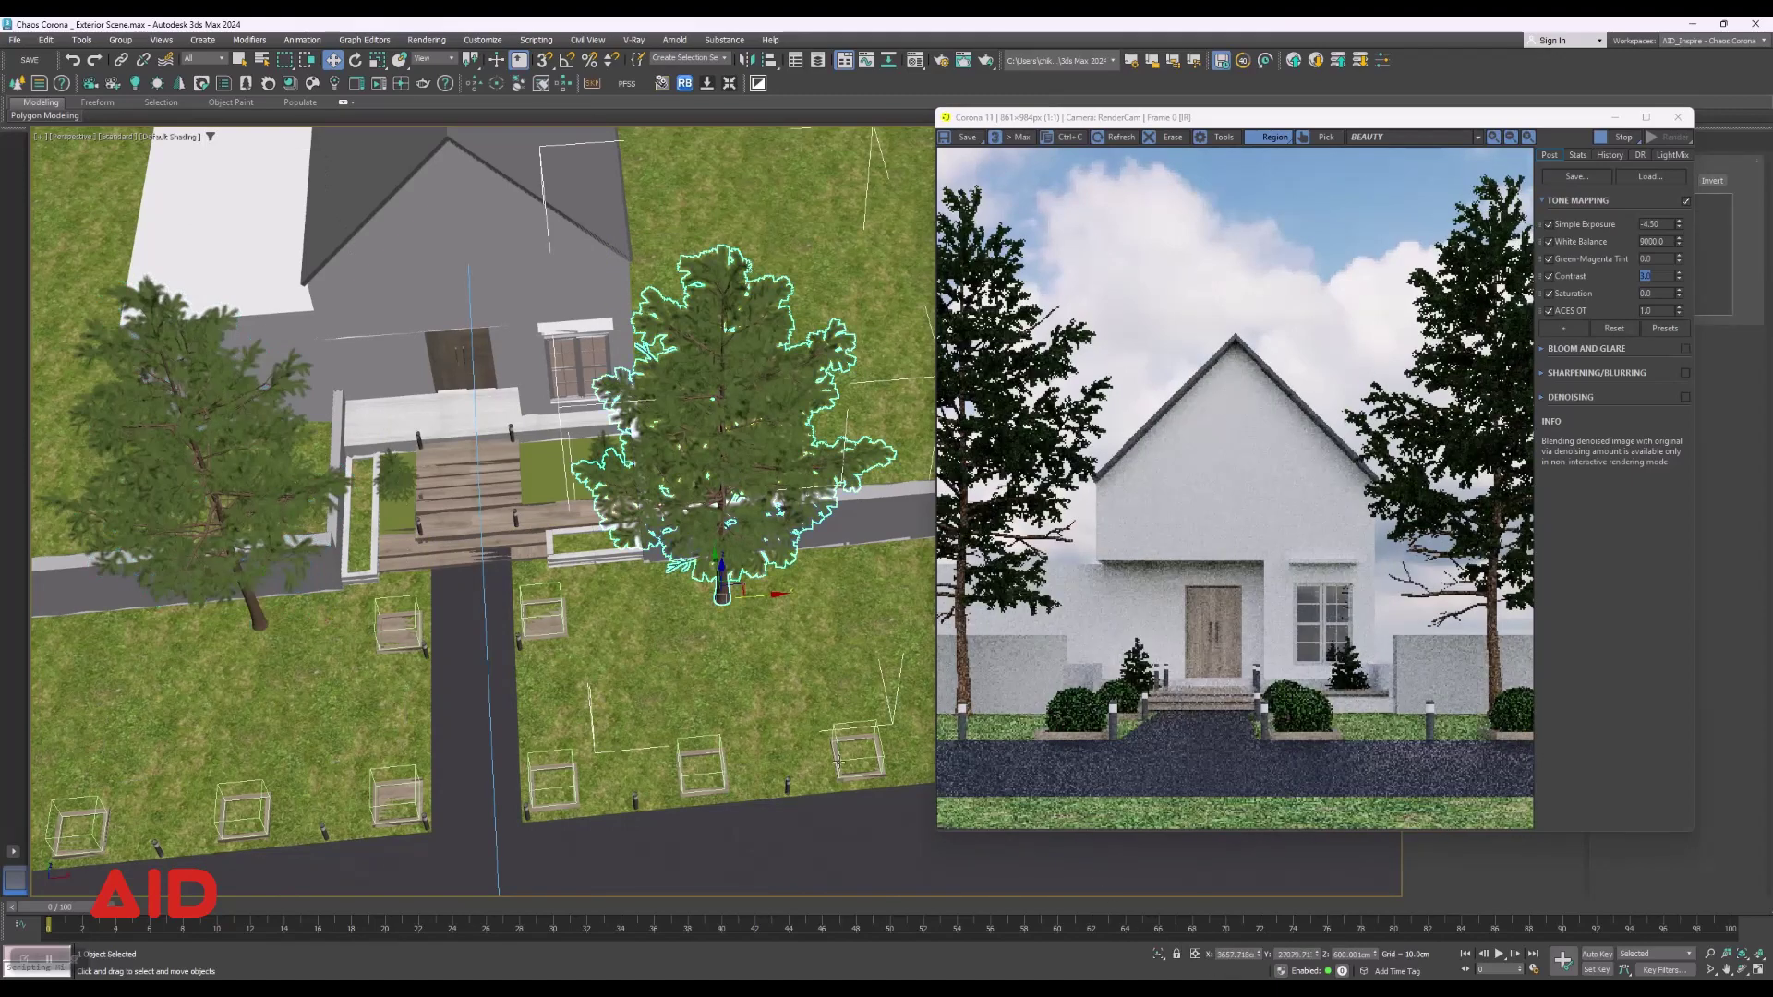
pyautogui.click(354, 62)
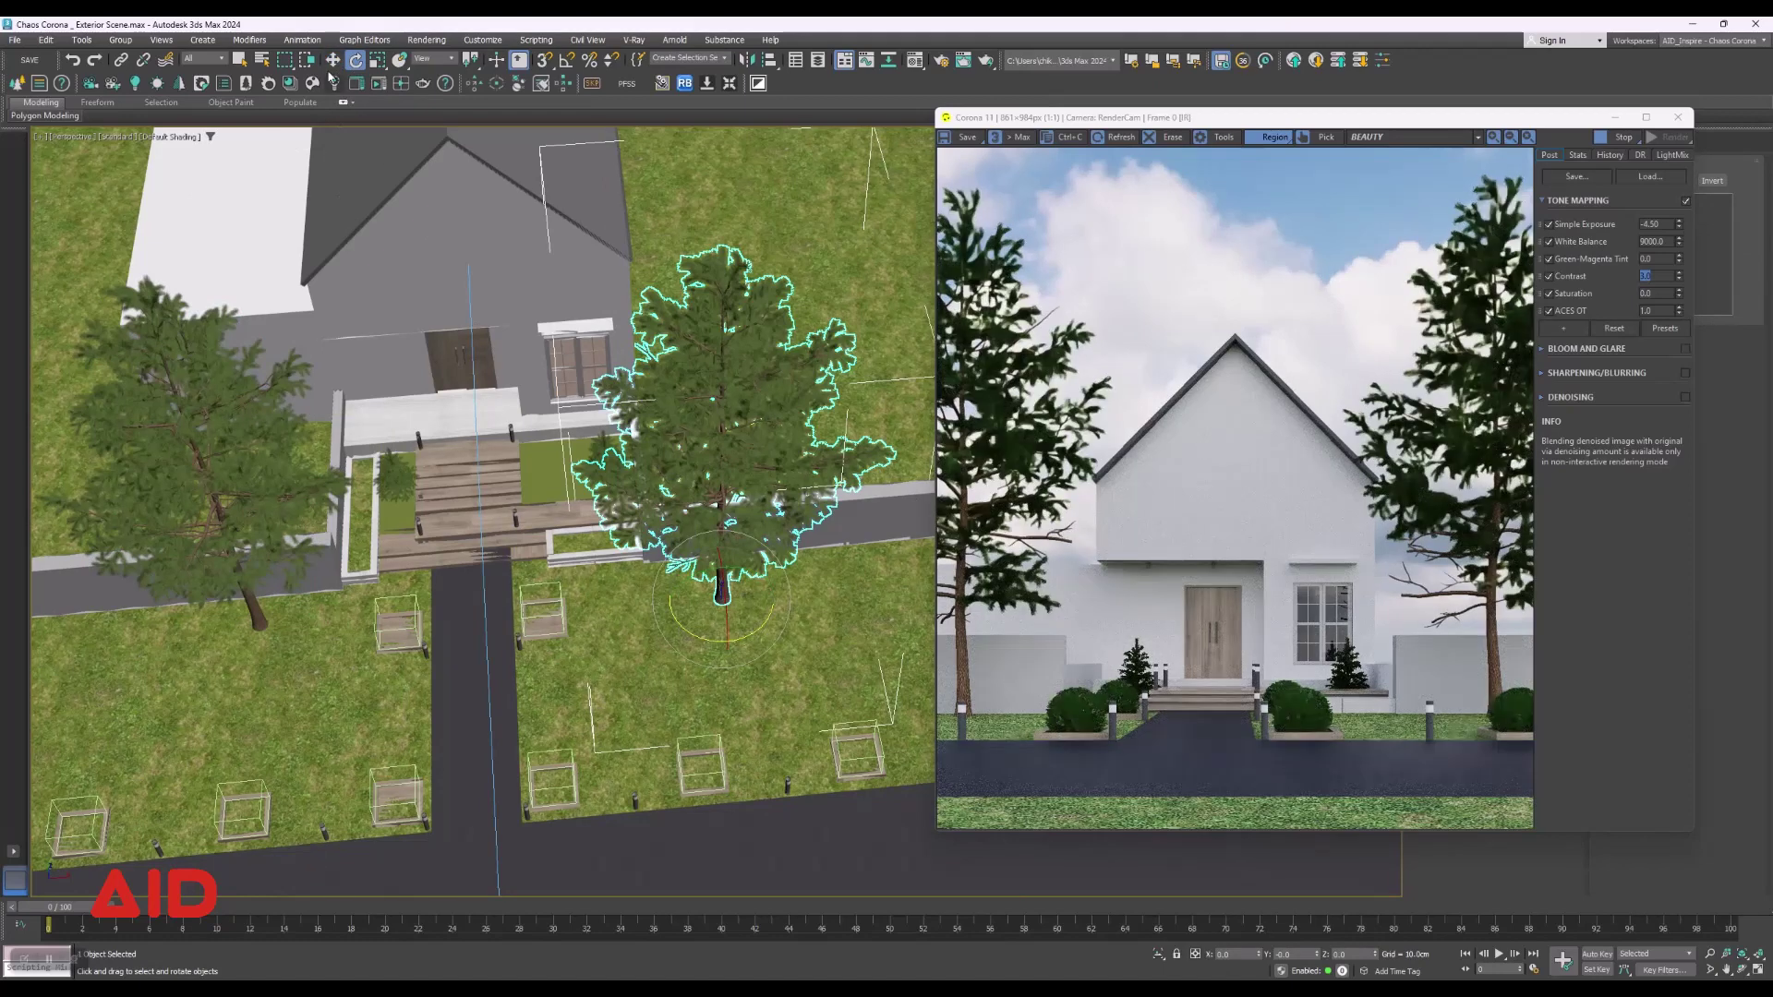
pyautogui.click(378, 60)
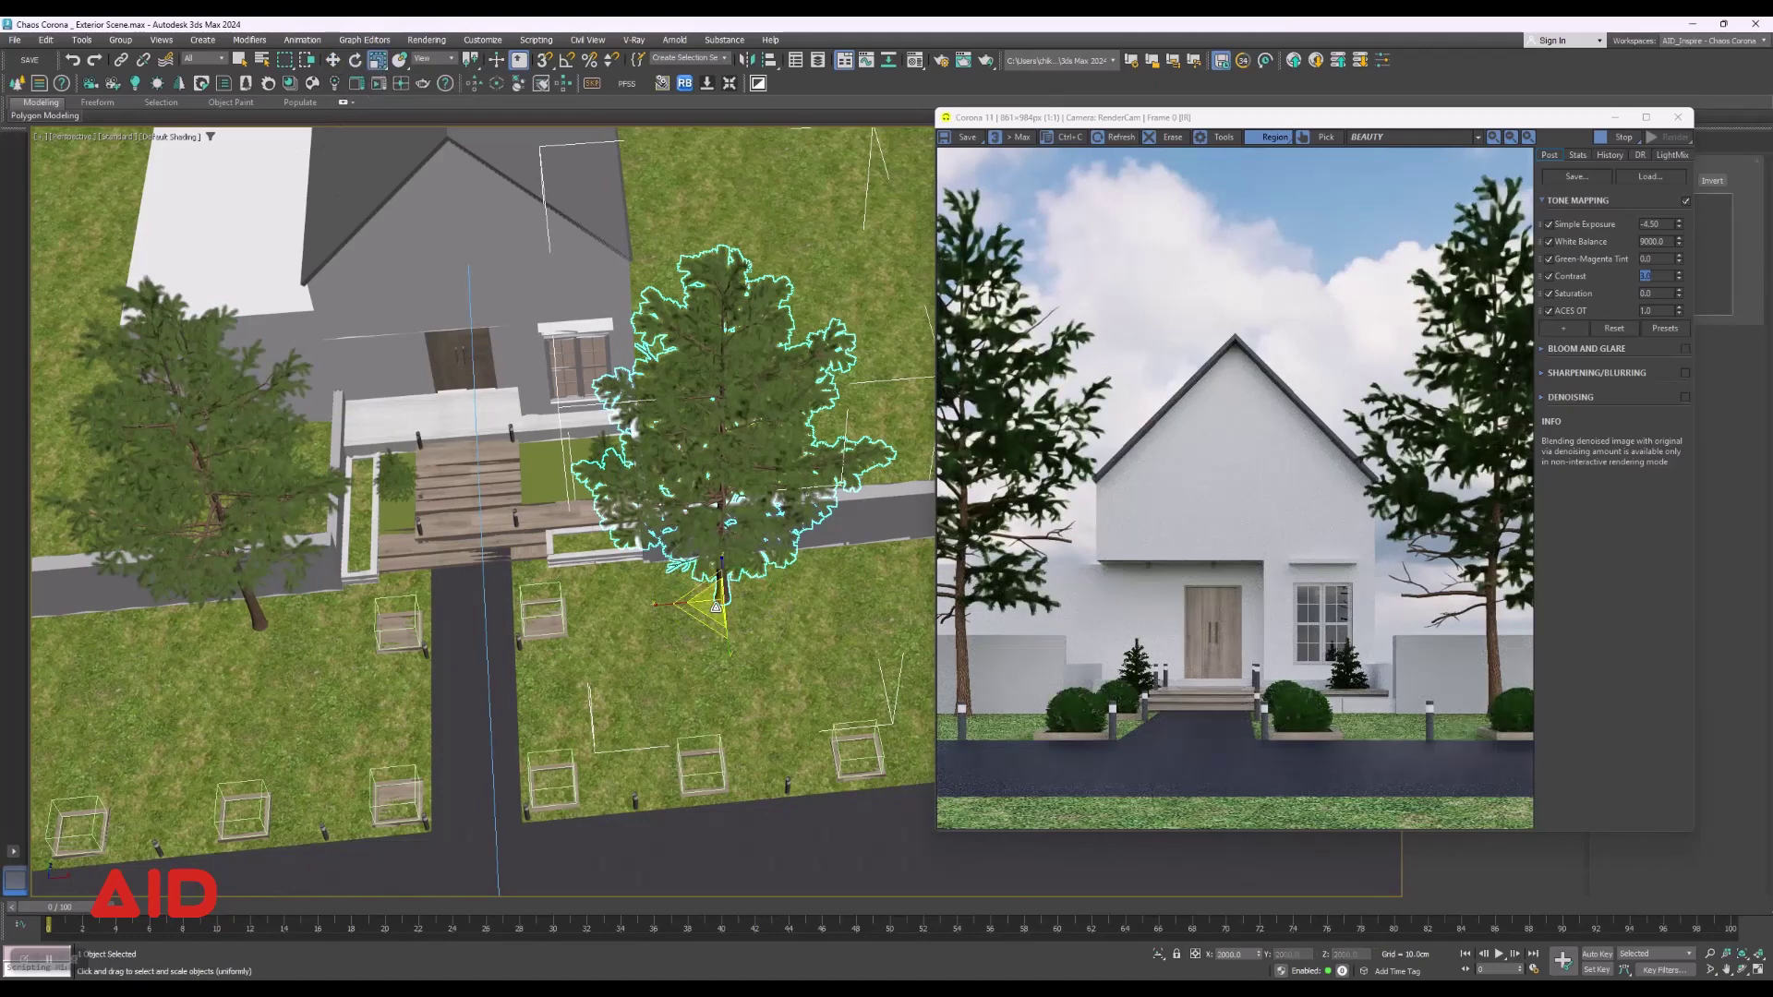
pyautogui.moveTo(716, 606); pyautogui.dragTo(661, 431)
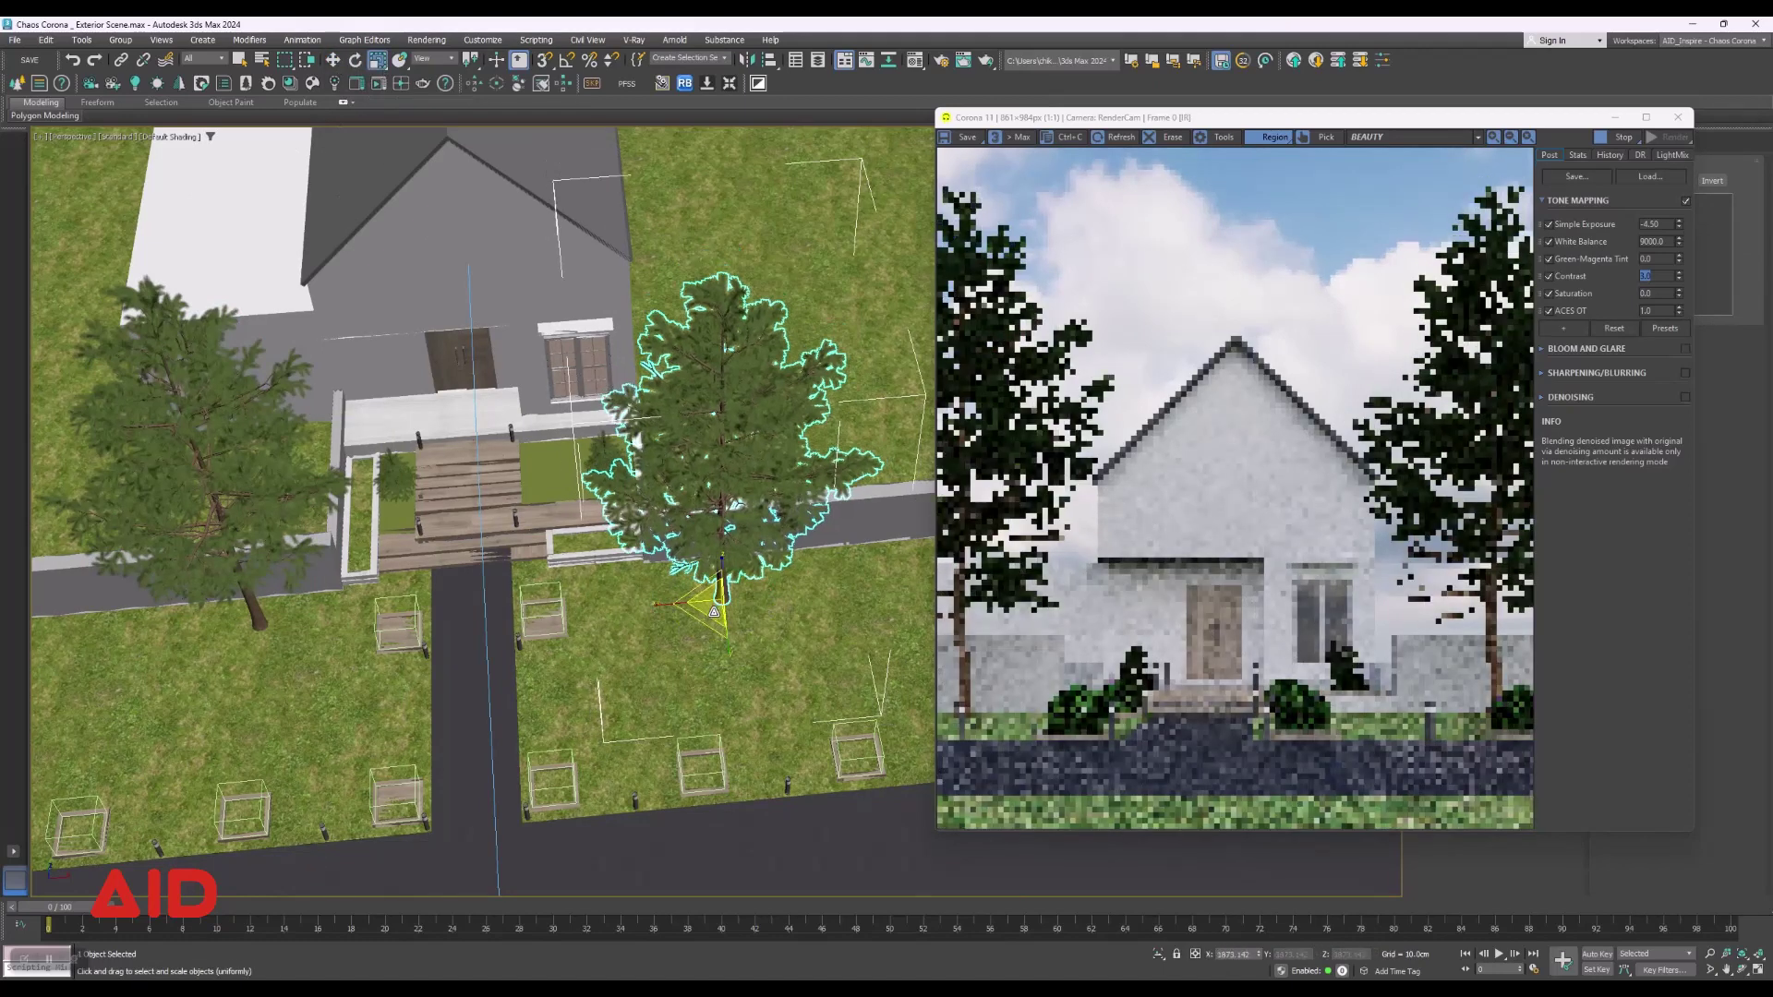
pyautogui.click(356, 60)
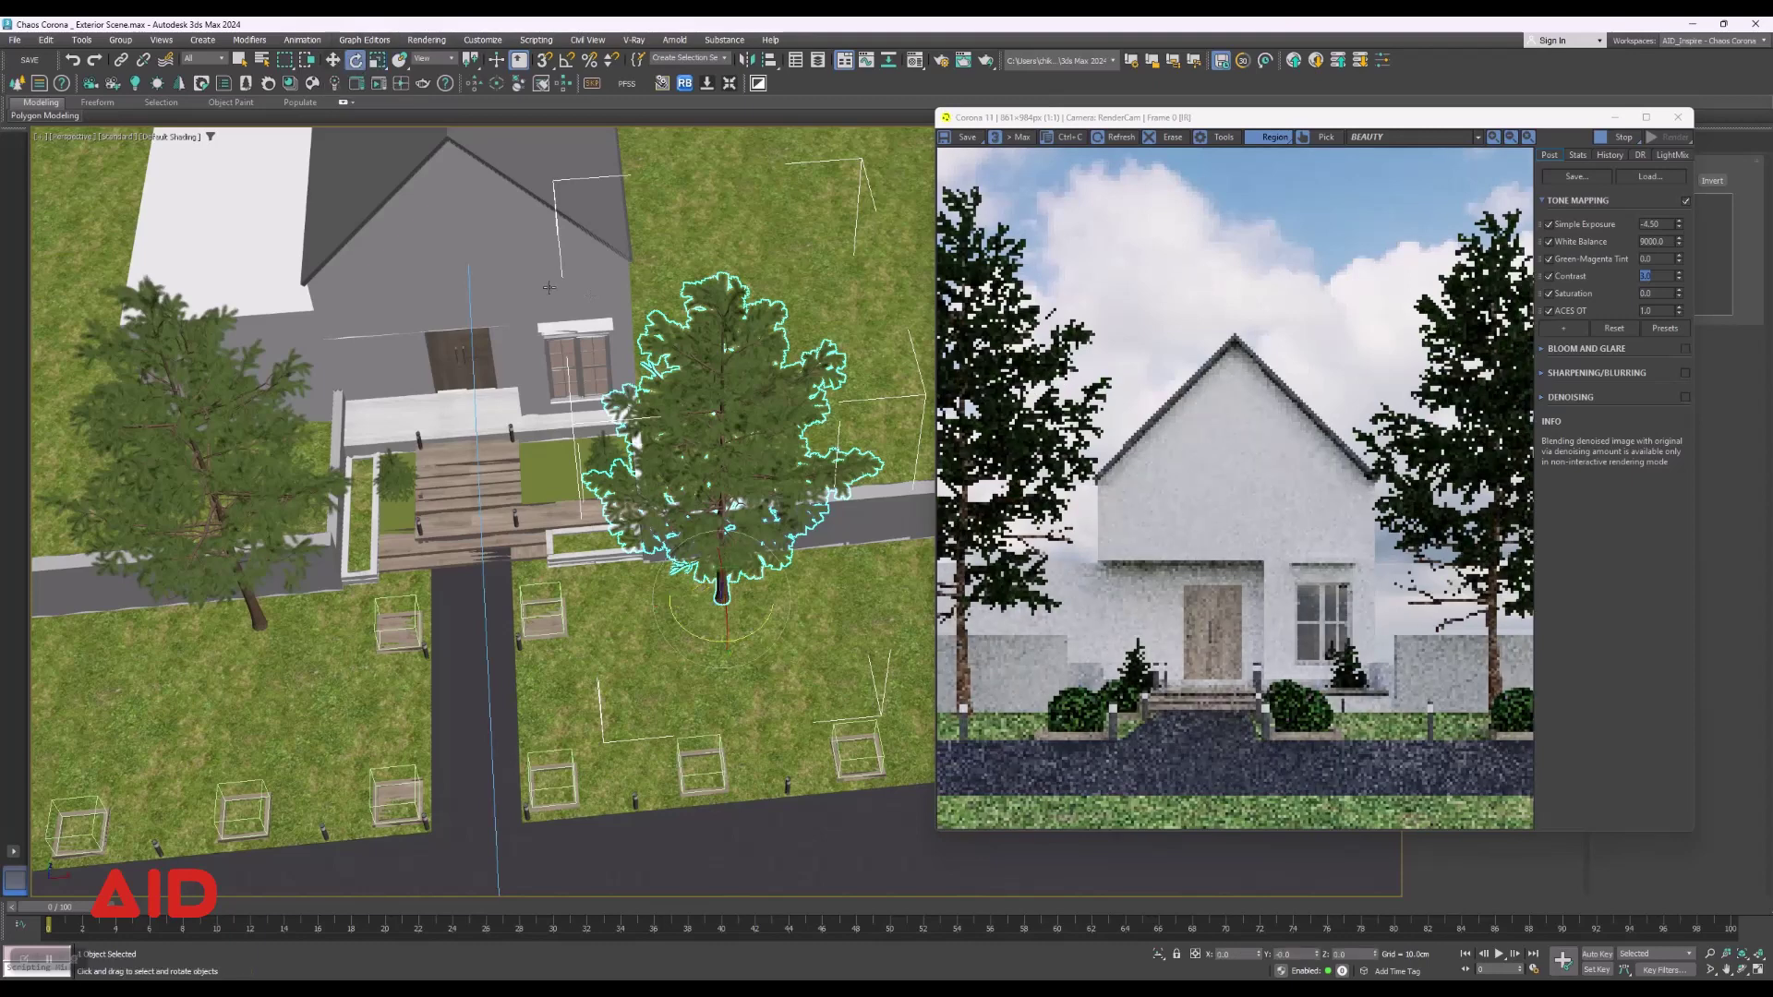
pyautogui.moveTo(757, 629); pyautogui.dragTo(708, 639)
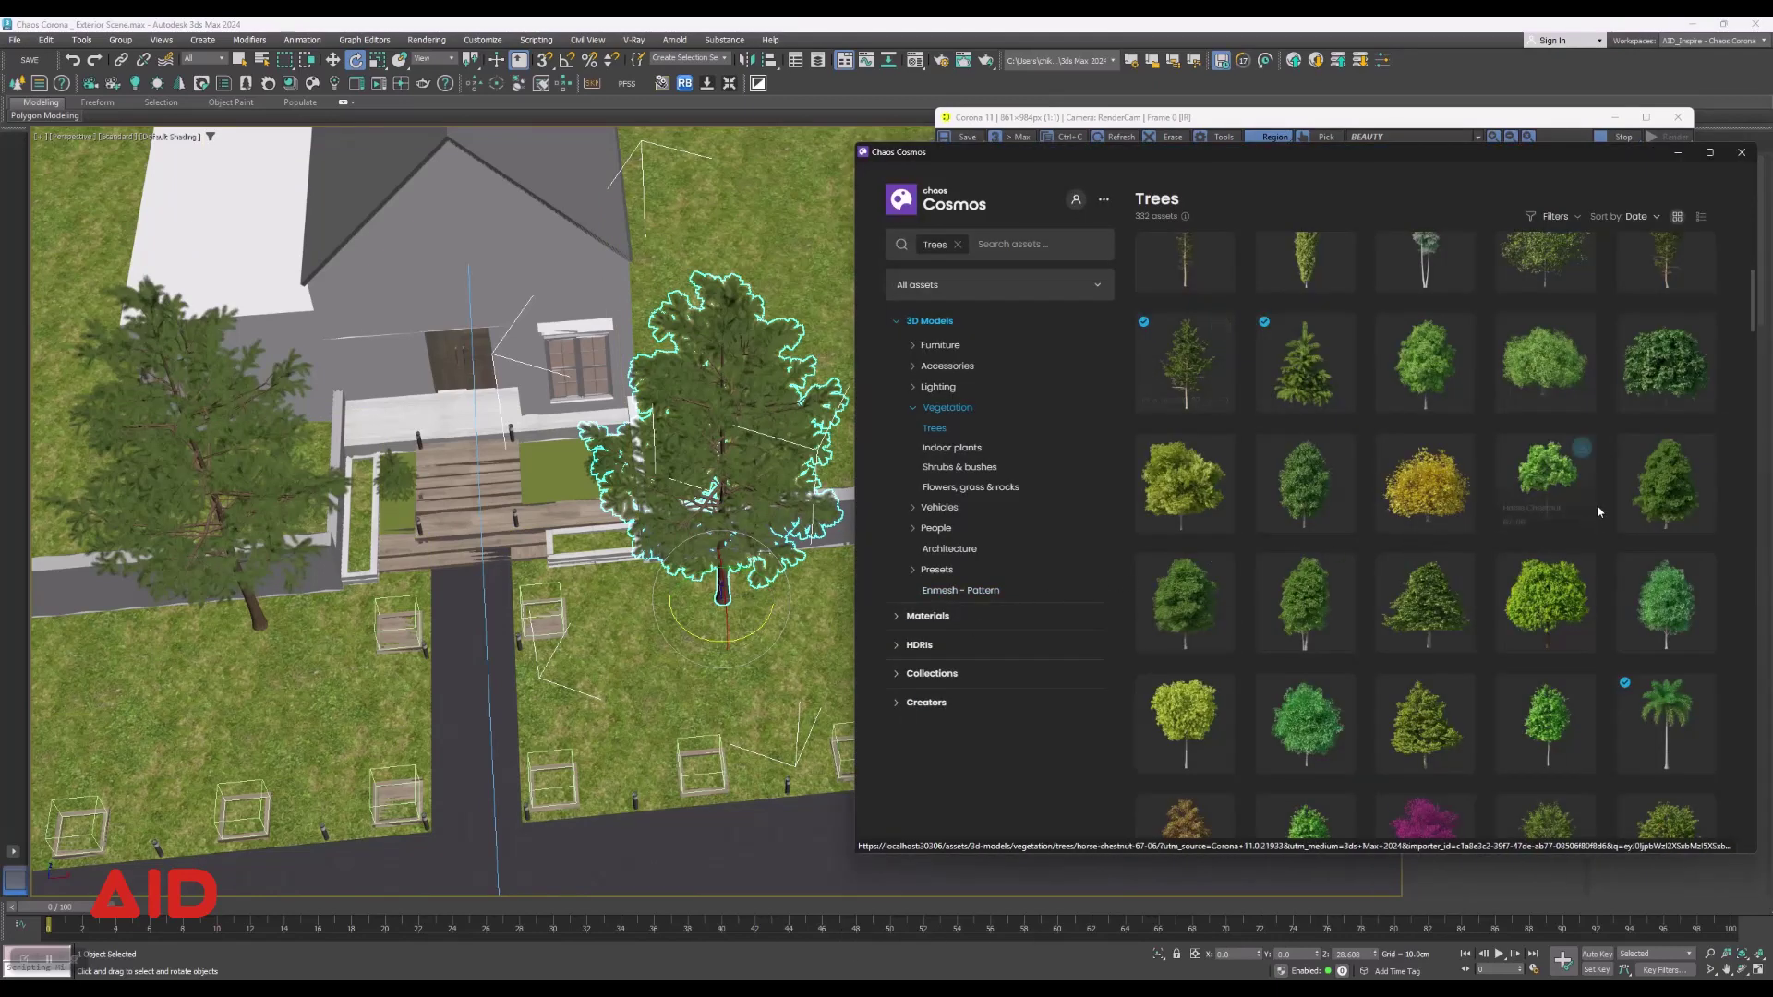
pyautogui.moveTo(1543, 359)
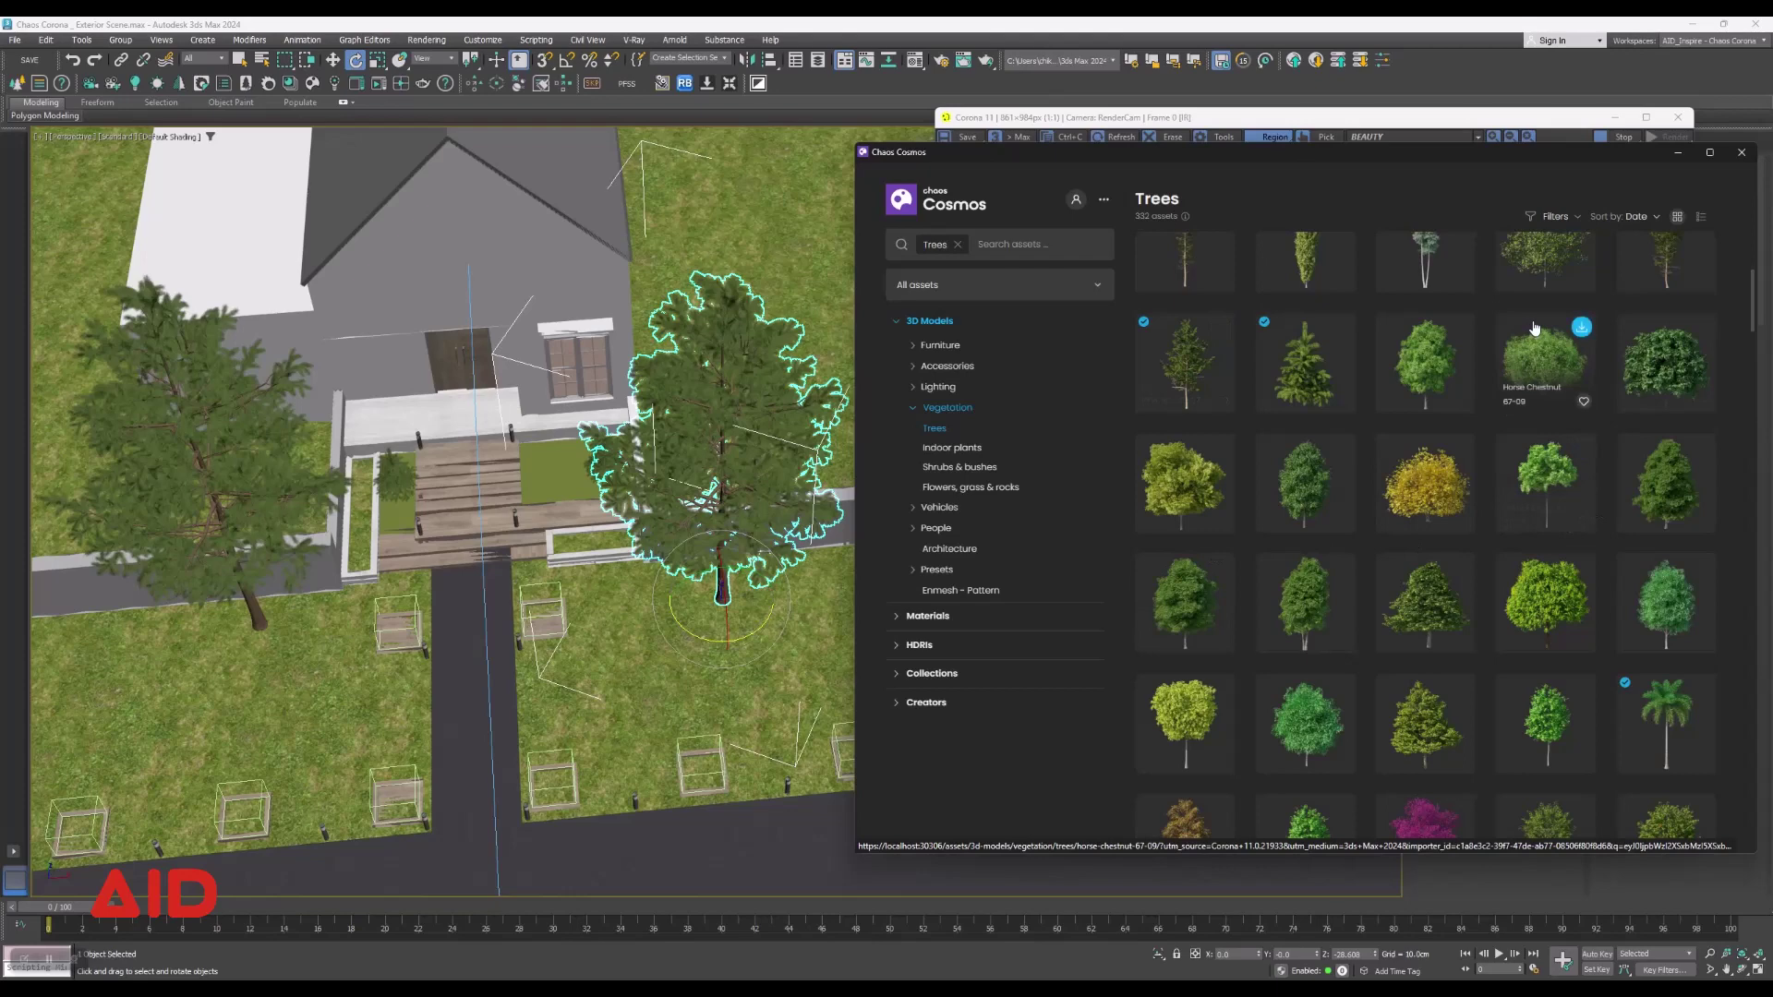
# Scroll through the Cosmos Trees collection without importing anything.
pyautogui.scroll(-5, 1534, 328)
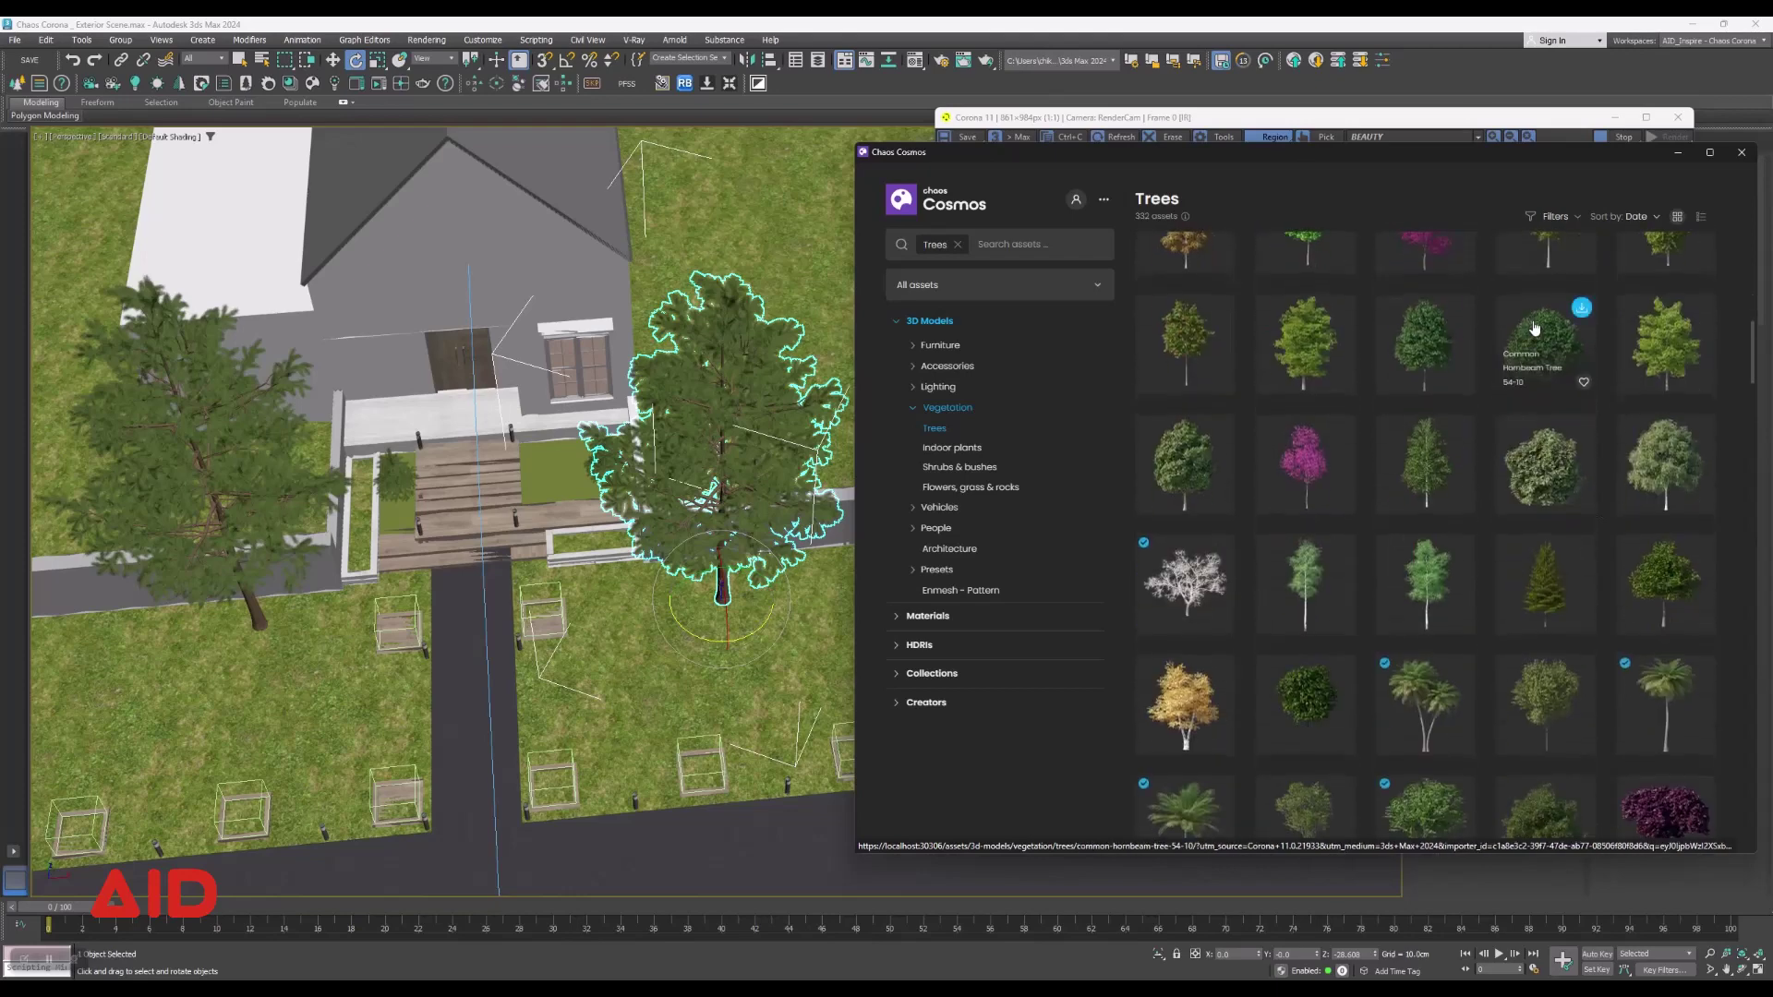
pyautogui.scroll(-2, 1534, 327)
pyautogui.scroll(-2, 1534, 328)
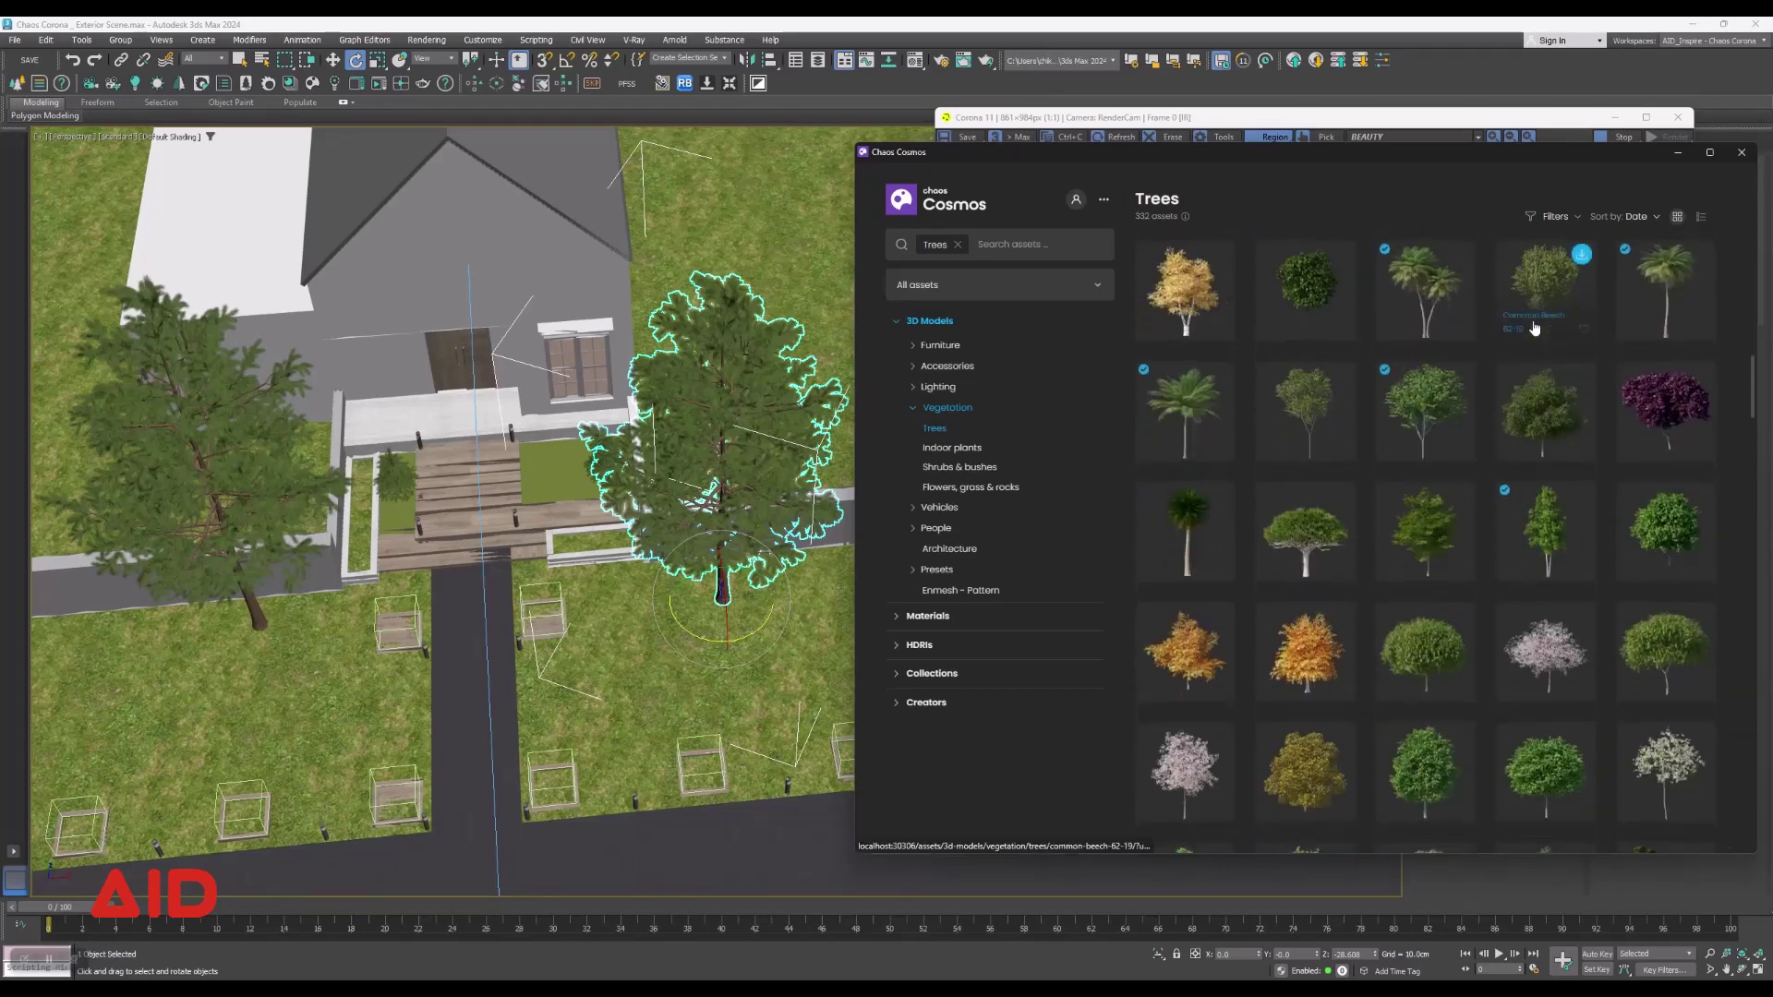
pyautogui.scroll(-2, 1534, 328)
pyautogui.scroll(-2, 1534, 327)
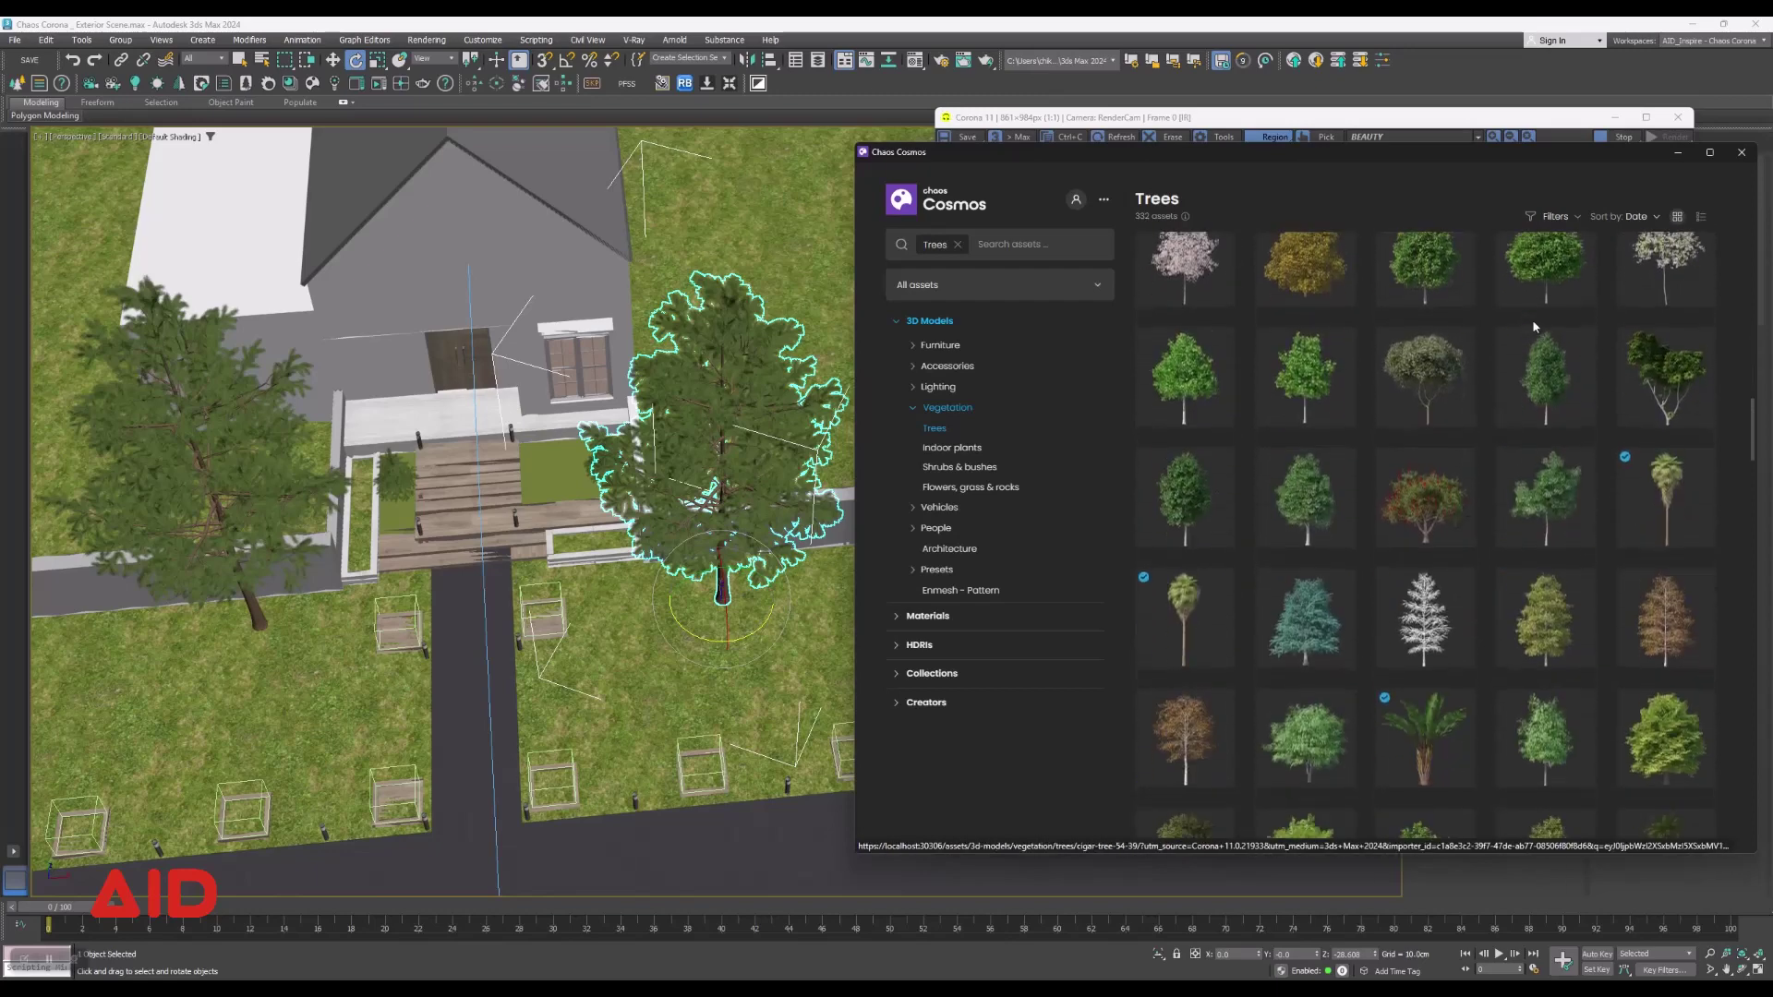
pyautogui.scroll(-2, 1534, 327)
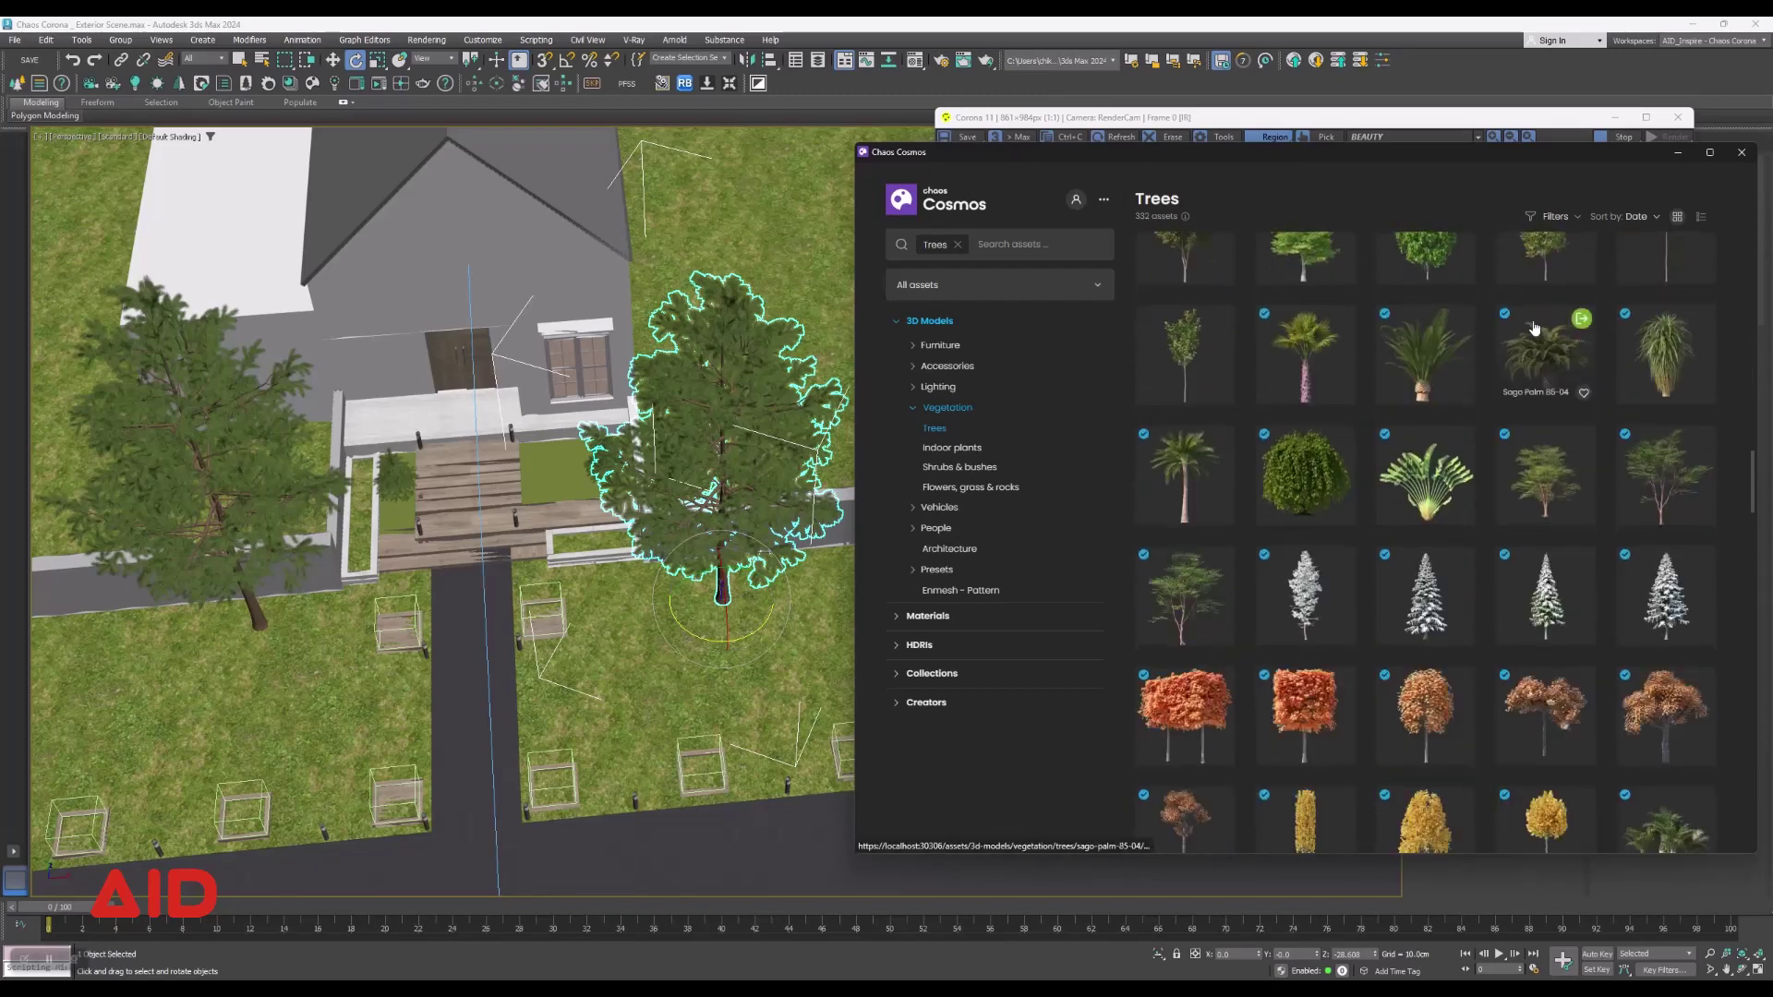
pyautogui.scroll(-3, 1534, 328)
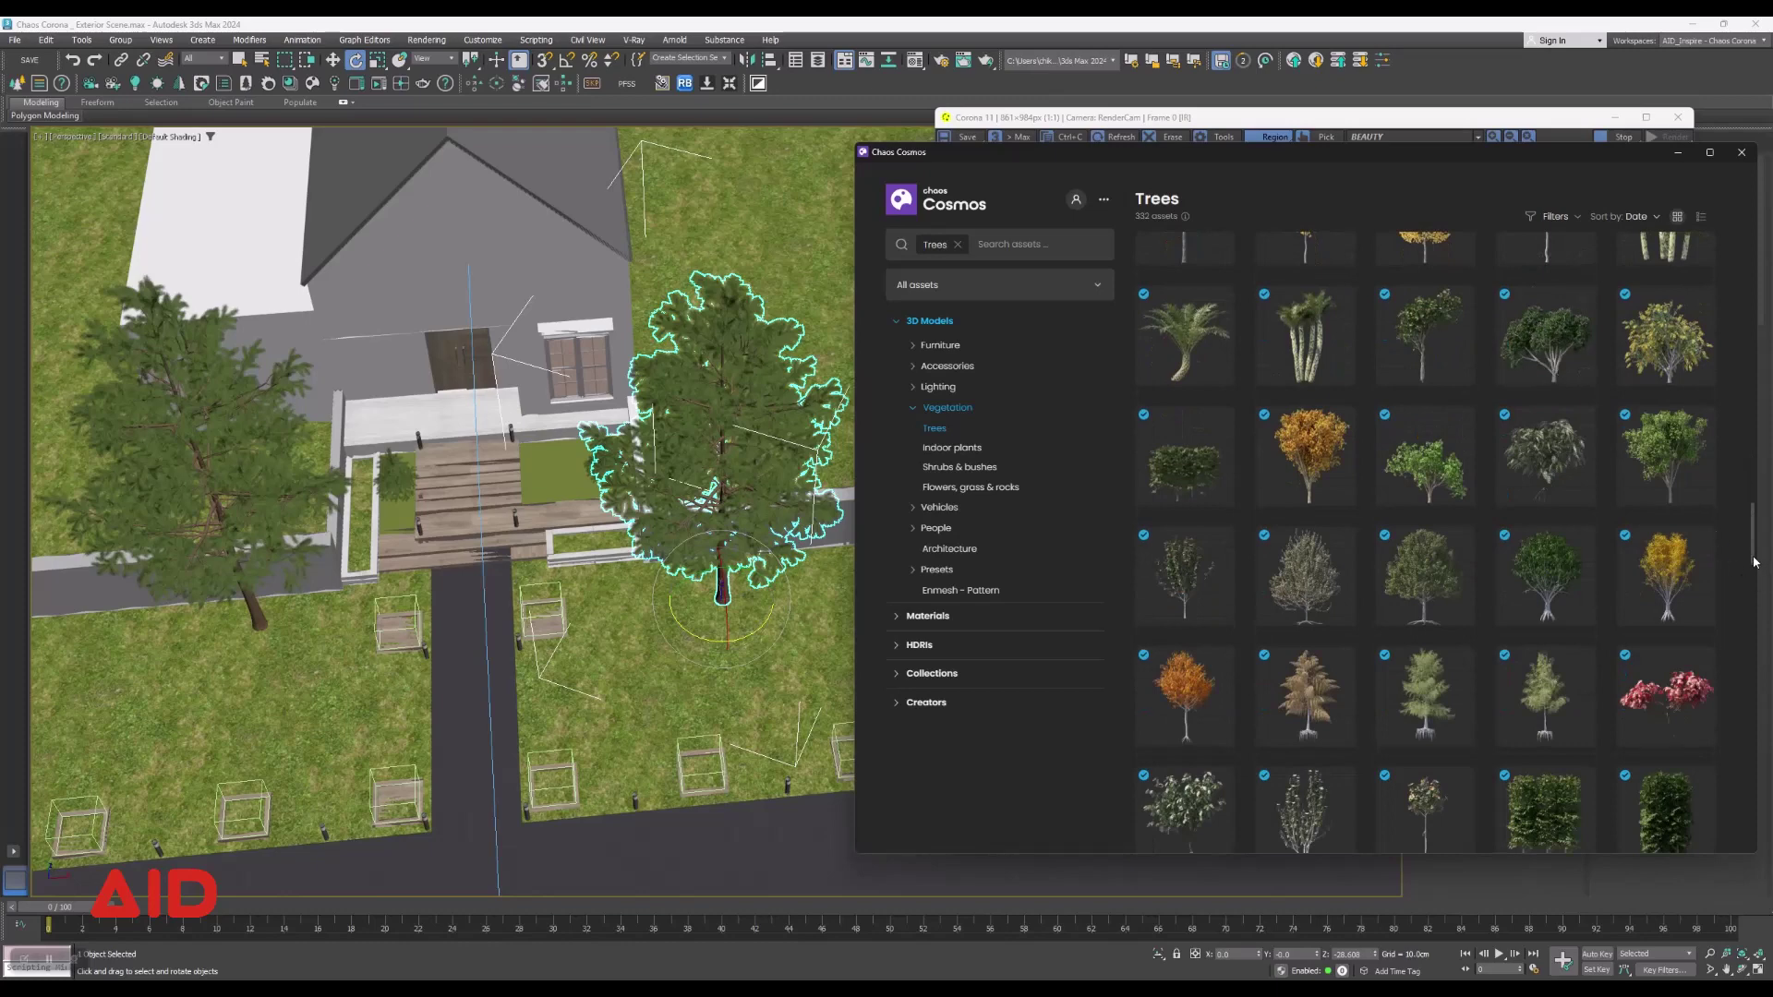
pyautogui.scroll(-2, 1755, 561)
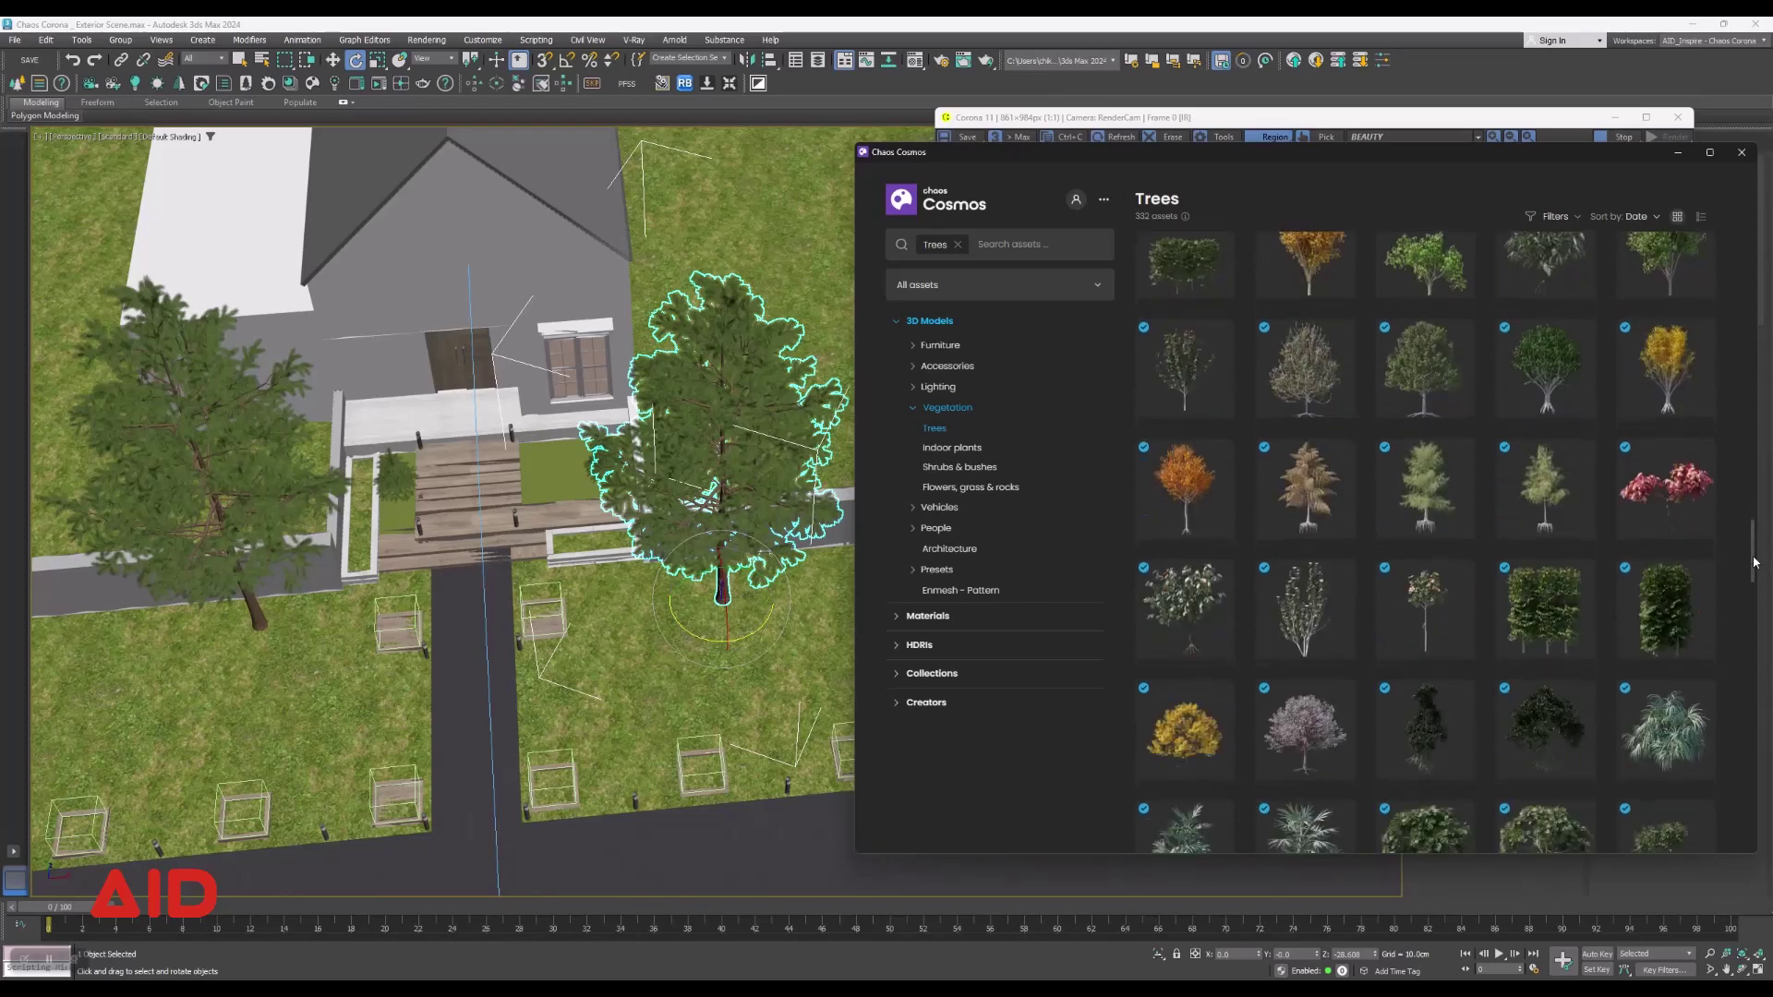
pyautogui.moveTo(1754, 561)
pyautogui.mouseDown()
pyautogui.moveTo(1731, 195)
pyautogui.moveTo(1732, 233)
pyautogui.mouseUp()
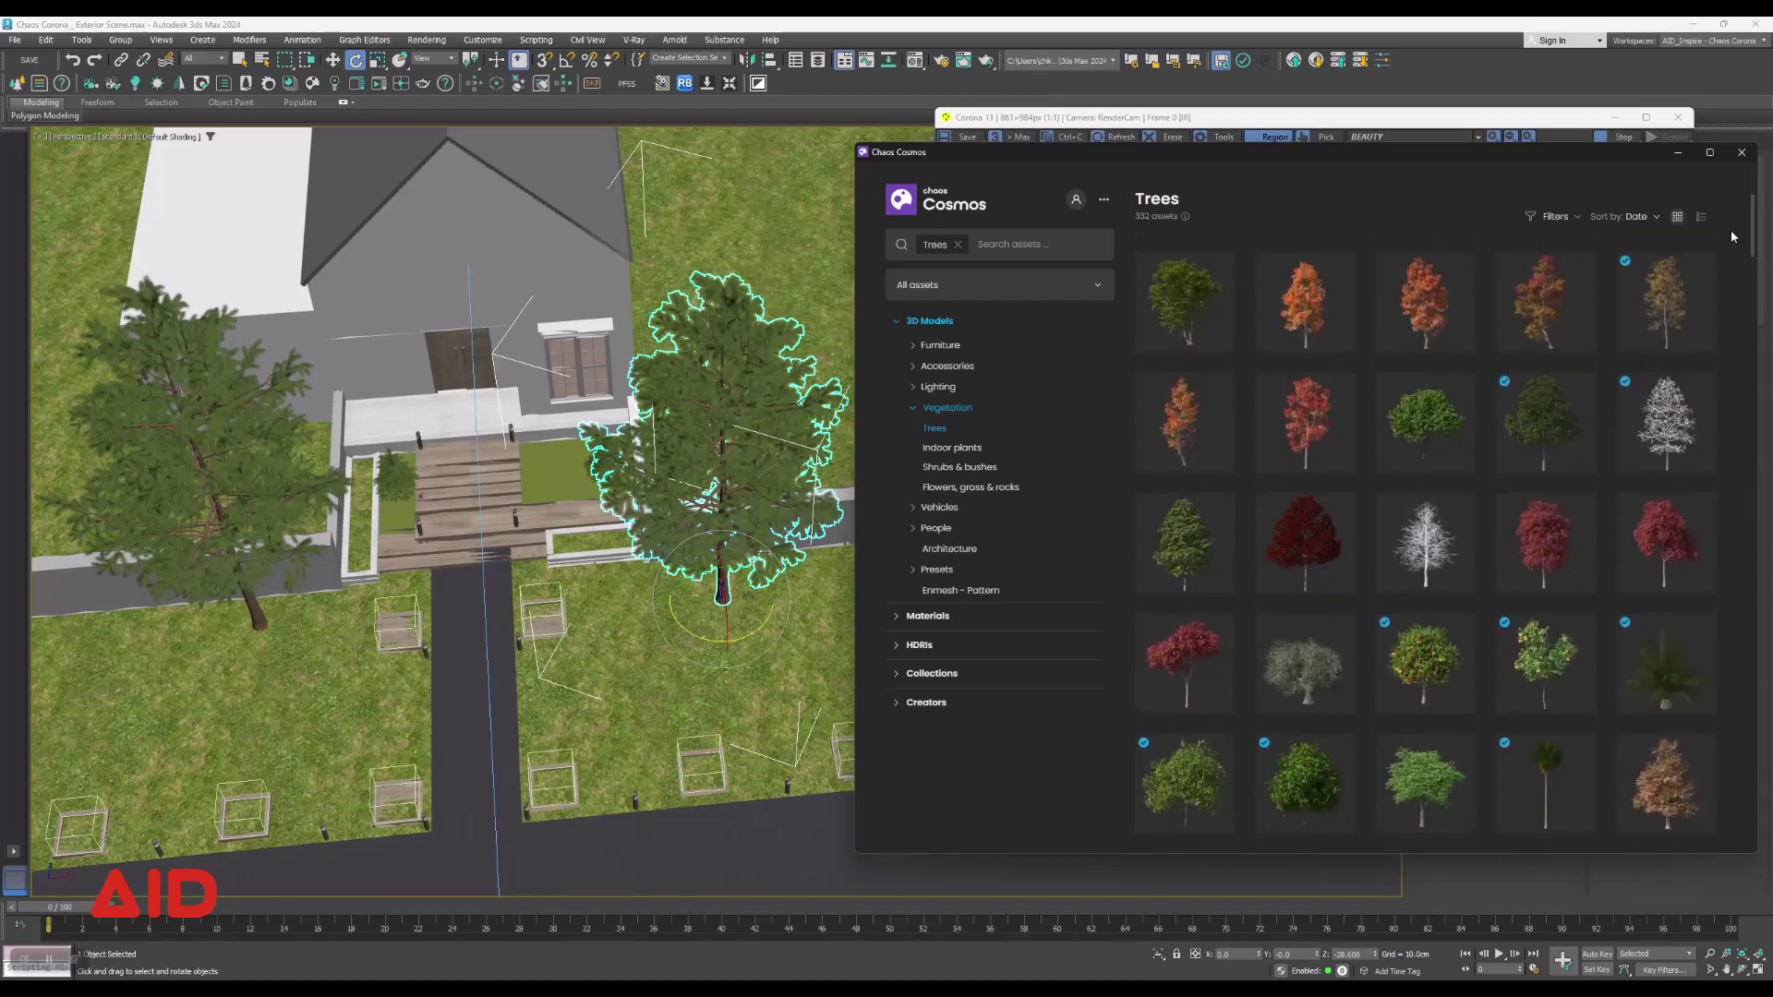
pyautogui.moveTo(1731, 236); pyautogui.dragTo(1734, 243)
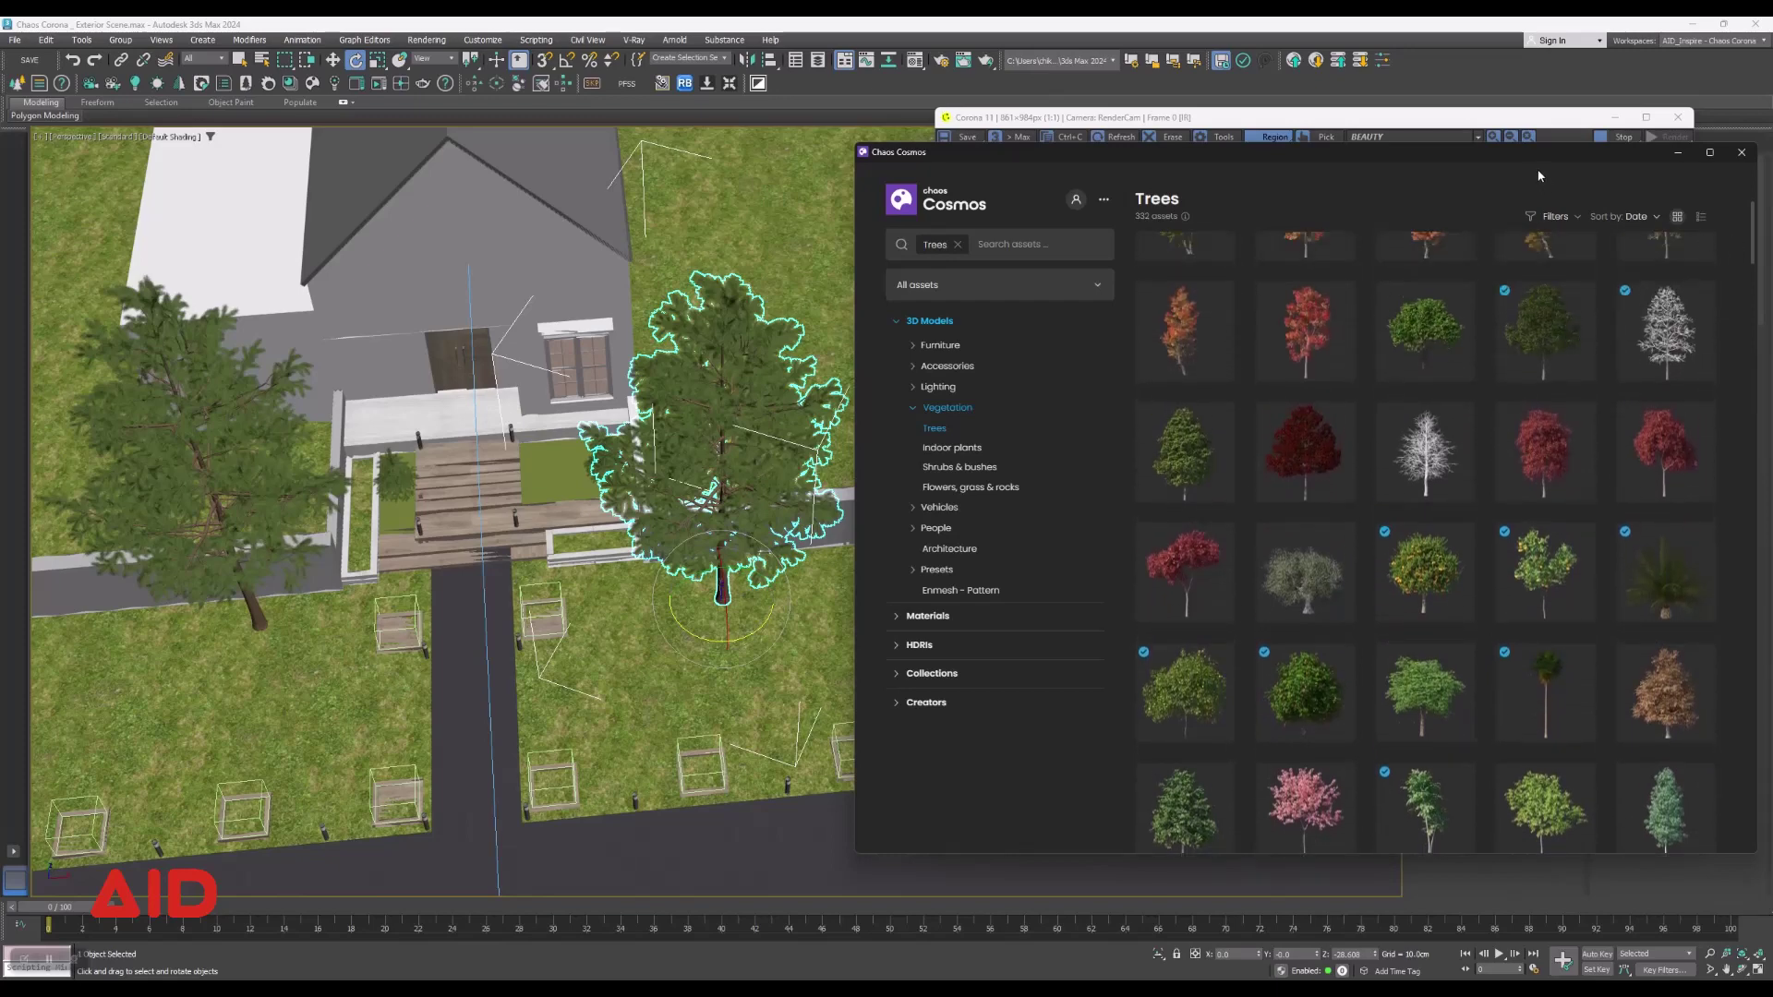
# Close the Cosmos library and add the left tree to the selection.
pyautogui.moveTo(1528, 158); pyautogui.dragTo(641, 560)
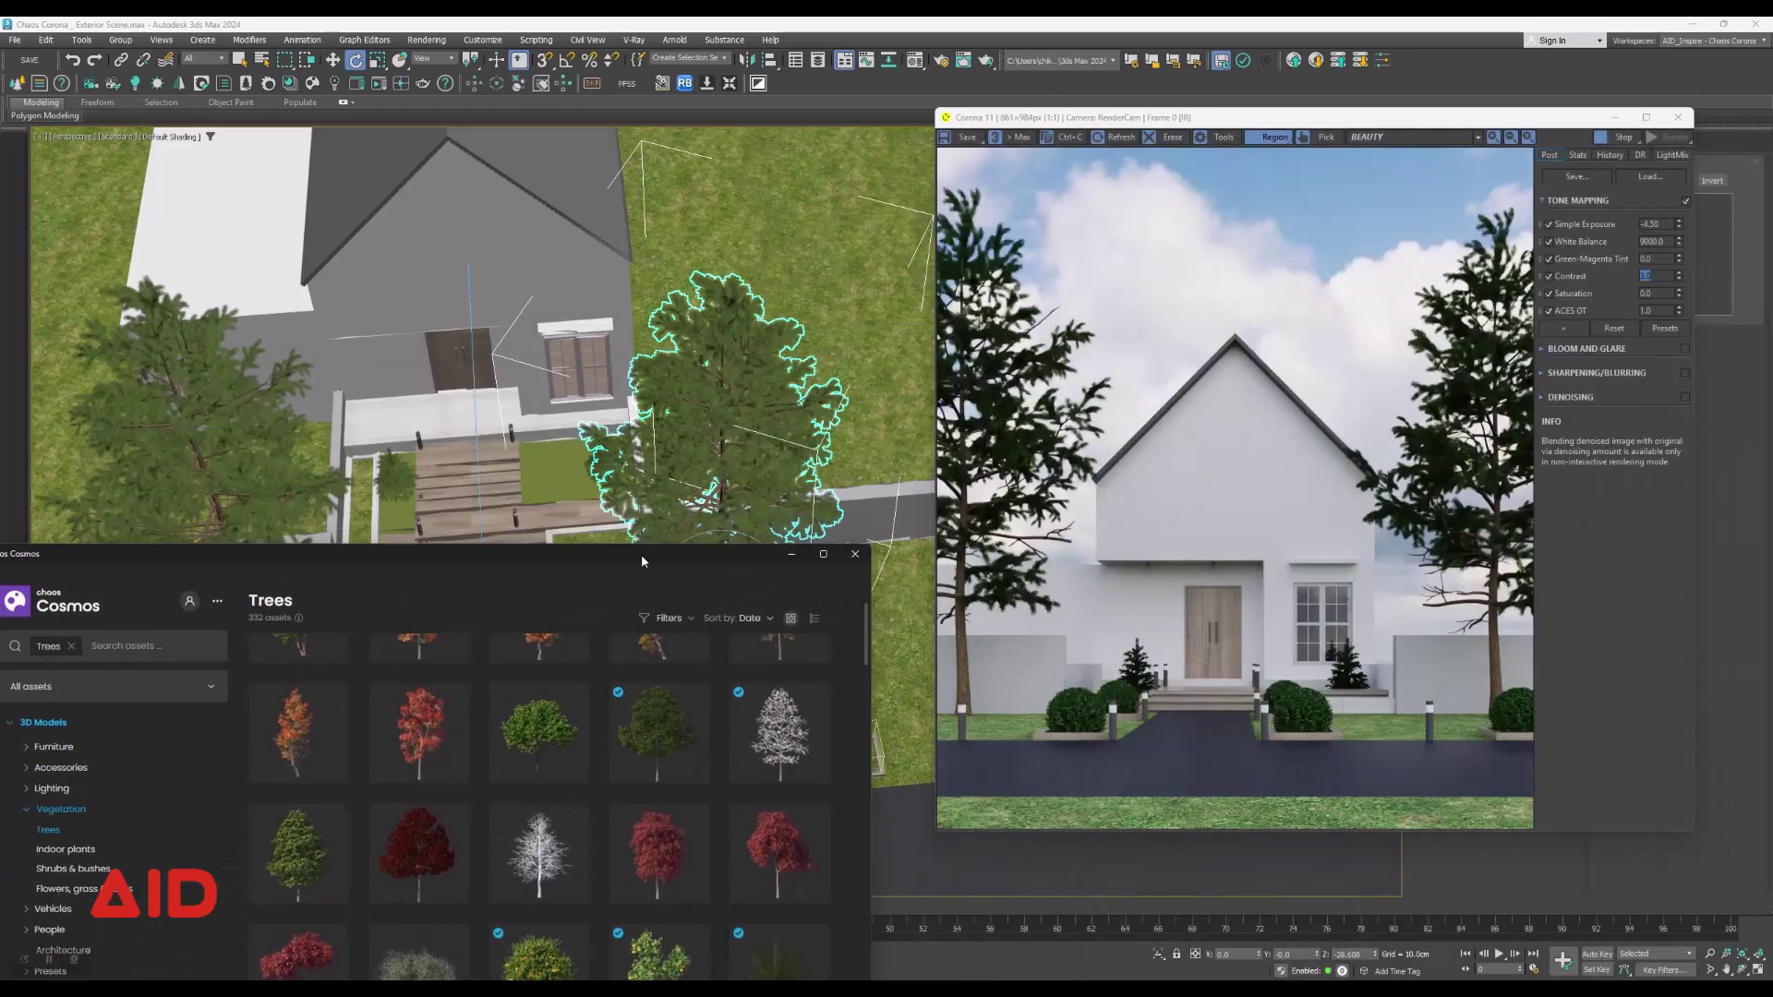
pyautogui.moveTo(641, 554); pyautogui.dragTo(1250, 260)
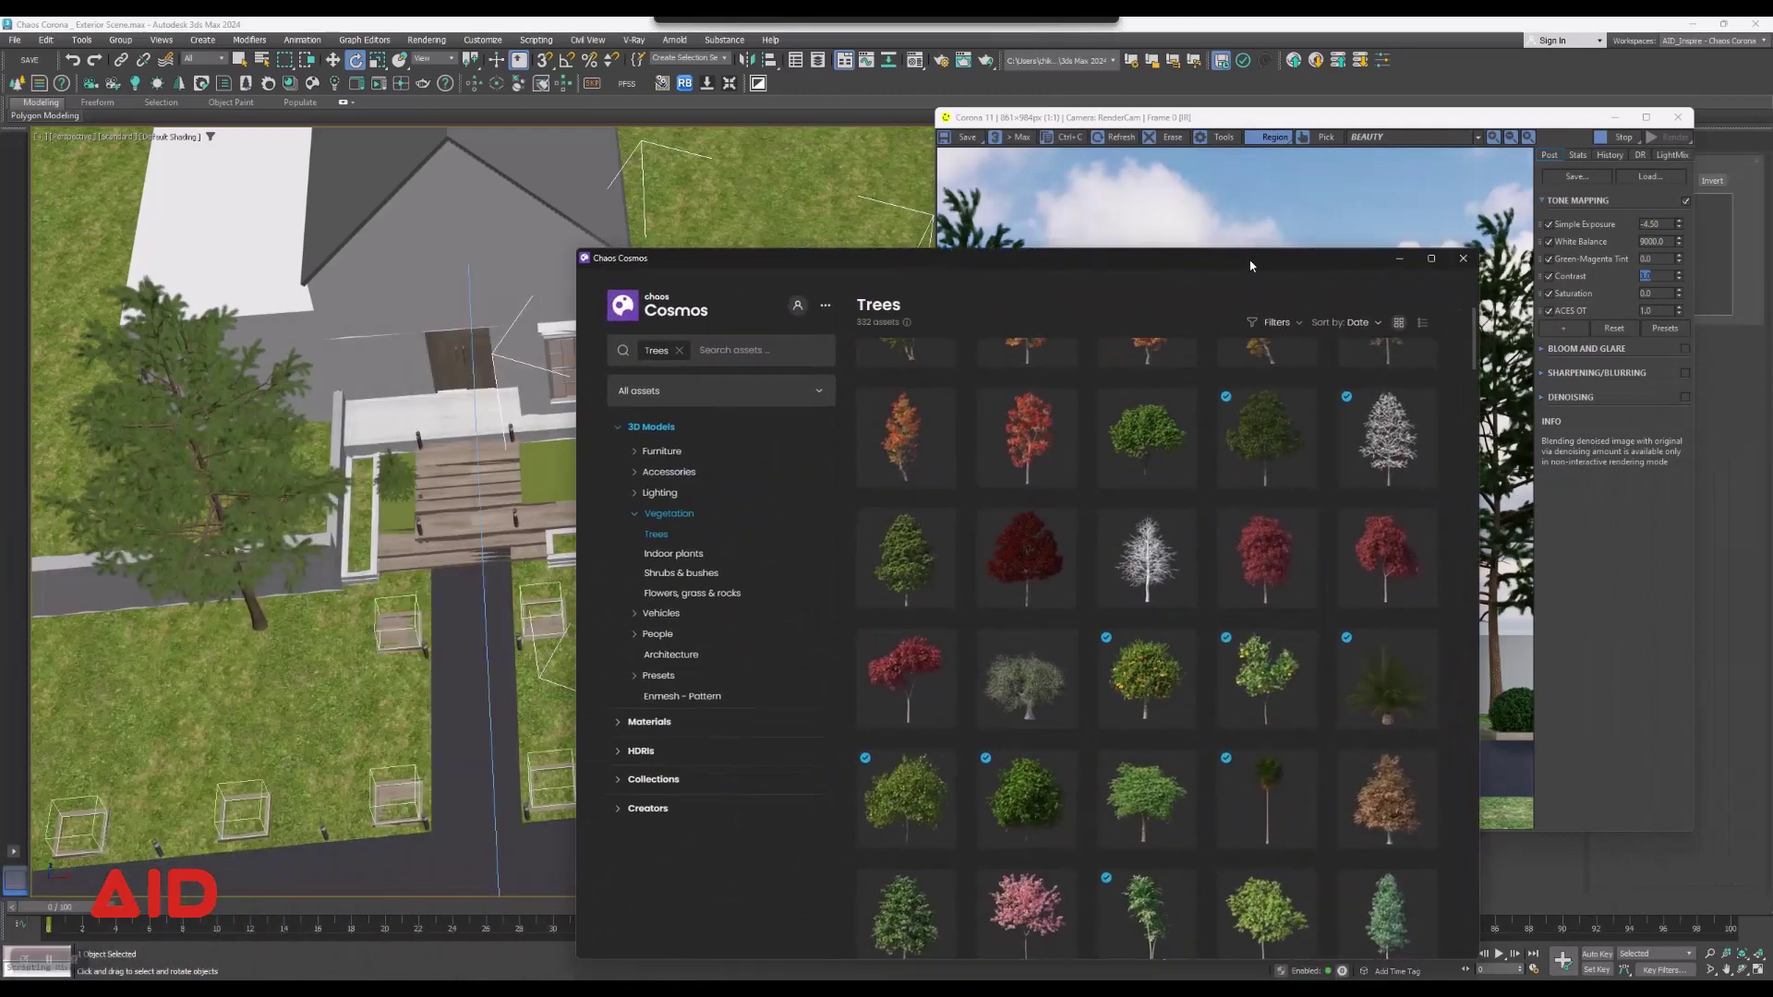
pyautogui.click(1465, 264)
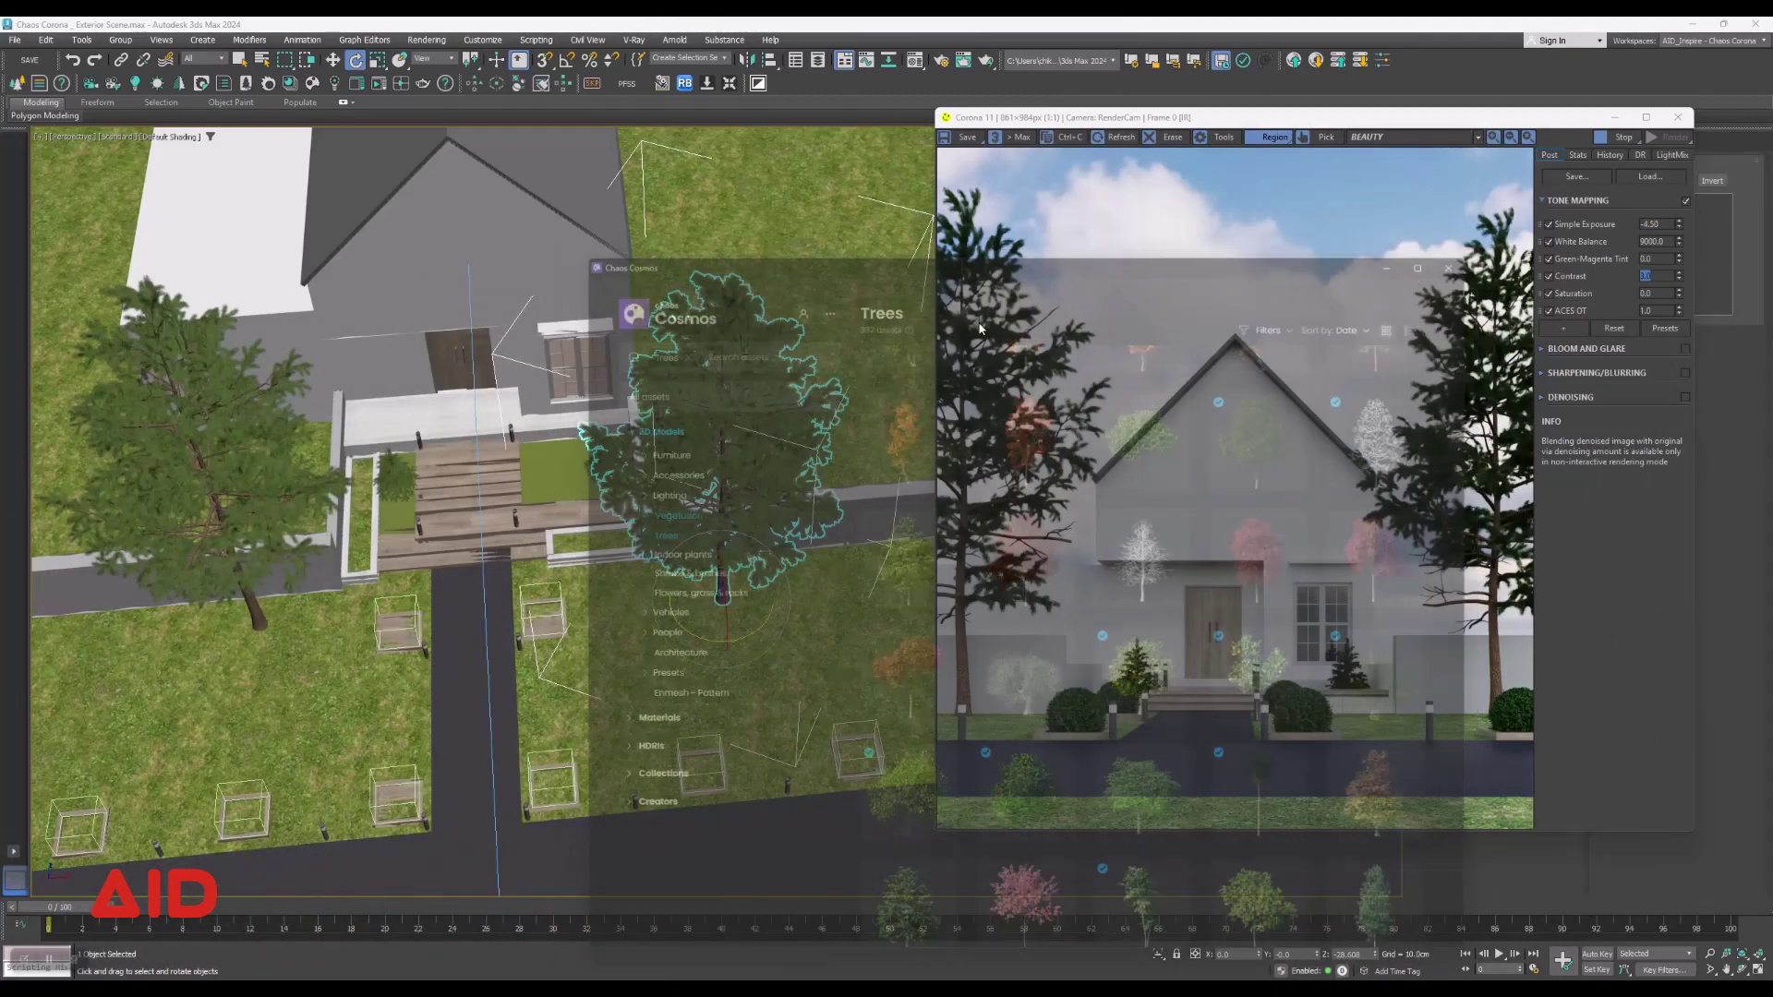
pyautogui.press('q')
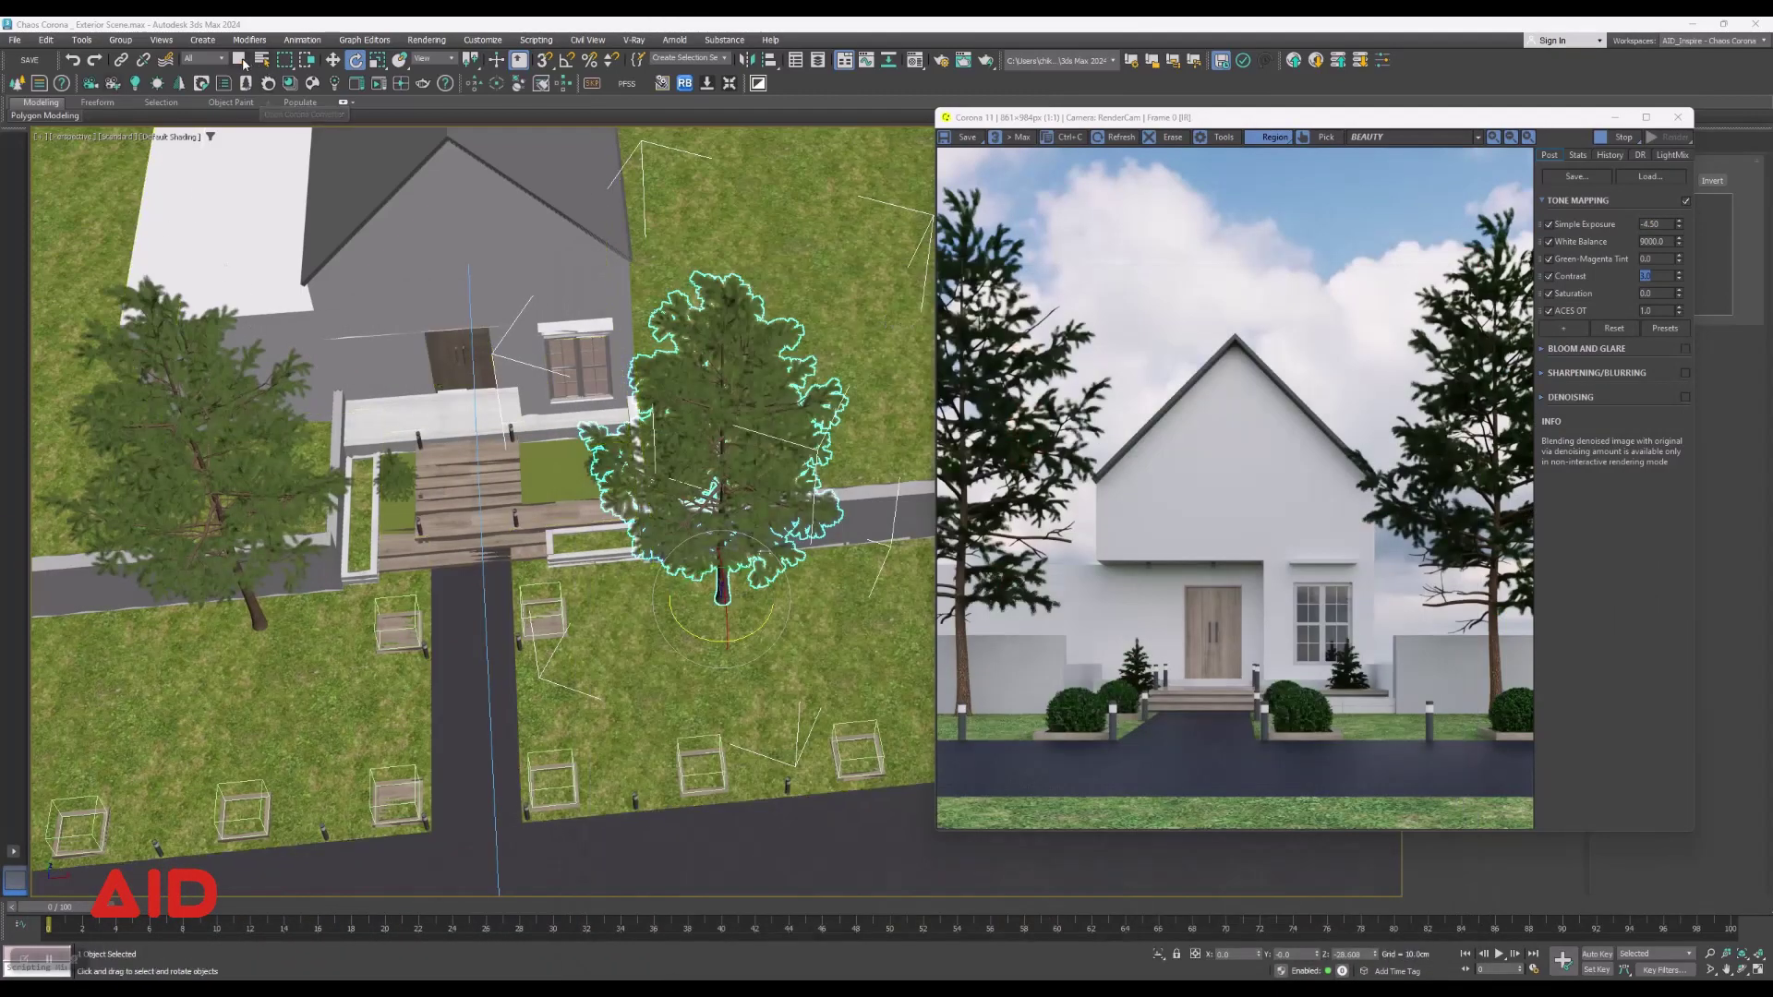
pyautogui.keyDown('ctrl'); pyautogui.click(137, 428); pyautogui.keyUp('ctrl')
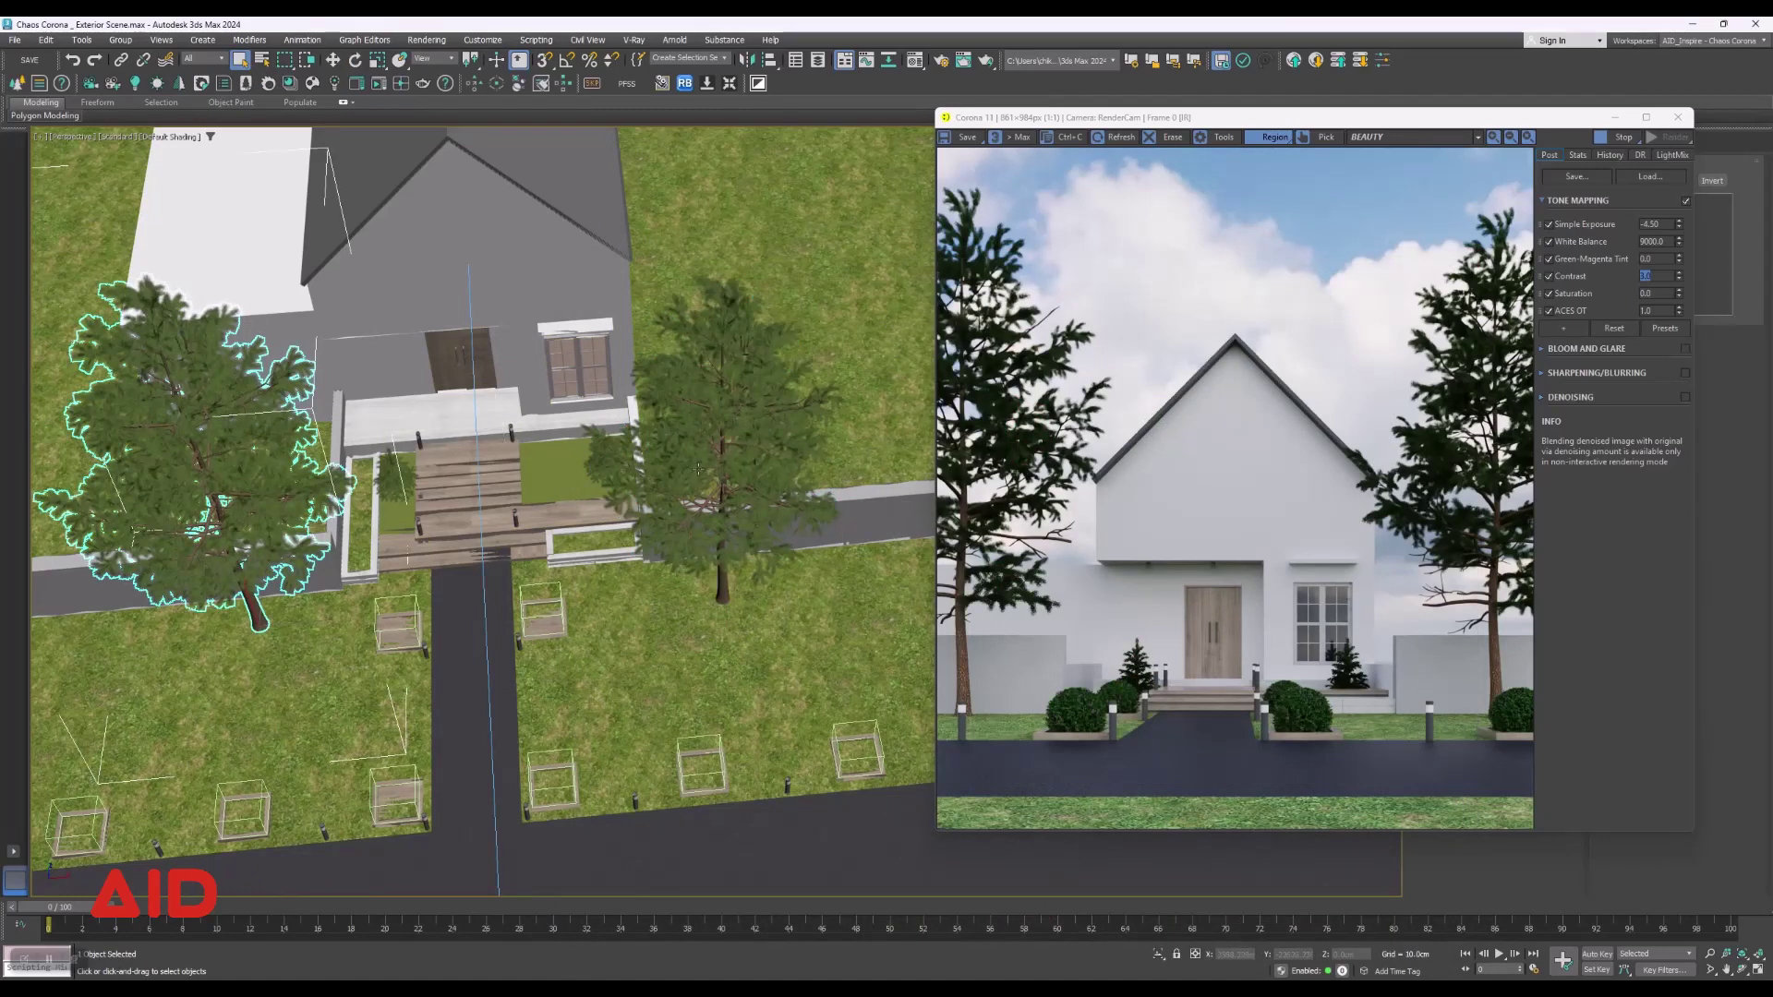
# In top view, instance-copy both selected pines closer to the house.
pyautogui.press('t')
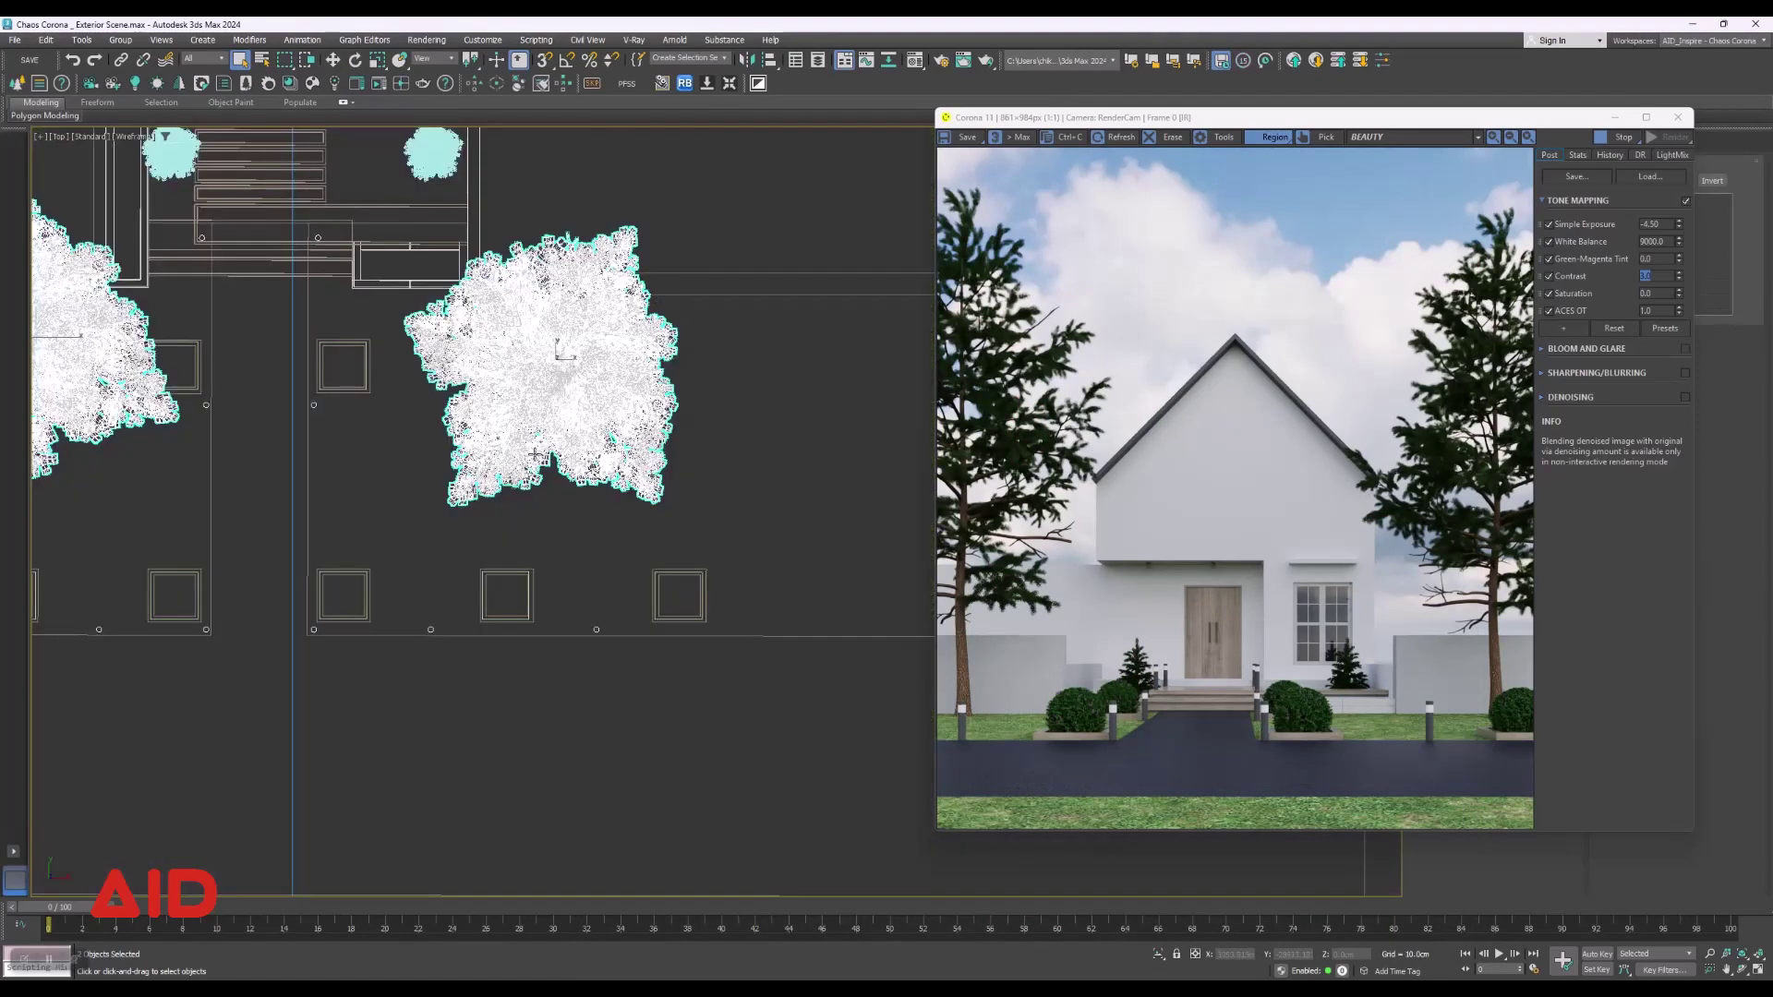
pyautogui.moveTo(503, 421)
pyautogui.mouseDown(button='middle')
pyautogui.moveTo(635, 512)
pyautogui.moveTo(679, 681)
pyautogui.mouseUp(button='middle')
pyautogui.press('w')
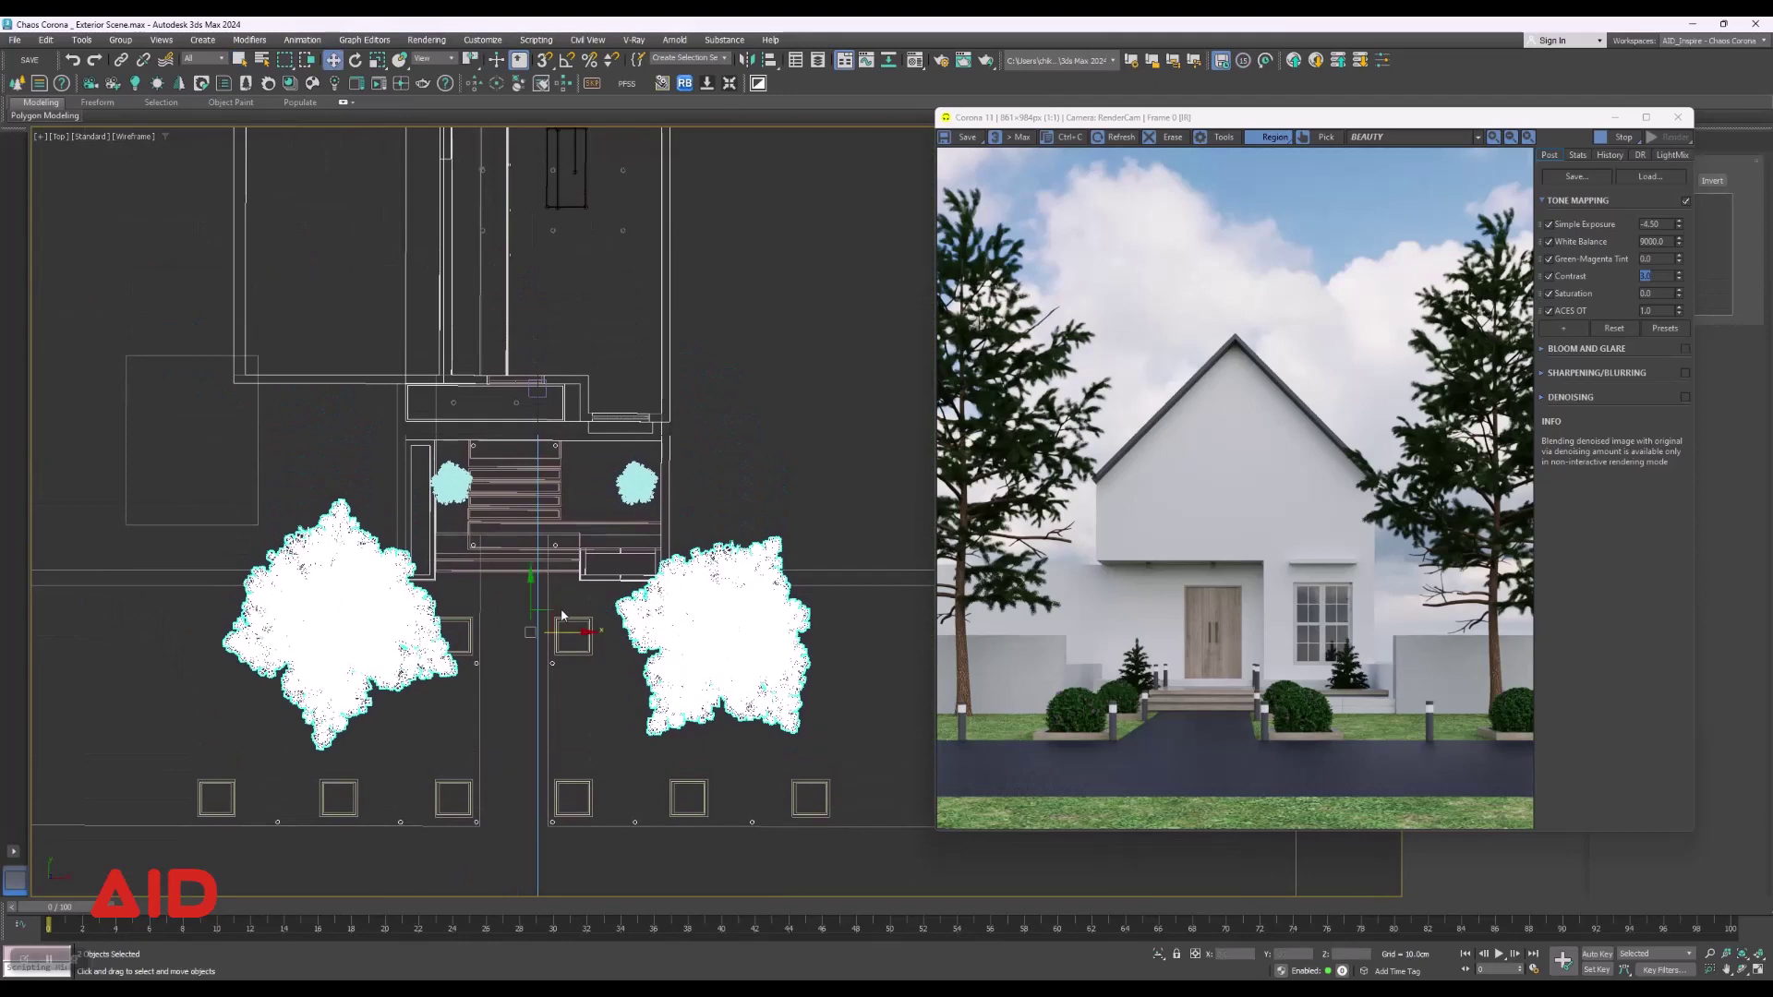
pyautogui.keyDown('shift'); pyautogui.moveTo(533, 595); pyautogui.dragTo(504, 436); pyautogui.keyUp('shift')
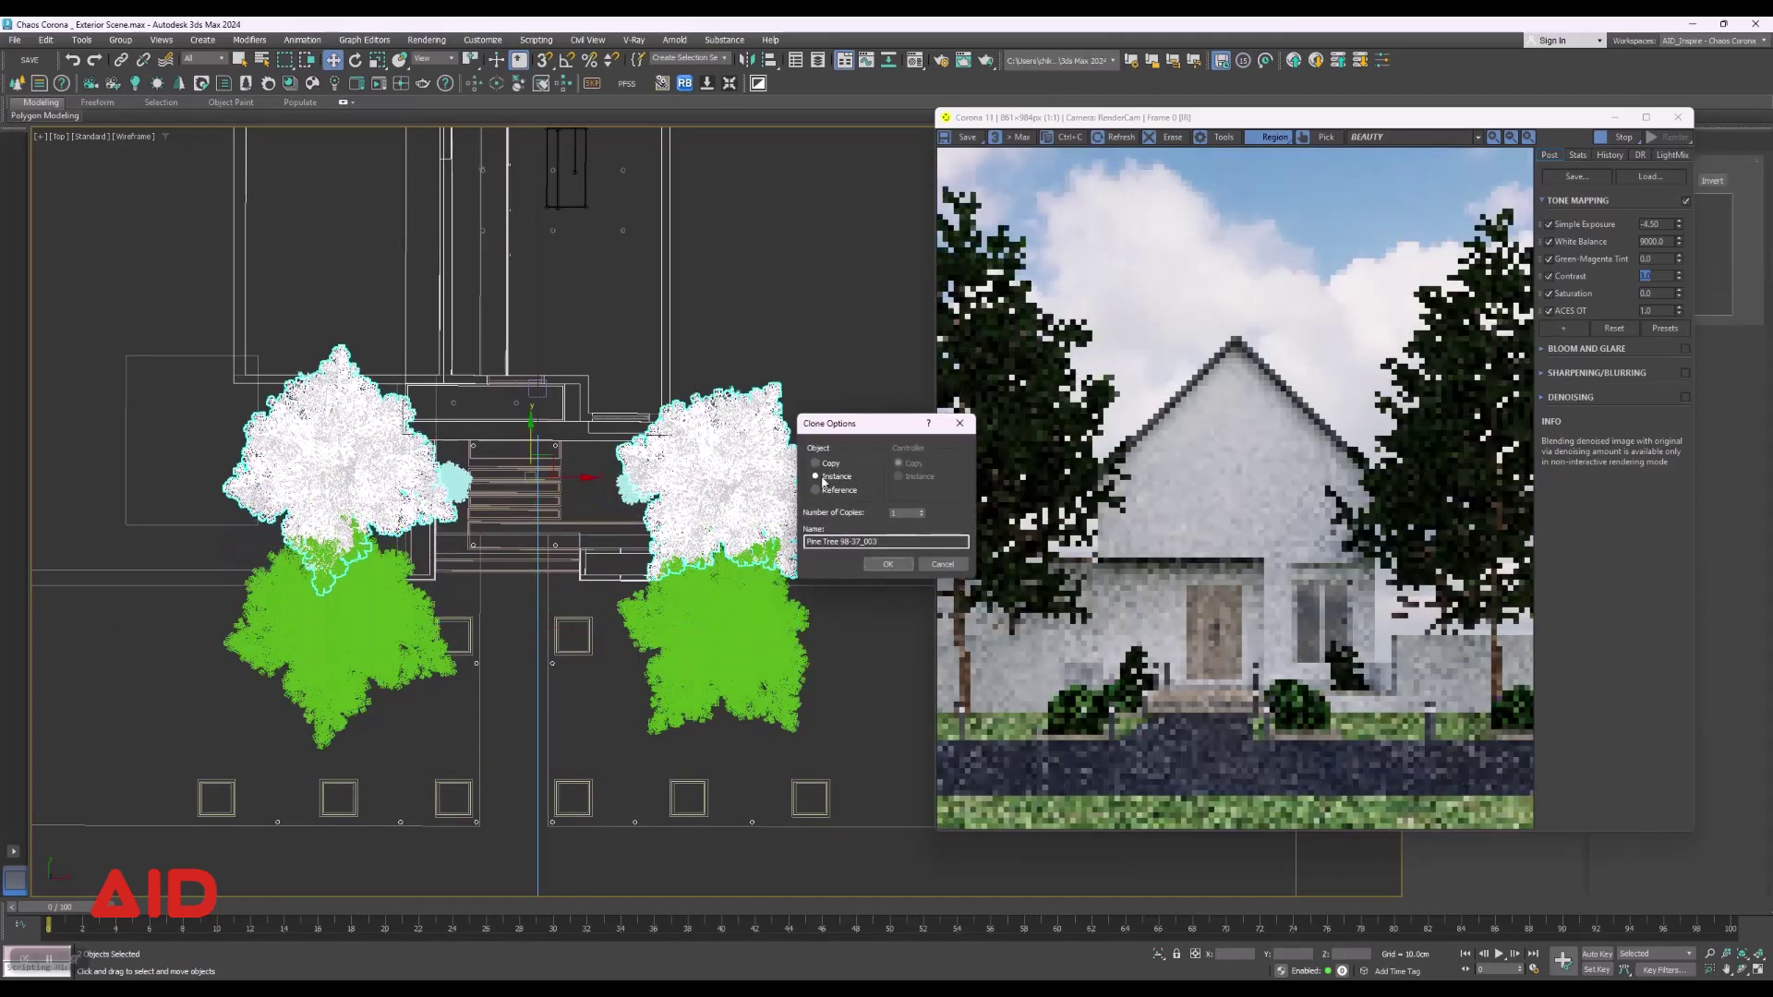
pyautogui.click(888, 564)
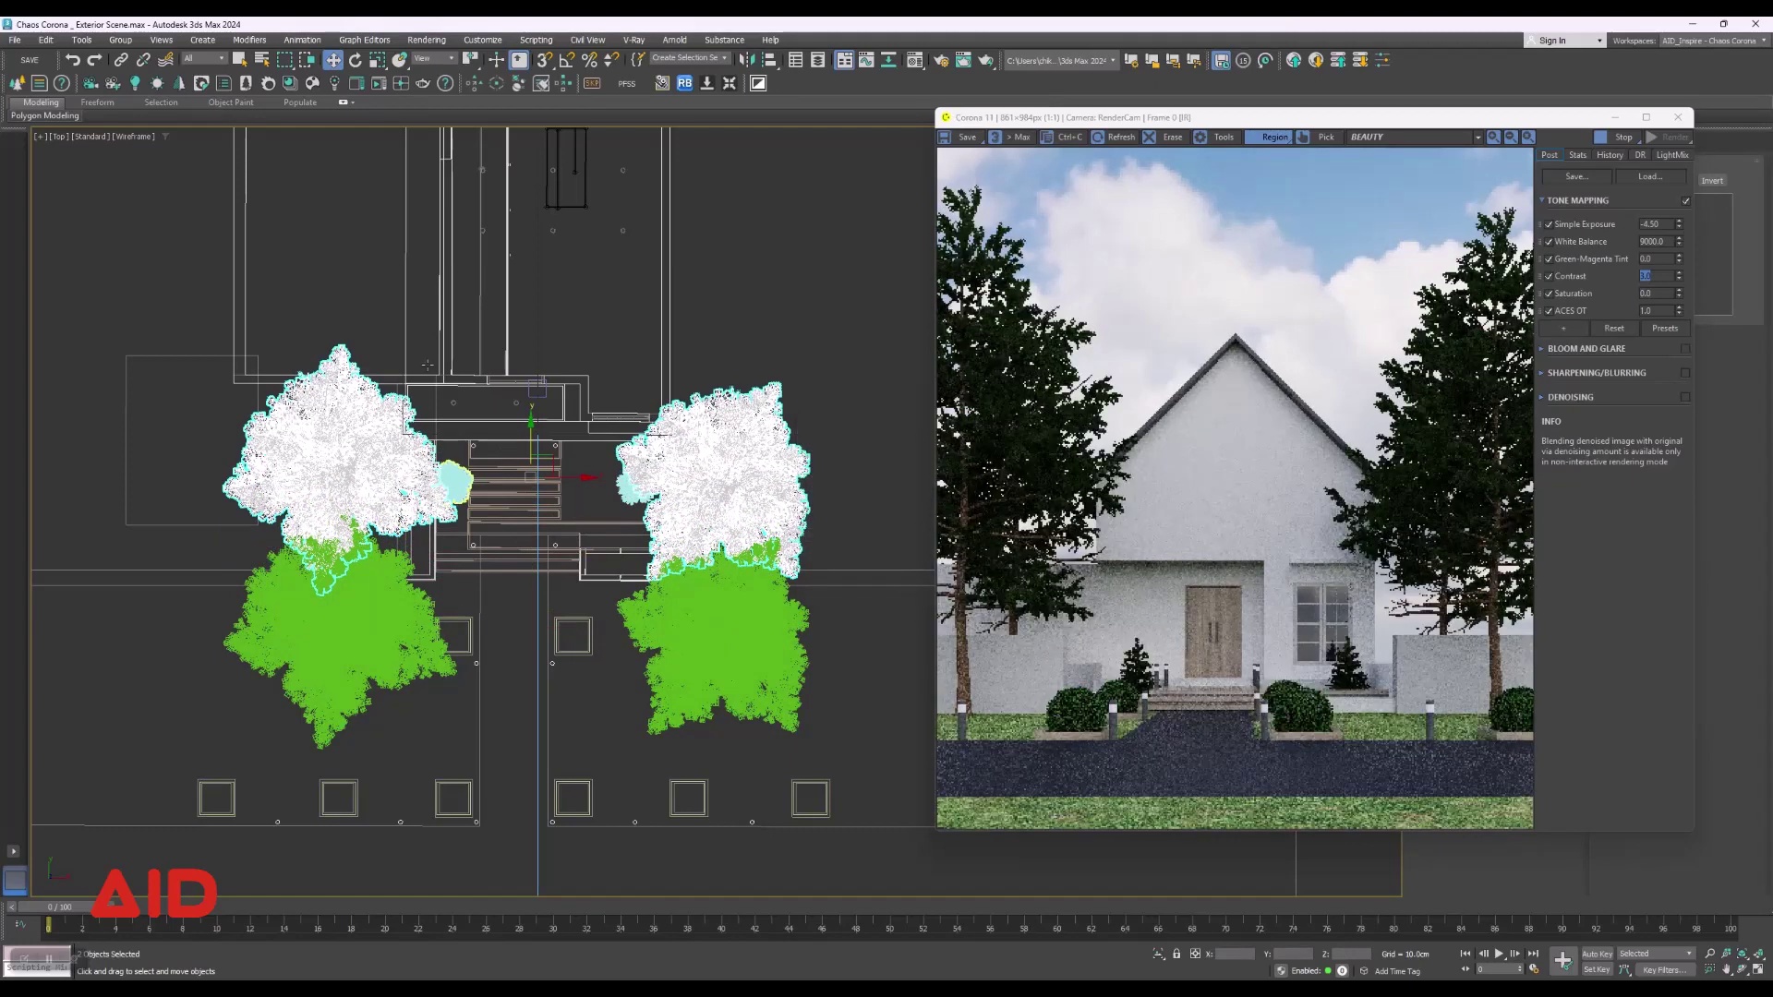
# Scale both copied pines to 50%, then shrink the right small pine further.
pyautogui.press('r')
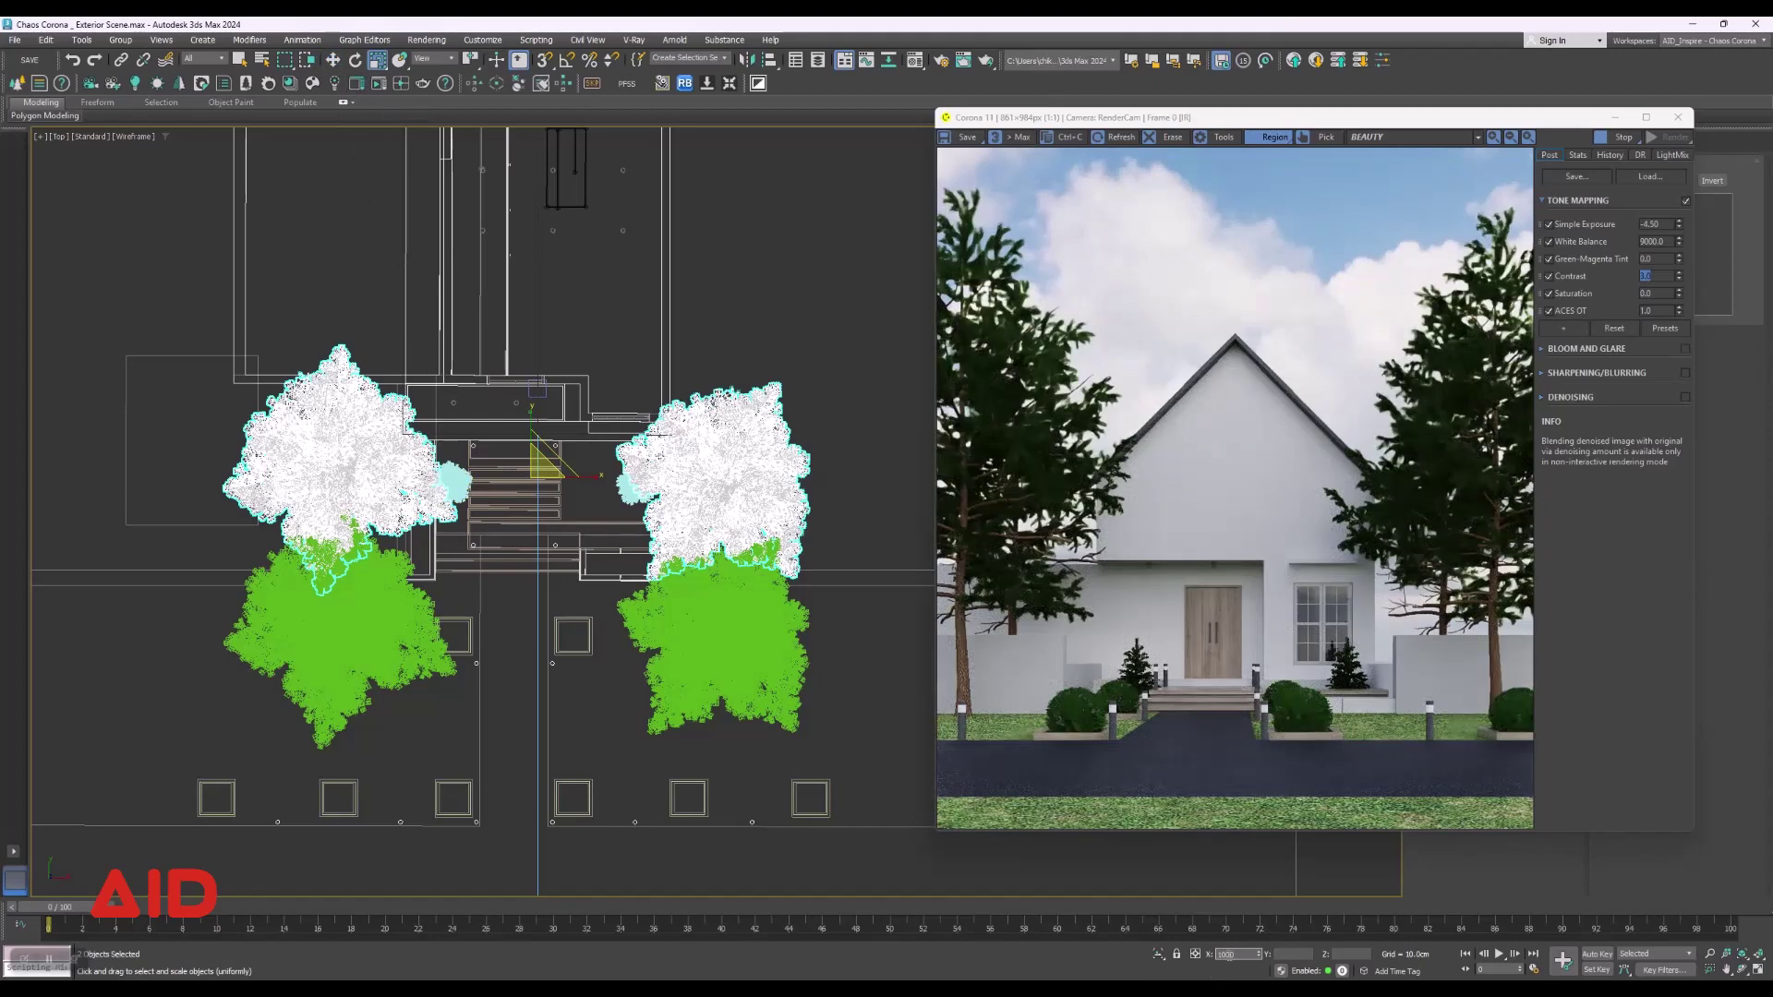
pyautogui.write('50')
pyautogui.press('Return')
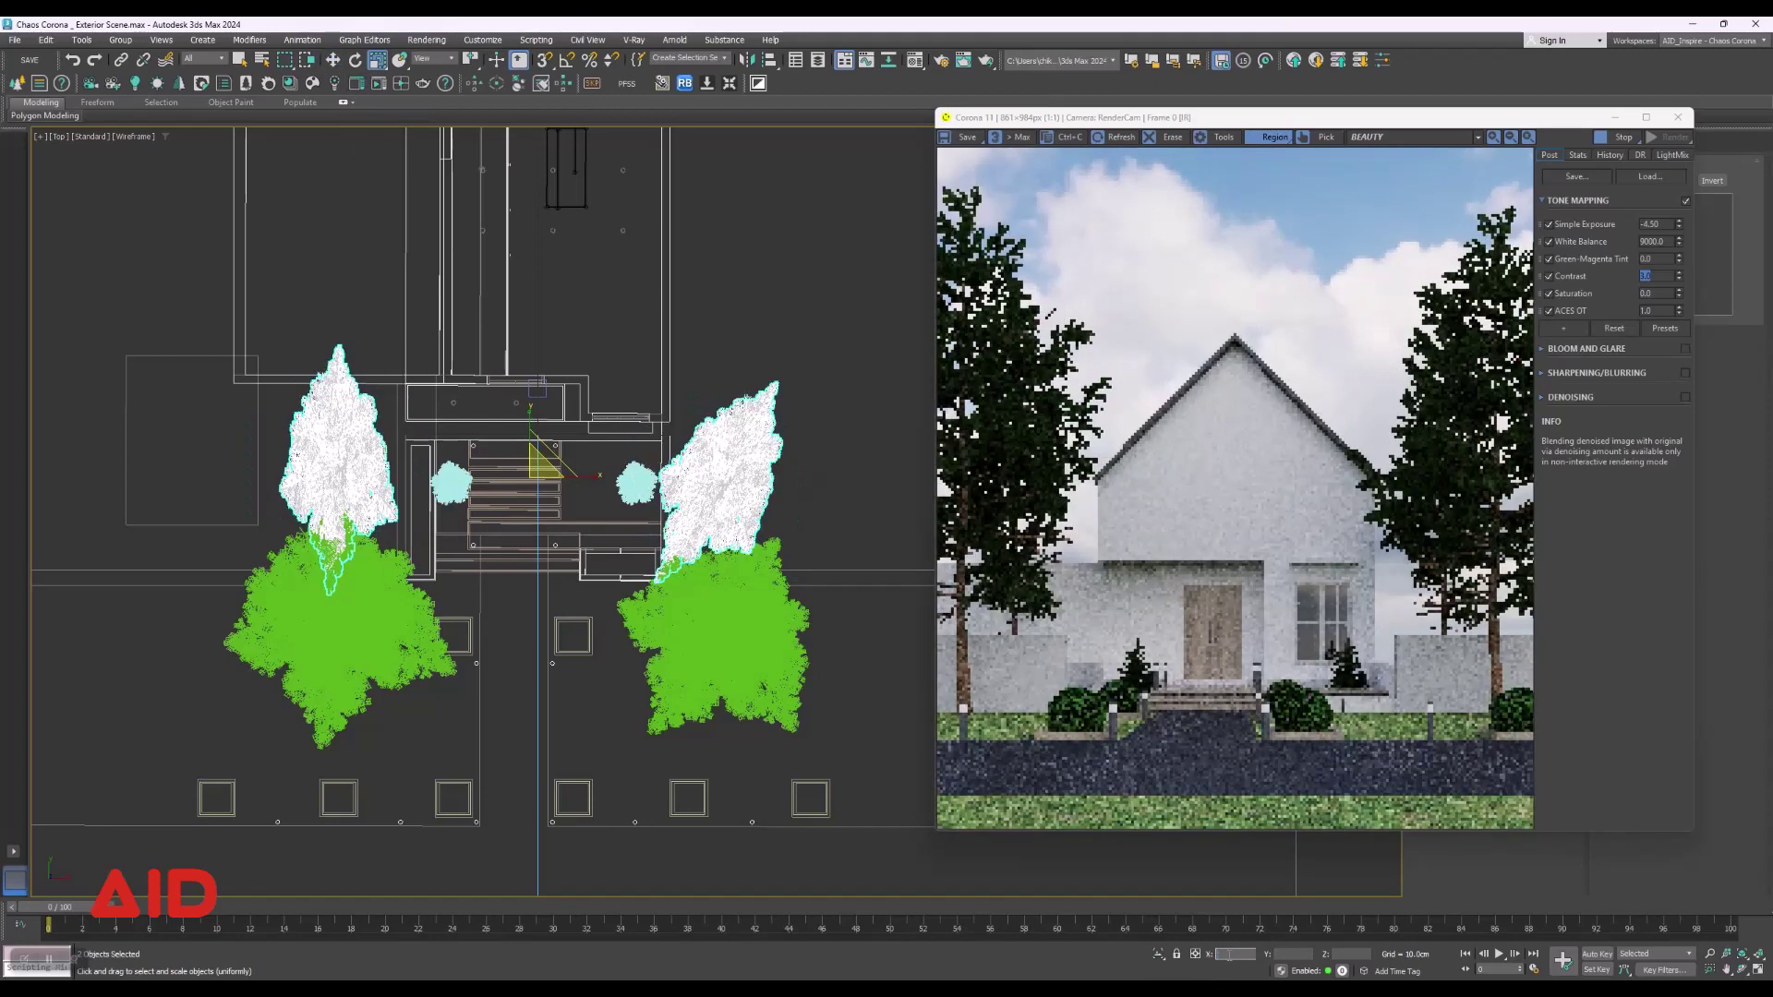
pyautogui.moveTo(766, 691); pyautogui.dragTo(699, 683, button='middle')
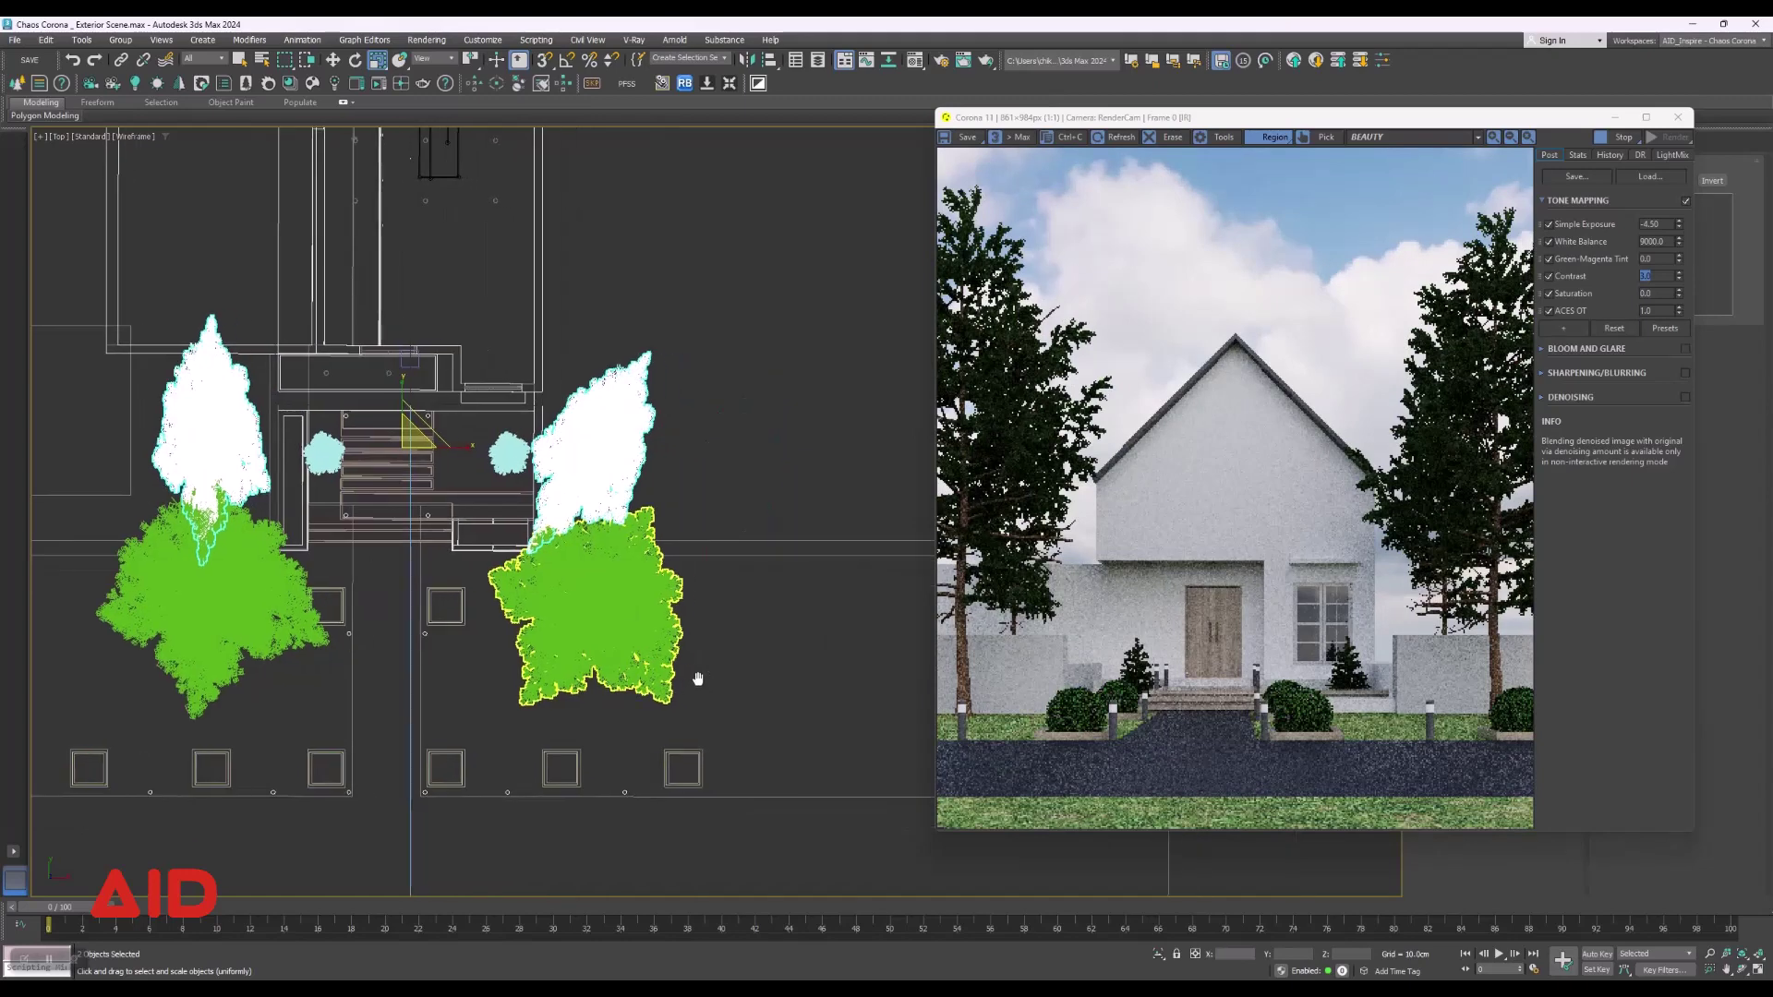
pyautogui.click(611, 441)
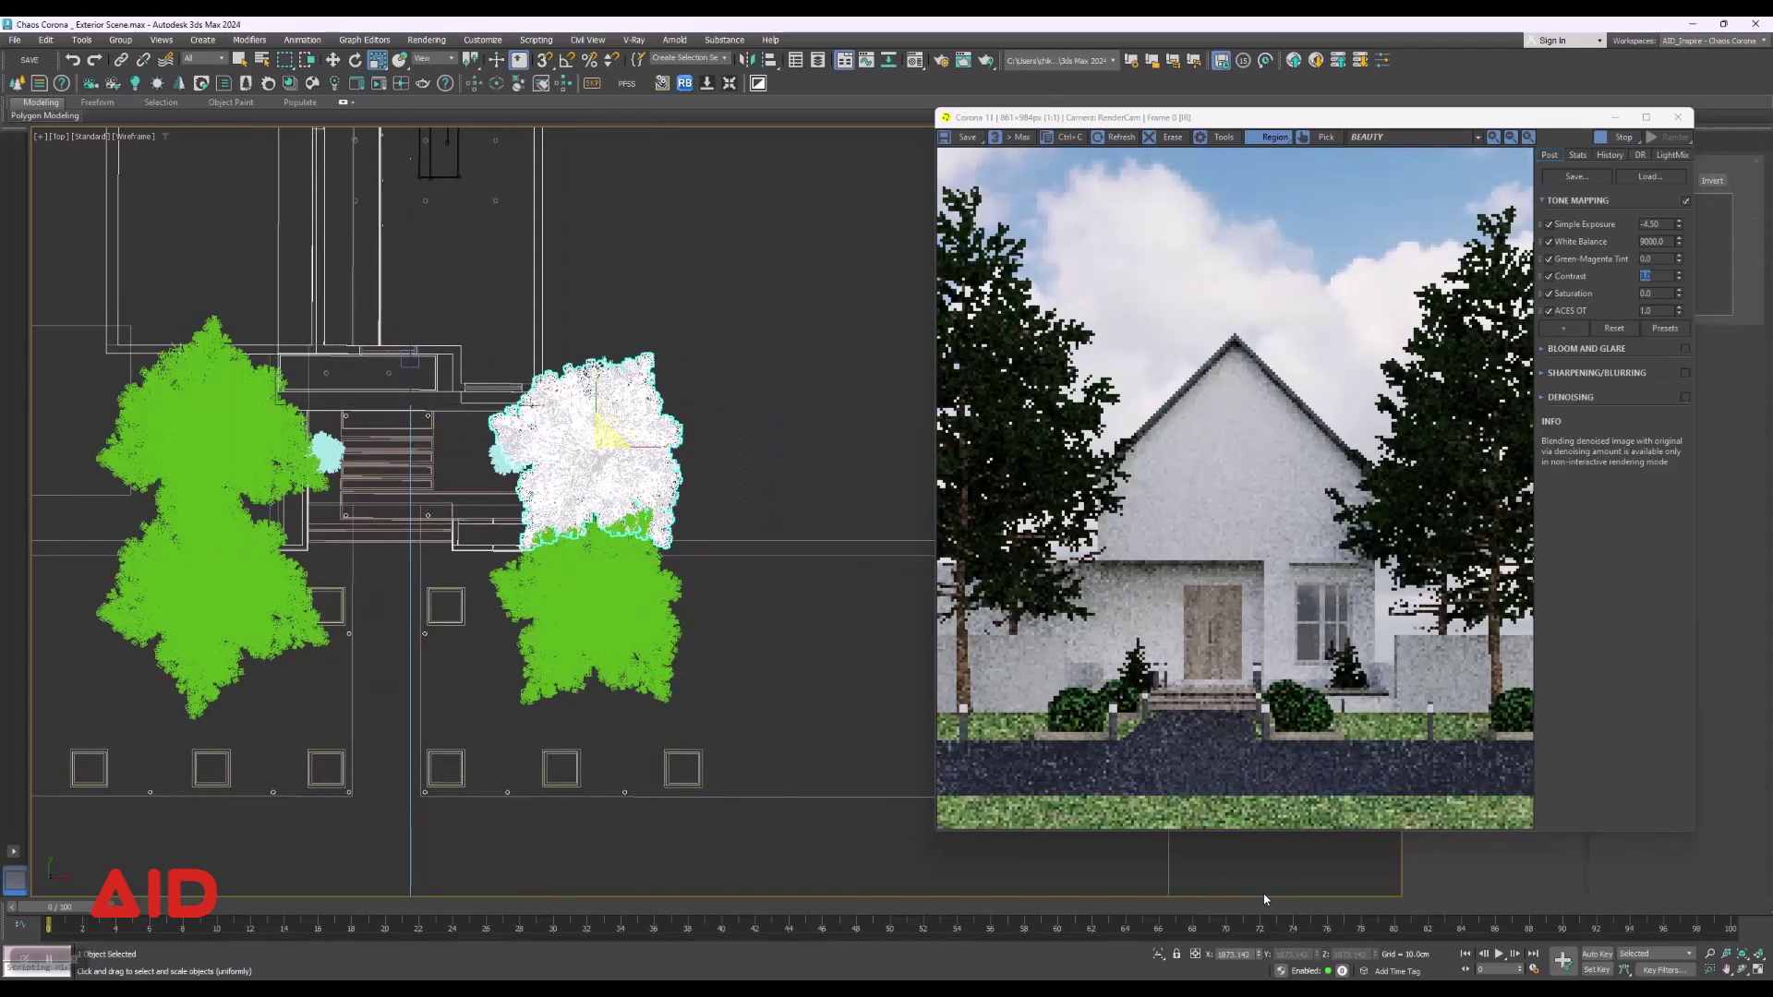
pyautogui.click(1249, 955)
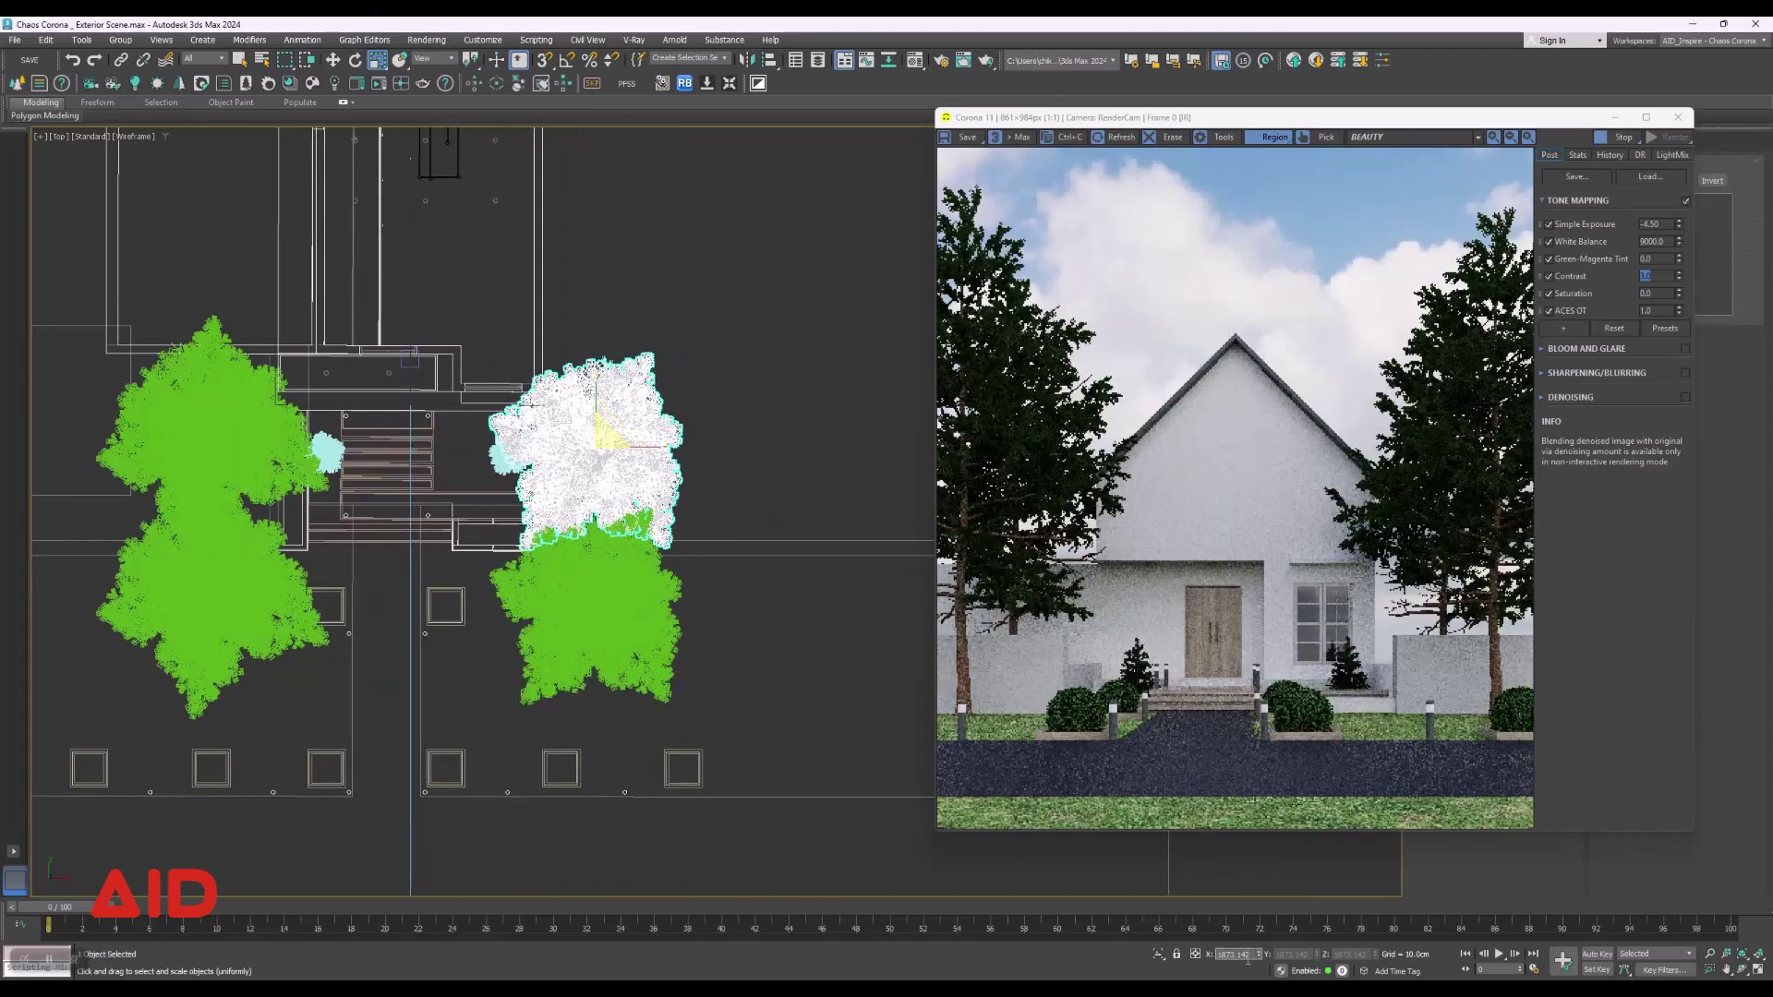
pyautogui.write('1000')
pyautogui.press('Return')
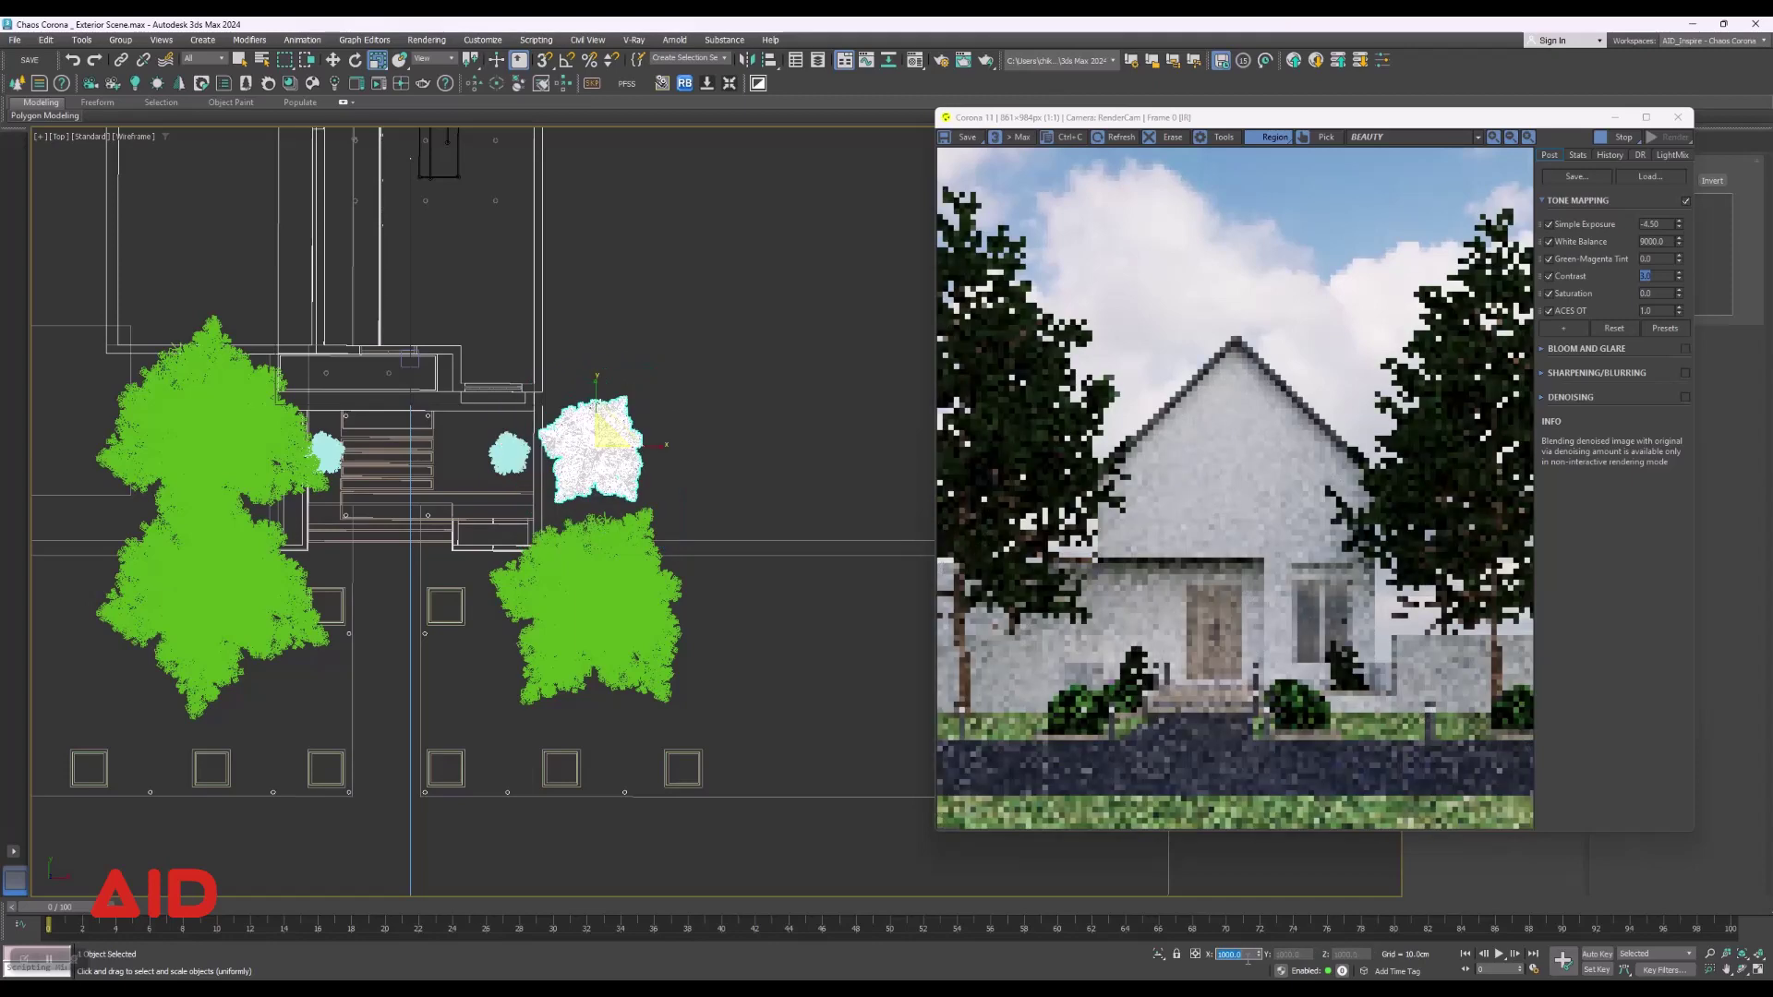
# Set the upper-left white pine's scale to 1000.
pyautogui.click(206, 444)
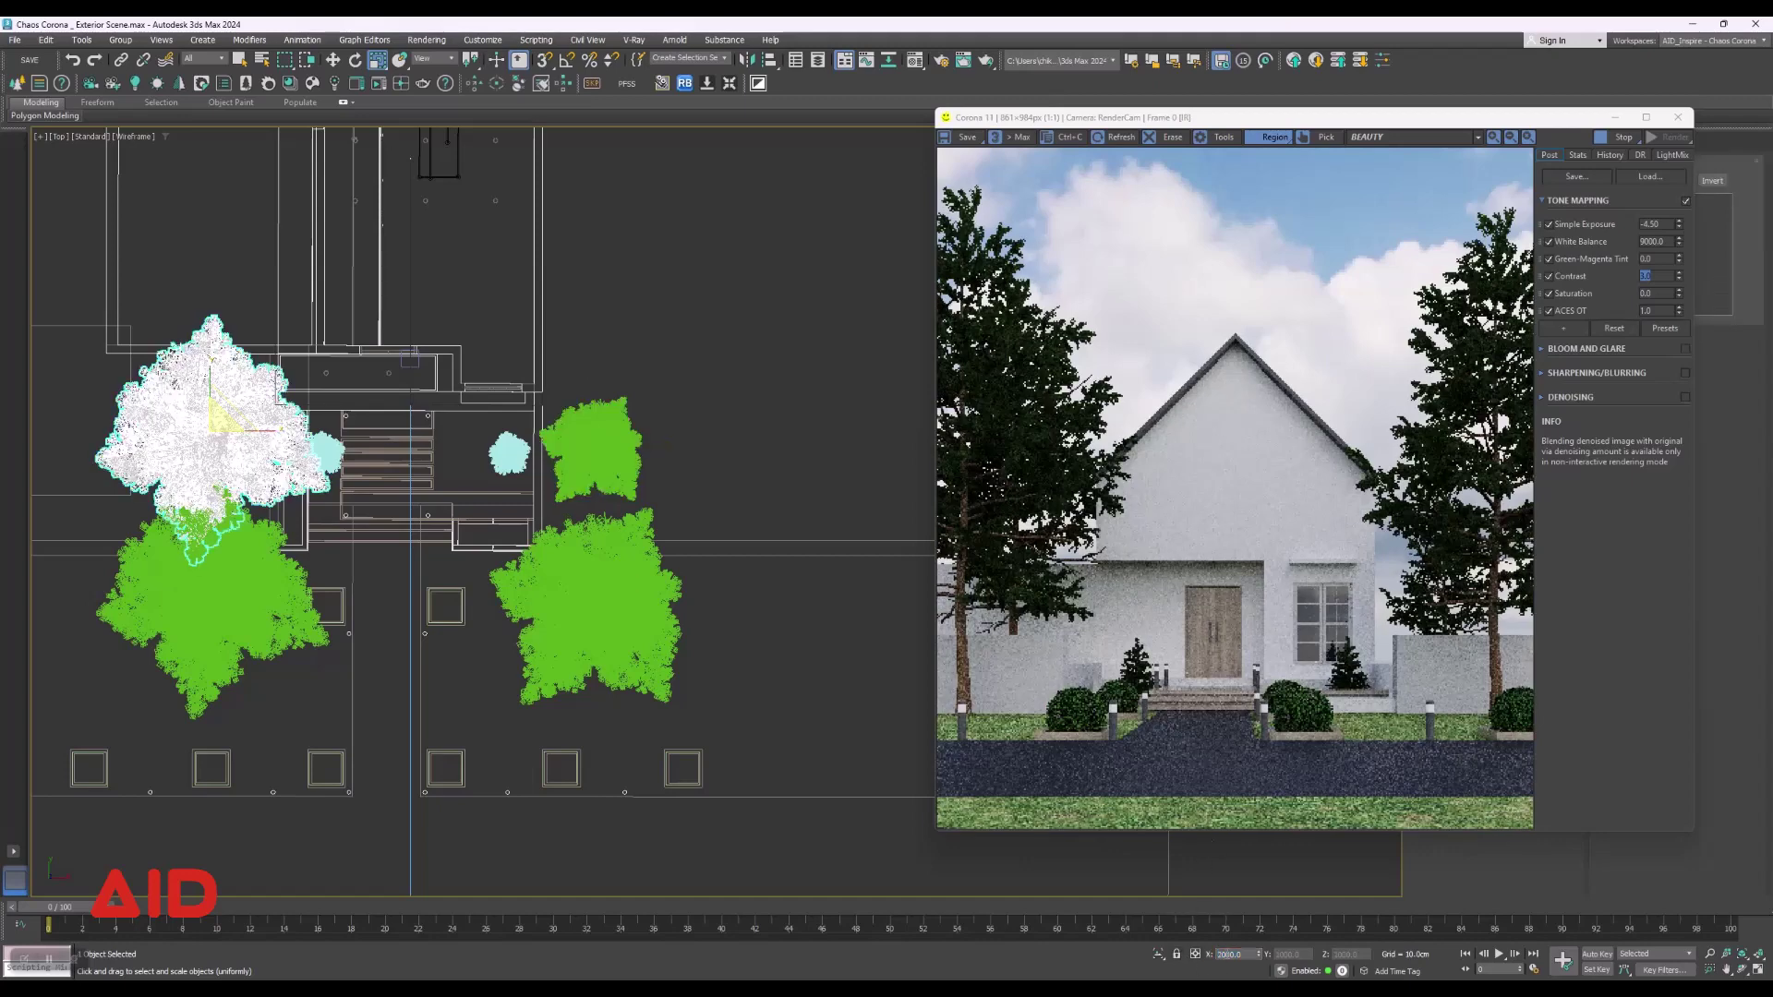
pyautogui.click(1229, 954)
pyautogui.write('1000')
pyautogui.press('Return')
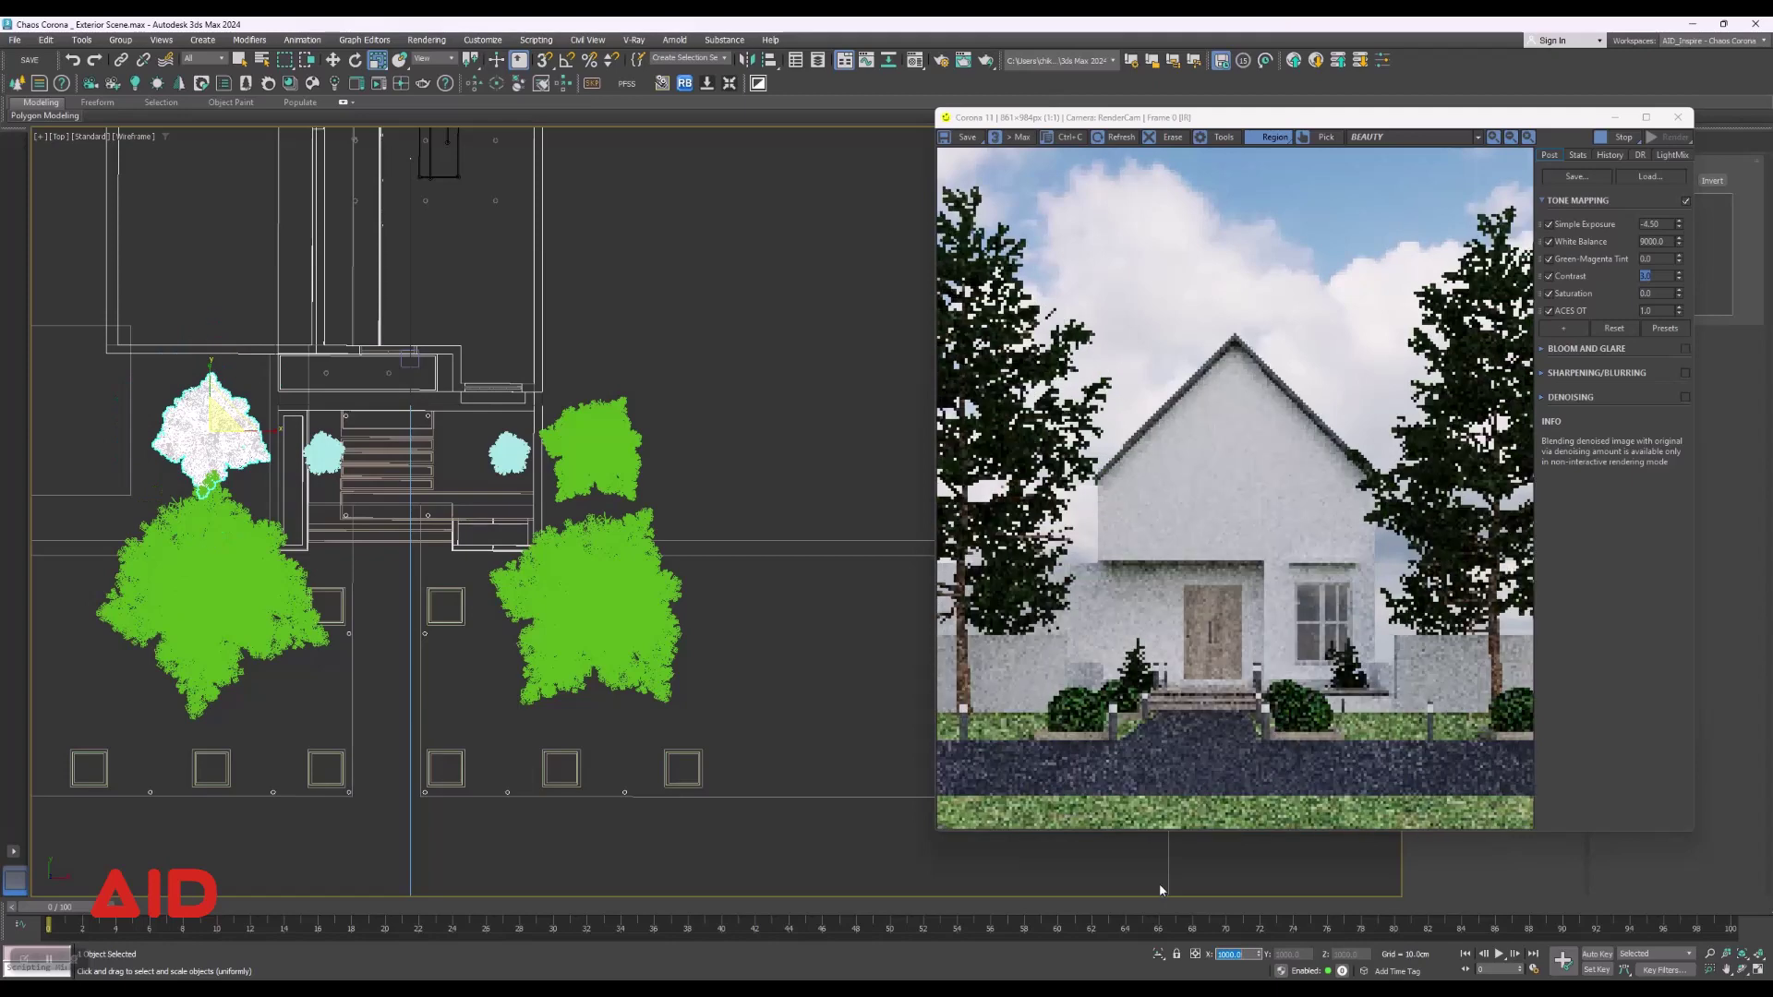
# Instance-copy the white pine down-left and nudge the original tree slightly left.
pyautogui.moveTo(614, 540); pyautogui.dragTo(923, 606, button='middle')
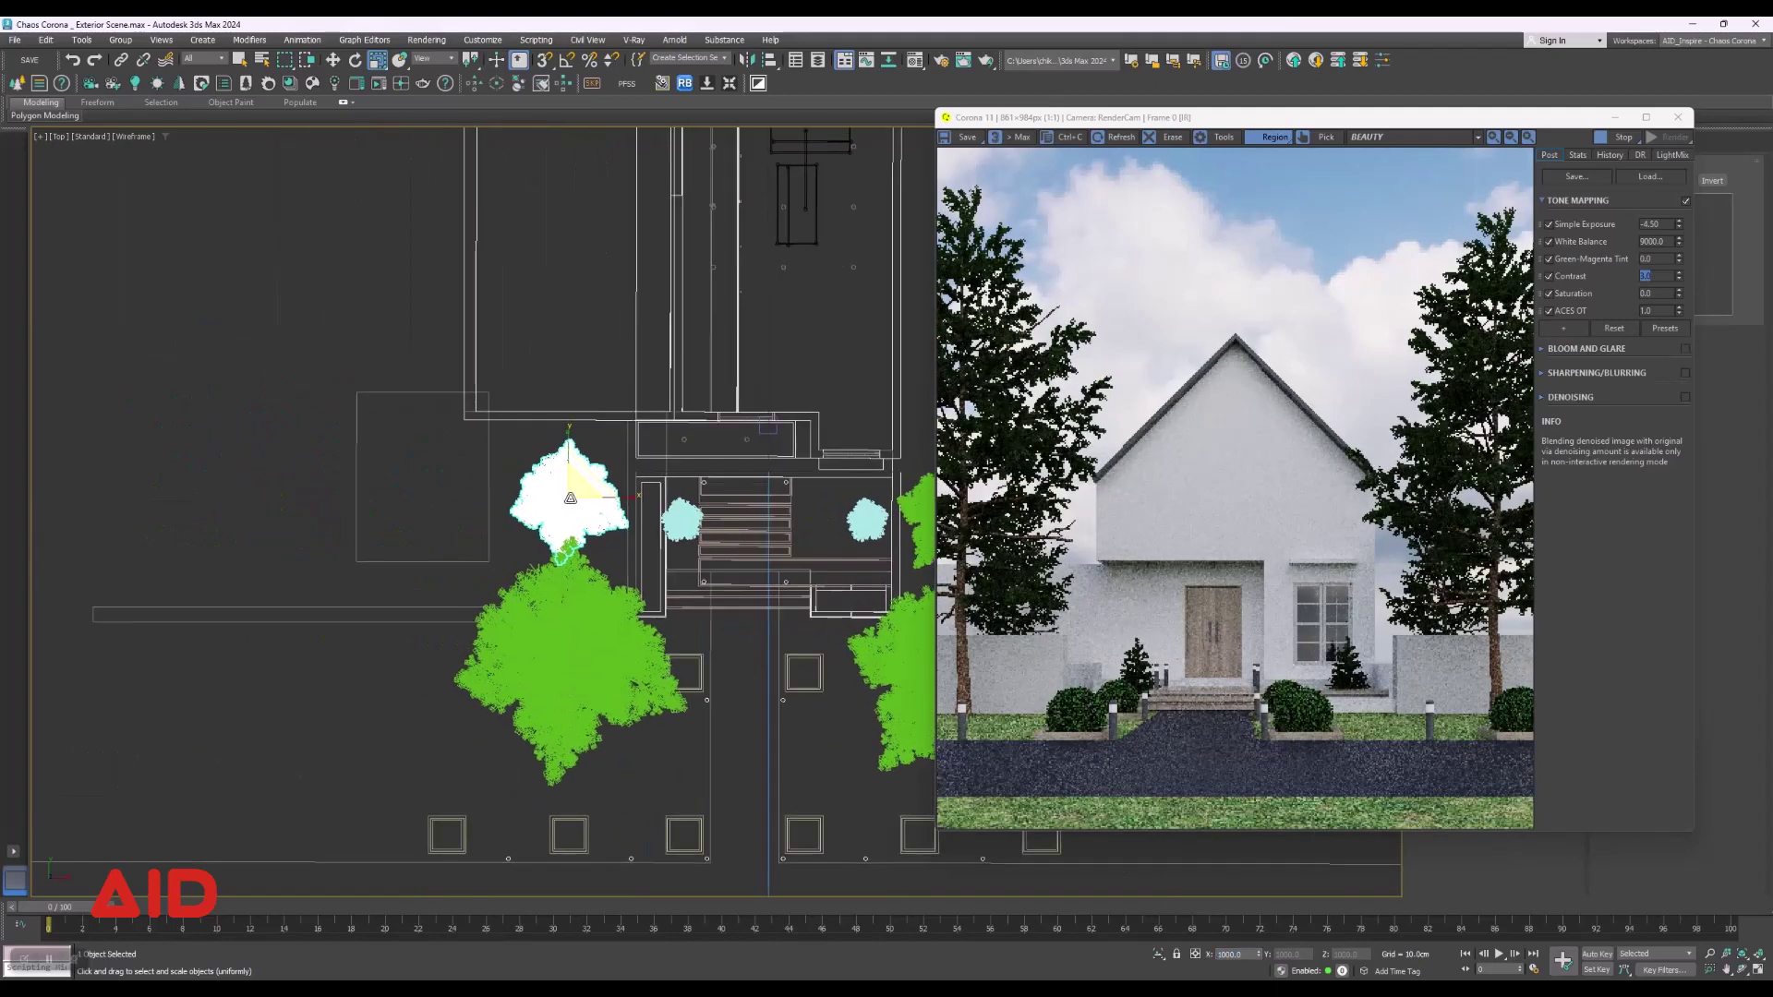
pyautogui.scroll(5, 573, 511)
pyautogui.press('w')
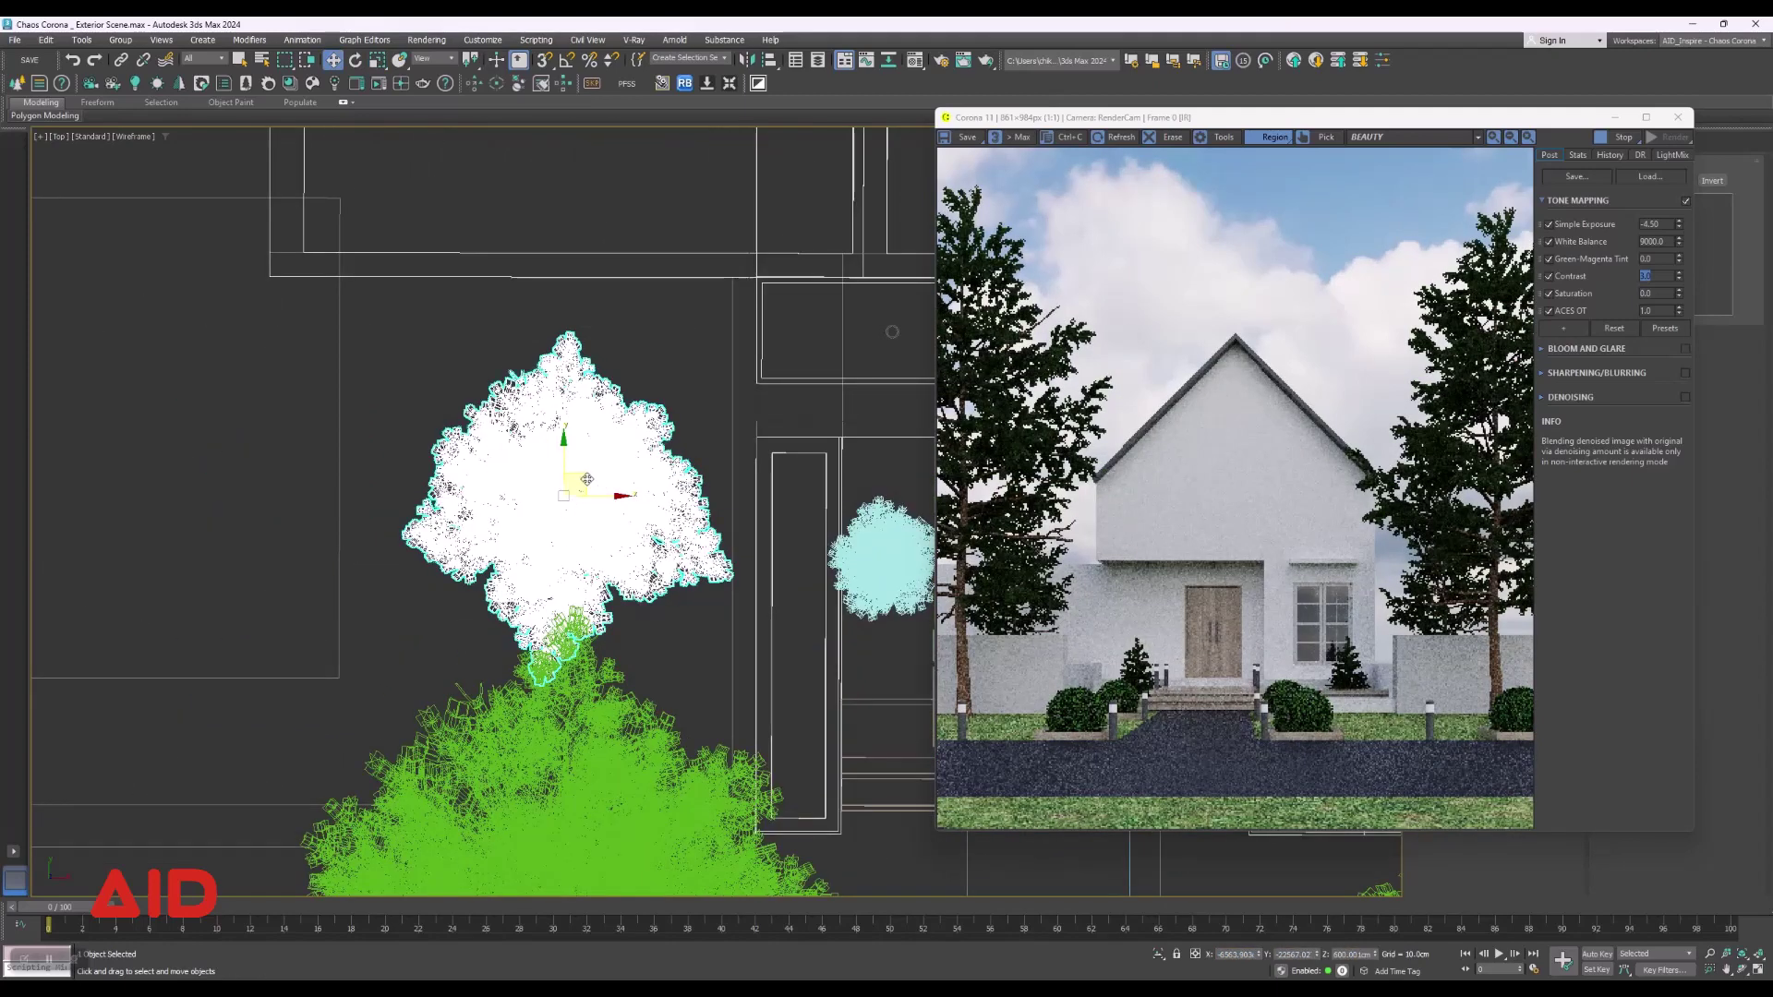
pyautogui.moveTo(601, 483)
pyautogui.mouseDown()
pyautogui.moveTo(521, 503)
pyautogui.moveTo(507, 548)
pyautogui.moveTo(592, 387)
pyautogui.moveTo(630, 362)
pyautogui.mouseUp()
pyautogui.click(901, 567)
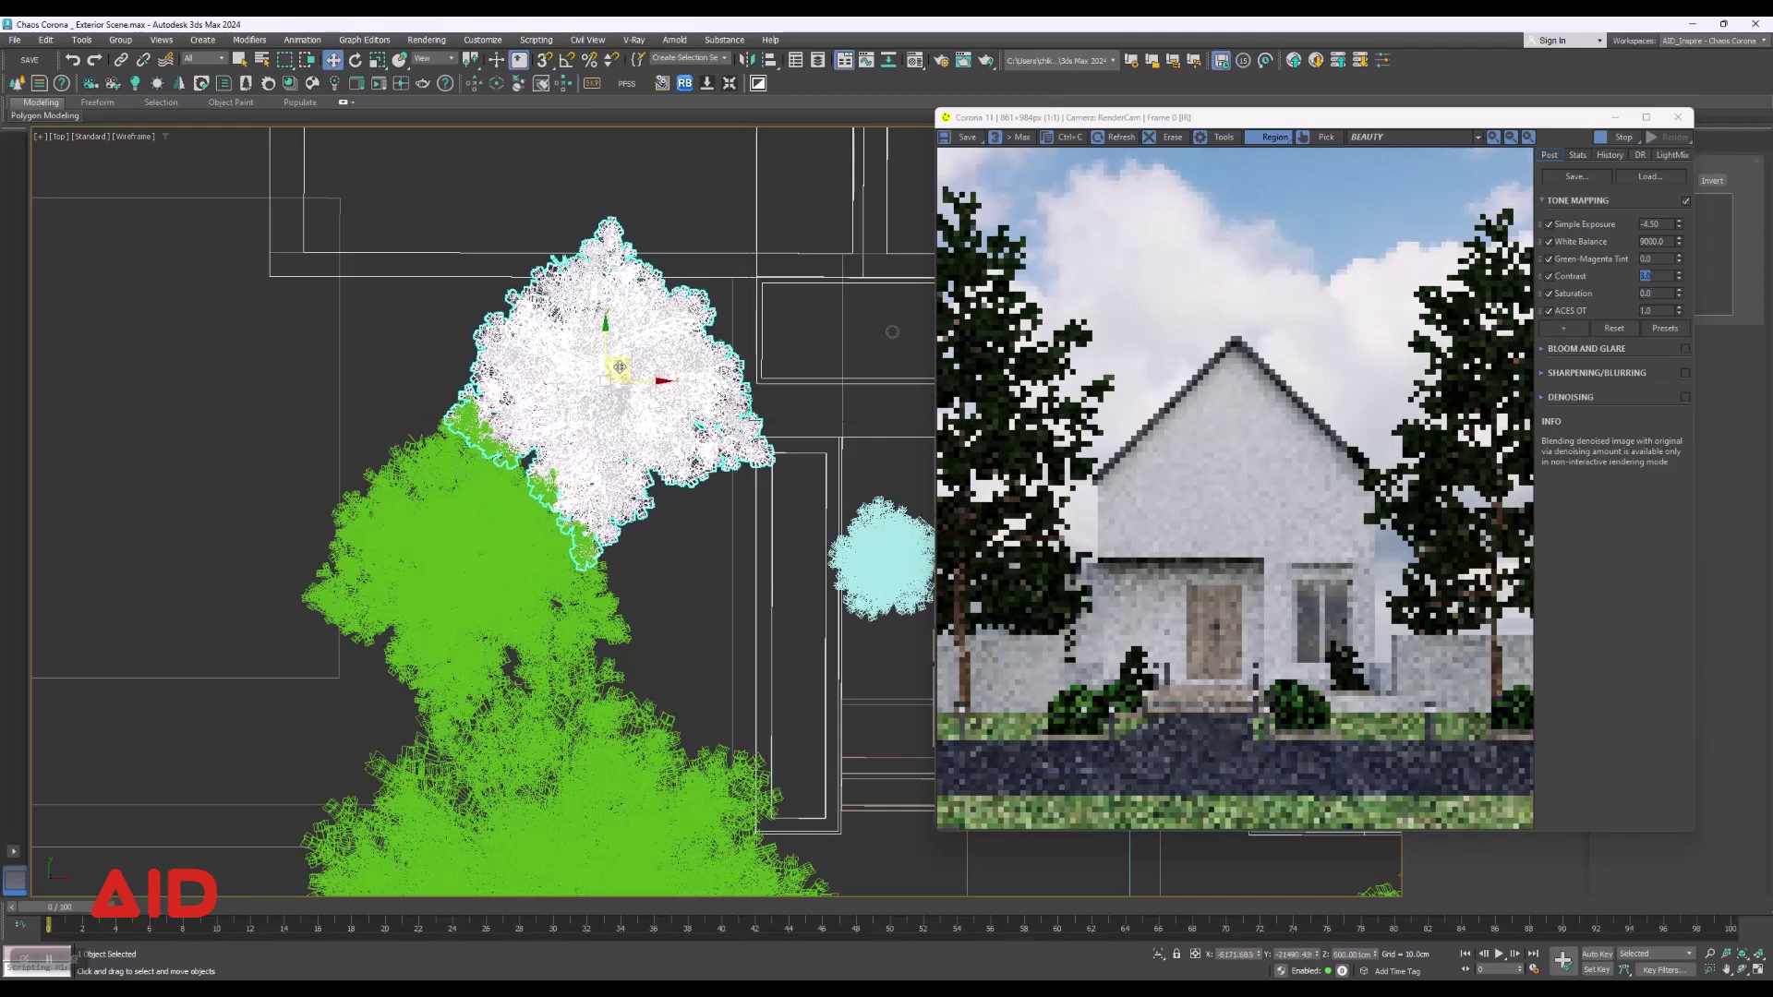
pyautogui.click(499, 526)
pyautogui.moveTo(499, 525); pyautogui.dragTo(476, 525)
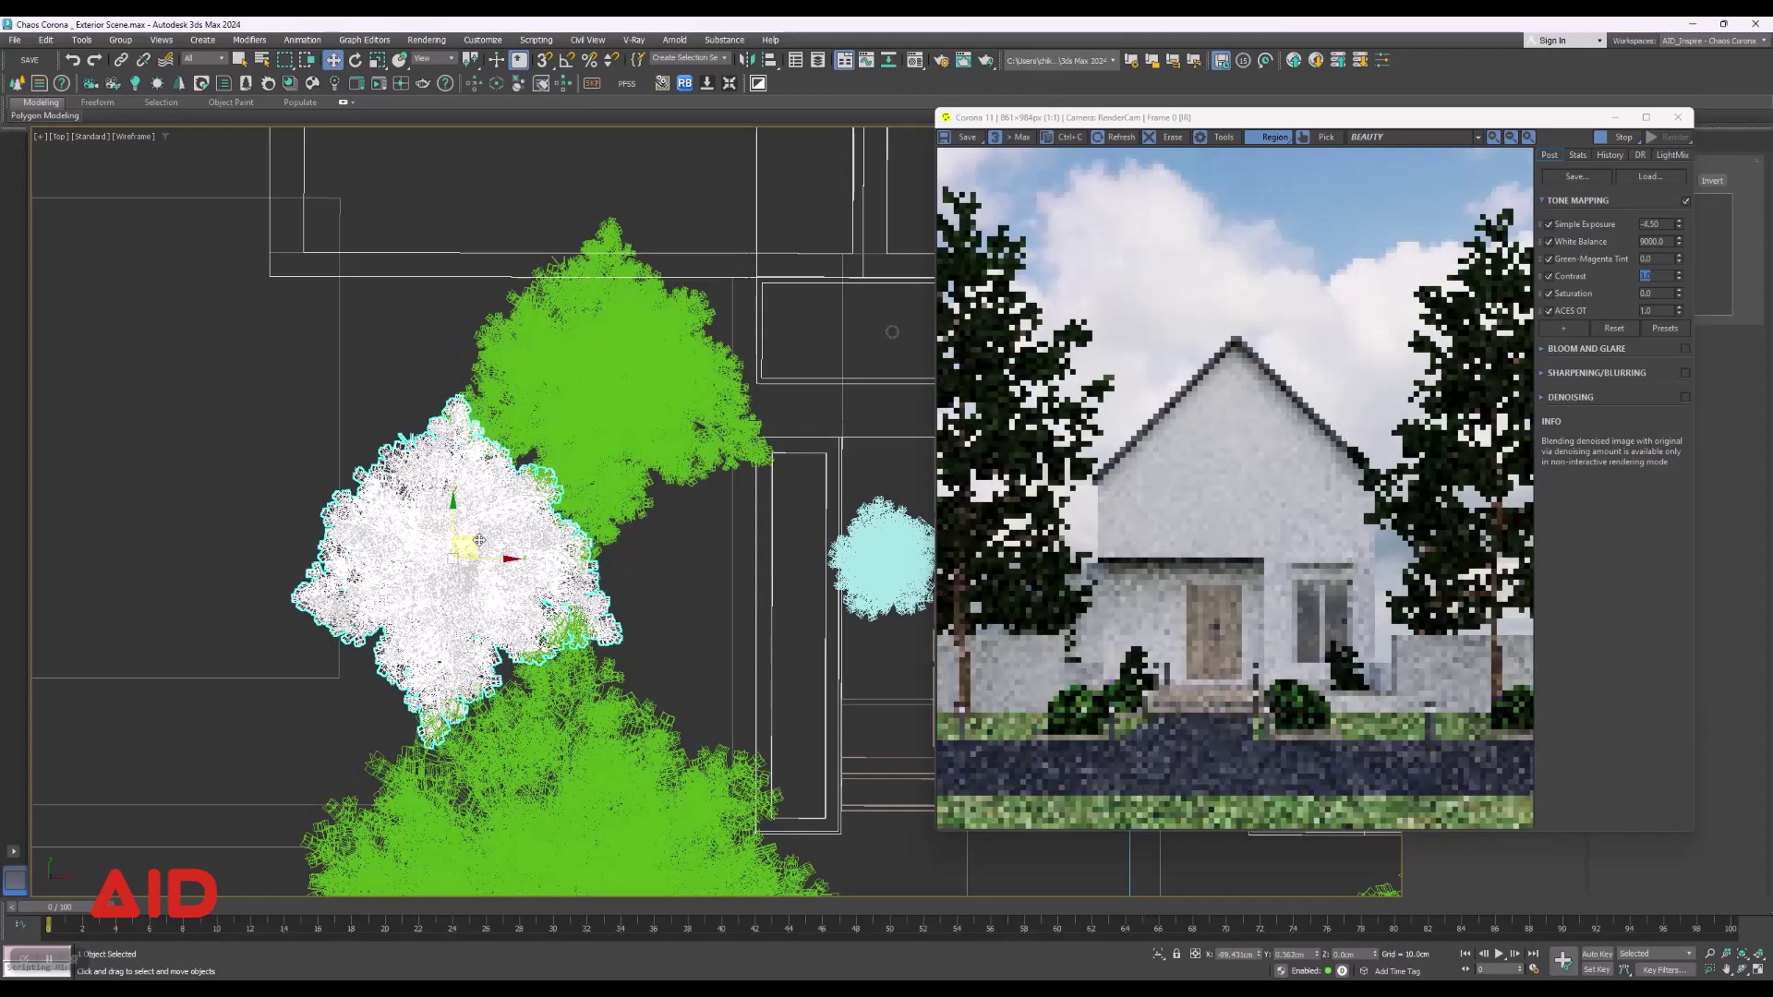
# Instance-copy another pine down-right and set its scale to 500.
pyautogui.click(559, 450)
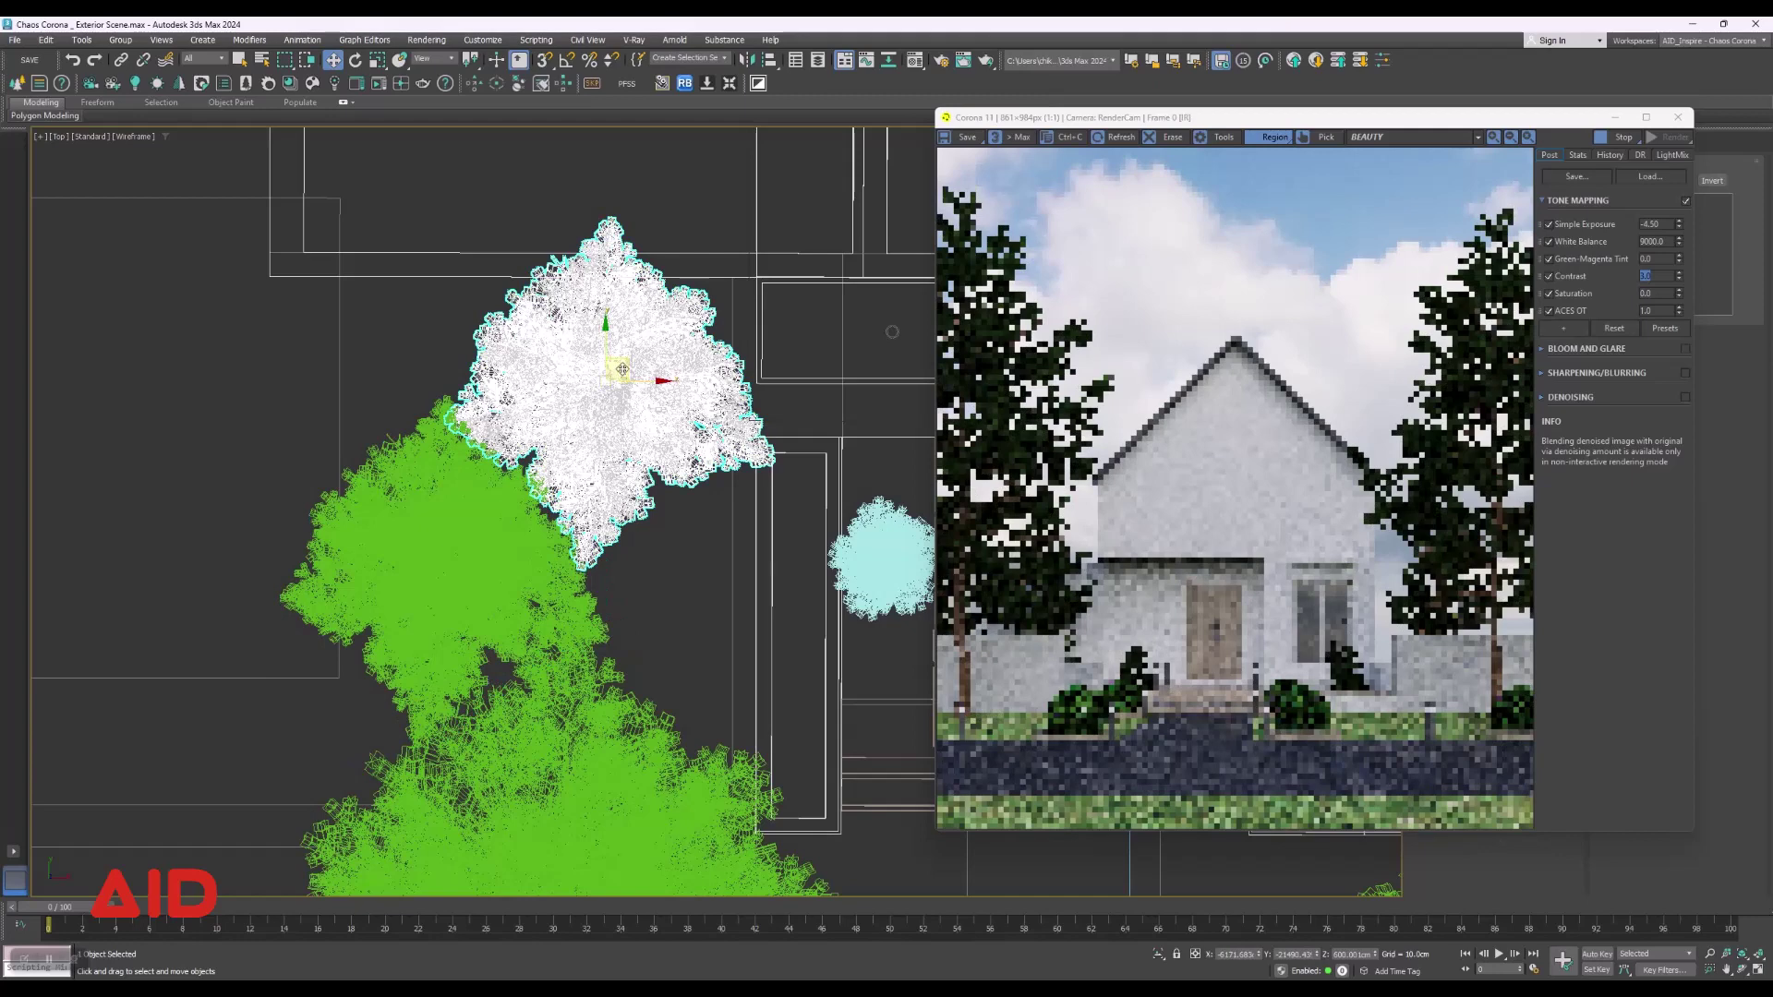
pyautogui.moveTo(617, 364); pyautogui.dragTo(651, 559)
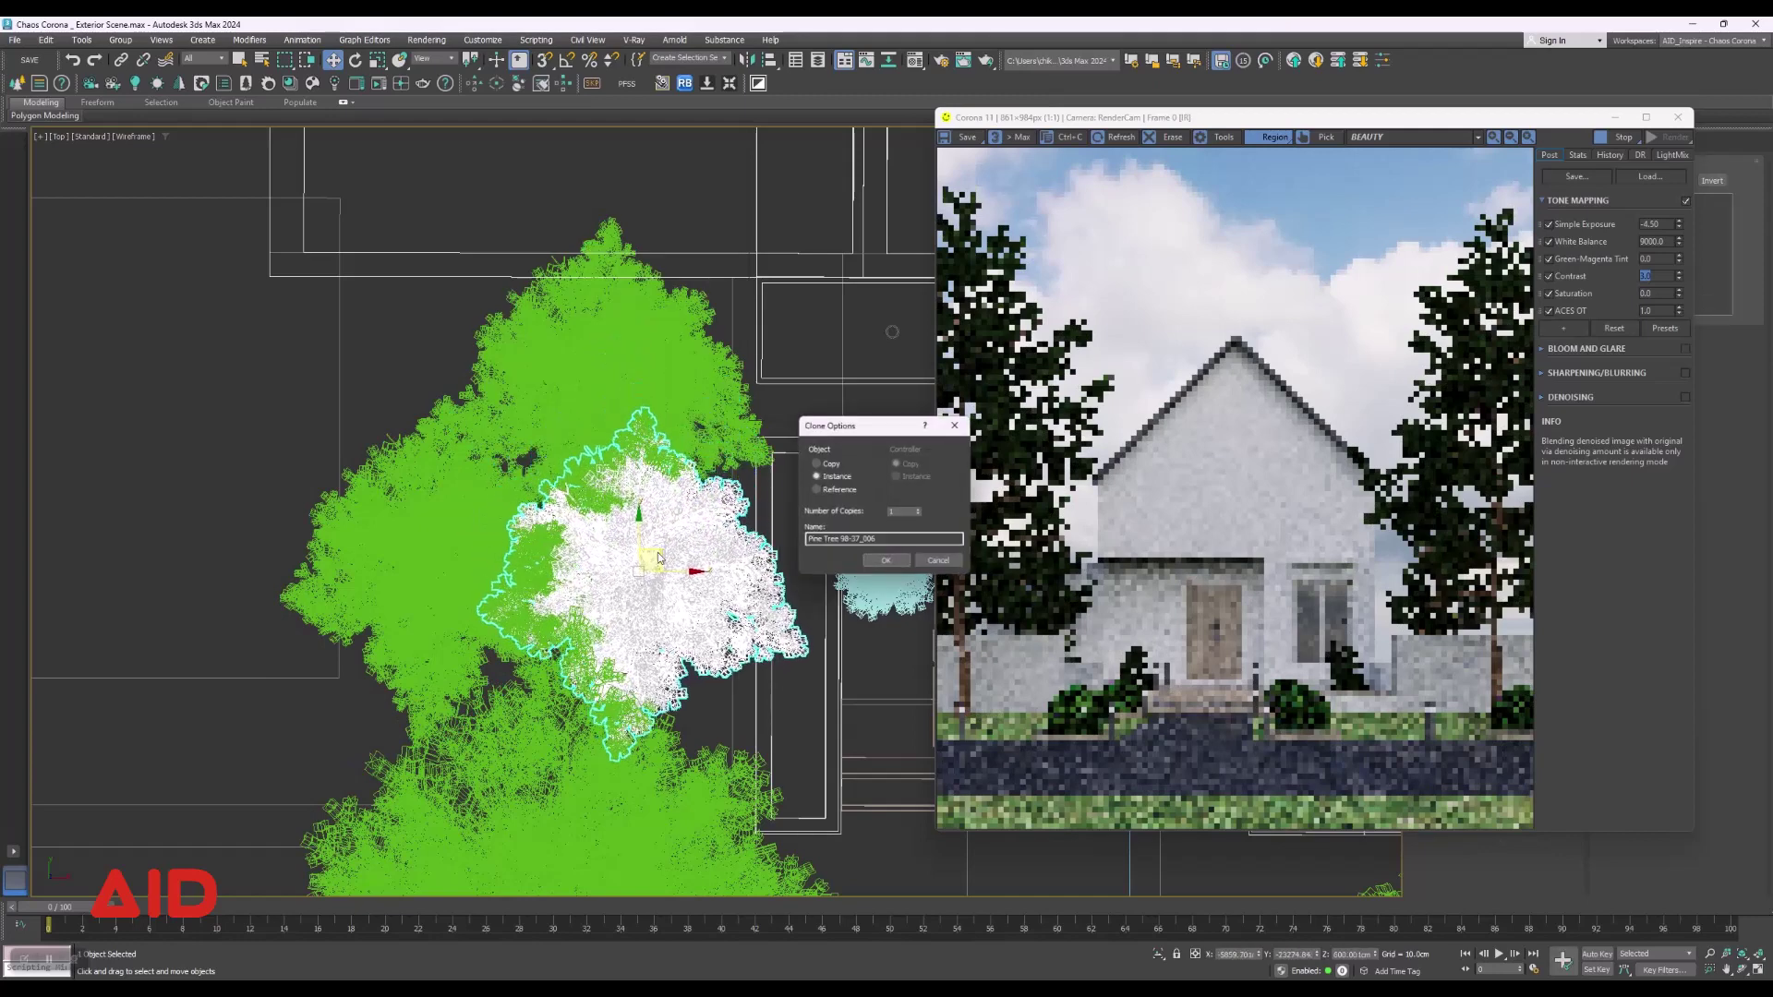
pyautogui.click(888, 564)
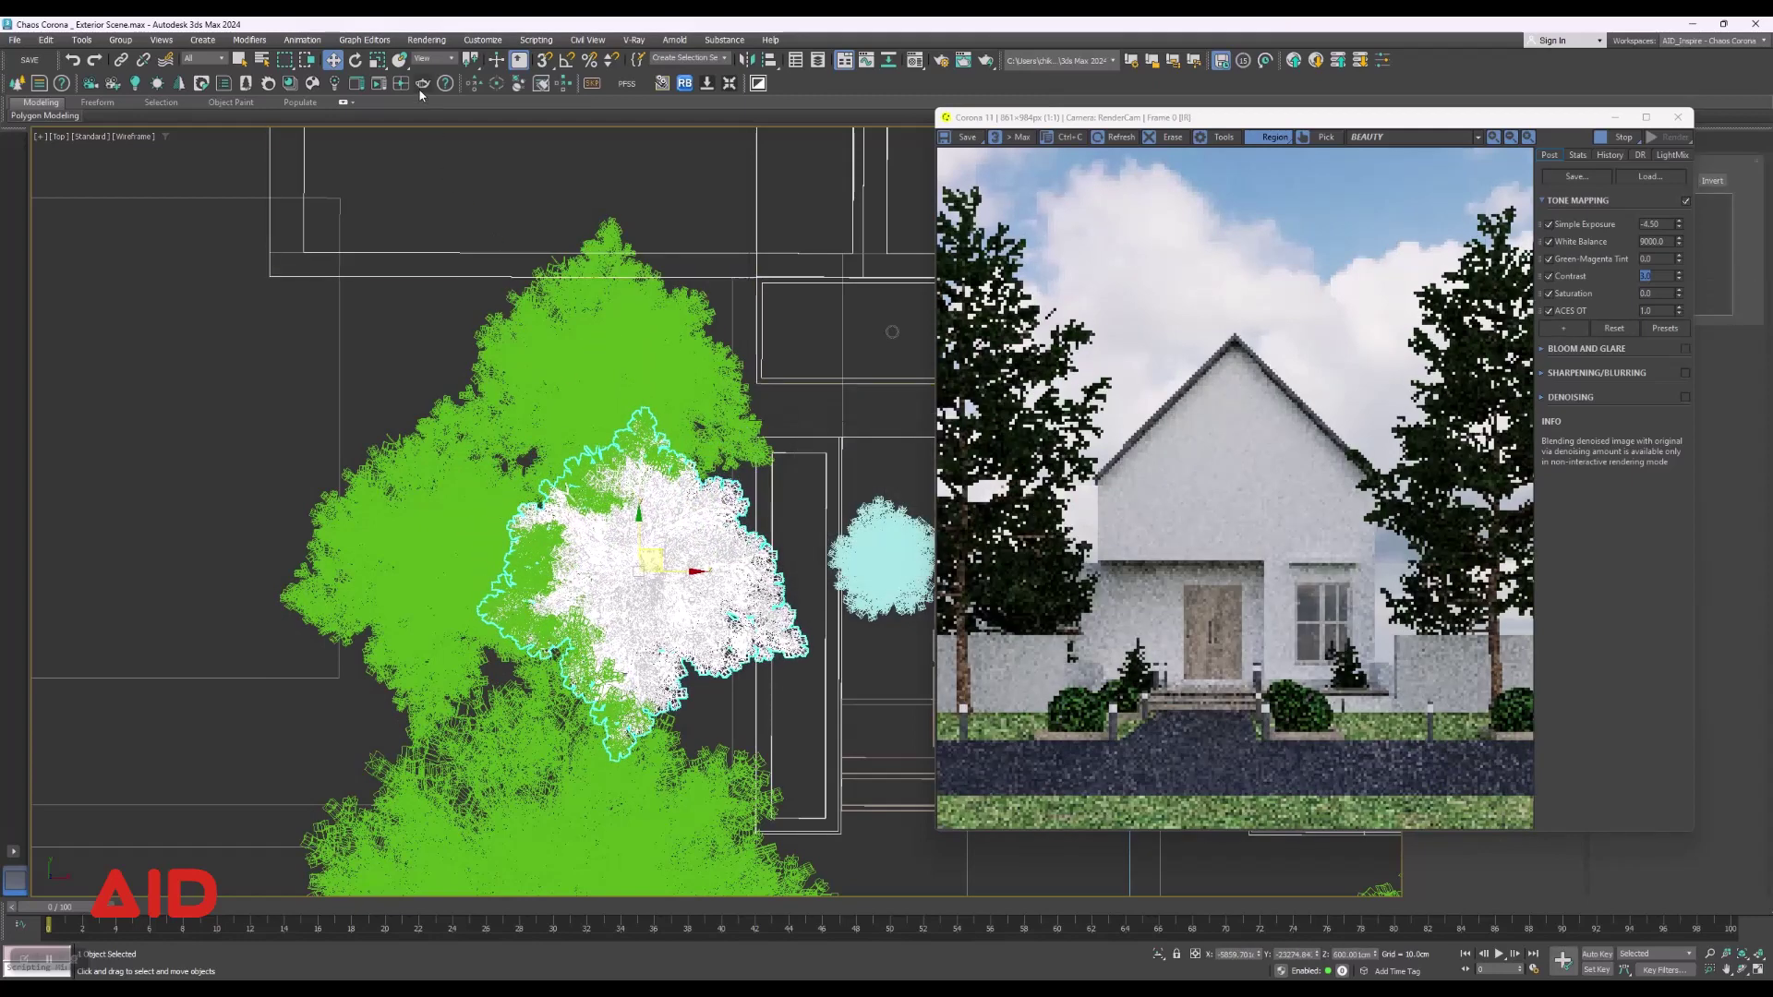
pyautogui.press('r')
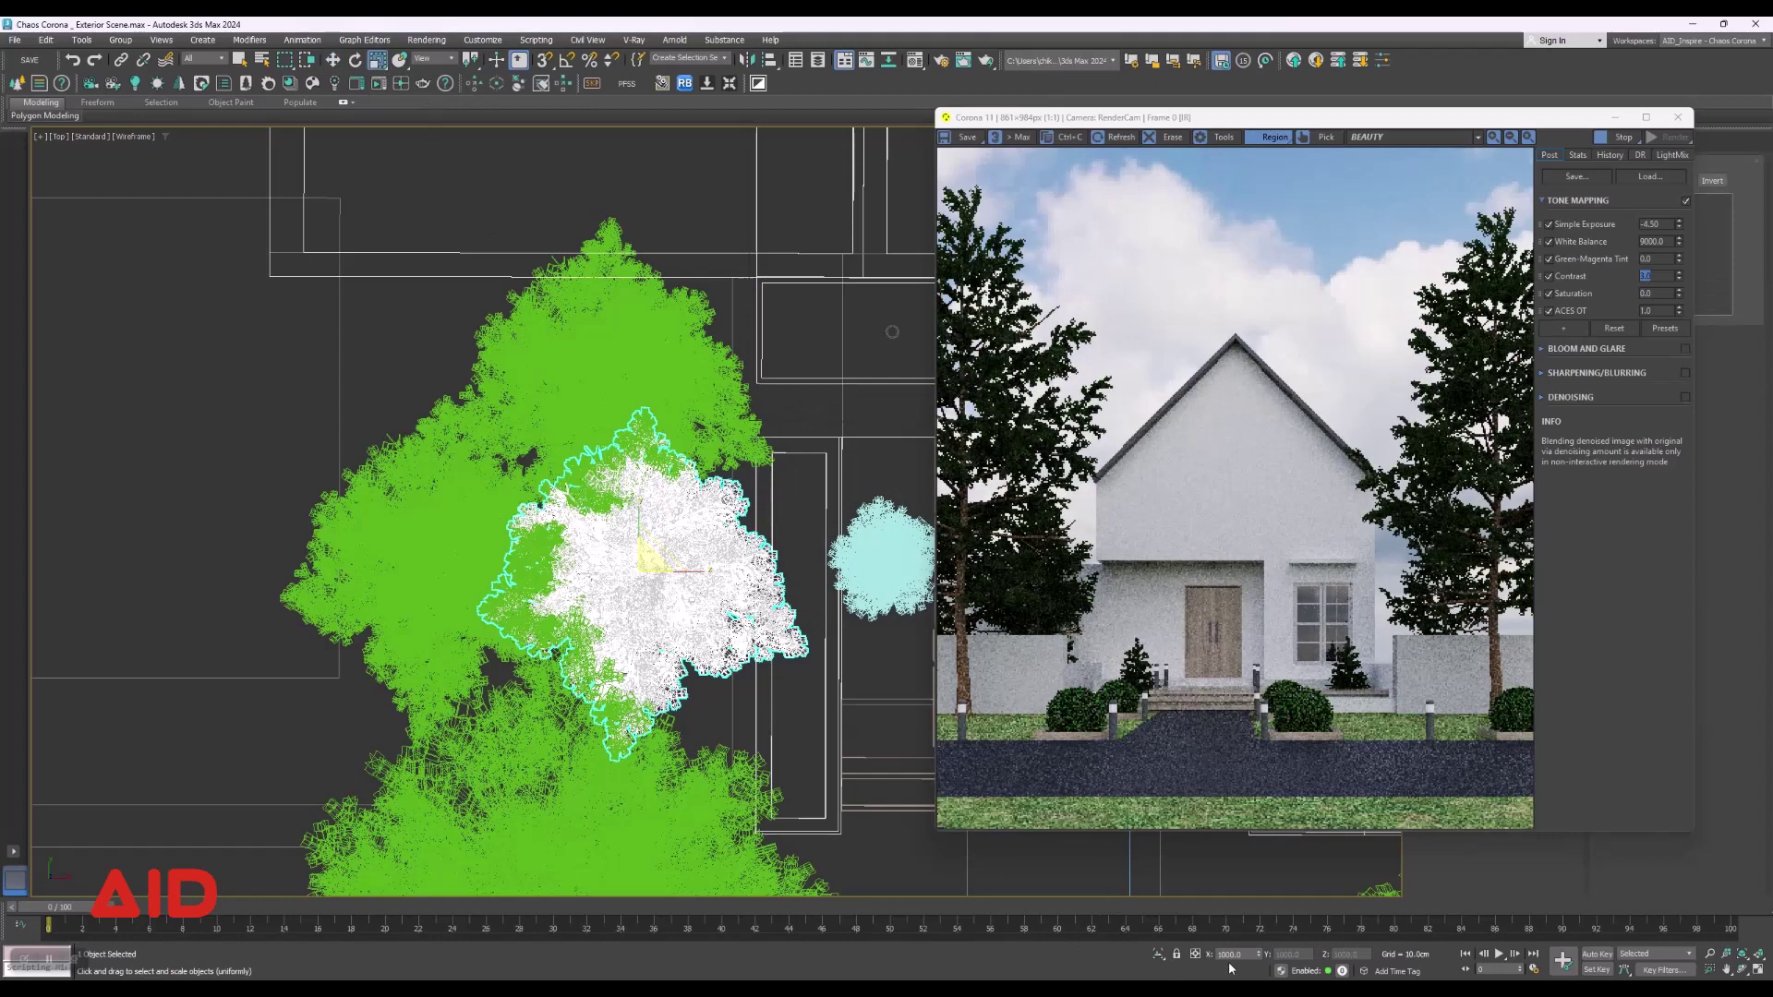
pyautogui.click(1217, 955)
pyautogui.press('Return')
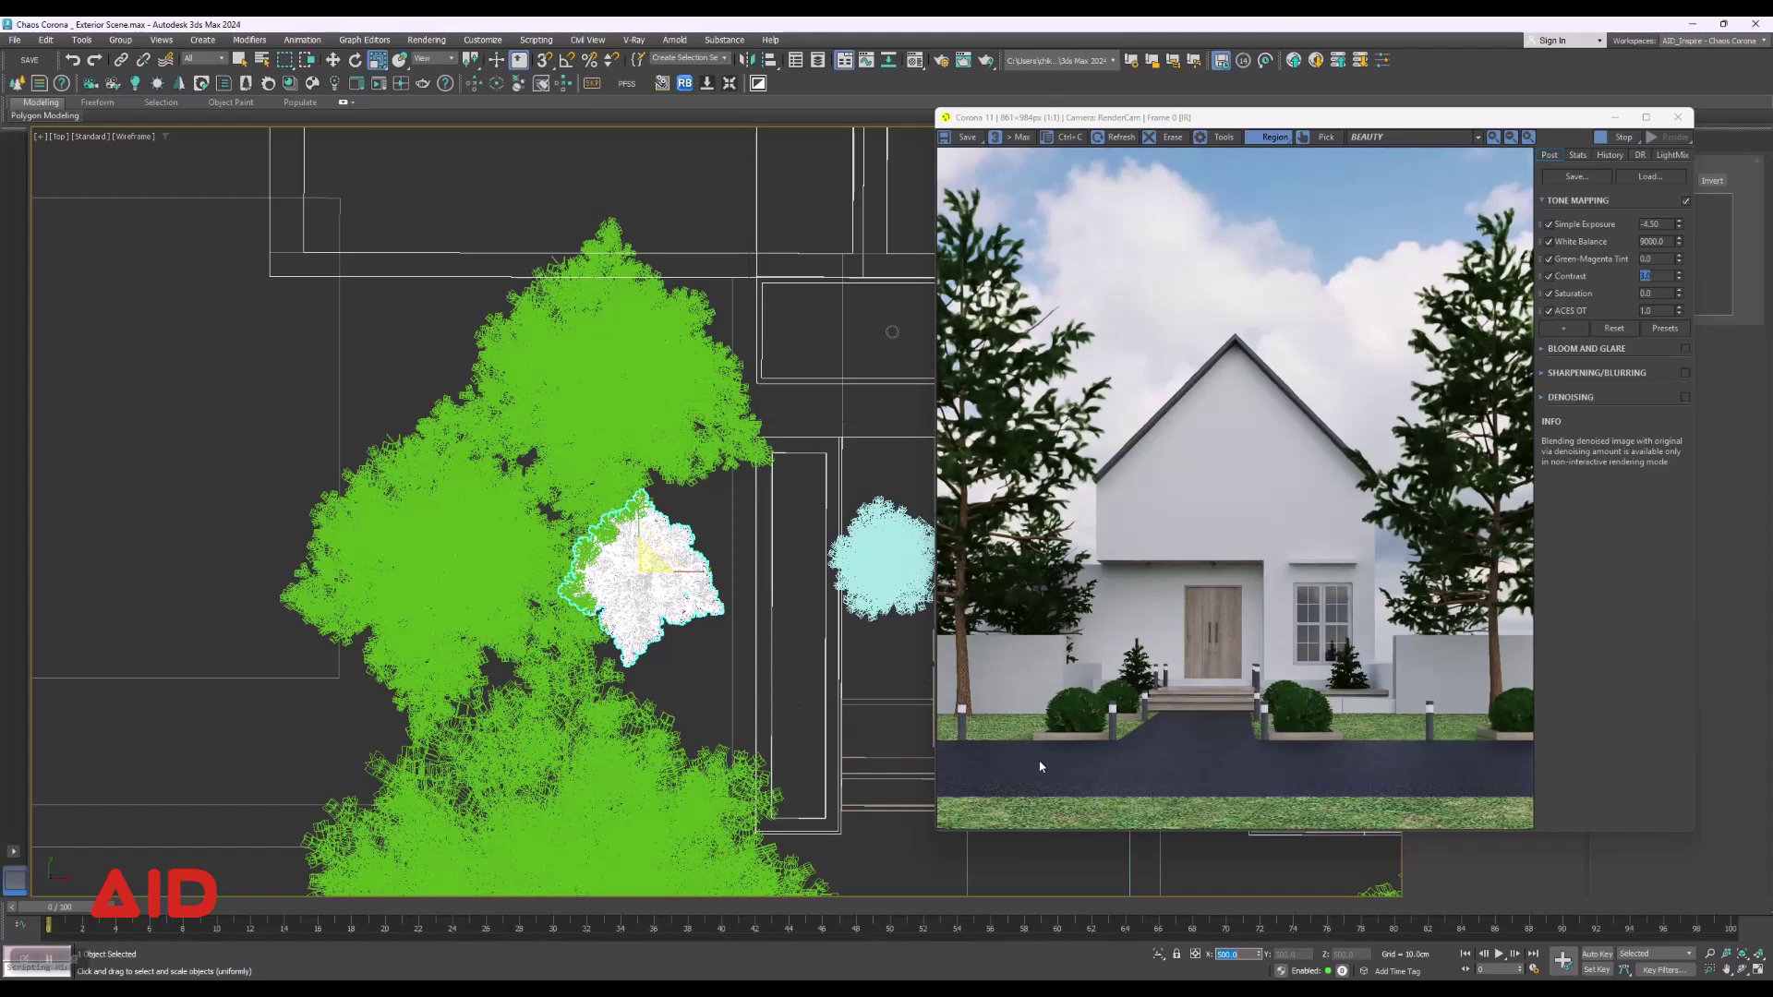
pyautogui.scroll(-3, 359, 447)
# Place two instanced copies of the small pine beside the right front tree.
pyautogui.moveTo(482, 177); pyautogui.dragTo(375, 189, button='middle')
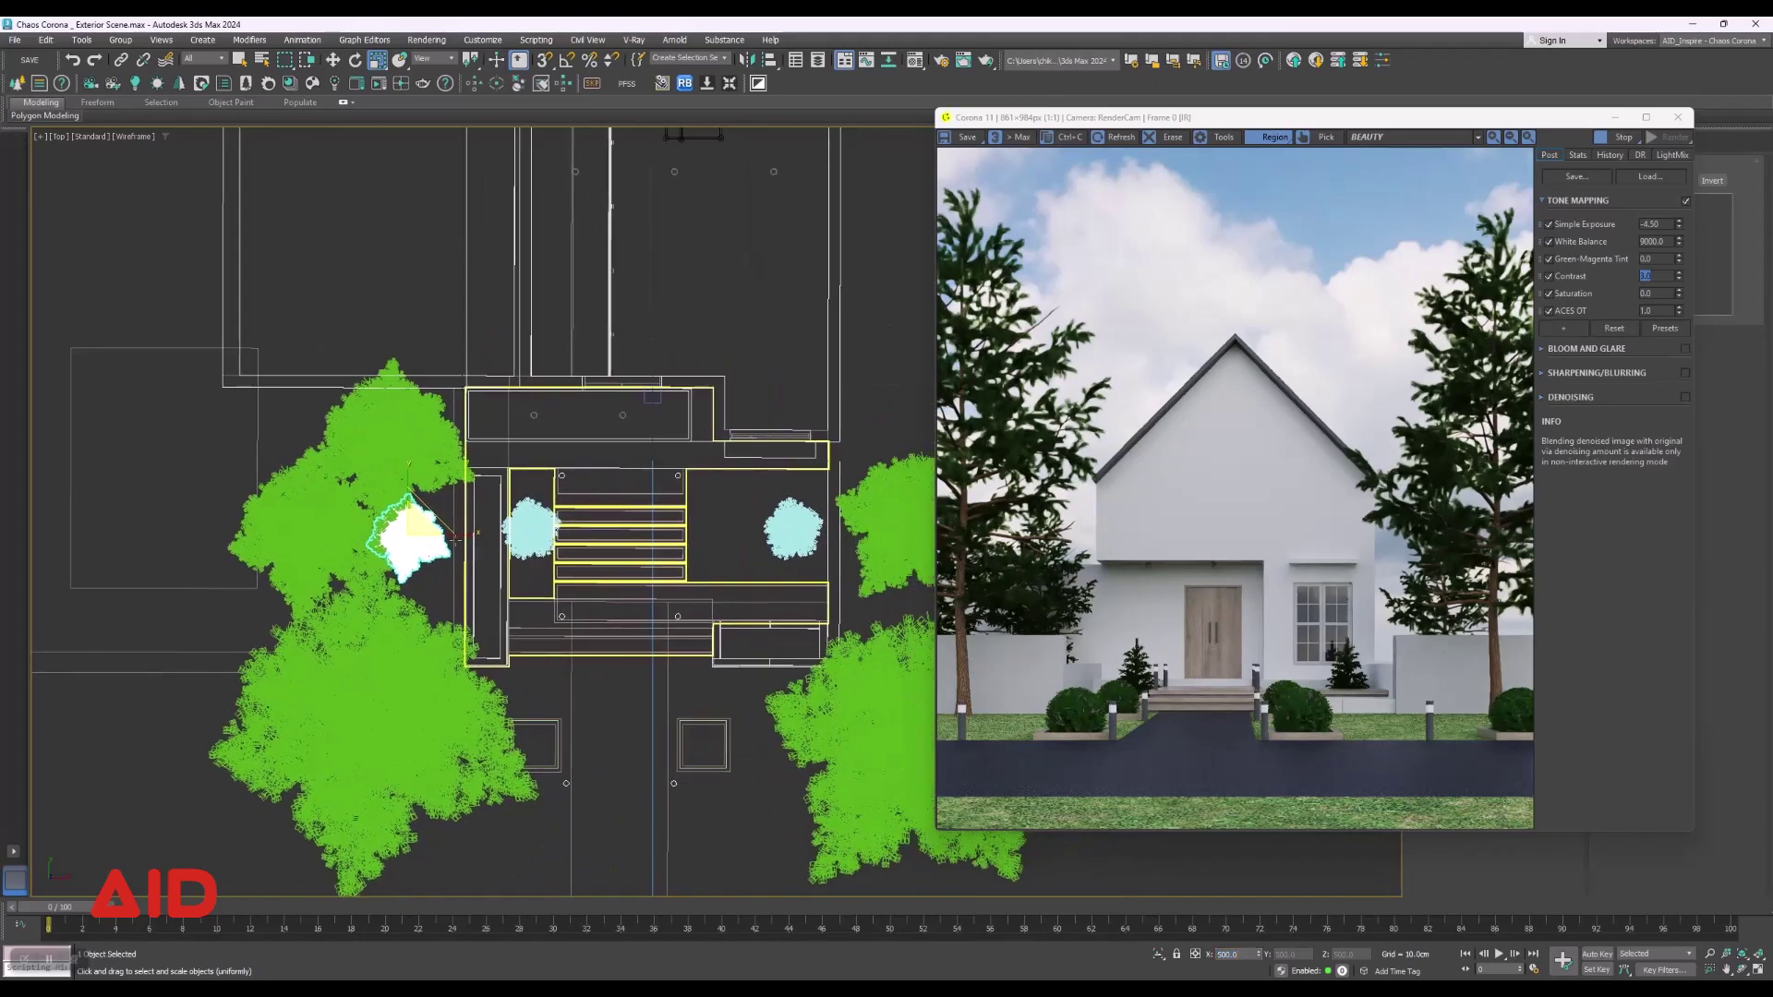
pyautogui.click(332, 59)
pyautogui.moveTo(638, 563); pyautogui.dragTo(488, 522, button='middle')
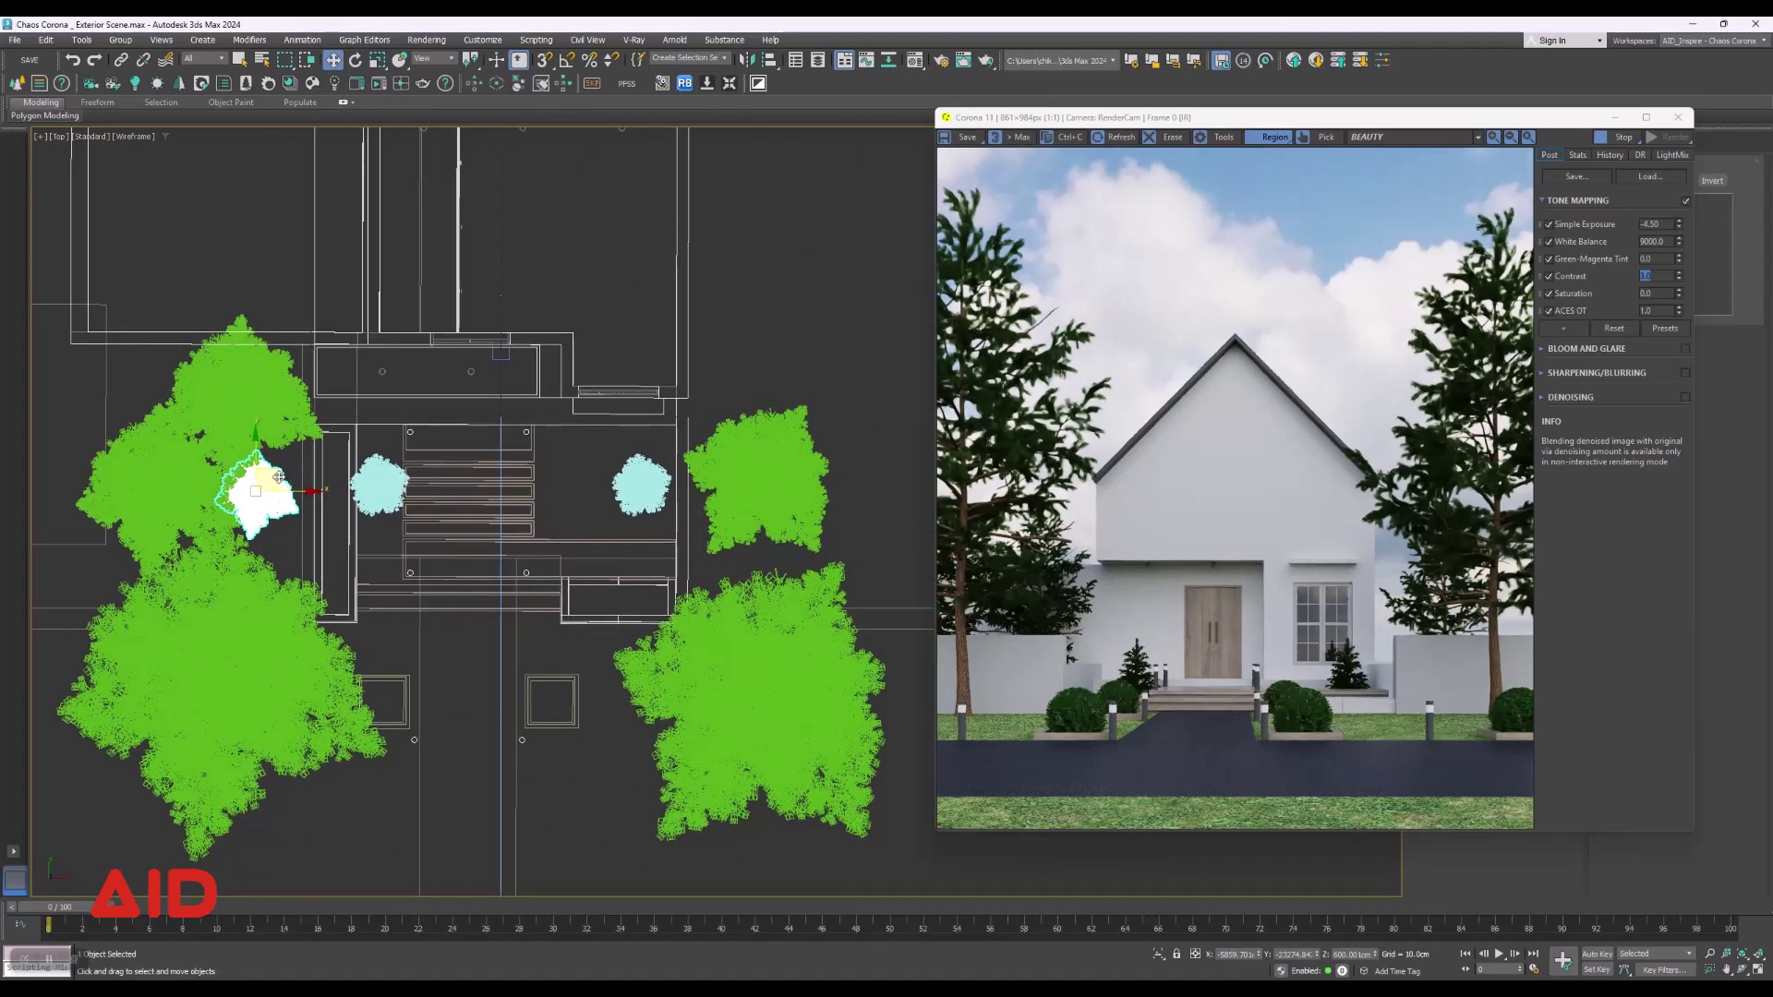
pyautogui.moveTo(279, 473)
pyautogui.mouseDown()
pyautogui.moveTo(704, 529)
pyautogui.moveTo(729, 558)
pyautogui.mouseUp()
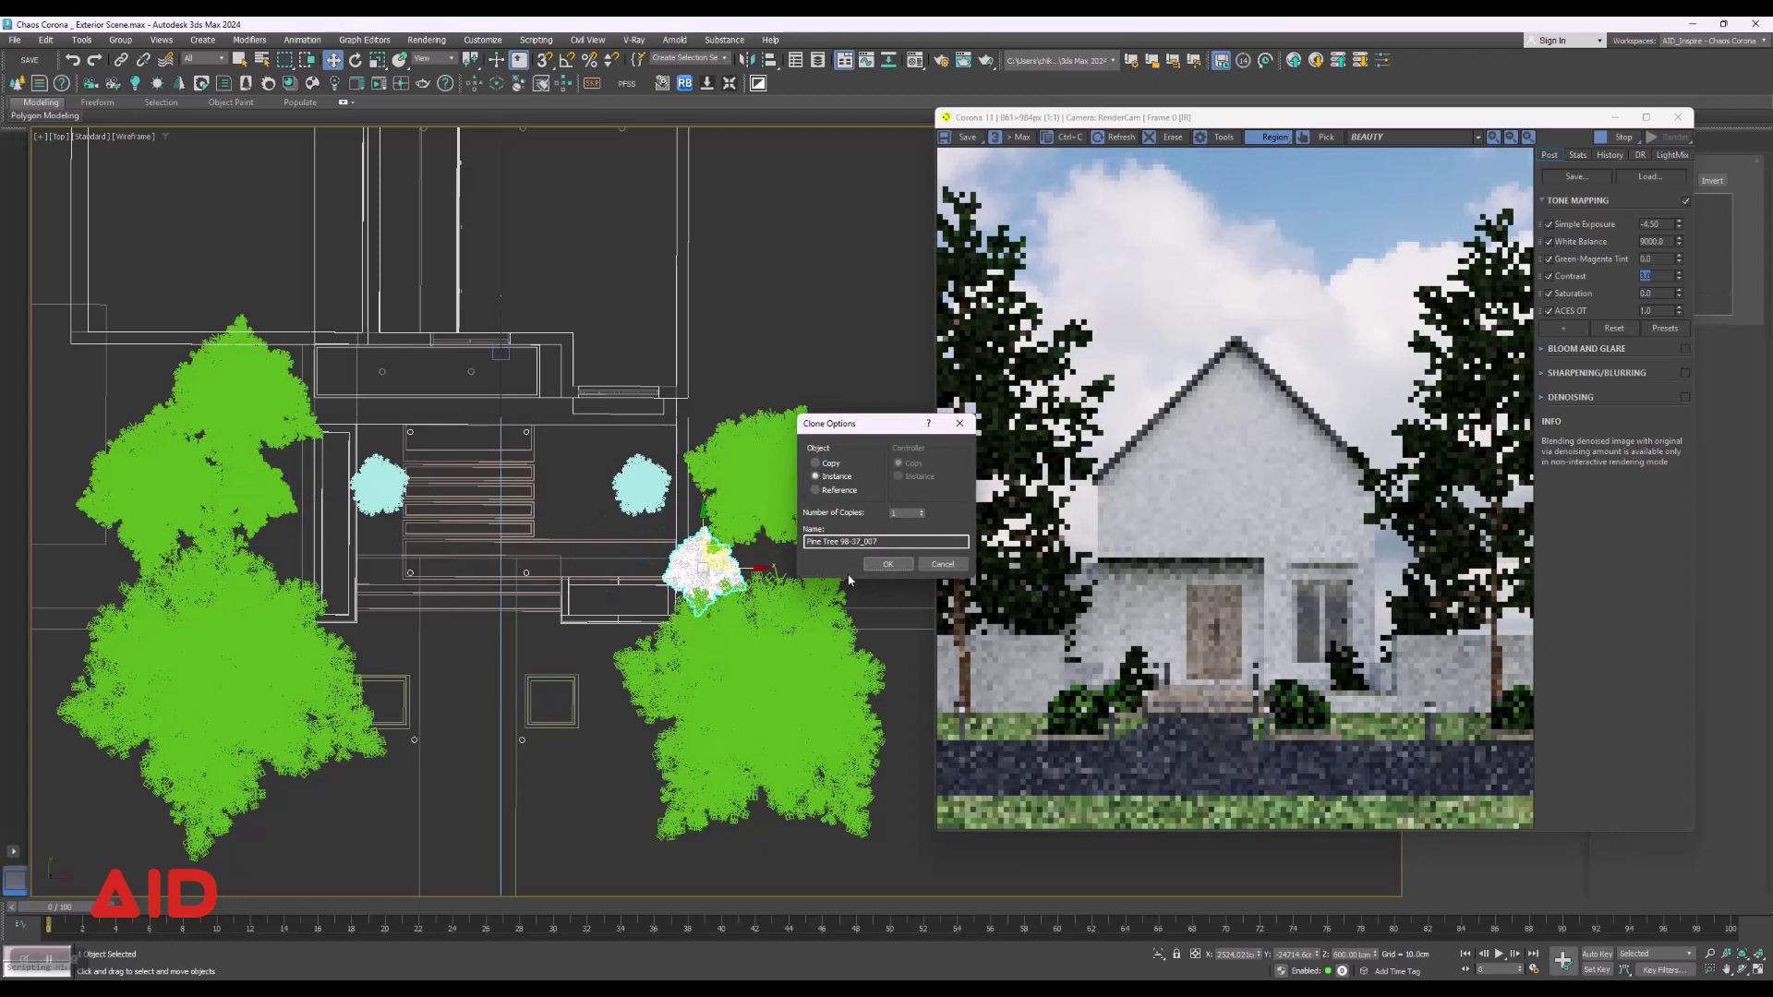
pyautogui.click(887, 564)
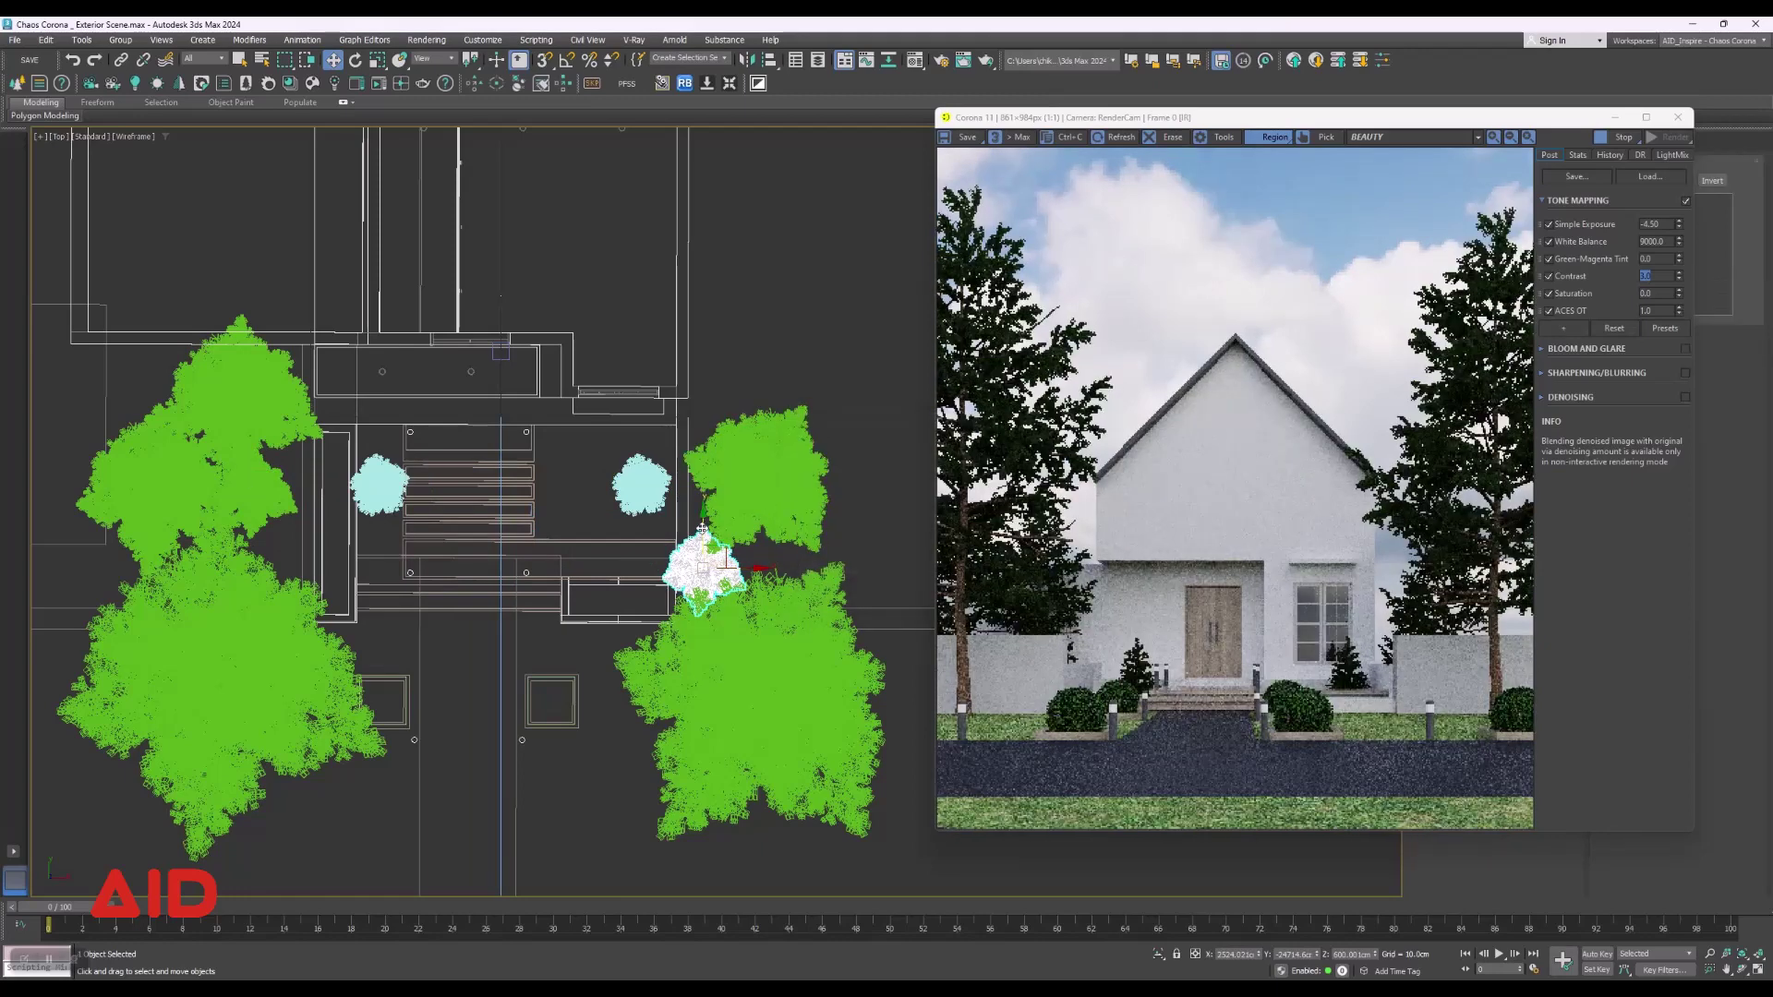
pyautogui.moveTo(703, 517); pyautogui.dragTo(706, 424)
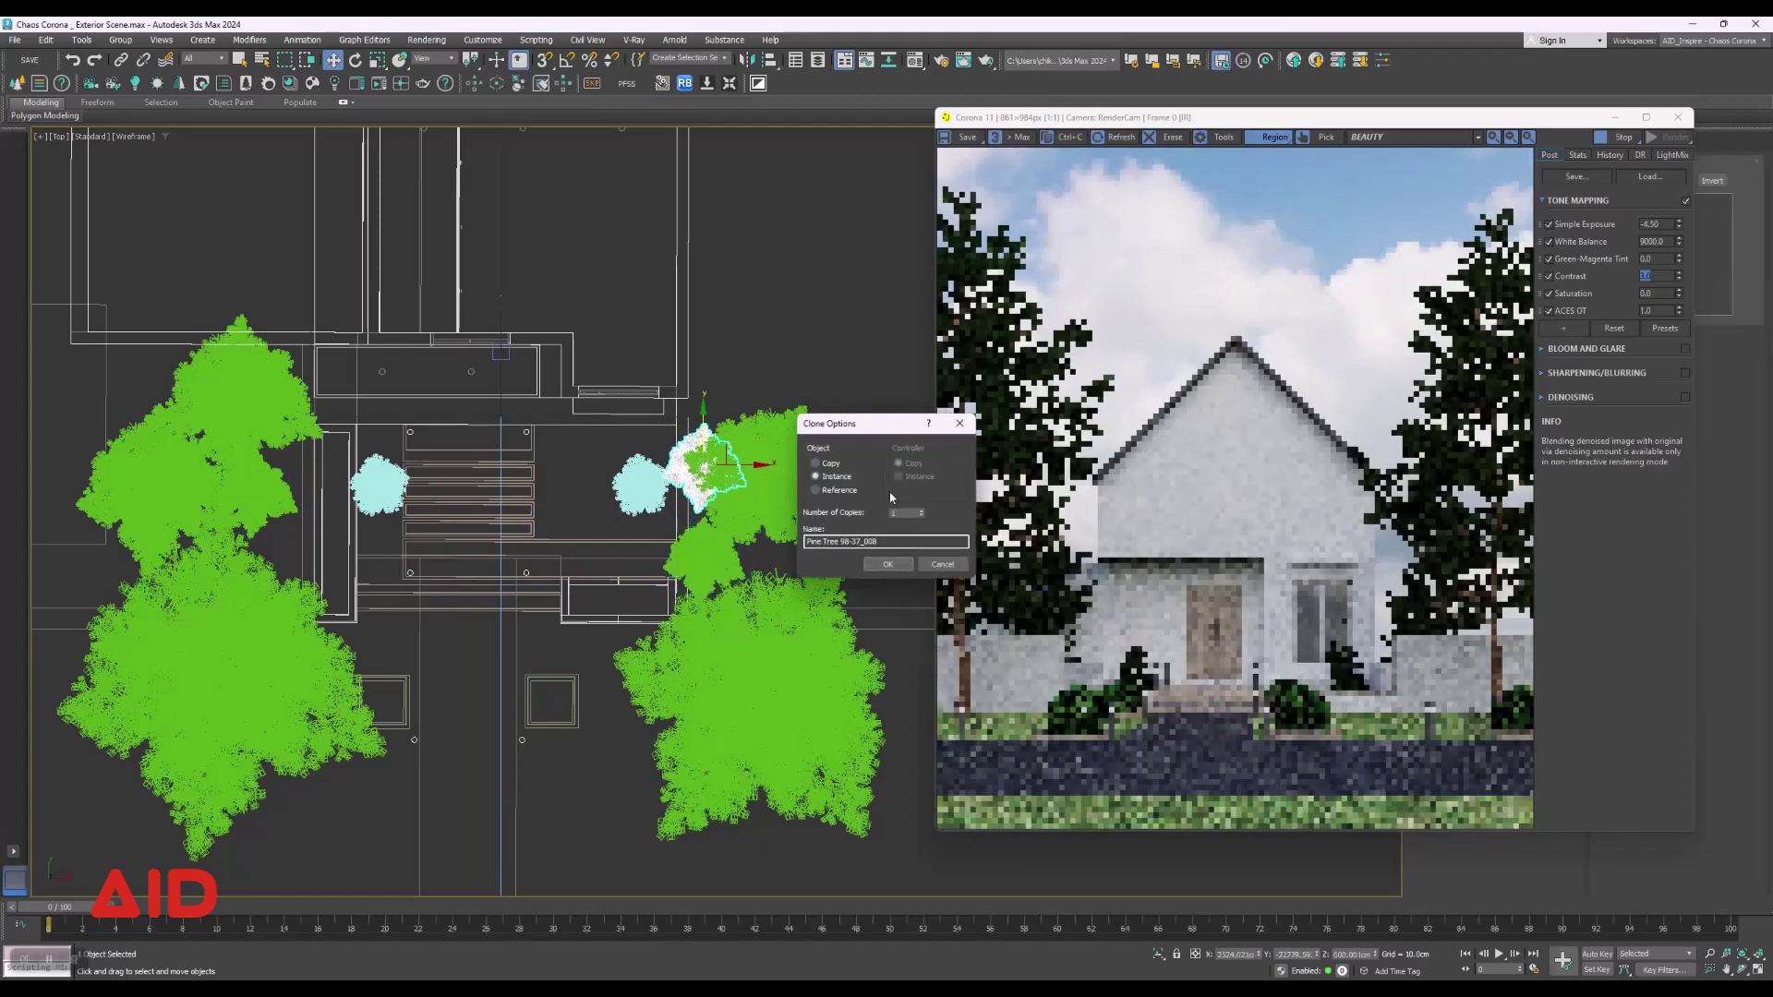
pyautogui.click(888, 565)
# Instance-copy the larger pine to the right, then clear the selection.
pyautogui.click(804, 497)
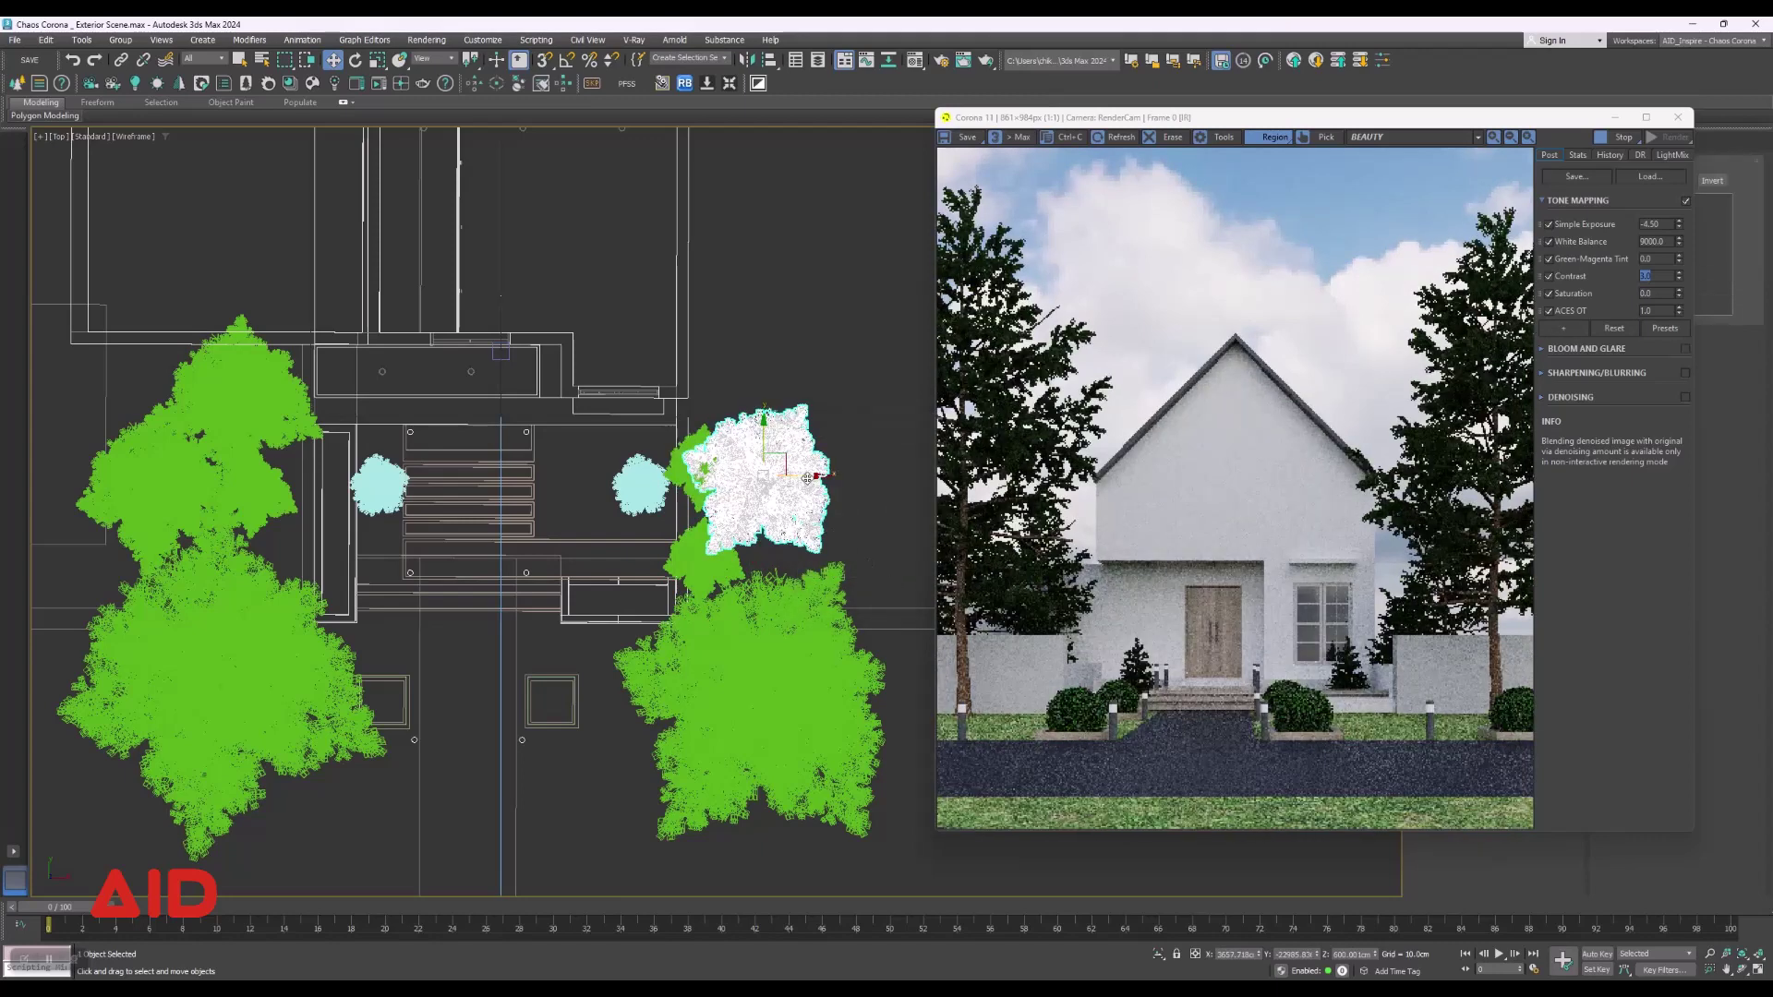
pyautogui.moveTo(808, 476)
pyautogui.mouseDown()
pyautogui.moveTo(834, 474)
pyautogui.moveTo(835, 526)
pyautogui.mouseUp()
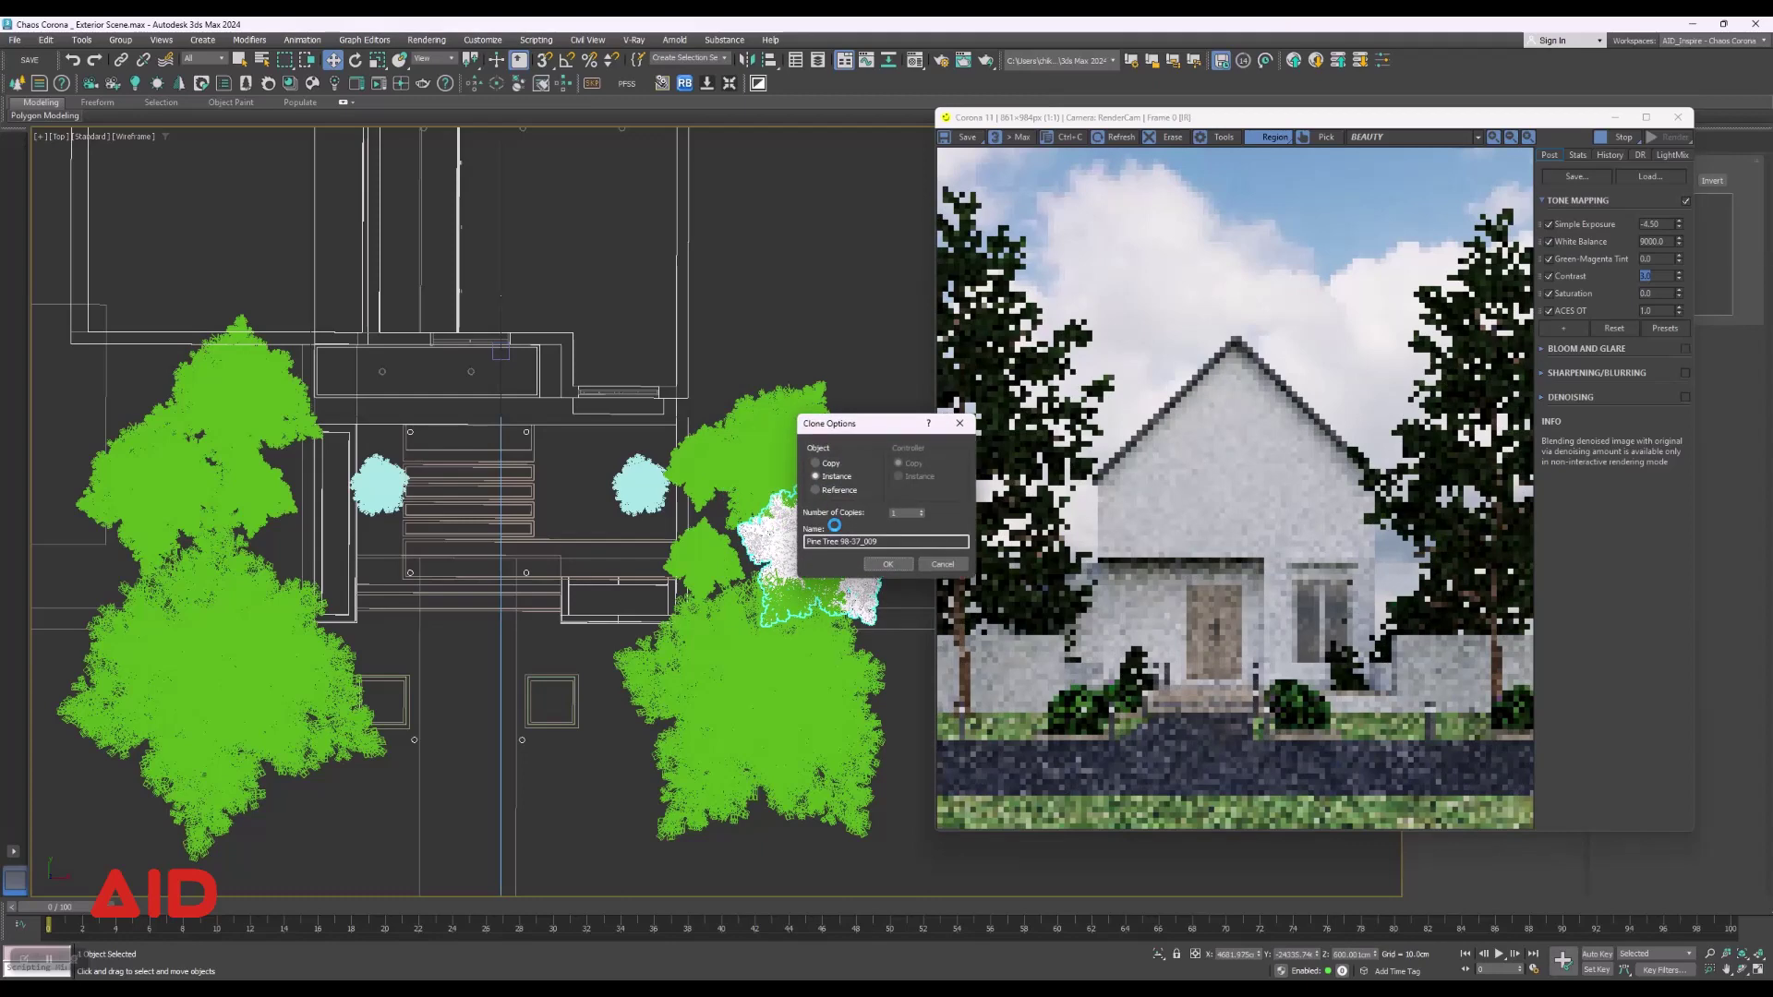
pyautogui.click(902, 565)
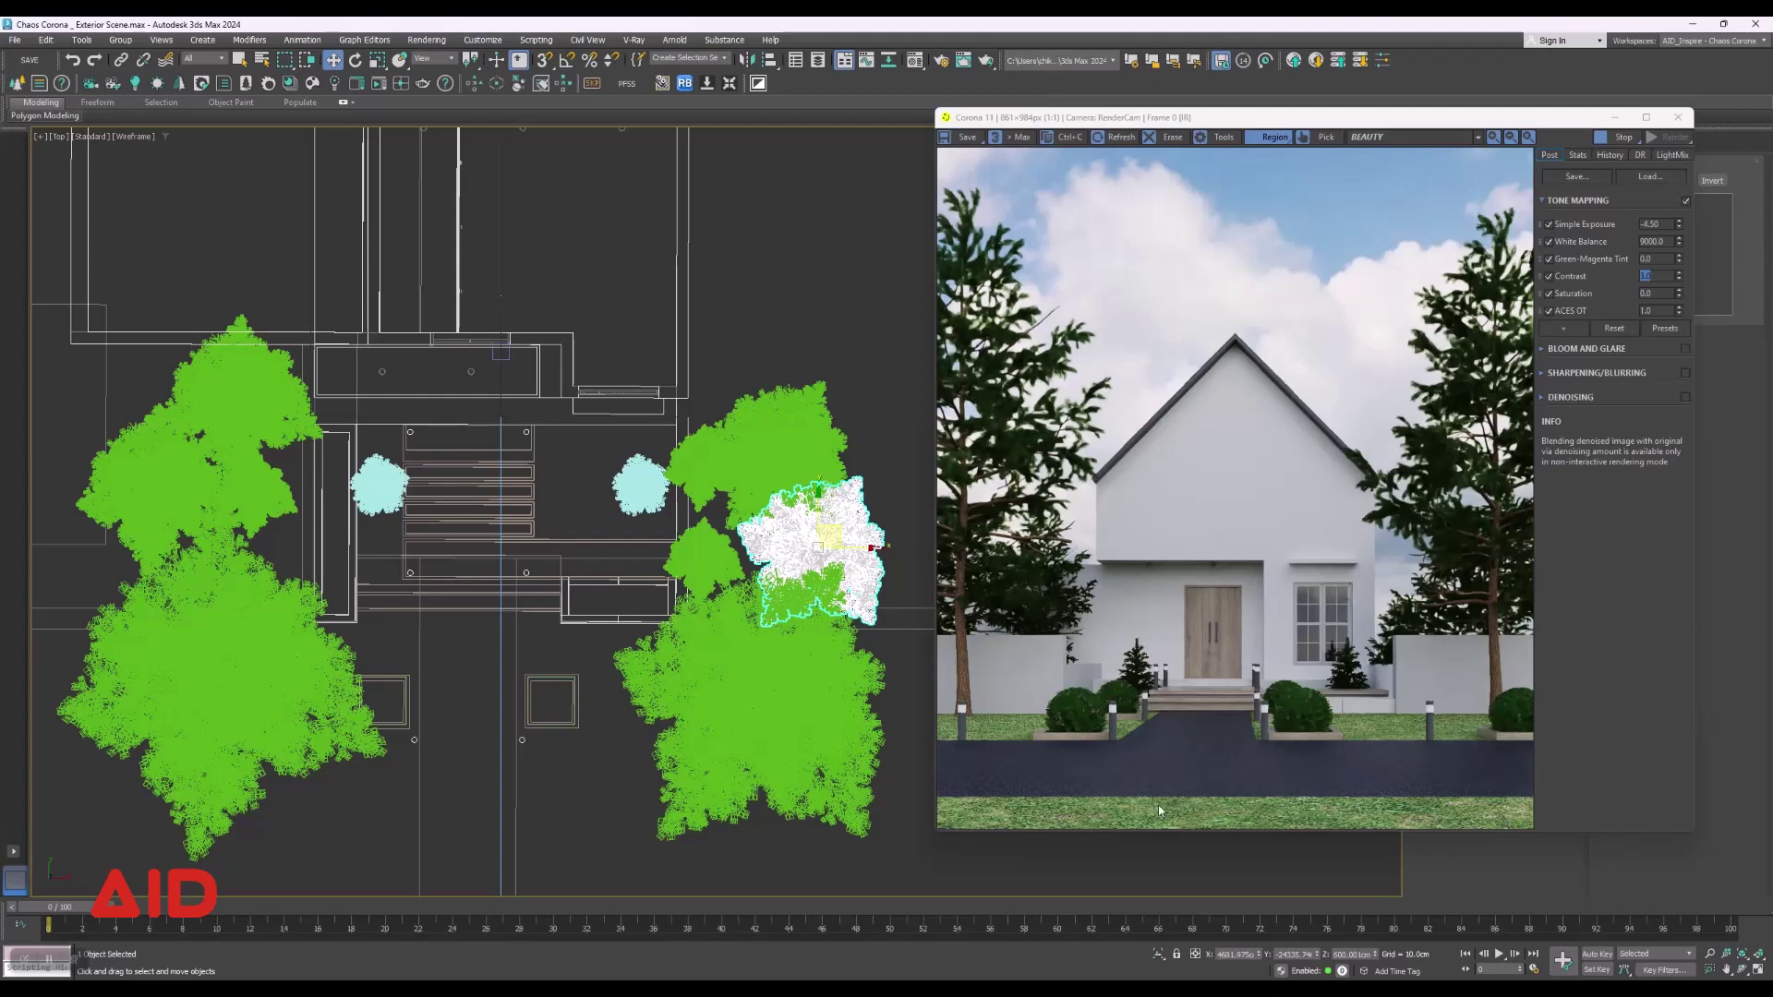
pyautogui.click(559, 296)
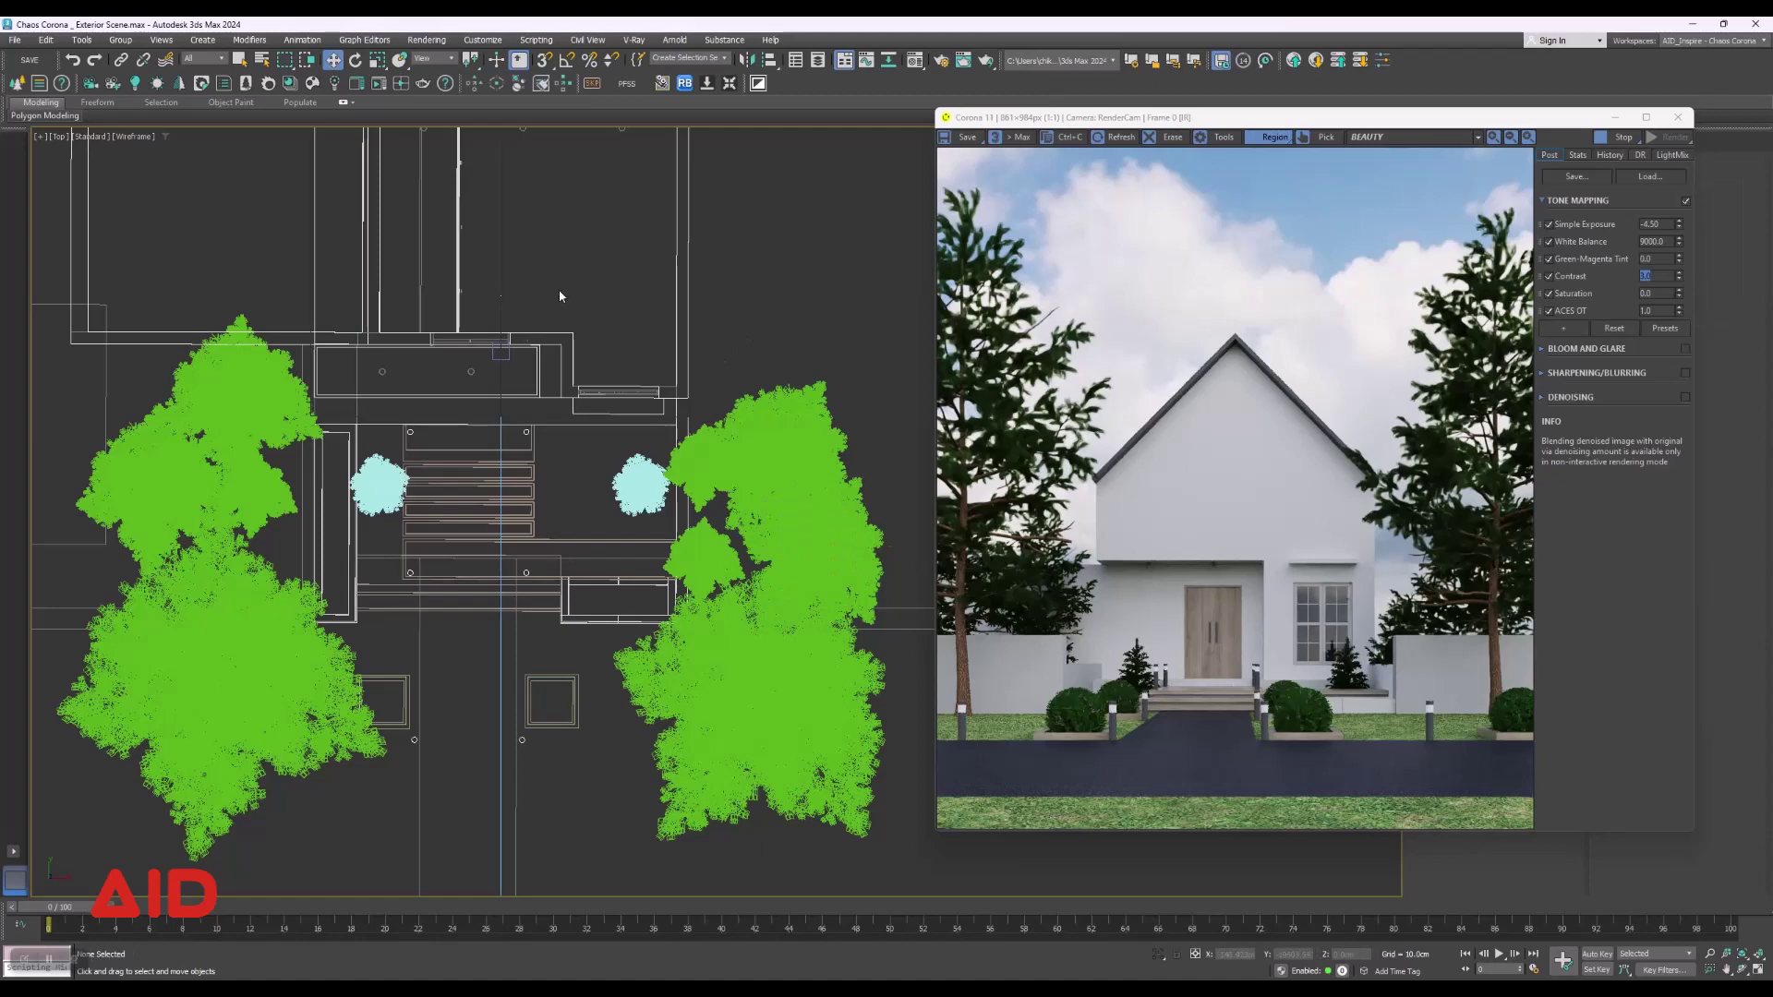
# Shift-move a copy of the left pine tree down toward the front planter row in Top view.
pyautogui.click(240, 61)
pyautogui.moveTo(791, 384); pyautogui.dragTo(893, 167, button='middle')
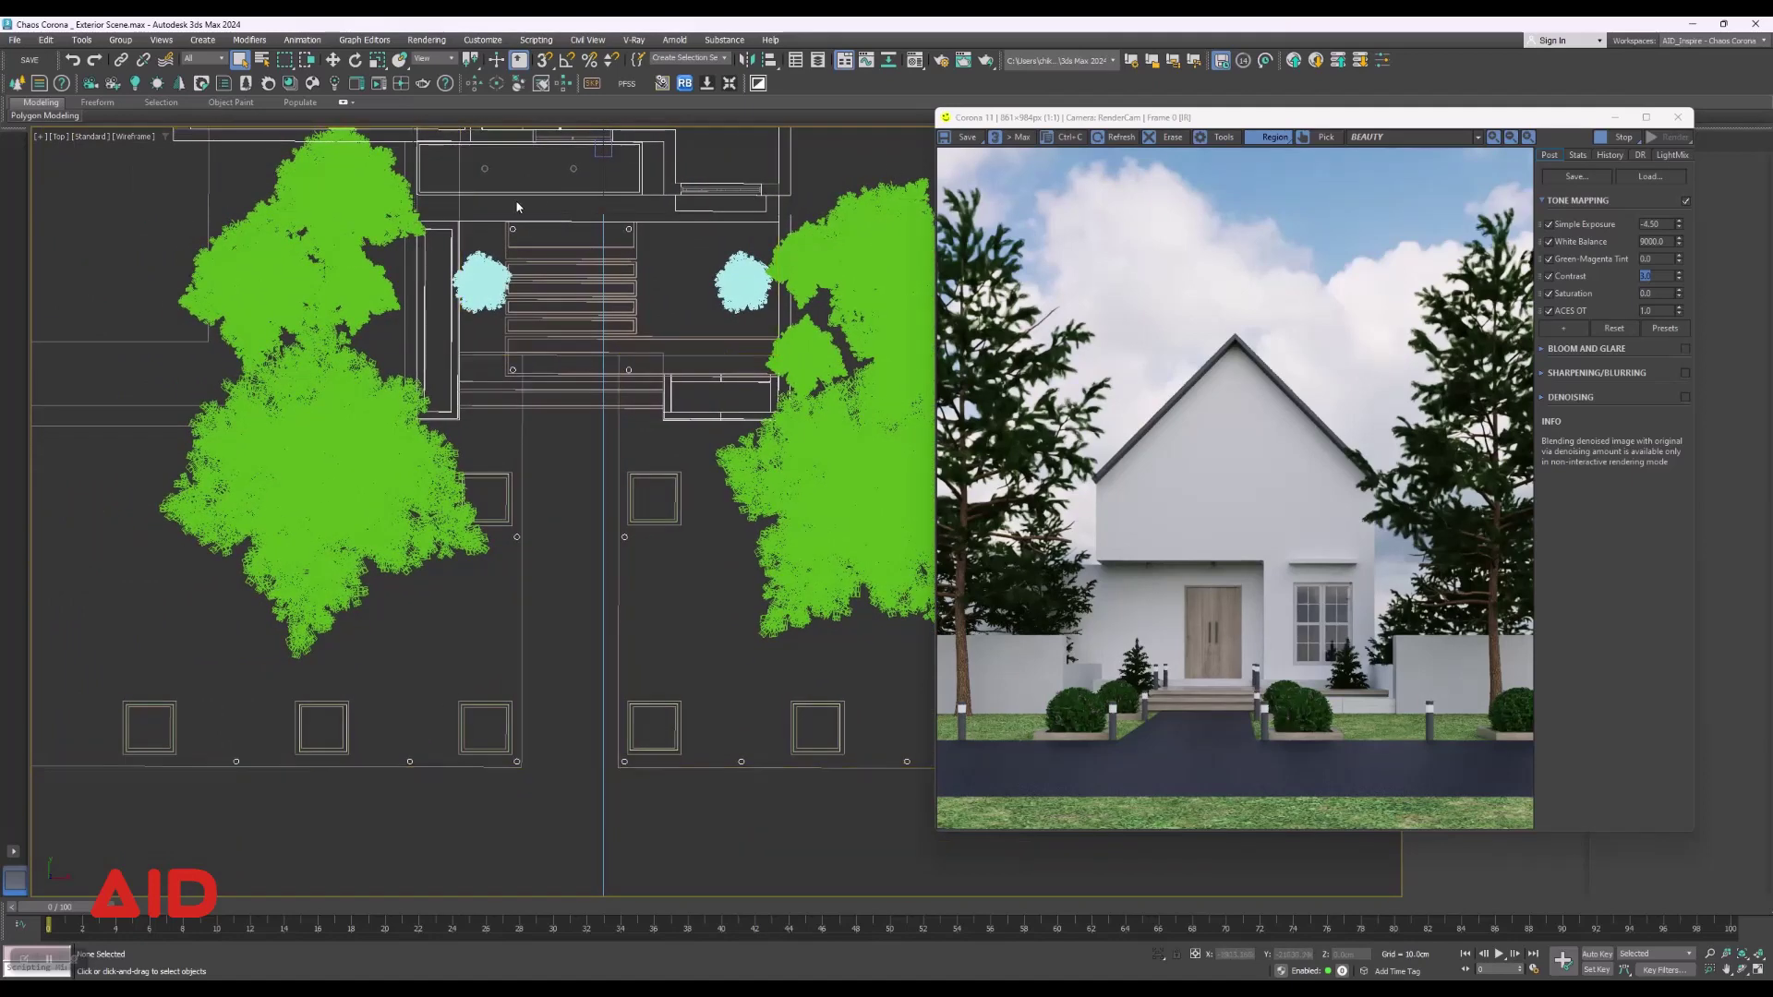
pyautogui.scroll(-5, 455, 312)
pyautogui.click(418, 404)
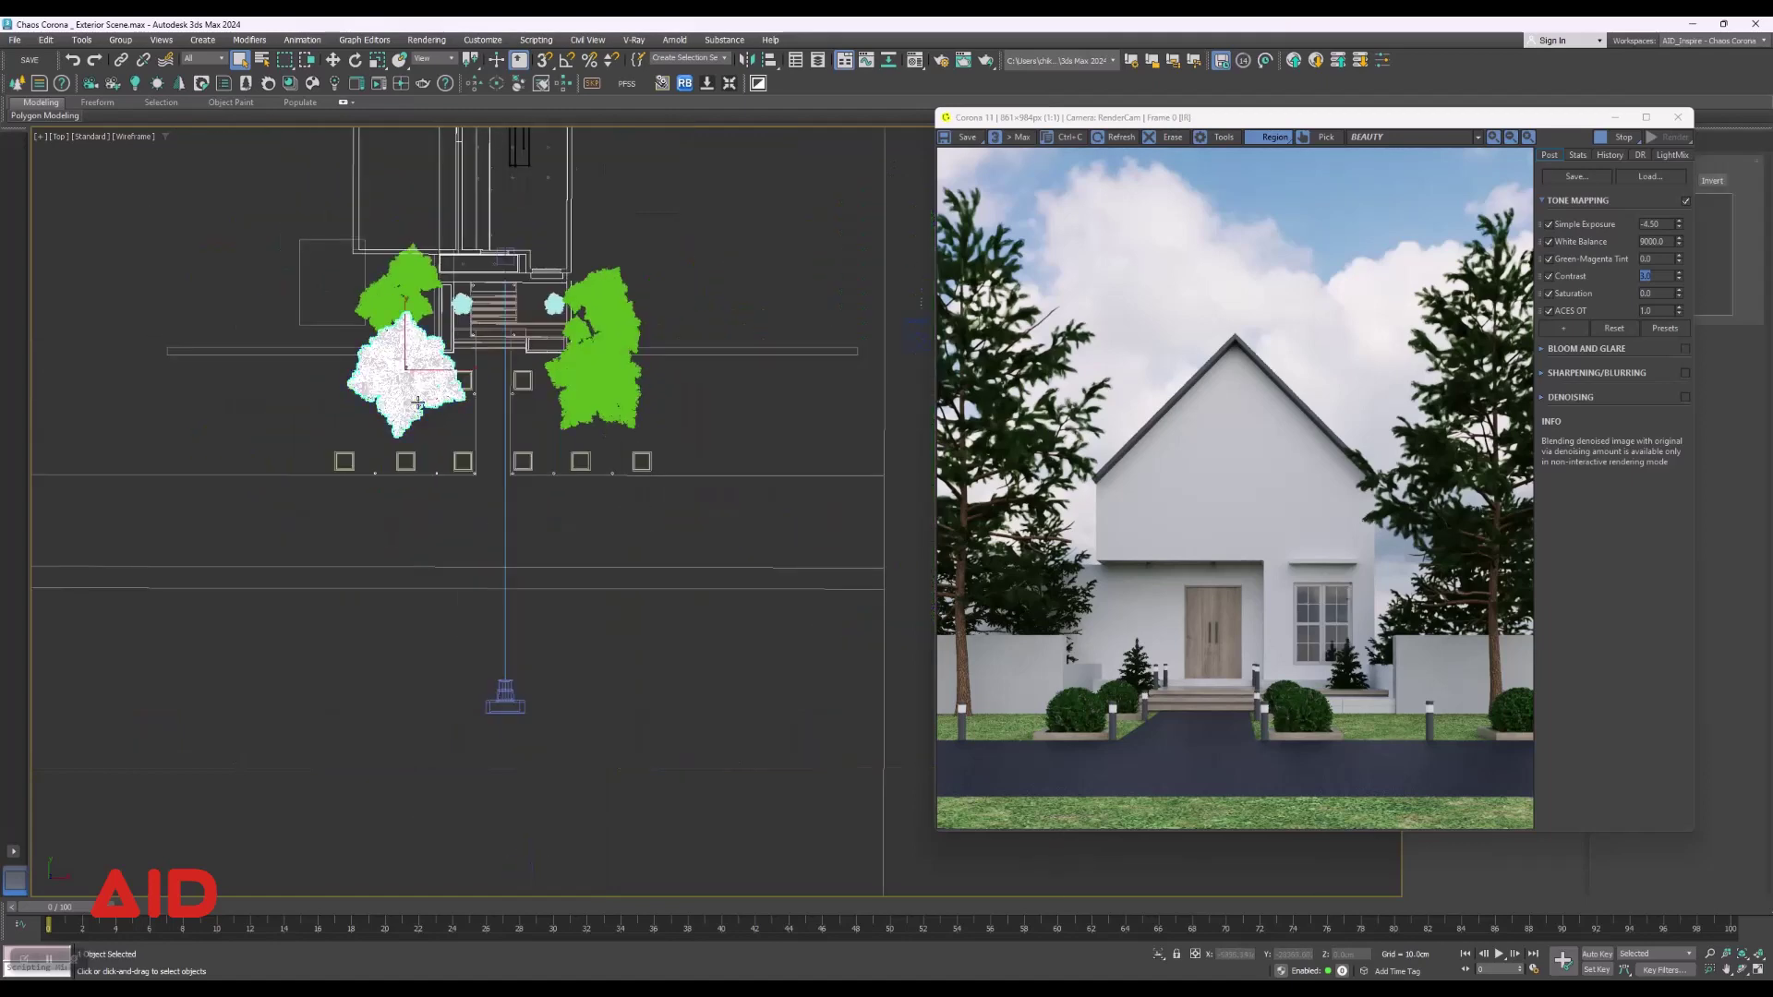
pyautogui.click(333, 61)
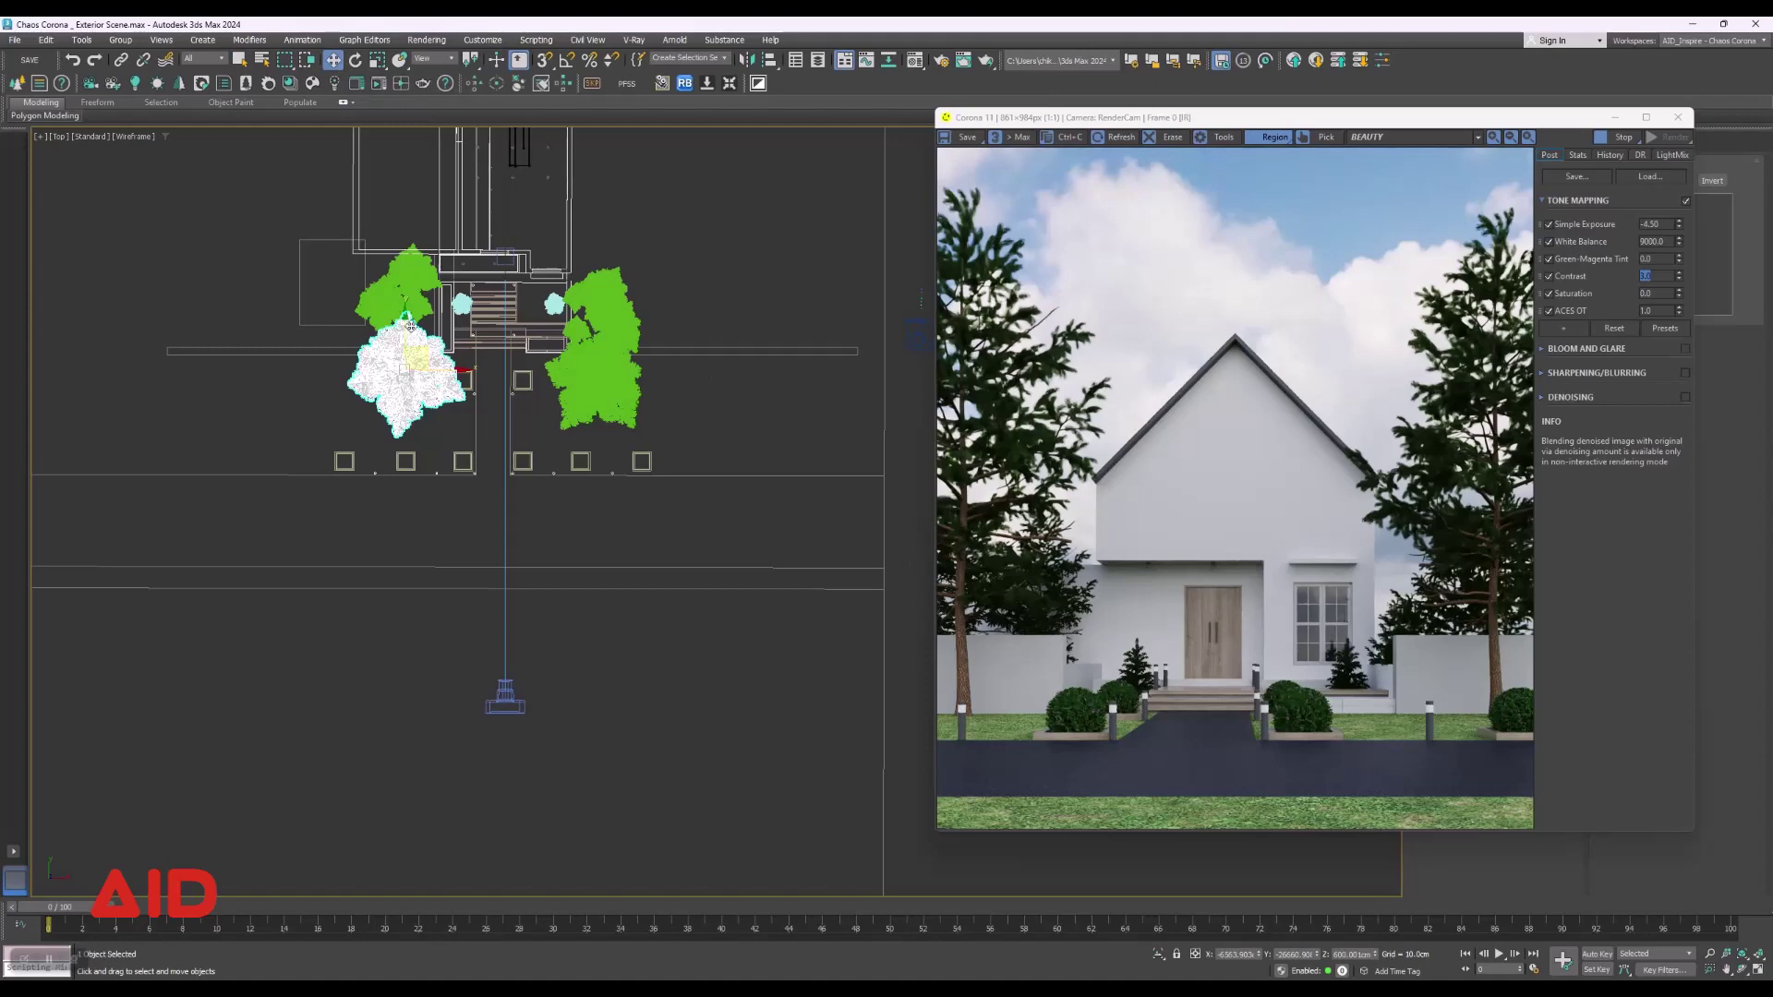
pyautogui.moveTo(389, 331)
pyautogui.mouseDown()
pyautogui.moveTo(388, 419)
pyautogui.moveTo(356, 492)
pyautogui.mouseUp()
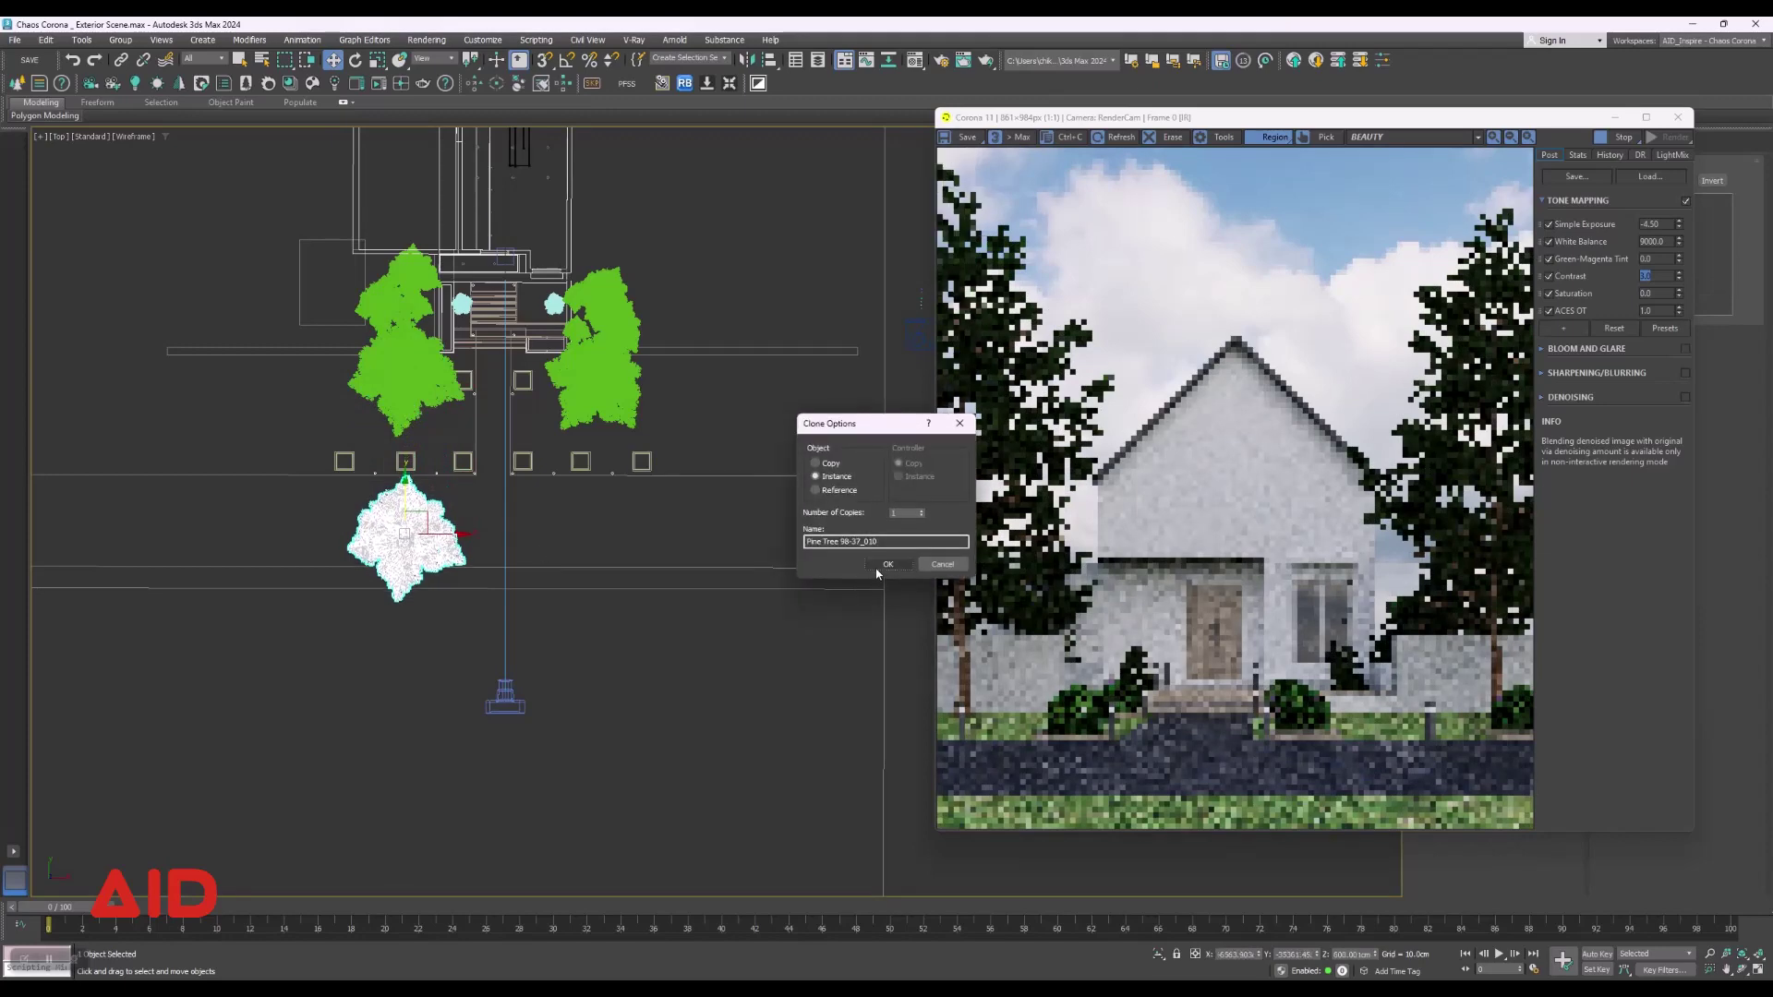
# Clone the pine into 5 more instances, forming a row of six trees.
pyautogui.click(886, 577)
pyautogui.moveTo(431, 534); pyautogui.dragTo(495, 533)
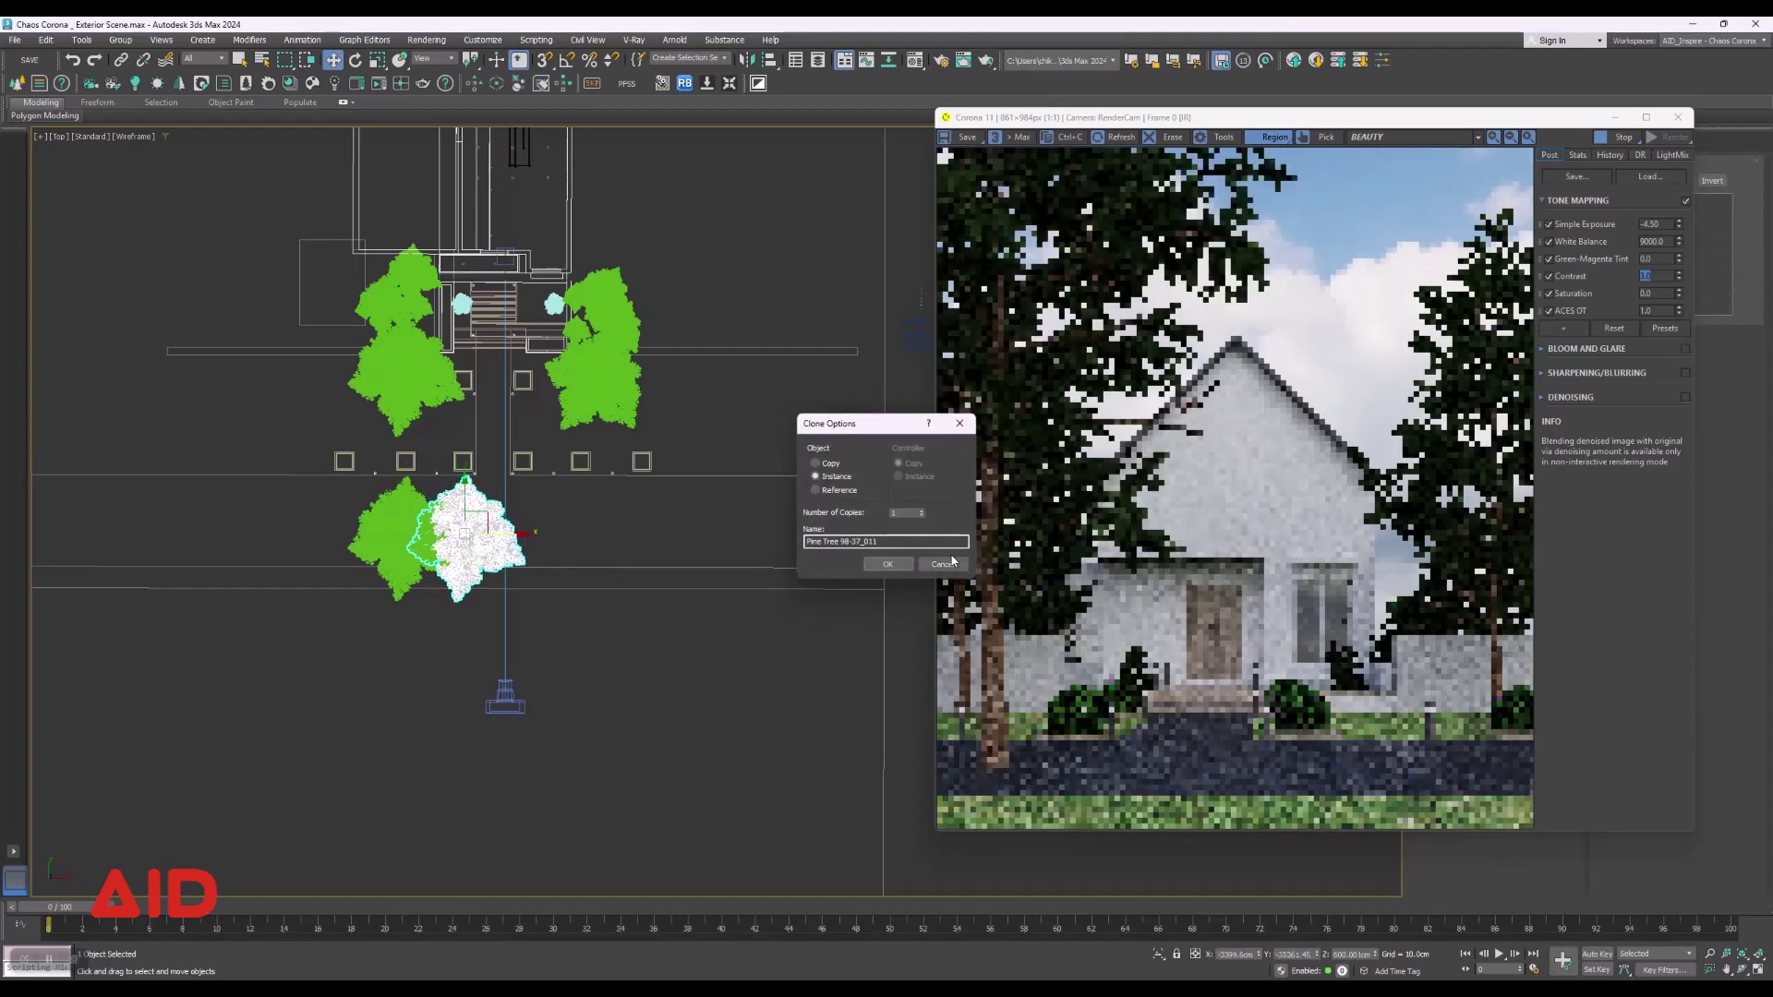
pyautogui.moveTo(921, 515); pyautogui.dragTo(922, 508)
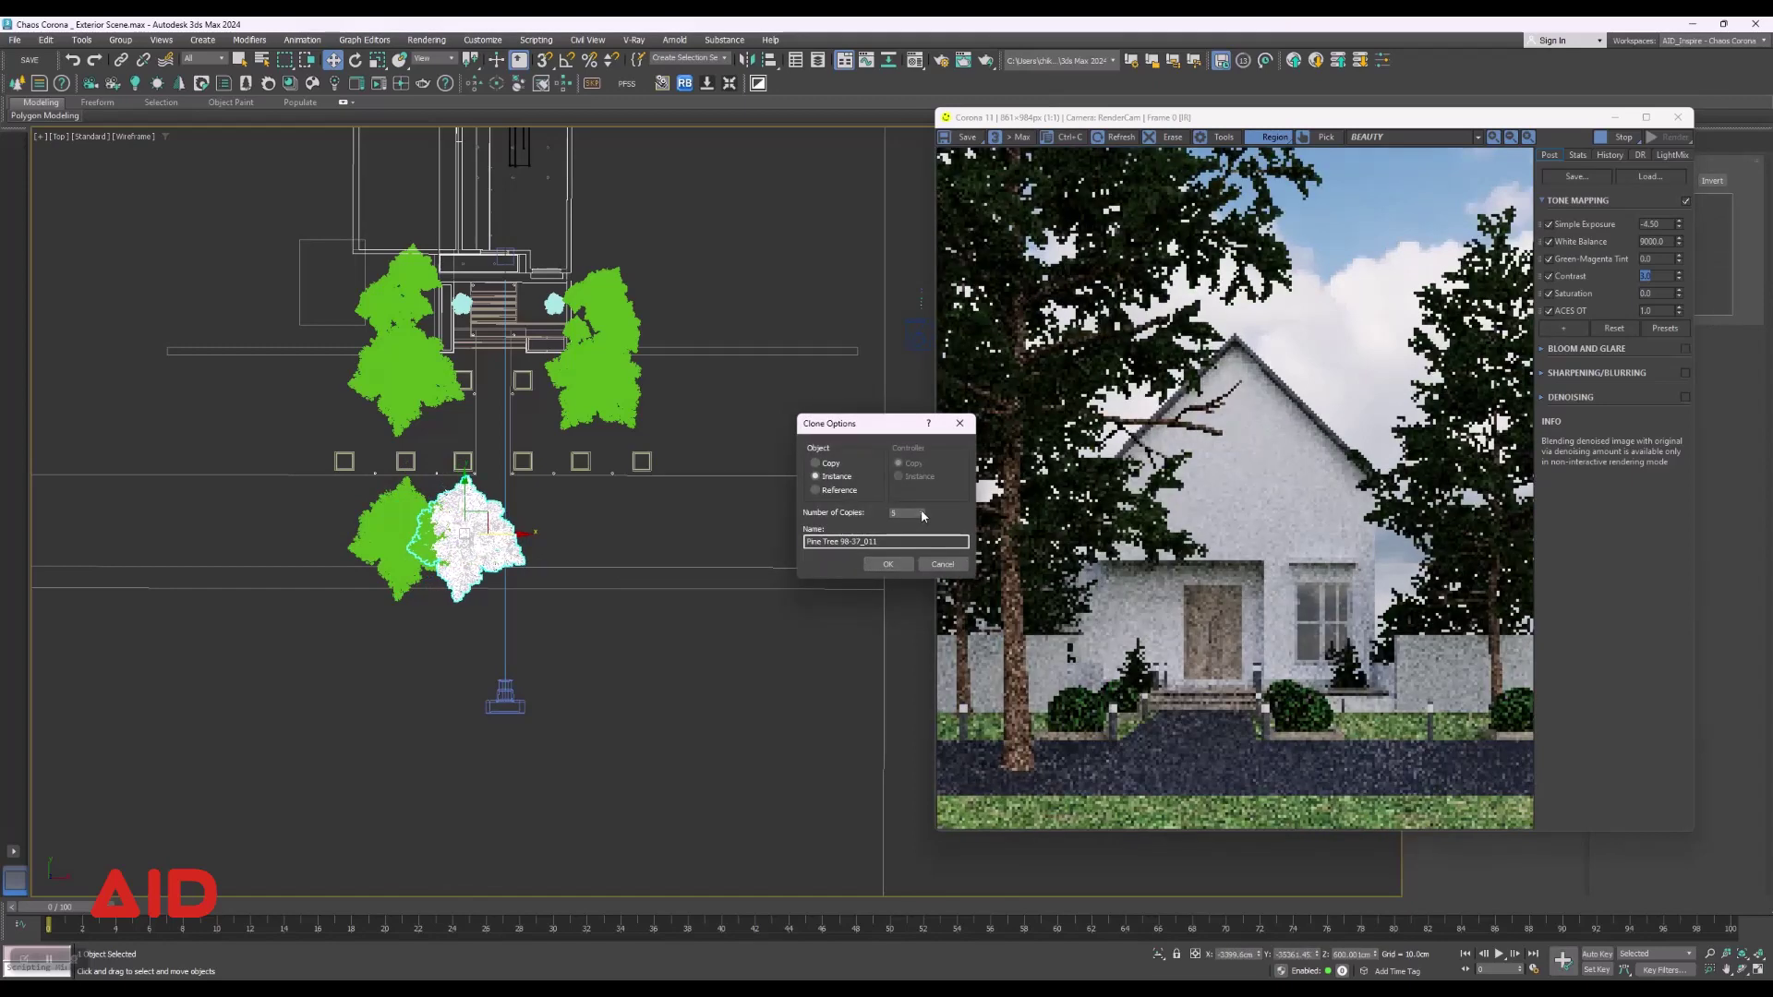
pyautogui.click(886, 565)
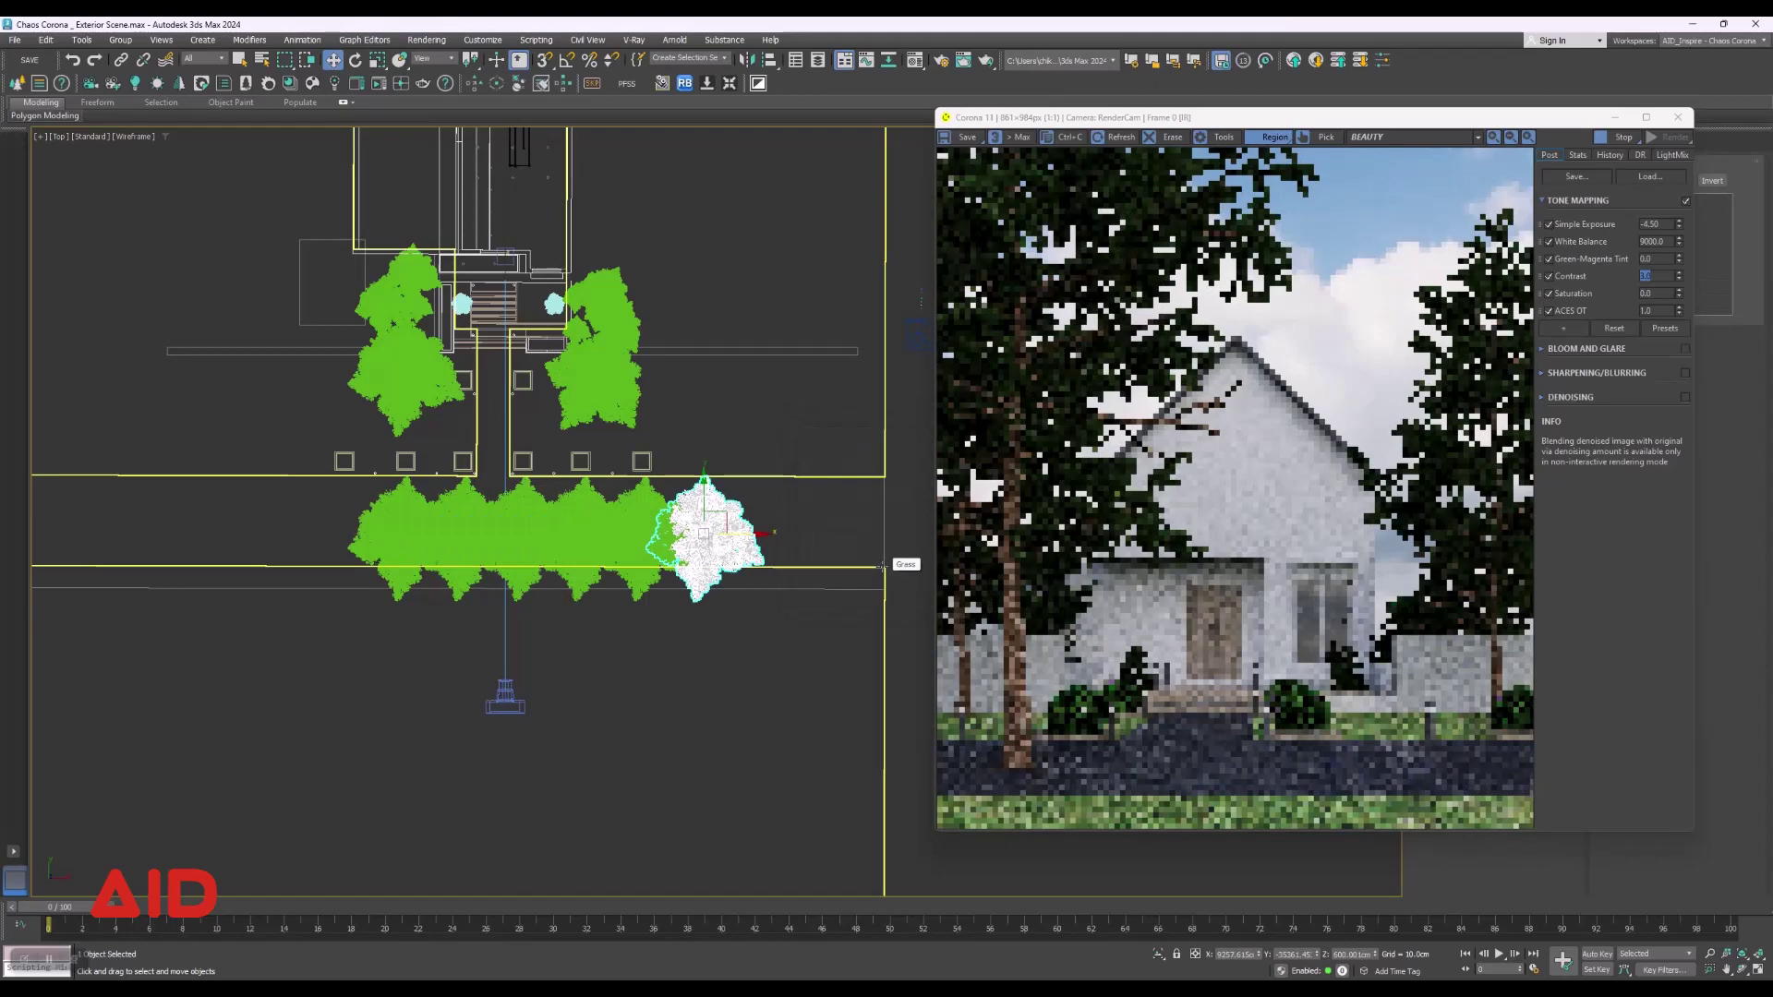
# Select the six pines and move the row down and left to centre it.
pyautogui.click(421, 517)
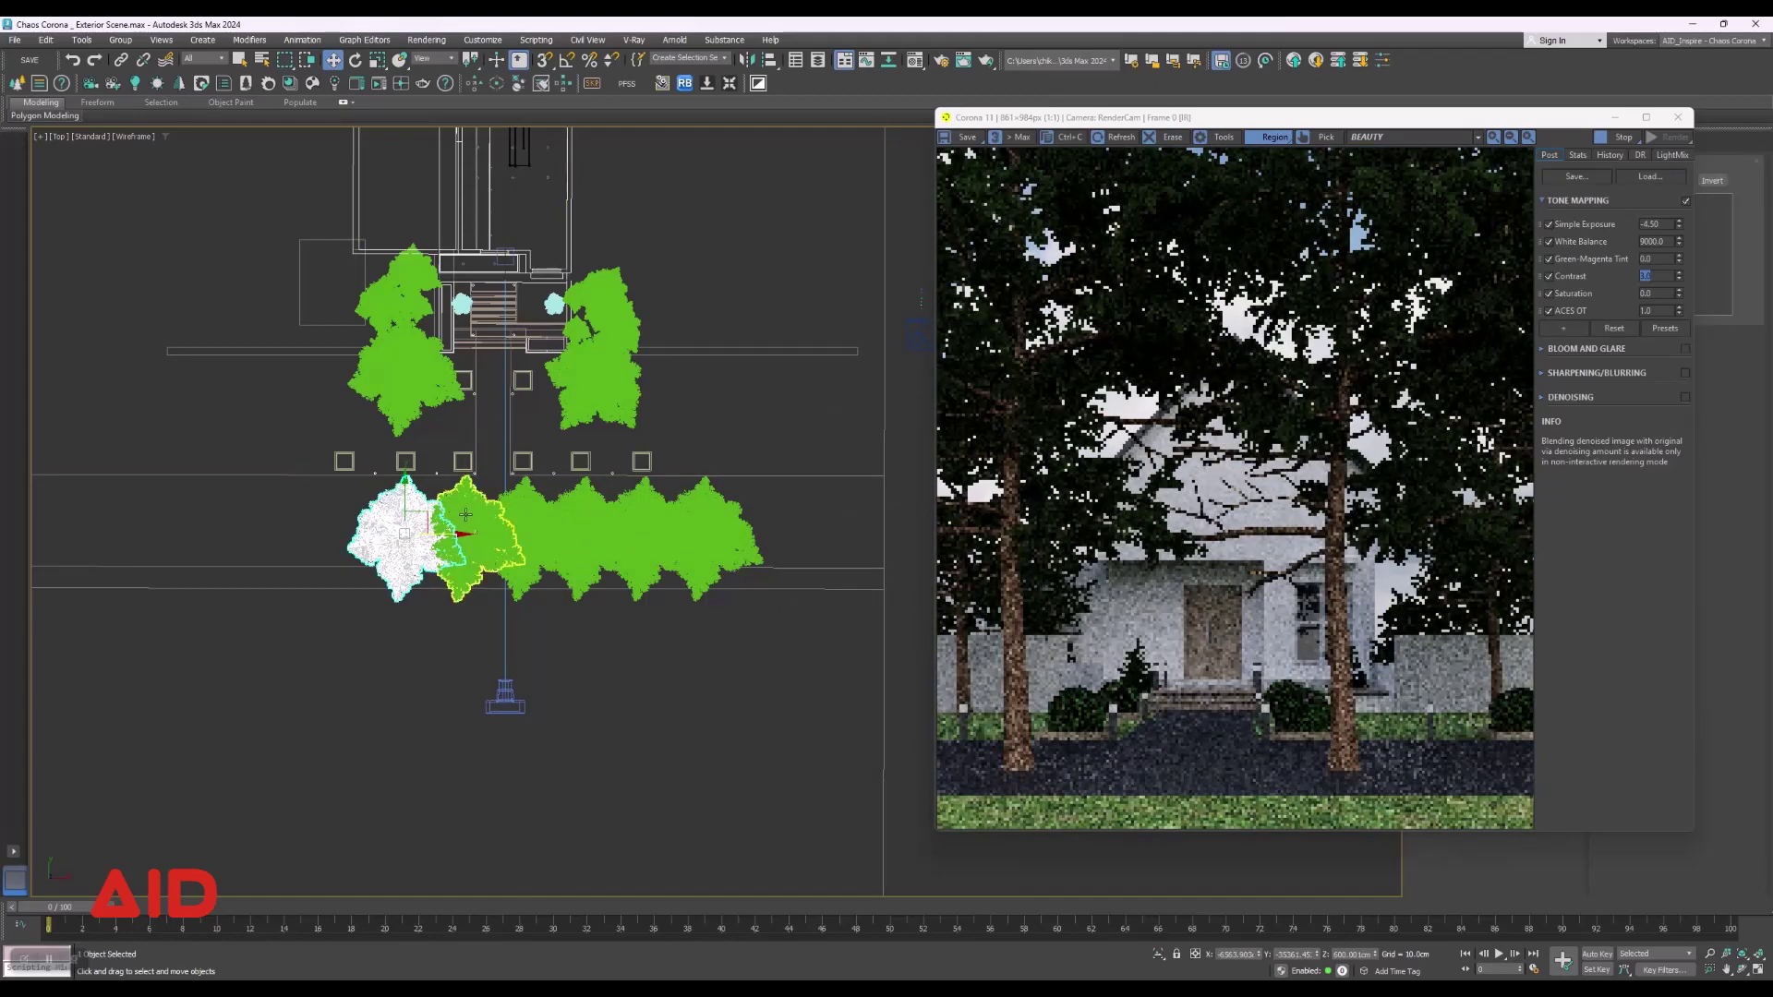
pyautogui.keyDown('ctrl'); pyautogui.click(552, 520); pyautogui.keyUp('ctrl')
pyautogui.keyDown('ctrl'); pyautogui.click(610, 523); pyautogui.keyUp('ctrl')
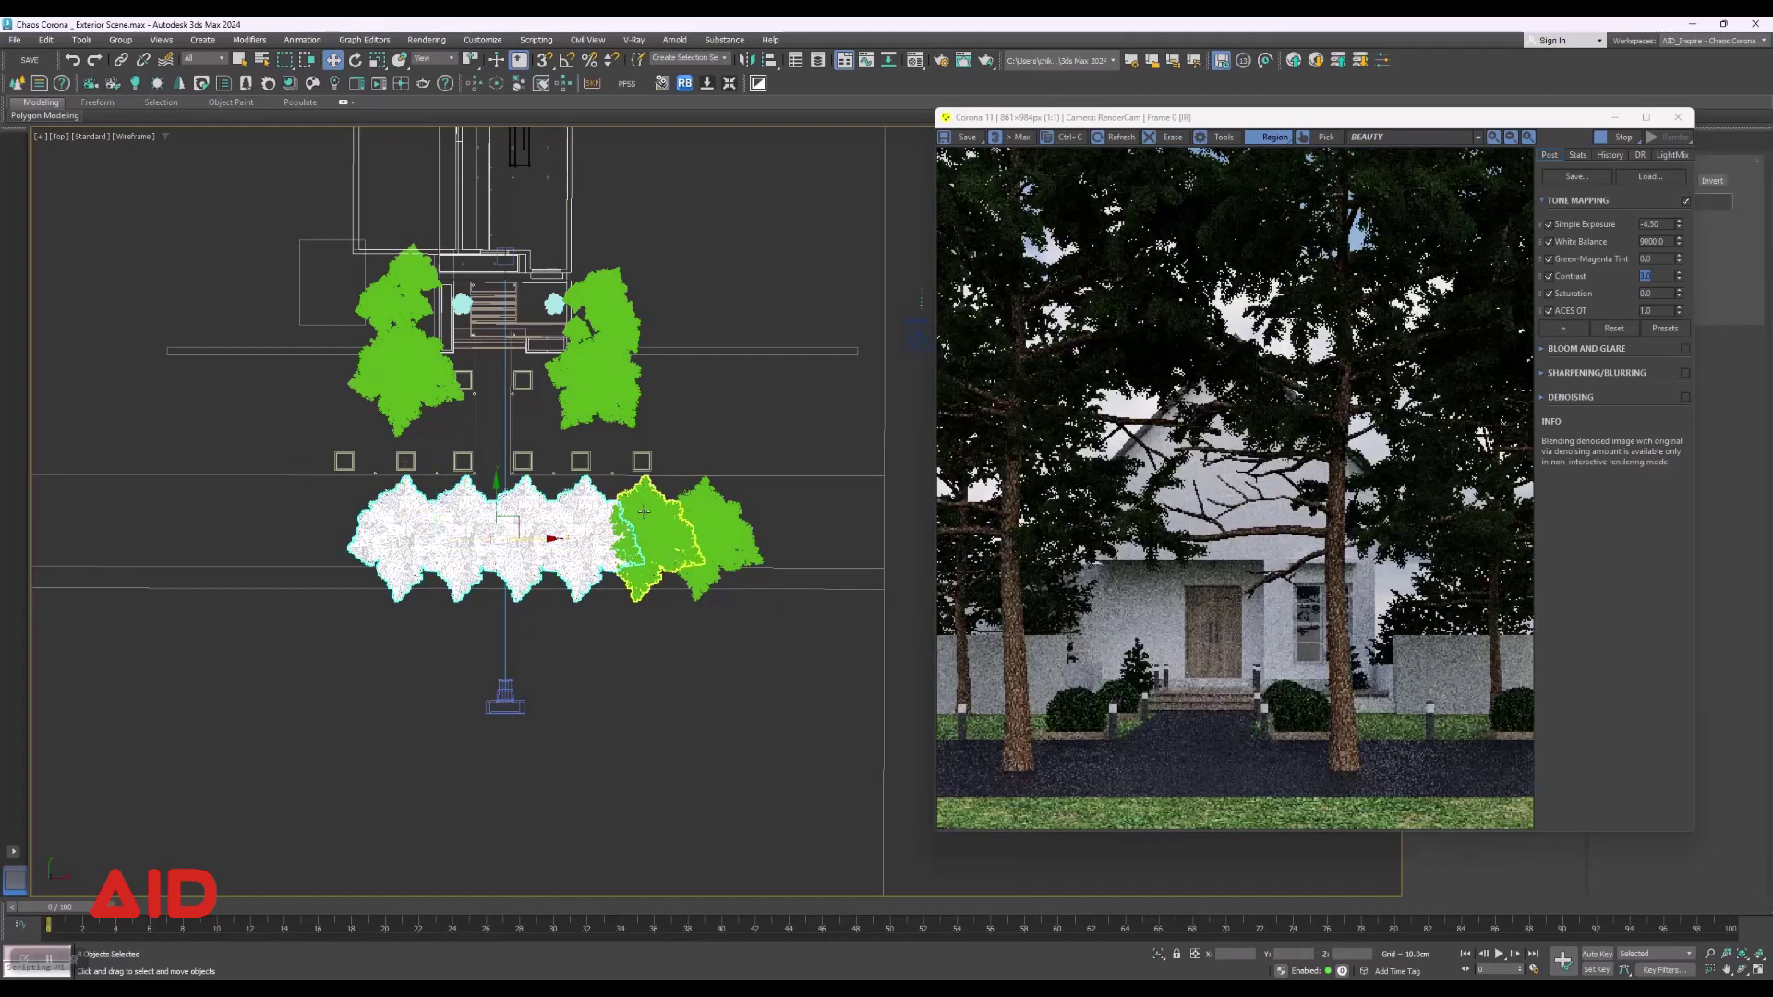
pyautogui.keyDown('ctrl'); pyautogui.click(669, 525); pyautogui.keyUp('ctrl')
pyautogui.keyDown('ctrl'); pyautogui.click(734, 528); pyautogui.keyUp('ctrl')
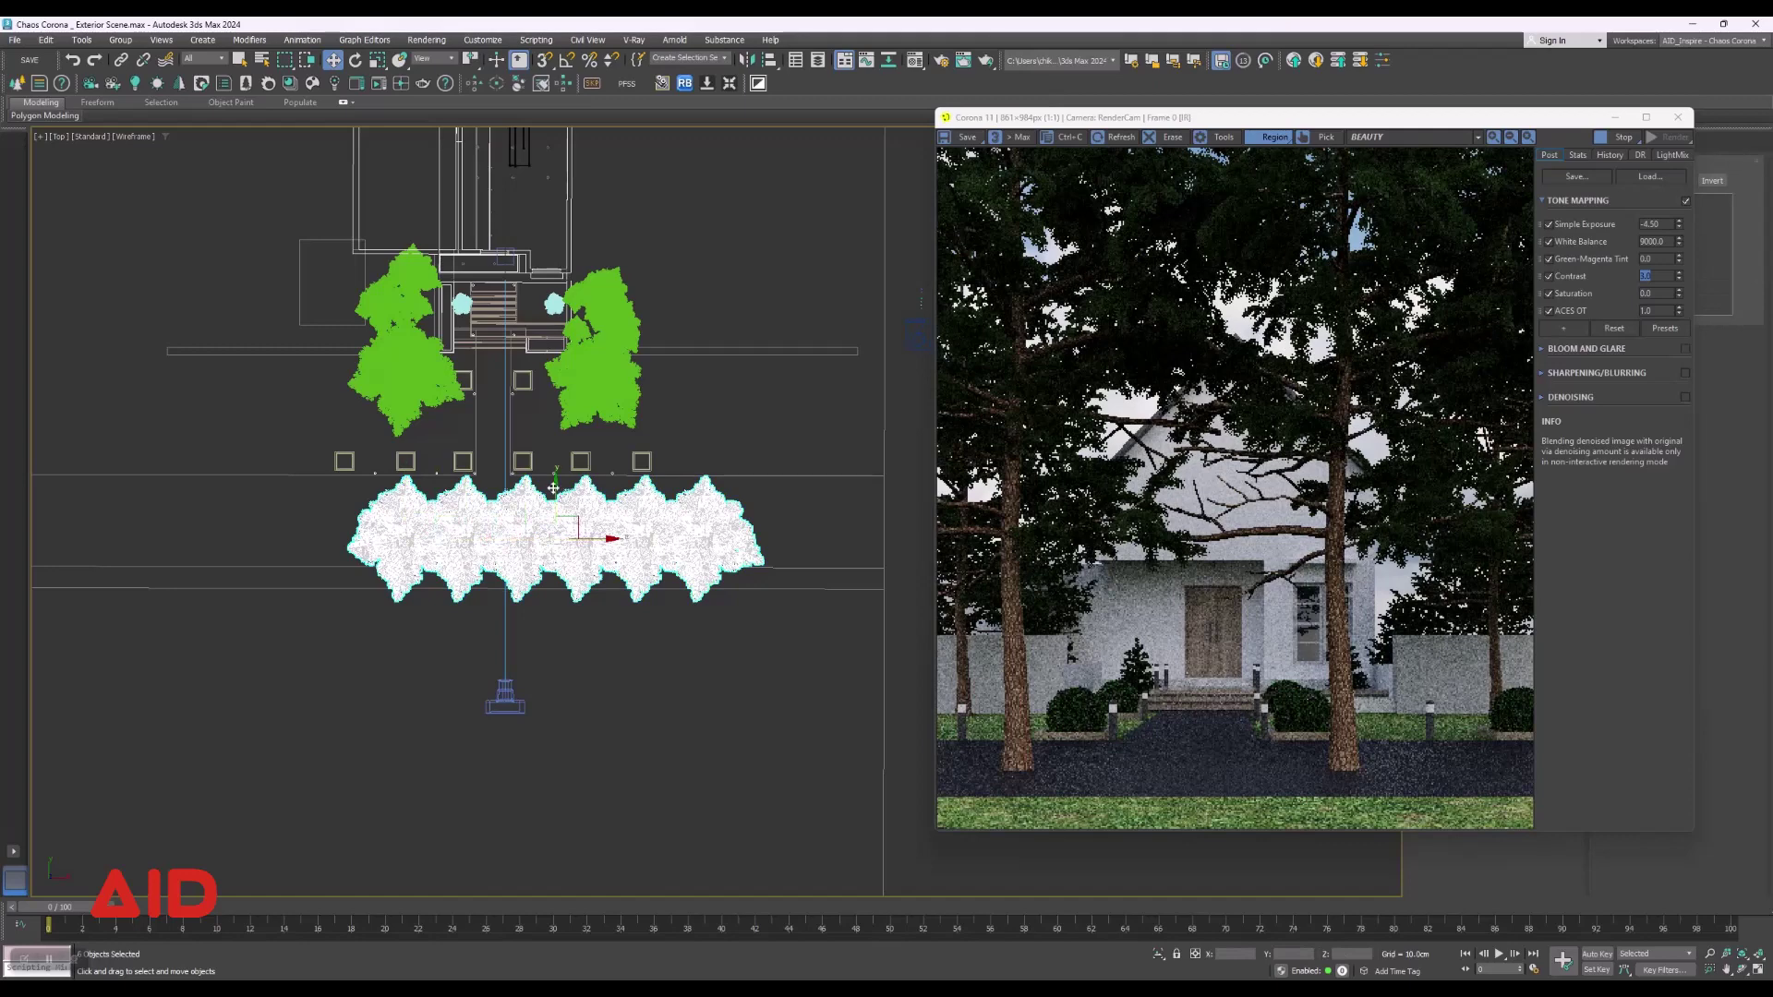
pyautogui.moveTo(550, 493); pyautogui.dragTo(550, 677)
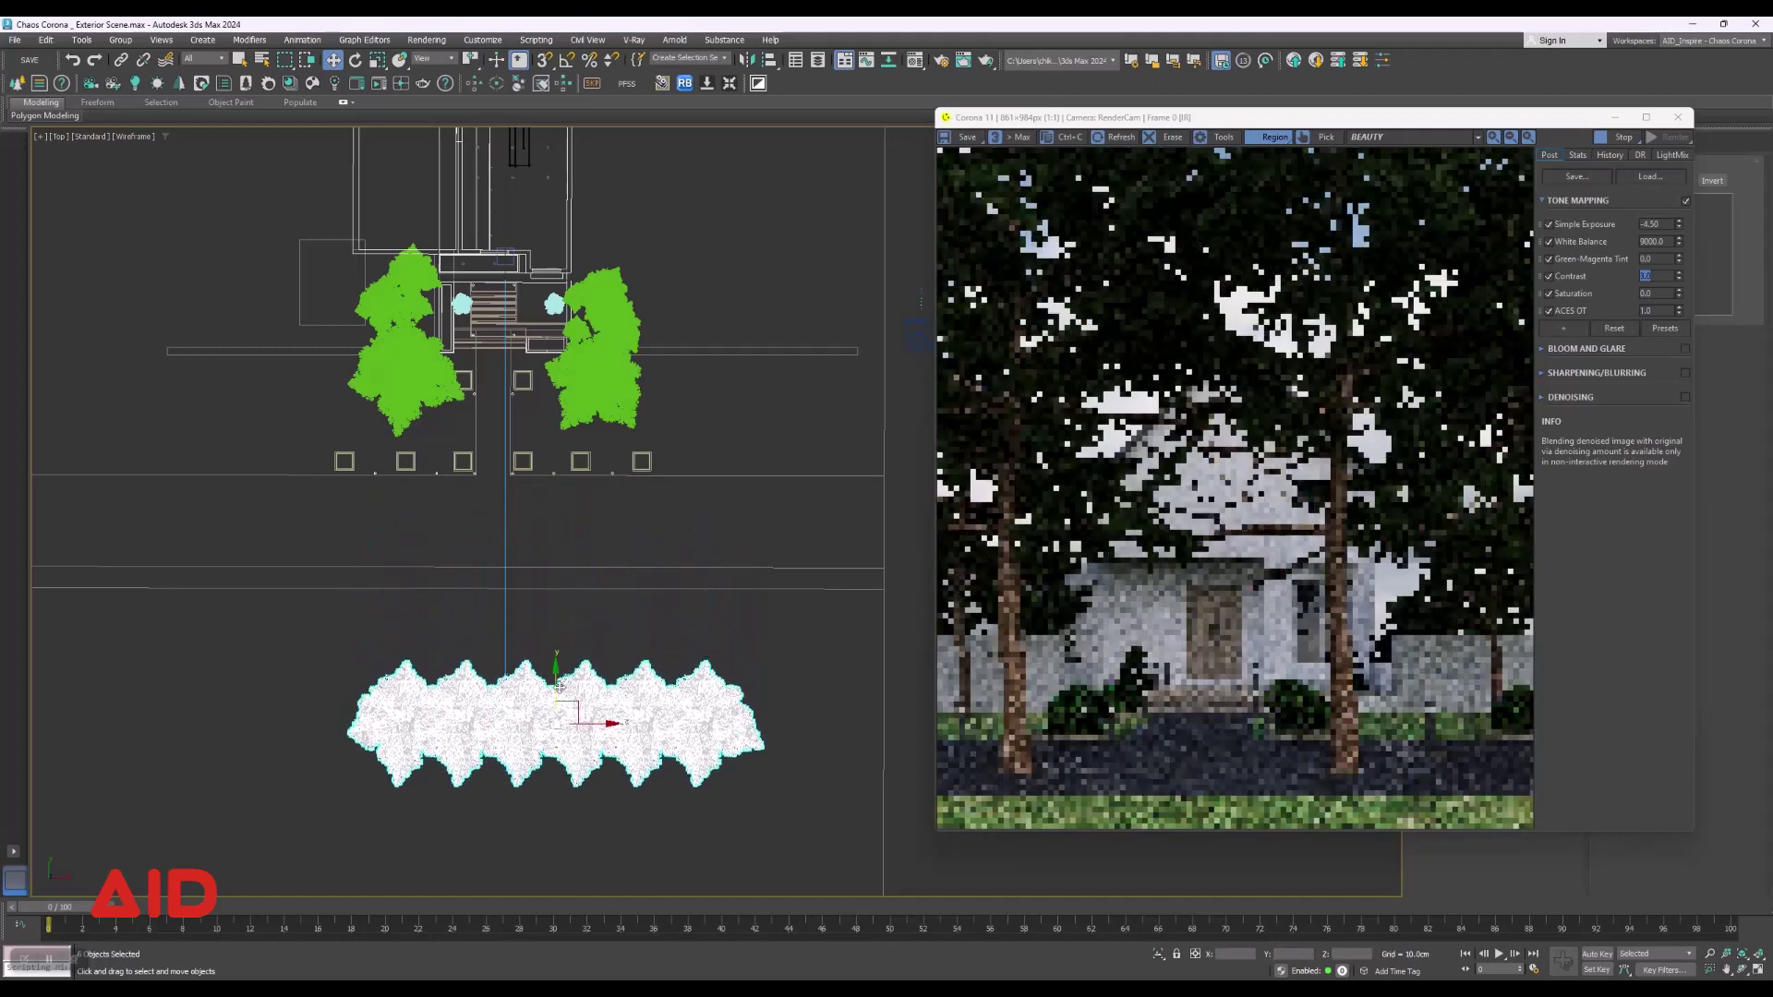
pyautogui.moveTo(609, 727); pyautogui.dragTo(554, 724)
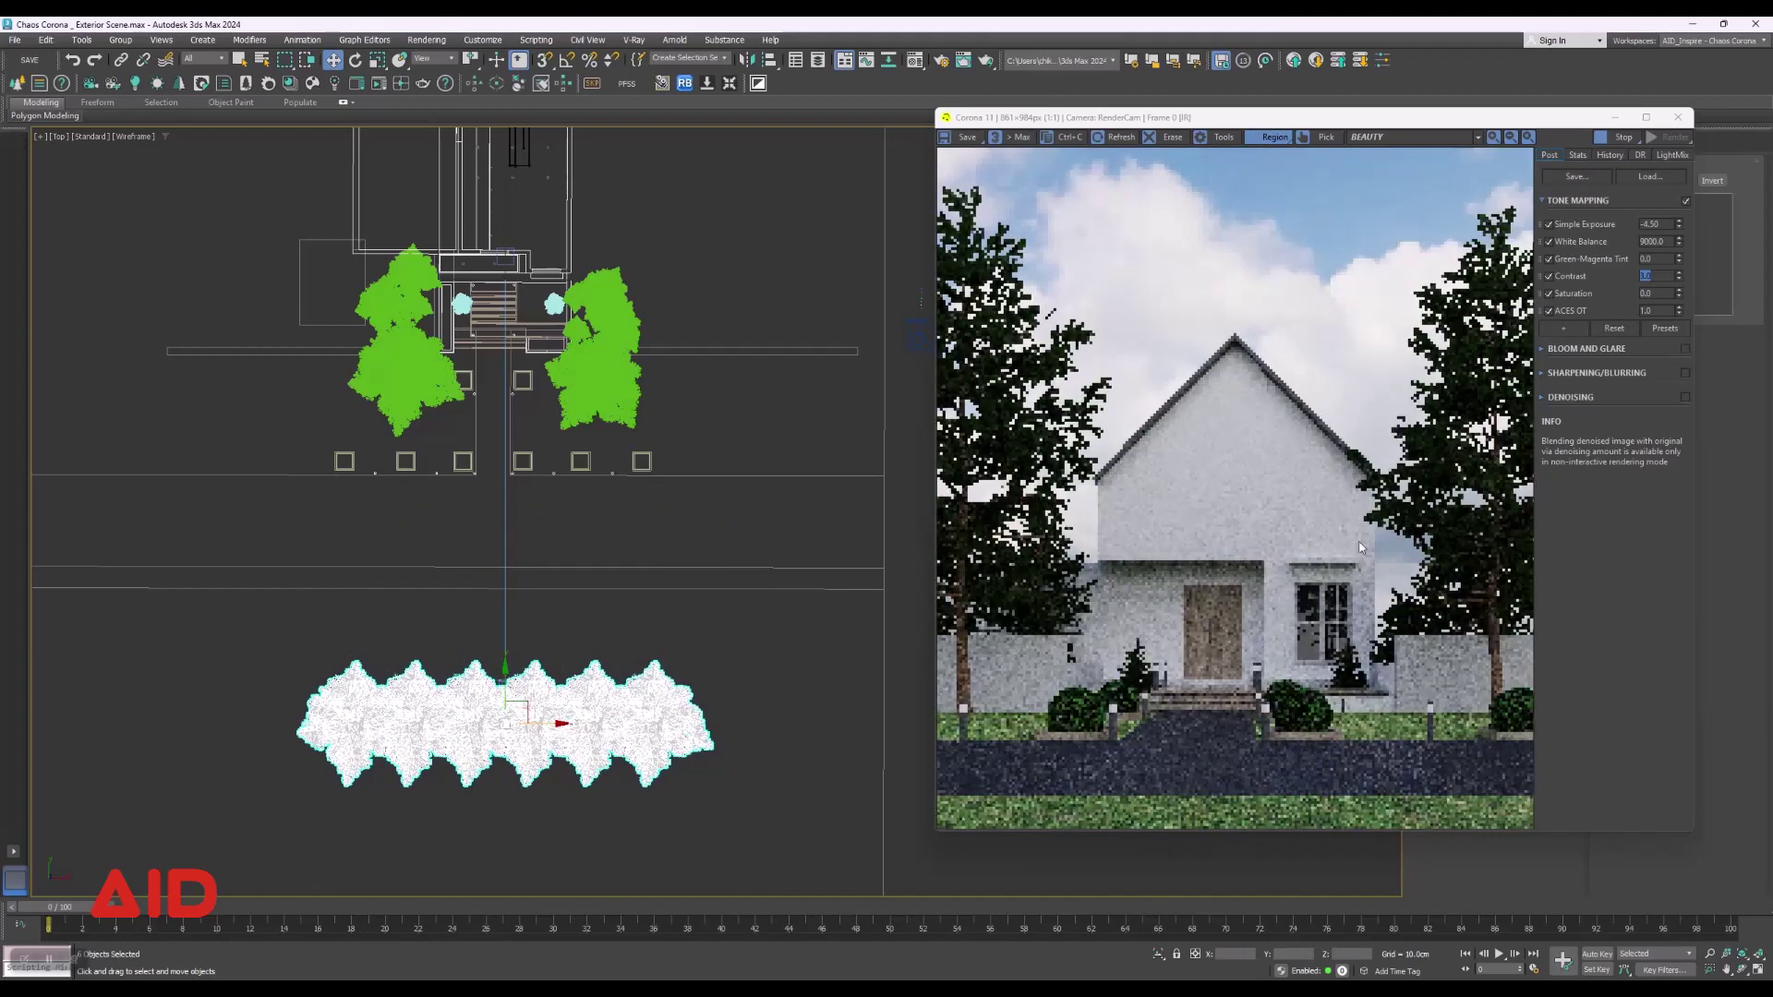
# Reselect all six pines and move the row up toward the camera.
pyautogui.click(503, 685)
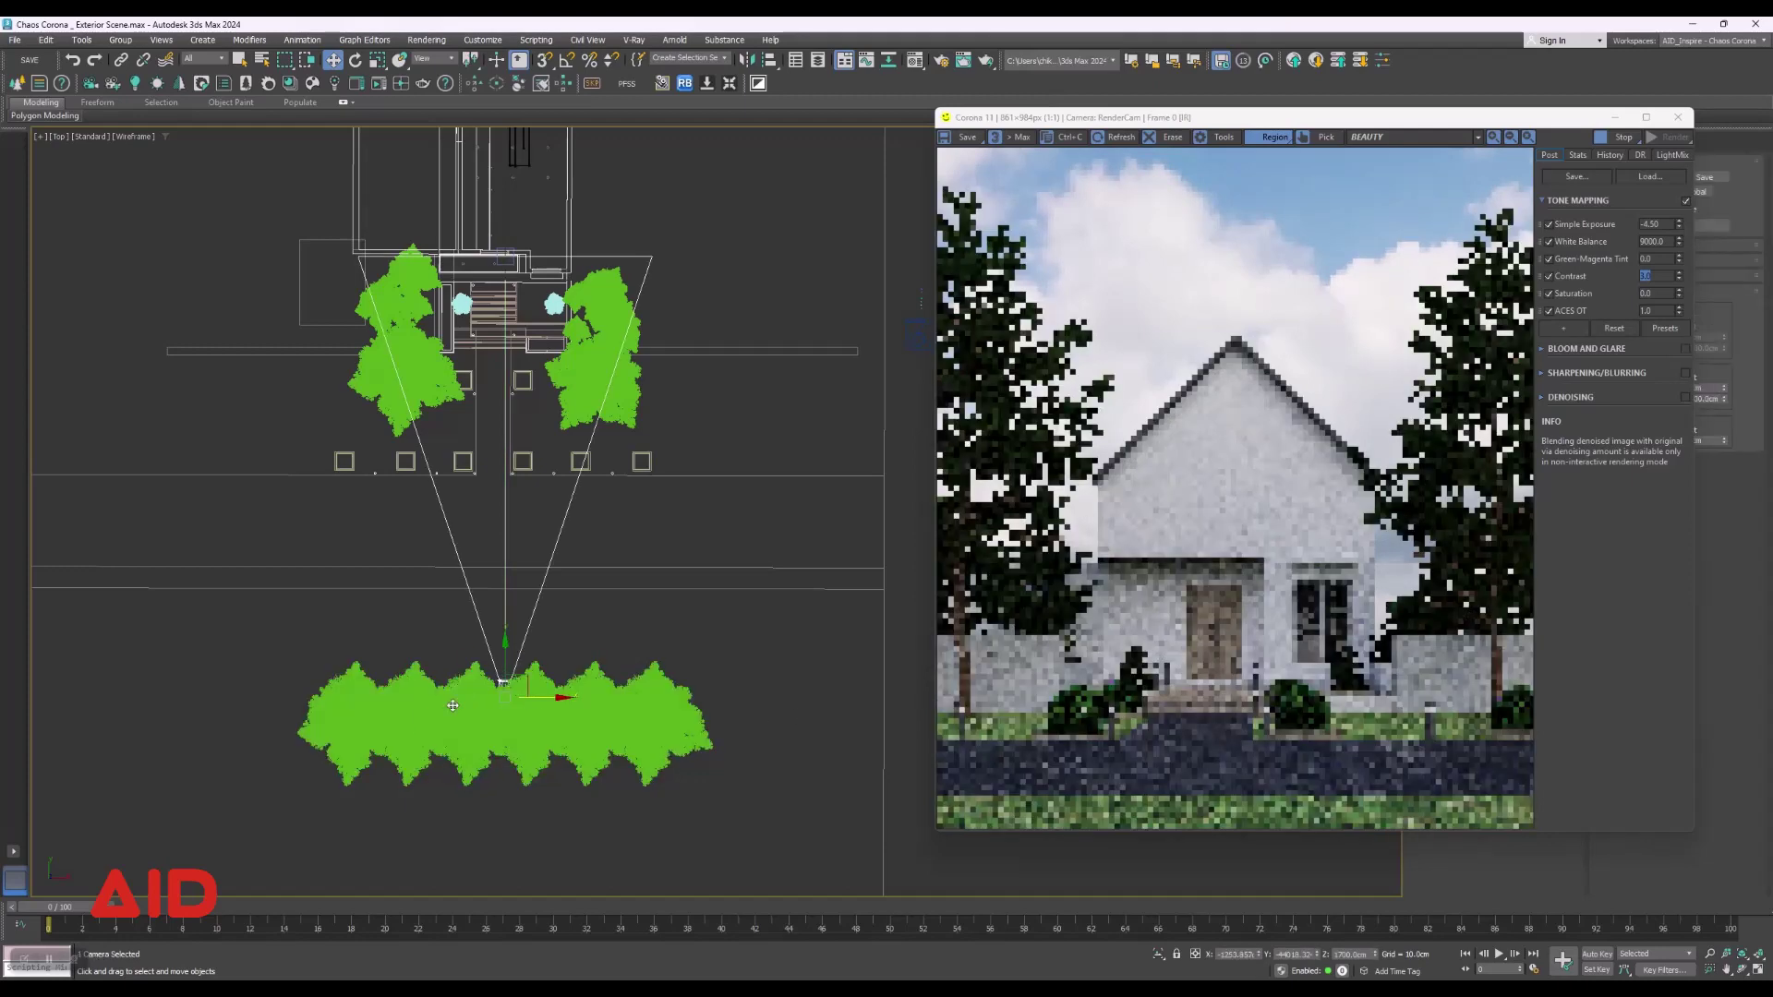
pyautogui.click(475, 712)
pyautogui.click(319, 706)
pyautogui.keyDown('ctrl'); pyautogui.click(424, 730); pyautogui.keyUp('ctrl')
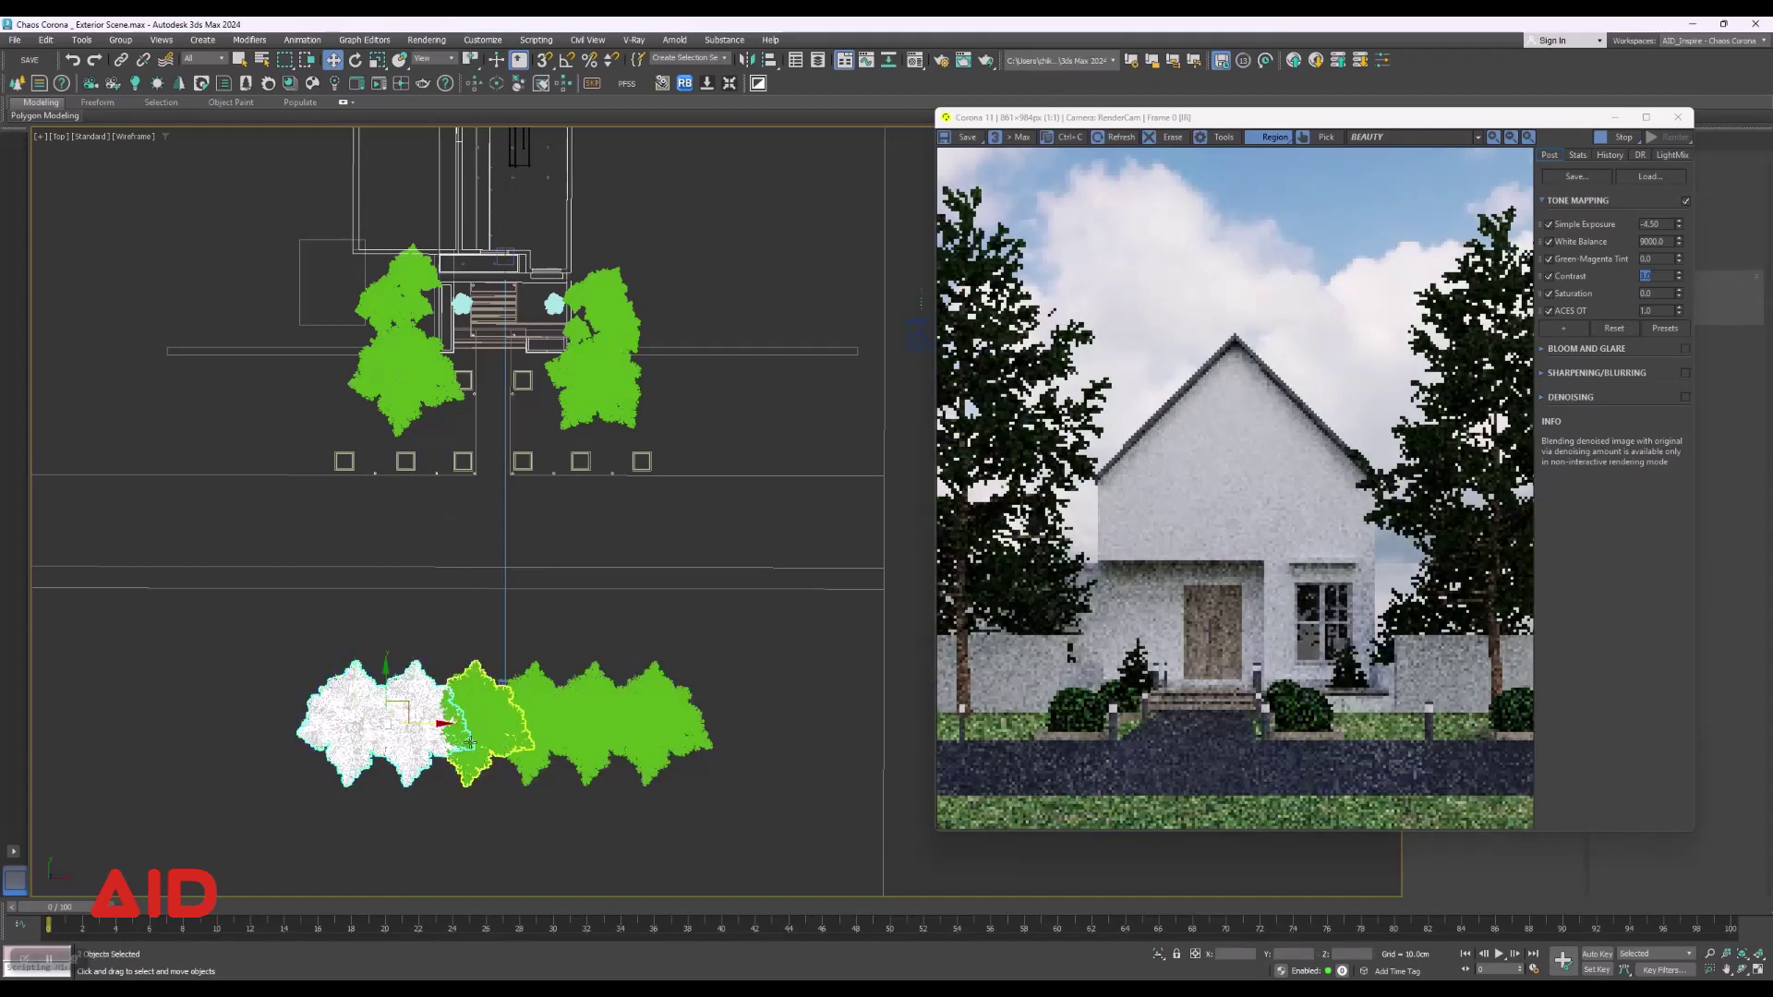
pyautogui.keyDown('ctrl'); pyautogui.click(521, 753); pyautogui.keyUp('ctrl')
pyautogui.keyDown('ctrl'); pyautogui.click(588, 755); pyautogui.keyUp('ctrl')
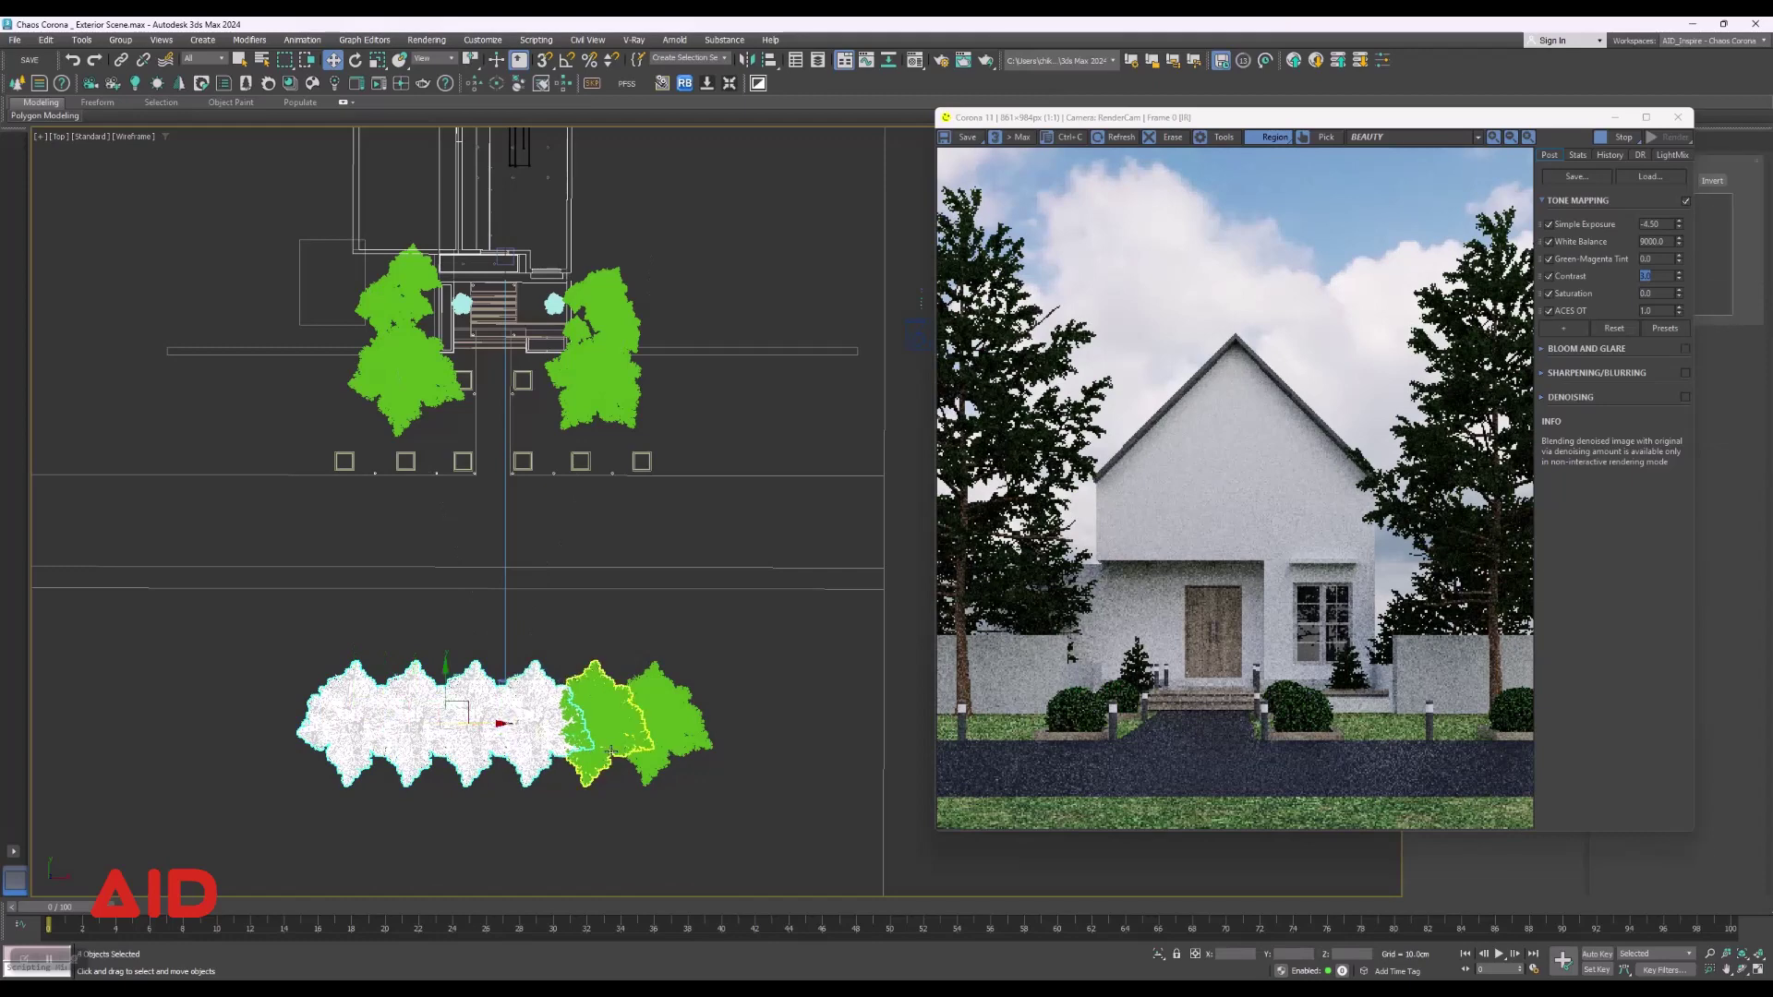
pyautogui.keyDown('ctrl'); pyautogui.click(687, 737); pyautogui.keyUp('ctrl')
pyautogui.moveTo(508, 672); pyautogui.dragTo(507, 644)
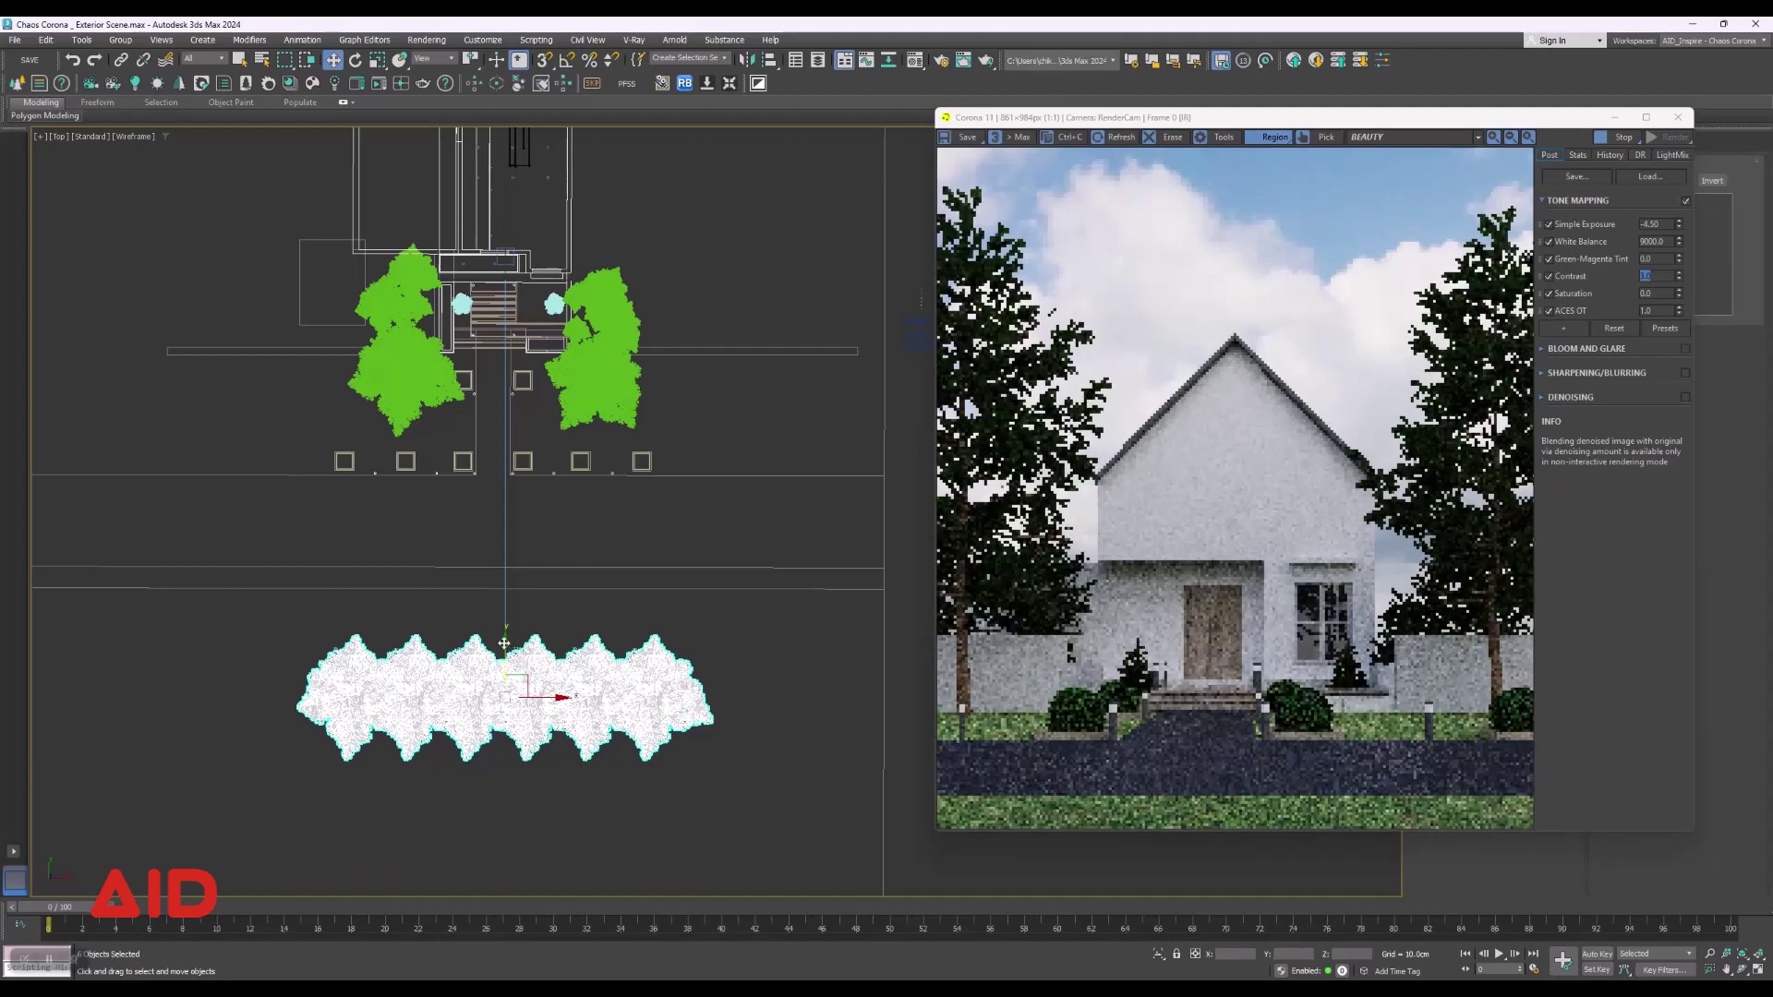
pyautogui.moveTo(505, 638); pyautogui.dragTo(505, 625)
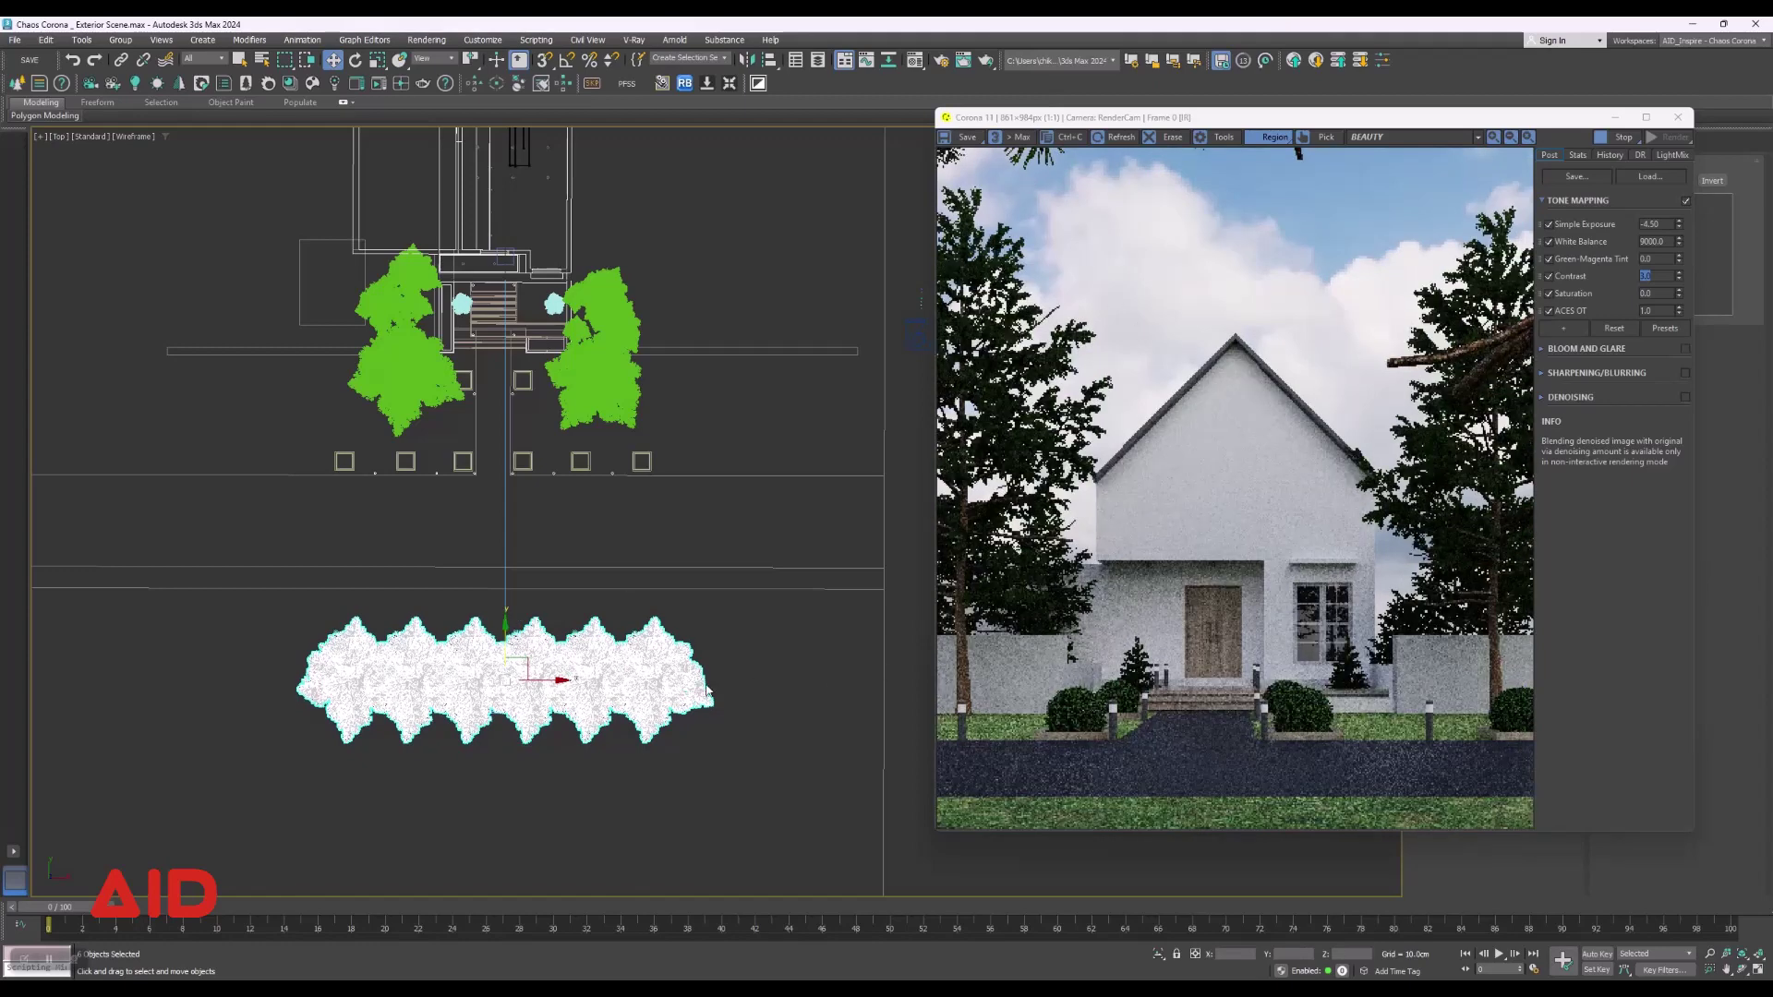
# Raise the row slightly, then shift the right three pines to the right.
pyautogui.moveTo(504, 631); pyautogui.dragTo(502, 600)
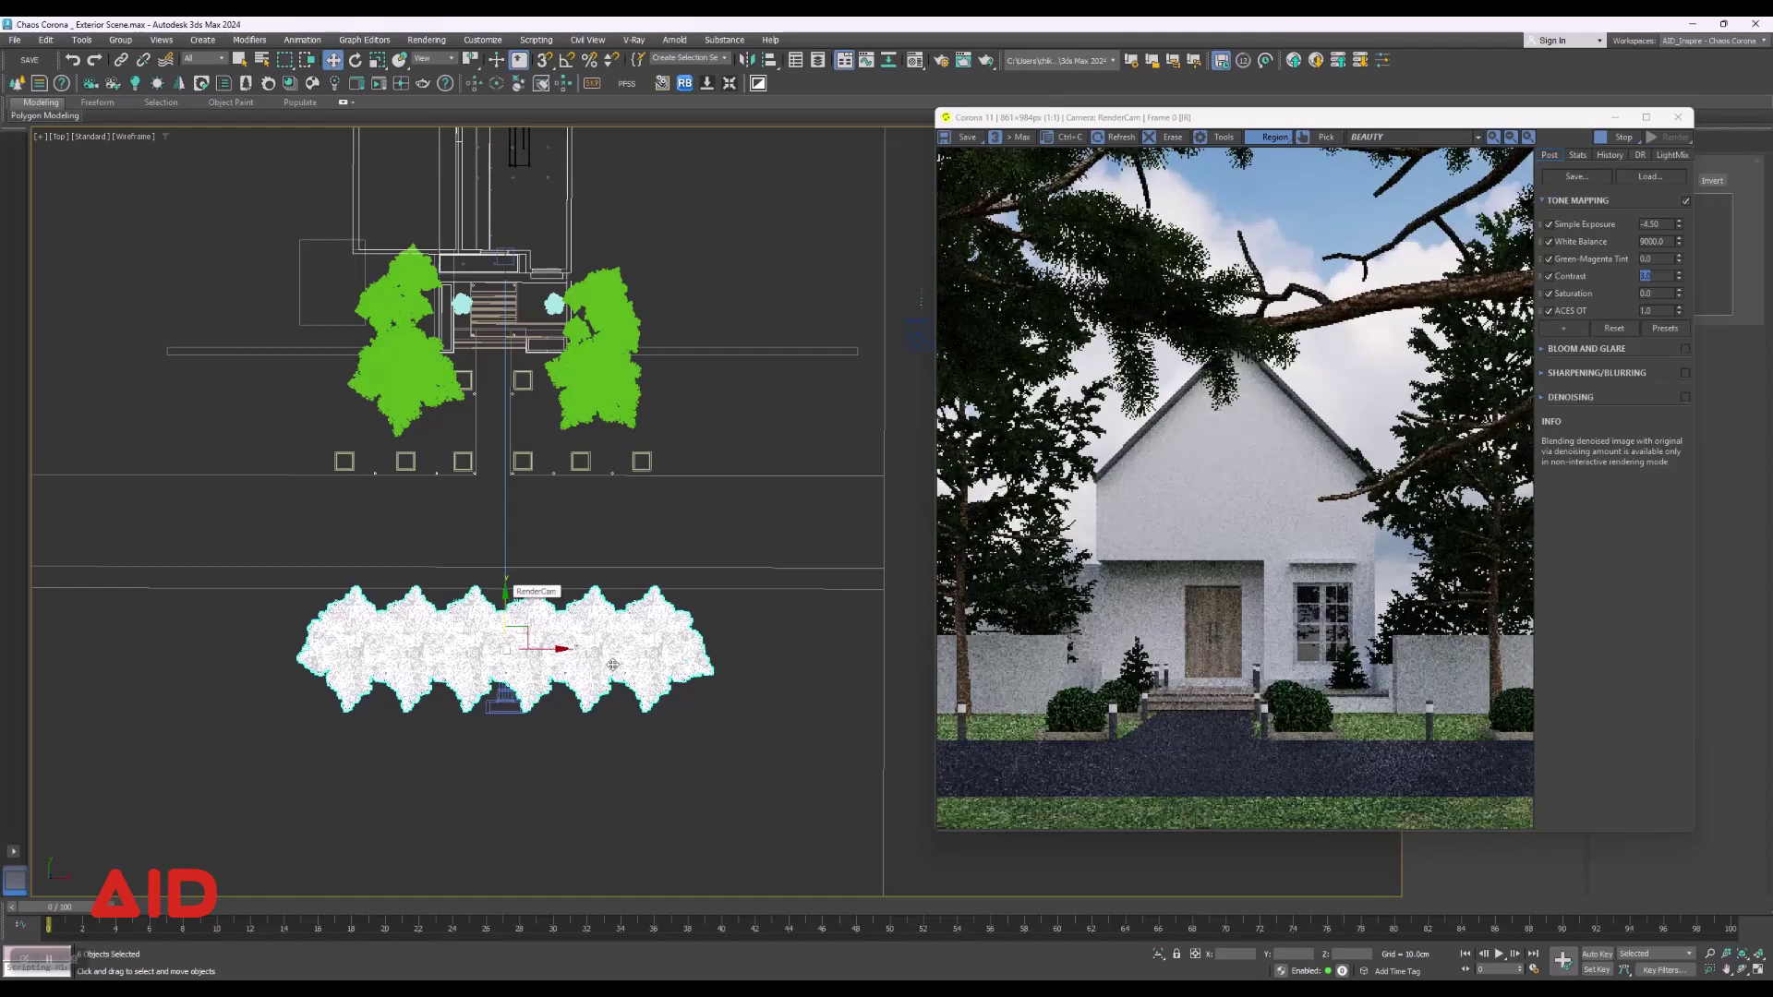
pyautogui.click(684, 671)
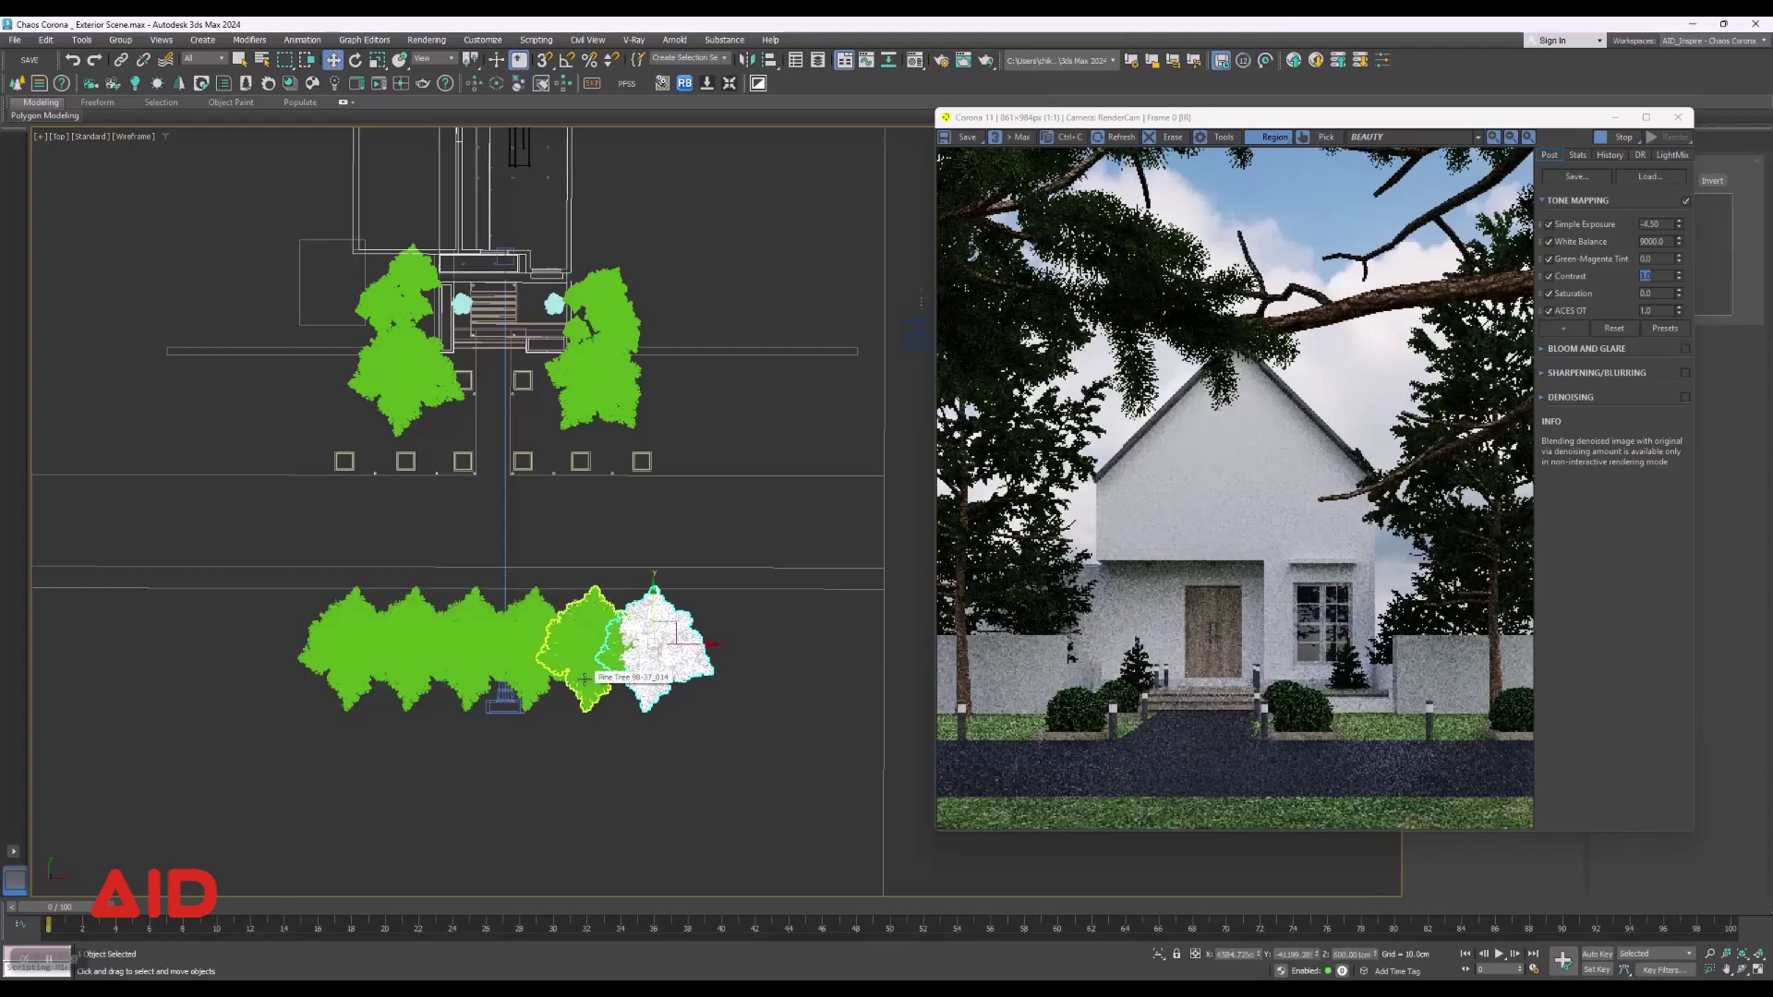
pyautogui.keyDown('ctrl'); pyautogui.click(580, 680); pyautogui.keyUp('ctrl')
pyautogui.keyDown('ctrl'); pyautogui.click(535, 680); pyautogui.keyUp('ctrl')
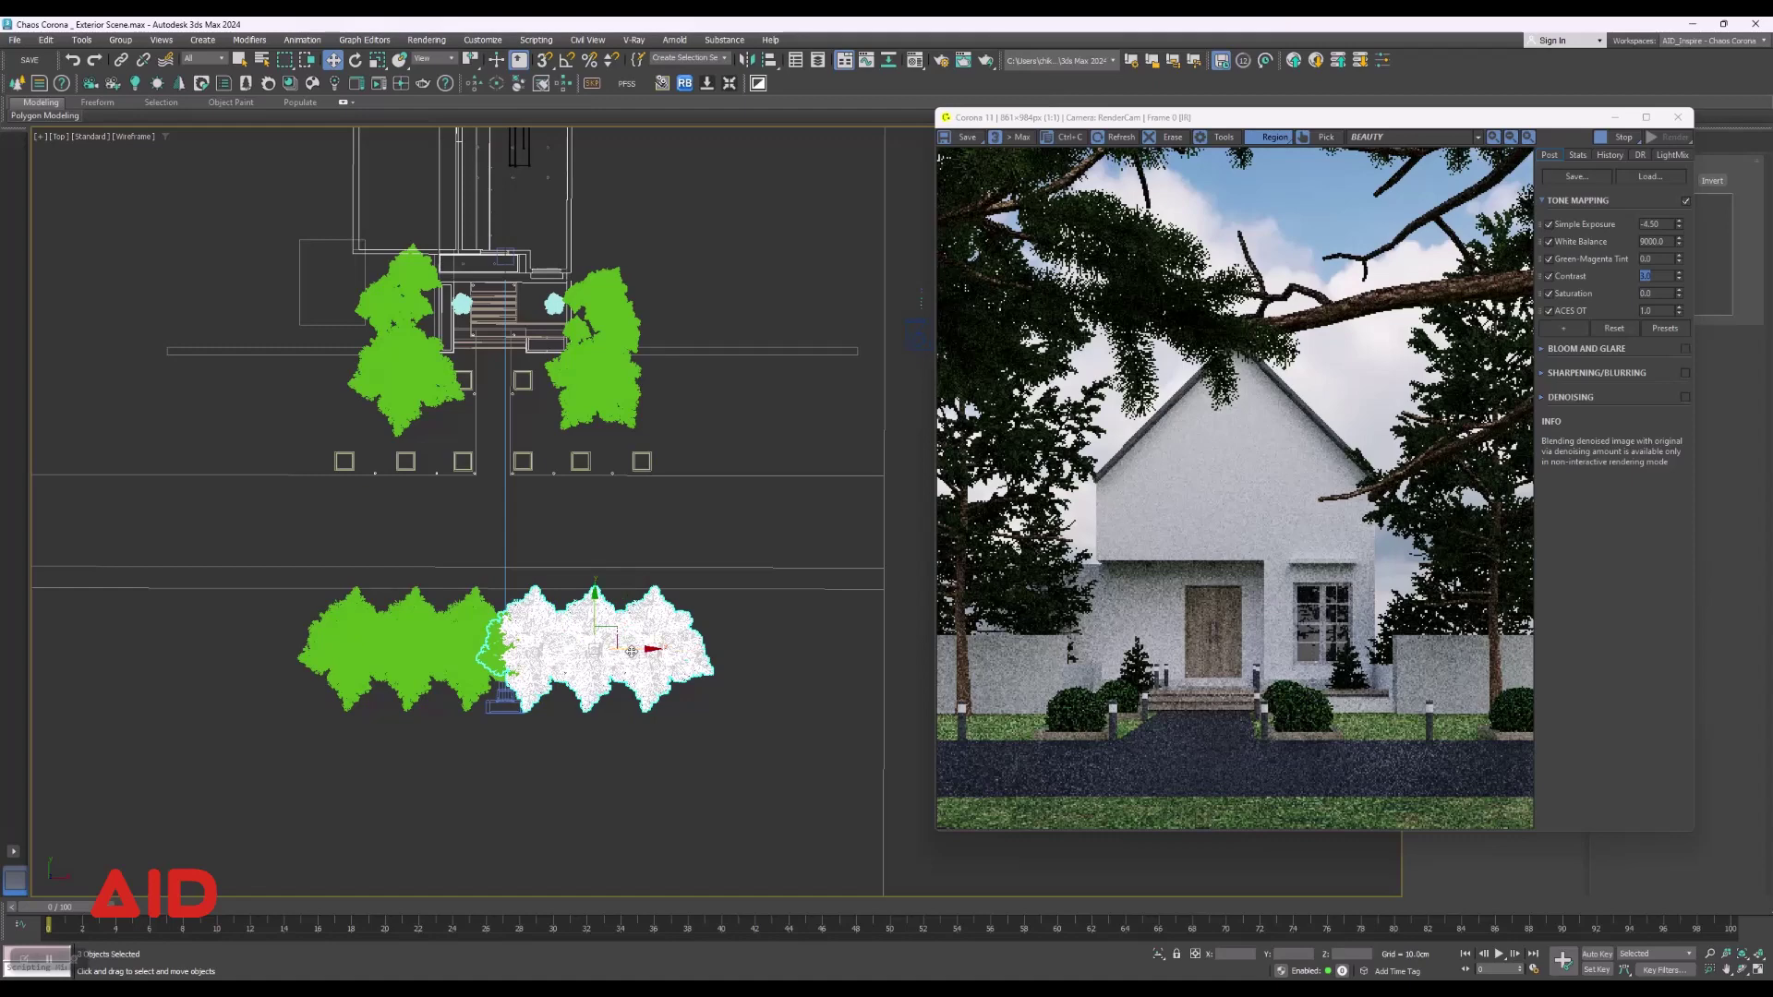
pyautogui.moveTo(637, 648)
pyautogui.mouseDown()
pyautogui.moveTo(678, 640)
pyautogui.moveTo(663, 642)
pyautogui.mouseUp()
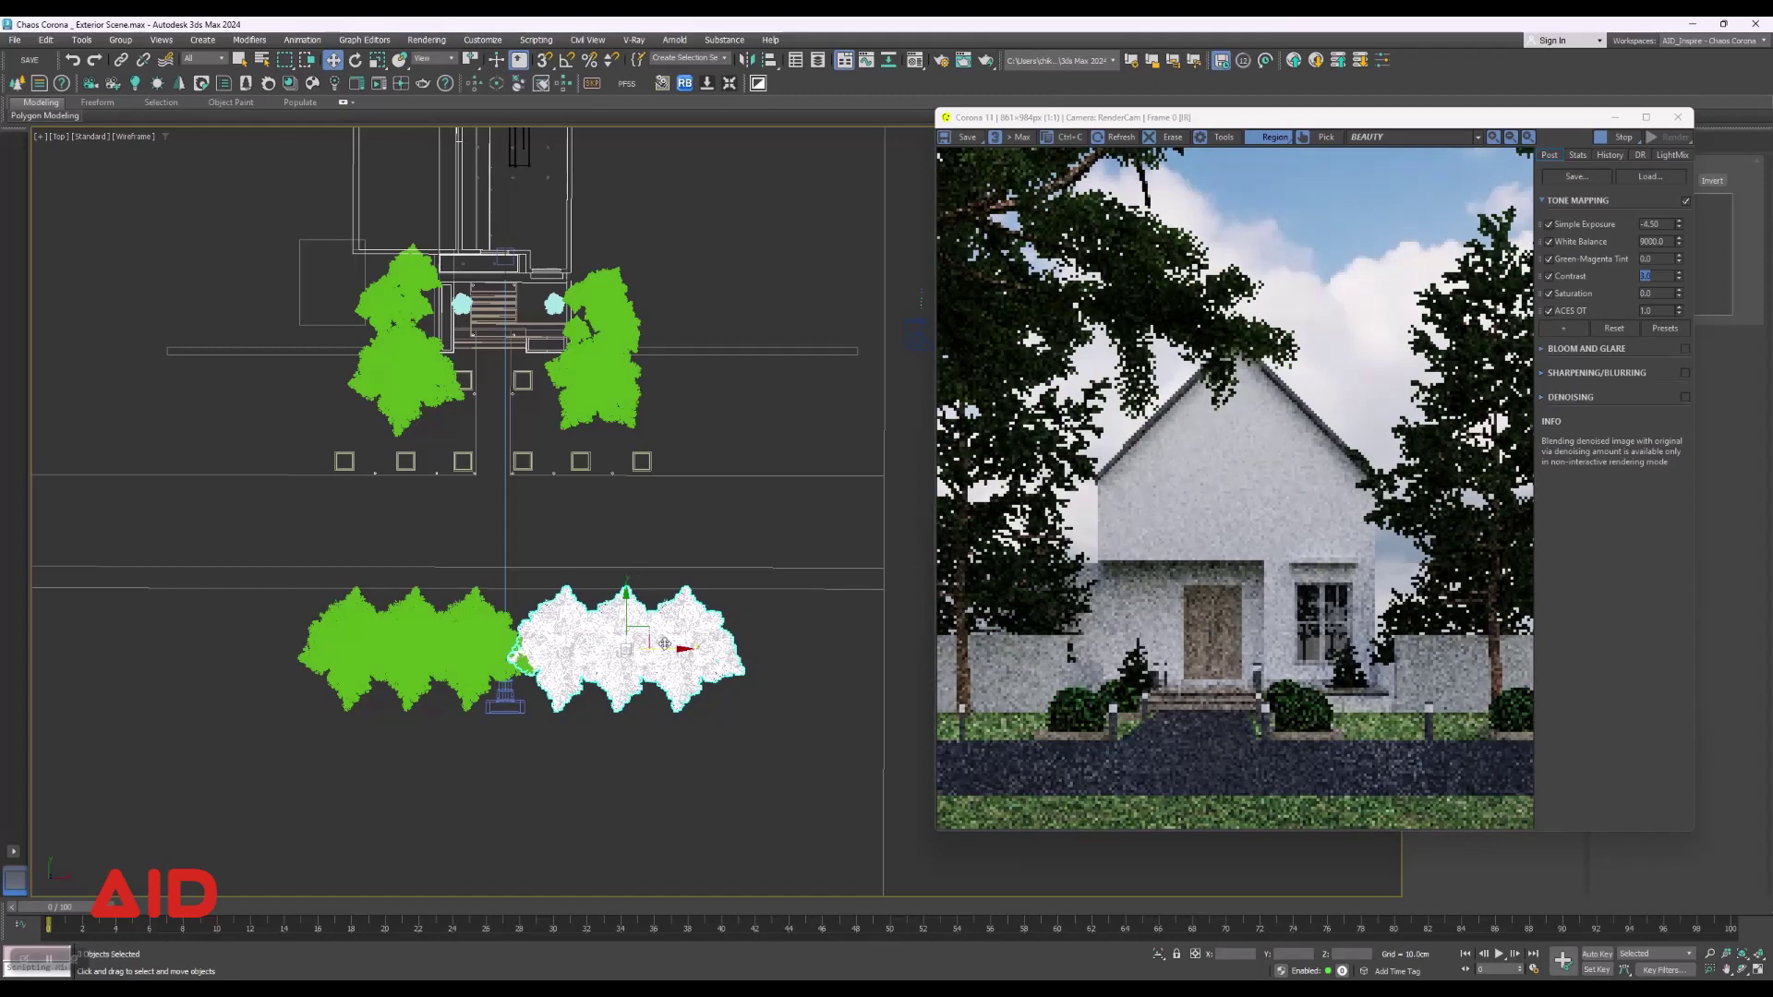
pyautogui.moveTo(674, 654); pyautogui.dragTo(668, 655)
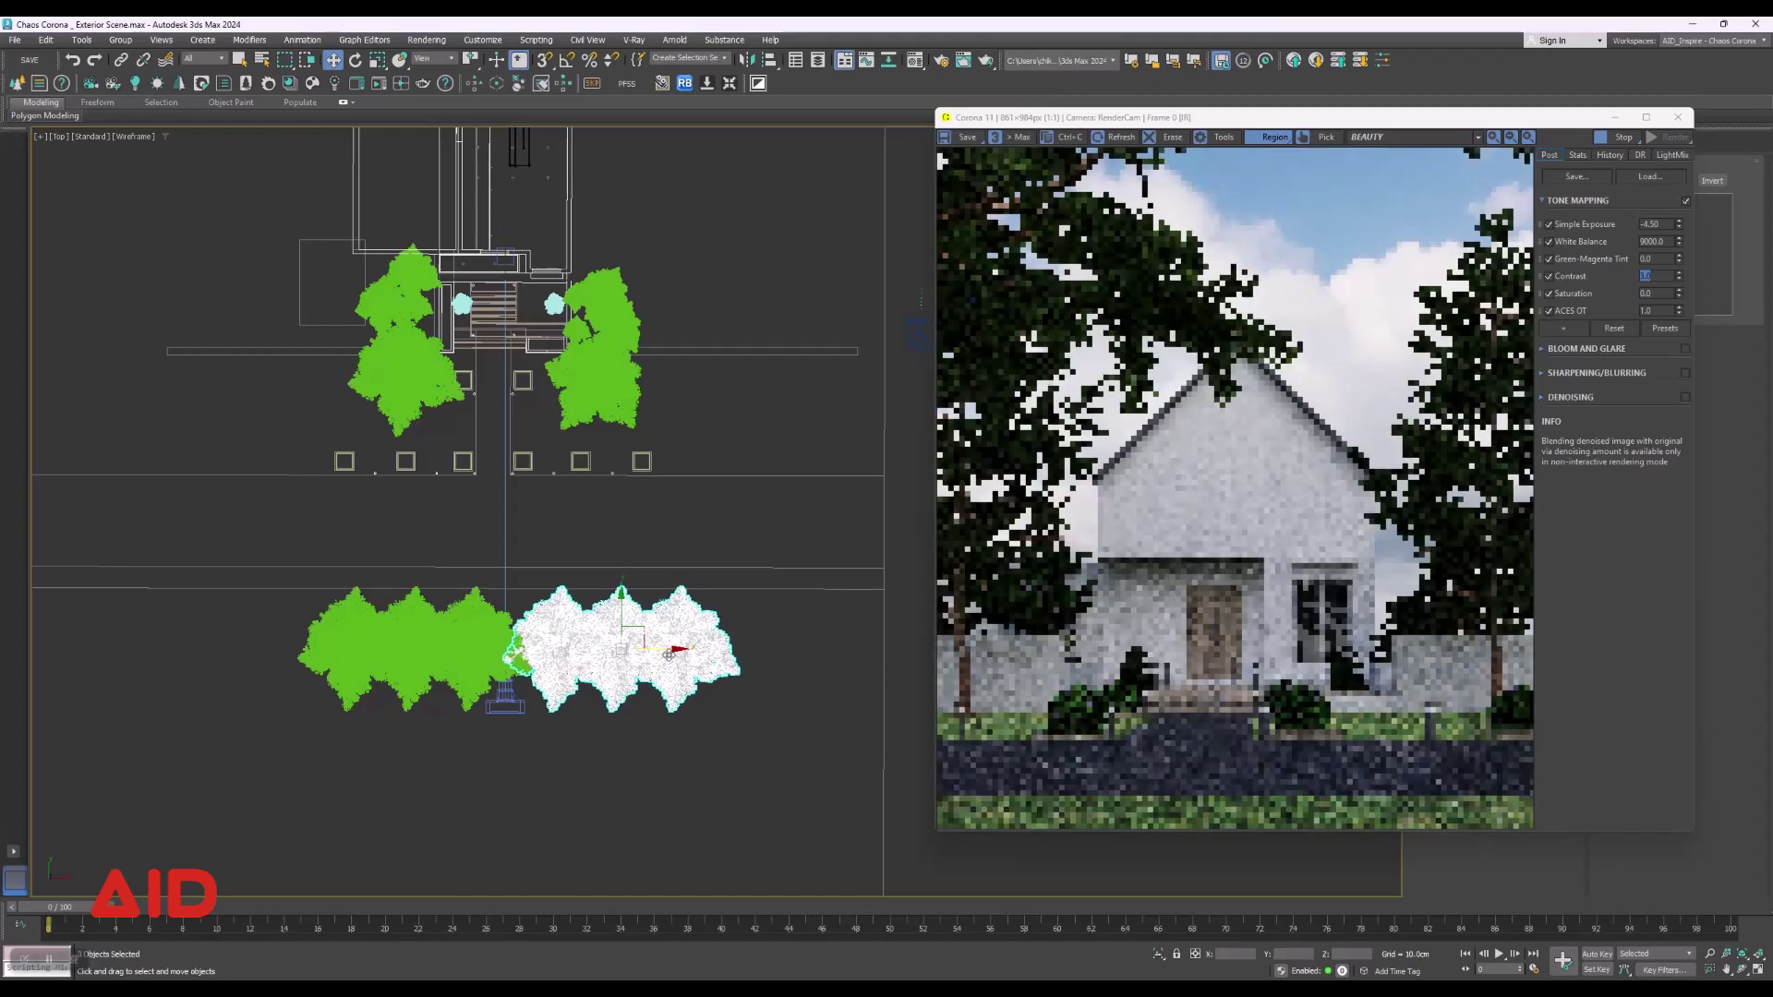
# Move the left three pines to the left, deselect, and move the render preview aside.
pyautogui.click(473, 657)
pyautogui.keyDown('ctrl'); pyautogui.click(407, 618); pyautogui.keyUp('ctrl')
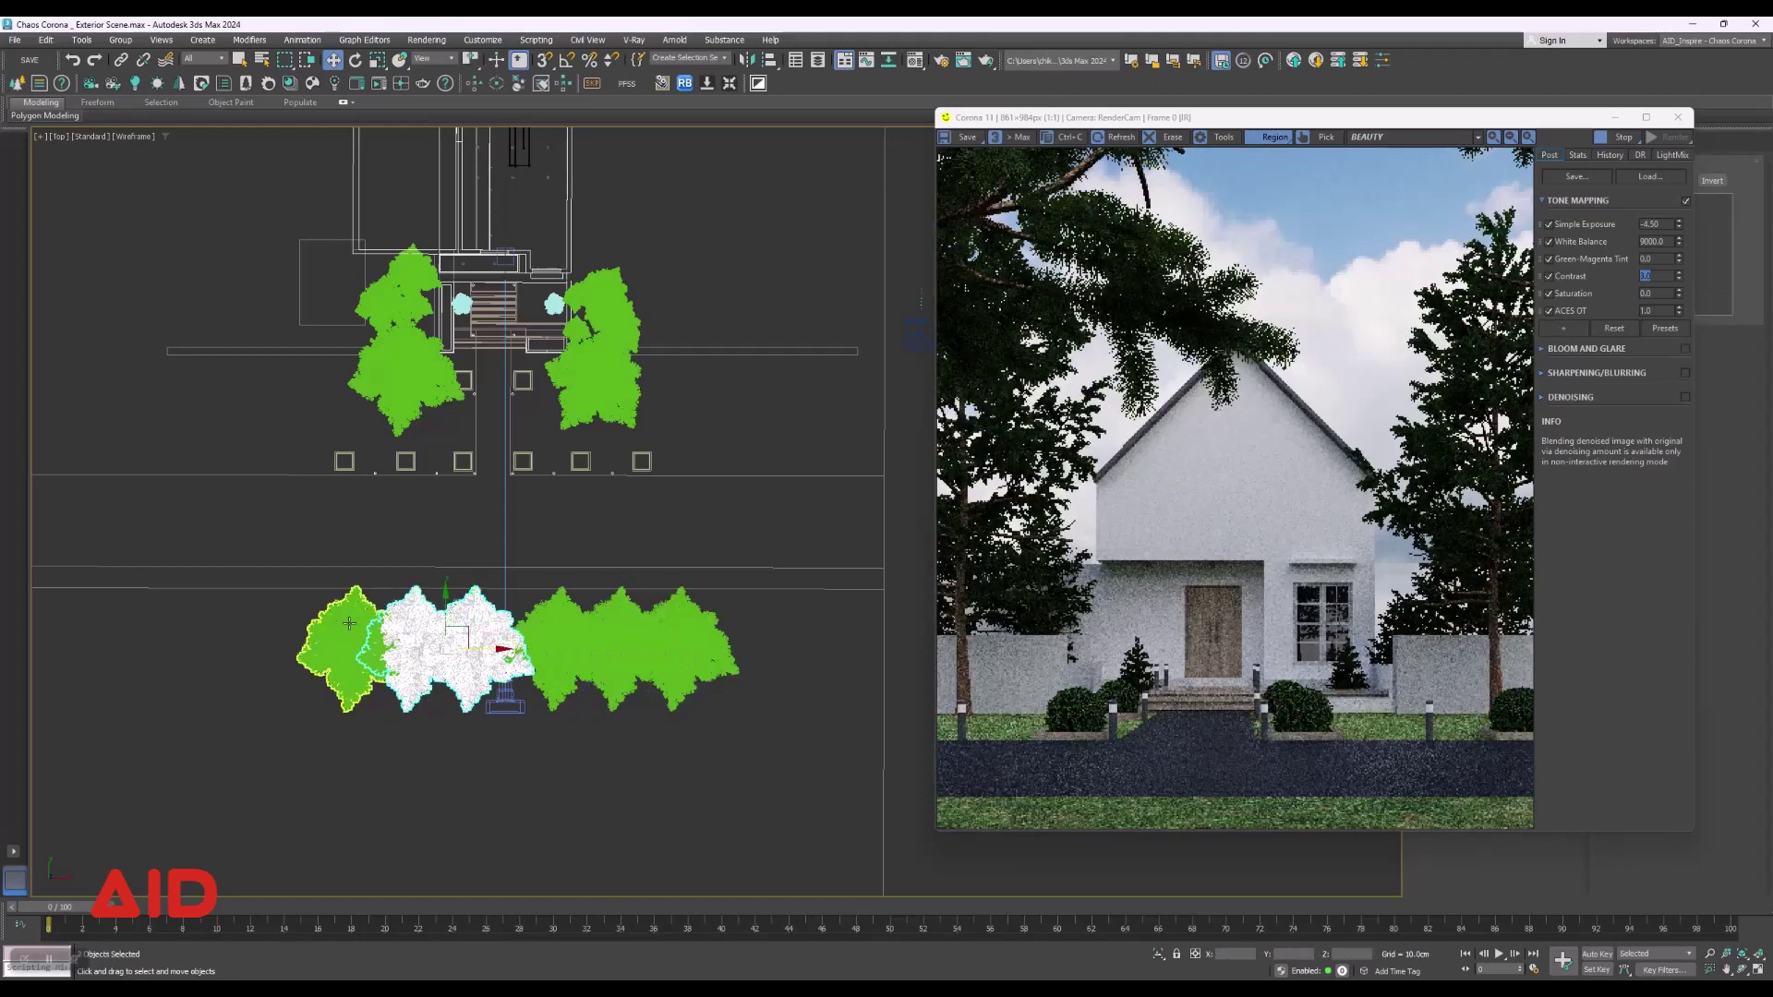
pyautogui.keyDown('ctrl'); pyautogui.click(351, 624); pyautogui.keyUp('ctrl')
pyautogui.moveTo(476, 653); pyautogui.dragTo(443, 651)
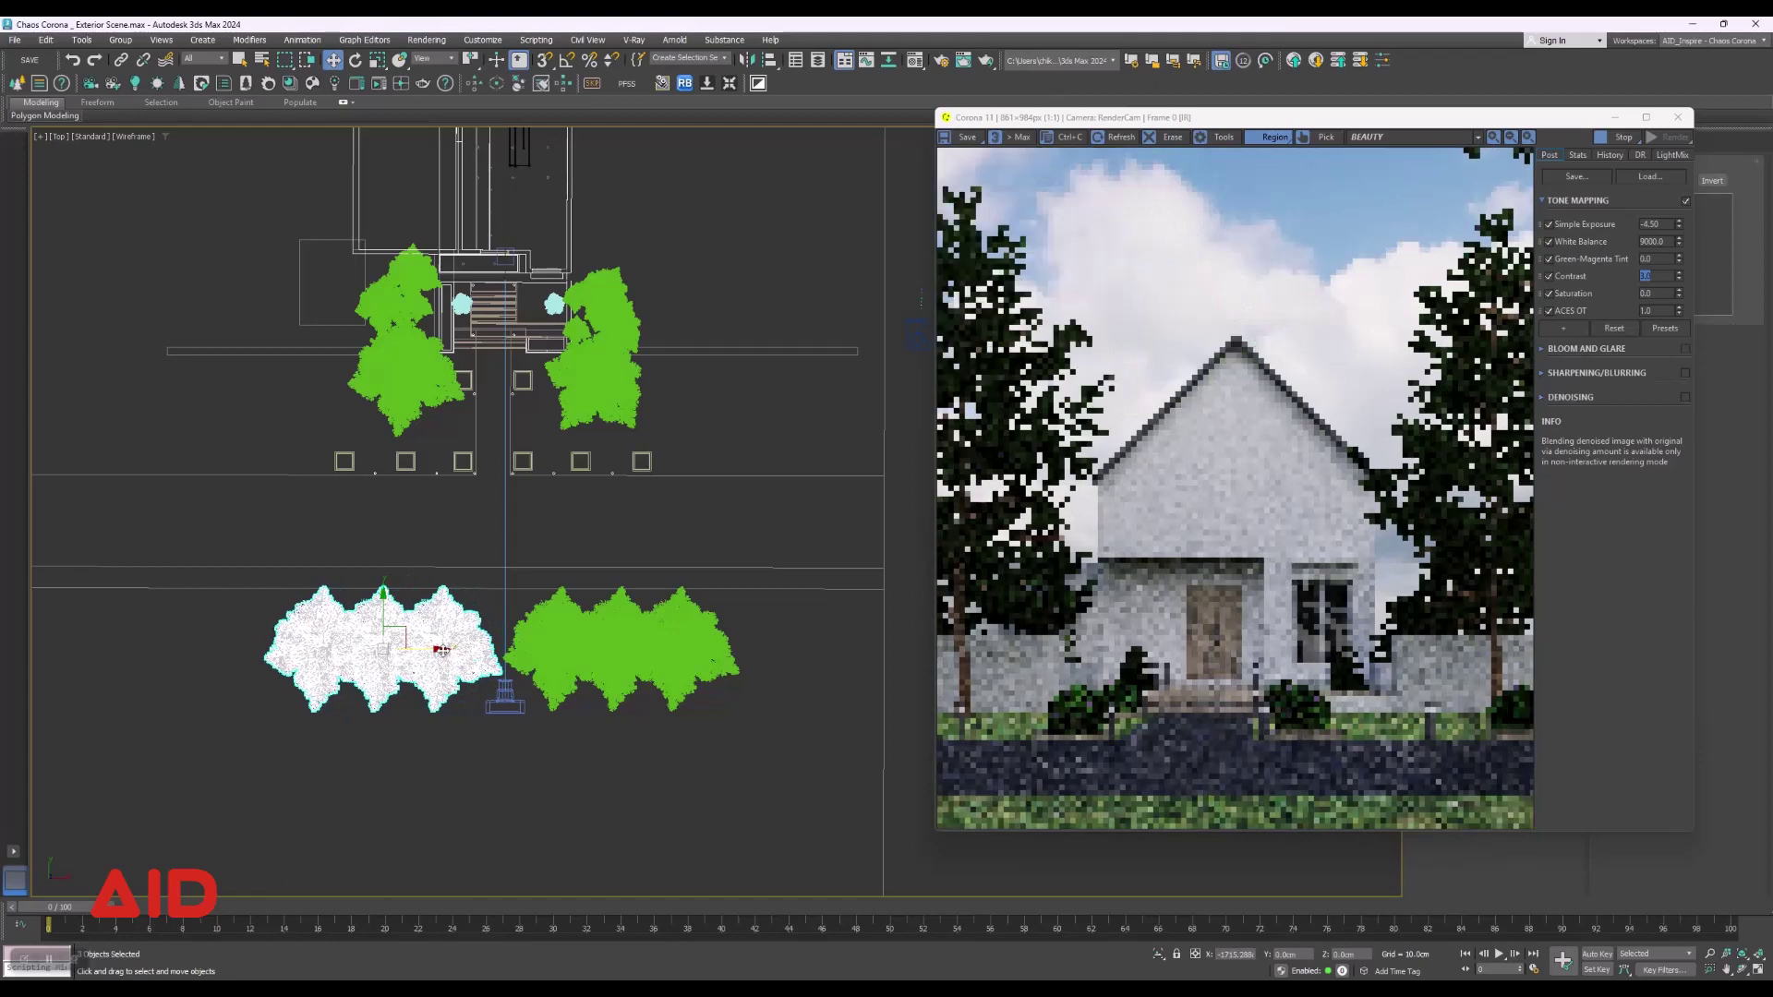
pyautogui.moveTo(443, 651); pyautogui.dragTo(446, 649)
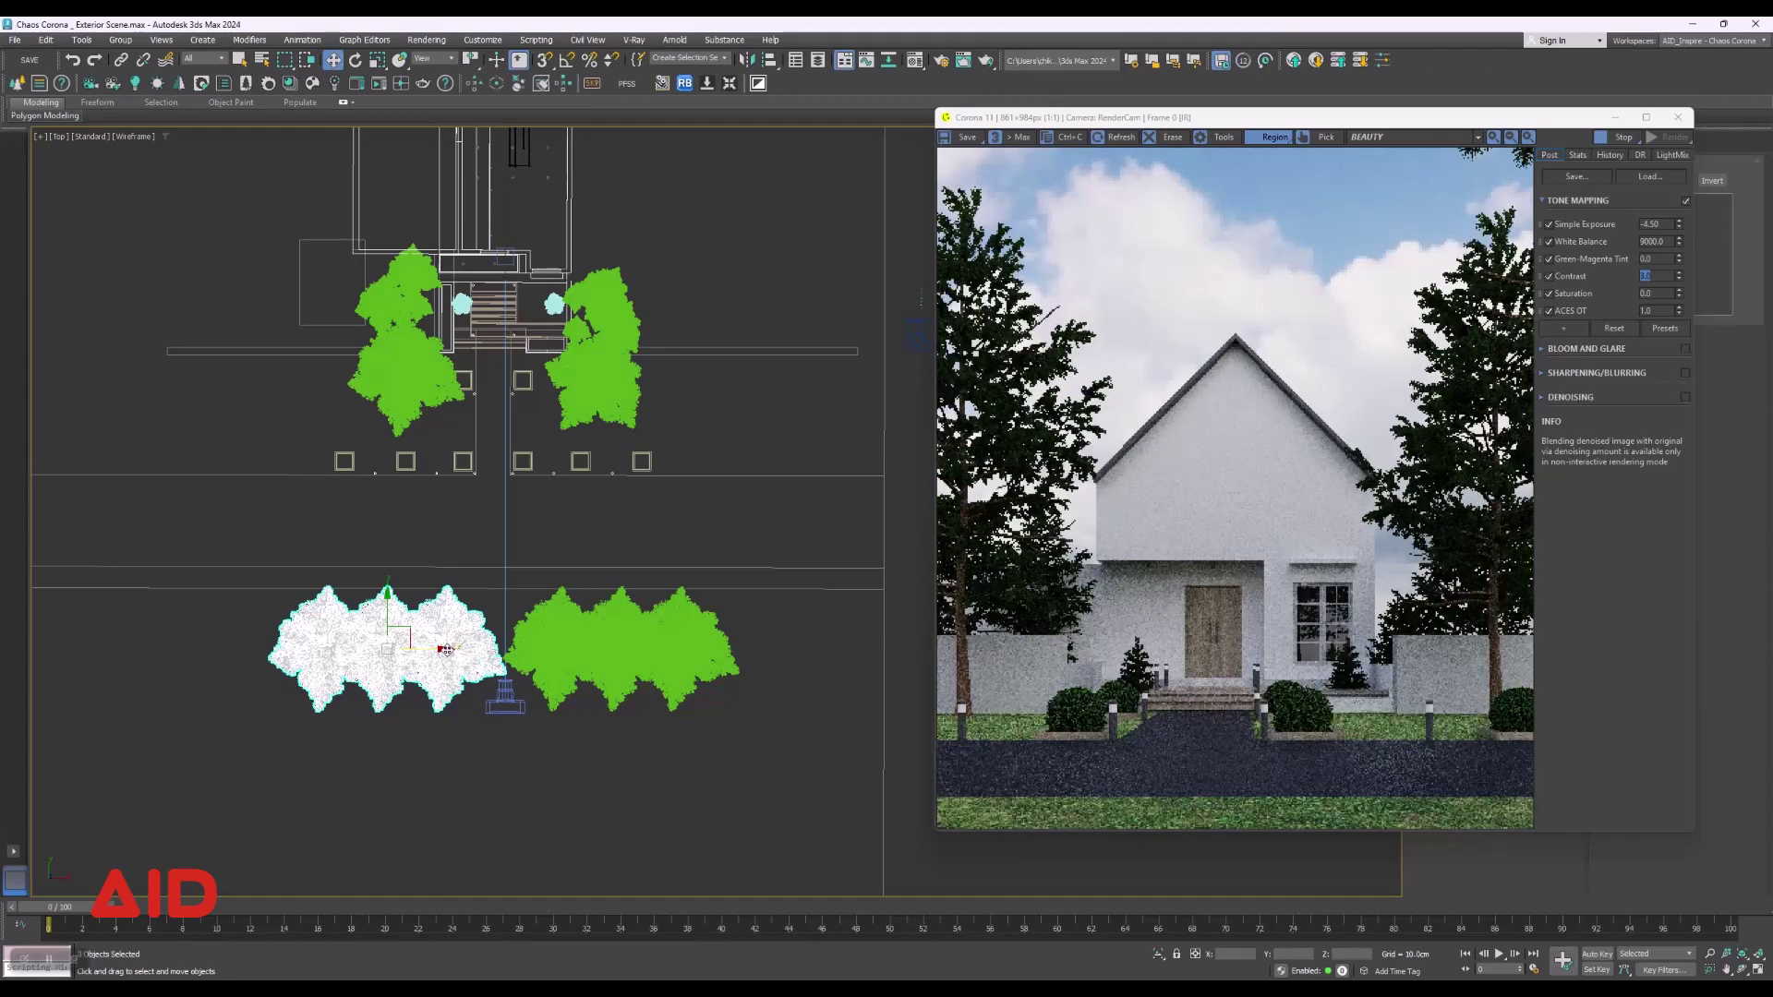
pyautogui.click(783, 780)
pyautogui.moveTo(1310, 120); pyautogui.dragTo(1256, 150)
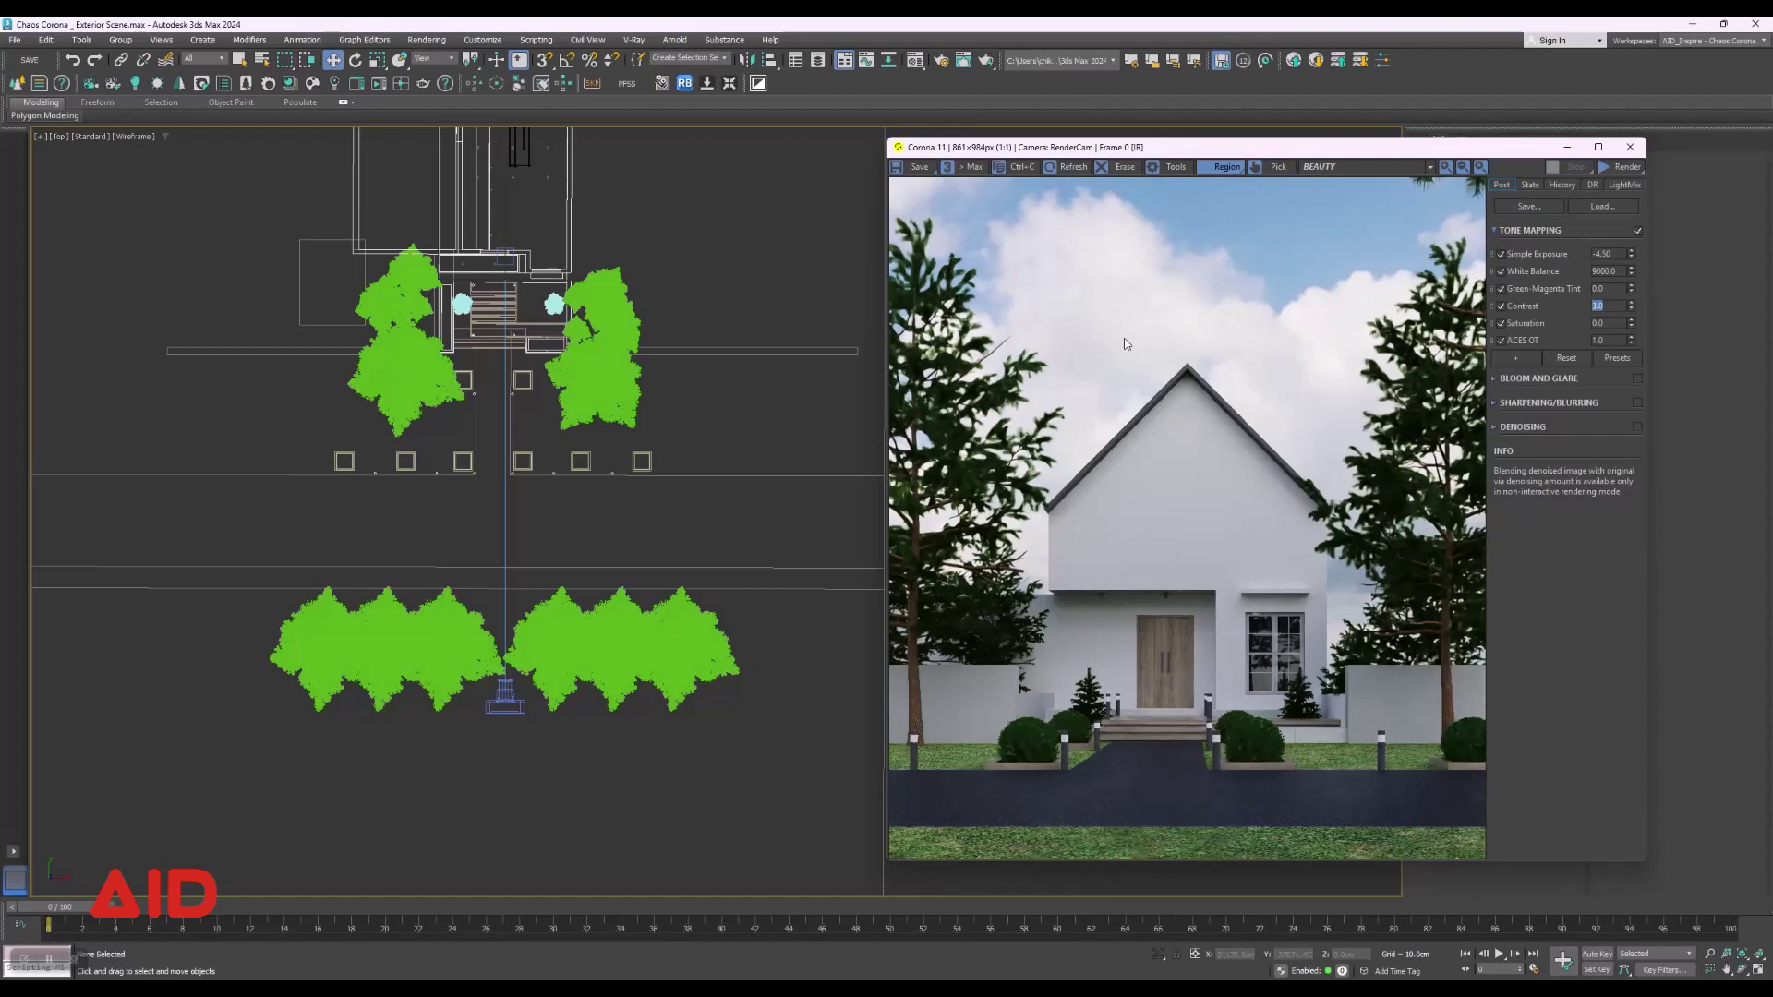
# Set the Corona noise level limit to 3 in Render Setup.
pyautogui.click(941, 60)
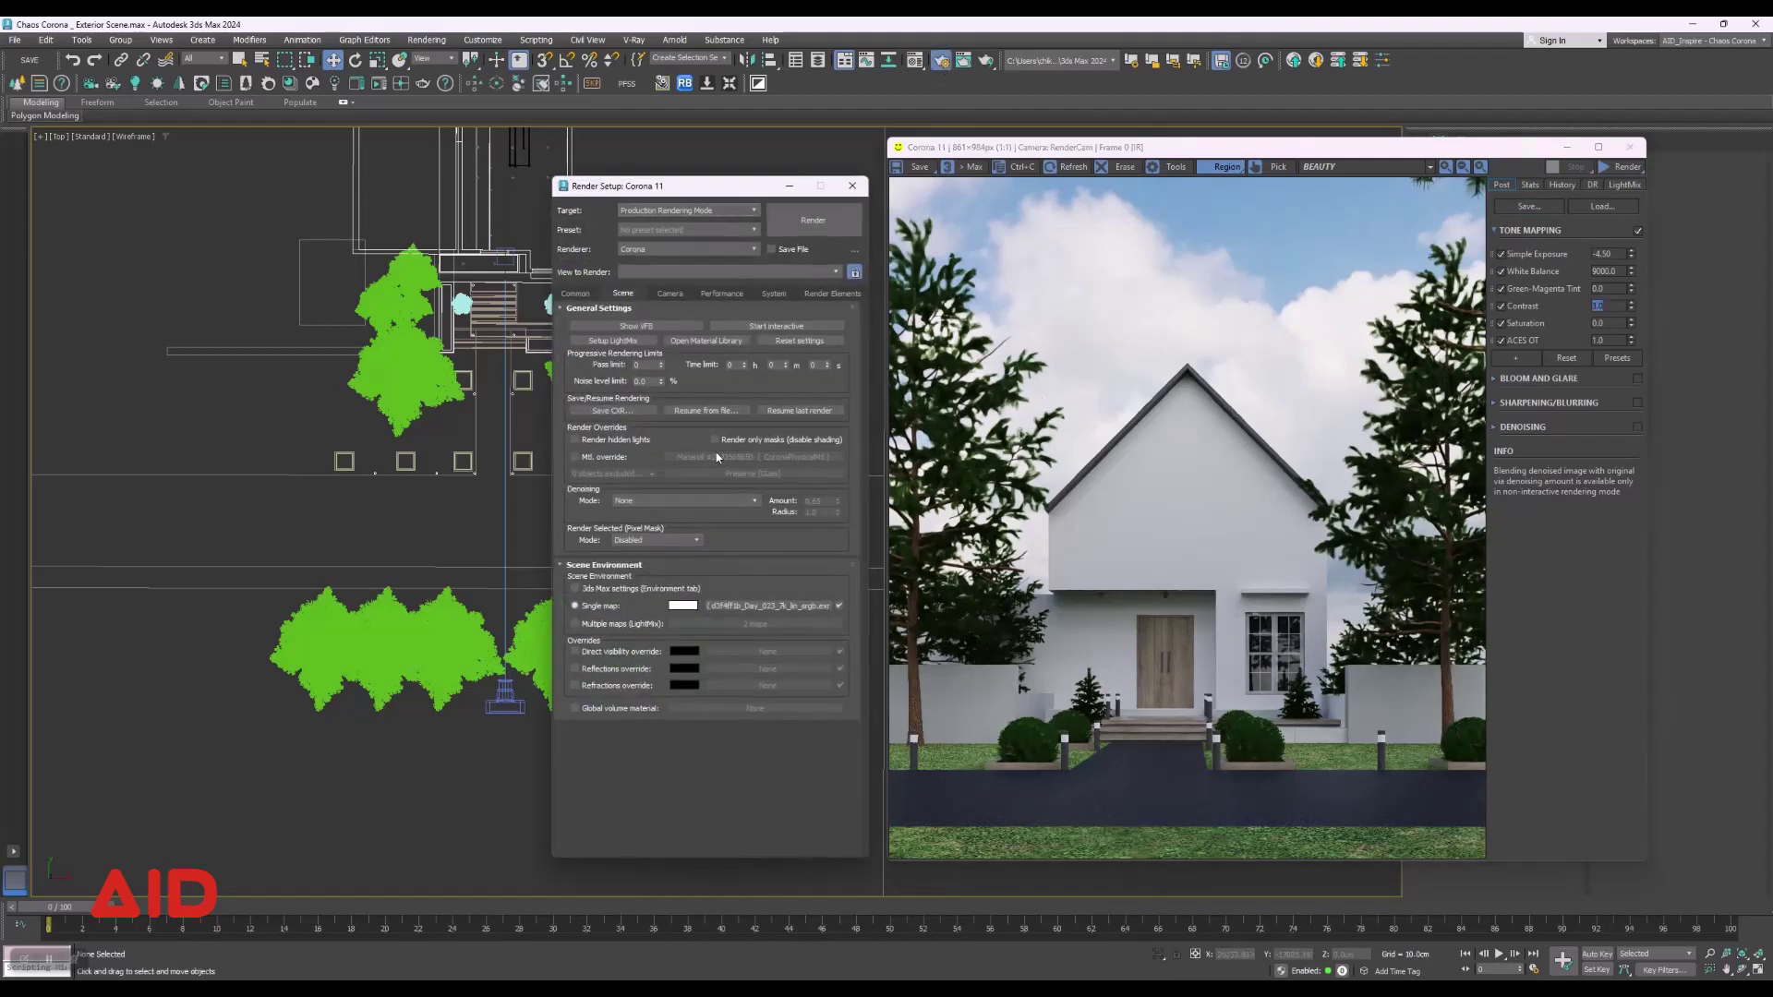
pyautogui.doubleClick(652, 381)
pyautogui.write('3')
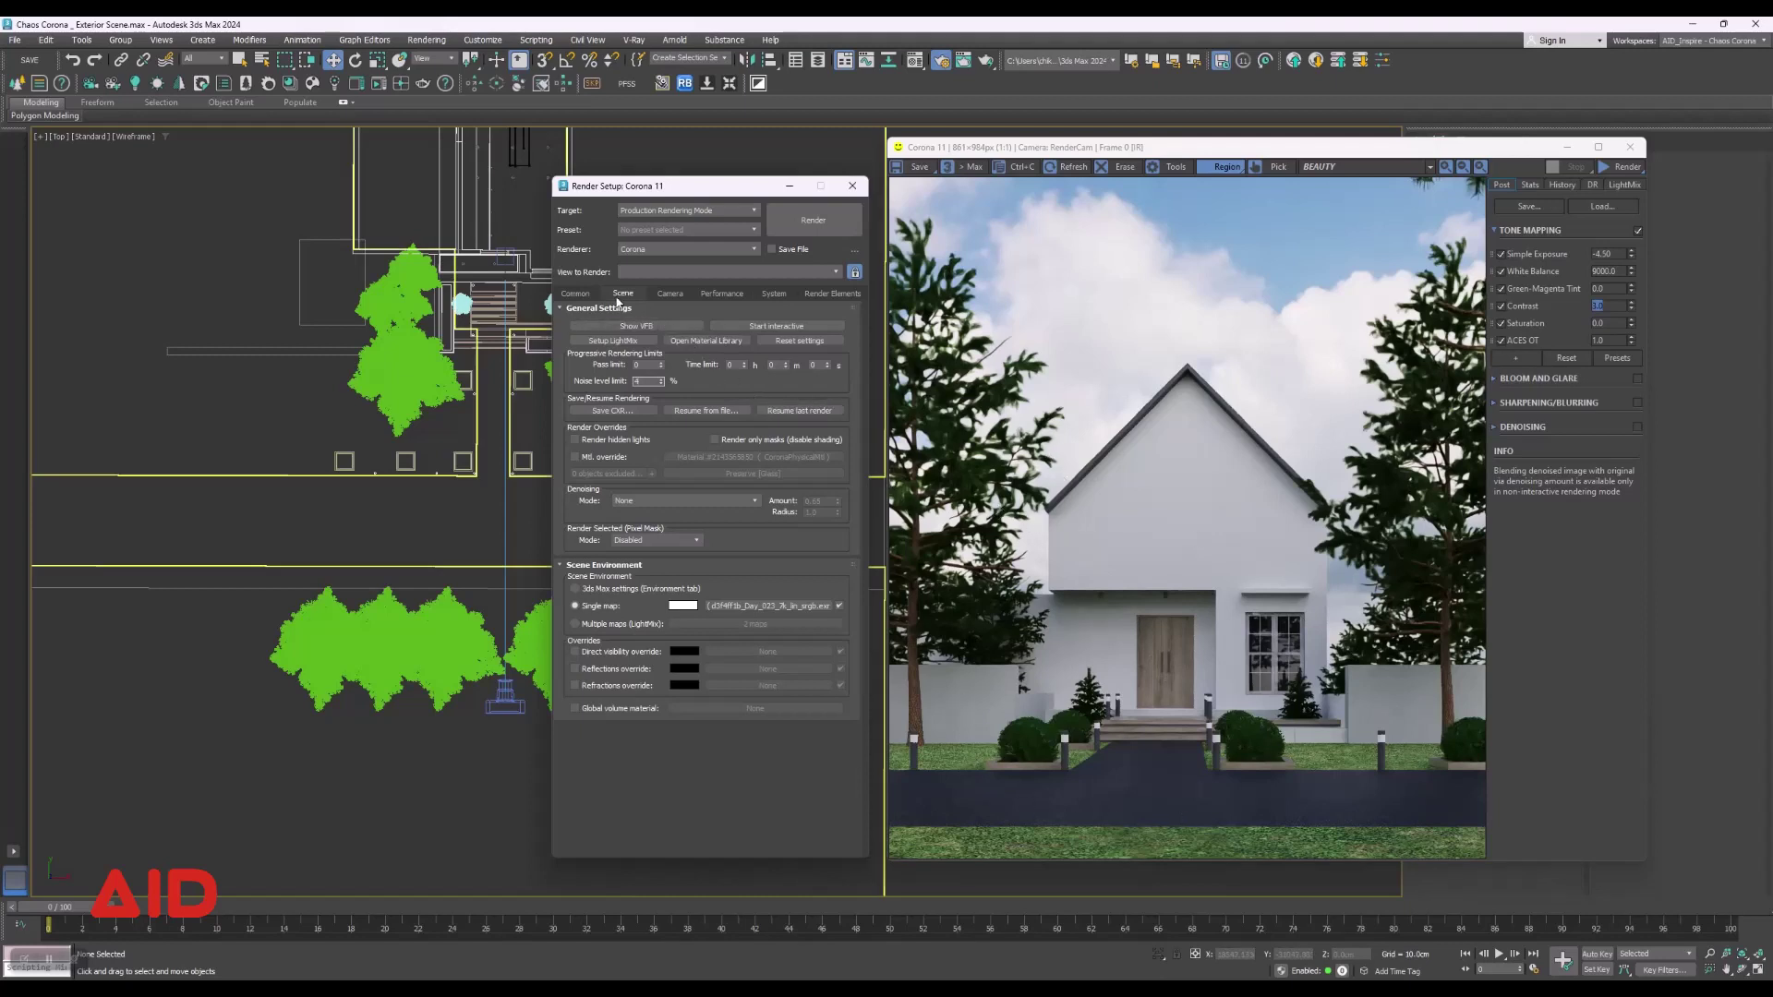
# Enlarge the output resolution to 1750 x 2000 by editing the locked-aspect Height.
pyautogui.click(576, 294)
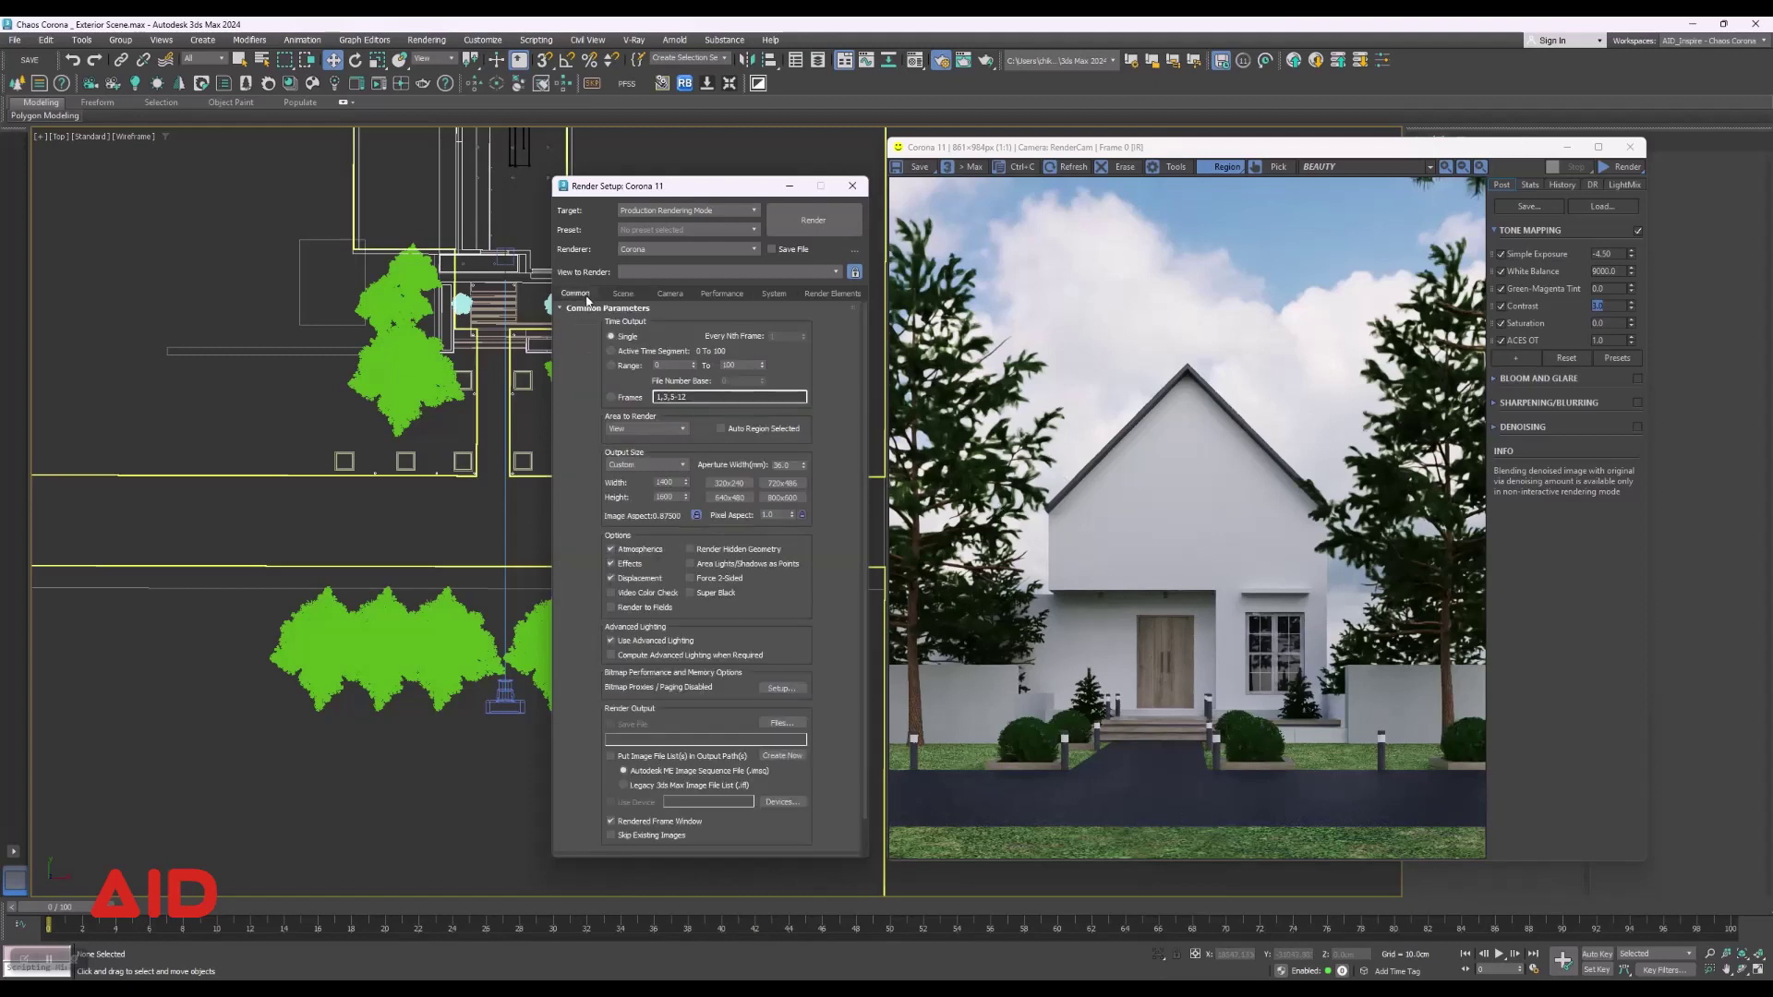
pyautogui.doubleClick(667, 497)
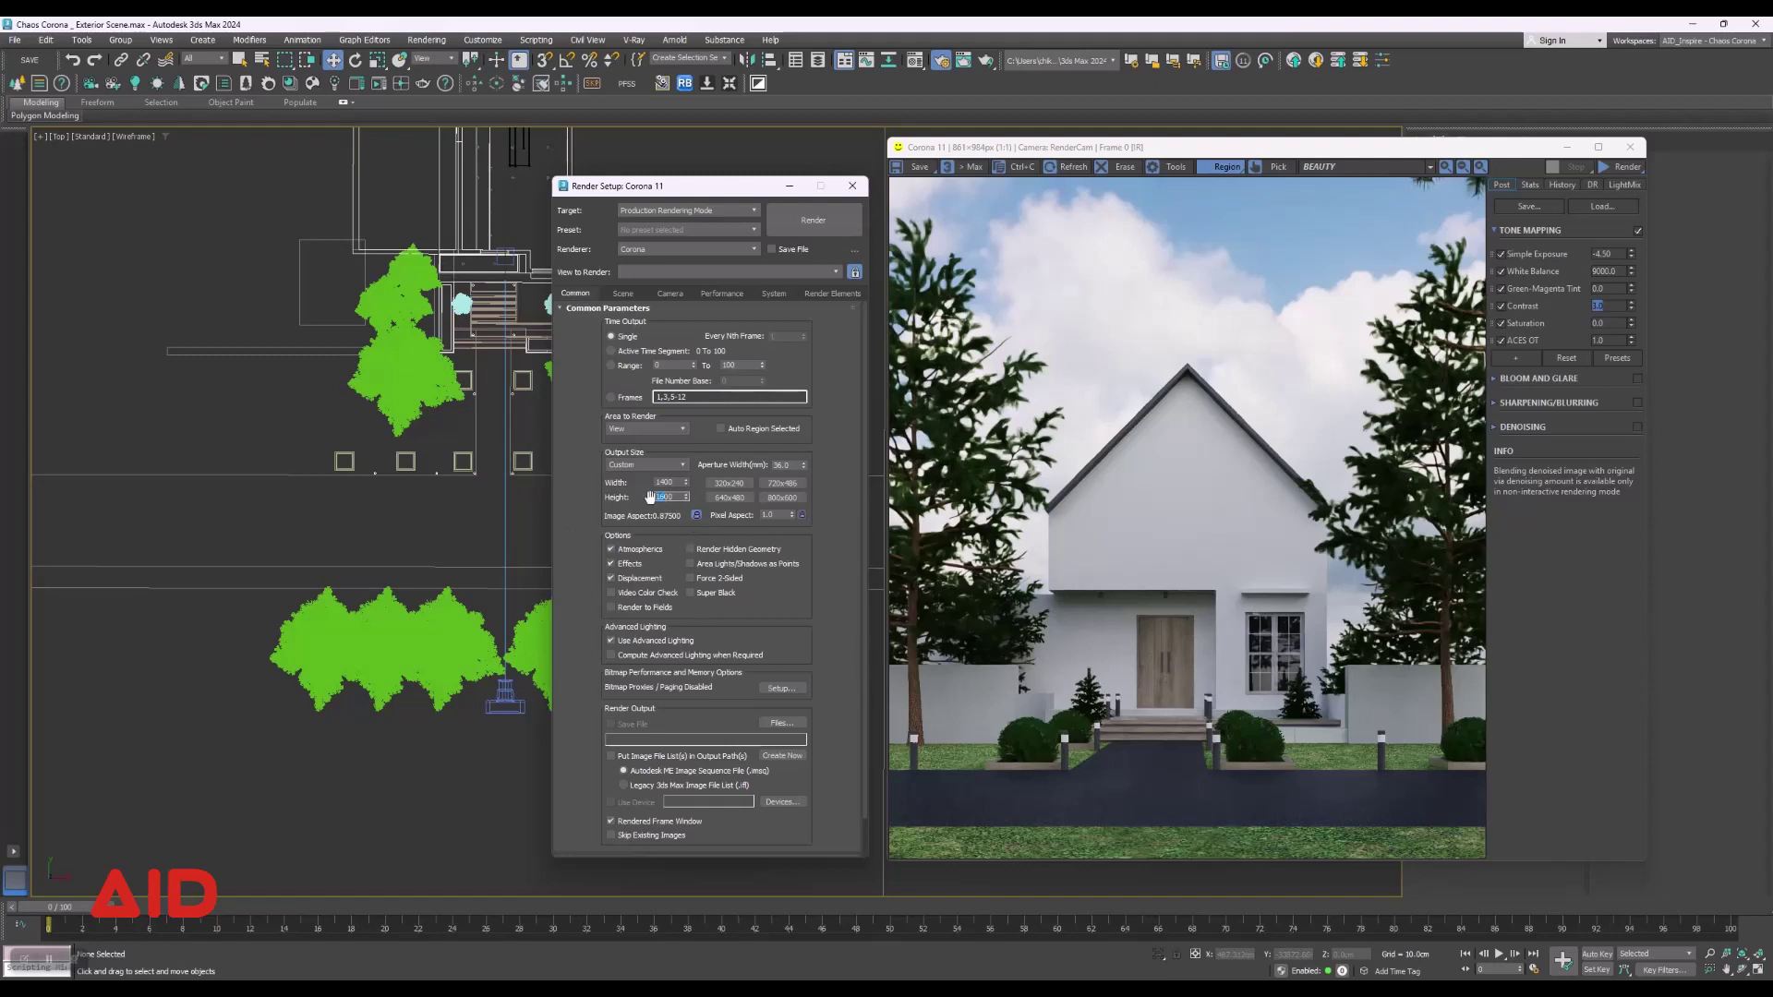
pyautogui.write('2030')
# Add a CTexmap render element and assign it a CoronaAO map.
pyautogui.click(819, 295)
pyautogui.click(619, 340)
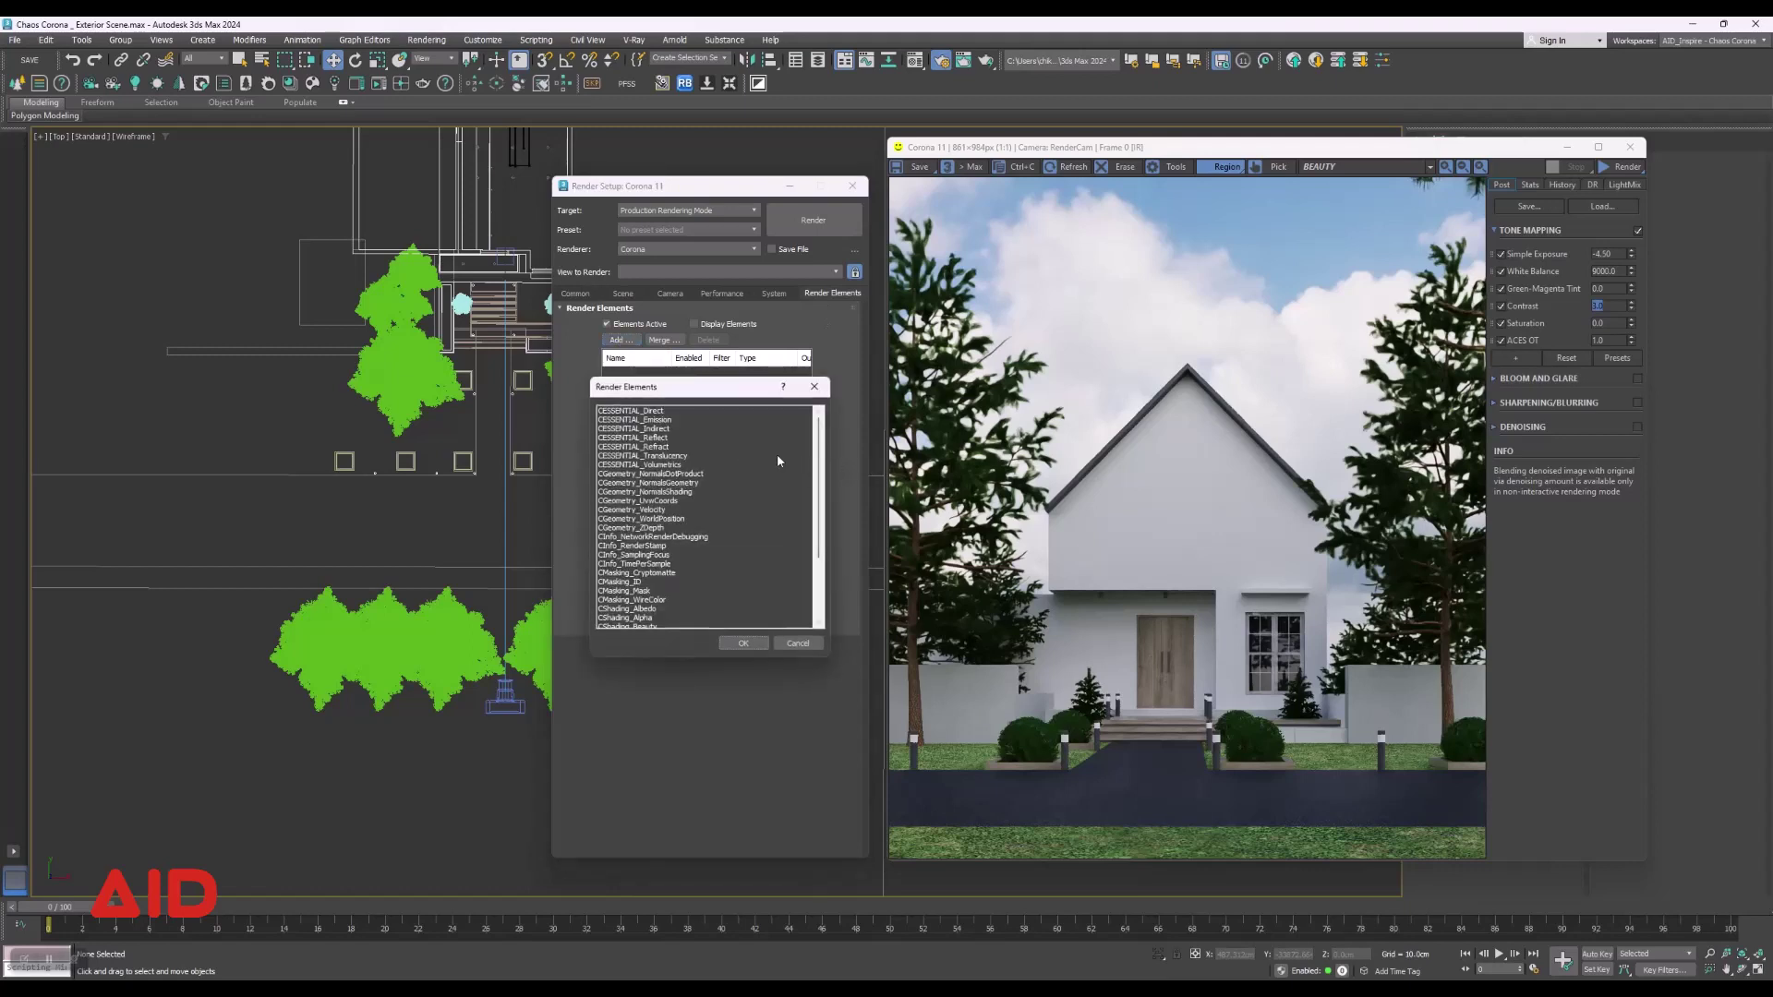
pyautogui.scroll(-1, 777, 453)
pyautogui.scroll(-1, 778, 453)
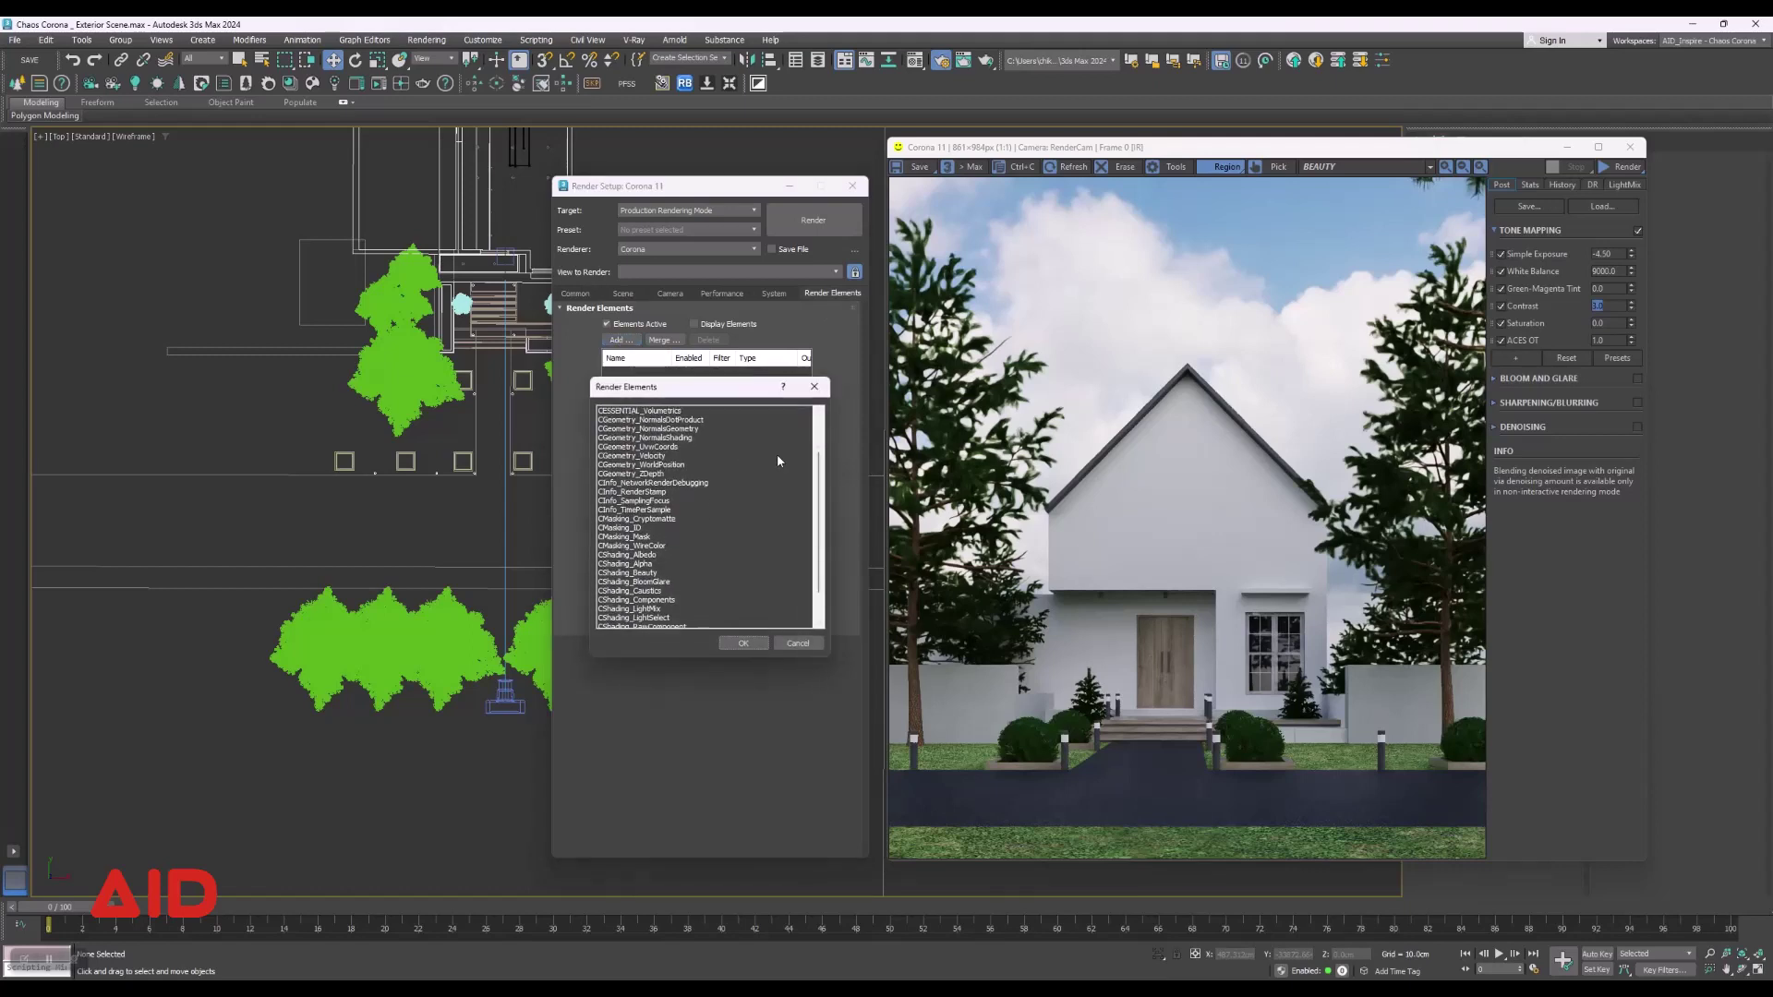
pyautogui.scroll(-1, 777, 460)
pyautogui.scroll(-1, 777, 460)
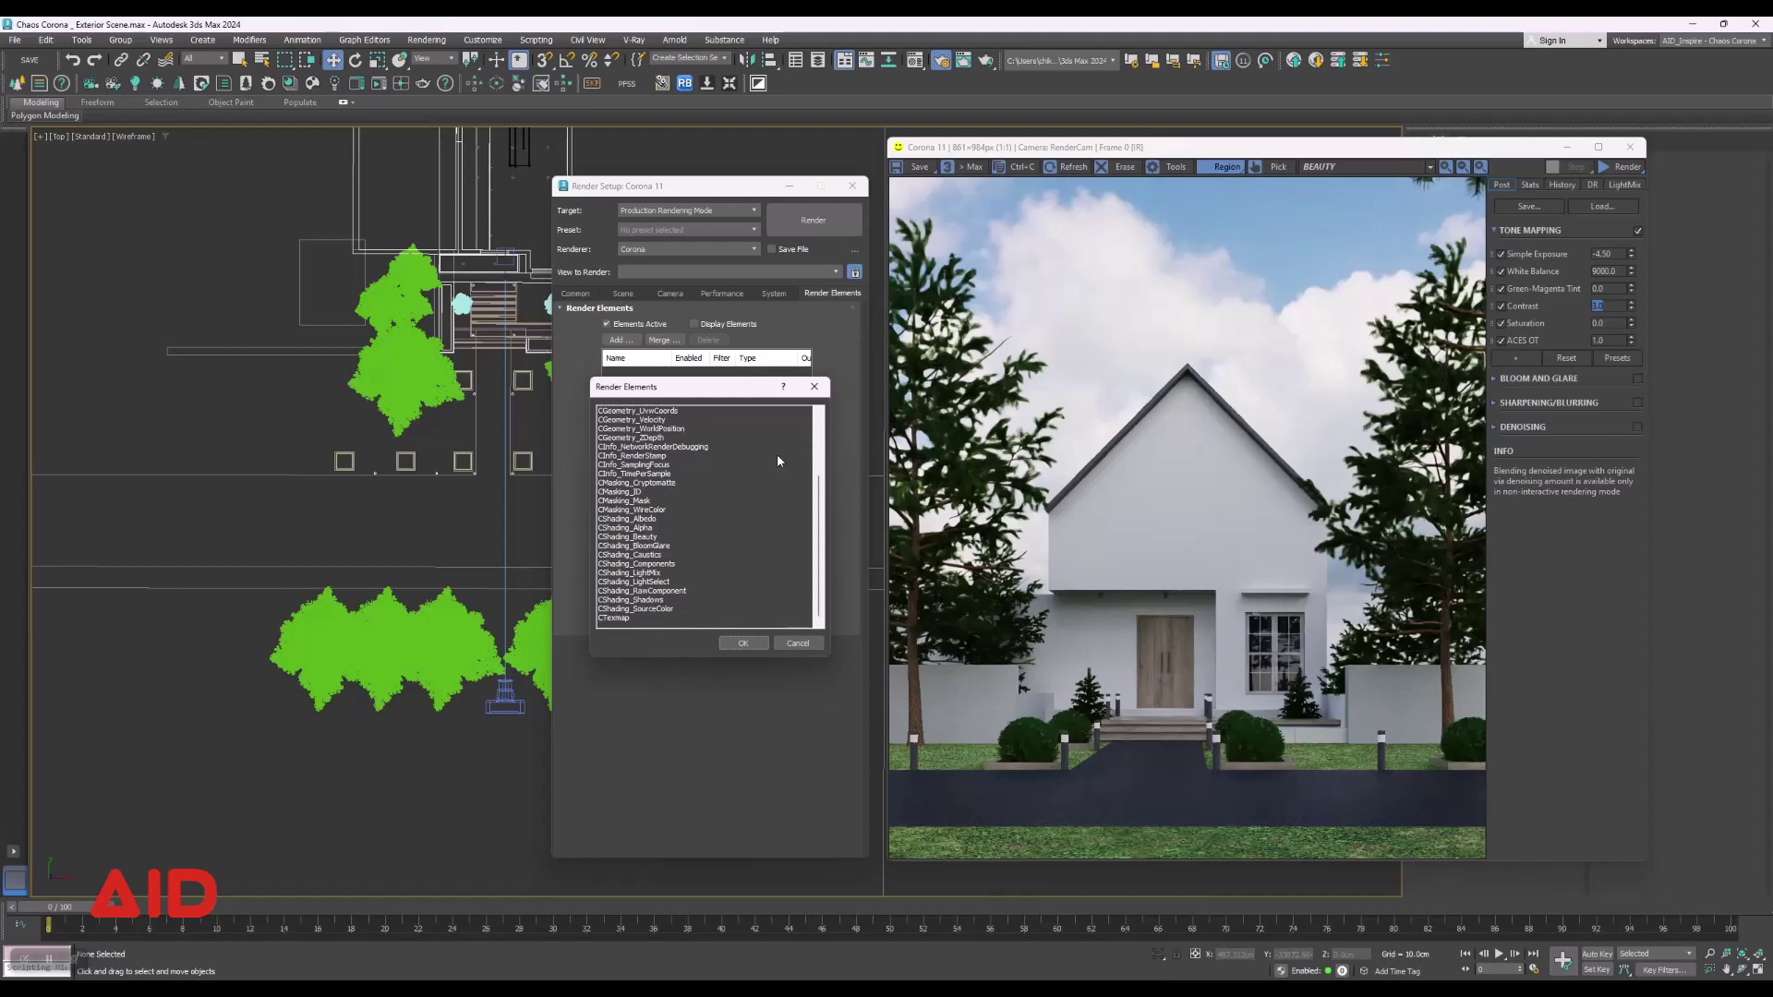
pyautogui.click(617, 618)
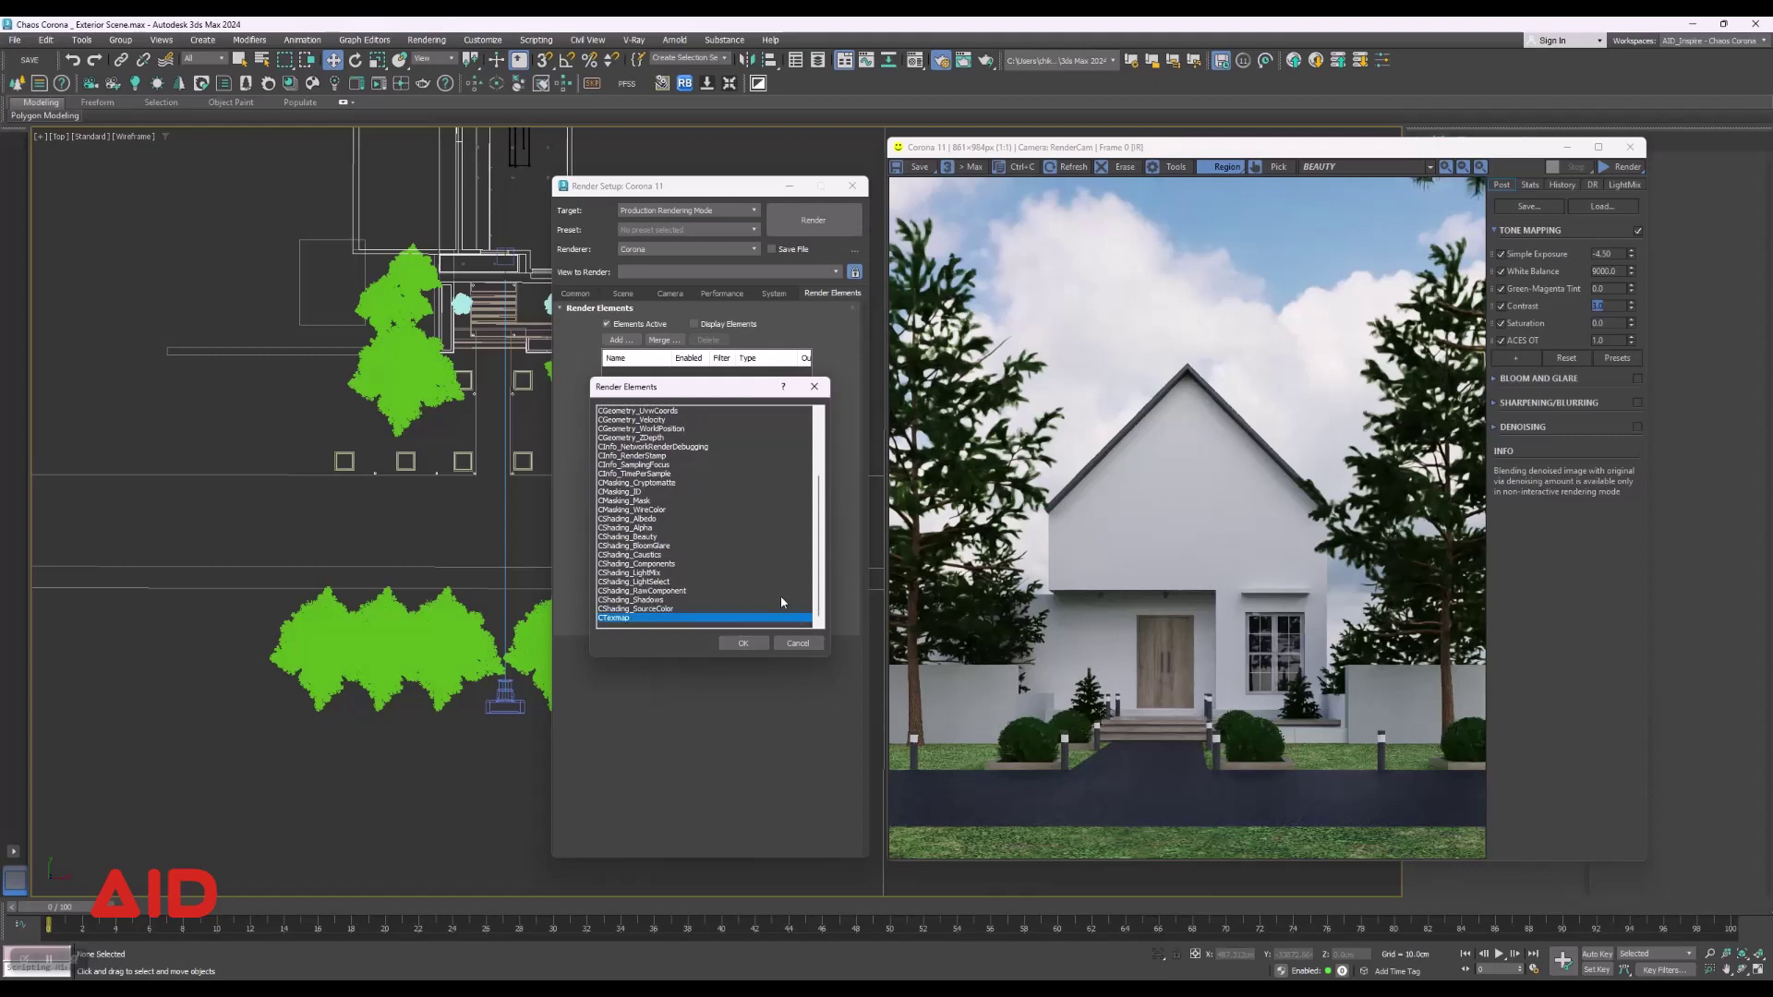
pyautogui.click(744, 643)
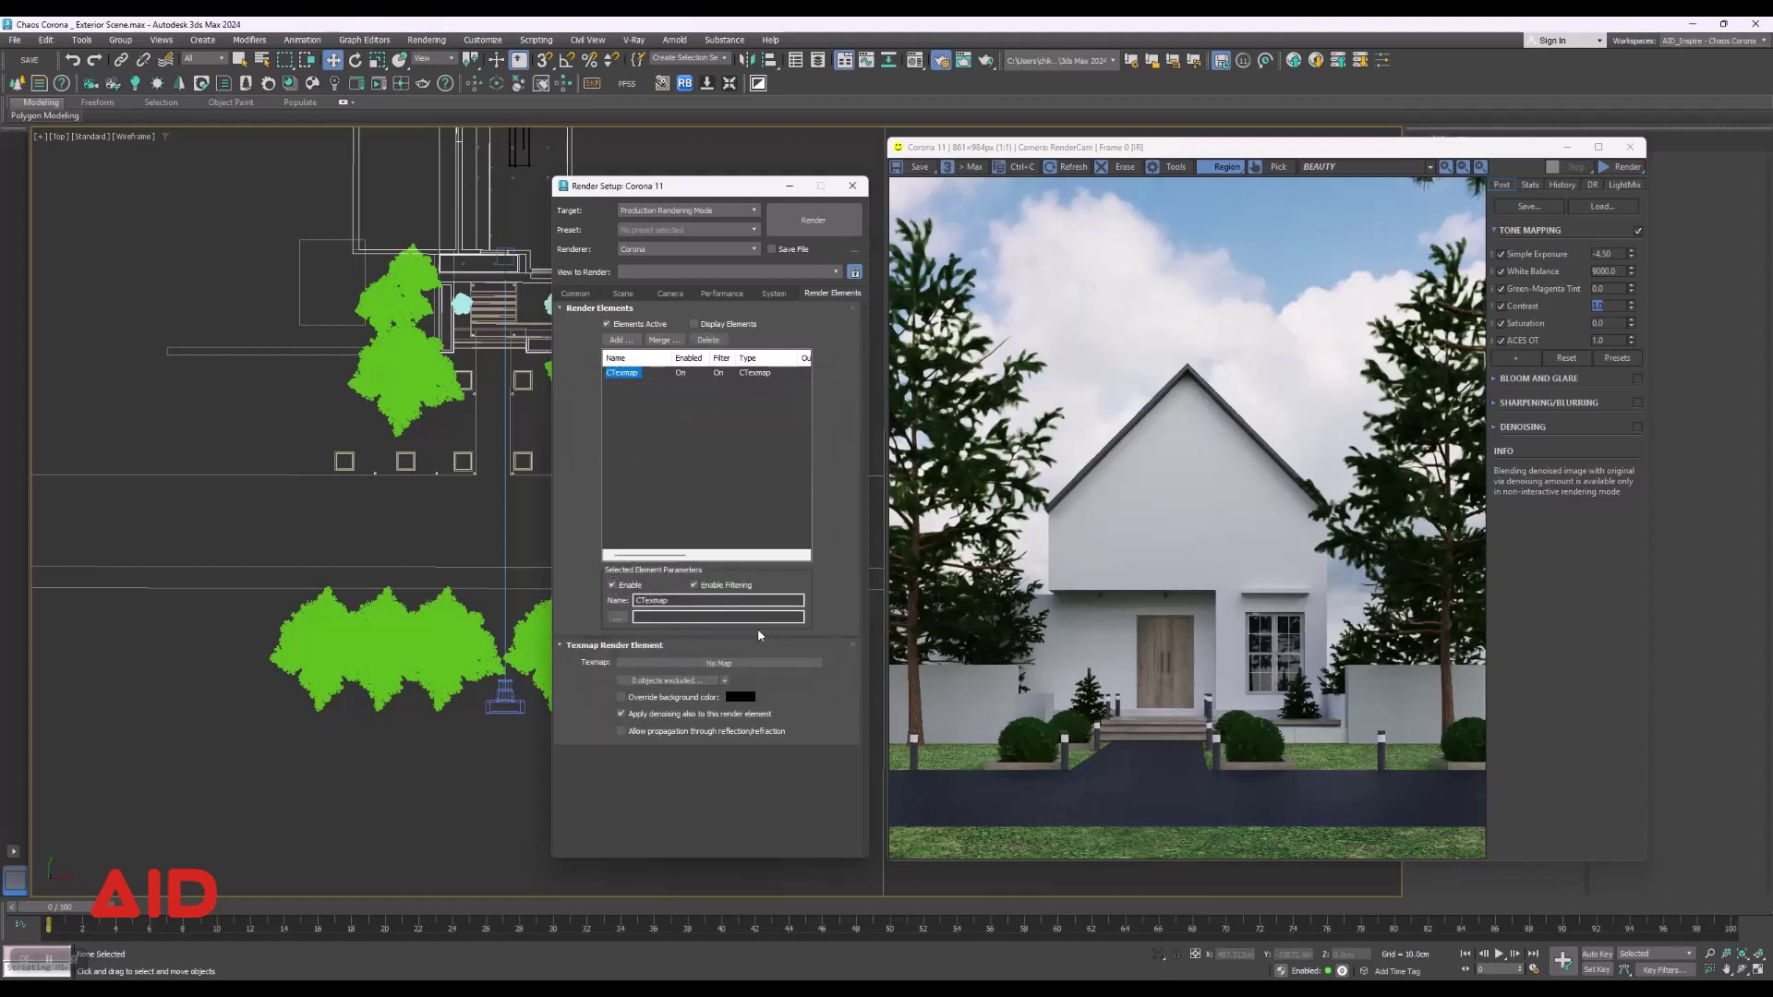
pyautogui.click(719, 663)
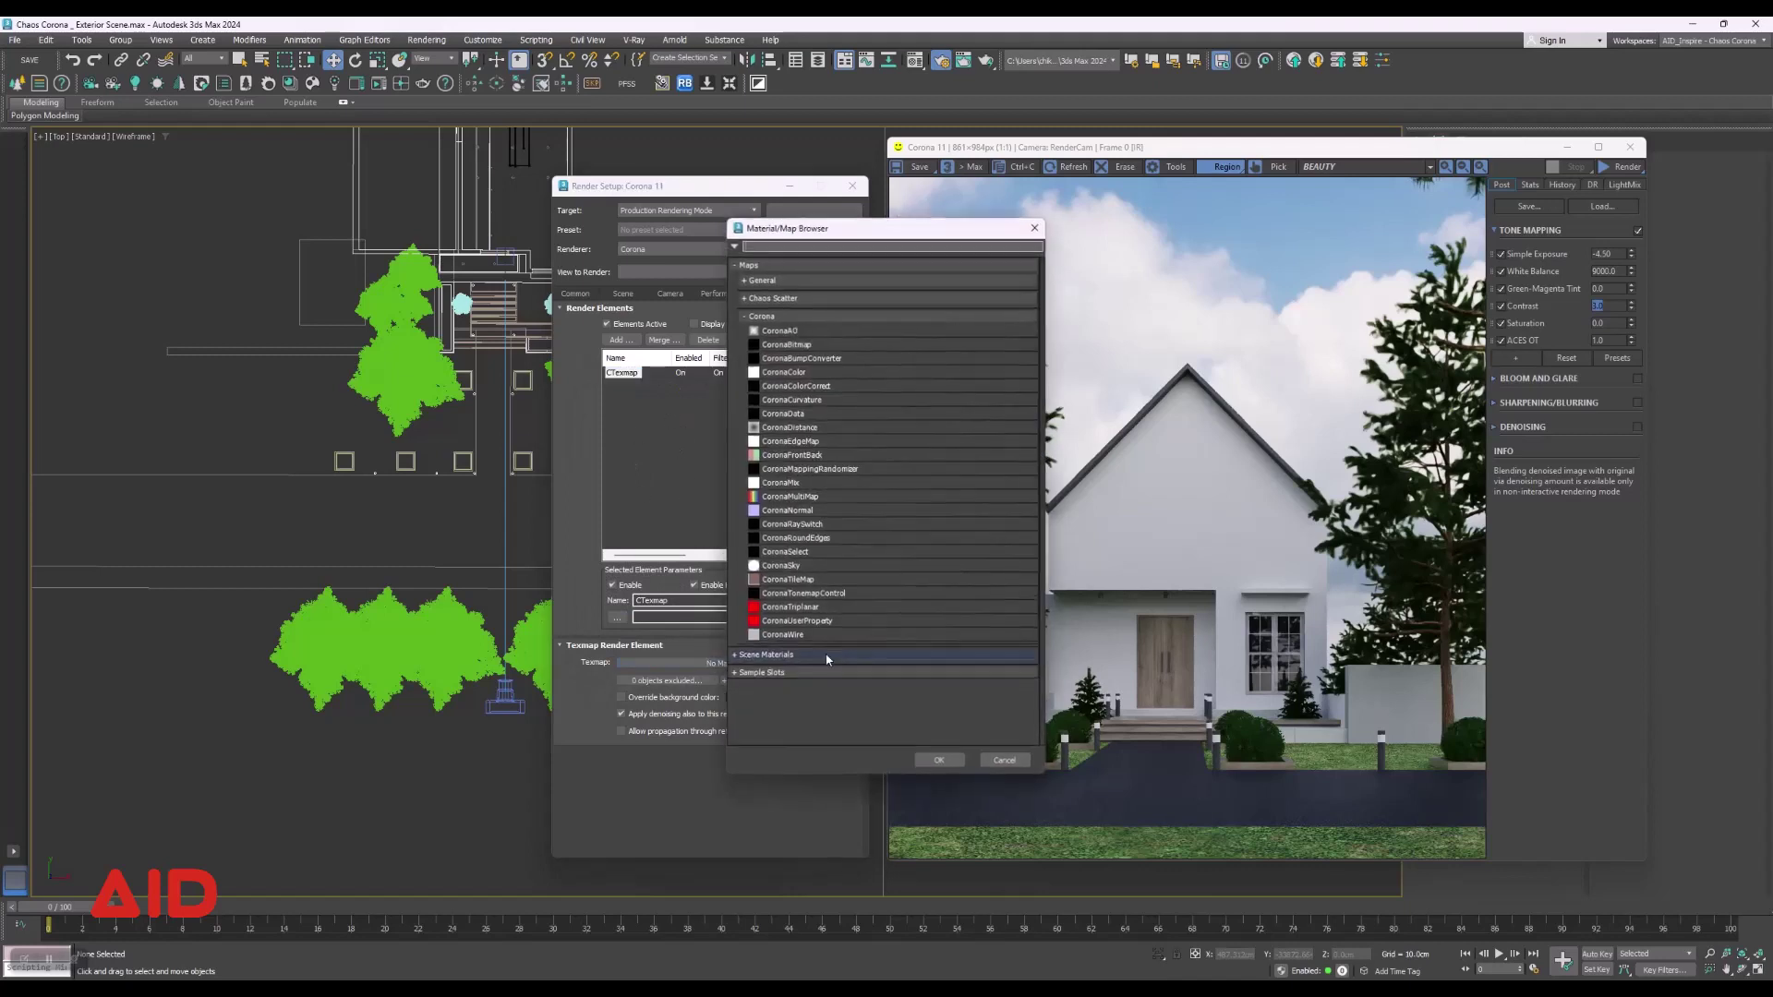
pyautogui.doubleClick(808, 330)
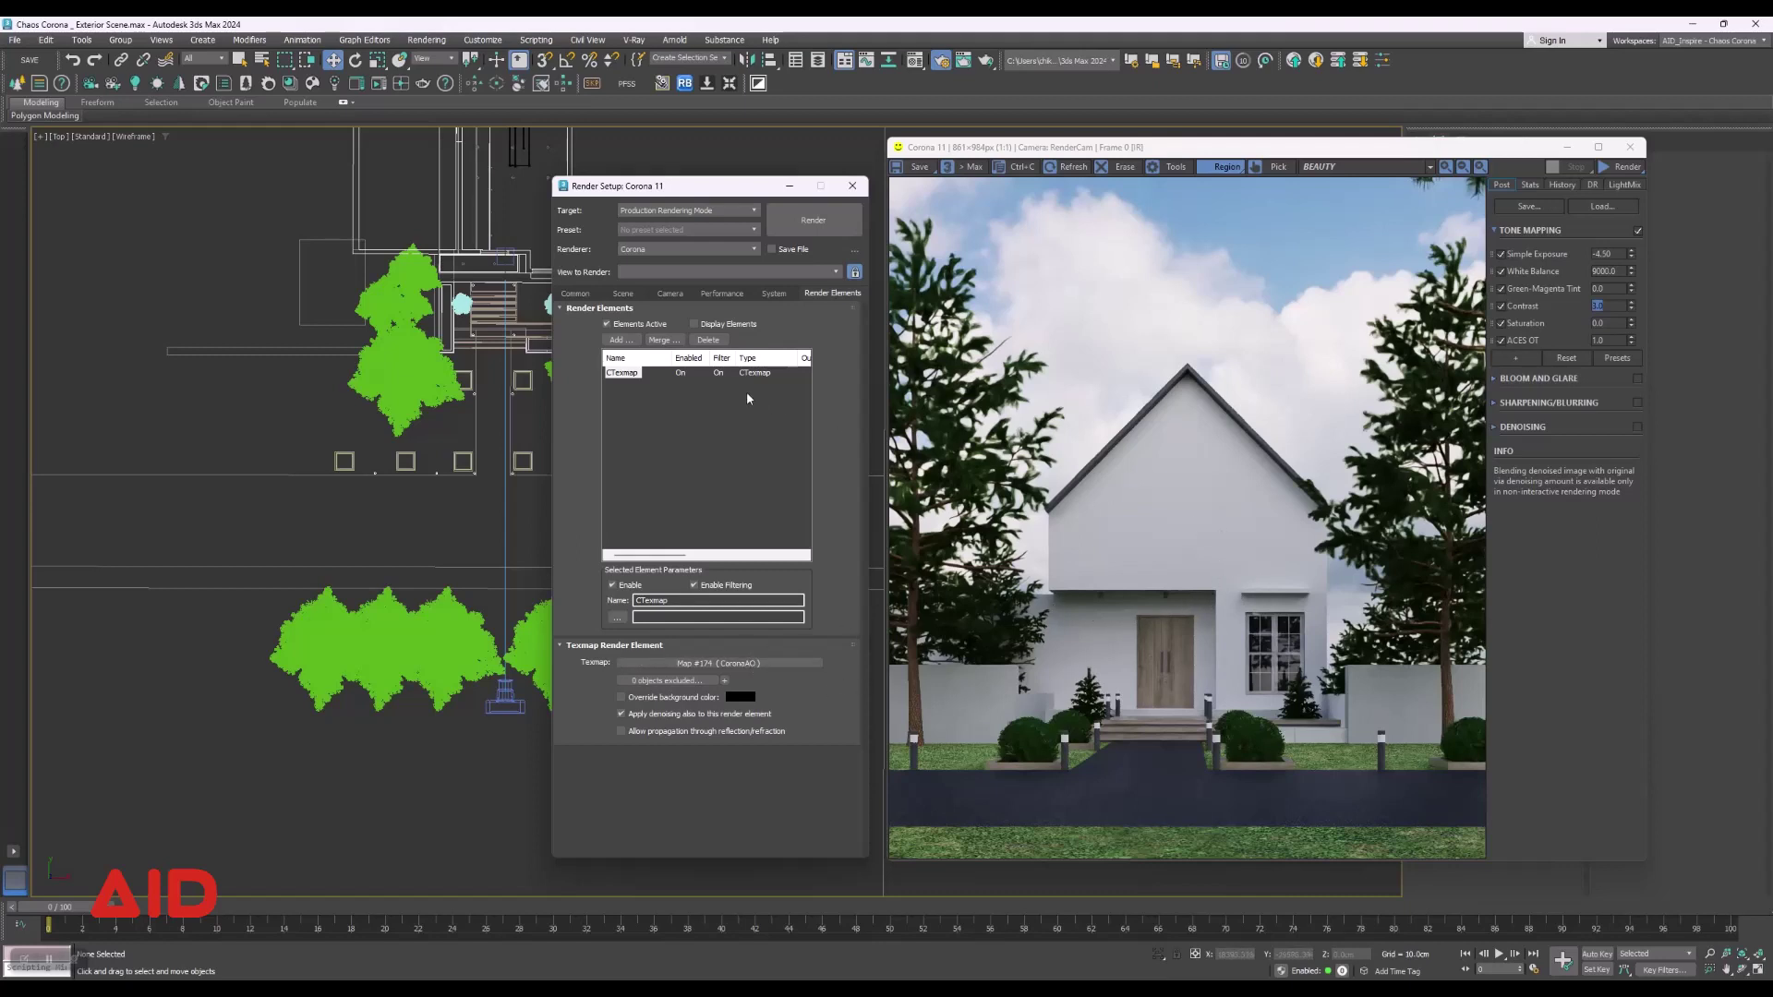
# Add the CESSENTIAL_Reflect and CESSENTIAL_Refract render elements.
pyautogui.click(620, 340)
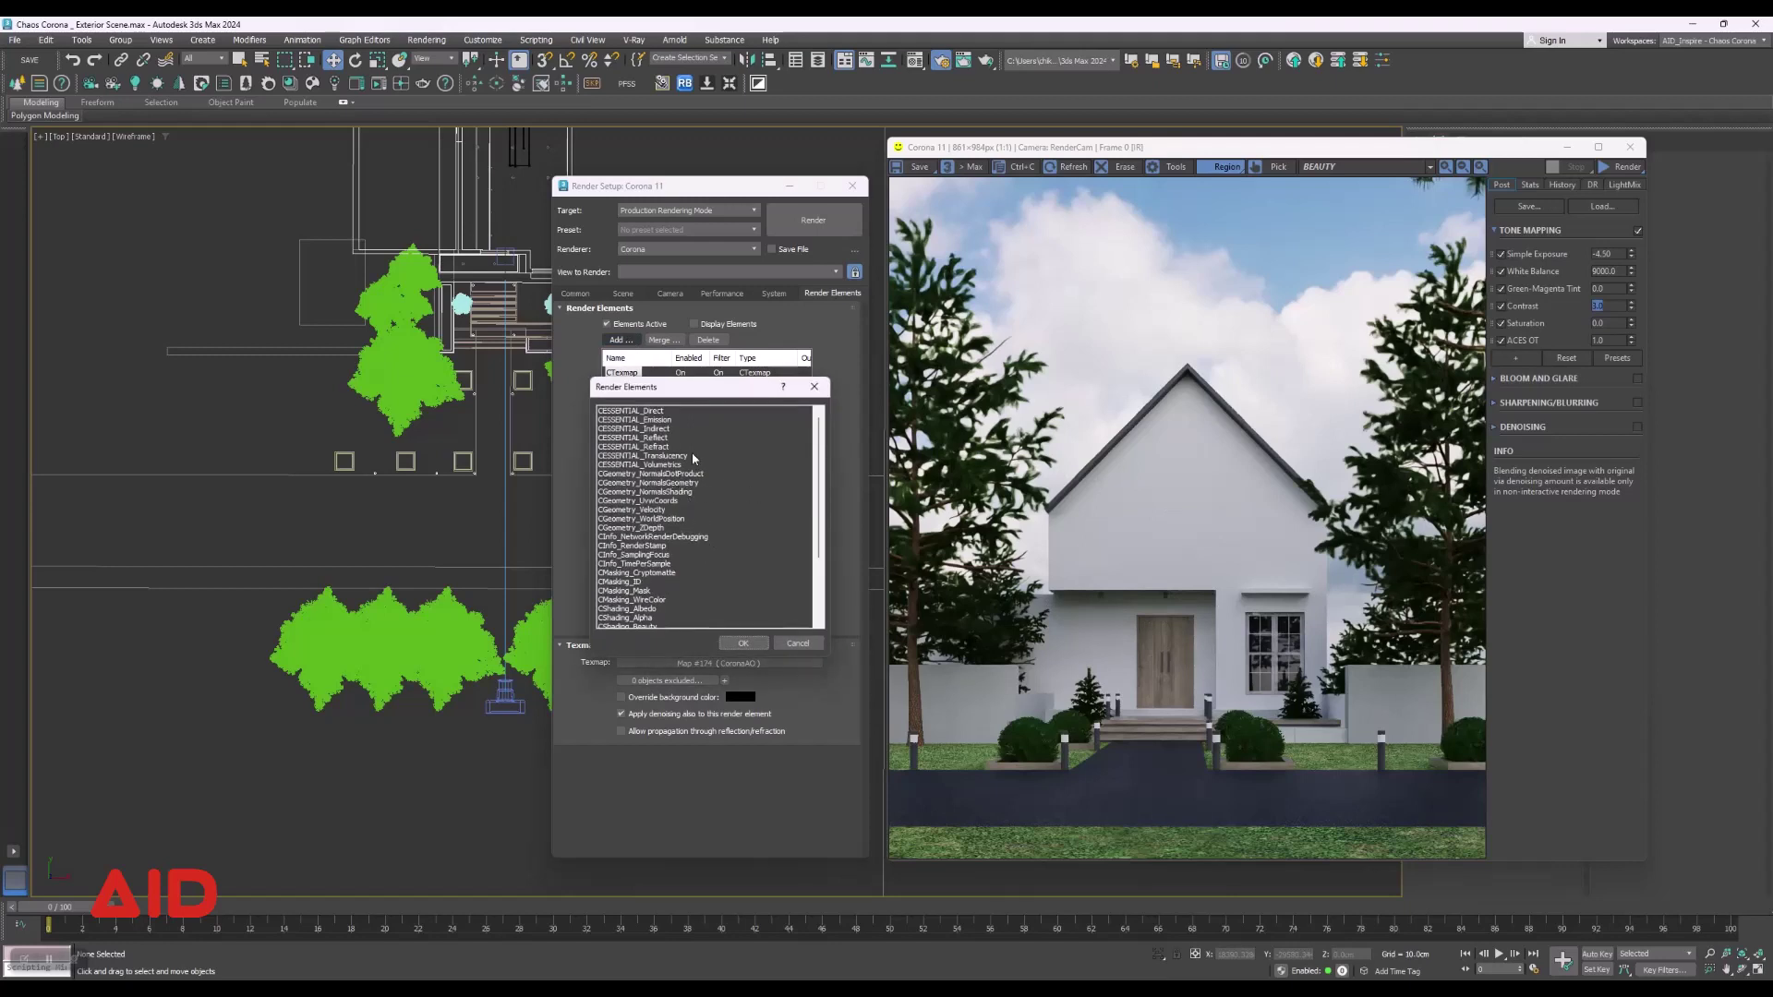
pyautogui.click(669, 440)
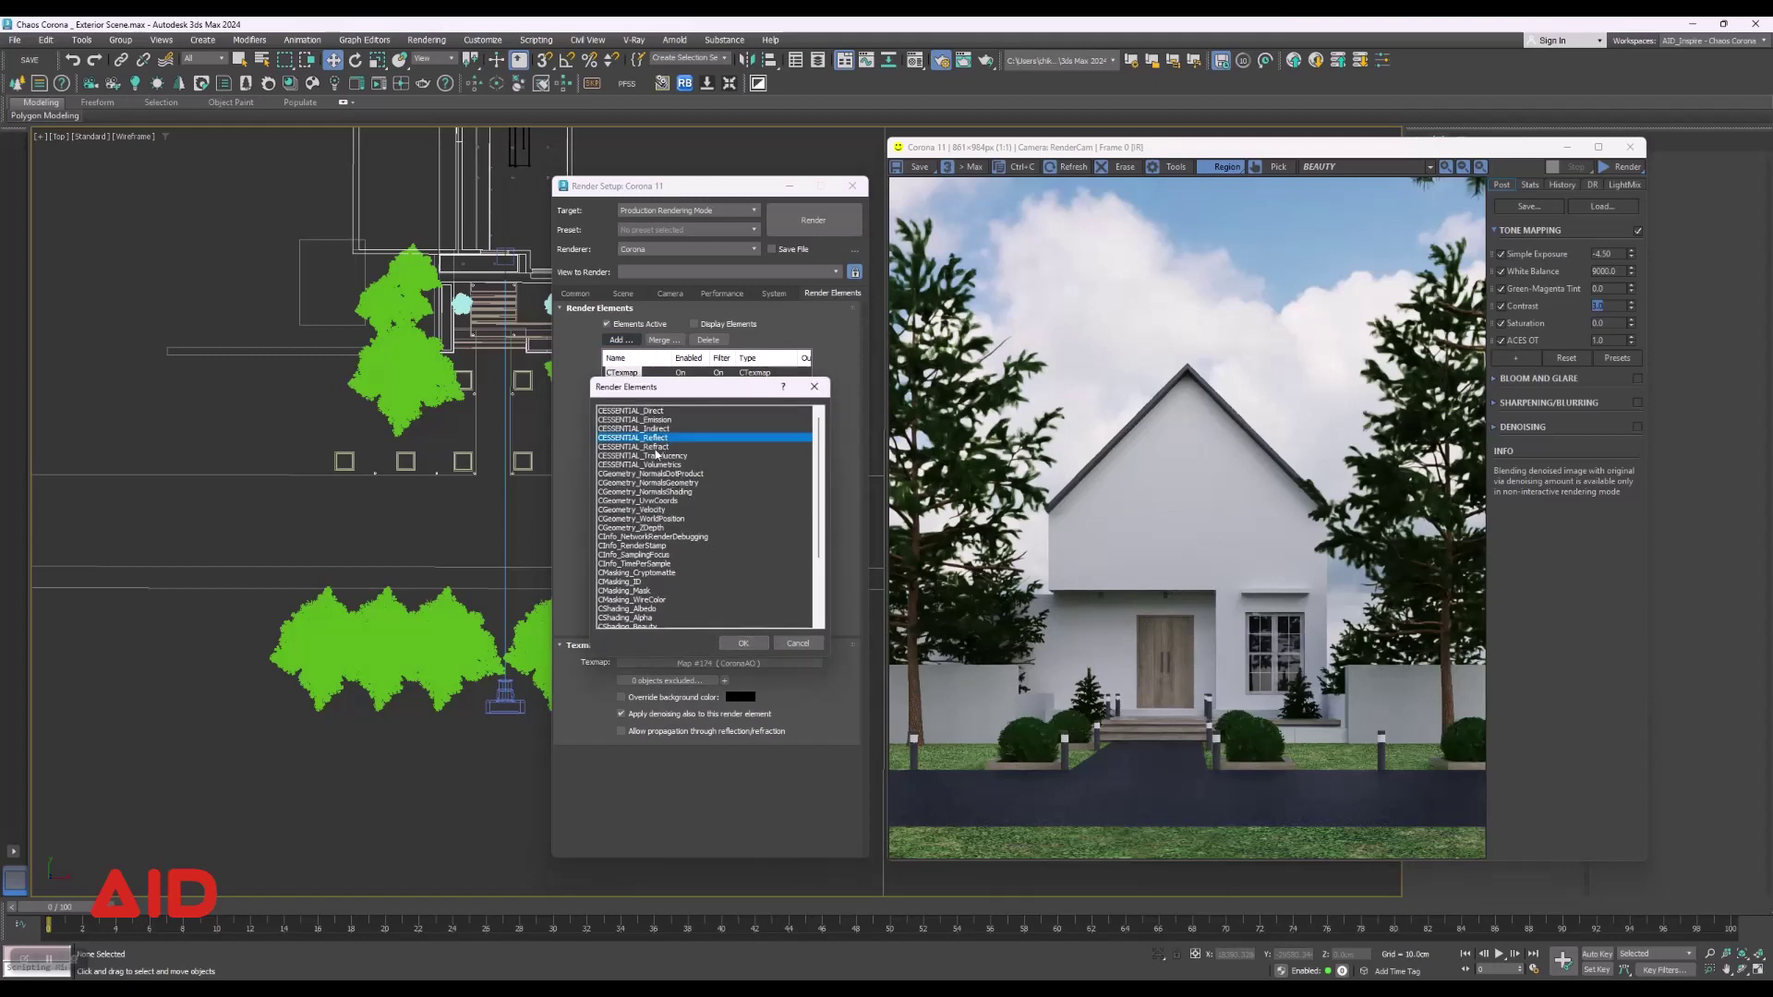
pyautogui.keyDown('ctrl'); pyautogui.click(656, 447); pyautogui.keyUp('ctrl')
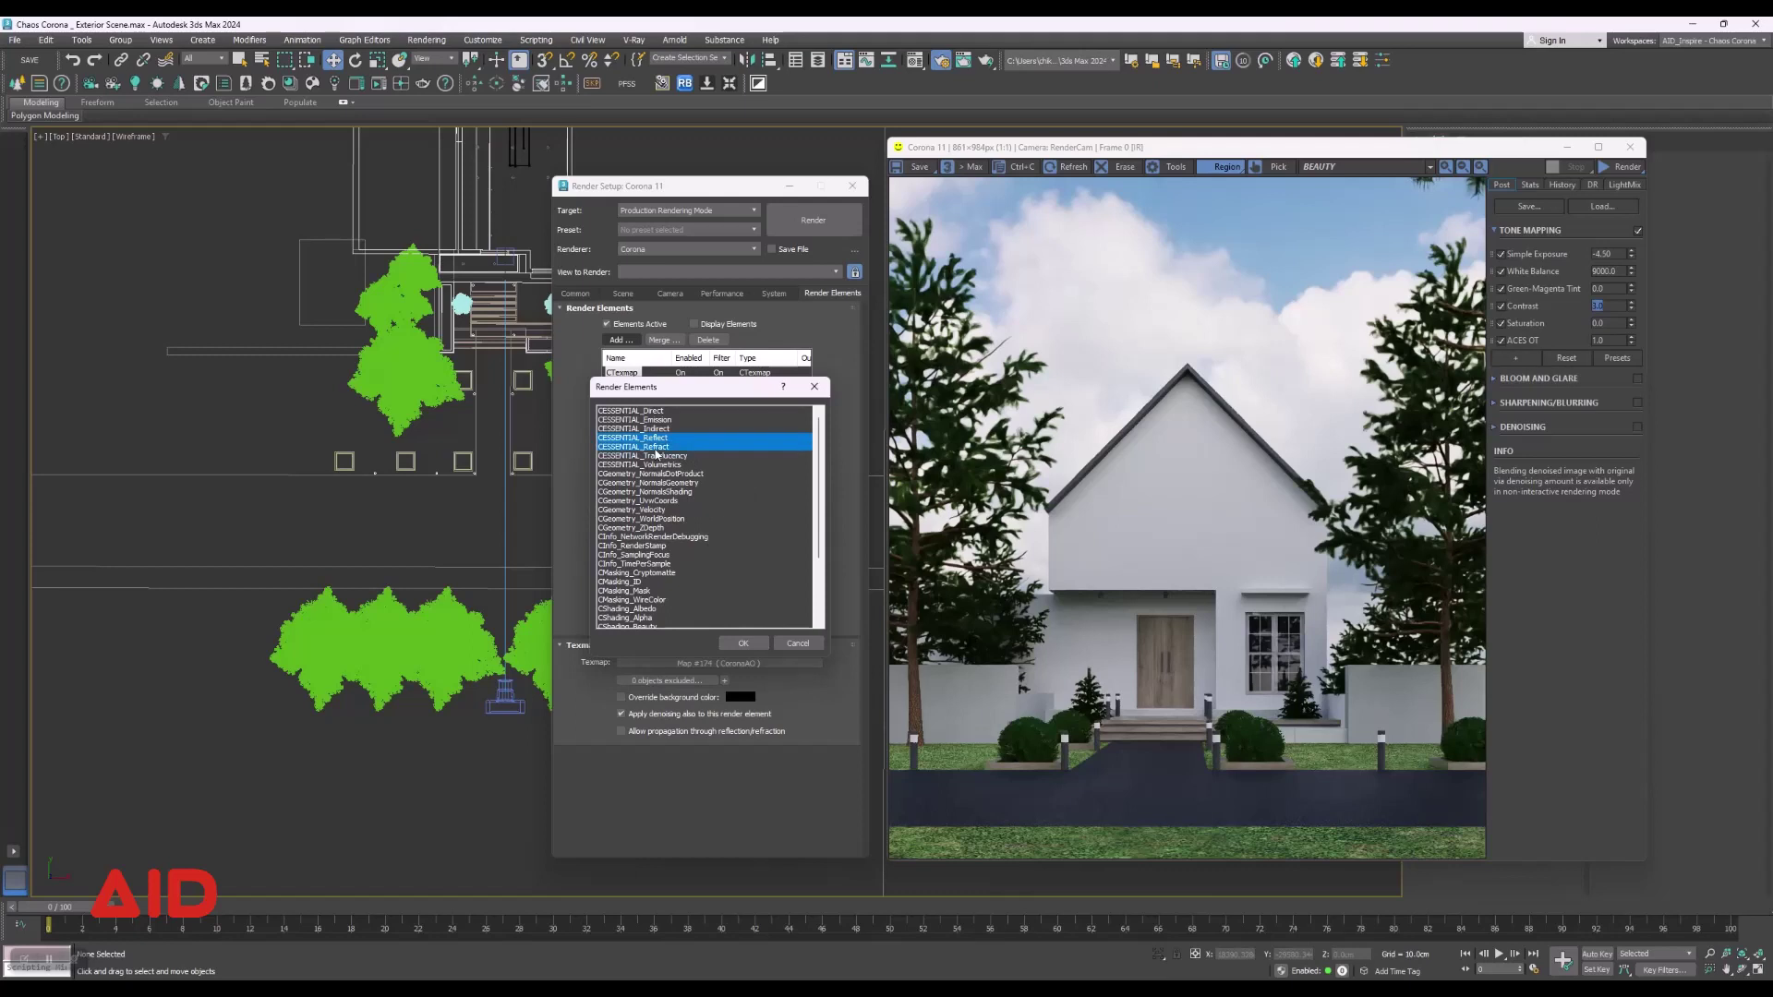
pyautogui.click(740, 643)
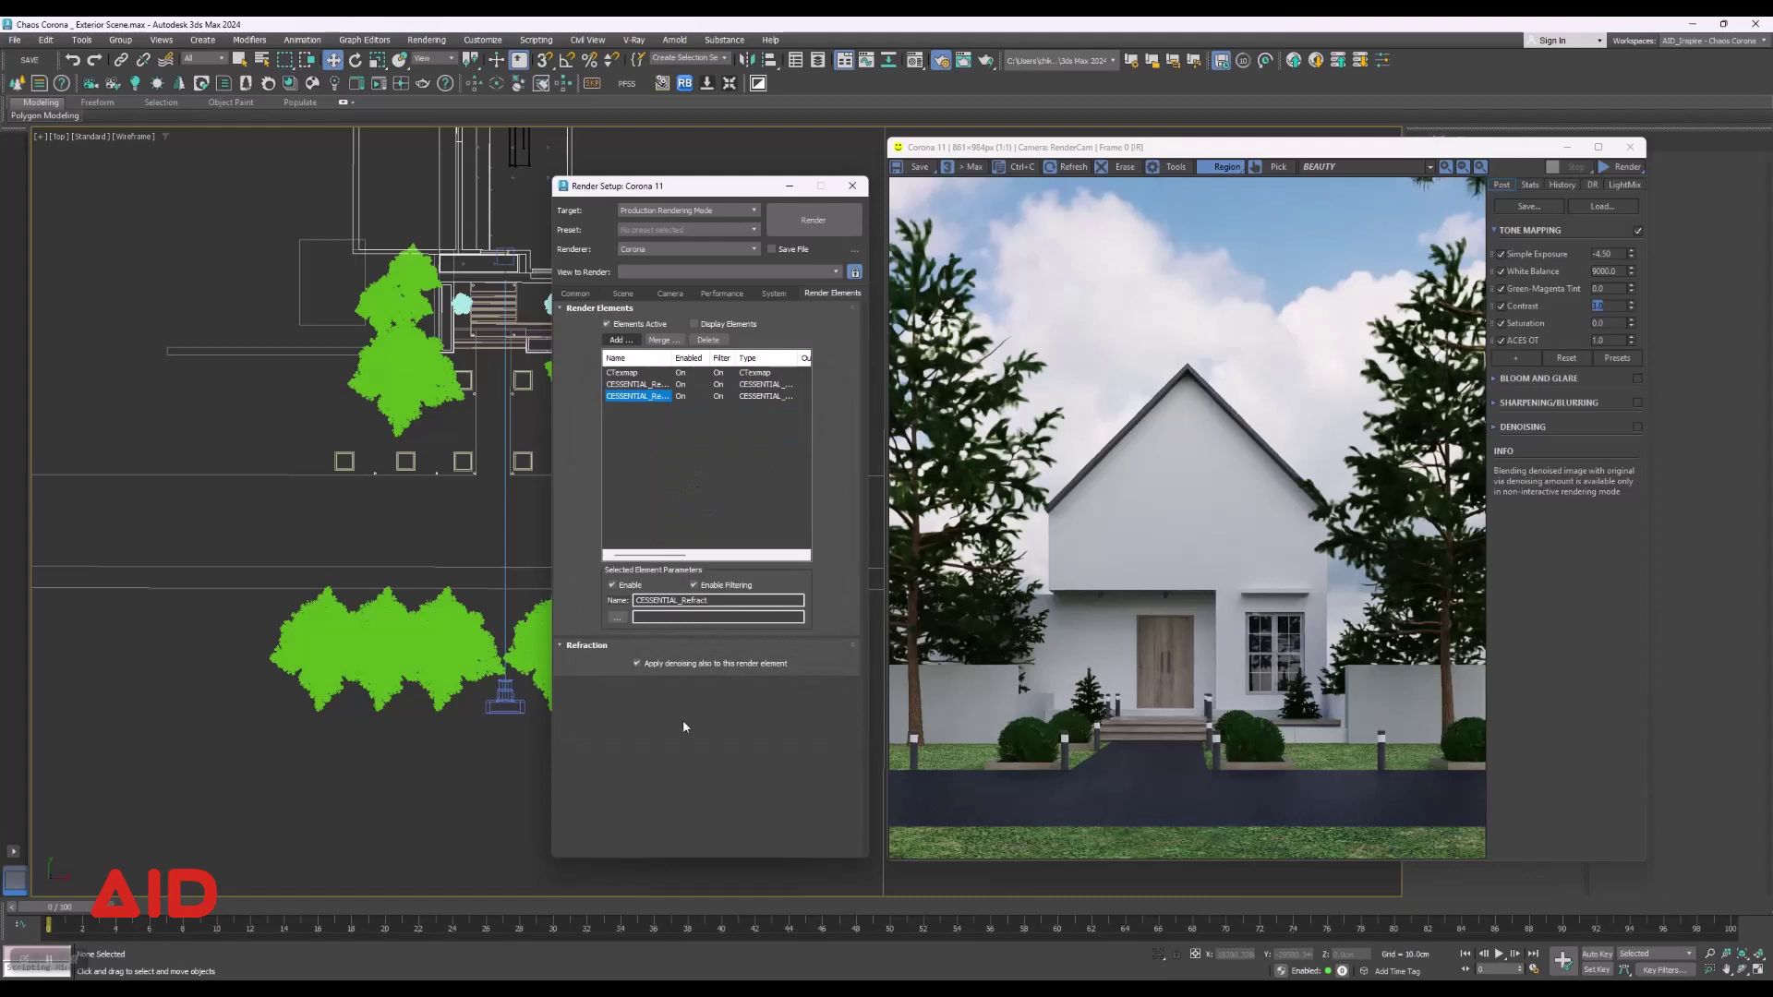
# Review the Scene, Common and Camera settings, then close Render Setup.
pyautogui.click(627, 295)
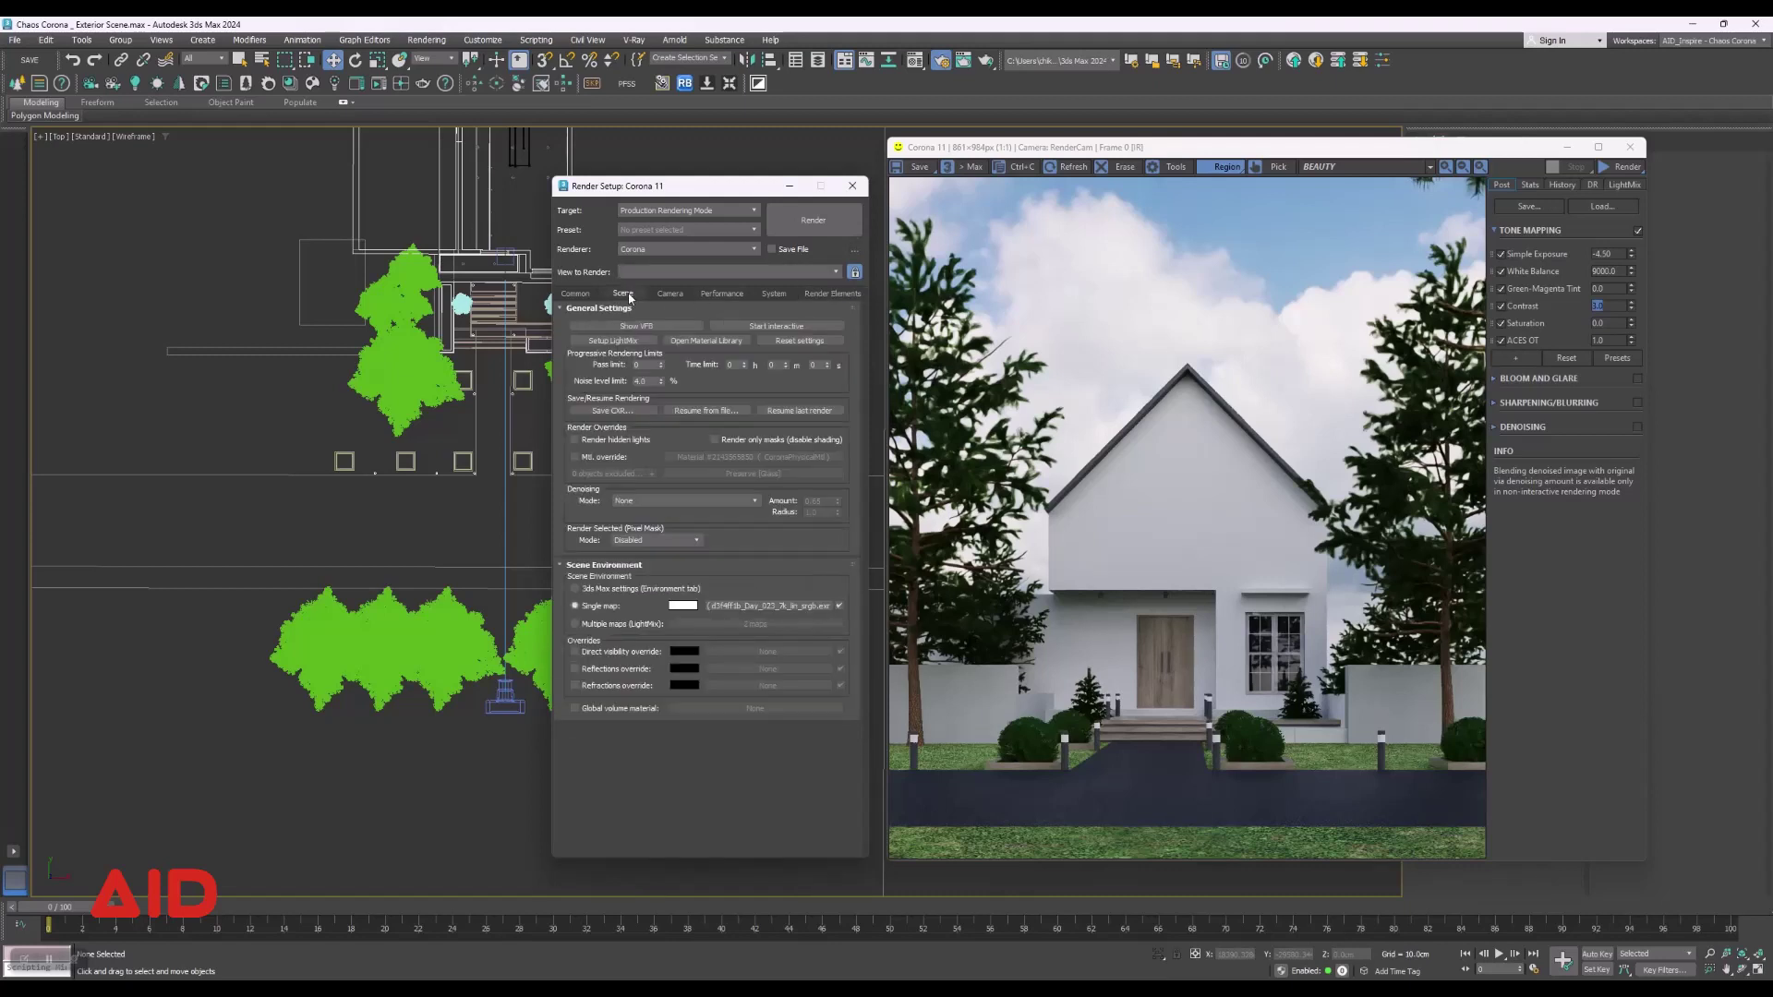
pyautogui.click(579, 295)
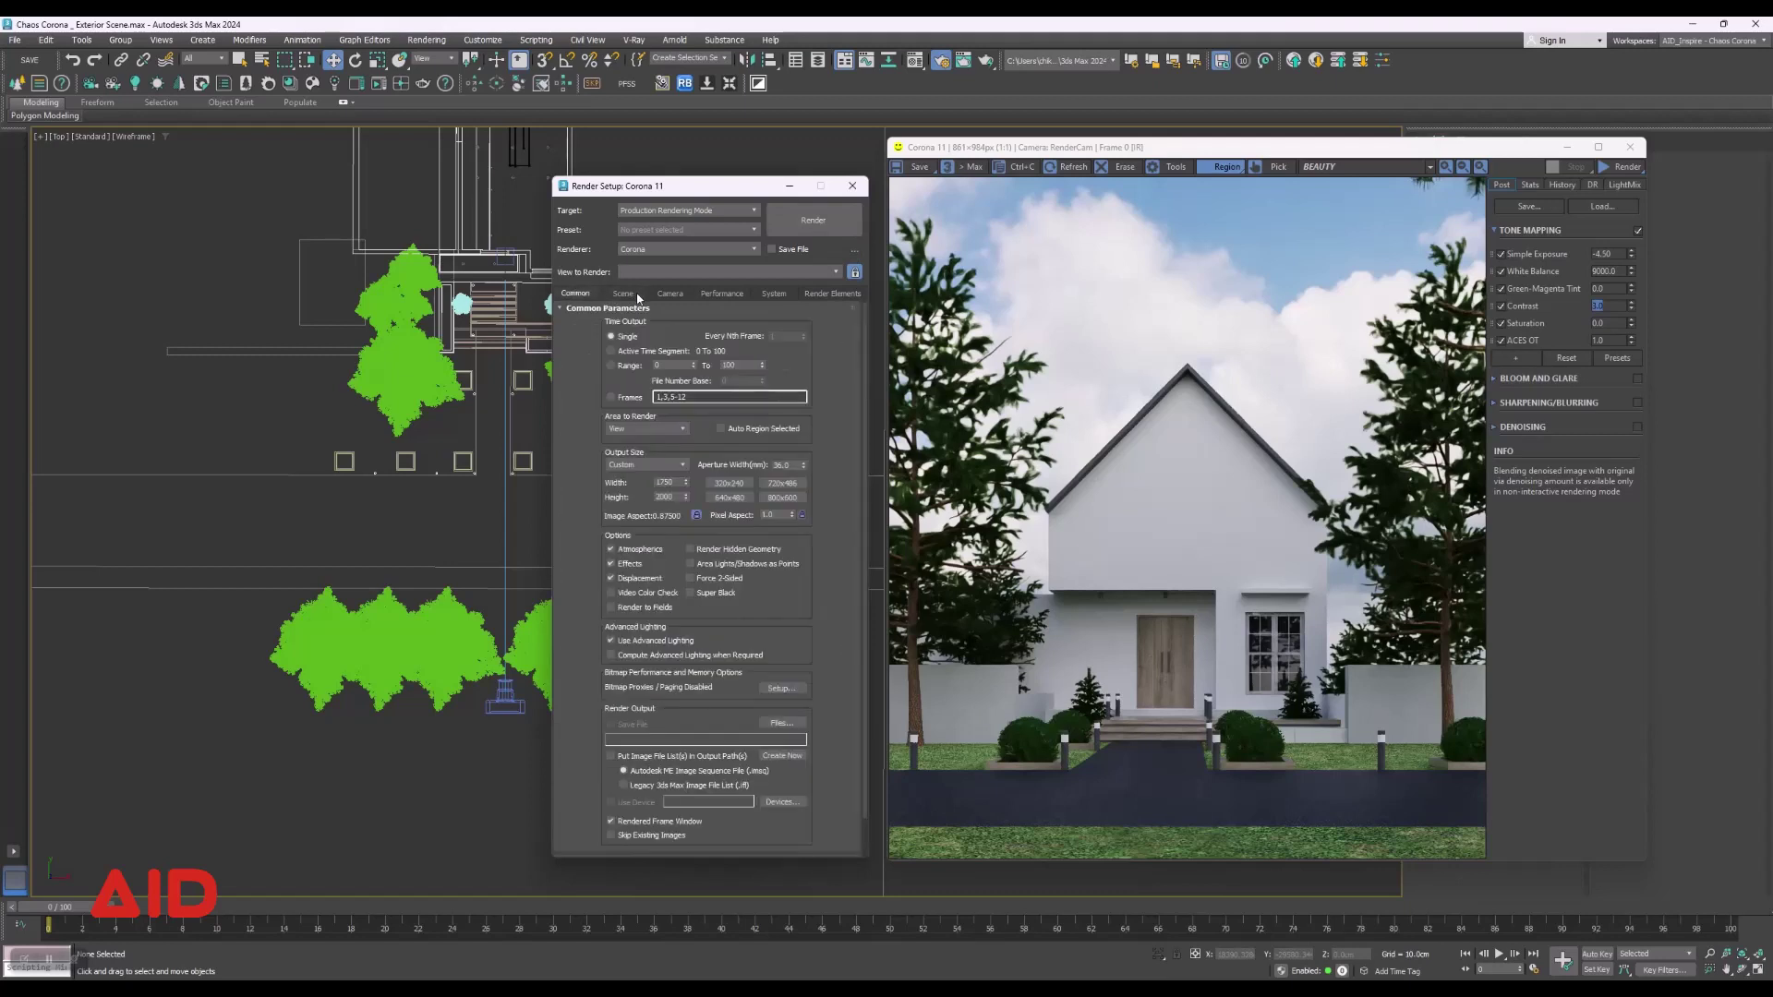
pyautogui.click(624, 294)
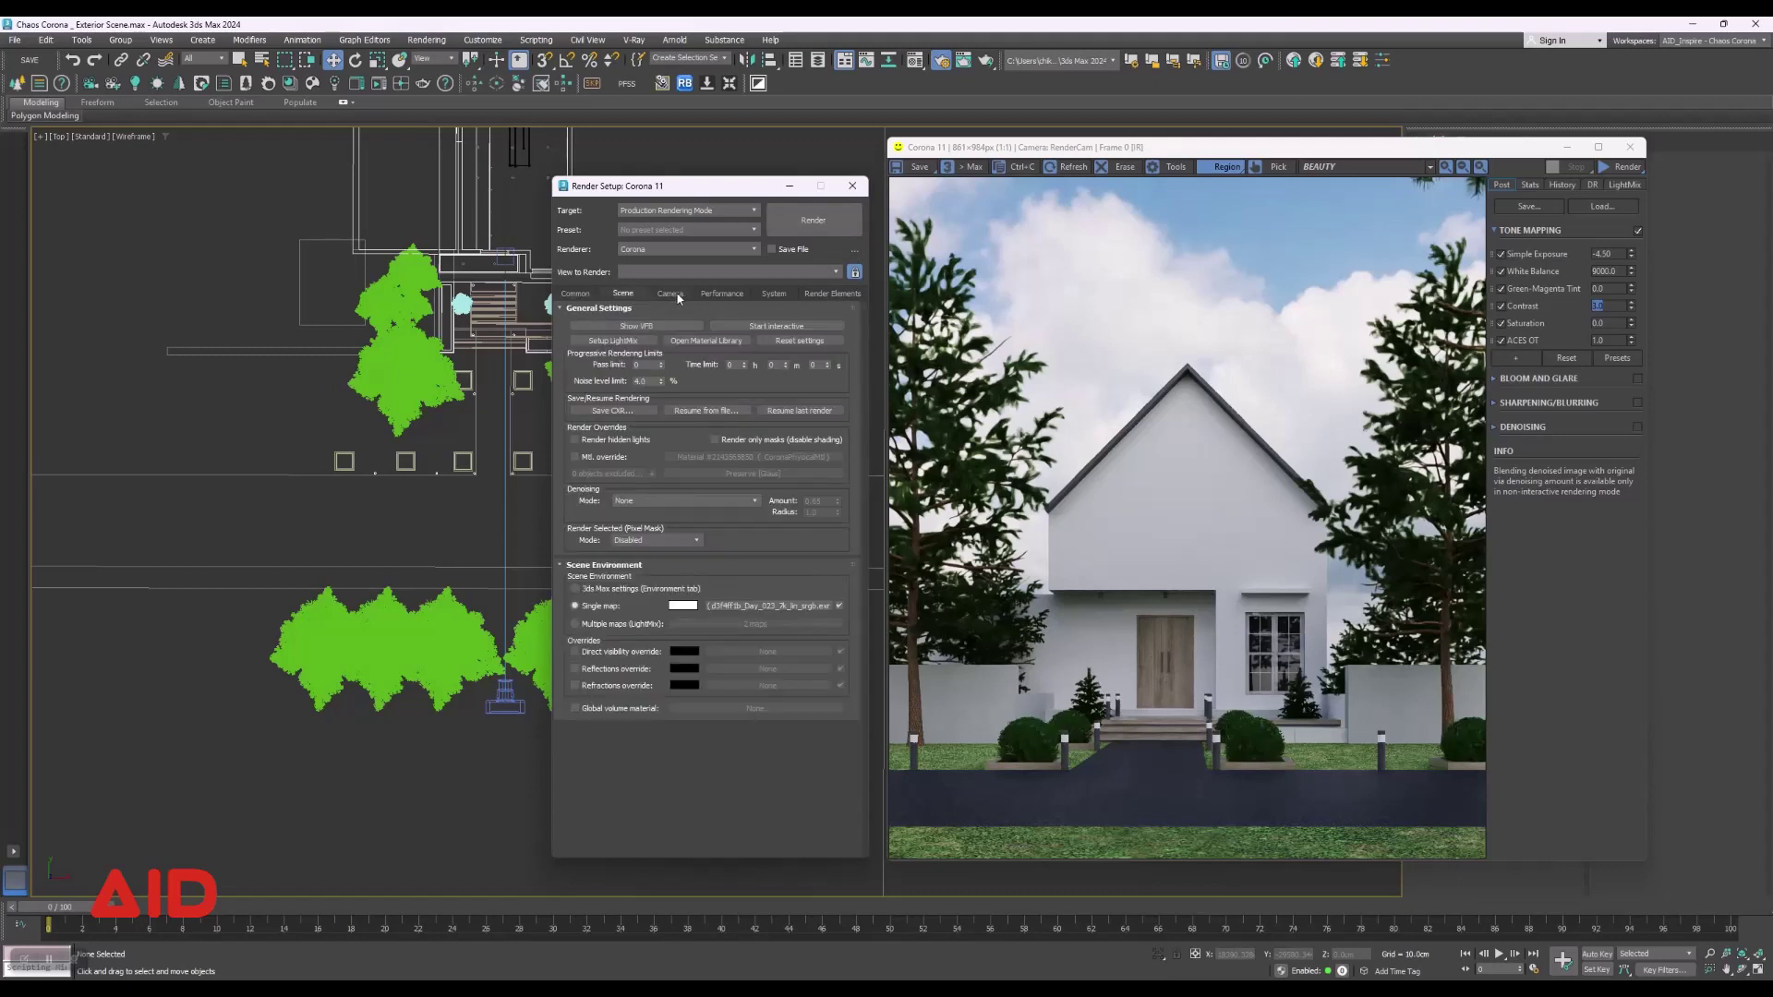
pyautogui.click(671, 293)
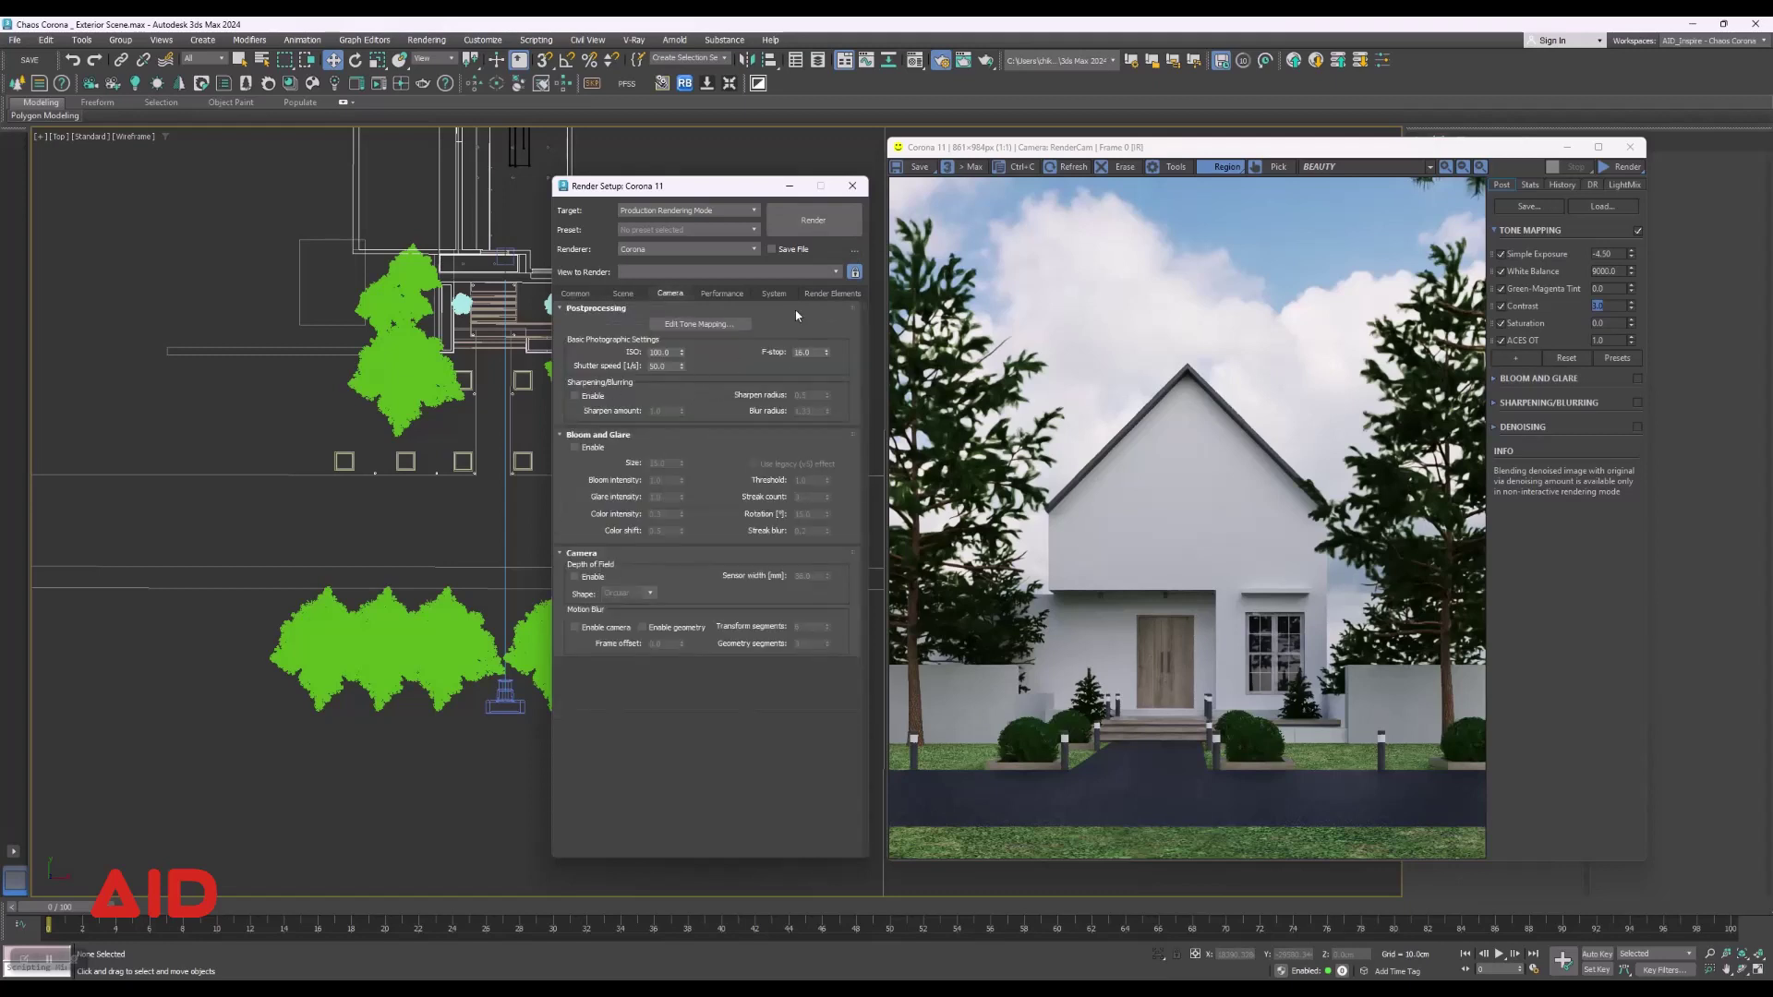
pyautogui.click(852, 186)
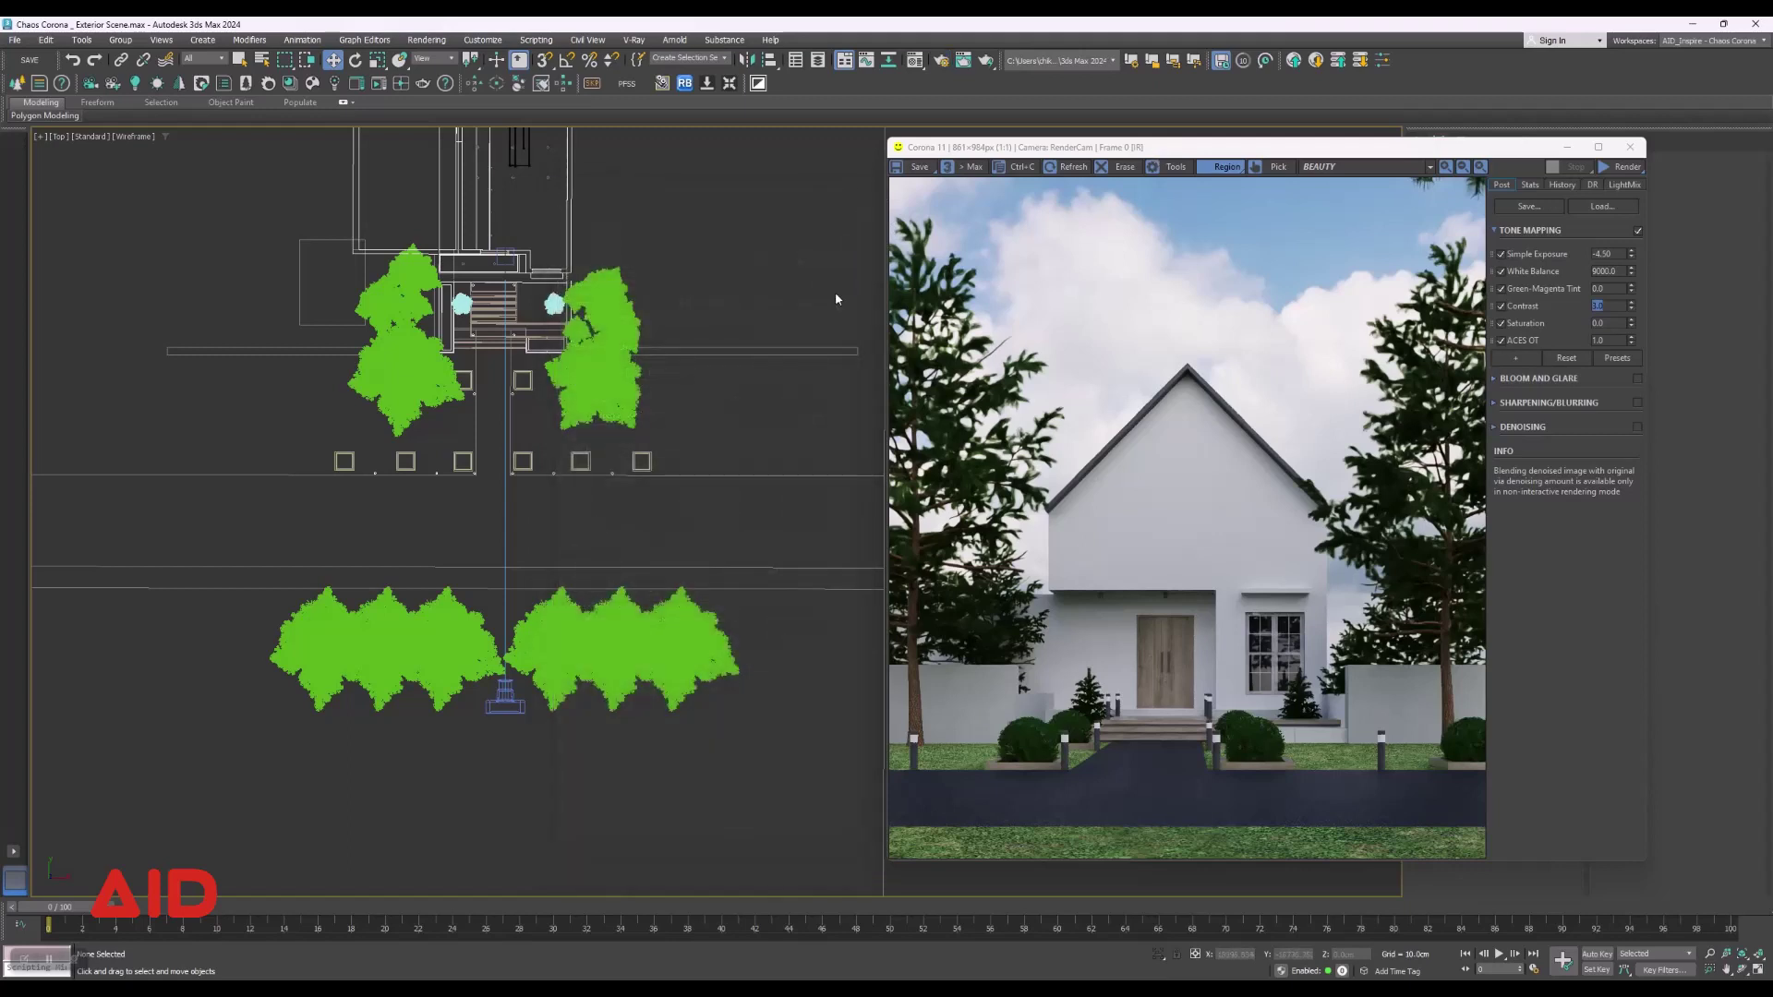
# Enable the Grass Wild 001 scatter in the Chaos Scatter Lister, then close the lister.
pyautogui.scroll(-5, 444, 462)
pyautogui.scroll(3, 388, 444)
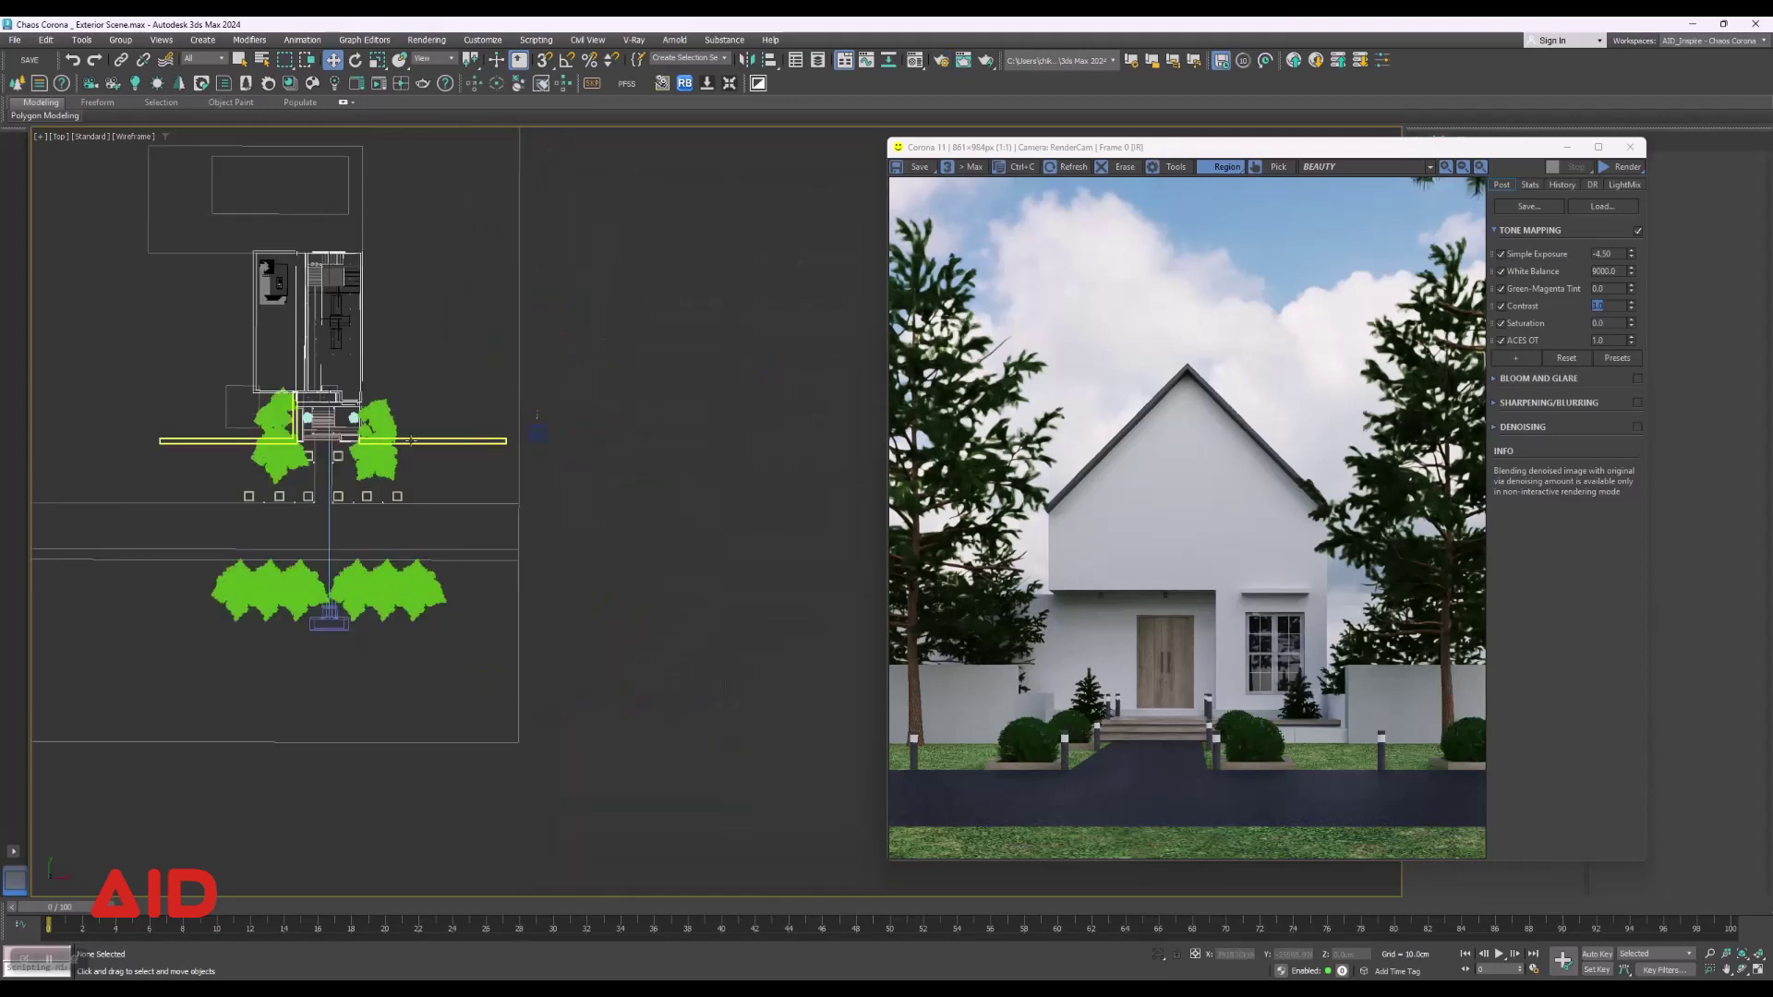
pyautogui.moveTo(372, 457); pyautogui.dragTo(477, 479, button='middle')
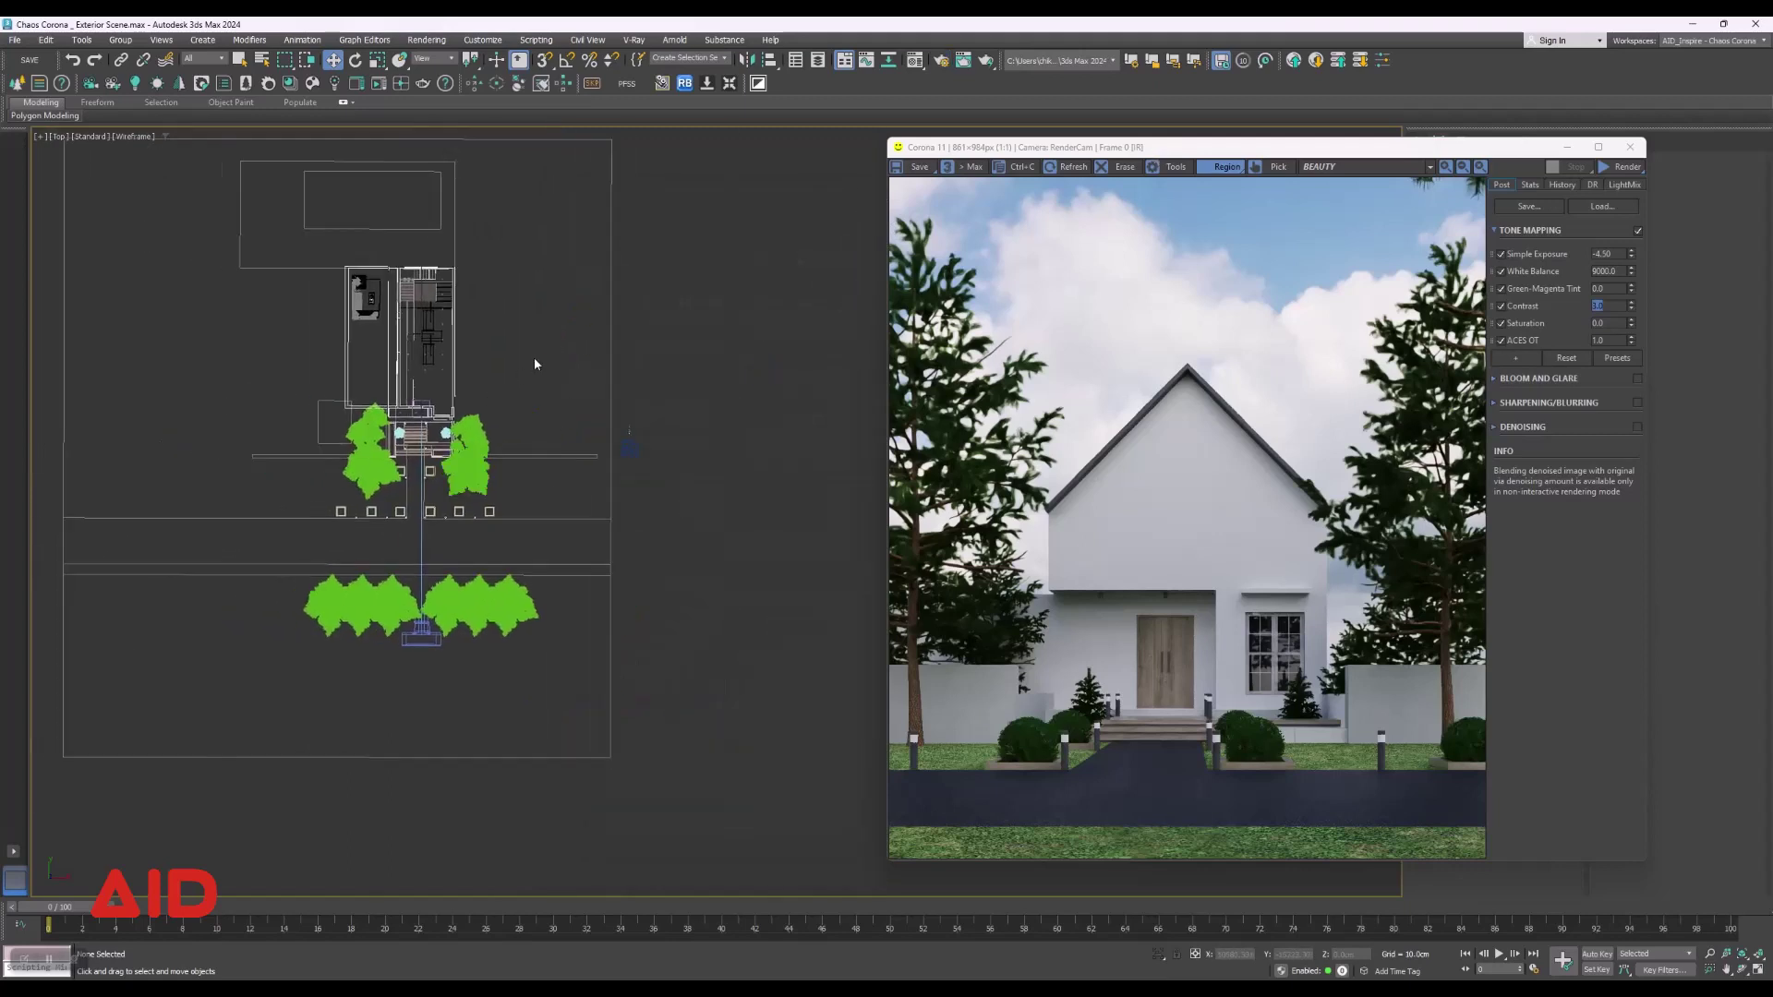
pyautogui.click(40, 87)
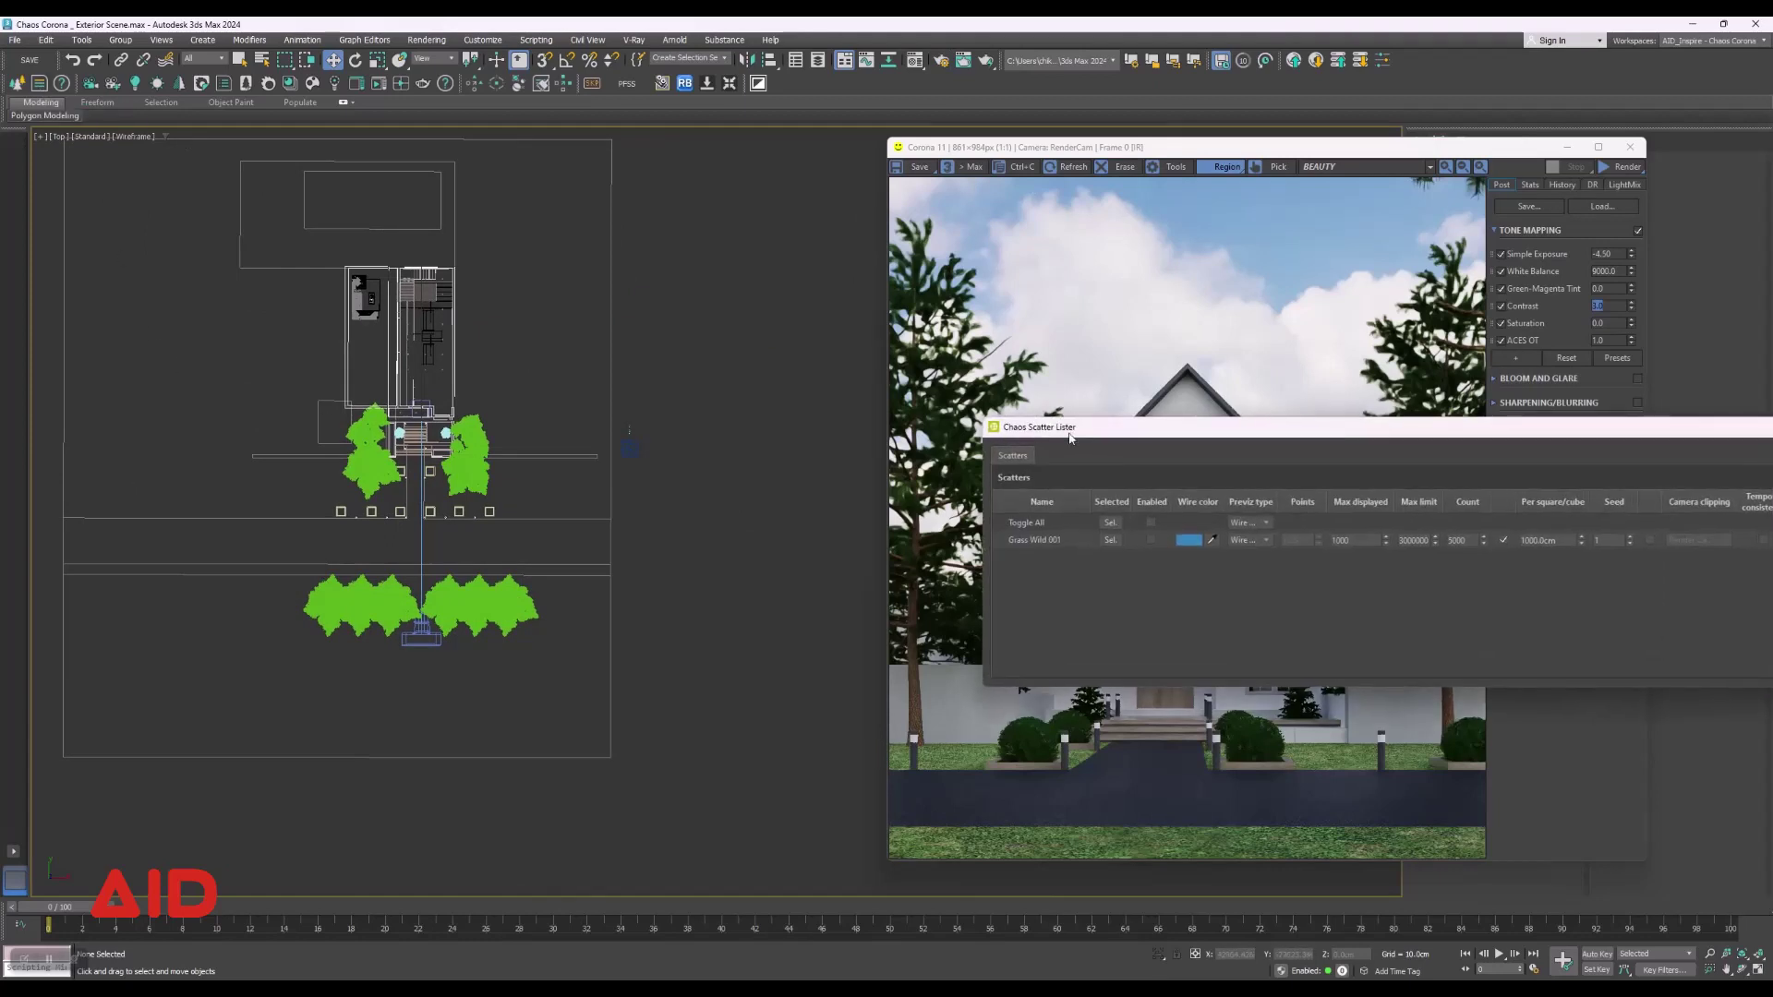
pyautogui.moveTo(1104, 432); pyautogui.dragTo(184, 541)
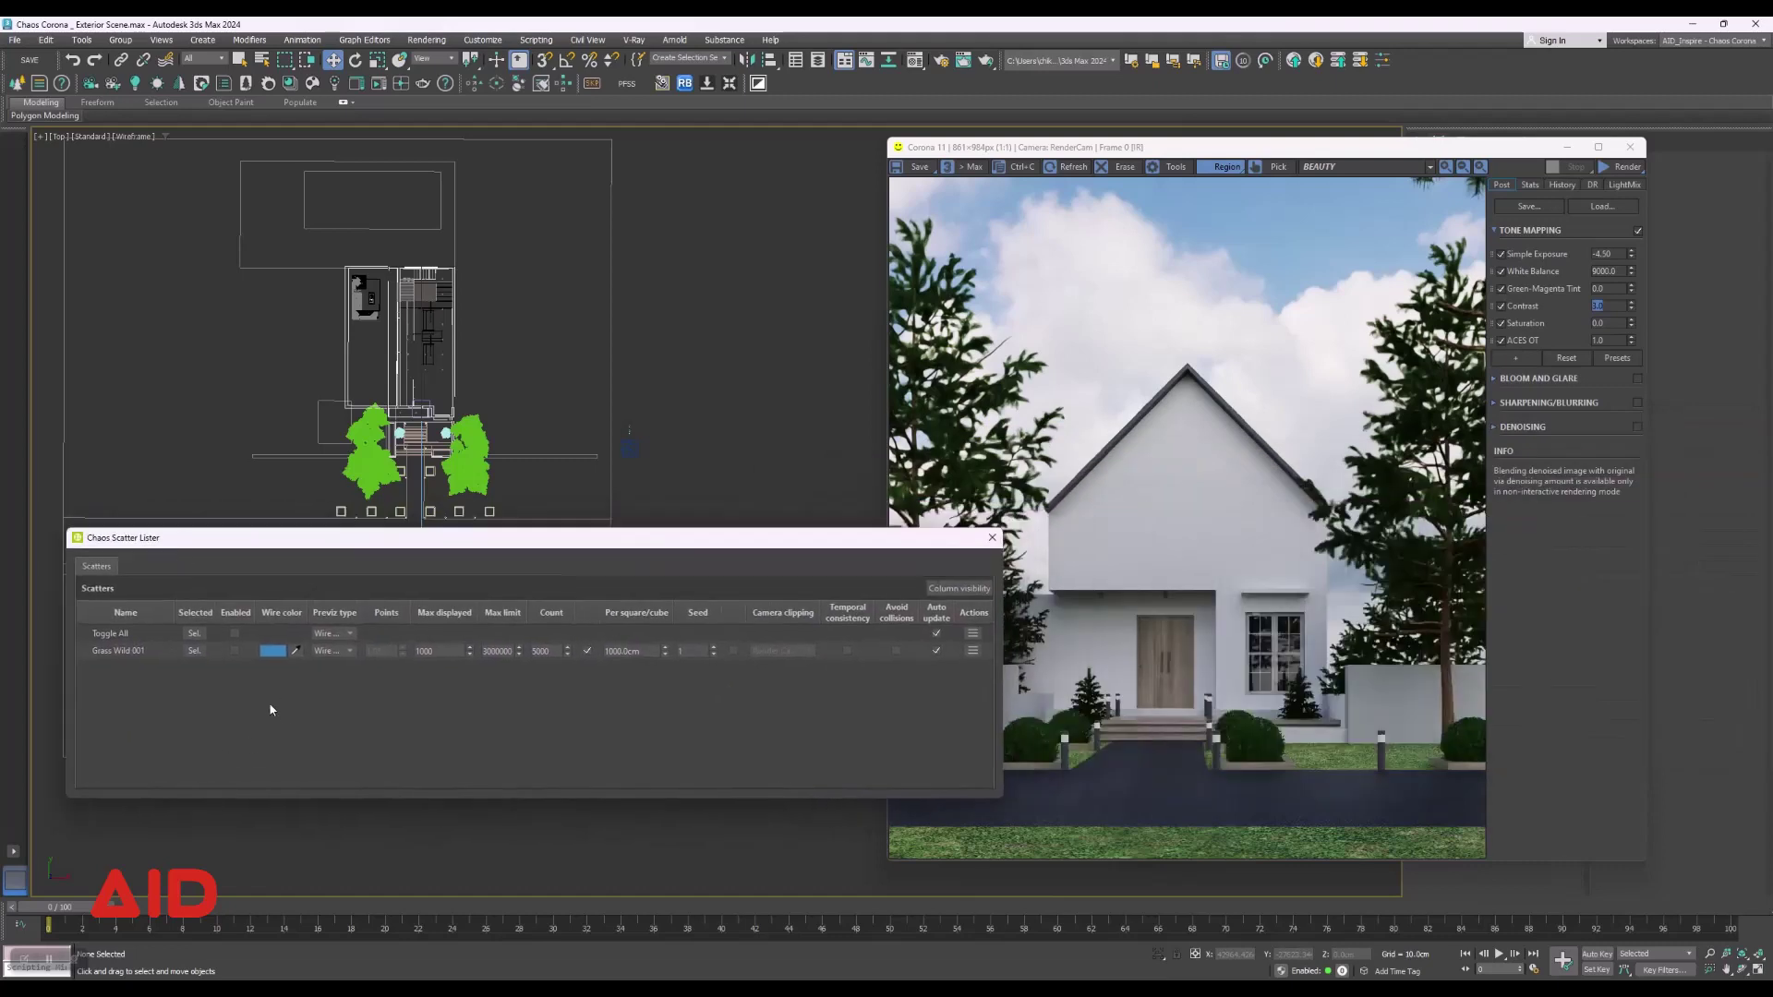
pyautogui.click(234, 634)
pyautogui.click(991, 538)
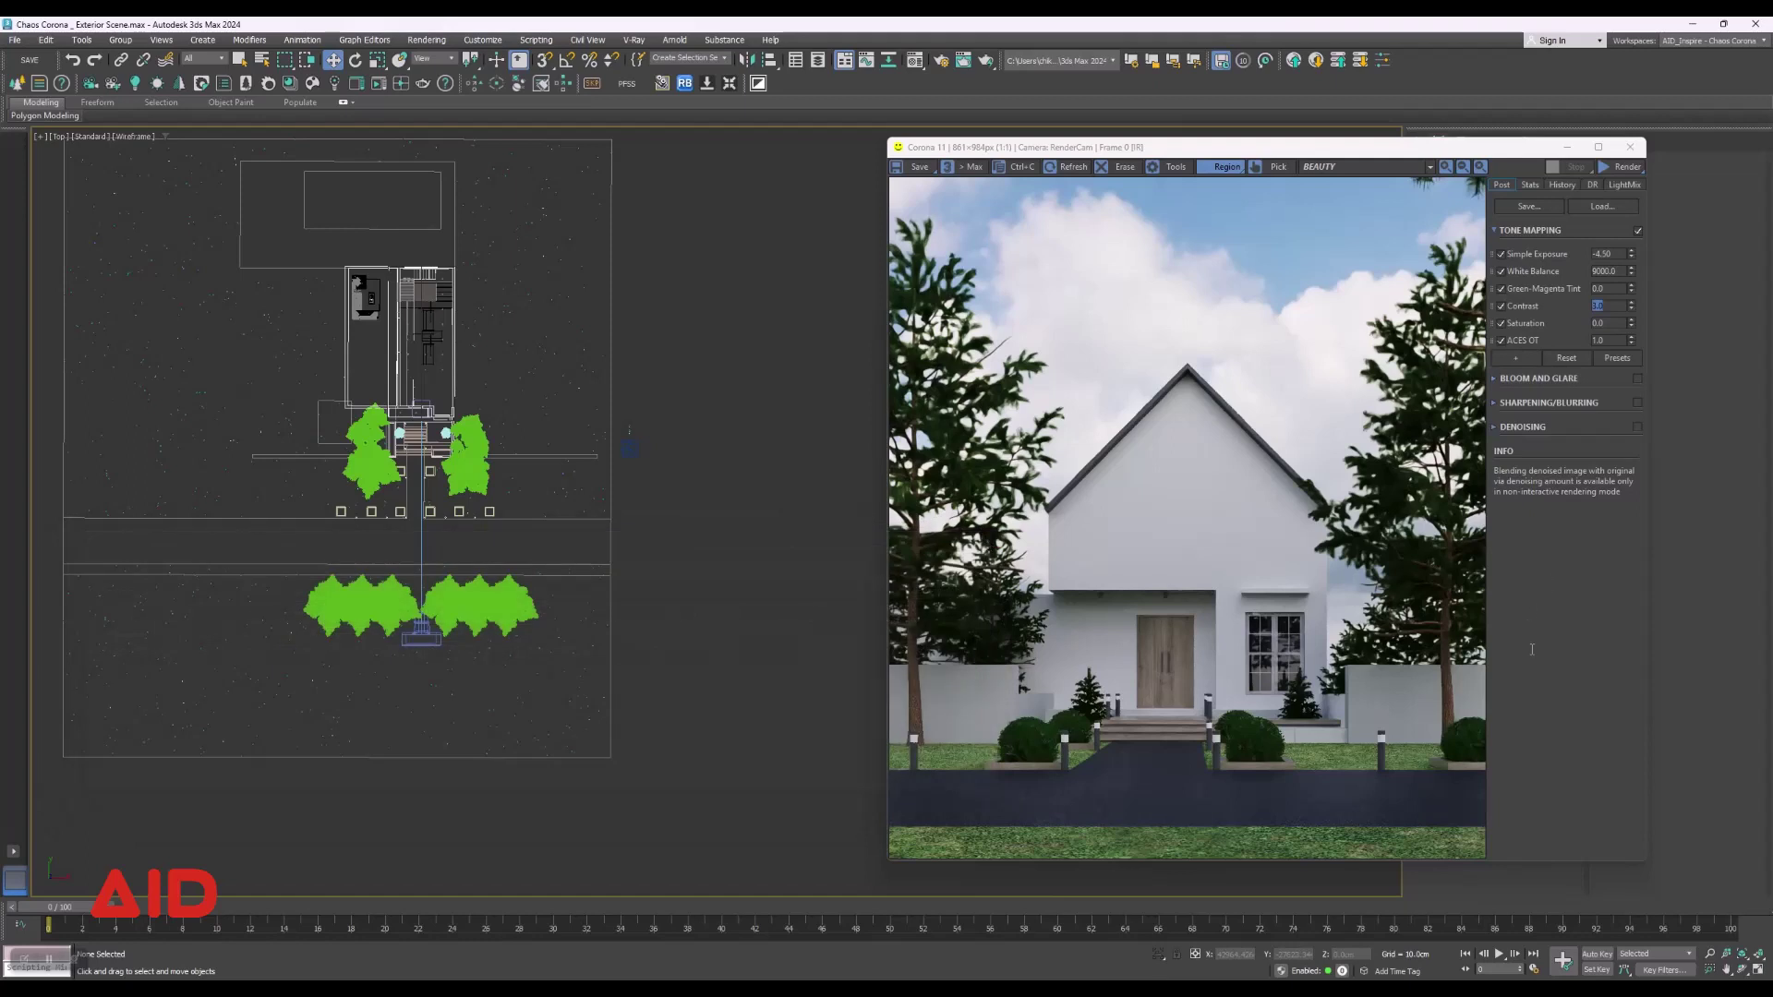
# Save the scene and start the final Corona render.
pyautogui.click(9, 41)
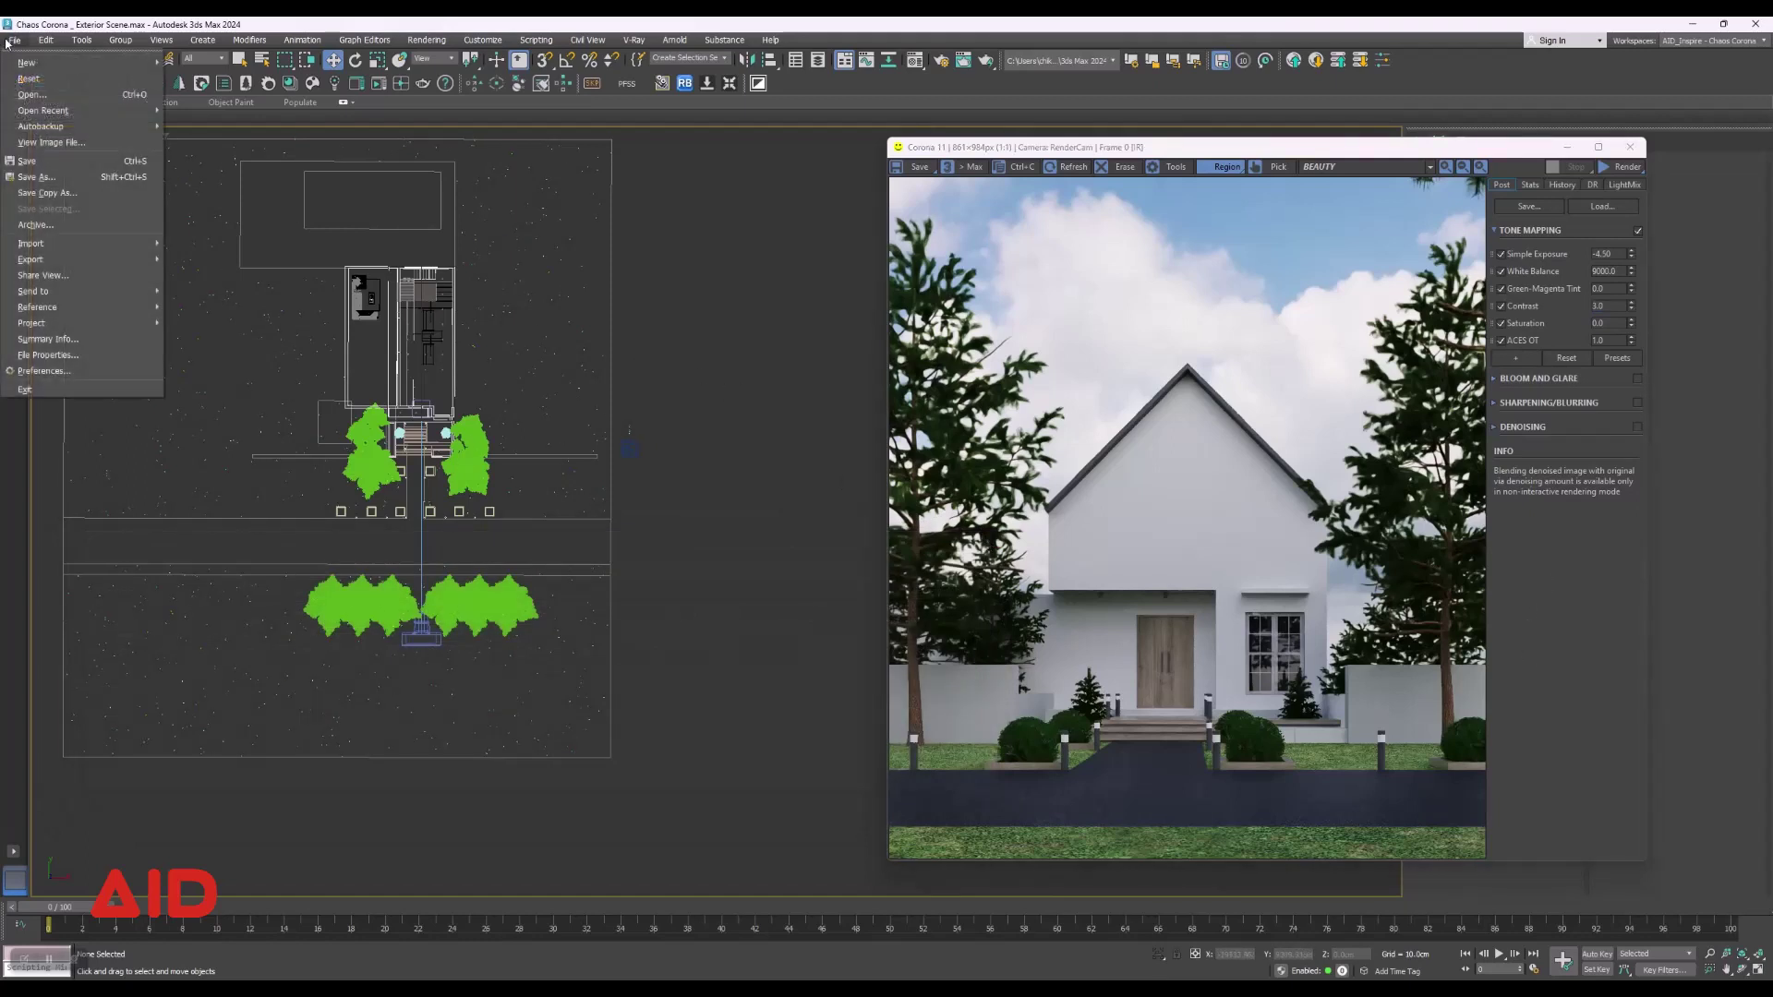
pyautogui.click(43, 161)
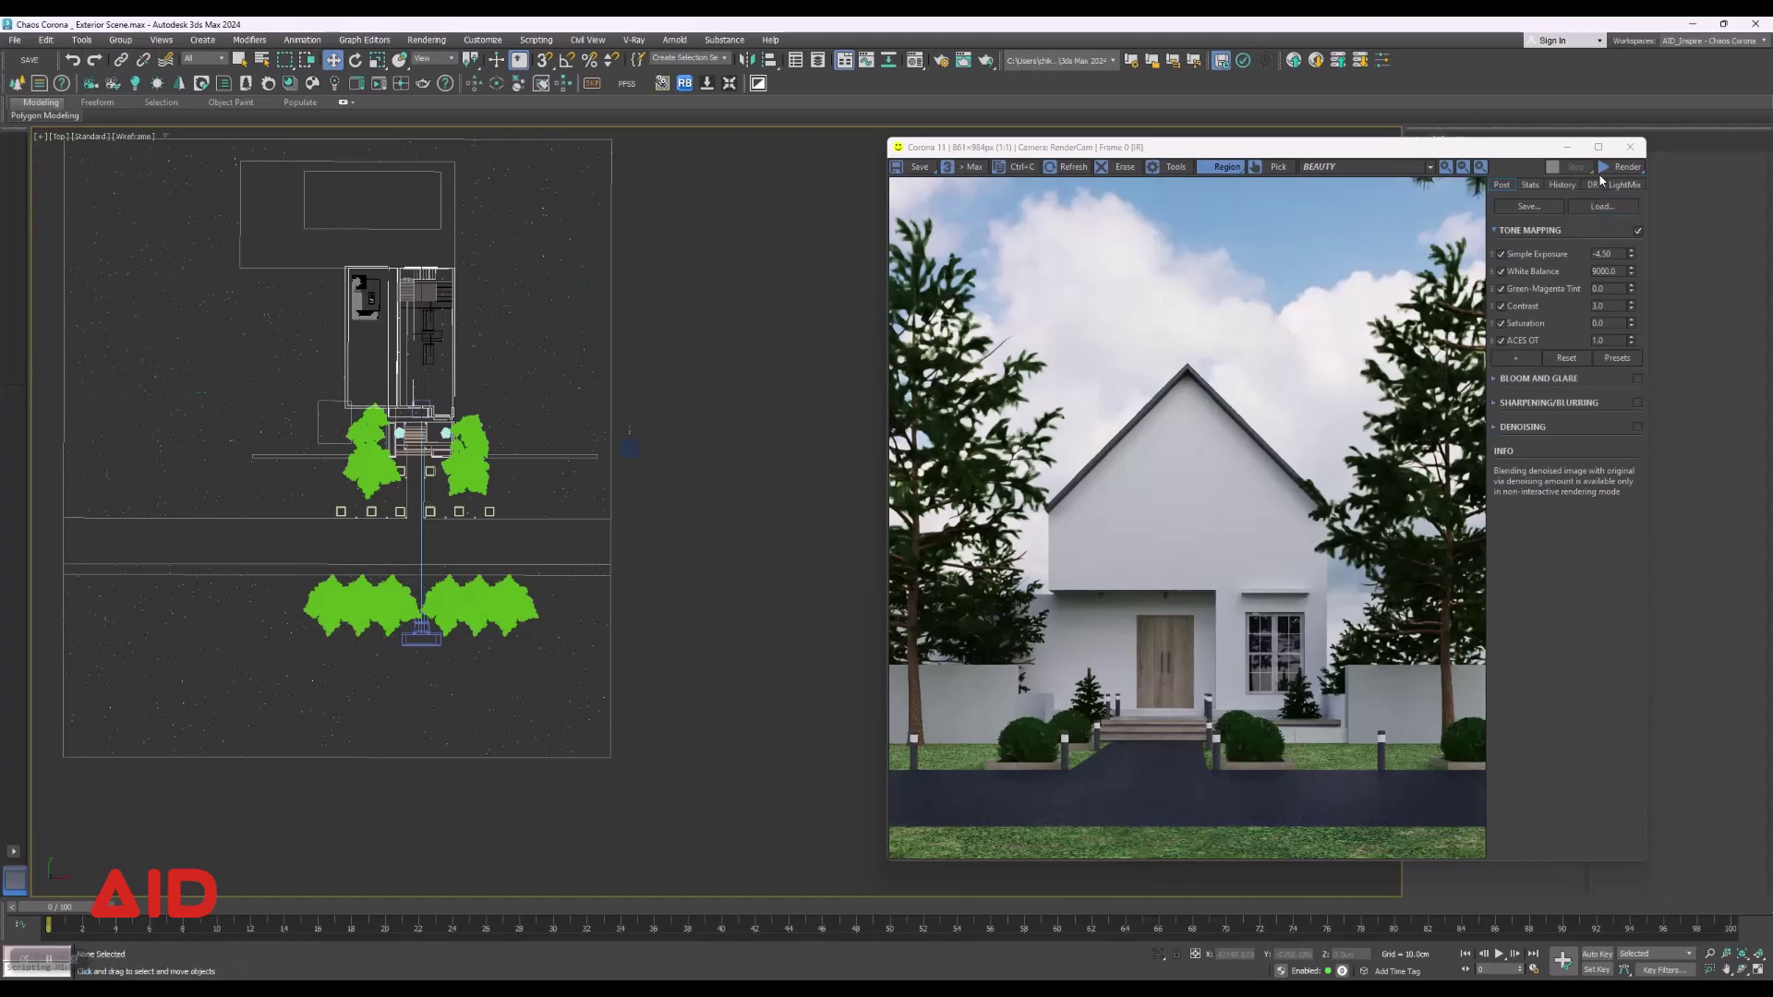
pyautogui.moveTo(1378, 154); pyautogui.dragTo(874, 158)
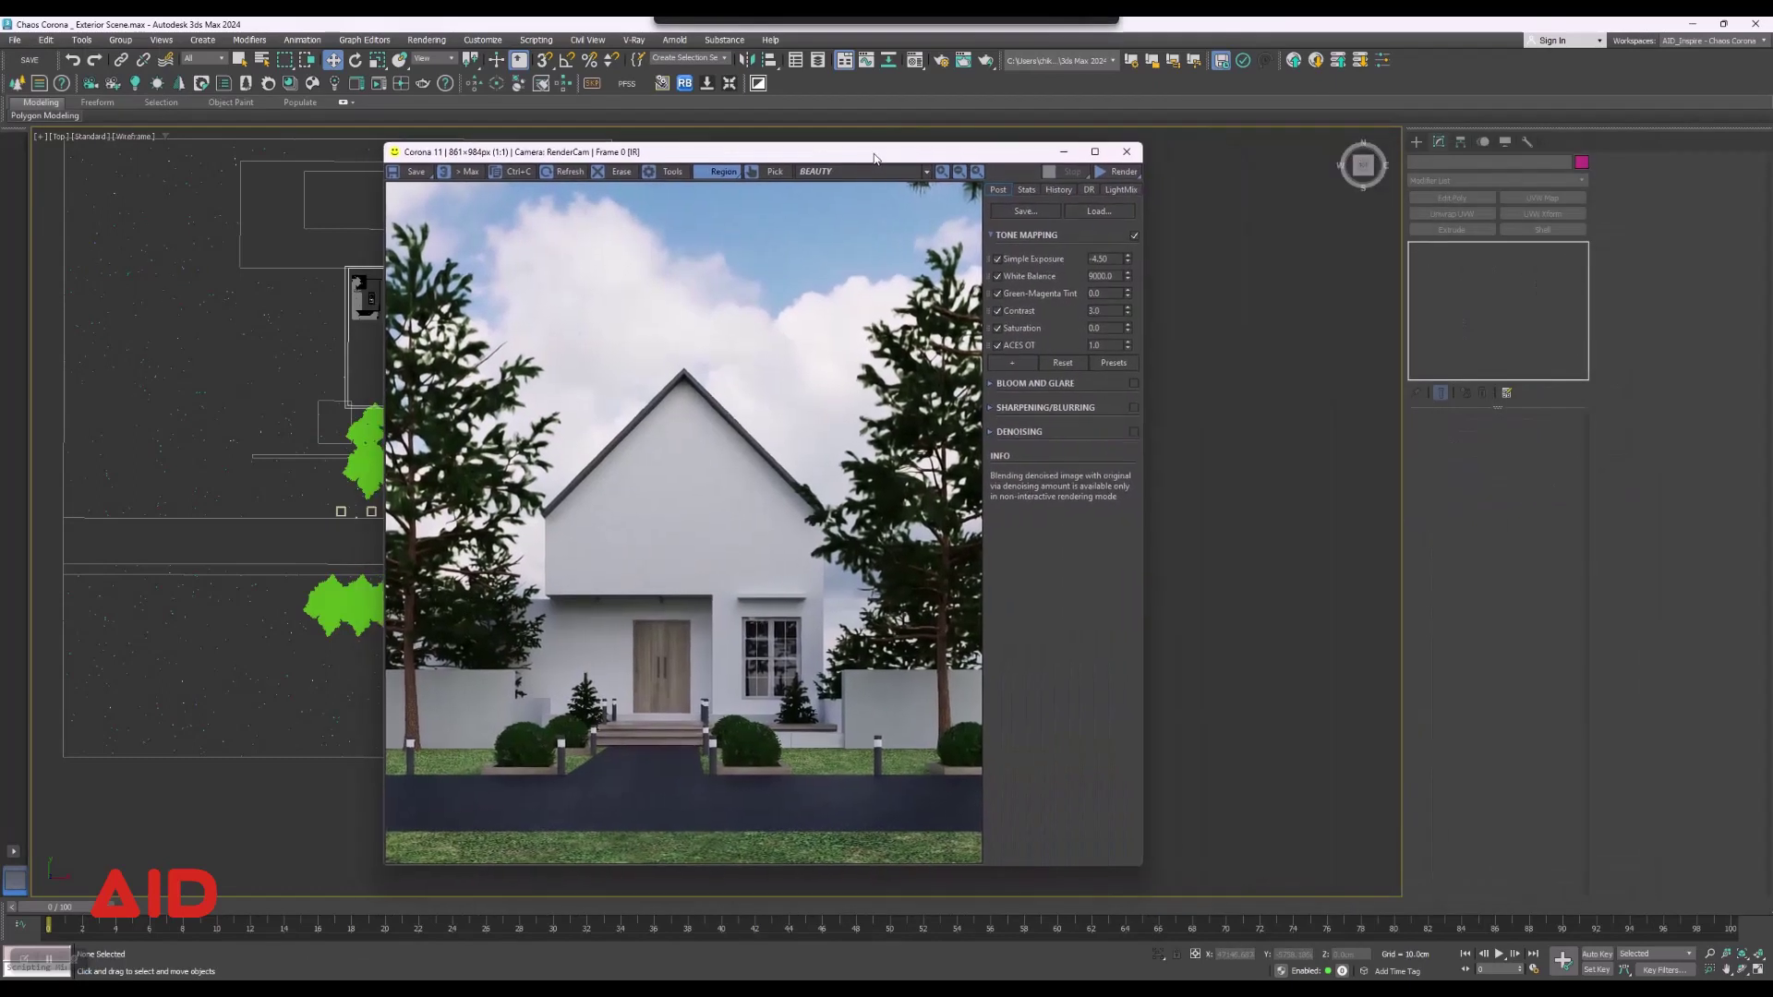
pyautogui.click(1120, 174)
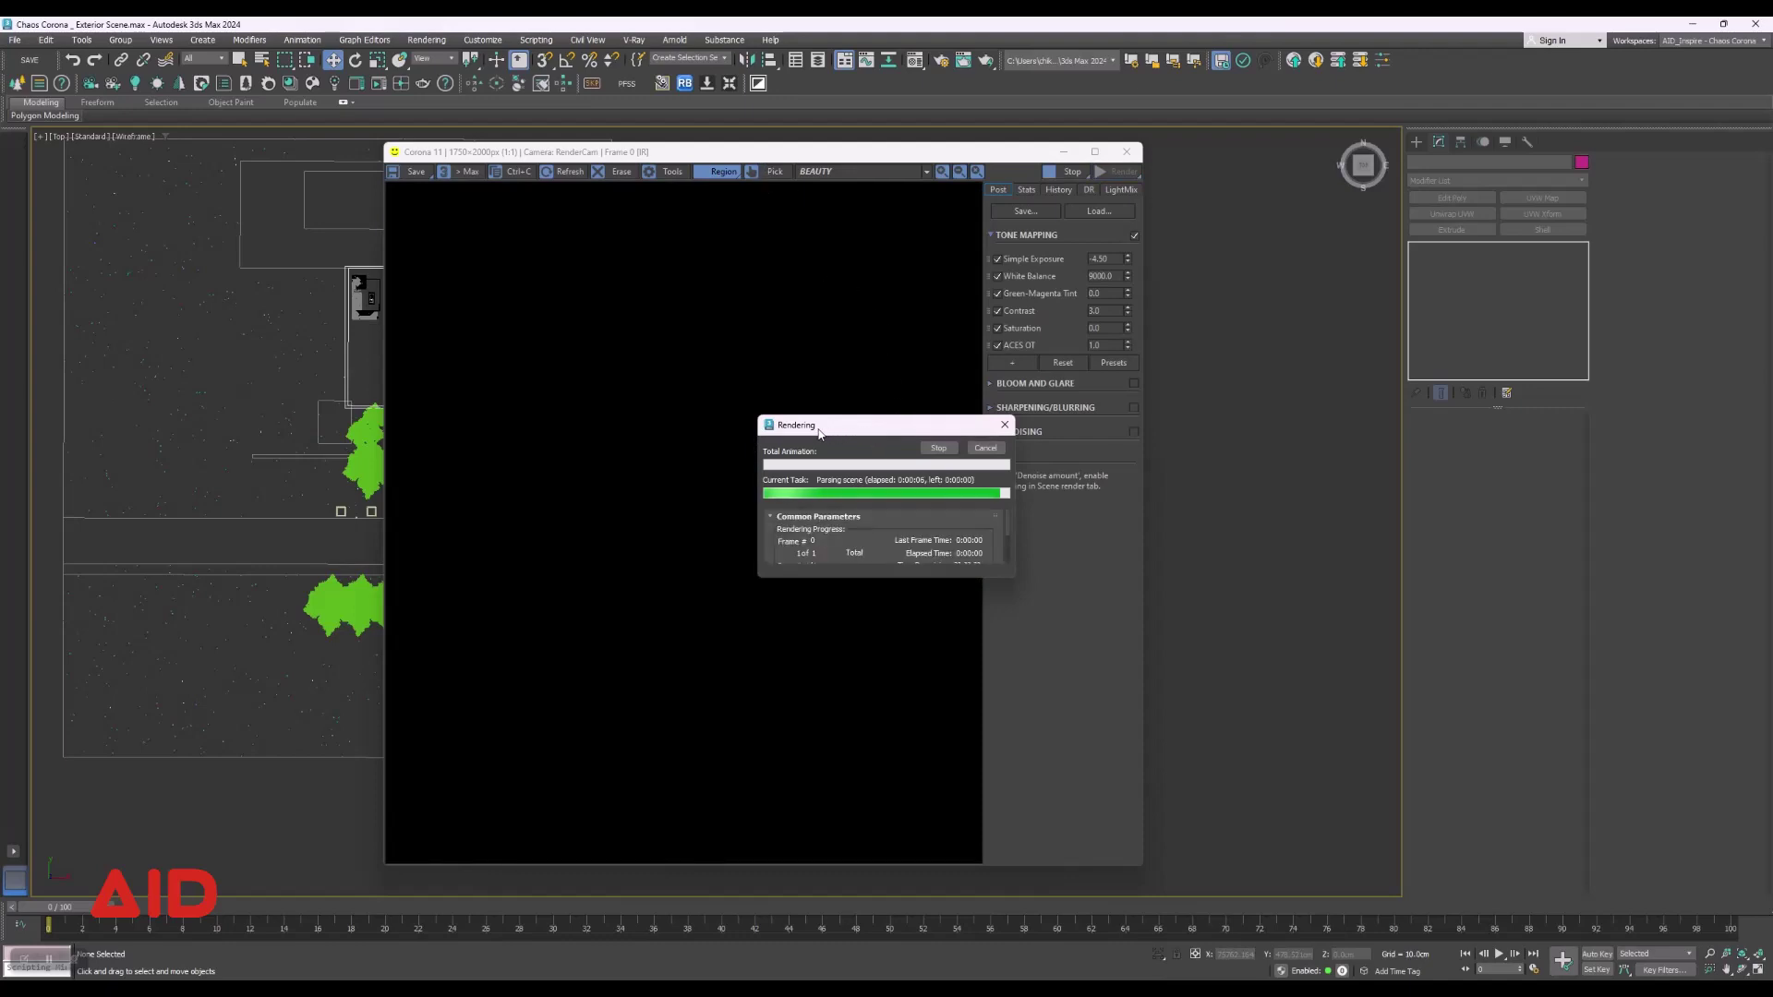
# Arrange the render and progress windows, then check the VFB Stats and LightMix panels.
pyautogui.moveTo(819, 433); pyautogui.dragTo(1239, 437)
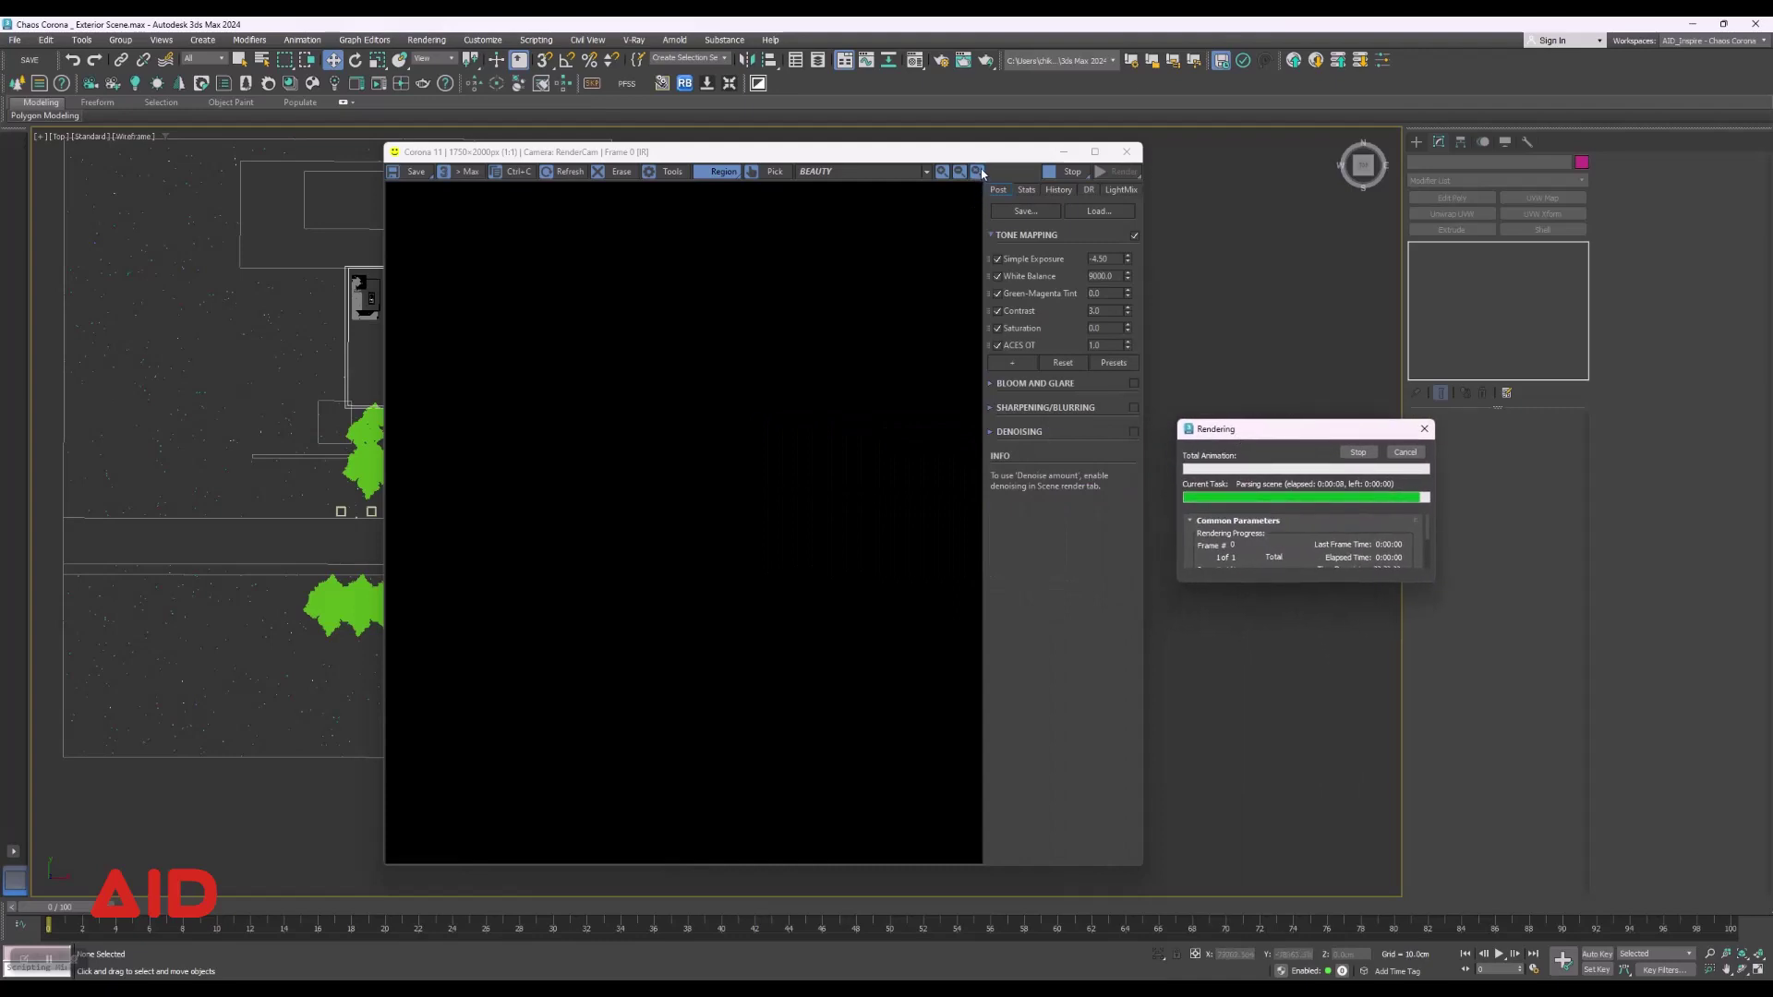
pyautogui.moveTo(983, 154); pyautogui.dragTo(1010, 192)
pyautogui.moveTo(1248, 434); pyautogui.dragTo(1351, 370)
pyautogui.moveTo(928, 196); pyautogui.dragTo(1022, 154)
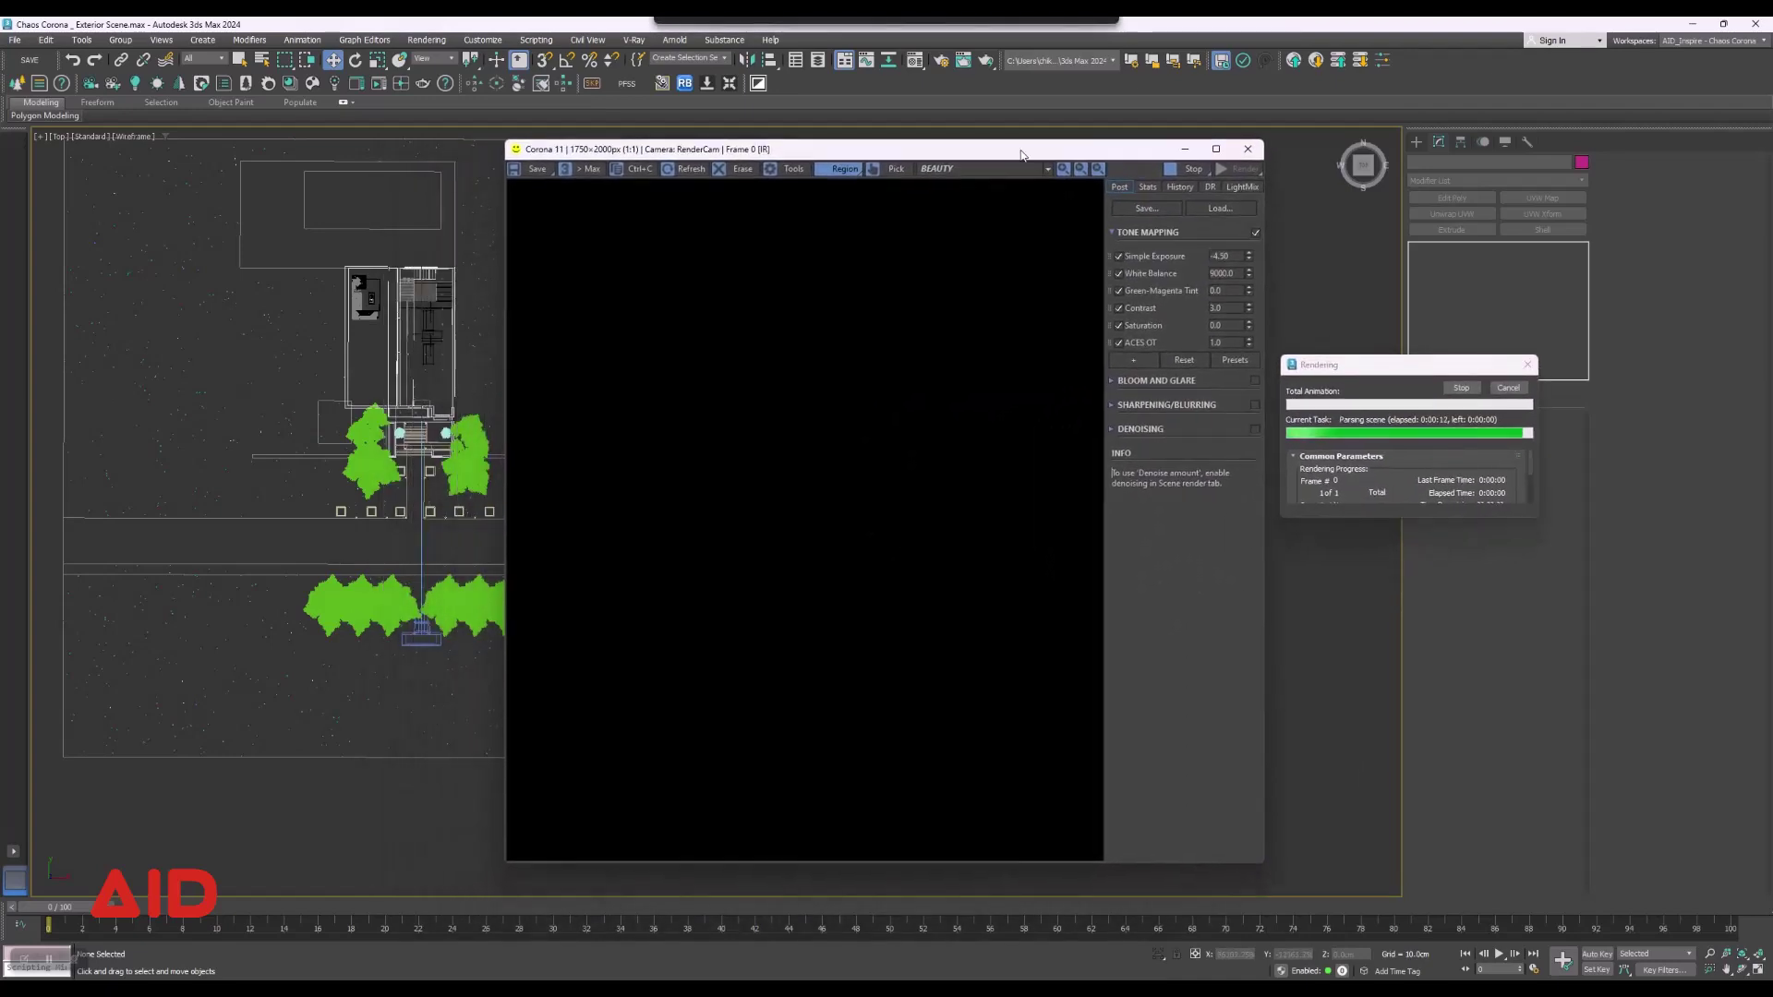
pyautogui.moveTo(1321, 371); pyautogui.dragTo(1321, 393)
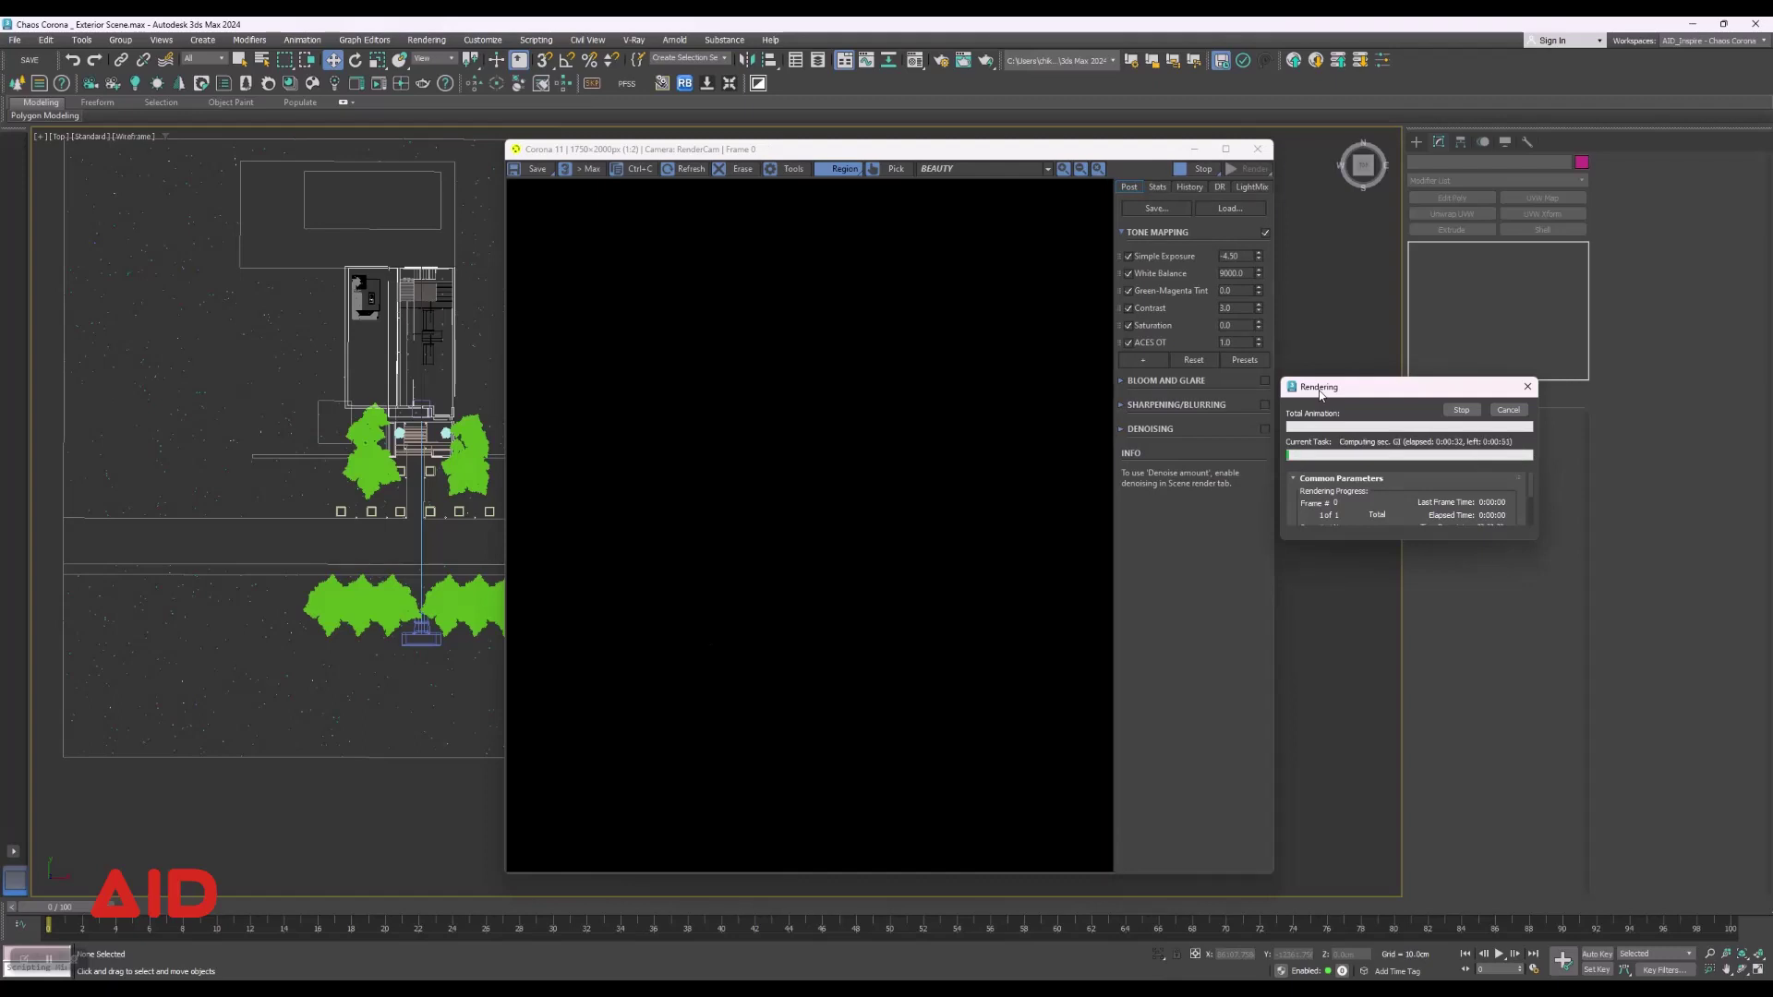
pyautogui.click(1158, 188)
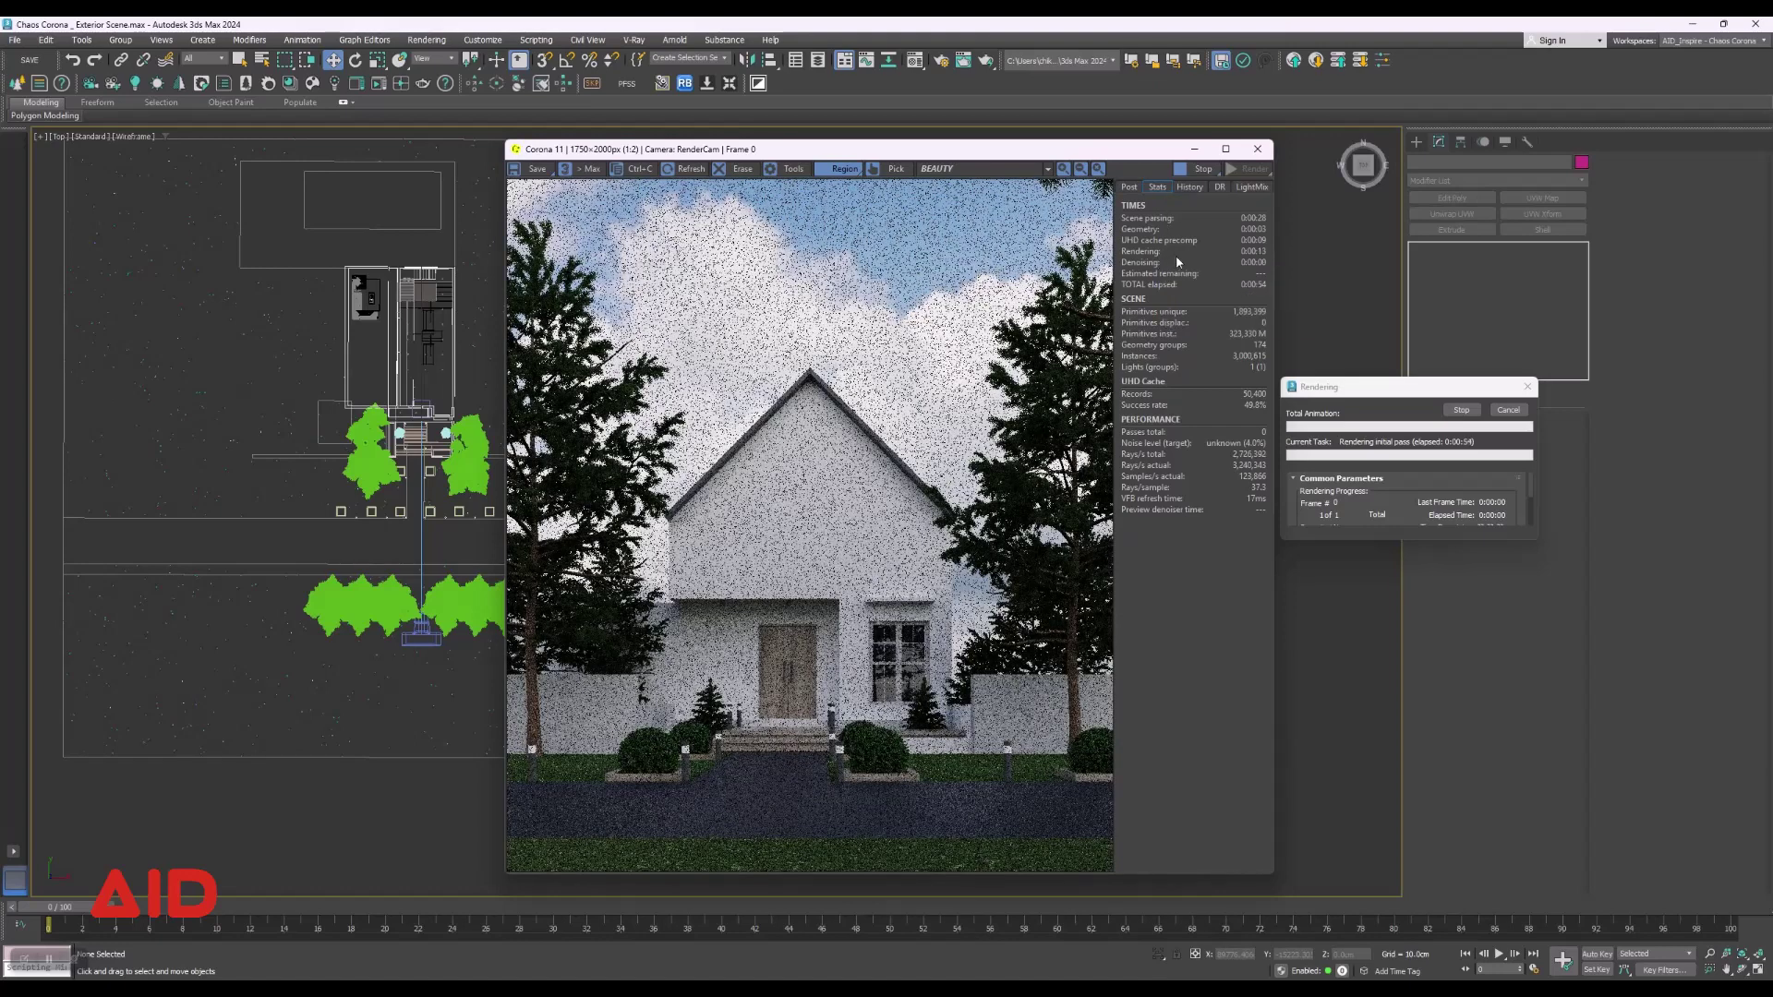
pyautogui.click(1189, 187)
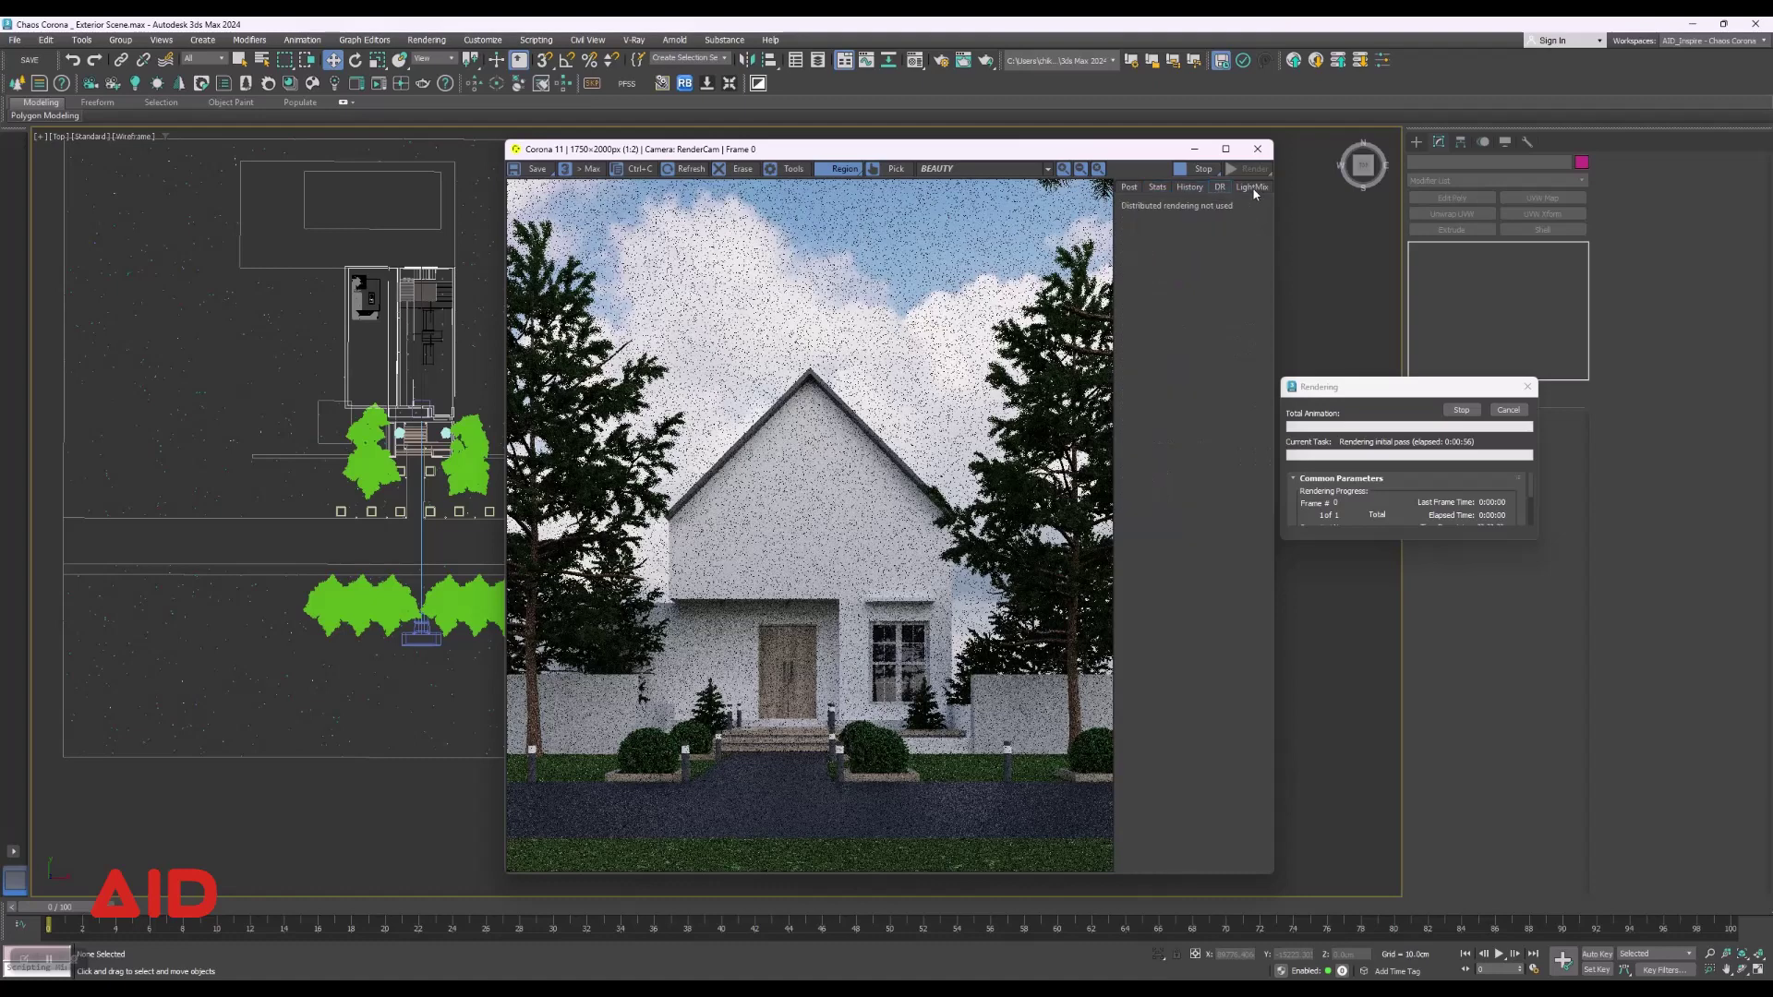
pyautogui.click(1249, 190)
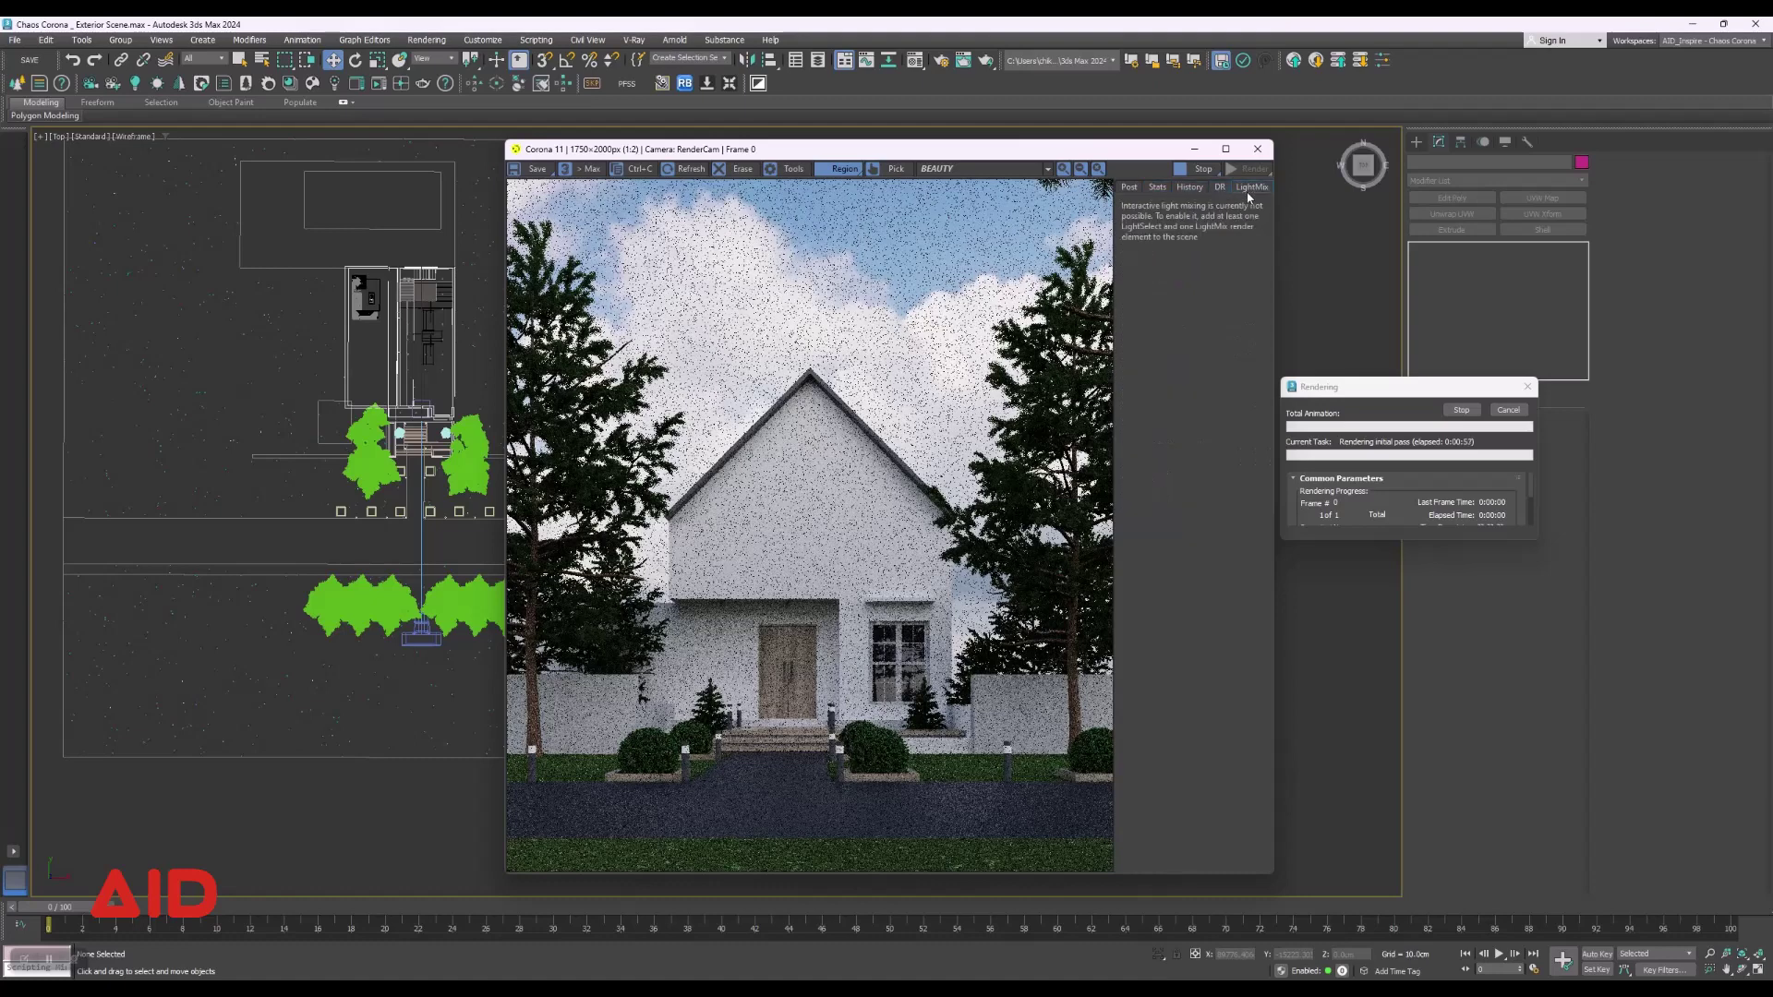
pyautogui.click(1156, 188)
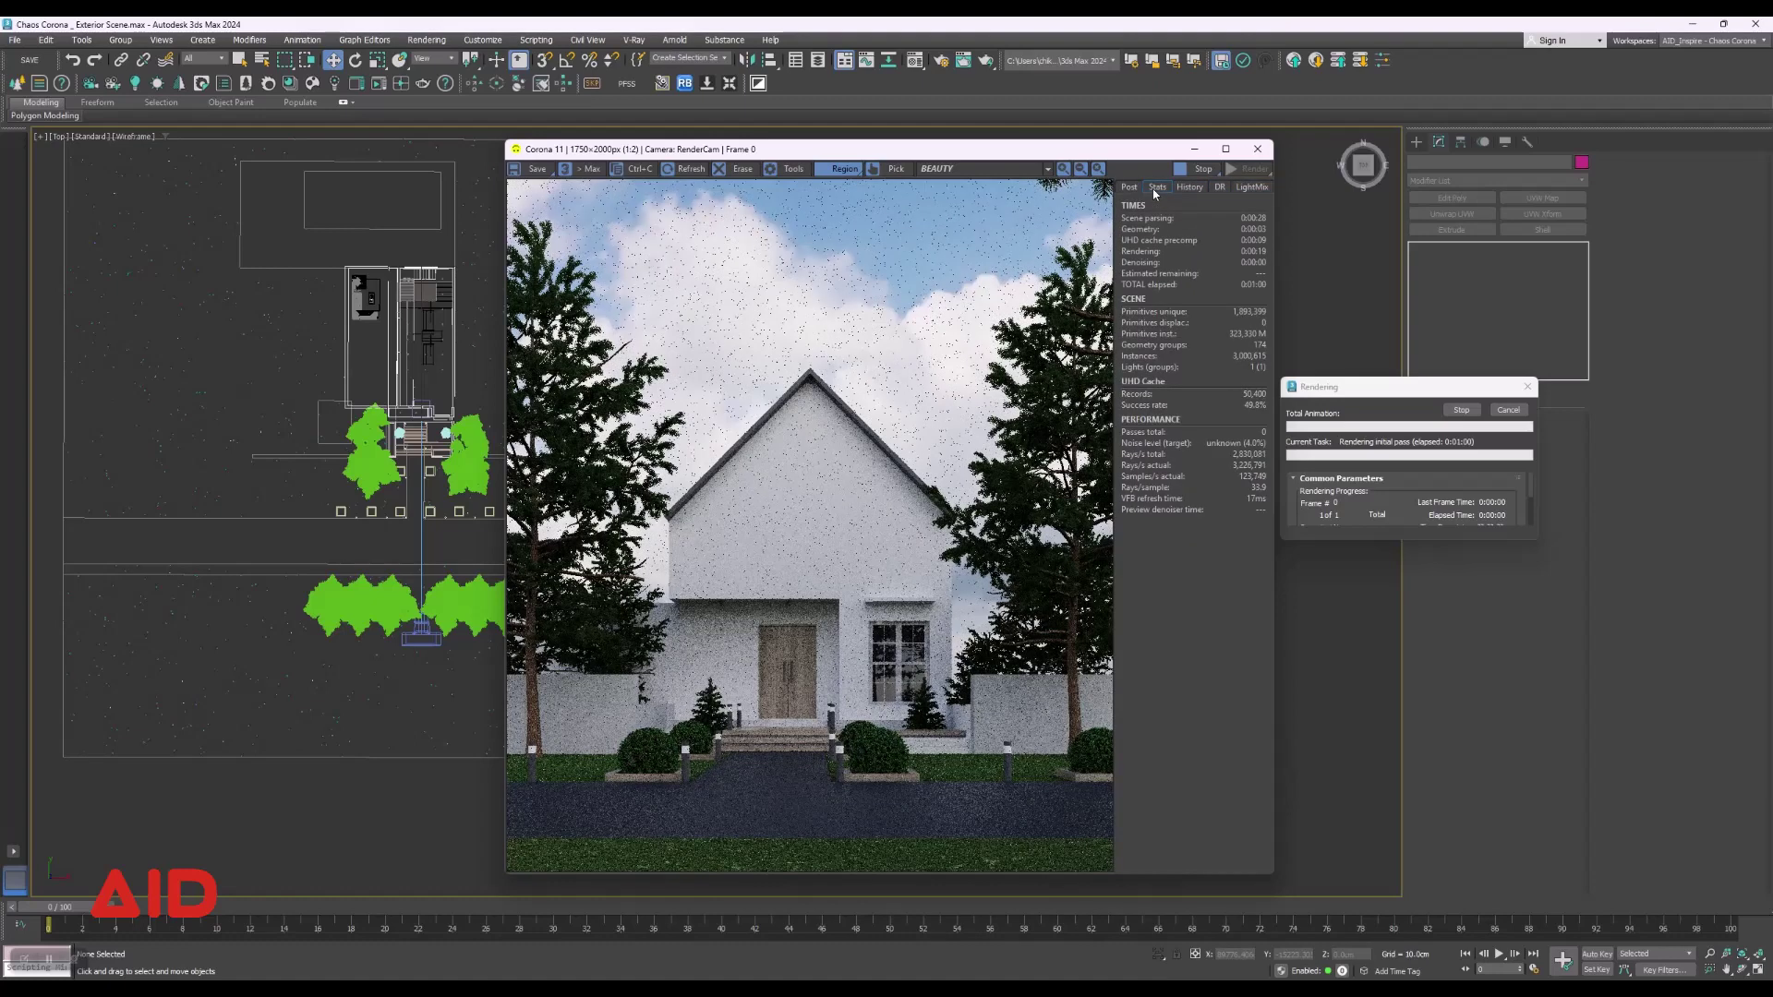
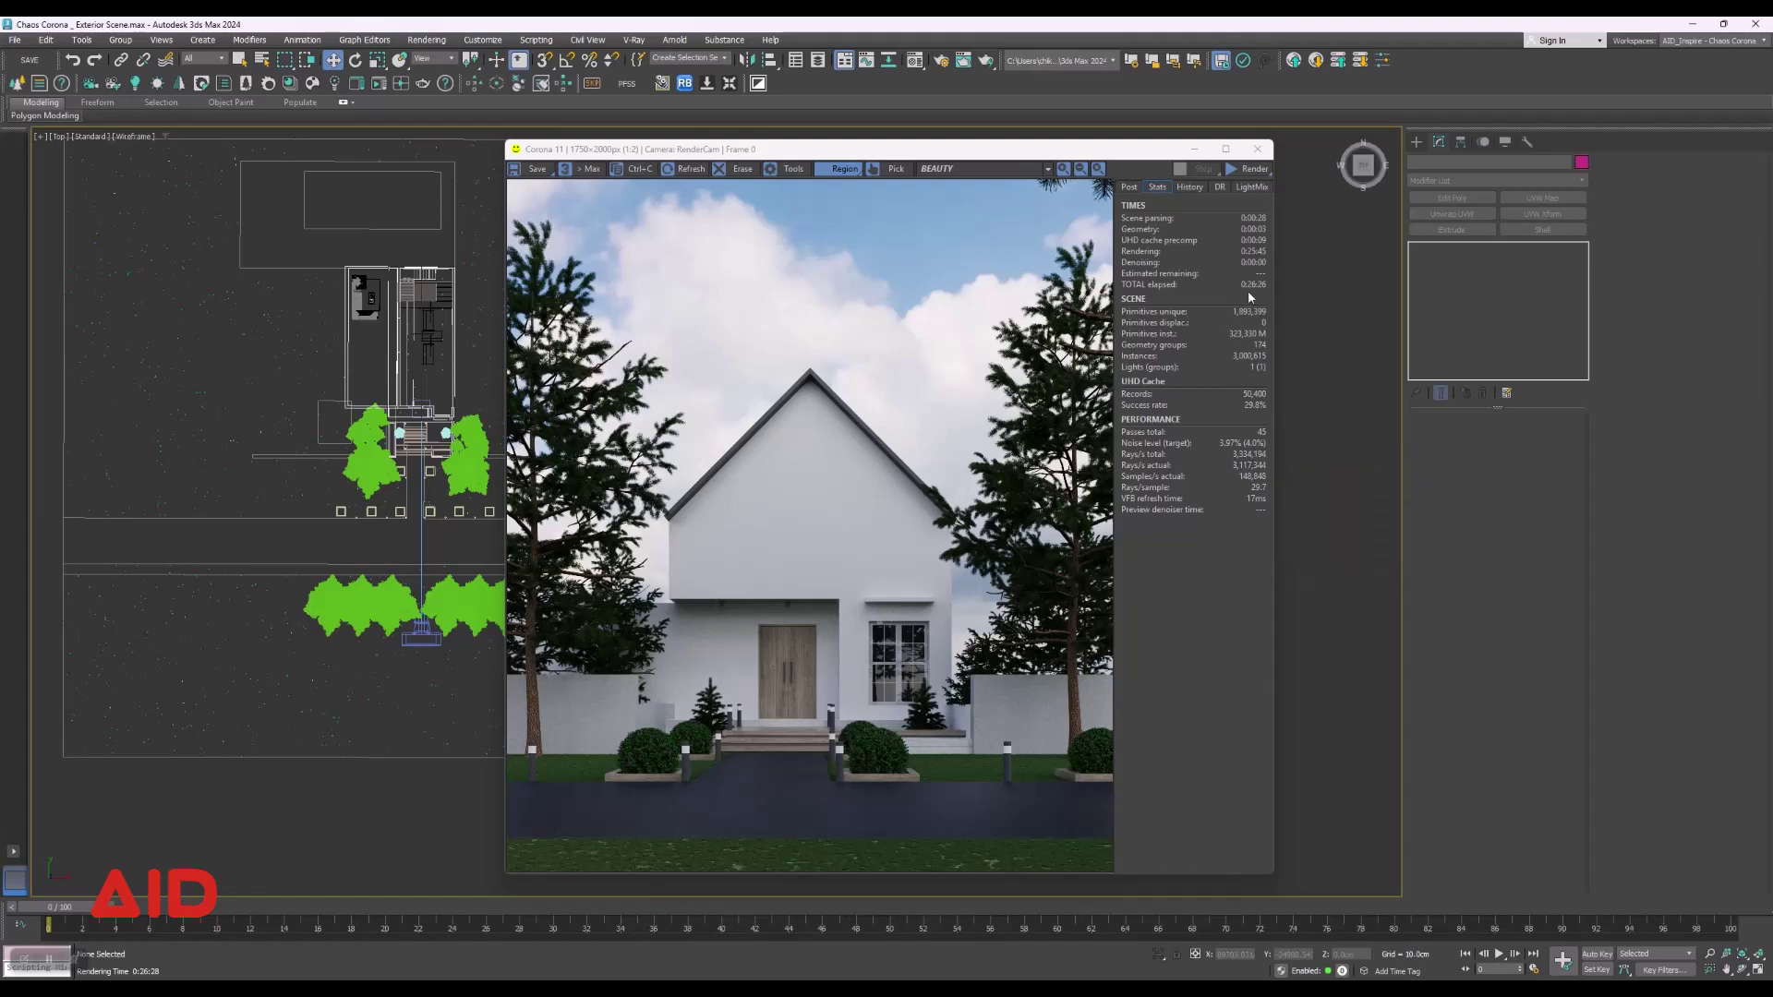
# Show the Corona VFB Post tone mapping and confirm Render Setup's Scene denoising mode stays None.
pyautogui.click(1134, 188)
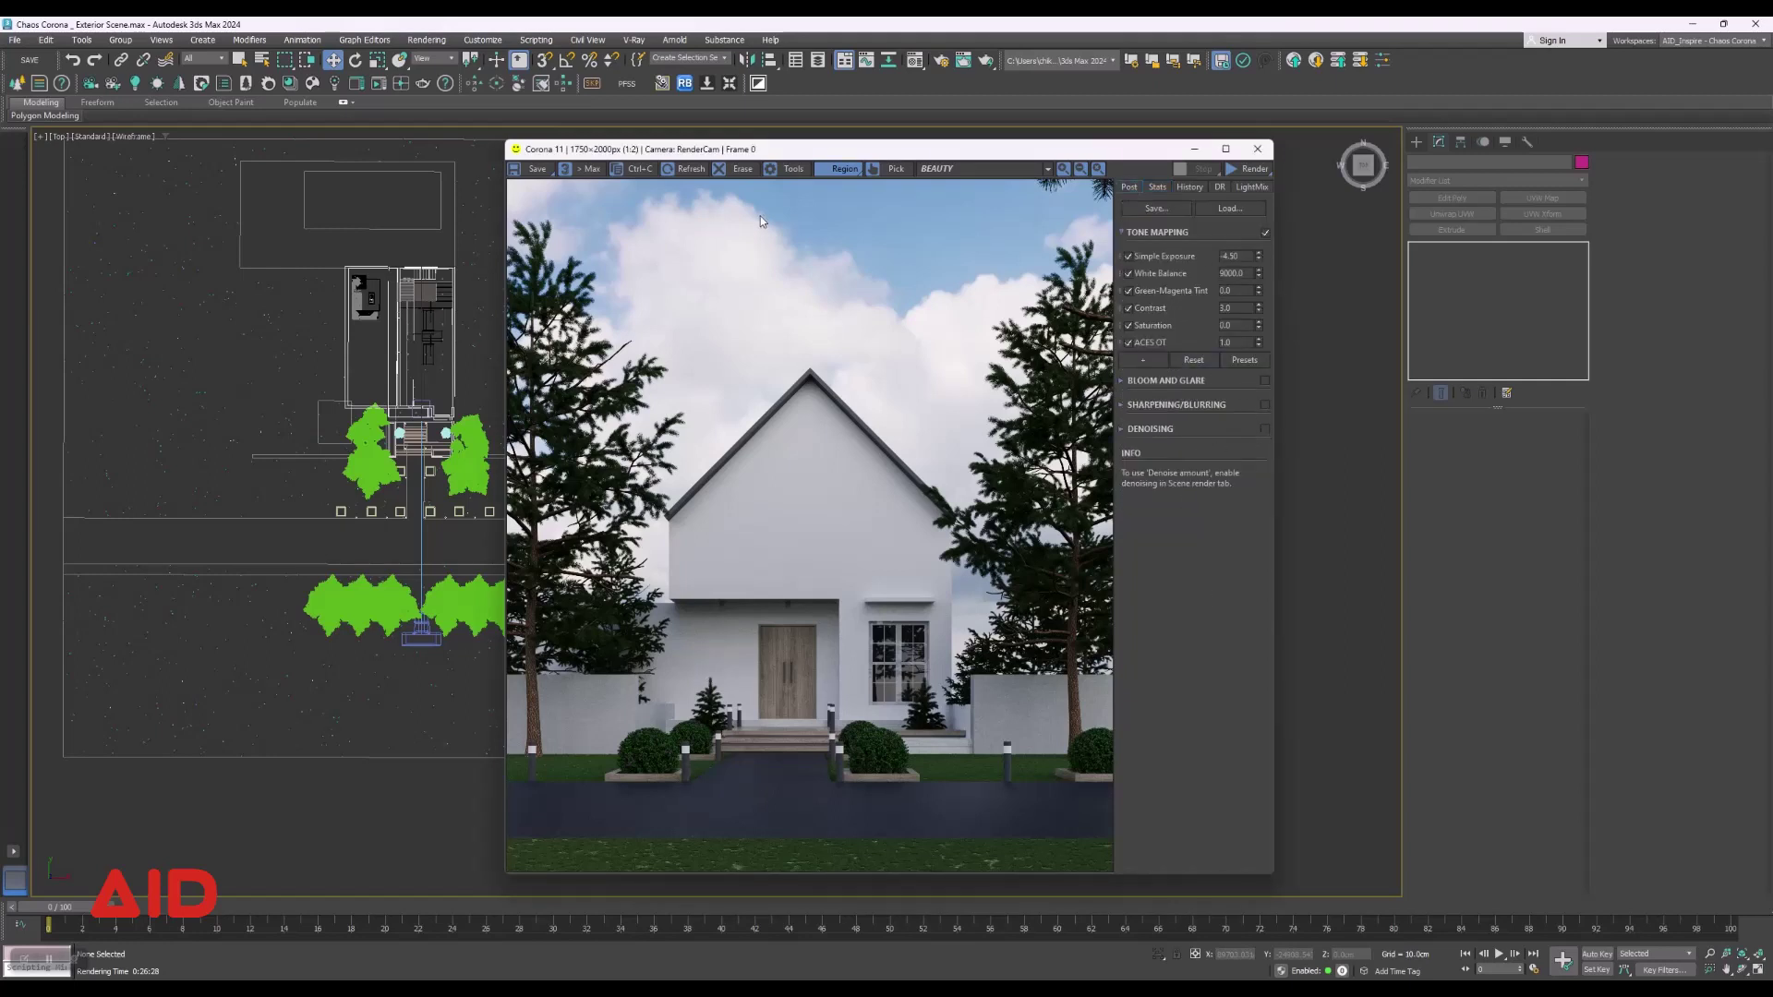
pyautogui.click(939, 66)
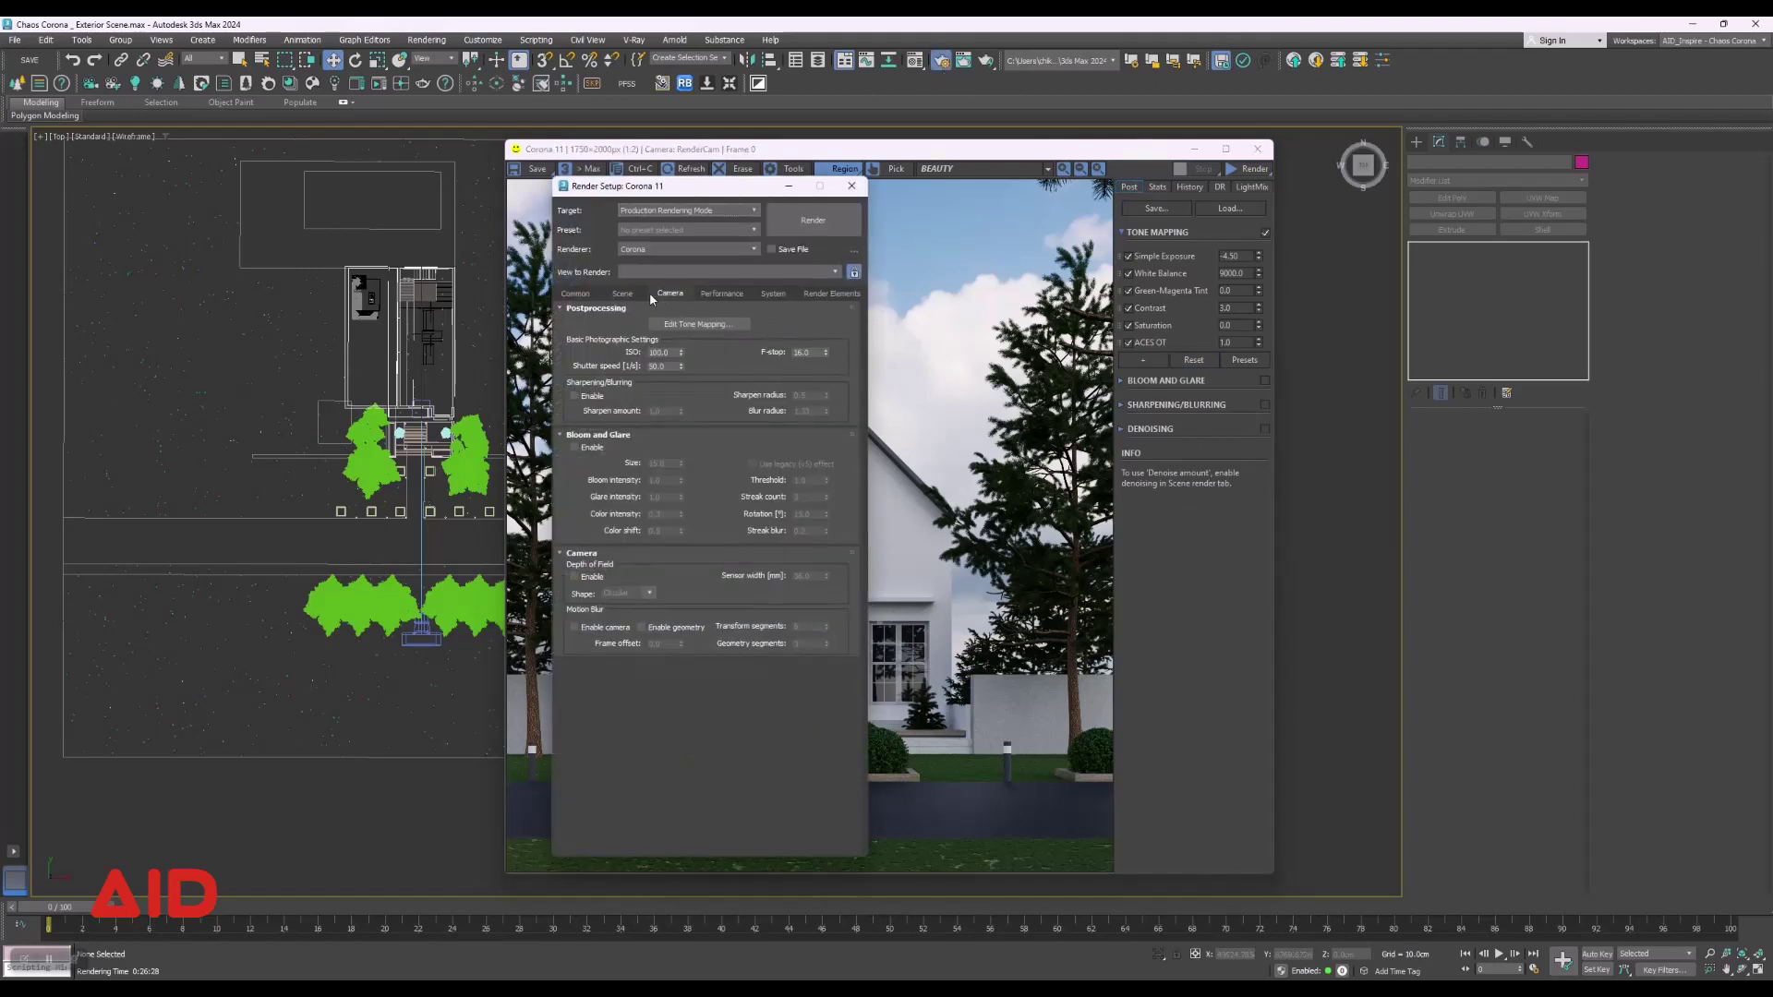
pyautogui.click(626, 294)
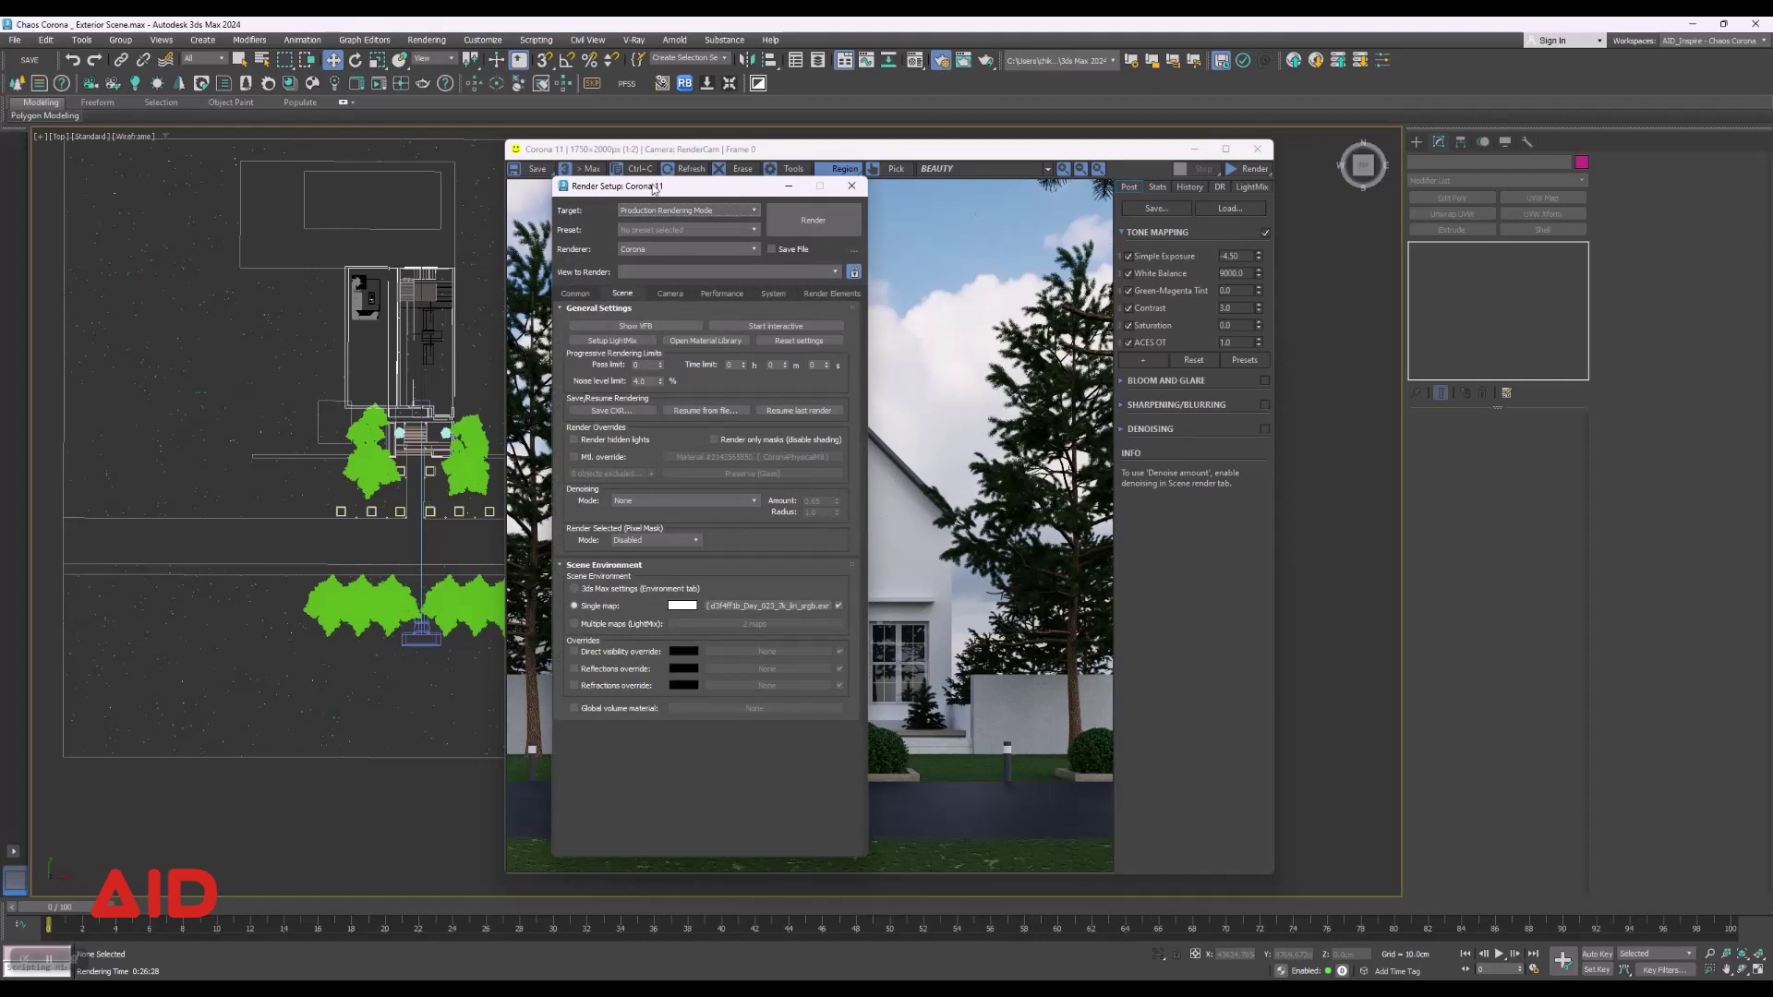
pyautogui.moveTo(654, 189); pyautogui.dragTo(263, 187)
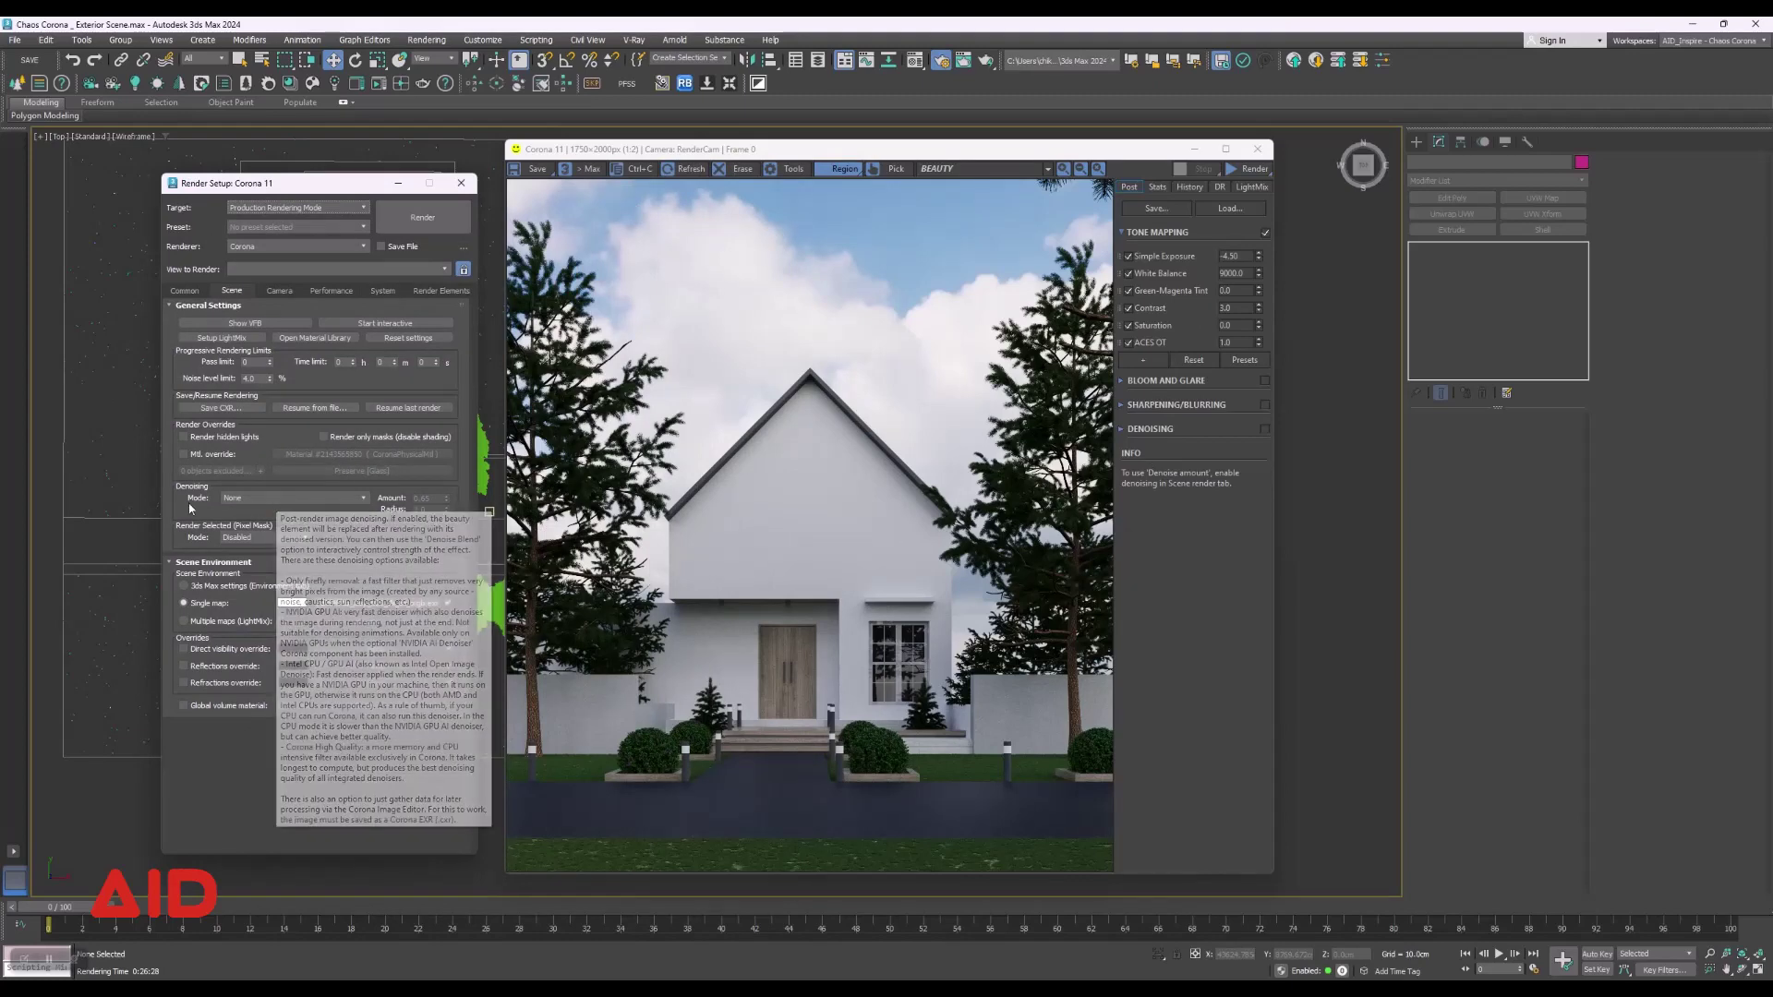
pyautogui.click(277, 497)
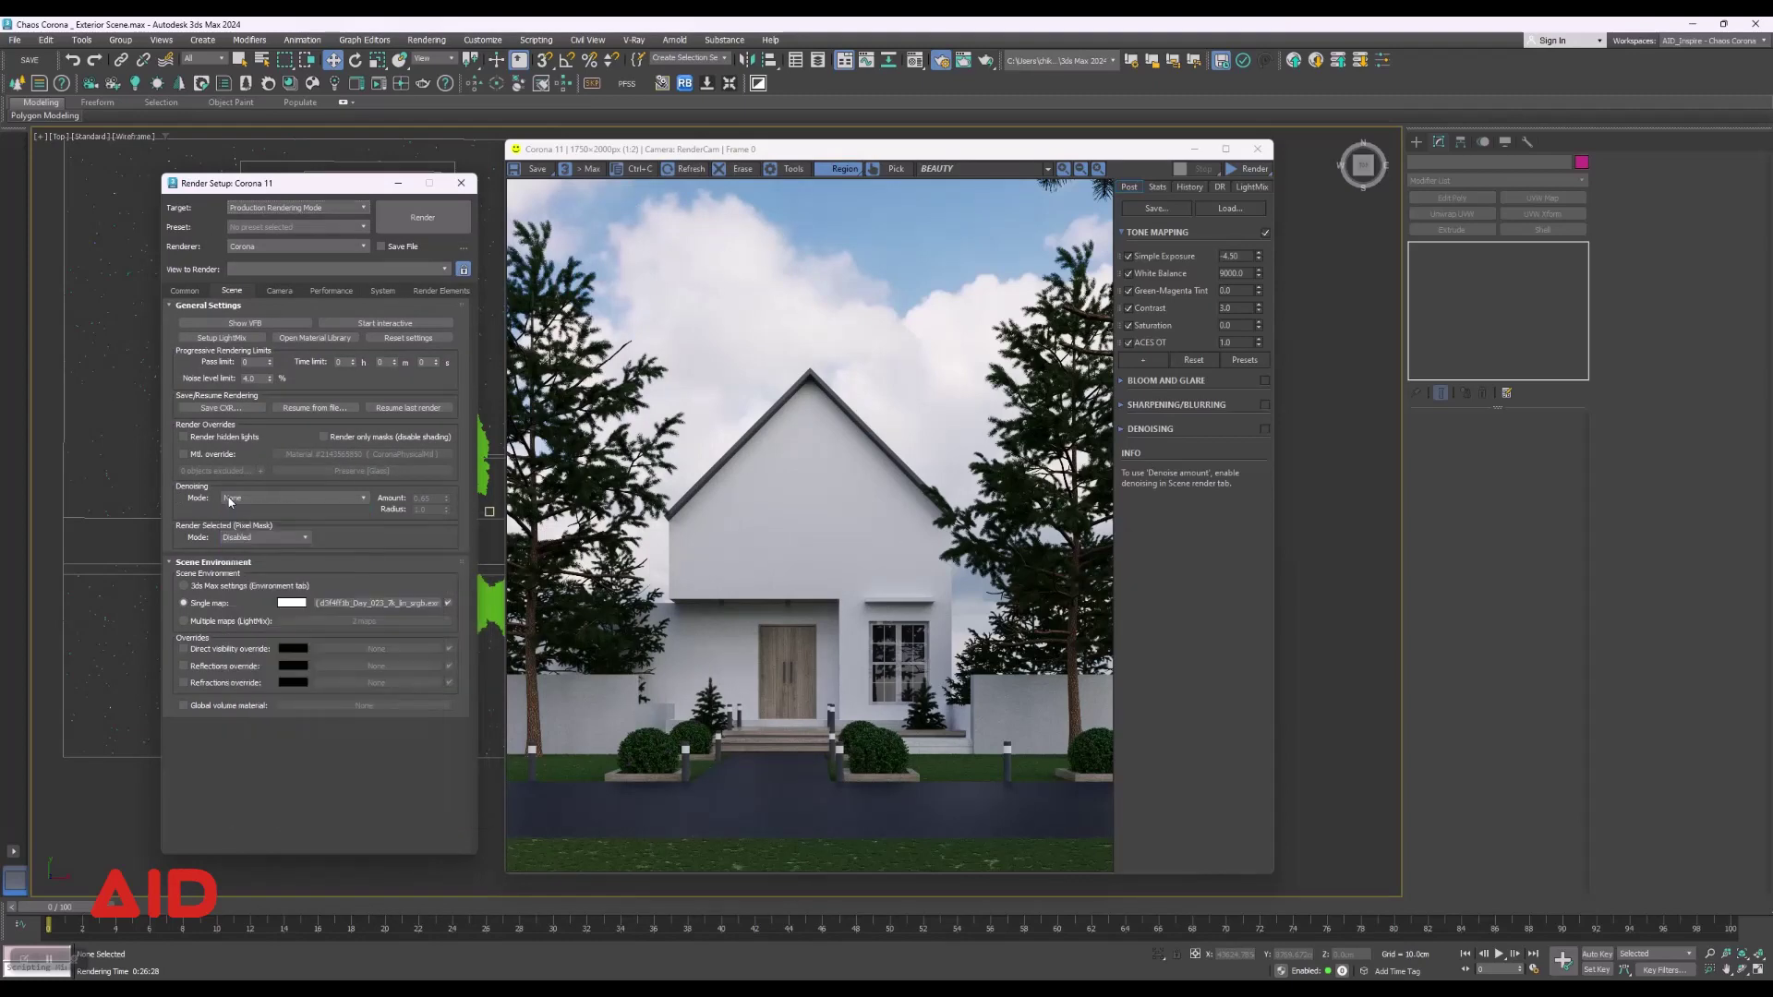
pyautogui.click(467, 189)
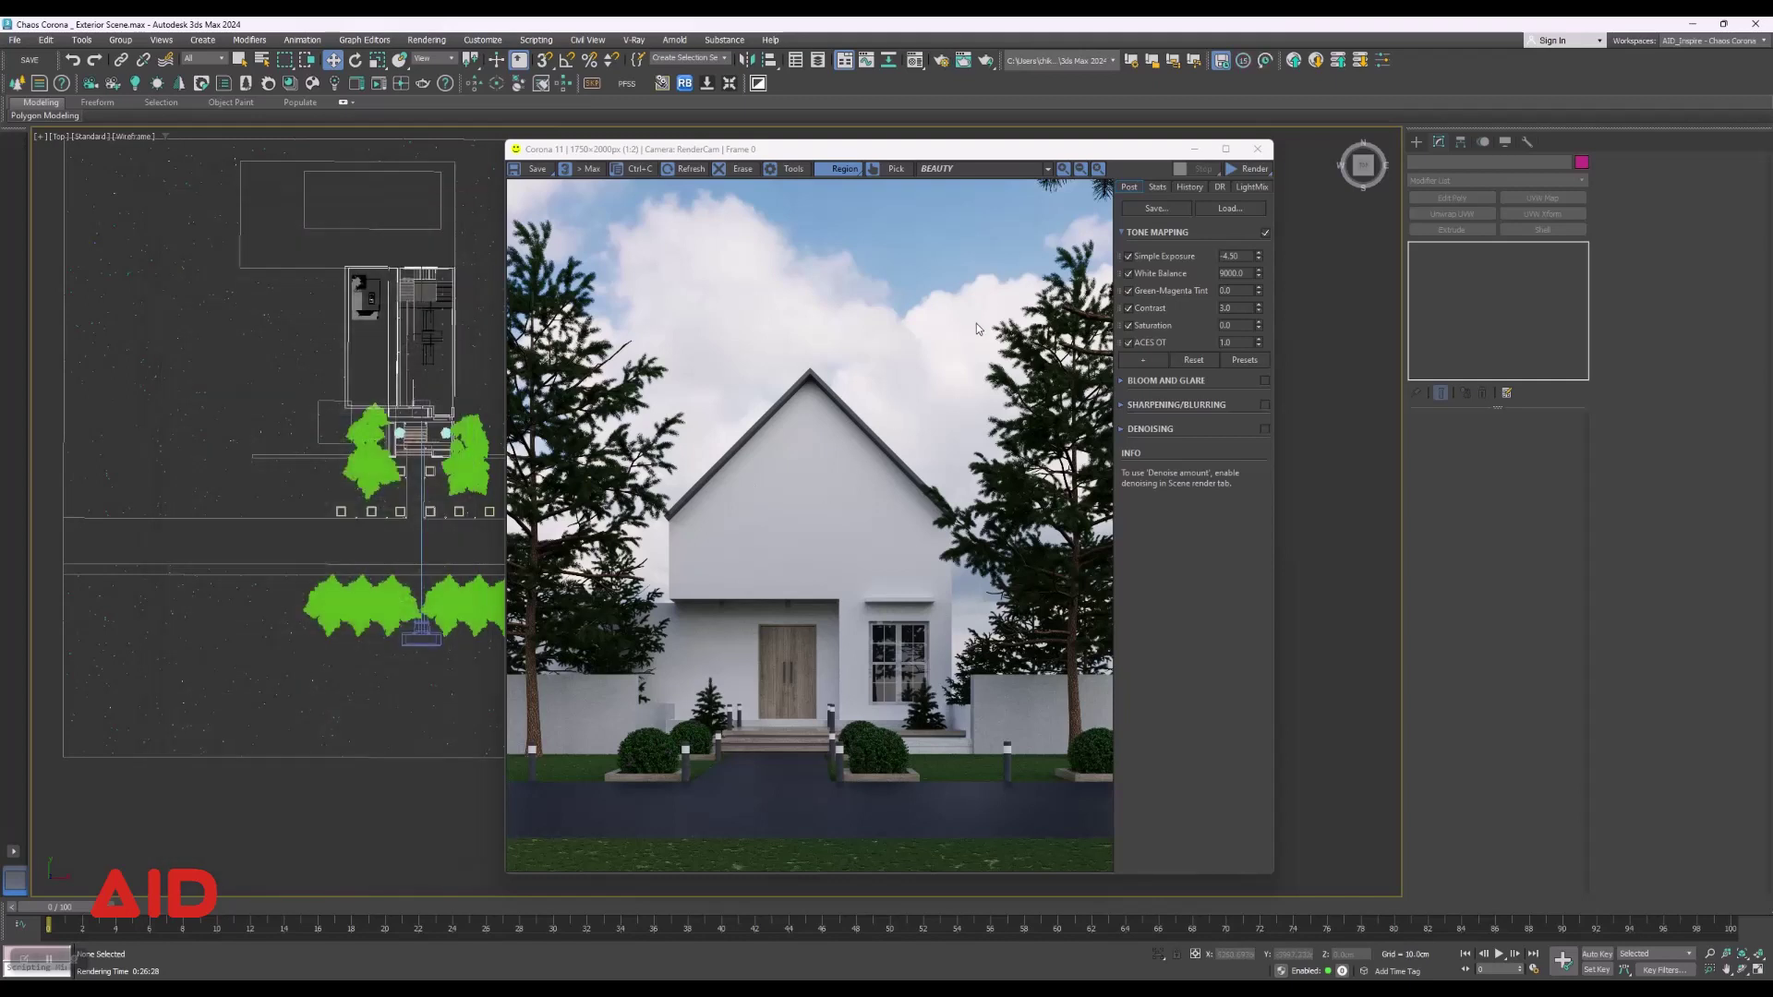
pyautogui.click(1025, 169)
pyautogui.click(962, 213)
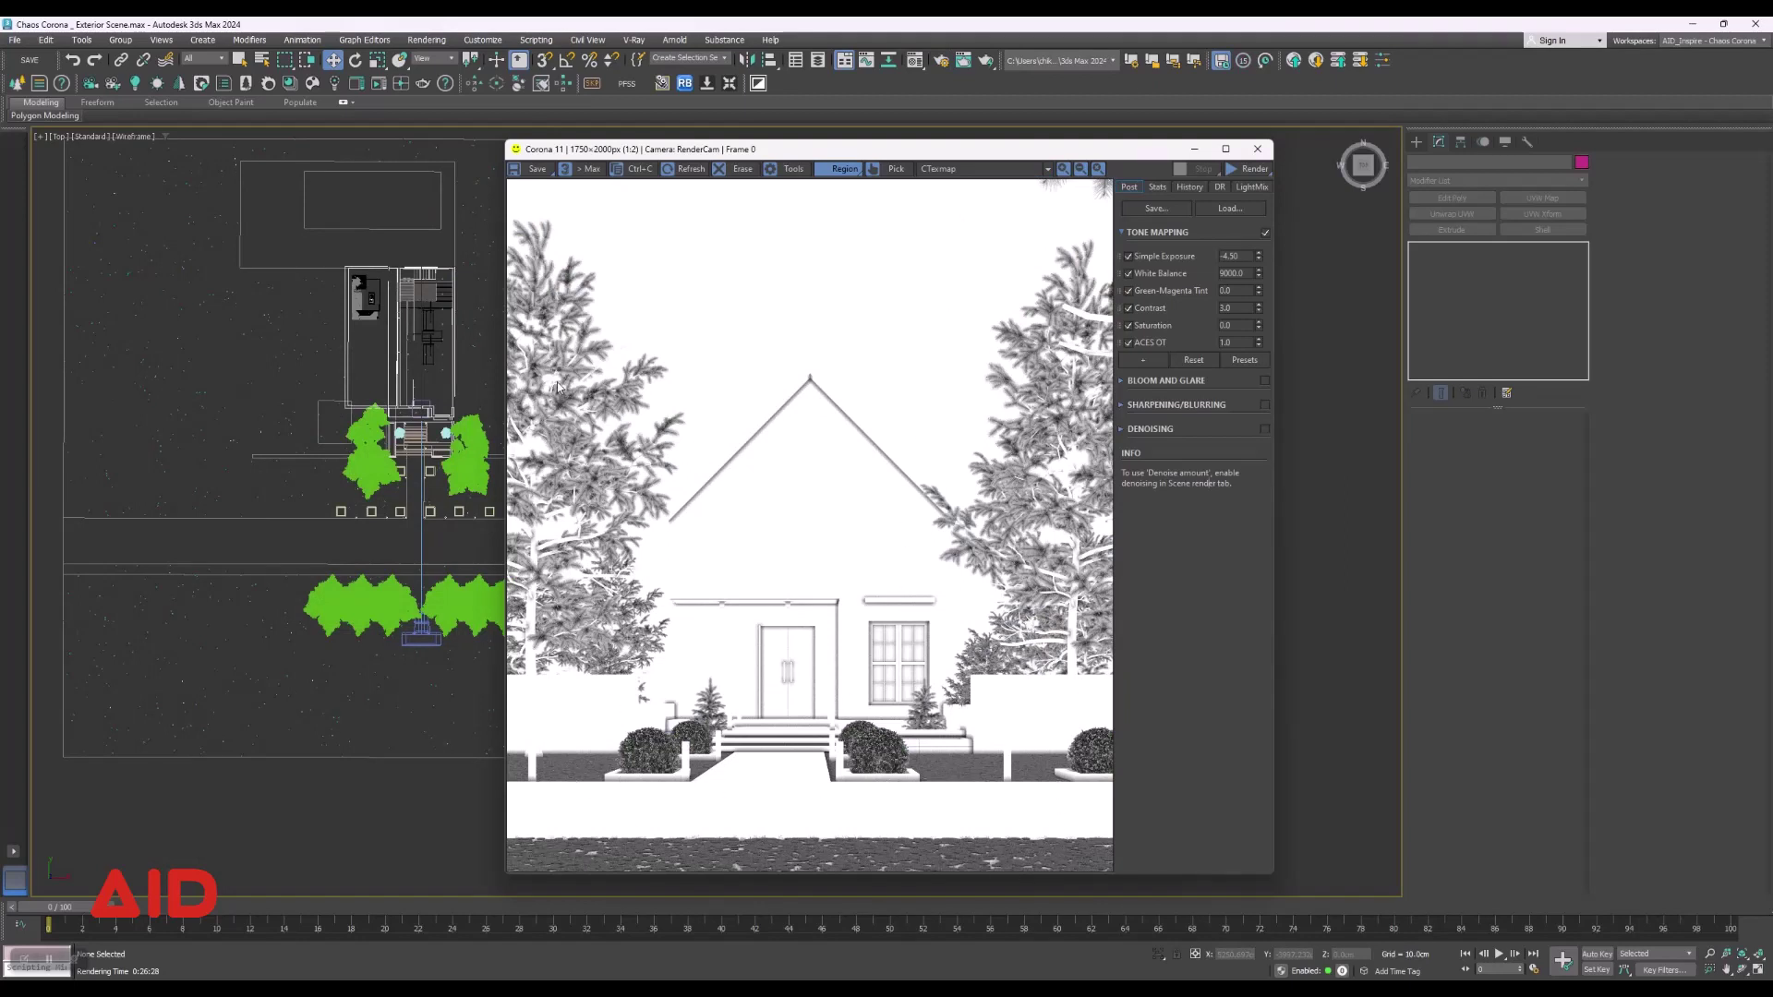
pyautogui.click(960, 169)
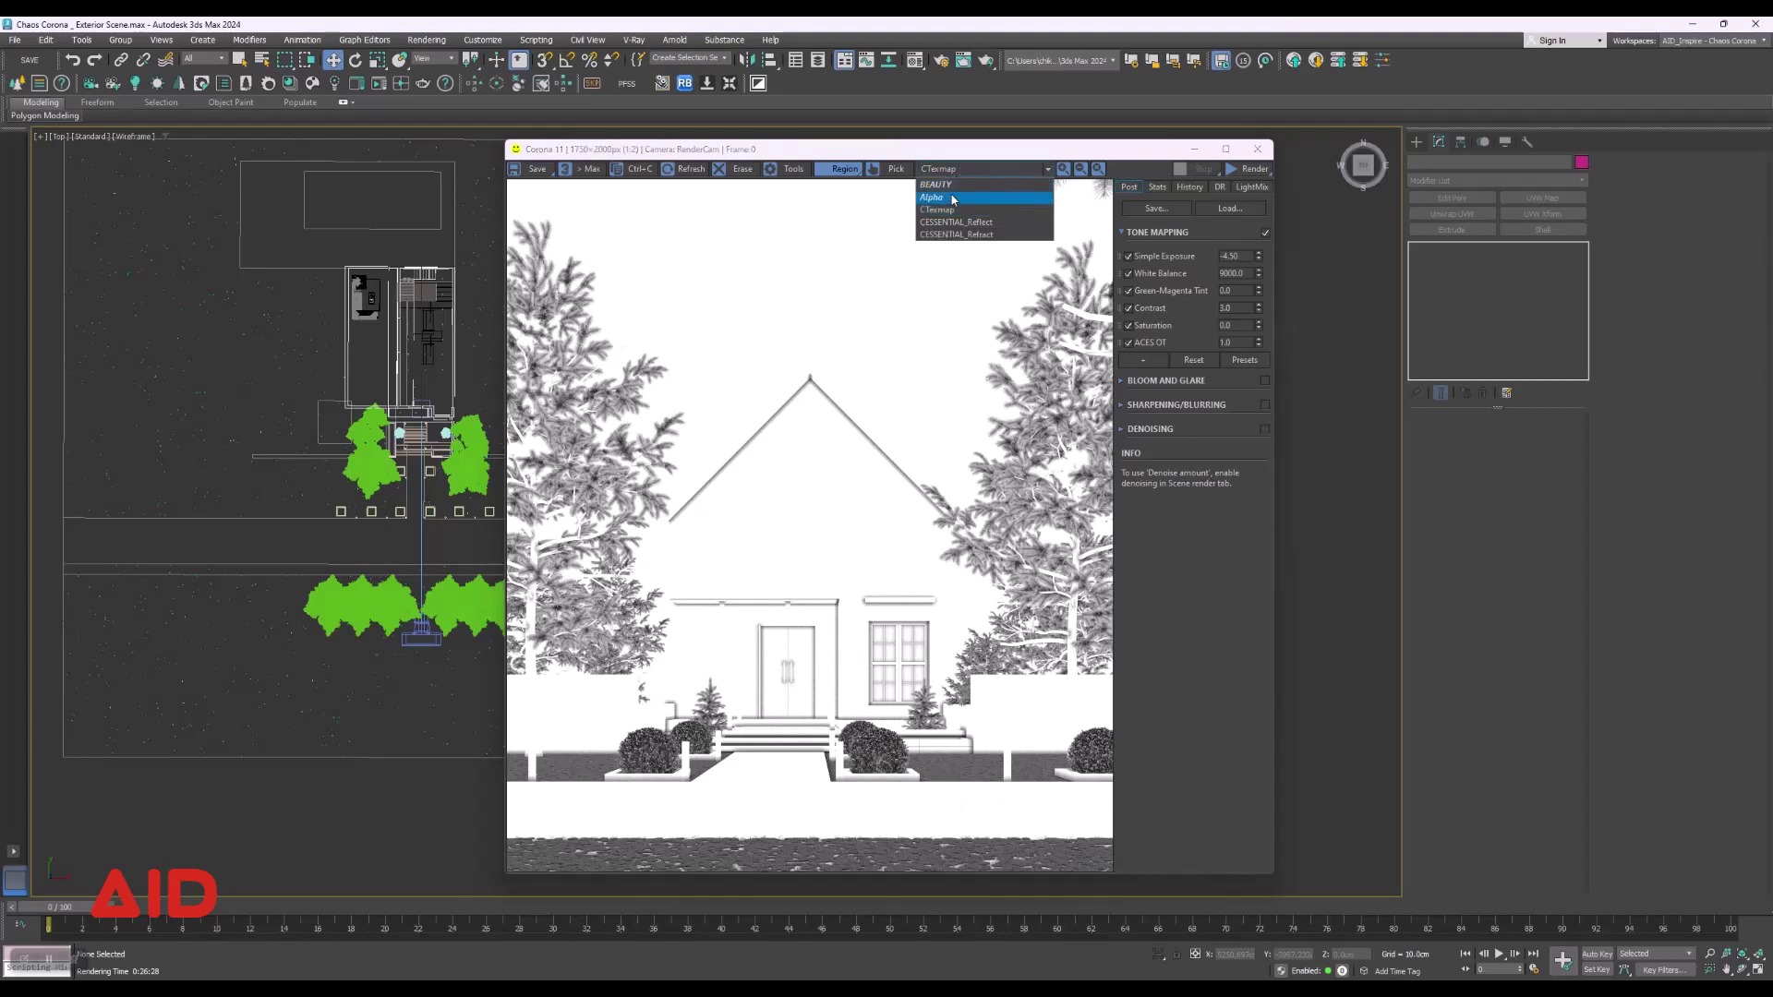
pyautogui.click(933, 197)
pyautogui.click(979, 169)
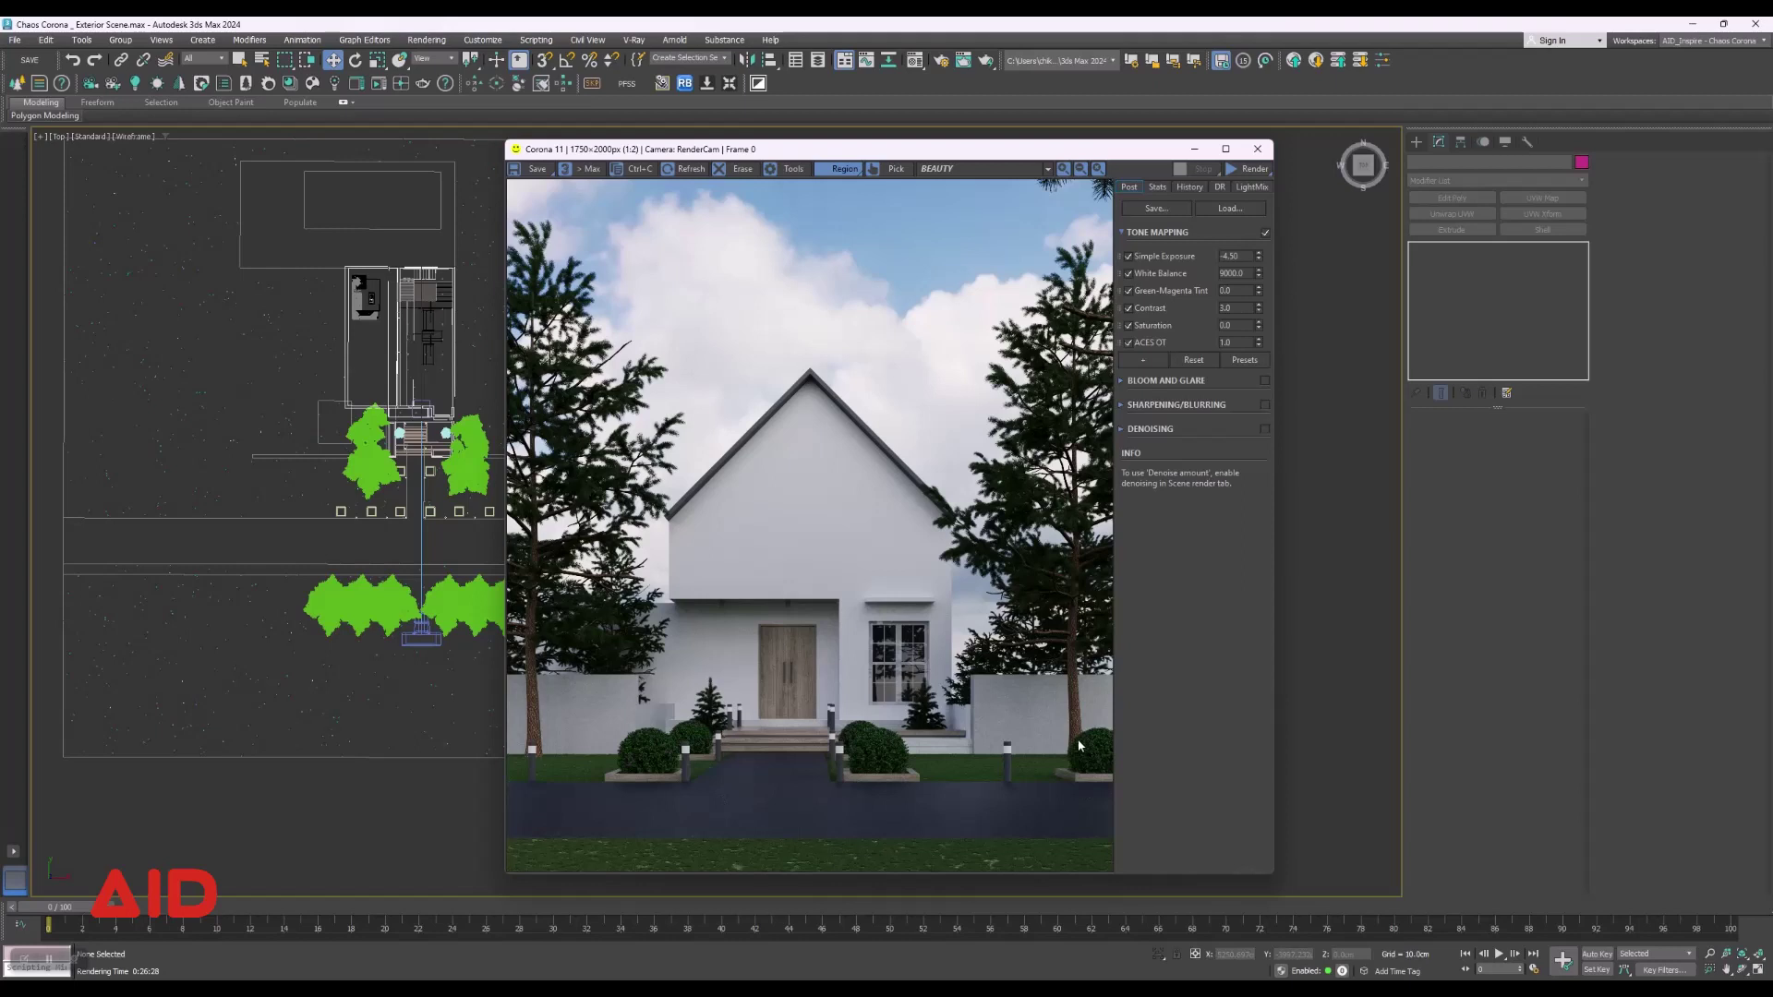
pyautogui.click(1016, 169)
pyautogui.click(958, 224)
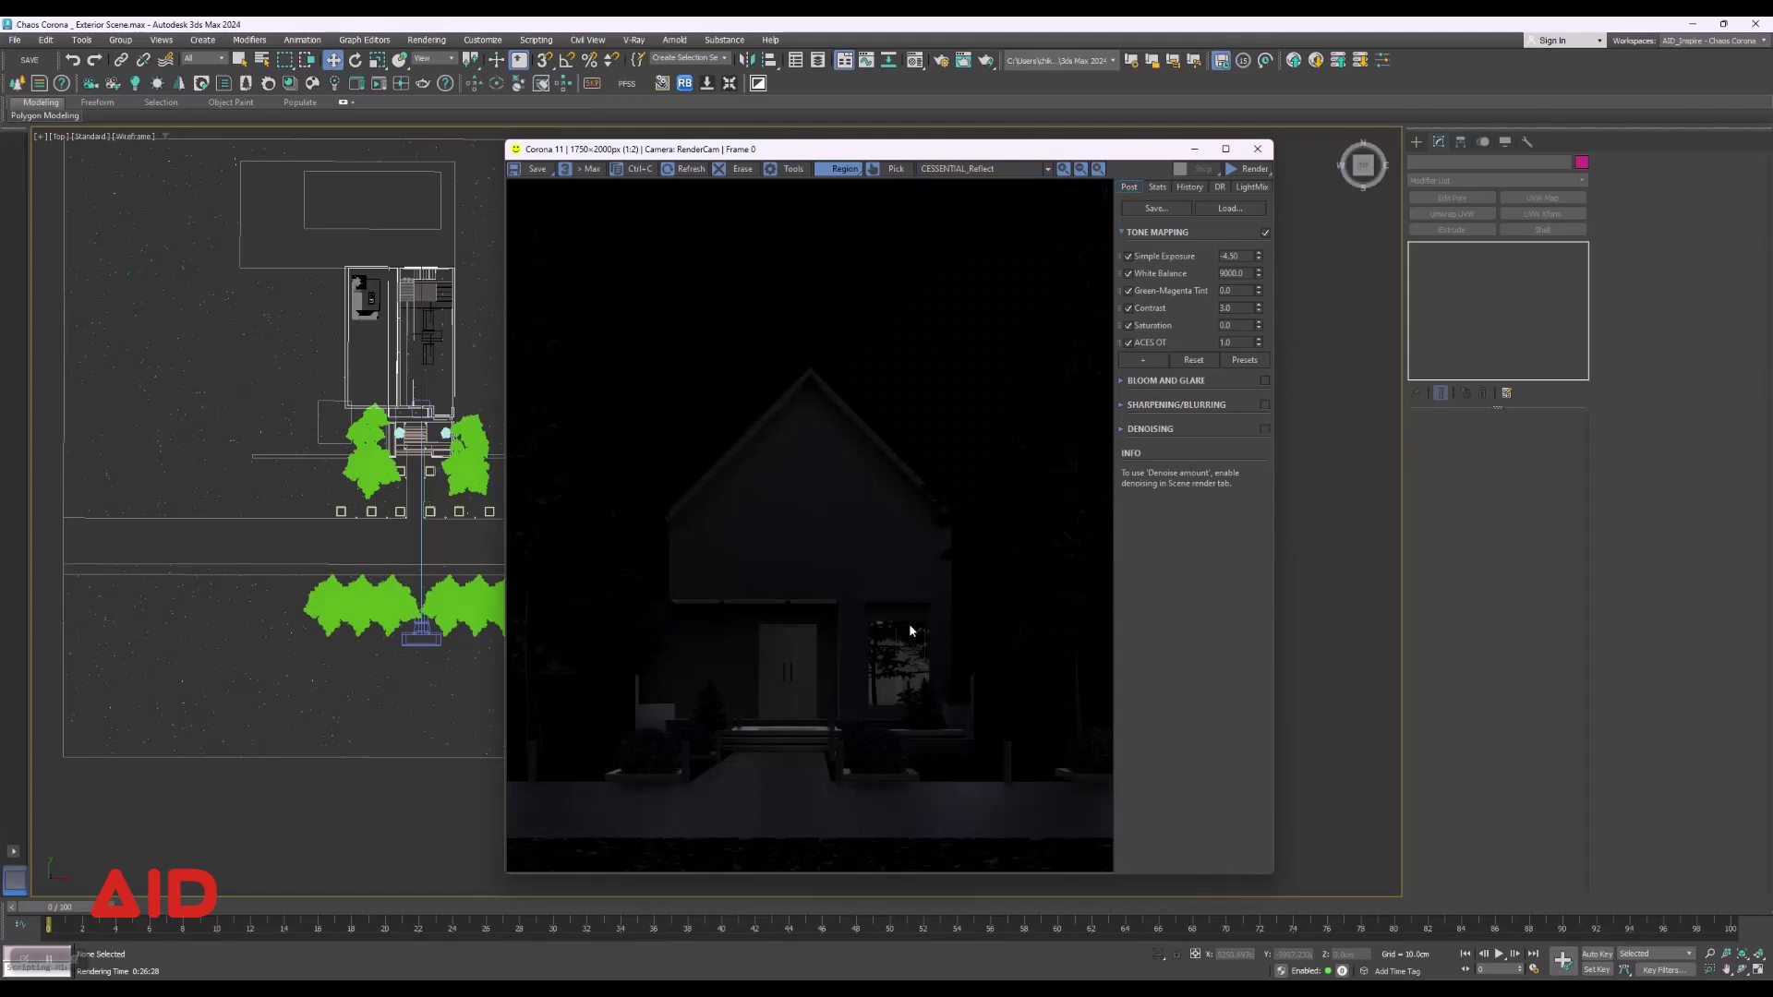
pyautogui.click(1003, 170)
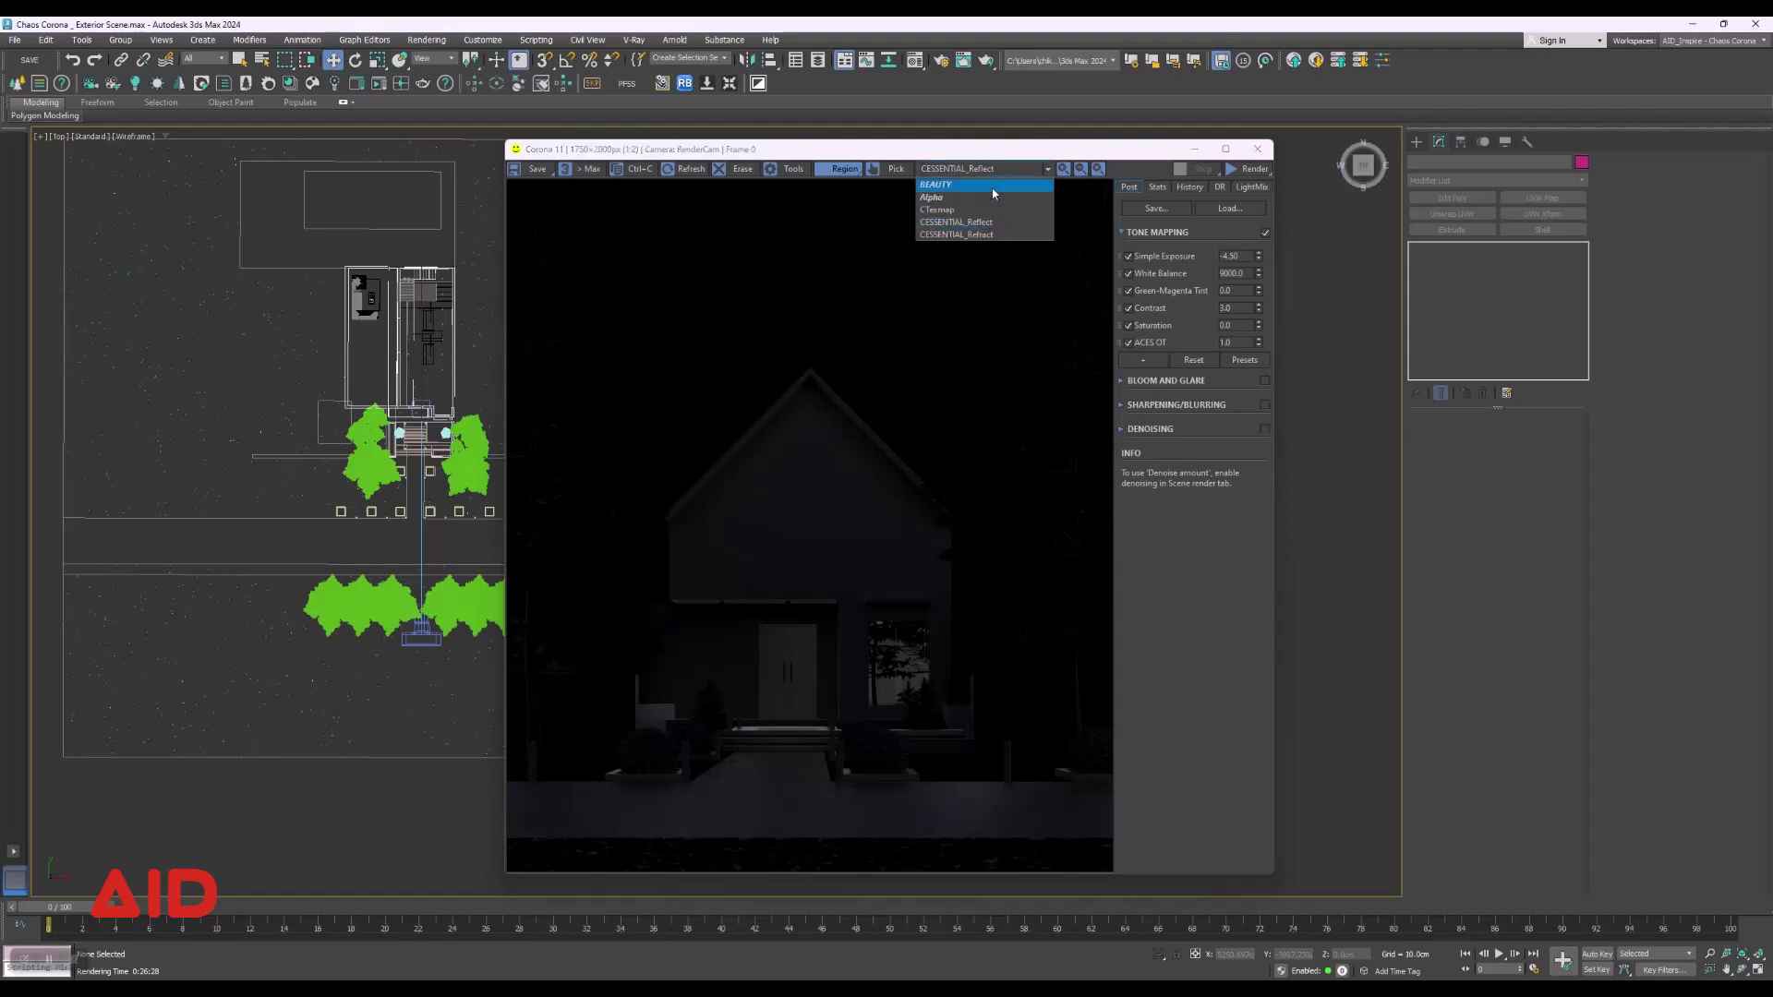
pyautogui.click(988, 236)
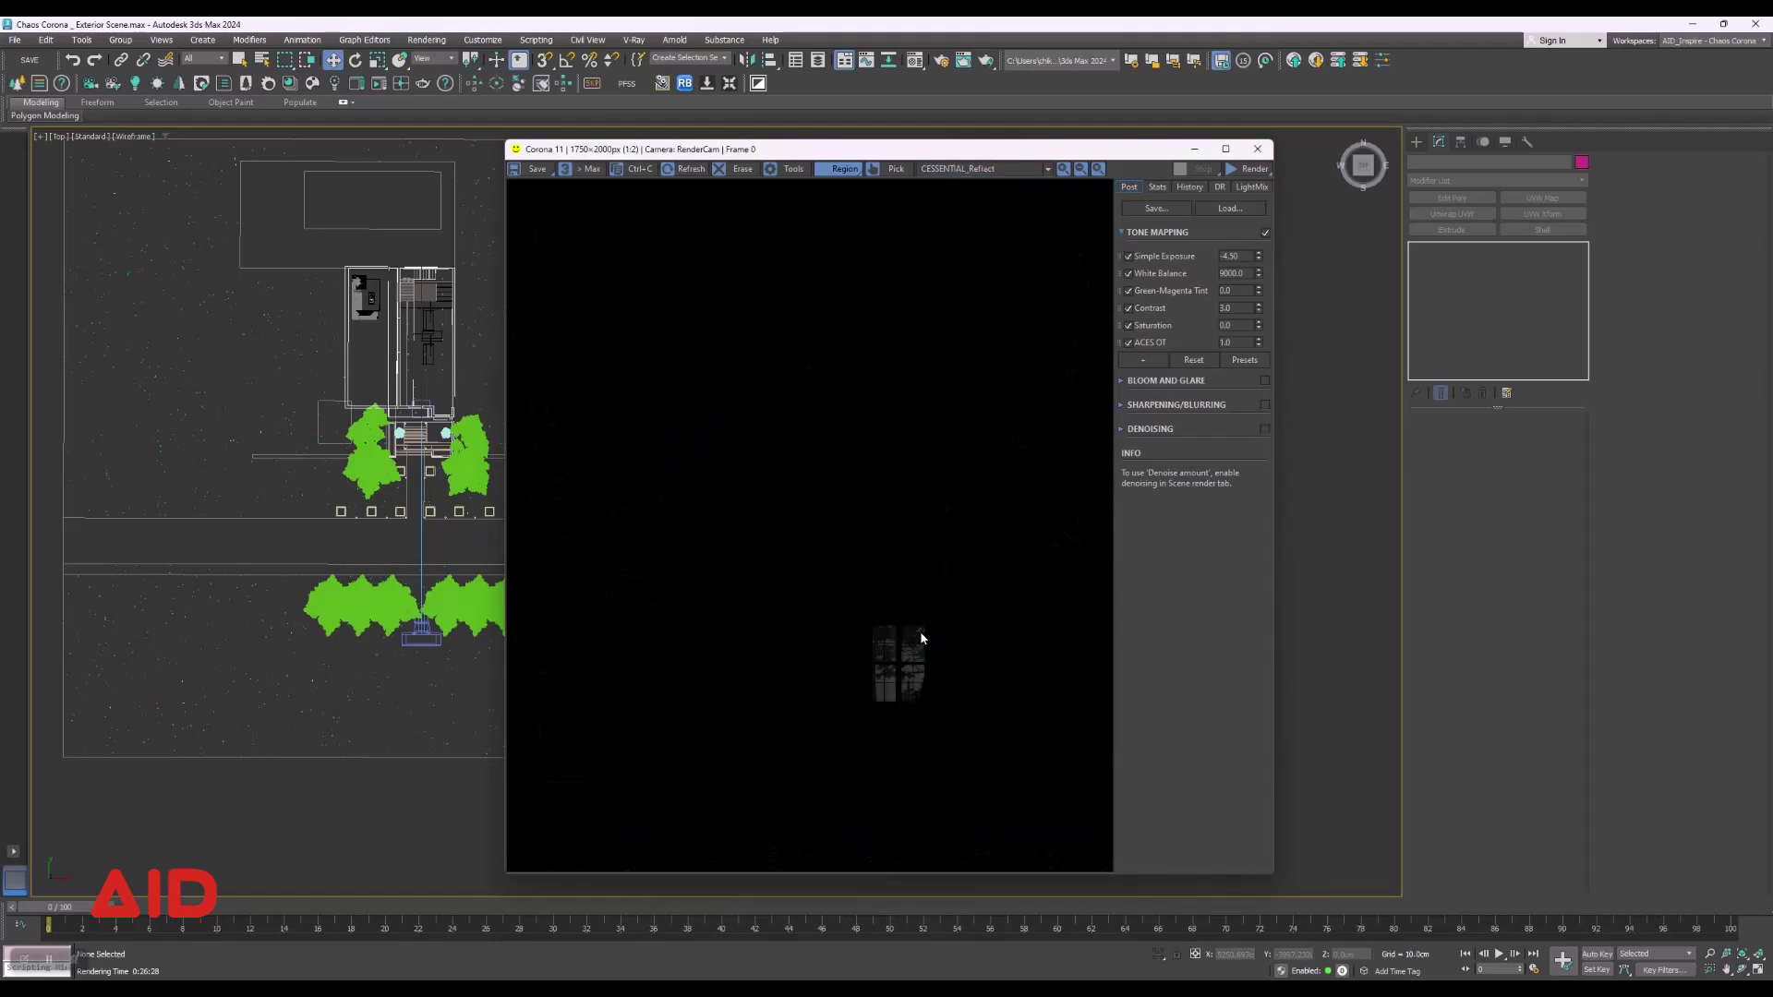
pyautogui.click(1015, 170)
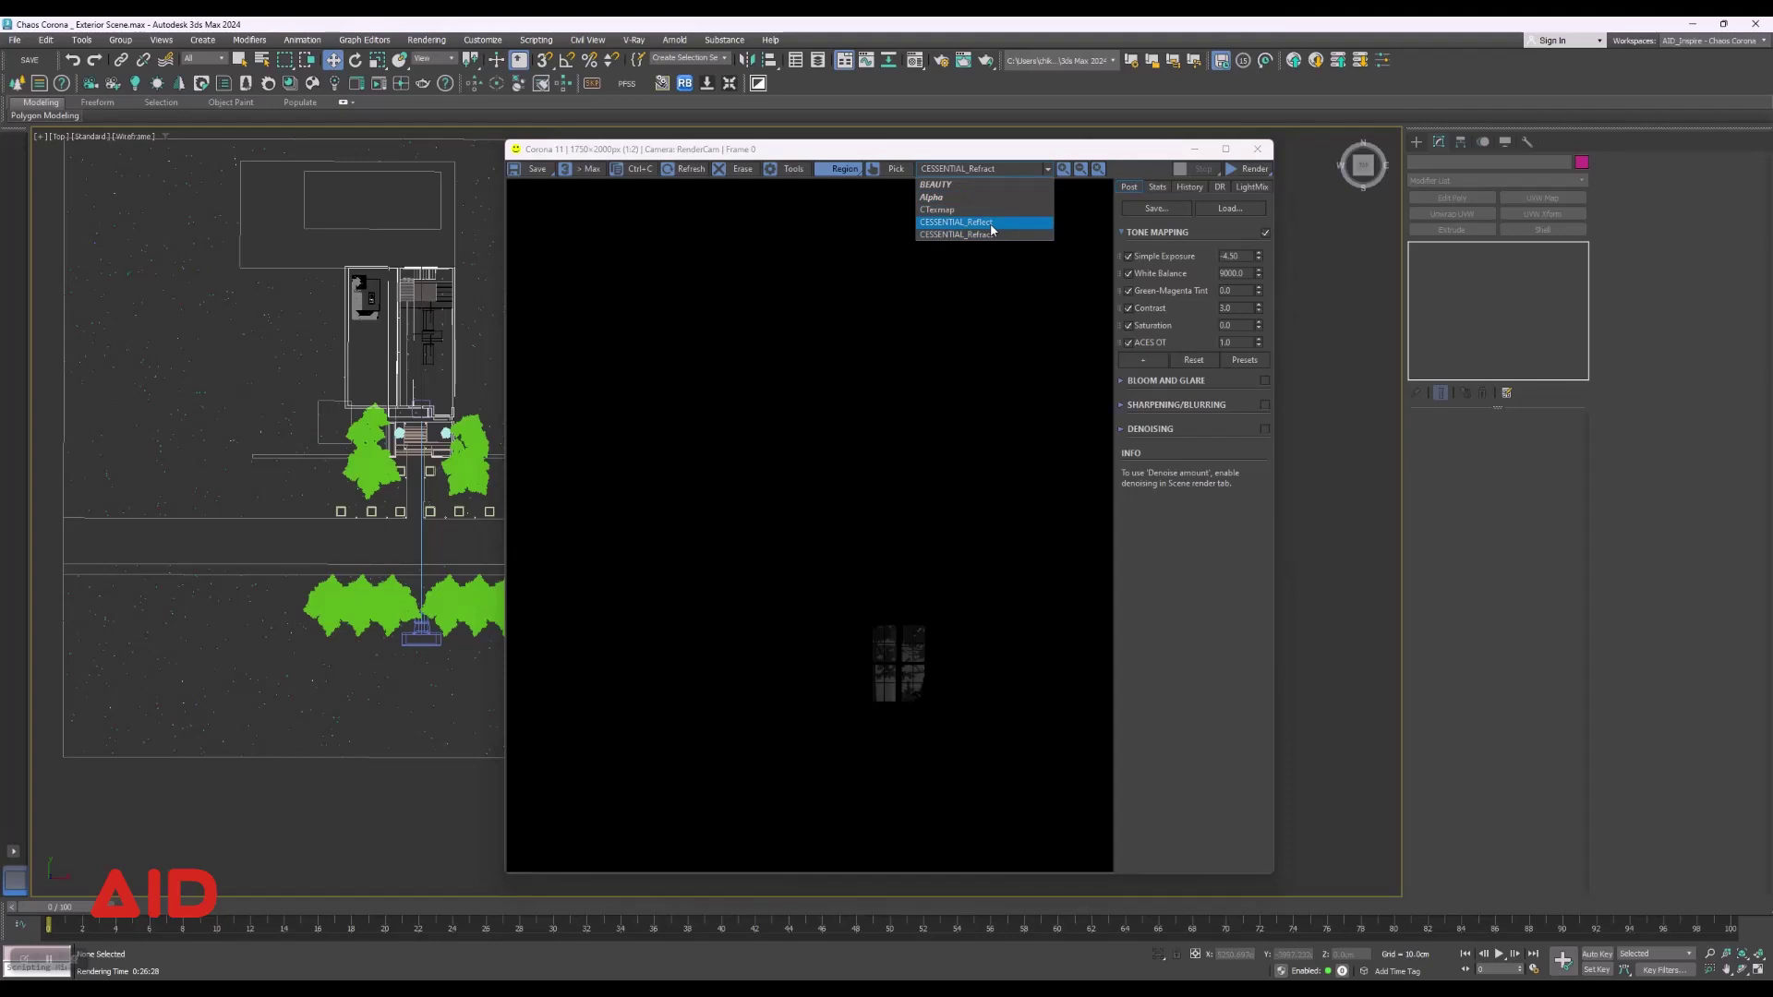
pyautogui.click(990, 223)
pyautogui.click(1007, 168)
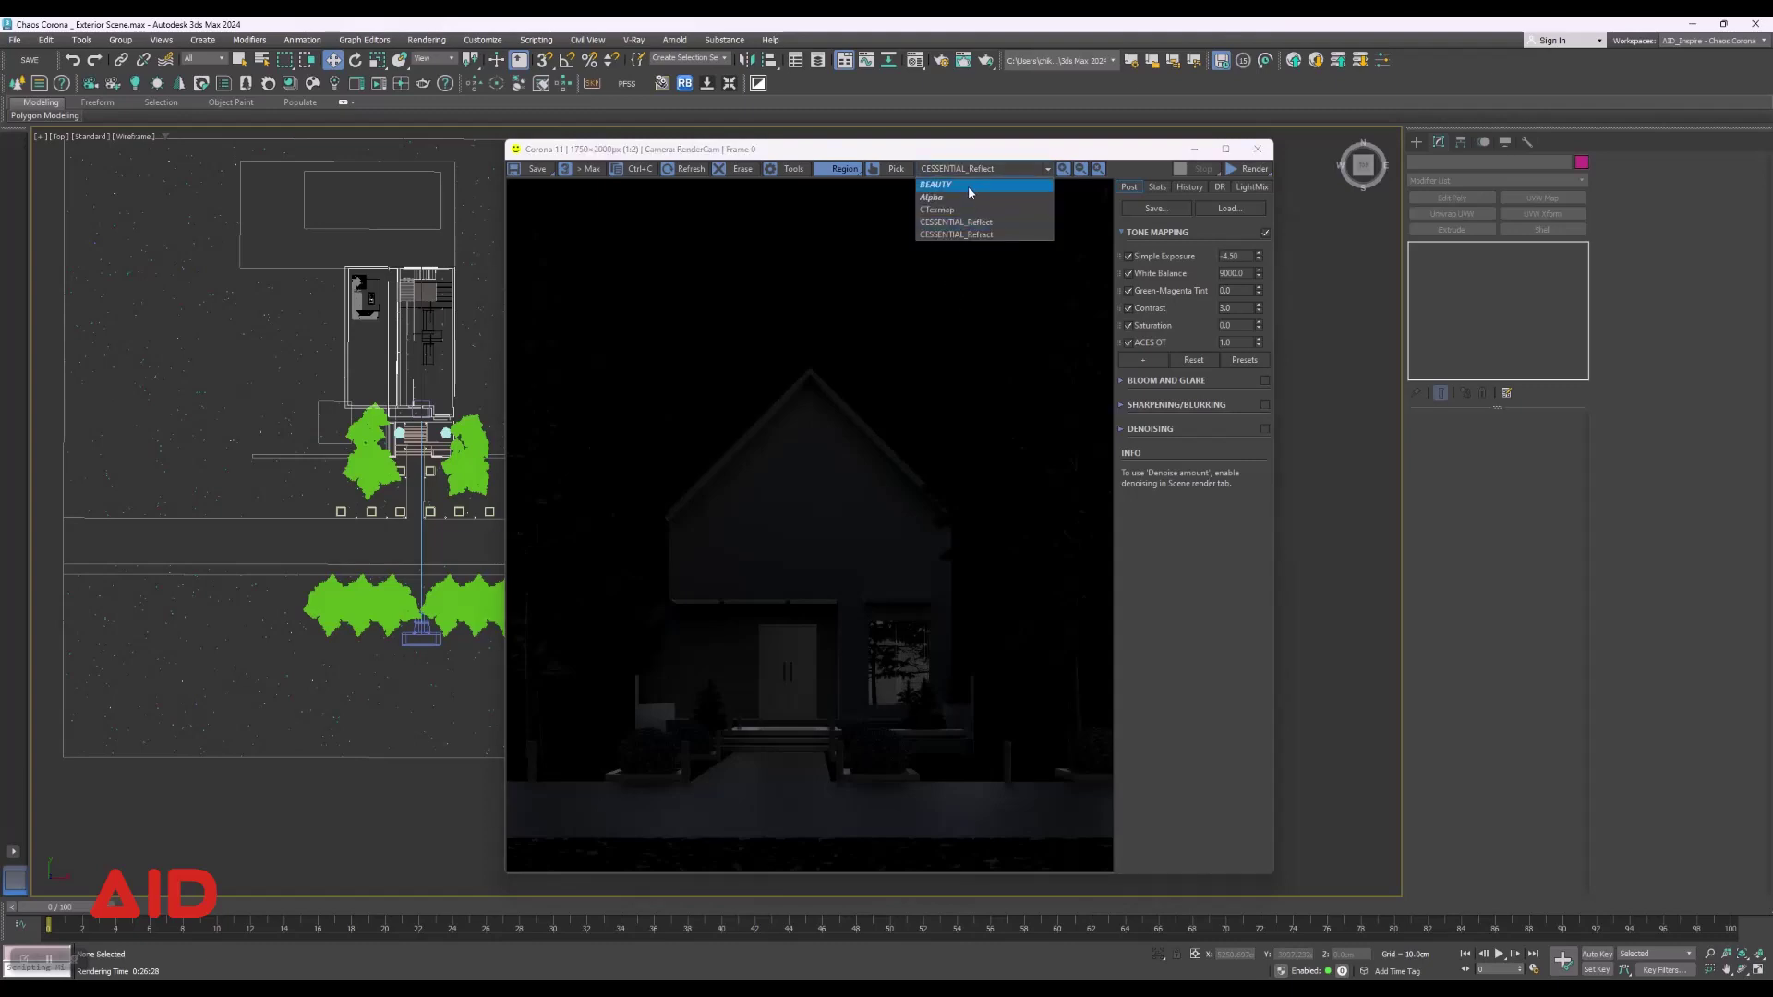
pyautogui.click(970, 186)
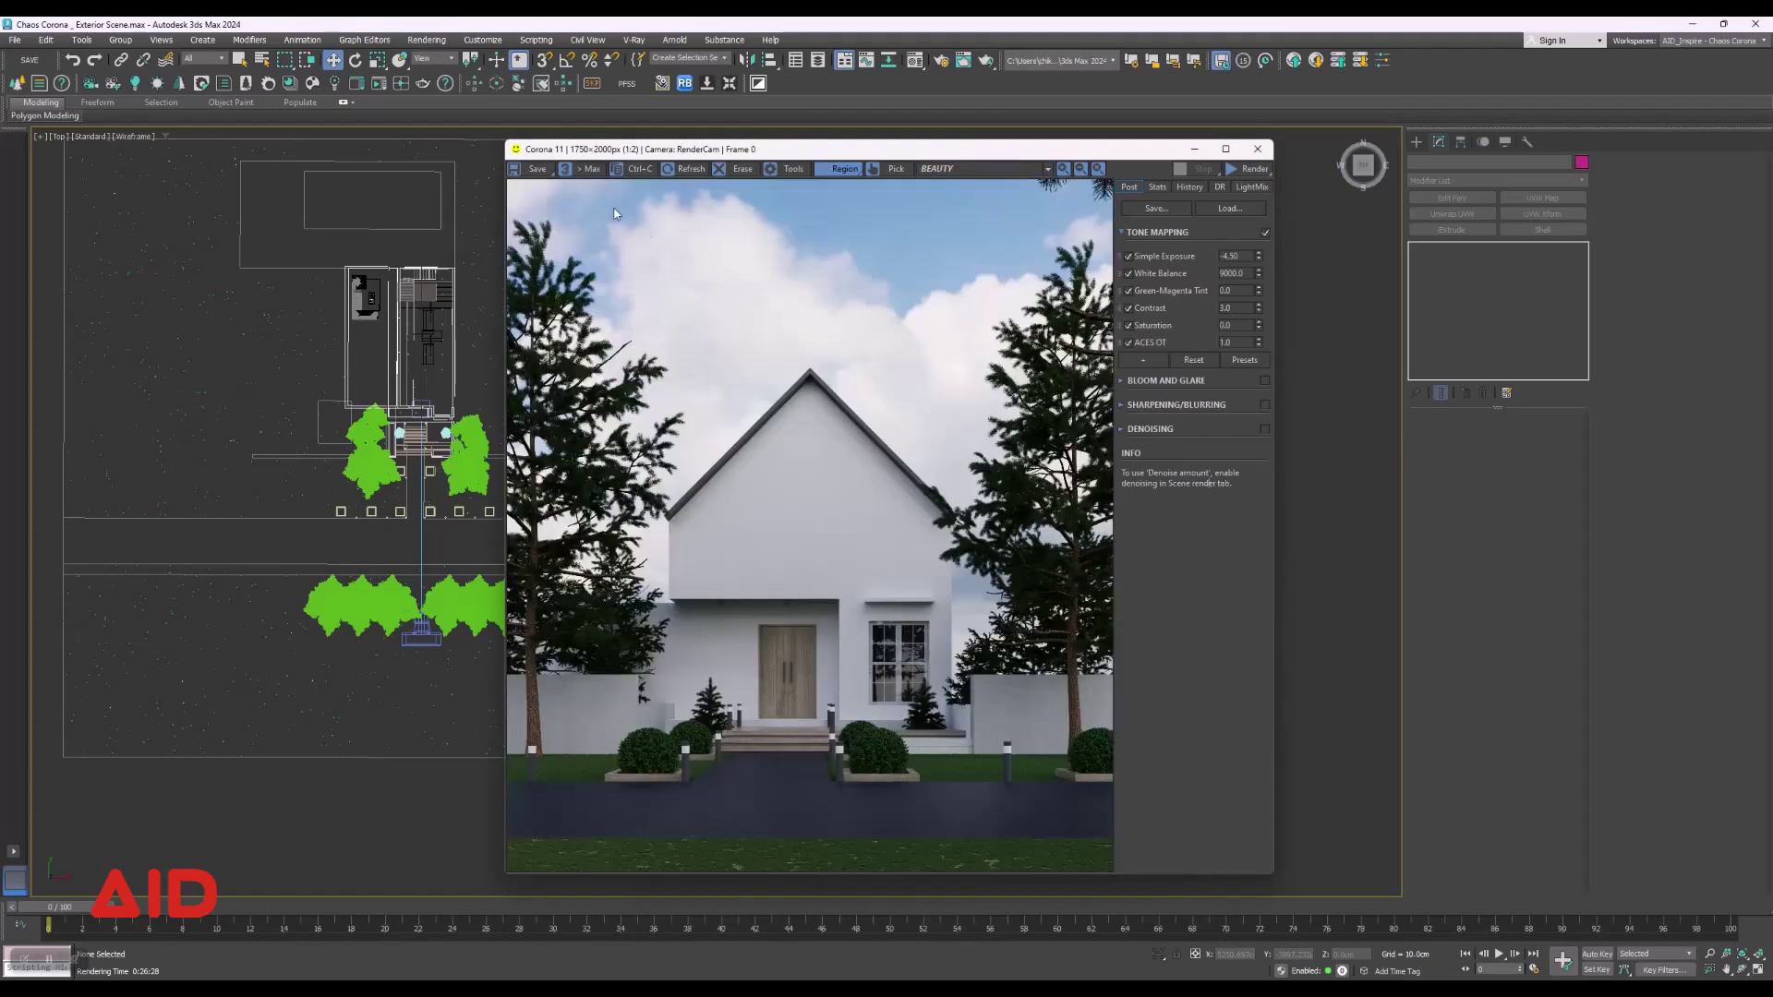
# Create a Desktop folder named 'Chaos Corona _ Exterior Scene' for the render and open it.
pyautogui.click(540, 174)
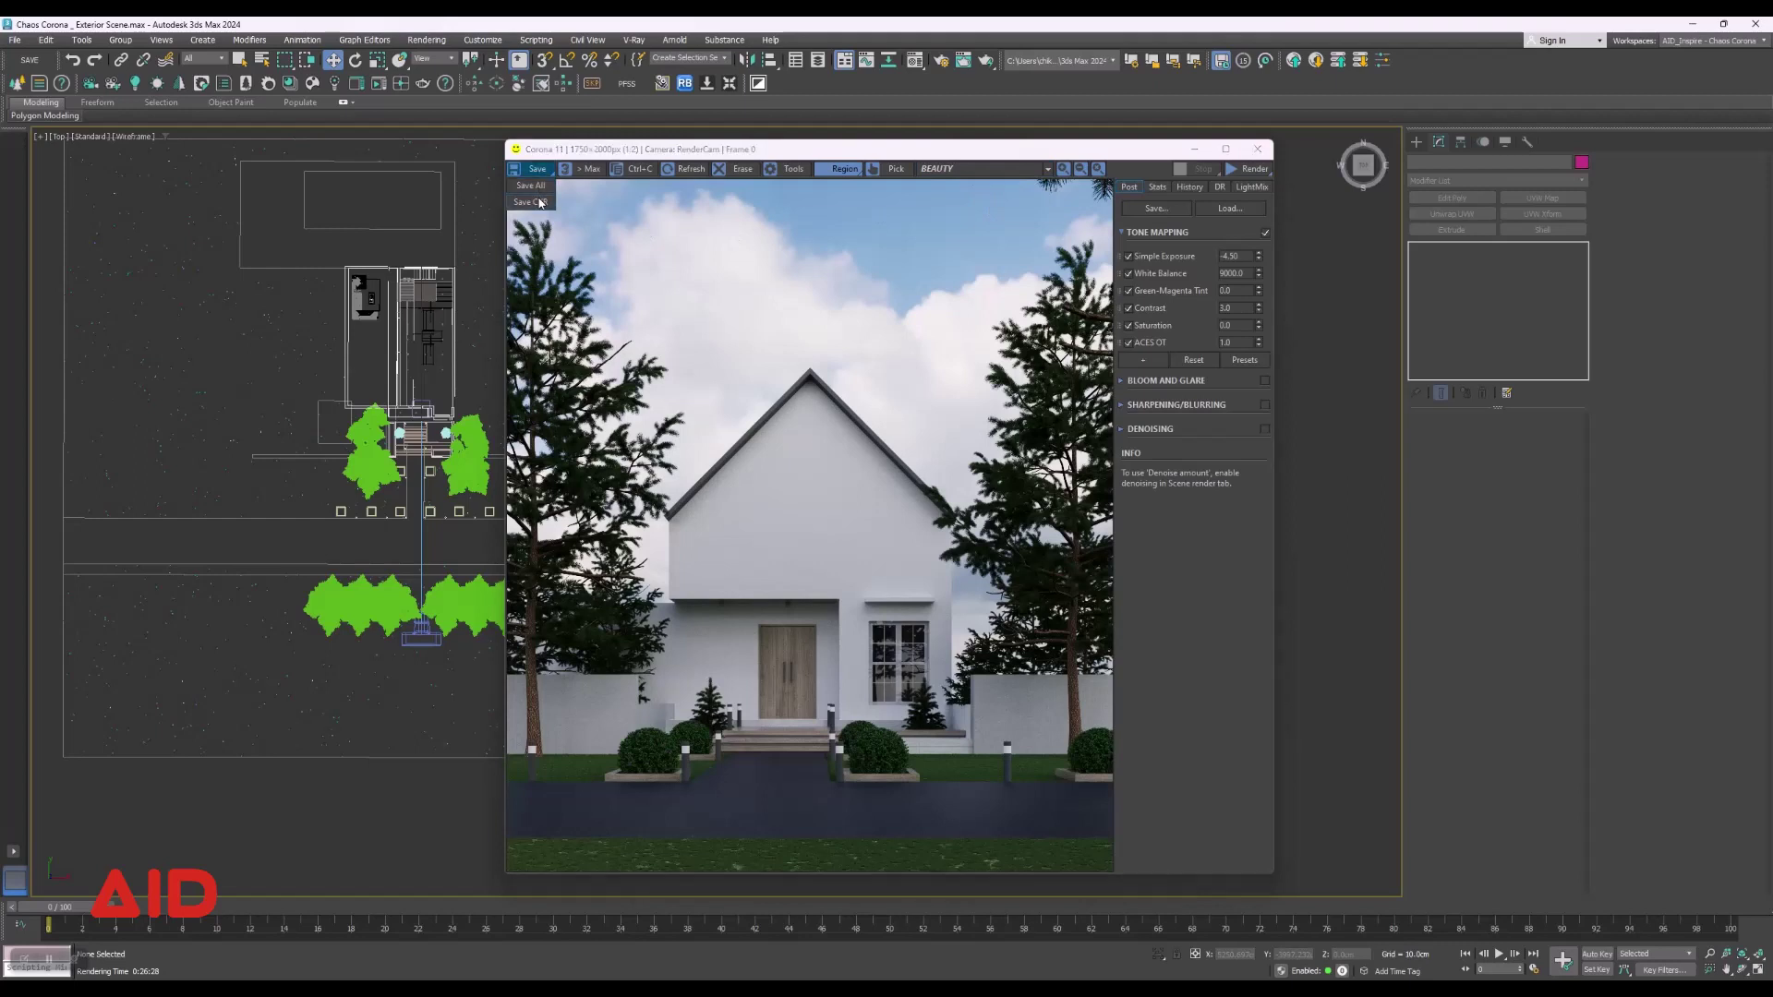
pyautogui.click(540, 188)
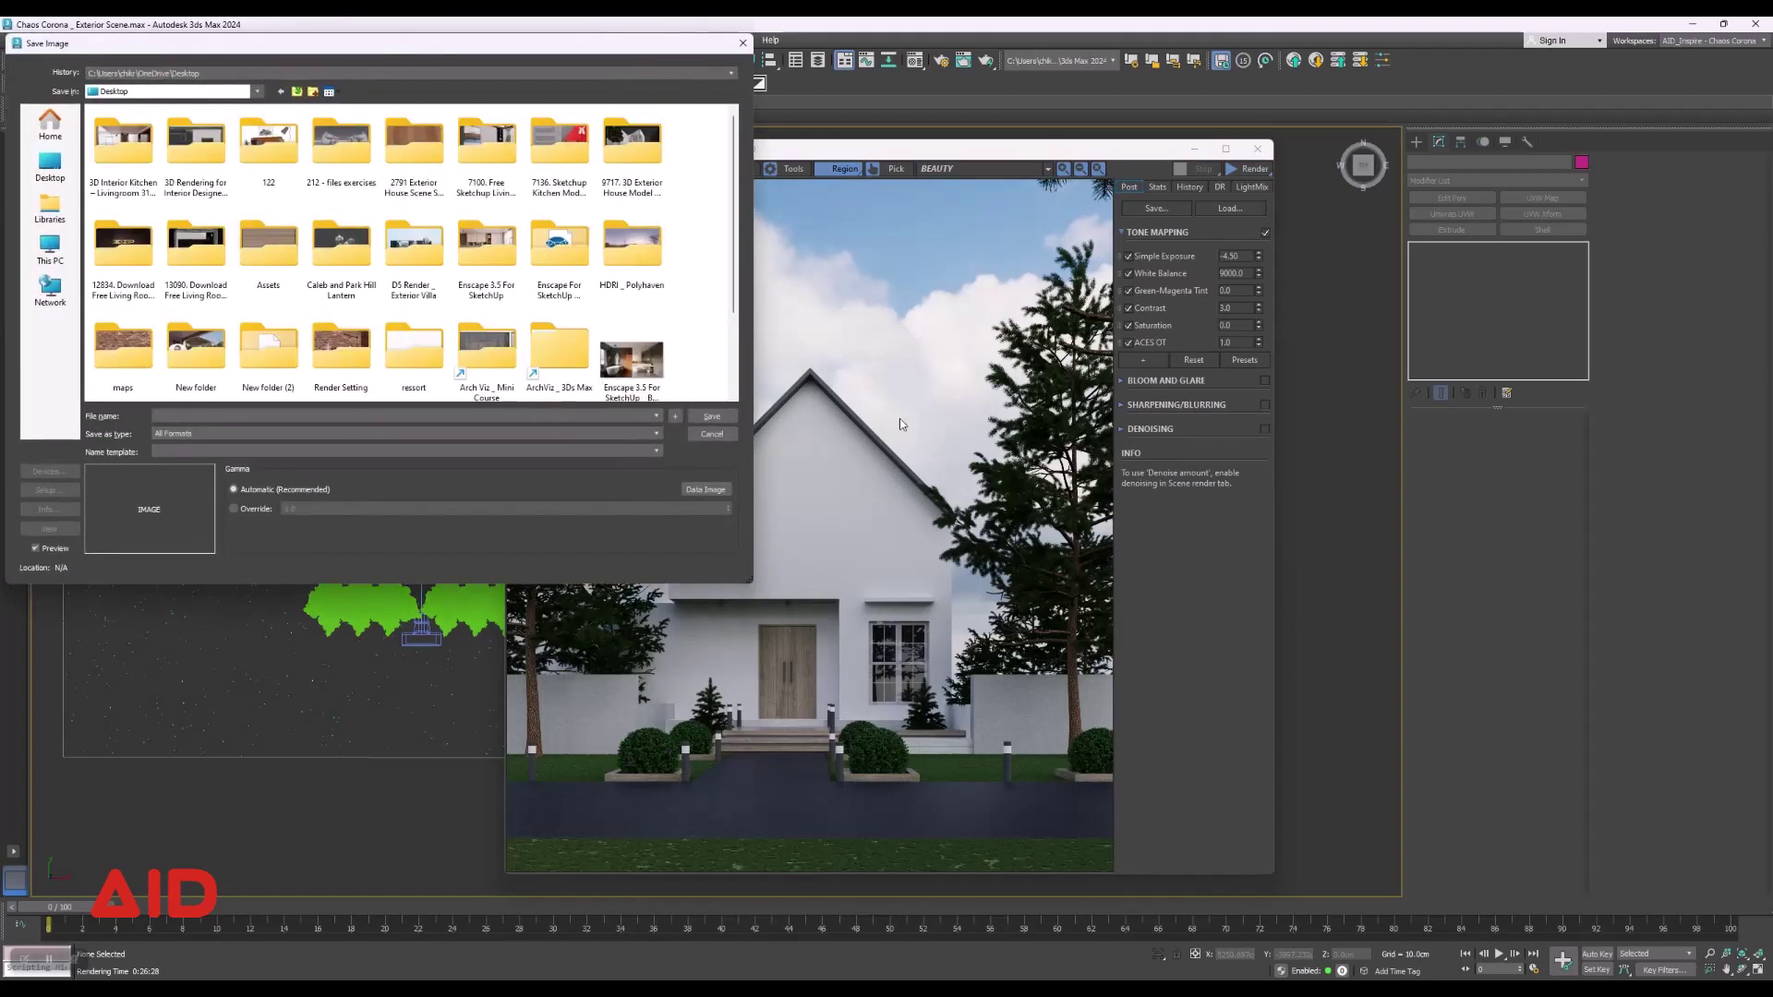
pyautogui.click(50, 167)
pyautogui.click(313, 92)
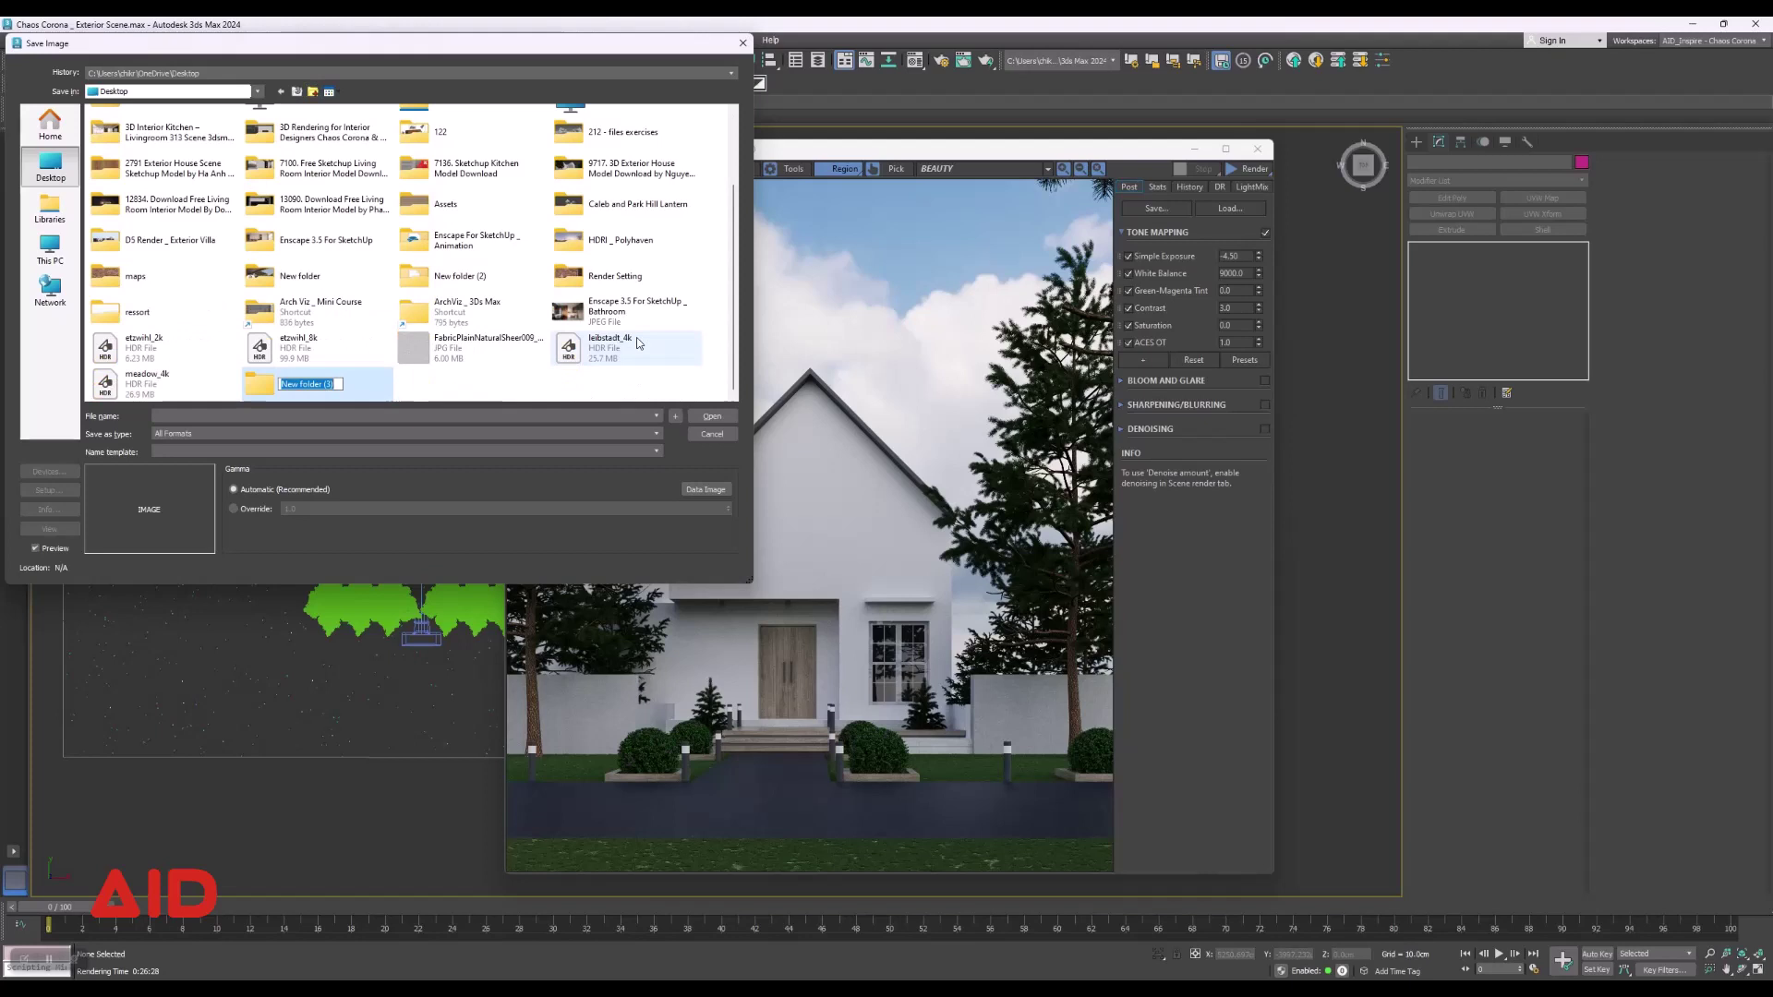
pyautogui.write('C')
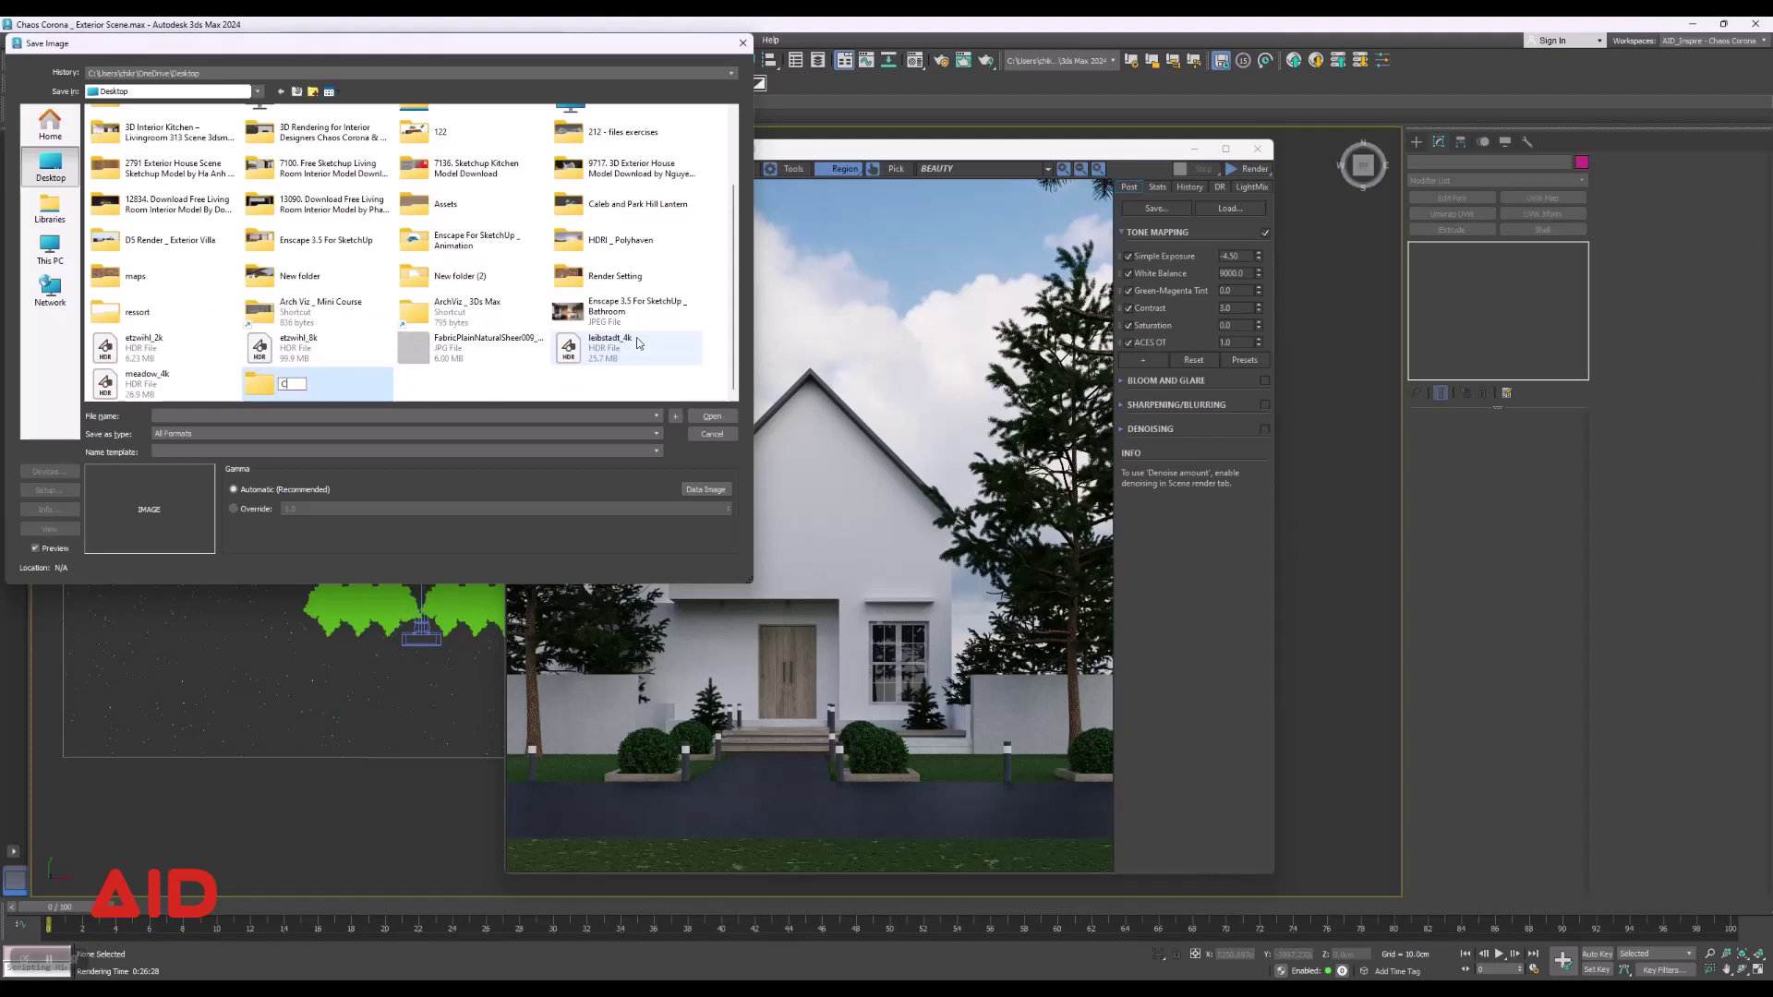
pyautogui.write('haos')
pyautogui.write(' Corona _ ')
pyautogui.write('Ex')
pyautogui.write('ter')
pyautogui.write('io')
pyautogui.press('BackSpace')
pyautogui.write('r S')
pyautogui.write('cene')
pyautogui.press('Return')
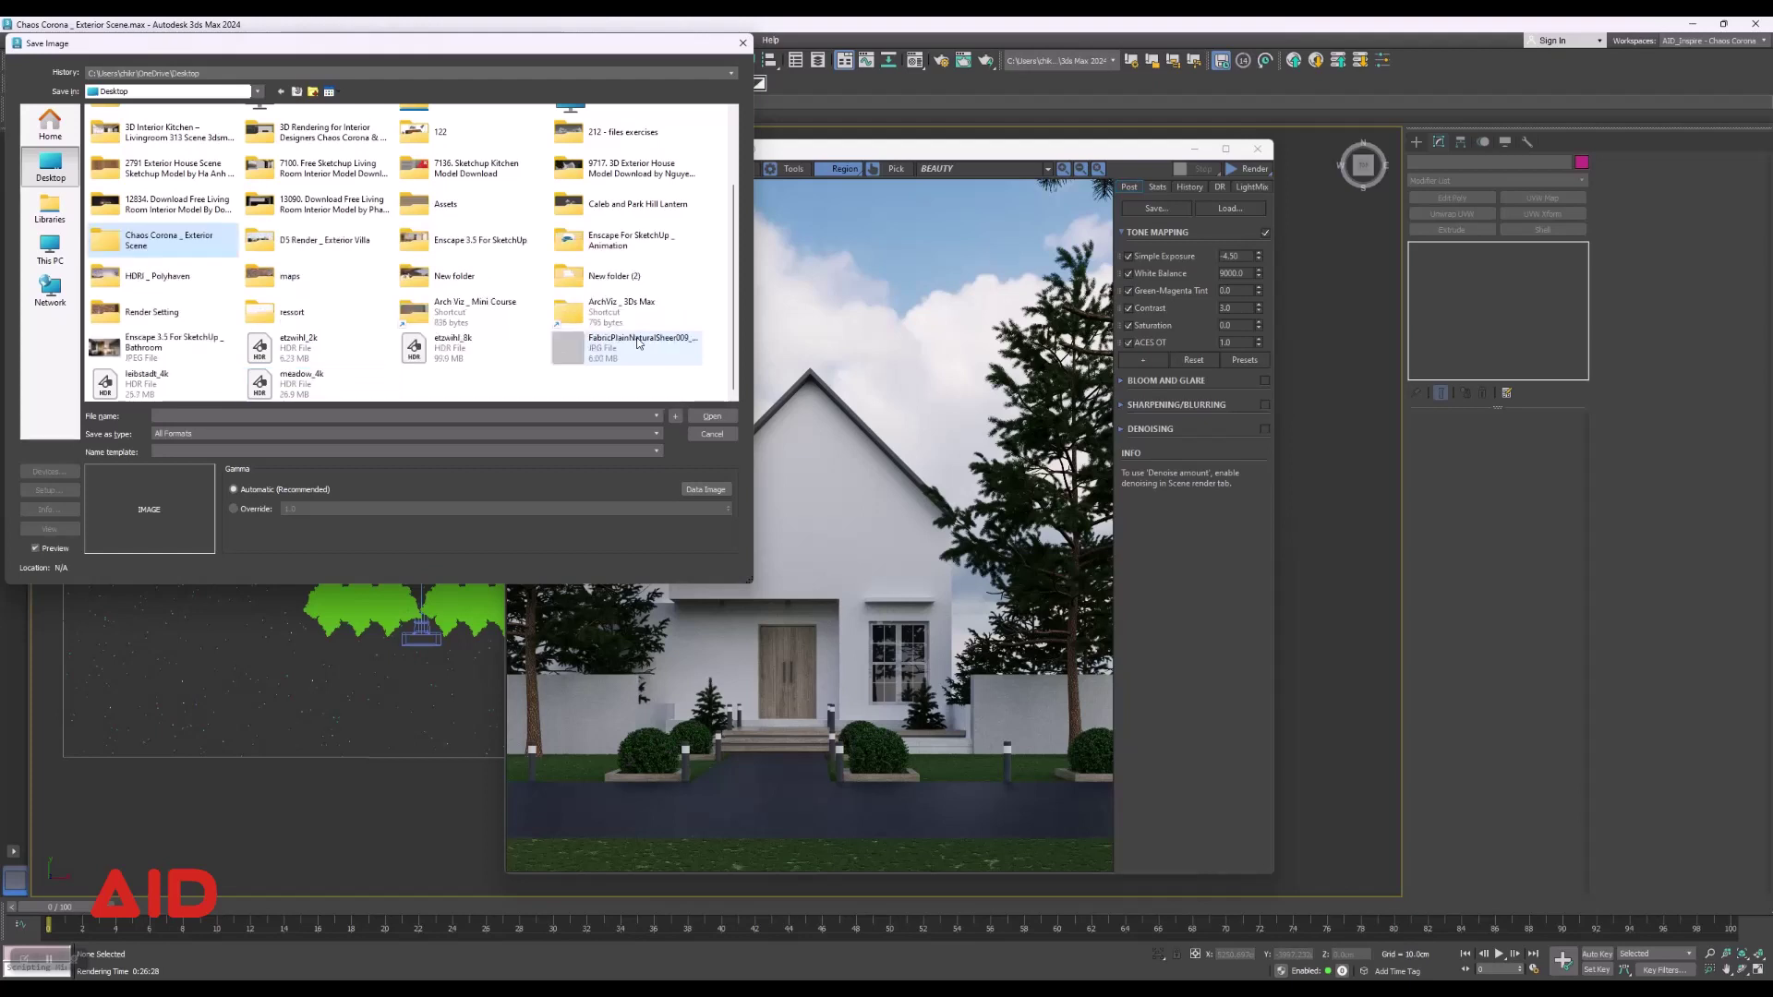
pyautogui.doubleClick(164, 240)
# Save the render there as a JPEG, accepting the default quality.
pyautogui.click(218, 434)
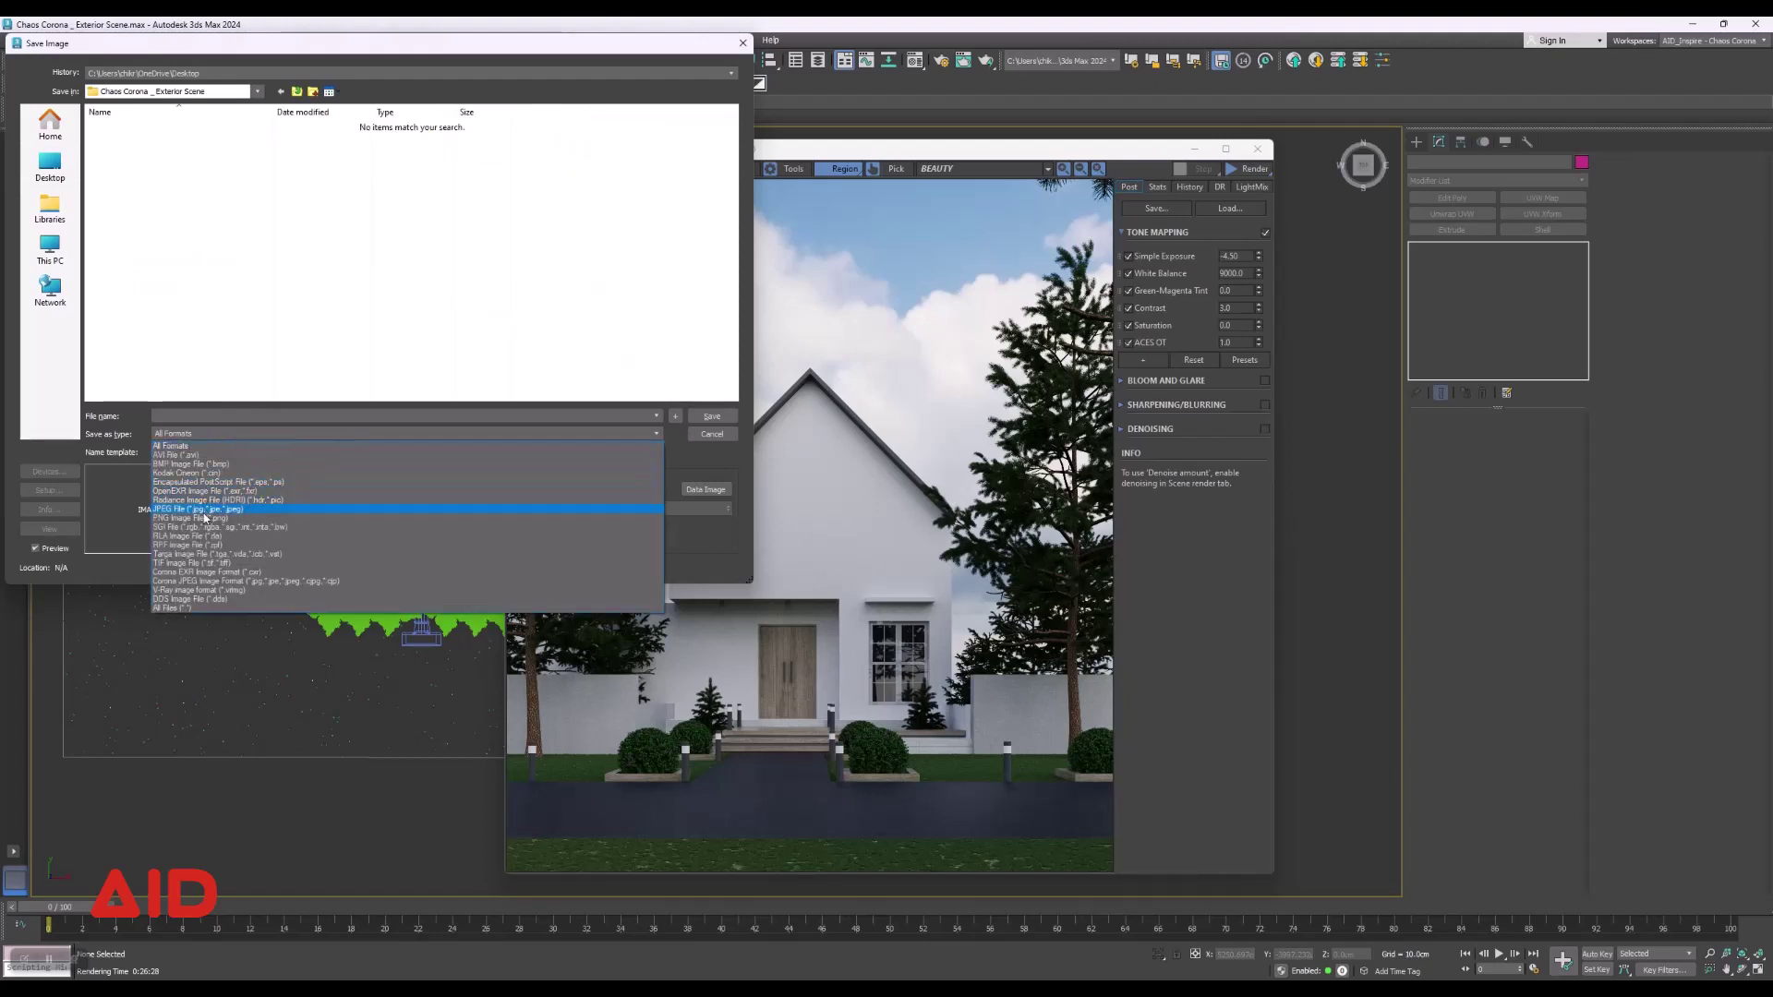
pyautogui.click(204, 510)
pyautogui.click(193, 418)
pyautogui.write('Exterior Scene')
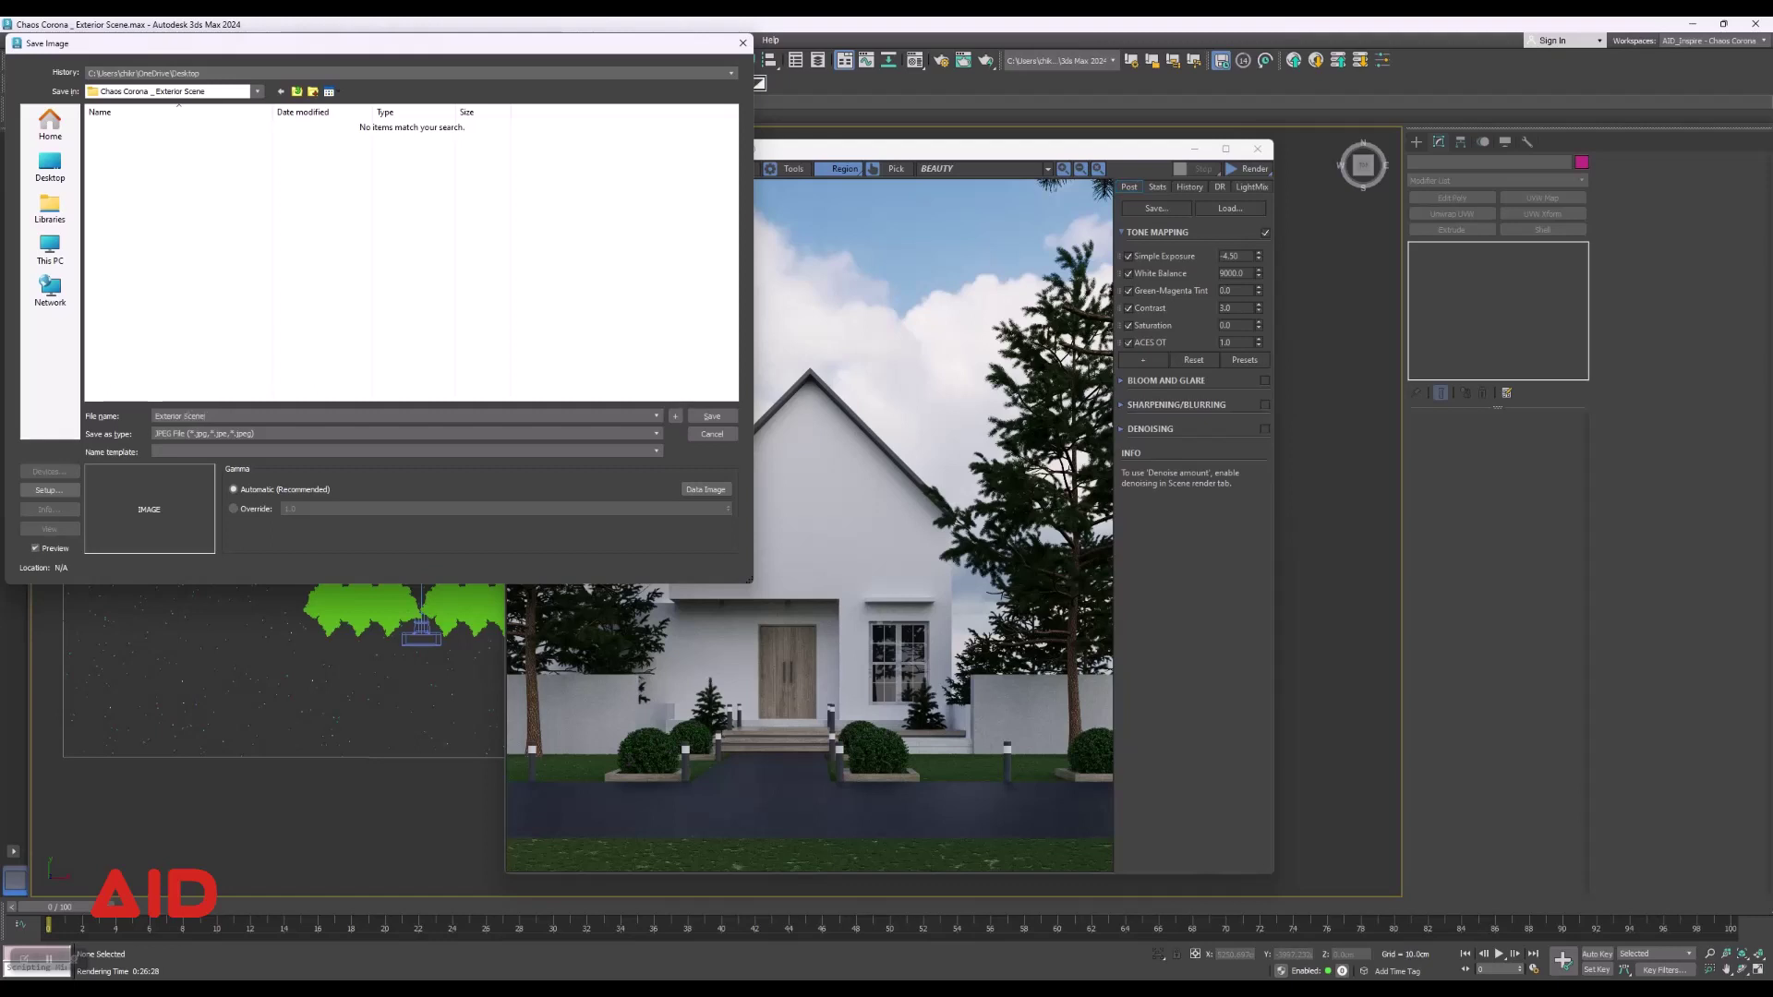
pyautogui.press('Return')
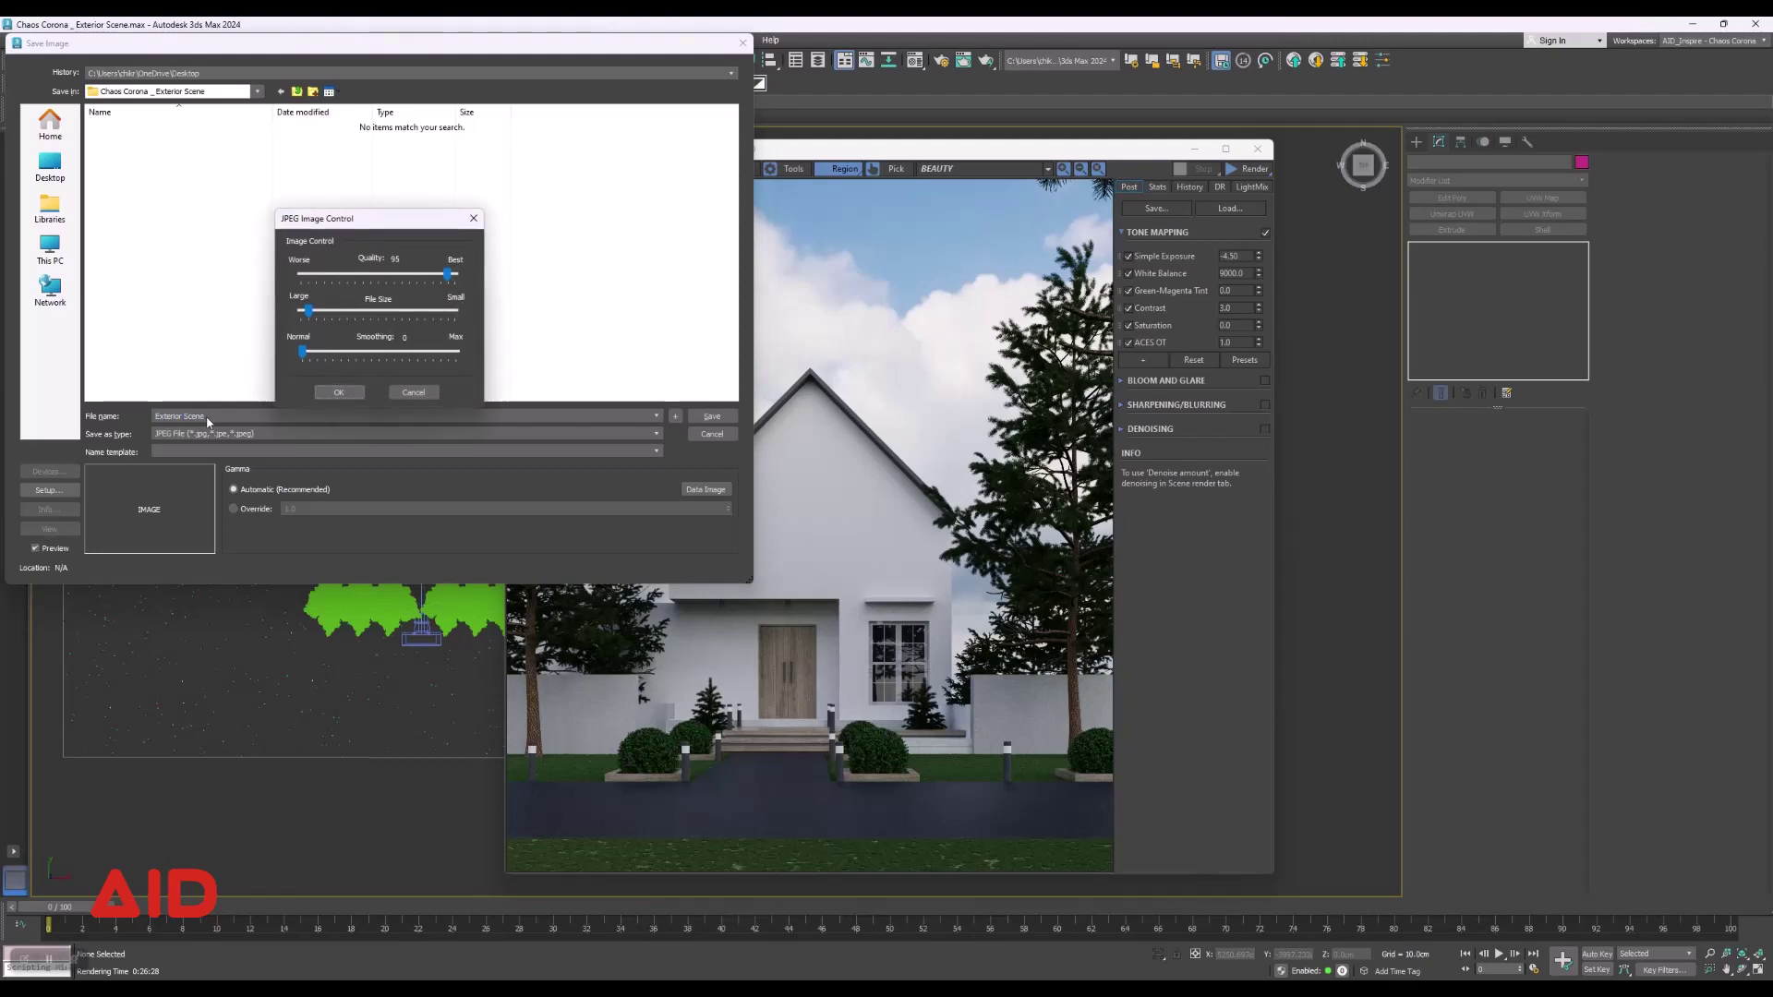
pyautogui.click(334, 392)
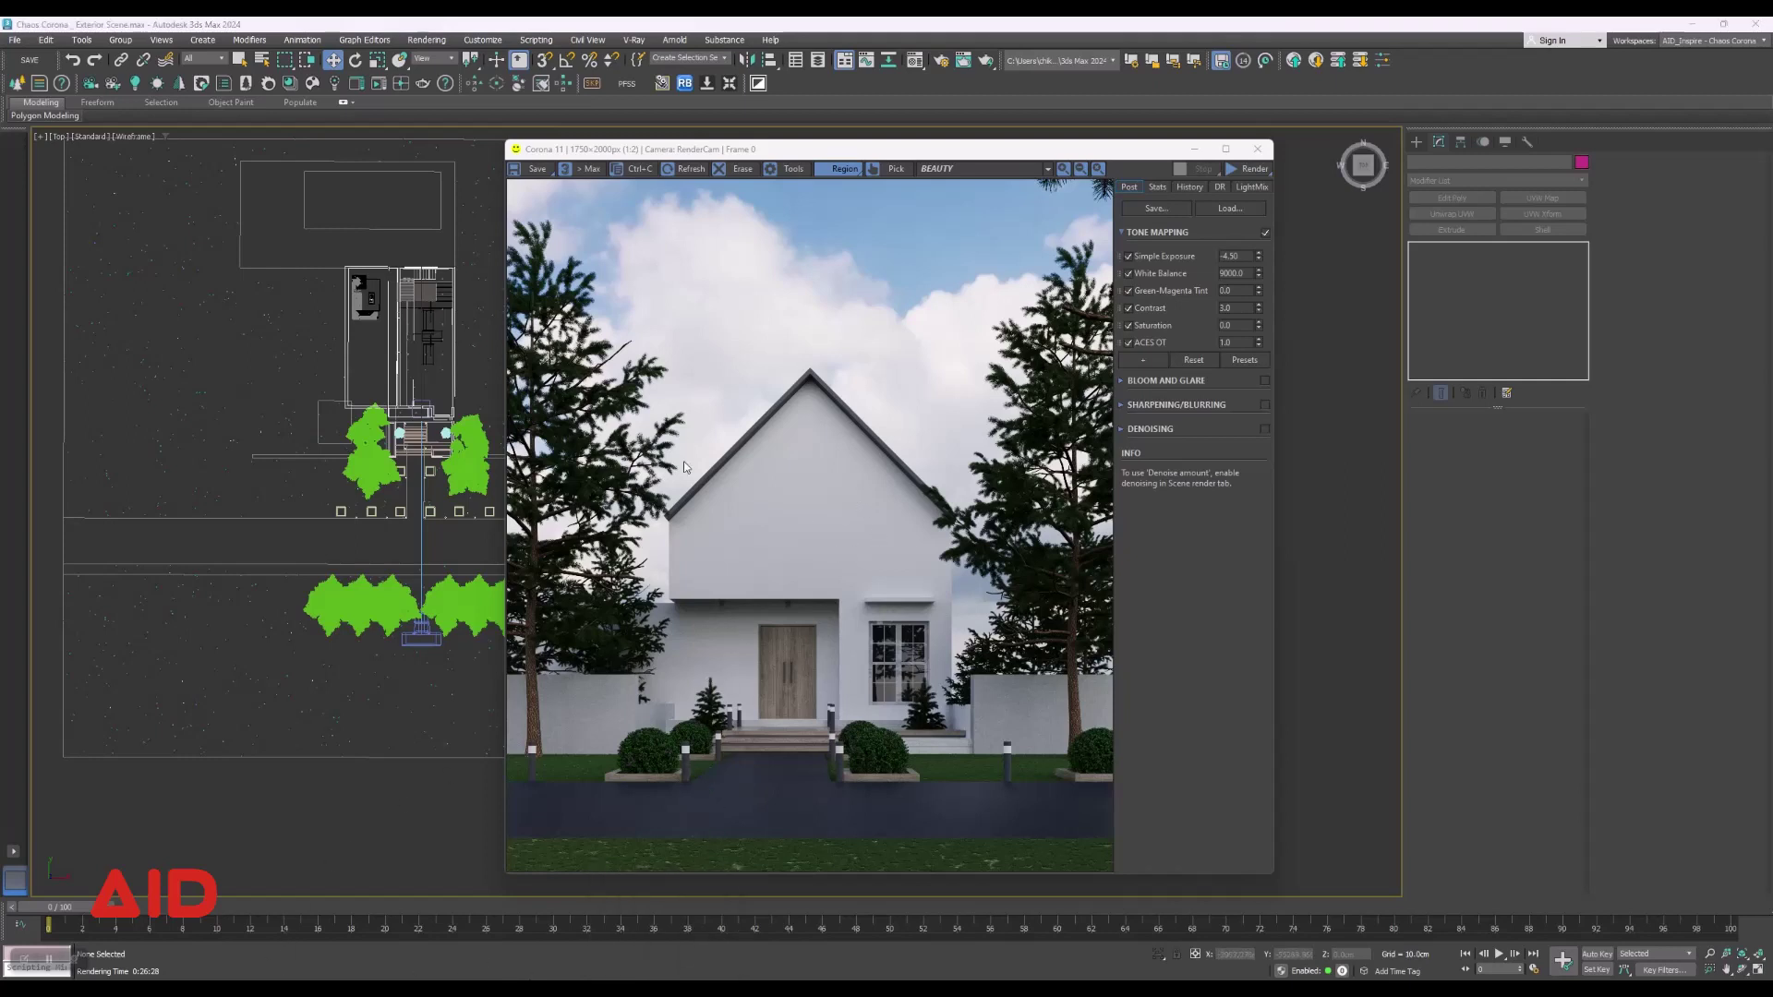
# Open the Exterior Scene JPEG from Desktop > Chaos Corona _ Exterior Scene in Photoshop.
pyautogui.press('super+e')
pyautogui.click(261, 364)
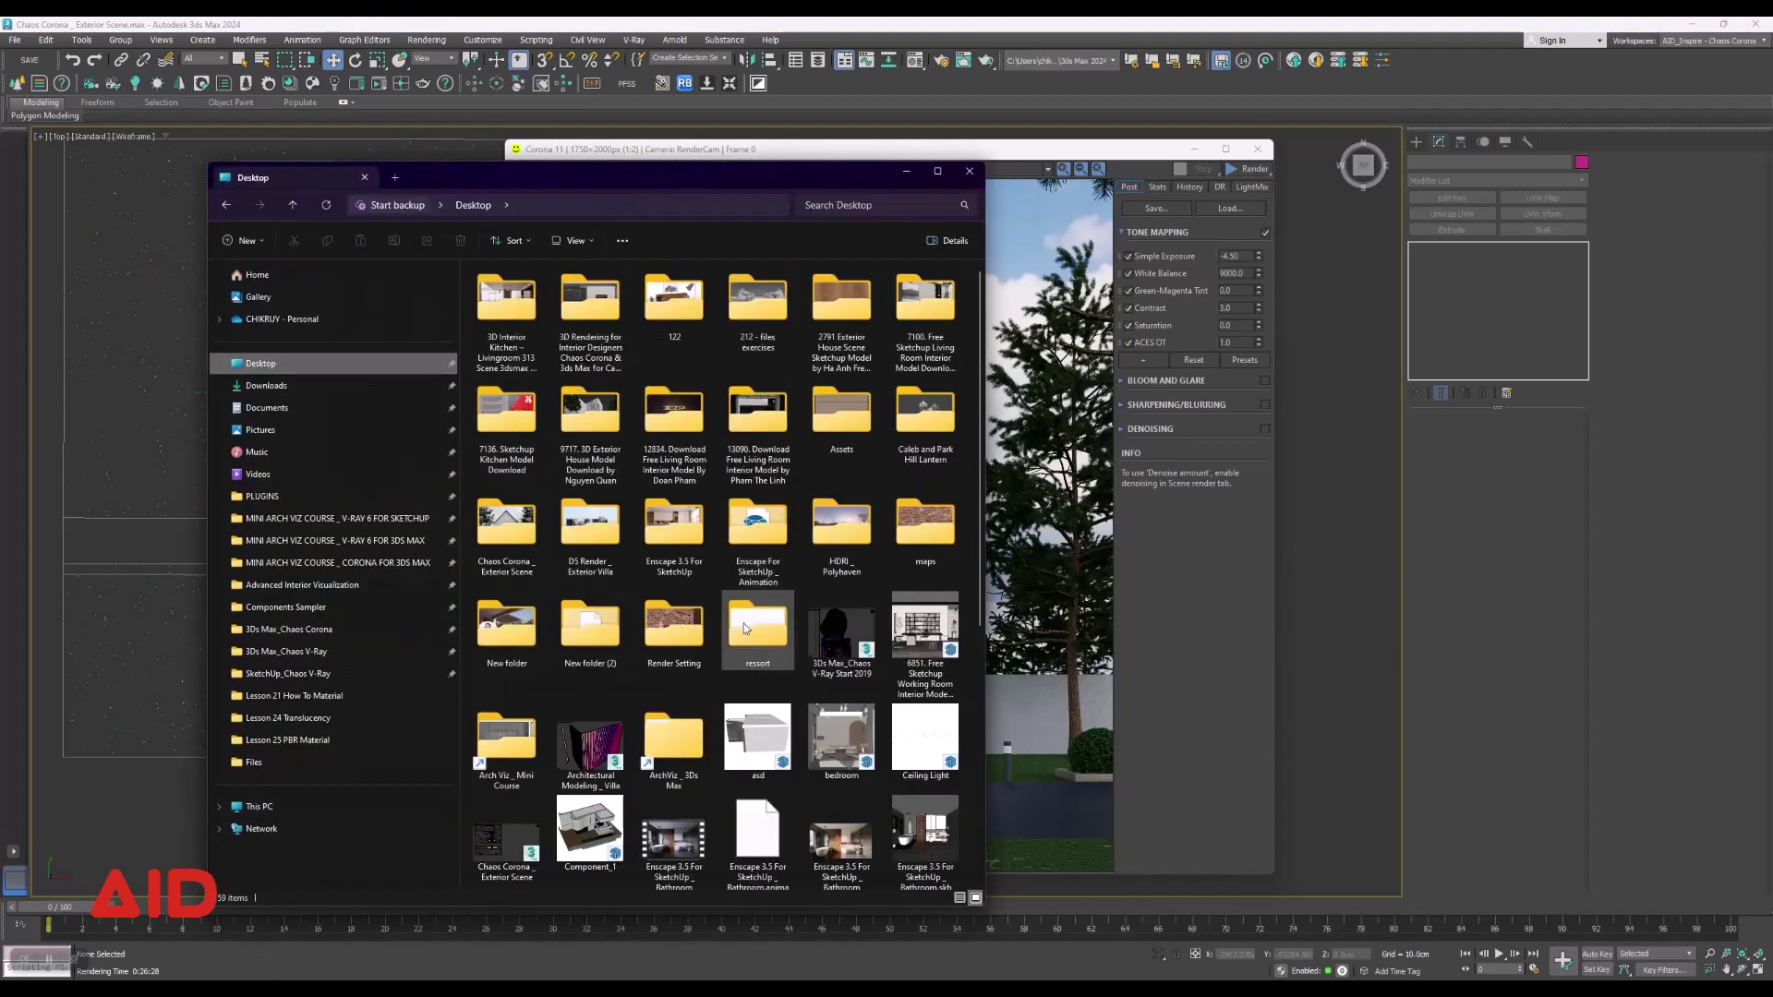
pyautogui.click(756, 536)
pyautogui.click(840, 310)
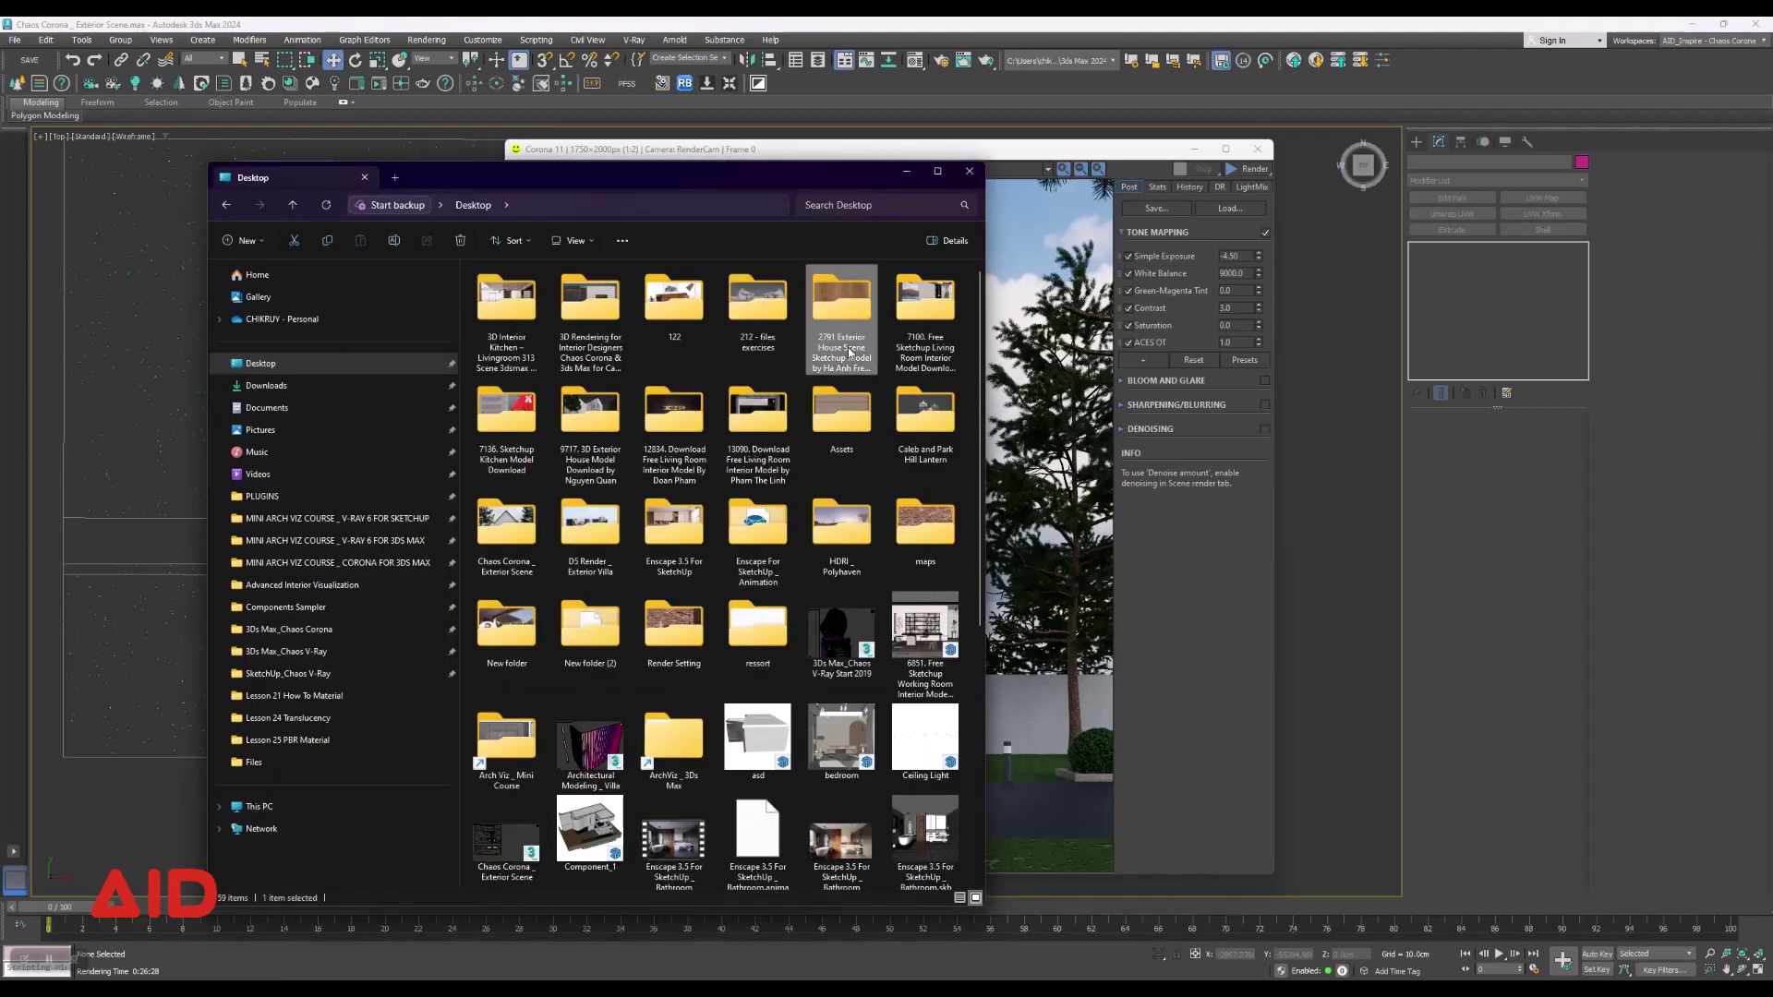
pyautogui.click(925, 415)
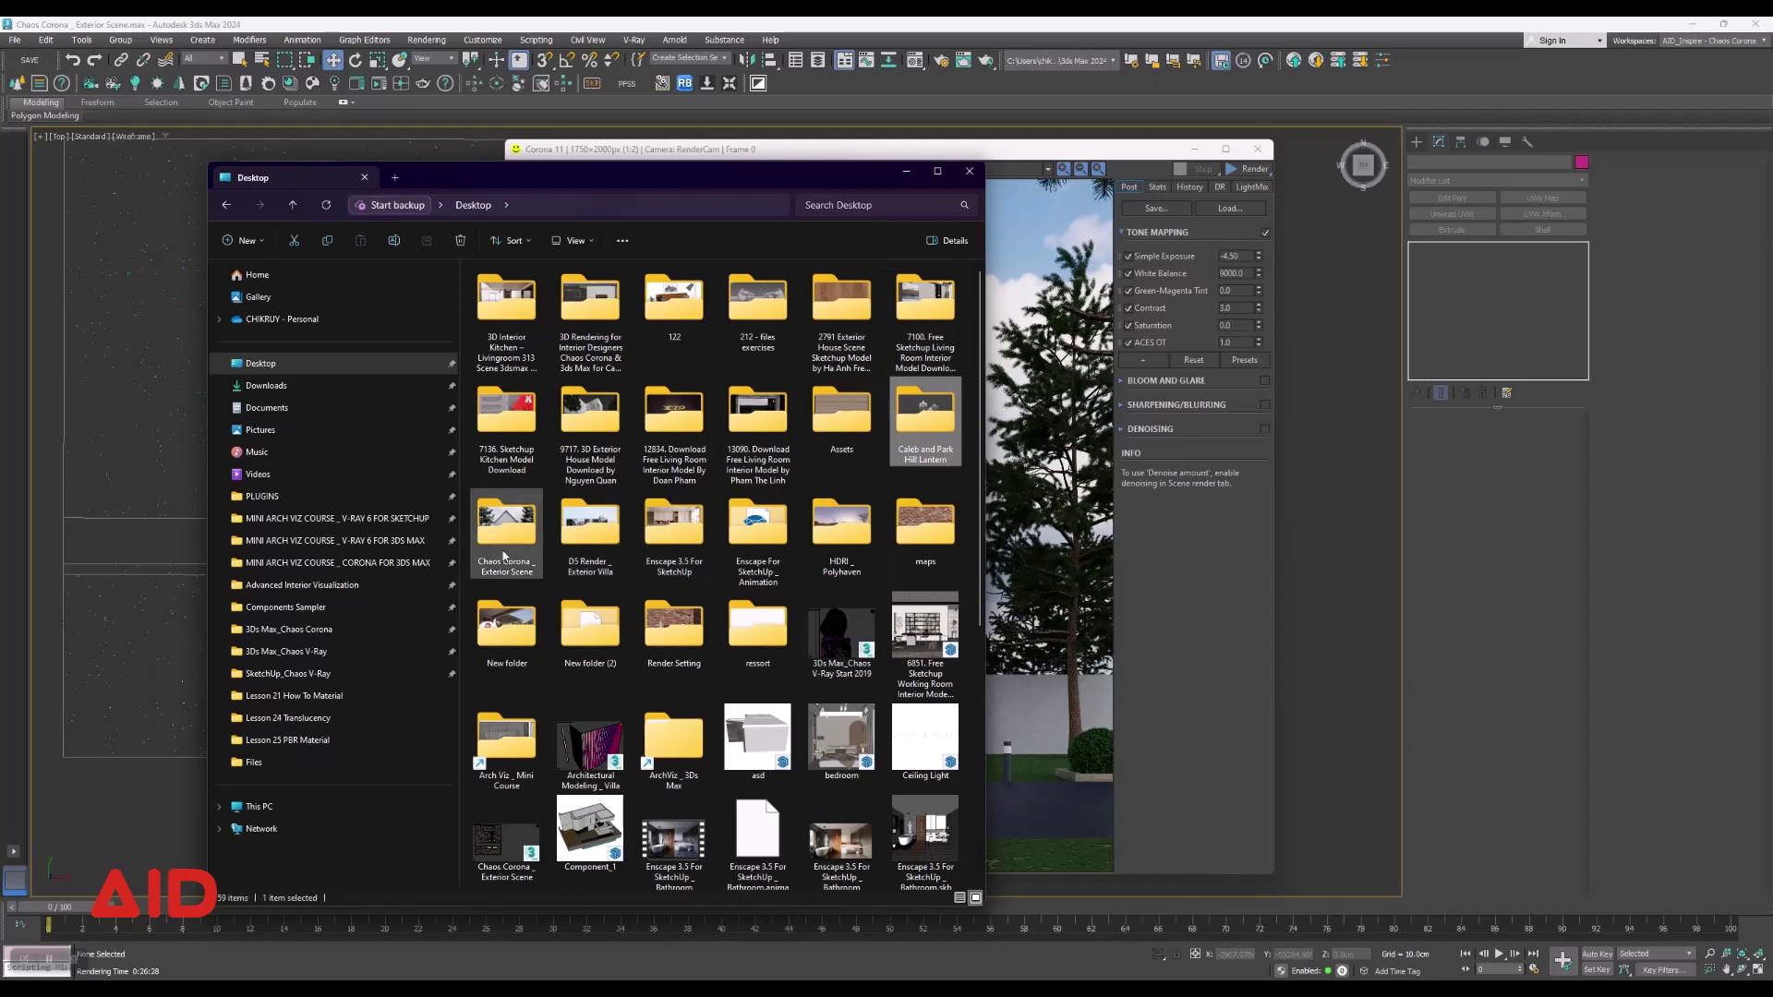
pyautogui.doubleClick(513, 536)
pyautogui.click(522, 317)
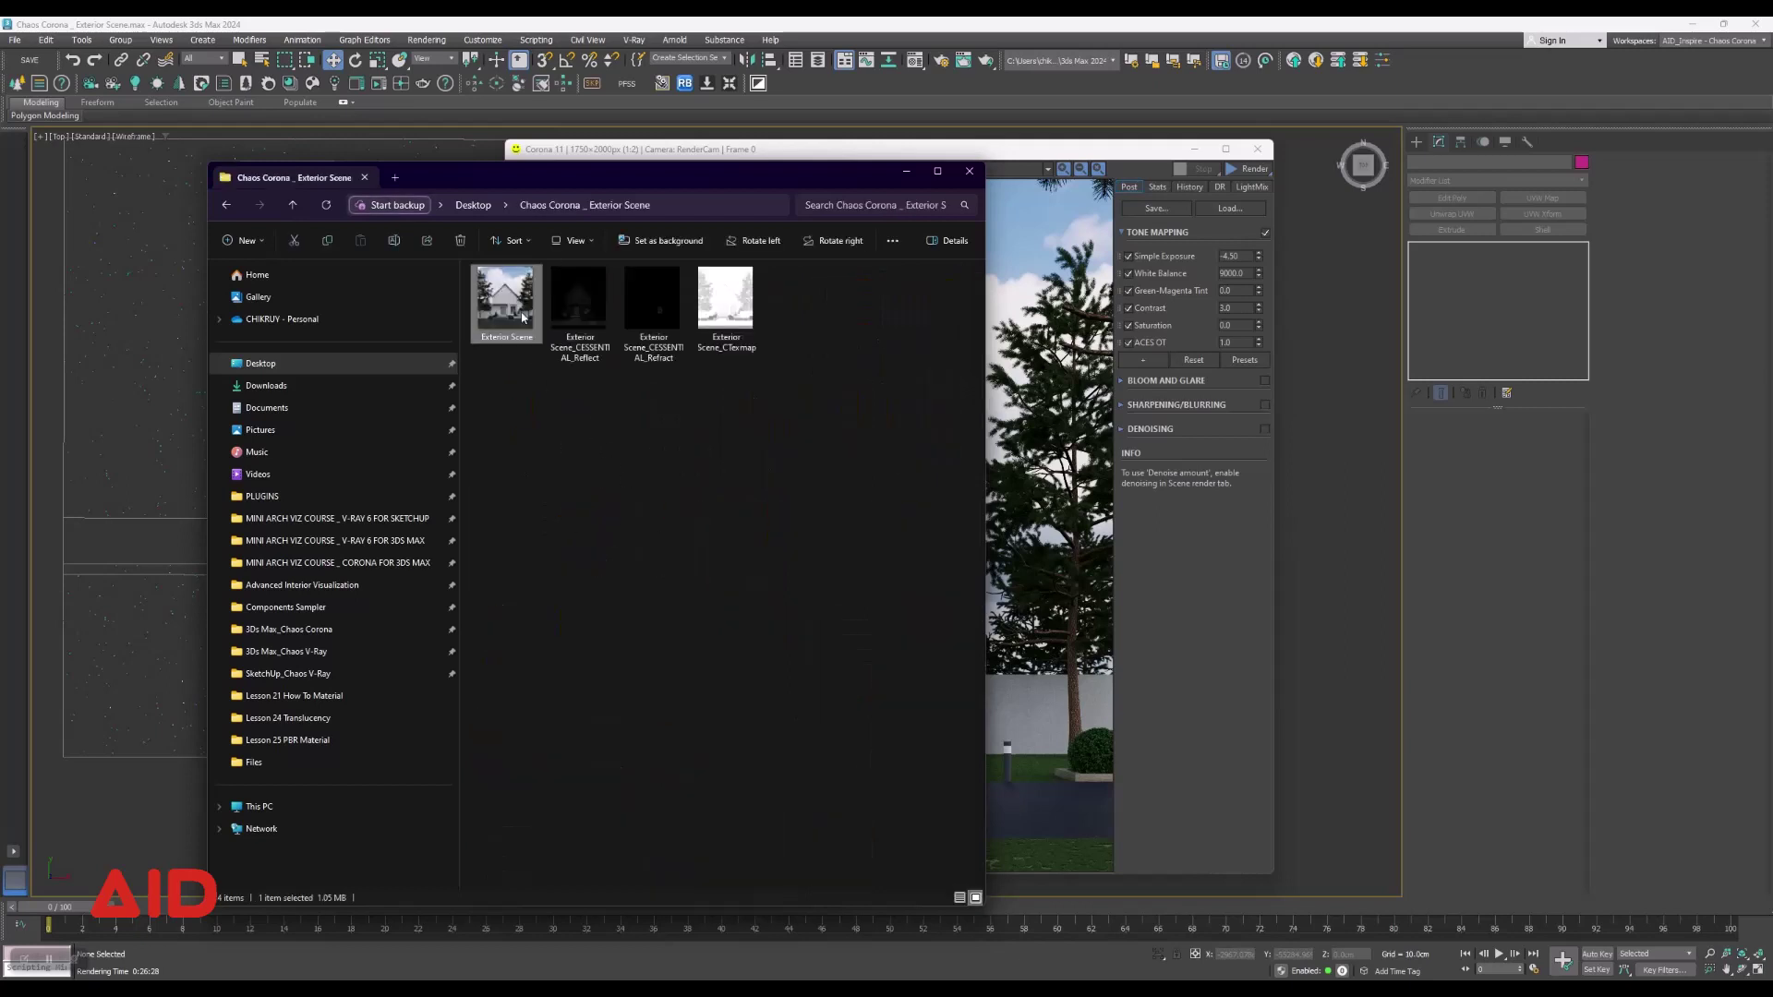
pyautogui.rightClick(523, 317)
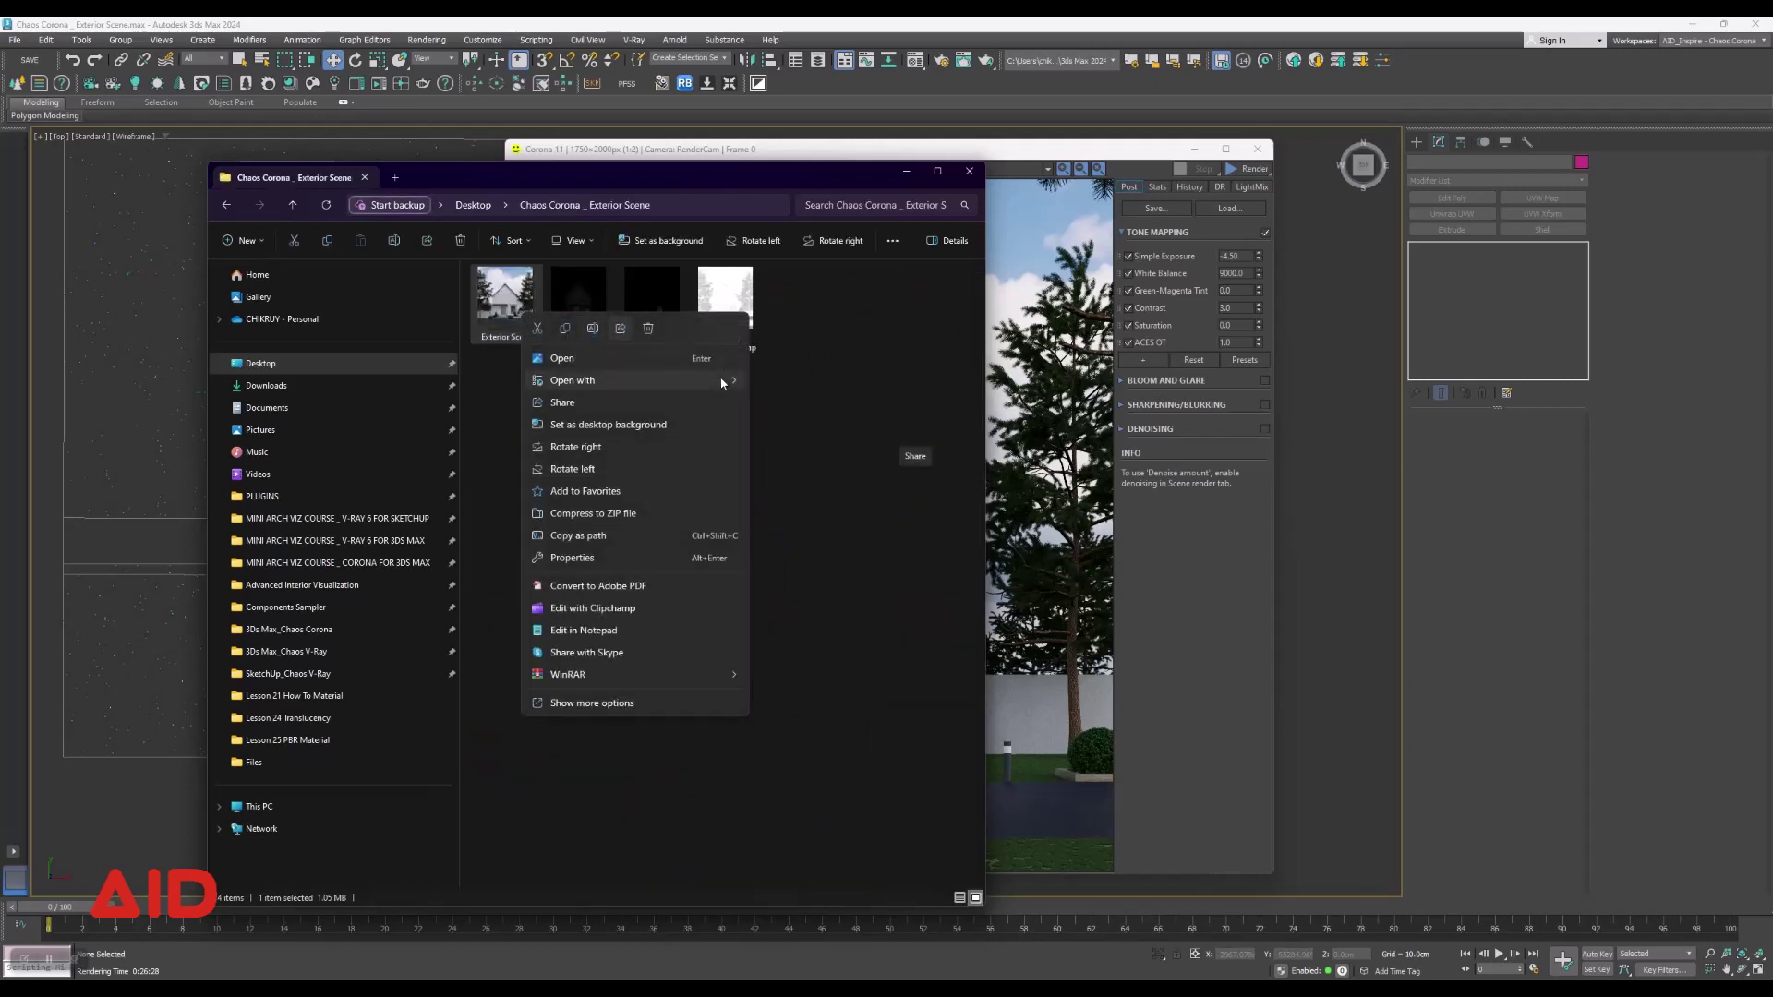
pyautogui.moveTo(572, 379)
pyautogui.click(799, 389)
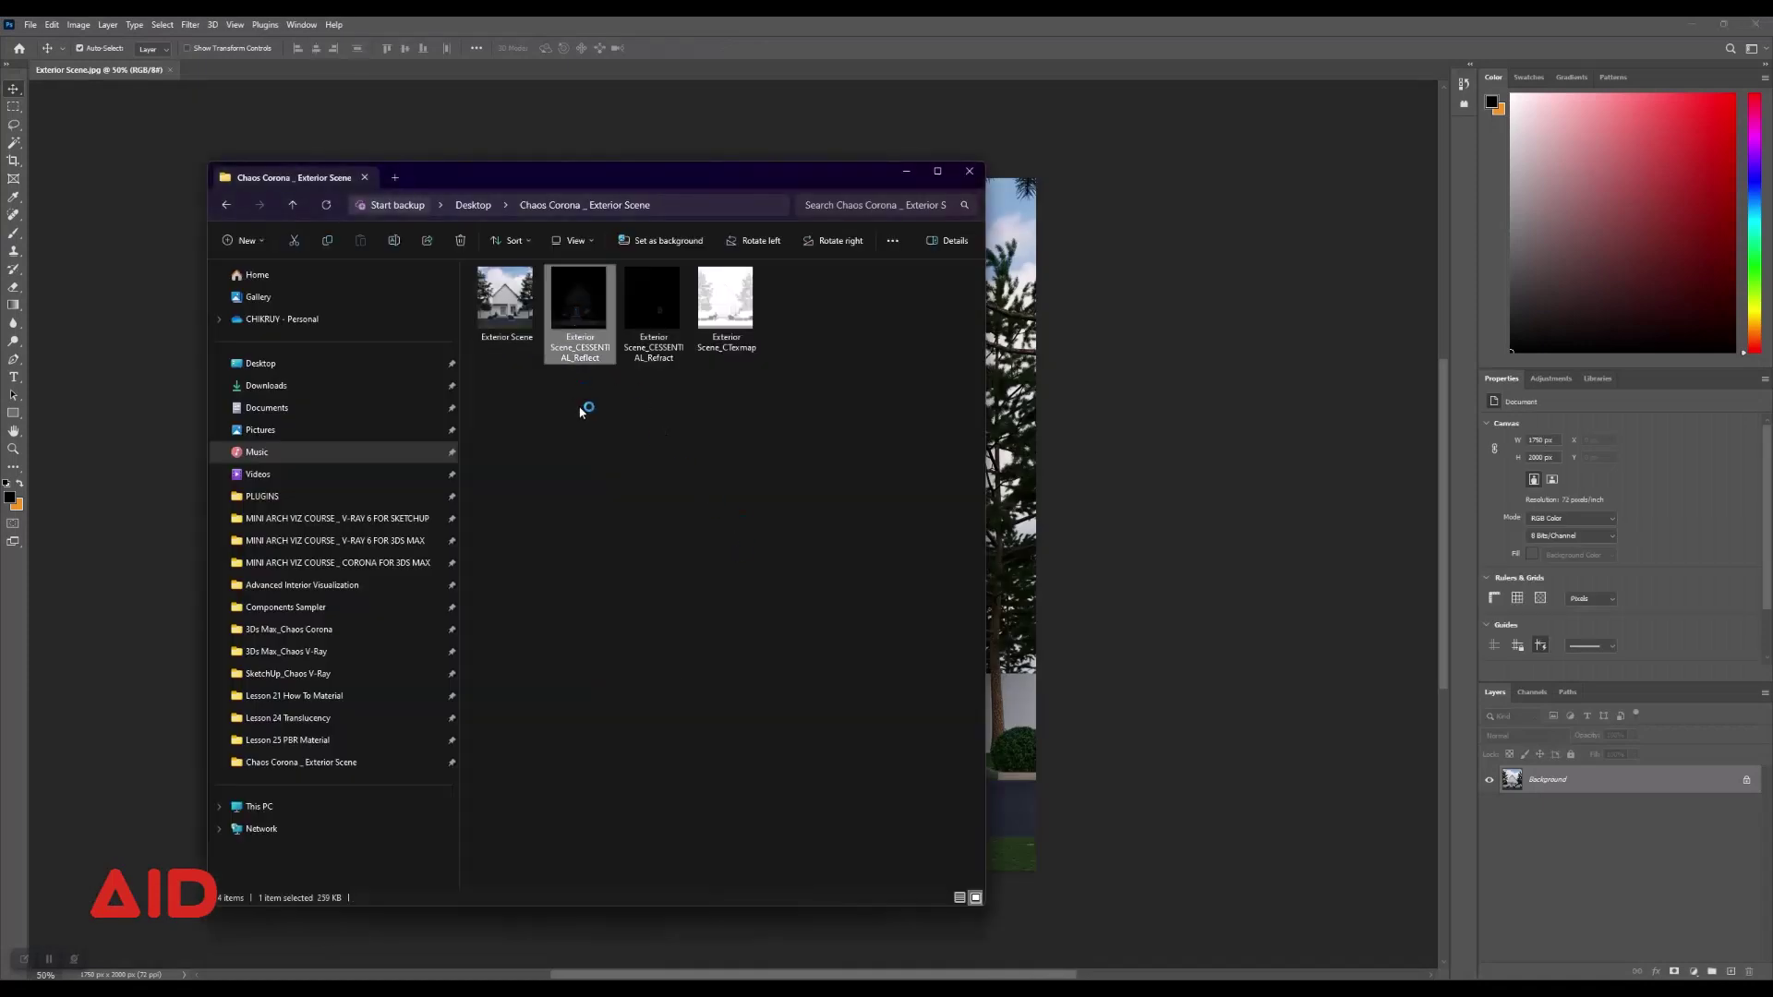
# Place Exterior Scene_CESSENTIAL_Reflect as a layer above the render, then hide it.
pyautogui.moveTo(587, 340); pyautogui.dragTo(1009, 529)
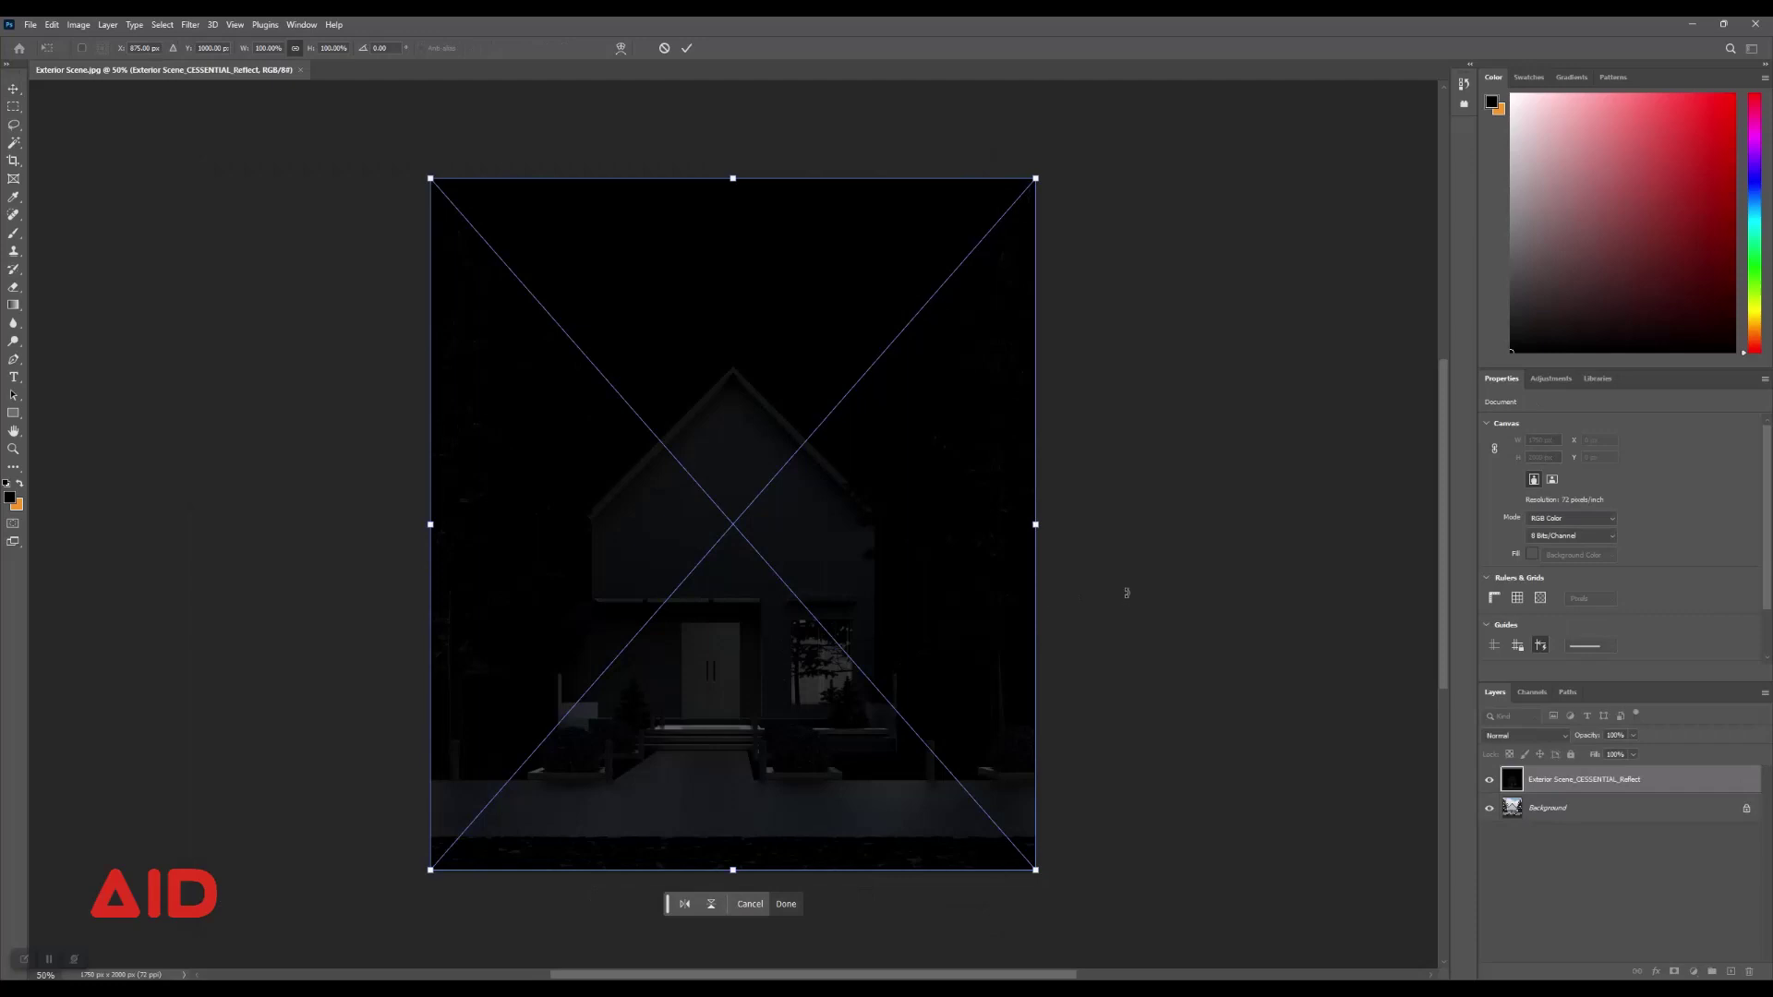
pyautogui.press('Return')
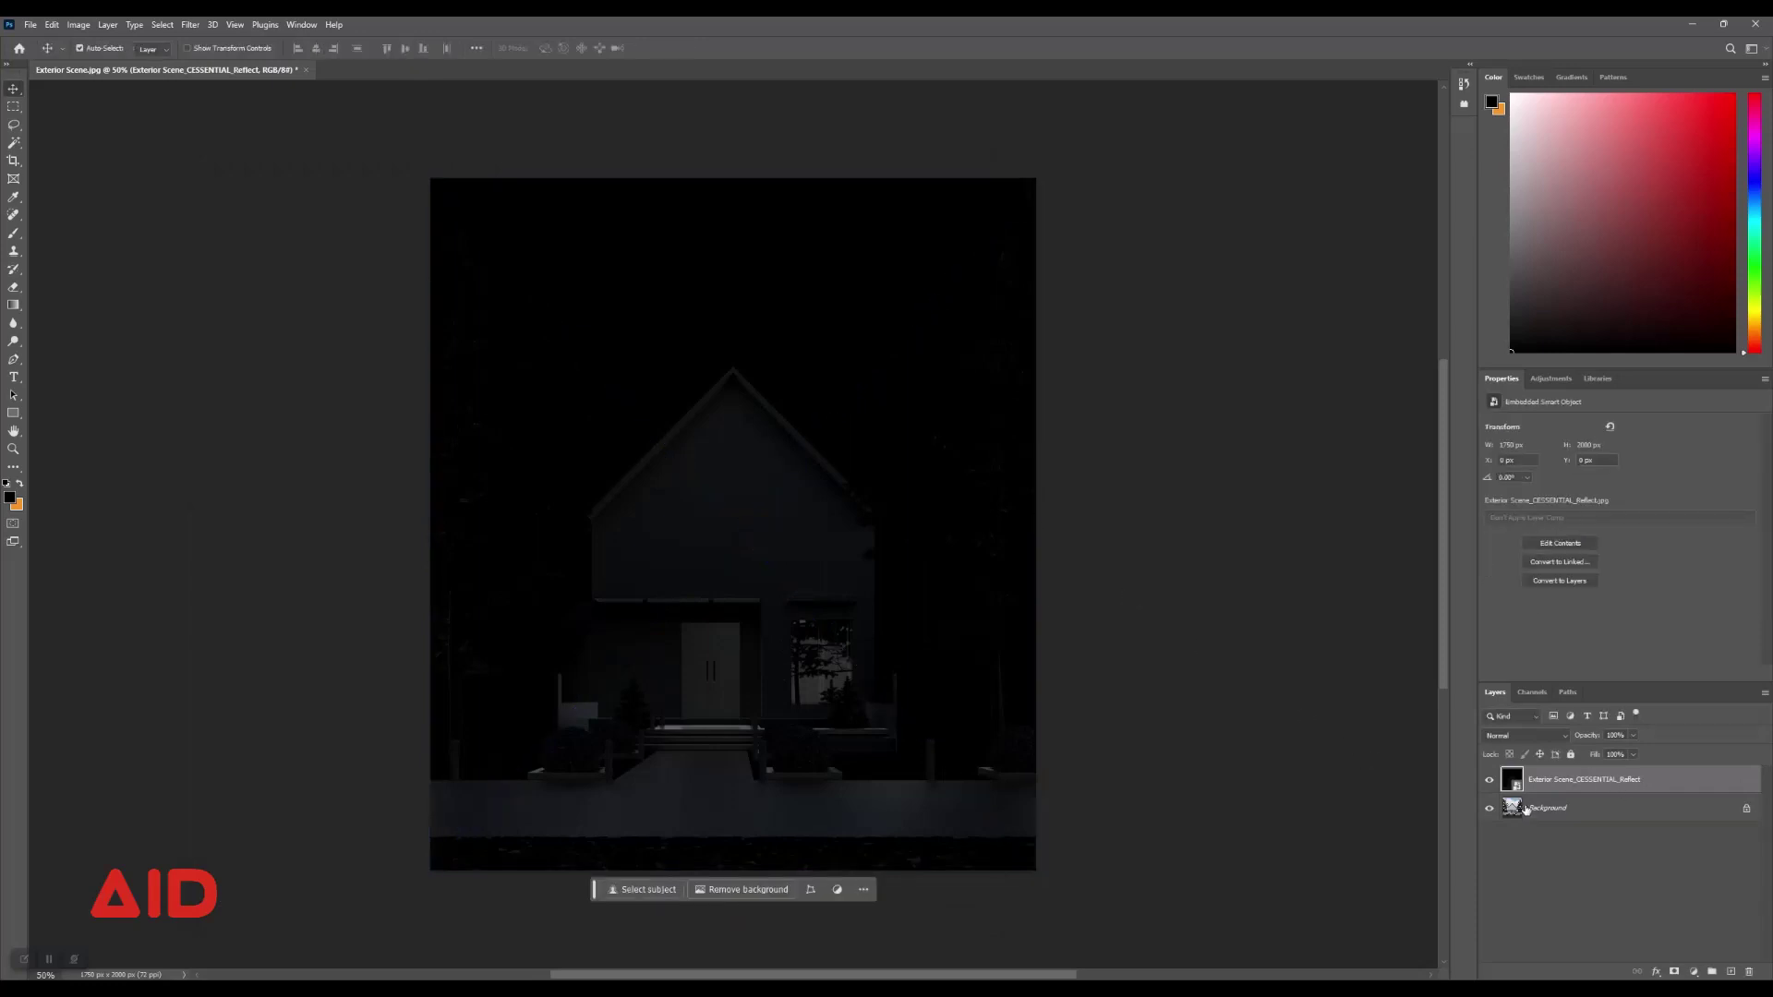
pyautogui.click(1490, 783)
# Try a Levels adjustment (white point 241, midtones 1.17) on the render, then delete it.
pyautogui.click(1589, 809)
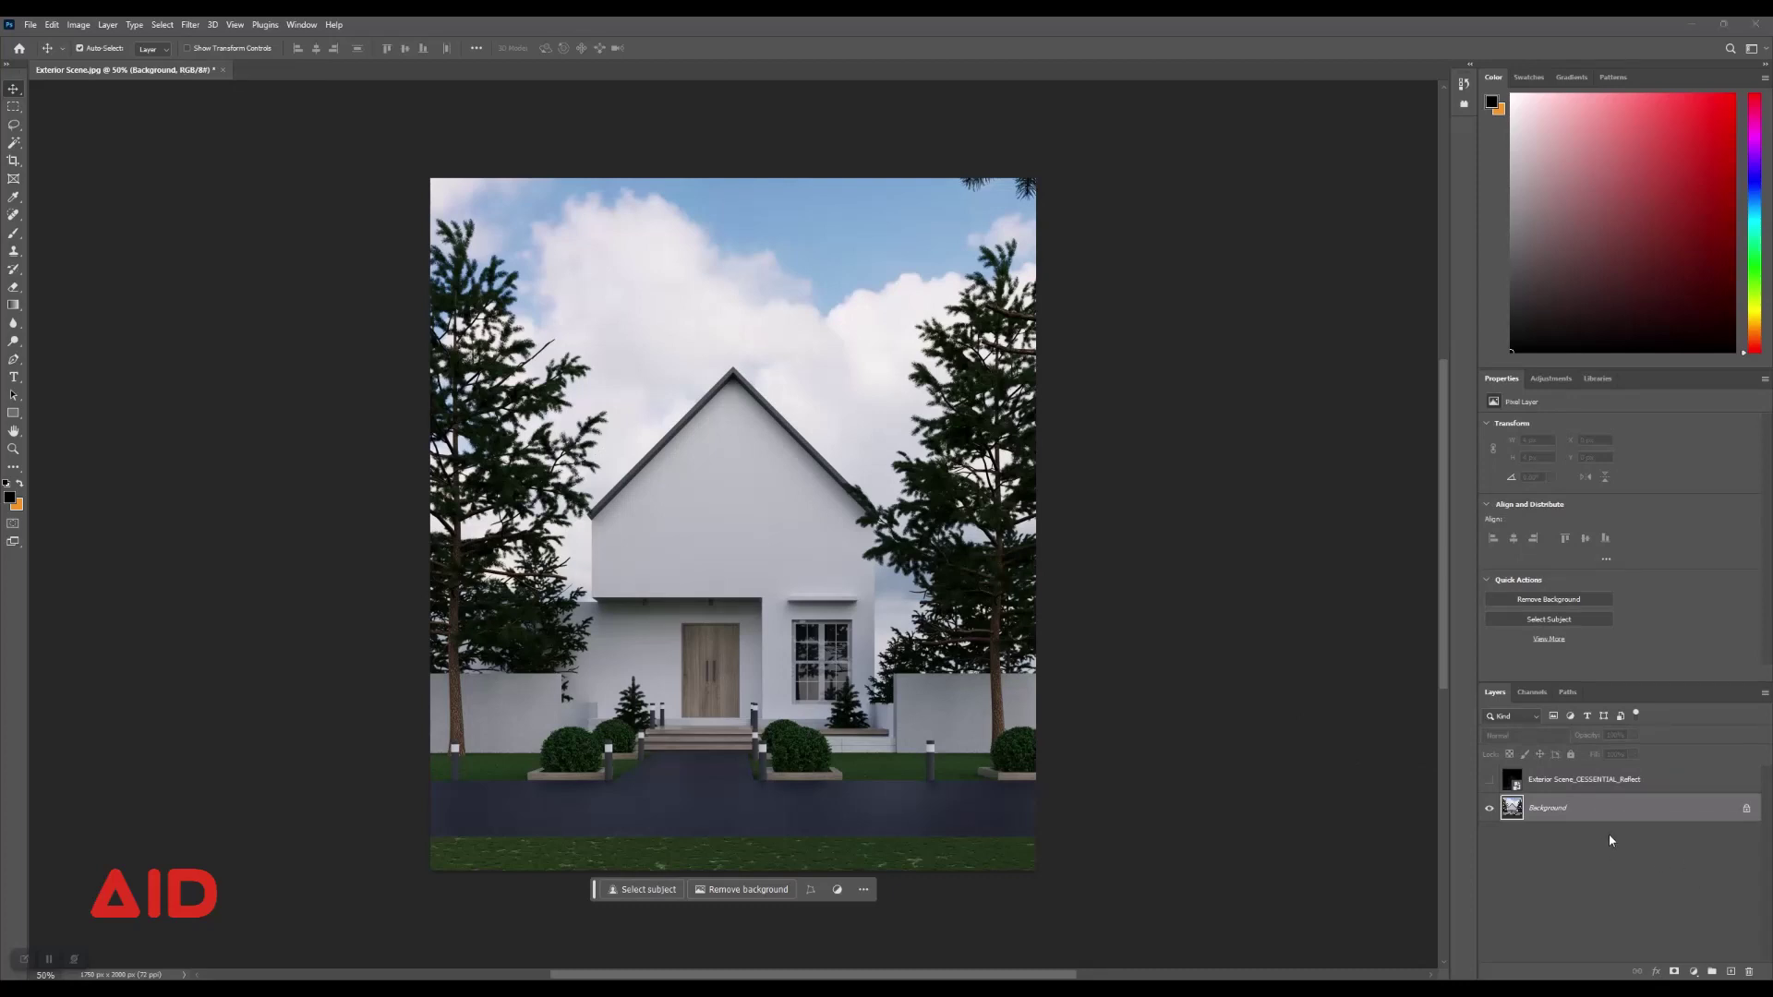
pyautogui.click(1699, 975)
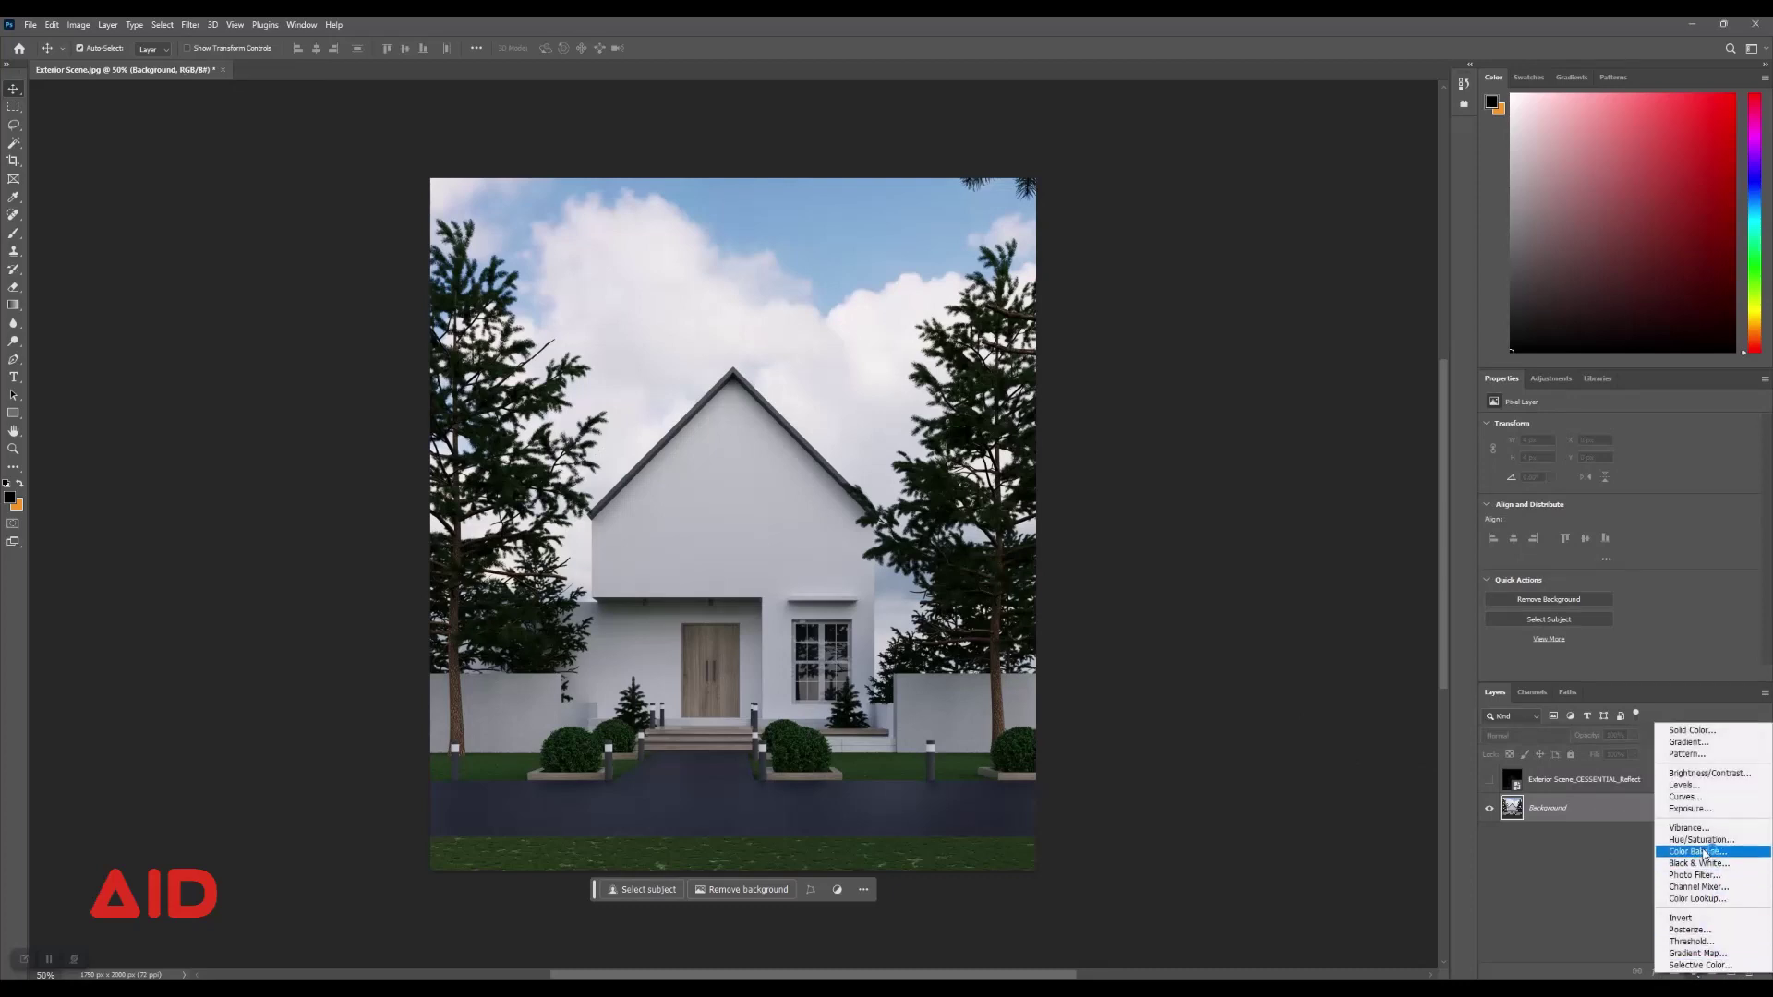
pyautogui.click(1685, 786)
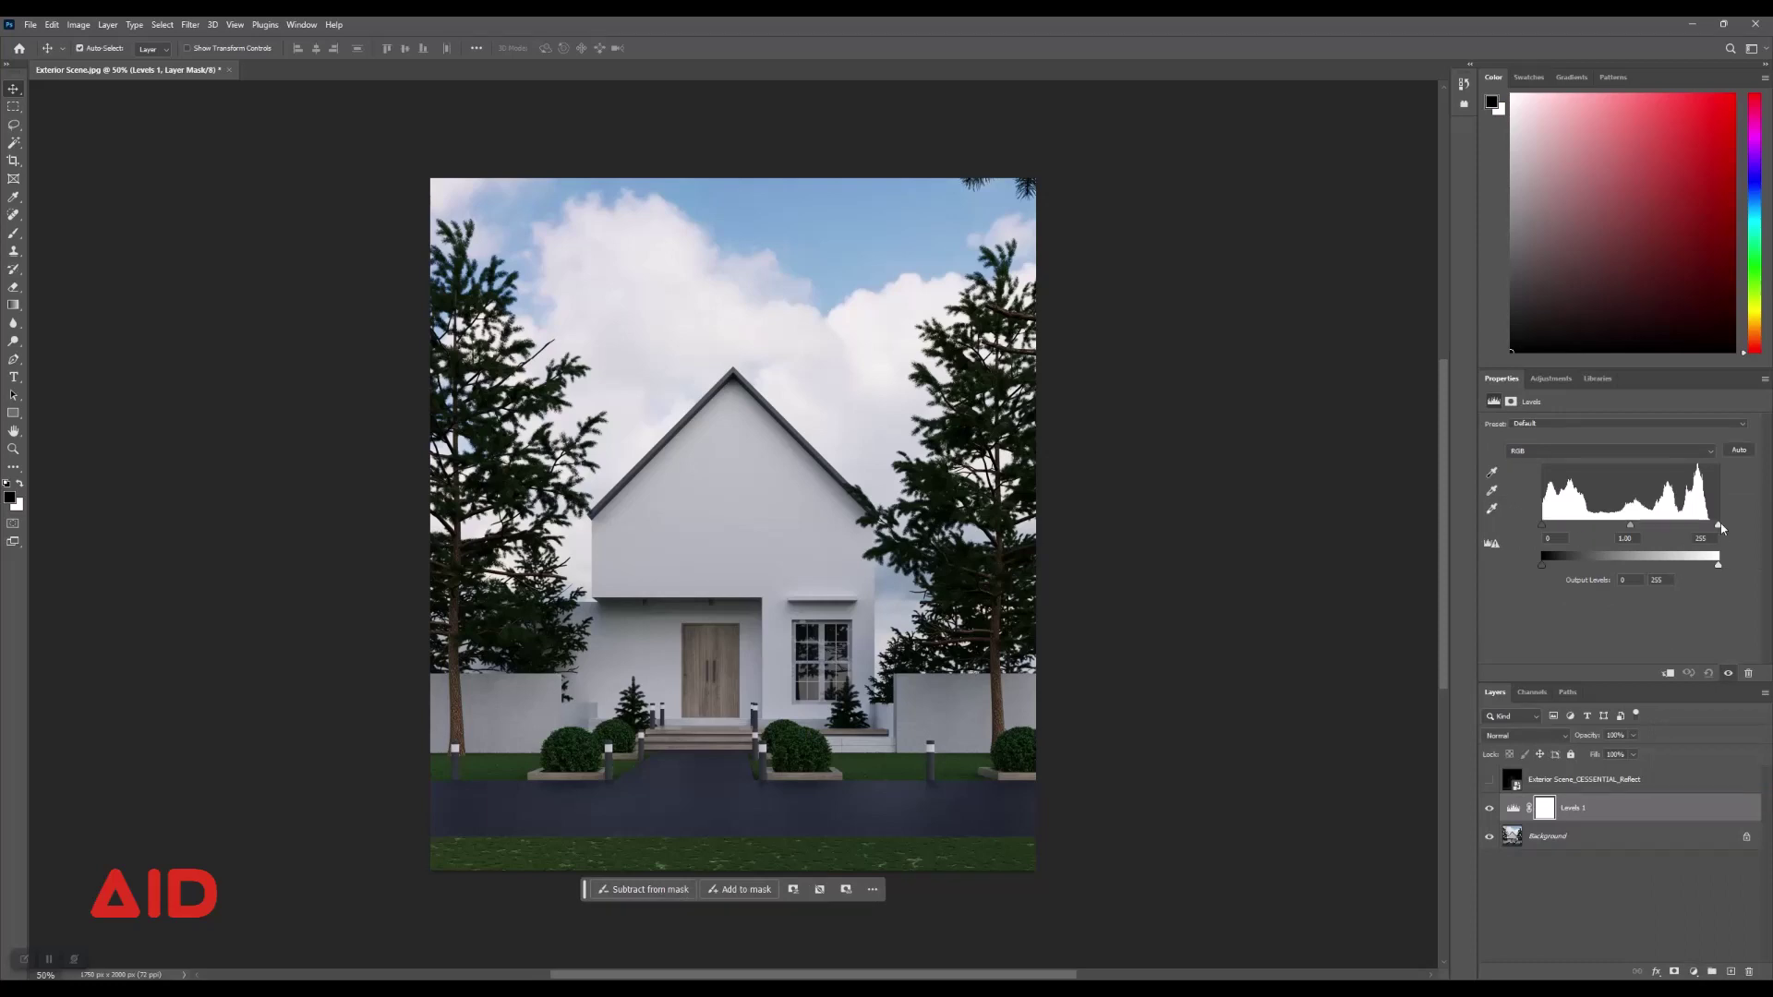
pyautogui.moveTo(1719, 525); pyautogui.dragTo(1709, 526)
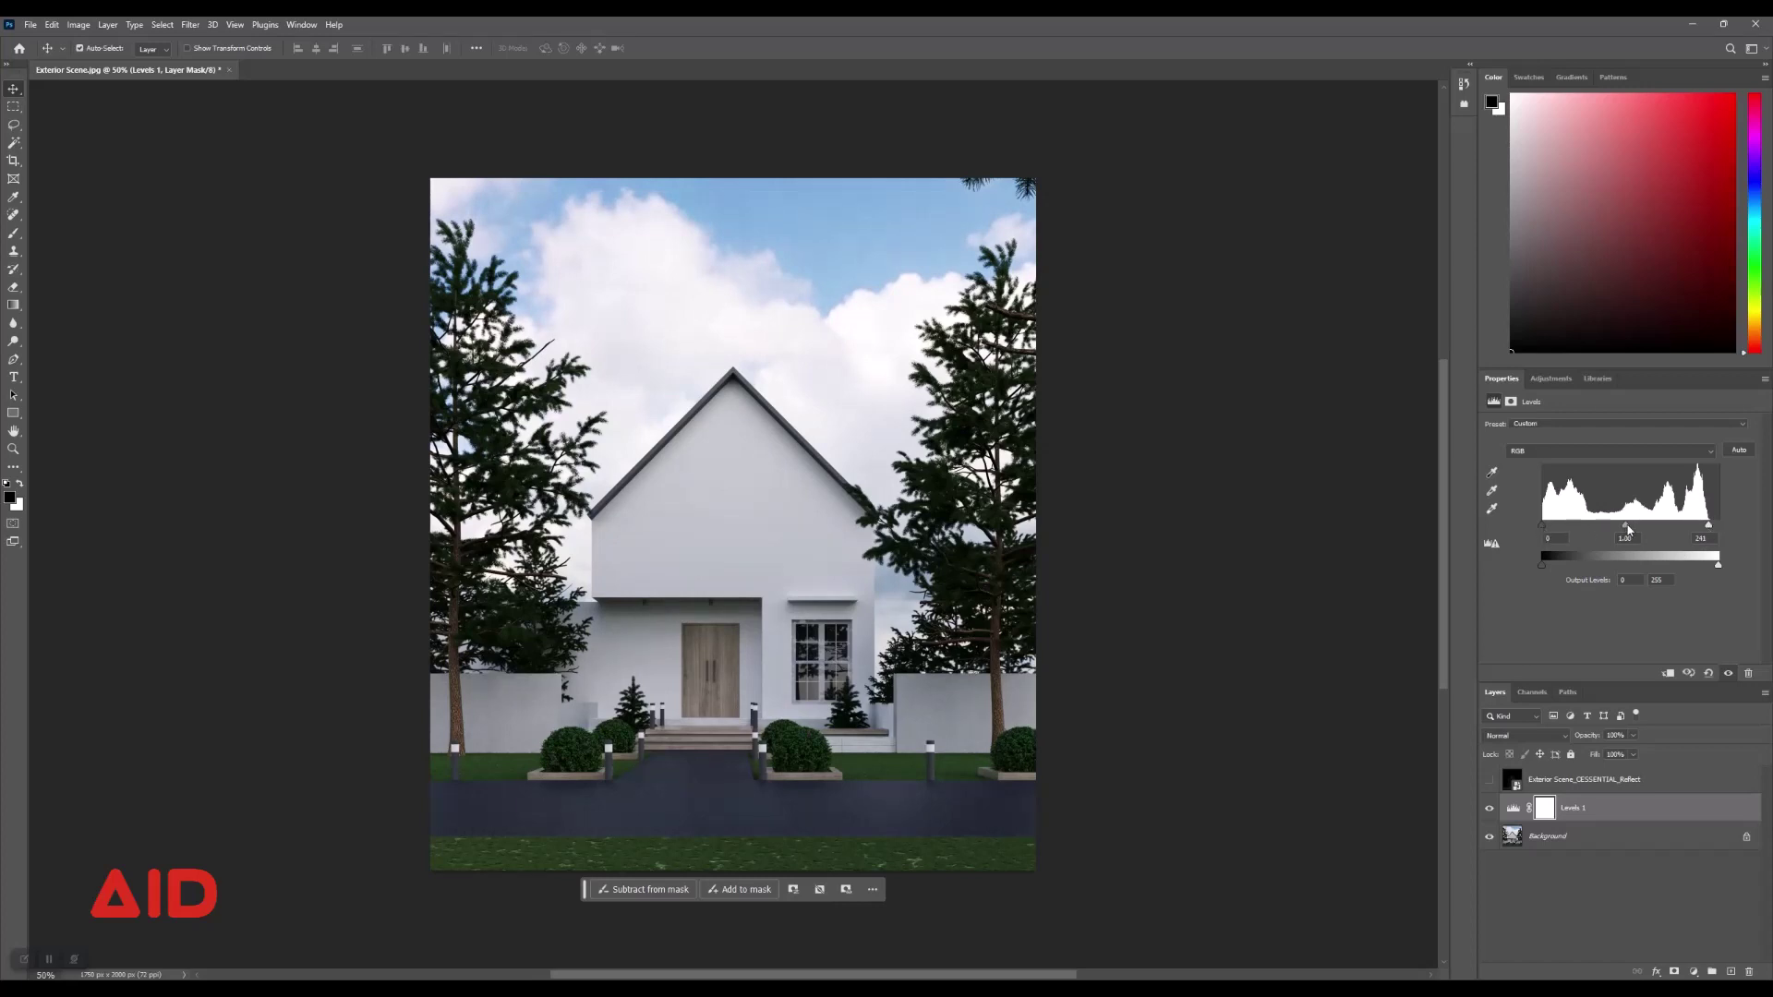
pyautogui.moveTo(1628, 530); pyautogui.dragTo(1618, 531)
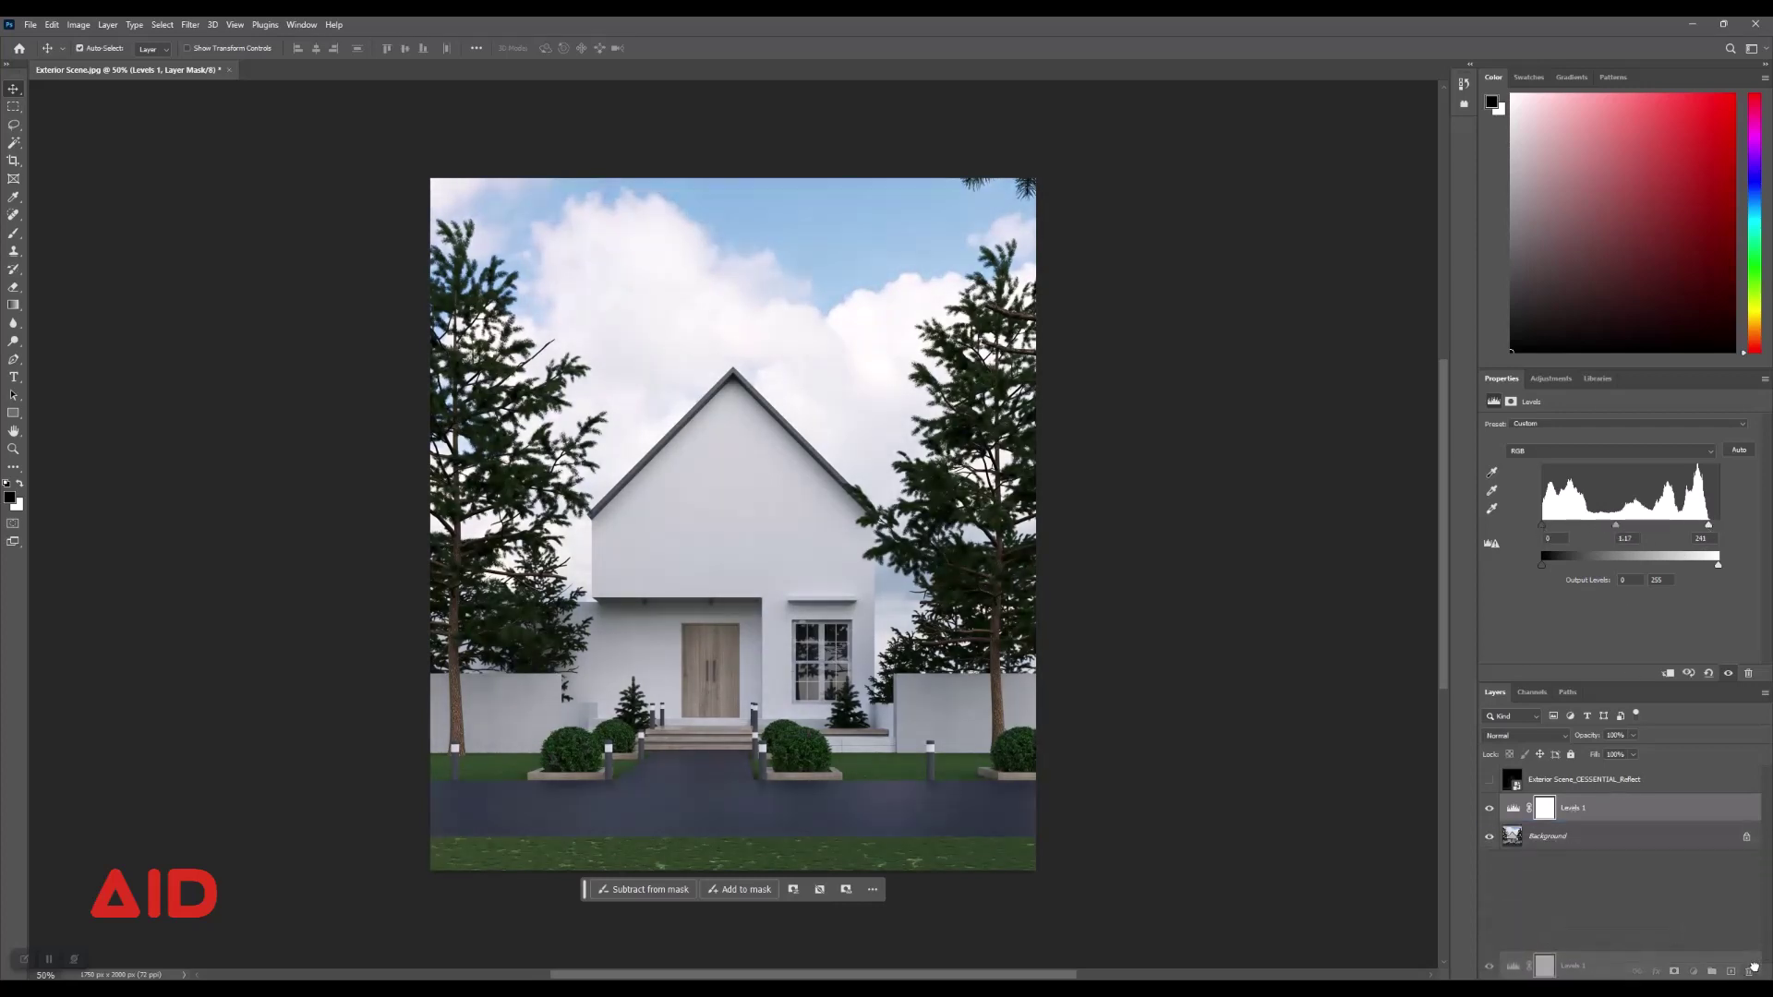
pyautogui.moveTo(1570, 810); pyautogui.dragTo(1748, 972)
# Convert Background to a smart object and apply Unsharp Mask at Amount 5, Radius 1.7.
pyautogui.rightClick(1631, 813)
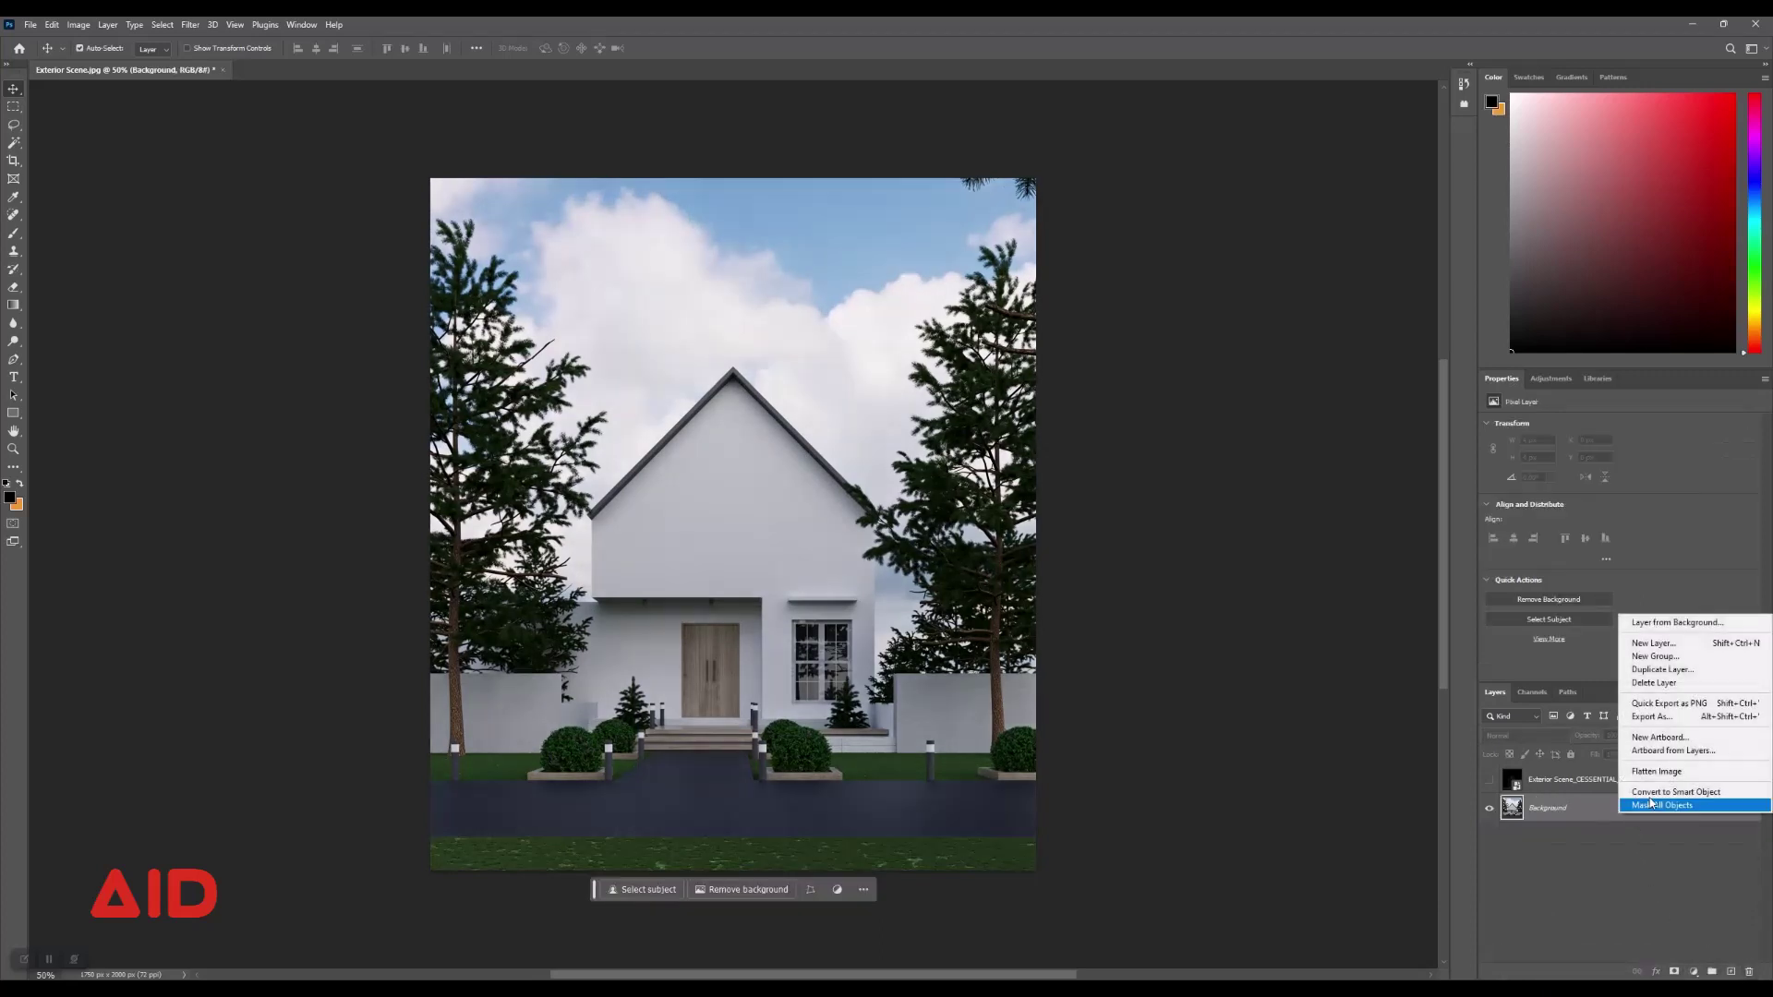
pyautogui.click(1660, 795)
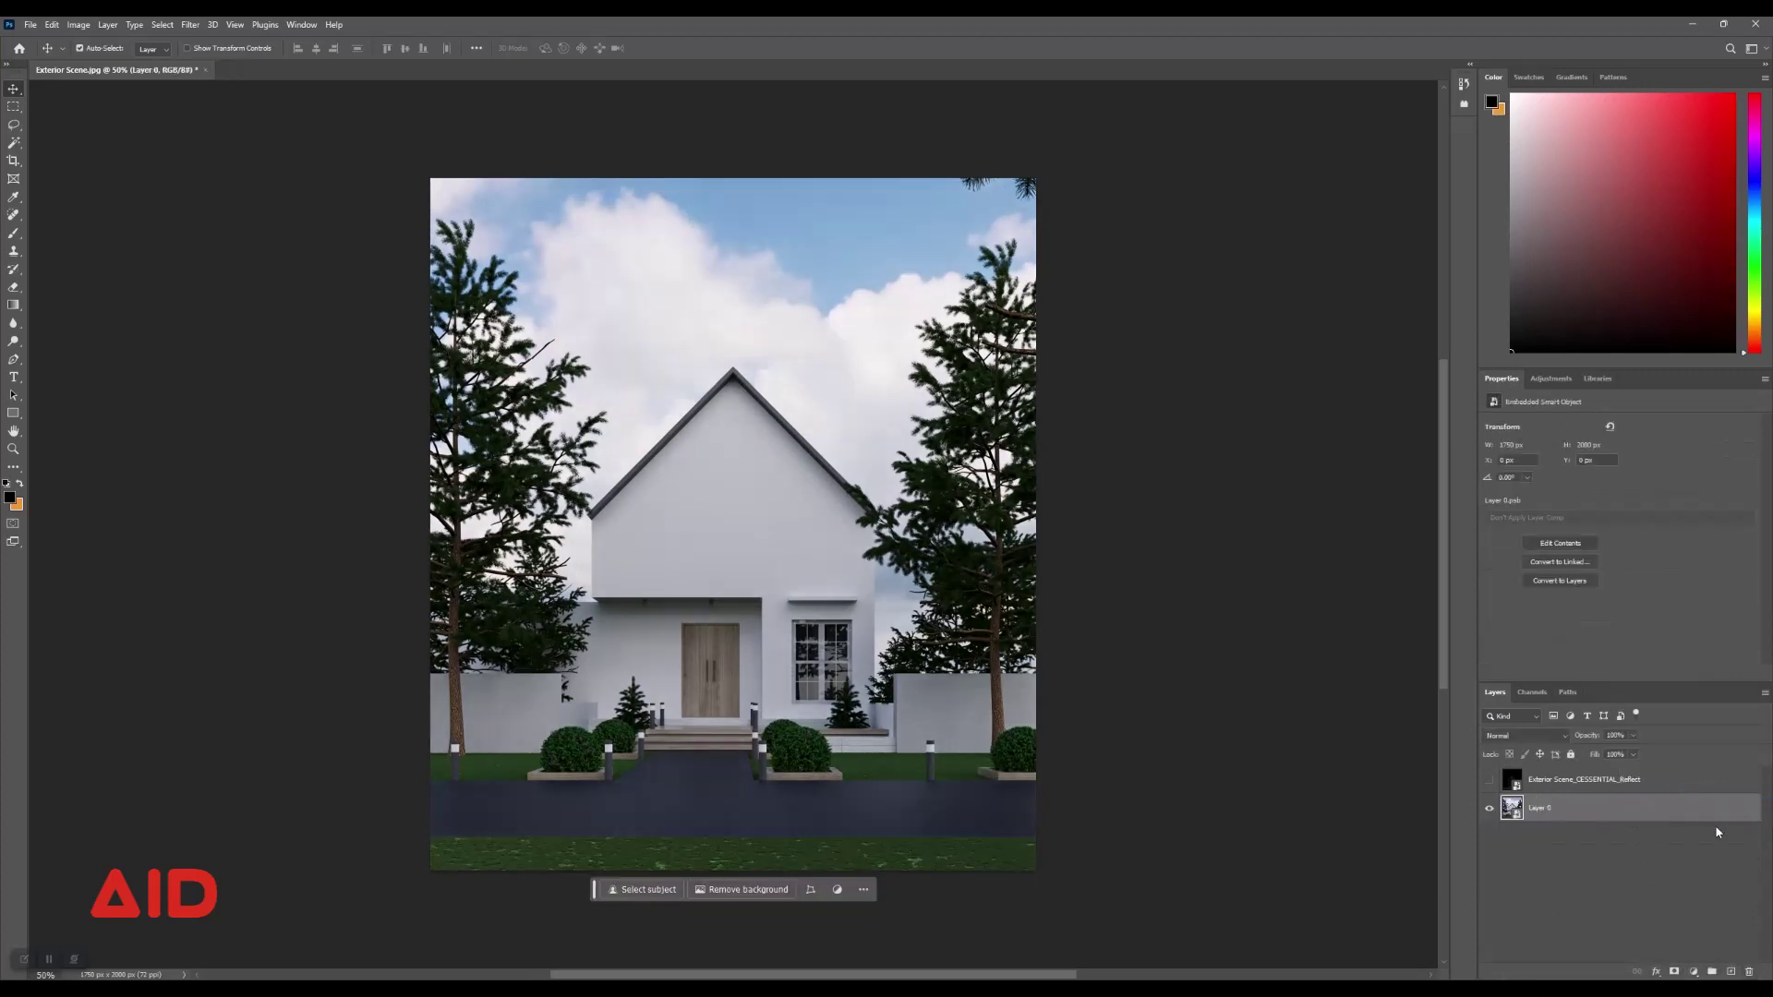
pyautogui.click(191, 25)
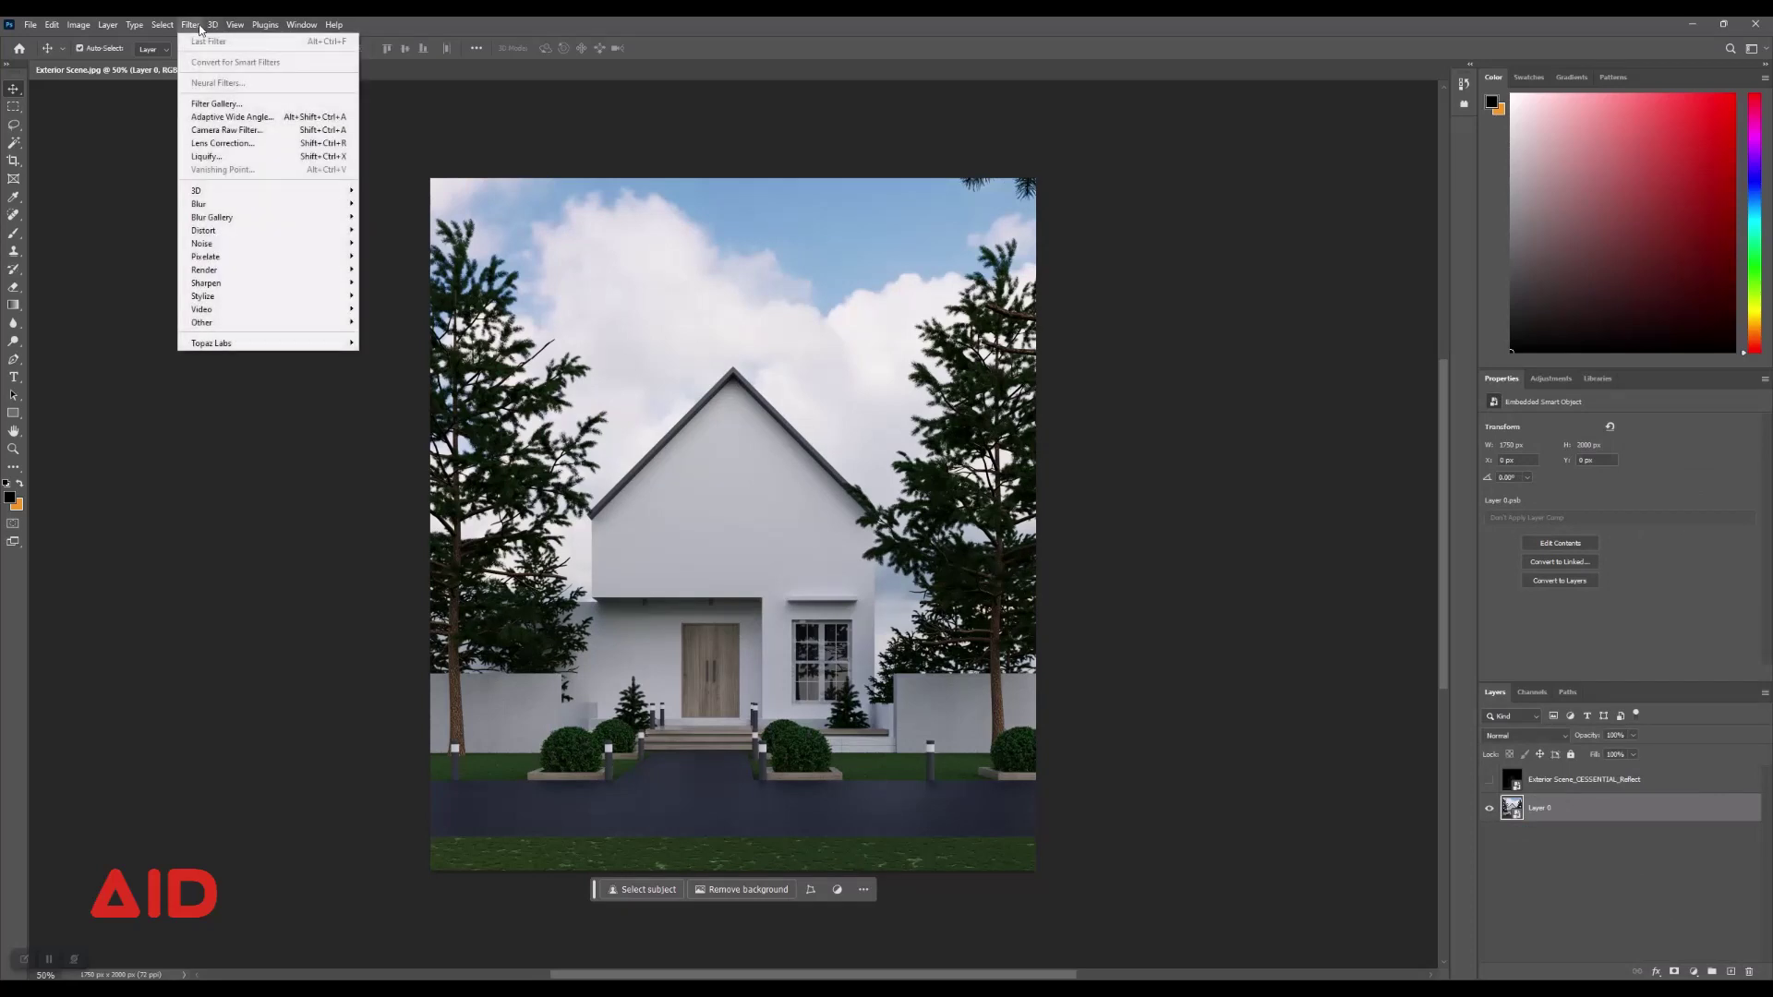
pyautogui.moveTo(208, 283)
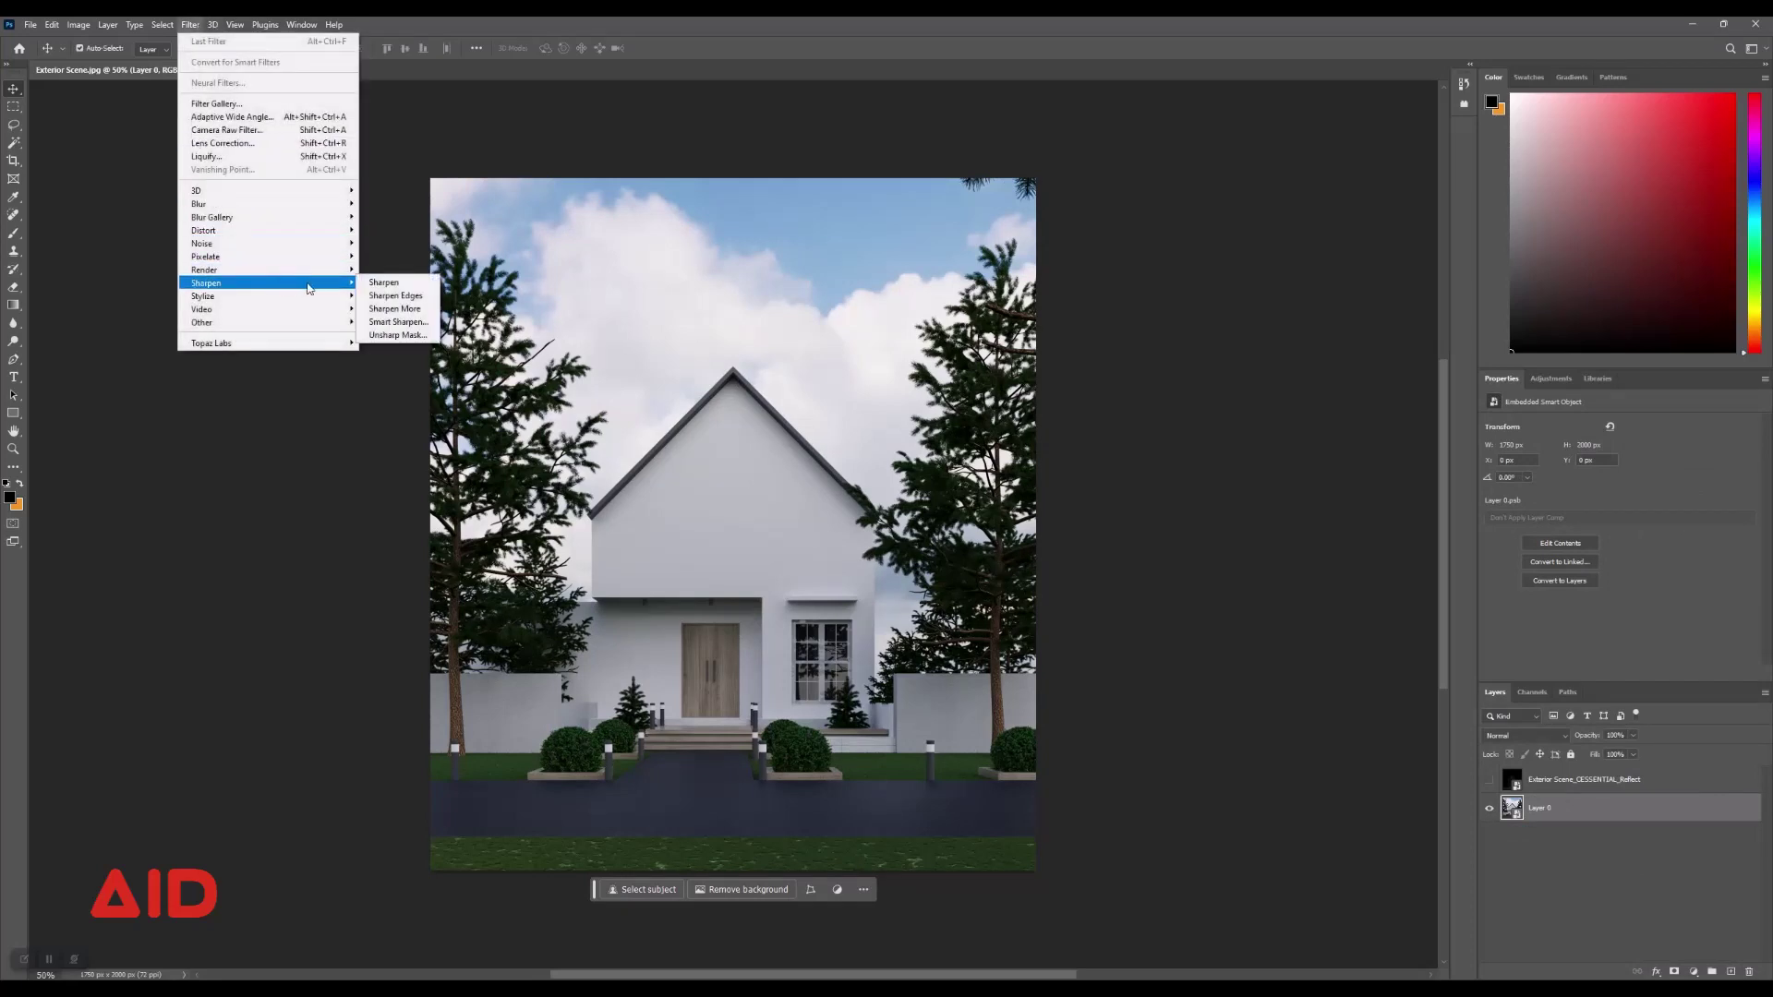
pyautogui.click(395, 334)
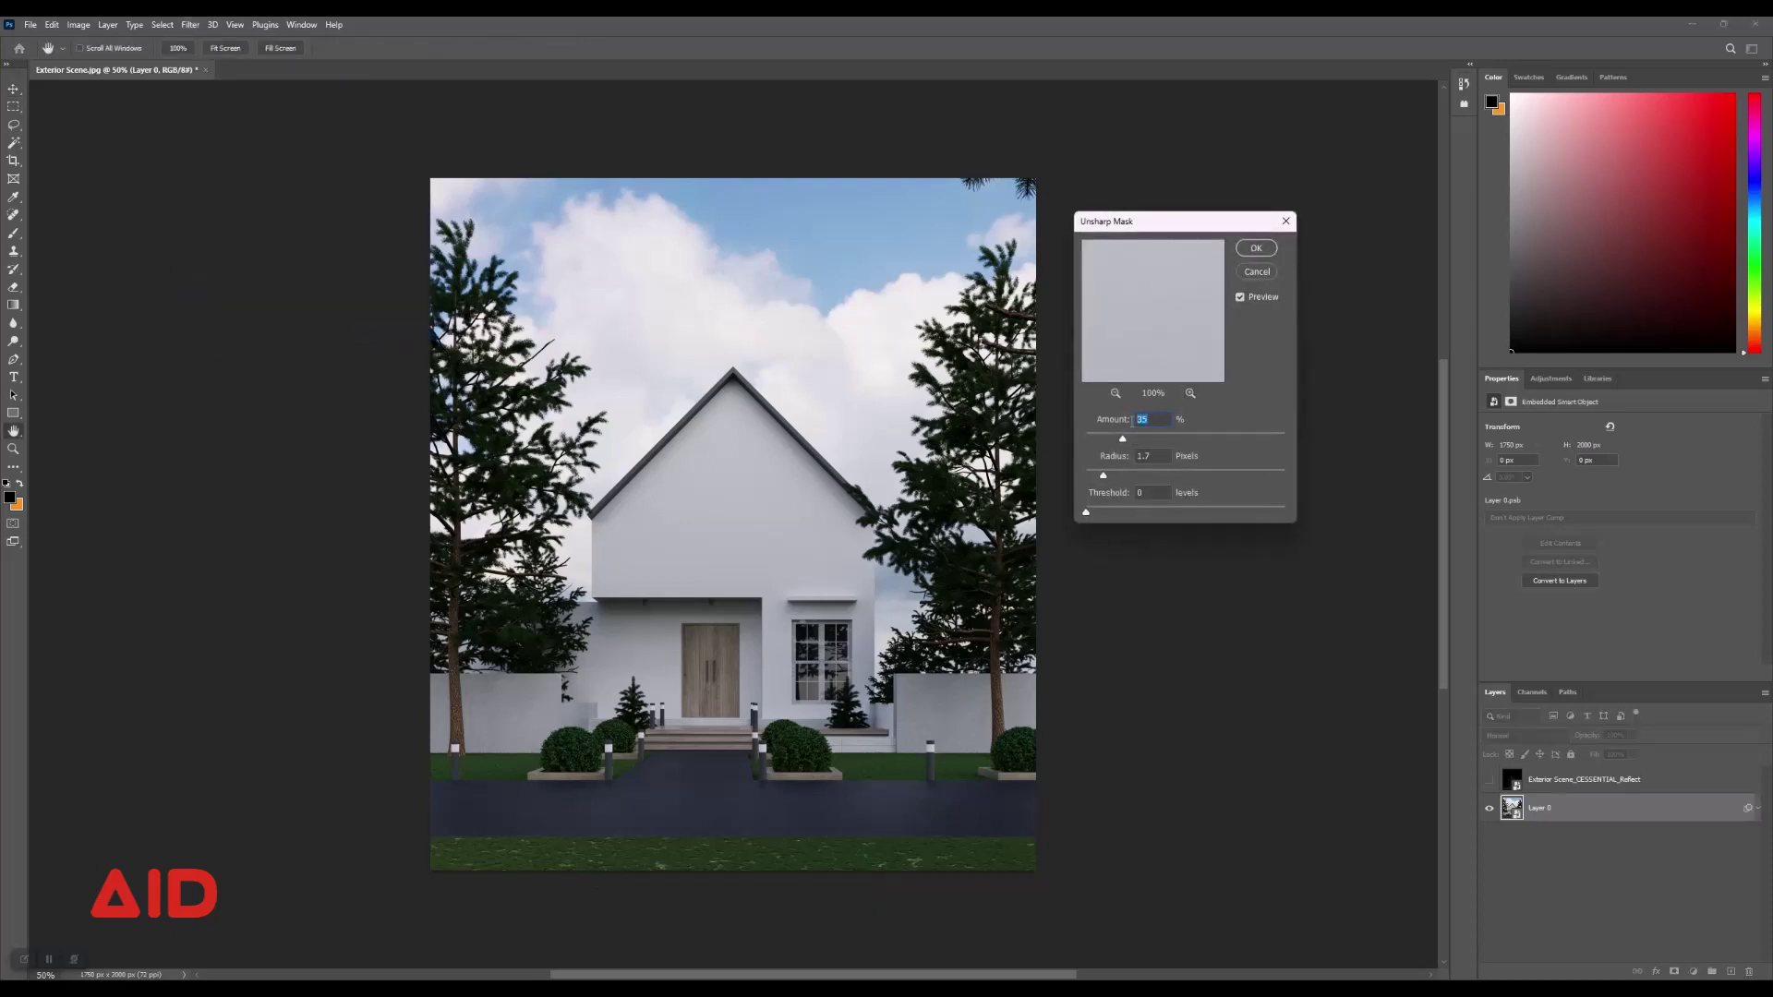
pyautogui.write('5')
pyautogui.click(1256, 247)
pyautogui.click(191, 25)
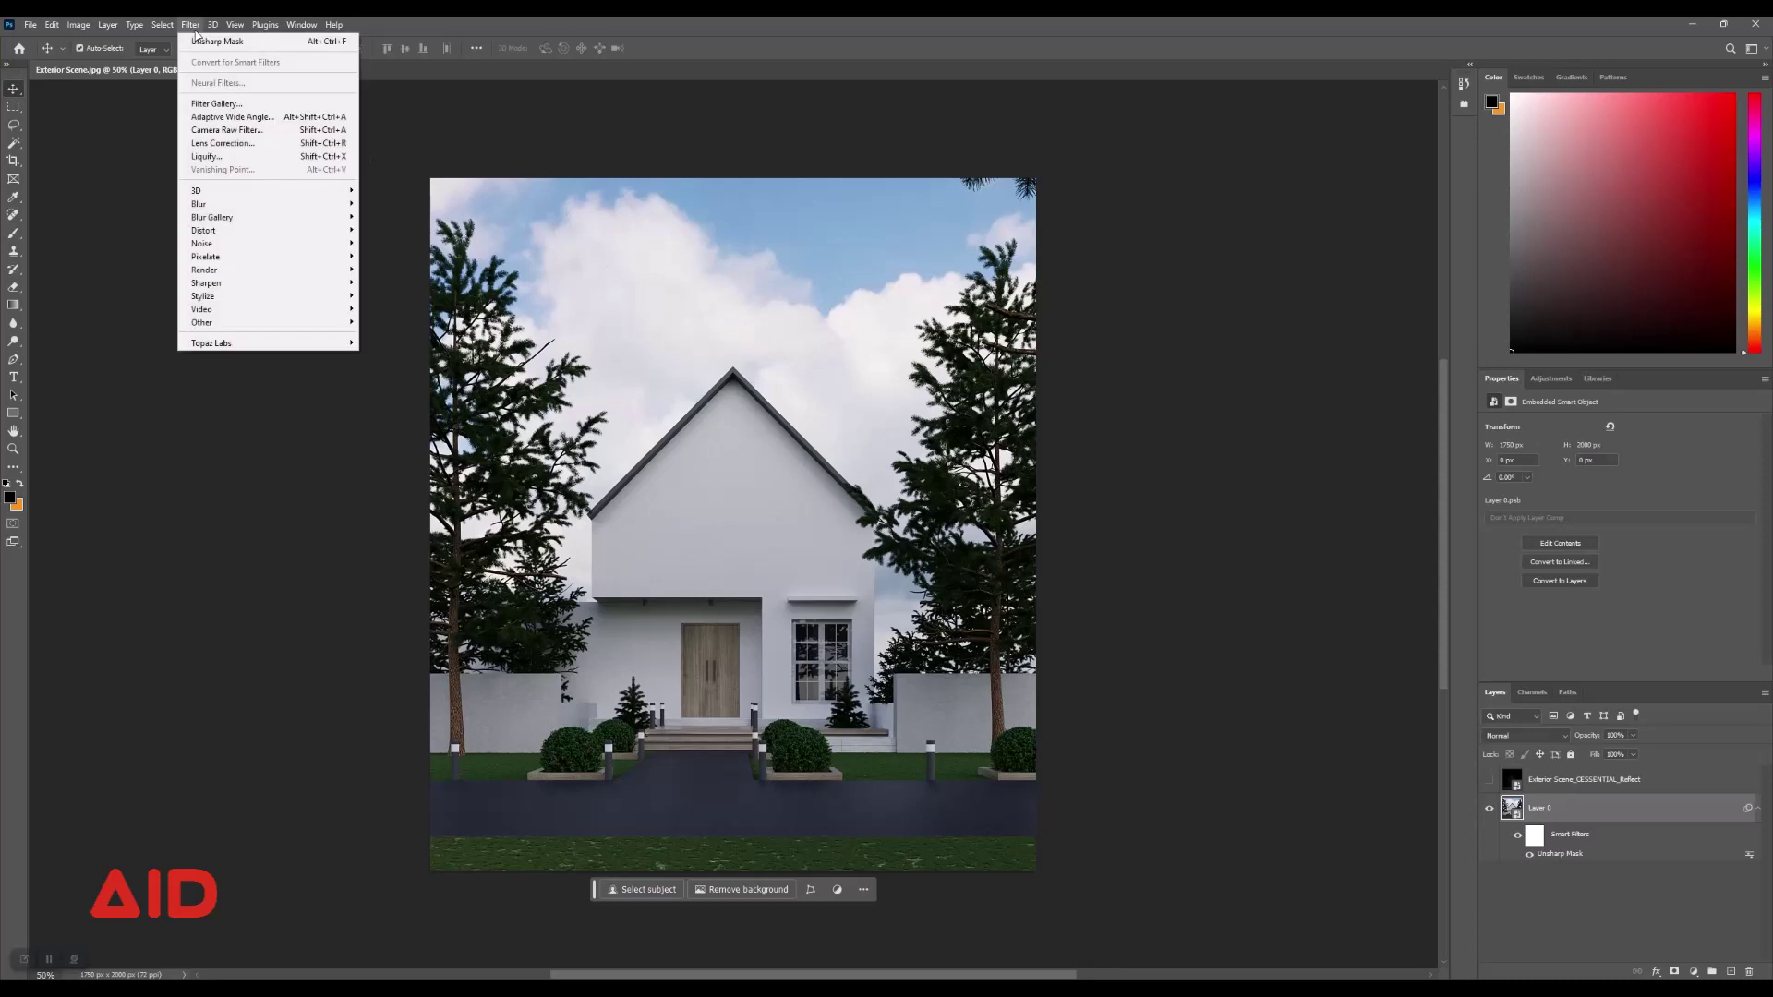
# In Camera Raw Filter, apply Auto tones, then set Vibrance 0 and Saturation -5.
pyautogui.click(227, 130)
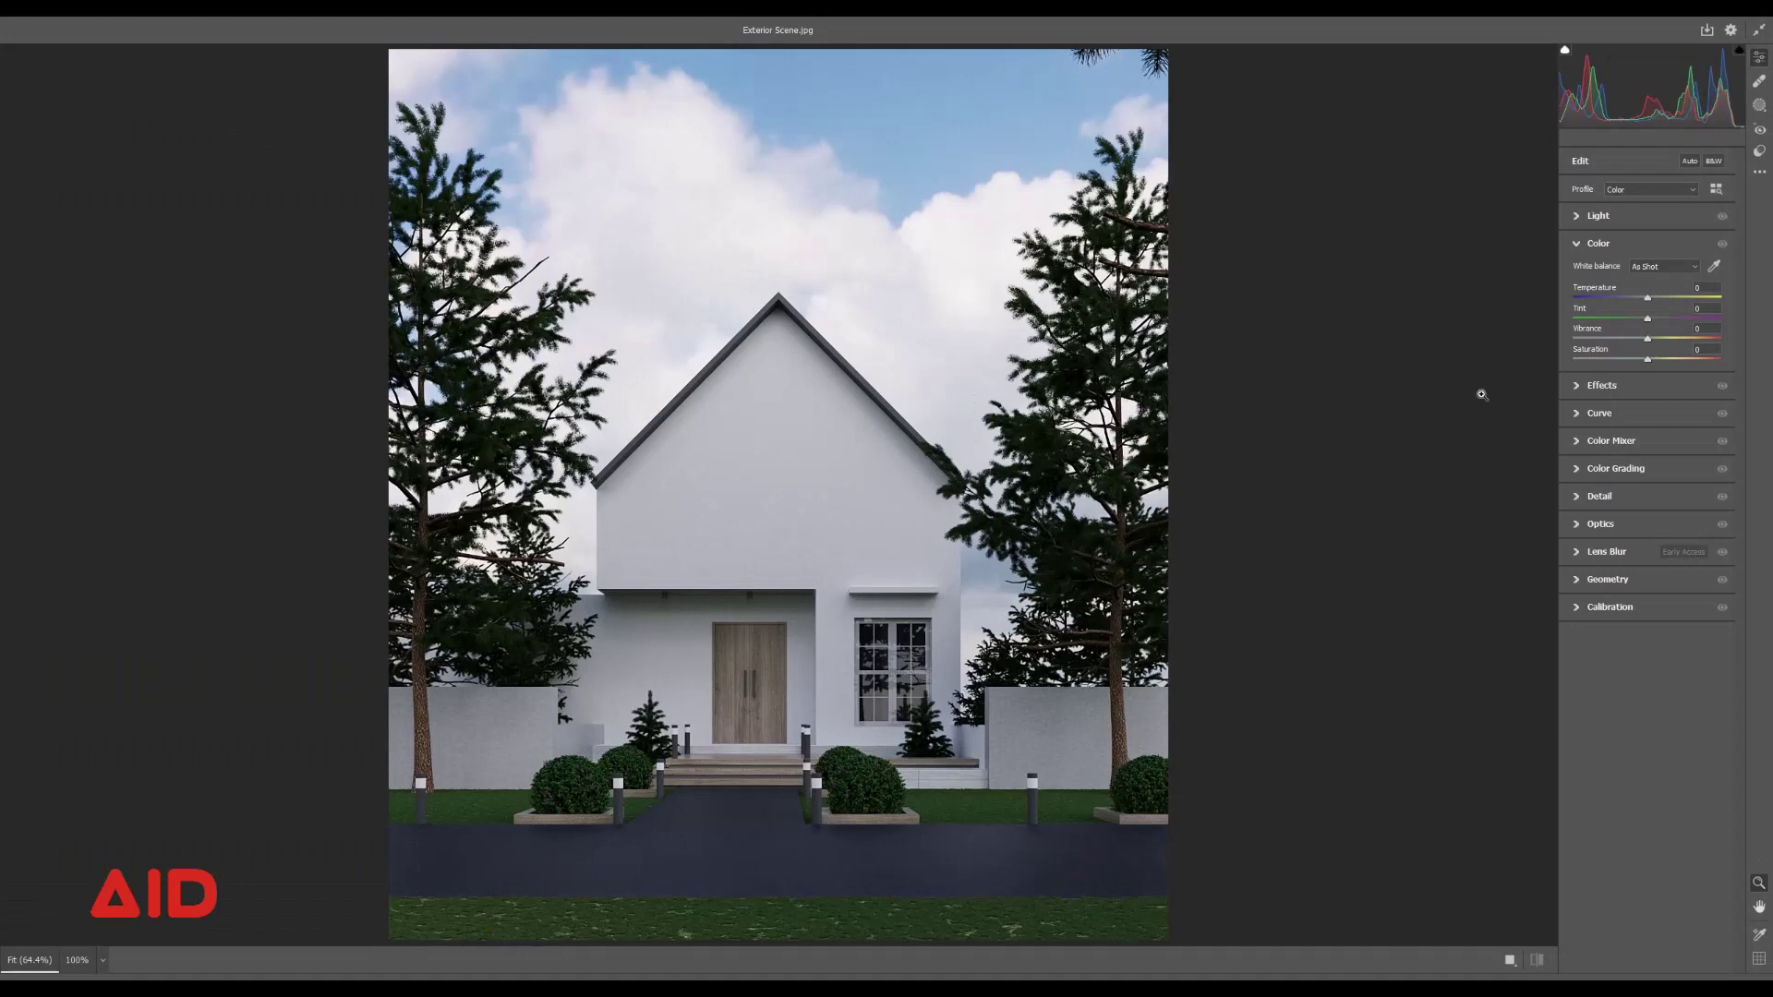
pyautogui.click(1686, 164)
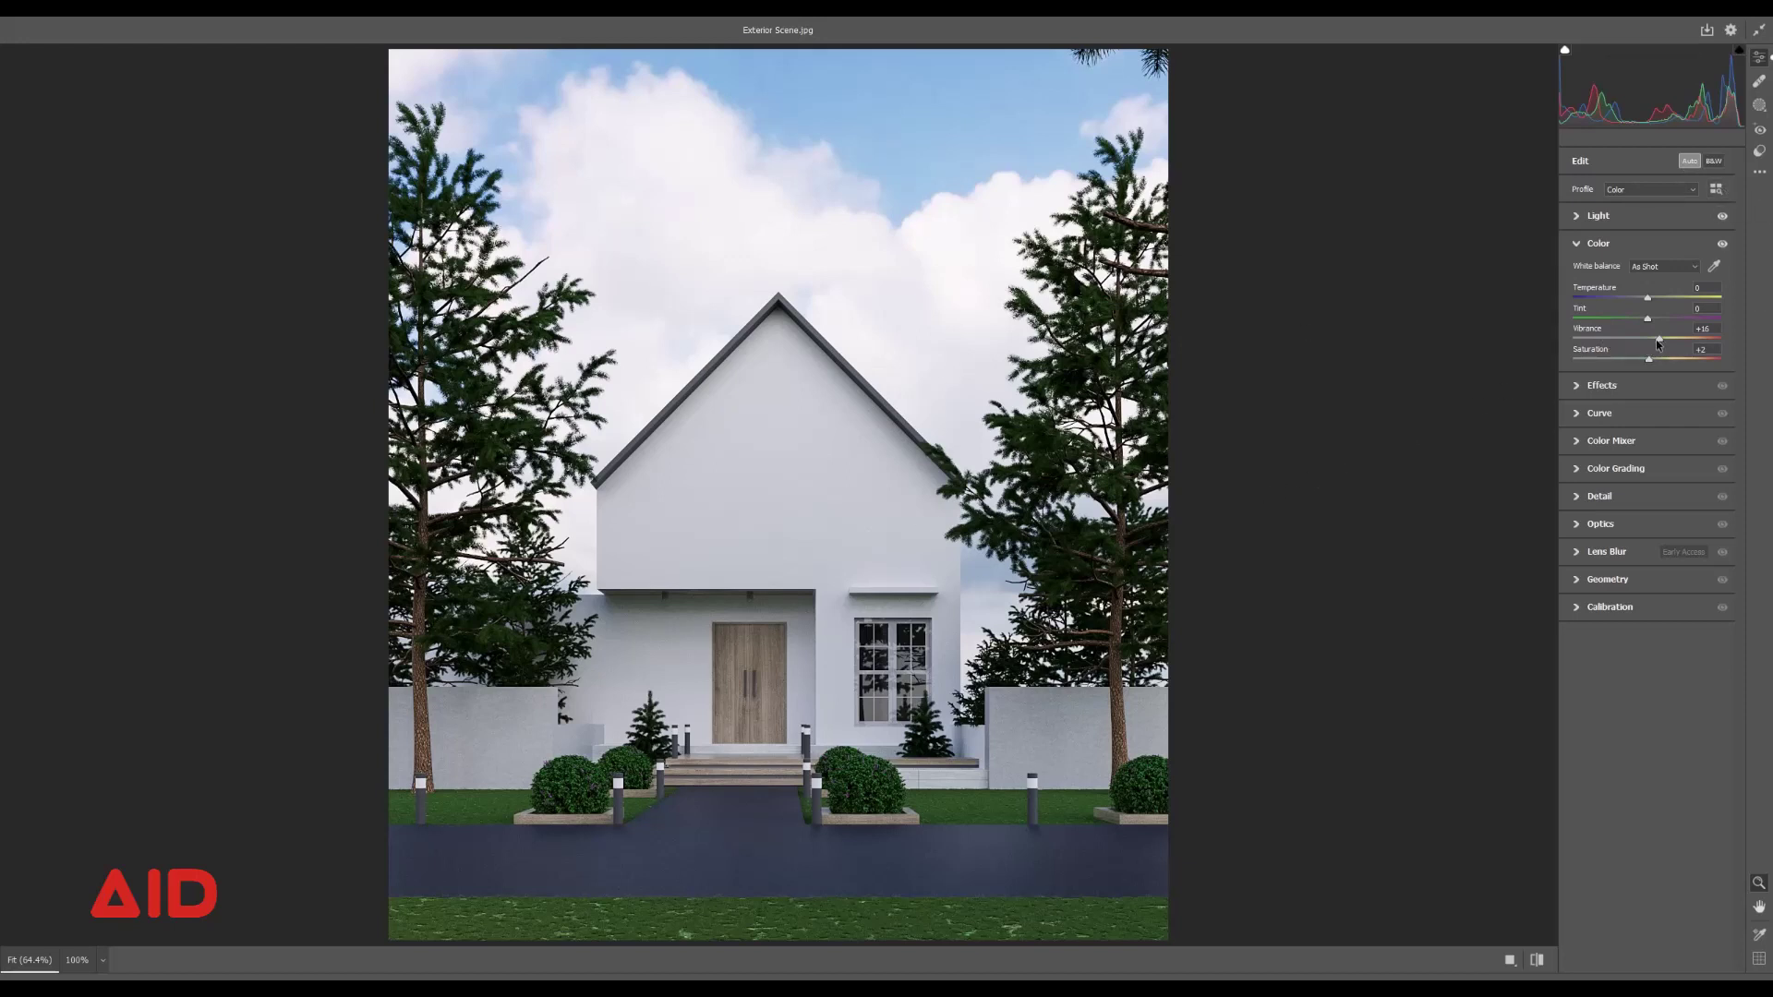
pyautogui.moveTo(1662, 342); pyautogui.dragTo(1652, 338)
pyautogui.click(1695, 331)
pyautogui.moveTo(1651, 361); pyautogui.dragTo(1647, 364)
pyautogui.click(1721, 352)
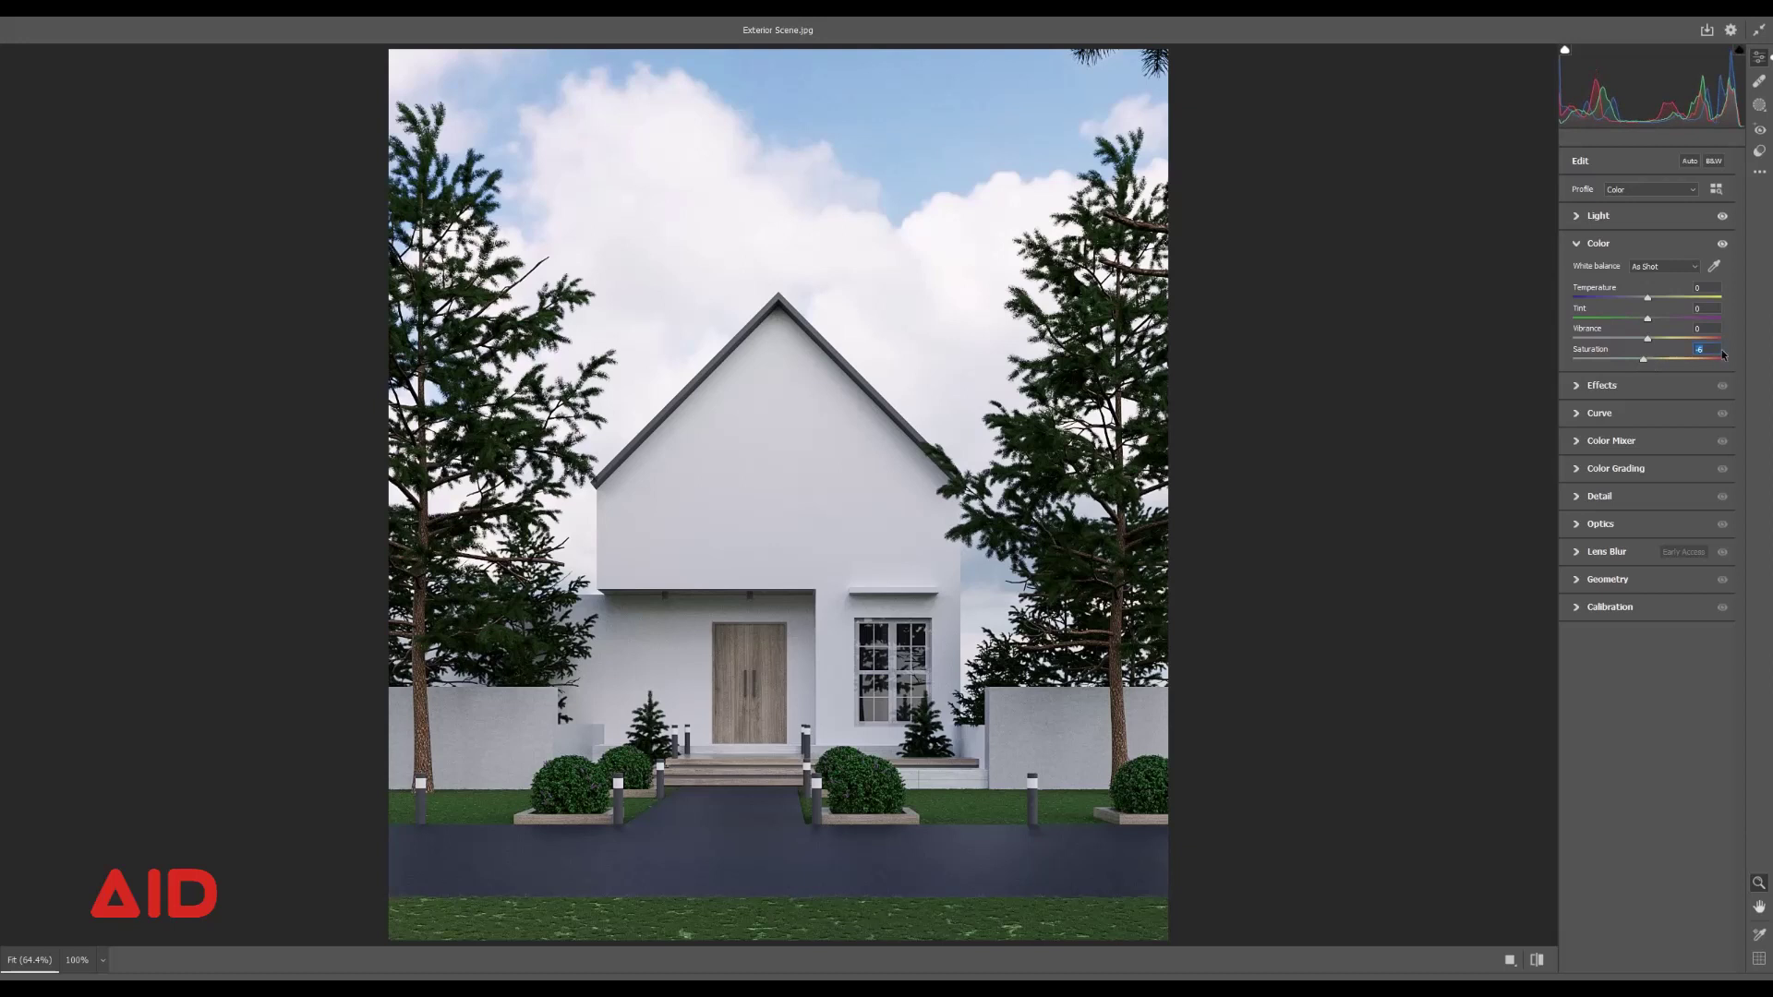
pyautogui.write('-5')
pyautogui.click(1609, 245)
# In the Light panel, set Exposure +0.50 and Shadows +5, and lower Blacks.
pyautogui.click(1577, 215)
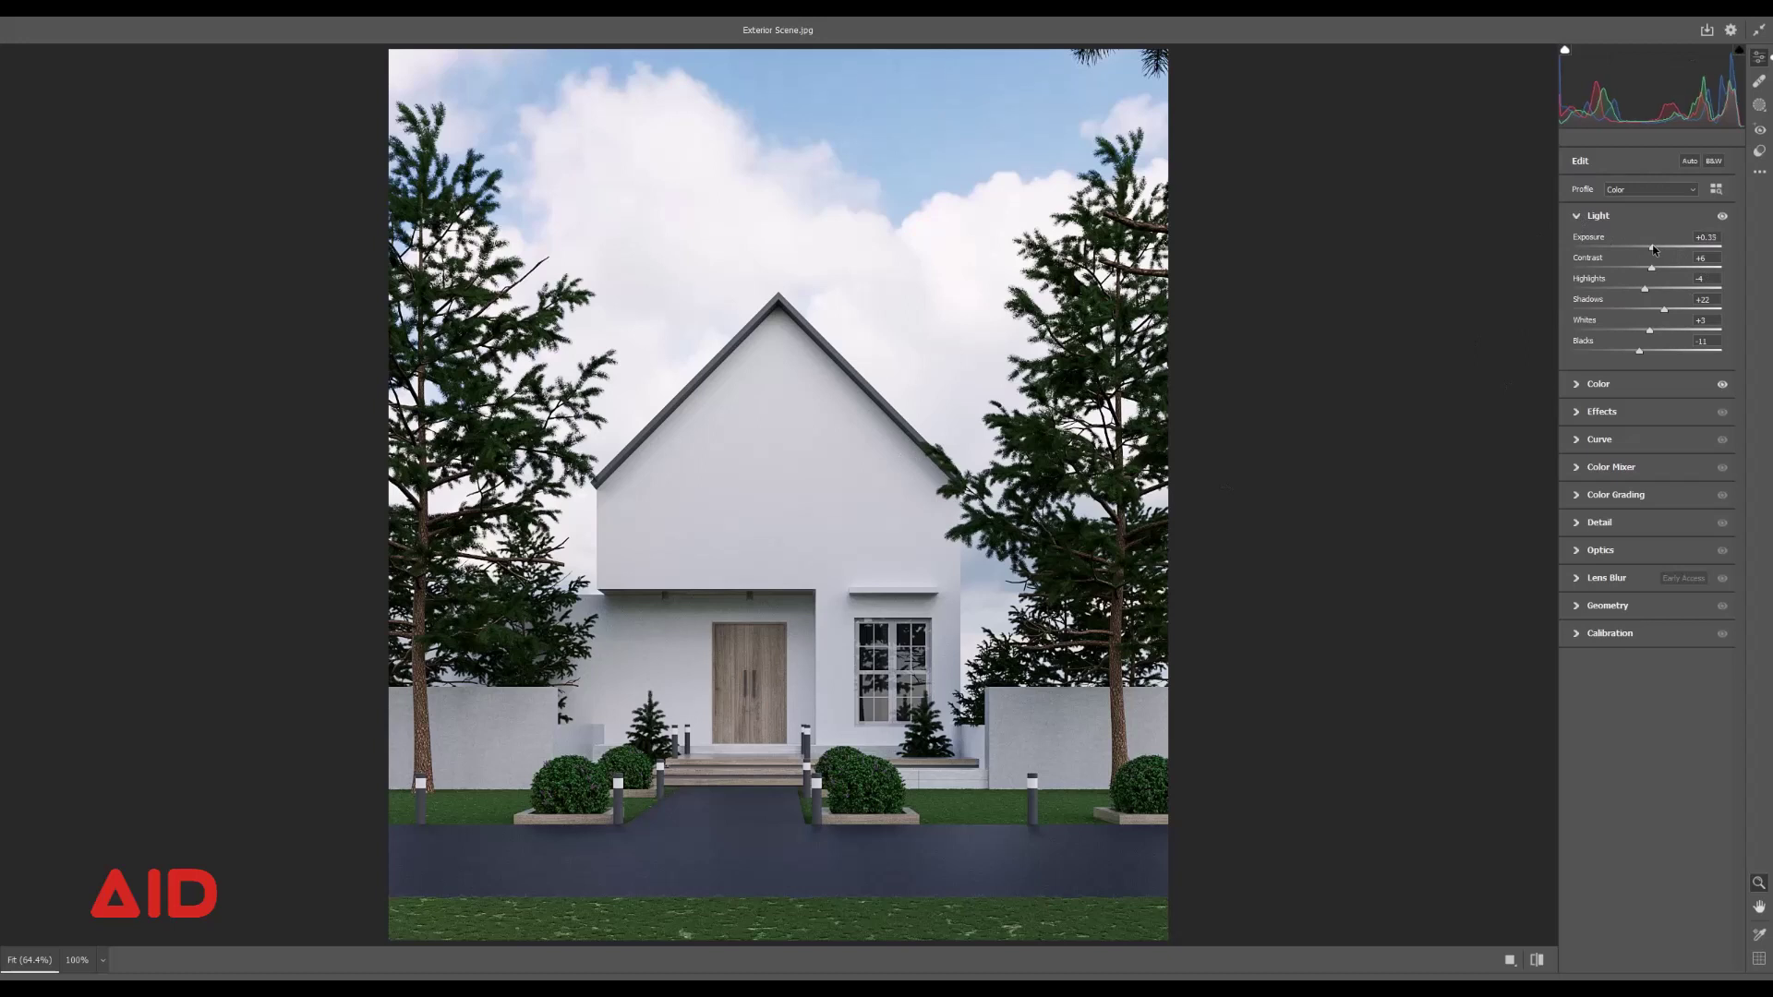
pyautogui.moveTo(1654, 250); pyautogui.dragTo(1657, 250)
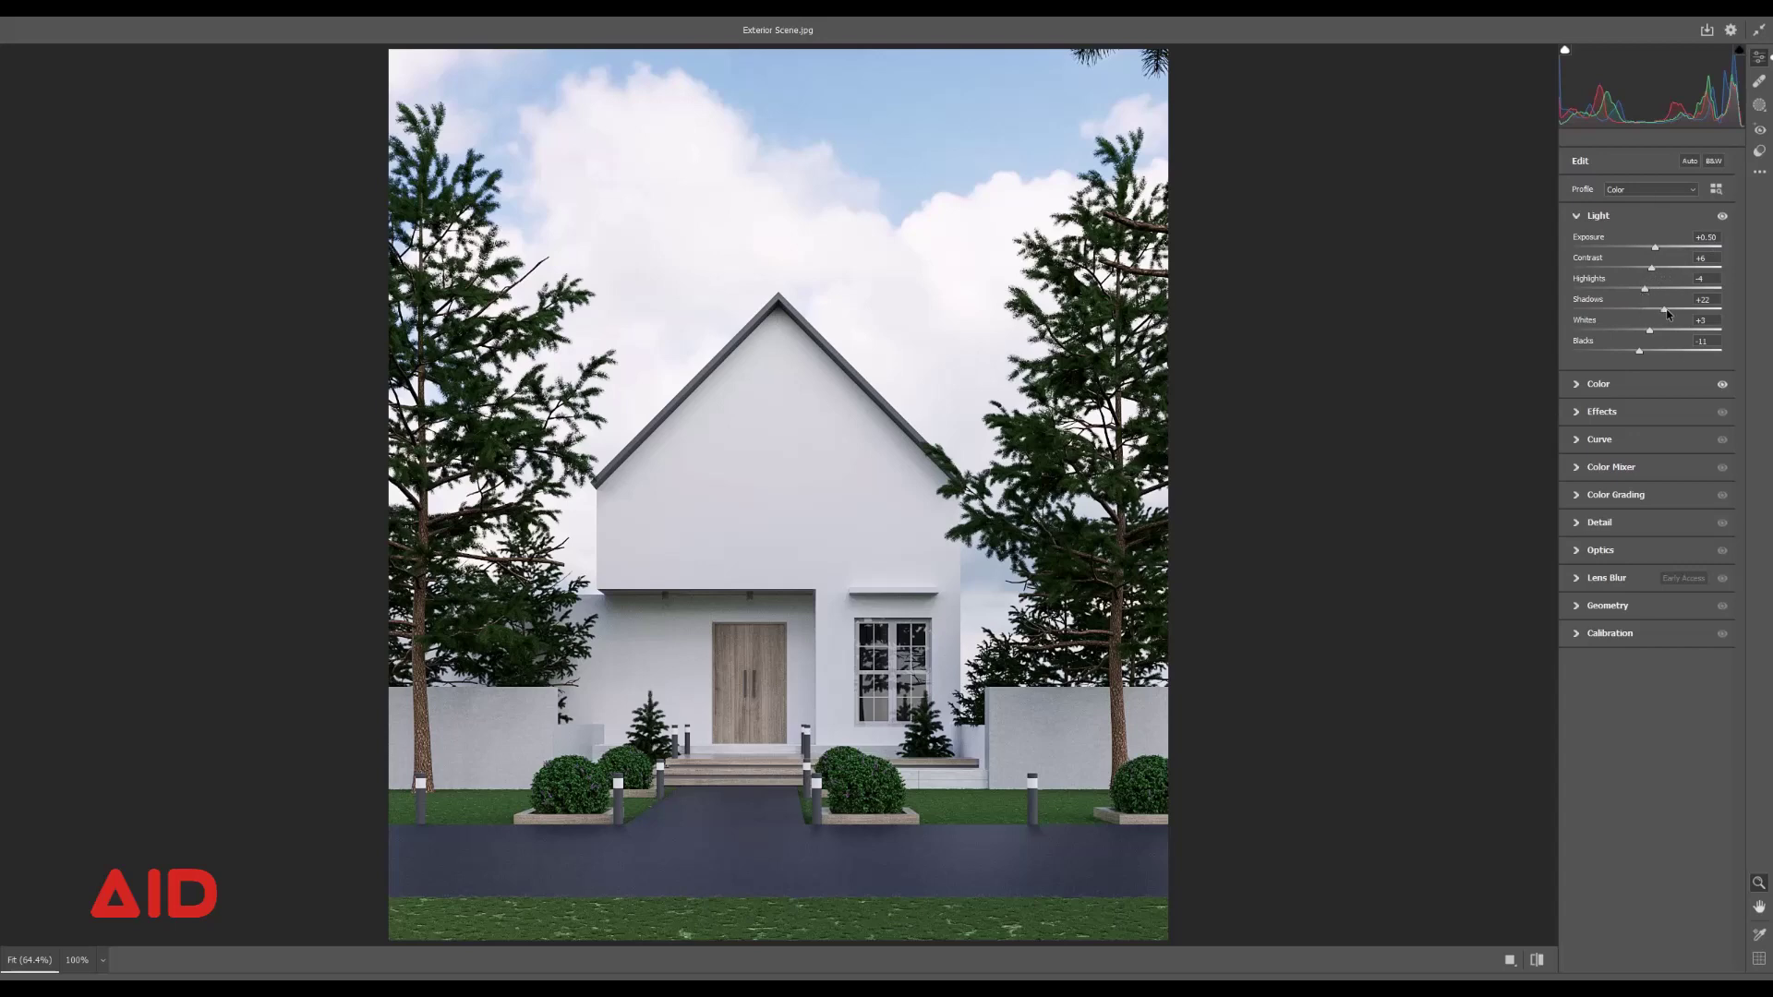
pyautogui.moveTo(1666, 310); pyautogui.dragTo(1656, 318)
pyautogui.scroll(-9, 1713, 299)
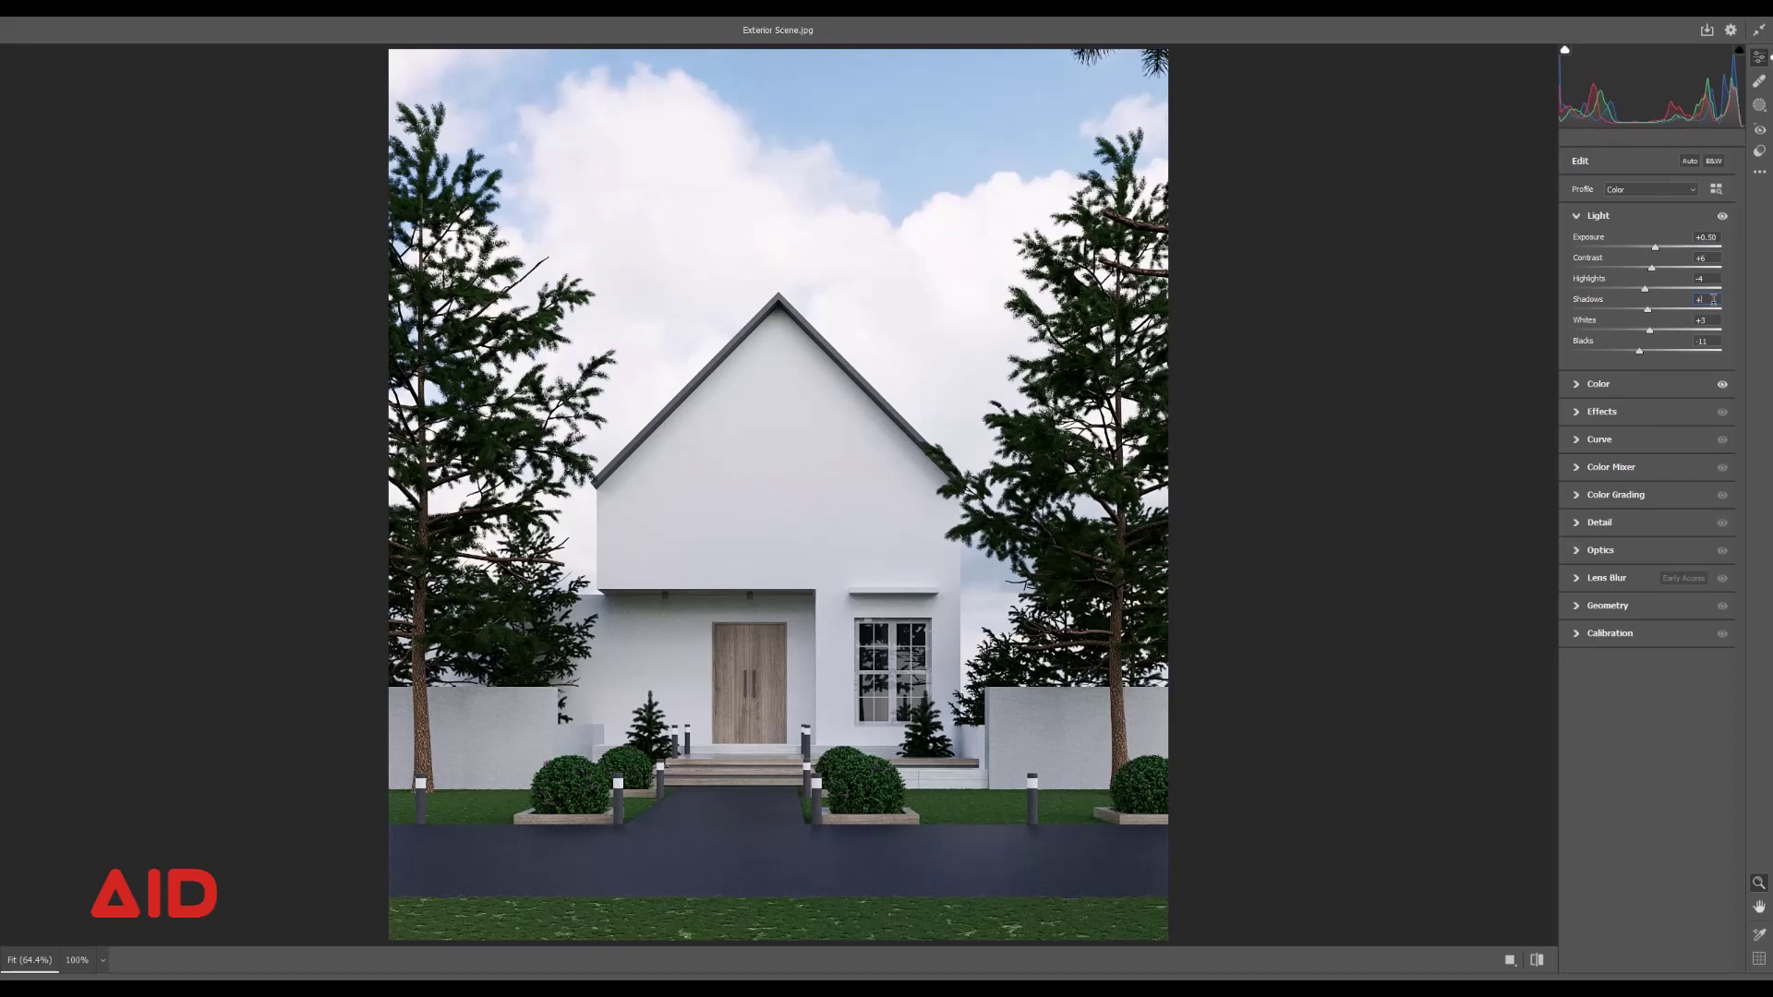
pyautogui.scroll(4, 1713, 299)
pyautogui.moveTo(1639, 356)
pyautogui.mouseDown()
pyautogui.moveTo(1656, 369)
pyautogui.moveTo(1618, 355)
pyautogui.mouseUp()
pyautogui.click(1704, 341)
pyautogui.doubleClick(1704, 341)
# Set the Effects vignette to -15 and commit the Camera Raw Filter.
pyautogui.click(1578, 413)
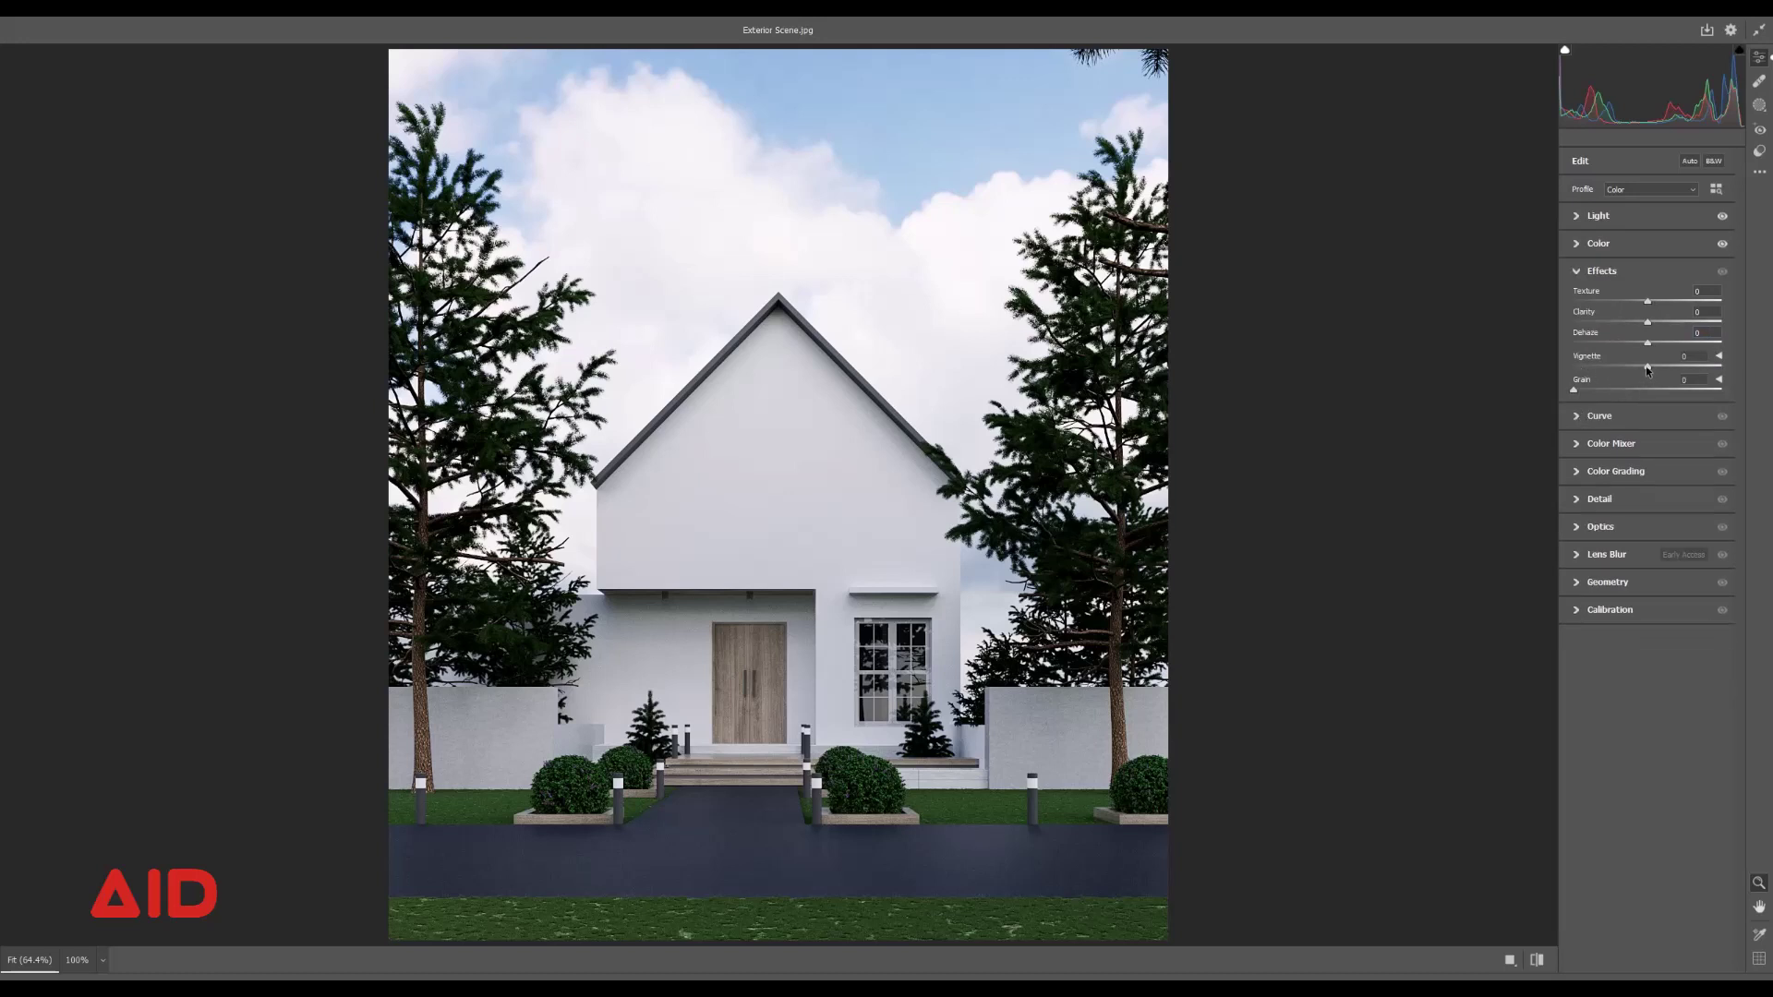
pyautogui.moveTo(1647, 367); pyautogui.dragTo(1637, 366)
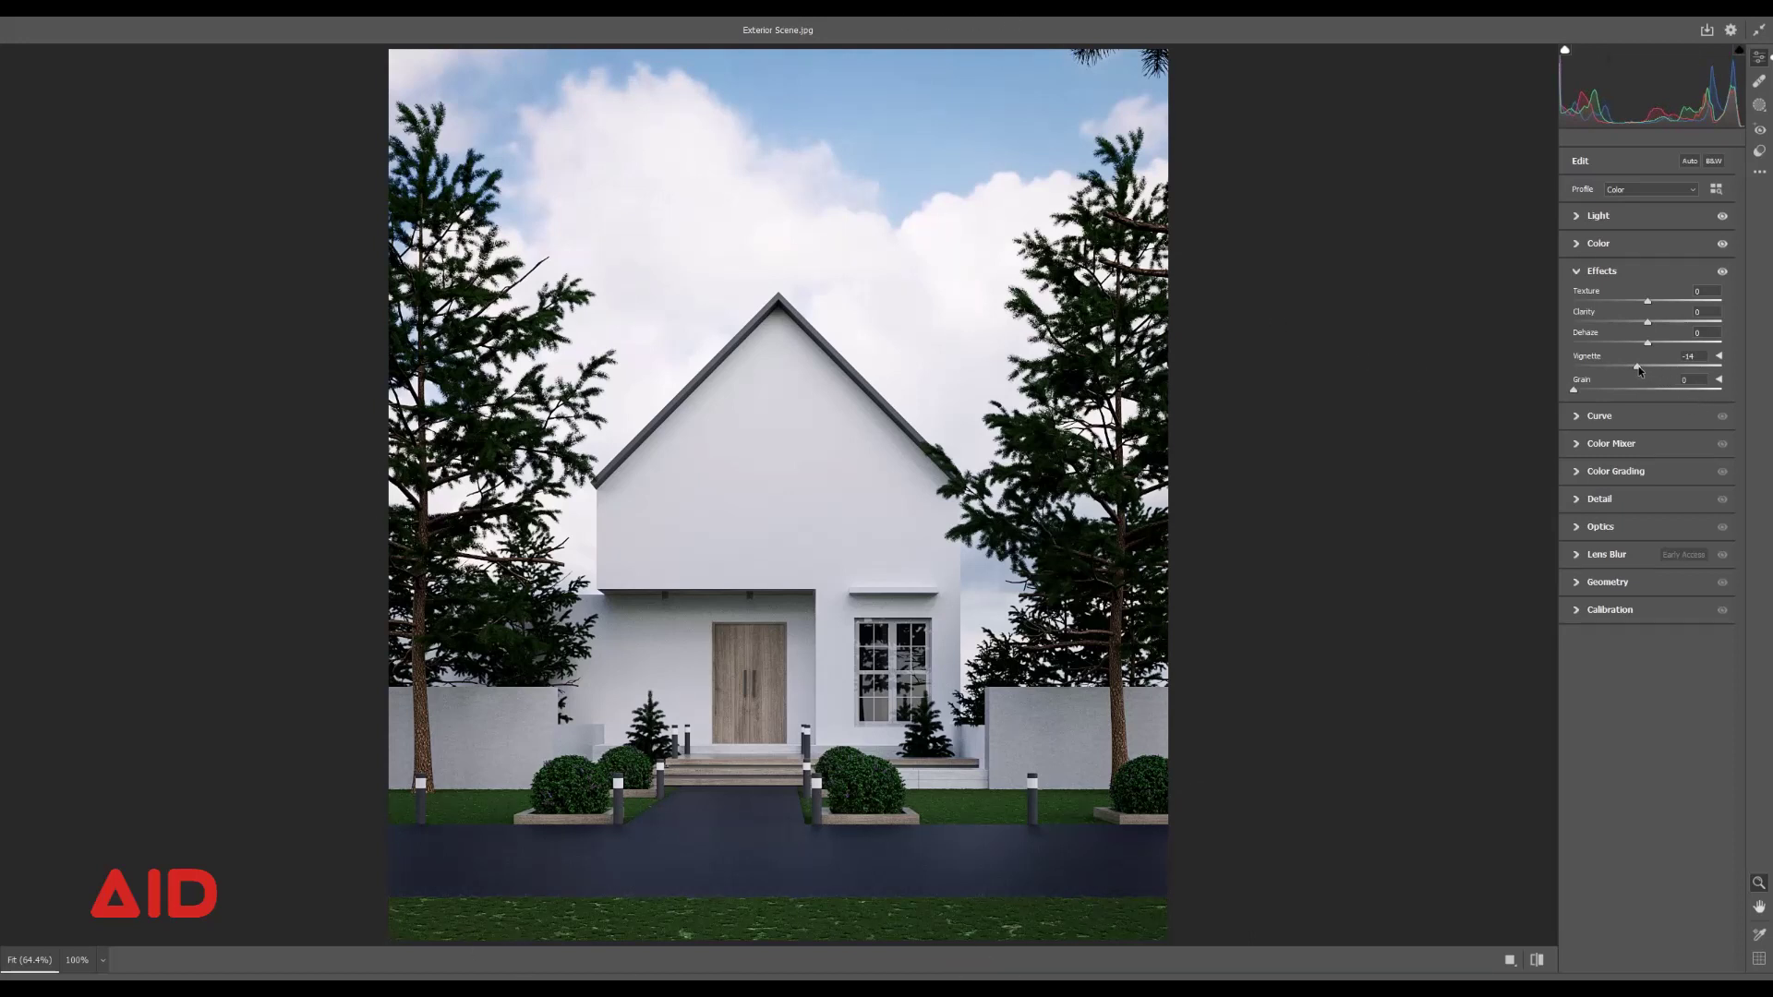
pyautogui.moveTo(1639, 371); pyautogui.dragTo(1633, 369)
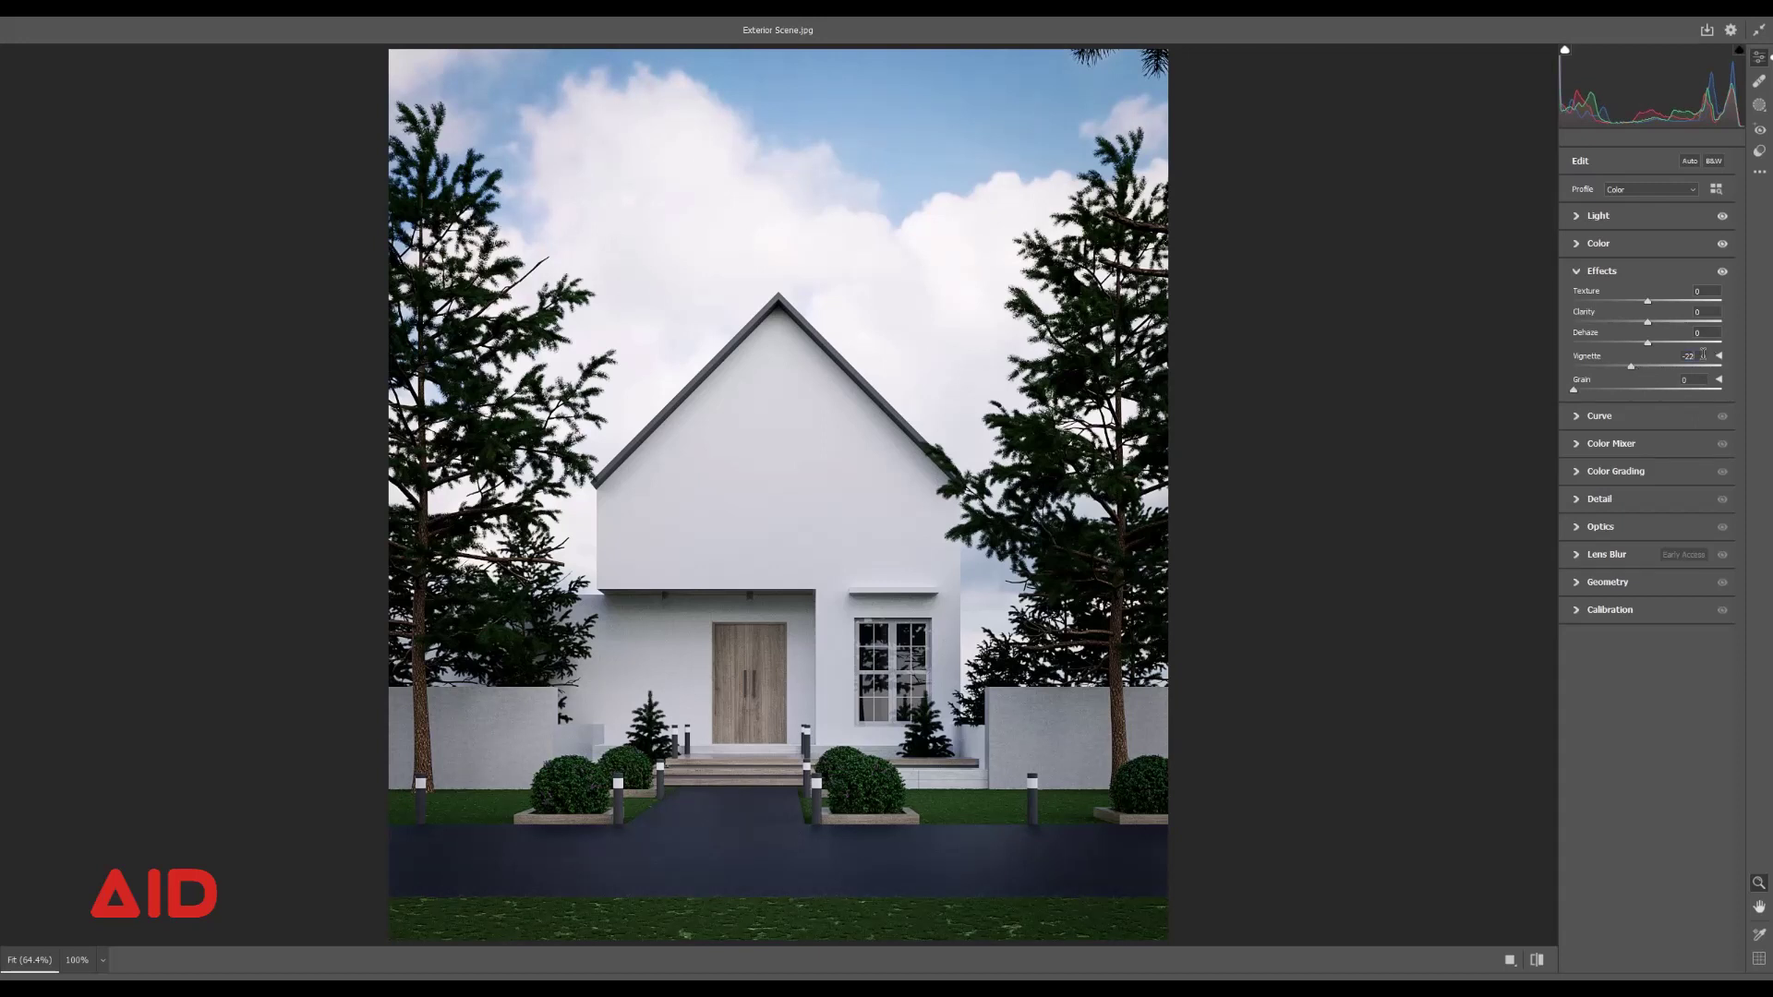
pyautogui.press('Up')
pyautogui.press('Up')
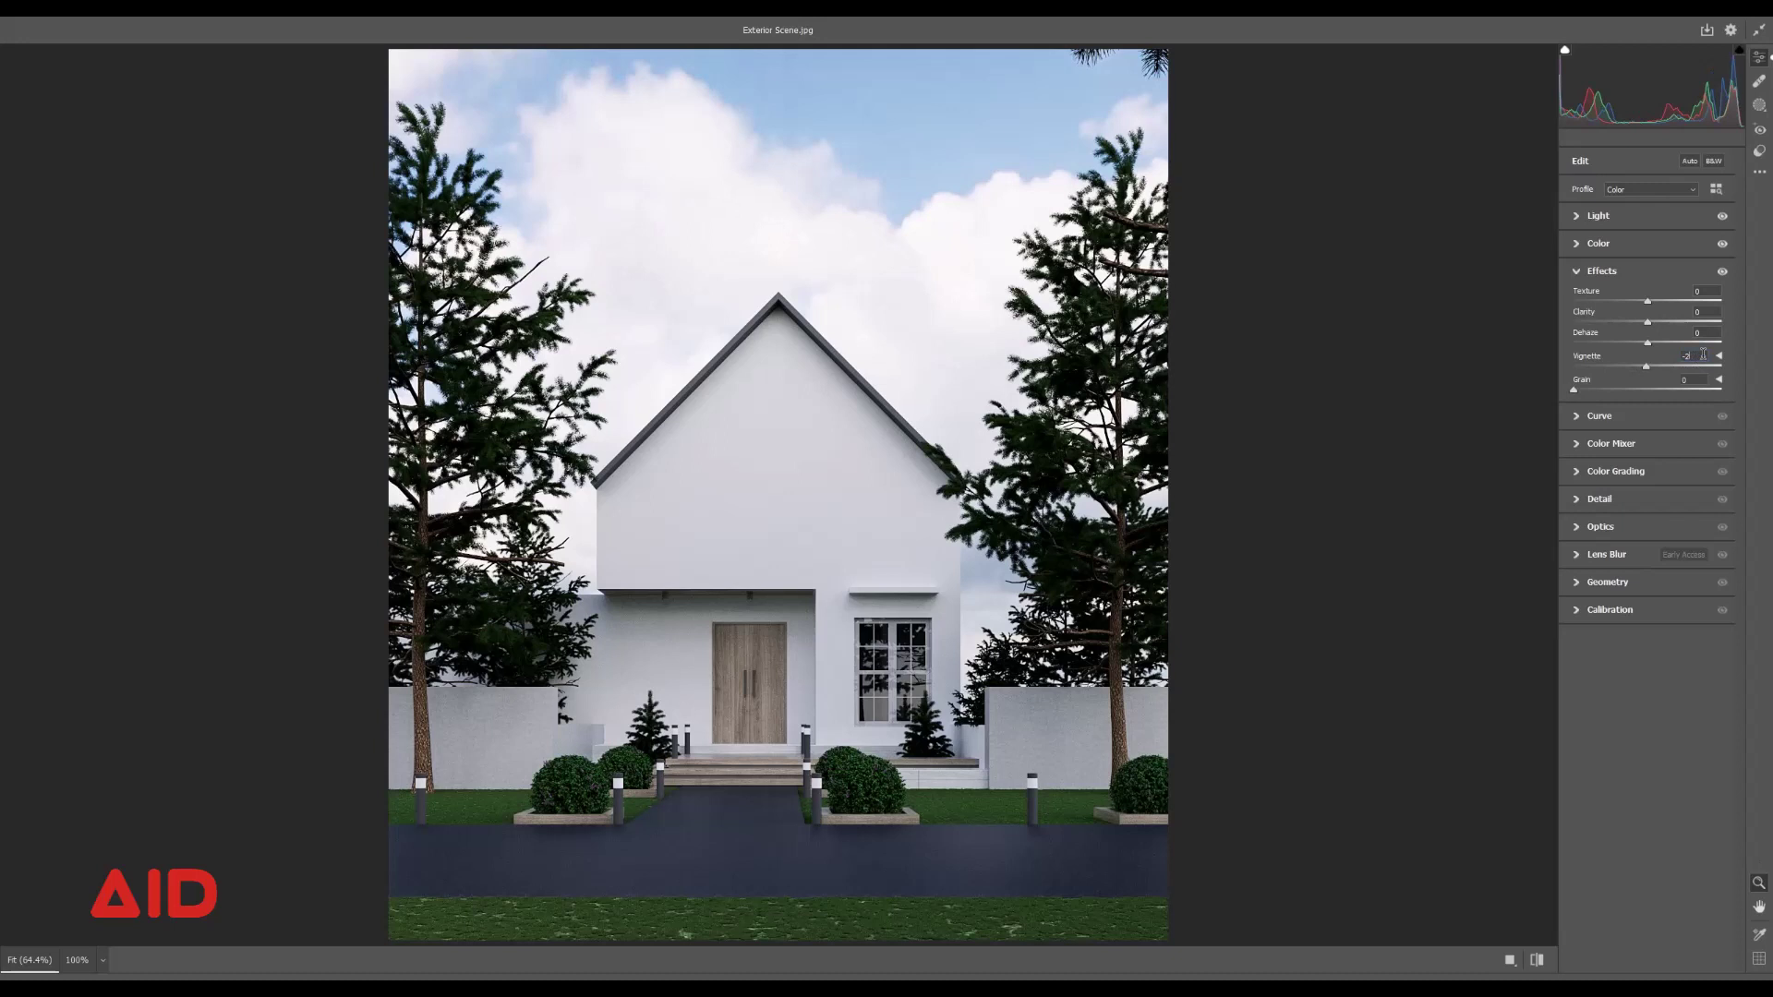
pyautogui.press('BackSpace')
pyautogui.write('5')
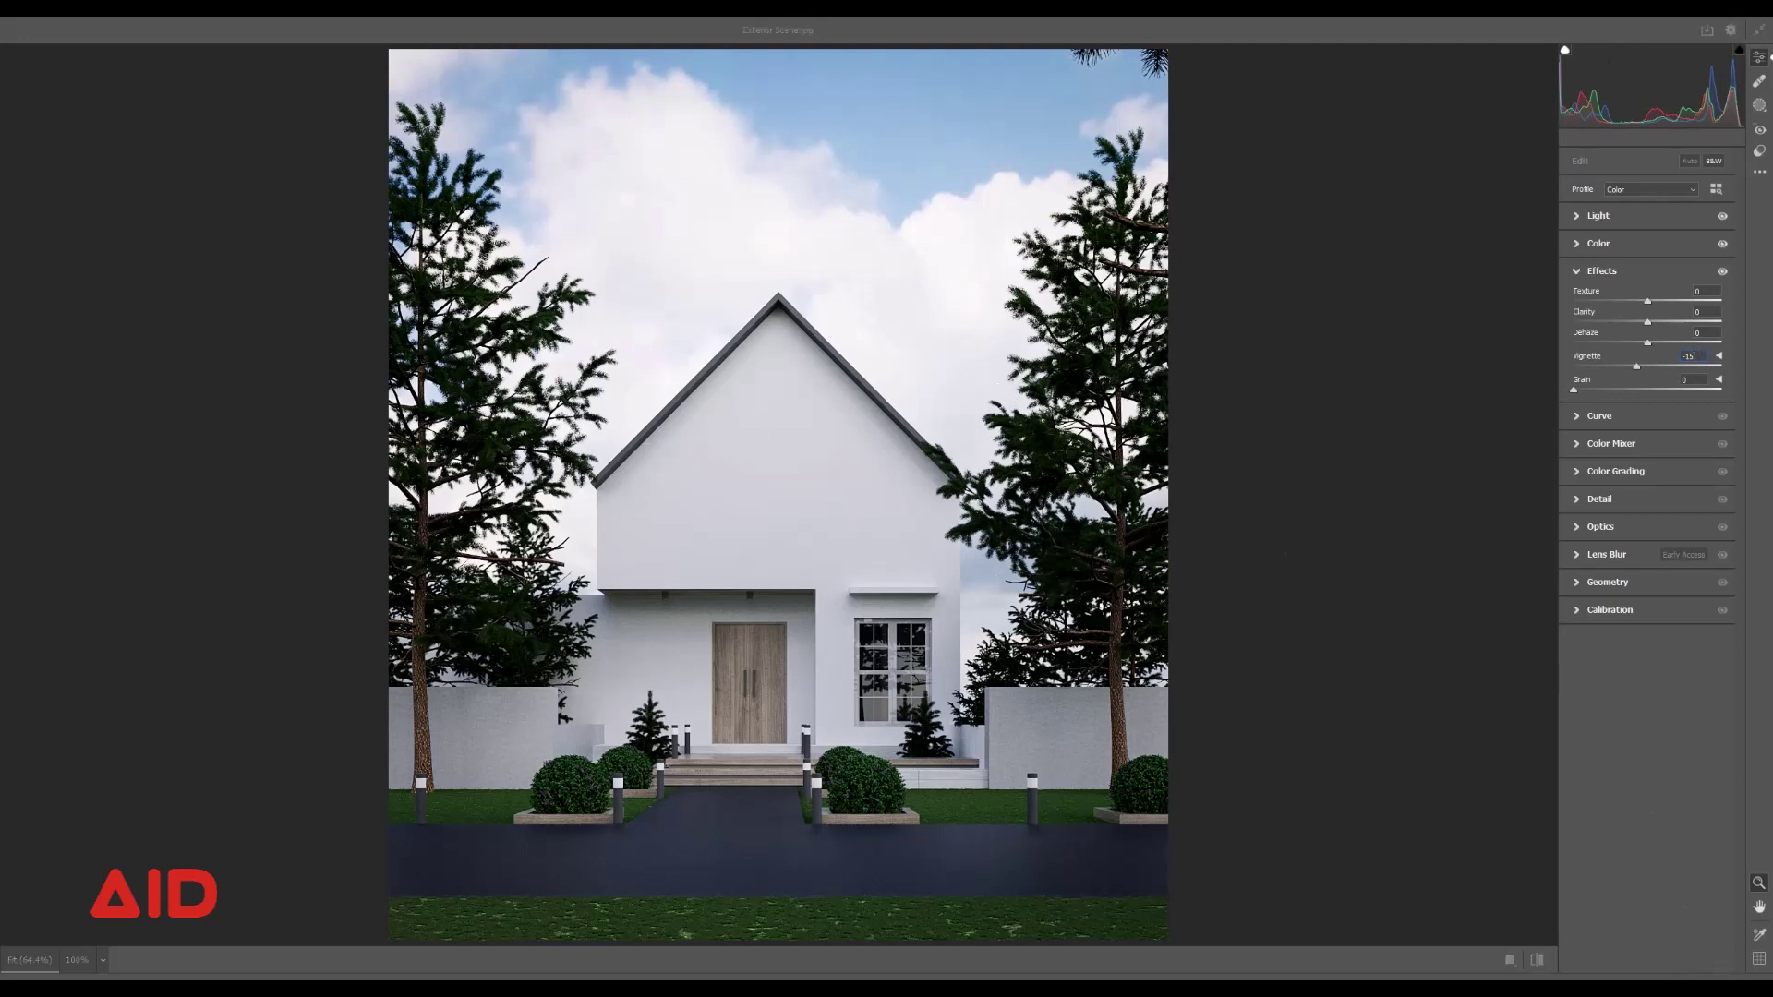
pyautogui.press('Return')
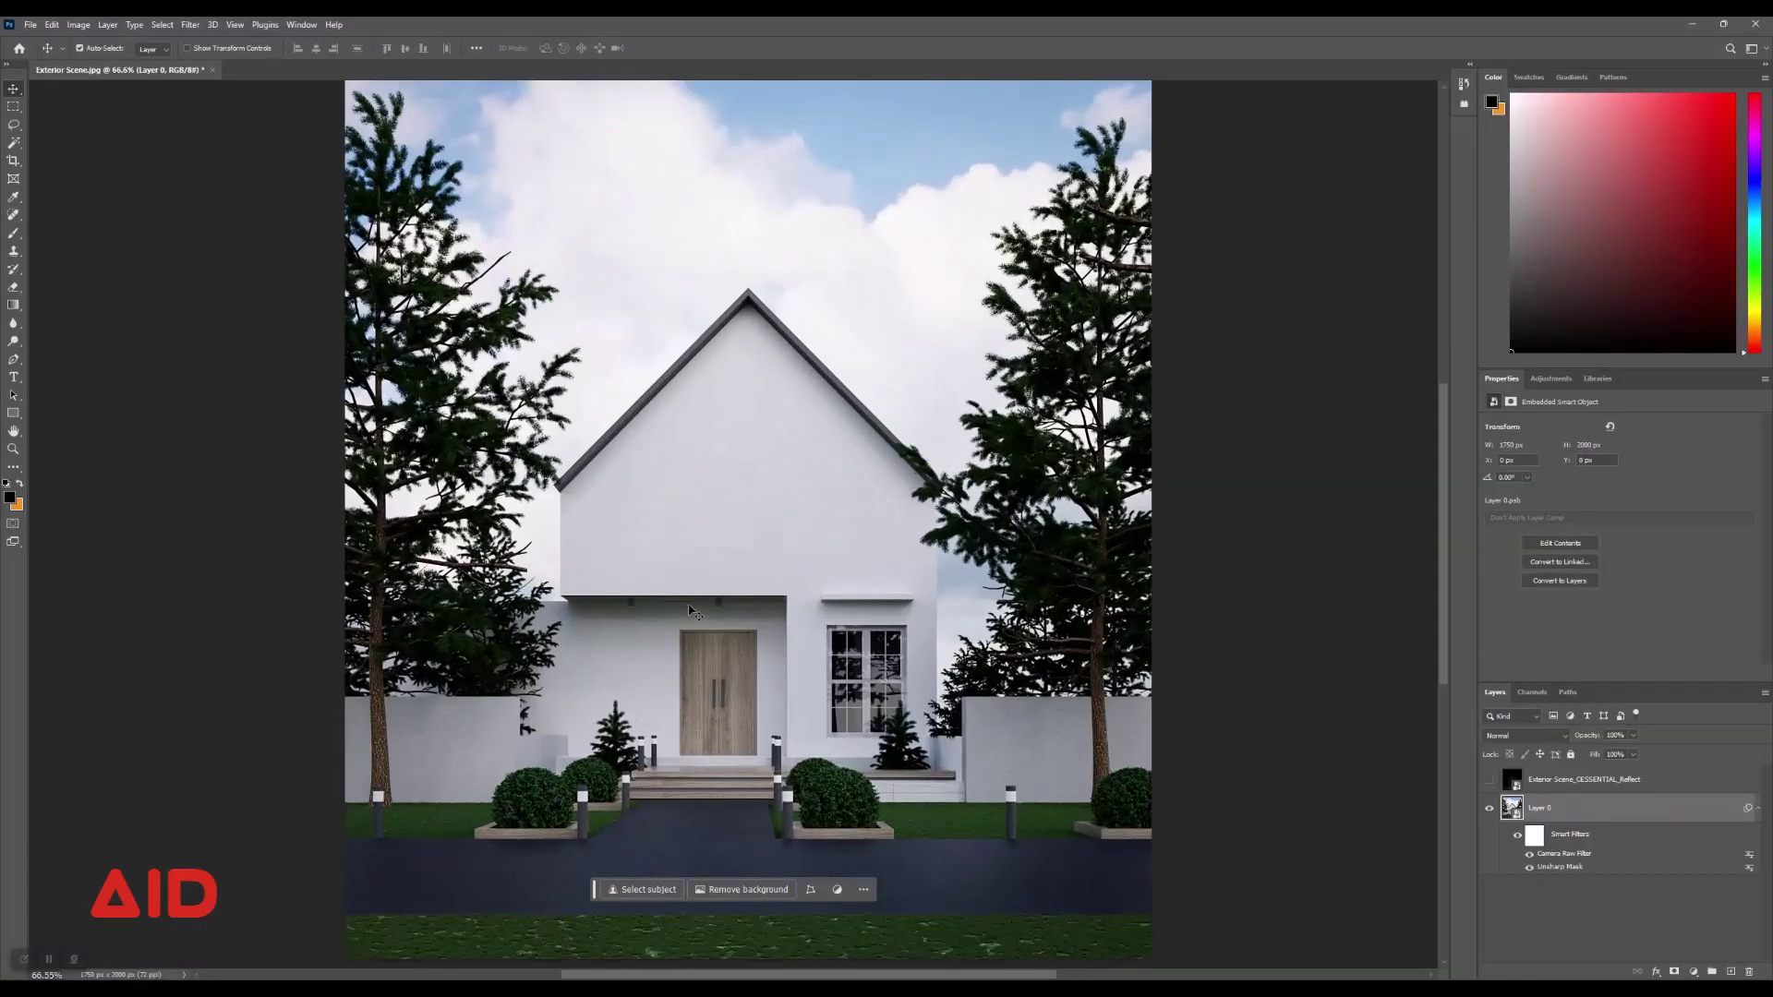
# Show the Reflect pass layer in Screen blend mode with 50% opacity and 50% fill.
pyautogui.keyDown('alt'); pyautogui.scroll(2, 624, 659); pyautogui.keyUp('alt')
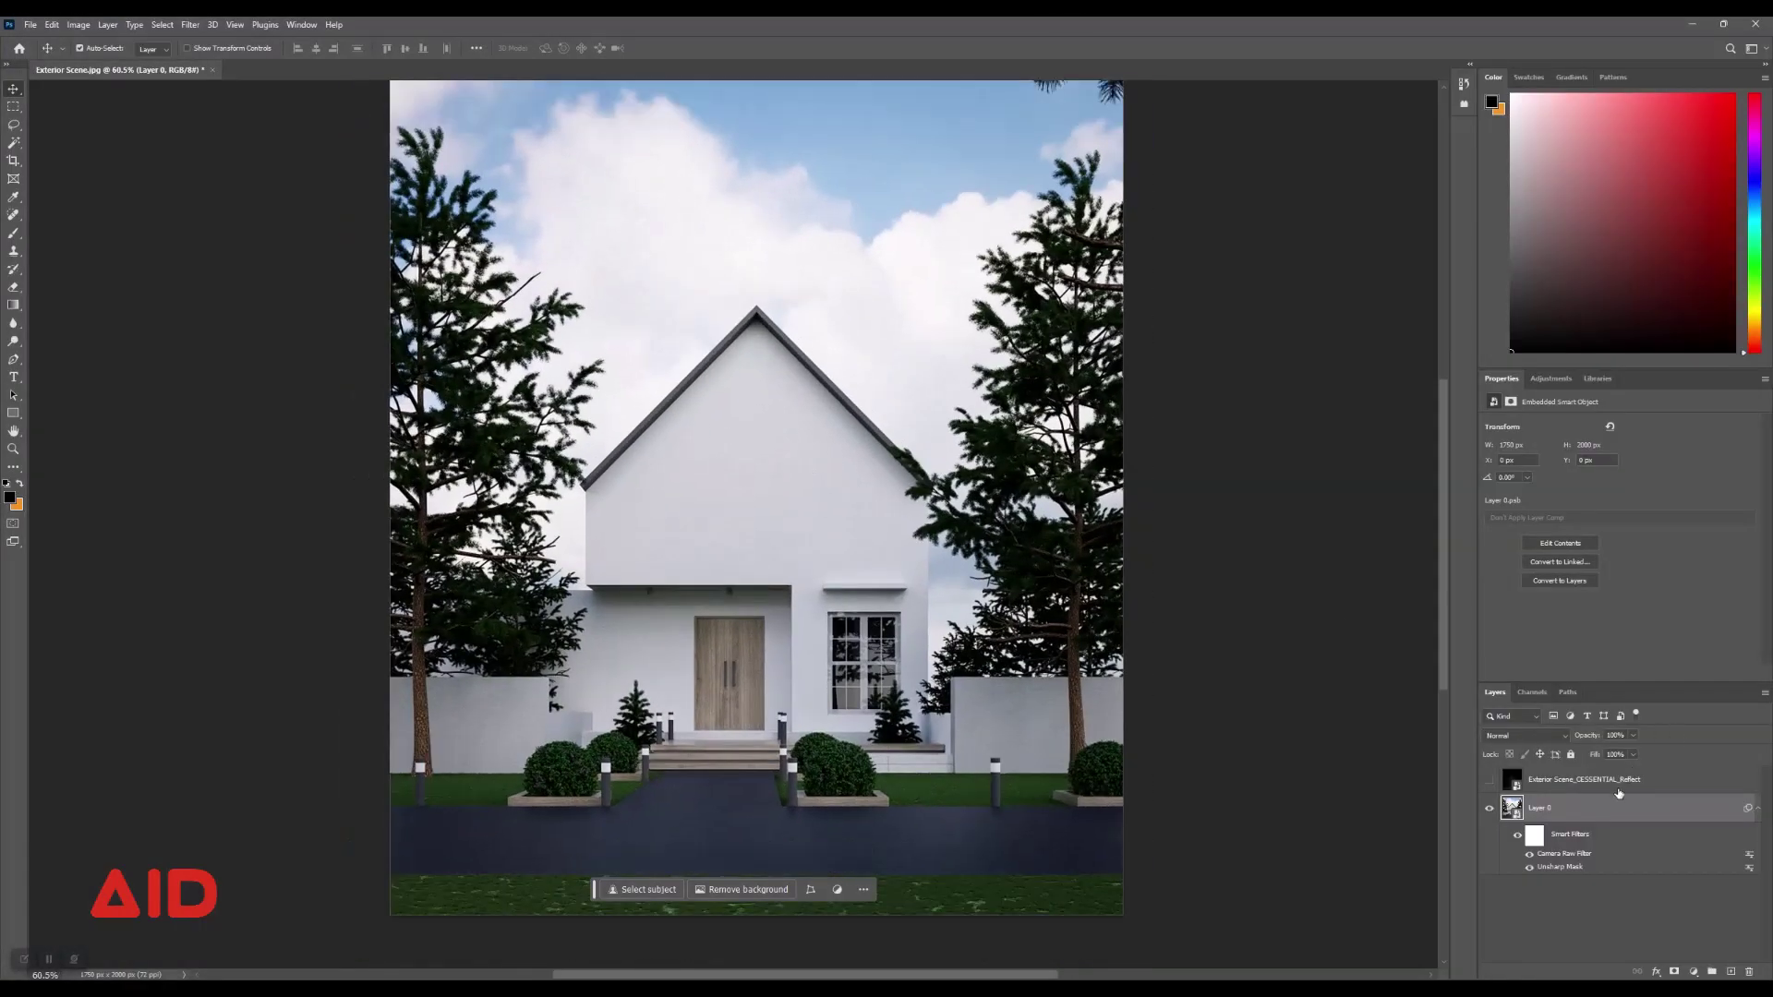
pyautogui.click(1570, 781)
pyautogui.click(1489, 781)
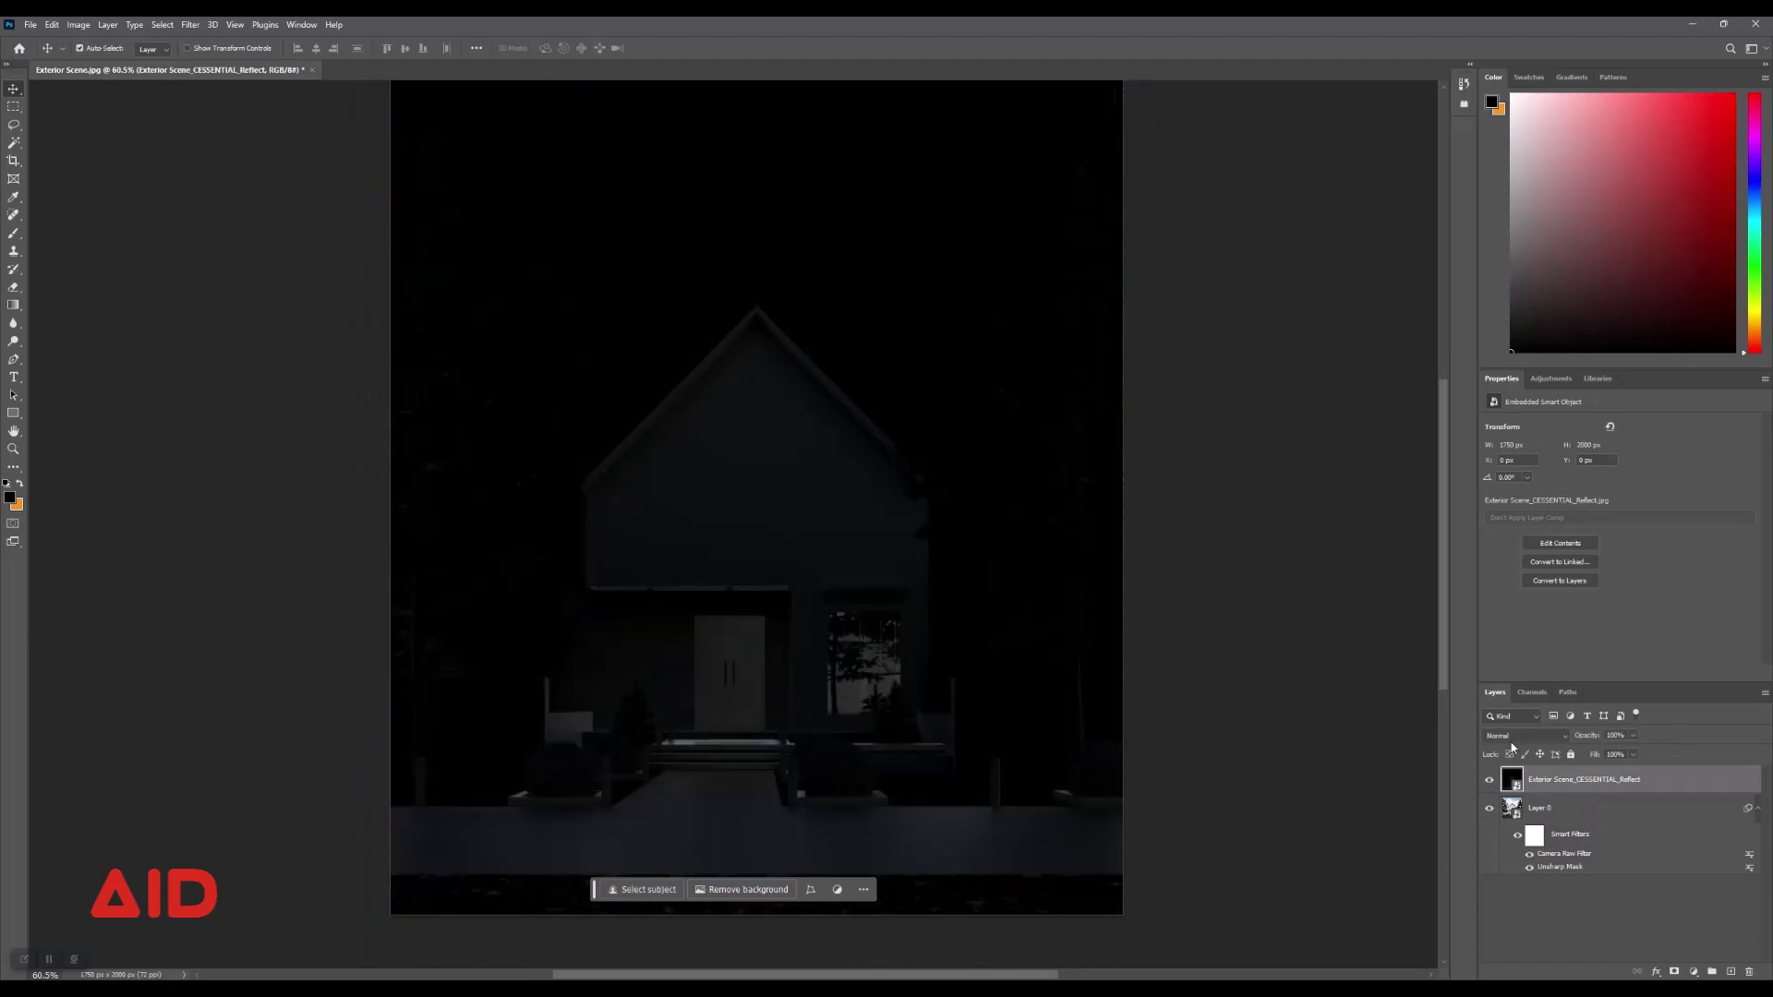
pyautogui.click(1520, 735)
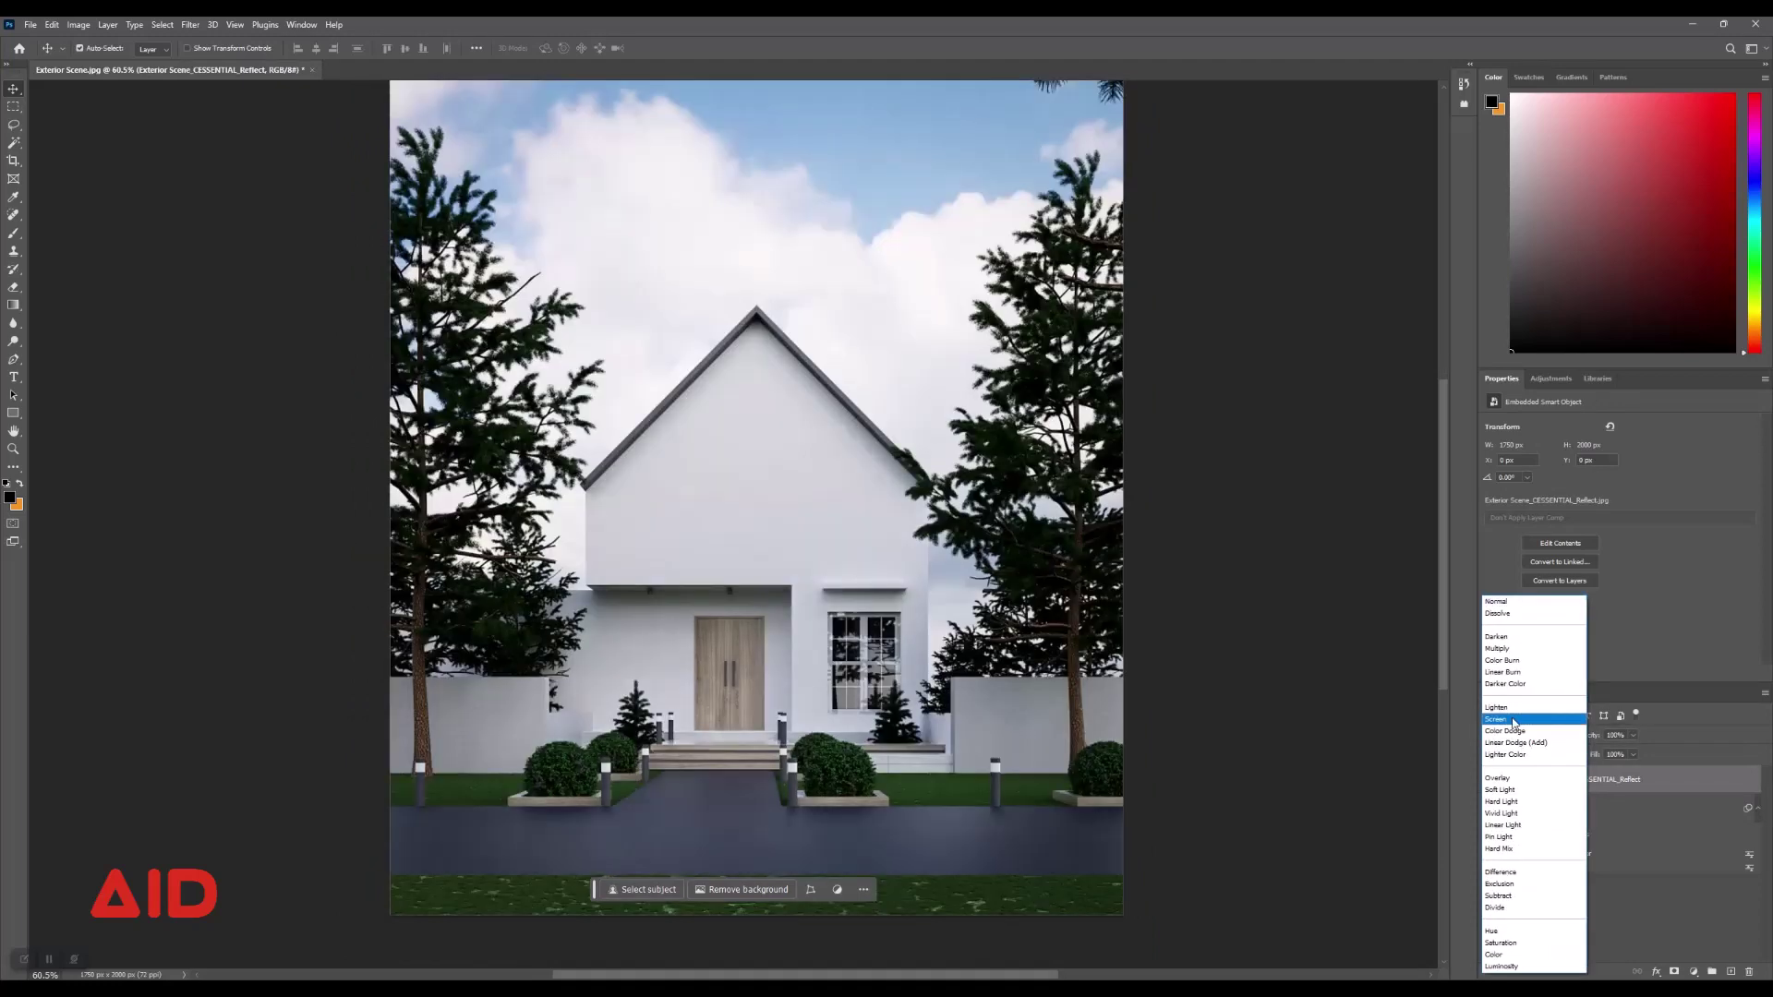
pyautogui.click(1515, 720)
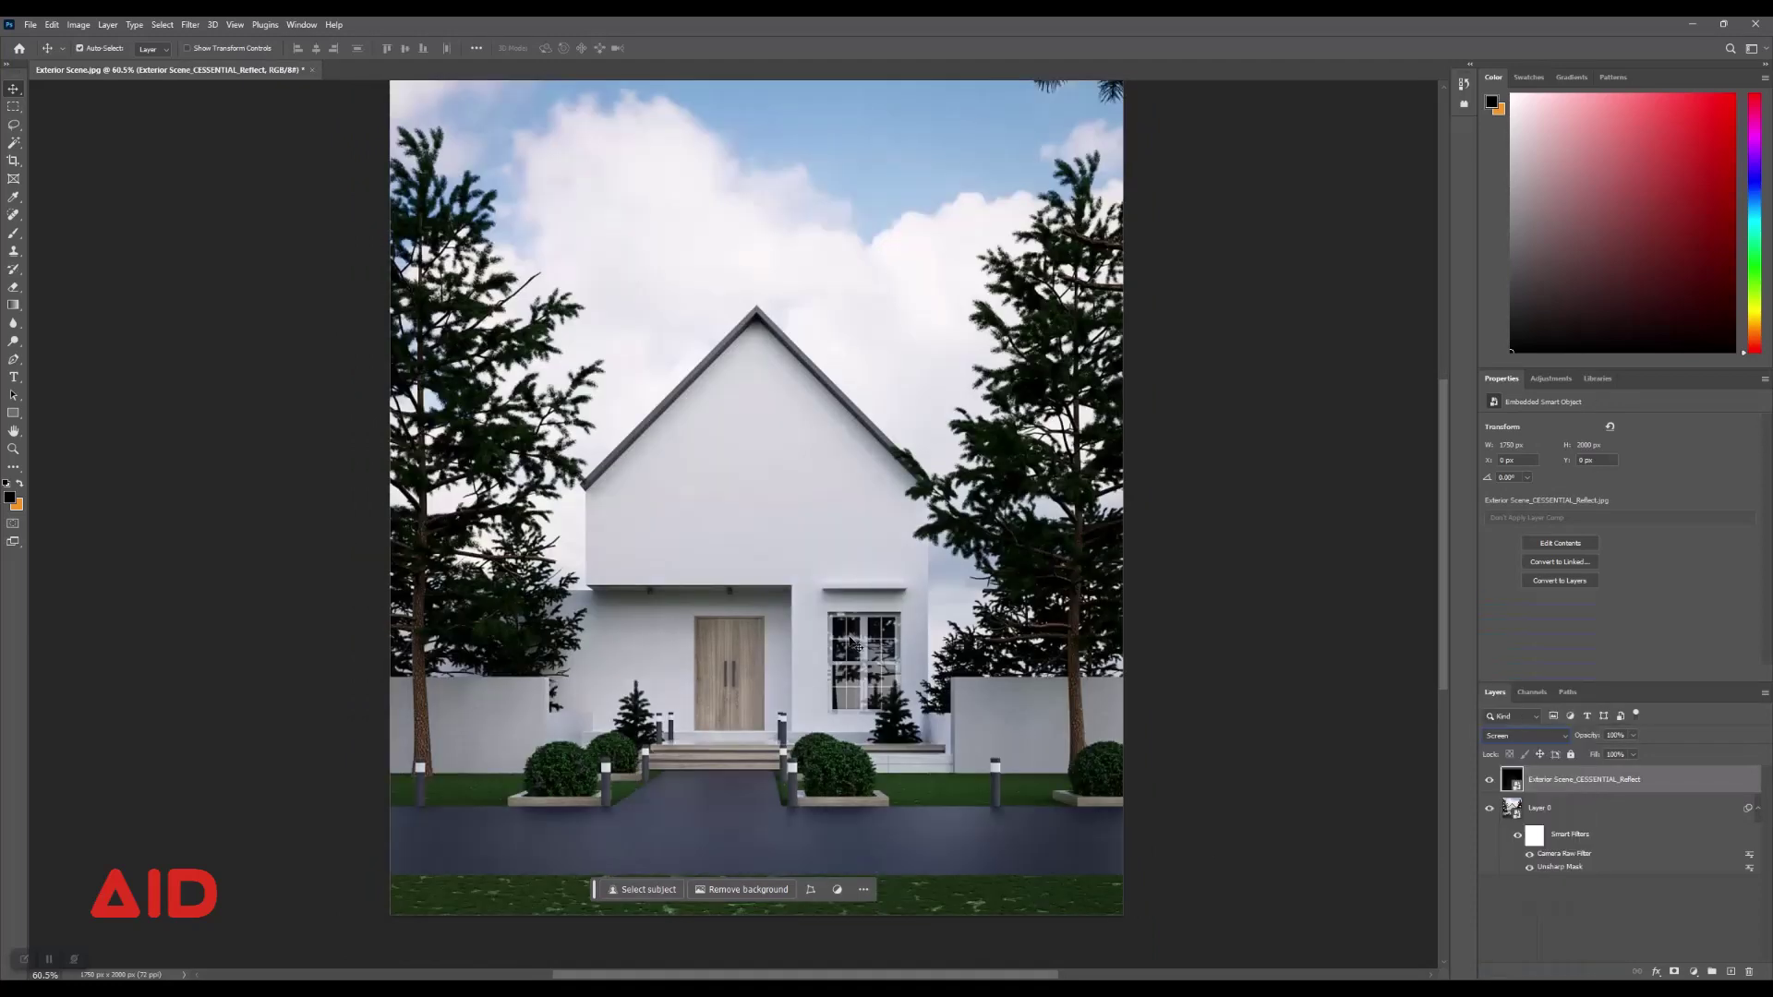
pyautogui.click(1618, 735)
pyautogui.write('50')
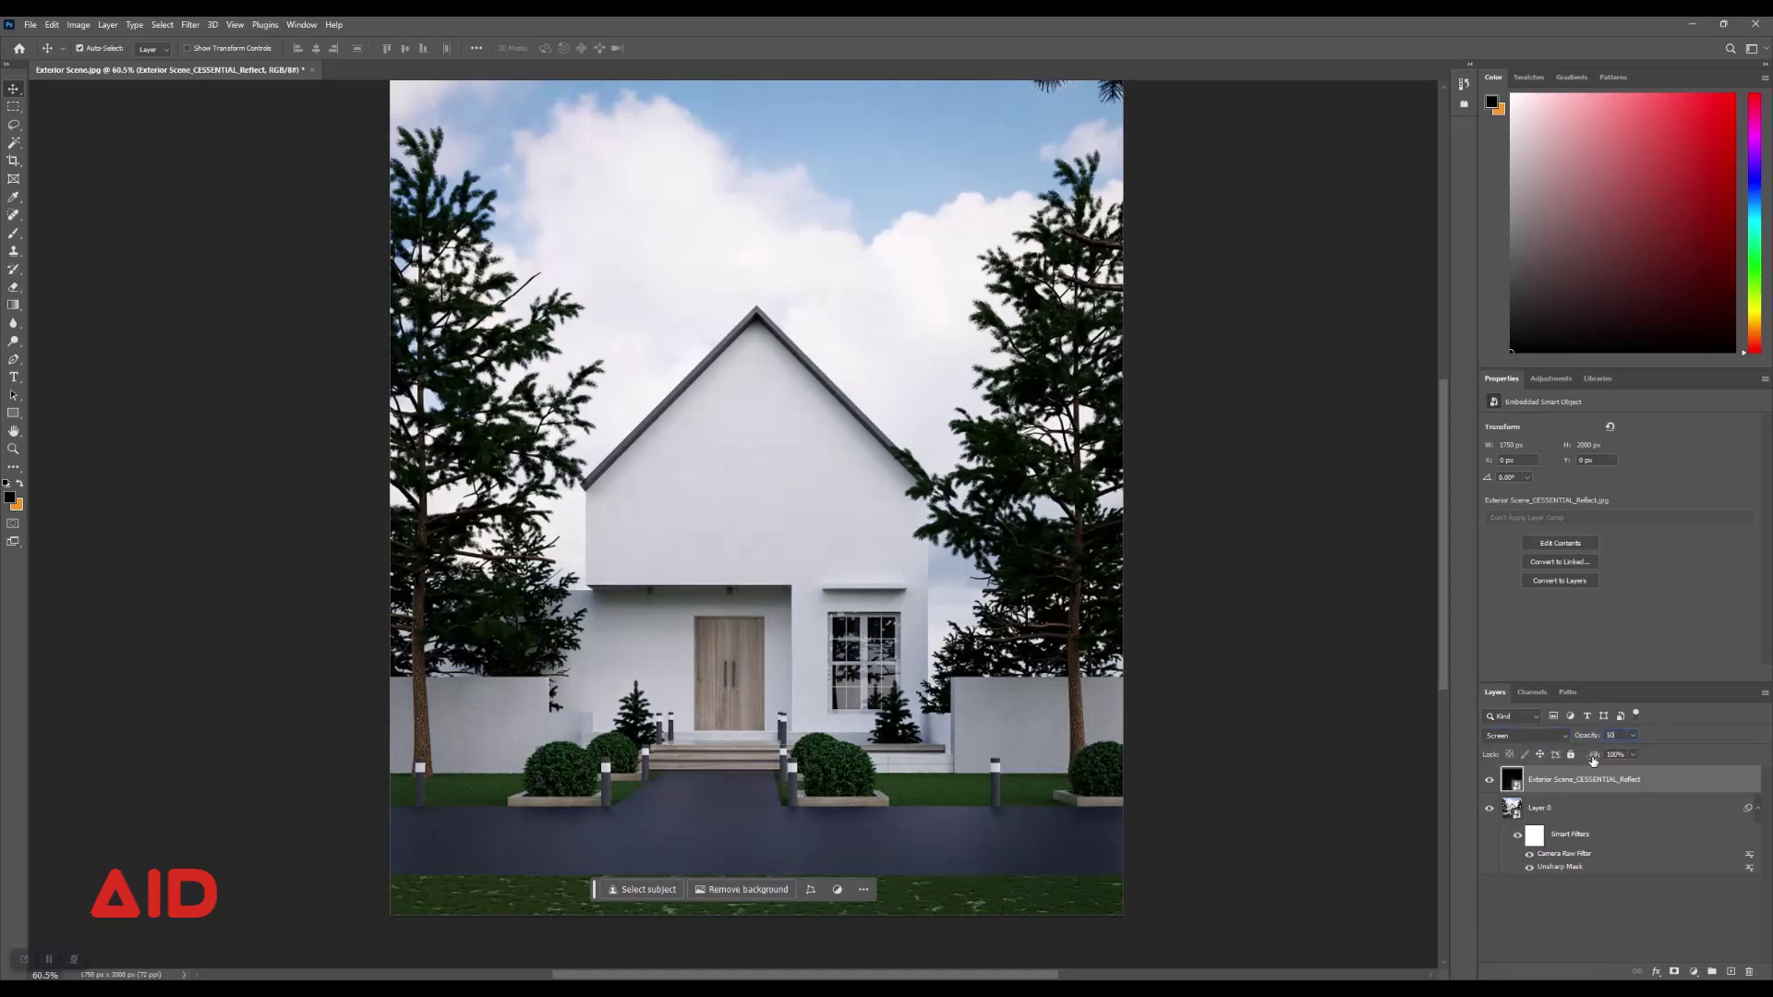
pyautogui.click(1626, 755)
pyautogui.write('5')
pyautogui.write('0')
pyautogui.press('Return')
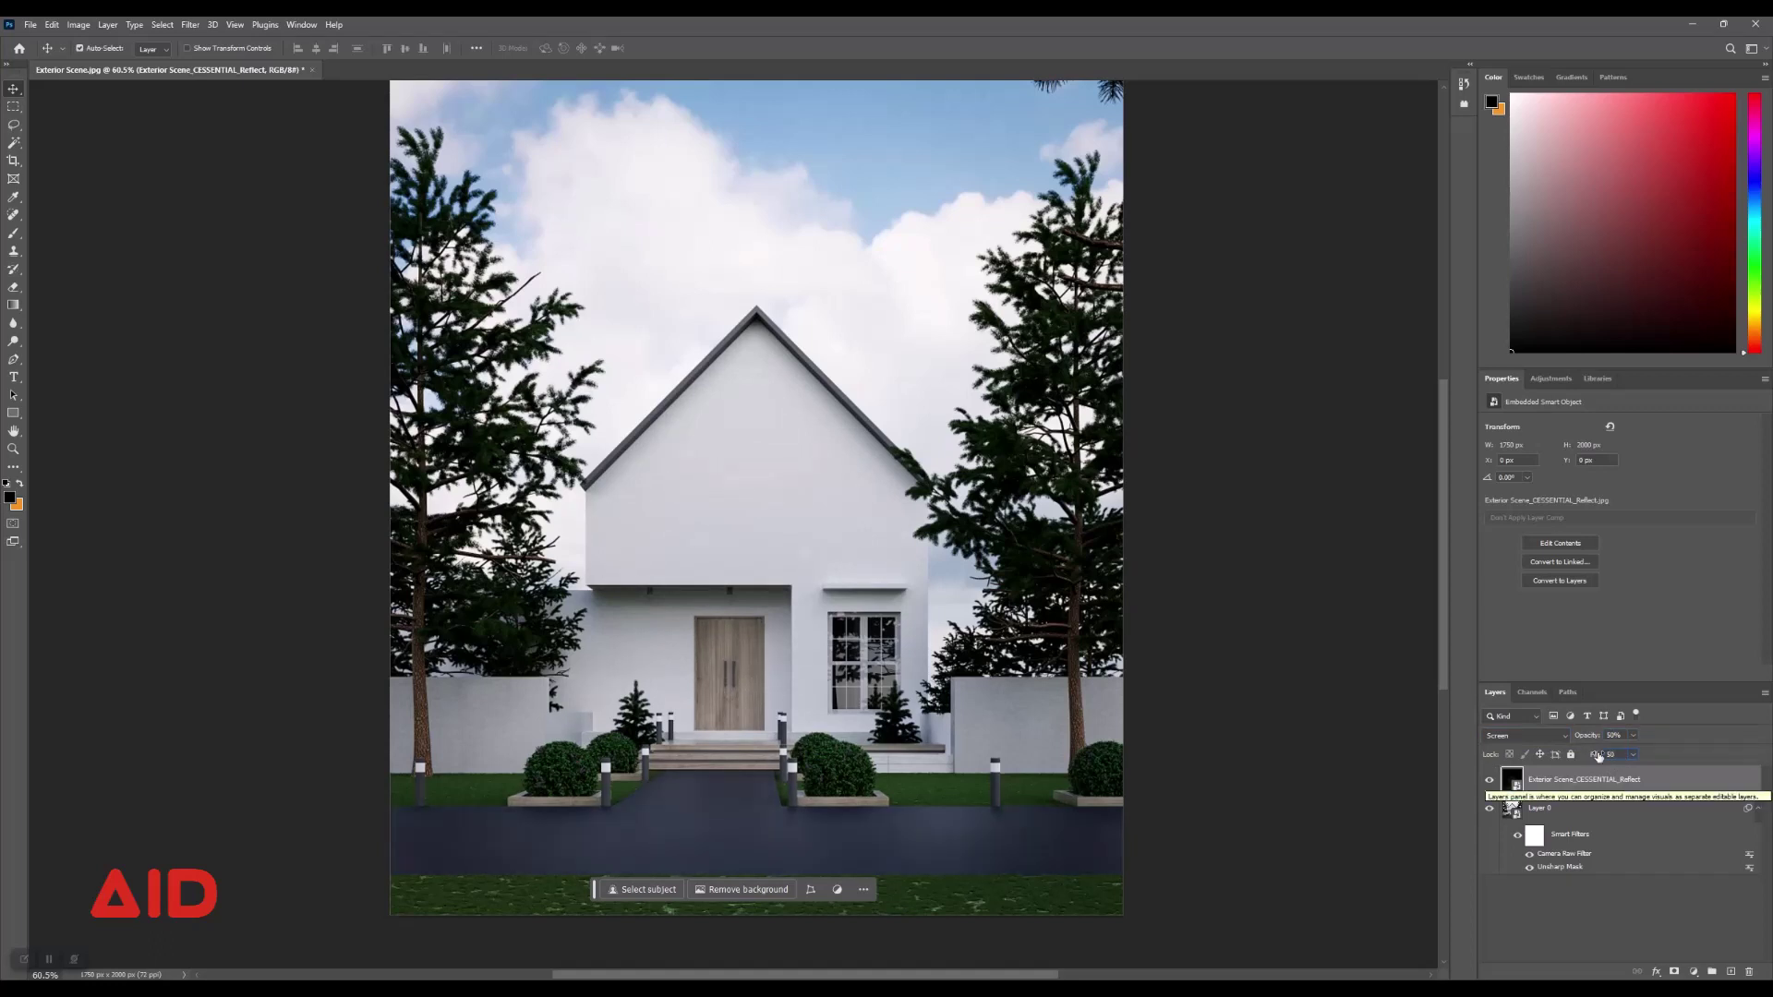
pyautogui.click(1626, 926)
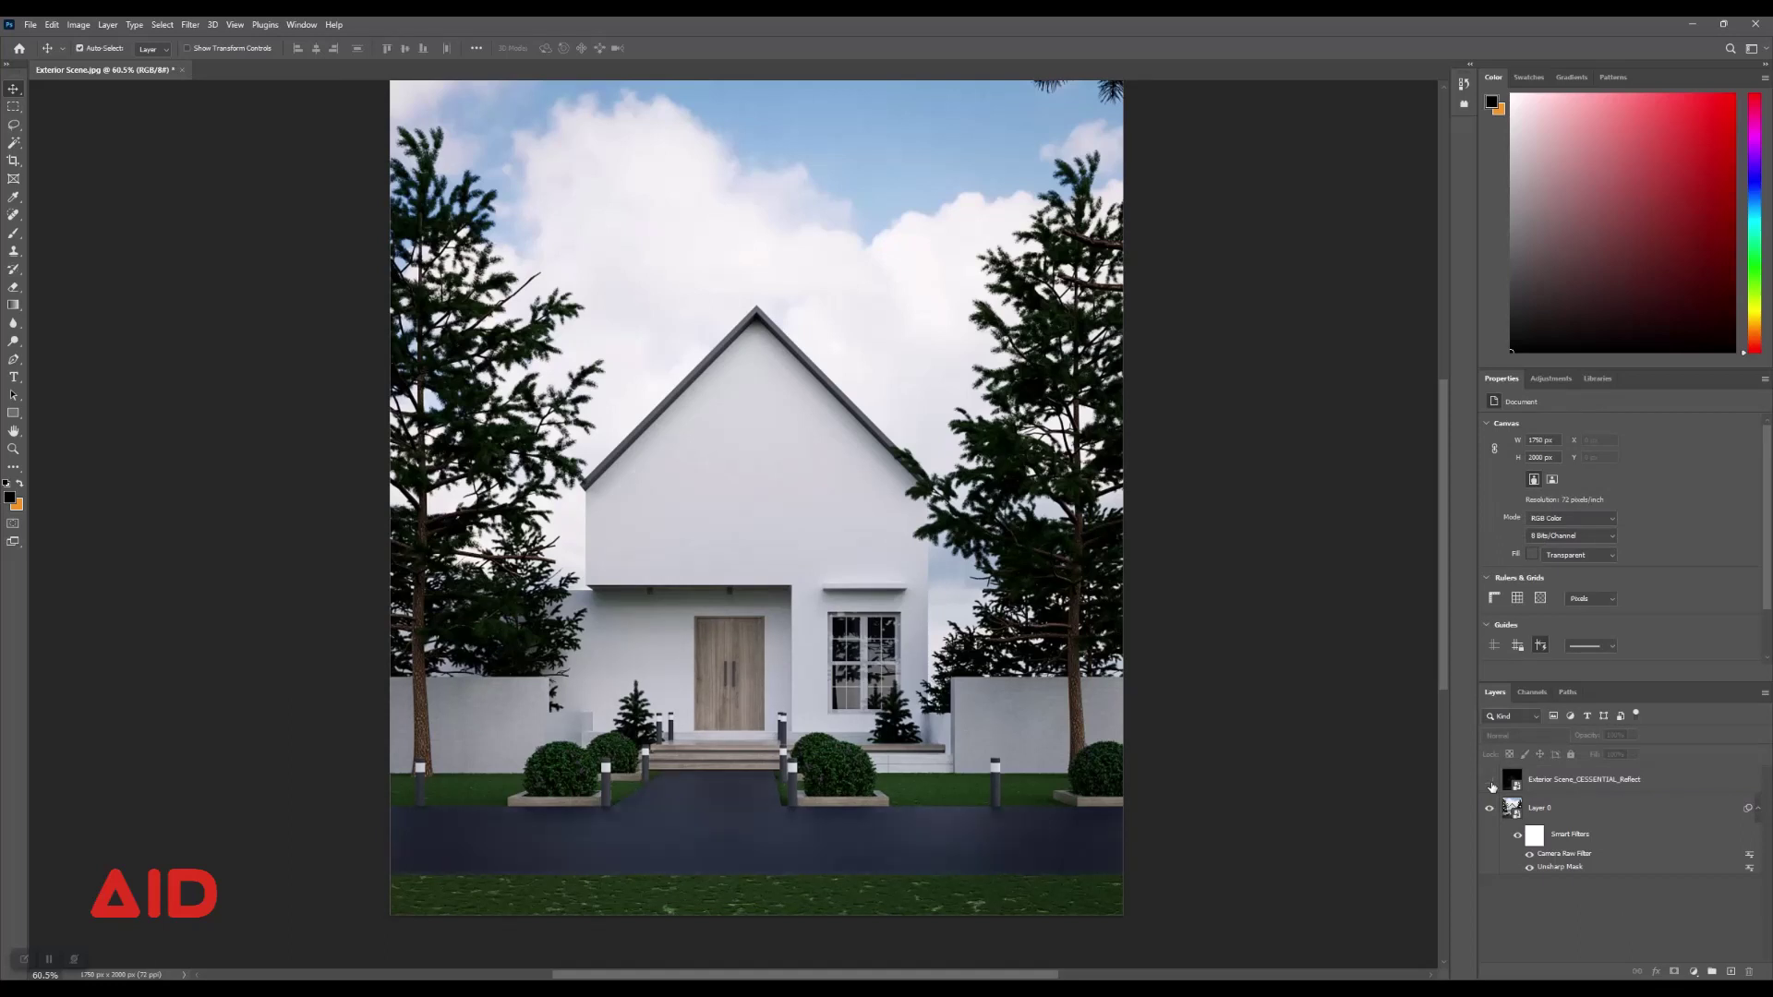
# Add a white layer mask to the CESSENTIAL_Reflect layer and brush out parts of the reflections.
pyautogui.click(1536, 786)
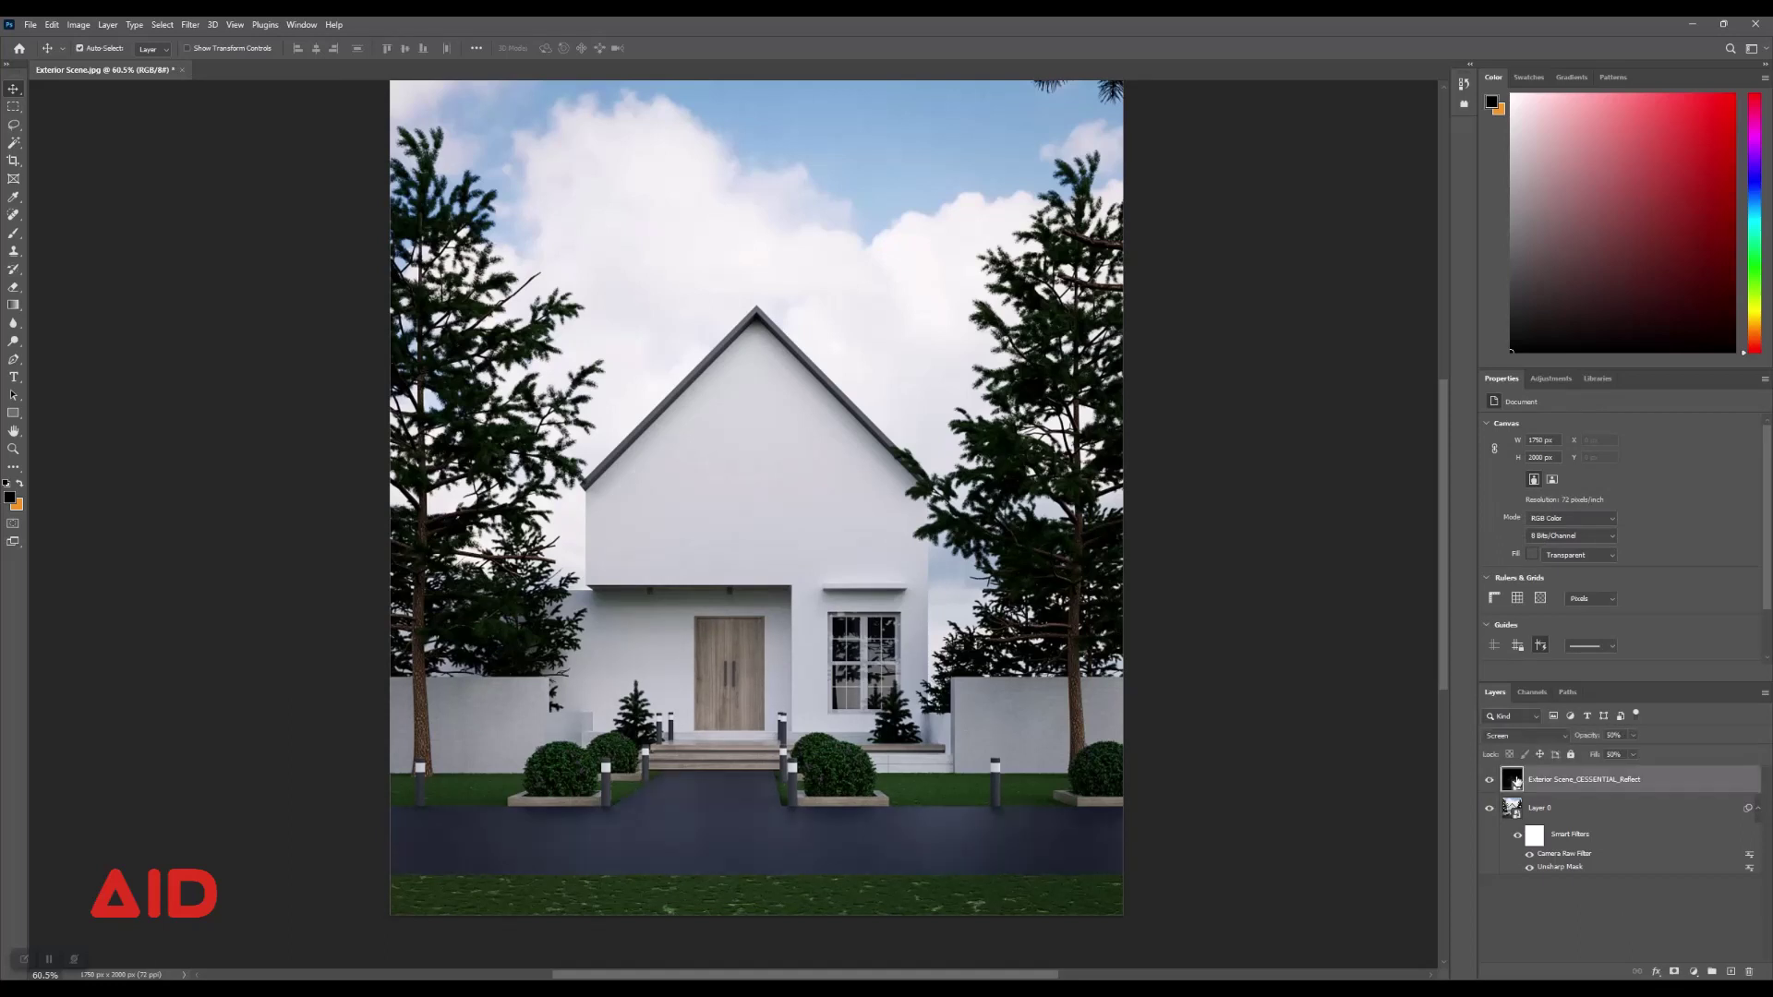
pyautogui.click(1675, 973)
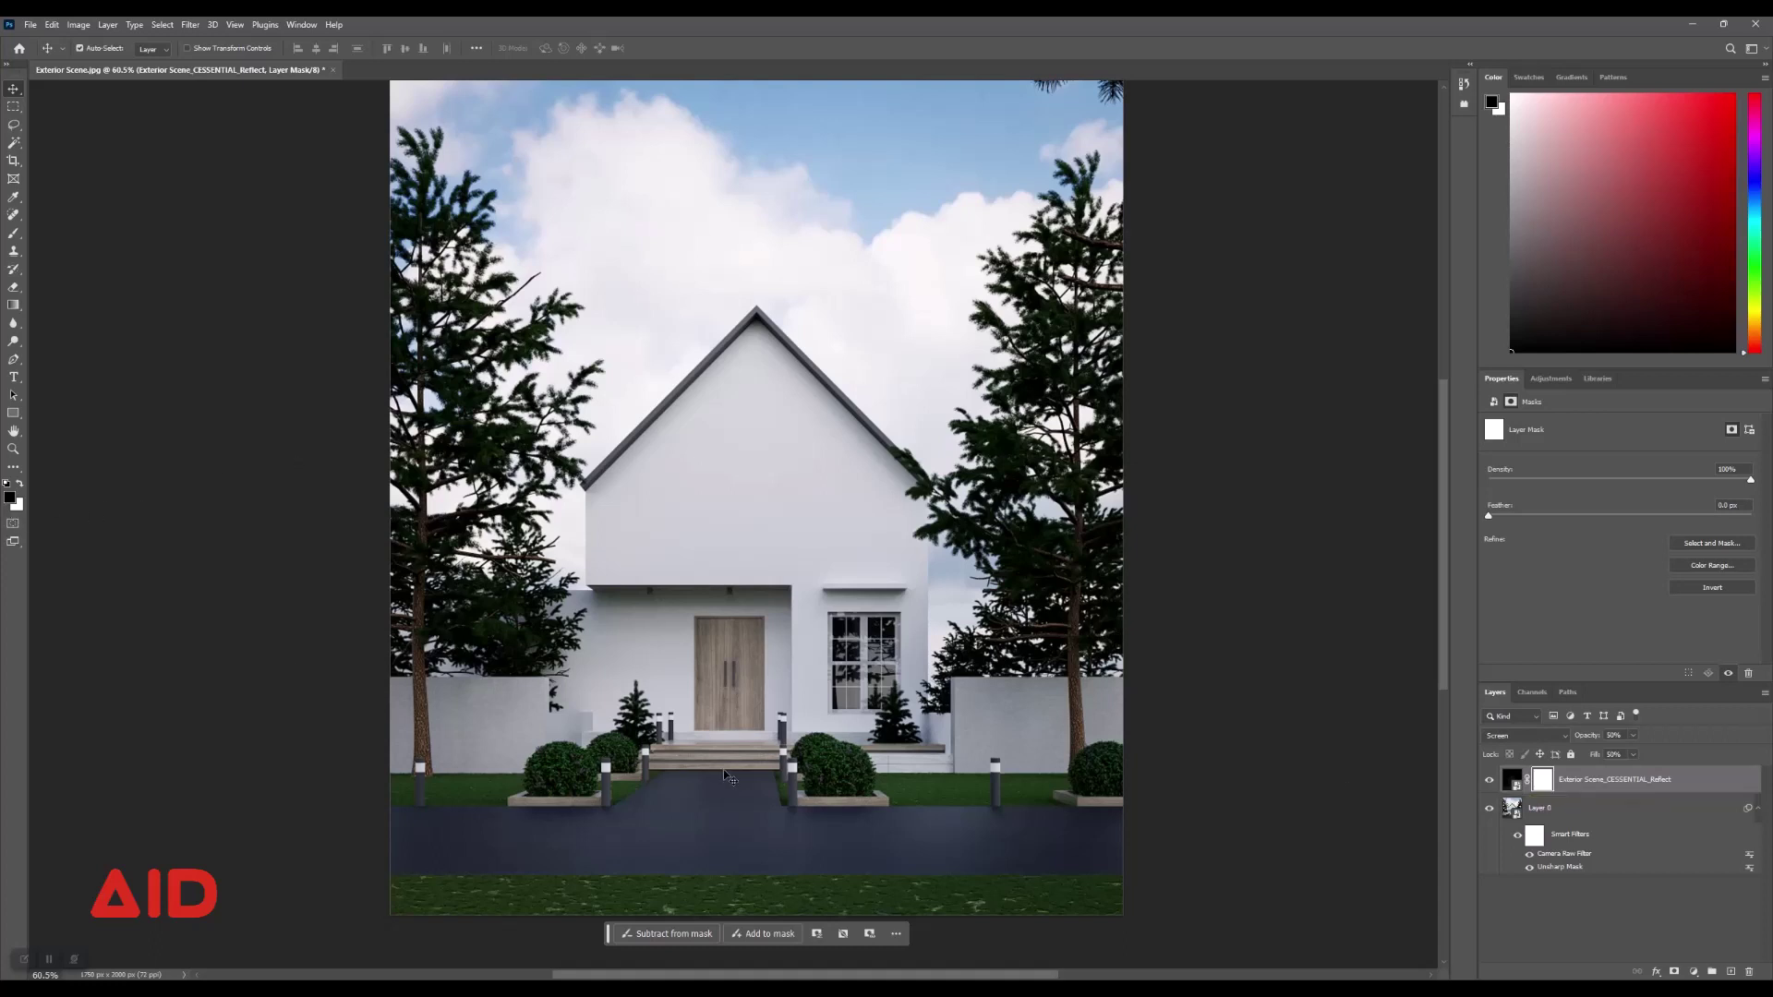
pyautogui.press('b')
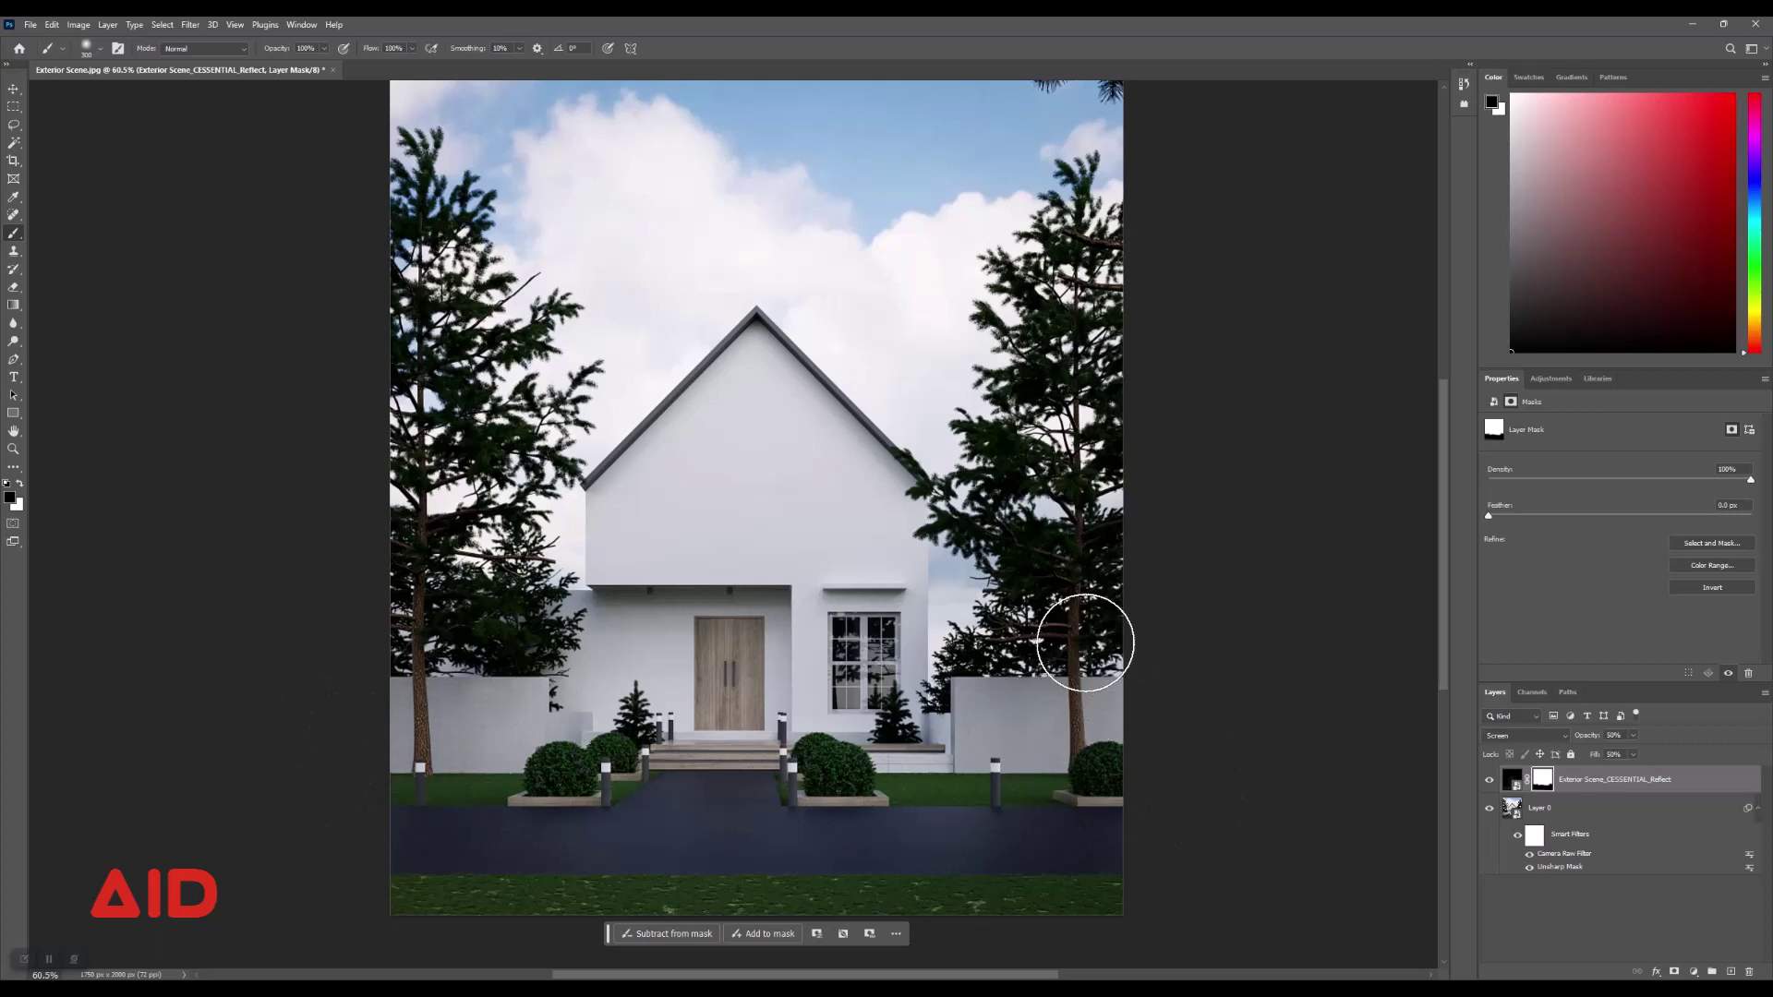
pyautogui.click(14, 89)
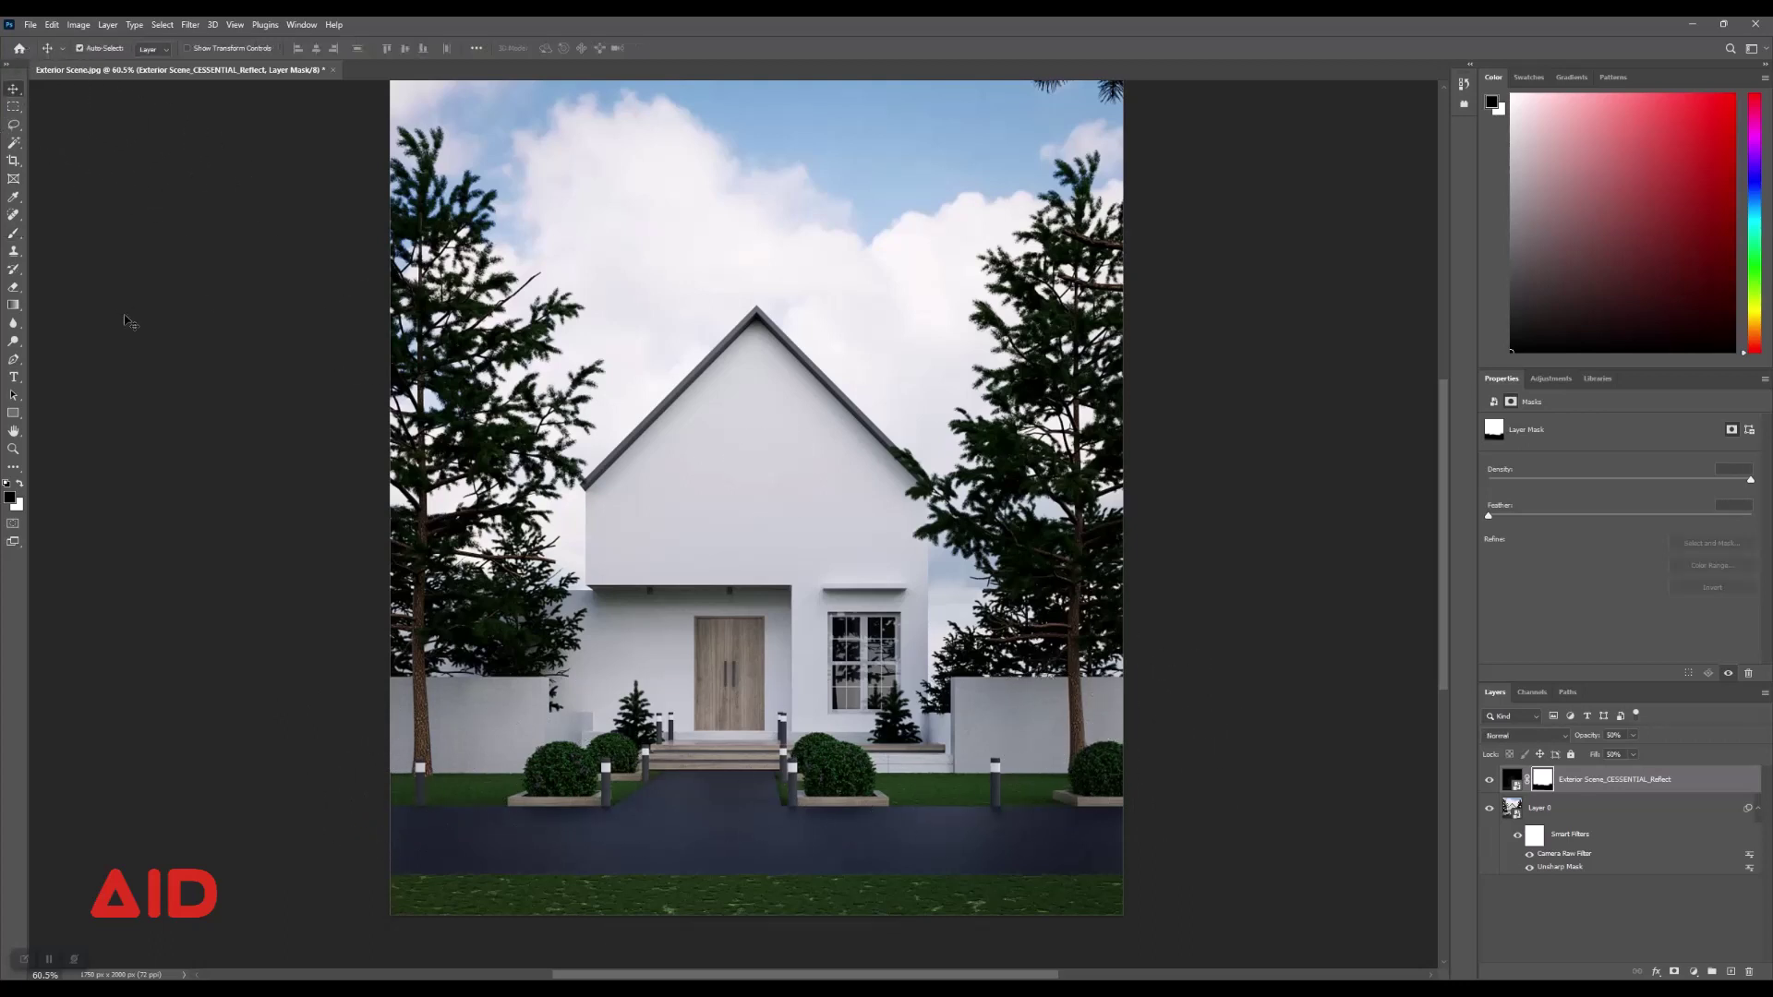